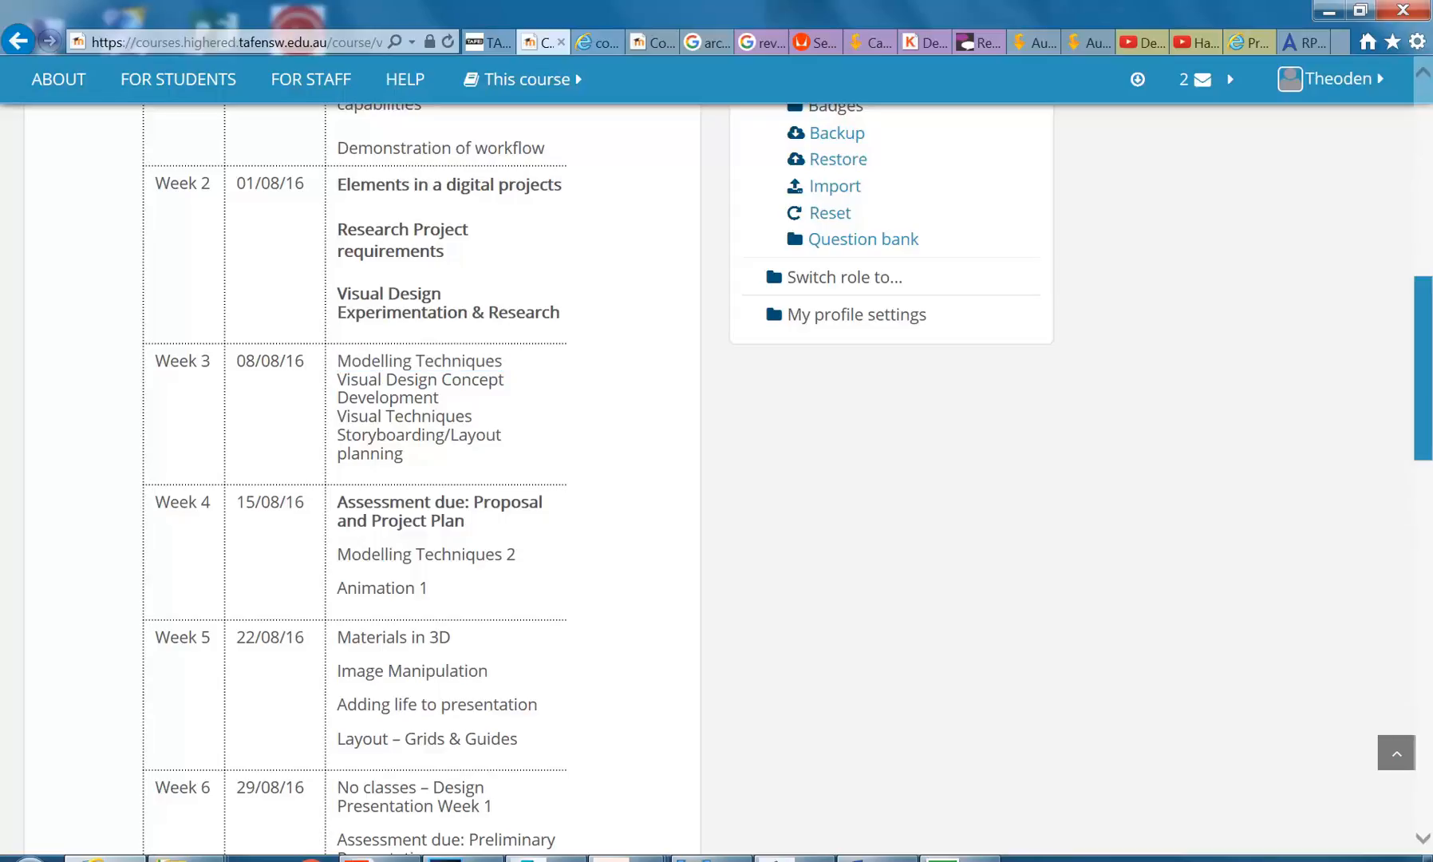
Step: Highlight the Week 3 Modelling Techniques topic in the course outline and switch to 3ds Max
{"action": "left_click_drag", "start_coordinate": [336, 360], "coordinate": [503, 363]}
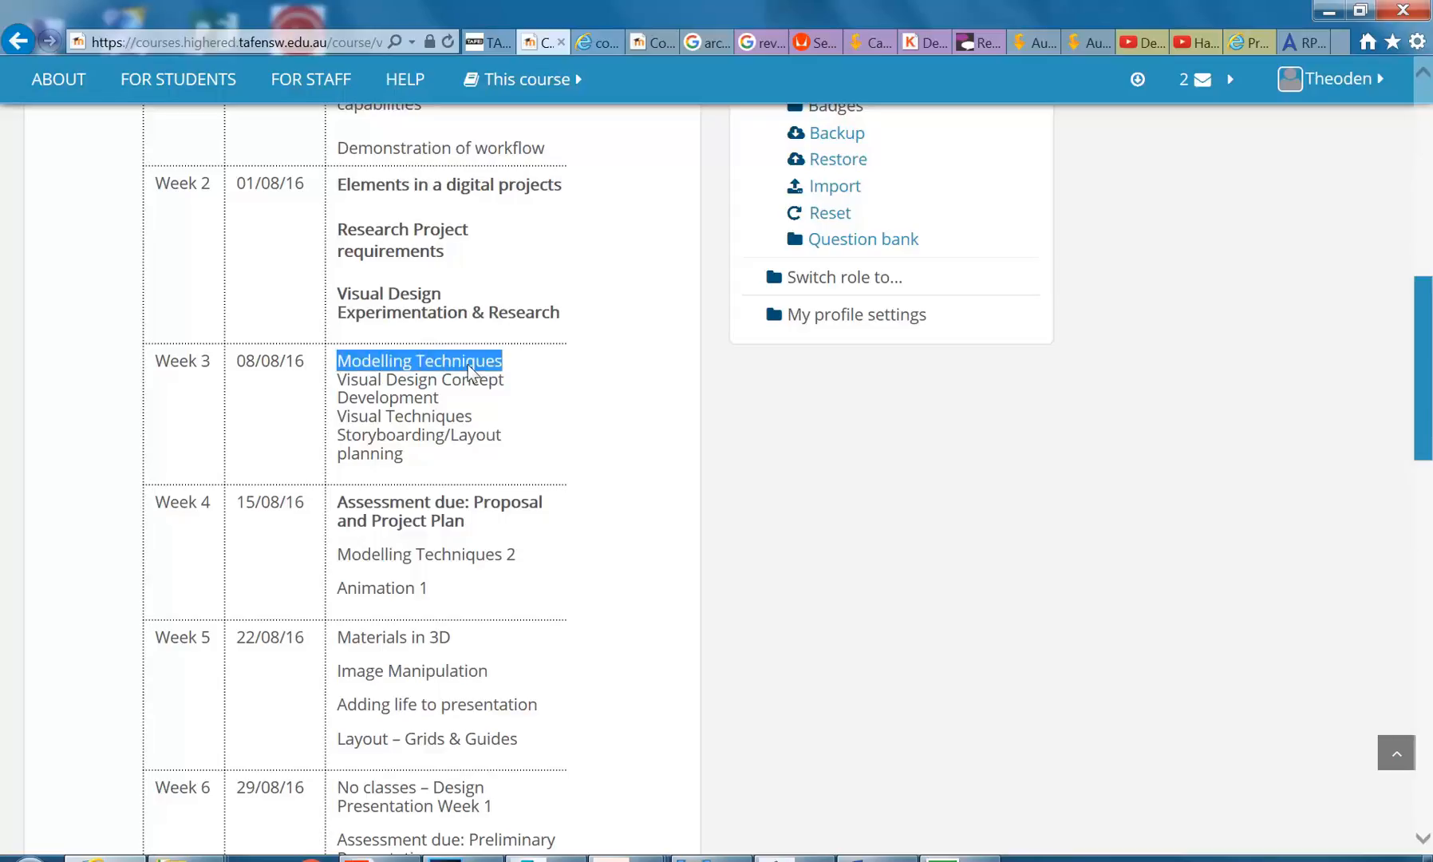
{"action": "left_click", "coordinate": [504, 368]}
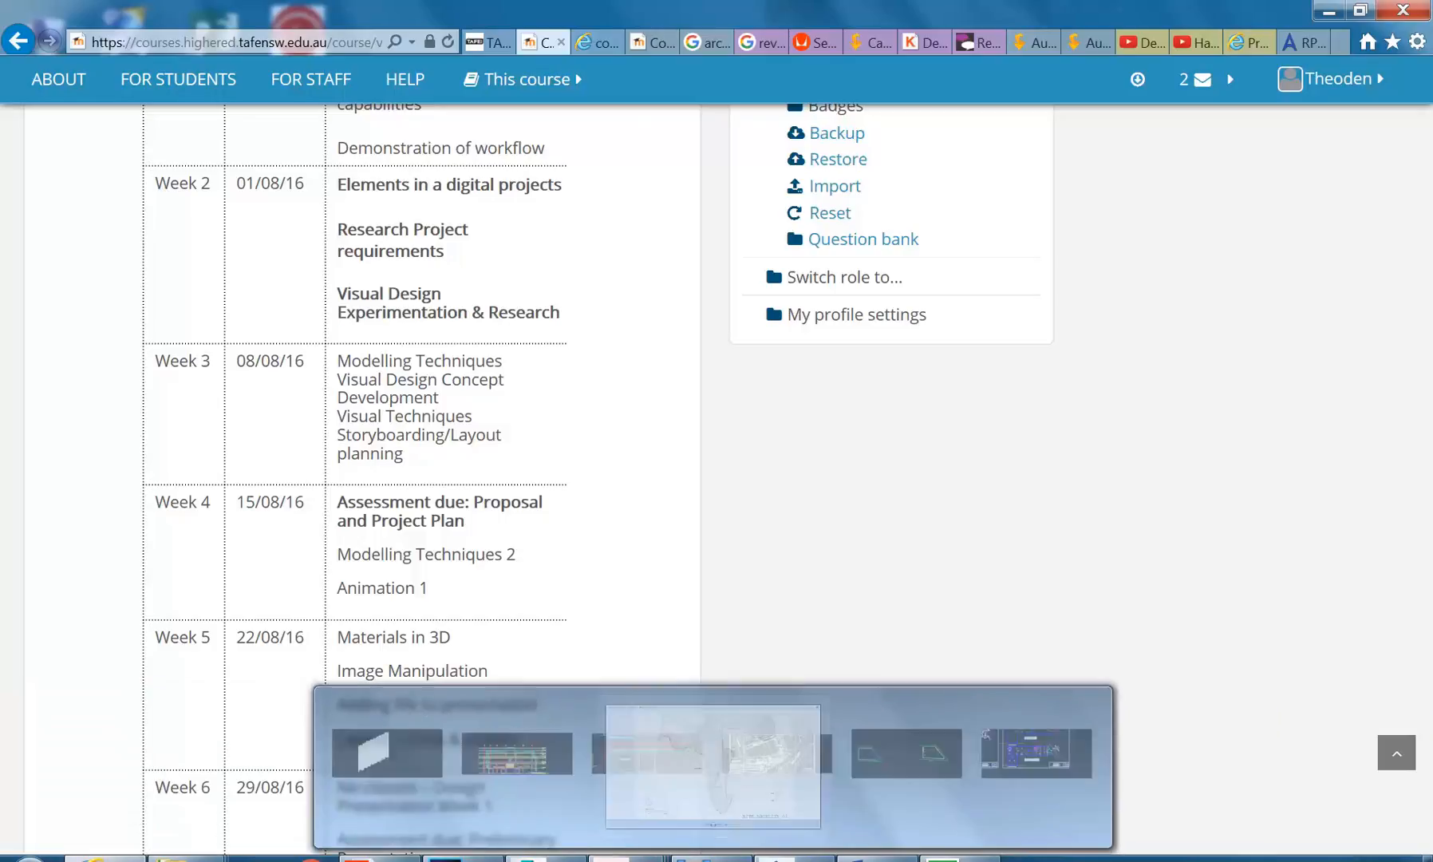
{"action": "left_click", "coordinate": [488, 710]}
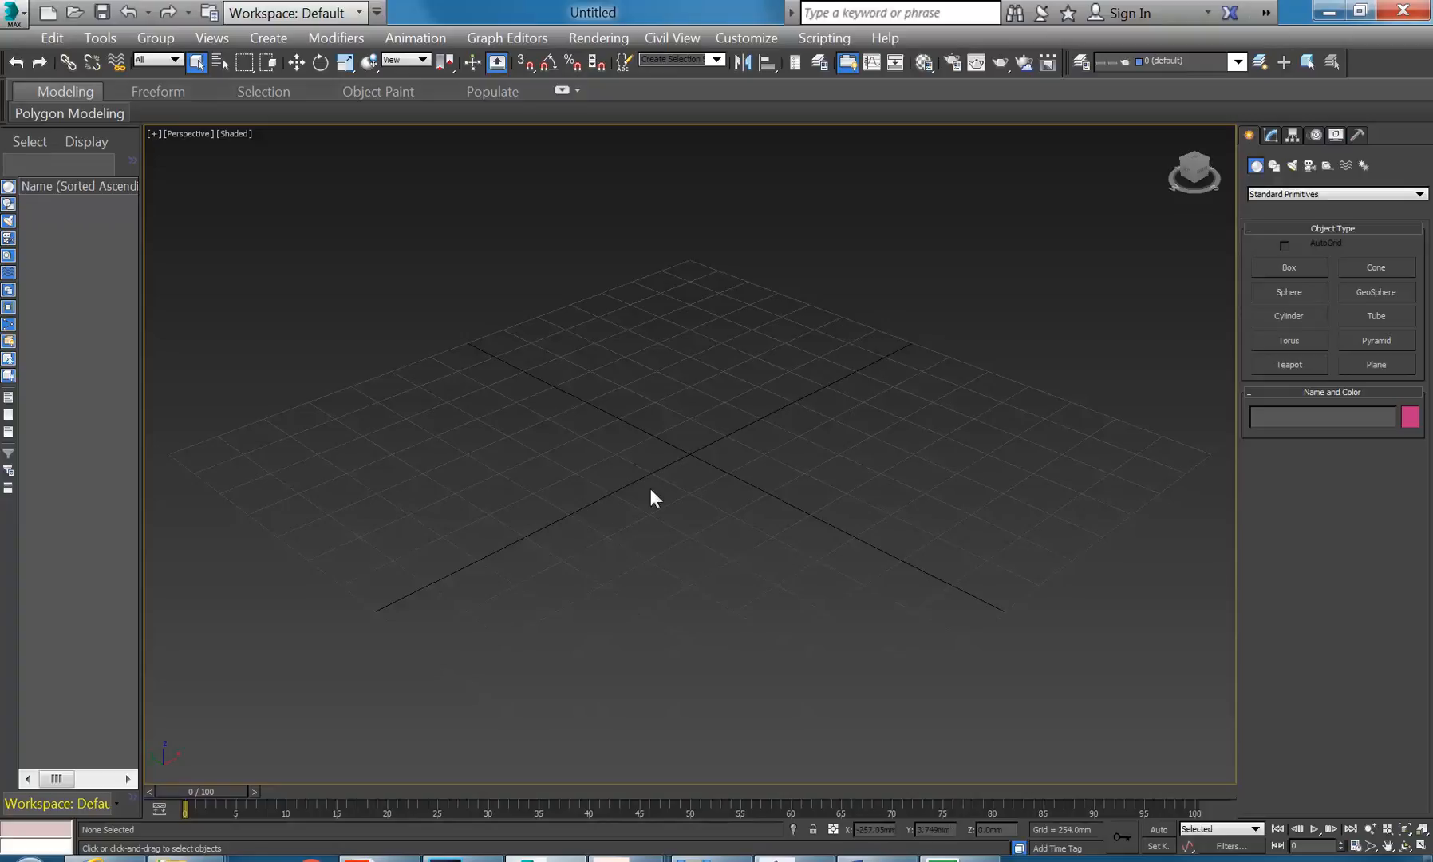
Step: Draw a box about 1036 mm long, 1313 mm wide and 161 mm high over the centre of the grid
{"action": "middle_click_drag", "start_coordinate": [649, 494], "coordinate": [640, 497]}
{"action": "left_click", "coordinate": [1287, 267]}
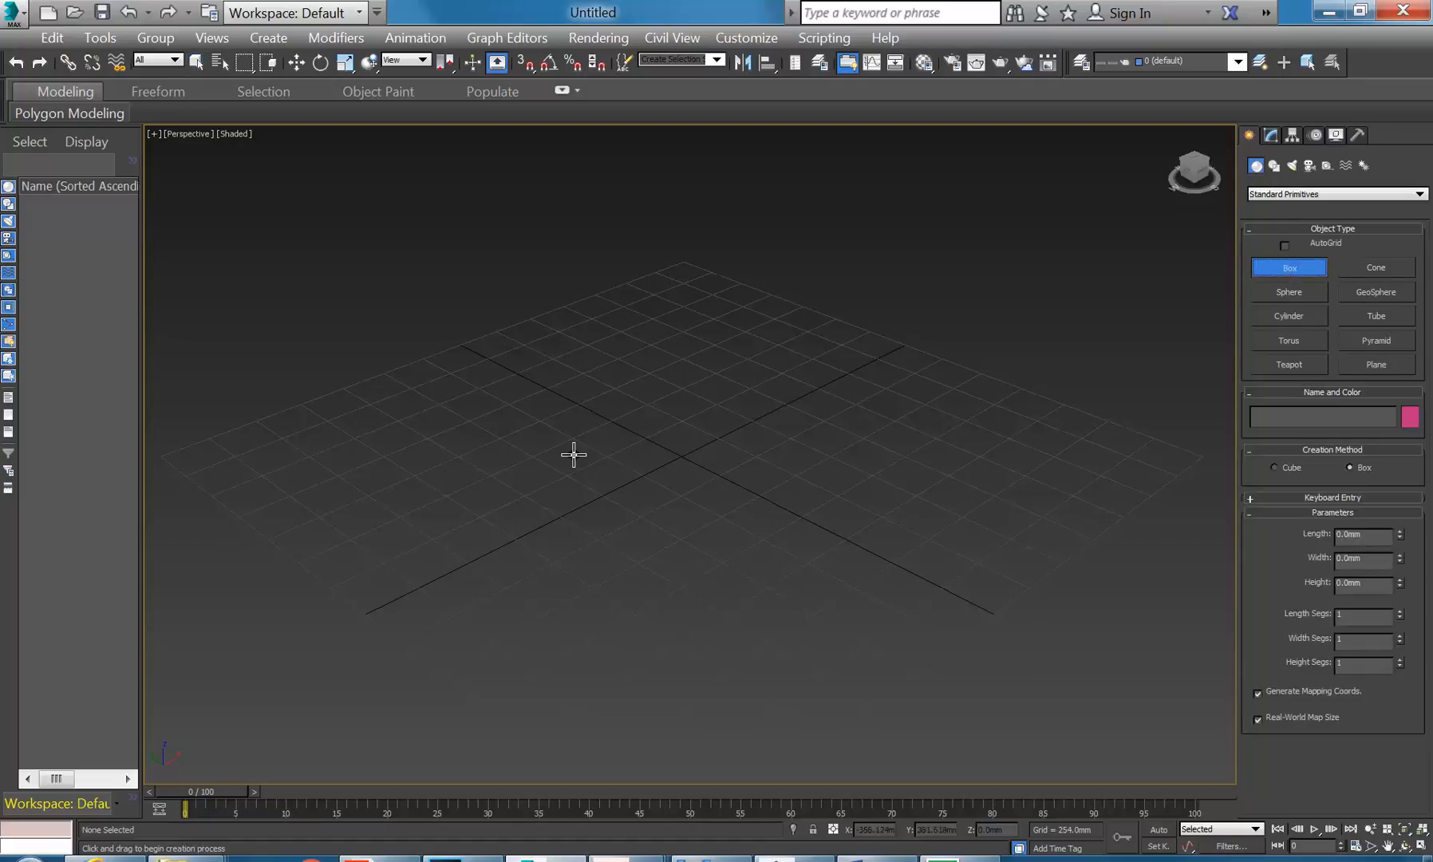
{"action": "left_click_drag", "start_coordinate": [523, 462], "coordinate": [867, 439]}
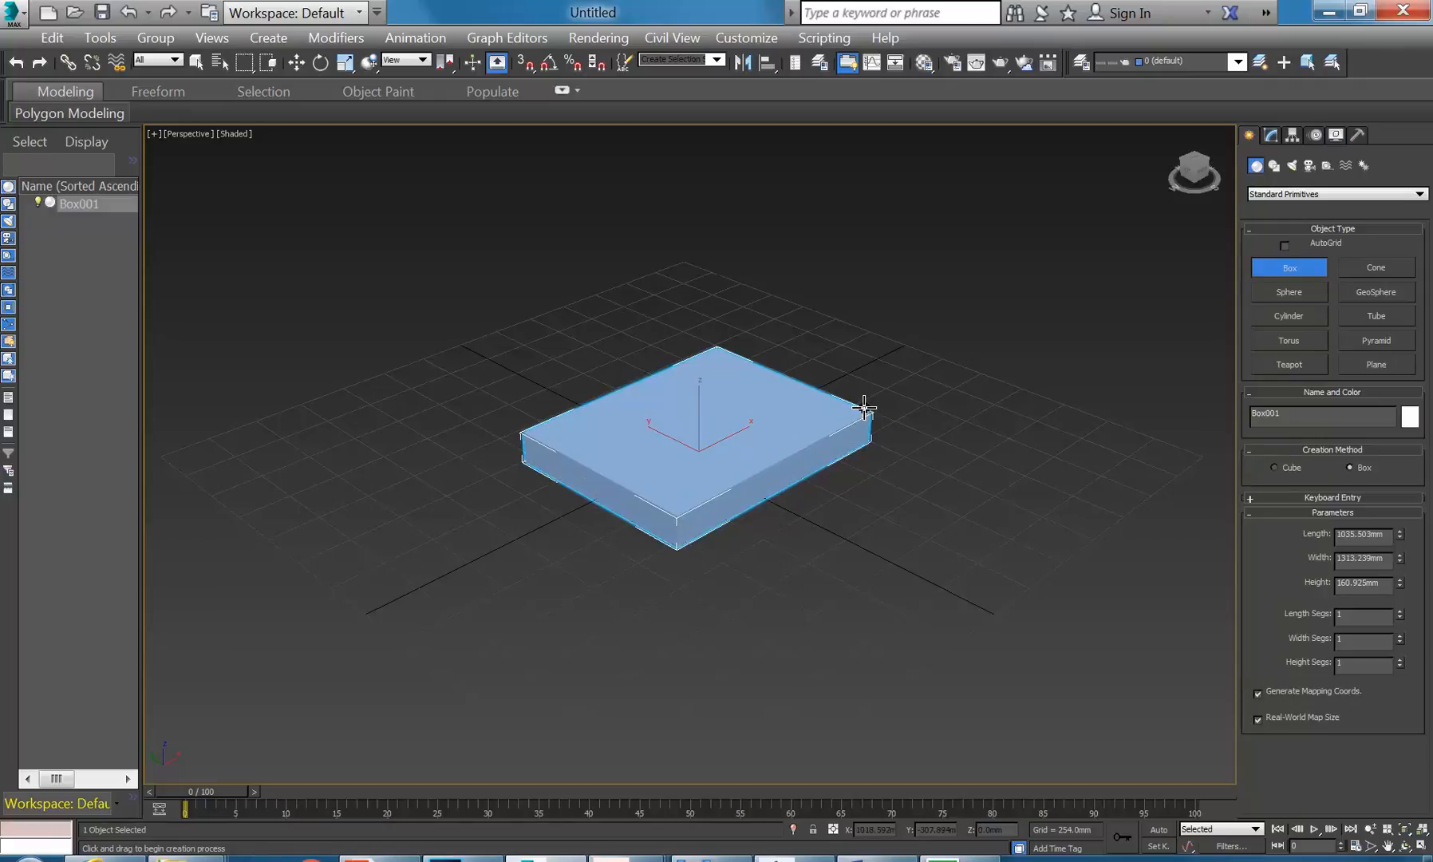
{"action": "scroll", "coordinate": [640, 403], "scroll_direction": "up", "scroll_amount": 4}
{"action": "scroll", "coordinate": [630, 423], "scroll_direction": "down", "scroll_amount": 3}
{"action": "right_click", "coordinate": [620, 414]}
{"action": "middle_click_drag", "start_coordinate": [600, 427], "coordinate": [553, 402]}
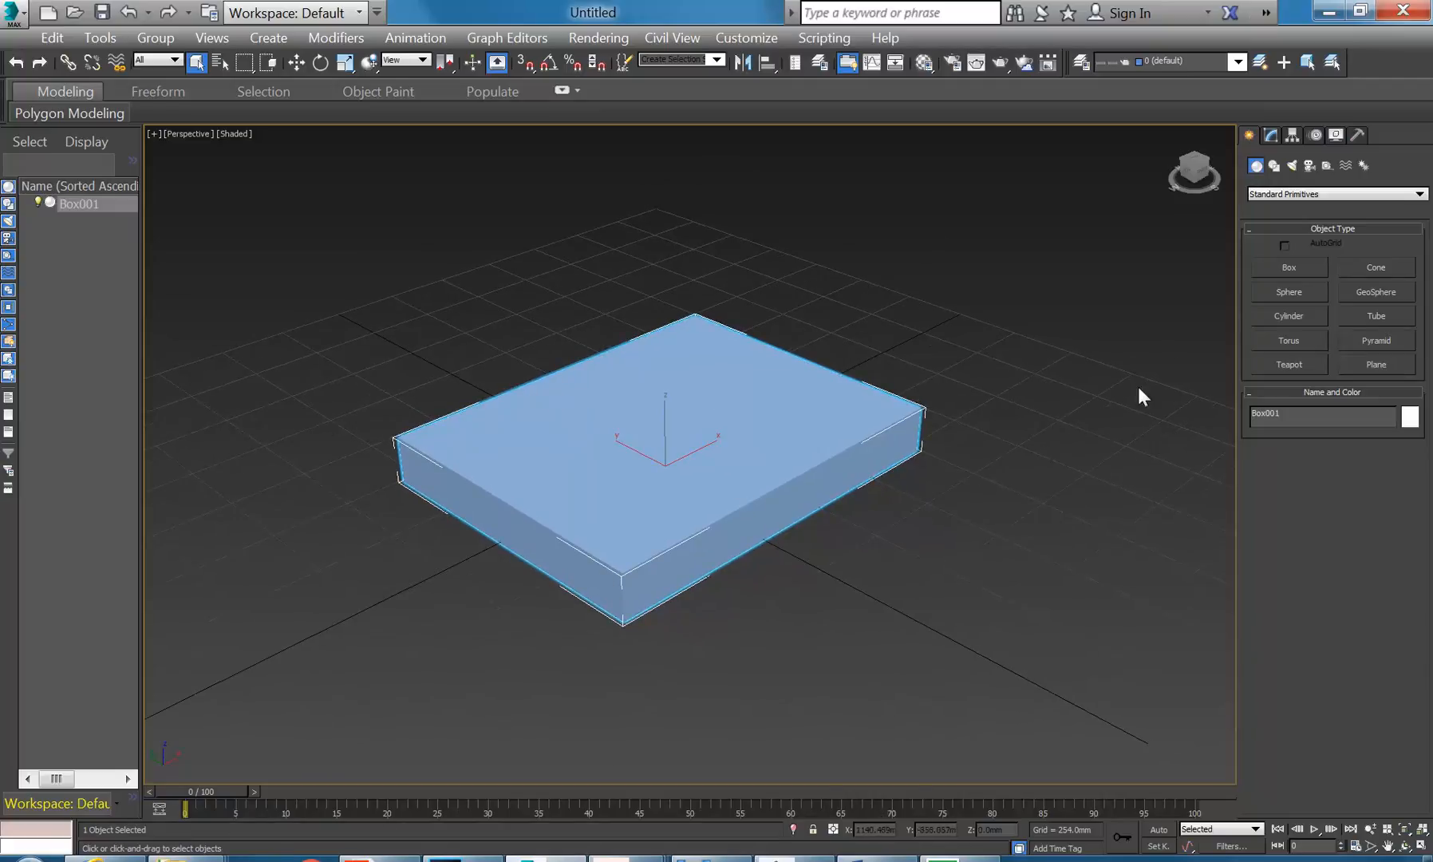
Step: Examine the box's editable dimension and segment parameters
{"action": "left_click", "coordinate": [1271, 136]}
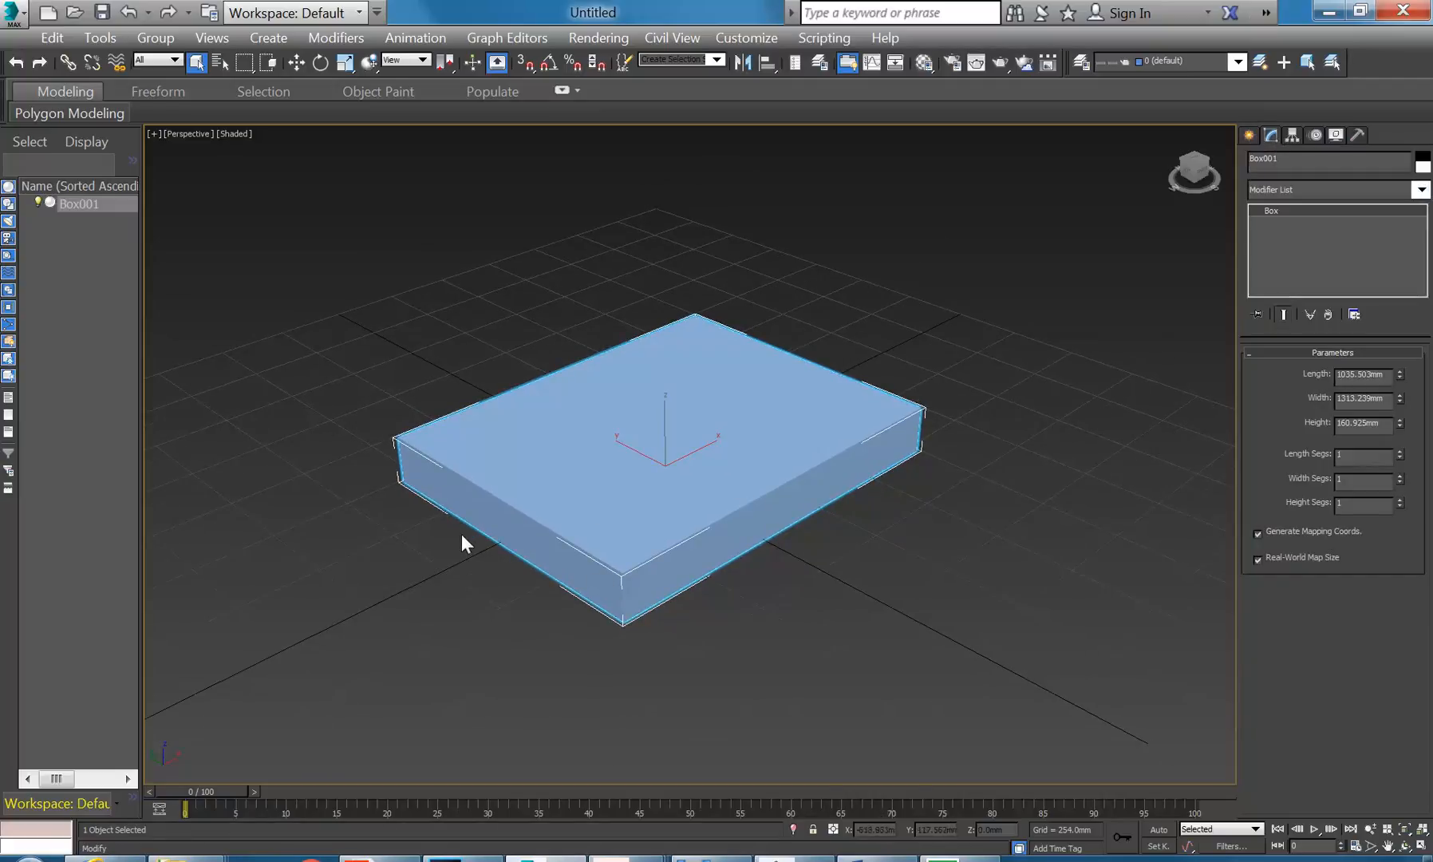
{"action": "scroll", "coordinate": [622, 507], "scroll_direction": "down", "scroll_amount": 3}
{"action": "scroll", "coordinate": [641, 527], "scroll_direction": "up", "scroll_amount": 4}
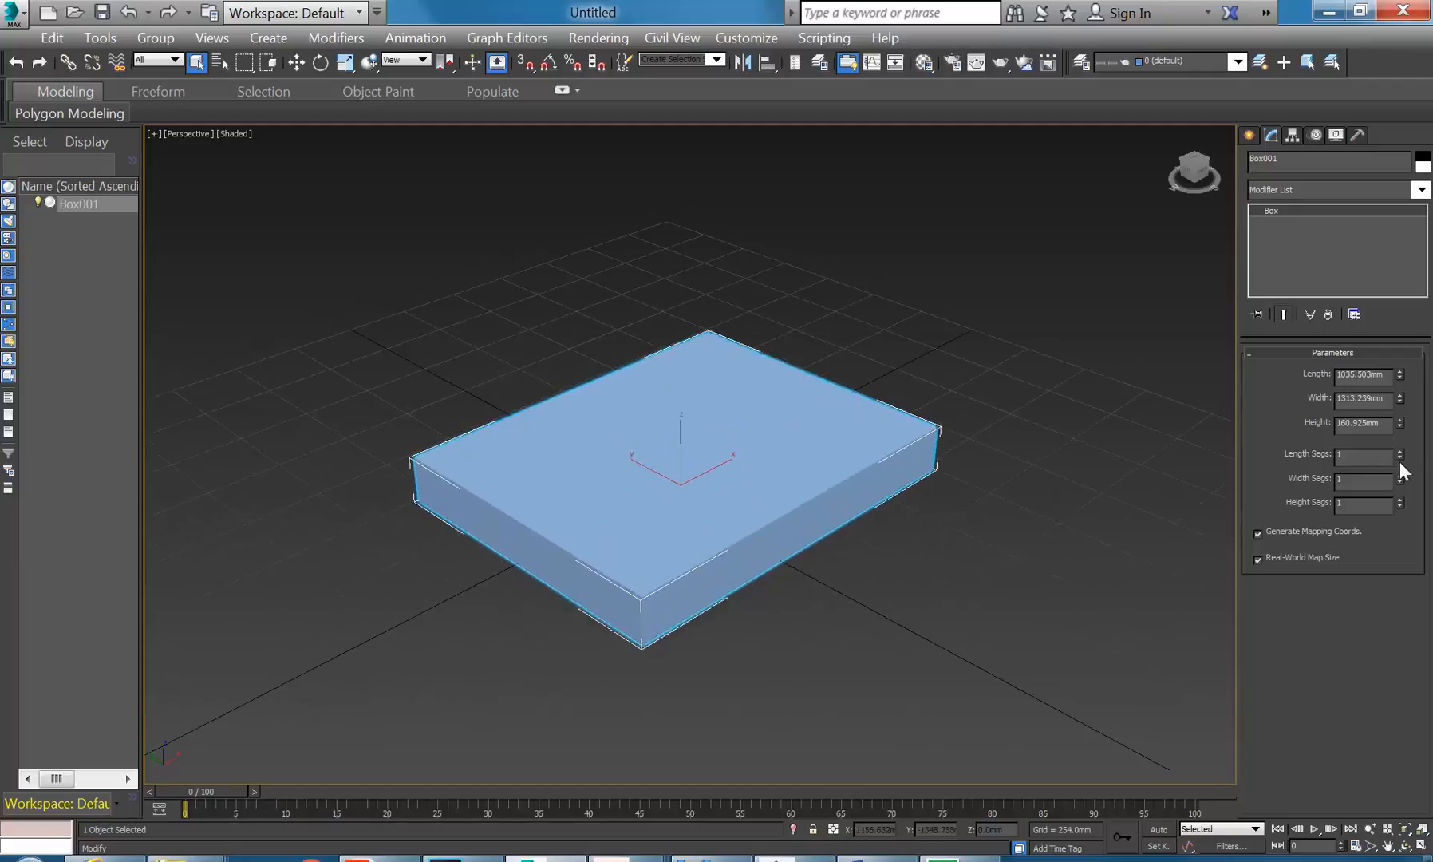
{"action": "right_click", "coordinate": [965, 332]}
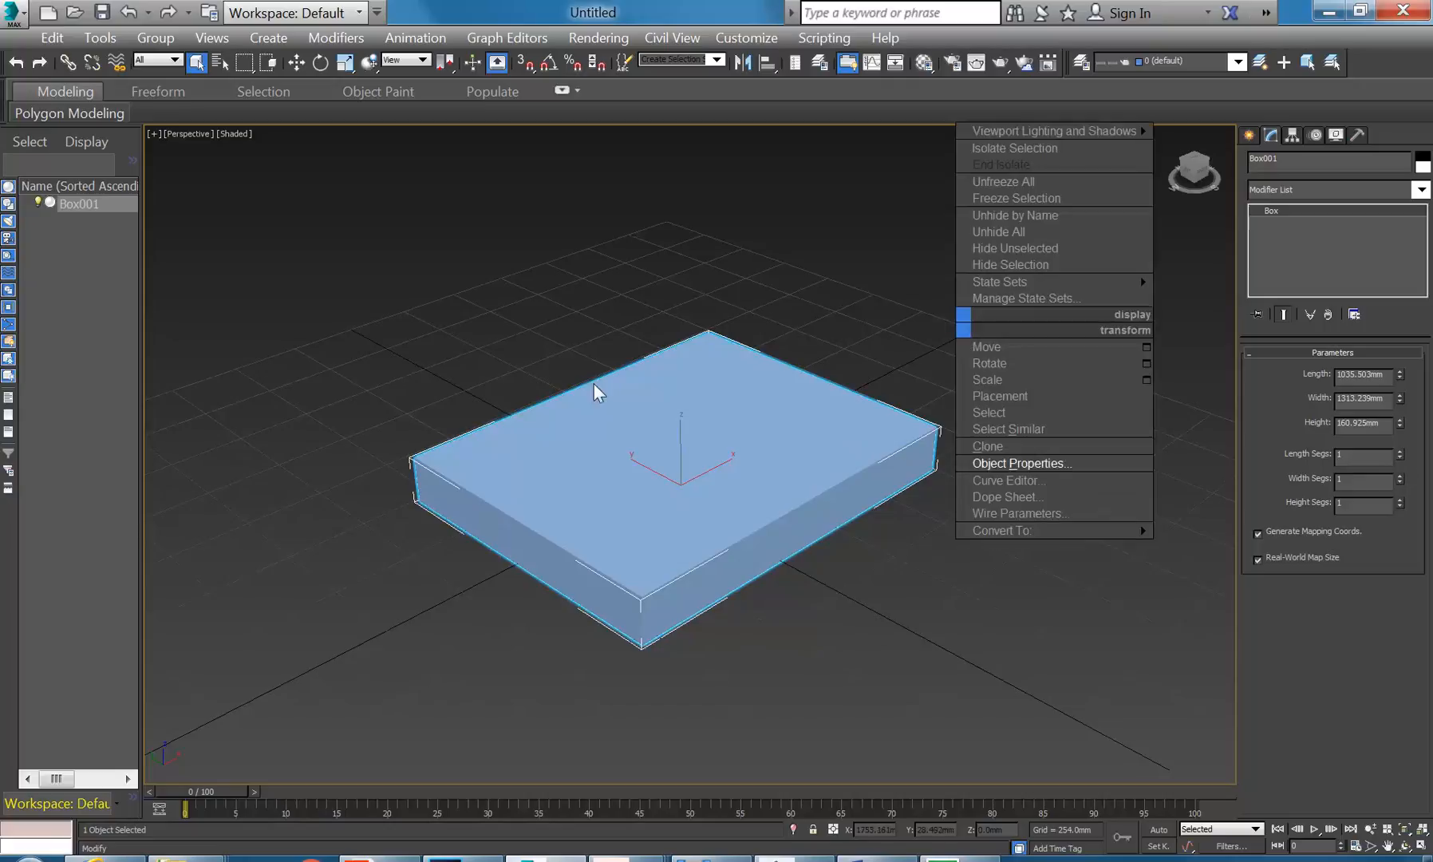
Step: Draw a second box about 723 by 1325 by 154 mm beside the first, and undo it
{"action": "left_click", "coordinate": [1251, 134]}
{"action": "mouse_move", "coordinate": [883, 349]}
{"action": "middle_mouse_down"}
{"action": "mouse_move", "coordinate": [863, 358]}
{"action": "mouse_move", "coordinate": [876, 355]}
{"action": "middle_mouse_up"}
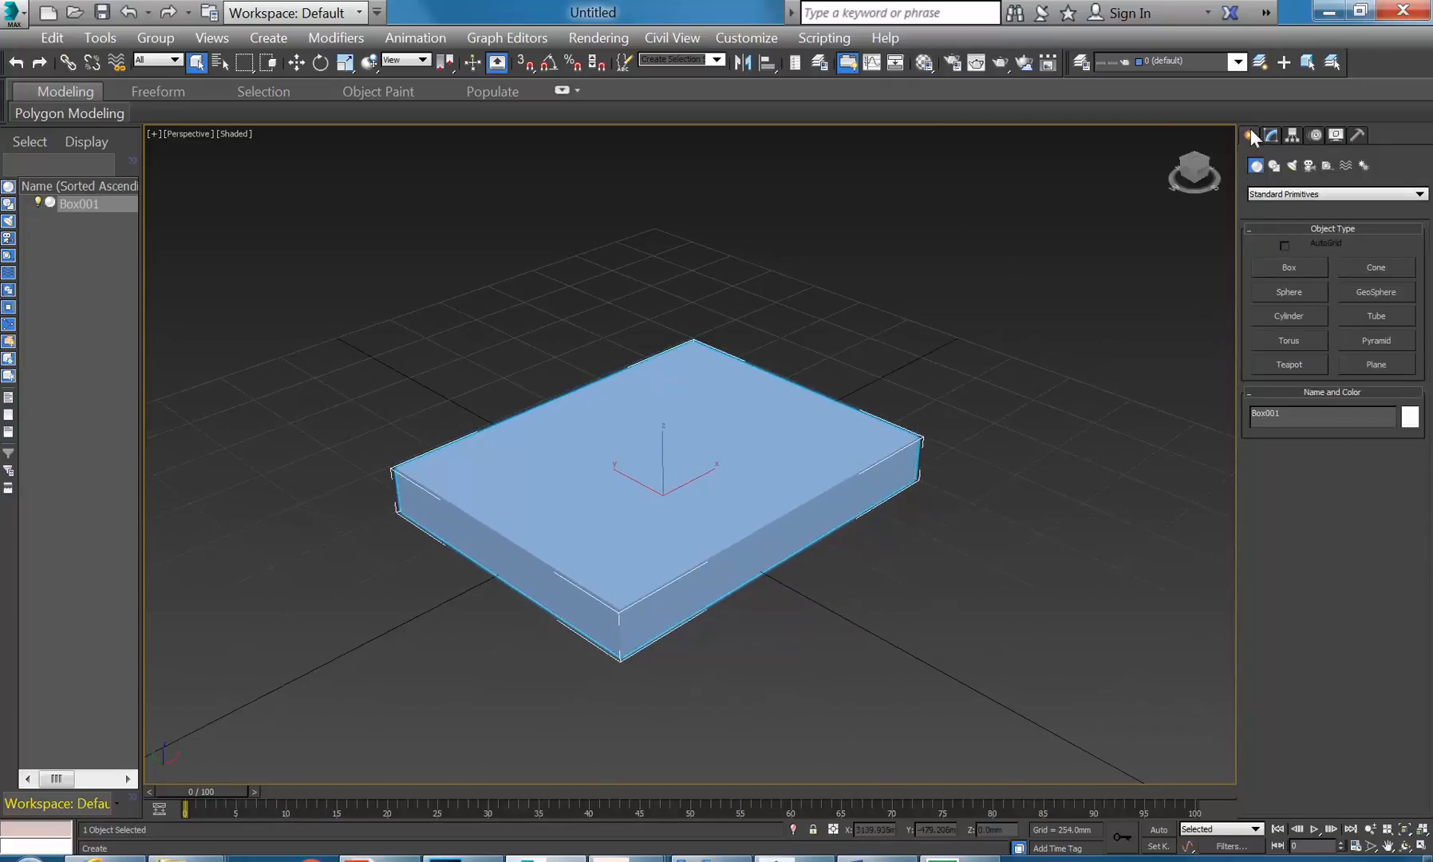
{"action": "middle_click_drag", "start_coordinate": [773, 493], "coordinate": [653, 448]}
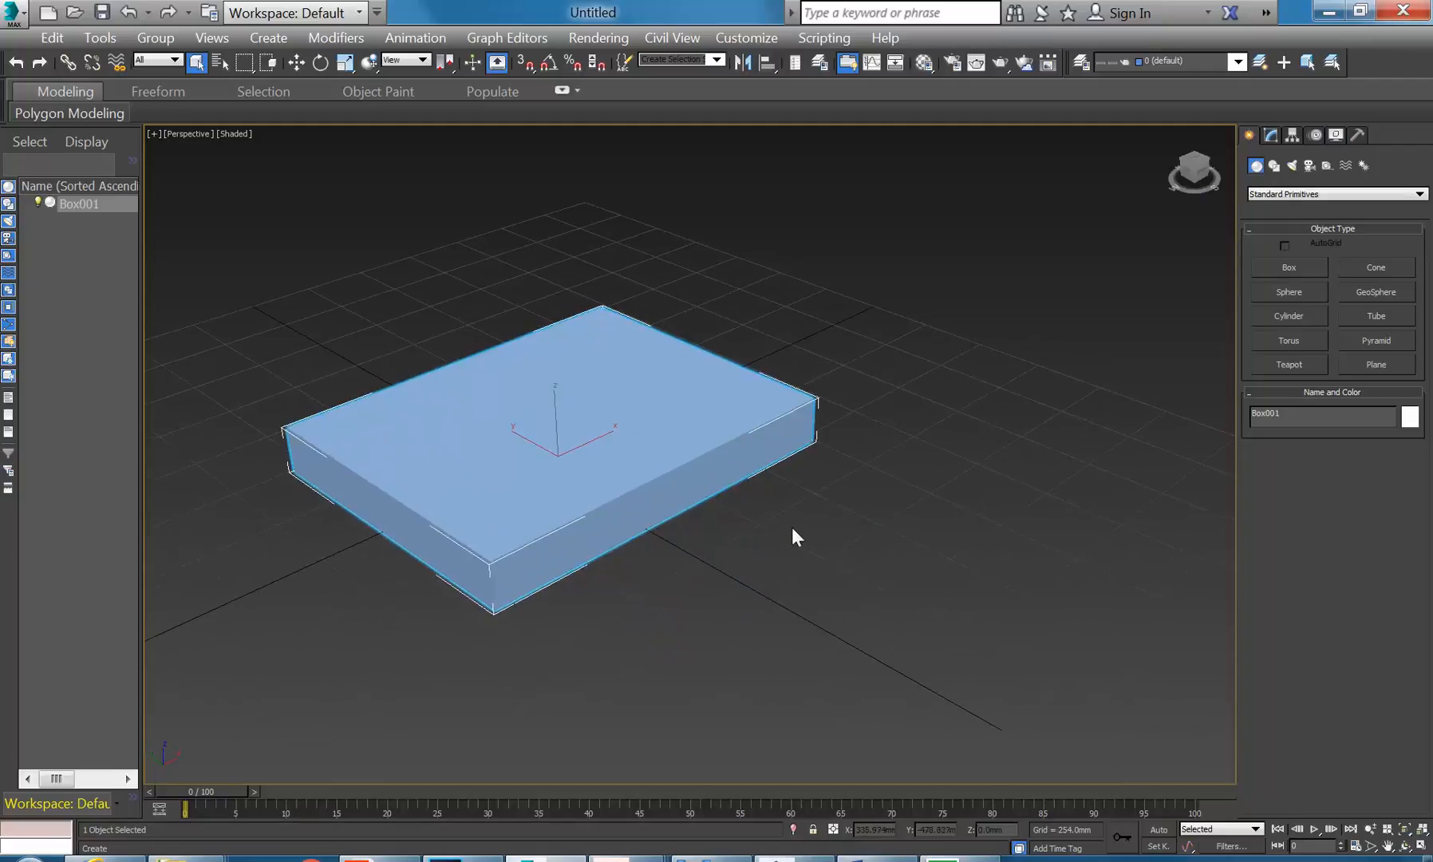
{"action": "left_click", "coordinate": [1279, 268]}
{"action": "middle_click_drag", "start_coordinate": [1221, 290], "coordinate": [870, 311]}
{"action": "left_click_drag", "start_coordinate": [638, 591], "coordinate": [764, 364]}
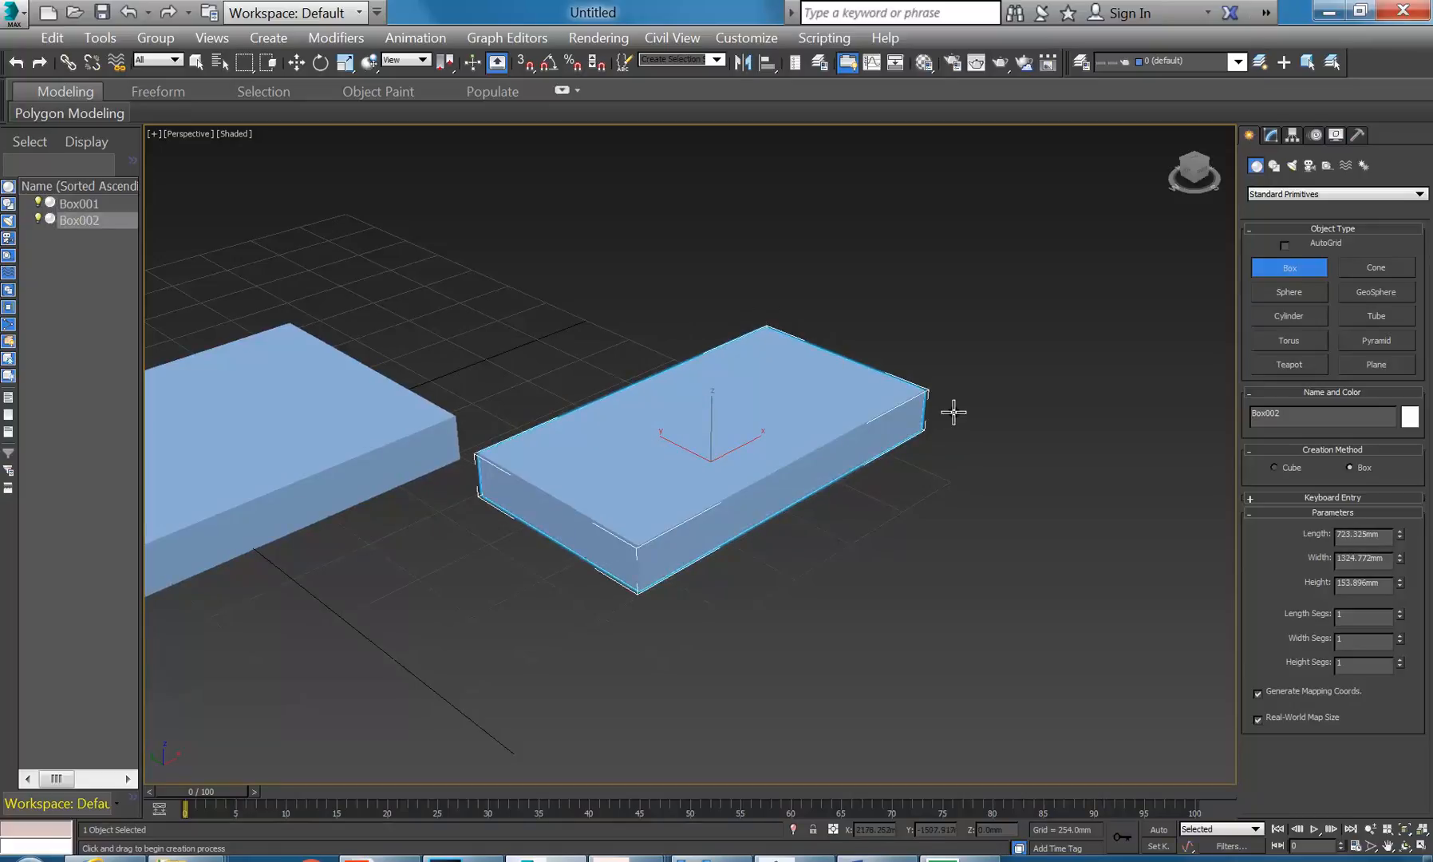
{"action": "right_click", "coordinate": [834, 297]}
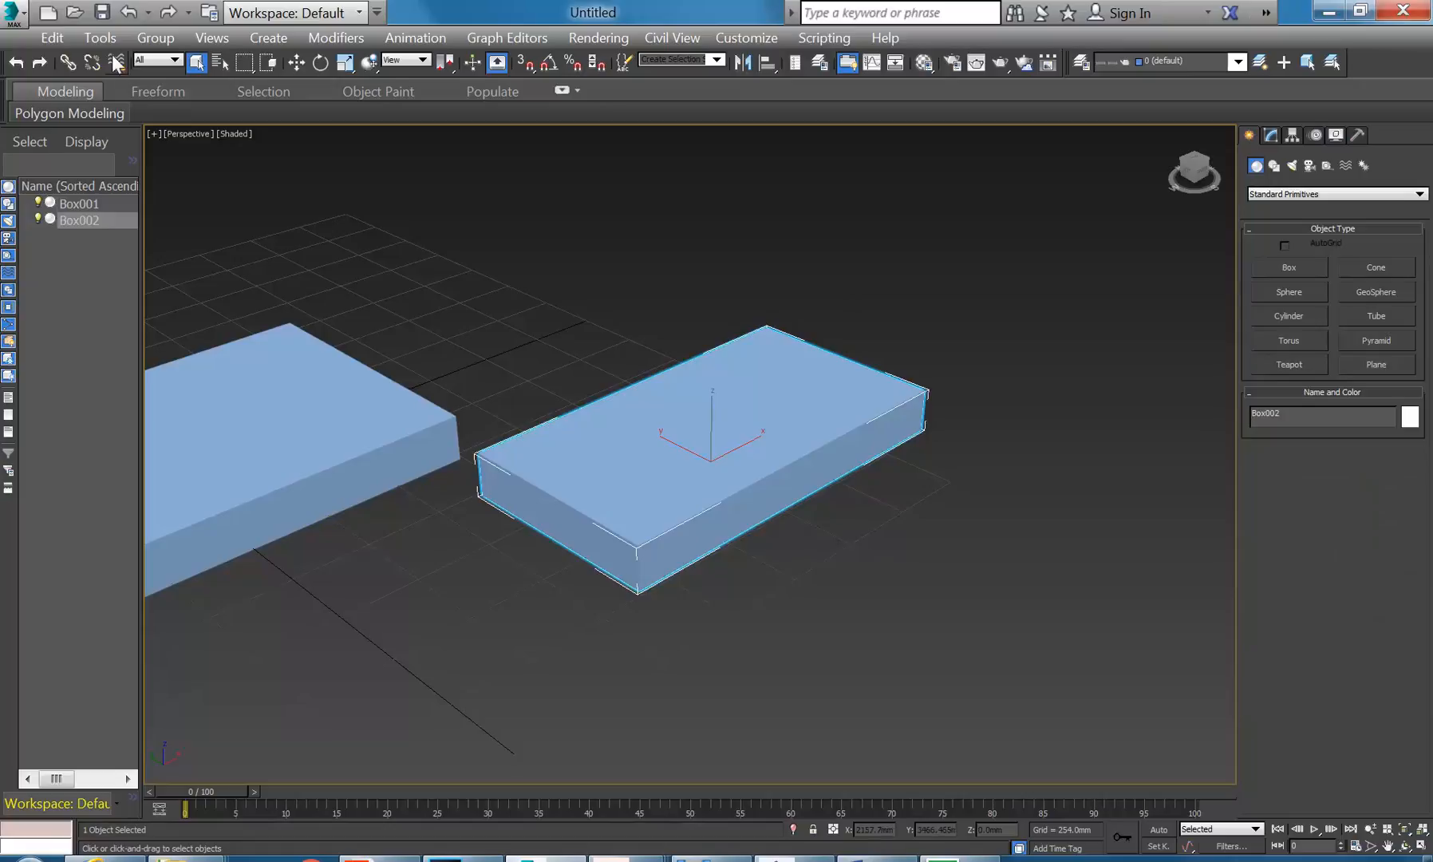
{"action": "left_click", "coordinate": [128, 12]}
{"action": "middle_click_drag", "start_coordinate": [477, 312], "coordinate": [825, 346]}
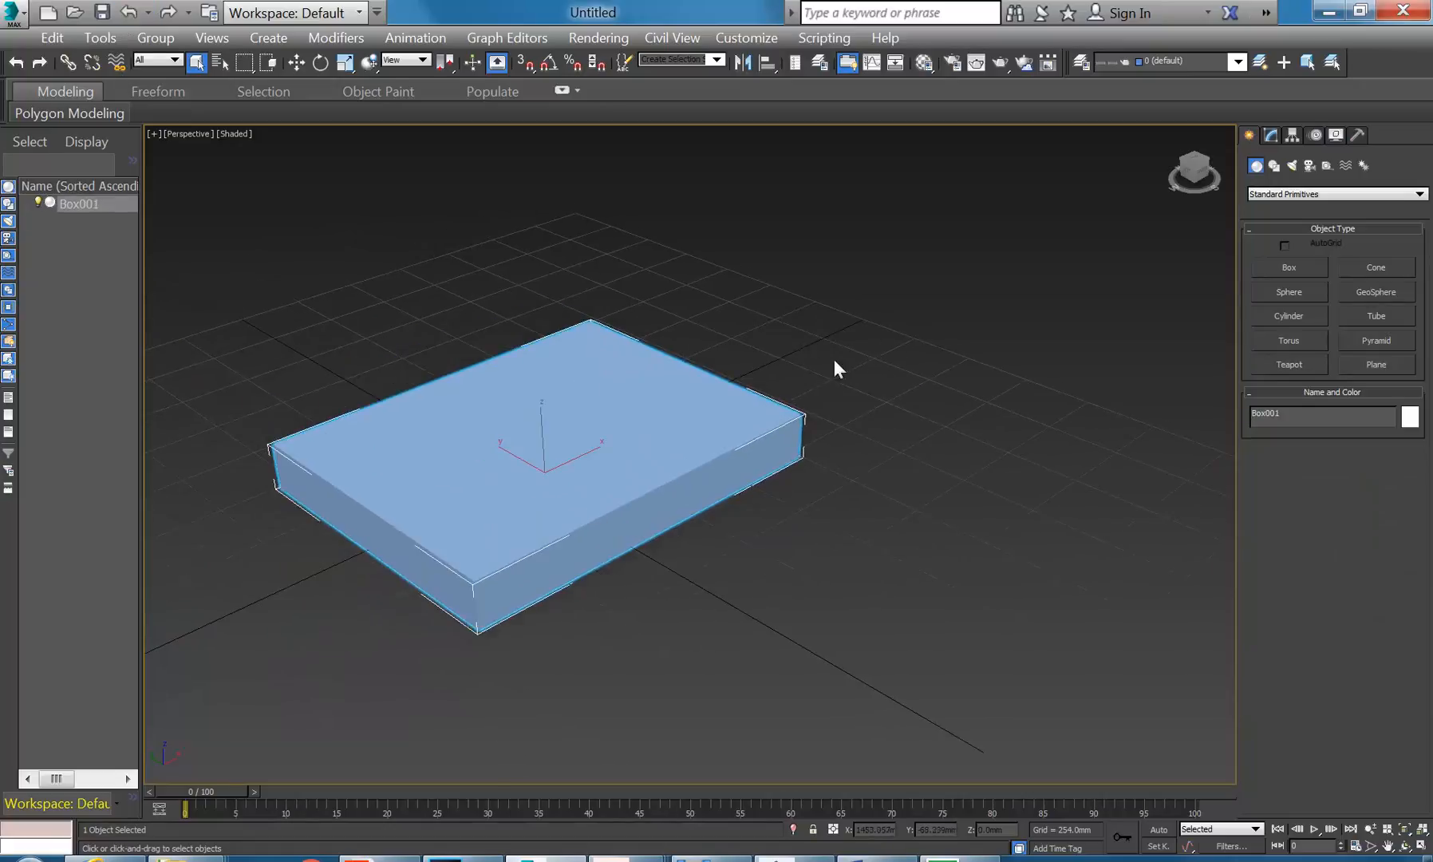
Step: Apply an FFD 4x4x4 modifier to the remaining box
{"action": "left_click", "coordinate": [1272, 136]}
{"action": "middle_click_drag", "start_coordinate": [658, 412], "coordinate": [683, 411]}
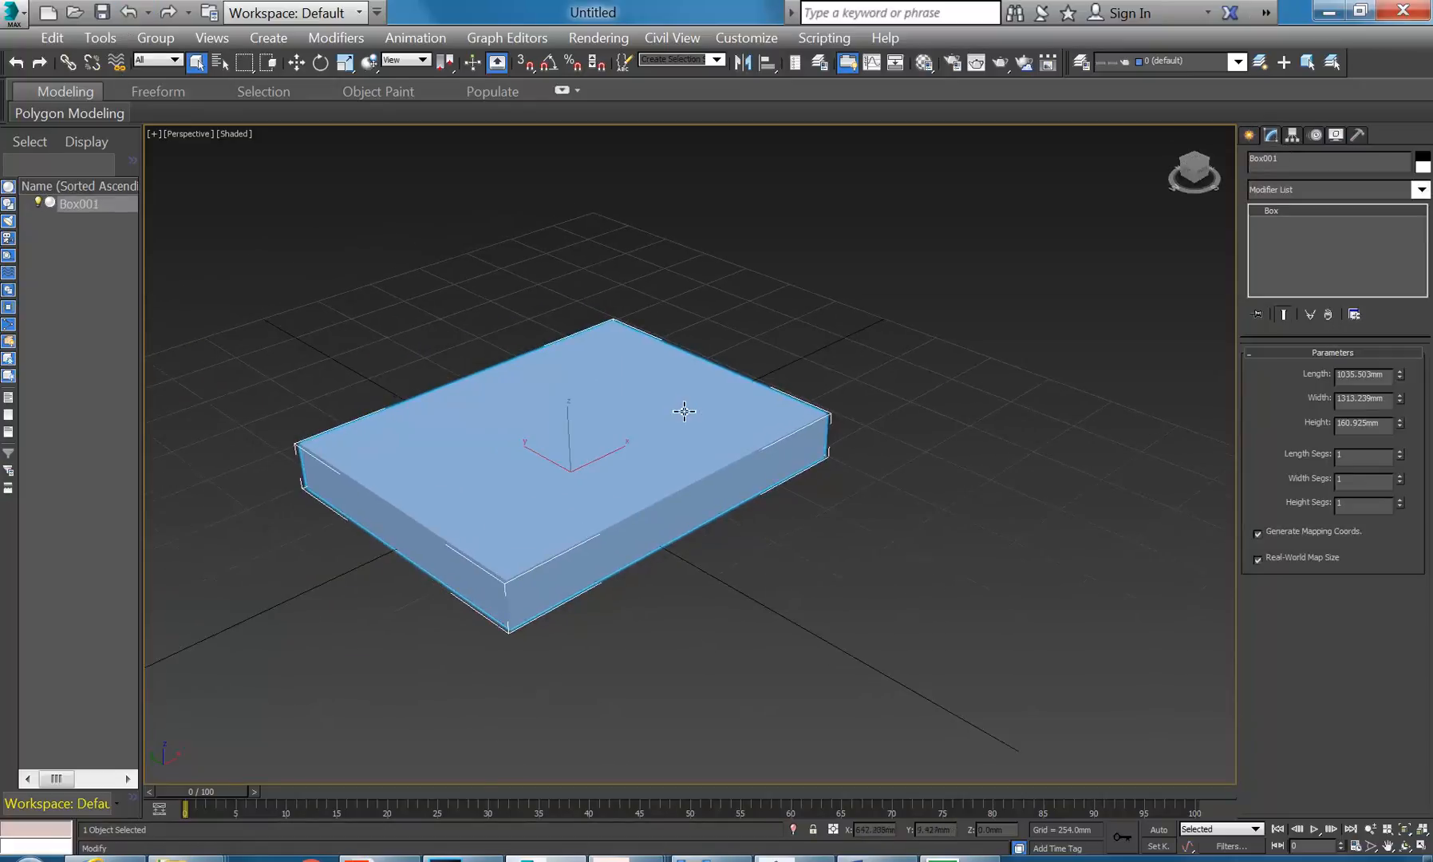
{"action": "scroll", "coordinate": [578, 485], "scroll_direction": "up", "scroll_amount": 2}
{"action": "scroll", "coordinate": [578, 485], "scroll_direction": "down", "scroll_amount": 2}
{"action": "middle_click_drag", "start_coordinate": [578, 484], "coordinate": [608, 478]}
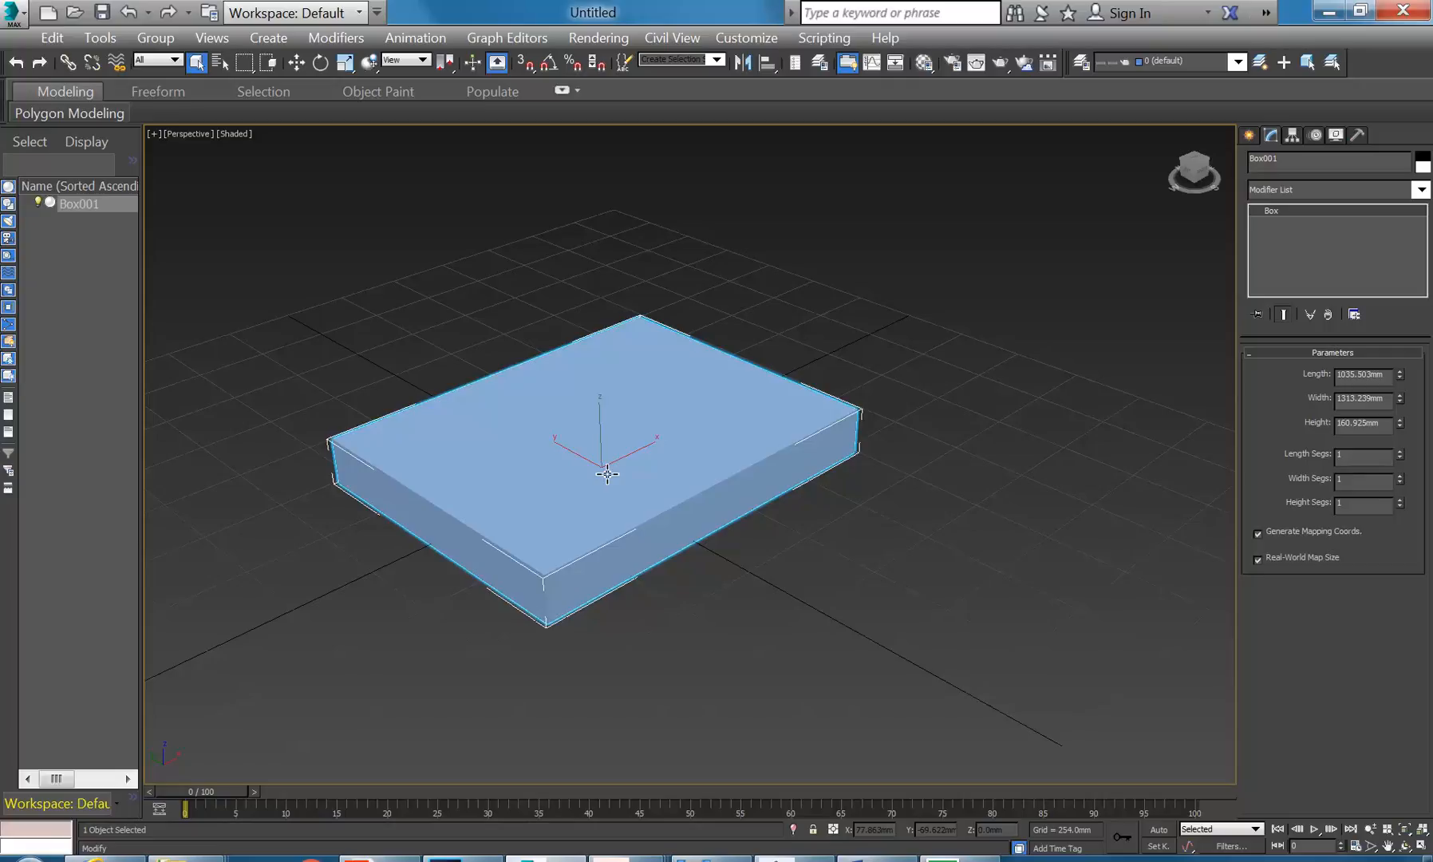
{"action": "right_click", "coordinate": [561, 434]}
{"action": "left_click", "coordinate": [531, 443]}
{"action": "left_click", "coordinate": [1420, 190]}
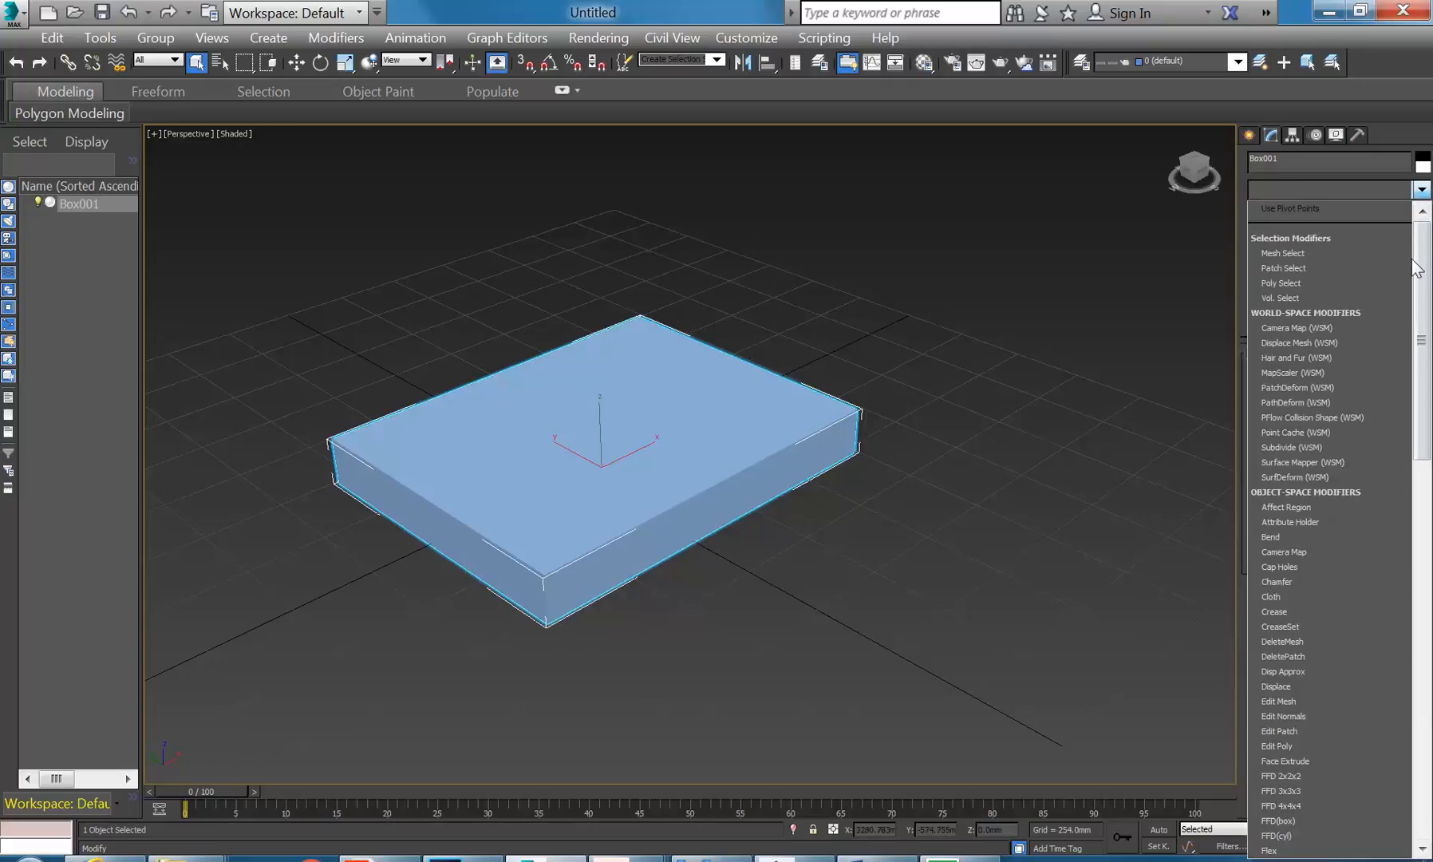
{"action": "left_click_drag", "start_coordinate": [1420, 251], "coordinate": [1419, 394]}
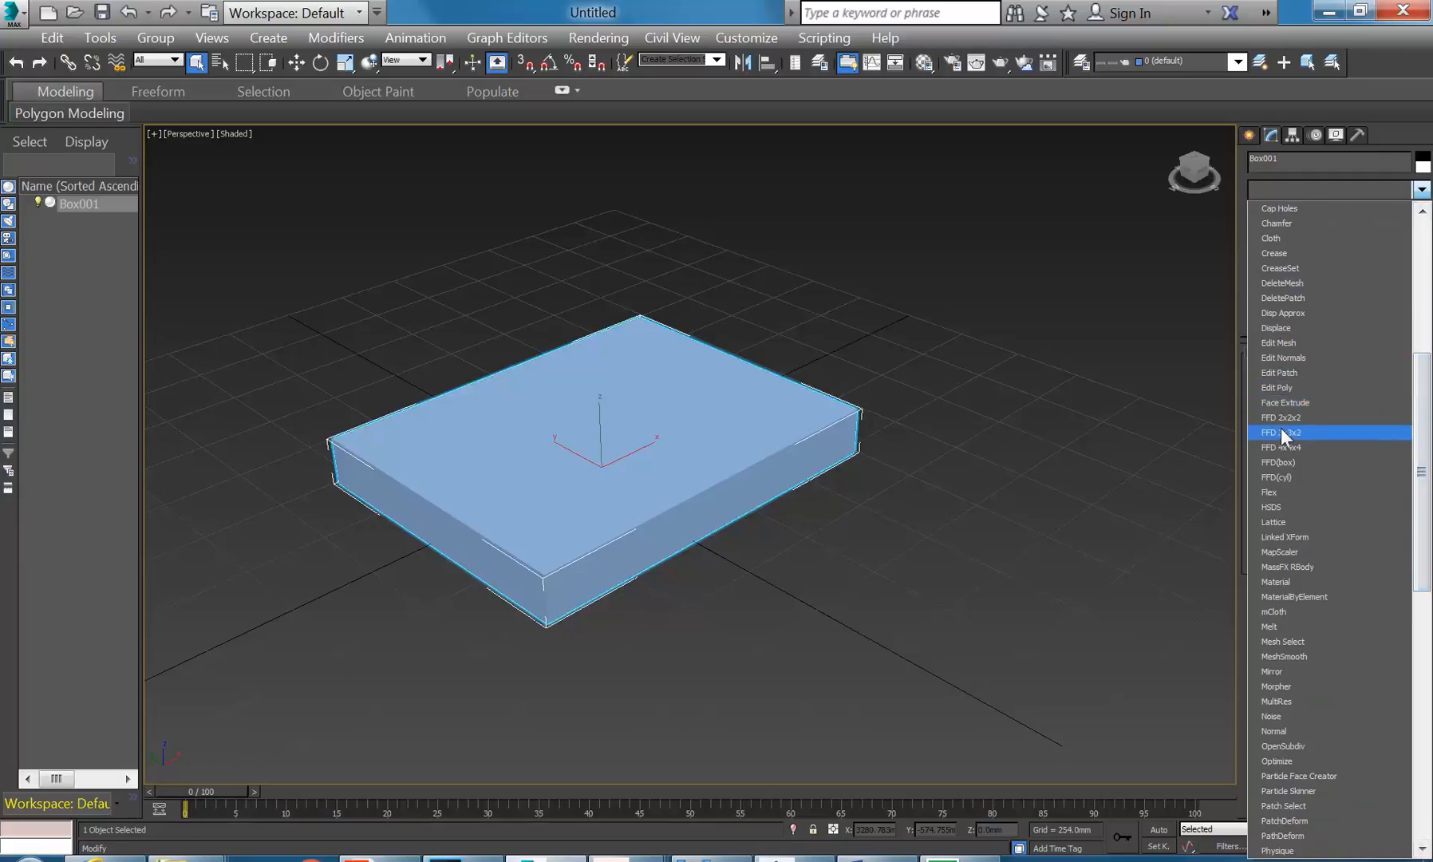
{"action": "left_click", "coordinate": [1297, 447]}
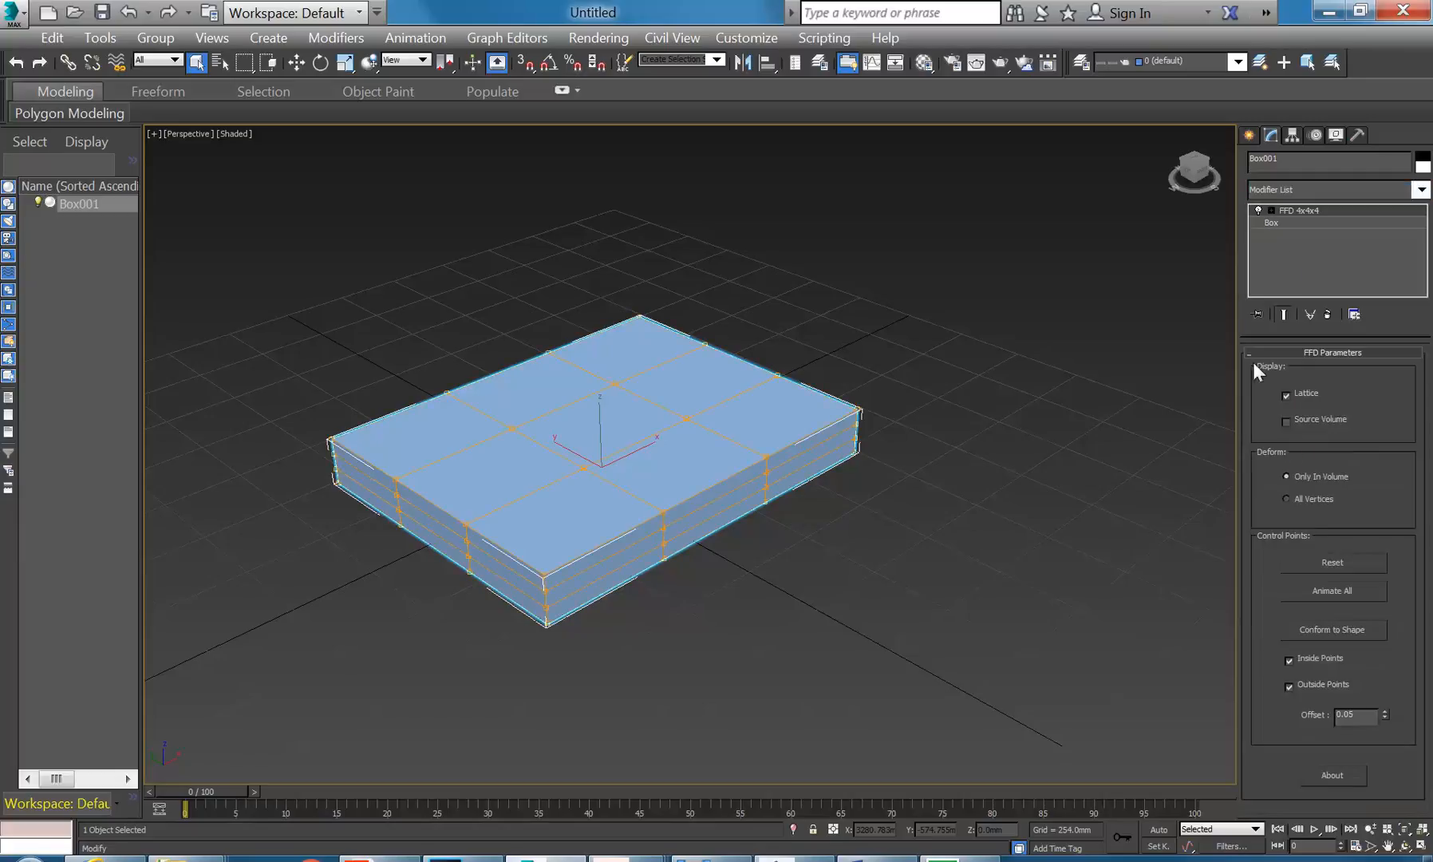
Step: Move the FFD control point at the box's right-hand upper corner upward along Z
{"action": "left_click", "coordinate": [1269, 221]}
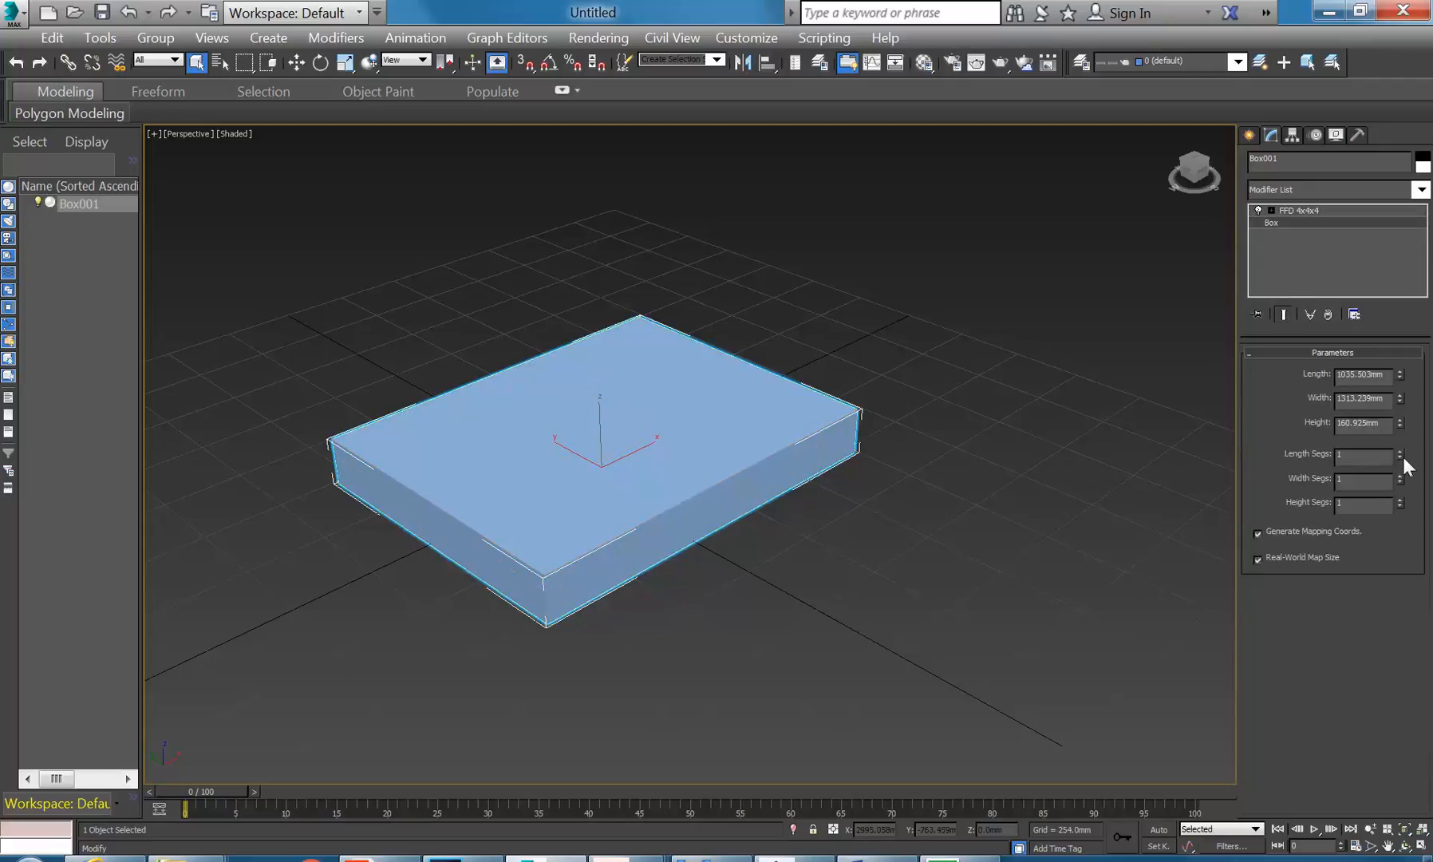
{"action": "left_click", "coordinate": [1308, 210]}
{"action": "left_click", "coordinate": [1271, 211]}
{"action": "left_click", "coordinate": [1308, 221]}
{"action": "left_click", "coordinate": [859, 410]}
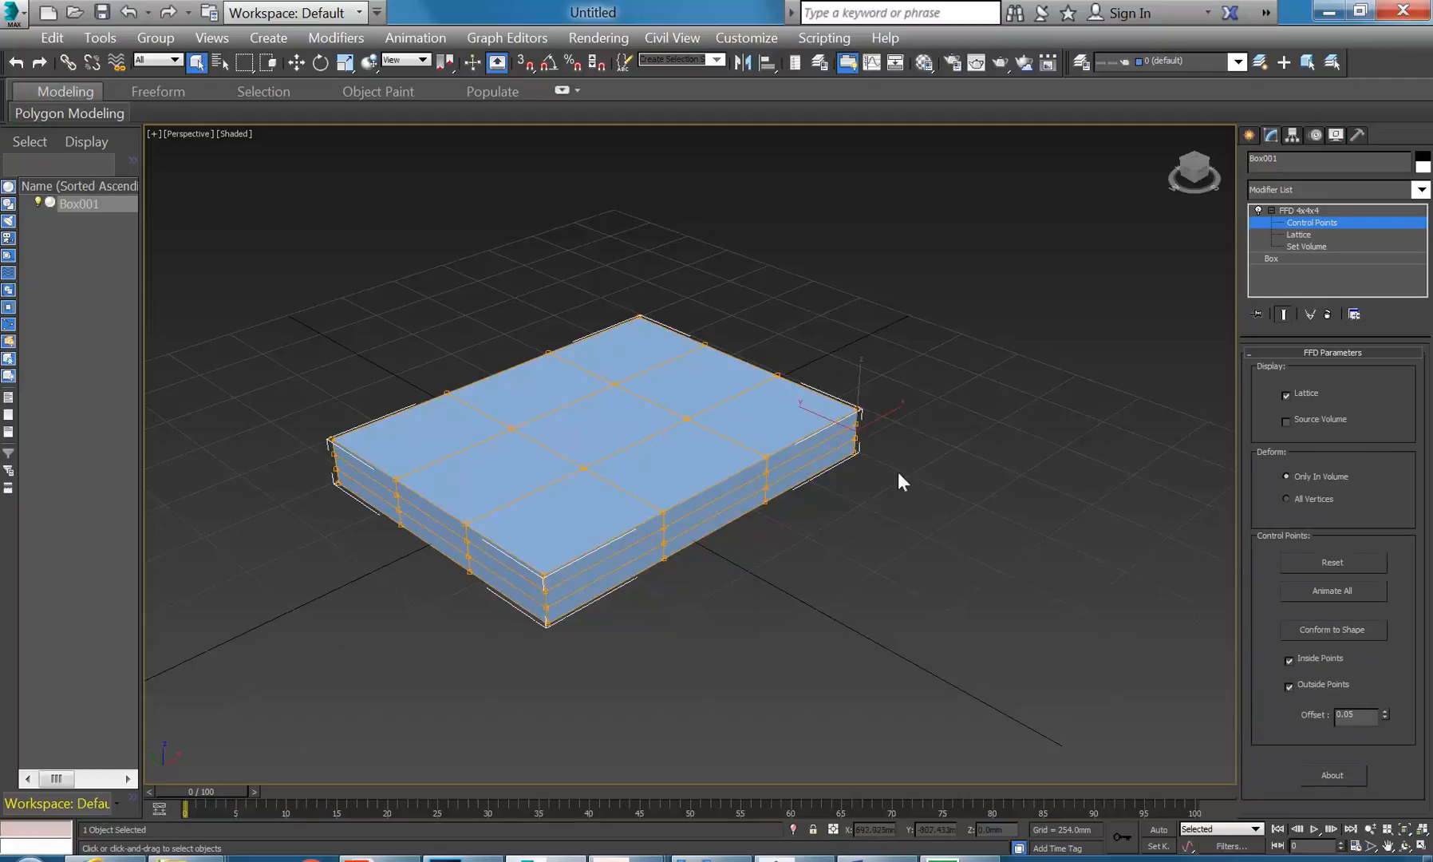
{"action": "right_click", "coordinate": [859, 391]}
{"action": "left_click", "coordinate": [873, 397]}
{"action": "left_click_drag", "start_coordinate": [859, 393], "coordinate": [858, 345]}
{"action": "scroll", "coordinate": [626, 457], "scroll_direction": "up", "scroll_amount": 3}
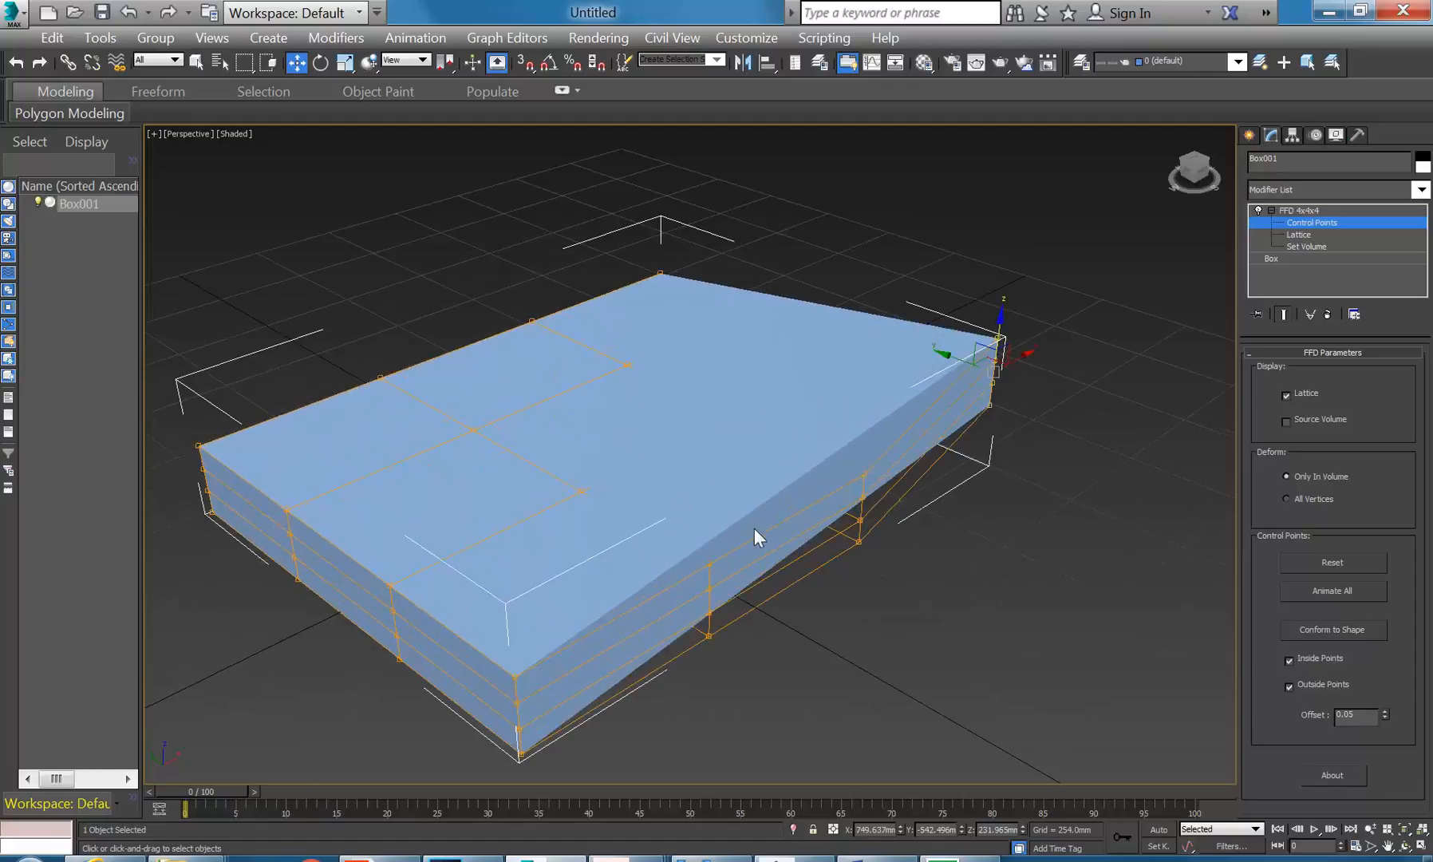
Step: Set the base box's length segments to 28 and width segments to 136 beneath the FFD modifier
{"action": "left_click", "coordinate": [1284, 259]}
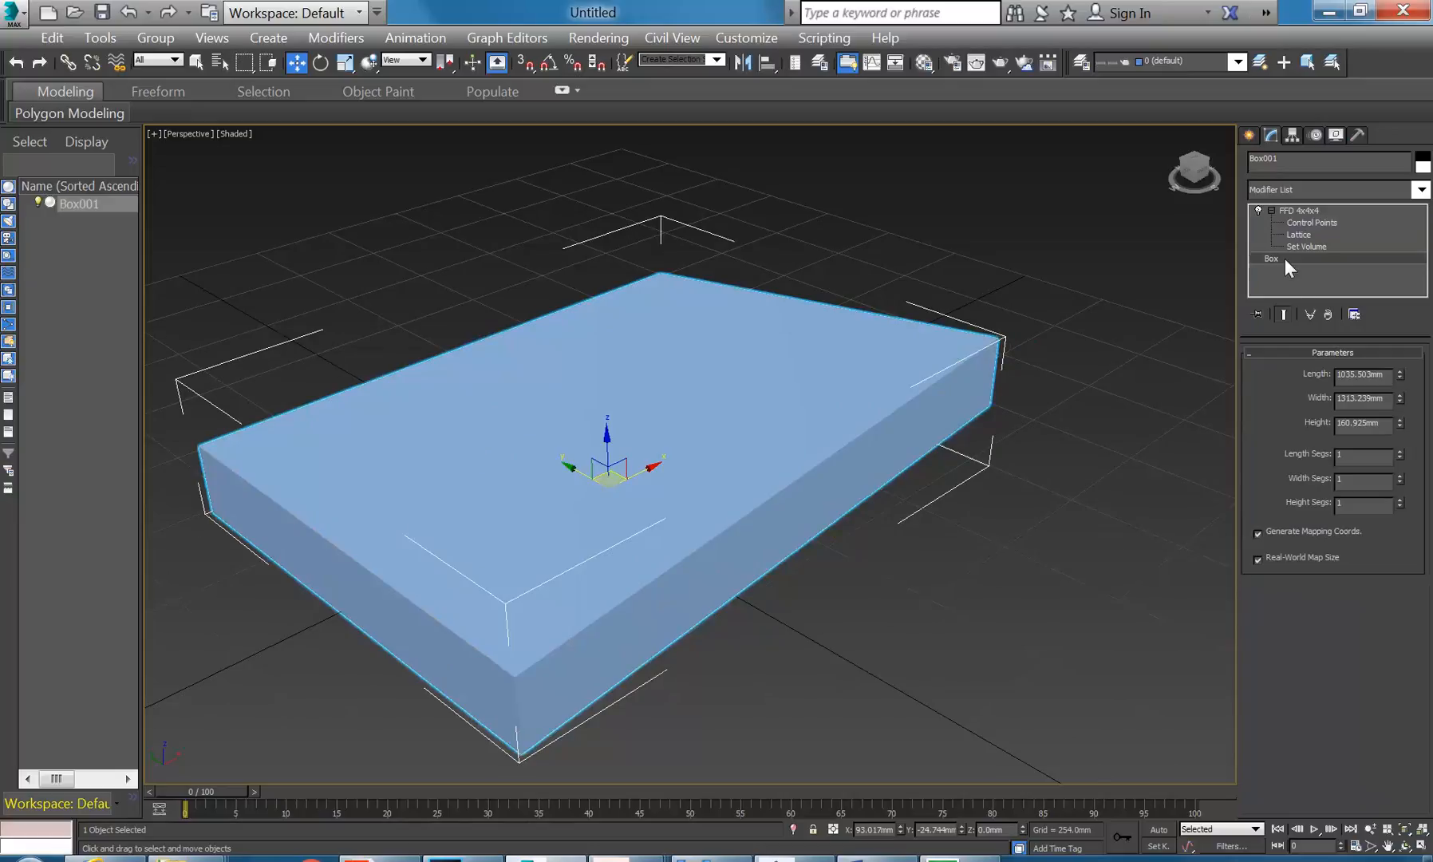
{"action": "left_click_drag", "start_coordinate": [1399, 452], "coordinate": [1397, 428]}
{"action": "left_click_drag", "start_coordinate": [1400, 481], "coordinate": [1404, 378]}
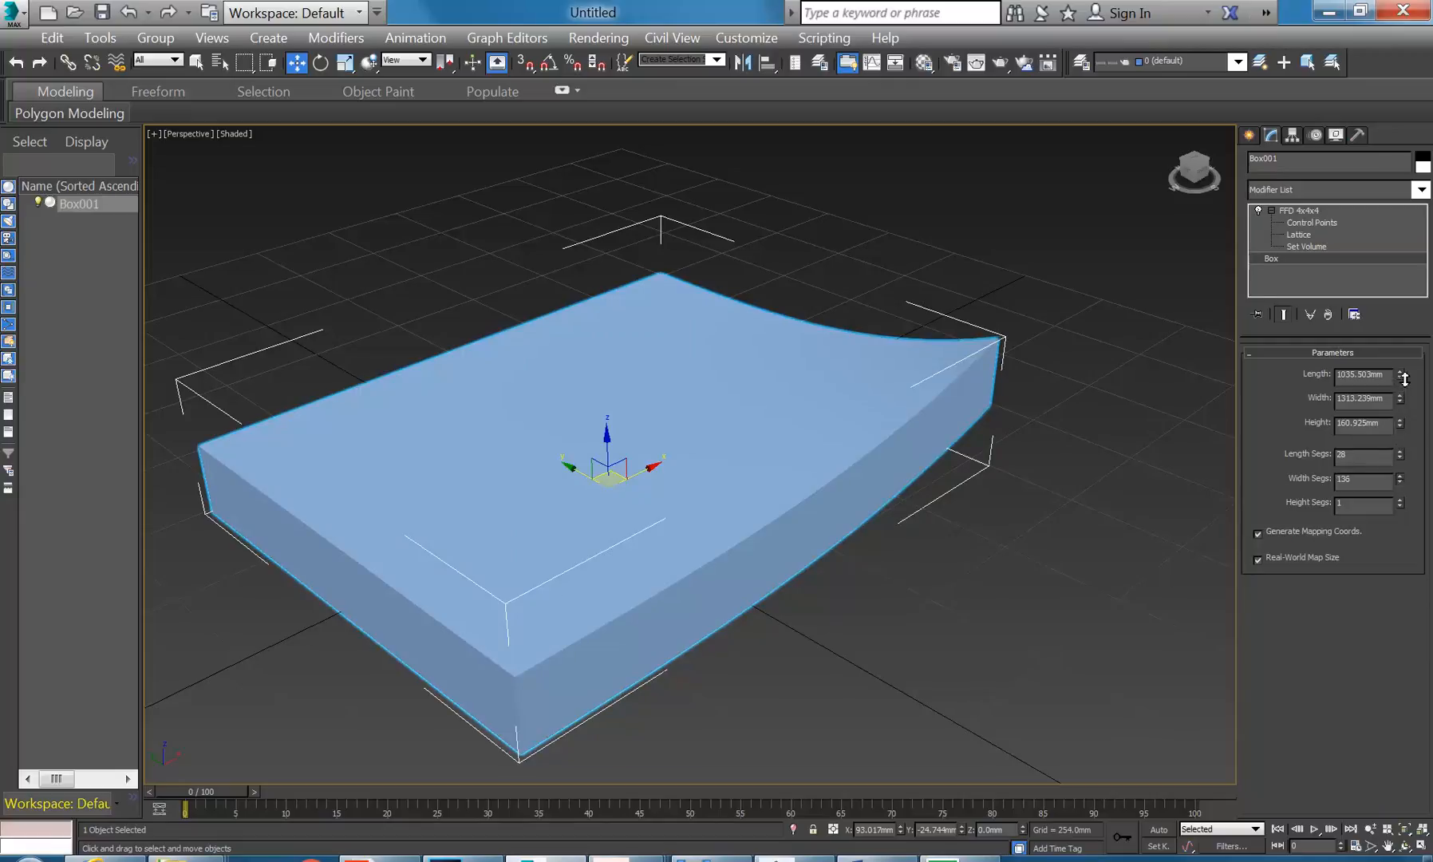
{"action": "middle_click_drag", "start_coordinate": [892, 426], "coordinate": [870, 422]}
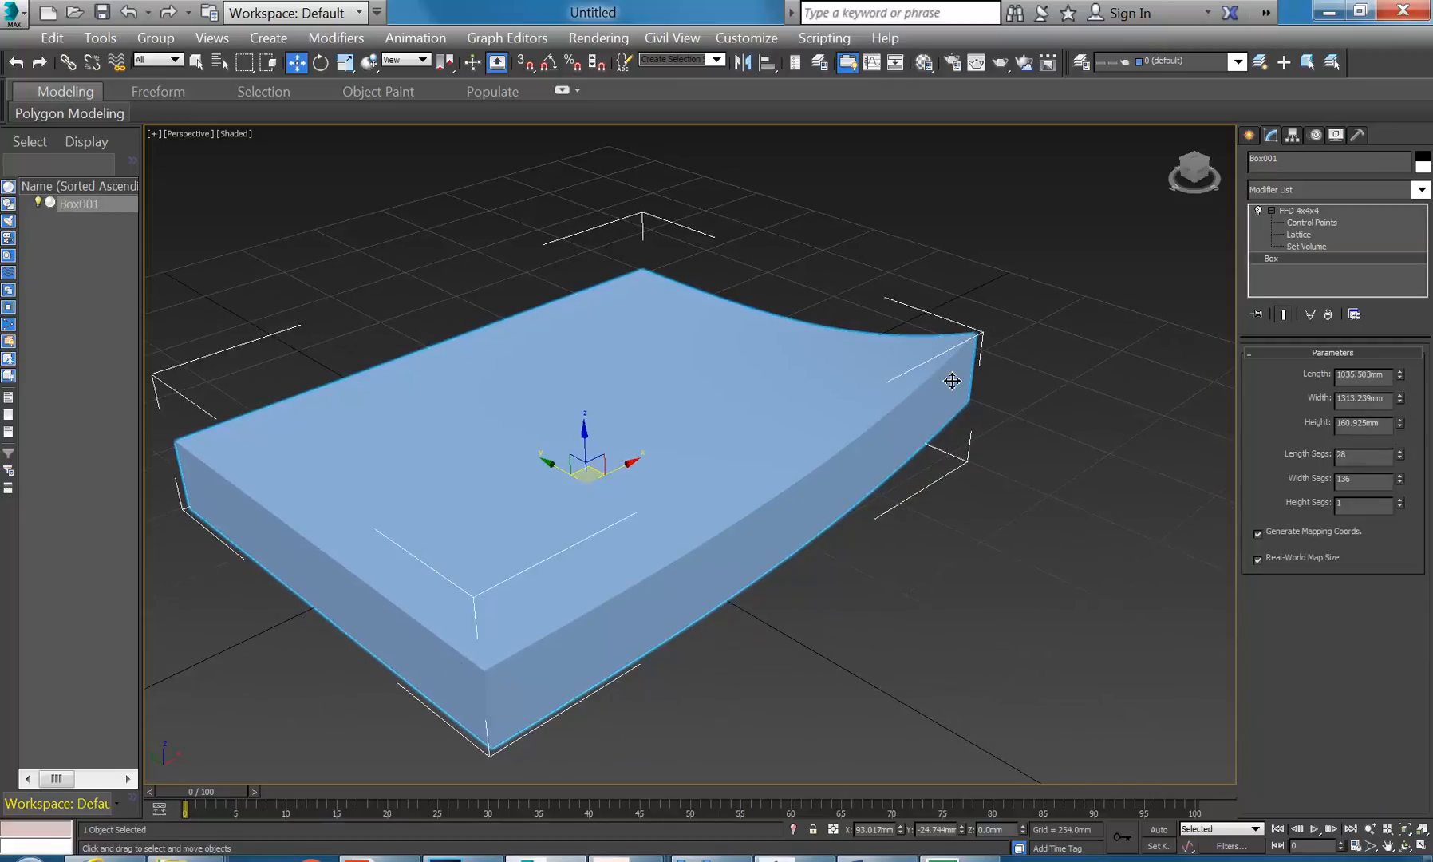
Step: Display edged faces in the viewport and set the box's width segments to 128
{"action": "left_click", "coordinate": [232, 134]}
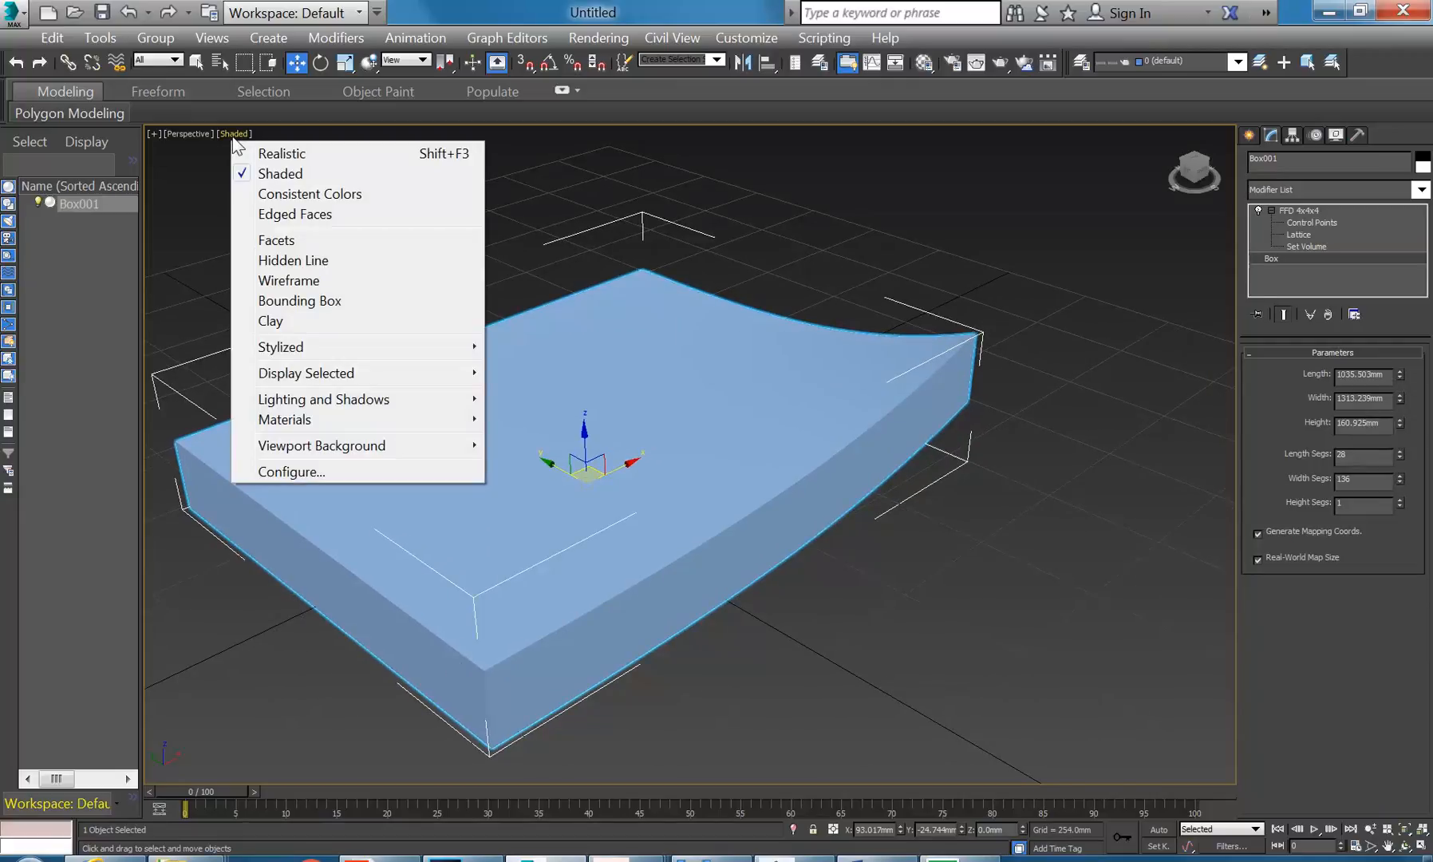
{"action": "left_click", "coordinate": [295, 213]}
{"action": "scroll", "coordinate": [809, 428], "scroll_direction": "up", "scroll_amount": 6}
{"action": "scroll", "coordinate": [822, 419], "scroll_direction": "down", "scroll_amount": 4}
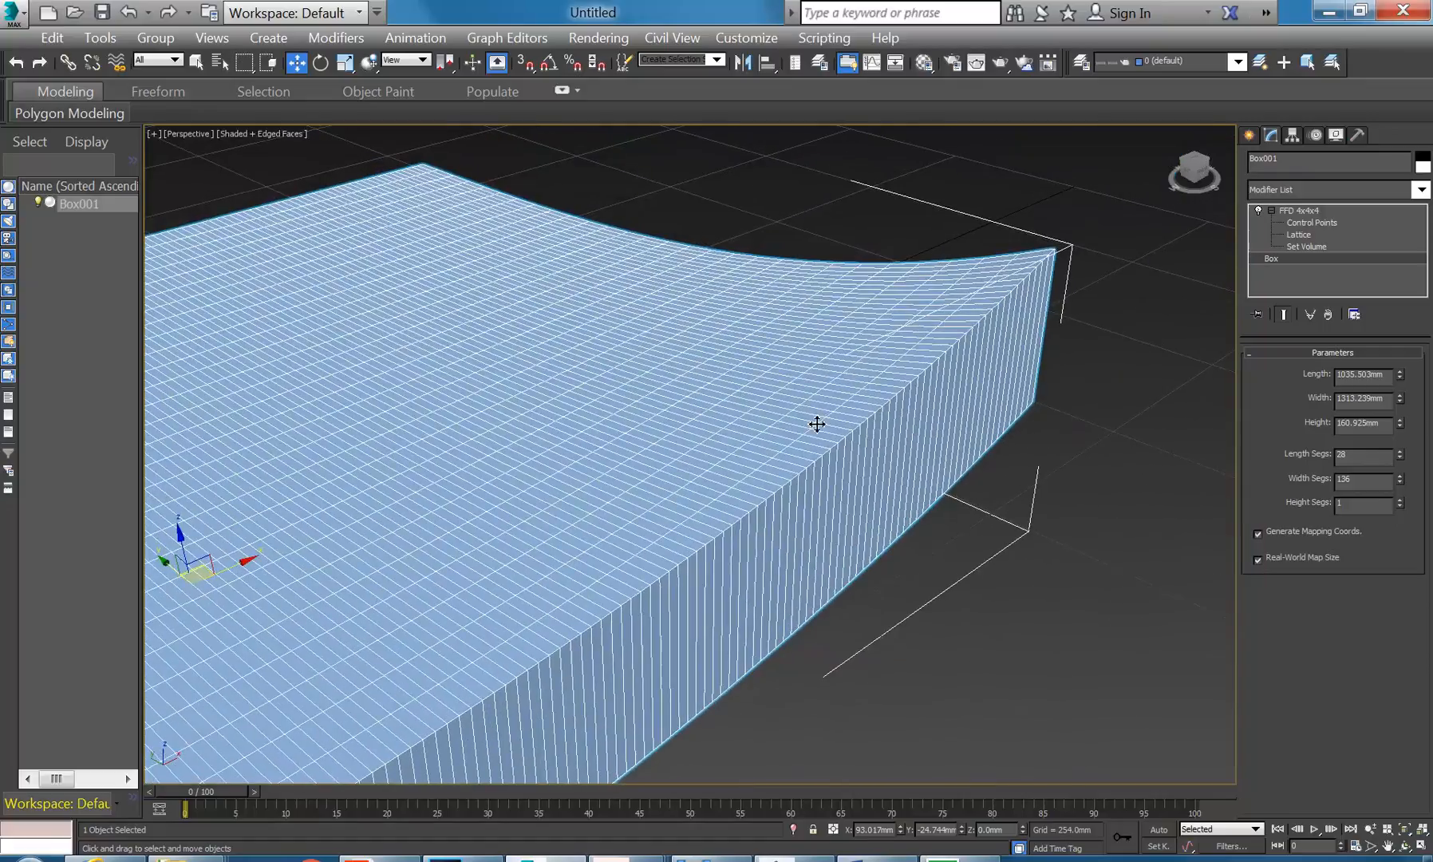
{"action": "mouse_move", "coordinate": [1399, 479]}
{"action": "left_mouse_down"}
{"action": "mouse_move", "coordinate": [1400, 602]}
{"action": "mouse_move", "coordinate": [1399, 486]}
{"action": "left_mouse_up"}
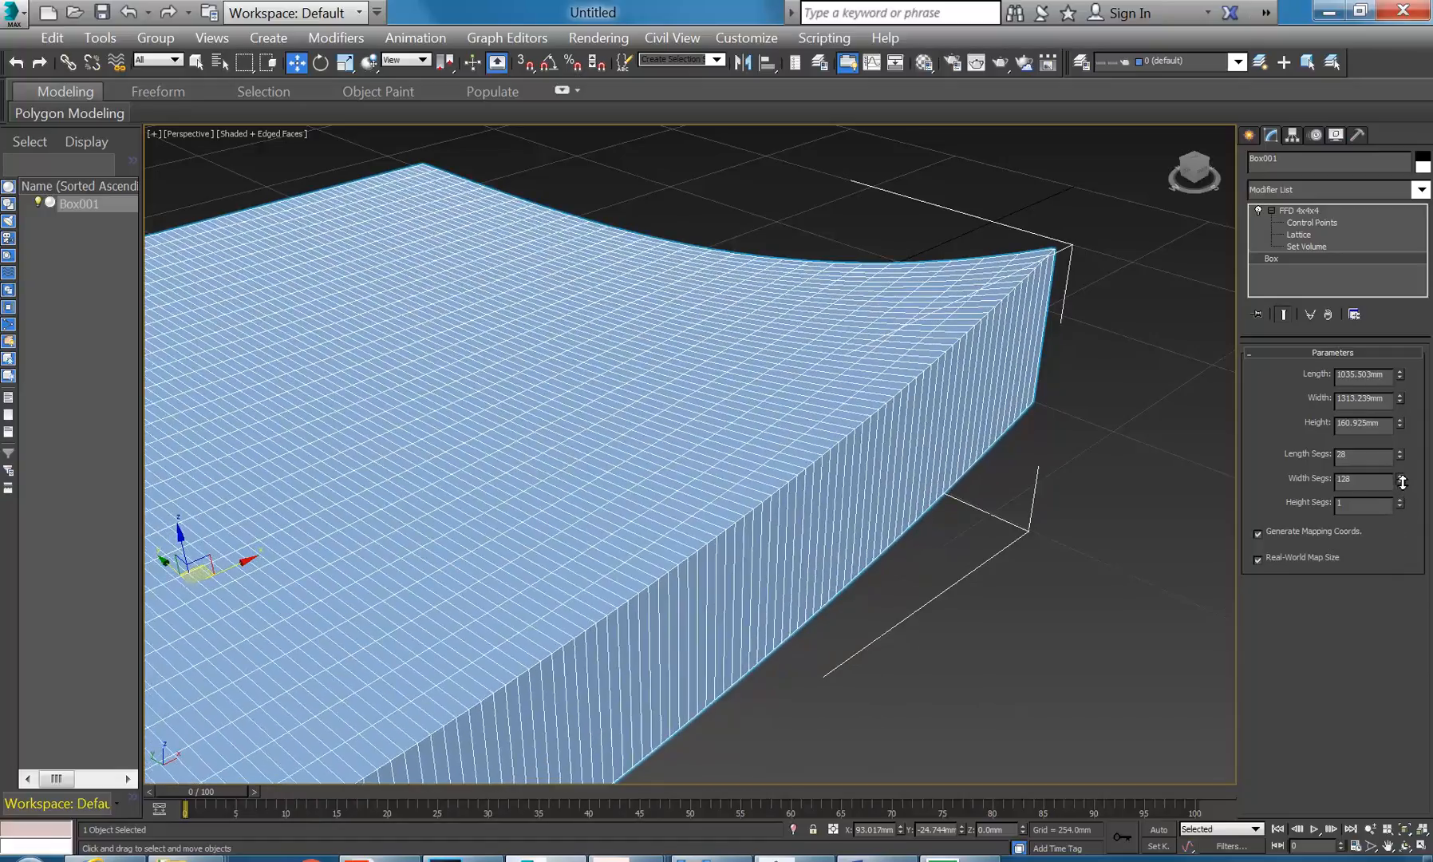
{"action": "middle_click_drag", "start_coordinate": [753, 354], "coordinate": [900, 356]}
{"action": "scroll", "coordinate": [868, 319], "scroll_direction": "down", "scroll_amount": 6}
{"action": "scroll", "coordinate": [868, 318], "scroll_direction": "up", "scroll_amount": 4}
{"action": "scroll", "coordinate": [867, 318], "scroll_direction": "down", "scroll_amount": 2}
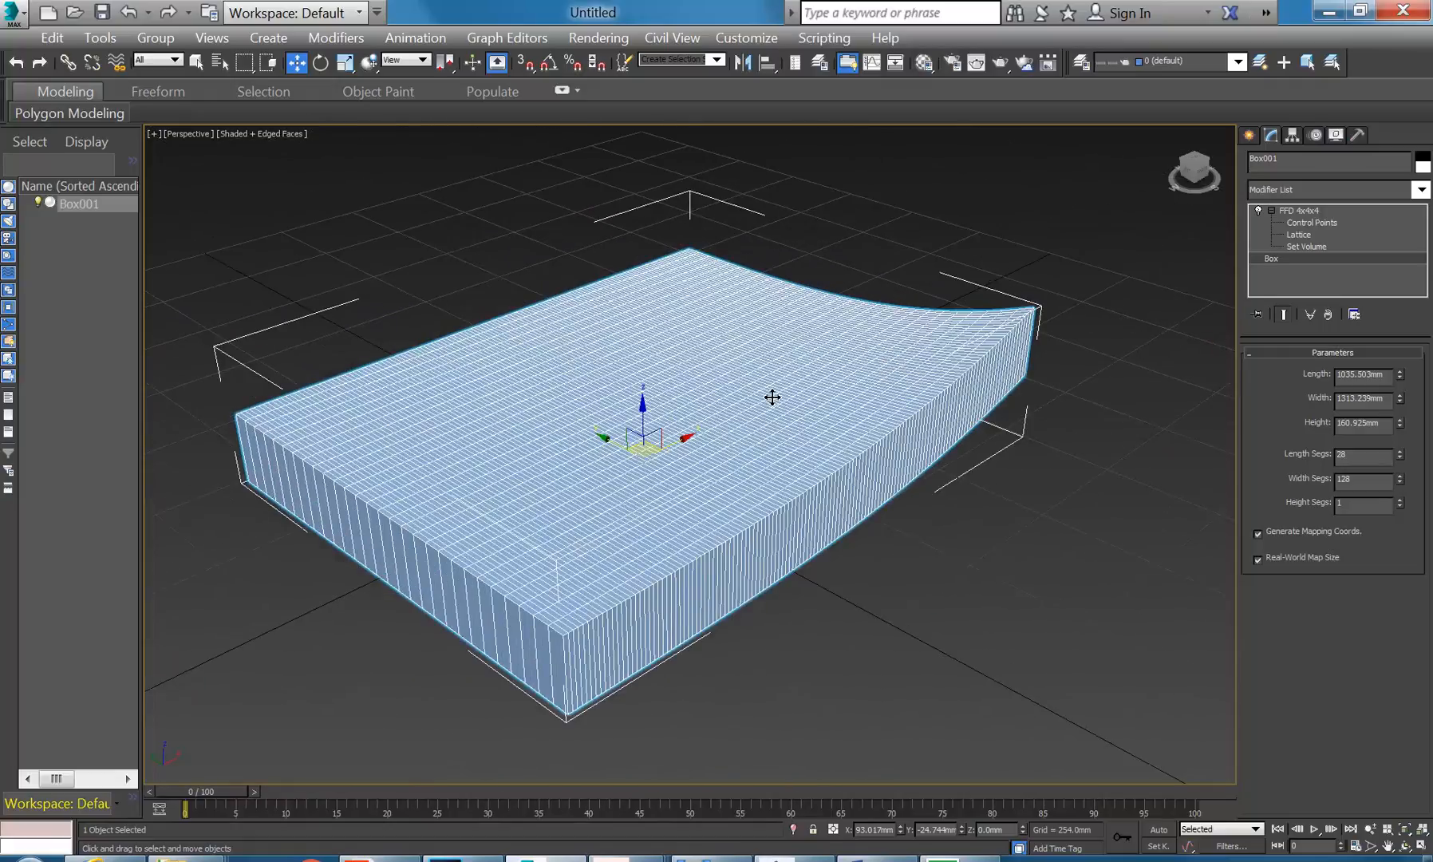
Step: Warp the box by pulling FFD control points down near the front corner and up along the back-left edge
{"action": "left_click", "coordinate": [1328, 219]}
{"action": "middle_click_drag", "start_coordinate": [776, 385], "coordinate": [833, 392]}
{"action": "left_click_drag", "start_coordinate": [602, 507], "coordinate": [600, 543]}
{"action": "left_click_drag", "start_coordinate": [564, 393], "coordinate": [576, 656]}
{"action": "left_click_drag", "start_coordinate": [422, 318], "coordinate": [510, 478]}
{"action": "left_click_drag", "start_coordinate": [466, 331], "coordinate": [465, 231]}
{"action": "left_click", "coordinate": [511, 209]}
{"action": "middle_click_drag", "start_coordinate": [546, 225], "coordinate": [565, 231]}
{"action": "scroll", "coordinate": [568, 240], "scroll_direction": "down", "scroll_amount": 3}
{"action": "scroll", "coordinate": [576, 262], "scroll_direction": "up", "scroll_amount": 3}
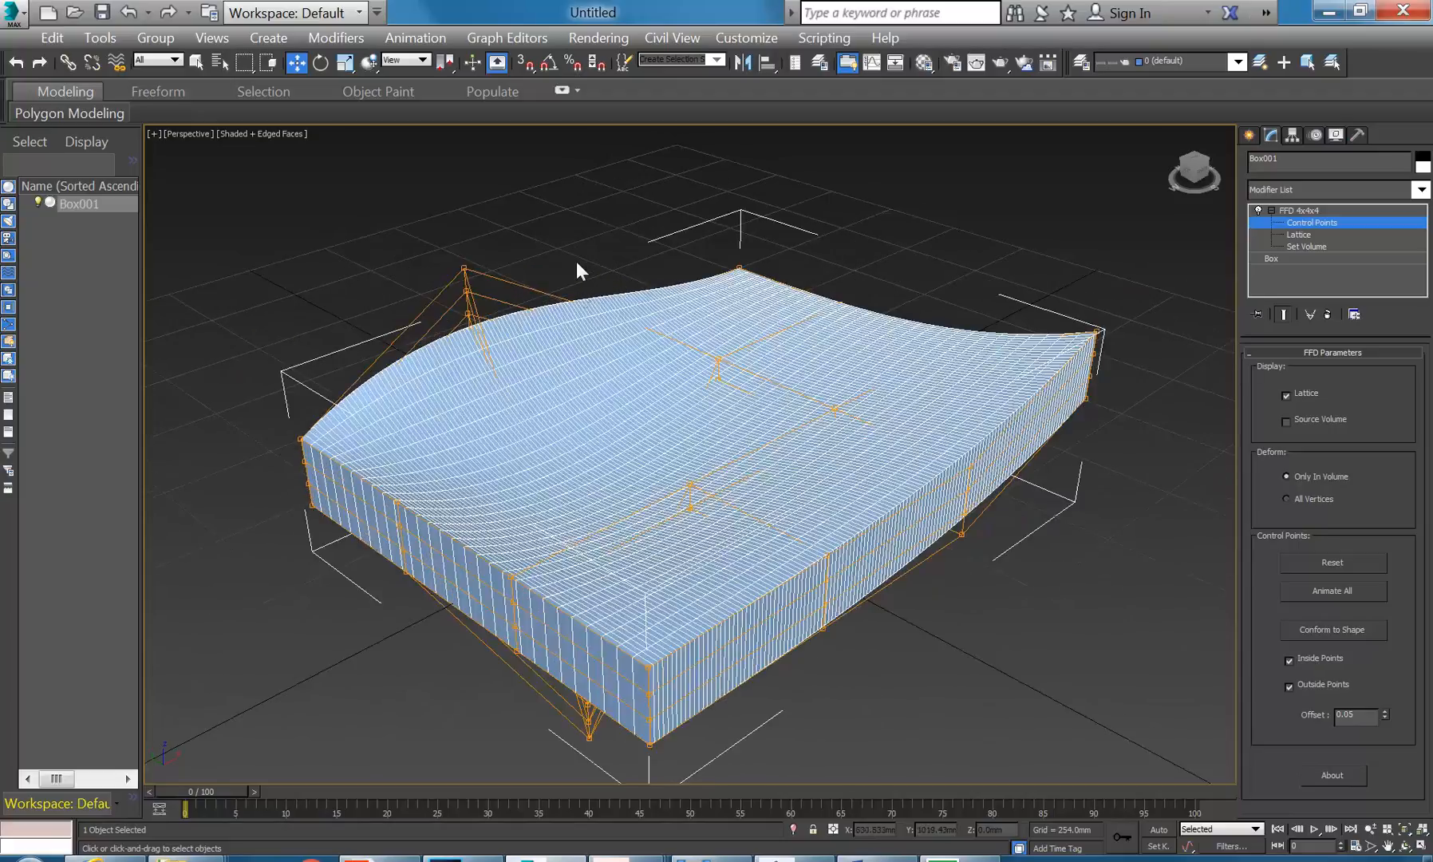
Step: Leave control point editing and remove the FFD 4x4x4 modifier from the box
{"action": "left_click", "coordinate": [1312, 223]}
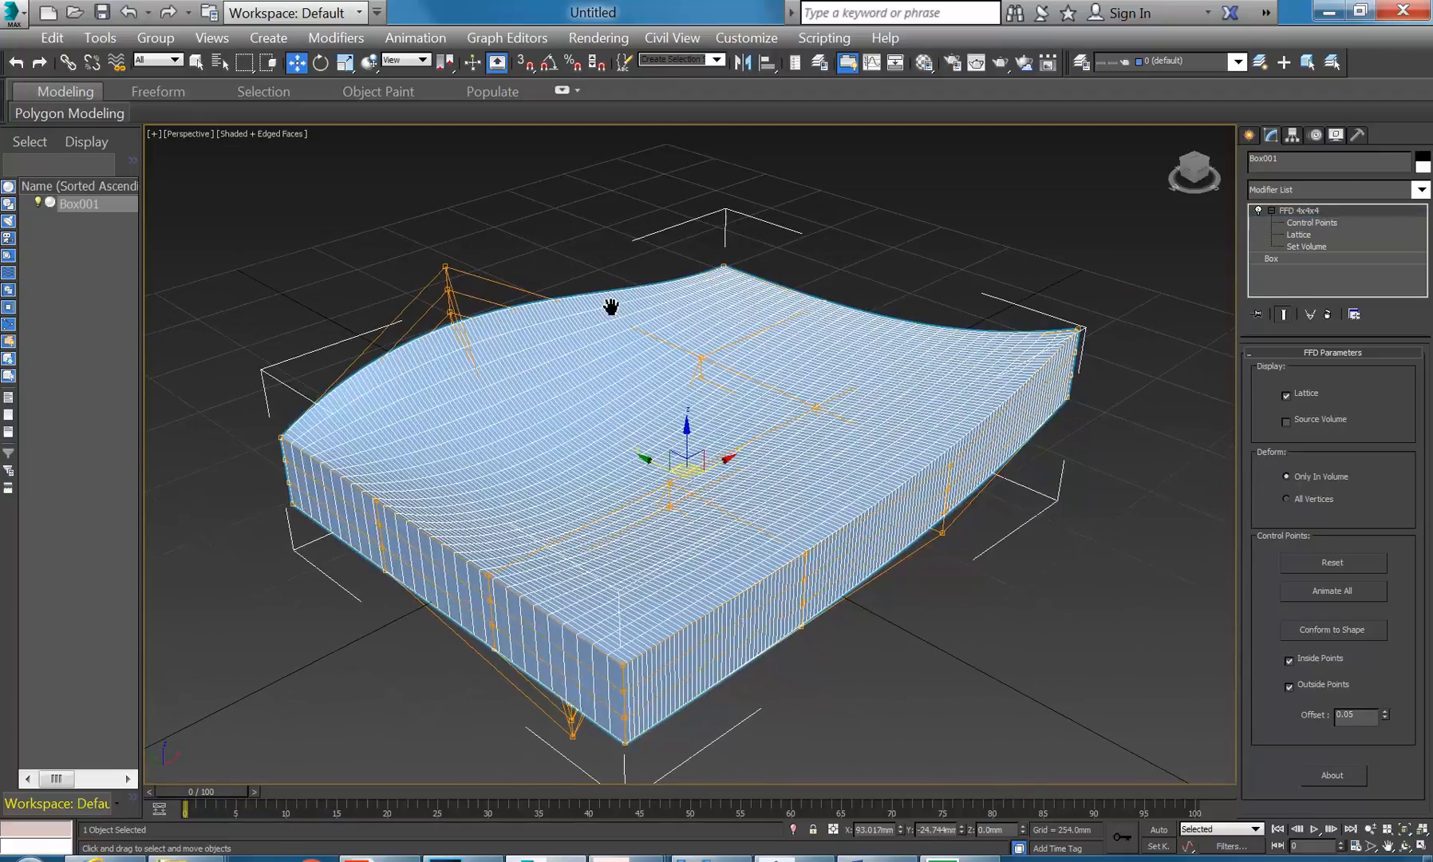
{"action": "left_click", "coordinate": [529, 216]}
{"action": "scroll", "coordinate": [571, 278], "scroll_direction": "down", "scroll_amount": 4}
{"action": "left_click", "coordinate": [594, 429]}
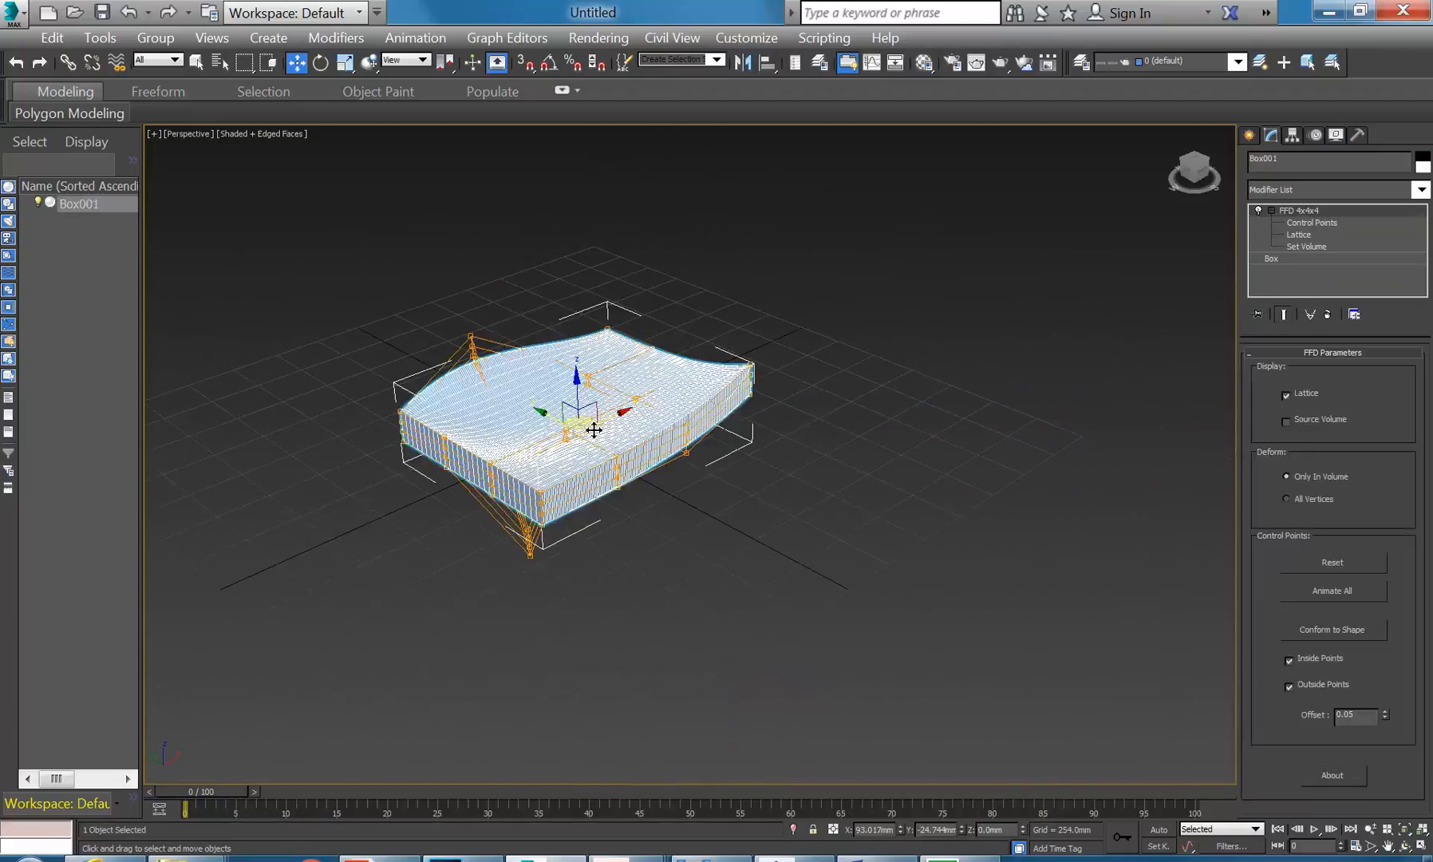
{"action": "left_click", "coordinate": [1328, 314]}
{"action": "middle_click_drag", "start_coordinate": [568, 429], "coordinate": [640, 429]}
{"action": "scroll", "coordinate": [622, 431], "scroll_direction": "up", "scroll_amount": 6}
{"action": "scroll", "coordinate": [638, 437], "scroll_direction": "down", "scroll_amount": 2}
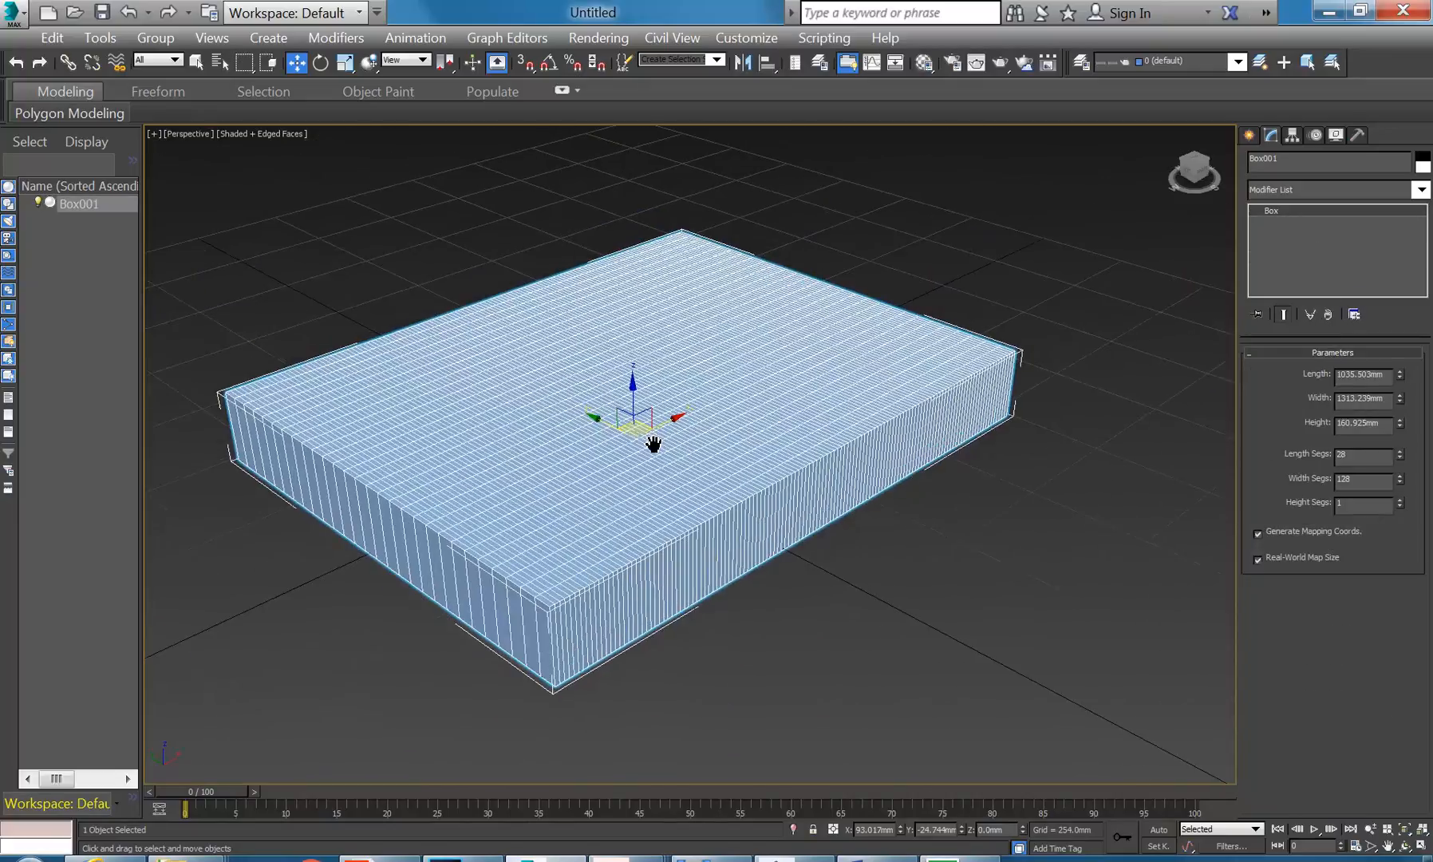
Step: Set the box's length segments to 43 and width segments to 94
{"action": "left_click", "coordinate": [1399, 451]}
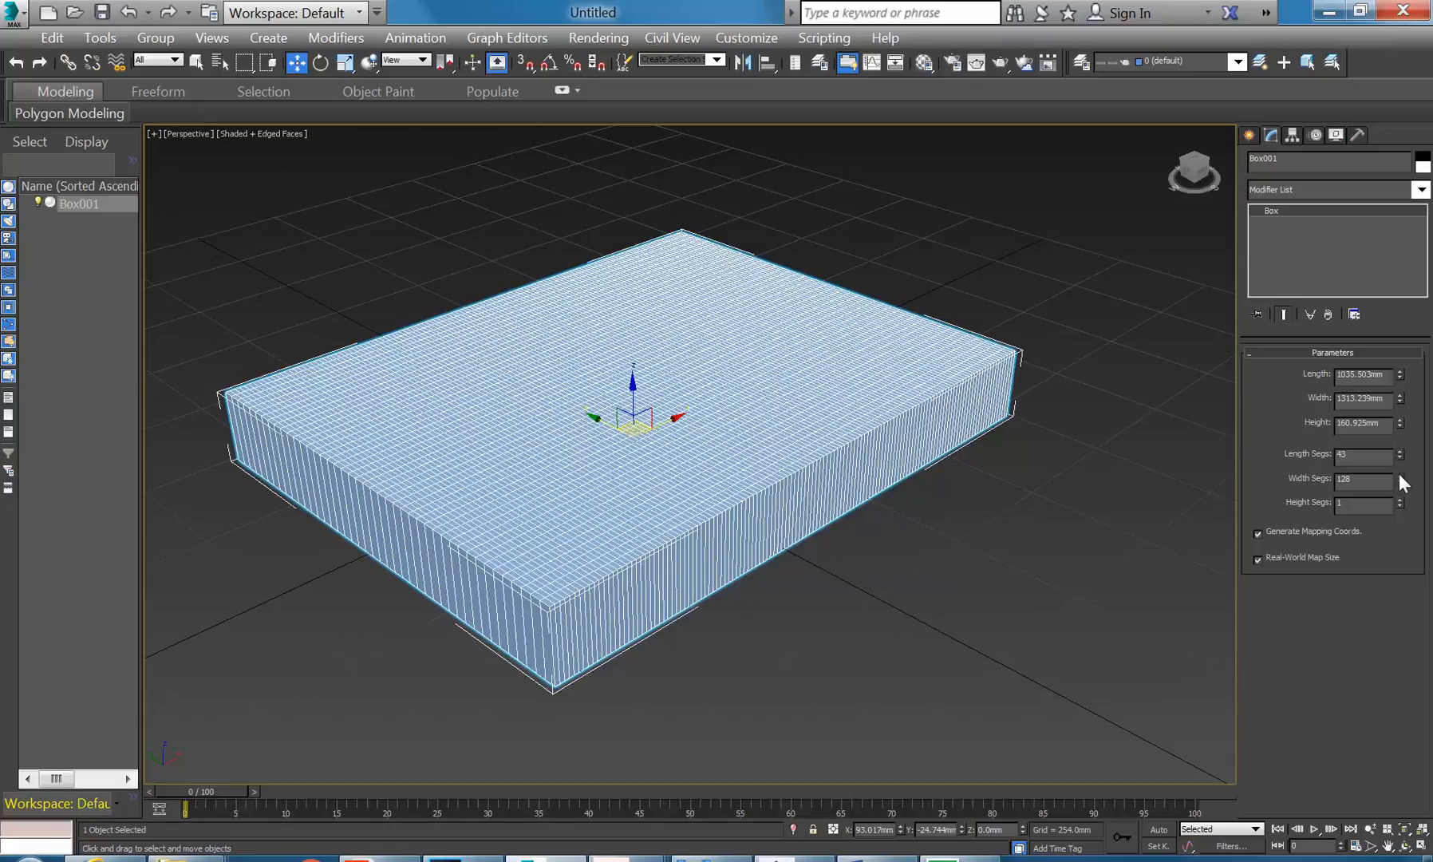
{"action": "left_click", "coordinate": [338, 237]}
{"action": "scroll", "coordinate": [521, 377], "scroll_direction": "down", "scroll_amount": 5}
{"action": "scroll", "coordinate": [537, 371], "scroll_direction": "up", "scroll_amount": 5}
{"action": "left_click", "coordinate": [633, 444]}
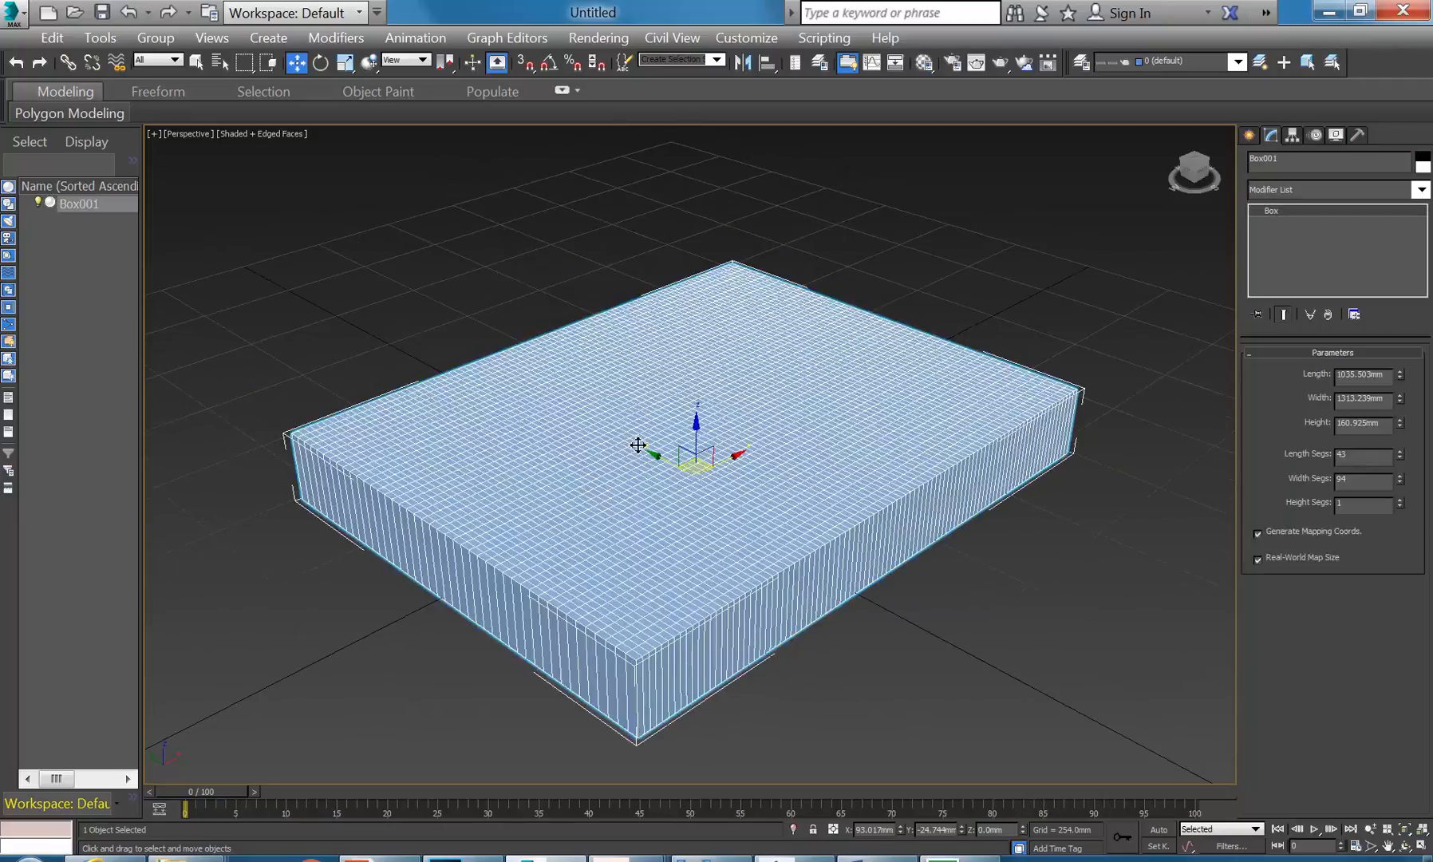
Step: Add a Displace modifier to the box
{"action": "left_click", "coordinate": [1251, 137]}
{"action": "left_click", "coordinate": [1270, 136]}
{"action": "left_click", "coordinate": [1404, 189]}
{"action": "scroll", "coordinate": [1292, 425], "scroll_direction": "down", "scroll_amount": 2}
{"action": "scroll", "coordinate": [1292, 428], "scroll_direction": "down", "scroll_amount": 2}
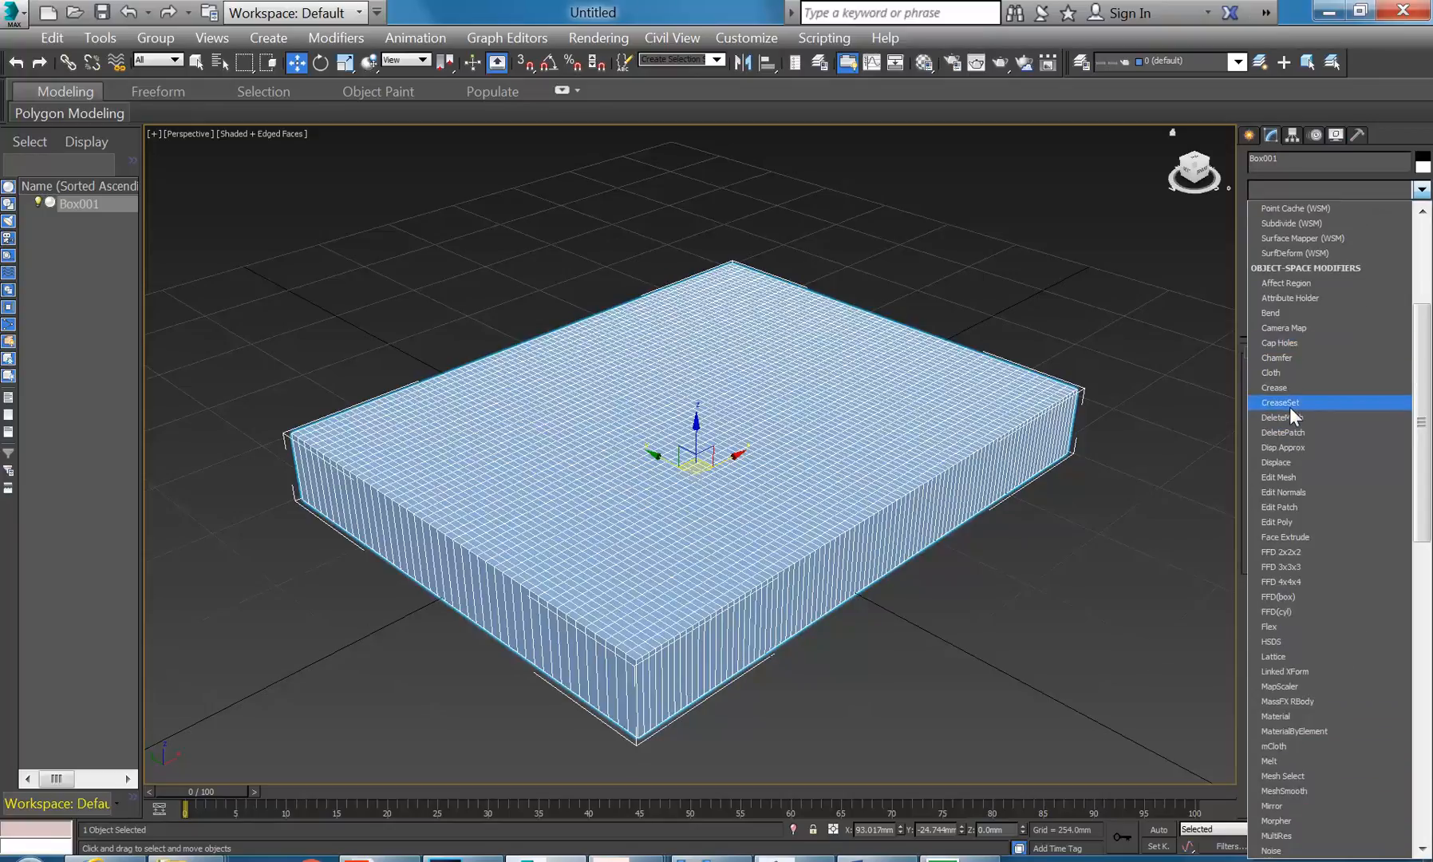
{"action": "left_click", "coordinate": [1289, 463]}
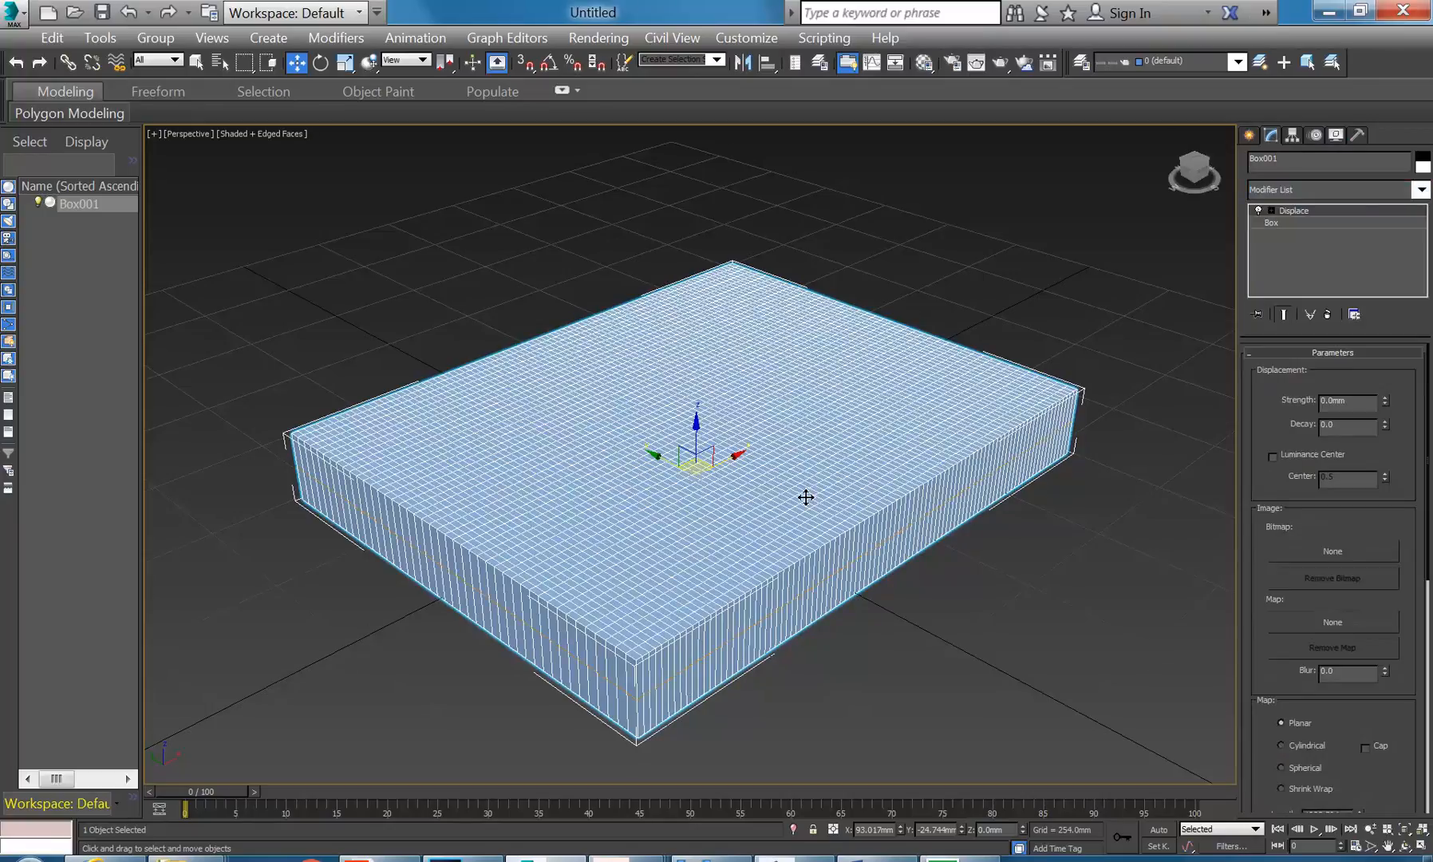
{"action": "middle_click_drag", "start_coordinate": [774, 495], "coordinate": [748, 498]}
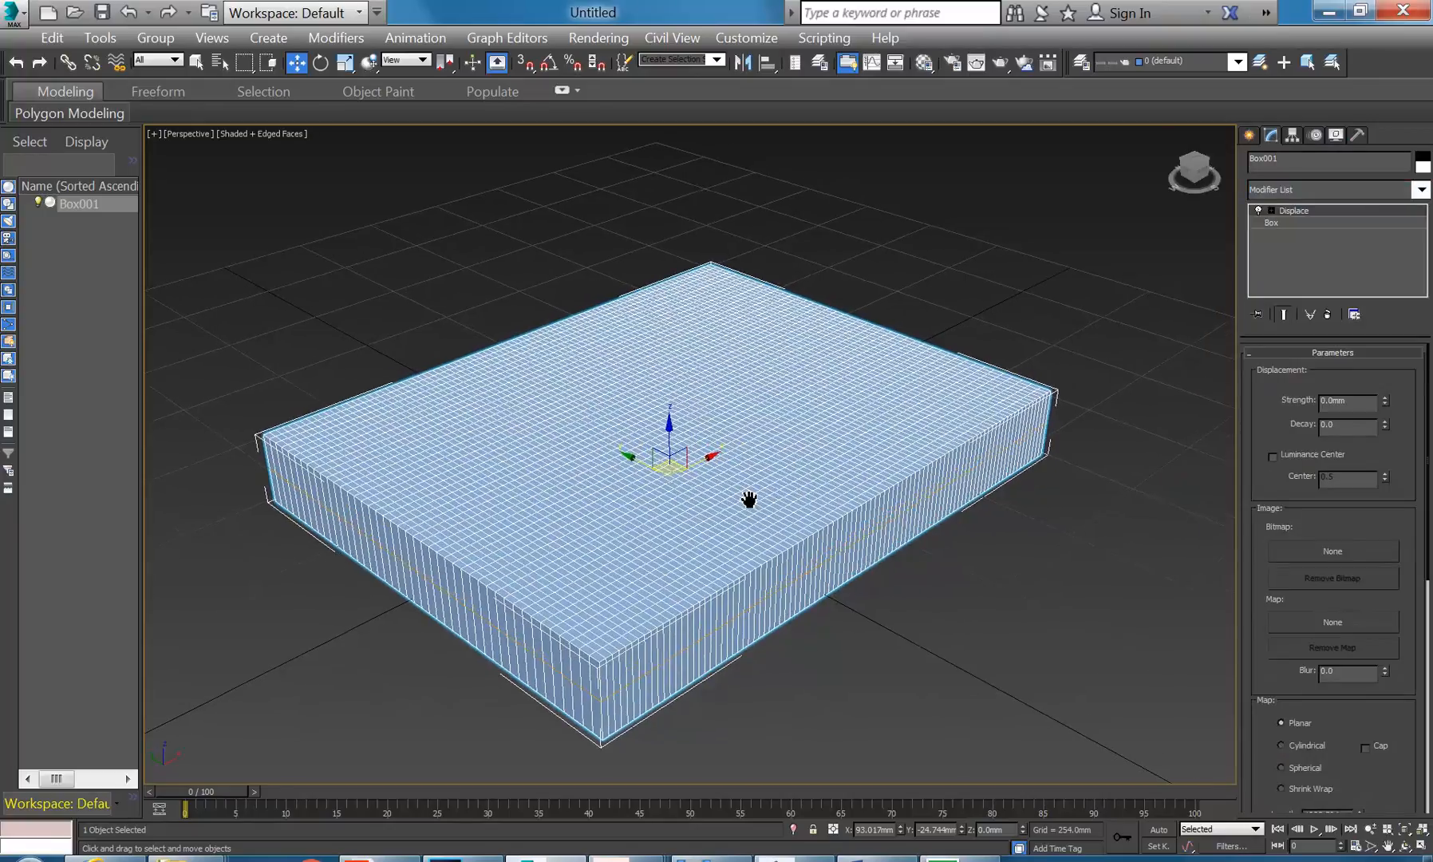
Step: Start choosing a displacement bitmap and browse to EDU_DC_InteriorDesign\Material Images on the StudentResources drive
{"action": "left_click", "coordinate": [1333, 551]}
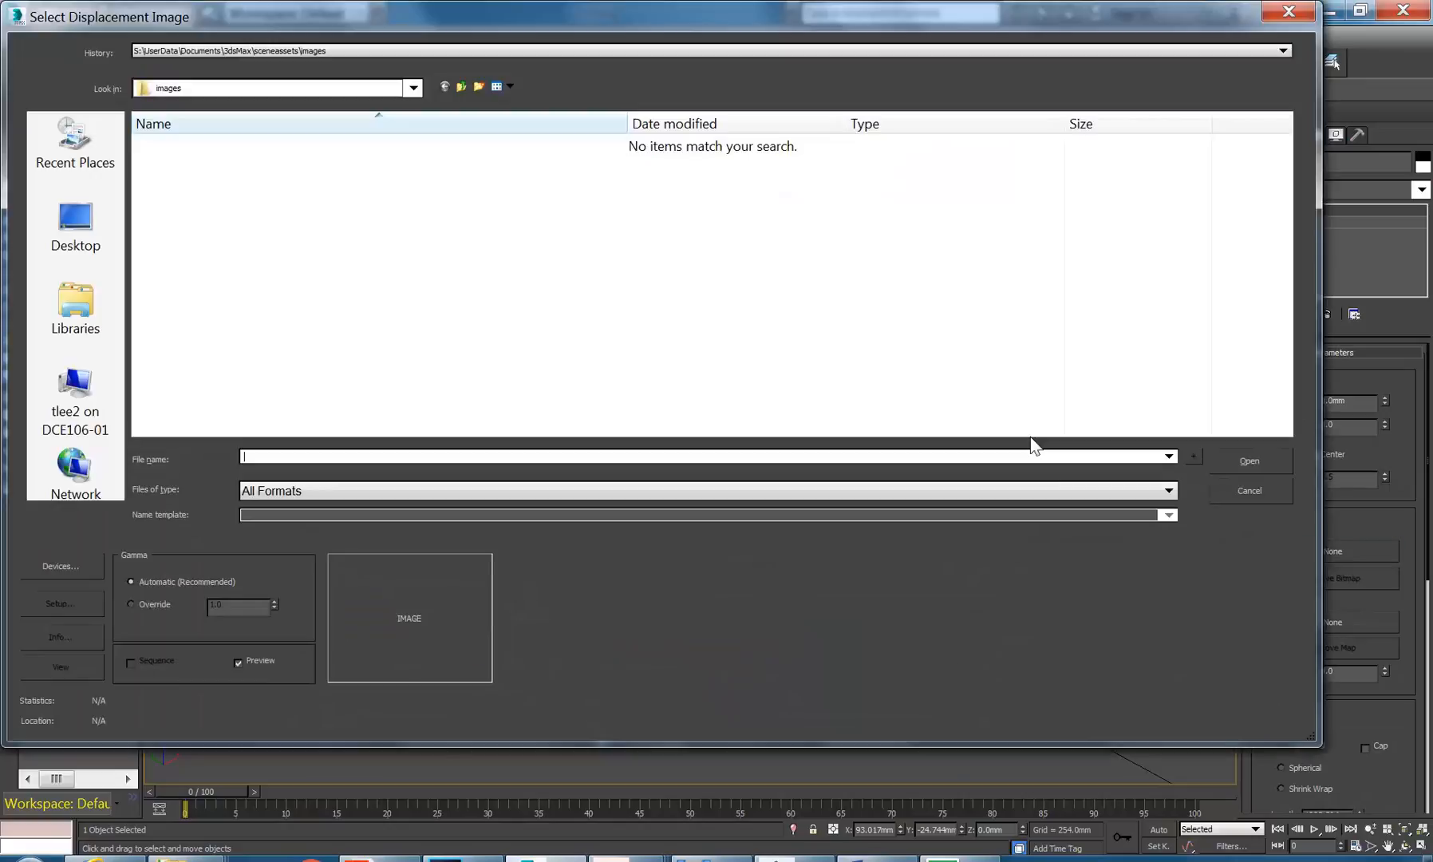
{"action": "left_click", "coordinate": [355, 89]}
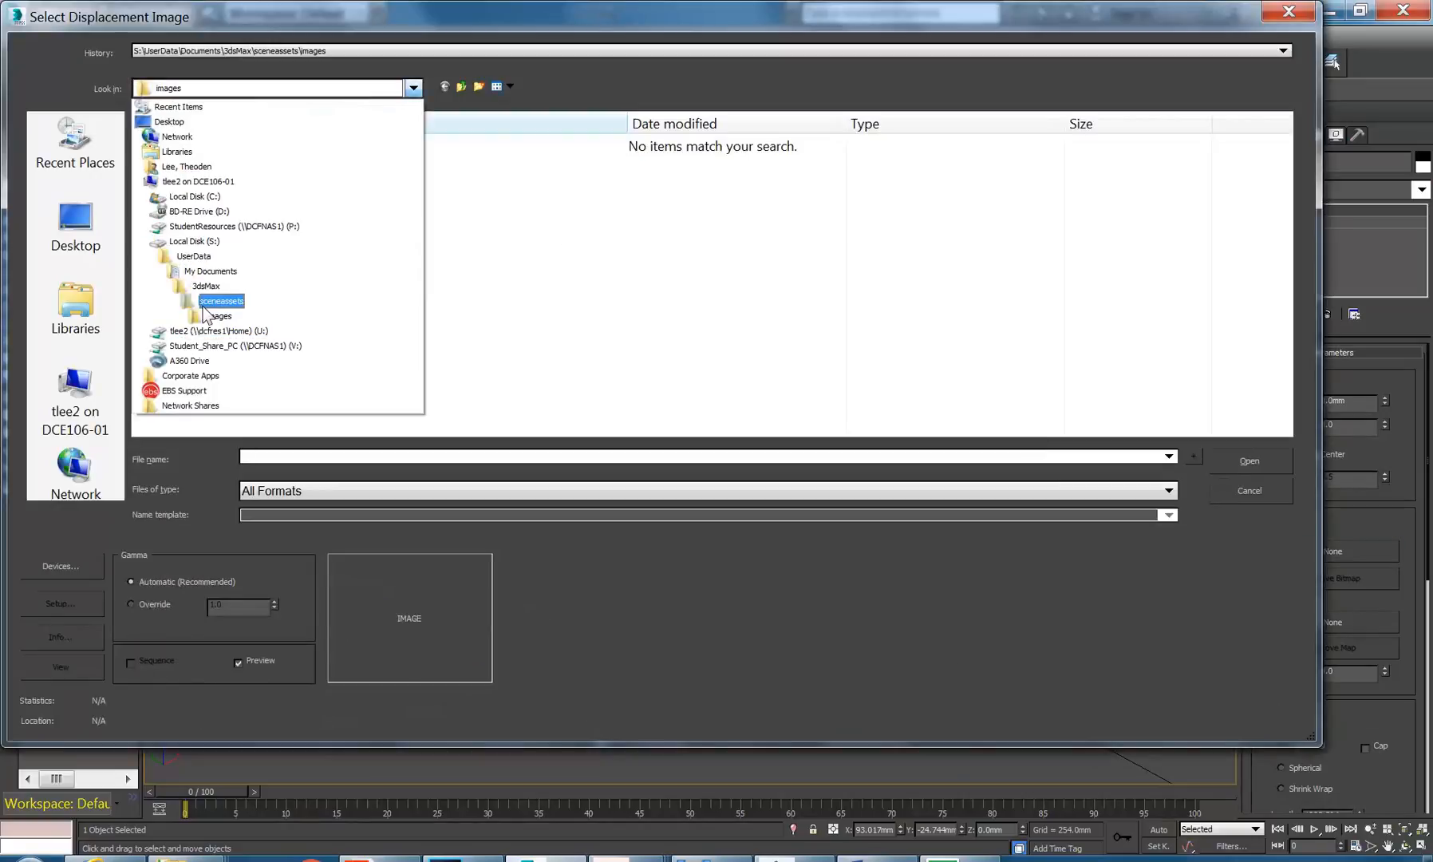
{"action": "left_click", "coordinate": [231, 330]}
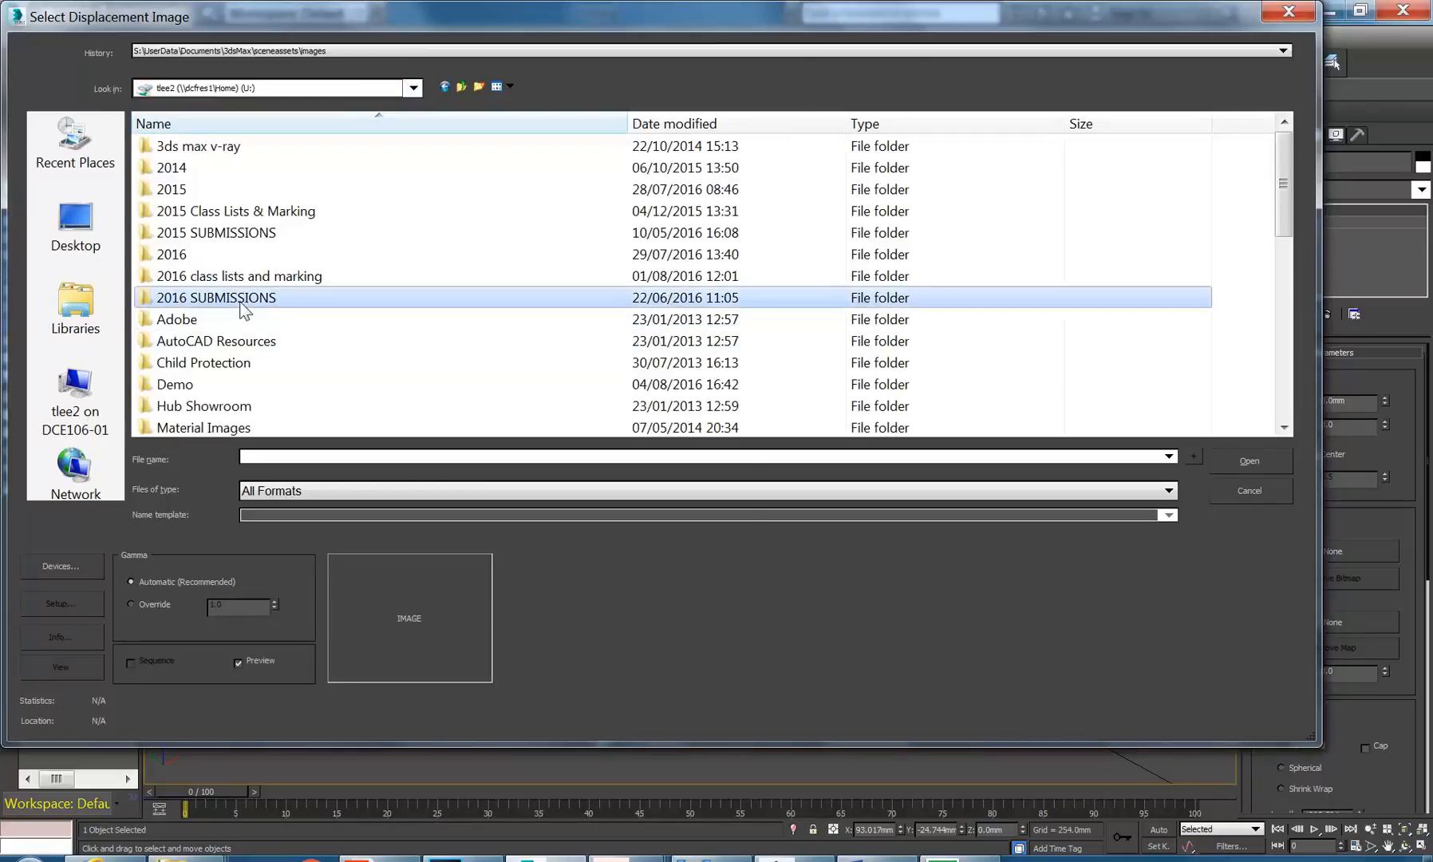
{"action": "left_click", "coordinate": [206, 255]}
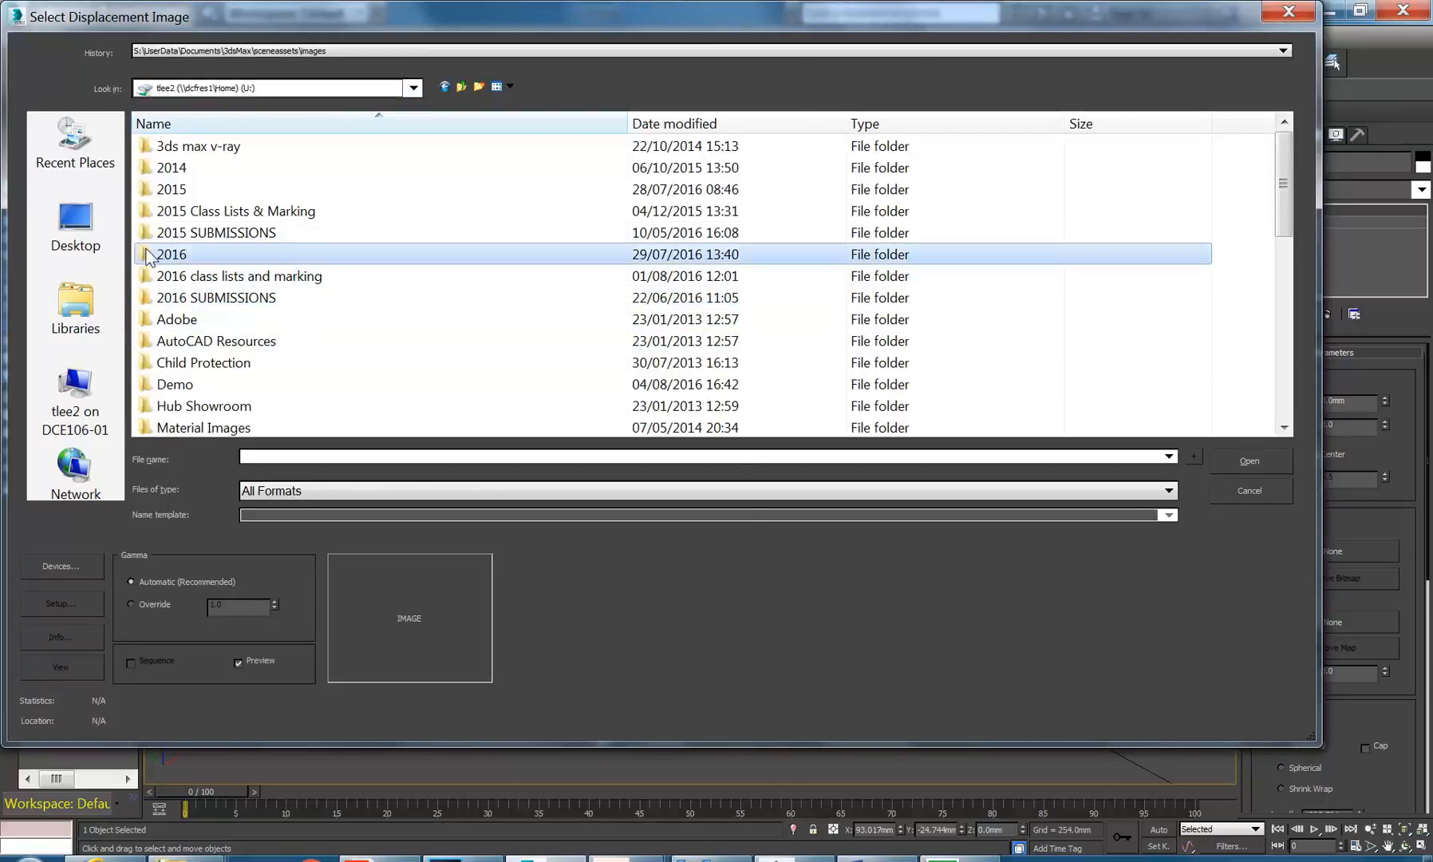
{"action": "left_click", "coordinate": [220, 89]}
{"action": "left_click", "coordinate": [209, 227]}
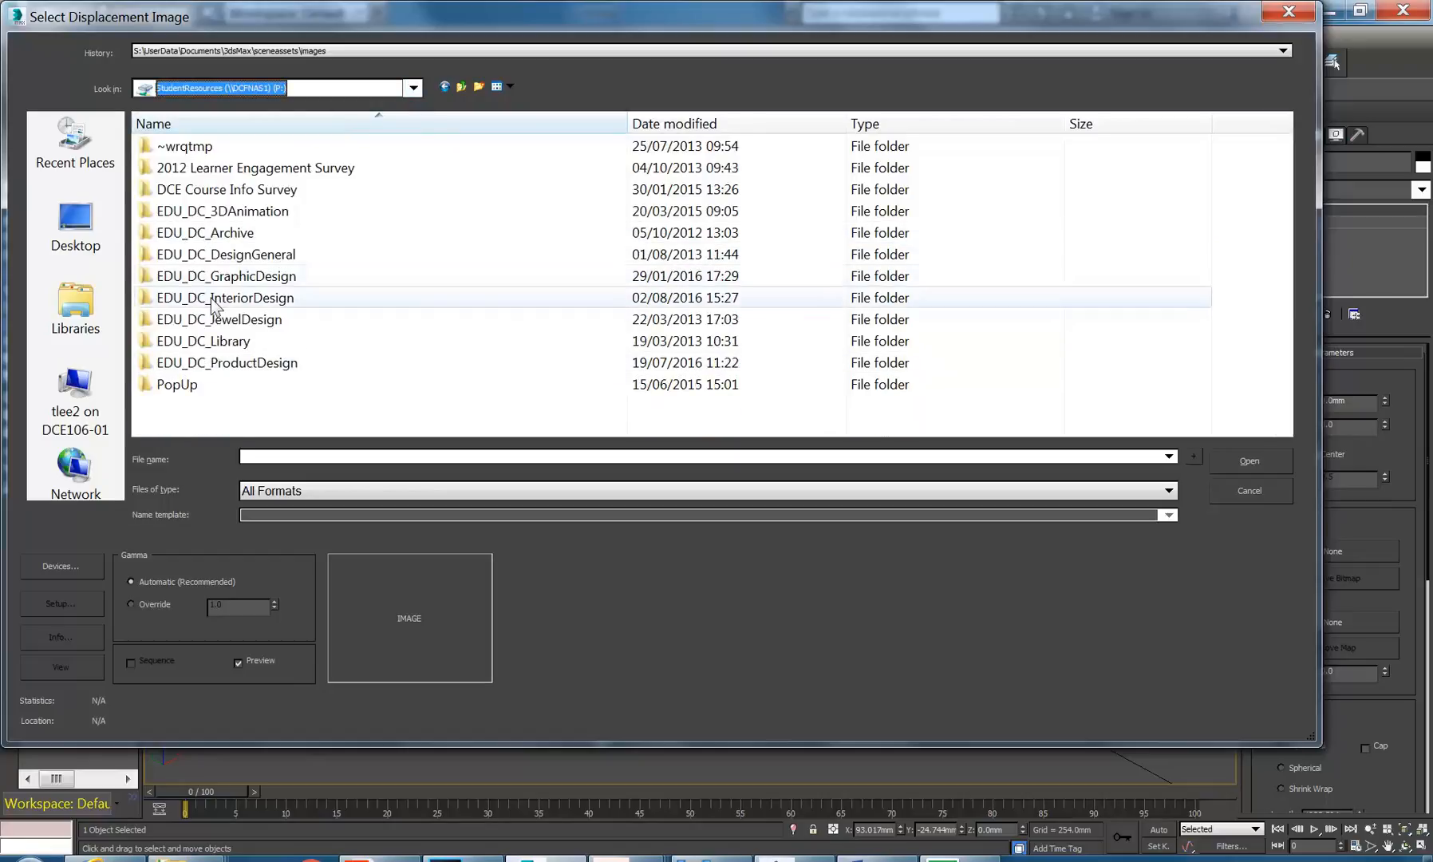
{"action": "double_click", "coordinate": [212, 300]}
{"action": "scroll", "coordinate": [209, 319], "scroll_direction": "down", "scroll_amount": 7}
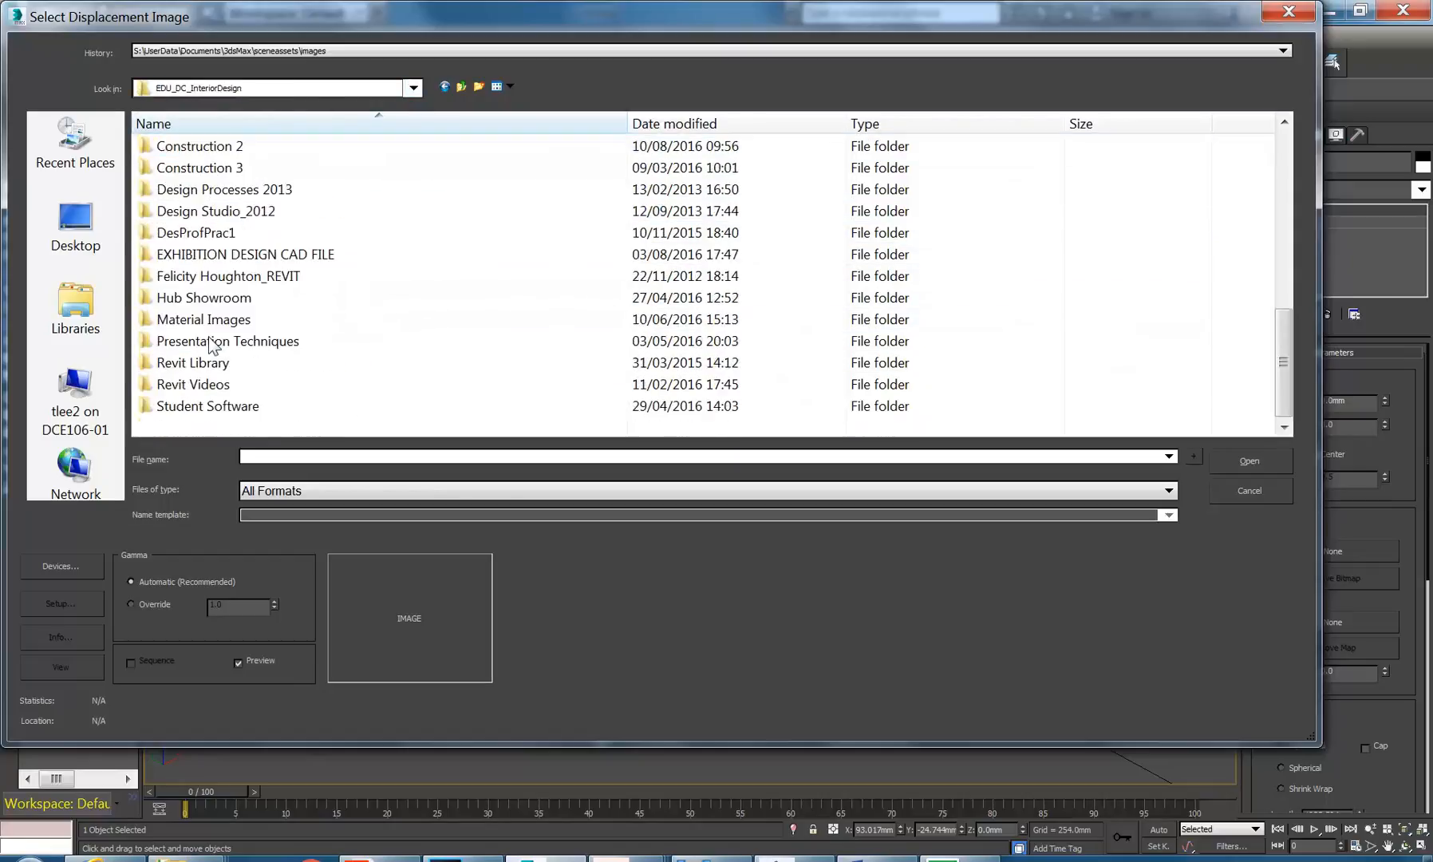
{"action": "double_click", "coordinate": [204, 319]}
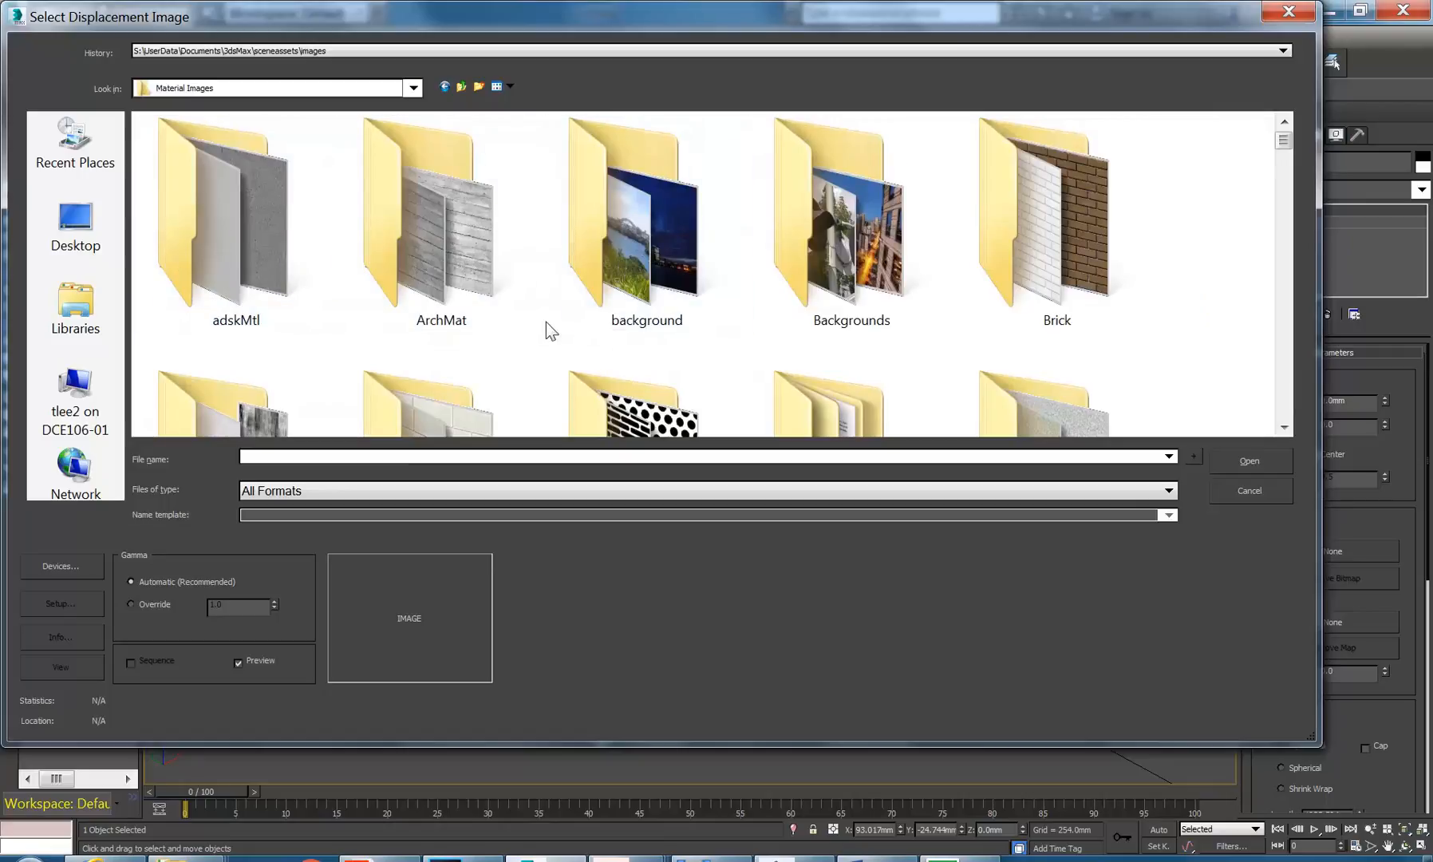
Step: Load the woven pattern image 45-2.jpg as the Displace modifier's bitmap
{"action": "scroll", "coordinate": [544, 322], "scroll_direction": "down", "scroll_amount": 15}
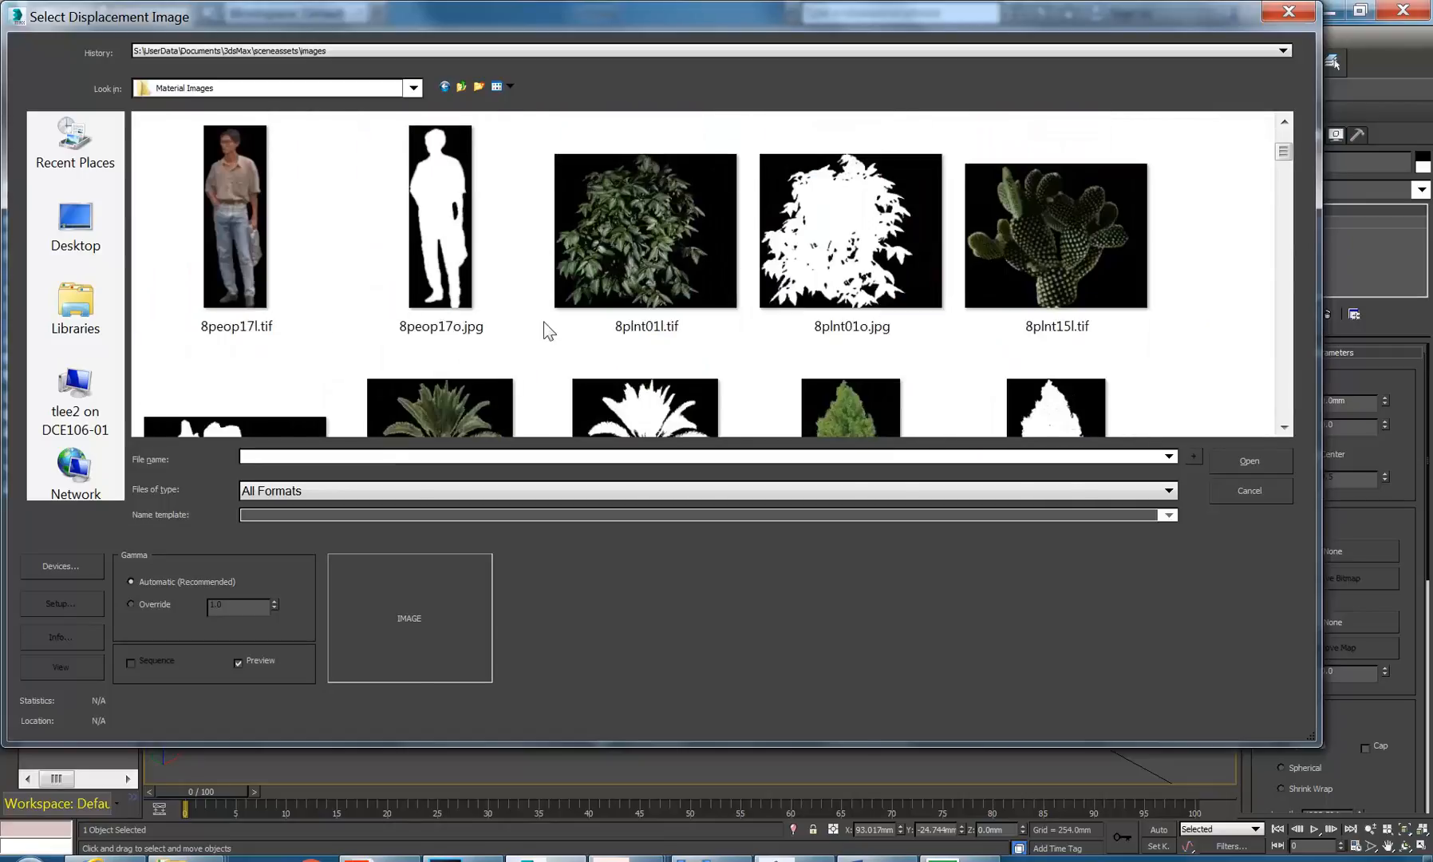
{"action": "scroll", "coordinate": [543, 322], "scroll_direction": "down", "scroll_amount": 5}
{"action": "scroll", "coordinate": [543, 322], "scroll_direction": "up", "scroll_amount": 3}
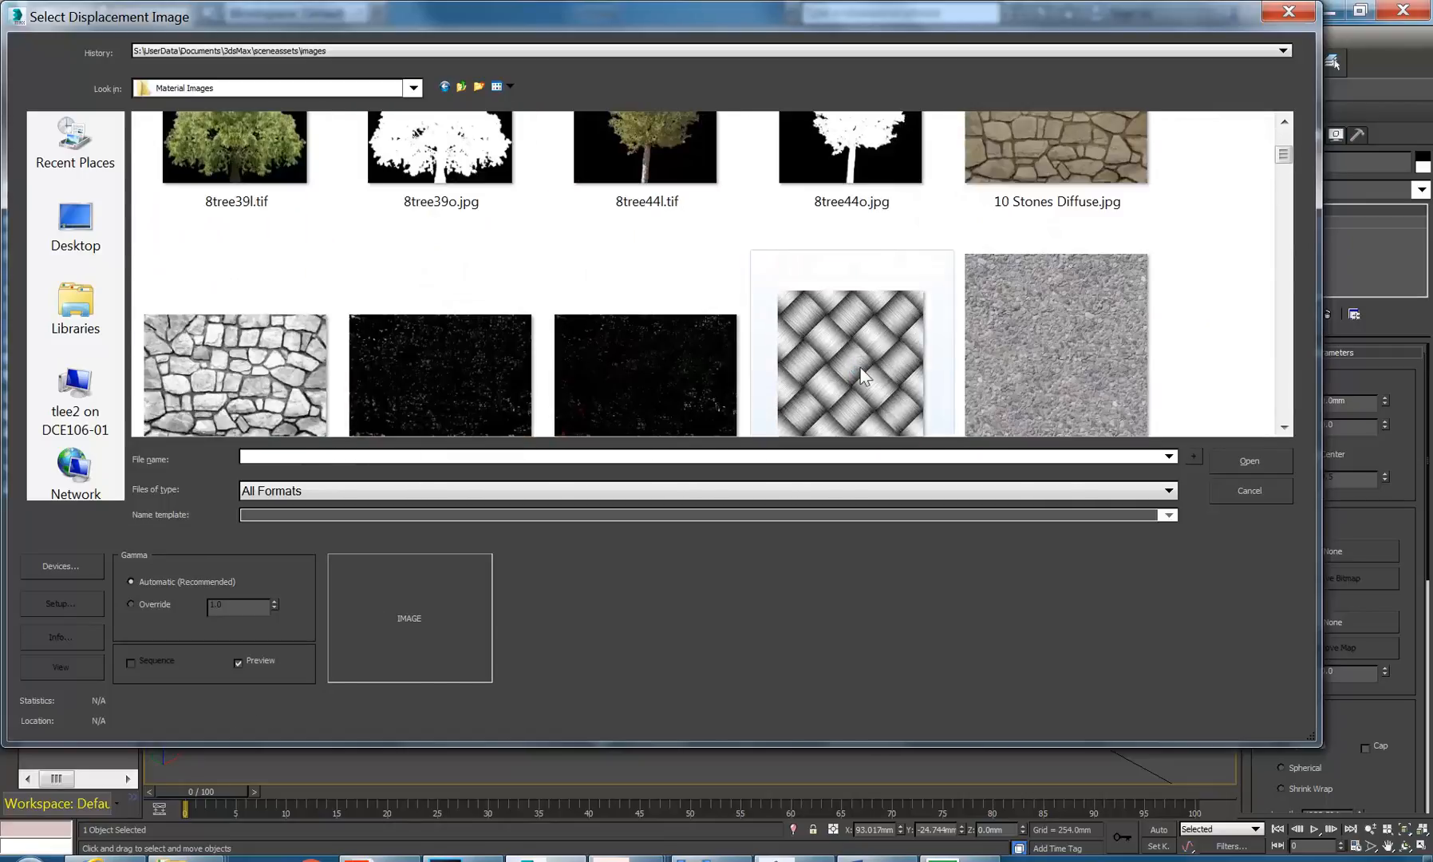
{"action": "left_click", "coordinate": [839, 347]}
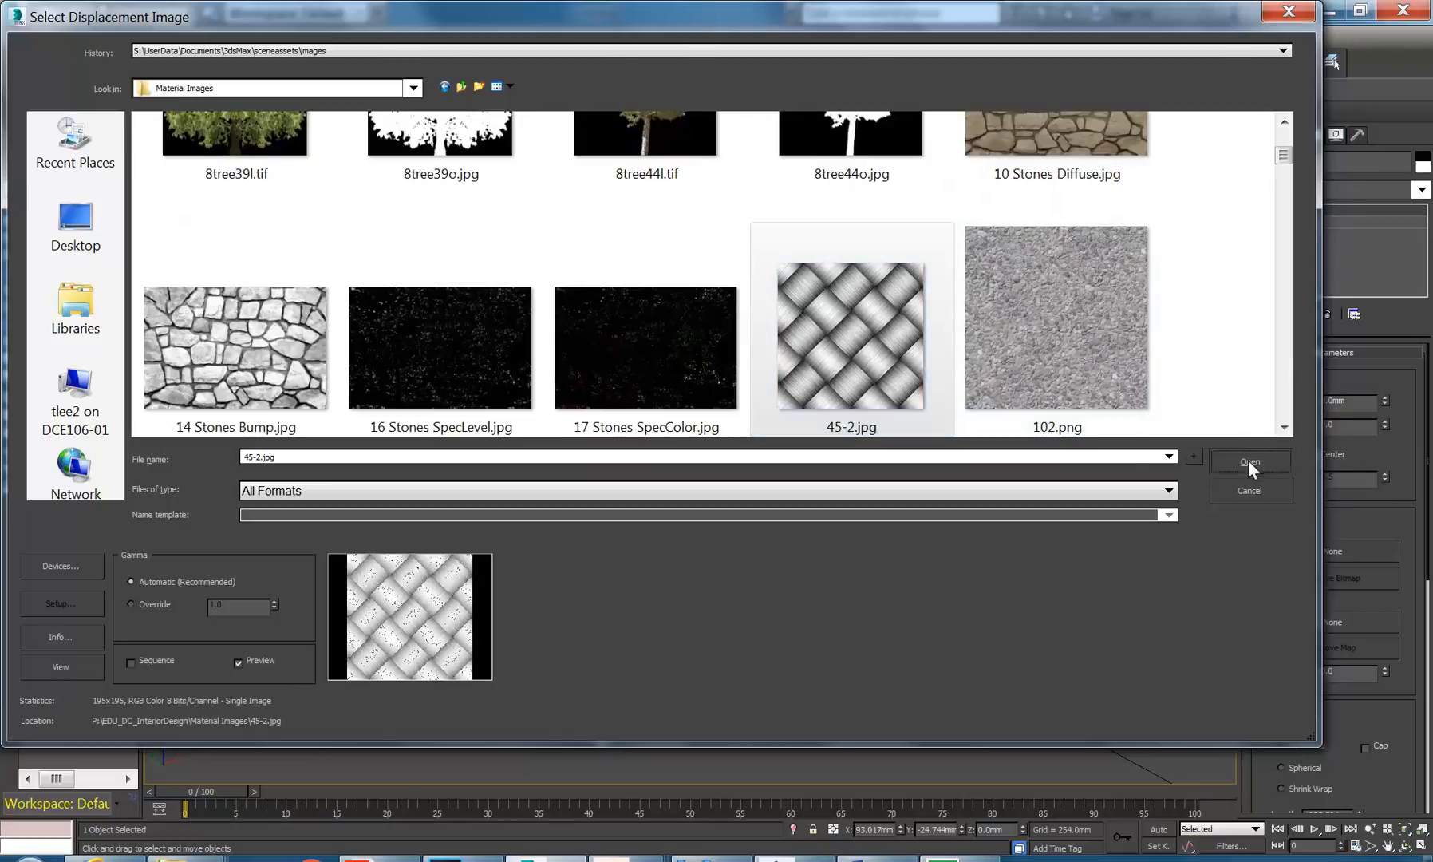
{"action": "left_click", "coordinate": [1248, 461]}
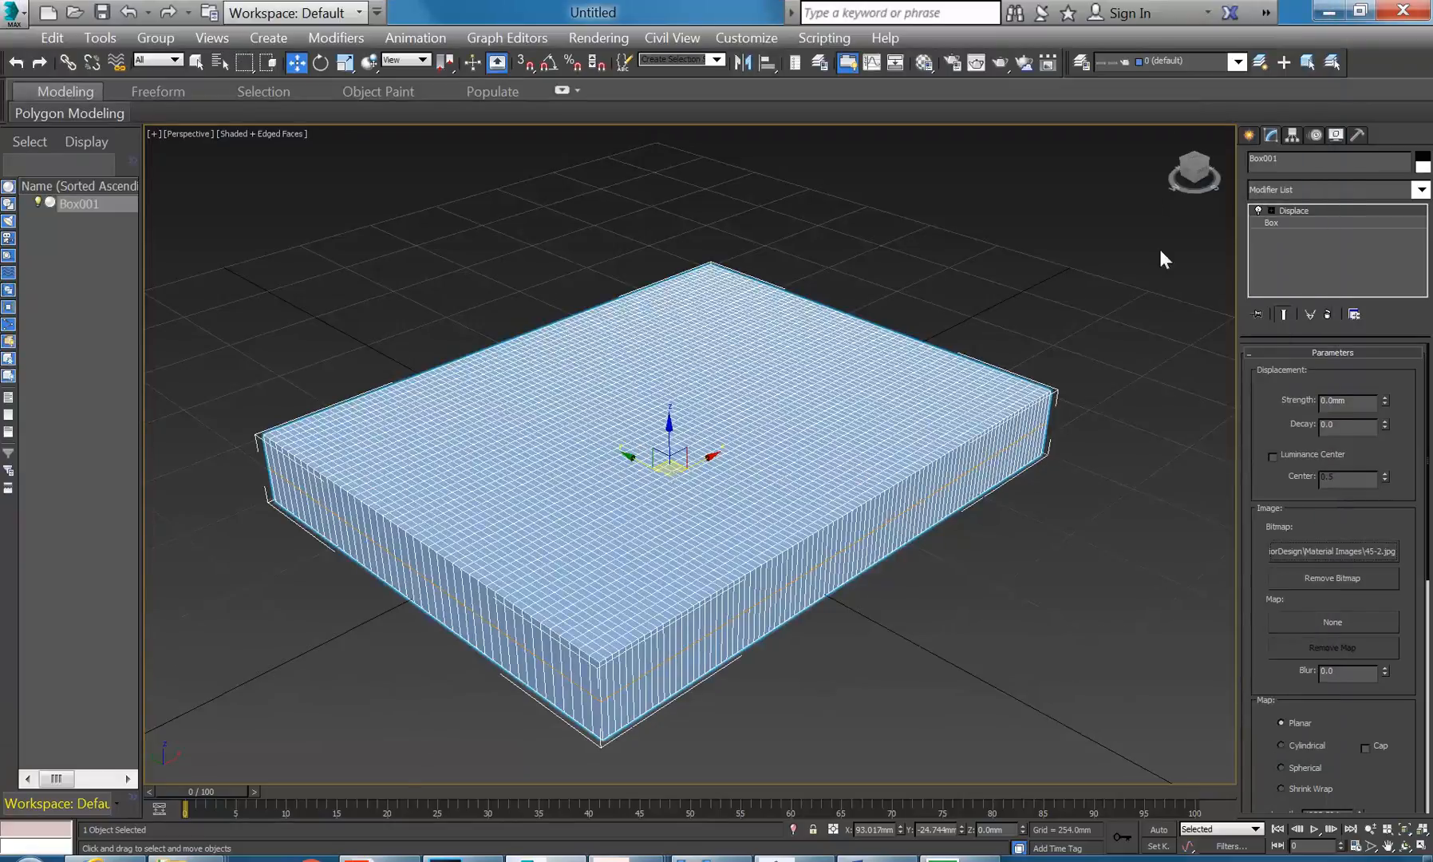
Step: Copy the displacement bitmap into an empty Material Editor slot and view the 45-2.jpg image
{"action": "left_click", "coordinate": [923, 62]}
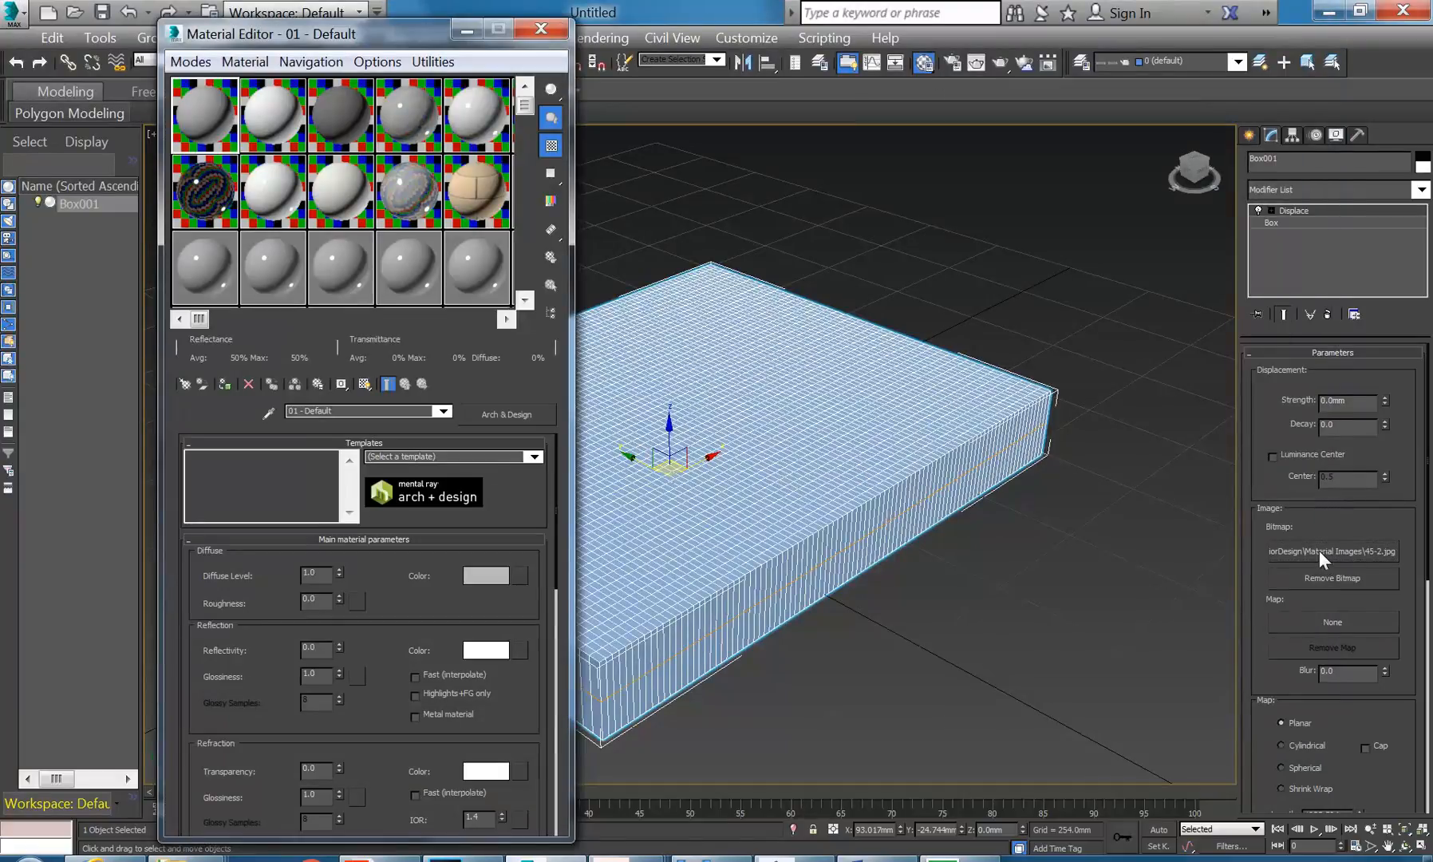
{"action": "left_click_drag", "start_coordinate": [203, 264], "coordinate": [204, 266]}
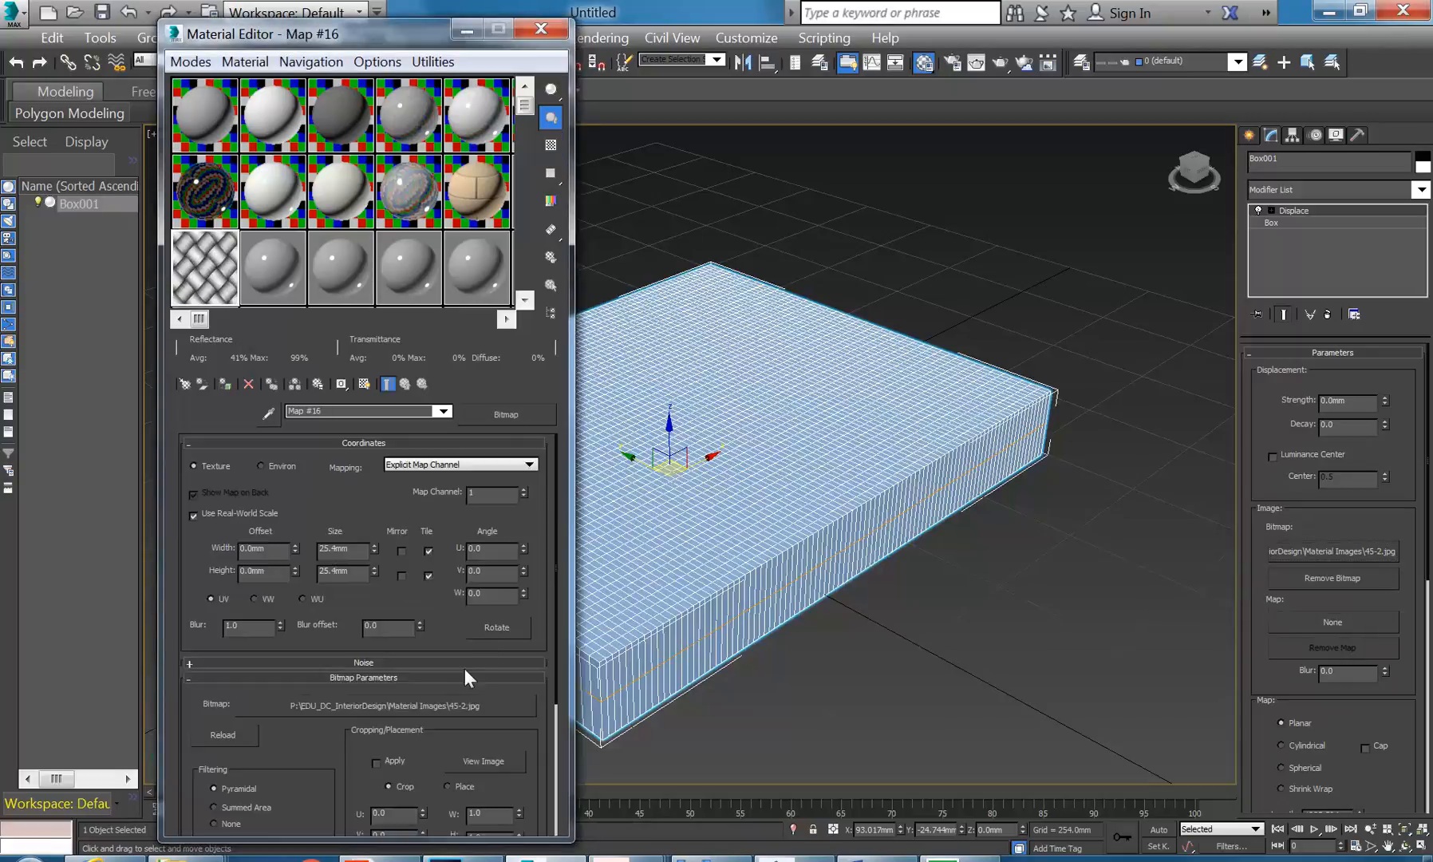
{"action": "left_click", "coordinate": [483, 759]}
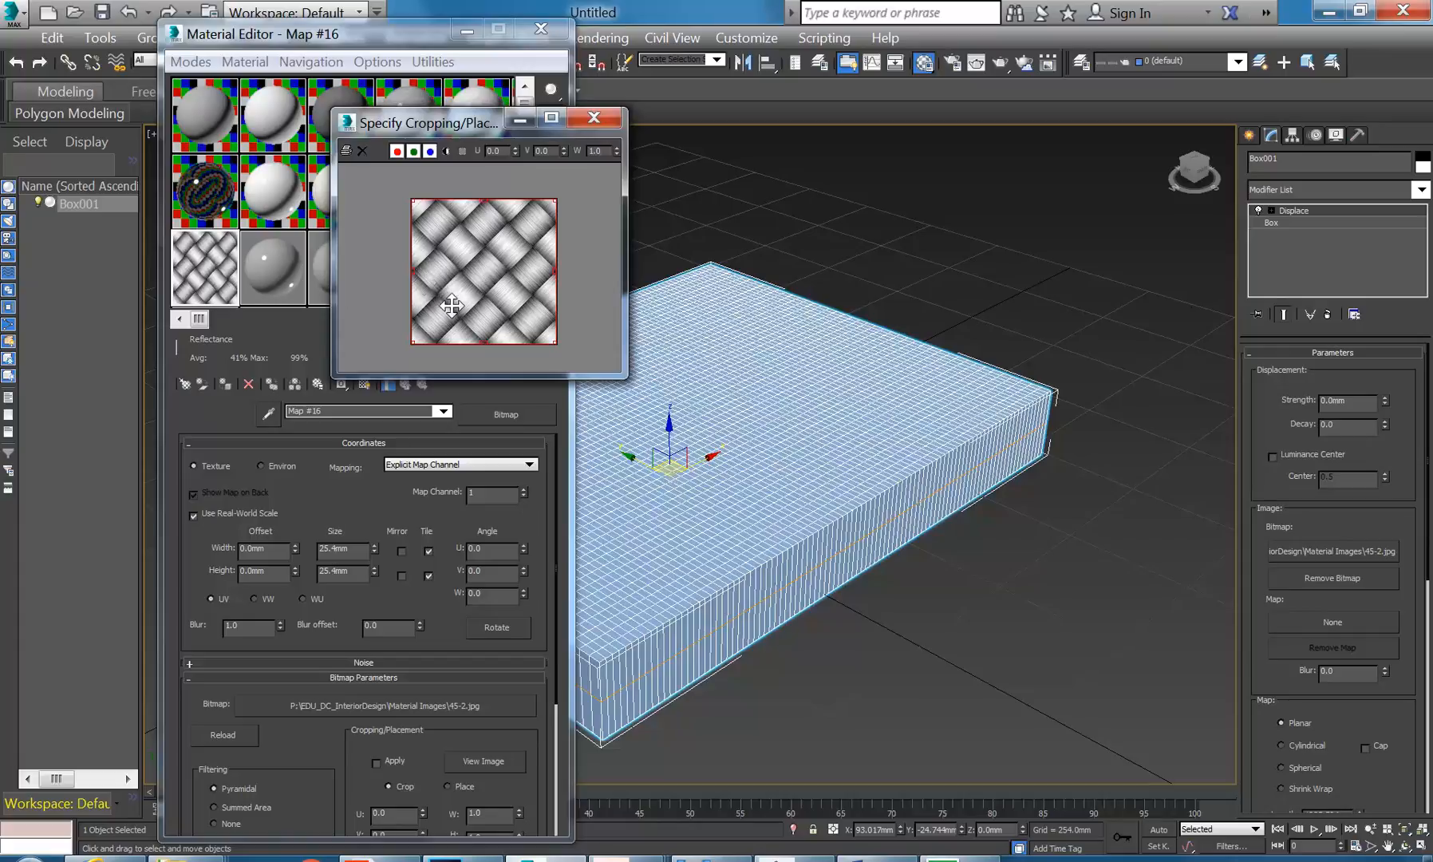
{"action": "left_click", "coordinate": [592, 119]}
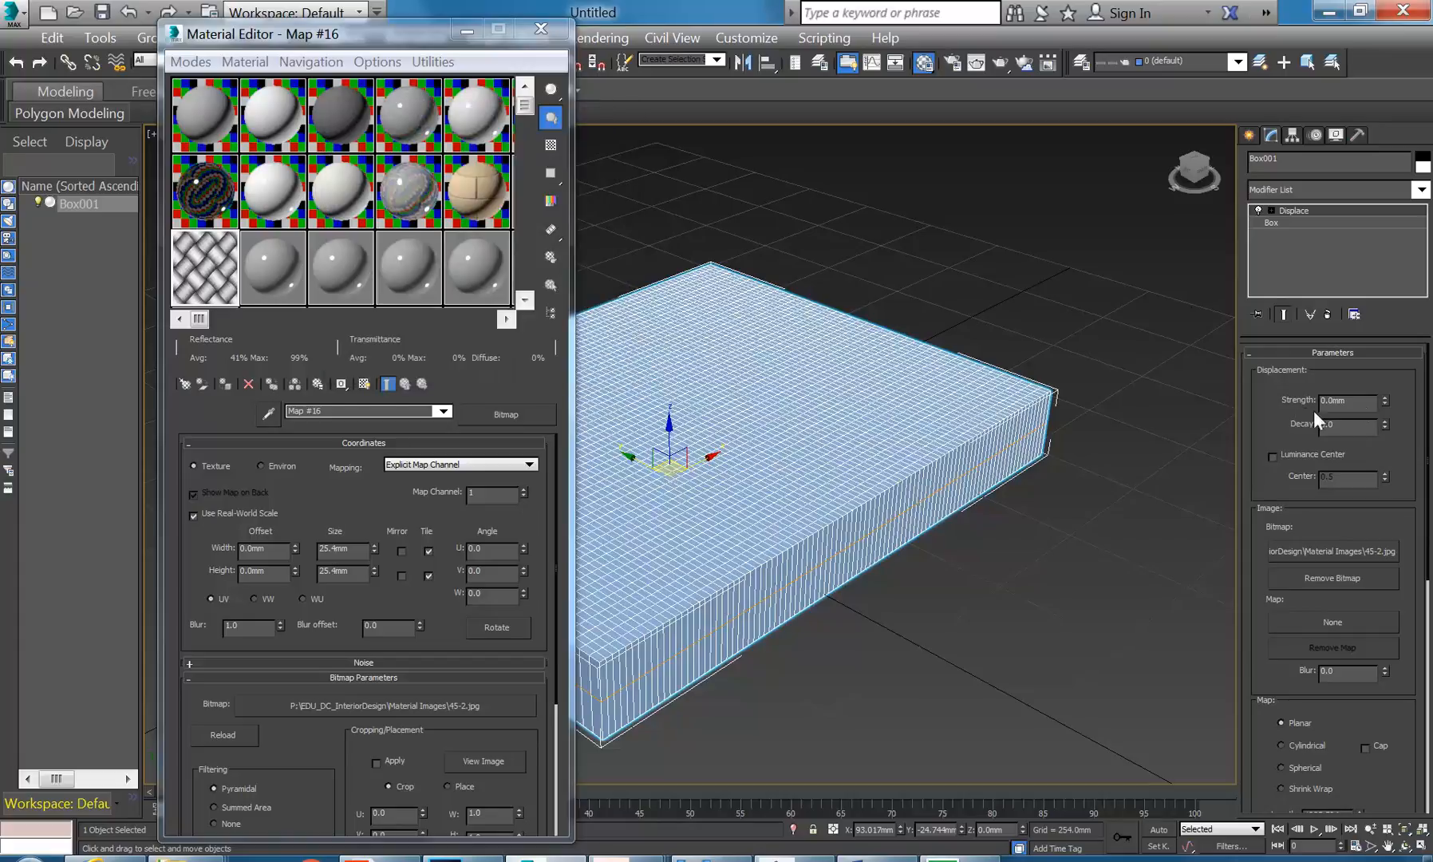
Step: Set the Displace modifier's strength to 43.18 mm and close the Material Editor
{"action": "left_click_drag", "start_coordinate": [1384, 402], "coordinate": [1386, 271]}
{"action": "left_click", "coordinate": [542, 31]}
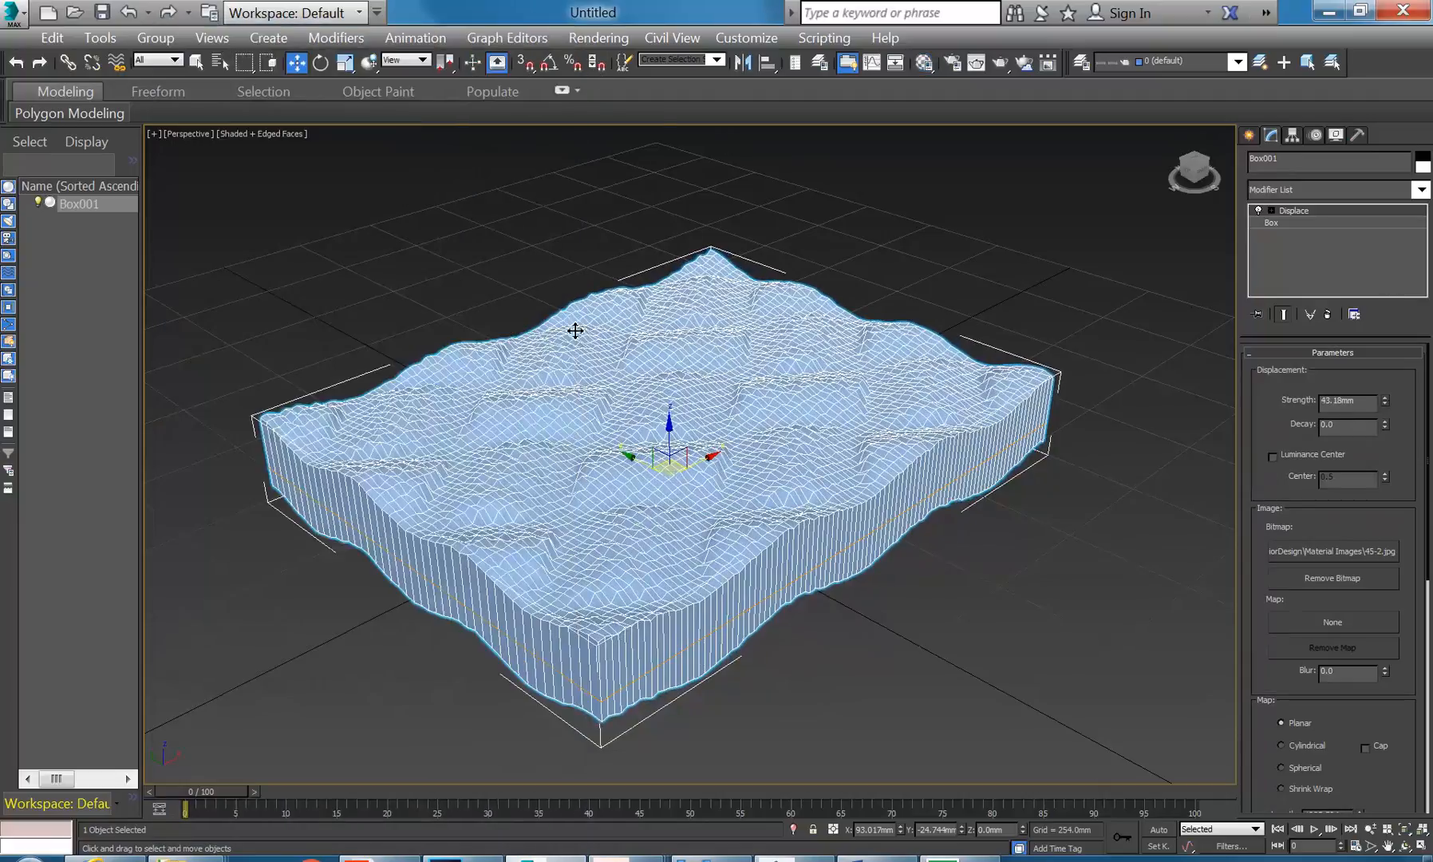
{"action": "scroll", "coordinate": [590, 399], "scroll_direction": "up", "scroll_amount": 3}
{"action": "scroll", "coordinate": [619, 488], "scroll_direction": "down", "scroll_amount": 3}
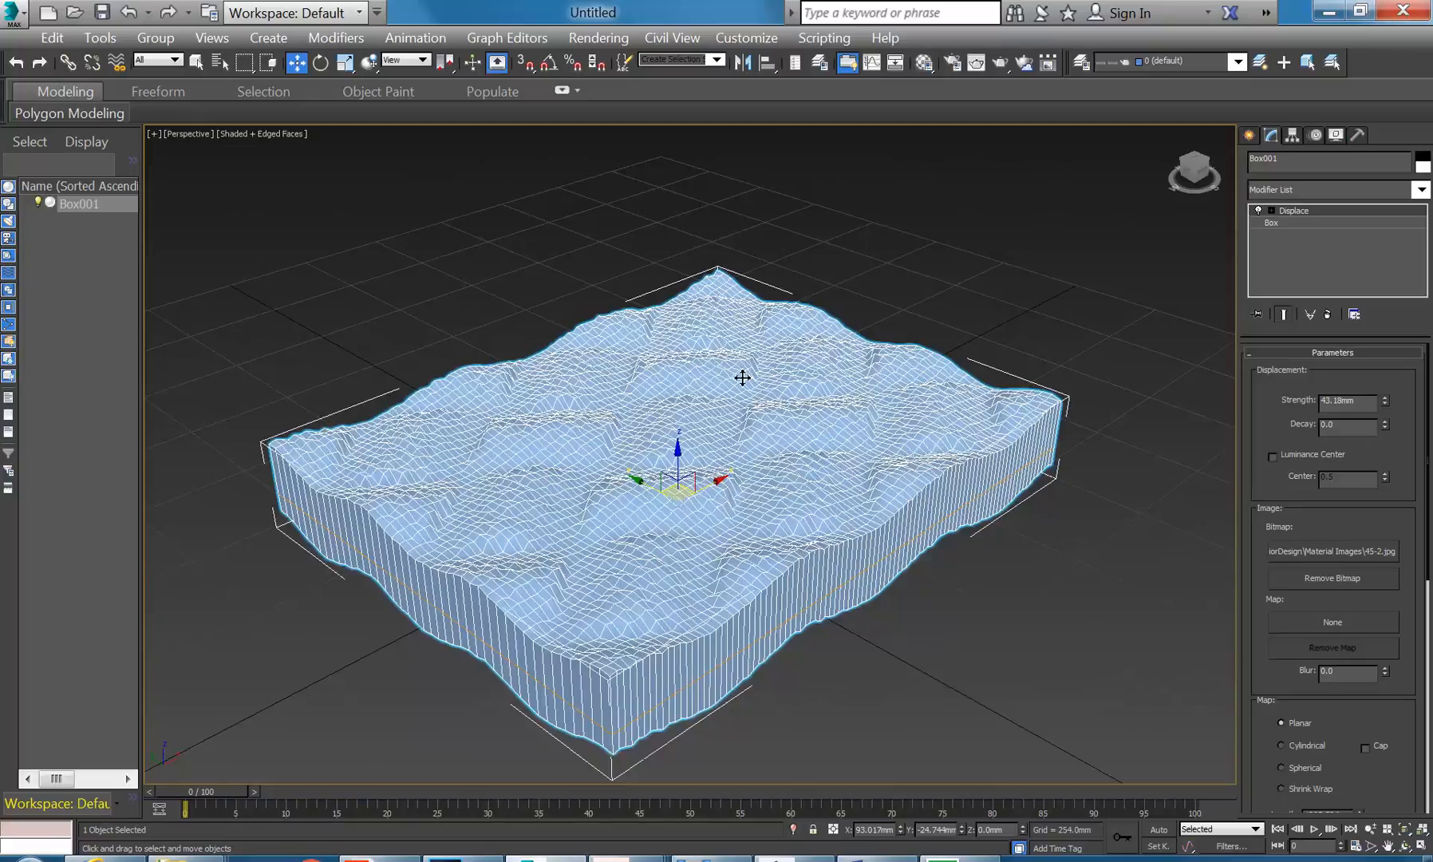
Step: Set both the length and width segments of the base box to 200
{"action": "left_click", "coordinate": [1291, 222]}
{"action": "left_click_drag", "start_coordinate": [1400, 457], "coordinate": [1400, 395]}
{"action": "left_click_drag", "start_coordinate": [1394, 458], "coordinate": [1403, 351]}
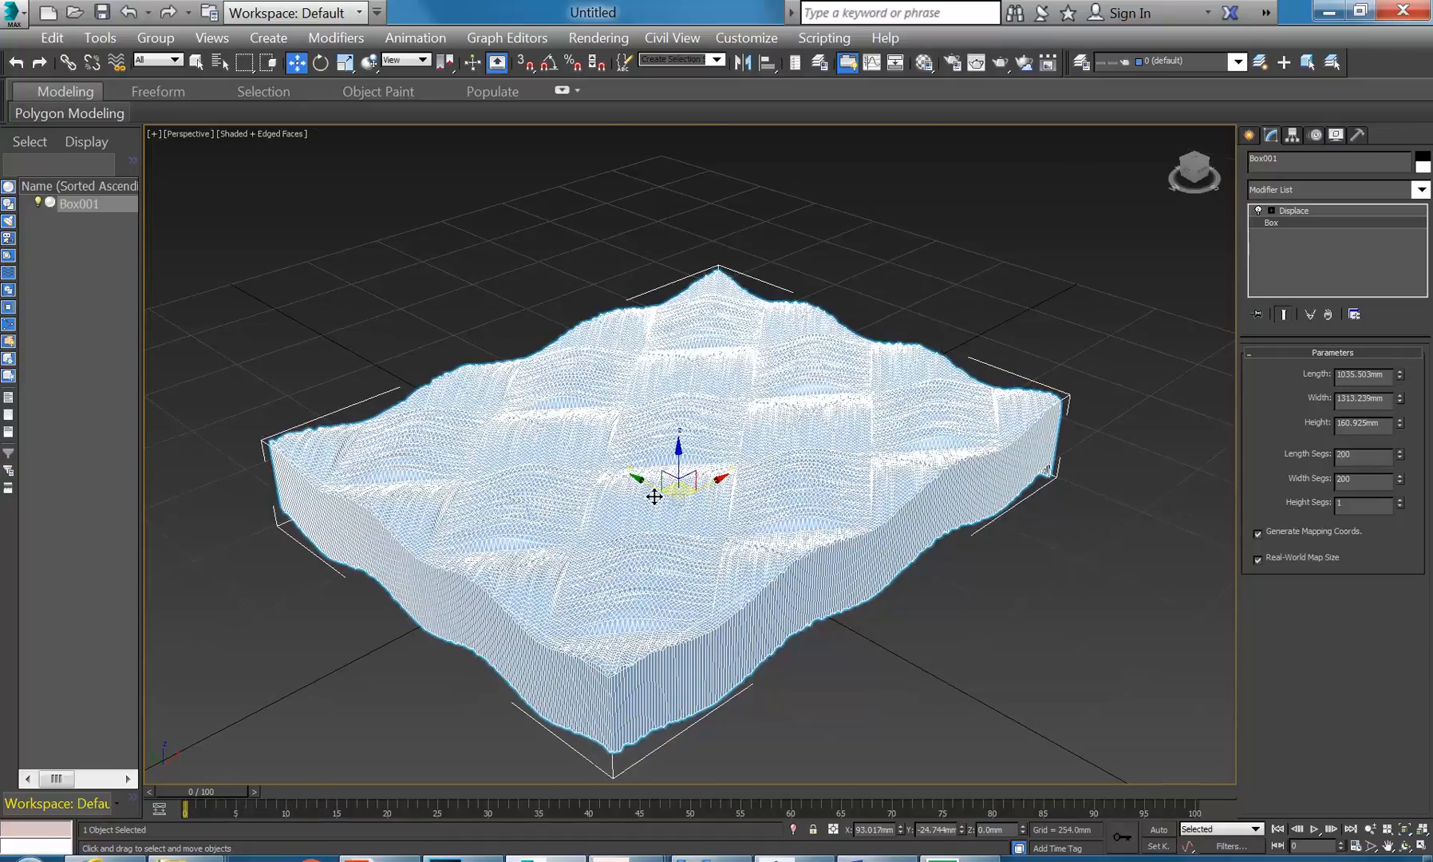
{"action": "scroll", "coordinate": [654, 496], "scroll_direction": "up", "scroll_amount": 4}
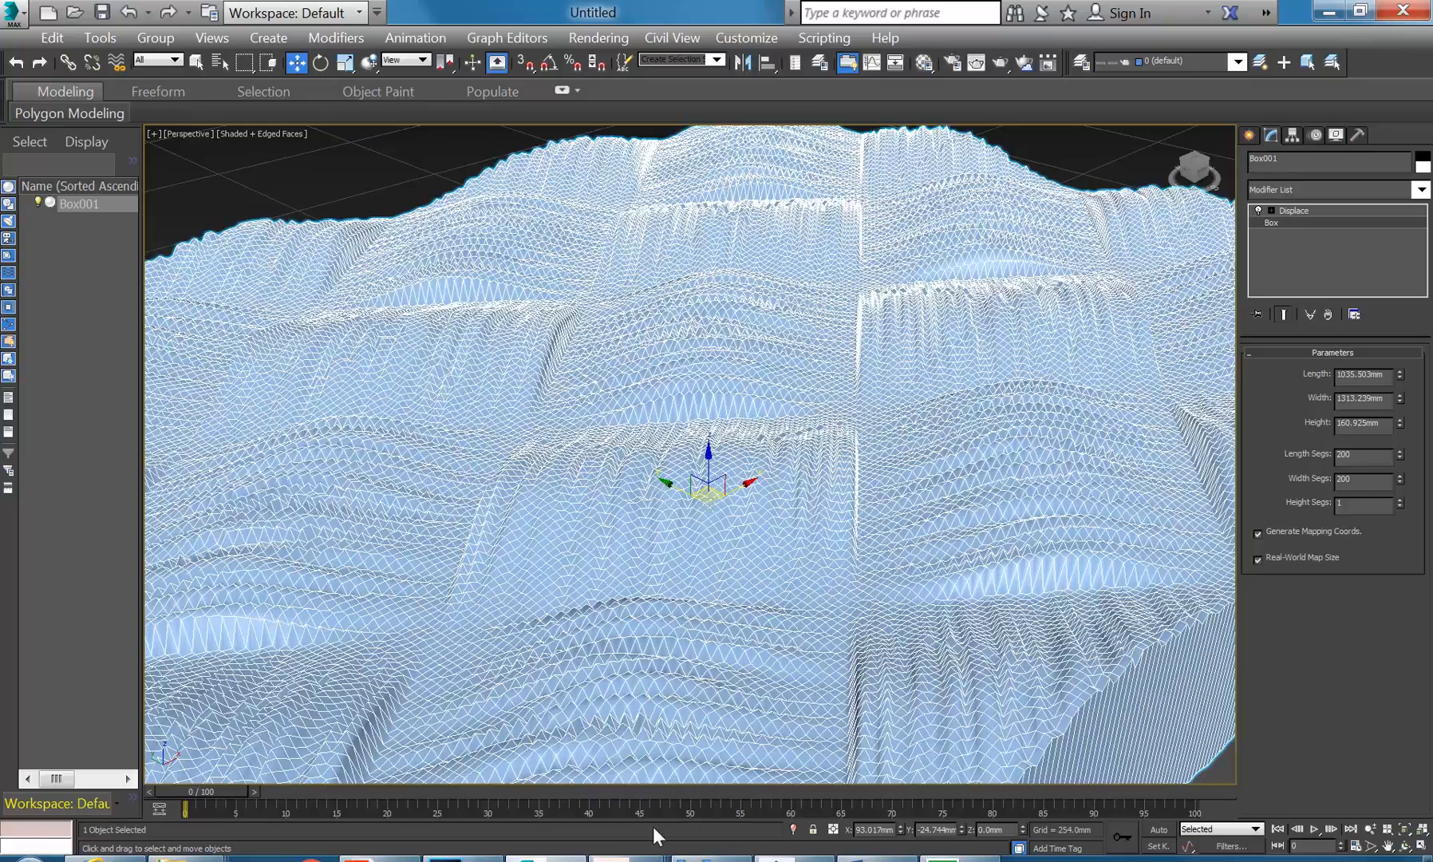
Step: Reopen the Material Editor to show the material samples
{"action": "left_click", "coordinate": [617, 859]}
{"action": "left_click", "coordinate": [617, 858]}
{"action": "left_click", "coordinate": [191, 859]}
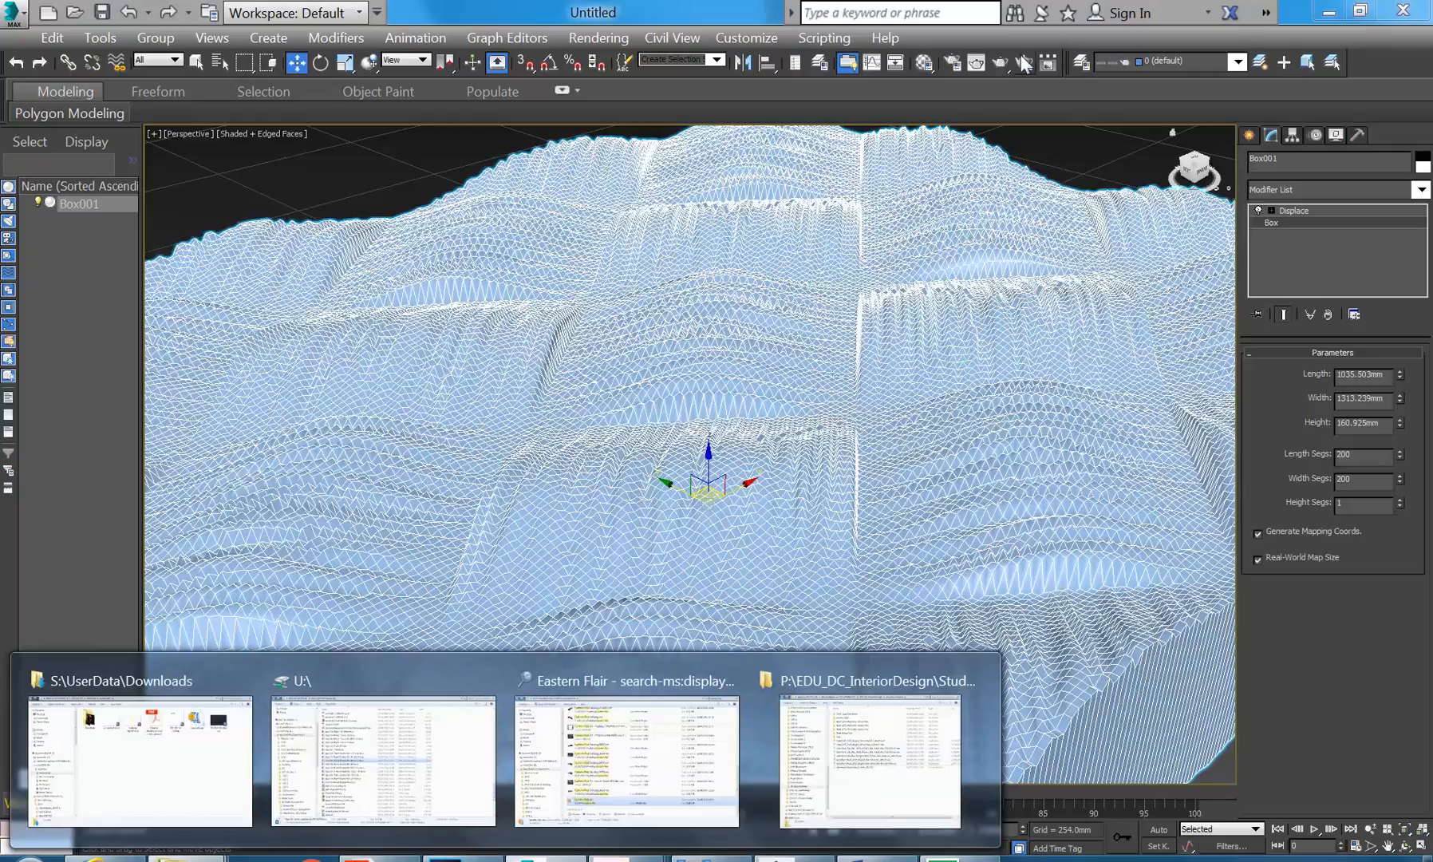
{"action": "left_click", "coordinate": [925, 62]}
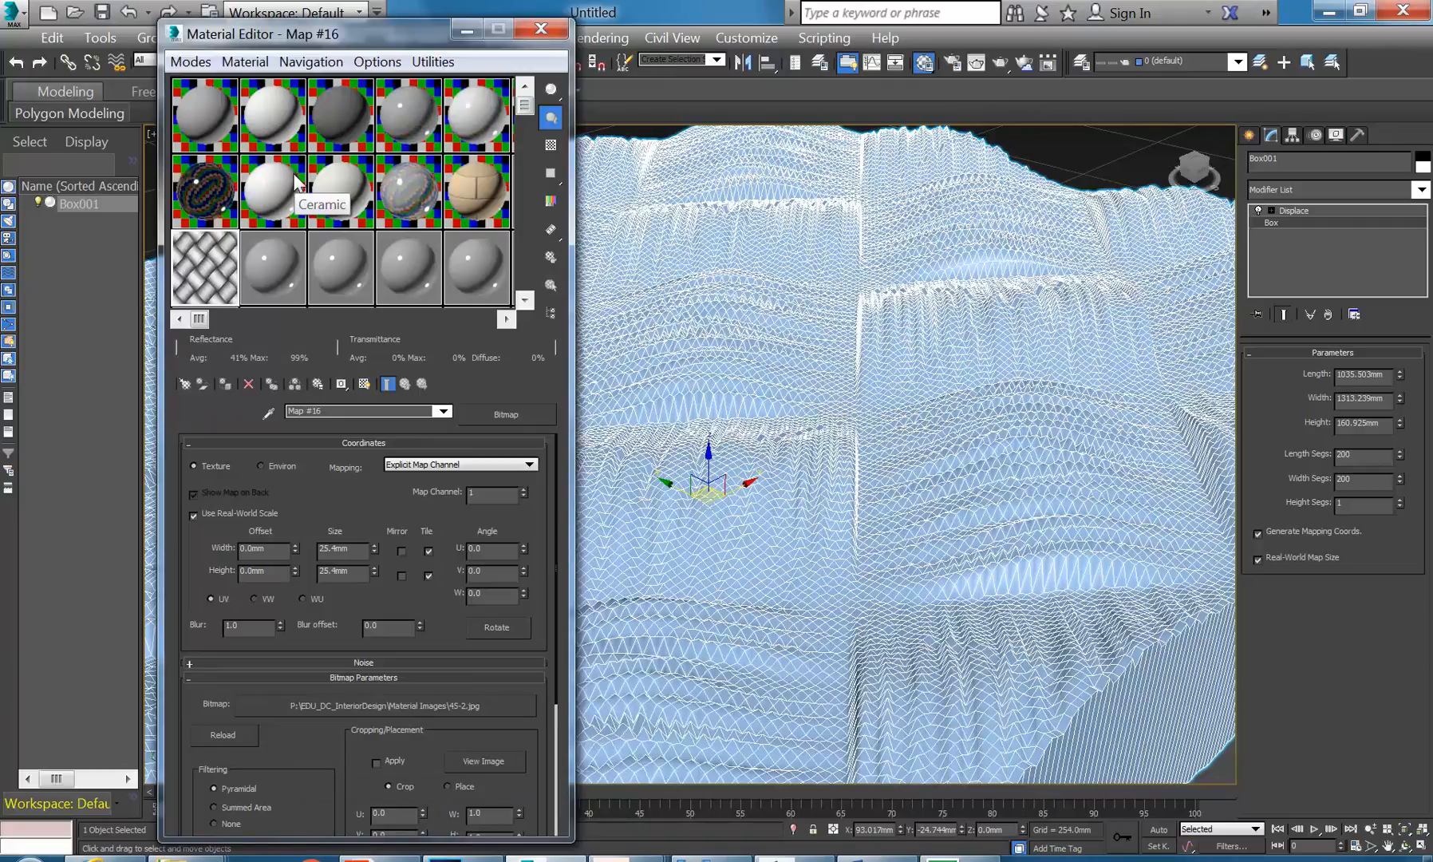
Step: Switch to the Hub v10.rvt model in Revit and close the Rendering dialog
{"action": "left_click", "coordinate": [786, 859]}
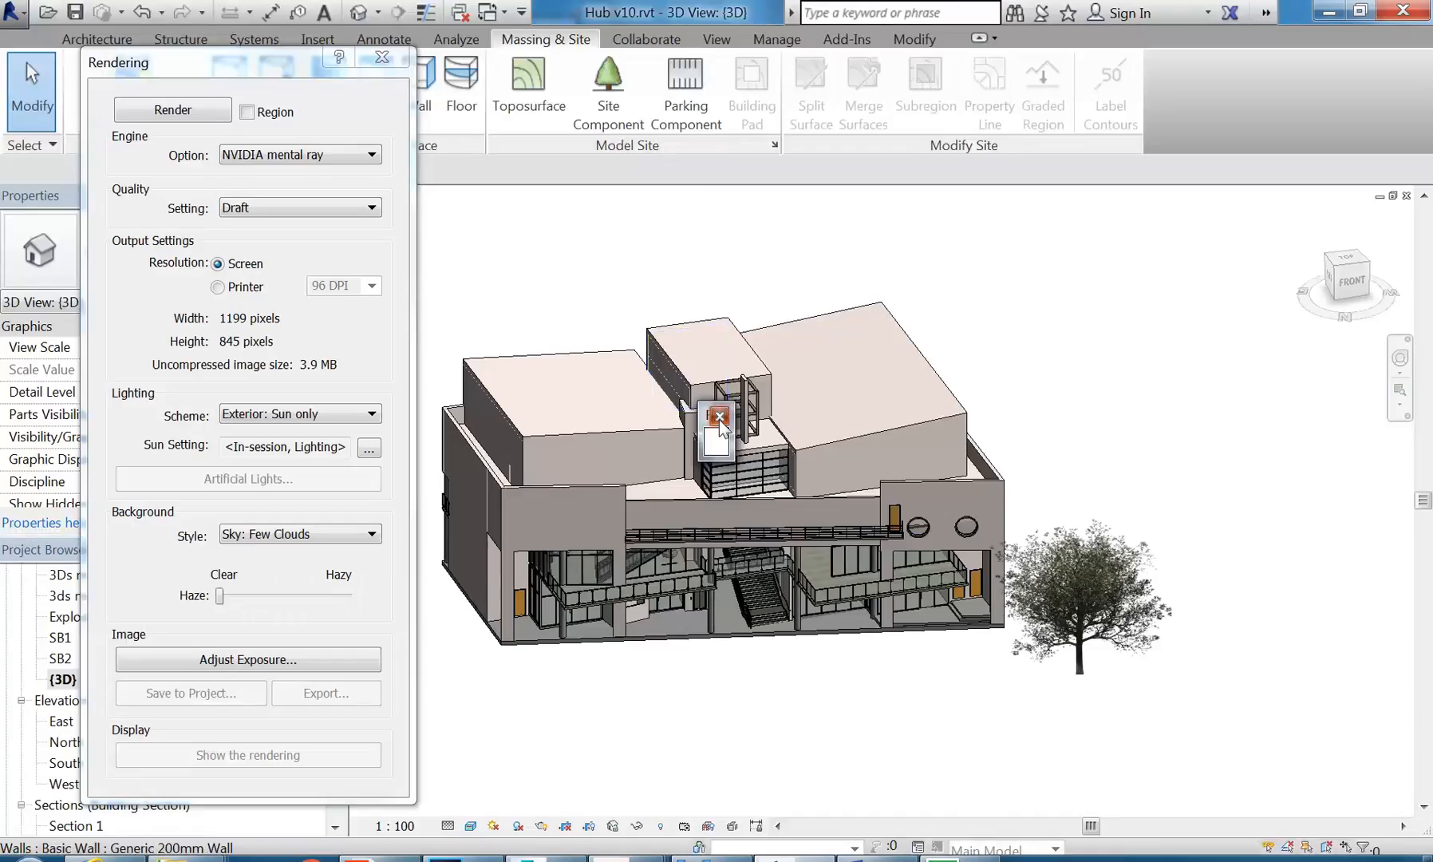
{"action": "left_click", "coordinate": [381, 57]}
{"action": "scroll", "coordinate": [589, 389], "scroll_direction": "up", "scroll_amount": 3}
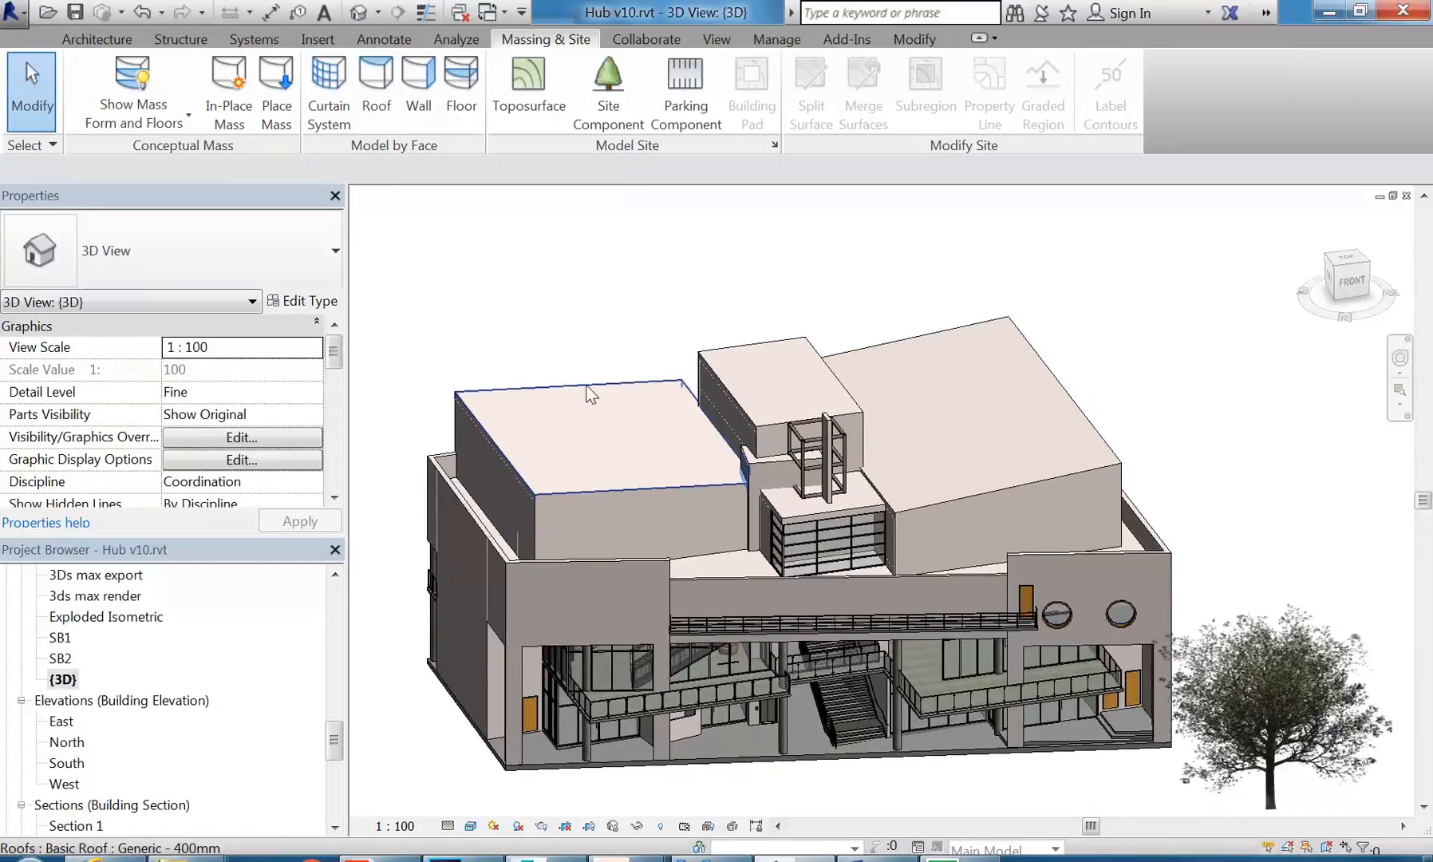
Step: Open the layer structure of the flat roof on the building's left side and show its Finish material's appearance settings
{"action": "left_click", "coordinate": [590, 393]}
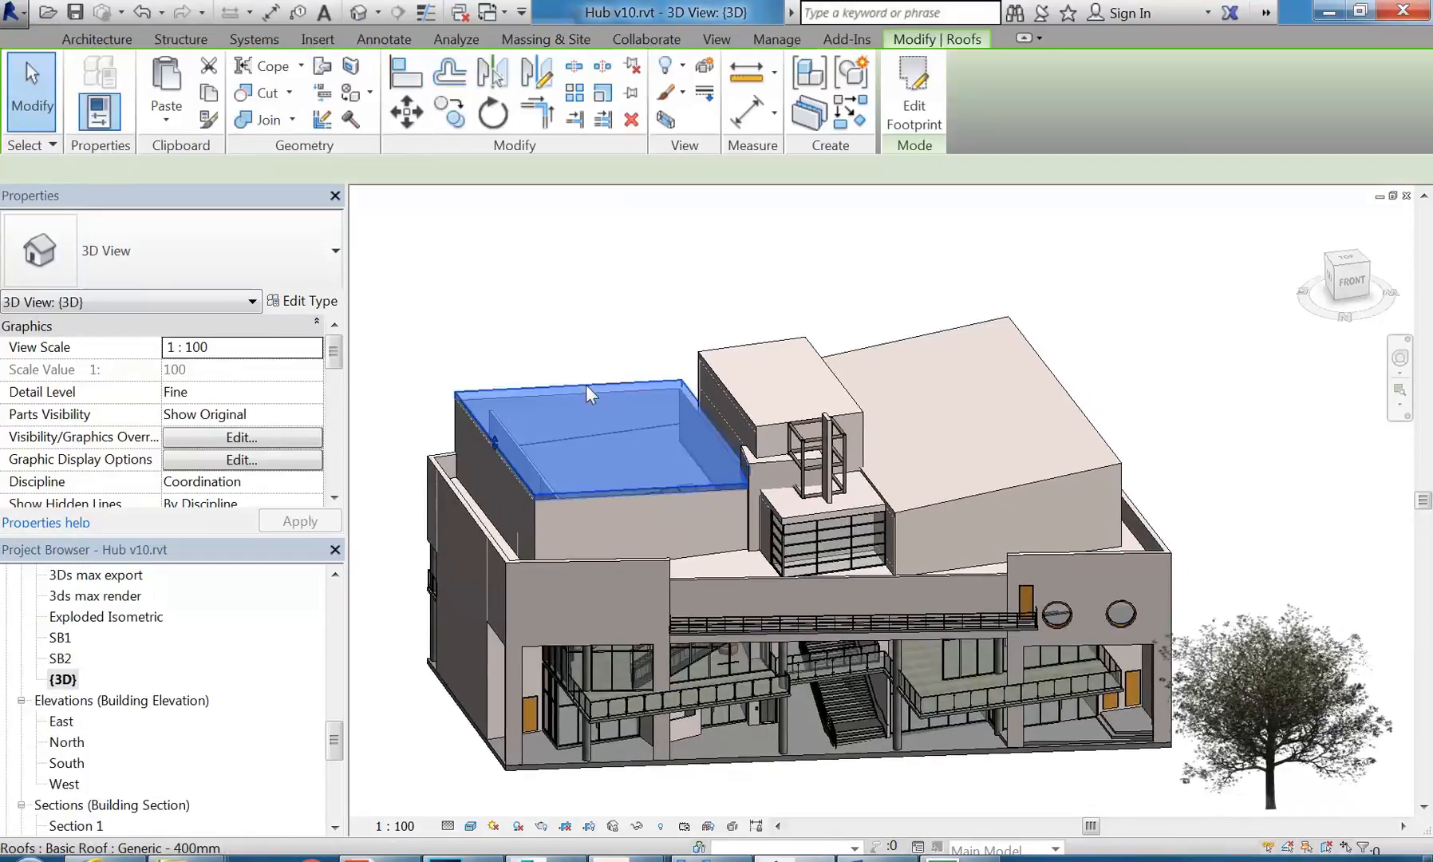
{"action": "left_click", "coordinate": [287, 303]}
{"action": "left_click", "coordinate": [772, 327]}
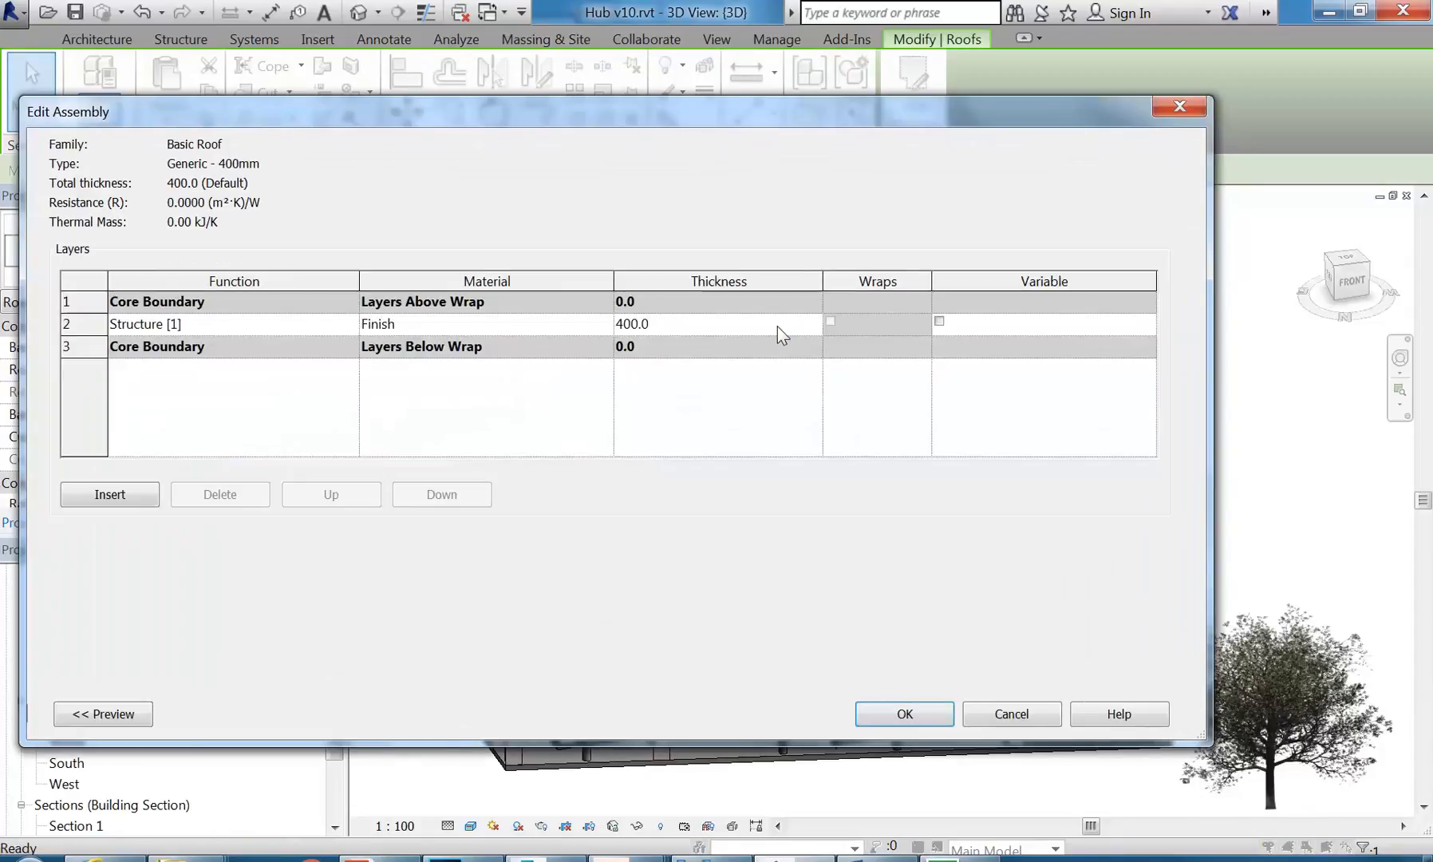
{"action": "left_click", "coordinate": [559, 325]}
{"action": "left_click", "coordinate": [607, 320]}
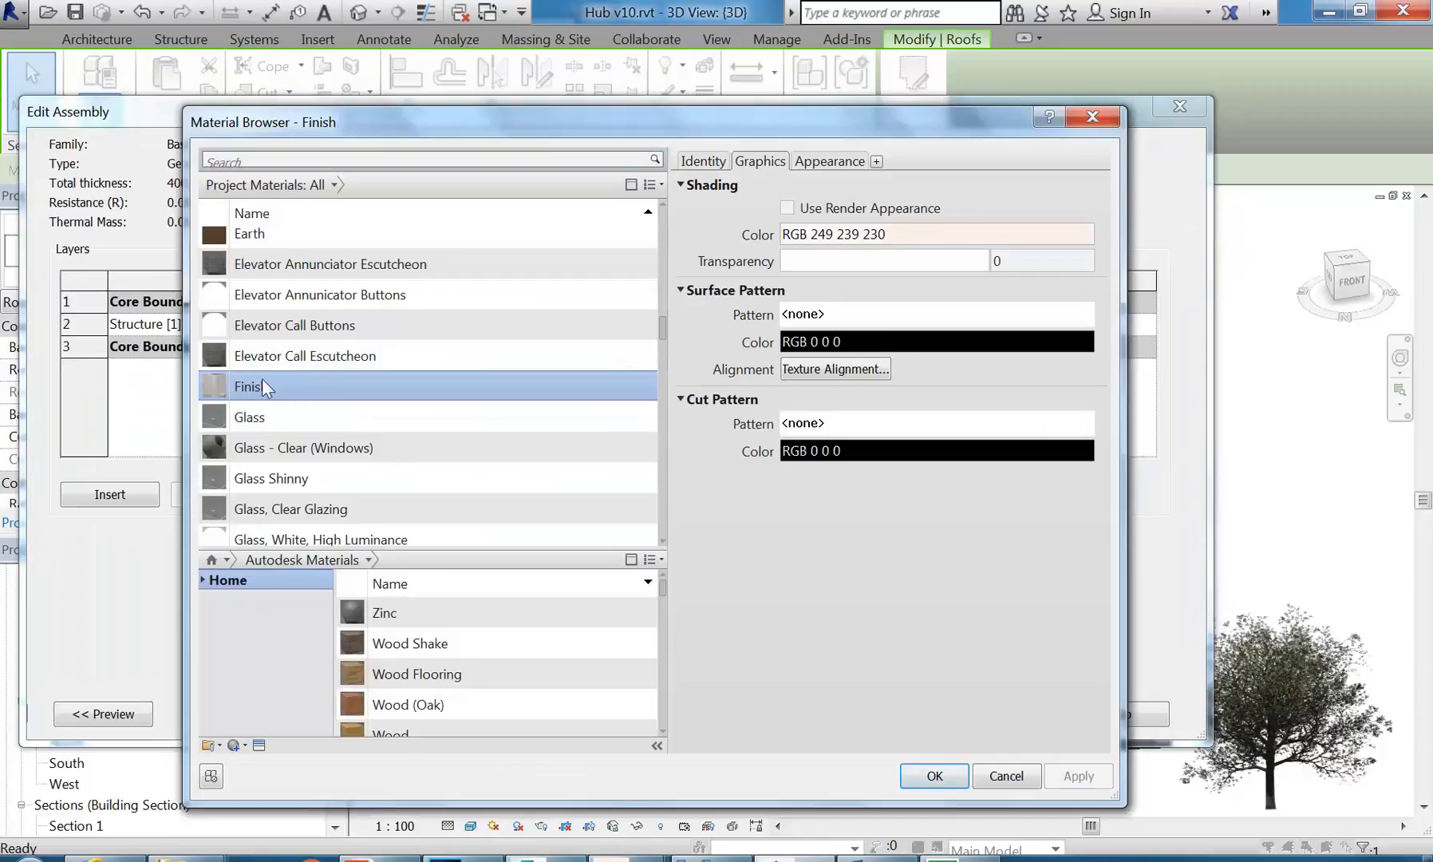
{"action": "left_click_drag", "start_coordinate": [680, 111], "coordinate": [636, 88]}
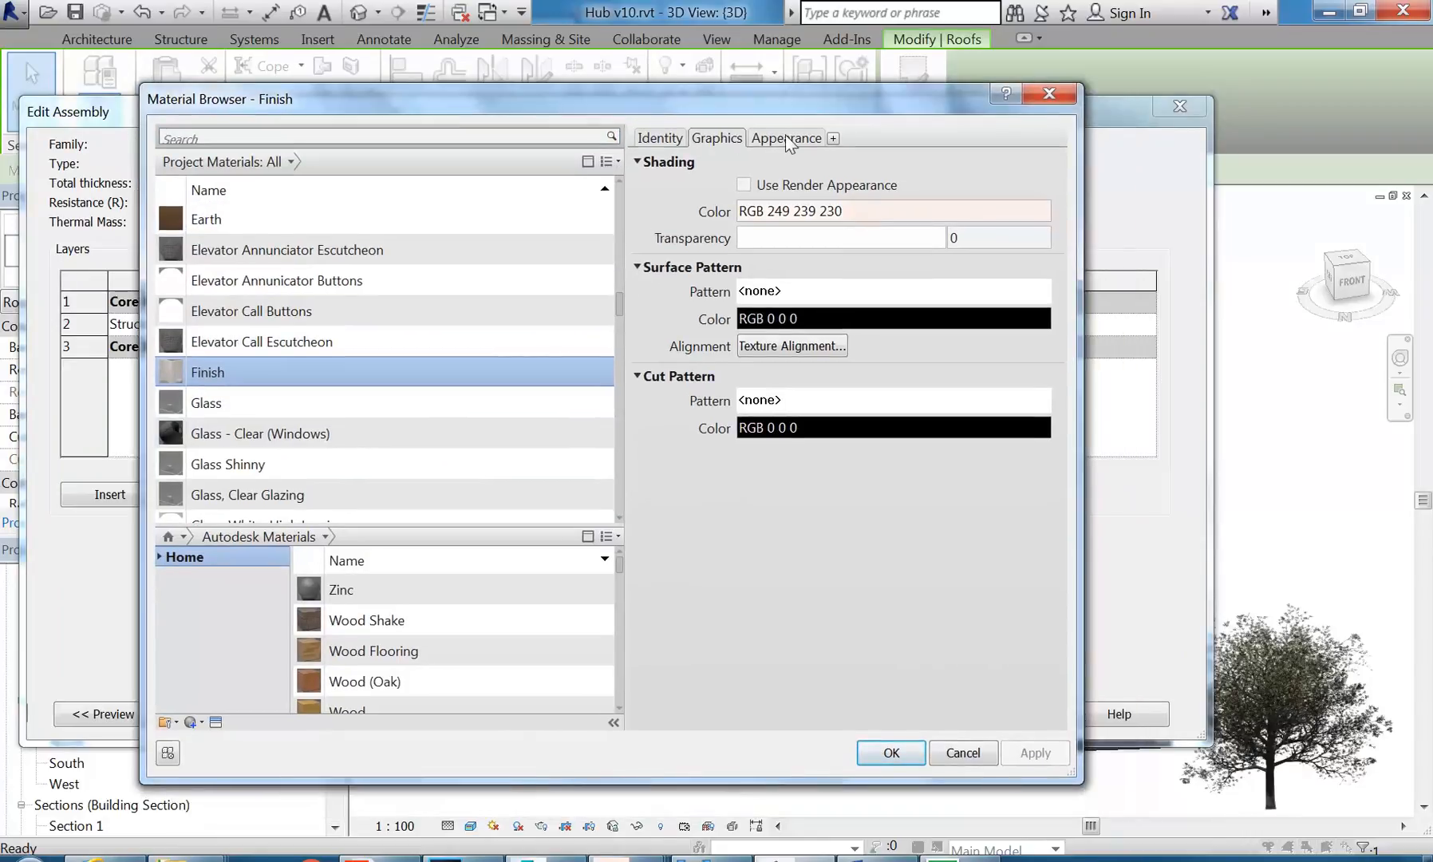
{"action": "left_click", "coordinate": [796, 138]}
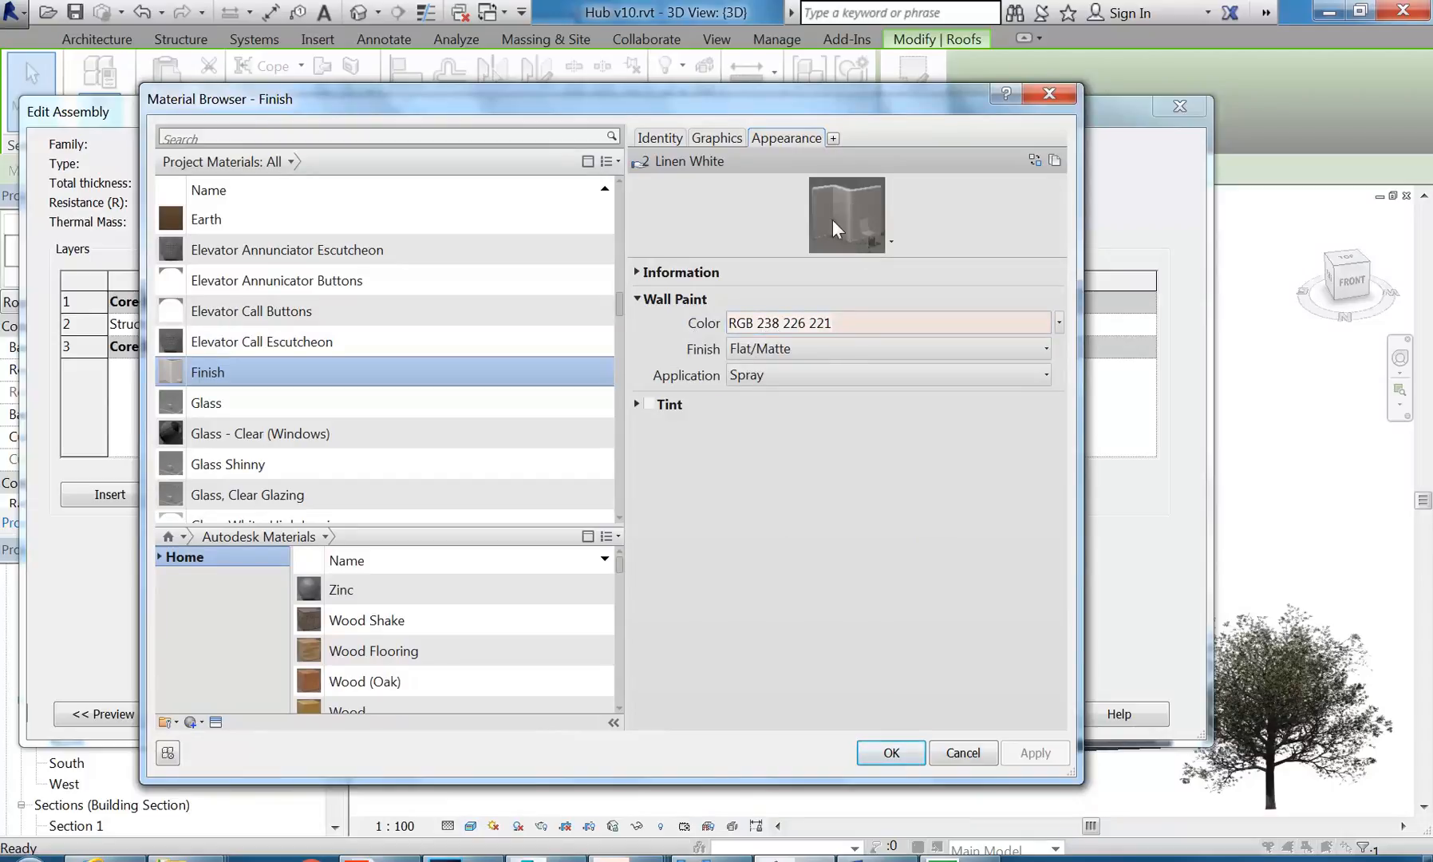
Step: Set the Finish material's wall paint colour to green, RGB 36 182 24
{"action": "left_click", "coordinate": [856, 329]}
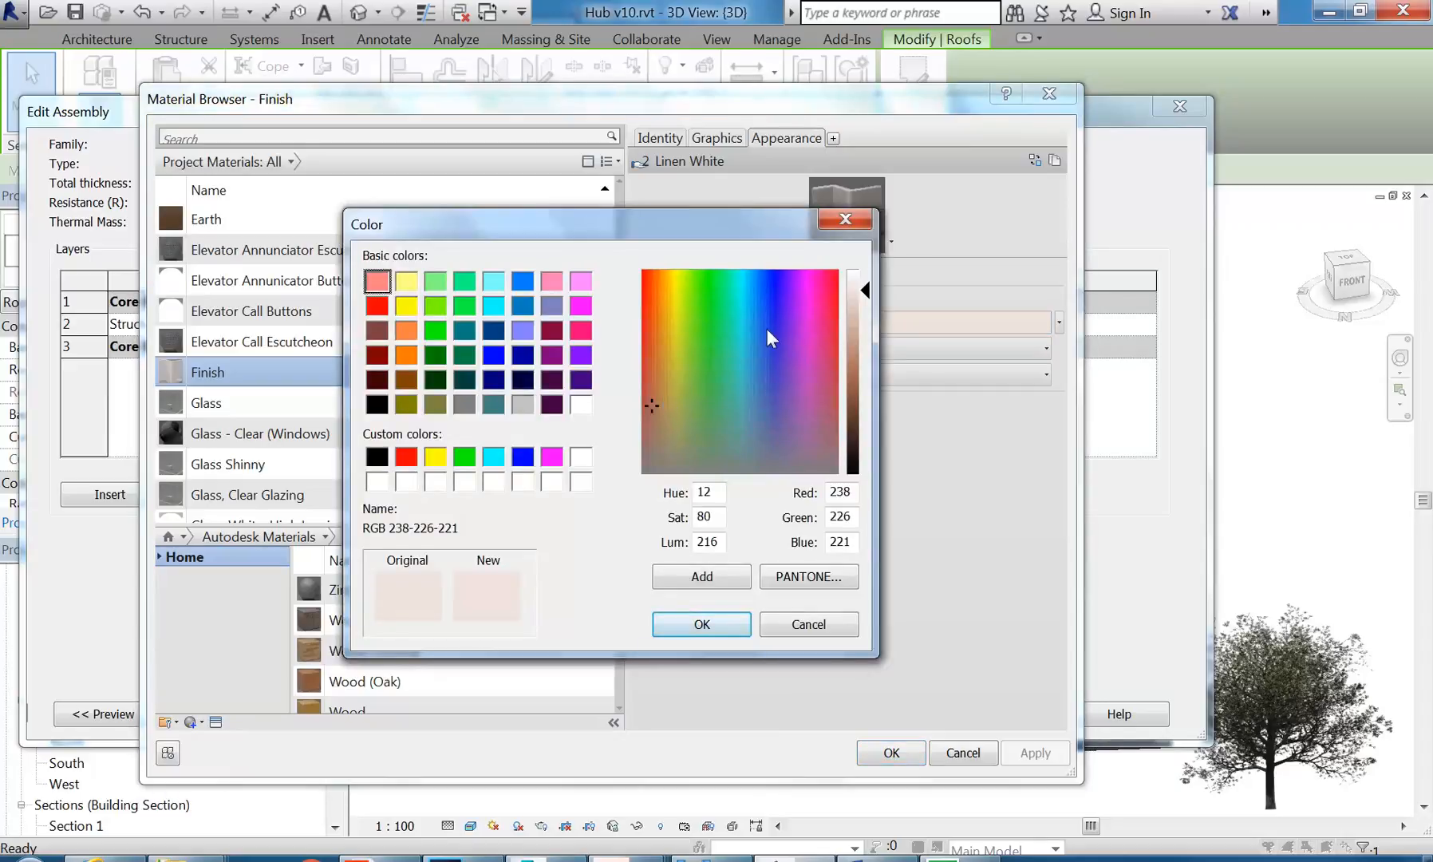
{"action": "left_click_drag", "start_coordinate": [685, 367], "coordinate": [705, 321]}
{"action": "left_click", "coordinate": [695, 625]}
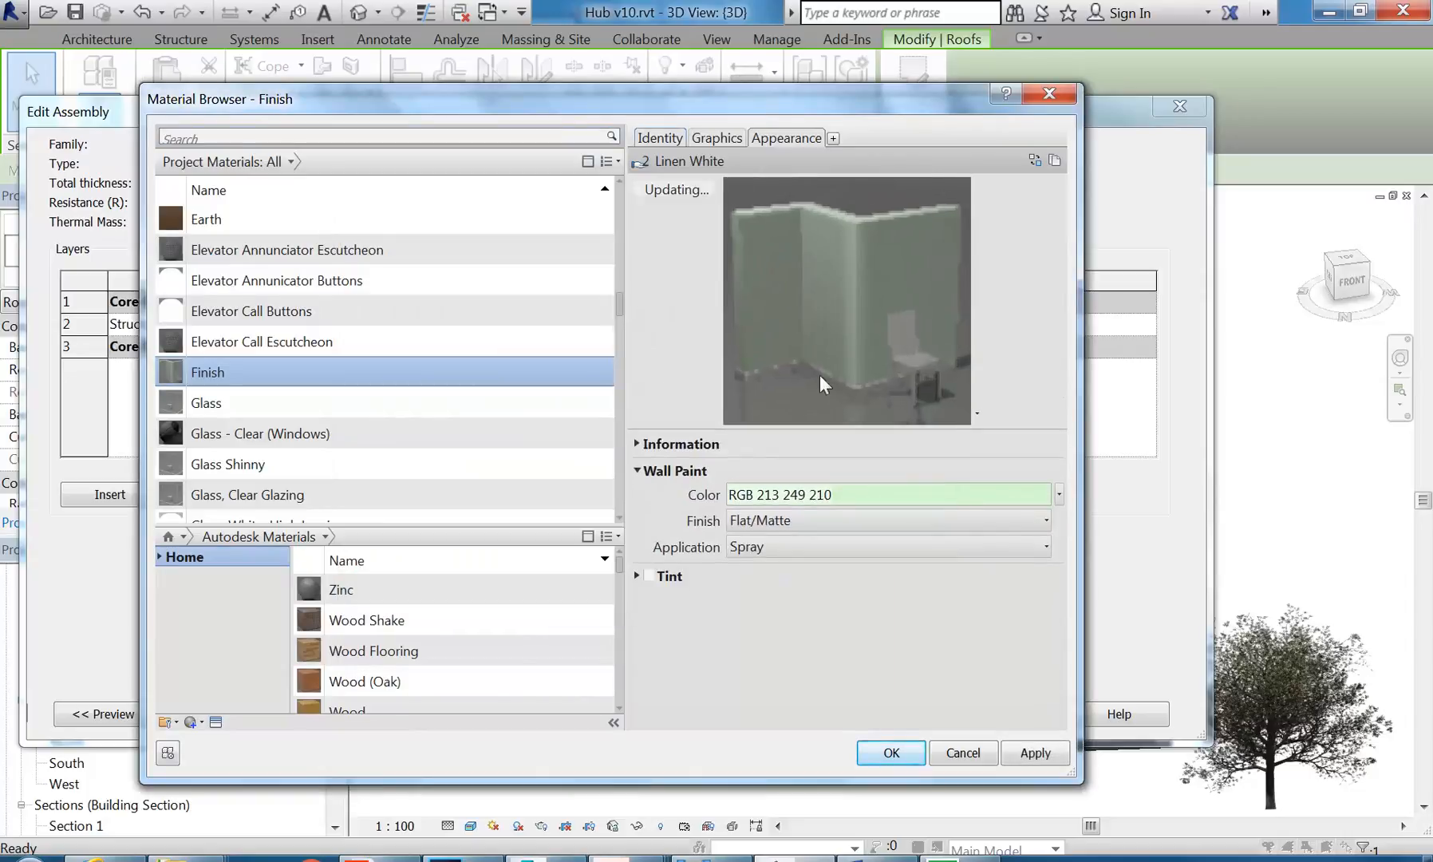
{"action": "left_click", "coordinate": [870, 494]}
{"action": "left_click", "coordinate": [854, 390]}
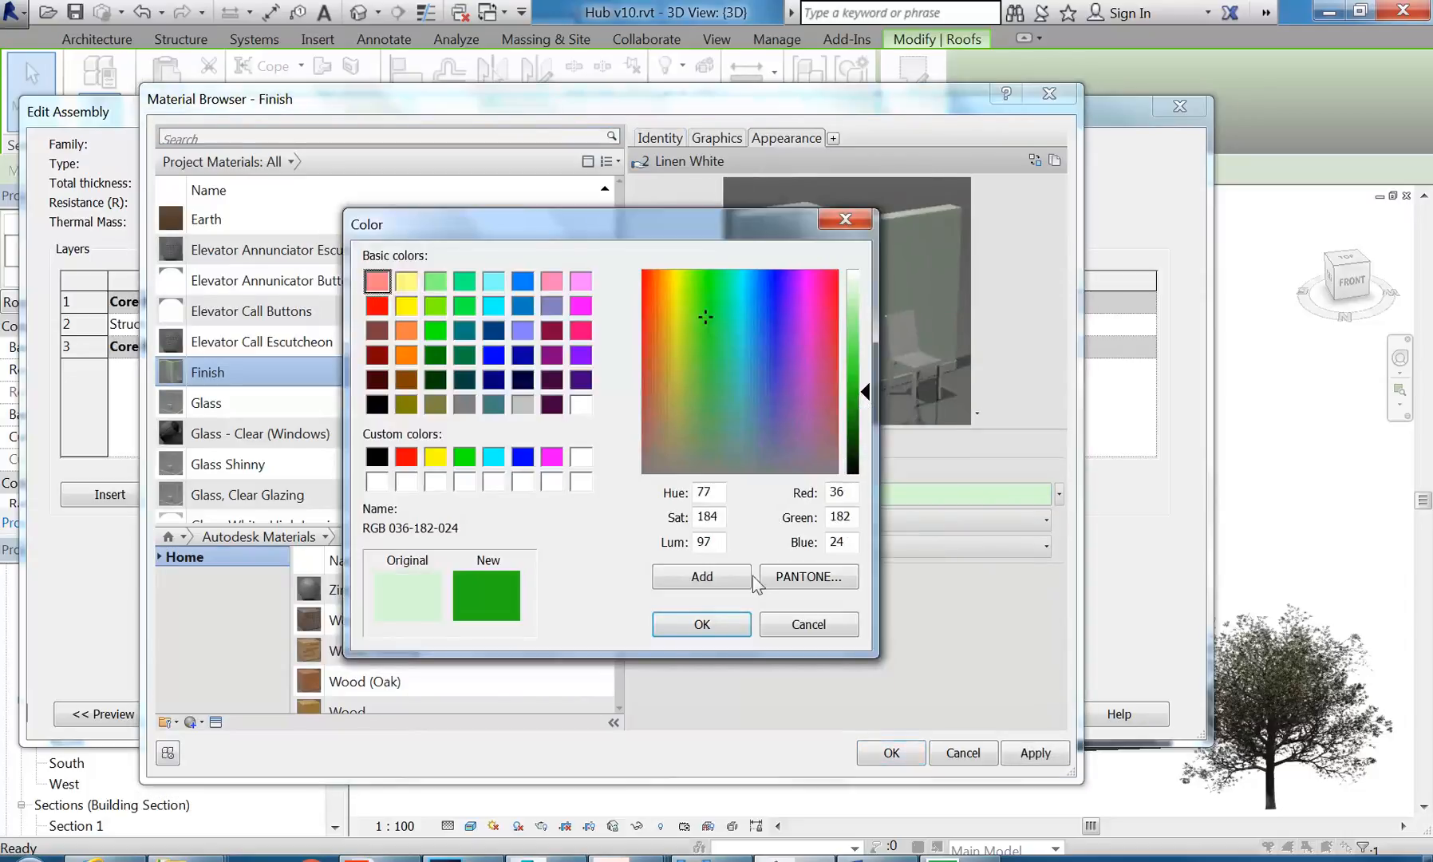
{"action": "left_click", "coordinate": [728, 622]}
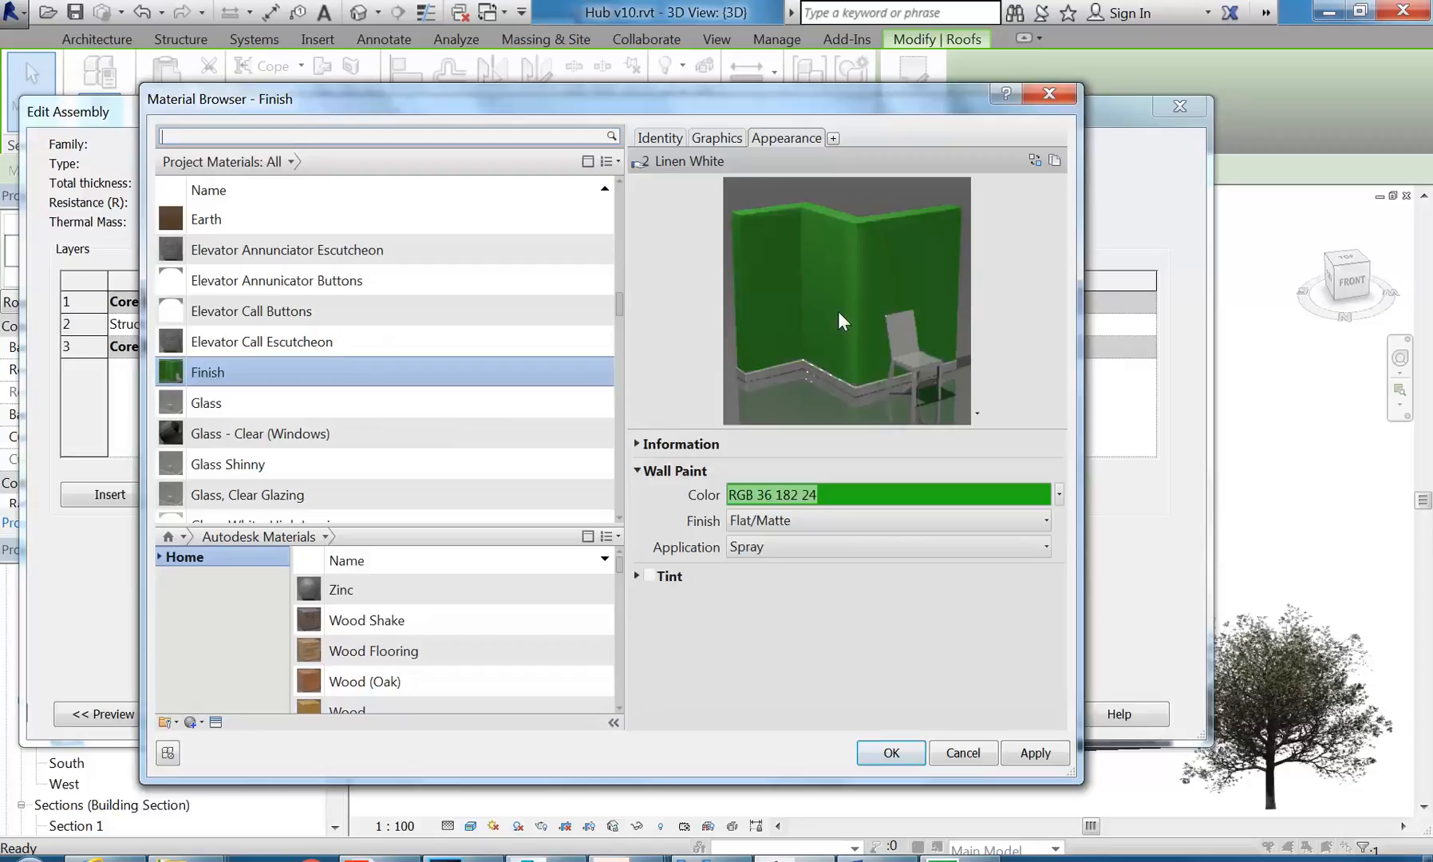
Step: Review the Earth material's appearance settings, then open the file selection for the Sash material's wood image
{"action": "left_click", "coordinate": [209, 218]}
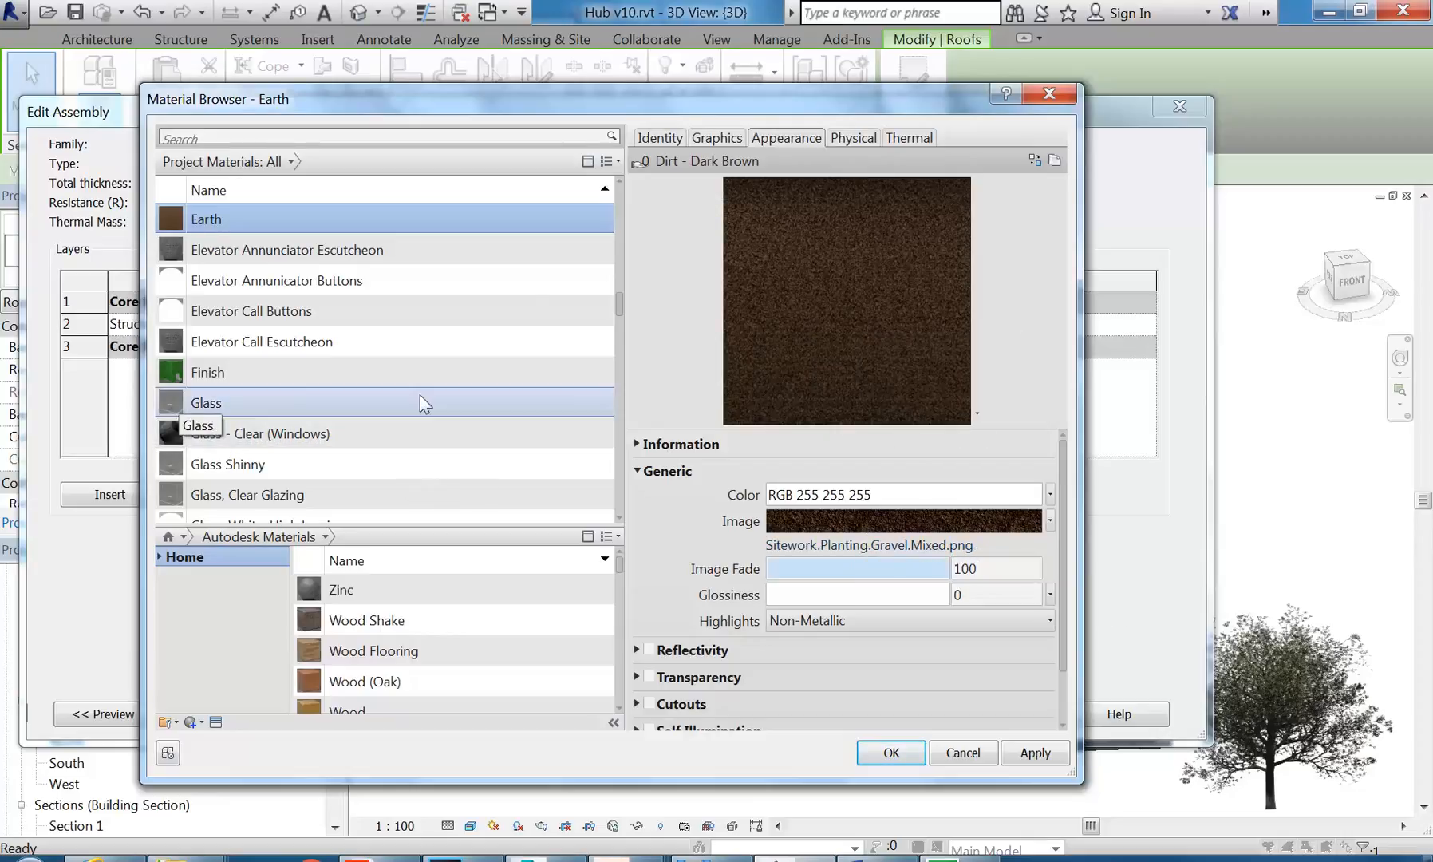
{"action": "left_click_drag", "start_coordinate": [618, 312], "coordinate": [608, 463]}
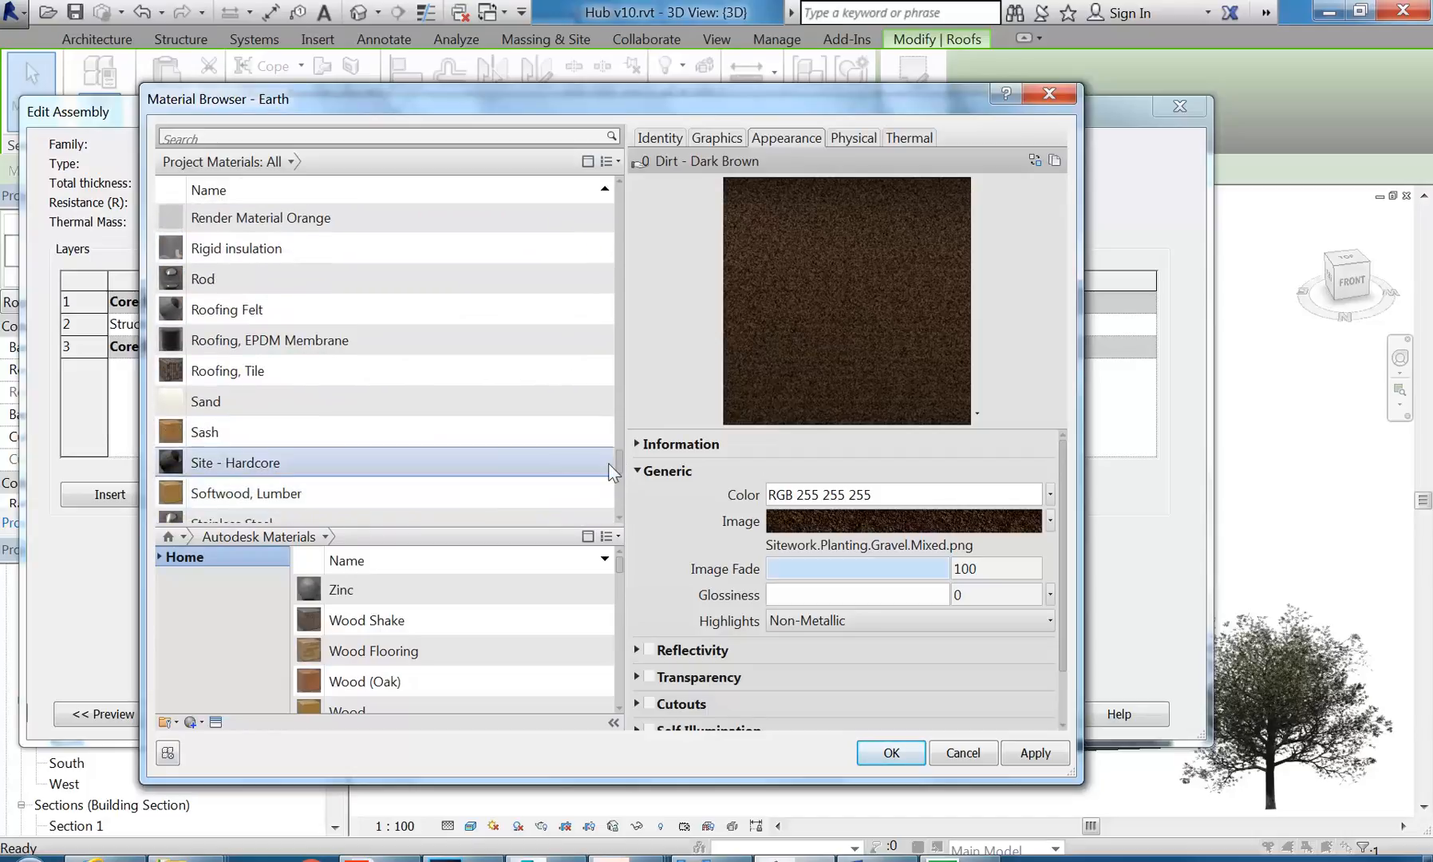
{"action": "left_click", "coordinate": [291, 429]}
{"action": "left_click", "coordinate": [835, 518]}
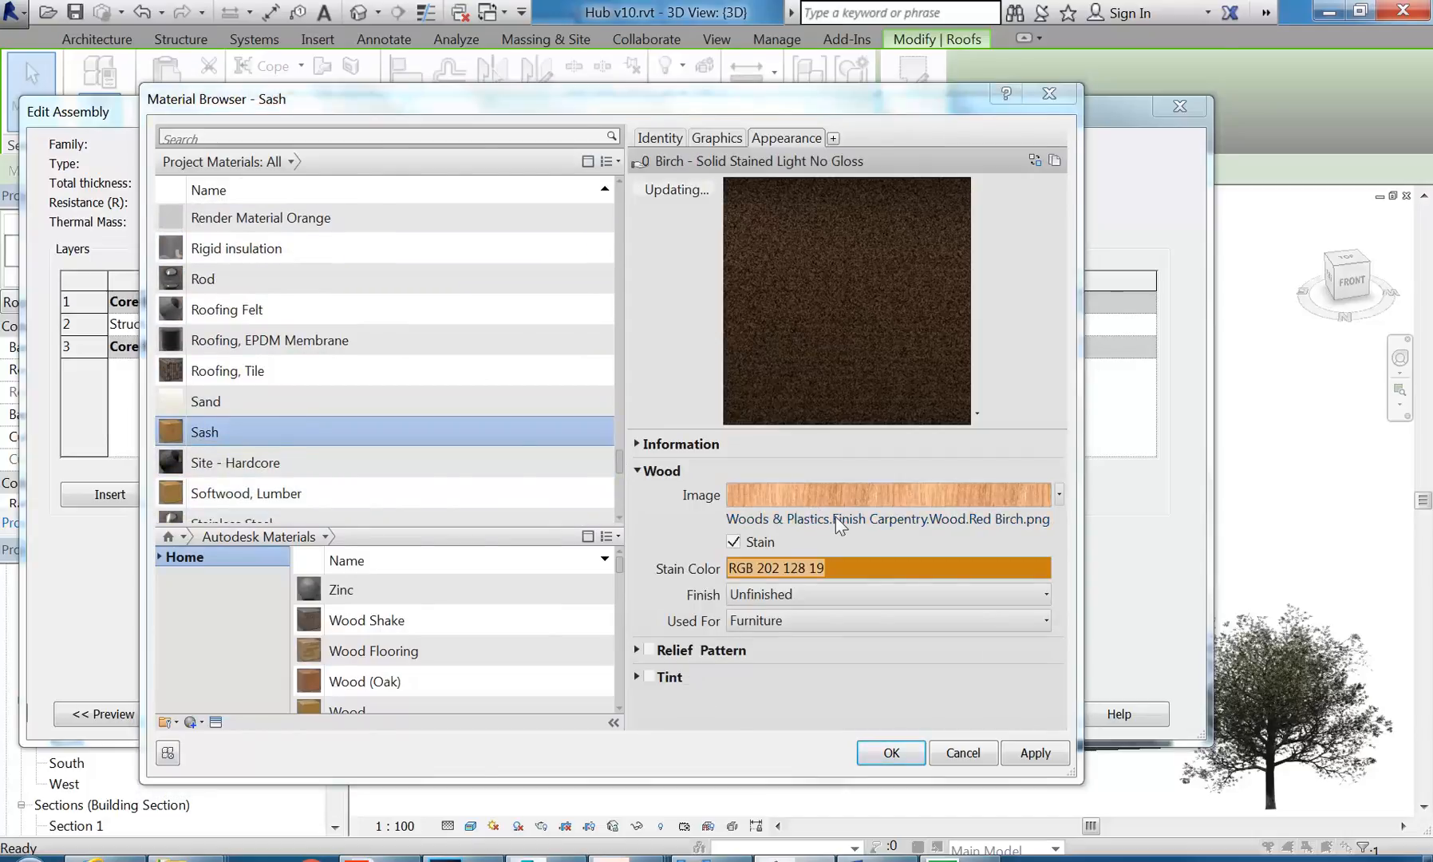
Step: Display the Mats folder's images as enlarged thumbnails and select beechwood_galliano.png as the Sash material's wood image
{"action": "left_click", "coordinate": [1149, 58]}
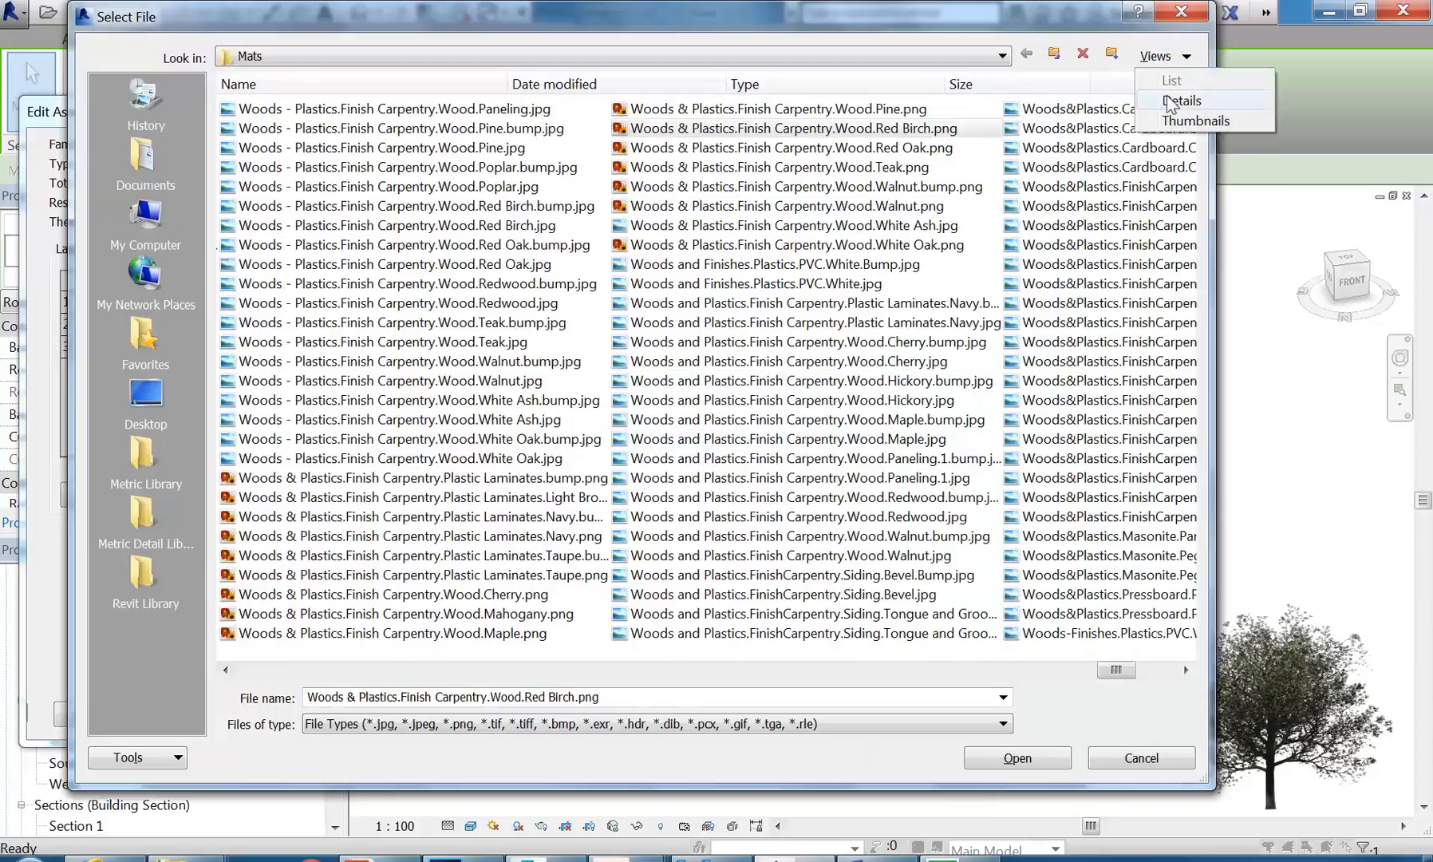
{"action": "left_click", "coordinate": [1176, 119]}
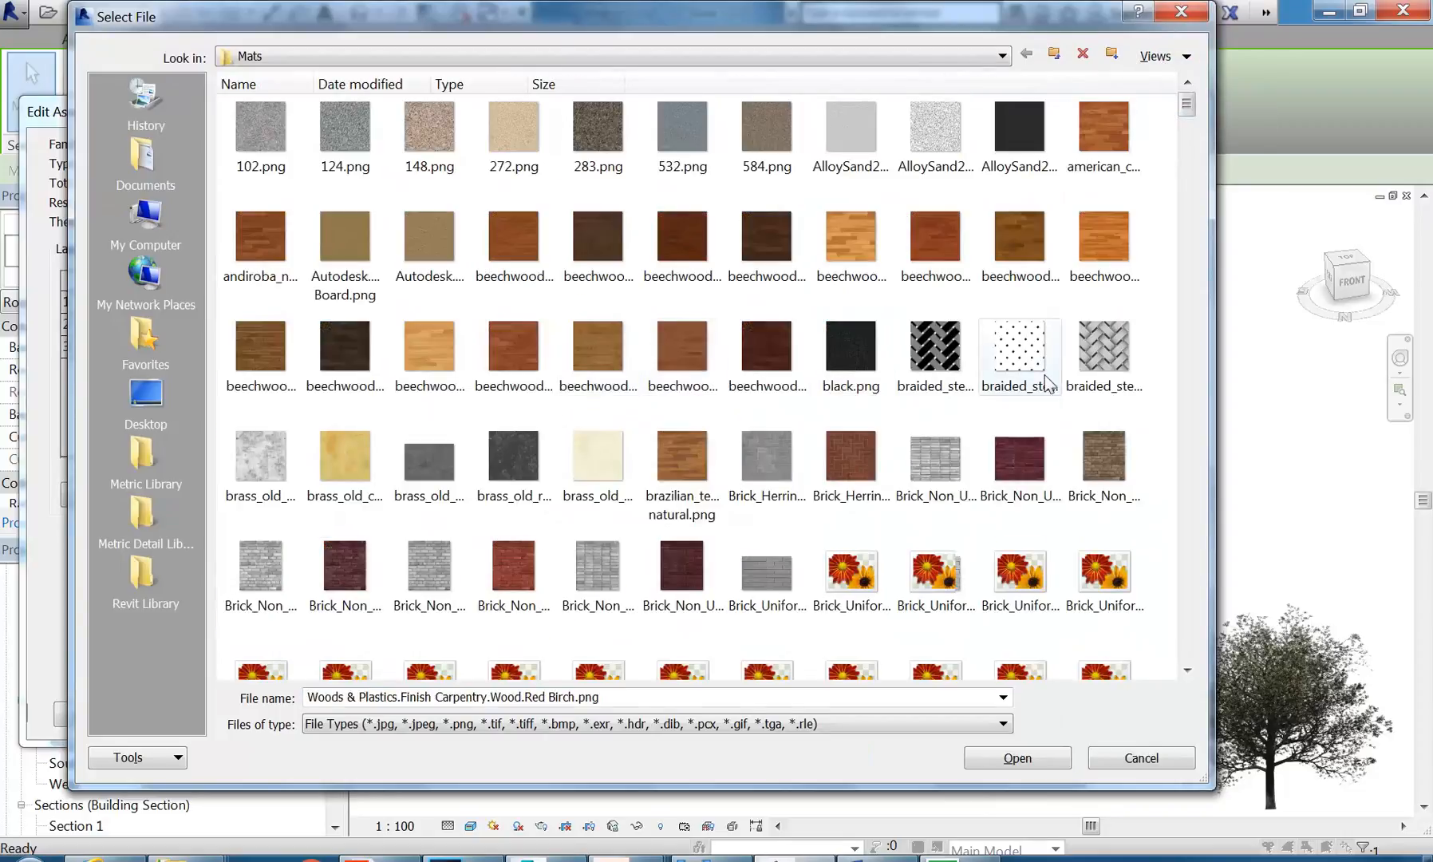
{"action": "right_click", "coordinate": [1150, 238]}
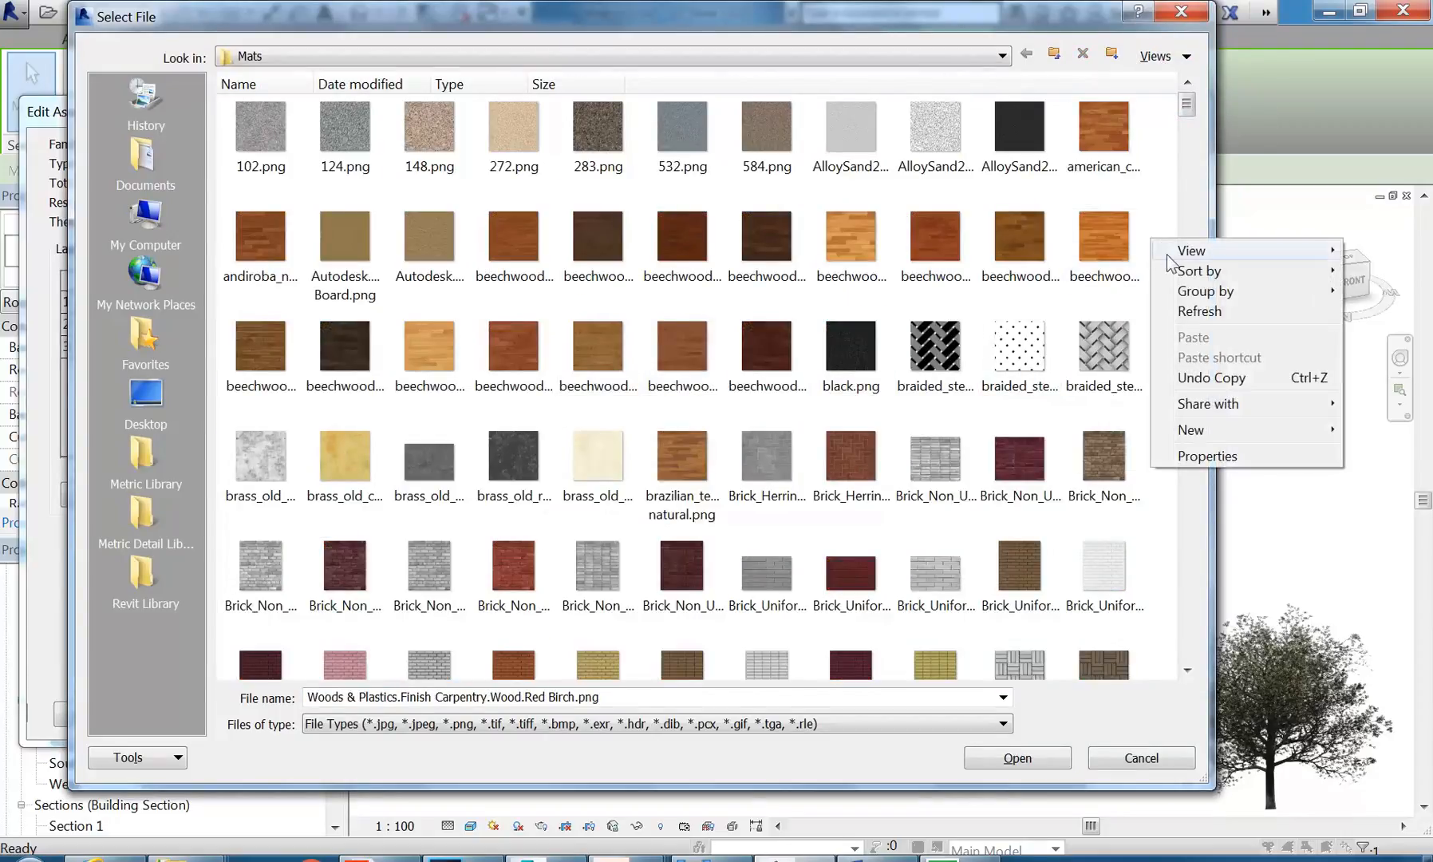
{"action": "mouse_move", "coordinate": [1170, 254]}
{"action": "left_click", "coordinate": [1052, 252]}
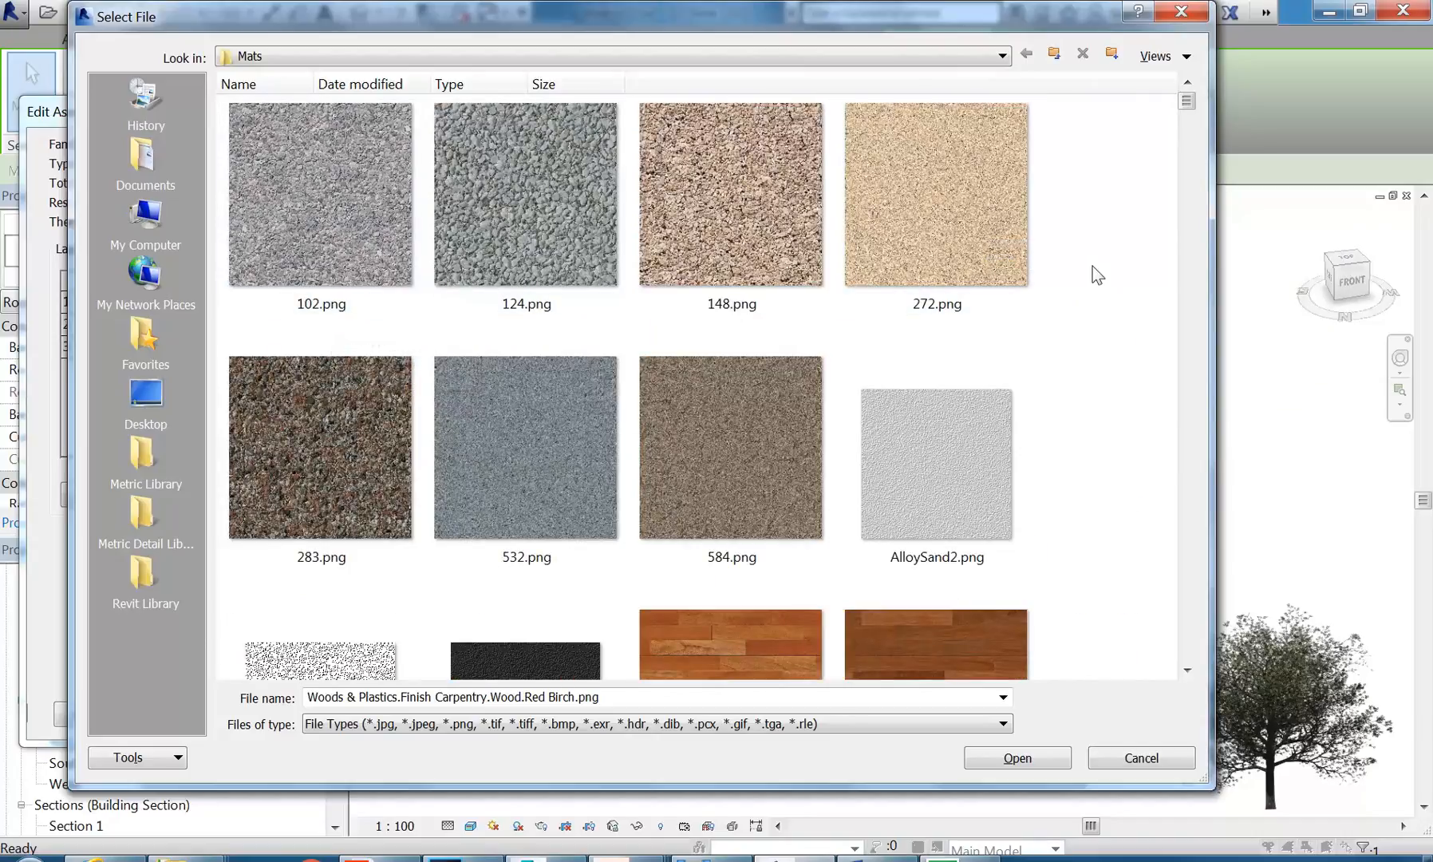
{"action": "scroll", "coordinate": [568, 344], "scroll_direction": "down", "scroll_amount": 5}
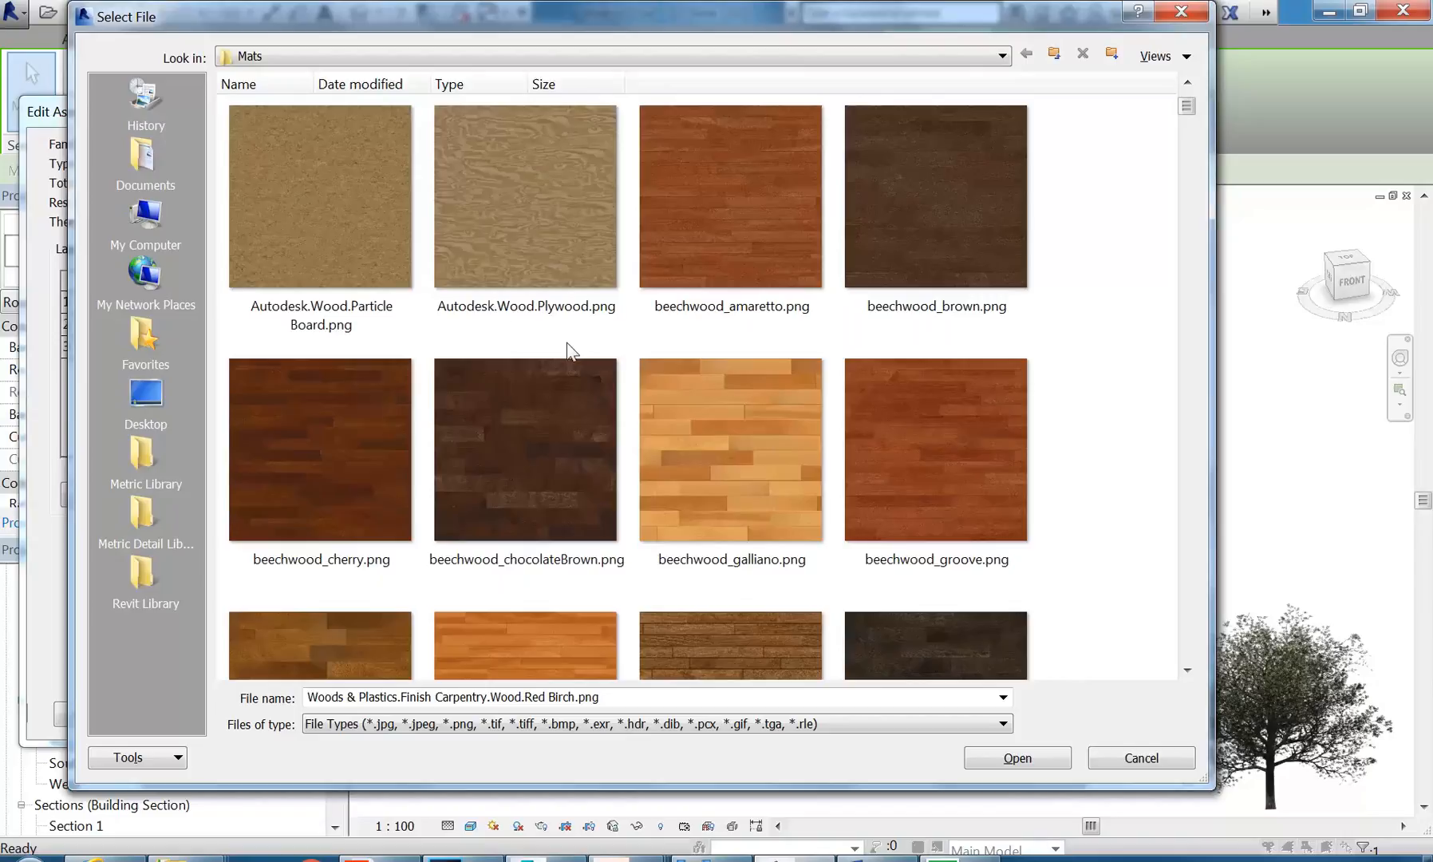
{"action": "left_click", "coordinate": [770, 442]}
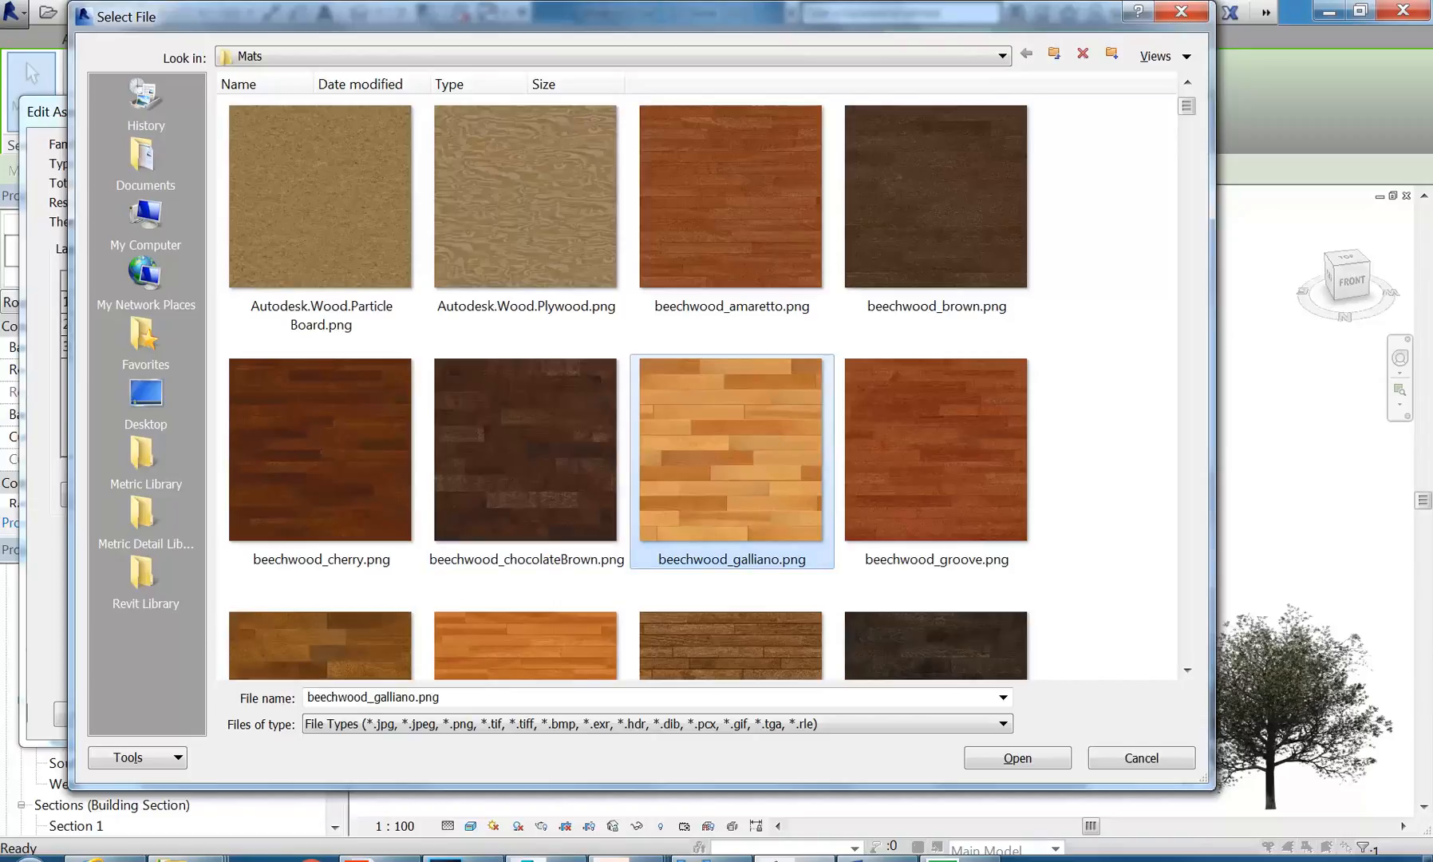
Step: Switch to the web browser and search Google for "wood floor texture" in a new tab
{"action": "left_click", "coordinate": [116, 858]}
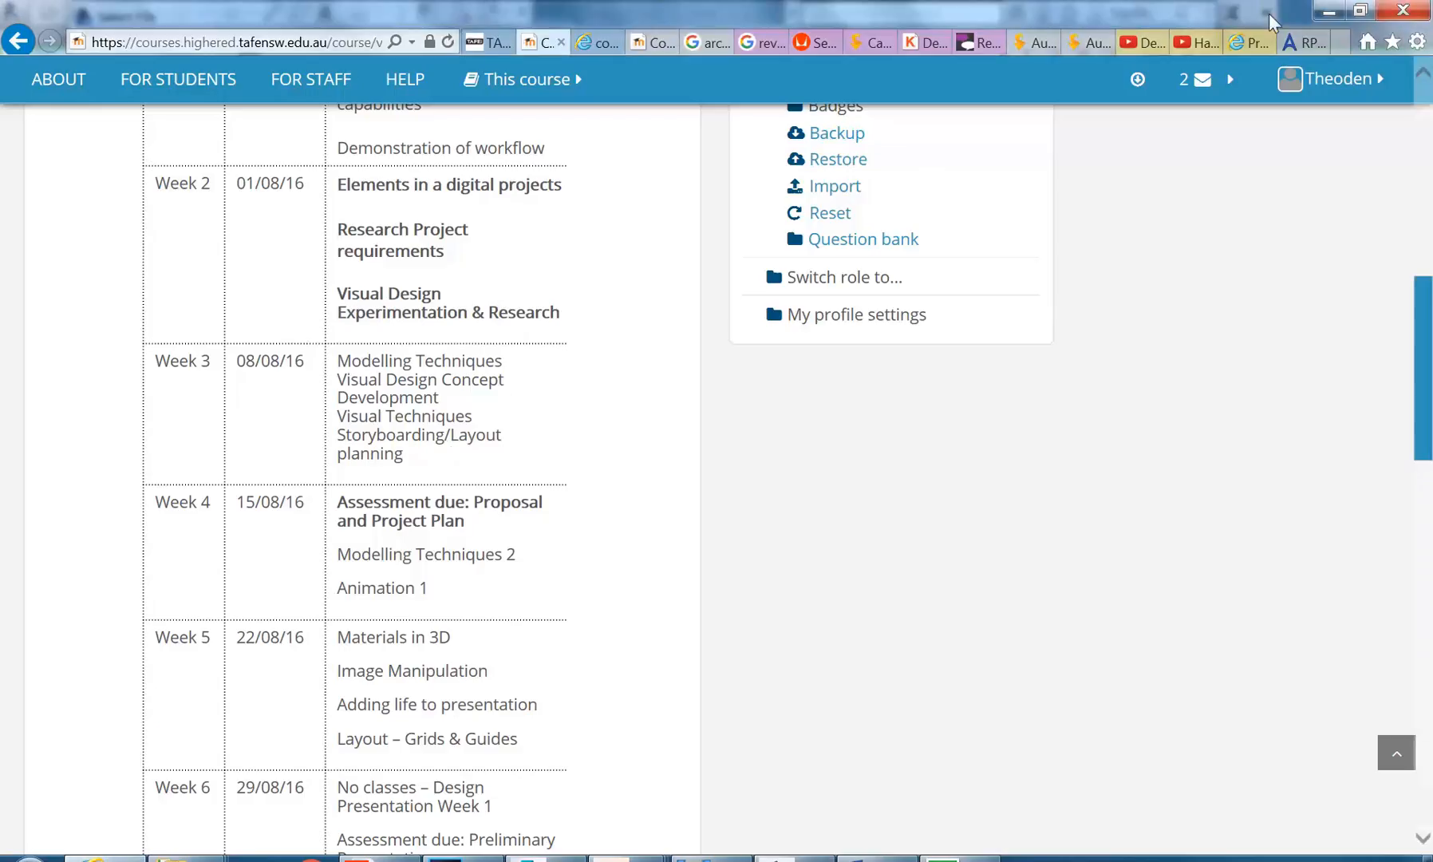
{"action": "left_click", "coordinate": [1340, 42]}
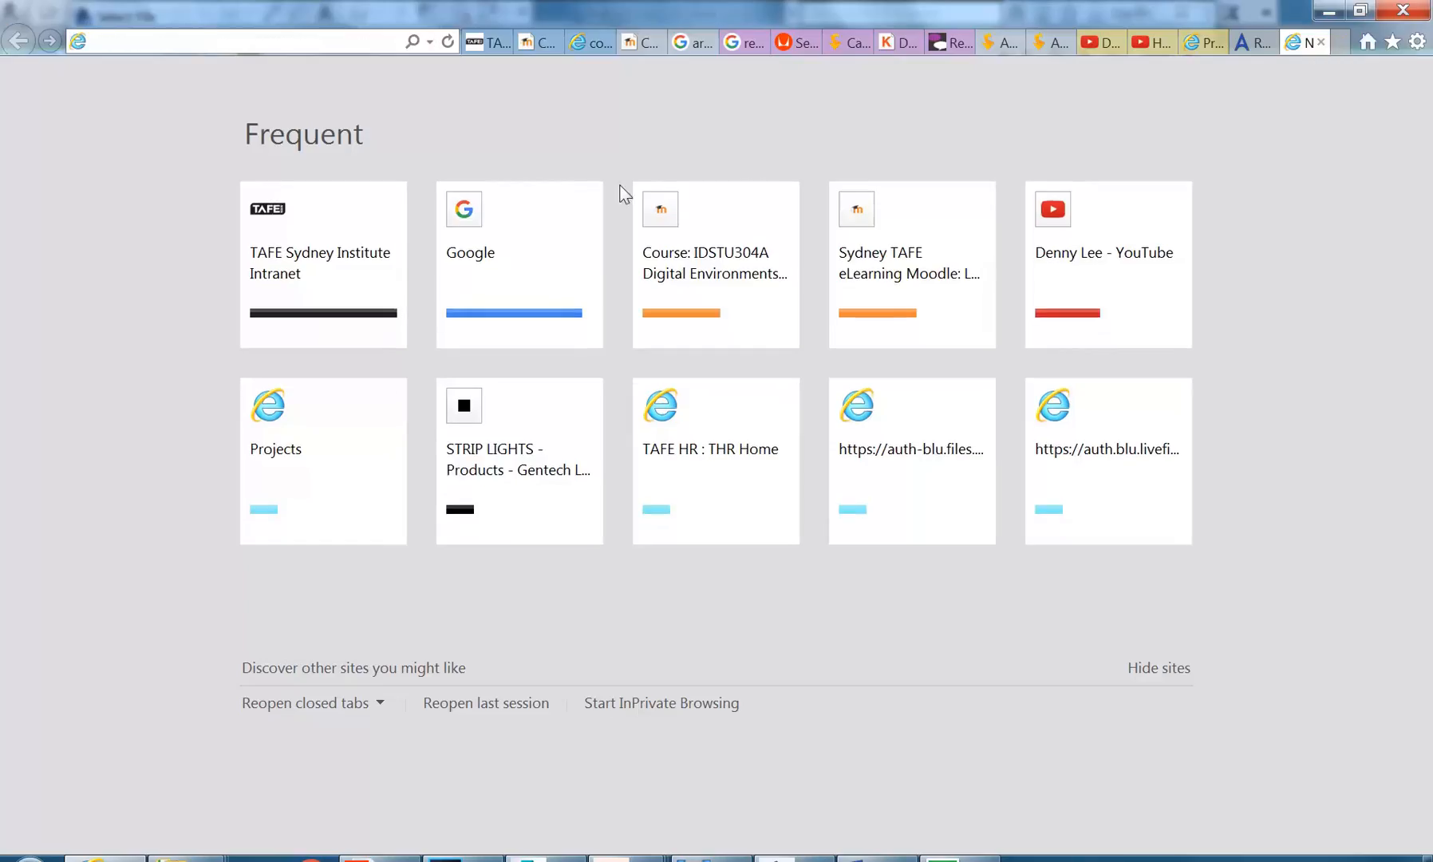
{"action": "left_click", "coordinate": [556, 246]}
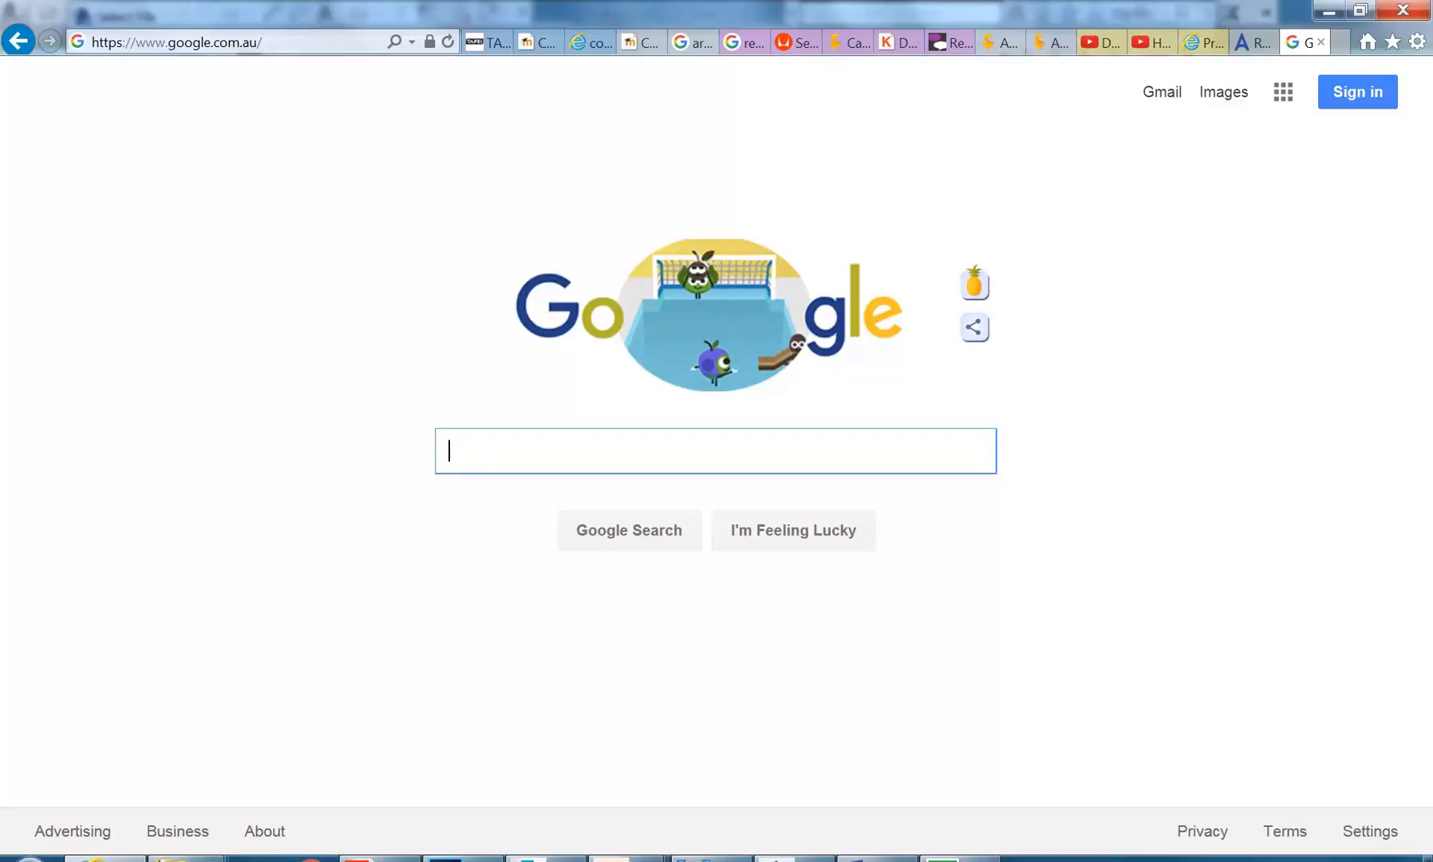
{"action": "type", "text": "w"}
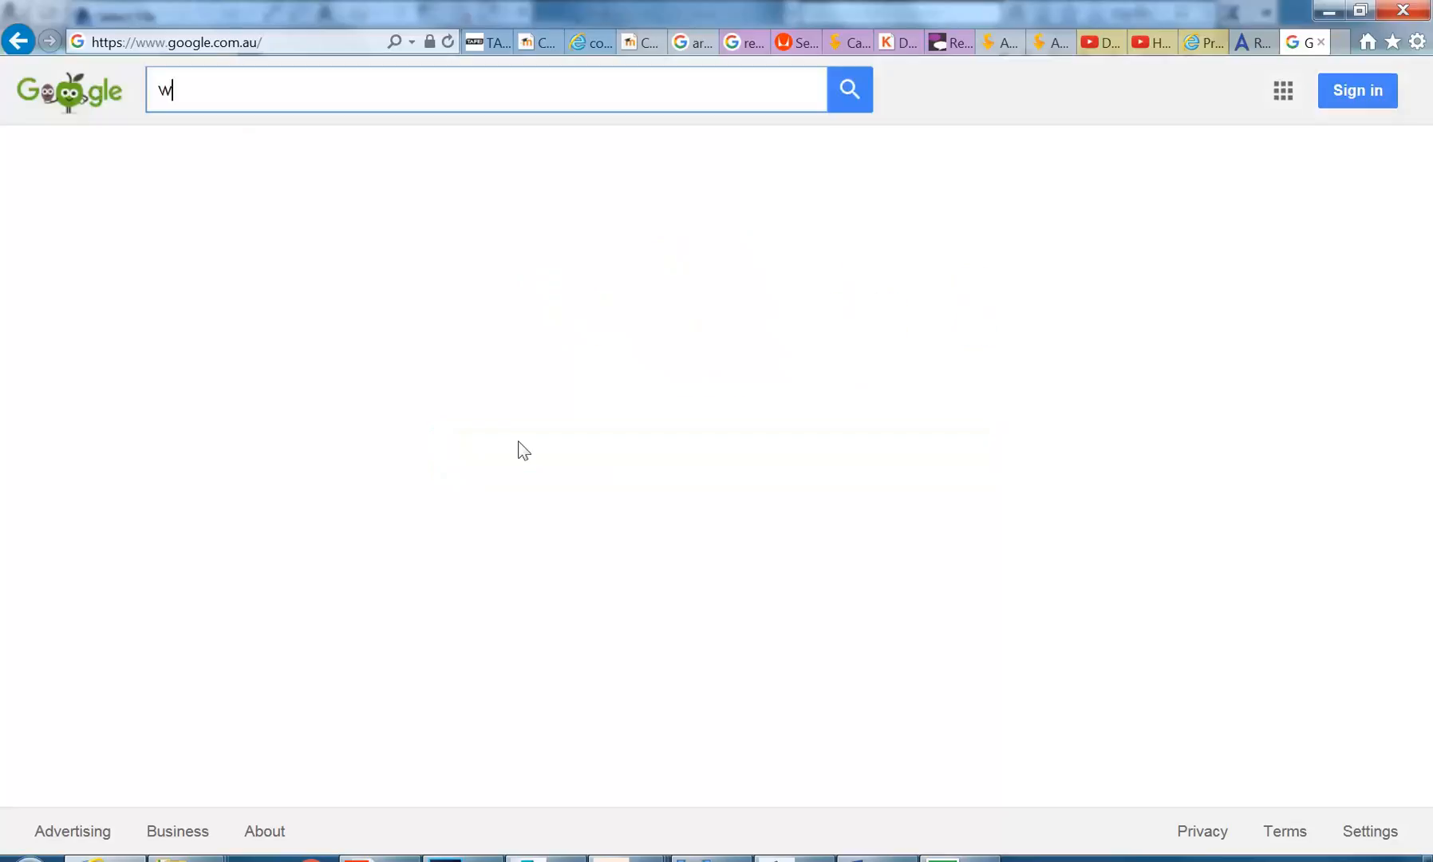
{"action": "type", "text": "ood floor"}
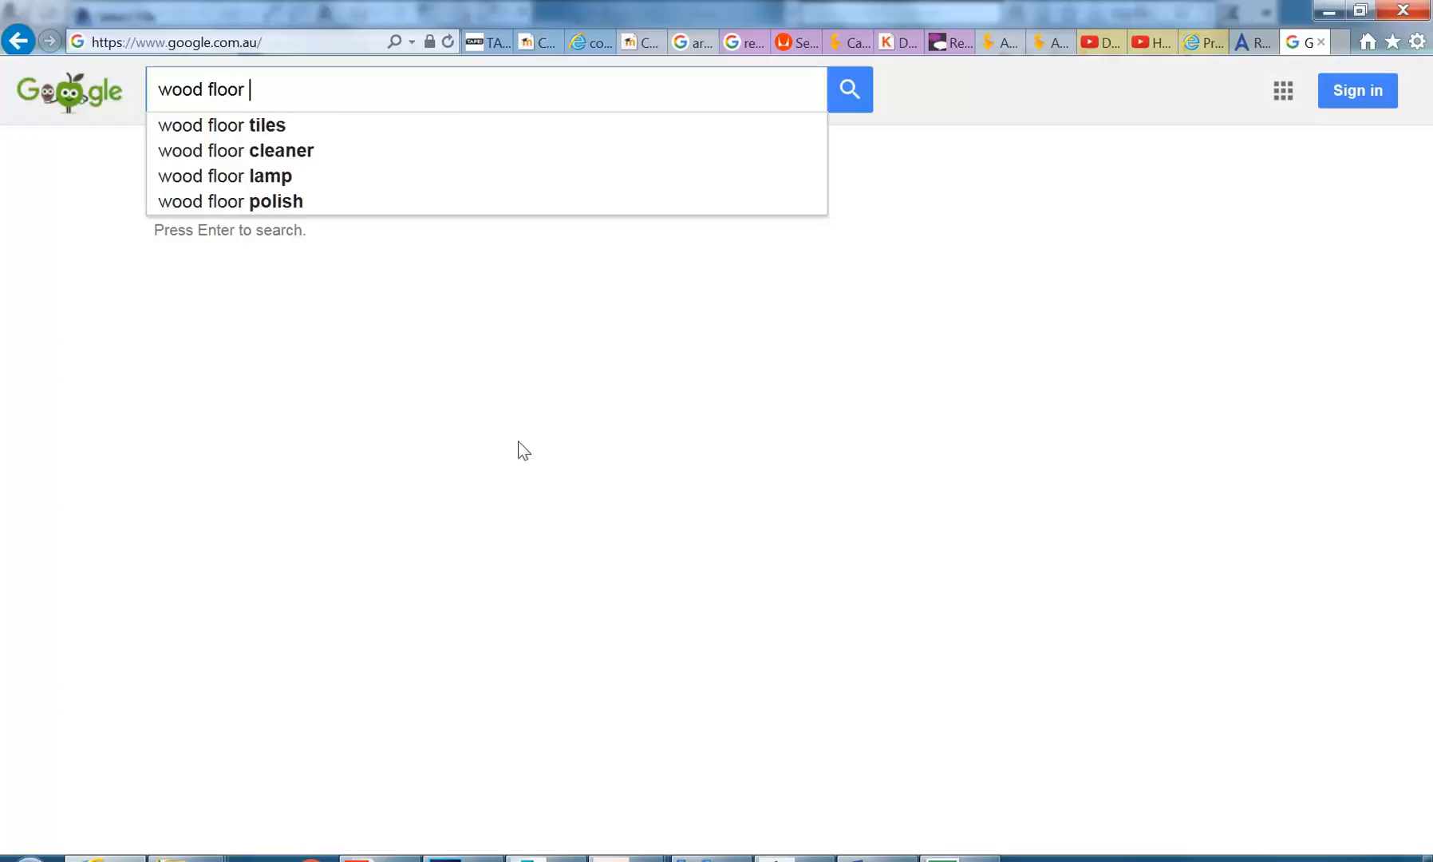
{"action": "type", "text": " texture"}
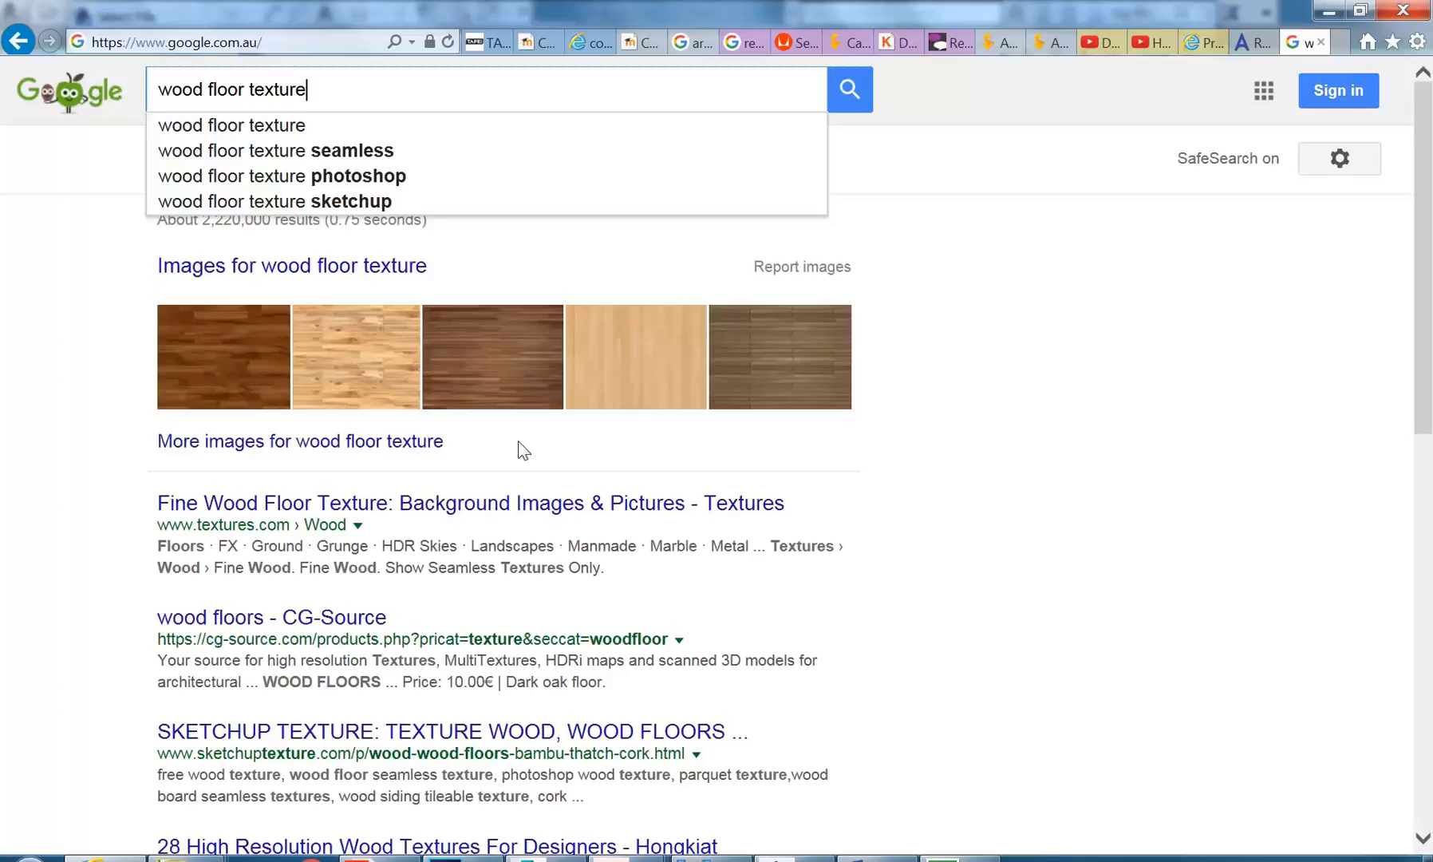
{"action": "key", "text": "Return"}
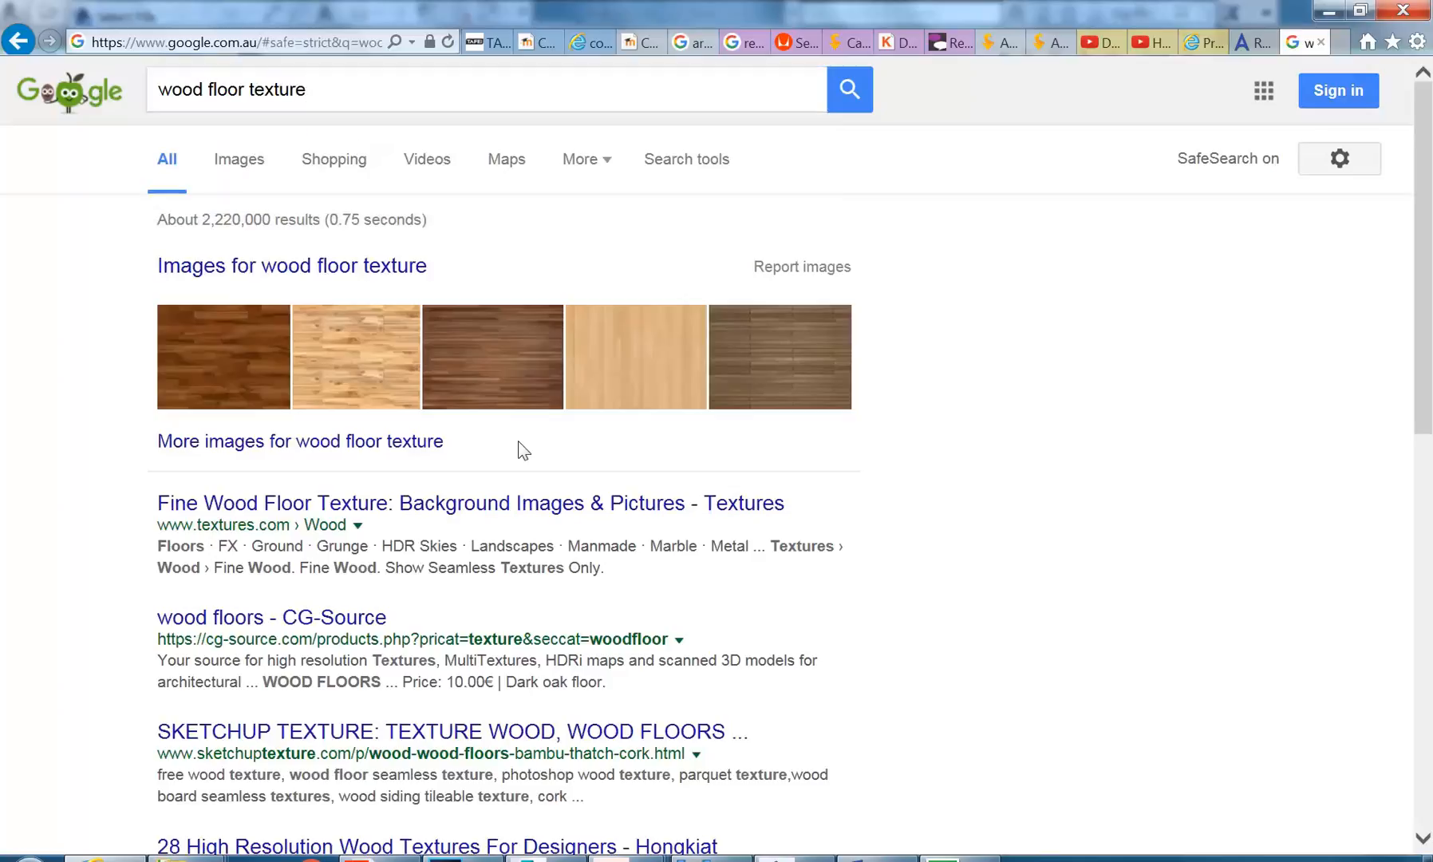
Step: Refine the search to "wood floor seamless texture" and show the image results
{"action": "left_click", "coordinate": [246, 91]}
{"action": "type", "text": "seamles"}
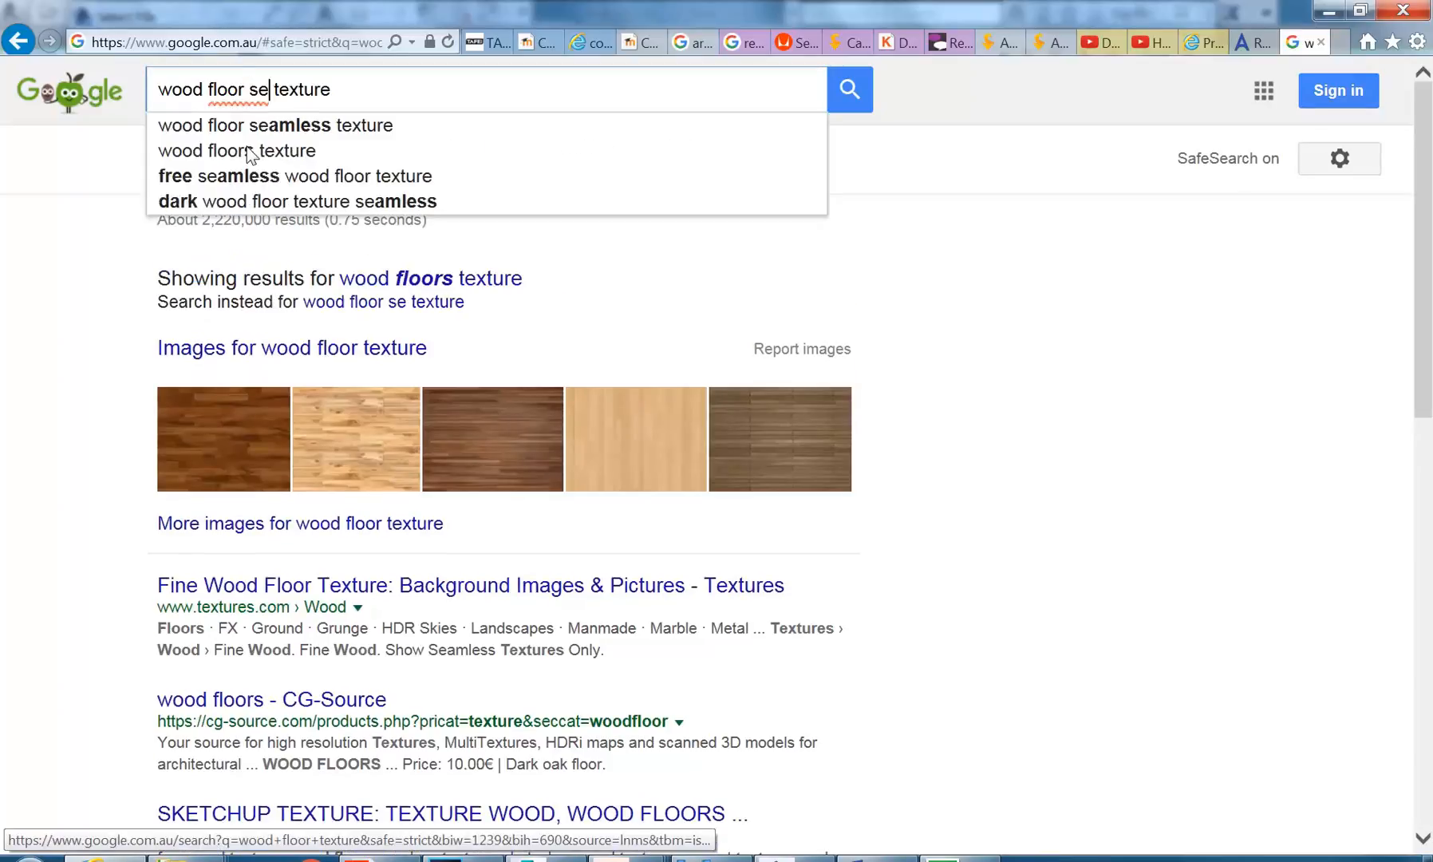
{"action": "type", "text": "s"}
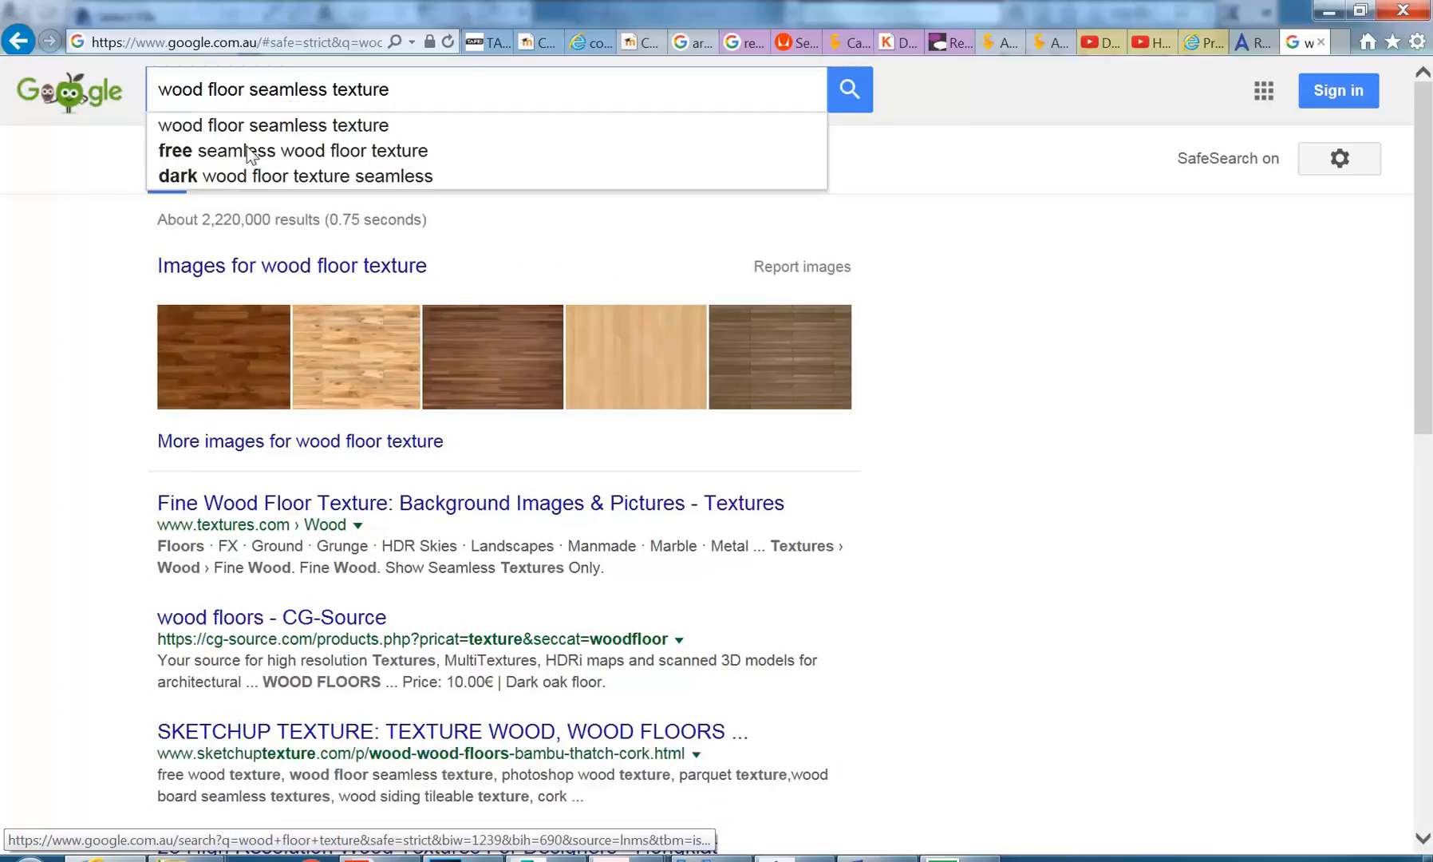
{"action": "key", "text": "Return"}
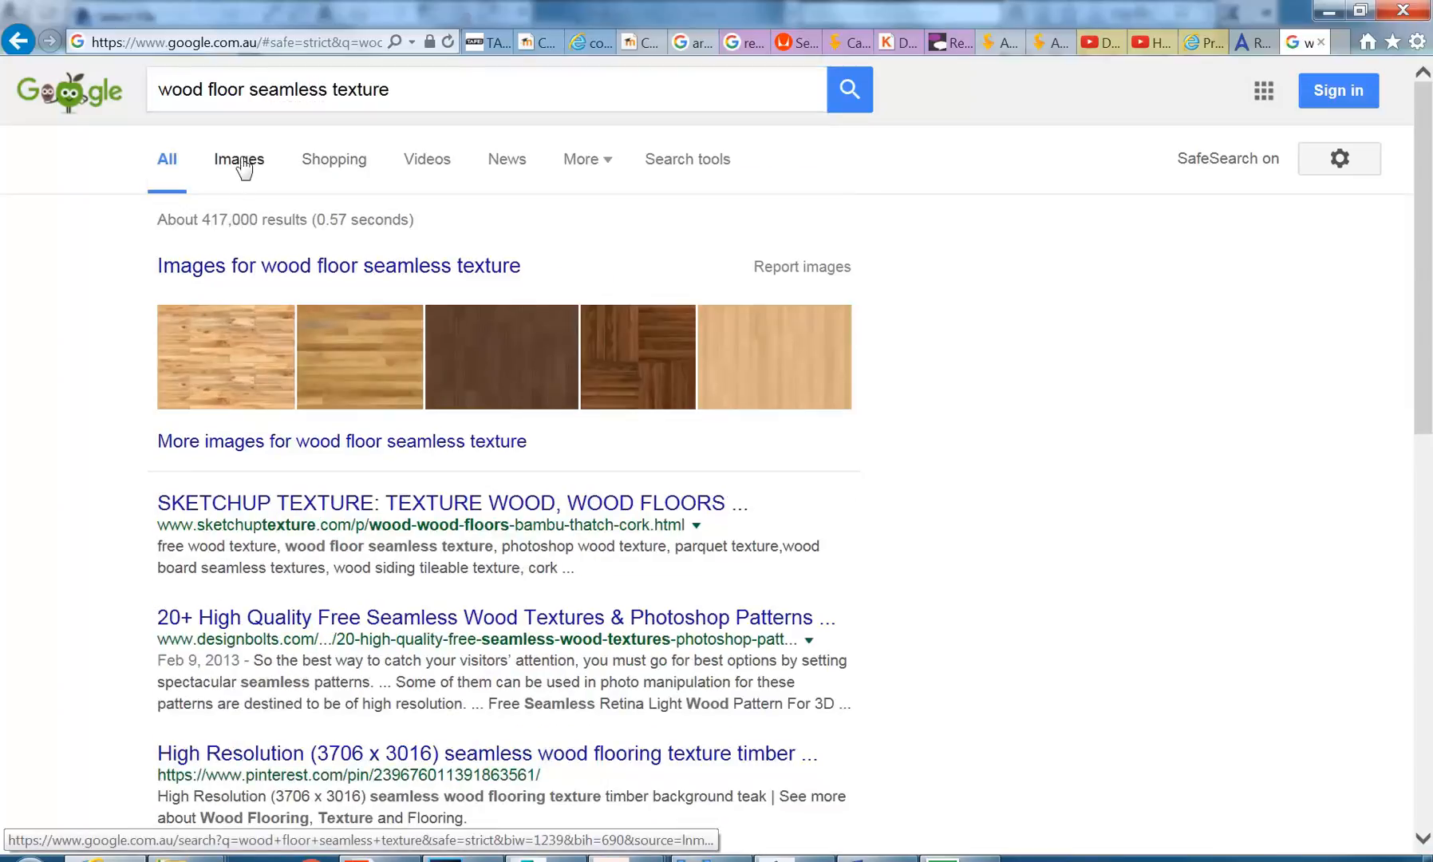
{"action": "left_click", "coordinate": [241, 162]}
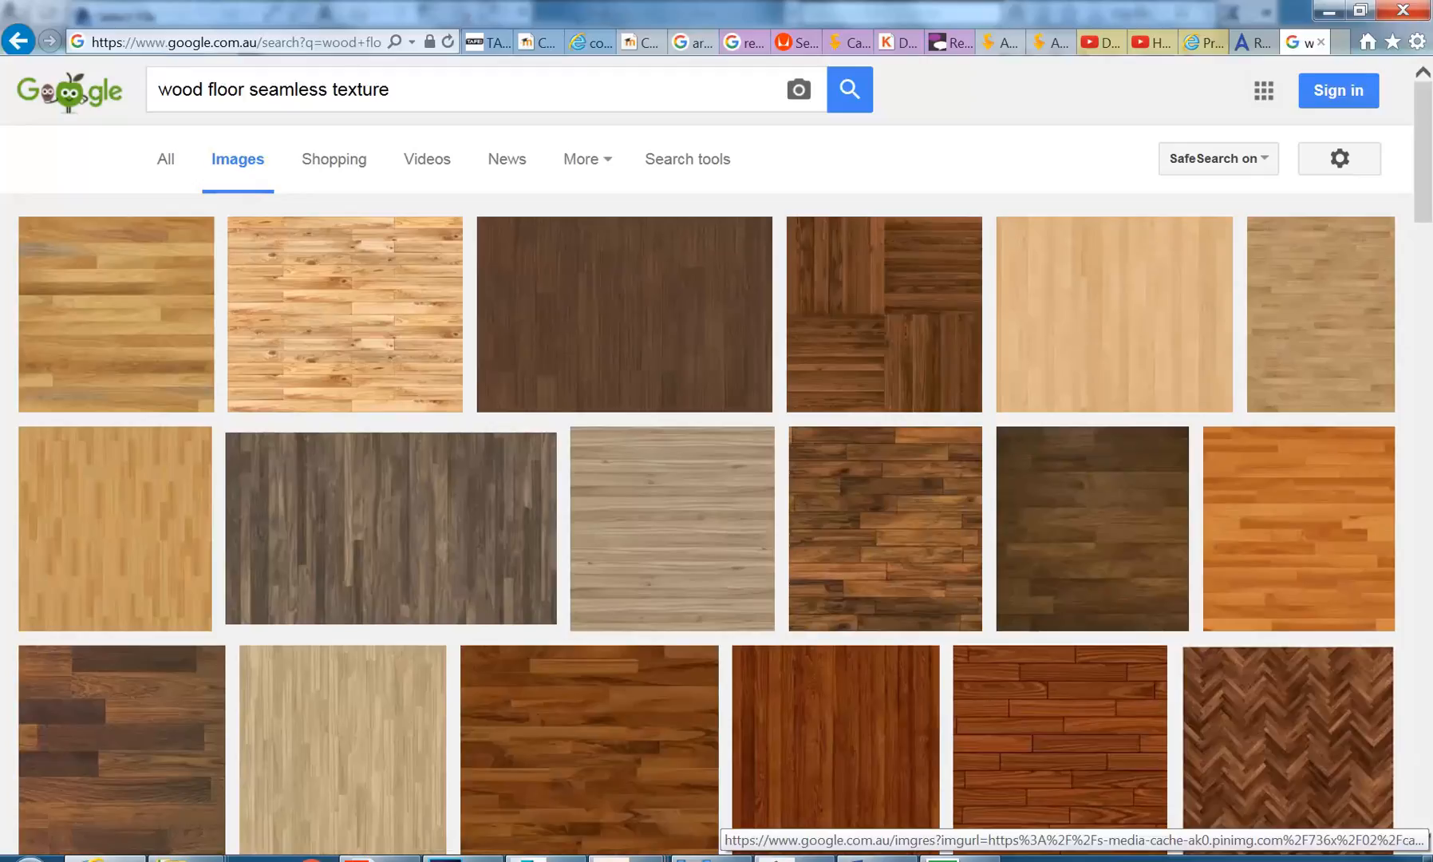
Step: Return to Revit and cancel the image selection, the material edits and the roof assembly and type dialogs
{"action": "key", "text": "alt+Tab"}
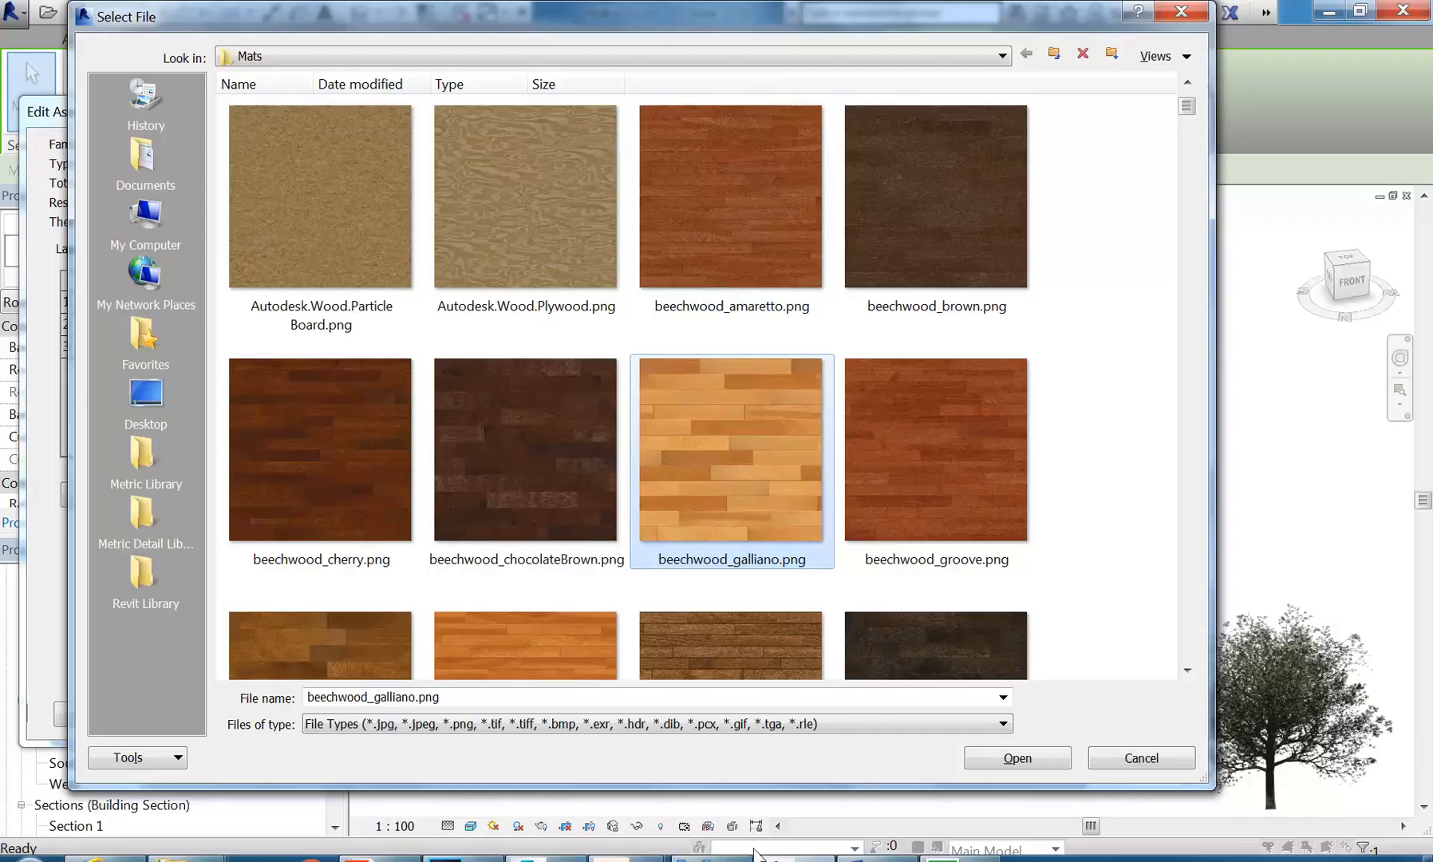
{"action": "left_click", "coordinate": [1146, 755]}
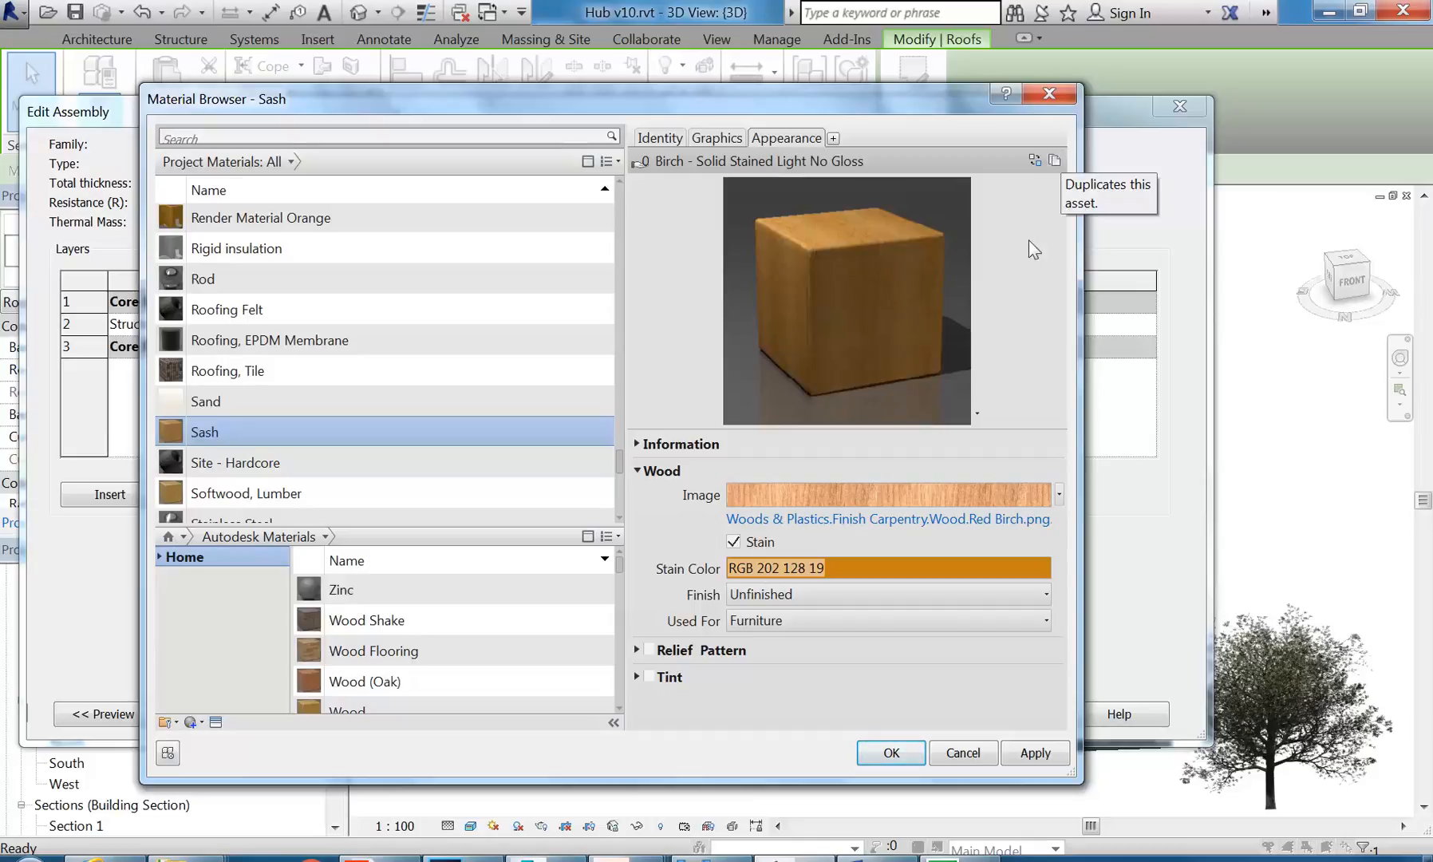
{"action": "left_click", "coordinate": [990, 758]}
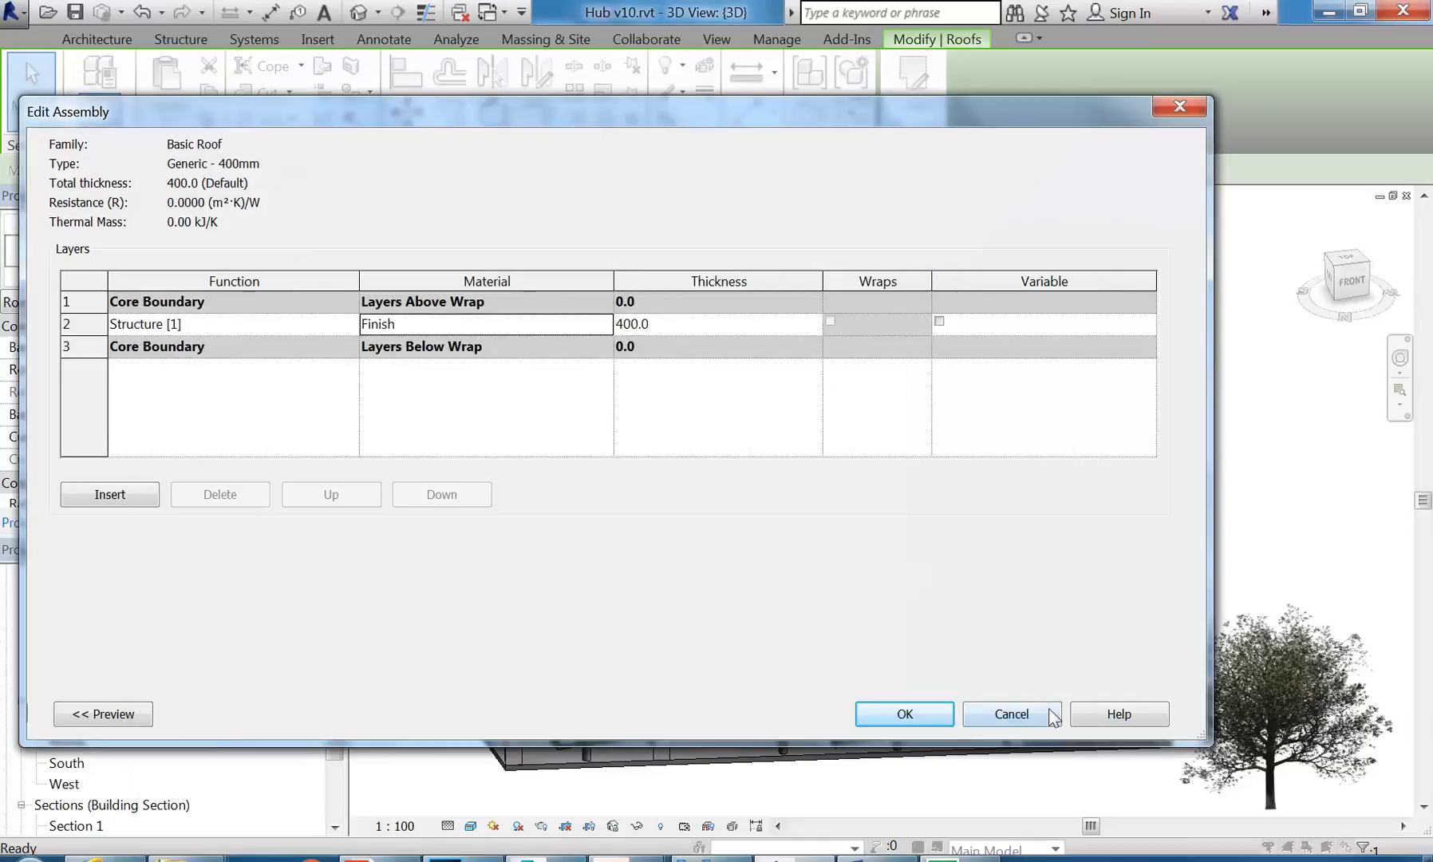
{"action": "left_click", "coordinate": [1049, 712]}
{"action": "left_click", "coordinate": [1025, 715]}
Step: Examine the concrete texture on the round column beside the lift doors on the ground floor
{"action": "scroll", "coordinate": [789, 662], "scroll_direction": "up", "scroll_amount": 5}
{"action": "left_click", "coordinate": [782, 622]}
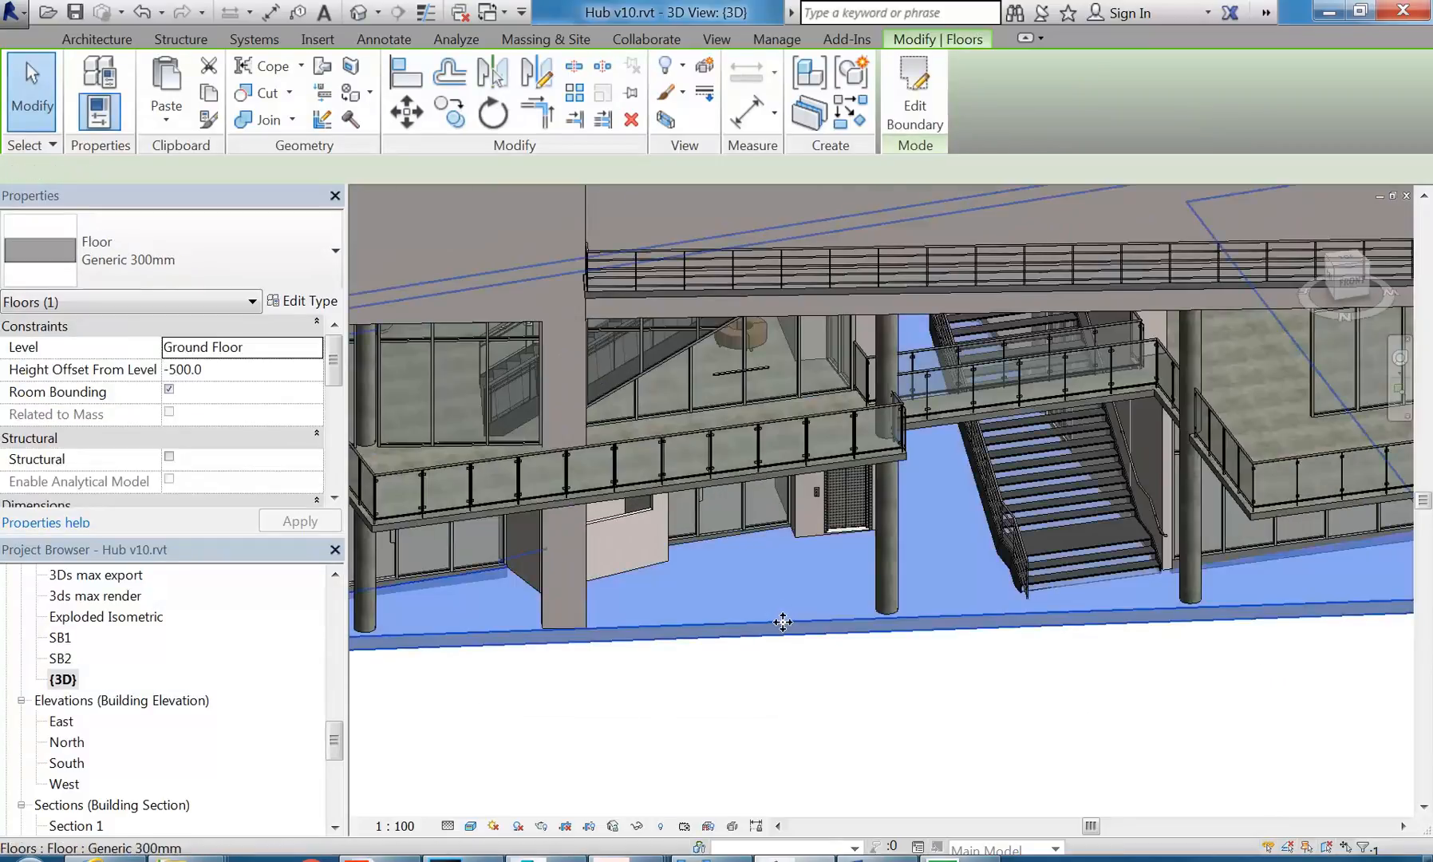
{"action": "scroll", "coordinate": [783, 622], "scroll_direction": "up", "scroll_amount": 6}
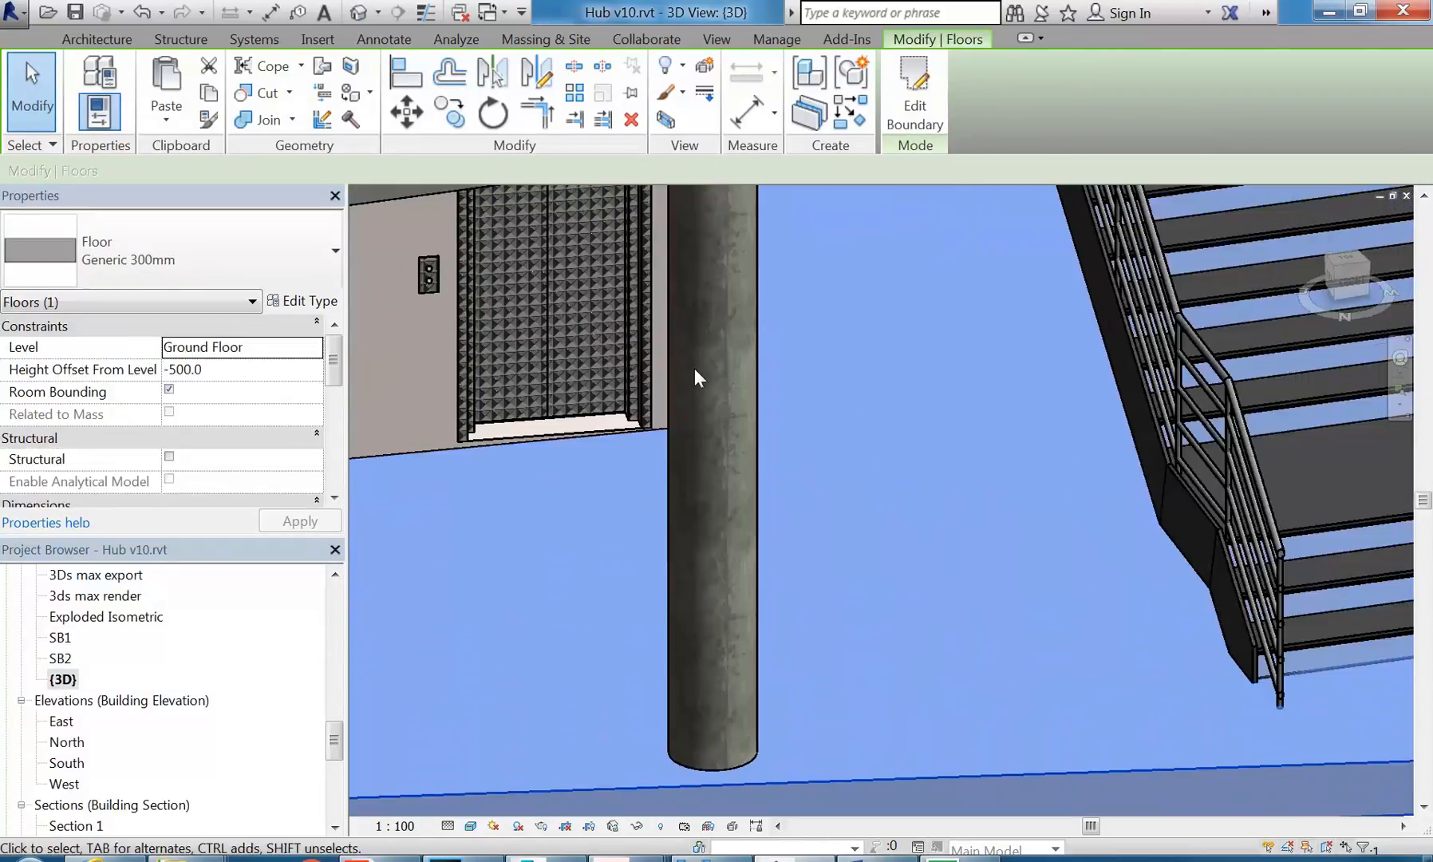
{"action": "left_click", "coordinate": [756, 408]}
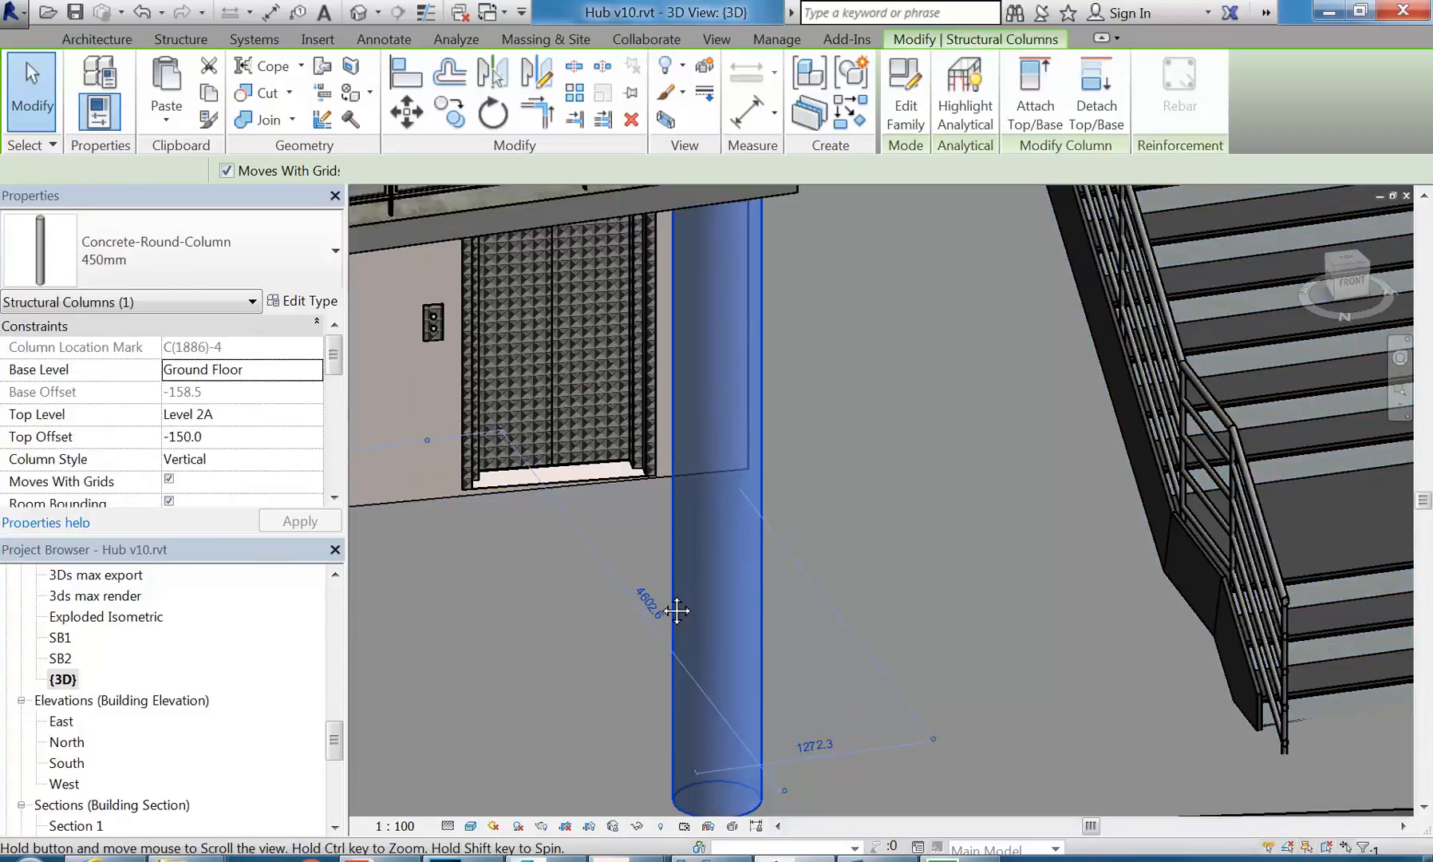
{"action": "key", "text": "Escape"}
{"action": "scroll", "coordinate": [726, 622], "scroll_direction": "up", "scroll_amount": 1}
{"action": "middle_click_drag", "start_coordinate": [745, 720], "coordinate": [729, 659]}
{"action": "scroll", "coordinate": [730, 660], "scroll_direction": "up", "scroll_amount": 1}
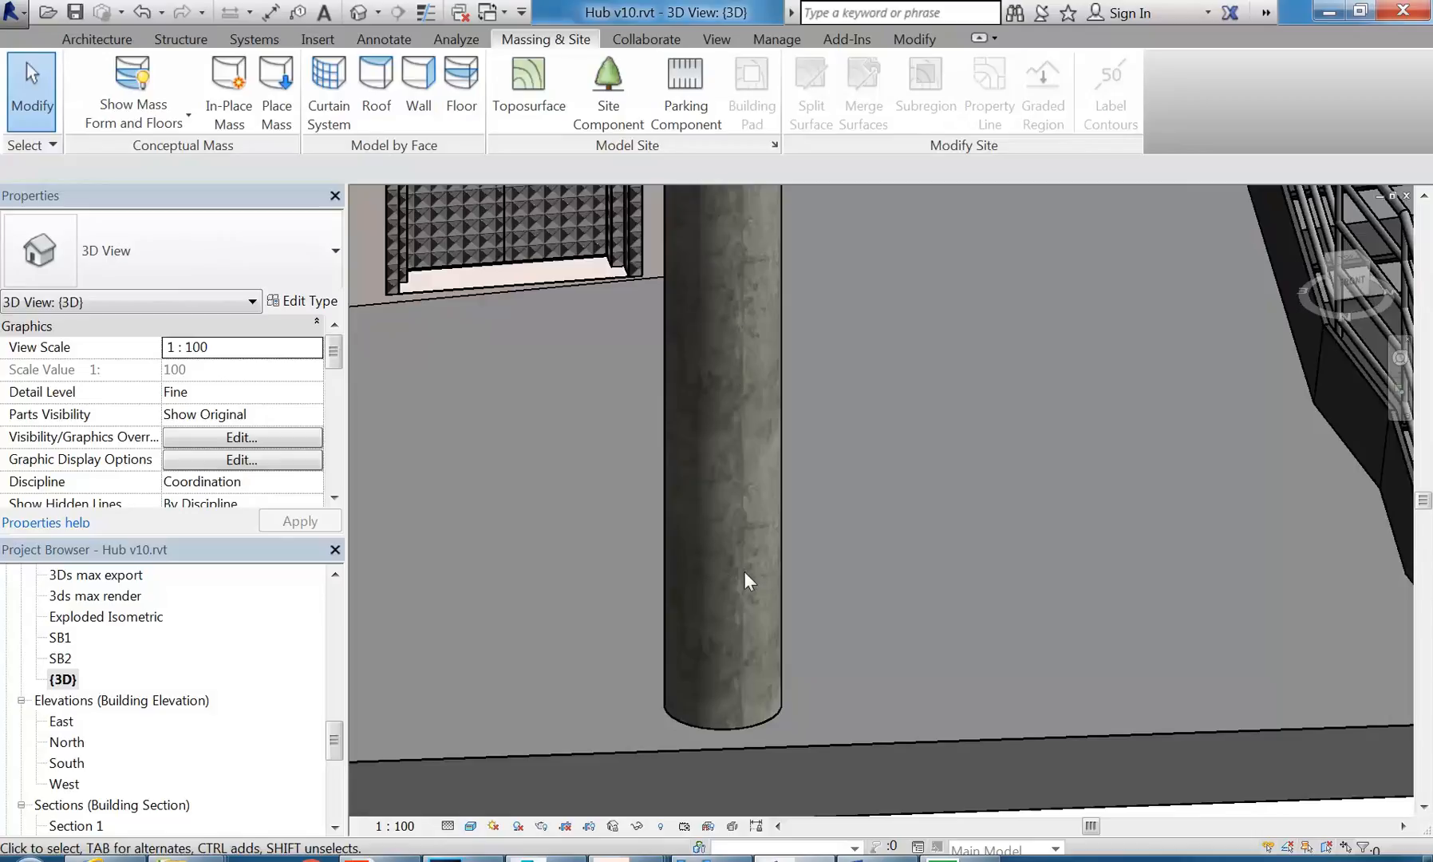
{"action": "middle_click_drag", "start_coordinate": [745, 324], "coordinate": [700, 433]}
{"action": "middle_click_drag", "start_coordinate": [699, 598], "coordinate": [721, 489]}
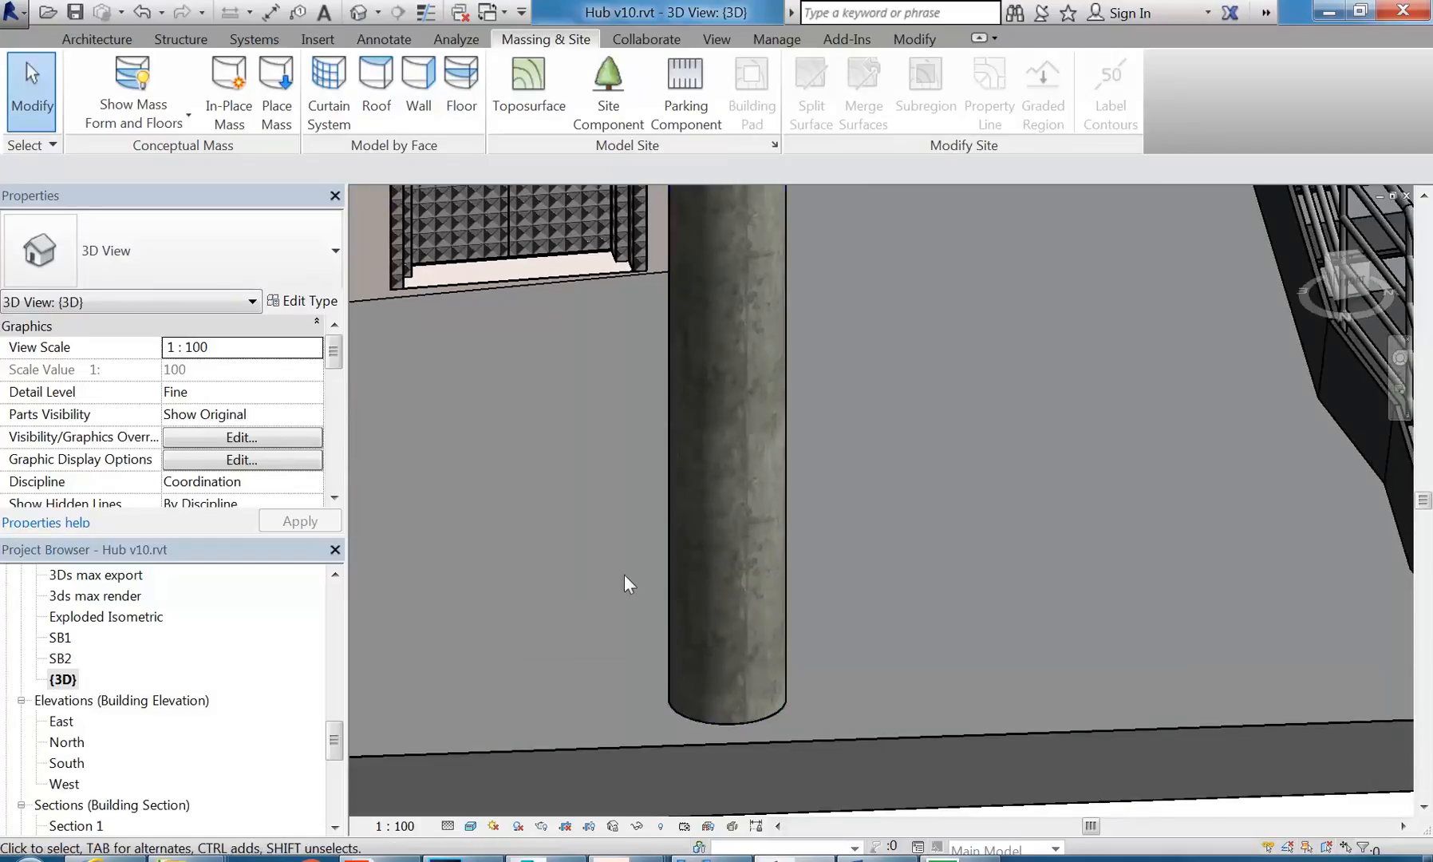
{"action": "scroll", "coordinate": [629, 584], "scroll_direction": "up", "scroll_amount": 3}
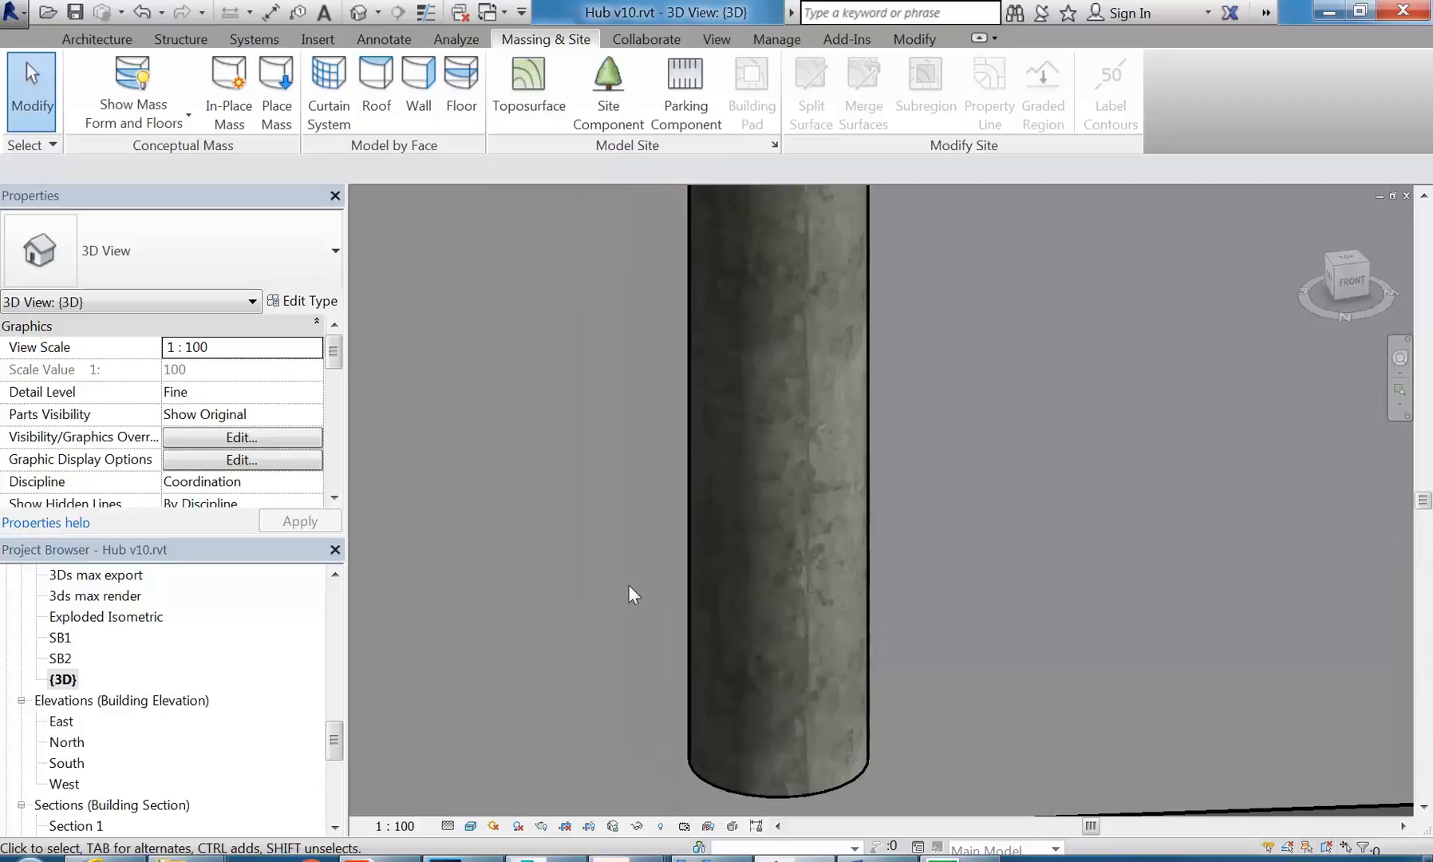
Step: Examine how the concrete texture repeats across the balcony floor behind the glass railing
{"action": "scroll", "coordinate": [629, 584], "scroll_direction": "down", "scroll_amount": 3}
{"action": "middle_click_drag", "start_coordinate": [629, 586], "coordinate": [979, 619]}
{"action": "scroll", "coordinate": [873, 586], "scroll_direction": "down", "scroll_amount": 3}
{"action": "middle_click_drag", "start_coordinate": [873, 586], "coordinate": [791, 490]}
{"action": "scroll", "coordinate": [854, 605], "scroll_direction": "down", "scroll_amount": 1}
{"action": "scroll", "coordinate": [793, 464], "scroll_direction": "up", "scroll_amount": 2}
{"action": "scroll", "coordinate": [781, 513], "scroll_direction": "up", "scroll_amount": 2}
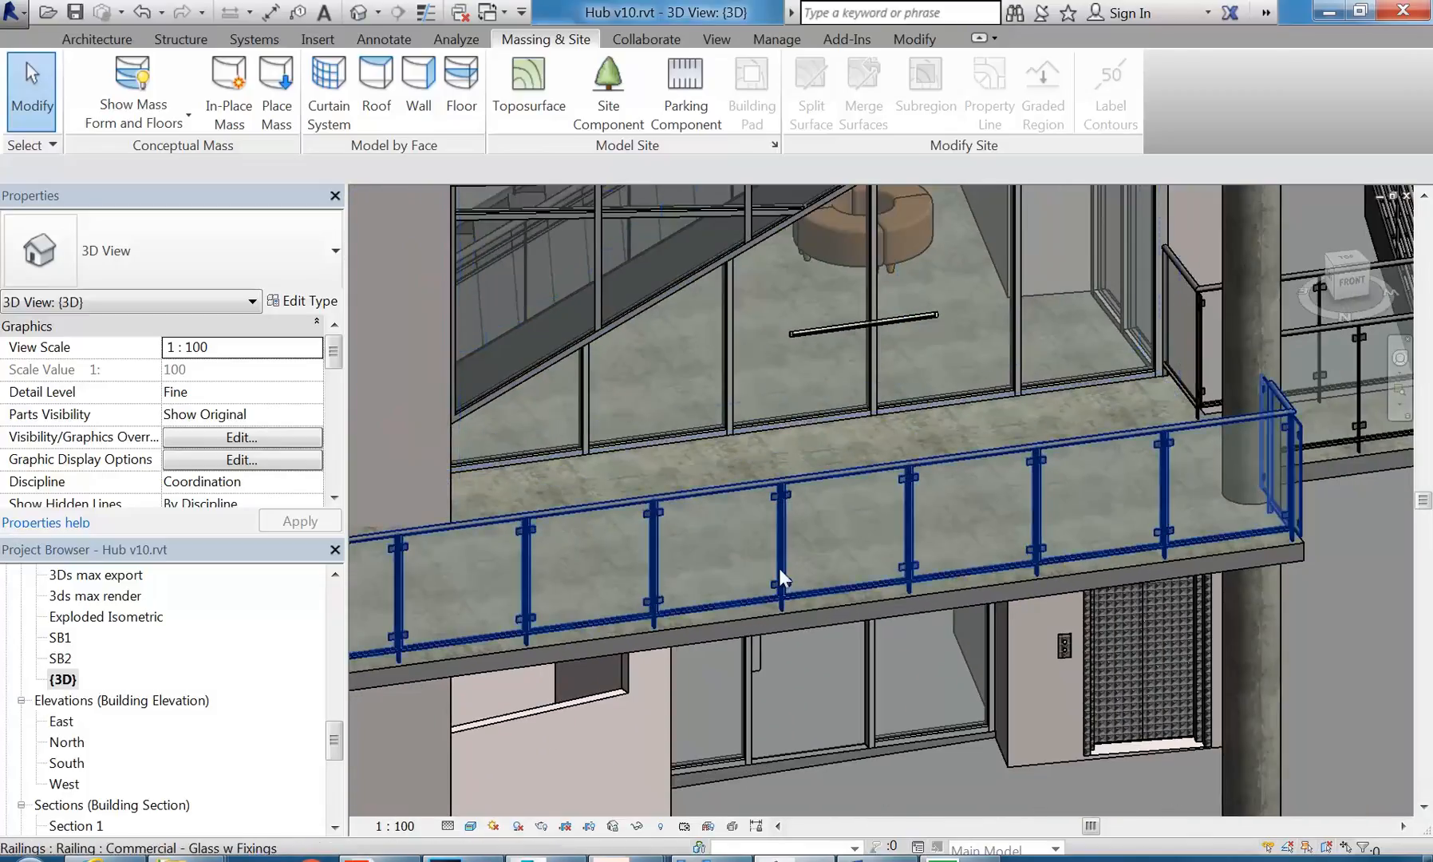
{"action": "left_click", "coordinate": [811, 599]}
{"action": "middle_click_drag", "start_coordinate": [811, 599], "coordinate": [924, 615], "text": "shift"}
{"action": "key", "text": "Escape"}
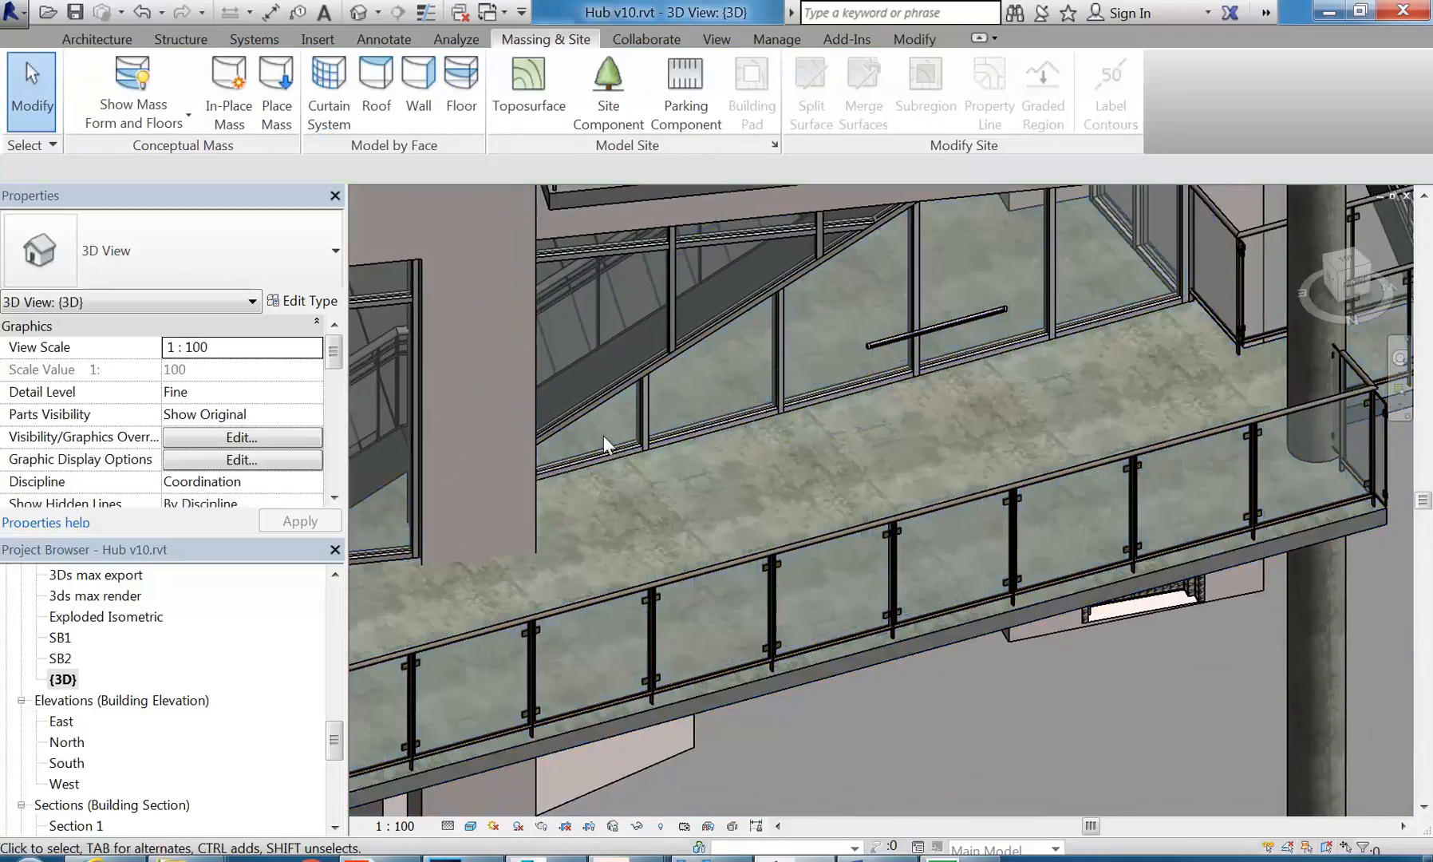
{"action": "scroll", "coordinate": [678, 466], "scroll_direction": "up", "scroll_amount": 3}
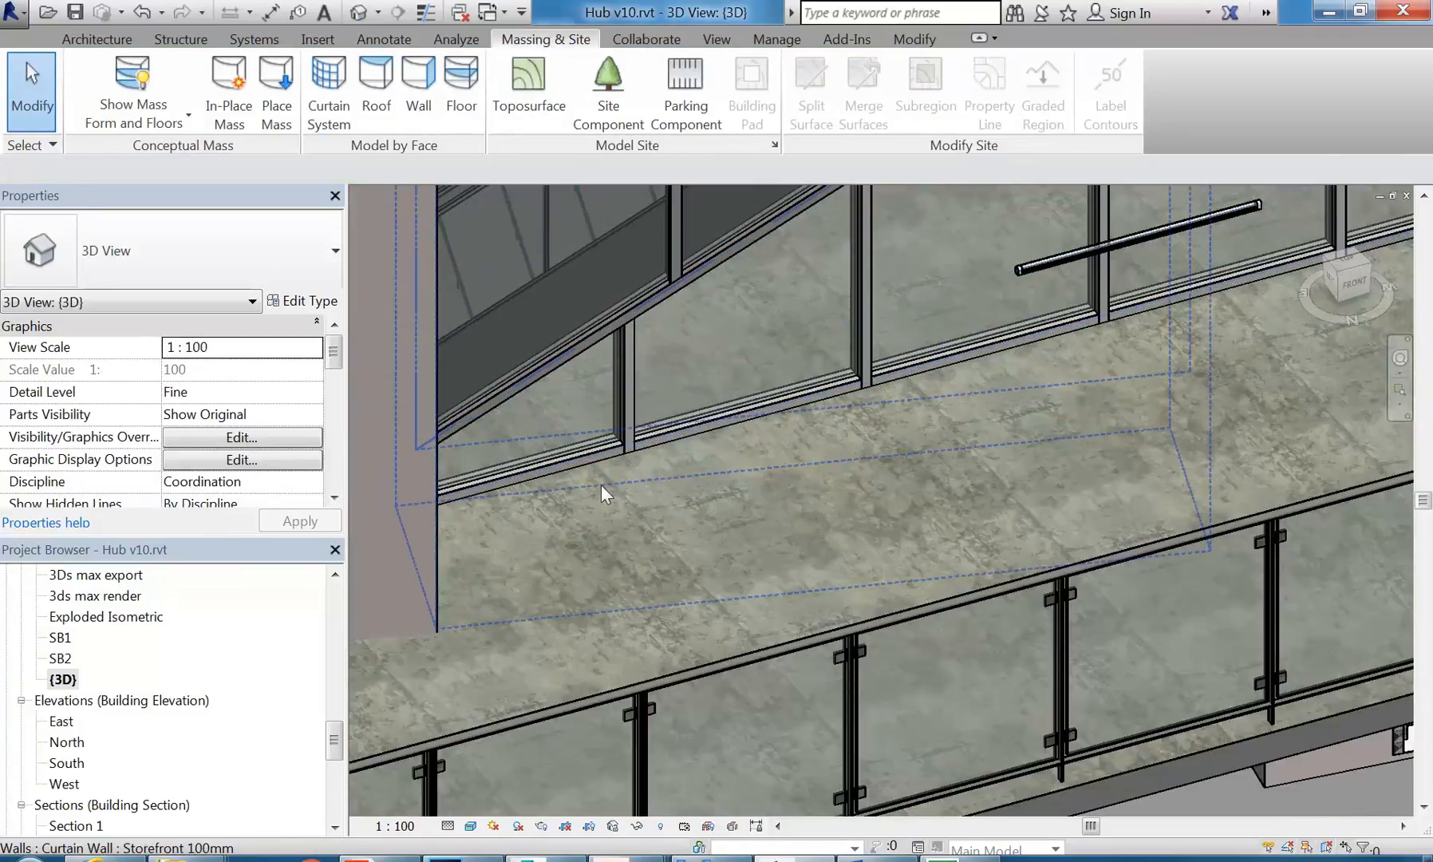
{"action": "scroll", "coordinate": [606, 486], "scroll_direction": "up", "scroll_amount": 2}
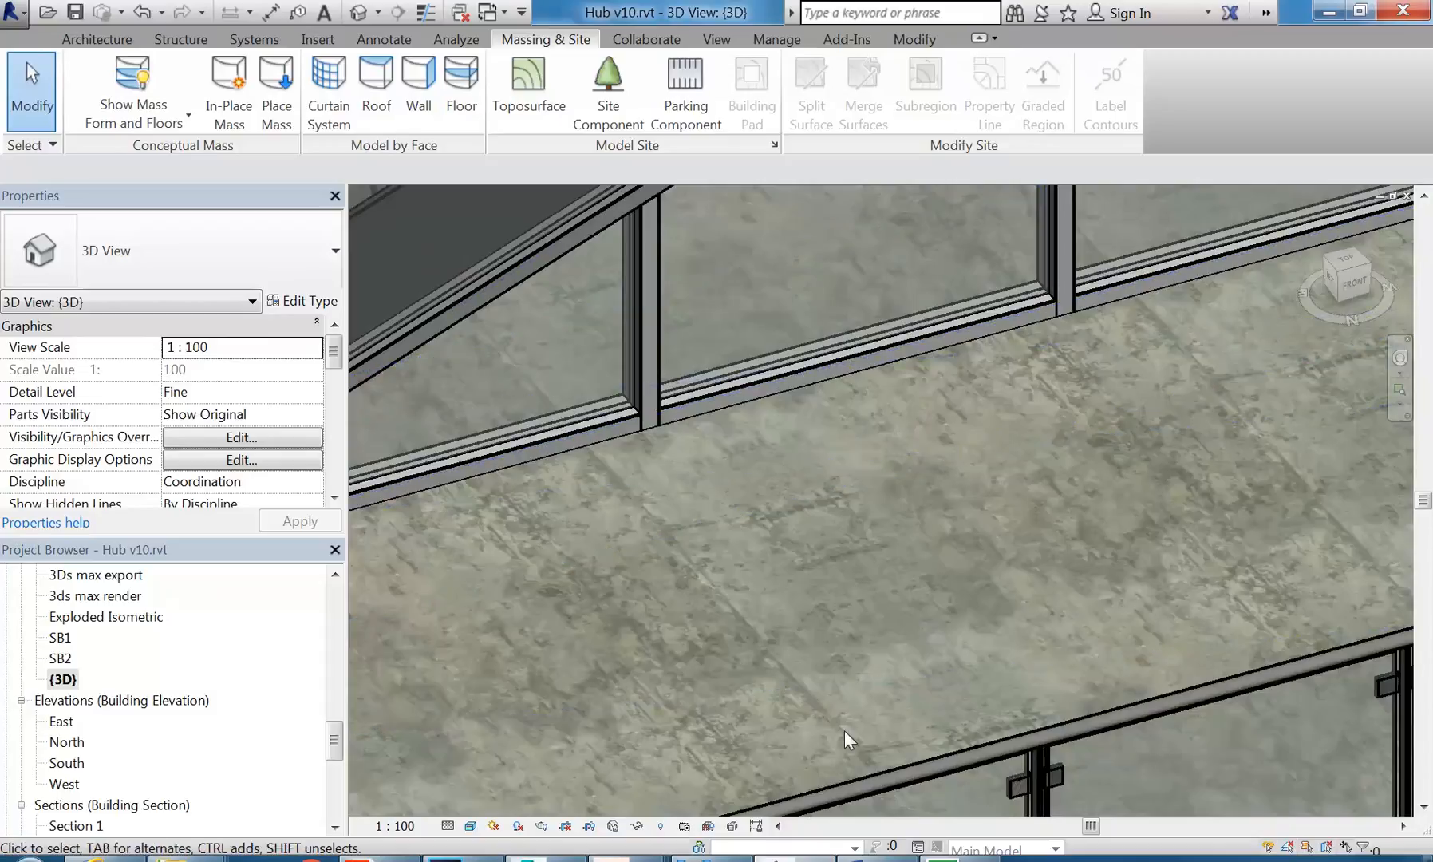
{"action": "scroll", "coordinate": [711, 528], "scroll_direction": "down", "scroll_amount": 4}
{"action": "middle_click_drag", "start_coordinate": [997, 613], "coordinate": [756, 506]}
{"action": "scroll", "coordinate": [771, 486], "scroll_direction": "down", "scroll_amount": 3}
{"action": "middle_click_drag", "start_coordinate": [851, 642], "coordinate": [876, 671]}
{"action": "scroll", "coordinate": [681, 485], "scroll_direction": "up", "scroll_amount": 3}
{"action": "scroll", "coordinate": [744, 576], "scroll_direction": "up", "scroll_amount": 2}
{"action": "middle_click_drag", "start_coordinate": [743, 576], "coordinate": [627, 462]}
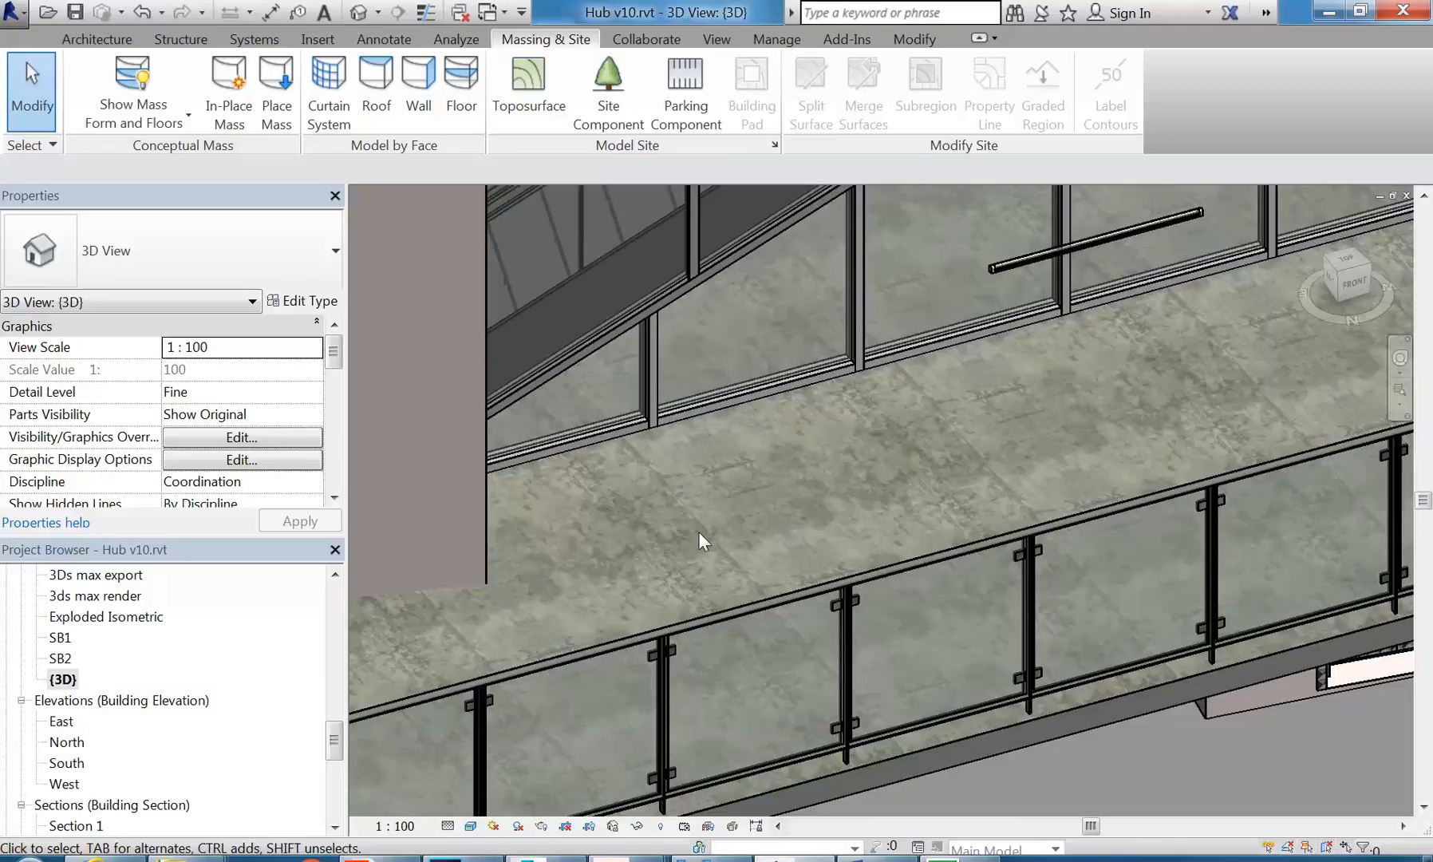
{"action": "scroll", "coordinate": [699, 531], "scroll_direction": "down", "scroll_amount": 2}
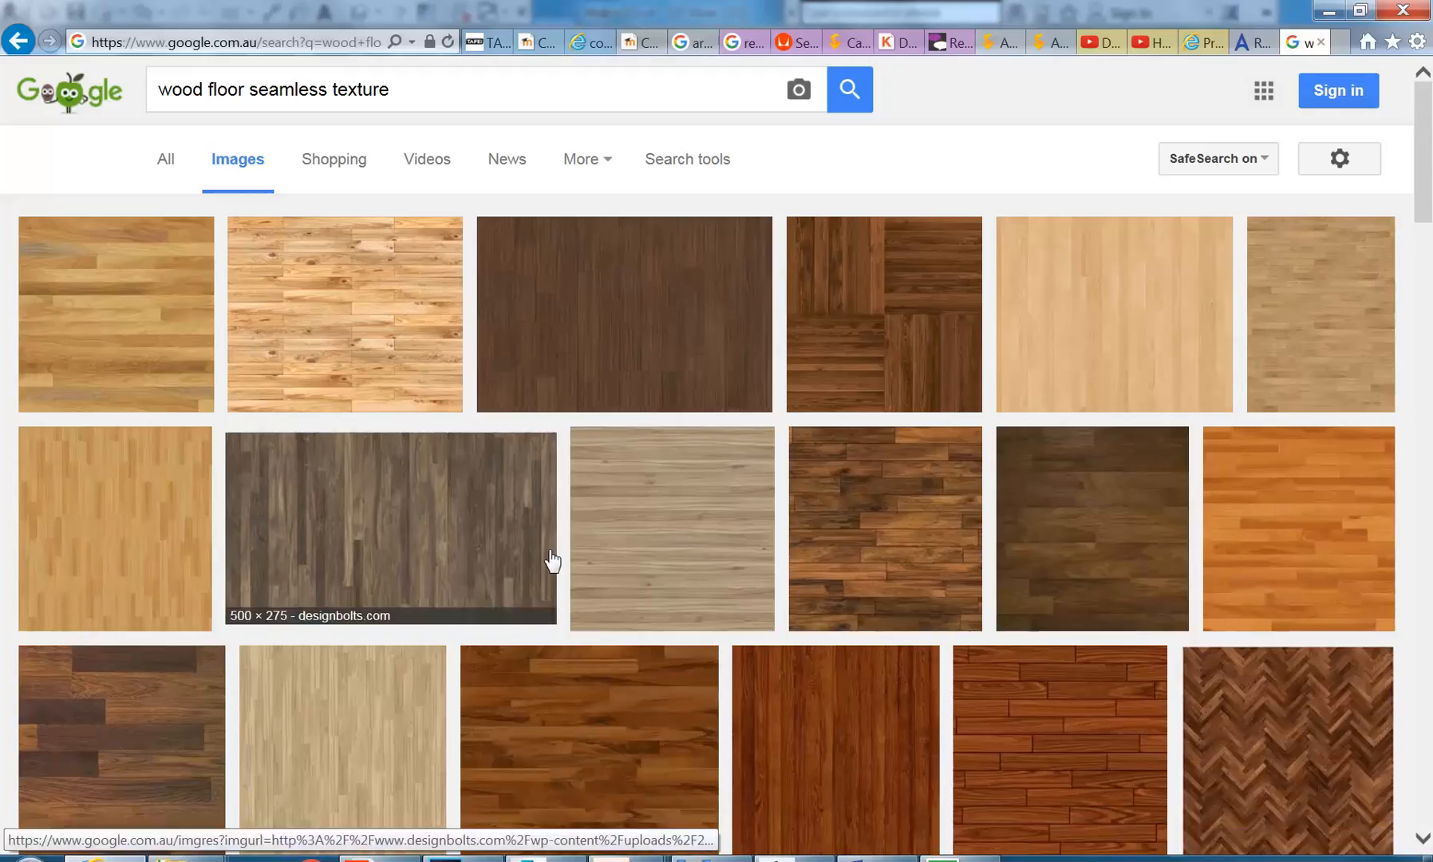
Step: Browse the image results for wood floor seamless textures and return to the beginning of the results
{"action": "scroll", "coordinate": [635, 518], "scroll_direction": "down", "scroll_amount": 5}
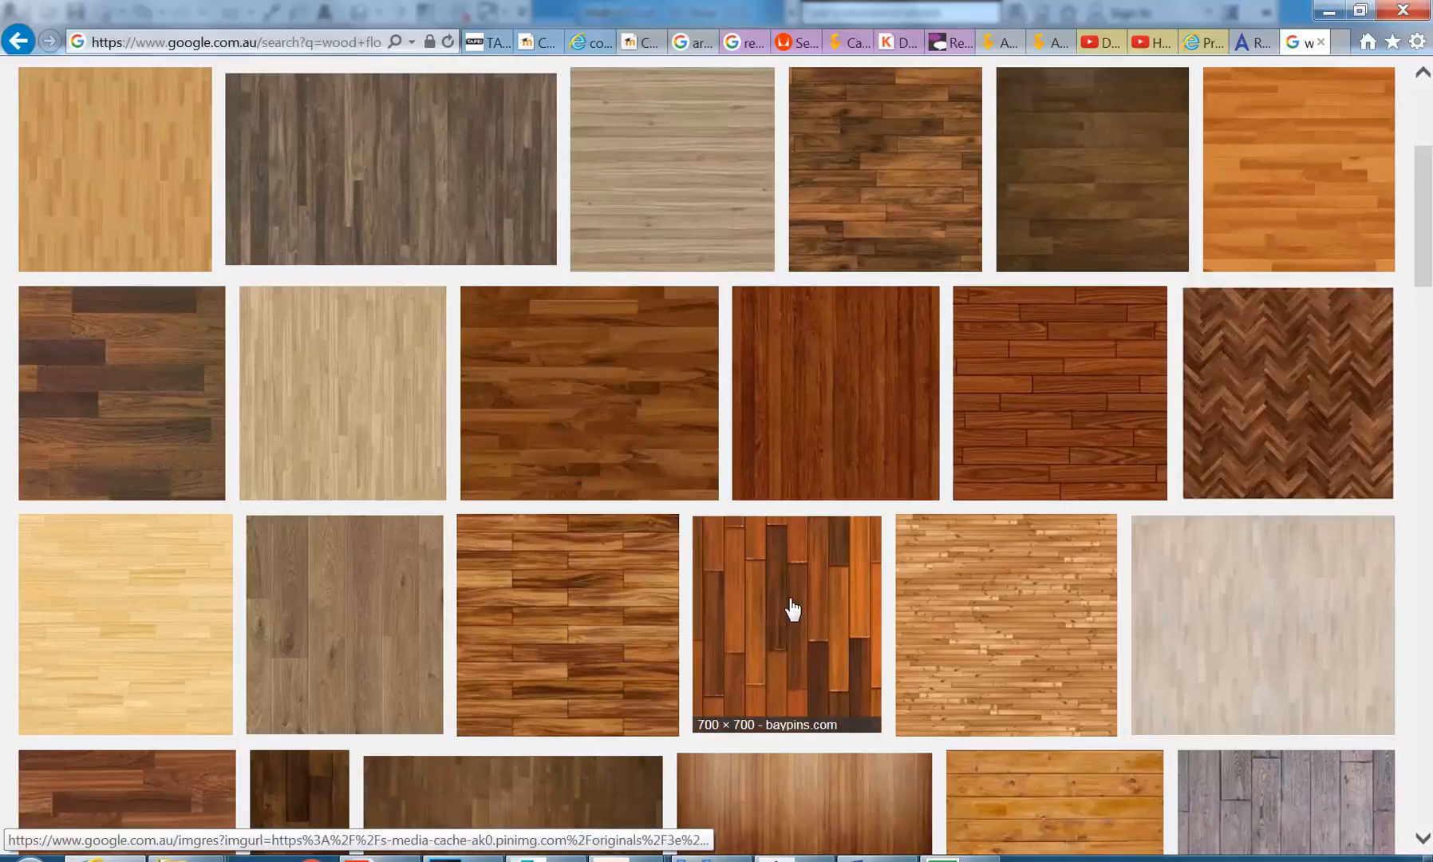
{"action": "scroll", "coordinate": [373, 574], "scroll_direction": "down", "scroll_amount": 3}
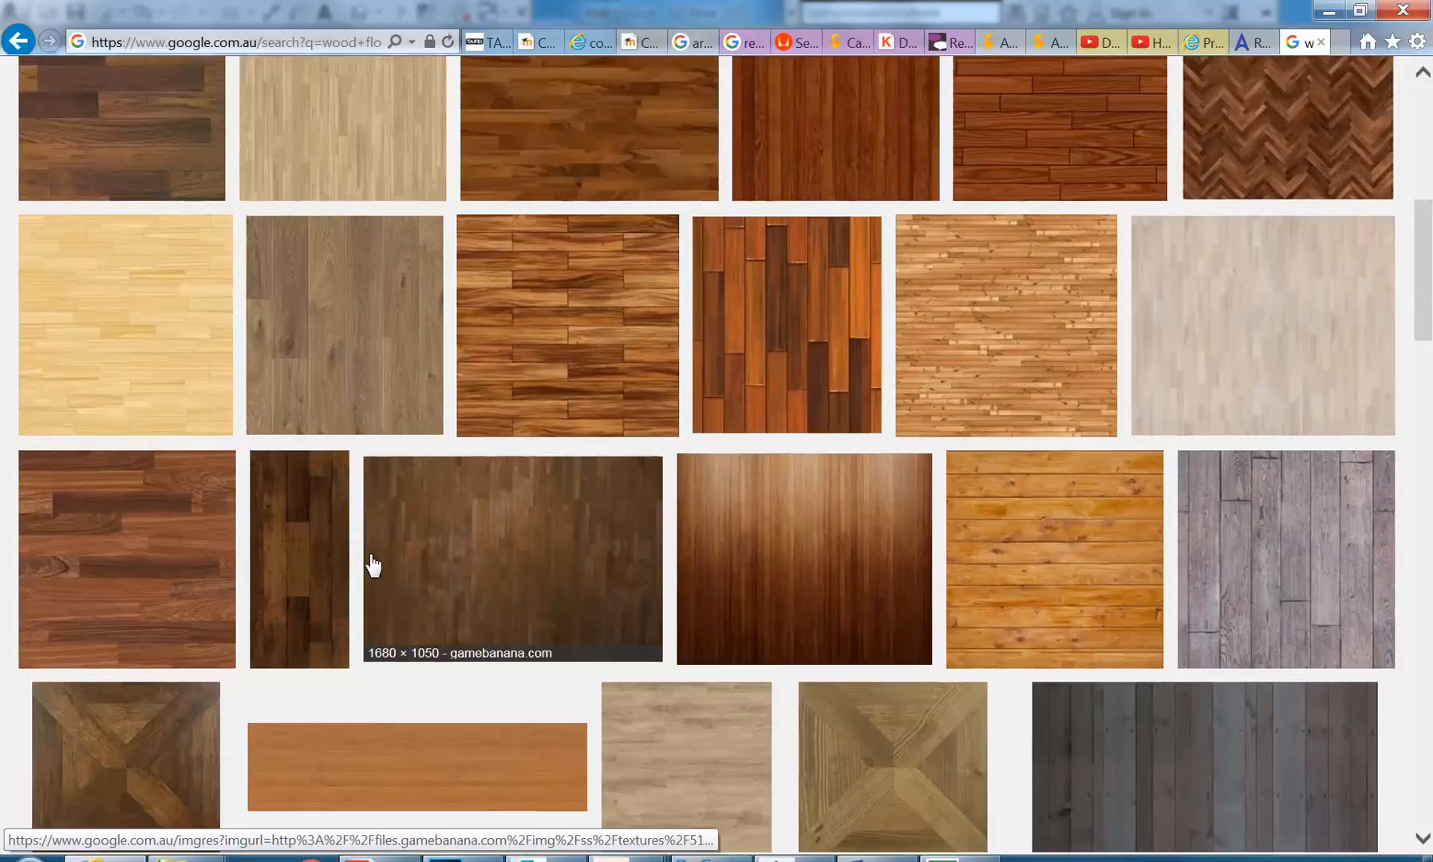
{"action": "scroll", "coordinate": [374, 565], "scroll_direction": "up", "scroll_amount": 6}
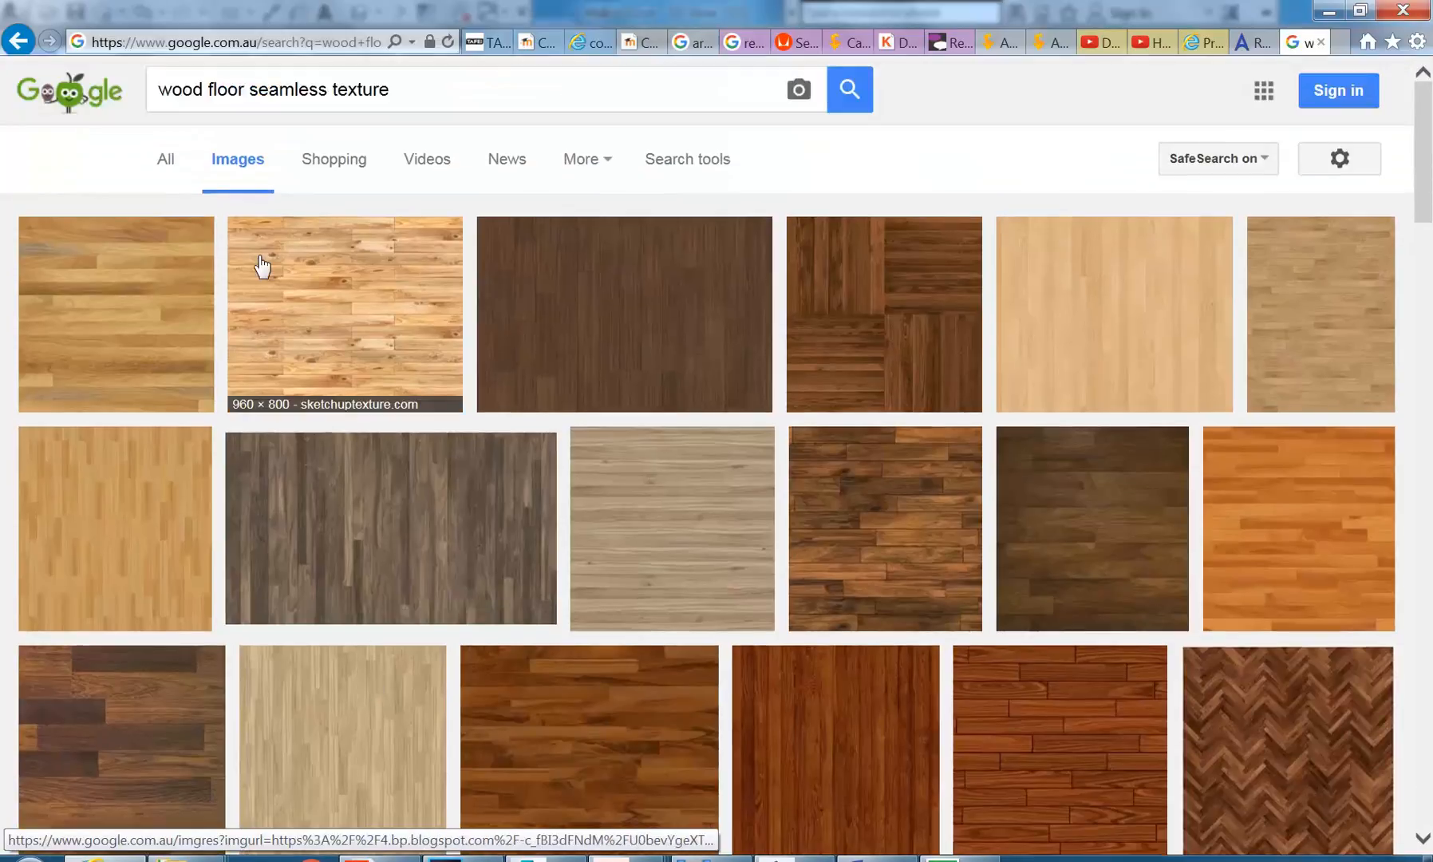
Step: Switch to 3ds Max, close the Material Editor and deselect the displaced box
{"action": "left_click", "coordinate": [408, 68]}
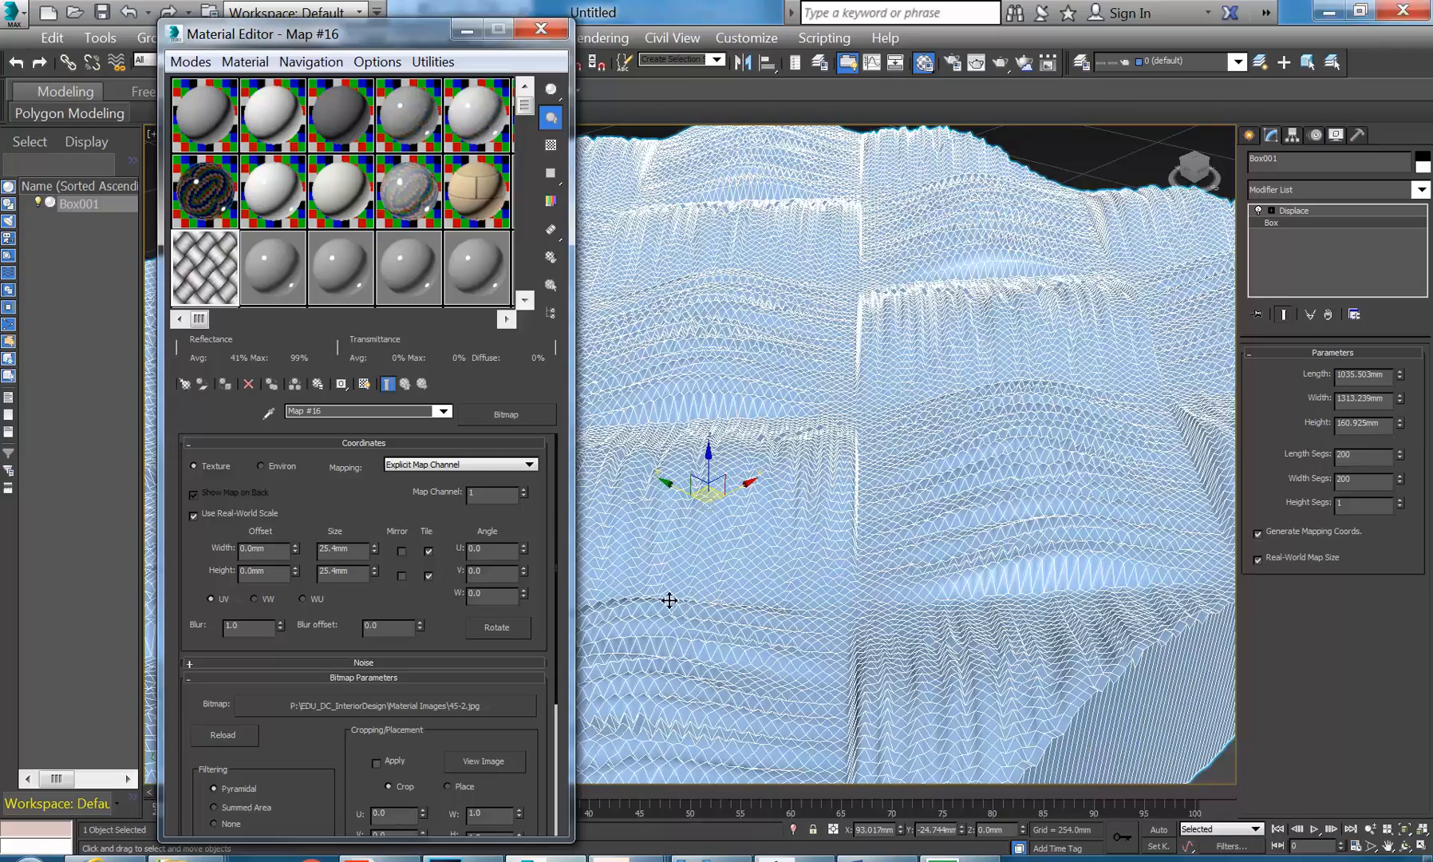
{"action": "scroll", "coordinate": [793, 499], "scroll_direction": "down", "scroll_amount": 5}
{"action": "left_click", "coordinate": [541, 28]}
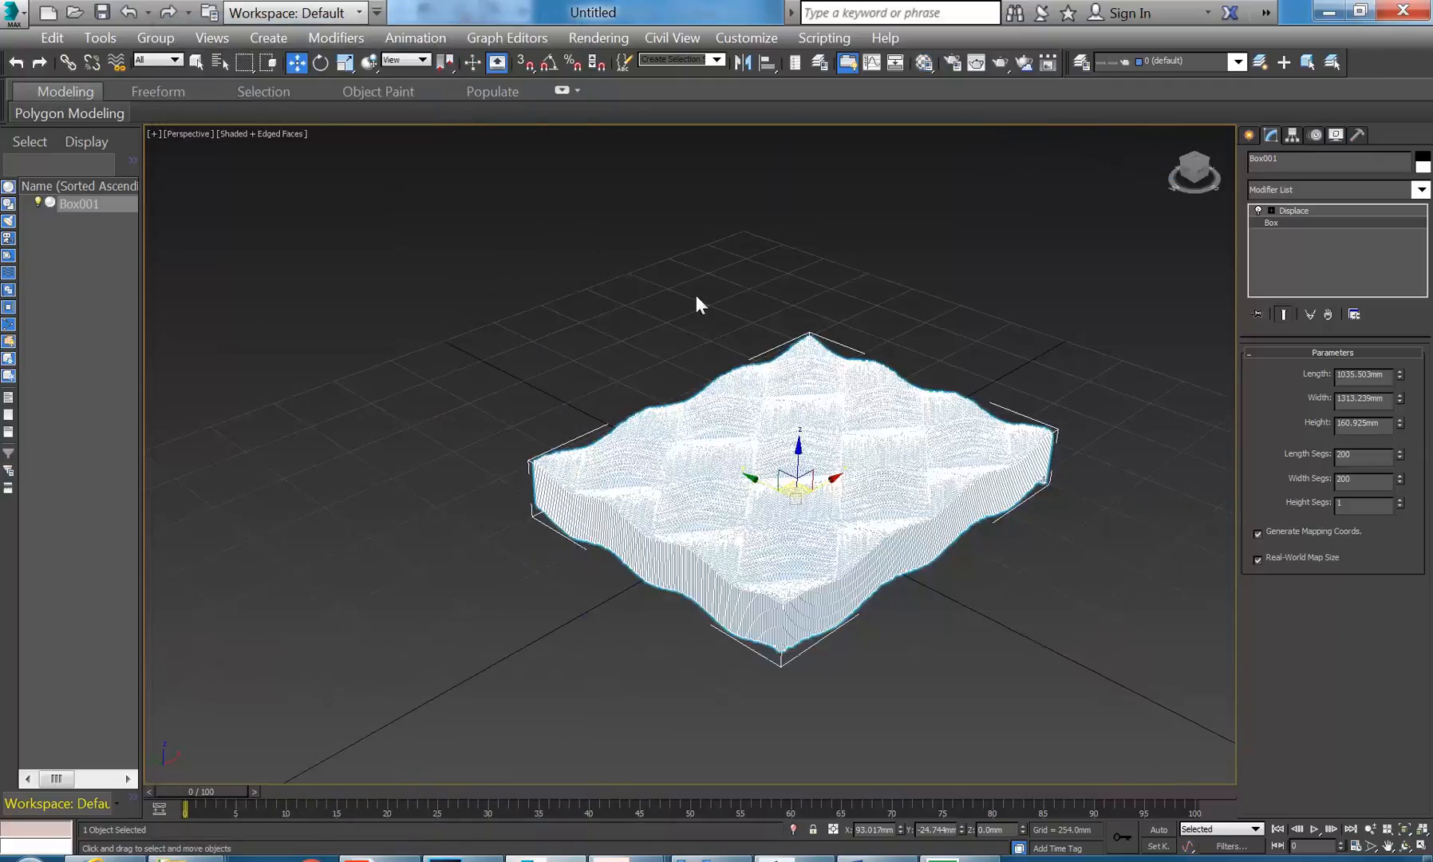
{"action": "left_click", "coordinate": [684, 278]}
{"action": "scroll", "coordinate": [746, 394], "scroll_direction": "up", "scroll_amount": 5}
{"action": "scroll", "coordinate": [716, 406], "scroll_direction": "down", "scroll_amount": 3}
{"action": "left_click", "coordinate": [742, 419]}
{"action": "left_click", "coordinate": [486, 218]}
Step: Examine the woven displacement relief on the box, up close and as a whole from another angle
{"action": "scroll", "coordinate": [510, 247], "scroll_direction": "down", "scroll_amount": 3}
{"action": "scroll", "coordinate": [513, 271], "scroll_direction": "up", "scroll_amount": 5}
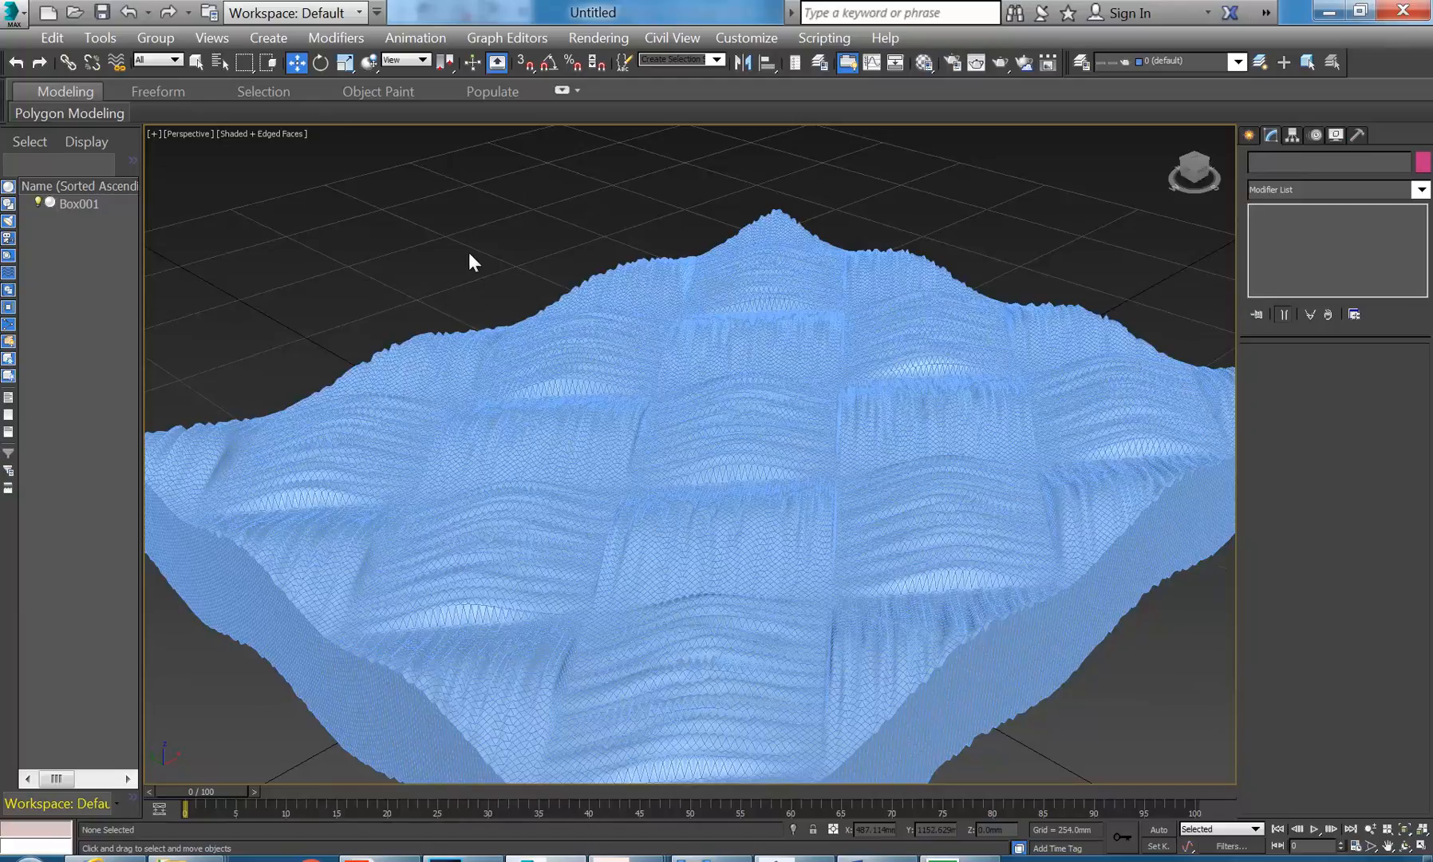
{"action": "scroll", "coordinate": [487, 259], "scroll_direction": "down", "scroll_amount": 3}
{"action": "scroll", "coordinate": [502, 271], "scroll_direction": "up", "scroll_amount": 3}
{"action": "middle_click_drag", "start_coordinate": [505, 275], "coordinate": [490, 232]}
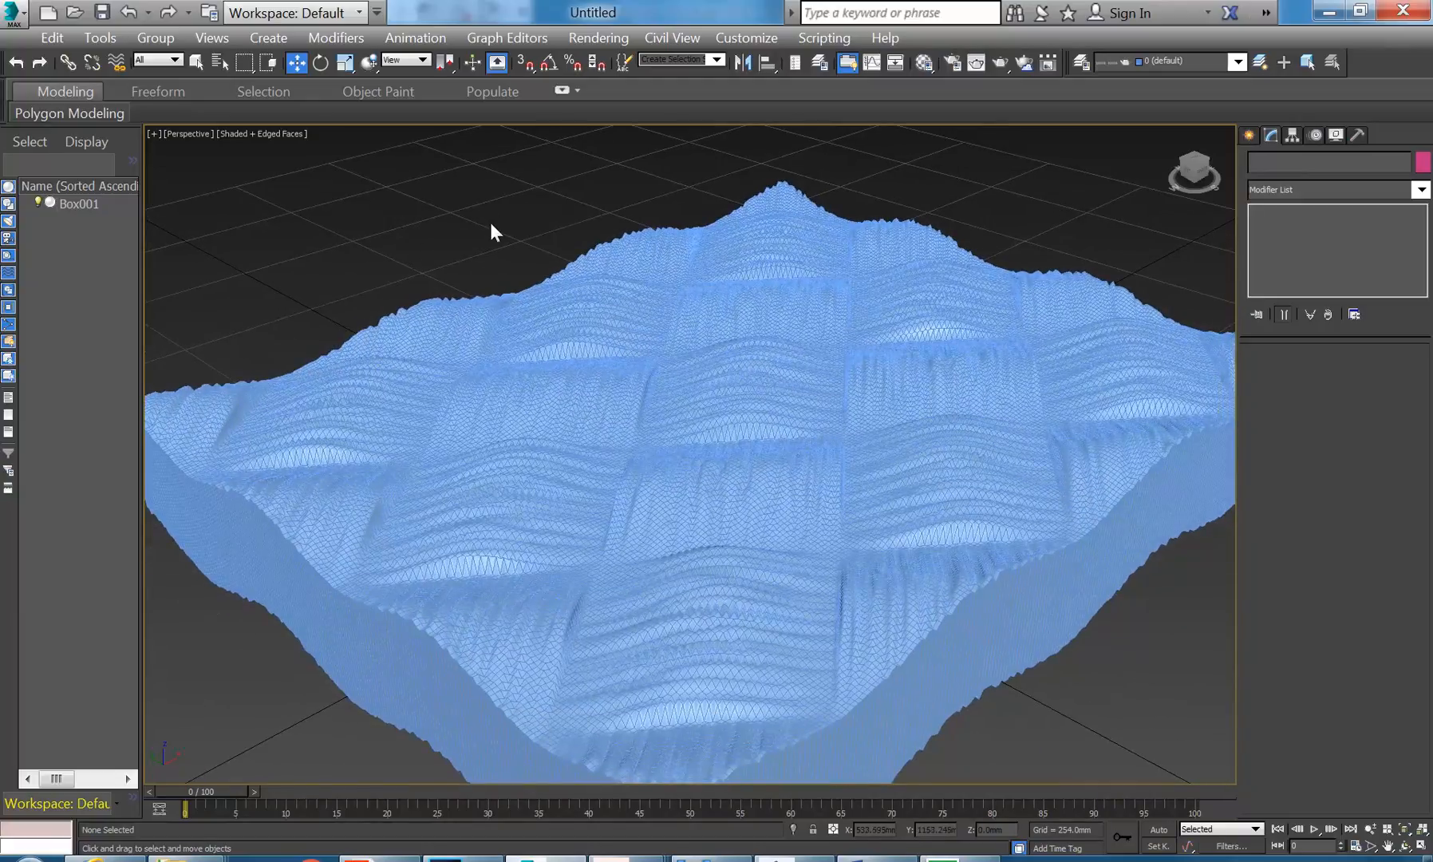
{"action": "scroll", "coordinate": [490, 231], "scroll_direction": "down", "scroll_amount": 1}
{"action": "scroll", "coordinate": [489, 250], "scroll_direction": "down", "scroll_amount": 5}
{"action": "scroll", "coordinate": [502, 250], "scroll_direction": "up", "scroll_amount": 3}
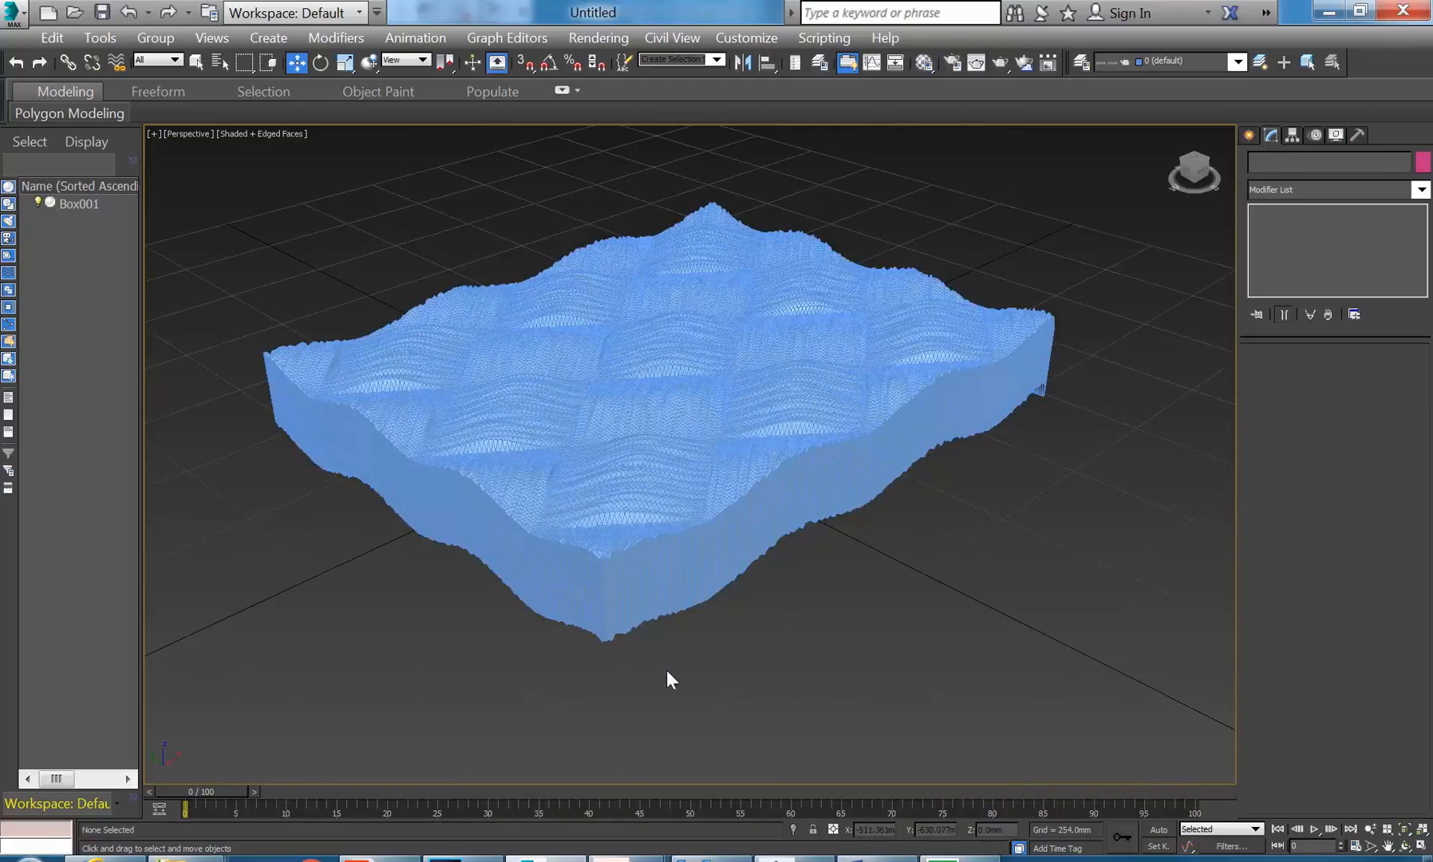
{"action": "middle_click_drag", "start_coordinate": [667, 670], "coordinate": [584, 533], "text": "alt"}
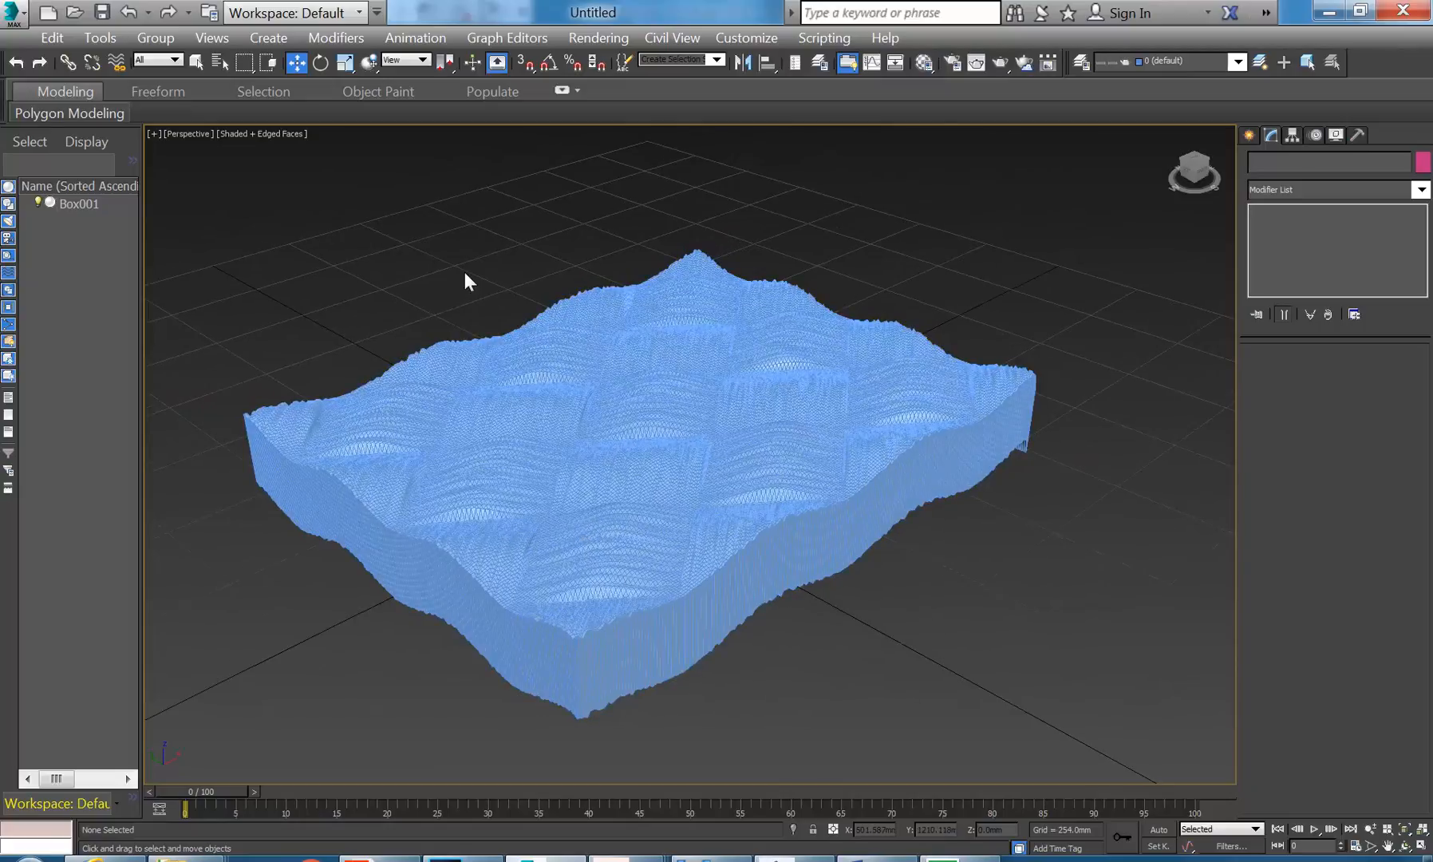
{"action": "middle_click_drag", "start_coordinate": [374, 259], "coordinate": [415, 273]}
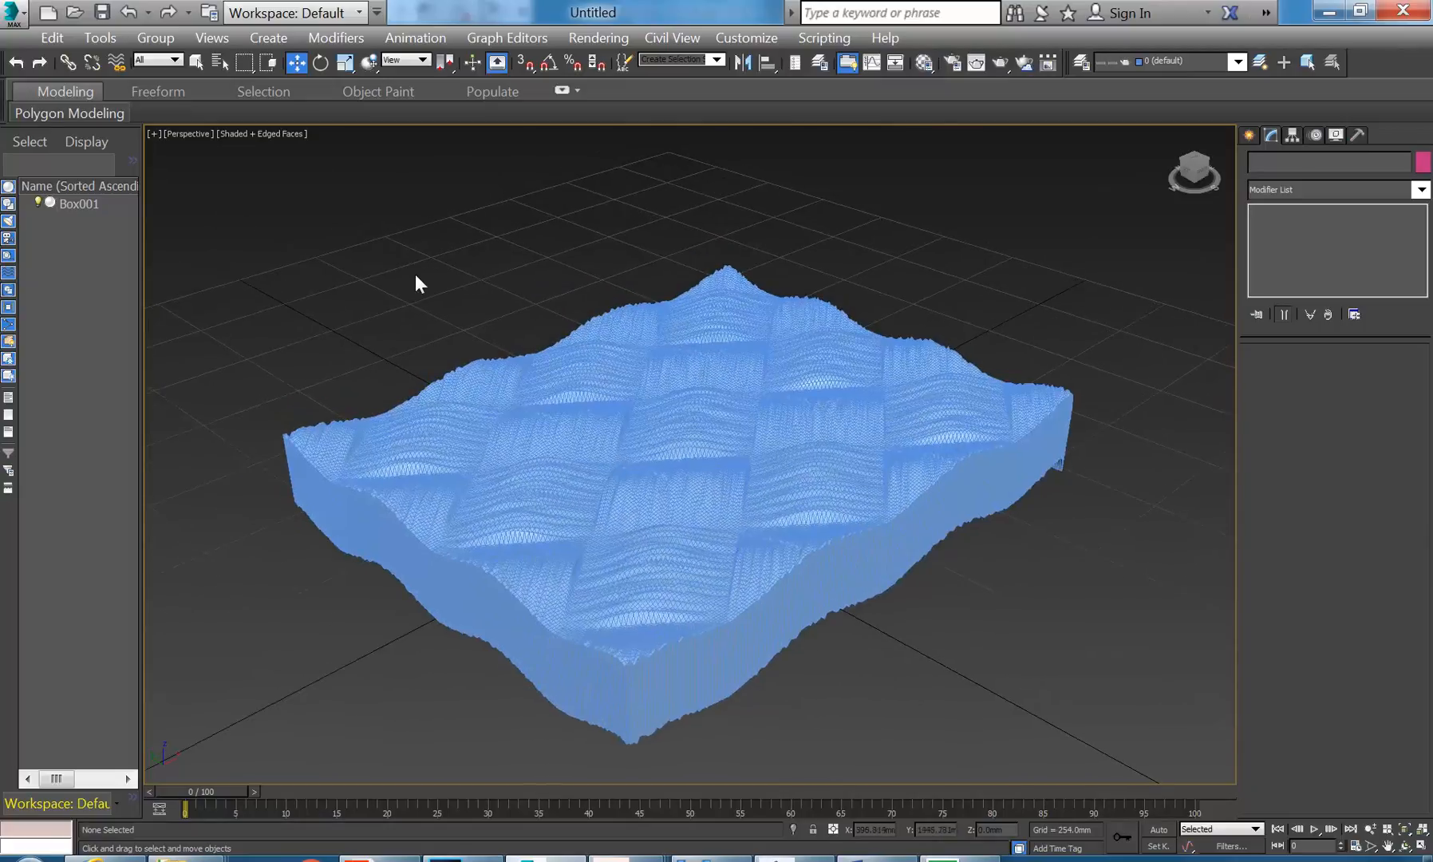
Step: Switch to the SiteAnalysisNewSqHub v1 drawing in AutoCAD and maximize its window
{"action": "left_click", "coordinate": [624, 859]}
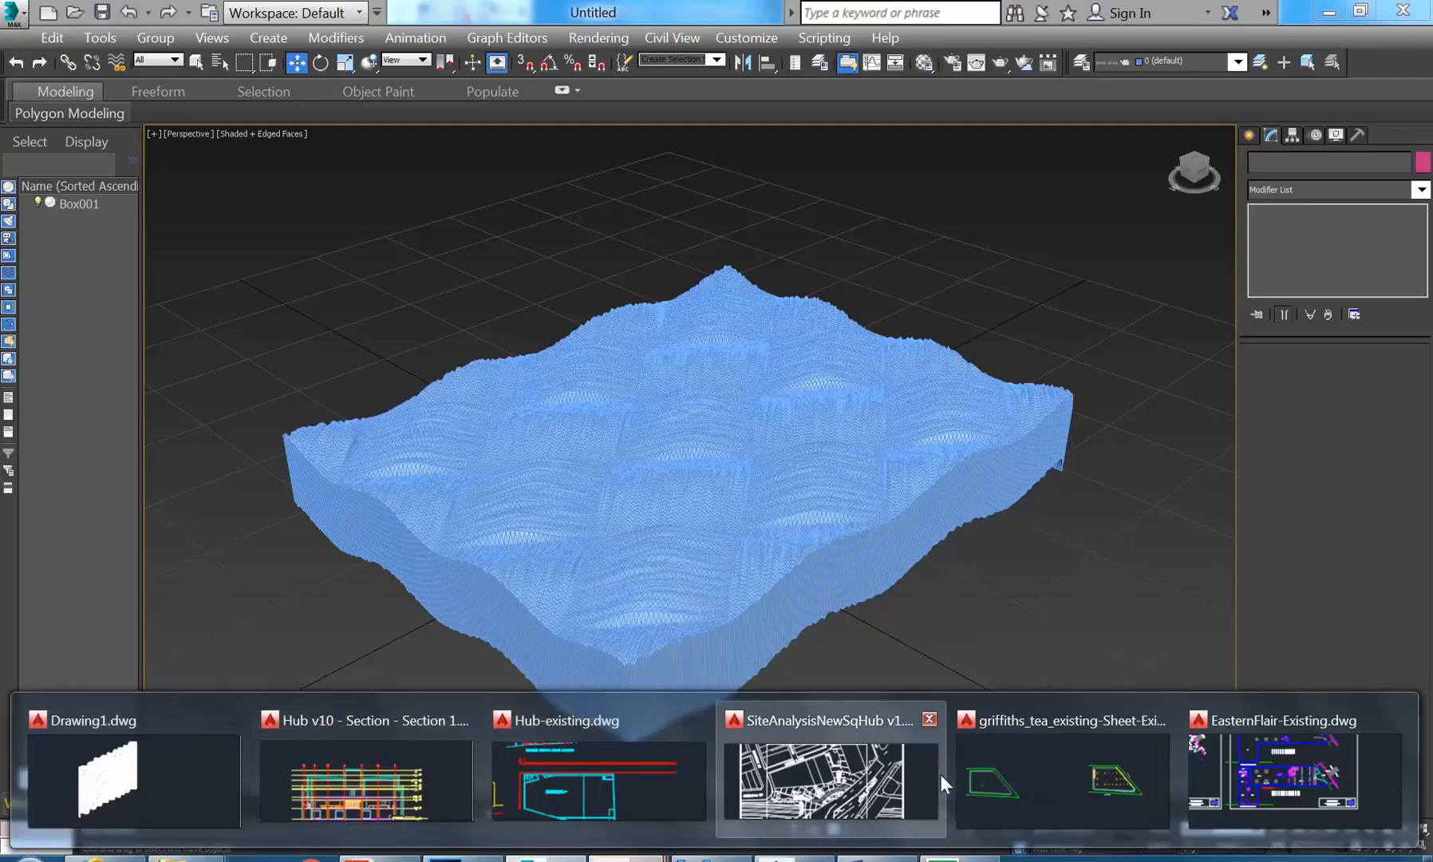
{"action": "left_click", "coordinate": [828, 776]}
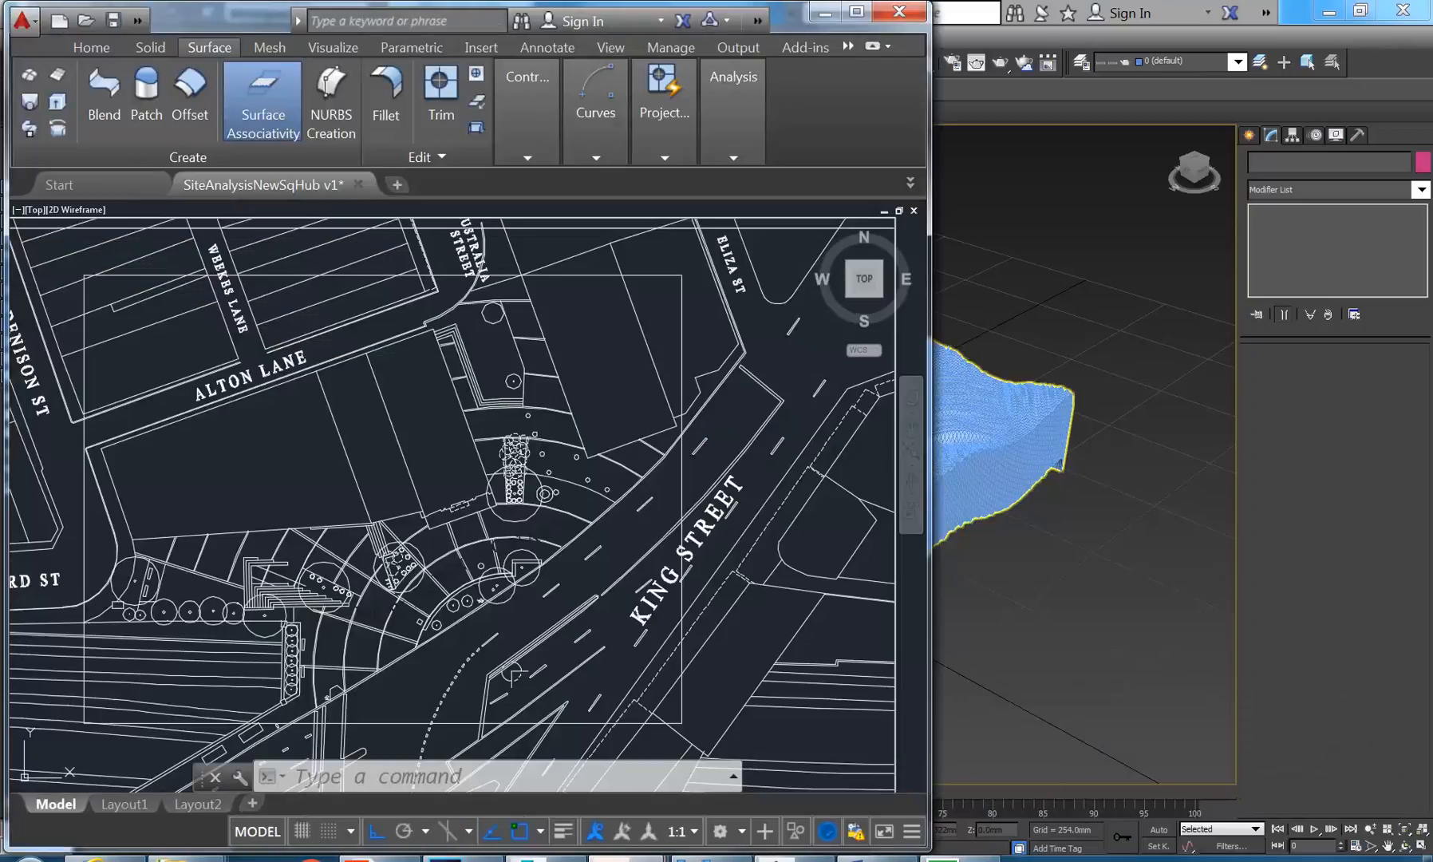
{"action": "left_click", "coordinate": [856, 11]}
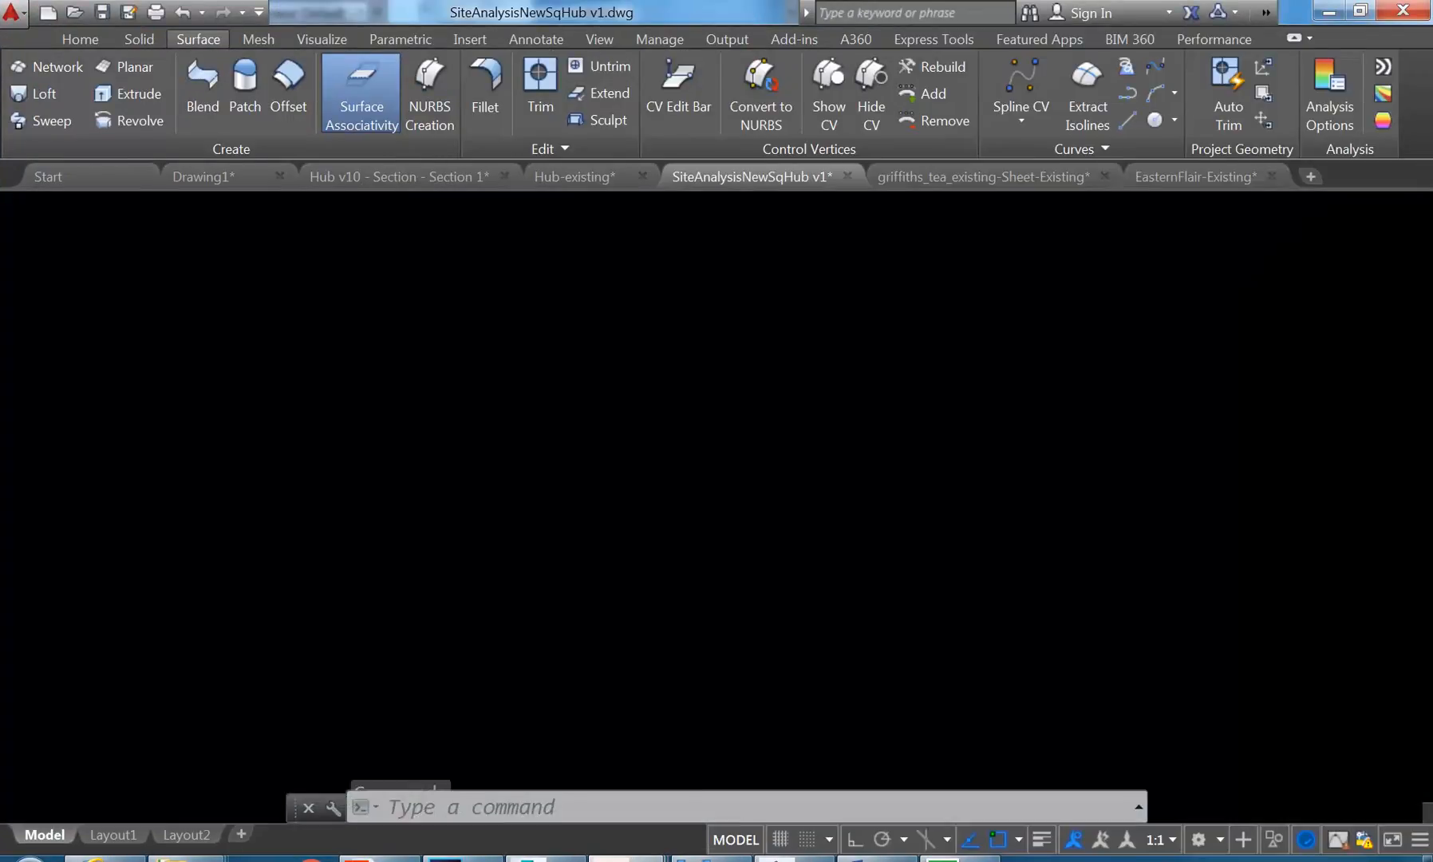
{"action": "scroll", "coordinate": [473, 423], "scroll_direction": "up", "scroll_amount": 3}
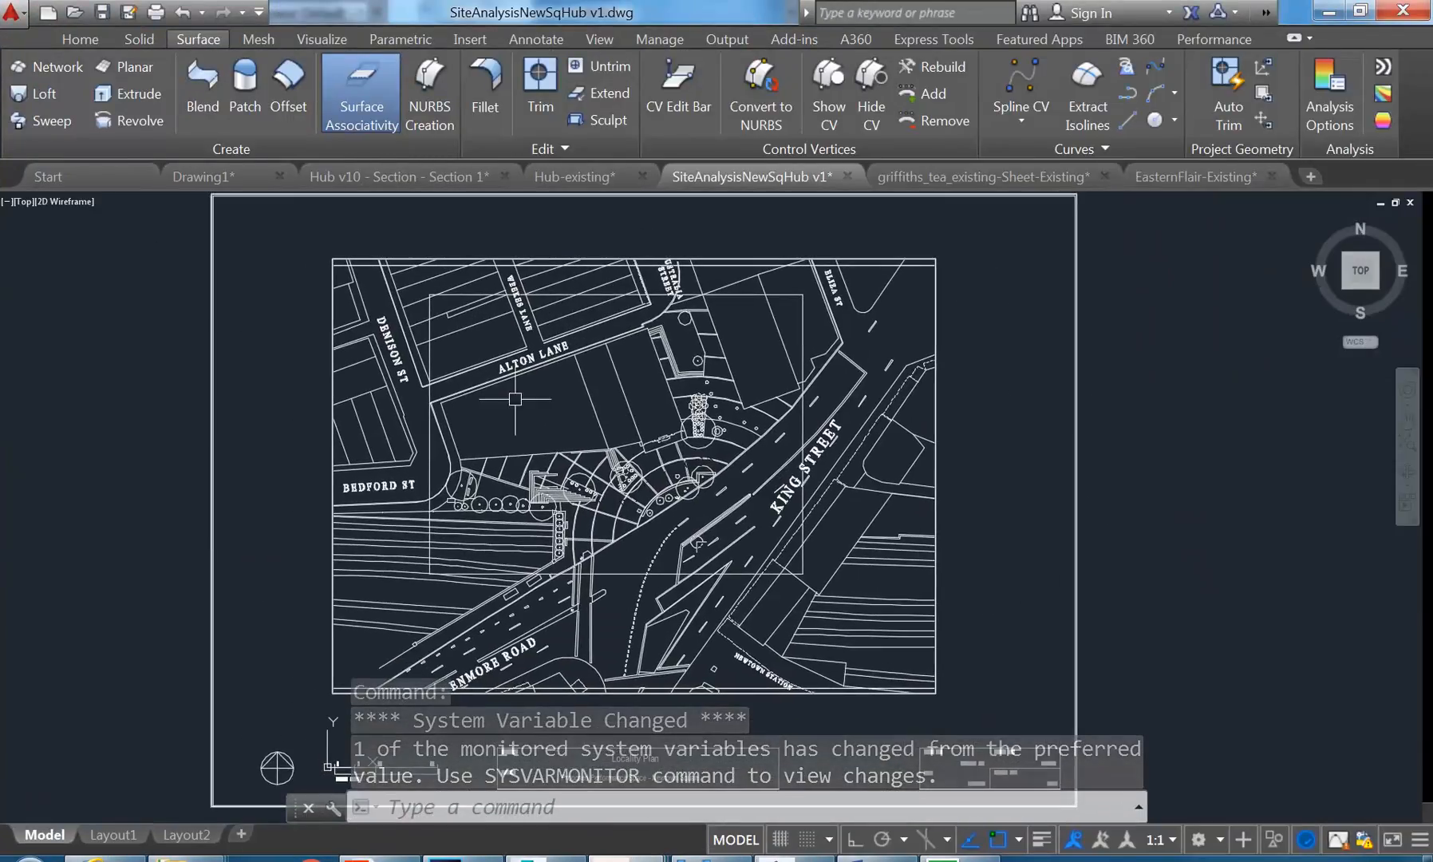
Step: Examine the locality plan around Newtown Square, including King Street, Enmore Road, Bedford Street and the Newtown Station corner
{"action": "middle_click_drag", "start_coordinate": [672, 518], "coordinate": [645, 507]}
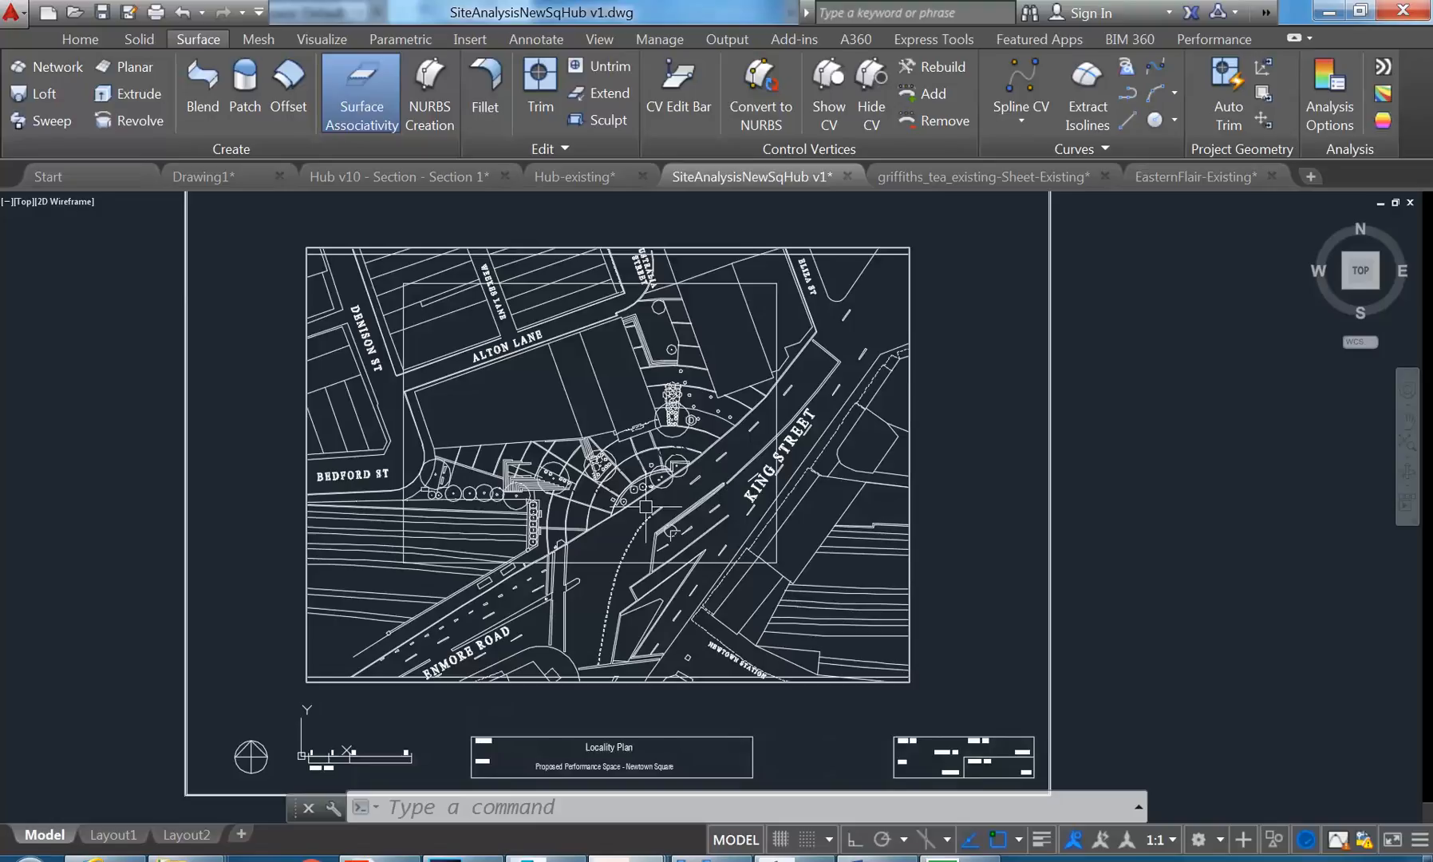
{"action": "scroll", "coordinate": [554, 415], "scroll_direction": "up", "scroll_amount": 2}
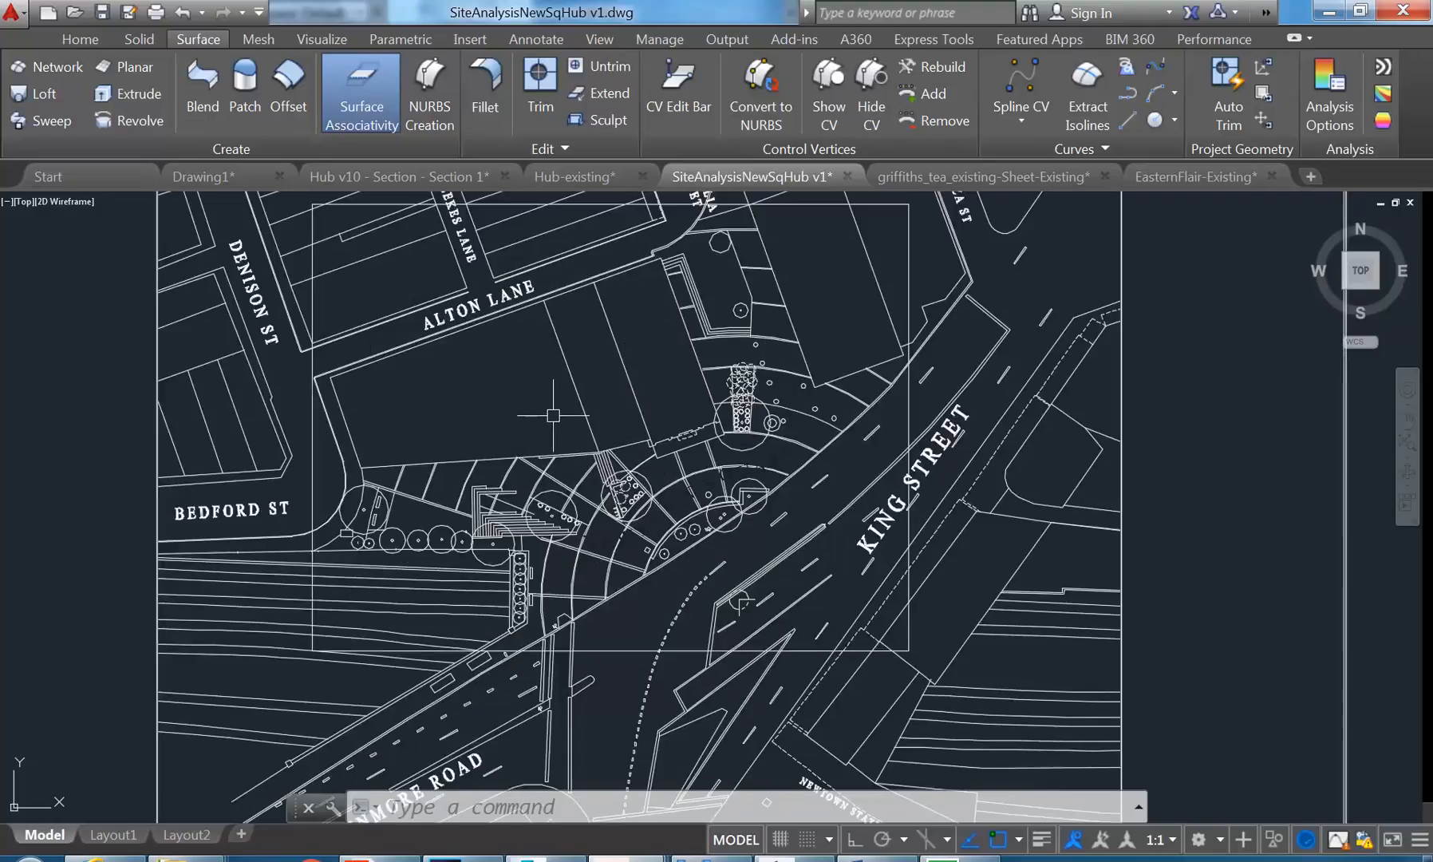
{"action": "scroll", "coordinate": [643, 556], "scroll_direction": "up", "scroll_amount": 2}
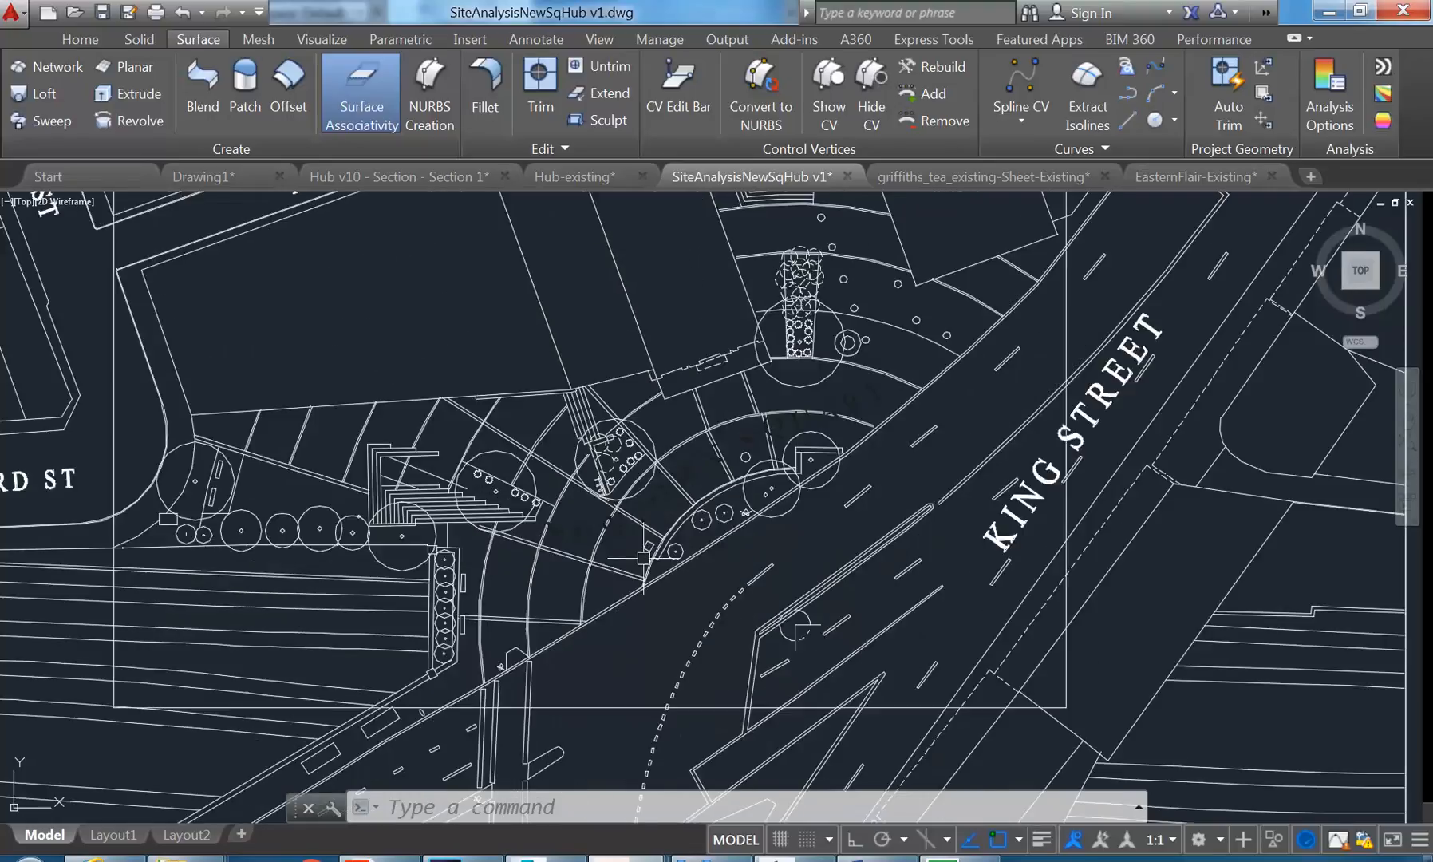
{"action": "mouse_move", "coordinate": [437, 297]}
{"action": "middle_mouse_down"}
{"action": "mouse_move", "coordinate": [441, 410]}
{"action": "mouse_move", "coordinate": [445, 370]}
{"action": "middle_mouse_up"}
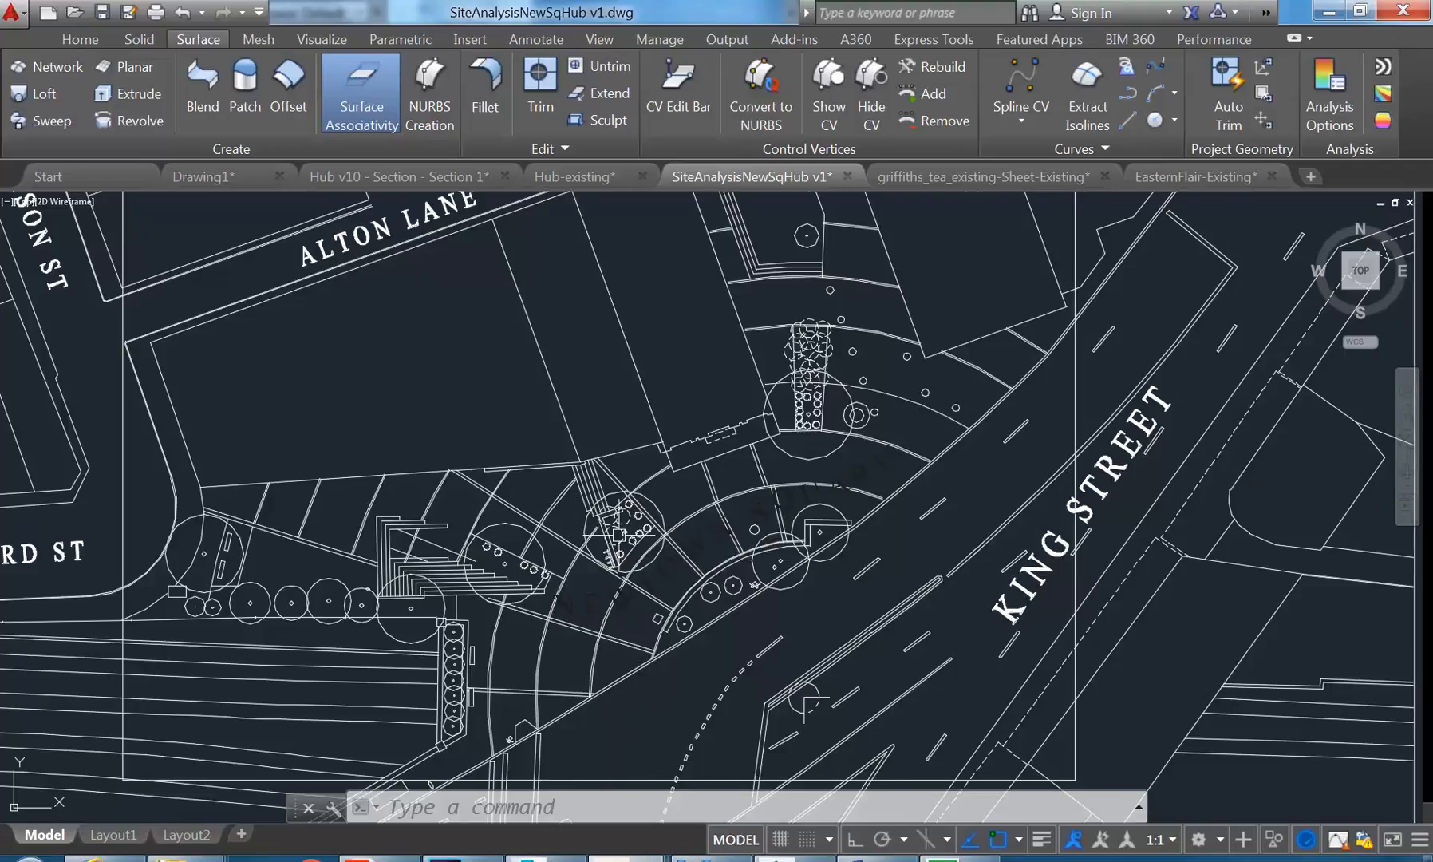
{"action": "scroll", "coordinate": [609, 530], "scroll_direction": "up", "scroll_amount": 2}
{"action": "mouse_move", "coordinate": [555, 574]}
{"action": "middle_mouse_down"}
{"action": "mouse_move", "coordinate": [617, 460]}
{"action": "mouse_move", "coordinate": [531, 288]}
{"action": "middle_mouse_up"}
{"action": "scroll", "coordinate": [510, 346], "scroll_direction": "down", "scroll_amount": 4}
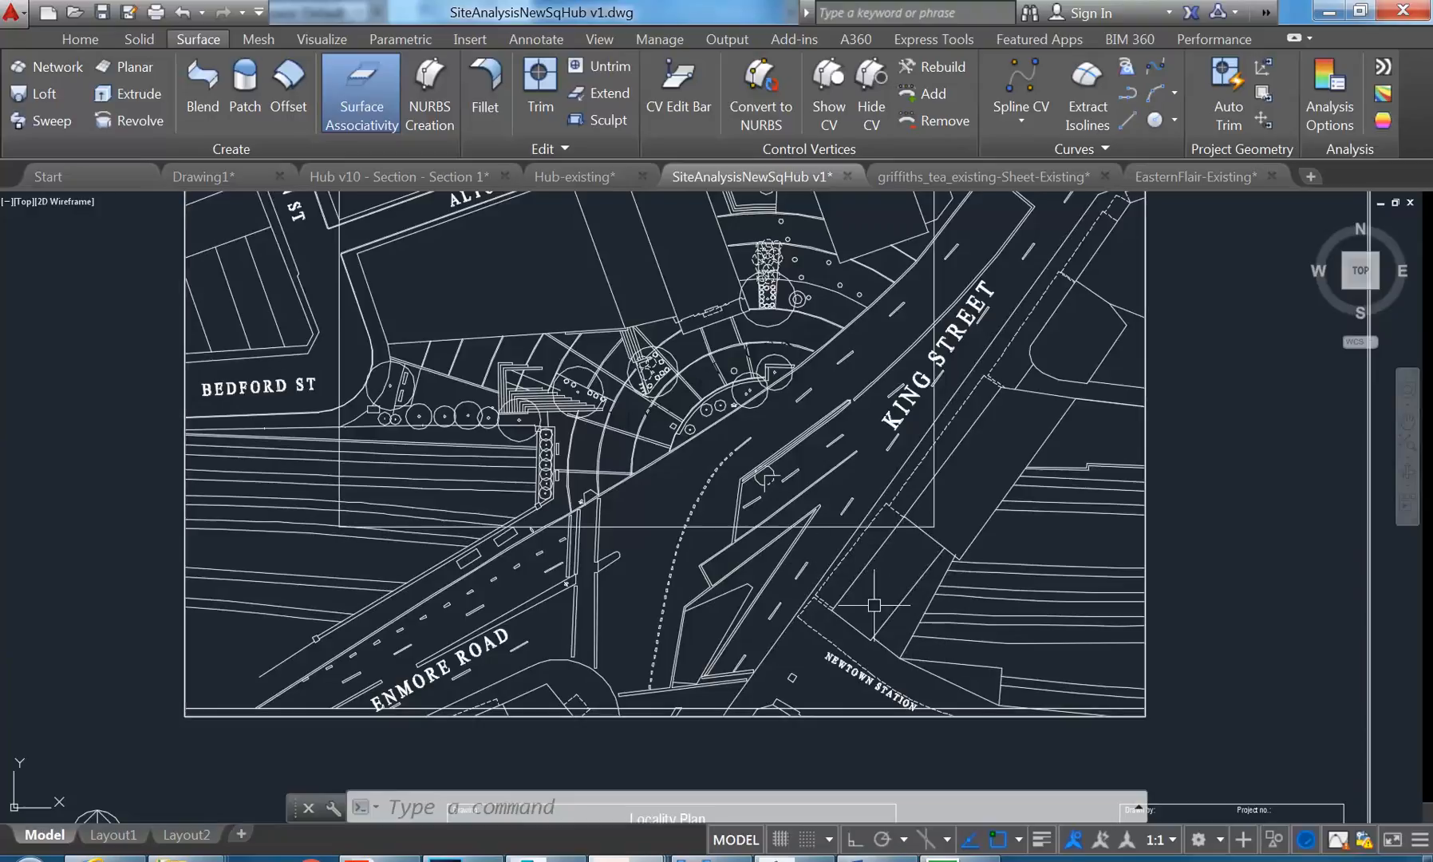
{"action": "middle_click_drag", "start_coordinate": [608, 454], "coordinate": [637, 546]}
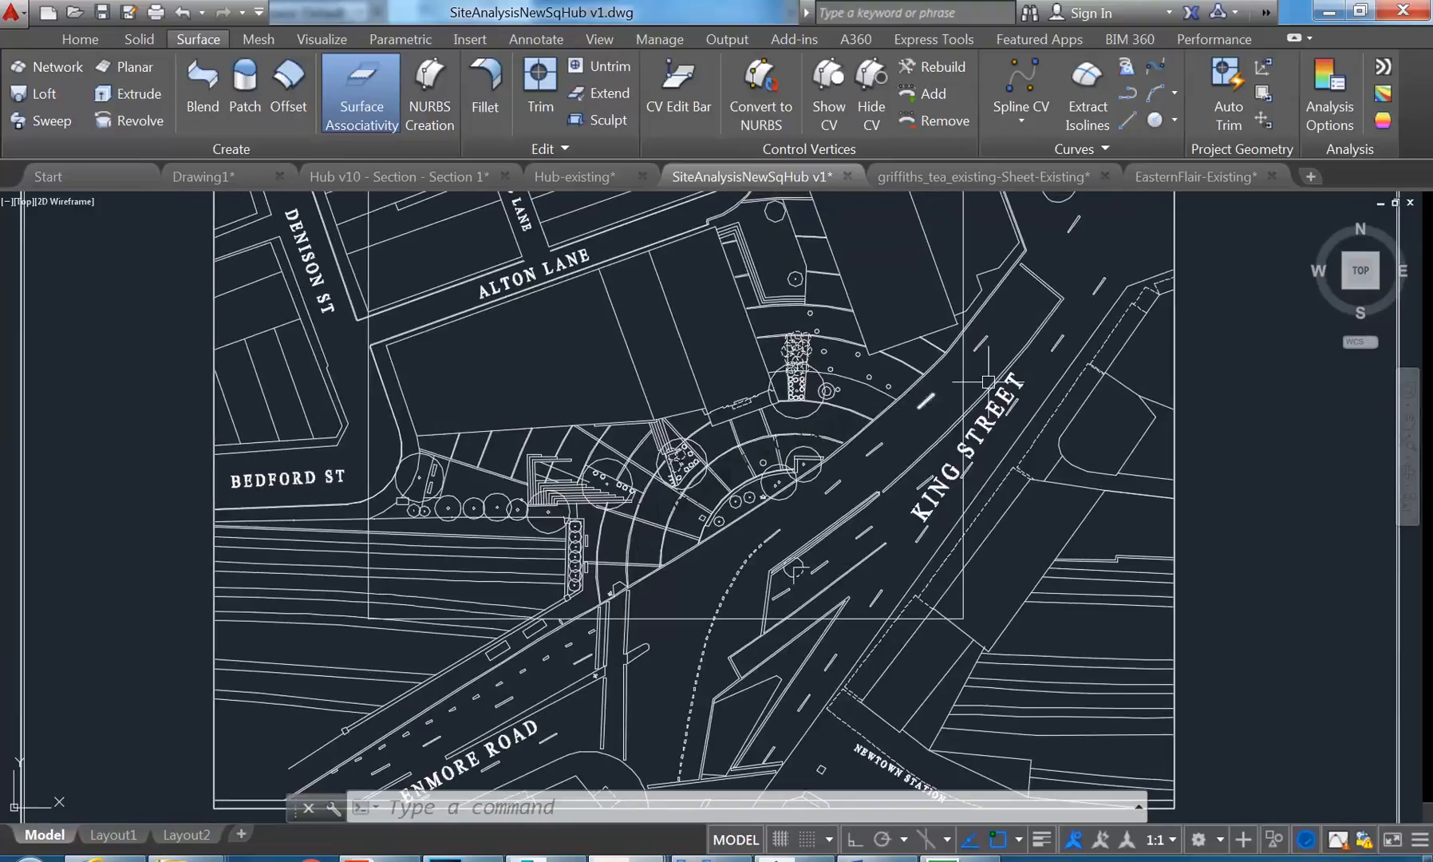
Step: Examine the paving arcs, stairs, planting beds and trees of the square in detail, along with the adjoining building outlines
{"action": "scroll", "coordinate": [585, 386], "scroll_direction": "up", "scroll_amount": 2}
{"action": "middle_click_drag", "start_coordinate": [585, 386], "coordinate": [650, 519]}
{"action": "scroll", "coordinate": [743, 484], "scroll_direction": "up", "scroll_amount": 2}
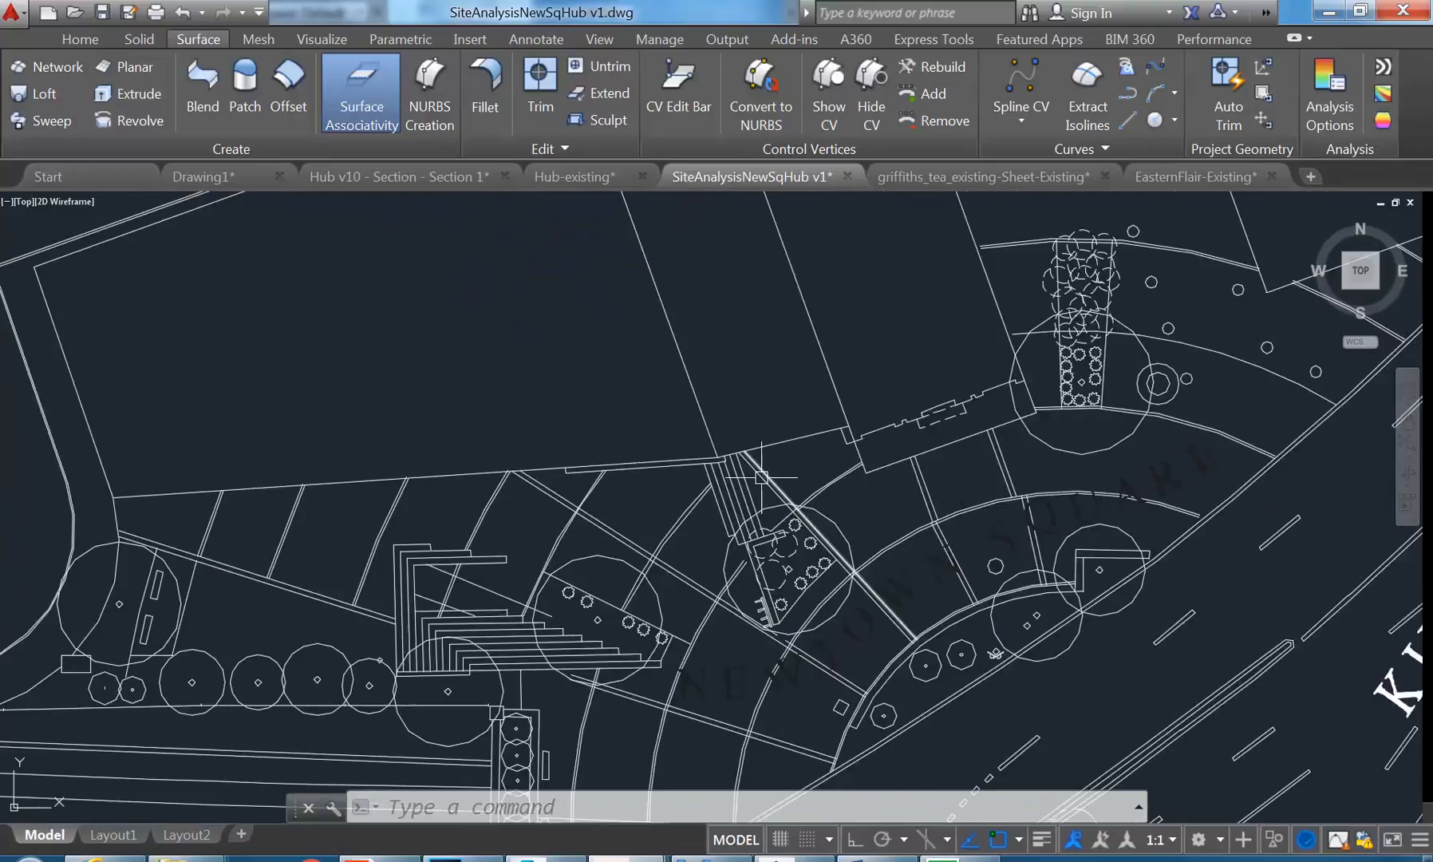
{"action": "mouse_move", "coordinate": [799, 296]}
{"action": "middle_mouse_down"}
{"action": "mouse_move", "coordinate": [669, 474]}
{"action": "mouse_move", "coordinate": [688, 534]}
{"action": "middle_mouse_up"}
{"action": "mouse_move", "coordinate": [385, 576]}
{"action": "middle_mouse_down"}
{"action": "mouse_move", "coordinate": [450, 518]}
{"action": "mouse_move", "coordinate": [762, 415]}
{"action": "middle_mouse_up"}
{"action": "mouse_move", "coordinate": [691, 480]}
{"action": "middle_mouse_down"}
{"action": "mouse_move", "coordinate": [620, 531]}
{"action": "mouse_move", "coordinate": [621, 415]}
{"action": "middle_mouse_up"}
{"action": "mouse_move", "coordinate": [556, 372]}
{"action": "middle_mouse_down"}
{"action": "mouse_move", "coordinate": [560, 425]}
{"action": "mouse_move", "coordinate": [519, 356]}
{"action": "mouse_move", "coordinate": [542, 399]}
{"action": "middle_mouse_up"}
{"action": "scroll", "coordinate": [530, 372], "scroll_direction": "down", "scroll_amount": 2}
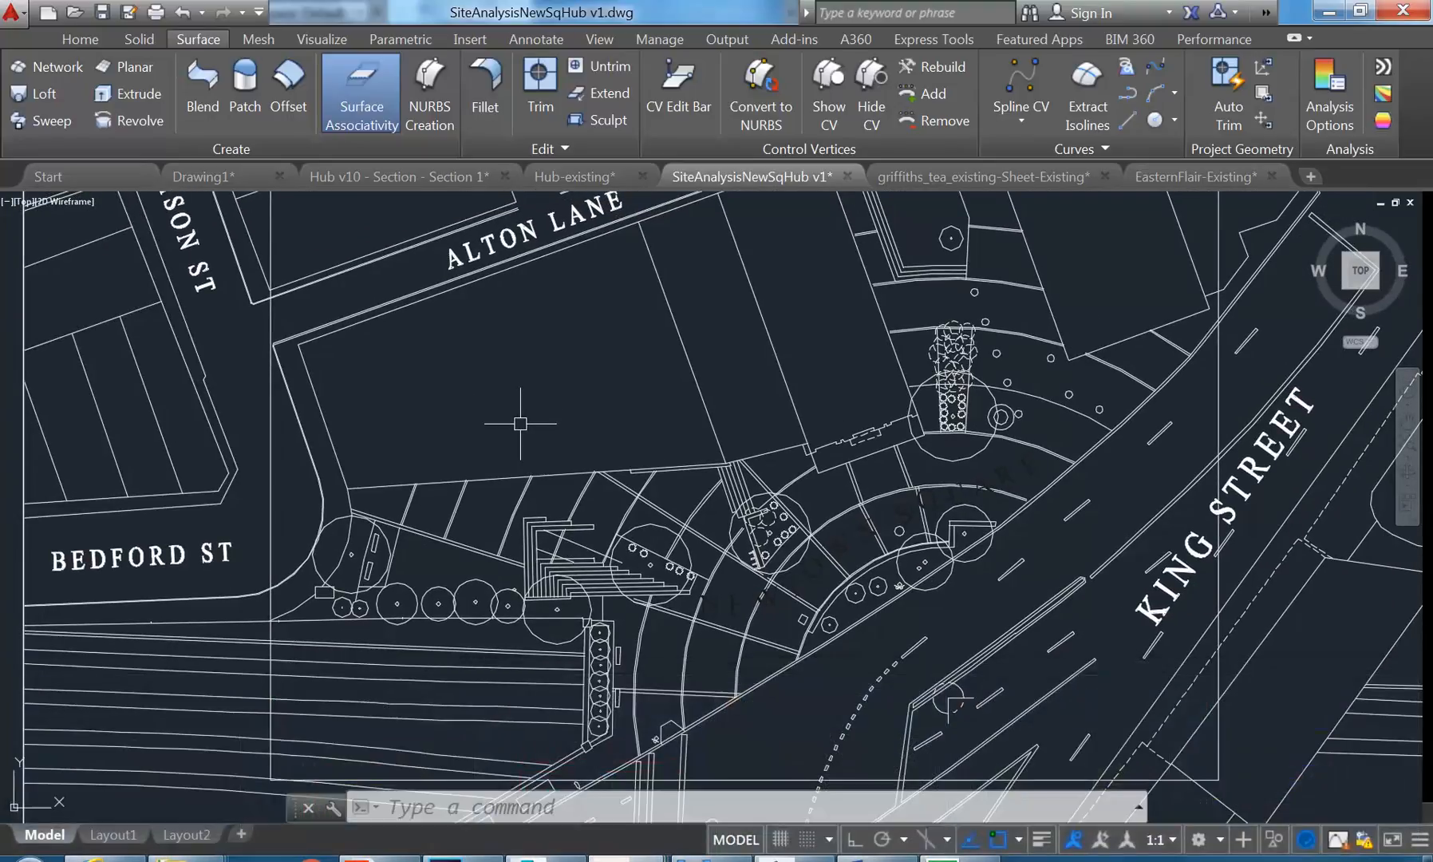
{"action": "middle_click_drag", "start_coordinate": [520, 423], "coordinate": [512, 452]}
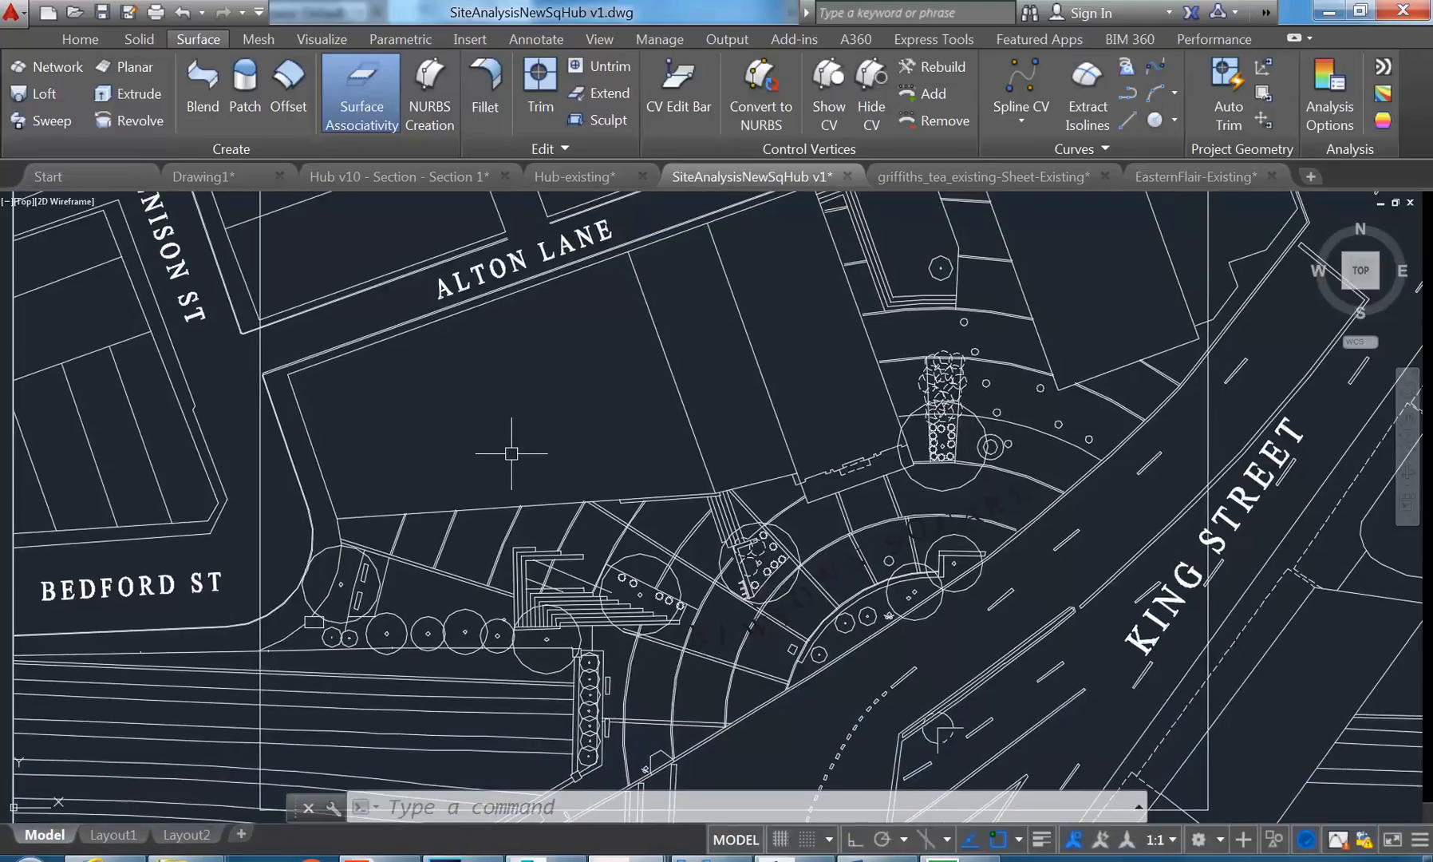
{"action": "scroll", "coordinate": [511, 453], "scroll_direction": "down", "scroll_amount": 3}
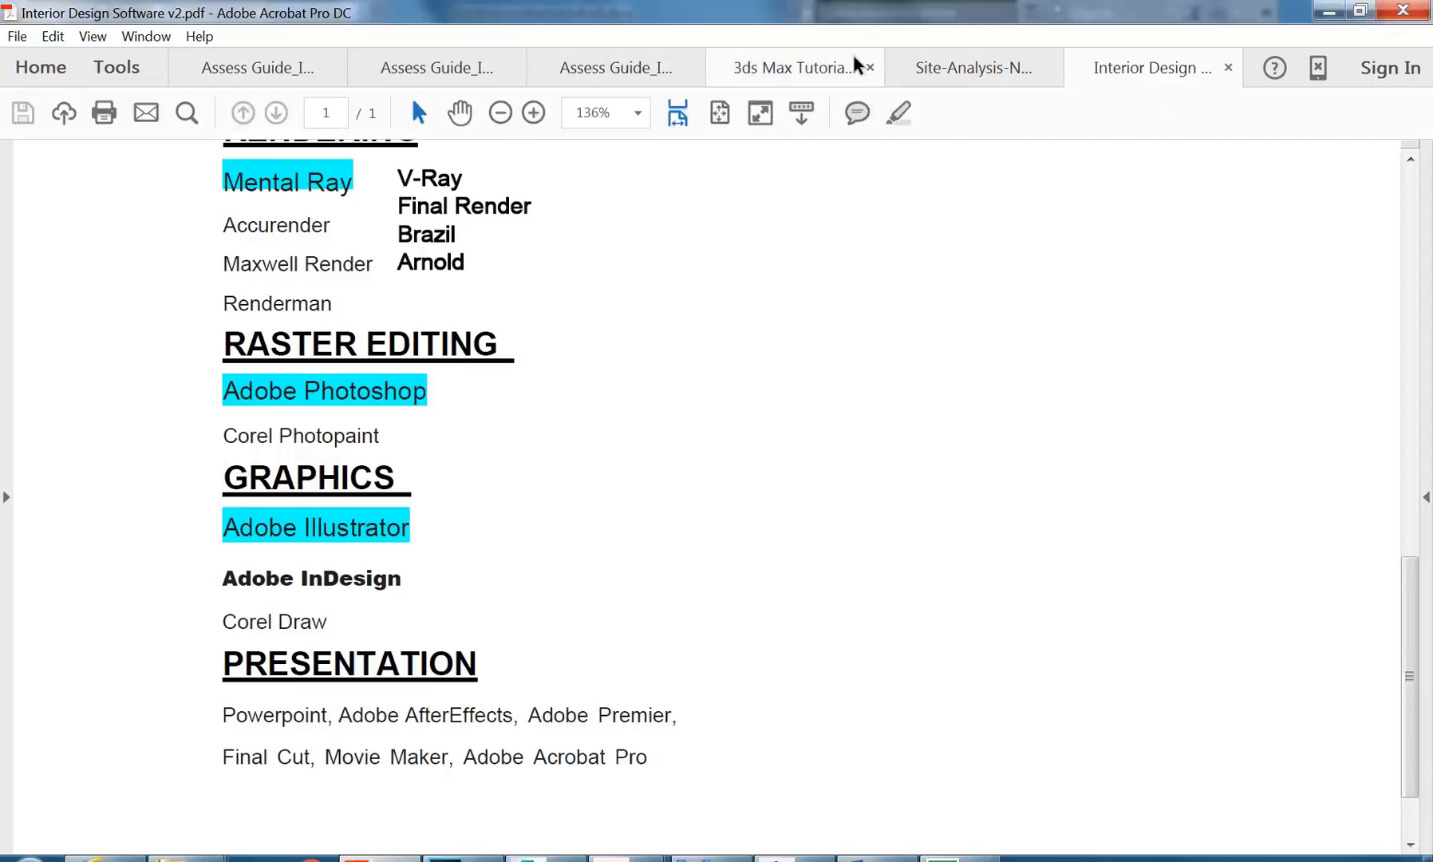
Step: Bring up Site-Analysis-Newtown-Square.pdf and return to its cover page
{"action": "left_click", "coordinate": [980, 70]}
{"action": "scroll", "coordinate": [1023, 435], "scroll_direction": "down", "scroll_amount": 3}
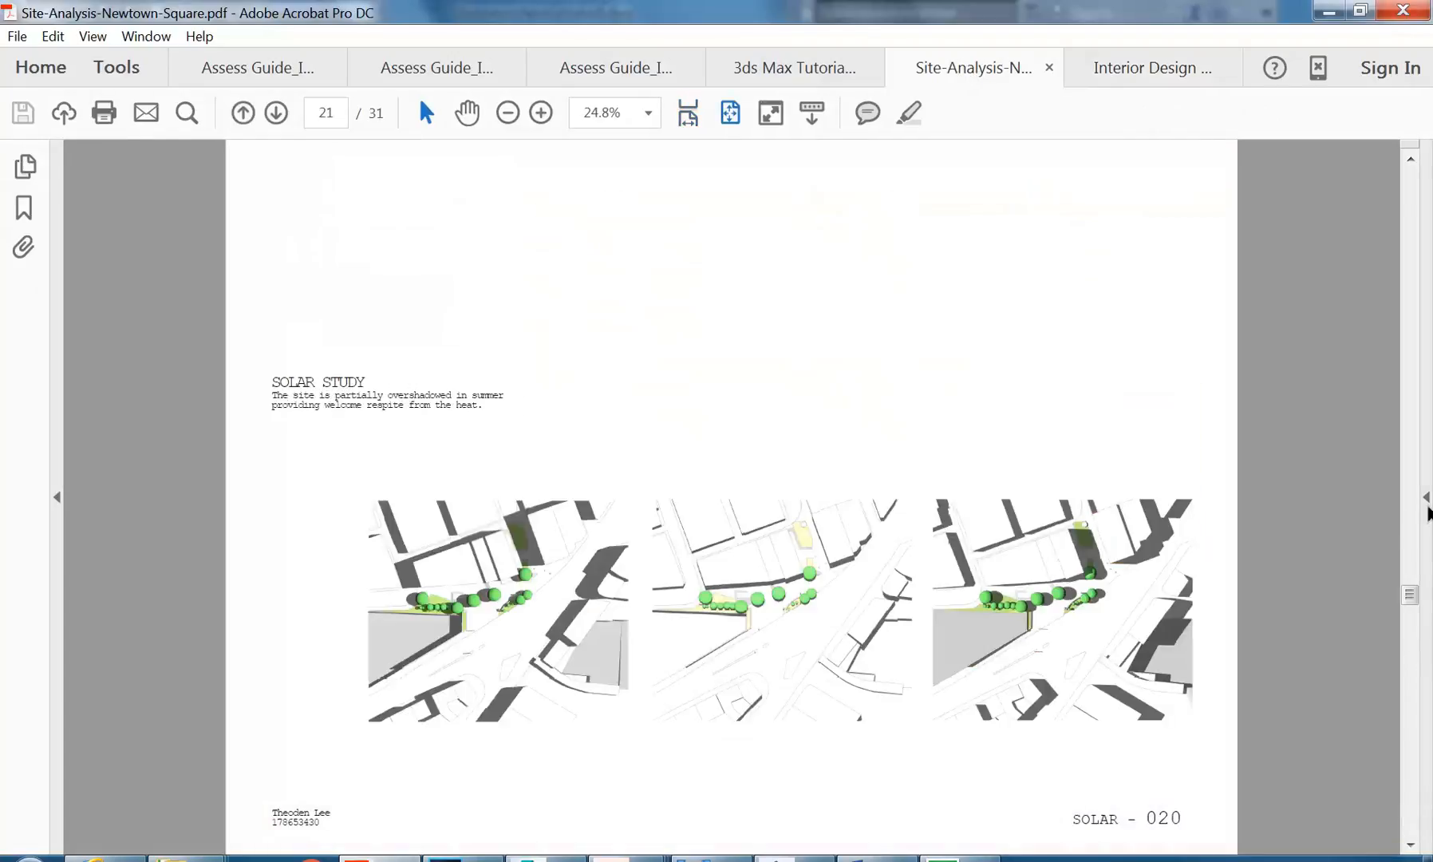
{"action": "left_click_drag", "start_coordinate": [1399, 592], "coordinate": [1409, 178]}
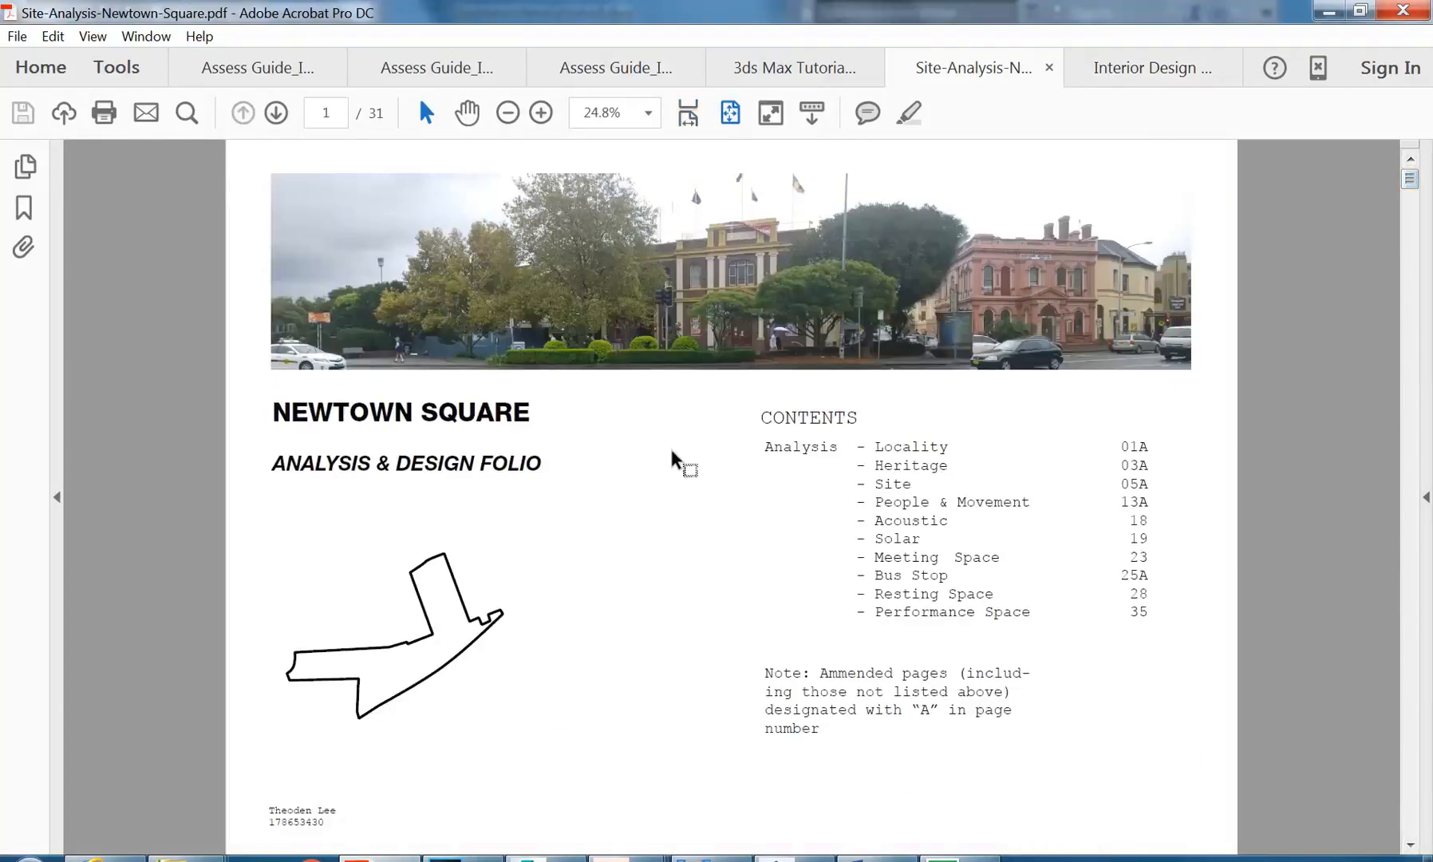
Step: Review the folio's locality plan, 1:500 ground figure, historical study and 1:200 site plan pages
{"action": "scroll", "coordinate": [709, 473], "scroll_direction": "down", "scroll_amount": 2}
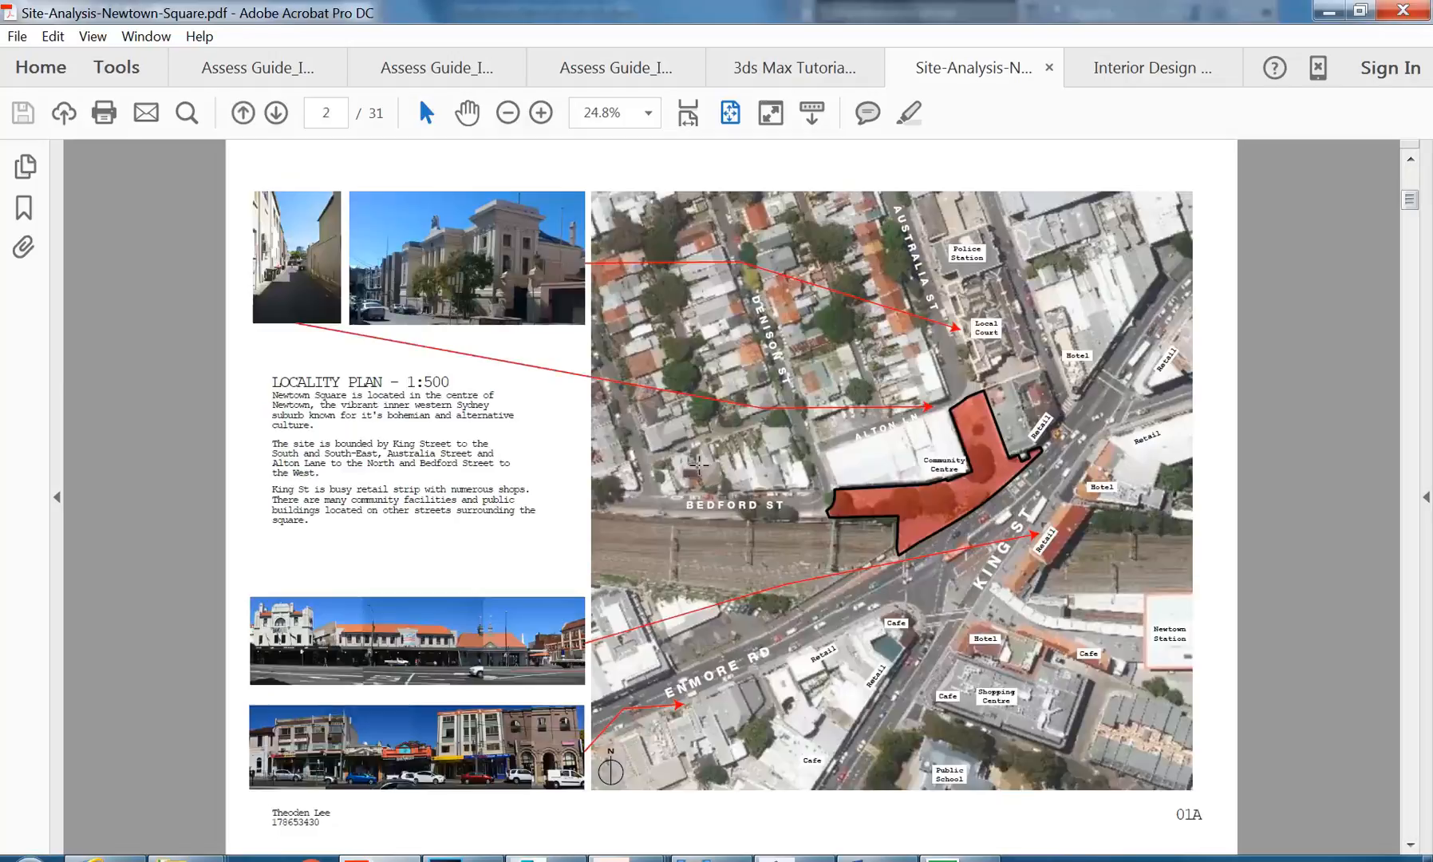
{"action": "scroll", "coordinate": [624, 496], "scroll_direction": "down", "scroll_amount": 2}
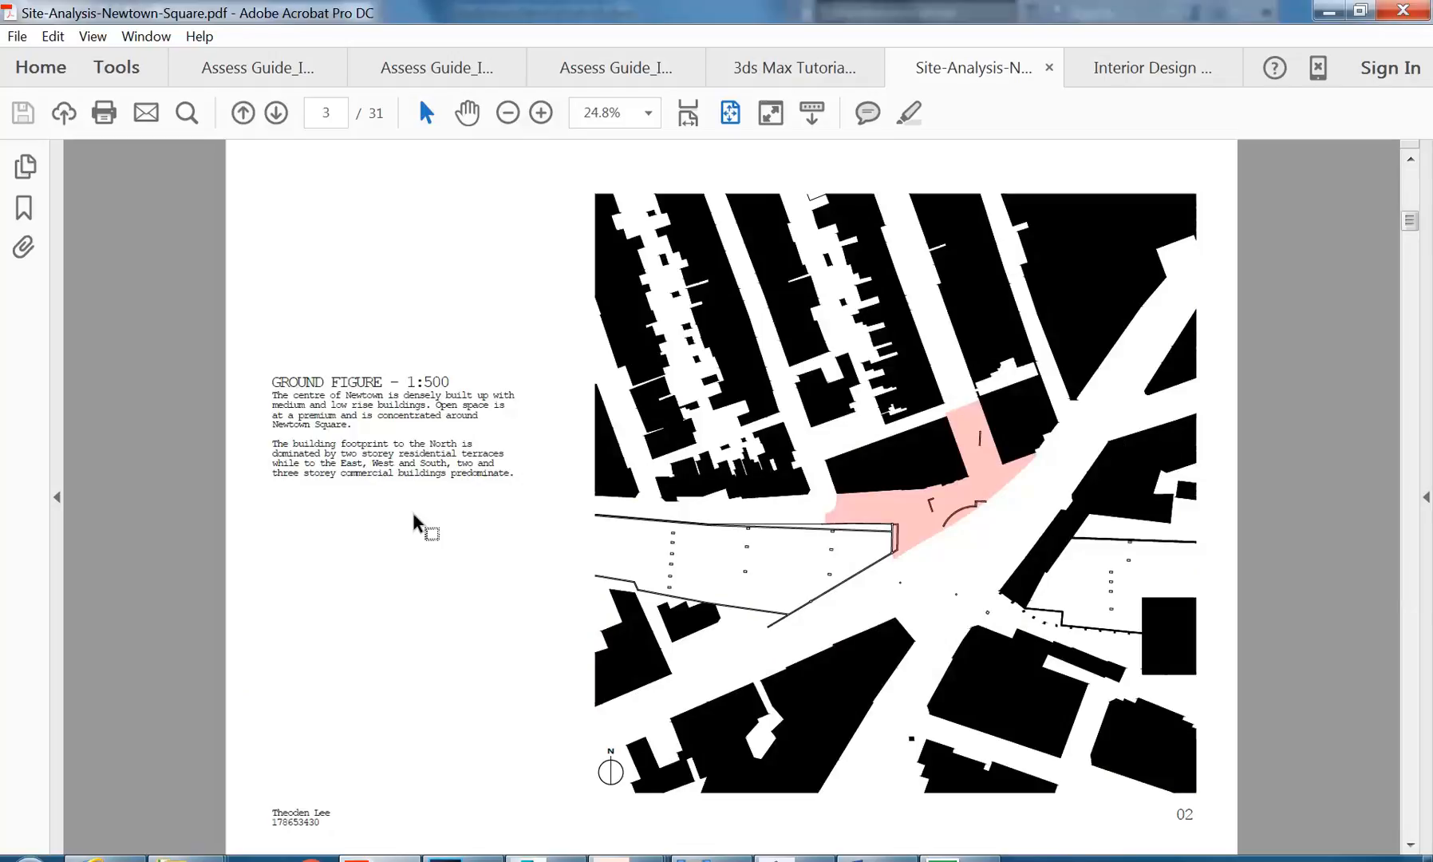
{"action": "scroll", "coordinate": [413, 515], "scroll_direction": "down", "scroll_amount": 2}
{"action": "scroll", "coordinate": [413, 515], "scroll_direction": "down", "scroll_amount": 2}
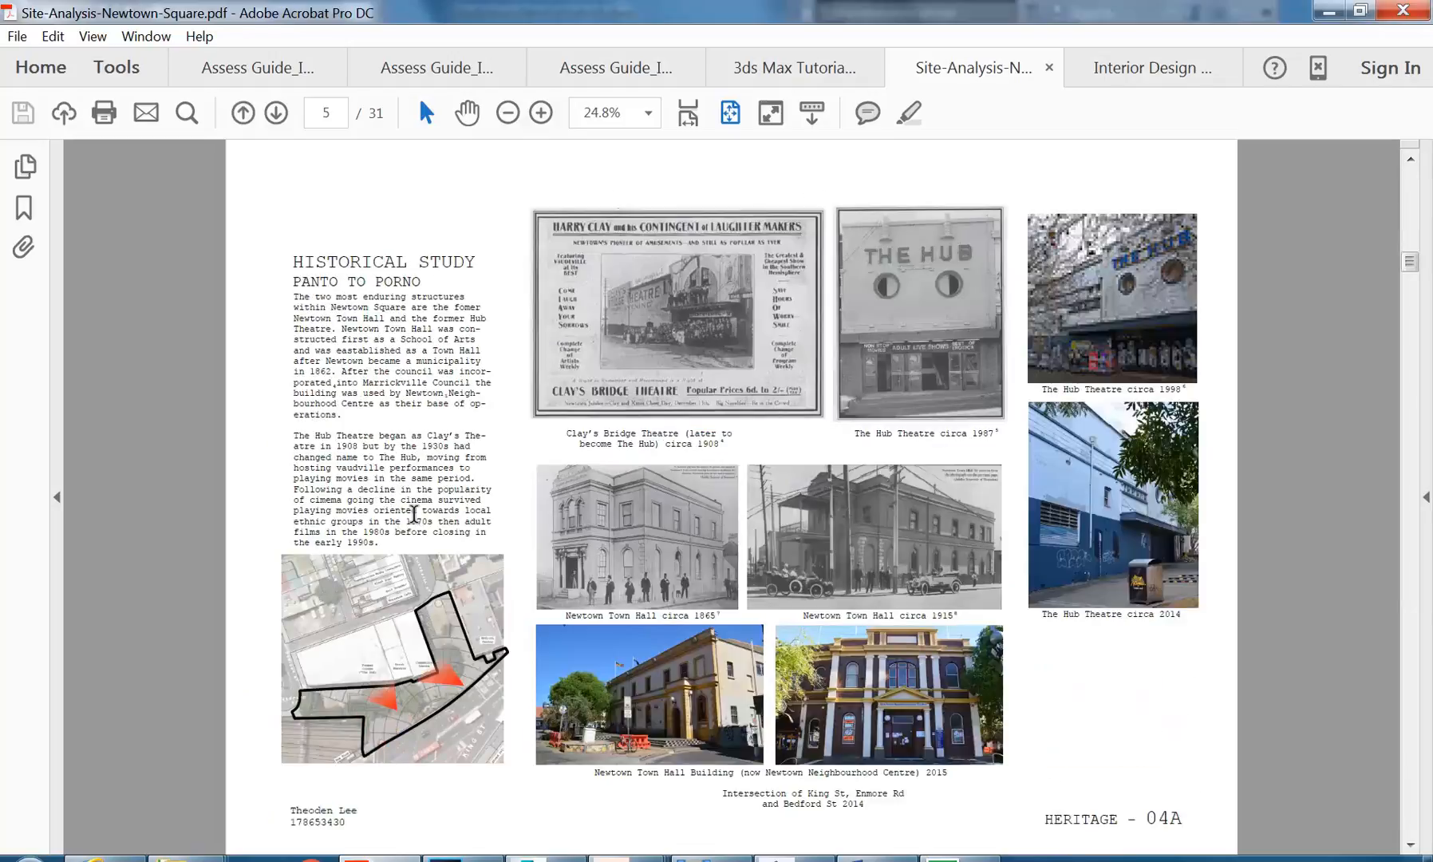
{"action": "scroll", "coordinate": [413, 514], "scroll_direction": "down", "scroll_amount": 2}
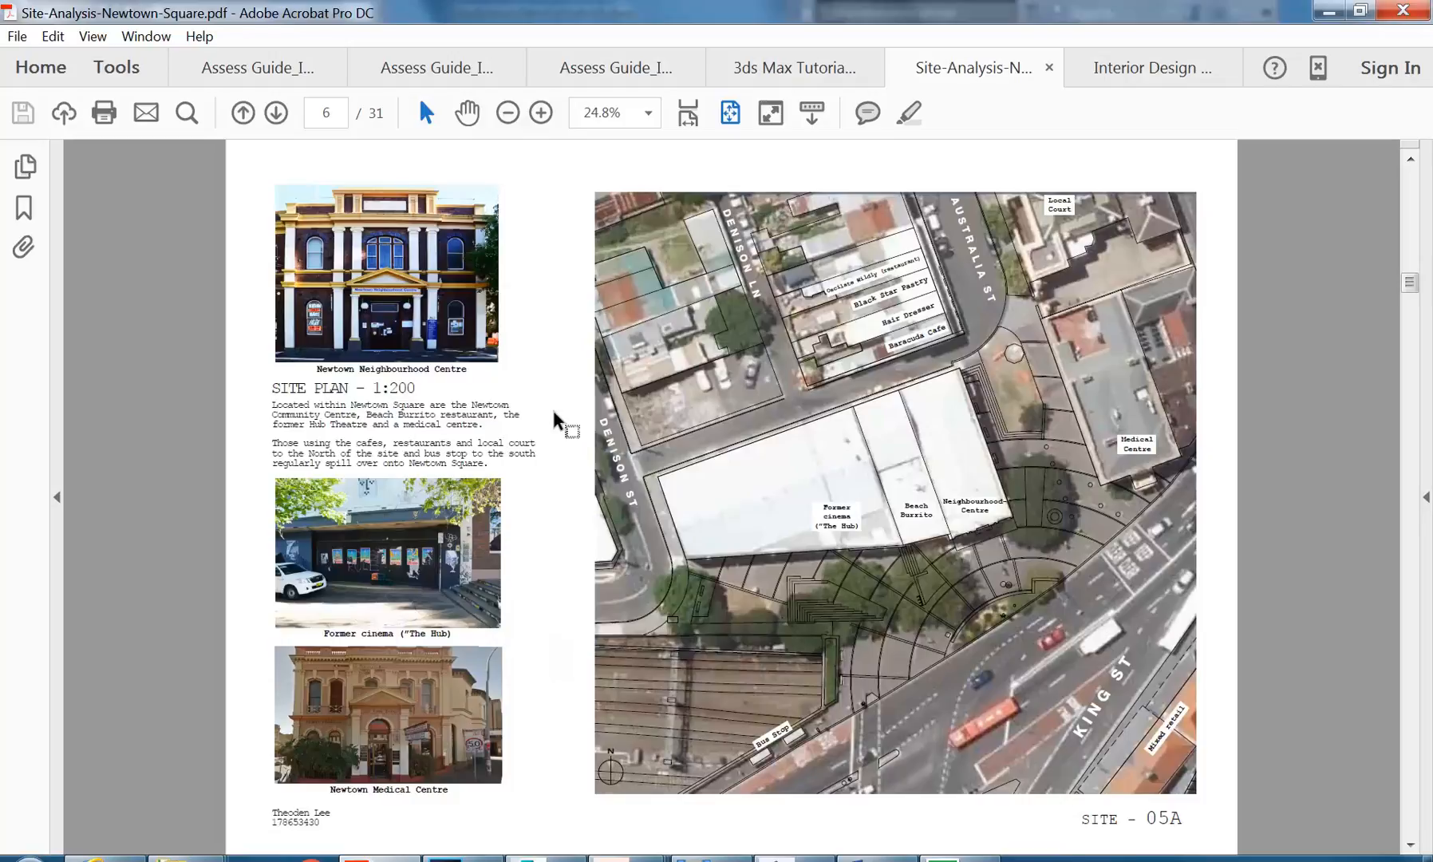
Step: Review the folio's 1:200 ground figure, paving and landscaping, amenities plan, sections and site massing pages
{"action": "scroll", "coordinate": [491, 428], "scroll_direction": "down", "scroll_amount": 1}
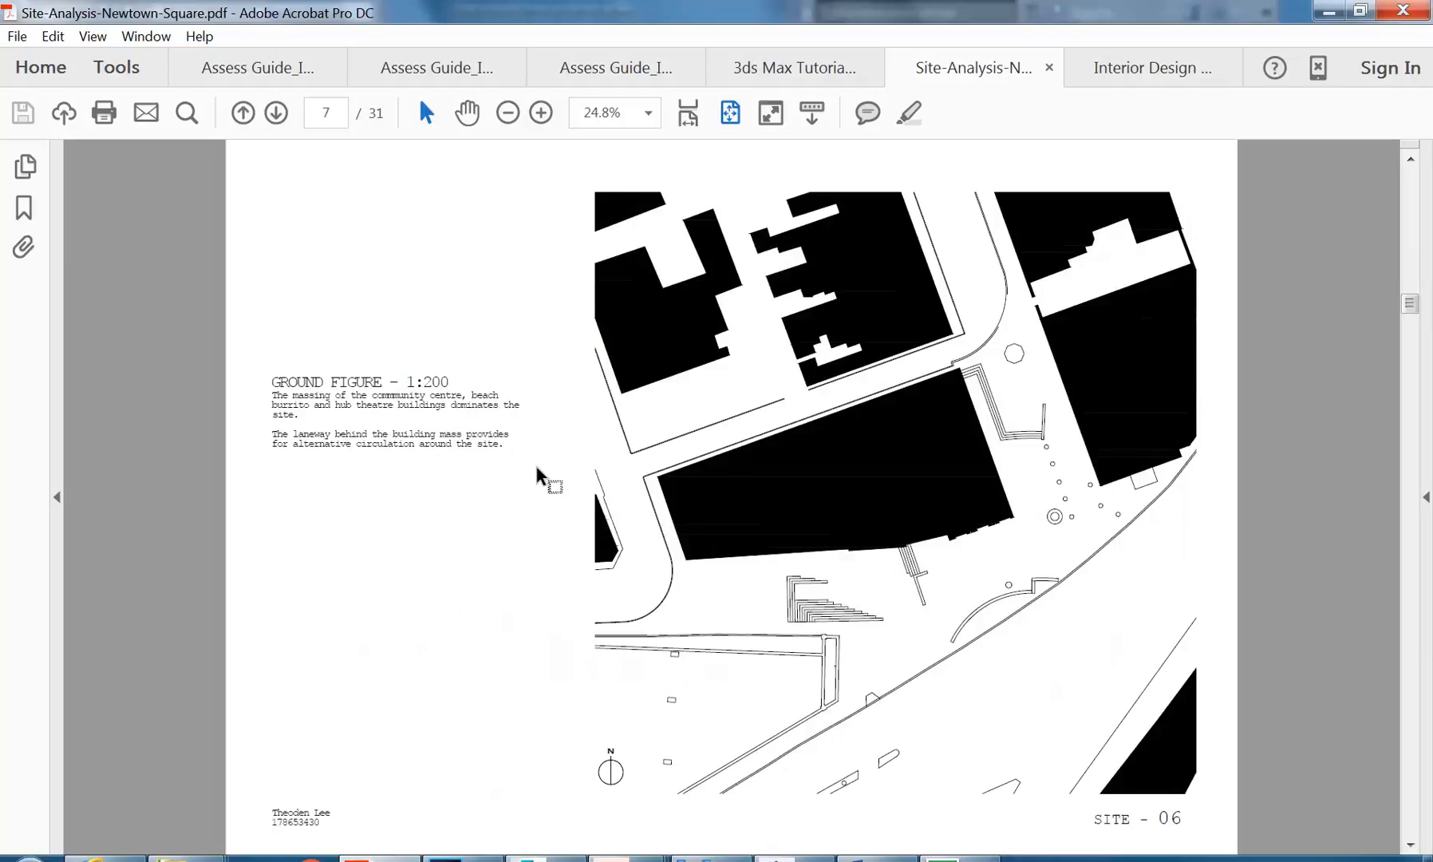
{"action": "scroll", "coordinate": [380, 528], "scroll_direction": "down", "scroll_amount": 1}
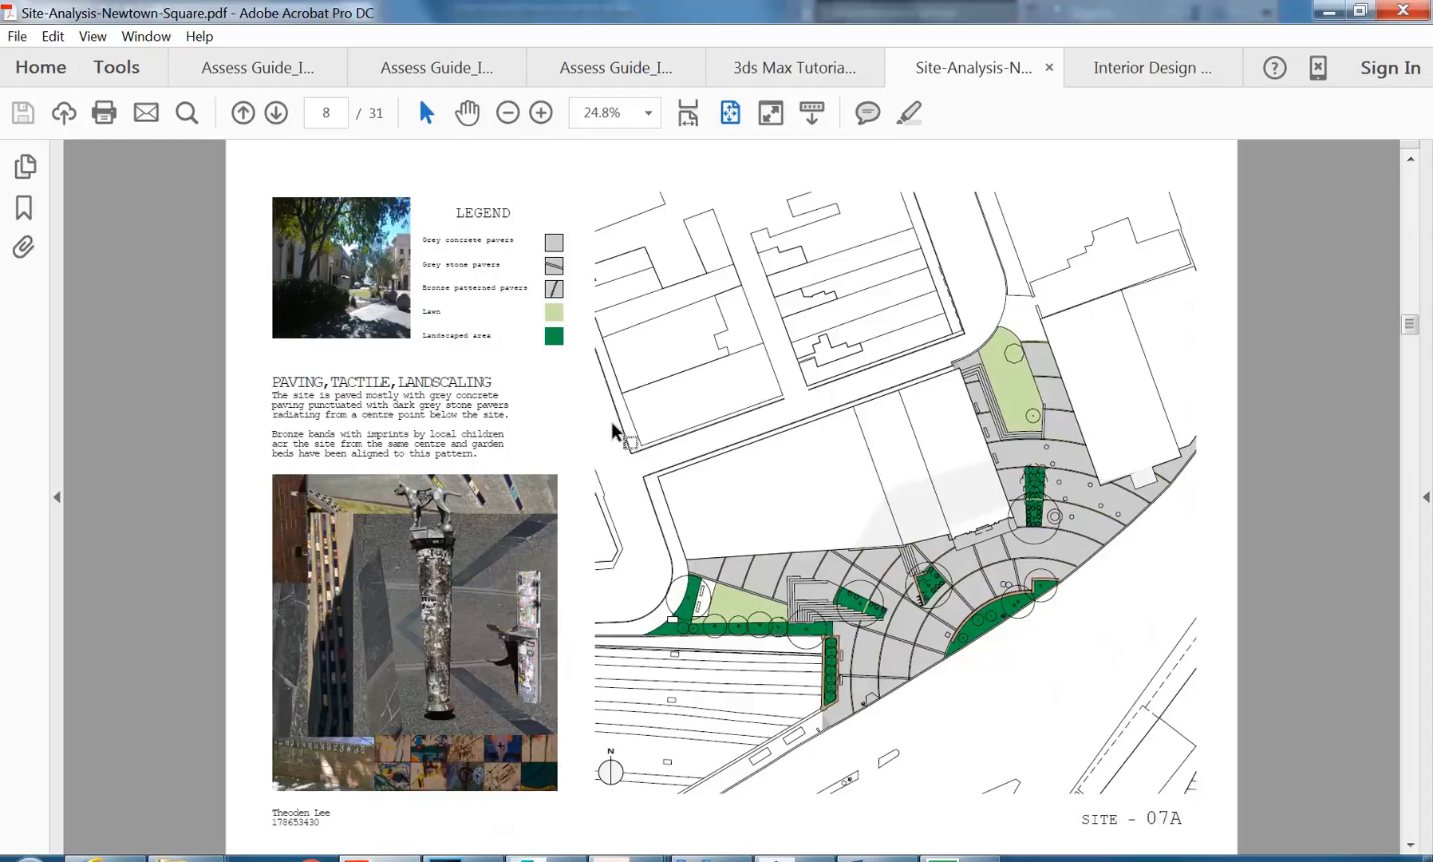
{"action": "scroll", "coordinate": [580, 412], "scroll_direction": "down", "scroll_amount": 1}
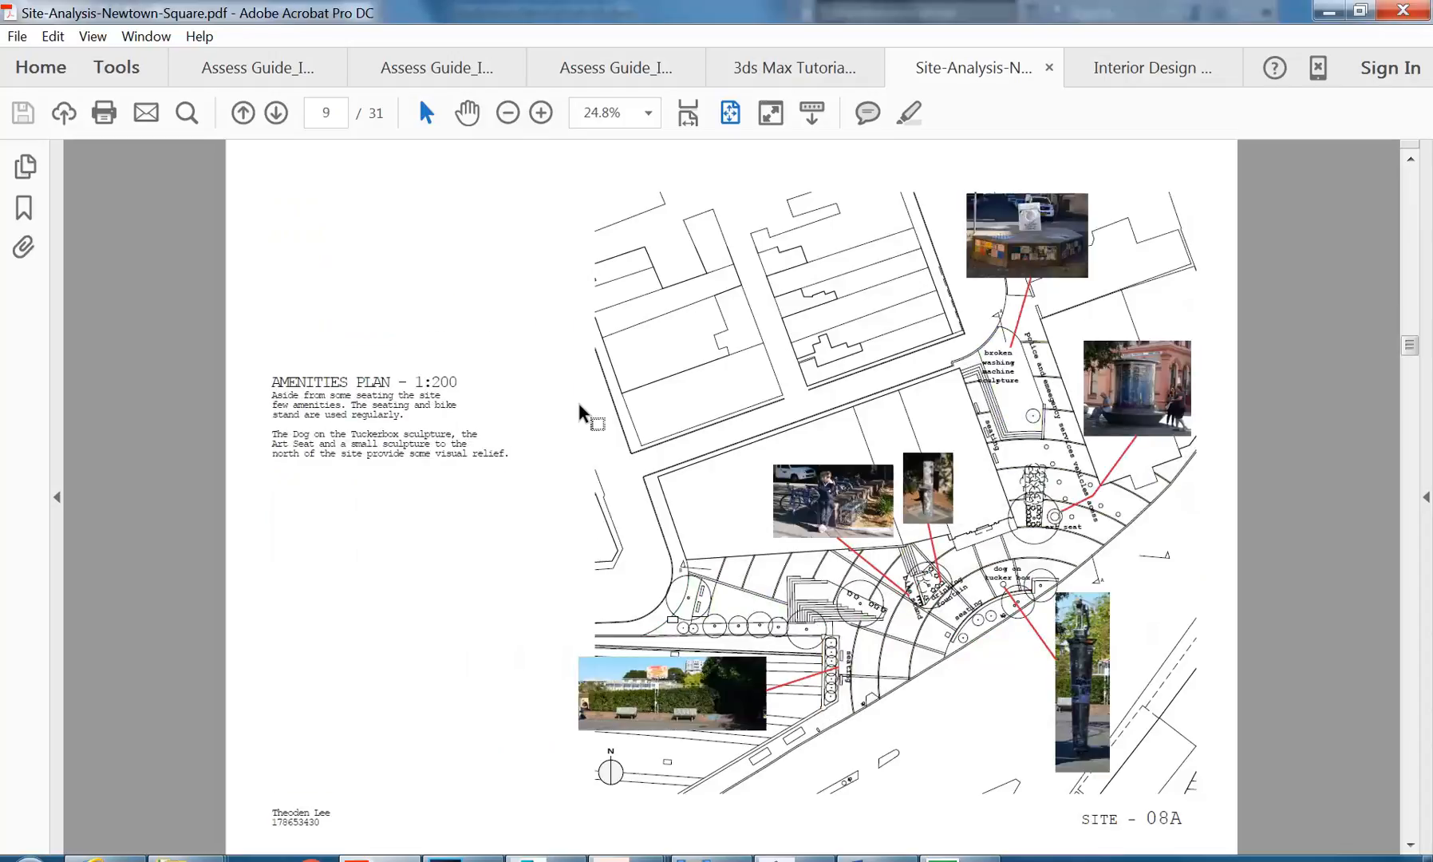
{"action": "scroll", "coordinate": [580, 413], "scroll_direction": "down", "scroll_amount": 1}
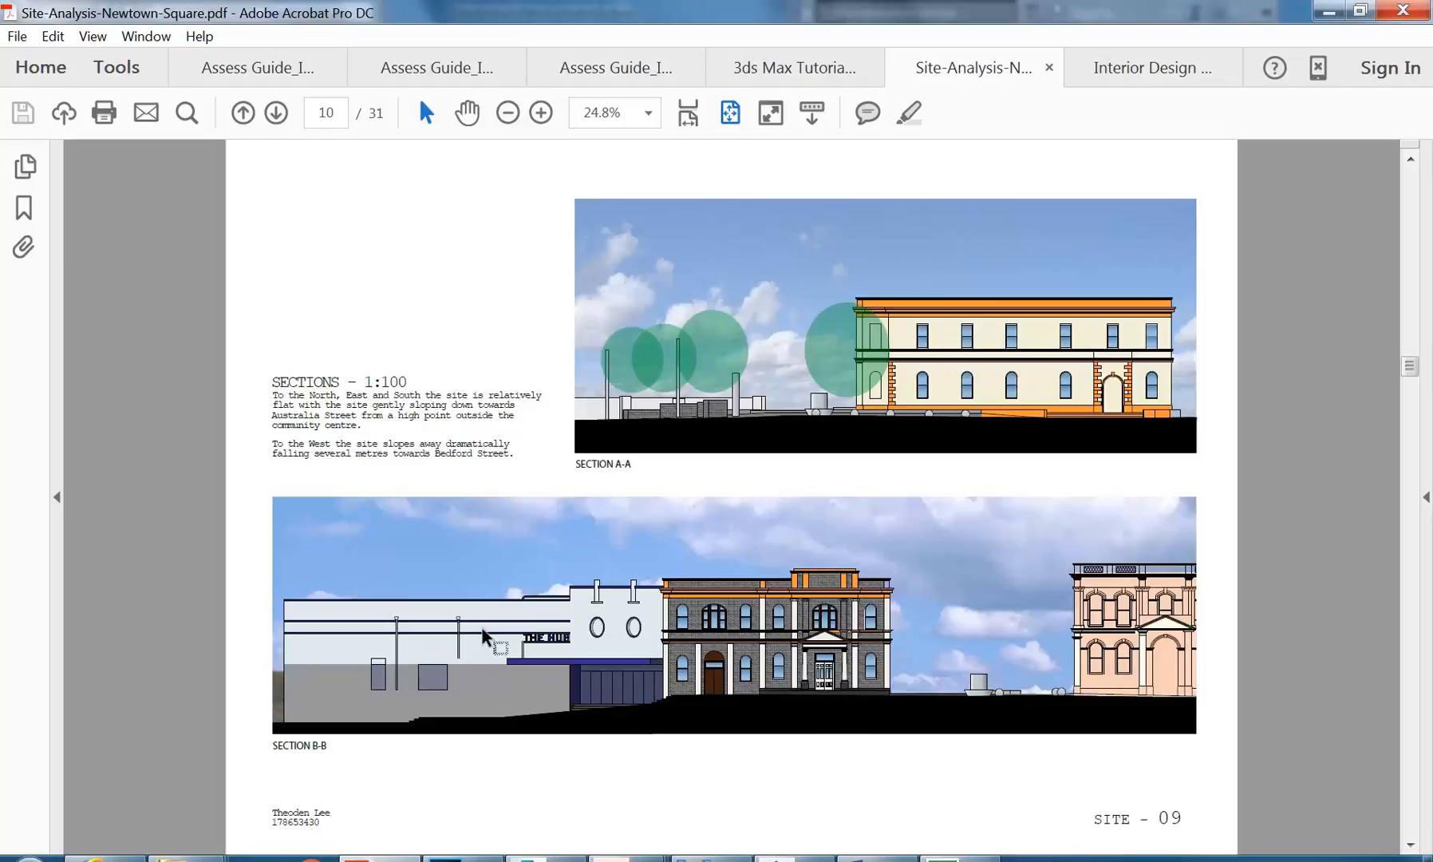
{"action": "scroll", "coordinate": [422, 414], "scroll_direction": "down", "scroll_amount": 1}
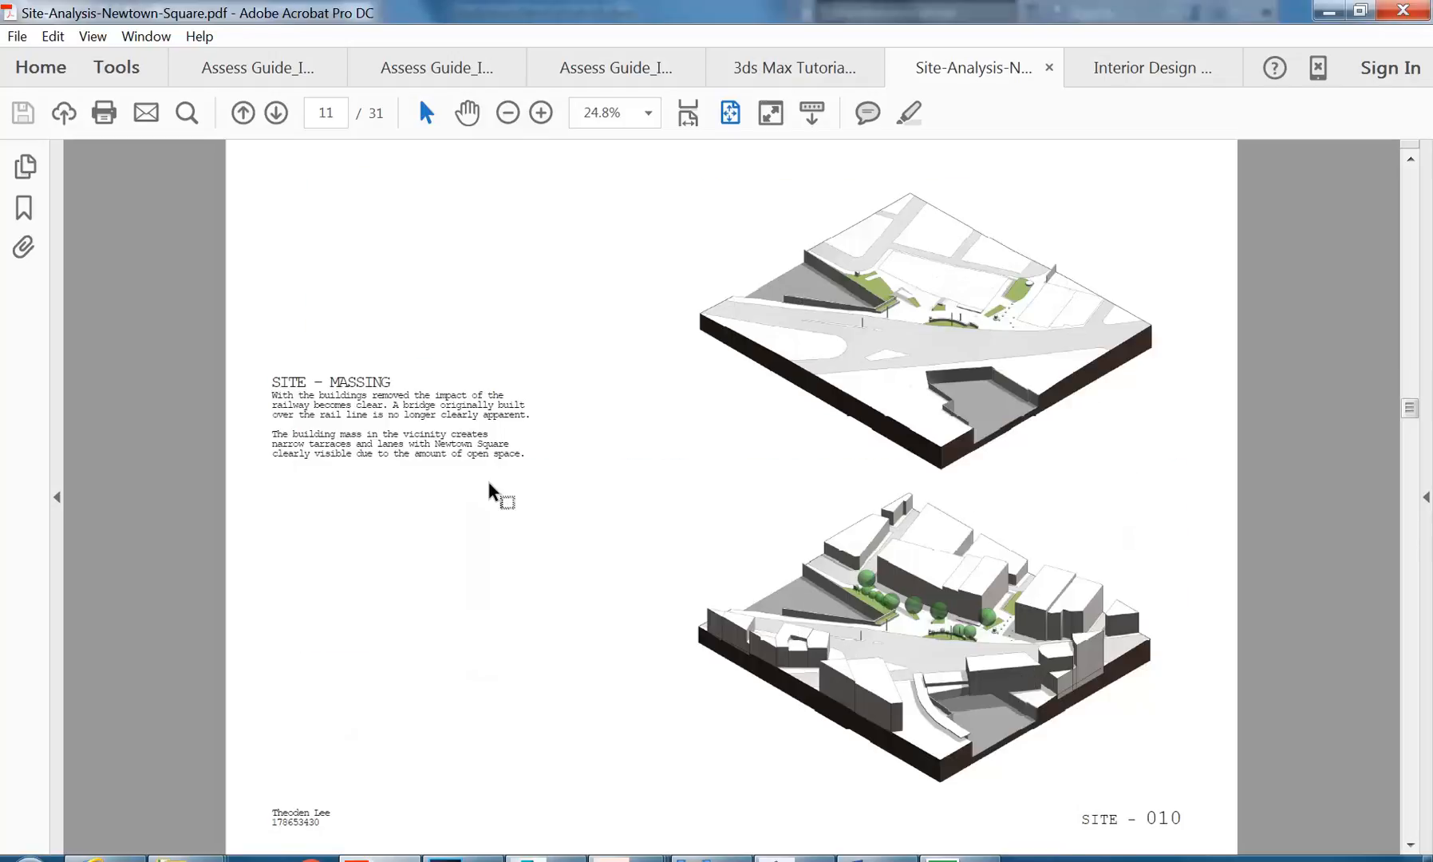
Step: Review the folio's panoramas, human and pedestrian movement, acoustic analysis, and summer and winter solar study pages
{"action": "scroll", "coordinate": [494, 492], "scroll_direction": "down", "scroll_amount": 2}
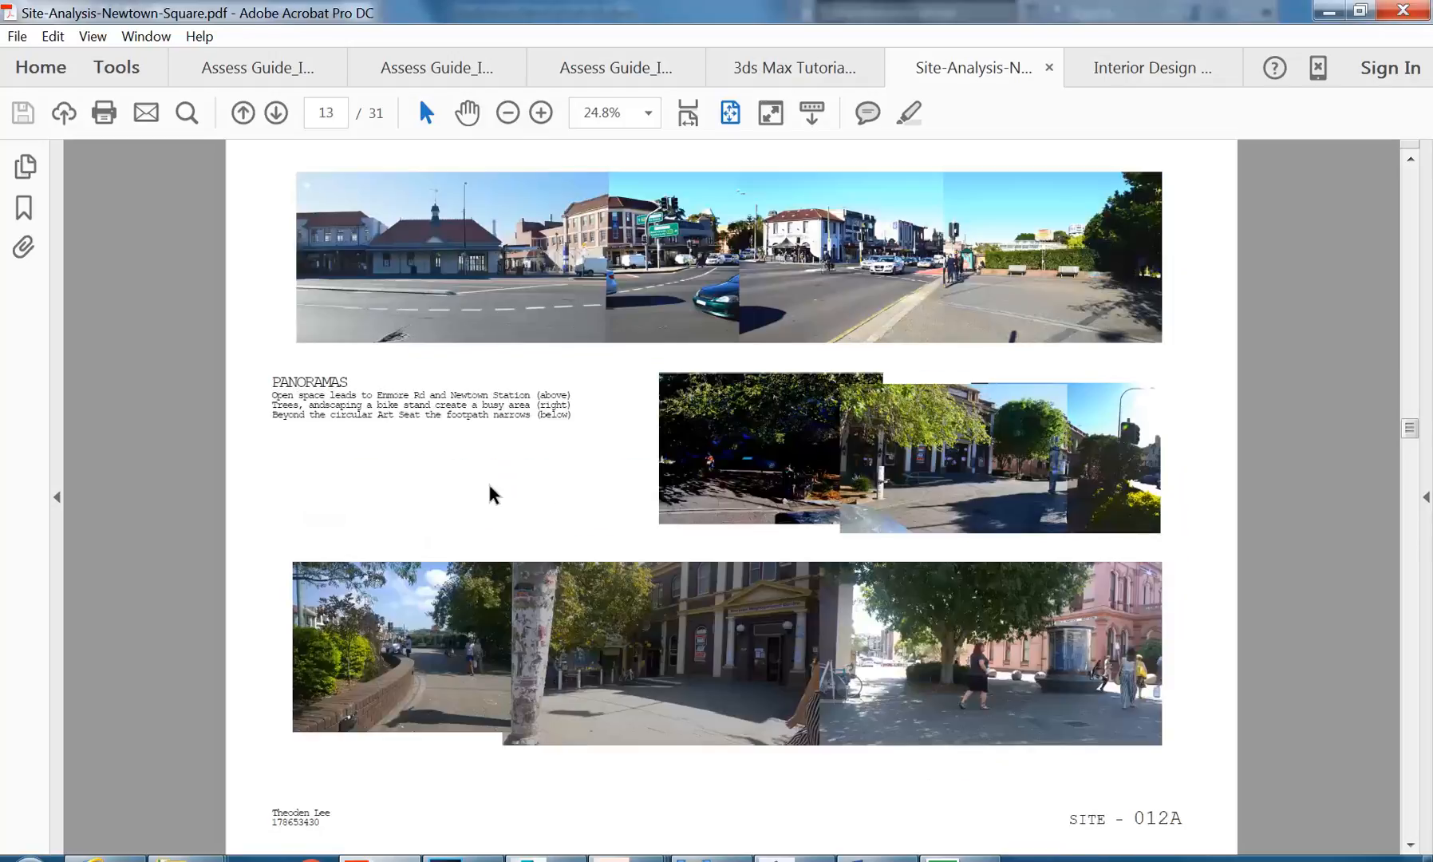
{"action": "scroll", "coordinate": [490, 494], "scroll_direction": "down", "scroll_amount": 2}
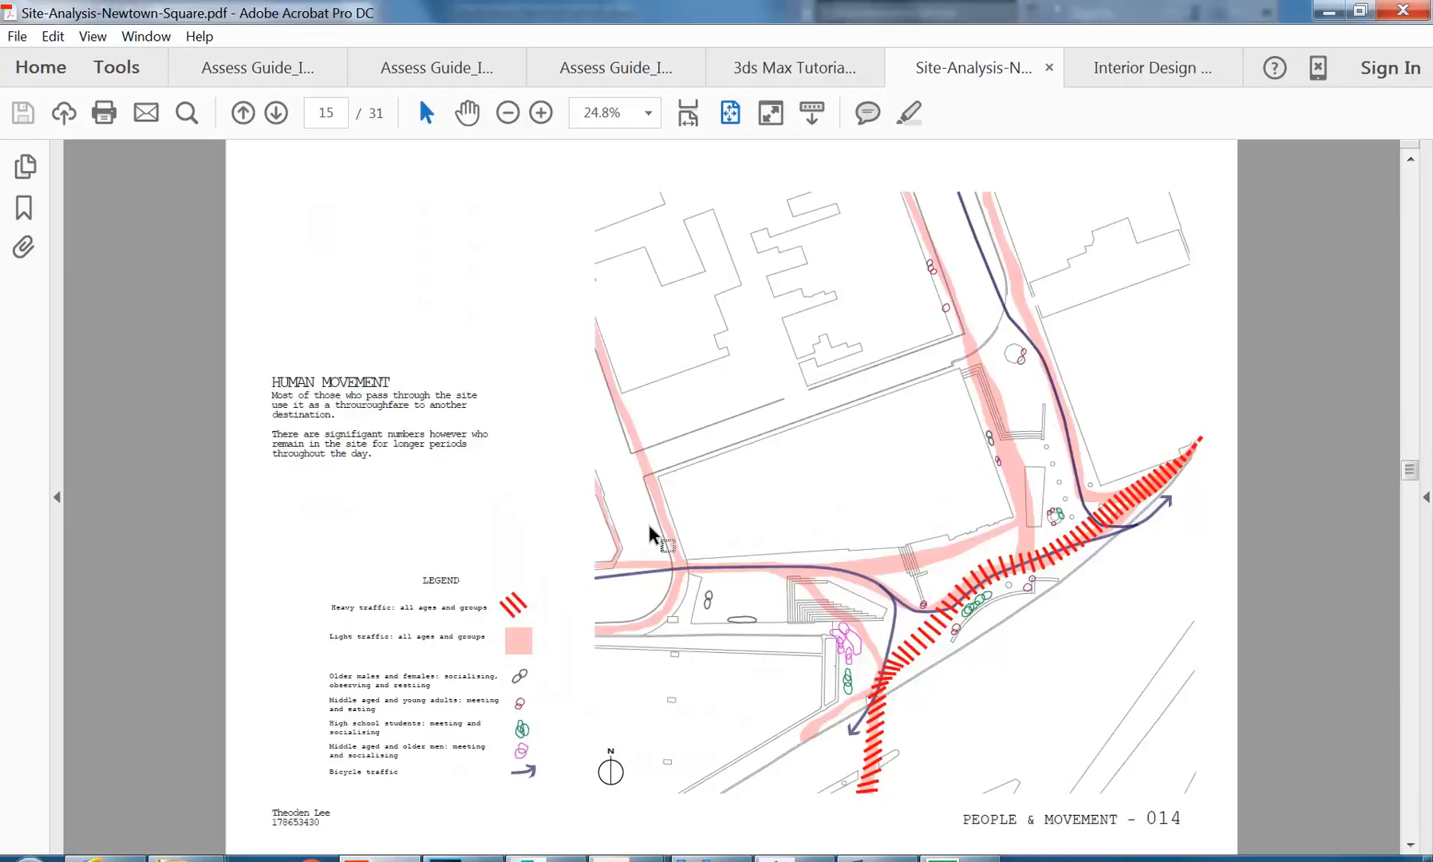
{"action": "scroll", "coordinate": [652, 535], "scroll_direction": "down", "scroll_amount": 1}
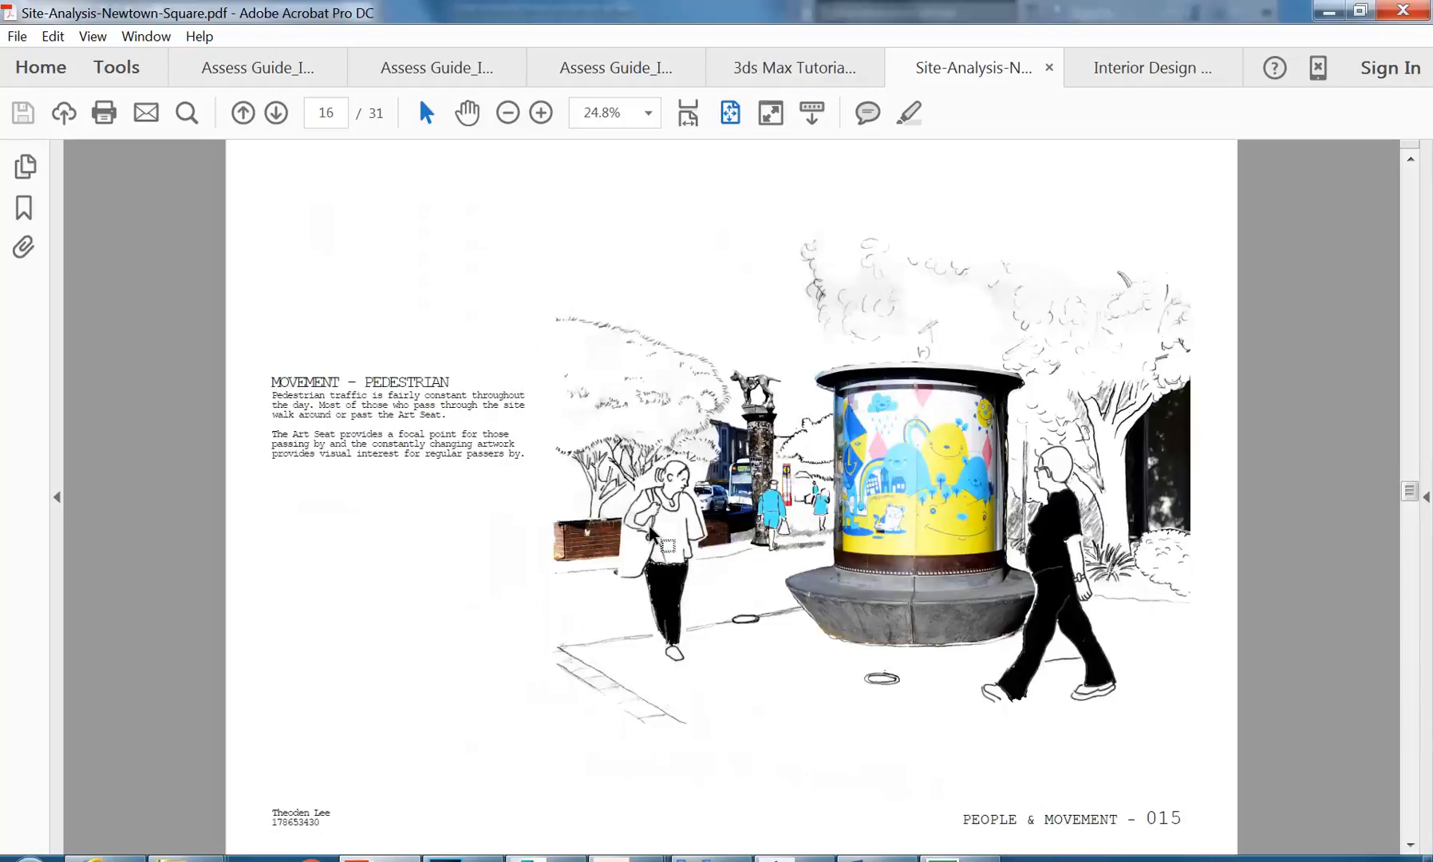
{"action": "scroll", "coordinate": [652, 534], "scroll_direction": "down", "scroll_amount": 2}
{"action": "scroll", "coordinate": [652, 534], "scroll_direction": "down", "scroll_amount": 1}
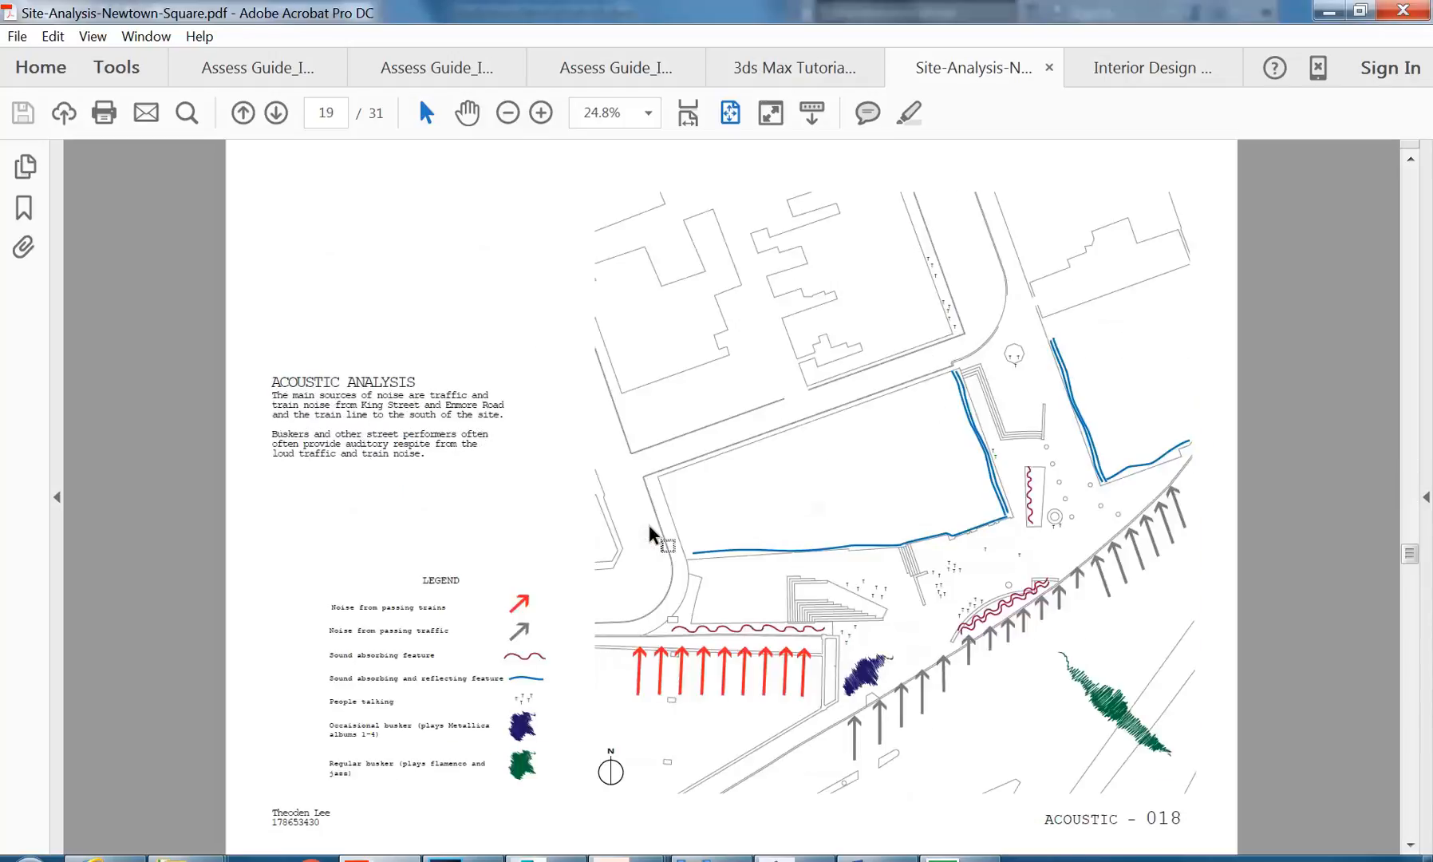
{"action": "scroll", "coordinate": [653, 534], "scroll_direction": "down", "scroll_amount": 2}
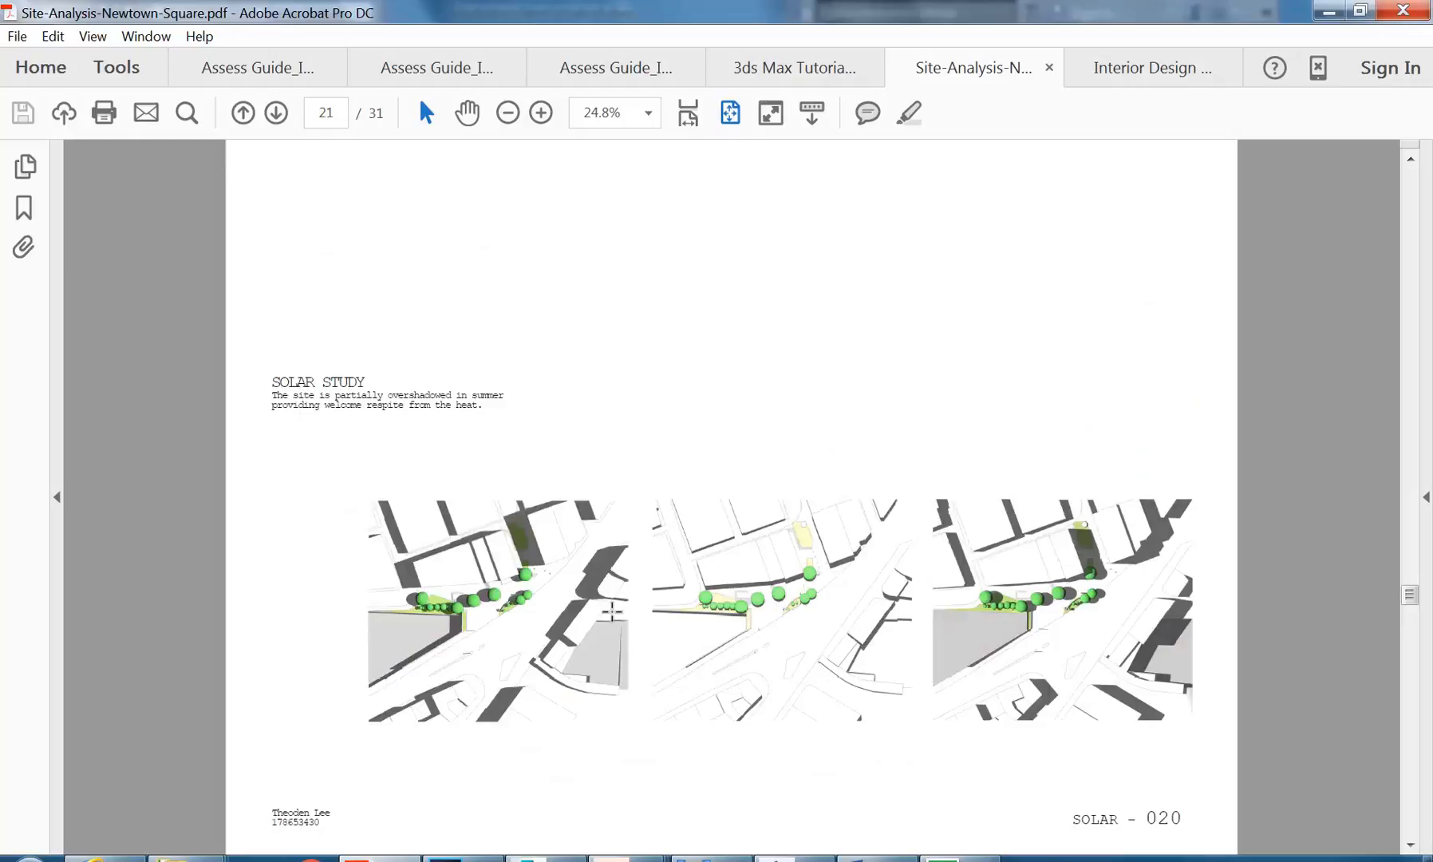
{"action": "scroll", "coordinate": [666, 617], "scroll_direction": "up", "scroll_amount": 1}
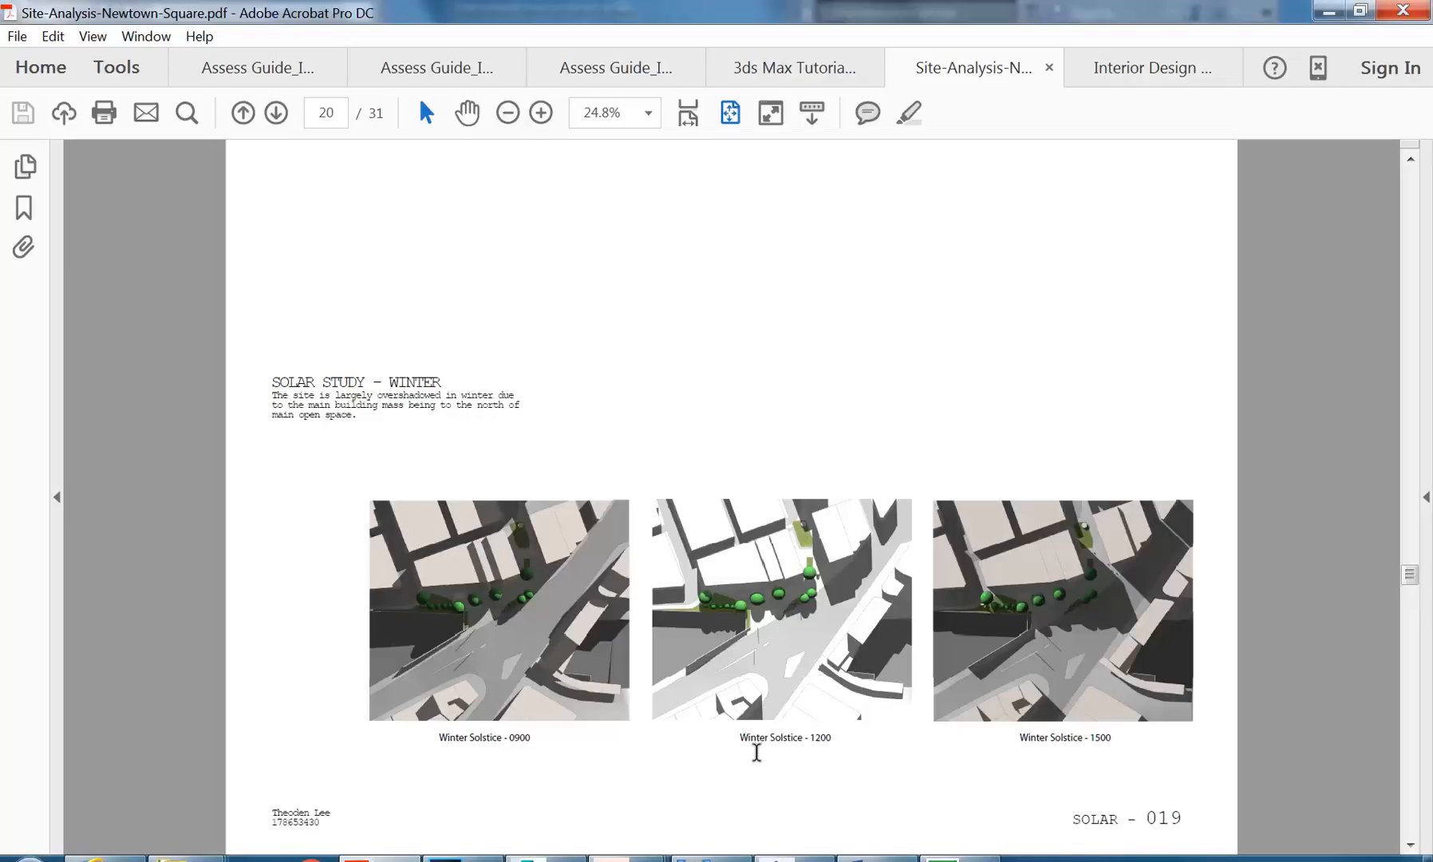
Step: Switch to the SiteAnalysisNewSqHub v1 drawing in AutoCAD and view the locality plan within its sheet border
{"action": "mouse_move", "coordinate": [634, 858]}
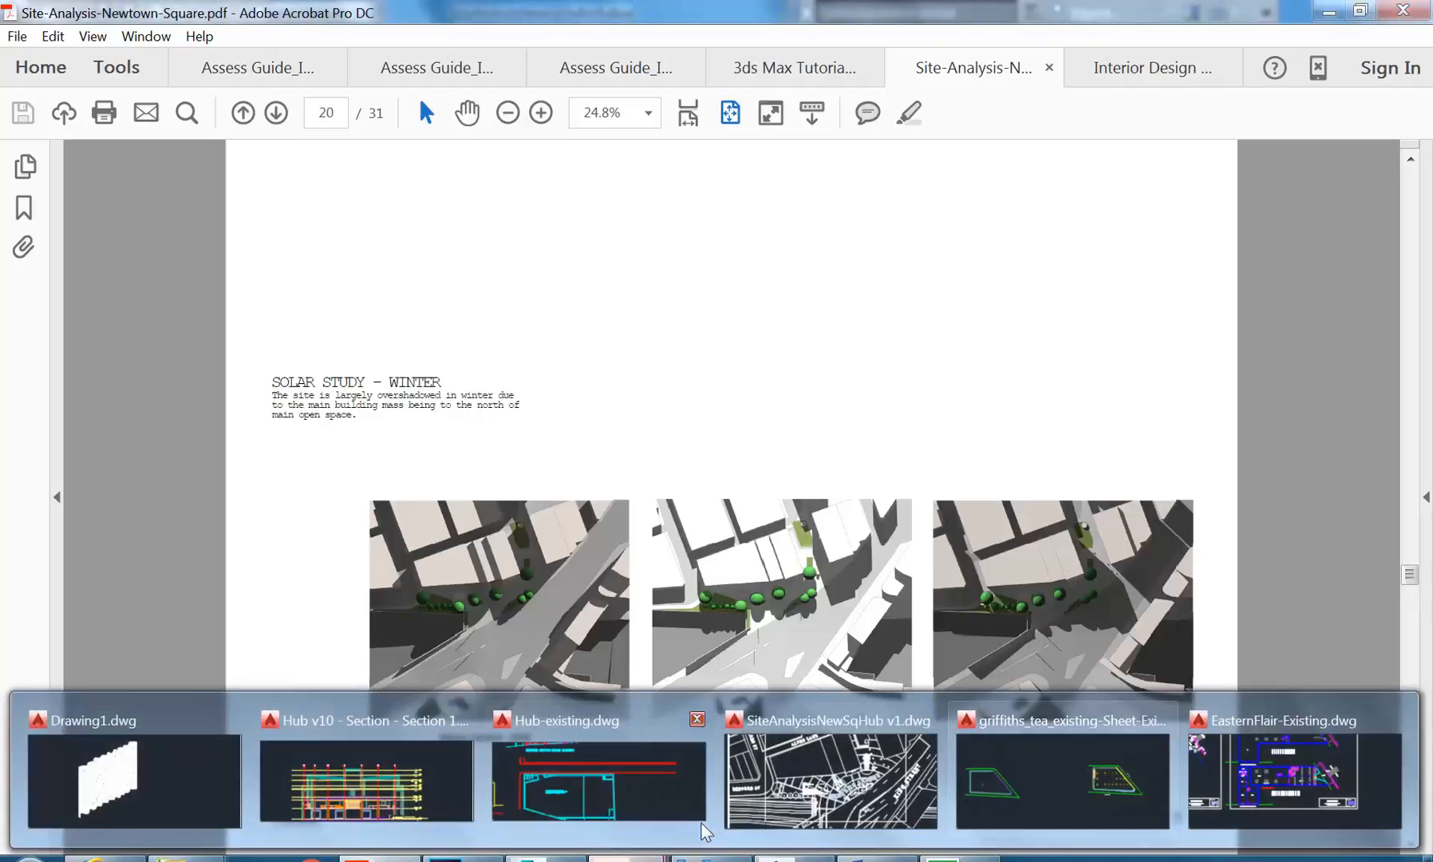
{"action": "left_click", "coordinate": [884, 789]}
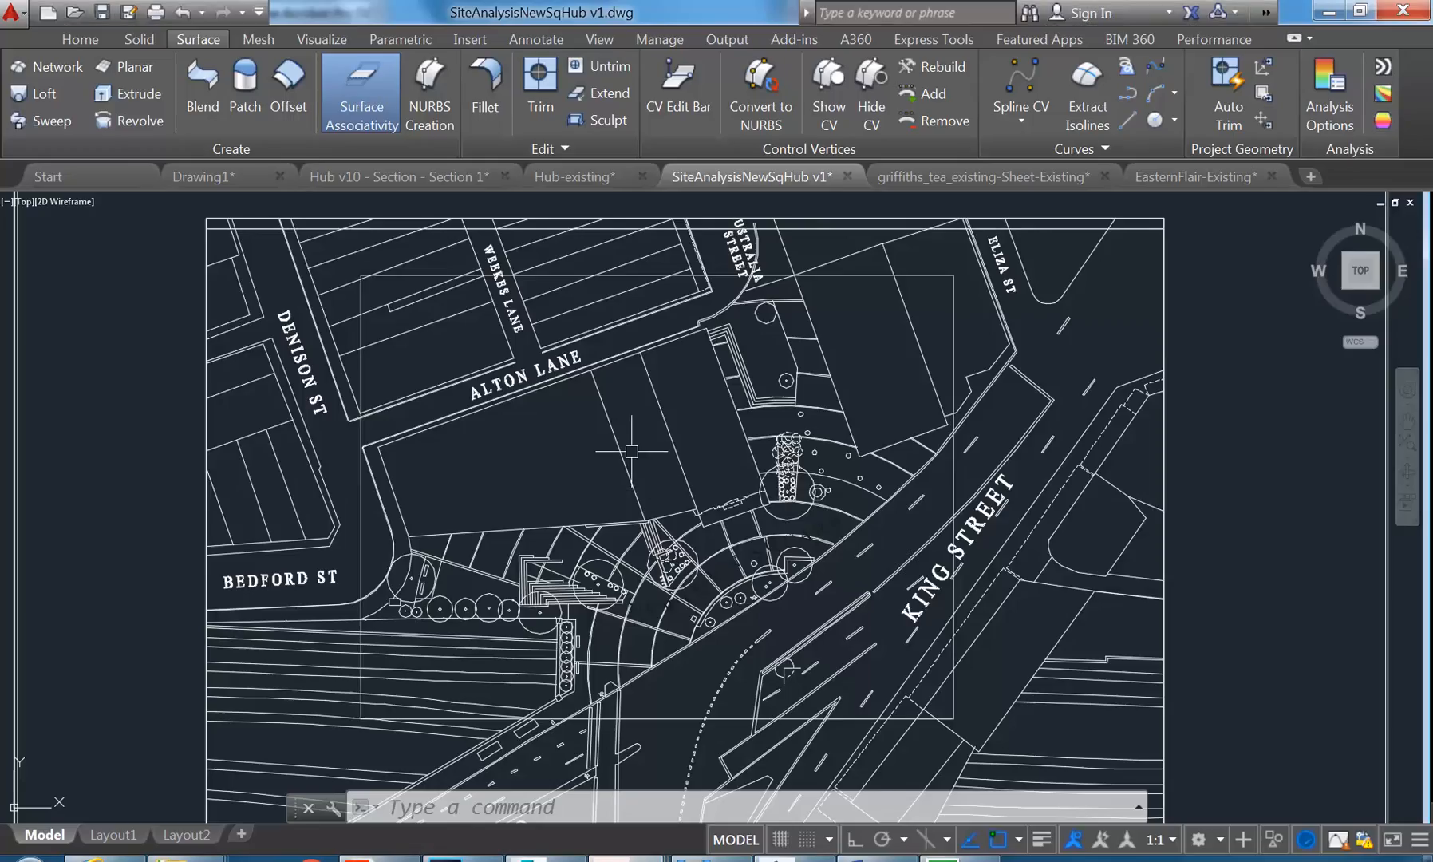
{"action": "scroll", "coordinate": [626, 441], "scroll_direction": "down", "scroll_amount": 2}
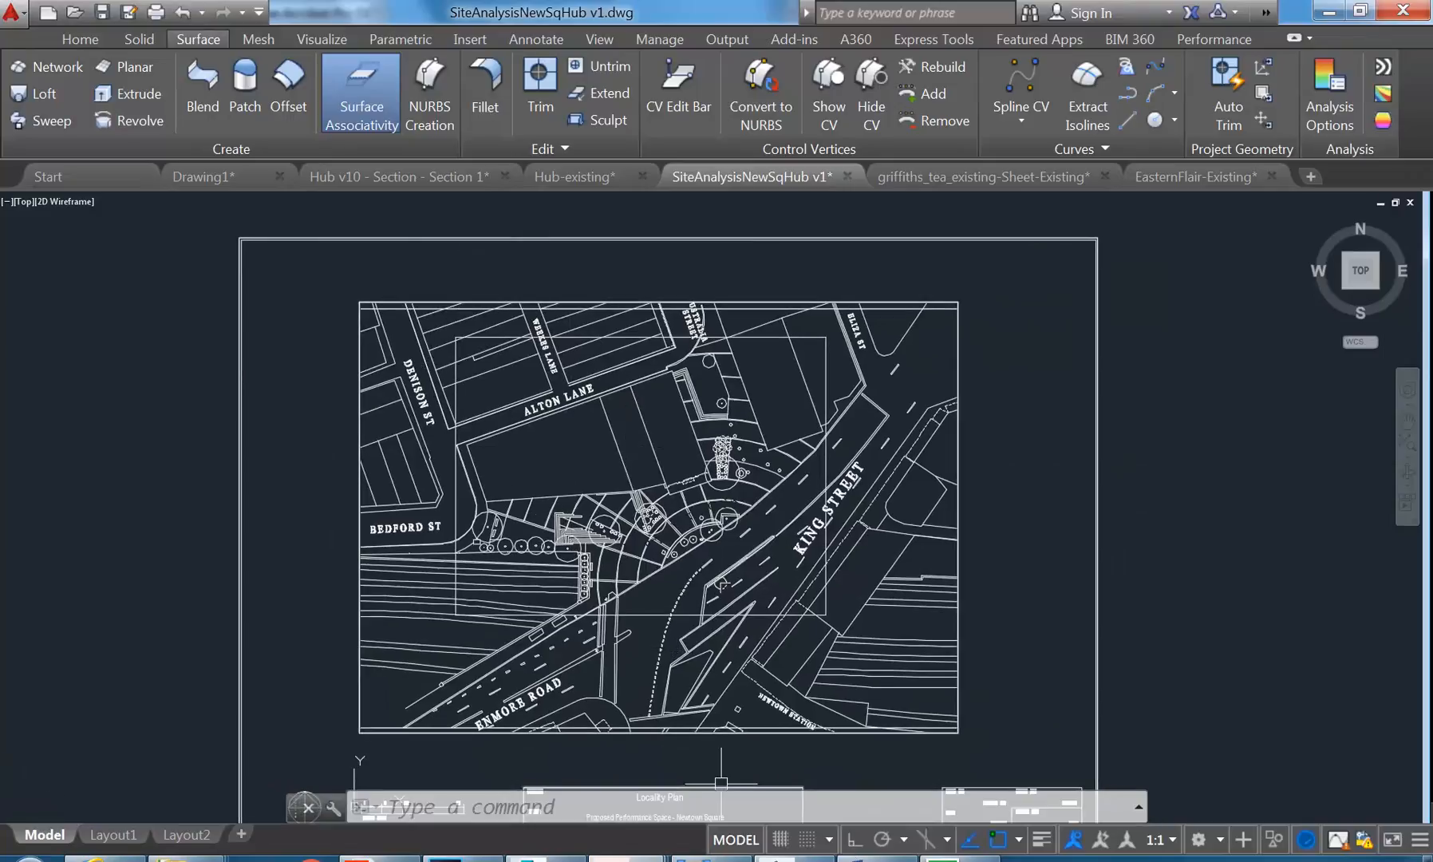
Step: Switch to Hub v10.rvt in Revit and examine the building's glazed facade and balconies from several angles in the 3D view
{"action": "mouse_move", "coordinate": [790, 857]}
{"action": "left_click", "coordinate": [790, 766]}
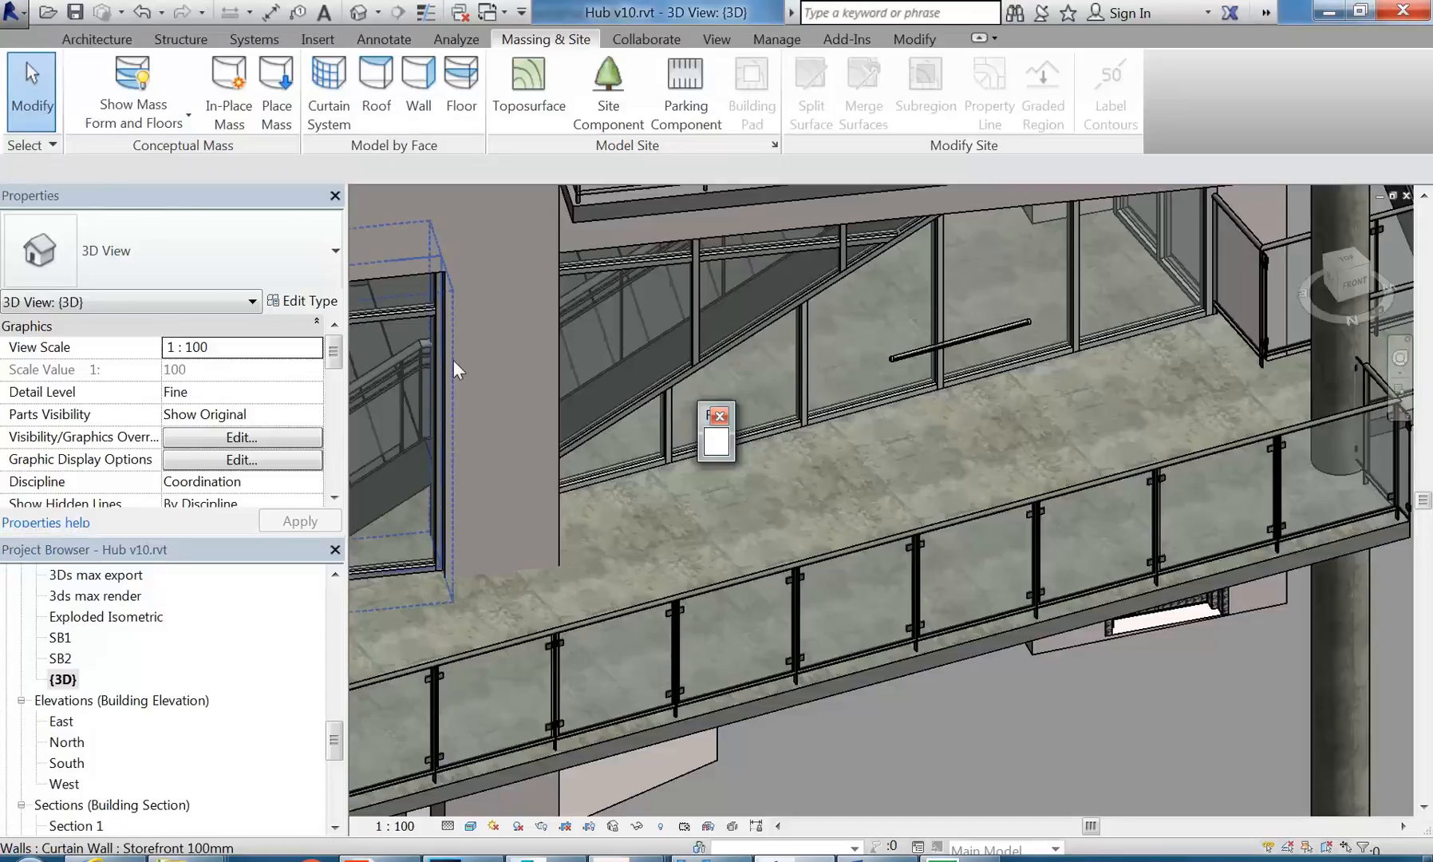
{"action": "scroll", "coordinate": [600, 471], "scroll_direction": "down", "scroll_amount": 2}
{"action": "middle_click_drag", "start_coordinate": [639, 475], "coordinate": [1006, 454]}
{"action": "left_click", "coordinate": [718, 419]}
{"action": "middle_click_drag", "start_coordinate": [604, 436], "coordinate": [893, 410]}
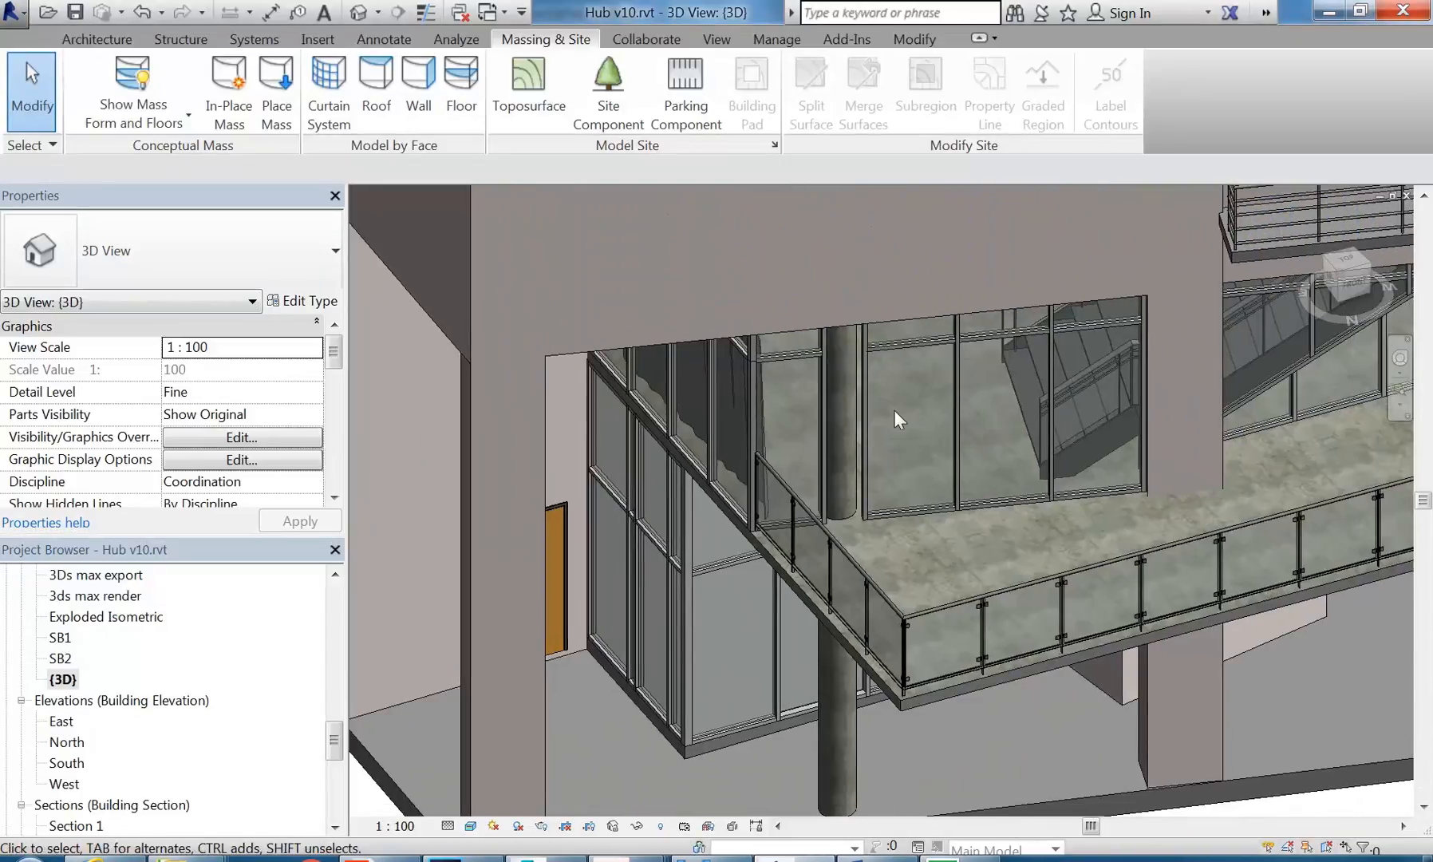
{"action": "middle_click_drag", "start_coordinate": [907, 589], "coordinate": [820, 545], "text": "shift"}
{"action": "scroll", "coordinate": [822, 547], "scroll_direction": "down", "scroll_amount": 2}
{"action": "middle_click_drag", "start_coordinate": [921, 604], "coordinate": [866, 696], "text": "shift"}
Step: Open the Level 1 floor plan and focus on the teardrop-shaped counter with its surrounding seats
{"action": "left_click_drag", "start_coordinate": [338, 754], "coordinate": [338, 624]}
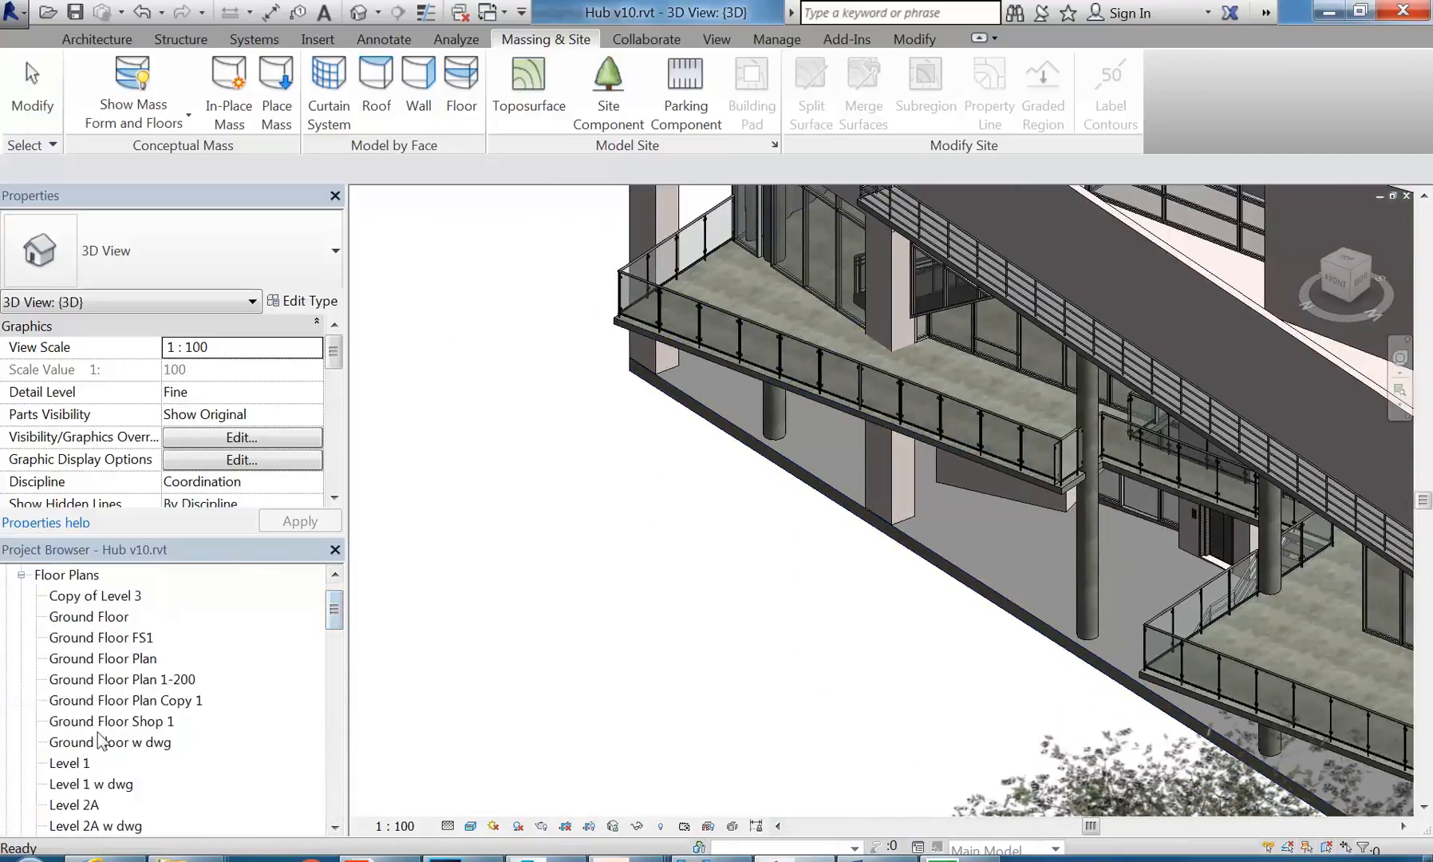
{"action": "double_click", "coordinate": [70, 765]}
{"action": "middle_click_drag", "start_coordinate": [761, 494], "coordinate": [491, 677]}
{"action": "scroll", "coordinate": [1024, 622], "scroll_direction": "up", "scroll_amount": 3}
{"action": "middle_click_drag", "start_coordinate": [931, 562], "coordinate": [860, 518]}
{"action": "scroll", "coordinate": [809, 493], "scroll_direction": "up", "scroll_amount": 1}
{"action": "scroll", "coordinate": [849, 447], "scroll_direction": "up", "scroll_amount": 1}
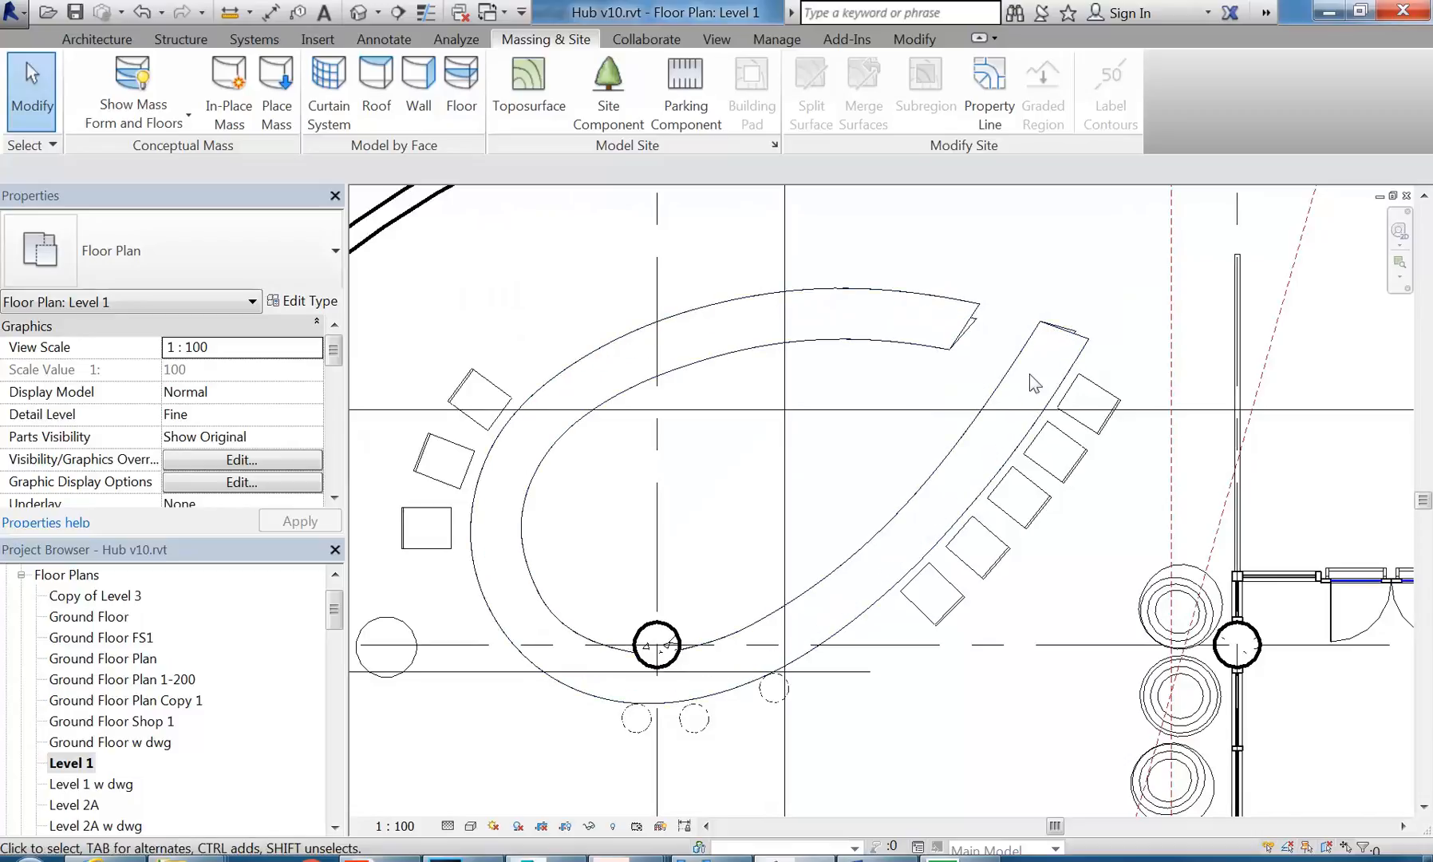
{"action": "scroll", "coordinate": [842, 380], "scroll_direction": "down", "scroll_amount": 2}
{"action": "middle_click_drag", "start_coordinate": [849, 387], "coordinate": [993, 462]}
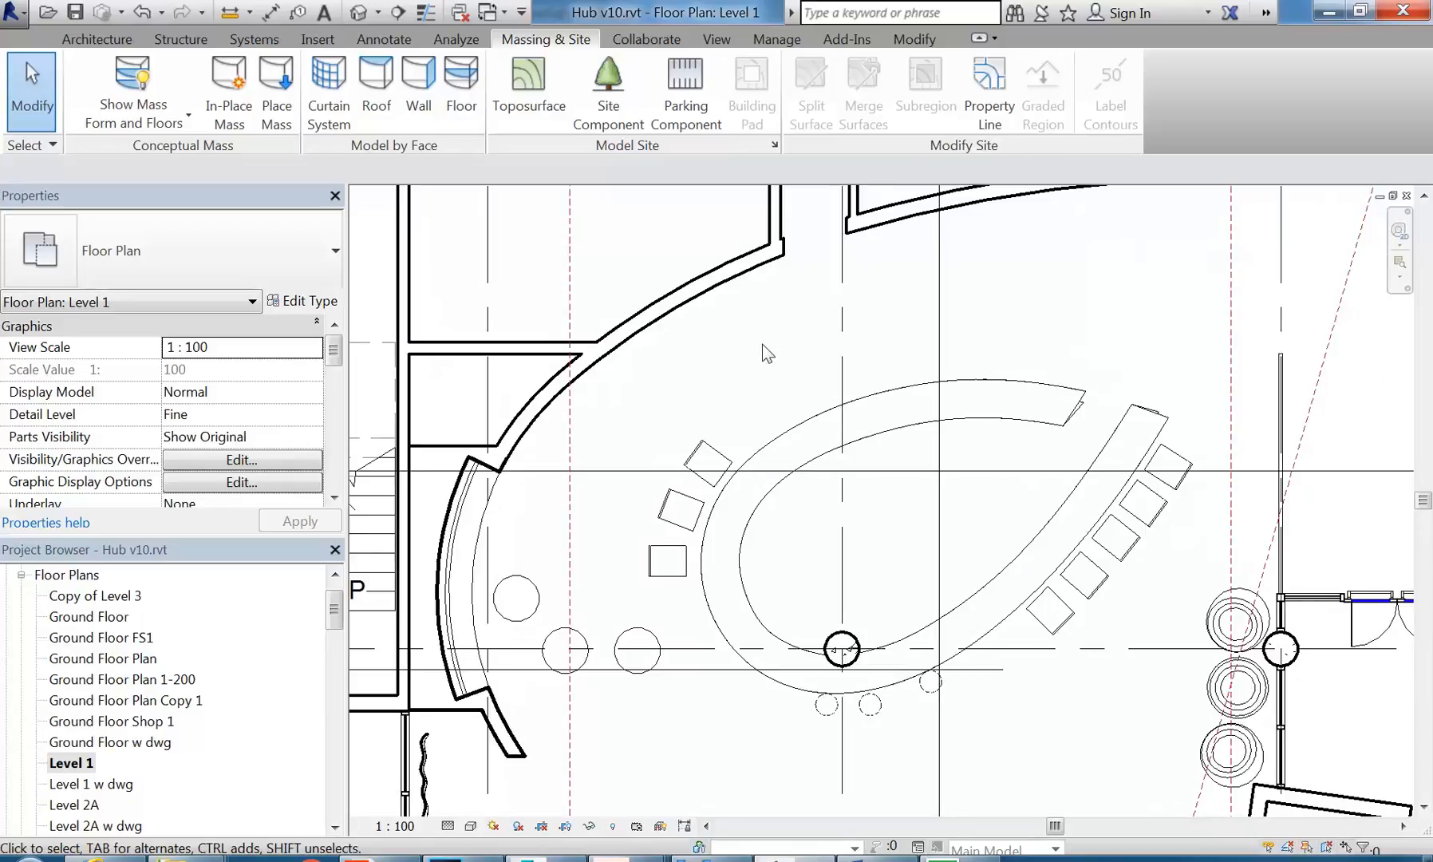
{"action": "mouse_move", "coordinate": [767, 353]}
{"action": "middle_mouse_down"}
{"action": "mouse_move", "coordinate": [730, 367]}
{"action": "mouse_move", "coordinate": [604, 358]}
{"action": "middle_mouse_up"}
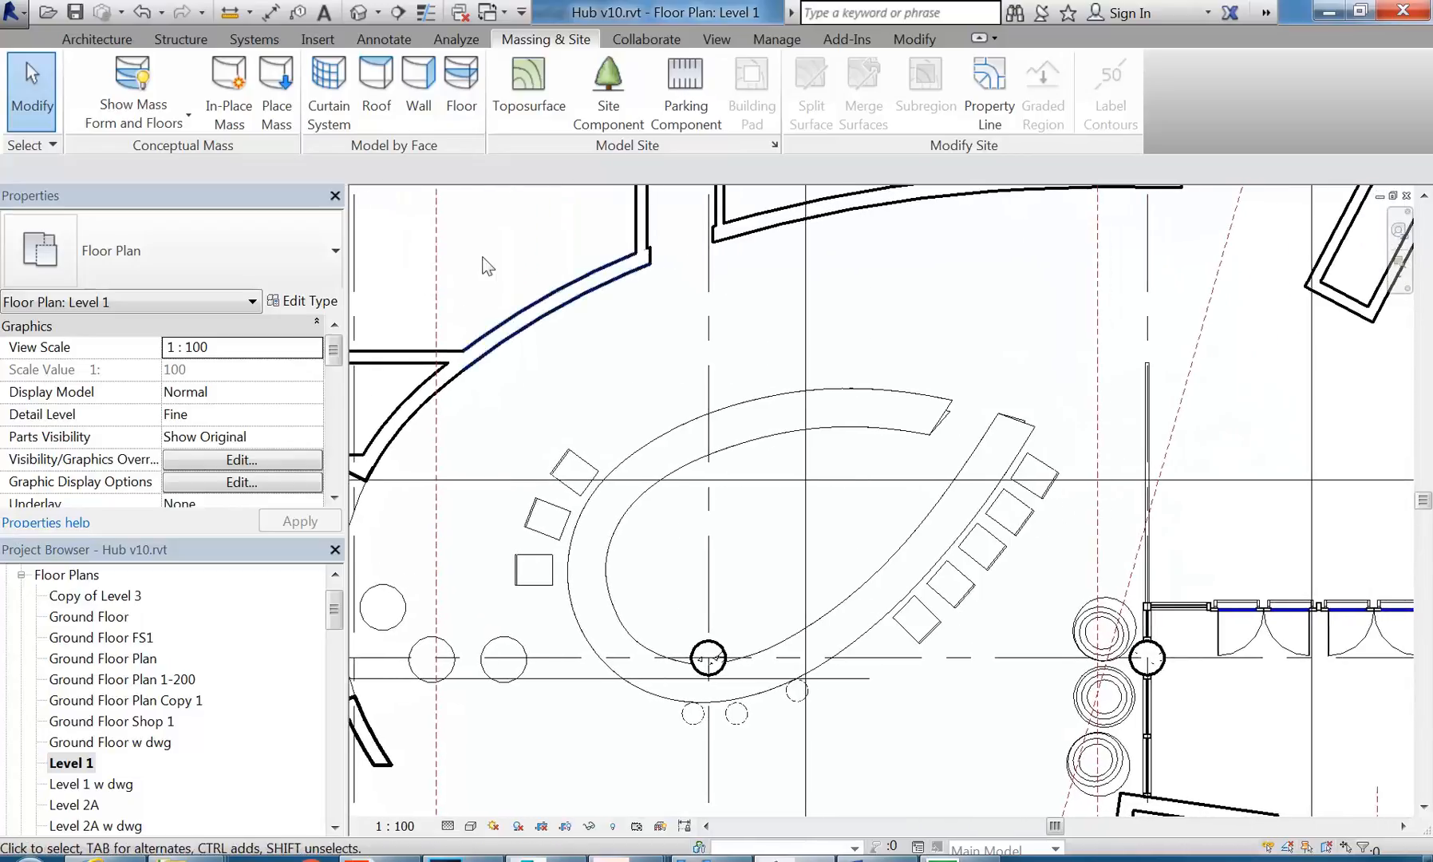
Step: Draw a wavy spline detail line about 2650 mm long in Dash - 0.25 pen style above the curved counter, declining the save reminder
{"action": "left_click", "coordinate": [384, 40]}
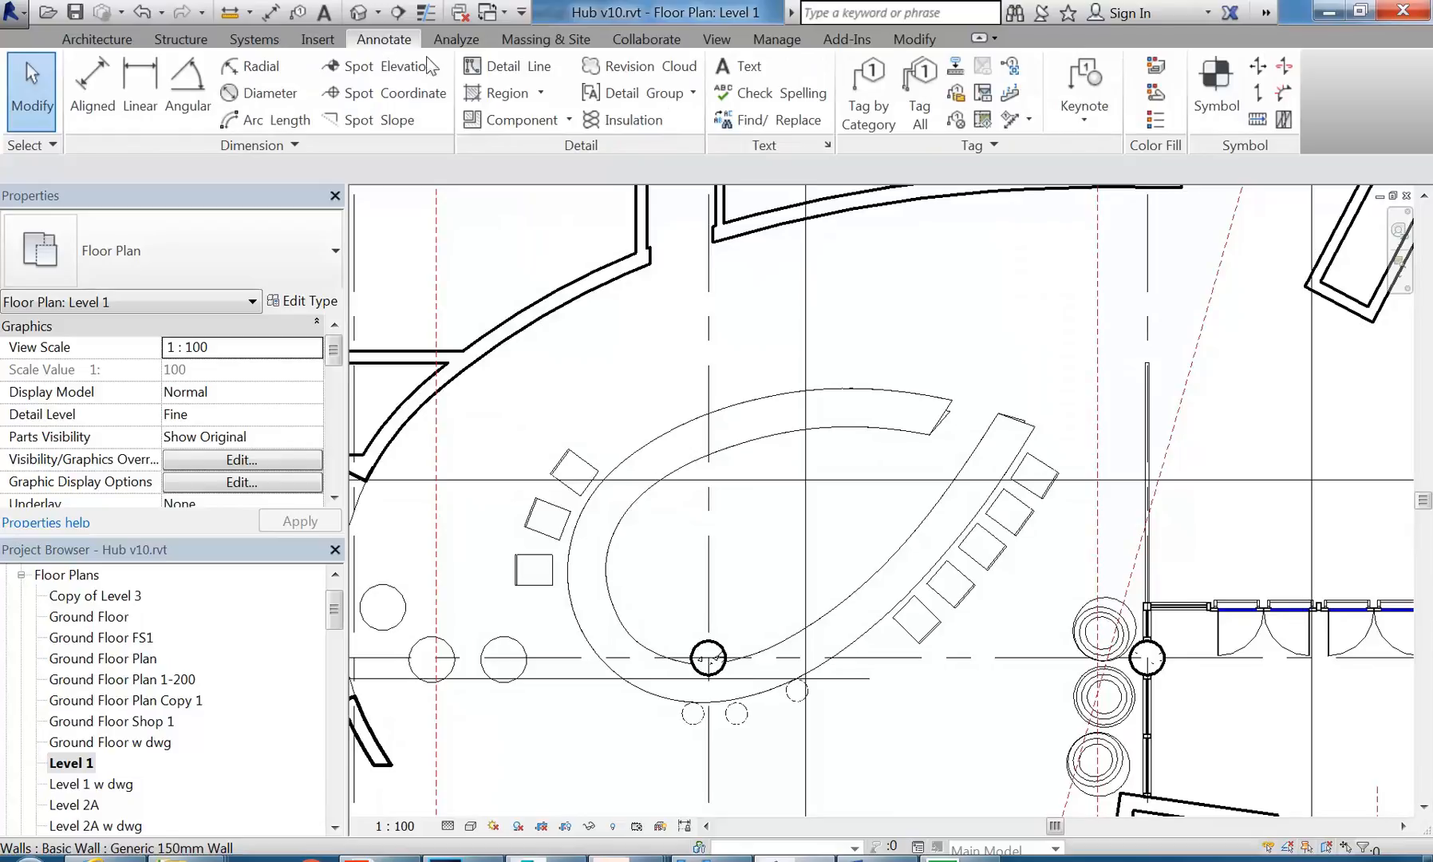
{"action": "left_click", "coordinate": [522, 80]}
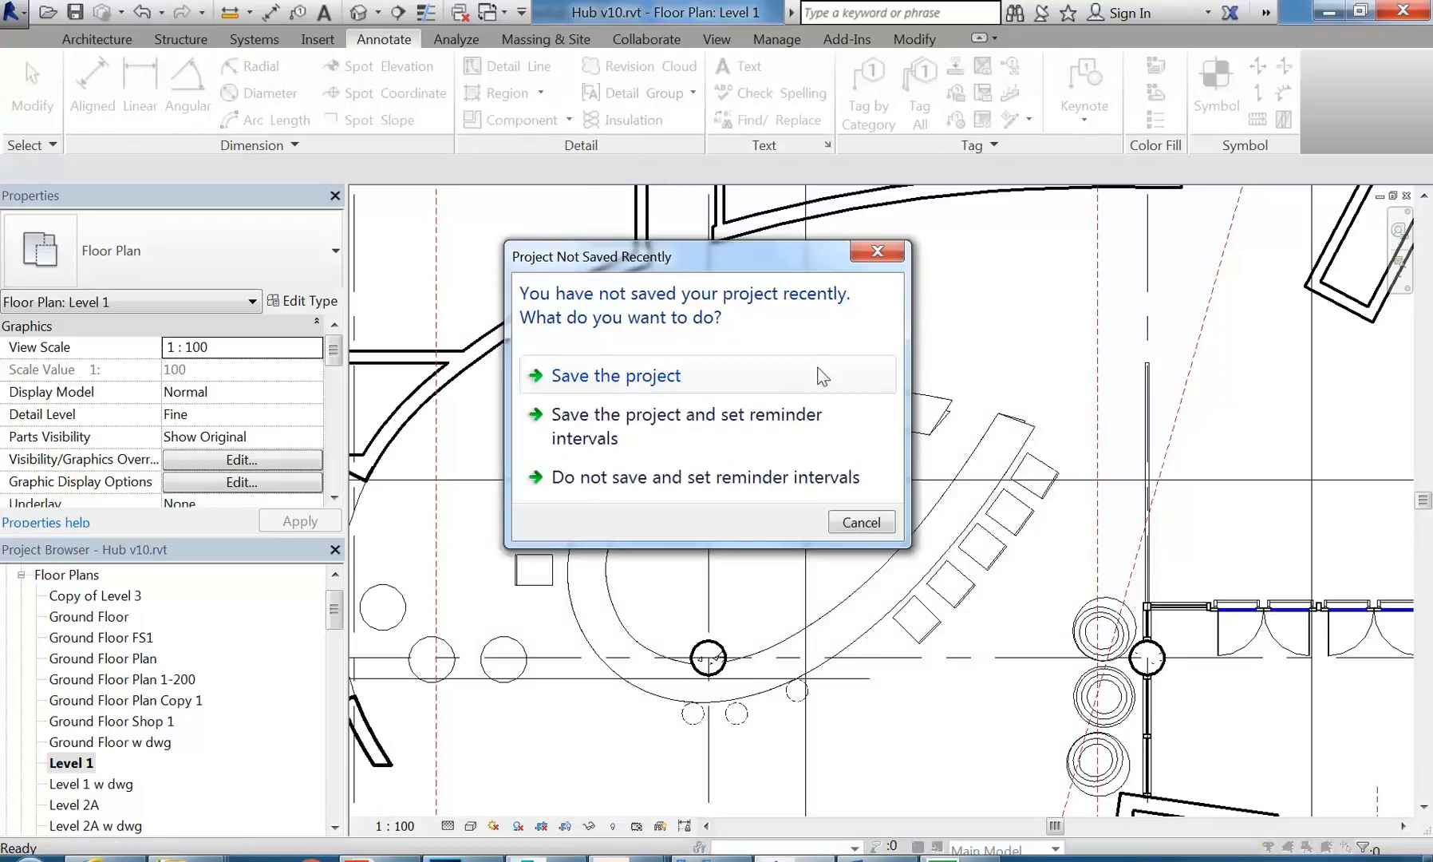
{"action": "left_click", "coordinate": [876, 522]}
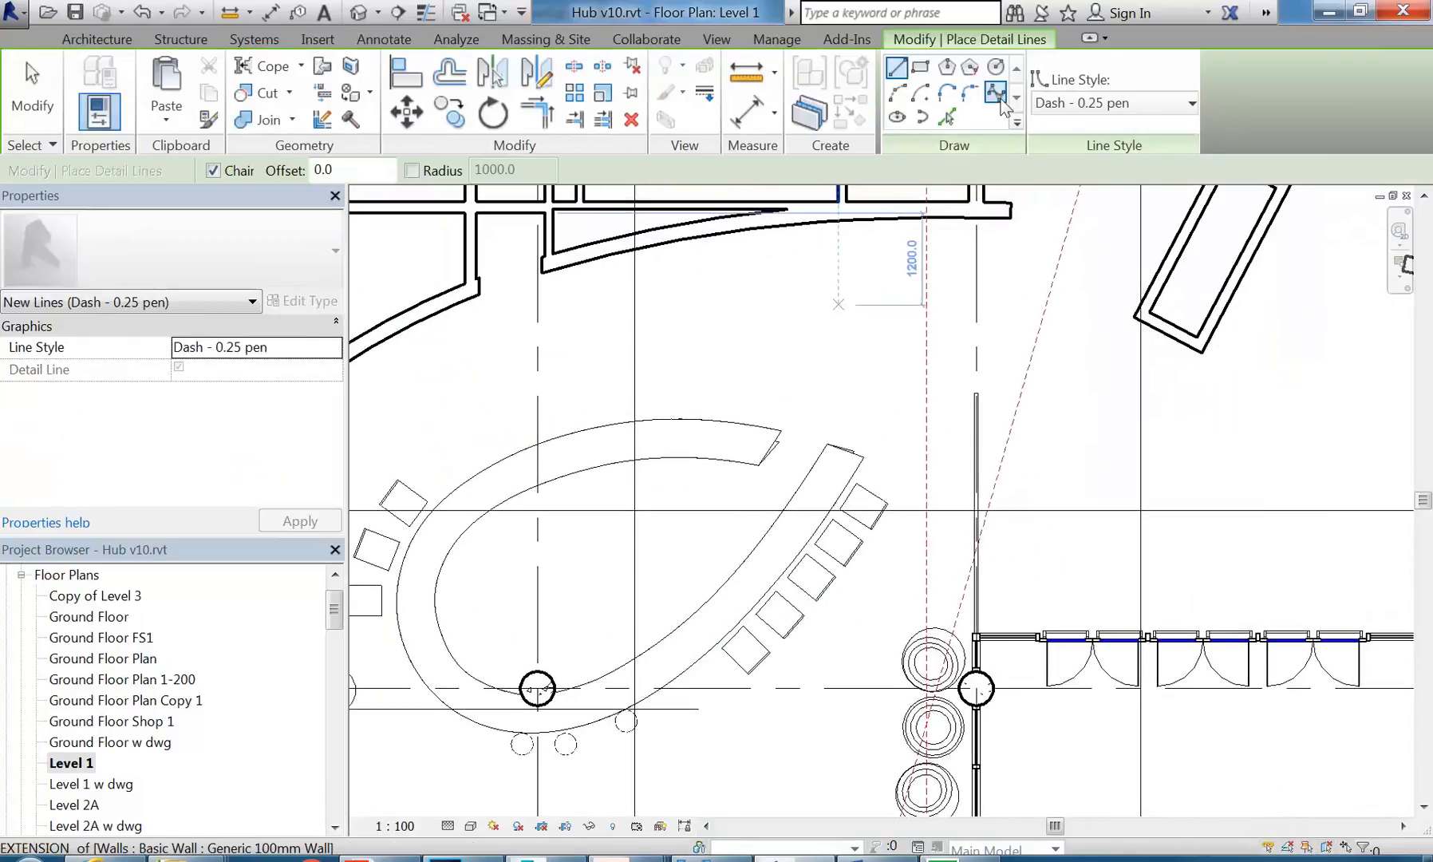
{"action": "left_click", "coordinate": [997, 94]}
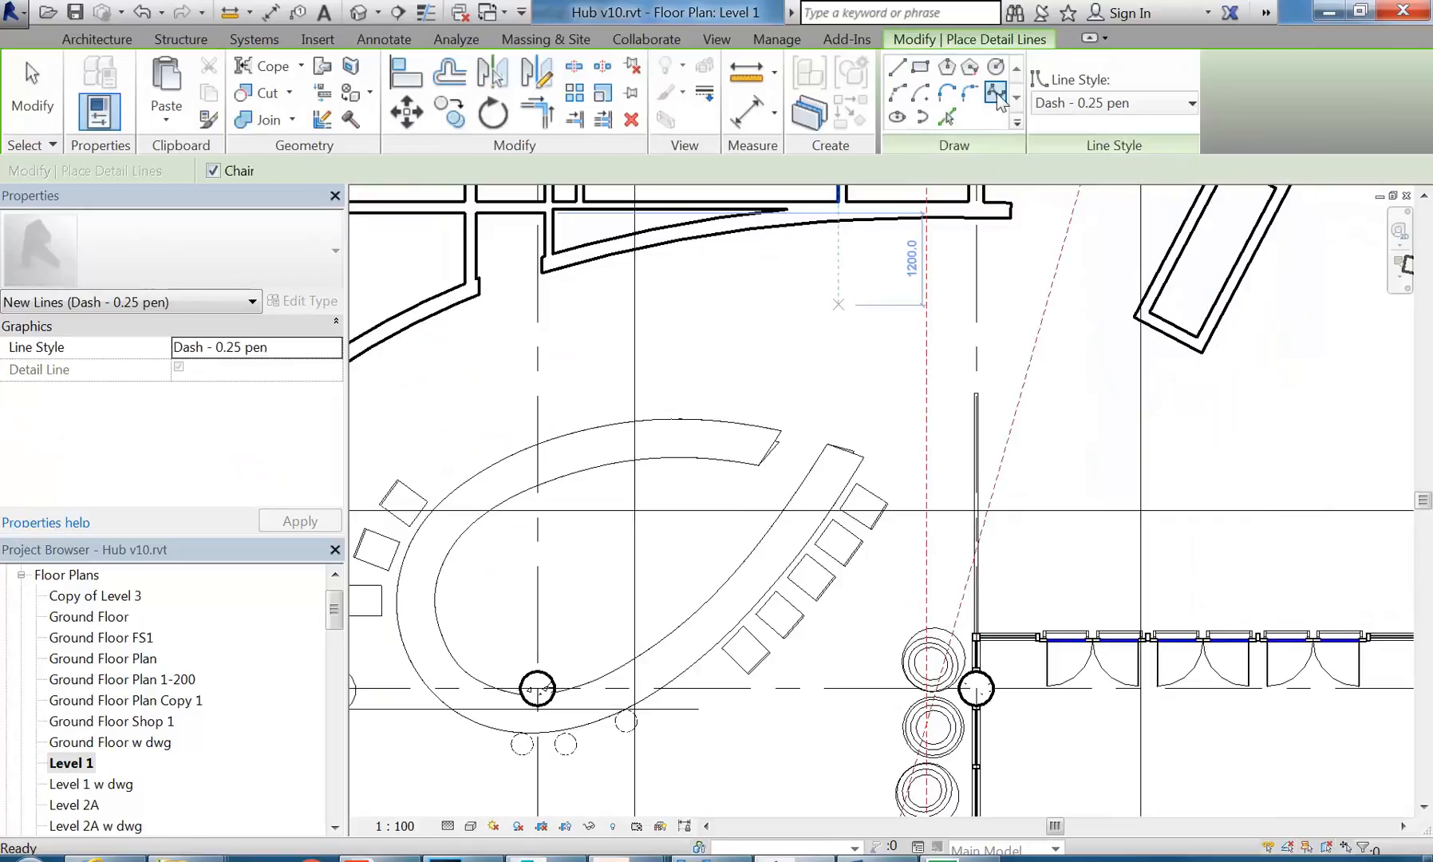
{"action": "middle_click_drag", "start_coordinate": [756, 383], "coordinate": [1021, 405]}
{"action": "scroll", "coordinate": [1028, 457], "scroll_direction": "up", "scroll_amount": 4}
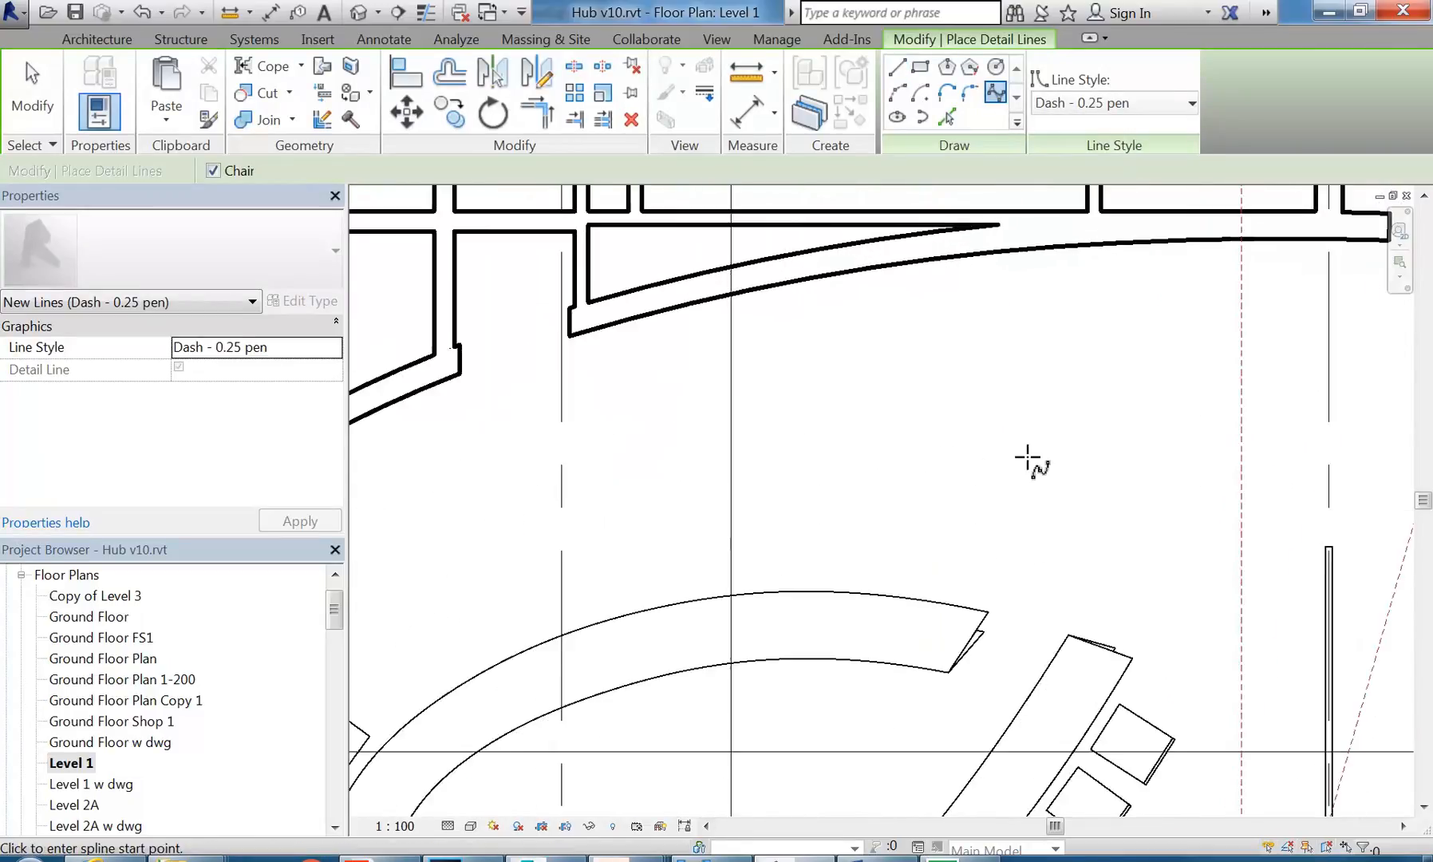
{"action": "scroll", "coordinate": [989, 445], "scroll_direction": "up", "scroll_amount": 2}
{"action": "left_click", "coordinate": [967, 369]}
{"action": "left_click", "coordinate": [860, 513]}
{"action": "left_click", "coordinate": [759, 394]}
{"action": "left_click", "coordinate": [698, 513]}
{"action": "left_click", "coordinate": [630, 419]}
{"action": "left_click", "coordinate": [578, 505]}
{"action": "right_click", "coordinate": [607, 327]}
{"action": "left_click", "coordinate": [643, 342]}
{"action": "right_click", "coordinate": [674, 302]}
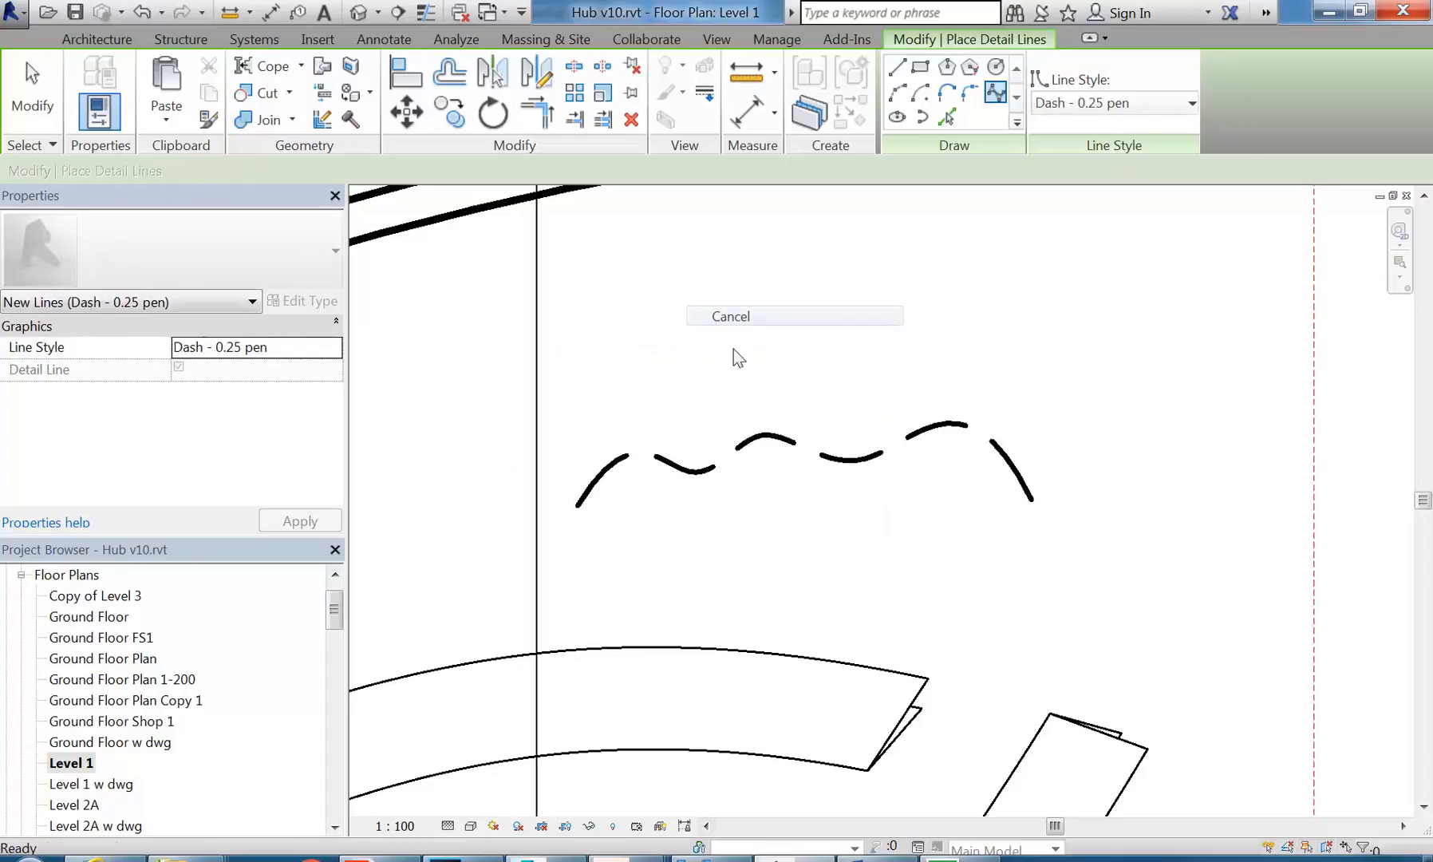
{"action": "left_click", "coordinate": [716, 317]}
Step: Add a control point to the dashed spline between its last trough and last peak, and move it to reshape the curve
{"action": "left_click", "coordinate": [856, 467]}
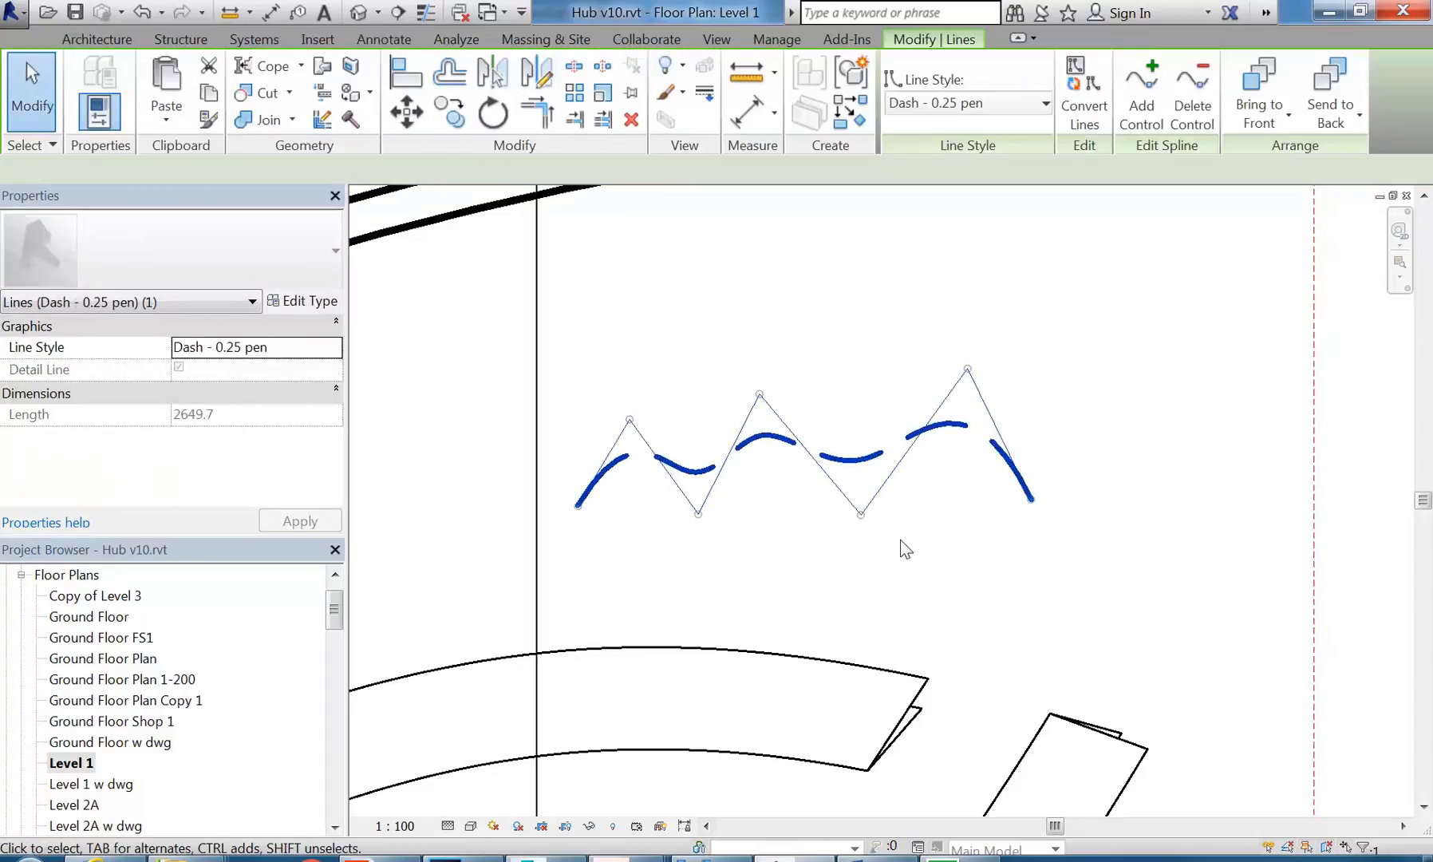
{"action": "left_click", "coordinate": [1135, 91]}
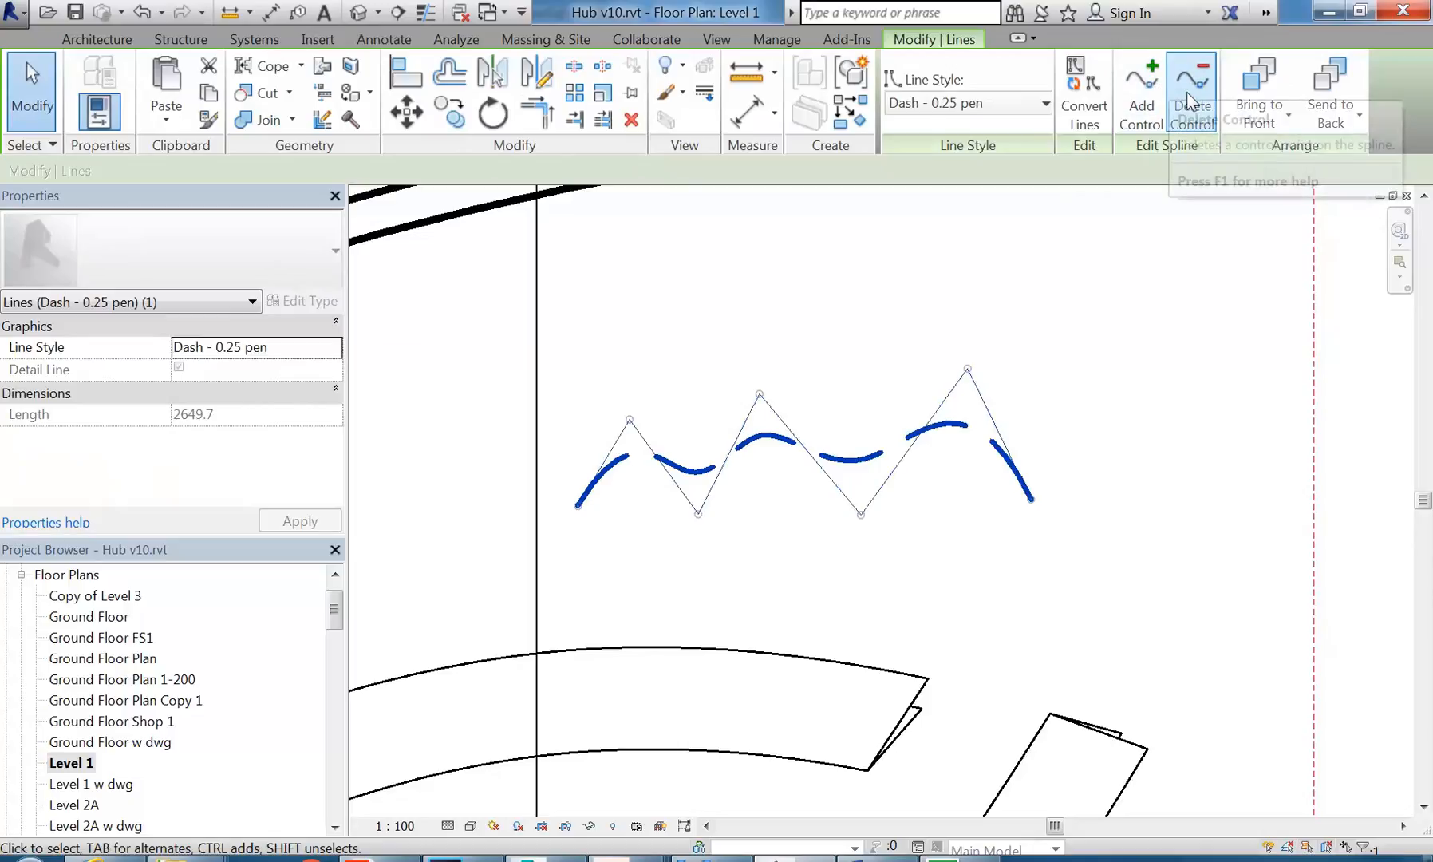
{"action": "left_click", "coordinate": [921, 437]}
{"action": "mouse_move", "coordinate": [923, 441]}
{"action": "left_mouse_down"}
{"action": "mouse_move", "coordinate": [875, 391]}
{"action": "mouse_move", "coordinate": [928, 422]}
{"action": "mouse_move", "coordinate": [916, 414]}
{"action": "left_mouse_up"}
{"action": "scroll", "coordinate": [866, 356], "scroll_direction": "down", "scroll_amount": 1}
{"action": "right_click", "coordinate": [859, 335]}
{"action": "left_click", "coordinate": [863, 333]}
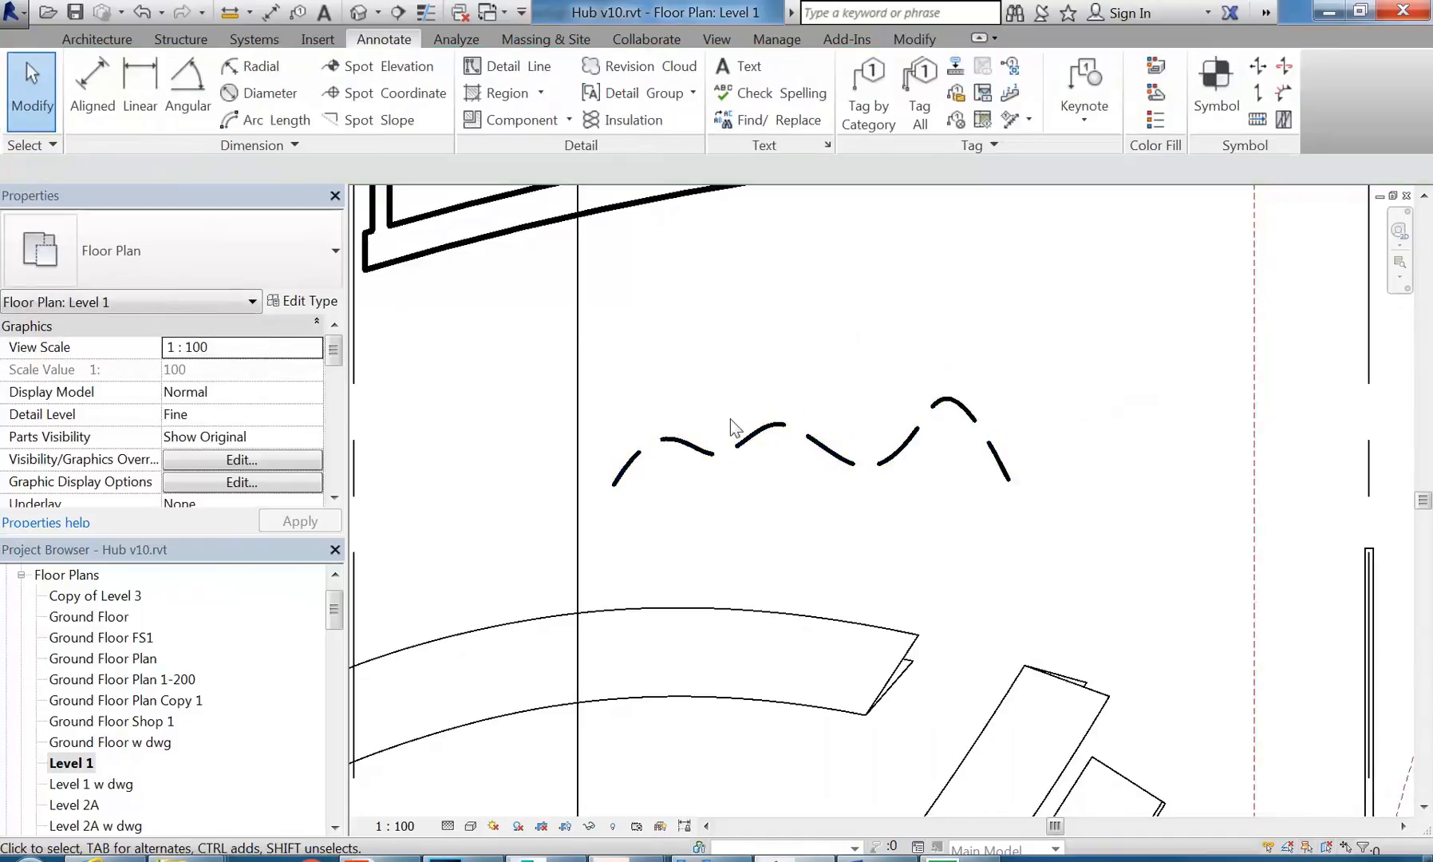
Step: Stretch the dashed spline by moving both of its endpoints outward, to a length of about 3400 mm
{"action": "left_click", "coordinate": [635, 470]}
{"action": "scroll", "coordinate": [650, 481], "scroll_direction": "up", "scroll_amount": 1}
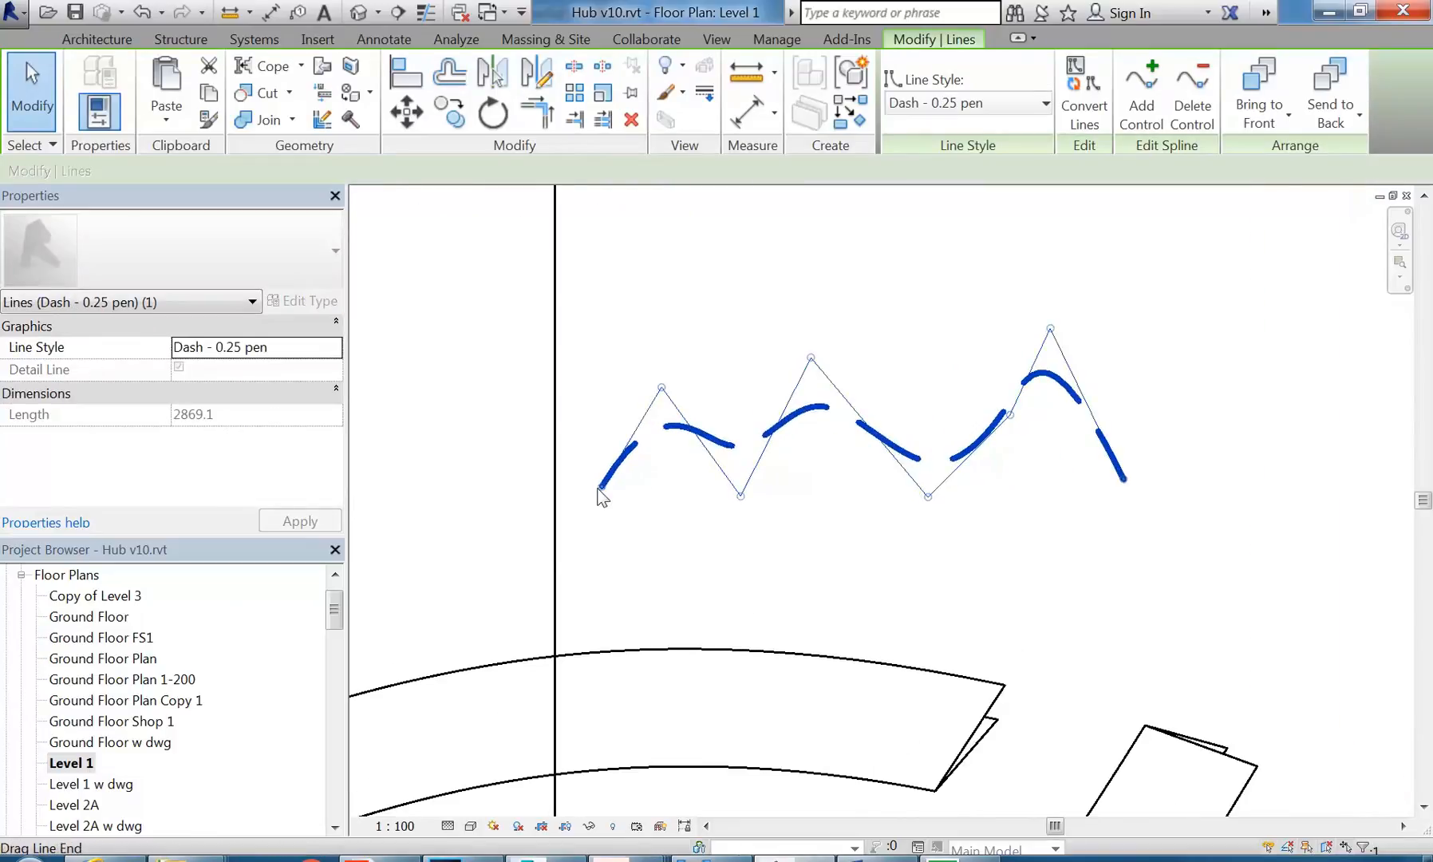
{"action": "left_click_drag", "start_coordinate": [604, 495], "coordinate": [520, 431]}
{"action": "left_click_drag", "start_coordinate": [1120, 484], "coordinate": [1137, 515]}
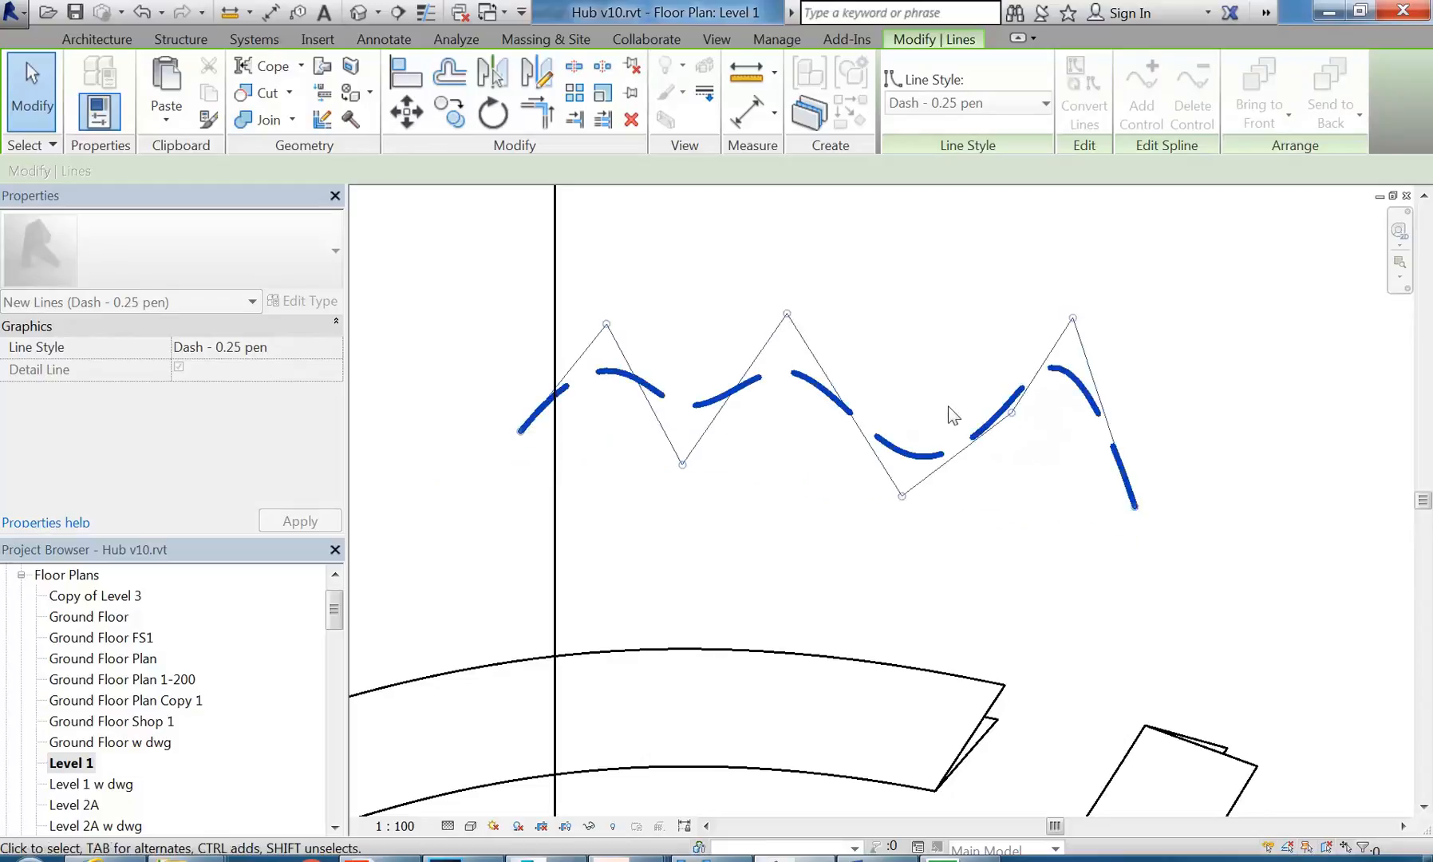
{"action": "scroll", "coordinate": [967, 428], "scroll_direction": "down", "scroll_amount": 2}
{"action": "middle_click_drag", "start_coordinate": [966, 429], "coordinate": [915, 471]}
{"action": "scroll", "coordinate": [894, 405], "scroll_direction": "up", "scroll_amount": 2}
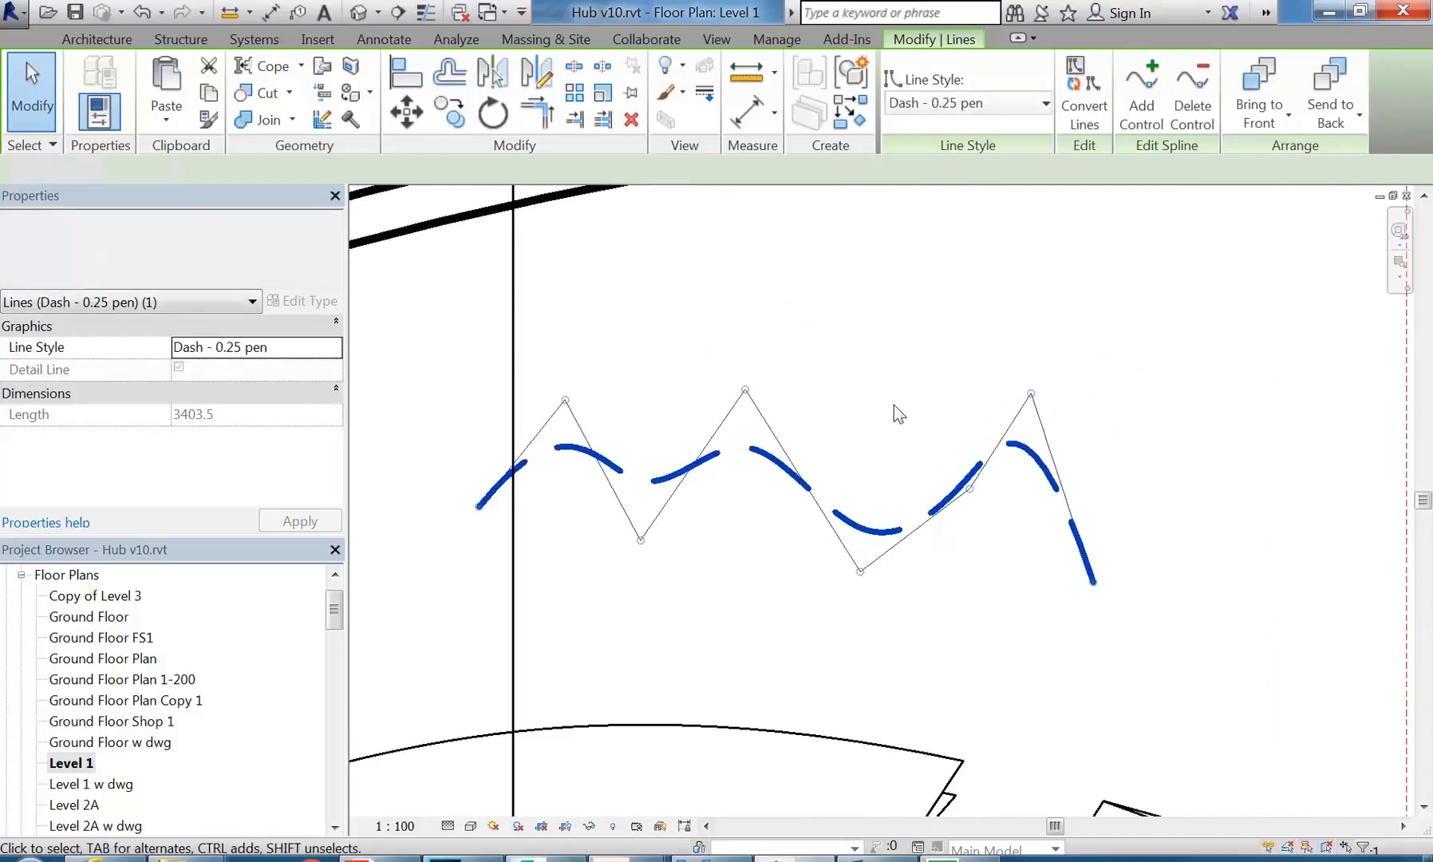
{"action": "left_click", "coordinate": [894, 405]}
{"action": "scroll", "coordinate": [894, 405], "scroll_direction": "down", "scroll_amount": 3}
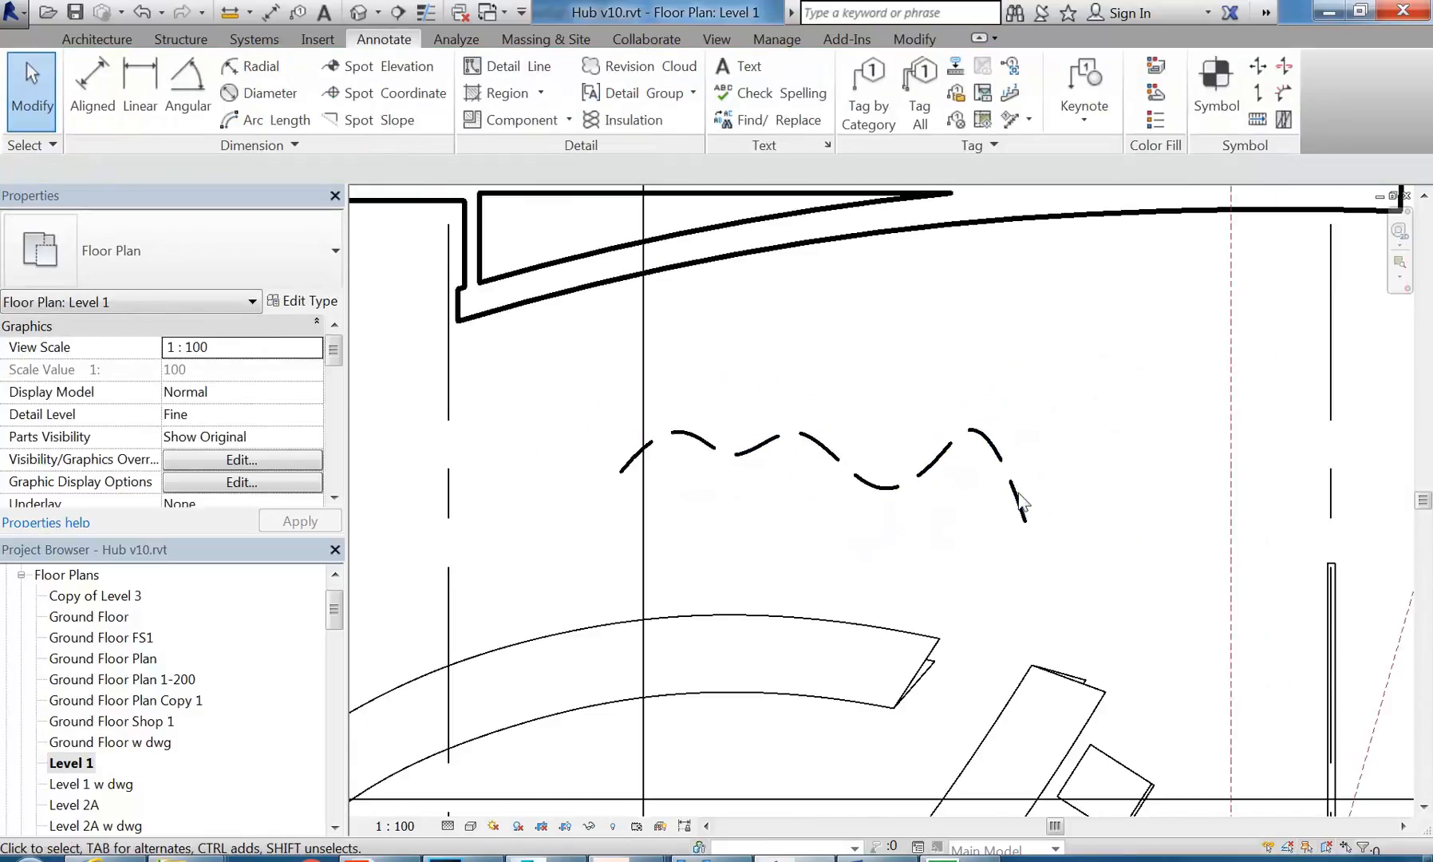
Step: Inspect the dashed spline's lower end and its control points up close, leaving the curve as it is
{"action": "scroll", "coordinate": [1018, 492], "scroll_direction": "up", "scroll_amount": 3}
{"action": "left_click", "coordinate": [1031, 530]}
{"action": "scroll", "coordinate": [1025, 528], "scroll_direction": "up", "scroll_amount": 1}
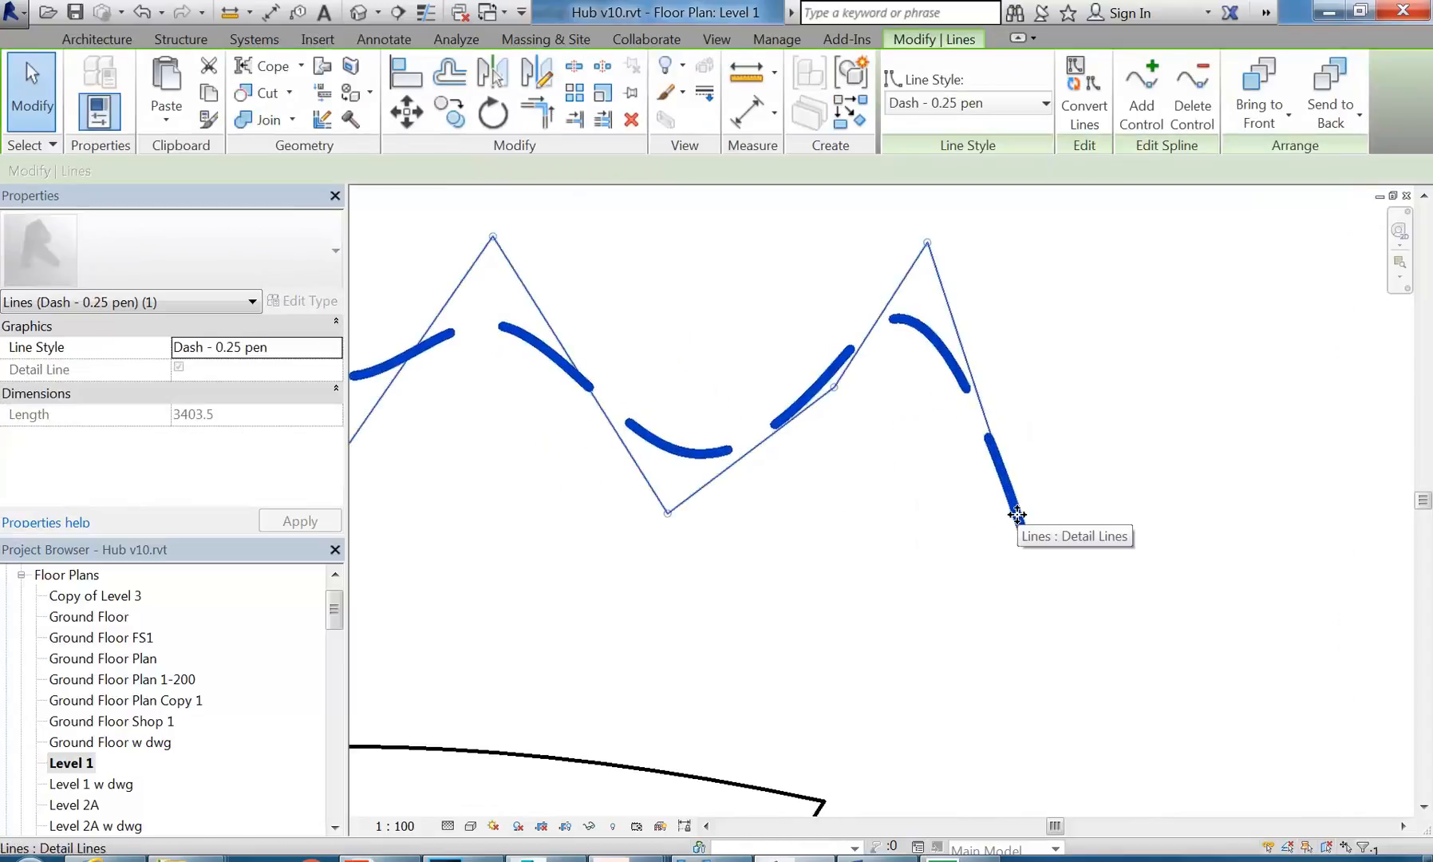
{"action": "scroll", "coordinate": [1016, 515], "scroll_direction": "down", "scroll_amount": 2}
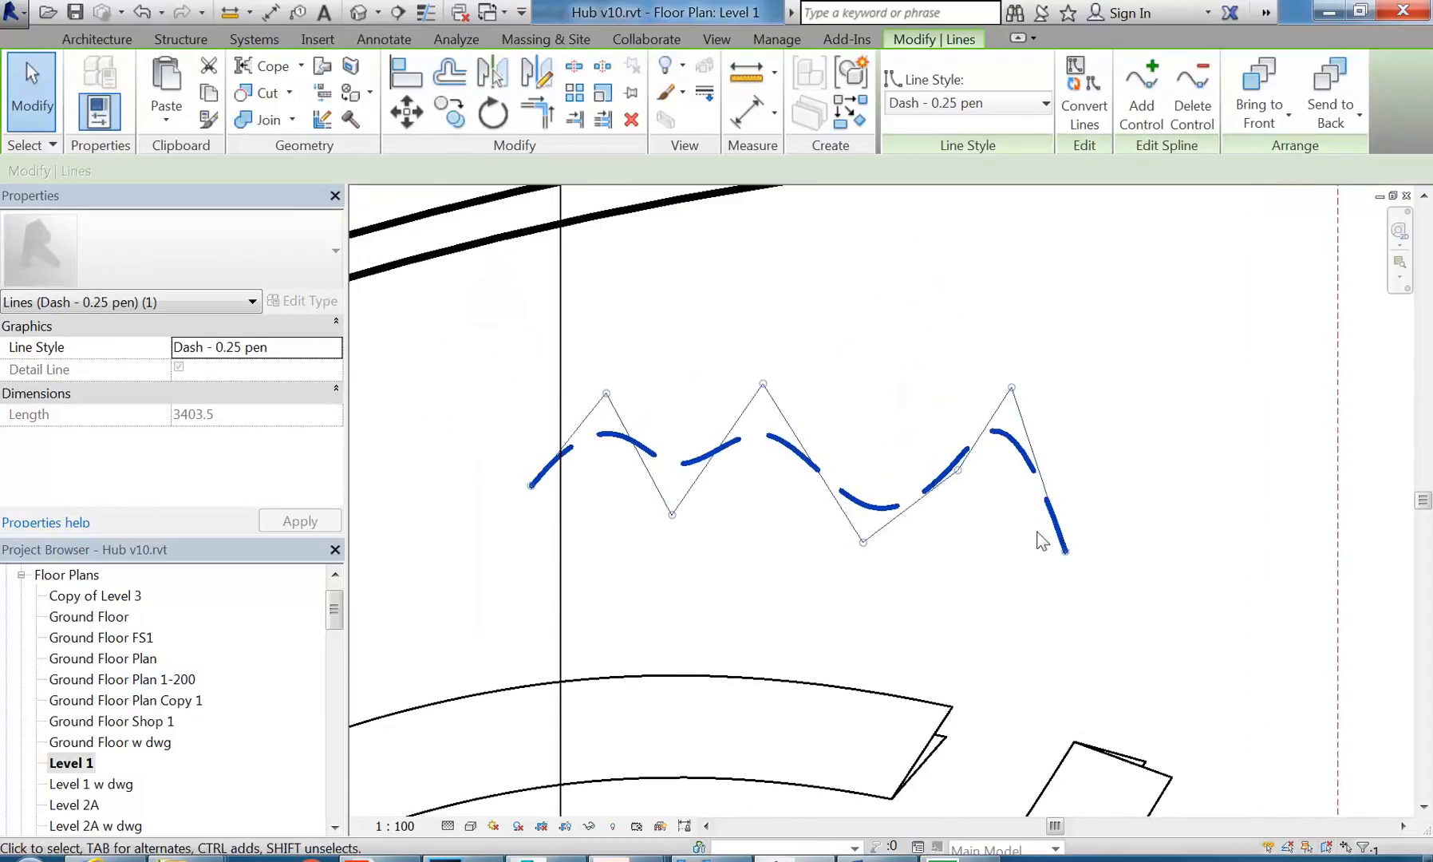
{"action": "left_click", "coordinate": [936, 375]}
{"action": "scroll", "coordinate": [930, 367], "scroll_direction": "down", "scroll_amount": 2}
Step: Switch to griffiths_tea_existing-Sheet-Existing.dwg in AutoCAD to view the two existing building outlines
{"action": "left_click", "coordinate": [640, 848]}
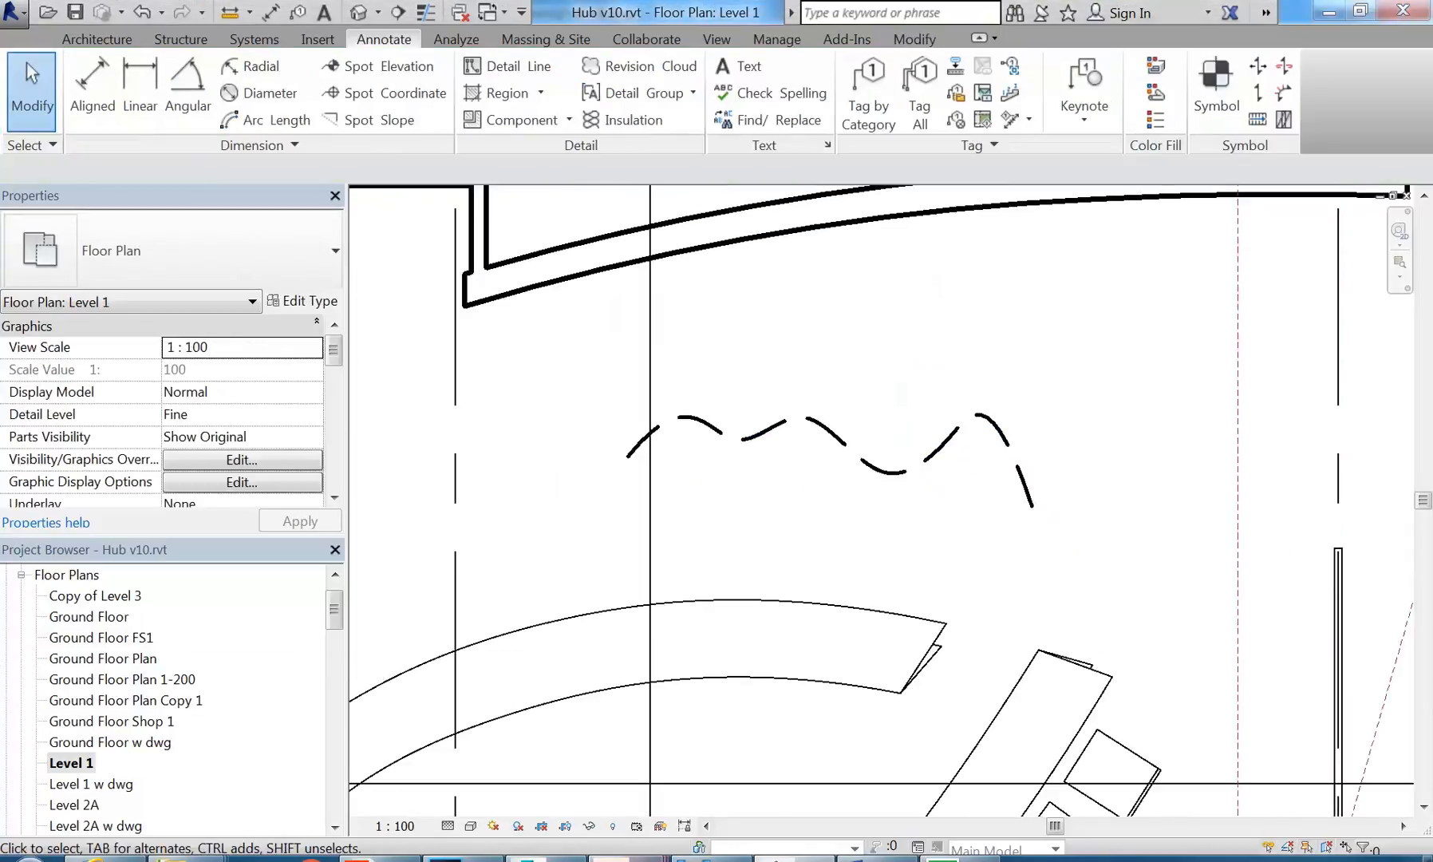
{"action": "left_click", "coordinate": [993, 785]}
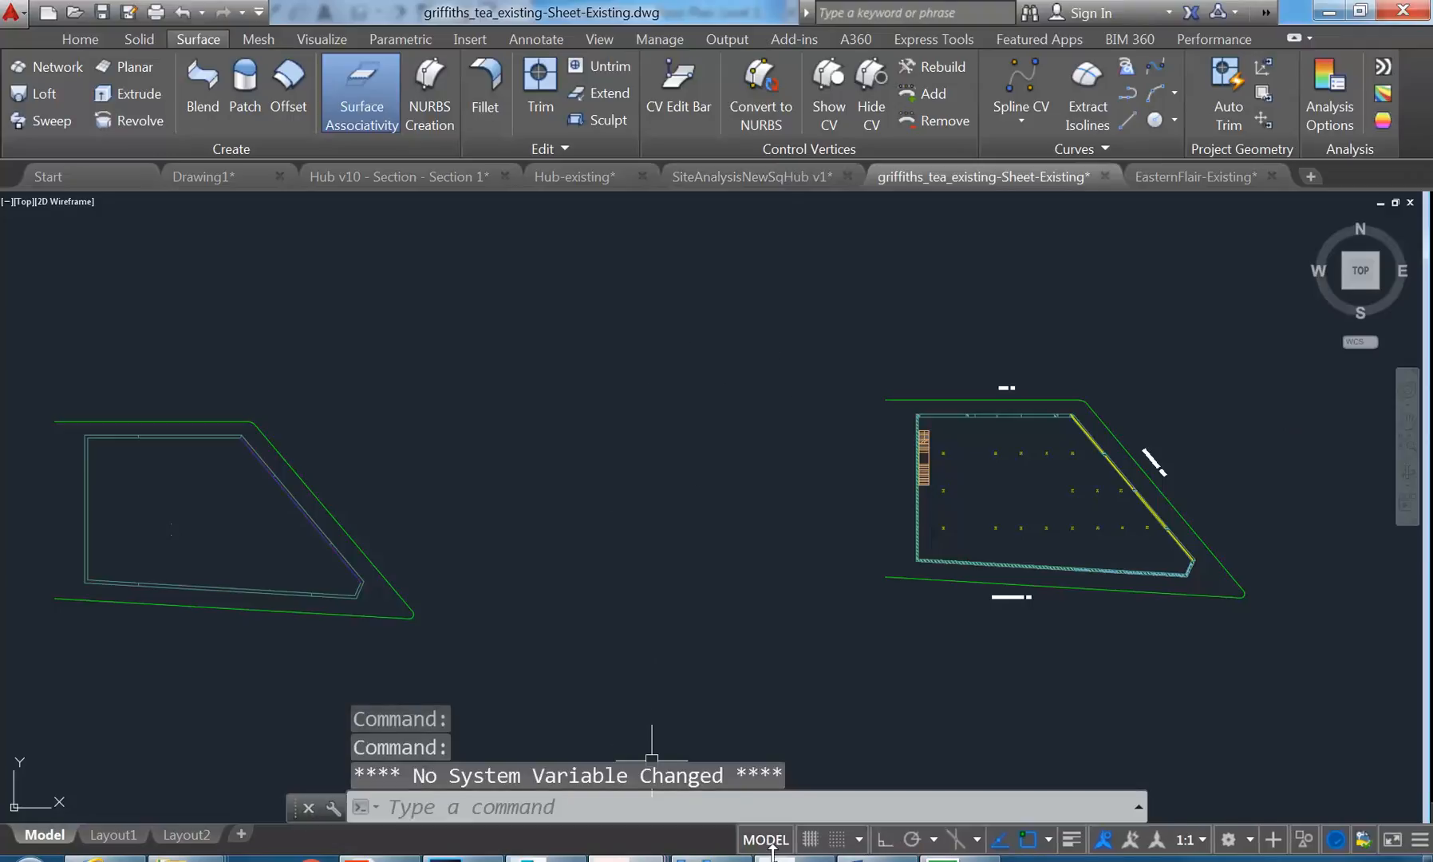
Step: Bring up the Site Locality v8-01 image in Windows Photo Viewer and examine the tree, rock and water hatching around the site location
{"action": "left_click", "coordinate": [707, 855]}
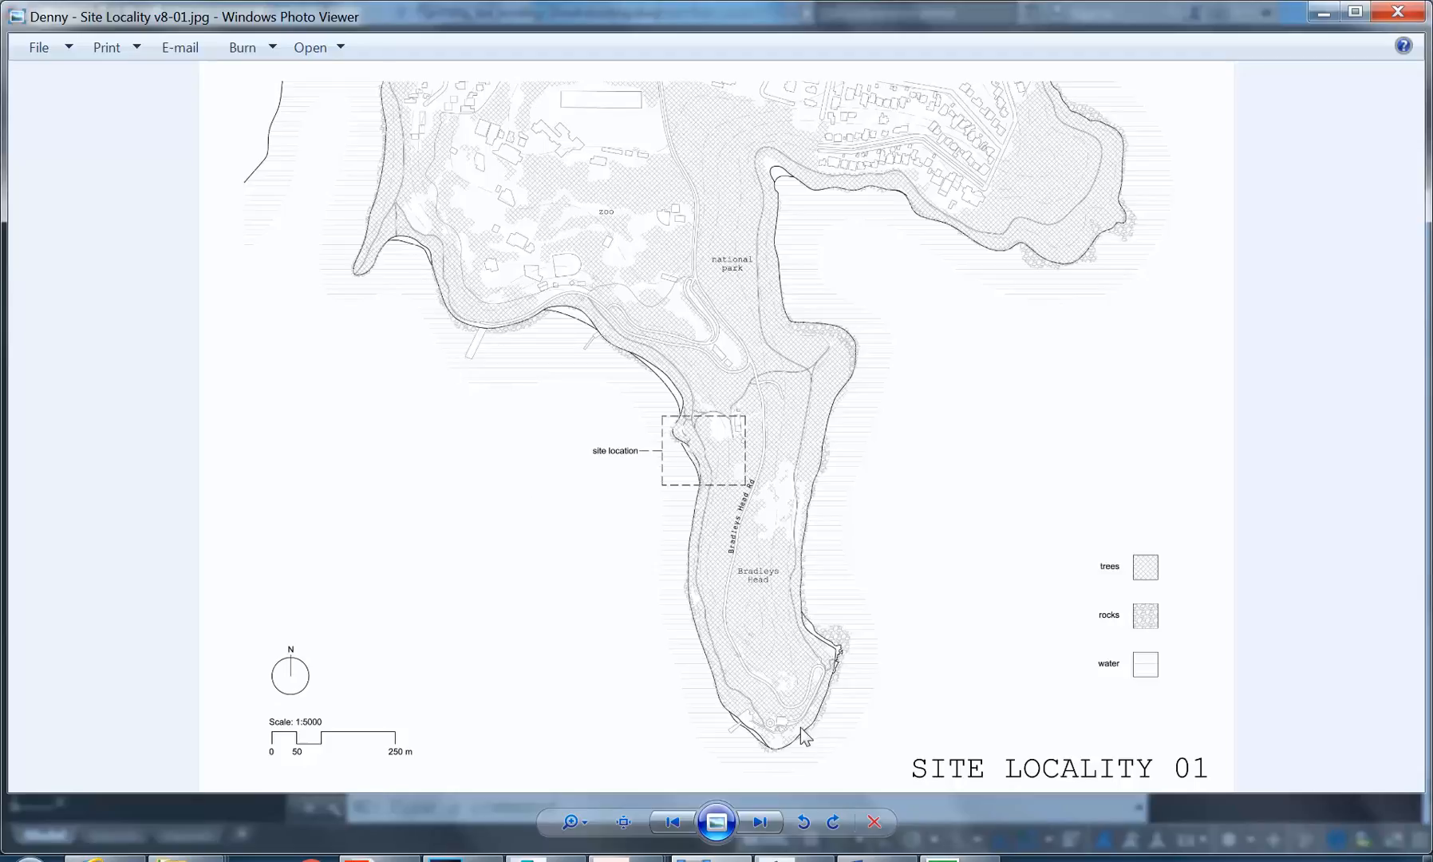
{"action": "scroll", "coordinate": [753, 581], "scroll_direction": "up", "scroll_amount": 5}
{"action": "left_click_drag", "start_coordinate": [692, 333], "coordinate": [753, 668]}
{"action": "scroll", "coordinate": [800, 538], "scroll_direction": "up", "scroll_amount": 1}
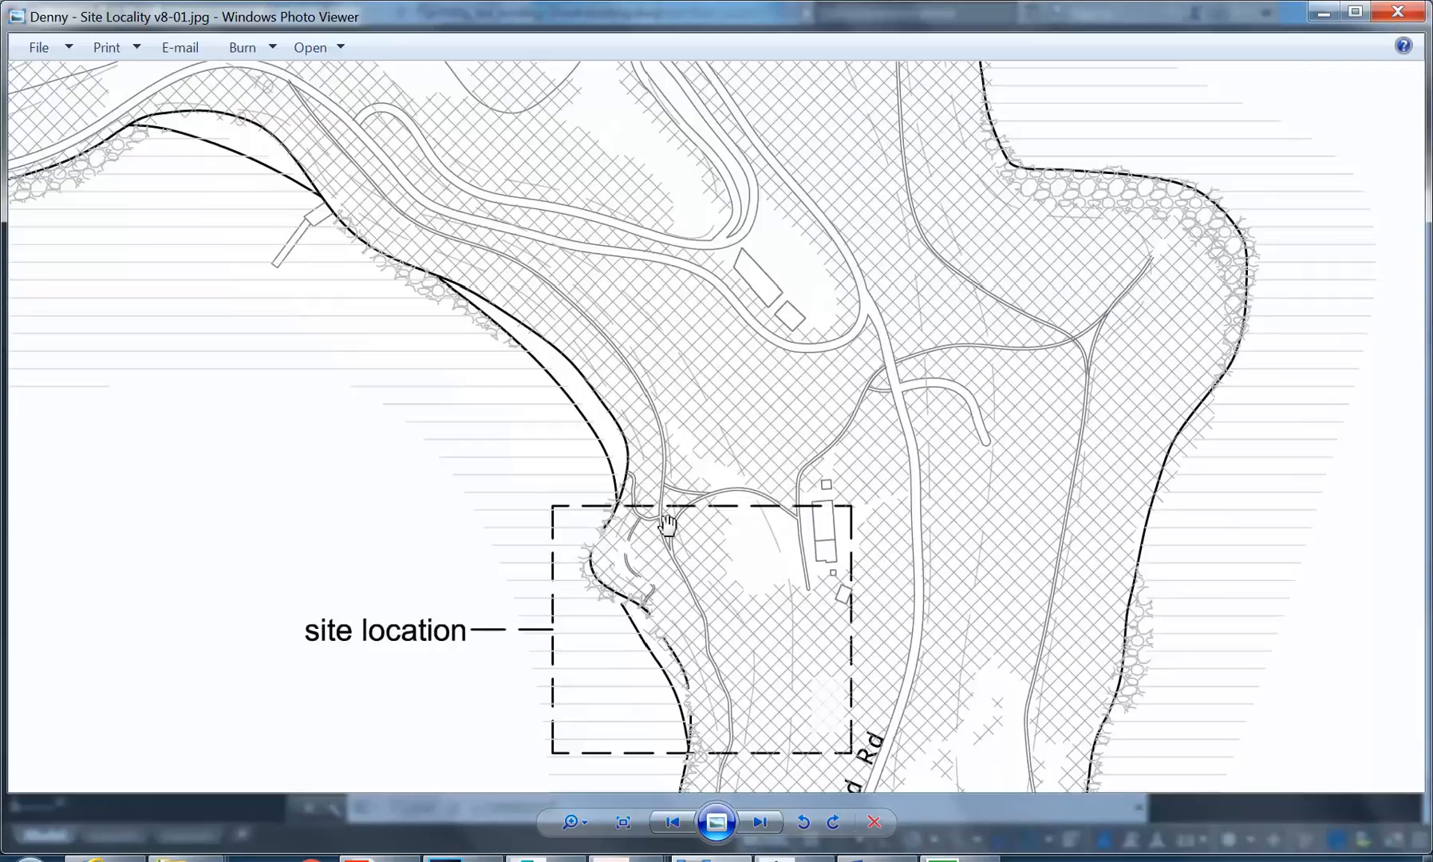
{"action": "left_click_drag", "start_coordinate": [424, 204], "coordinate": [617, 256]}
{"action": "scroll", "coordinate": [616, 258], "scroll_direction": "down", "scroll_amount": 4}
{"action": "scroll", "coordinate": [614, 259], "scroll_direction": "down", "scroll_amount": 2}
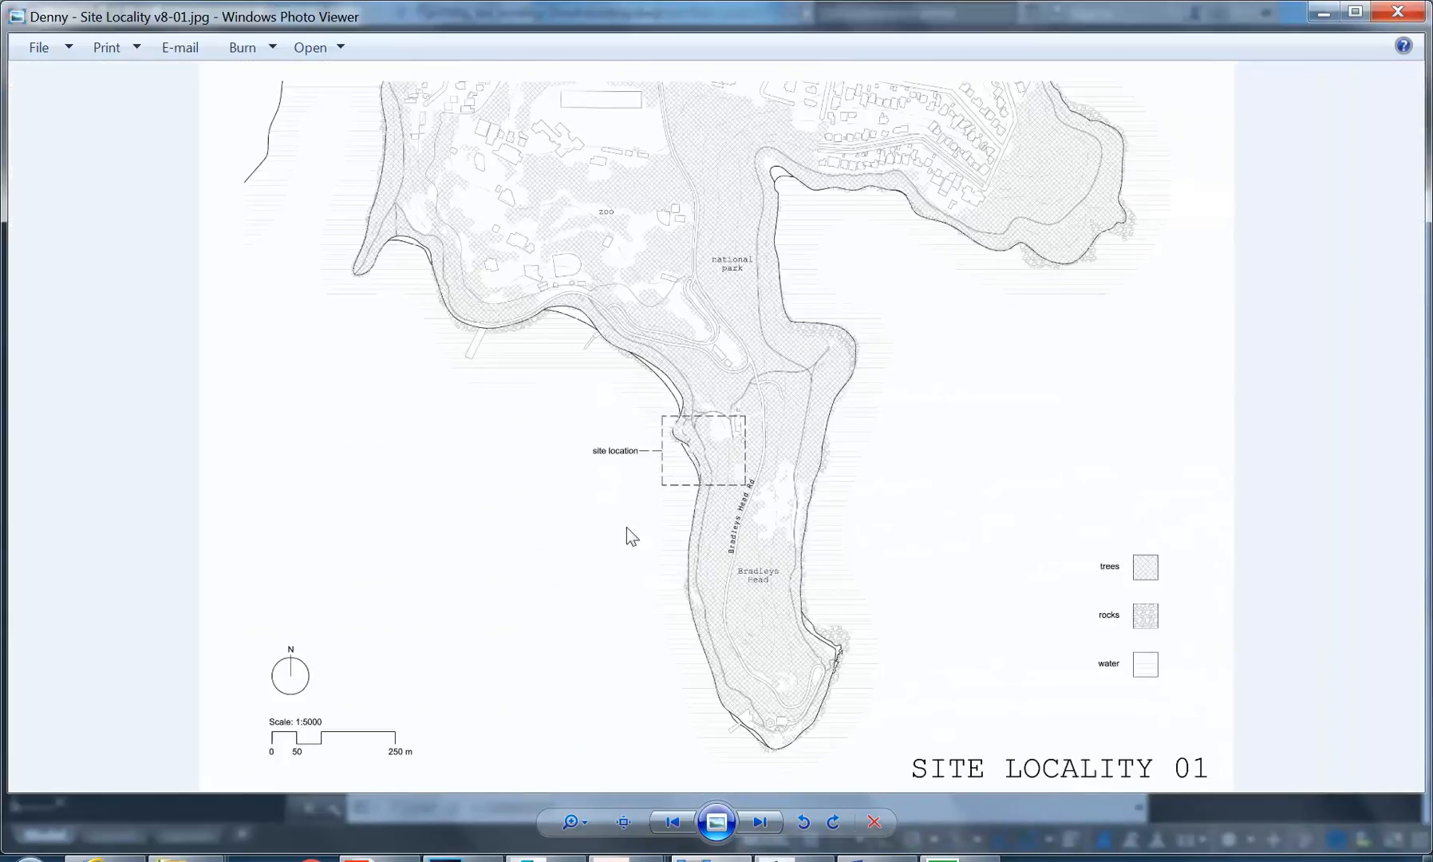
Step: Switch to AutoCAD, look over the Hub v10 section drawing and bring up Drawing1 with the corrugated mesh
{"action": "left_click", "coordinate": [628, 858]}
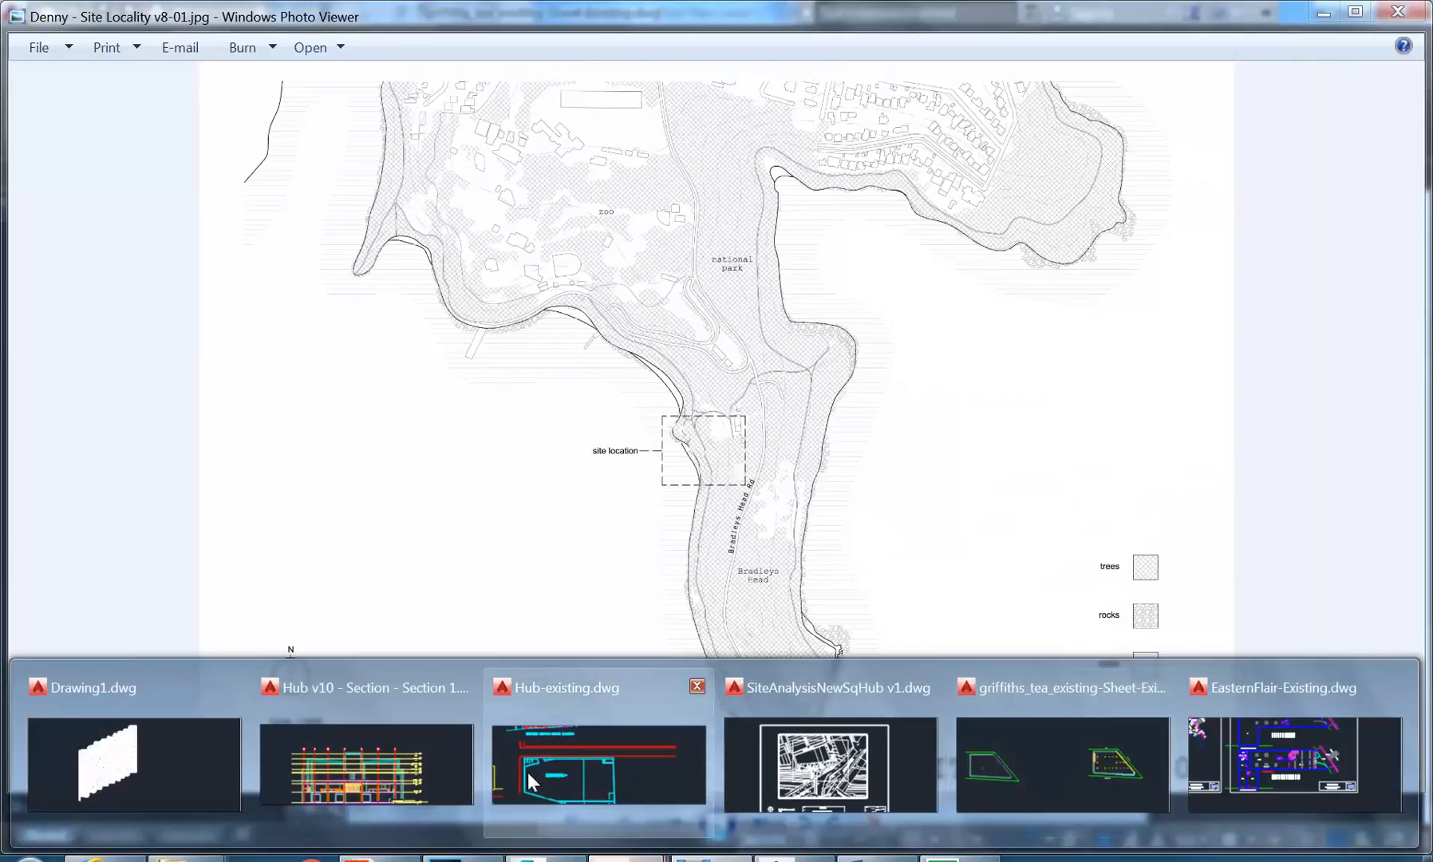
{"action": "left_click", "coordinate": [559, 769]}
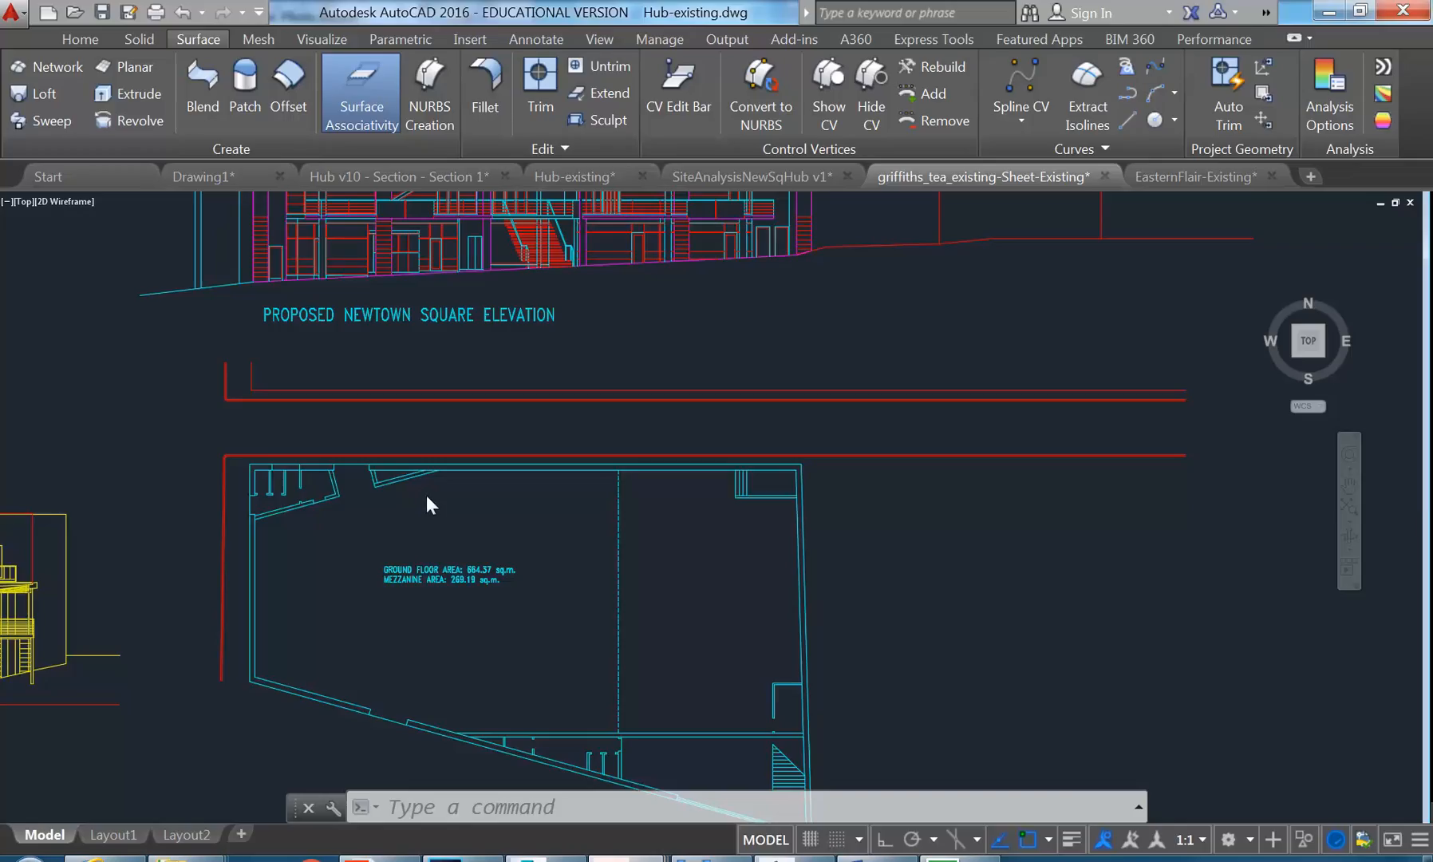
{"action": "mouse_move", "coordinate": [635, 500]}
{"action": "middle_mouse_down"}
{"action": "mouse_move", "coordinate": [758, 537]}
{"action": "mouse_move", "coordinate": [899, 711]}
{"action": "middle_mouse_up"}
{"action": "left_click", "coordinate": [386, 175]}
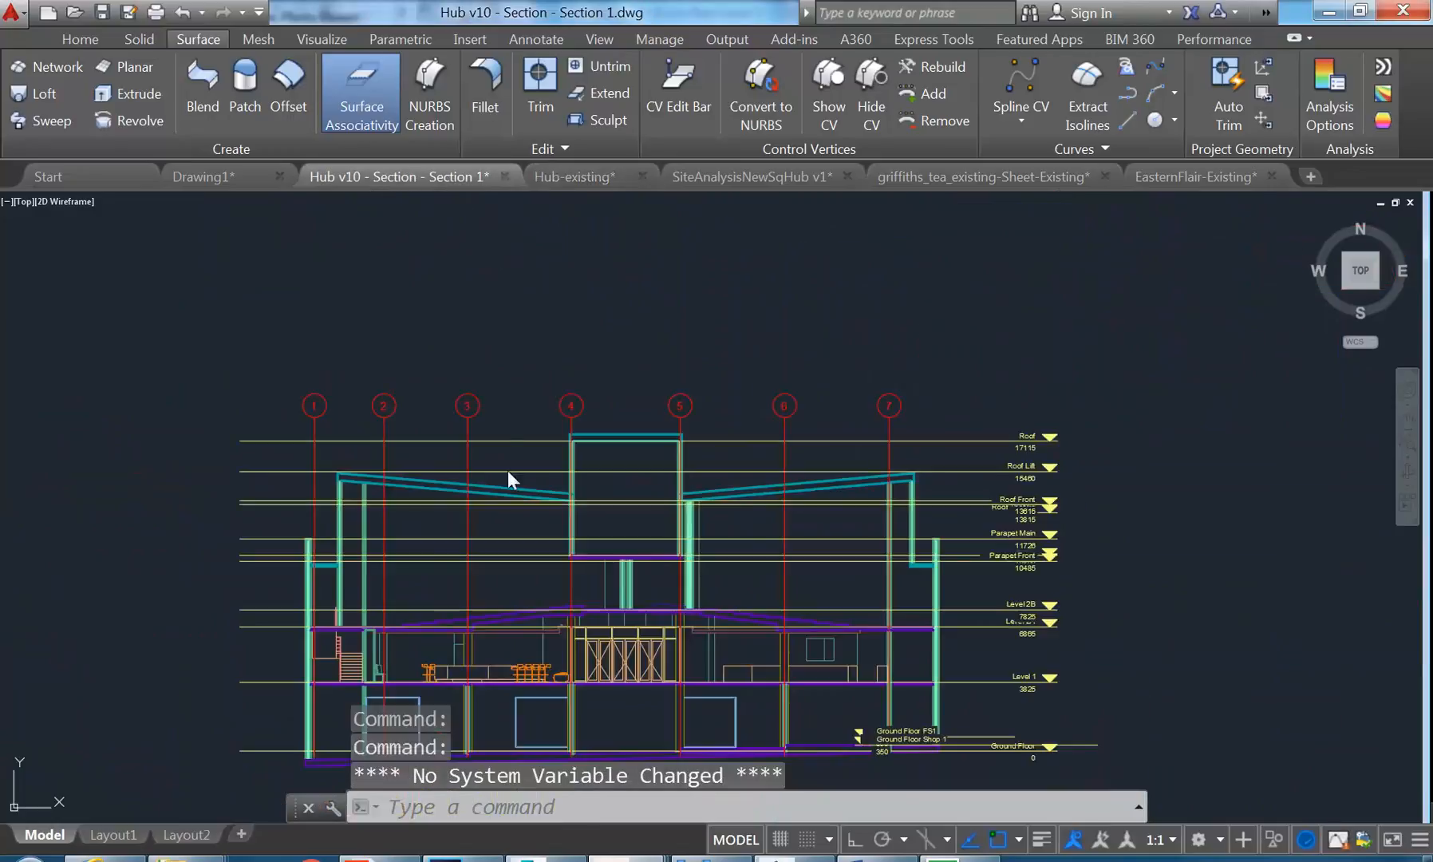
{"action": "left_click", "coordinate": [211, 175]}
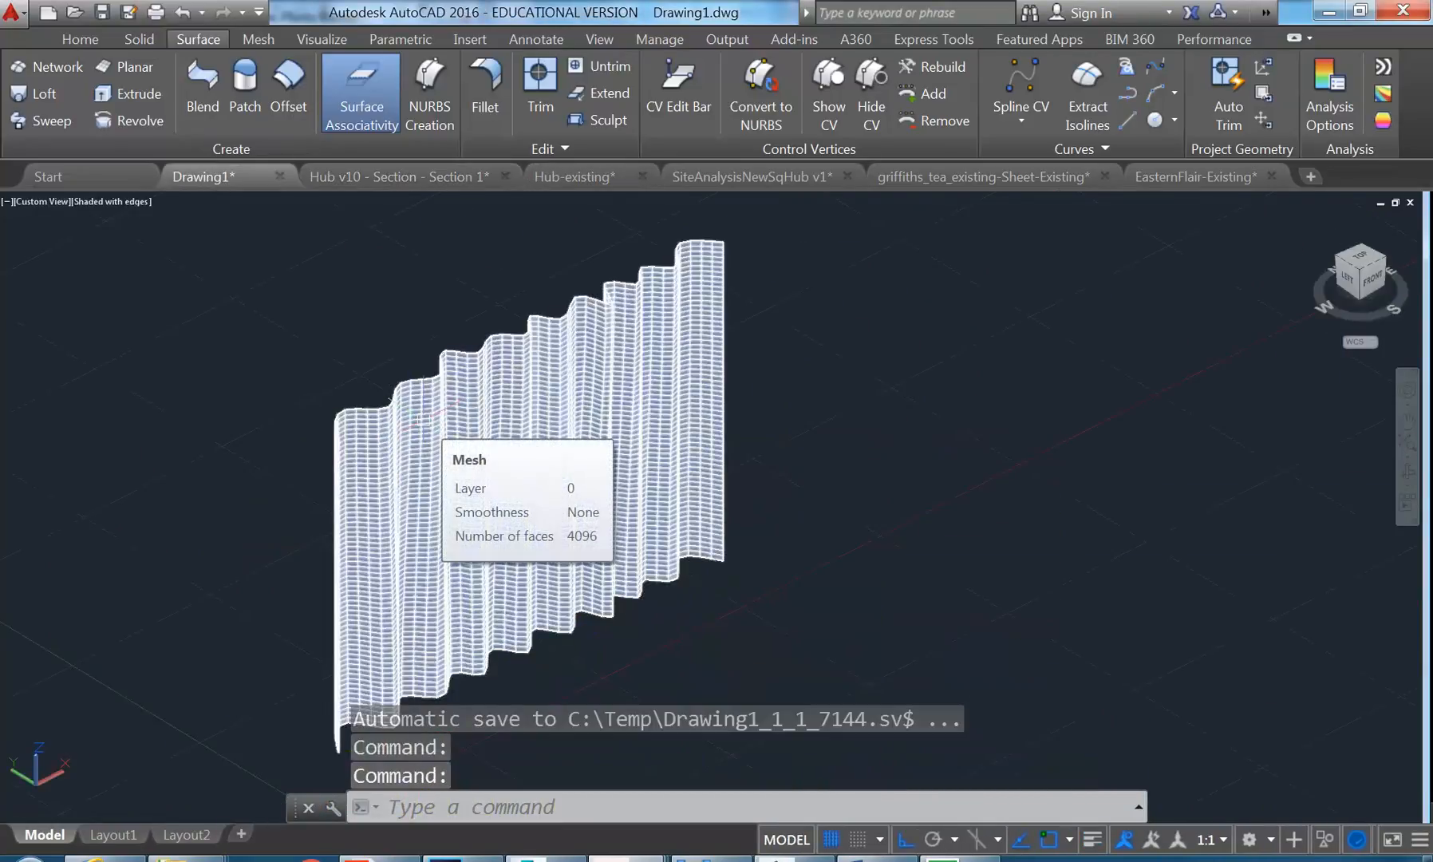
Step: Erase the whole corrugated mesh panel and everything with it from Drawing1
{"action": "scroll", "coordinate": [528, 412], "scroll_direction": "down", "scroll_amount": 6}
{"action": "left_click", "coordinate": [640, 335]}
{"action": "left_click", "coordinate": [299, 594]}
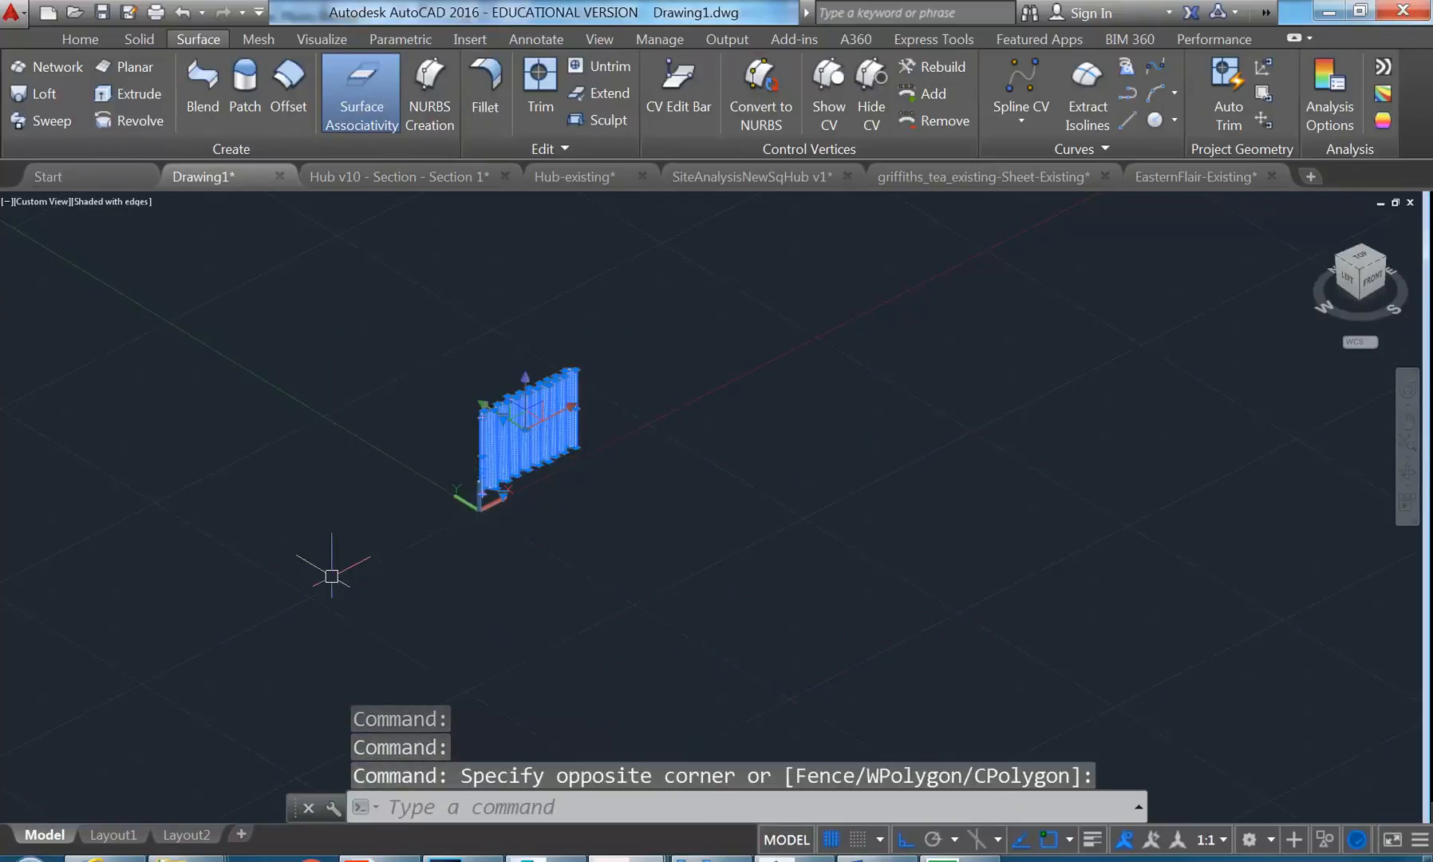
{"action": "key", "text": "Delete"}
{"action": "middle_click_drag", "start_coordinate": [498, 271], "coordinate": [492, 351]}
Step: Change the workspace to Drafting & Annotation and close the Design Feed palette
{"action": "left_click", "coordinate": [79, 39]}
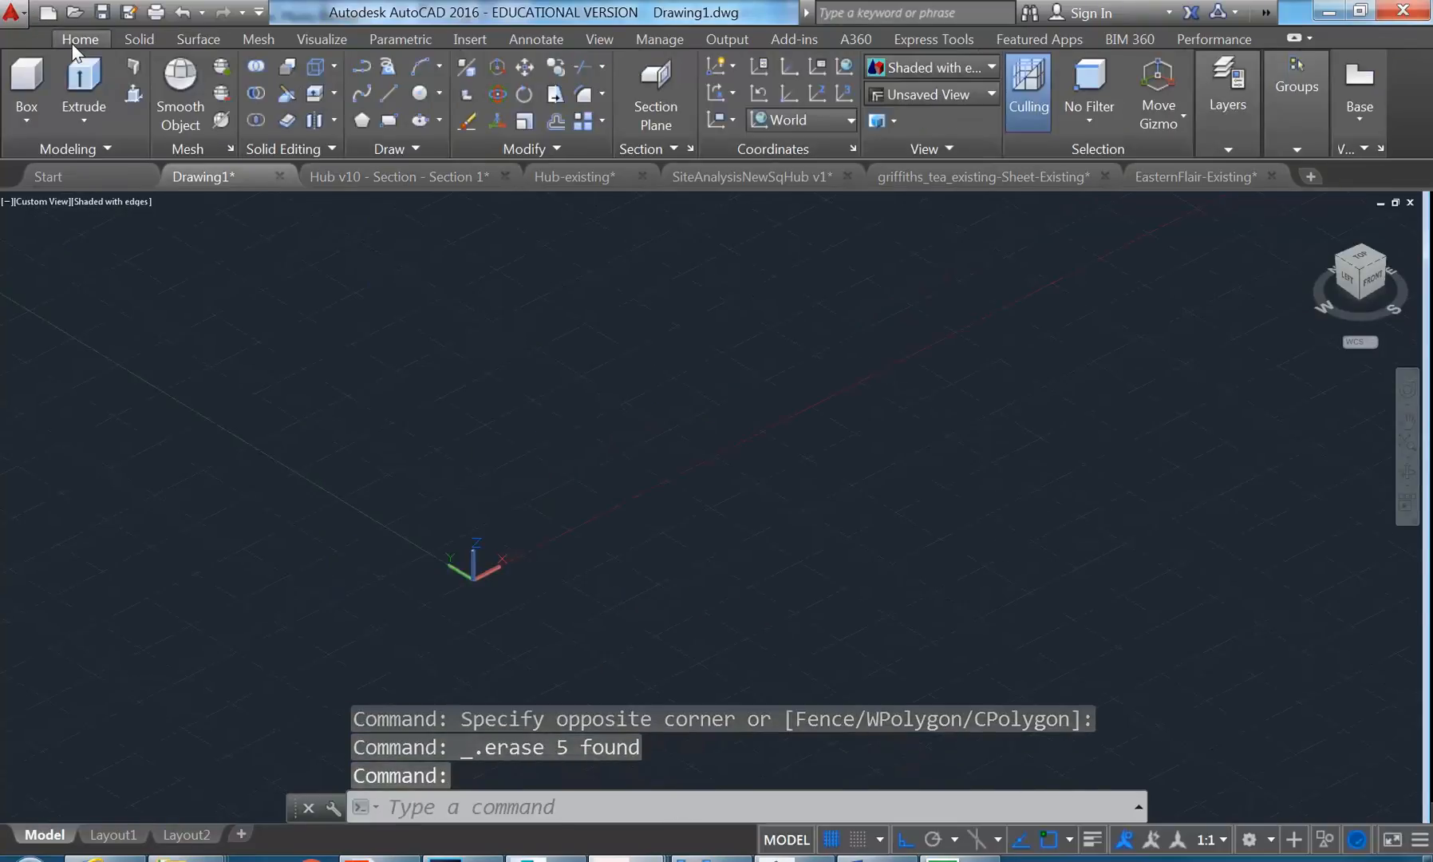
{"action": "left_click", "coordinate": [405, 151]}
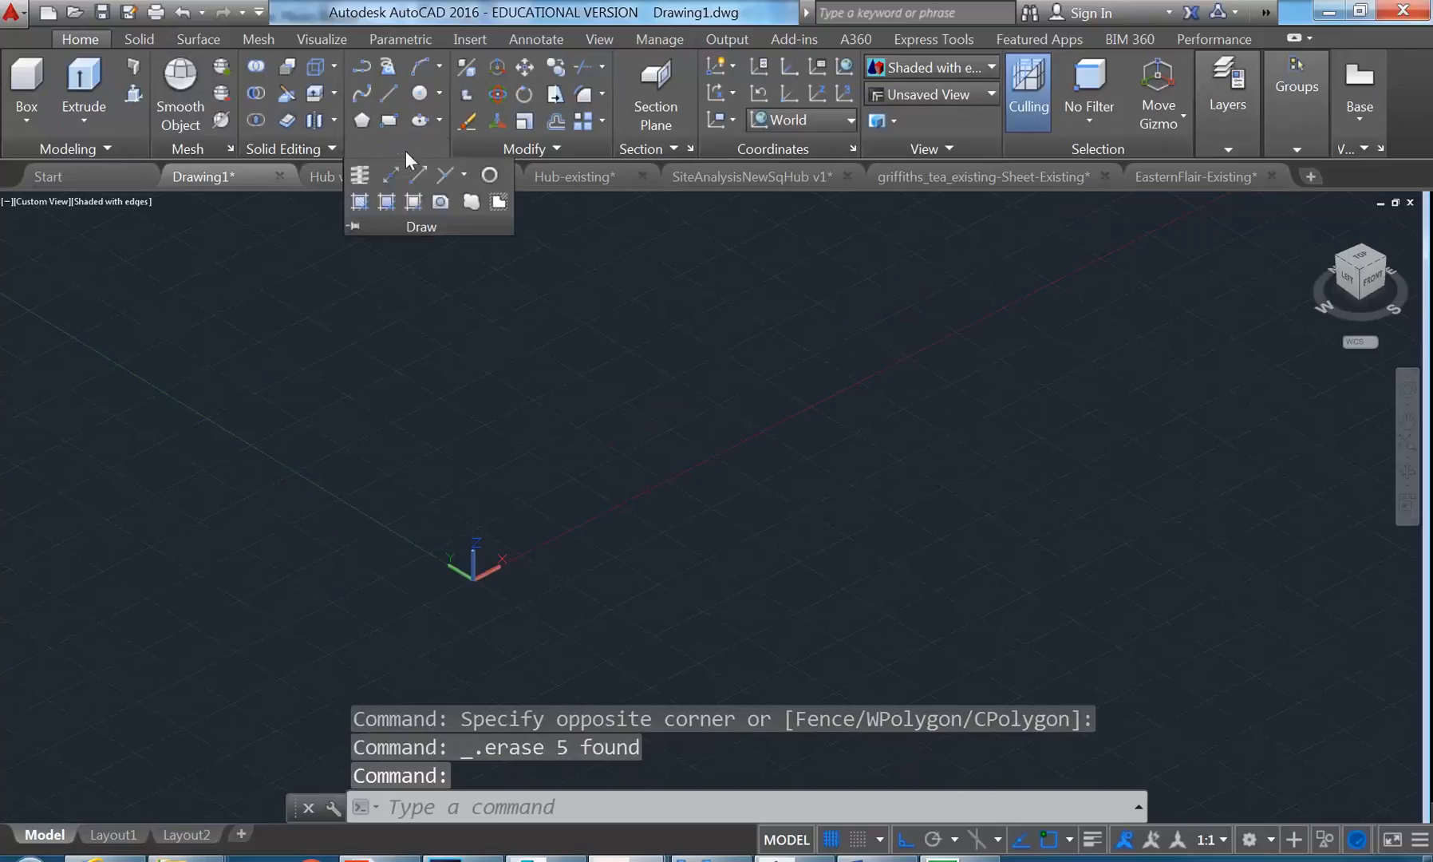
{"action": "left_click", "coordinate": [1259, 847]}
{"action": "left_click", "coordinate": [1286, 711]}
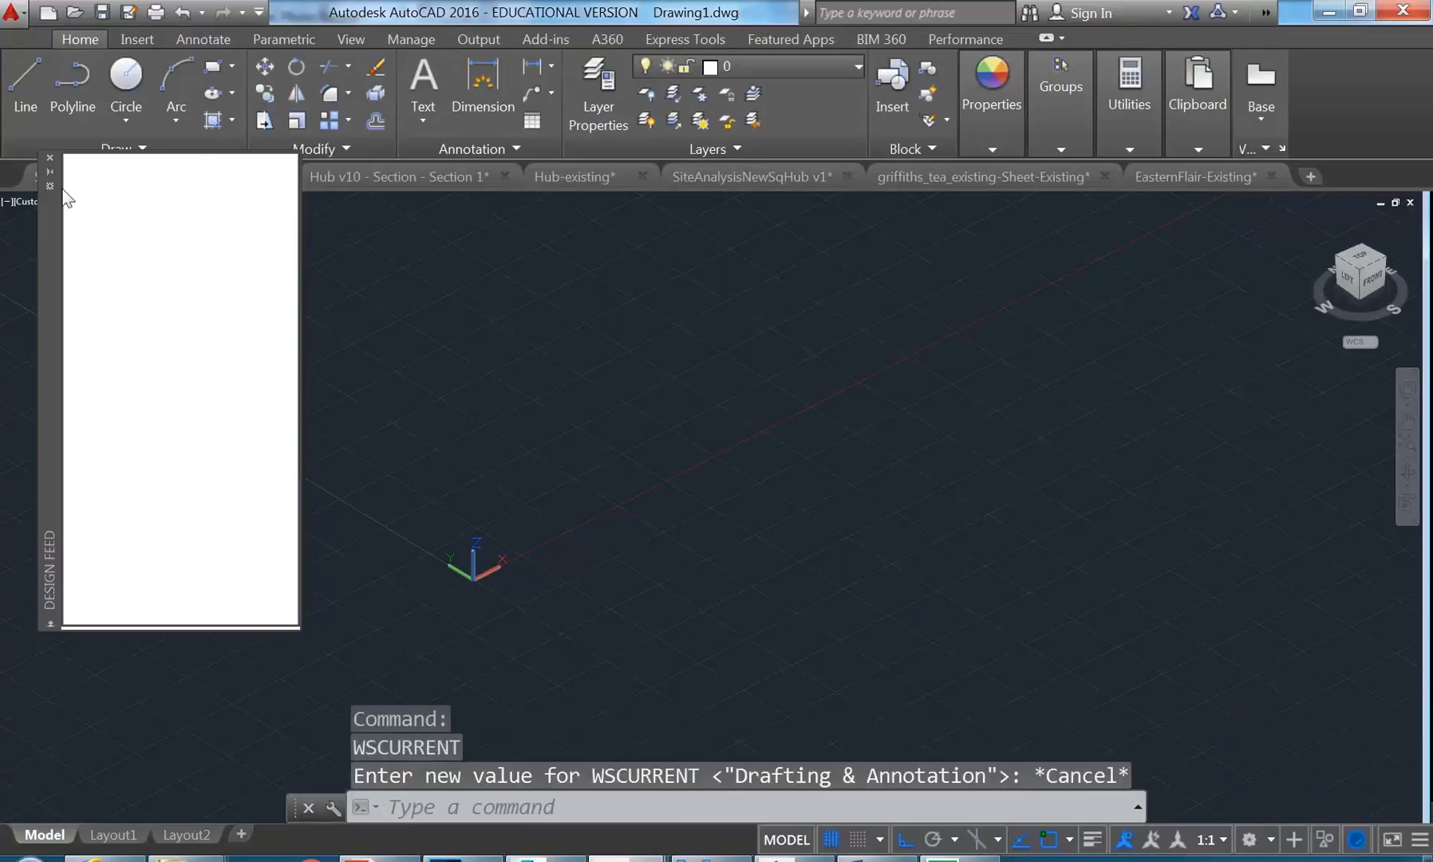
{"action": "left_click", "coordinate": [49, 156]}
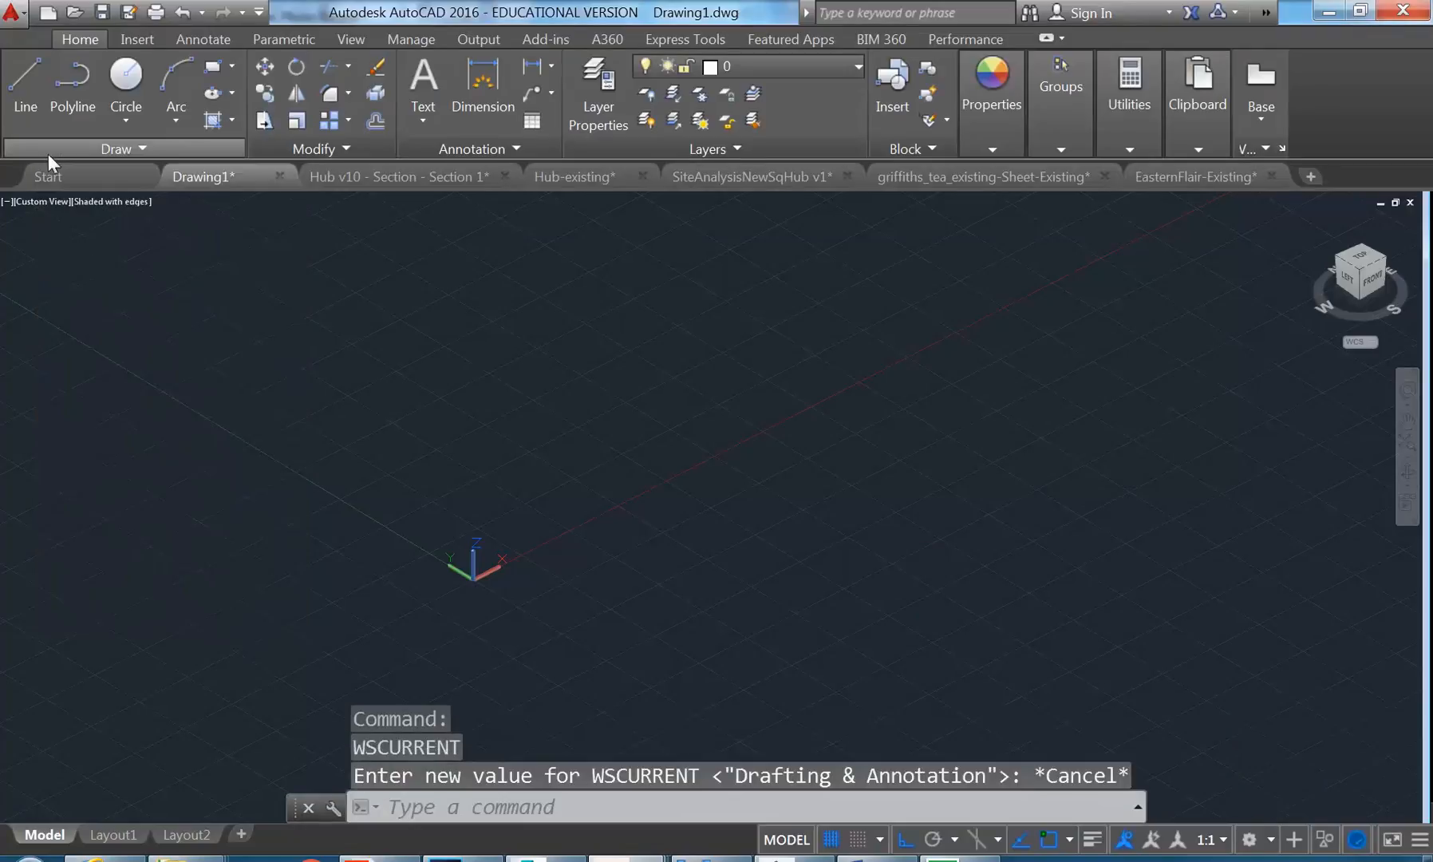
Step: In the top view, start a fit-point spline with two points near the origin and turn Ortho off
{"action": "left_click", "coordinate": [1361, 256]}
{"action": "scroll", "coordinate": [852, 419], "scroll_direction": "up", "scroll_amount": 5}
{"action": "middle_click_drag", "start_coordinate": [852, 421], "coordinate": [578, 400]}
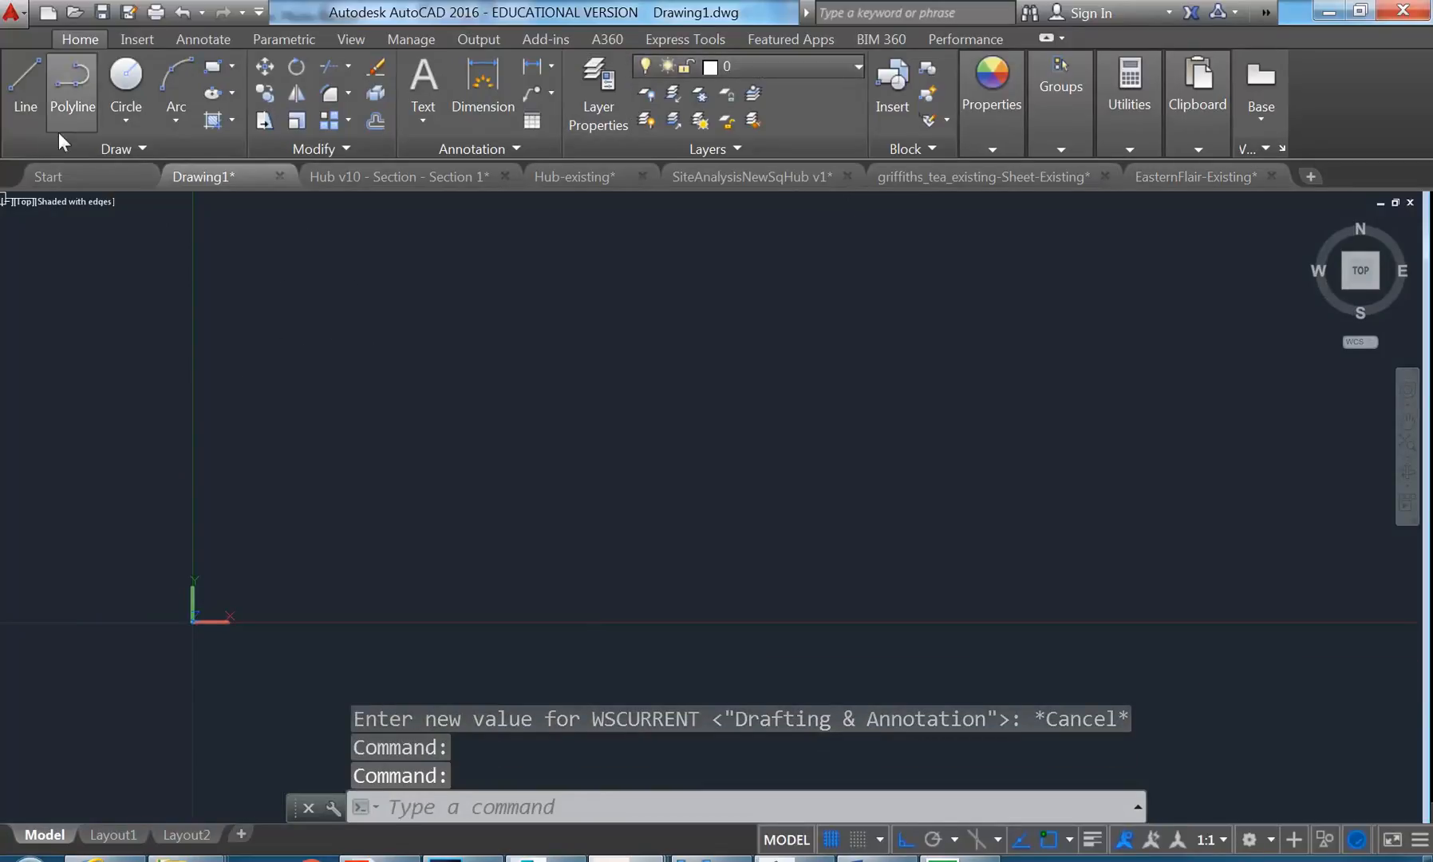
{"action": "left_click", "coordinate": [76, 147]}
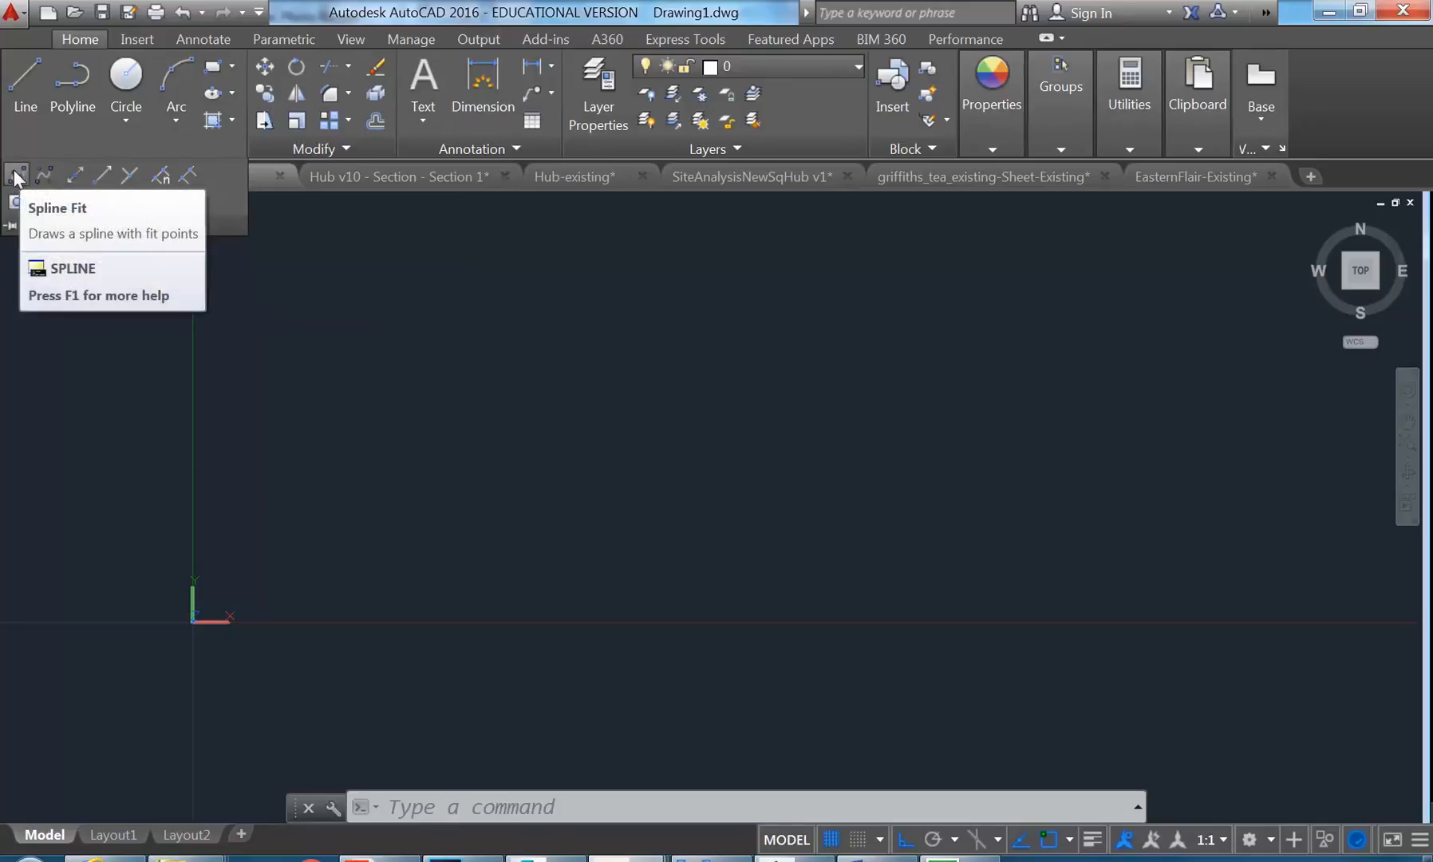
{"action": "left_click", "coordinate": [16, 182]}
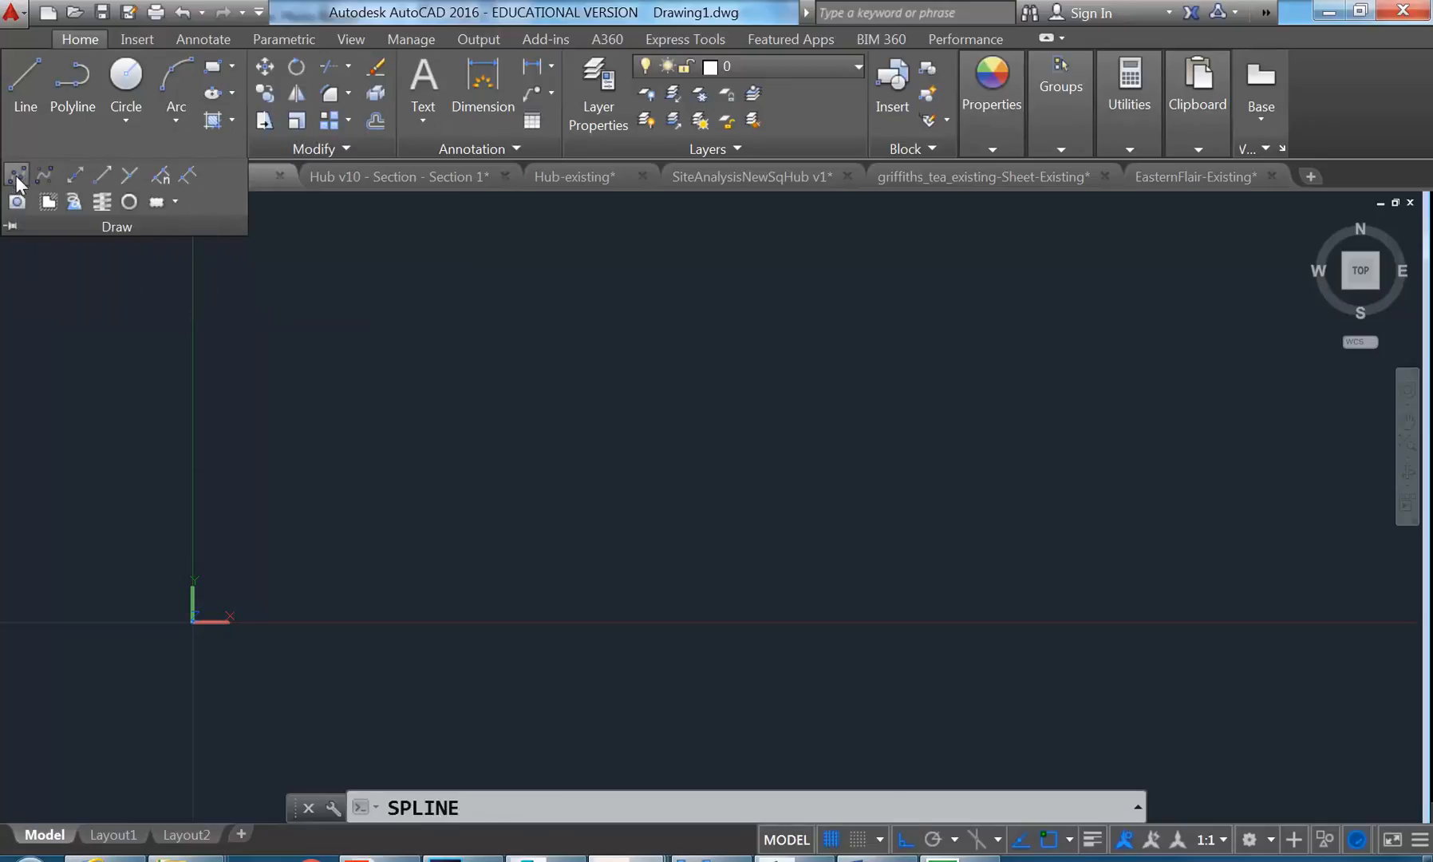
{"action": "left_click", "coordinate": [261, 575]}
{"action": "left_click", "coordinate": [326, 504]}
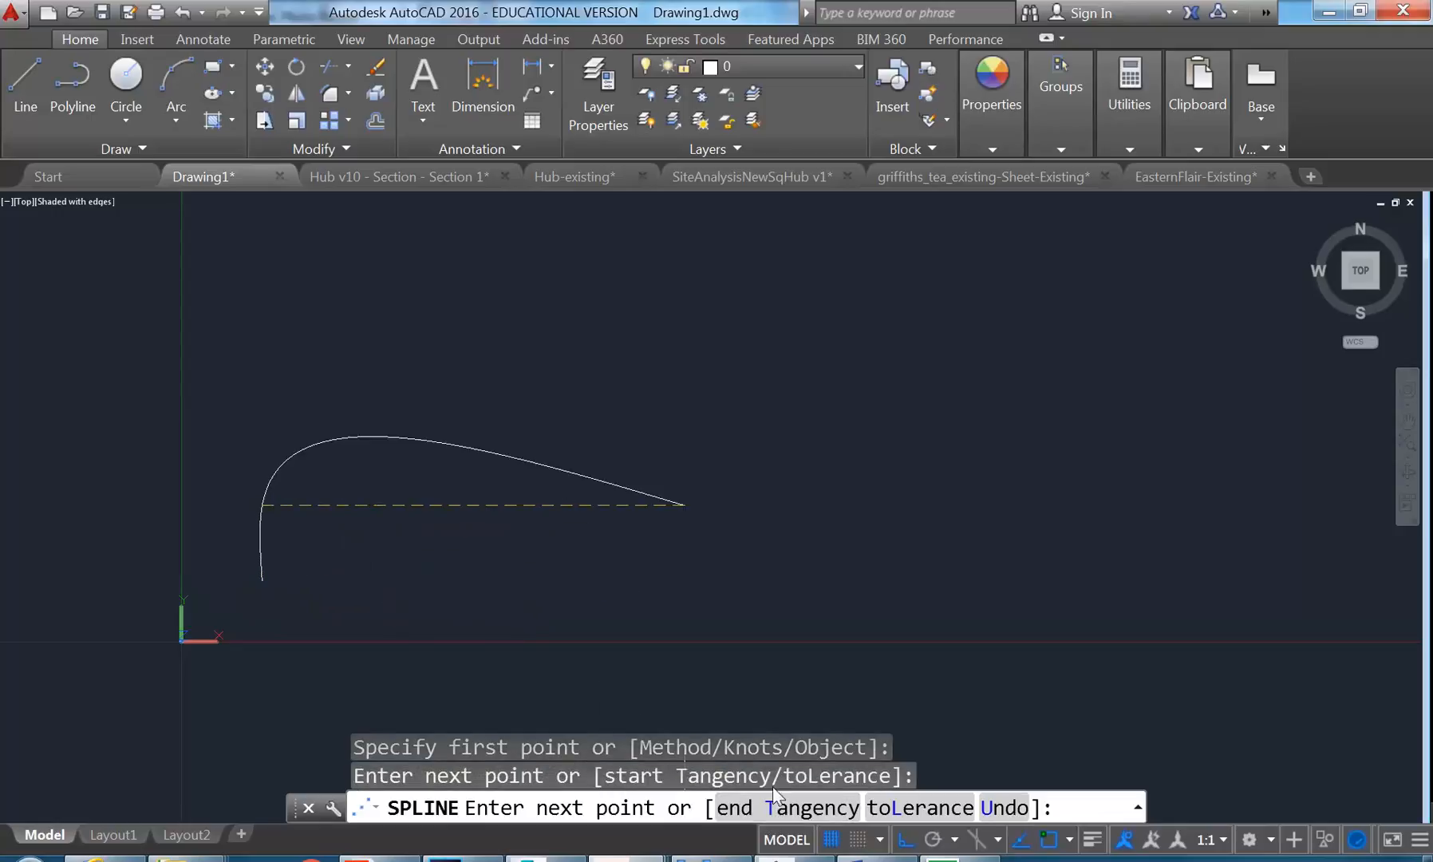
{"action": "left_click", "coordinate": [900, 839]}
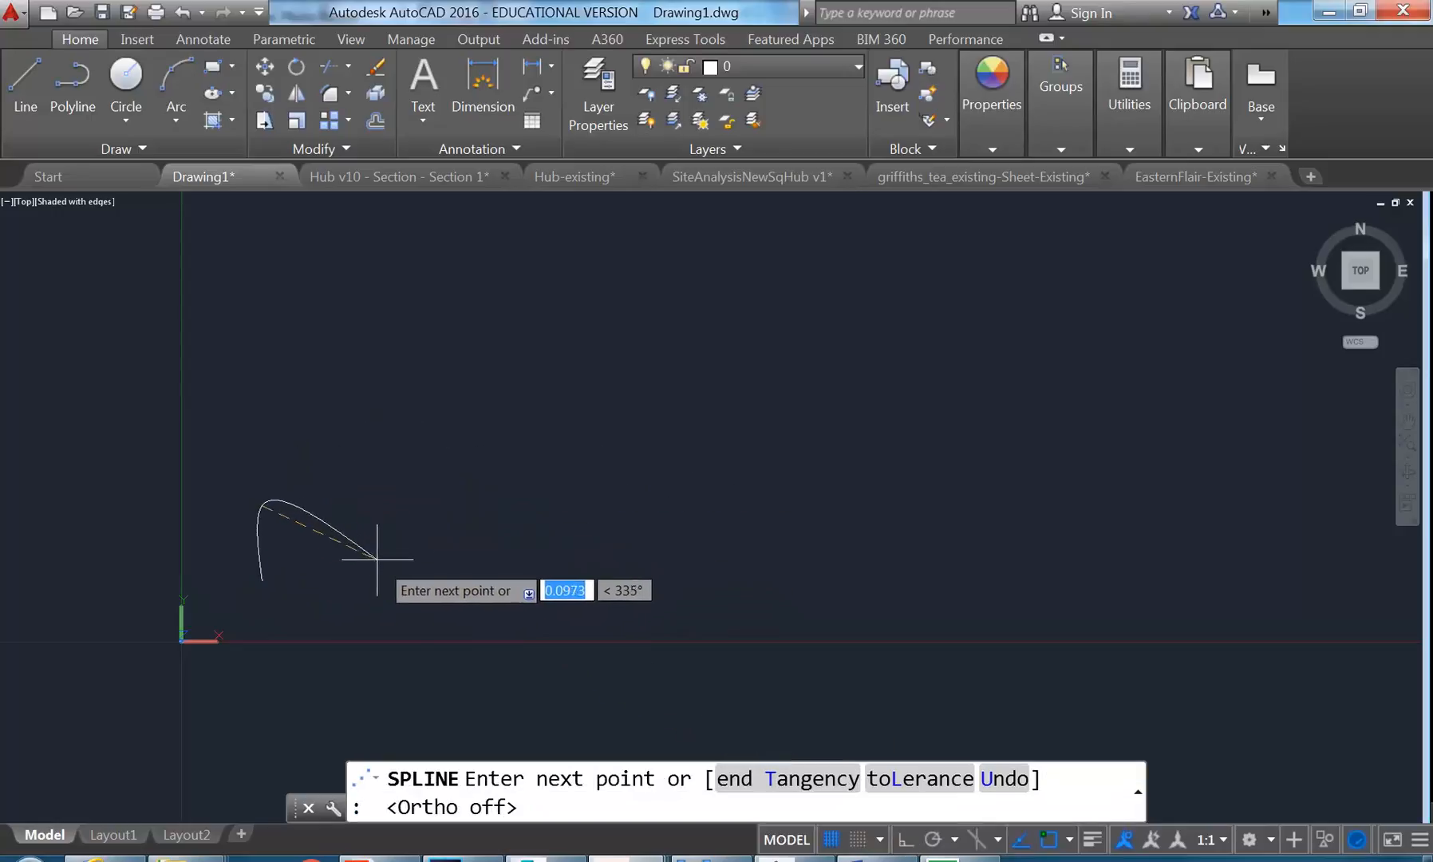
Step: Continue the spline along the X axis as an irregular wave of alternating high and low fit points, and finish it
{"action": "left_click", "coordinate": [373, 561]}
{"action": "left_click", "coordinate": [416, 496]}
{"action": "left_click", "coordinate": [492, 564]}
{"action": "left_click", "coordinate": [573, 496]}
{"action": "left_click", "coordinate": [632, 566]}
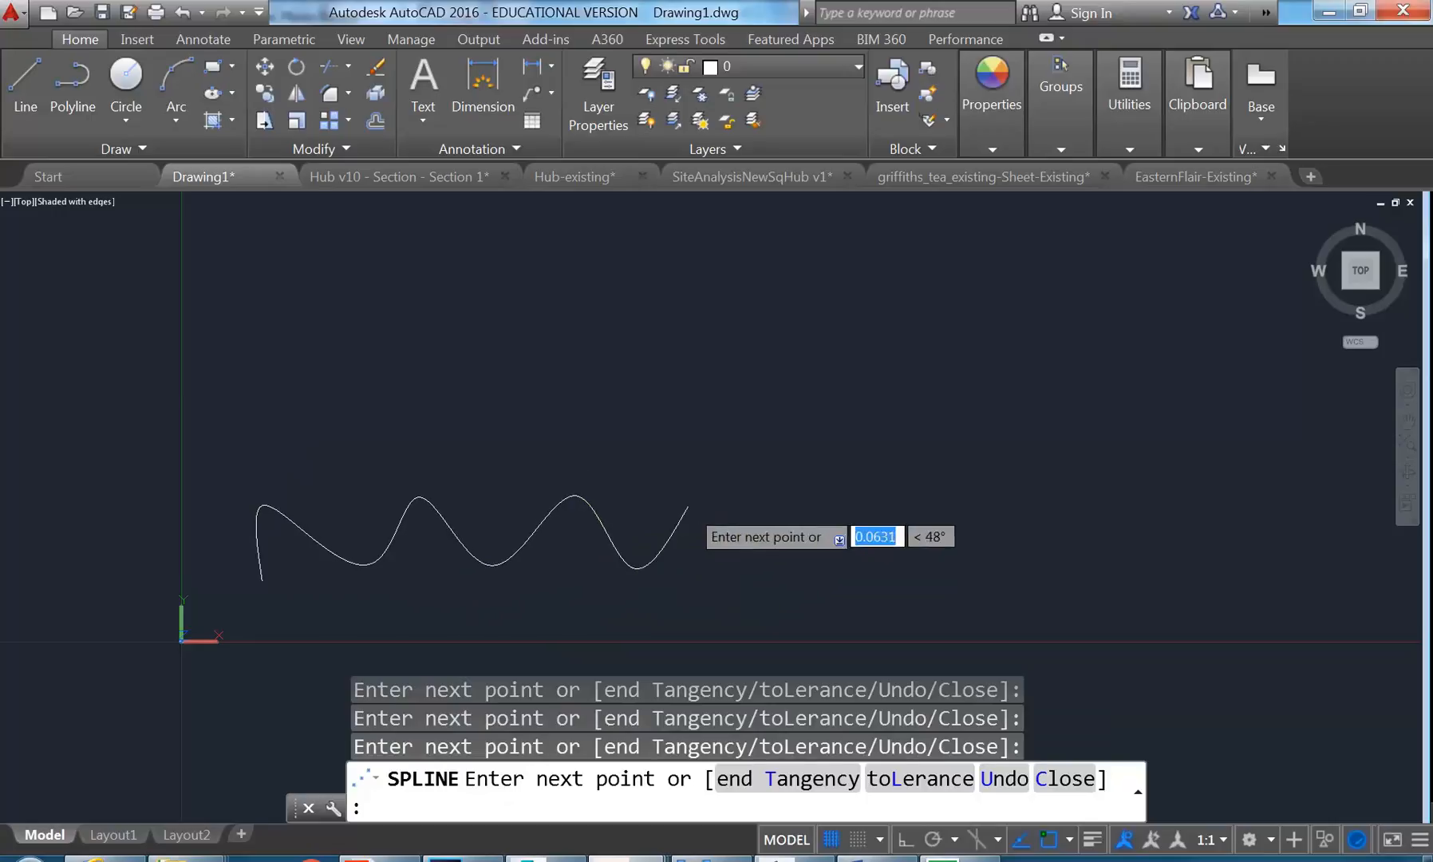
{"action": "left_click", "coordinate": [687, 506]}
{"action": "left_click", "coordinate": [751, 552]}
{"action": "left_click", "coordinate": [849, 496]}
{"action": "left_click", "coordinate": [943, 568]}
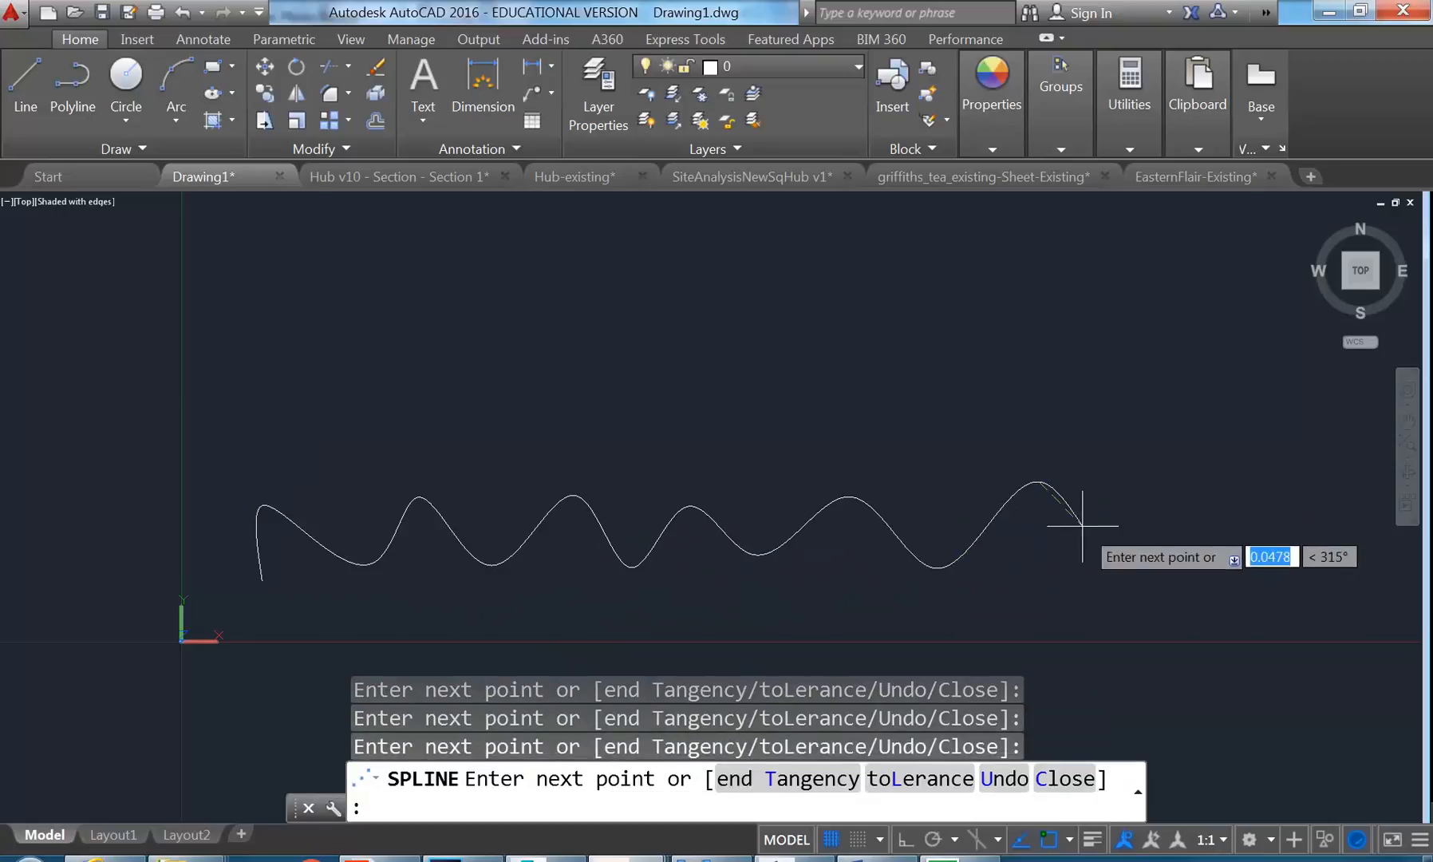
{"action": "right_click", "coordinate": [1046, 365]}
{"action": "left_click", "coordinate": [1069, 375]}
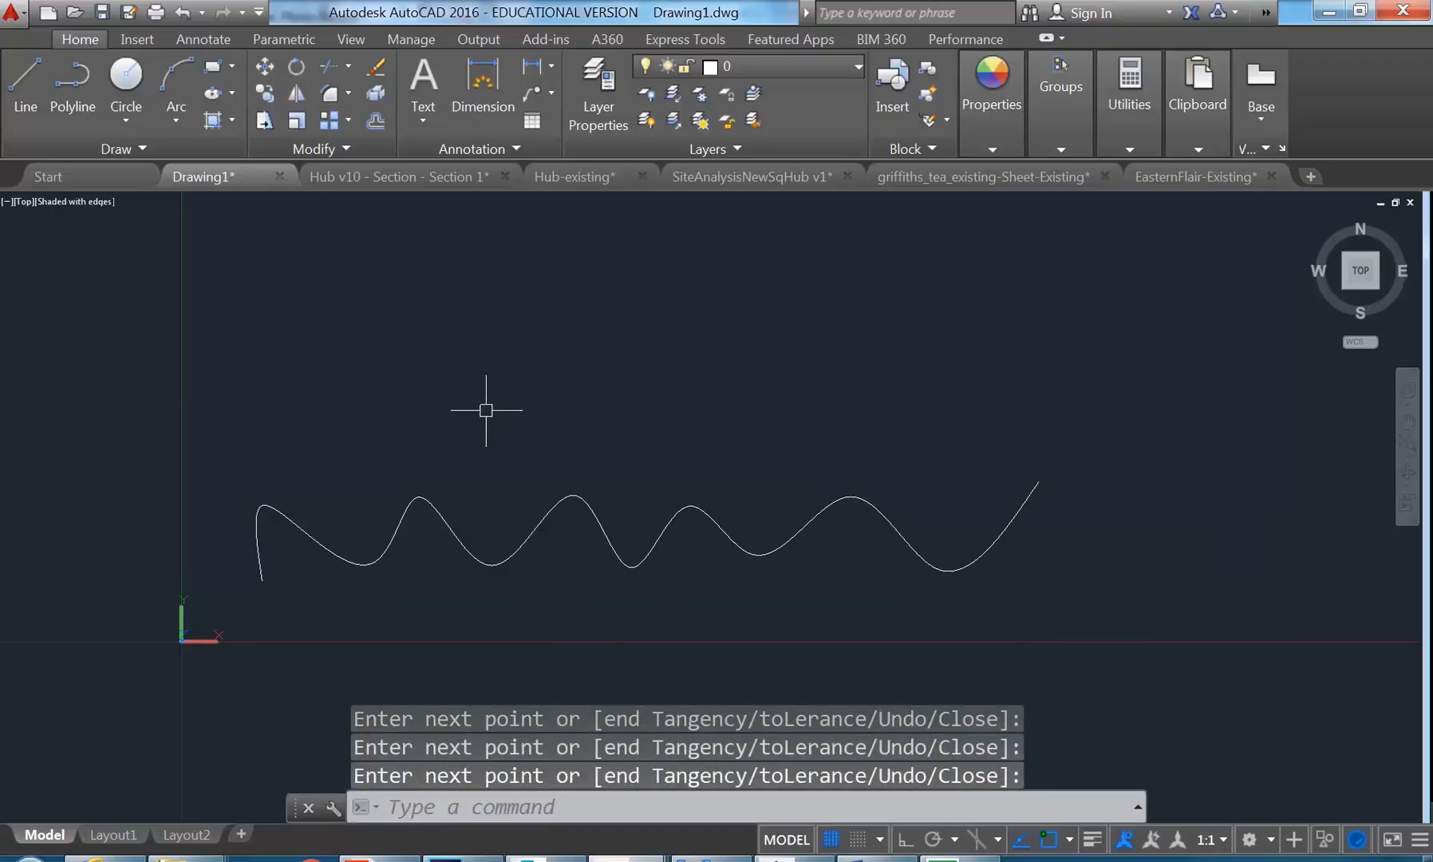
Step: Reshape the beginning of the spline by stretching its second fit point away and moving its start point
{"action": "left_click", "coordinate": [289, 531]}
{"action": "scroll", "coordinate": [283, 530], "scroll_direction": "up", "scroll_amount": 5}
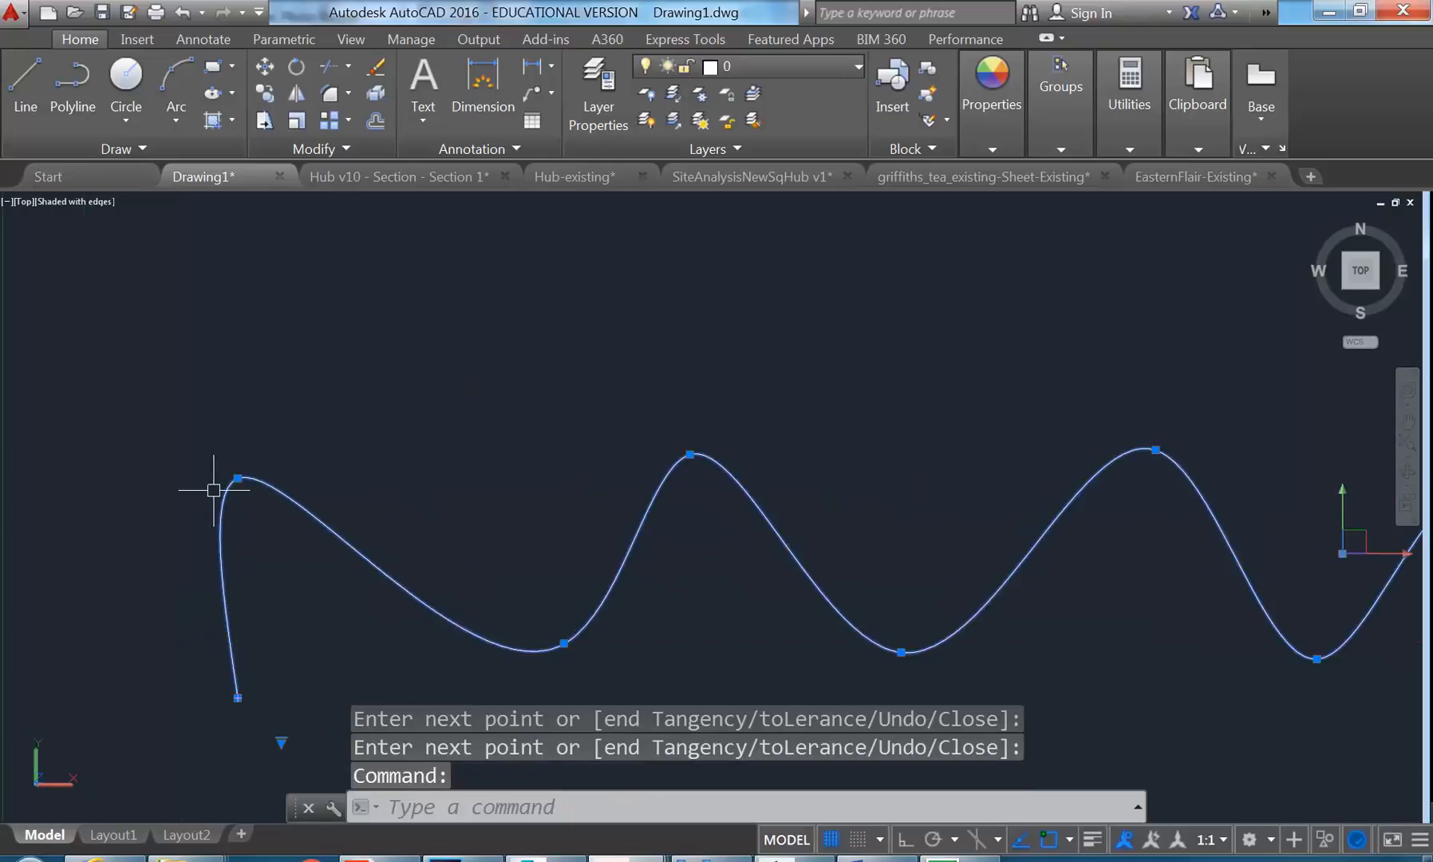
{"action": "left_click", "coordinate": [237, 481]}
{"action": "scroll", "coordinate": [442, 470], "scroll_direction": "down", "scroll_amount": 4}
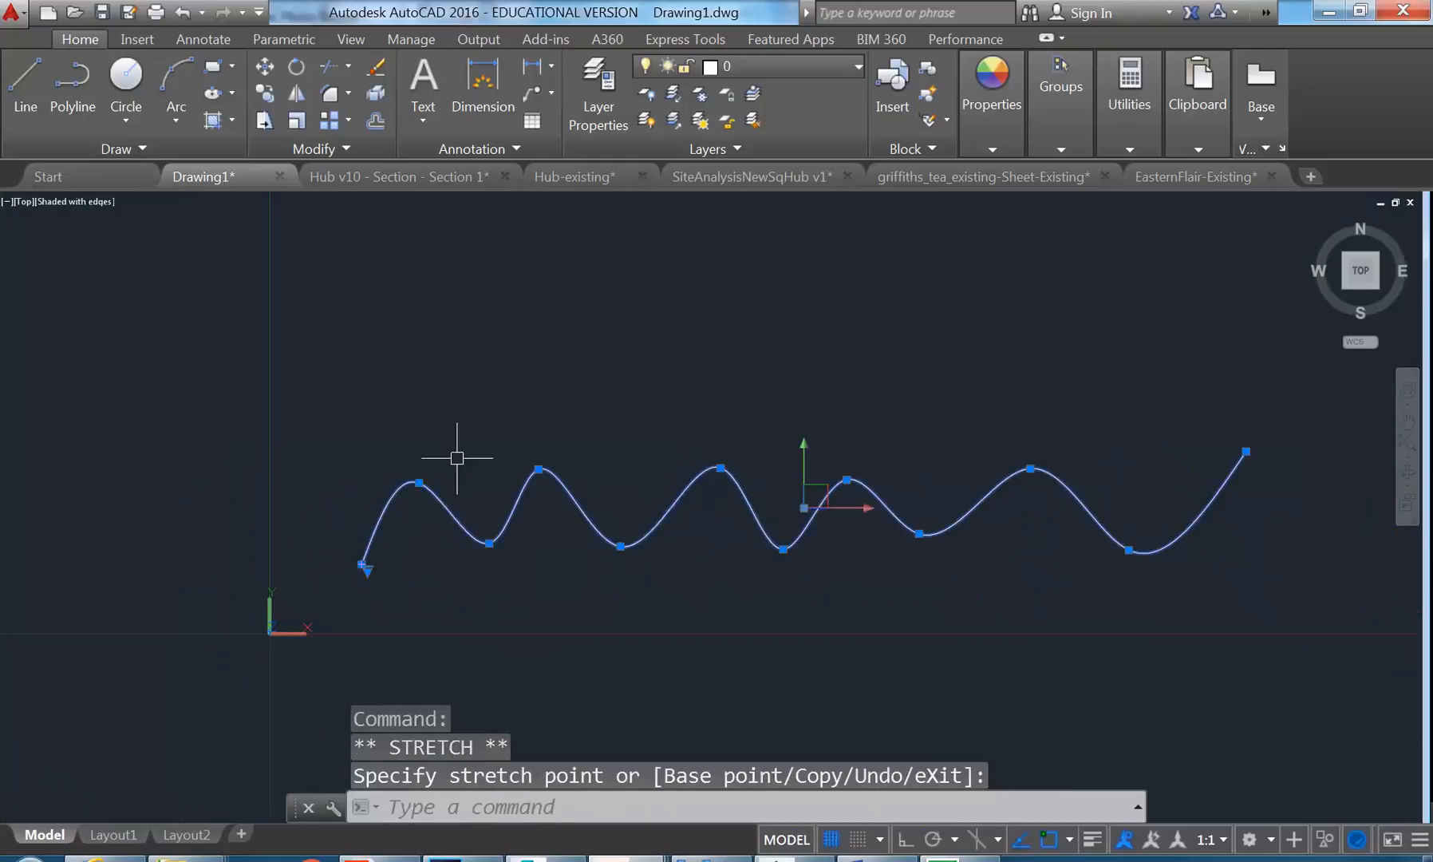
{"action": "scroll", "coordinate": [361, 552], "scroll_direction": "up", "scroll_amount": 5}
{"action": "left_click", "coordinate": [356, 588]}
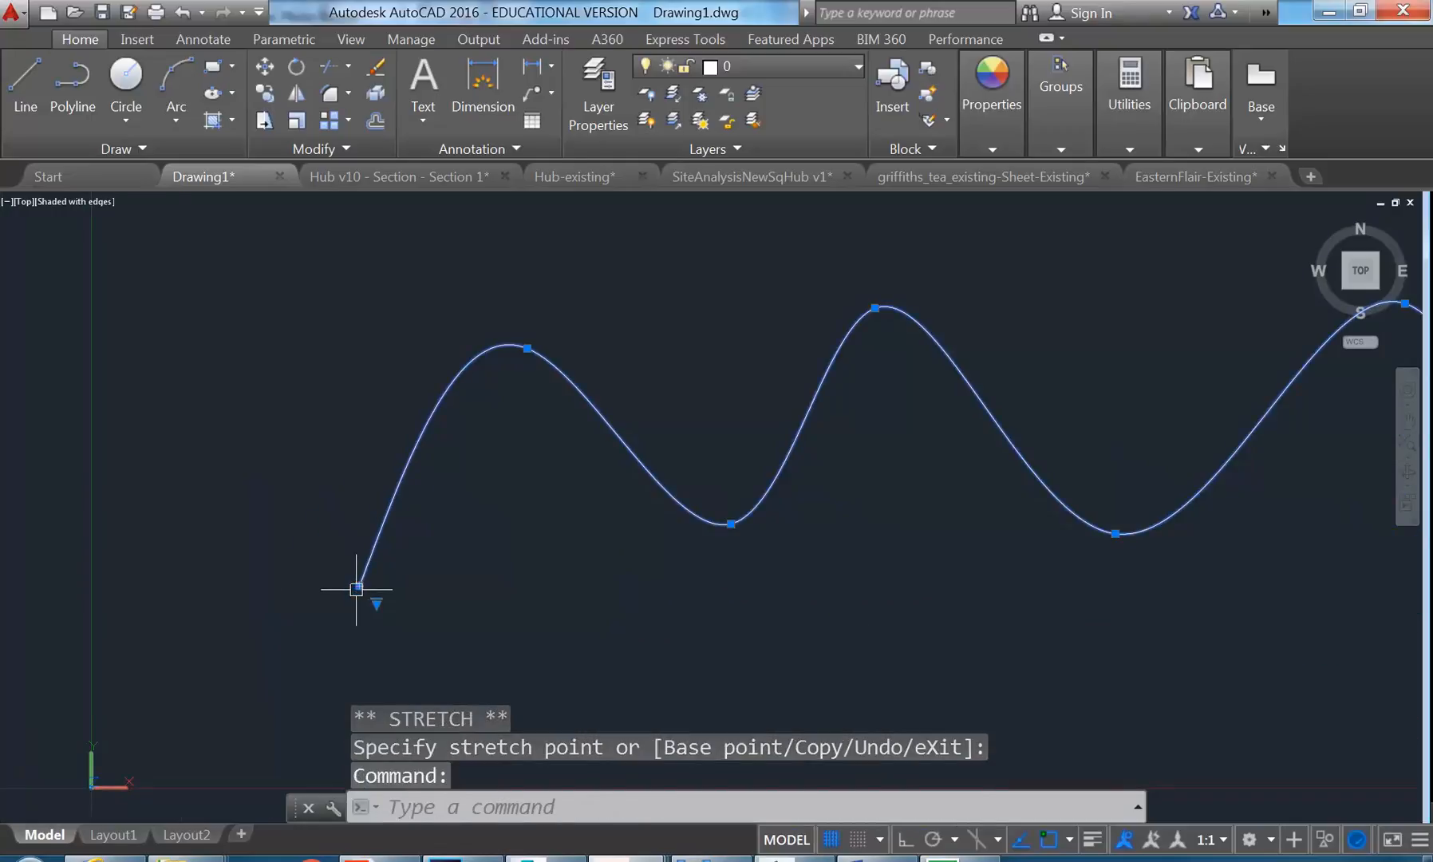
{"action": "left_click", "coordinate": [359, 584]}
{"action": "left_click", "coordinate": [272, 473]}
{"action": "scroll", "coordinate": [515, 479], "scroll_direction": "down", "scroll_amount": 9}
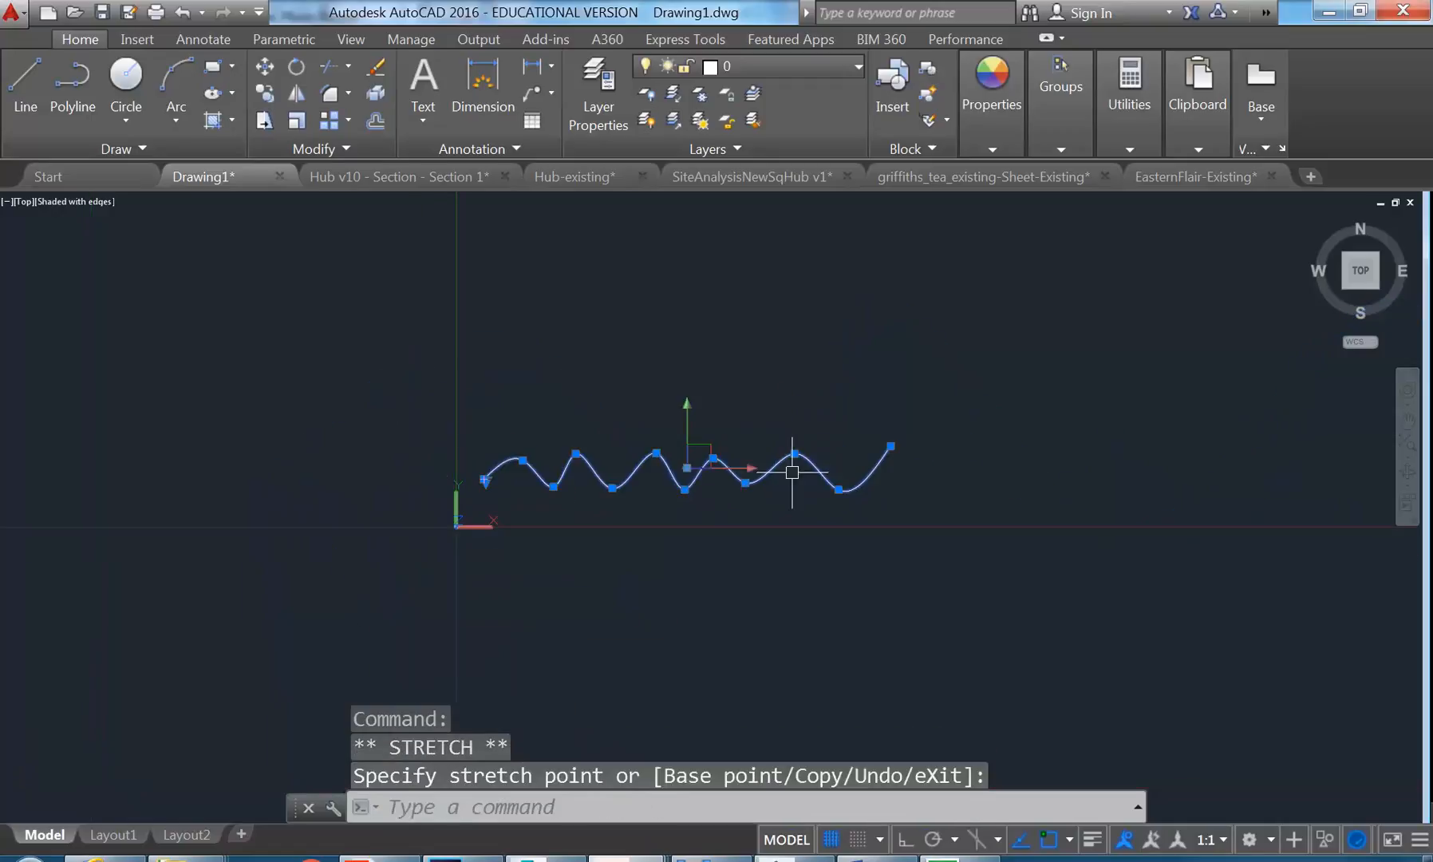
Step: Stretch the spline's far endpoint outward and downward
{"action": "middle_click_drag", "start_coordinate": [968, 446], "coordinate": [833, 468]}
{"action": "scroll", "coordinate": [833, 468], "scroll_direction": "up", "scroll_amount": 2}
{"action": "left_click", "coordinate": [727, 468]}
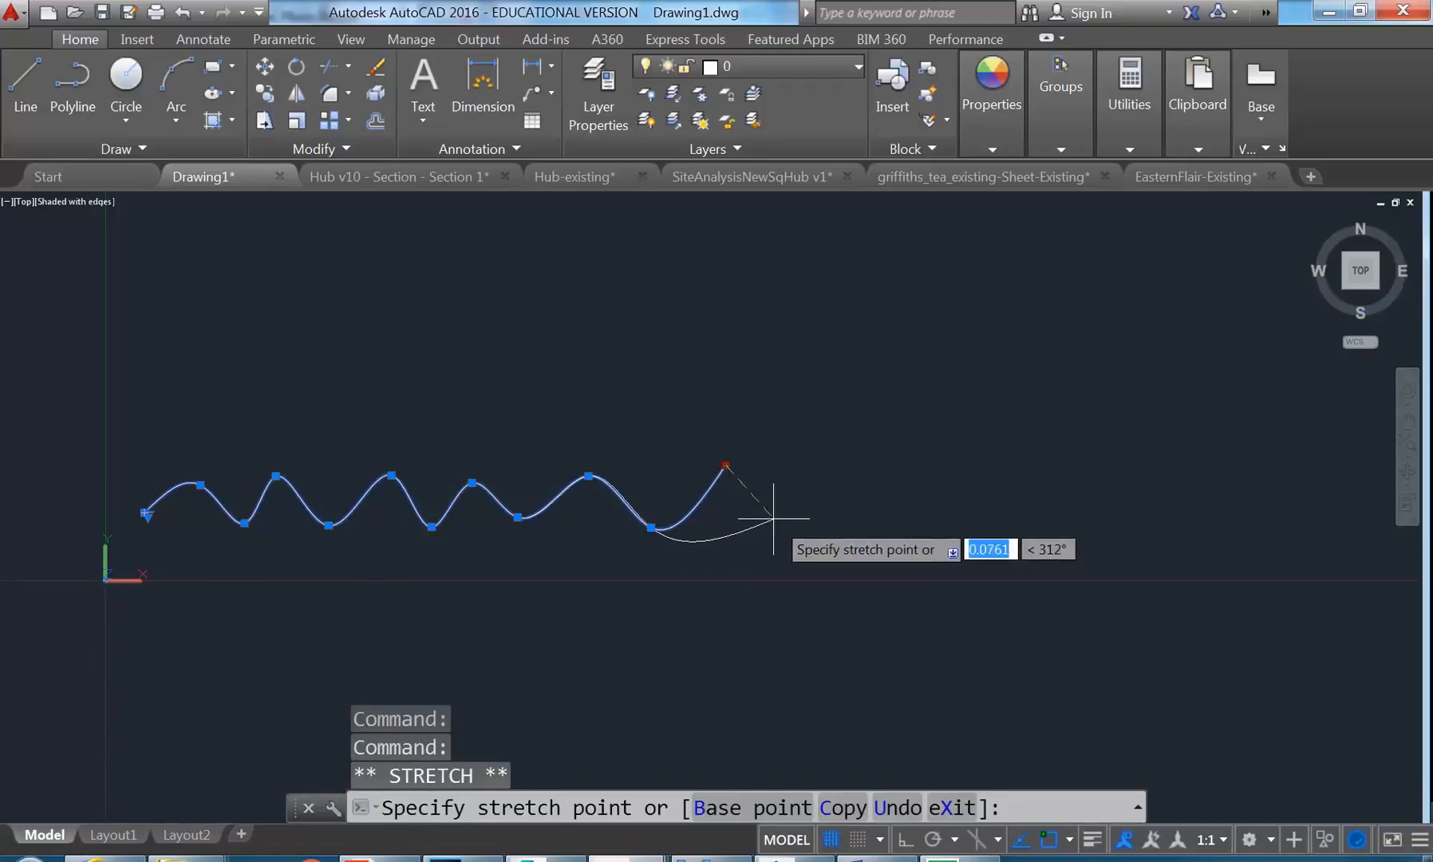
Step: Add two fit points to the middle of the spline, one after the small peak and one after the next trough
{"action": "scroll", "coordinate": [650, 496], "scroll_direction": "up", "scroll_amount": 3}
{"action": "middle_click_drag", "start_coordinate": [439, 552], "coordinate": [746, 563]}
{"action": "scroll", "coordinate": [584, 522], "scroll_direction": "up", "scroll_amount": 5}
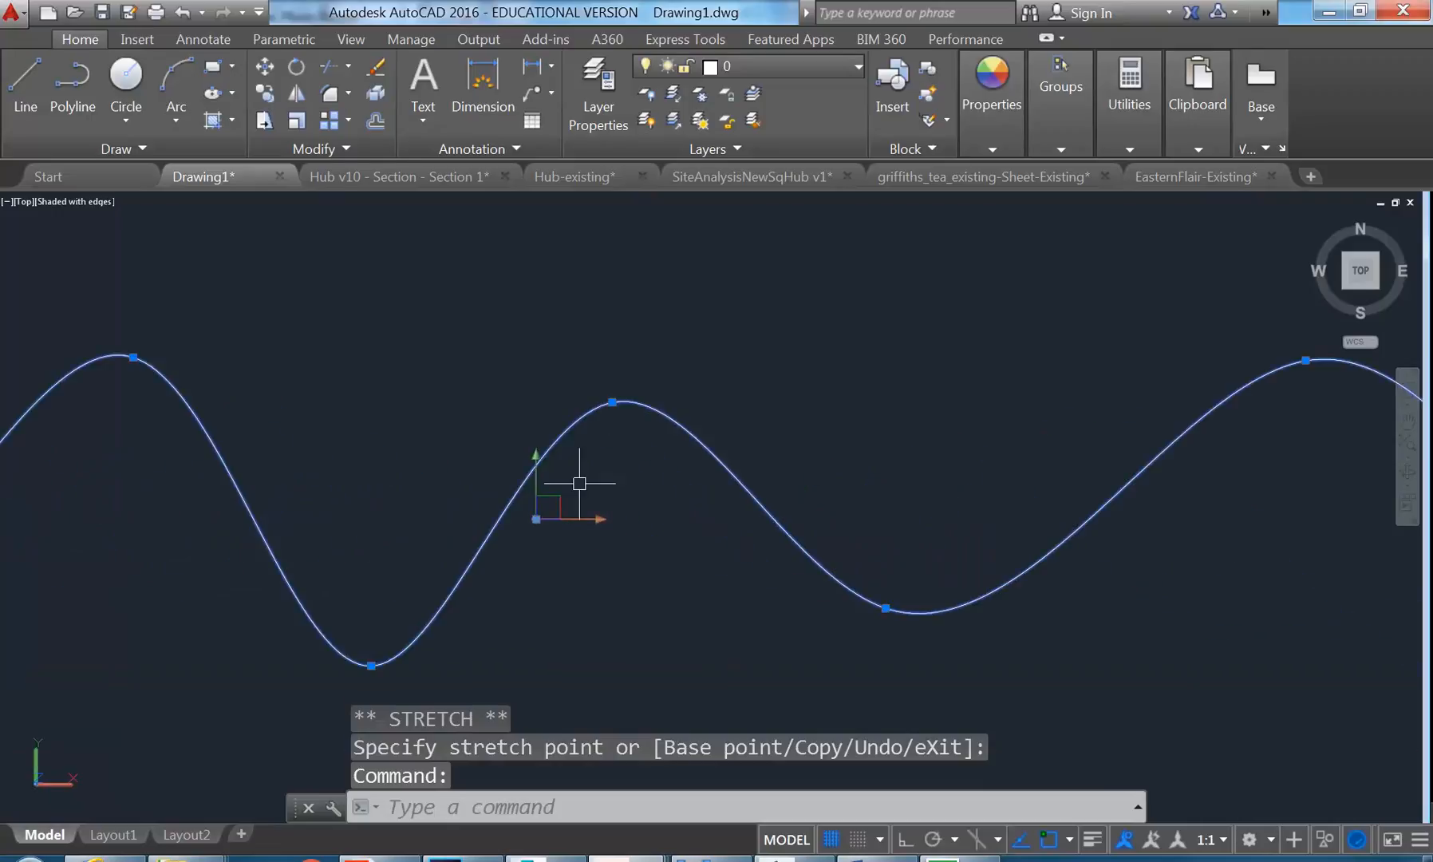
{"action": "mouse_move", "coordinate": [611, 403]}
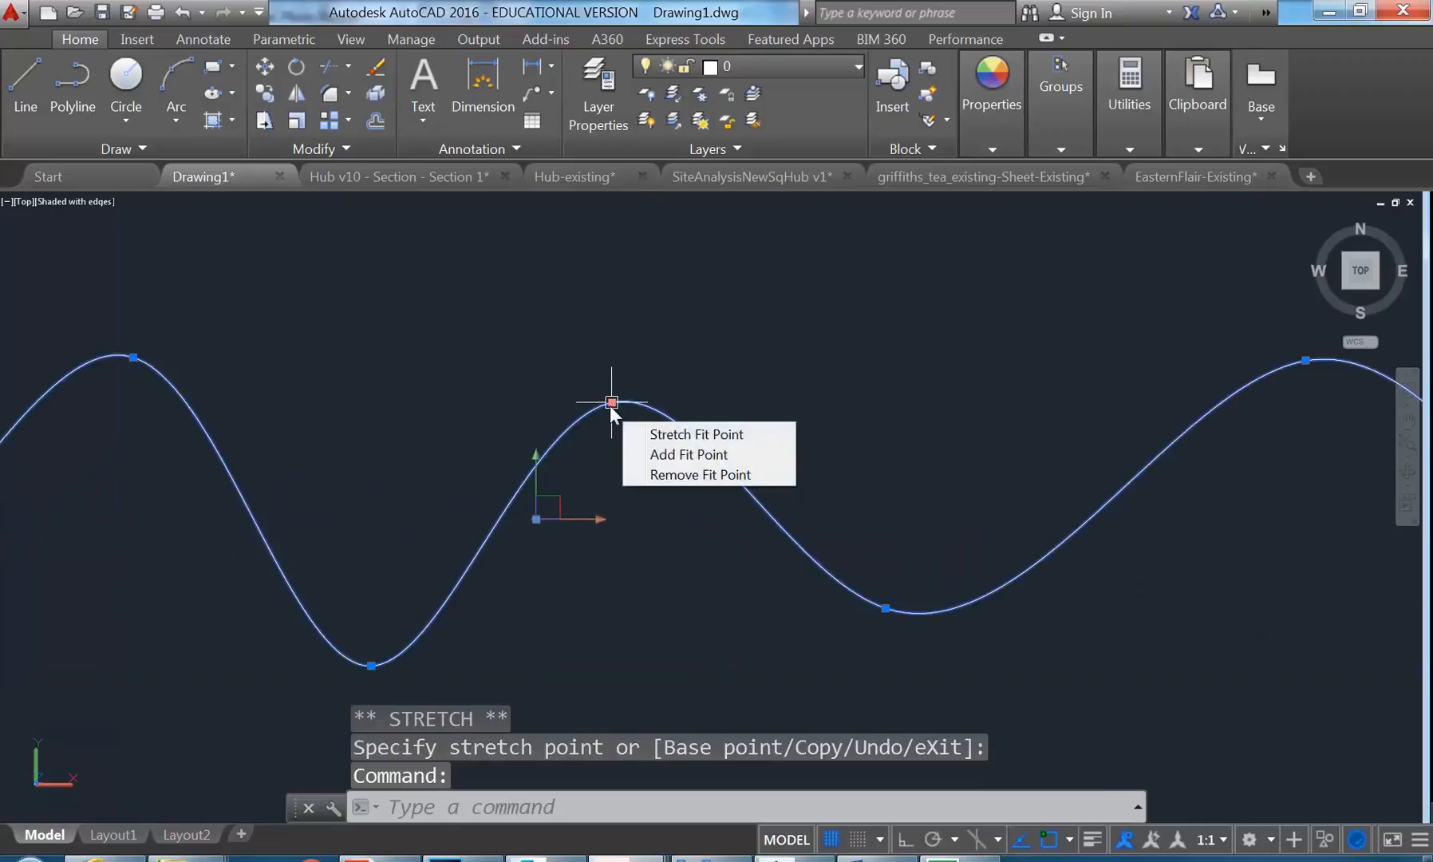
{"action": "left_click", "coordinate": [667, 454]}
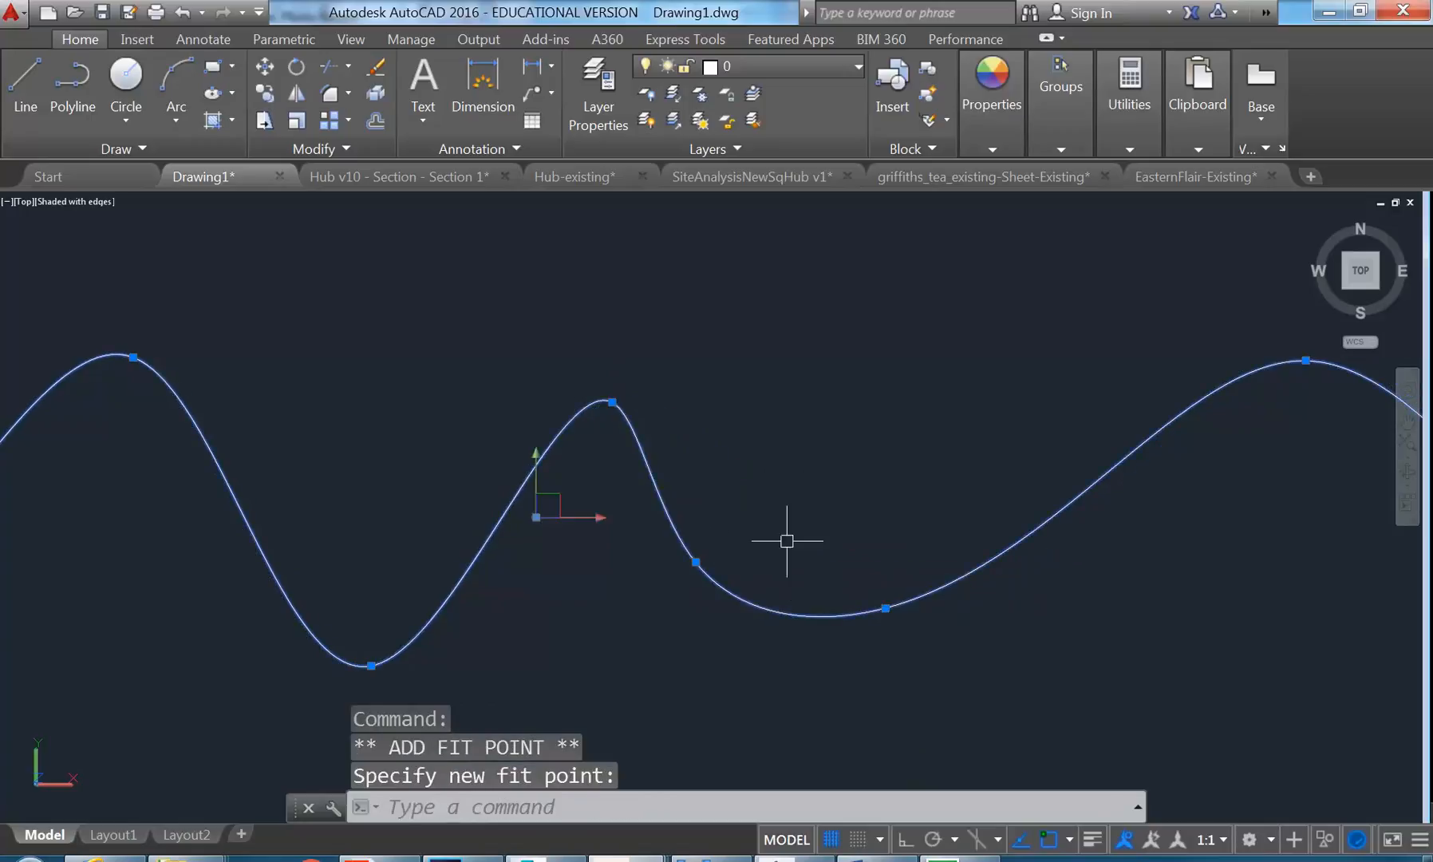
{"action": "mouse_move", "coordinate": [884, 607]}
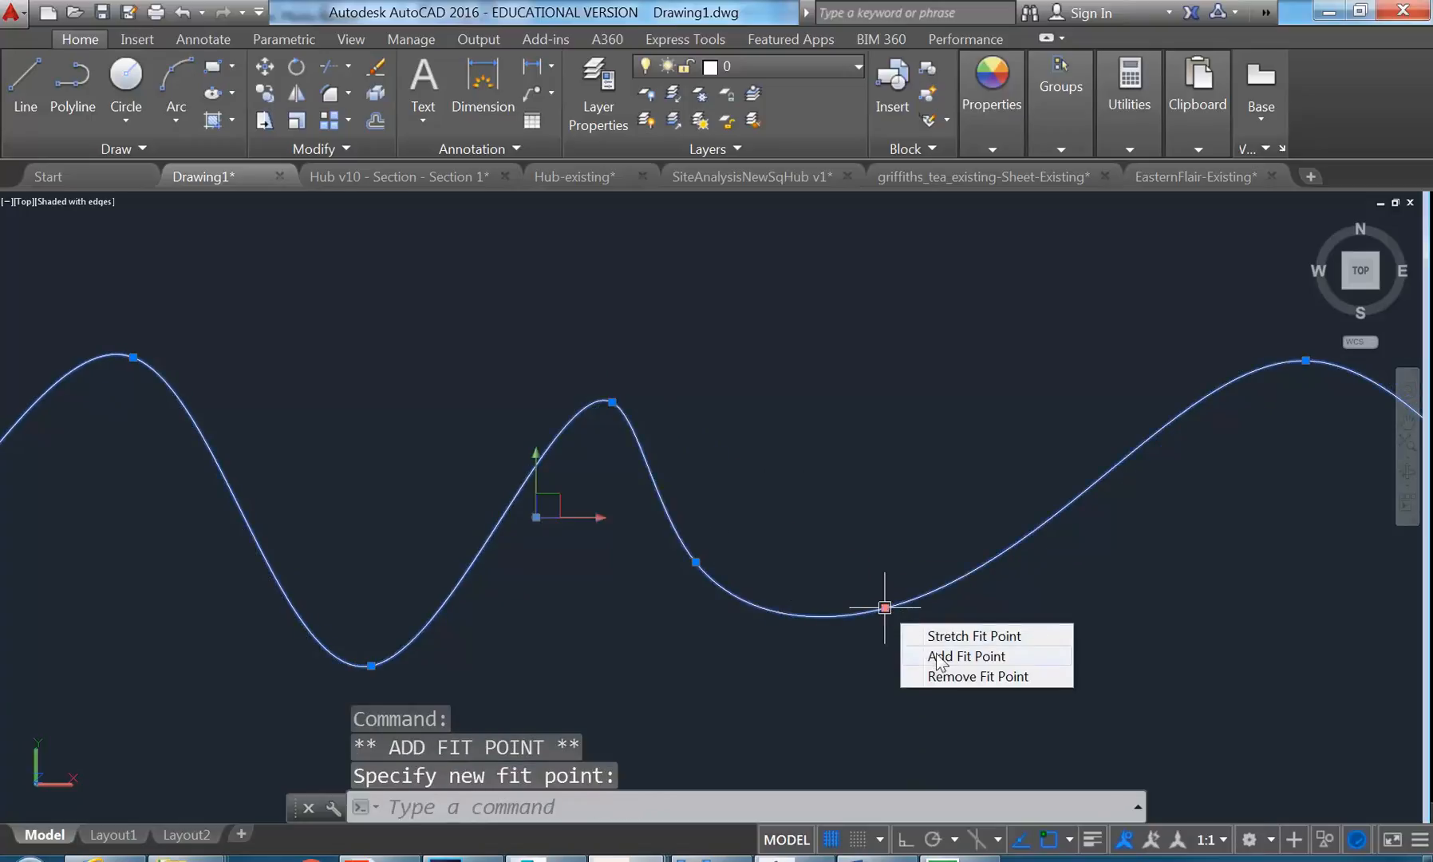
{"action": "left_click", "coordinate": [965, 655]}
{"action": "left_click", "coordinate": [958, 448]}
{"action": "scroll", "coordinate": [810, 445], "scroll_direction": "down", "scroll_amount": 2}
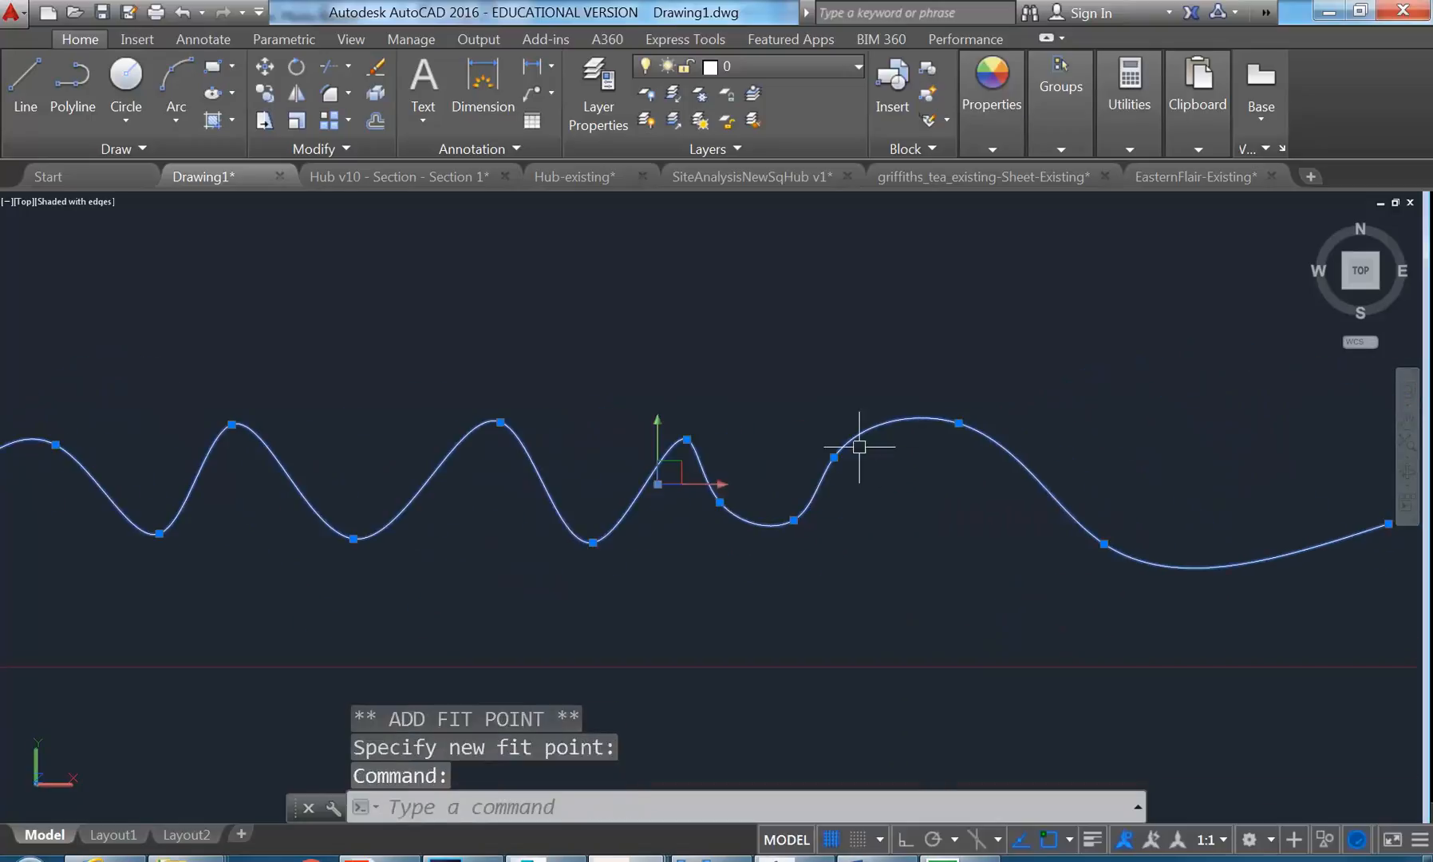
Step: Remove the extra fit point on the rise before the last large peak of the spline
{"action": "scroll", "coordinate": [883, 450], "scroll_direction": "up", "scroll_amount": 2}
{"action": "mouse_move", "coordinate": [811, 459]}
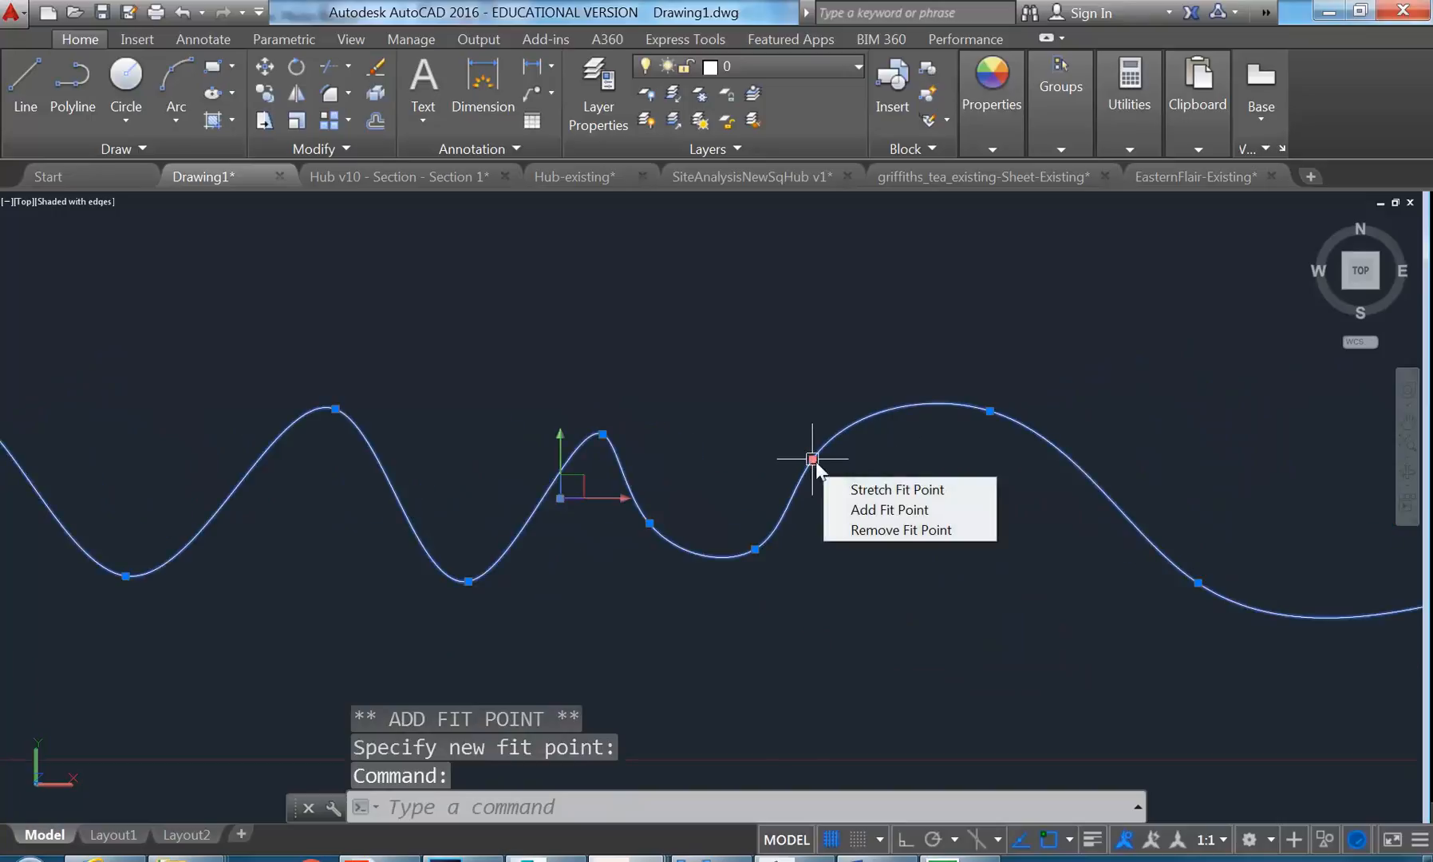
{"action": "left_click", "coordinate": [869, 528]}
{"action": "scroll", "coordinate": [745, 432], "scroll_direction": "down", "scroll_amount": 2}
{"action": "middle_click_drag", "start_coordinate": [746, 432], "coordinate": [754, 440]}
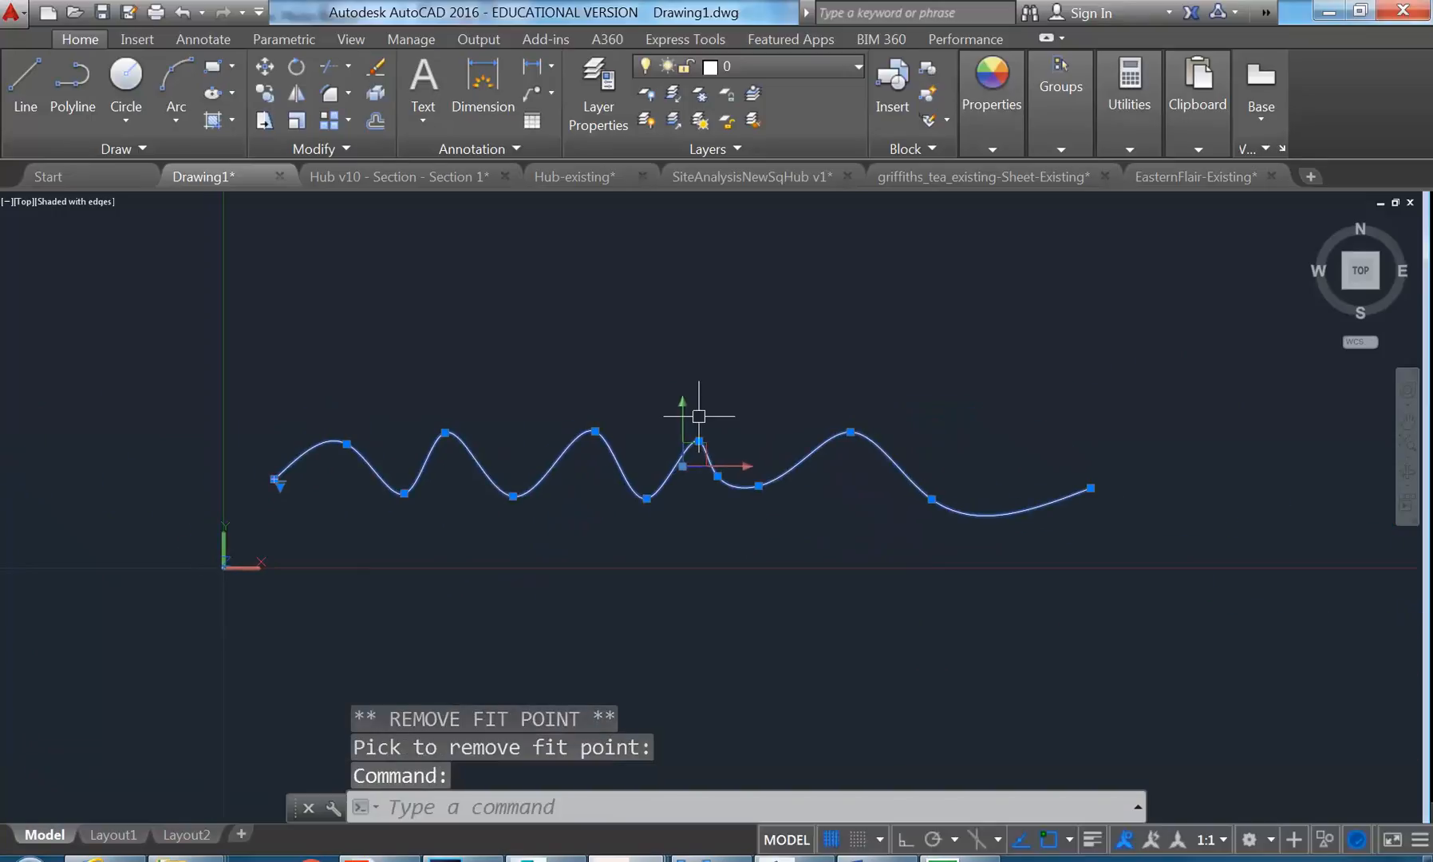
{"action": "scroll", "coordinate": [436, 434], "scroll_direction": "up", "scroll_amount": 2}
{"action": "scroll", "coordinate": [425, 425], "scroll_direction": "down", "scroll_amount": 2}
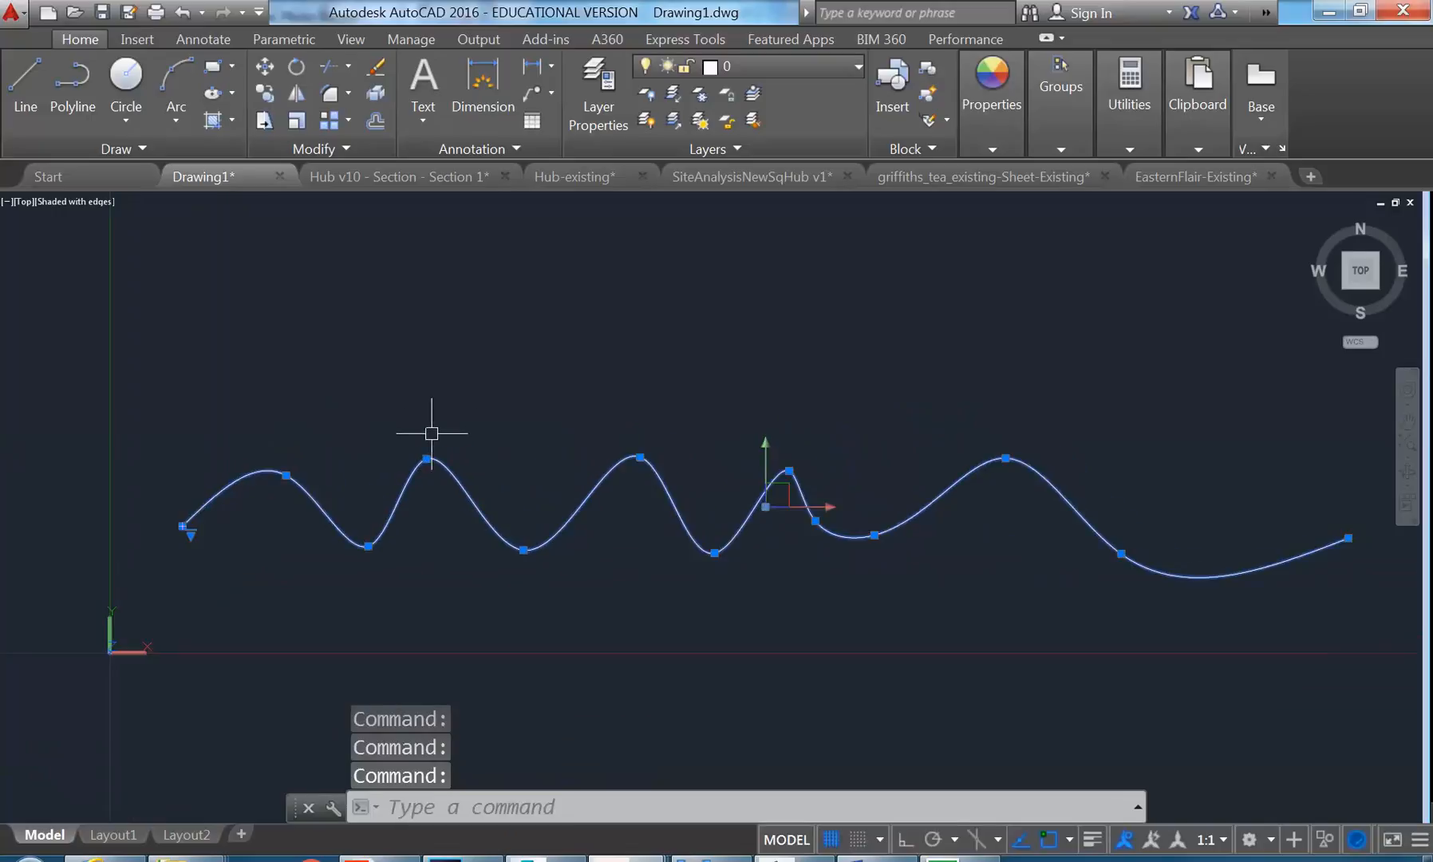
Step: Stretch the spline's start point below the X axis and reposition the next two fit points to round the bend
{"action": "left_click", "coordinate": [248, 510]}
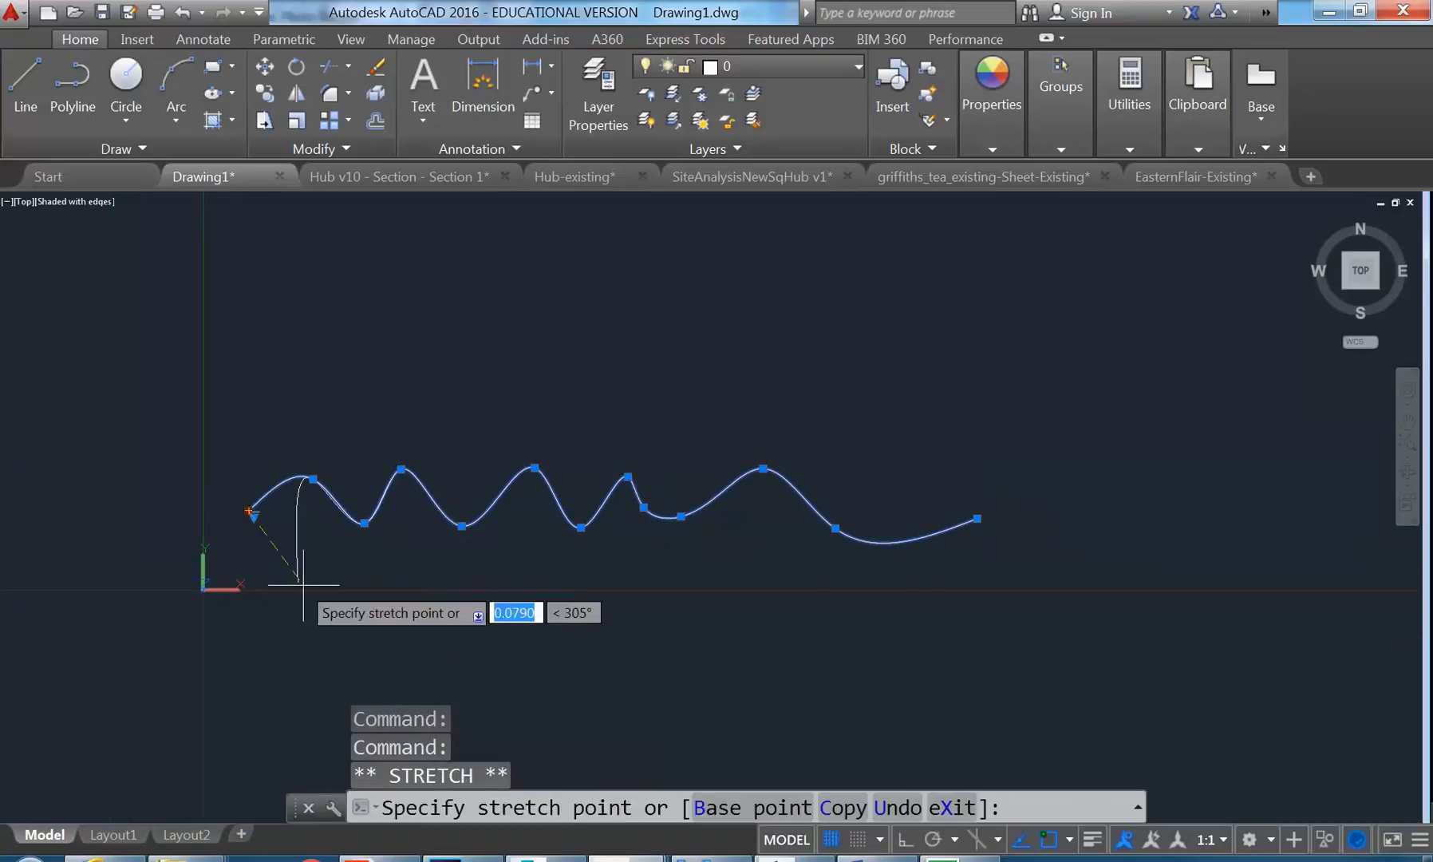
{"action": "left_click", "coordinate": [412, 662]}
{"action": "middle_click_drag", "start_coordinate": [412, 662], "coordinate": [376, 610]}
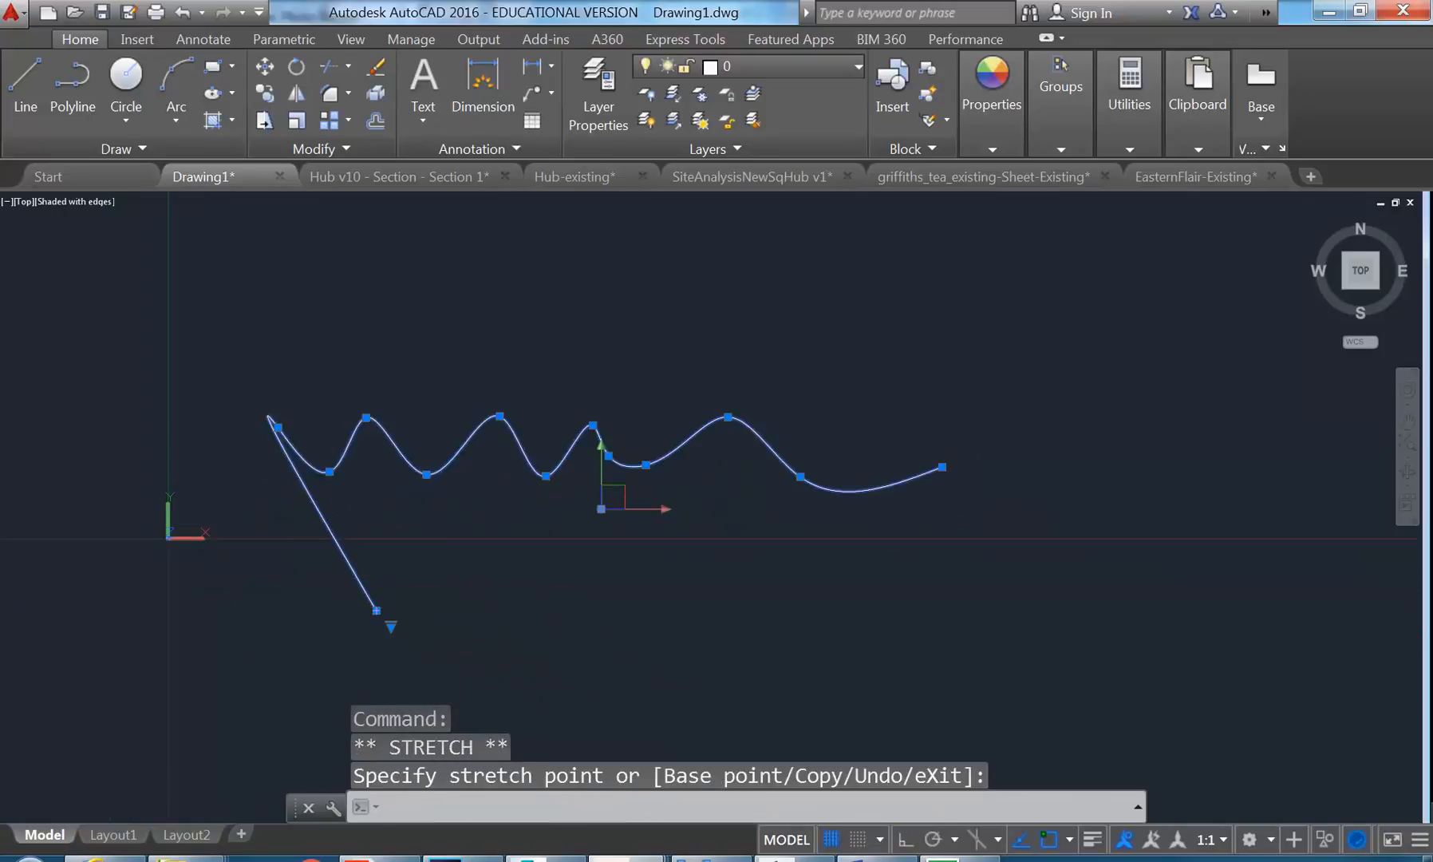
{"action": "left_click", "coordinate": [327, 477]}
{"action": "left_click", "coordinate": [278, 427]}
{"action": "left_click", "coordinate": [302, 474]}
Step: Stretch the spline's far endpoint below the X axis and back towards the start point
{"action": "left_click", "coordinate": [942, 465]}
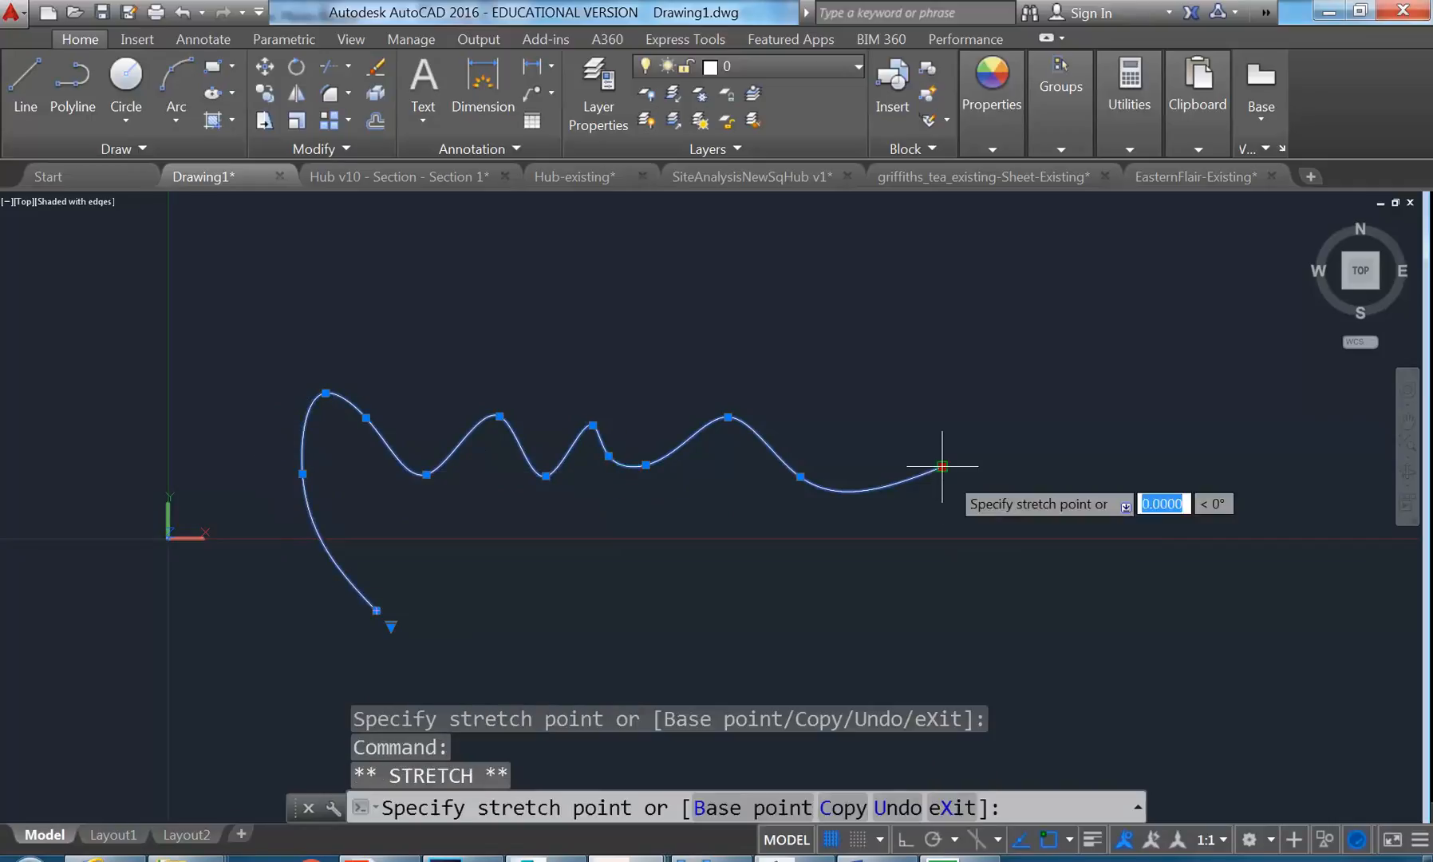
{"action": "left_click", "coordinate": [626, 631]}
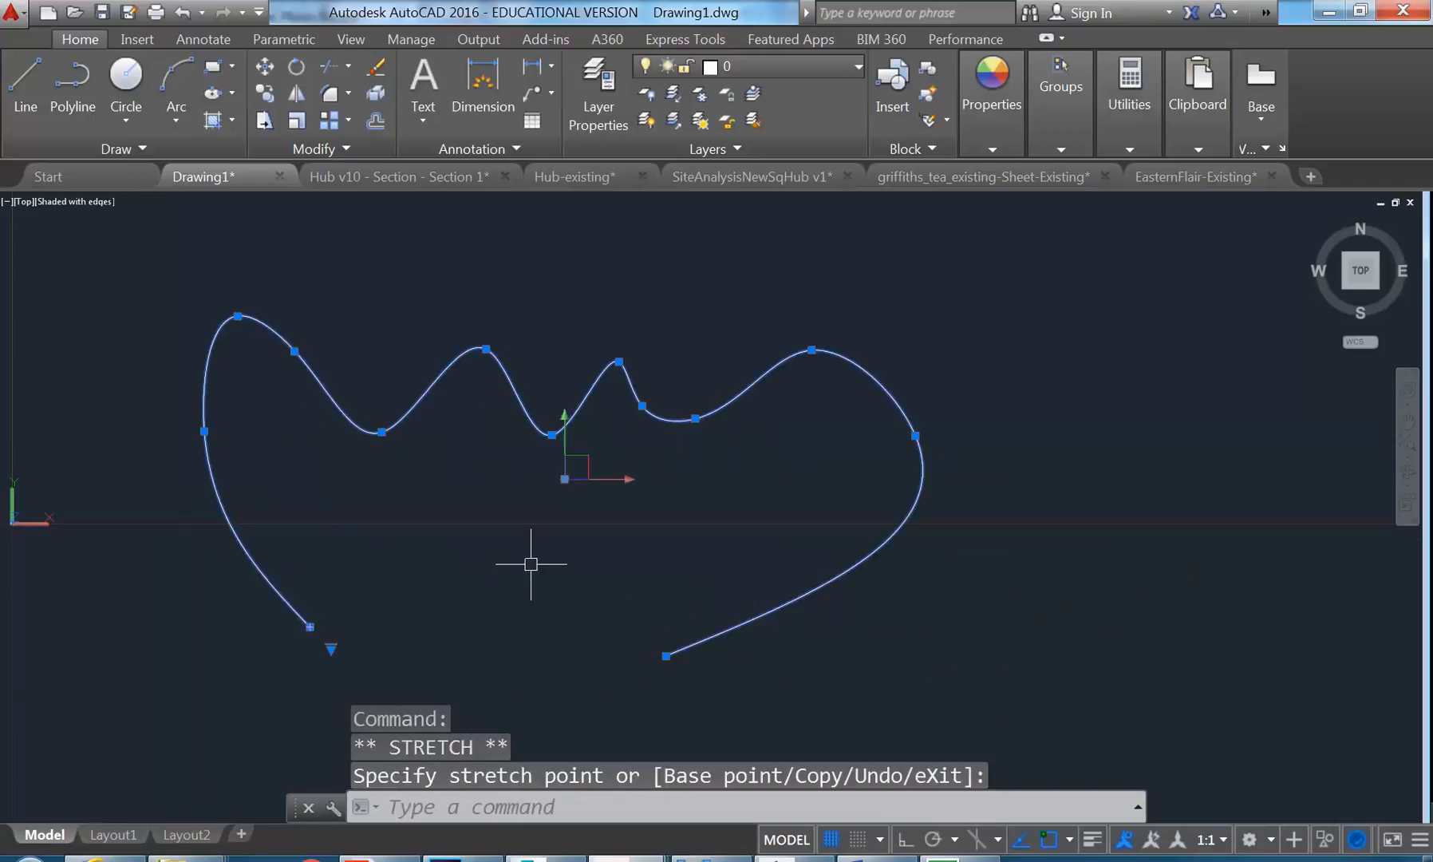
{"action": "scroll", "coordinate": [532, 577], "scroll_direction": "up", "scroll_amount": 2}
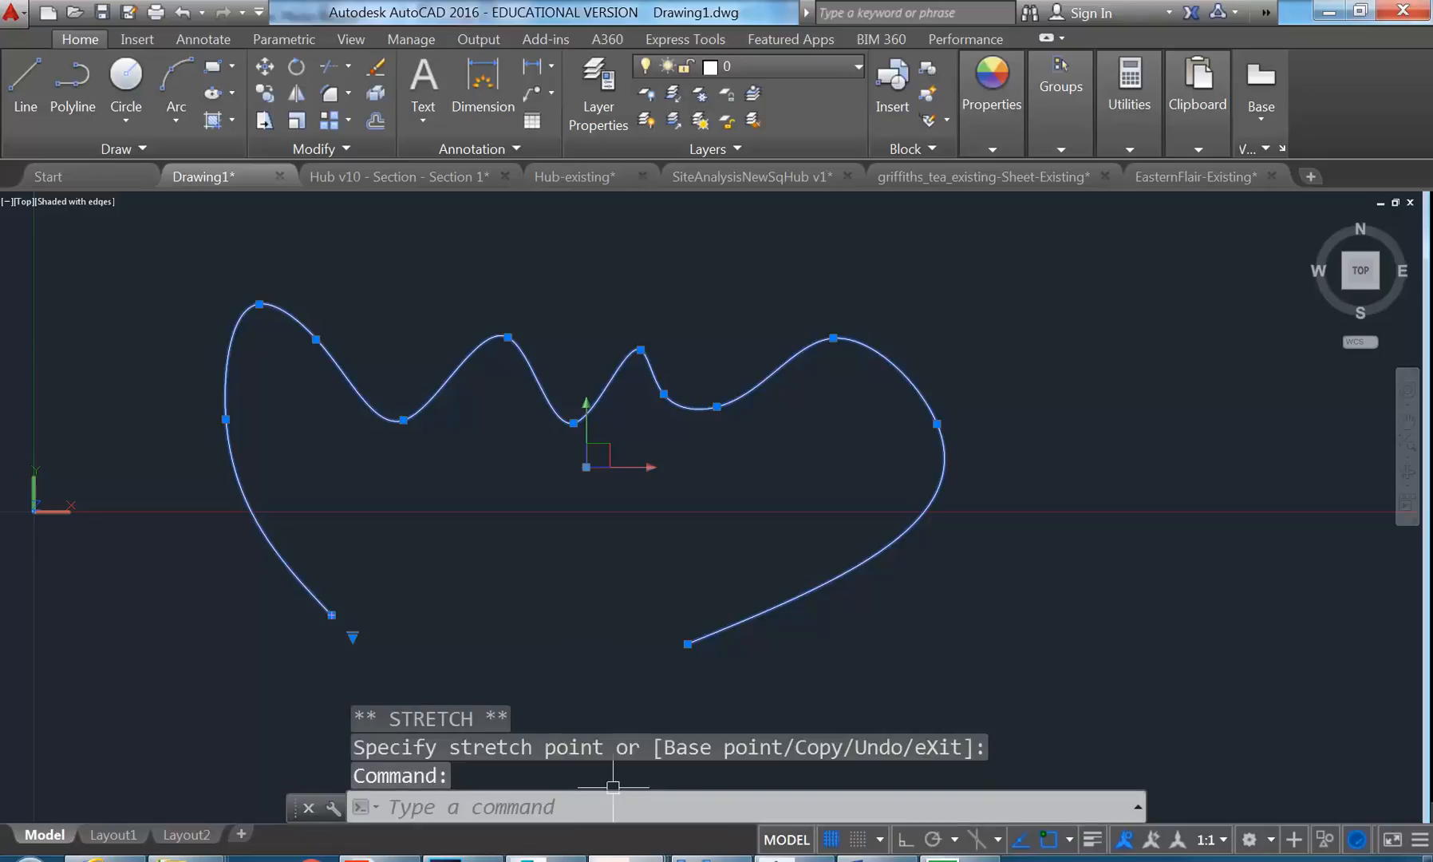
Step: Switch to Revit and start an in-place model in the Generic Models category, named Generic Models 1
{"action": "left_click", "coordinate": [793, 858]}
{"action": "left_click", "coordinate": [97, 39]}
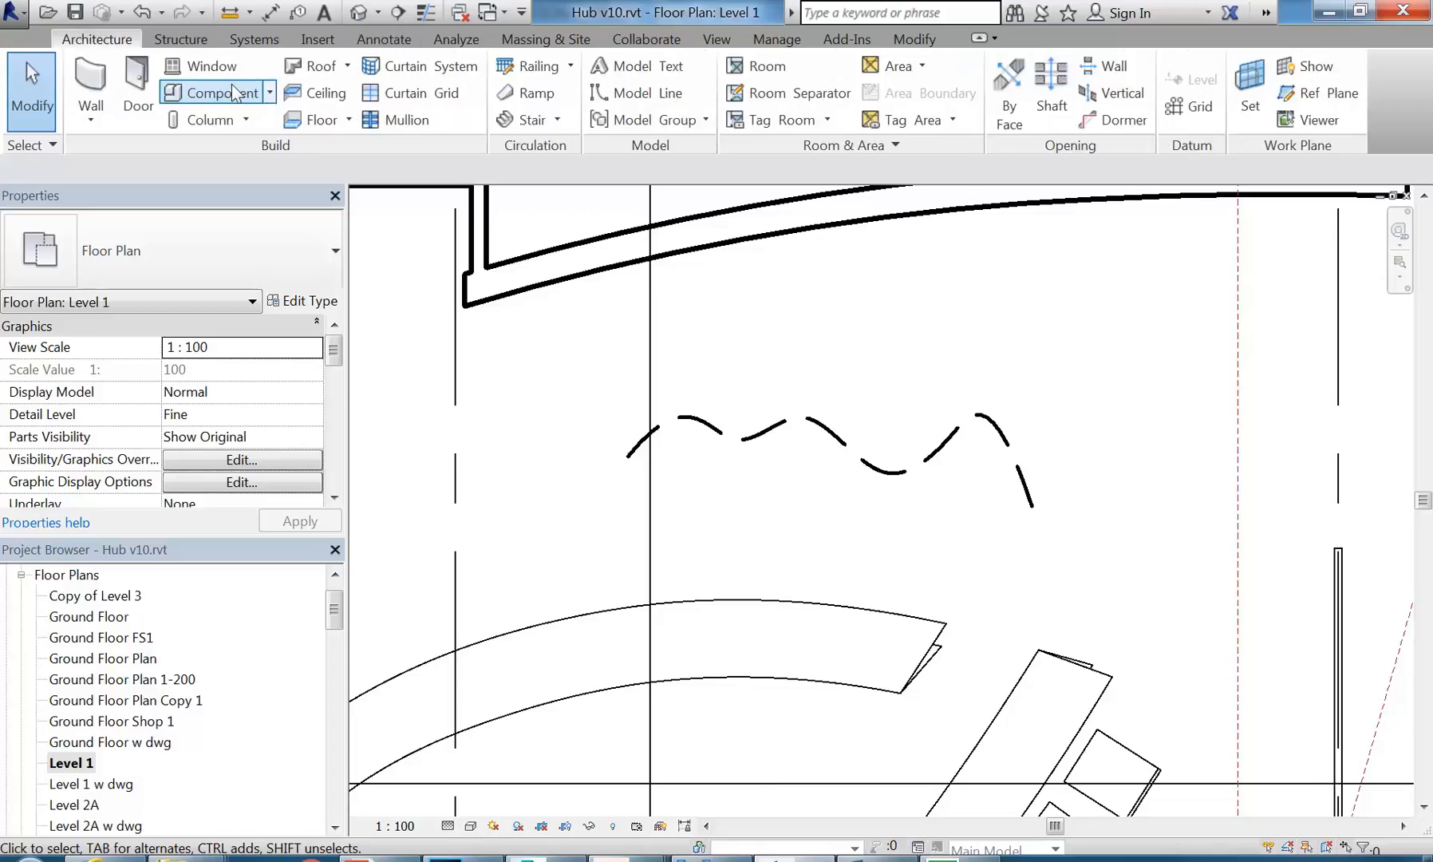
{"action": "left_click", "coordinate": [270, 93]}
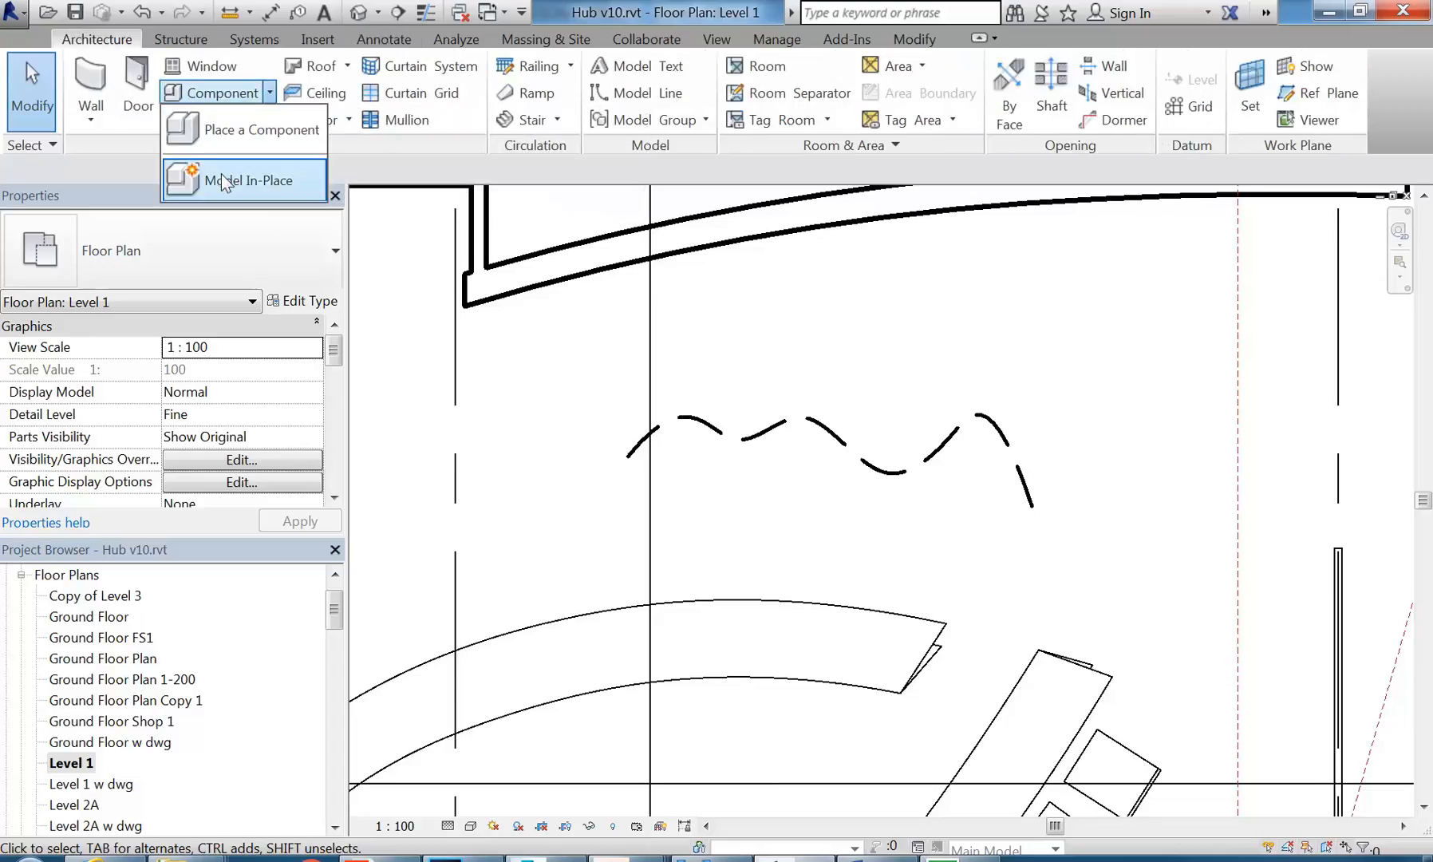
{"action": "left_click", "coordinate": [220, 173]}
{"action": "left_click", "coordinate": [631, 373]}
{"action": "scroll", "coordinate": [611, 407], "scroll_direction": "down", "scroll_amount": 3}
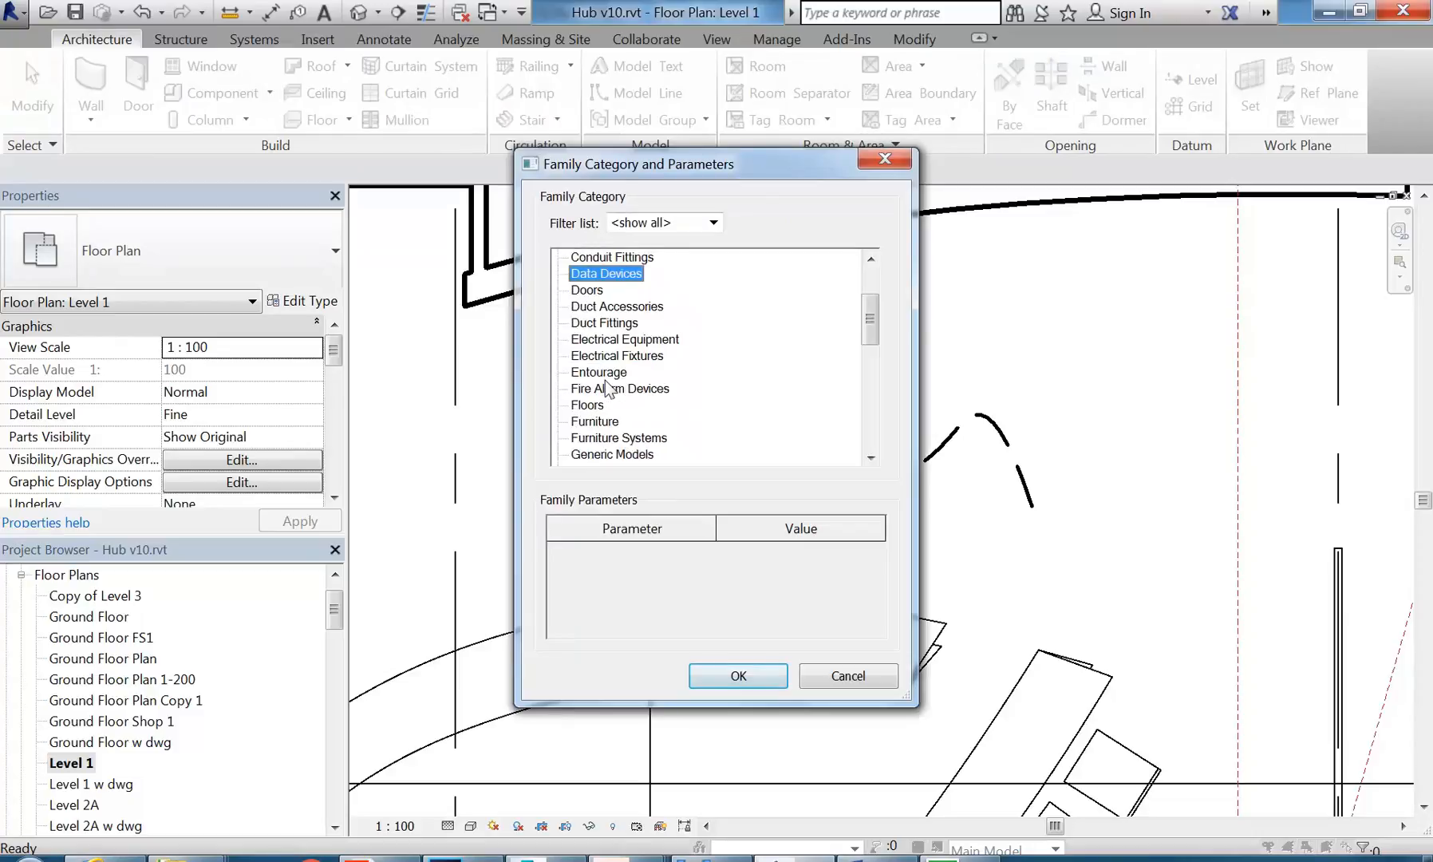
{"action": "double_click", "coordinate": [607, 421]}
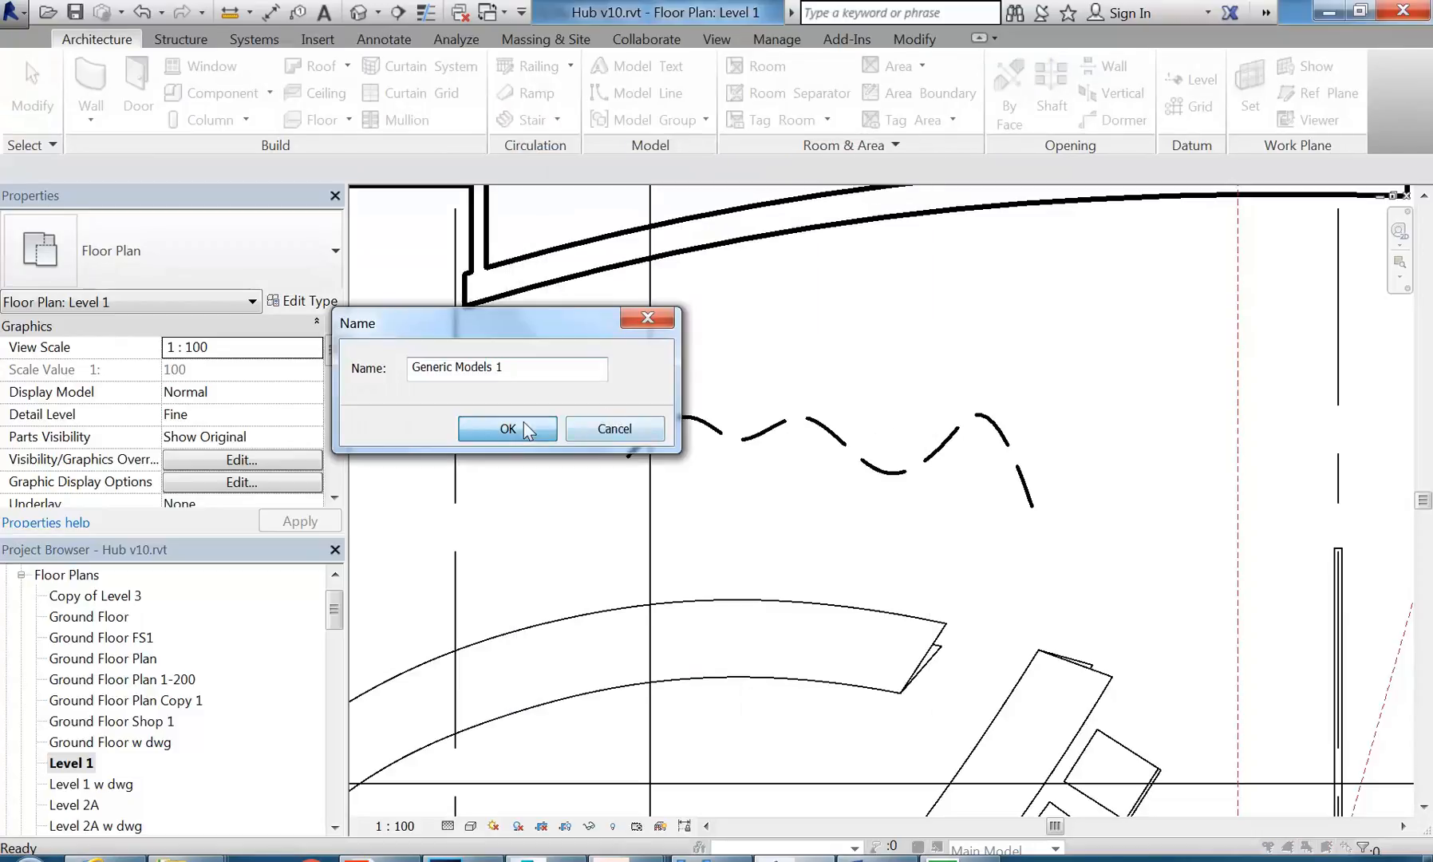
{"action": "left_click", "coordinate": [508, 428]}
Step: Start an extrusion and sketch an open, rounded spline outline in the empty floor area beside the dashed wavy line
{"action": "middle_click_drag", "start_coordinate": [889, 358], "coordinate": [618, 391]}
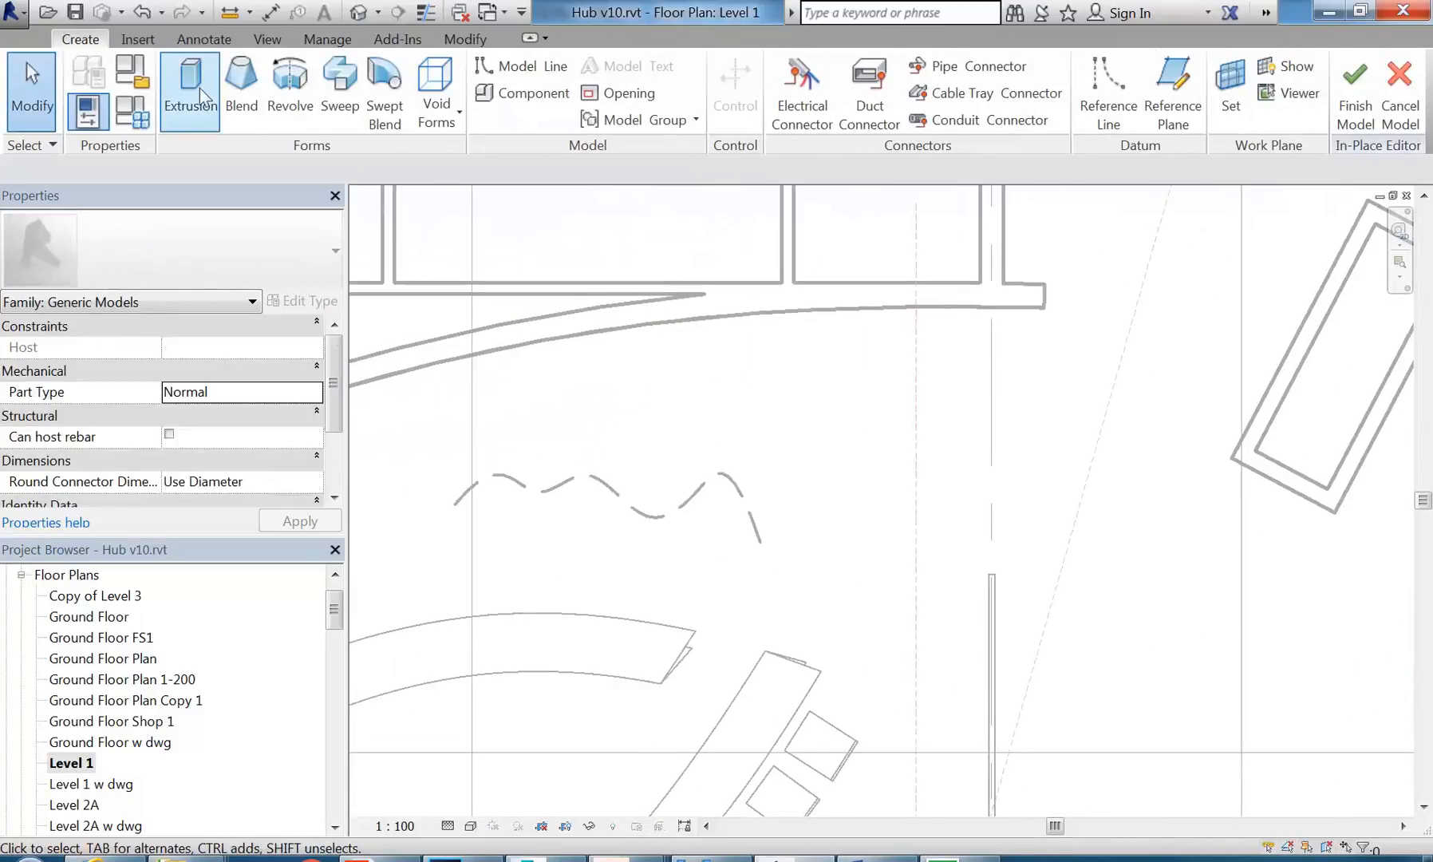
{"action": "left_click", "coordinate": [195, 88]}
{"action": "left_click", "coordinate": [915, 93]}
{"action": "left_click", "coordinate": [644, 485]}
{"action": "left_click", "coordinate": [684, 398]}
{"action": "left_click", "coordinate": [758, 473]}
{"action": "left_click", "coordinate": [840, 433]}
{"action": "left_click", "coordinate": [898, 567]}
{"action": "left_click", "coordinate": [730, 607]}
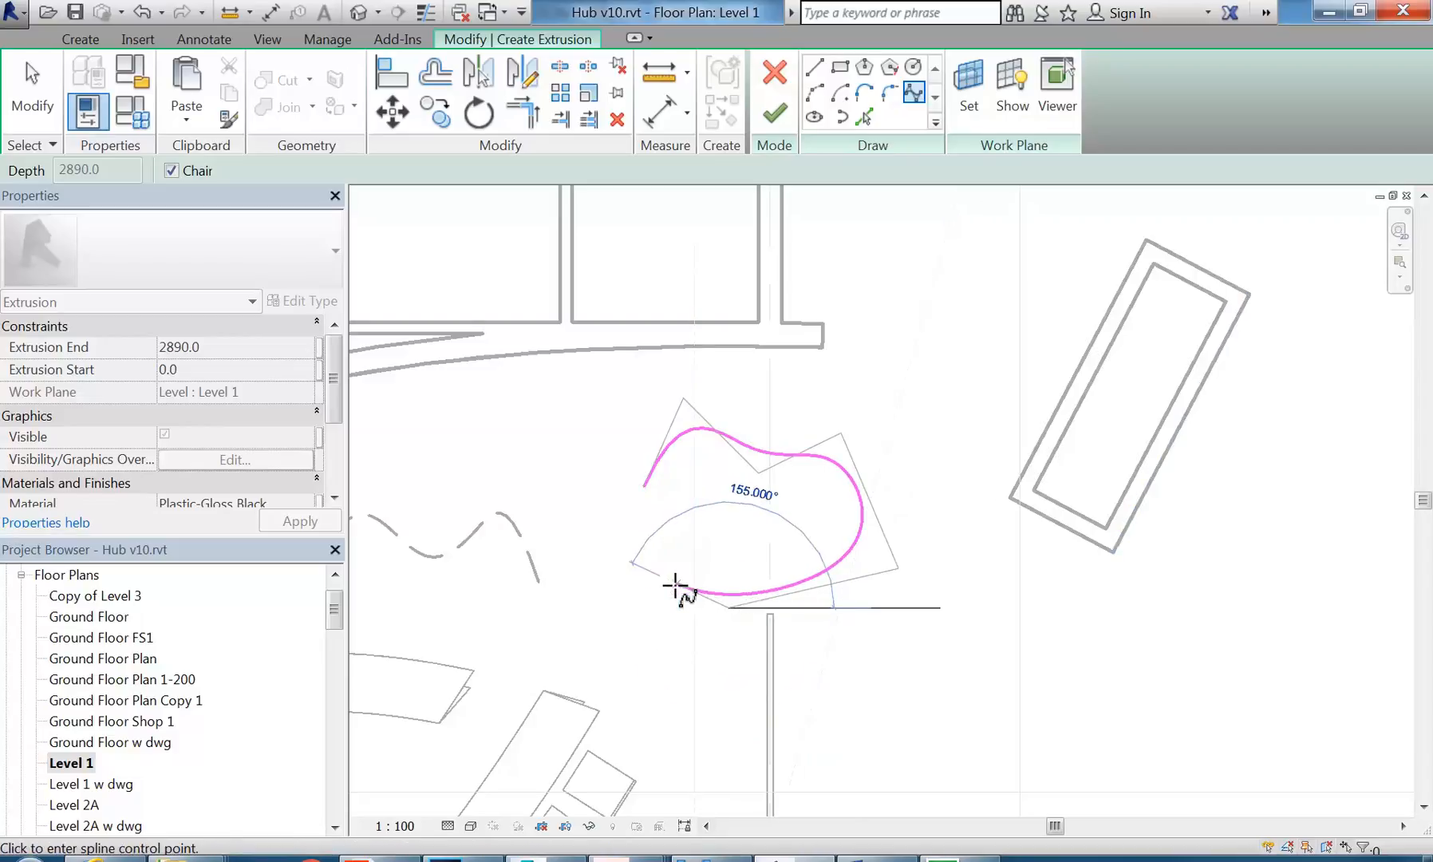
{"action": "left_click", "coordinate": [676, 583]}
{"action": "scroll", "coordinate": [680, 576], "scroll_direction": "up", "scroll_amount": 2}
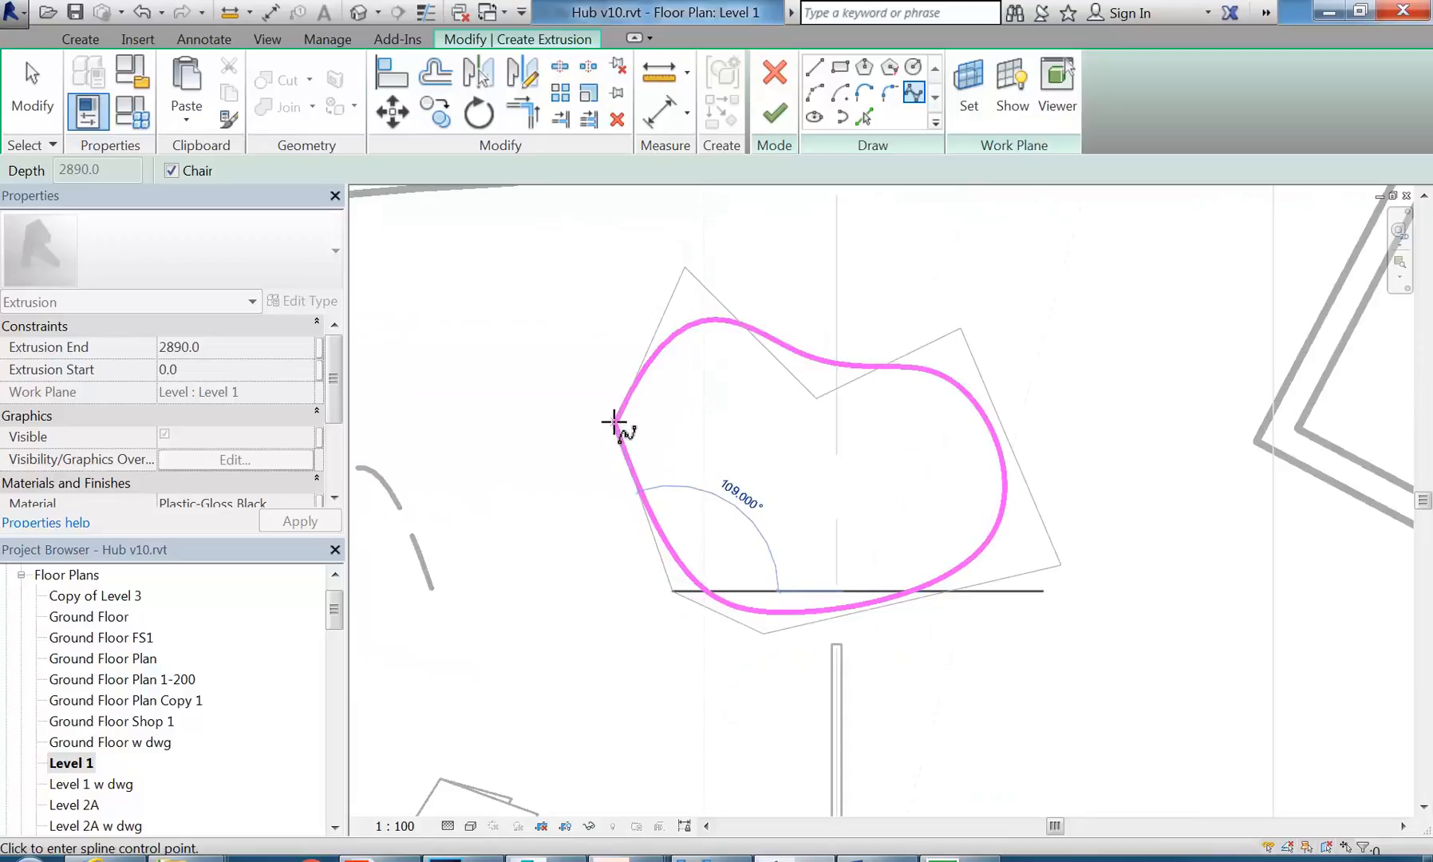
{"action": "right_click", "coordinate": [674, 540]}
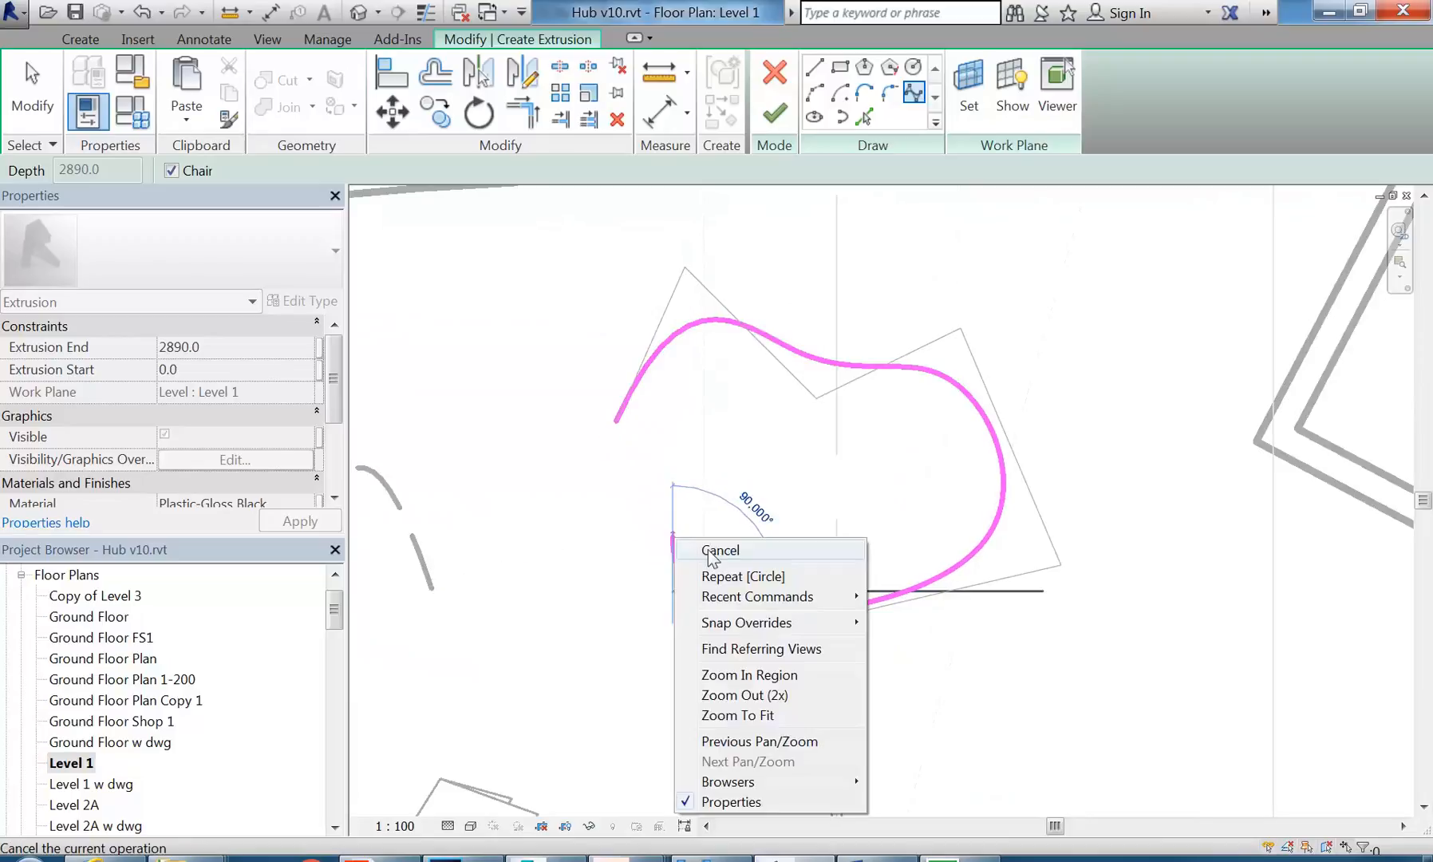
{"action": "left_click", "coordinate": [707, 549]}
{"action": "right_click", "coordinate": [703, 522]}
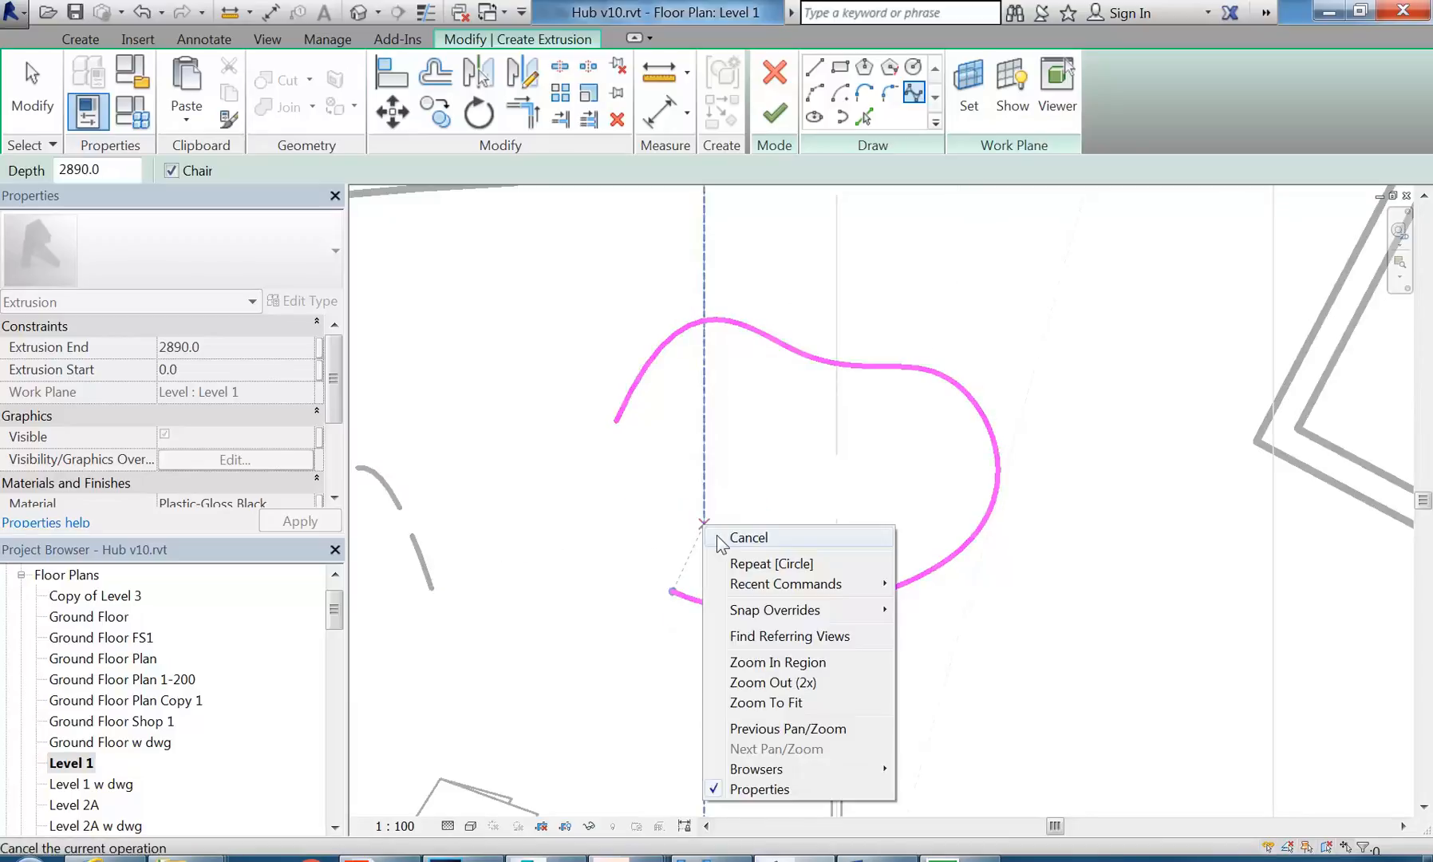
{"action": "left_click", "coordinate": [721, 539]}
Step: Close the gap between the spline's two ends with a start-end-radius arc of about 720 mm radius
{"action": "scroll", "coordinate": [726, 542], "scroll_direction": "up", "scroll_amount": 1}
{"action": "middle_click_drag", "start_coordinate": [722, 531], "coordinate": [710, 554]}
{"action": "left_click", "coordinate": [814, 93]}
{"action": "left_click", "coordinate": [634, 647]}
{"action": "left_click", "coordinate": [548, 391]}
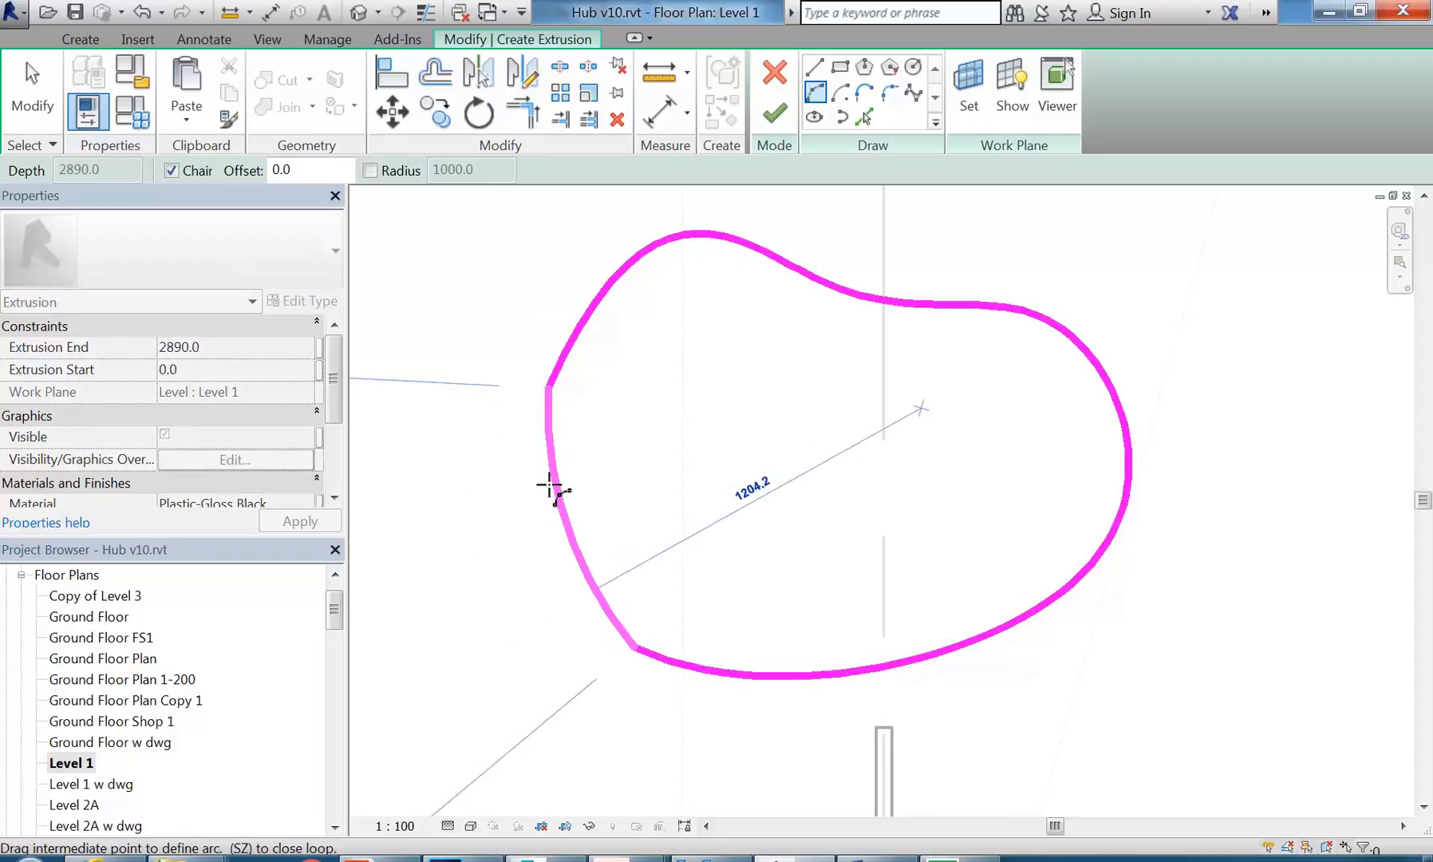
{"action": "left_click", "coordinate": [535, 496]}
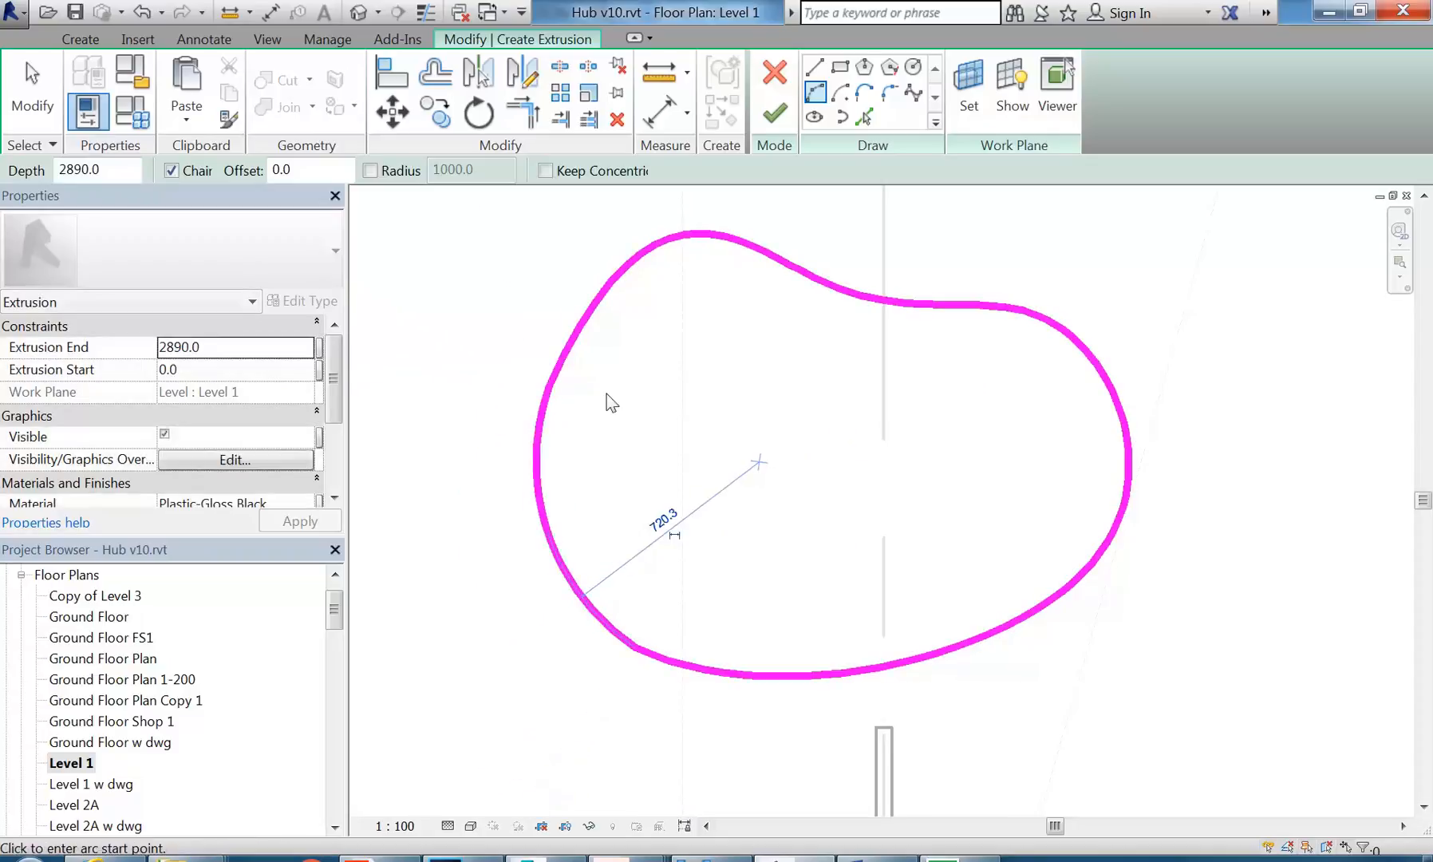
{"action": "right_click", "coordinate": [643, 406]}
{"action": "left_click", "coordinate": [677, 421]}
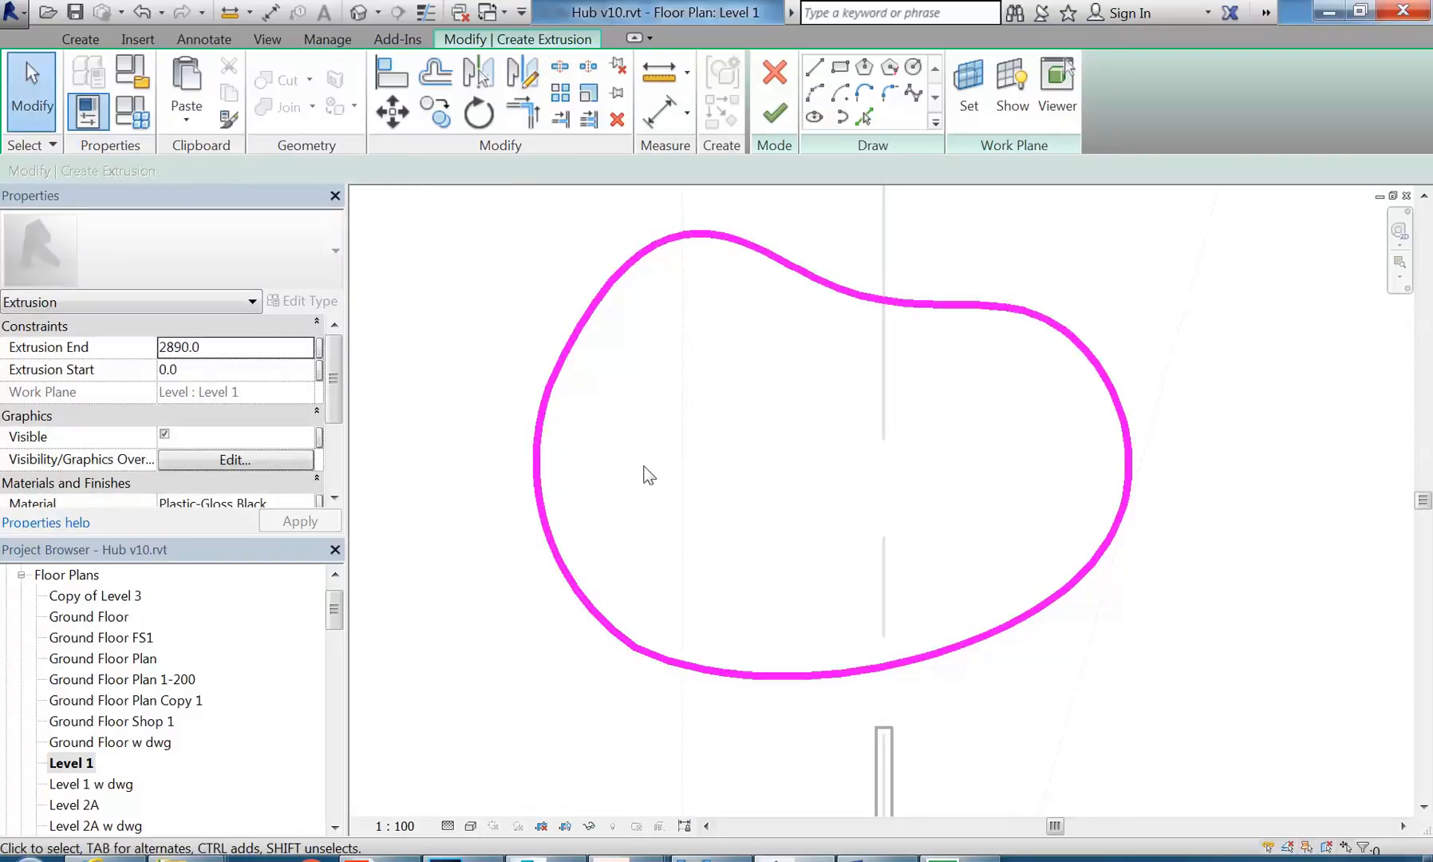
Step: Switch to Drawing1.dwg in AutoCAD and close the open spline into a continuous loop
{"action": "mouse_move", "coordinate": [659, 852]}
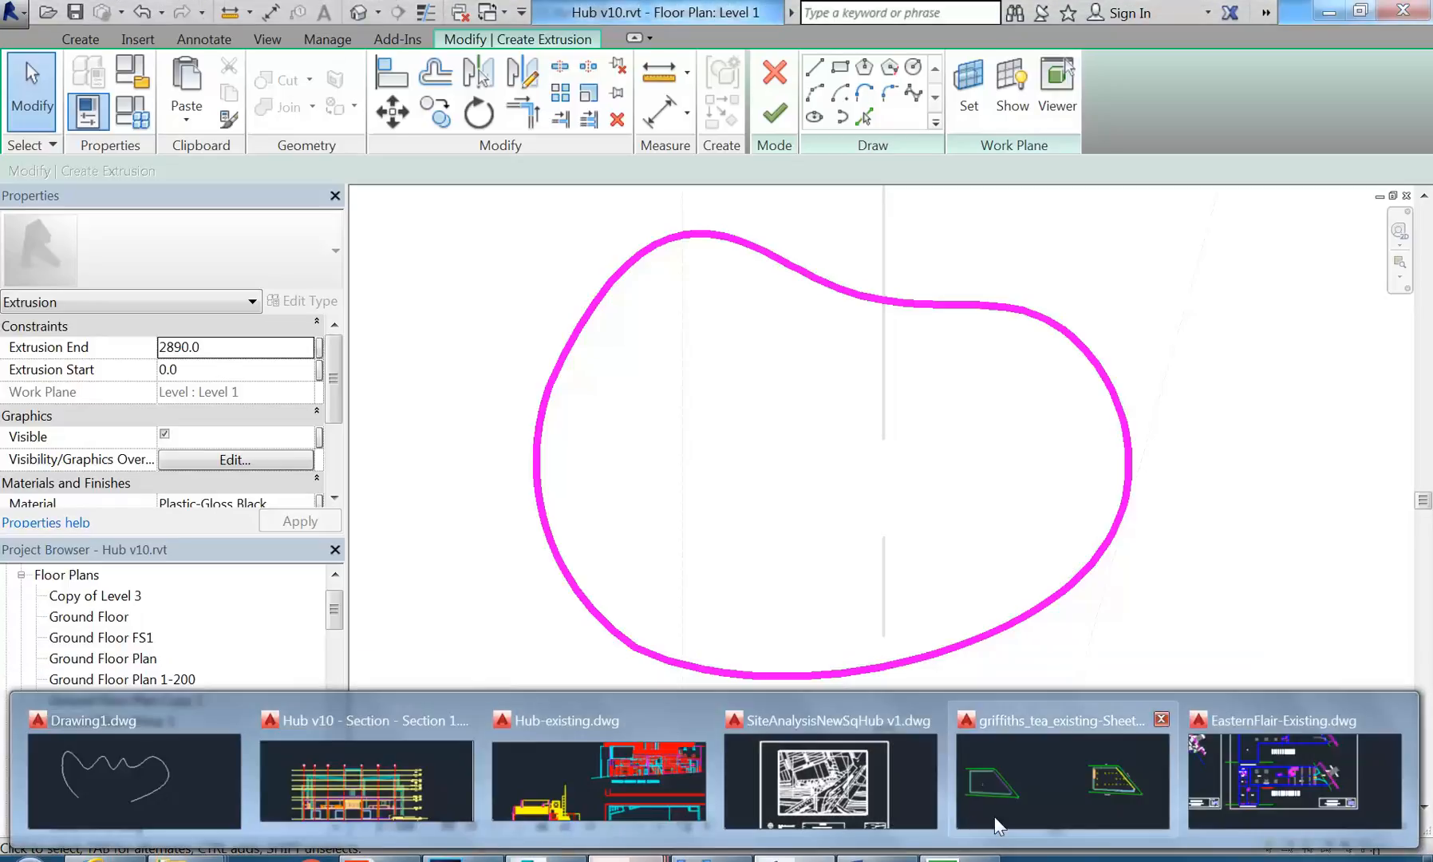
{"action": "left_click", "coordinate": [224, 811]}
{"action": "key", "text": "Escape"}
{"action": "key", "text": "Escape"}
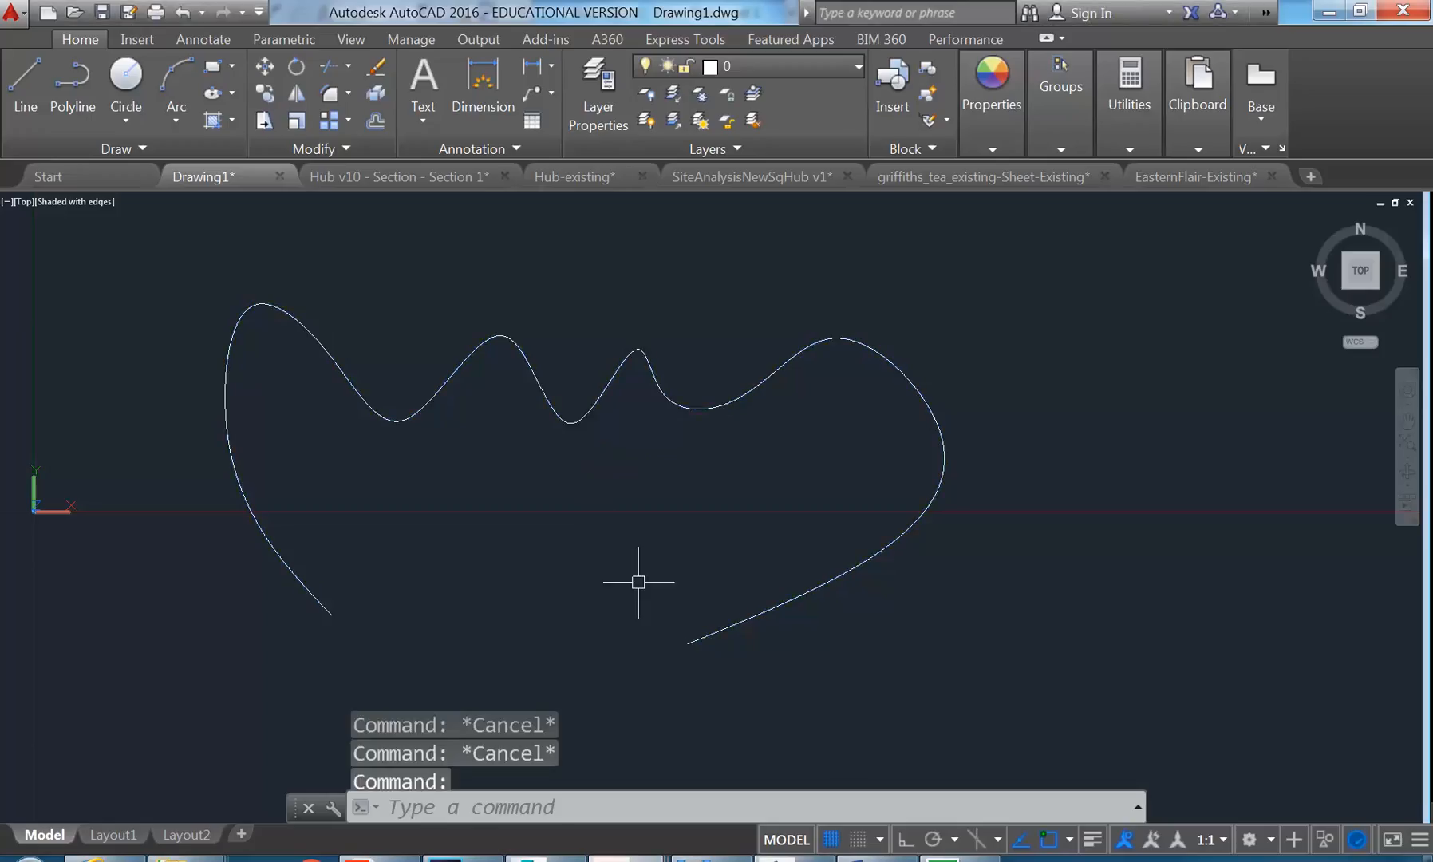
{"action": "left_click", "coordinate": [725, 636]}
{"action": "right_click", "coordinate": [507, 399]}
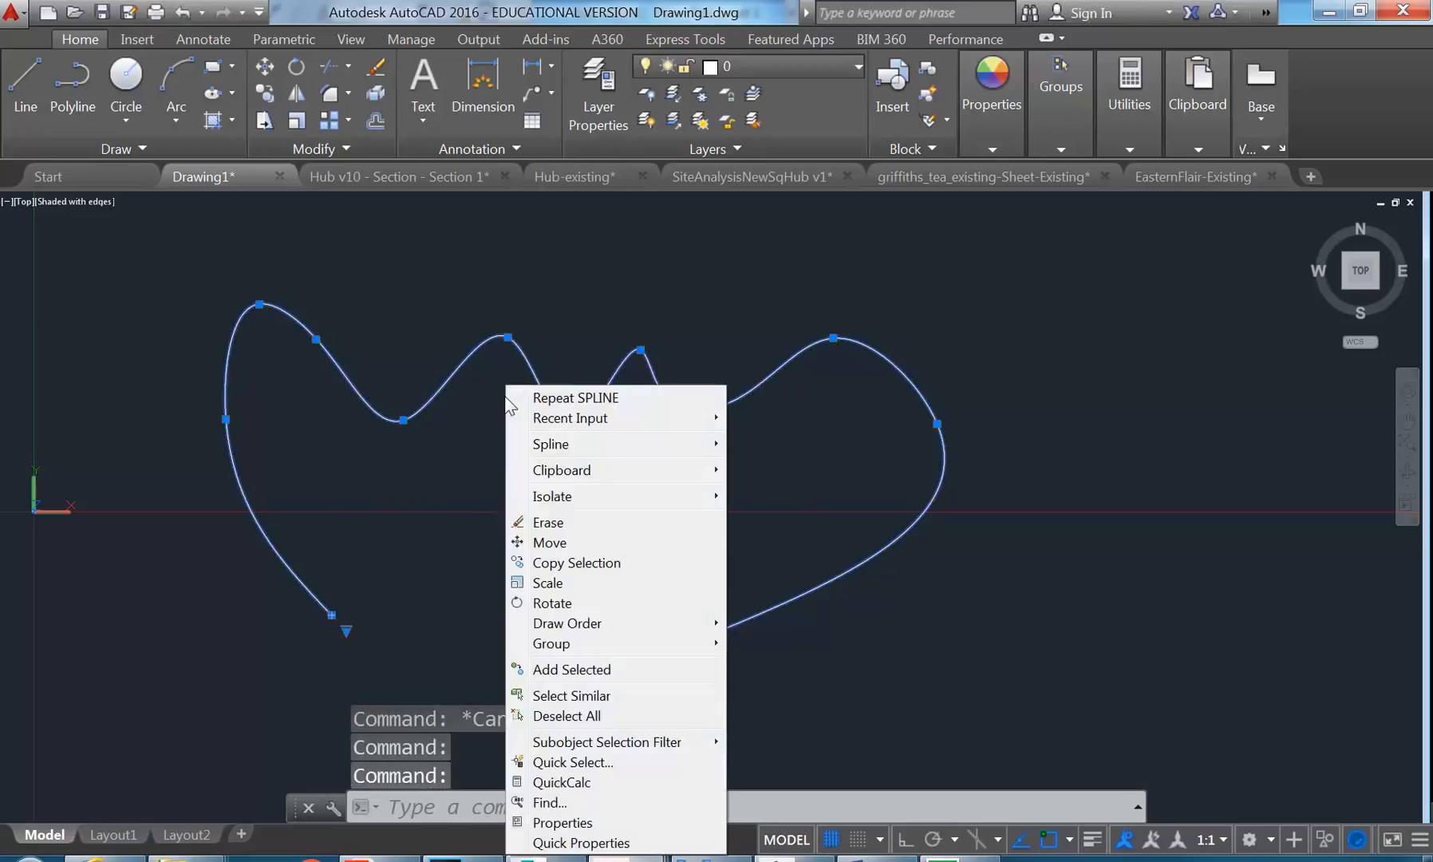
{"action": "mouse_move", "coordinate": [537, 444]}
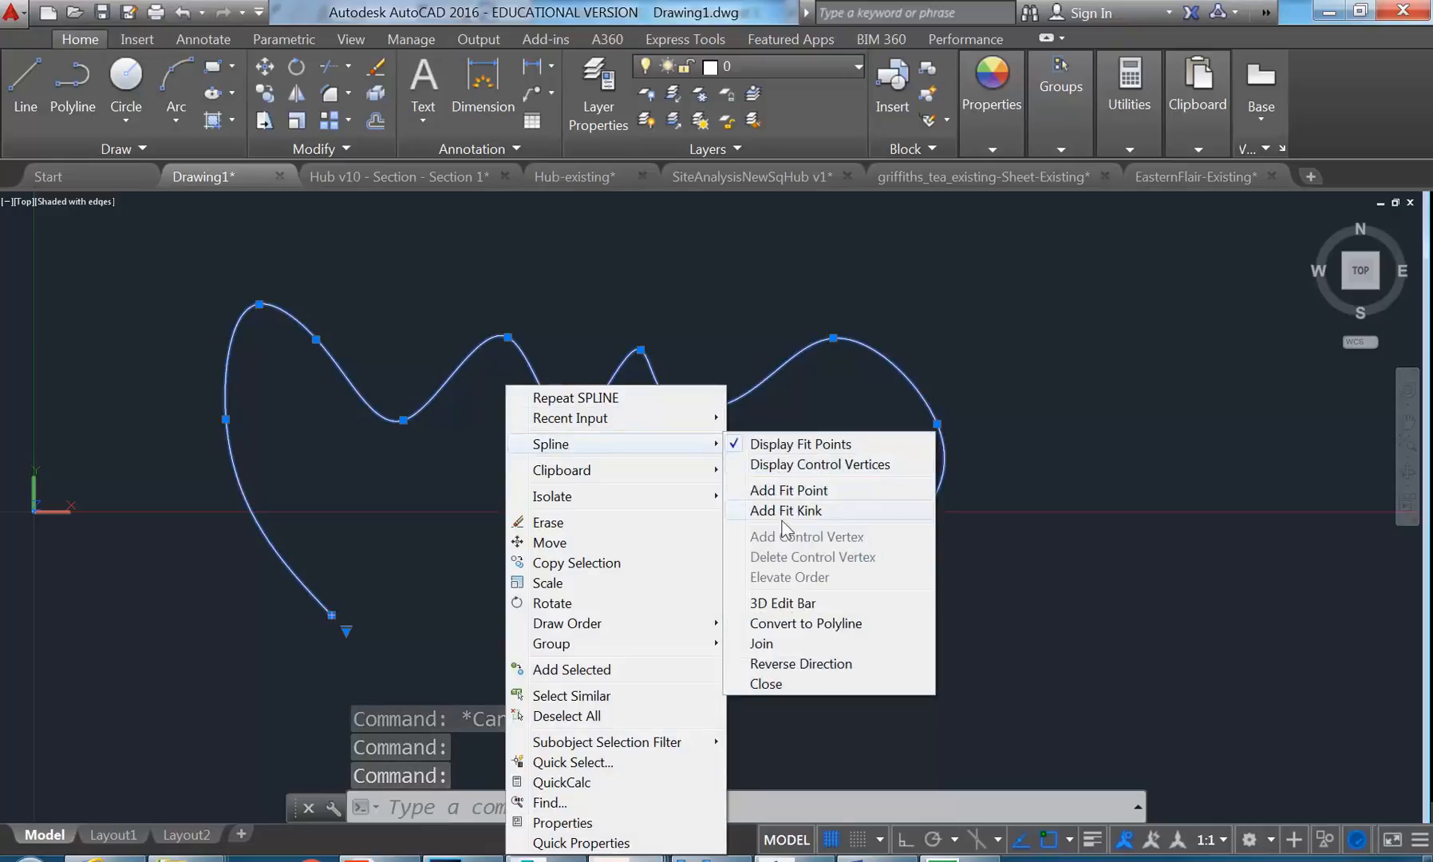
{"action": "left_click", "coordinate": [771, 683]}
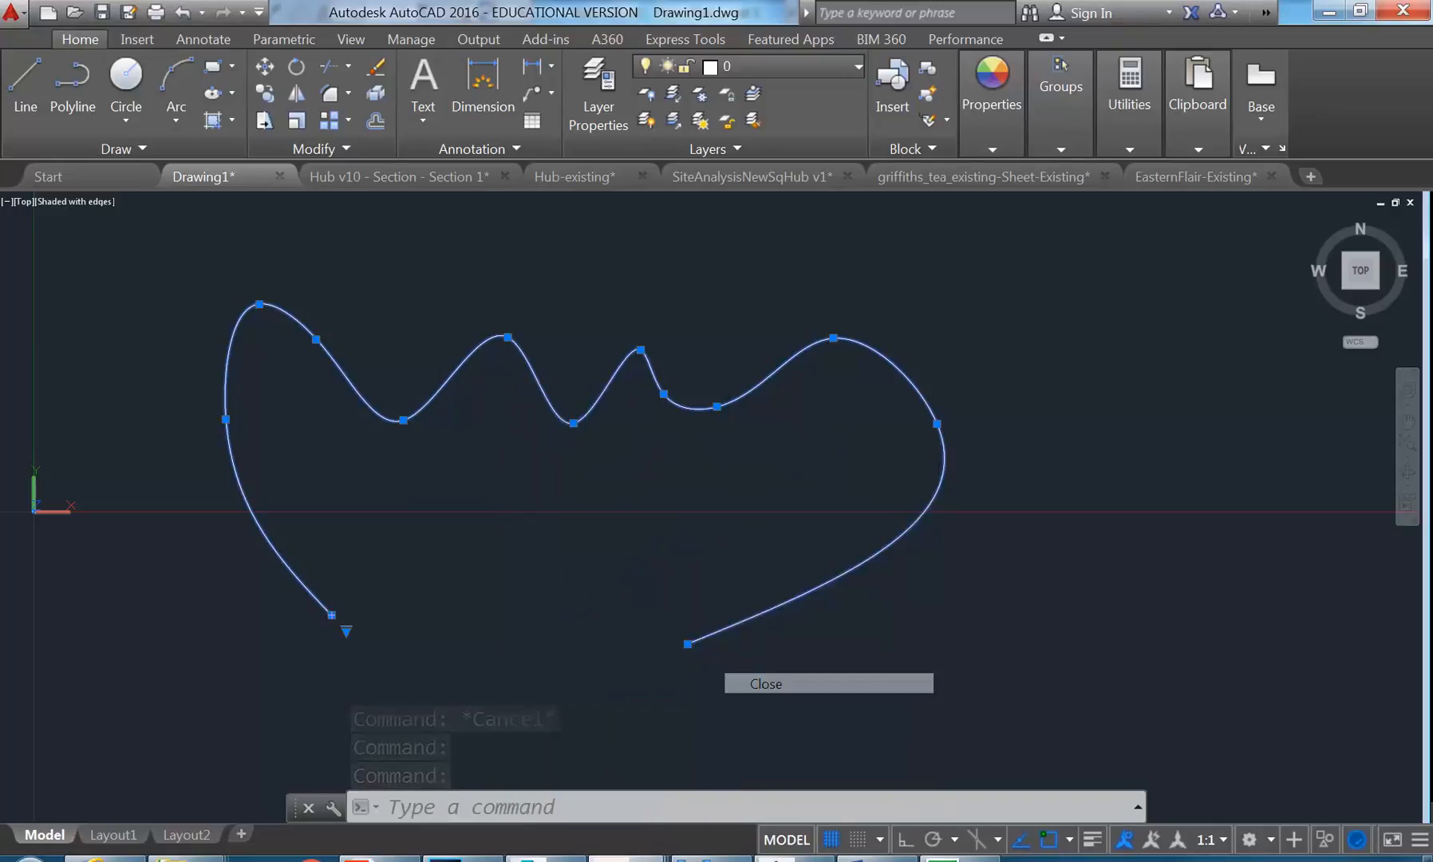
{"action": "scroll", "coordinate": [578, 447], "scroll_direction": "down", "scroll_amount": 3}
{"action": "middle_click_drag", "start_coordinate": [571, 444], "coordinate": [573, 407]}
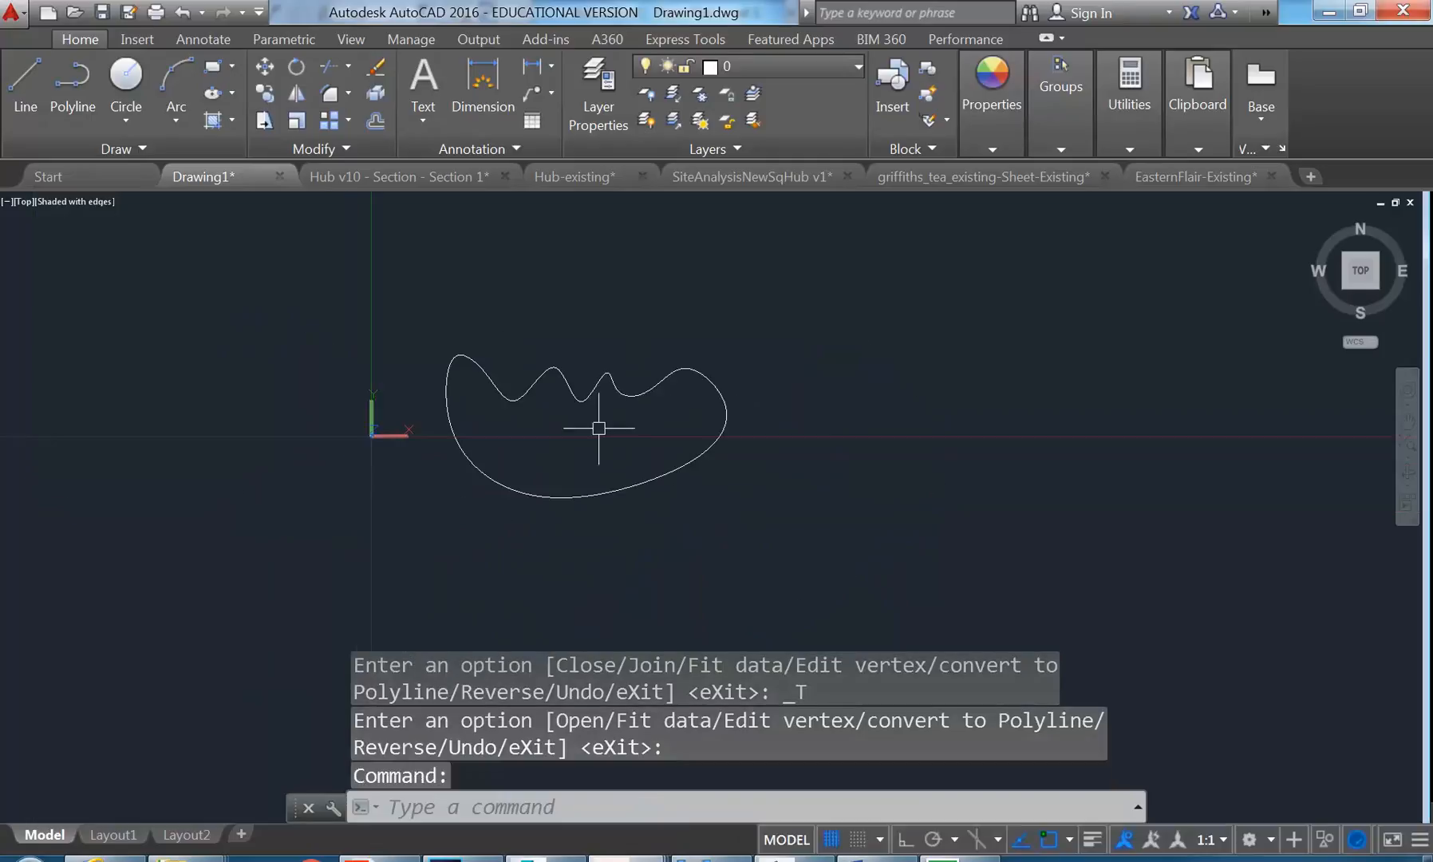
{"action": "left_click", "coordinate": [568, 499]}
{"action": "scroll", "coordinate": [563, 495], "scroll_direction": "up", "scroll_amount": 1}
{"action": "scroll", "coordinate": [562, 492], "scroll_direction": "up", "scroll_amount": 2}
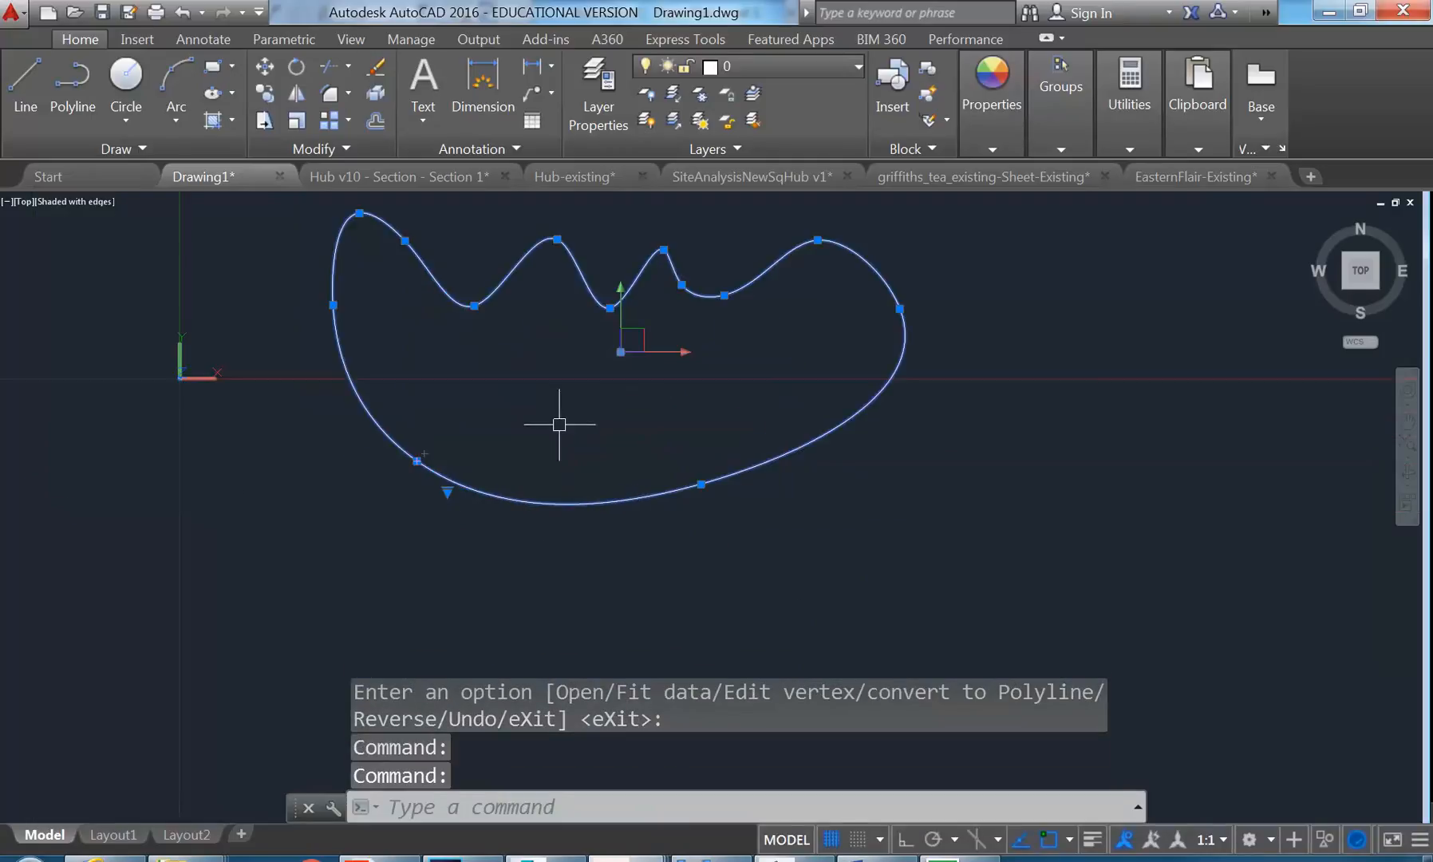
{"action": "key", "text": "Escape"}
{"action": "key", "text": "Escape"}
{"action": "middle_click_drag", "start_coordinate": [560, 415], "coordinate": [572, 503]}
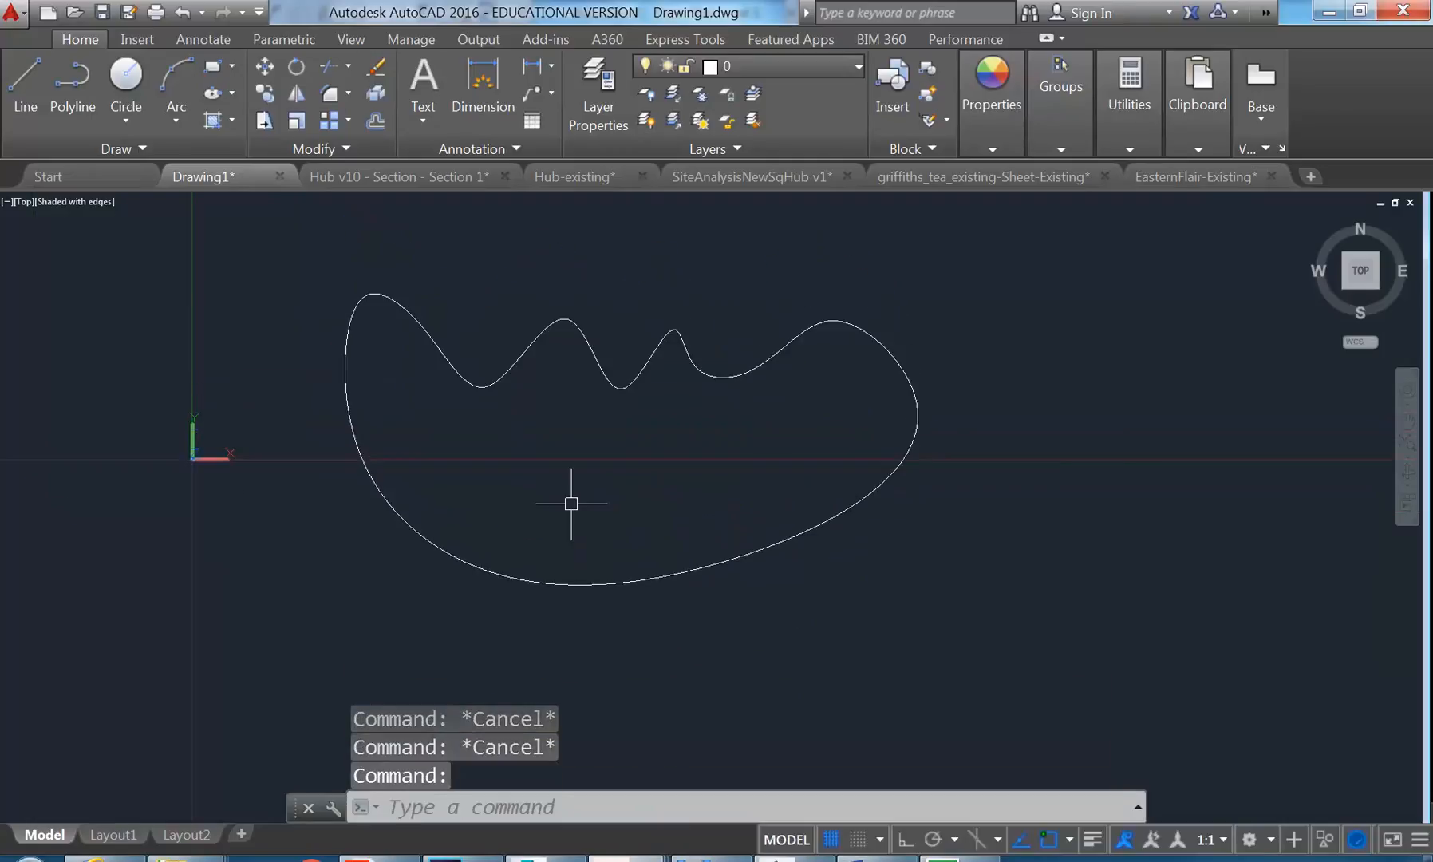
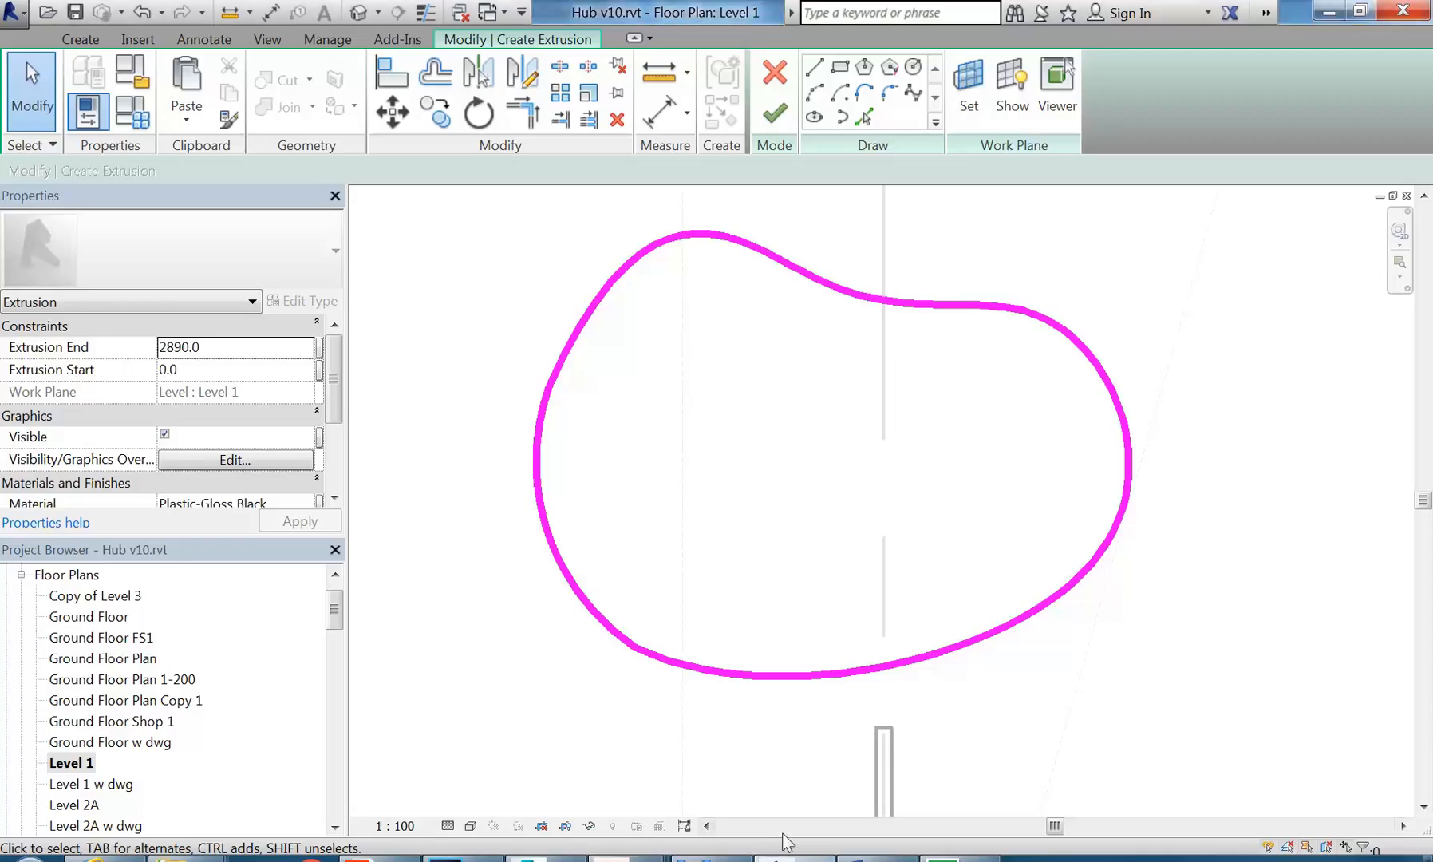
Step: Discard the rounded extrusion sketch in the Revit in-place model
{"action": "left_click", "coordinate": [783, 84]}
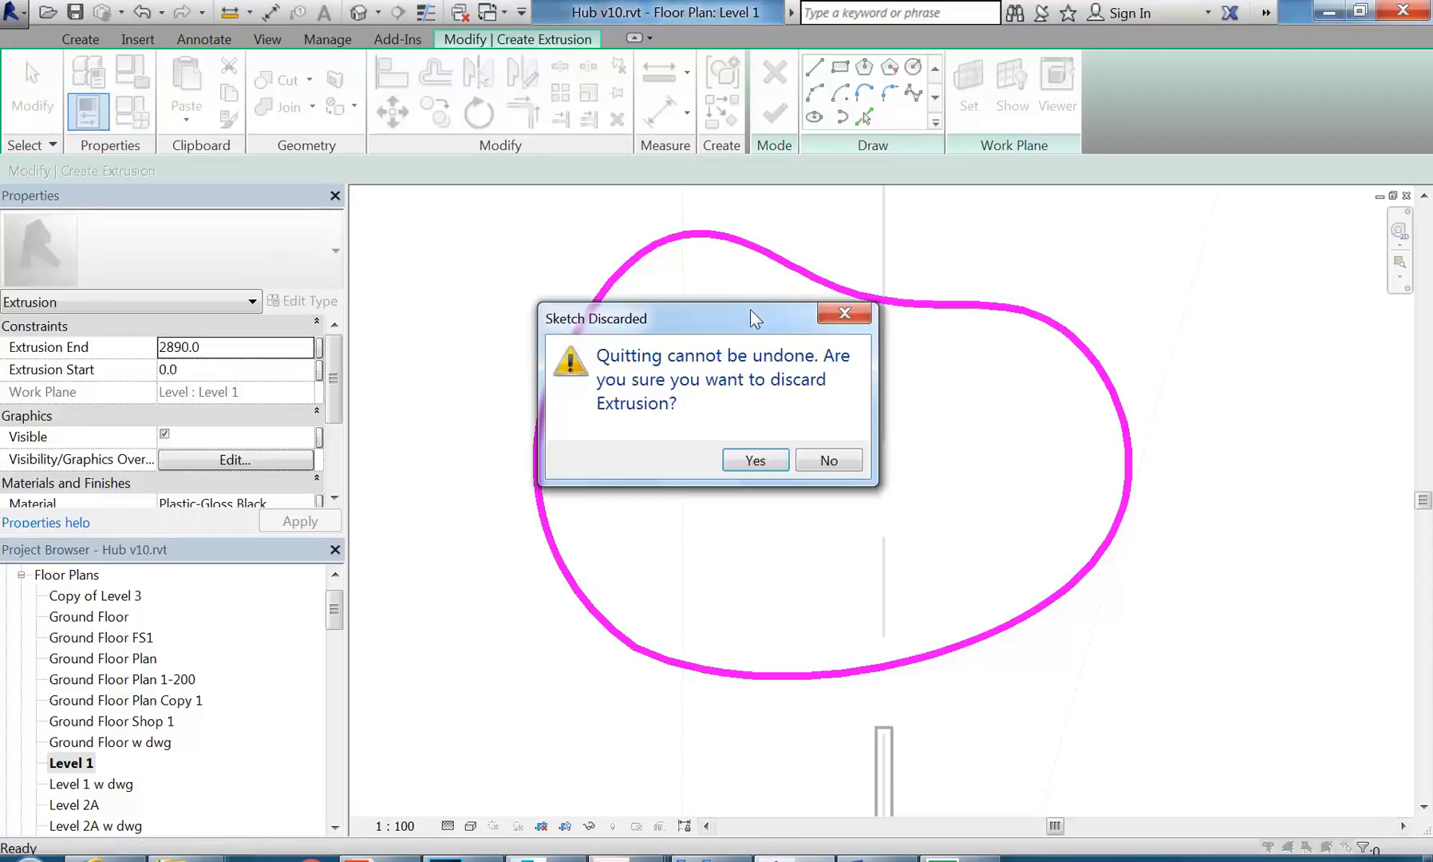
{"action": "left_click", "coordinate": [755, 551]}
{"action": "scroll", "coordinate": [713, 479], "scroll_direction": "down", "scroll_amount": 5}
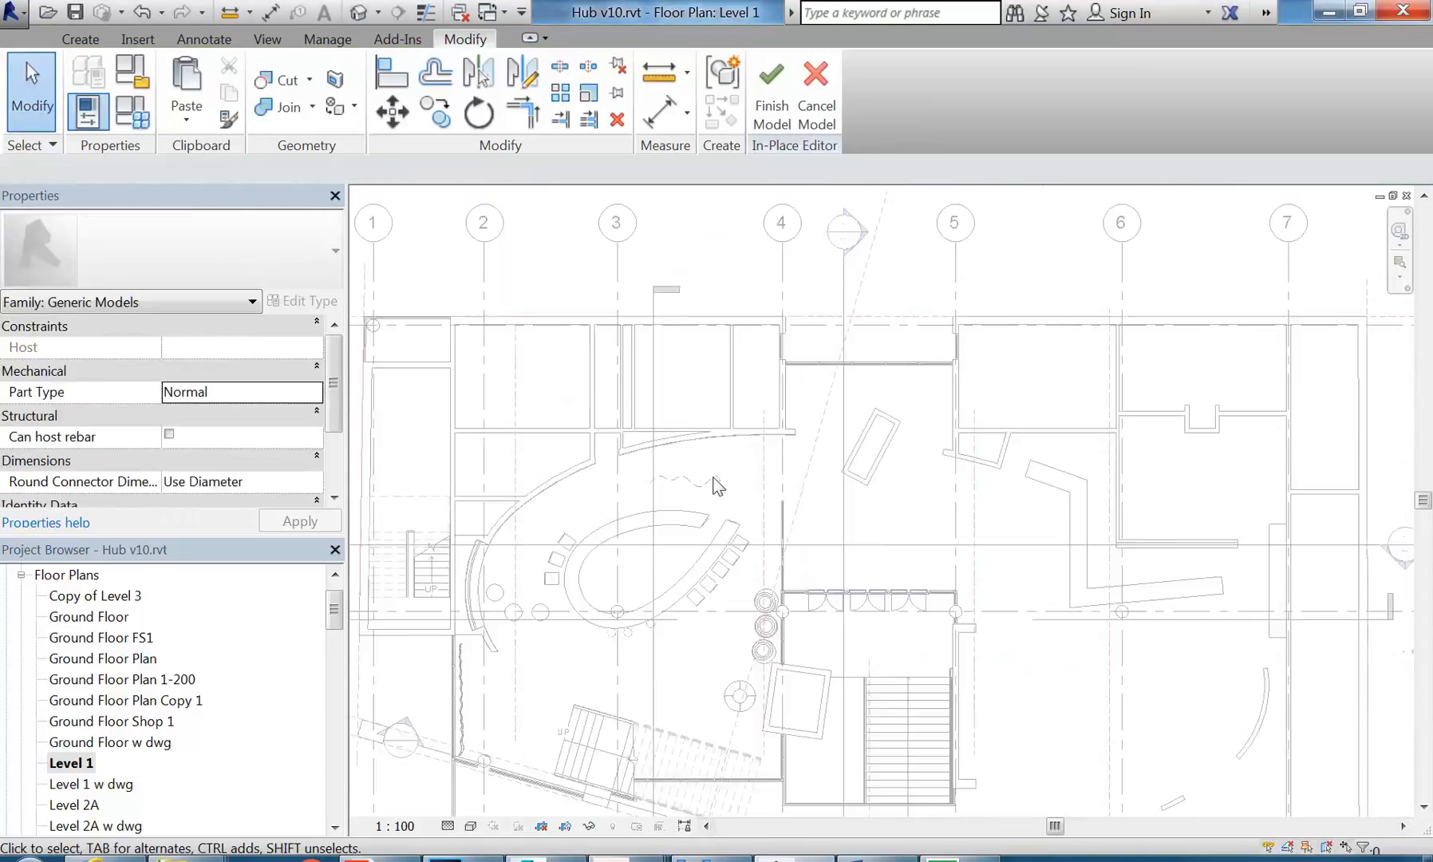
Step: Open the Level 1 w dwg floor plan at the L-shaped counter outline beside the stairwell
{"action": "double_click", "coordinate": [84, 784]}
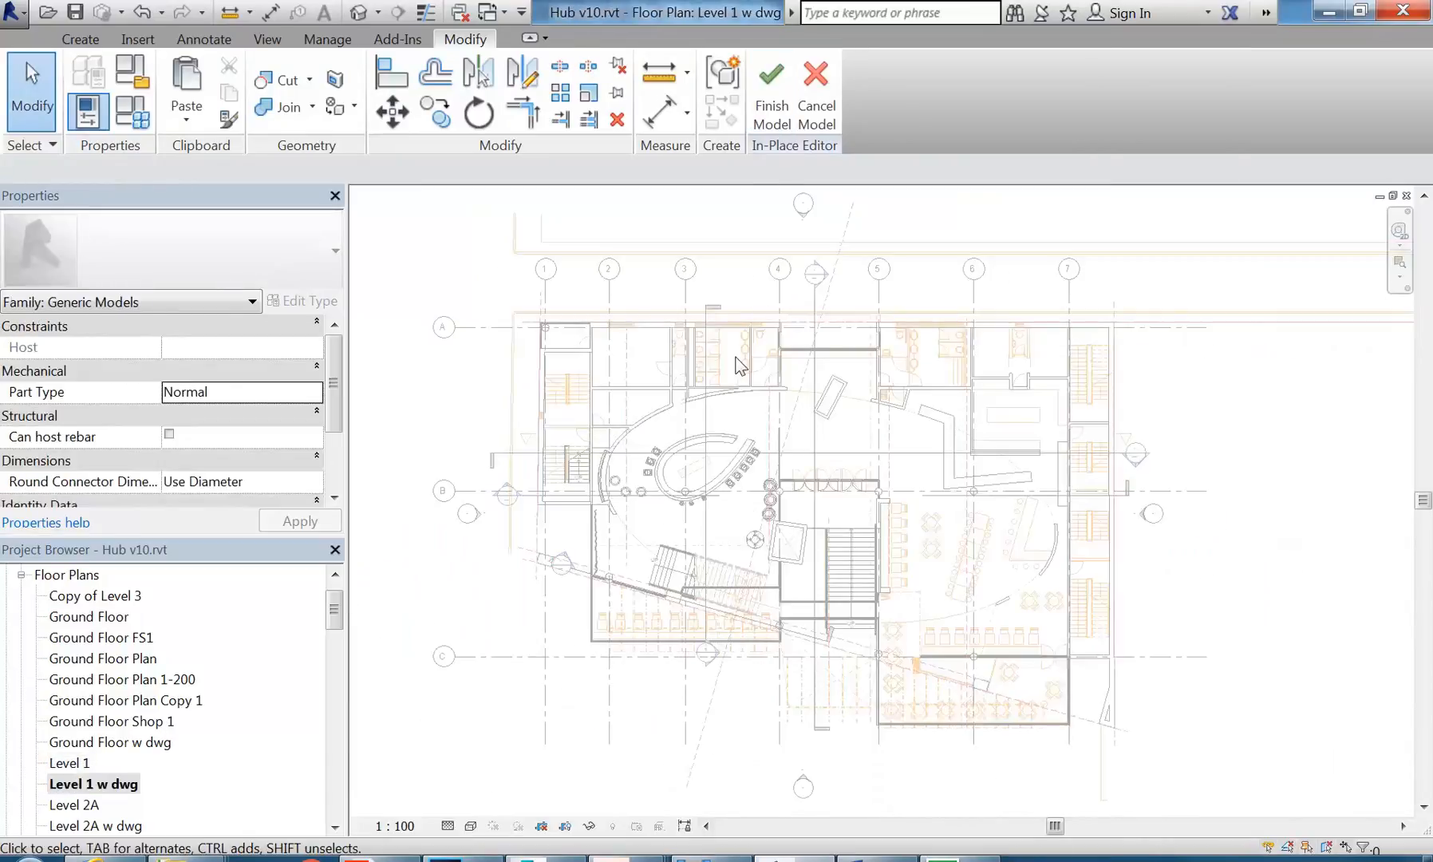
{"action": "scroll", "coordinate": [734, 359], "scroll_direction": "up", "scroll_amount": 5}
{"action": "middle_click_drag", "start_coordinate": [734, 359], "coordinate": [540, 327]}
{"action": "middle_click_drag", "start_coordinate": [1136, 470], "coordinate": [791, 472]}
{"action": "scroll", "coordinate": [800, 447], "scroll_direction": "up", "scroll_amount": 3}
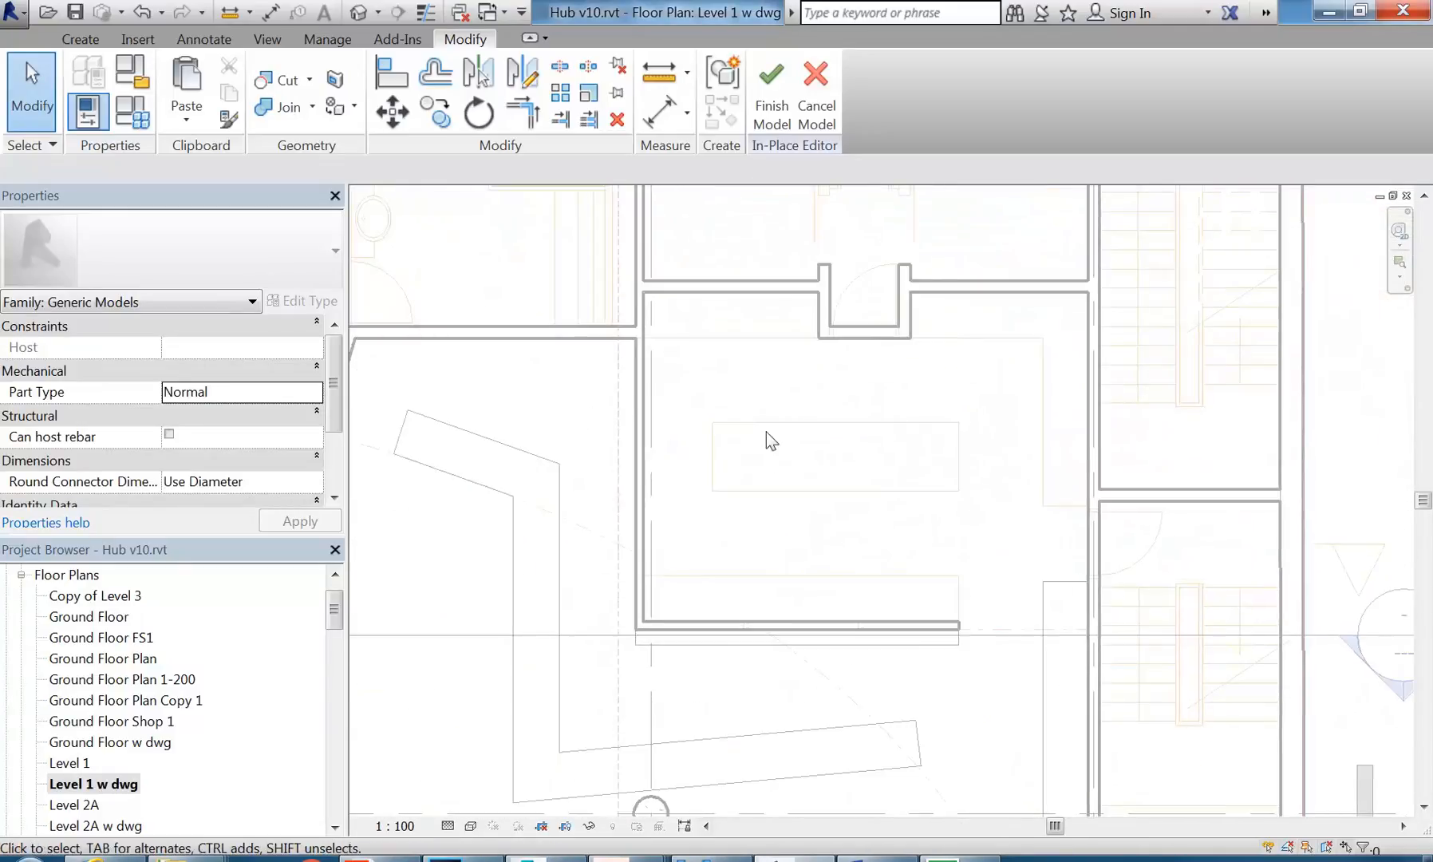
{"action": "scroll", "coordinate": [1031, 418], "scroll_direction": "up", "scroll_amount": 2}
{"action": "middle_click_drag", "start_coordinate": [1031, 418], "coordinate": [823, 497]}
{"action": "scroll", "coordinate": [872, 460], "scroll_direction": "up", "scroll_amount": 1}
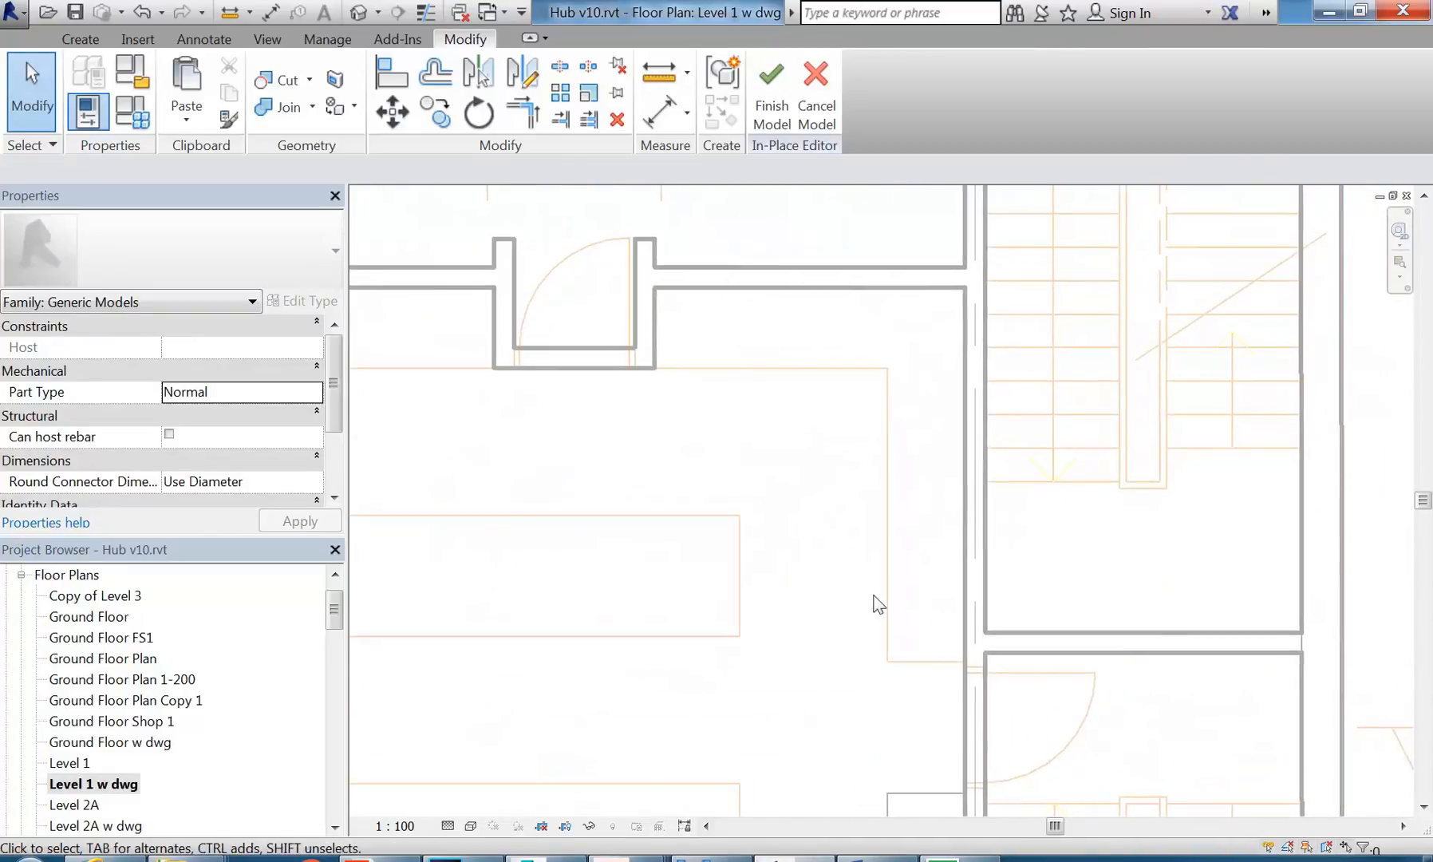
Step: Start an extrusion and create its boundary with Pick Lines from the L-shaped counter's linework and the adjoining wall faces
{"action": "left_click", "coordinate": [86, 41]}
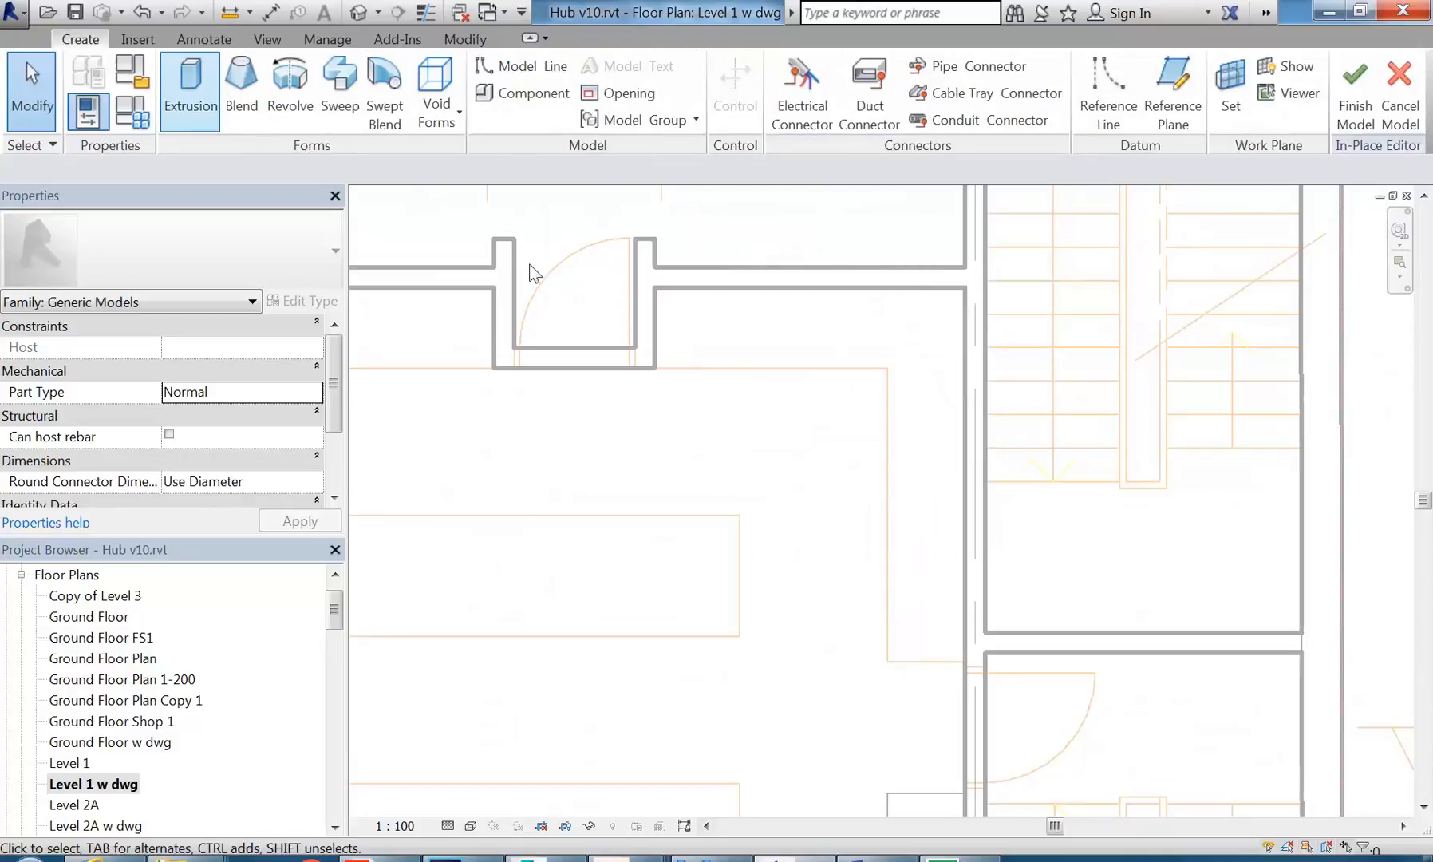
{"action": "left_click", "coordinate": [186, 83]}
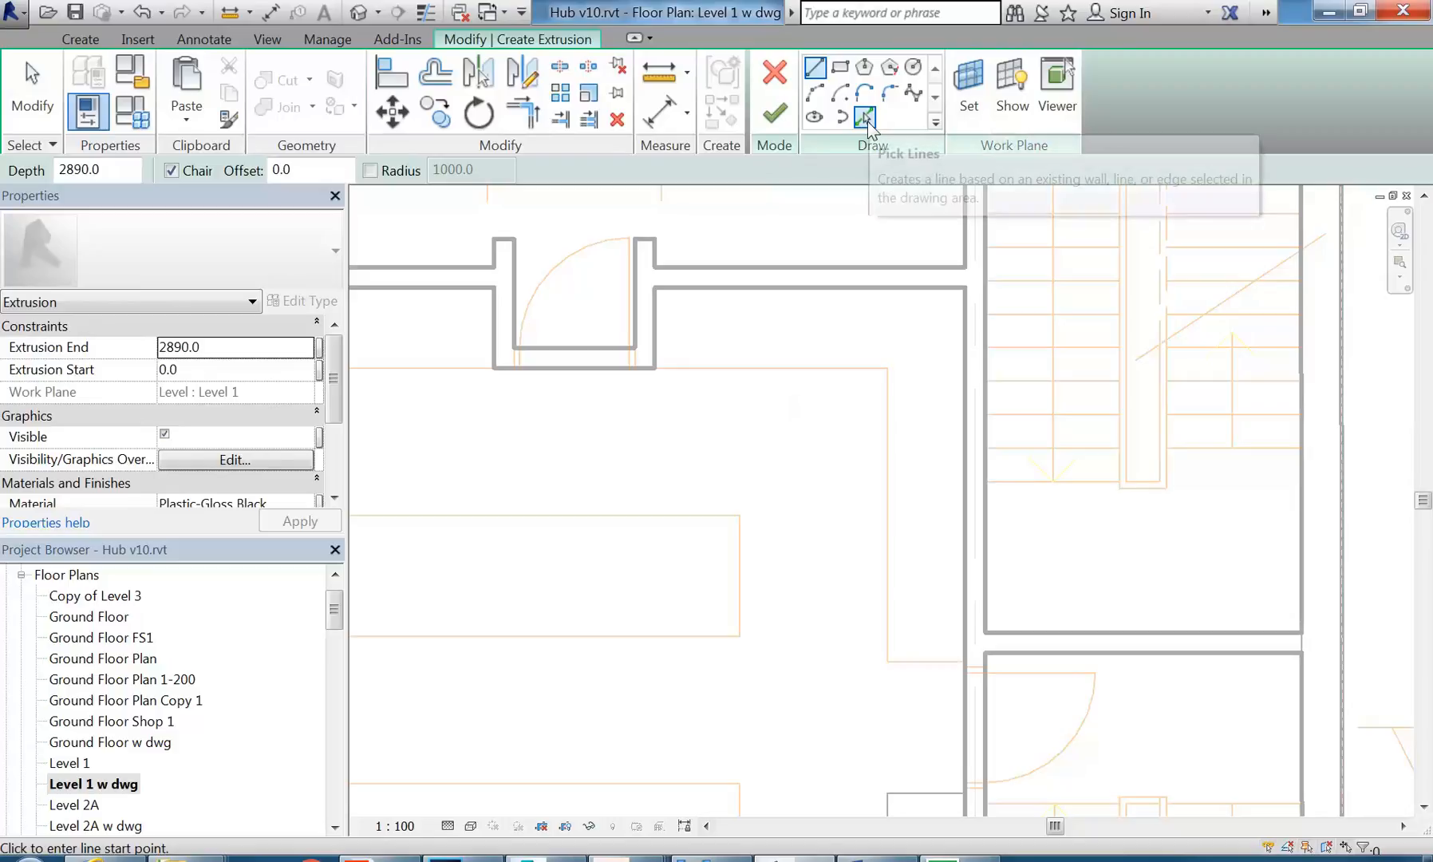
{"action": "left_click", "coordinate": [867, 119]}
{"action": "left_click", "coordinate": [791, 368]}
{"action": "left_click", "coordinate": [887, 479]}
{"action": "left_click", "coordinate": [926, 660]}
{"action": "left_click", "coordinate": [968, 592]}
{"action": "left_click", "coordinate": [847, 292]}
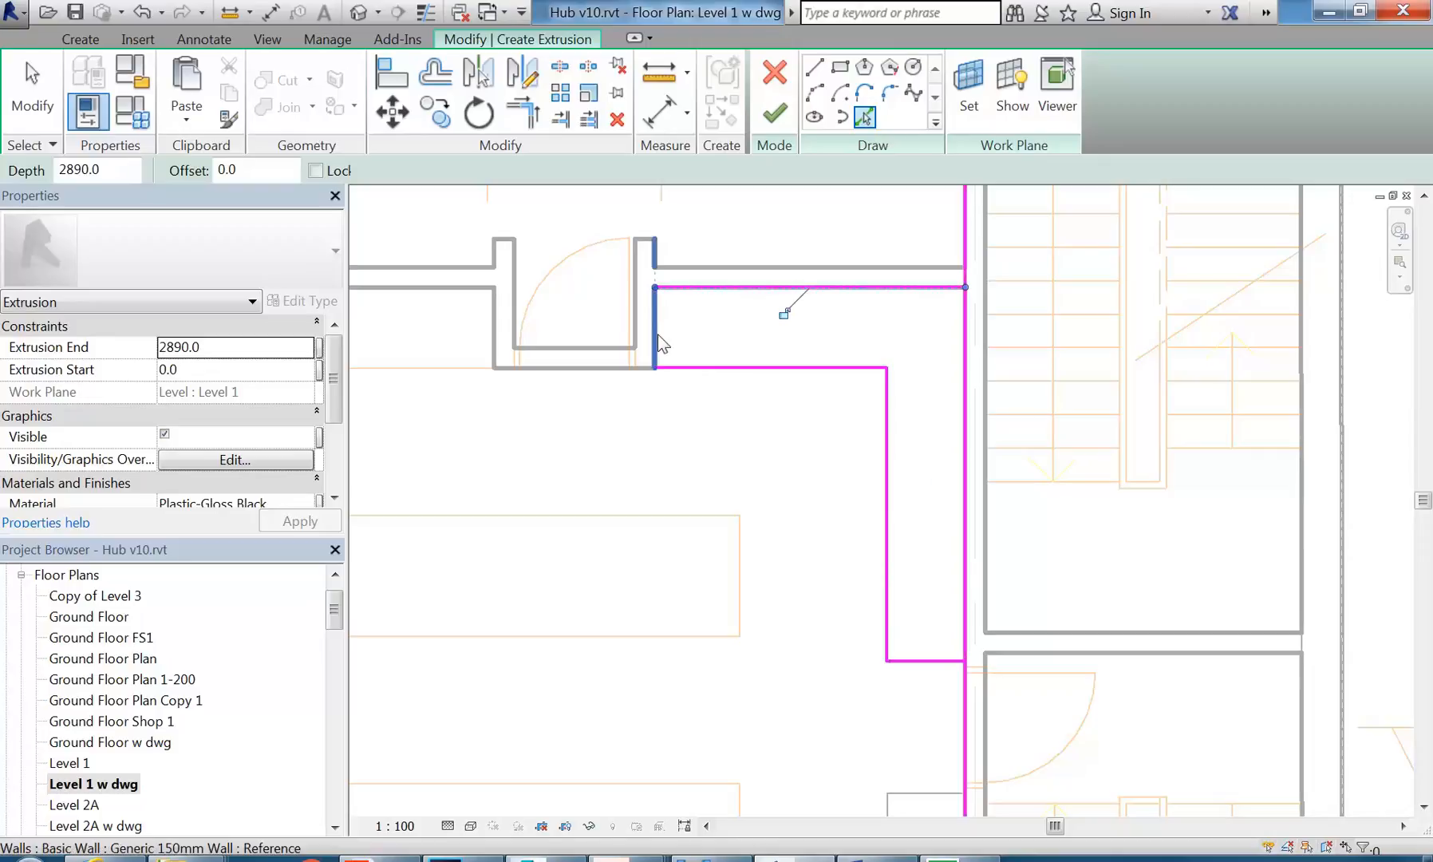
{"action": "left_click", "coordinate": [658, 339]}
Step: Trim the picked boundary lines to their corners to form a closed L-shaped counter profile
{"action": "left_click", "coordinate": [532, 115]}
{"action": "left_click", "coordinate": [656, 325]}
{"action": "left_click", "coordinate": [719, 286]}
{"action": "left_click", "coordinate": [902, 287]}
{"action": "left_click", "coordinate": [963, 327]}
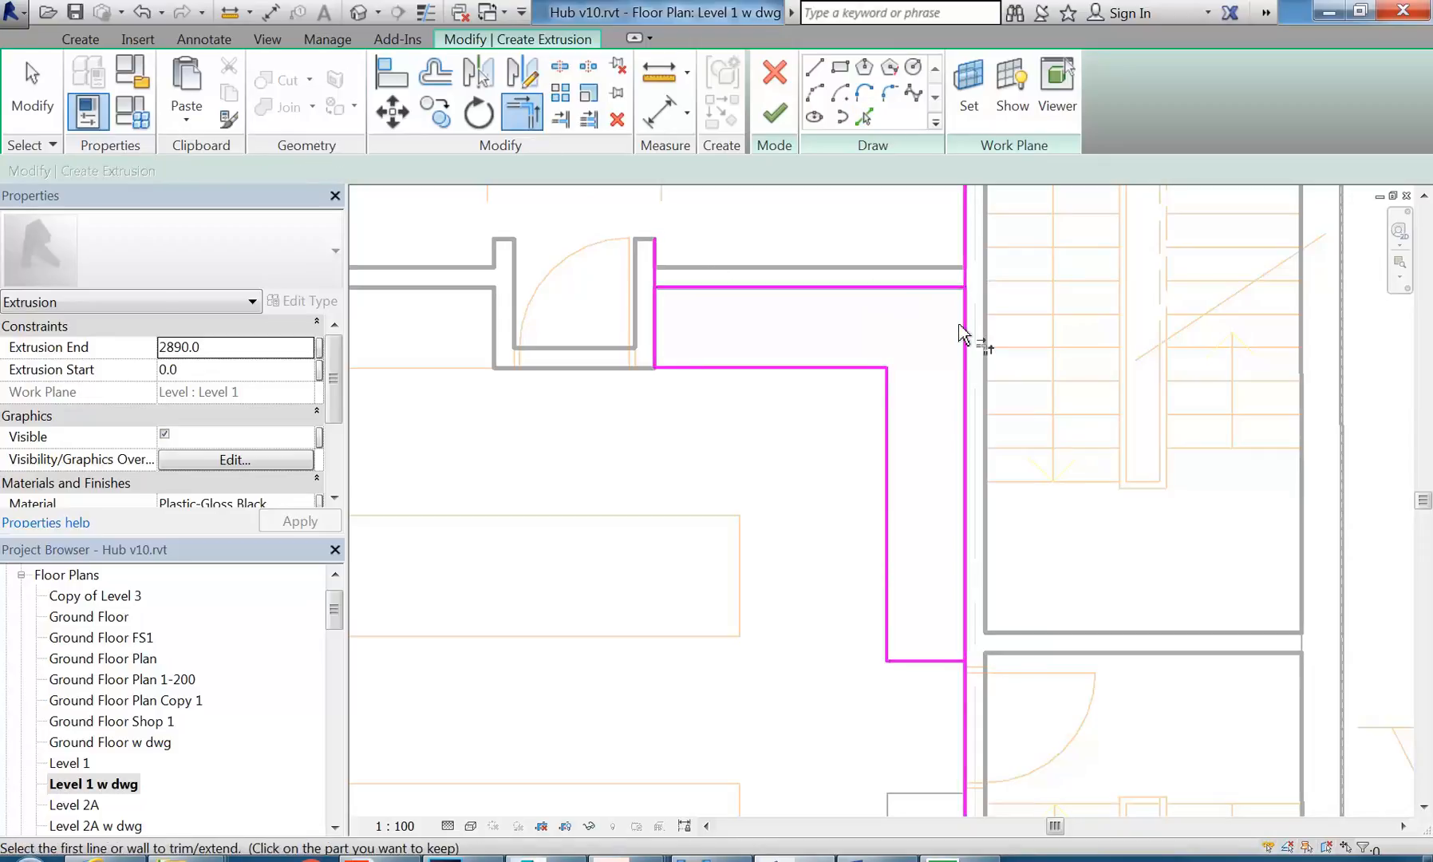
{"action": "left_click", "coordinate": [685, 298]}
{"action": "left_click", "coordinate": [657, 321]}
{"action": "left_click", "coordinate": [954, 661]}
{"action": "left_click", "coordinate": [966, 653]}
{"action": "right_click", "coordinate": [755, 518]}
{"action": "left_click", "coordinate": [753, 511]}
{"action": "right_click", "coordinate": [749, 514]}
{"action": "left_click", "coordinate": [781, 533]}
{"action": "mouse_move", "coordinate": [776, 527]}
{"action": "middle_mouse_down"}
{"action": "mouse_move", "coordinate": [762, 576]}
{"action": "mouse_move", "coordinate": [768, 504]}
{"action": "middle_mouse_up"}
{"action": "scroll", "coordinate": [767, 550], "scroll_direction": "up", "scroll_amount": 1}
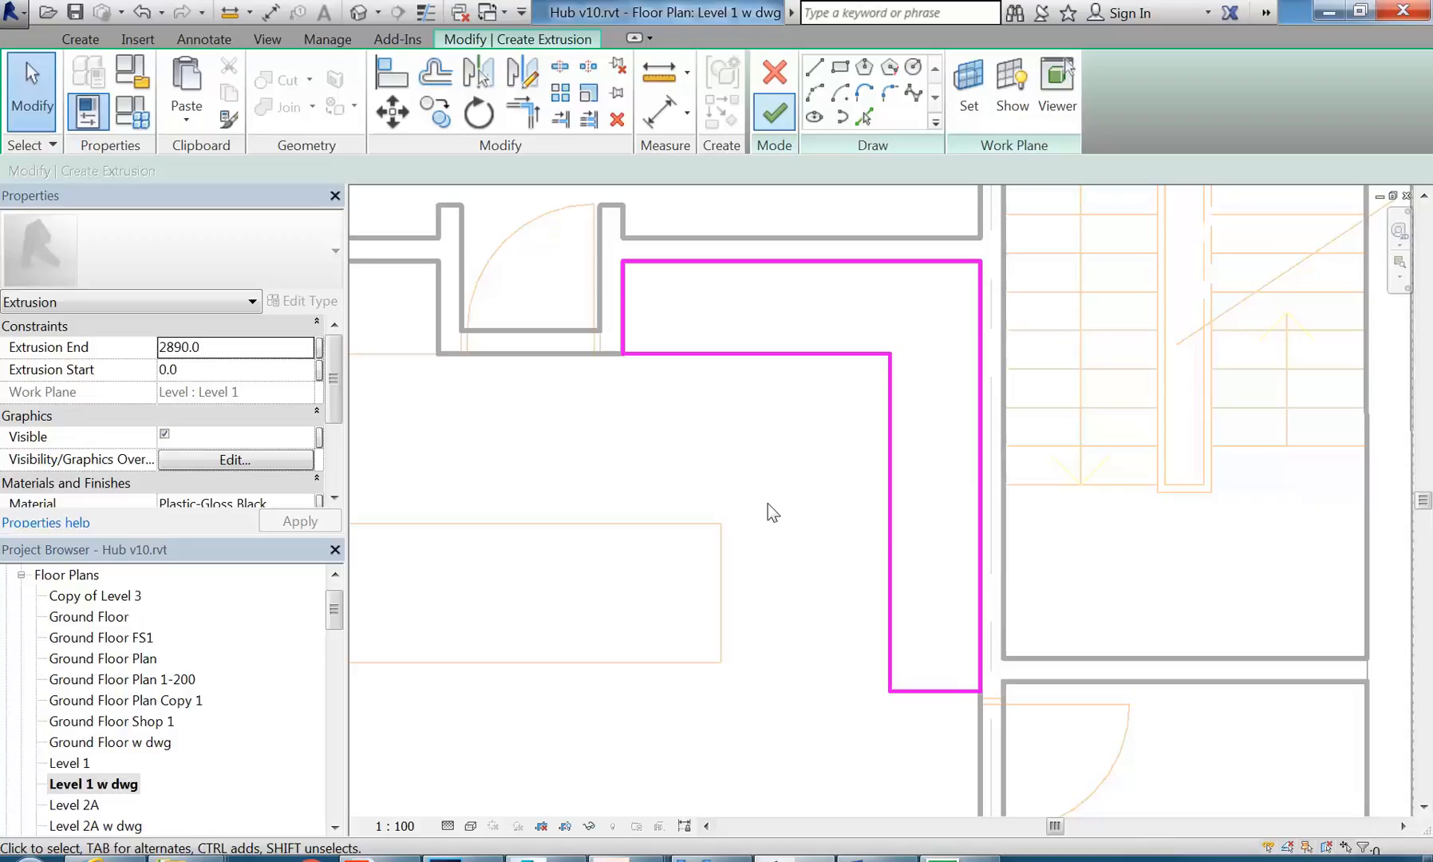
Step: Finish the L-shaped counter's extrusion sketch and complete the in-place model
{"action": "left_click", "coordinate": [774, 114]}
{"action": "scroll", "coordinate": [717, 490], "scroll_direction": "down", "scroll_amount": 3}
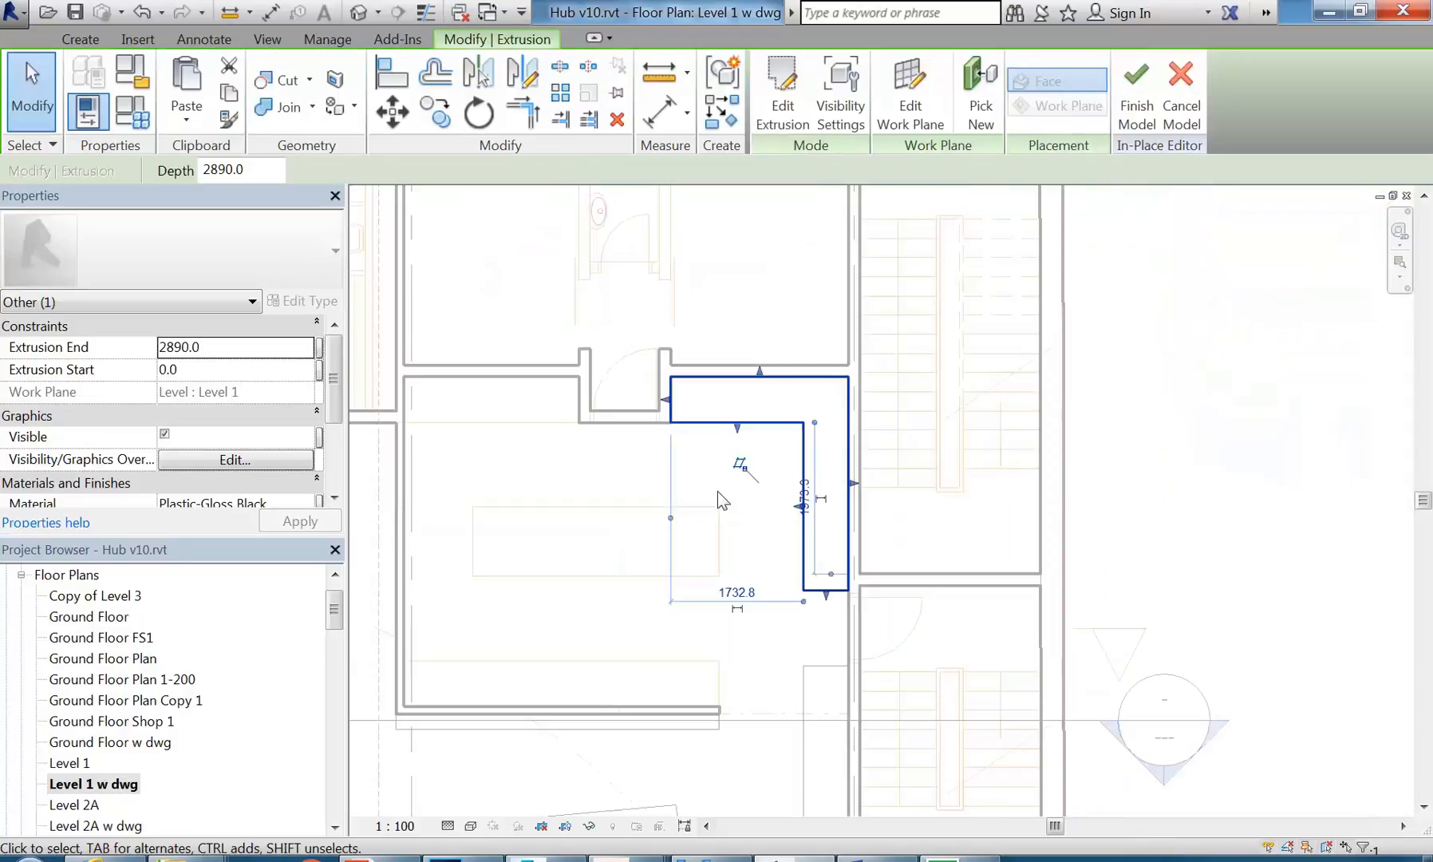
{"action": "left_click", "coordinate": [611, 464]}
{"action": "scroll", "coordinate": [624, 470], "scroll_direction": "up", "scroll_amount": 2}
{"action": "scroll", "coordinate": [644, 517], "scroll_direction": "down", "scroll_amount": 1}
{"action": "middle_click_drag", "start_coordinate": [651, 516], "coordinate": [691, 534]}
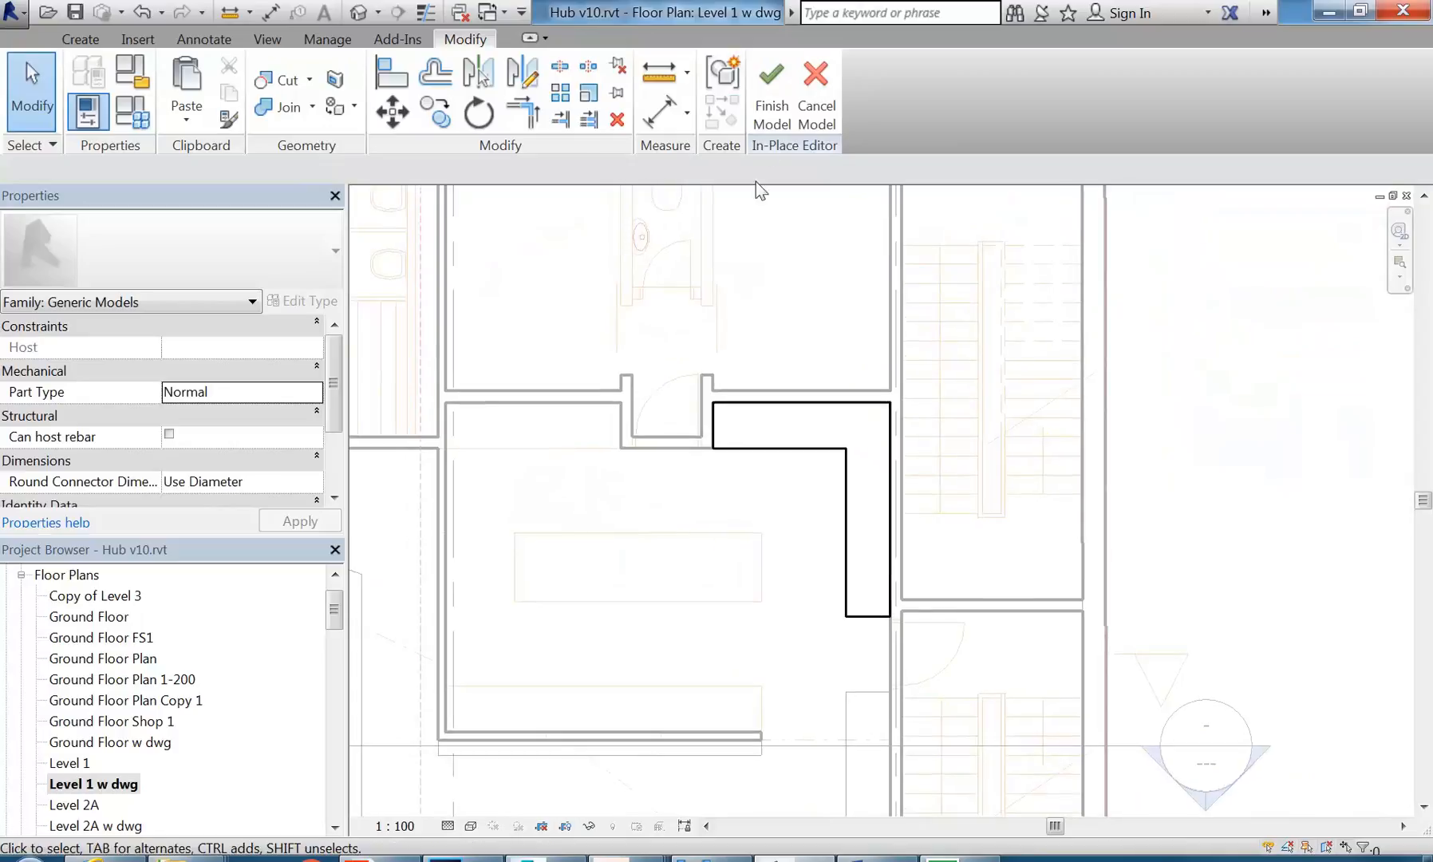
{"action": "left_click", "coordinate": [770, 95]}
{"action": "scroll", "coordinate": [767, 306], "scroll_direction": "down", "scroll_amount": 3}
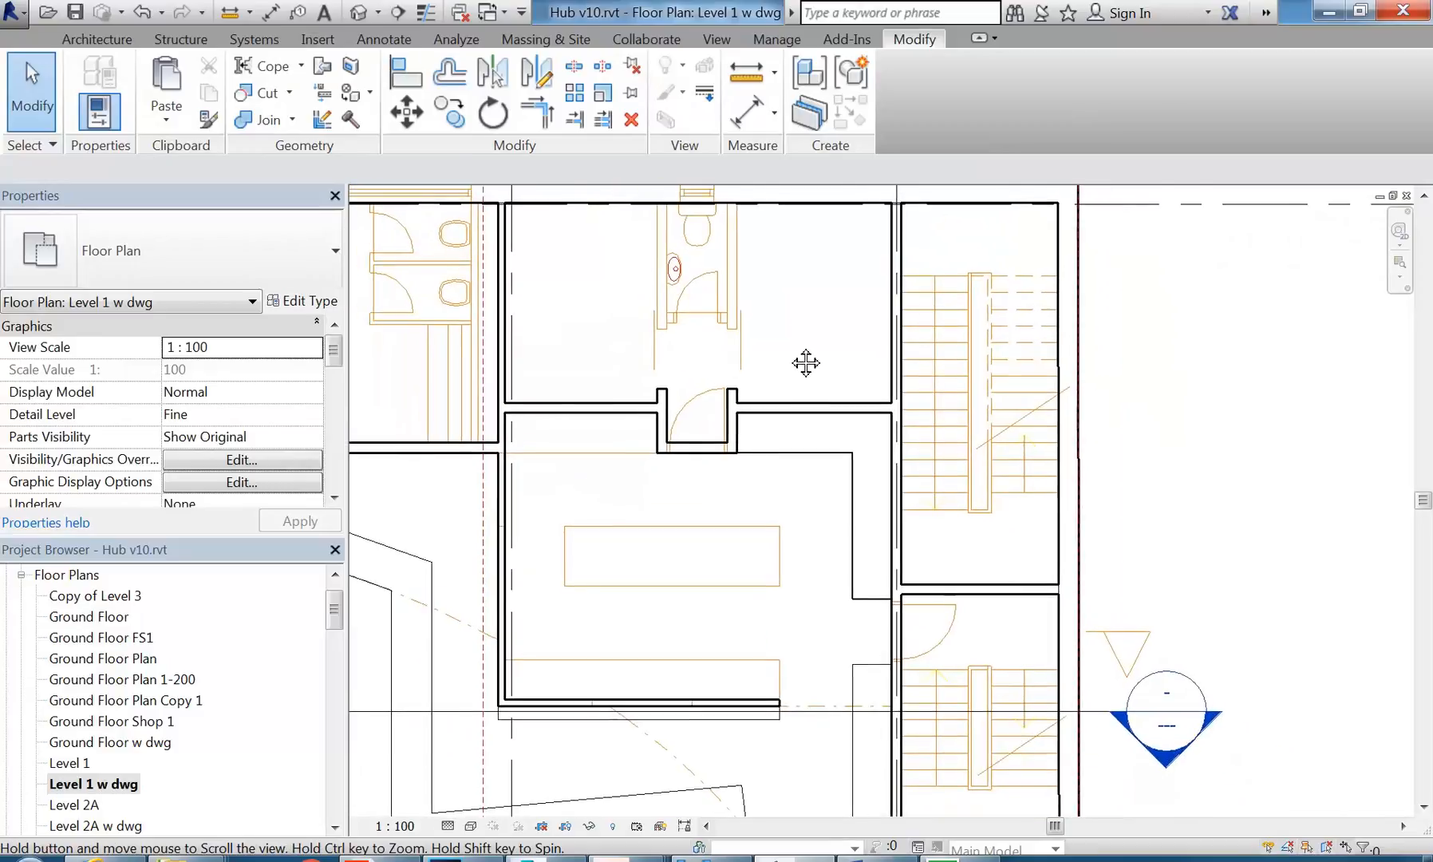
{"action": "scroll", "coordinate": [701, 403], "scroll_direction": "down", "scroll_amount": 1}
{"action": "middle_click_drag", "start_coordinate": [702, 408], "coordinate": [882, 332]}
{"action": "scroll", "coordinate": [802, 418], "scroll_direction": "down", "scroll_amount": 3}
{"action": "middle_click_drag", "start_coordinate": [802, 419], "coordinate": [1161, 325]}
{"action": "scroll", "coordinate": [510, 534], "scroll_direction": "up", "scroll_amount": 1}
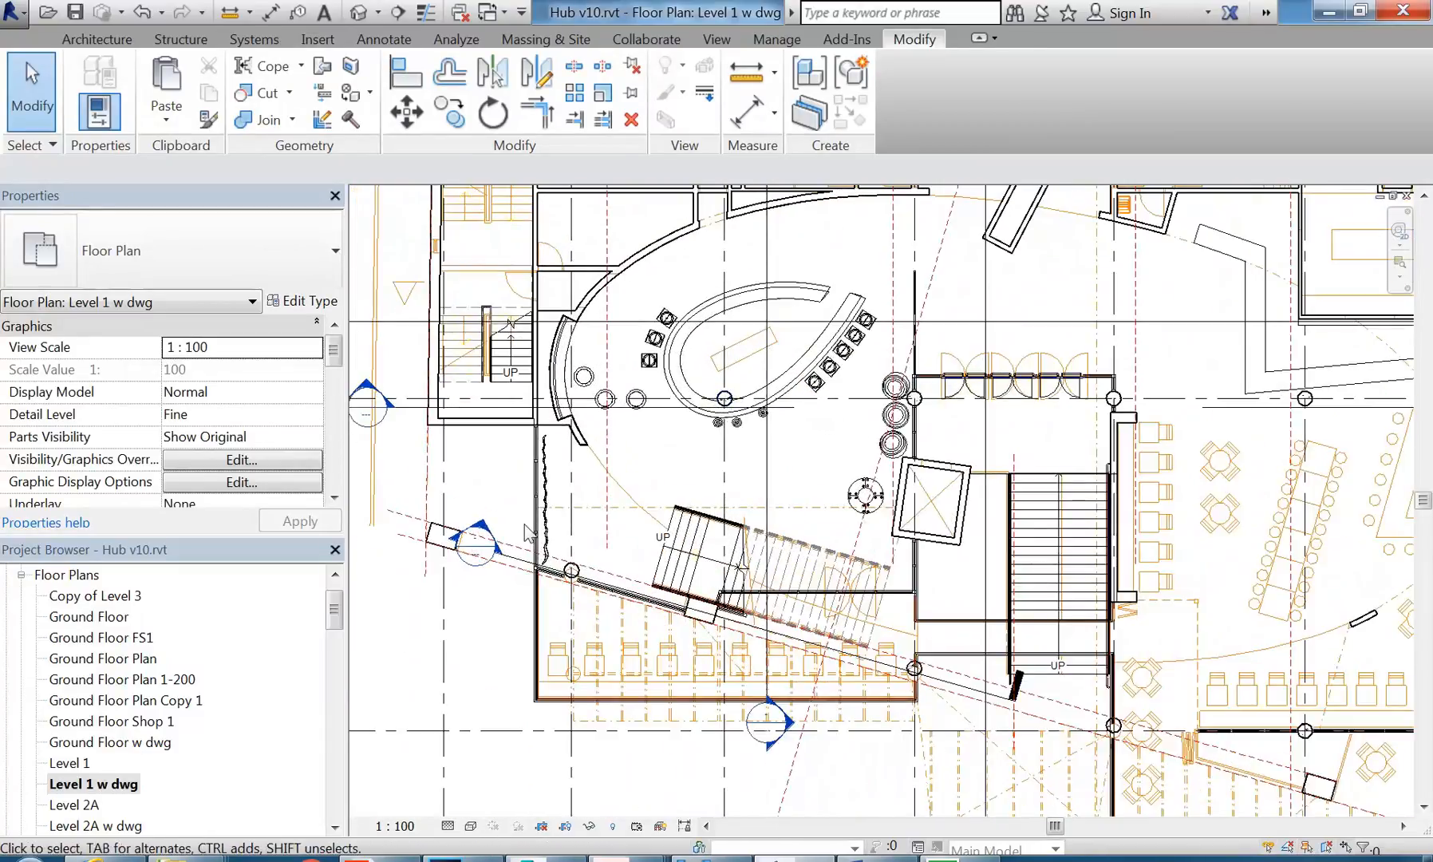
Step: Examine the wavy curtain model alongside the glazed wall in the Level 1 w dwg plan
{"action": "scroll", "coordinate": [524, 524], "scroll_direction": "up", "scroll_amount": 3}
{"action": "scroll", "coordinate": [545, 532], "scroll_direction": "up", "scroll_amount": 2}
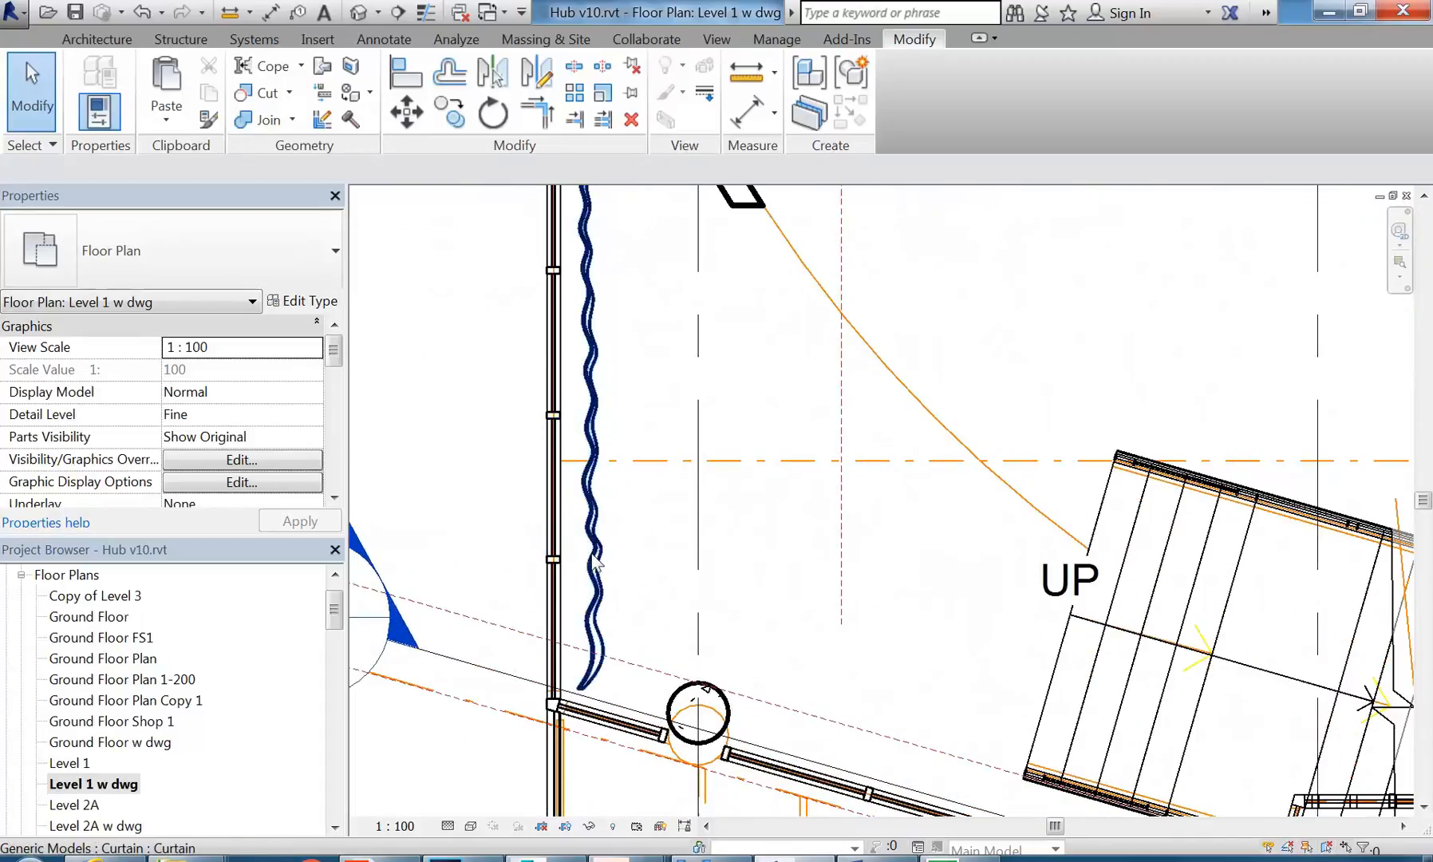
{"action": "left_click", "coordinate": [594, 562]}
{"action": "scroll", "coordinate": [640, 512], "scroll_direction": "down", "scroll_amount": 3}
{"action": "key", "text": "Escape"}
{"action": "scroll", "coordinate": [626, 499], "scroll_direction": "up", "scroll_amount": 3}
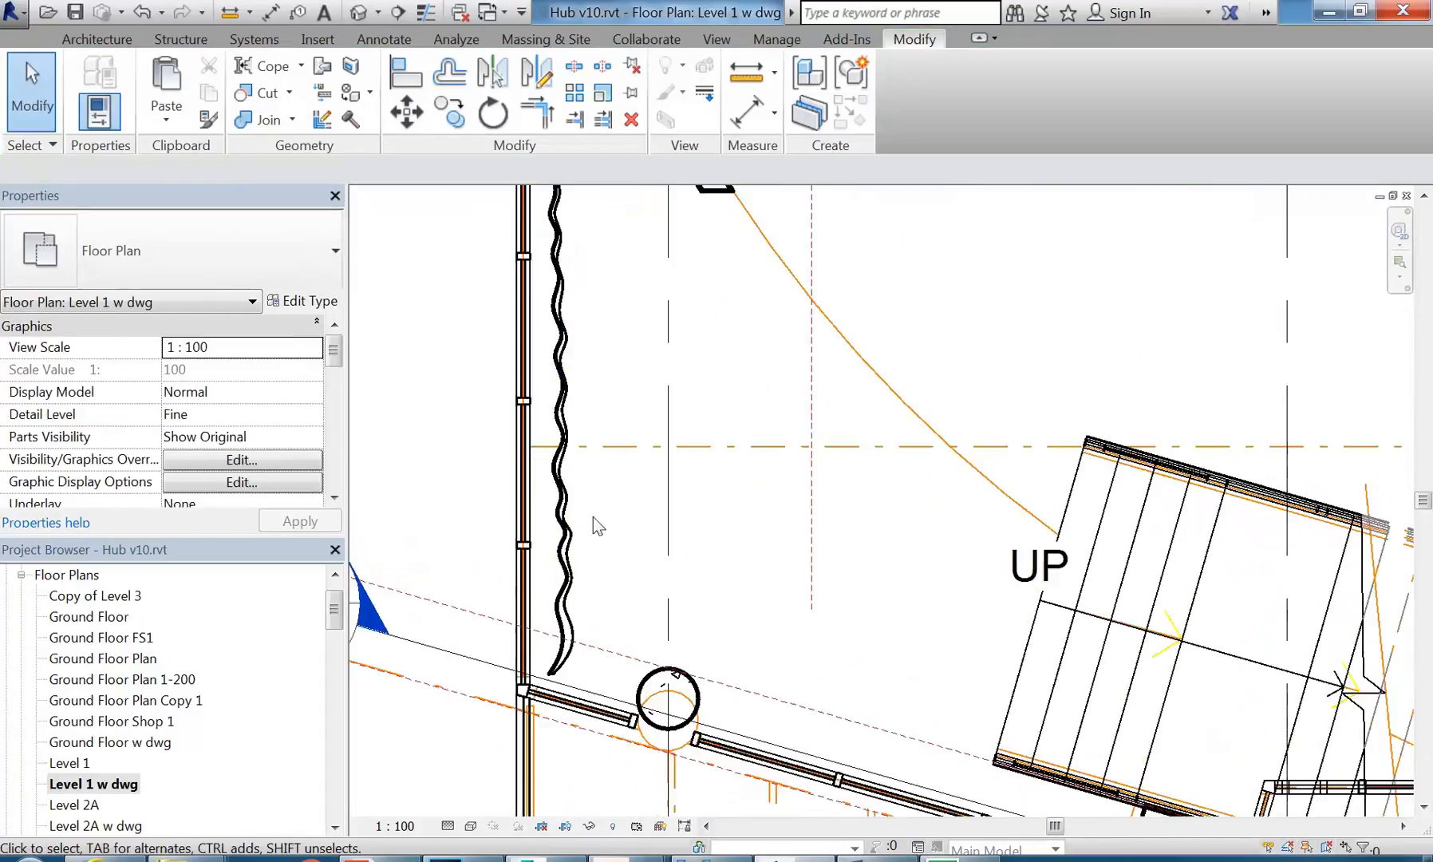
{"action": "left_click", "coordinate": [568, 549]}
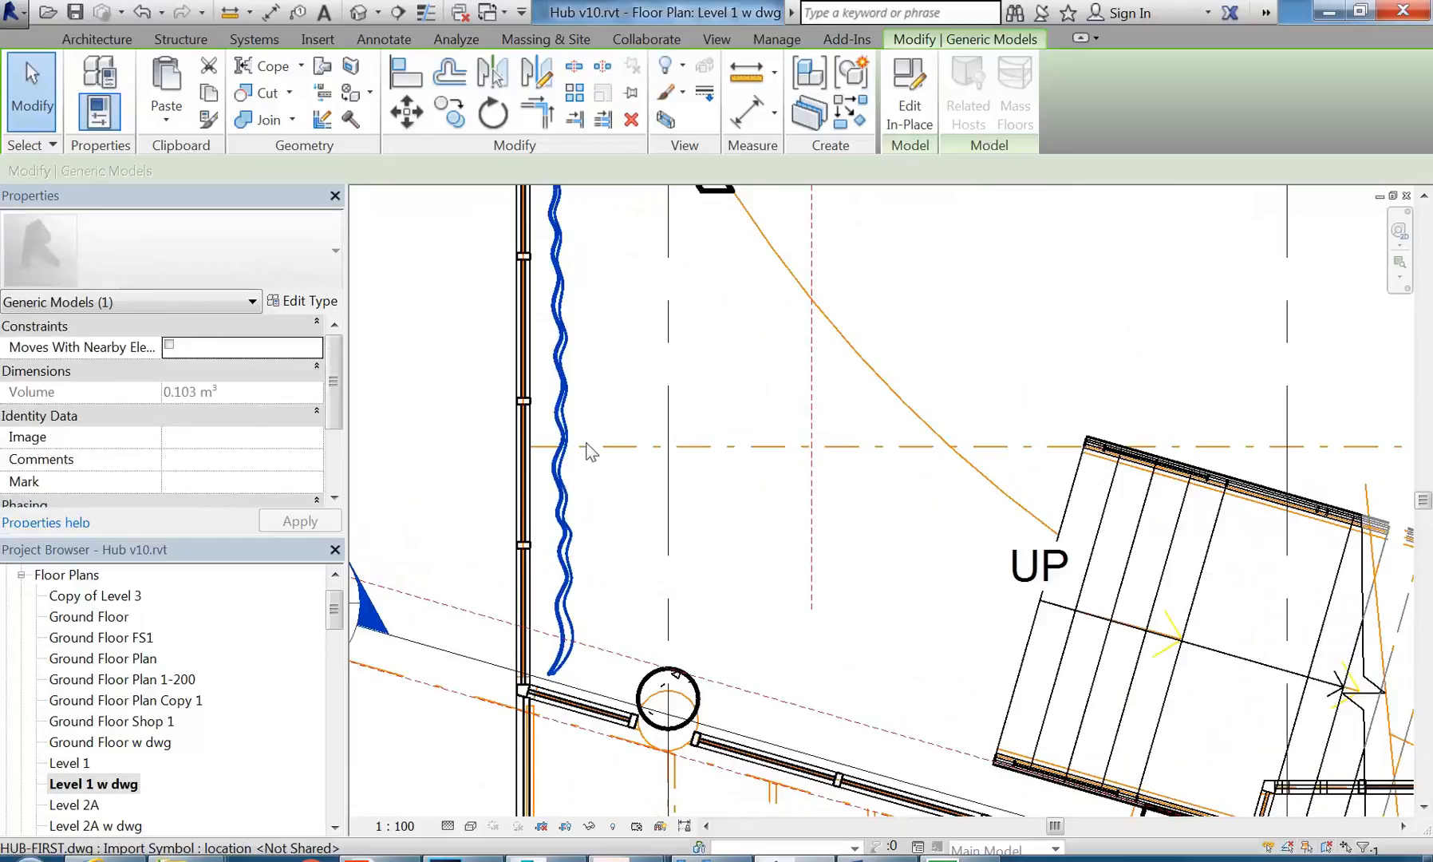
{"action": "scroll", "coordinate": [567, 446], "scroll_direction": "down", "scroll_amount": 2}
{"action": "scroll", "coordinate": [556, 424], "scroll_direction": "up", "scroll_amount": 1}
{"action": "key", "text": "Escape"}
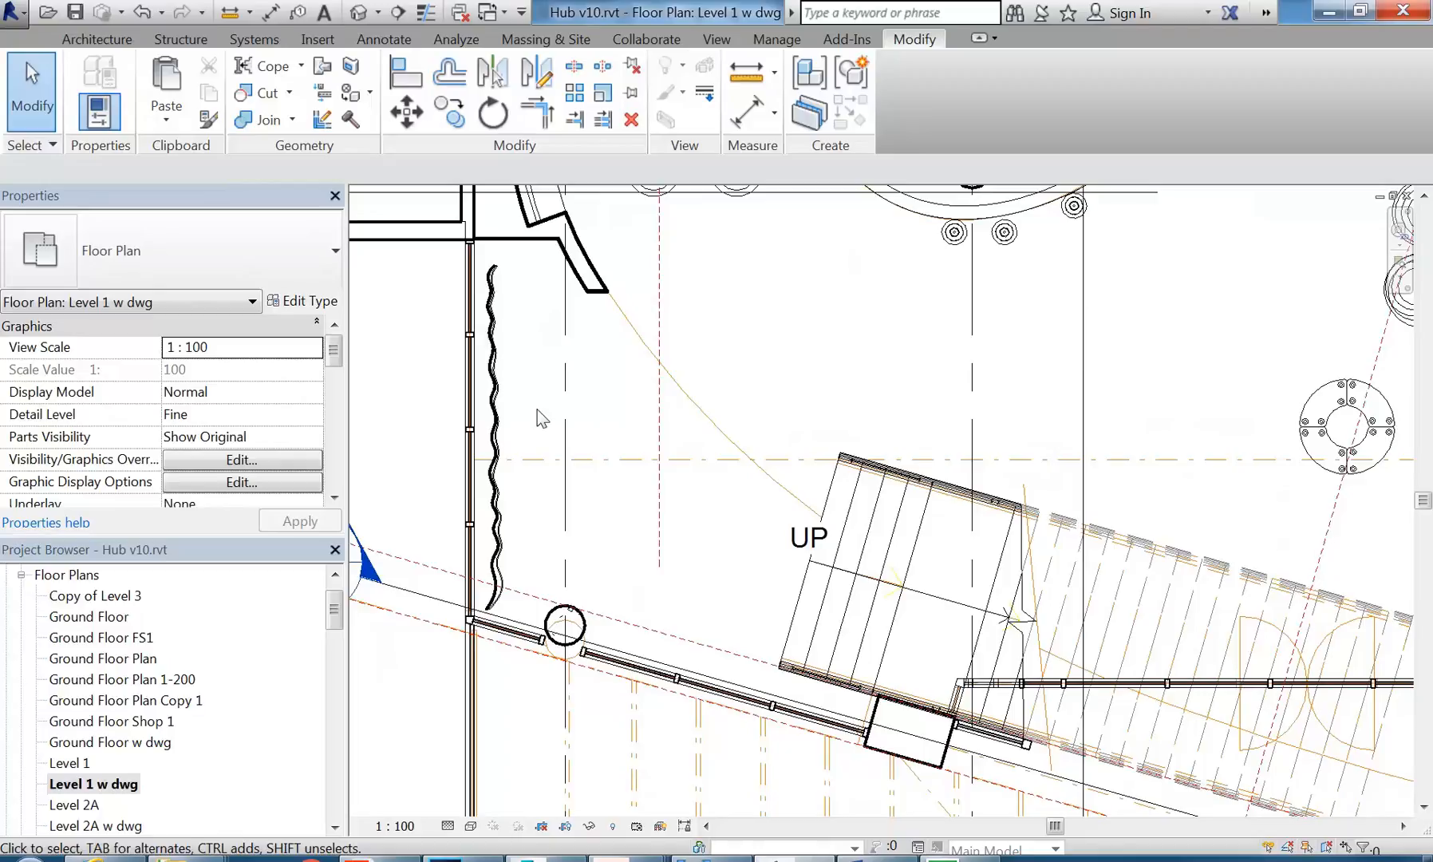
{"action": "left_click", "coordinate": [81, 42]}
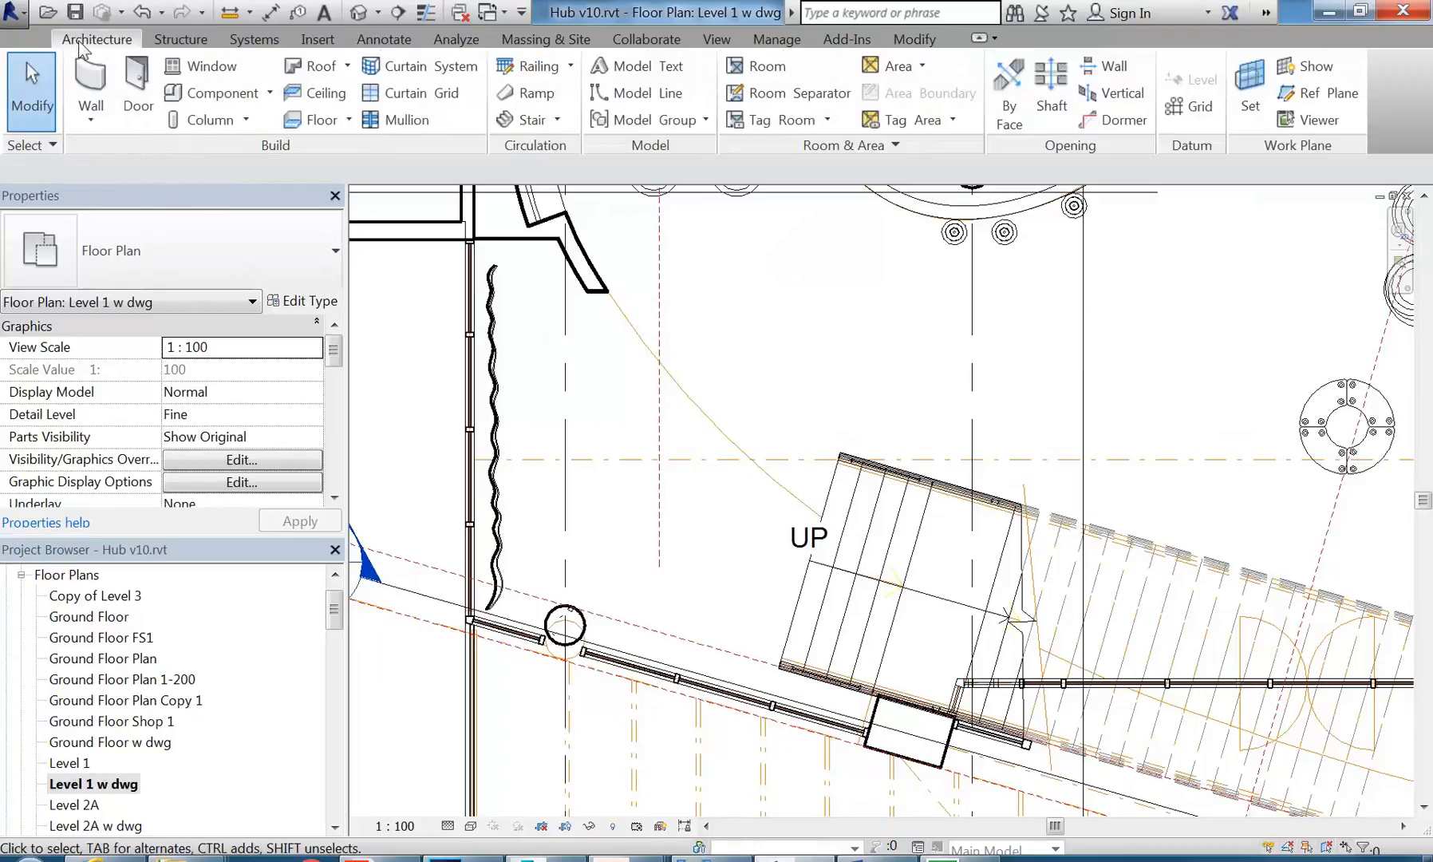
{"action": "left_click", "coordinate": [272, 94]}
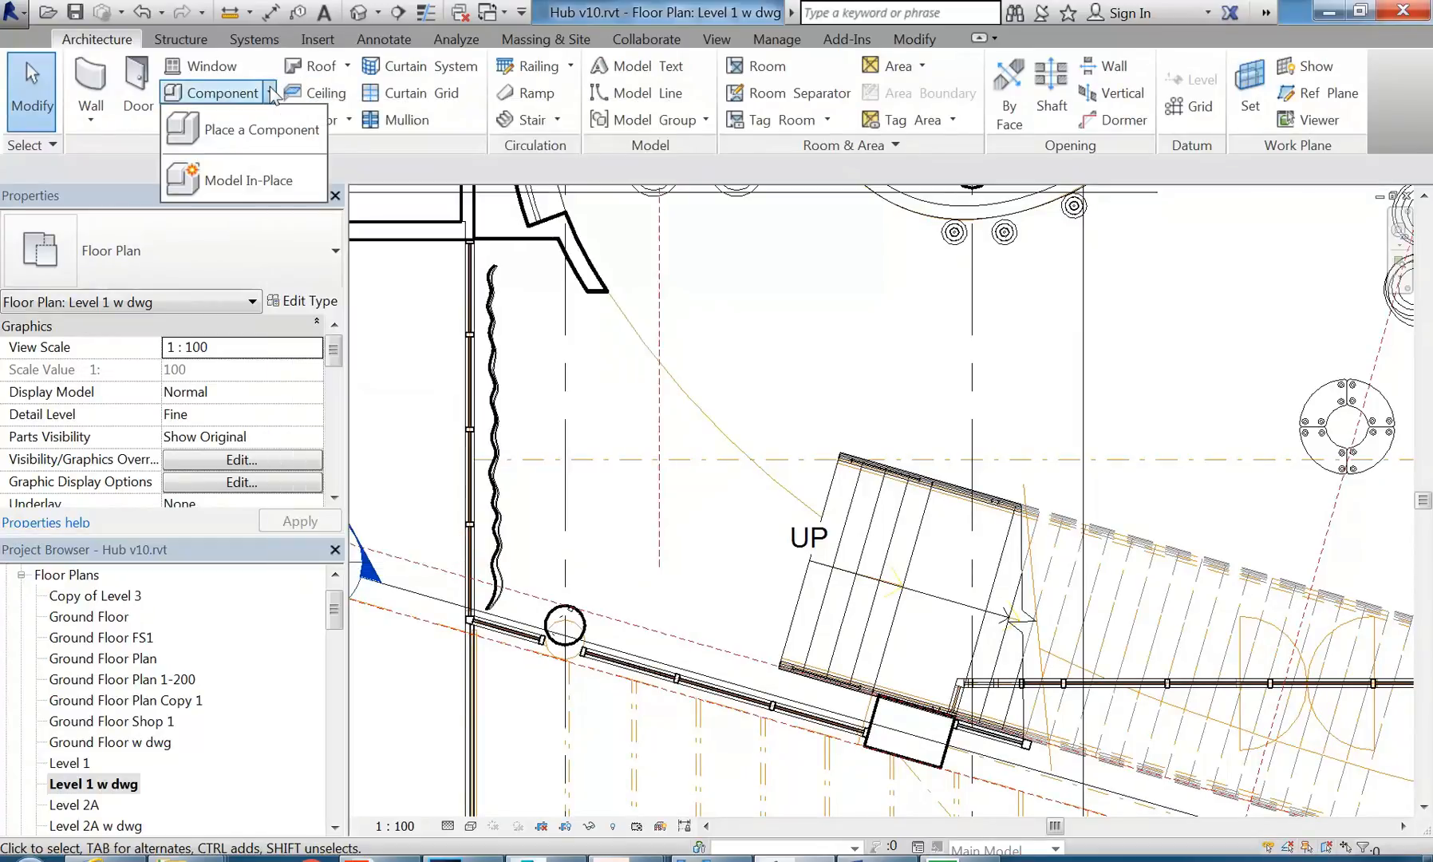
{"action": "left_click", "coordinate": [230, 182]}
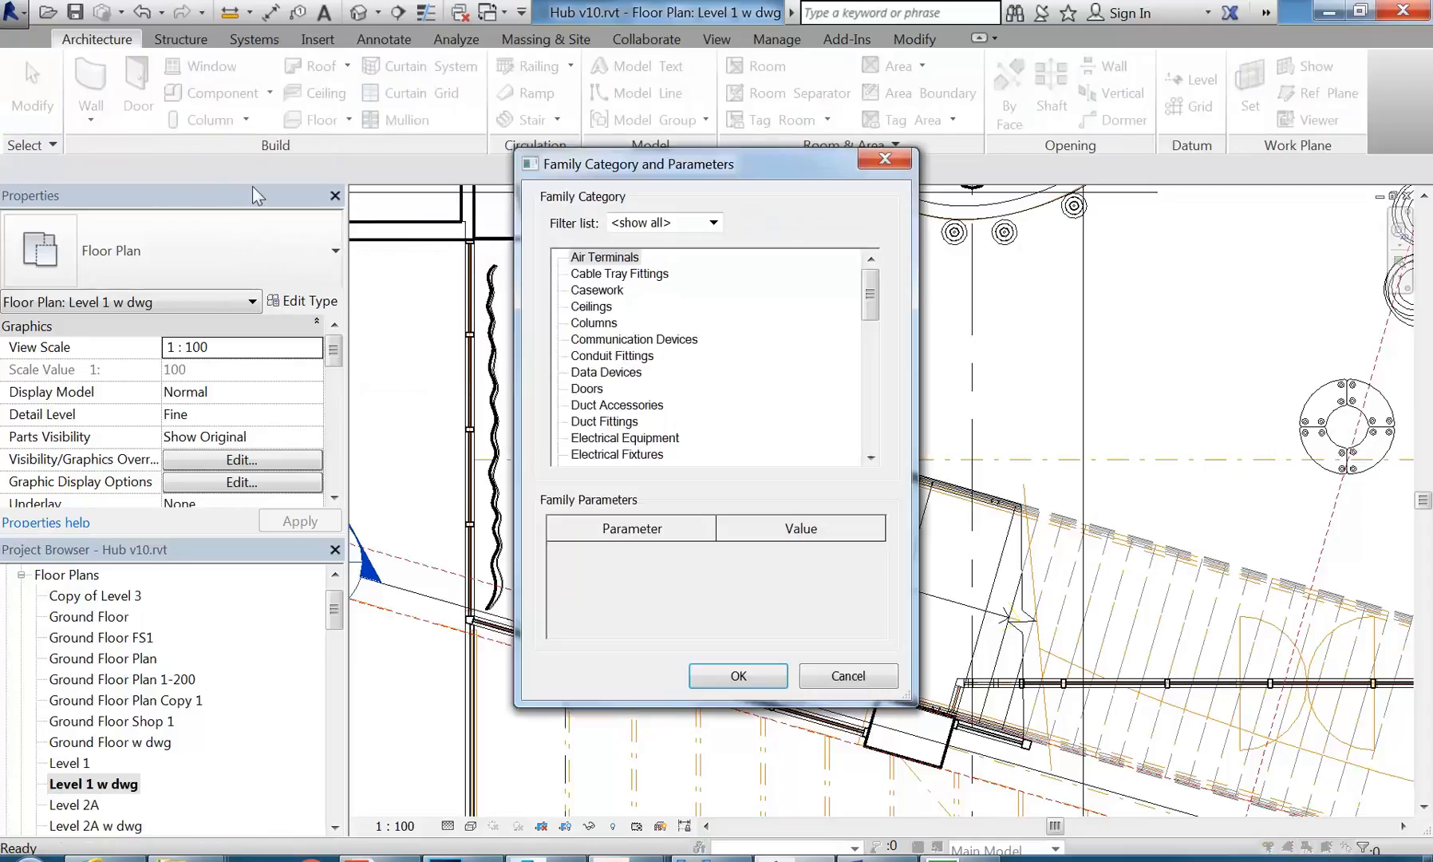
{"action": "left_click", "coordinate": [605, 421]}
{"action": "scroll", "coordinate": [608, 428], "scroll_direction": "down", "scroll_amount": 2}
{"action": "scroll", "coordinate": [604, 431], "scroll_direction": "down", "scroll_amount": 2}
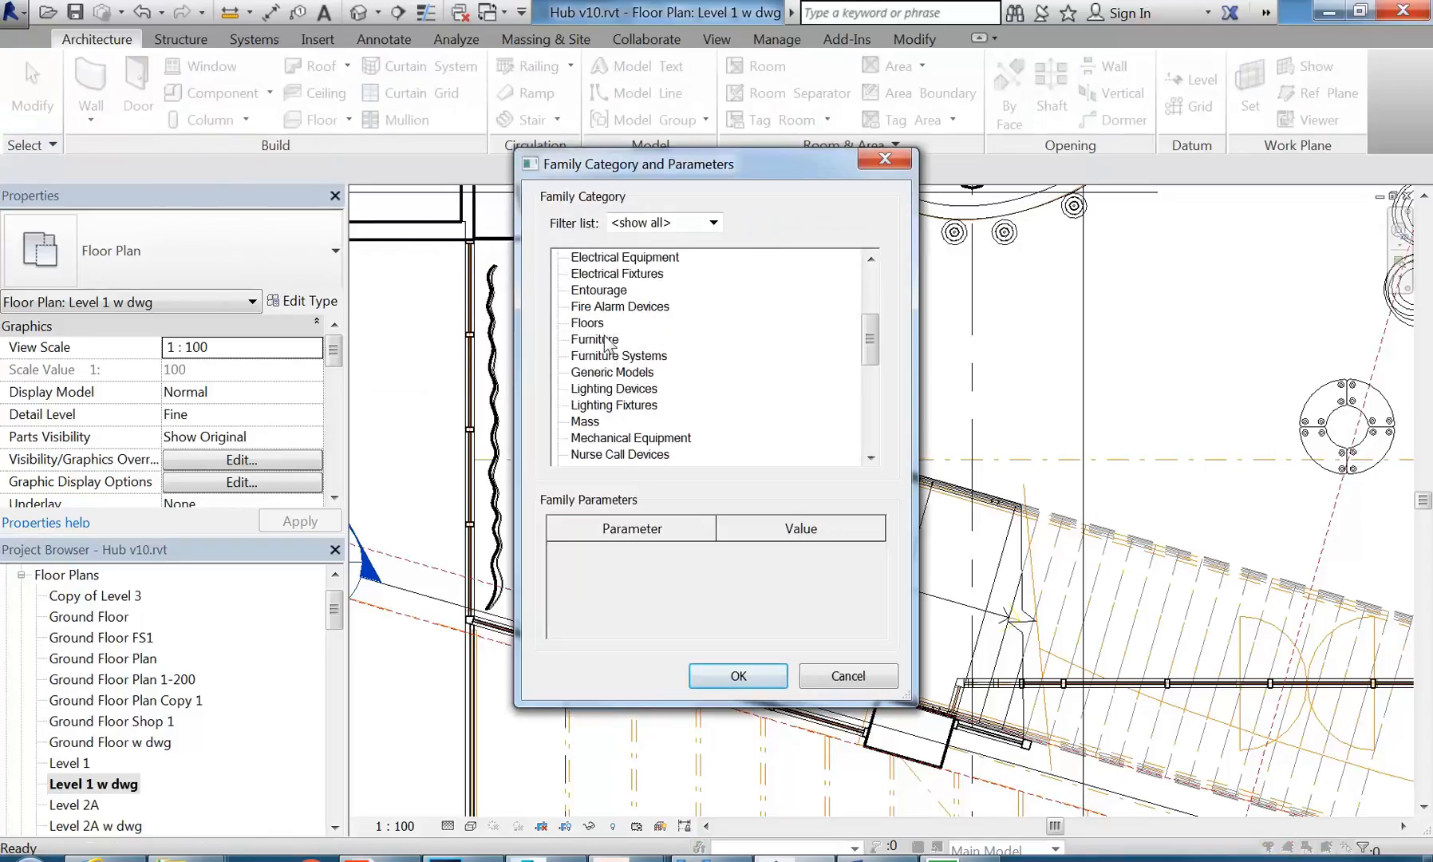
{"action": "left_click", "coordinate": [848, 676]}
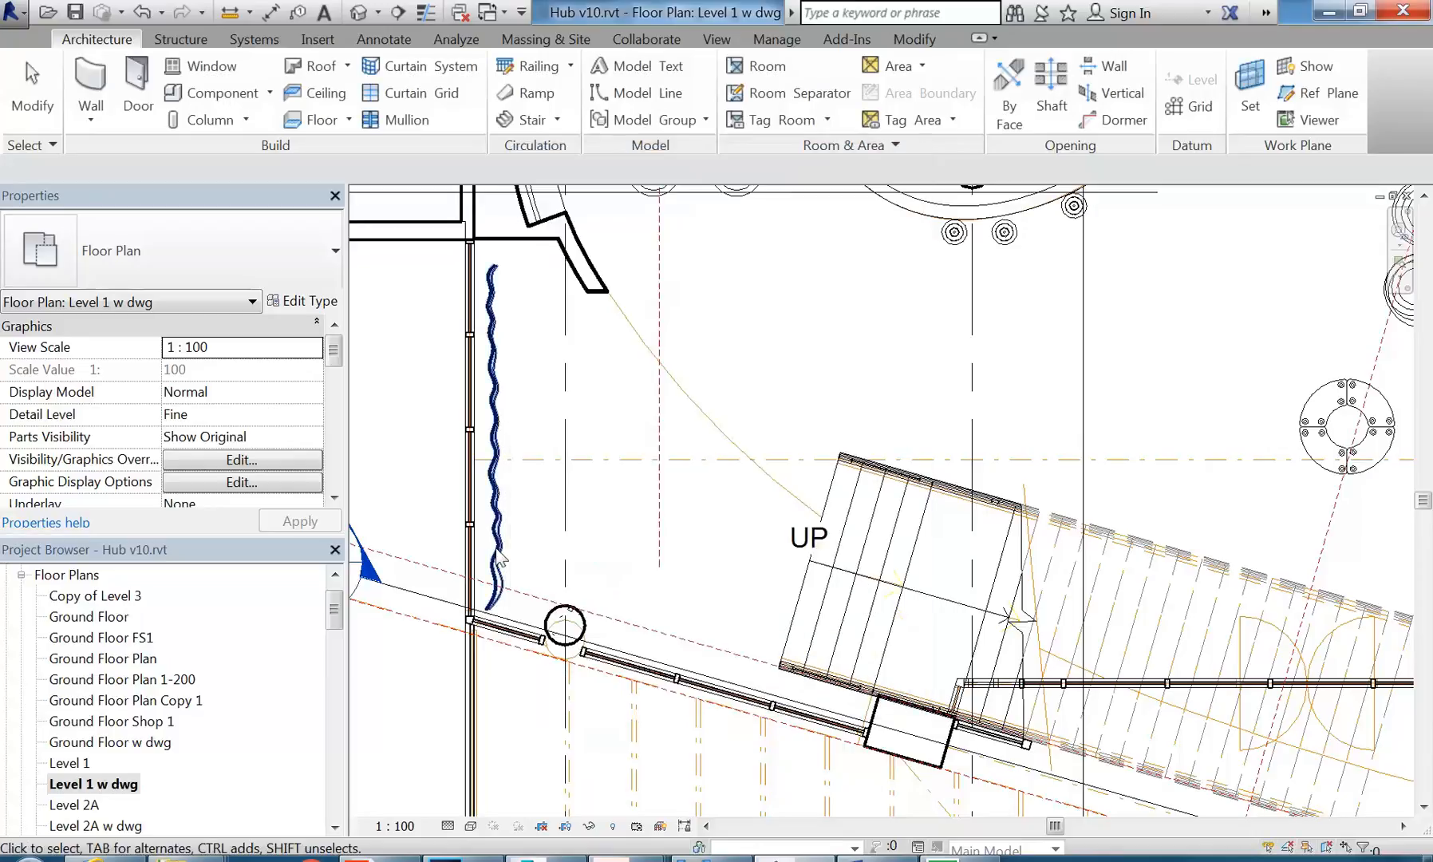
Step: Open the curtain's in-place model for editing and inspect the base boundary of its blend
{"action": "scroll", "coordinate": [503, 527], "scroll_direction": "up", "scroll_amount": 3}
{"action": "left_click", "coordinate": [496, 533]}
{"action": "middle_click_drag", "start_coordinate": [589, 594], "coordinate": [624, 612]}
{"action": "left_click", "coordinate": [909, 104]}
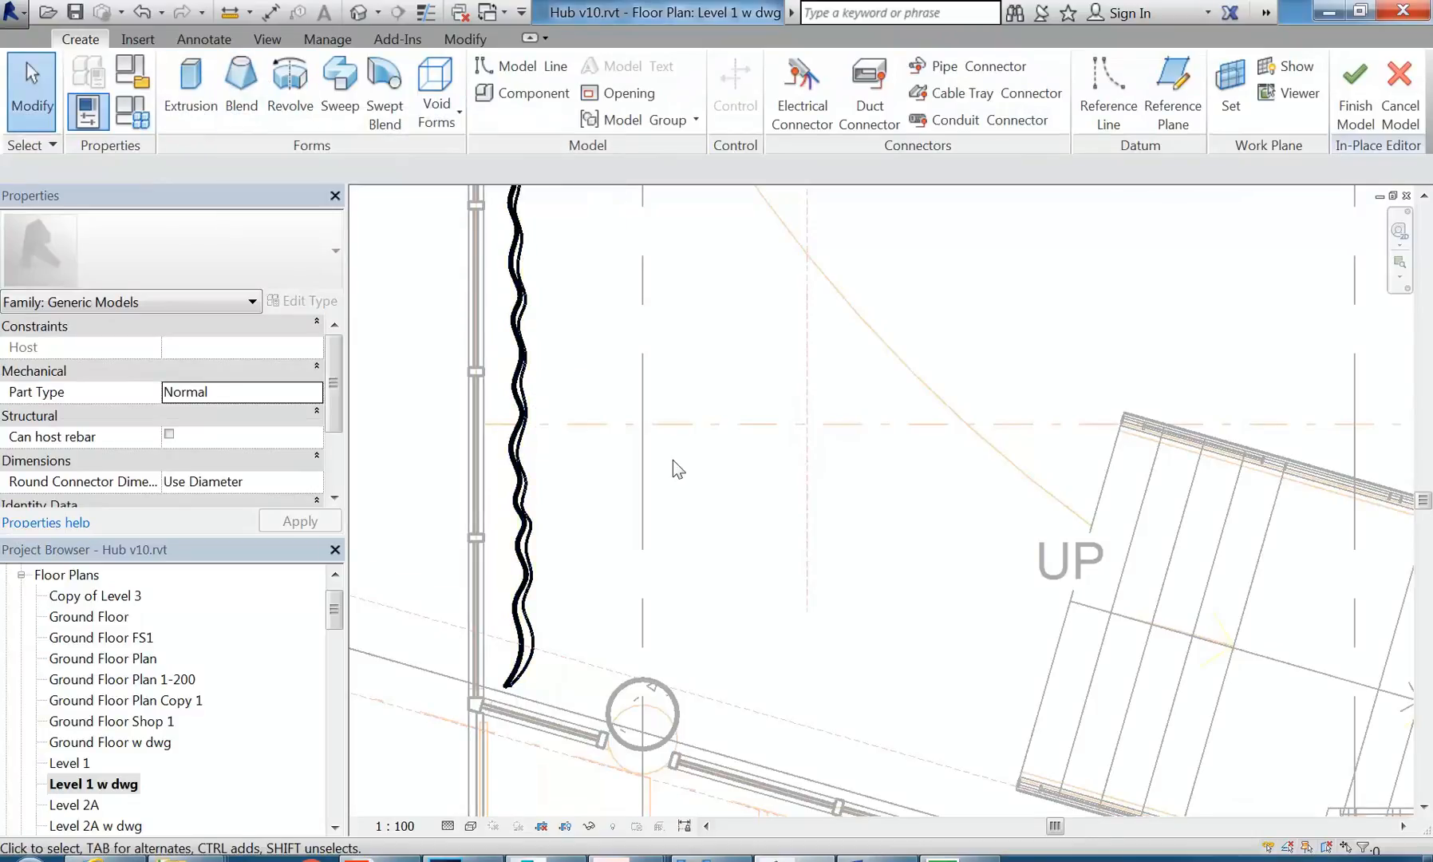
{"action": "left_click", "coordinate": [520, 417]}
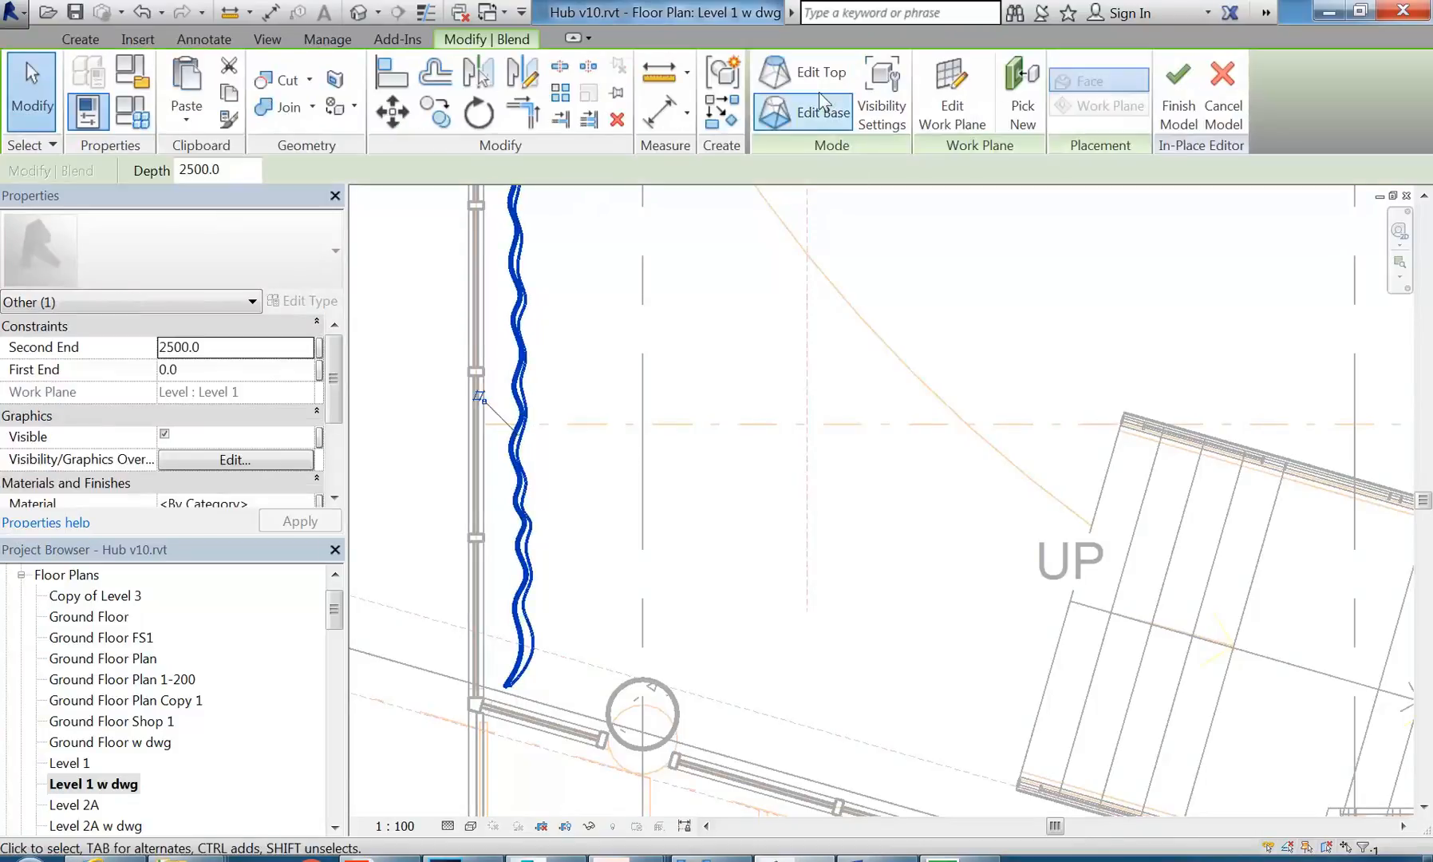
{"action": "left_click", "coordinate": [802, 112]}
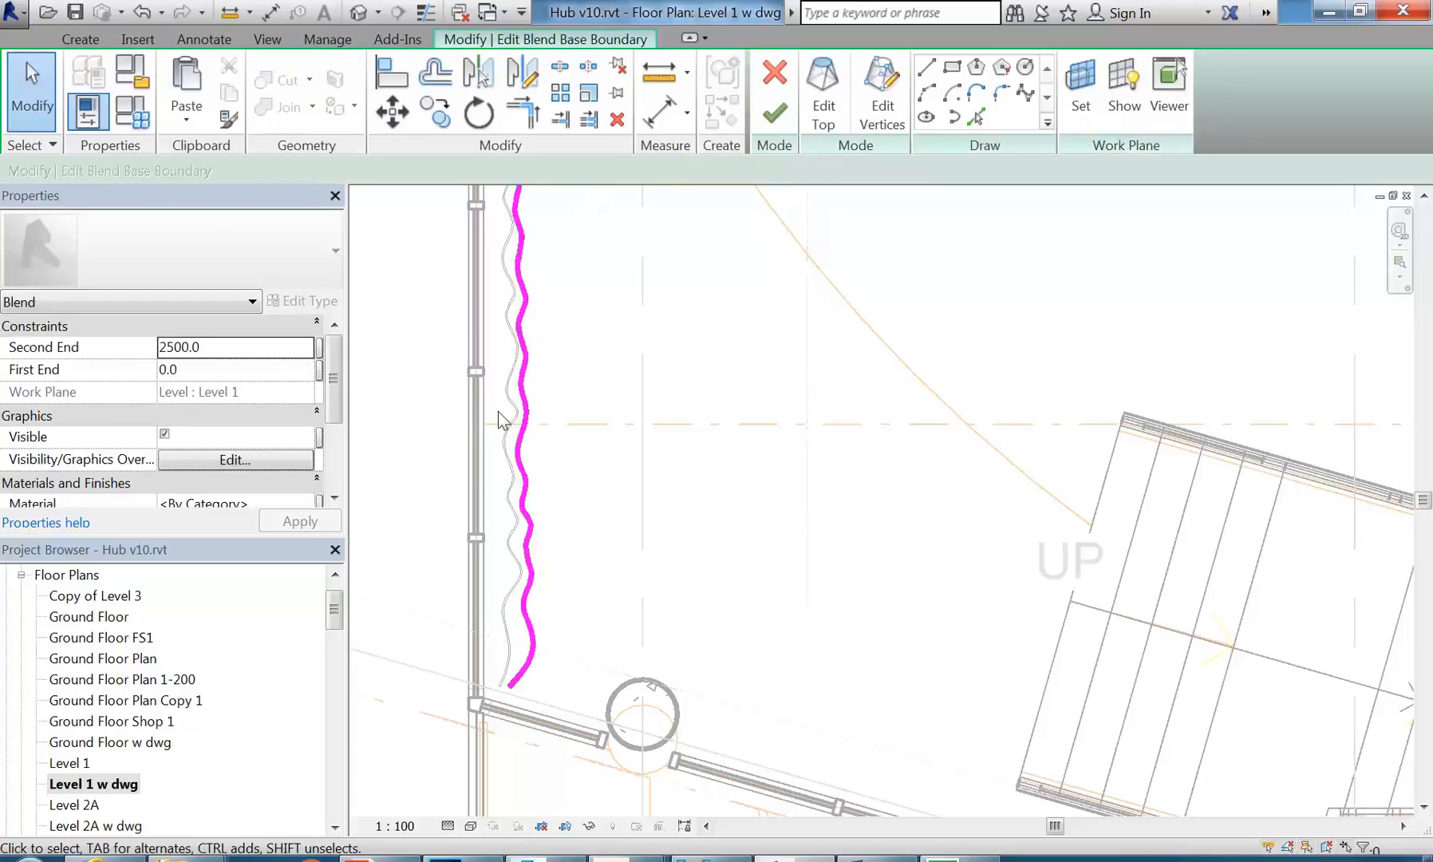
{"action": "scroll", "coordinate": [507, 411], "scroll_direction": "up", "scroll_amount": 5}
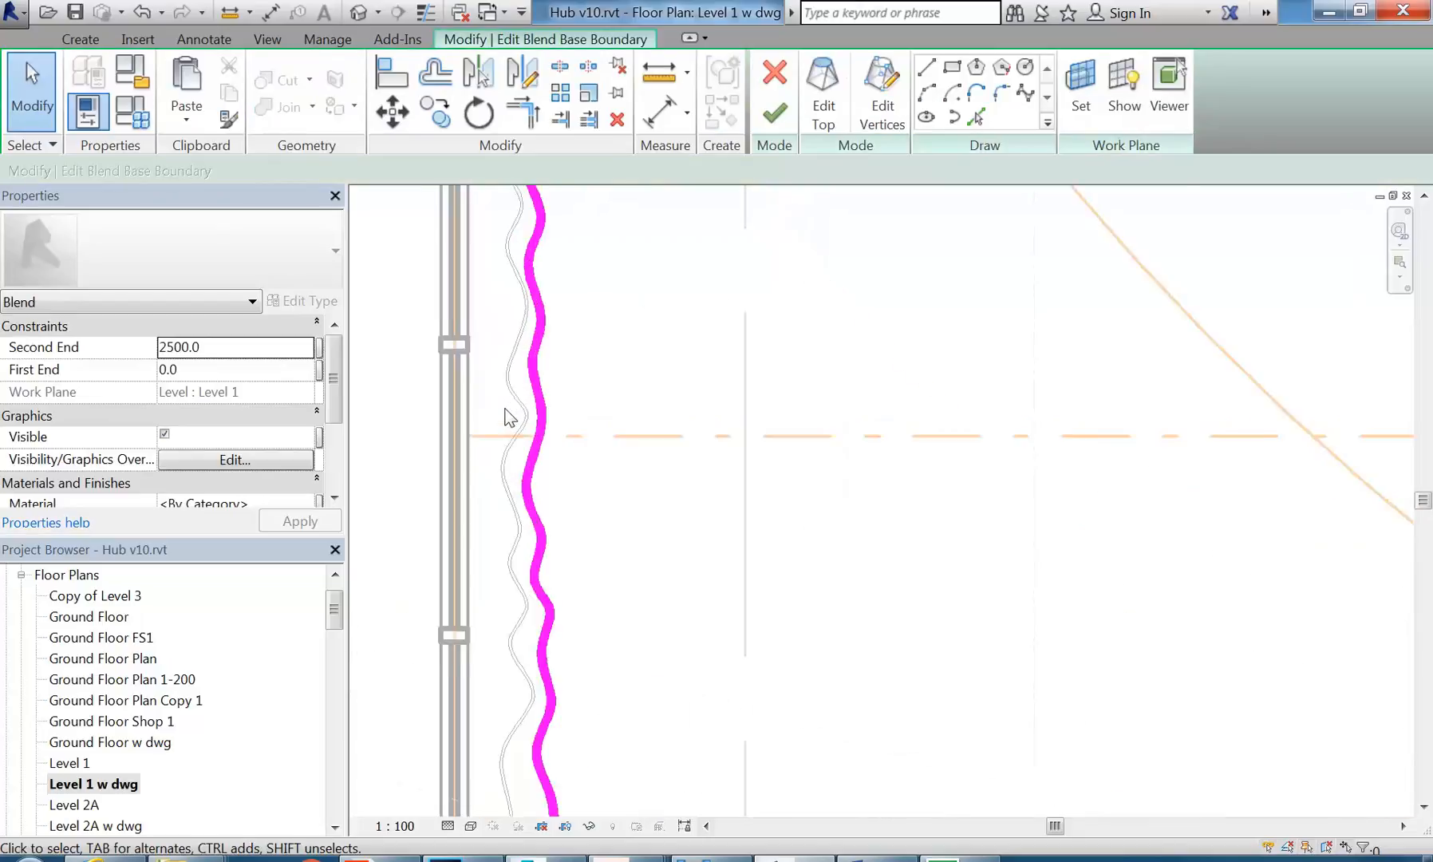
Step: Inspect the curtain blend's top boundary, and finish the blend sketch and the in-place model
{"action": "left_click", "coordinate": [823, 103]}
{"action": "scroll", "coordinate": [701, 383], "scroll_direction": "down", "scroll_amount": 6}
{"action": "mouse_move", "coordinate": [647, 418]}
{"action": "middle_mouse_down"}
{"action": "mouse_move", "coordinate": [558, 451]}
{"action": "mouse_move", "coordinate": [600, 509]}
{"action": "middle_mouse_up"}
{"action": "scroll", "coordinate": [562, 450], "scroll_direction": "up", "scroll_amount": 1}
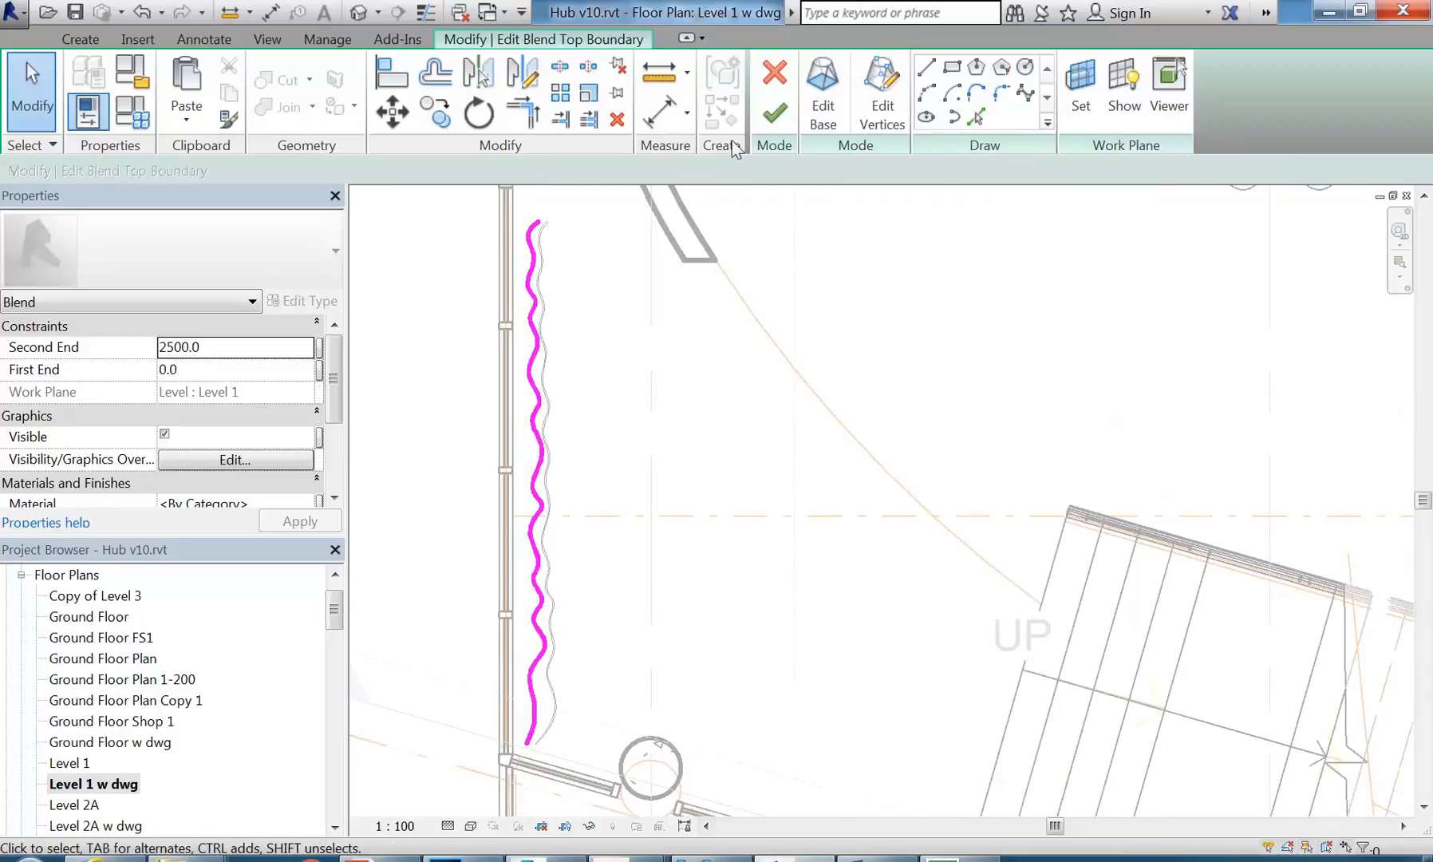
{"action": "left_click", "coordinate": [774, 116]}
{"action": "scroll", "coordinate": [623, 498], "scroll_direction": "down", "scroll_amount": 3}
{"action": "middle_click_drag", "start_coordinate": [689, 444], "coordinate": [625, 442]}
{"action": "left_click", "coordinate": [619, 480]}
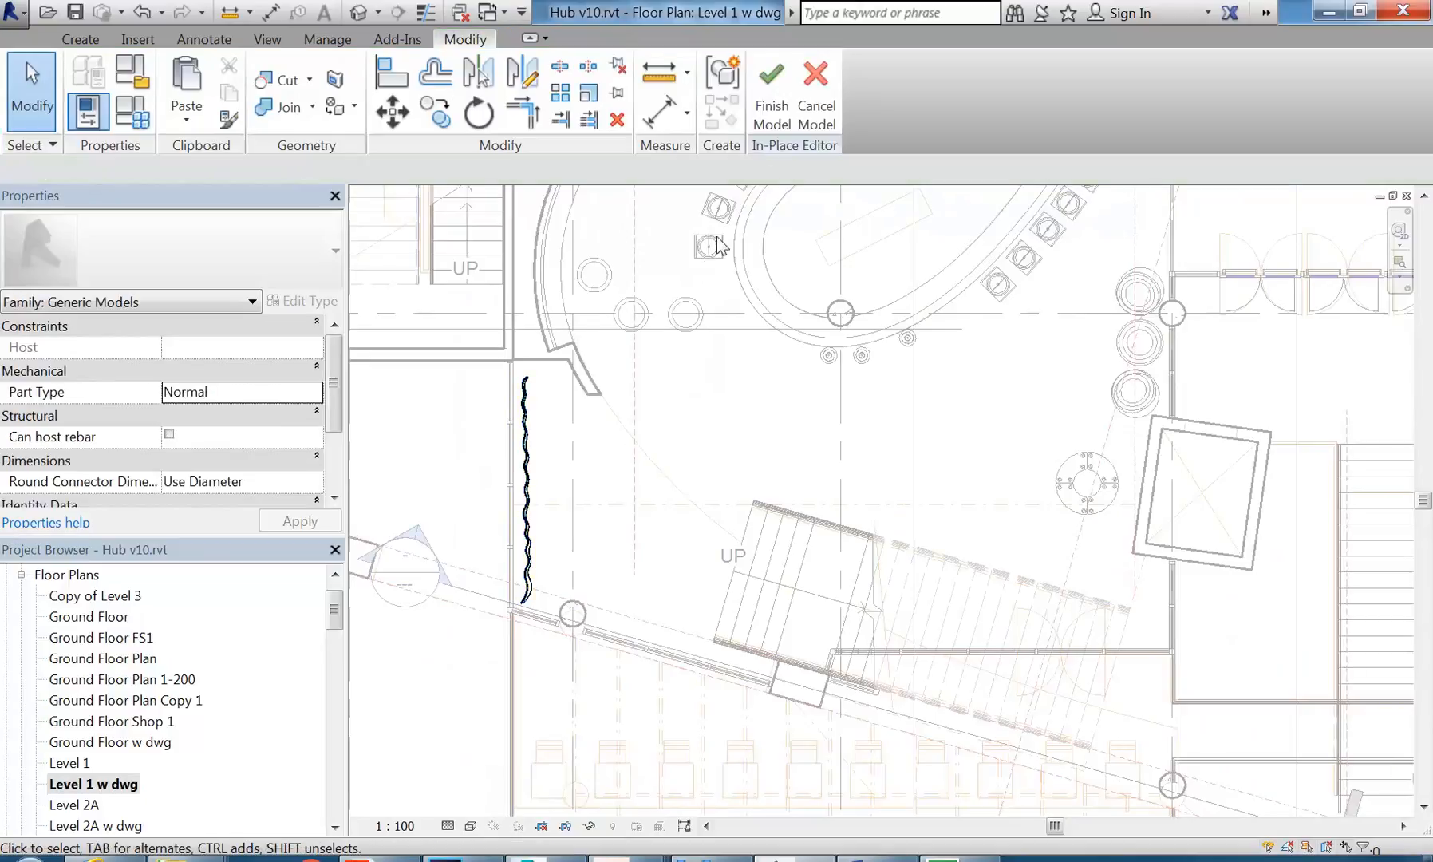
{"action": "left_click", "coordinate": [771, 92]}
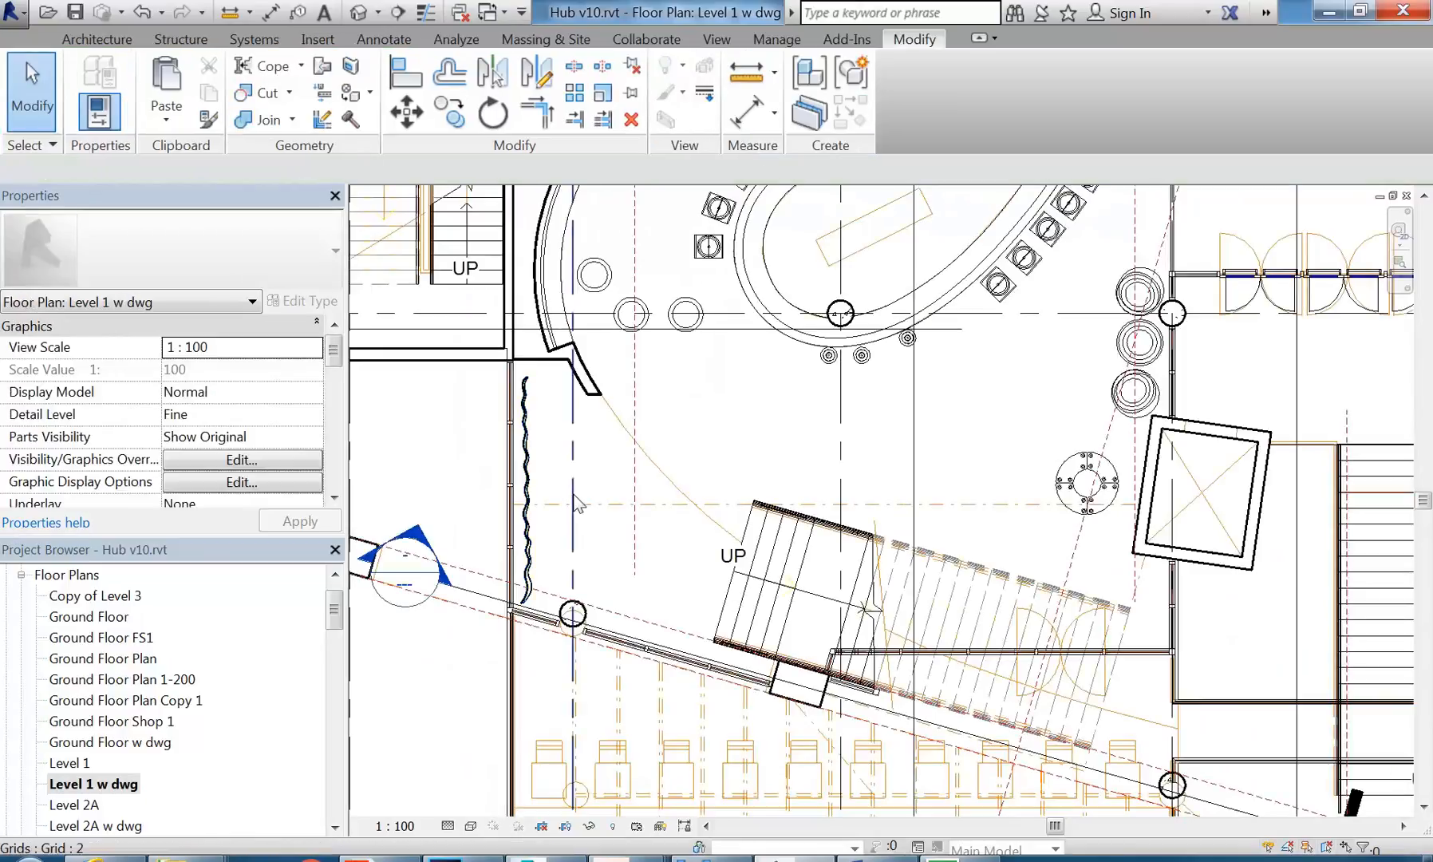
Step: Create a perspective camera view from the open floor above the stairs towards the curtain and display it shaded
{"action": "left_click", "coordinate": [377, 13]}
{"action": "left_click", "coordinate": [395, 68]}
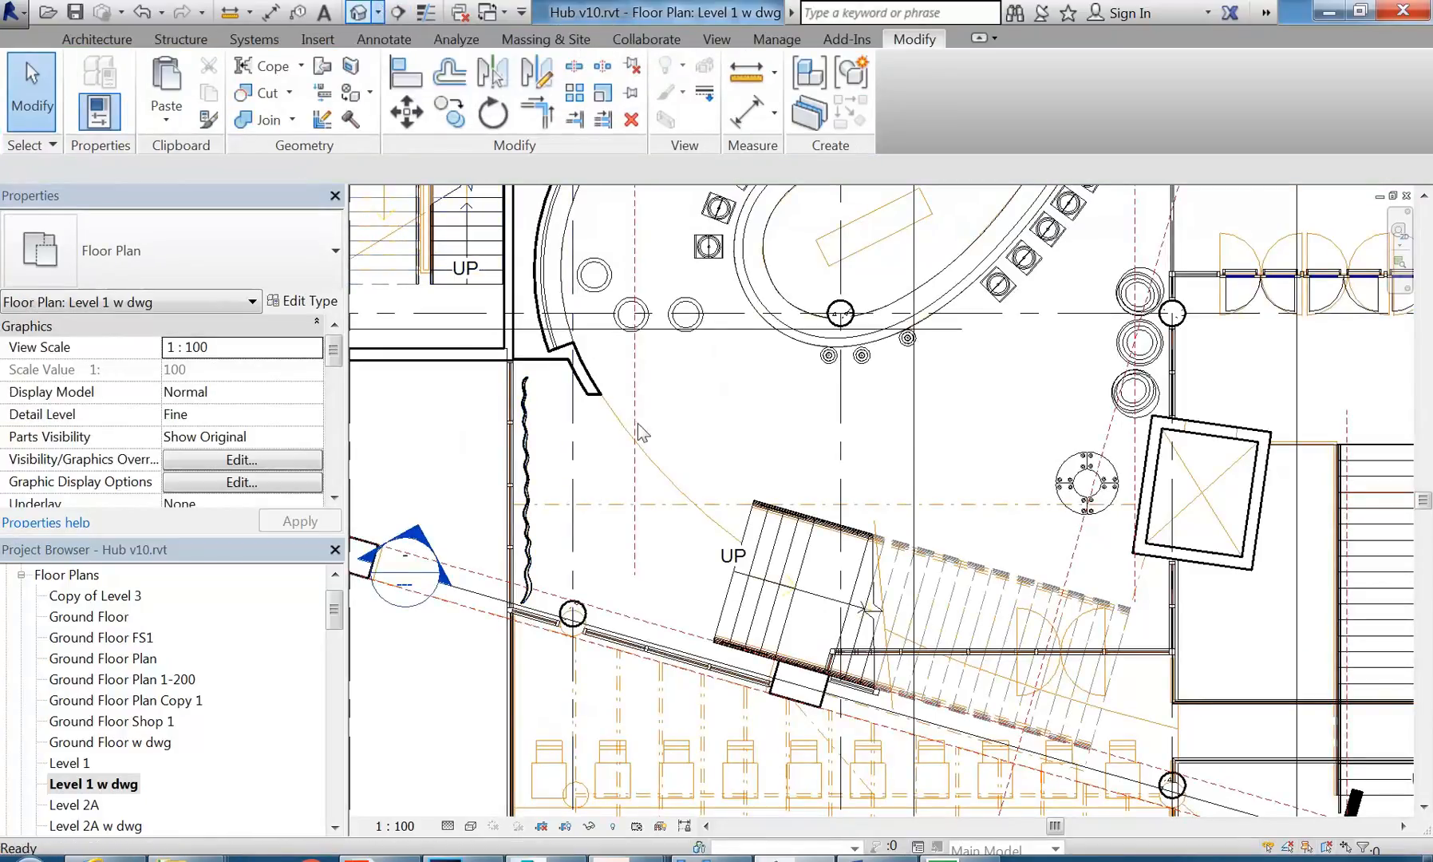
{"action": "left_click", "coordinate": [794, 412]}
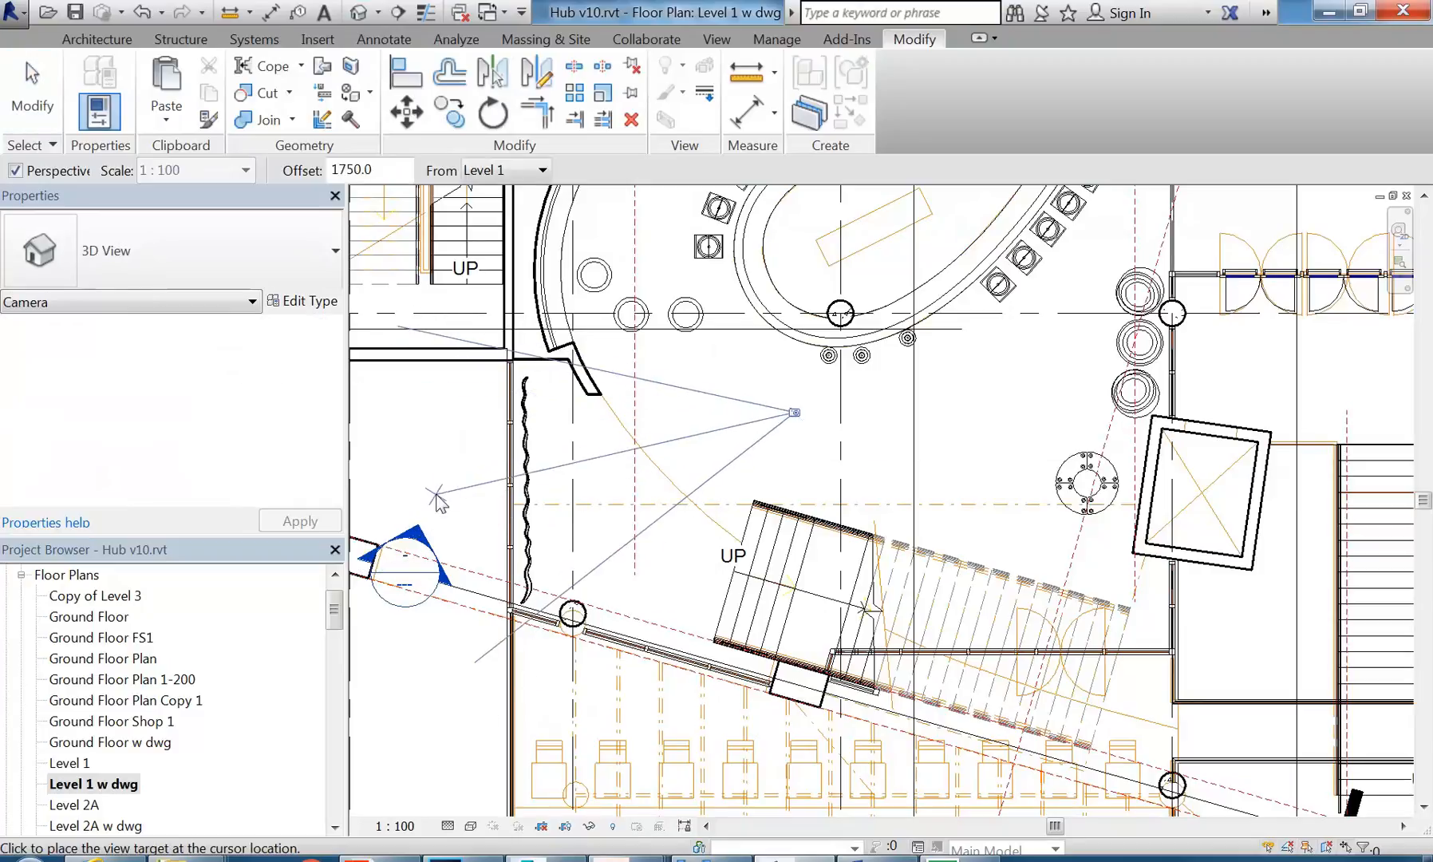
{"action": "left_click", "coordinate": [435, 563]}
{"action": "left_click", "coordinate": [819, 595]}
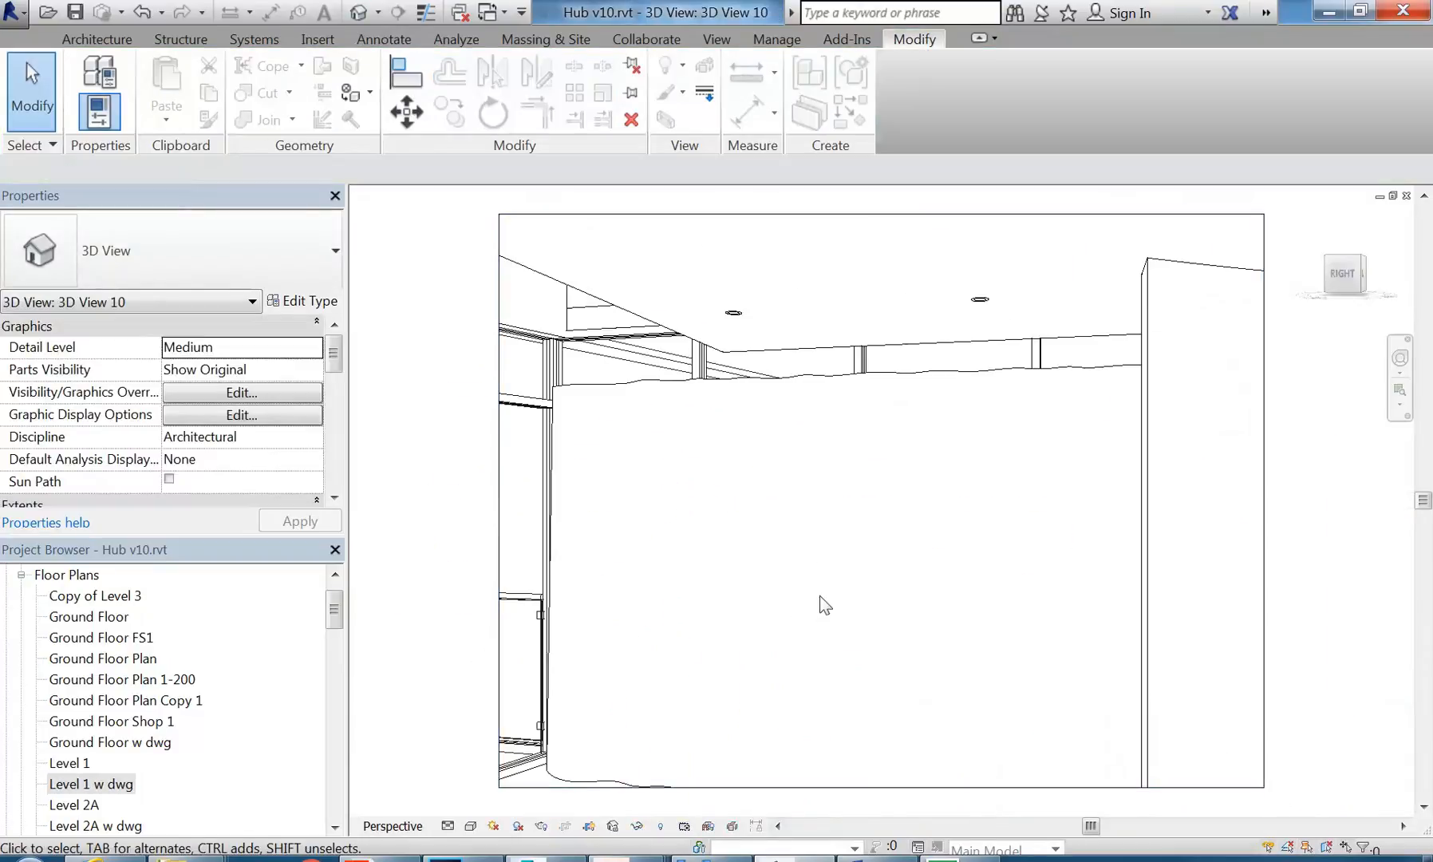
{"action": "key", "text": "s"}
{"action": "key", "text": "d"}
{"action": "middle_click_drag", "start_coordinate": [819, 595], "coordinate": [777, 510]}
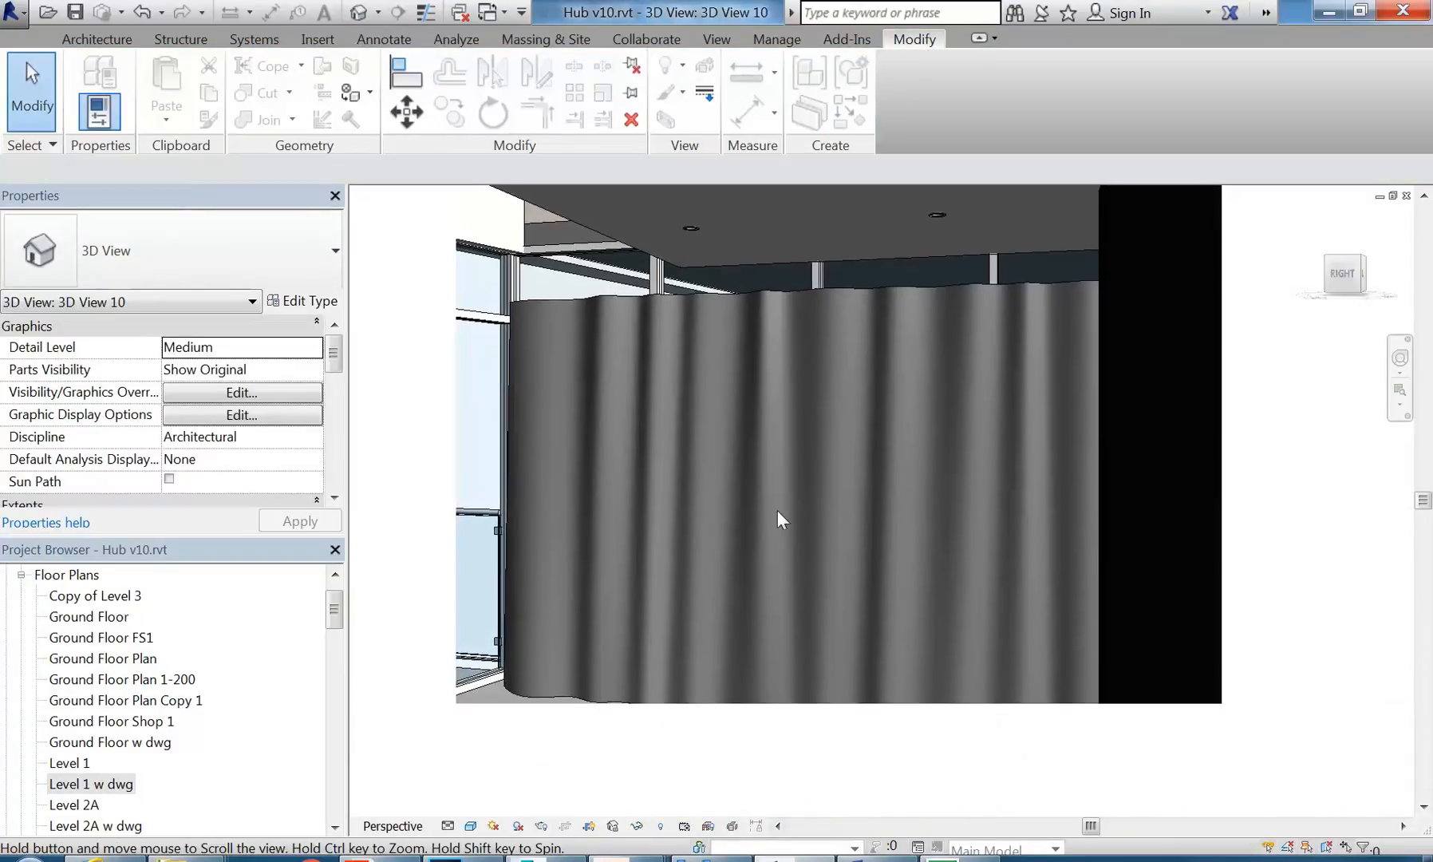
Step: Extend the camera view's crop region downward to include the floor, and inspect the curtain's full outline
{"action": "left_click", "coordinate": [789, 703]}
{"action": "left_click_drag", "start_coordinate": [810, 521], "coordinate": [805, 652]}
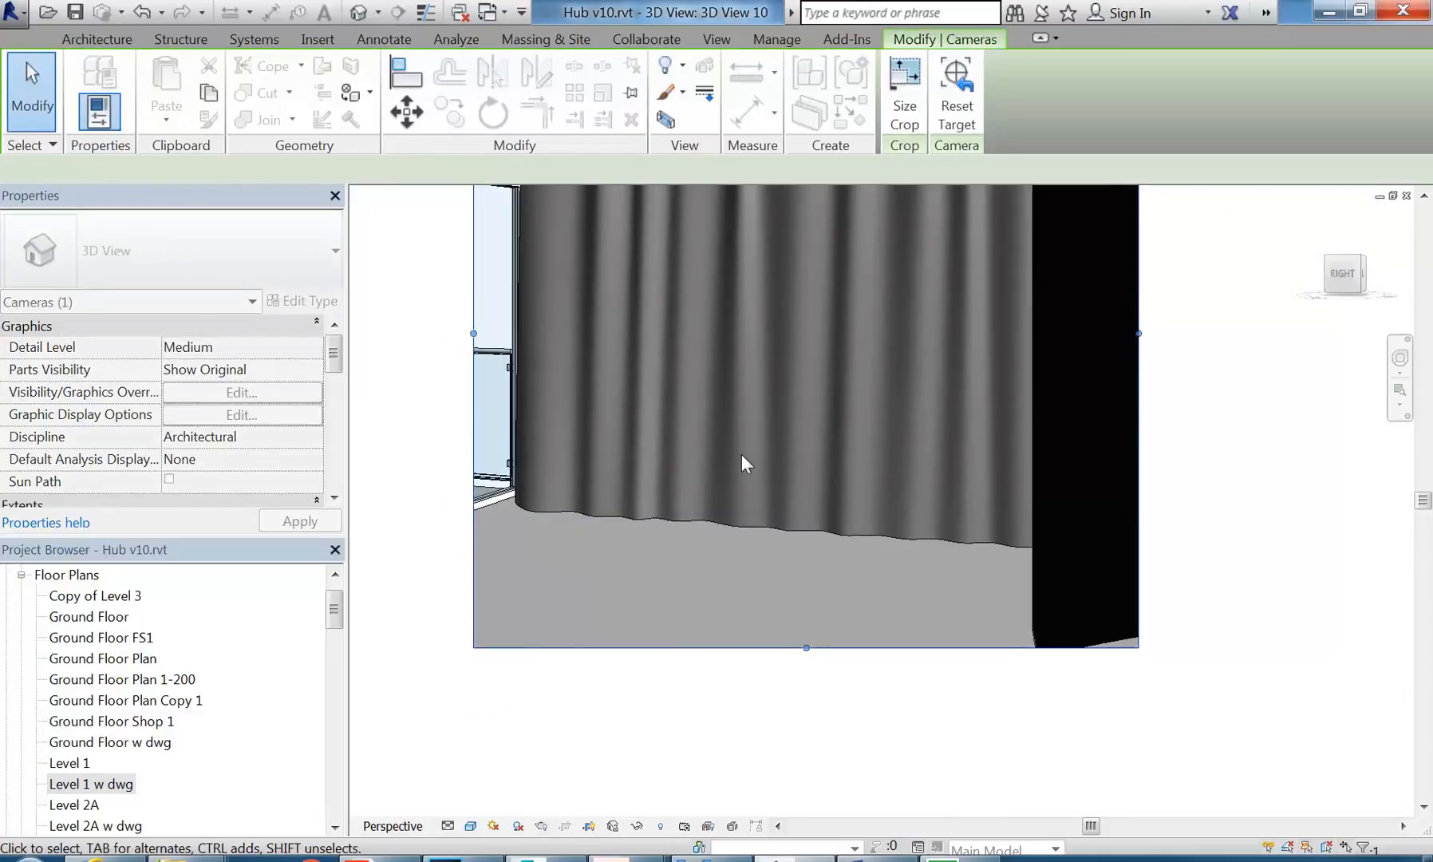
{"action": "scroll", "coordinate": [744, 526], "scroll_direction": "up", "scroll_amount": 4}
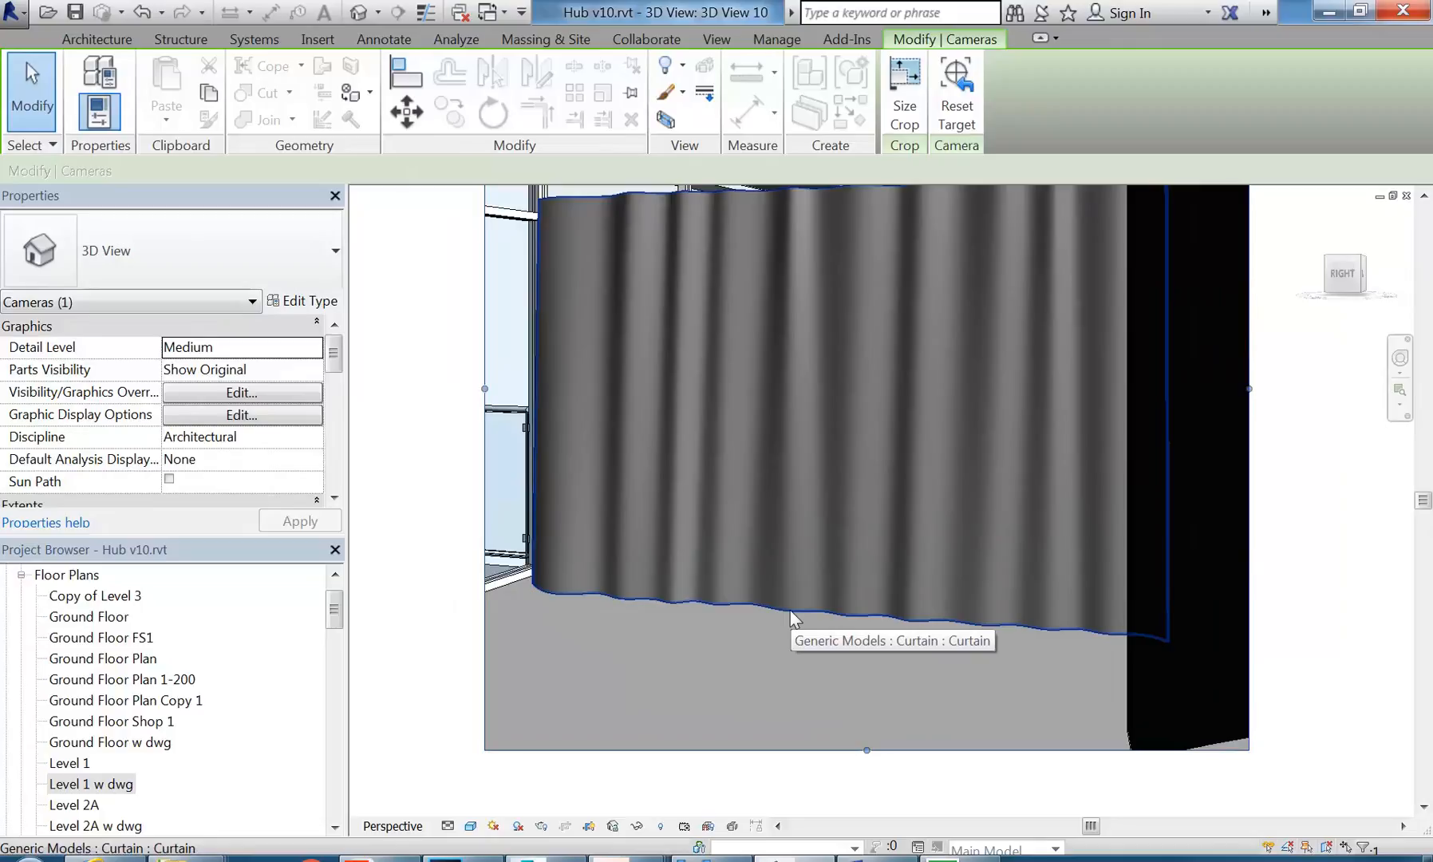
{"action": "left_click", "coordinate": [791, 608]}
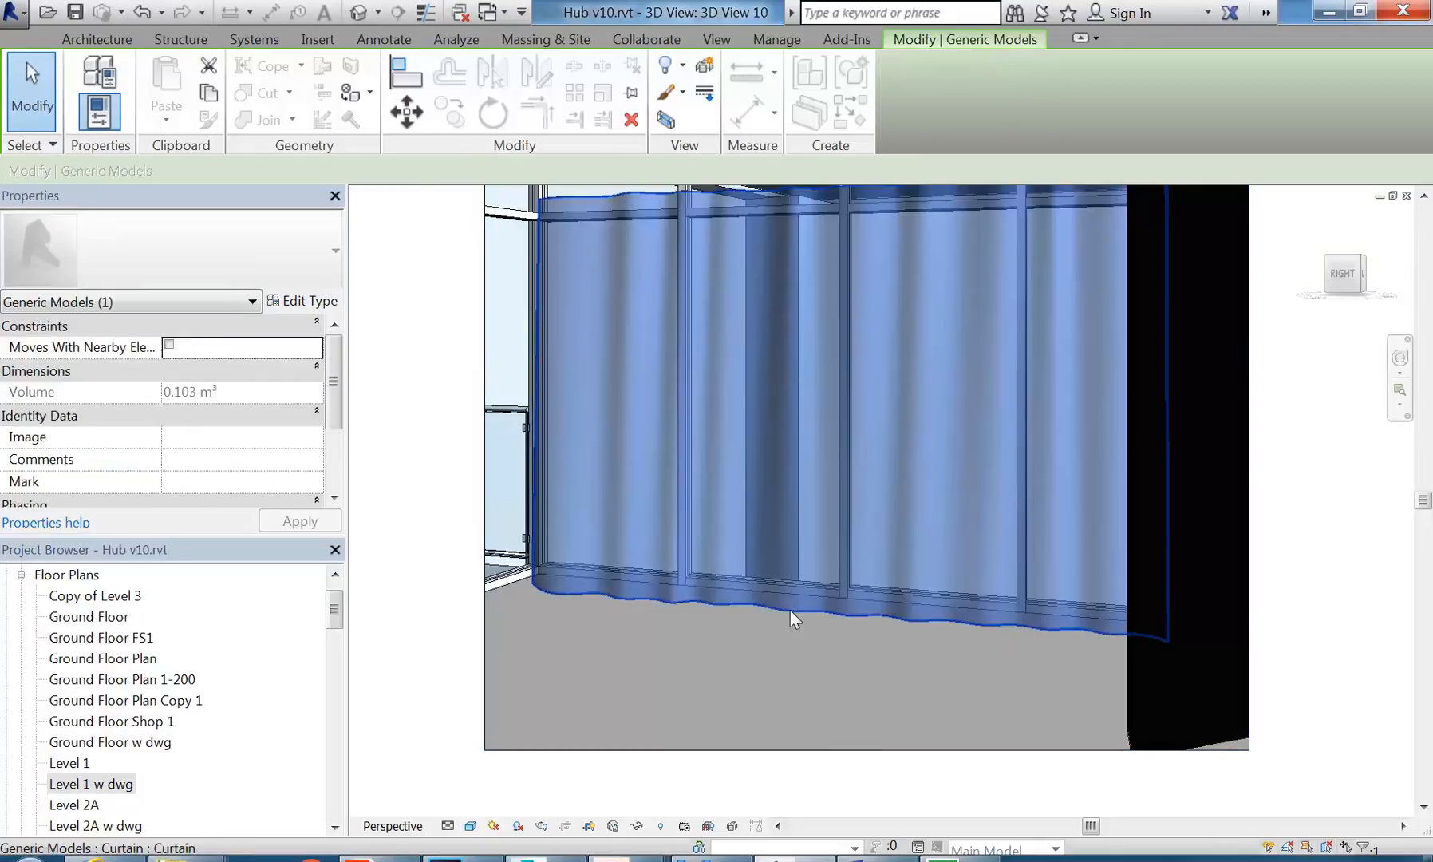
{"action": "middle_click_drag", "start_coordinate": [790, 609], "coordinate": [763, 452]}
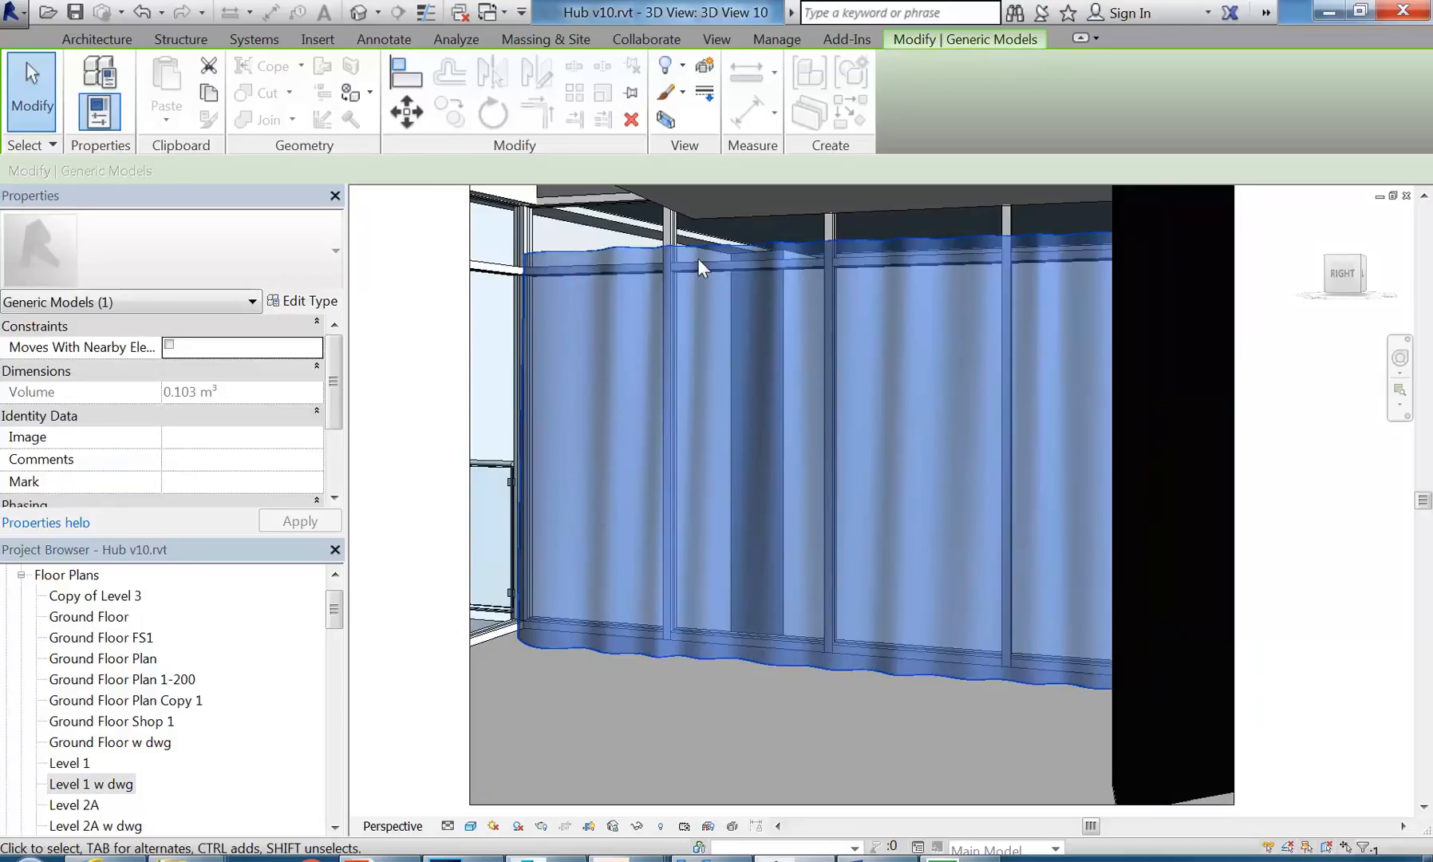
{"action": "key", "text": "Escape"}
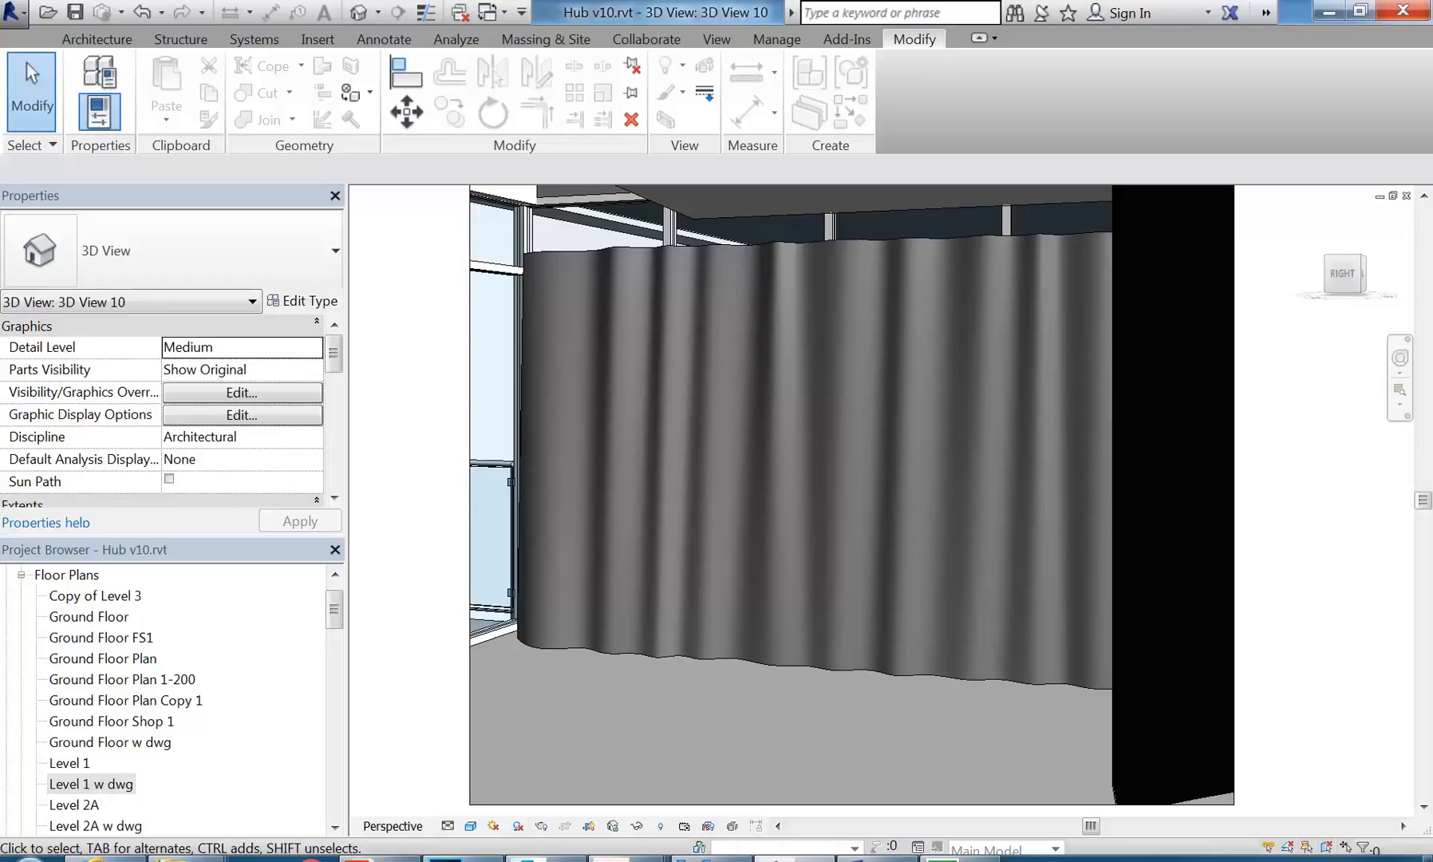
Step: Switch to Drawing1.dwg in AutoCAD and delete the closed wavy spline
{"action": "mouse_move", "coordinate": [627, 858]}
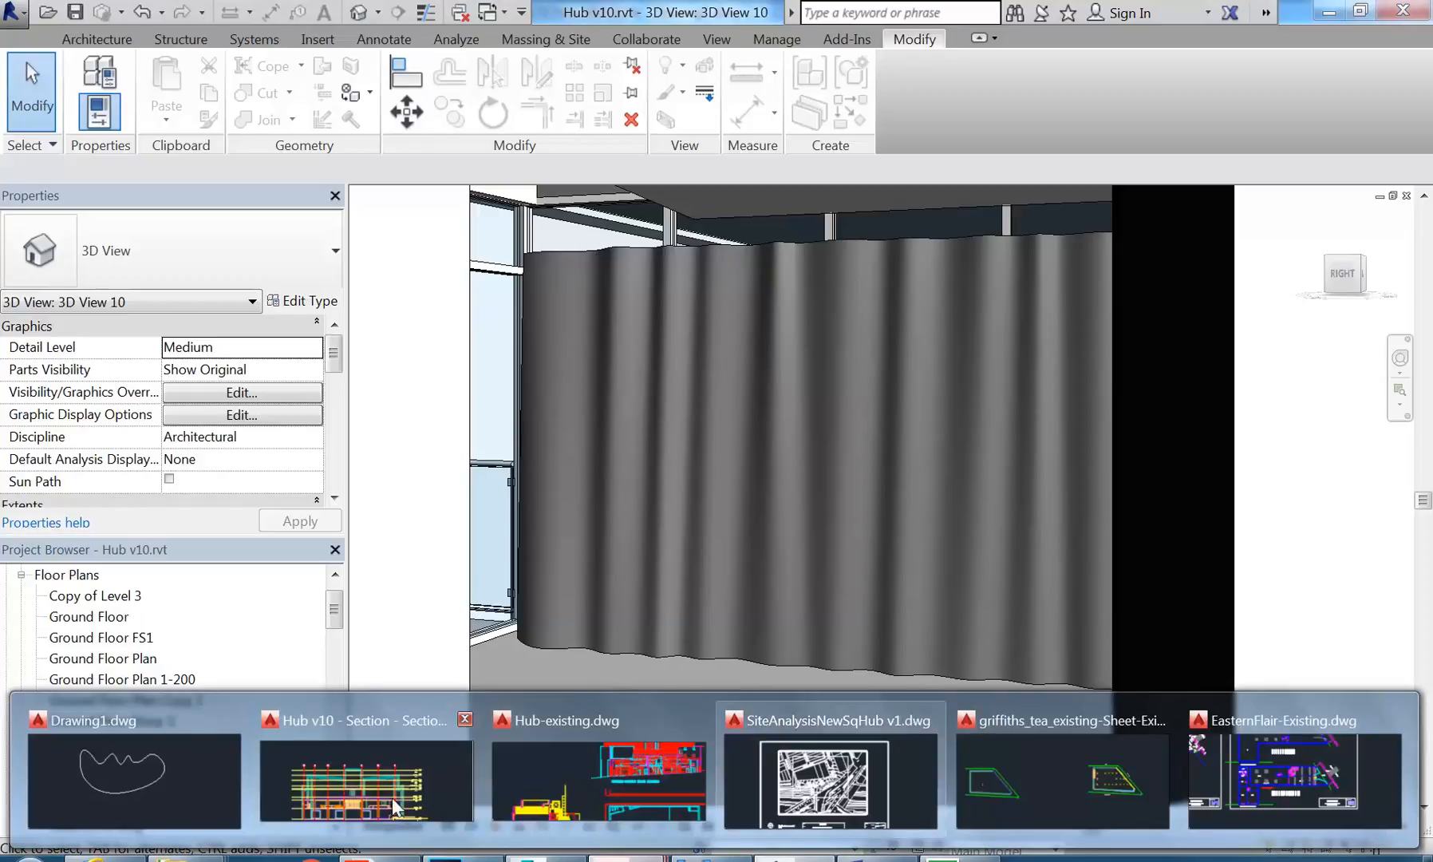
{"action": "left_click", "coordinate": [256, 763]}
{"action": "key", "text": "Escape"}
{"action": "key", "text": "Escape"}
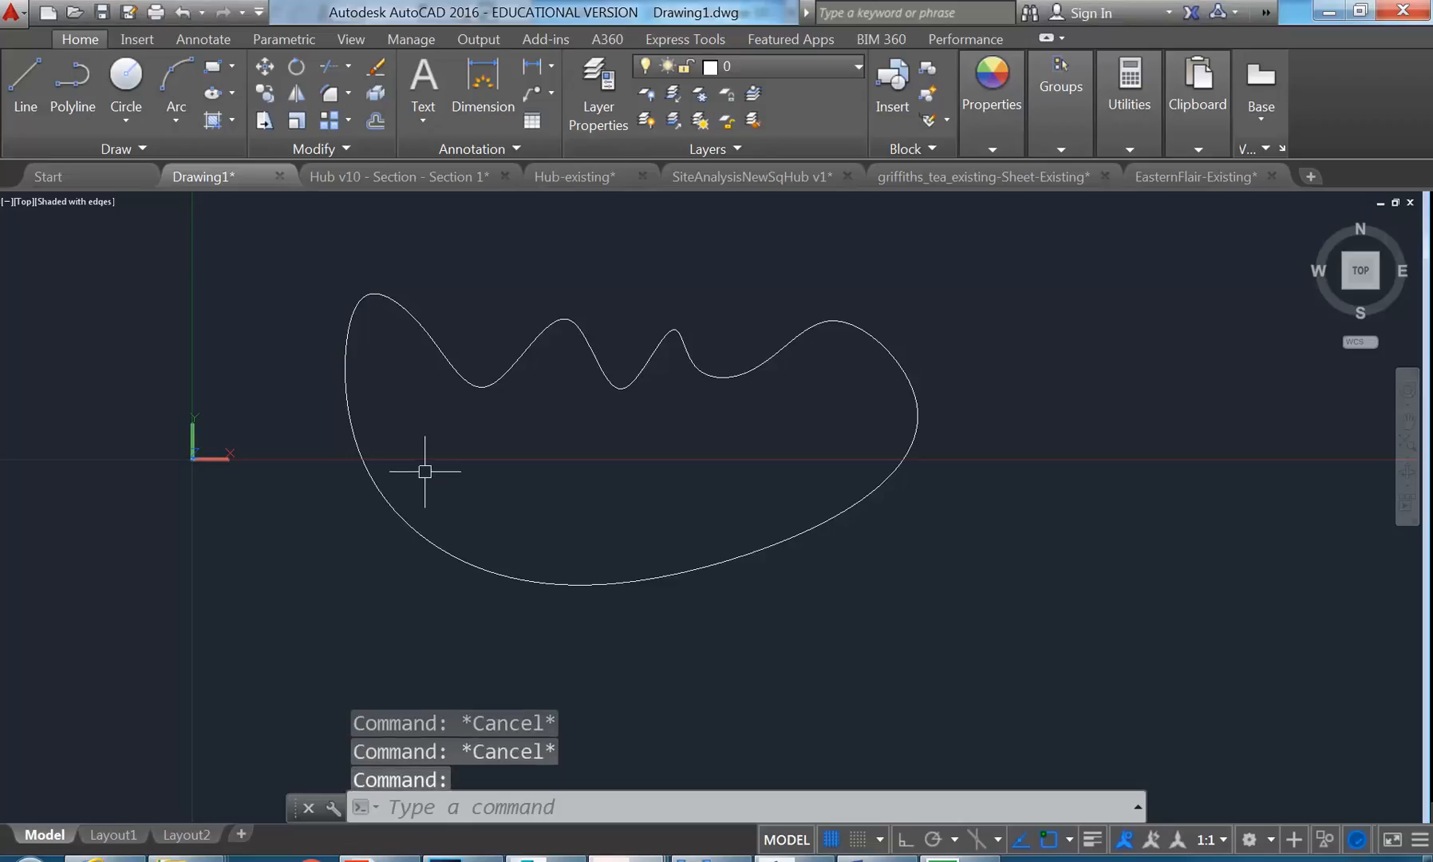
{"action": "left_click", "coordinate": [470, 374]}
{"action": "key", "text": "Delete"}
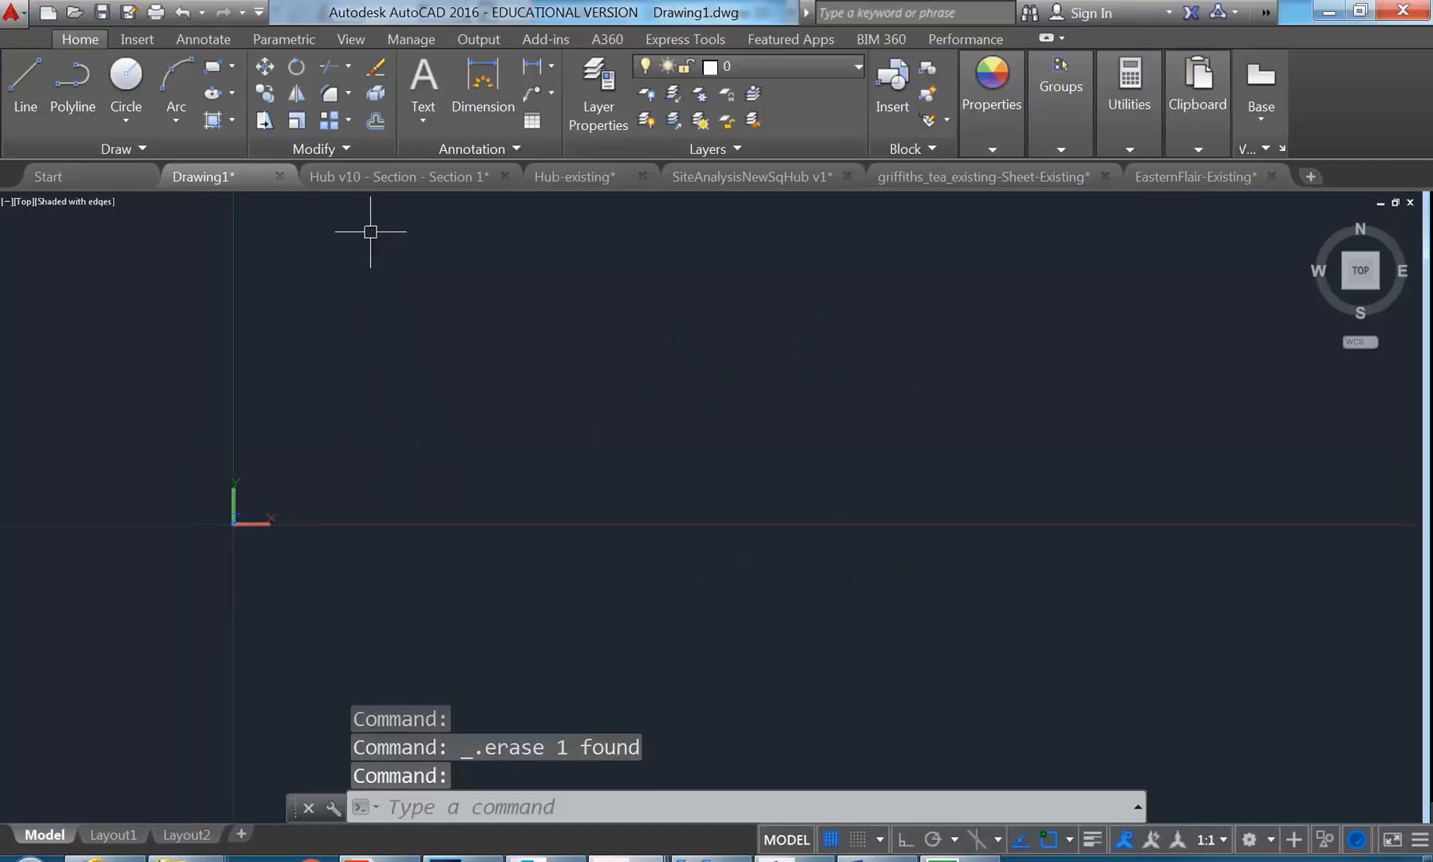
Step: Draw a long open fit-point spline with alternating peaks and troughs, running roughly parallel to the X axis
{"action": "left_click", "coordinate": [126, 149]}
{"action": "left_click", "coordinate": [18, 202]}
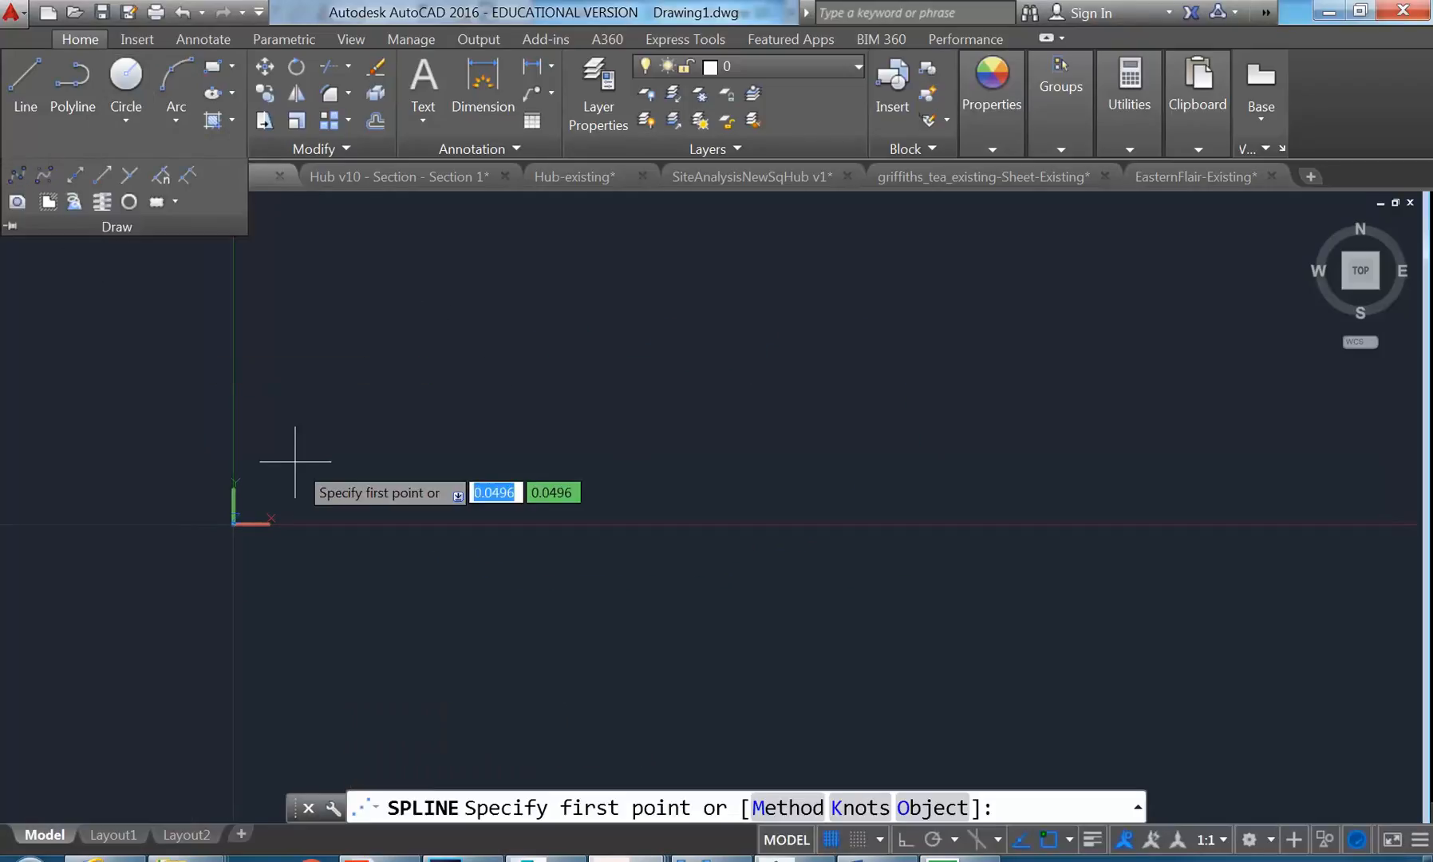
{"action": "left_click", "coordinate": [287, 467]}
{"action": "left_click", "coordinate": [343, 402]}
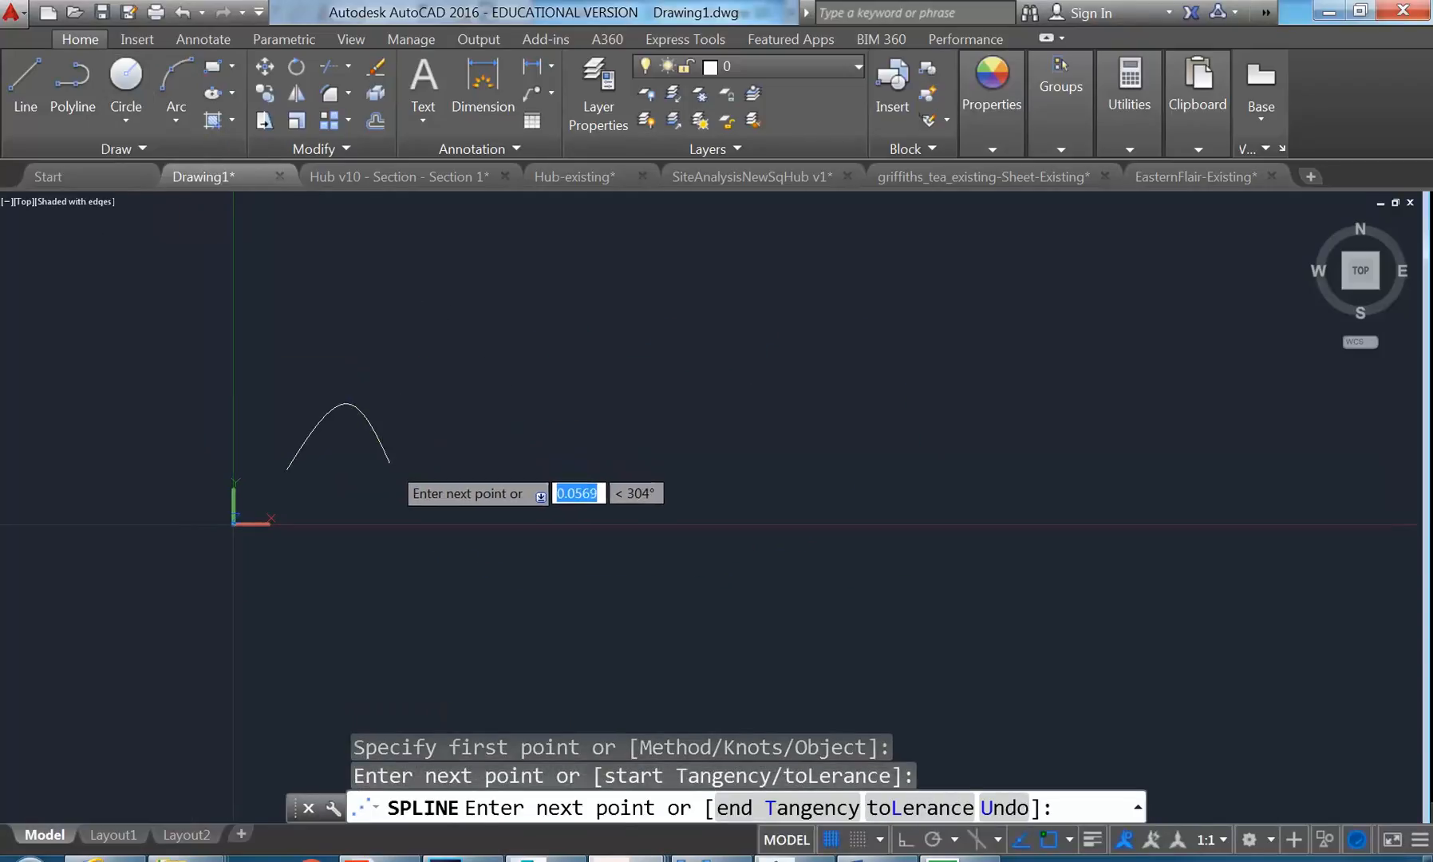
{"action": "left_click", "coordinate": [391, 462]}
{"action": "left_click", "coordinate": [448, 410]}
{"action": "left_click", "coordinate": [520, 455]}
{"action": "left_click", "coordinate": [596, 406]}
{"action": "left_click", "coordinate": [690, 437]}
{"action": "left_click", "coordinate": [768, 404]}
{"action": "left_click", "coordinate": [846, 447]}
{"action": "left_click", "coordinate": [940, 397]}
{"action": "left_click", "coordinate": [1037, 443]}
{"action": "left_click", "coordinate": [1135, 390]}
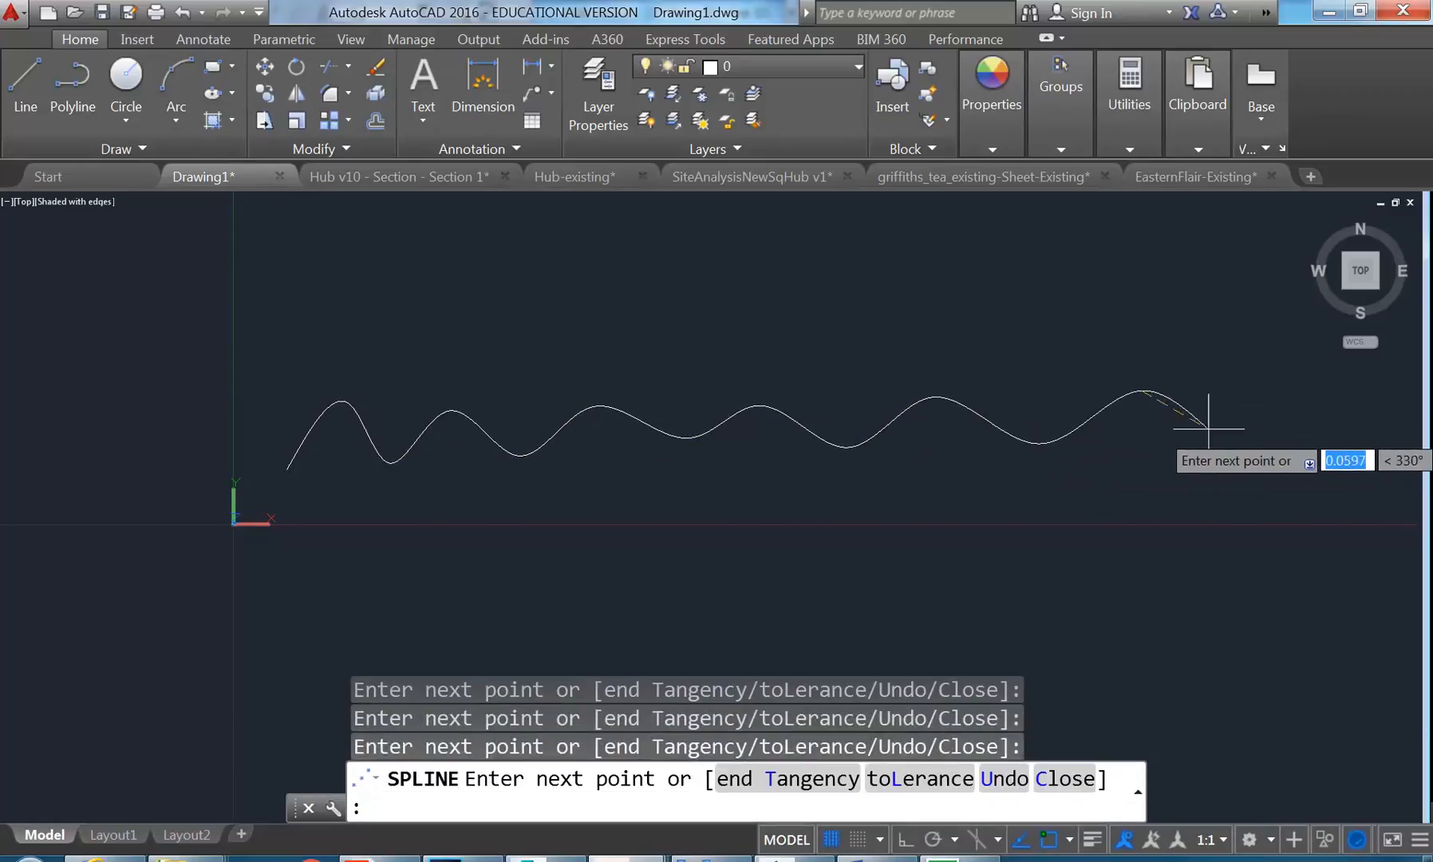
{"action": "right_click", "coordinate": [1239, 398]}
{"action": "left_click", "coordinate": [1274, 391]}
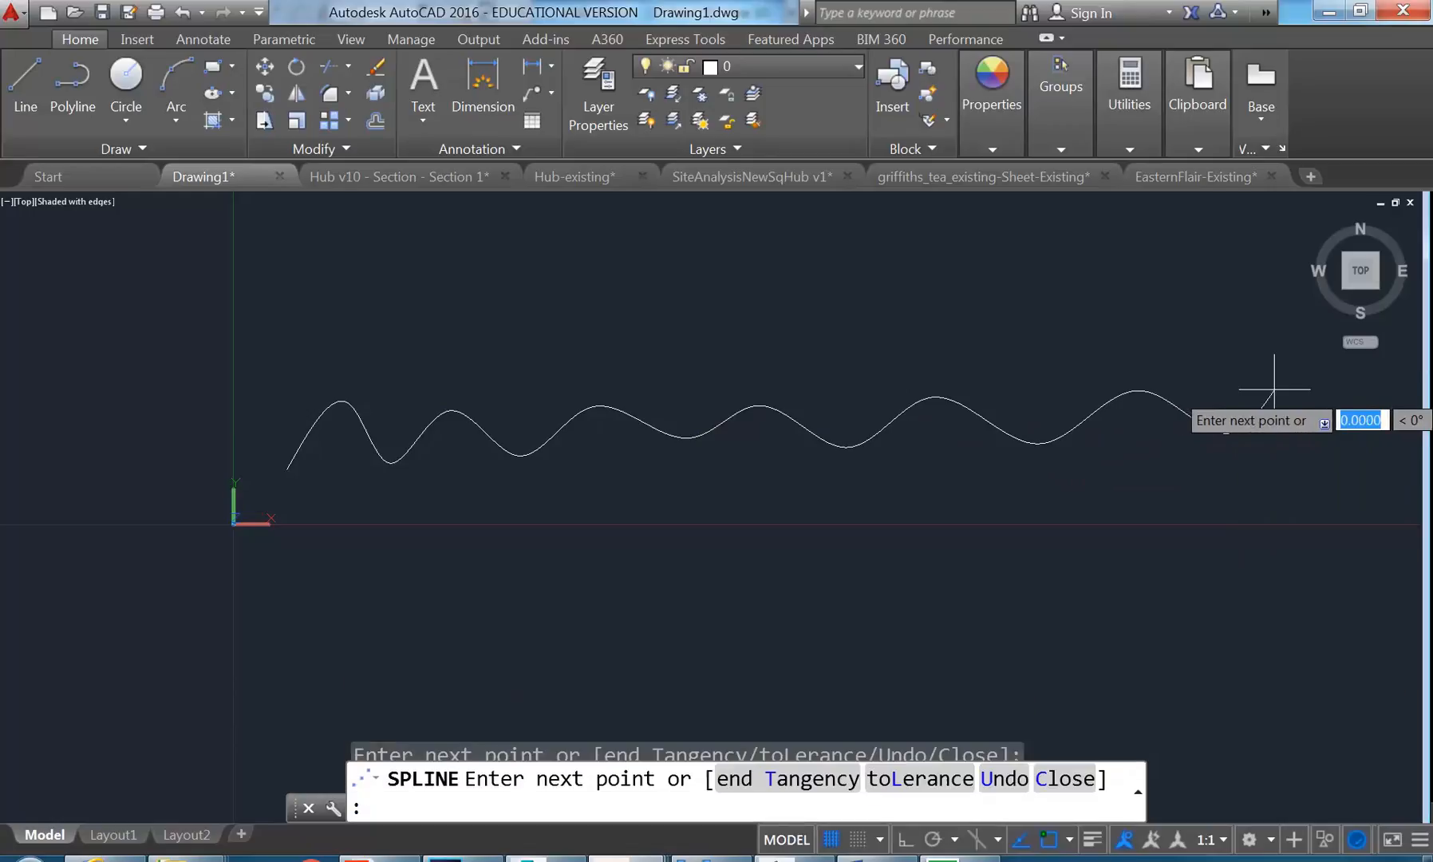
{"action": "right_click", "coordinate": [1239, 344]}
{"action": "left_click", "coordinate": [1257, 358]}
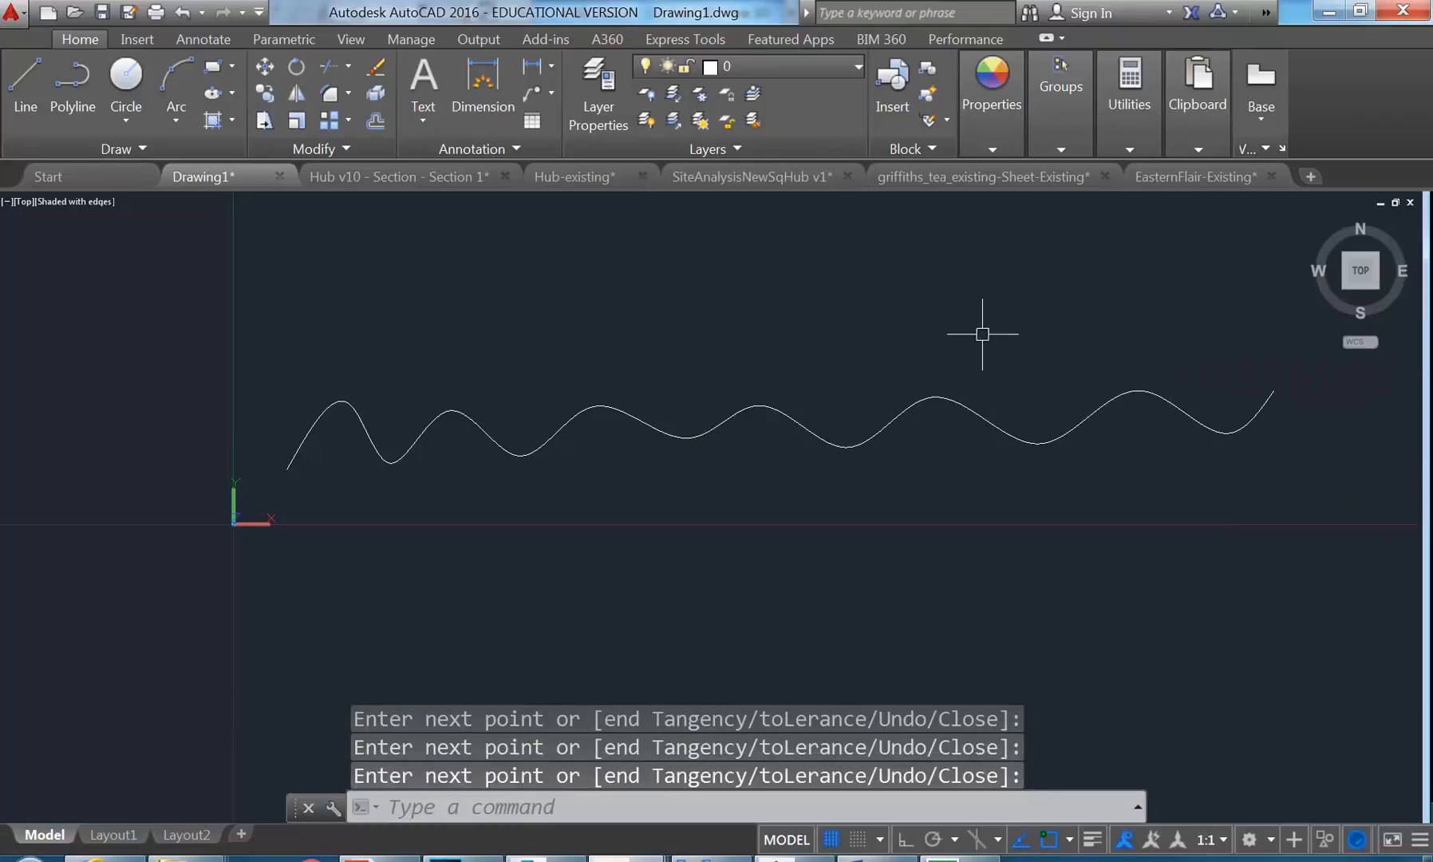
{"action": "middle_click_drag", "start_coordinate": [574, 416], "coordinate": [656, 314], "text": "shift"}
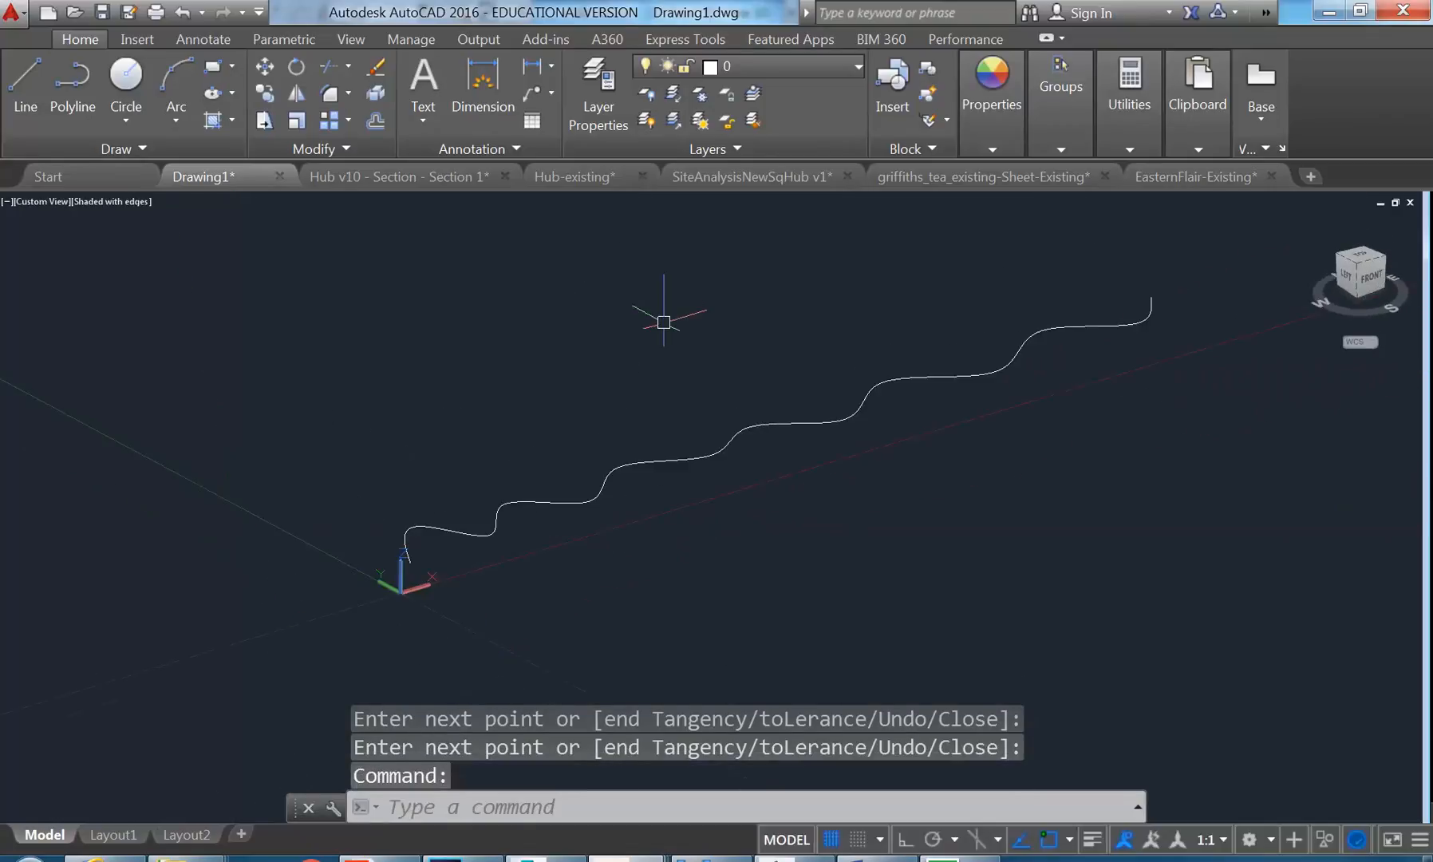
{"action": "middle_click_drag", "start_coordinate": [526, 431], "coordinate": [576, 512], "text": "shift"}
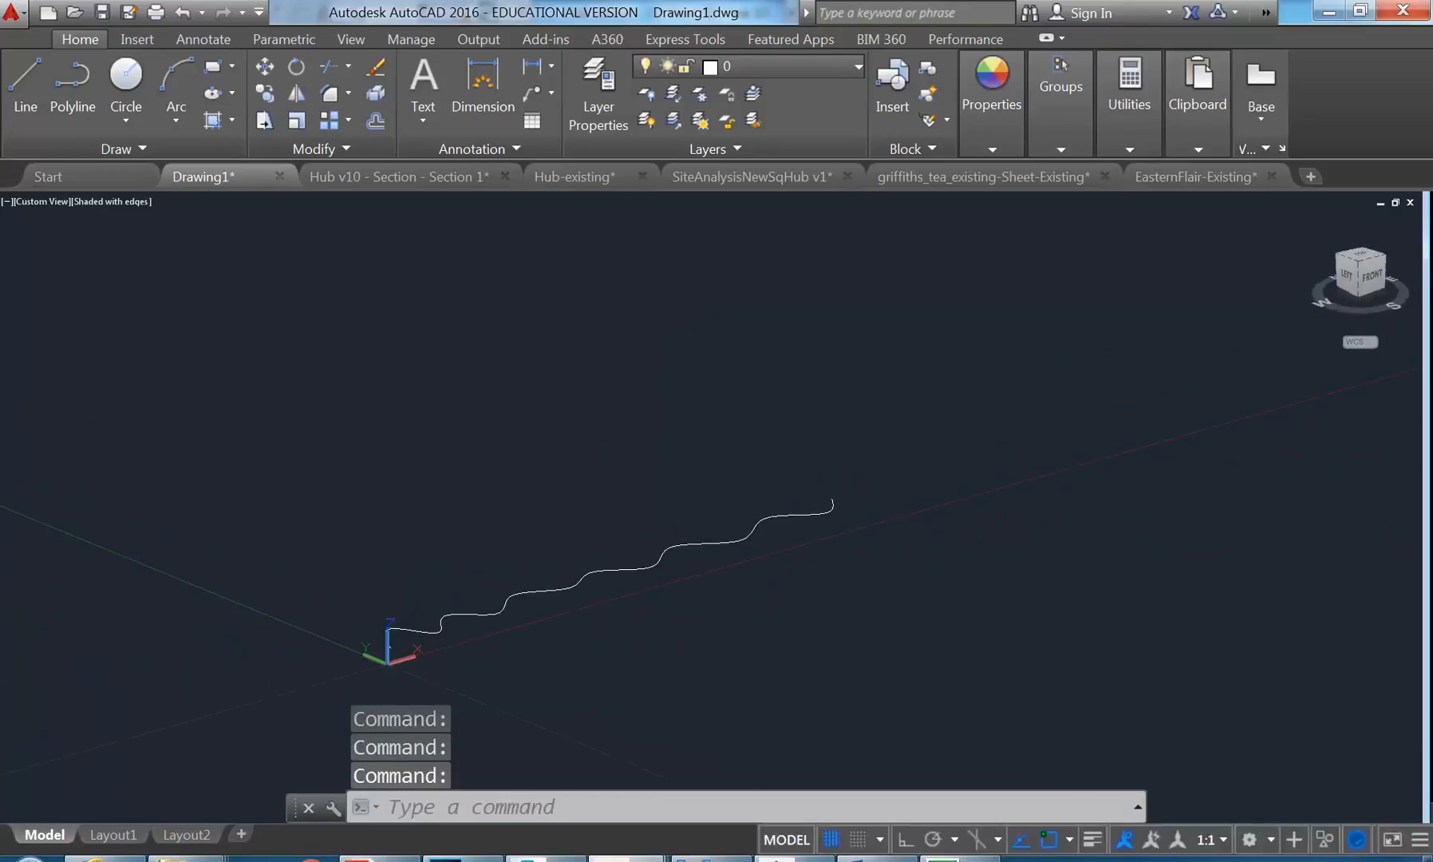
Step: Copy the open wavy spline using a displacement of 0,0,2500
{"action": "left_click", "coordinate": [554, 585]}
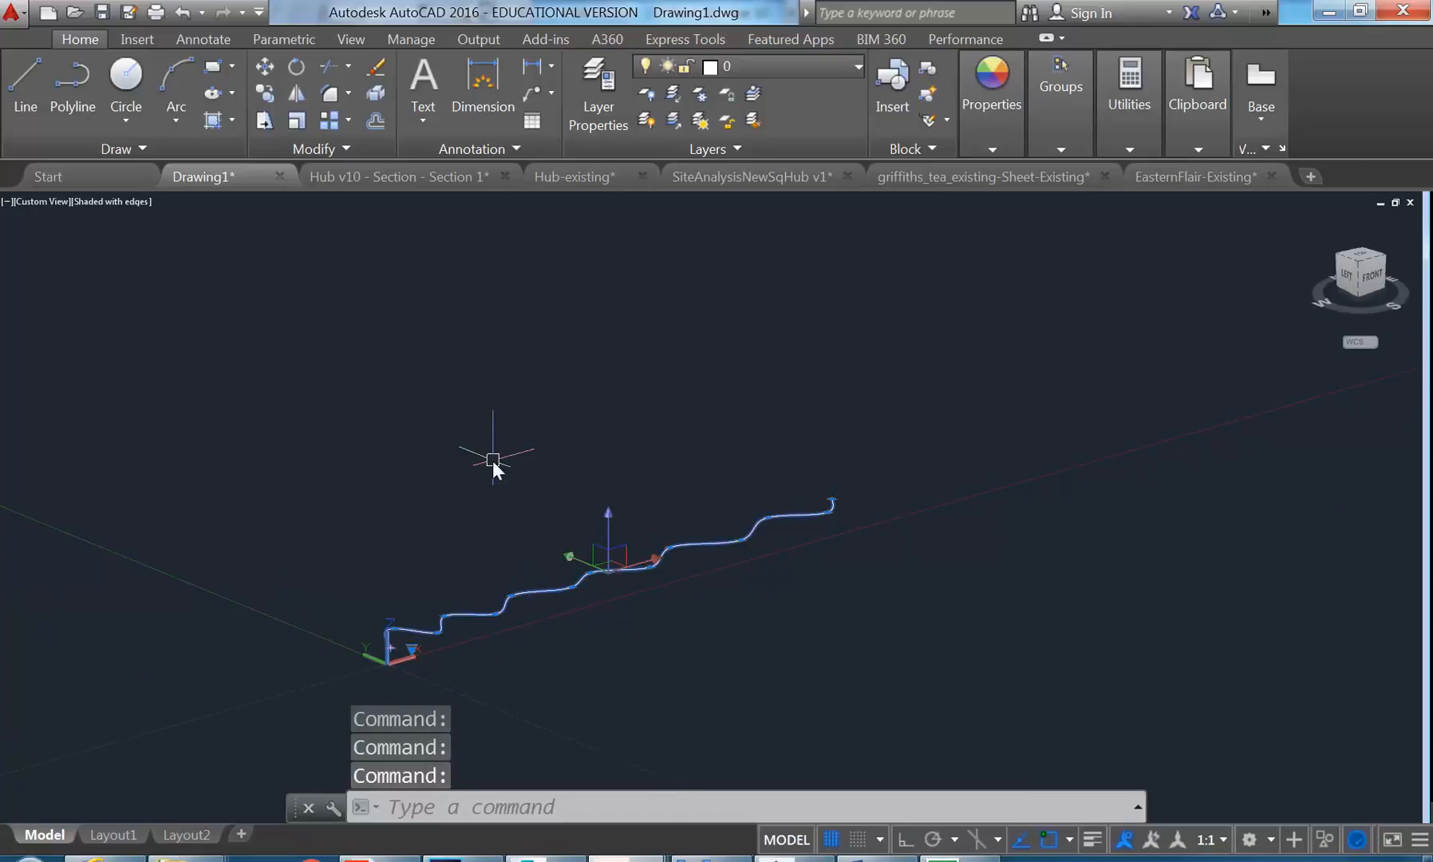
{"action": "type", "text": "co"}
{"action": "key", "text": "Return"}
{"action": "type", "text": "0,0,"}
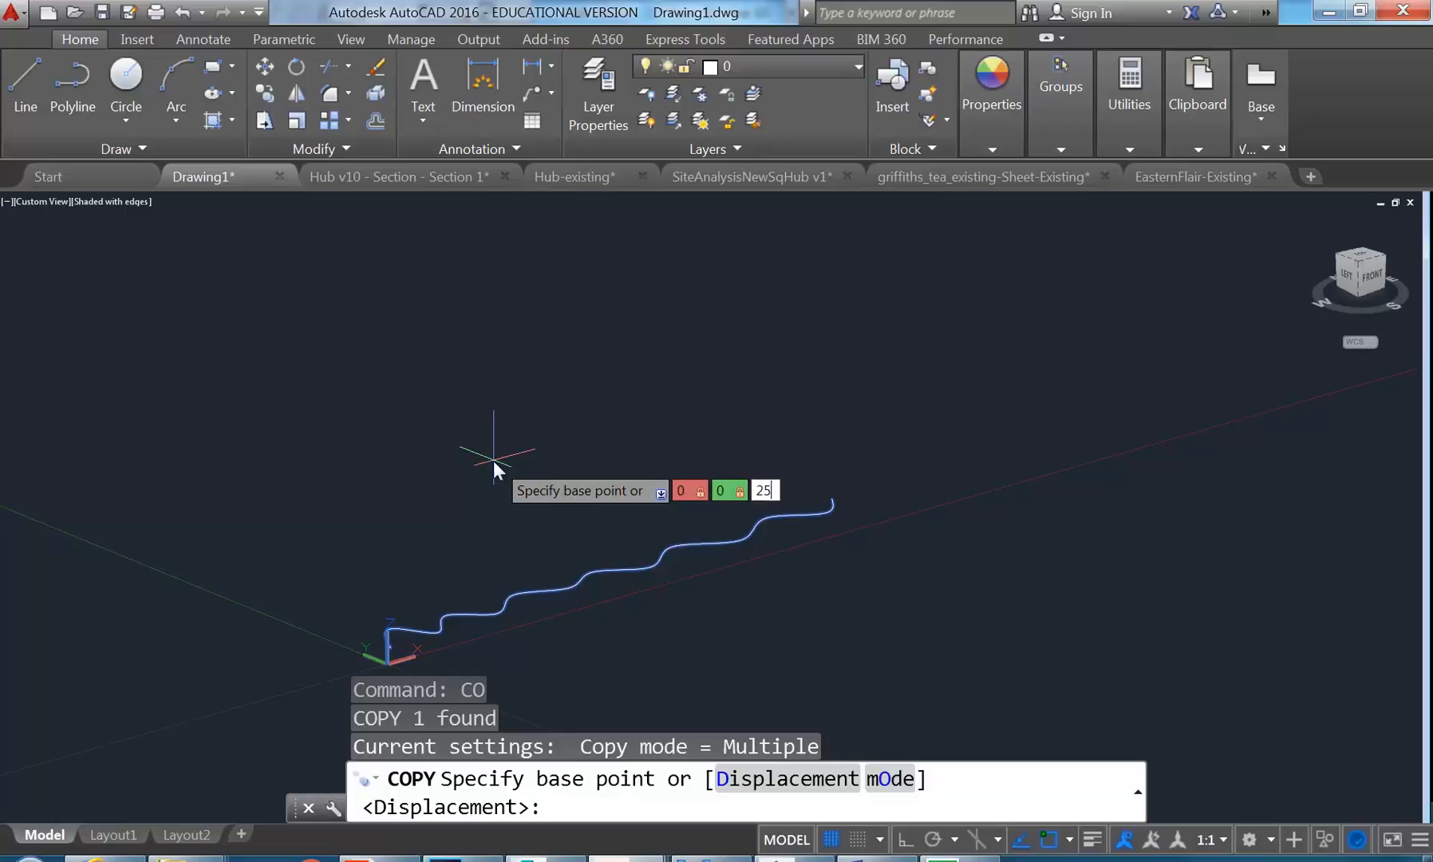
{"action": "type", "text": "2500"}
{"action": "key", "text": "Return"}
{"action": "scroll", "coordinate": [550, 524], "scroll_direction": "down", "scroll_amount": 5}
{"action": "key", "text": "Return"}
{"action": "scroll", "coordinate": [547, 511], "scroll_direction": "up", "scroll_amount": 5}
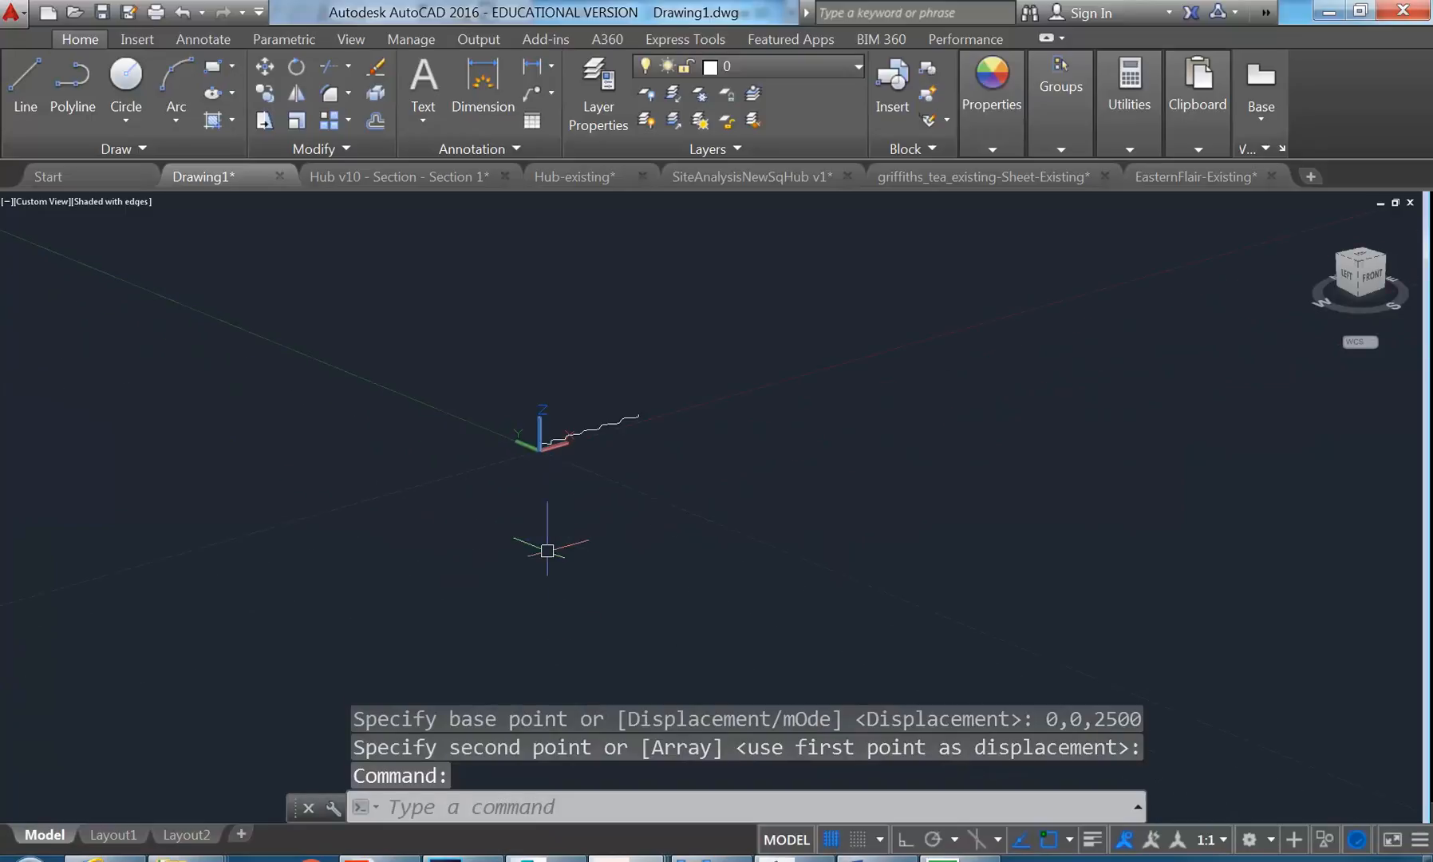
Step: Undo the last copy of the wavy spline
{"action": "key", "text": "ctrl+z"}
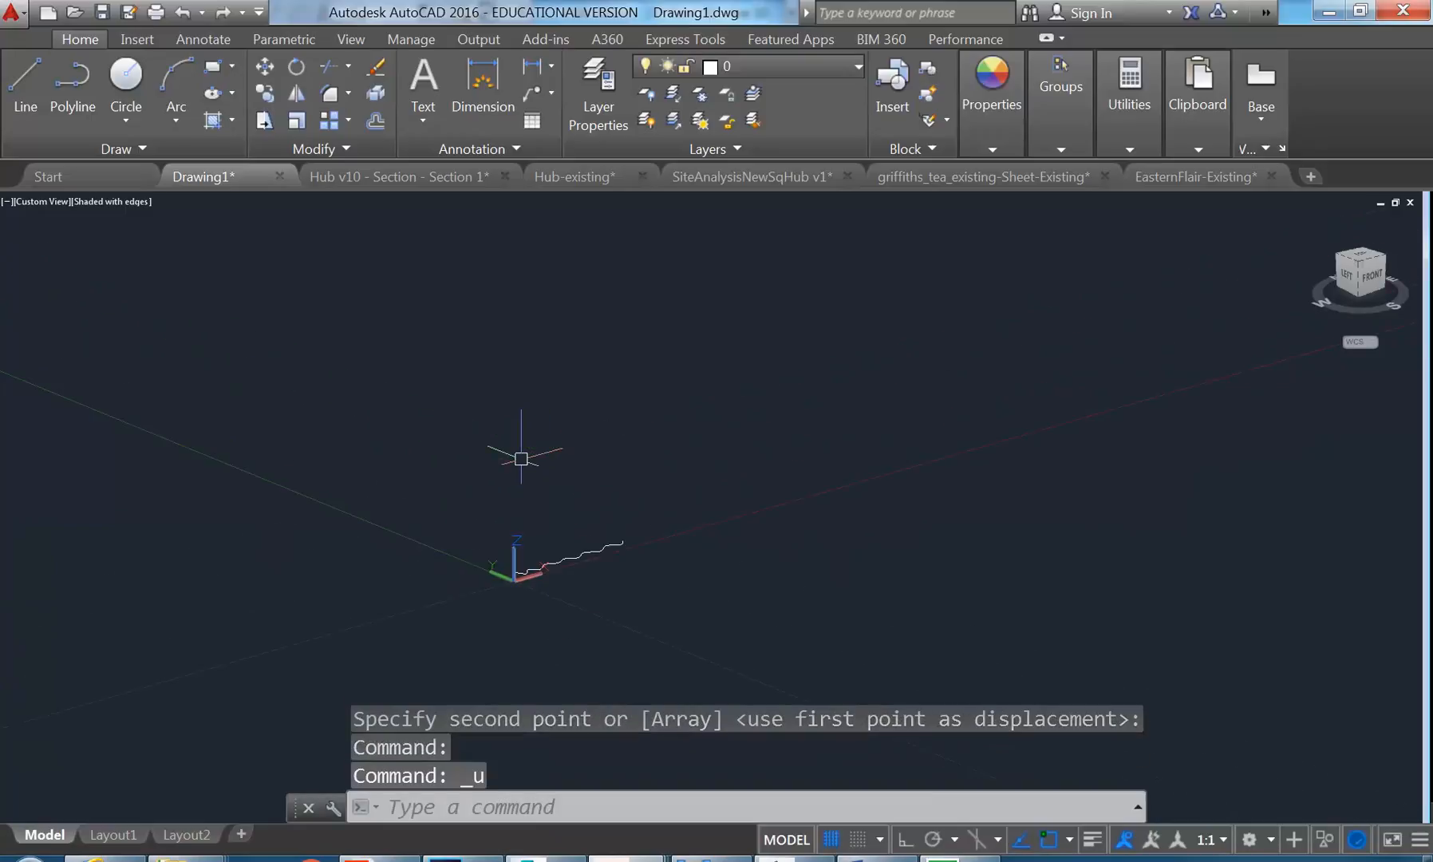
{"action": "key", "text": "ctrl+z"}
{"action": "scroll", "coordinate": [551, 474], "scroll_direction": "up", "scroll_amount": 5}
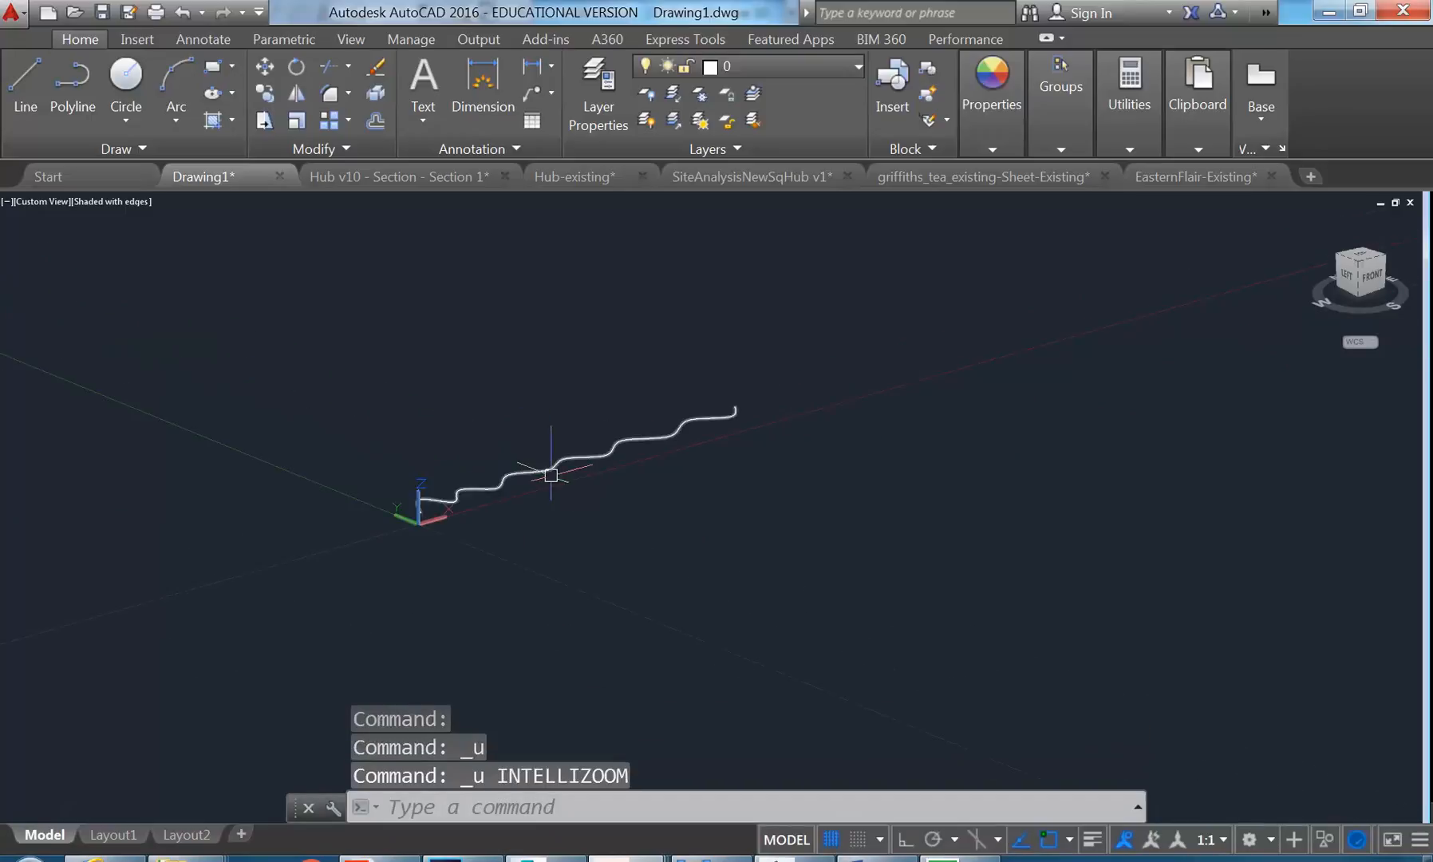
Step: Copy the wavy spline from base point 0,0 to a second point at 0,0,2500 above it
{"action": "key", "text": "Return"}
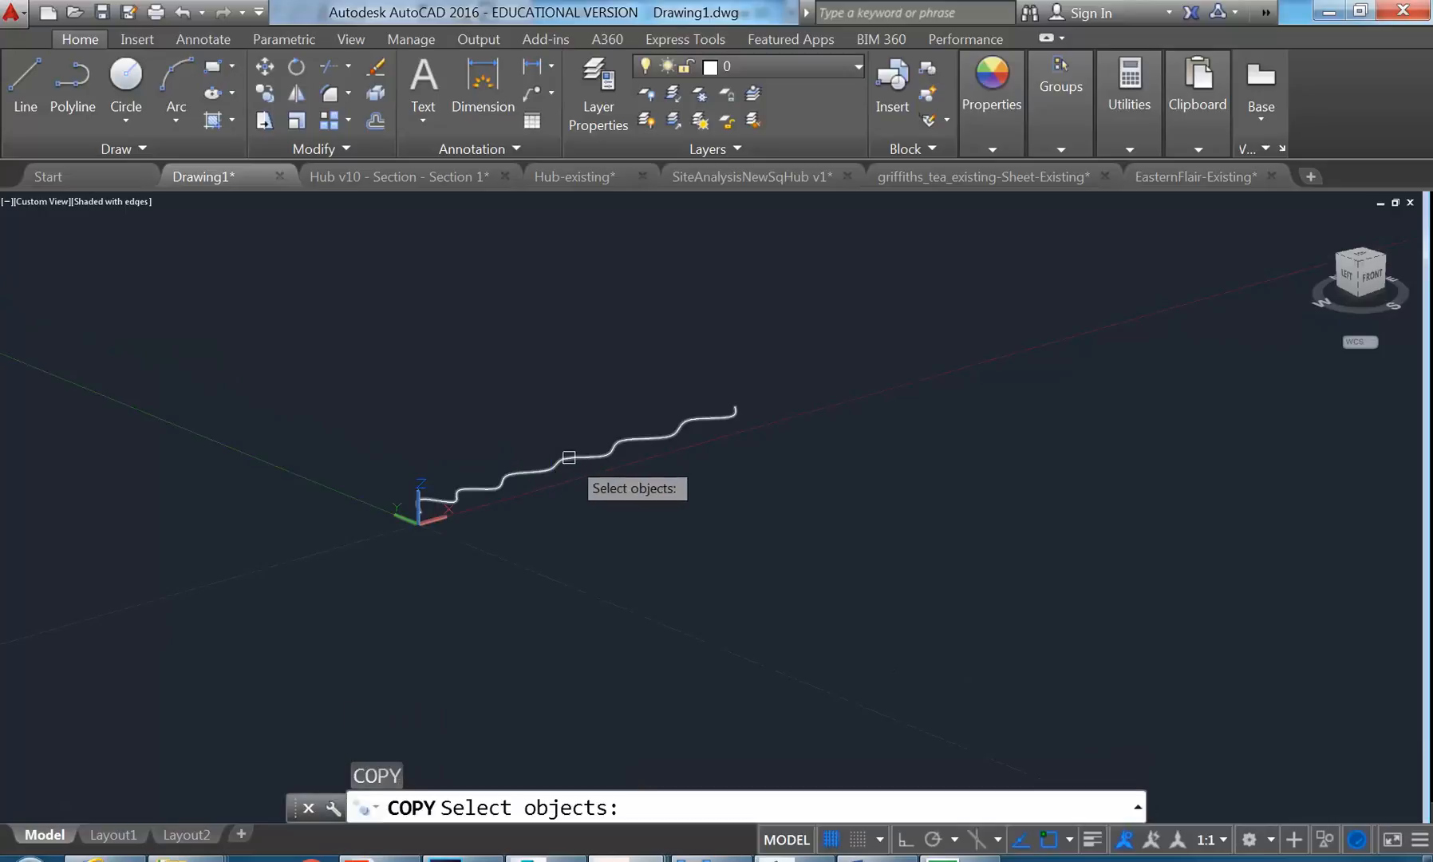
{"action": "left_click", "coordinate": [568, 458]}
{"action": "key", "text": "Return"}
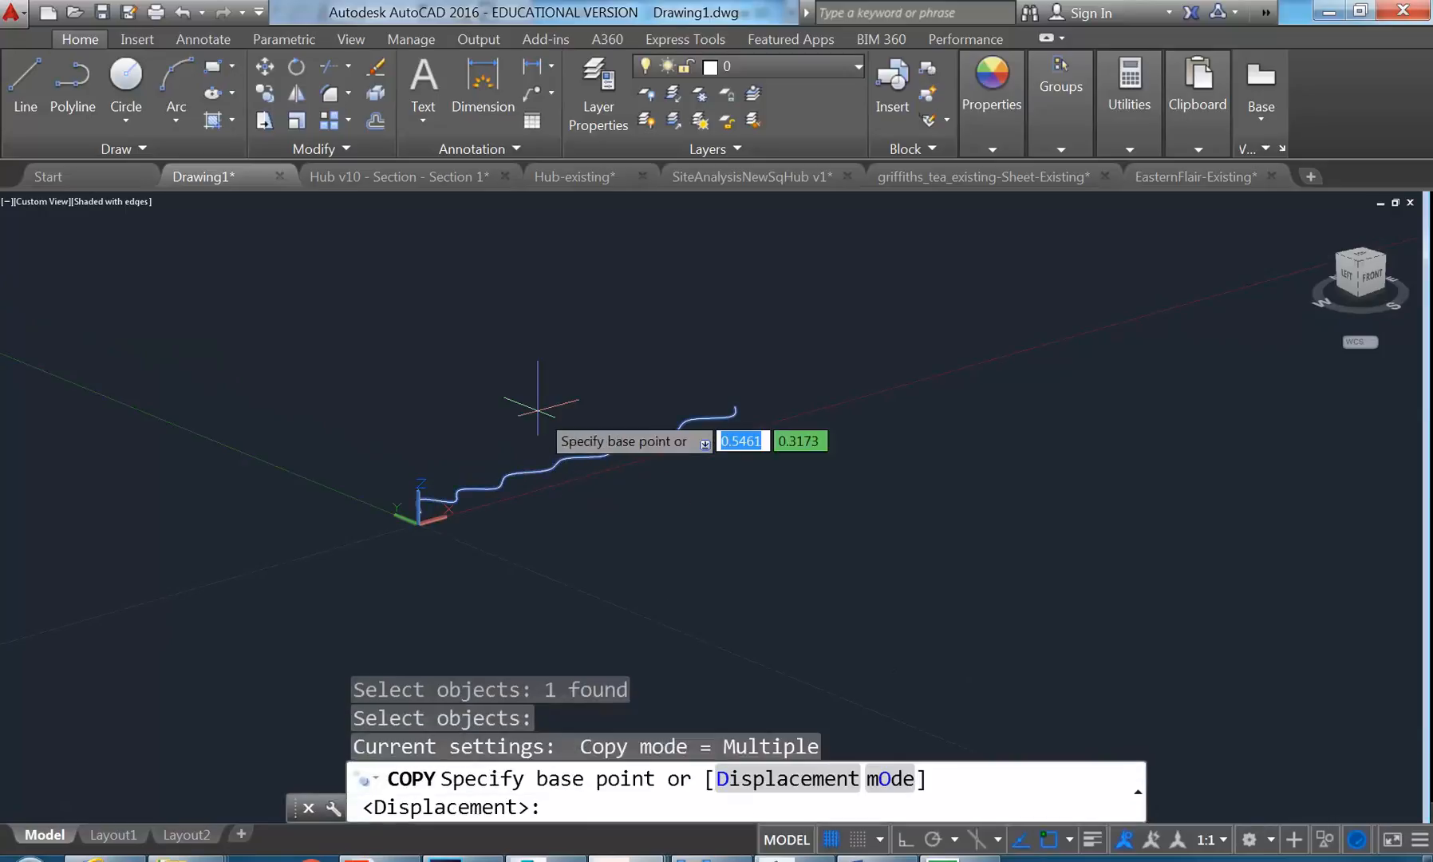
{"action": "type", "text": "0,0,0"}
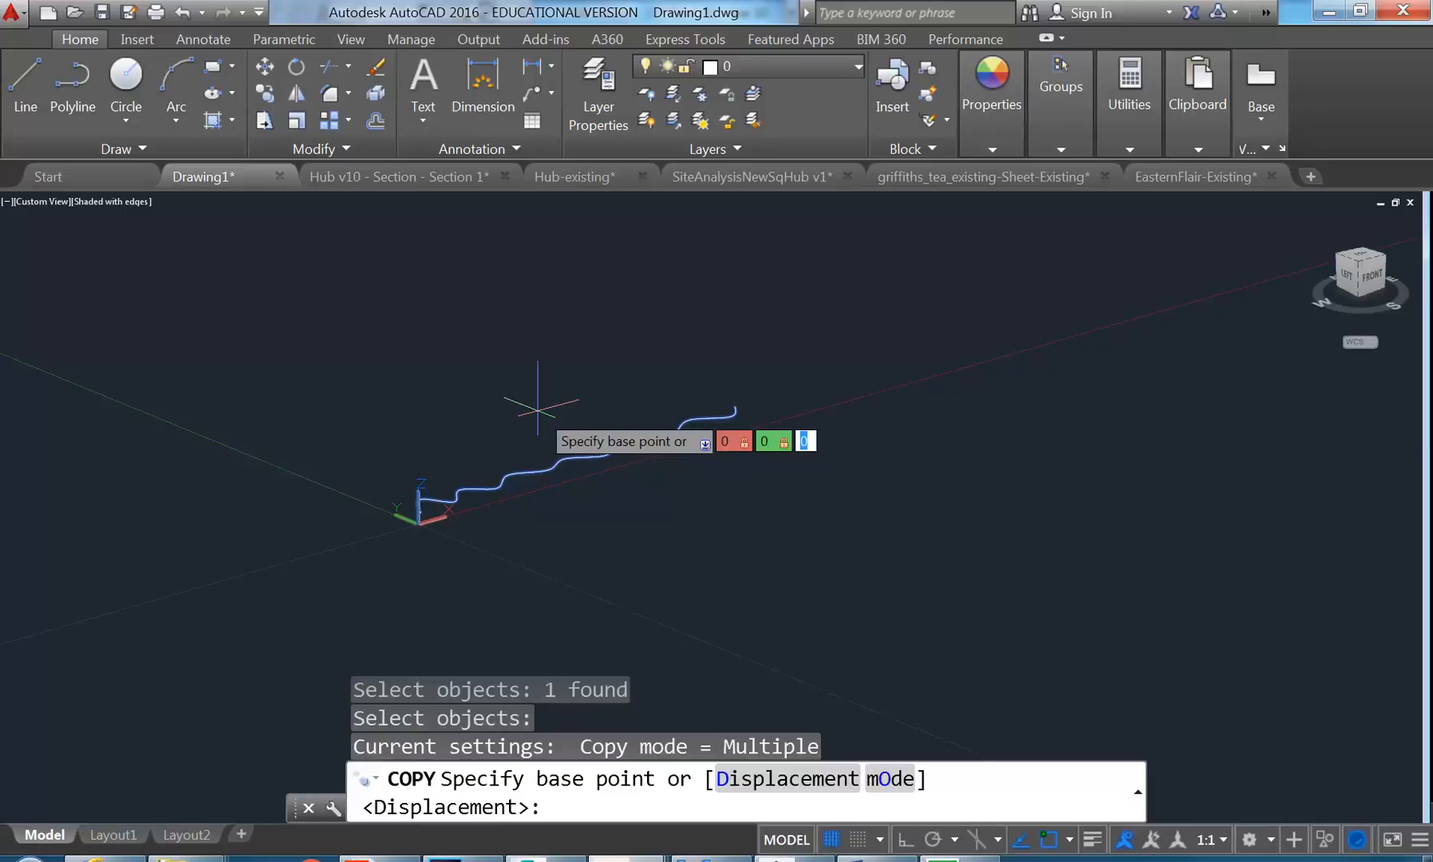
{"action": "key", "text": "Return"}
{"action": "type", "text": "0,0"}
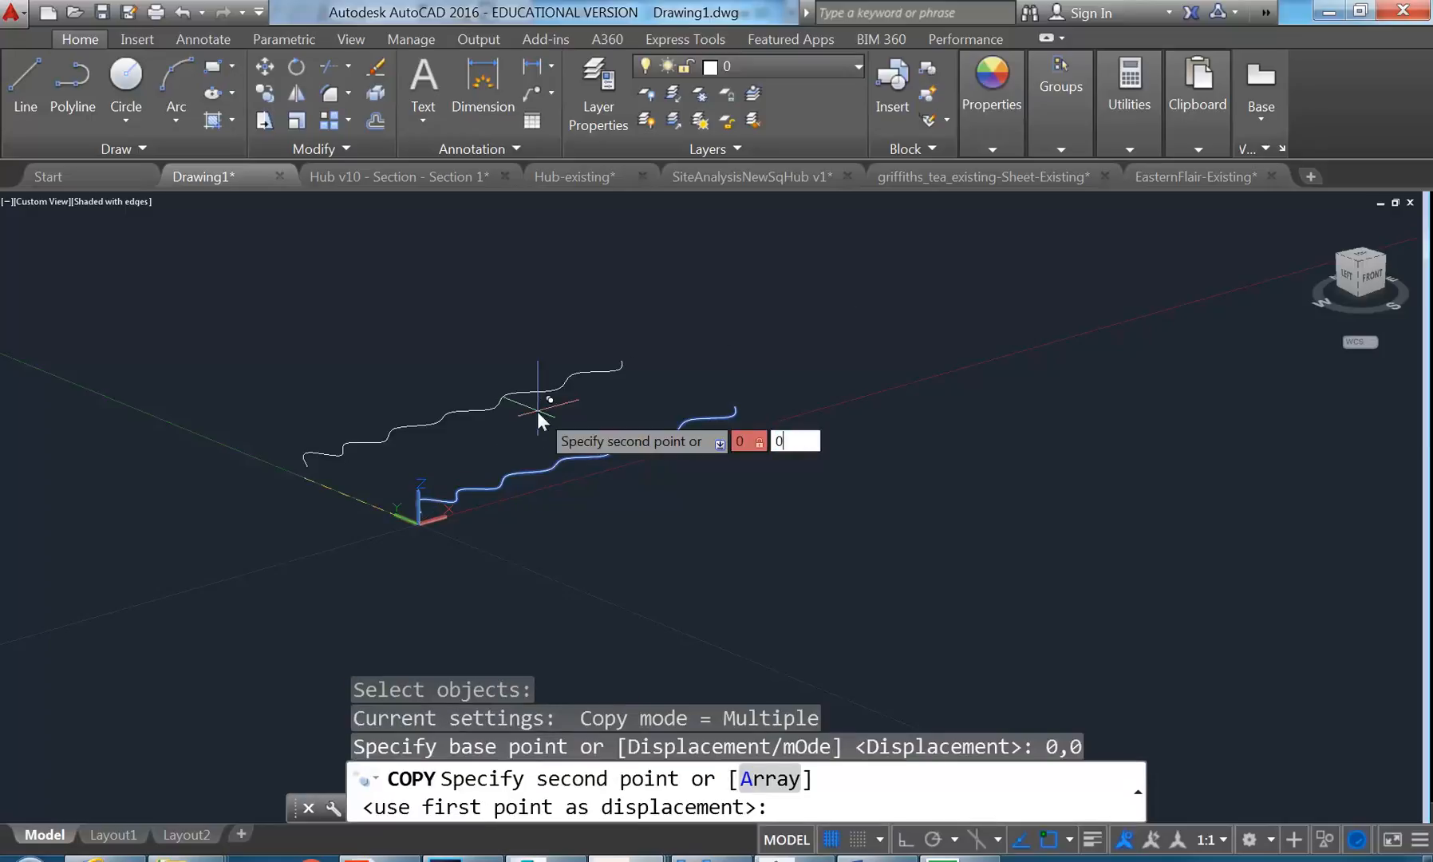
{"action": "type", "text": ",25"}
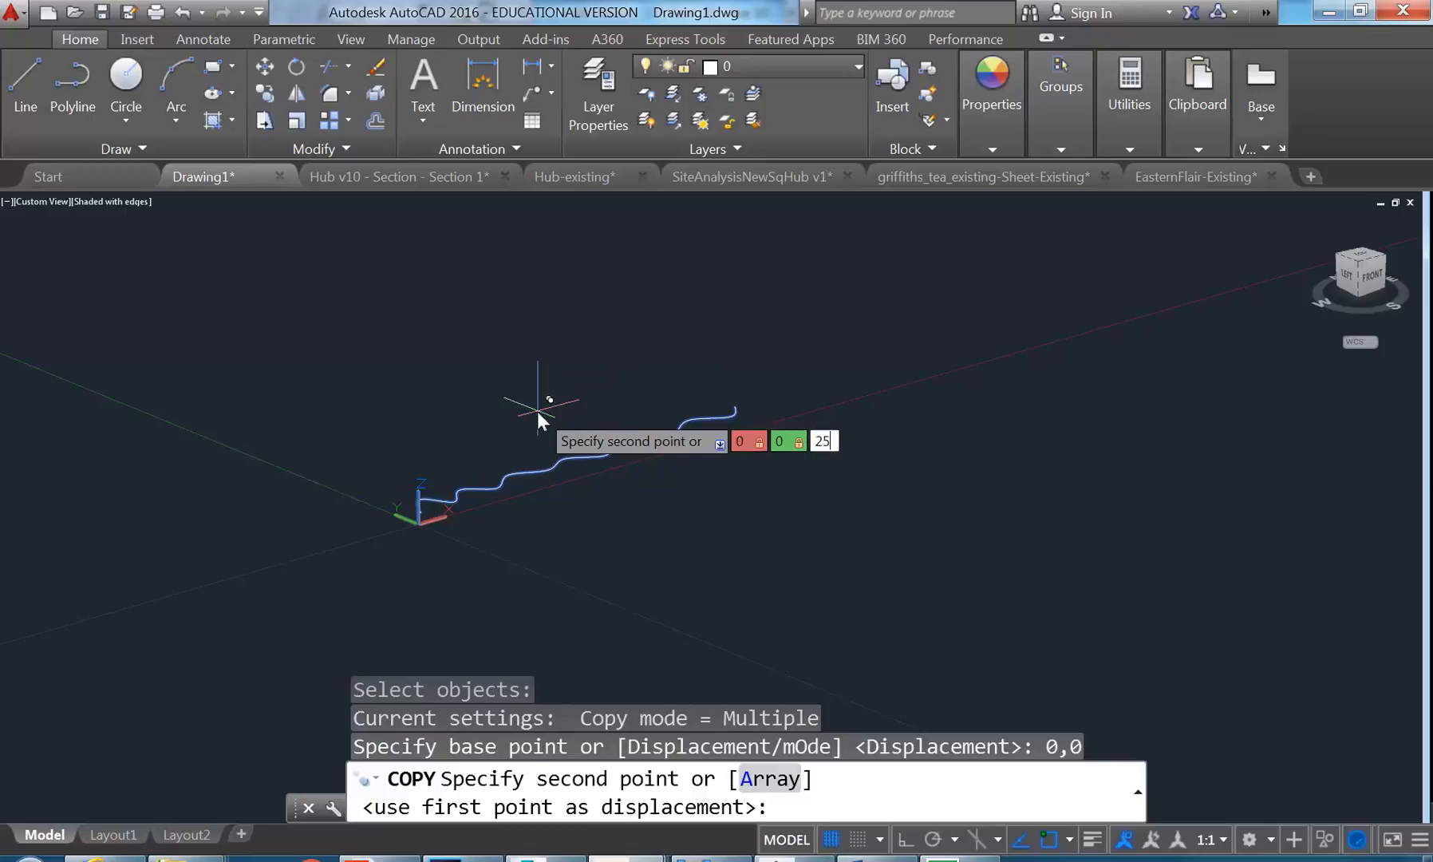
{"action": "type", "text": "00"}
{"action": "key", "text": "Return"}
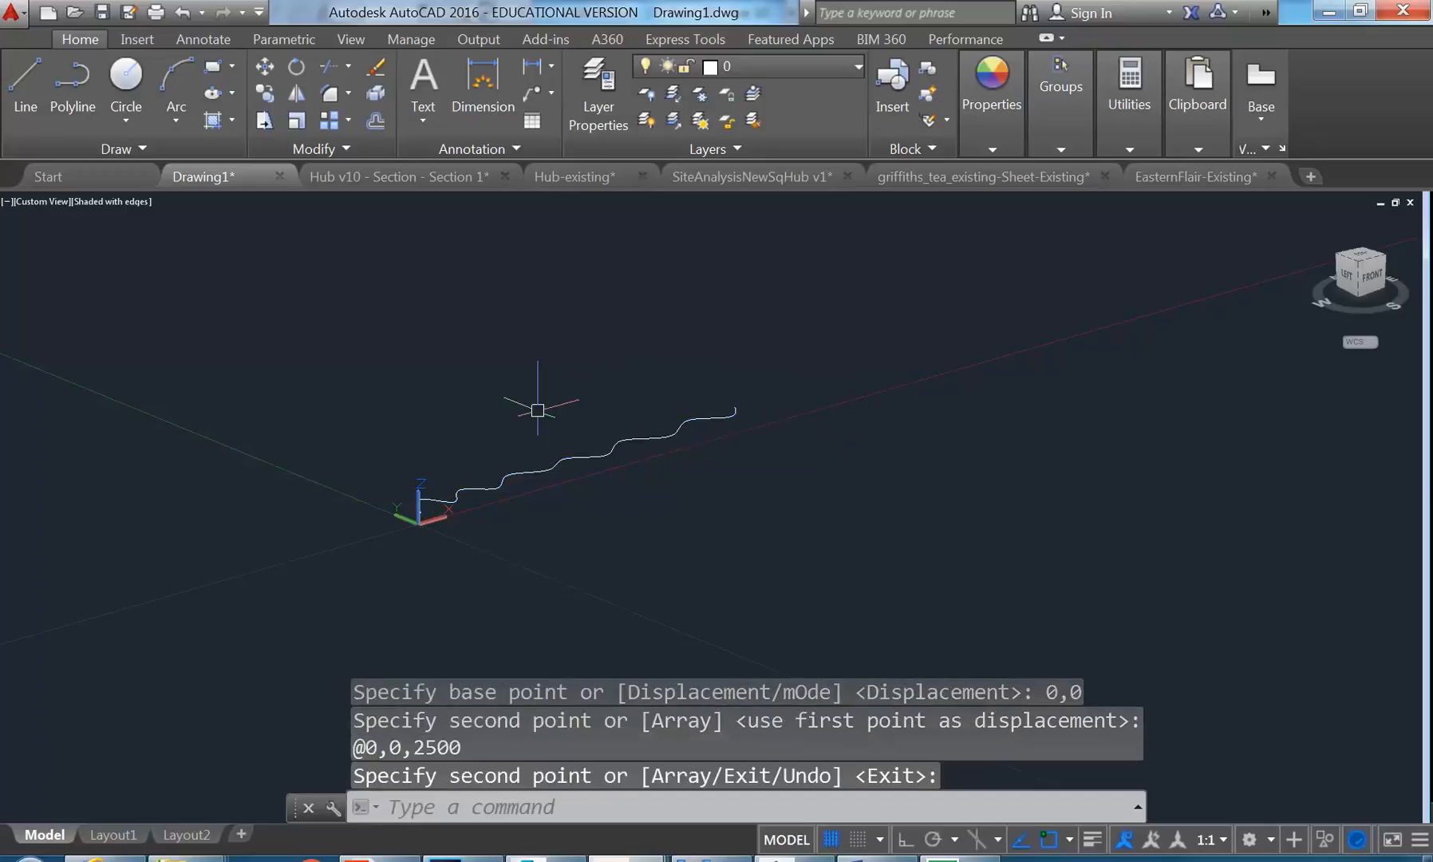
Step: Zoom to the drawing extents and delete the wavy splines to clear the drawing
{"action": "scroll", "coordinate": [570, 418], "scroll_direction": "down", "scroll_amount": 3}
{"action": "key", "text": "Return"}
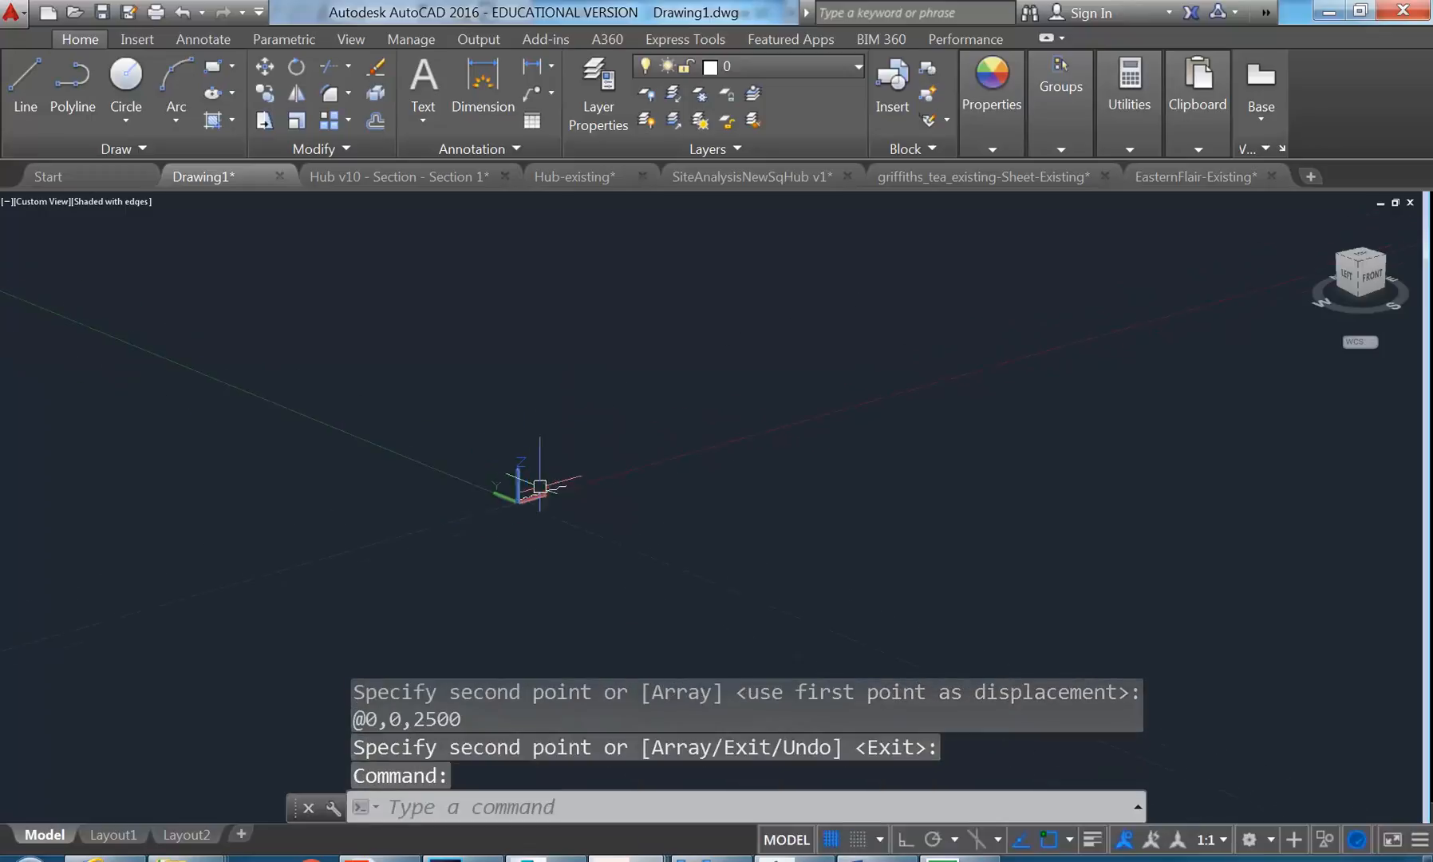
{"action": "key", "text": "Return"}
{"action": "middle_click", "coordinate": [550, 363]}
{"action": "middle_click", "coordinate": [550, 363]}
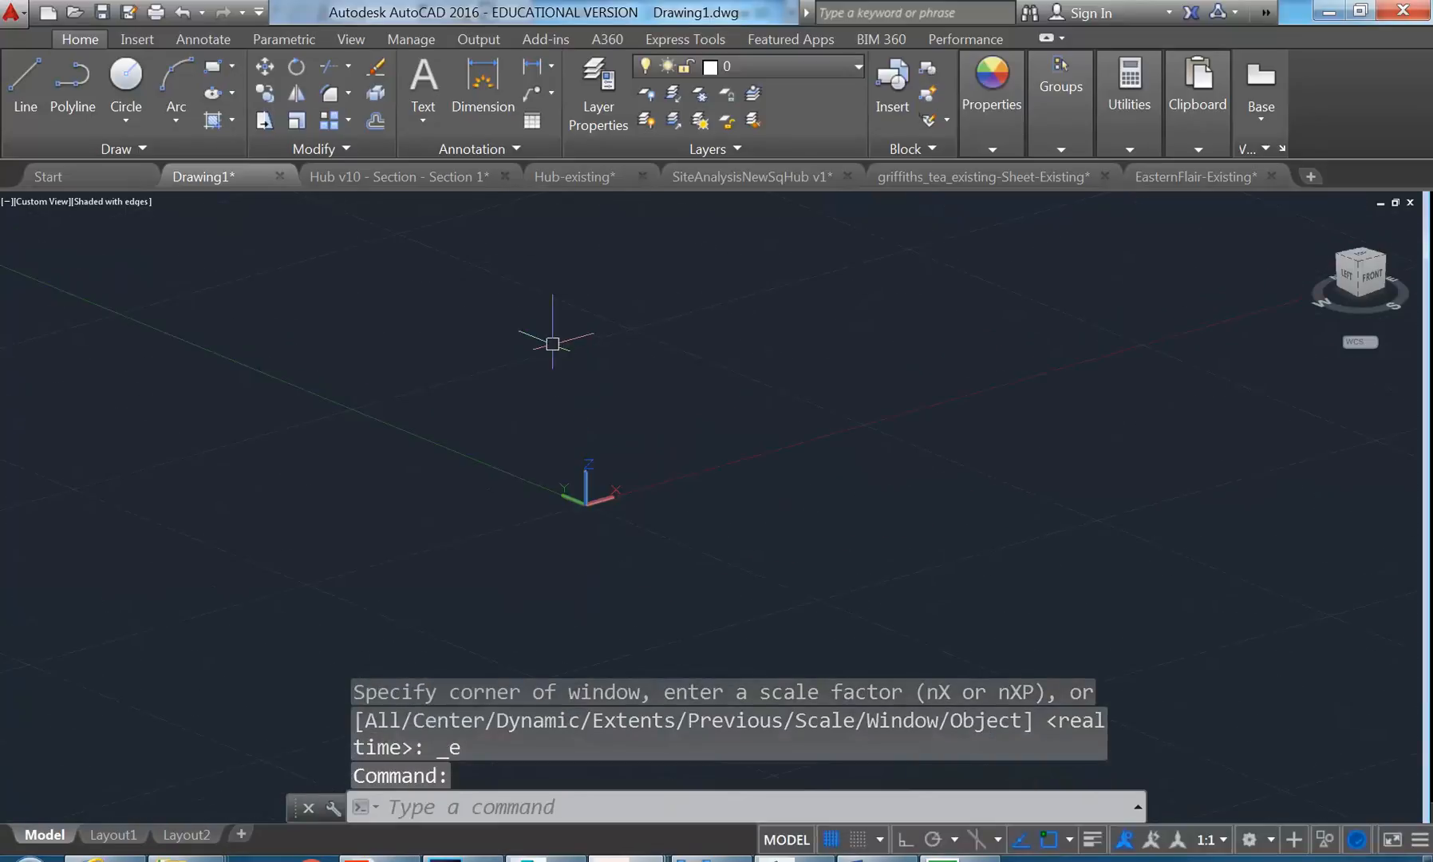
{"action": "key", "text": "Return"}
{"action": "left_click", "coordinate": [513, 244]}
{"action": "left_click", "coordinate": [650, 497]}
{"action": "key", "text": "Delete"}
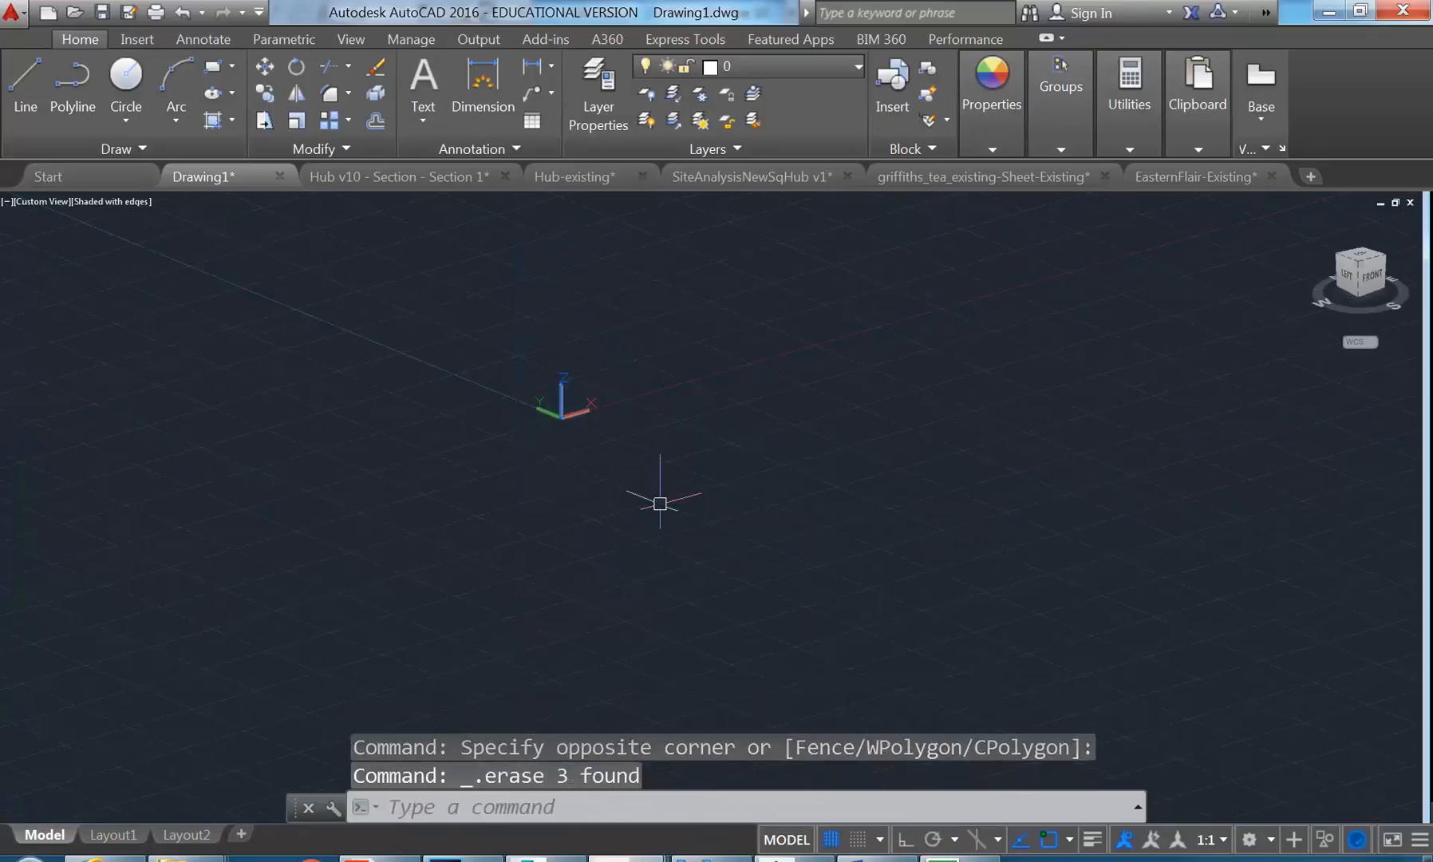
Step: Switch to the plan view of the current UCS and draw a horizontal line 3000 long near the origin with Ortho on
{"action": "key", "text": "Return"}
{"action": "key", "text": "Return"}
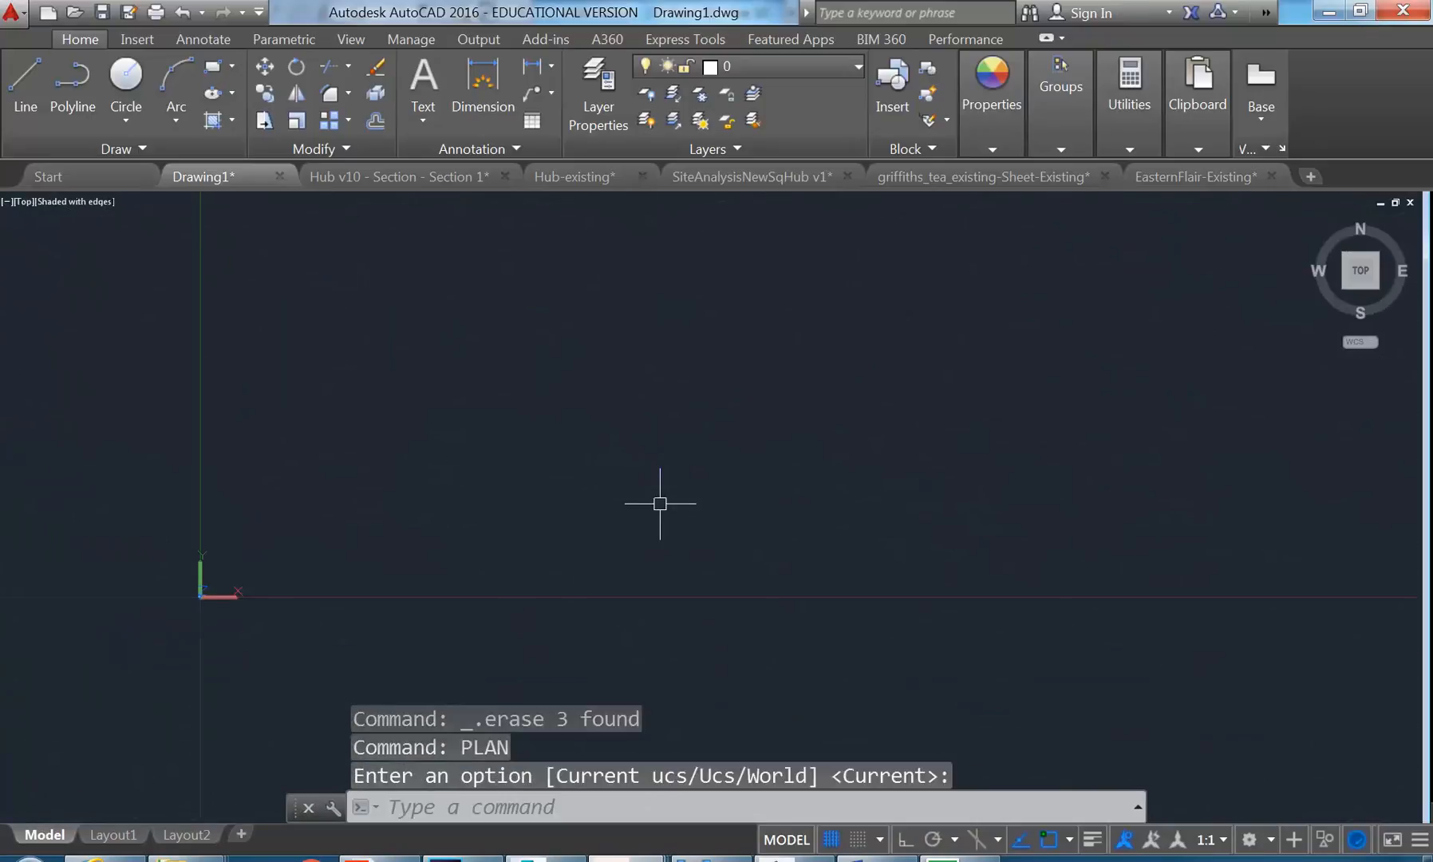
{"action": "type", "text": "l"}
{"action": "key", "text": "Return"}
{"action": "scroll", "coordinate": [400, 550], "scroll_direction": "down", "scroll_amount": 4}
{"action": "left_click", "coordinate": [387, 532]}
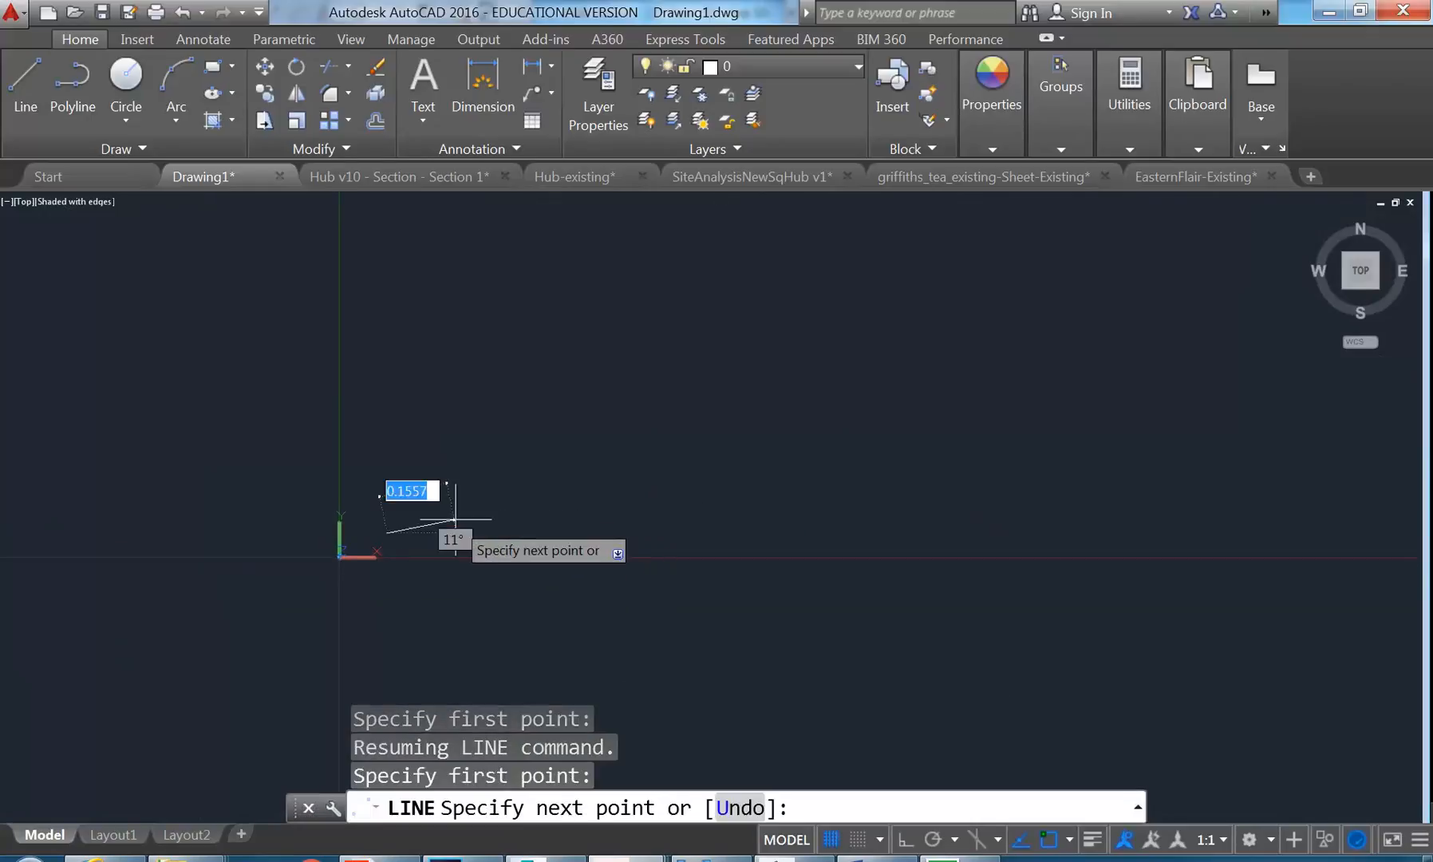
{"action": "key", "text": "F8"}
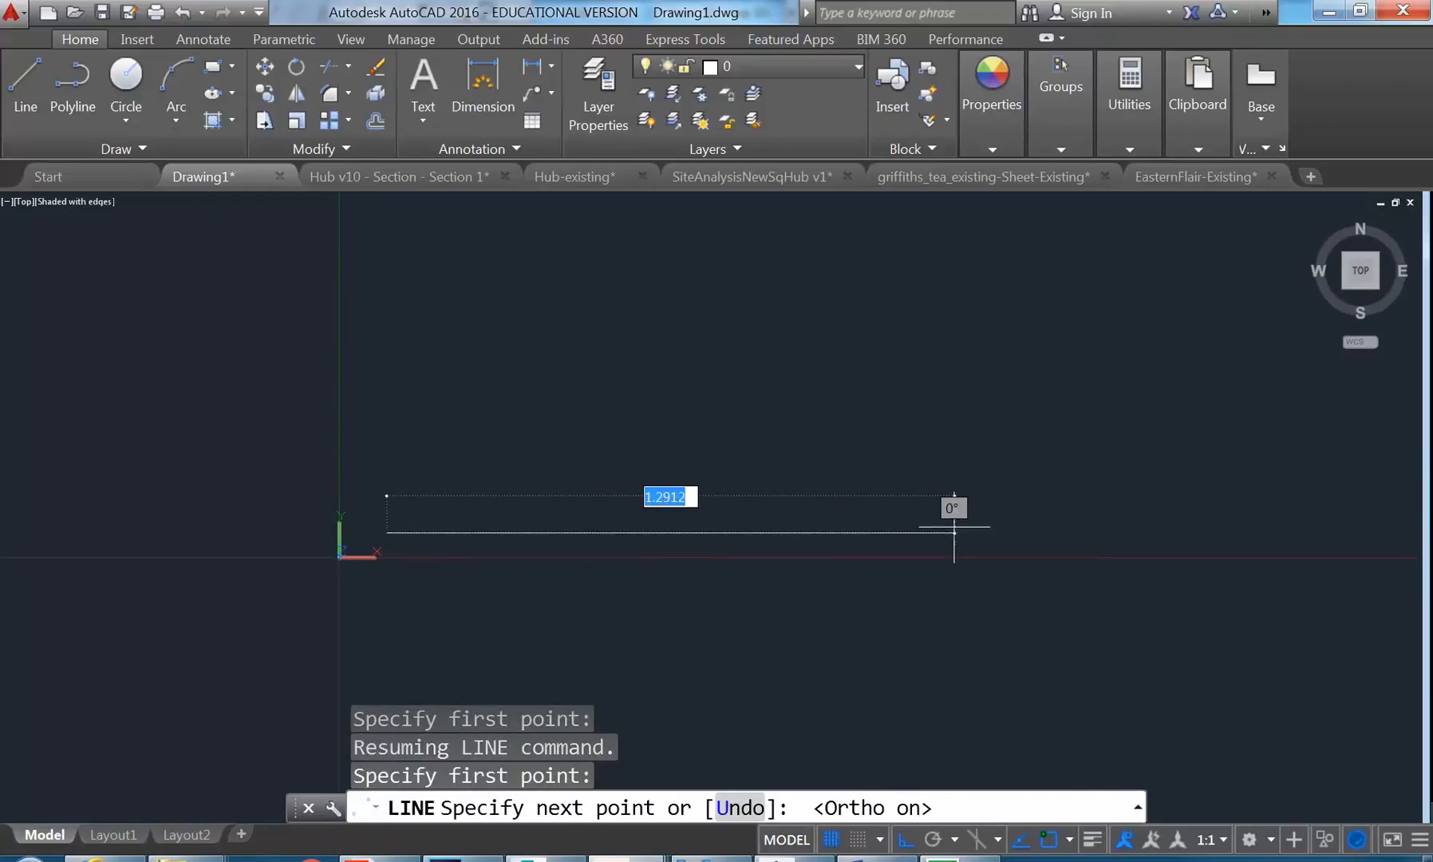
{"action": "type", "text": "230"}
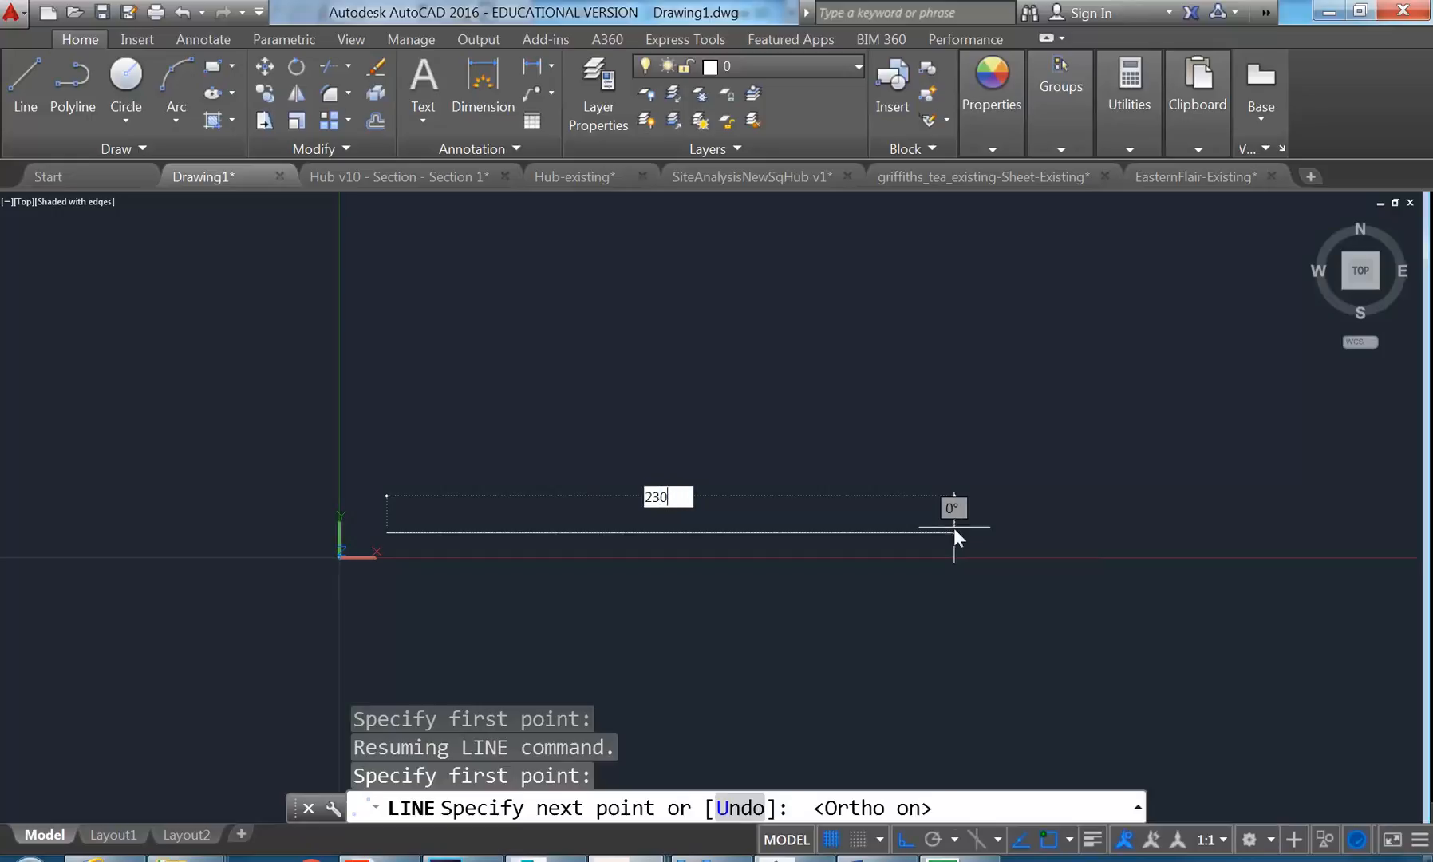
{"action": "type", "text": "00"}
{"action": "key", "text": "Return"}
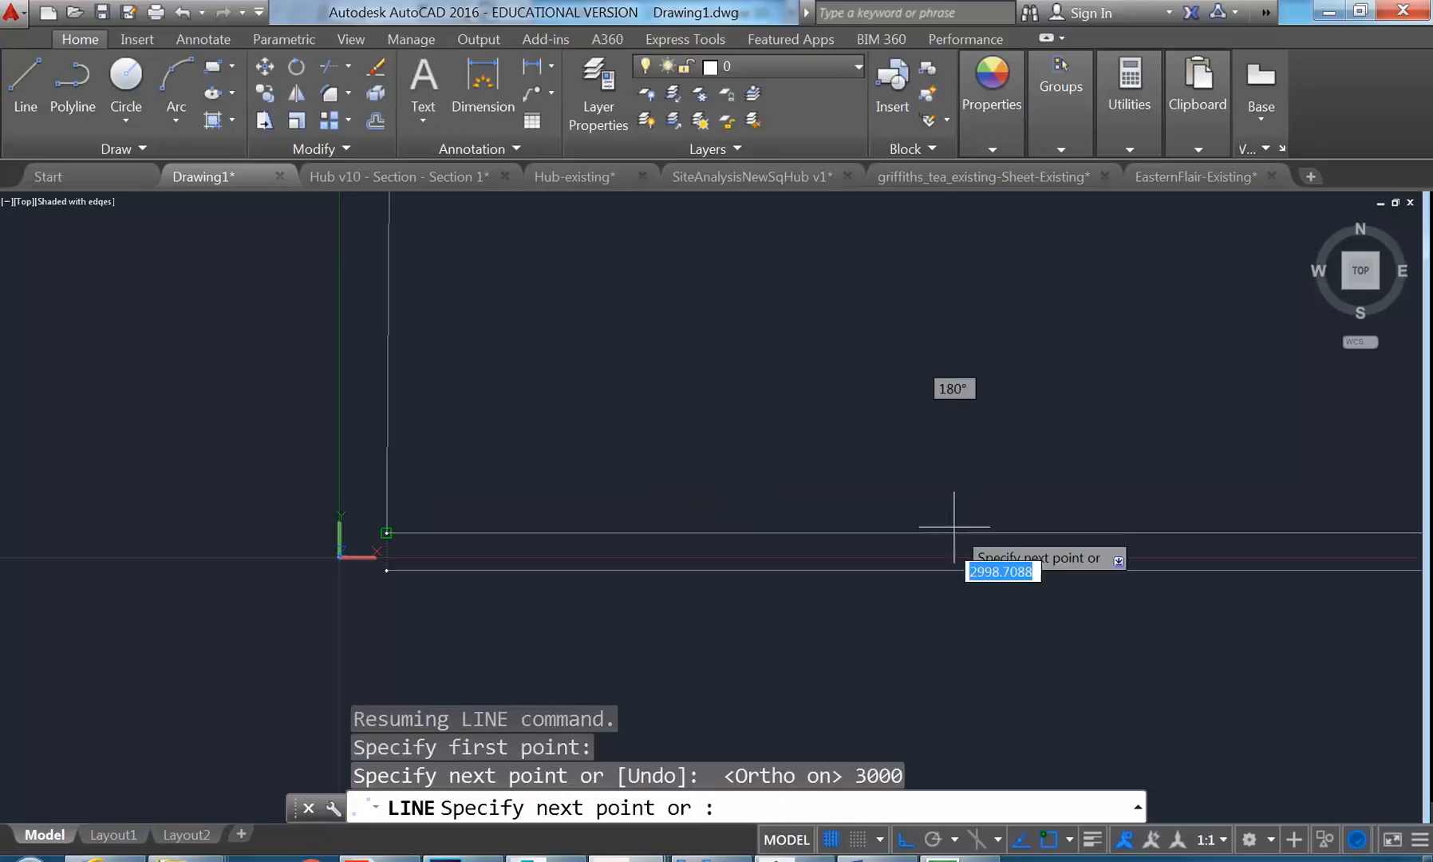
{"action": "key", "text": "Return"}
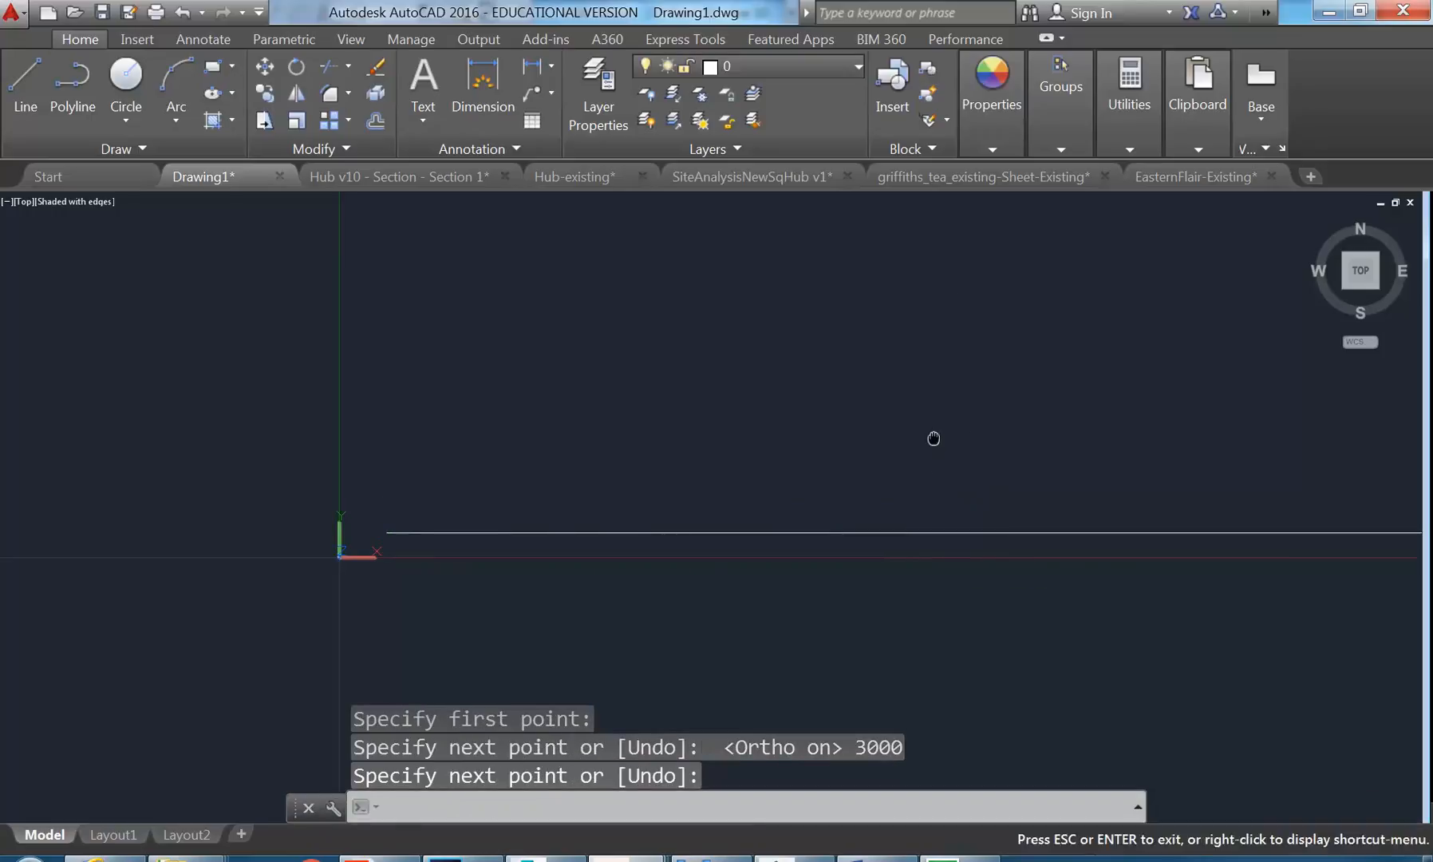
Step: Zoom to the extents of the horizontal reference line to set the working scale, and delete the line
{"action": "middle_click", "coordinate": [934, 434]}
{"action": "middle_click", "coordinate": [933, 434]}
{"action": "scroll", "coordinate": [934, 432], "scroll_direction": "down", "scroll_amount": 2}
{"action": "middle_click_drag", "start_coordinate": [911, 436], "coordinate": [893, 451]}
{"action": "left_click", "coordinate": [789, 493]}
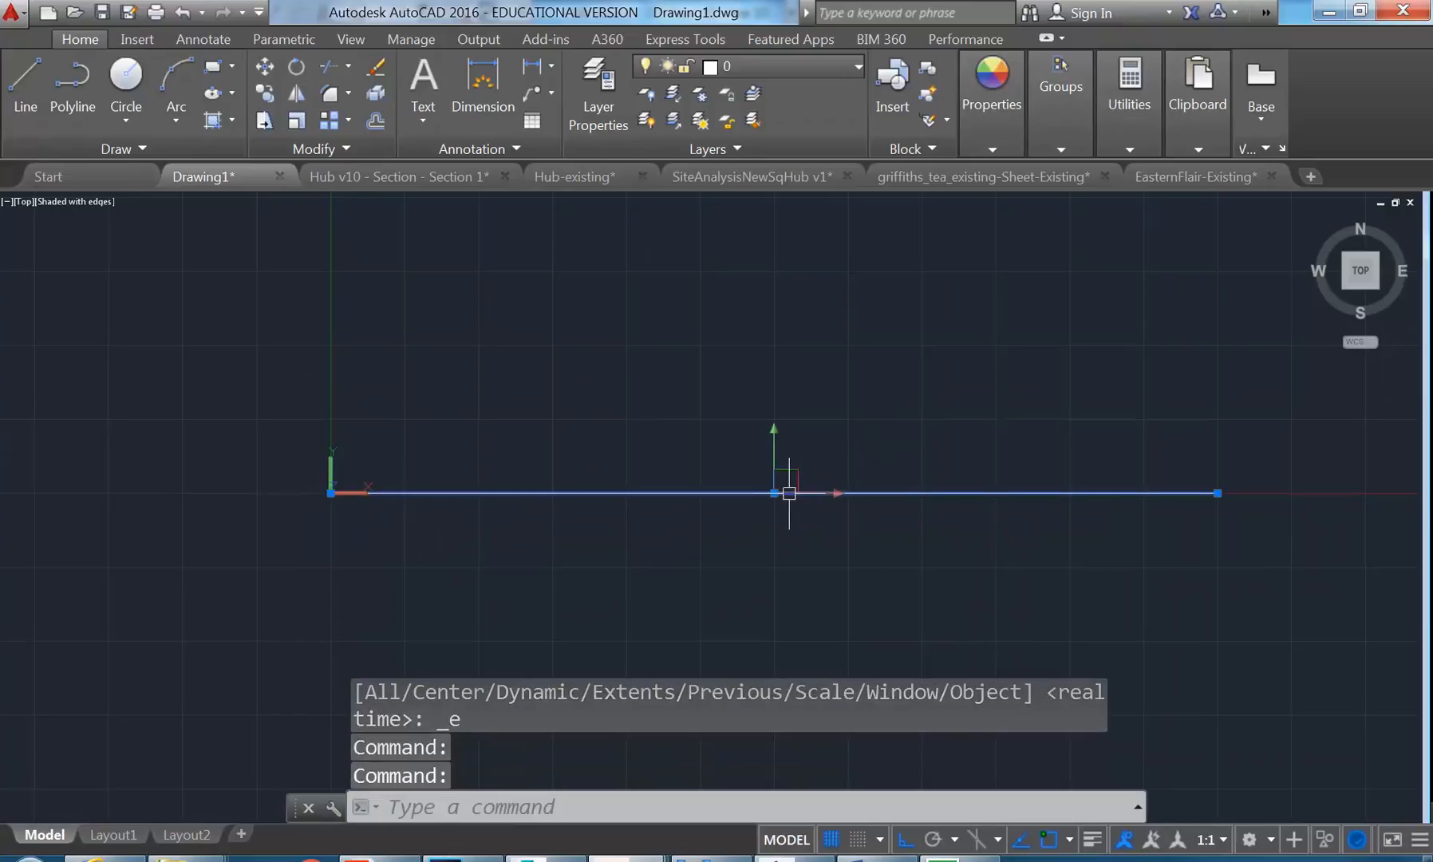
{"action": "key", "text": "Delete"}
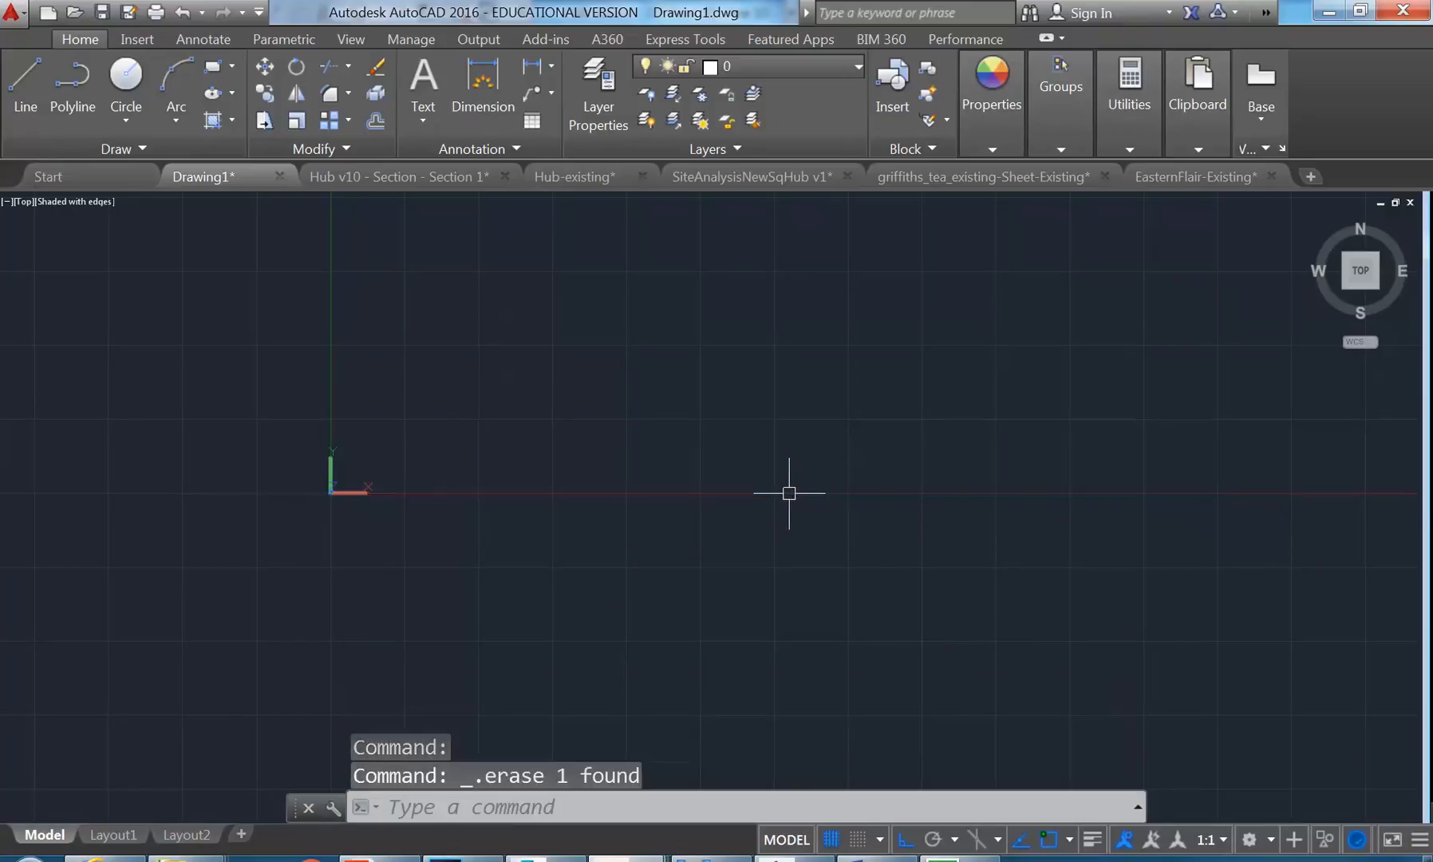
{"action": "middle_click_drag", "start_coordinate": [702, 435], "coordinate": [625, 532]}
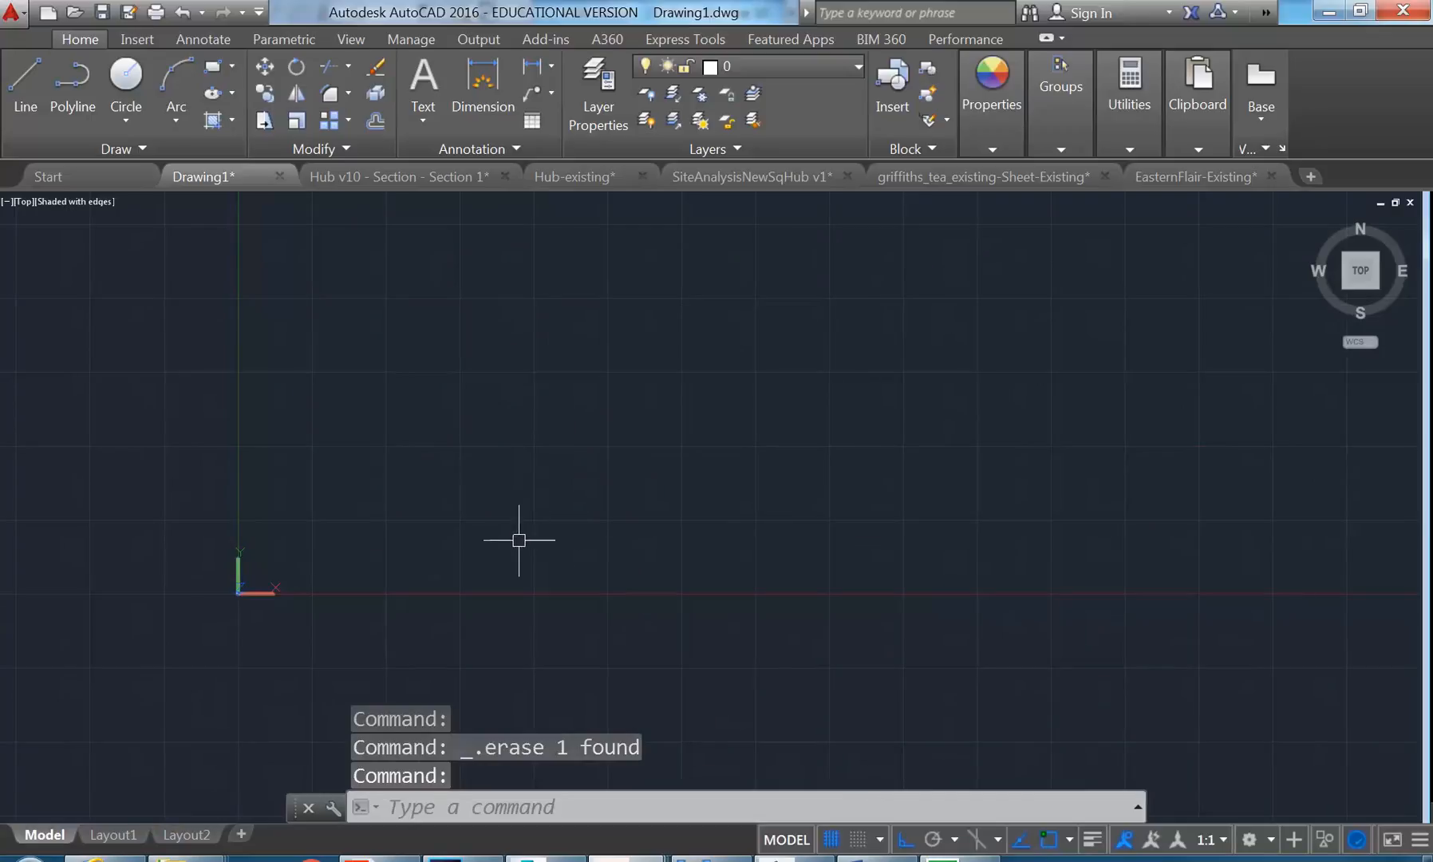
Step: With Ortho off, draw an open fit-point spline of many small alternating waves just above the X axis, starting near the origin
{"action": "left_click", "coordinate": [65, 149]}
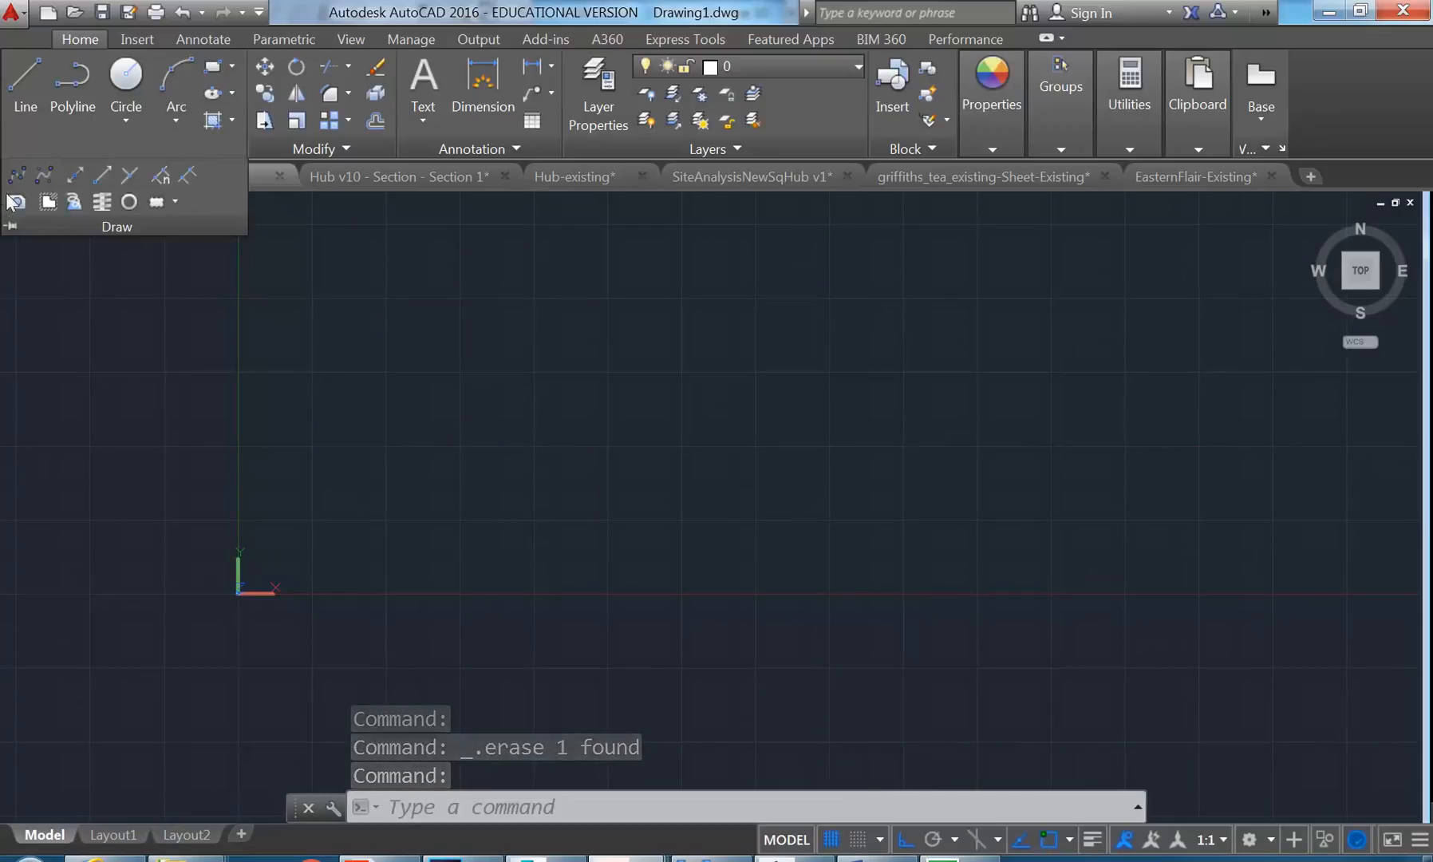
{"action": "left_click", "coordinate": [19, 174]}
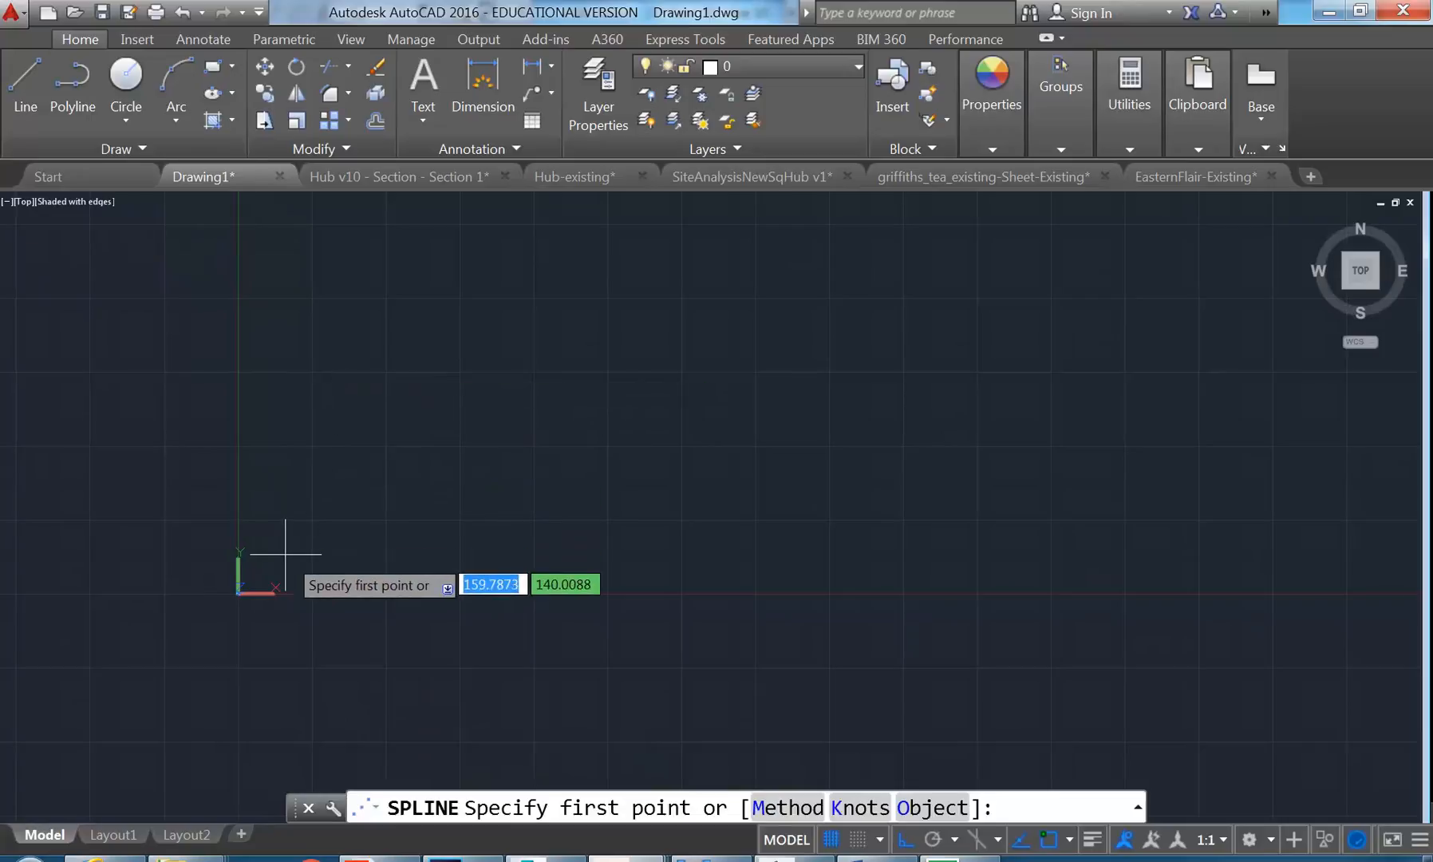
{"action": "left_click", "coordinate": [287, 565]}
{"action": "left_click", "coordinate": [906, 841]}
{"action": "left_click", "coordinate": [331, 537]}
{"action": "left_click", "coordinate": [364, 577]}
{"action": "left_click", "coordinate": [413, 539]}
{"action": "left_click", "coordinate": [440, 569]}
{"action": "left_click", "coordinate": [480, 543]}
{"action": "left_click", "coordinate": [522, 571]}
{"action": "left_click", "coordinate": [575, 544]}
{"action": "left_click", "coordinate": [614, 576]}
{"action": "left_click", "coordinate": [654, 546]}
{"action": "left_click", "coordinate": [692, 569]}
{"action": "left_click", "coordinate": [729, 549]}
{"action": "left_click", "coordinate": [760, 573]}
{"action": "left_click", "coordinate": [804, 549]}
{"action": "left_click", "coordinate": [836, 568]}
{"action": "left_click", "coordinate": [874, 547]}
{"action": "left_click", "coordinate": [922, 573]}
{"action": "left_click", "coordinate": [957, 541]}
{"action": "left_click", "coordinate": [993, 568]}
{"action": "left_click", "coordinate": [1036, 546]}
{"action": "left_click", "coordinate": [1085, 568]}
{"action": "left_click", "coordinate": [1145, 542]}
{"action": "right_click", "coordinate": [1107, 462]}
{"action": "left_click", "coordinate": [1148, 476]}
Step: In a 3D view, copy the new wavy spline upward with a displacement of 0,0,2500
{"action": "middle_click_drag", "start_coordinate": [573, 476], "coordinate": [576, 542], "text": "shift"}
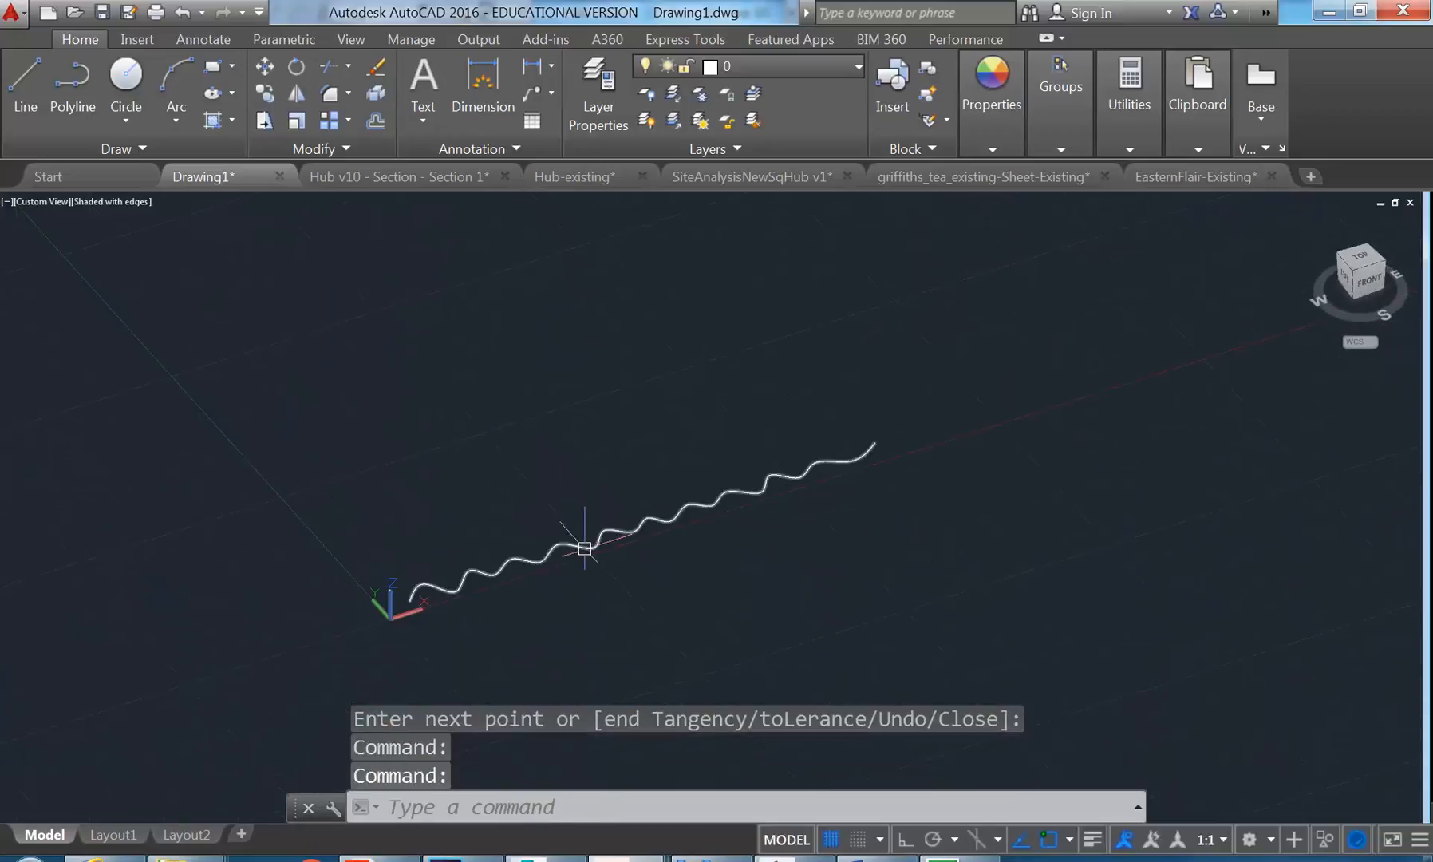
{"action": "left_click", "coordinate": [575, 542]}
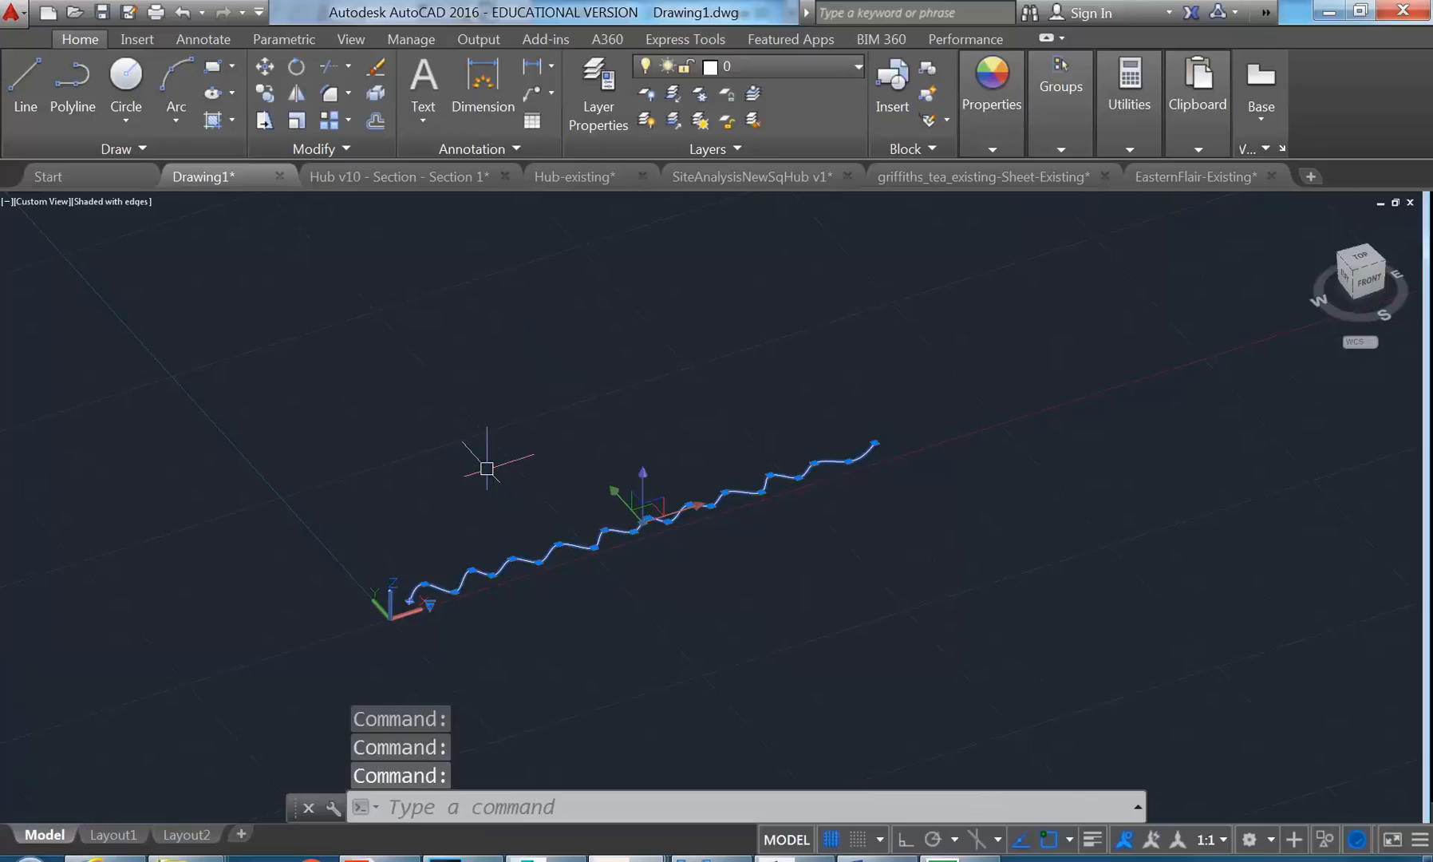
{"action": "left_click", "coordinate": [264, 93]}
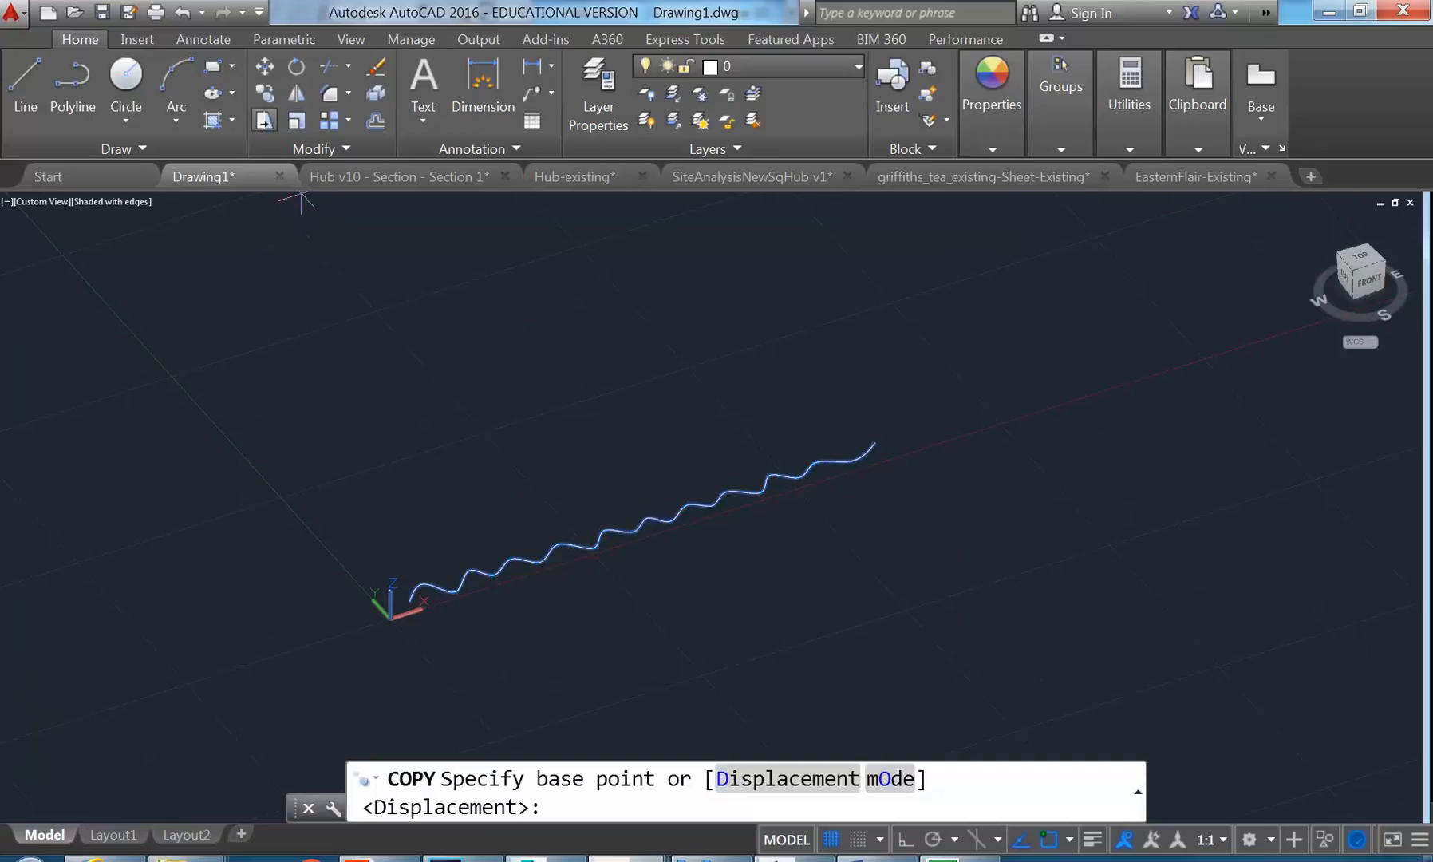
{"action": "type", "text": "0"}
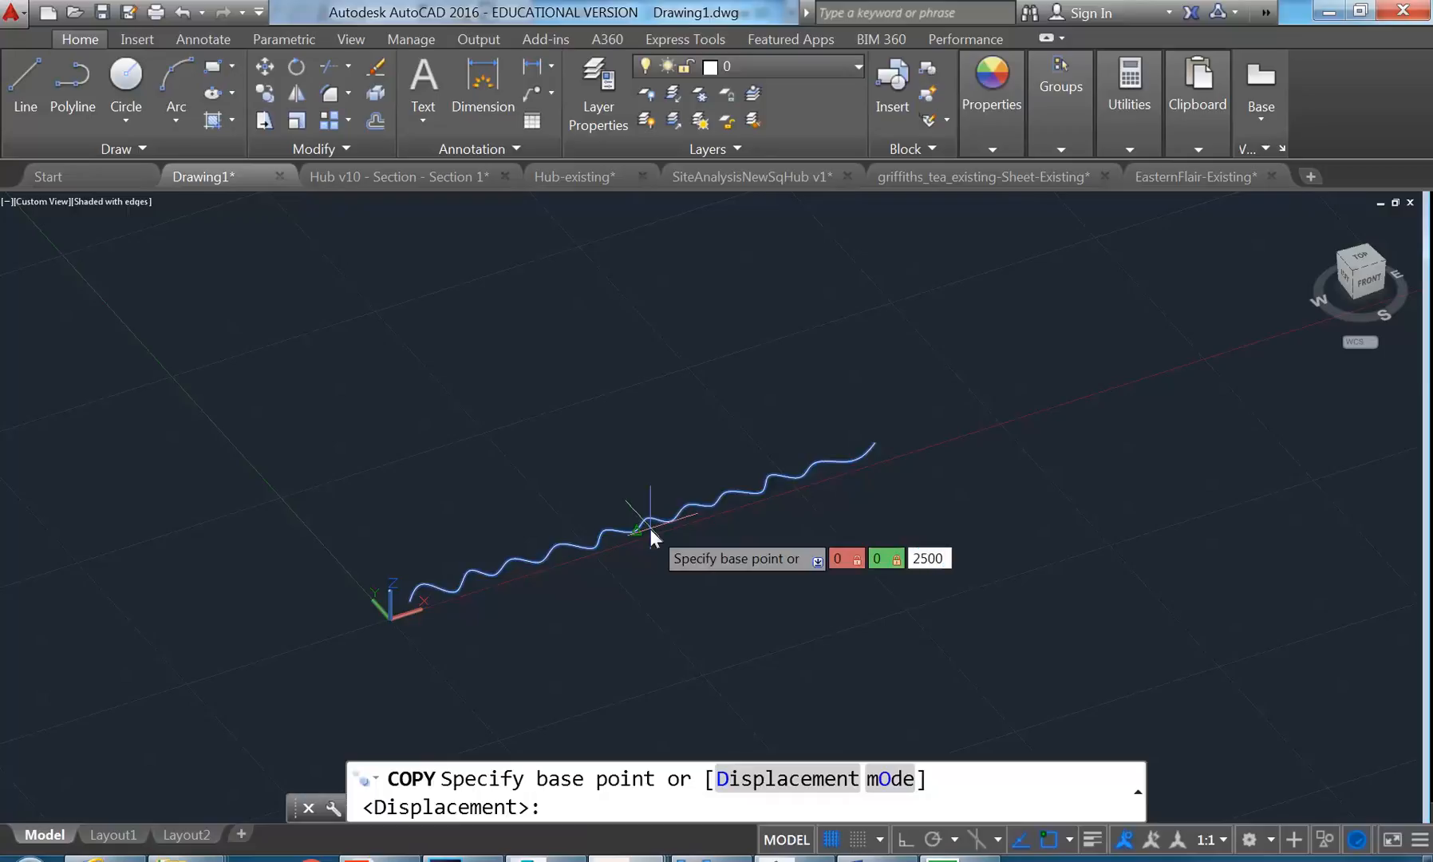
{"action": "type", "text": ",0,02500"}
{"action": "key", "text": "Return"}
{"action": "scroll", "coordinate": [438, 493], "scroll_direction": "down", "scroll_amount": 4}
{"action": "middle_click_drag", "start_coordinate": [438, 492], "coordinate": [448, 489], "text": "shift"}
{"action": "scroll", "coordinate": [457, 434], "scroll_direction": "up", "scroll_amount": 2}
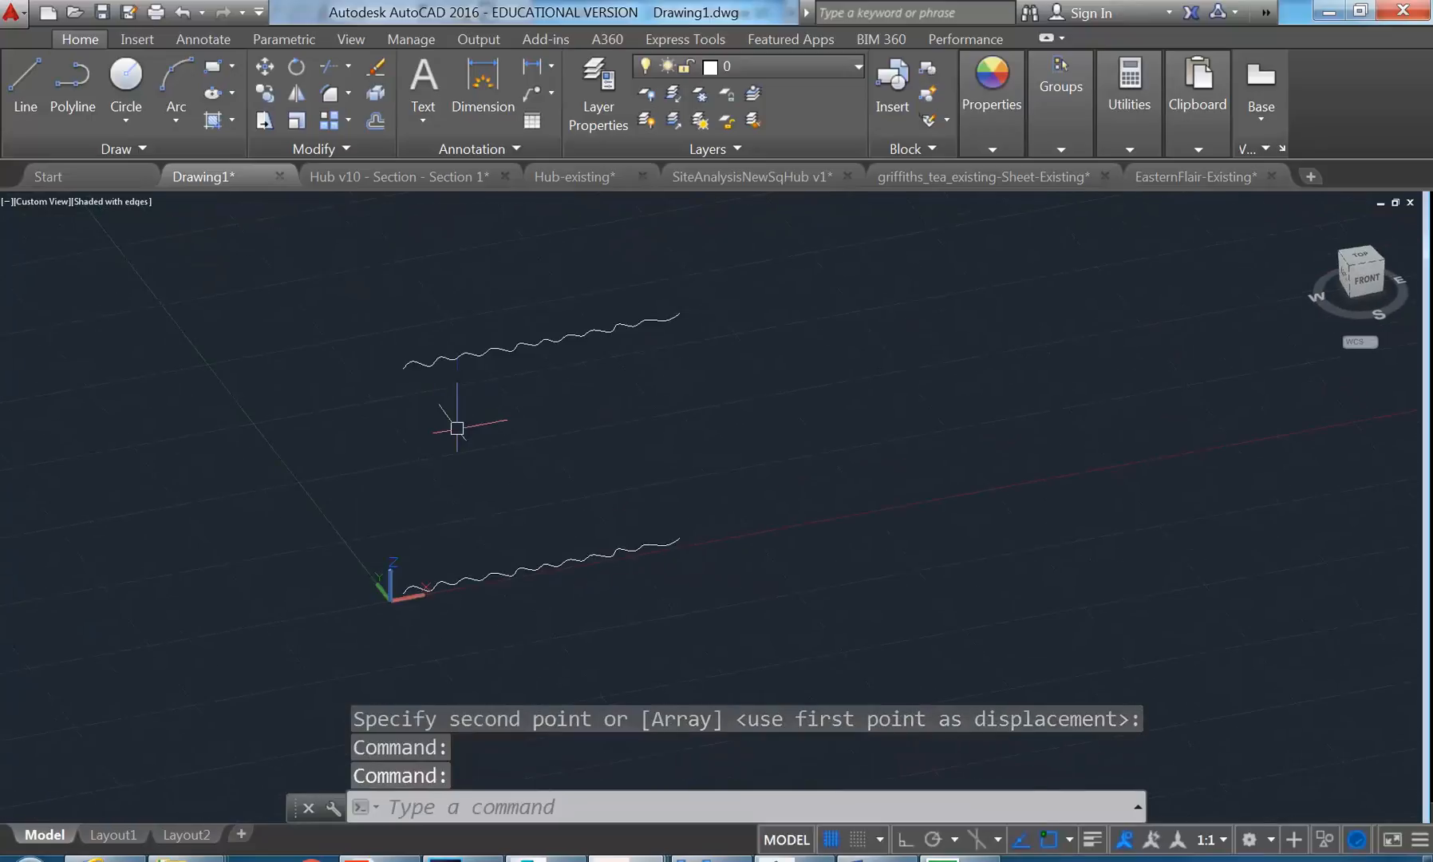
{"action": "middle_click_drag", "start_coordinate": [563, 420], "coordinate": [551, 415], "text": "shift"}
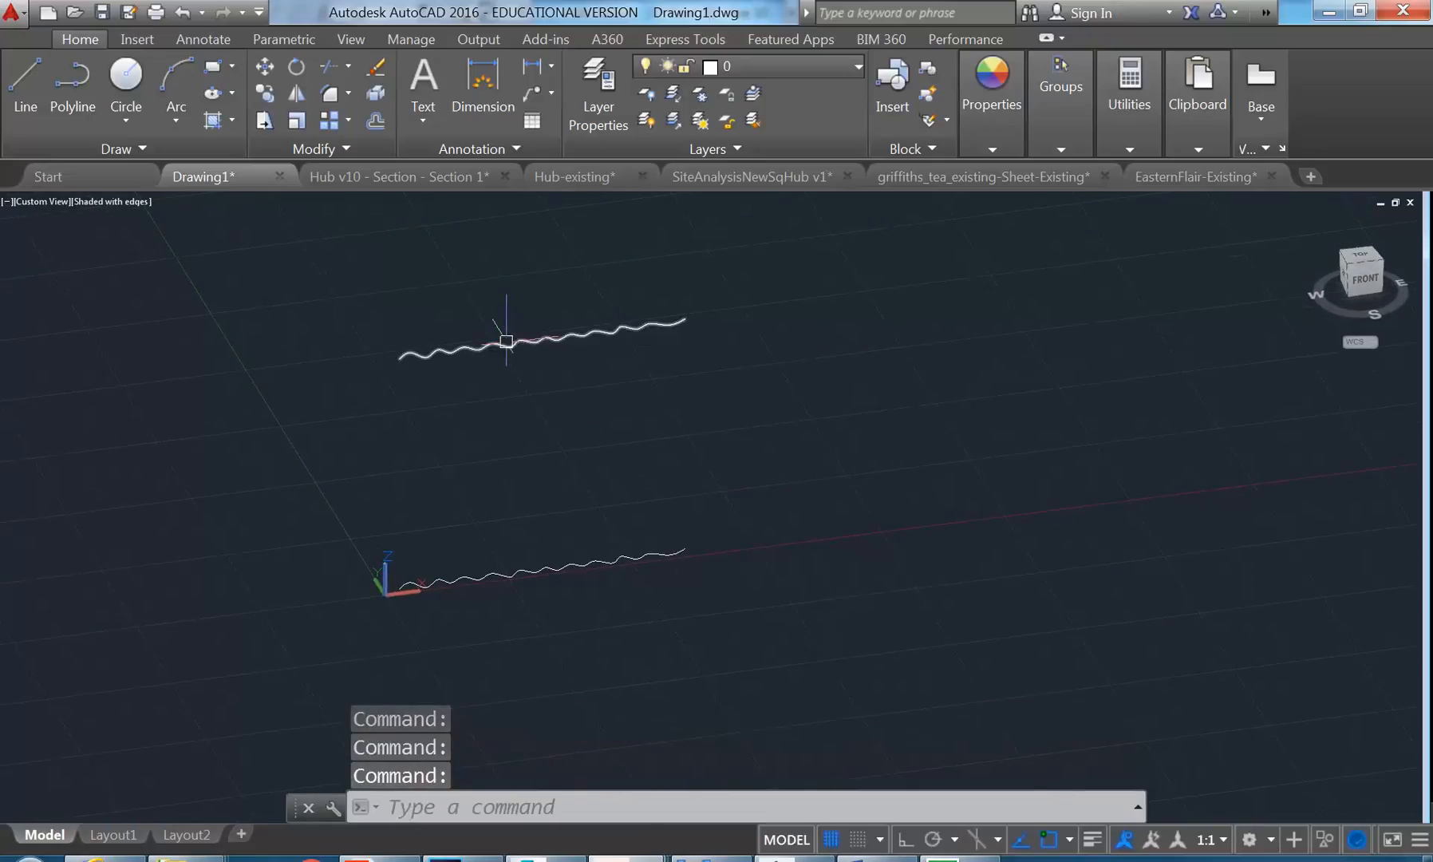
Step: Reshape the raised wavy spline by stretching fit points near its origin end to form one wider, taller wave
{"action": "scroll", "coordinate": [430, 305], "scroll_direction": "up", "scroll_amount": 4}
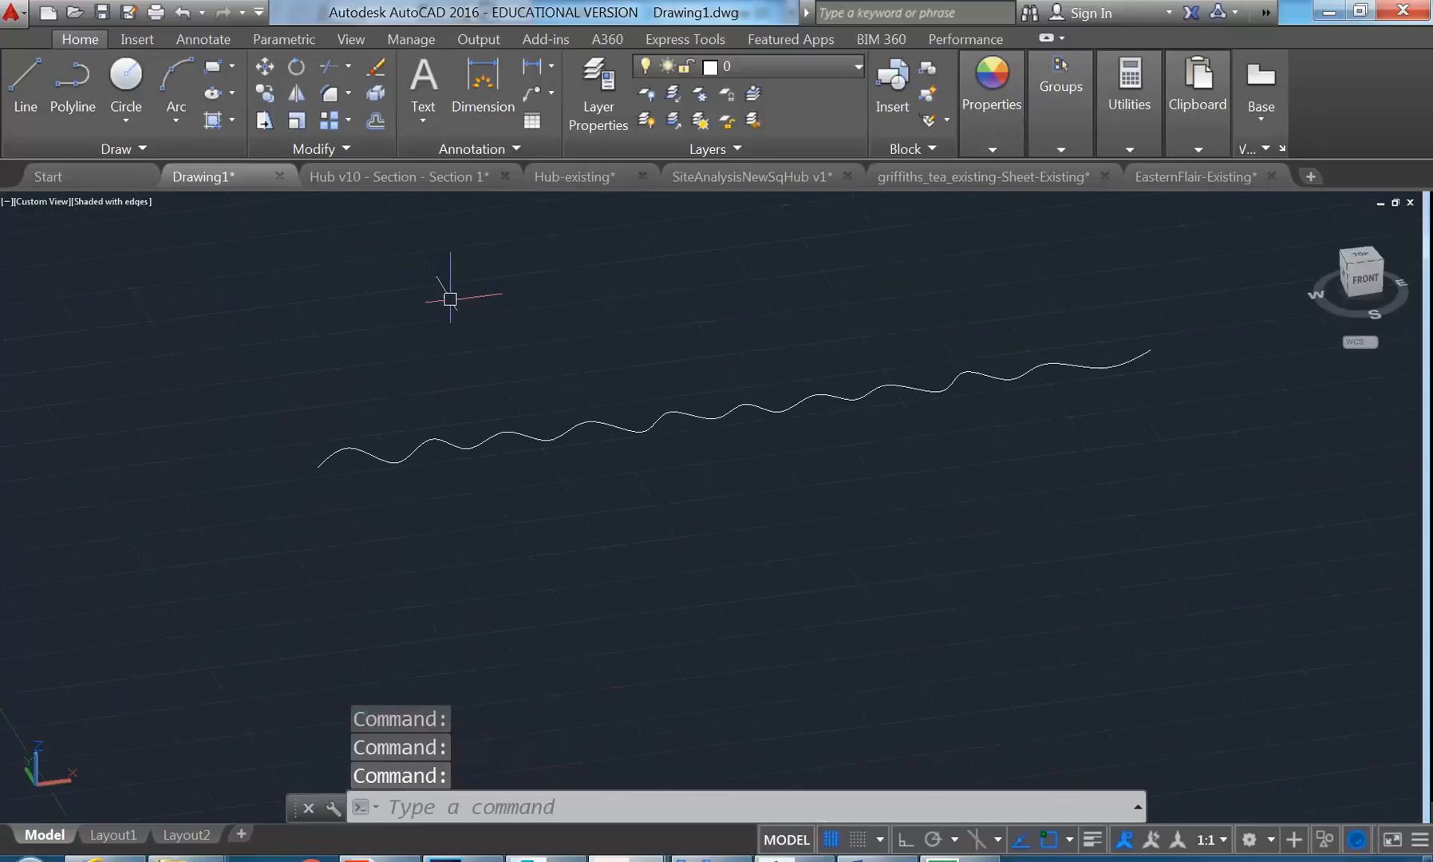
{"action": "left_click", "coordinate": [493, 441]}
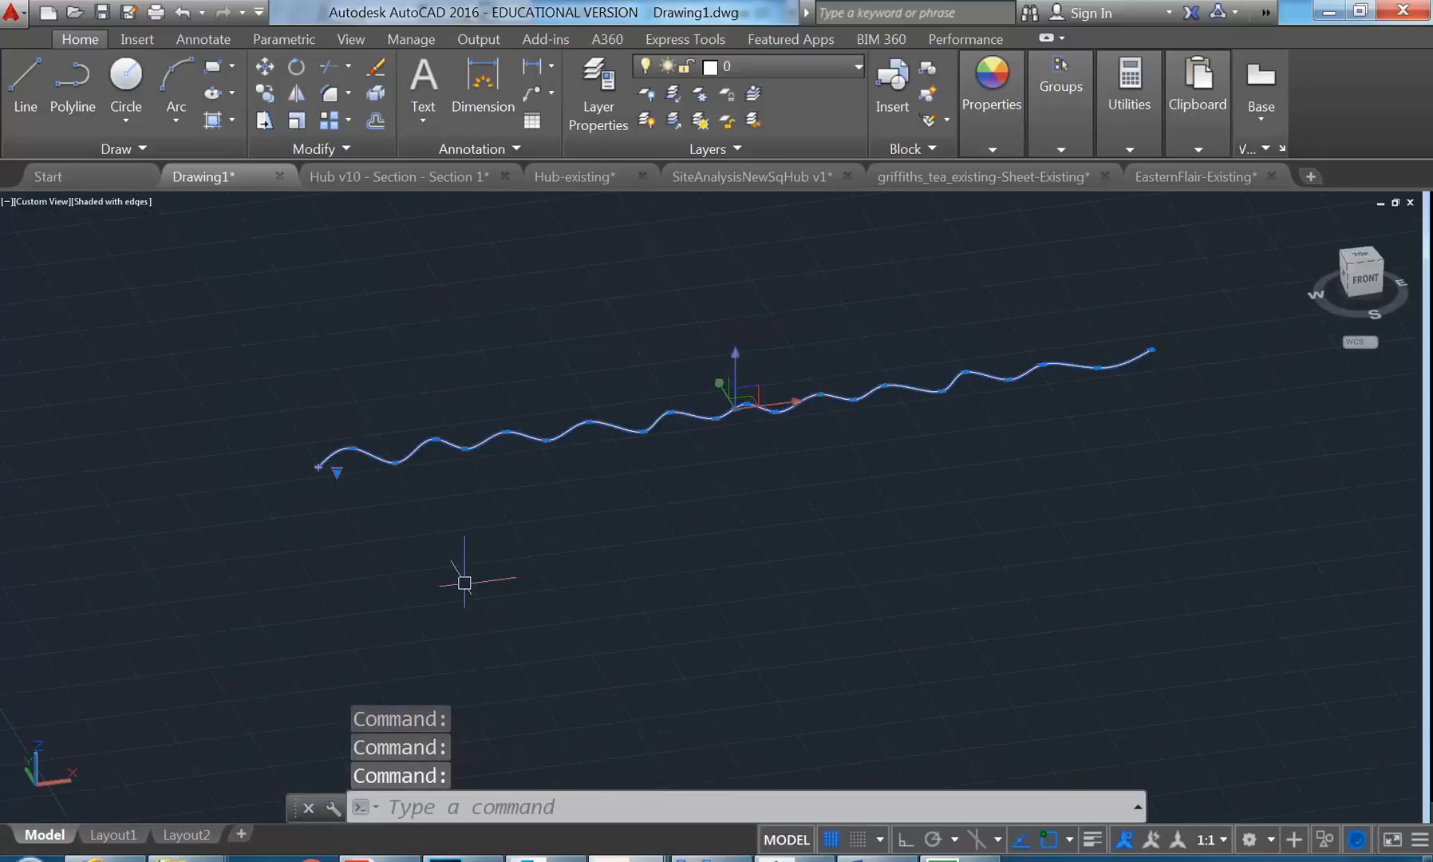
{"action": "middle_click_drag", "start_coordinate": [447, 537], "coordinate": [426, 479], "text": "shift"}
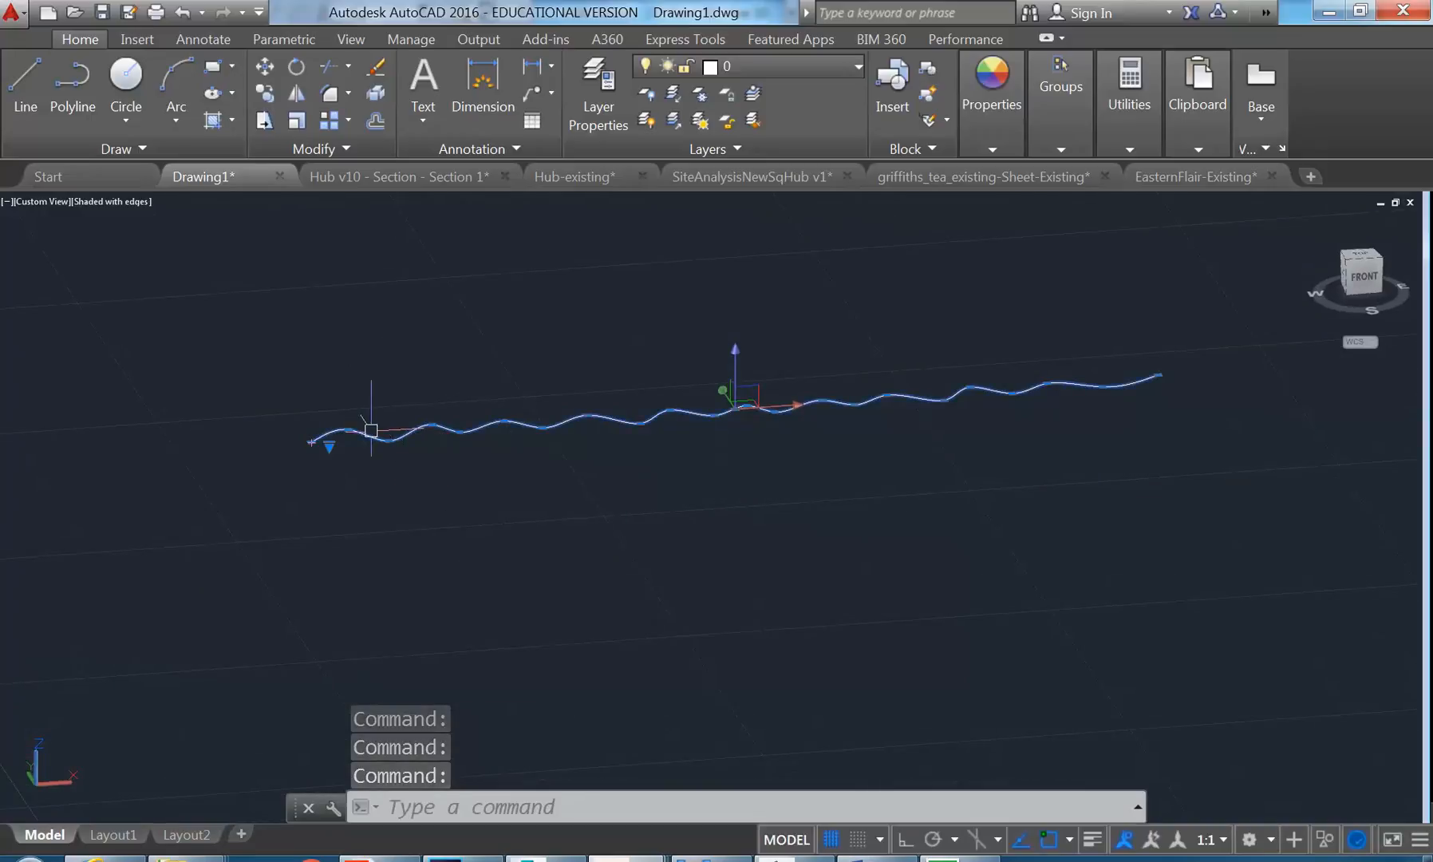
{"action": "scroll", "coordinate": [362, 423], "scroll_direction": "up", "scroll_amount": 2}
{"action": "left_click", "coordinate": [468, 422]}
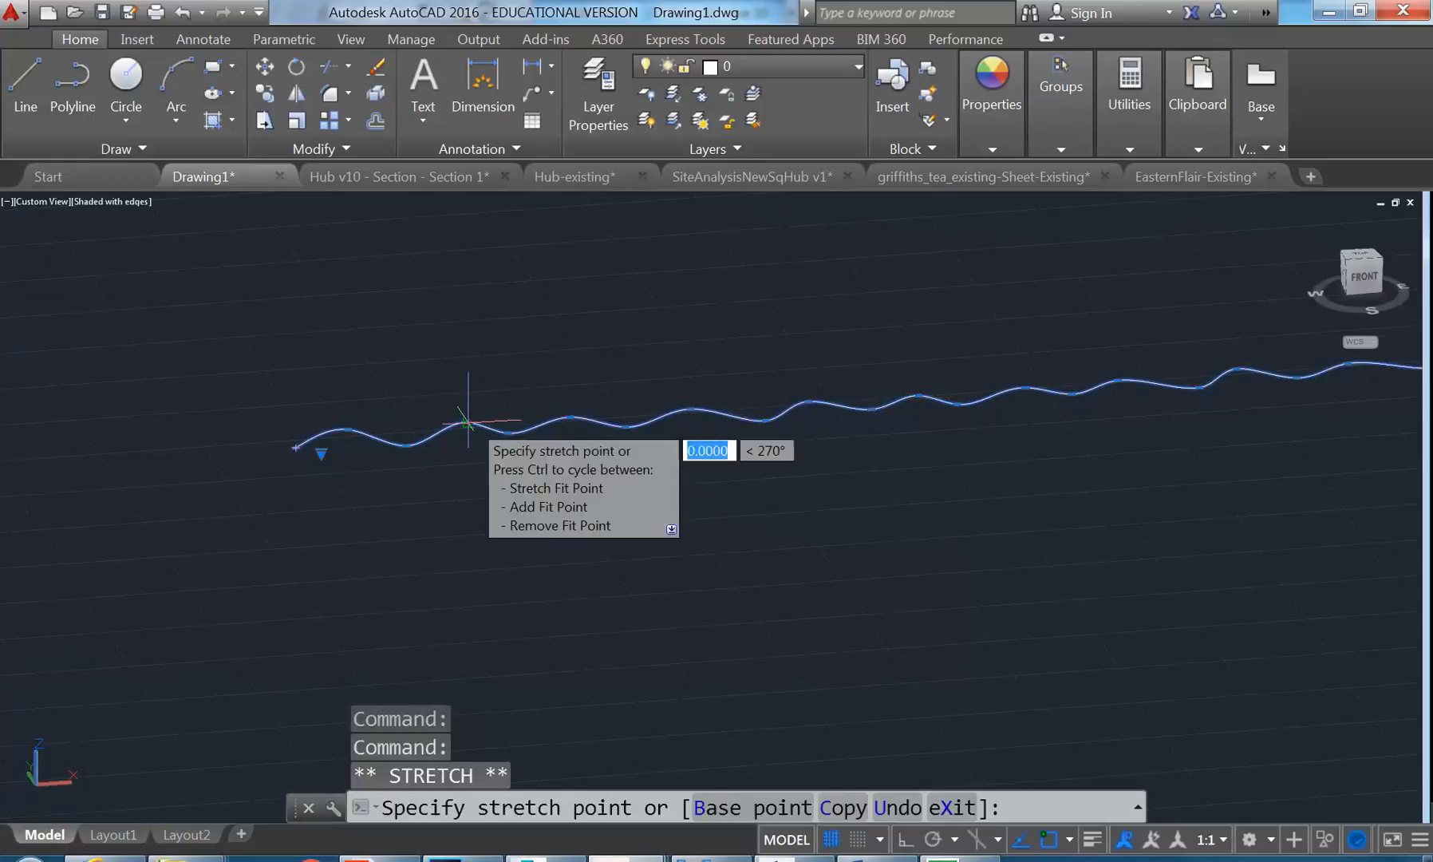
{"action": "left_click", "coordinate": [569, 416]}
{"action": "left_click", "coordinate": [570, 398]}
{"action": "key", "text": "Escape"}
{"action": "key", "text": "Escape"}
{"action": "scroll", "coordinate": [748, 528], "scroll_direction": "down", "scroll_amount": 6}
{"action": "middle_click_drag", "start_coordinate": [748, 528], "coordinate": [672, 480]}
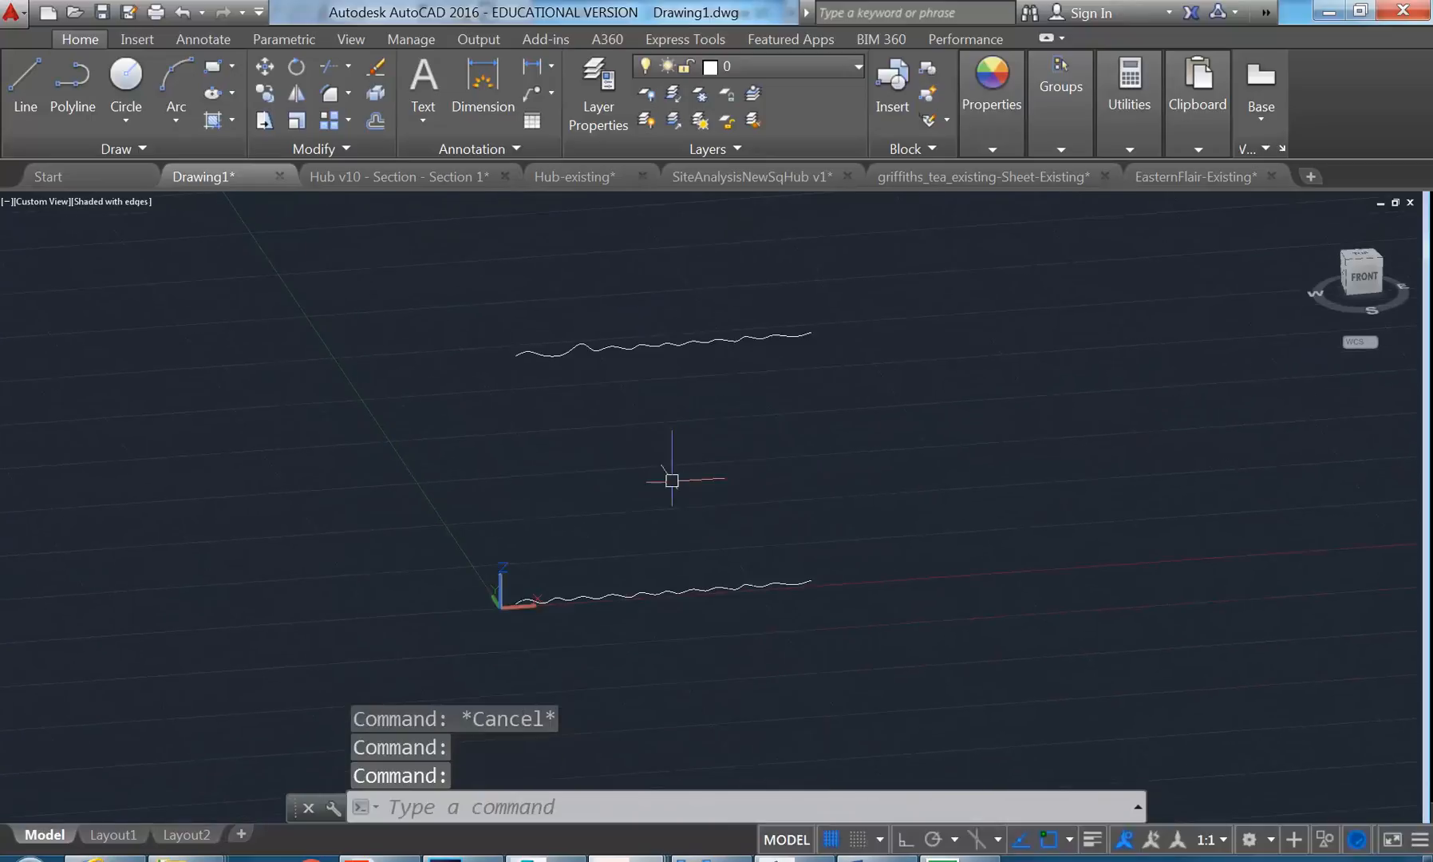
Step: Select the lower spline and, with Ortho on, stretch its far end fit point about 117 upward along Z
{"action": "scroll", "coordinate": [741, 607], "scroll_direction": "up", "scroll_amount": 4}
{"action": "left_click", "coordinate": [742, 586]}
{"action": "scroll", "coordinate": [939, 580], "scroll_direction": "up", "scroll_amount": 3}
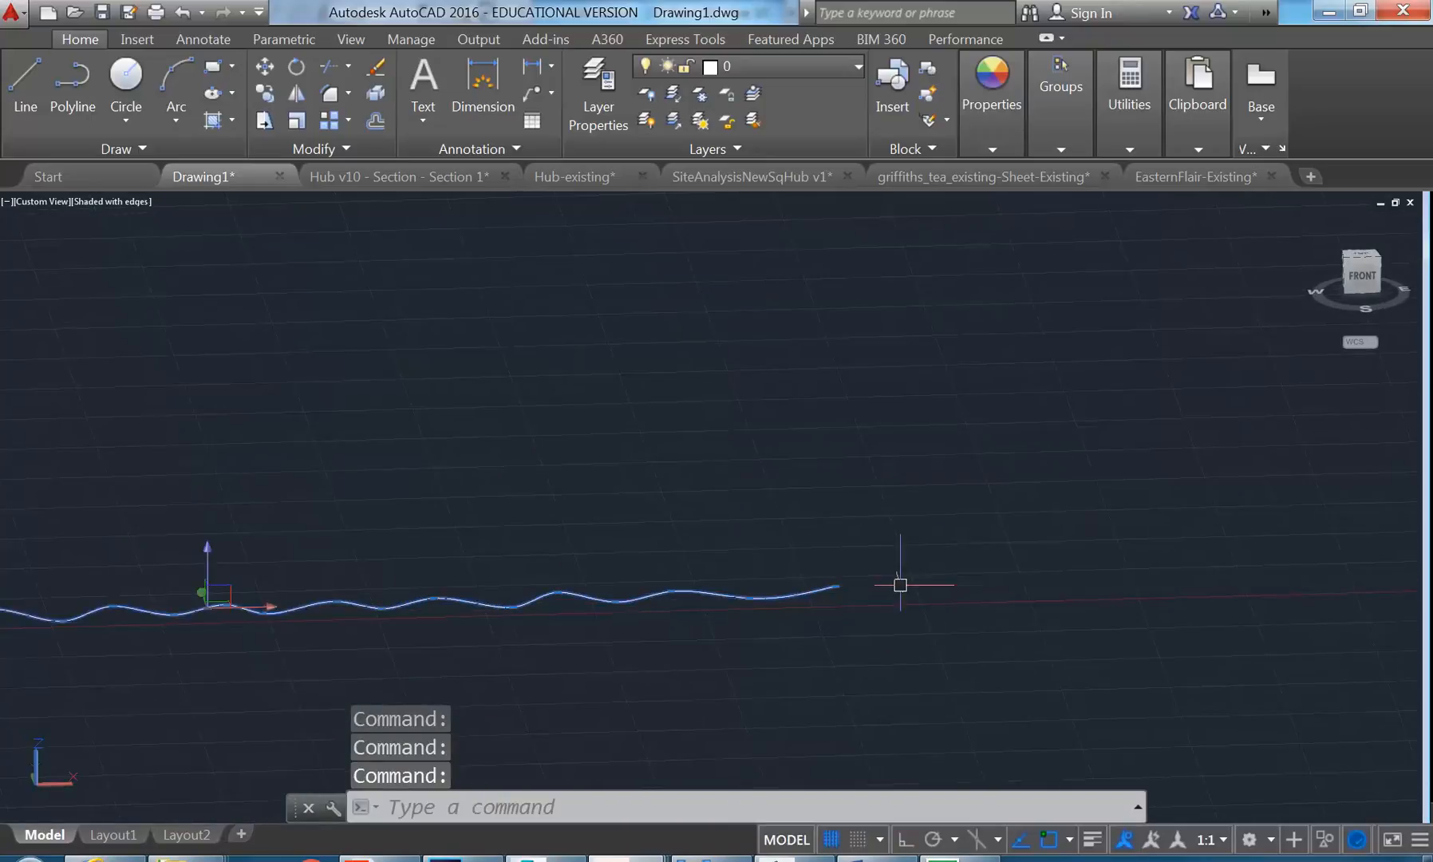
{"action": "left_click", "coordinate": [834, 585]}
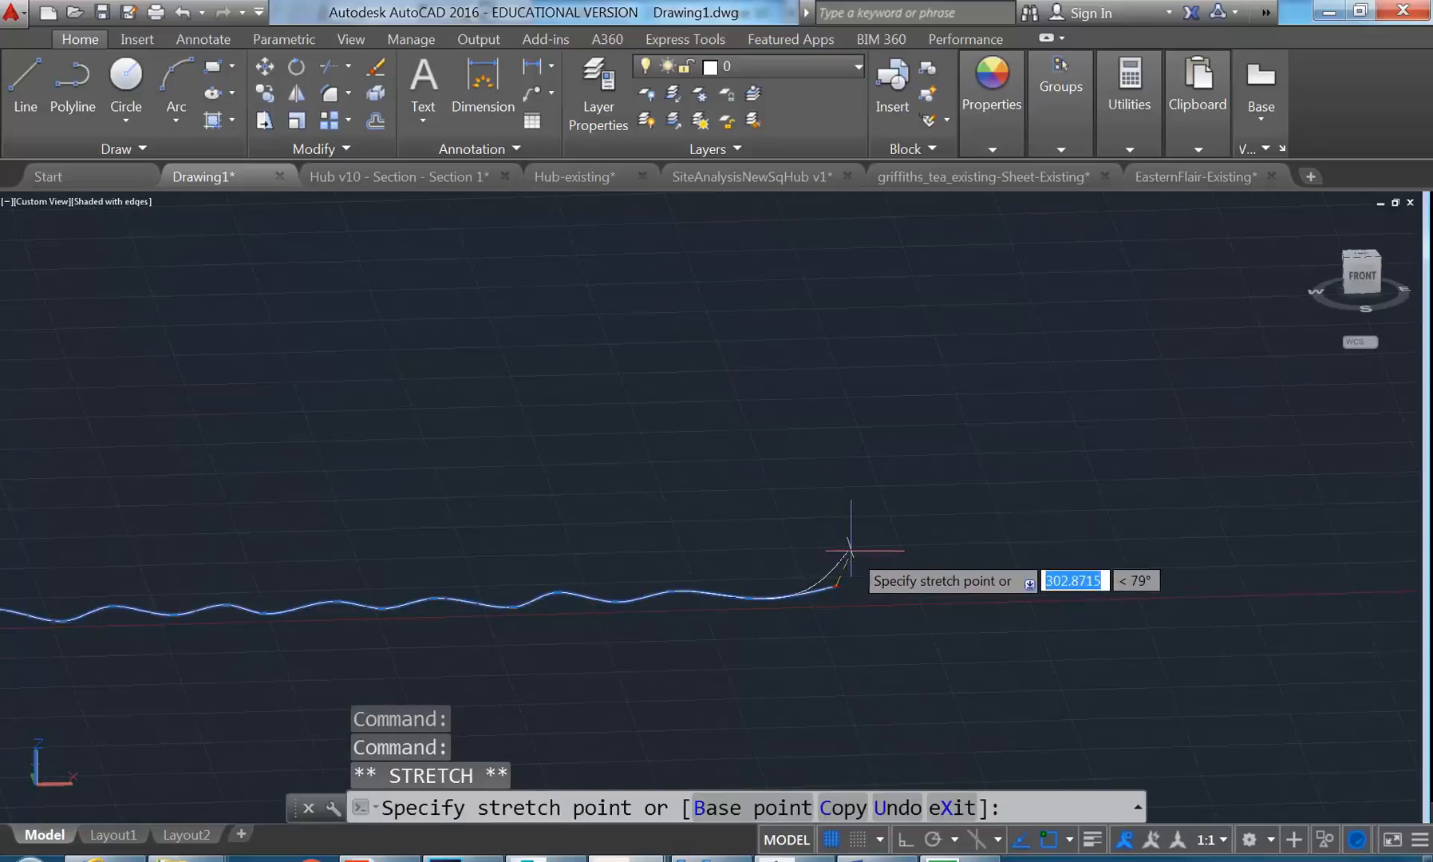
{"action": "left_click", "coordinate": [905, 841]}
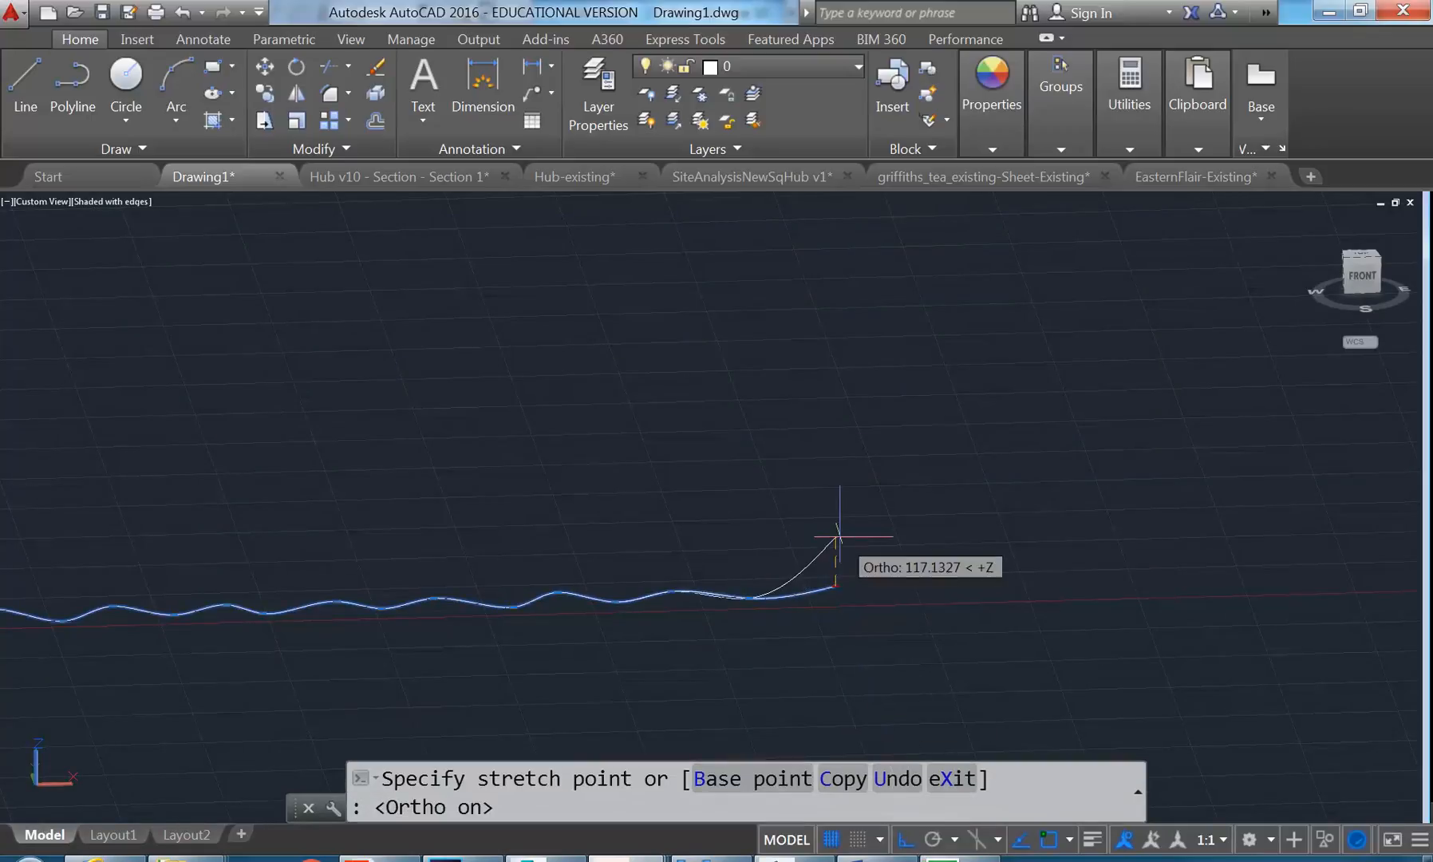
{"action": "left_click", "coordinate": [834, 537]}
Step: Reshape the far end of the lower spline by stretching its last two fit points
{"action": "left_click", "coordinate": [748, 597]}
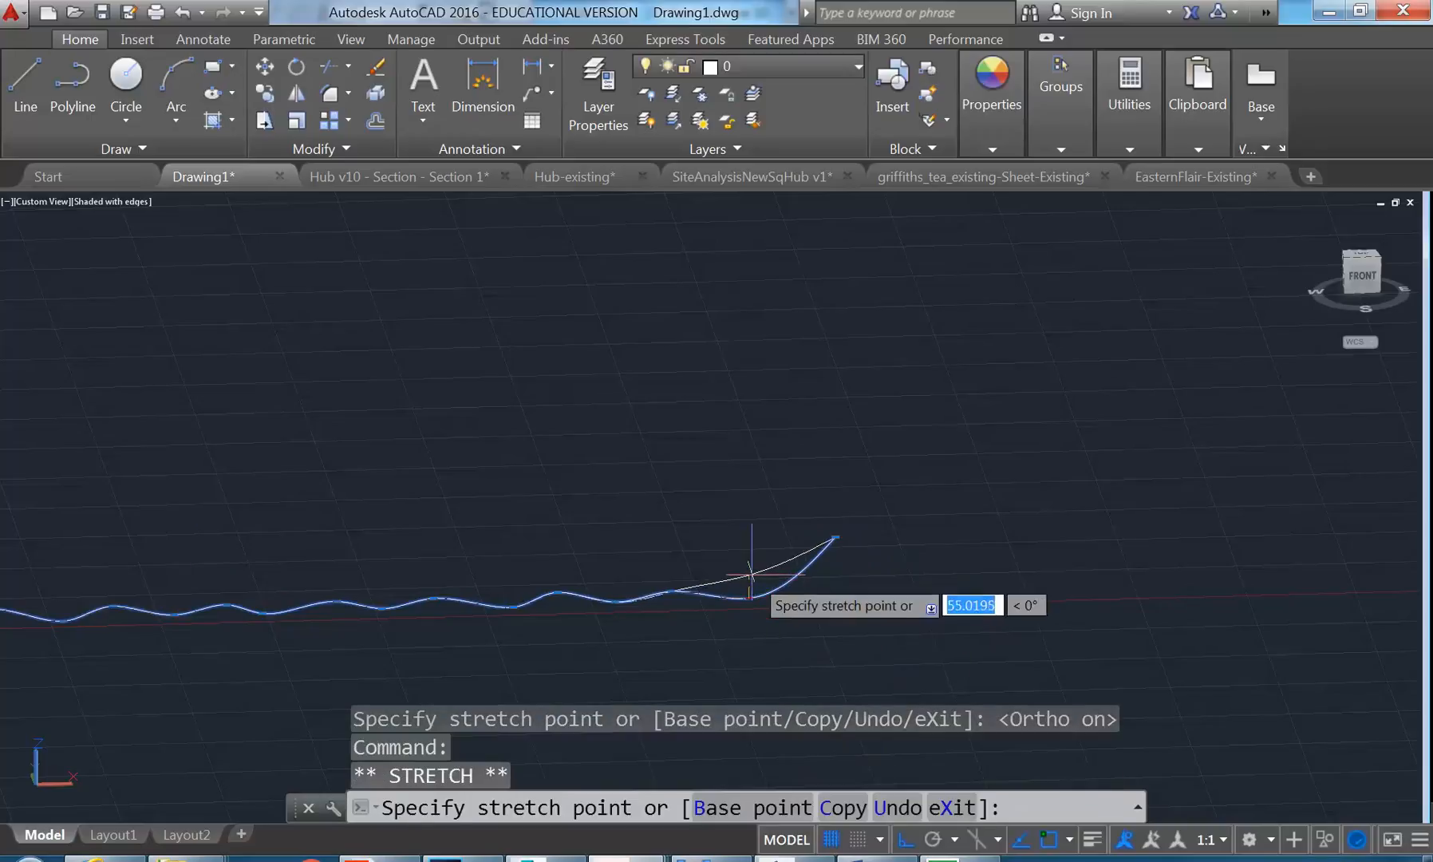
{"action": "middle_click_drag", "start_coordinate": [751, 569], "coordinate": [860, 588], "text": "shift"}
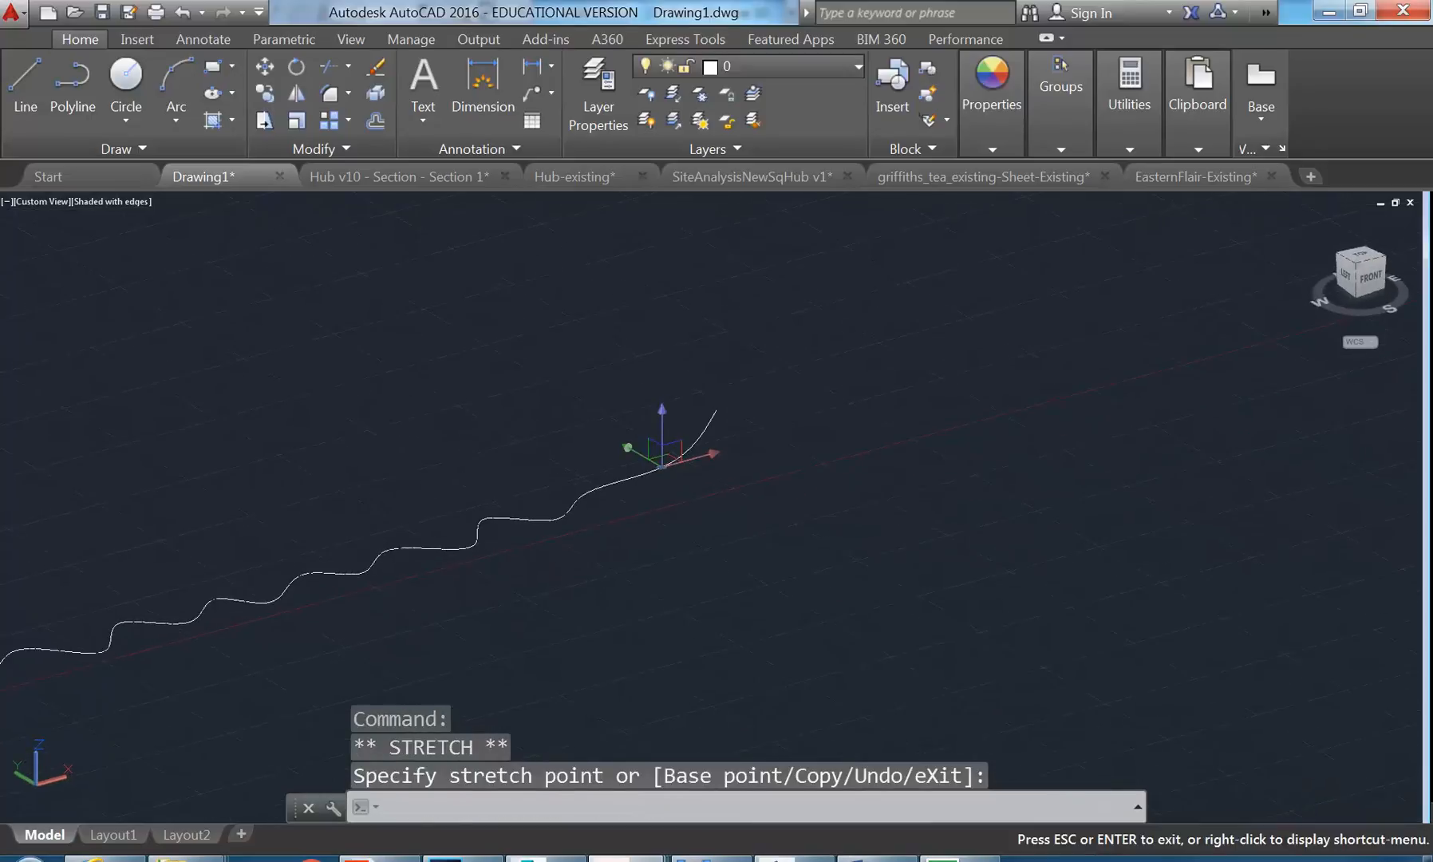
{"action": "left_click", "coordinate": [715, 409]}
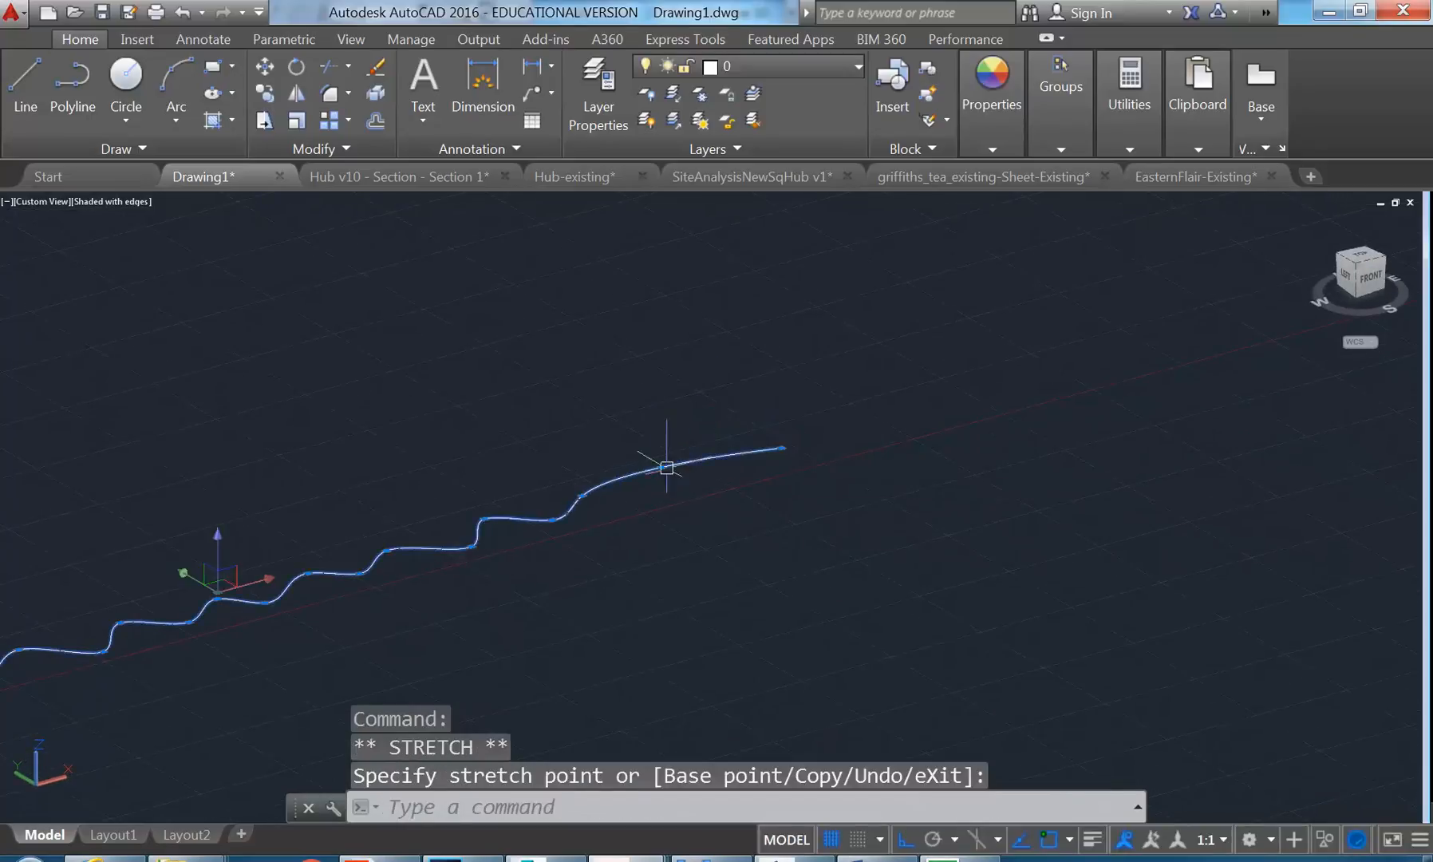
{"action": "middle_click_drag", "start_coordinate": [634, 519], "coordinate": [667, 534]}
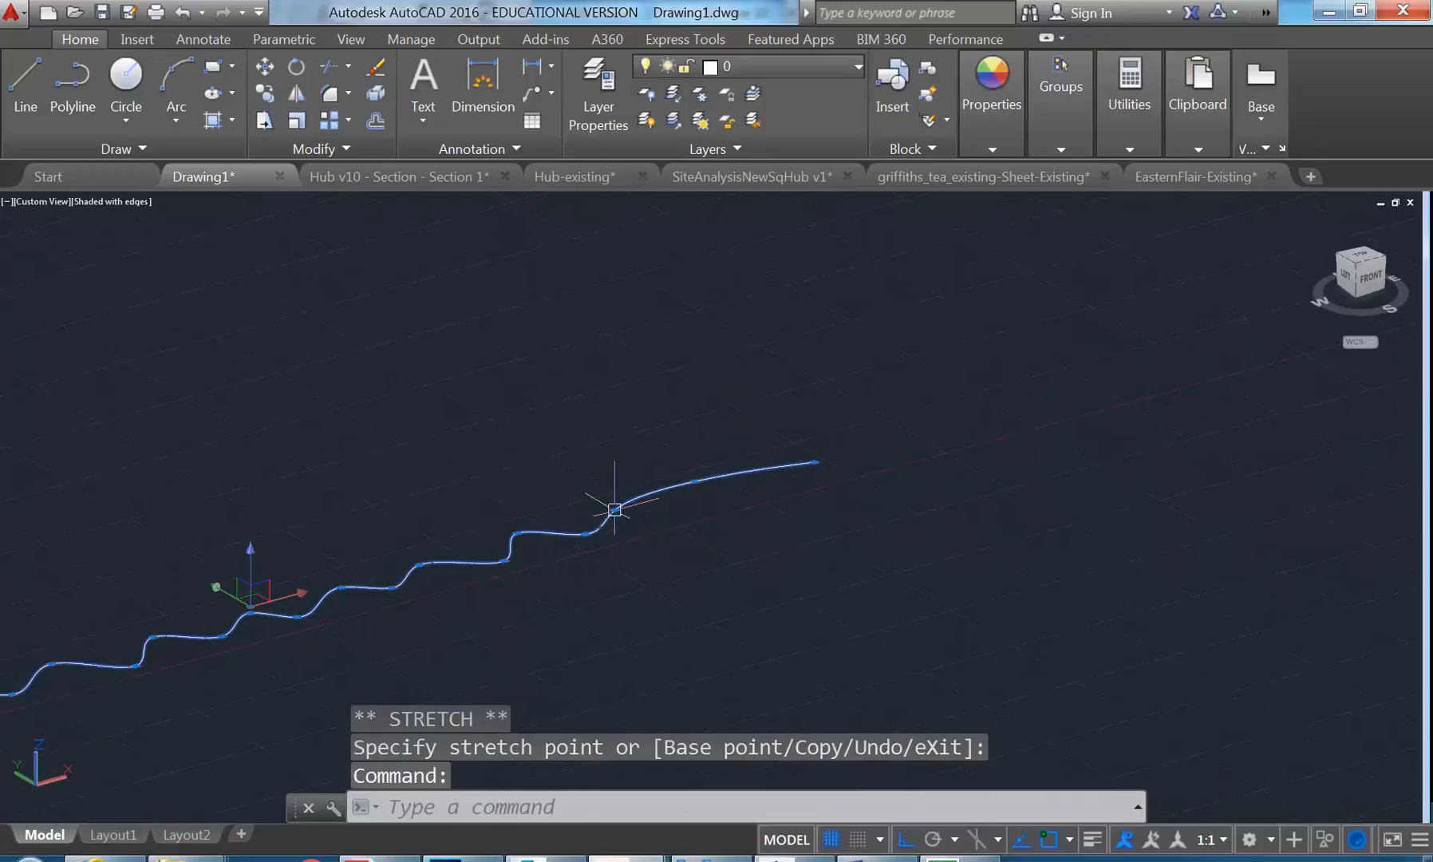
{"action": "left_click", "coordinate": [695, 481]}
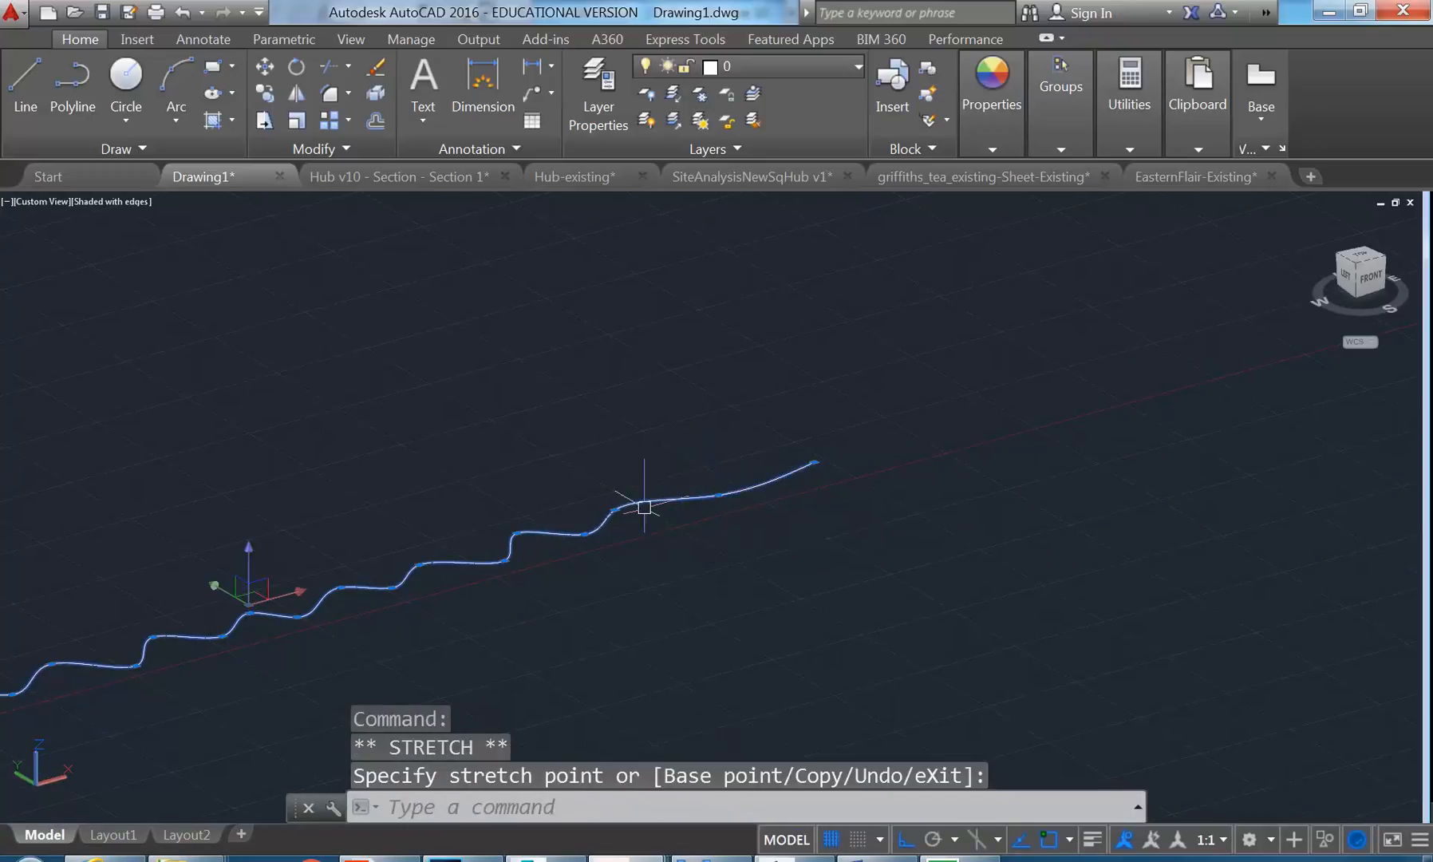
Step: Raise the next three crest fit points of the lower spline slightly, working from the far end toward the middle
{"action": "left_click", "coordinate": [614, 509]}
{"action": "scroll", "coordinate": [615, 509], "scroll_direction": "up", "scroll_amount": 3}
{"action": "left_click", "coordinate": [614, 490]}
{"action": "middle_click_drag", "start_coordinate": [486, 515], "coordinate": [722, 450]}
{"action": "left_click", "coordinate": [650, 489]}
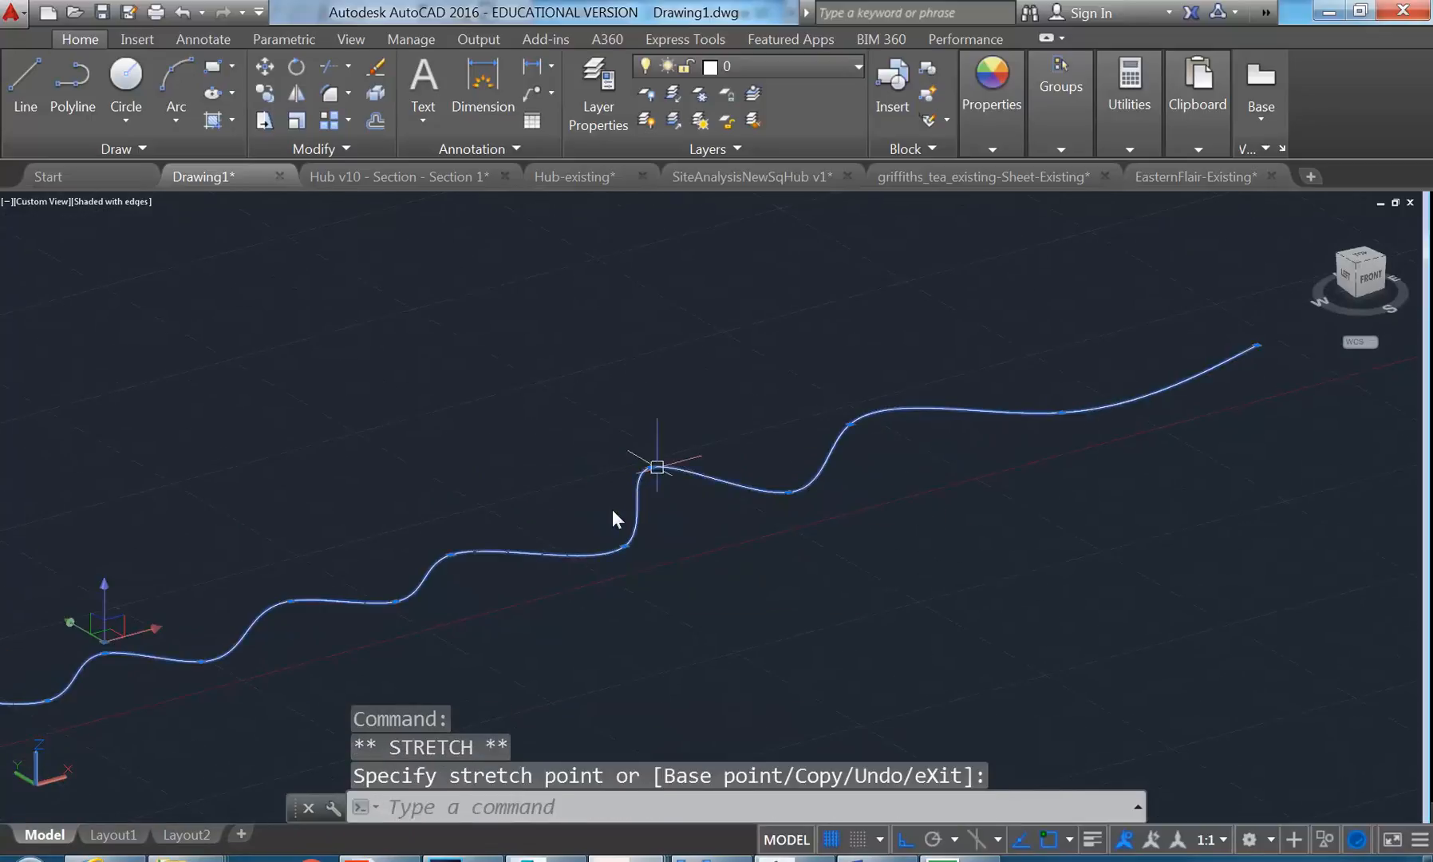
{"action": "left_click", "coordinate": [650, 467]}
{"action": "middle_click_drag", "start_coordinate": [623, 477], "coordinate": [748, 422]}
{"action": "left_click", "coordinate": [572, 501]}
{"action": "left_click", "coordinate": [571, 476]}
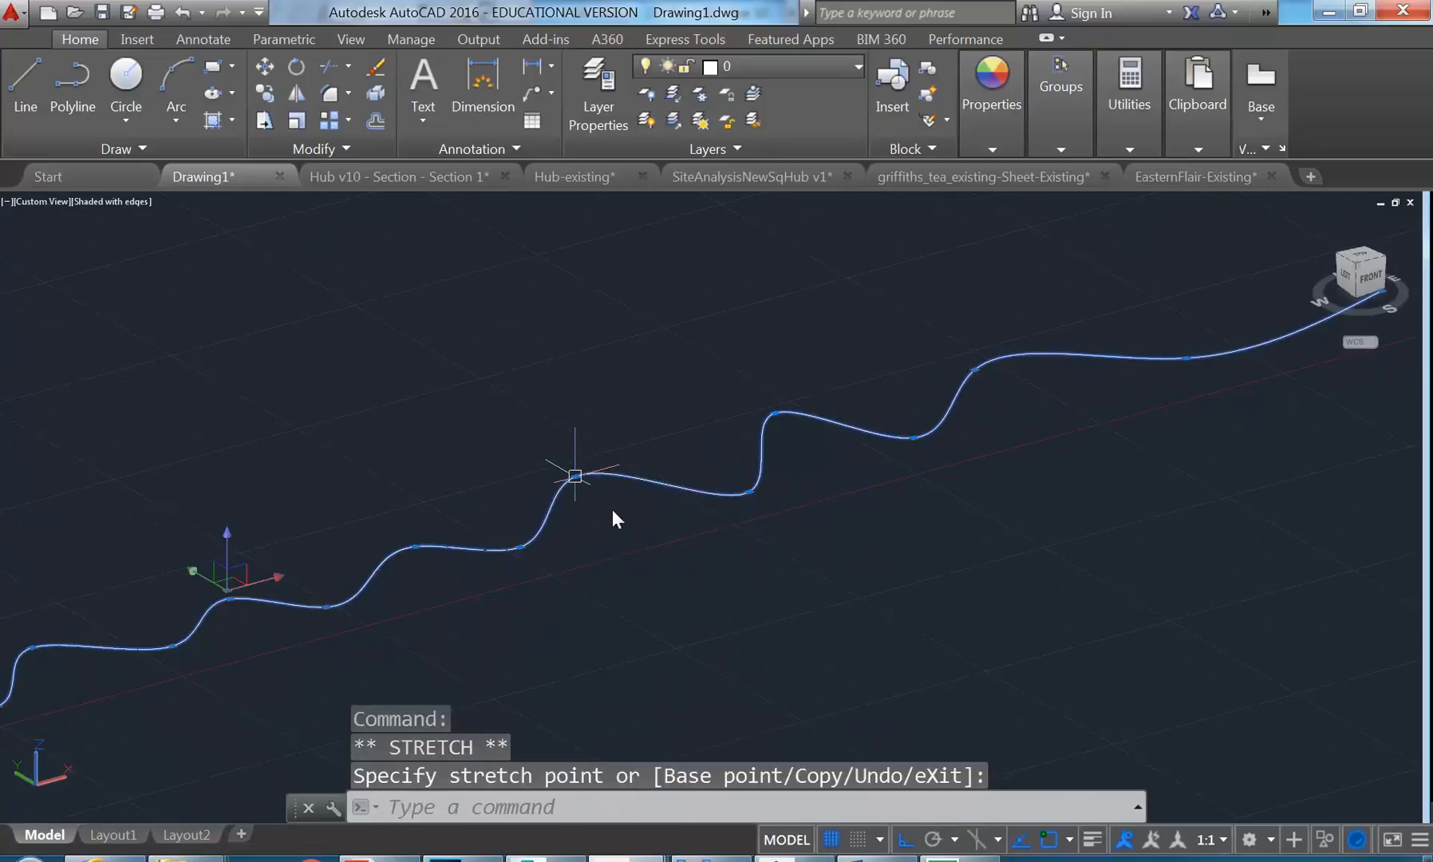
Step: Raise one trough and the next two crest fit points around the middle of the lower spline, and deselect it
{"action": "left_click", "coordinate": [519, 549]}
{"action": "left_click", "coordinate": [519, 519]}
{"action": "middle_click_drag", "start_coordinate": [431, 542], "coordinate": [573, 536]}
{"action": "left_click", "coordinate": [414, 568]}
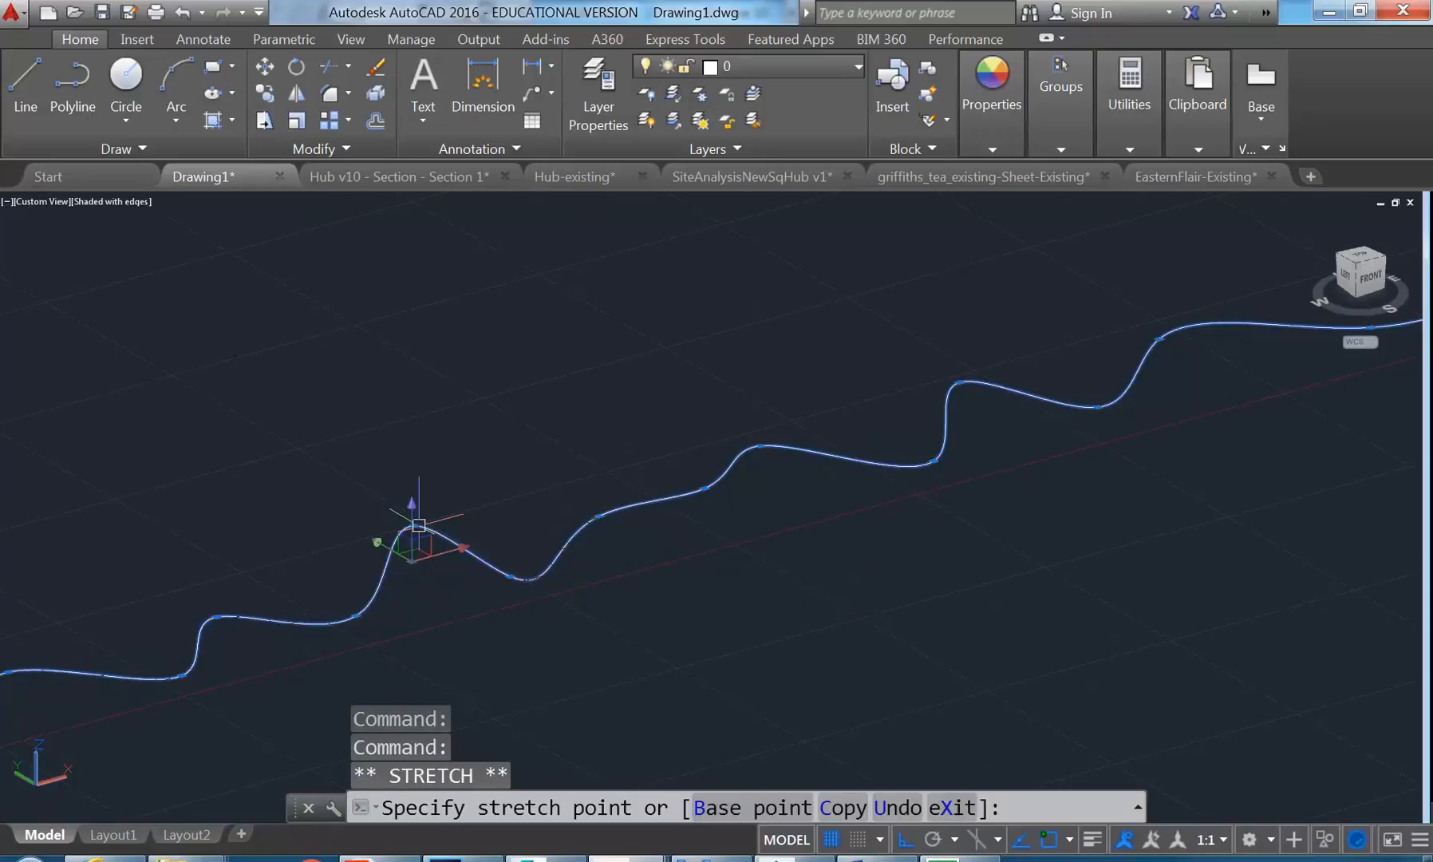
{"action": "left_click", "coordinate": [412, 525]}
{"action": "middle_click_drag", "start_coordinate": [313, 555], "coordinate": [412, 532]}
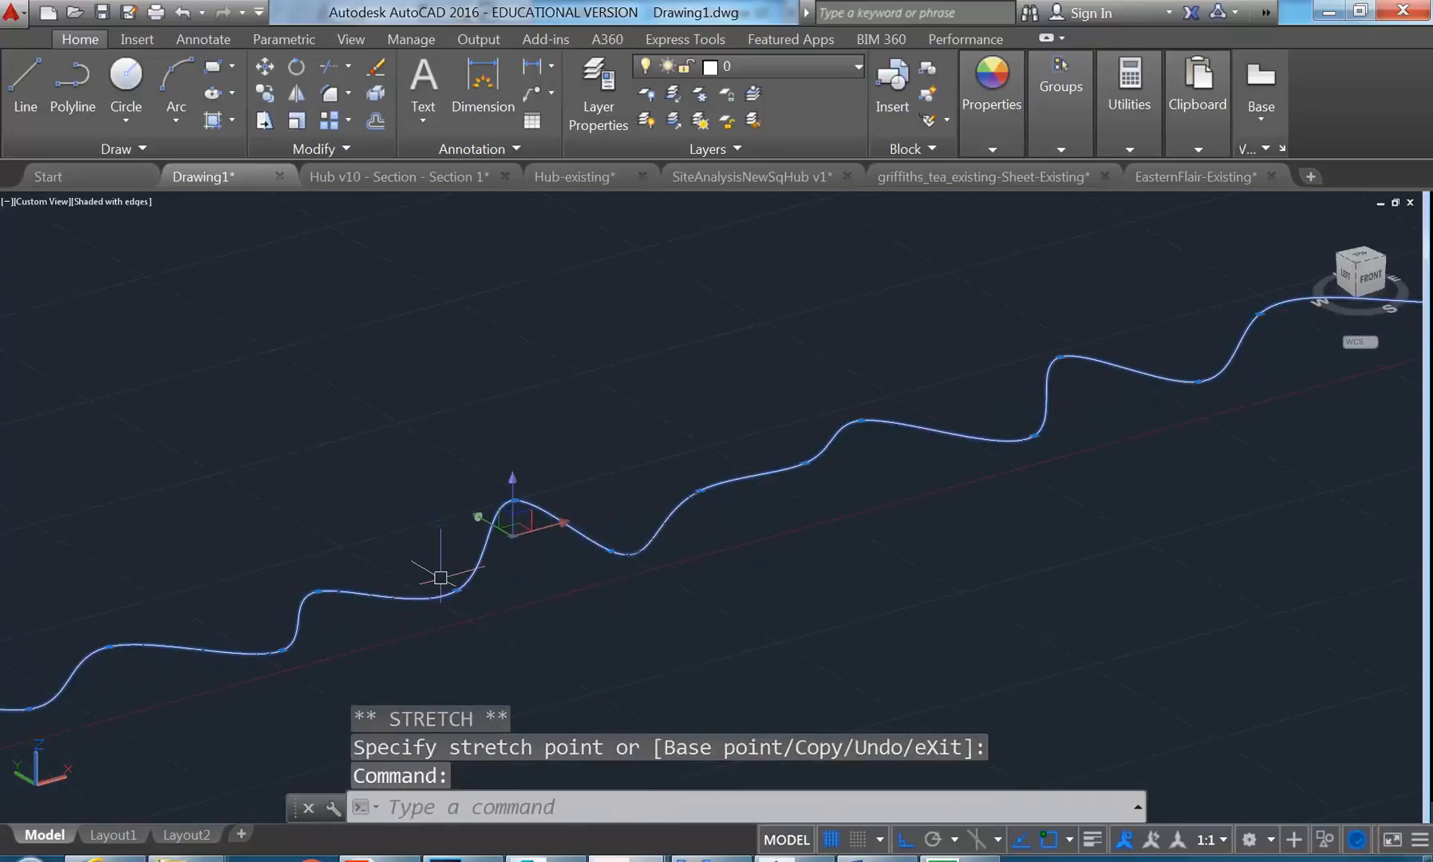
{"action": "left_click", "coordinate": [317, 591]}
{"action": "middle_click_drag", "start_coordinate": [317, 591], "coordinate": [386, 491]}
{"action": "scroll", "coordinate": [387, 491], "scroll_direction": "down", "scroll_amount": 5}
{"action": "key", "text": "Escape"}
{"action": "key", "text": "Escape"}
Step: With Ortho off, draw a line joining the upper and lower splines at their endpoints nearest the origin
{"action": "middle_click_drag", "start_coordinate": [627, 620], "coordinate": [520, 551], "text": "shift"}
{"action": "middle_click_drag", "start_coordinate": [519, 398], "coordinate": [534, 496], "text": "shift"}
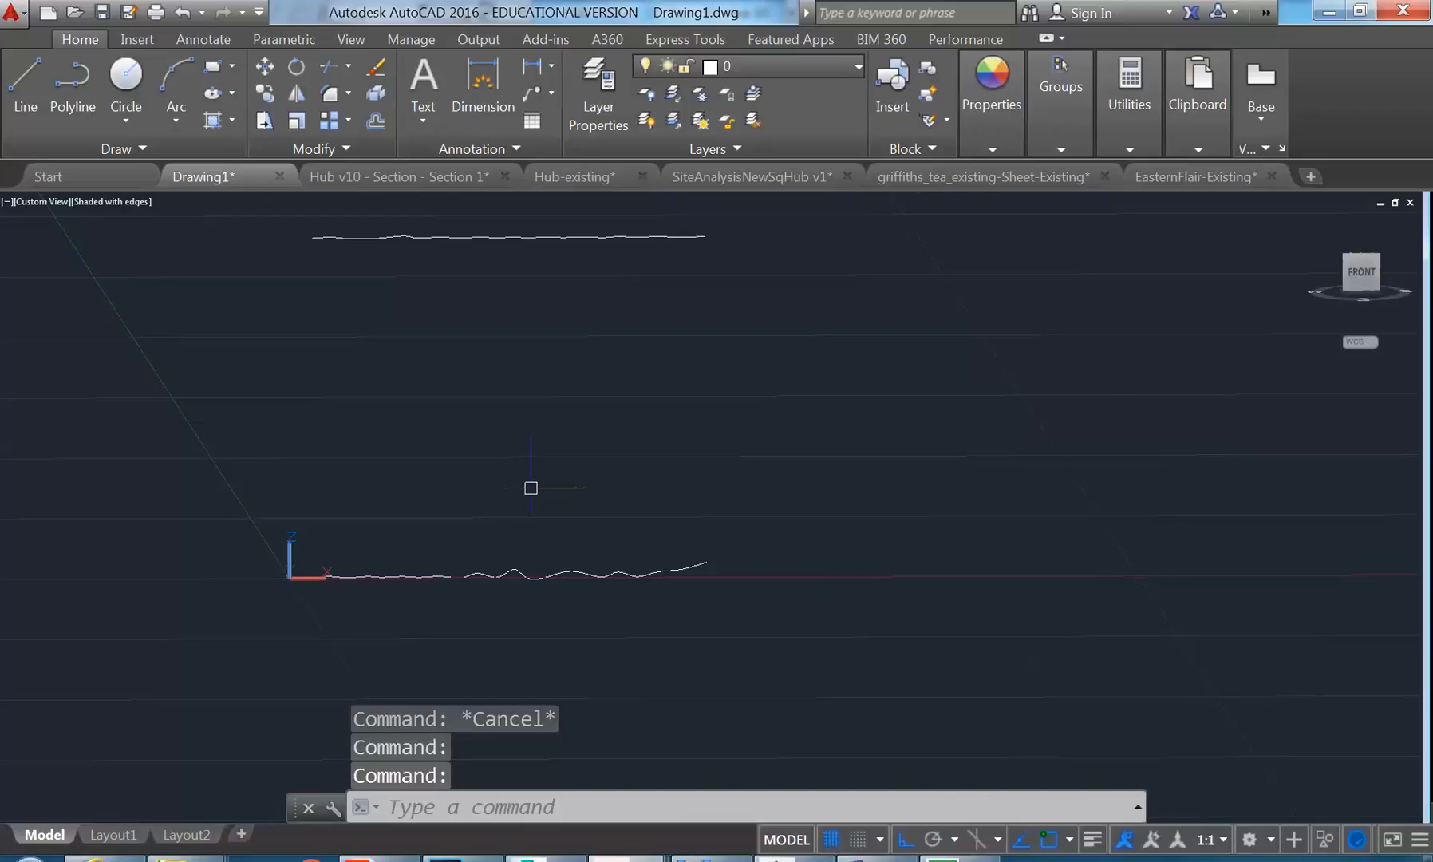
{"action": "mouse_move", "coordinate": [531, 487]}
{"action": "middle_mouse_down", "text": "shift"}
{"action": "mouse_move", "coordinate": [548, 483]}
{"action": "mouse_move", "coordinate": [610, 554]}
{"action": "mouse_move", "coordinate": [505, 499]}
{"action": "mouse_move", "coordinate": [534, 496]}
{"action": "mouse_move", "coordinate": [543, 477]}
{"action": "middle_mouse_up", "text": "shift"}
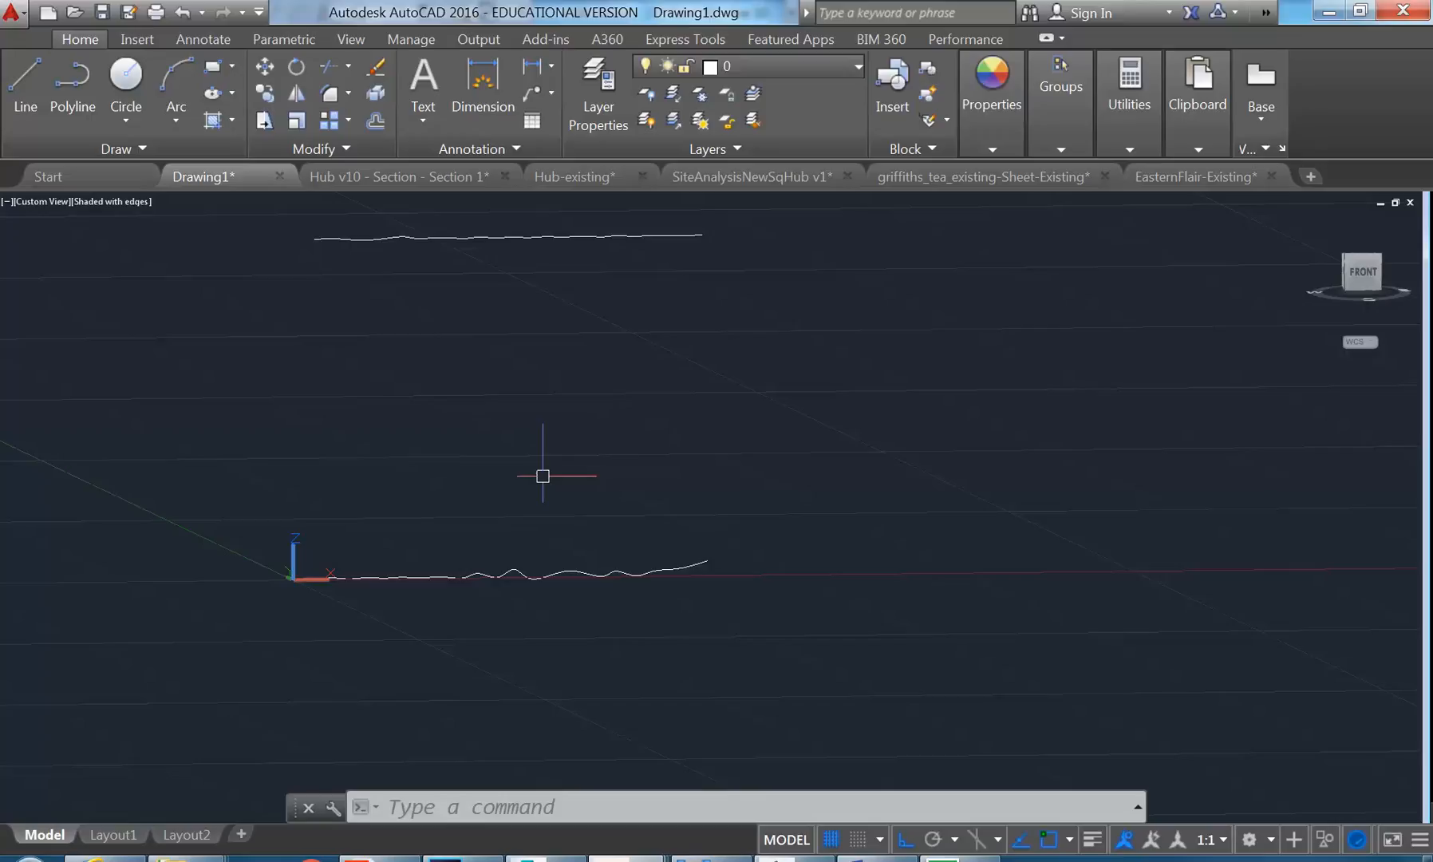
{"action": "mouse_move", "coordinate": [521, 467]}
{"action": "middle_mouse_down", "text": "shift"}
{"action": "mouse_move", "coordinate": [473, 463]}
{"action": "mouse_move", "coordinate": [537, 509]}
{"action": "middle_mouse_up", "text": "shift"}
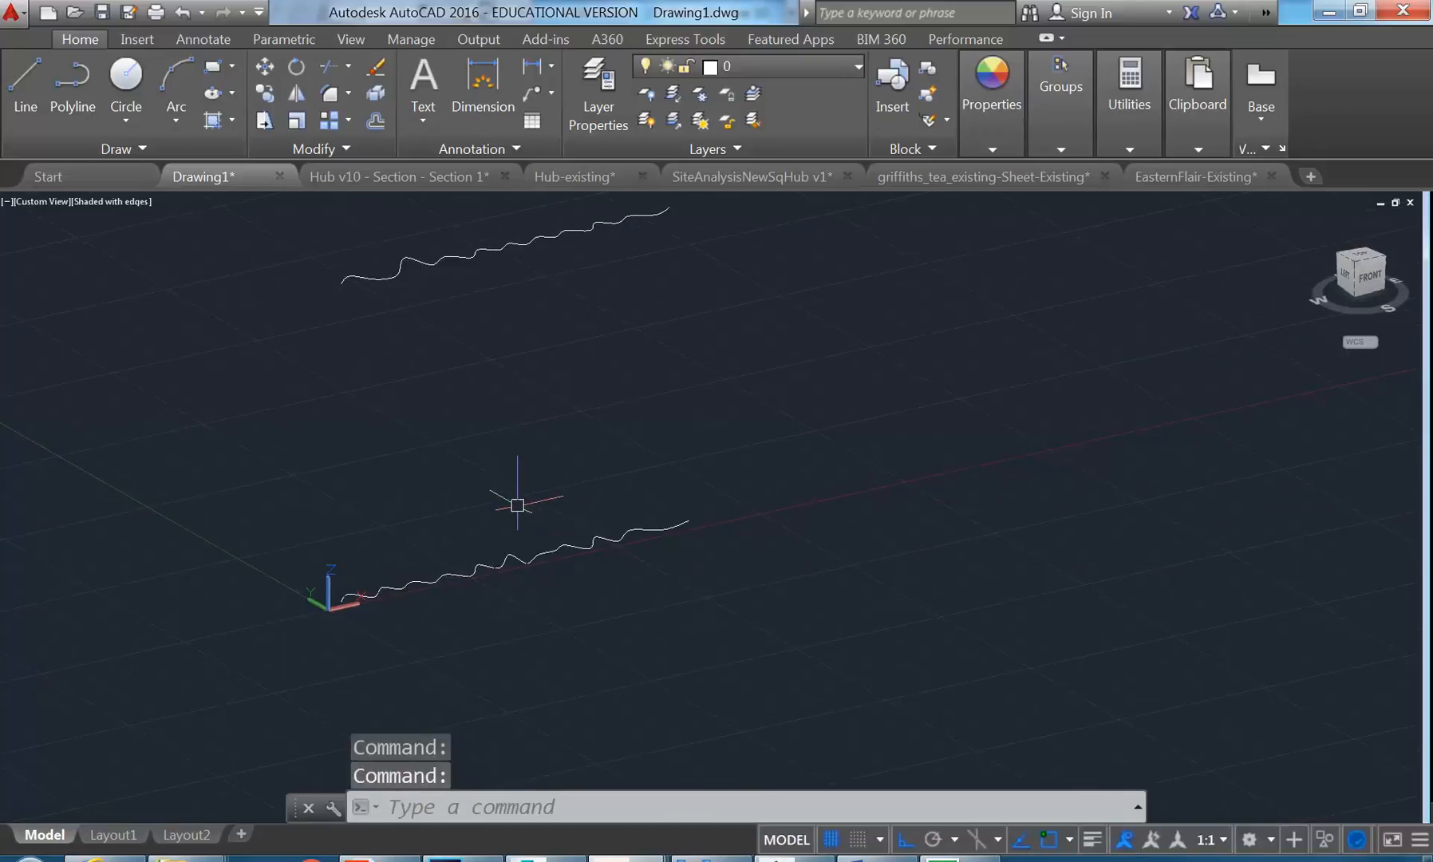
{"action": "left_click", "coordinate": [25, 76]}
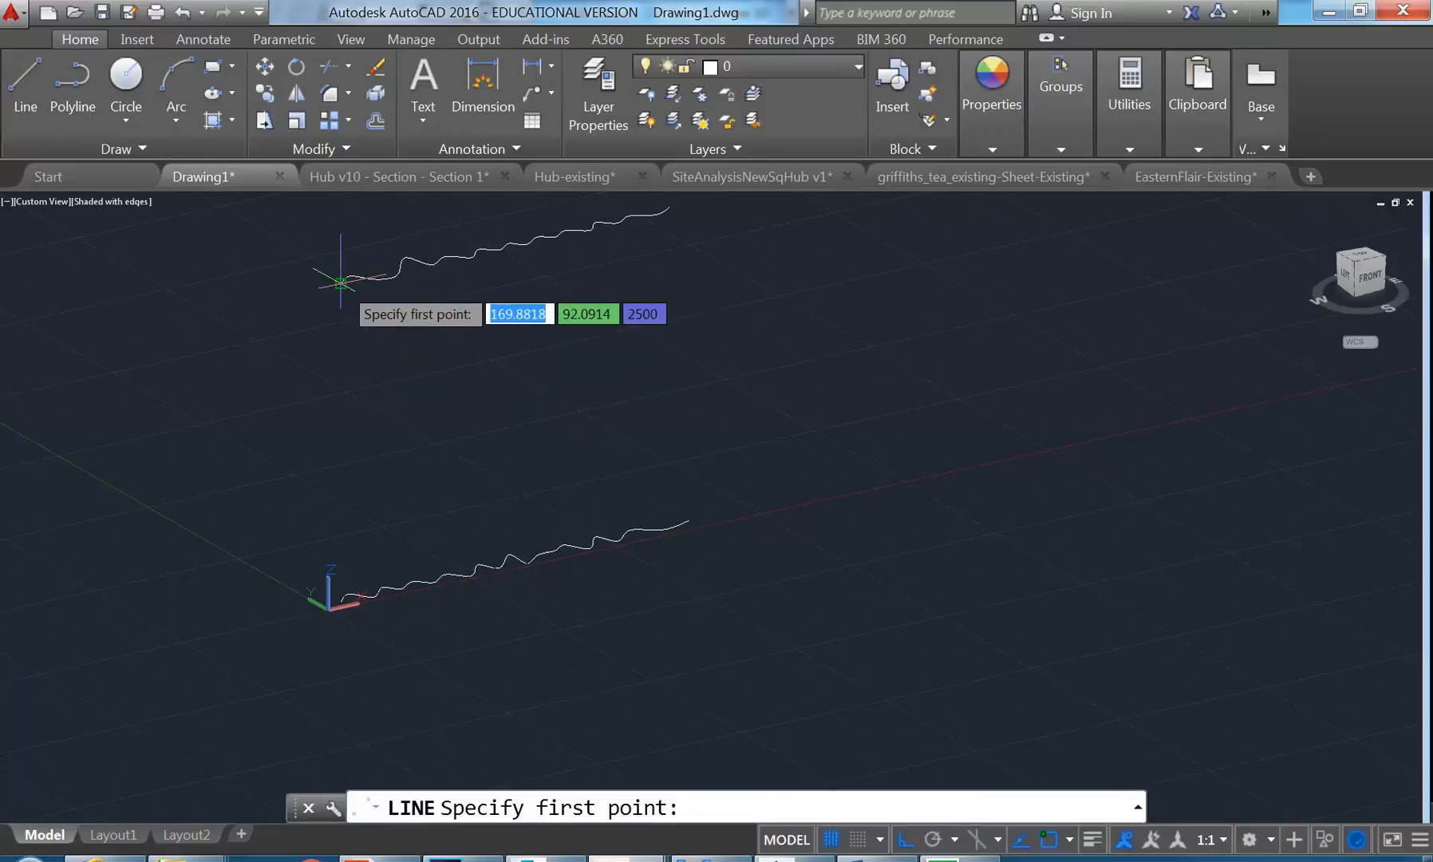
{"action": "left_click", "coordinate": [323, 594]}
{"action": "scroll", "coordinate": [319, 596], "scroll_direction": "up", "scroll_amount": 3}
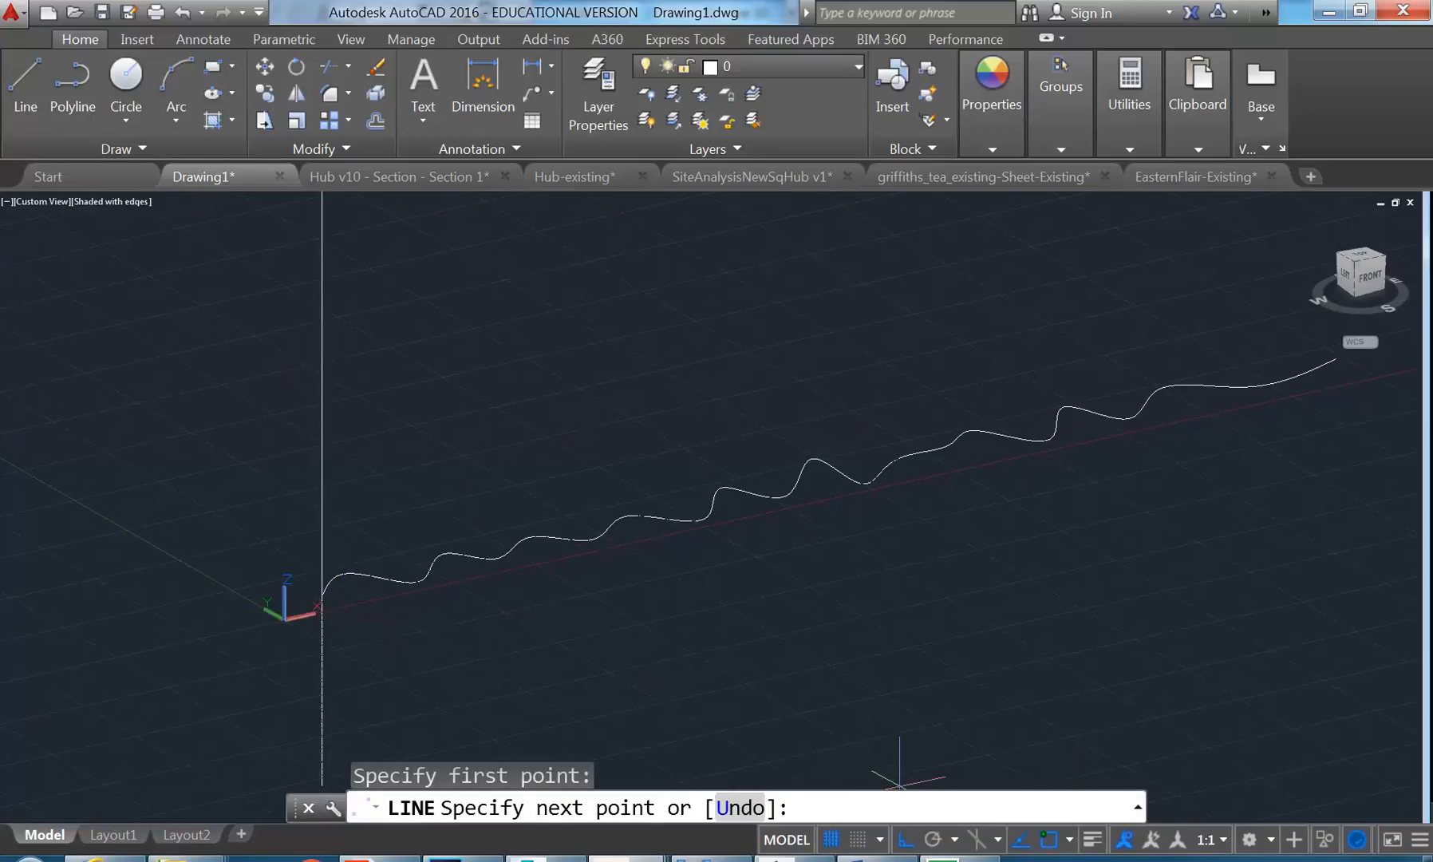
{"action": "left_click", "coordinate": [906, 840]}
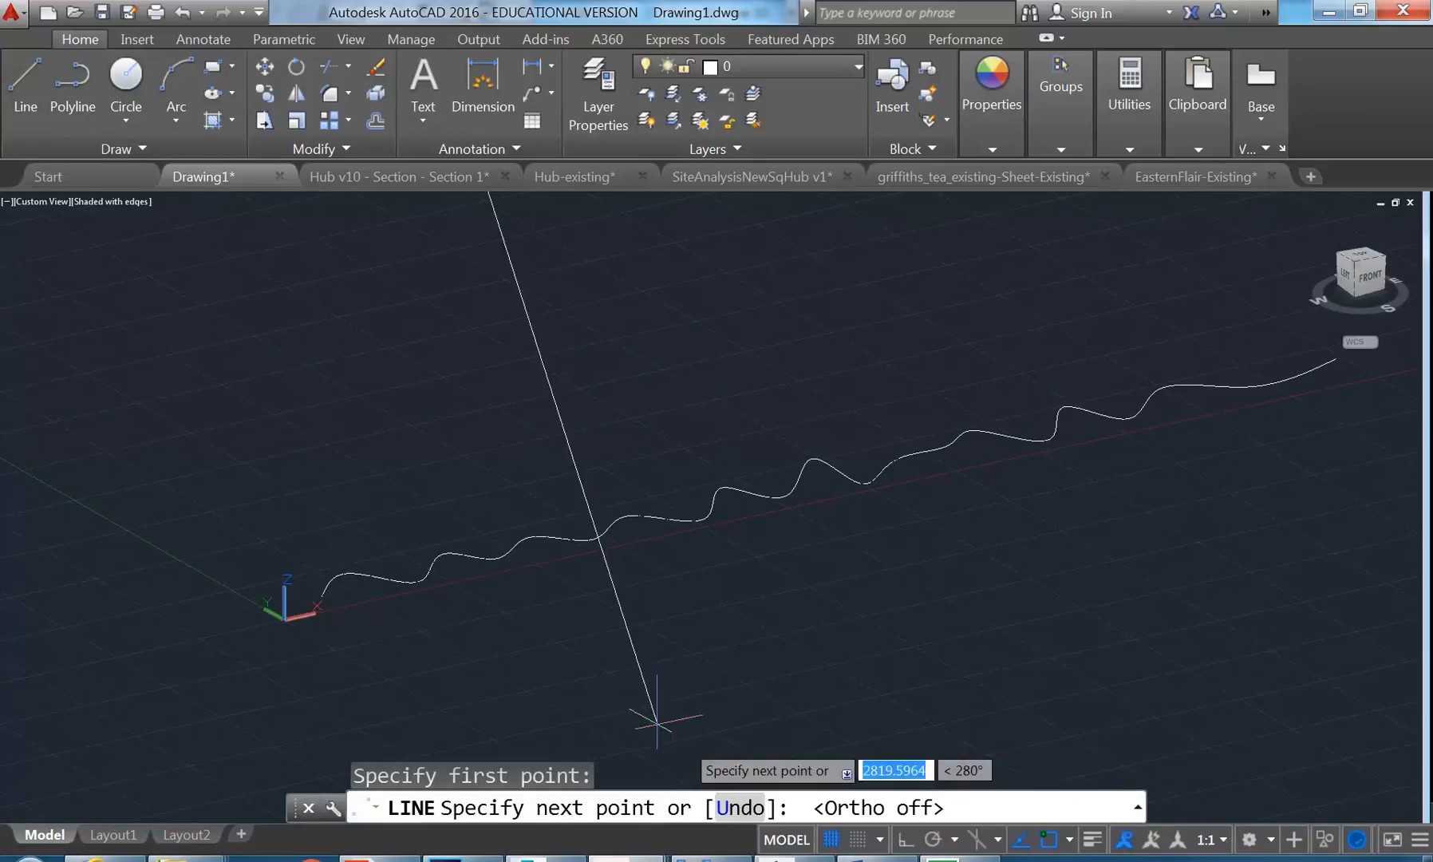
{"action": "left_click", "coordinate": [319, 605]}
{"action": "scroll", "coordinate": [357, 585], "scroll_direction": "down", "scroll_amount": 6}
{"action": "key", "text": "Return"}
Step: Draw a second line joining the far endpoints of the upper and lower splines to close the curtain outline
{"action": "key", "text": "Return"}
{"action": "scroll", "coordinate": [561, 281], "scroll_direction": "up", "scroll_amount": 4}
{"action": "left_click", "coordinate": [617, 198]}
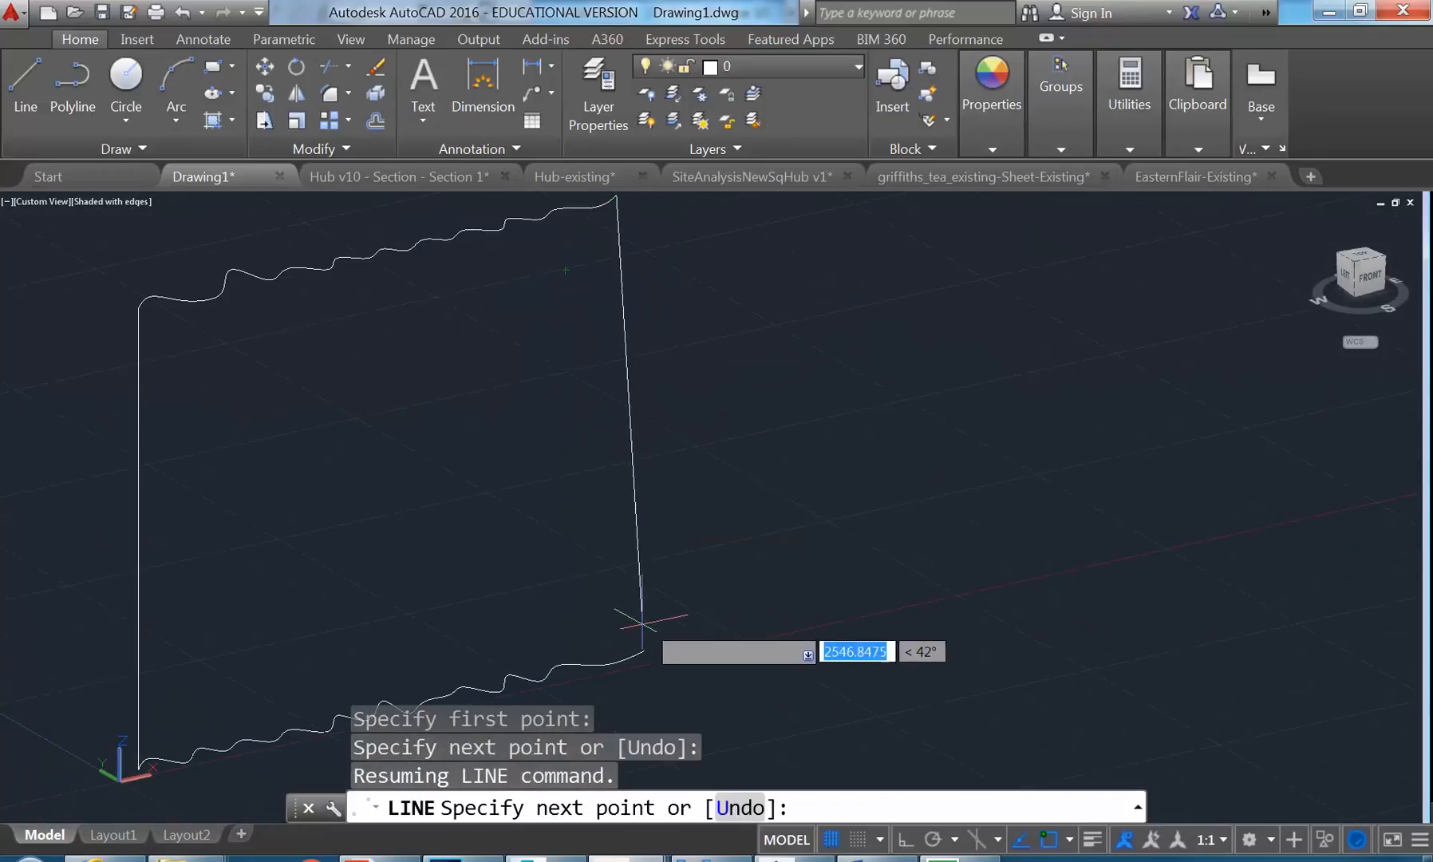
{"action": "left_click", "coordinate": [644, 652]}
{"action": "key", "text": "Return"}
{"action": "scroll", "coordinate": [562, 479], "scroll_direction": "down", "scroll_amount": 2}
{"action": "key", "text": "Escape"}
{"action": "key", "text": "Escape"}
{"action": "type", "text": "E"}
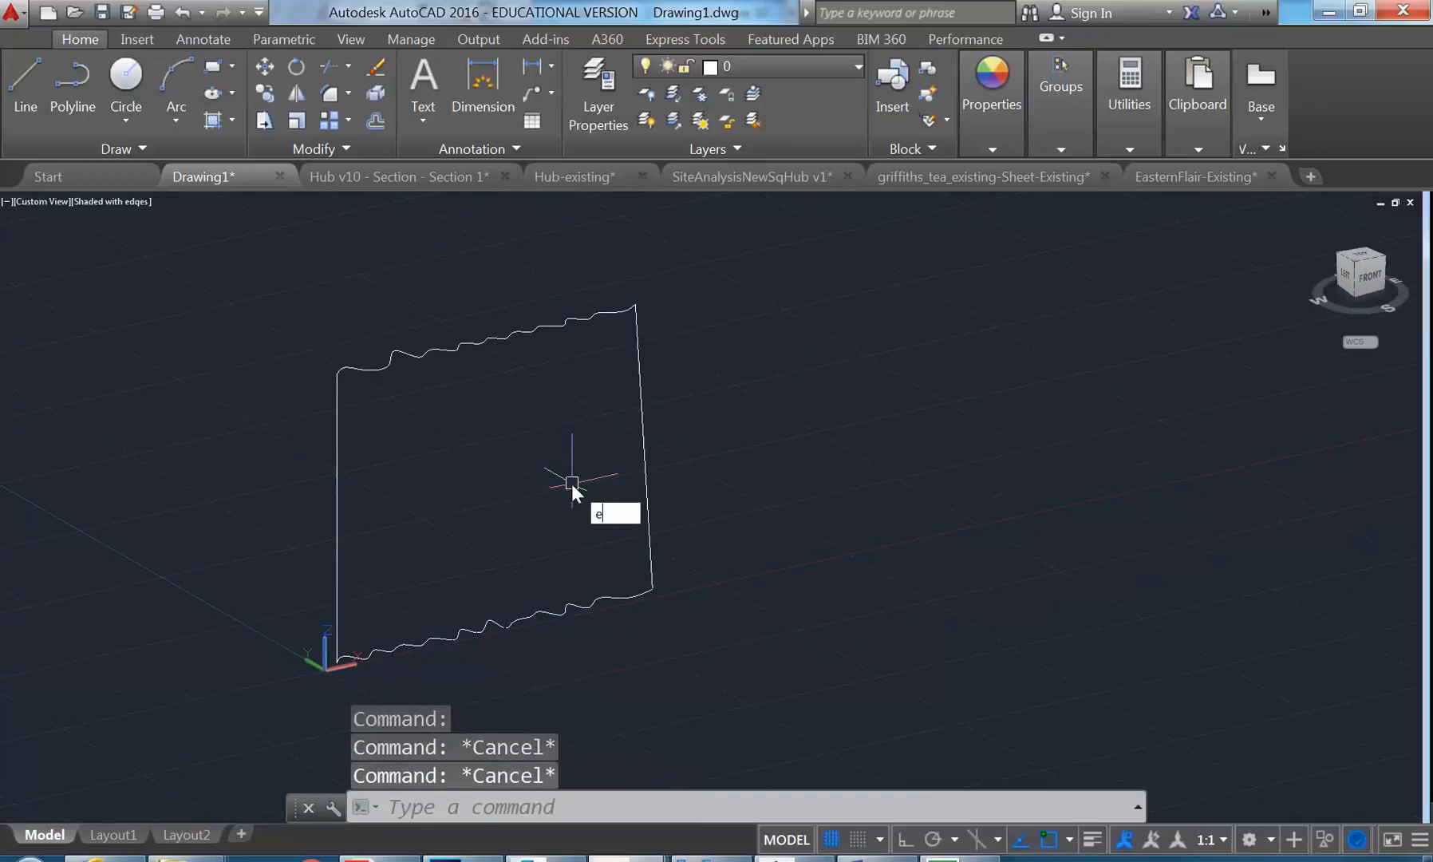
{"action": "type", "text": "D"}
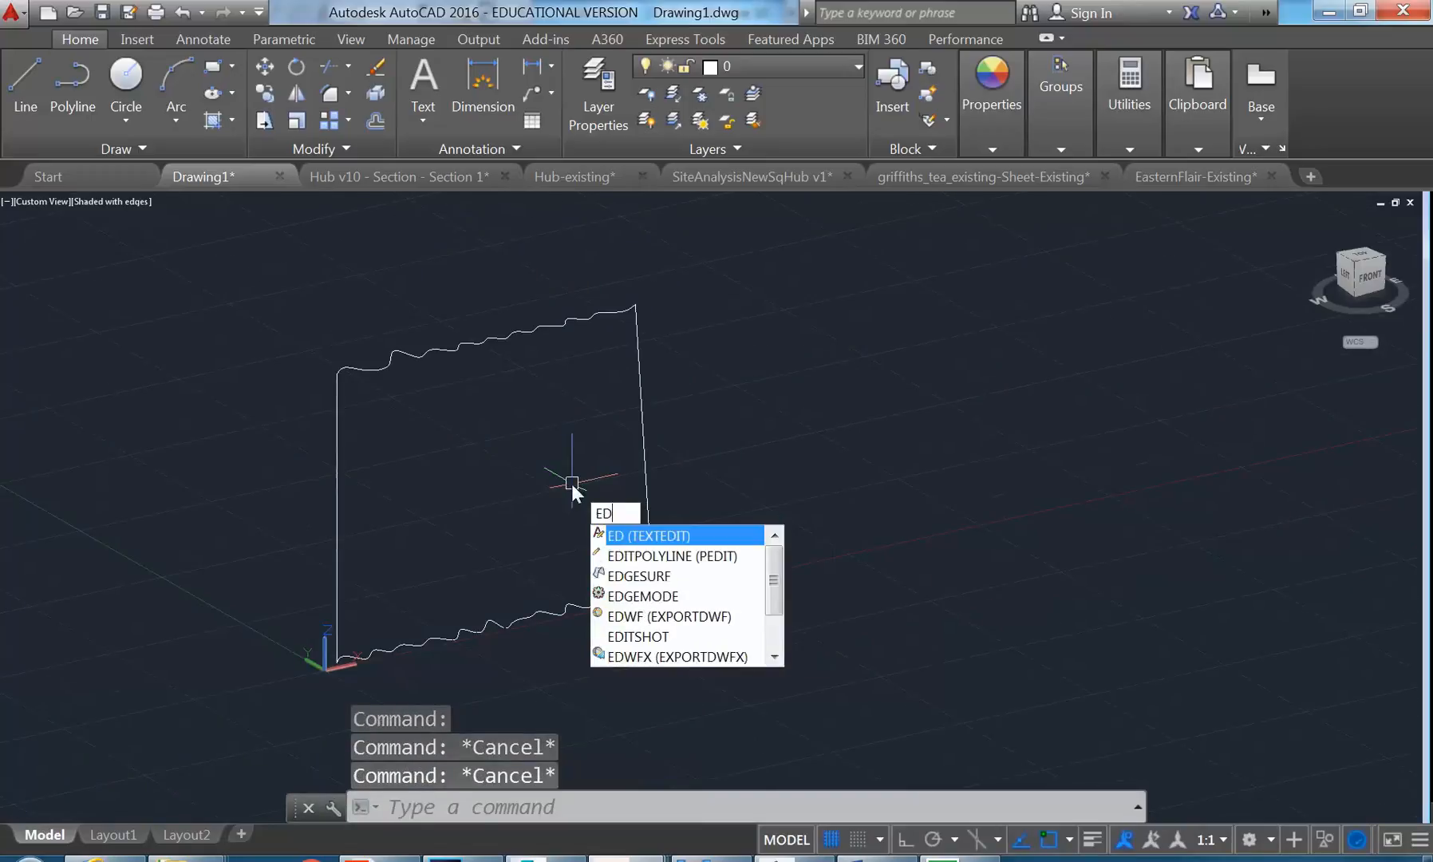
{"action": "key", "text": "Escape"}
Step: Check the SURFTAB2 mesh density setting and keep its current value
{"action": "type", "text": "S"}
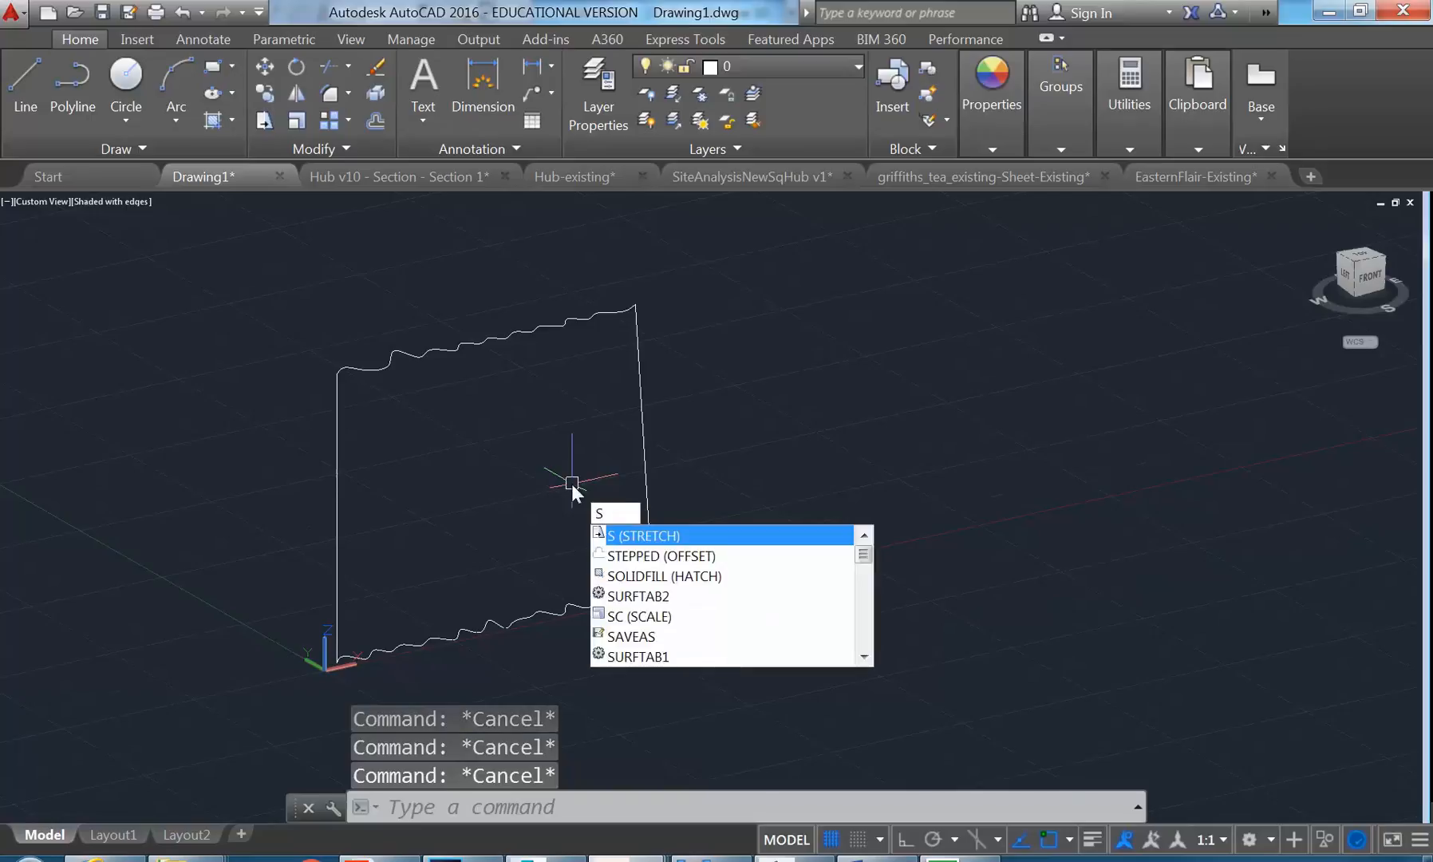
{"action": "type", "text": "U"}
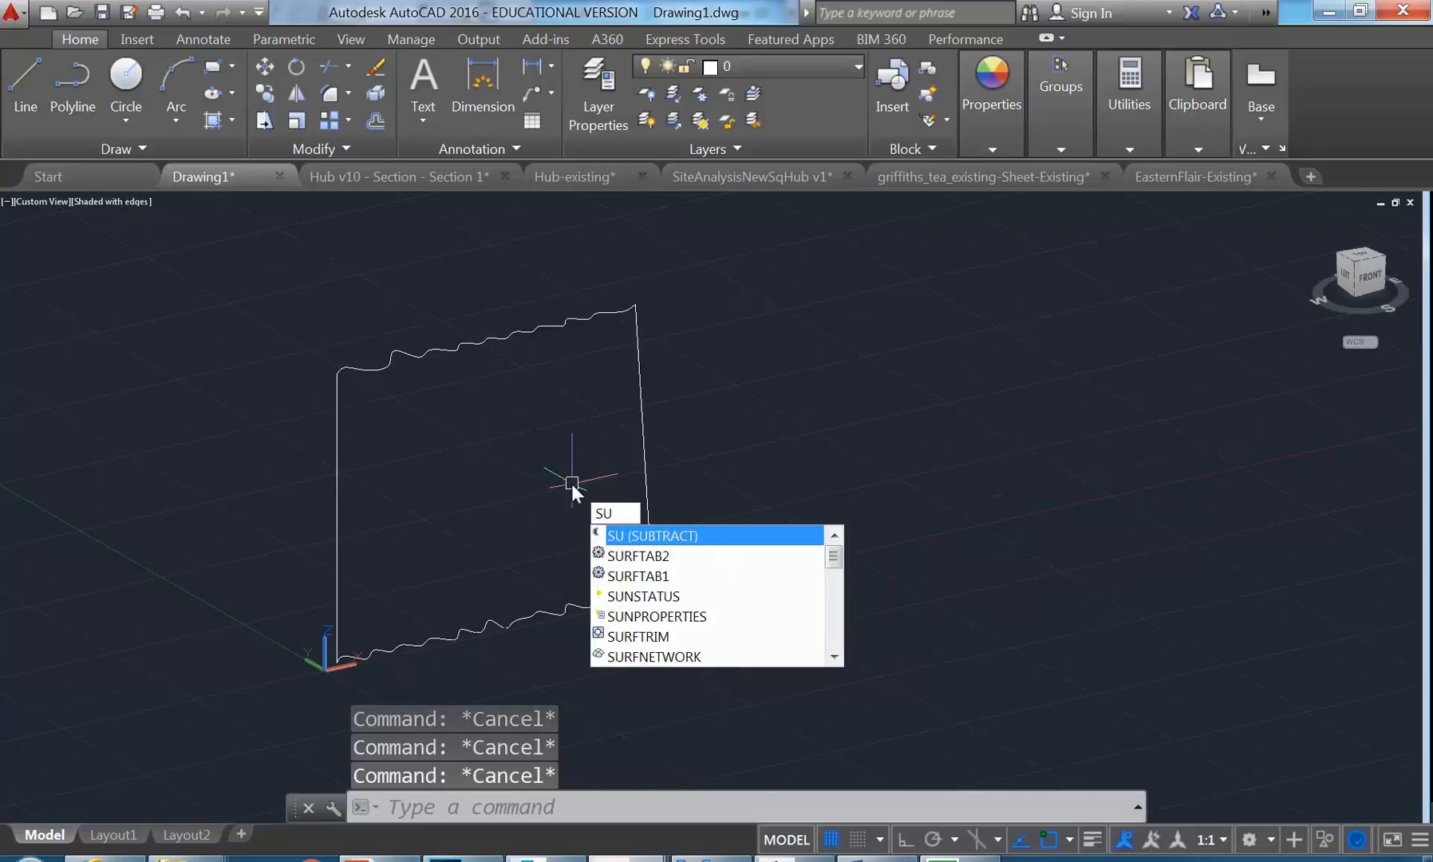
{"action": "type", "text": "RFT"}
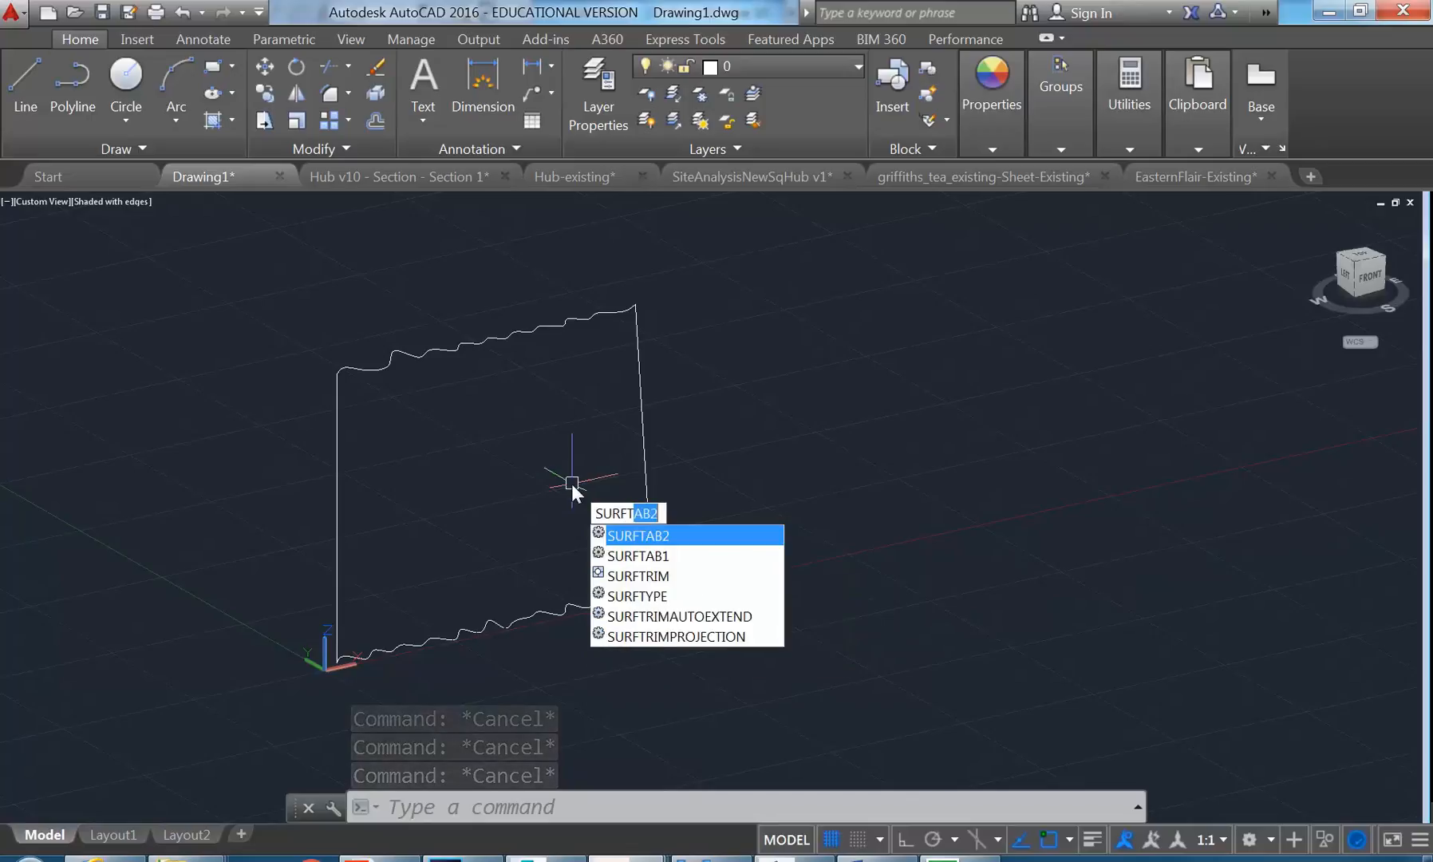
{"action": "type", "text": "AB2"}
{"action": "key", "text": "Return"}
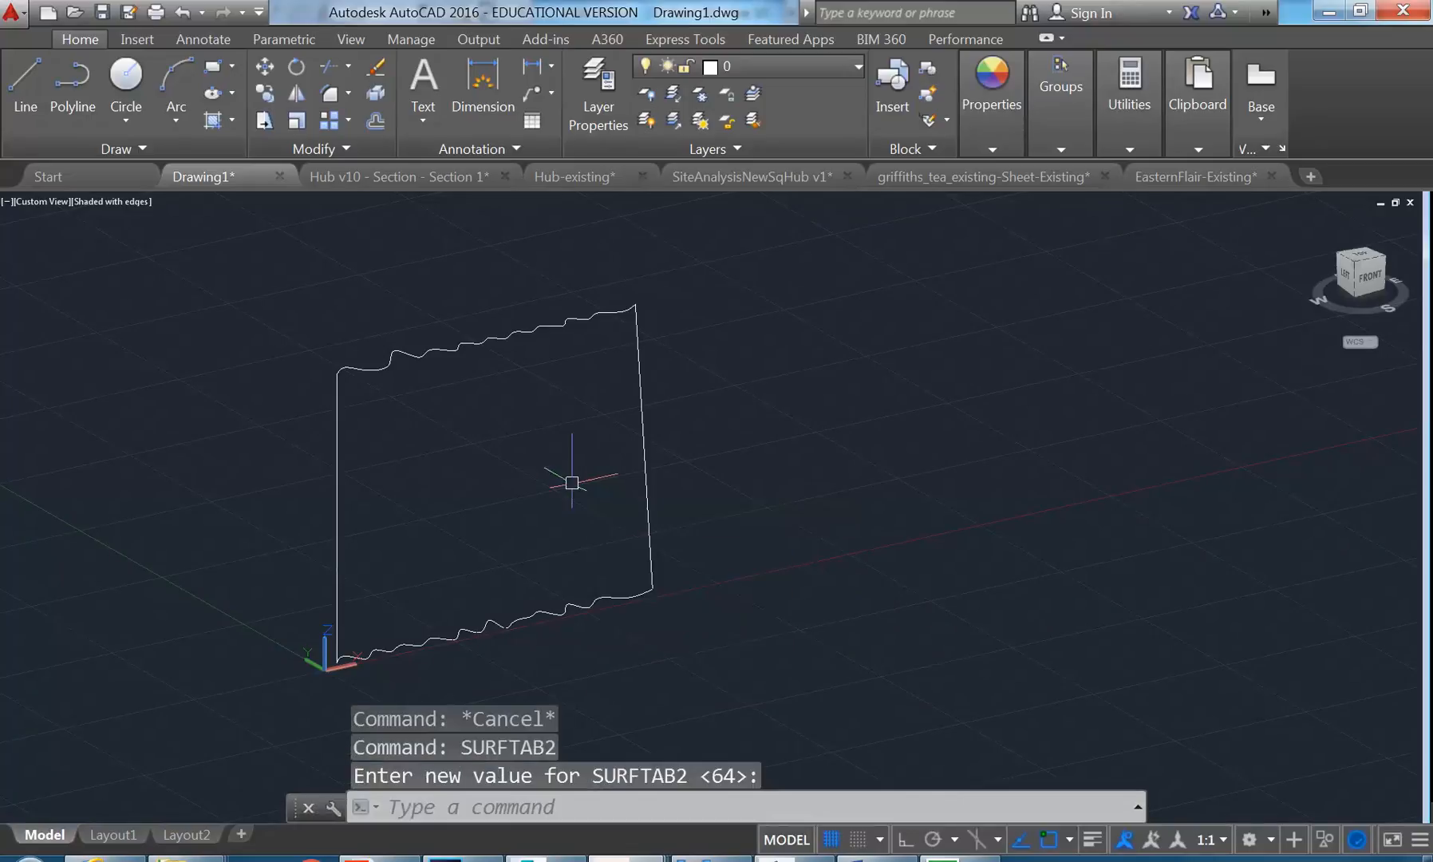
{"action": "key", "text": "Escape"}
{"action": "key", "text": "Escape"}
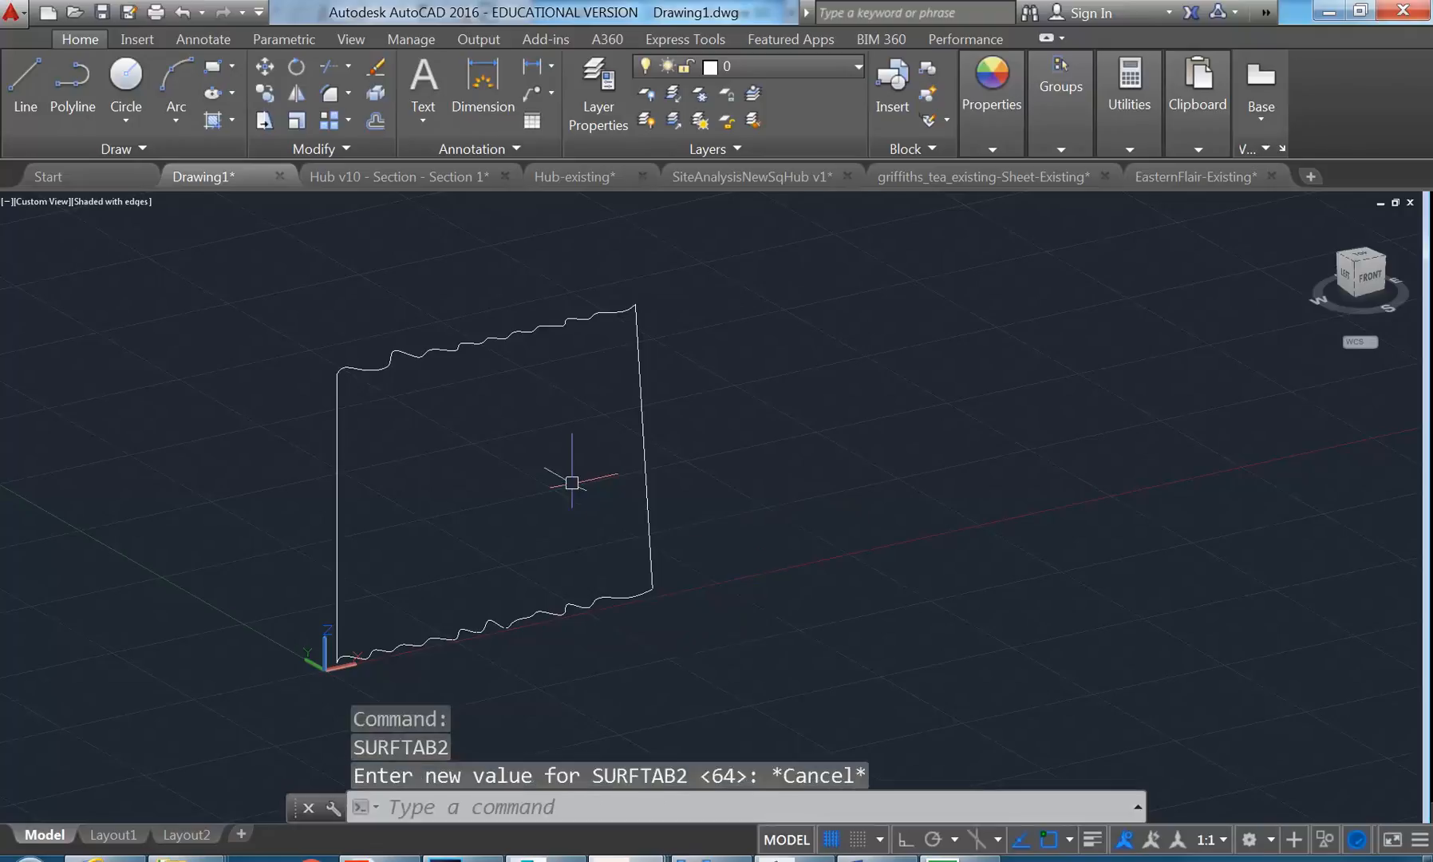
Step: Check the SURFTAB1 mesh density setting and keep its current value
{"action": "key", "text": "Up"}
{"action": "key", "text": "BackSpace"}
{"action": "type", "text": "1"}
{"action": "key", "text": "Return"}
{"action": "key", "text": "Escape"}
{"action": "key", "text": "Escape"}
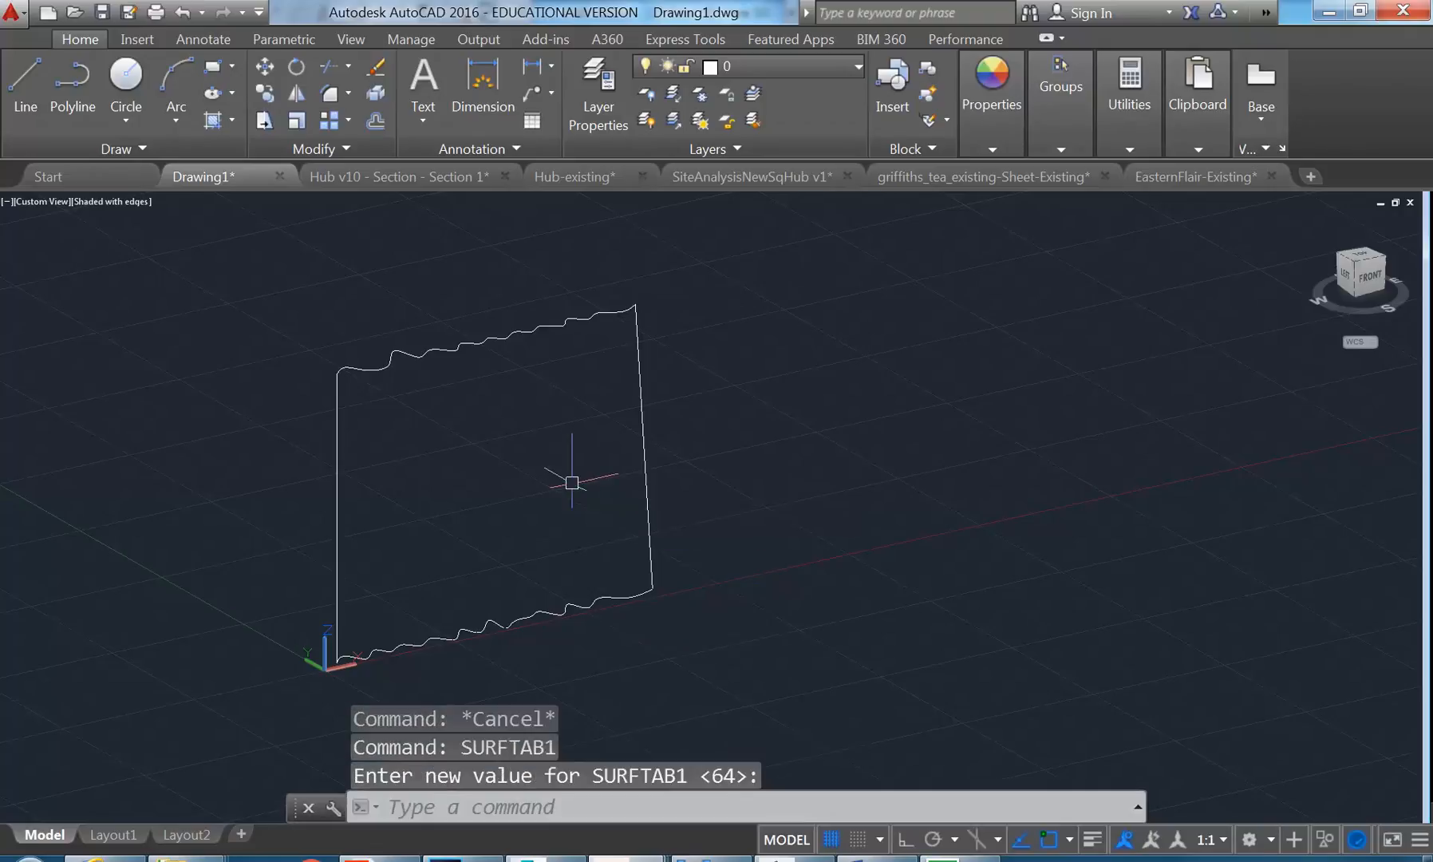
Step: Create an edge surface (EDGESURF) from the lower spline, far side line, upper spline and near side line of the curtain outline
{"action": "type", "text": "edge"}
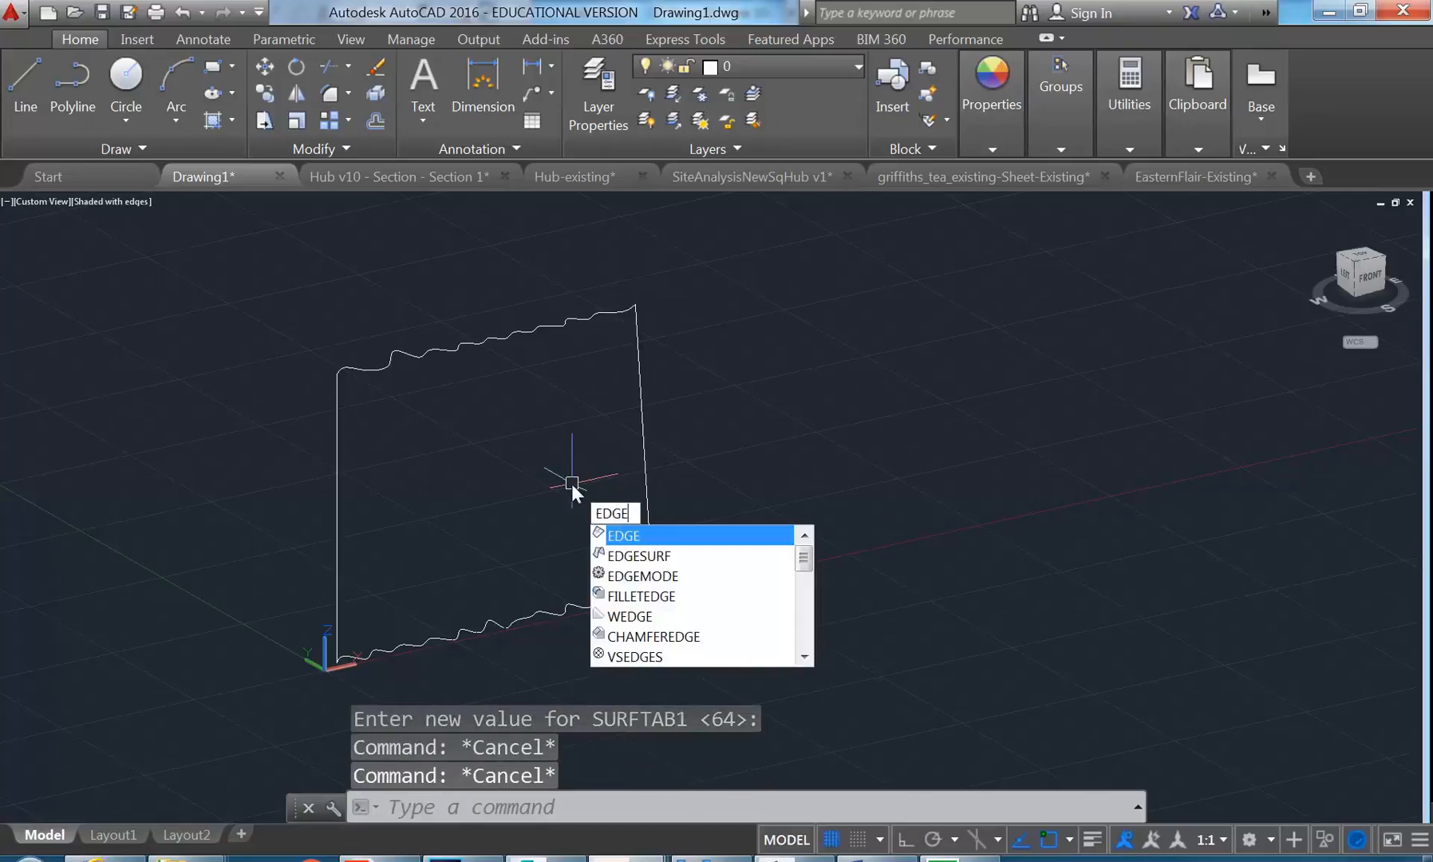
{"action": "key", "text": "Down"}
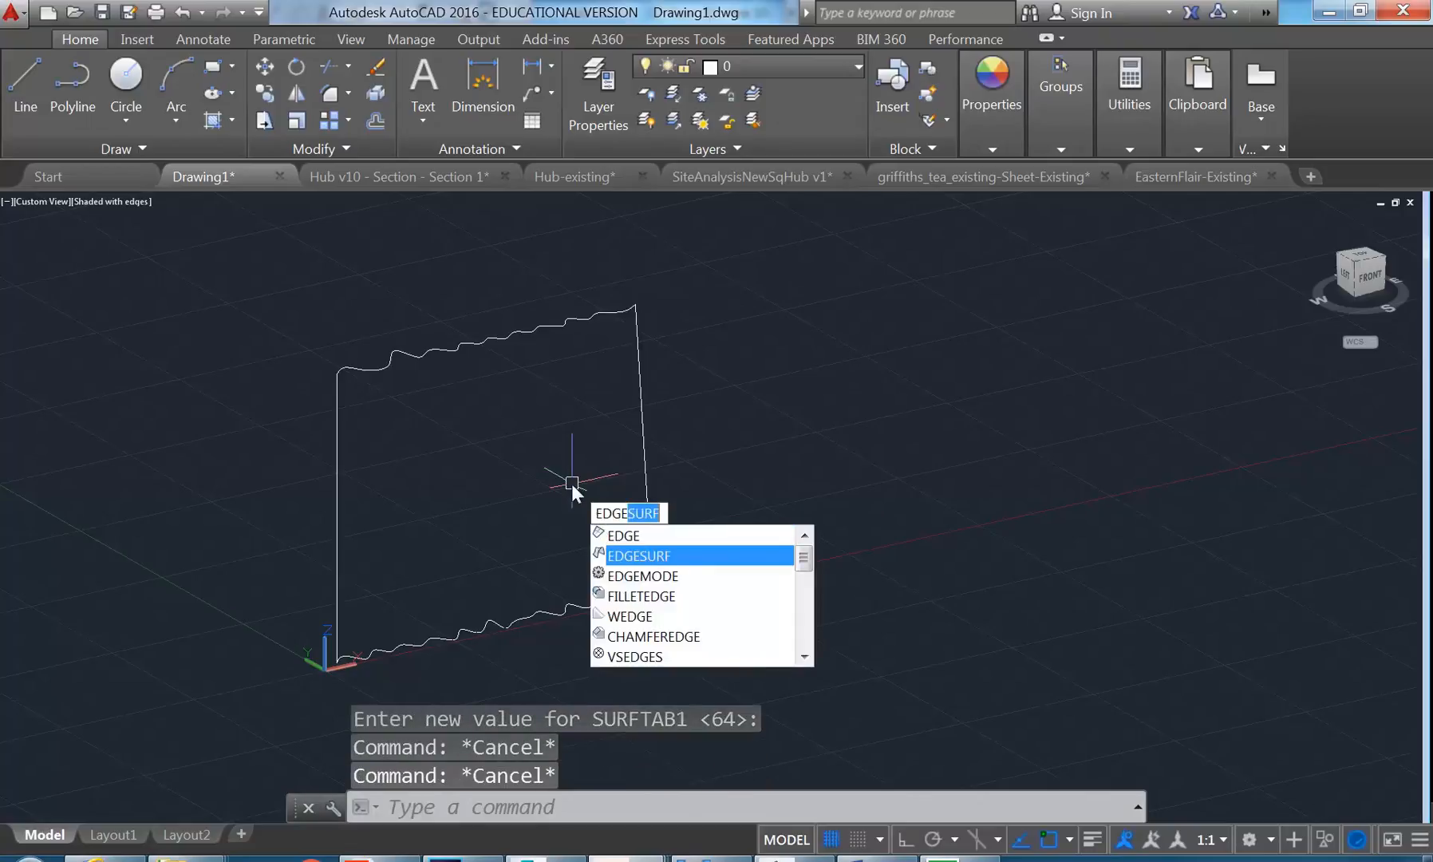
{"action": "left_click", "coordinate": [636, 557]}
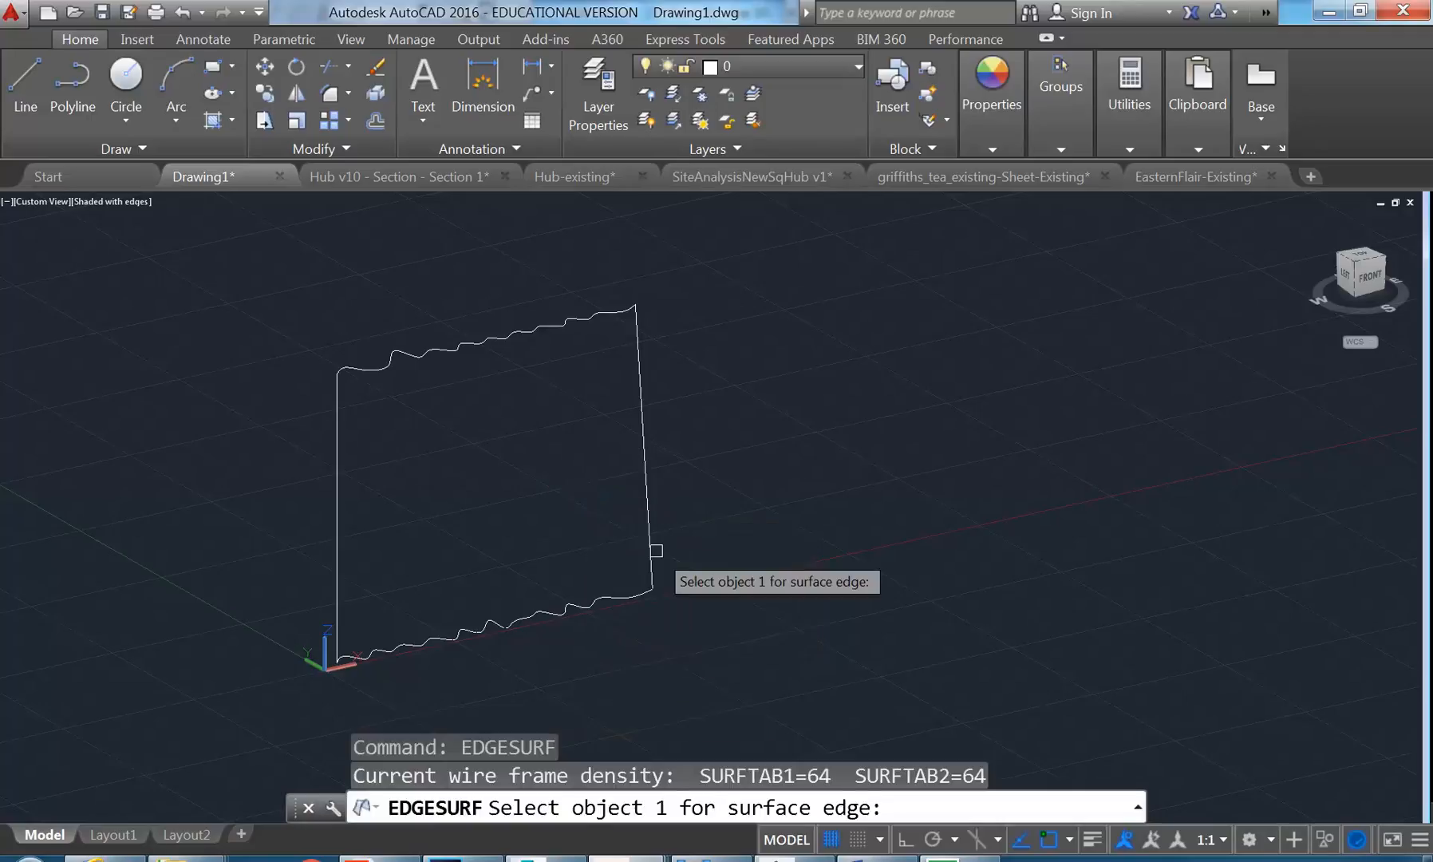
{"action": "left_click", "coordinate": [613, 593]}
{"action": "left_click", "coordinate": [649, 546]}
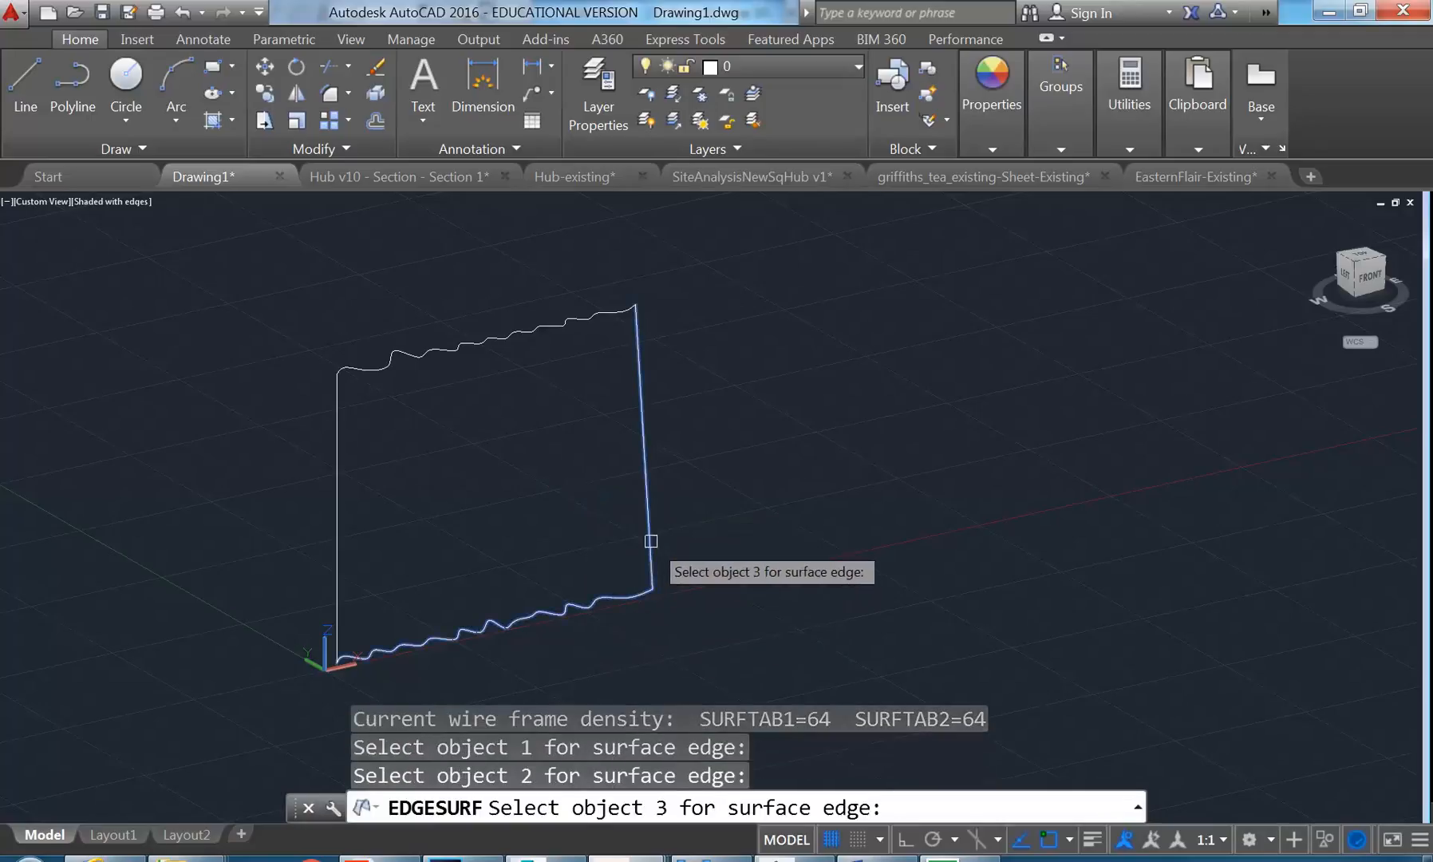
{"action": "left_click", "coordinate": [549, 326]}
{"action": "left_click", "coordinate": [337, 477]}
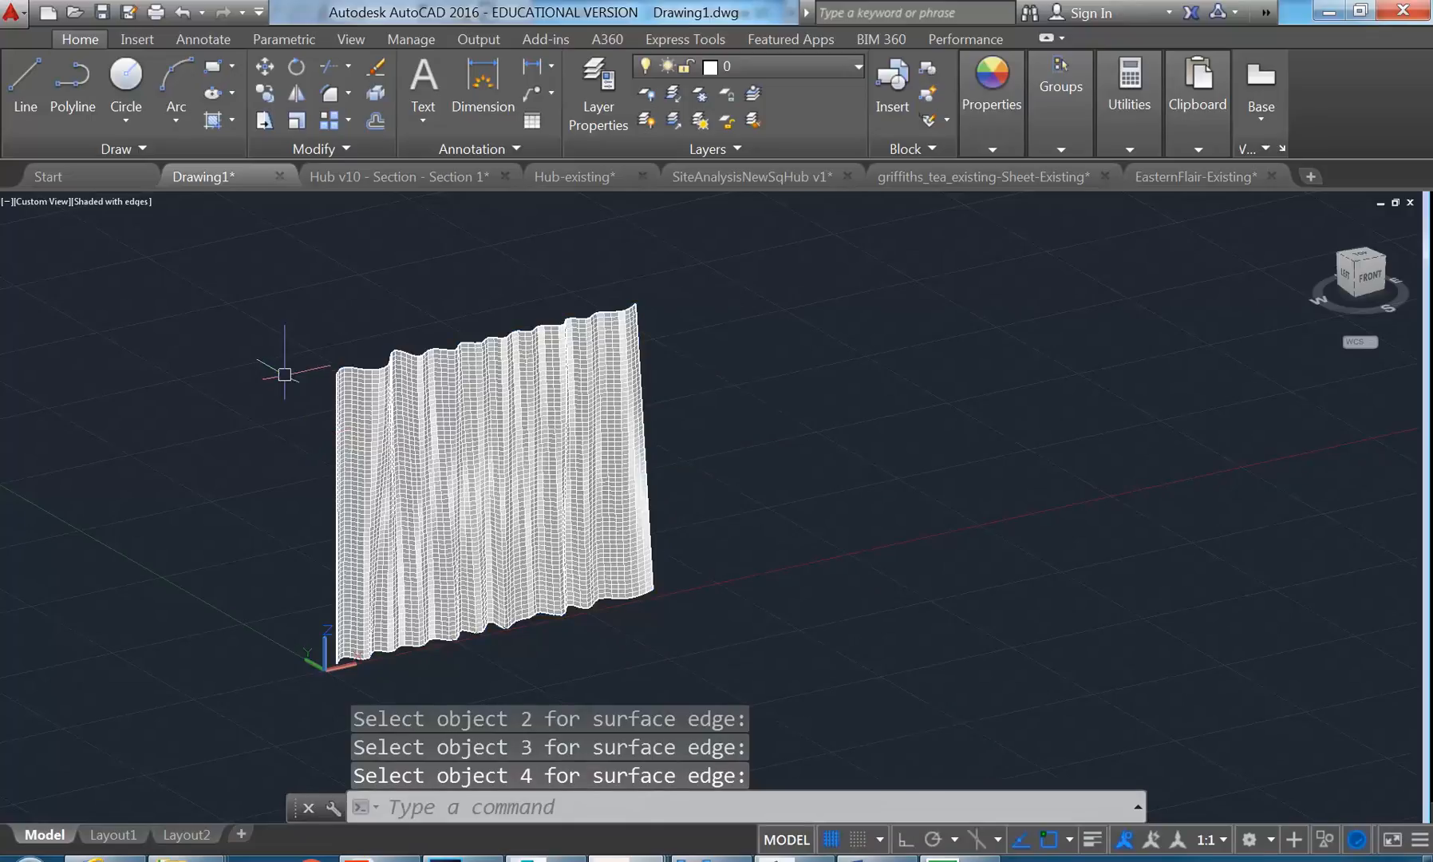
Step: Examine the pleated curtain mesh from several angles and compare it with the curtain in Revit's 3D View 10
{"action": "middle_click_drag", "start_coordinate": [600, 479], "coordinate": [534, 531], "text": "shift"}
{"action": "scroll", "coordinate": [542, 605], "scroll_direction": "up", "scroll_amount": 2}
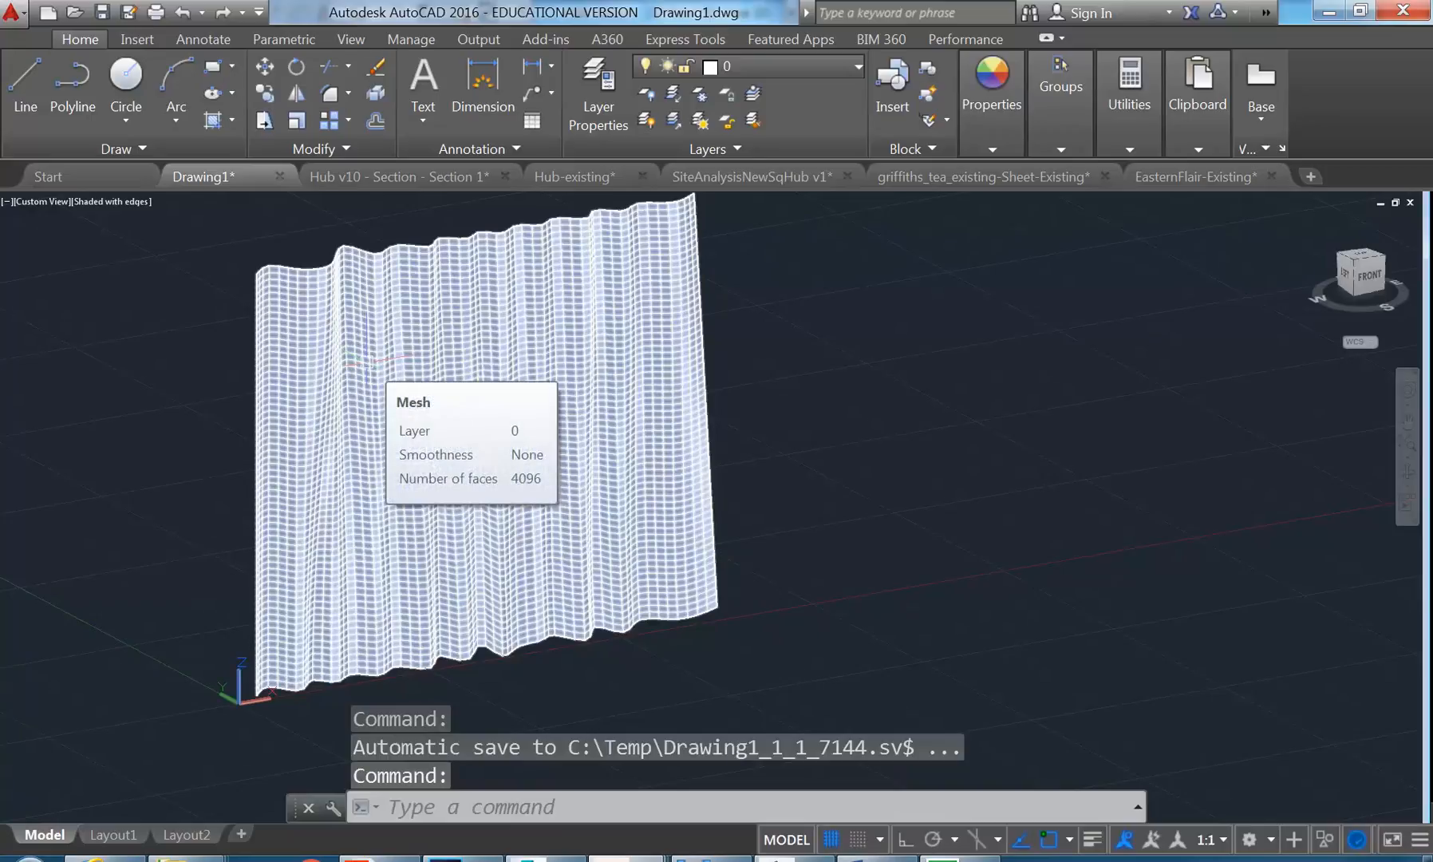
{"action": "middle_click_drag", "start_coordinate": [369, 361], "coordinate": [112, 499], "text": "shift"}
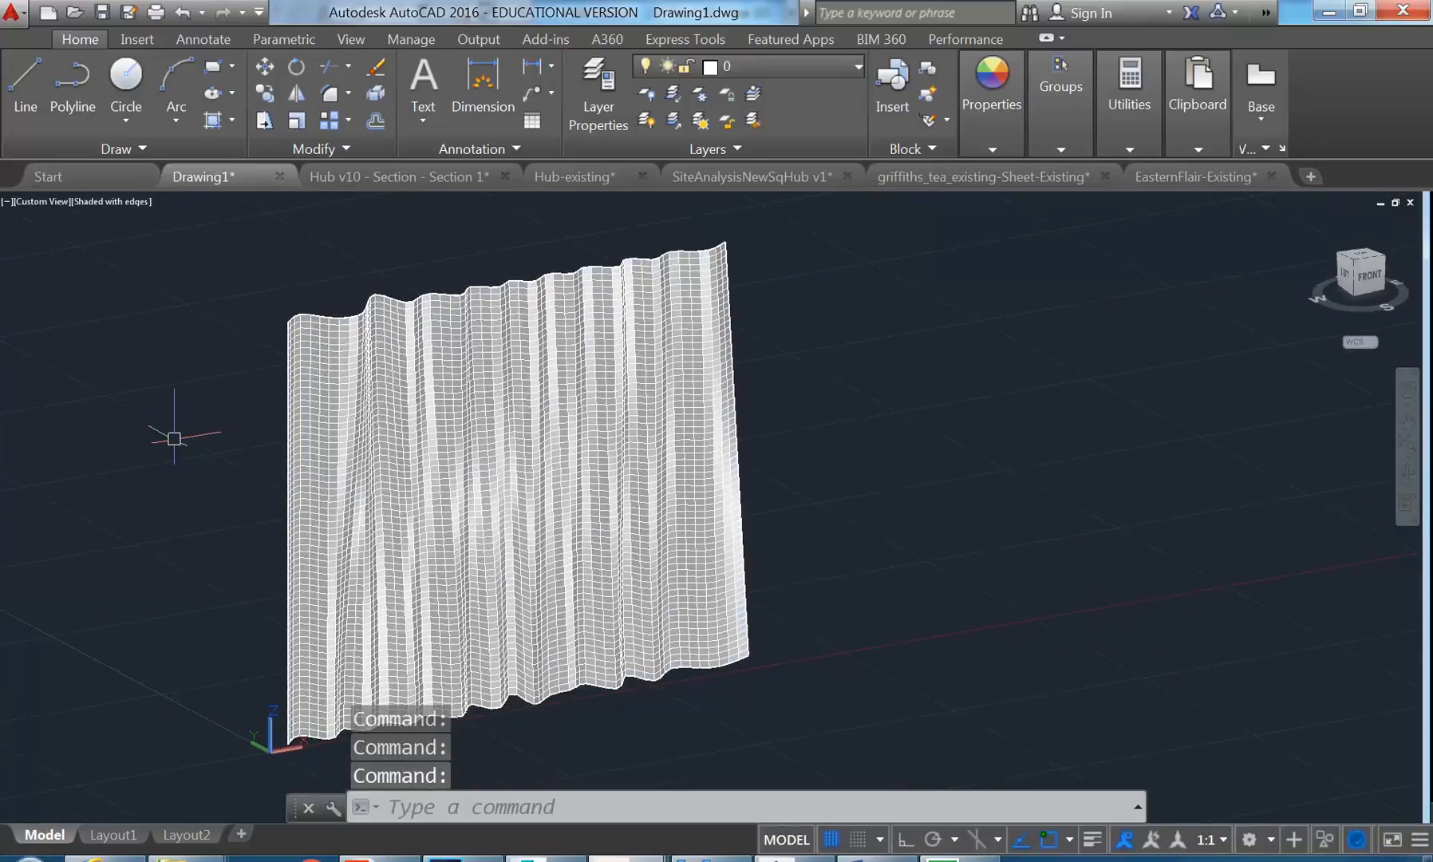
{"action": "middle_click_drag", "start_coordinate": [202, 416], "coordinate": [291, 406], "text": "shift"}
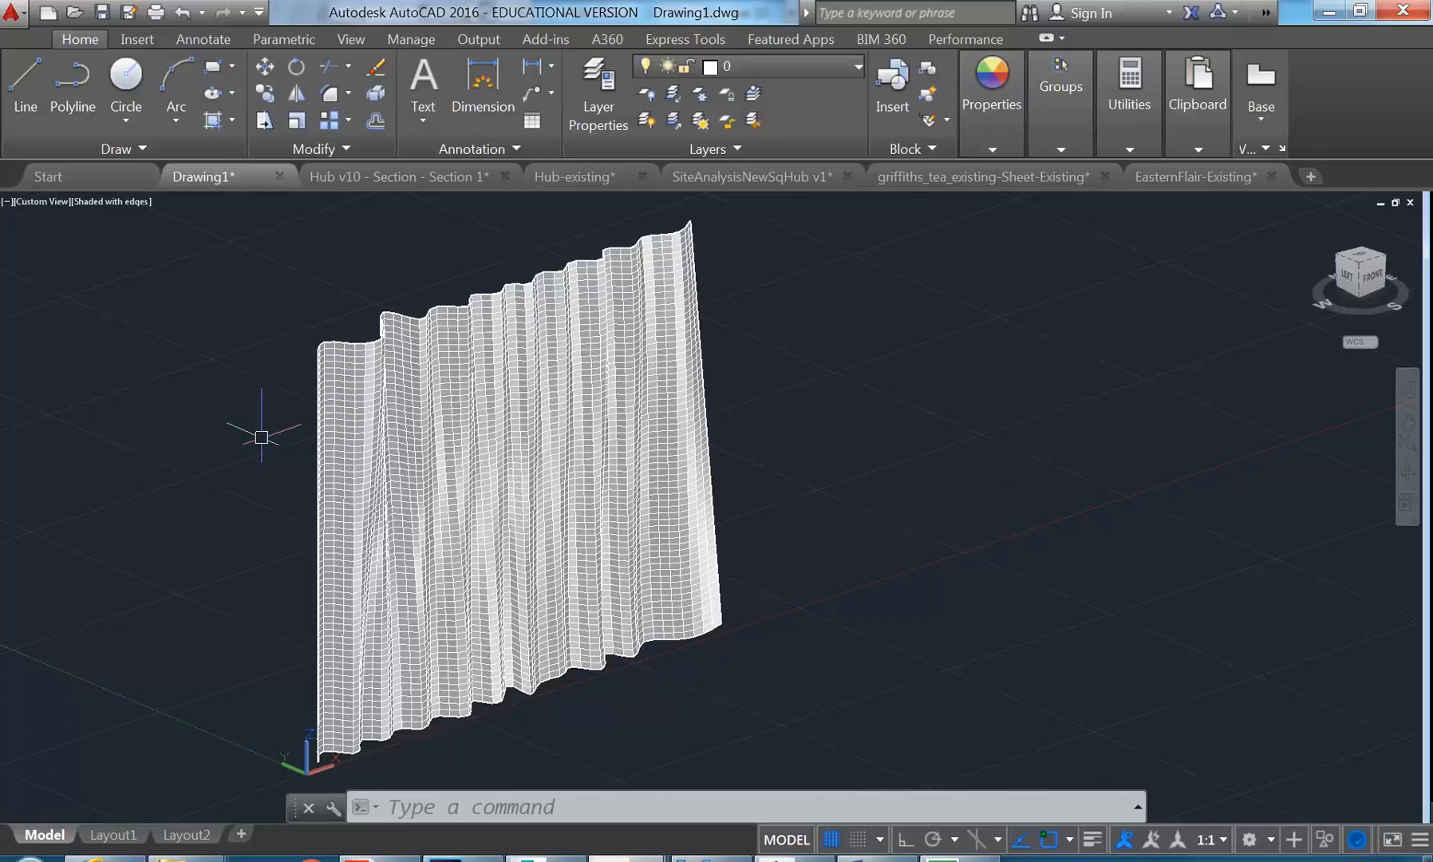
{"action": "left_click", "coordinate": [706, 859]}
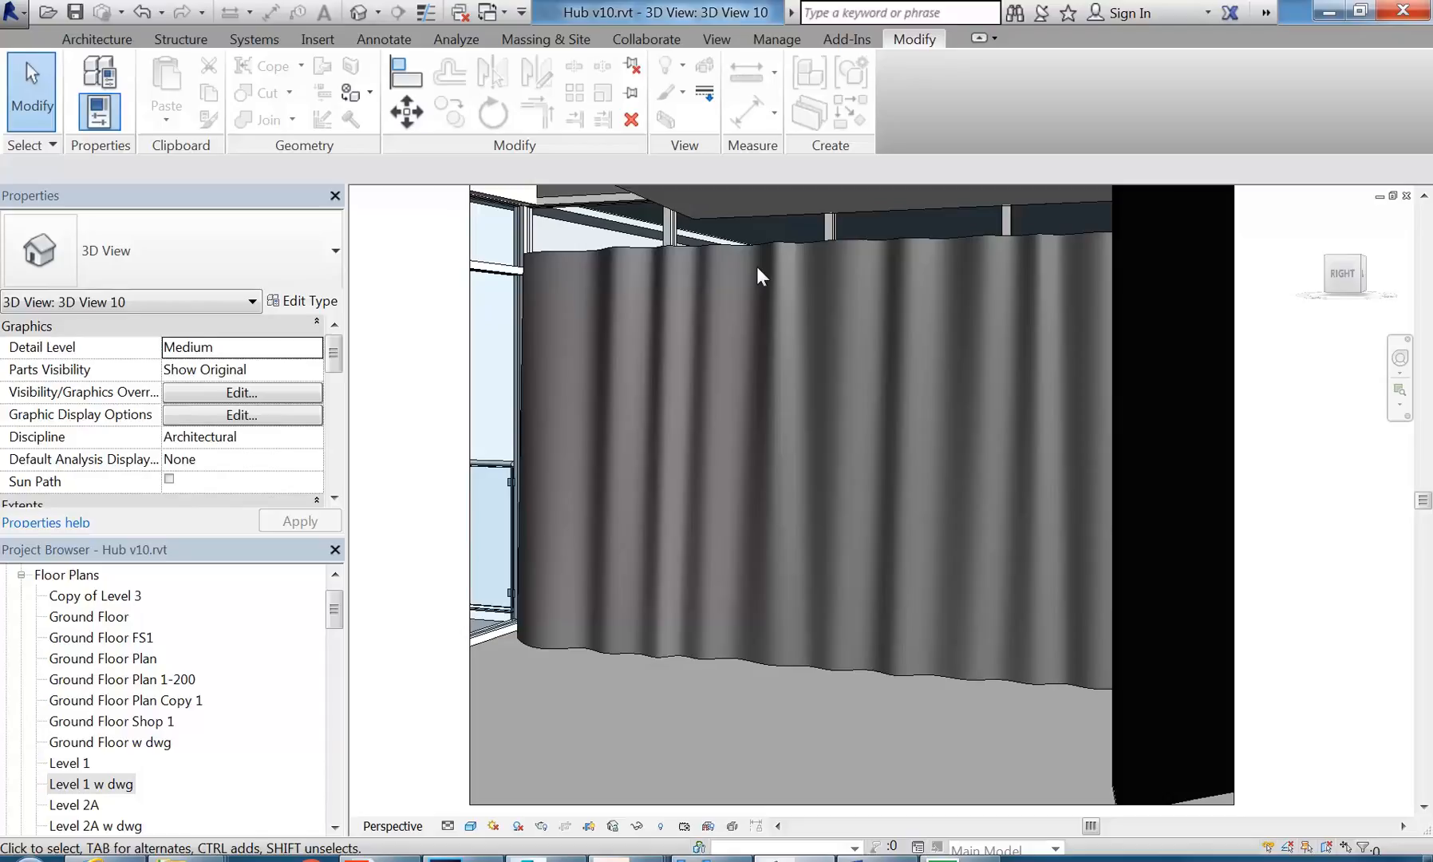
{"action": "left_click", "coordinate": [1325, 14]}
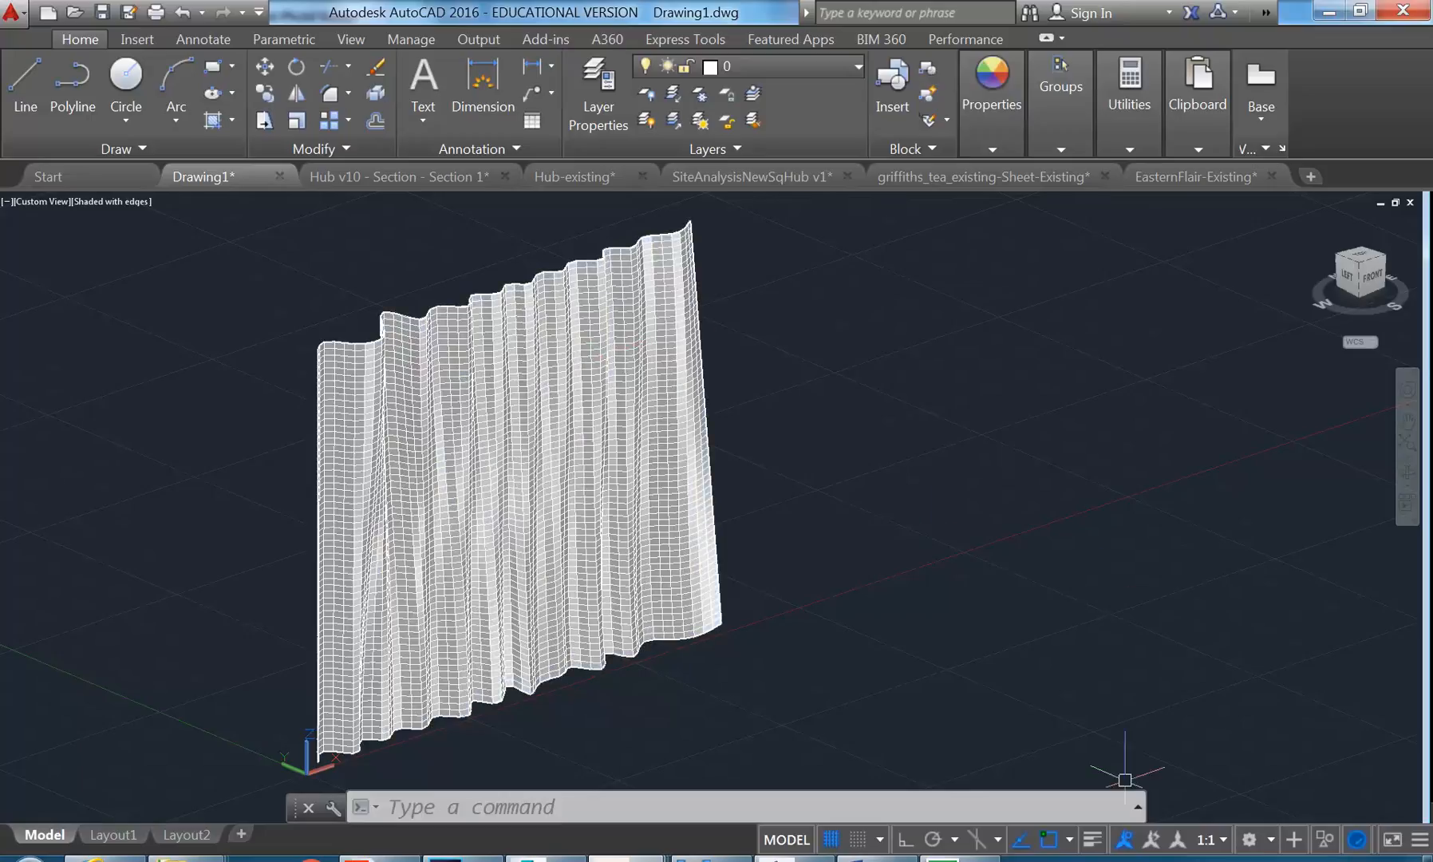
Step: Change the workspace to 3D Modeling and look through its Solid, Surface and Mesh tools
{"action": "left_click", "coordinate": [1249, 840]}
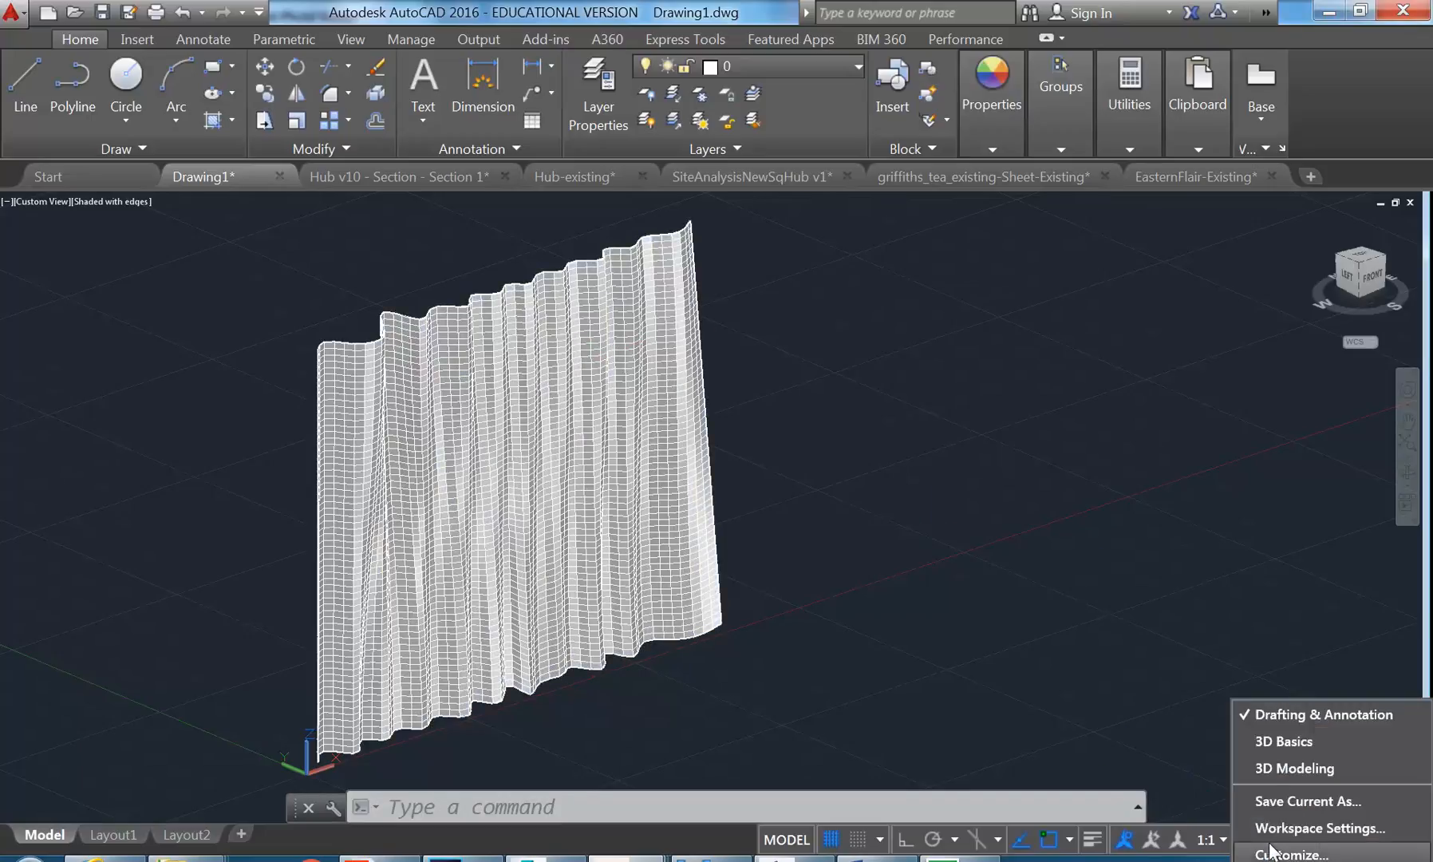
{"action": "left_click", "coordinate": [1289, 768]}
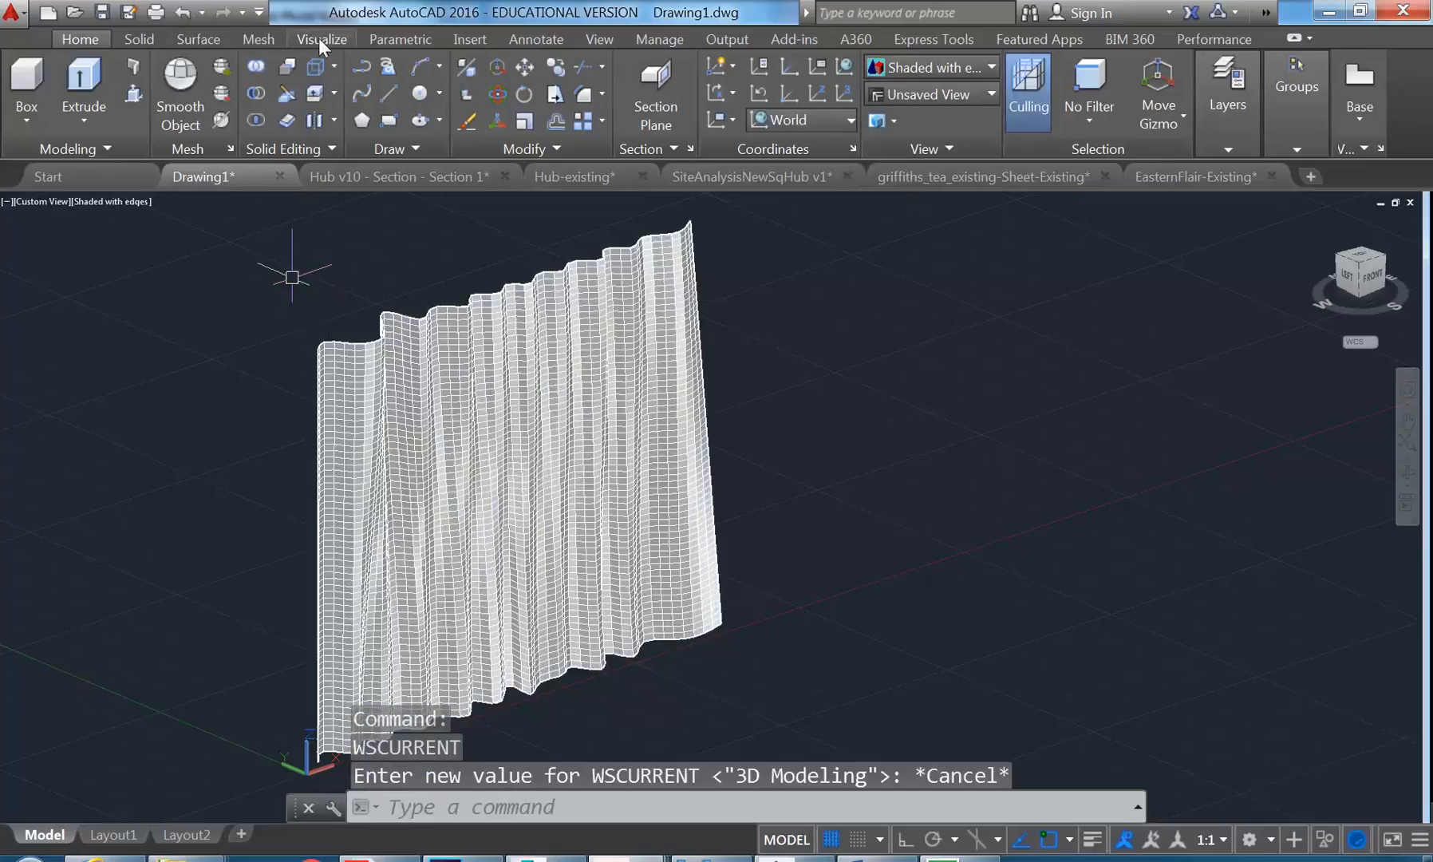
{"action": "left_click", "coordinate": [131, 39]}
{"action": "left_click", "coordinate": [191, 37]}
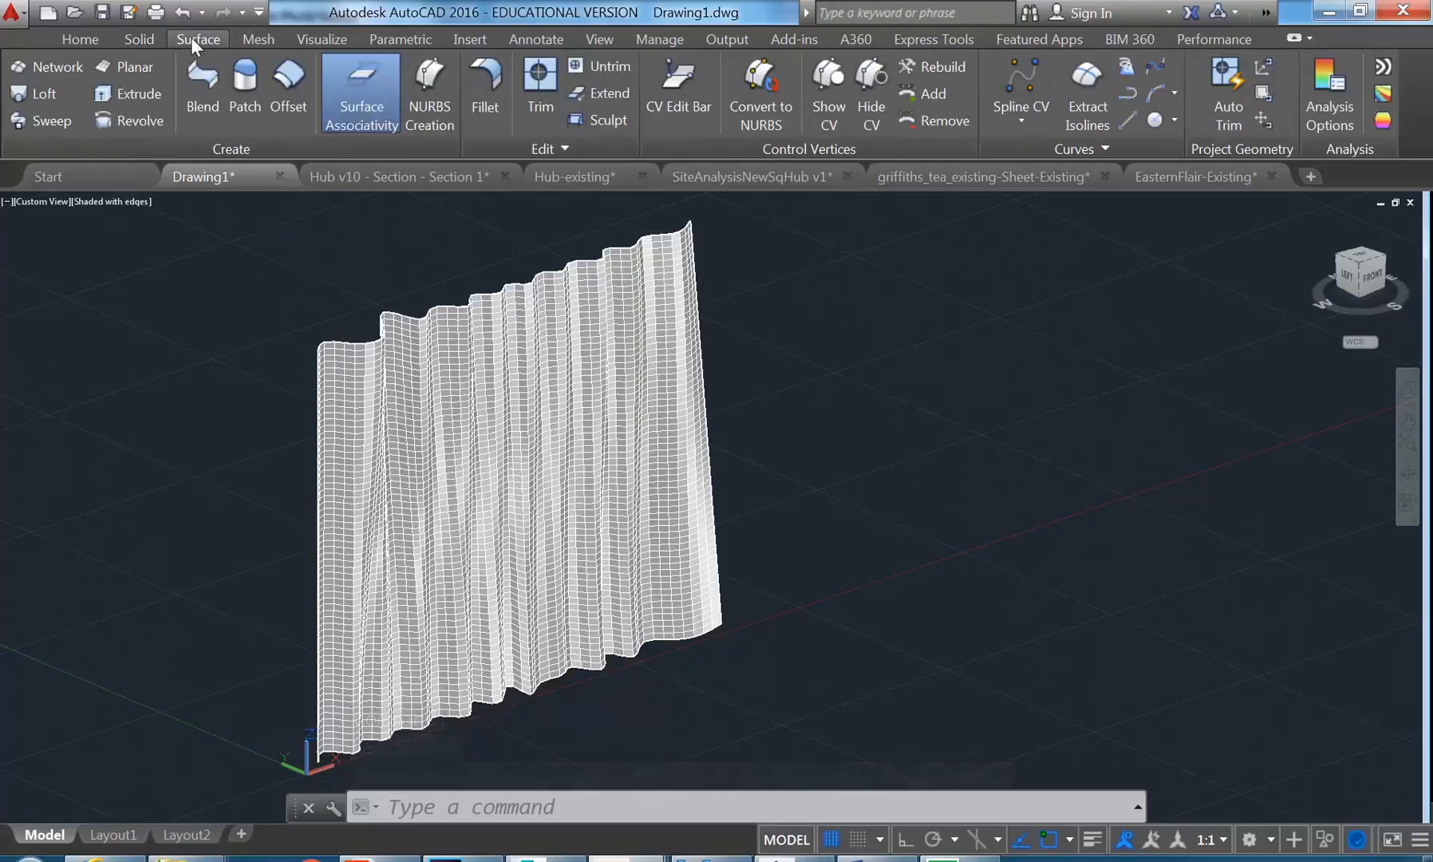
{"action": "left_click", "coordinate": [247, 39]}
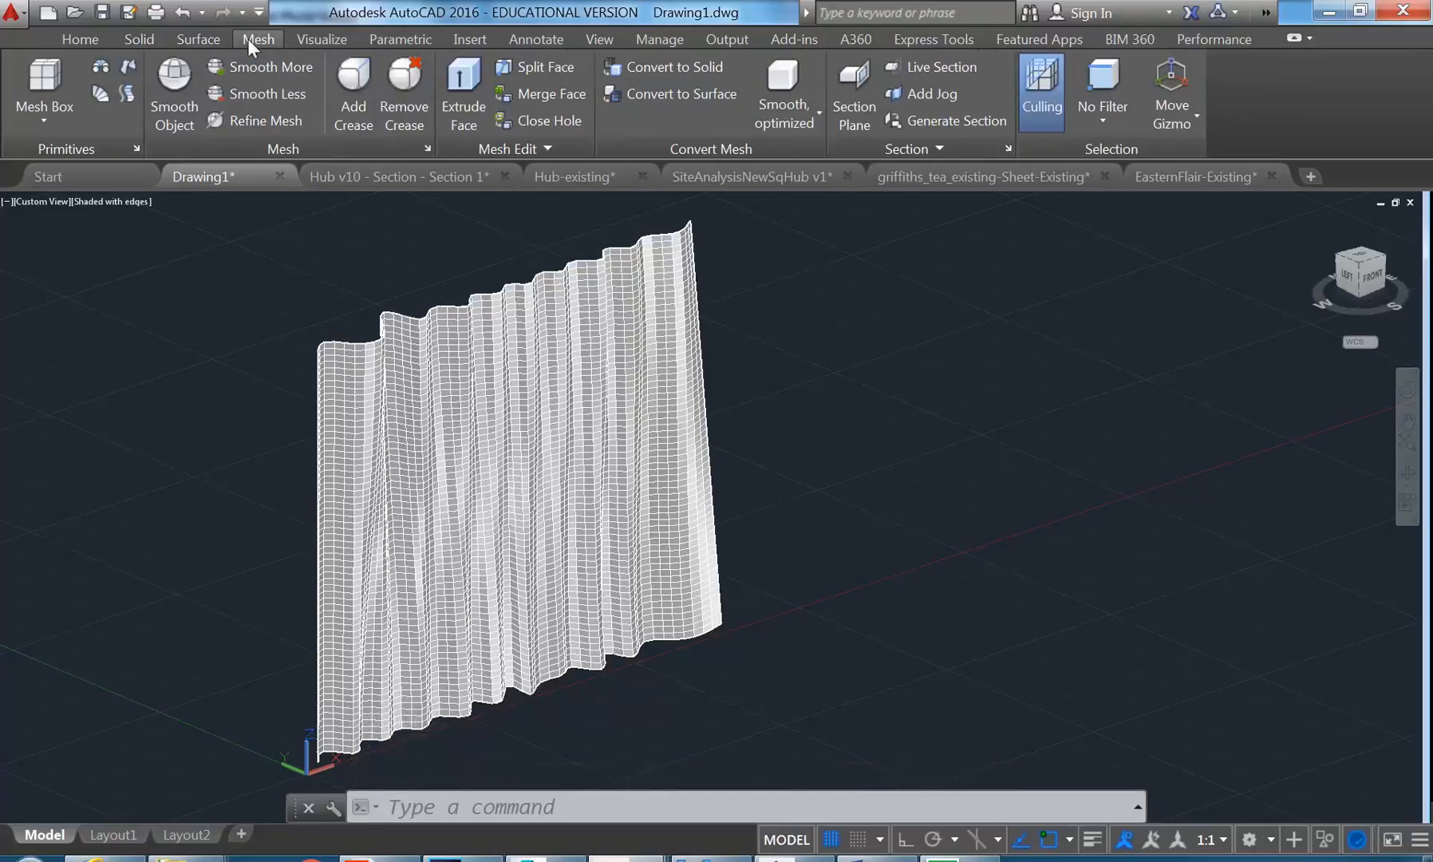
{"action": "left_click", "coordinate": [187, 40]}
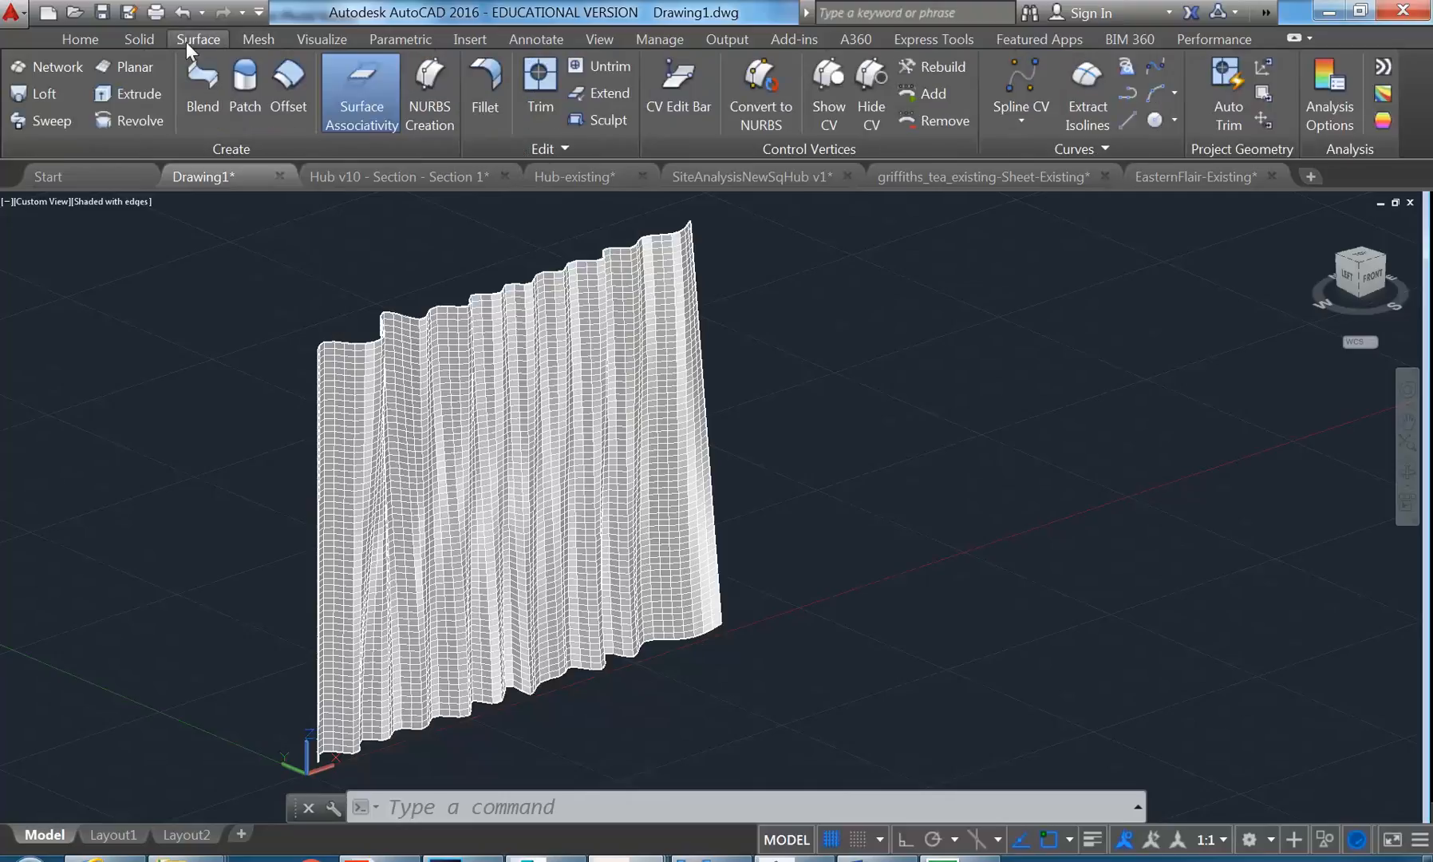
{"action": "left_click", "coordinate": [131, 43]}
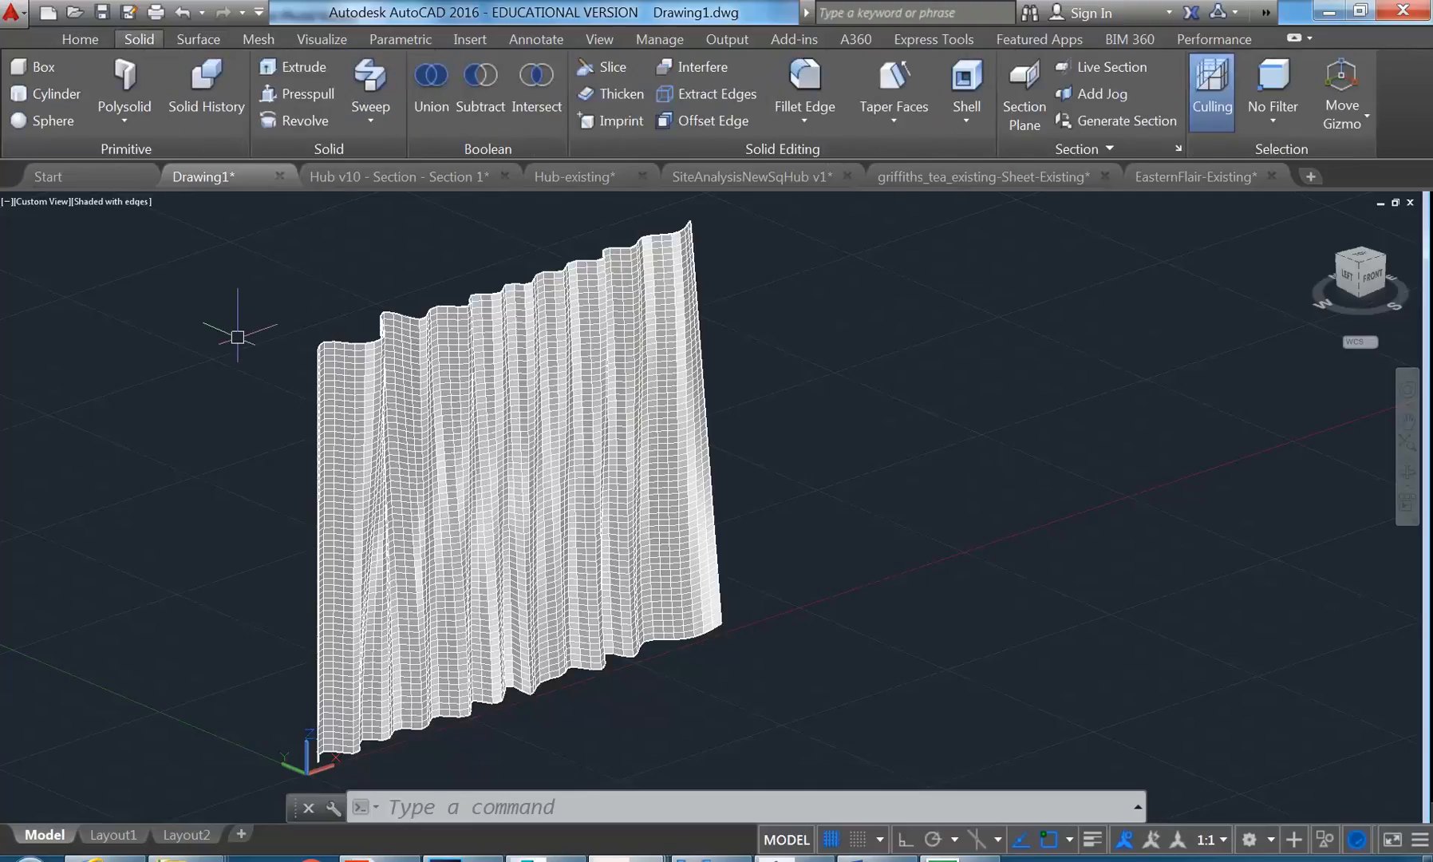
Step: Switch to Revit, open the Level 1 floor plan and examine the area around the curved counter and wavy curtain lines
{"action": "left_click", "coordinate": [696, 857]}
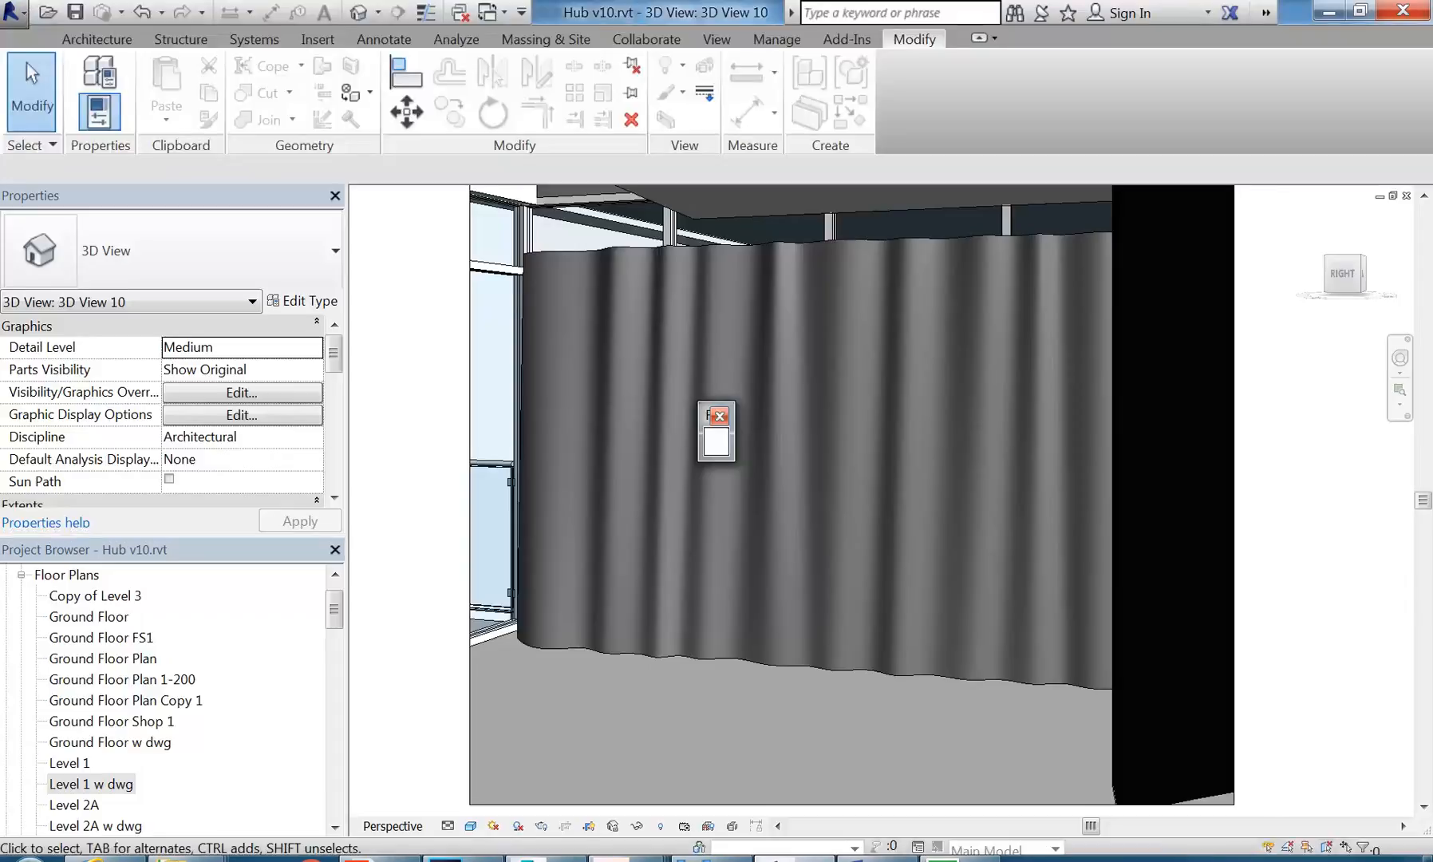
{"action": "left_click", "coordinate": [719, 415]}
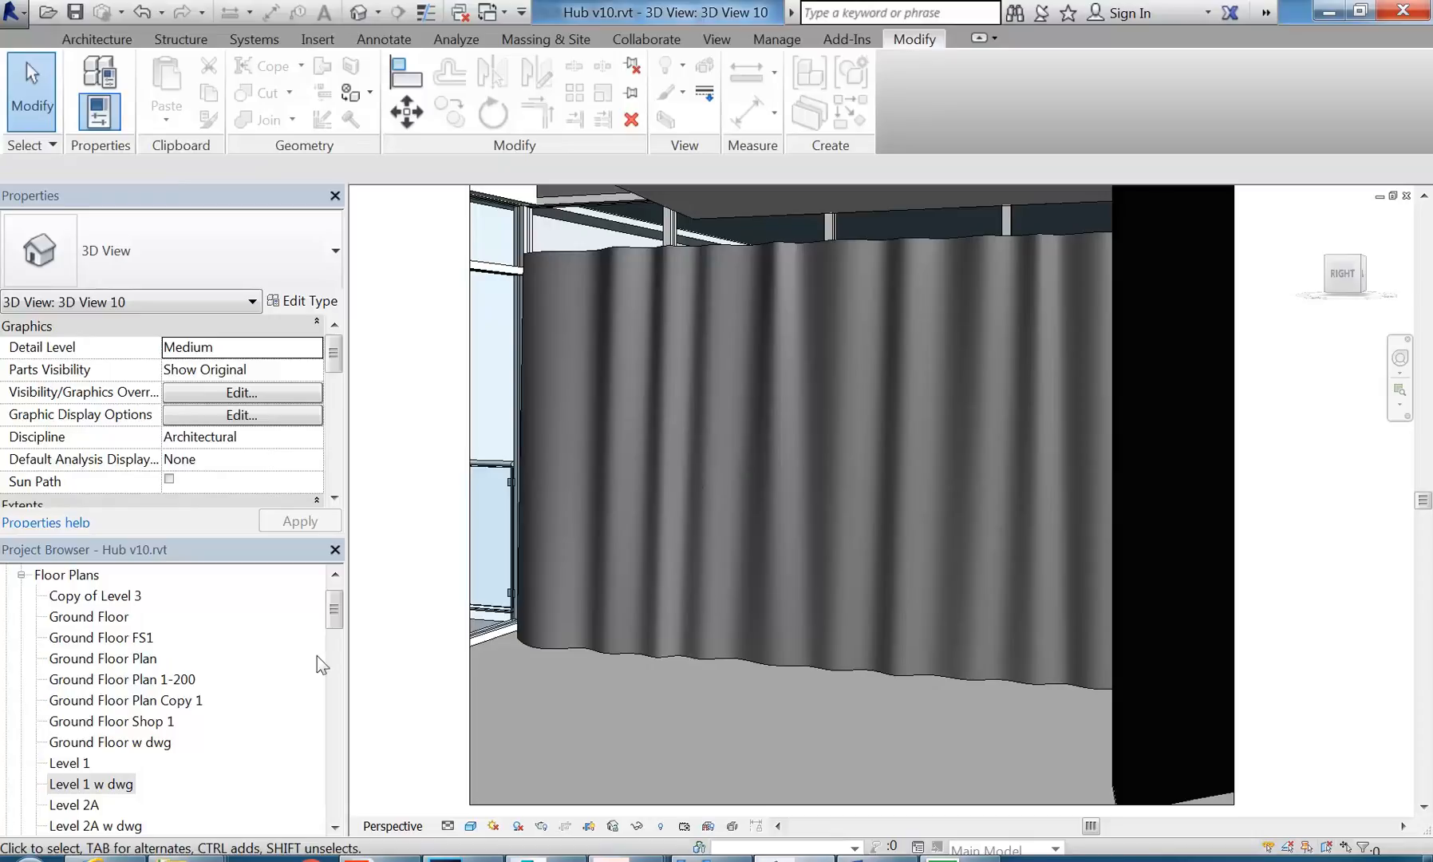
{"action": "double_click", "coordinate": [72, 763]}
{"action": "scroll", "coordinate": [610, 519], "scroll_direction": "up", "scroll_amount": 3}
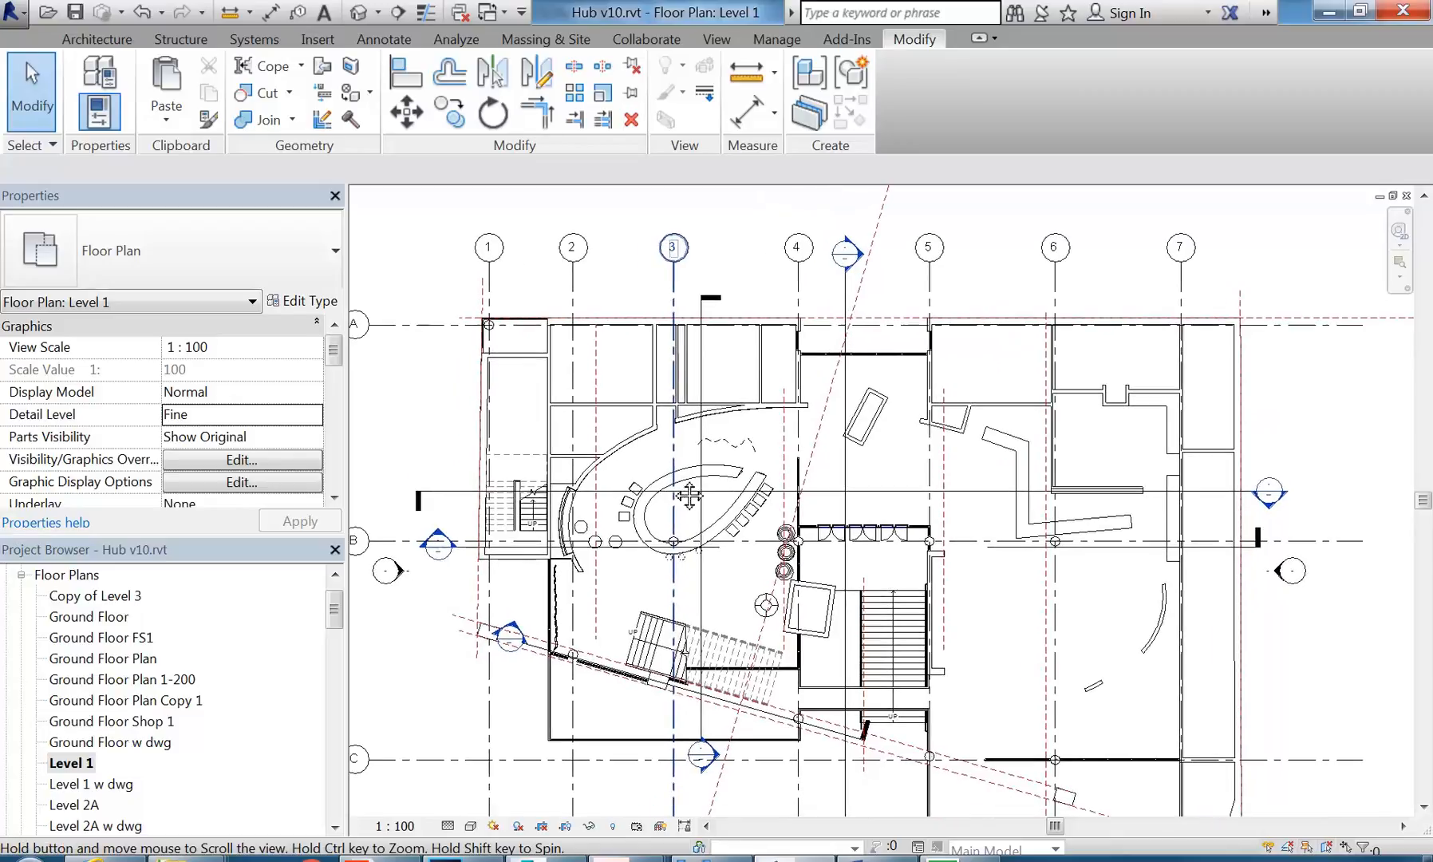
{"action": "scroll", "coordinate": [673, 480], "scroll_direction": "up", "scroll_amount": 2}
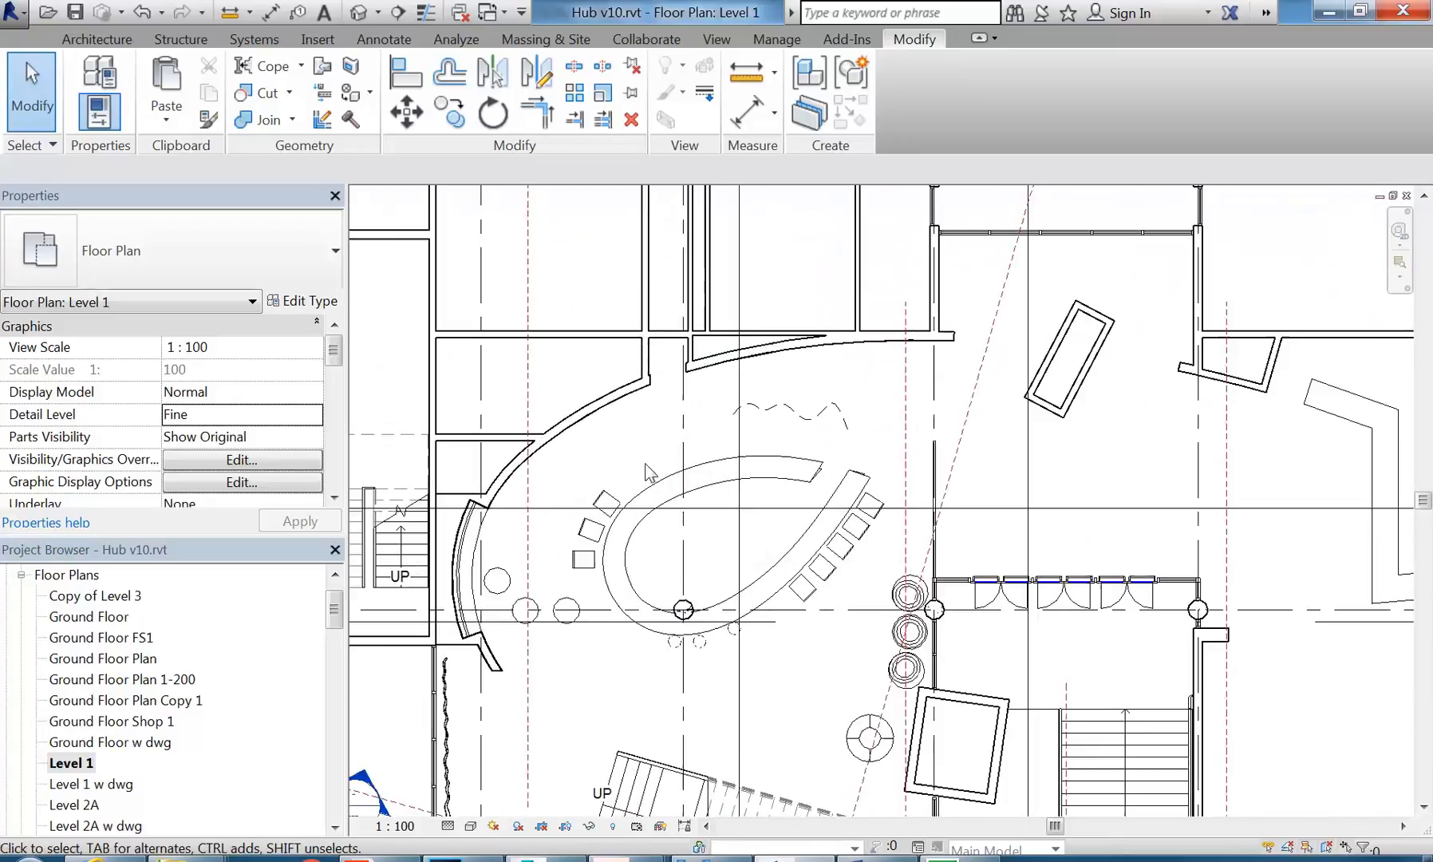
{"action": "middle_click_drag", "start_coordinate": [650, 675], "coordinate": [636, 608]}
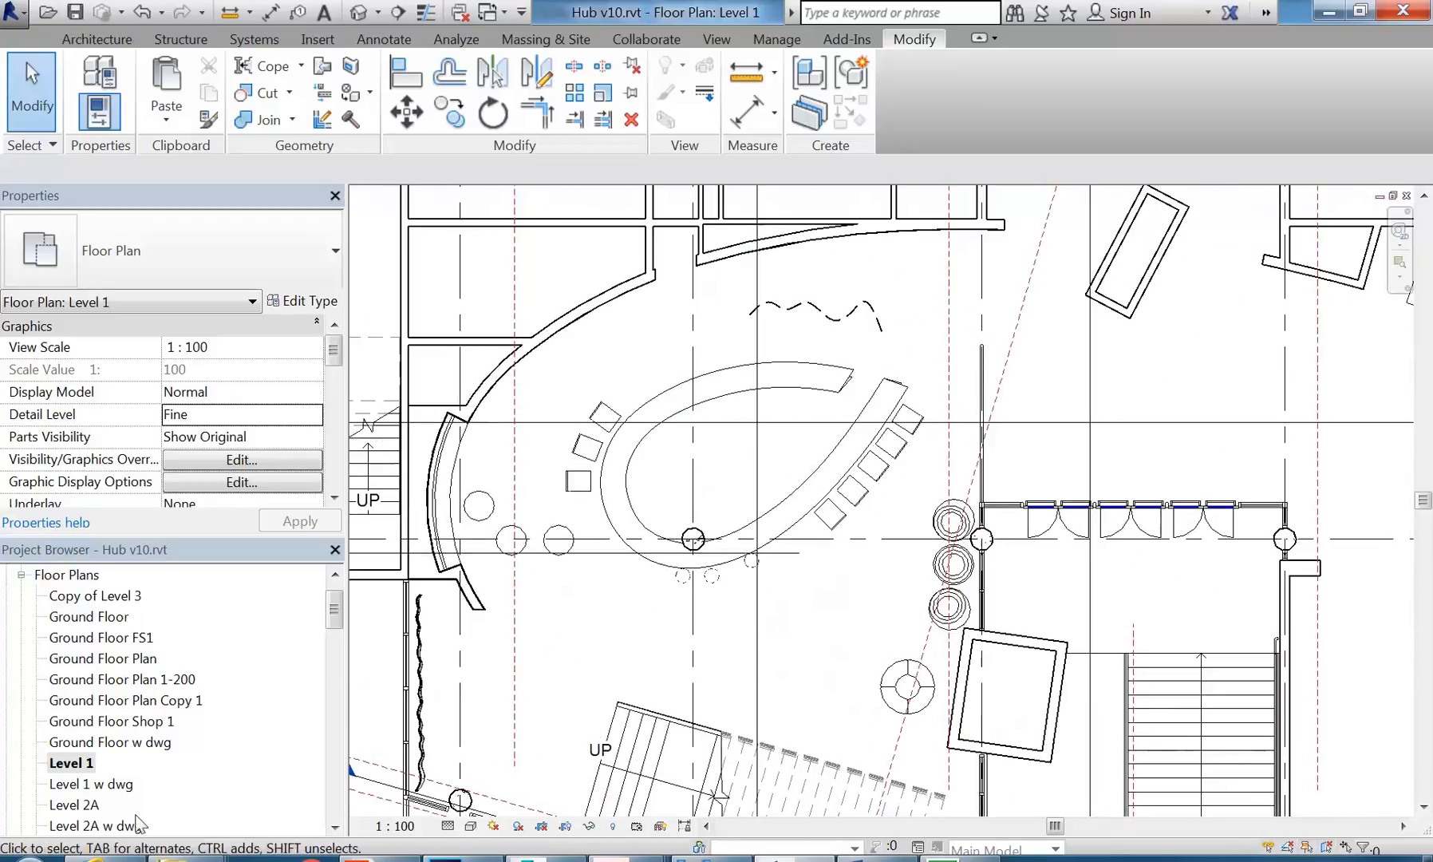
Step: Switch to the browser and show the YouTube tutorial "HarringtonSt 11 Importing 3D Downloaded Furniture into Revit" in full screen
{"action": "left_click", "coordinate": [121, 857]}
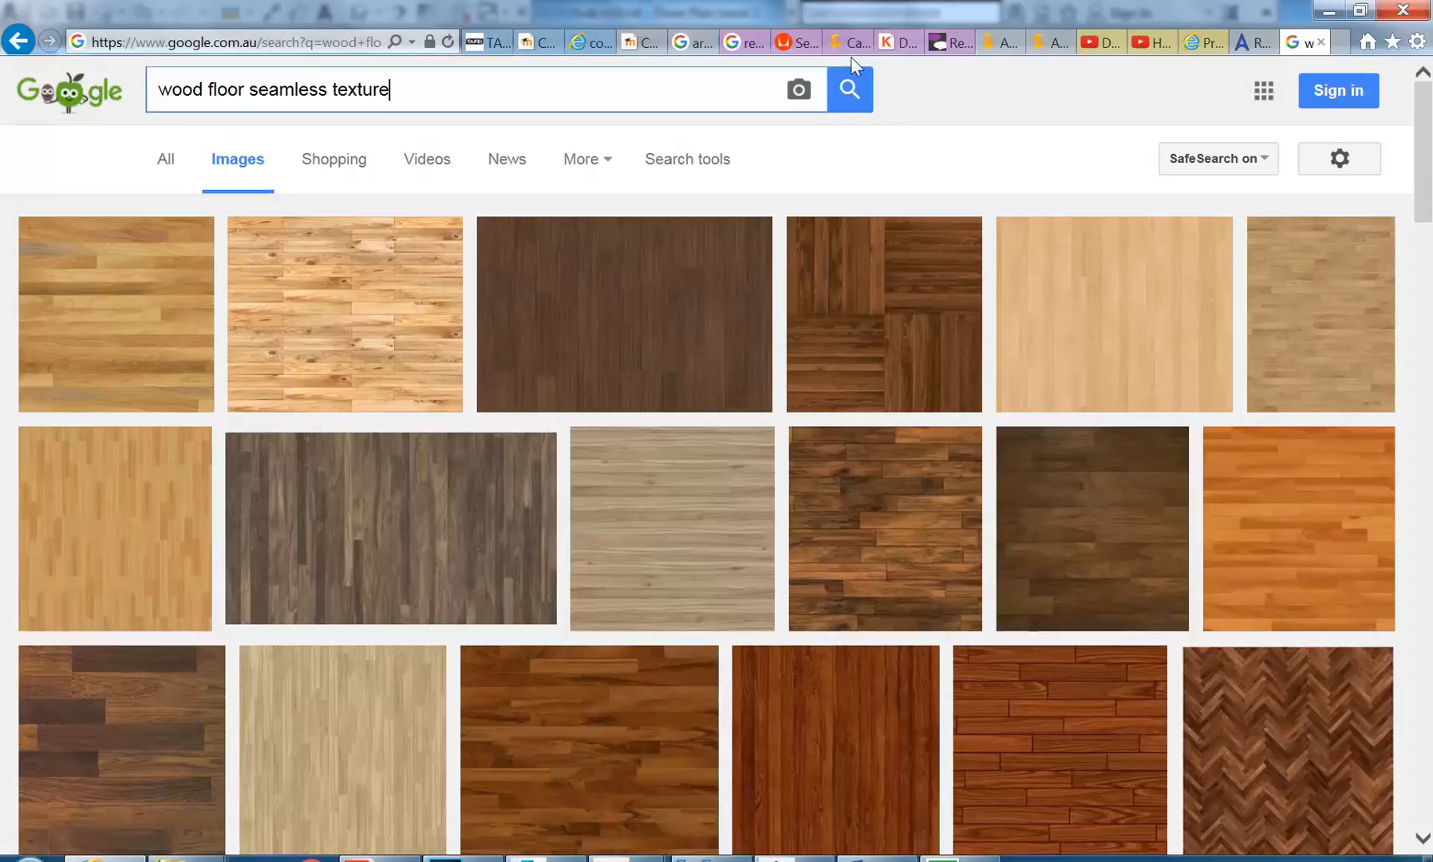
{"action": "left_click", "coordinate": [1097, 44]}
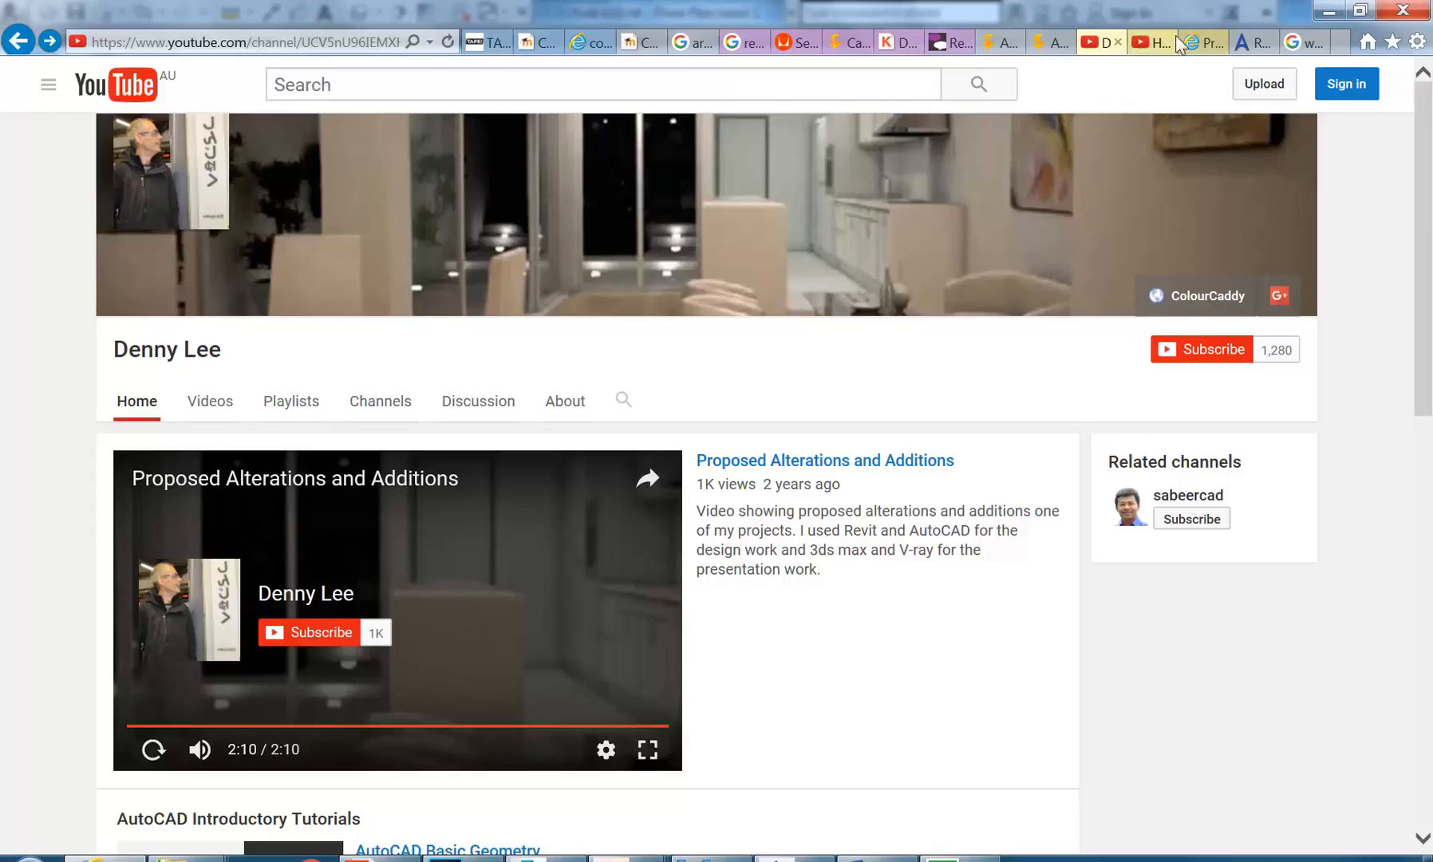
{"action": "left_click", "coordinate": [1156, 45]}
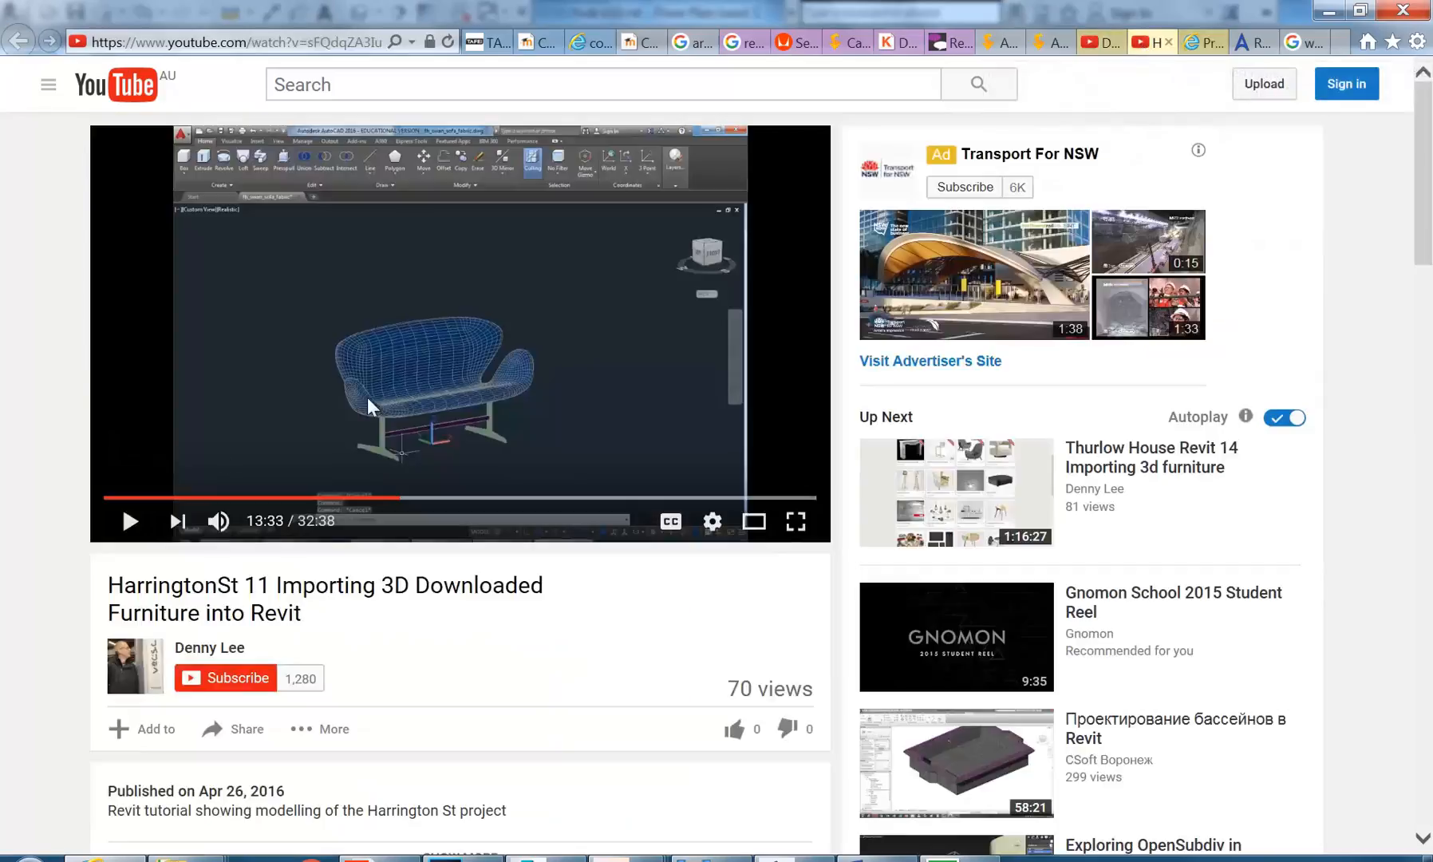
{"action": "left_click", "coordinate": [795, 521]}
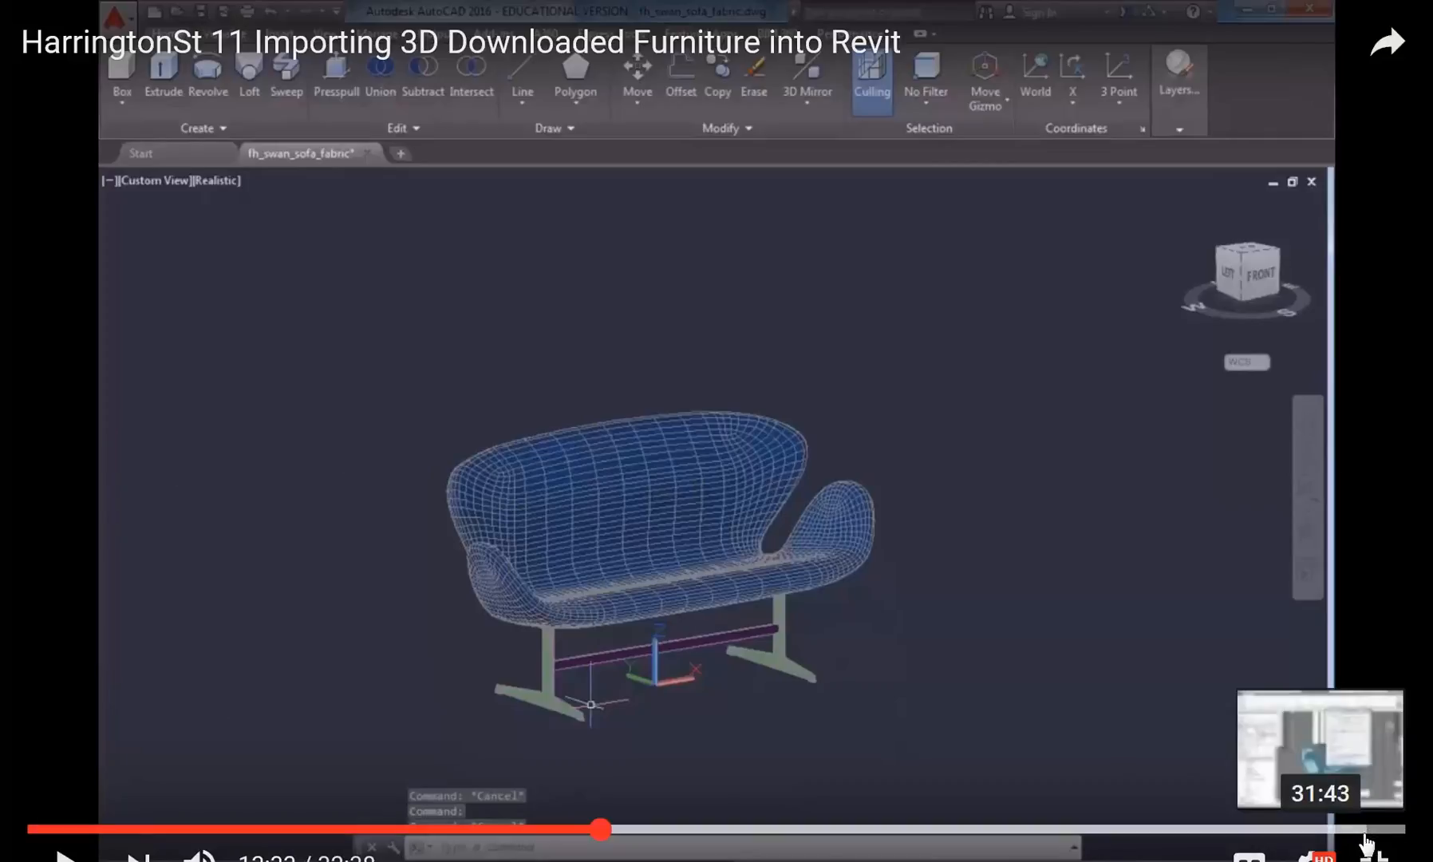
Step: Leave the video's full-screen view and copy its web address
{"action": "left_click", "coordinate": [1382, 857]}
{"action": "left_click", "coordinate": [328, 45]}
{"action": "key", "text": "ctrl+c"}
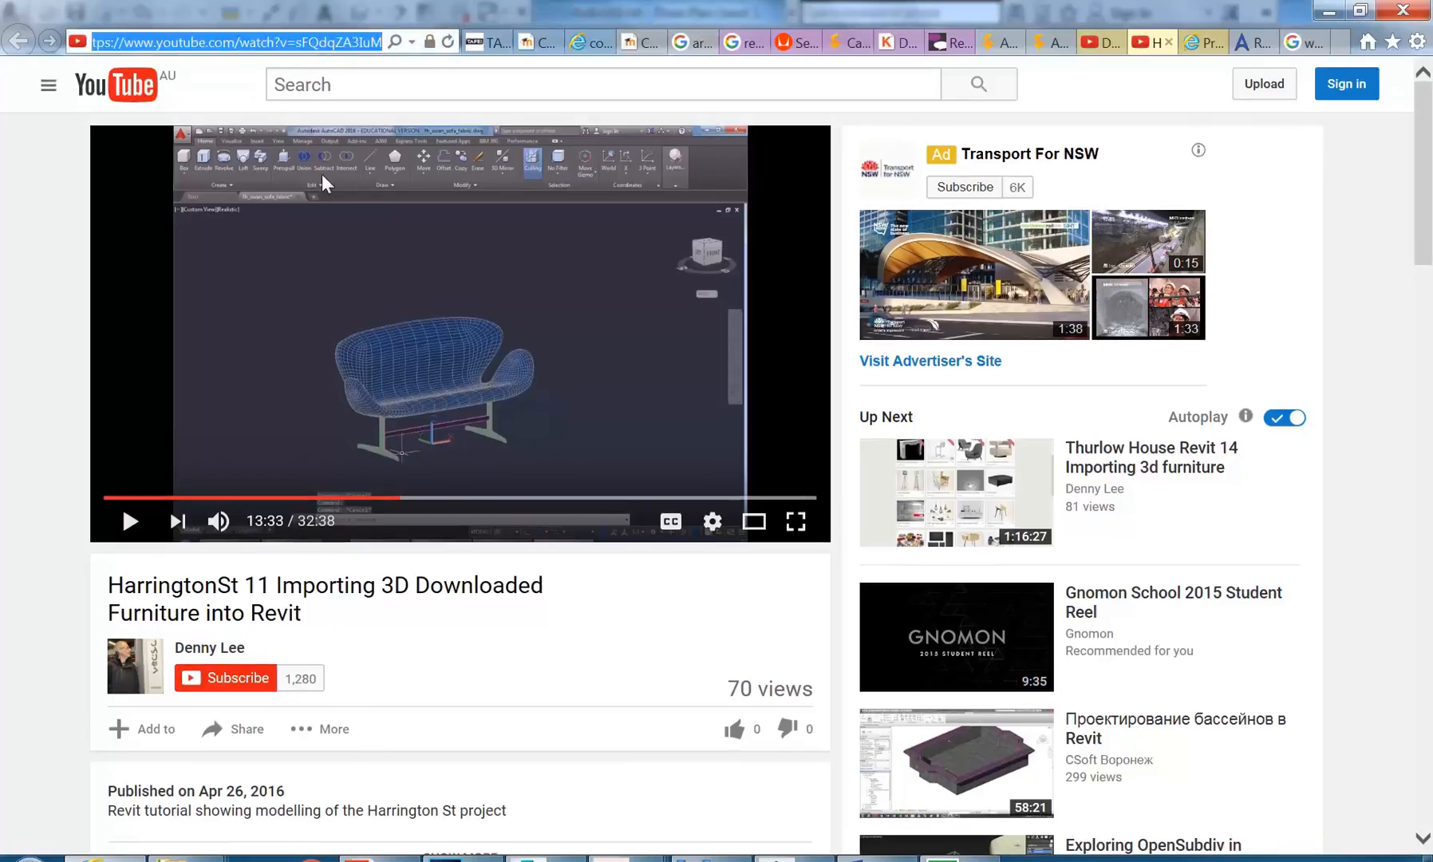
Step: Switch to Windows Explorer and open the BD3 IDST304A ID Digital Environments folder inside EDU_DC_InteriorDesign
{"action": "left_click", "coordinate": [203, 858]}
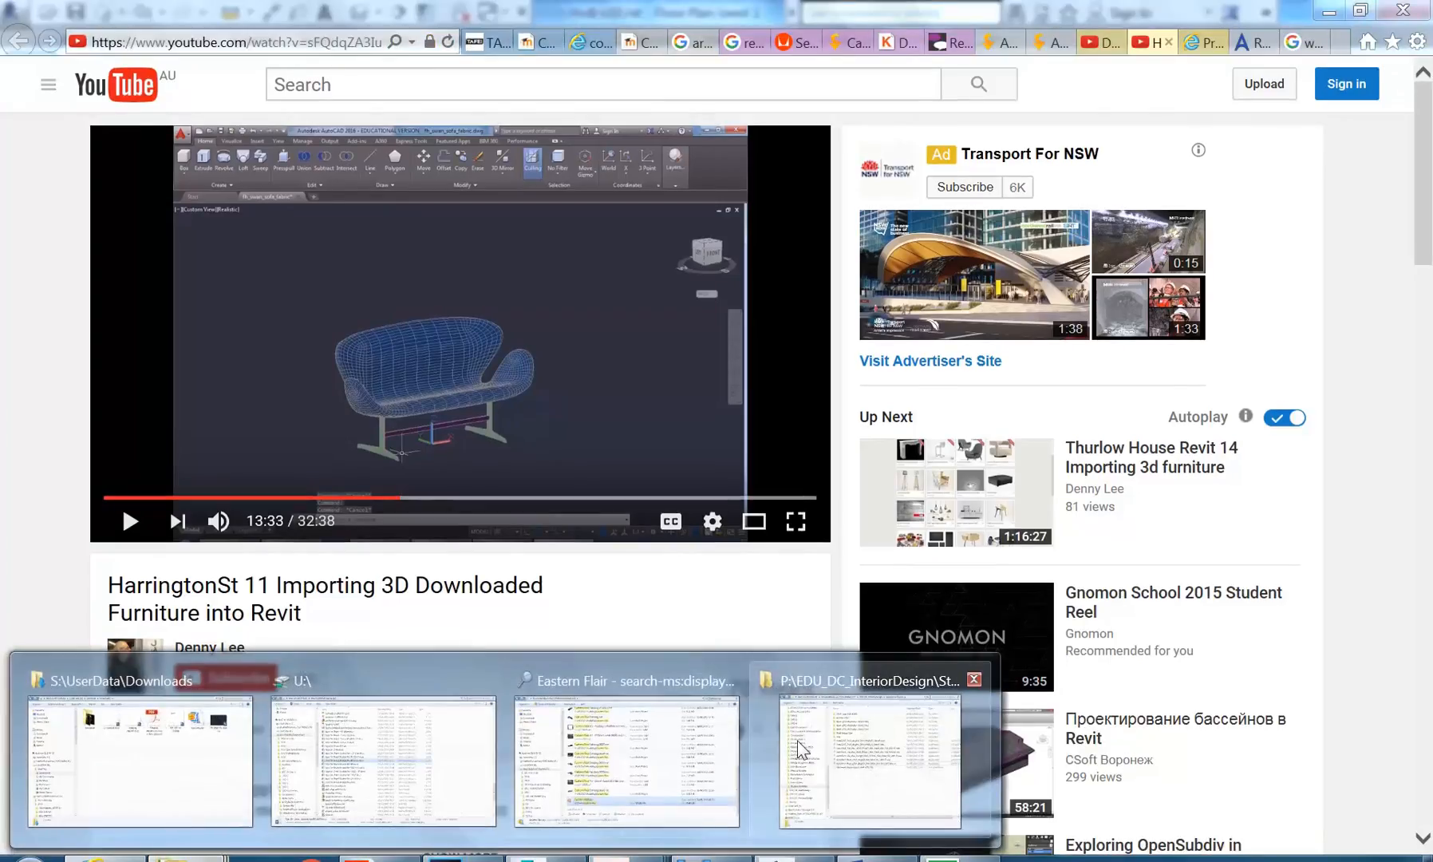
{"action": "left_click", "coordinate": [853, 764]}
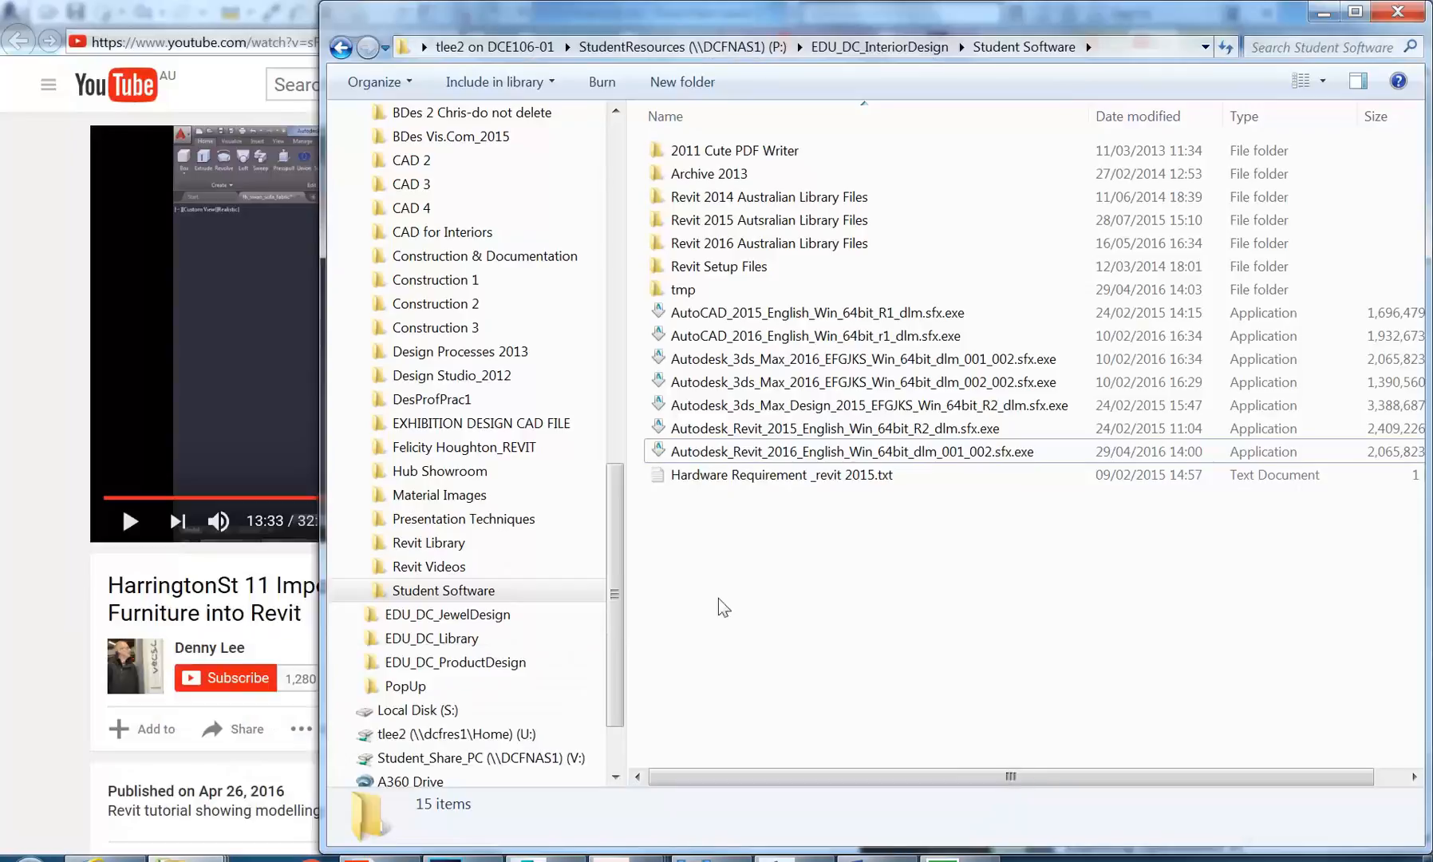
{"action": "left_click", "coordinate": [873, 47]}
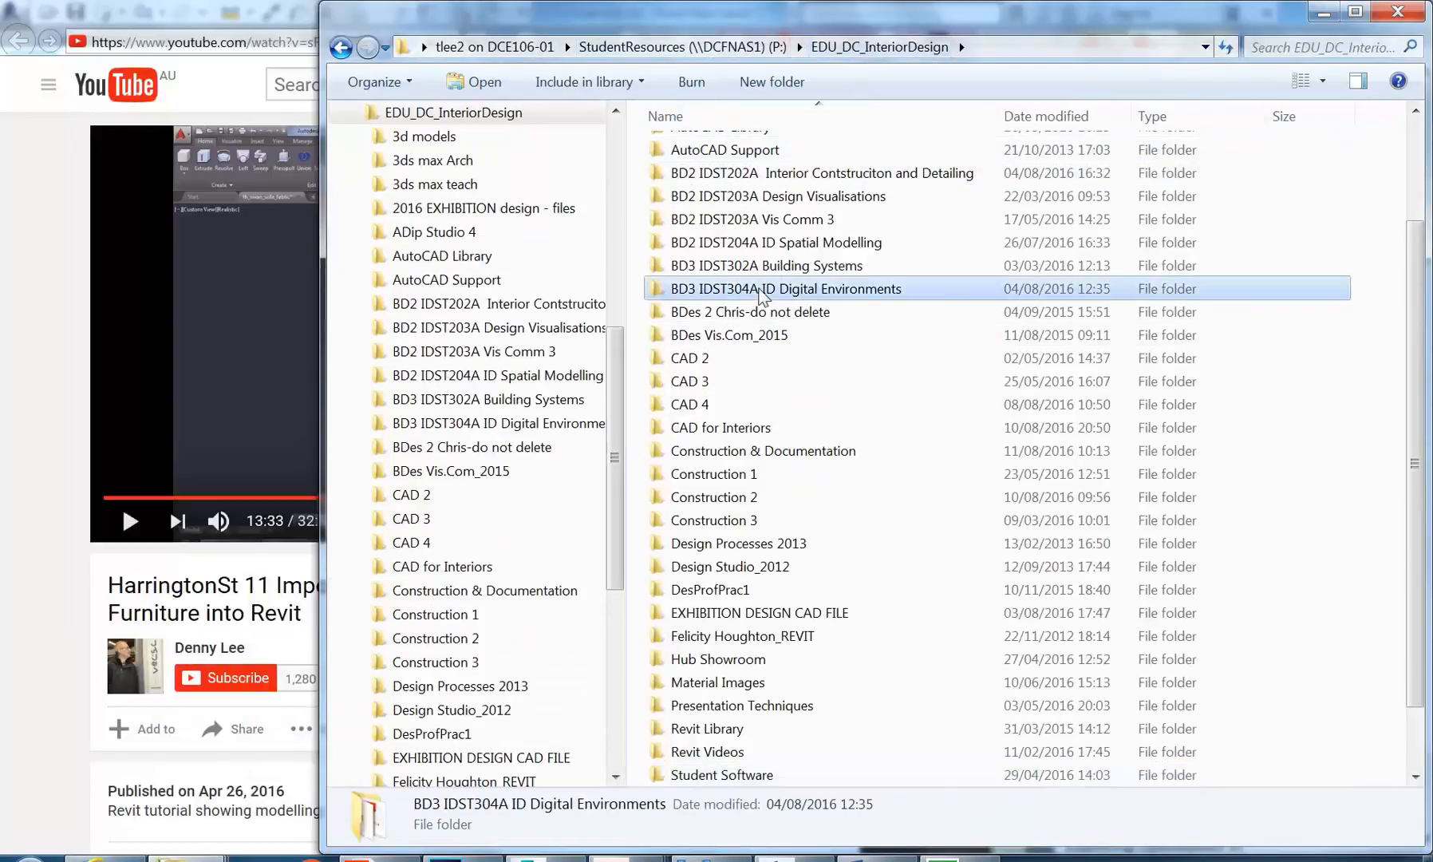
{"action": "double_click", "coordinate": [780, 287]}
Step: Create a shortcut in this folder to the copied video address and enter "Converting 3D models into" as the beginning of its name
{"action": "right_click", "coordinate": [708, 529]}
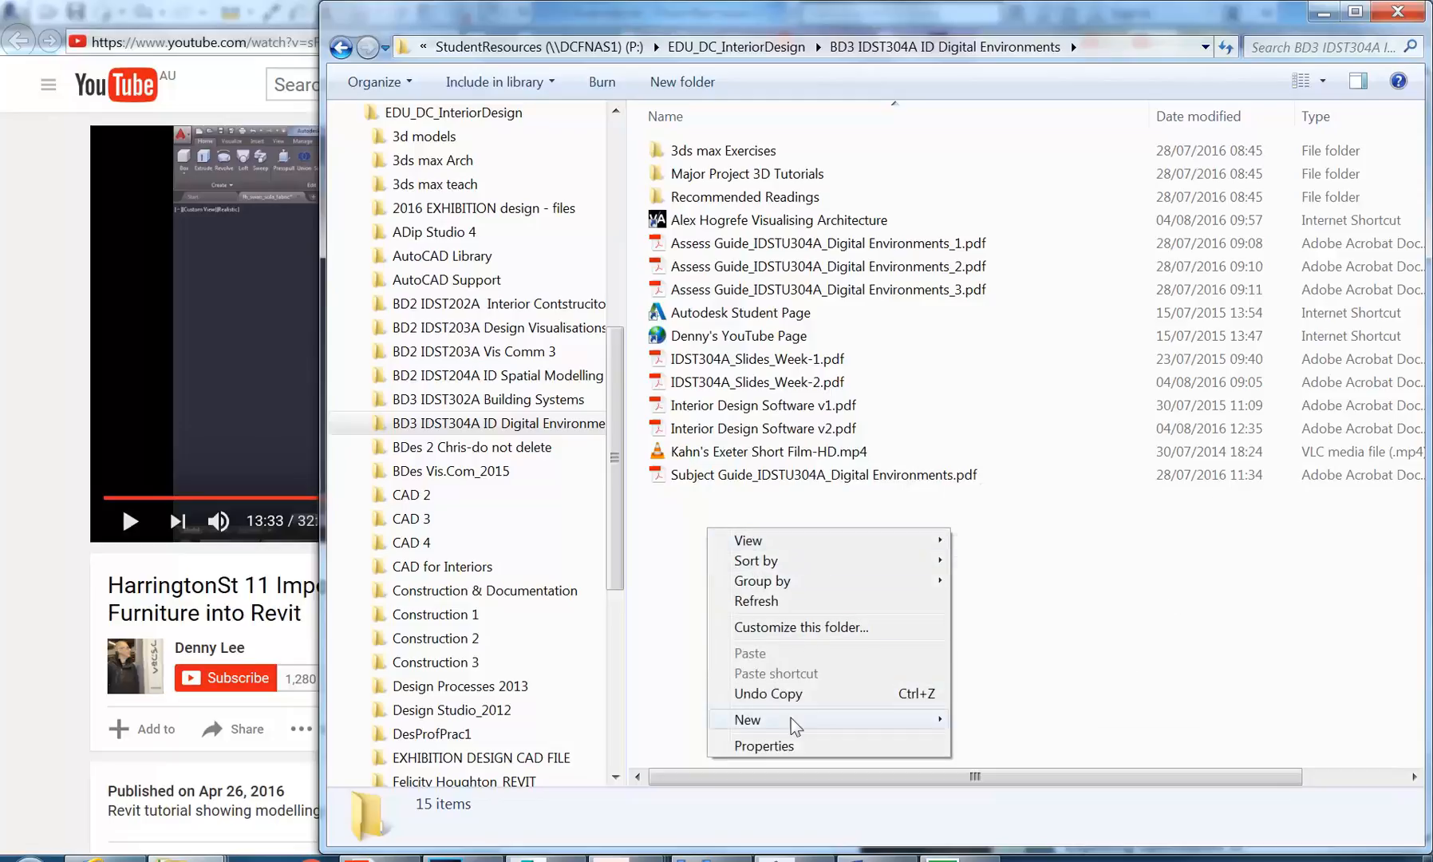
{"action": "mouse_move", "coordinate": [791, 717]}
{"action": "left_click", "coordinate": [1002, 512]}
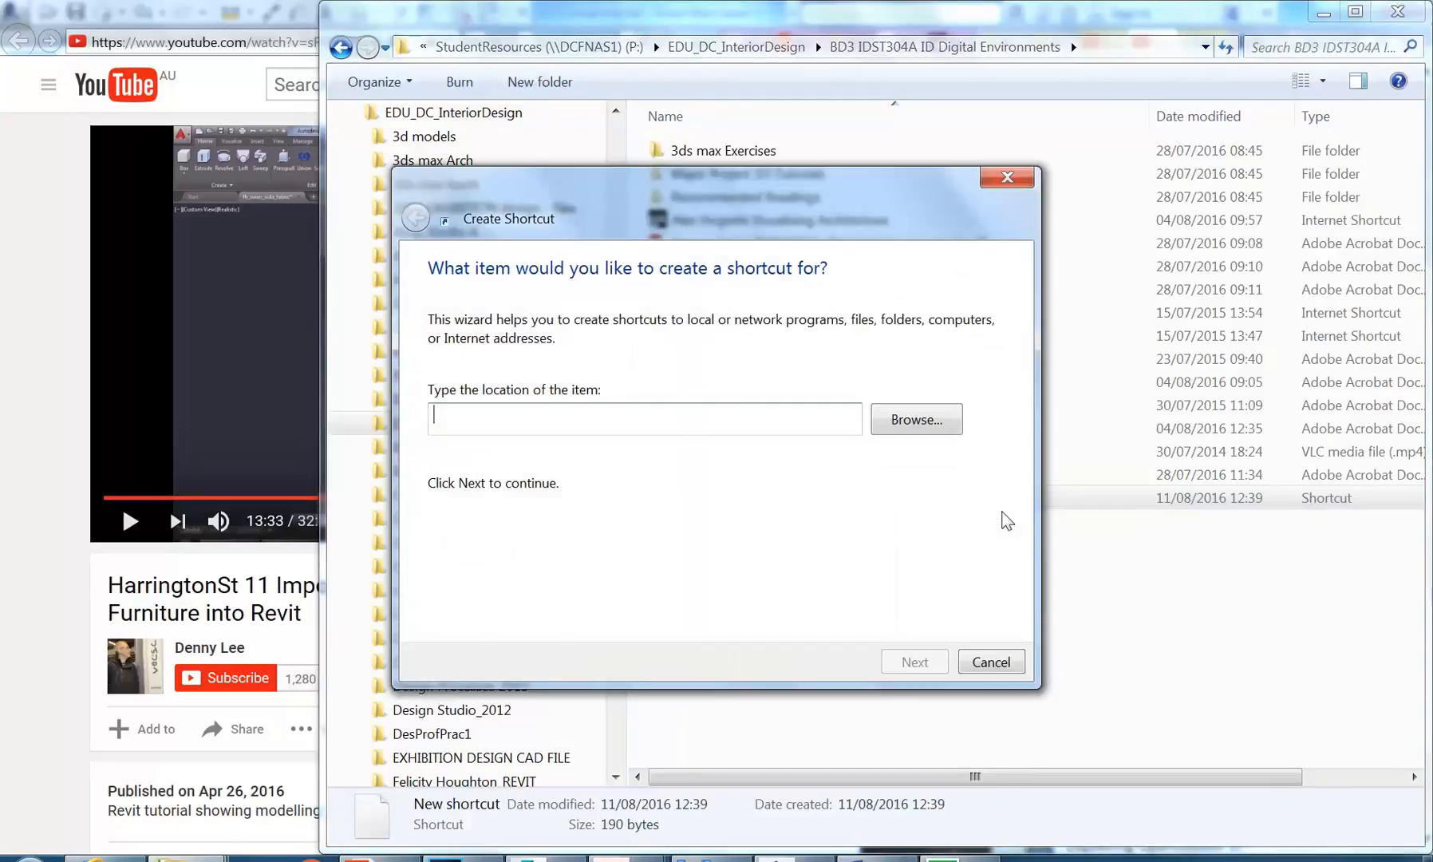
{"action": "key", "text": "ctrl+v"}
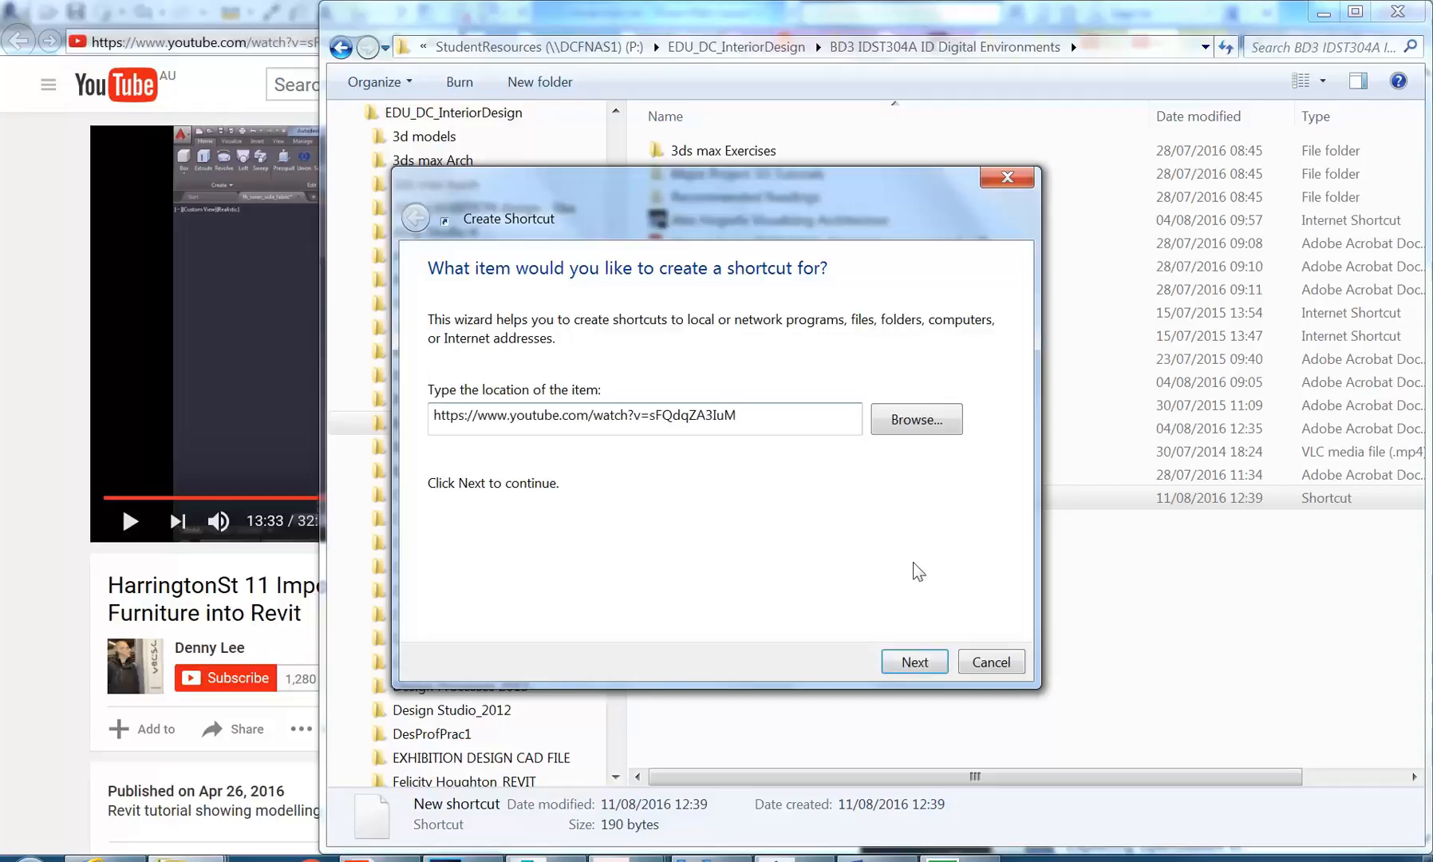
{"action": "left_click", "coordinate": [914, 661]}
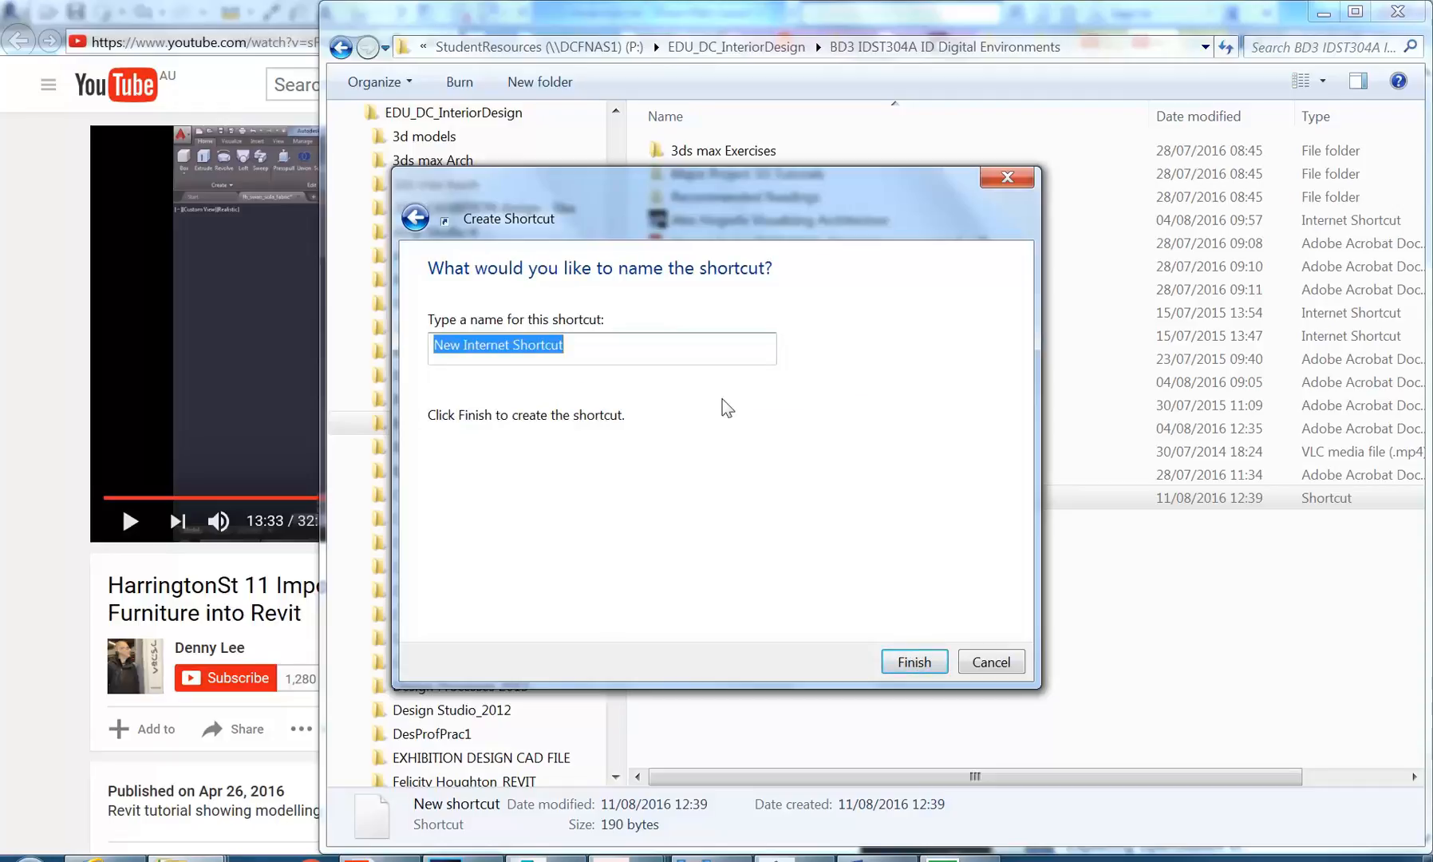
{"action": "type", "text": "Con"}
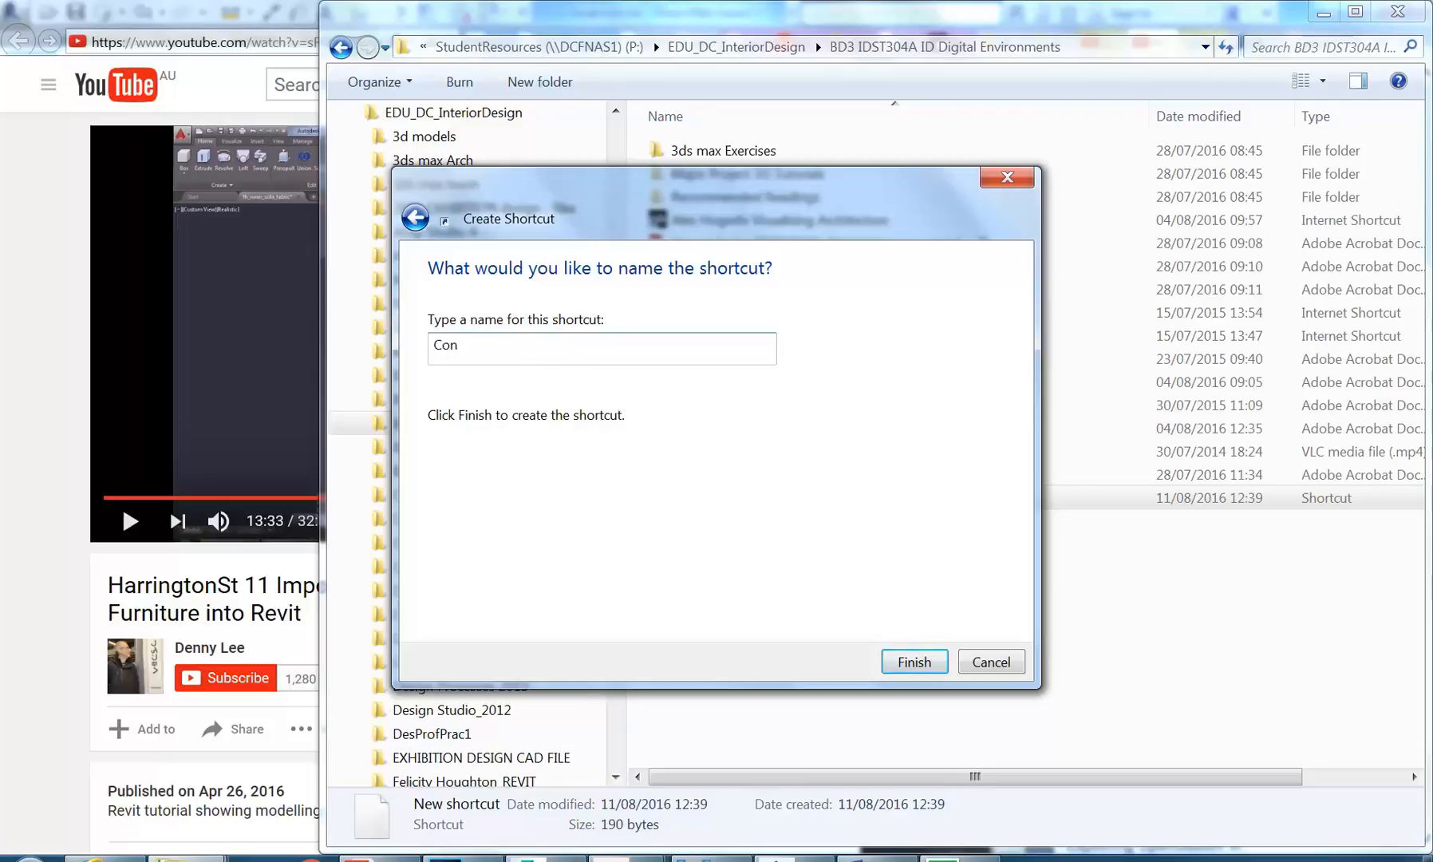
{"action": "type", "text": "verting 3D models into "}
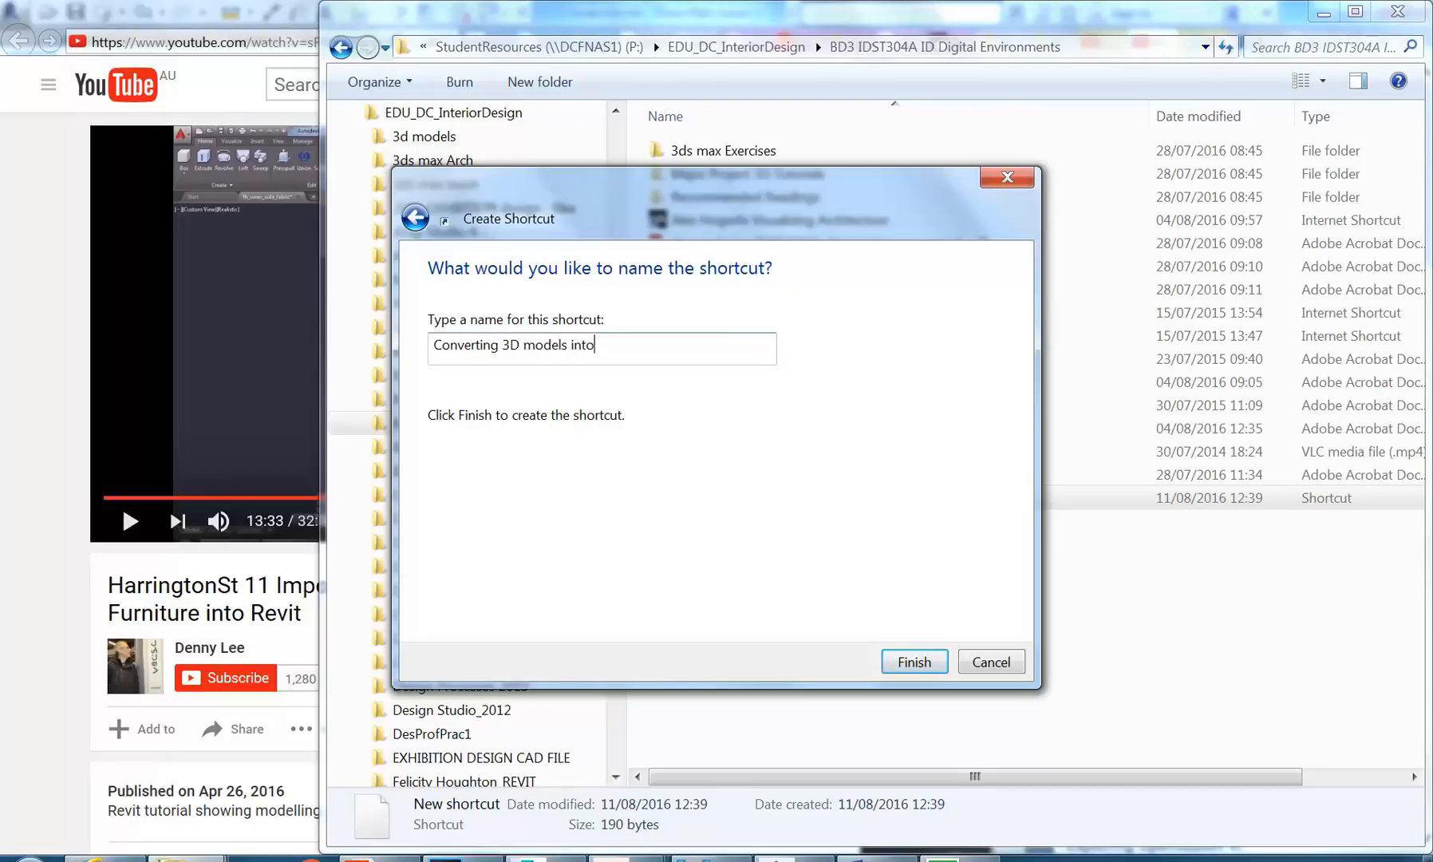
Step: Name the new web shortcut "Converting 3D models into Revit format", finish creating it and minimise the folder window
{"action": "type", "text": "Revit format"}
{"action": "left_click", "coordinate": [914, 662]}
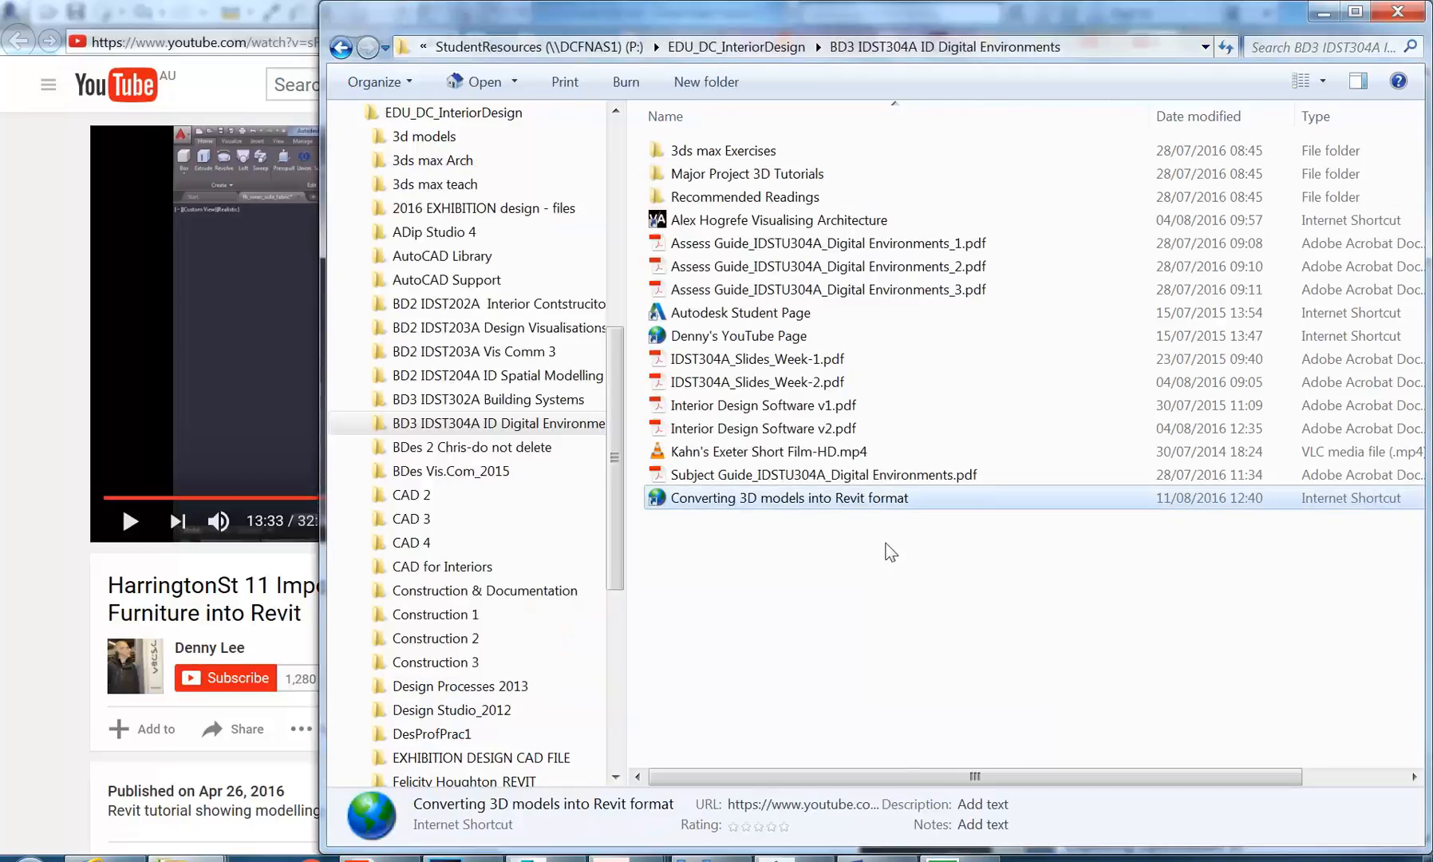
{"action": "left_click", "coordinate": [1323, 12]}
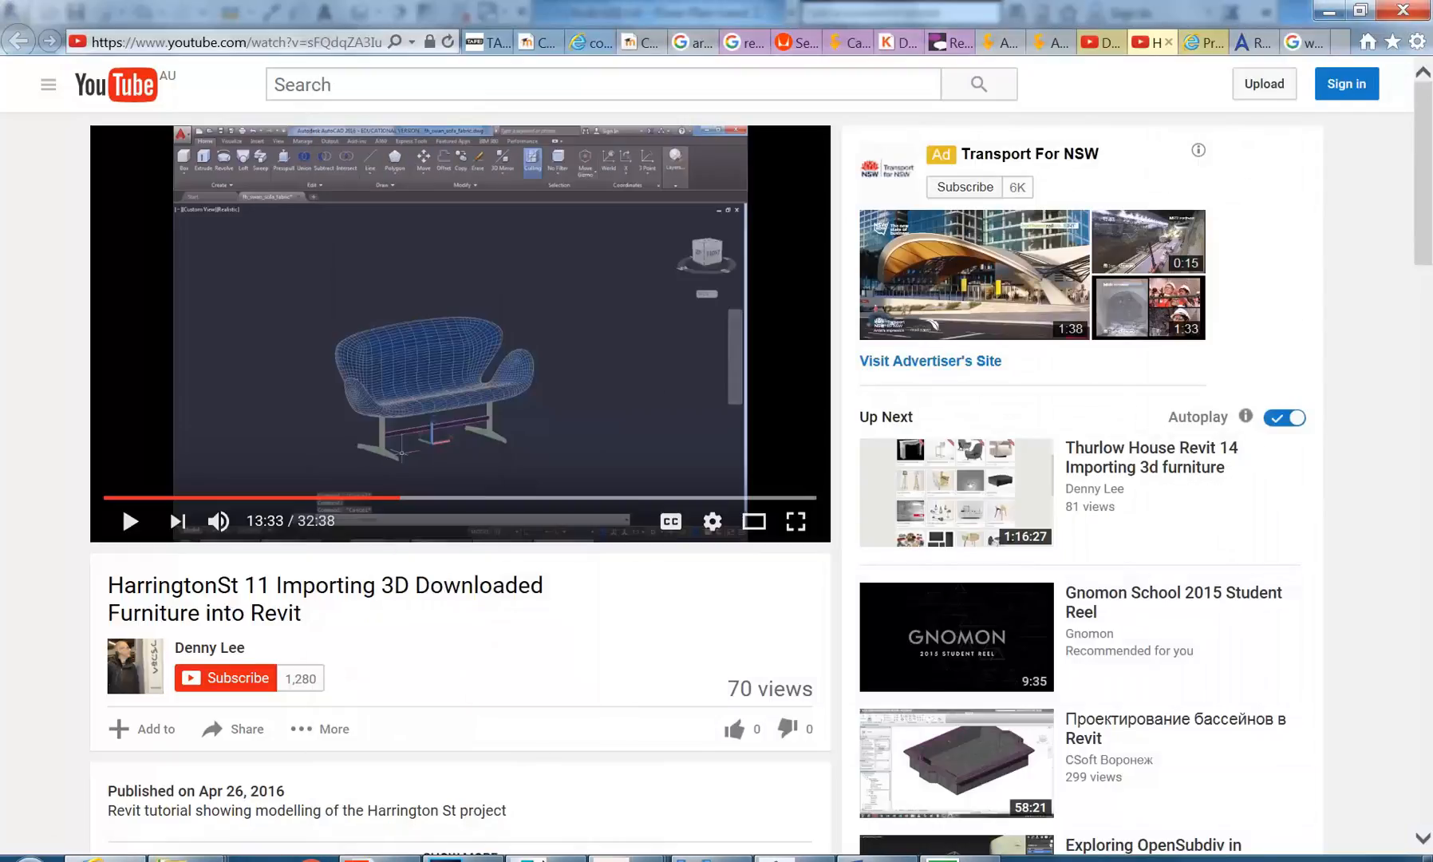
Step: Switch to the Hub v10.rvt project in Revit and bring its Level 1 floor plan into full view
{"action": "left_click", "coordinate": [544, 859]}
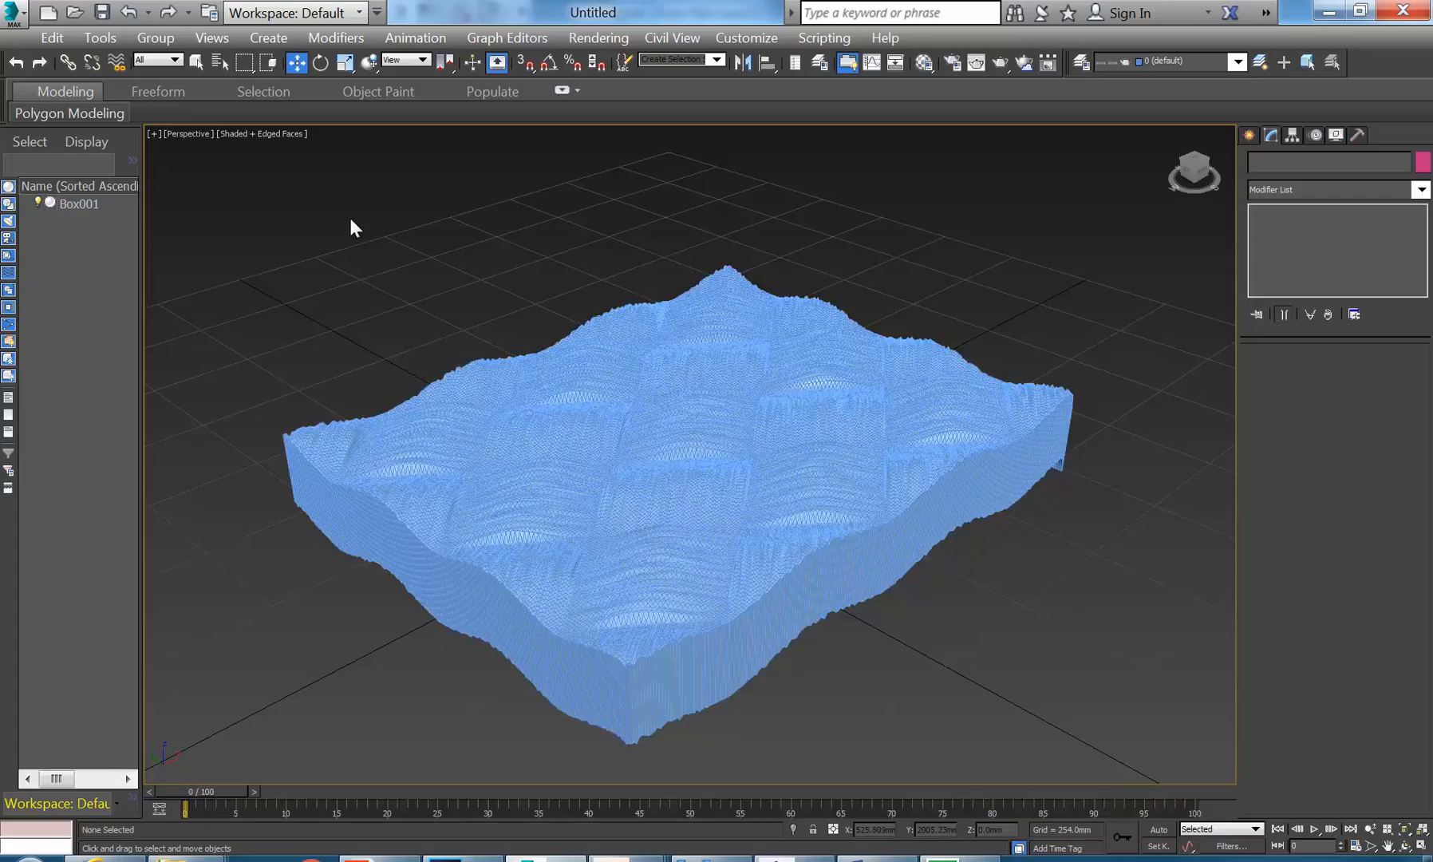
{"action": "scroll", "coordinate": [409, 317], "scroll_direction": "down", "scroll_amount": 5}
{"action": "scroll", "coordinate": [422, 329], "scroll_direction": "up", "scroll_amount": 2}
{"action": "left_click", "coordinate": [709, 858]}
{"action": "scroll", "coordinate": [598, 511], "scroll_direction": "up", "scroll_amount": 1}
{"action": "middle_click_drag", "start_coordinate": [568, 499], "coordinate": [599, 518]}
{"action": "scroll", "coordinate": [602, 515], "scroll_direction": "down", "scroll_amount": 2}
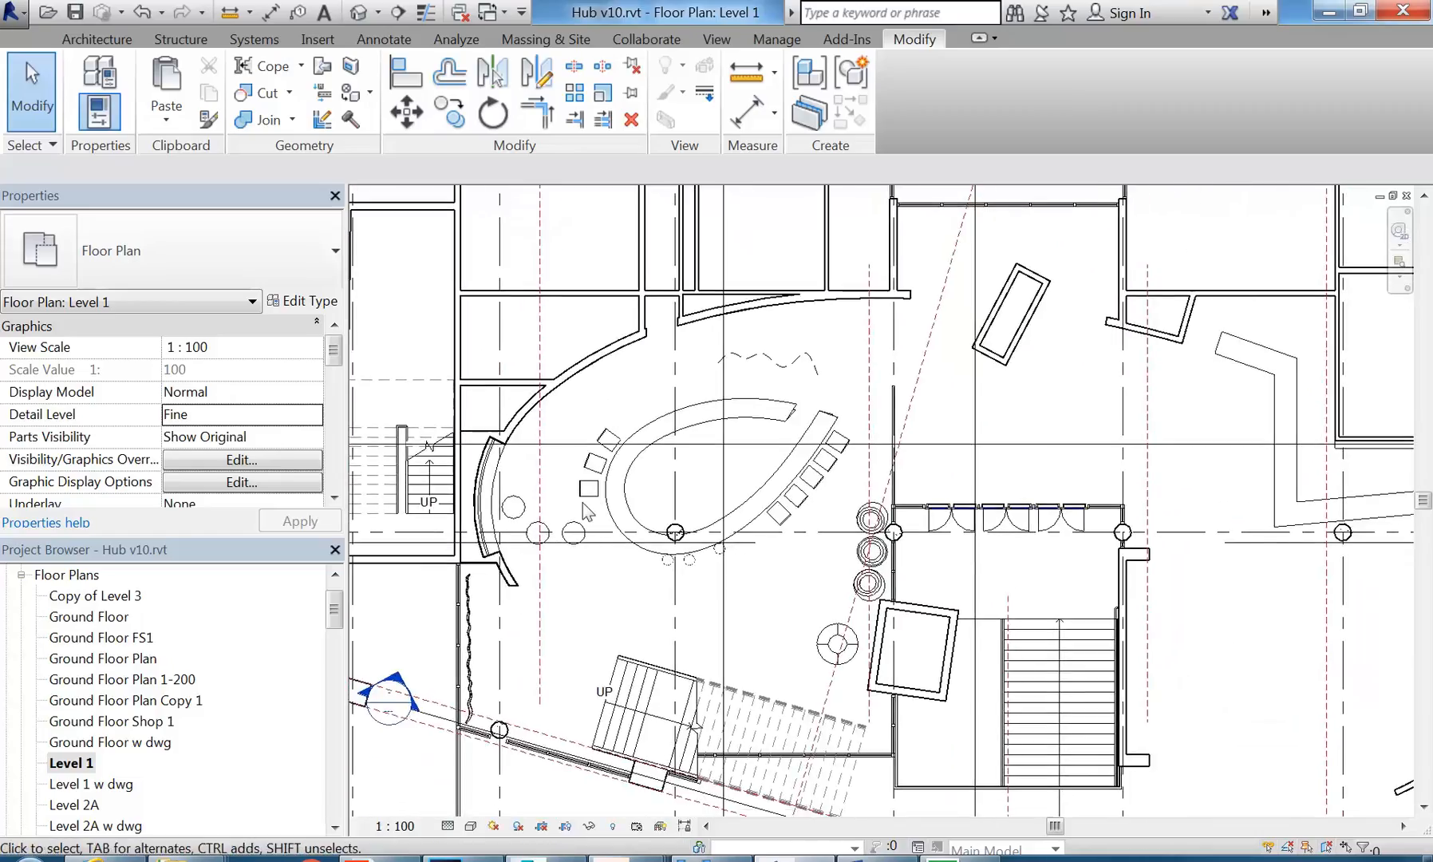
{"action": "scroll", "coordinate": [593, 513], "scroll_direction": "down", "scroll_amount": 2}
{"action": "middle_click_drag", "start_coordinate": [610, 572], "coordinate": [651, 619]}
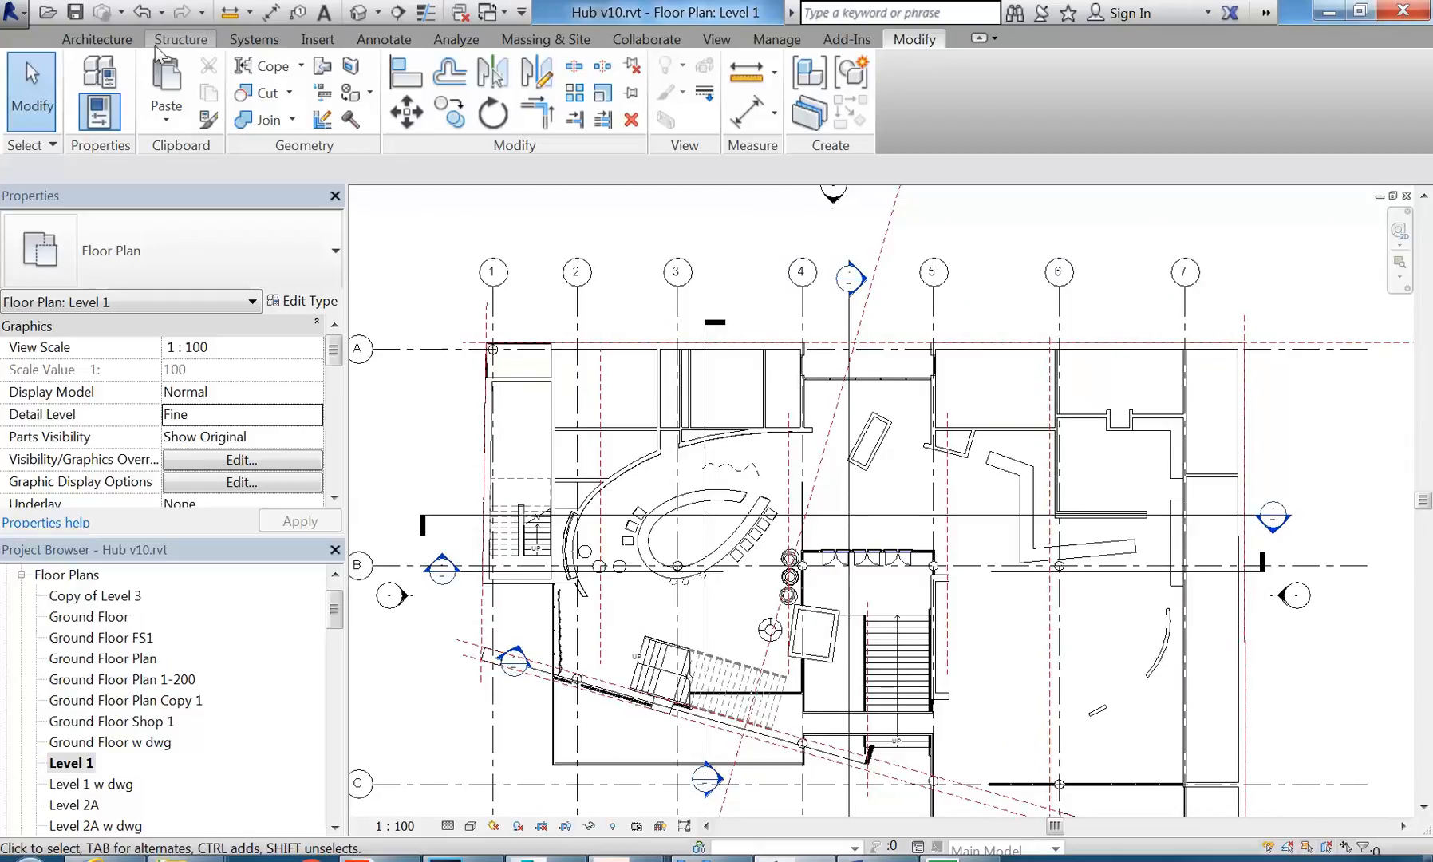
Step: Start an in-place component in the Generic Models category and discard it by cancelling the model
{"action": "left_click", "coordinate": [96, 39]}
{"action": "left_click", "coordinate": [269, 93]}
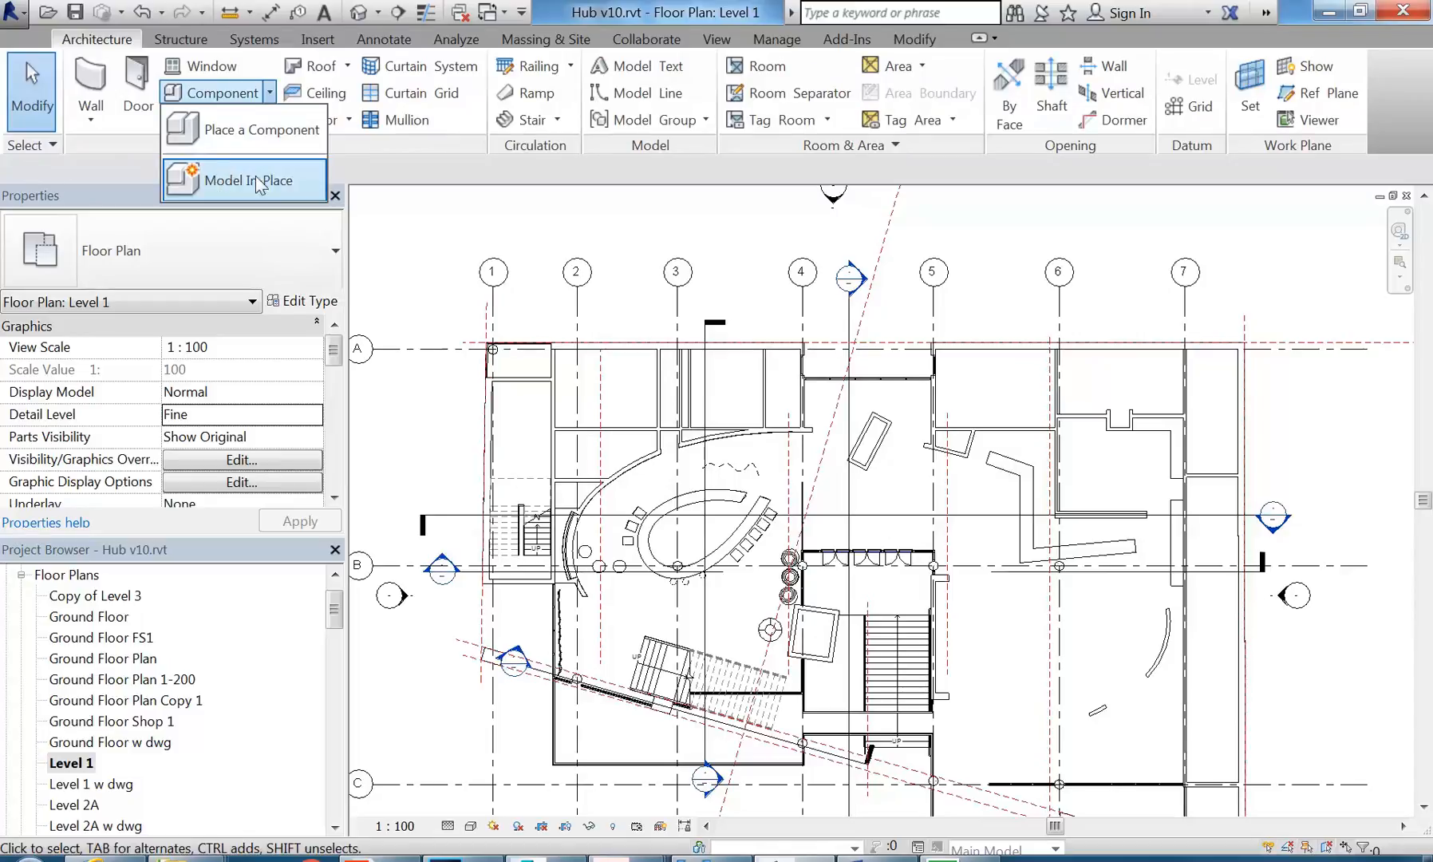
{"action": "left_click", "coordinate": [231, 181]}
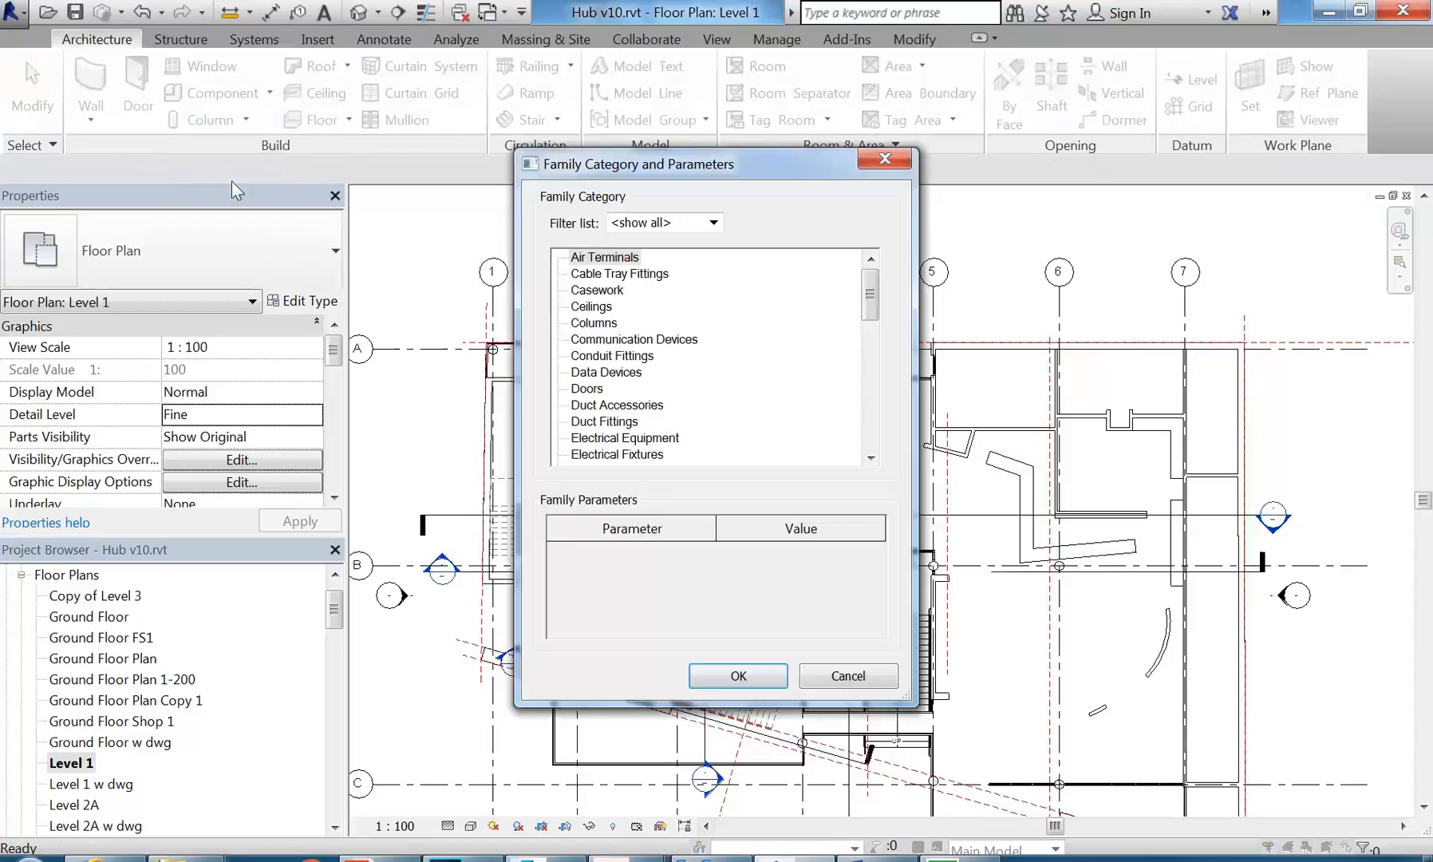
{"action": "left_click_drag", "start_coordinate": [872, 303], "coordinate": [871, 339]}
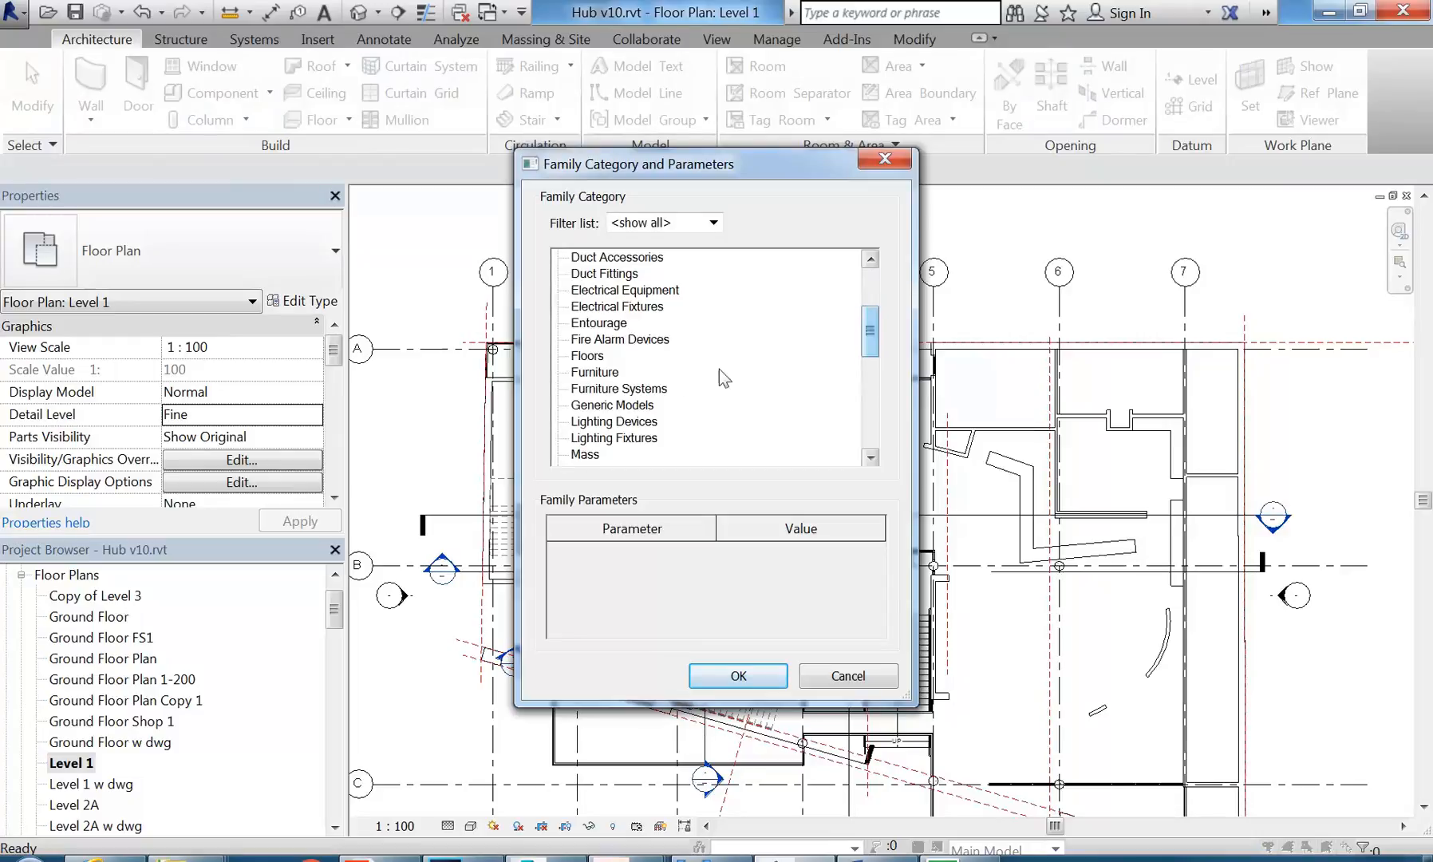
{"action": "left_click", "coordinate": [611, 406]}
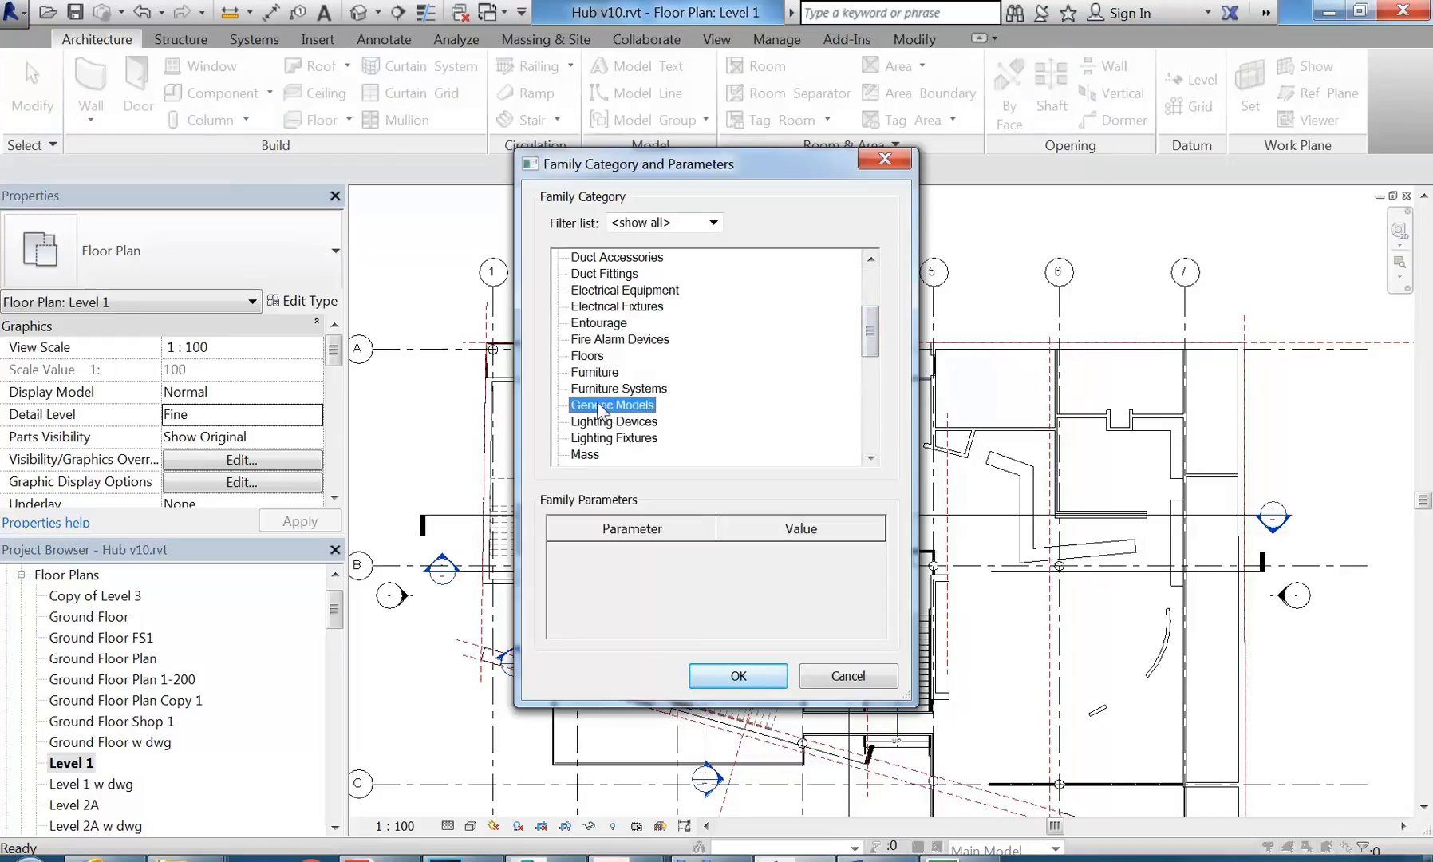
{"action": "double_click", "coordinate": [608, 405]}
{"action": "key", "text": "Return"}
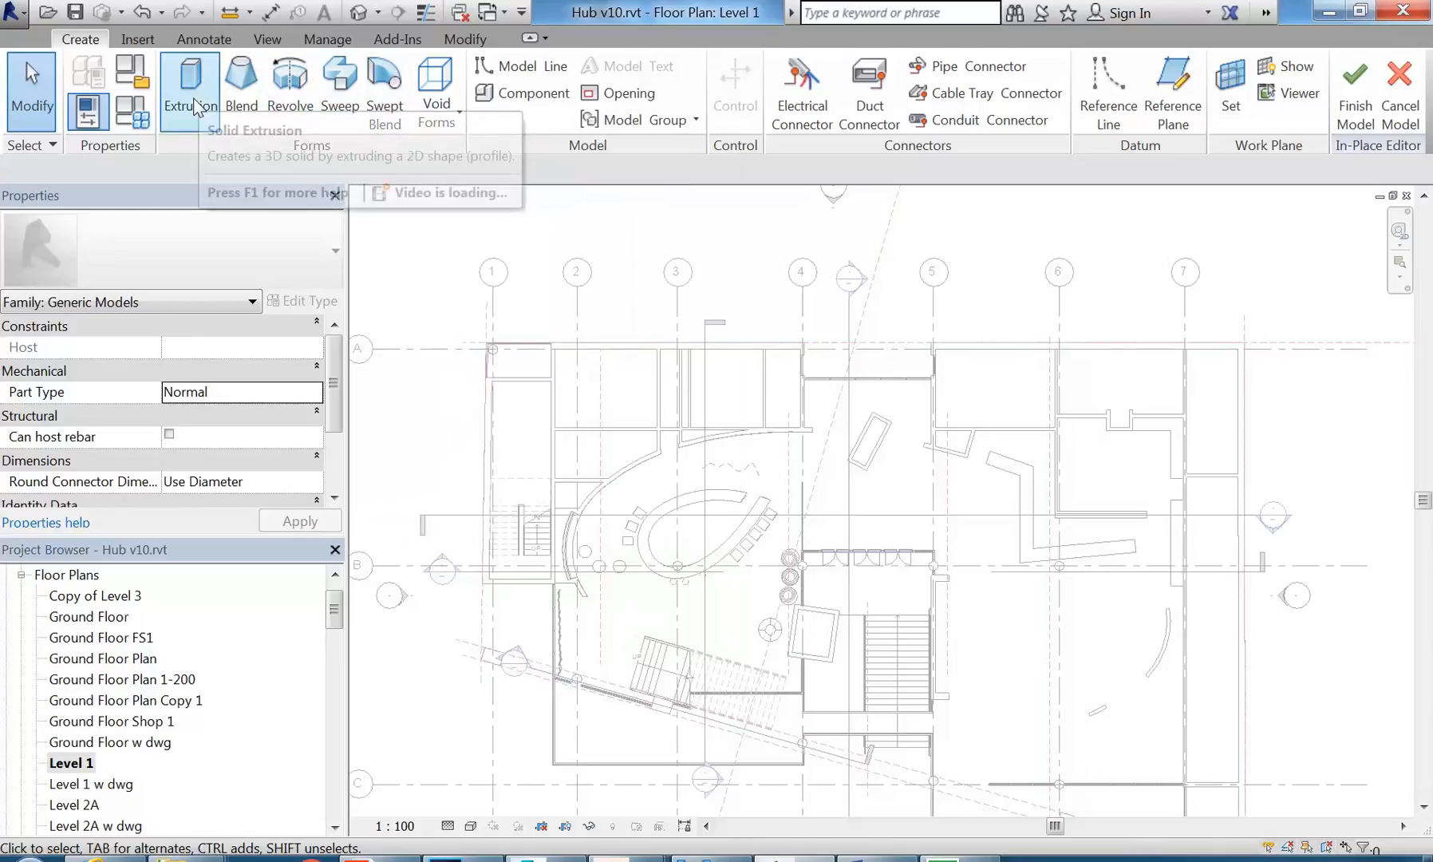
{"action": "left_click", "coordinate": [1398, 100]}
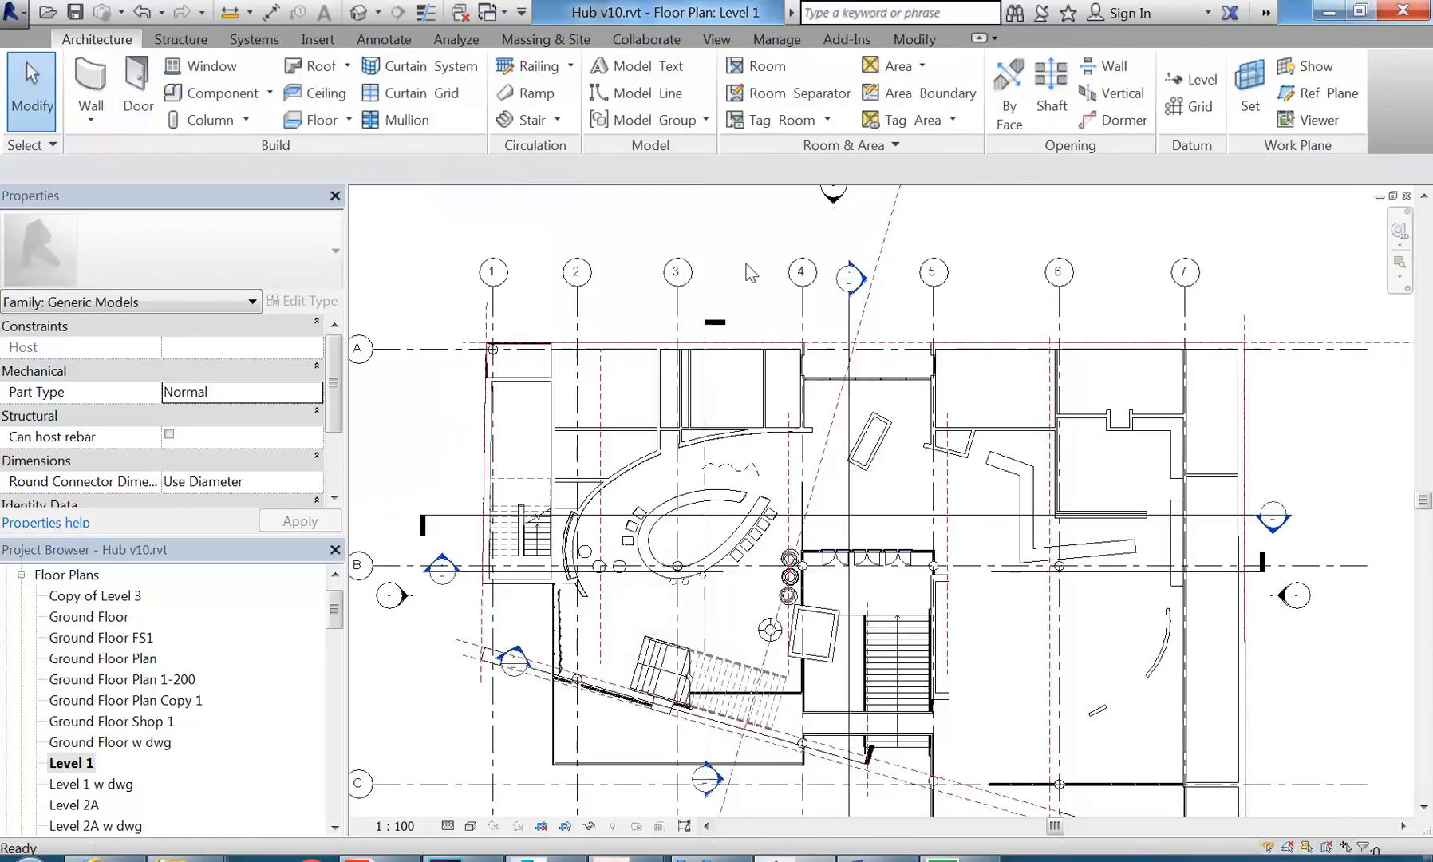
Step: Start an in-place component in the Mass category and discard it by cancelling the mass
{"action": "left_click", "coordinate": [271, 94]}
{"action": "left_click", "coordinate": [231, 179]}
{"action": "left_click_drag", "start_coordinate": [870, 294], "coordinate": [869, 375]}
{"action": "left_click", "coordinate": [584, 274]}
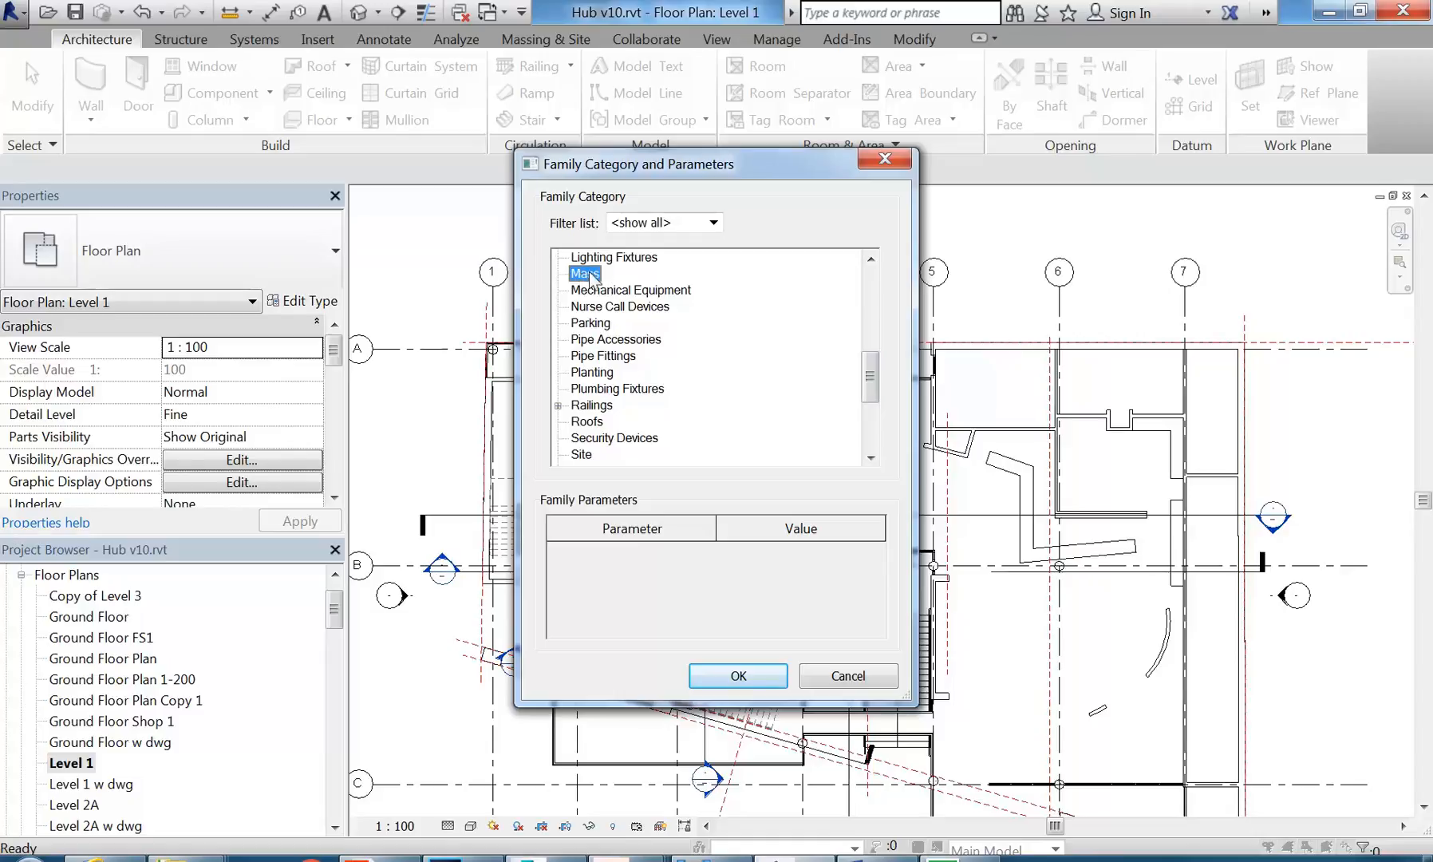
{"action": "double_click", "coordinate": [585, 273]}
{"action": "left_click", "coordinate": [503, 423]}
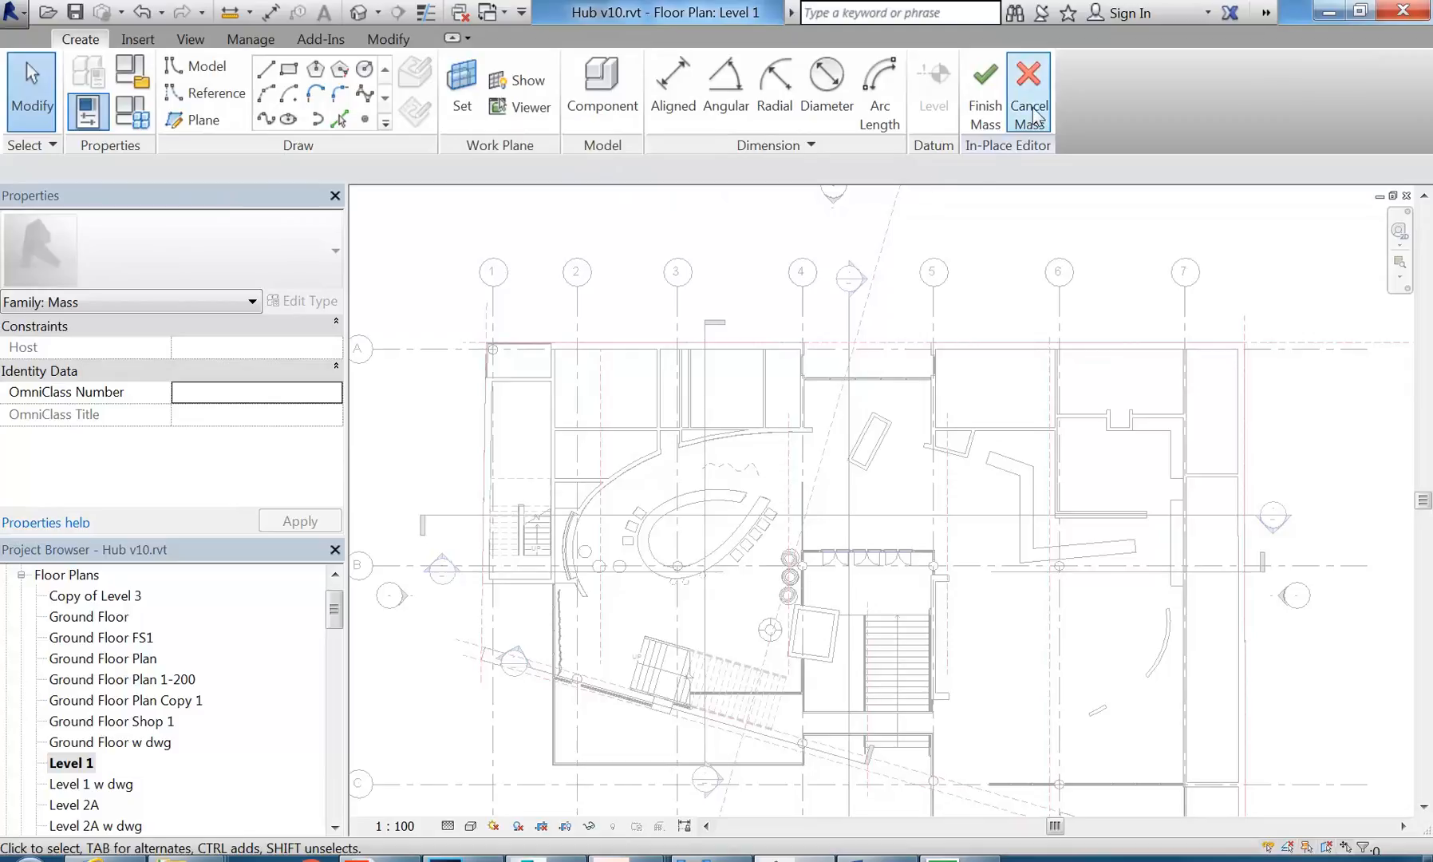
{"action": "left_click", "coordinate": [1029, 83]}
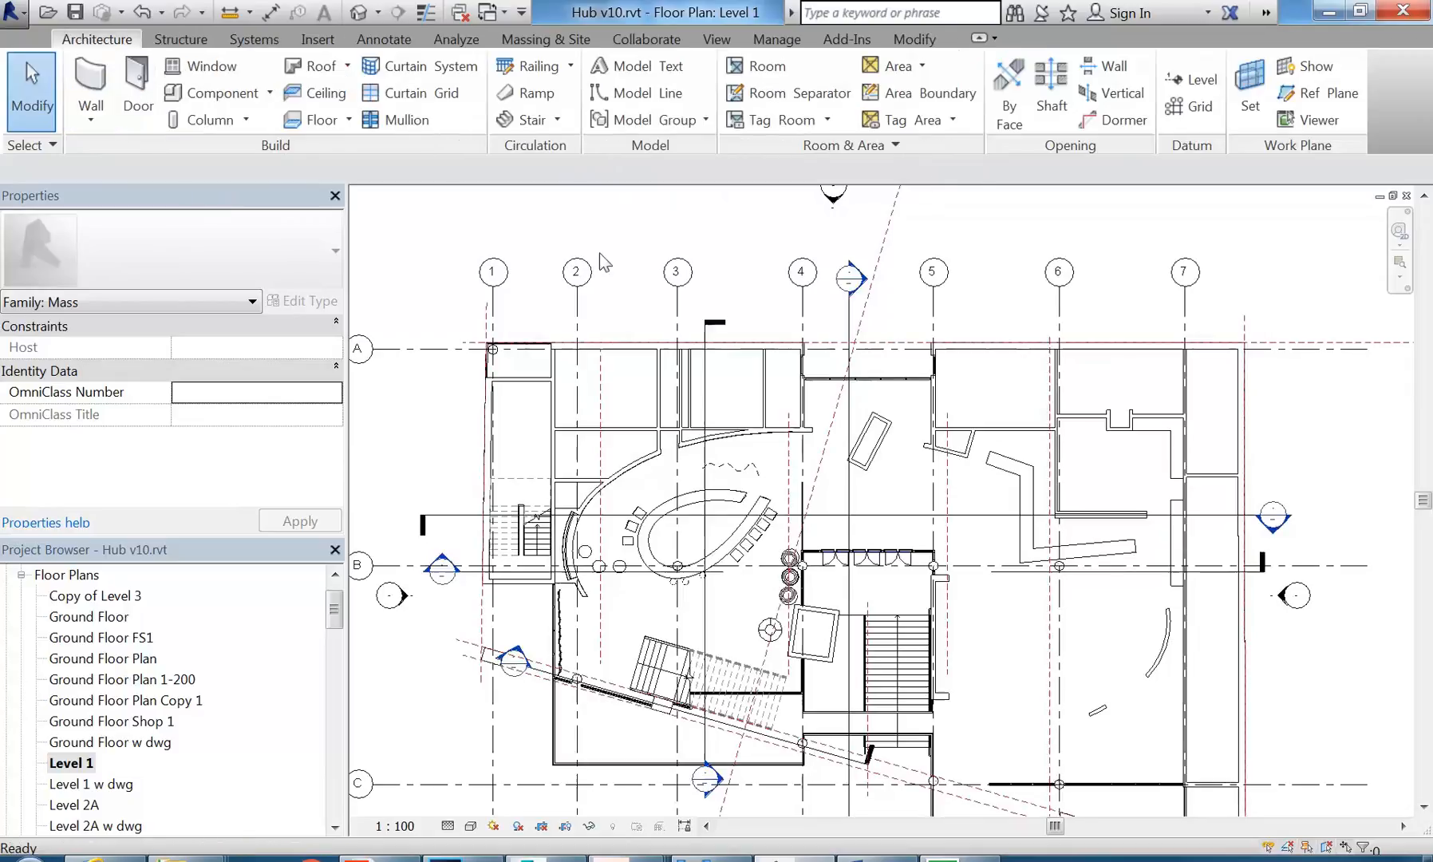
Step: Start a mass directly with the In-Place Mass command and discard it, returning to the Level 1 floor plan
{"action": "left_click", "coordinate": [536, 41]}
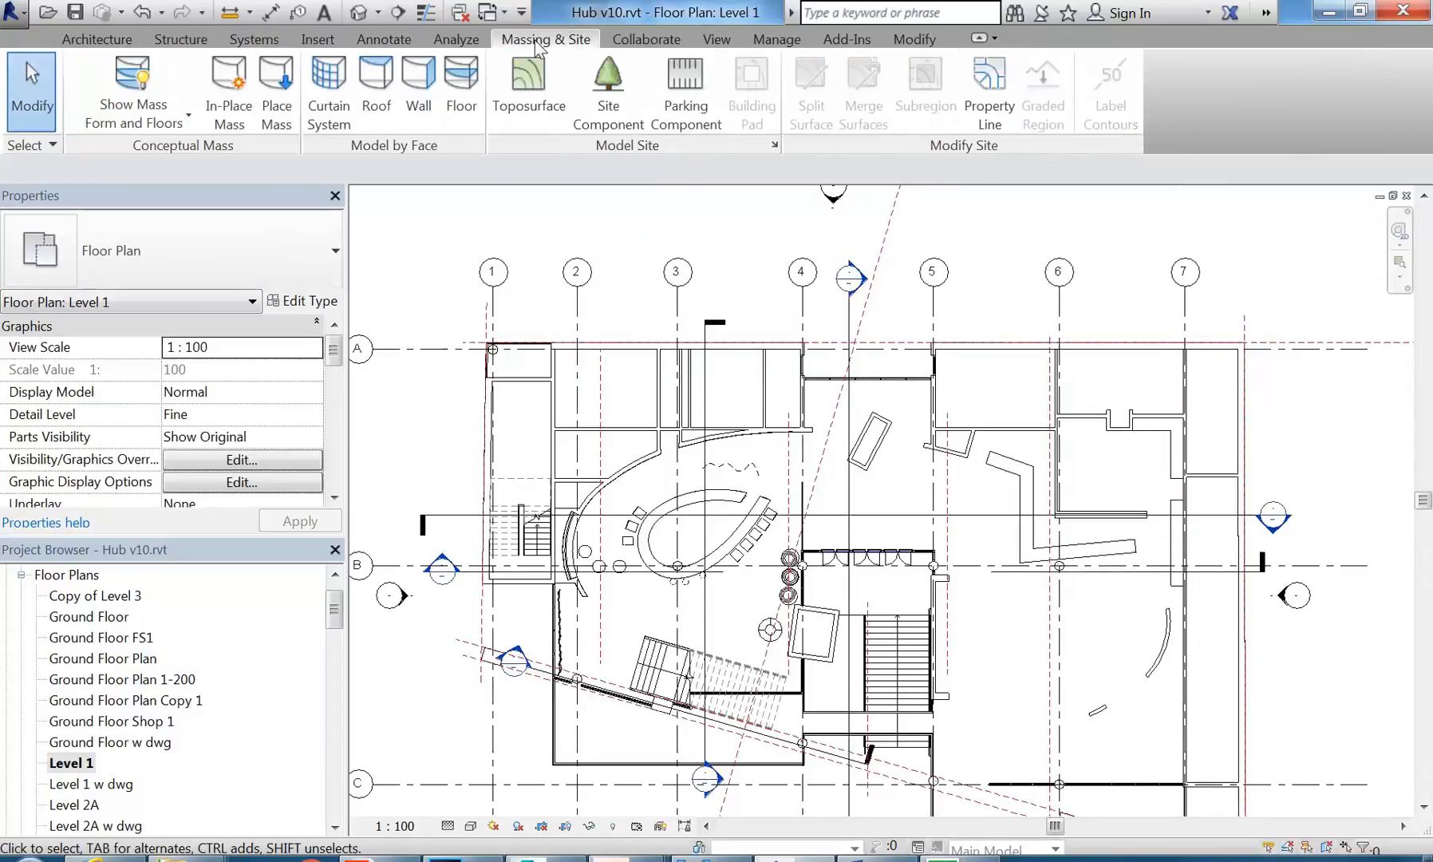
{"action": "left_click", "coordinate": [225, 103]}
{"action": "left_click", "coordinate": [511, 427]}
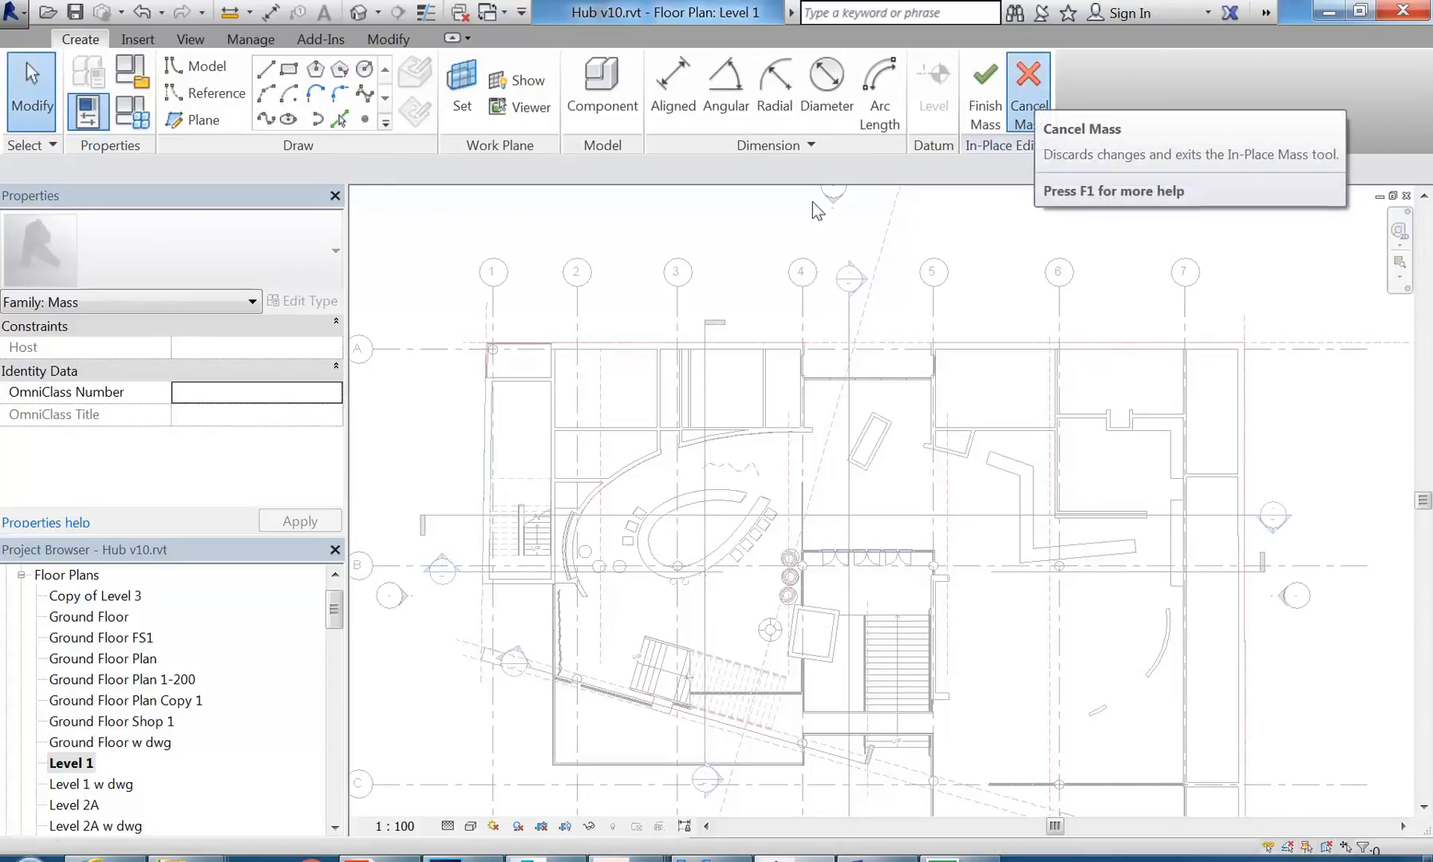
{"action": "left_click", "coordinate": [1028, 88]}
{"action": "right_click", "coordinate": [626, 230]}
{"action": "right_click", "coordinate": [672, 239]}
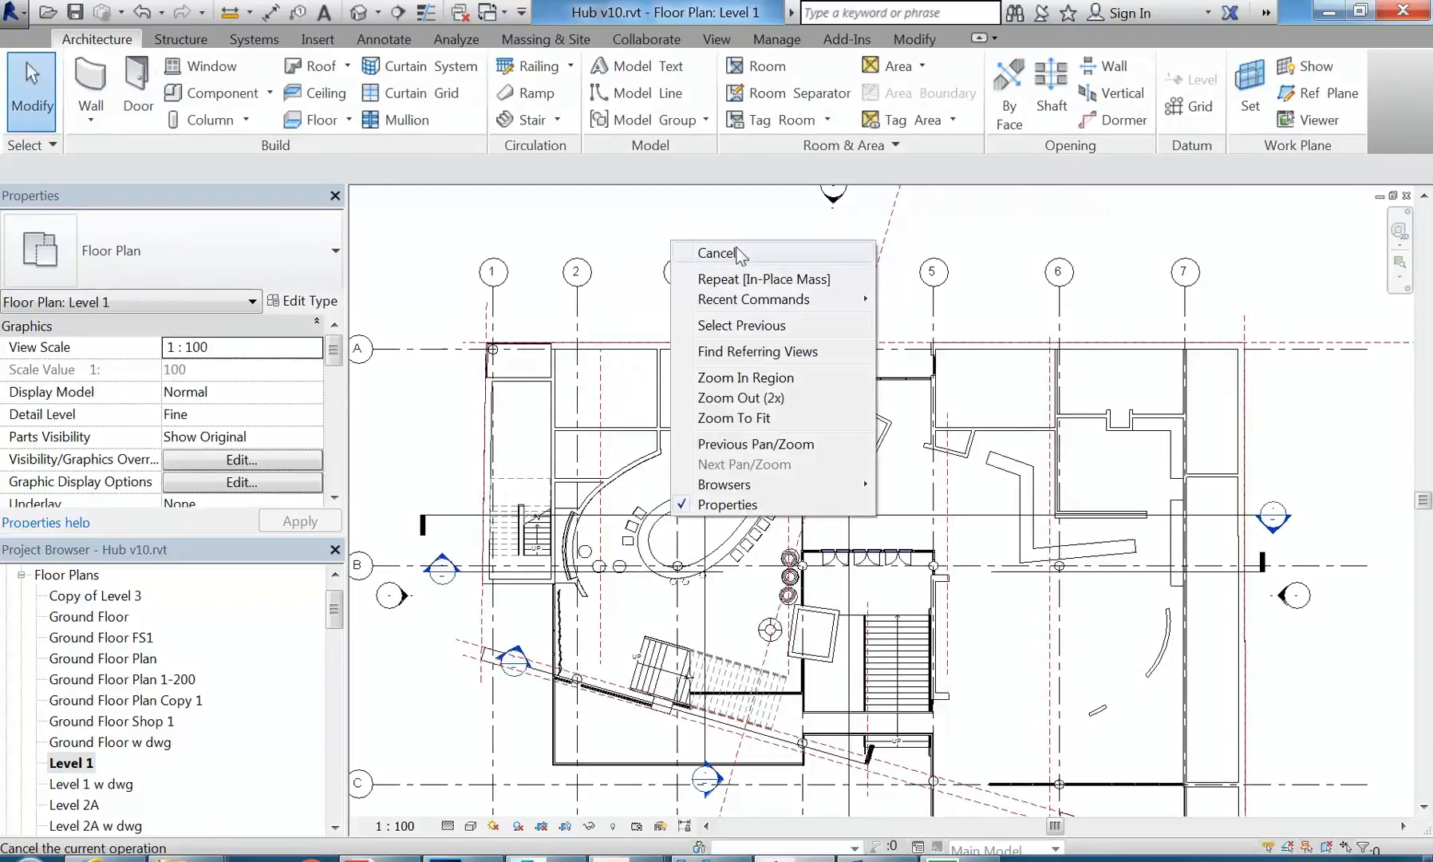
{"action": "left_click", "coordinate": [726, 253]}
{"action": "middle_click_drag", "start_coordinate": [636, 242], "coordinate": [617, 264]}
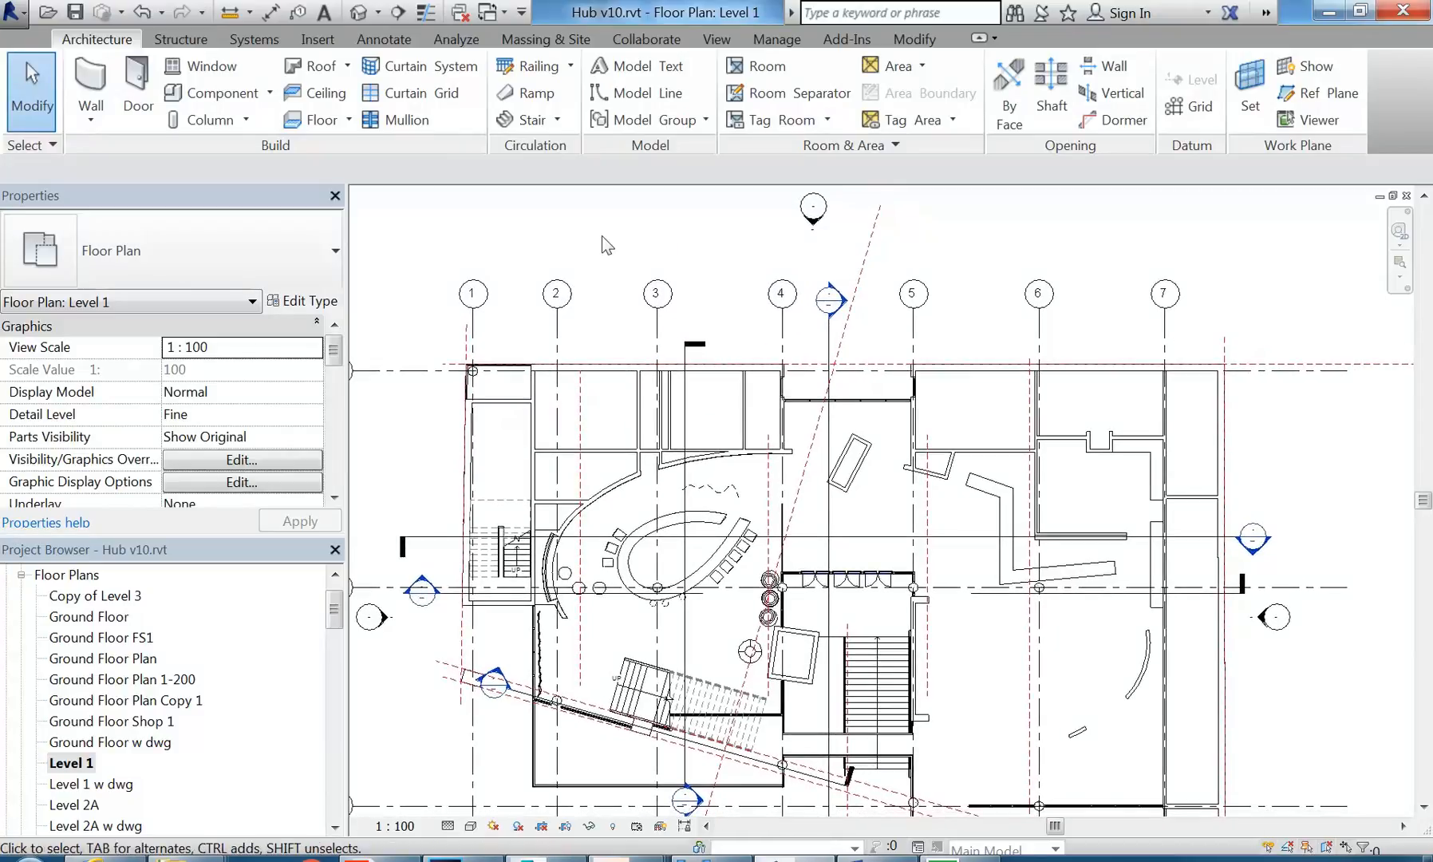
Step: Create a new conceptual mass family from the Metric Mass.rft template
{"action": "left_click", "coordinate": [16, 12]}
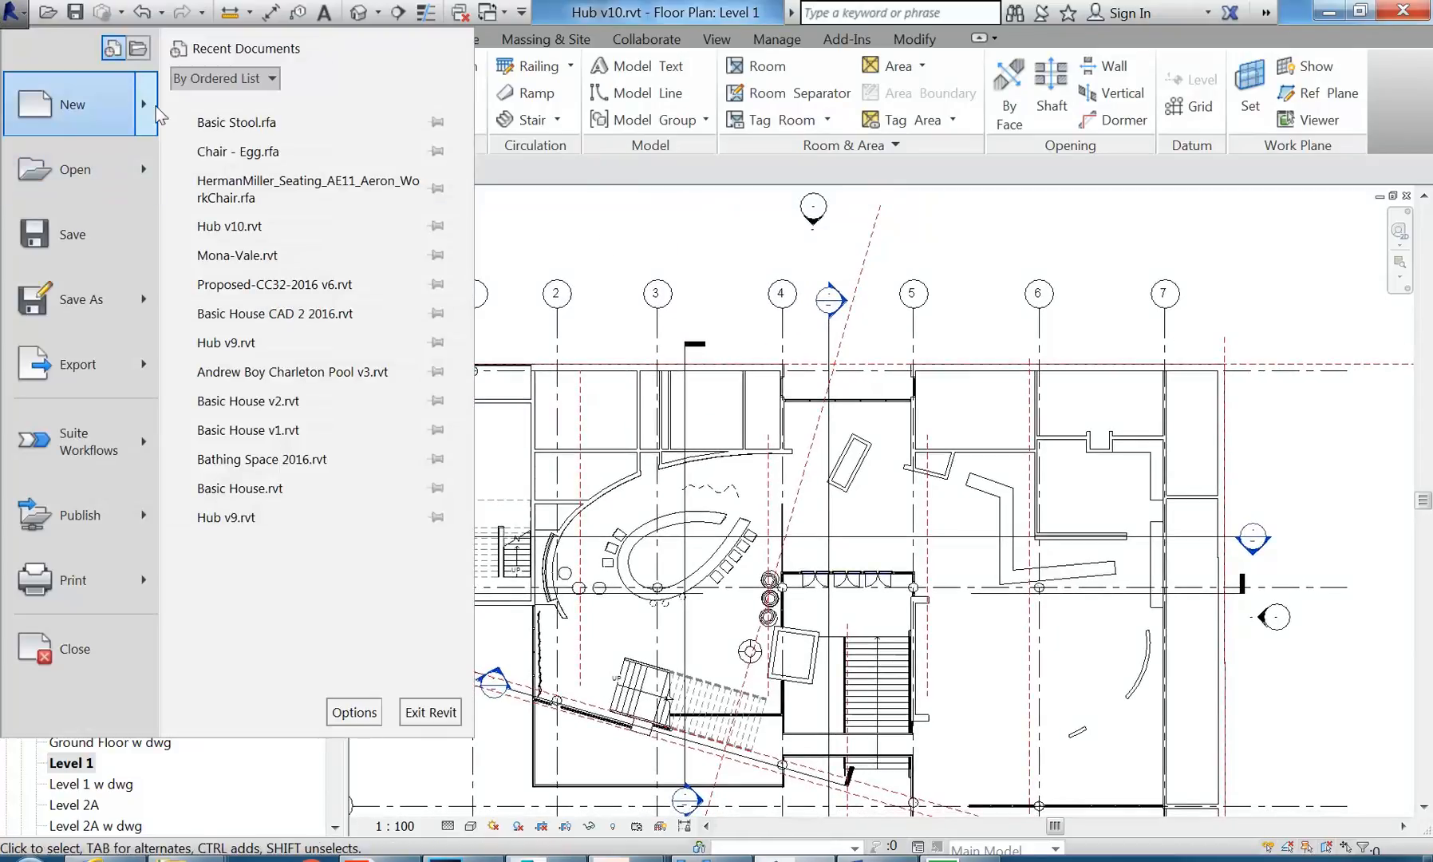
{"action": "mouse_move", "coordinate": [145, 105]}
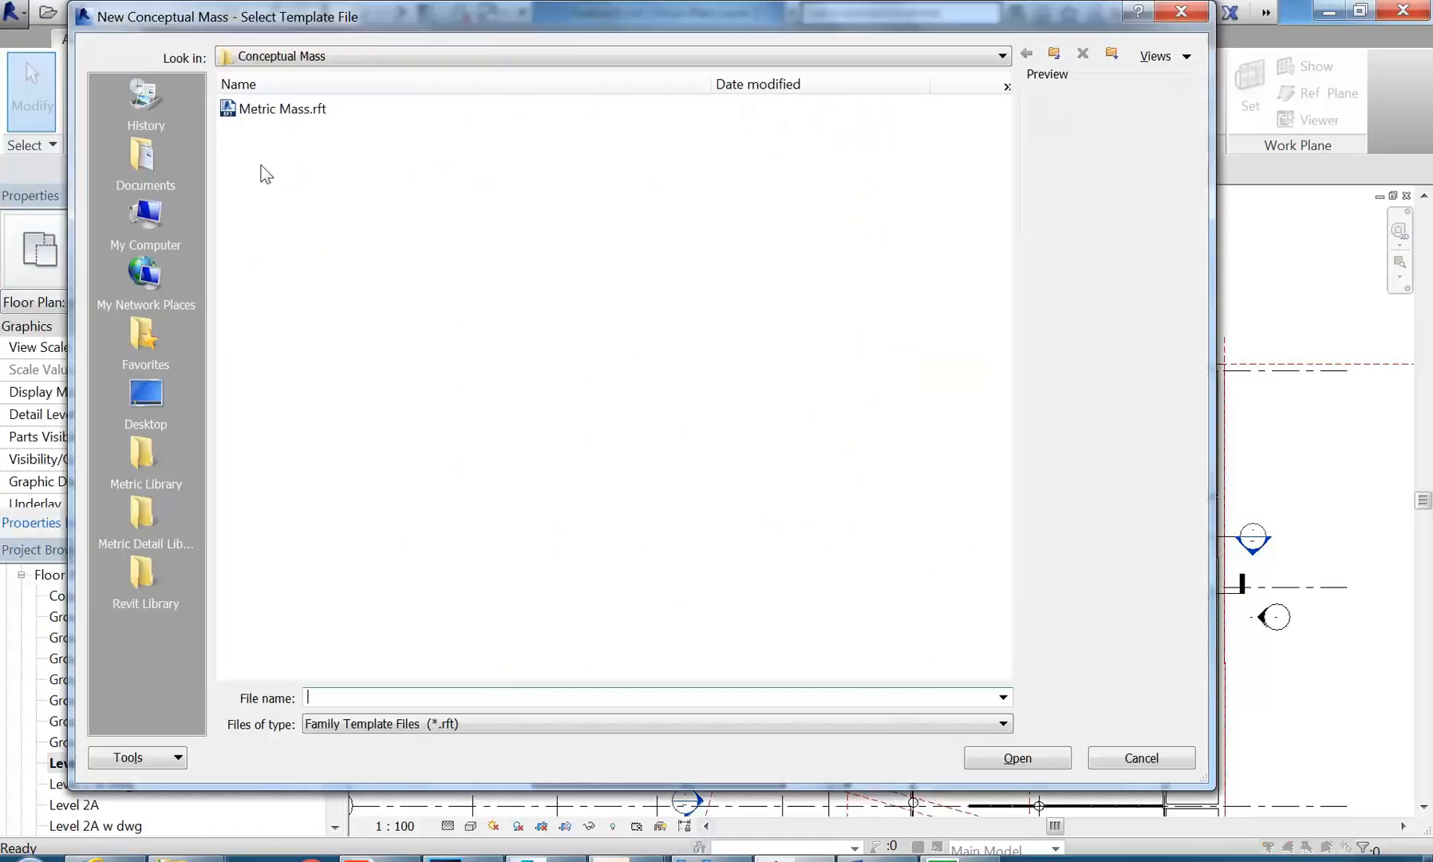
{"action": "left_click", "coordinate": [267, 111]}
{"action": "double_click", "coordinate": [265, 112]}
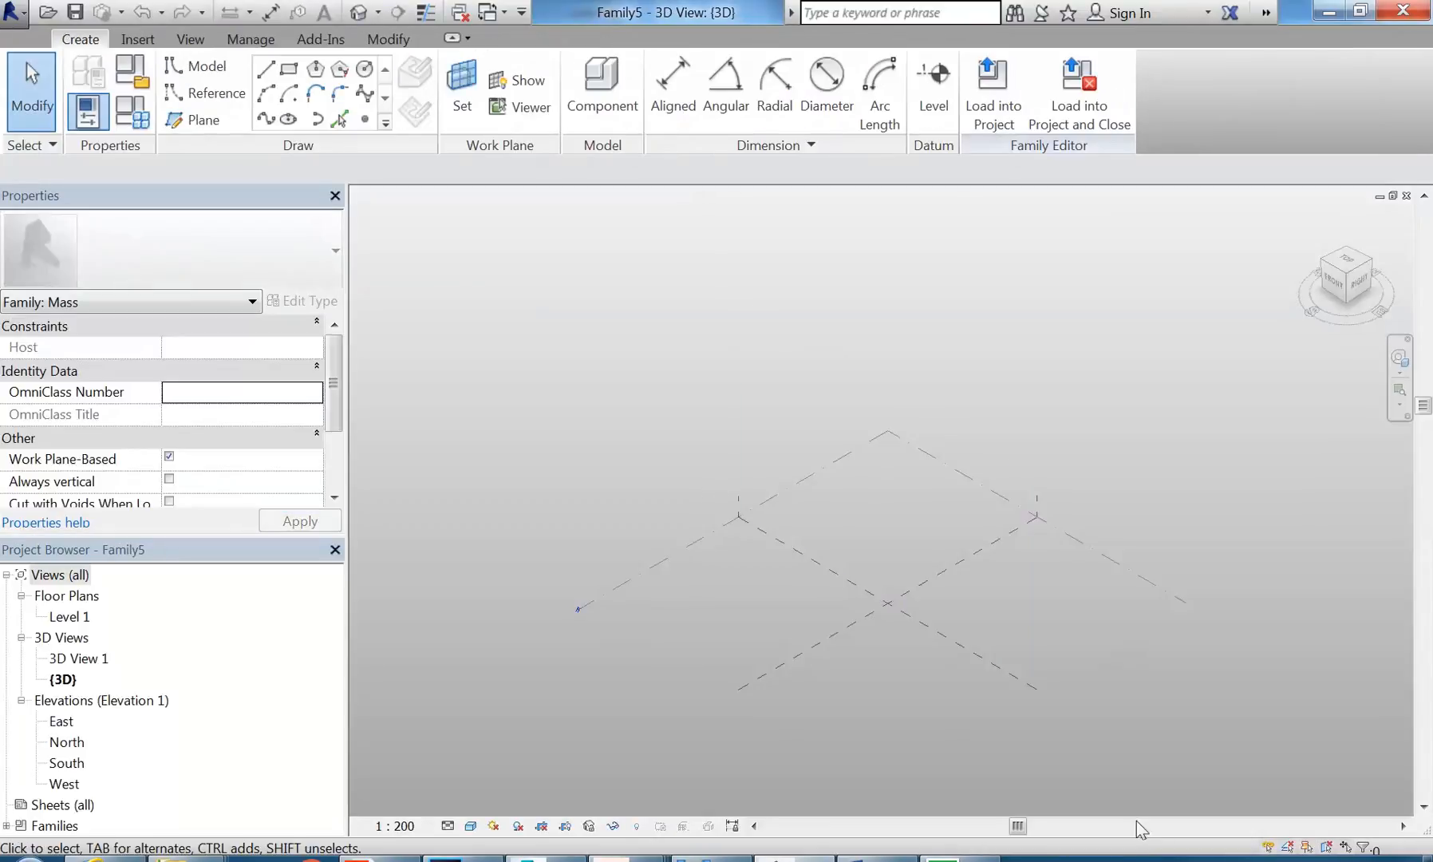
Step: Draw a closed four-sided outline of model lines on the Level 1 work plane around the reference plane intersection, with its longest side about 31400 mm
{"action": "scroll", "coordinate": [882, 610], "scroll_direction": "up", "scroll_amount": 3}
{"action": "scroll", "coordinate": [837, 576], "scroll_direction": "up", "scroll_amount": 3}
{"action": "middle_click_drag", "start_coordinate": [803, 591], "coordinate": [679, 582]}
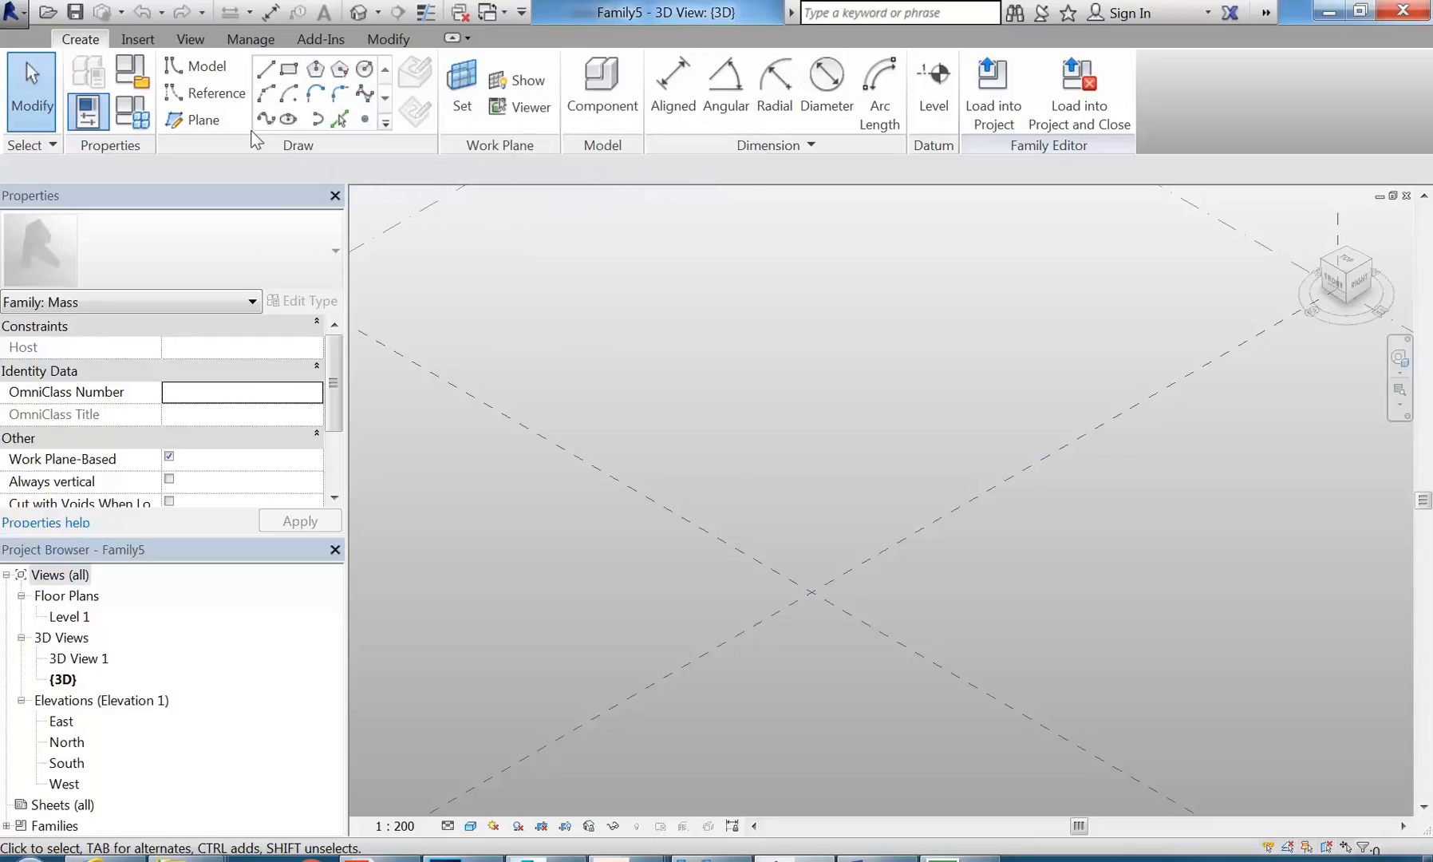
{"action": "left_click", "coordinate": [265, 70]}
{"action": "scroll", "coordinate": [514, 499], "scroll_direction": "down", "scroll_amount": 2}
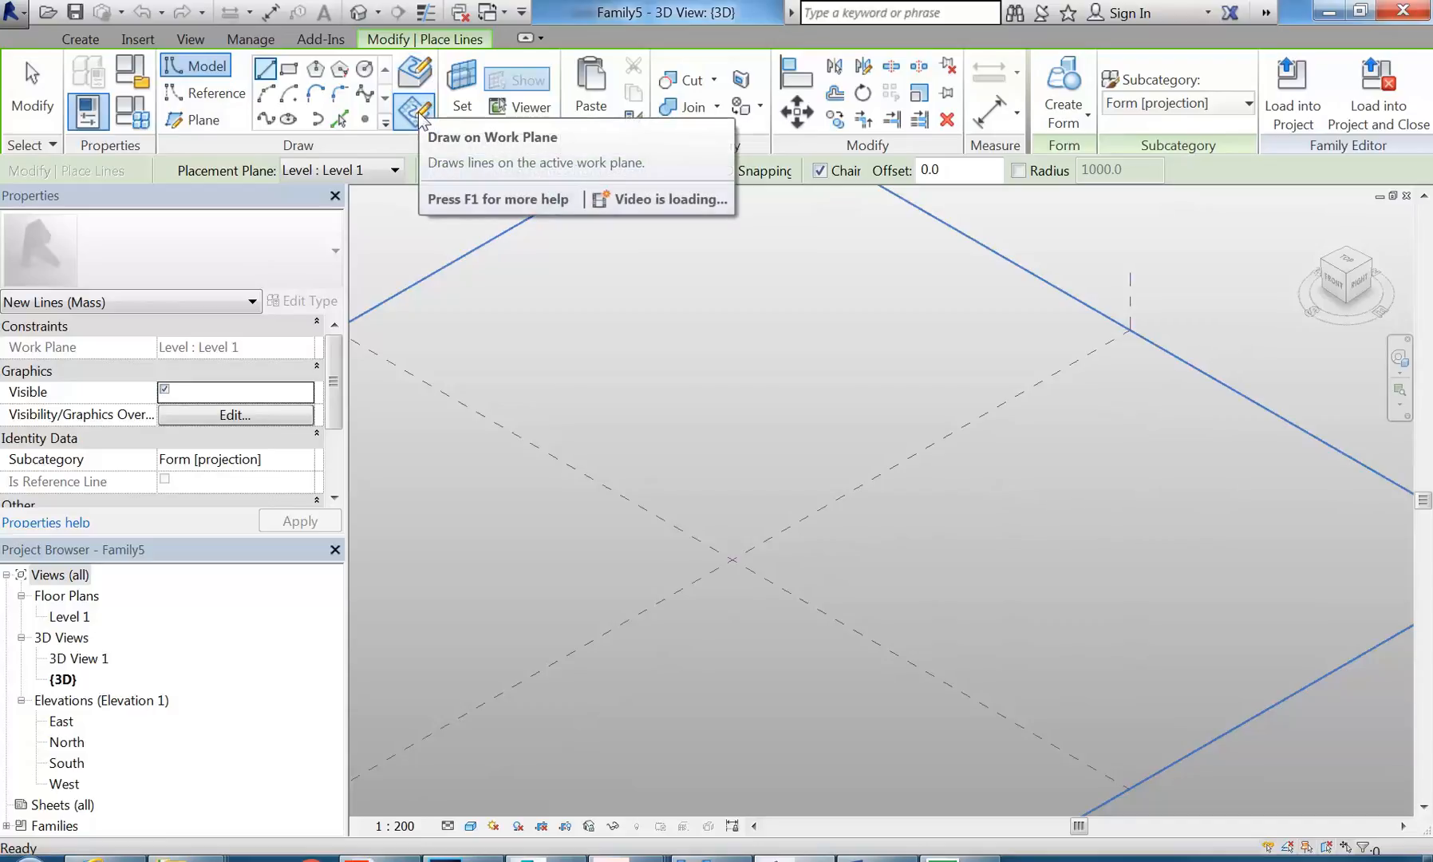
{"action": "middle_click_drag", "start_coordinate": [630, 485], "coordinate": [710, 453]}
{"action": "scroll", "coordinate": [678, 479], "scroll_direction": "down", "scroll_amount": 1}
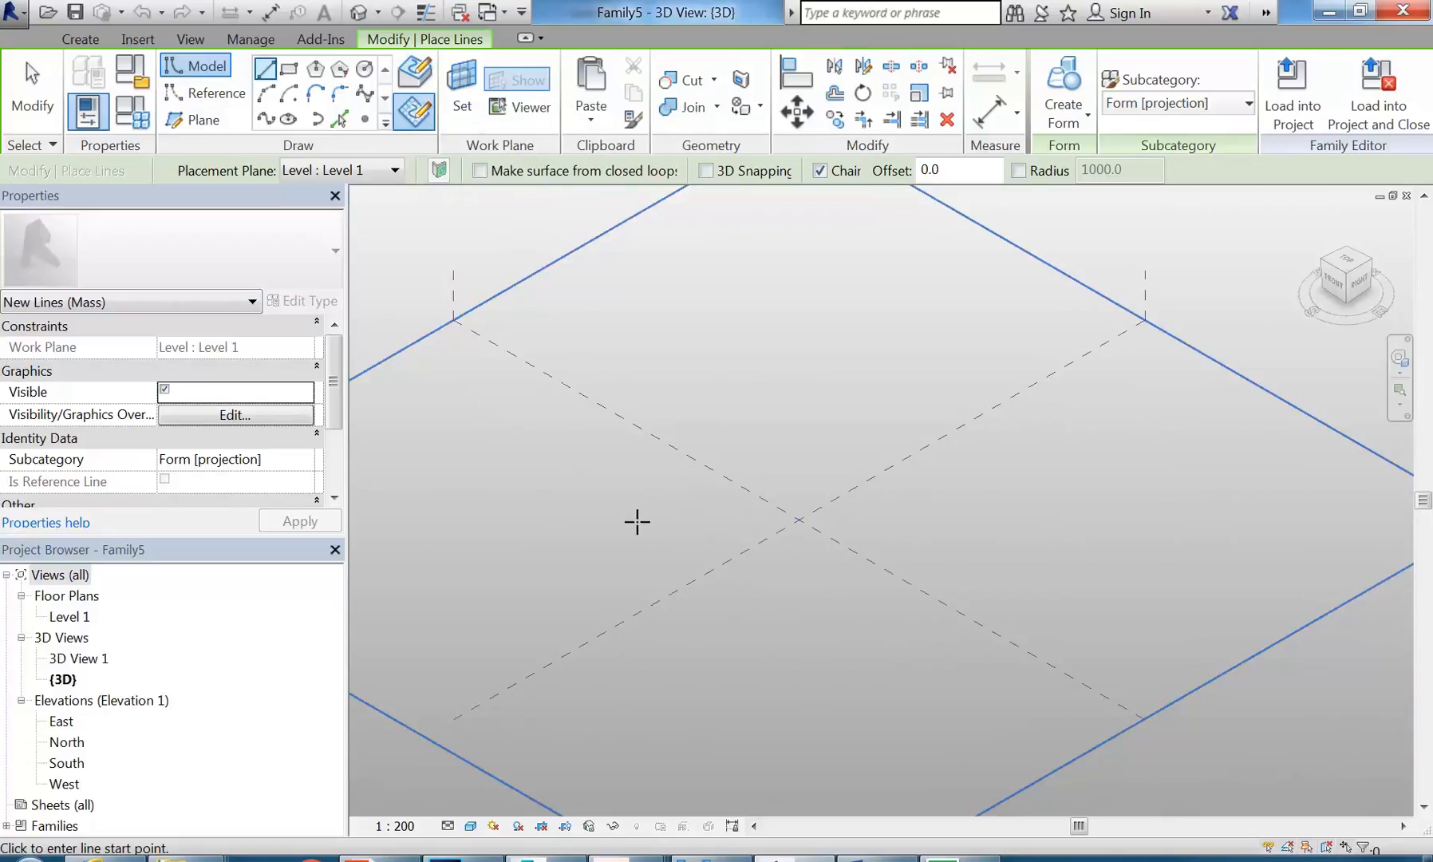
{"action": "left_click", "coordinate": [639, 529]}
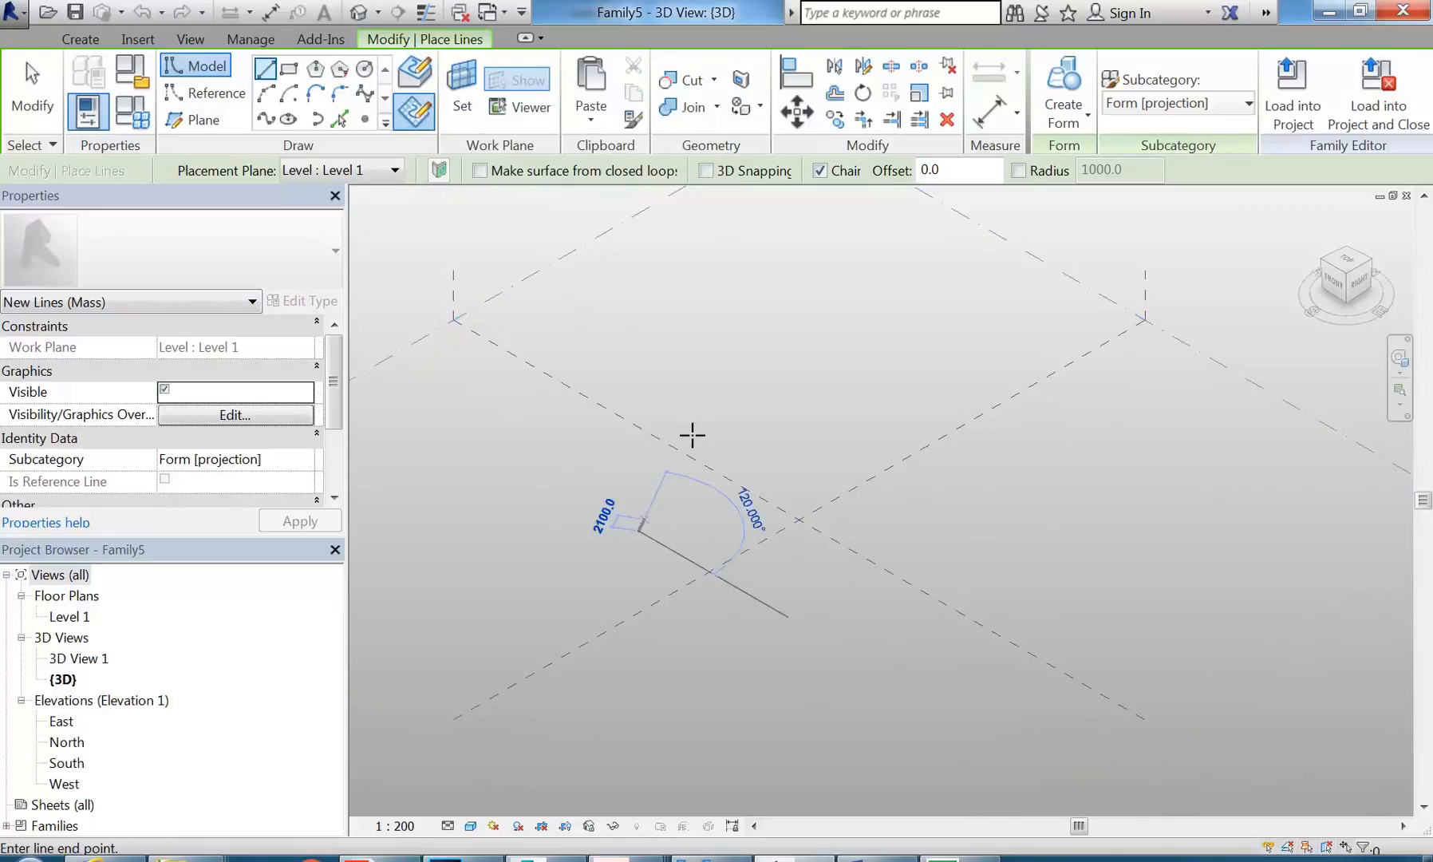
{"action": "left_click", "coordinate": [760, 374]}
{"action": "left_click", "coordinate": [935, 524]}
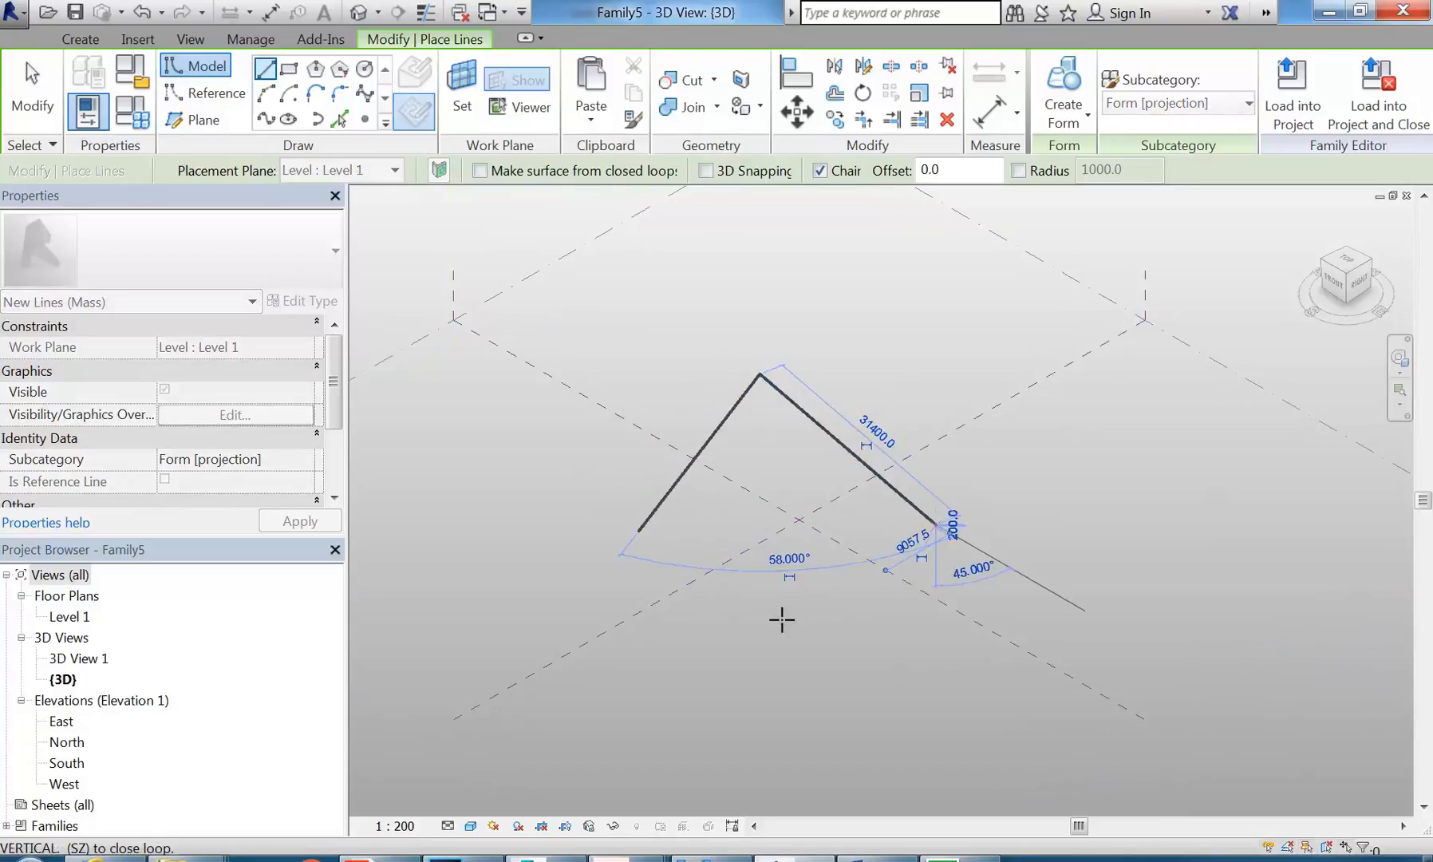
{"action": "left_click", "coordinate": [820, 604]}
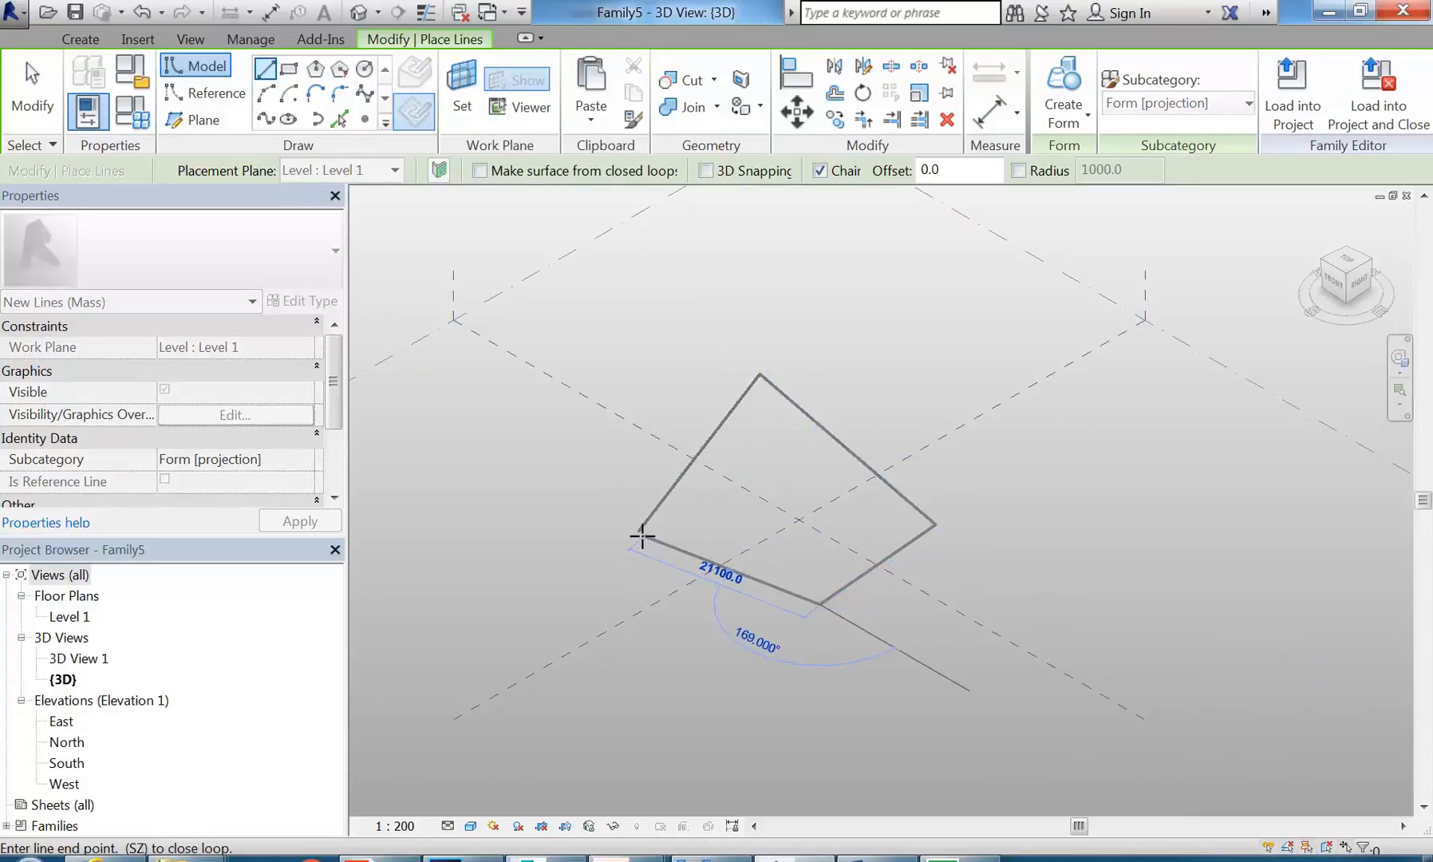
{"action": "left_click", "coordinate": [638, 529]}
{"action": "right_click", "coordinate": [688, 275]}
{"action": "left_click", "coordinate": [698, 280]}
{"action": "right_click", "coordinate": [696, 385]}
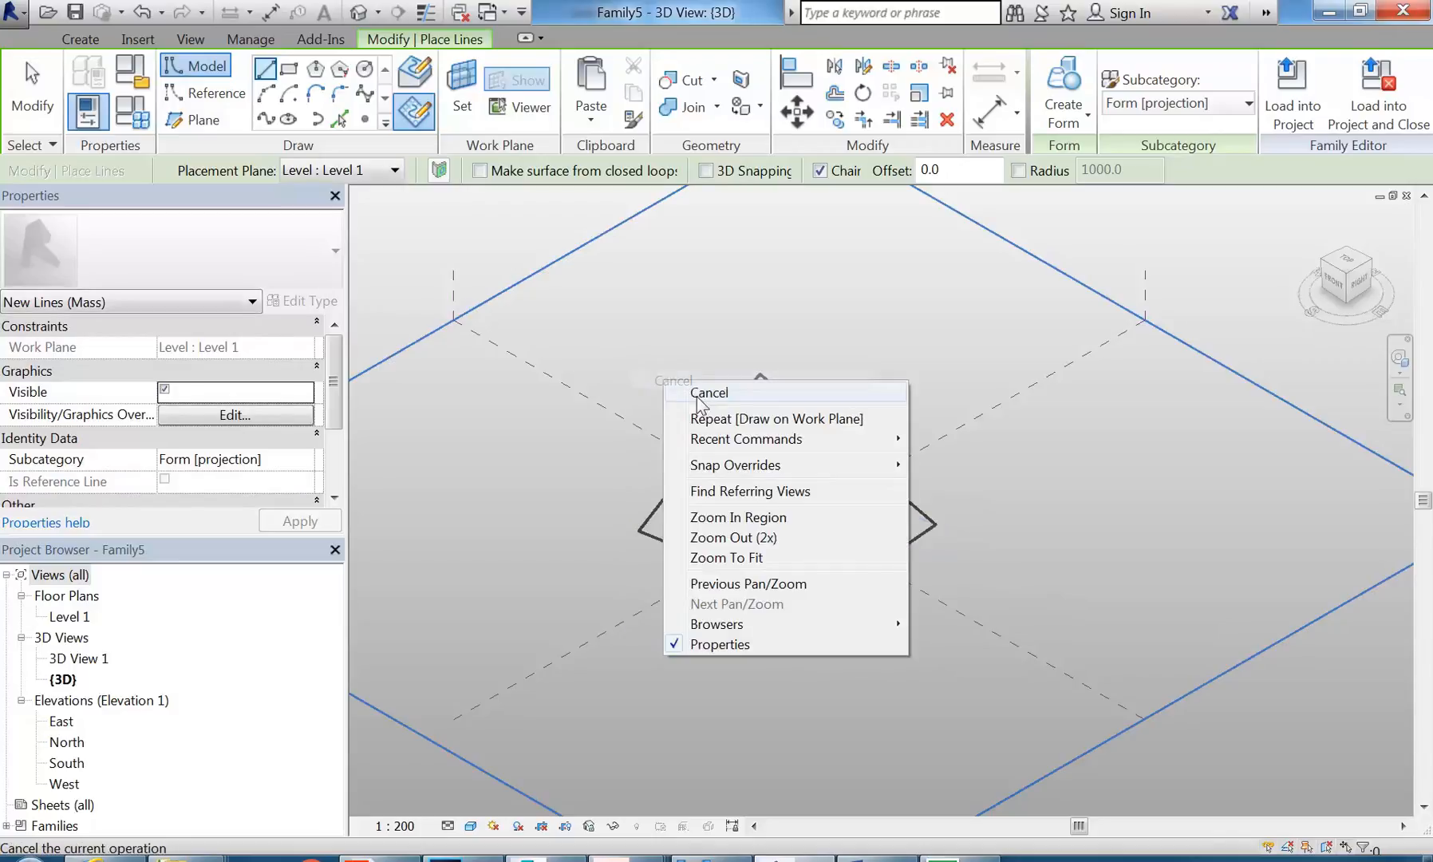
{"action": "left_click", "coordinate": [706, 393]}
{"action": "middle_click_drag", "start_coordinate": [699, 349], "coordinate": [667, 323]}
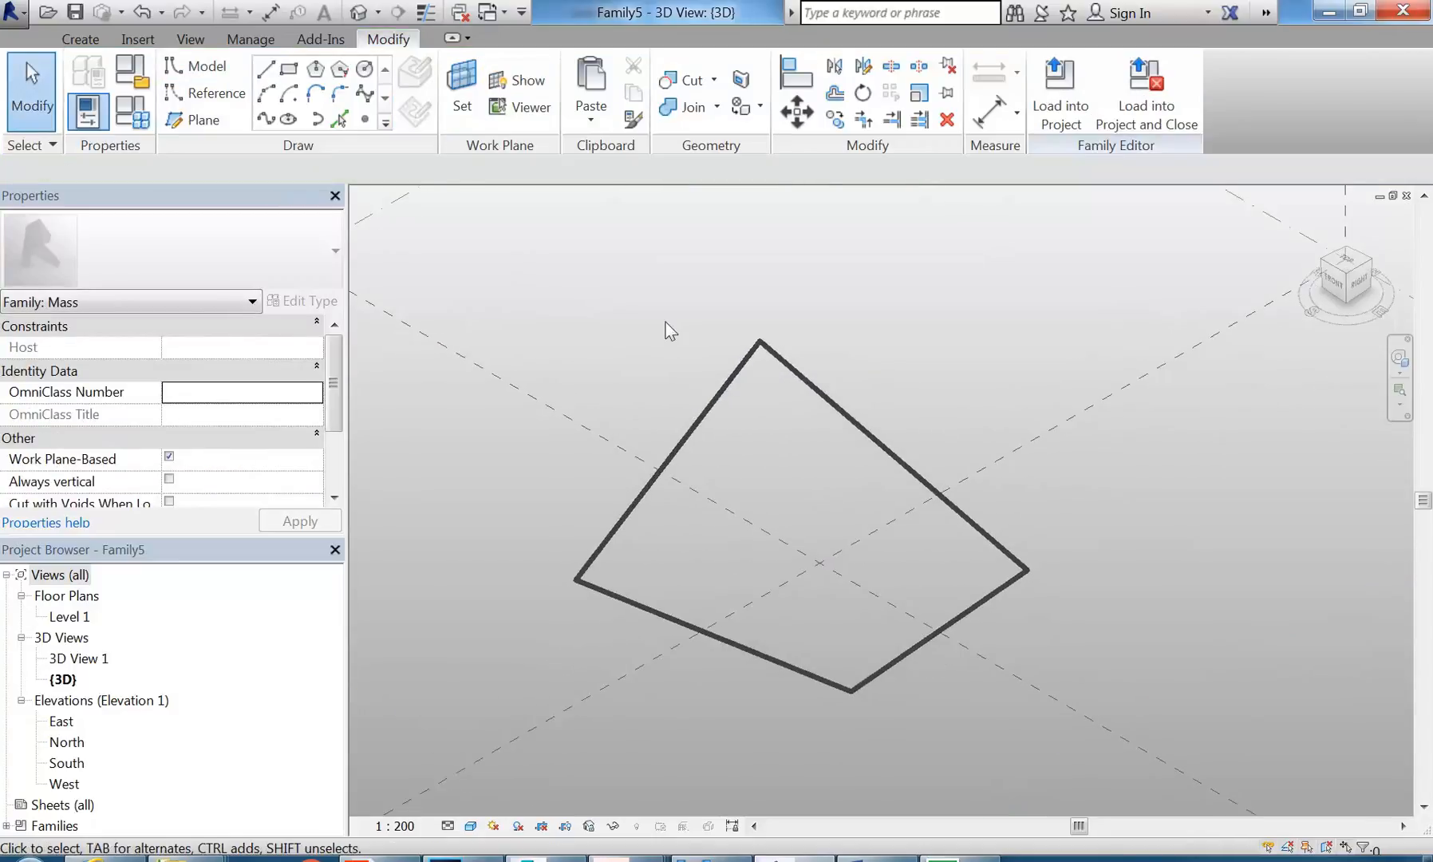
Step: Select the whole four-line outline as a chain and create a solid form from it
{"action": "middle_click_drag", "start_coordinate": [796, 541], "coordinate": [813, 492], "text": "shift"}
{"action": "key", "text": "Tab"}
{"action": "left_click", "coordinate": [806, 489]}
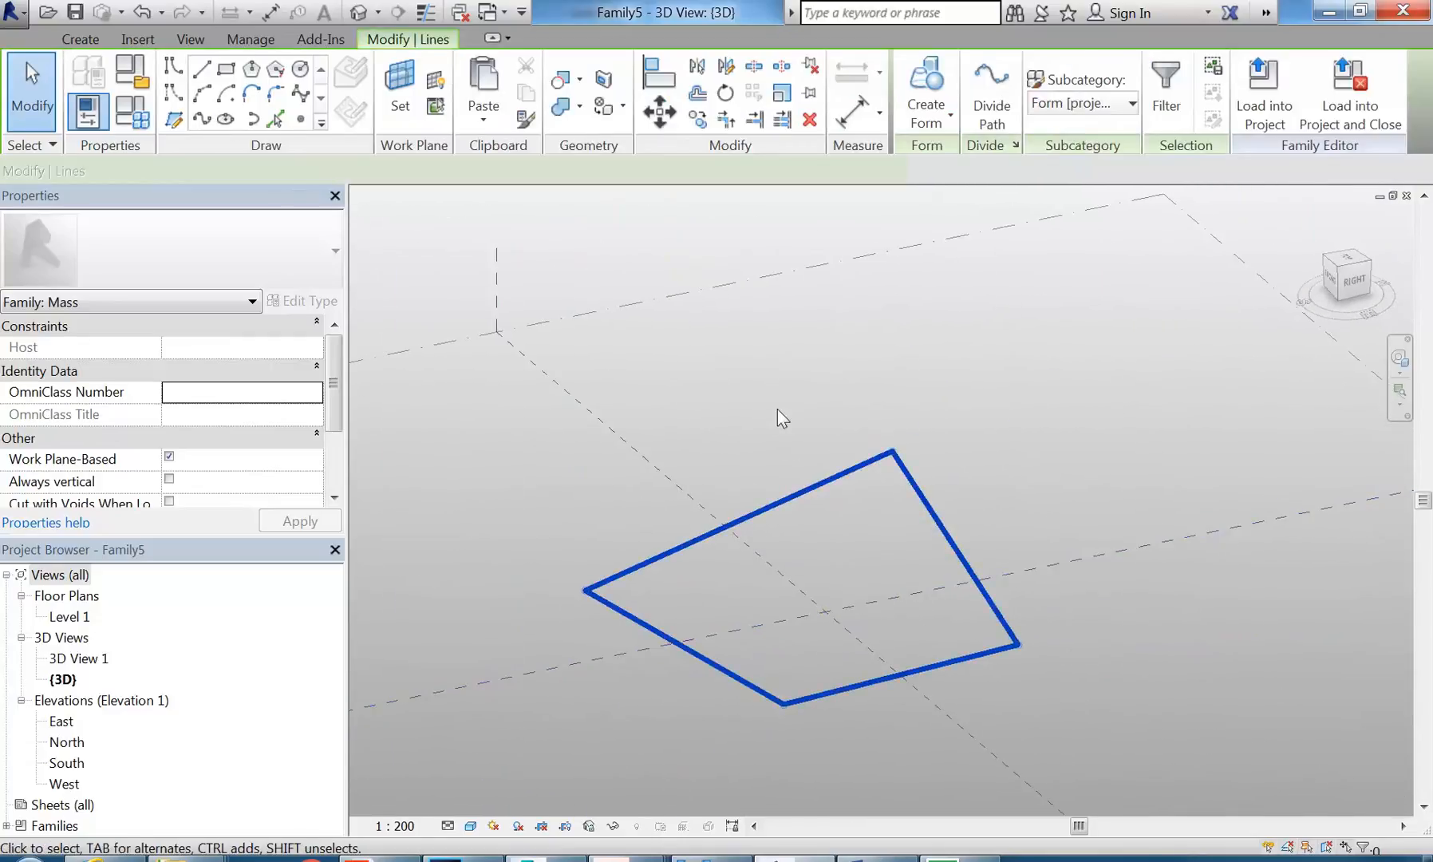
{"action": "middle_click_drag", "start_coordinate": [776, 410], "coordinate": [745, 400]}
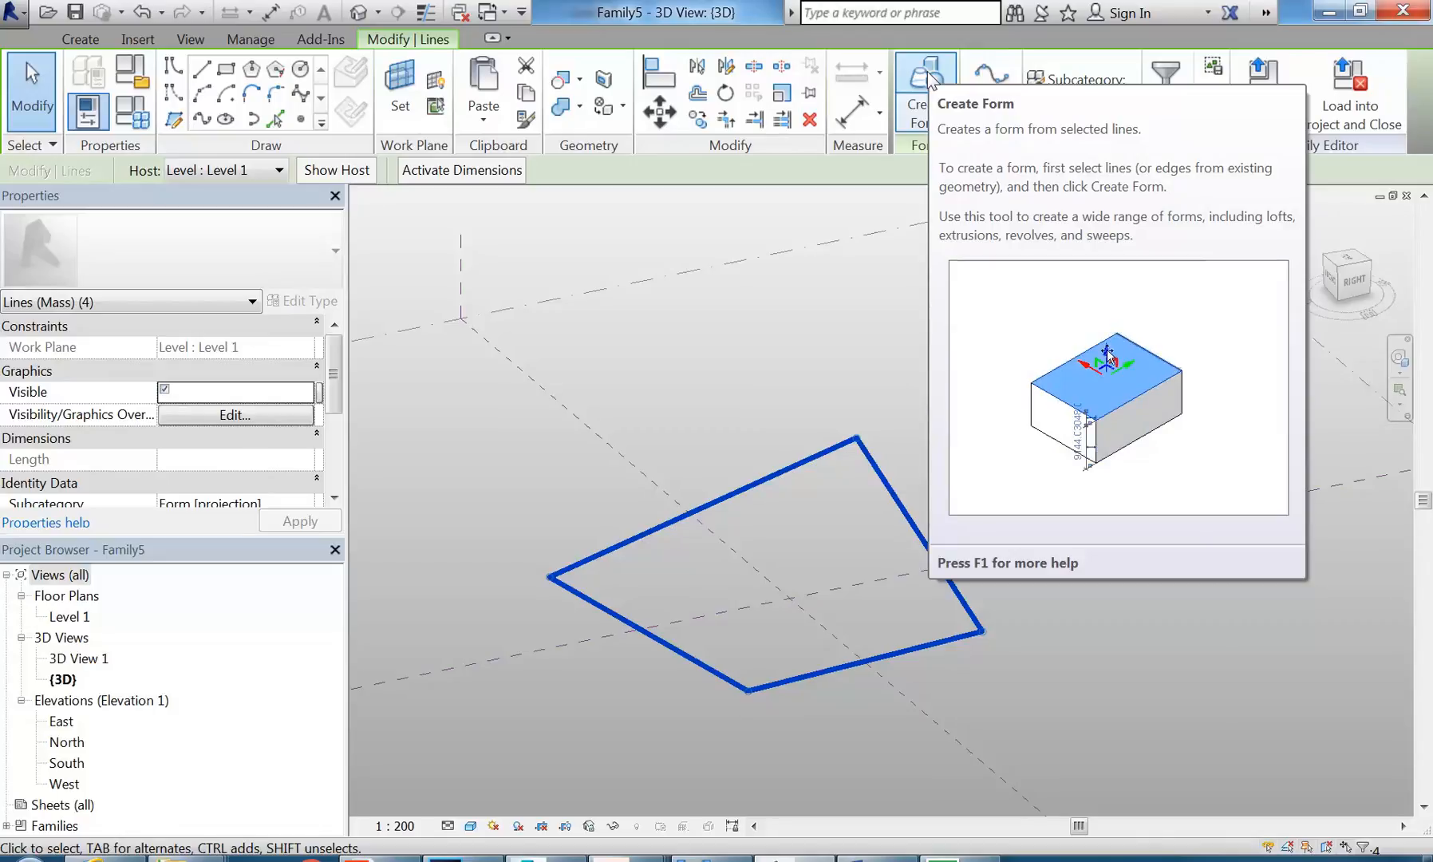
{"action": "left_click", "coordinate": [735, 364]}
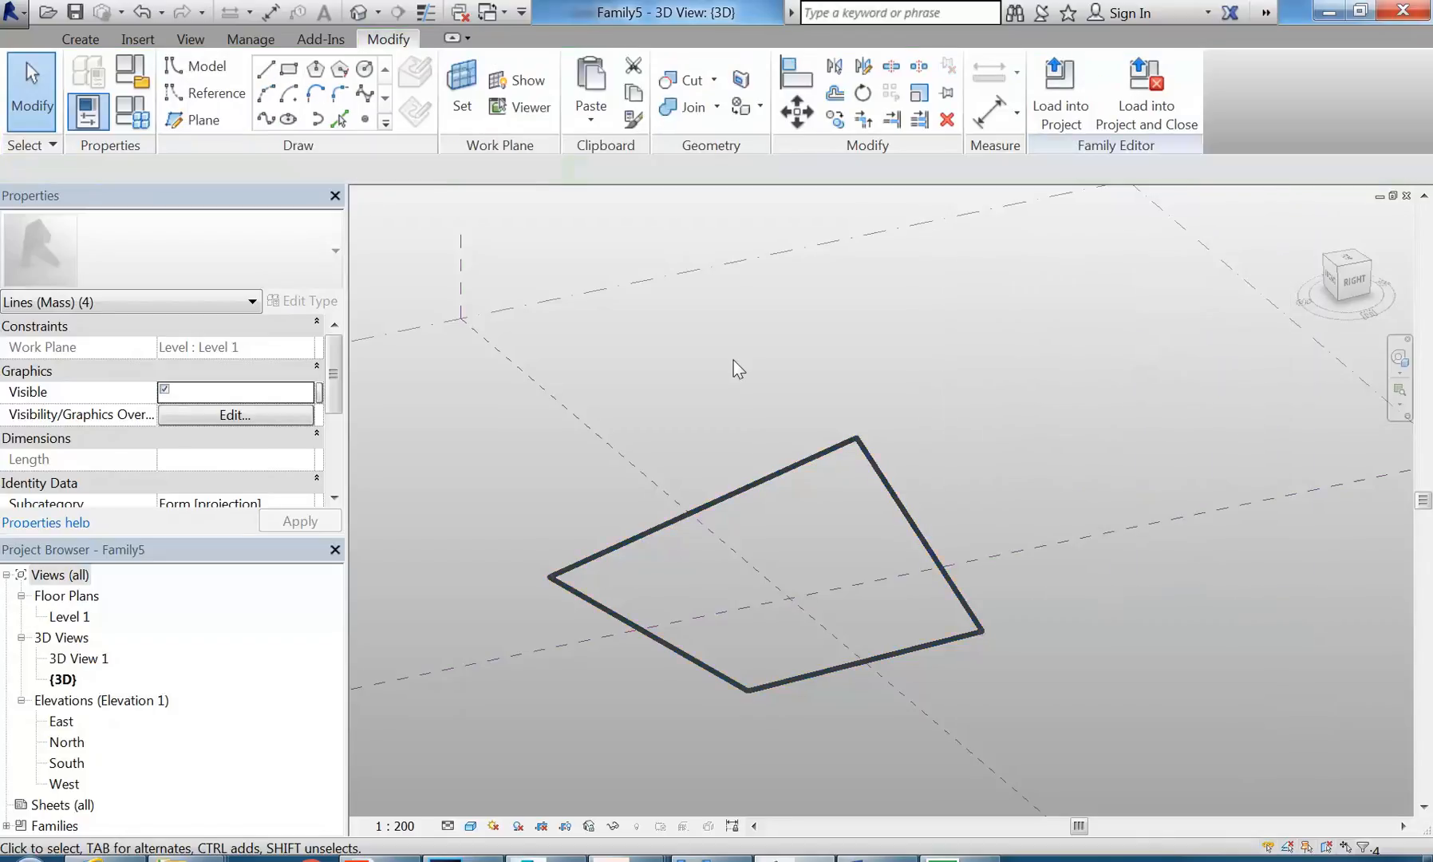
{"action": "left_click", "coordinate": [785, 468]}
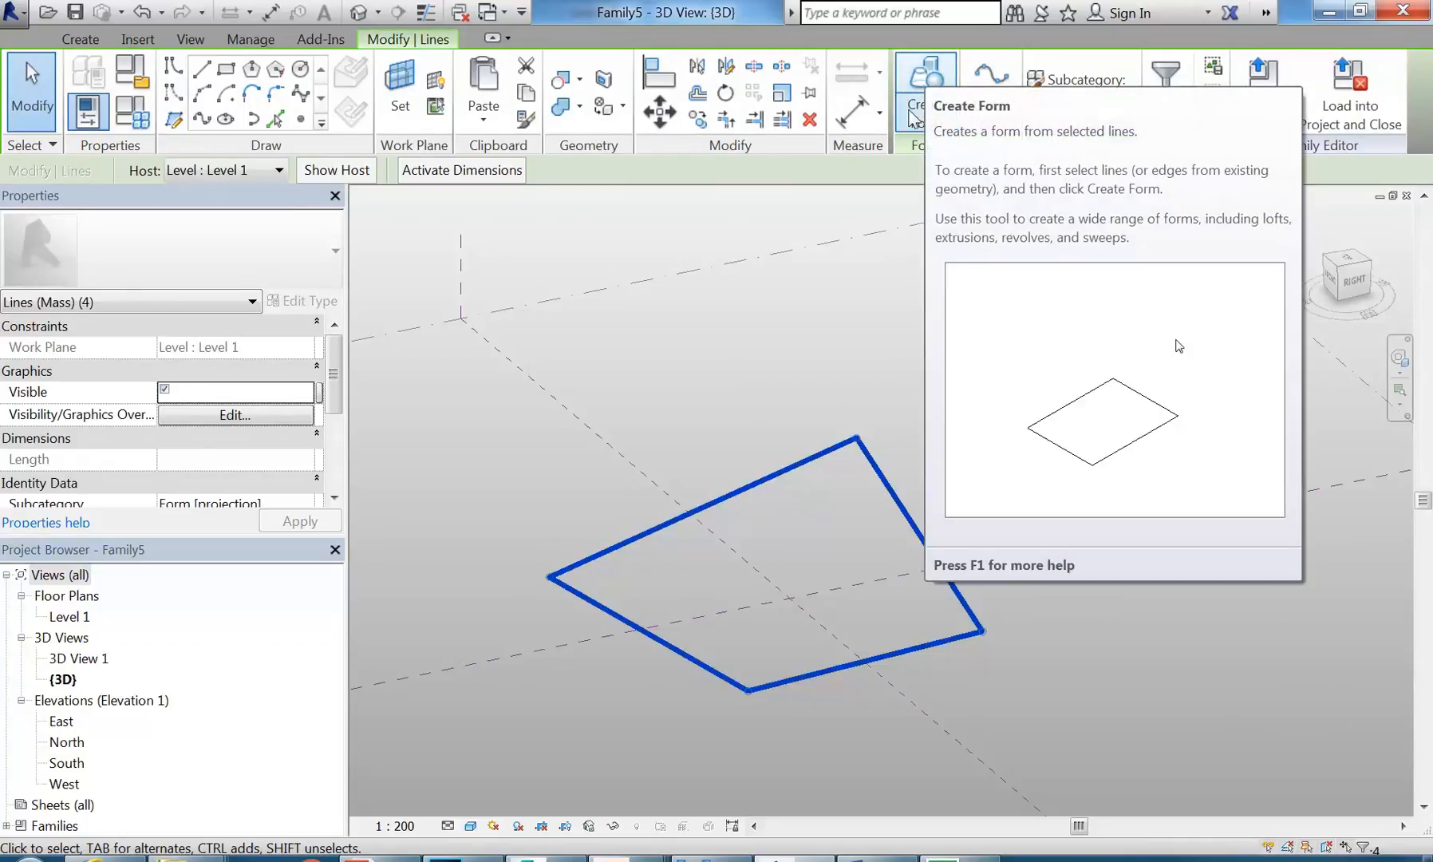
{"action": "left_click", "coordinate": [912, 118]}
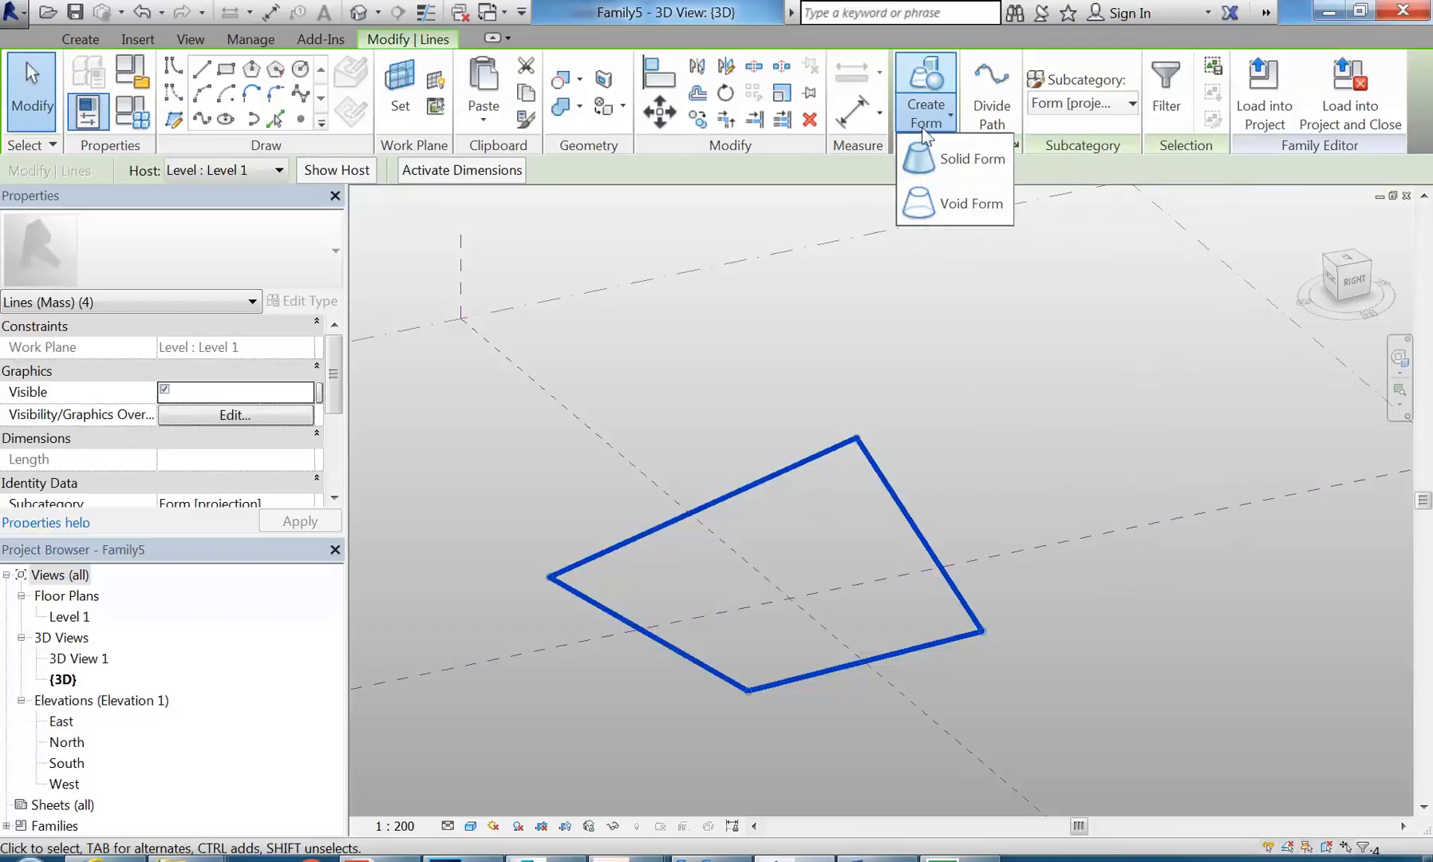
{"action": "left_click", "coordinate": [948, 164]}
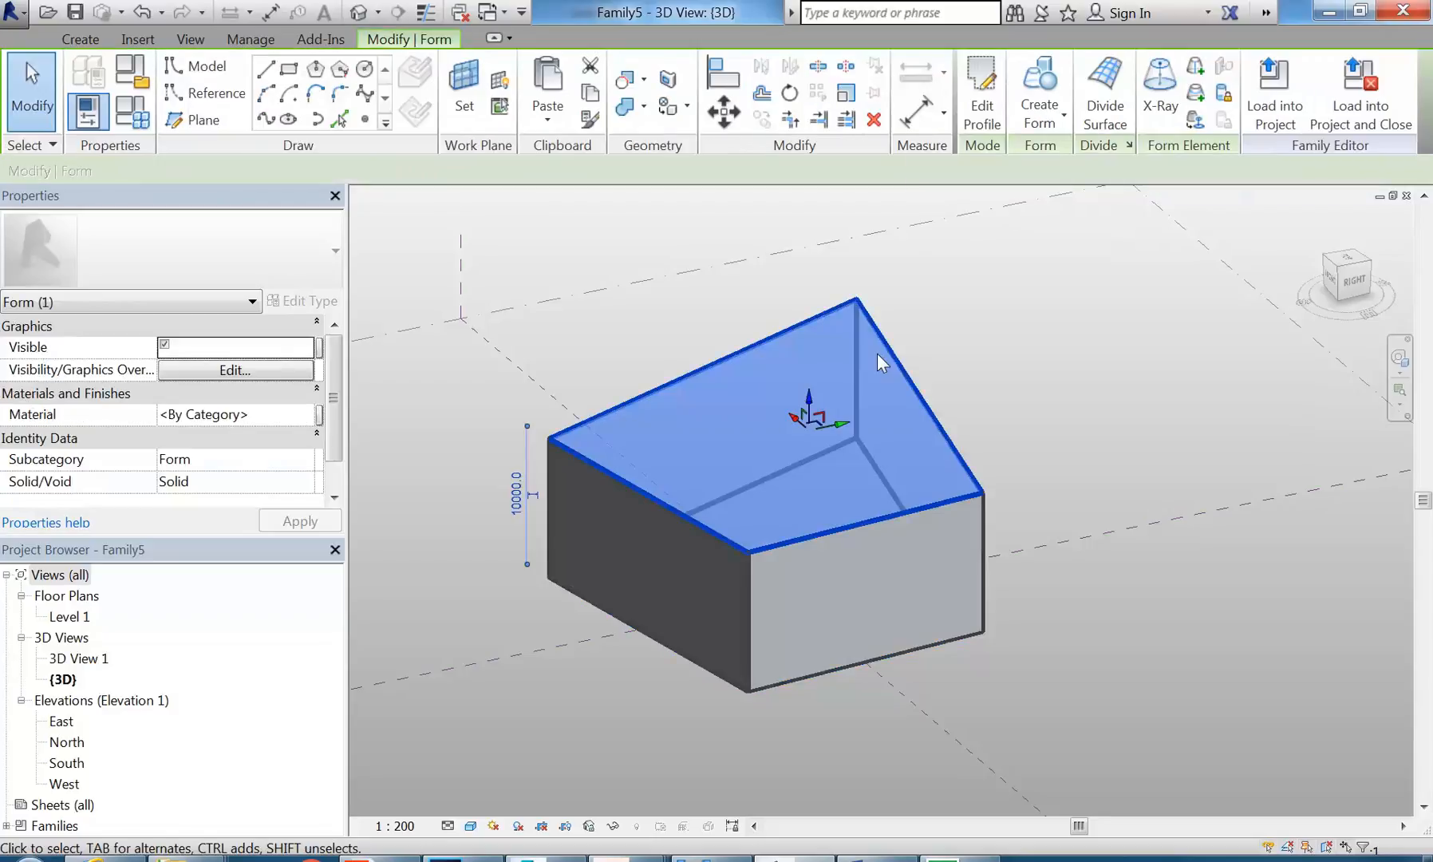
Step: Select two top corner vertices and one long top edge of the form in turn to examine their shape handles and dimensions
{"action": "middle_click_drag", "start_coordinate": [834, 386], "coordinate": [863, 371], "text": "shift"}
{"action": "left_click", "coordinate": [719, 353]}
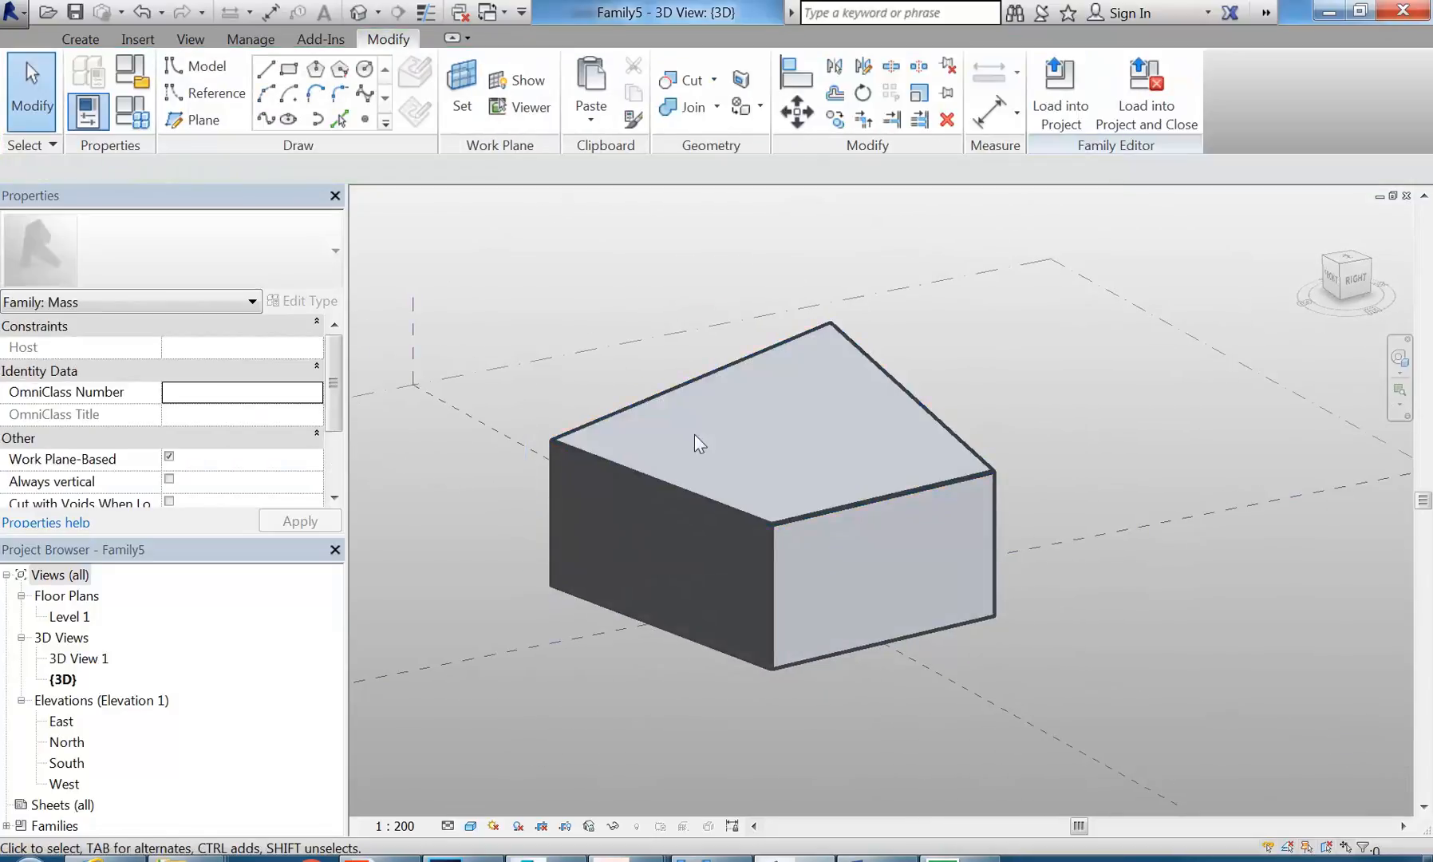
{"action": "middle_click_drag", "start_coordinate": [739, 387], "coordinate": [950, 522], "text": "shift"}
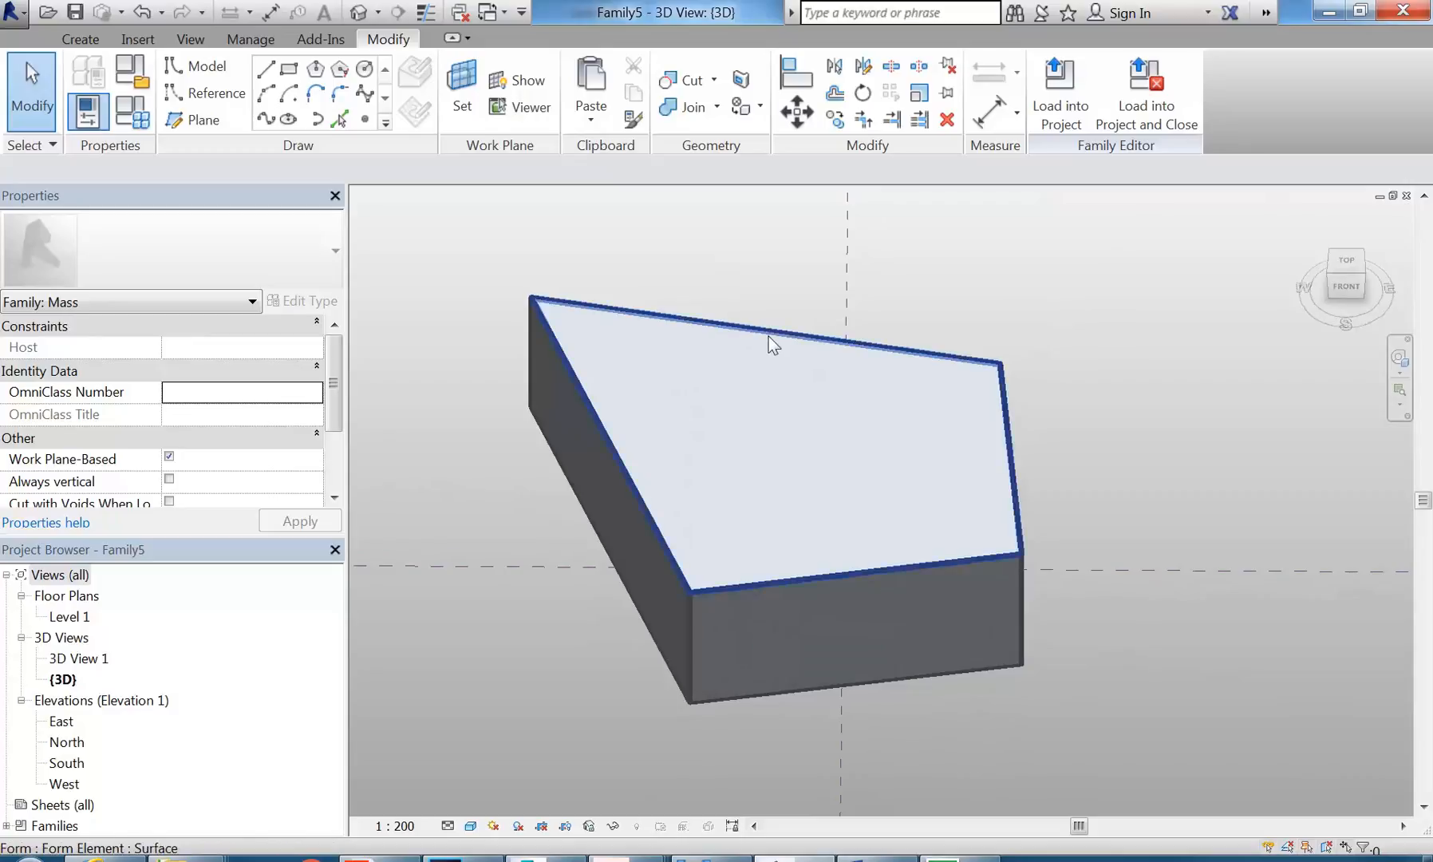
{"action": "left_click", "coordinate": [530, 299]}
{"action": "middle_click_drag", "start_coordinate": [560, 489], "coordinate": [1029, 287], "text": "shift"}
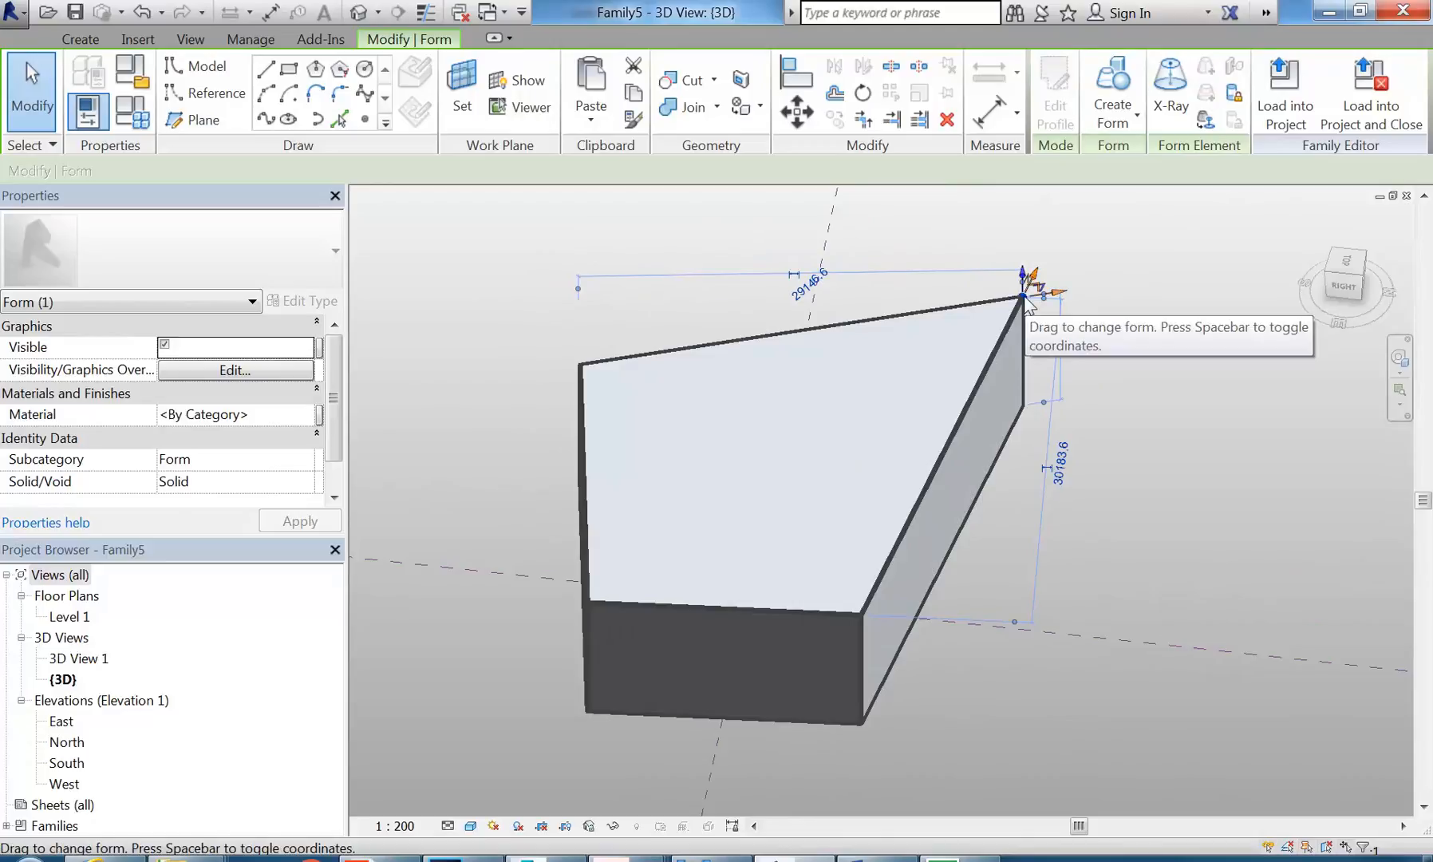
{"action": "left_click", "coordinate": [858, 614]}
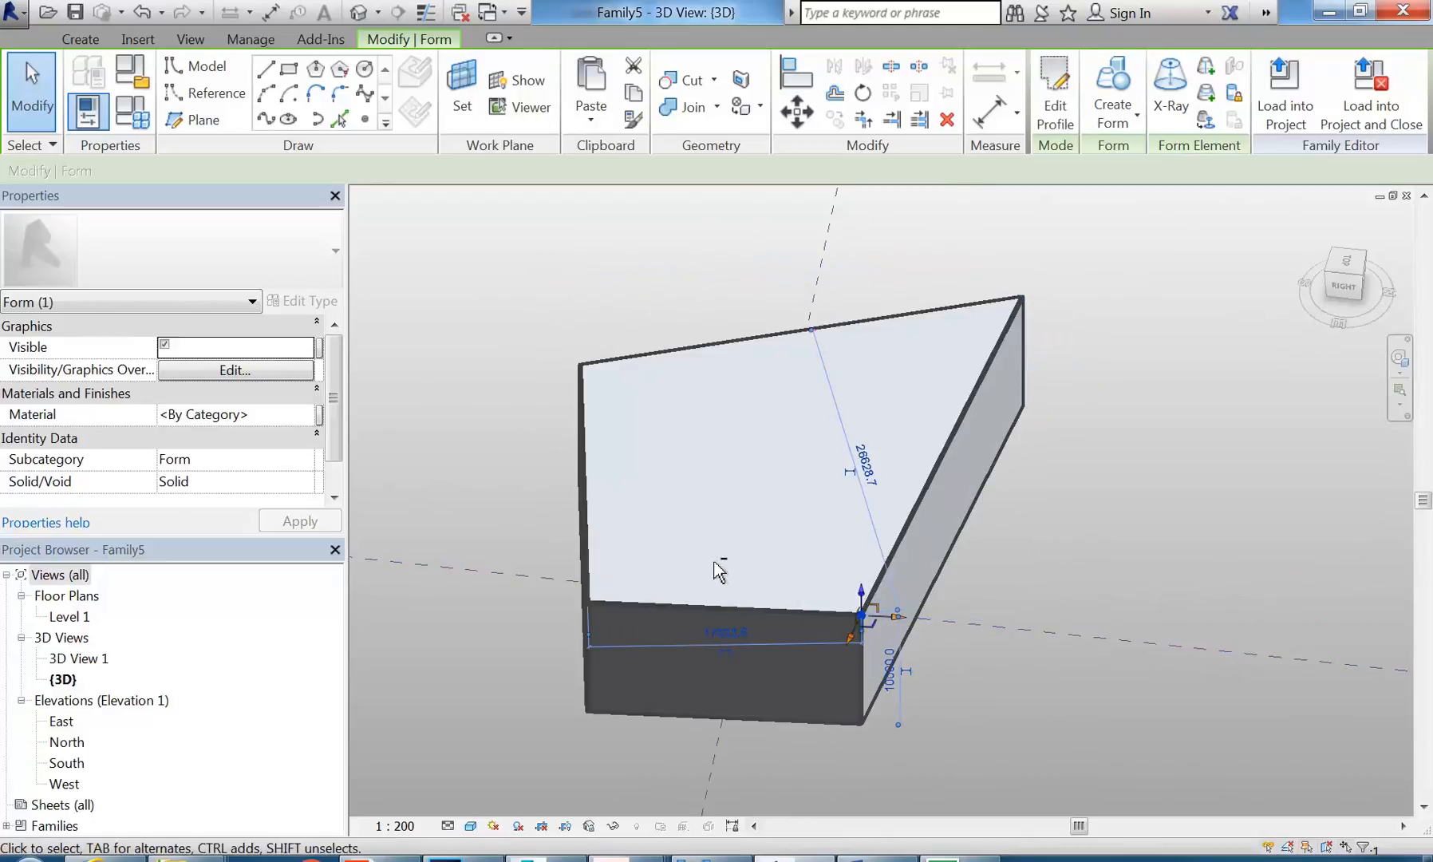
{"action": "middle_click_drag", "start_coordinate": [710, 570], "coordinate": [790, 570], "text": "shift"}
{"action": "middle_click_drag", "start_coordinate": [935, 615], "coordinate": [825, 624], "text": "shift"}
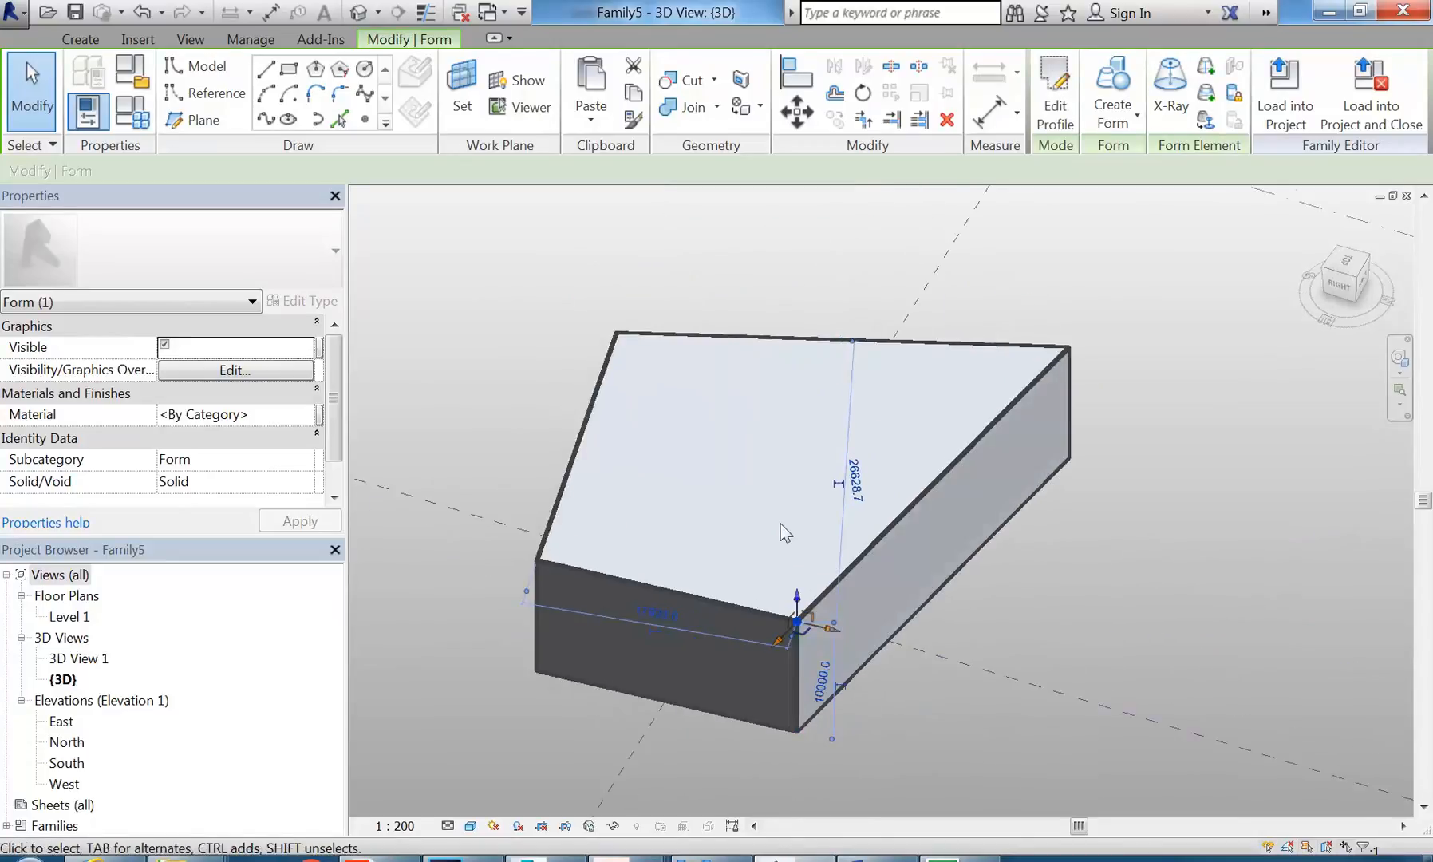
{"action": "left_click", "coordinate": [891, 524]}
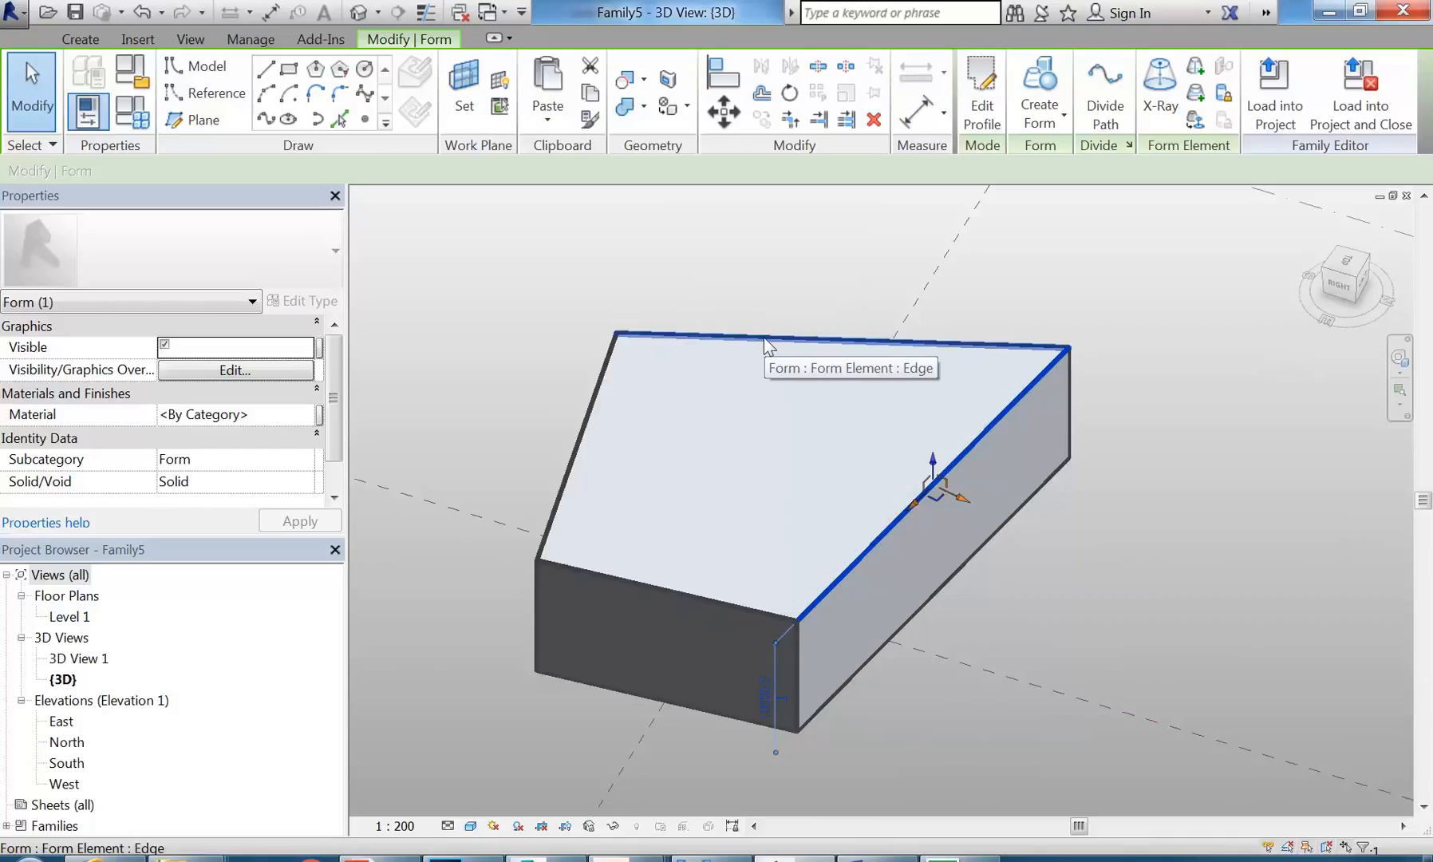
Step: Select the whole top face of the form and pull it straight up to a height of about 13300 mm
{"action": "key", "text": "Tab"}
{"action": "key", "text": "Tab"}
{"action": "key", "text": "Tab"}
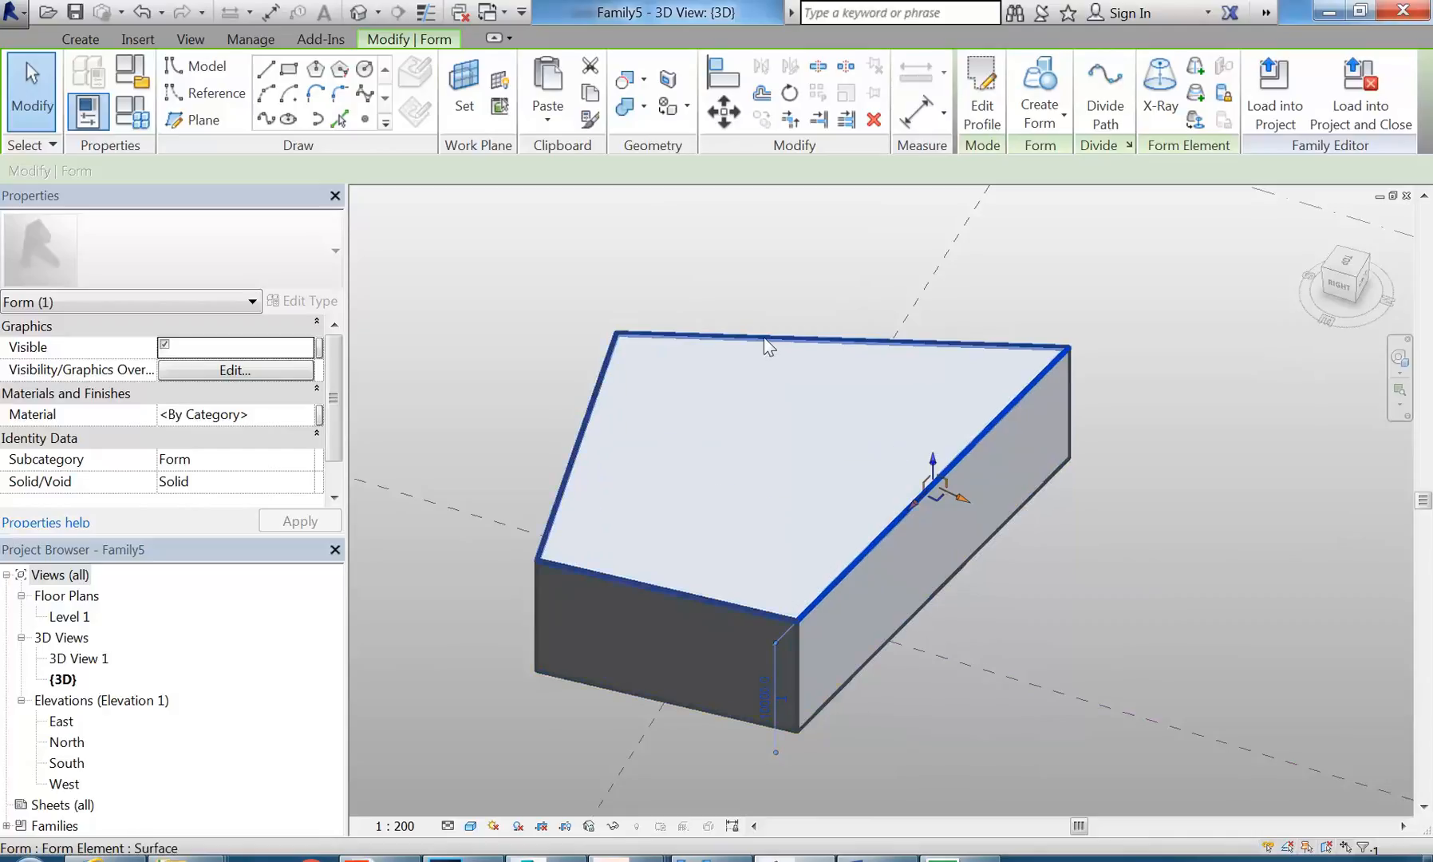
{"action": "left_click", "coordinate": [763, 337]}
{"action": "middle_click_drag", "start_coordinate": [807, 537], "coordinate": [867, 549], "text": "shift"}
{"action": "middle_click_drag", "start_coordinate": [766, 525], "coordinate": [852, 502], "text": "shift"}
{"action": "left_click_drag", "start_coordinate": [800, 436], "coordinate": [796, 397]}
{"action": "middle_click_drag", "start_coordinate": [863, 543], "coordinate": [832, 593], "text": "shift"}
{"action": "middle_click_drag", "start_coordinate": [764, 443], "coordinate": [679, 450], "text": "shift"}
Step: Set the form's height to exactly 15000 mm through the top face's temporary dimension, and clear the selection
{"action": "left_click", "coordinate": [518, 471]}
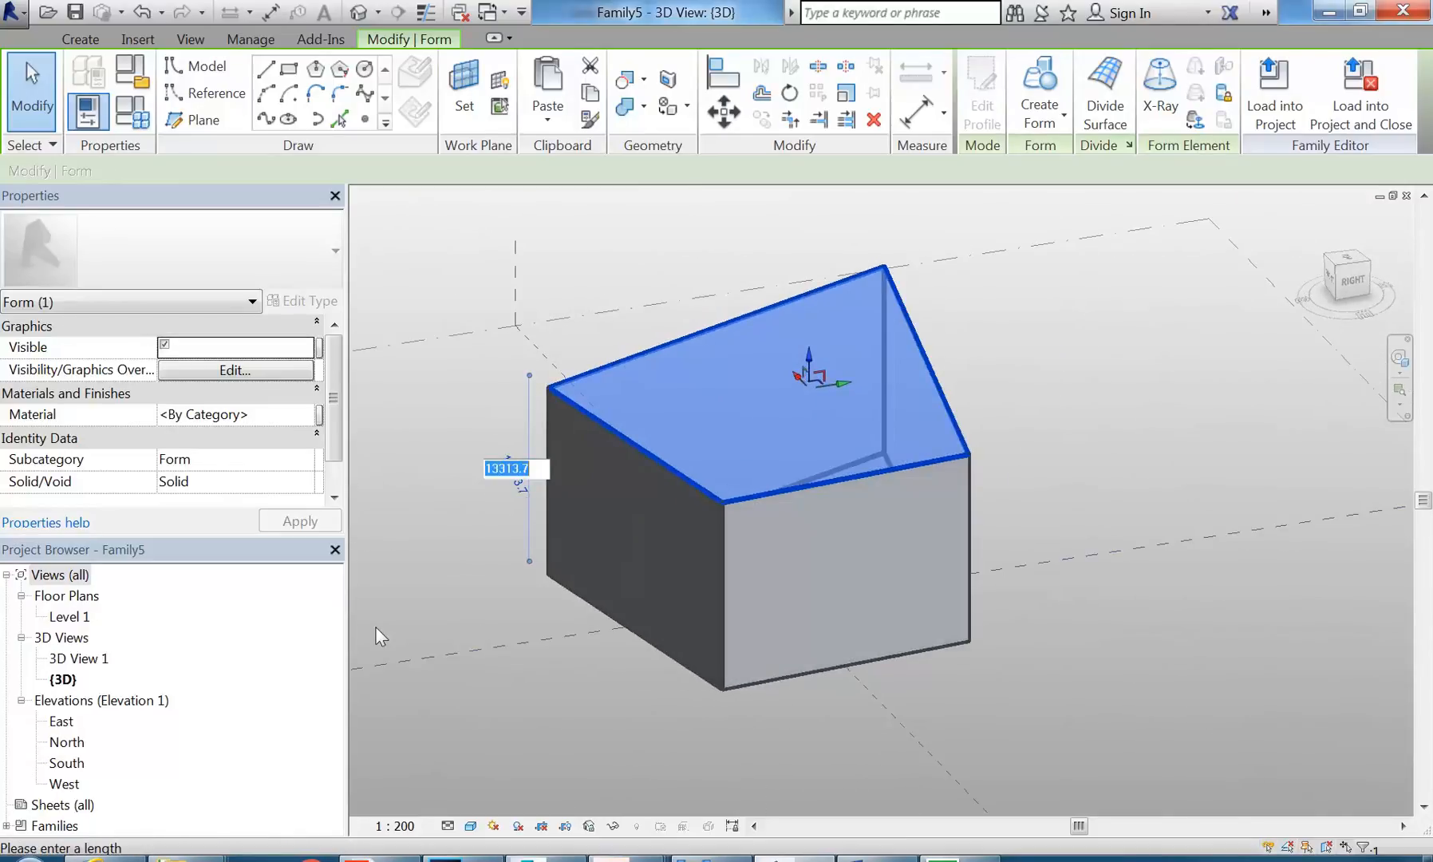
{"action": "type", "text": "15000"}
{"action": "key", "text": "Return"}
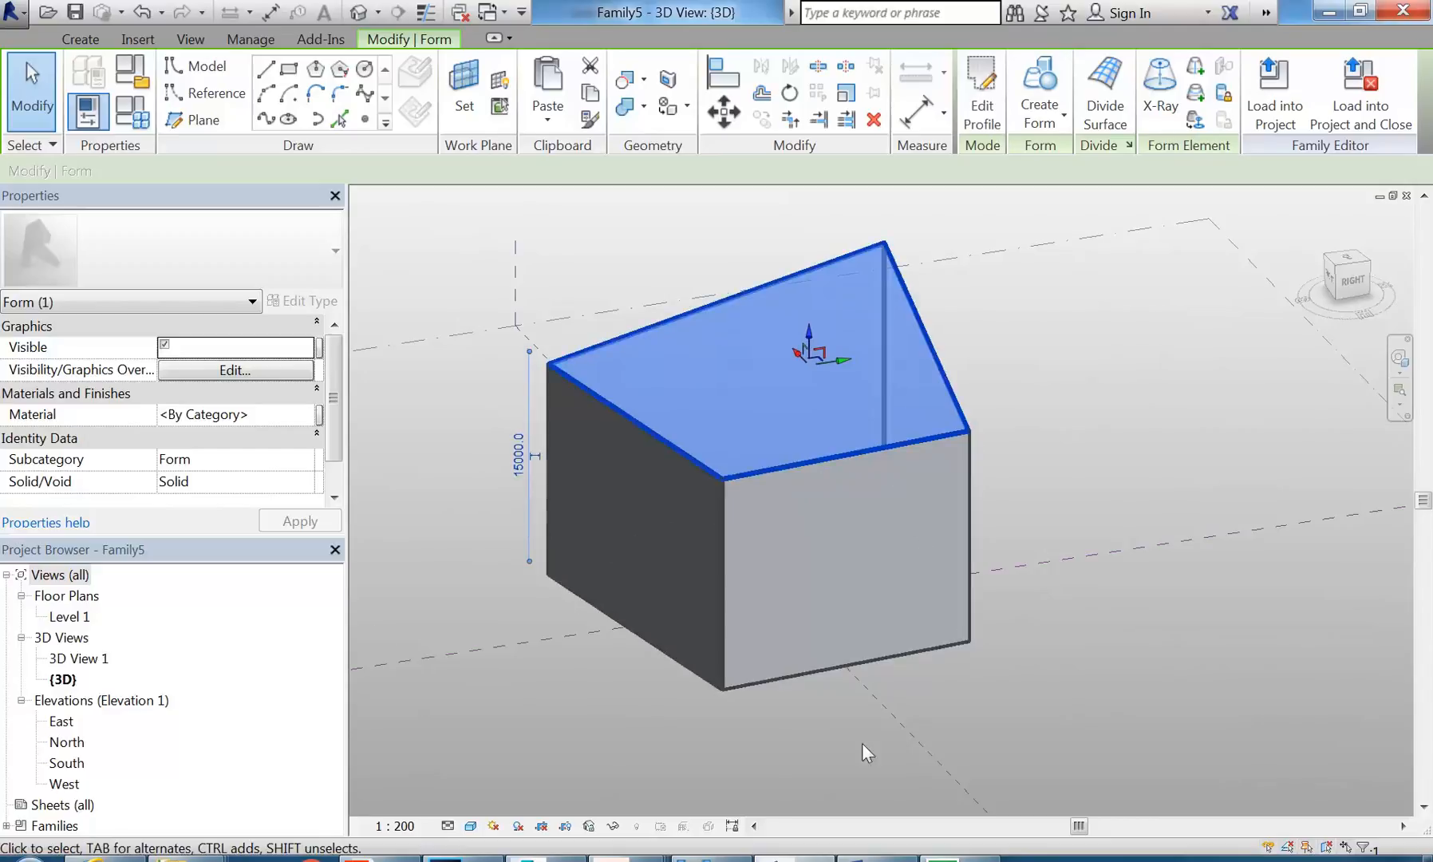
{"action": "middle_click_drag", "start_coordinate": [855, 567], "coordinate": [1128, 559], "text": "shift"}
{"action": "left_click", "coordinate": [1128, 559]}
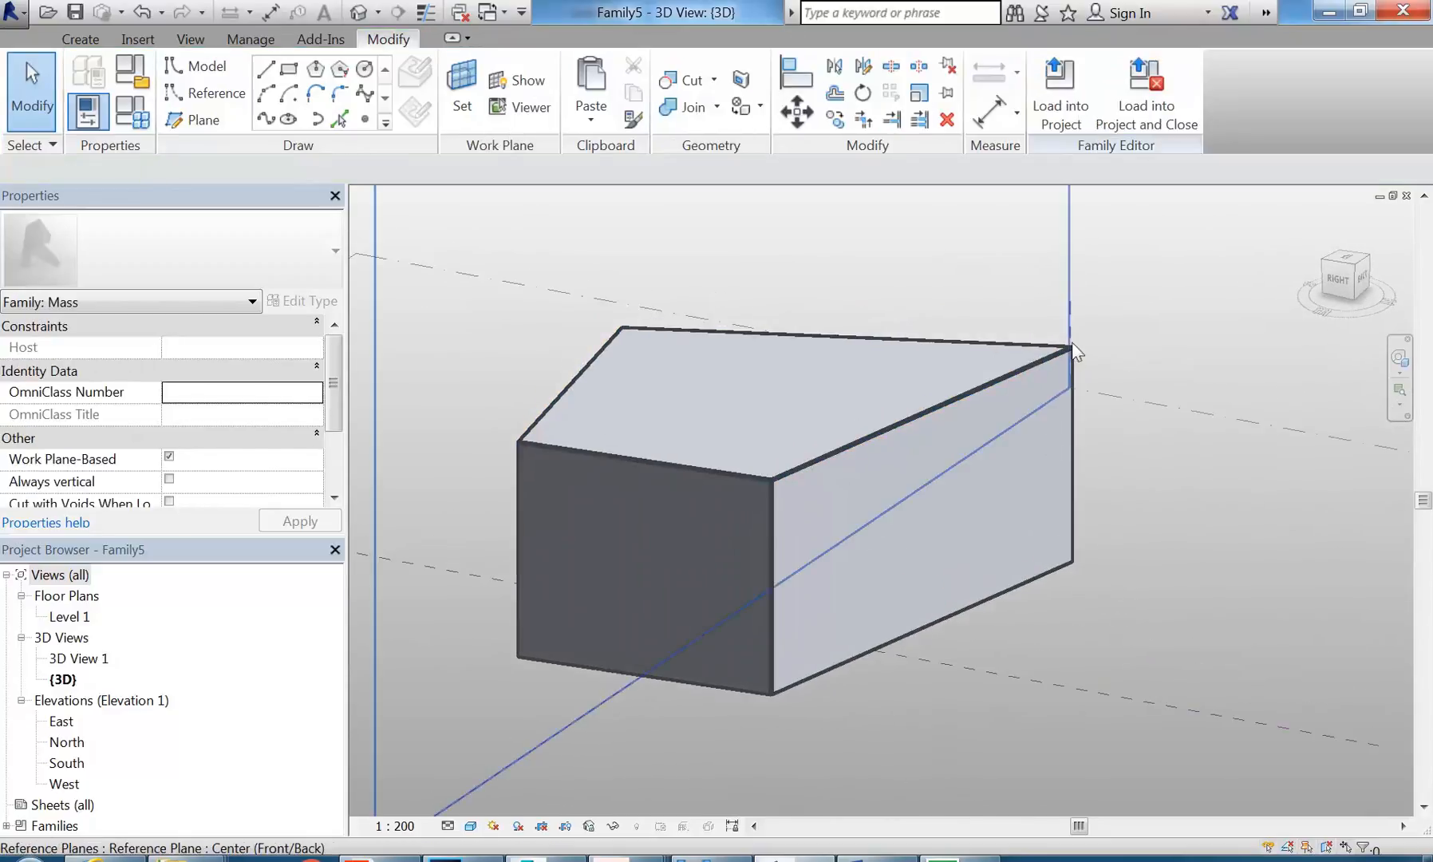
Step: Select a top corner vertex, then the whole top face, and compare the colours and directions of their 3D control arrows
{"action": "left_click", "coordinate": [1070, 348]}
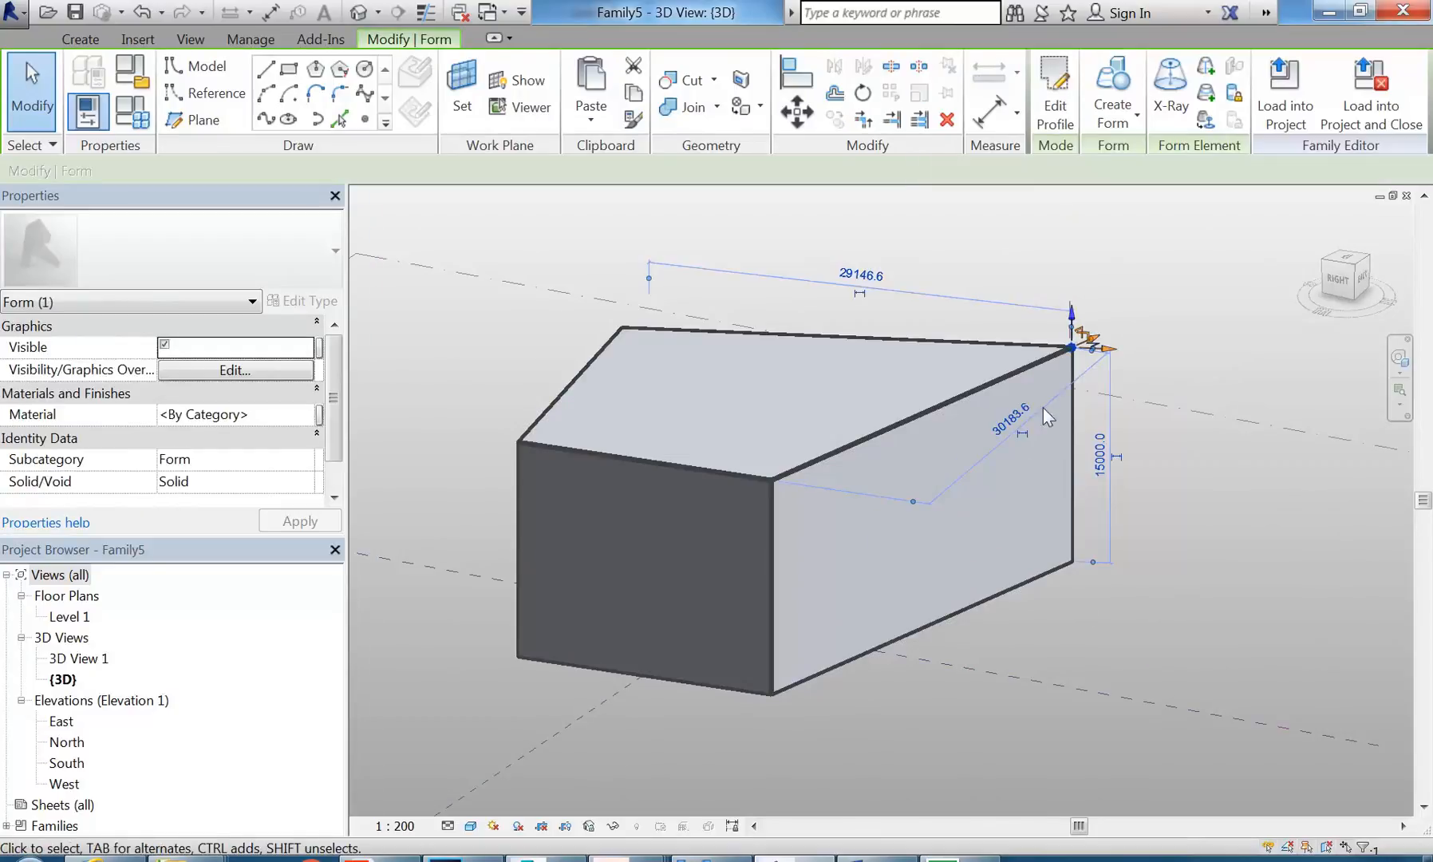
{"action": "middle_click_drag", "start_coordinate": [1041, 409], "coordinate": [983, 496]}
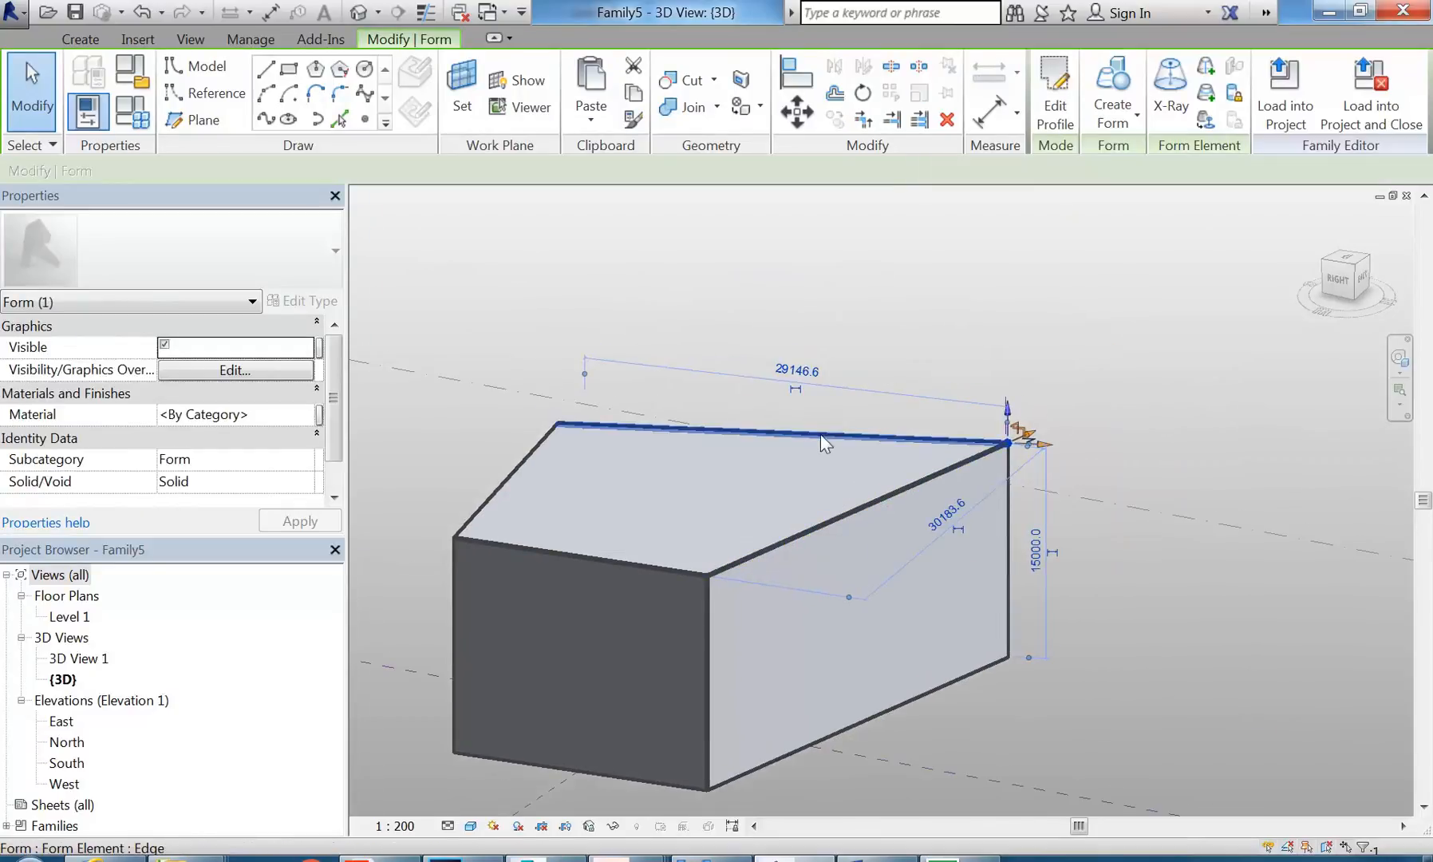
{"action": "key", "text": "Tab"}
{"action": "key", "text": "Tab"}
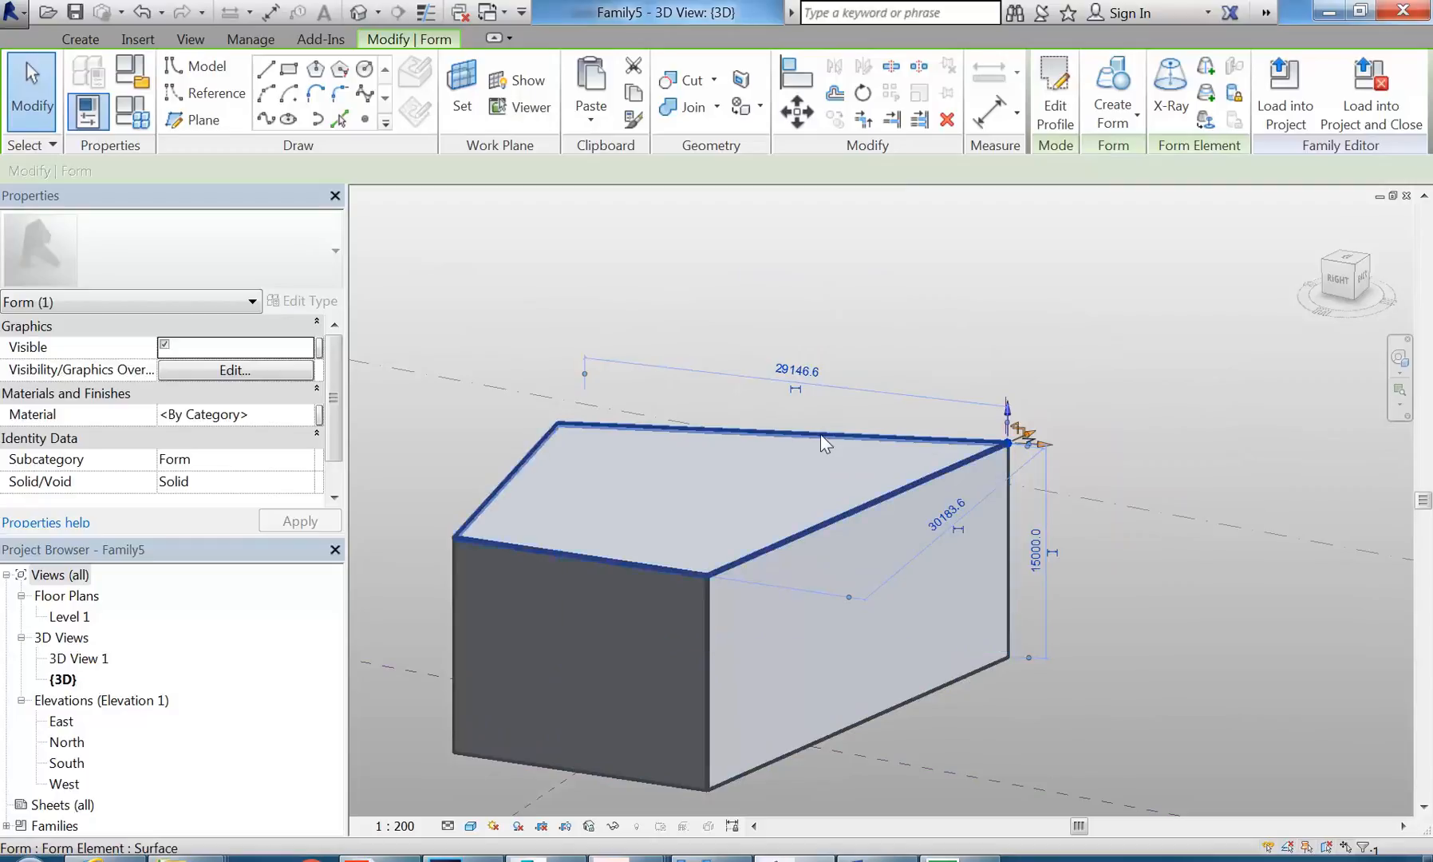
{"action": "left_click", "coordinate": [820, 434]}
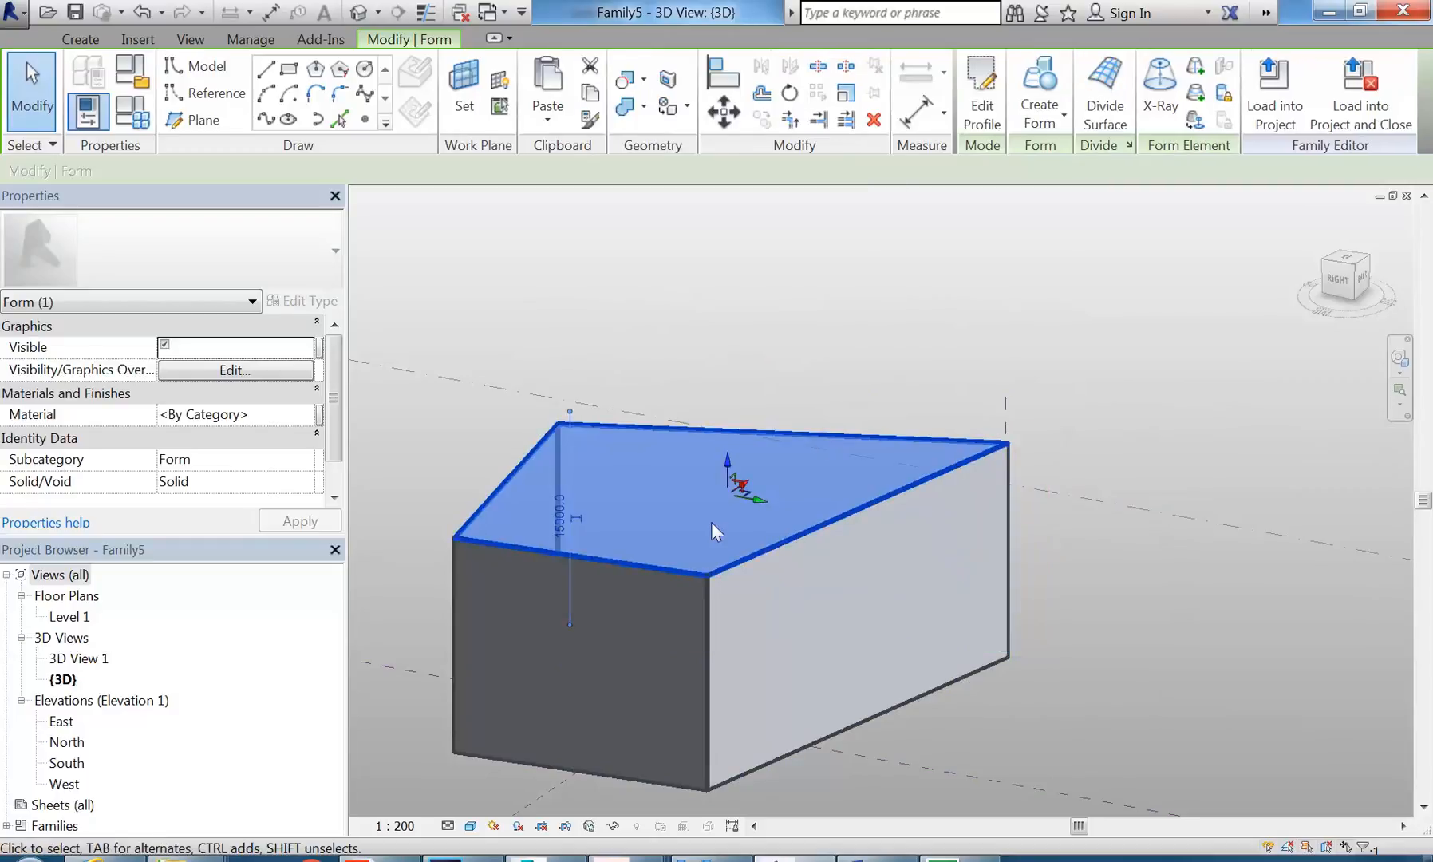
{"action": "scroll", "coordinate": [711, 521], "scroll_direction": "up", "scroll_amount": 3}
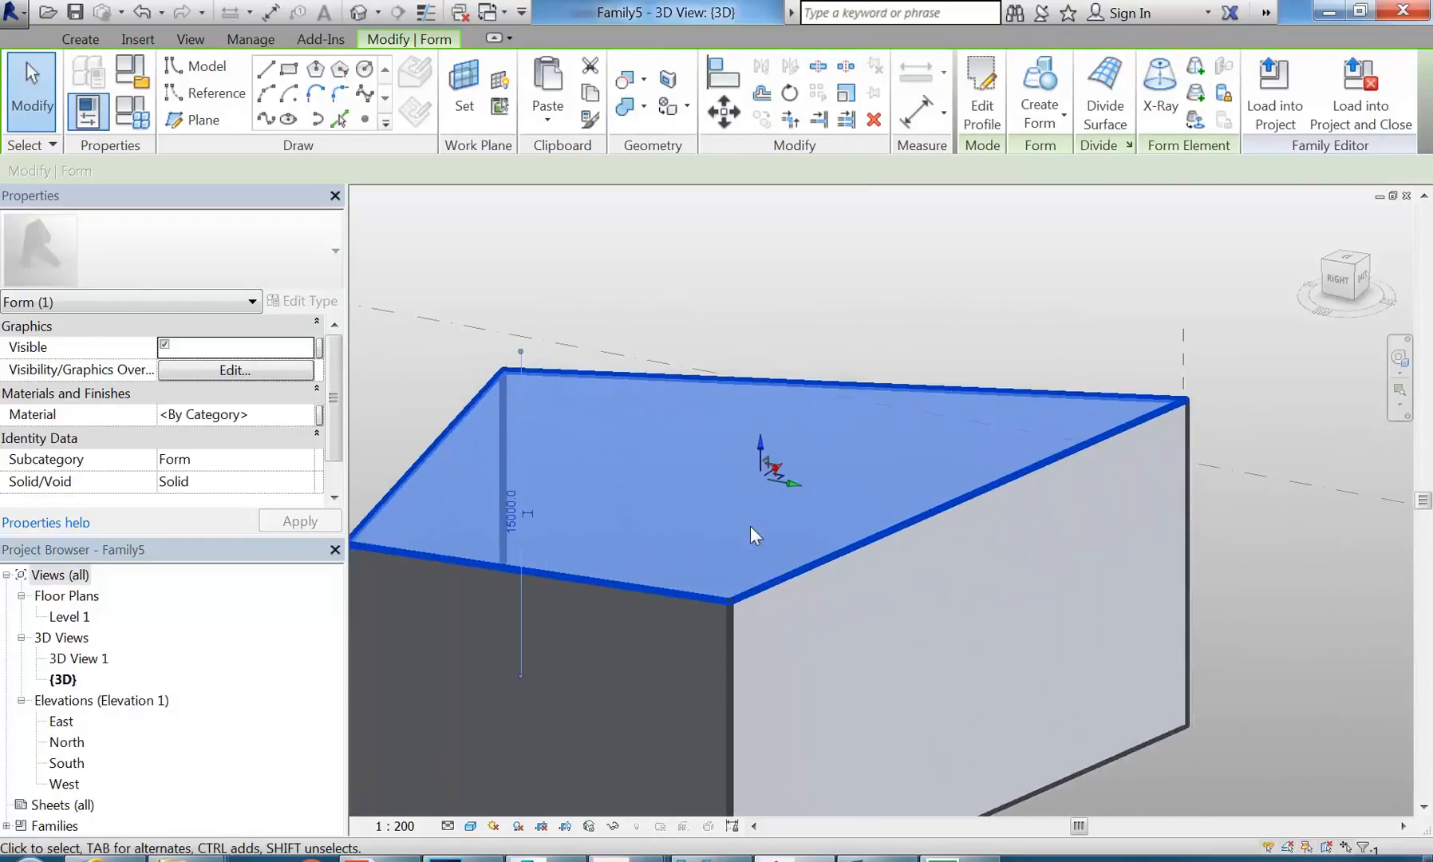
{"action": "middle_click_drag", "start_coordinate": [815, 533], "coordinate": [675, 511], "text": "shift"}
{"action": "scroll", "coordinate": [675, 511], "scroll_direction": "up", "scroll_amount": 2}
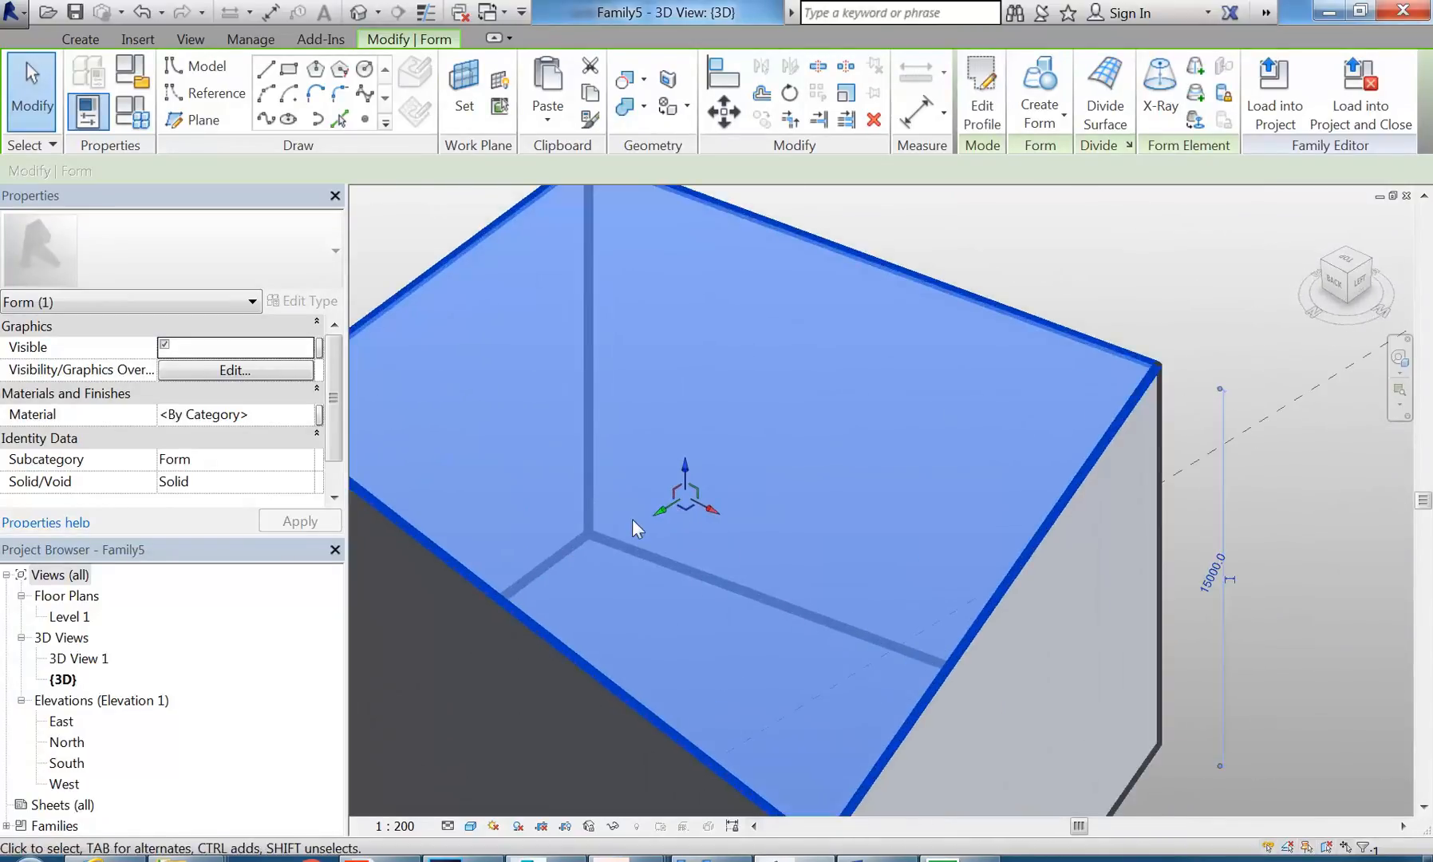
{"action": "scroll", "coordinate": [632, 520], "scroll_direction": "up", "scroll_amount": 1}
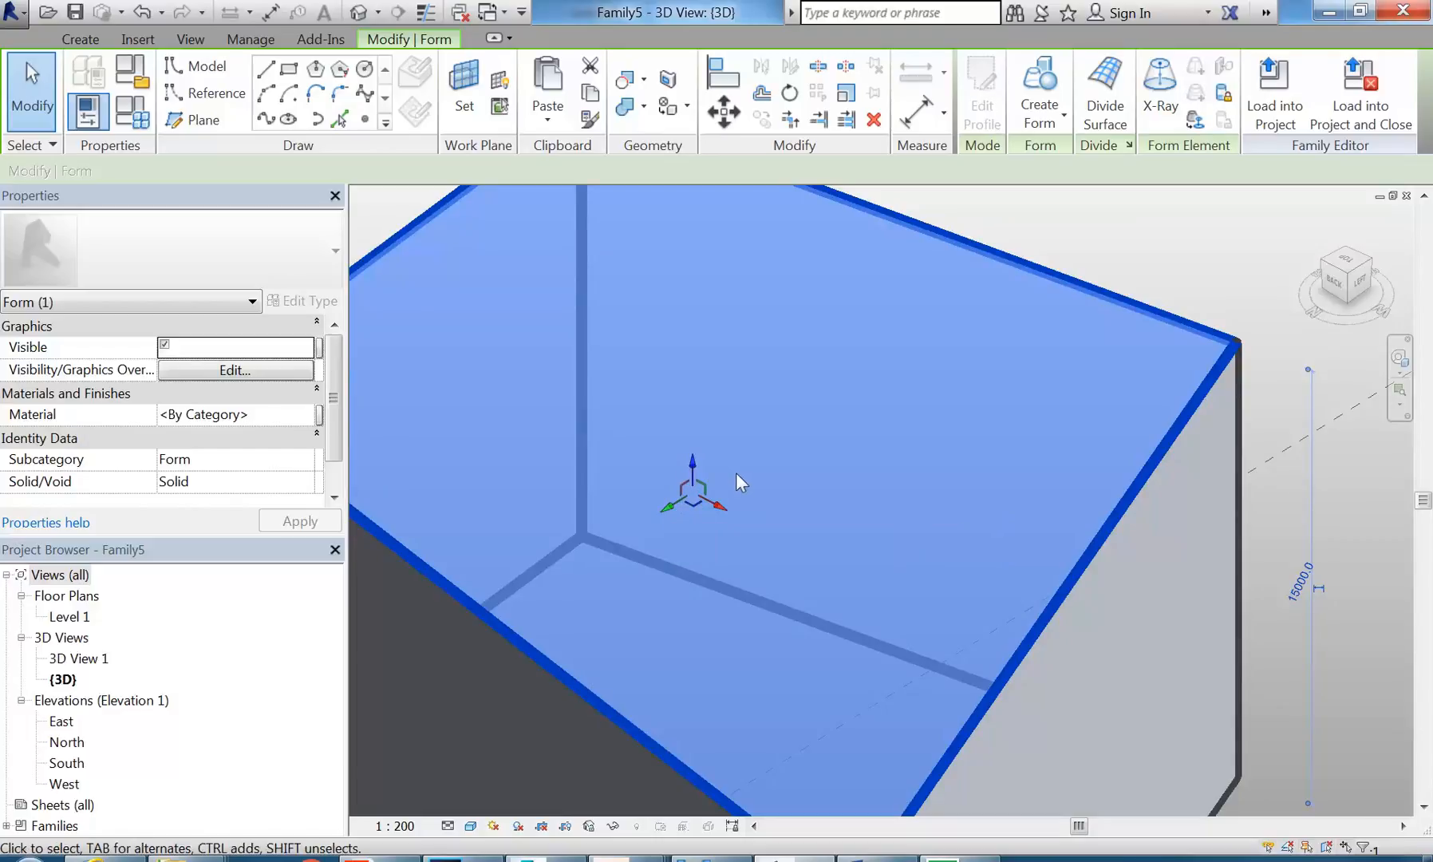
Step: Select the sharp top corner vertex of the form and examine the directions of its local-coordinate control arrows
{"action": "key", "text": "Escape"}
{"action": "scroll", "coordinate": [944, 471], "scroll_direction": "down", "scroll_amount": 3}
{"action": "middle_click_drag", "start_coordinate": [844, 480], "coordinate": [840, 392]}
{"action": "left_click", "coordinate": [847, 588]}
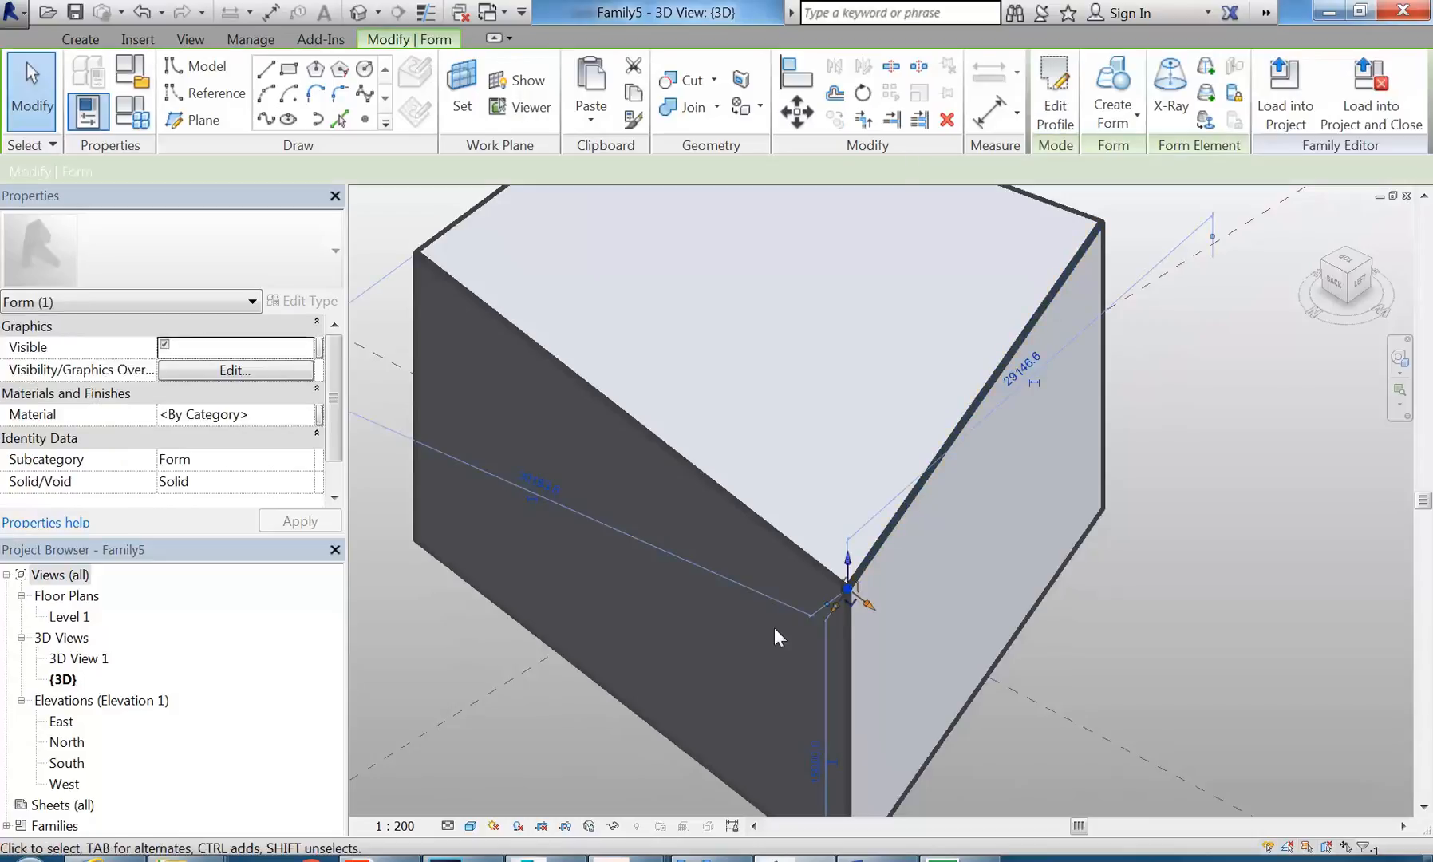
{"action": "middle_click_drag", "start_coordinate": [782, 602], "coordinate": [863, 601], "text": "shift"}
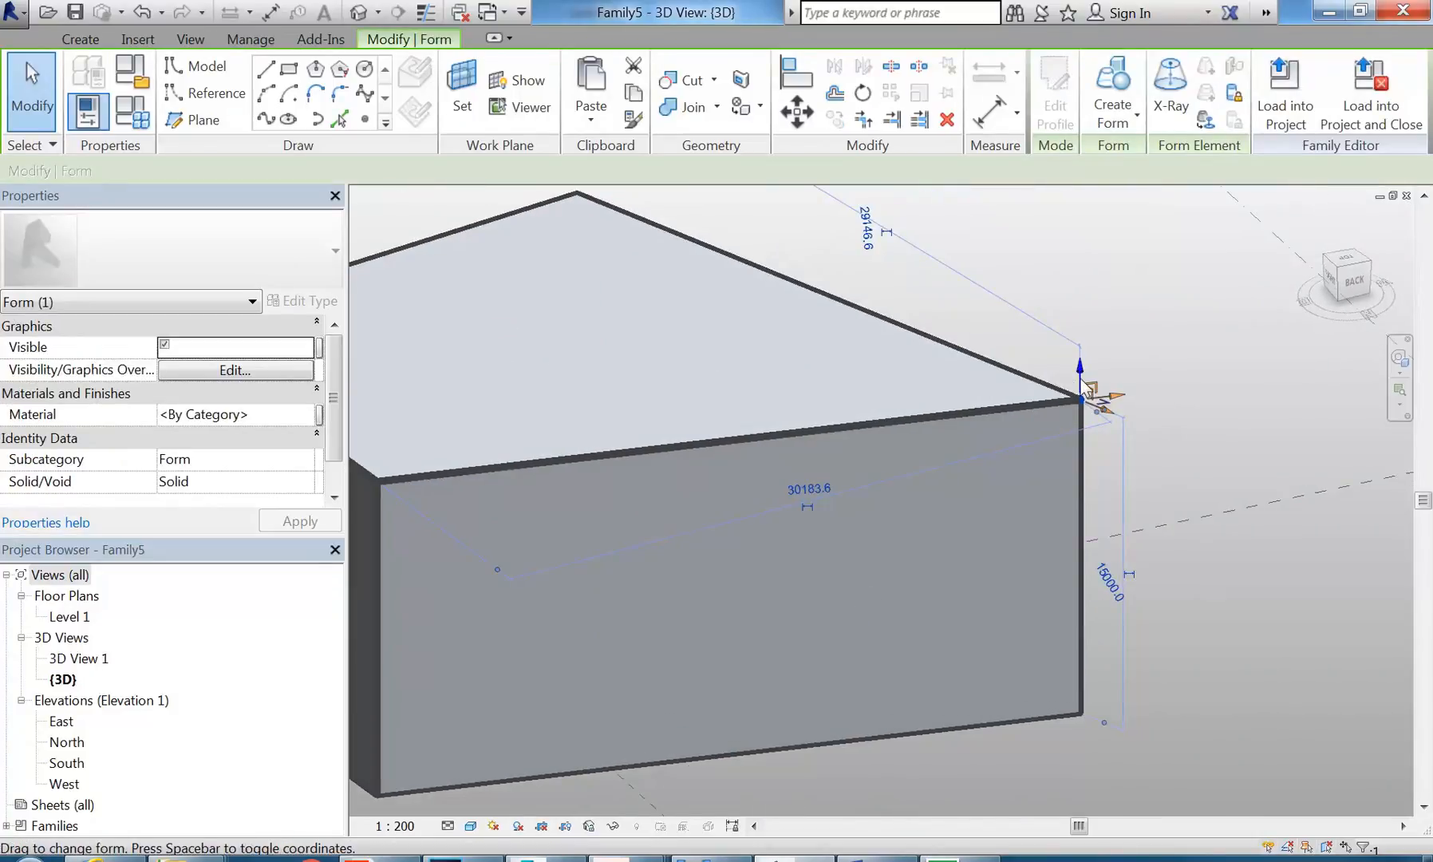
{"action": "middle_click_drag", "start_coordinate": [1083, 385], "coordinate": [938, 573], "text": "shift"}
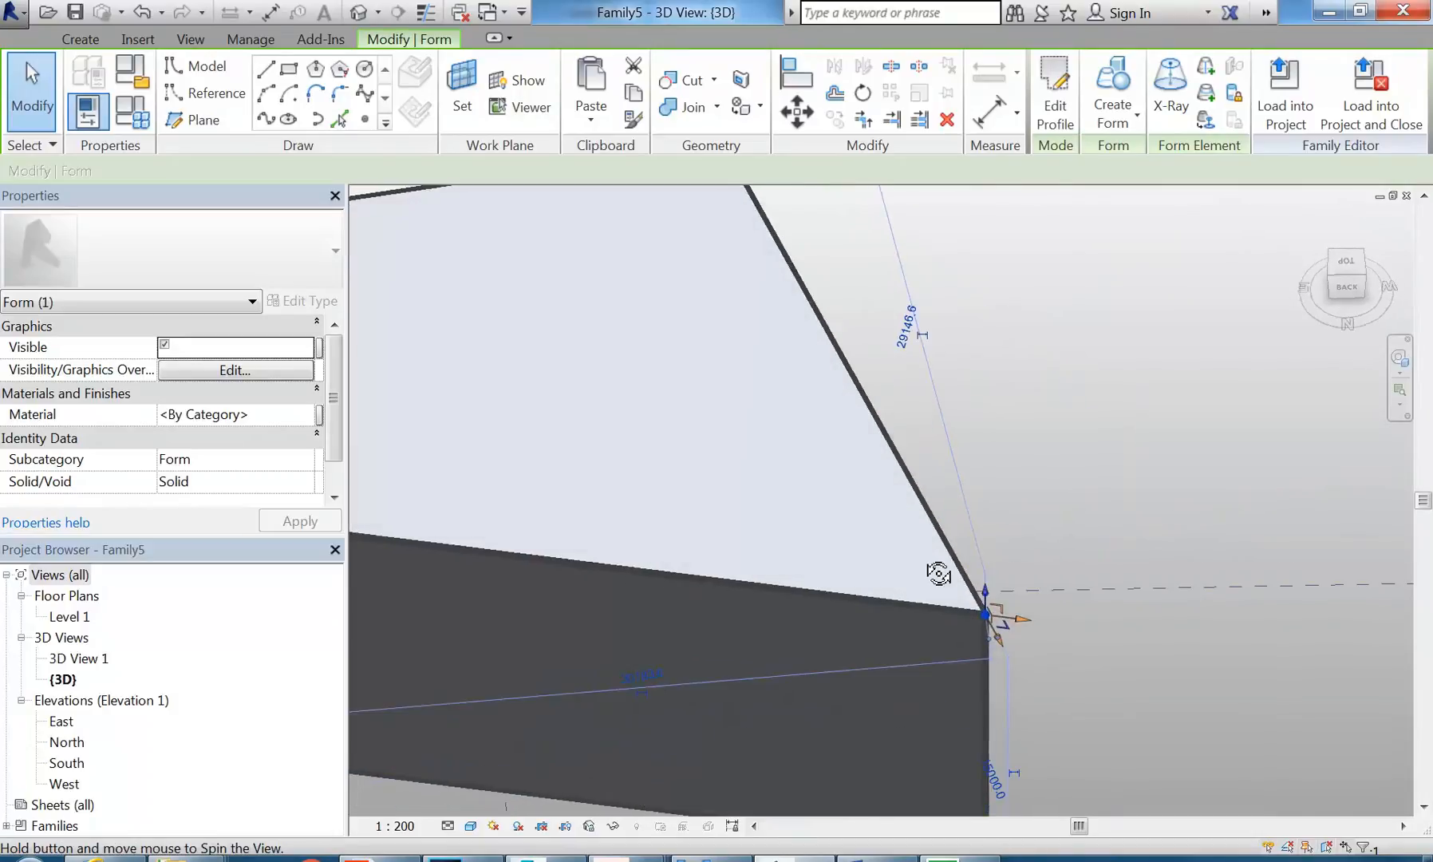
{"action": "scroll", "coordinate": [1001, 641], "scroll_direction": "up", "scroll_amount": 3}
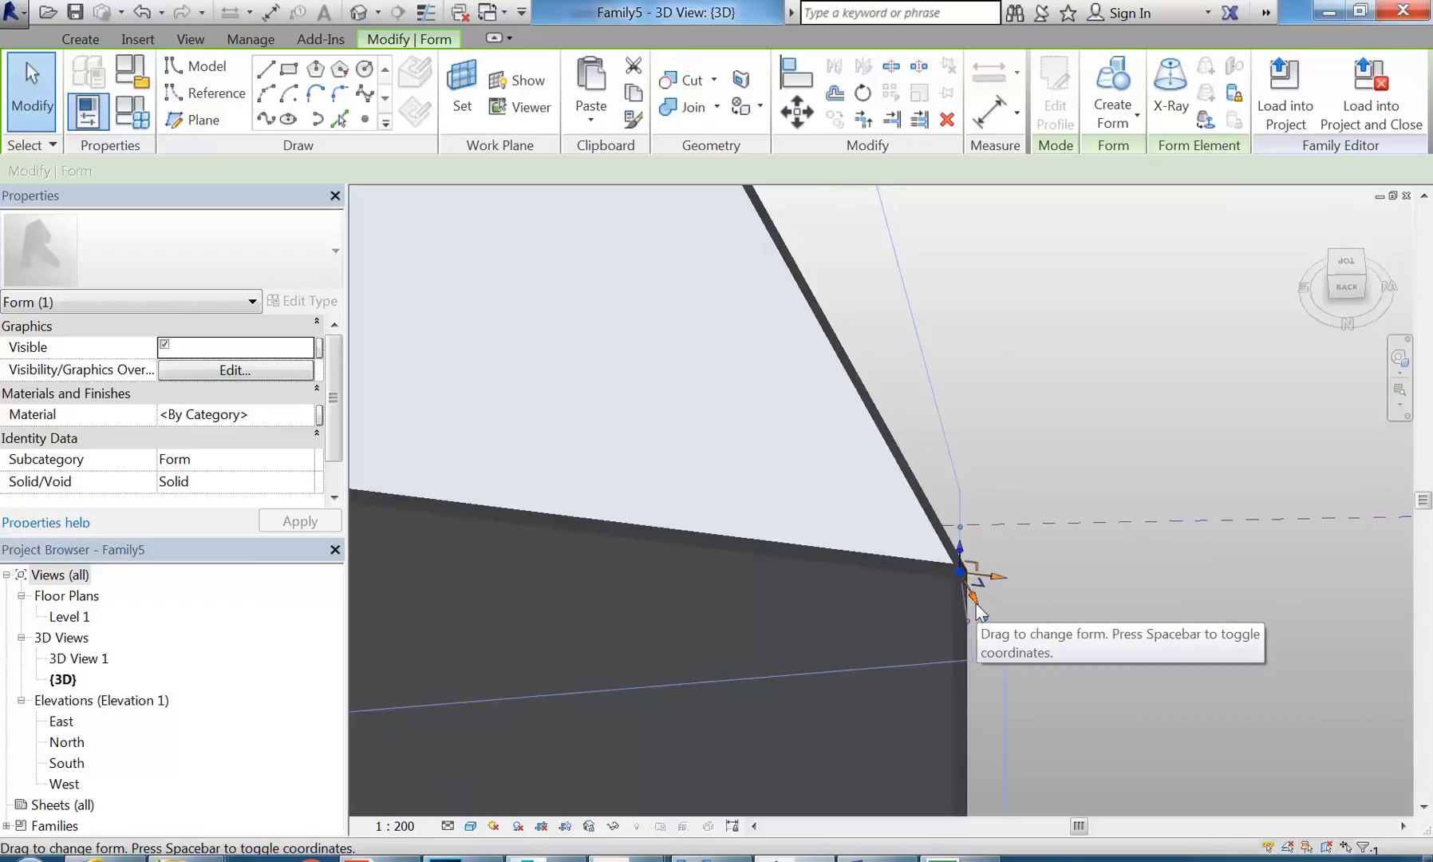
{"action": "scroll", "coordinate": [832, 438], "scroll_direction": "down", "scroll_amount": 2}
{"action": "middle_click_drag", "start_coordinate": [930, 520], "coordinate": [1041, 574]}
{"action": "scroll", "coordinate": [1041, 573], "scroll_direction": "down", "scroll_amount": 1}
{"action": "scroll", "coordinate": [830, 241], "scroll_direction": "down", "scroll_amount": 1}
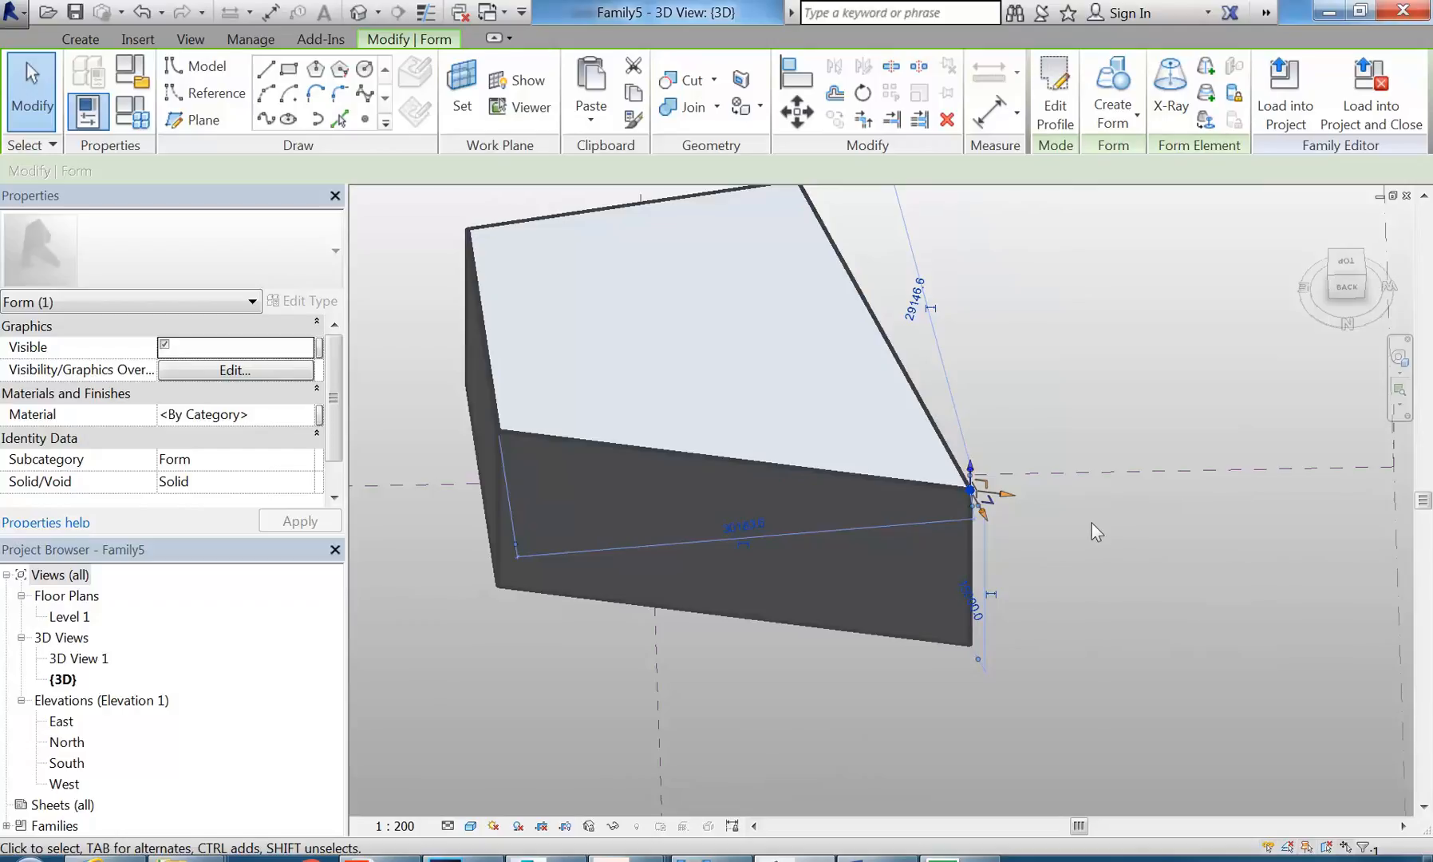
{"action": "scroll", "coordinate": [1041, 480], "scroll_direction": "up", "scroll_amount": 2}
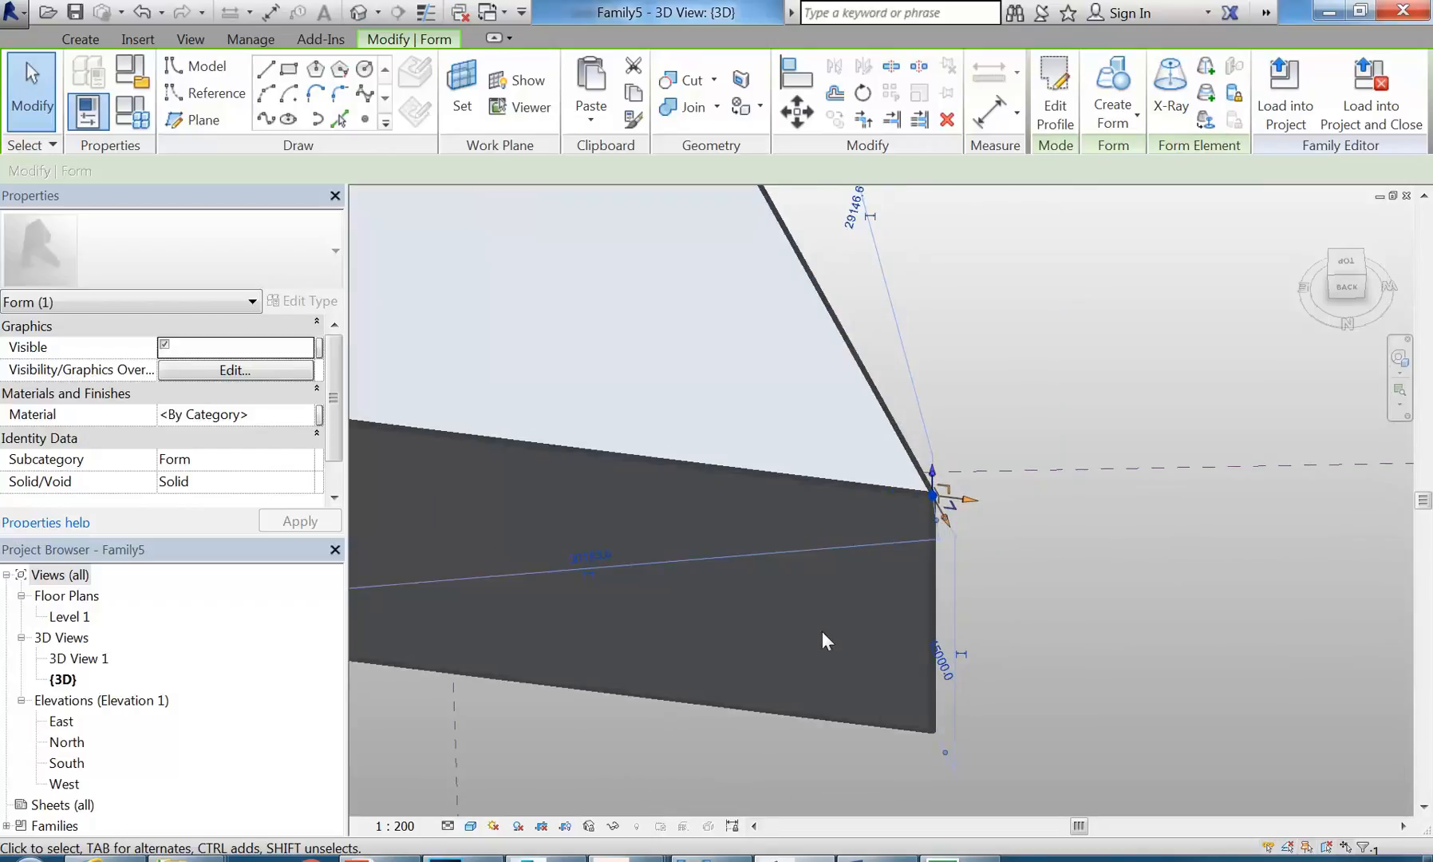
Step: Toggle the top corner vertex's 3D control to global coordinates and raise the vertex to a height of about 20800 mm
{"action": "key", "text": "space"}
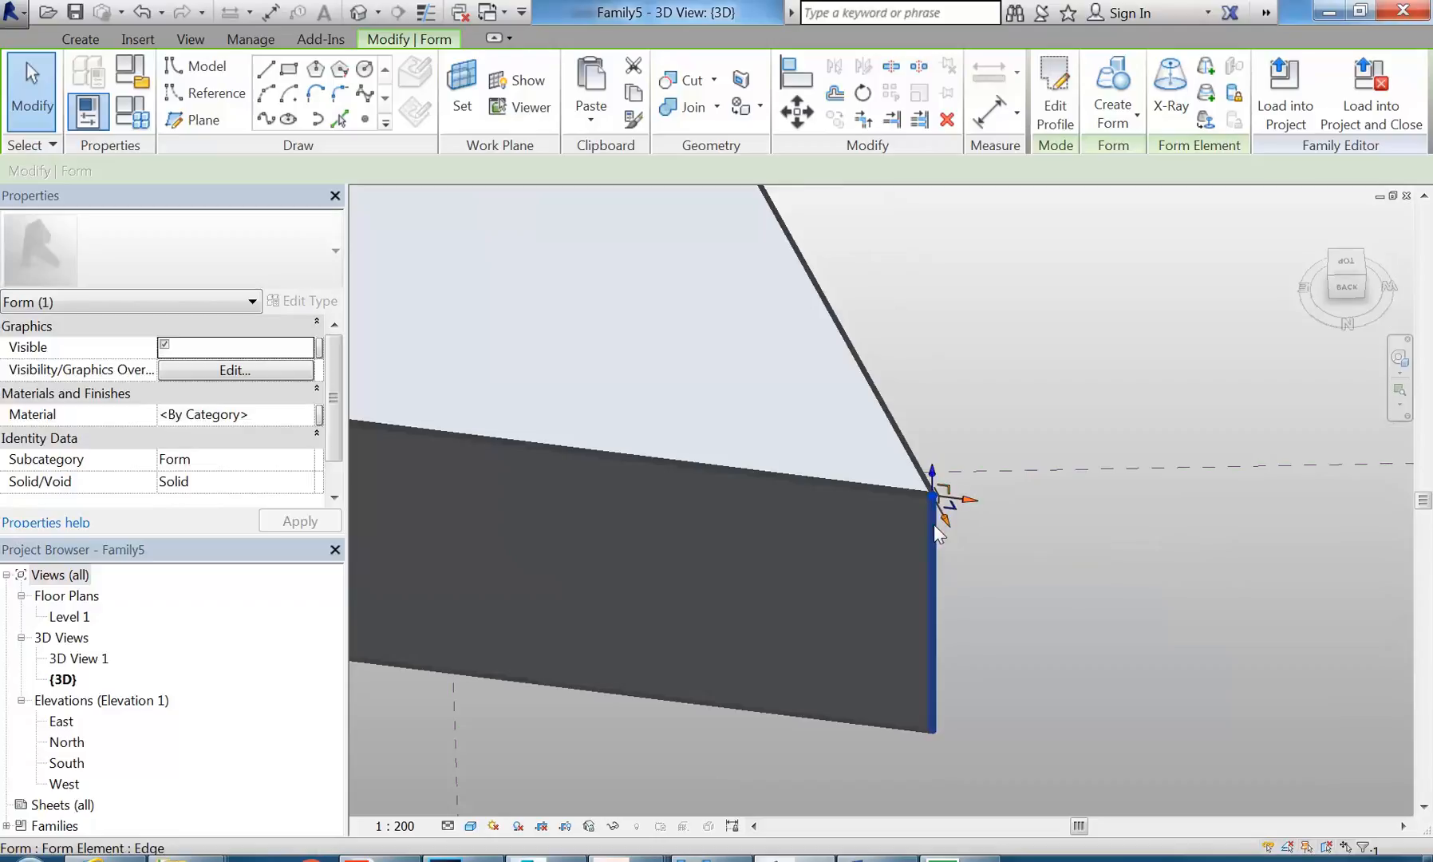
{"action": "key", "text": "space"}
{"action": "middle_click_drag", "start_coordinate": [715, 589], "coordinate": [1038, 375], "text": "shift"}
{"action": "left_click_drag", "start_coordinate": [1052, 405], "coordinate": [1053, 302]}
{"action": "middle_click_drag", "start_coordinate": [924, 528], "coordinate": [816, 587], "text": "shift"}
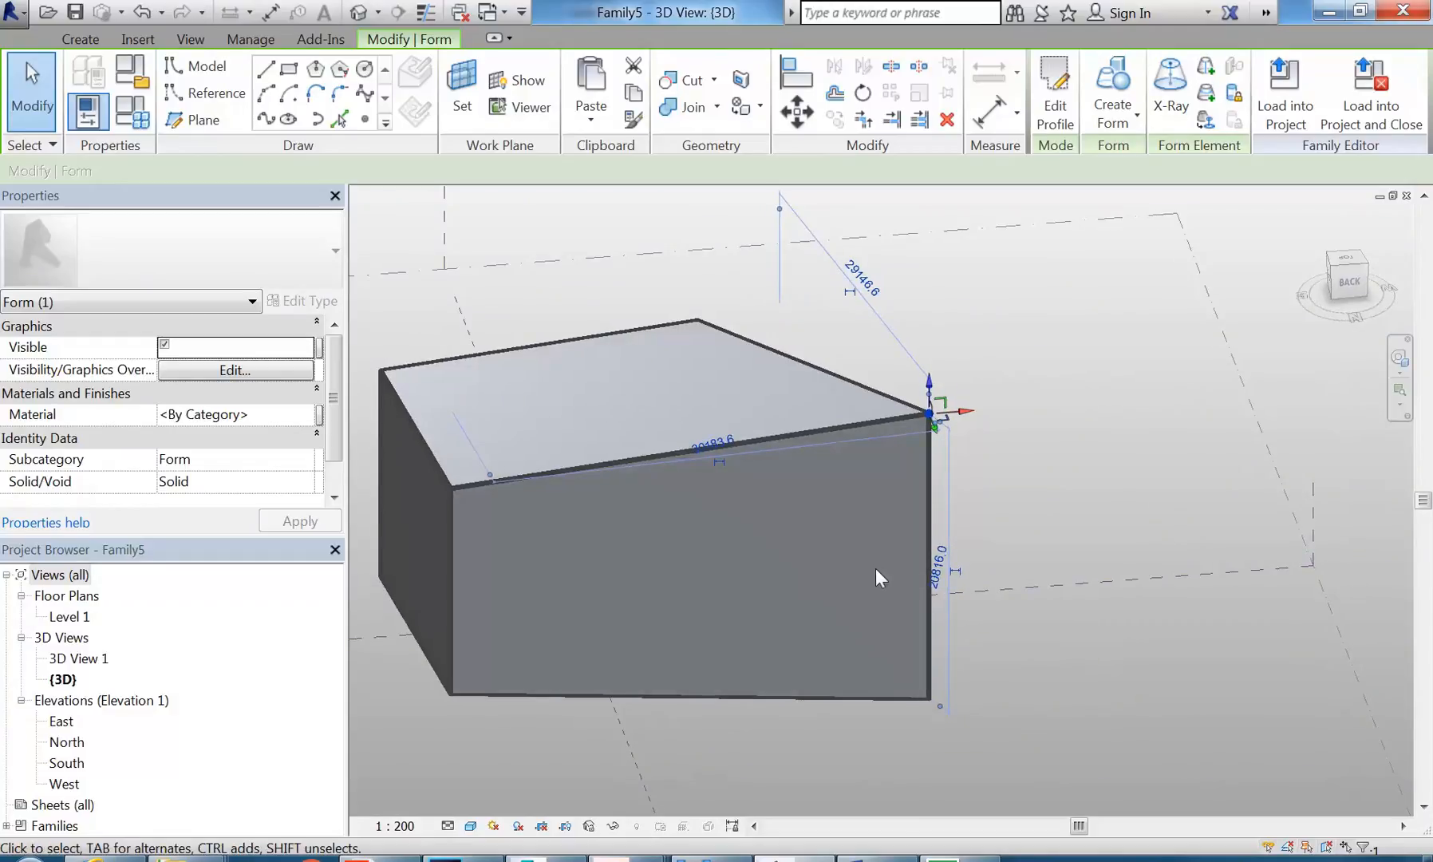
Step: Toggle the raised vertex's control back to local coordinates and pull it outward until its side dimensions are about 32700 and 33000 mm
{"action": "left_click", "coordinate": [929, 414]}
{"action": "mouse_move", "coordinate": [961, 431]}
{"action": "middle_mouse_down", "text": "shift"}
{"action": "mouse_move", "coordinate": [969, 506]}
{"action": "mouse_move", "coordinate": [950, 457]}
{"action": "middle_mouse_up", "text": "shift"}
{"action": "scroll", "coordinate": [958, 493], "scroll_direction": "up", "scroll_amount": 2}
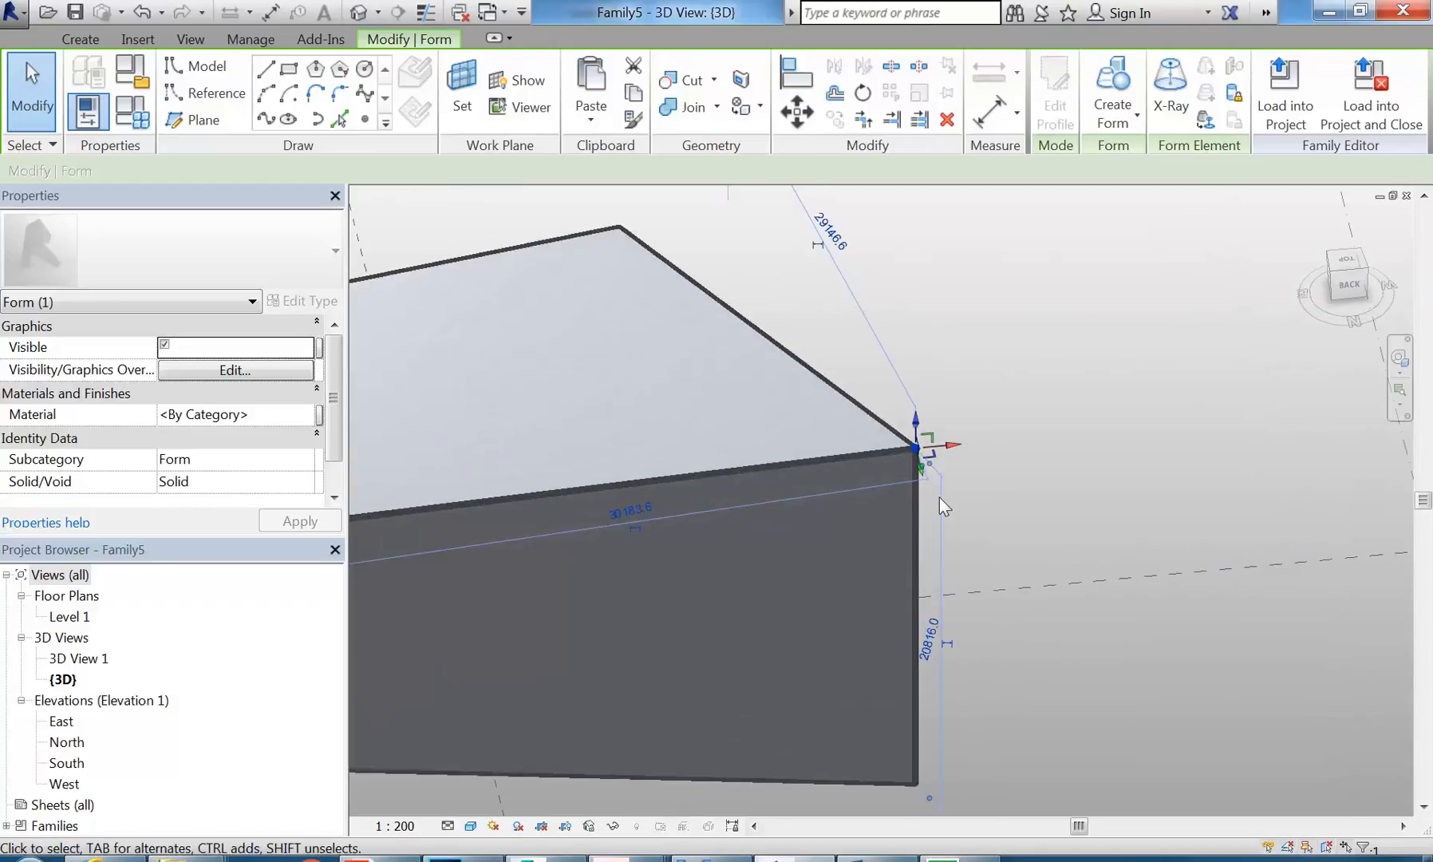
{"action": "key", "text": "space"}
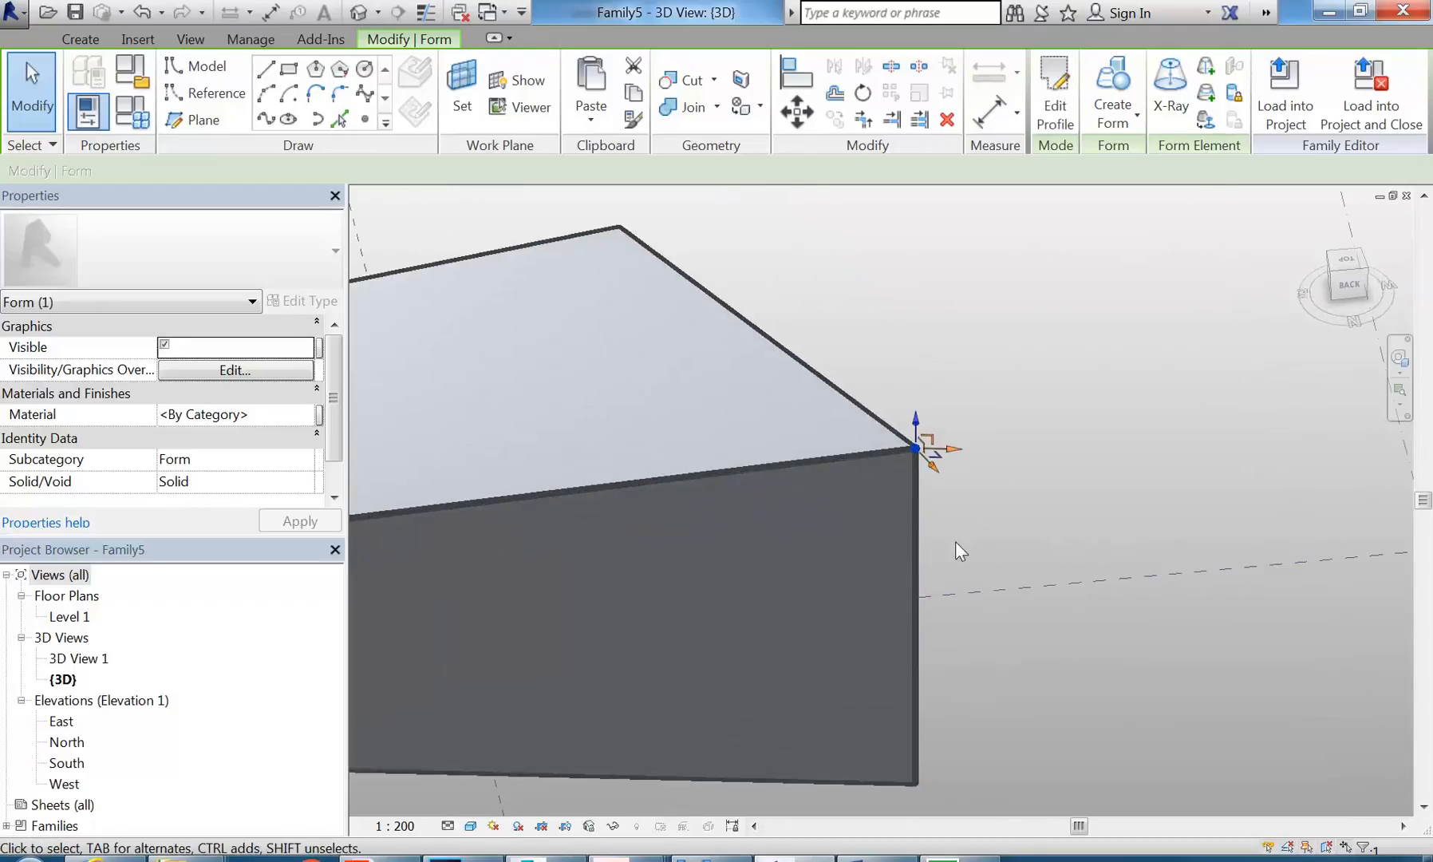
{"action": "left_click_drag", "start_coordinate": [931, 464], "coordinate": [986, 473]}
{"action": "middle_click_drag", "start_coordinate": [986, 473], "coordinate": [963, 565], "text": "shift"}
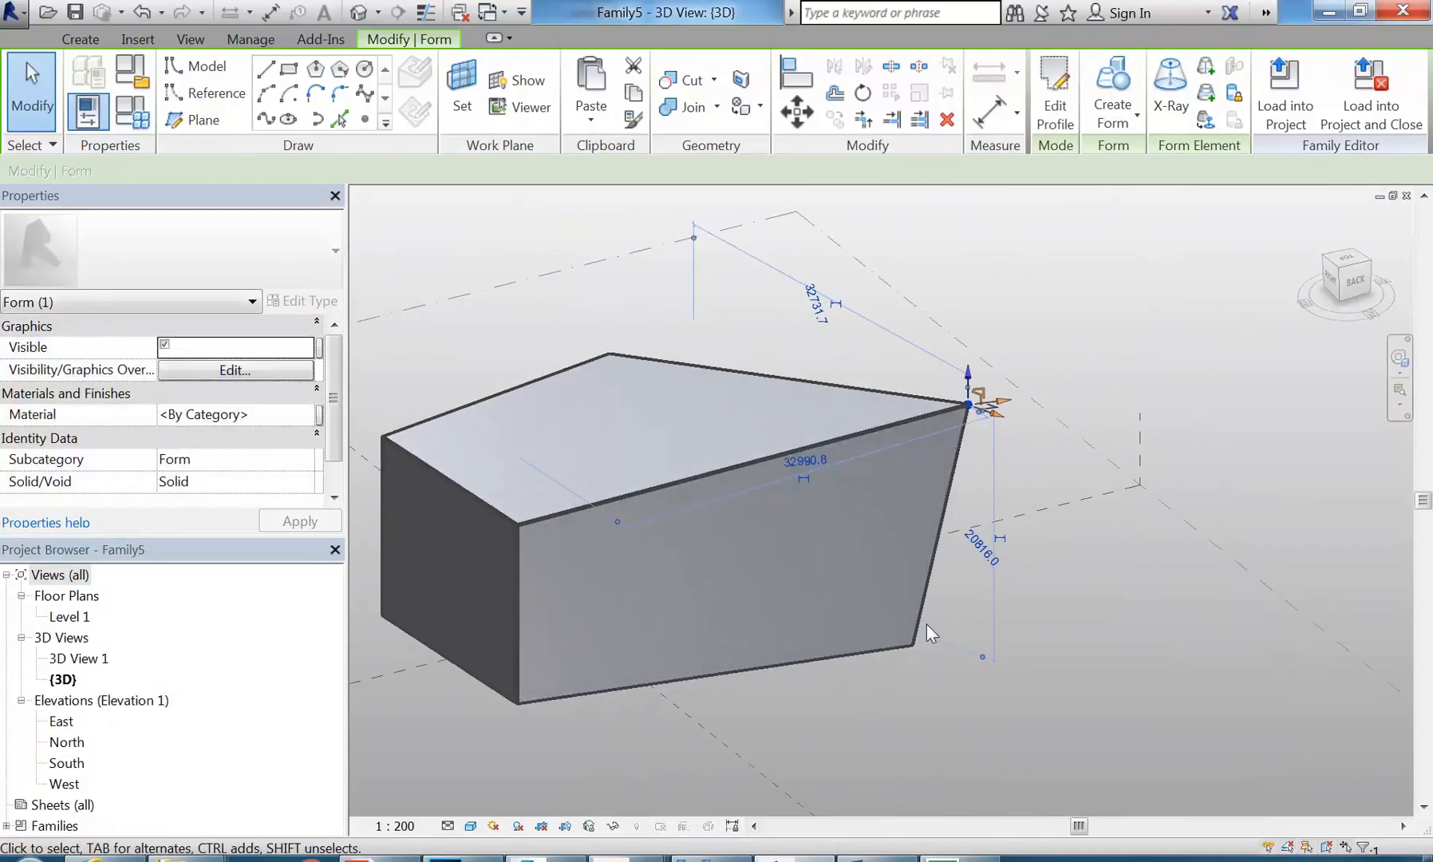
Step: Select the base vertex below the raised corner, toggle to global coordinates, and move it inward until its dimensions are about 28200 and 28800 mm
{"action": "scroll", "coordinate": [925, 614], "scroll_direction": "up", "scroll_amount": 2}
{"action": "left_click", "coordinate": [907, 652]}
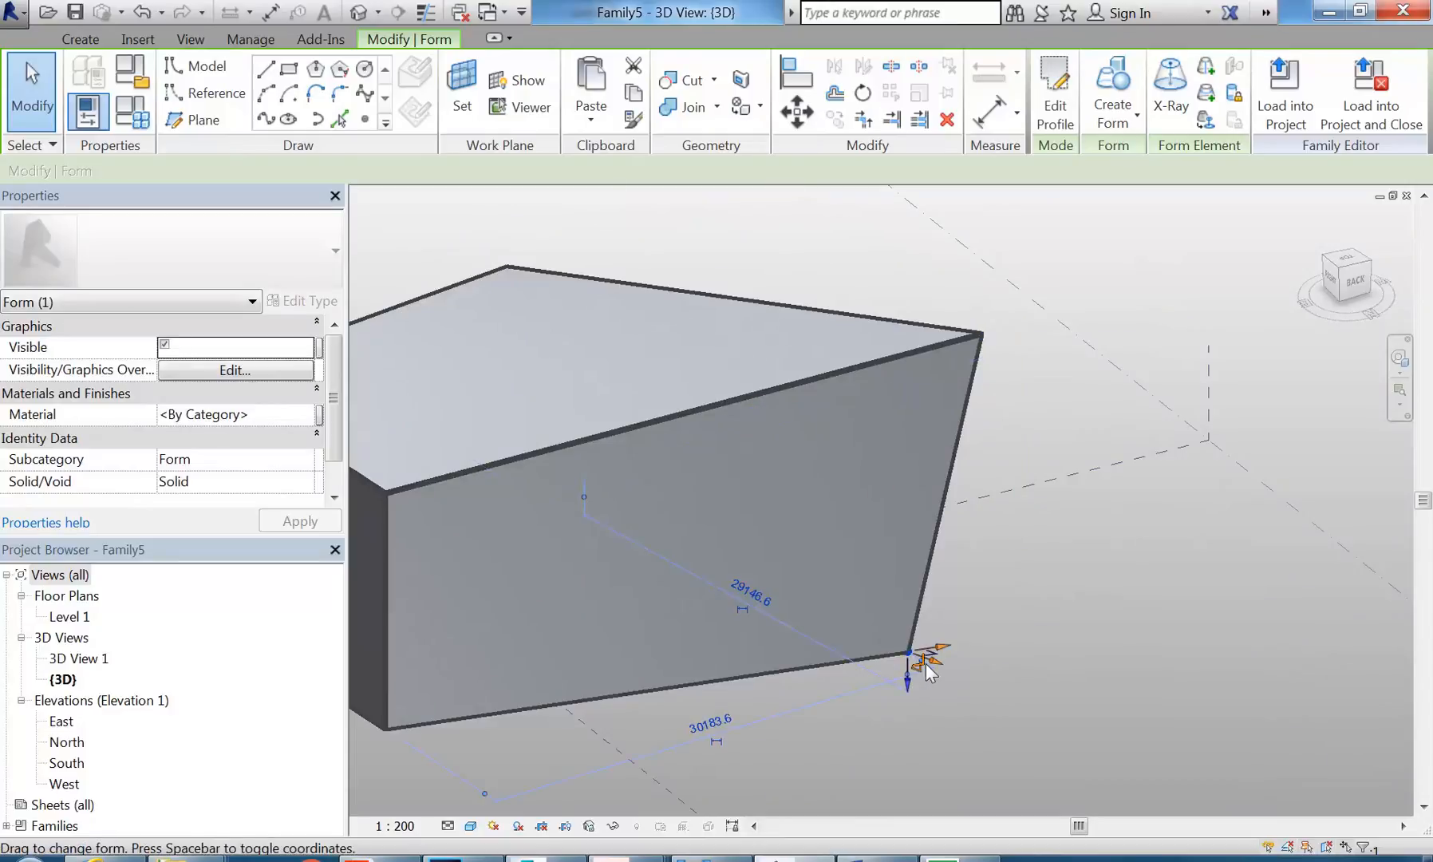
{"action": "key", "text": "space"}
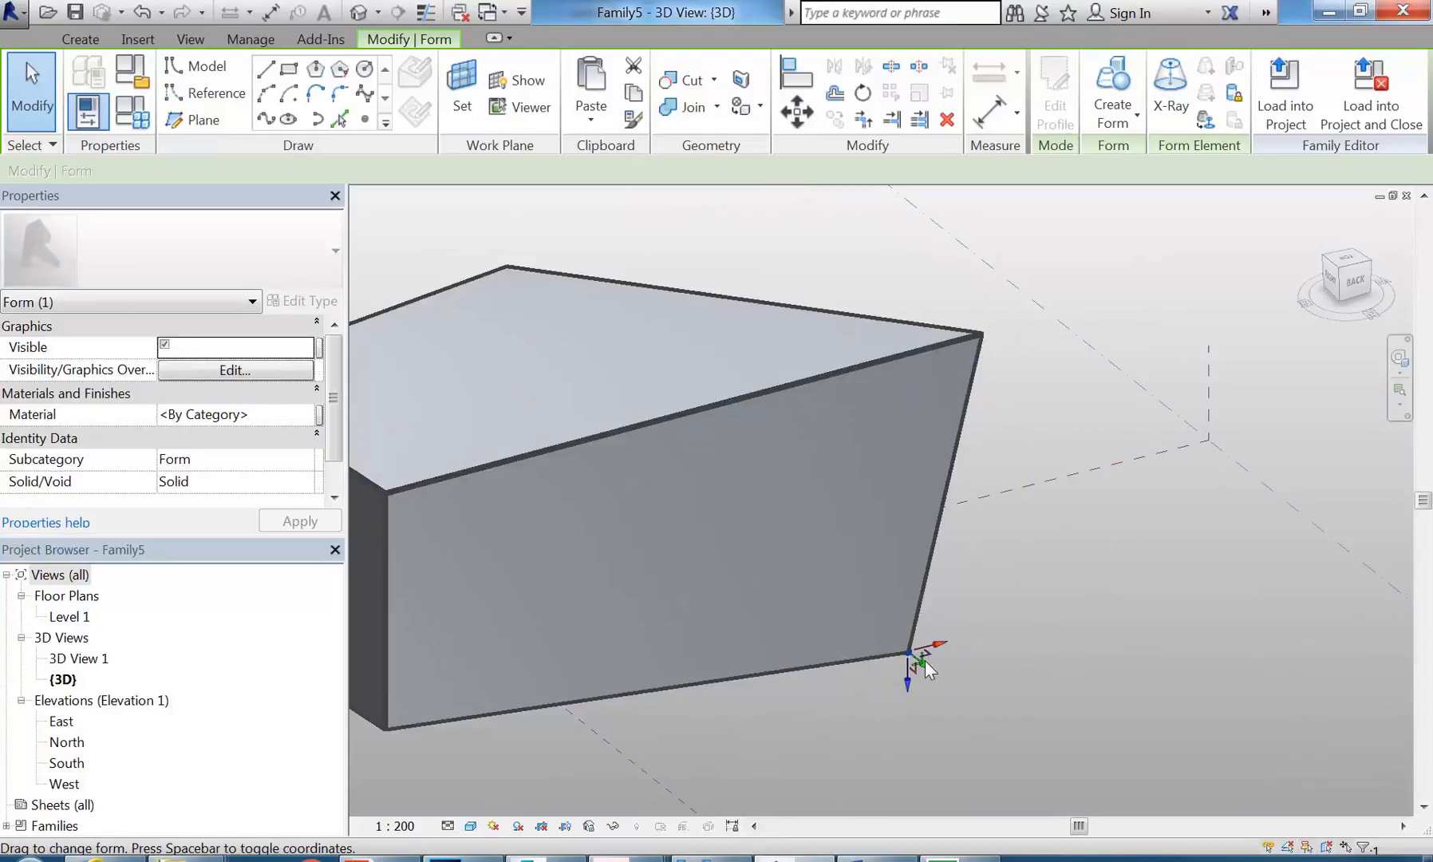
{"action": "left_click_drag", "start_coordinate": [928, 655], "coordinate": [902, 655]}
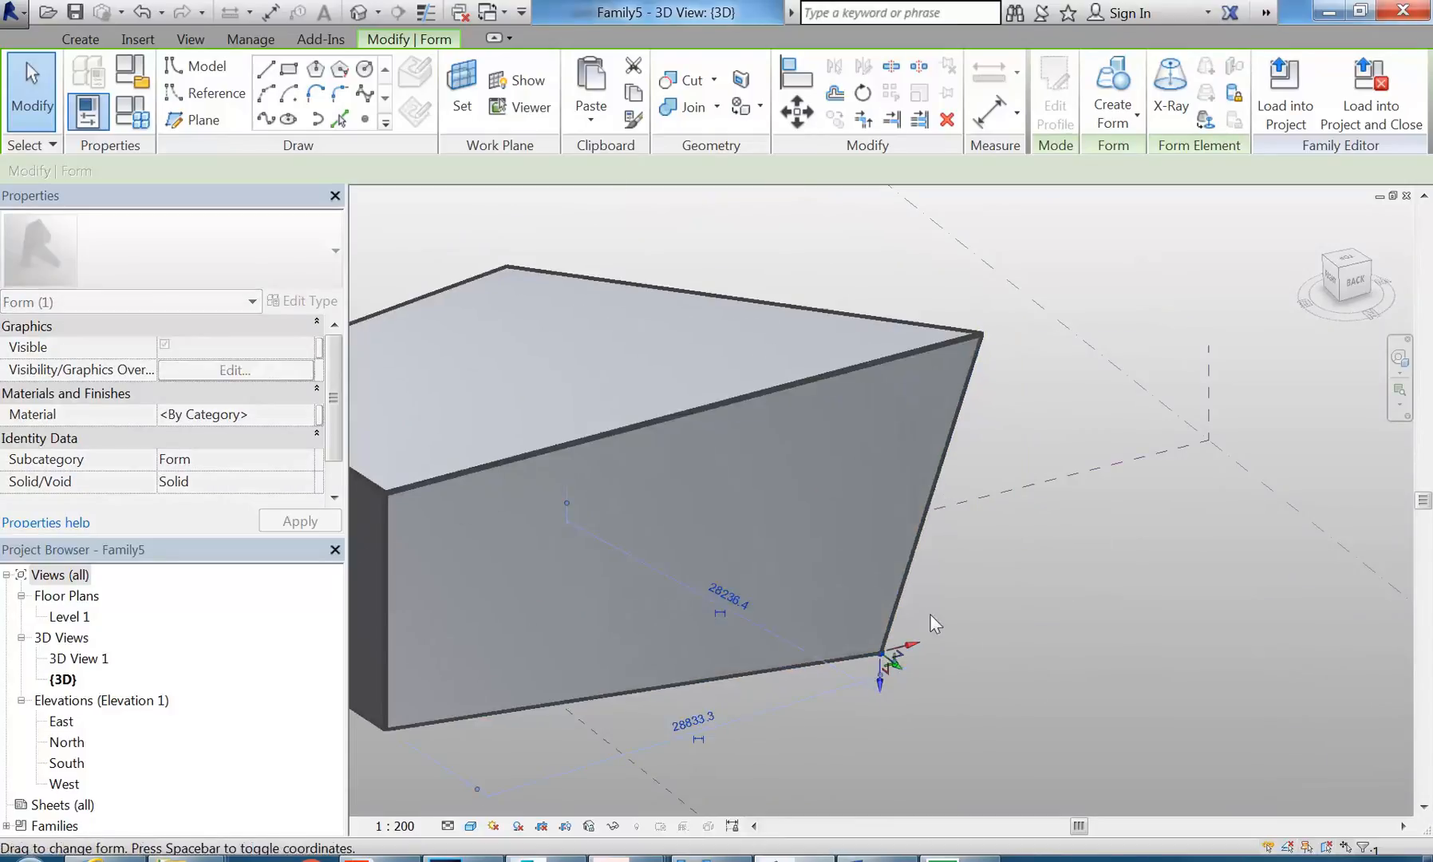
{"action": "scroll", "coordinate": [941, 647], "scroll_direction": "down", "scroll_amount": 2}
{"action": "key", "text": "Escape"}
{"action": "middle_click_drag", "start_coordinate": [889, 656], "coordinate": [891, 573], "text": "shift"}
{"action": "scroll", "coordinate": [891, 572], "scroll_direction": "up", "scroll_amount": 1}
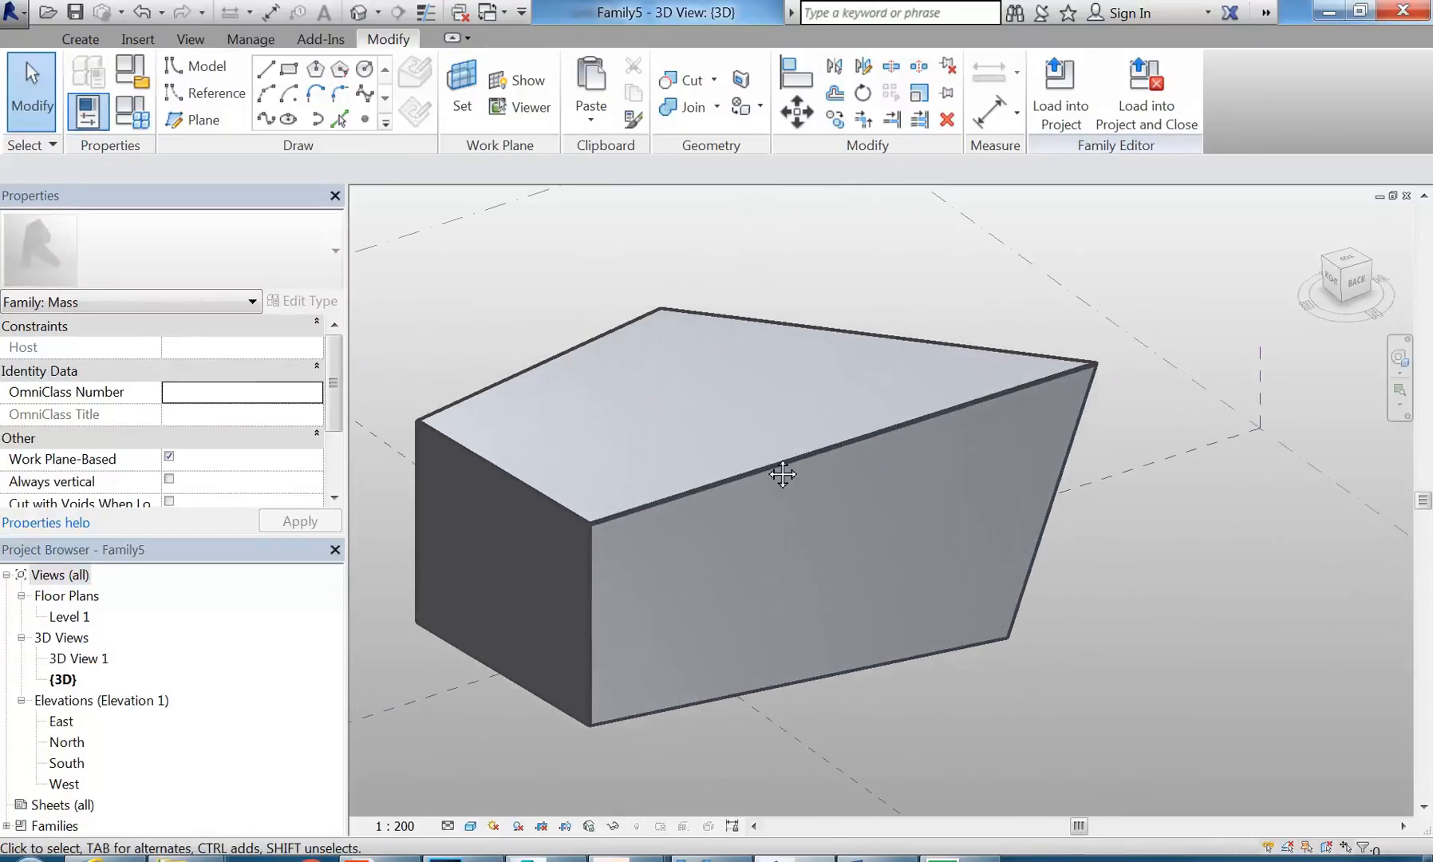
{"action": "middle_click_drag", "start_coordinate": [765, 454], "coordinate": [750, 499]}
{"action": "scroll", "coordinate": [852, 279], "scroll_direction": "down", "scroll_amount": 1}
{"action": "middle_click_drag", "start_coordinate": [865, 302], "coordinate": [857, 313]}
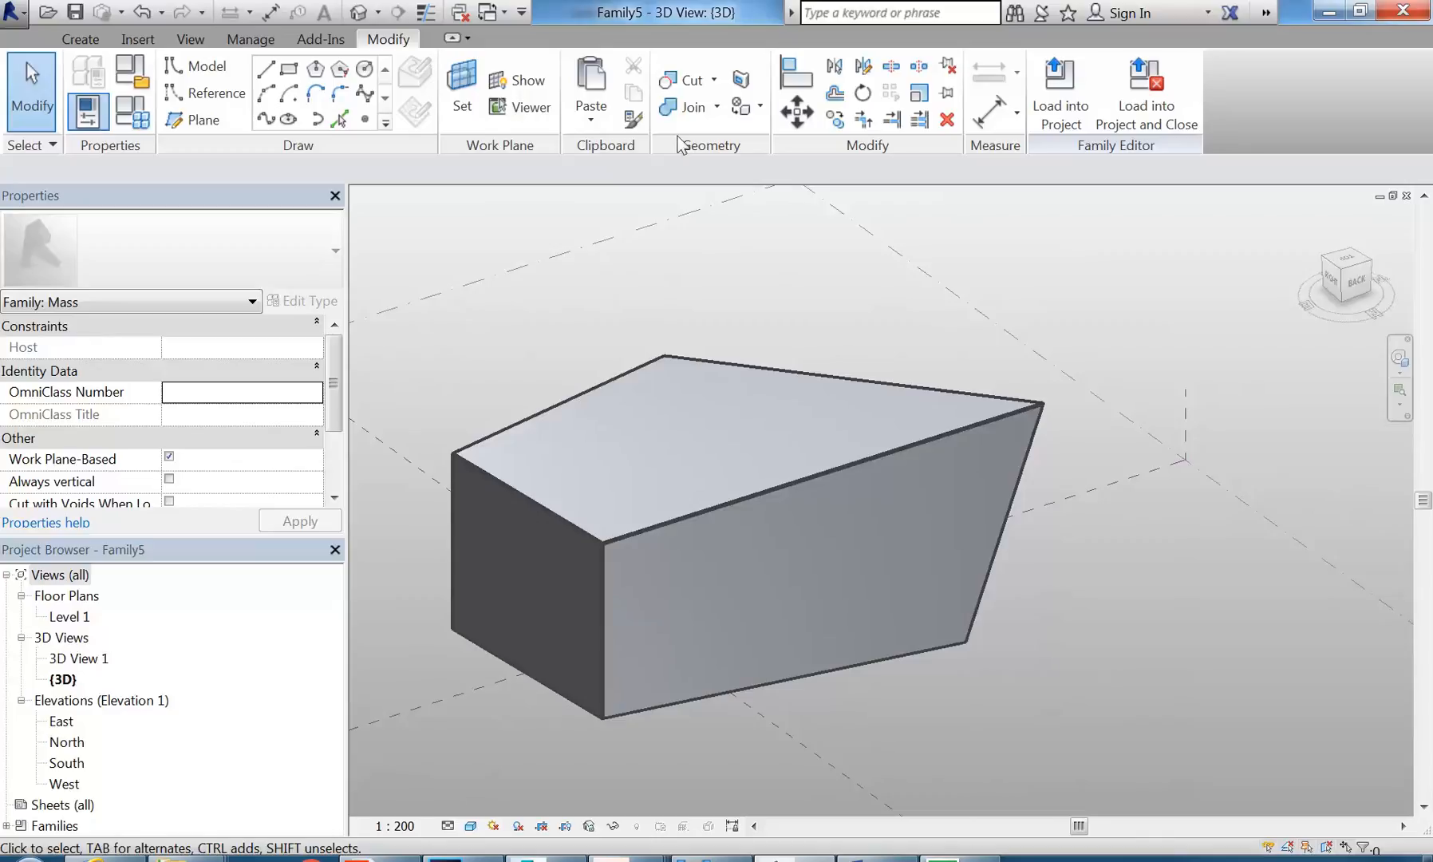
Step: Sketch a model-line rectangle about 22400 mm long on the base plane, overlapping the form's base at its sharp corner
{"action": "left_click", "coordinate": [290, 69]}
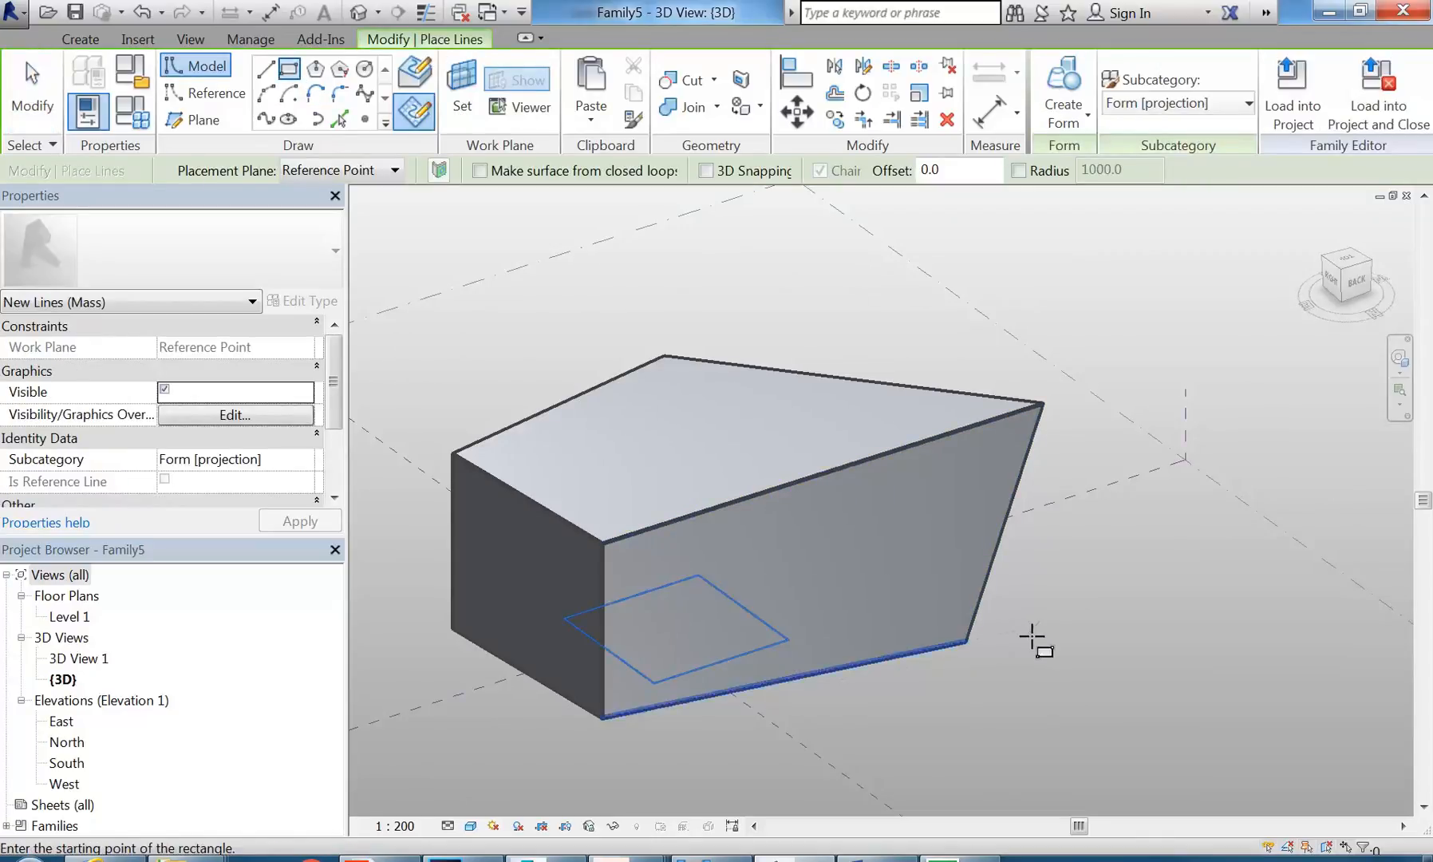
{"action": "left_click", "coordinate": [1040, 570]}
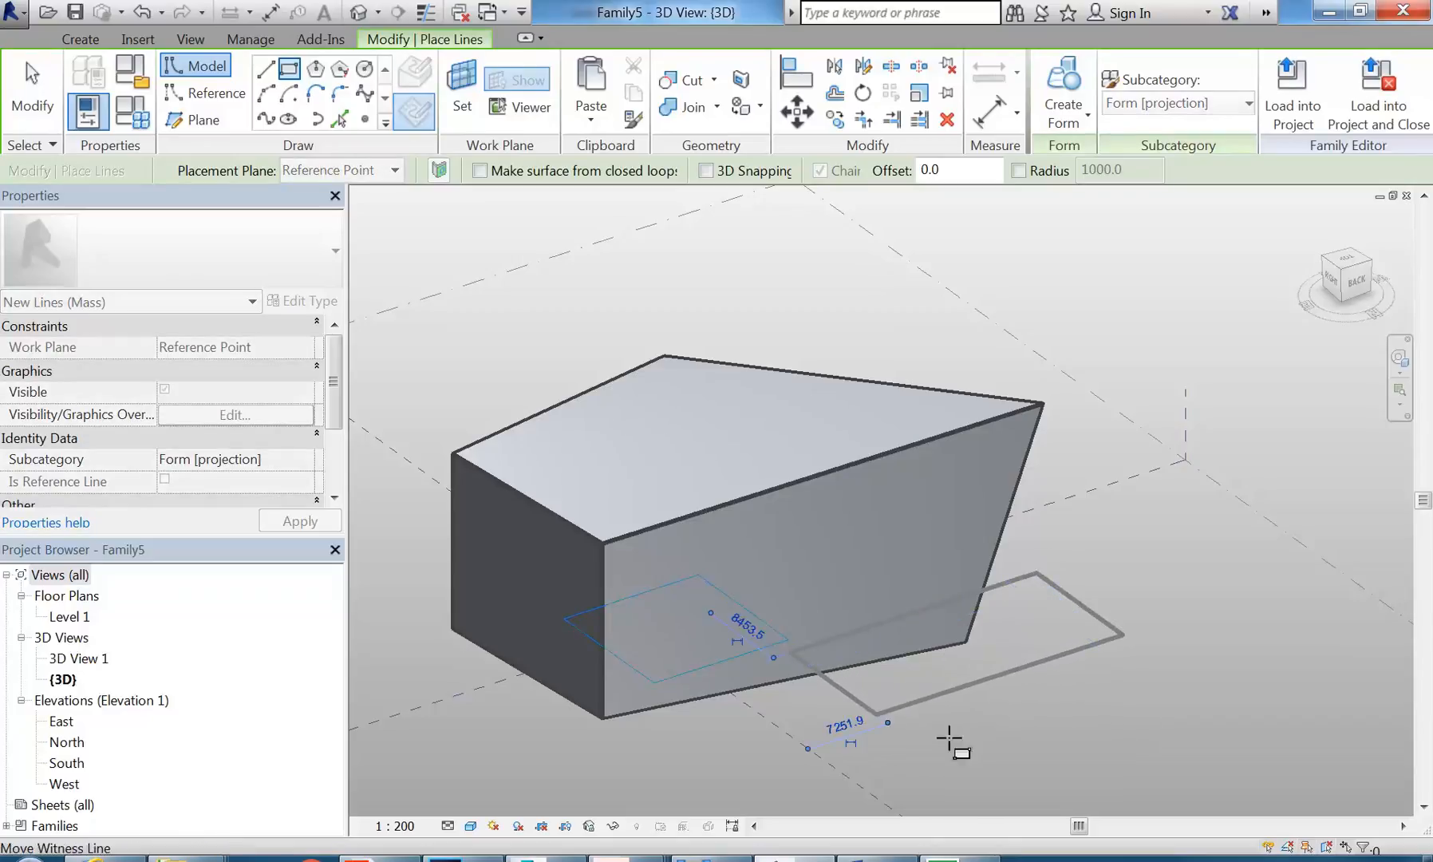
{"action": "left_click", "coordinate": [908, 728]}
{"action": "key", "text": "Escape"}
{"action": "key", "text": "Escape"}
Step: Select all four lines of the rectangle at once as a chain, clear the selection, and repeat the chain selection
{"action": "mouse_move", "coordinate": [1045, 656]}
{"action": "middle_mouse_down", "text": "shift"}
{"action": "mouse_move", "coordinate": [729, 682]}
{"action": "mouse_move", "coordinate": [804, 743]}
{"action": "middle_mouse_up", "text": "shift"}
{"action": "key", "text": "Tab"}
{"action": "left_click", "coordinate": [700, 727]}
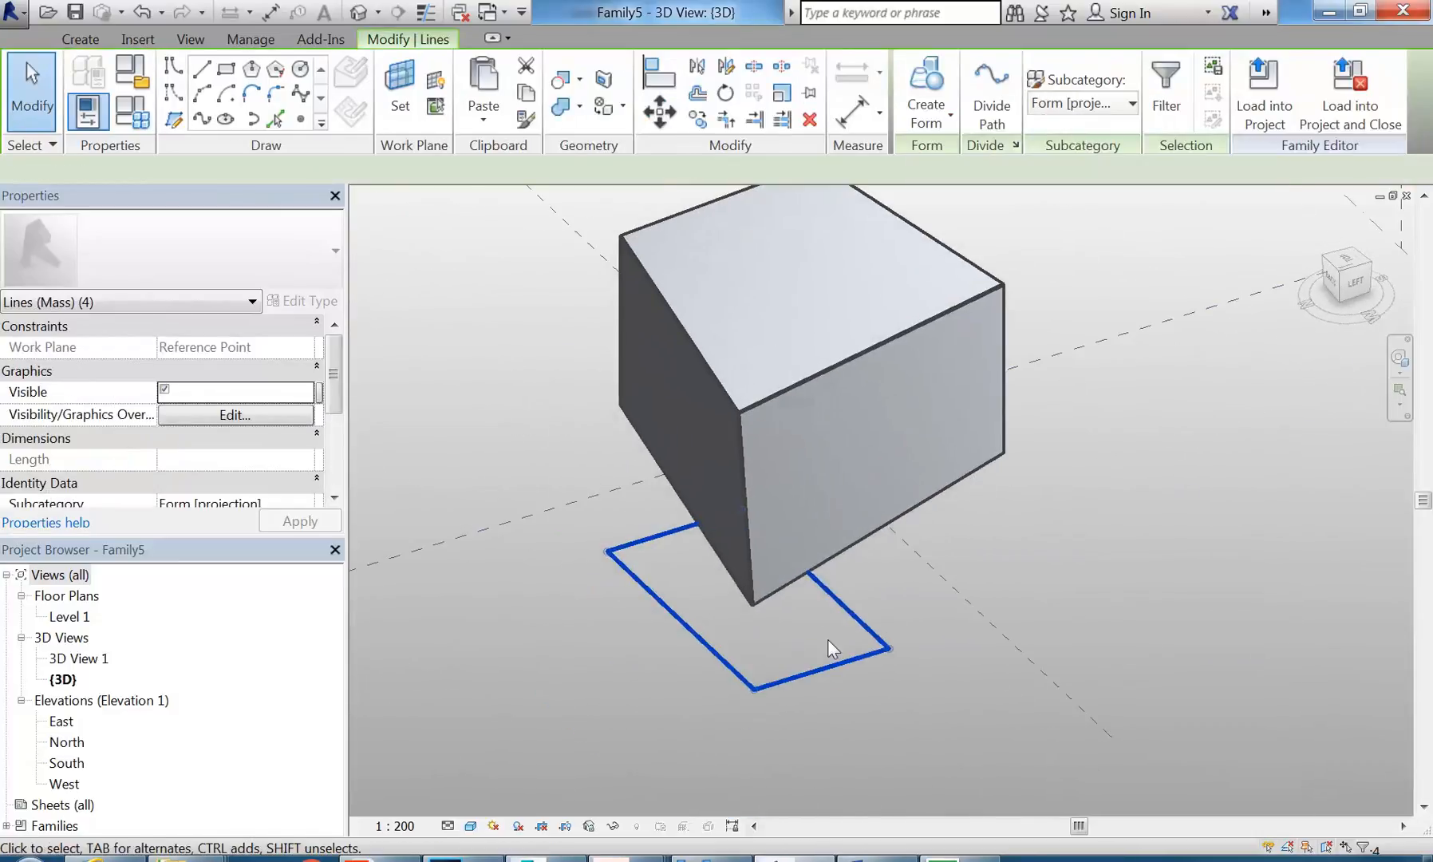
{"action": "left_click", "coordinate": [739, 636]}
{"action": "scroll", "coordinate": [739, 638], "scroll_direction": "up", "scroll_amount": 4}
{"action": "key", "text": "Tab"}
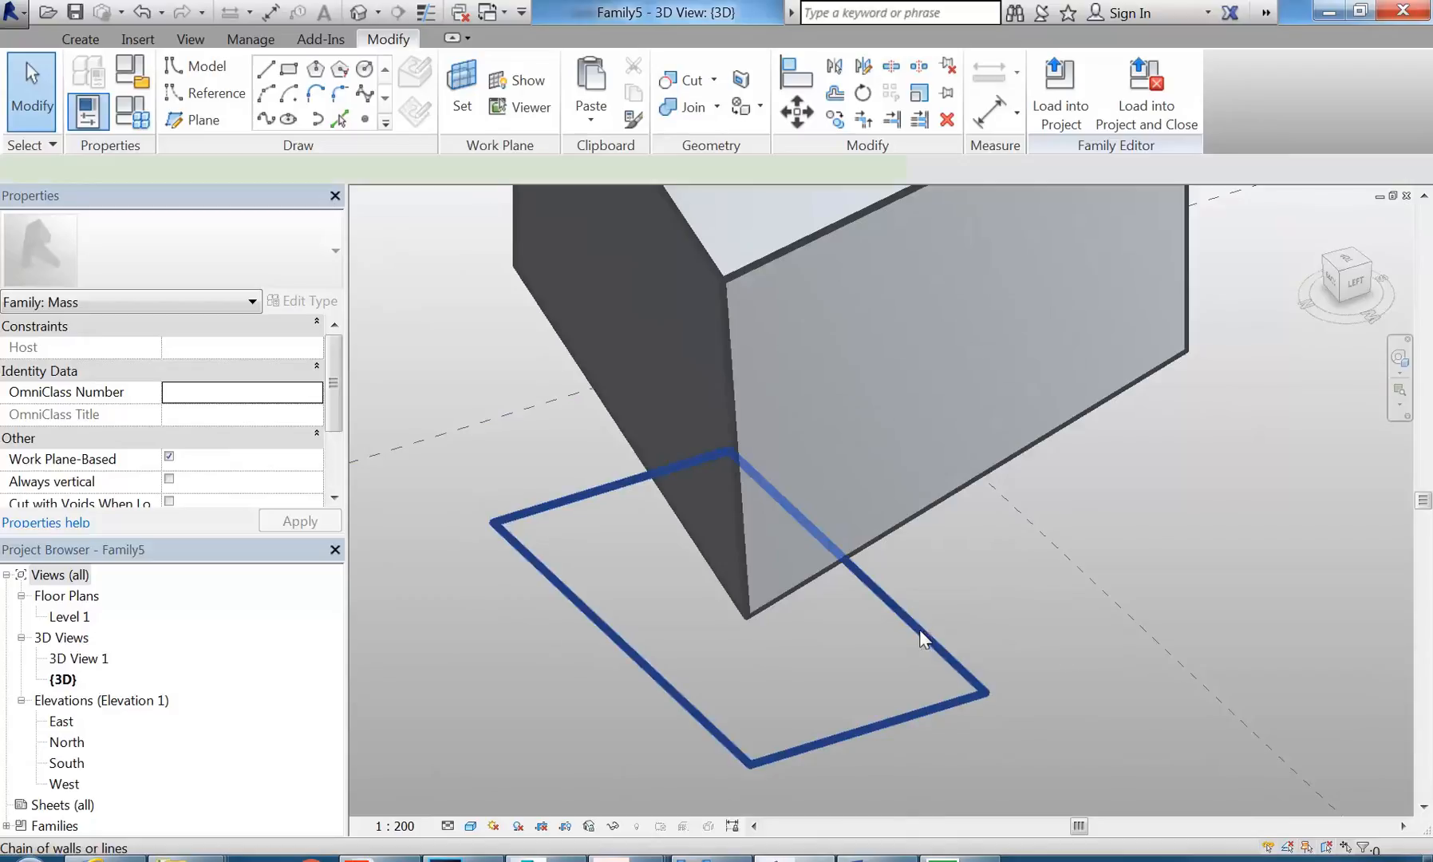
{"action": "left_click", "coordinate": [922, 629]}
{"action": "left_click", "coordinate": [856, 651]}
{"action": "scroll", "coordinate": [856, 651], "scroll_direction": "down", "scroll_amount": 2}
{"action": "mouse_move", "coordinate": [856, 651]}
{"action": "middle_mouse_down"}
{"action": "mouse_move", "coordinate": [770, 679]}
{"action": "mouse_move", "coordinate": [793, 595]}
{"action": "middle_mouse_up"}
{"action": "scroll", "coordinate": [793, 595], "scroll_direction": "up", "scroll_amount": 3}
{"action": "key", "text": "Tab"}
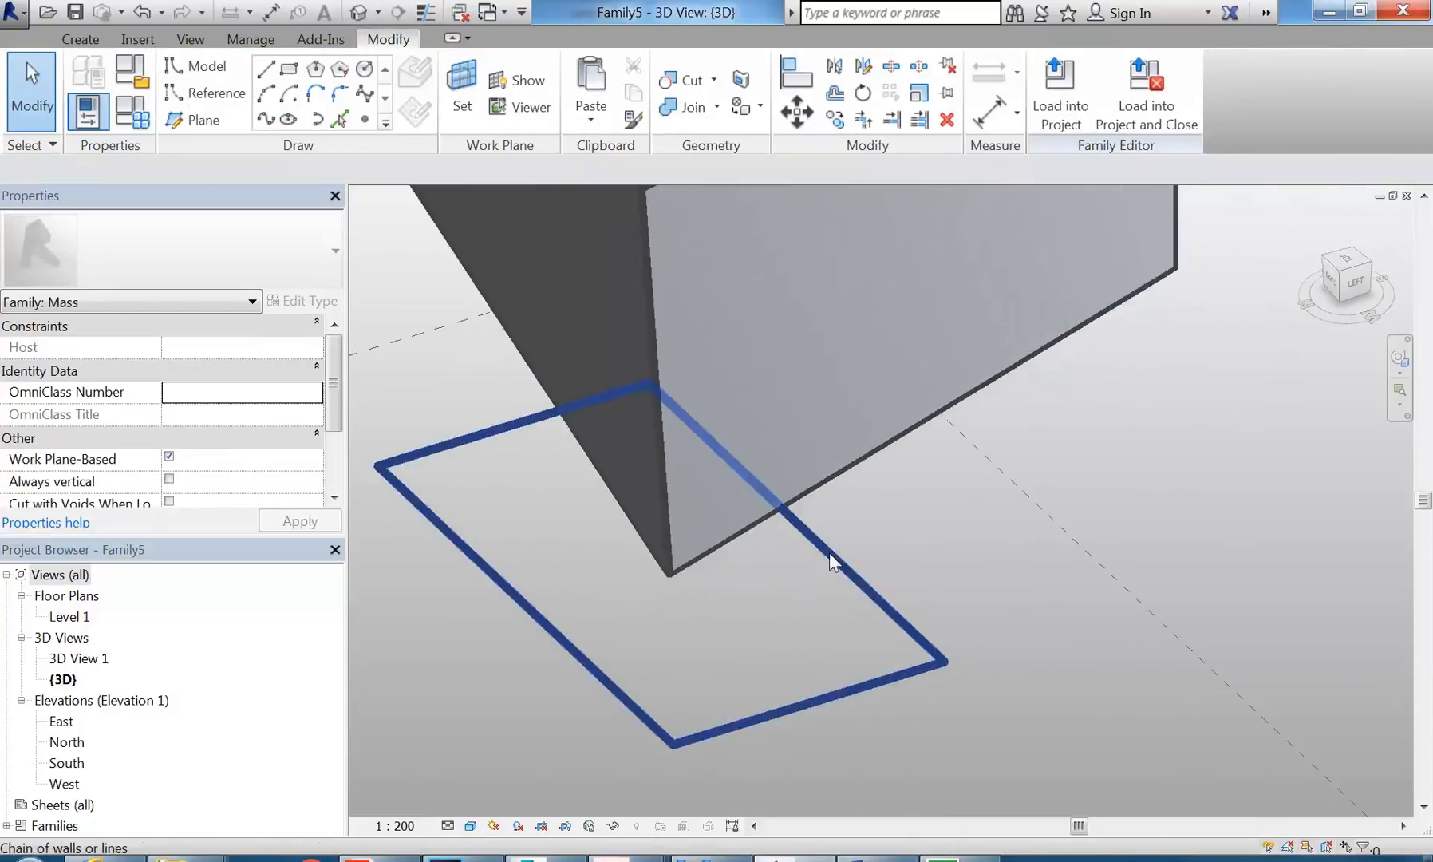
{"action": "left_click", "coordinate": [830, 557]}
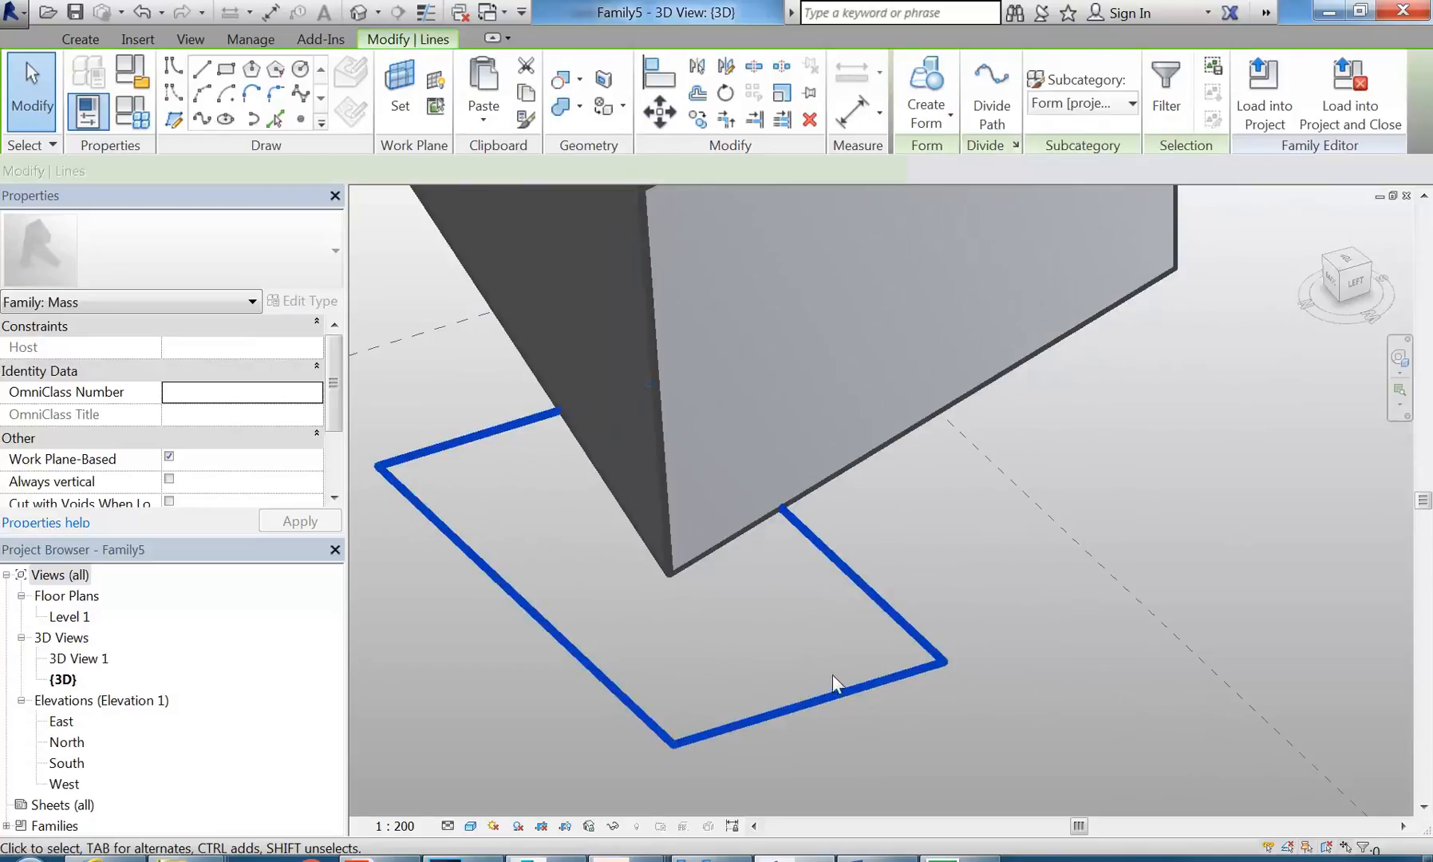
{"action": "left_click", "coordinate": [800, 611]}
{"action": "key", "text": "Tab"}
{"action": "left_click", "coordinate": [840, 624]}
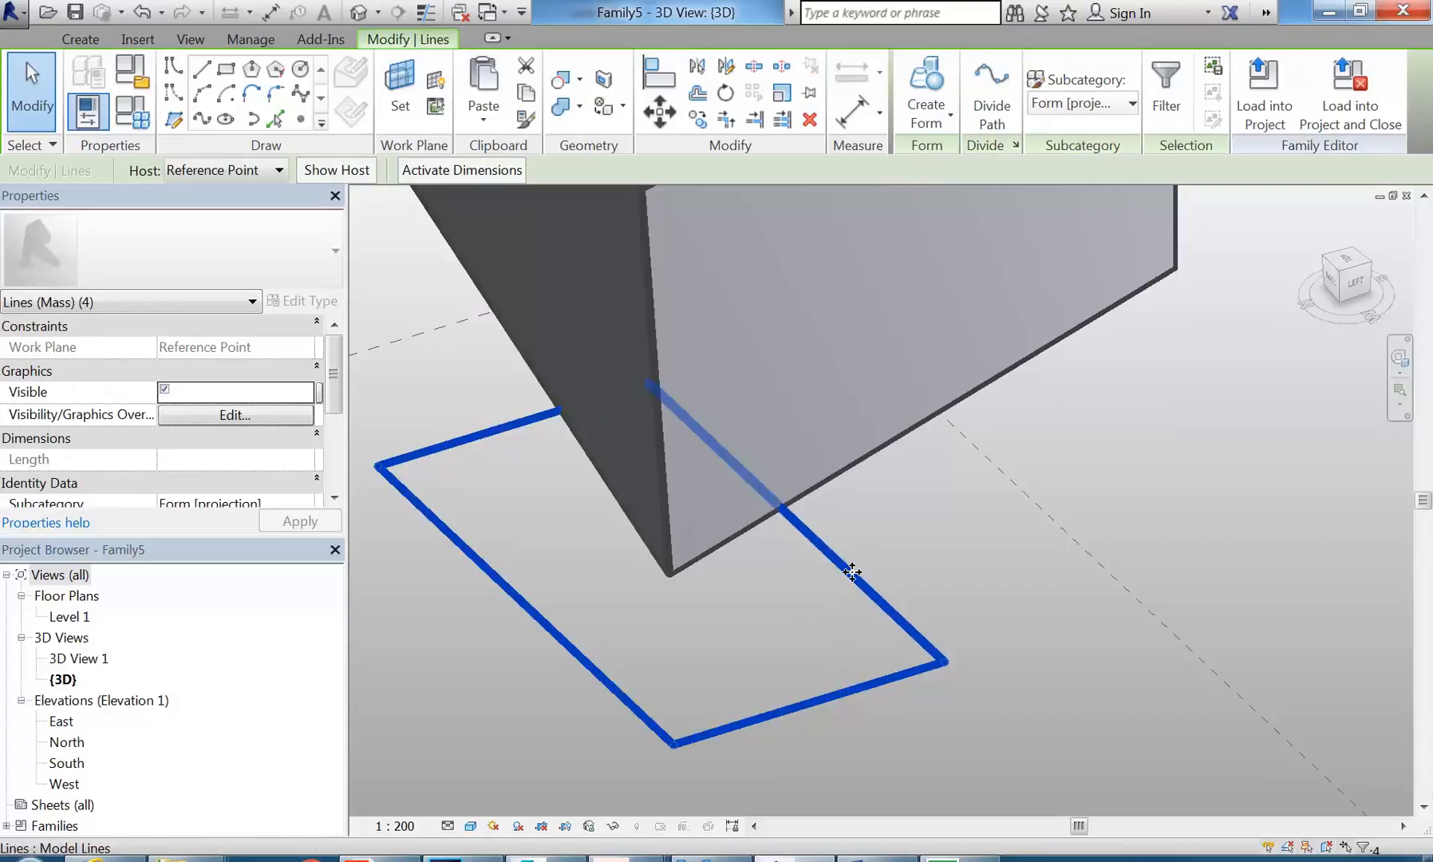
Step: Select only one long edge of the rectangle and move it outward until the adjoining side is about 14700 mm
{"action": "left_click", "coordinate": [852, 572]}
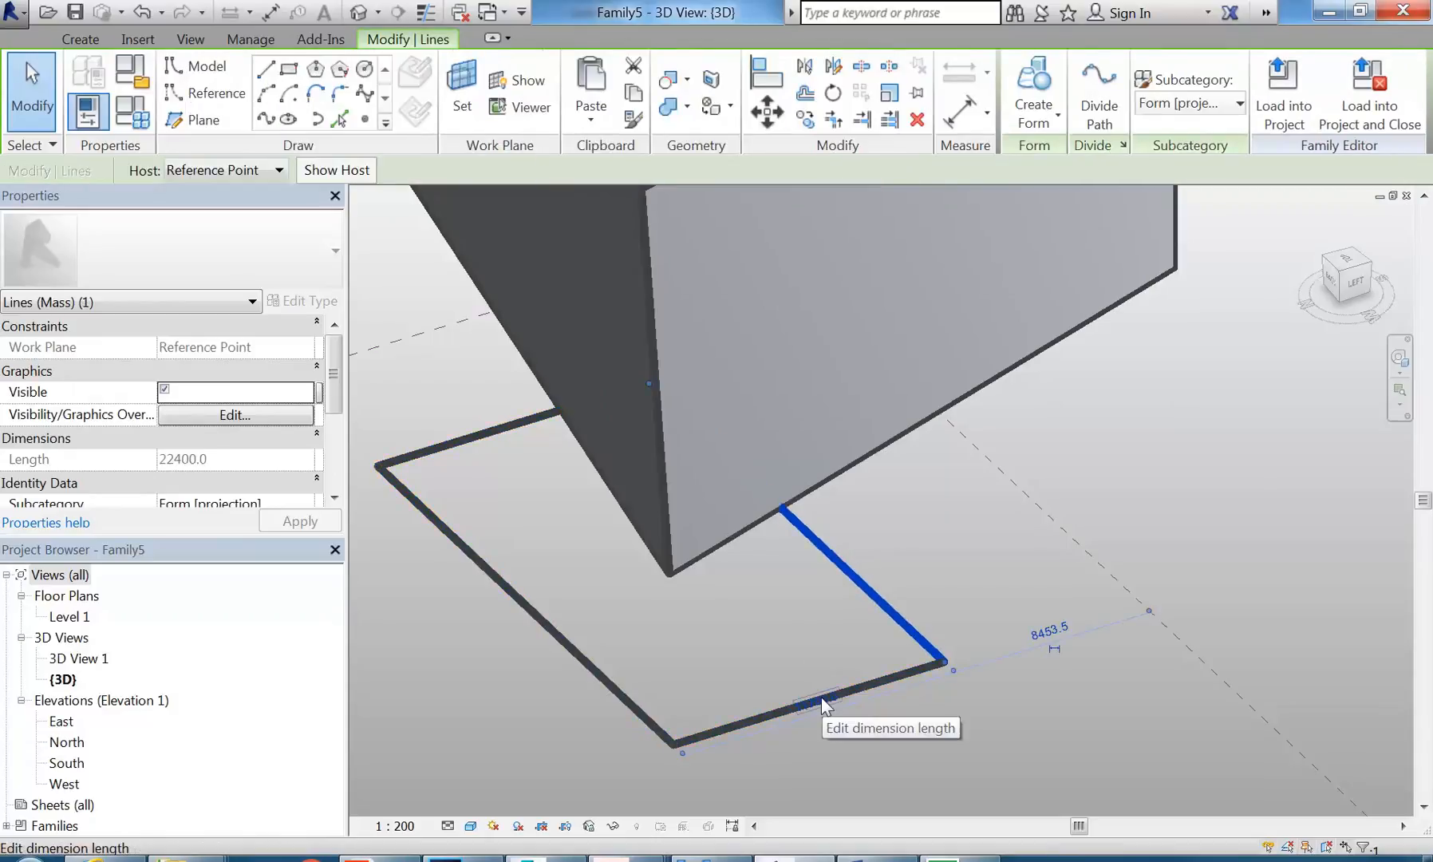
{"action": "left_click_drag", "start_coordinate": [867, 581], "coordinate": [921, 560]}
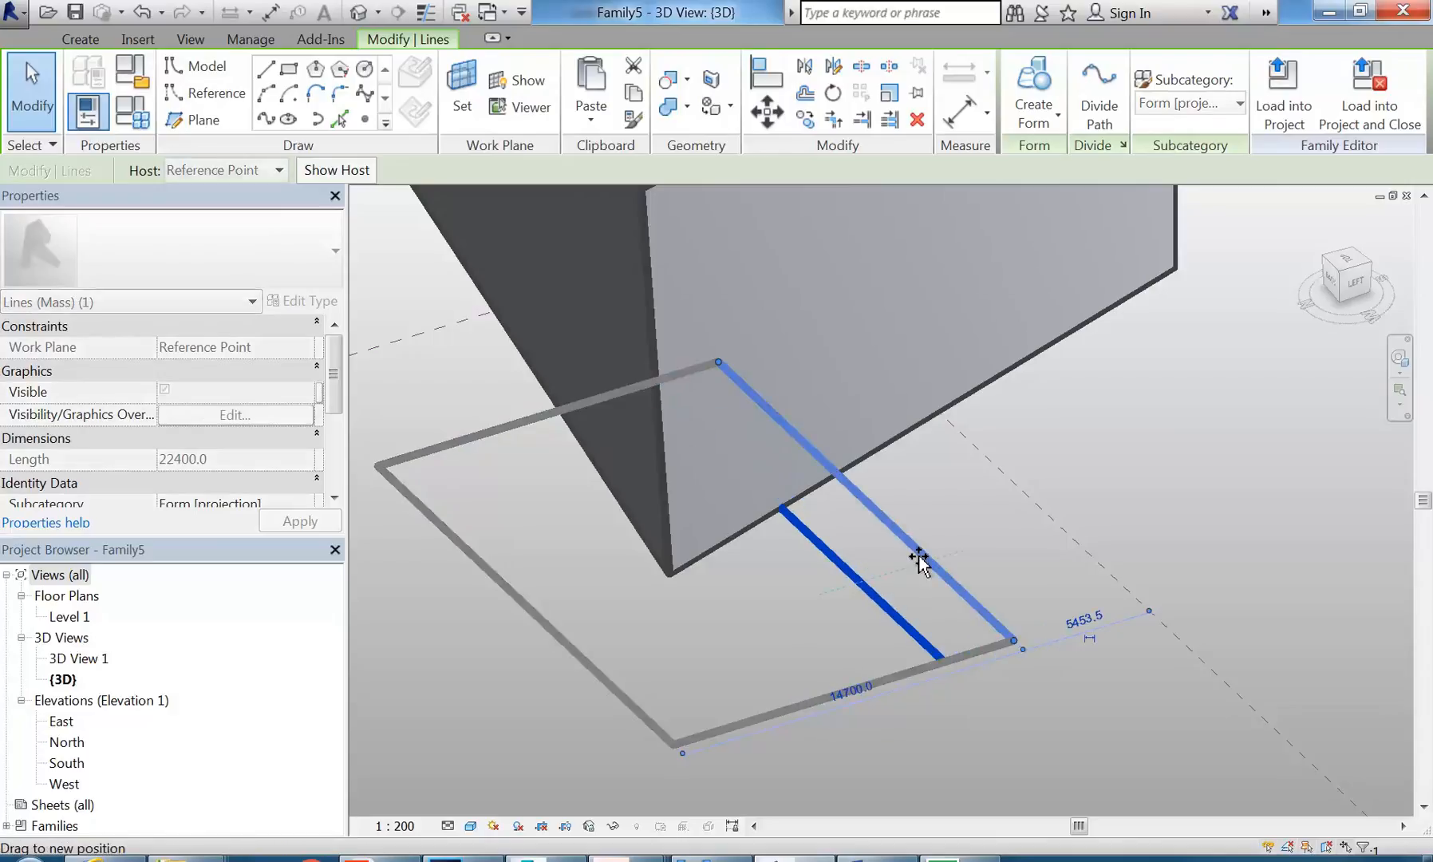
{"action": "left_click", "coordinate": [835, 614]}
{"action": "scroll", "coordinate": [830, 613], "scroll_direction": "down", "scroll_amount": 2}
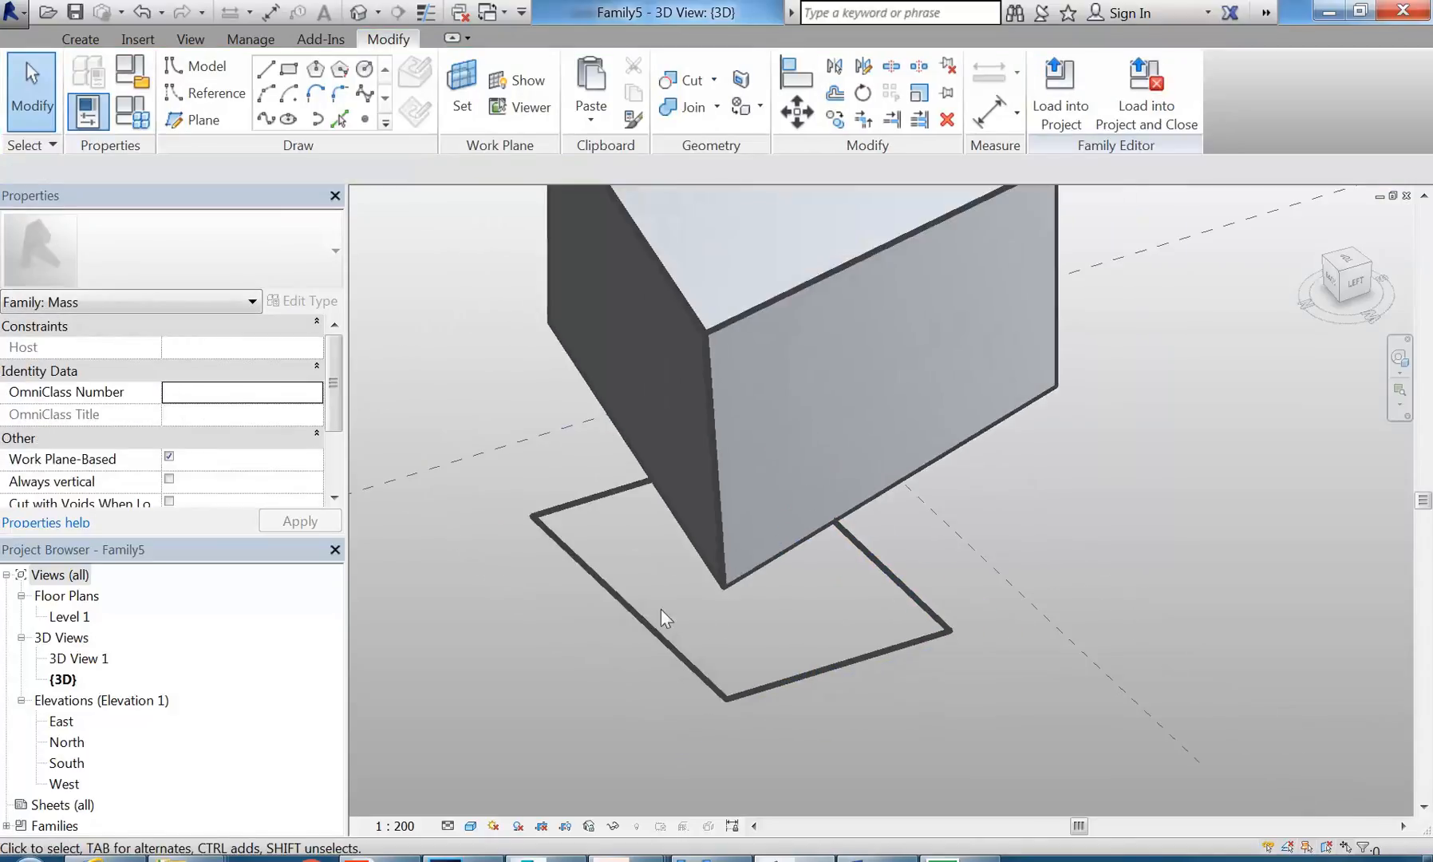
Step: Select the whole rectangle chain beneath the form's corner and create a void form from it
{"action": "middle_click_drag", "start_coordinate": [706, 615], "coordinate": [740, 641], "text": "shift"}
{"action": "key", "text": "Tab"}
{"action": "left_click", "coordinate": [793, 648]}
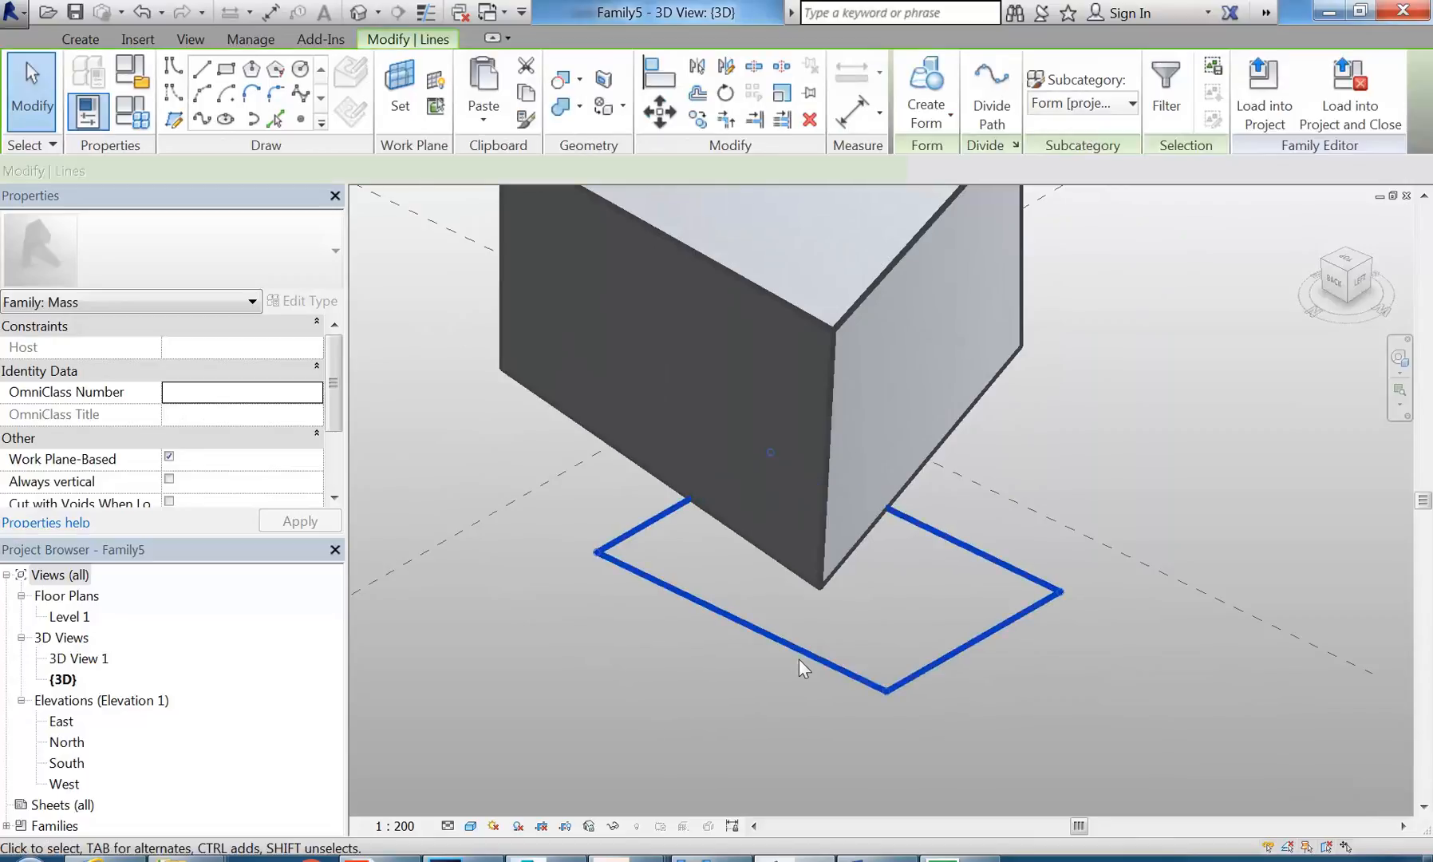
{"action": "left_click", "coordinate": [925, 122]}
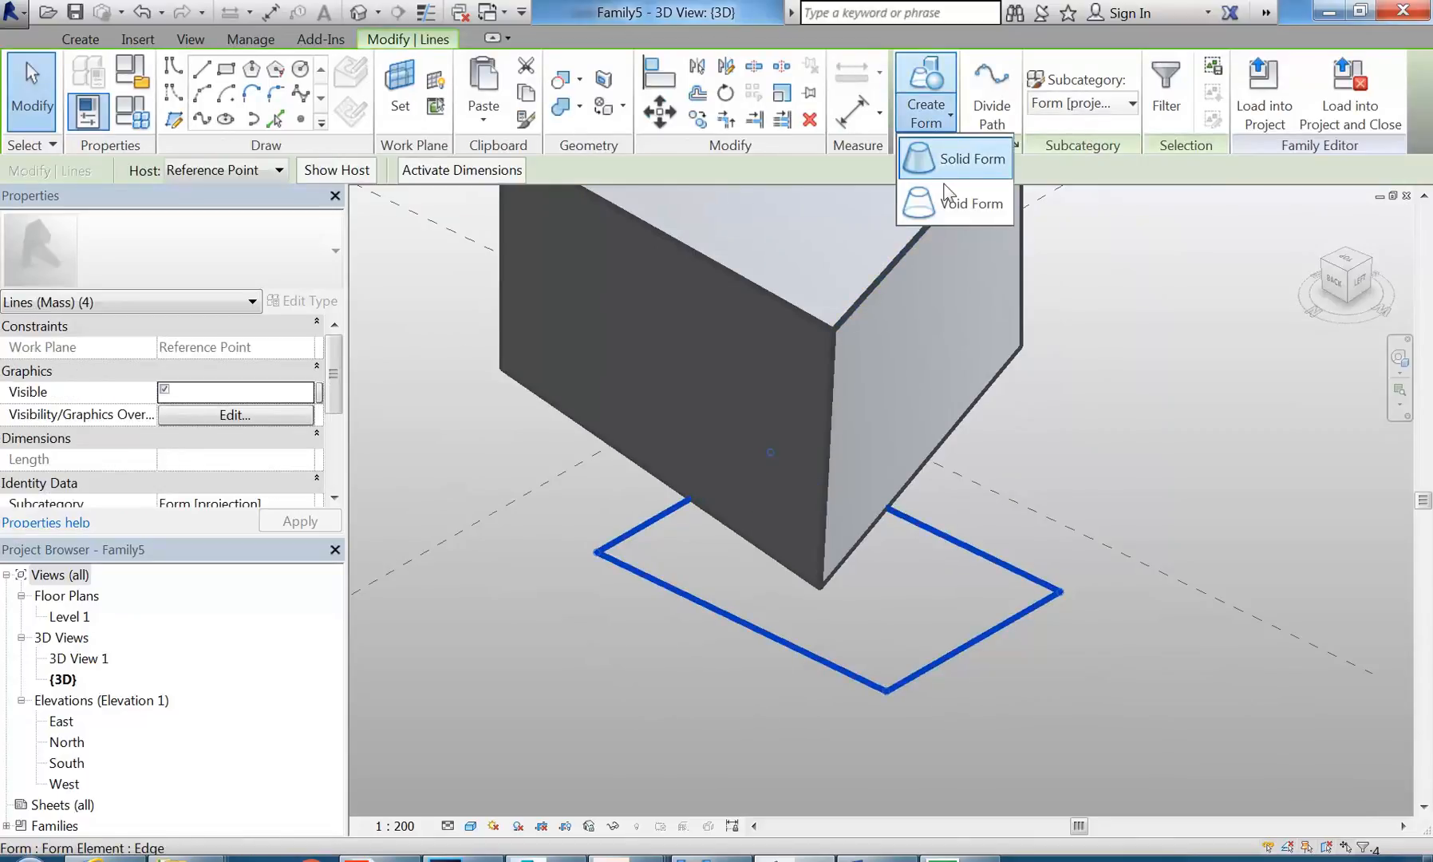
{"action": "left_click", "coordinate": [961, 204]}
Step: Pull the void's face to a height of about 6100 mm to cut the underside of the form's corner
{"action": "middle_click_drag", "start_coordinate": [747, 647], "coordinate": [829, 595], "text": "shift"}
{"action": "left_click_drag", "start_coordinate": [828, 677], "coordinate": [840, 478]}
{"action": "left_click", "coordinate": [717, 681]}
{"action": "middle_click_drag", "start_coordinate": [777, 694], "coordinate": [766, 590], "text": "shift"}
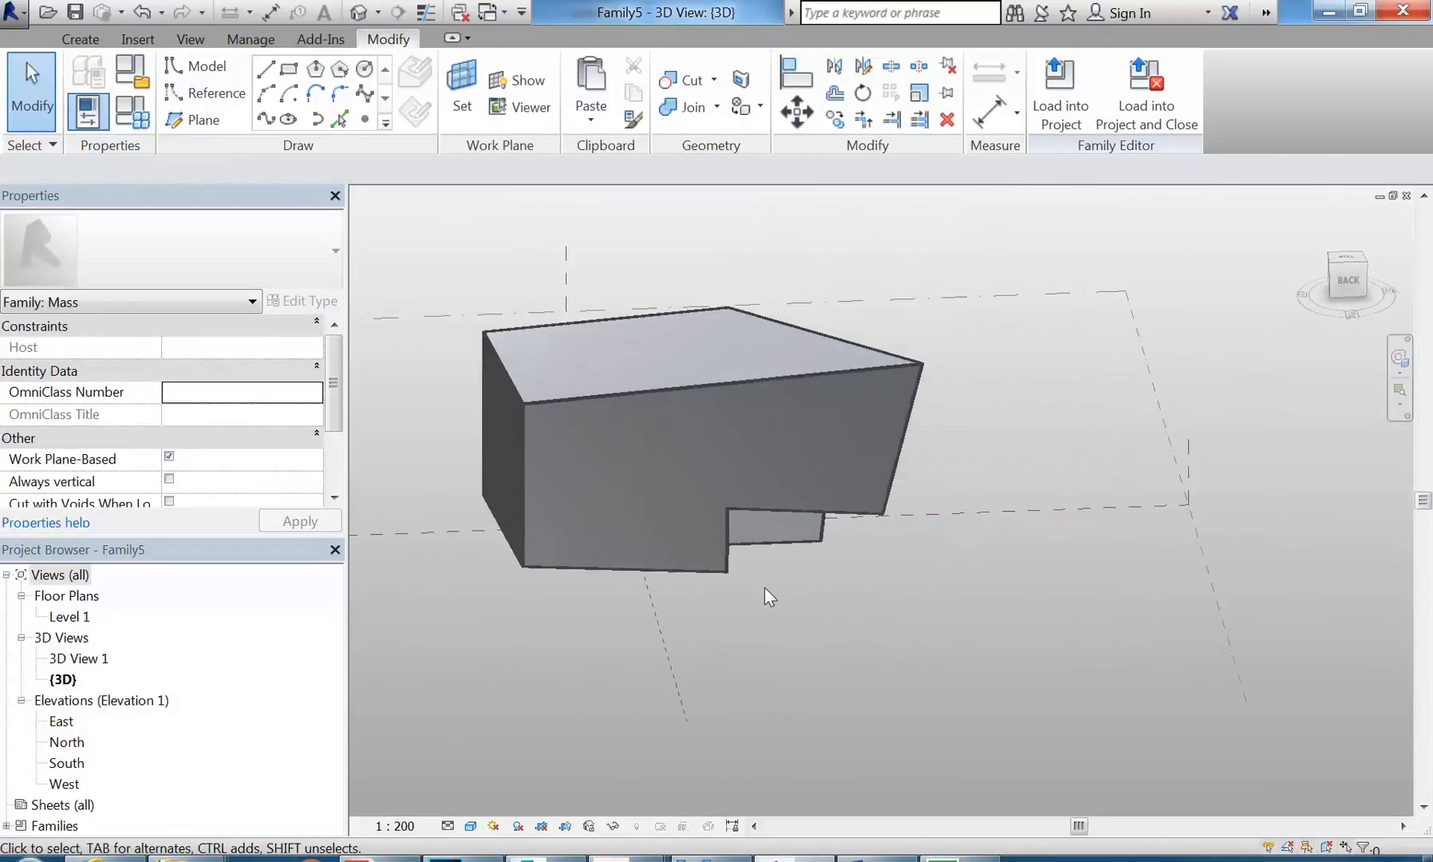
Step: Select the upper face of the void cut, examine its control arrows, and inspect the cut from several angles
{"action": "scroll", "coordinate": [766, 588], "scroll_direction": "up", "scroll_amount": 1}
{"action": "scroll", "coordinate": [851, 496], "scroll_direction": "up", "scroll_amount": 3}
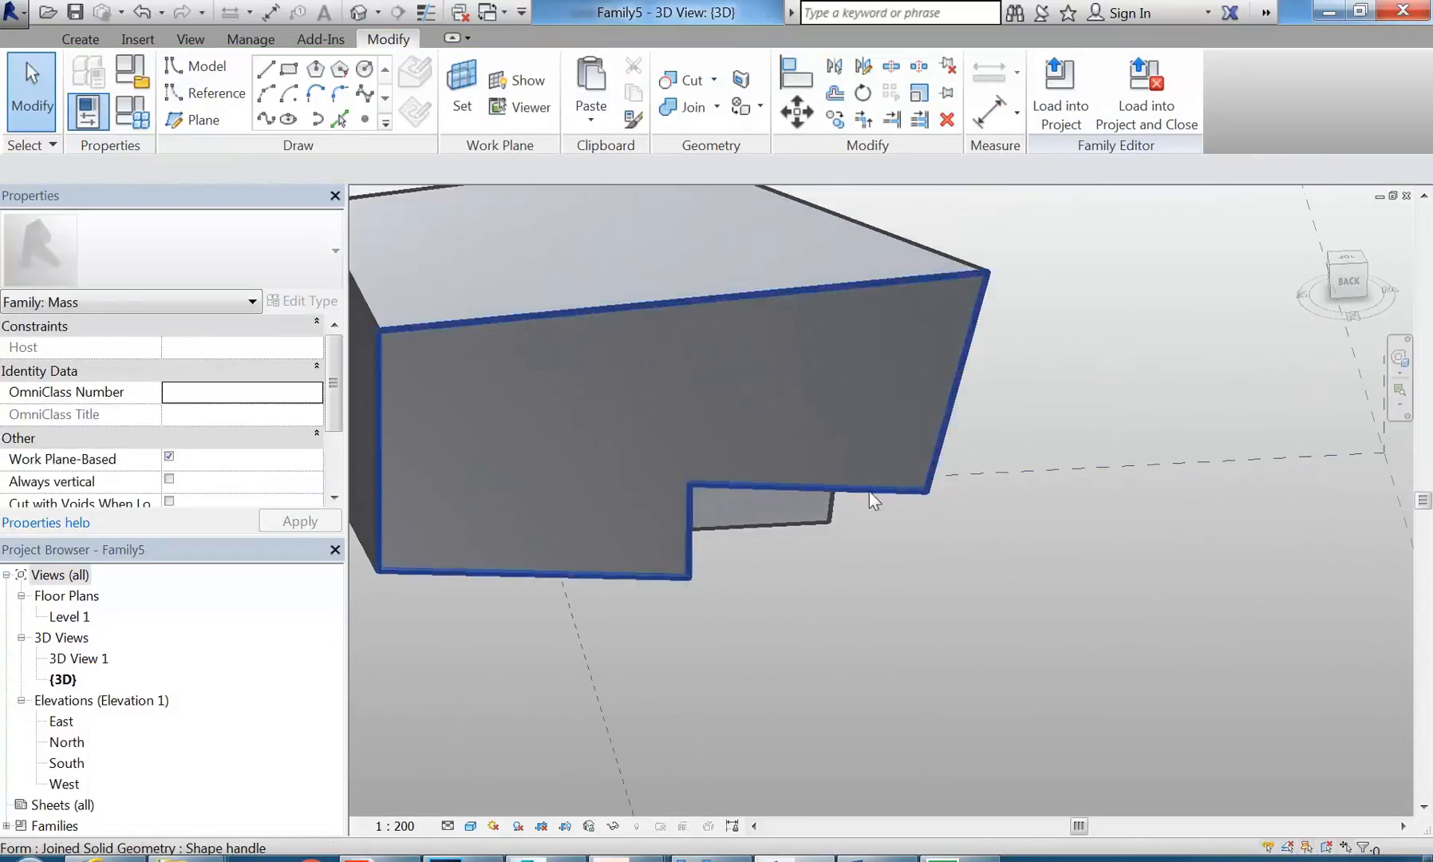
{"action": "key", "text": "Tab"}
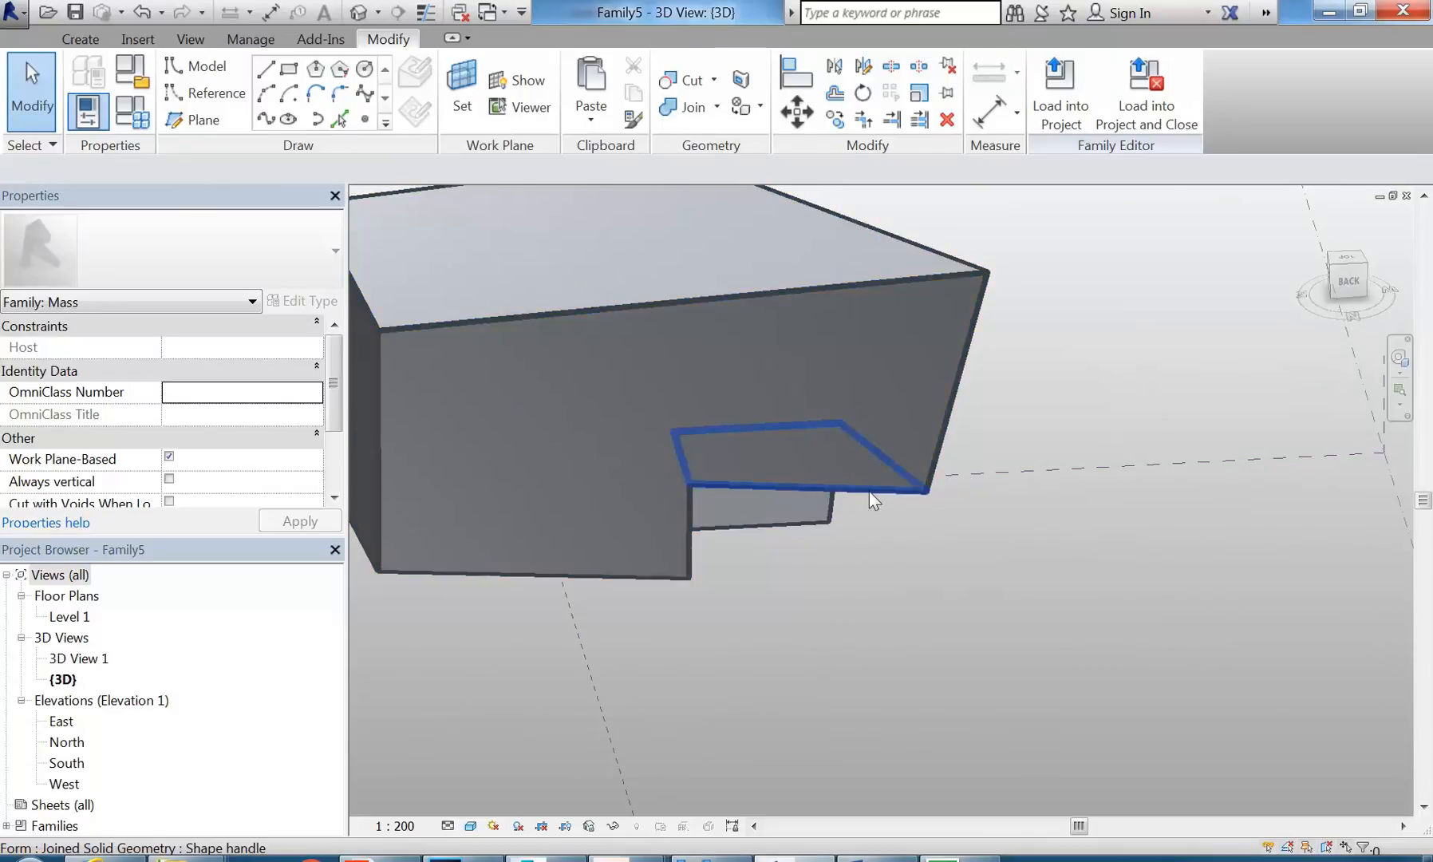
{"action": "left_click", "coordinate": [869, 491]}
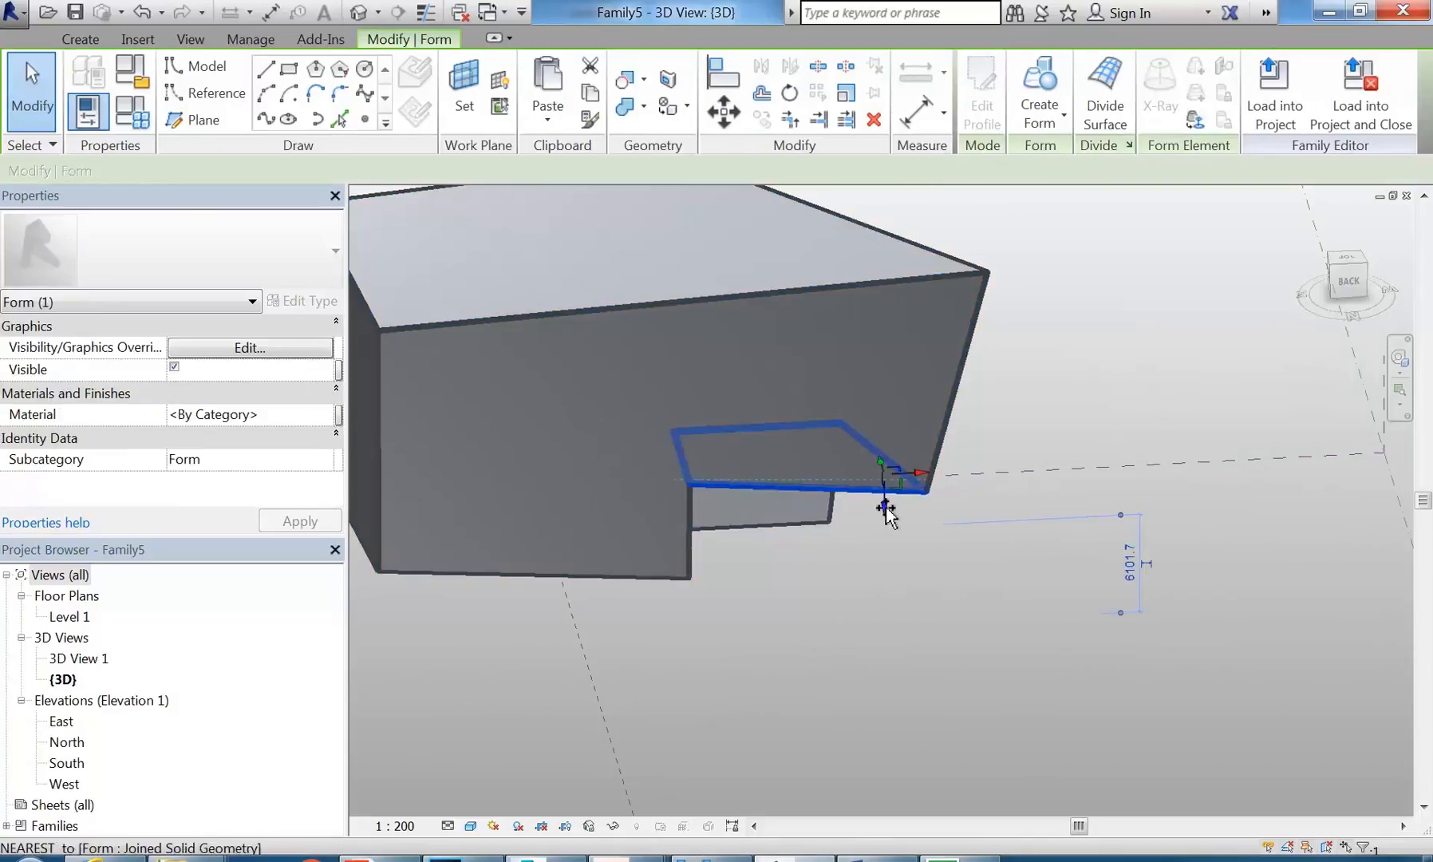
{"action": "left_click", "coordinate": [853, 650]}
{"action": "middle_click_drag", "start_coordinate": [856, 650], "coordinate": [979, 582], "text": "shift"}
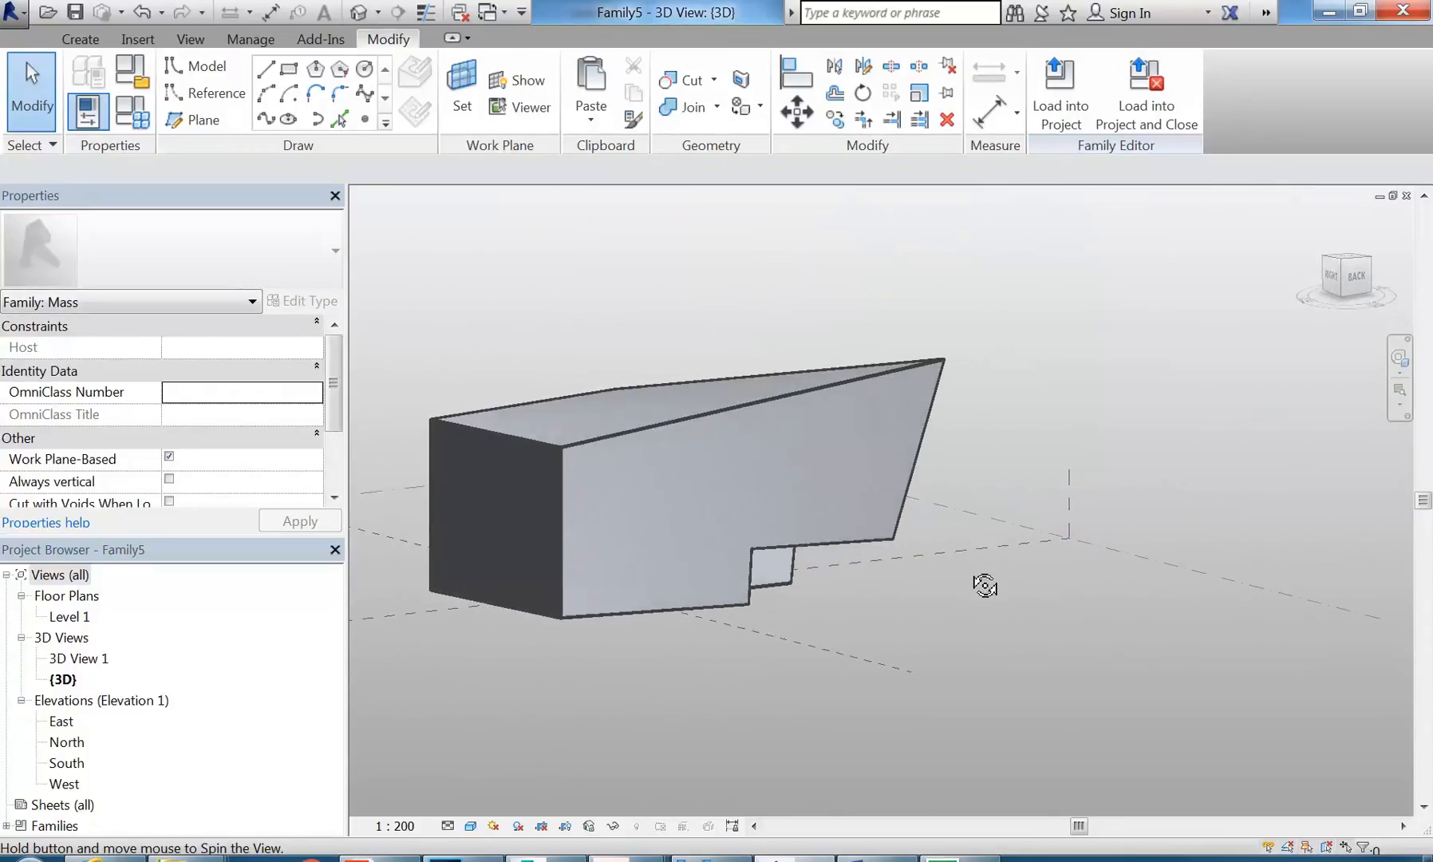
{"action": "scroll", "coordinate": [774, 522], "scroll_direction": "up", "scroll_amount": 3}
{"action": "scroll", "coordinate": [774, 529], "scroll_direction": "down", "scroll_amount": 1}
{"action": "middle_click_drag", "start_coordinate": [774, 529], "coordinate": [868, 549]}
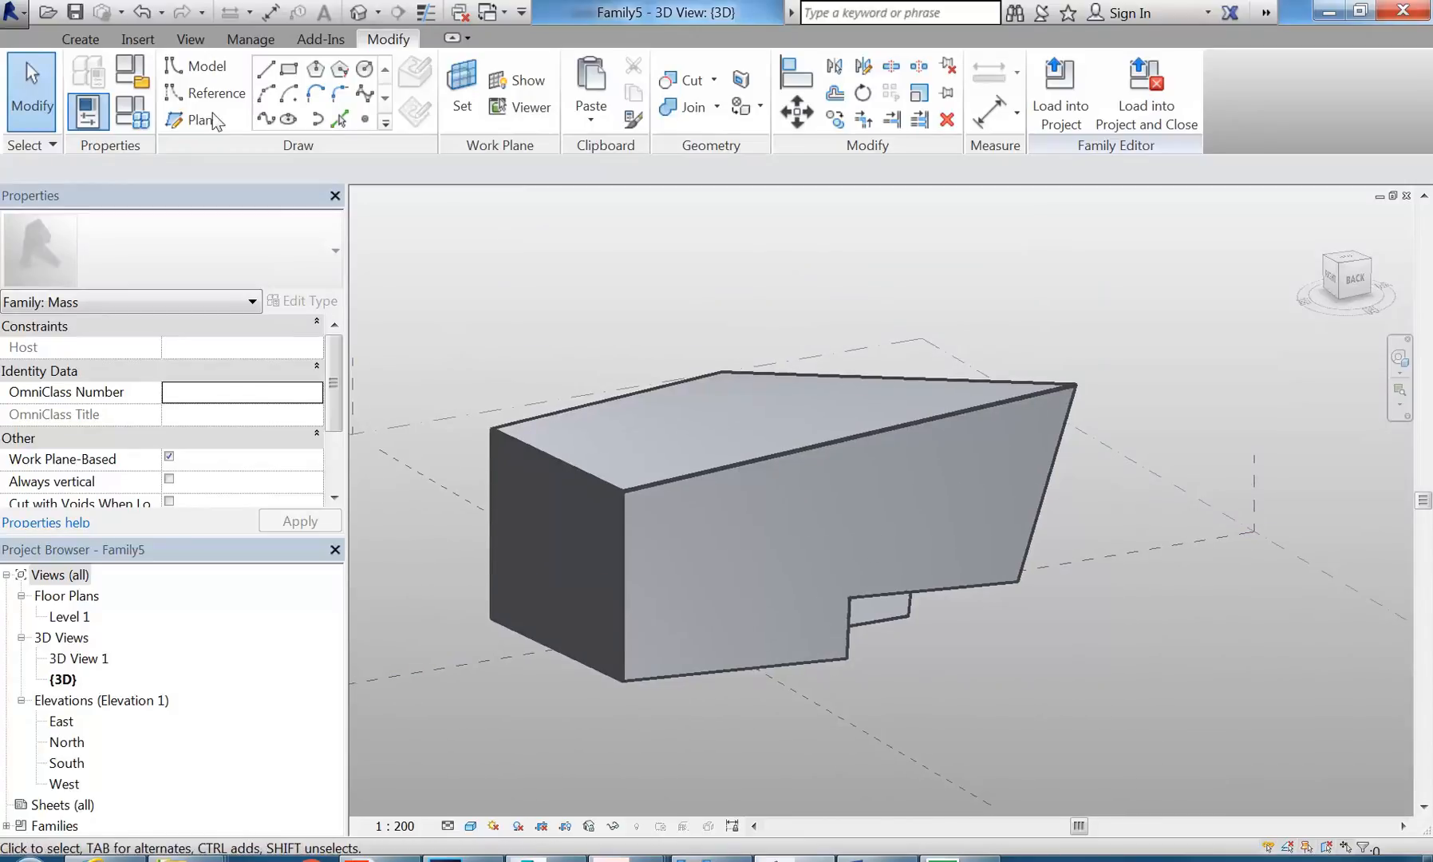
Step: Create a new project file, choosing a template for it
{"action": "left_click", "coordinate": [11, 12]}
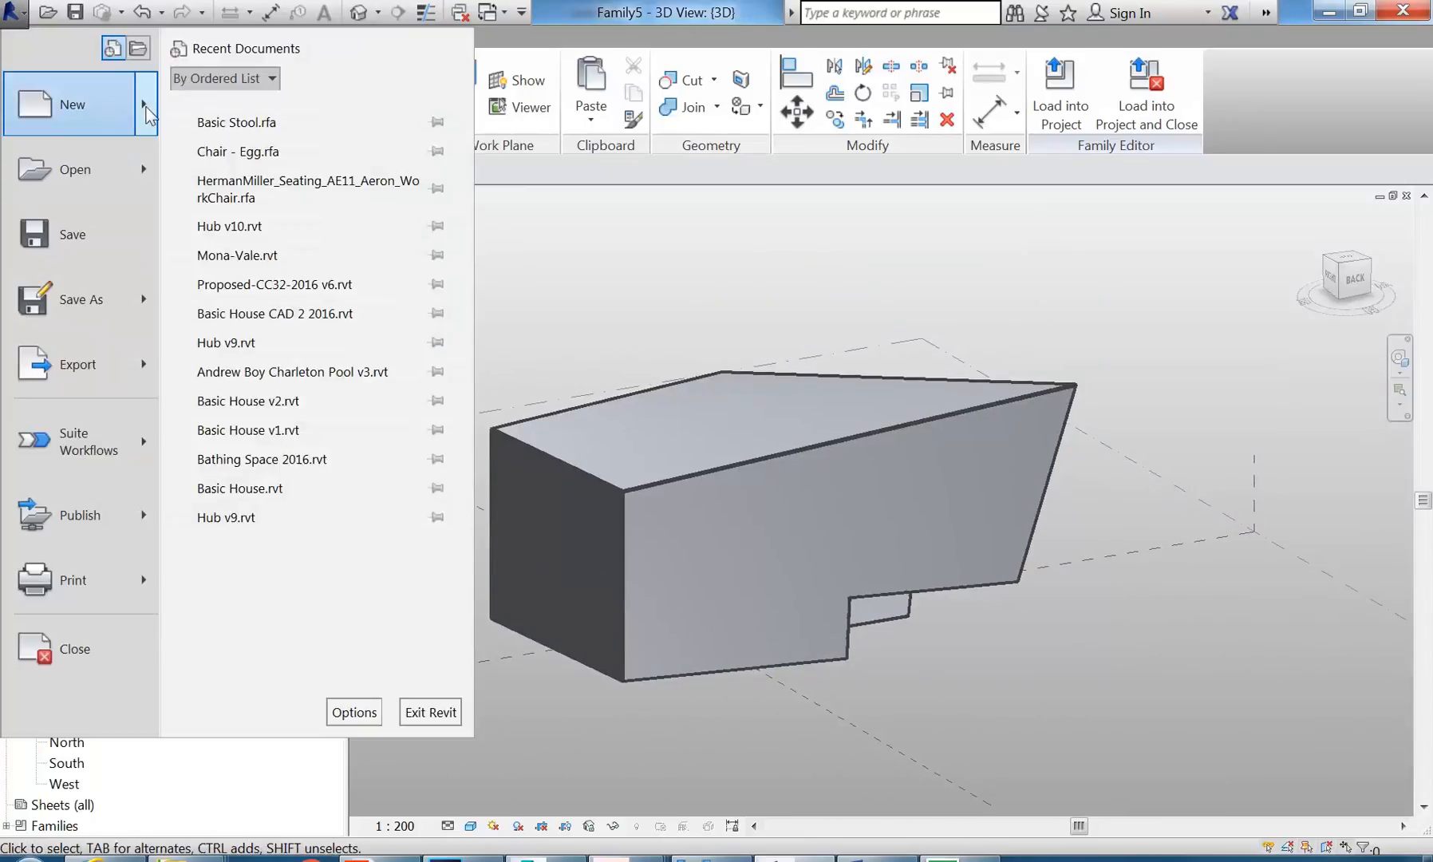
{"action": "mouse_move", "coordinate": [147, 112]}
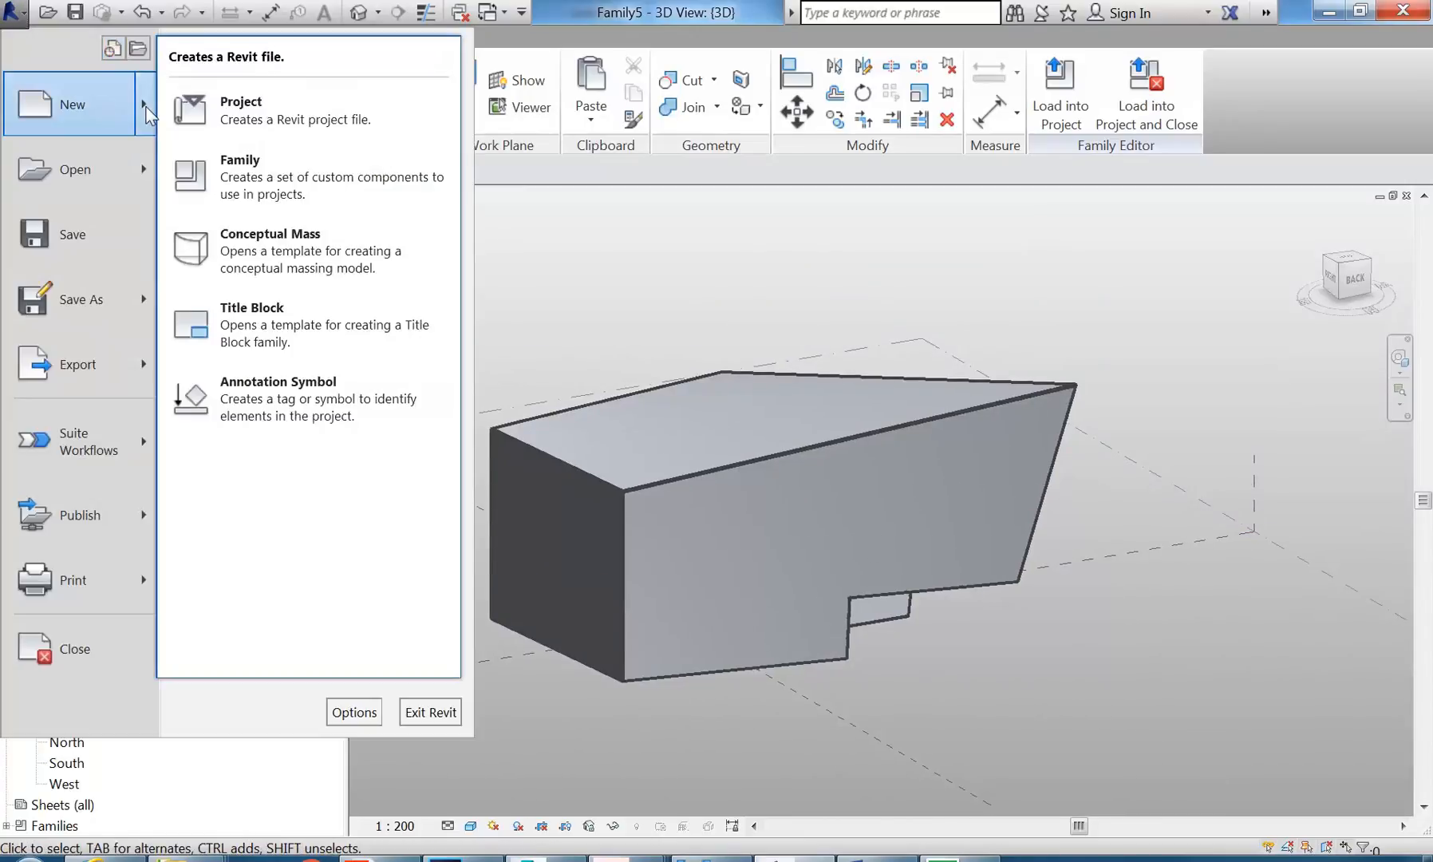
{"action": "left_click", "coordinate": [224, 110]}
{"action": "left_click", "coordinate": [556, 279]}
{"action": "left_click", "coordinate": [543, 323]}
{"action": "left_click", "coordinate": [546, 404]}
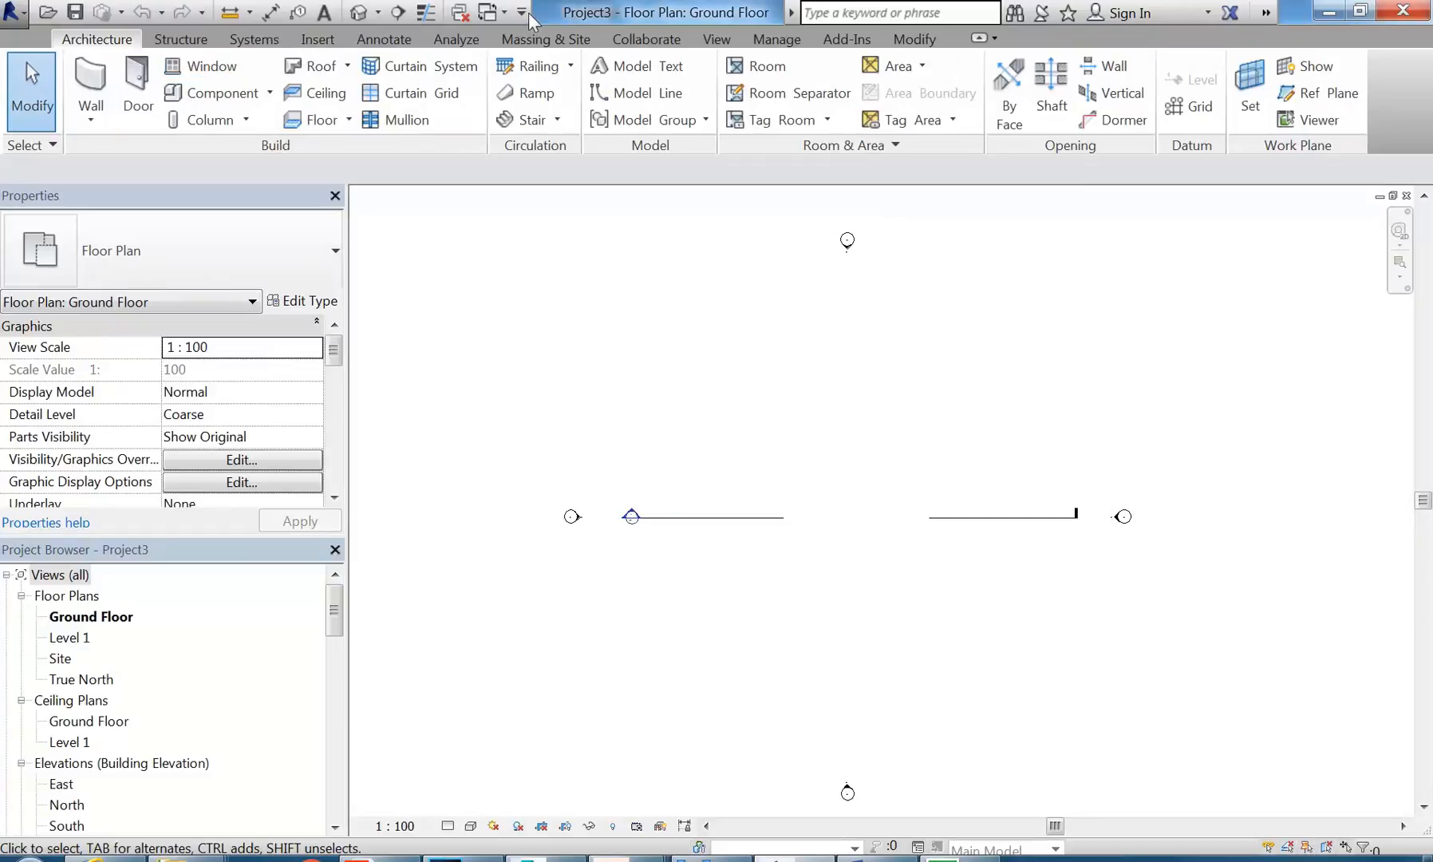
Step: Switch to the 3D view of Family1 and close that view
{"action": "left_click", "coordinate": [496, 14]}
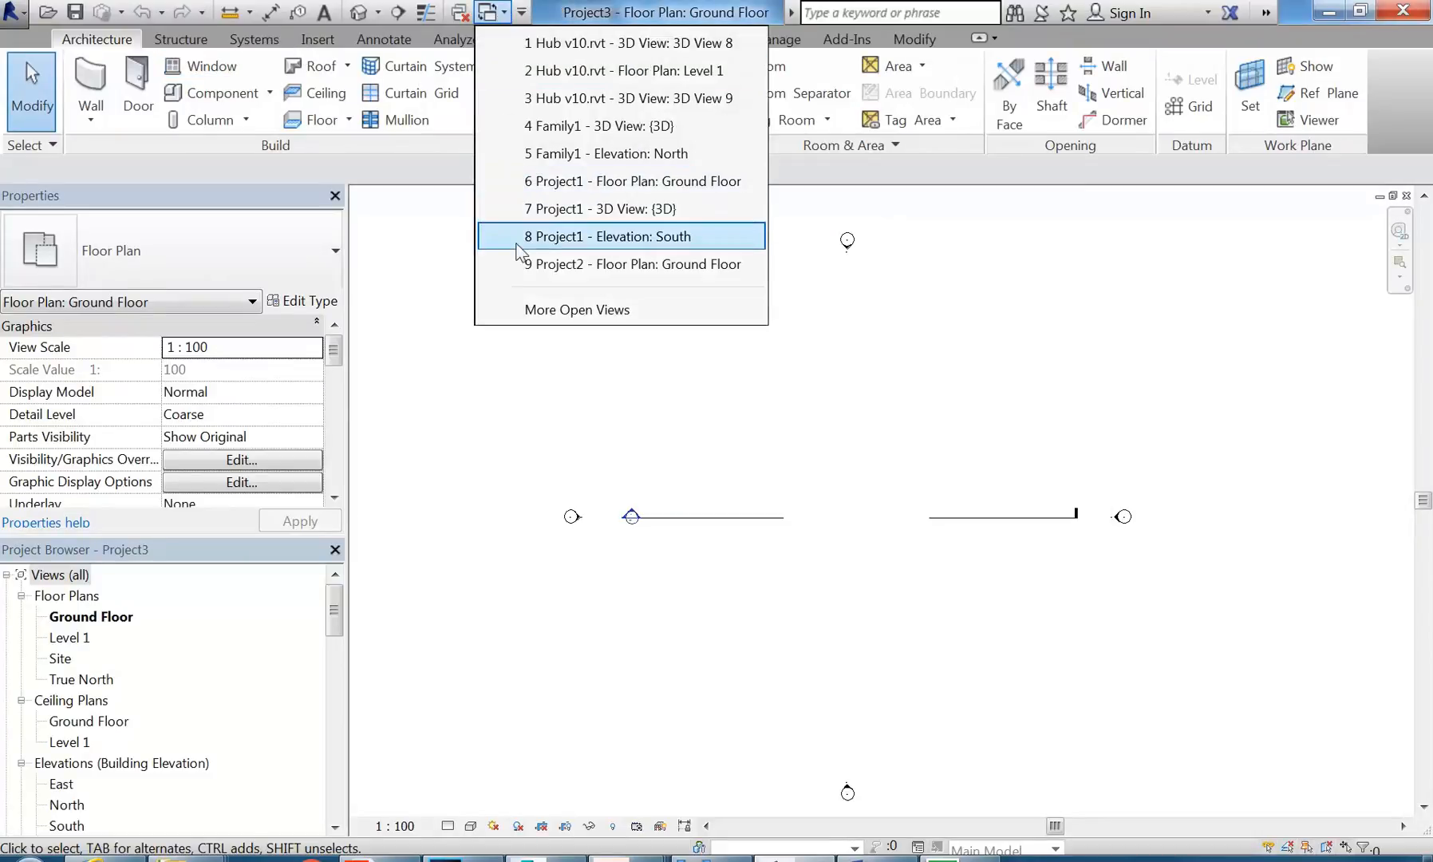
{"action": "left_click", "coordinate": [574, 137]}
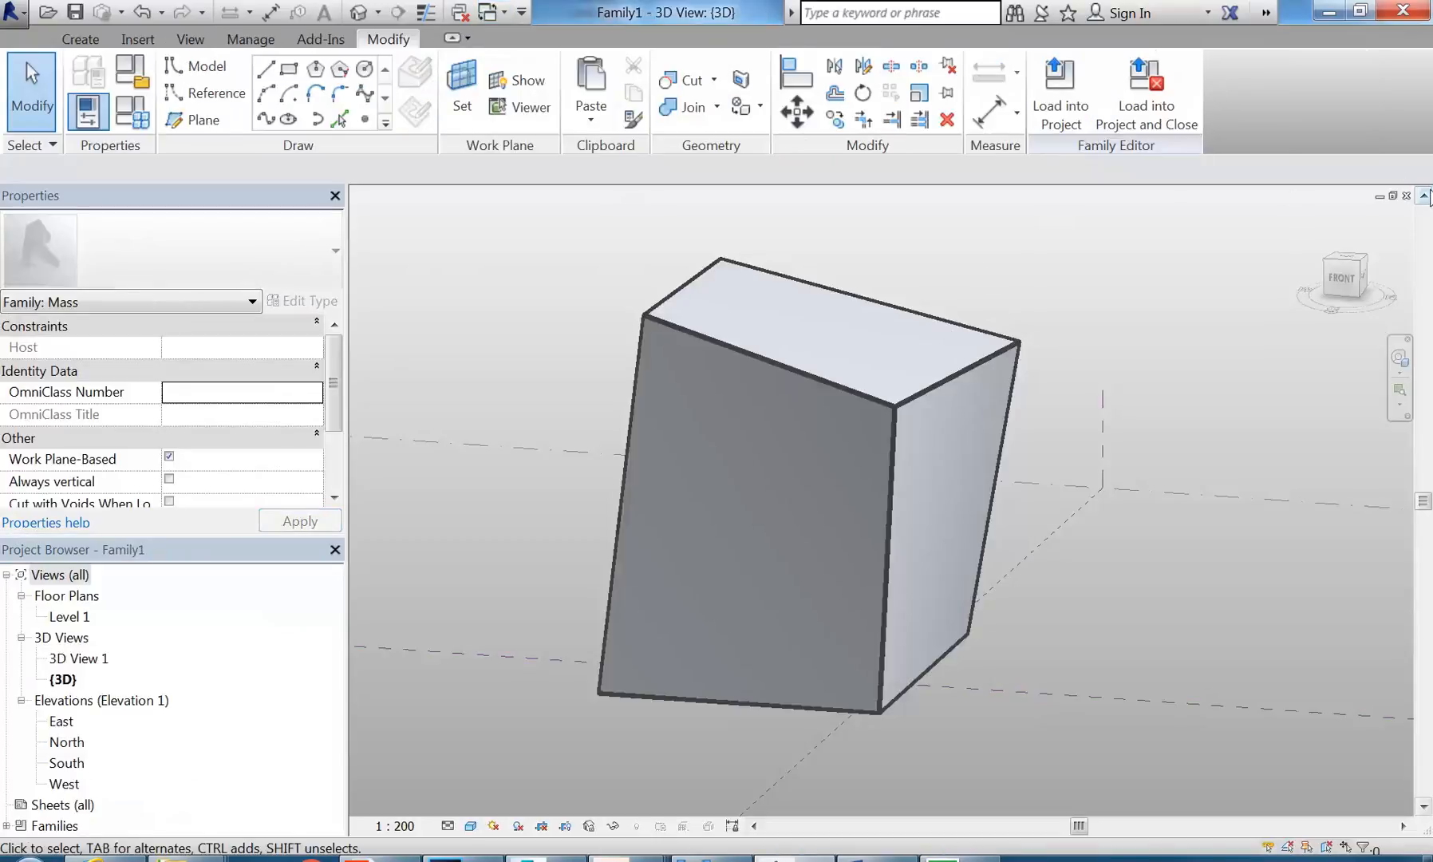
{"action": "left_click", "coordinate": [1406, 195]}
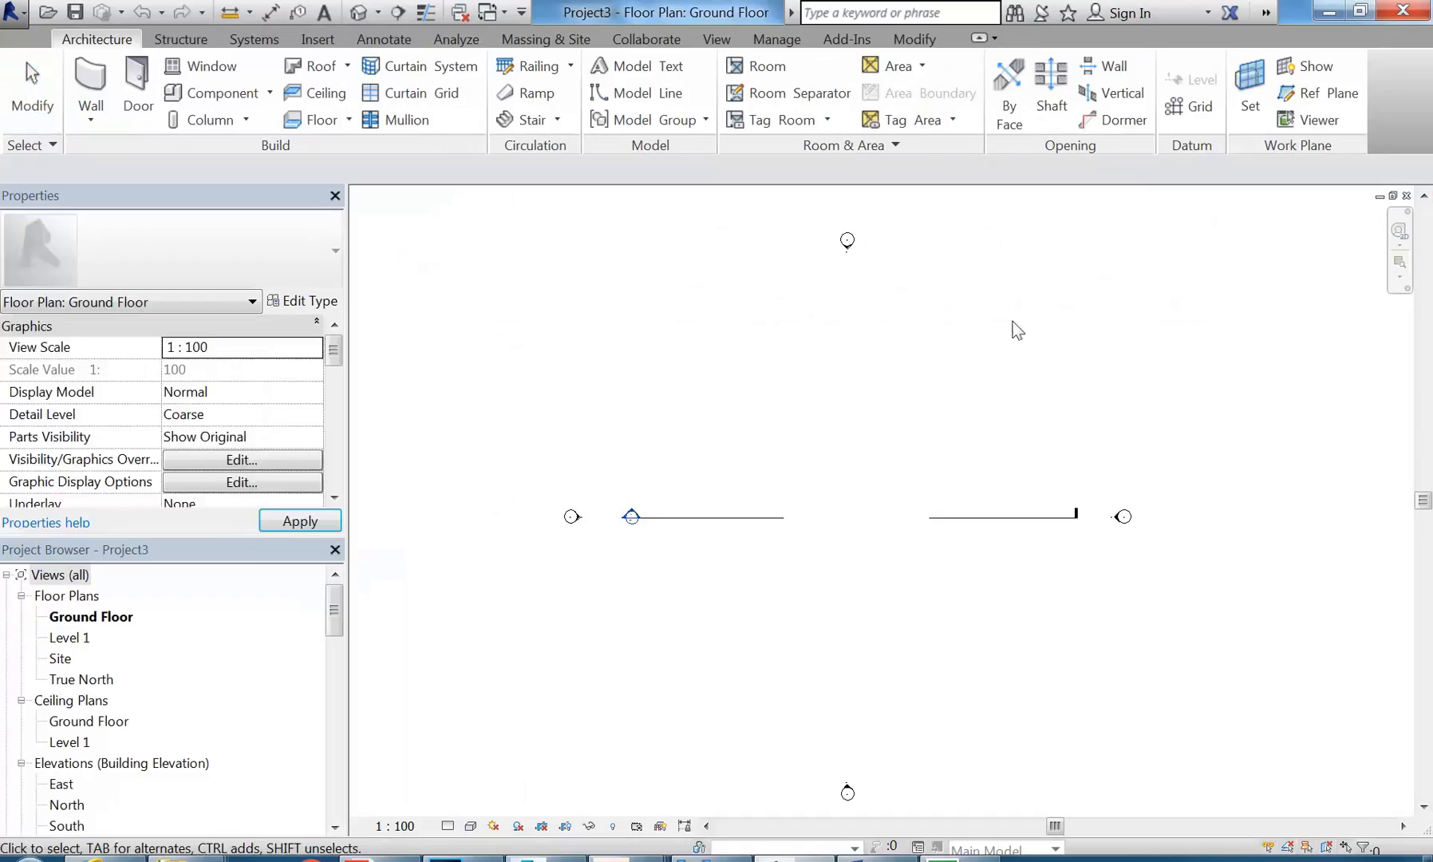
Step: Check the list of open views and close all windows hidden behind the Project3 Ground Floor plan
{"action": "left_click", "coordinate": [488, 14]}
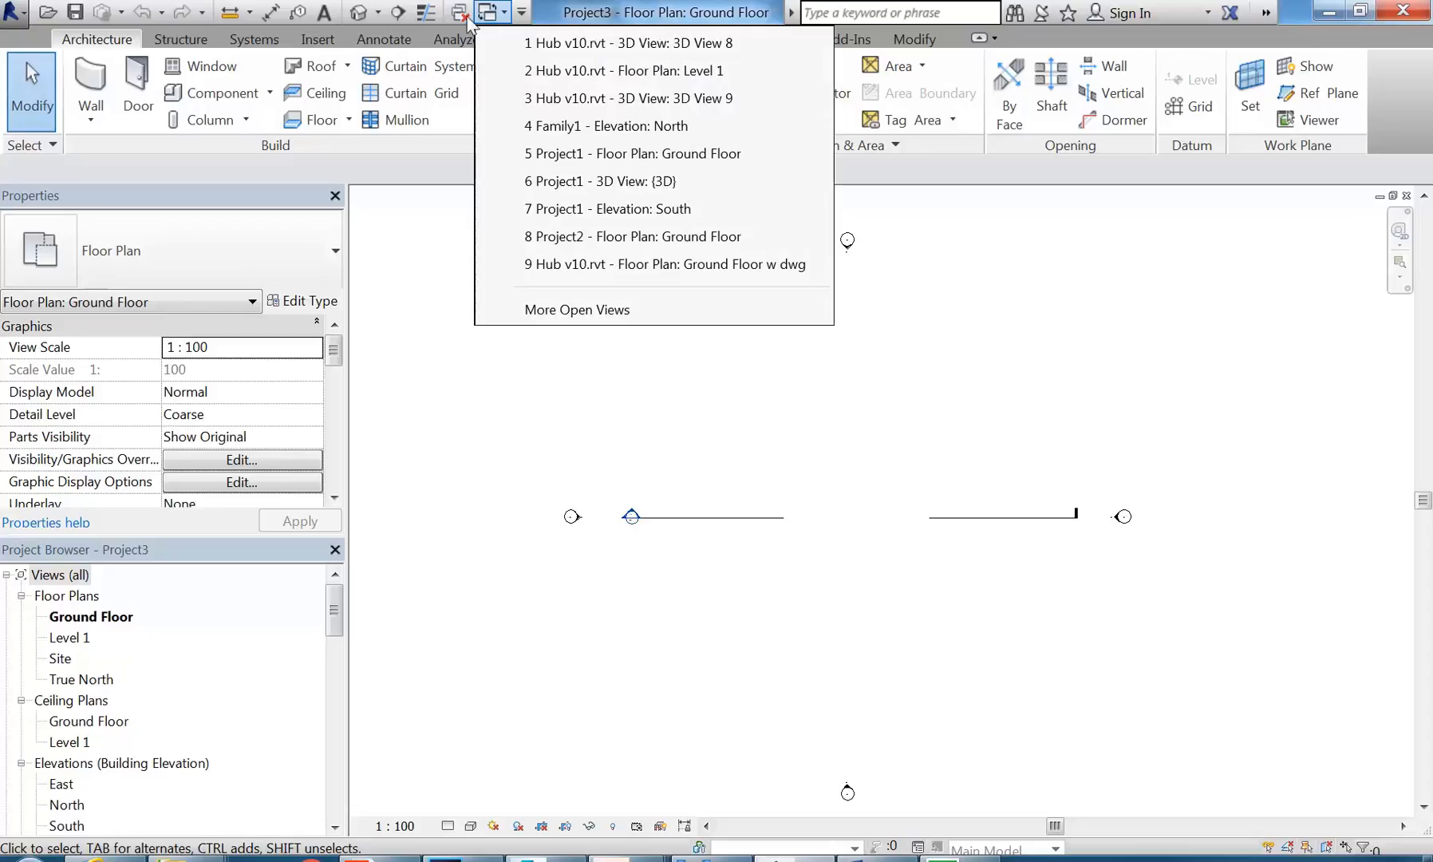
{"action": "left_click", "coordinate": [487, 14]}
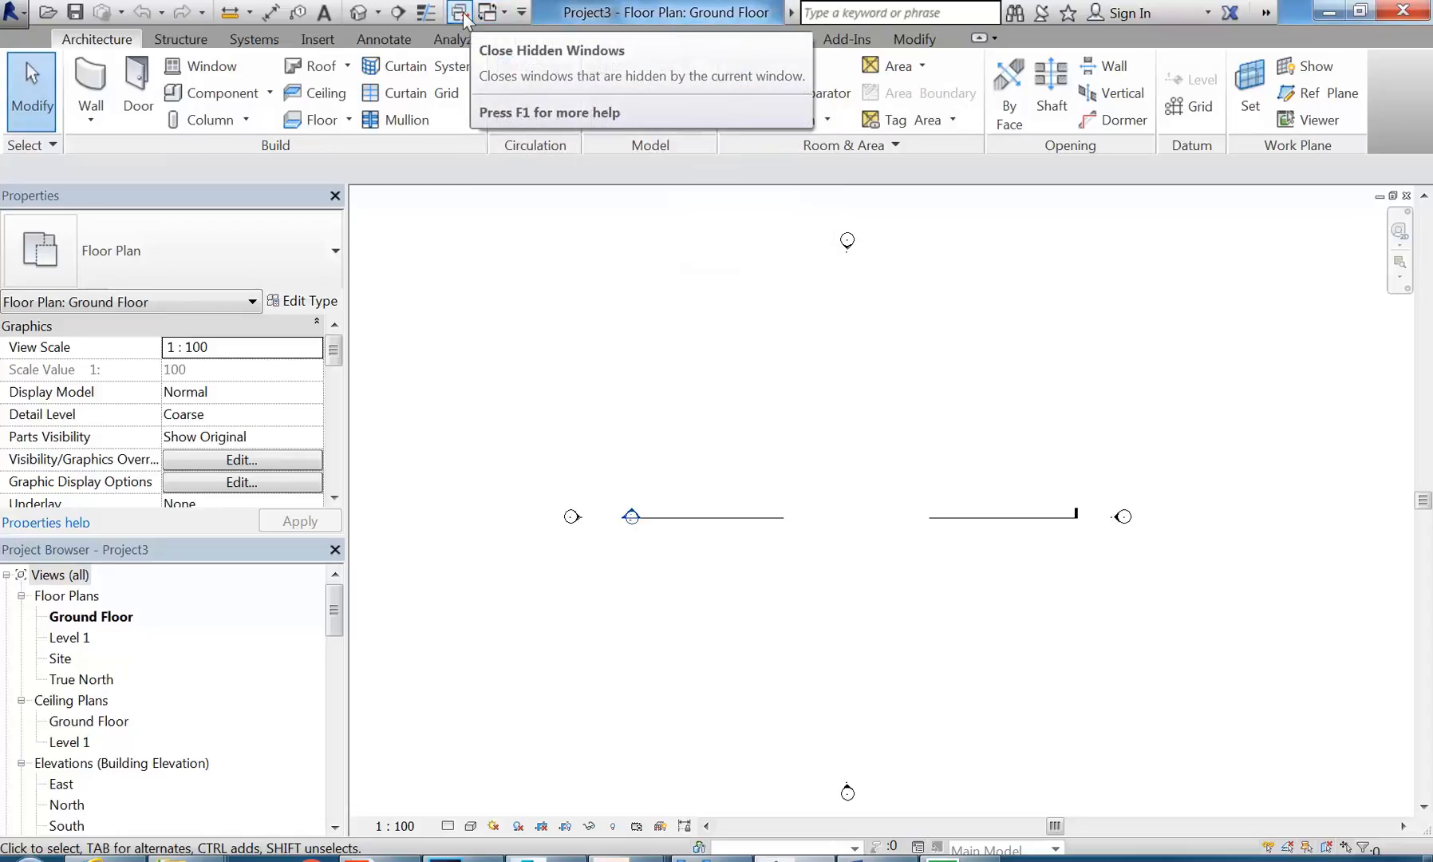
{"action": "left_click", "coordinate": [462, 14]}
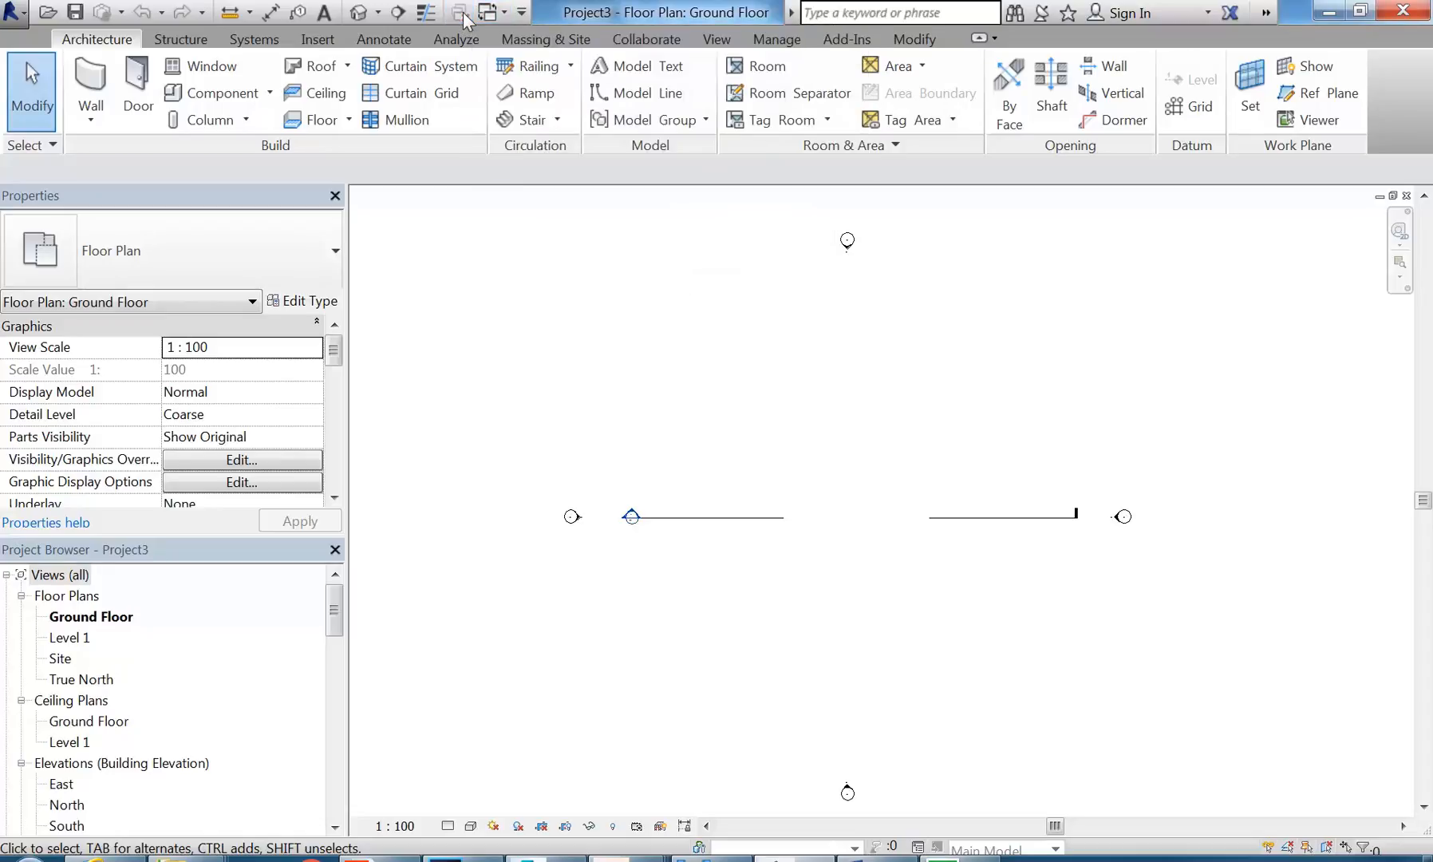
Step: Switch to the Front elevation of Family4 and close the family without saving its changes
{"action": "left_click", "coordinate": [488, 15]}
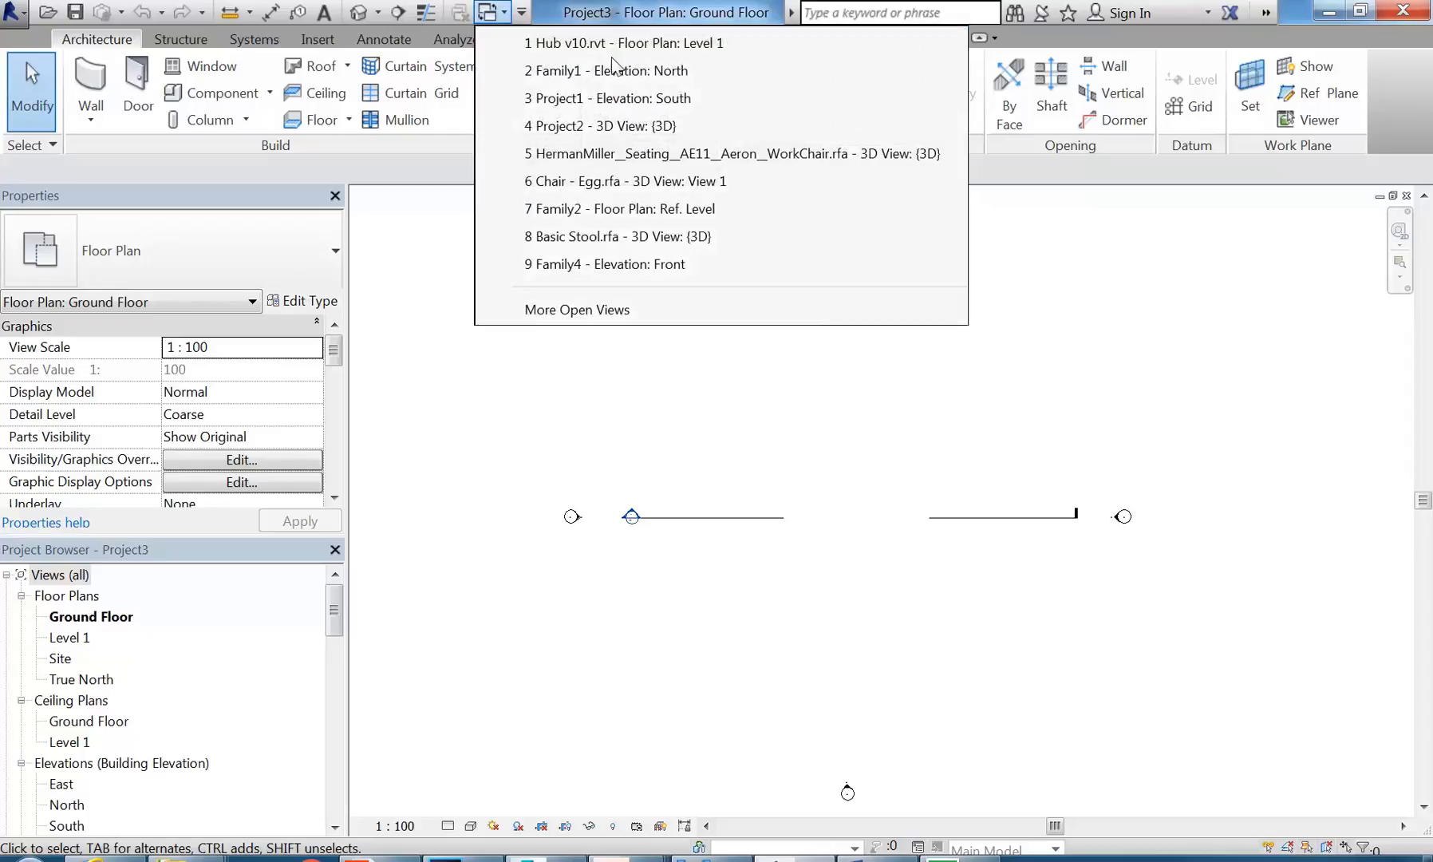
{"action": "left_click", "coordinate": [581, 270]}
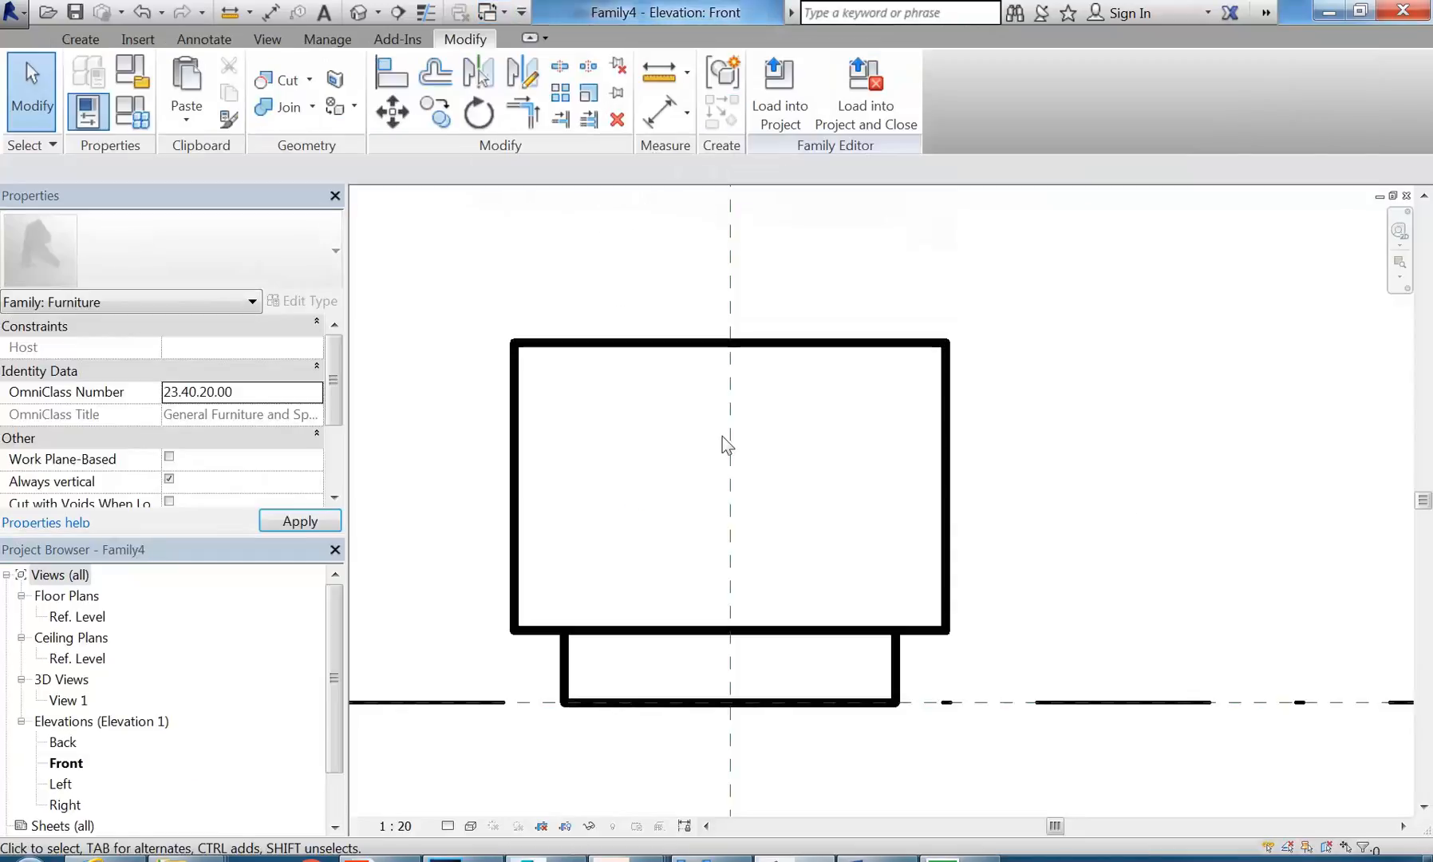
{"action": "left_click", "coordinate": [1406, 196]}
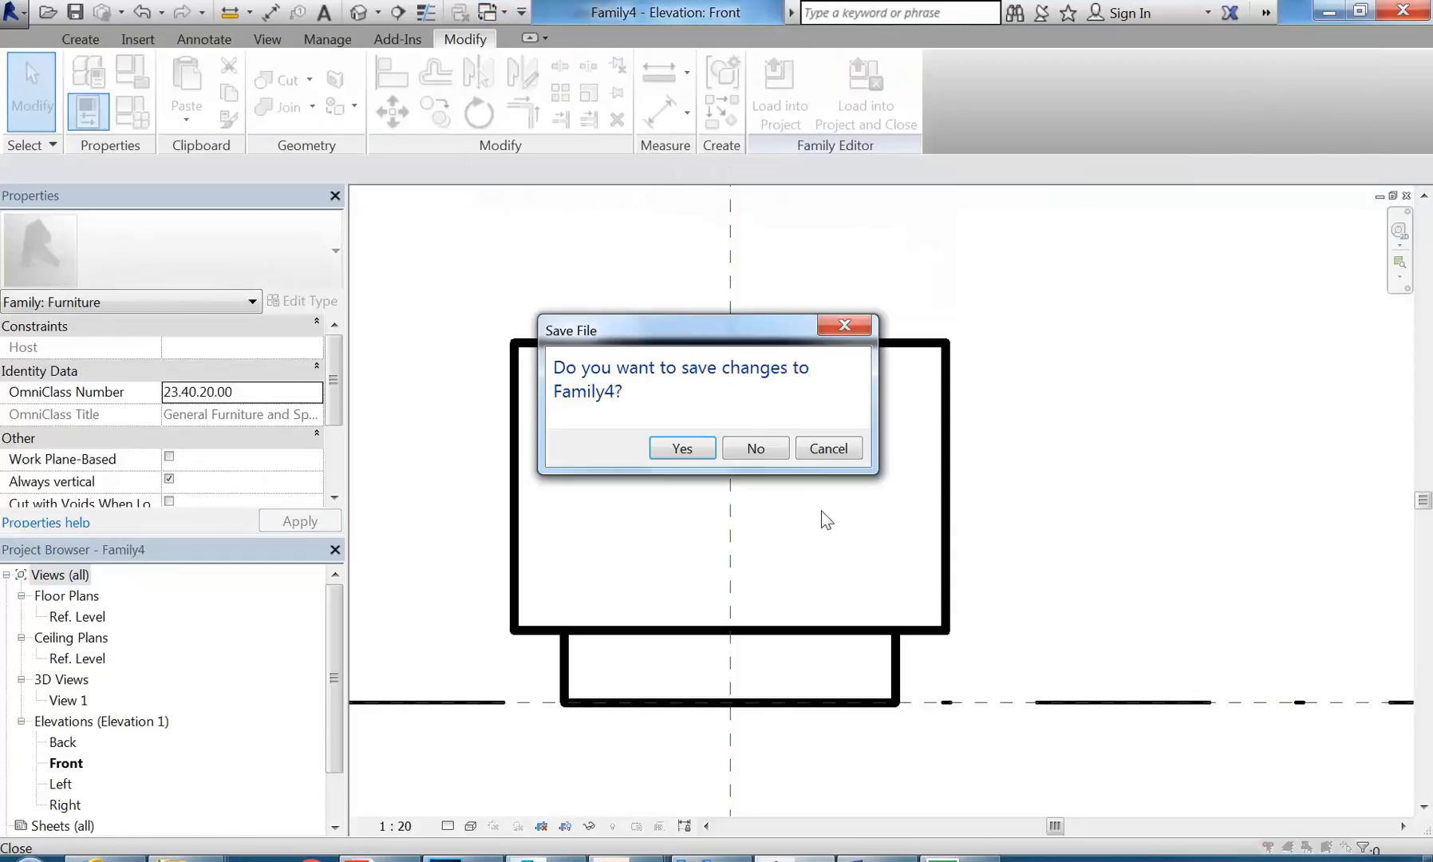
{"action": "left_click", "coordinate": [737, 447]}
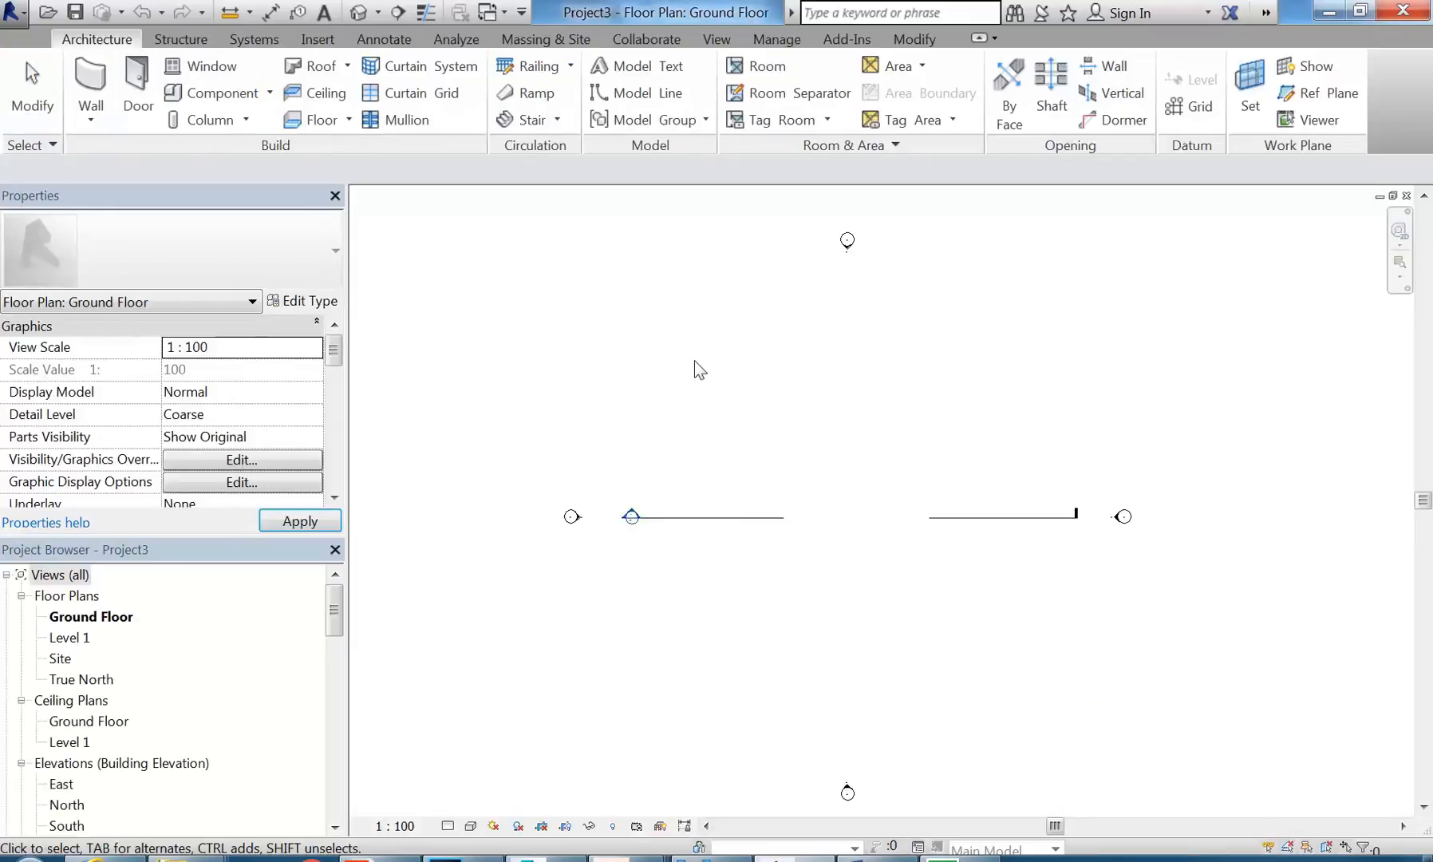
Step: Switch to the 3D view of Family5 and load the mass family into Project3 only
{"action": "left_click", "coordinate": [492, 12]}
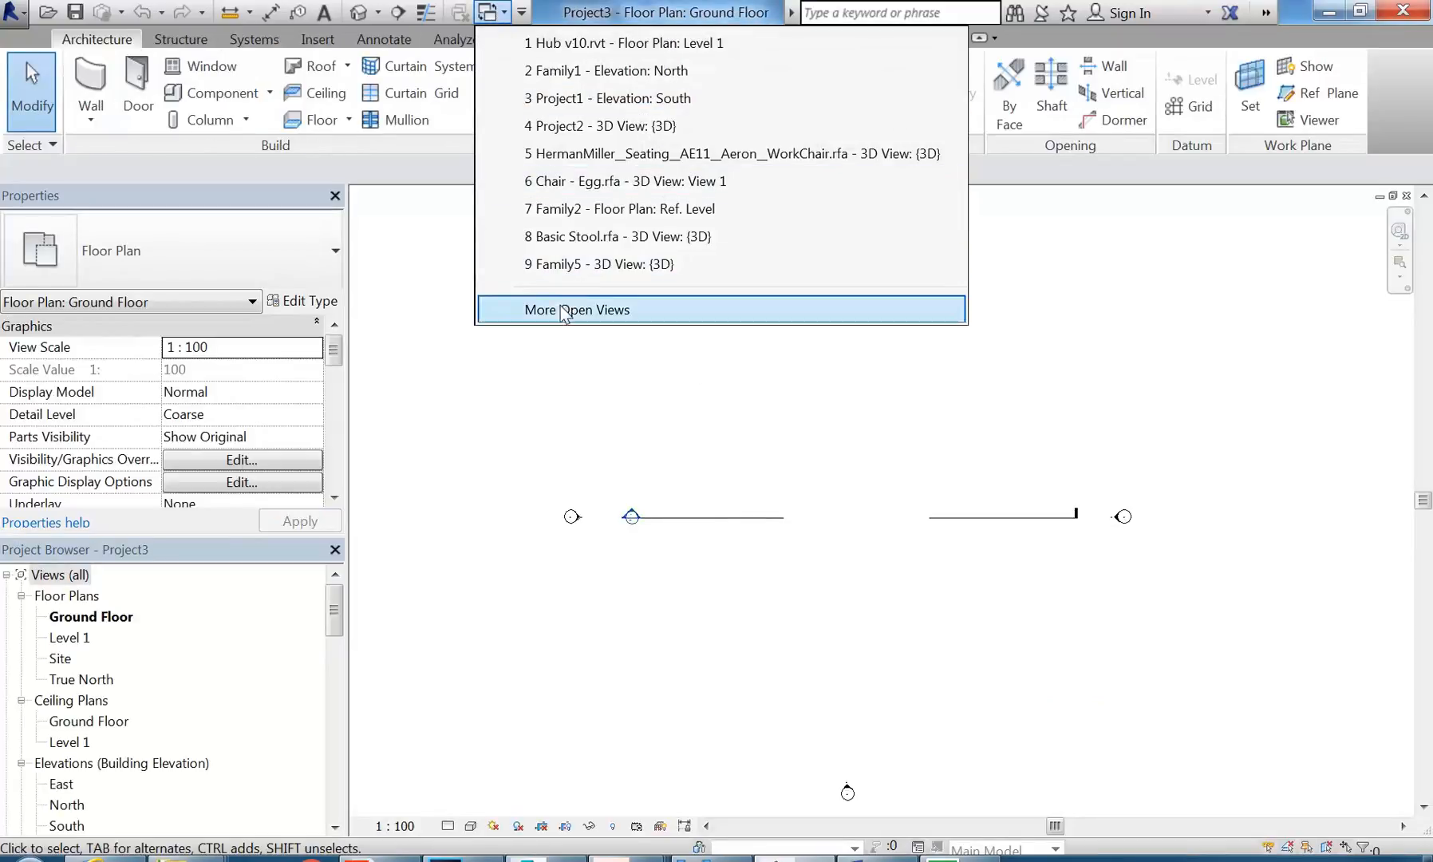
{"action": "left_click", "coordinate": [564, 263]}
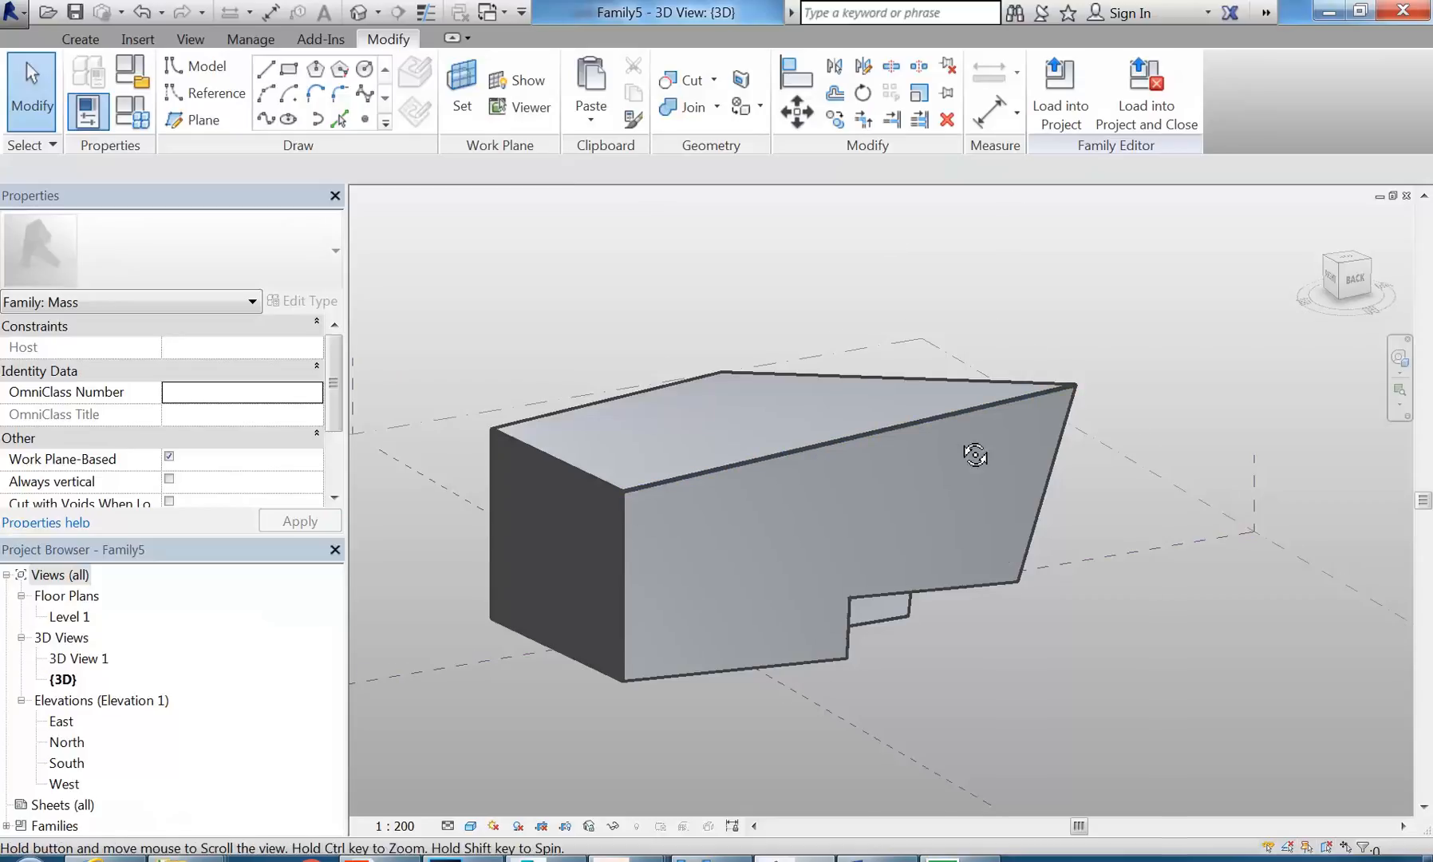
{"action": "middle_click_drag", "start_coordinate": [960, 432], "coordinate": [938, 454], "text": "shift"}
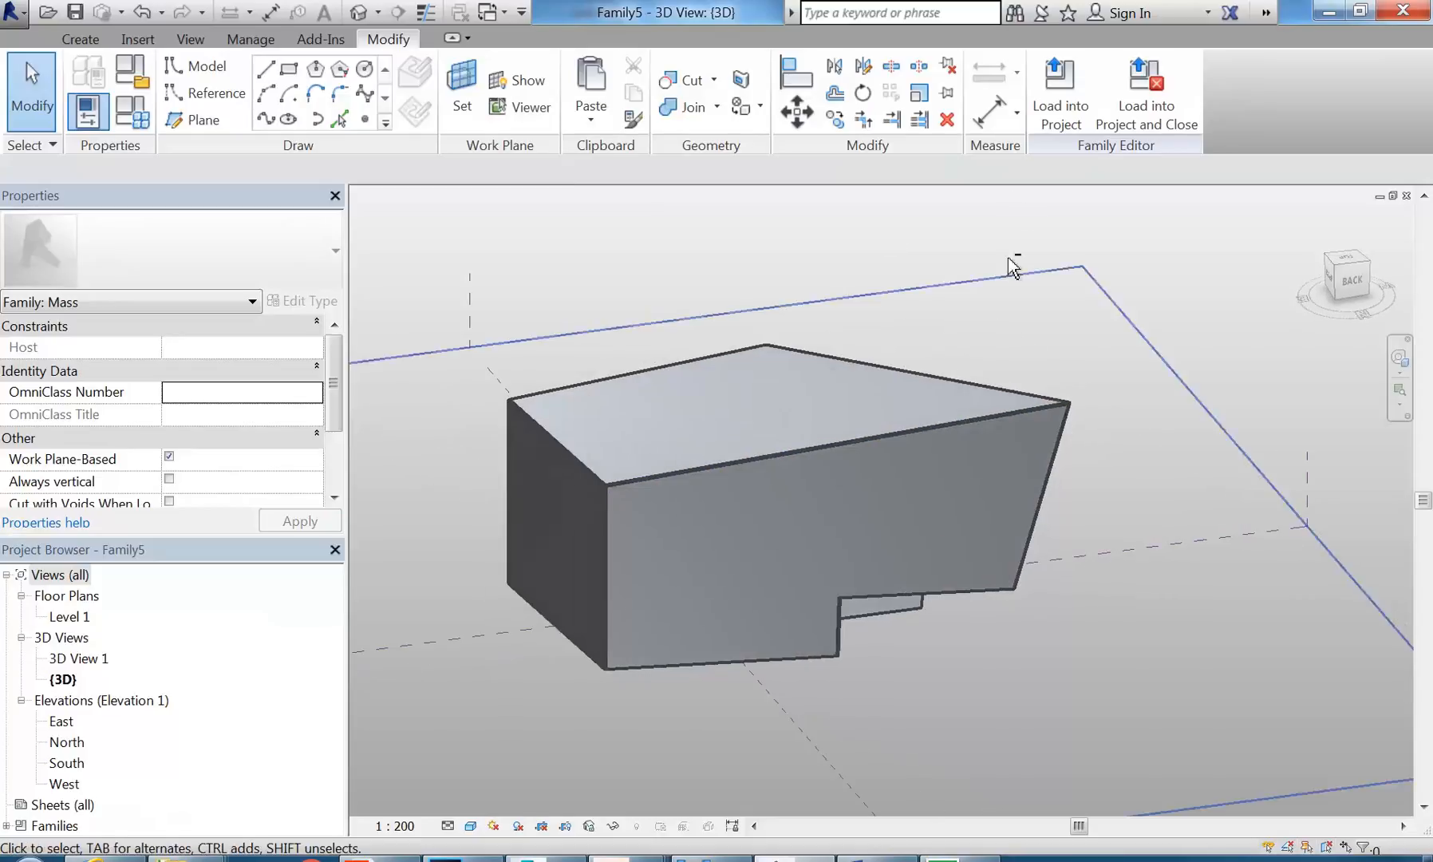
{"action": "left_click", "coordinate": [1057, 104]}
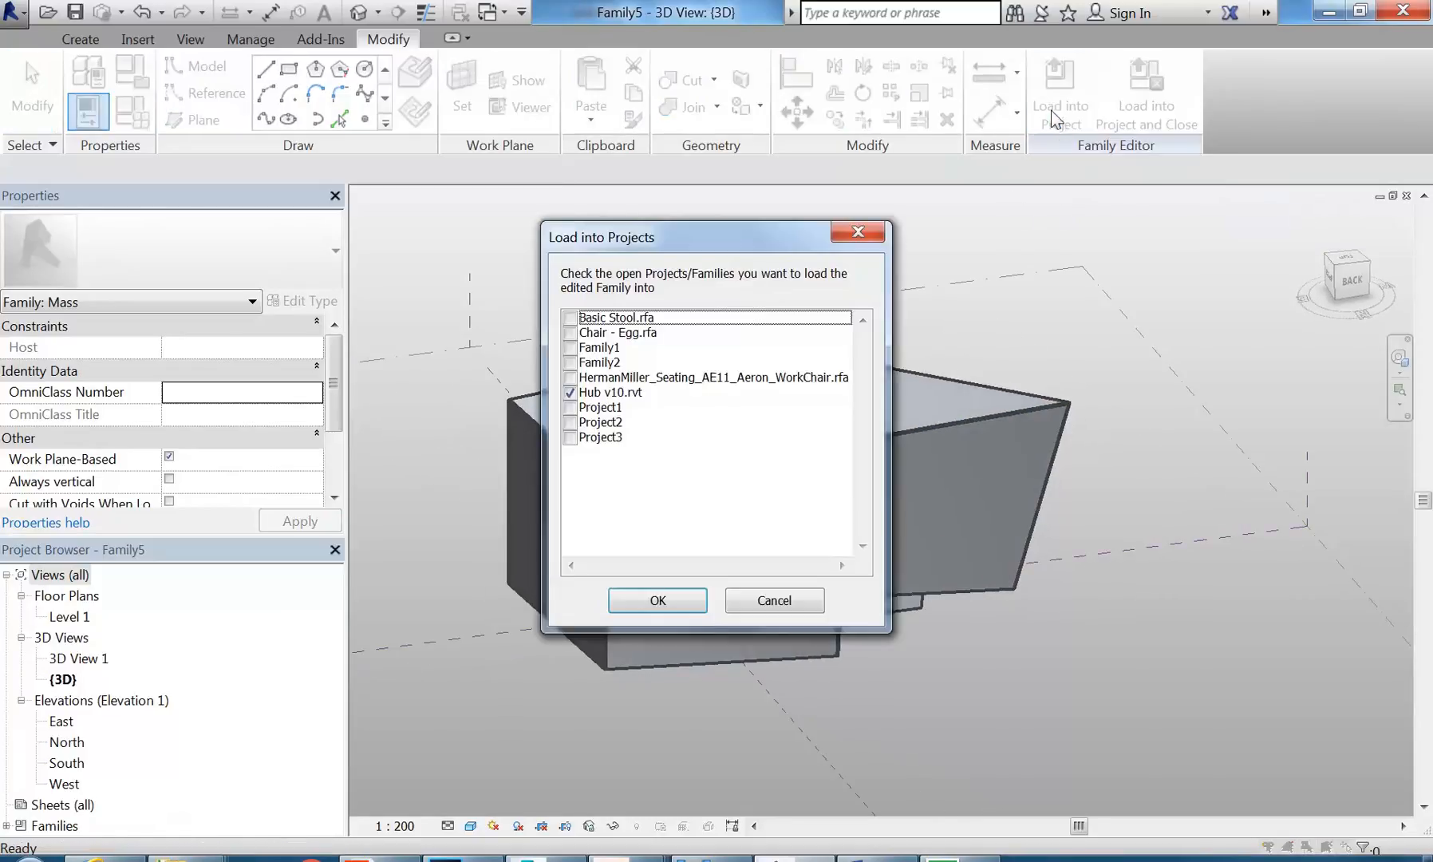
{"action": "left_click", "coordinate": [572, 394]}
{"action": "left_click", "coordinate": [570, 438]}
{"action": "left_click", "coordinate": [569, 393]}
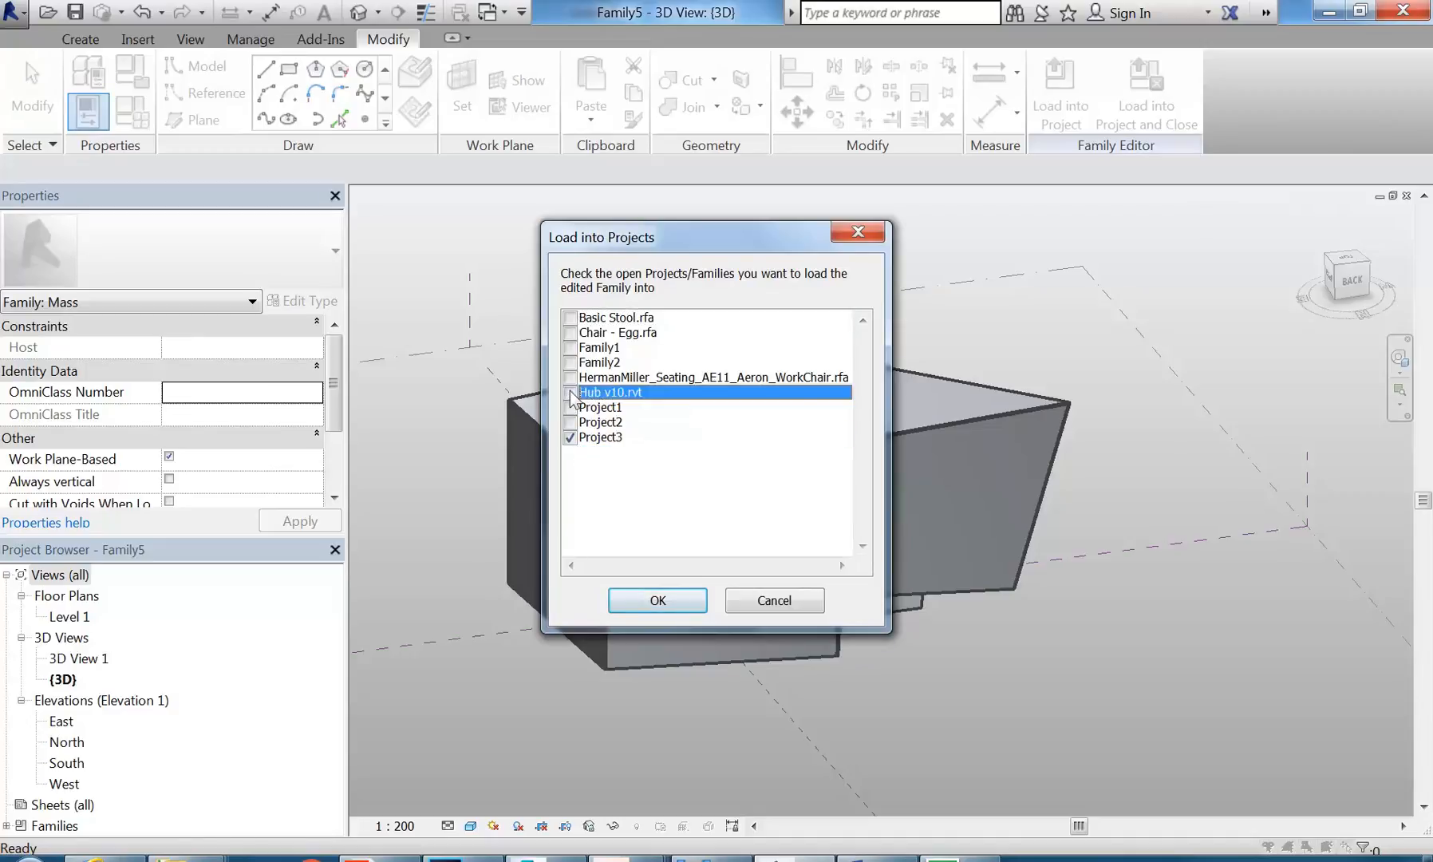
{"action": "left_click", "coordinate": [603, 438]}
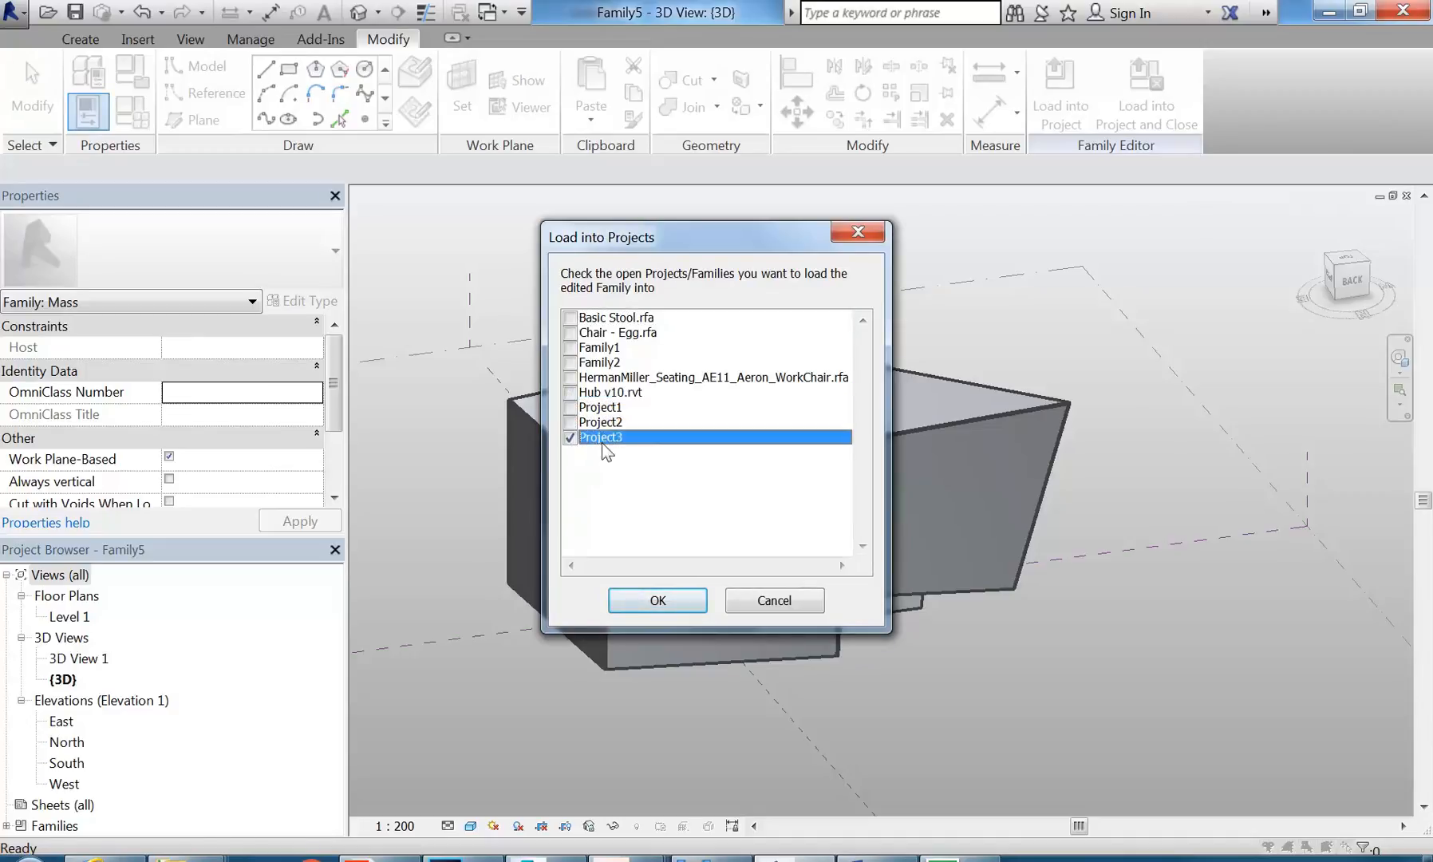
{"action": "left_click", "coordinate": [646, 604]}
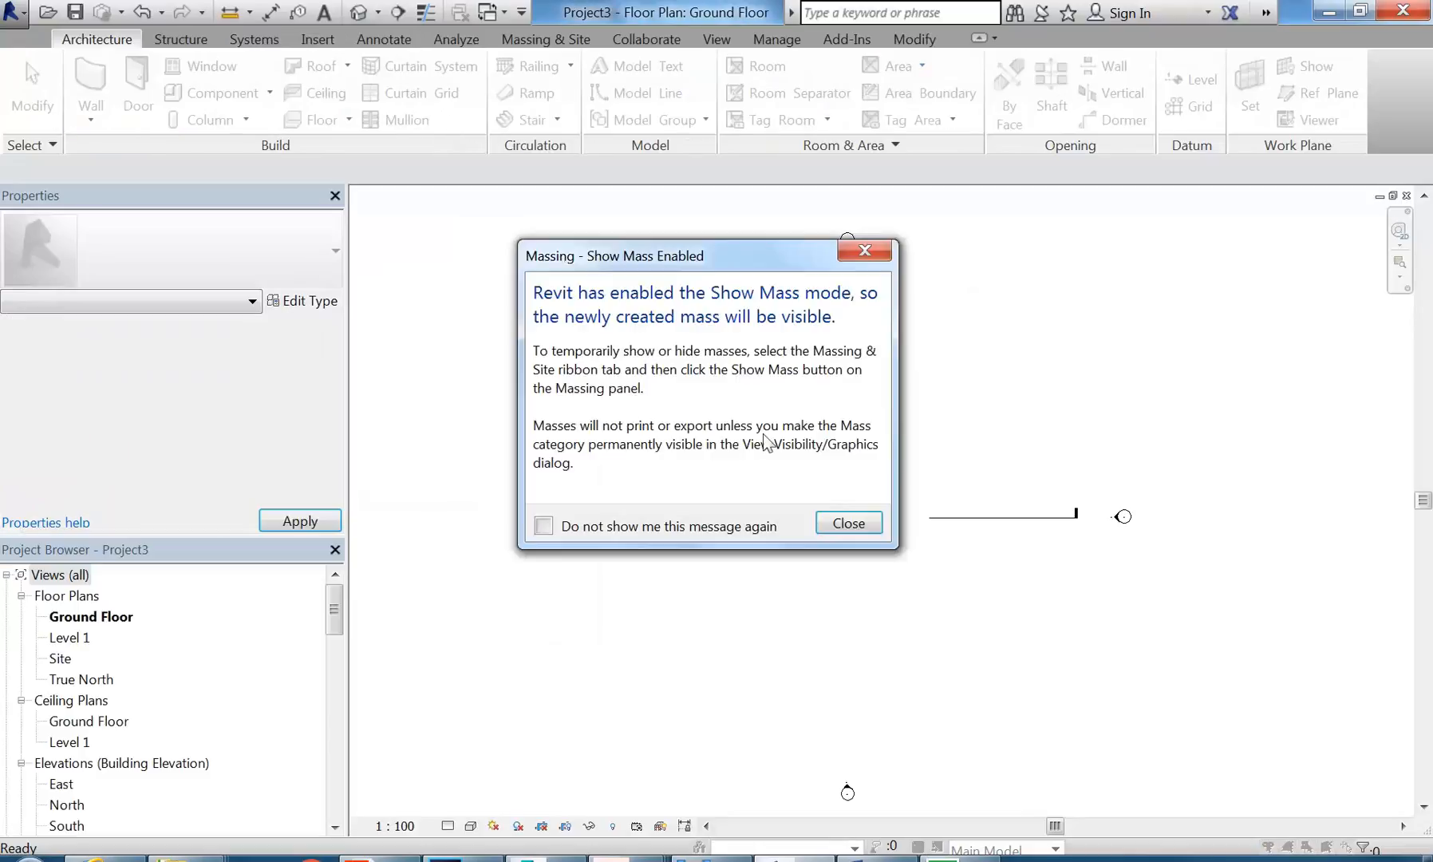
{"action": "left_click", "coordinate": [842, 529]}
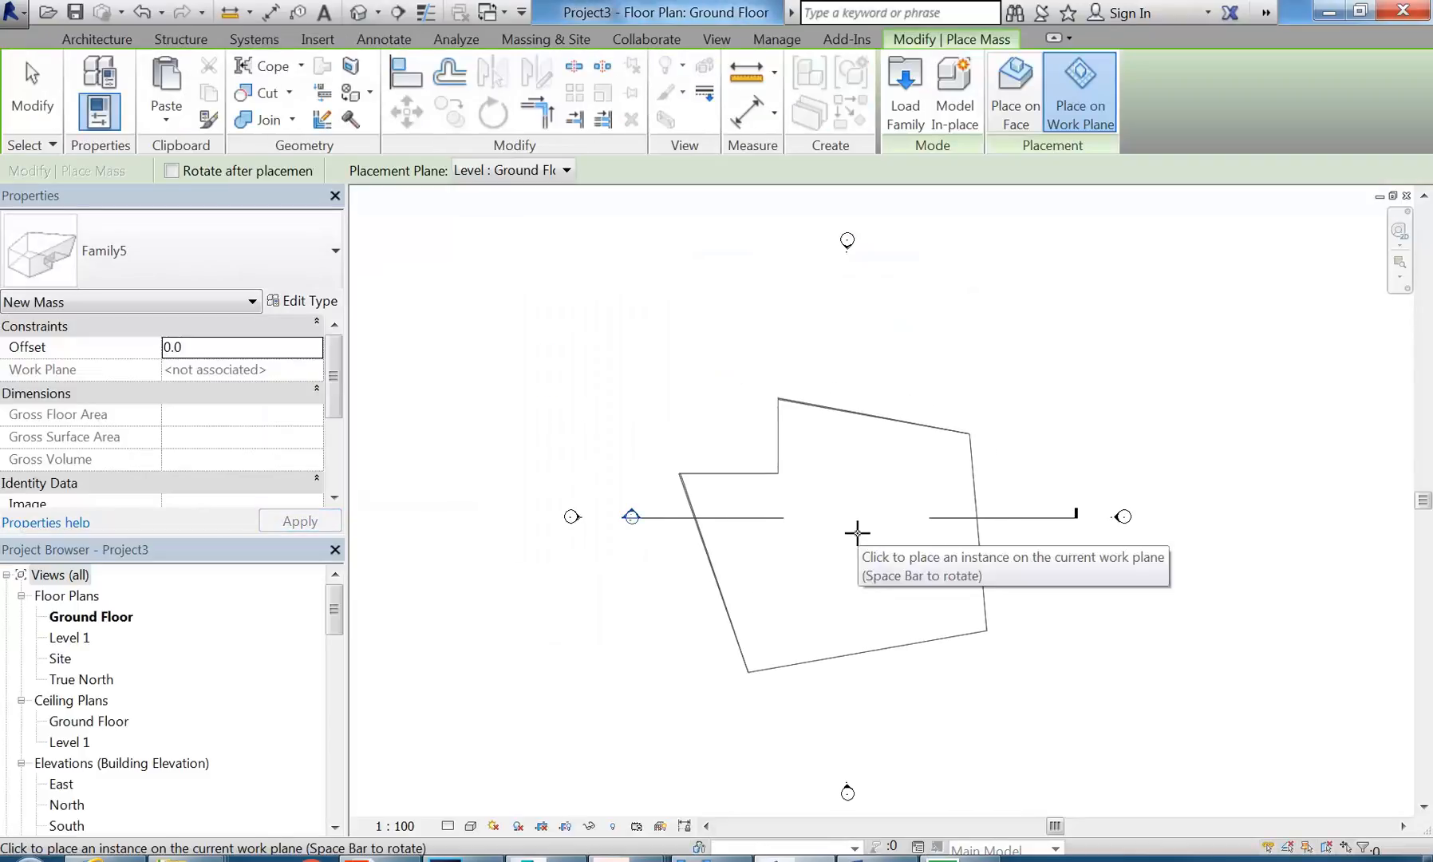
Step: Place the Family5 mass on the Ground Floor work plane between the elevation markers and view it in 3D
{"action": "left_click", "coordinate": [858, 531]}
{"action": "key", "text": "Escape"}
{"action": "key", "text": "Escape"}
{"action": "left_click", "coordinate": [371, 16]}
{"action": "middle_click_drag", "start_coordinate": [848, 480], "coordinate": [610, 452], "text": "shift"}
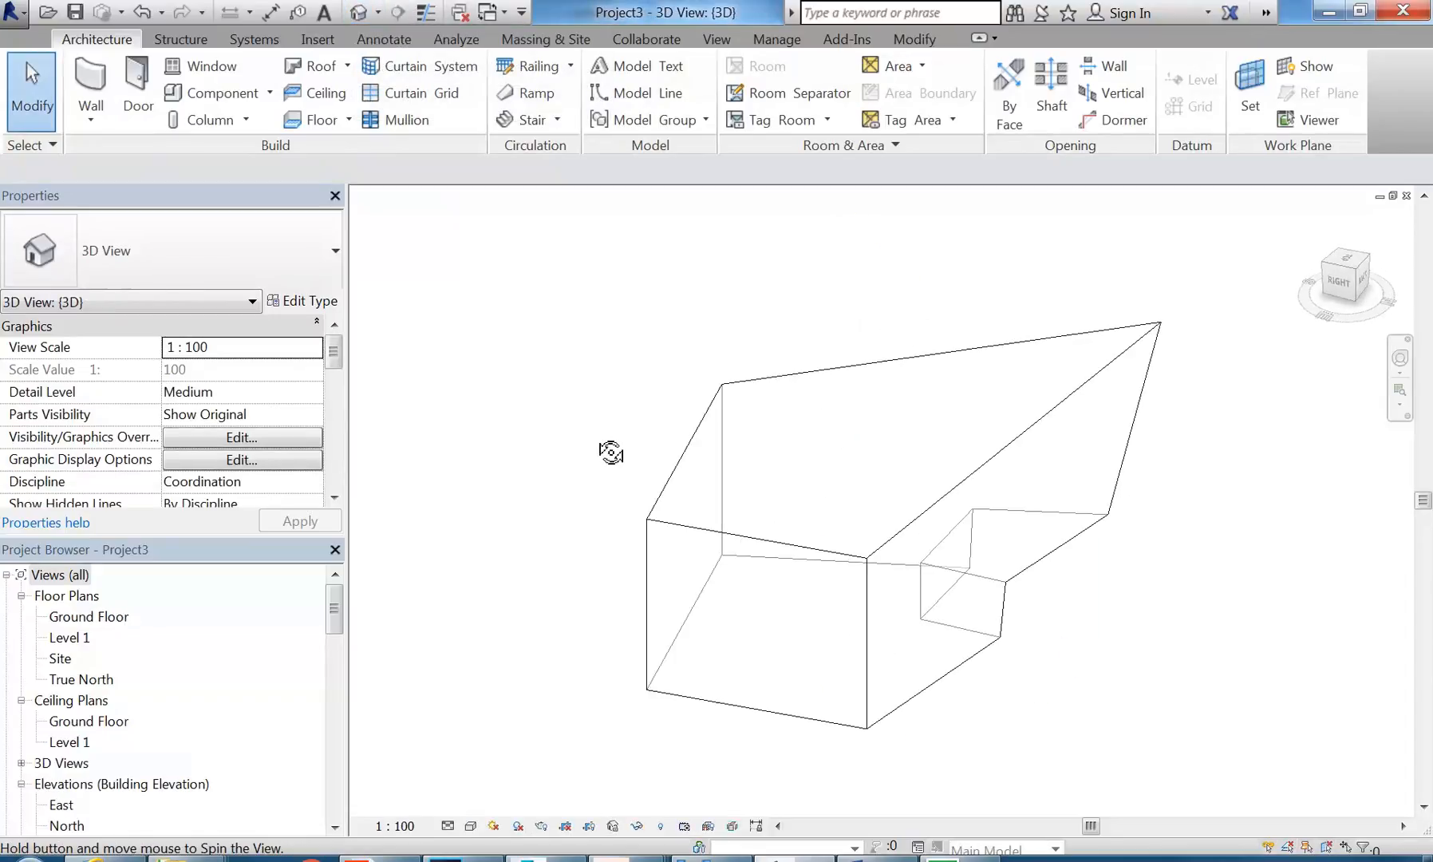
{"action": "middle_click_drag", "start_coordinate": [947, 517], "coordinate": [894, 538], "text": "shift"}
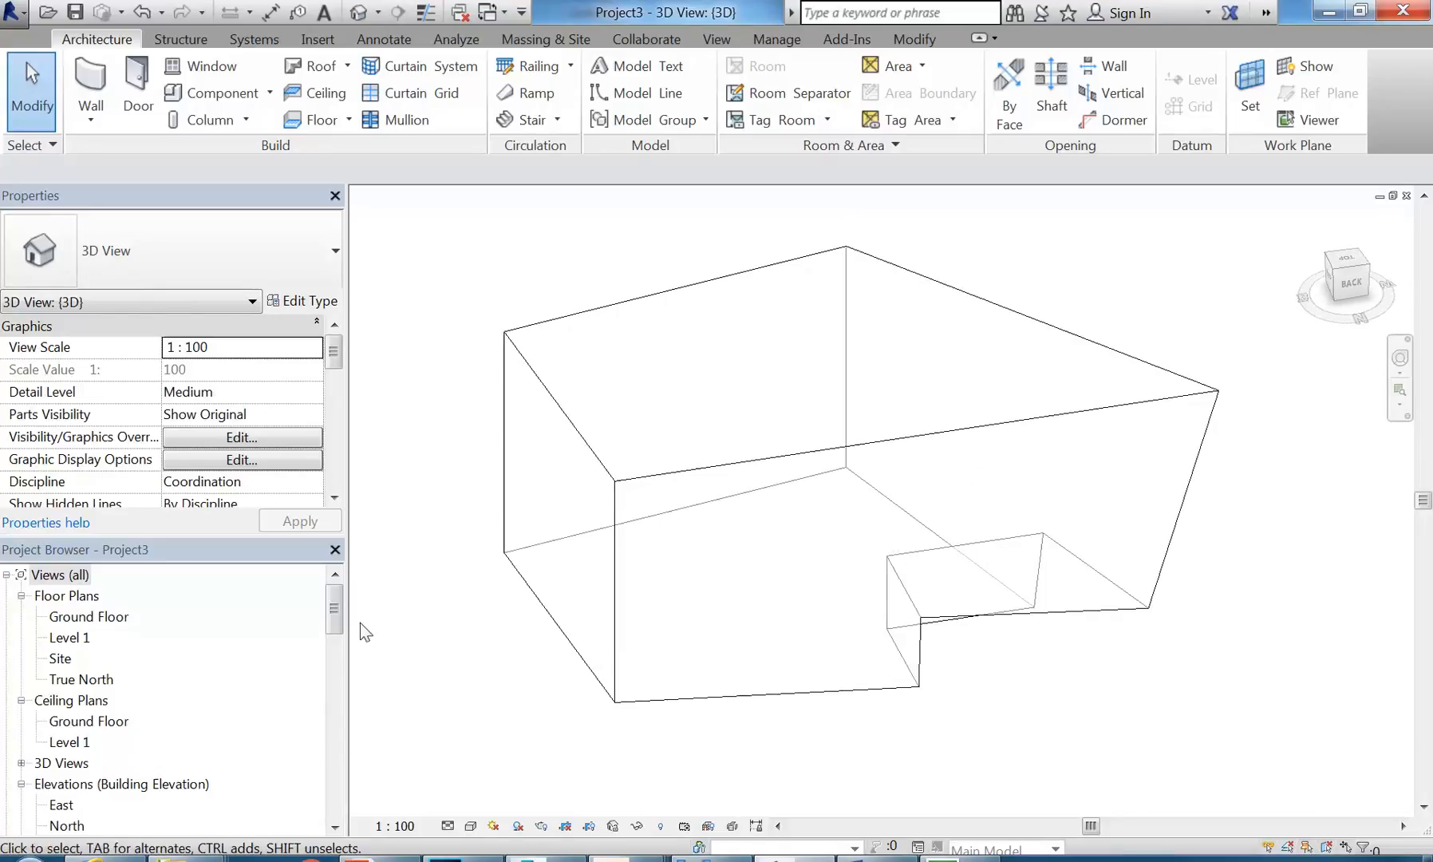
Step: Open the North elevation and extend the level lines so their heads sit clear of the mass
{"action": "left_click_drag", "start_coordinate": [336, 608], "coordinate": [335, 640]}
{"action": "double_click", "coordinate": [68, 659]}
{"action": "scroll", "coordinate": [882, 523], "scroll_direction": "down", "scroll_amount": 3}
{"action": "middle_click_drag", "start_coordinate": [881, 527], "coordinate": [687, 582]}
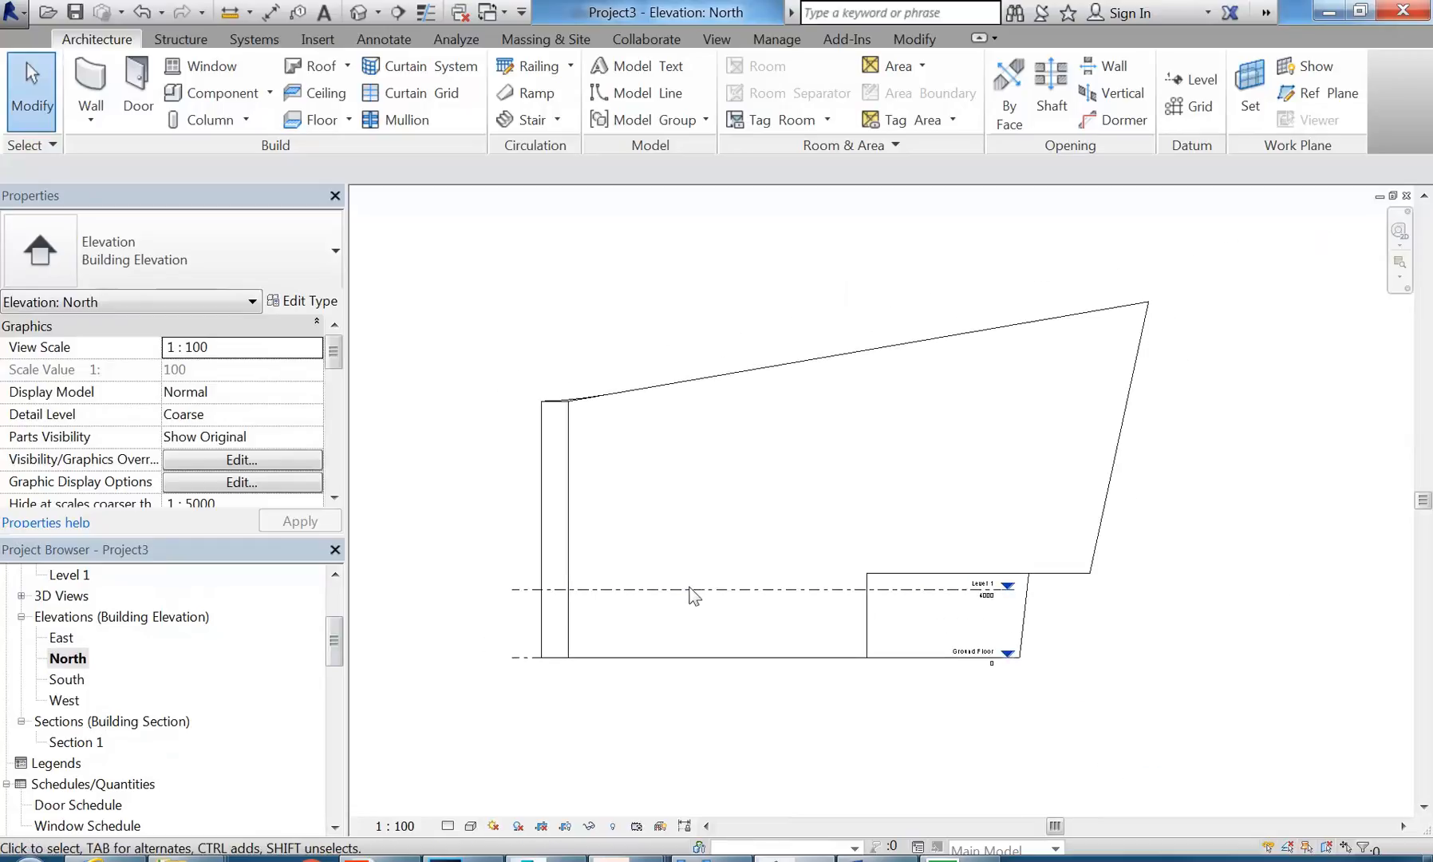
{"action": "left_click", "coordinate": [688, 587]}
{"action": "left_click_drag", "start_coordinate": [1010, 601], "coordinate": [1203, 602]}
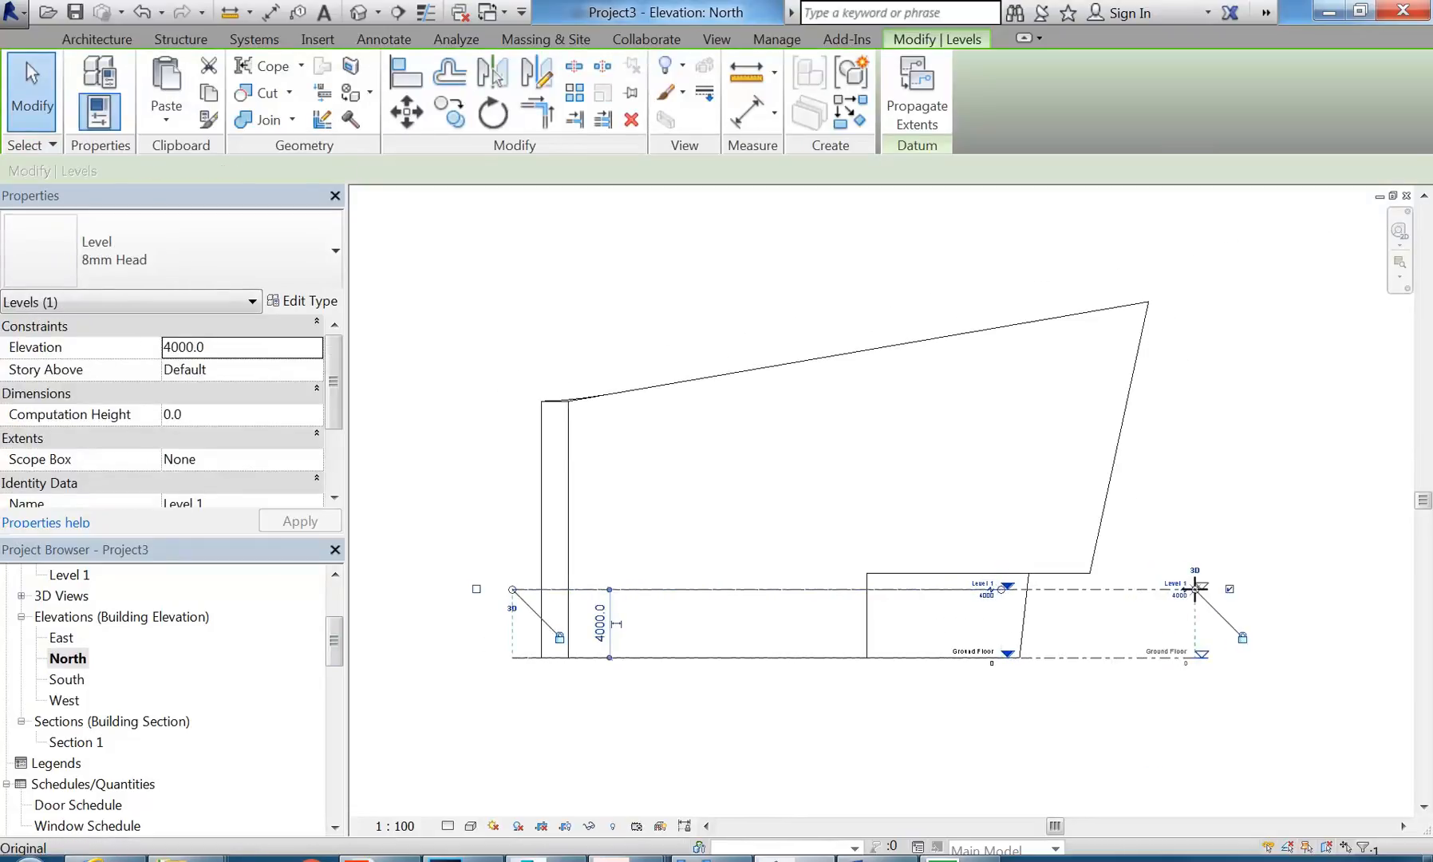
{"action": "left_click", "coordinate": [719, 350]}
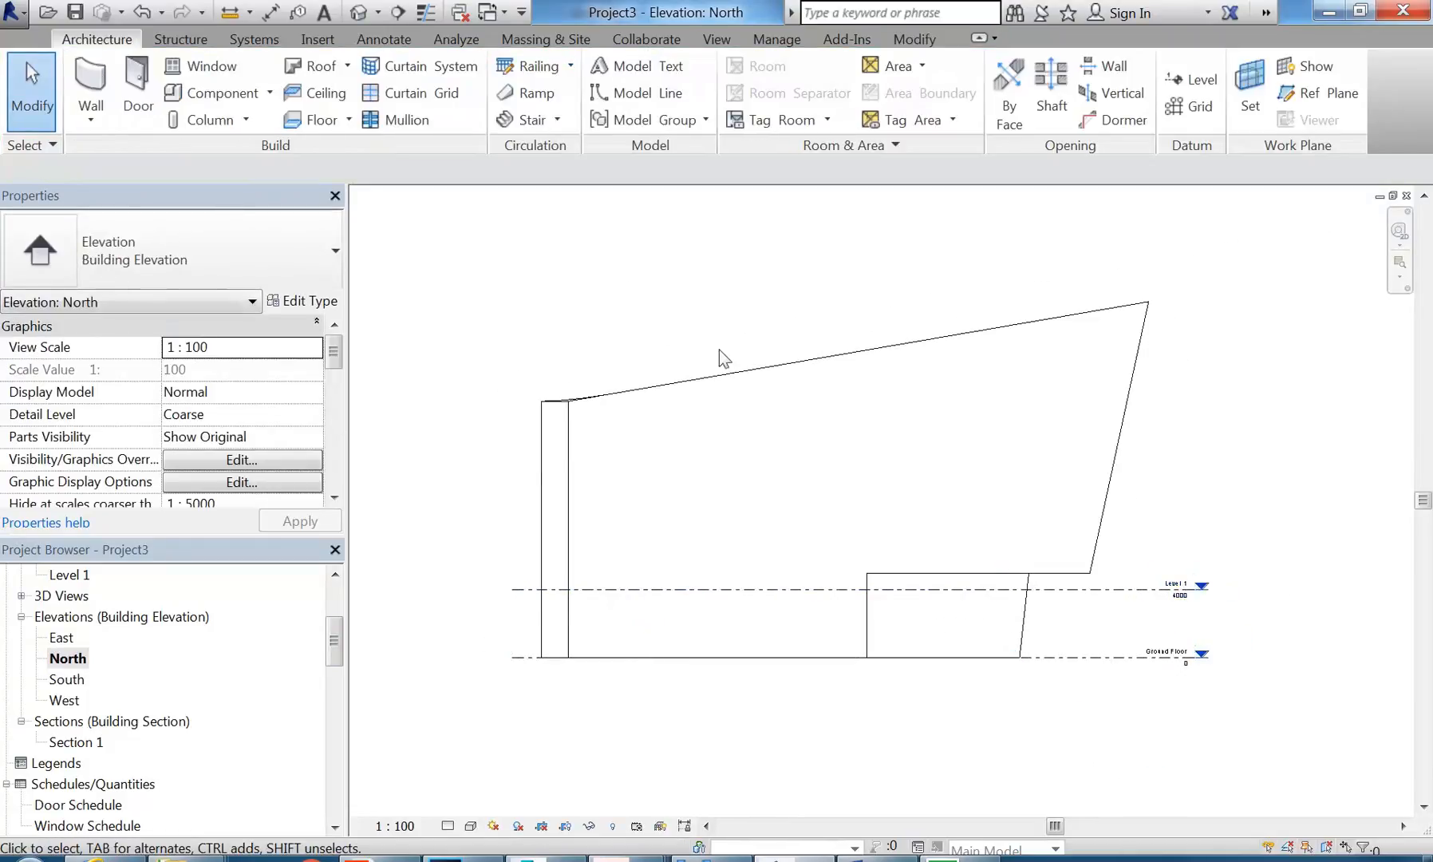
Step: Add two levels above Level 1 at 4000 mm spacing, aligned with the ends of the existing levels
{"action": "left_click", "coordinate": [1196, 80]}
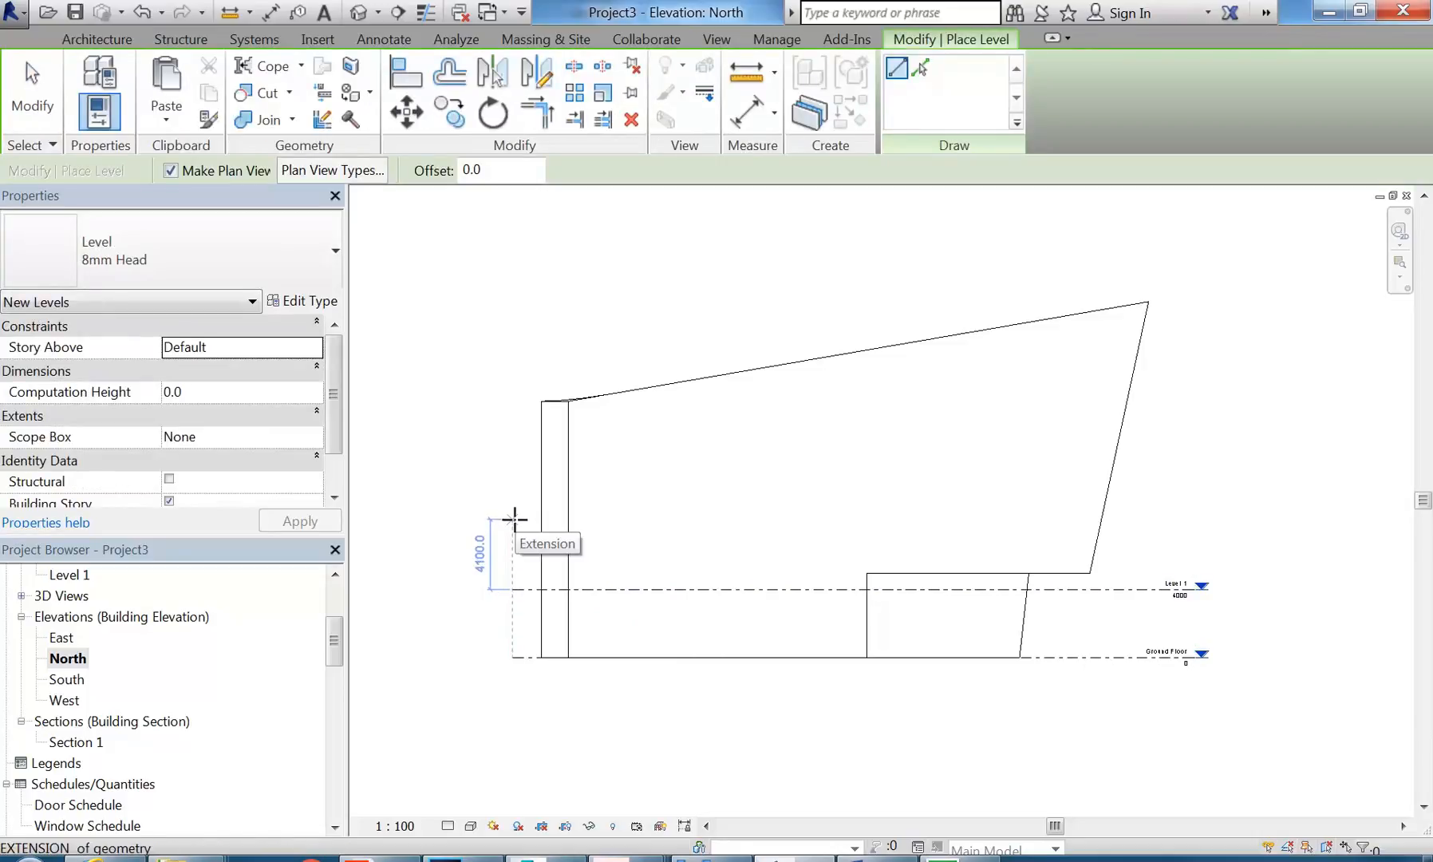
{"action": "left_click", "coordinate": [515, 519]}
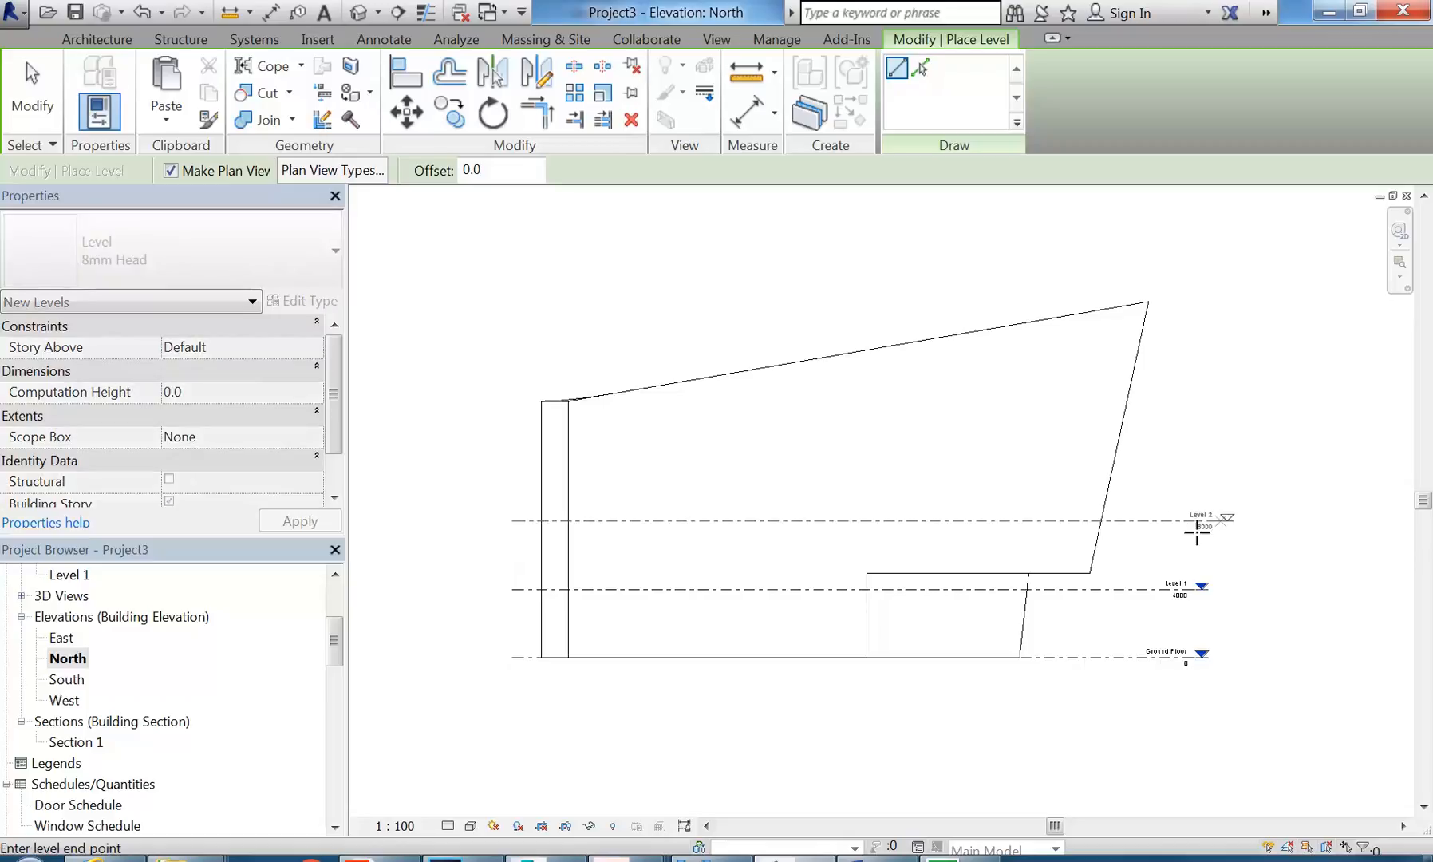
{"action": "left_click", "coordinate": [1187, 533]}
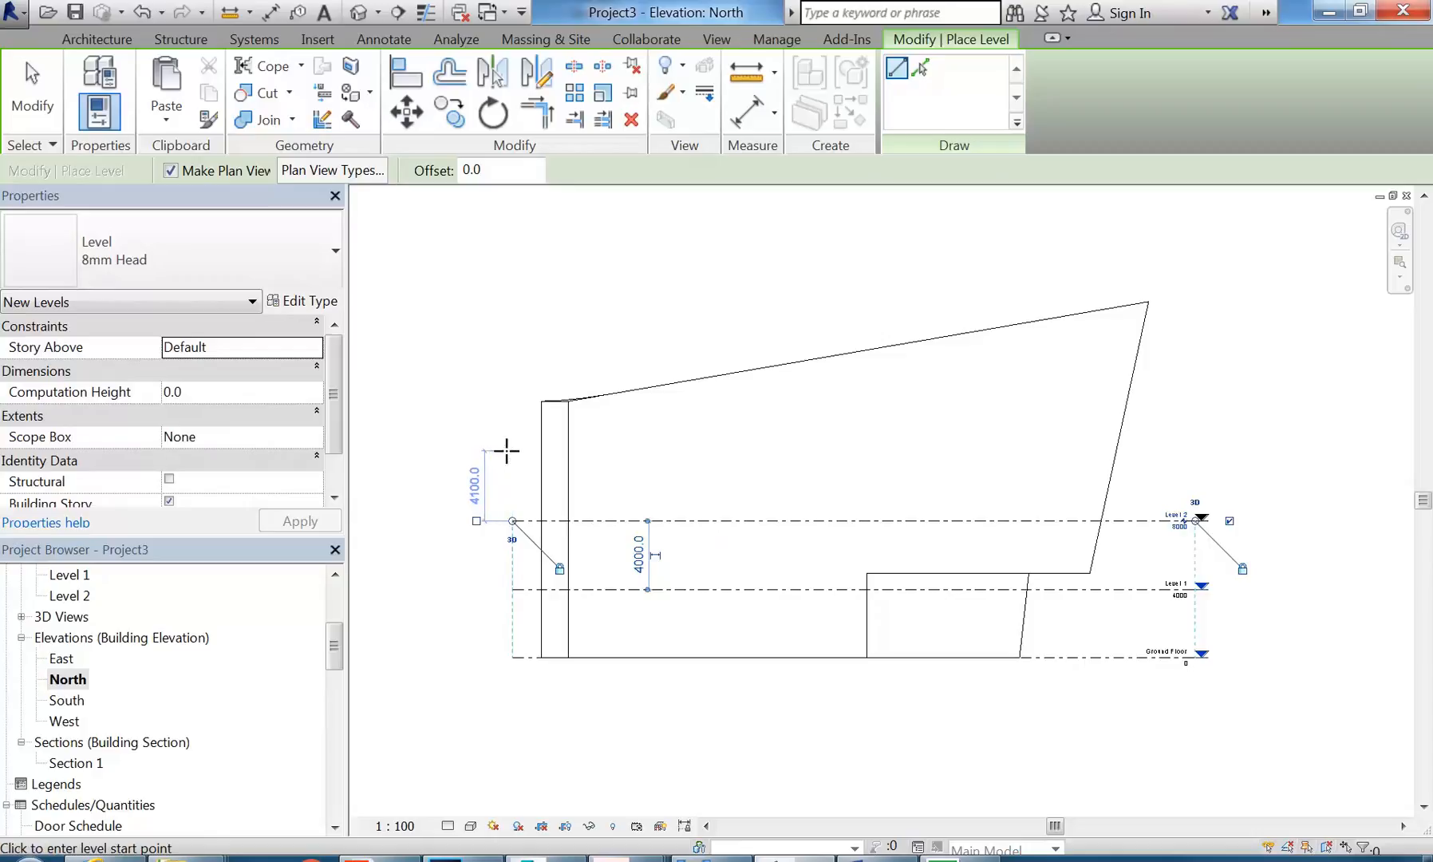
{"action": "left_click", "coordinate": [511, 451]}
{"action": "left_click", "coordinate": [1174, 445]}
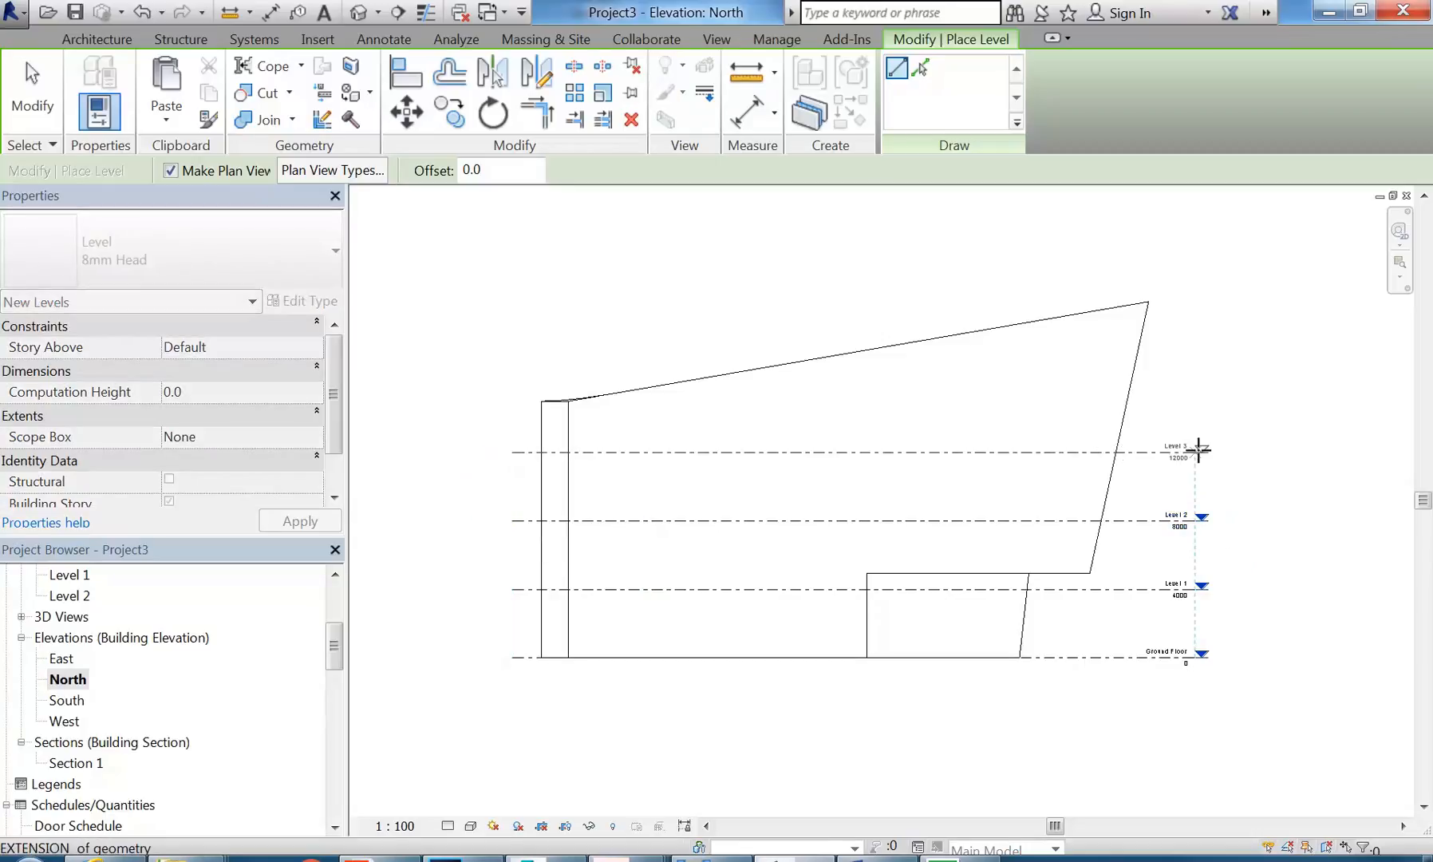
{"action": "key", "text": "Escape"}
{"action": "key", "text": "Escape"}
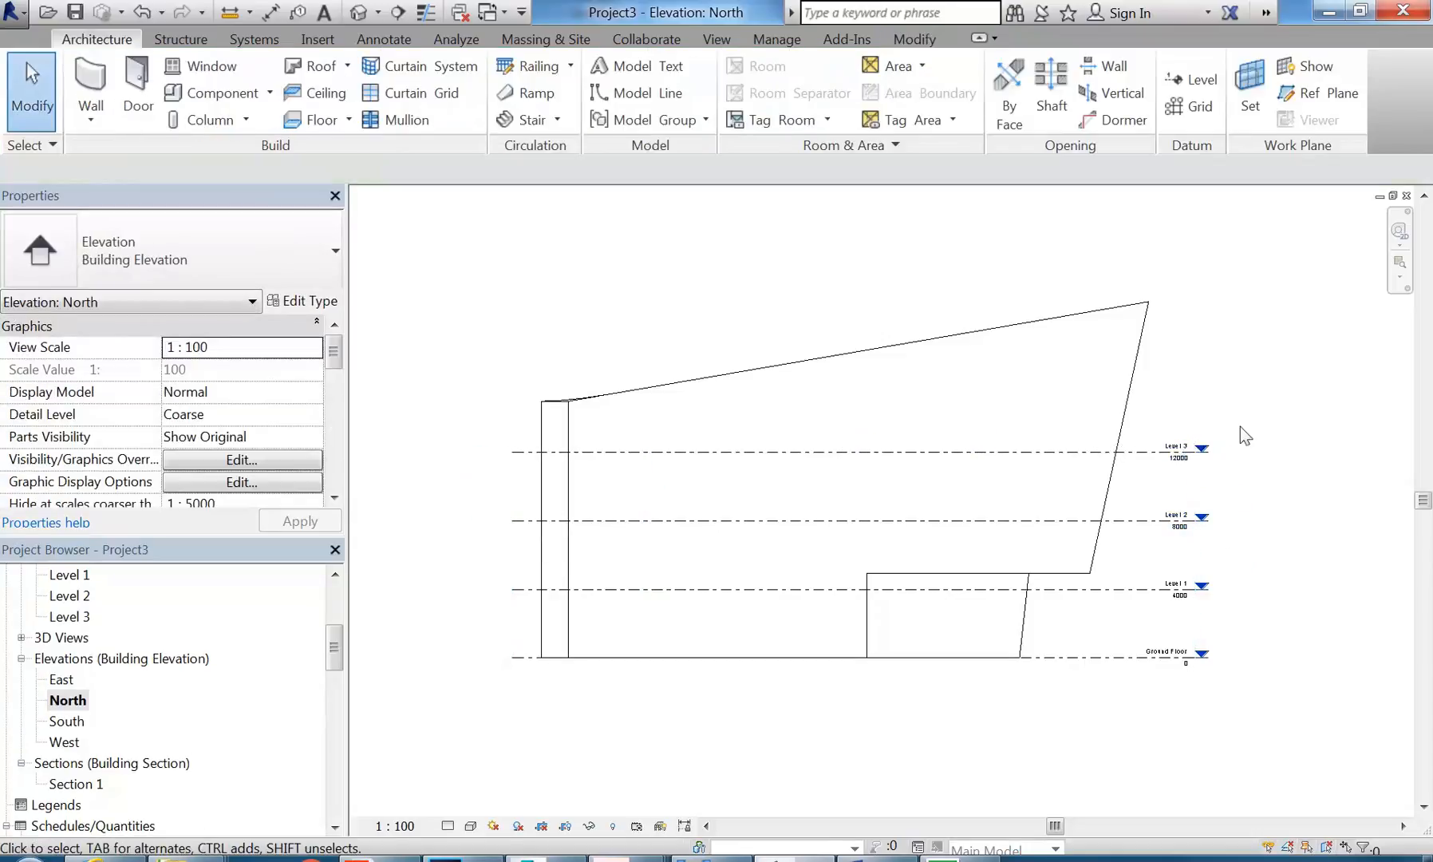
Step: Open the 3D view and create mass floors in the mass at Ground Floor, Level 1, Level 2 and Level 3
{"action": "left_click", "coordinate": [58, 634]}
{"action": "double_click", "coordinate": [57, 637]}
{"action": "double_click", "coordinate": [63, 657]}
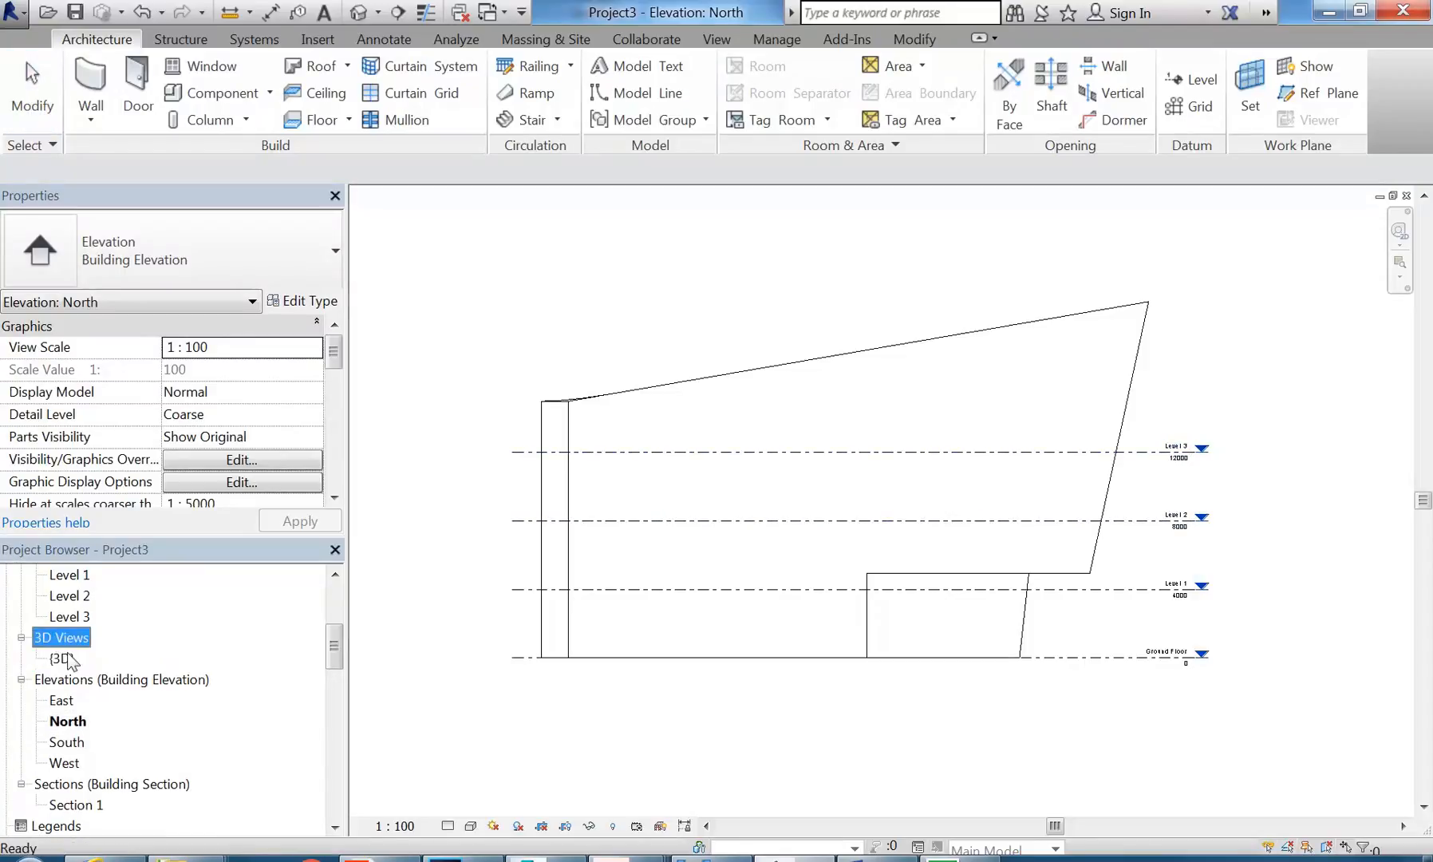
{"action": "left_click", "coordinate": [755, 460]}
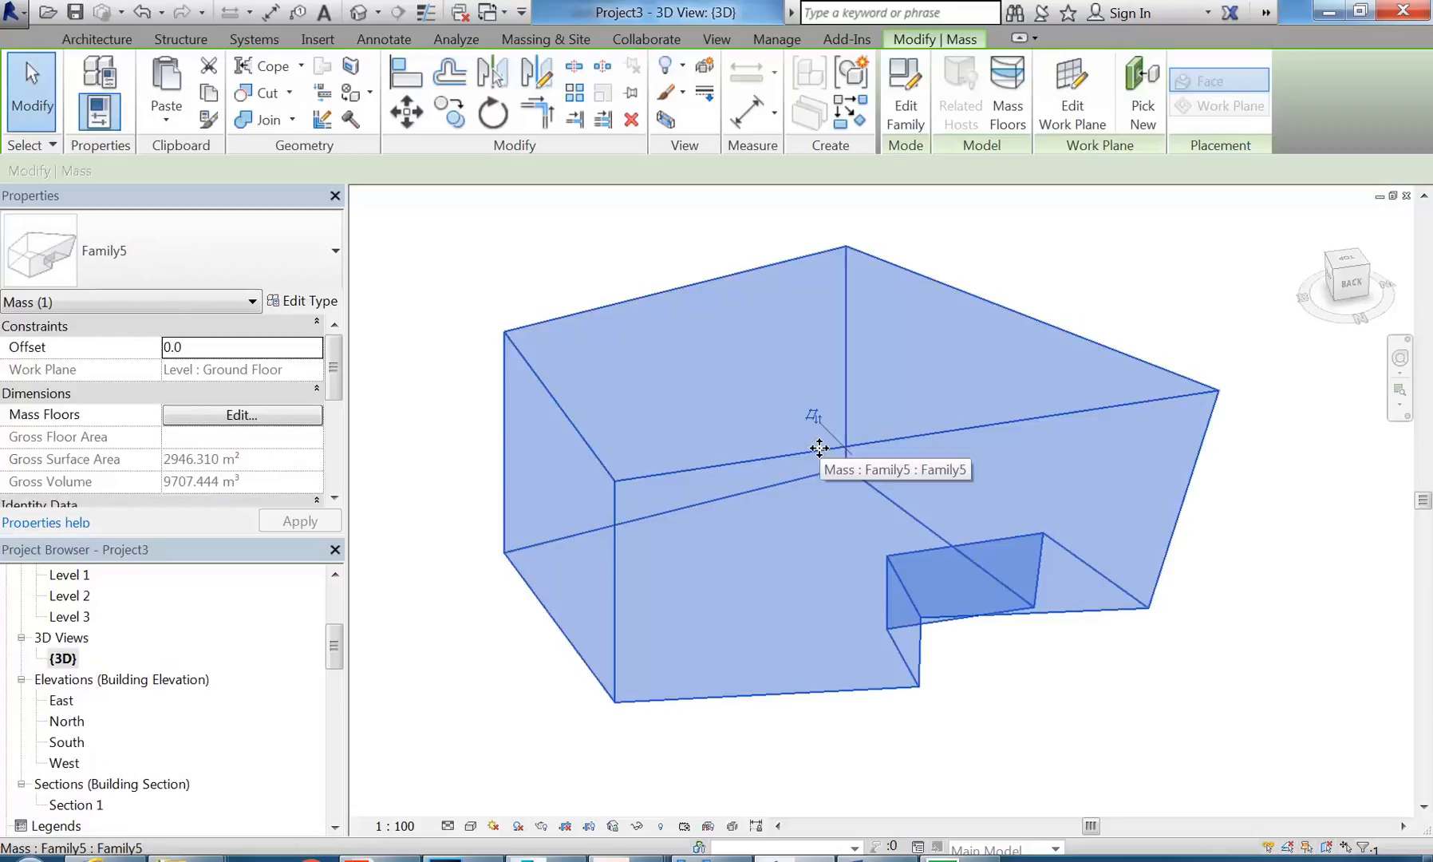
{"action": "left_click", "coordinate": [1006, 94]}
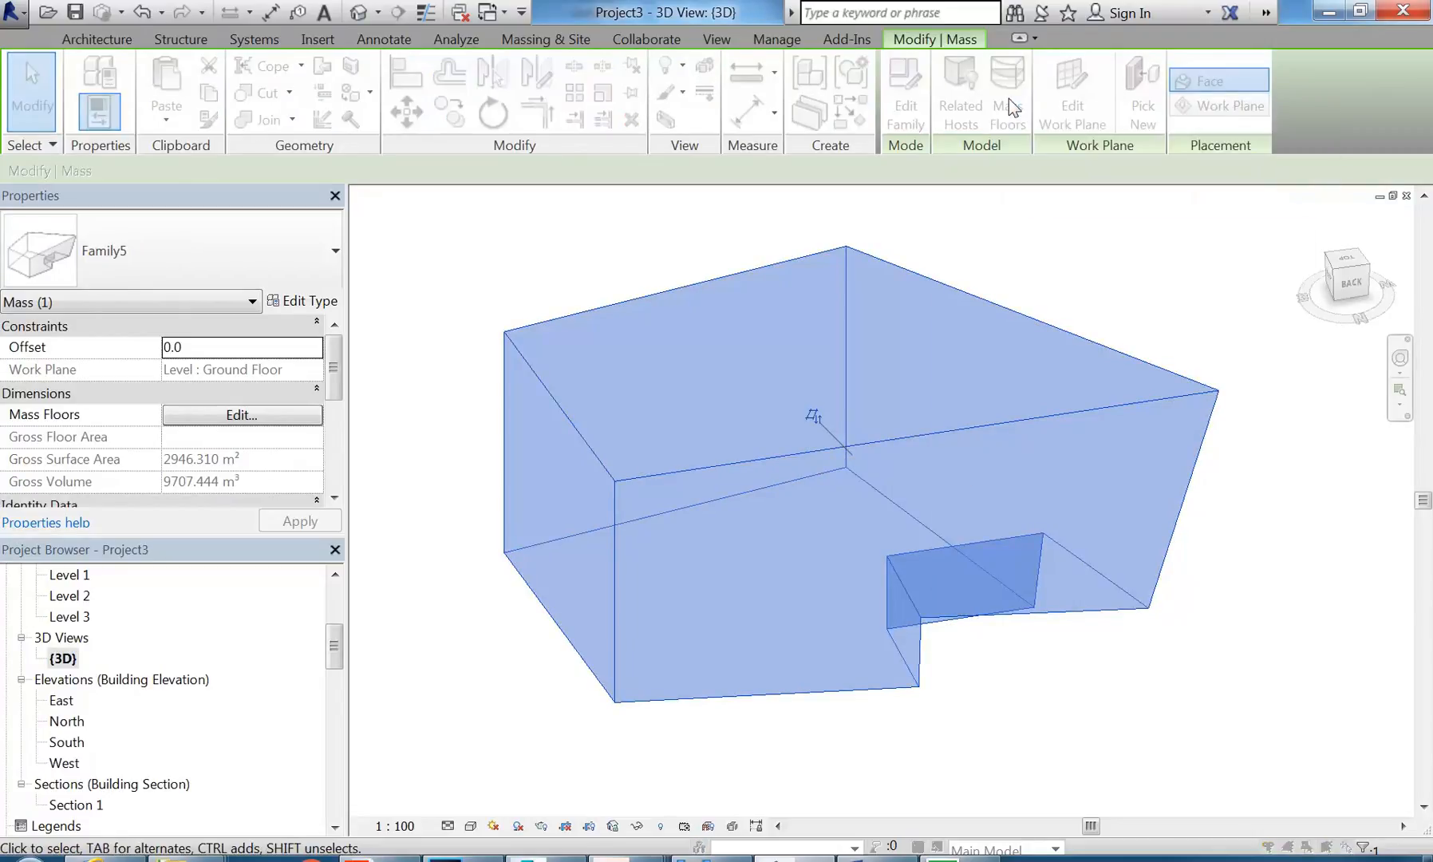
{"action": "left_click", "coordinate": [972, 281]}
{"action": "left_click", "coordinate": [972, 296]}
{"action": "left_click", "coordinate": [972, 313]}
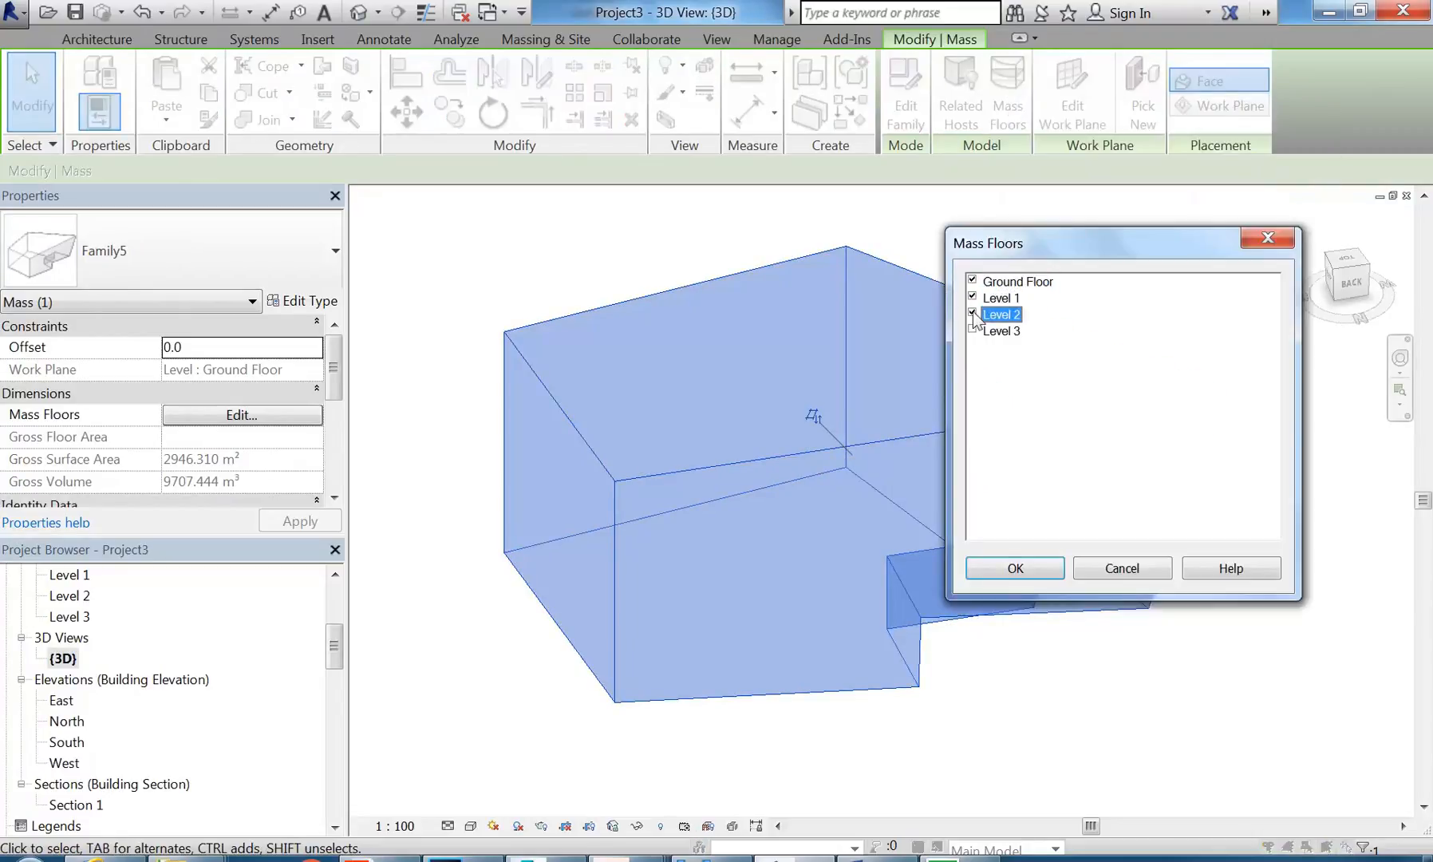
{"action": "left_click", "coordinate": [972, 330]}
{"action": "left_click", "coordinate": [992, 570]}
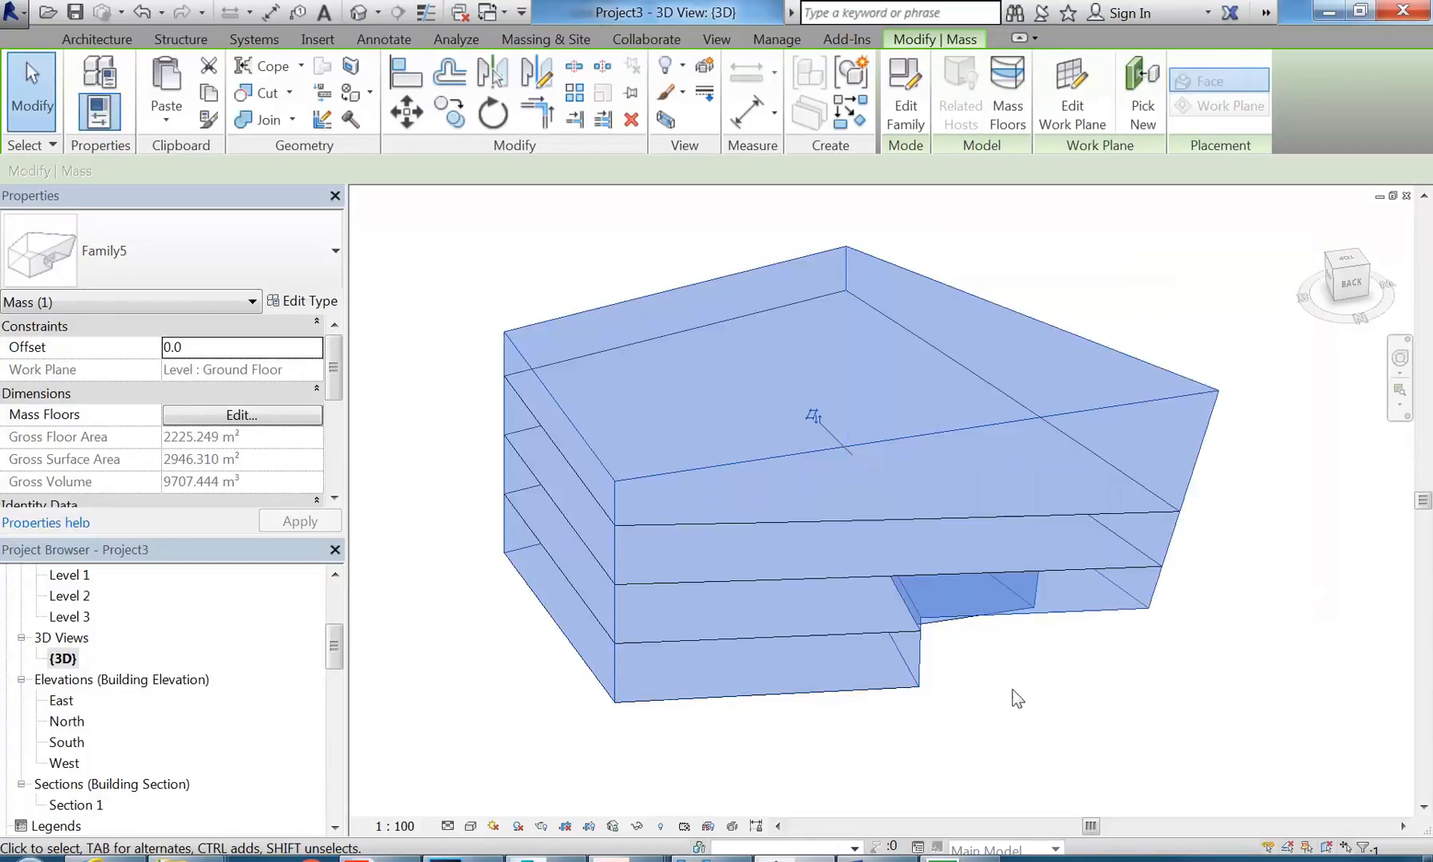
{"action": "left_click", "coordinate": [1014, 691]}
Step: Create Generic 150mm floors by face from the Ground Floor and Level 2 mass floors
{"action": "middle_click_drag", "start_coordinate": [1018, 708], "coordinate": [963, 688], "text": "shift"}
{"action": "middle_click_drag", "start_coordinate": [1106, 688], "coordinate": [522, 692], "text": "shift"}
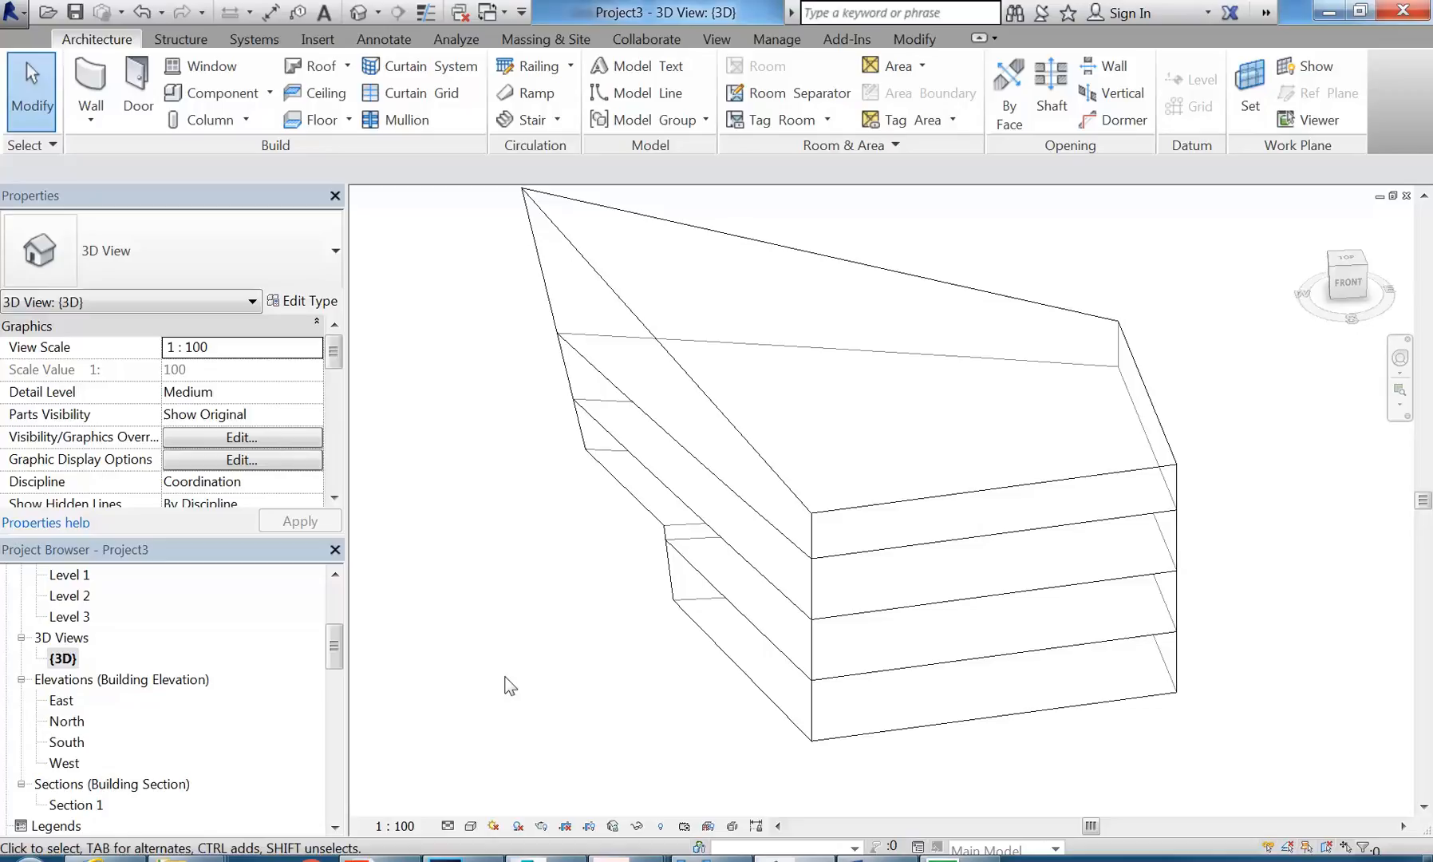
{"action": "middle_click_drag", "start_coordinate": [511, 685], "coordinate": [585, 578], "text": "shift"}
{"action": "middle_click_drag", "start_coordinate": [980, 538], "coordinate": [982, 659], "text": "shift"}
{"action": "scroll", "coordinate": [867, 645], "scroll_direction": "up", "scroll_amount": 1}
{"action": "left_click", "coordinate": [545, 36]}
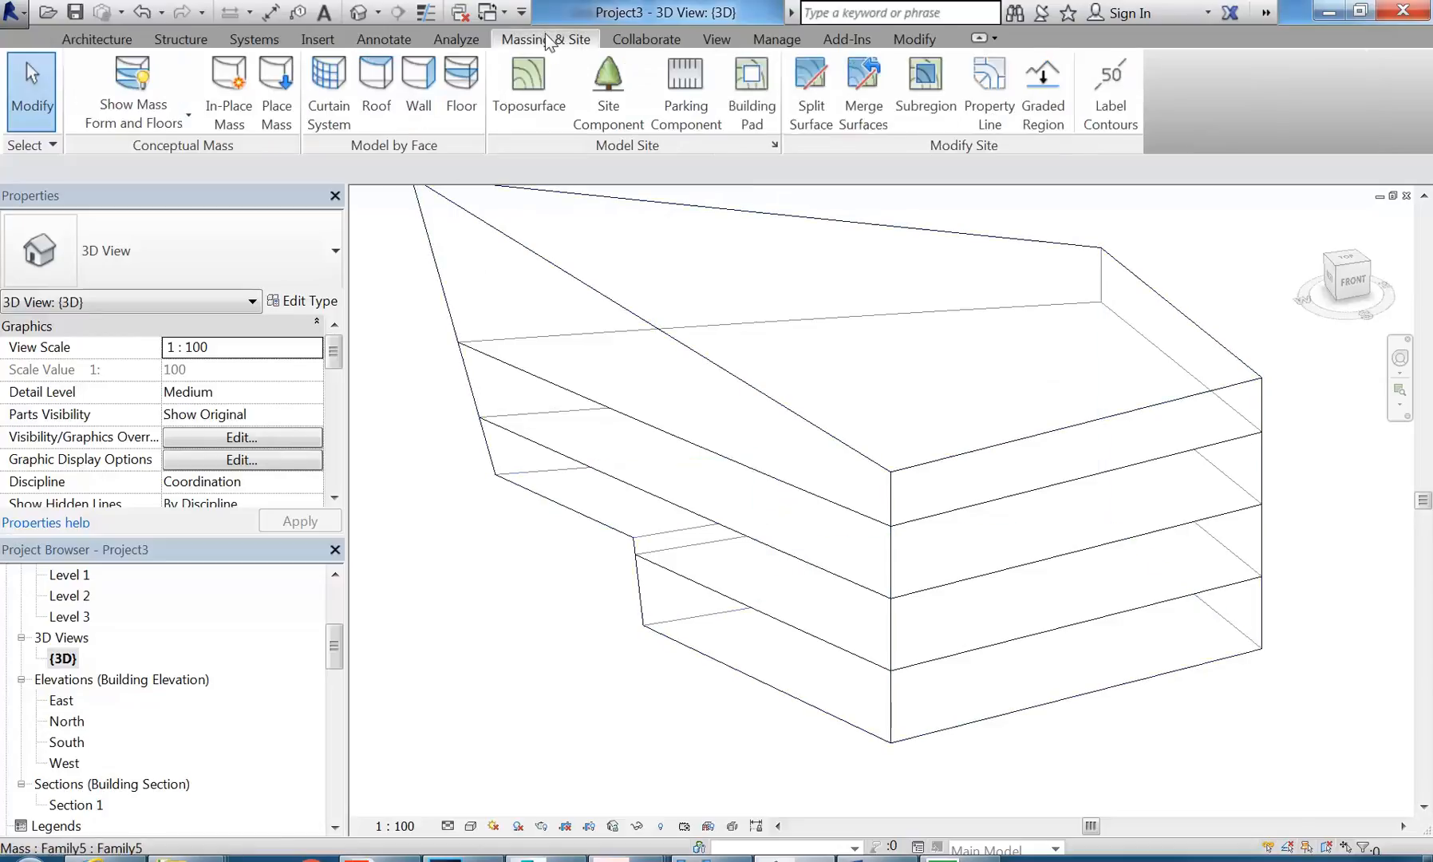
{"action": "left_click", "coordinate": [460, 92]}
{"action": "left_click", "coordinate": [712, 593]}
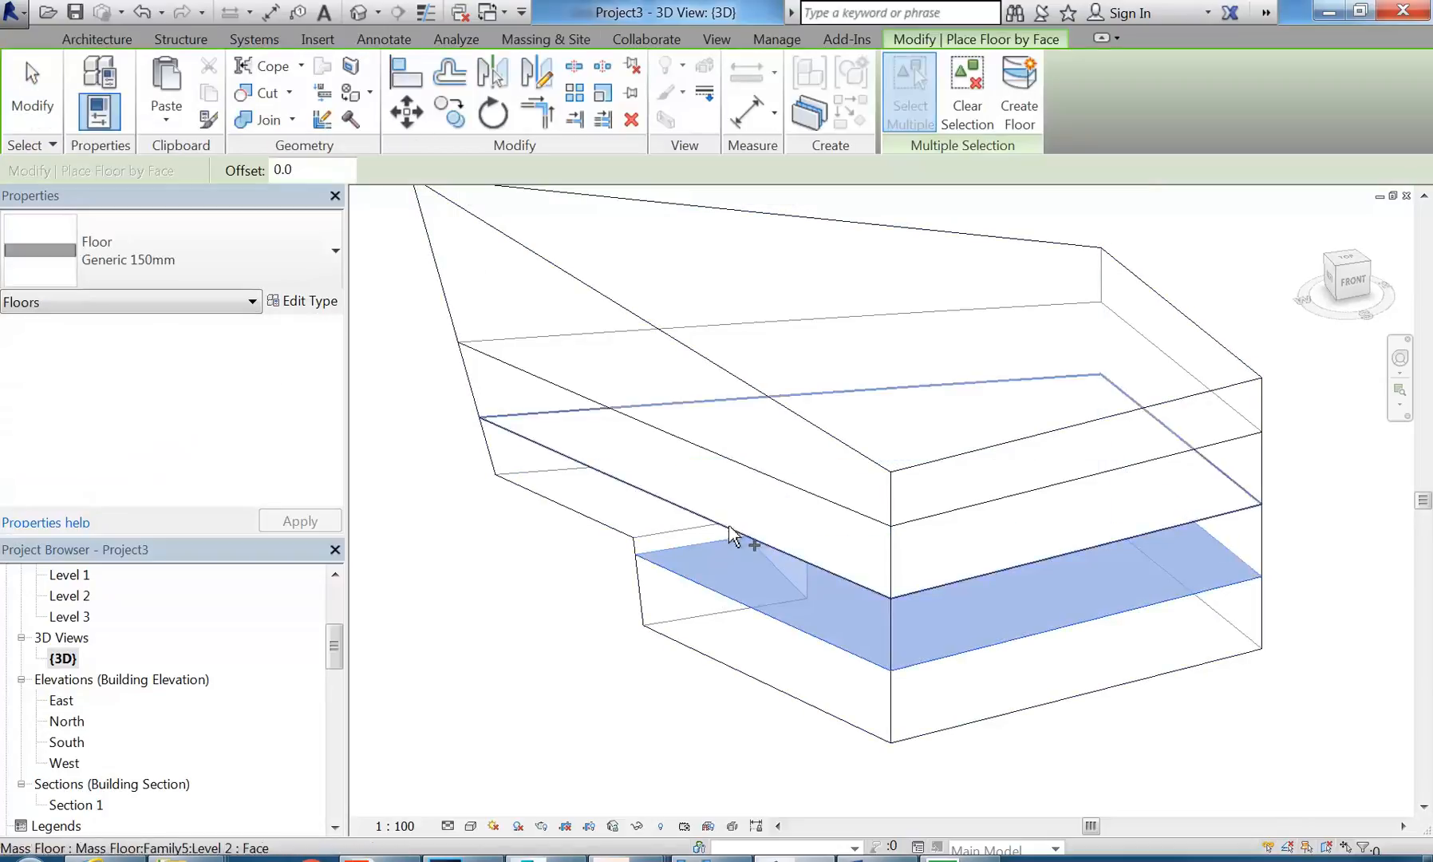
{"action": "left_click", "coordinate": [757, 505]}
{"action": "left_click", "coordinate": [759, 481]}
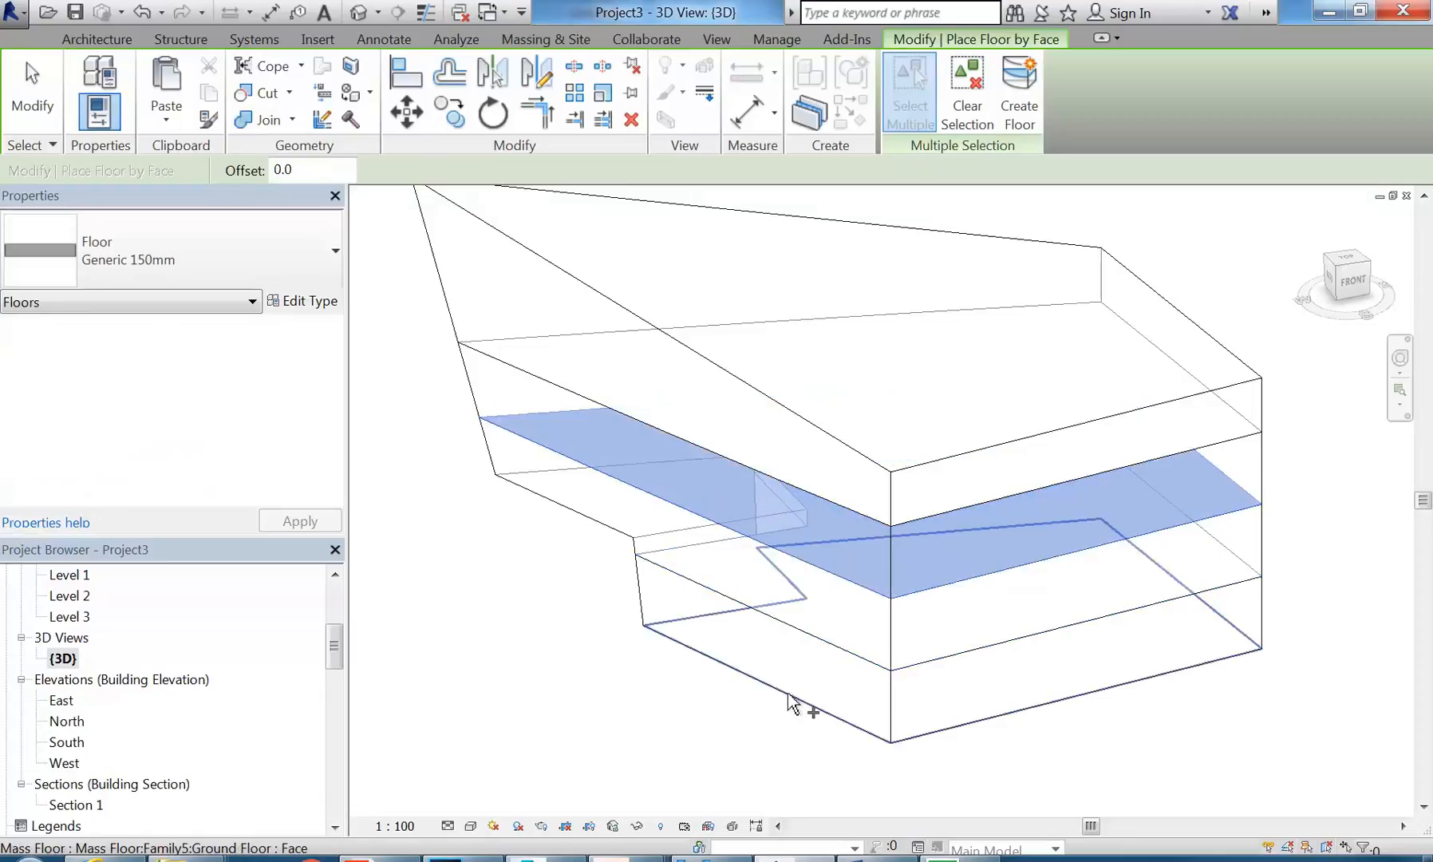
{"action": "left_click", "coordinate": [806, 704]}
{"action": "left_click", "coordinate": [1003, 67]}
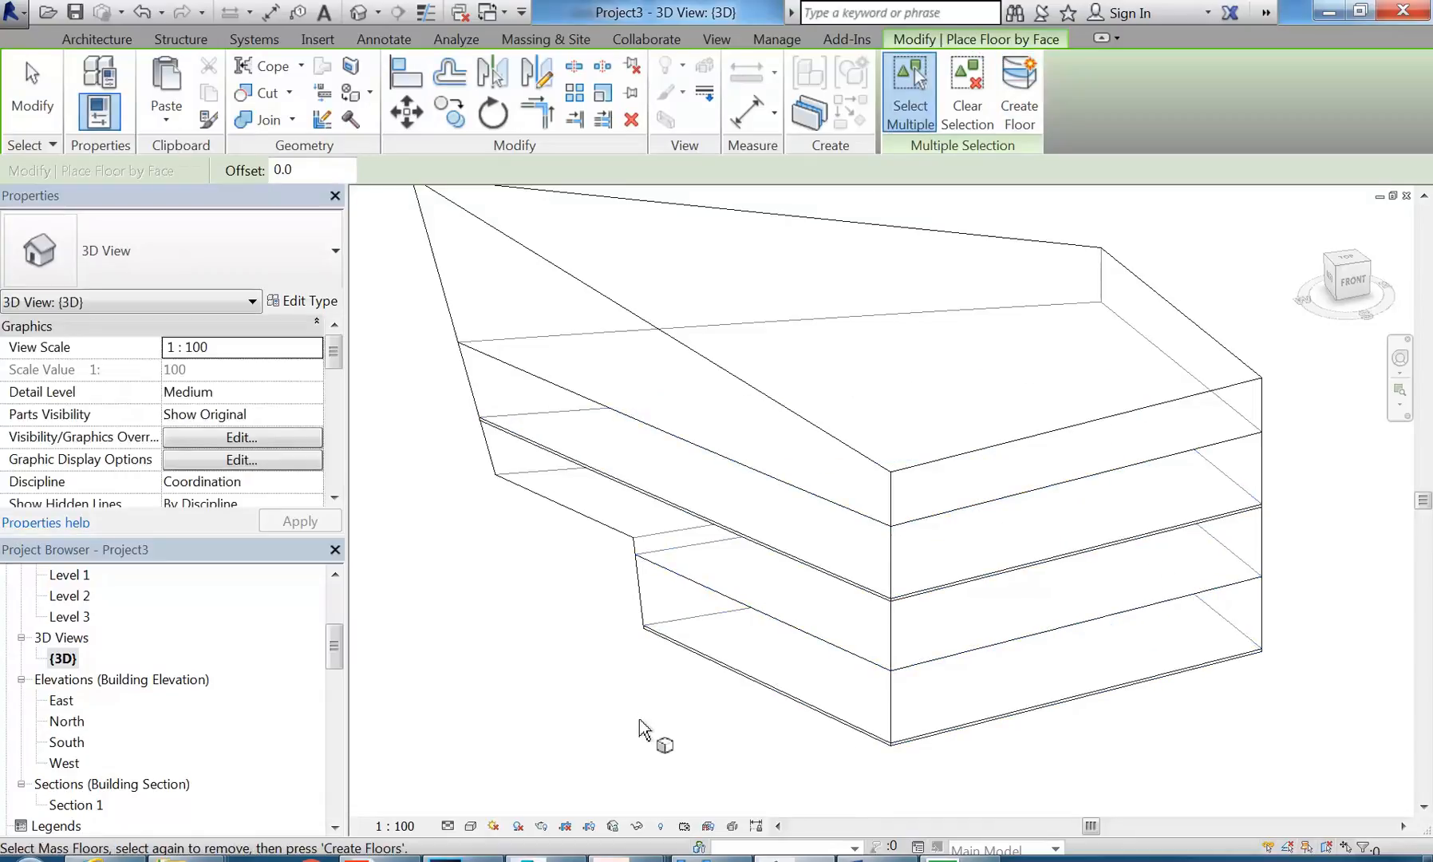
Step: Create Generic 150mm floors by face from the Level 3 and Level 1 mass floors
{"action": "left_click", "coordinate": [758, 477]}
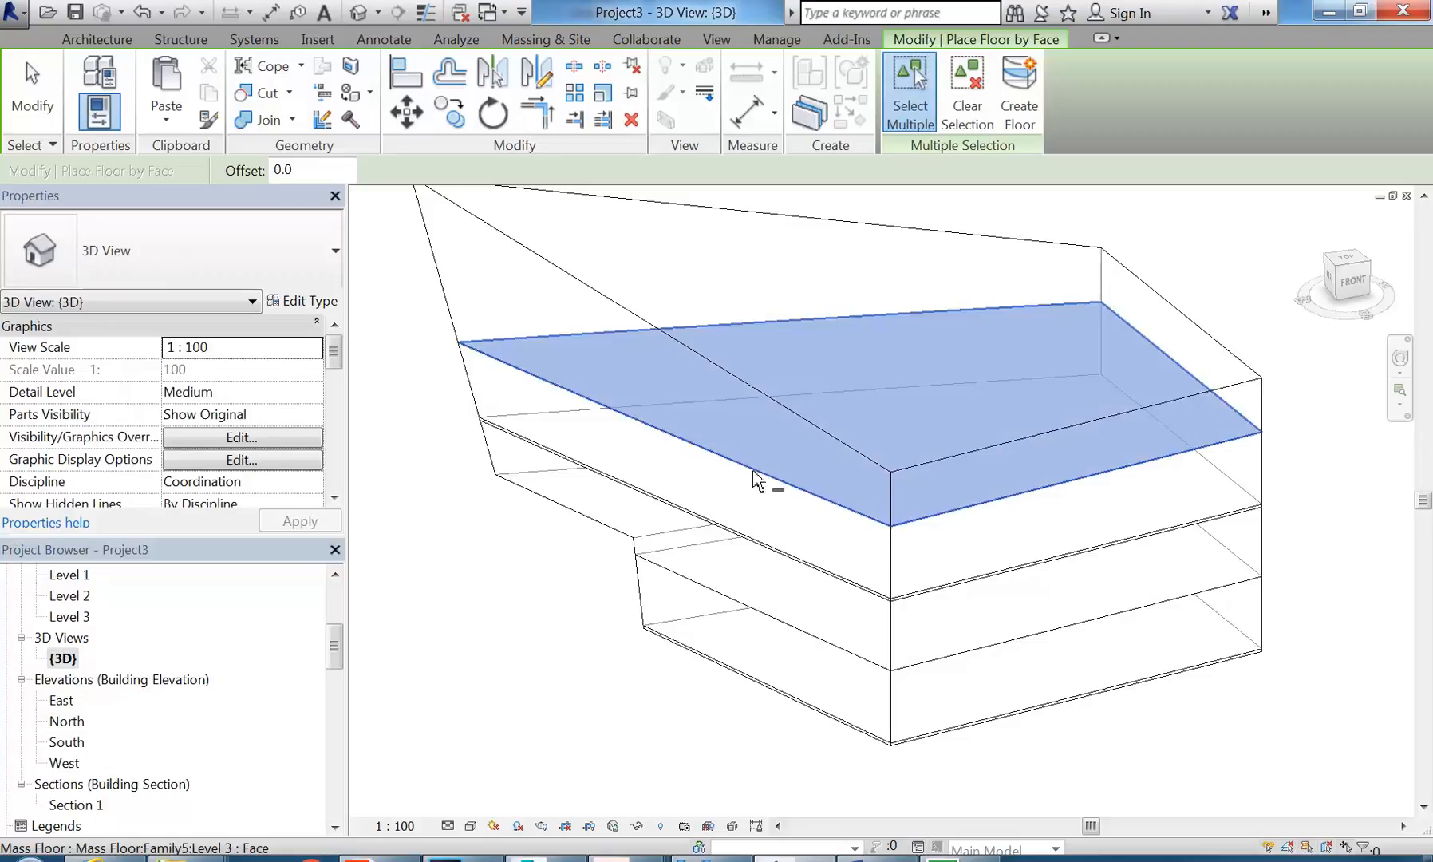
{"action": "left_click", "coordinate": [1006, 112]}
{"action": "key", "text": "Escape"}
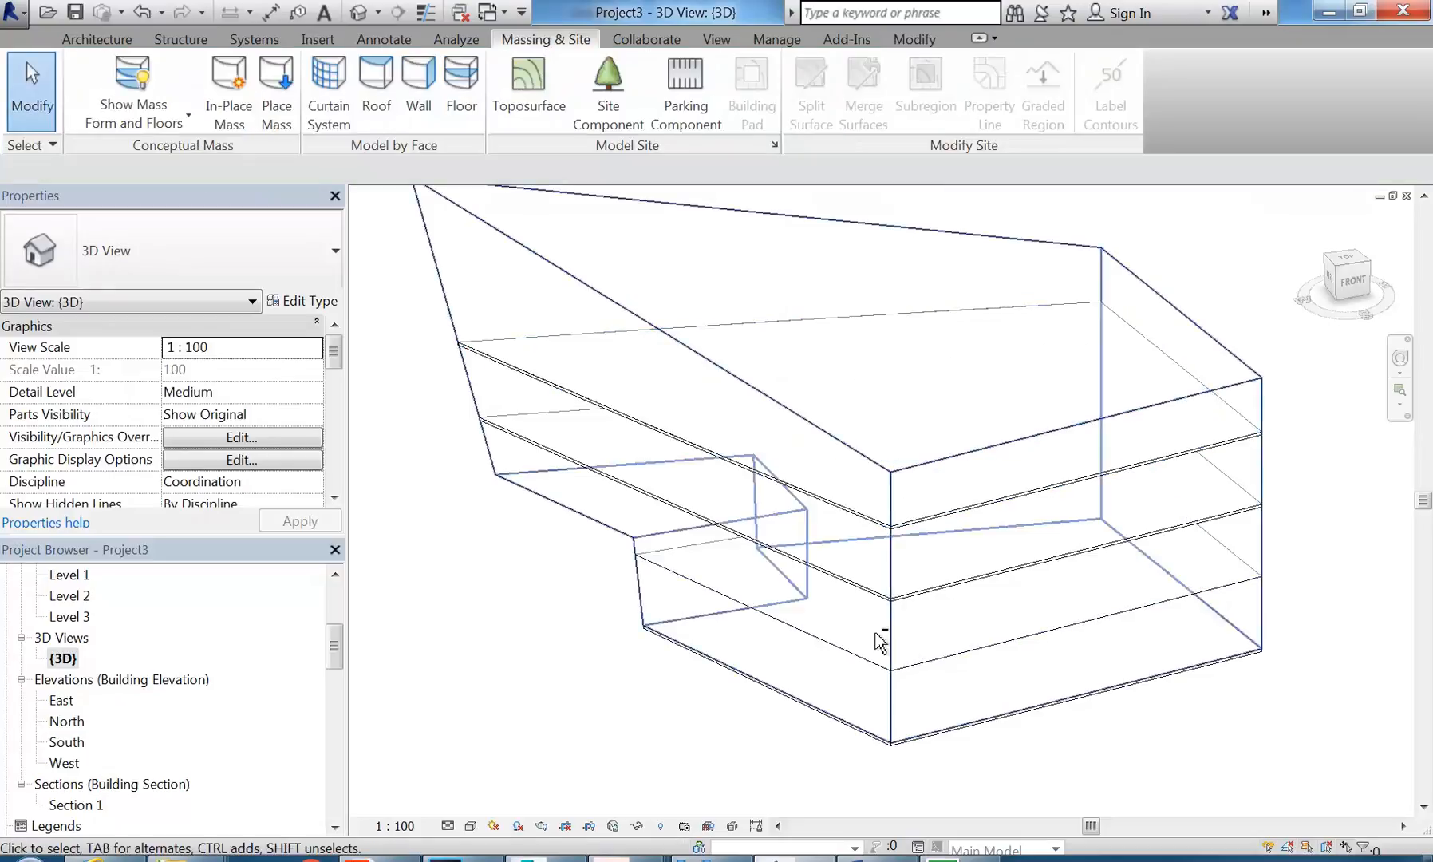
{"action": "left_click", "coordinate": [475, 112]}
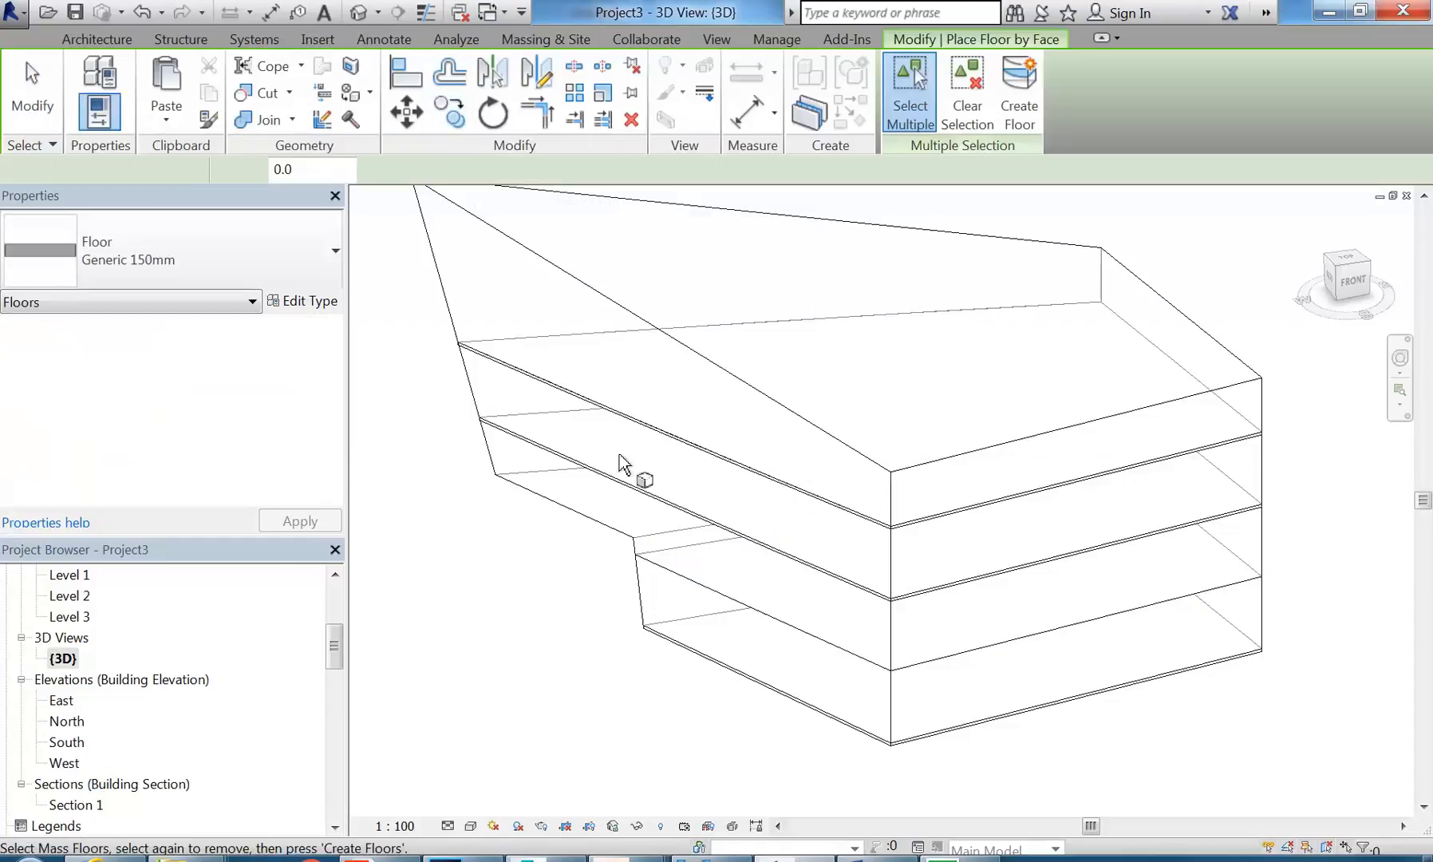
{"action": "left_click", "coordinate": [773, 630]}
{"action": "left_click", "coordinate": [1018, 94]}
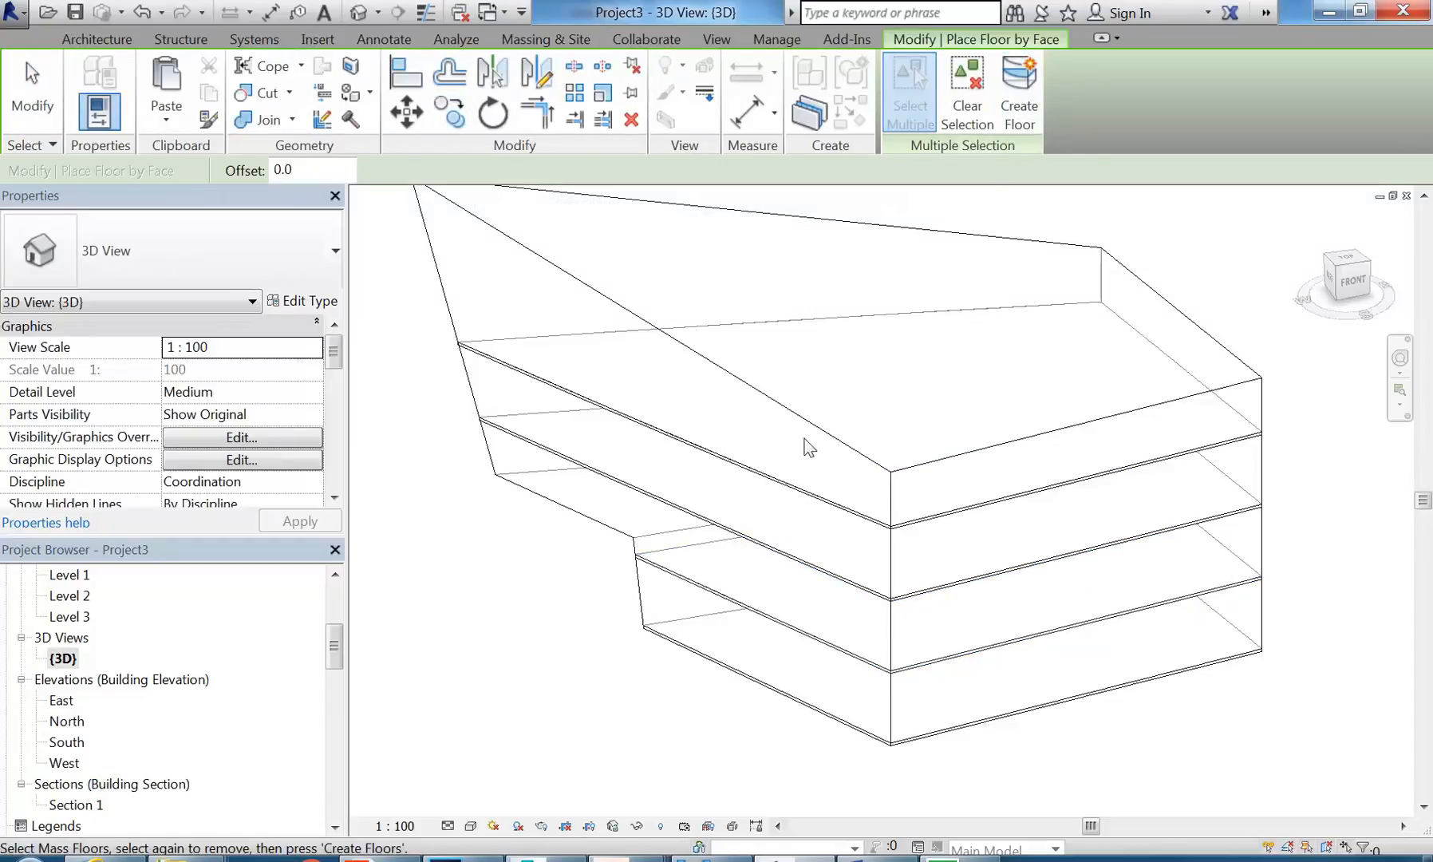
Step: Toggle the Show Mass Form and Floors display for the 3D view
{"action": "middle_click_drag", "start_coordinate": [863, 686], "coordinate": [902, 665], "text": "shift"}
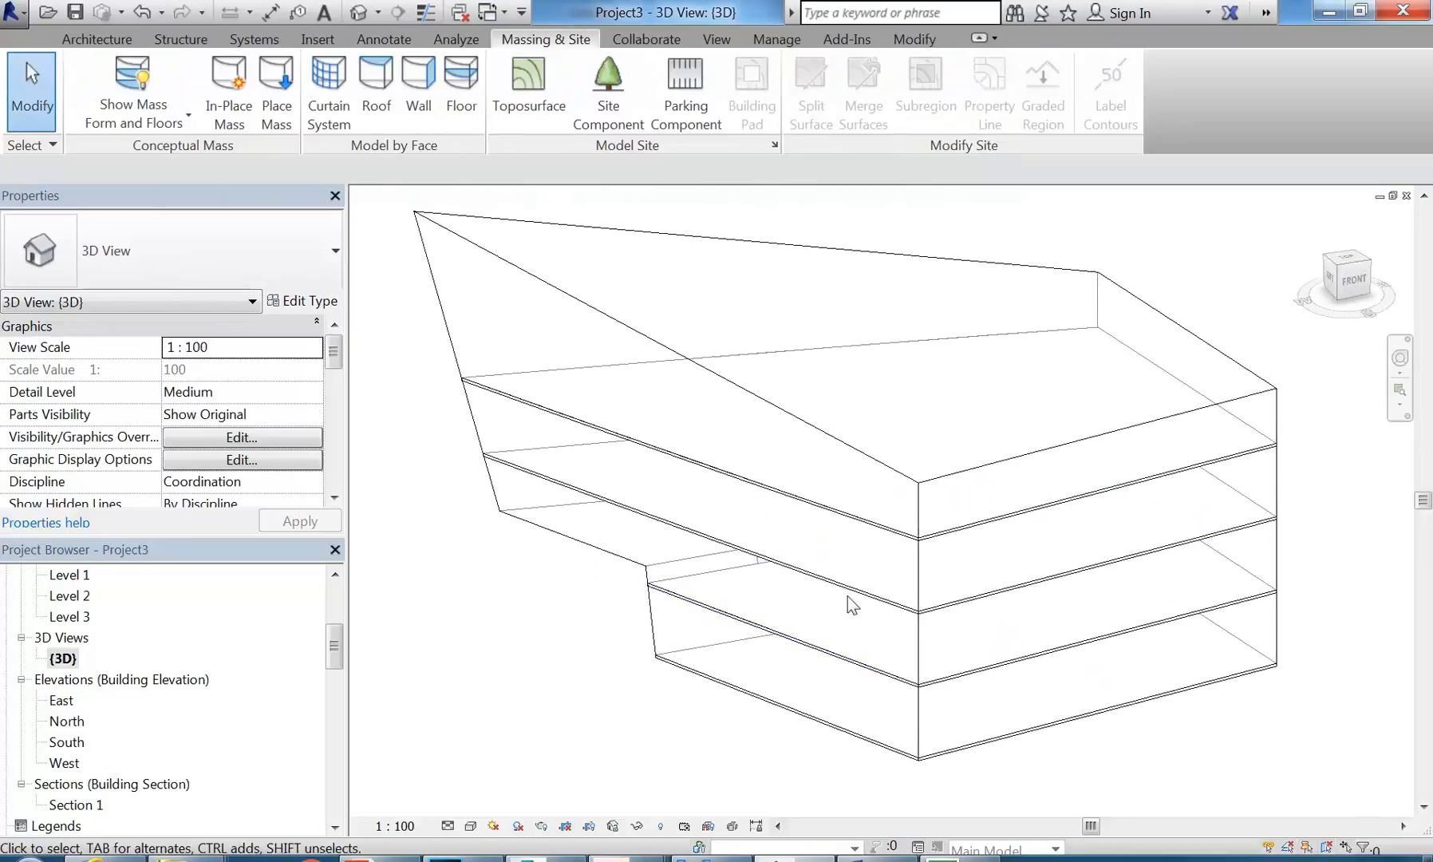
{"action": "scroll", "coordinate": [846, 601], "scroll_direction": "down", "scroll_amount": 1}
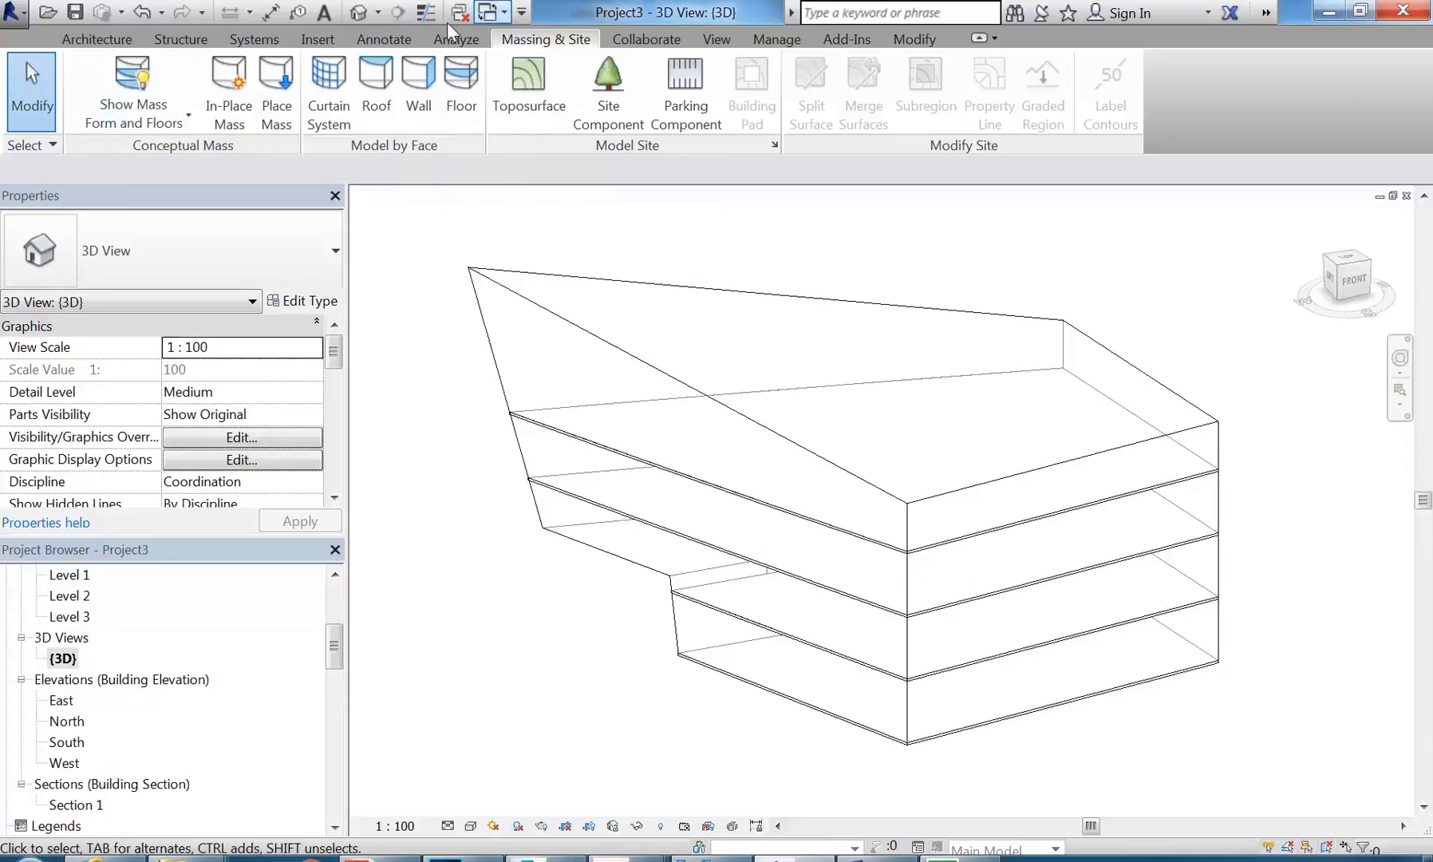
{"action": "left_click", "coordinate": [128, 75]}
{"action": "left_click", "coordinate": [126, 77]}
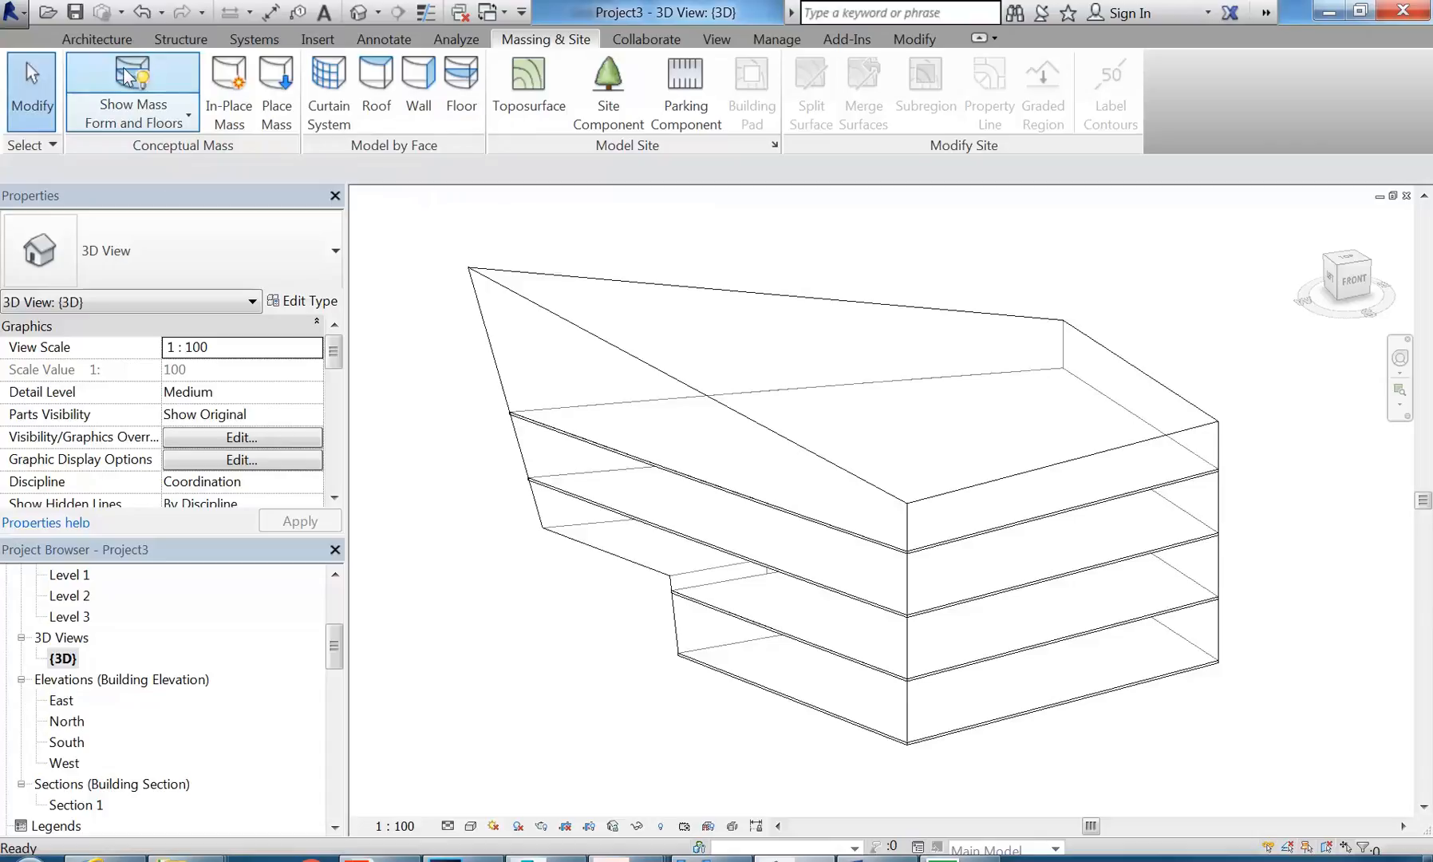
Step: Hide the mass to check the floors alone, show it again, and shade the 3D view
{"action": "left_click", "coordinate": [127, 76]}
{"action": "middle_click_drag", "start_coordinate": [893, 610], "coordinate": [903, 663], "text": "shift"}
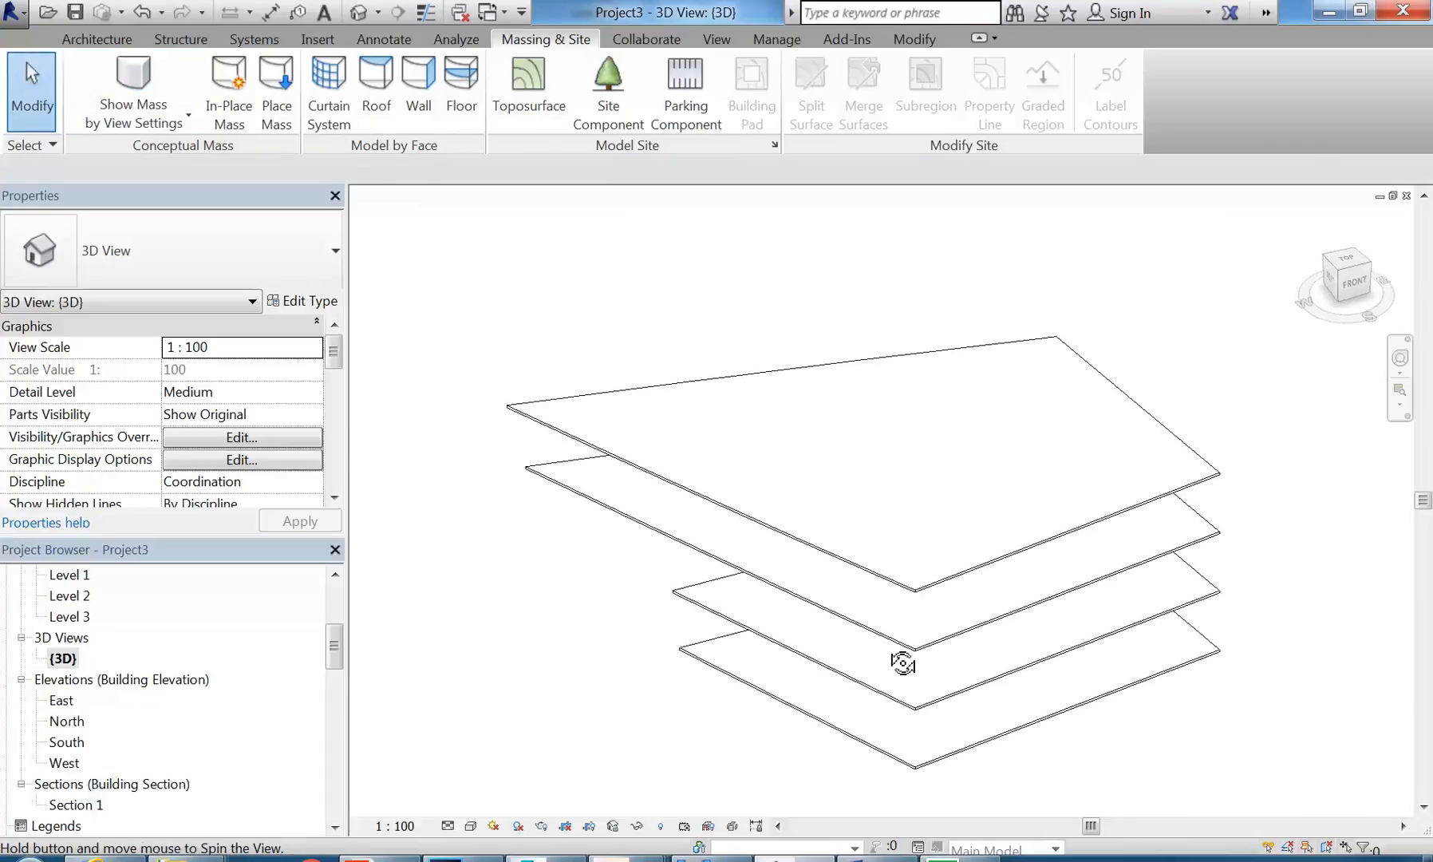
{"action": "left_click", "coordinate": [132, 84]}
{"action": "middle_click_drag", "start_coordinate": [826, 472], "coordinate": [830, 447], "text": "shift"}
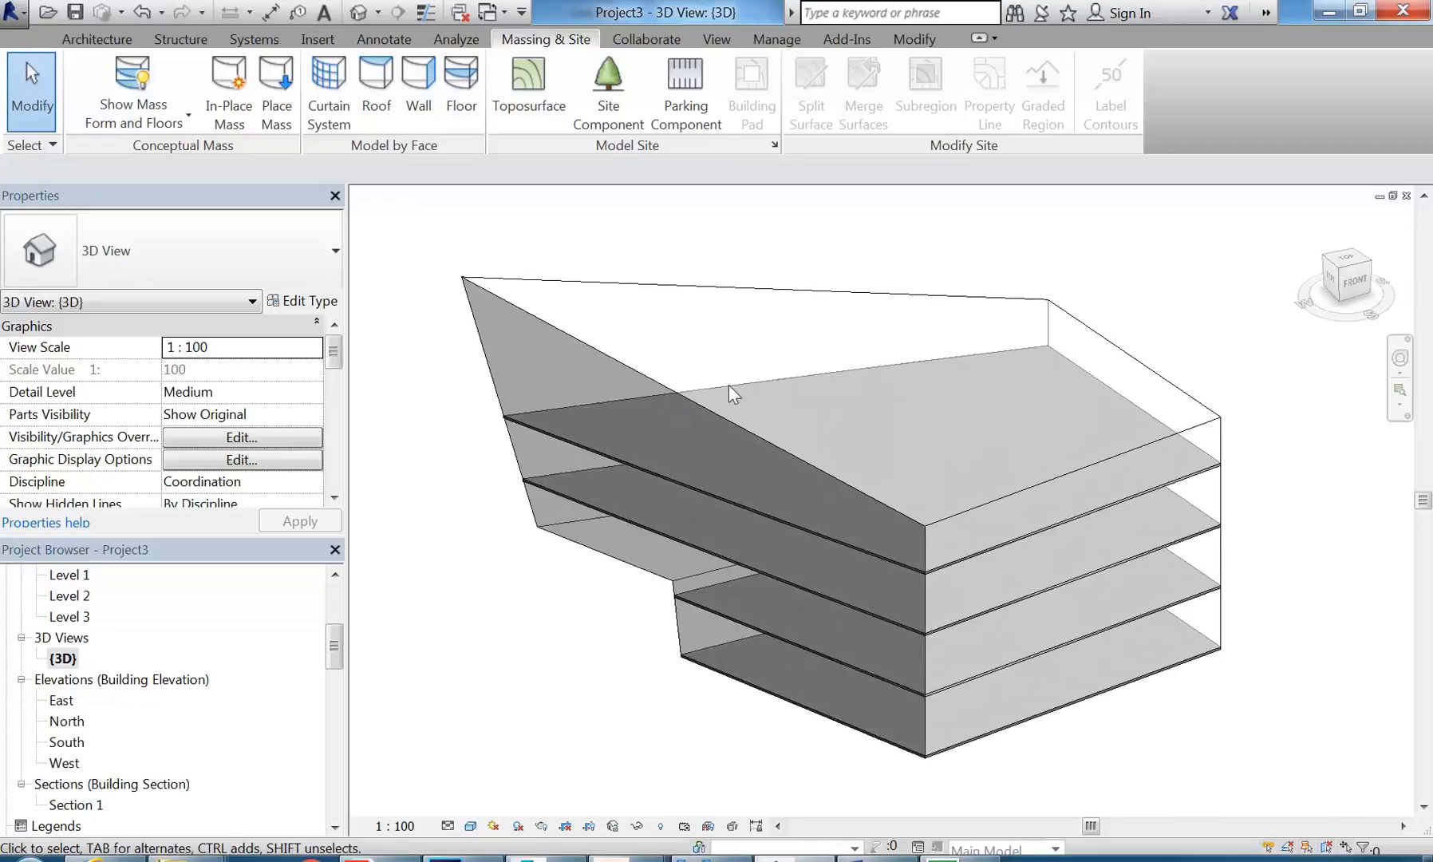
Step: Create Double brick - 270 walls by face on the mass's front and right faces, with the location line at Finish Face: Interior
{"action": "left_click", "coordinate": [429, 87]}
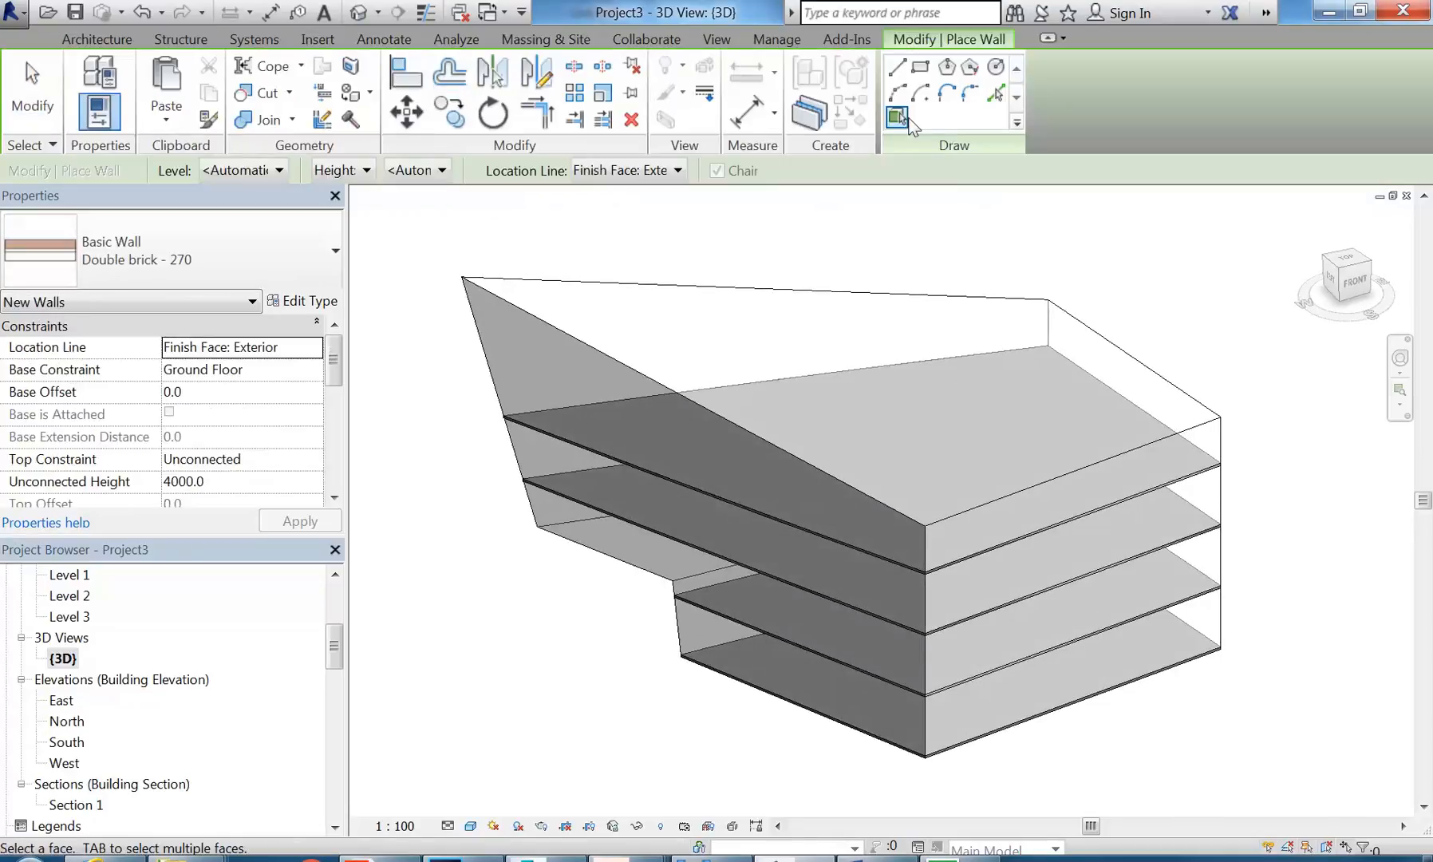
{"action": "left_click", "coordinate": [207, 254]}
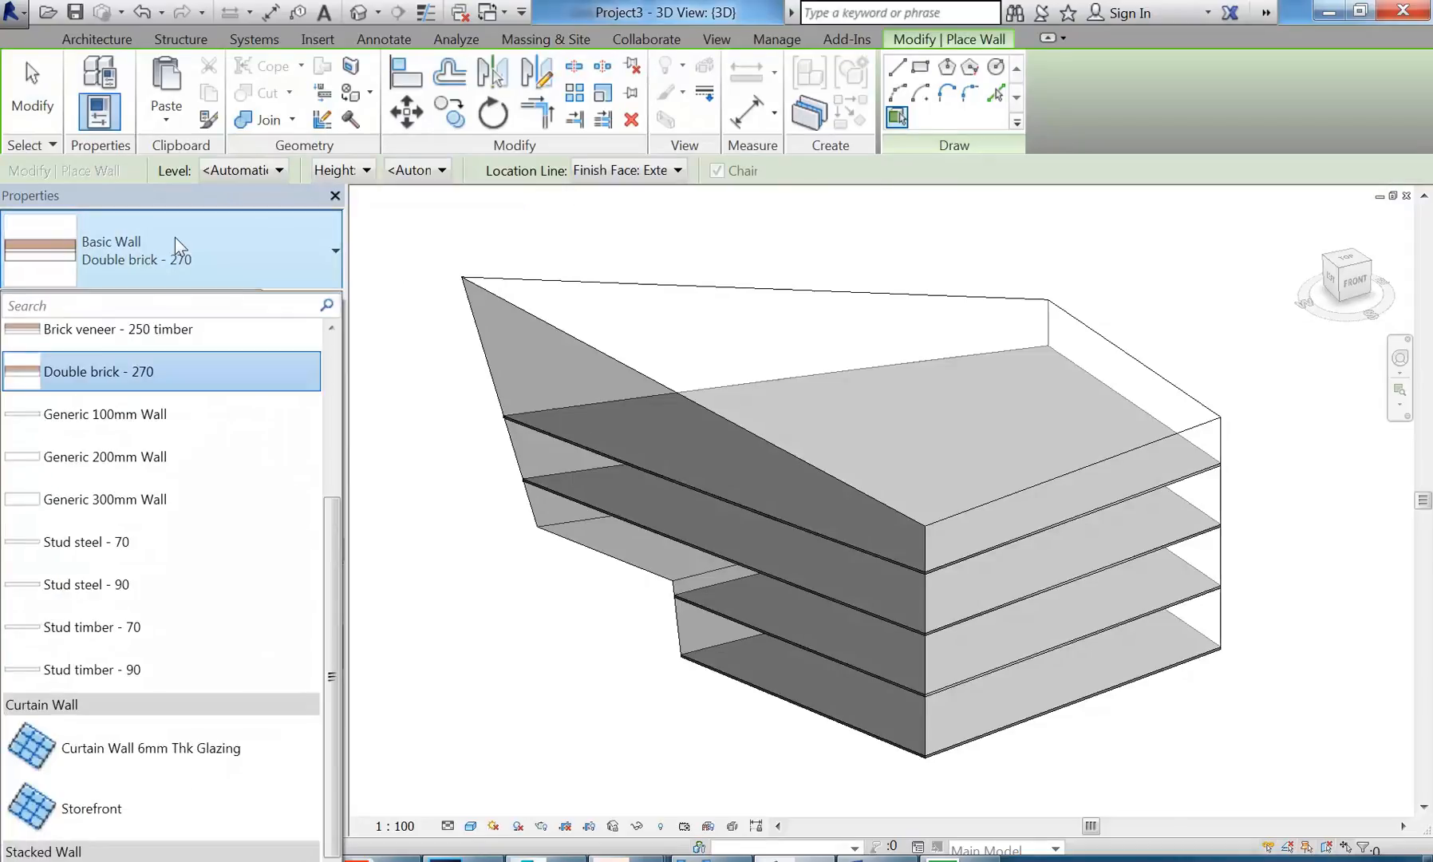
{"action": "left_click", "coordinate": [174, 237]}
{"action": "left_click", "coordinate": [638, 171]}
{"action": "left_click", "coordinate": [631, 239]}
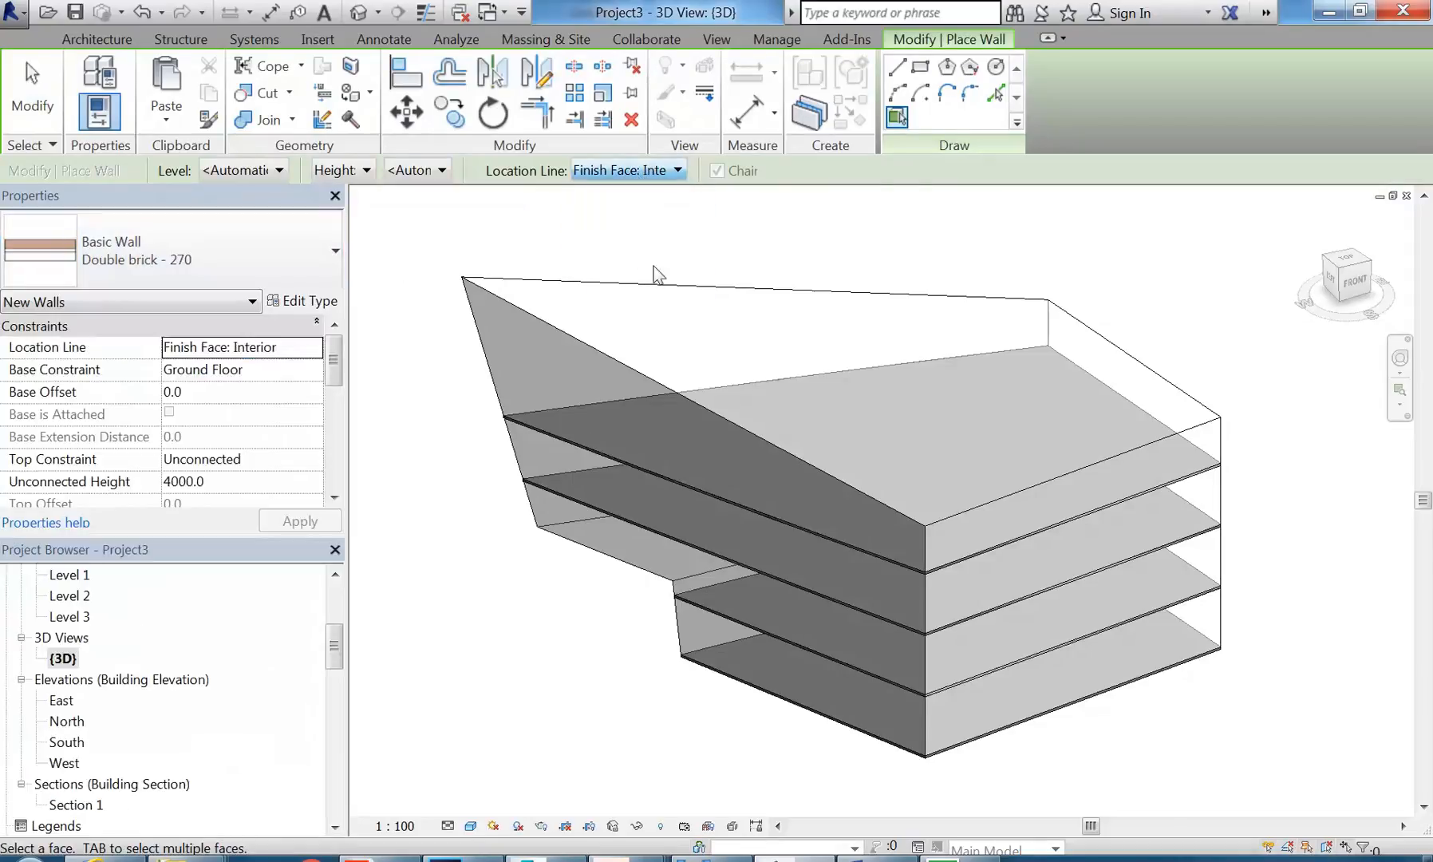
{"action": "middle_click_drag", "start_coordinate": [1011, 497], "coordinate": [877, 551], "text": "shift"}
{"action": "left_click", "coordinate": [867, 538]}
{"action": "middle_click_drag", "start_coordinate": [1095, 628], "coordinate": [650, 551], "text": "shift"}
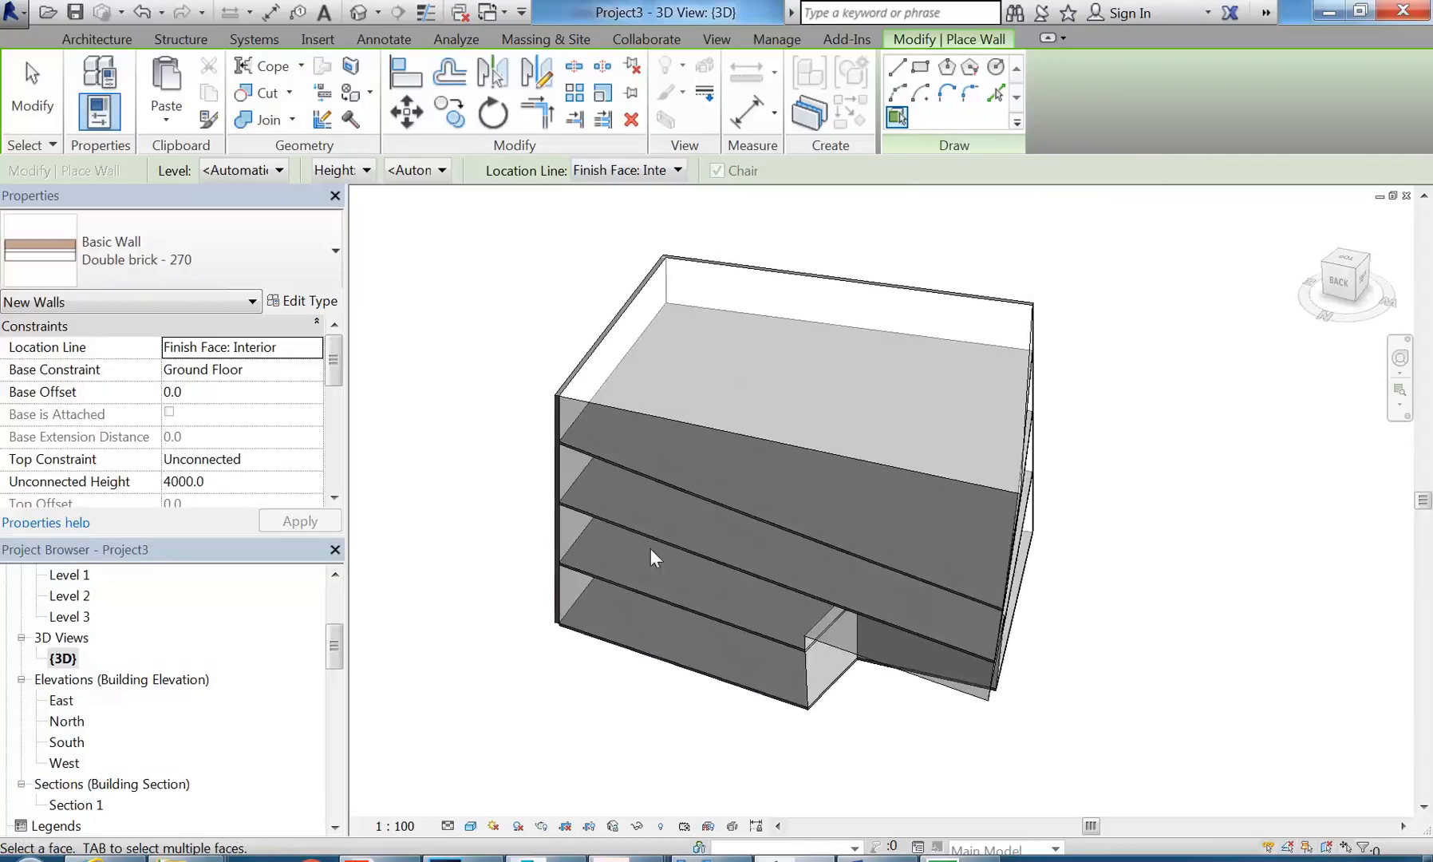
{"action": "right_click", "coordinate": [452, 297]}
{"action": "left_click", "coordinate": [478, 308]}
{"action": "right_click", "coordinate": [478, 308]}
{"action": "left_click", "coordinate": [509, 321]}
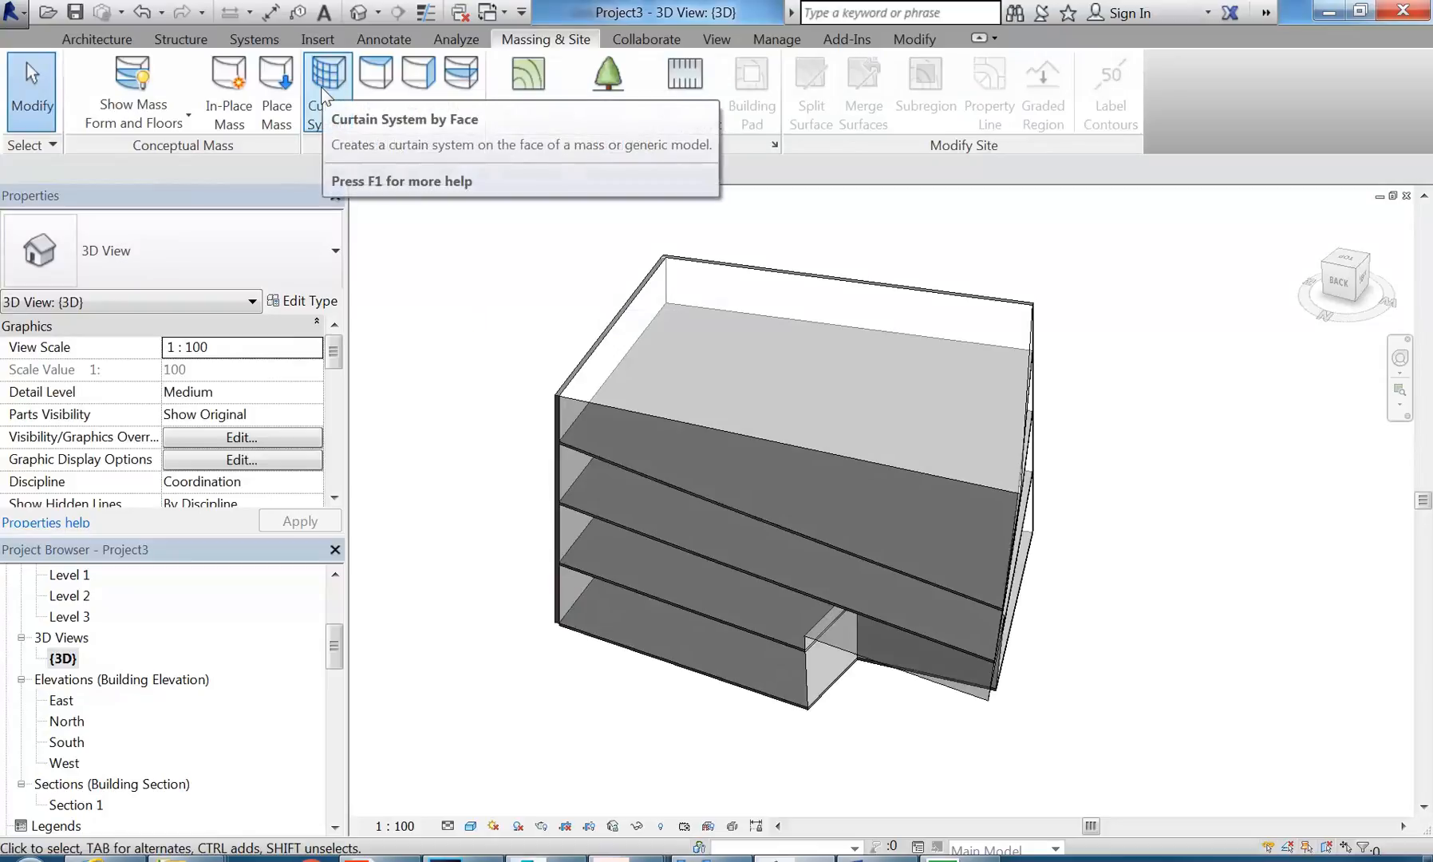
Step: Create a 1500 x 3000mm curtain system by face on the mass's remaining exterior side faces
{"action": "left_click", "coordinate": [343, 91]}
{"action": "middle_click_drag", "start_coordinate": [826, 456], "coordinate": [792, 459], "text": "shift"}
{"action": "left_click", "coordinate": [792, 461]}
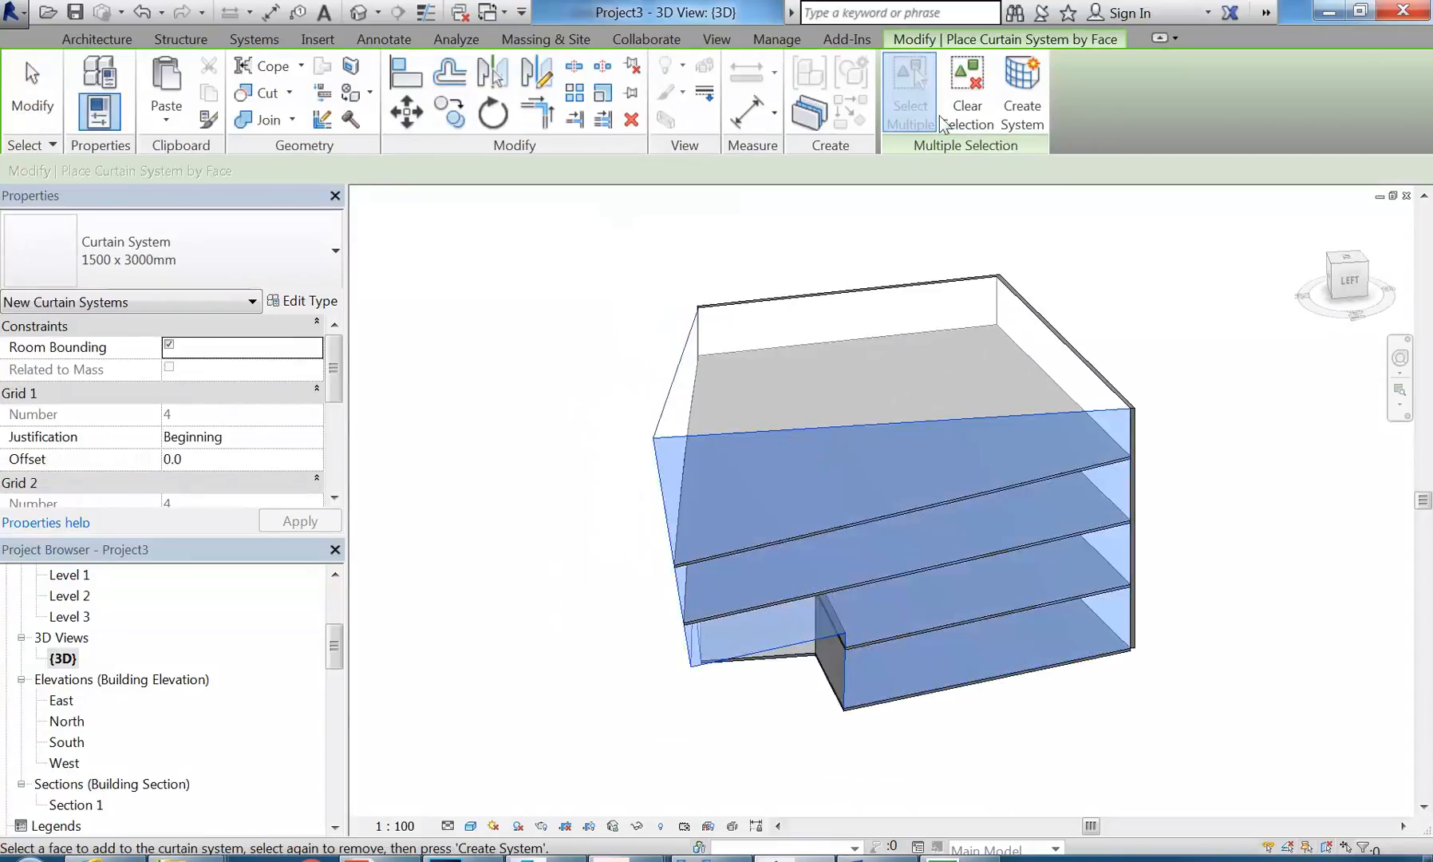
{"action": "left_click", "coordinate": [1022, 104]}
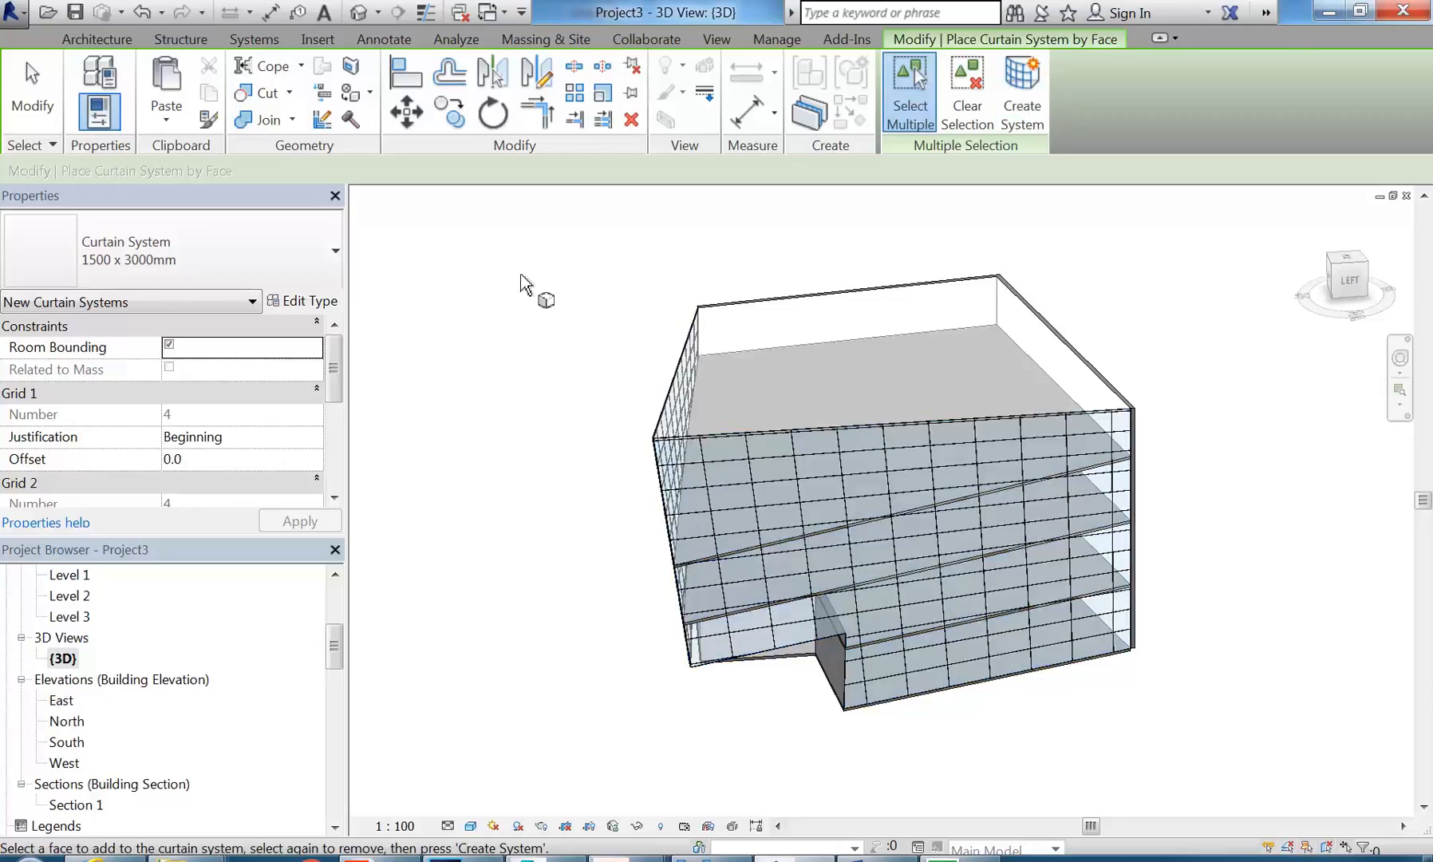
{"action": "right_click", "coordinate": [523, 275]}
{"action": "left_click", "coordinate": [551, 285]}
{"action": "right_click", "coordinate": [556, 287]}
{"action": "left_click", "coordinate": [599, 299]}
Step: Create a Basic Roof Generic - 400mm by face on the top face of the mass
{"action": "middle_click_drag", "start_coordinate": [598, 319], "coordinate": [485, 365], "text": "shift"}
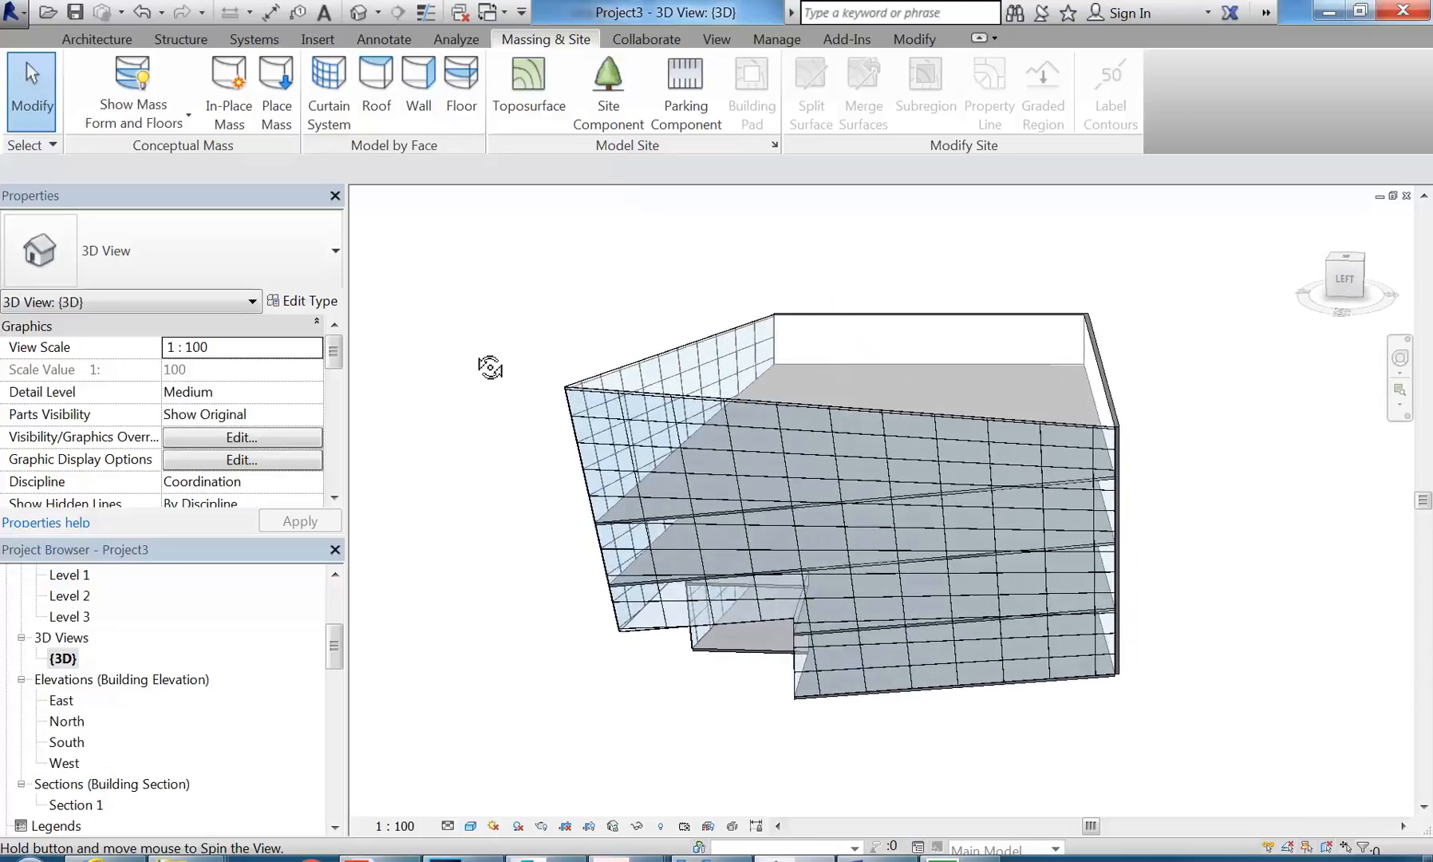
{"action": "left_click", "coordinate": [375, 89]}
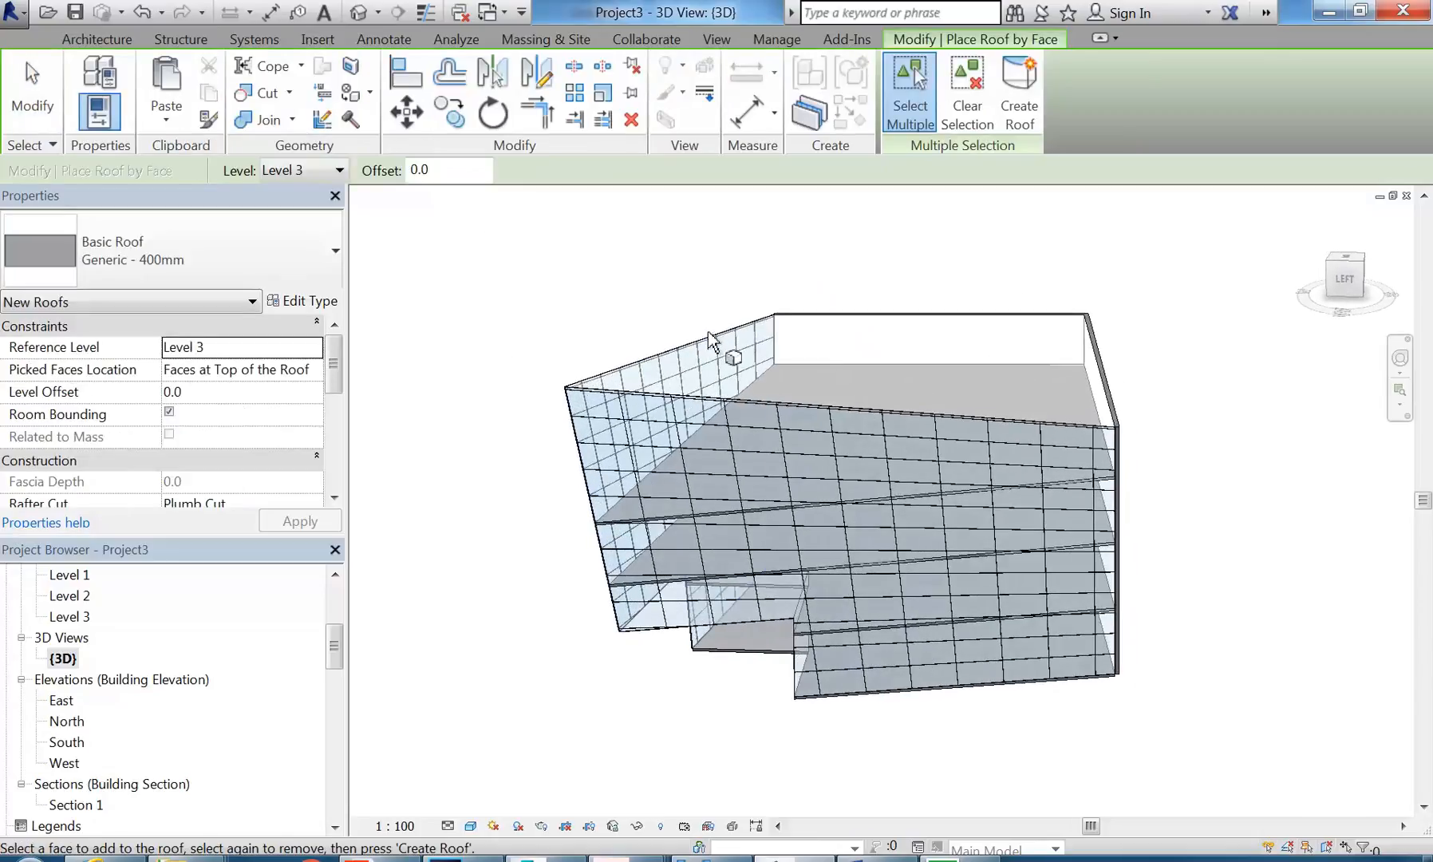
{"action": "left_click", "coordinate": [847, 323]}
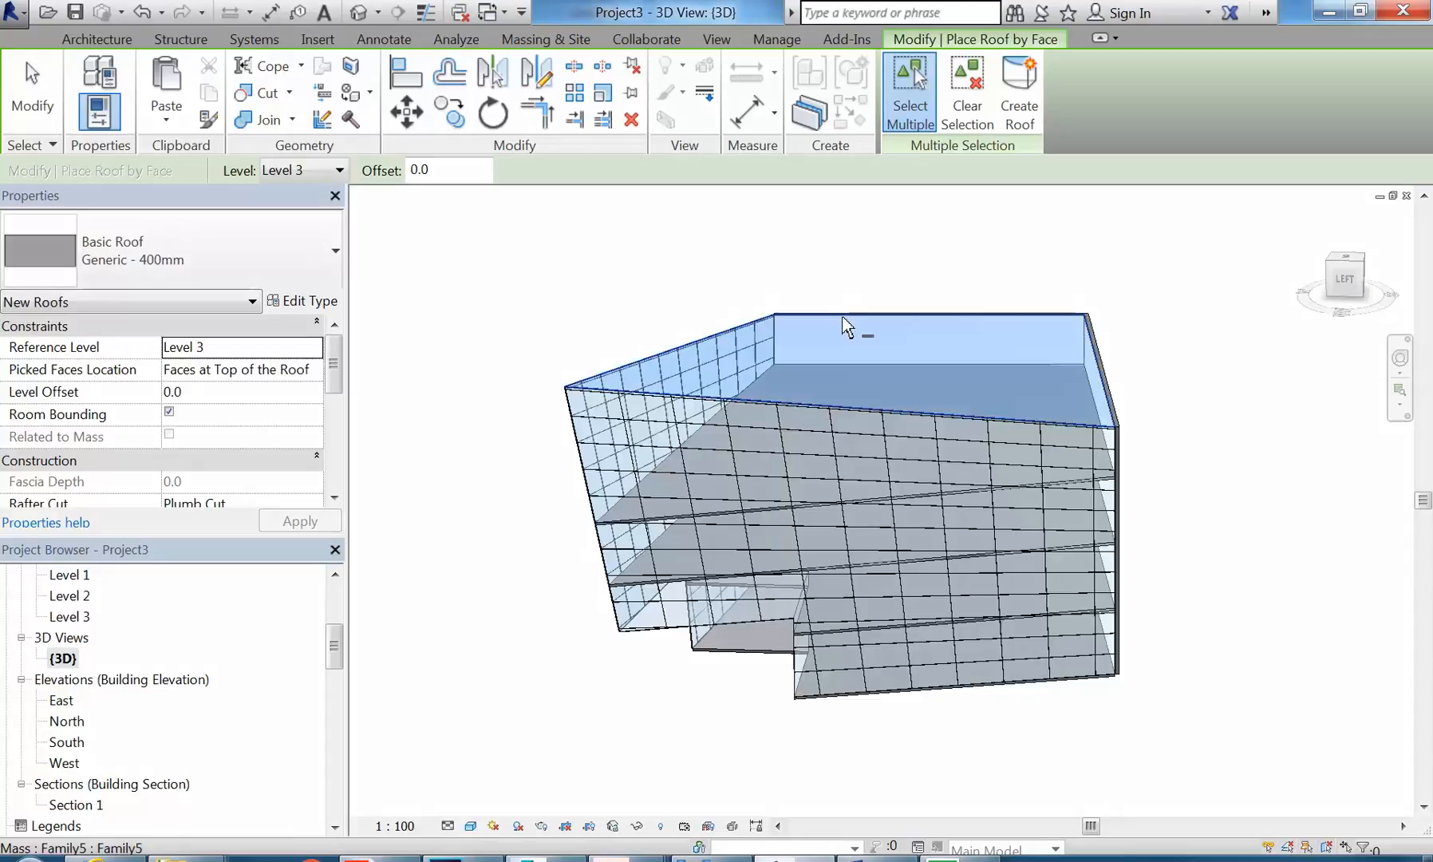
{"action": "left_click", "coordinate": [1019, 85]}
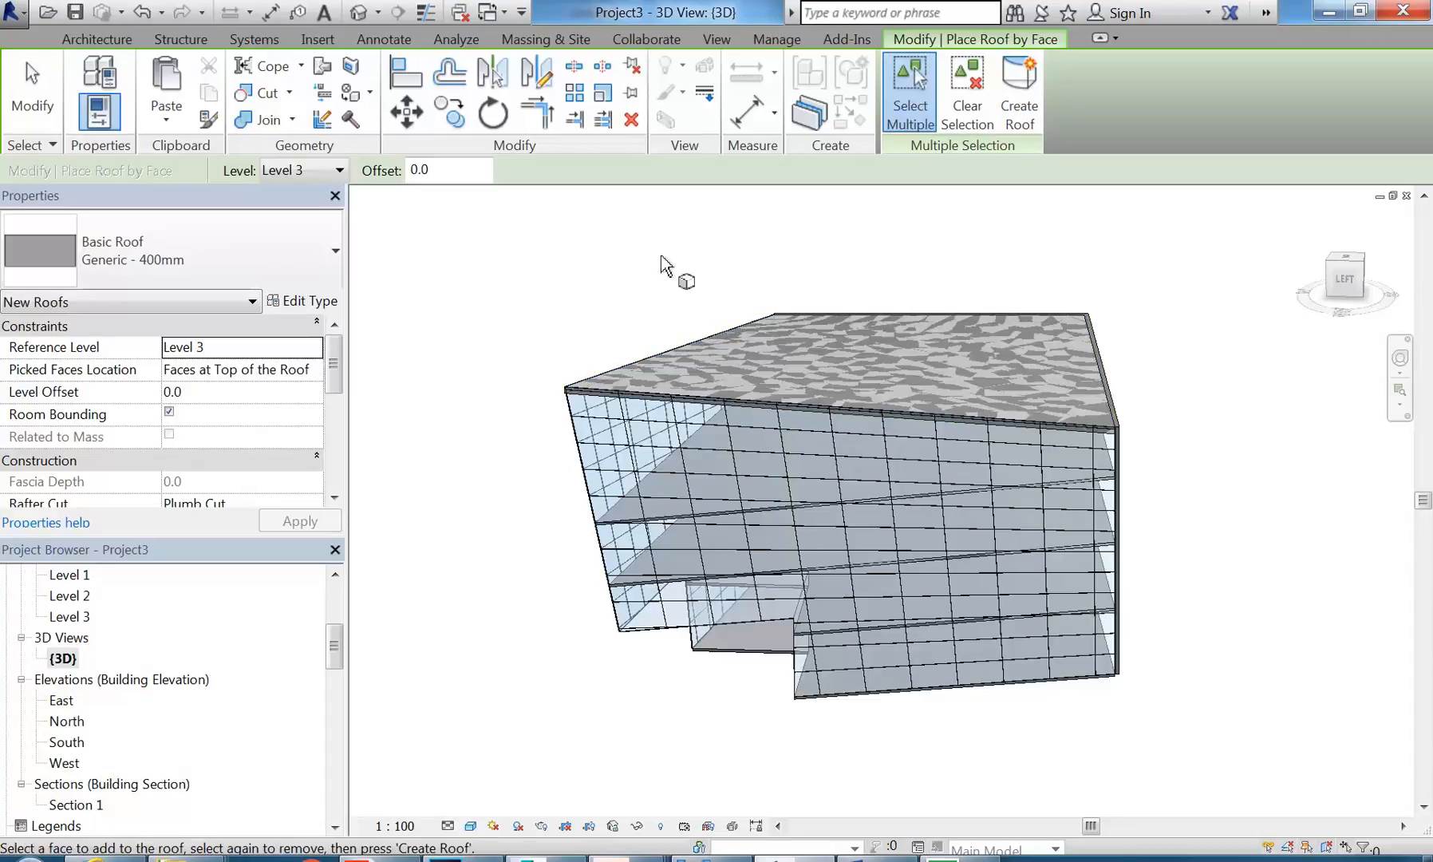
{"action": "right_click", "coordinate": [662, 264]}
{"action": "left_click", "coordinate": [688, 271]}
{"action": "right_click", "coordinate": [729, 269]}
{"action": "left_click", "coordinate": [773, 280]}
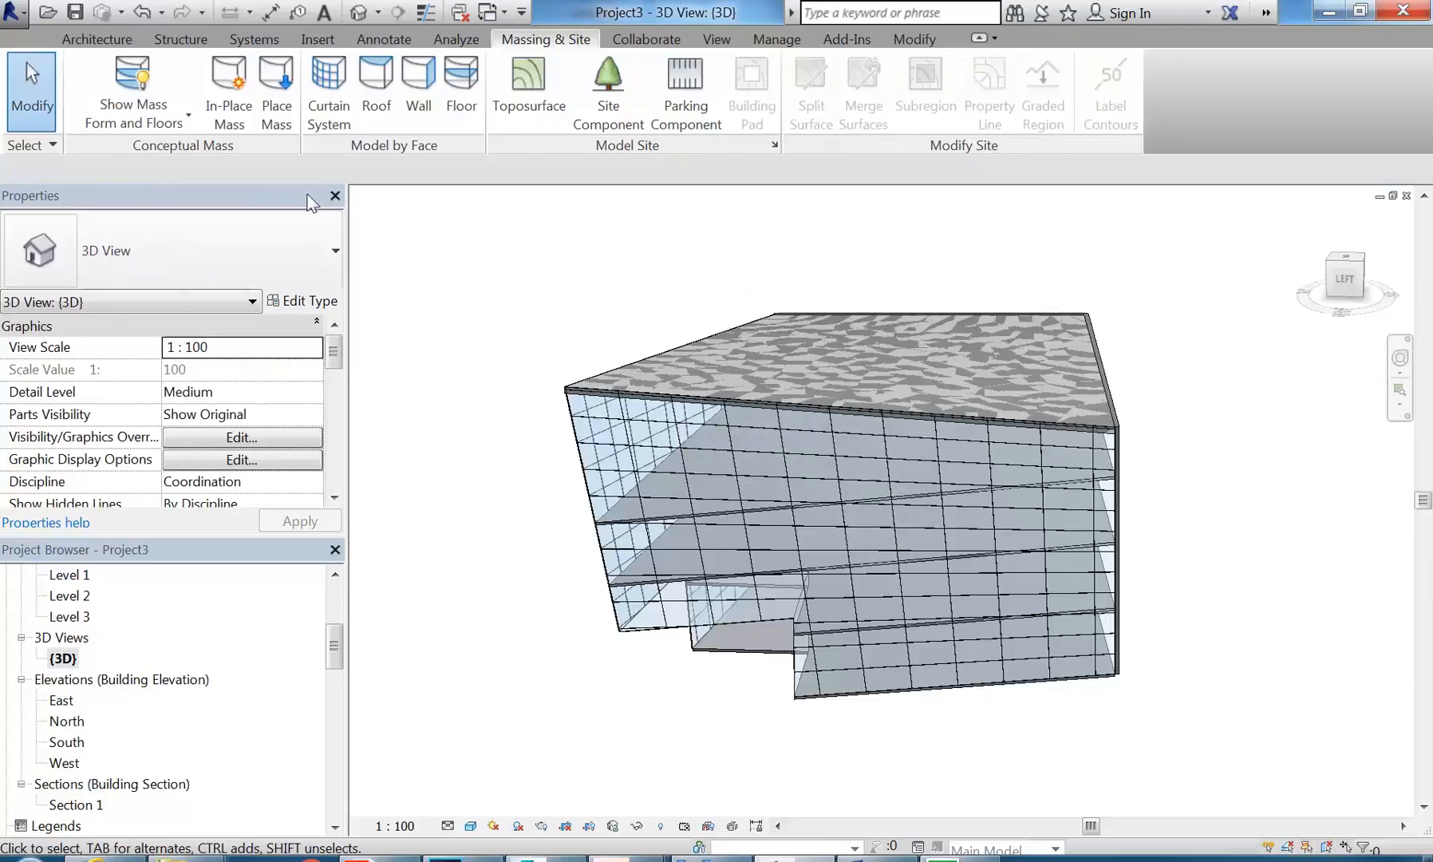
Step: Hide the mass and examine the building's roof, floors, curtain system and brick walls from several sides
{"action": "left_click", "coordinate": [133, 80]}
{"action": "middle_click_drag", "start_coordinate": [894, 398], "coordinate": [757, 416], "text": "shift"}
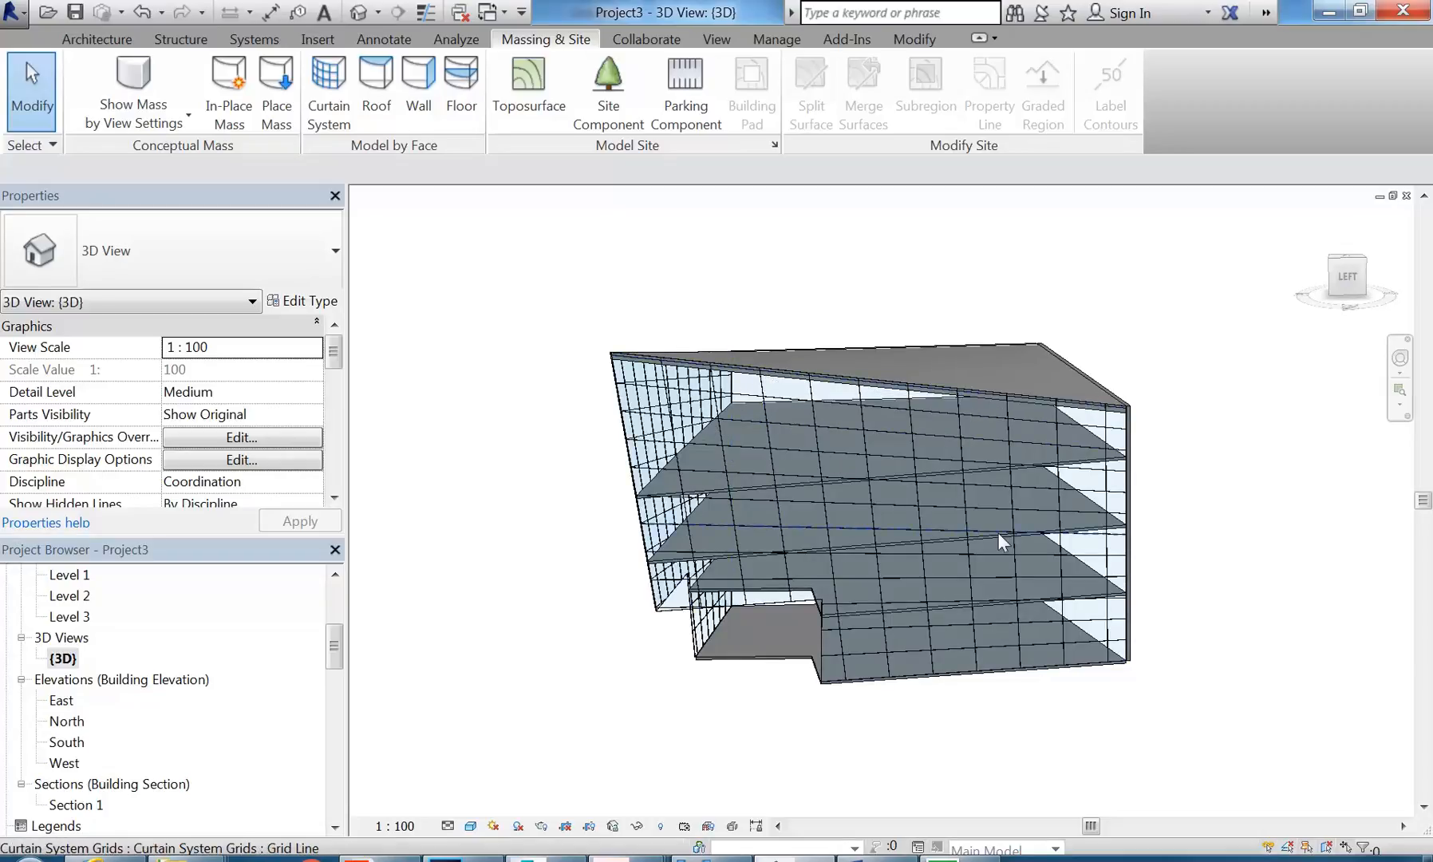
{"action": "scroll", "coordinate": [661, 383], "scroll_direction": "up", "scroll_amount": 3}
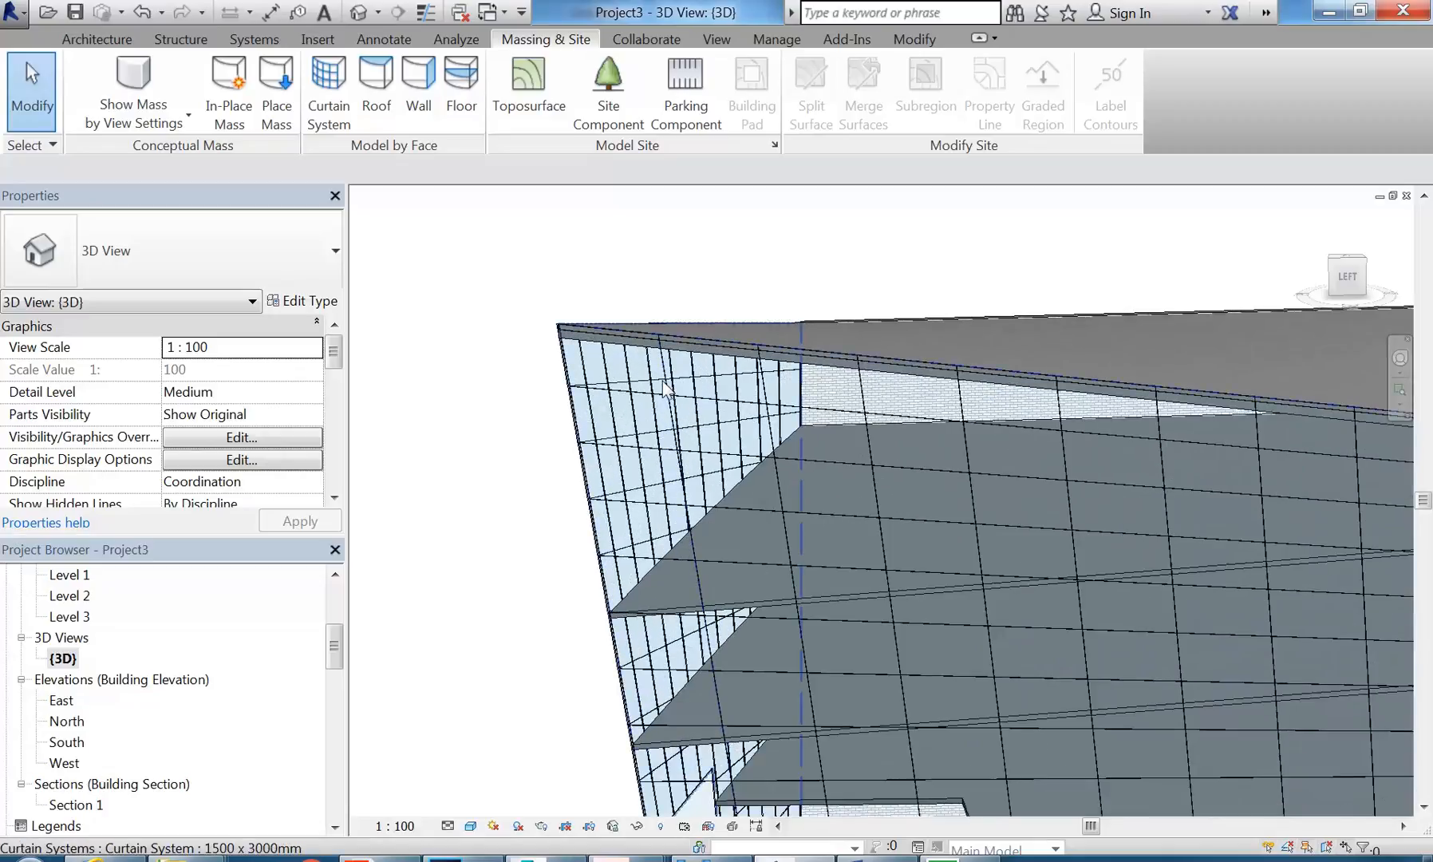
{"action": "scroll", "coordinate": [662, 388], "scroll_direction": "down", "scroll_amount": 3}
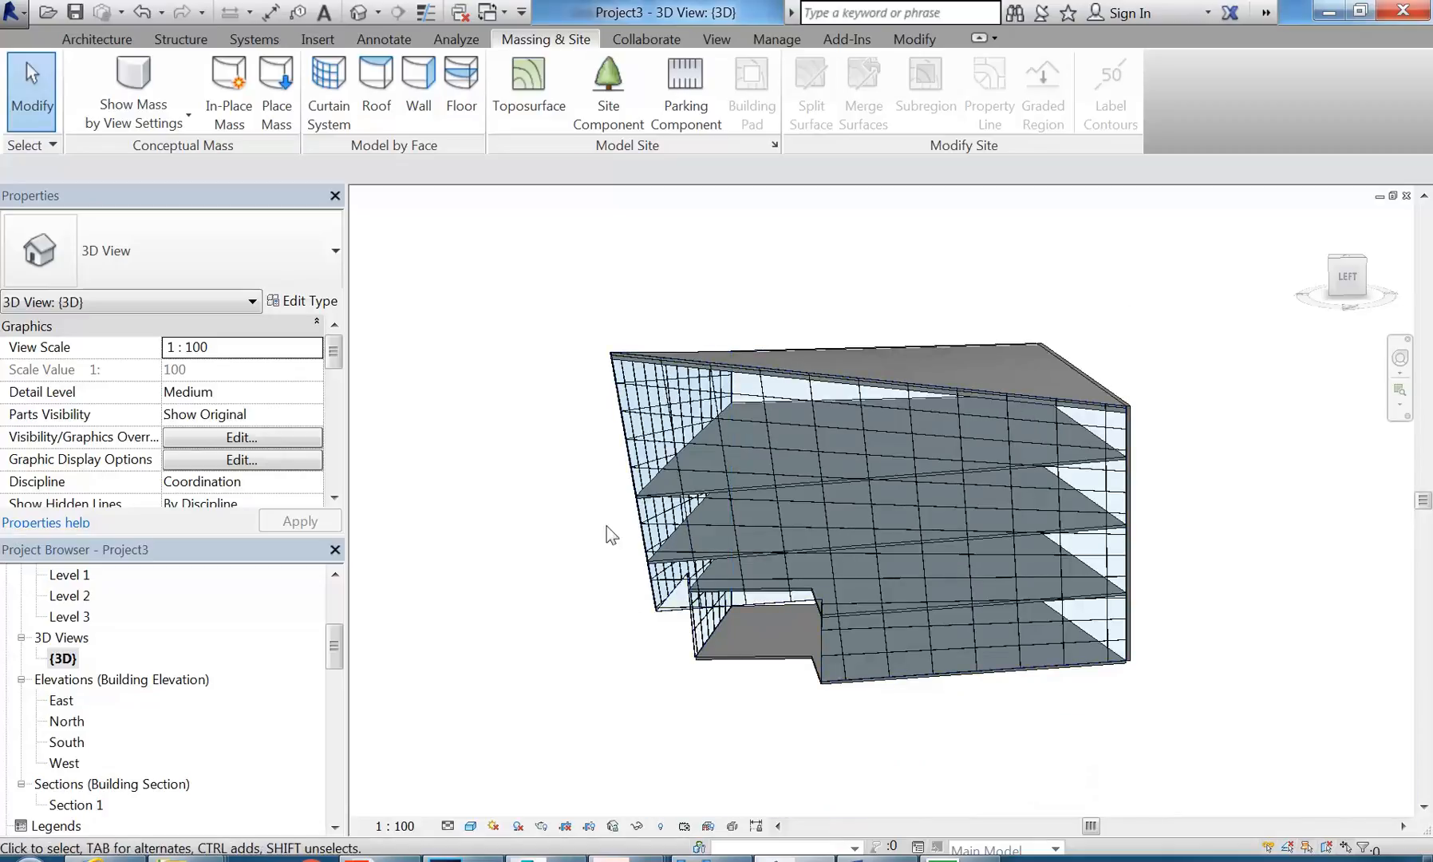
{"action": "middle_click_drag", "start_coordinate": [551, 501], "coordinate": [710, 581], "text": "shift"}
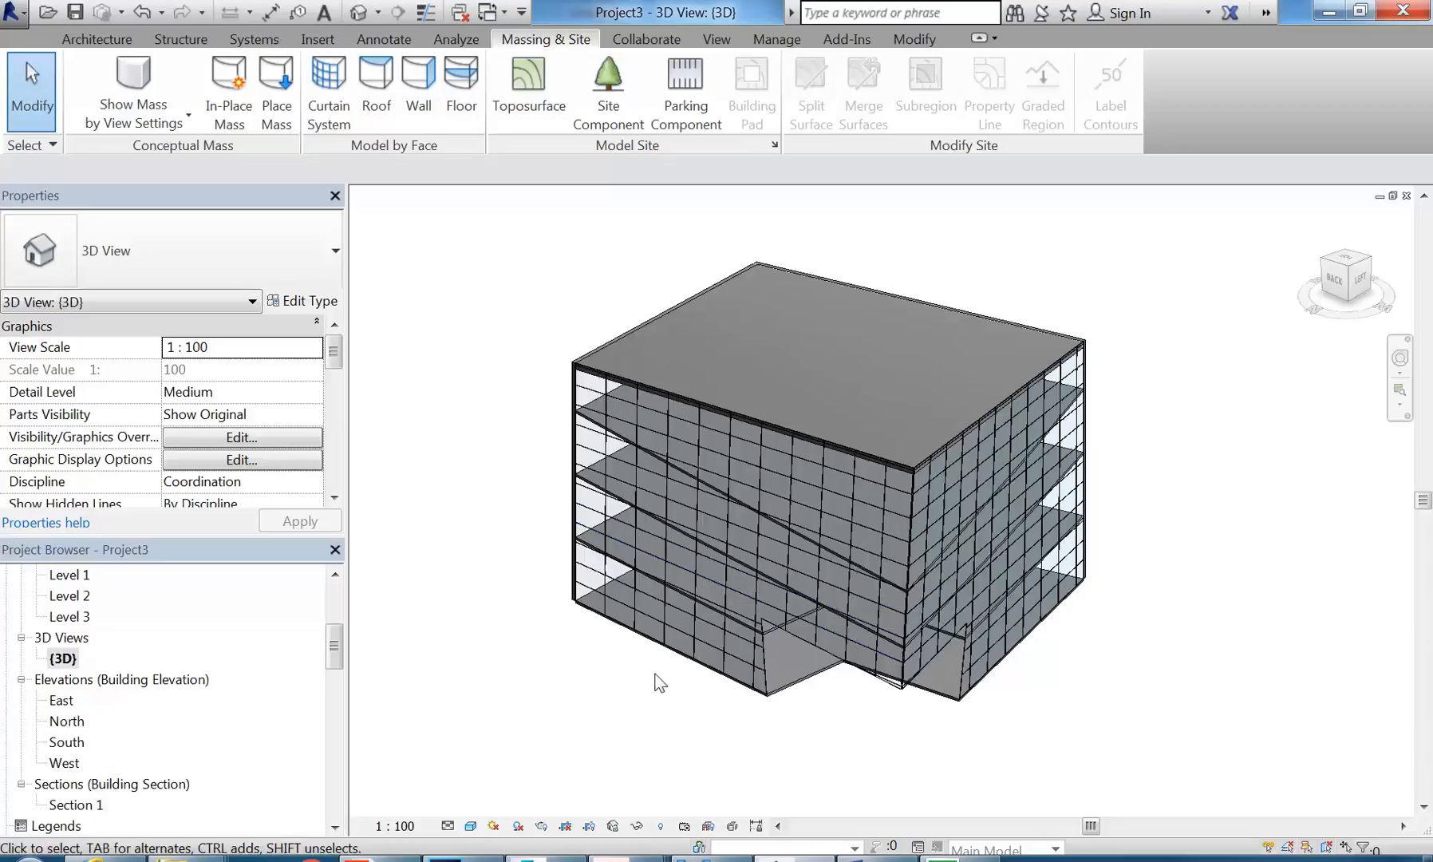
{"action": "middle_click_drag", "start_coordinate": [694, 728], "coordinate": [577, 680], "text": "shift"}
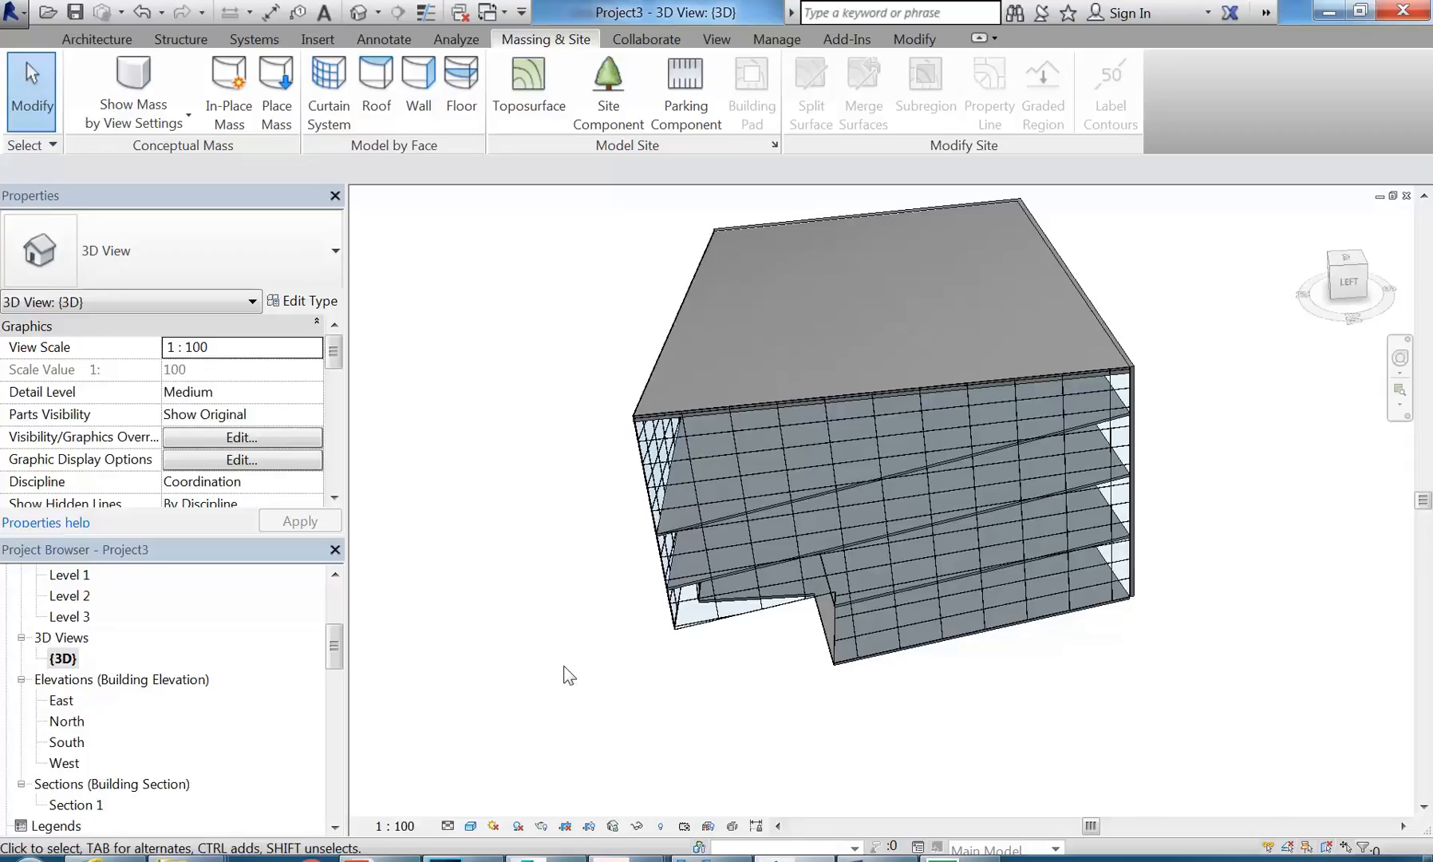
{"action": "middle_click_drag", "start_coordinate": [568, 675], "coordinate": [519, 684], "text": "shift"}
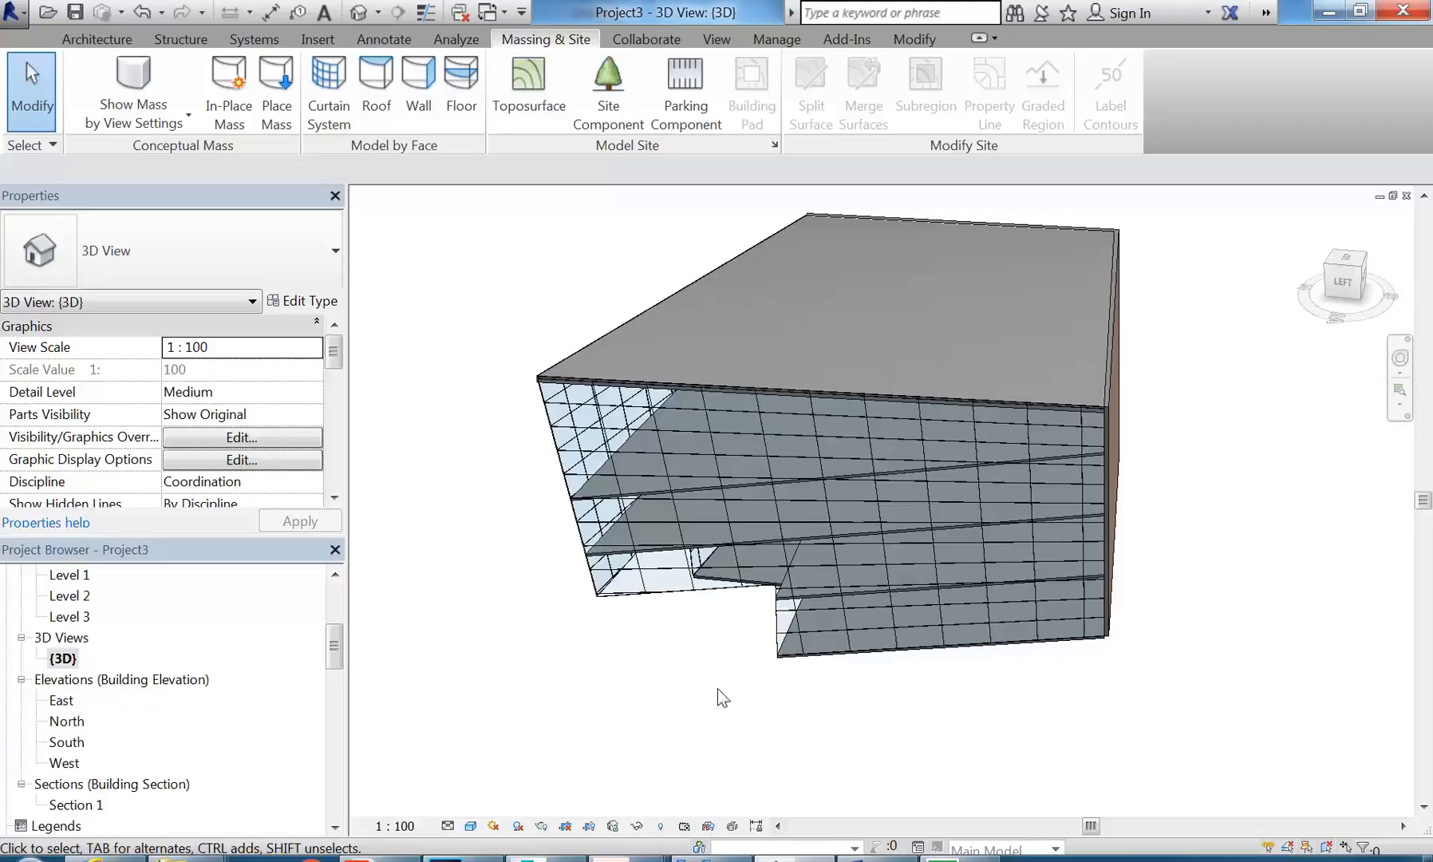
{"action": "middle_click_drag", "start_coordinate": [669, 656], "coordinate": [735, 685], "text": "shift"}
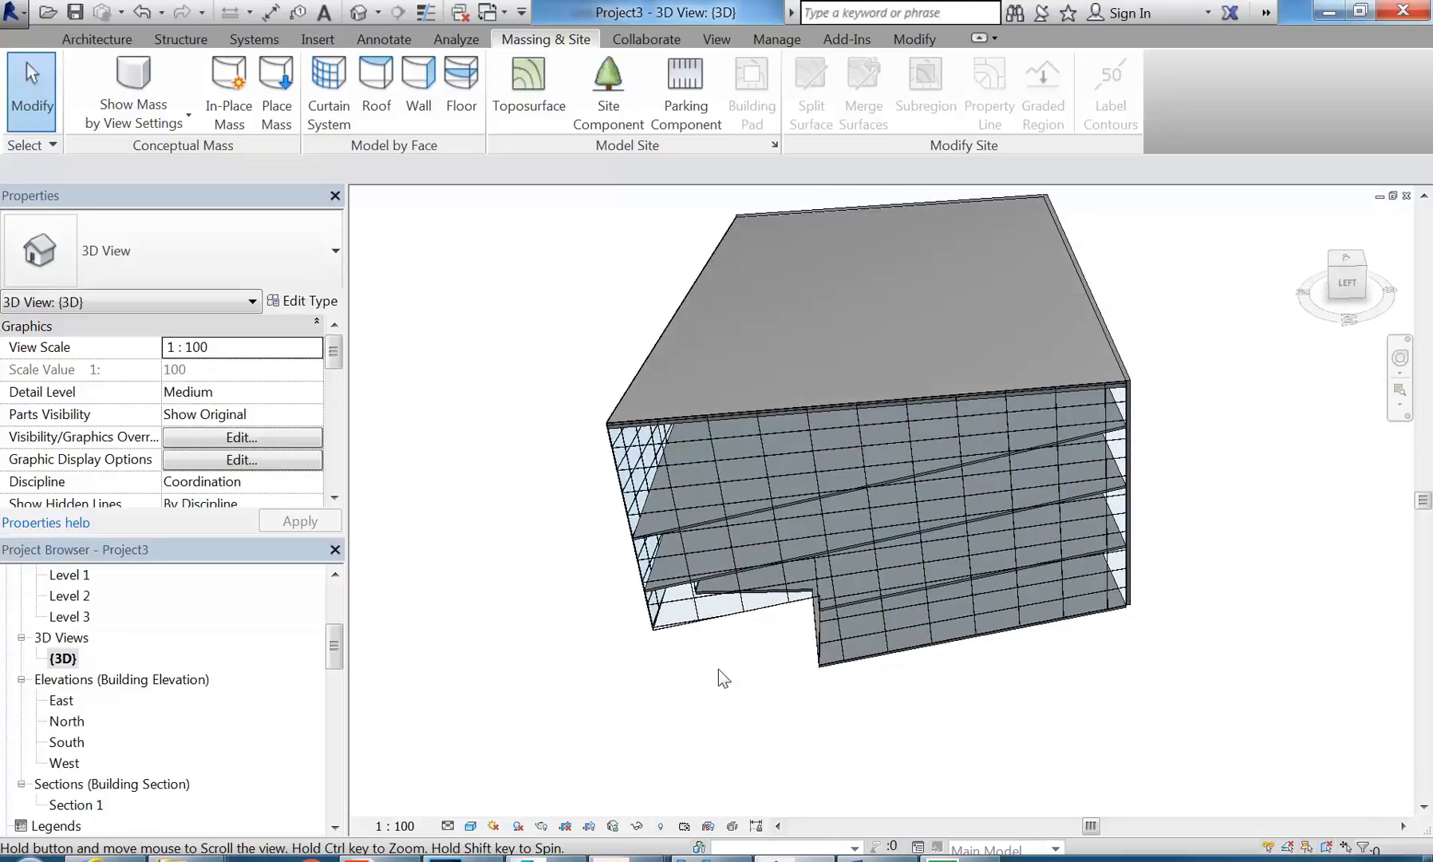
{"action": "middle_click_drag", "start_coordinate": [728, 669], "coordinate": [761, 650], "text": "shift"}
{"action": "middle_click_drag", "start_coordinate": [816, 572], "coordinate": [599, 529], "text": "shift"}
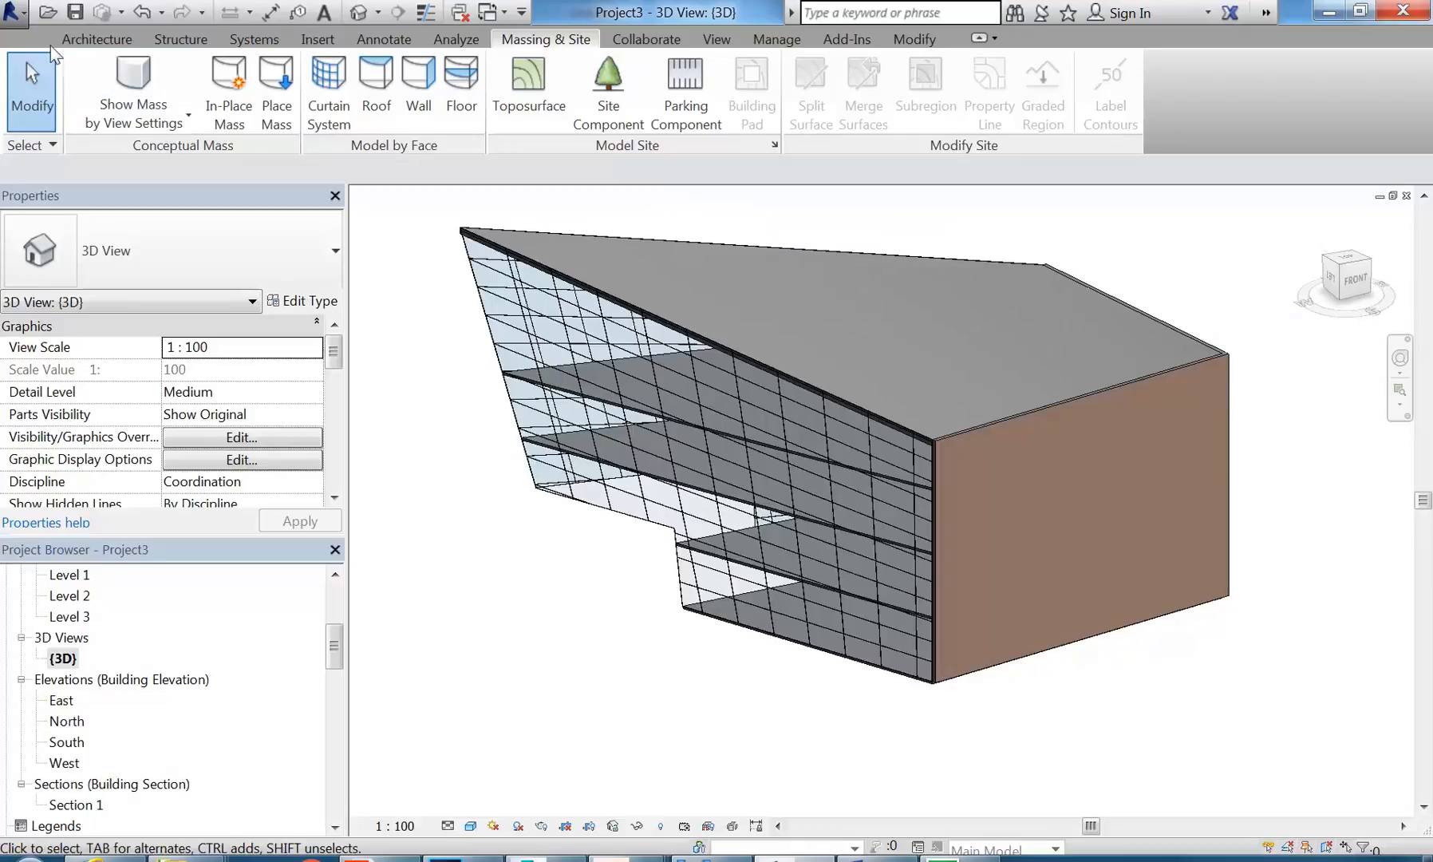
Step: Show the mass again, select it behind the curtain system and open its family for editing
{"action": "left_click", "coordinate": [129, 70]}
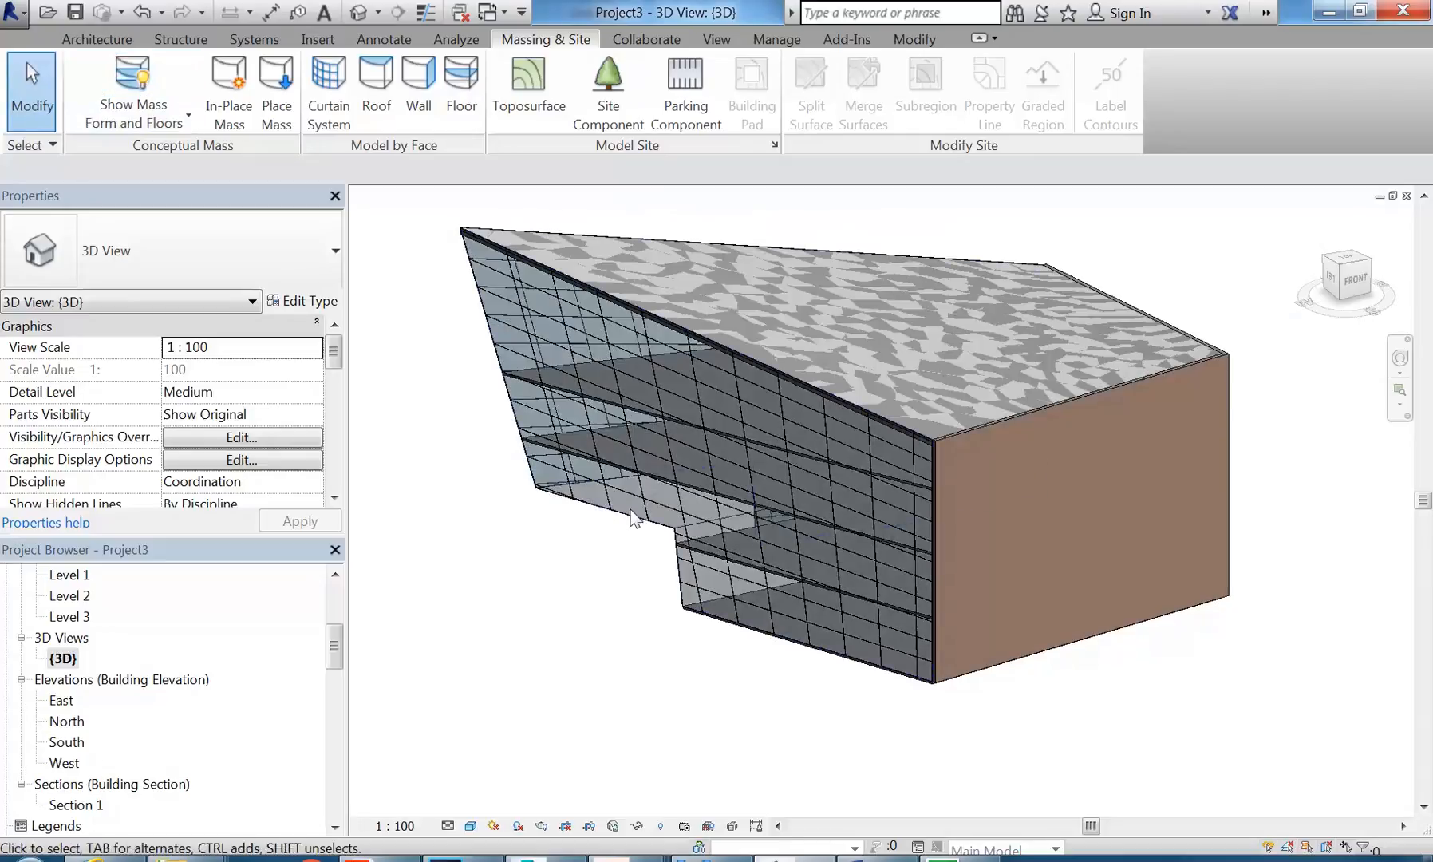
{"action": "key", "text": "Tab"}
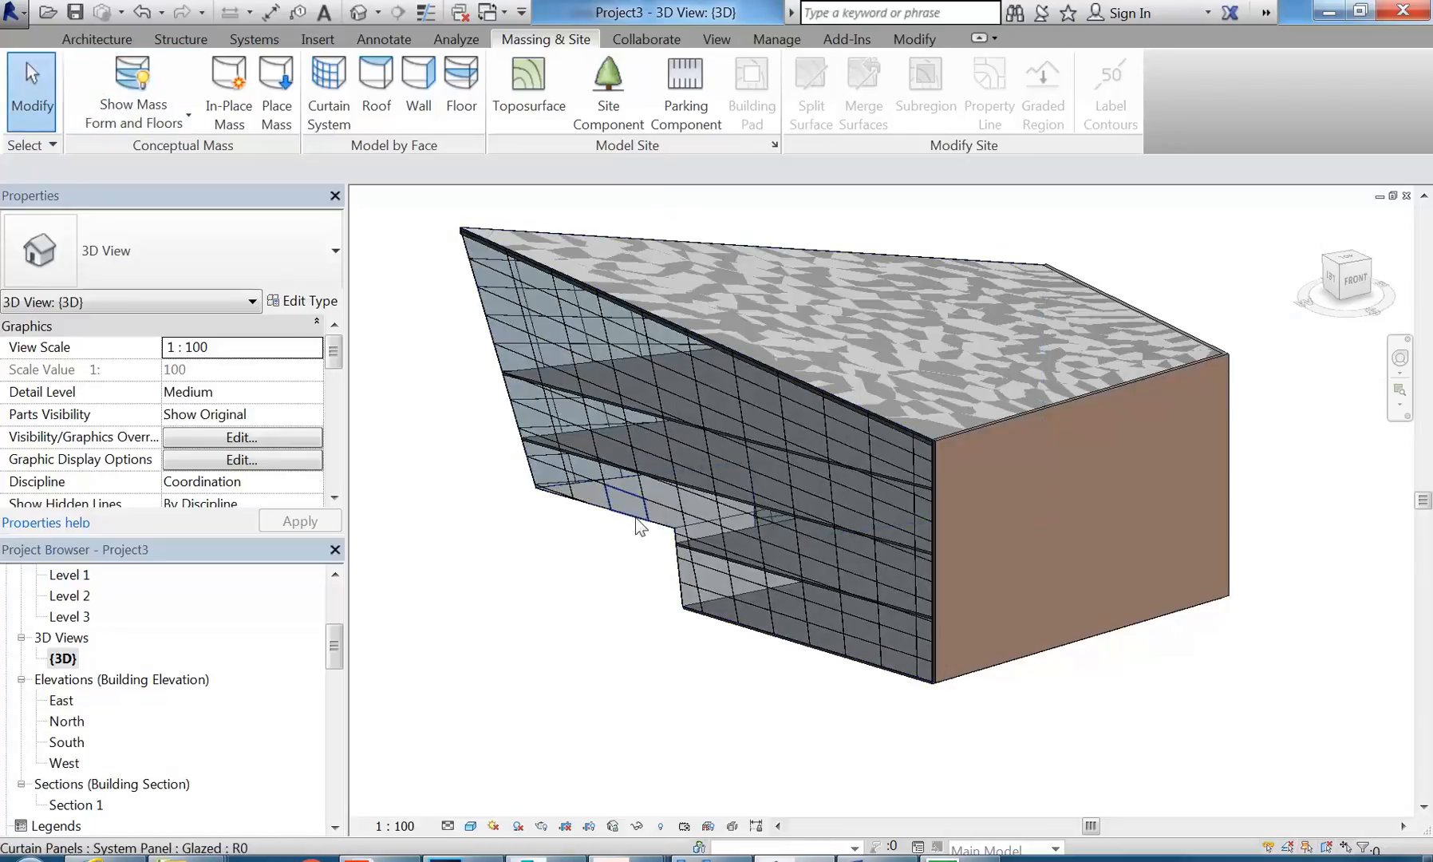
{"action": "key", "text": "Tab"}
{"action": "key", "text": "Tab"}
{"action": "key", "text": "Tab"}
{"action": "left_click", "coordinate": [636, 519]}
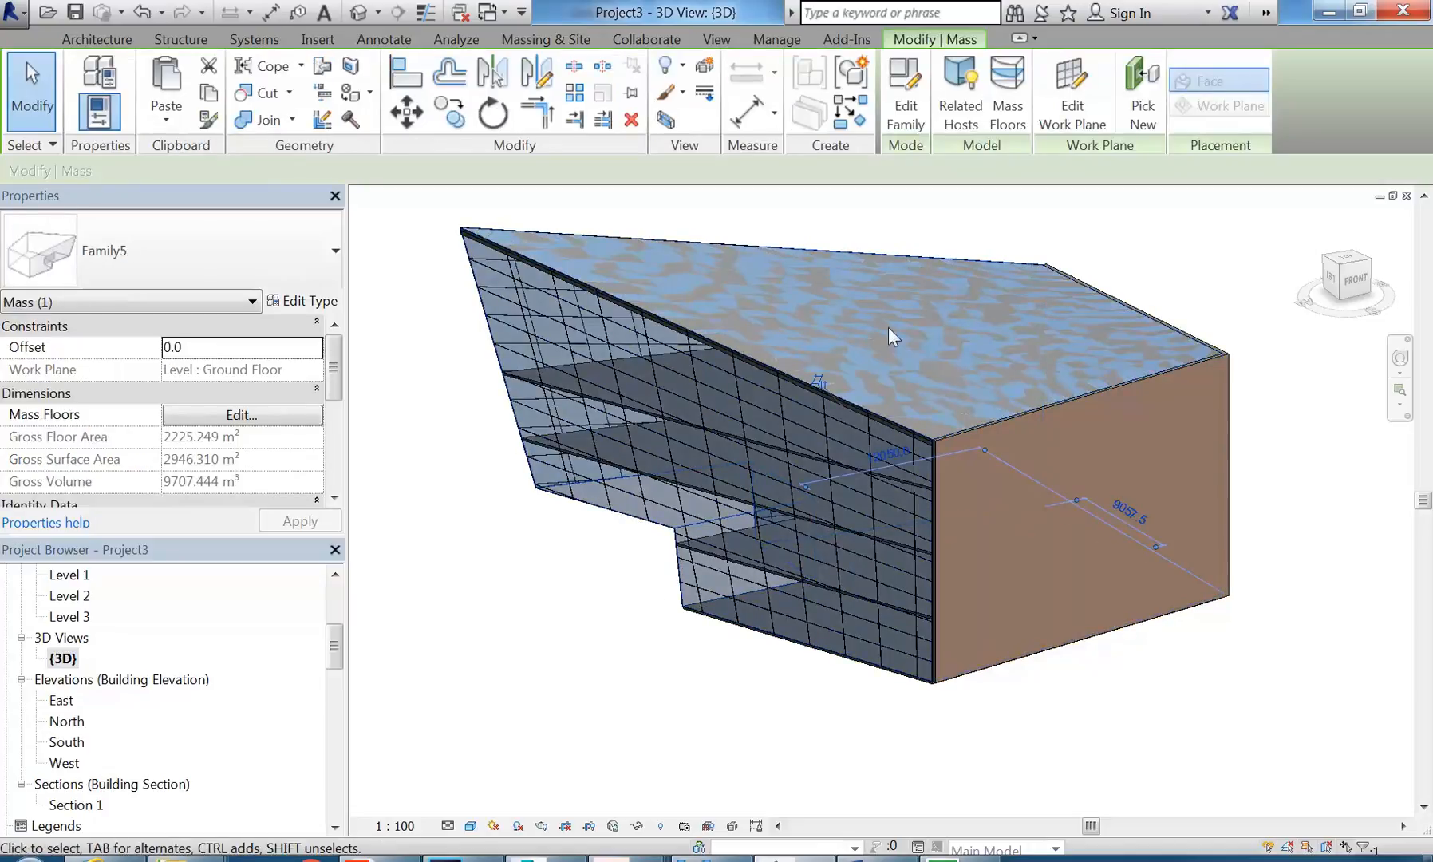
{"action": "left_click", "coordinate": [903, 110]}
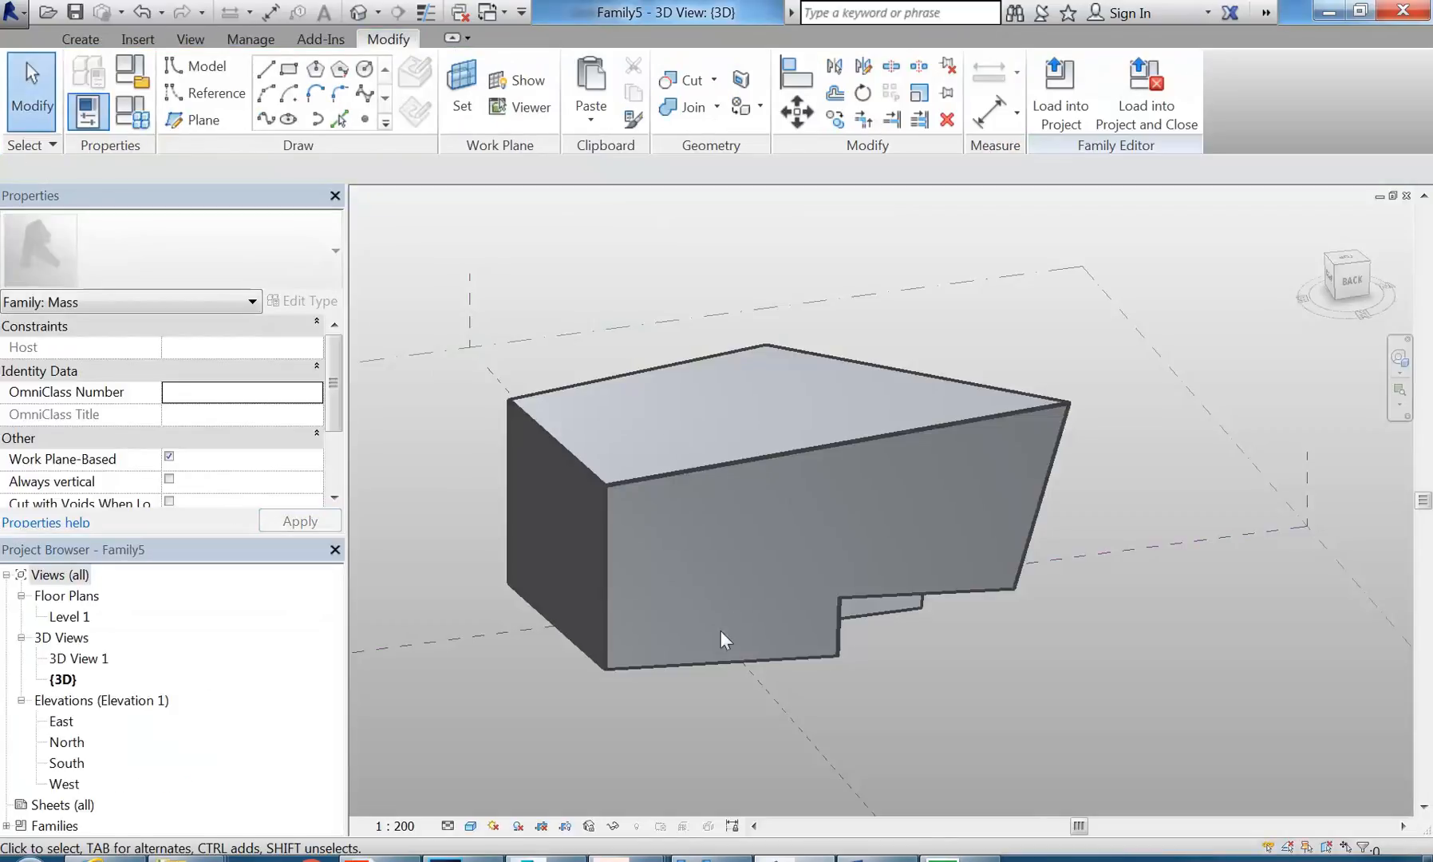
Step: Pull the upper corner vertex above the mass's overhang outward to steepen the slant of the side
{"action": "middle_click_drag", "start_coordinate": [841, 569], "coordinate": [867, 518], "text": "shift"}
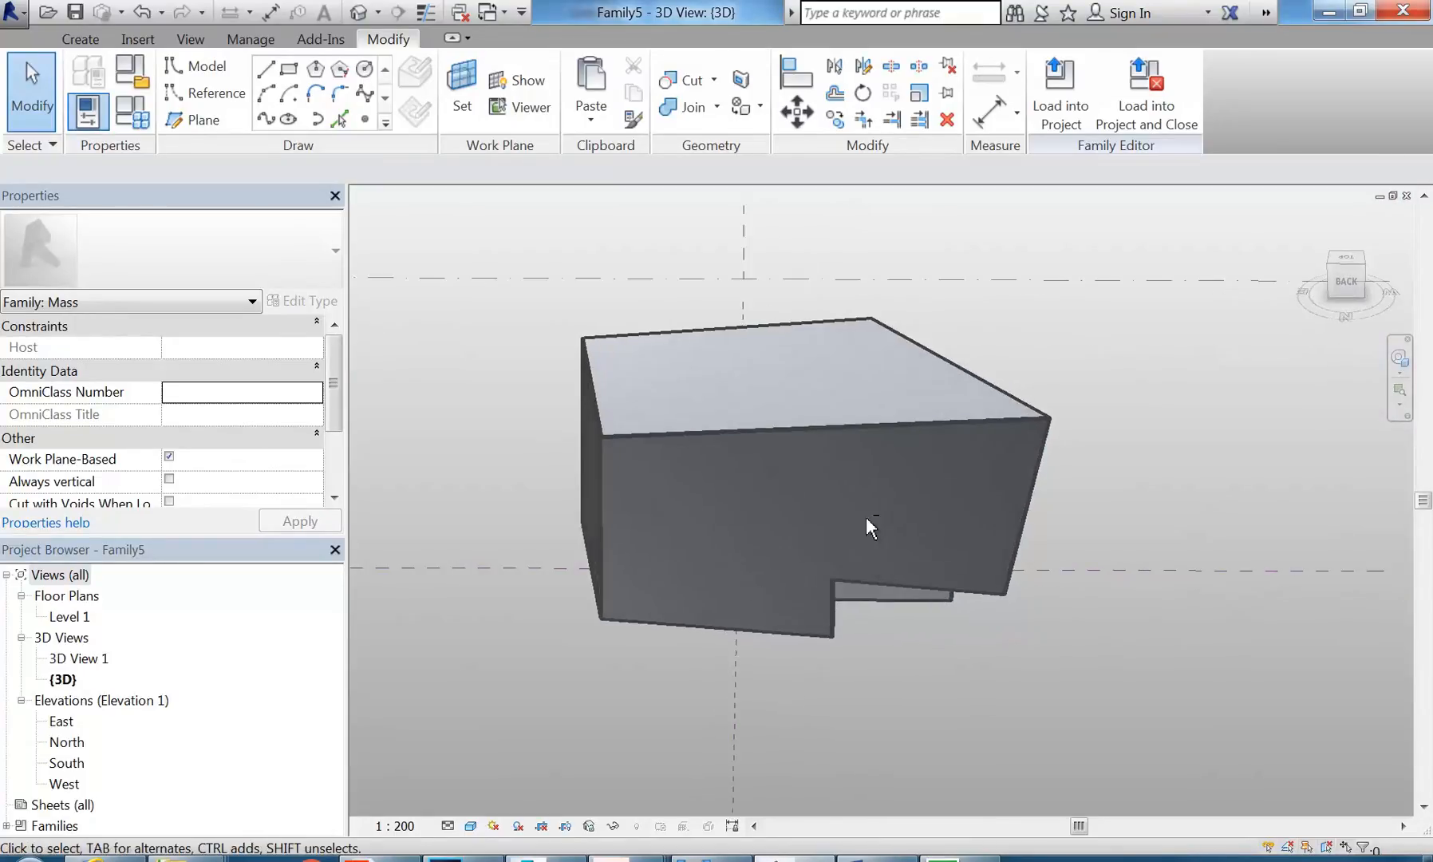
{"action": "left_click", "coordinate": [1048, 416]}
{"action": "left_click_drag", "start_coordinate": [1049, 393], "coordinate": [1085, 398]}
{"action": "middle_click_drag", "start_coordinate": [1069, 520], "coordinate": [1101, 485], "text": "shift"}
{"action": "scroll", "coordinate": [1041, 570], "scroll_direction": "up", "scroll_amount": 2}
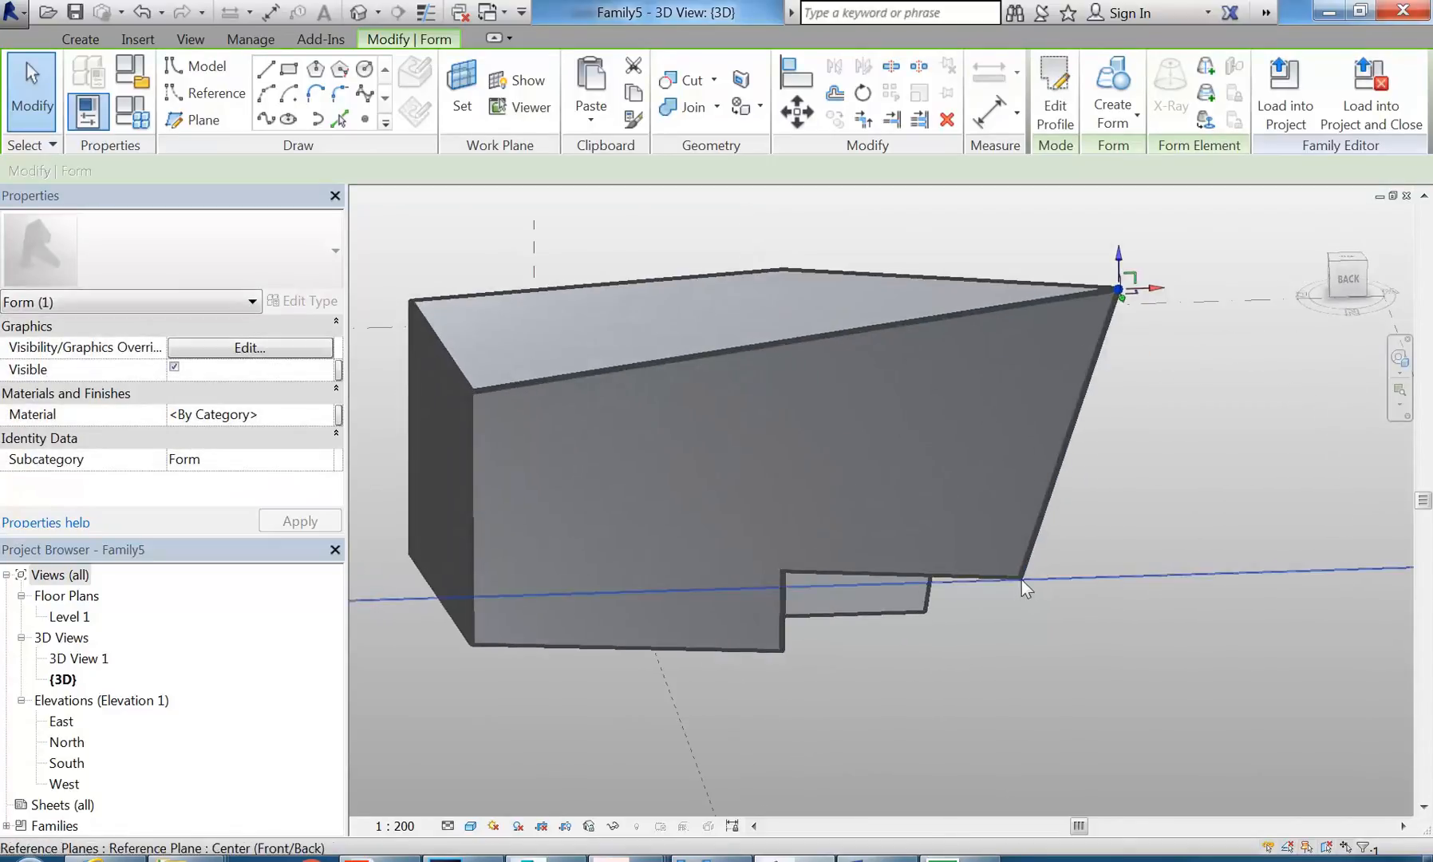
{"action": "scroll", "coordinate": [990, 482], "scroll_direction": "down", "scroll_amount": 2}
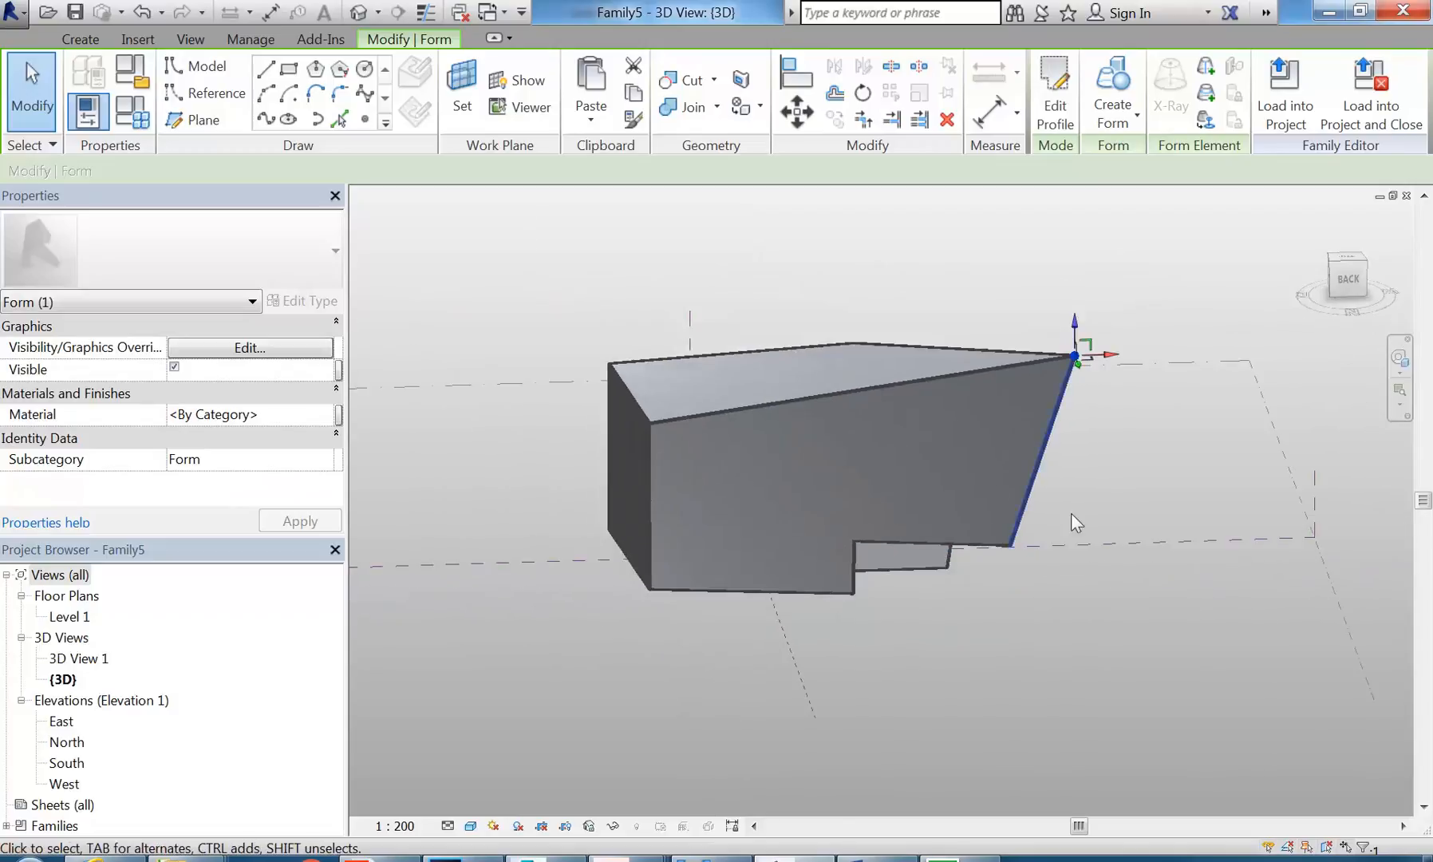
{"action": "key", "text": "Escape"}
Step: Select the underside face of the mass's overhang and set its height dimension to 4000
{"action": "middle_click_drag", "start_coordinate": [977, 489], "coordinate": [1054, 560], "text": "shift"}
{"action": "scroll", "coordinate": [885, 548], "scroll_direction": "up", "scroll_amount": 2}
{"action": "key", "text": "Tab"}
{"action": "key", "text": "Tab"}
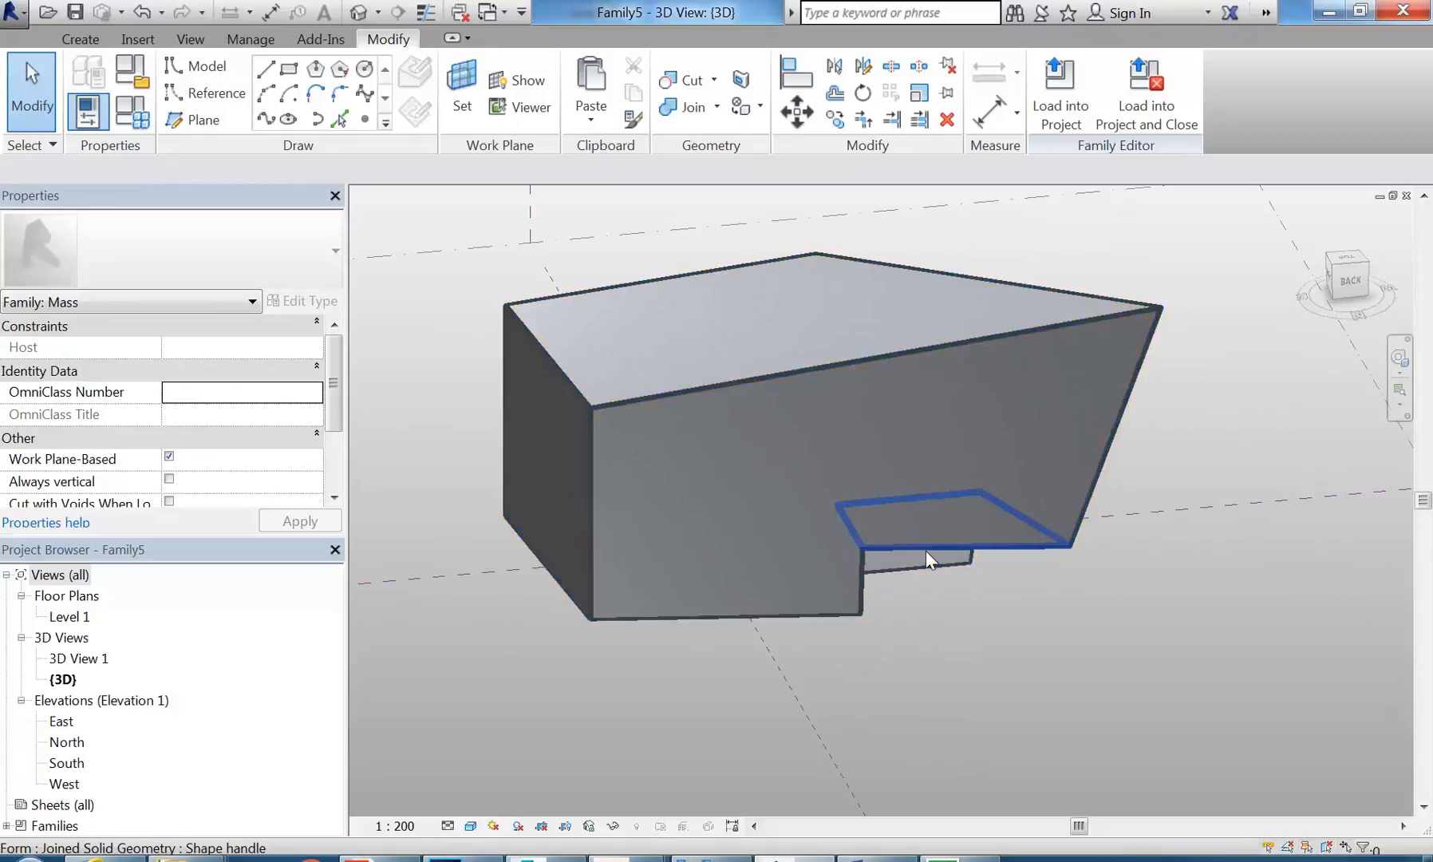
{"action": "left_click", "coordinate": [990, 546]}
{"action": "scroll", "coordinate": [1065, 572], "scroll_direction": "up", "scroll_amount": 3}
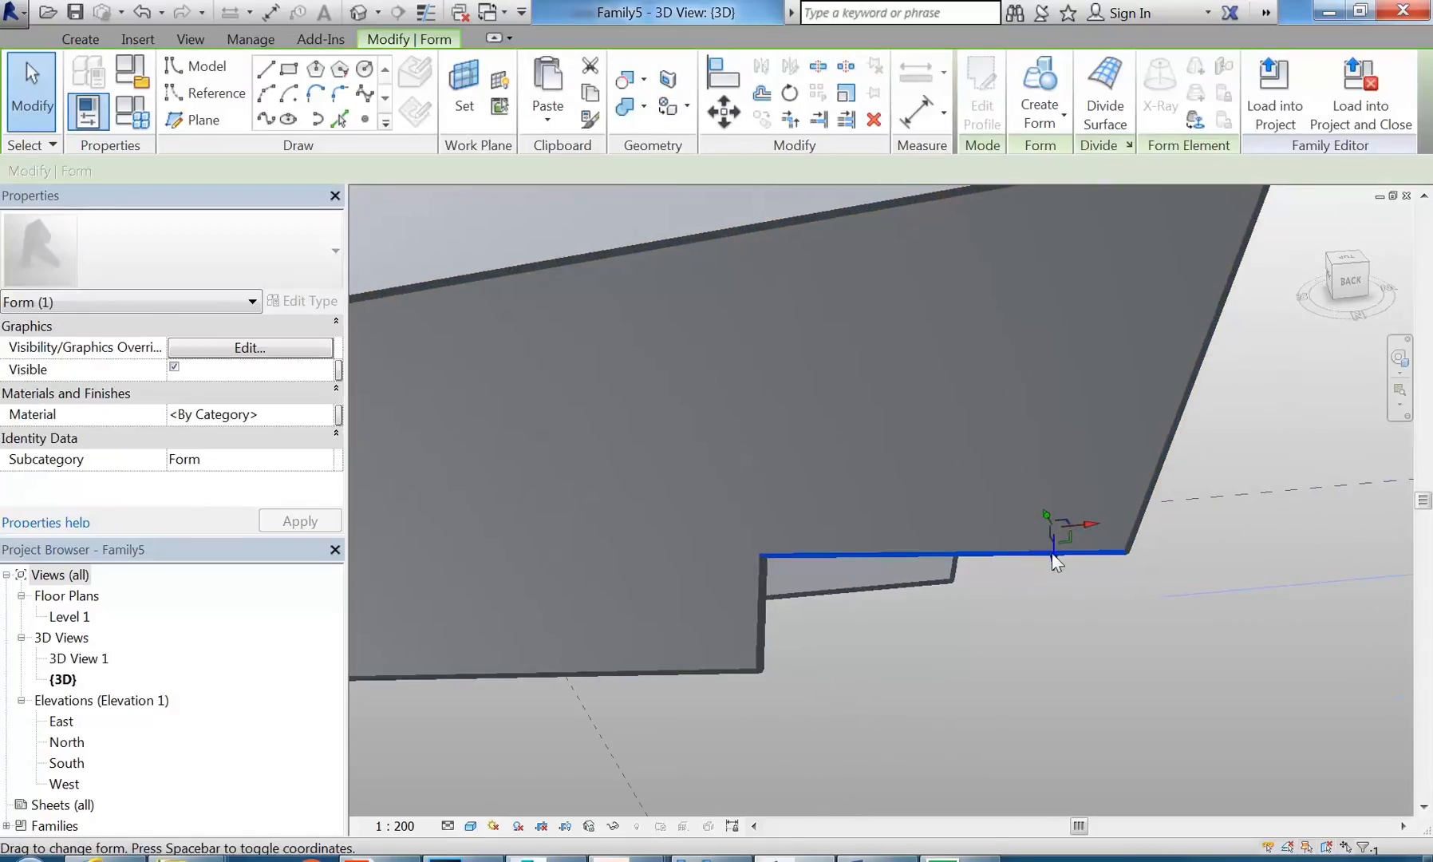
{"action": "middle_click_drag", "start_coordinate": [1057, 579], "coordinate": [1025, 536], "text": "shift"}
{"action": "left_click_drag", "start_coordinate": [1011, 563], "coordinate": [943, 667]}
{"action": "scroll", "coordinate": [917, 656], "scroll_direction": "down", "scroll_amount": 4}
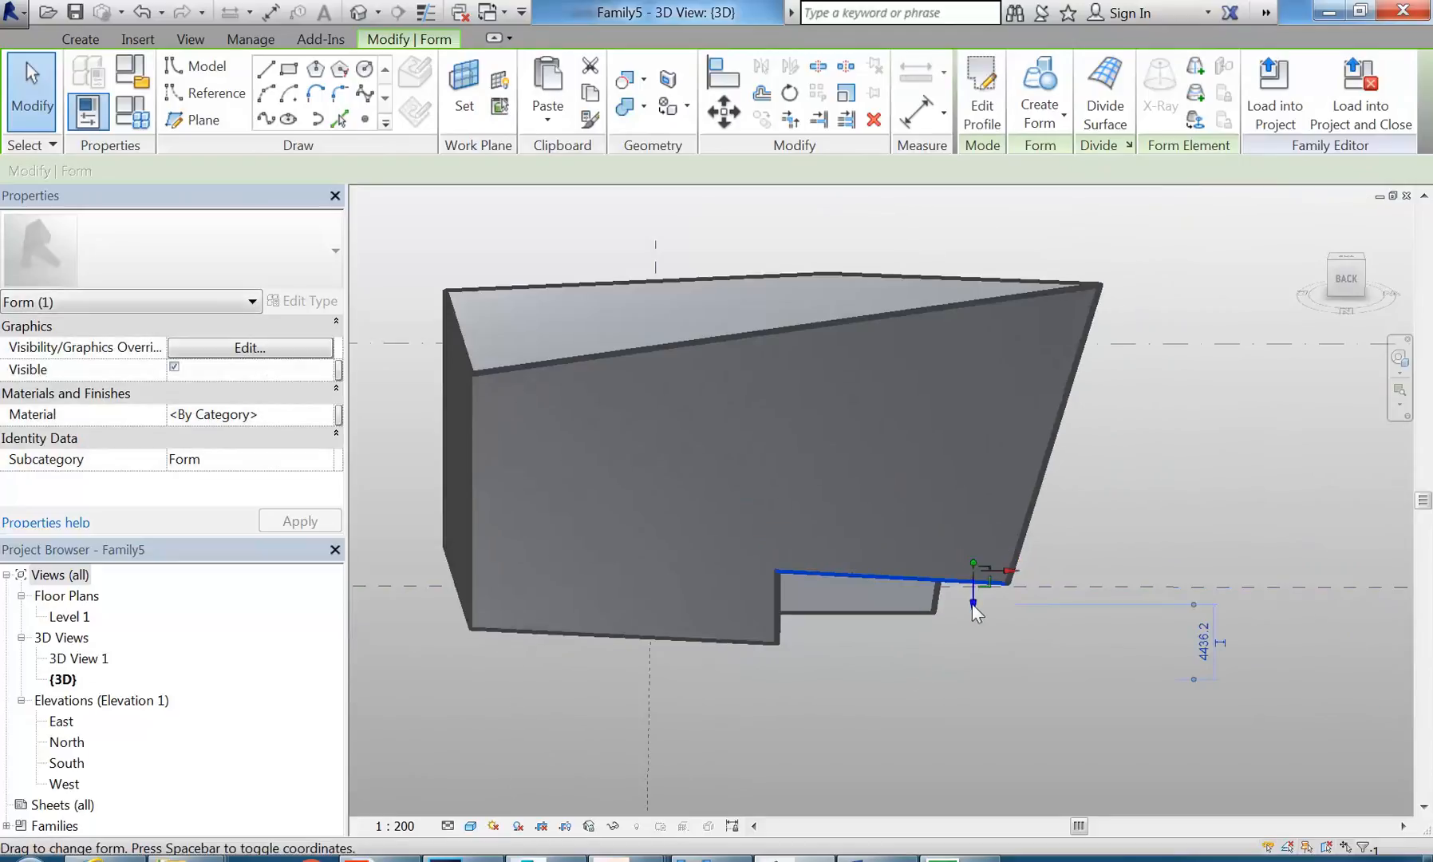
{"action": "left_click_drag", "start_coordinate": [971, 605], "coordinate": [972, 604]}
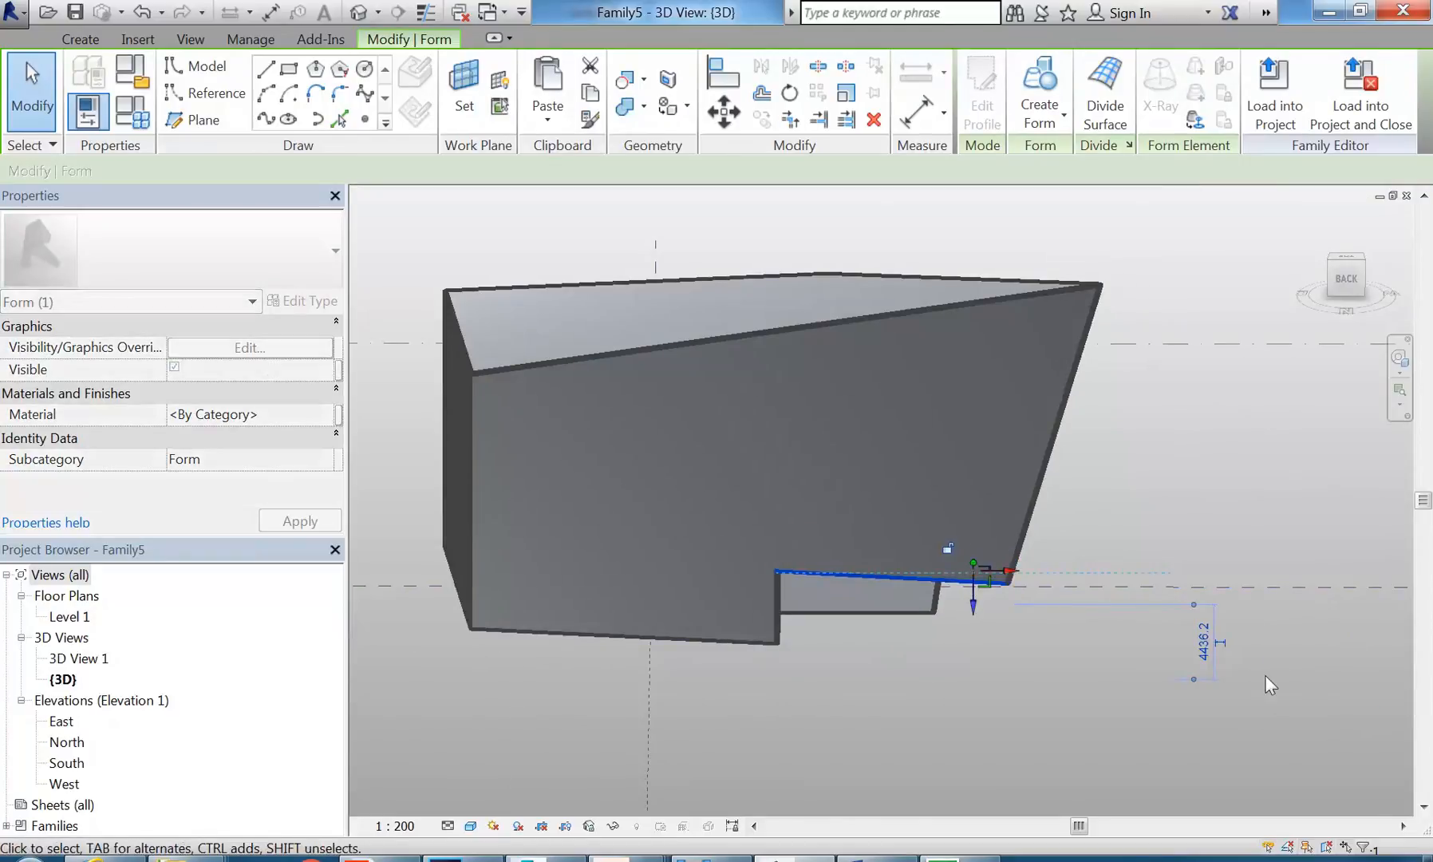
{"action": "left_click", "coordinate": [1205, 644]}
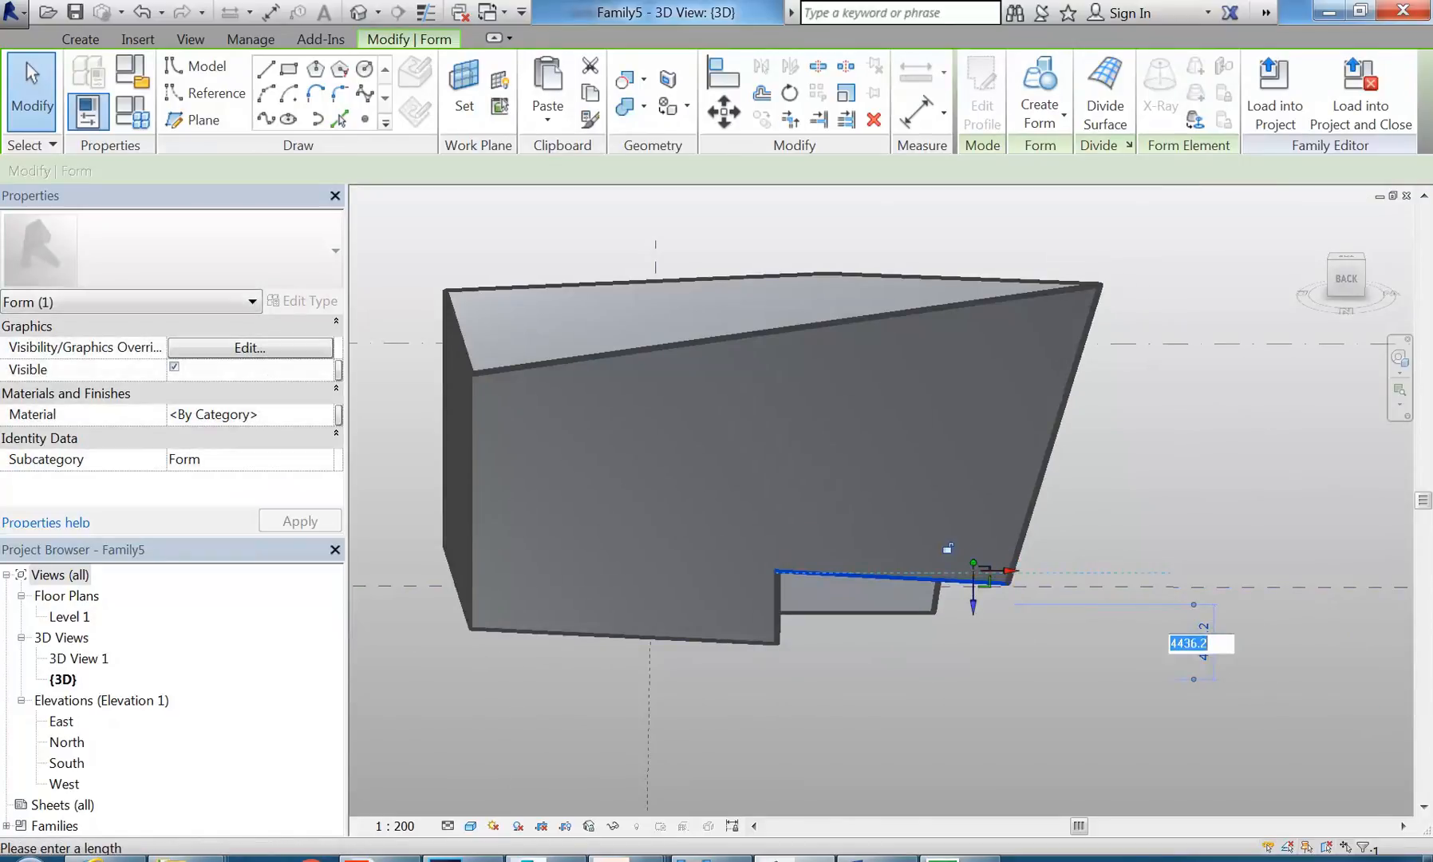
{"action": "key", "text": "Return"}
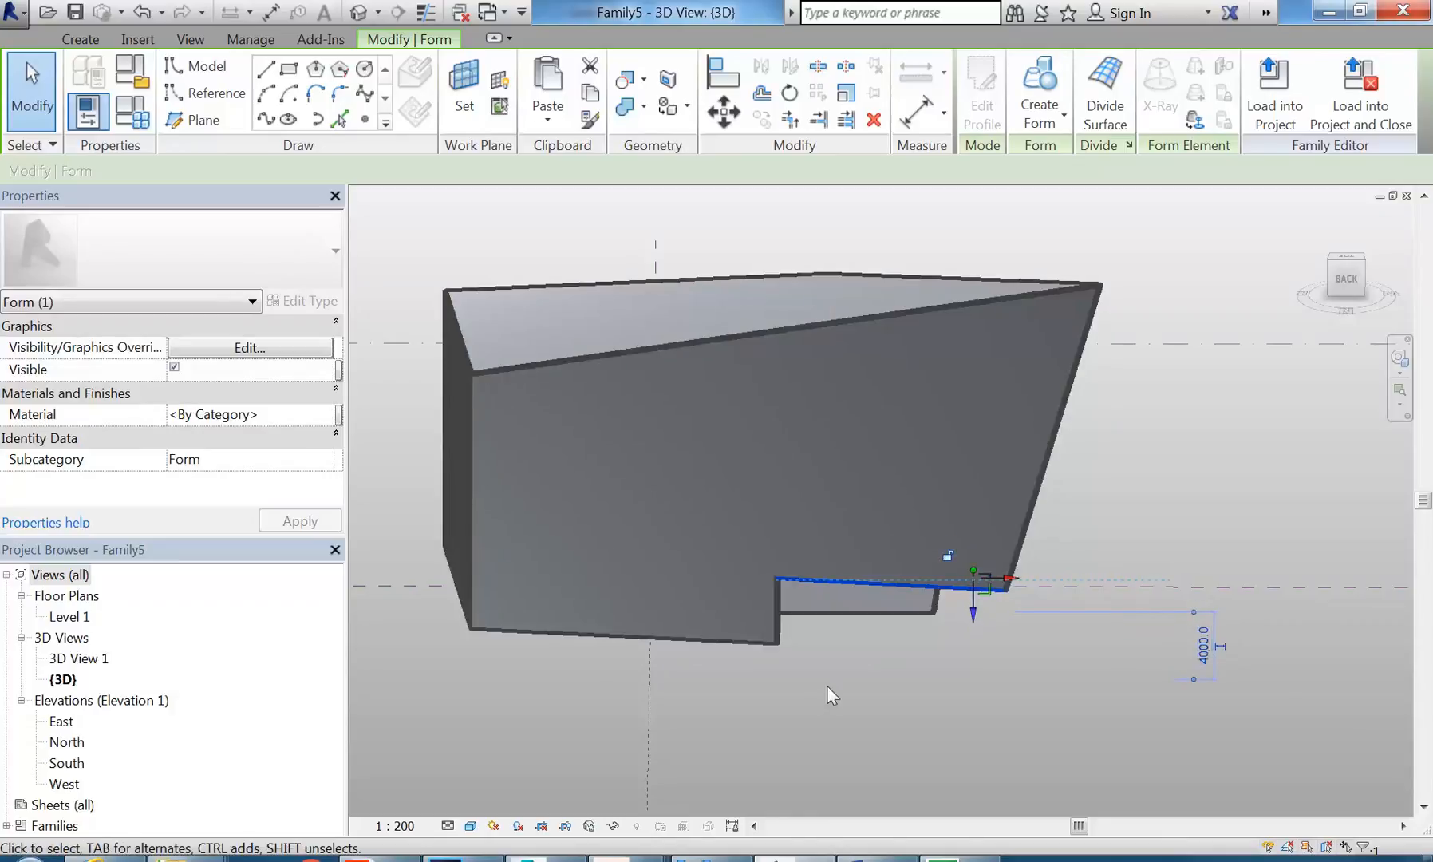
Step: Load the reshaped mass family into Project3, overwriting the existing version
{"action": "left_click", "coordinate": [903, 708]}
{"action": "scroll", "coordinate": [820, 674], "scroll_direction": "down", "scroll_amount": 2}
{"action": "middle_click_drag", "start_coordinate": [920, 690], "coordinate": [849, 622], "text": "shift"}
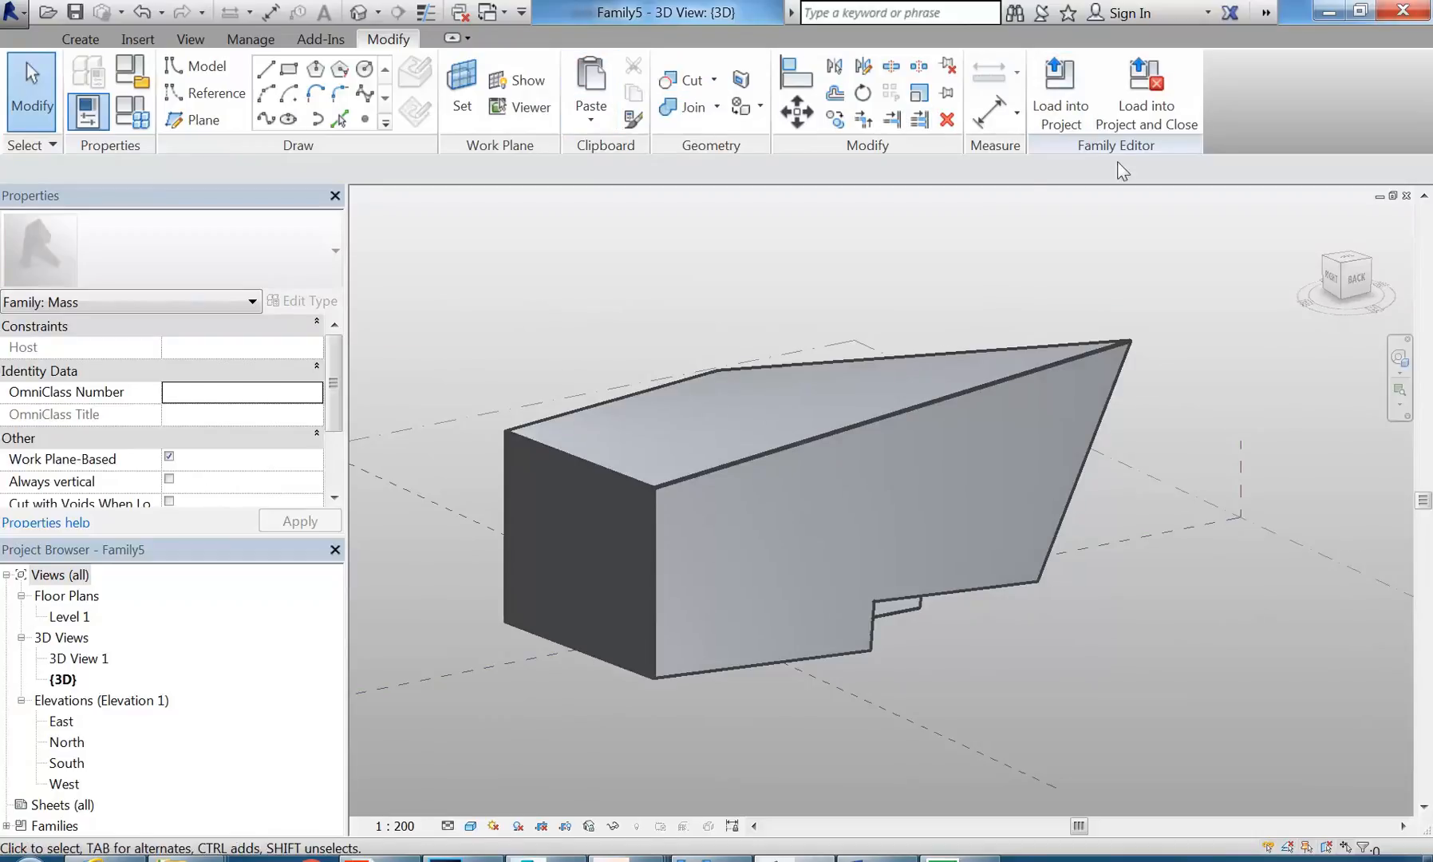
{"action": "left_click", "coordinate": [1079, 112]}
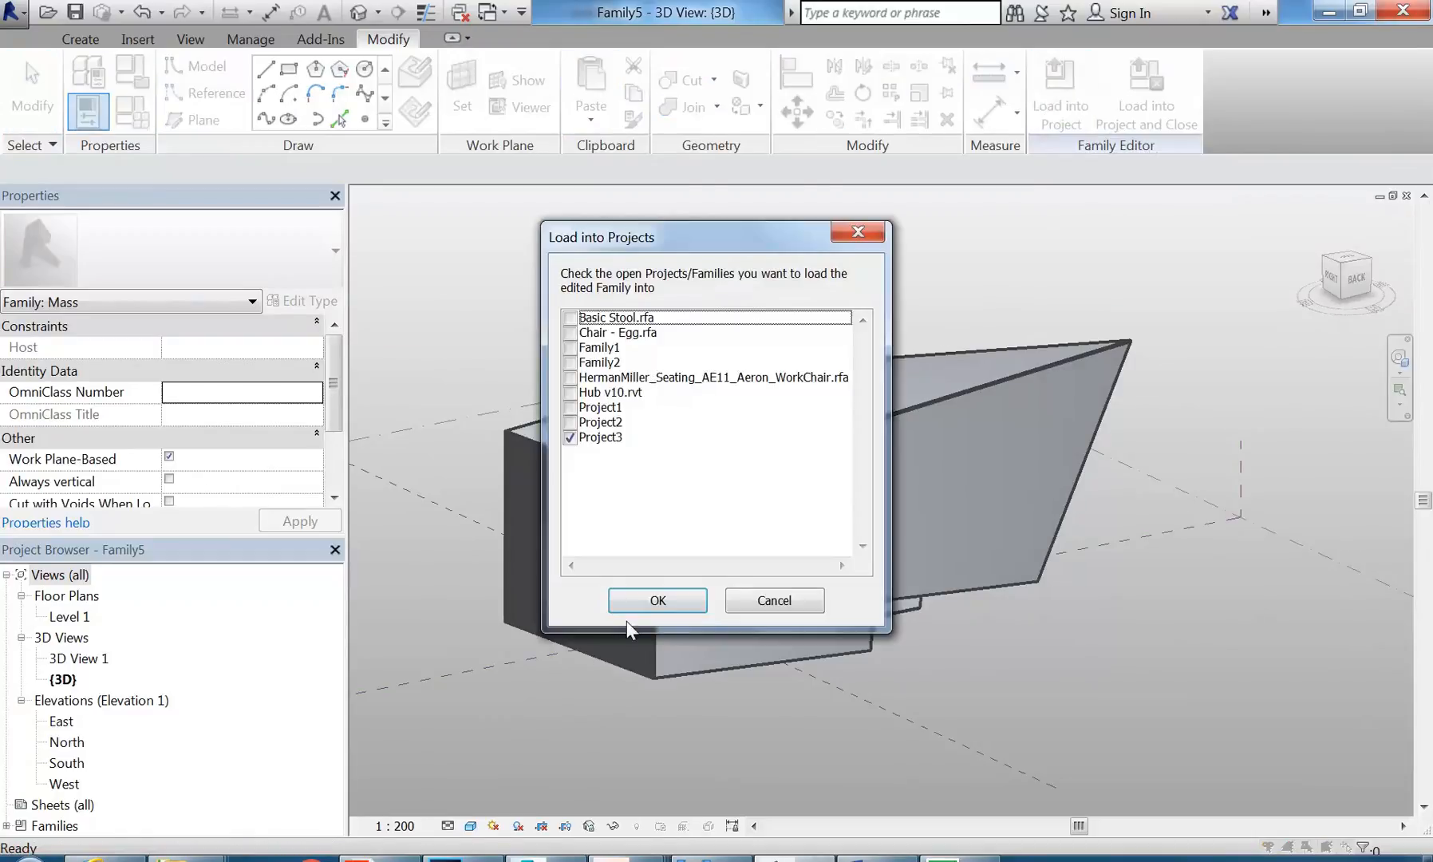
{"action": "left_click", "coordinate": [646, 600]}
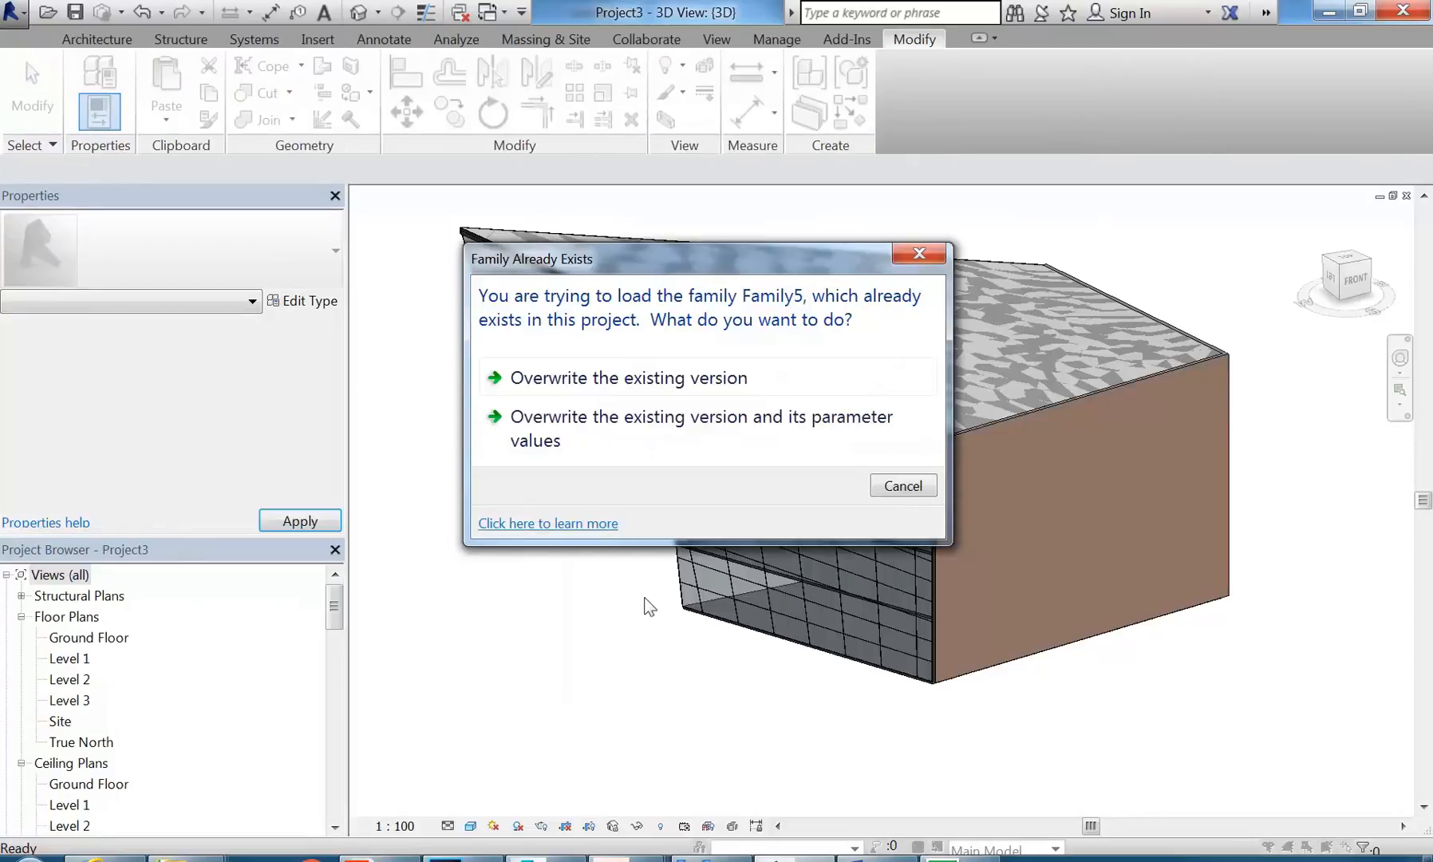
{"action": "left_click", "coordinate": [643, 381]}
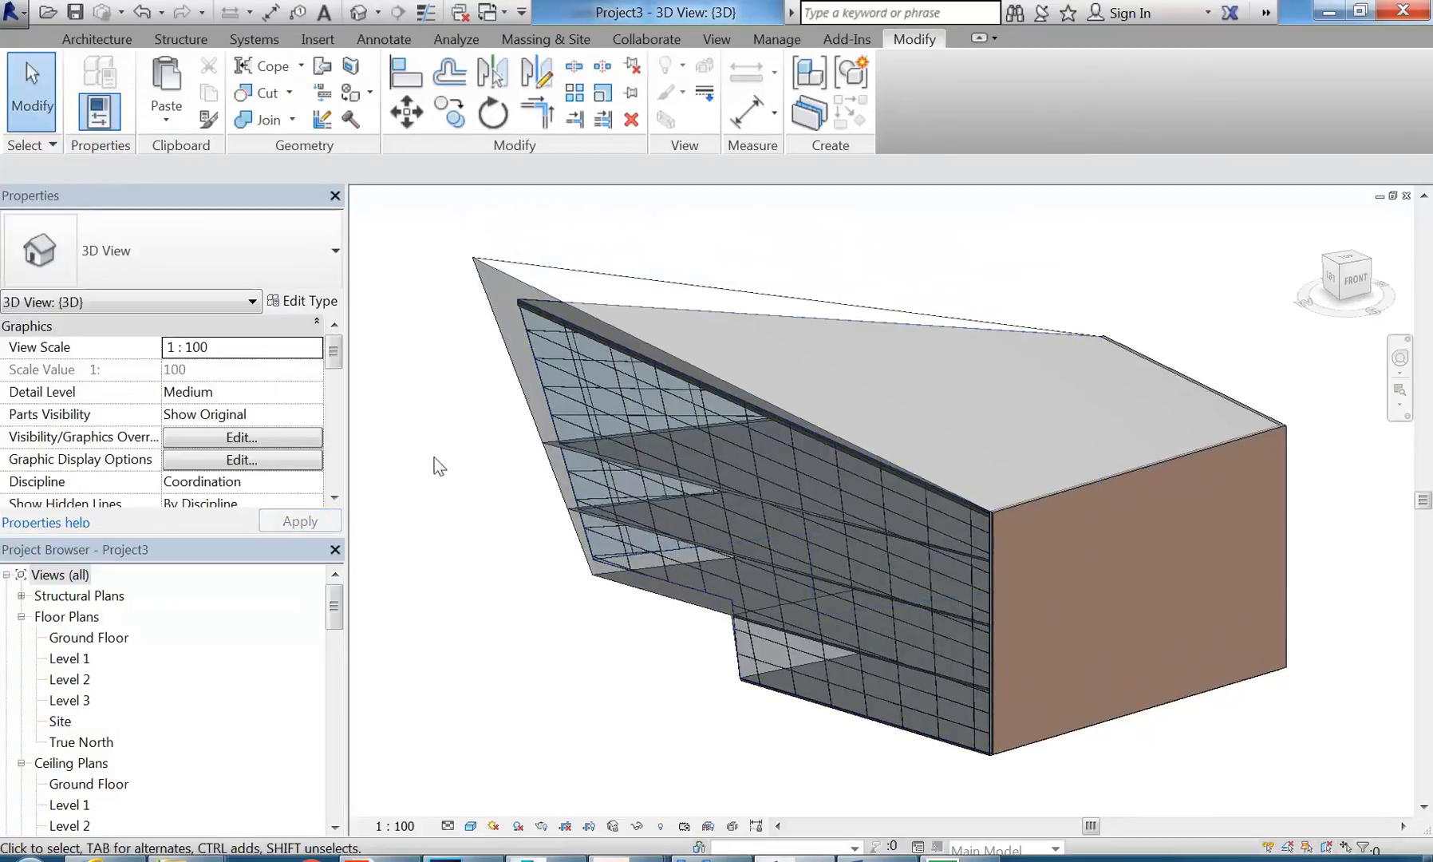
Step: Update the Level 1 floor to the reshaped mass so that it extends under the overhang
{"action": "scroll", "coordinate": [550, 492], "scroll_direction": "up", "scroll_amount": 3}
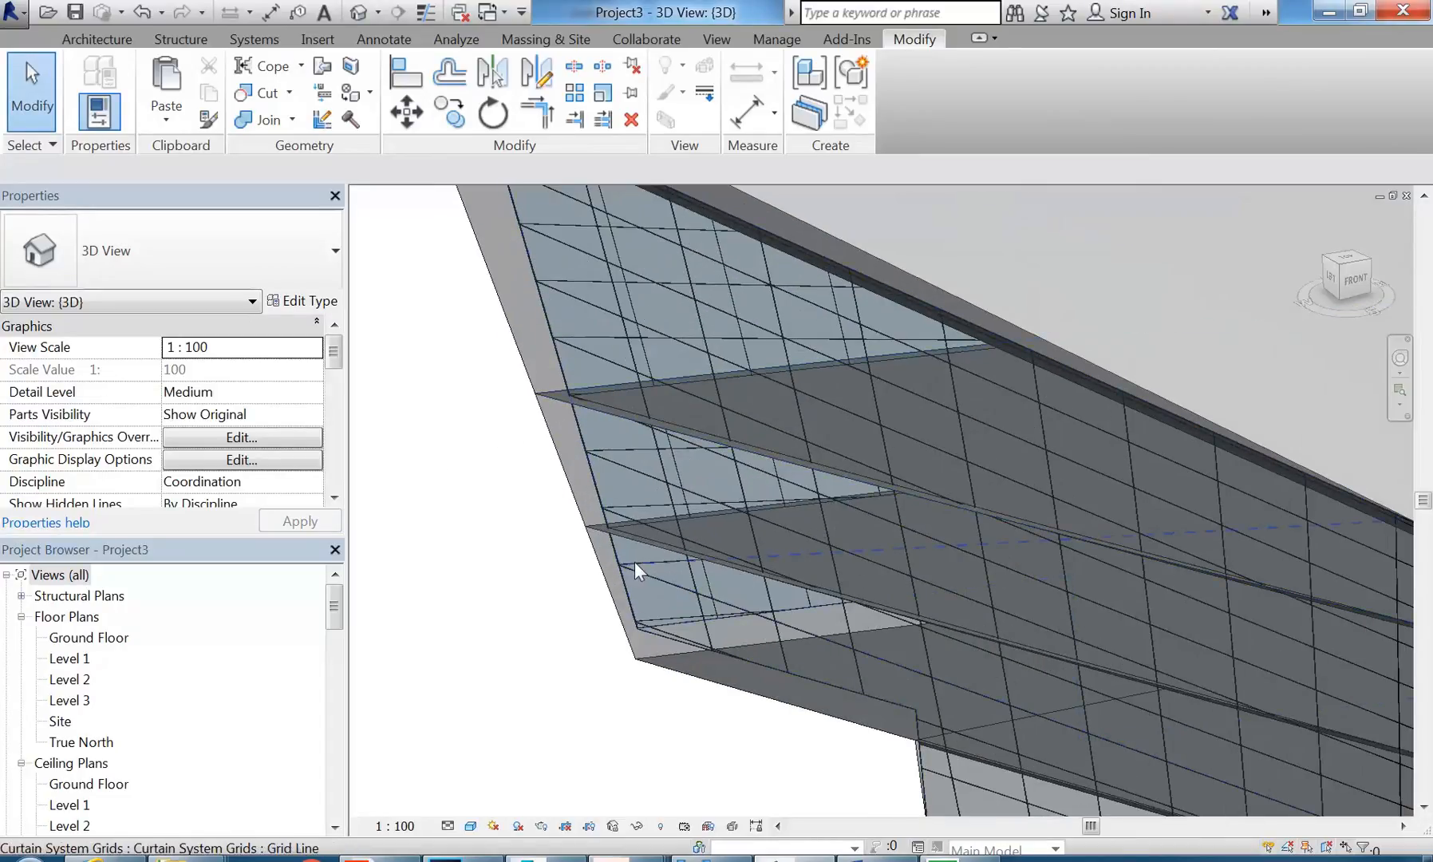
{"action": "scroll", "coordinate": [636, 562], "scroll_direction": "up", "scroll_amount": 1}
{"action": "scroll", "coordinate": [840, 702], "scroll_direction": "down", "scroll_amount": 1}
{"action": "middle_click_drag", "start_coordinate": [846, 700], "coordinate": [776, 573]}
{"action": "scroll", "coordinate": [893, 696], "scroll_direction": "up", "scroll_amount": 3}
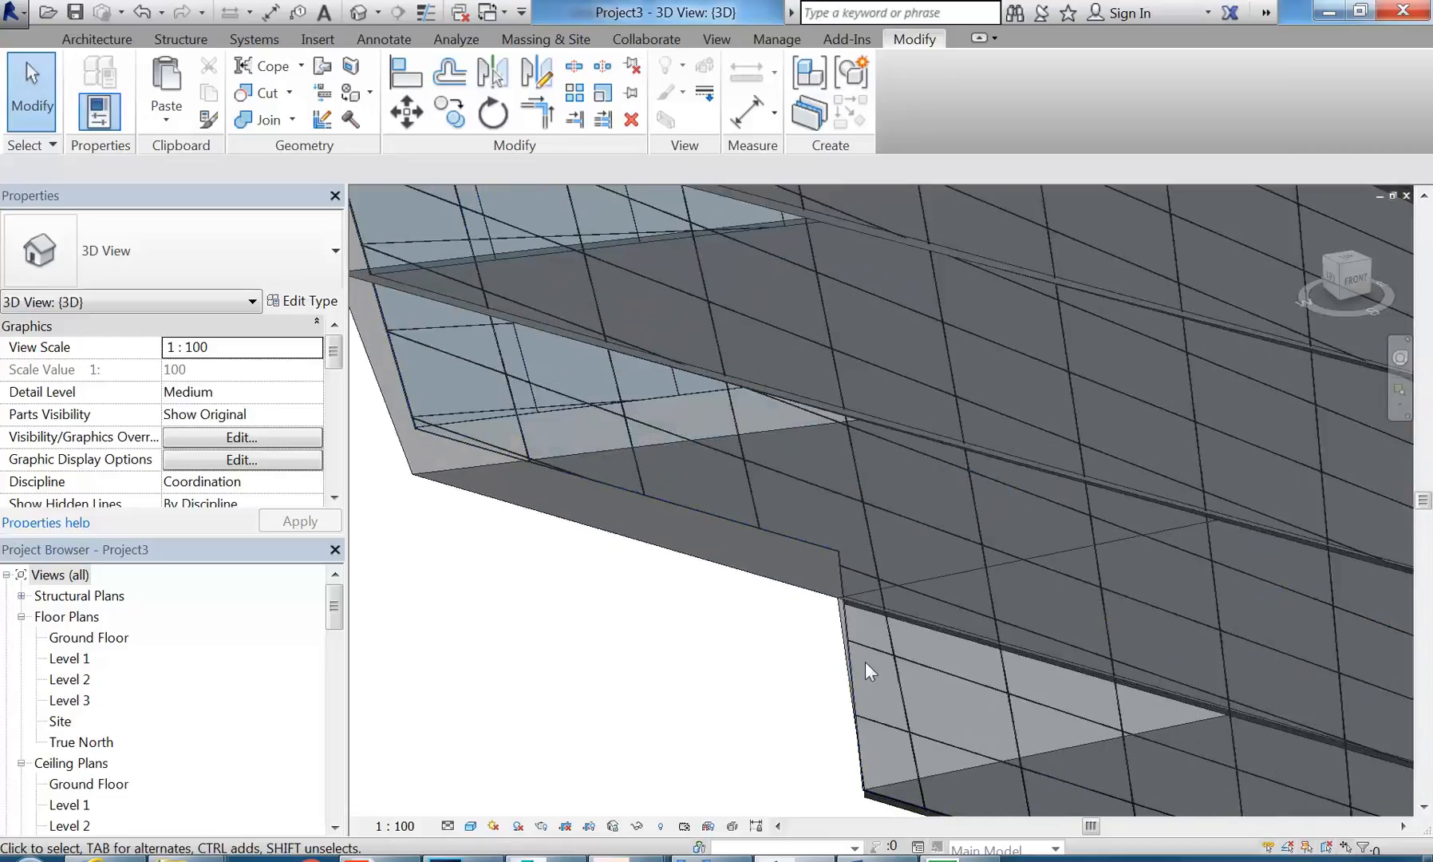
{"action": "left_click", "coordinate": [869, 610]}
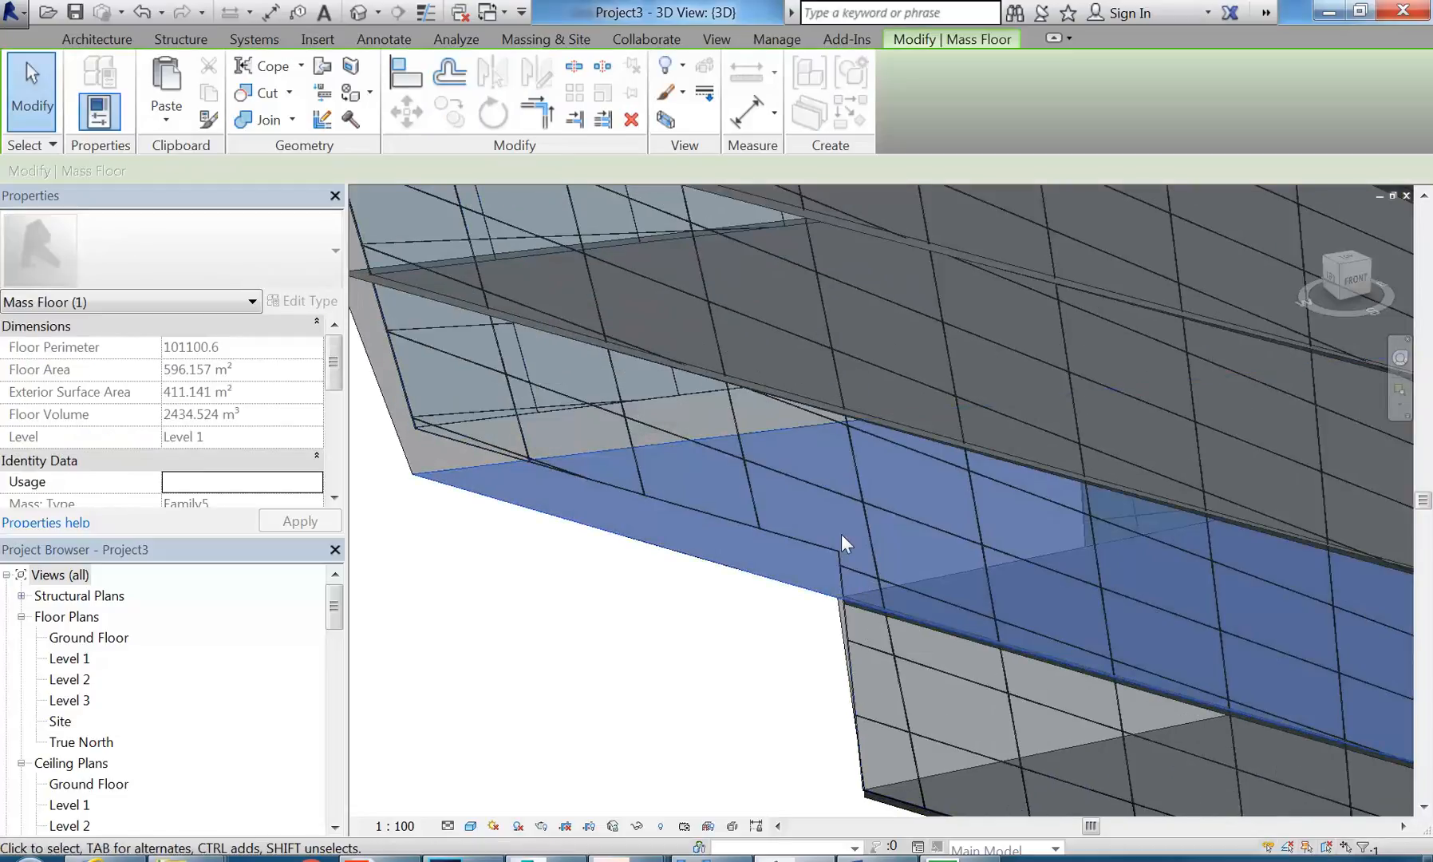
{"action": "scroll", "coordinate": [826, 557], "scroll_direction": "down", "scroll_amount": 1}
{"action": "left_click", "coordinate": [773, 613]}
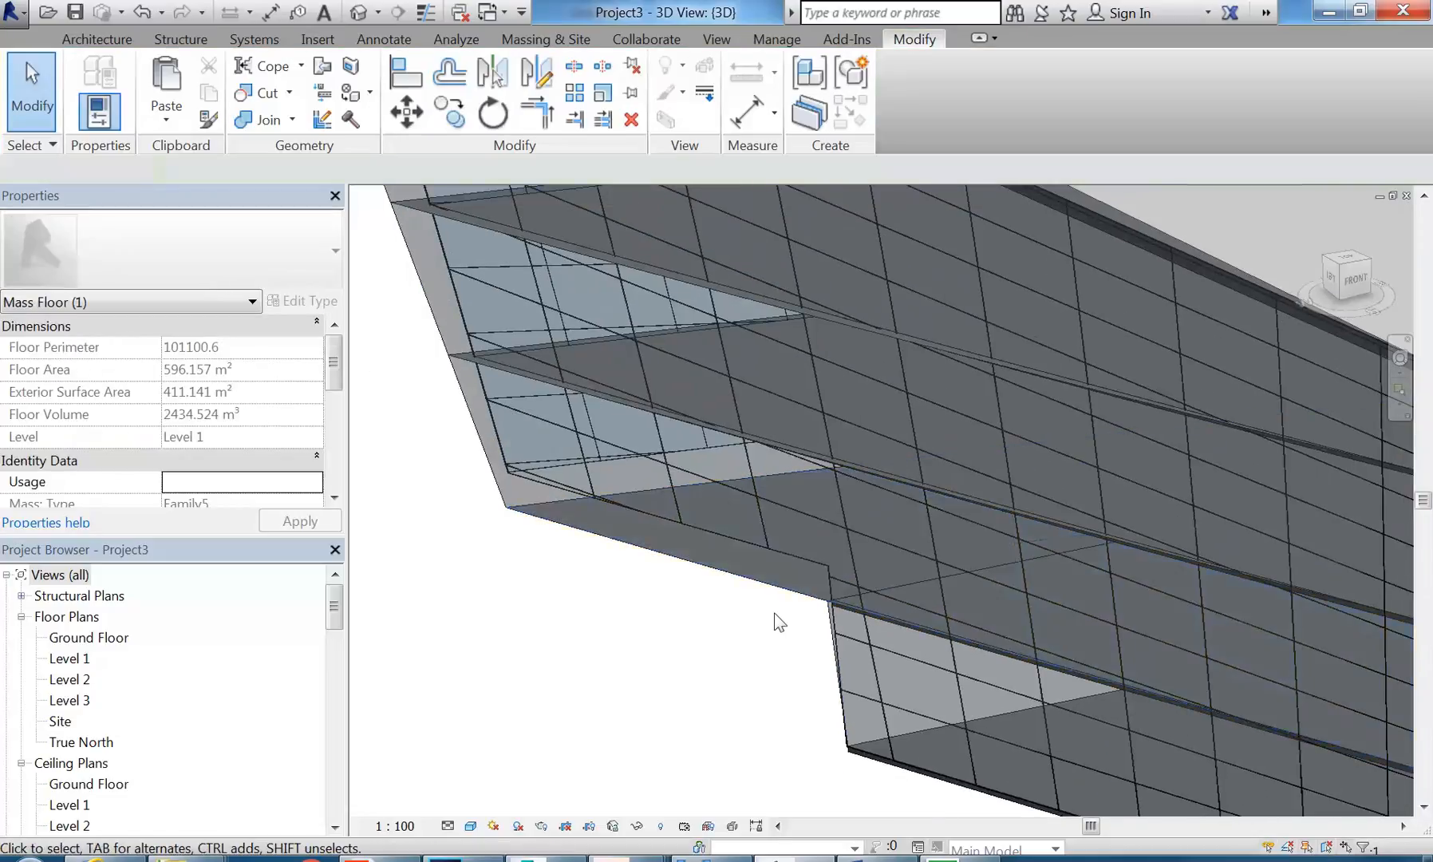
{"action": "left_click", "coordinate": [844, 600]}
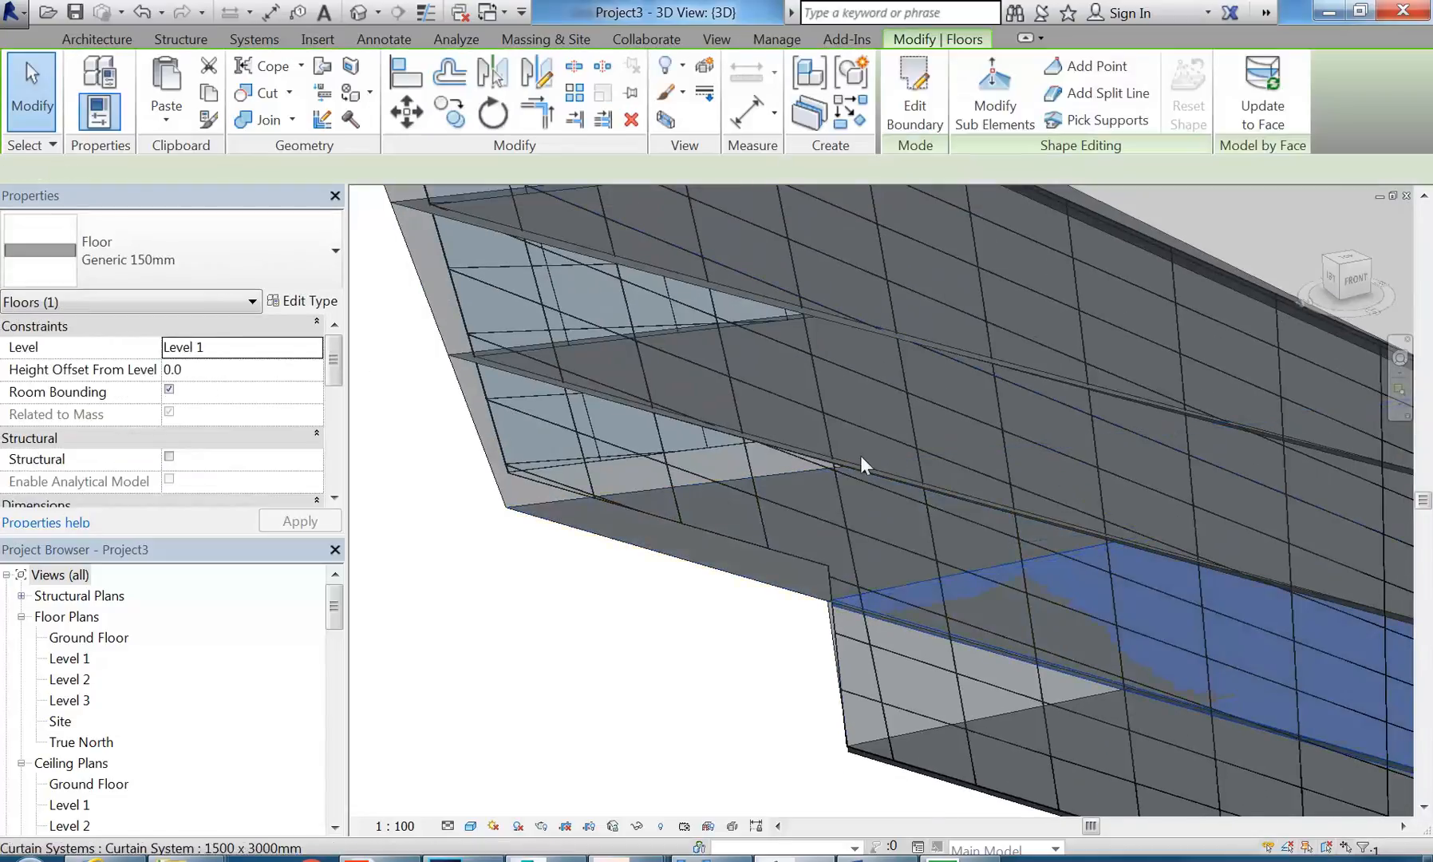
{"action": "left_click", "coordinate": [1262, 104]}
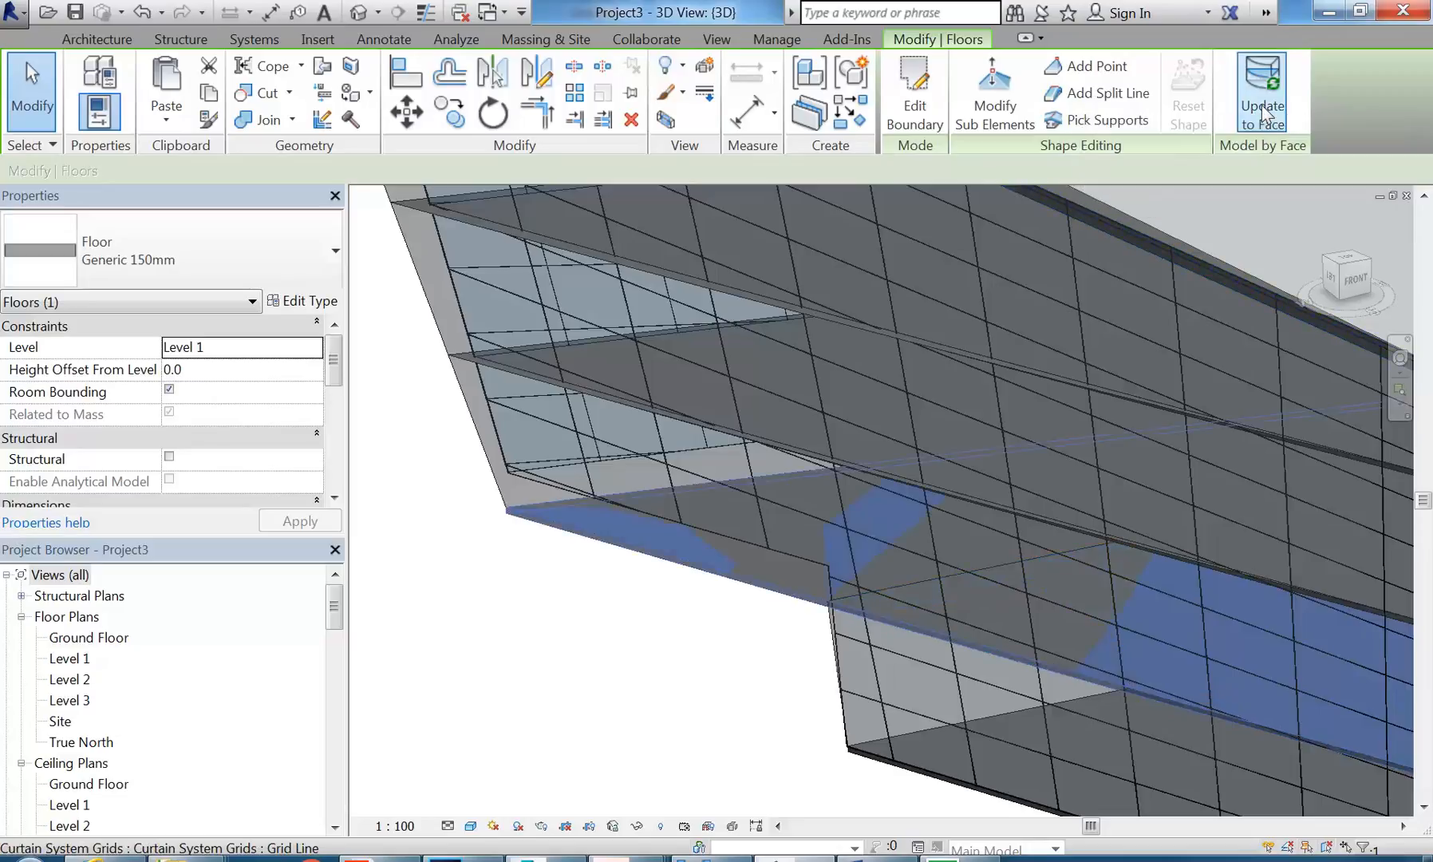
{"action": "left_click", "coordinate": [652, 704]}
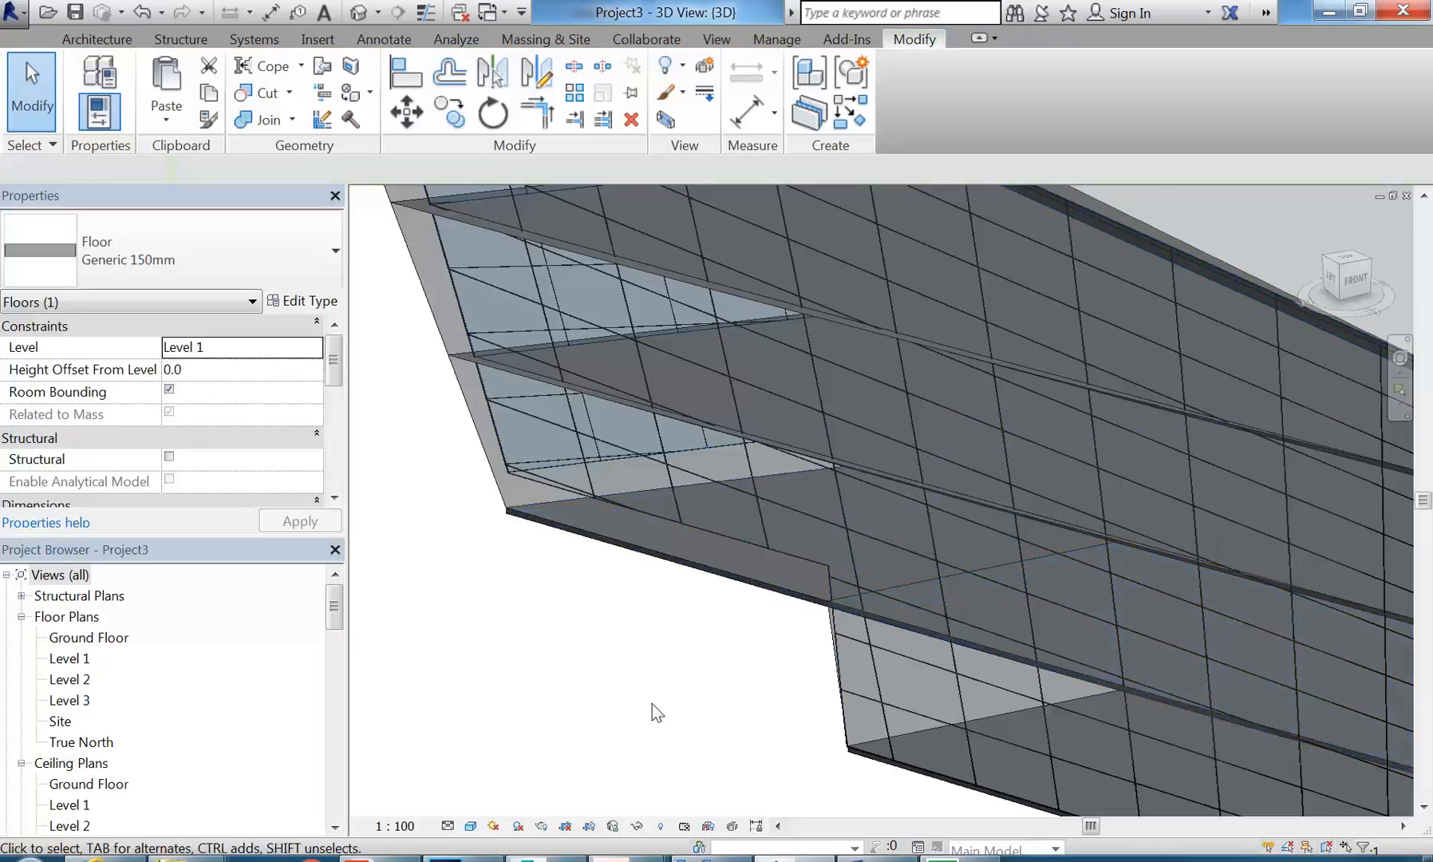
Step: Update the Level 2 and Level 3 floors to match the faces of the reshaped mass
{"action": "left_click", "coordinate": [492, 368]}
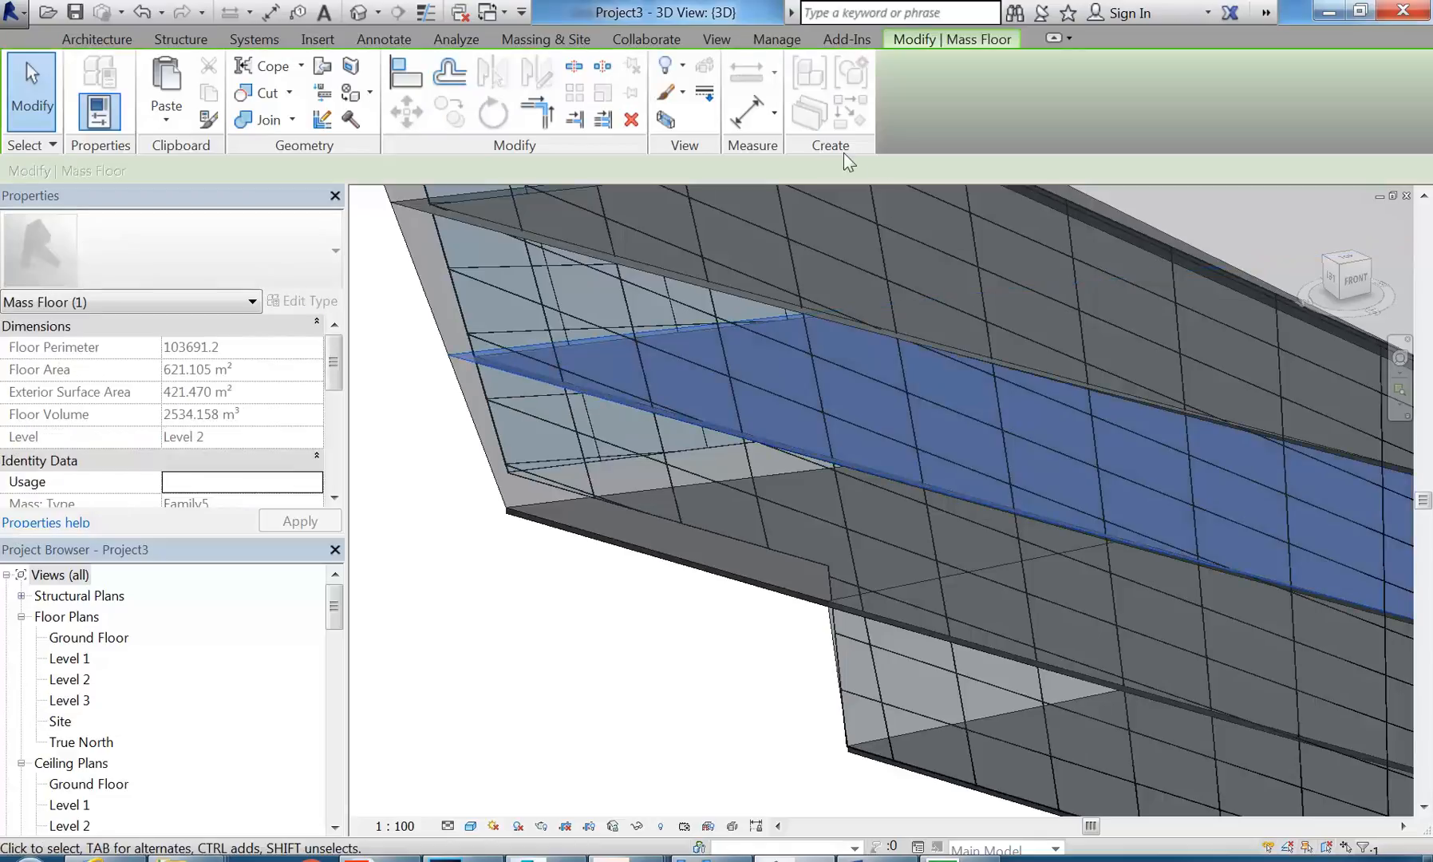
{"action": "key", "text": "Escape"}
{"action": "left_click", "coordinate": [497, 359]}
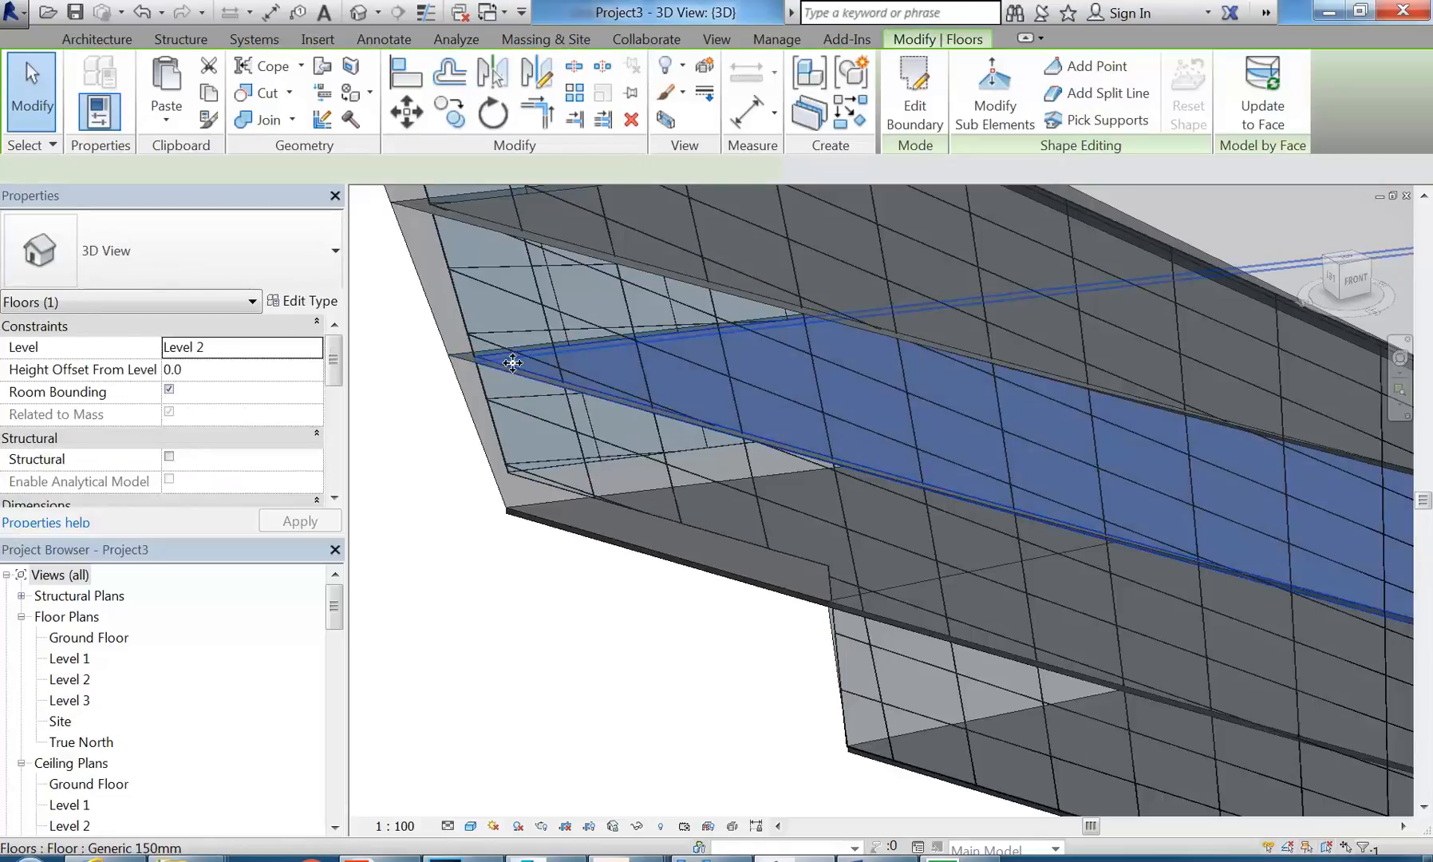
{"action": "left_click", "coordinate": [1266, 107]}
{"action": "middle_click_drag", "start_coordinate": [453, 197], "coordinate": [547, 317]}
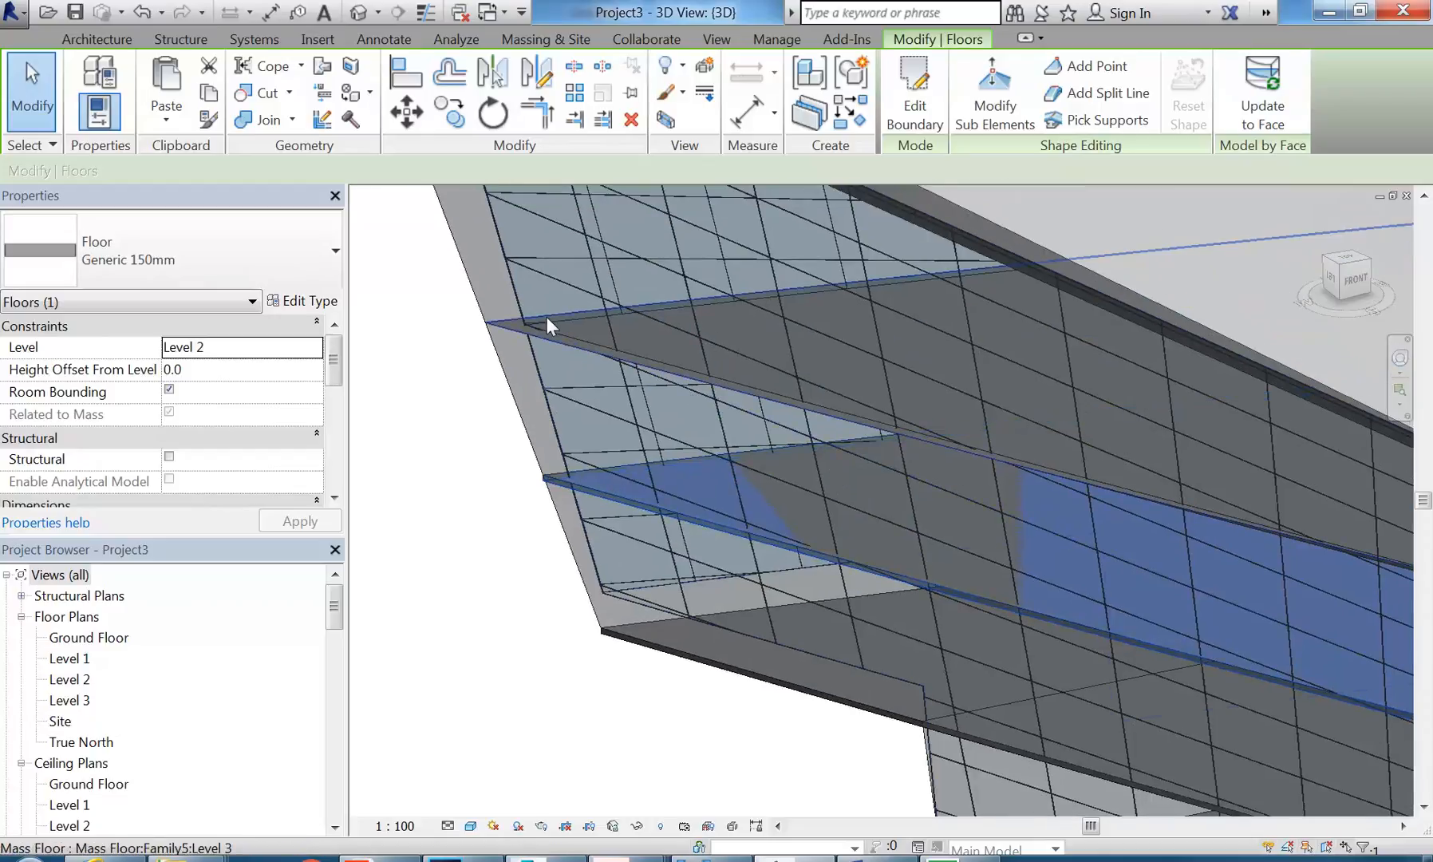
{"action": "left_click", "coordinate": [560, 331]}
{"action": "left_click", "coordinate": [1262, 98]}
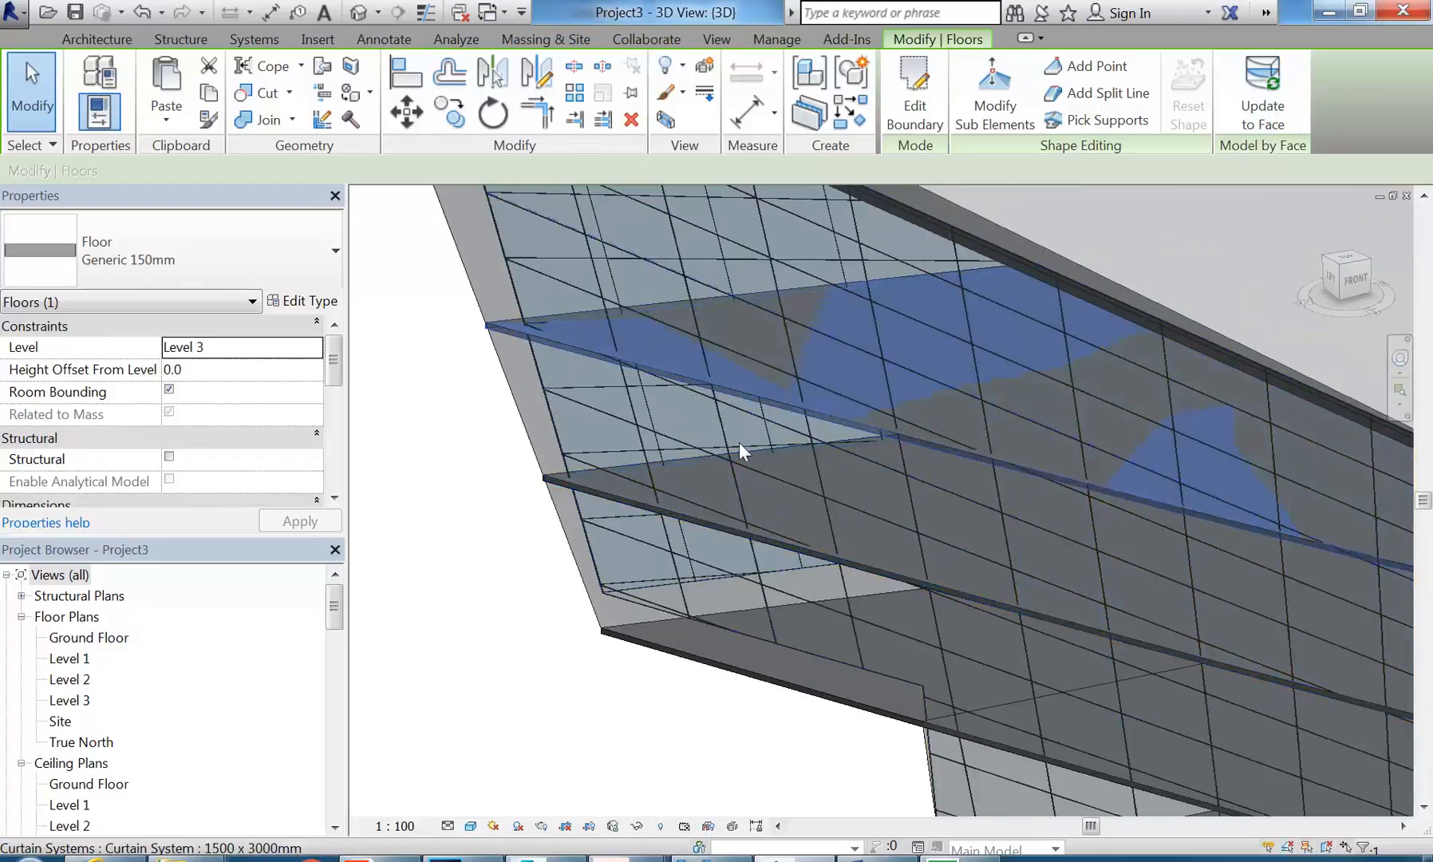
{"action": "scroll", "coordinate": [712, 443], "scroll_direction": "down", "scroll_amount": 3}
{"action": "left_click", "coordinate": [542, 422]}
Step: Update the 1500 x 3000mm curtain system to the reshaped mass faces
{"action": "middle_click_drag", "start_coordinate": [591, 477], "coordinate": [592, 623]}
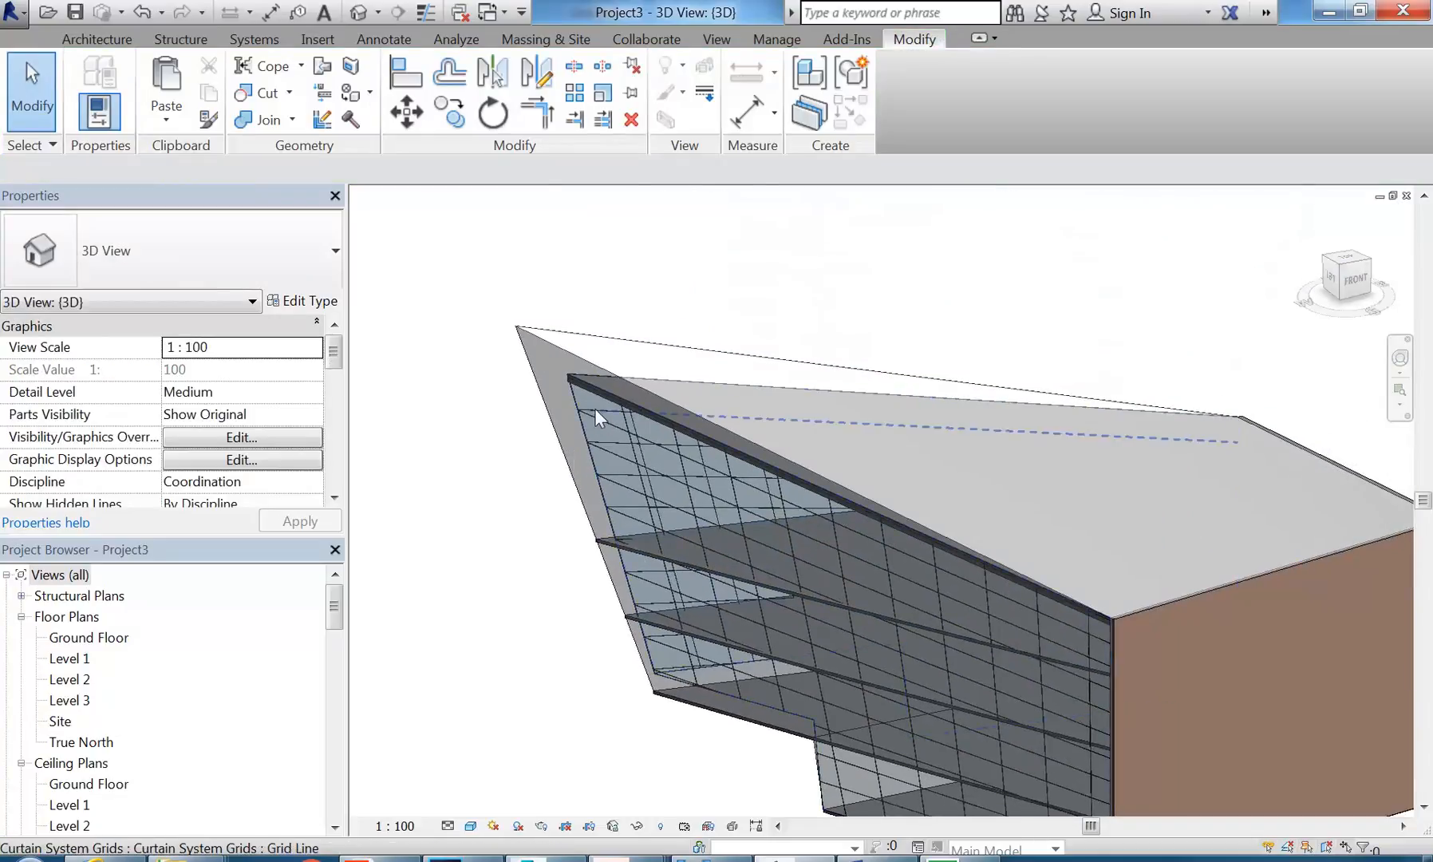
{"action": "left_click", "coordinate": [583, 422]}
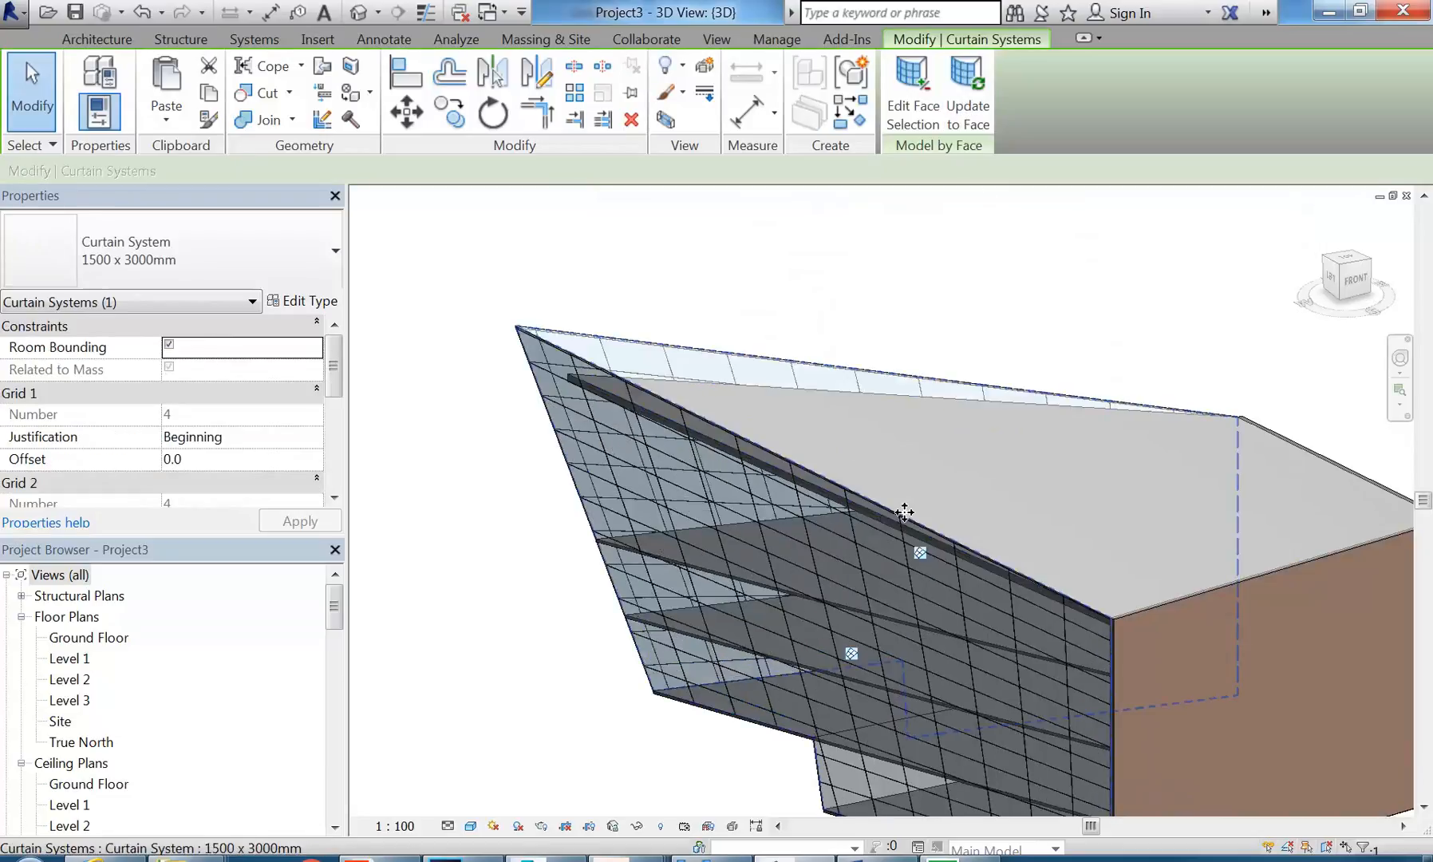
{"action": "left_click", "coordinate": [517, 288]}
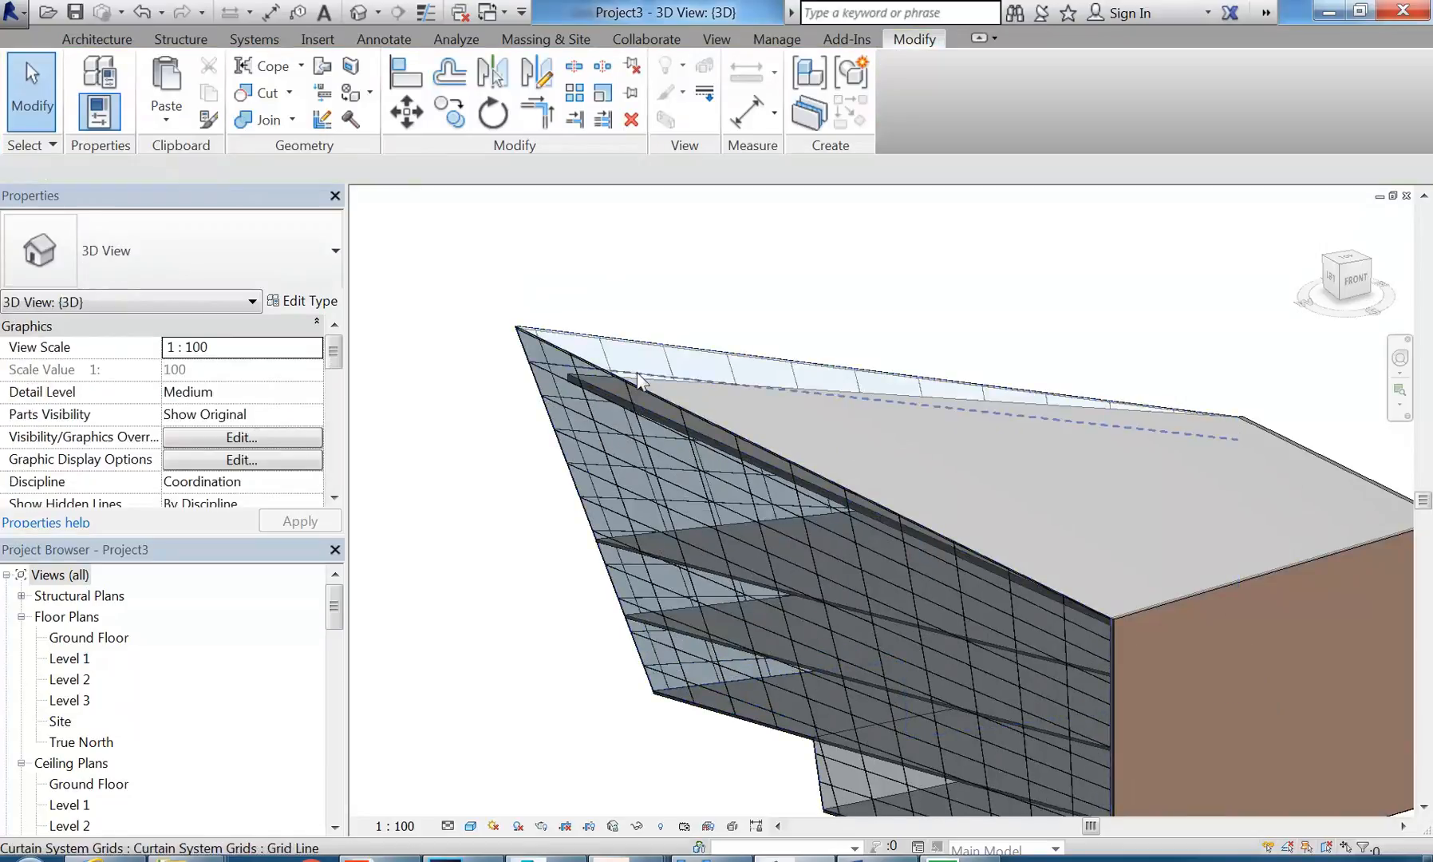
Step: Update the Generic - 400mm roof to the enlarged top face of the mass
{"action": "left_click", "coordinate": [646, 411]}
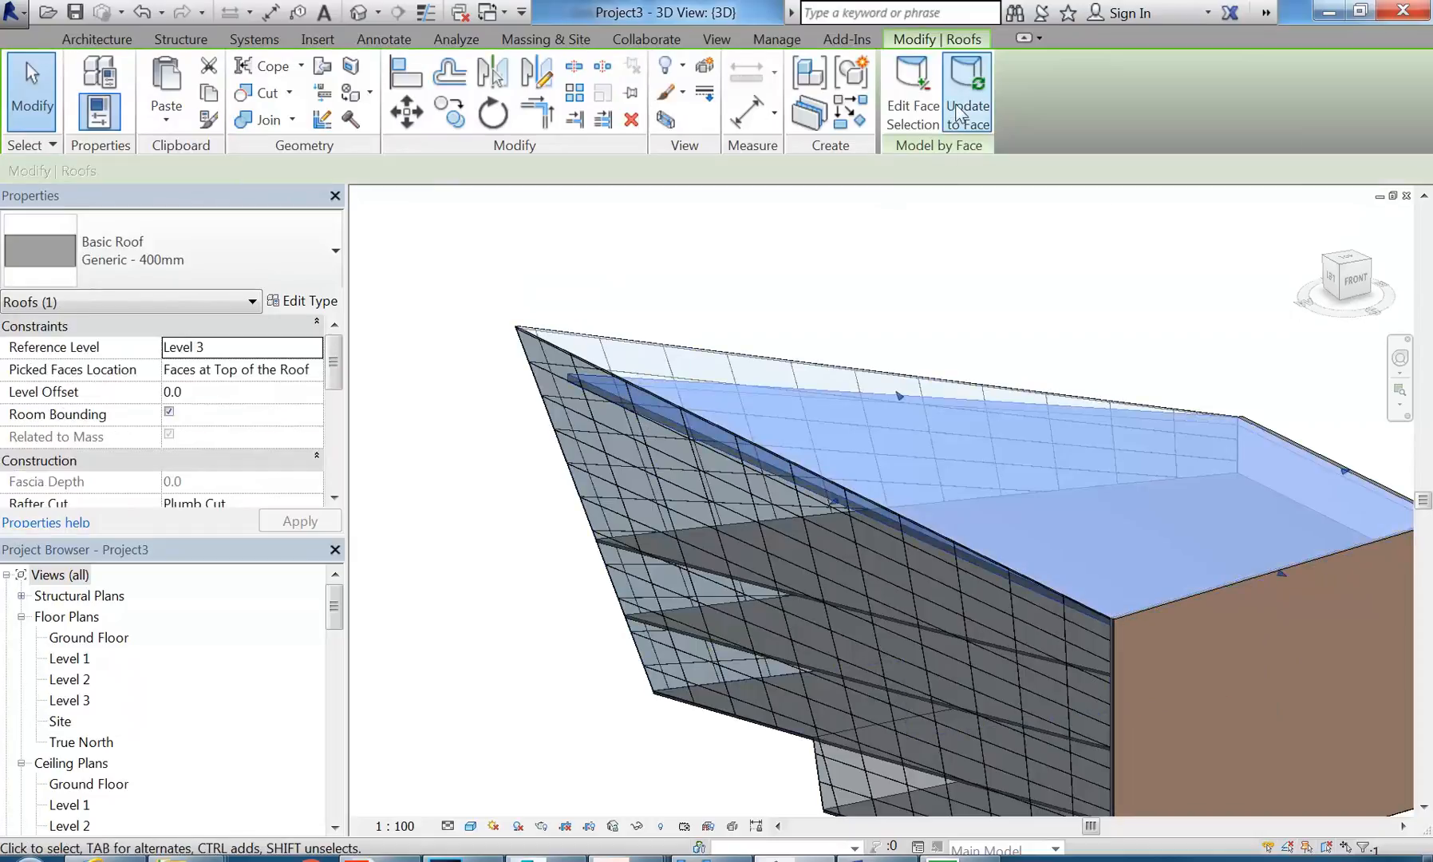
{"action": "left_click", "coordinate": [968, 112]}
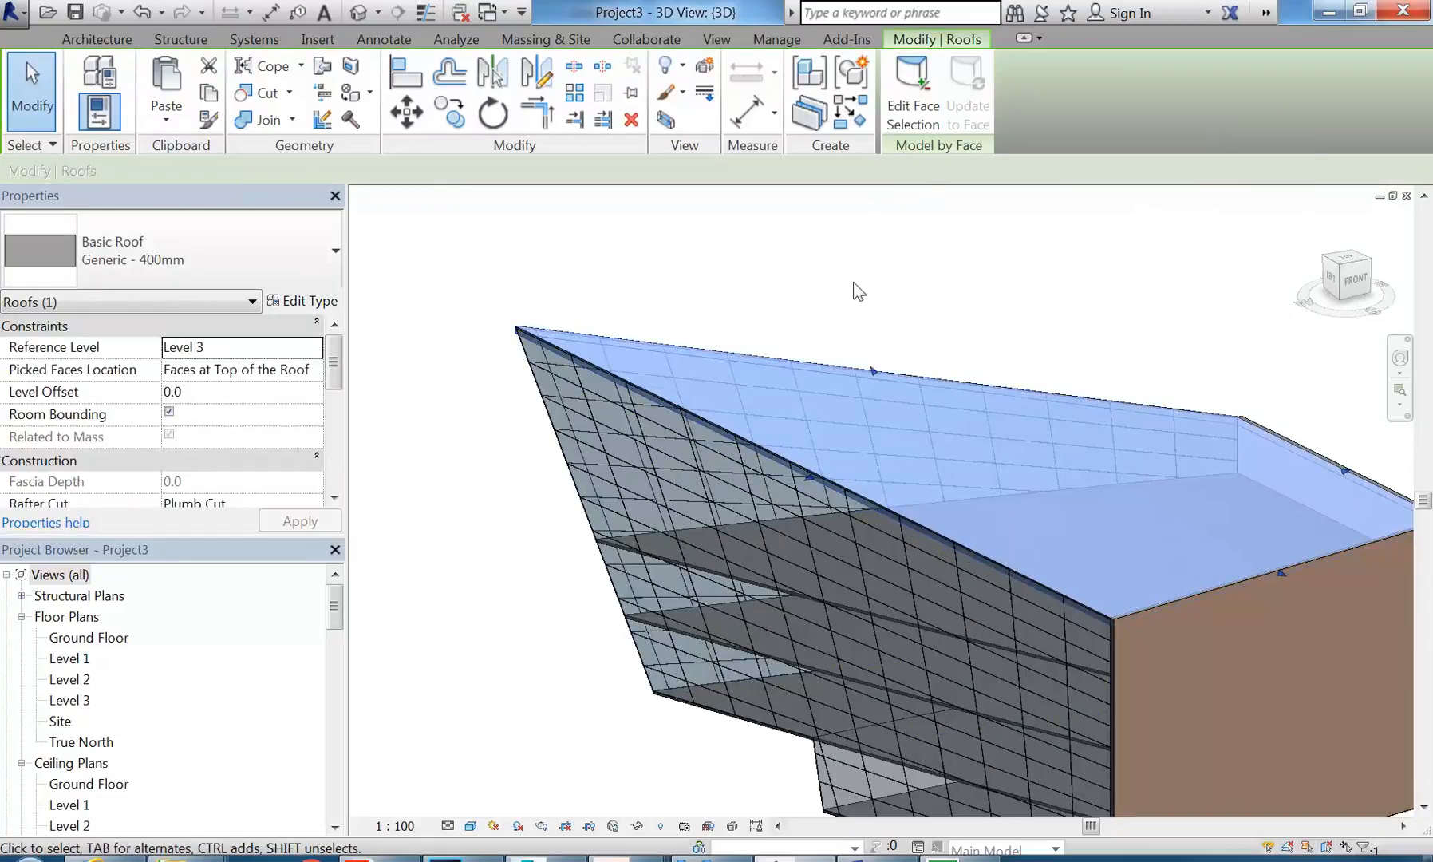
{"action": "left_click", "coordinate": [782, 261]}
{"action": "scroll", "coordinate": [782, 263], "scroll_direction": "down", "scroll_amount": 2}
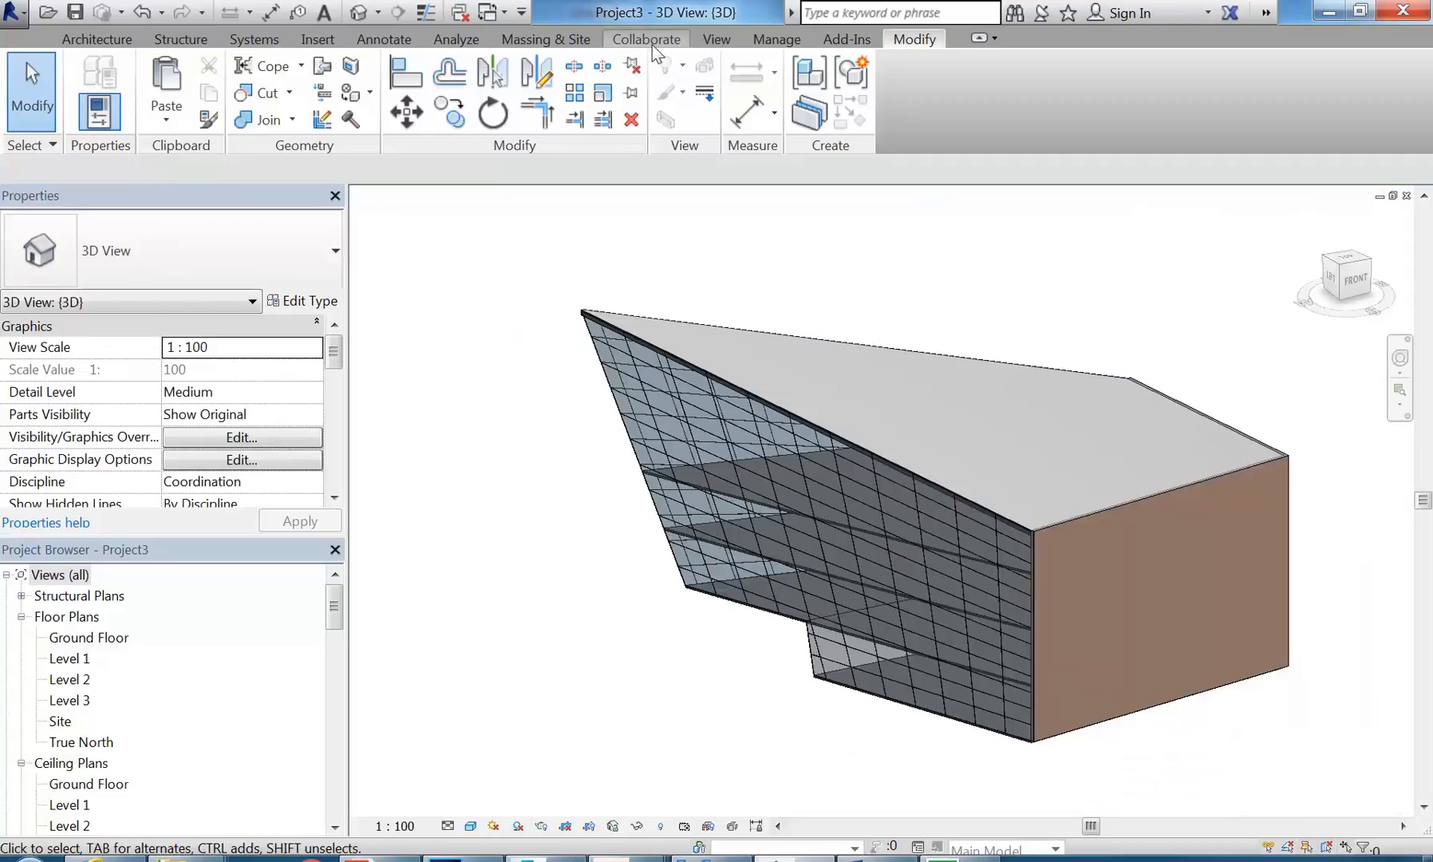
Step: Hide the mass by switching its display to Show Mass by View Settings, leaving only the building elements
{"action": "left_click", "coordinate": [546, 39]}
{"action": "left_click", "coordinate": [134, 80]}
{"action": "middle_click_drag", "start_coordinate": [547, 519], "coordinate": [643, 429], "text": "shift"}
{"action": "right_click", "coordinate": [605, 349]}
{"action": "left_click", "coordinate": [647, 366]}
{"action": "right_click", "coordinate": [584, 341]}
{"action": "left_click", "coordinate": [625, 357]}
{"action": "scroll", "coordinate": [622, 356], "scroll_direction": "down", "scroll_amount": 1}
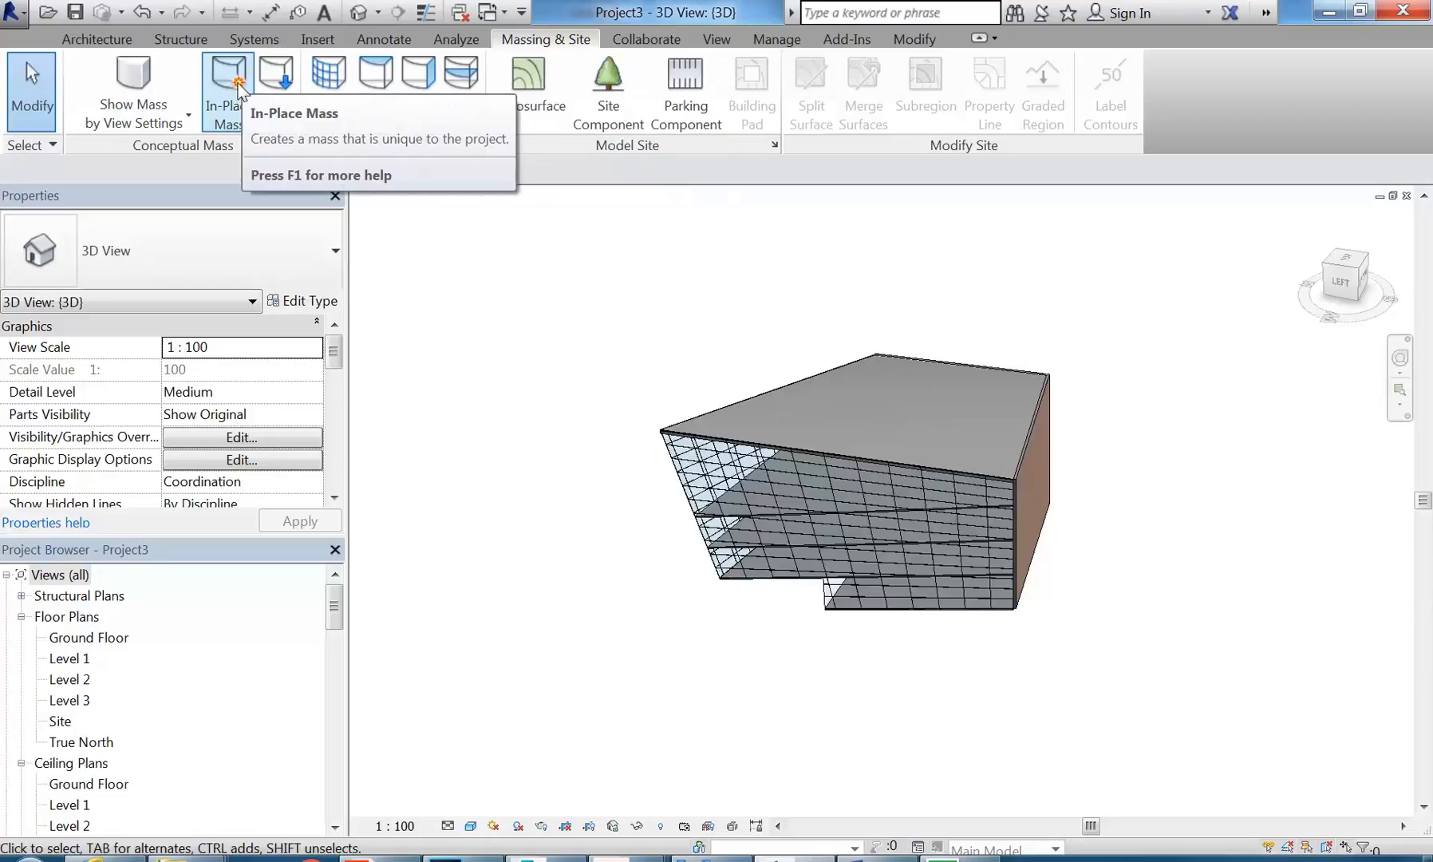
Step: Examine the new-file options for starting a separate Conceptual Mass, without creating a file
{"action": "left_click", "coordinate": [12, 12]}
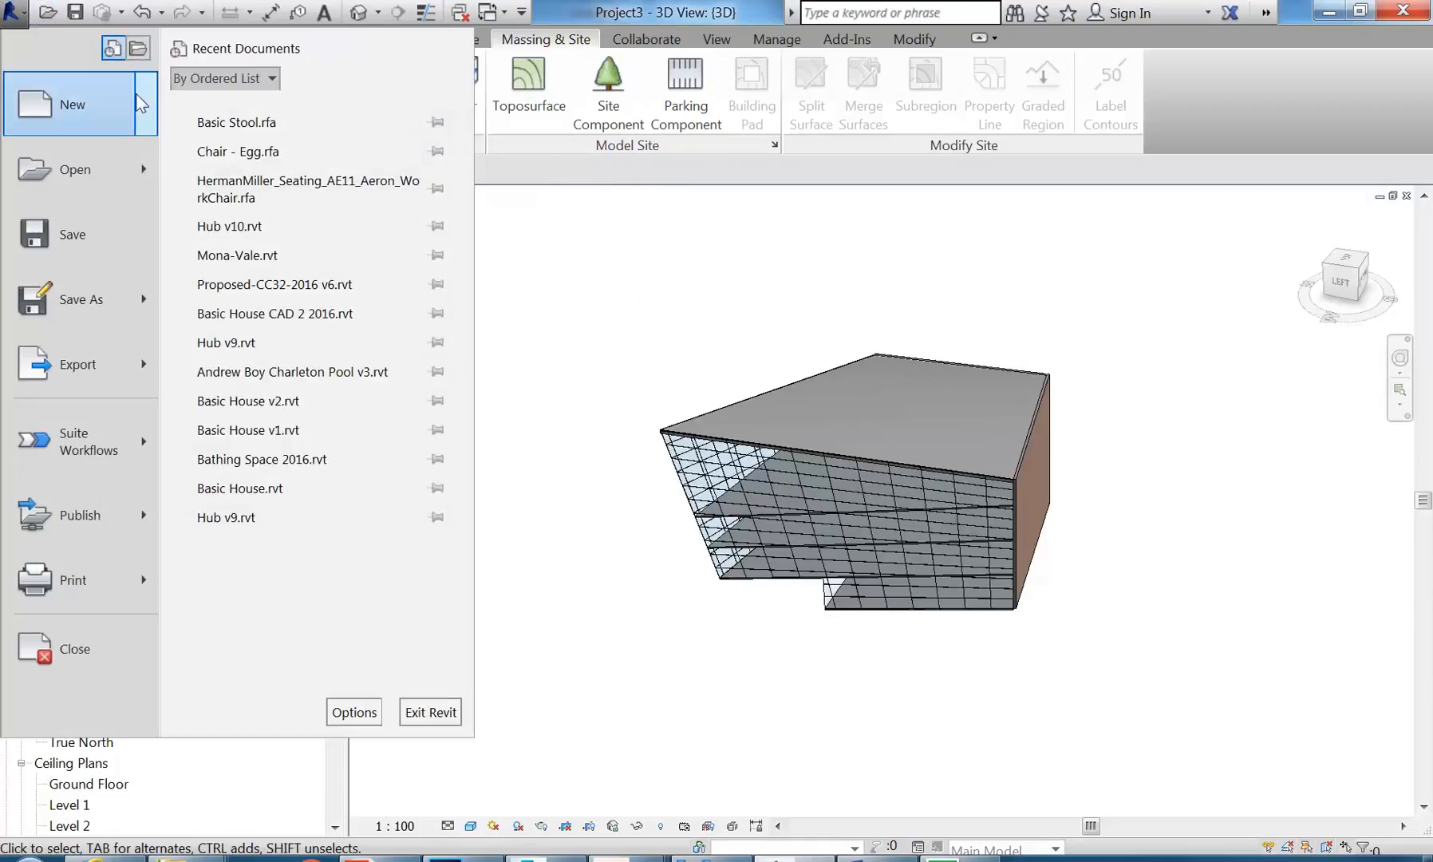
{"action": "mouse_move", "coordinate": [137, 97]}
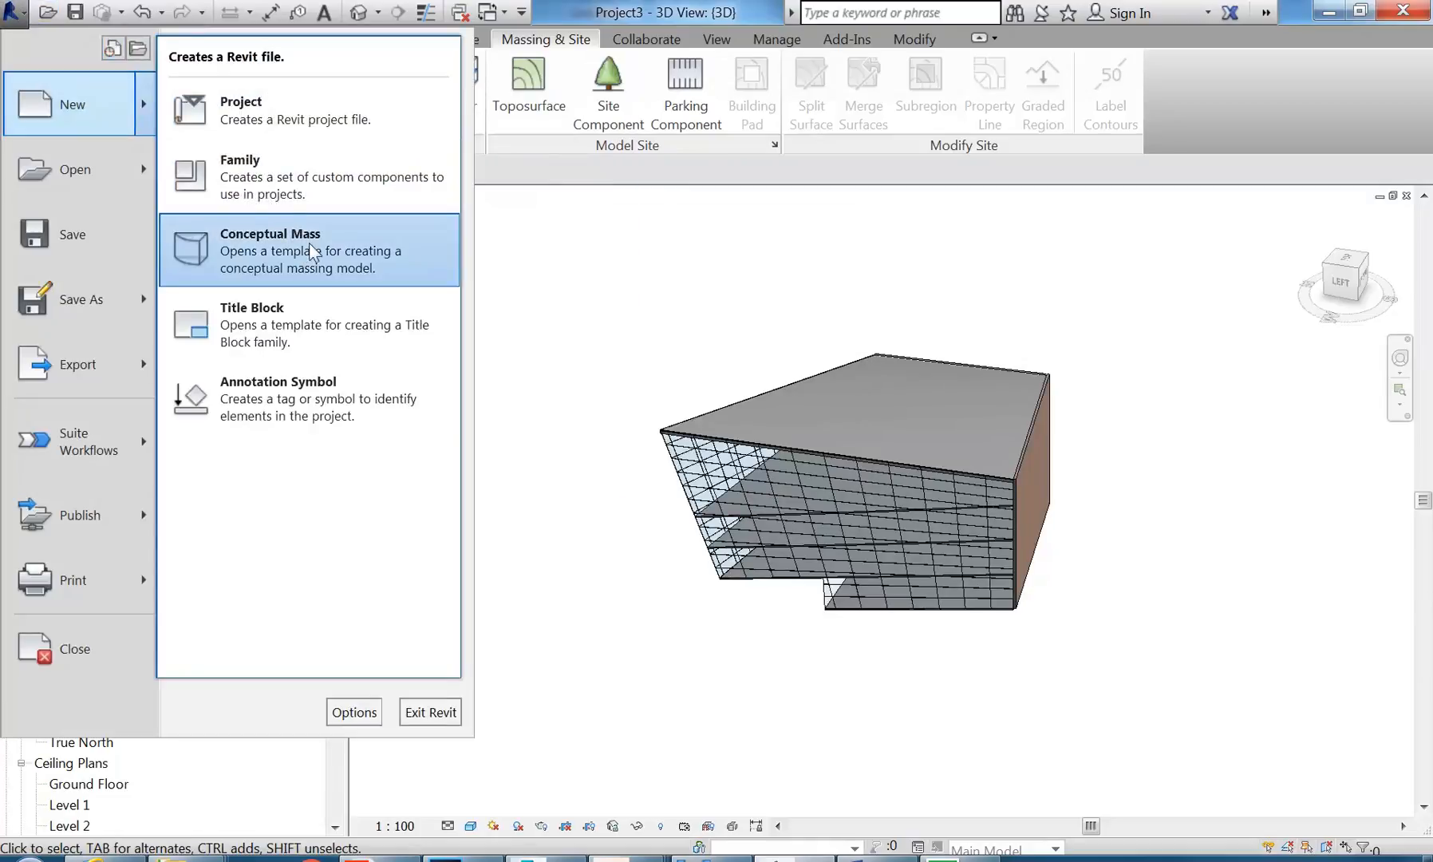
{"action": "left_click", "coordinate": [14, 14]}
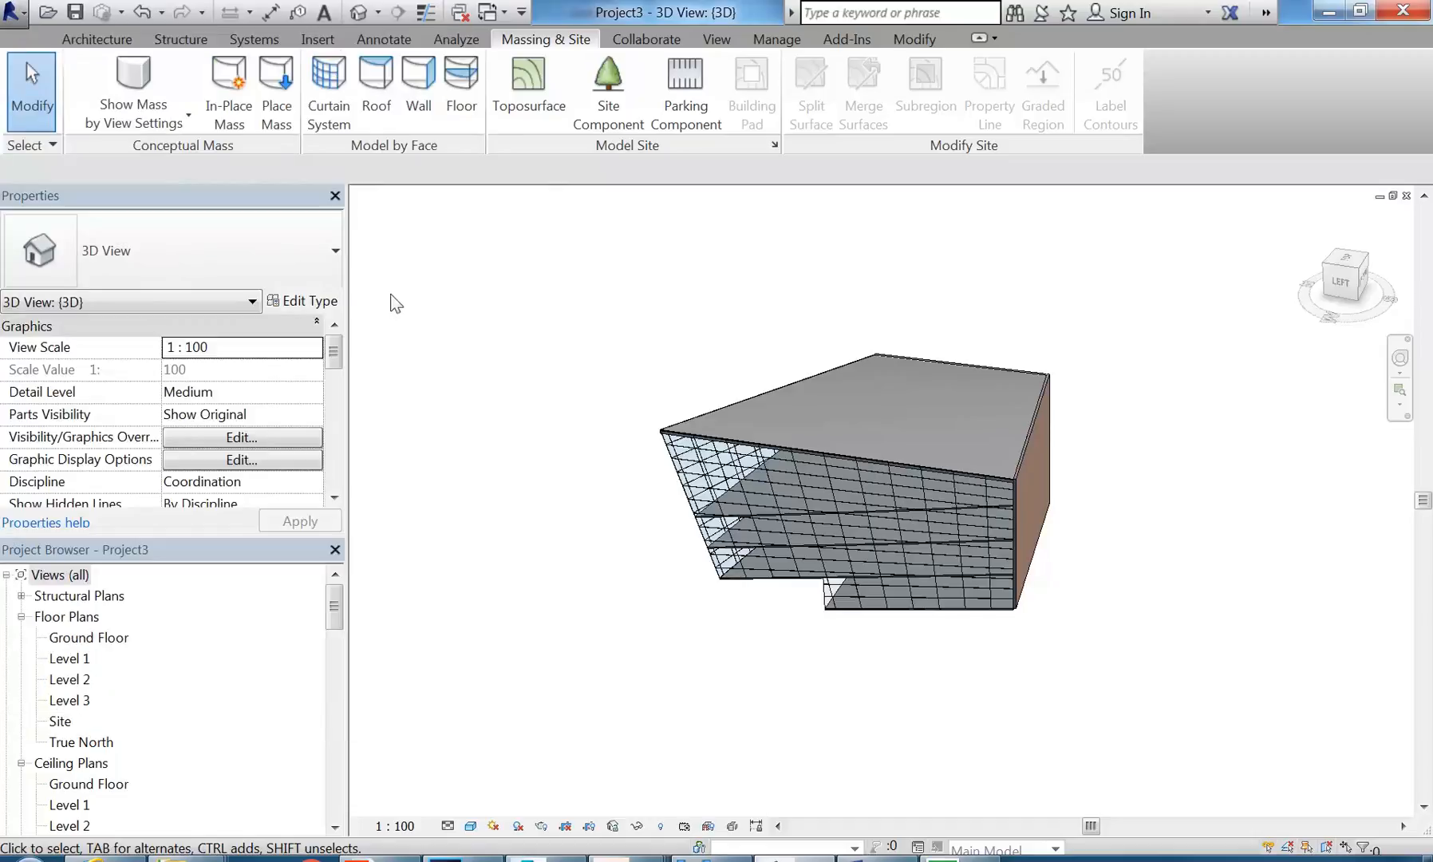
Step: Start an in-place mass in the project, keeping the name Mass 1
{"action": "left_click", "coordinate": [225, 104]}
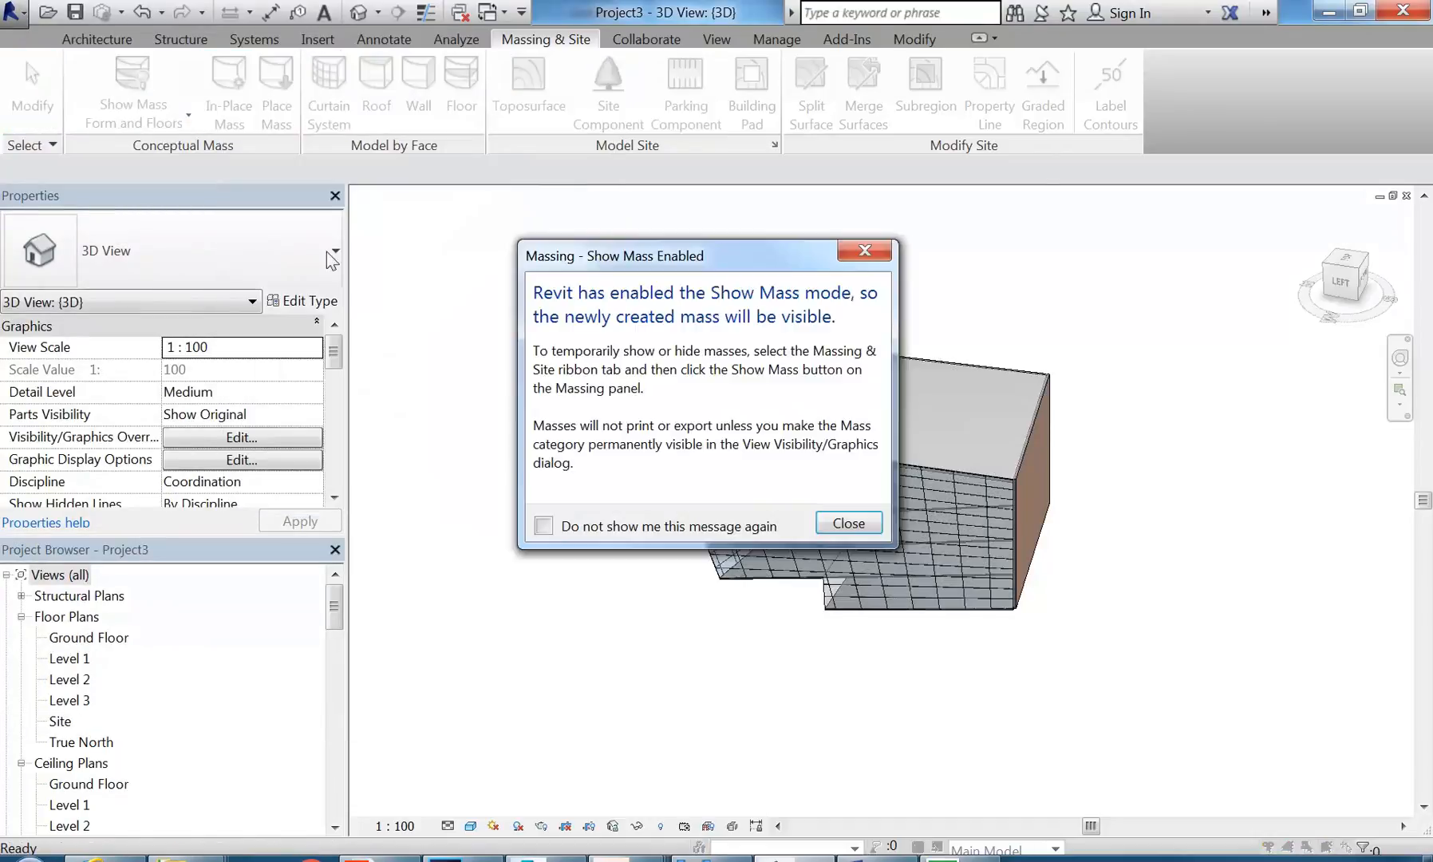
{"action": "left_click", "coordinate": [849, 521]}
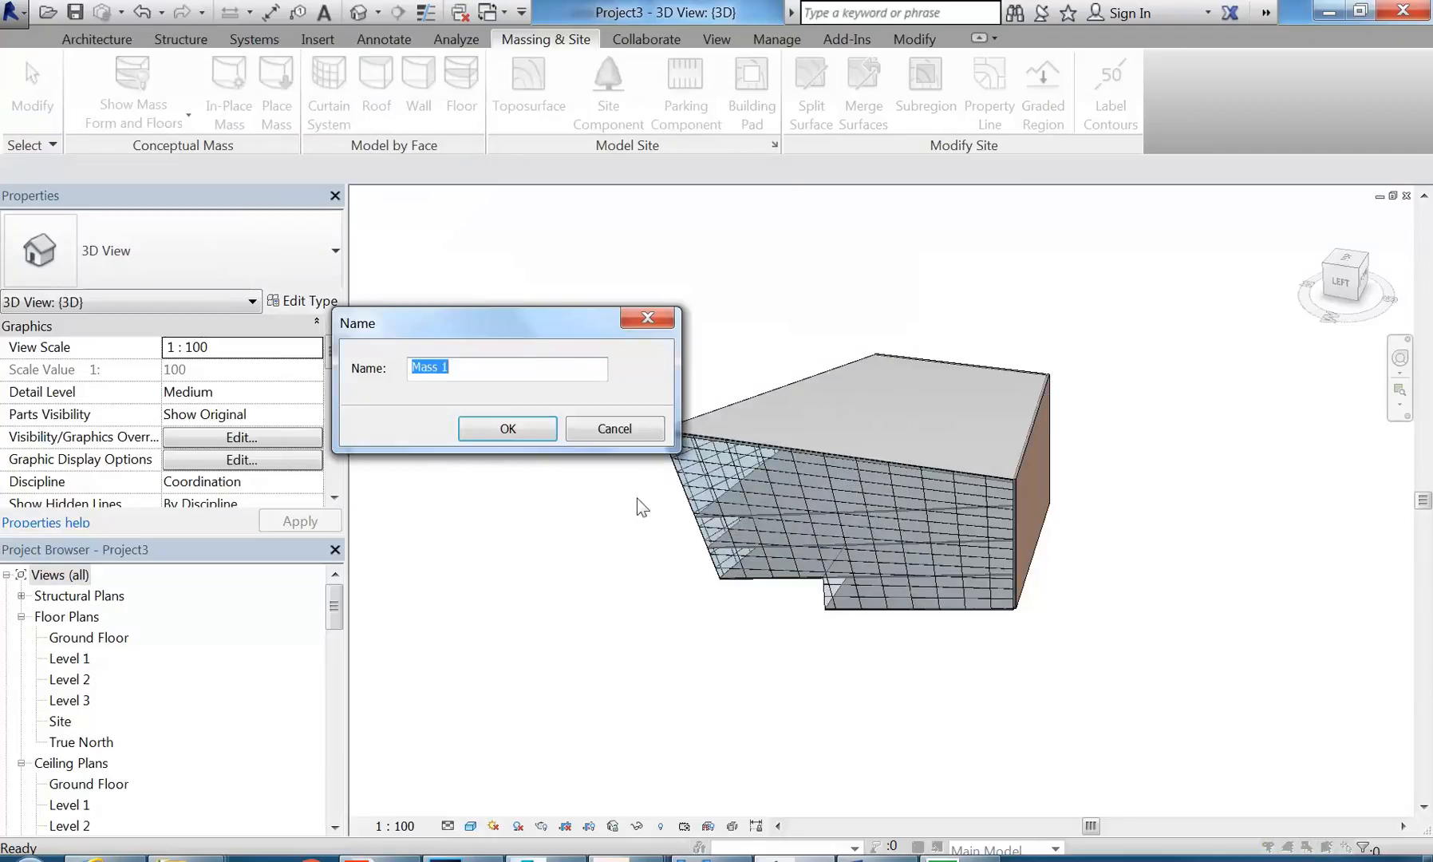
{"action": "left_click", "coordinate": [508, 430]}
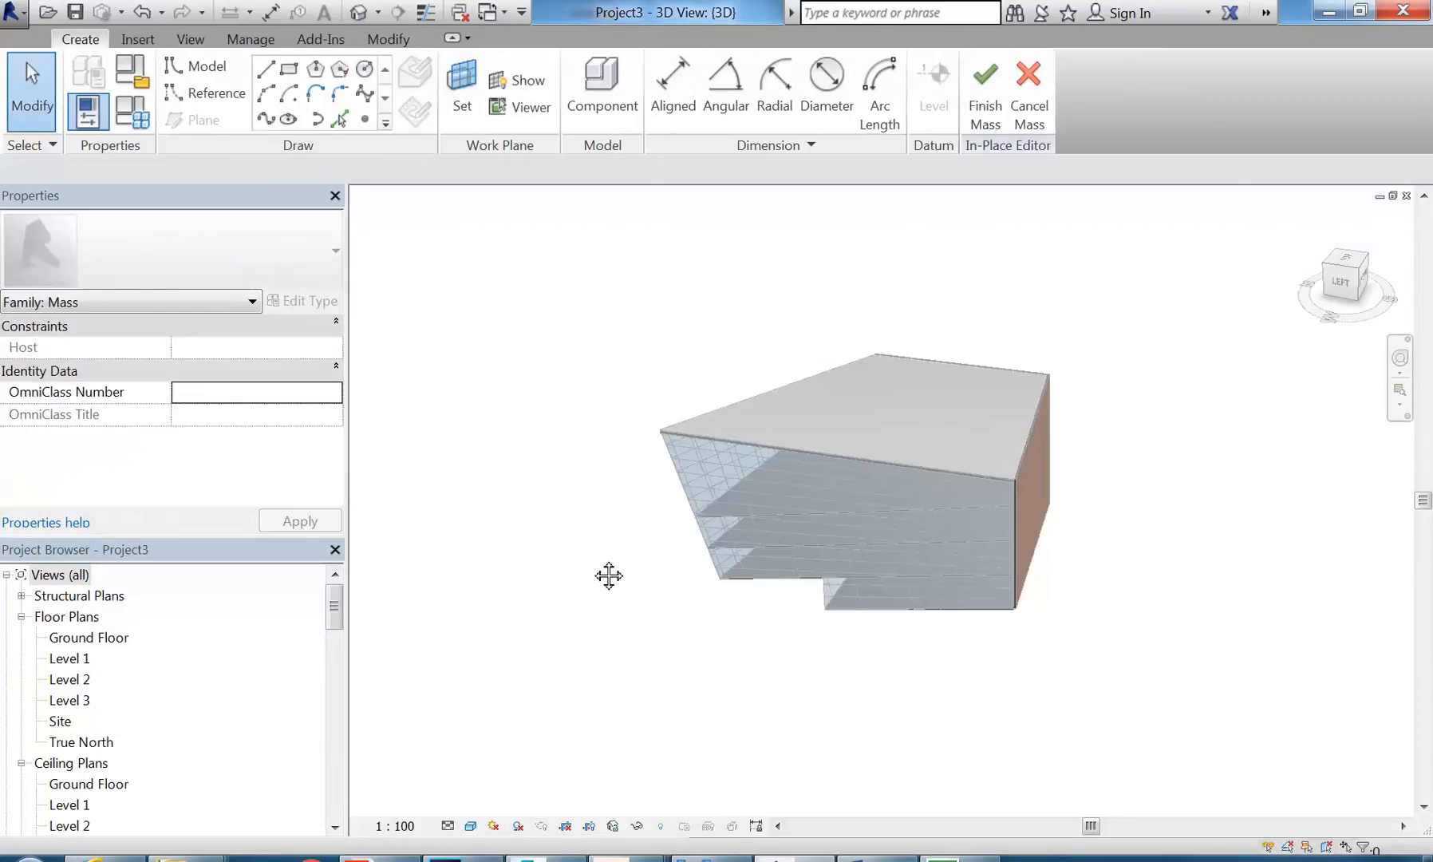
Step: Draw a zigzag chain of three model lines on the Ground Floor plane beside the building, the first about 3400 mm long
{"action": "left_click", "coordinate": [274, 70]}
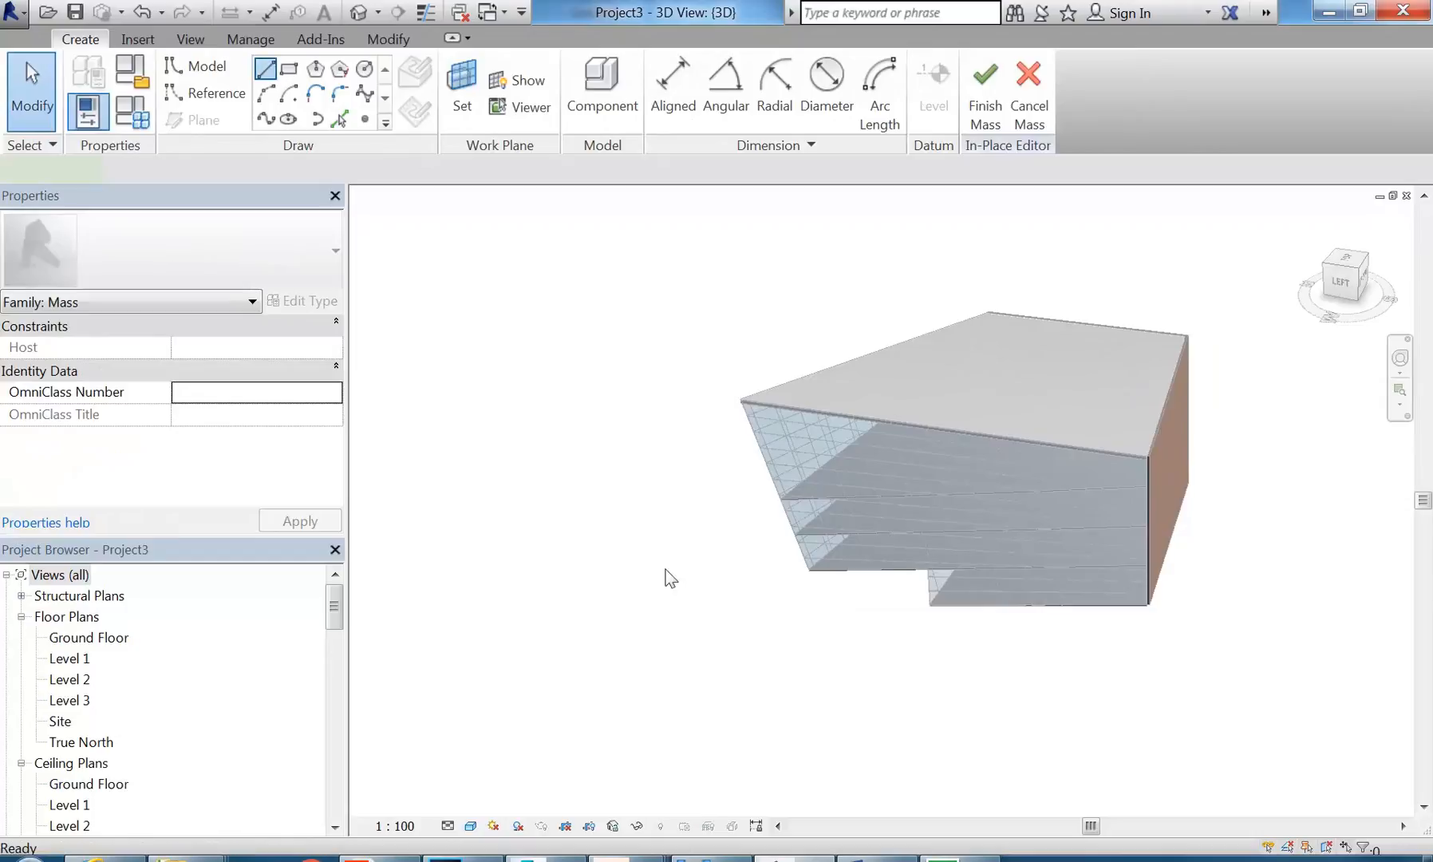
{"action": "scroll", "coordinate": [971, 661], "scroll_direction": "up", "scroll_amount": 2}
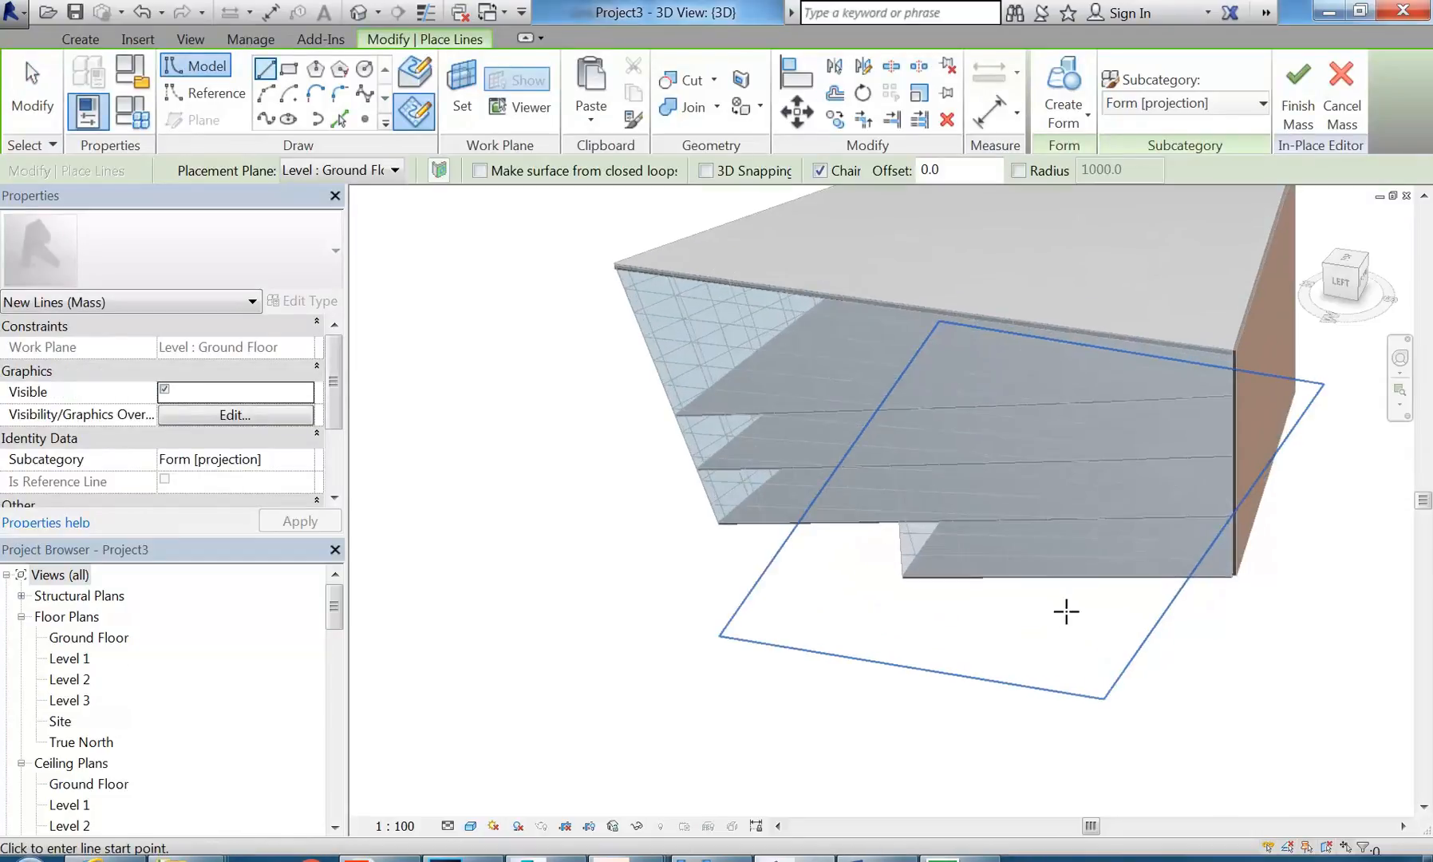
{"action": "middle_click_drag", "start_coordinate": [925, 623], "coordinate": [982, 647]}
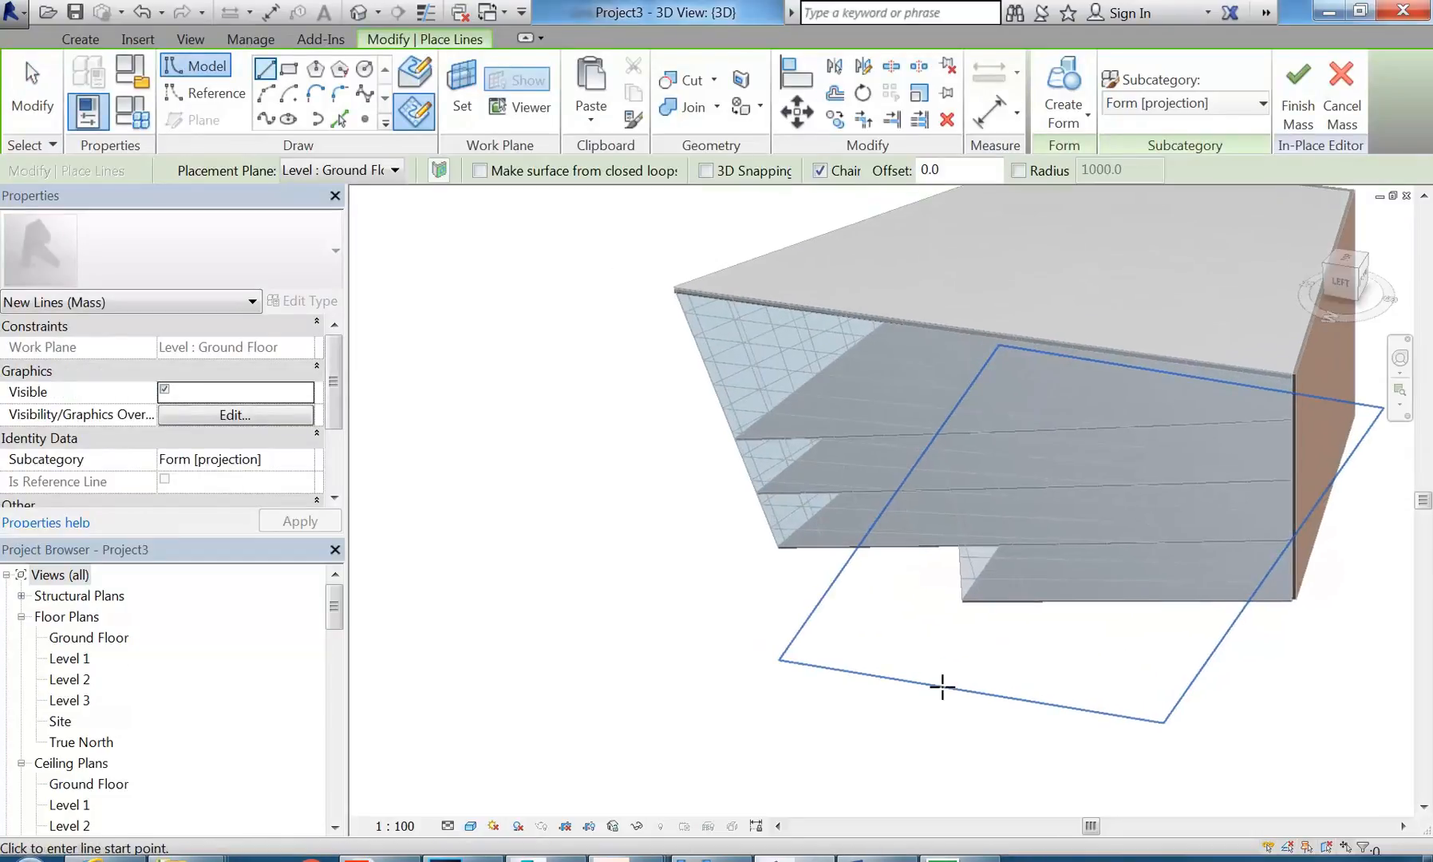
{"action": "left_click", "coordinate": [775, 746]}
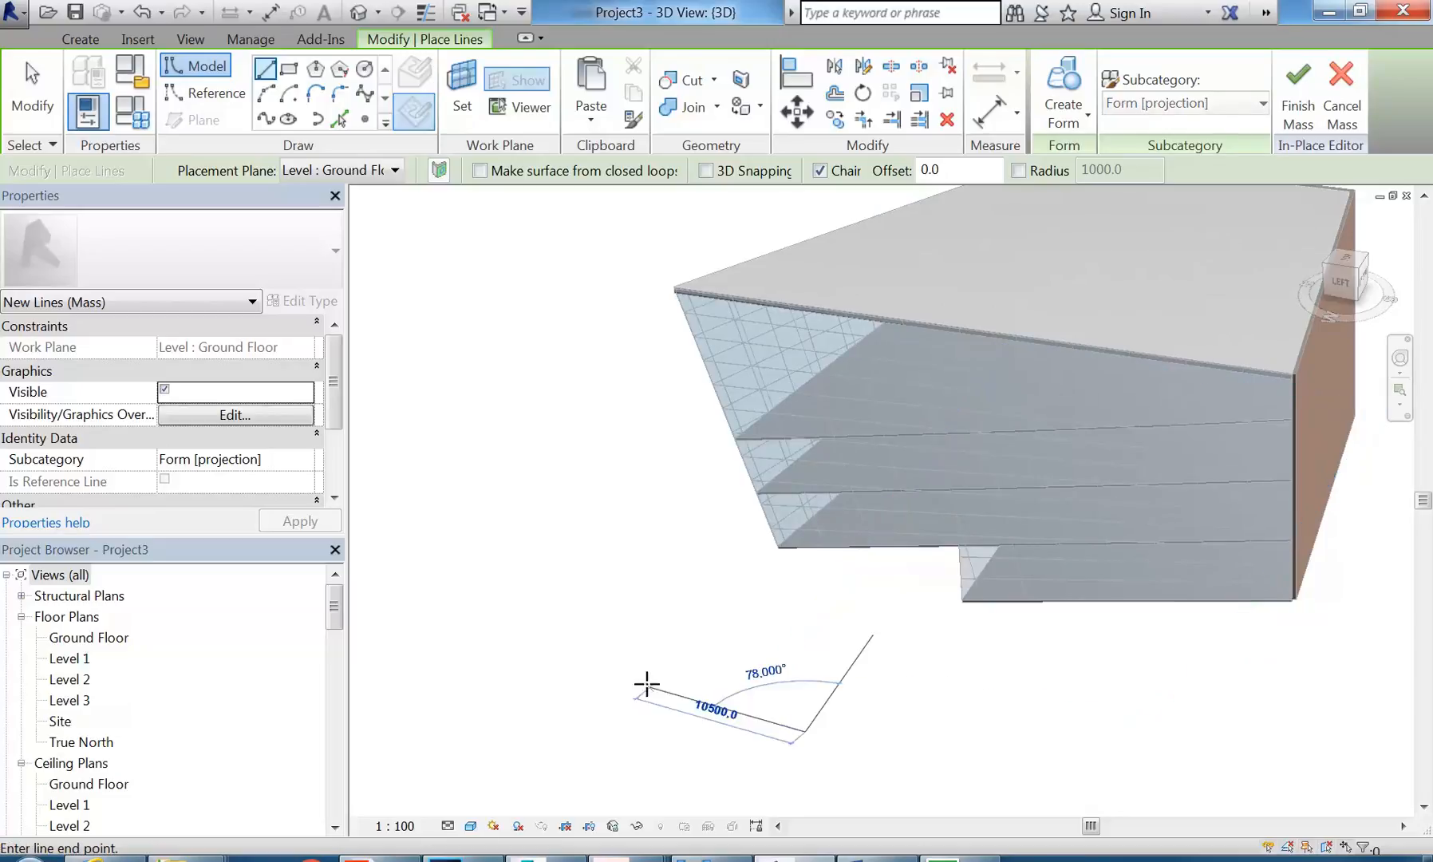
{"action": "scroll", "coordinate": [686, 722], "scroll_direction": "up", "scroll_amount": 3}
{"action": "middle_click_drag", "start_coordinate": [844, 731], "coordinate": [708, 700]}
{"action": "scroll", "coordinate": [709, 696], "scroll_direction": "up", "scroll_amount": 1}
{"action": "scroll", "coordinate": [715, 696], "scroll_direction": "up", "scroll_amount": 2}
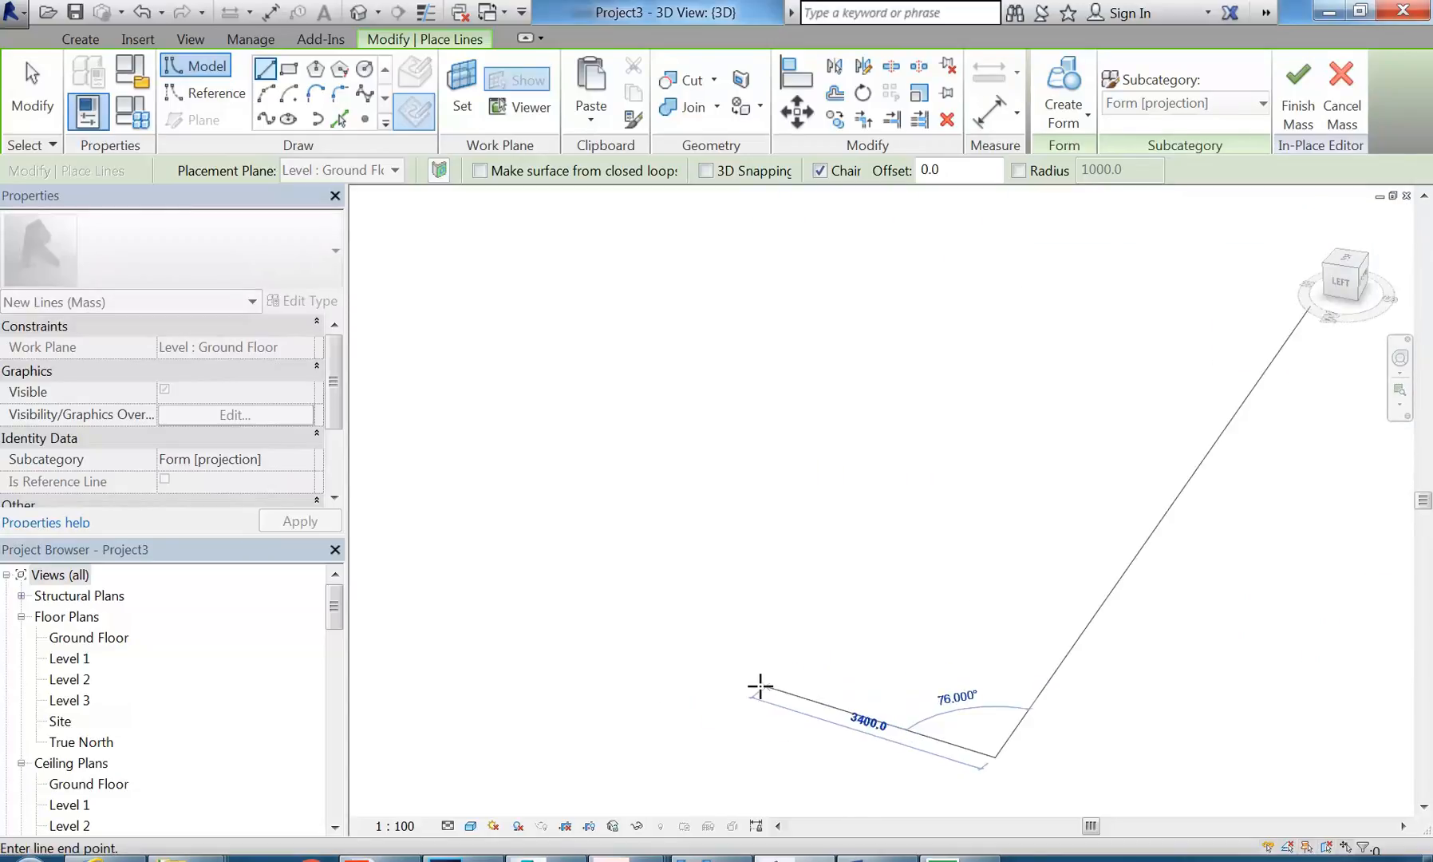
{"action": "left_click", "coordinate": [769, 703]}
{"action": "left_click", "coordinate": [785, 581]}
{"action": "left_click", "coordinate": [547, 536]}
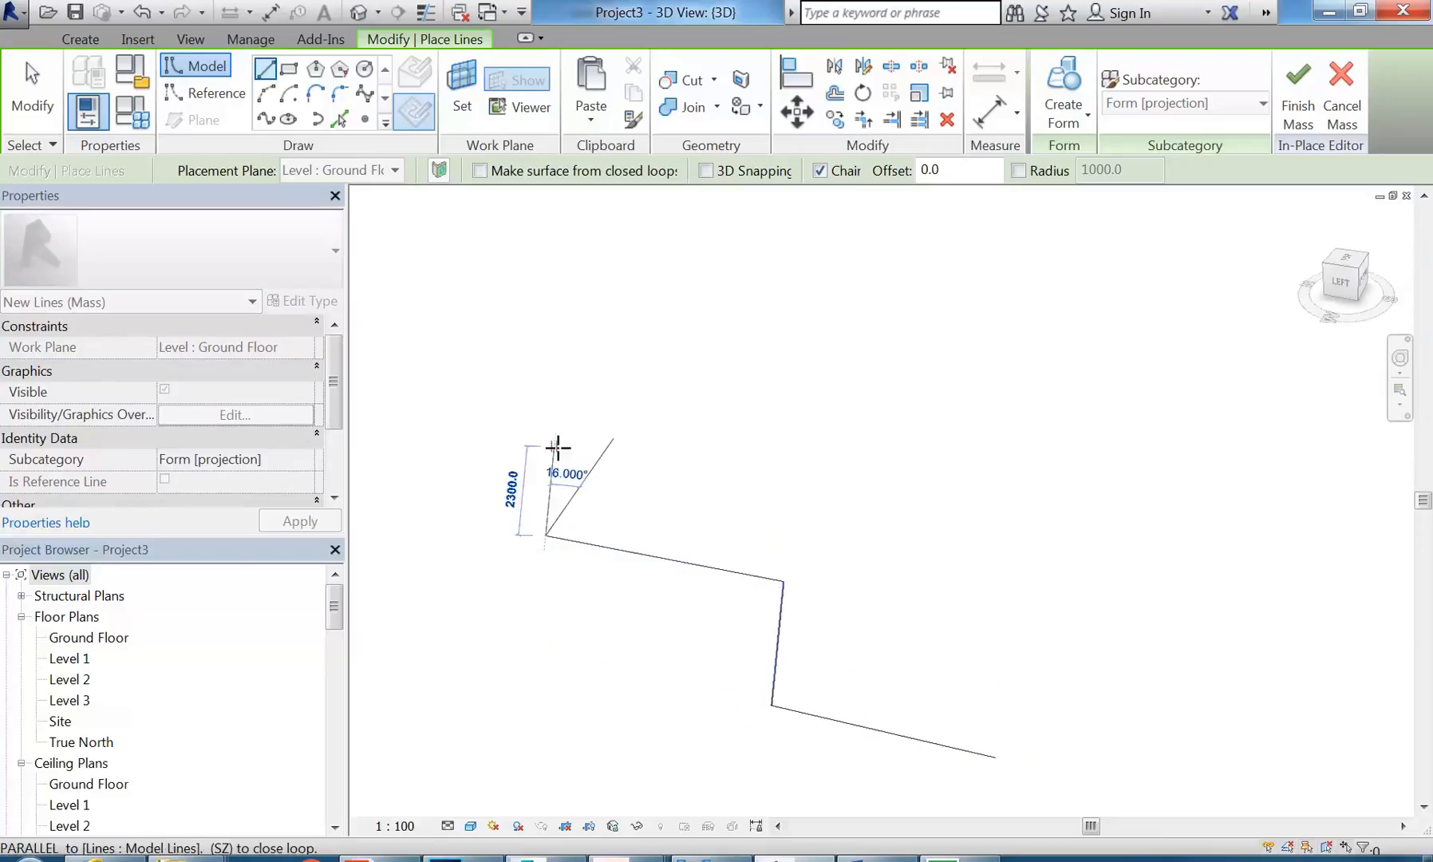
{"action": "right_click", "coordinate": [624, 477]}
{"action": "left_click", "coordinate": [685, 495]}
{"action": "scroll", "coordinate": [668, 524], "scroll_direction": "down", "scroll_amount": 2}
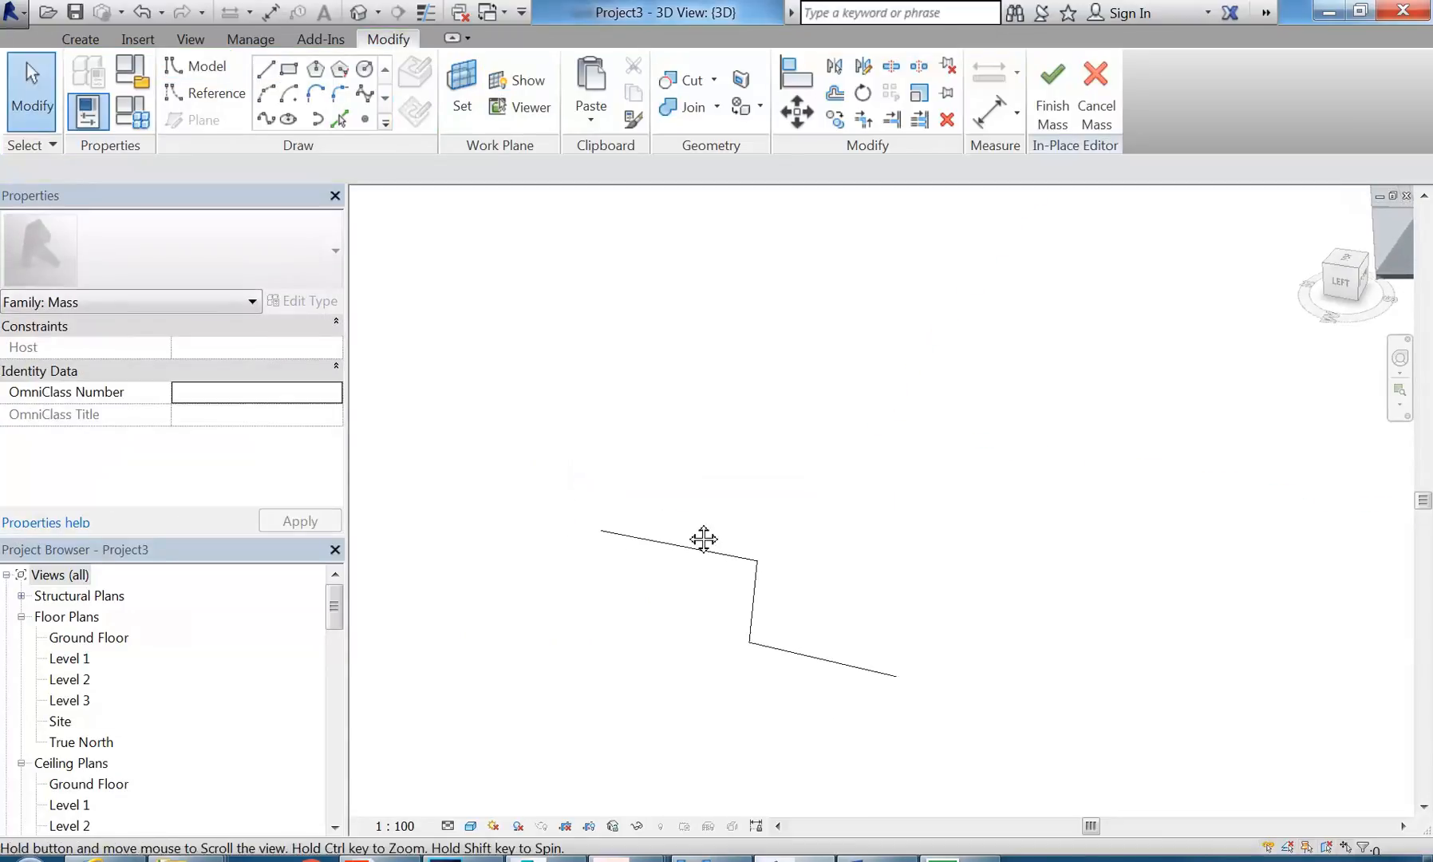
Step: Select the whole chain of three model lines and create a vertical surface form from it
{"action": "key", "text": "Tab"}
{"action": "left_click", "coordinate": [678, 560]}
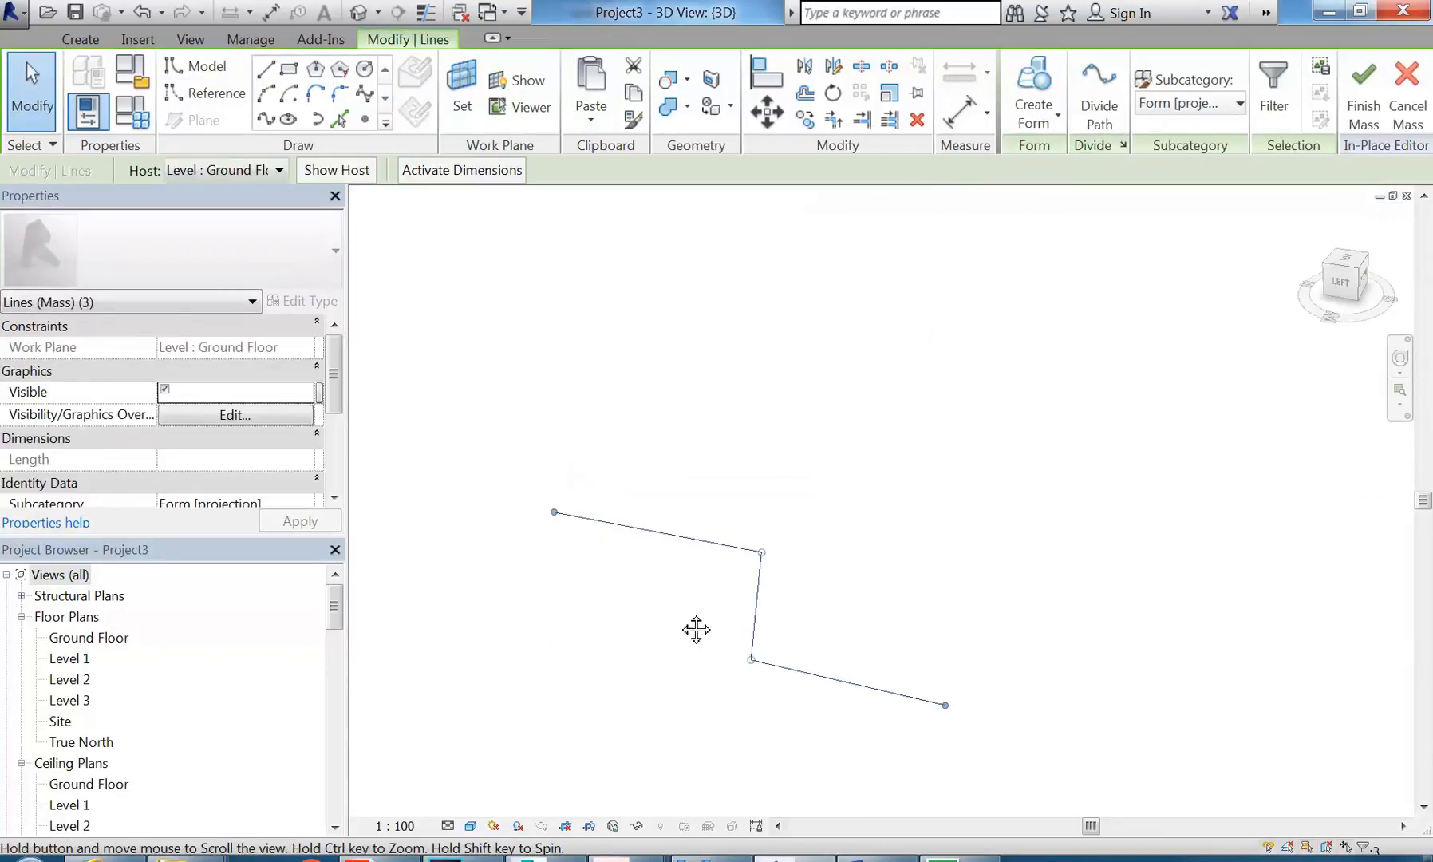
{"action": "left_click", "coordinate": [670, 613]}
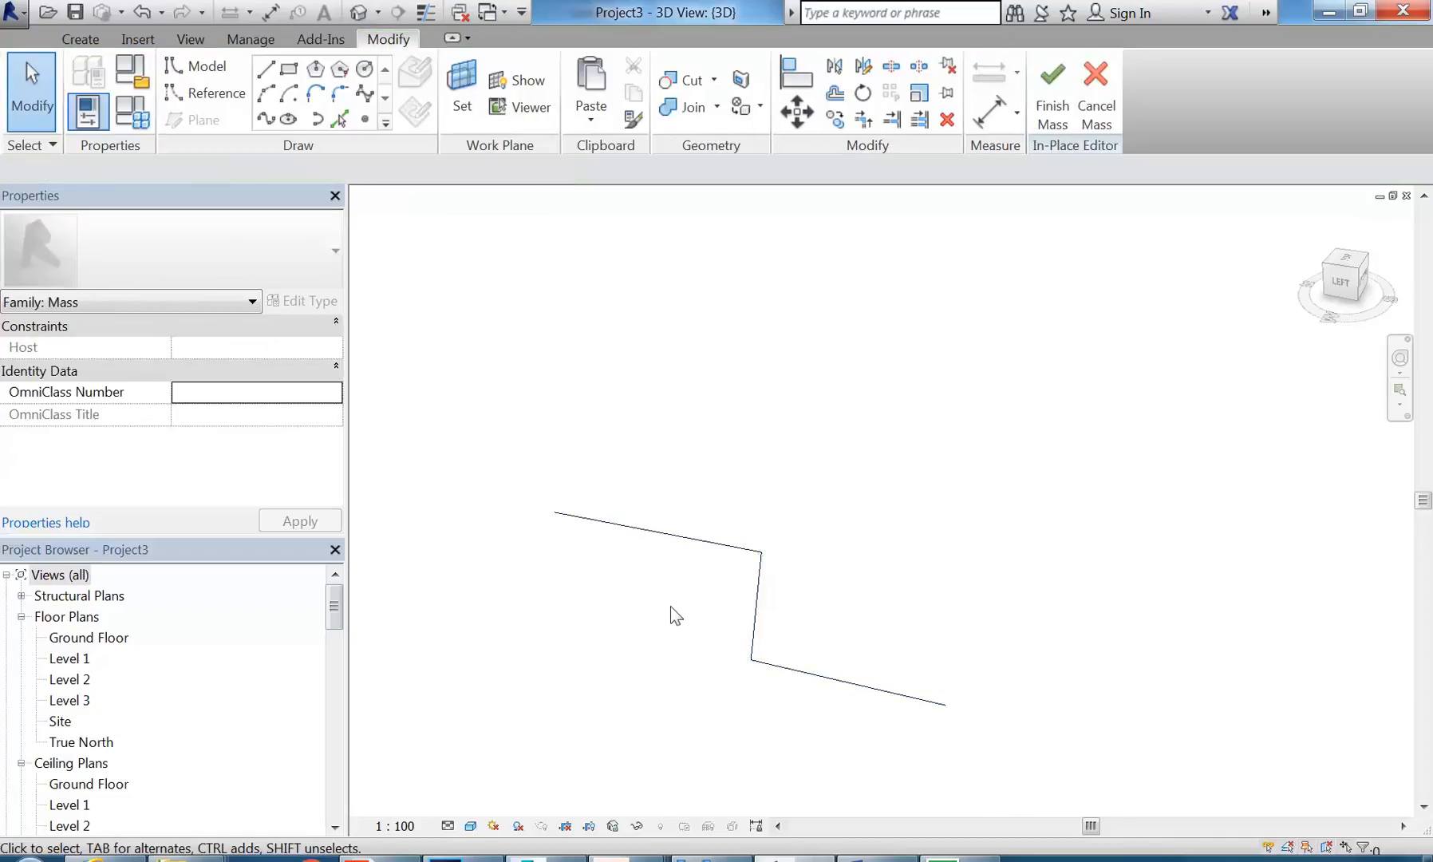
{"action": "key", "text": "Tab"}
{"action": "left_click", "coordinate": [637, 530]}
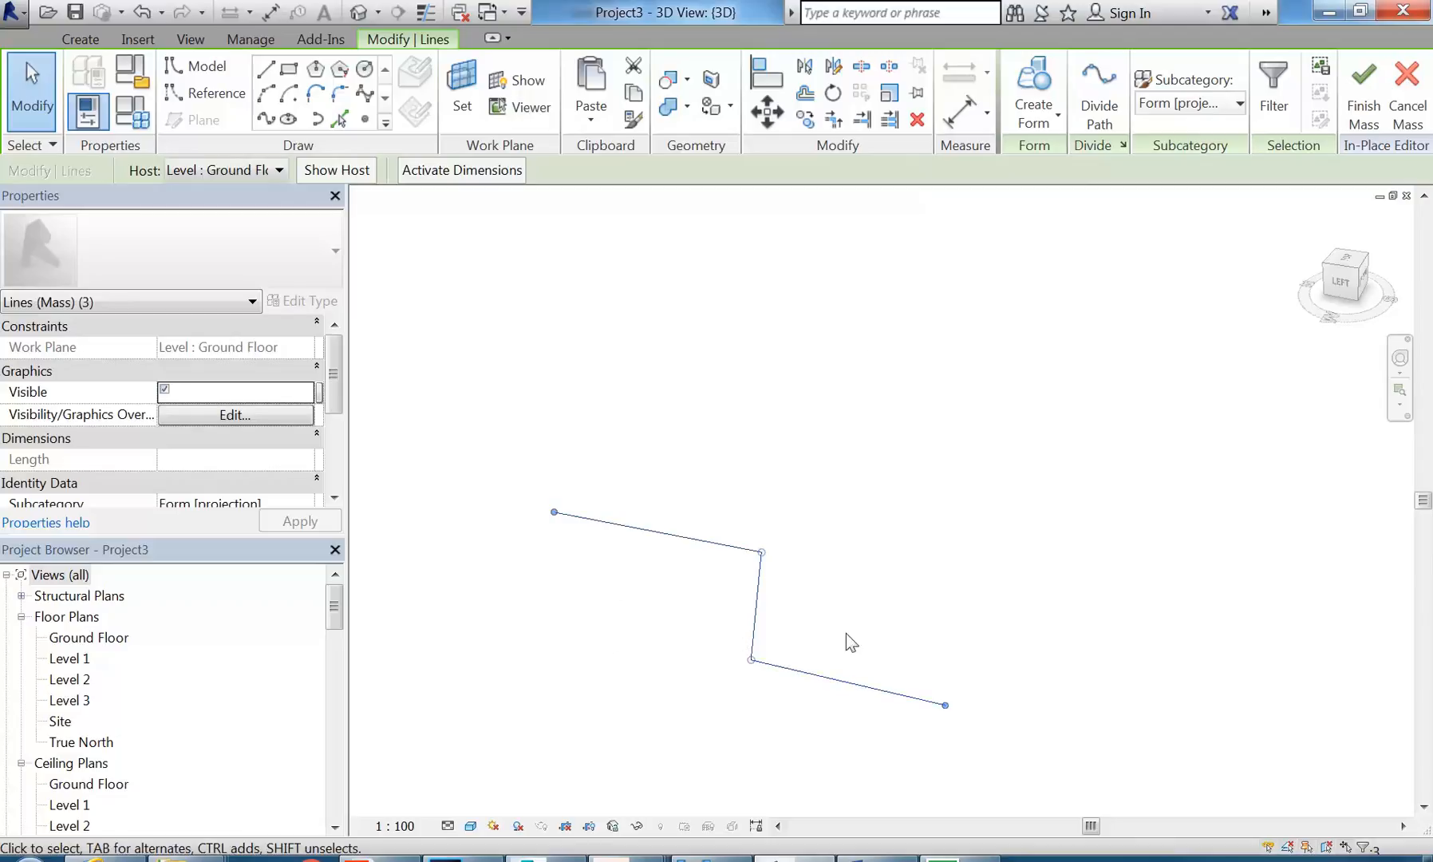
{"action": "left_click", "coordinate": [1033, 86]}
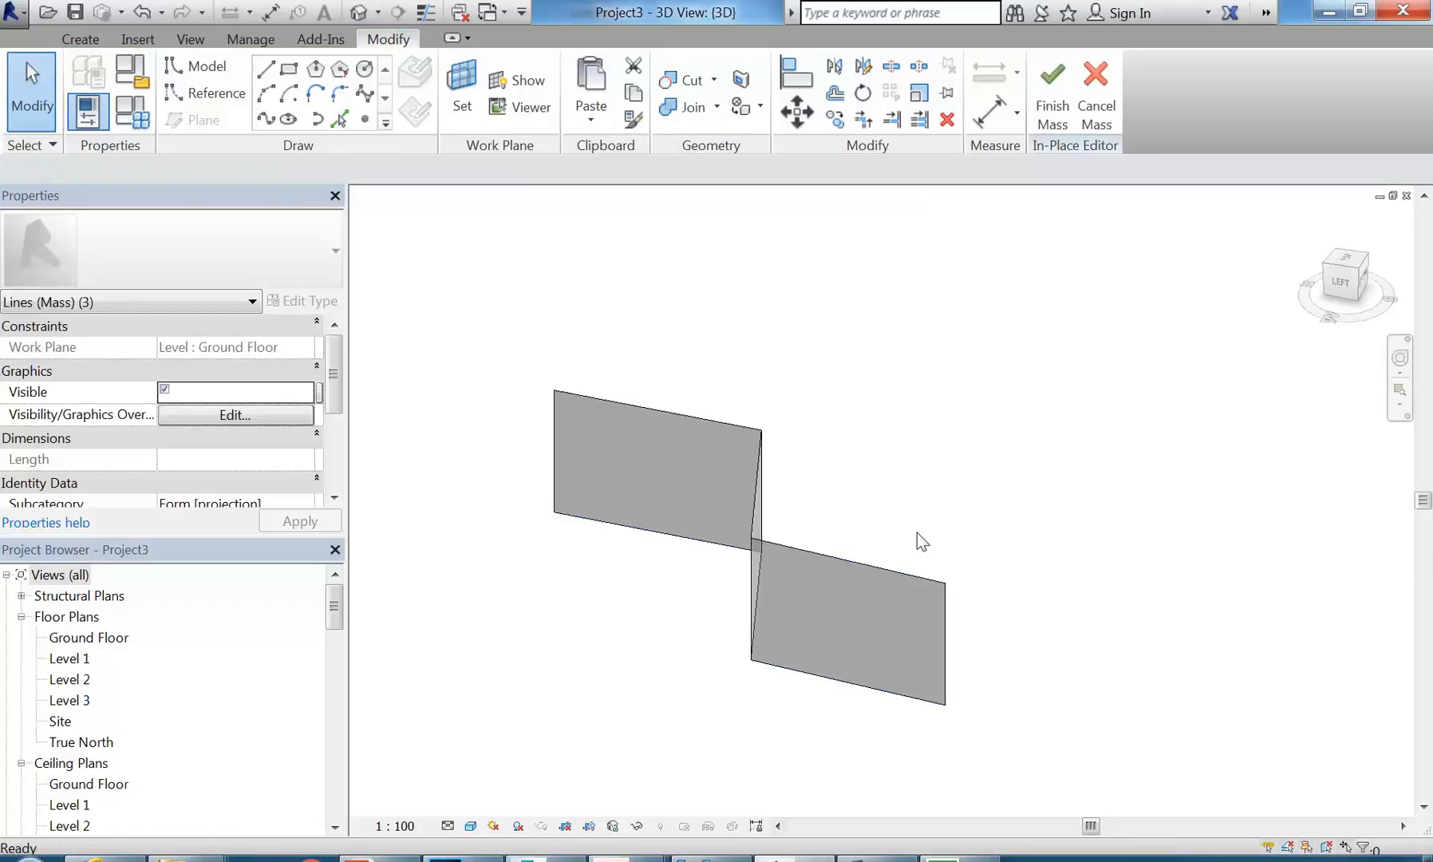
Step: Shift the top vertex at the form's first corner so the upper edge moves off its base line
{"action": "middle_click_drag", "start_coordinate": [904, 527], "coordinate": [822, 438], "text": "shift"}
{"action": "scroll", "coordinate": [877, 415], "scroll_direction": "up", "scroll_amount": 2}
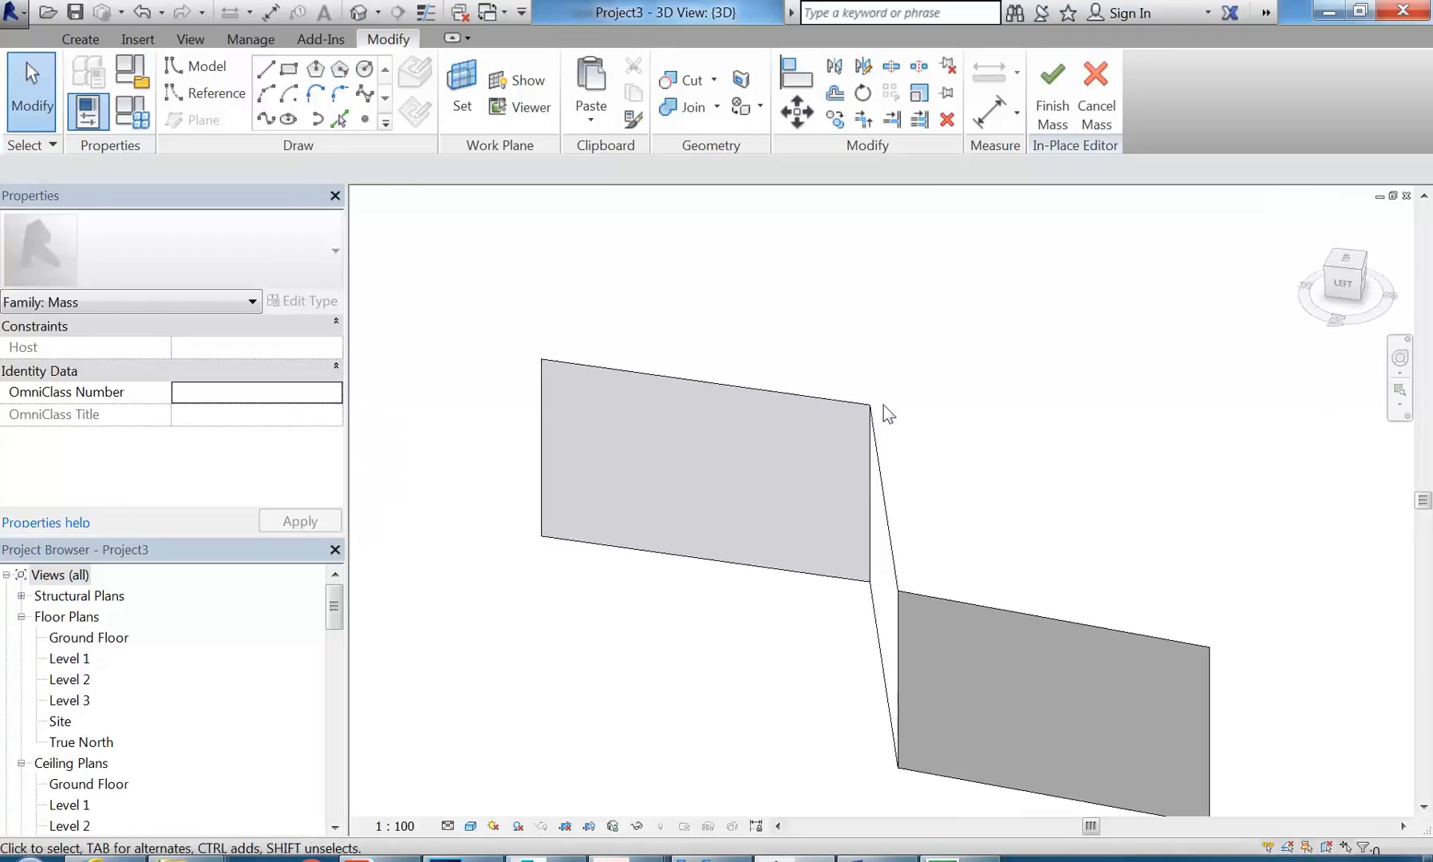
{"action": "left_click", "coordinate": [870, 407]}
{"action": "scroll", "coordinate": [906, 415], "scroll_direction": "up", "scroll_amount": 3}
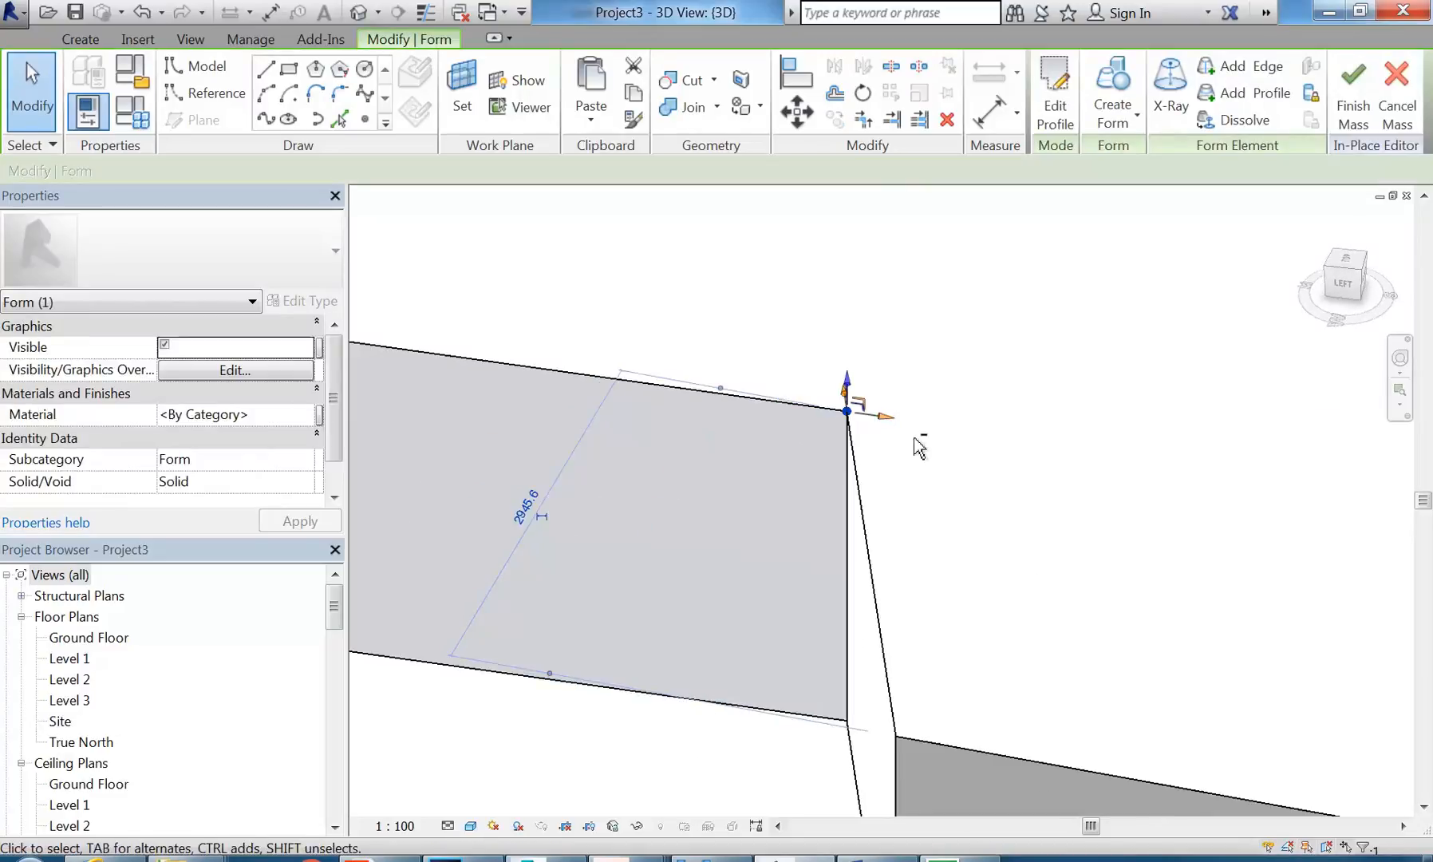
{"action": "scroll", "coordinate": [913, 438], "scroll_direction": "down", "scroll_amount": 2}
{"action": "mouse_move", "coordinate": [963, 429]}
{"action": "left_mouse_down"}
{"action": "mouse_move", "coordinate": [1006, 398]}
{"action": "mouse_move", "coordinate": [988, 384]}
{"action": "mouse_move", "coordinate": [979, 431]}
{"action": "left_mouse_up"}
Step: Lower the top vertex at the form's second corner and shift it sideways so the adjoining faces tilt
{"action": "middle_click_drag", "start_coordinate": [964, 558], "coordinate": [891, 430]}
{"action": "scroll", "coordinate": [989, 579], "scroll_direction": "down", "scroll_amount": 2}
{"action": "middle_click_drag", "start_coordinate": [989, 505], "coordinate": [979, 450]}
{"action": "left_click_drag", "start_coordinate": [822, 552], "coordinate": [819, 622]}
{"action": "left_click", "coordinate": [706, 648]}
{"action": "mouse_move", "coordinate": [703, 648]}
{"action": "middle_mouse_down", "text": "shift"}
{"action": "mouse_move", "coordinate": [656, 509]}
{"action": "mouse_move", "coordinate": [551, 586]}
{"action": "mouse_move", "coordinate": [879, 567]}
{"action": "mouse_move", "coordinate": [845, 636]}
{"action": "mouse_move", "coordinate": [710, 627]}
{"action": "mouse_move", "coordinate": [719, 637]}
{"action": "mouse_move", "coordinate": [691, 642]}
{"action": "middle_mouse_up", "text": "shift"}
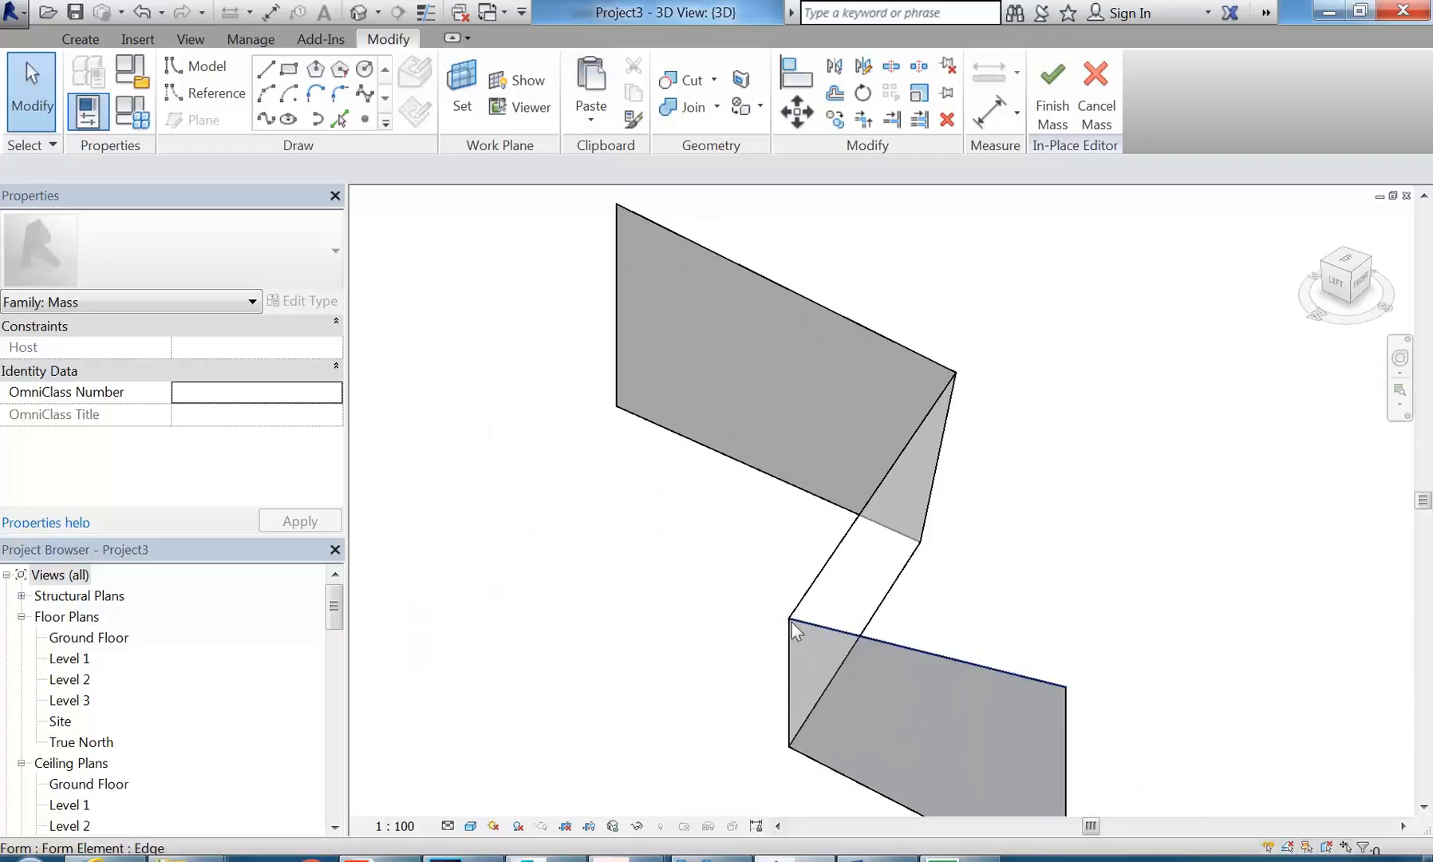
{"action": "left_click", "coordinate": [789, 619]}
{"action": "scroll", "coordinate": [773, 629], "scroll_direction": "up", "scroll_amount": 4}
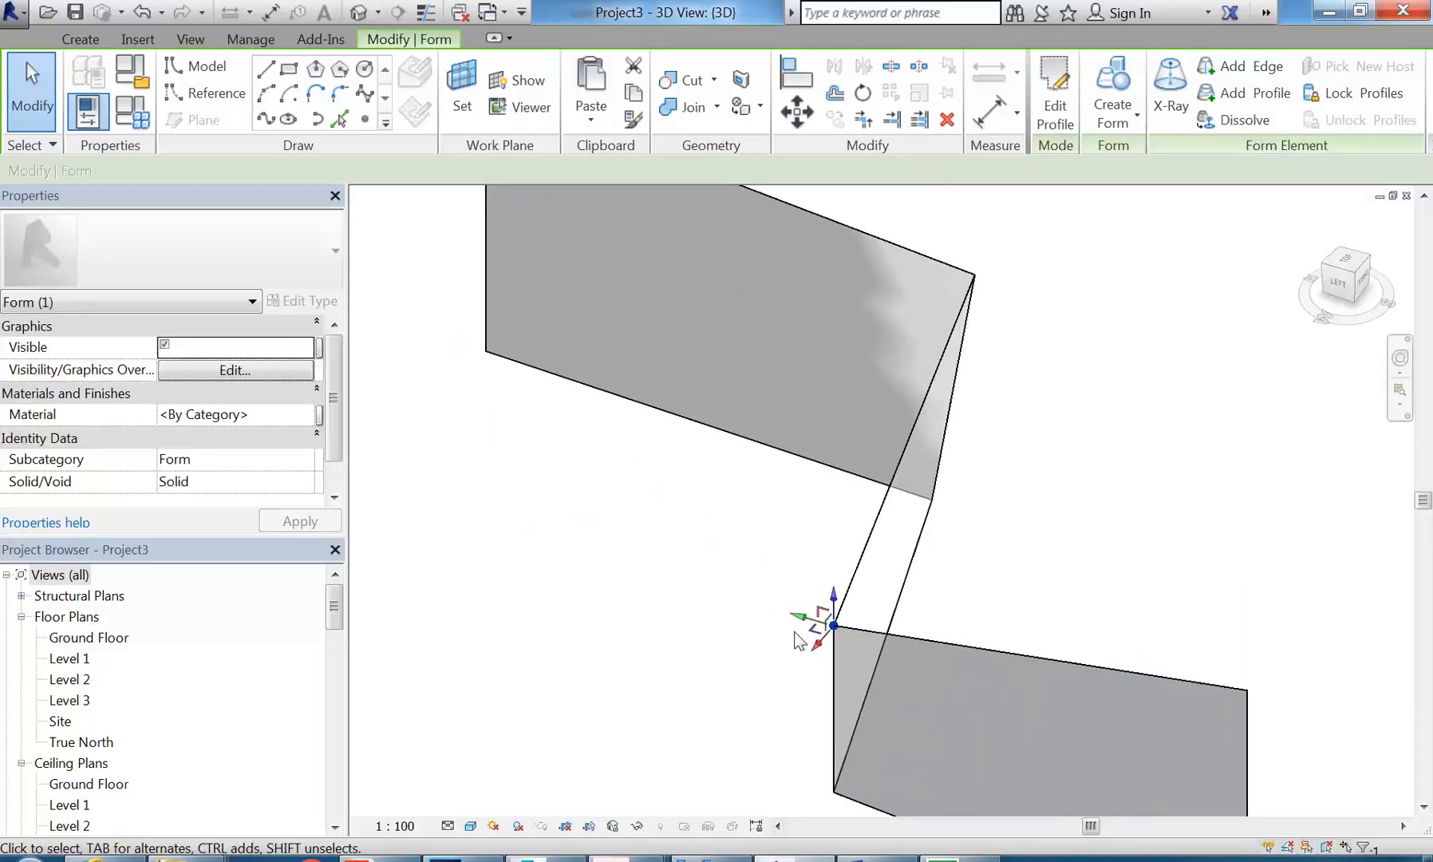
{"action": "left_click_drag", "start_coordinate": [810, 632], "coordinate": [765, 627]}
{"action": "left_click", "coordinate": [704, 520]}
{"action": "scroll", "coordinate": [706, 523], "scroll_direction": "down", "scroll_amount": 2}
{"action": "middle_click_drag", "start_coordinate": [749, 549], "coordinate": [918, 430], "text": "shift"}
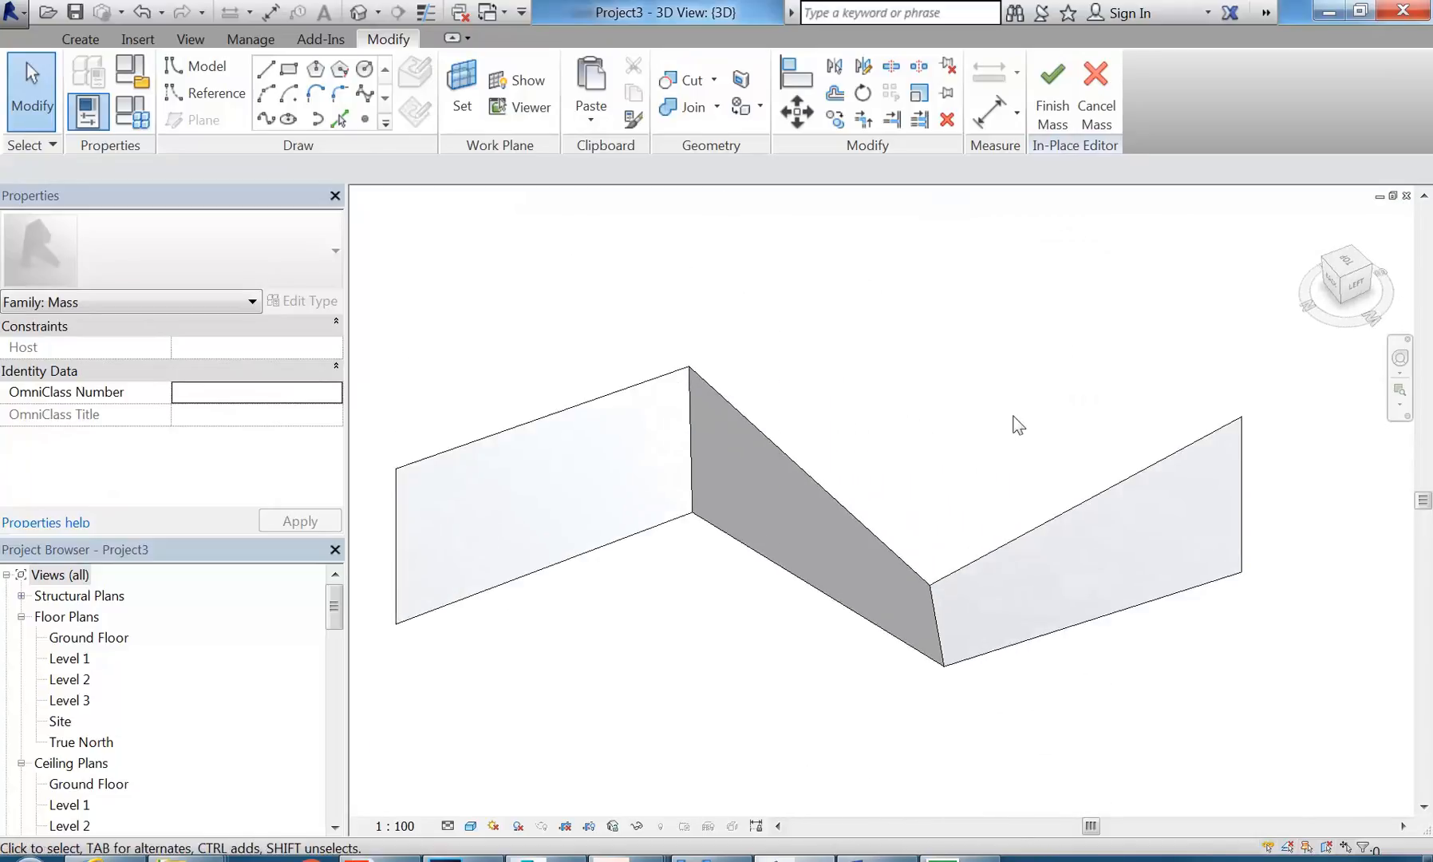
Step: Finish the in-place mass and dismiss the mesh geometry warning
{"action": "left_click", "coordinate": [1052, 92]}
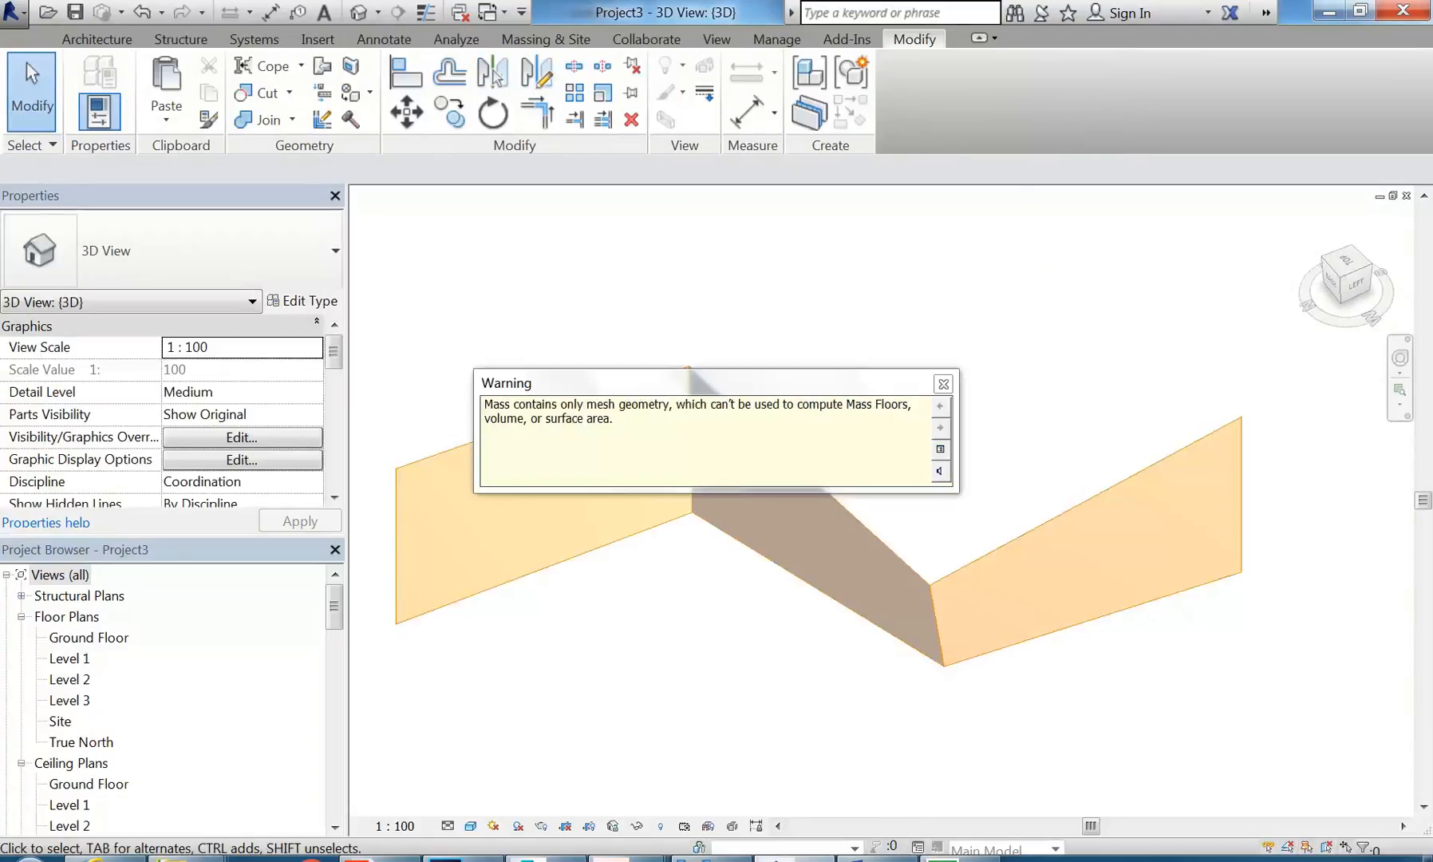
{"action": "left_click", "coordinate": [941, 384]}
{"action": "scroll", "coordinate": [960, 421], "scroll_direction": "down", "scroll_amount": 2}
{"action": "middle_click_drag", "start_coordinate": [931, 398], "coordinate": [845, 451]}
{"action": "scroll", "coordinate": [844, 457], "scroll_direction": "up", "scroll_amount": 1}
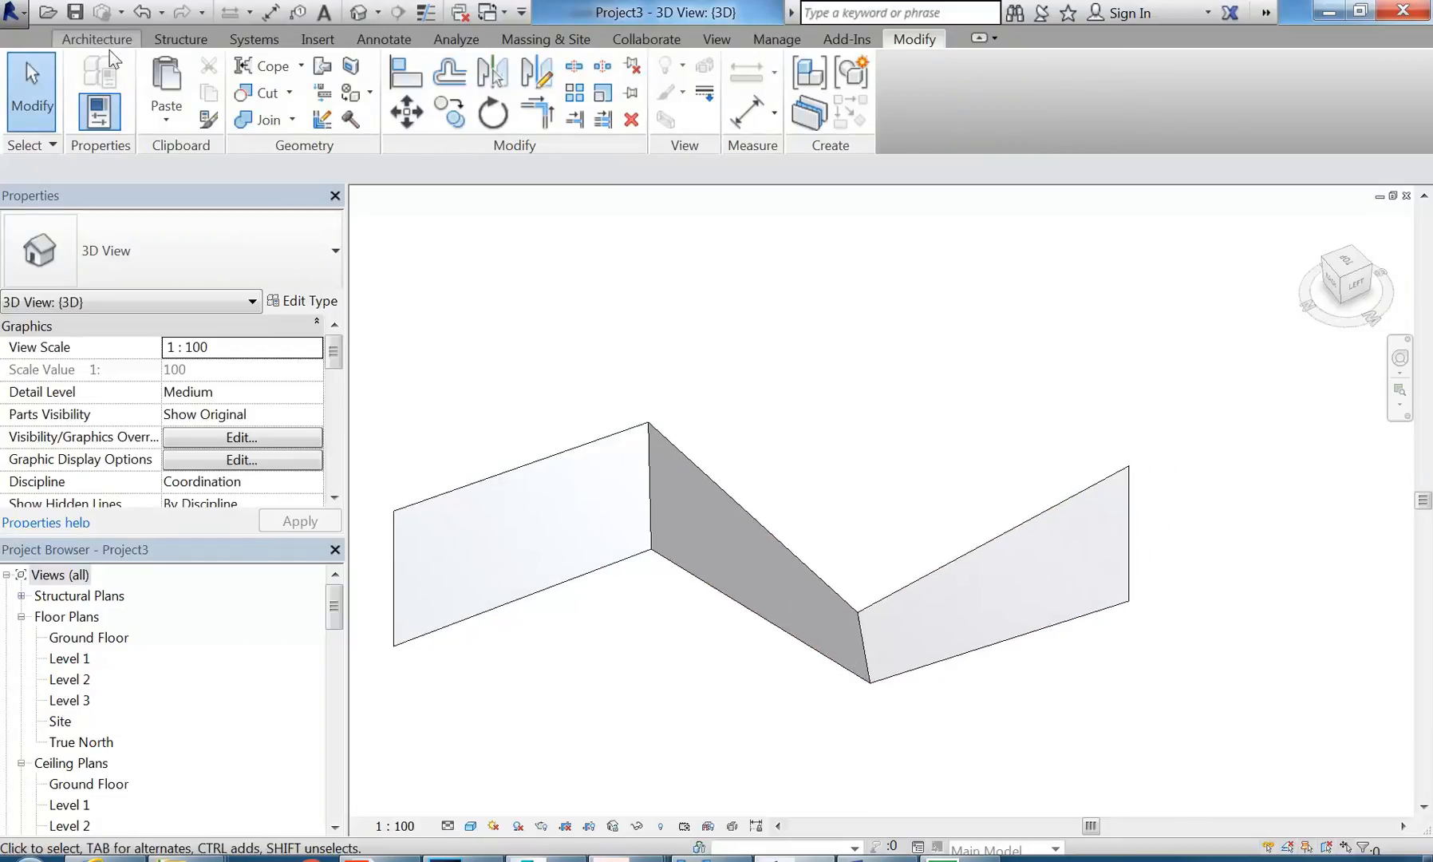
Step: Place a Brick - 230 wall by face on the first face of the zigzag mass
{"action": "left_click", "coordinate": [545, 40]}
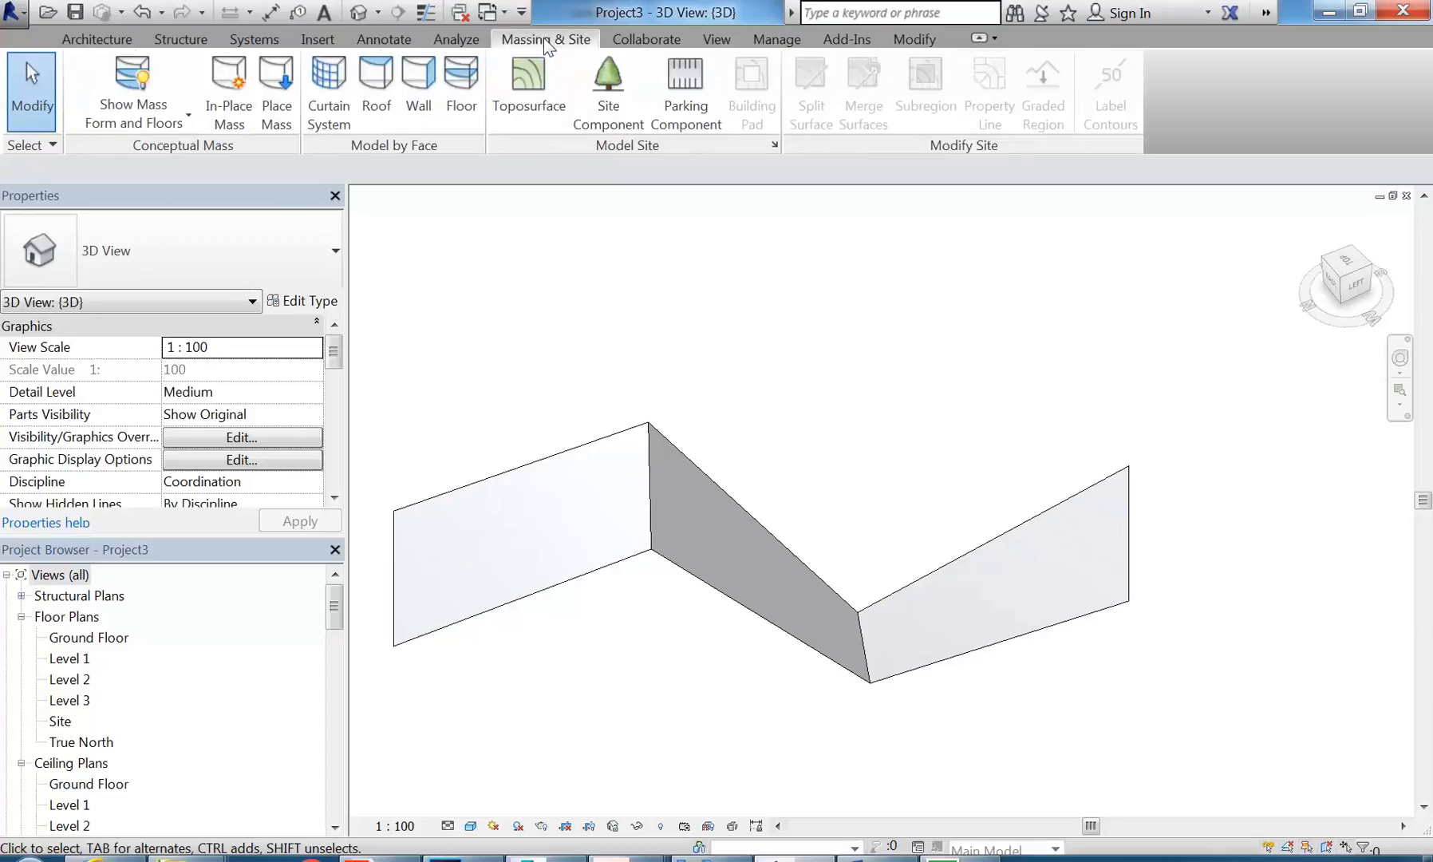
{"action": "left_click", "coordinate": [418, 84]}
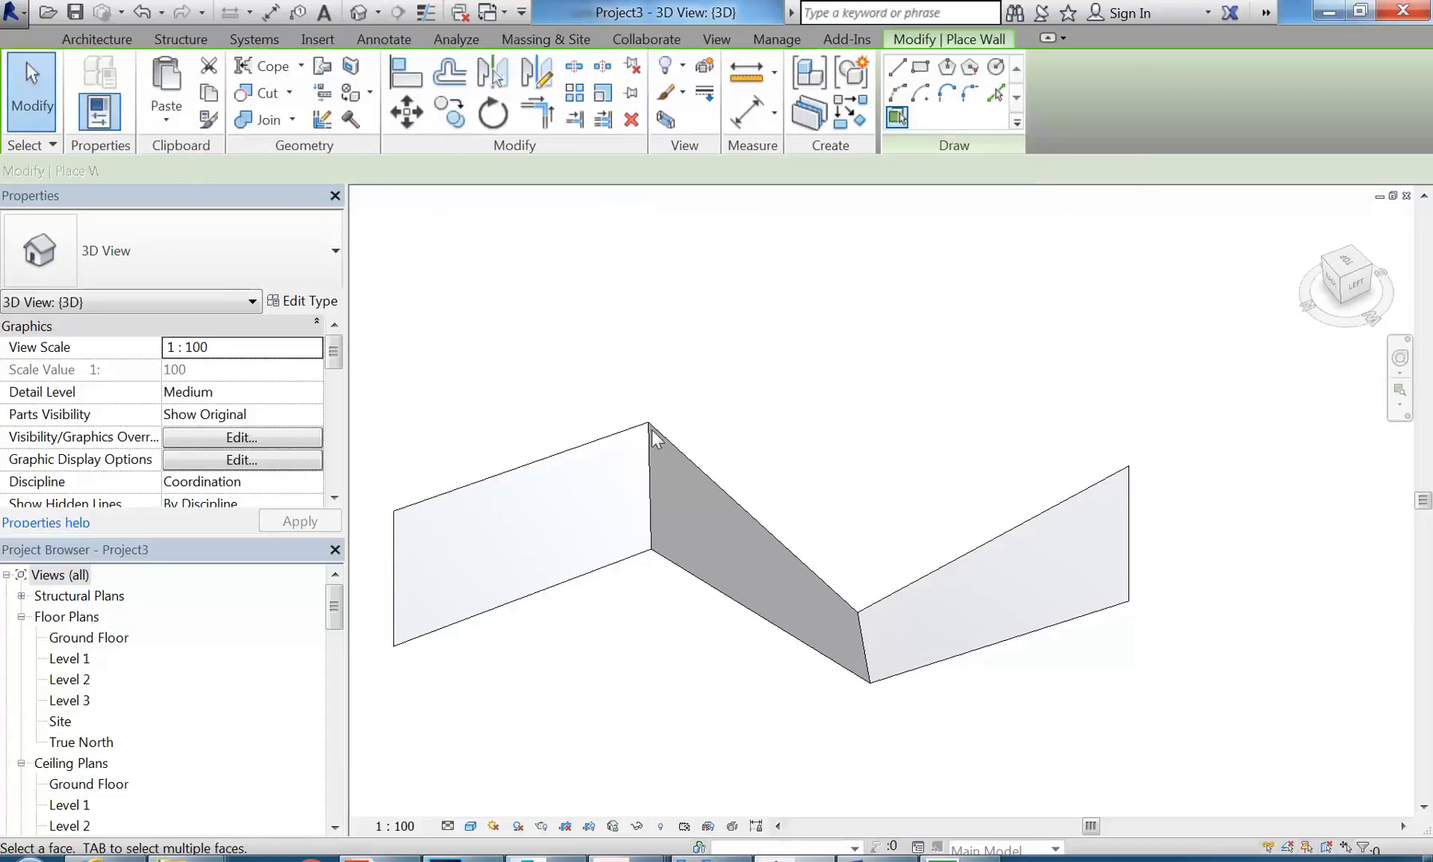
{"action": "left_click", "coordinate": [247, 270]}
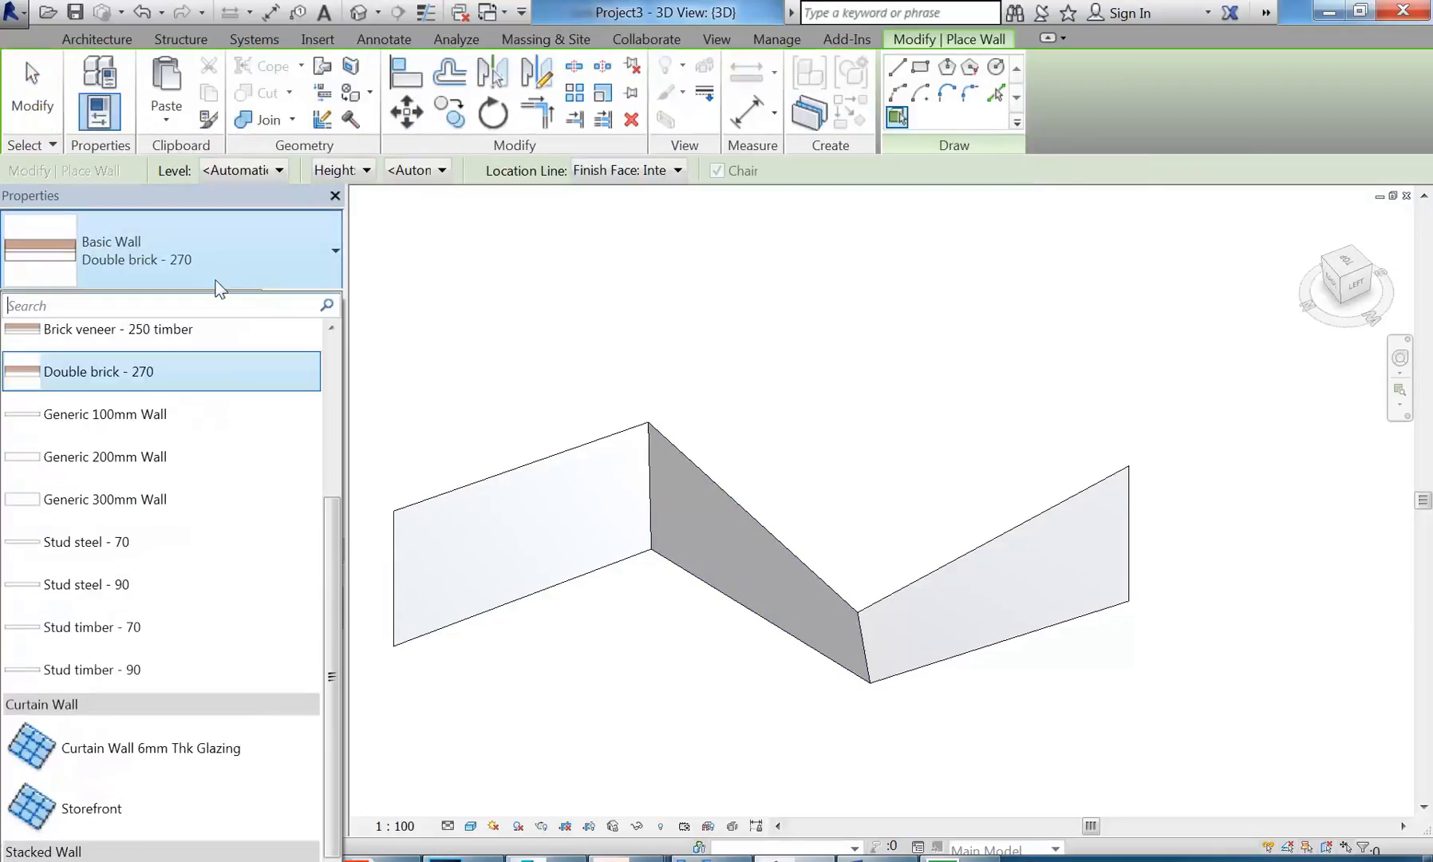
{"action": "scroll", "coordinate": [175, 408], "scroll_direction": "up", "scroll_amount": 3}
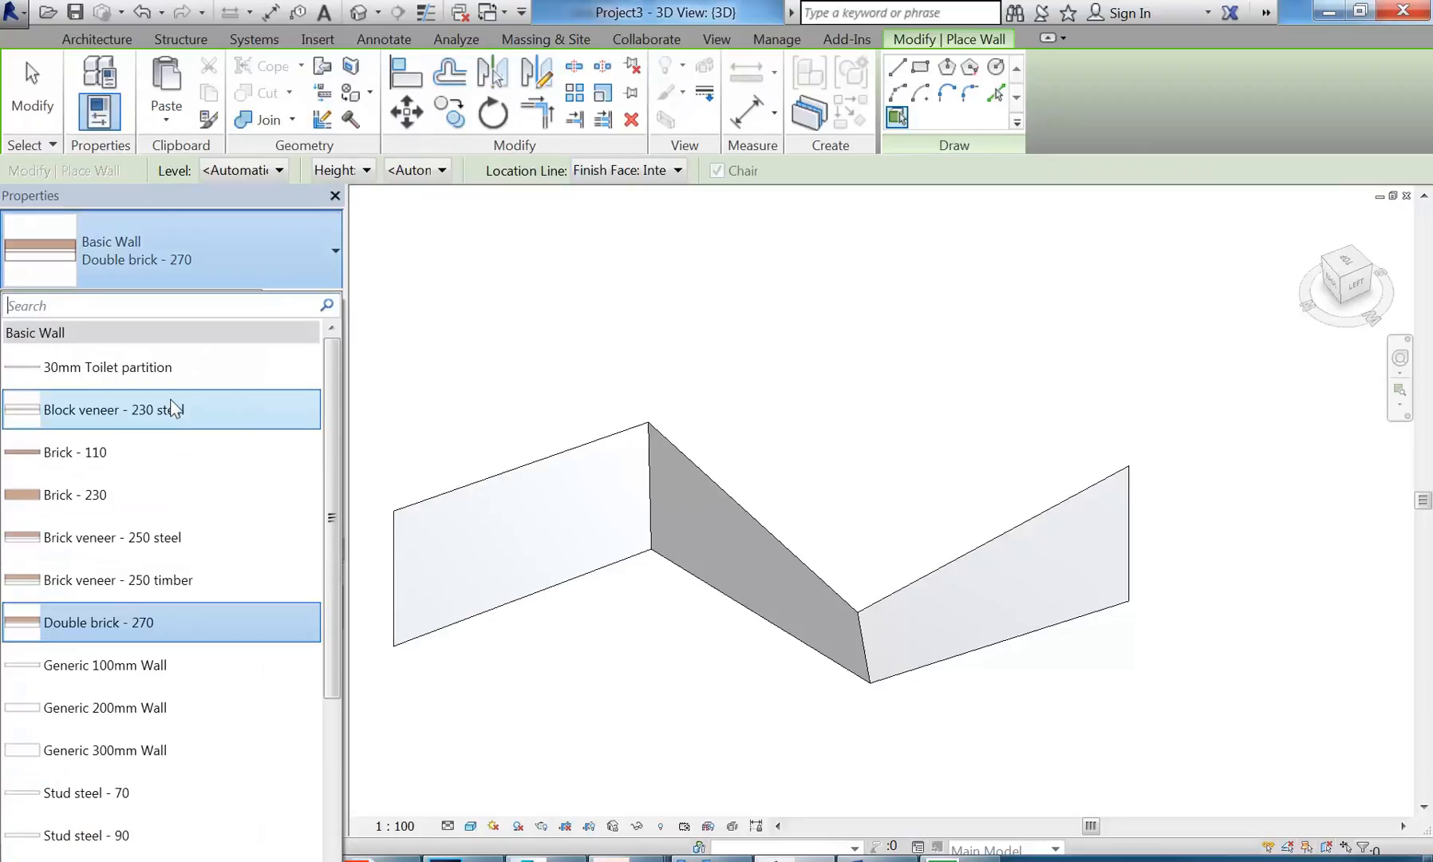
{"action": "left_click", "coordinate": [72, 494]}
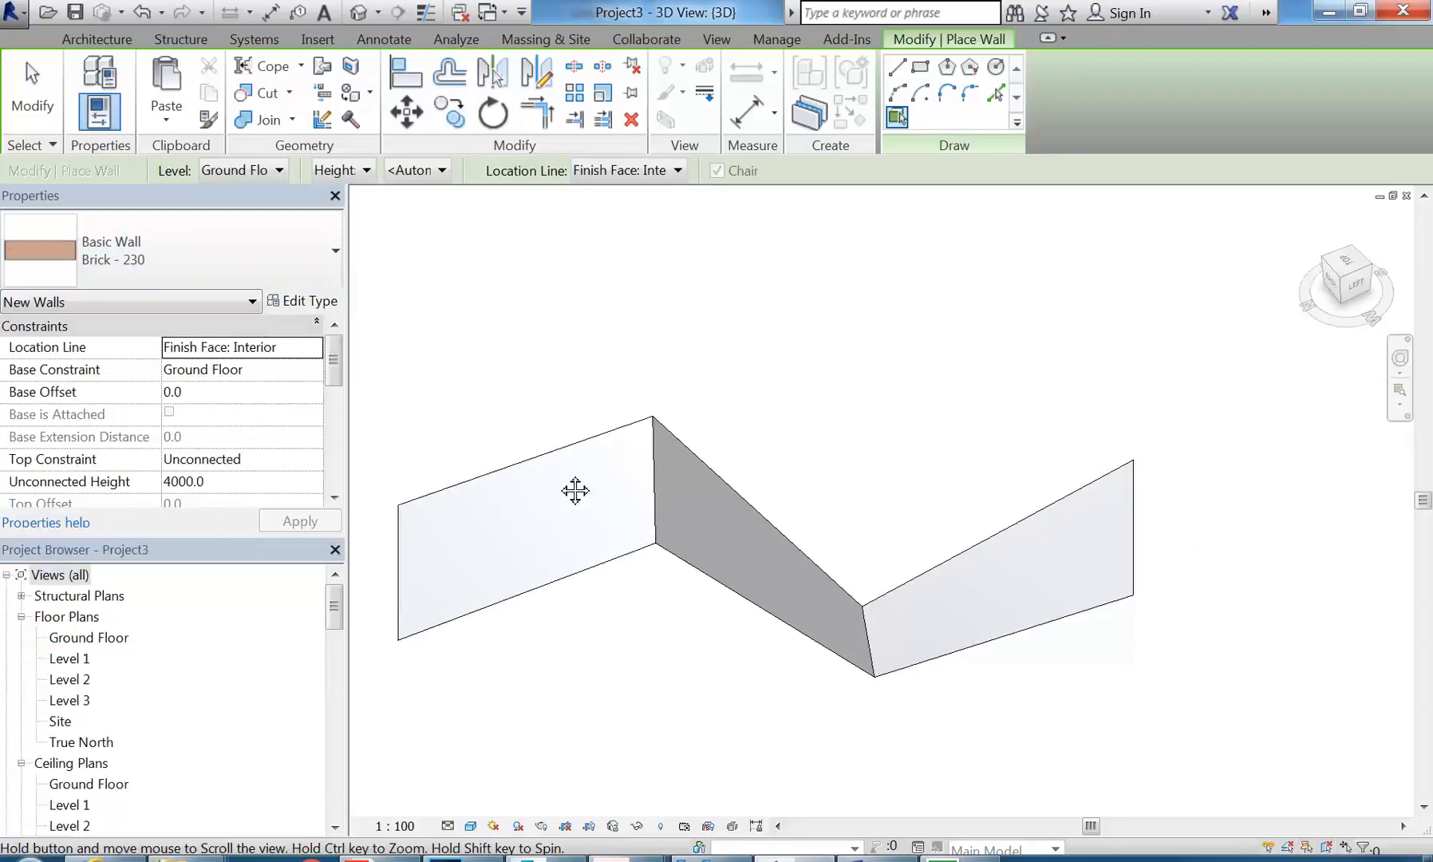
{"action": "scroll", "coordinate": [568, 423], "scroll_direction": "up", "scroll_amount": 2}
{"action": "left_click", "coordinate": [535, 404]}
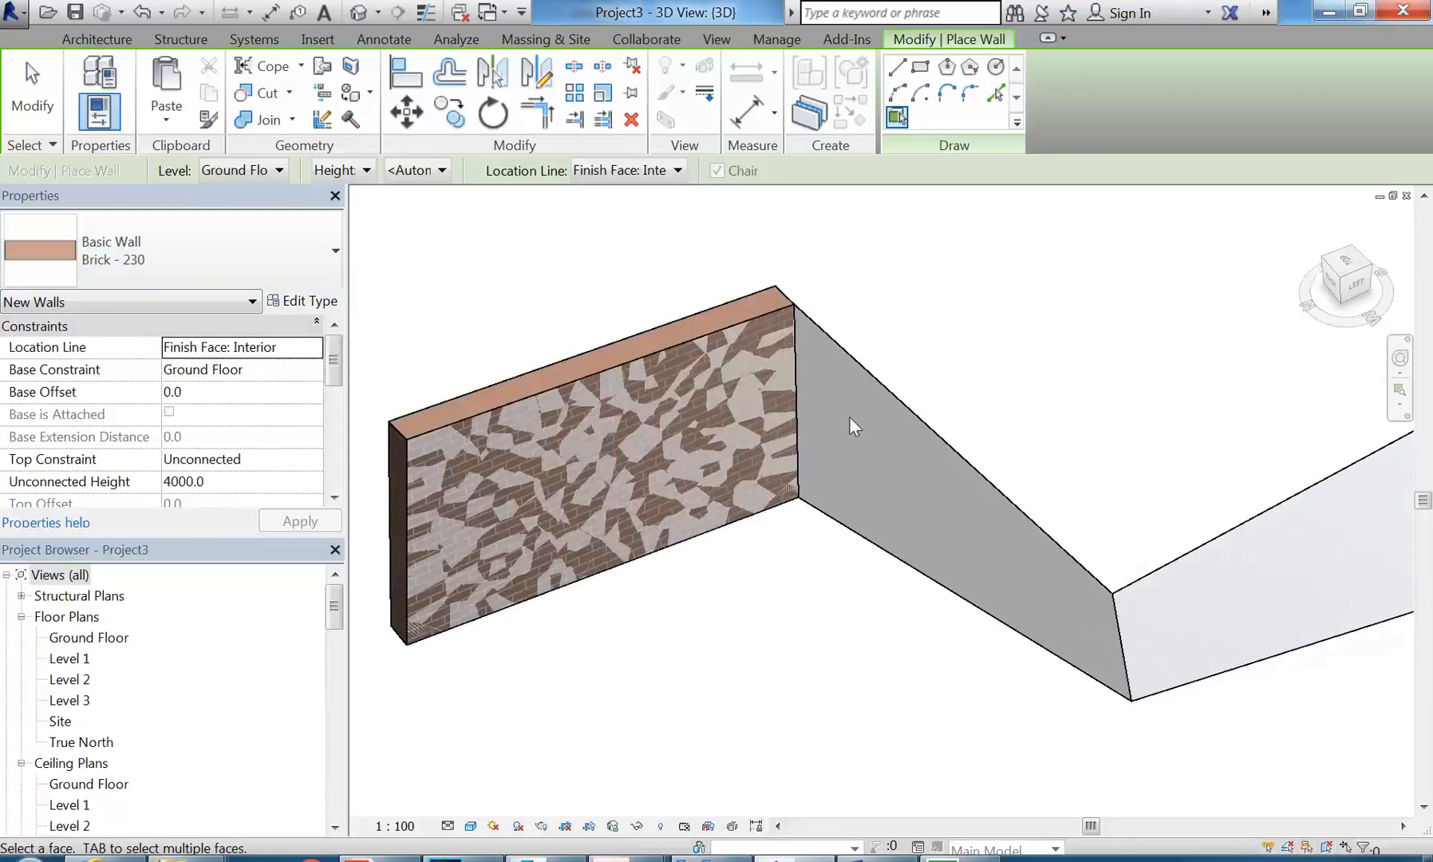
Step: Add Brick - 230 walls by face to the mass's middle and last faces and end the wall command
{"action": "left_click", "coordinate": [919, 412]}
{"action": "left_click", "coordinate": [1206, 542]}
{"action": "scroll", "coordinate": [1122, 445], "scroll_direction": "down", "scroll_amount": 2}
{"action": "middle_click_drag", "start_coordinate": [1126, 443], "coordinate": [960, 447]}
{"action": "right_click", "coordinate": [862, 348]}
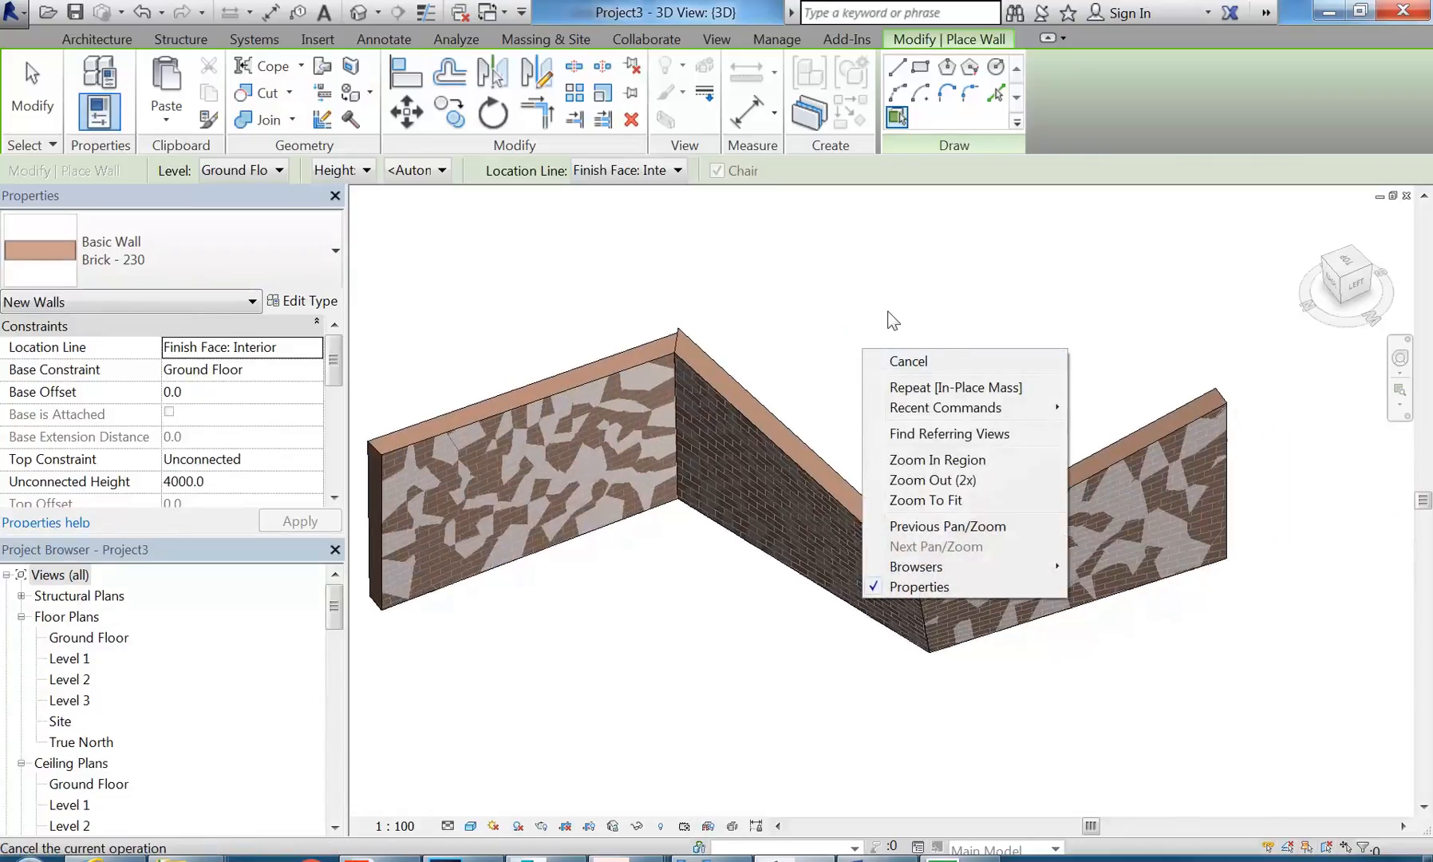
{"action": "left_click", "coordinate": [789, 324]}
{"action": "middle_click_drag", "start_coordinate": [786, 323], "coordinate": [924, 428]}
{"action": "right_click", "coordinate": [992, 323]}
{"action": "left_click", "coordinate": [1051, 330]}
{"action": "scroll", "coordinate": [1068, 342], "scroll_direction": "down", "scroll_amount": 3}
Step: Start an in-place Generic Models component, keeping the name Generic Models 1, view its form tools and cancel the model
{"action": "left_click", "coordinate": [111, 66]}
{"action": "scroll", "coordinate": [923, 428], "scroll_direction": "down", "scroll_amount": 1}
{"action": "left_click", "coordinate": [120, 39]}
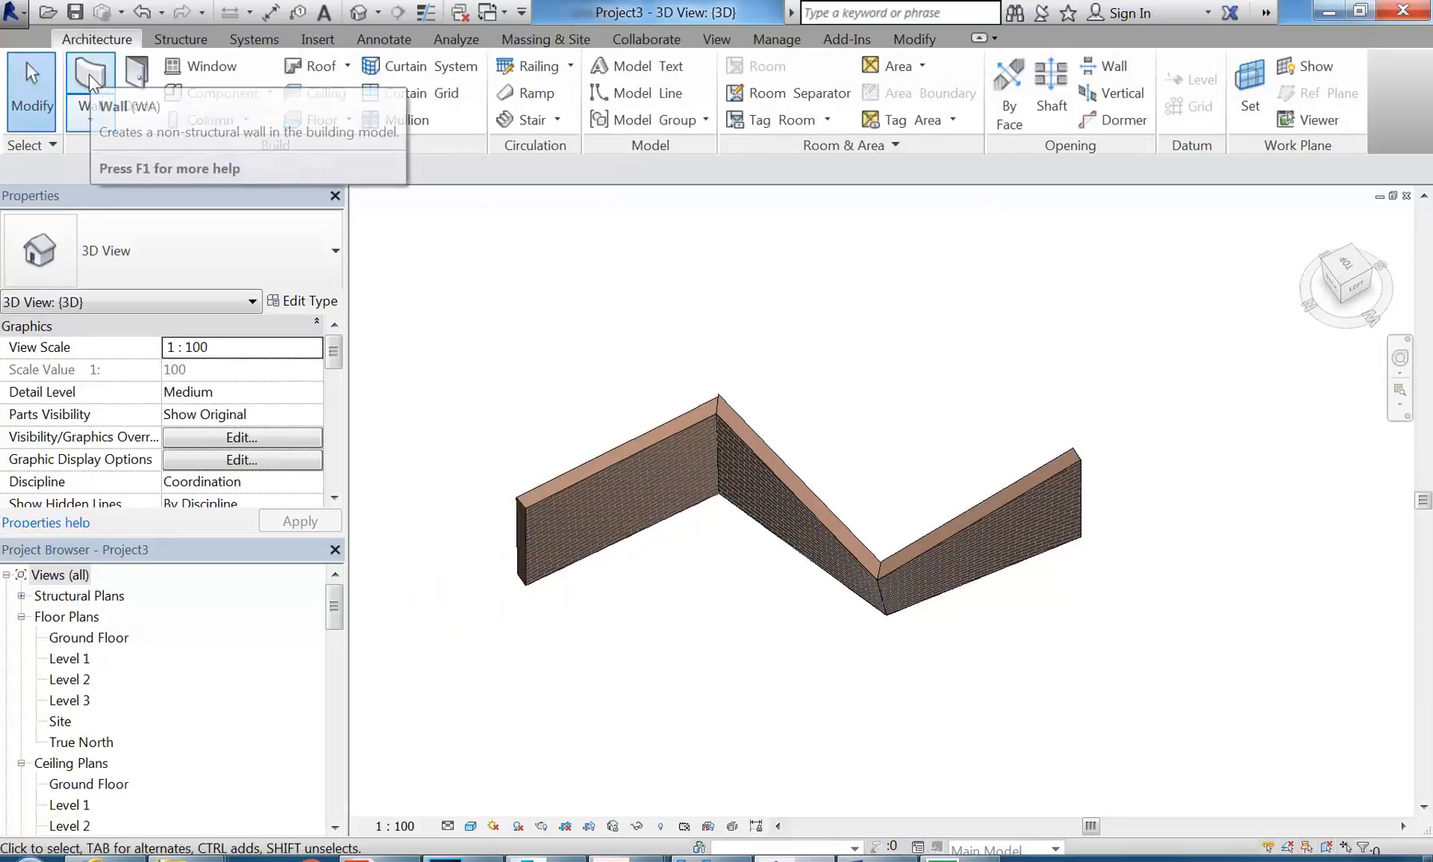
{"action": "left_click", "coordinate": [269, 93]}
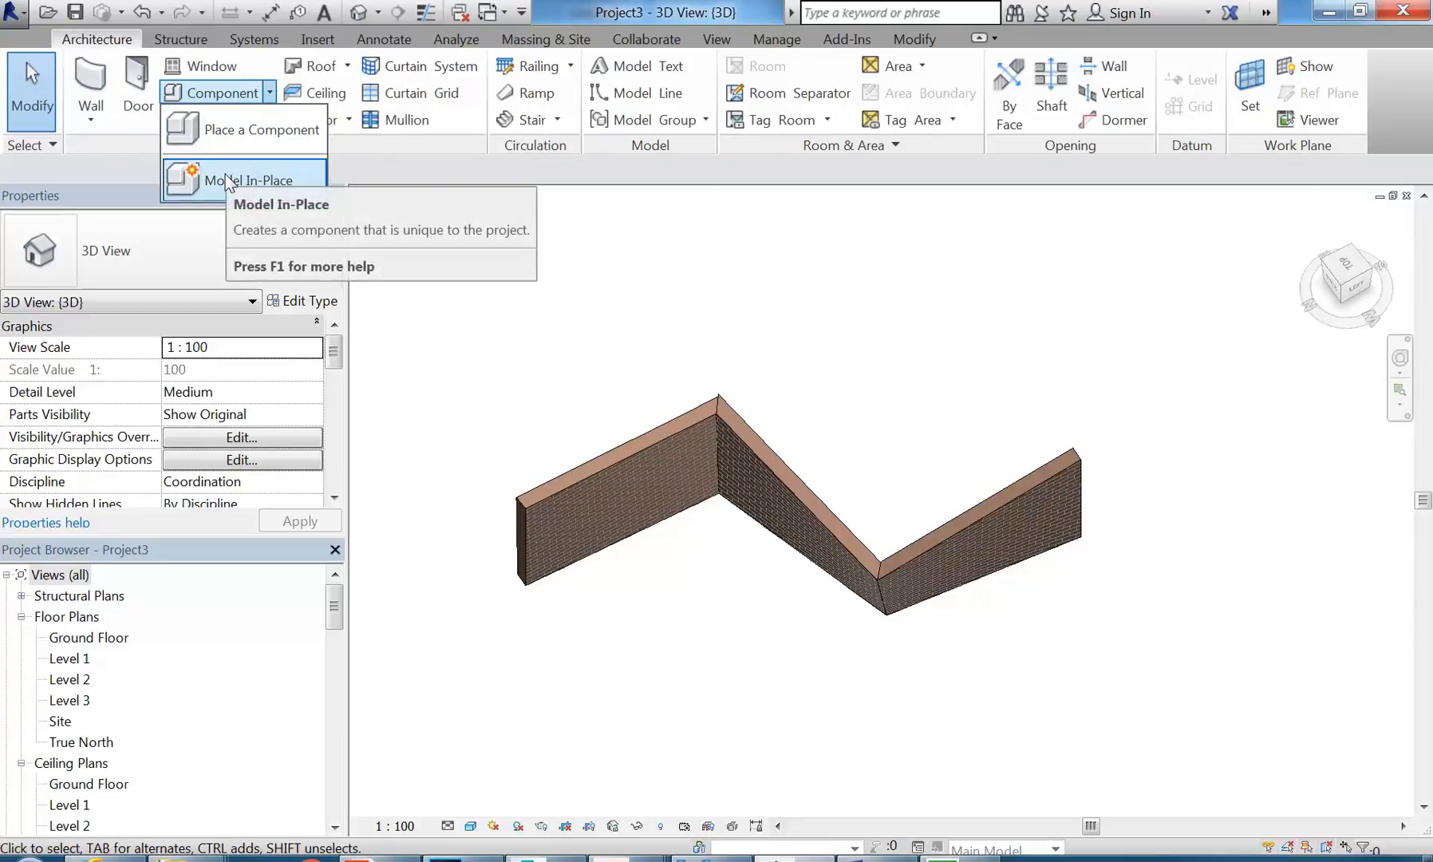
{"action": "left_click", "coordinate": [226, 176]}
{"action": "left_click_drag", "start_coordinate": [868, 305], "coordinate": [868, 339]}
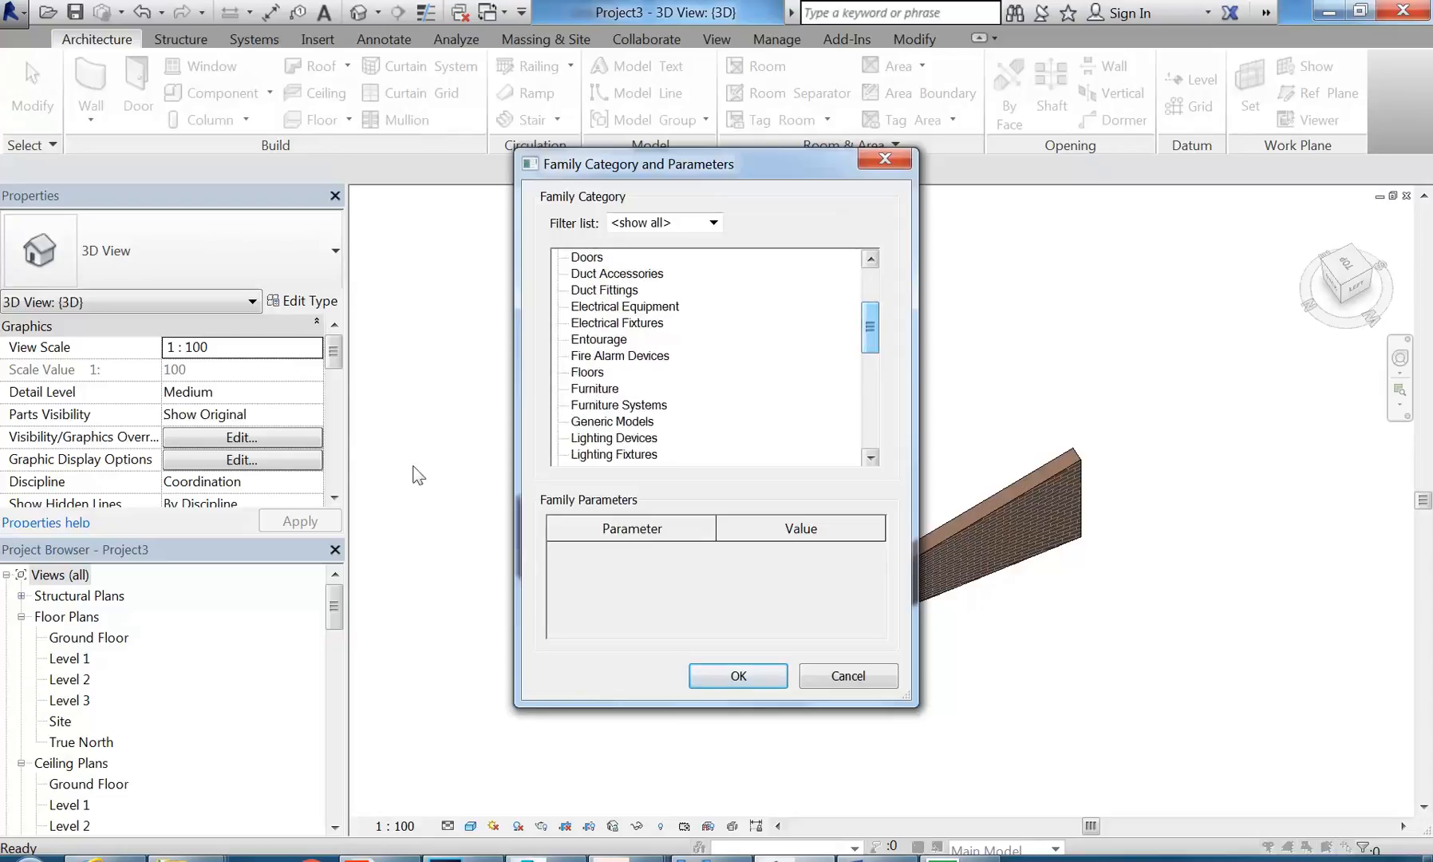
{"action": "left_click", "coordinate": [607, 422]}
{"action": "left_click", "coordinate": [722, 676]}
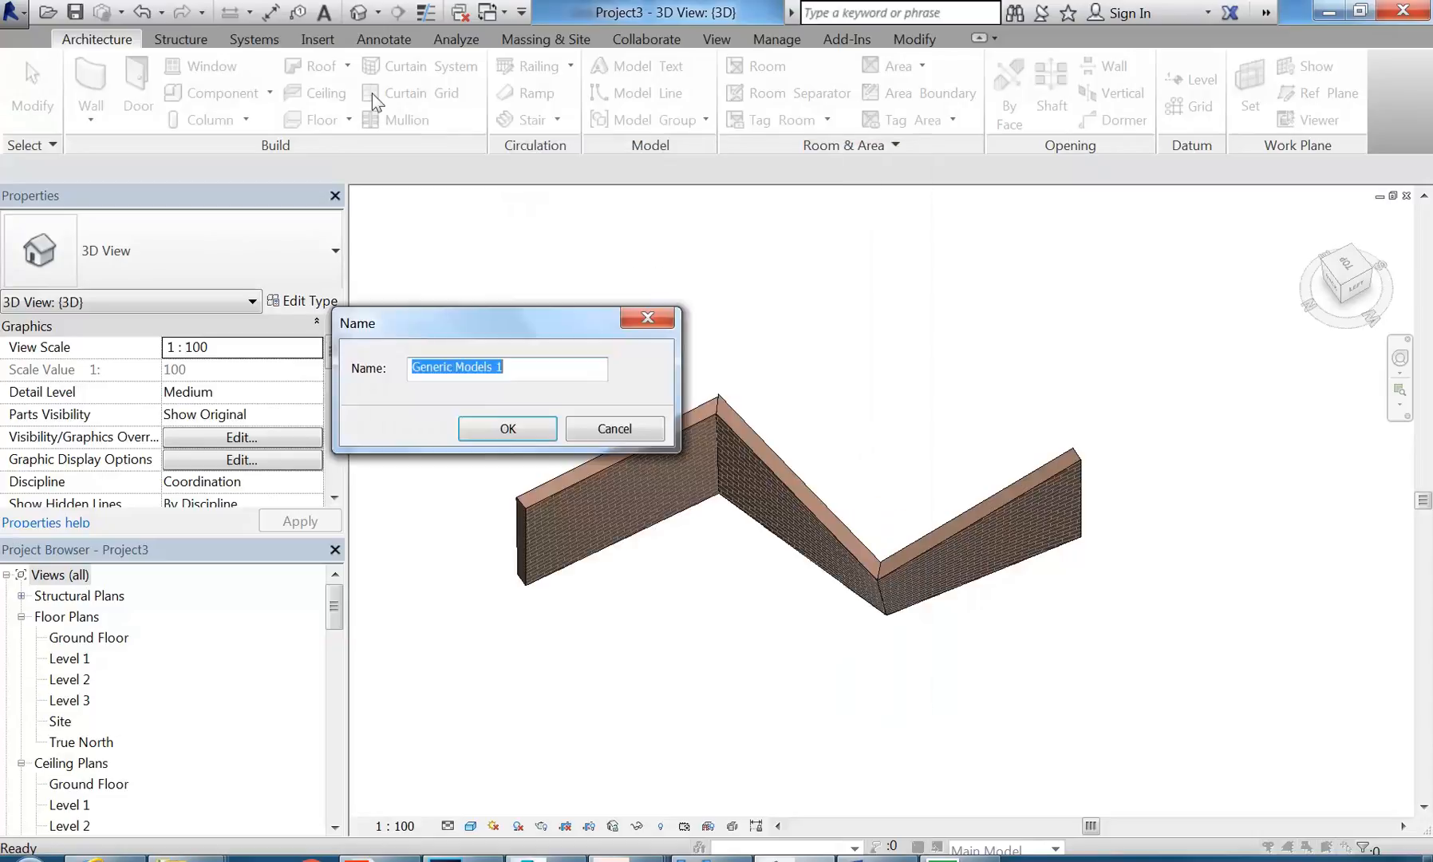
{"action": "left_click", "coordinate": [491, 433]}
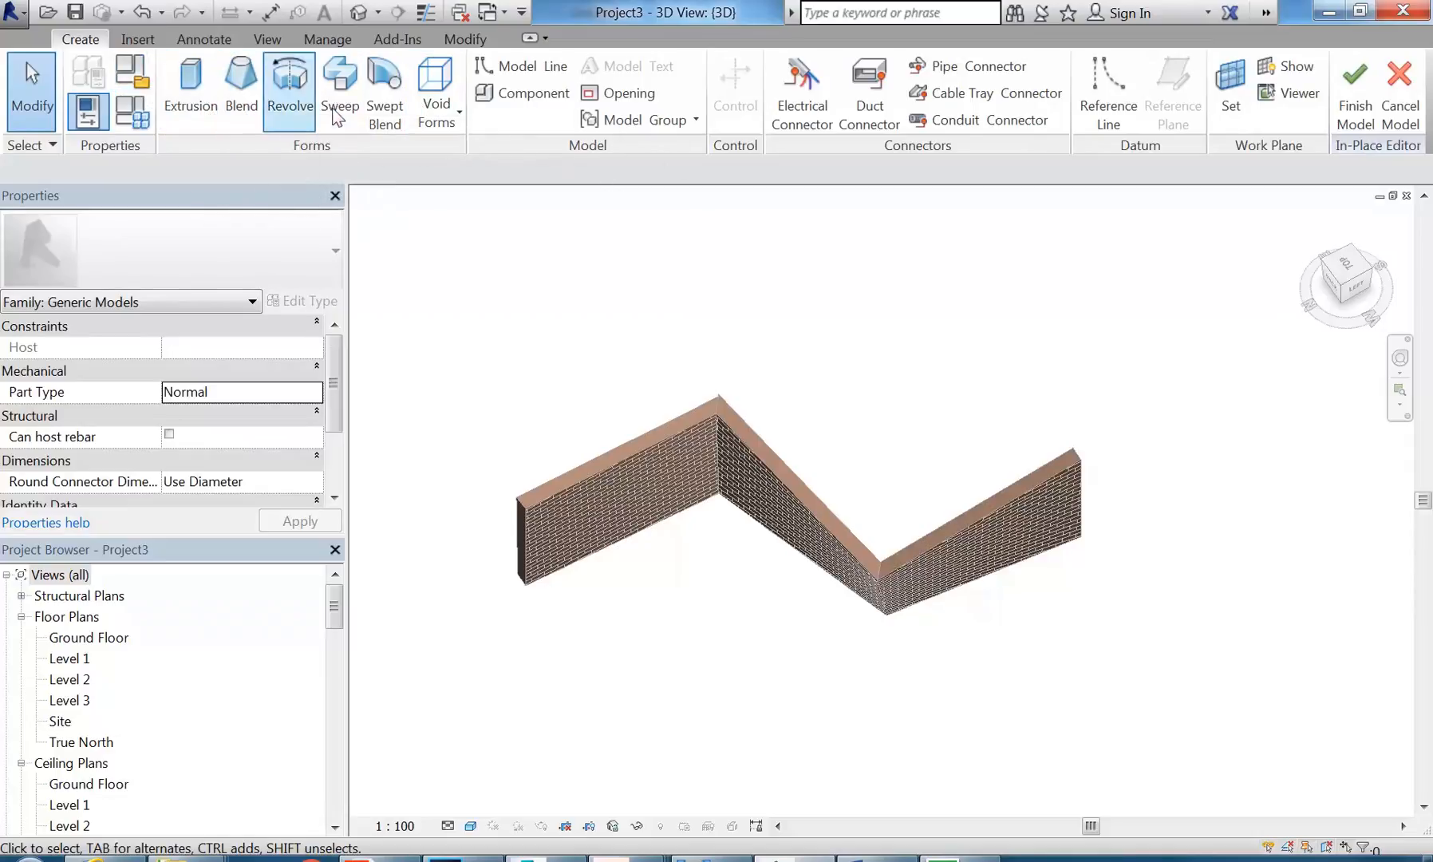
{"action": "left_click", "coordinate": [1399, 94]}
{"action": "right_click", "coordinate": [740, 281]}
{"action": "right_click", "coordinate": [775, 293]}
{"action": "left_click", "coordinate": [801, 308]}
{"action": "middle_click_drag", "start_coordinate": [689, 366], "coordinate": [637, 348]}
{"action": "scroll", "coordinate": [619, 335], "scroll_direction": "up", "scroll_amount": 1}
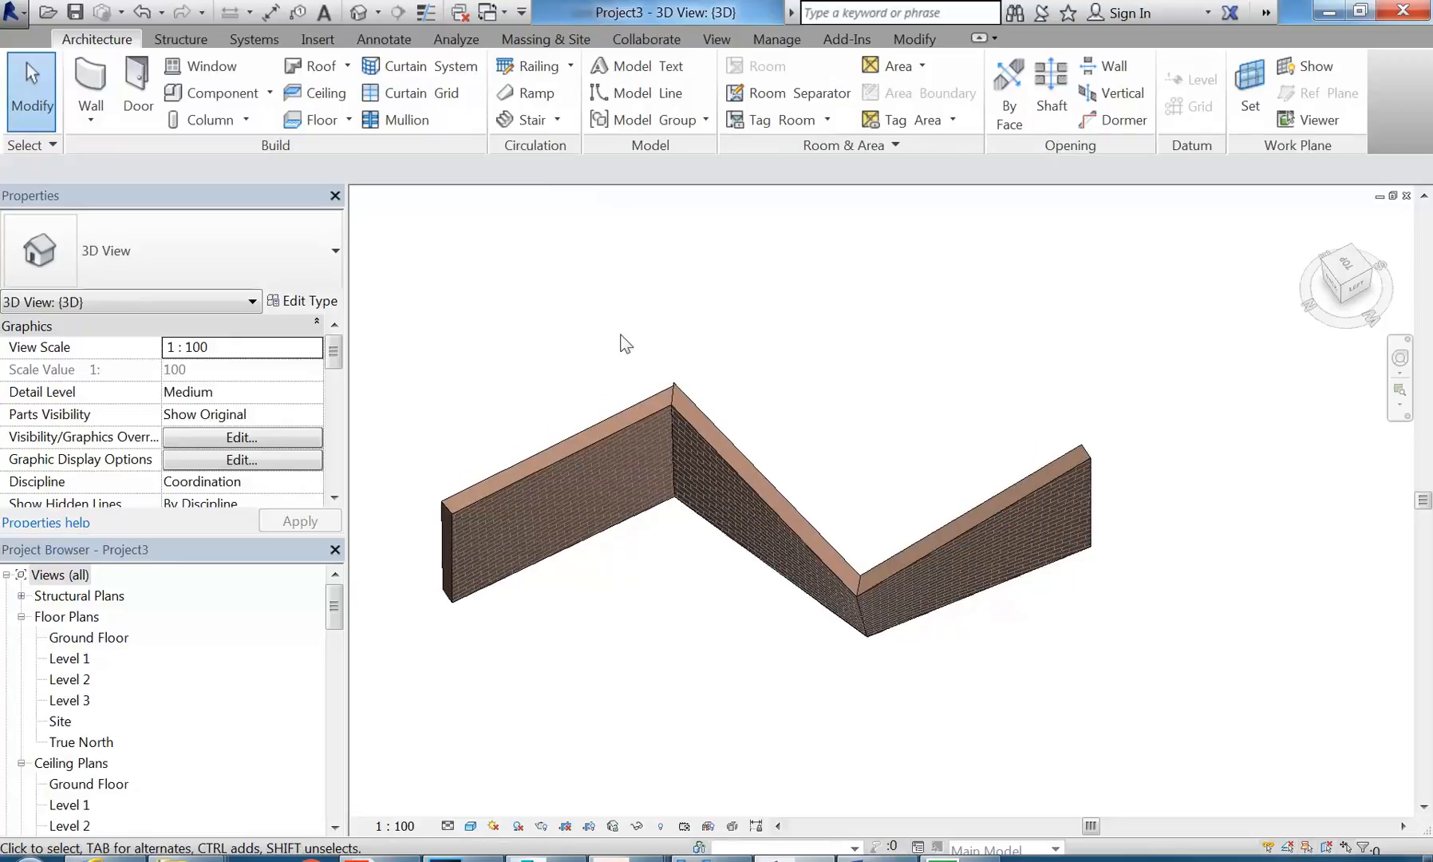
Step: Switch to 3ds Max and delete the existing displaced box from the scene
{"action": "mouse_move", "coordinate": [547, 858]}
{"action": "left_click", "coordinate": [573, 634]}
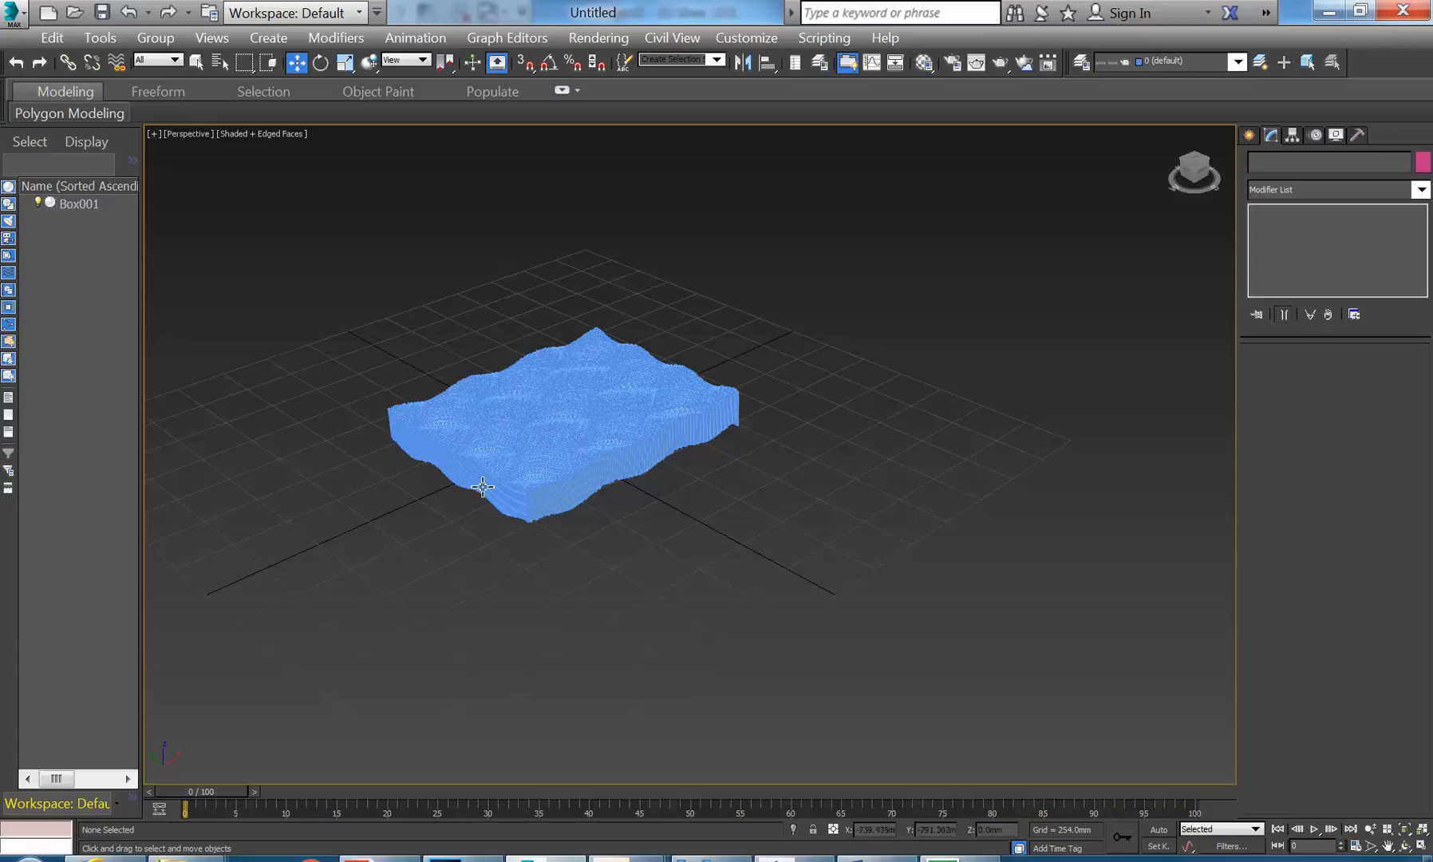
{"action": "left_click", "coordinate": [485, 460]}
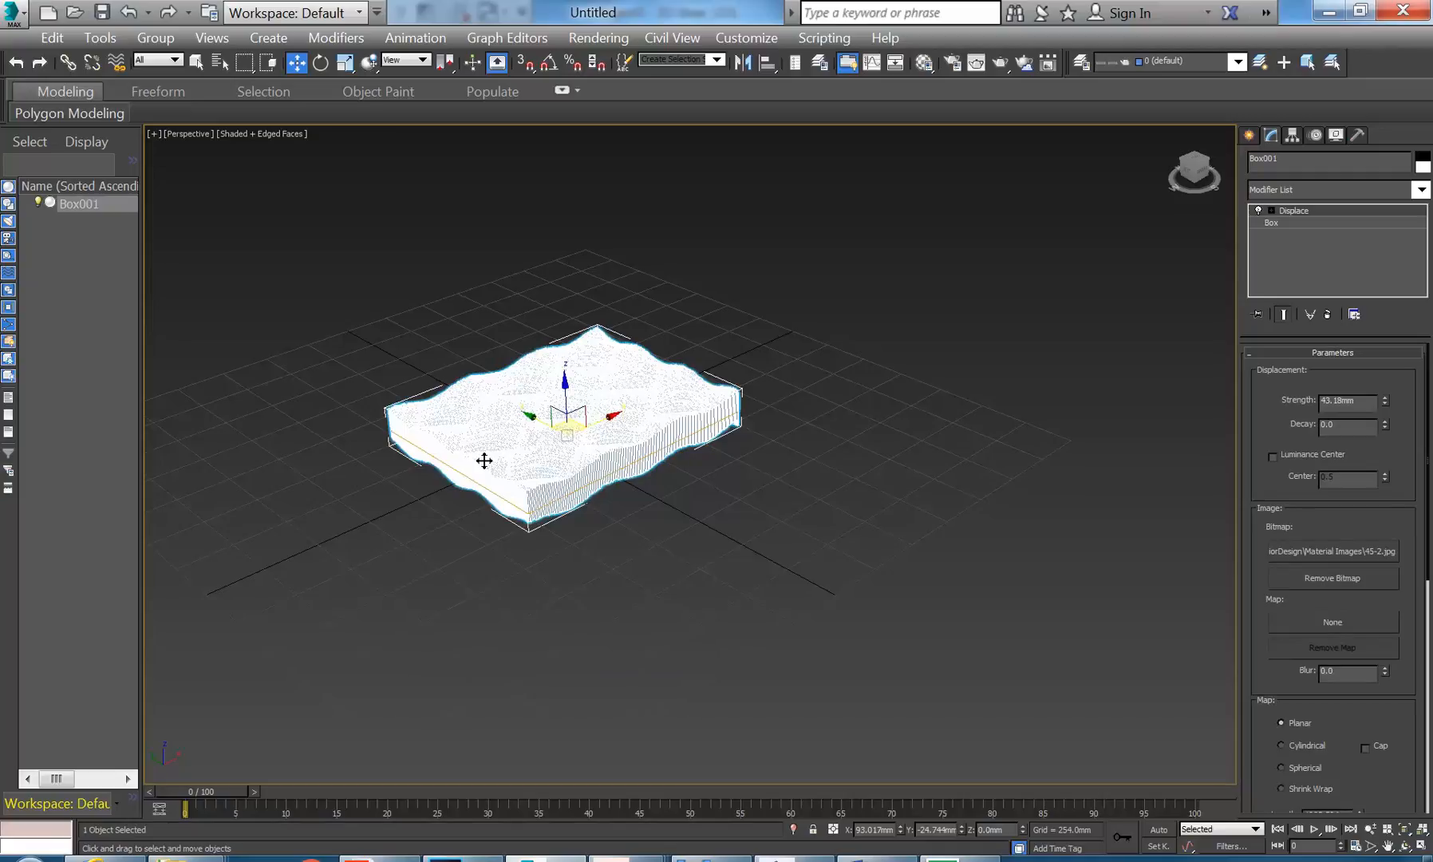
{"action": "key", "text": "Delete"}
{"action": "middle_click_drag", "start_coordinate": [476, 390], "coordinate": [597, 396]}
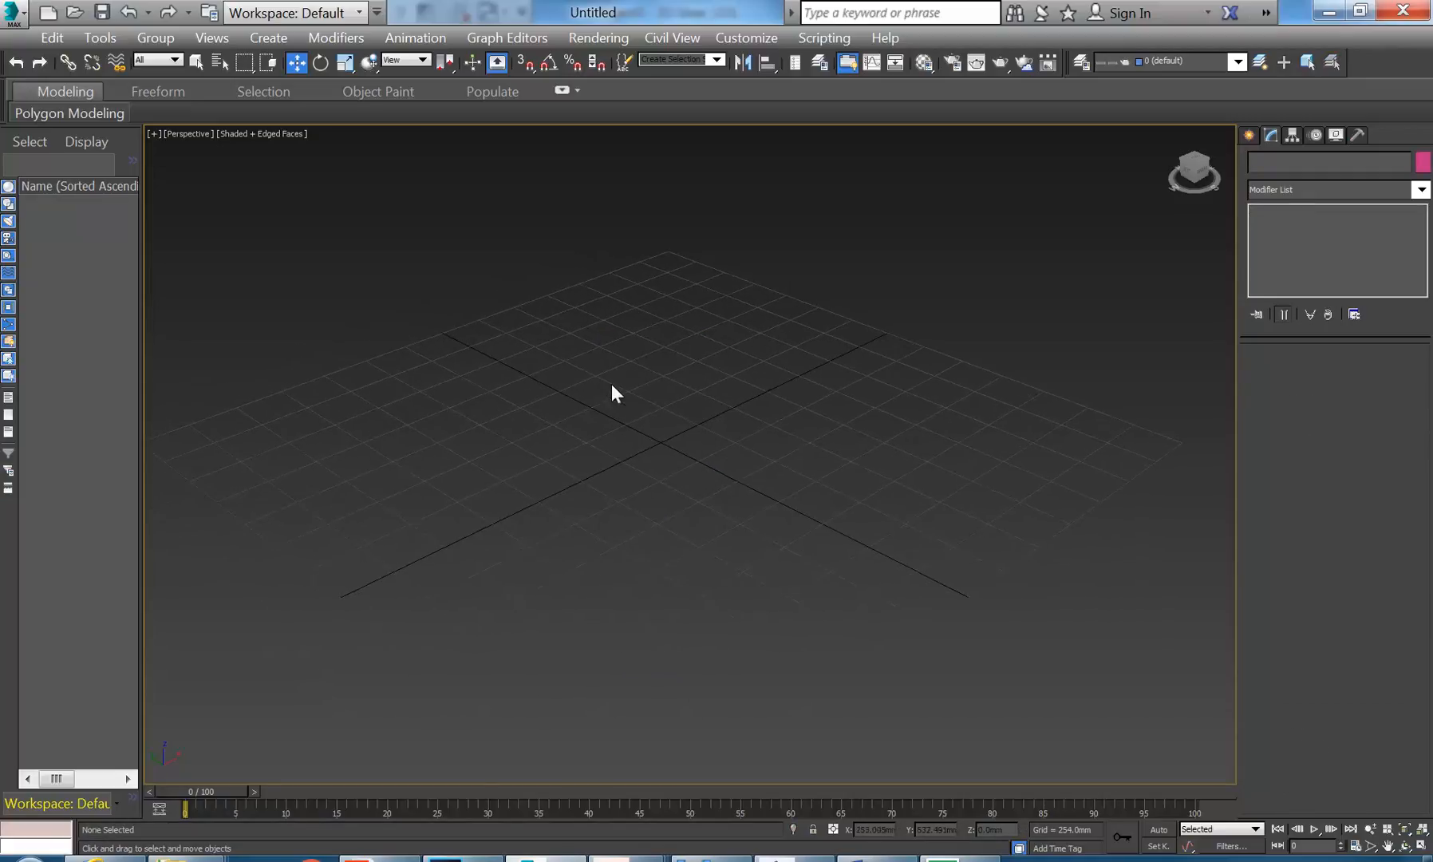
Step: Create a standard box about 443 mm long, 1099 mm wide and 813 mm high on the grid
{"action": "left_click", "coordinate": [1250, 135]}
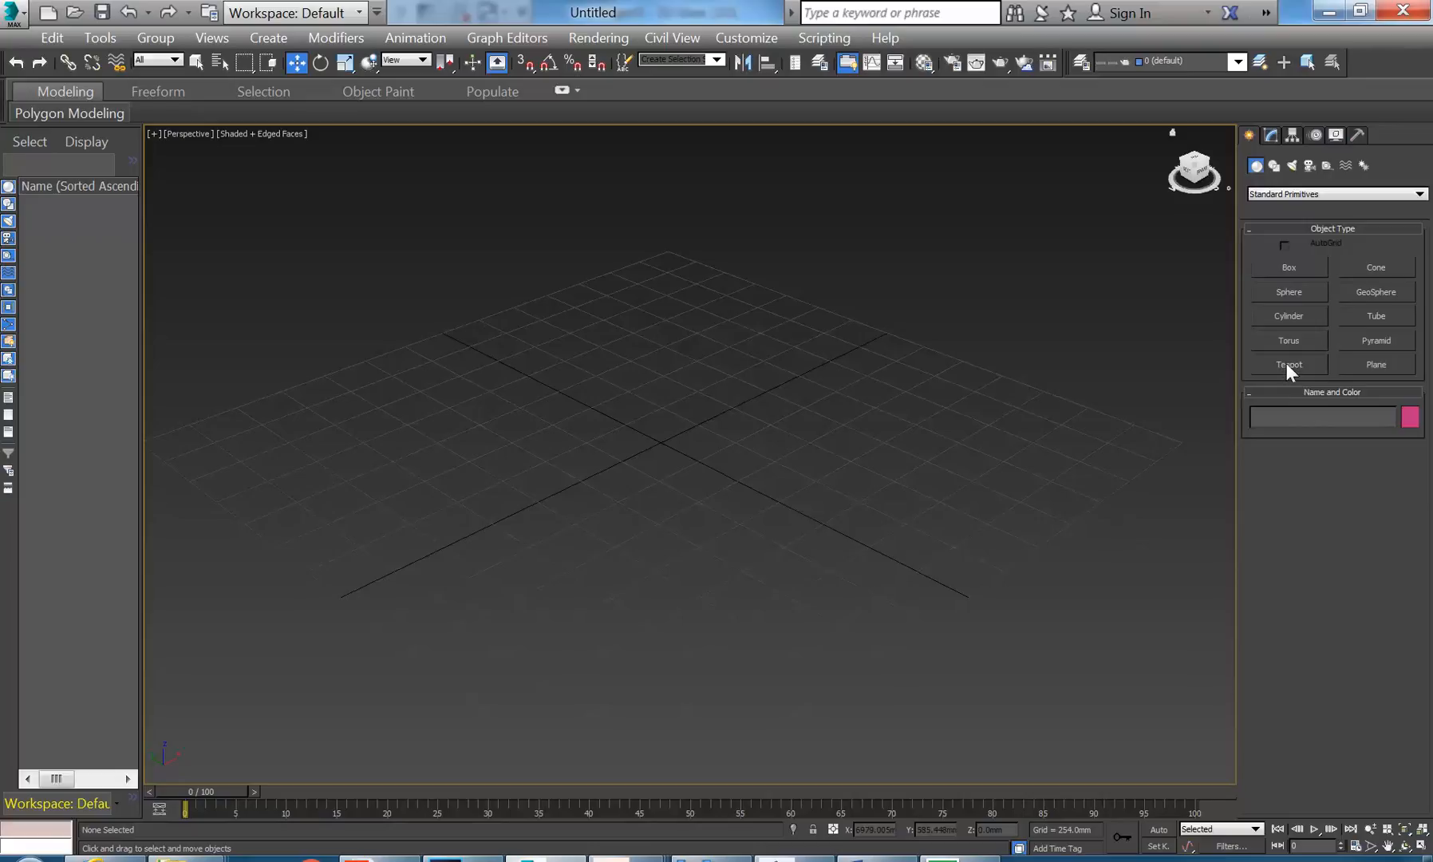
{"action": "left_click", "coordinate": [1289, 267]}
{"action": "left_click_drag", "start_coordinate": [512, 487], "coordinate": [745, 425]}
{"action": "left_click", "coordinate": [725, 251]}
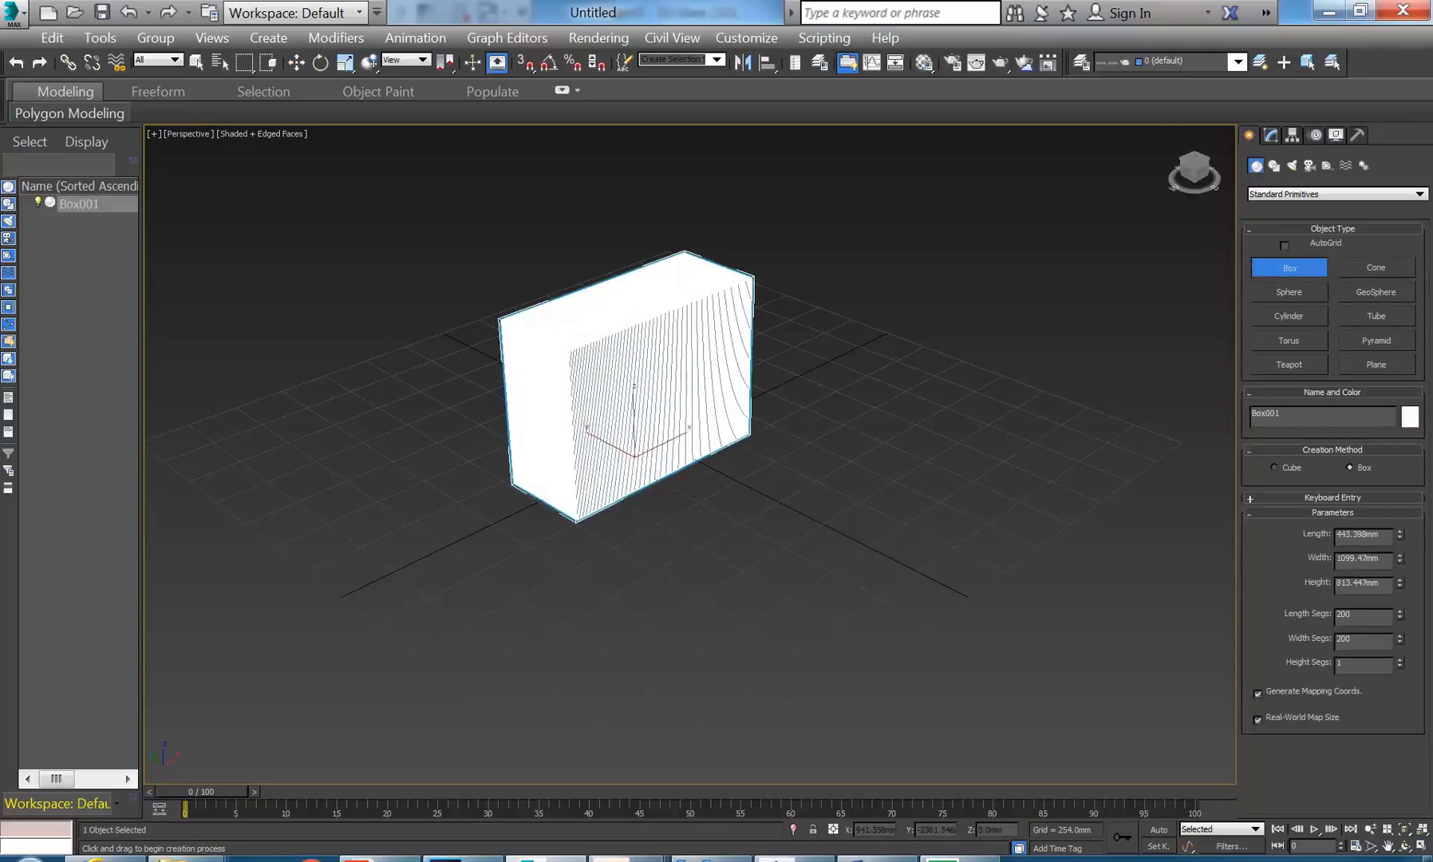
Step: Reset the box's segment counts, and set 8 length segments and 10 width segments
{"action": "right_click", "coordinate": [1399, 613]}
{"action": "right_click", "coordinate": [1399, 638]}
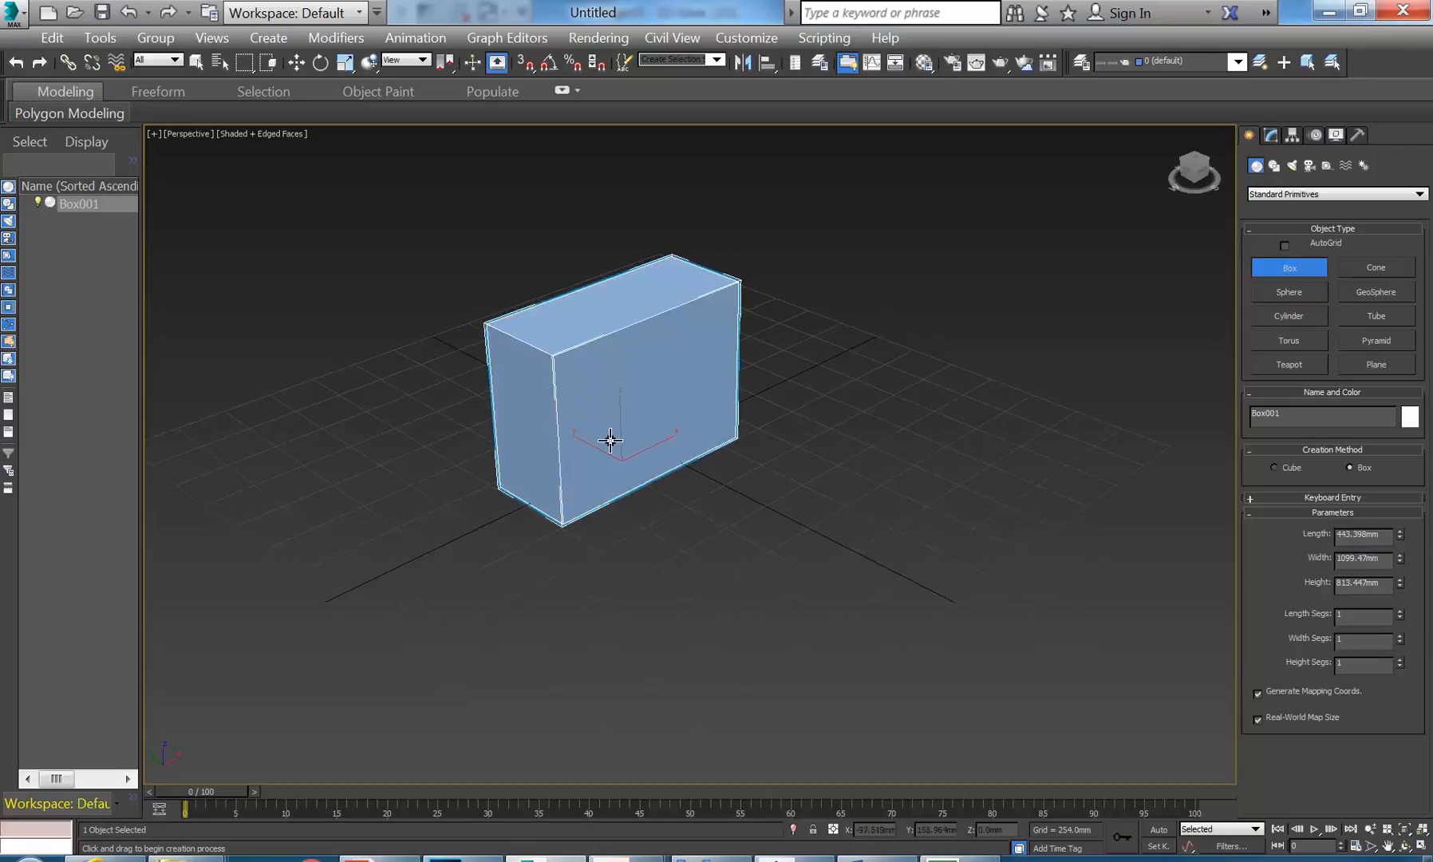
{"action": "scroll", "coordinate": [601, 484], "scroll_direction": "up", "scroll_amount": 3}
{"action": "left_click_drag", "start_coordinate": [1399, 611], "coordinate": [1400, 627]}
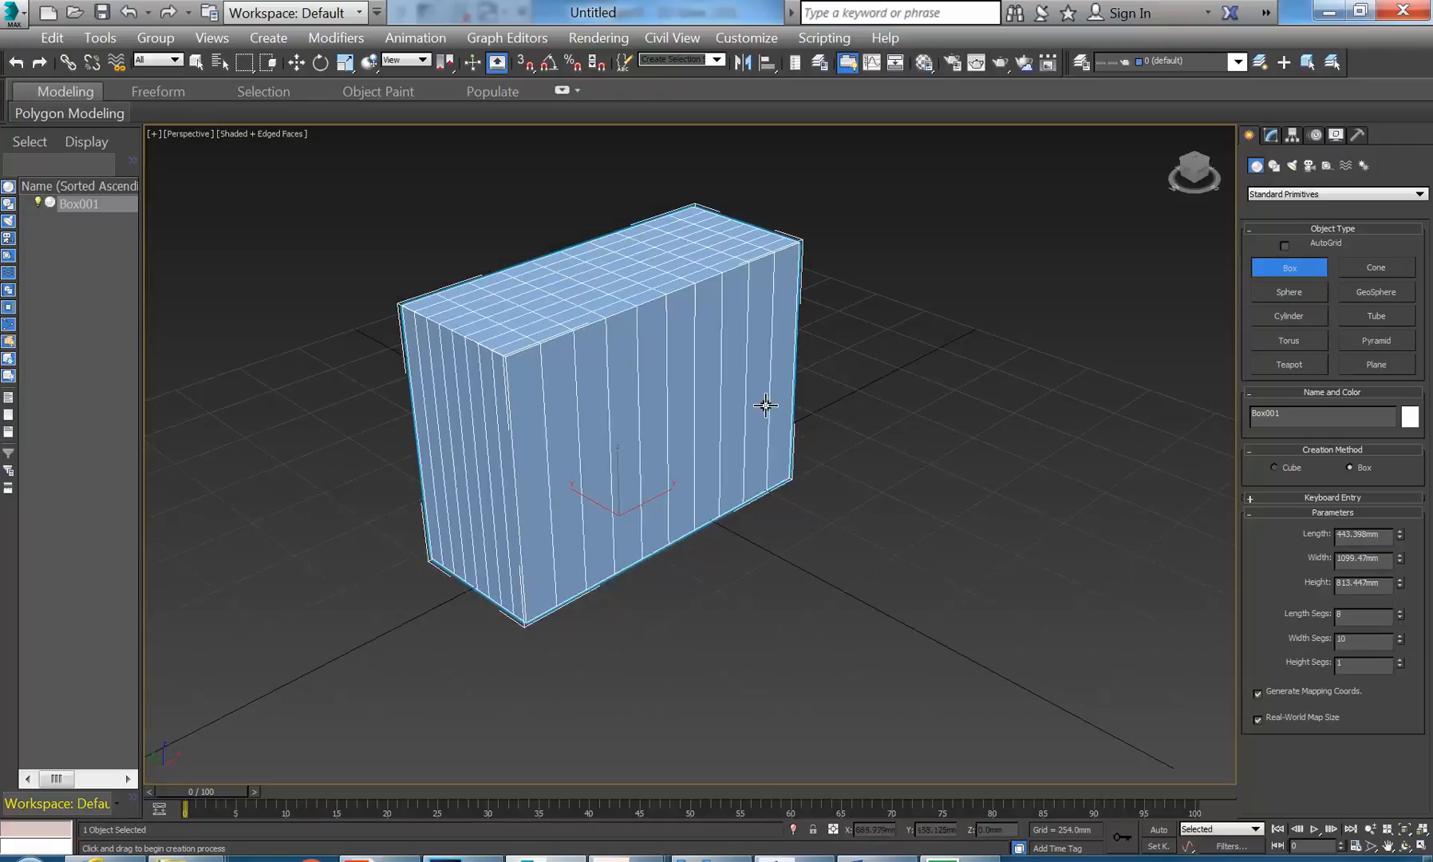
{"action": "middle_click_drag", "start_coordinate": [671, 407], "coordinate": [672, 426]}
Step: Apply a Twist modifier to the box with an angle of 30.5 about the Z axis
{"action": "left_click", "coordinate": [1270, 134]}
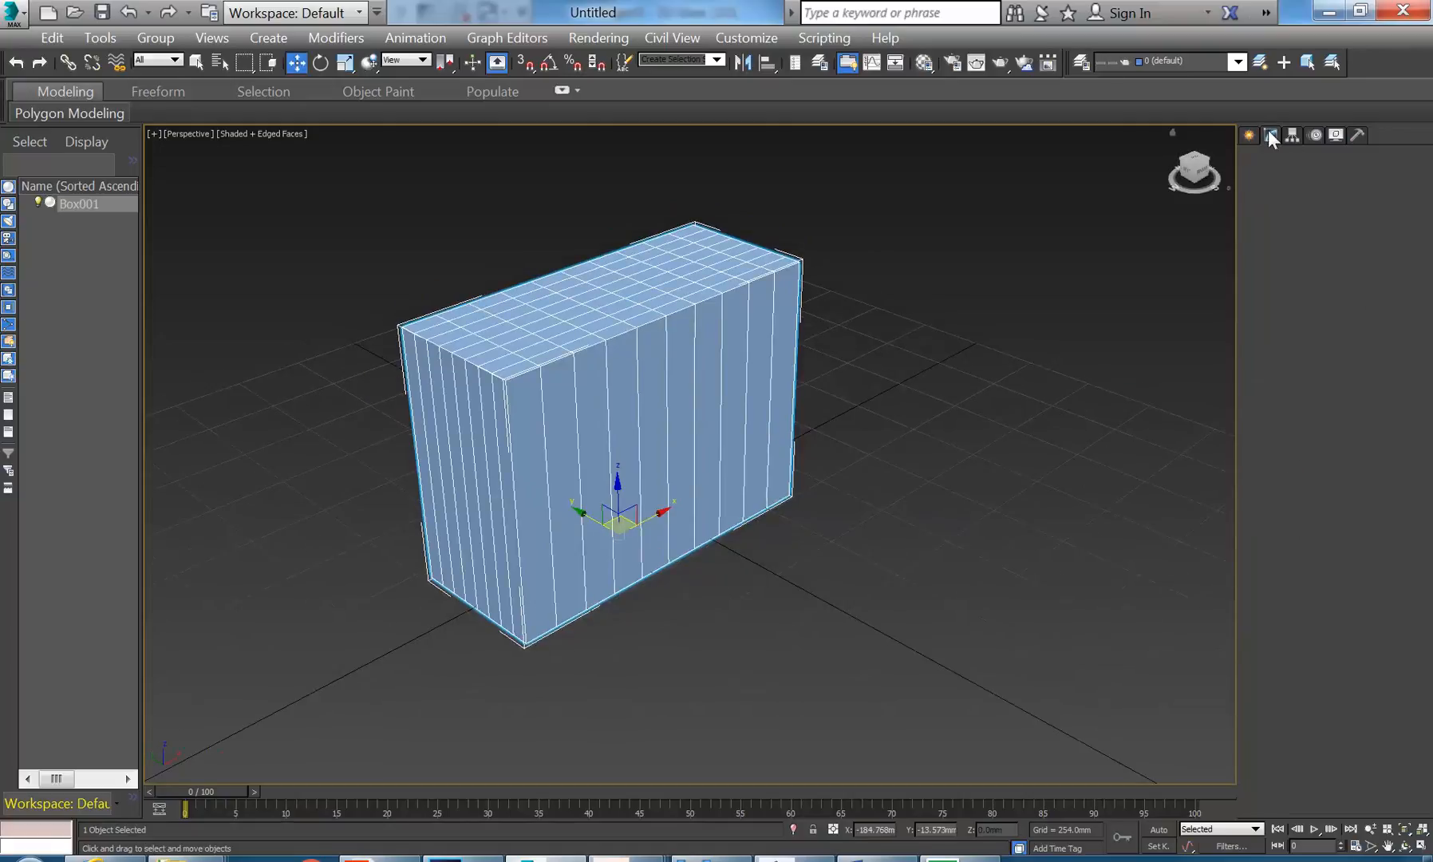
{"action": "left_click", "coordinate": [1321, 191]}
{"action": "left_click_drag", "start_coordinate": [1426, 313], "coordinate": [1428, 678]}
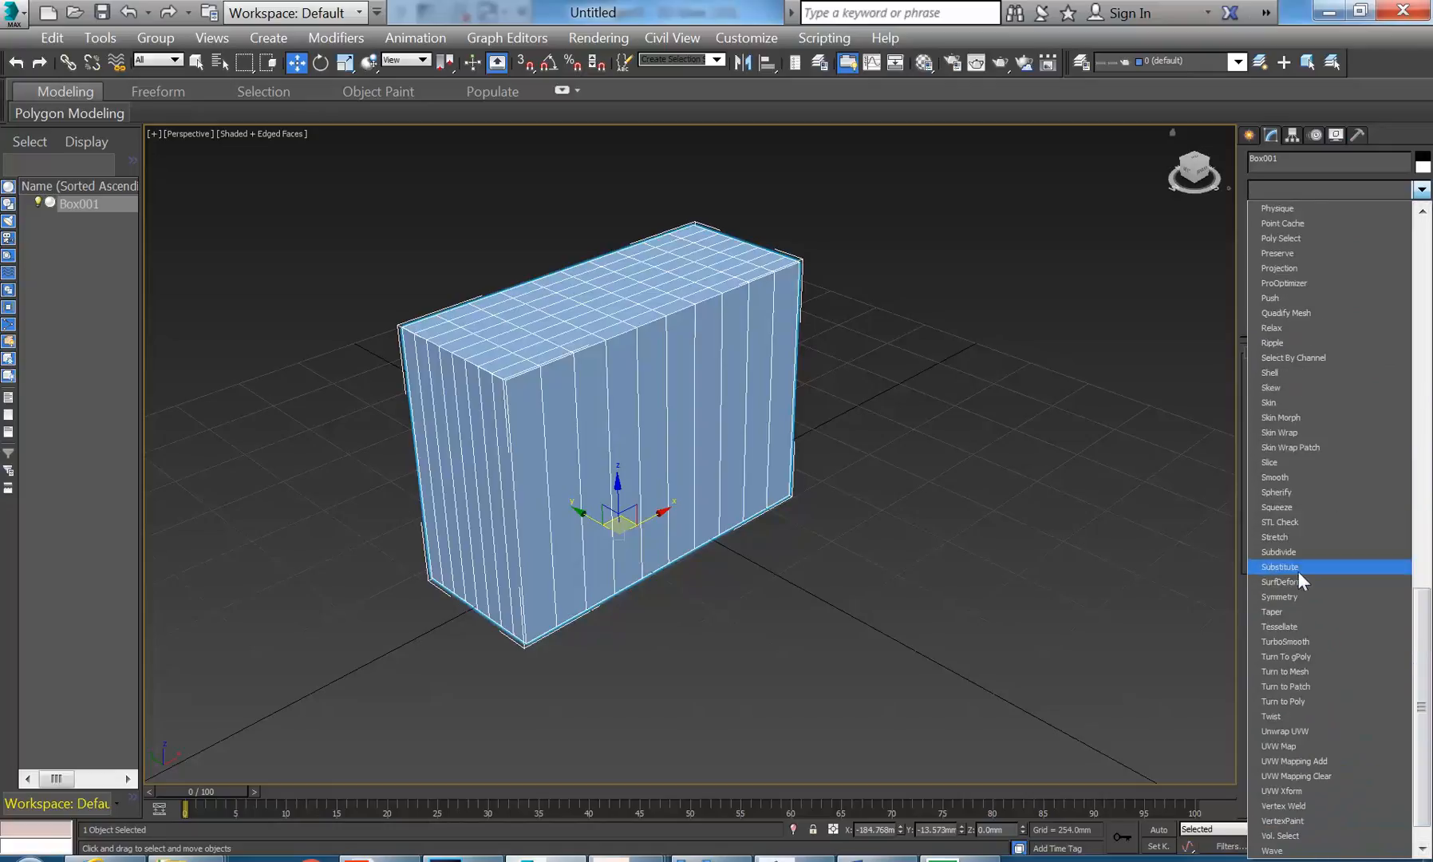
{"action": "left_click", "coordinate": [1289, 716]}
{"action": "left_click_drag", "start_coordinate": [1381, 387], "coordinate": [1384, 340]}
{"action": "middle_click_drag", "start_coordinate": [666, 393], "coordinate": [700, 399]}
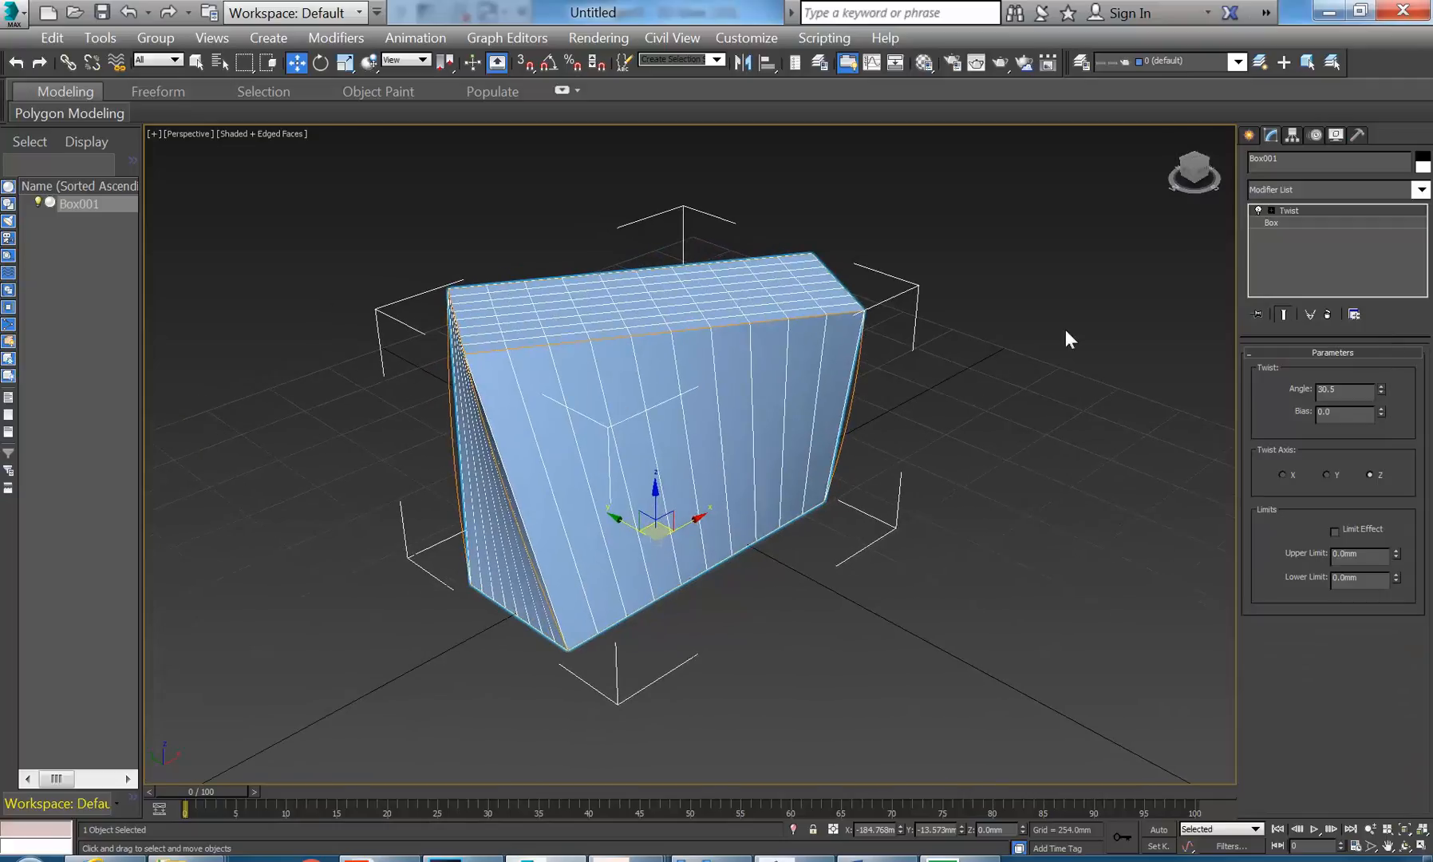
Step: Increase the height segments of the base box beneath the Twist modifier, and deselect the box
{"action": "left_click", "coordinate": [1299, 226]}
{"action": "mouse_move", "coordinate": [1400, 502]}
{"action": "left_mouse_down"}
{"action": "mouse_move", "coordinate": [1399, 462]}
{"action": "mouse_move", "coordinate": [1392, 491]}
{"action": "left_mouse_up"}
{"action": "middle_click_drag", "start_coordinate": [746, 400], "coordinate": [797, 422]}
{"action": "left_click", "coordinate": [465, 220]}
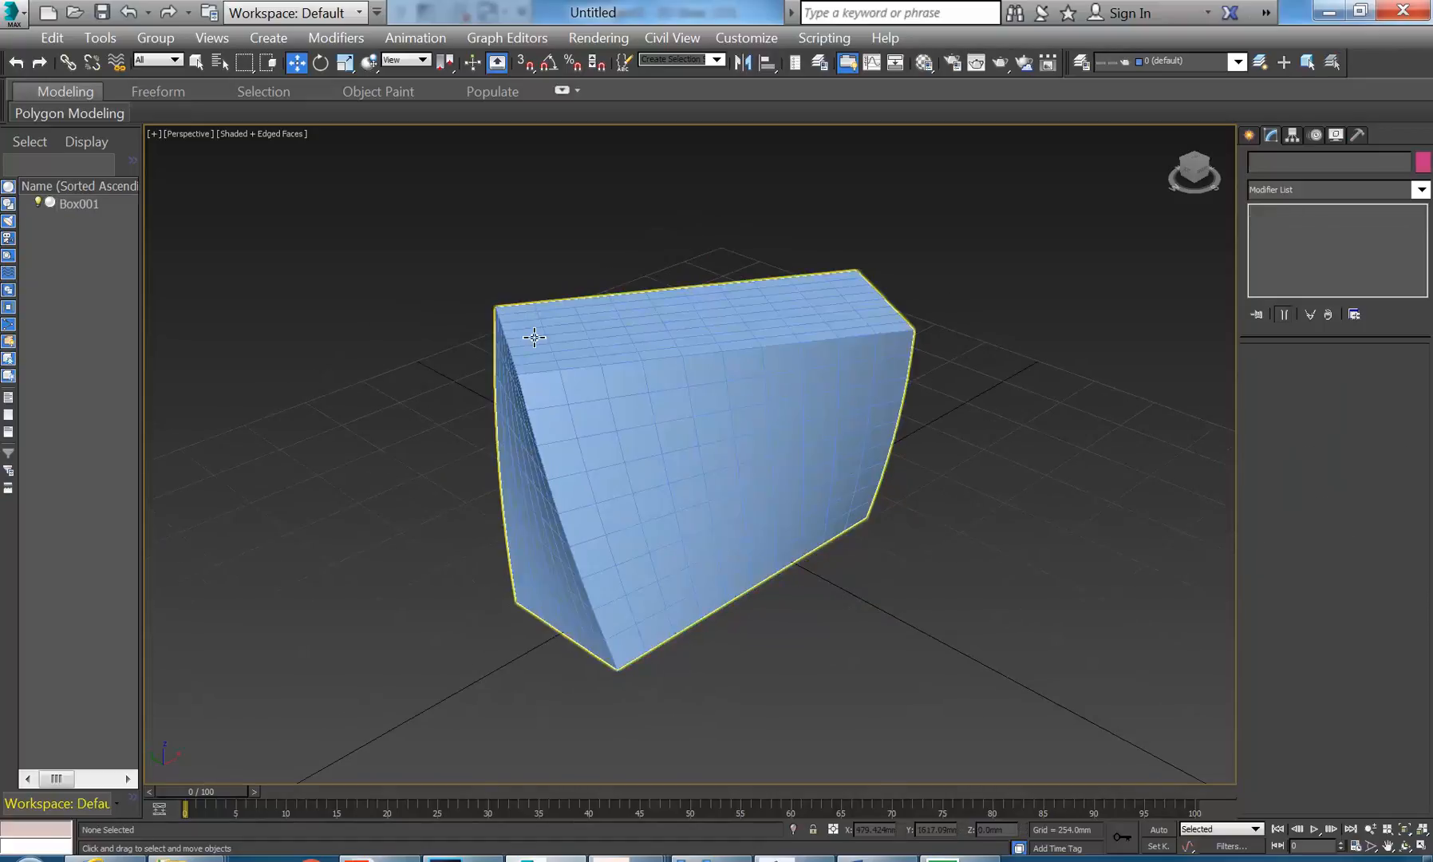
Step: Examine the twisted box from several sides, checking its segmented, curved side faces
{"action": "left_click", "coordinate": [538, 337]}
{"action": "middle_click_drag", "start_coordinate": [537, 339], "coordinate": [468, 324], "text": "alt"}
{"action": "left_click", "coordinate": [469, 330]}
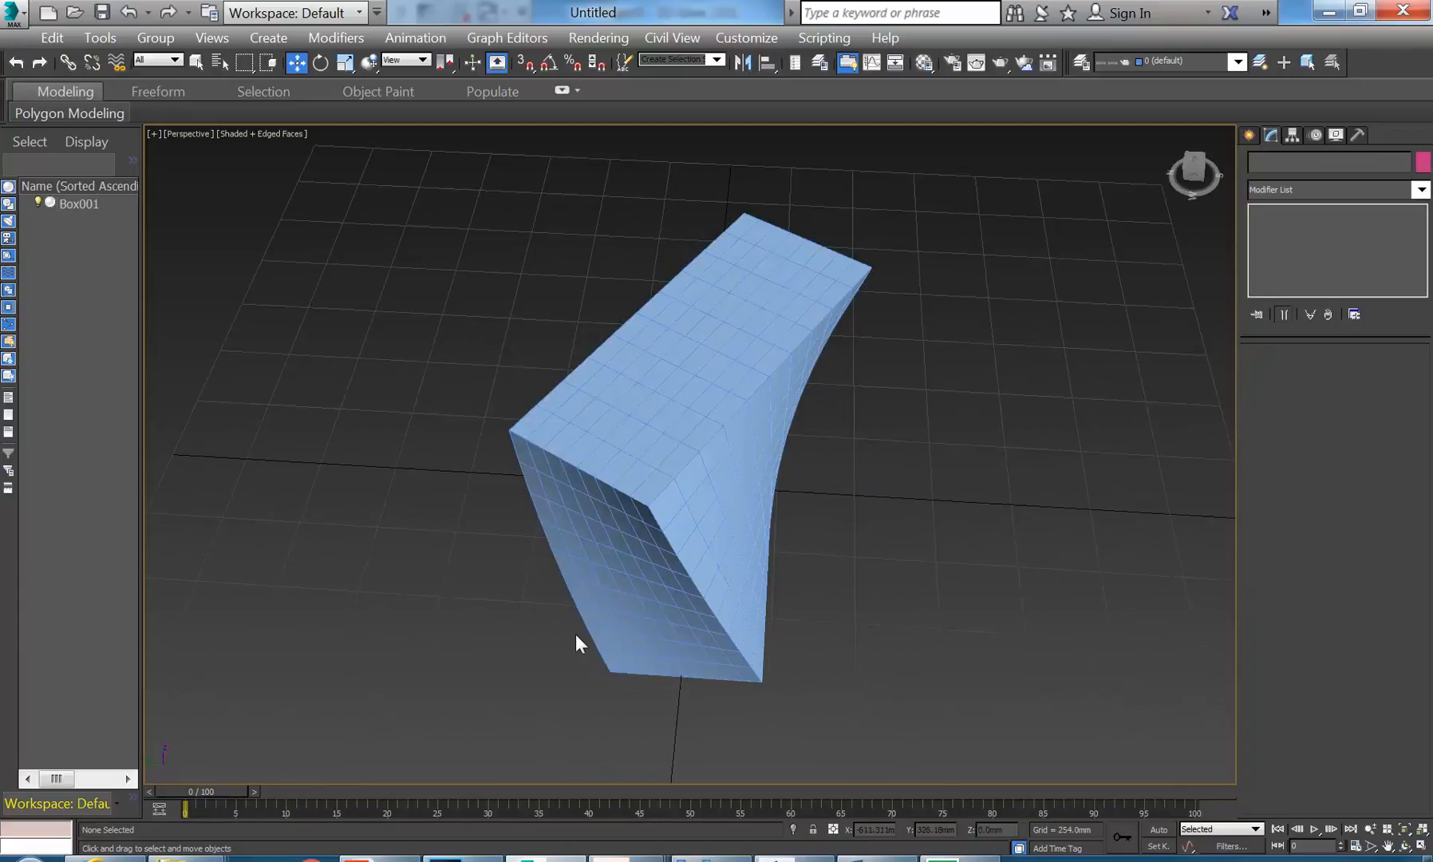
{"action": "left_click", "coordinate": [651, 600]}
{"action": "middle_click_drag", "start_coordinate": [648, 598], "coordinate": [619, 581], "text": "alt"}
{"action": "left_click", "coordinate": [420, 372]}
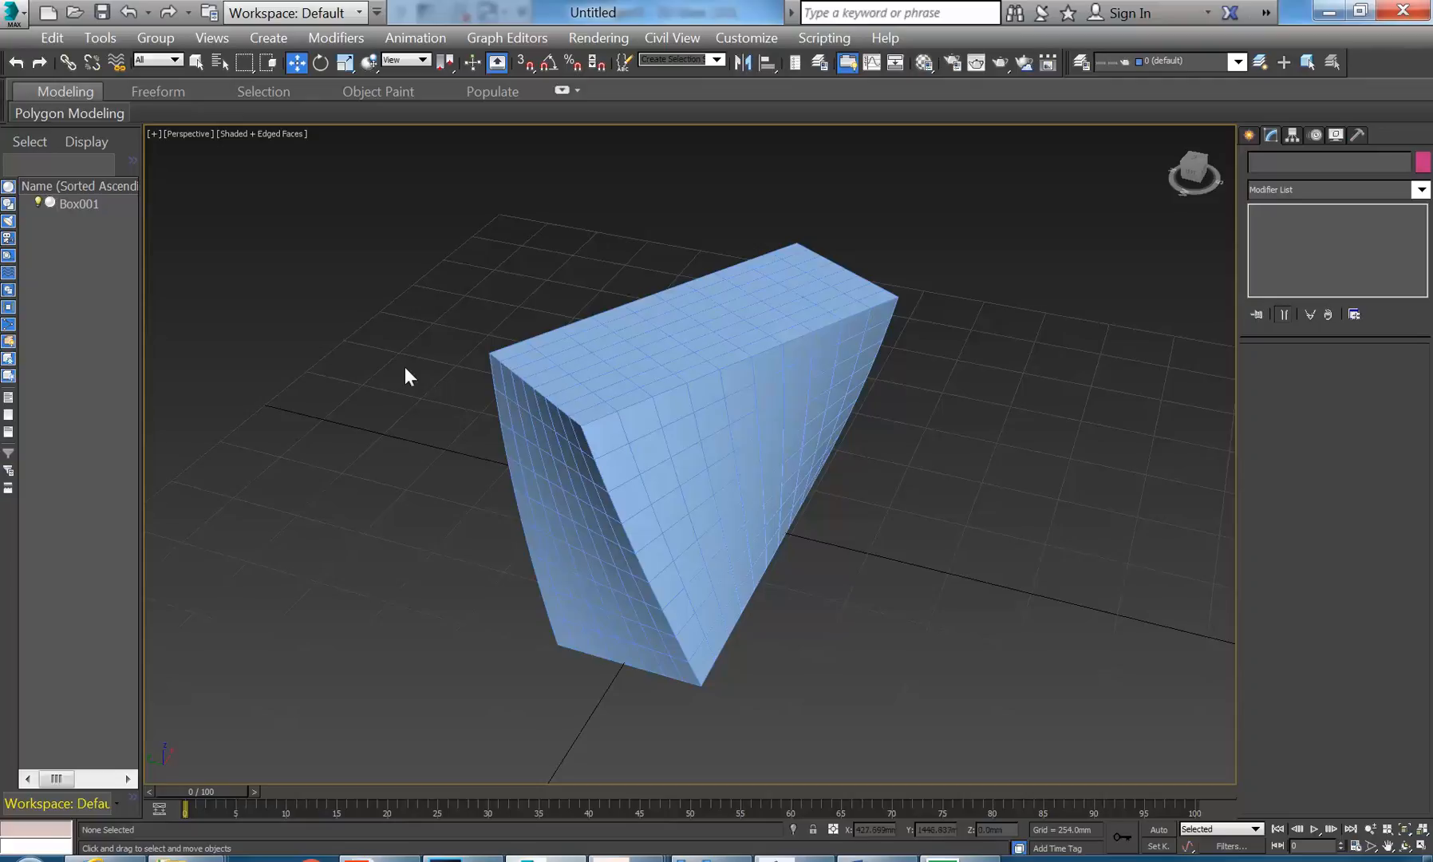
{"action": "left_click", "coordinate": [518, 434]}
{"action": "middle_click_drag", "start_coordinate": [554, 523], "coordinate": [518, 503], "text": "alt"}
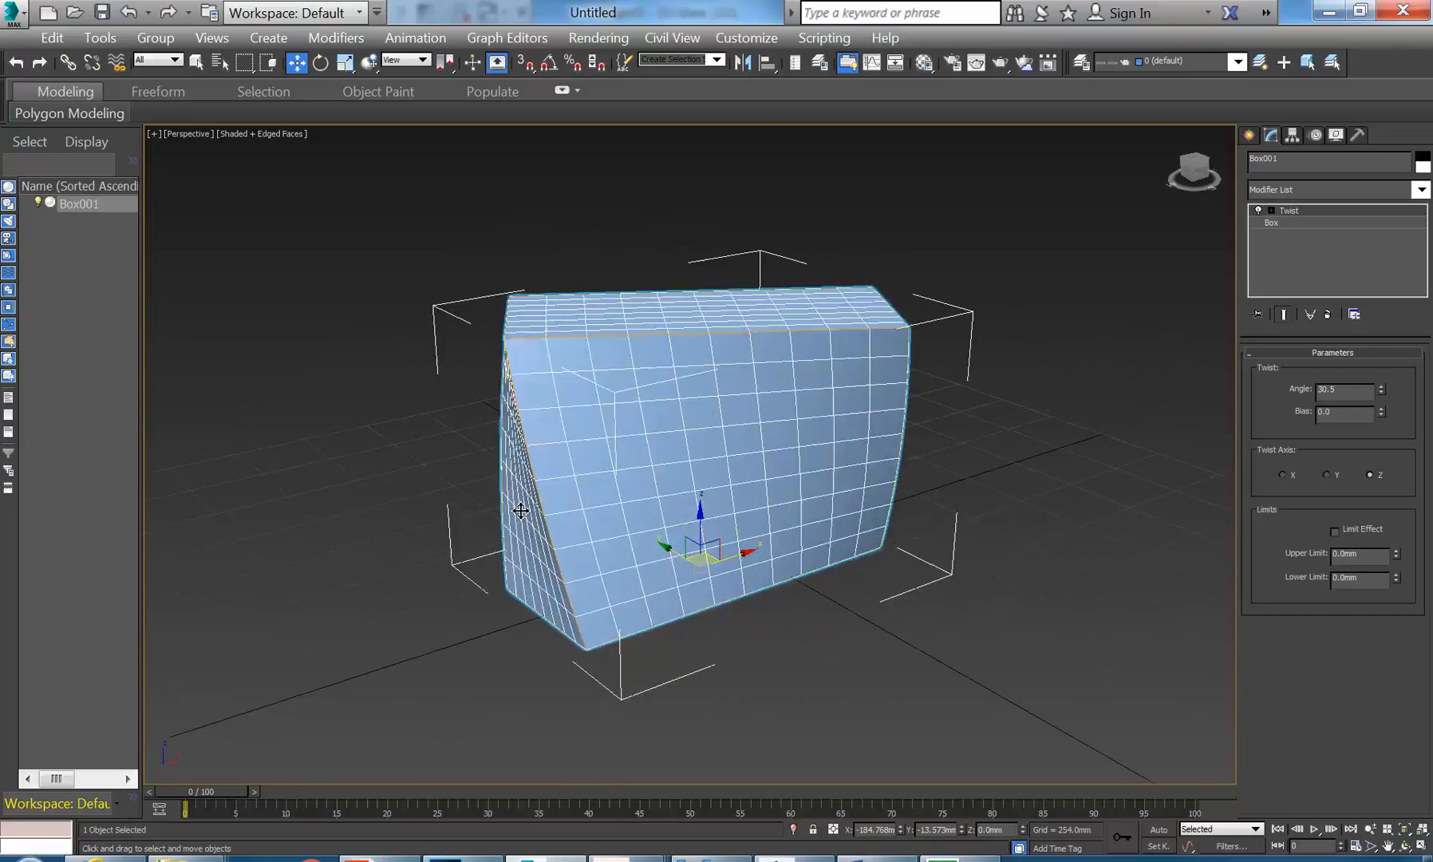
{"action": "left_click", "coordinate": [418, 435]}
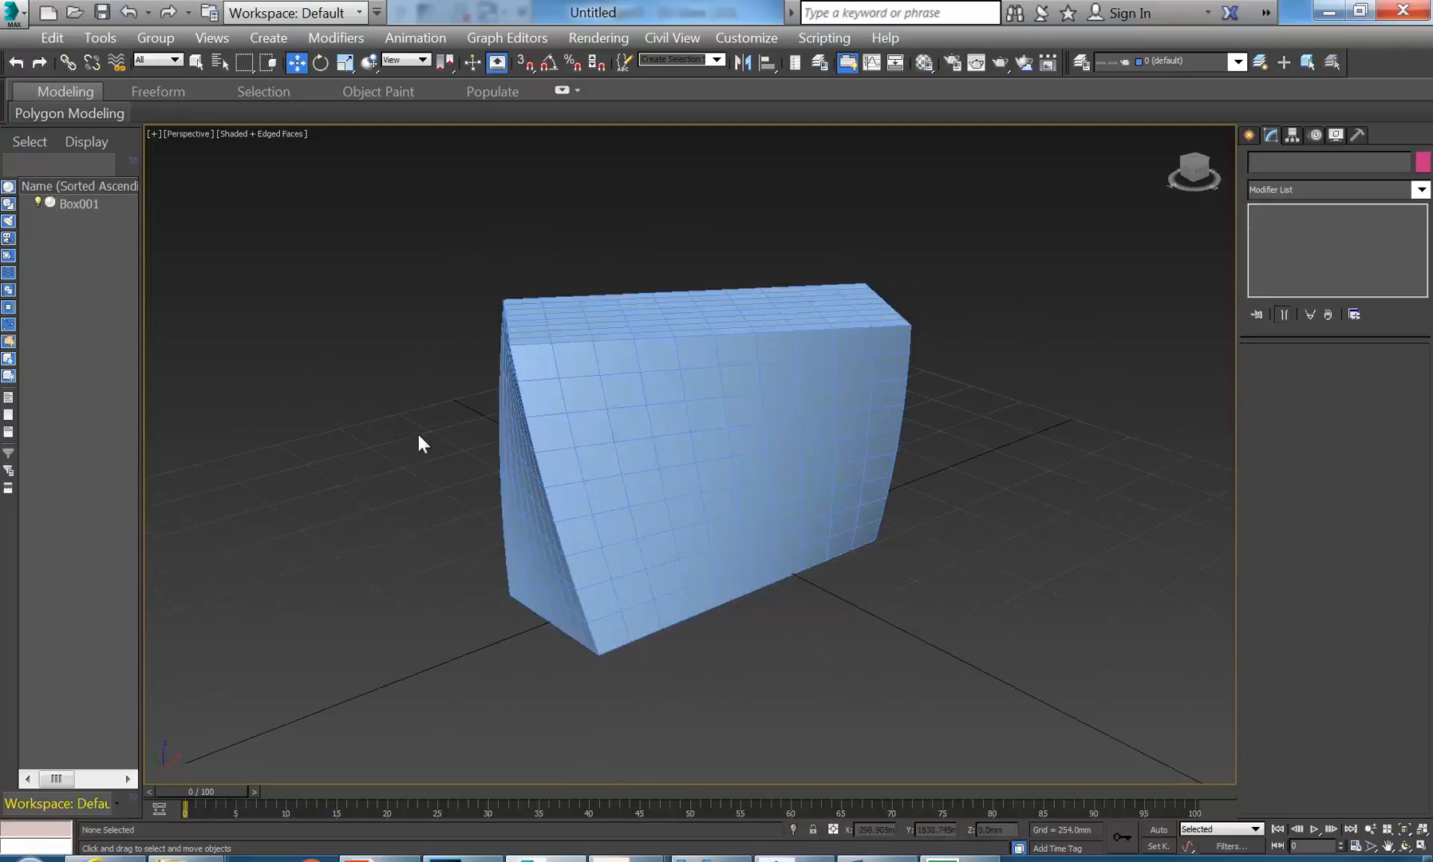
{"action": "left_click", "coordinate": [531, 433]}
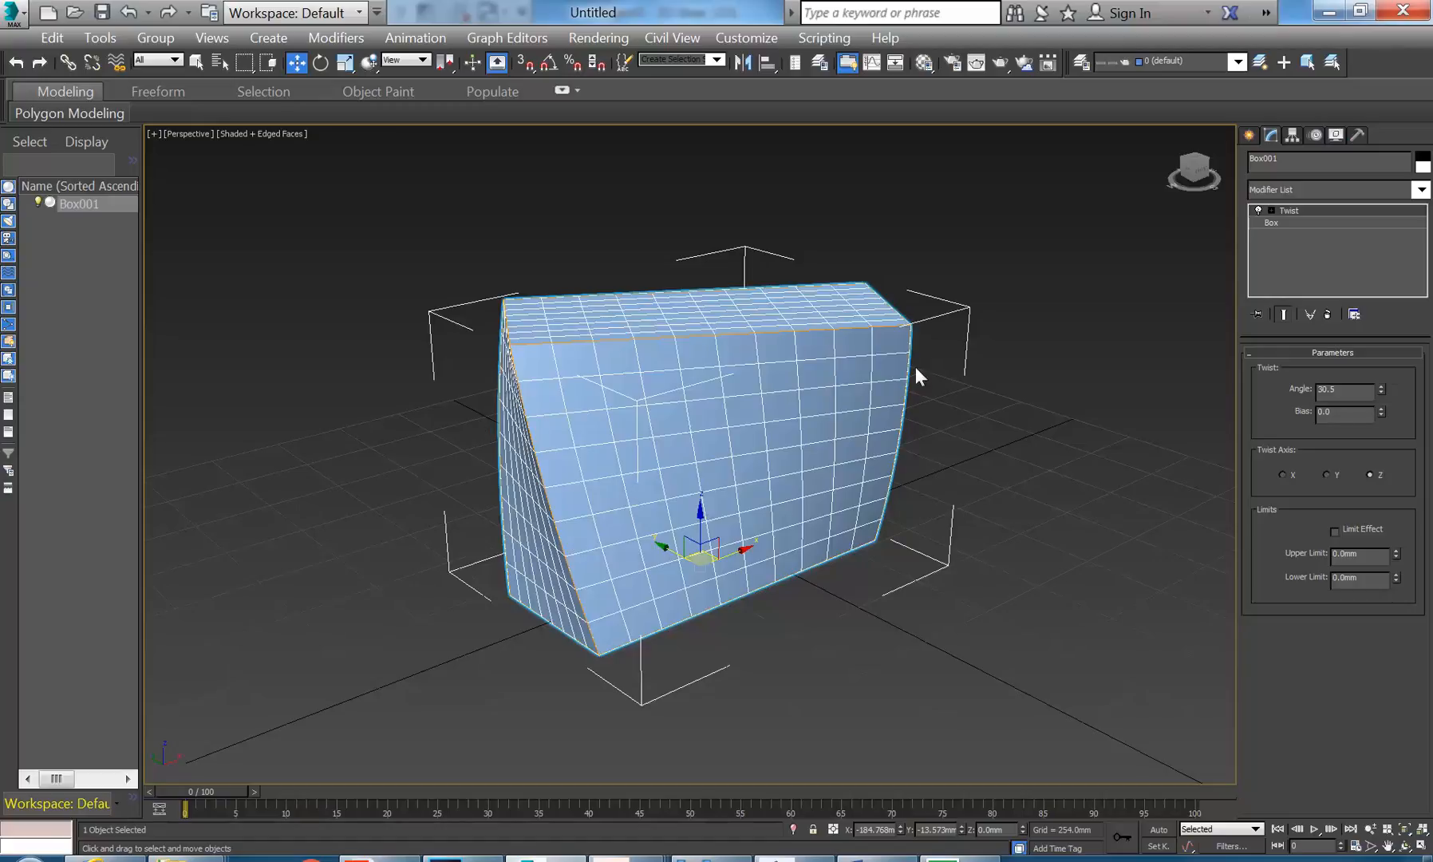
{"action": "left_click", "coordinate": [1064, 375]}
{"action": "middle_click_drag", "start_coordinate": [810, 536], "coordinate": [643, 514]}
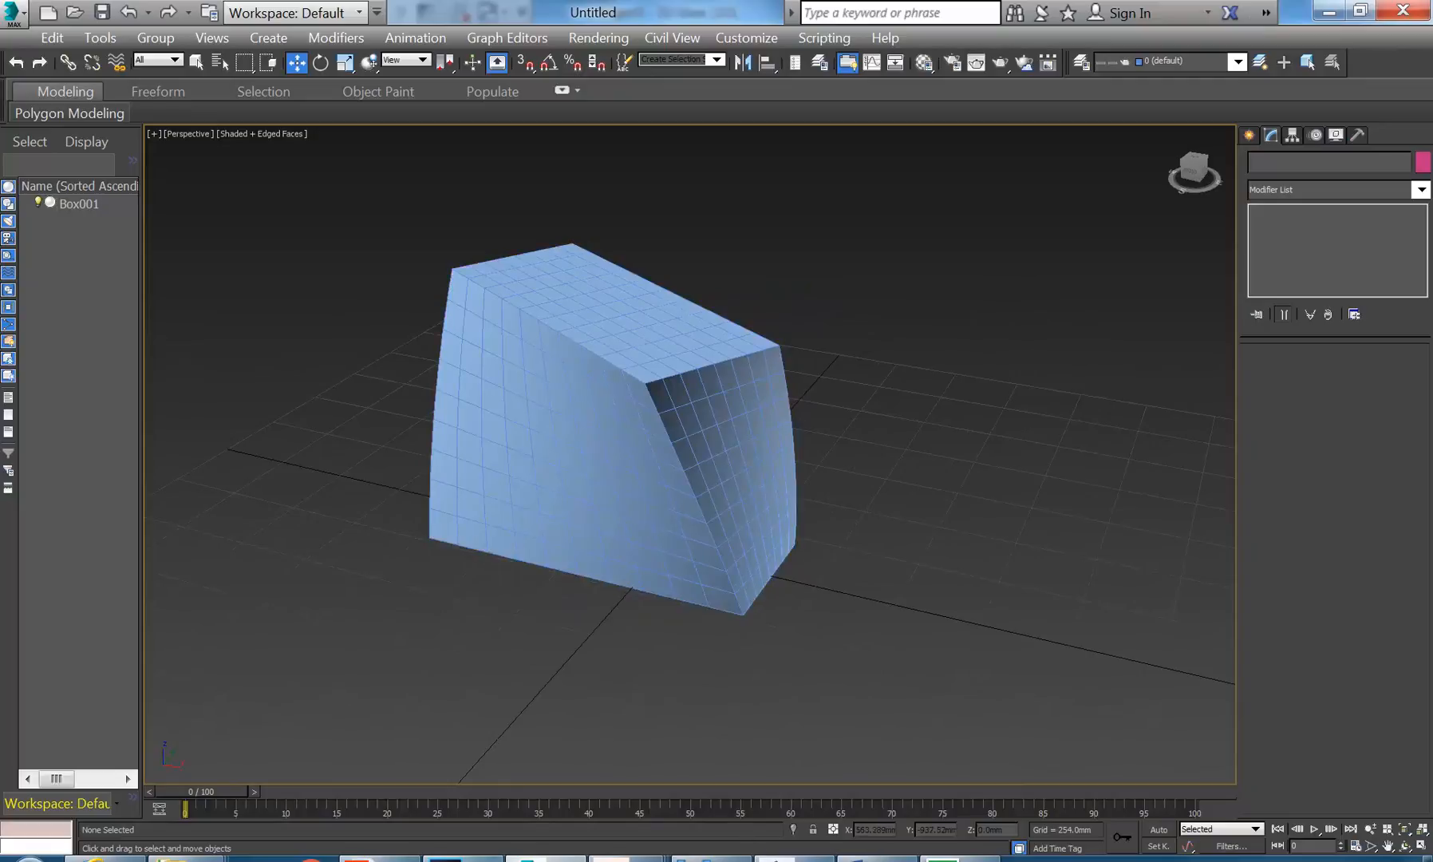
{"action": "mouse_move", "coordinate": [630, 860]}
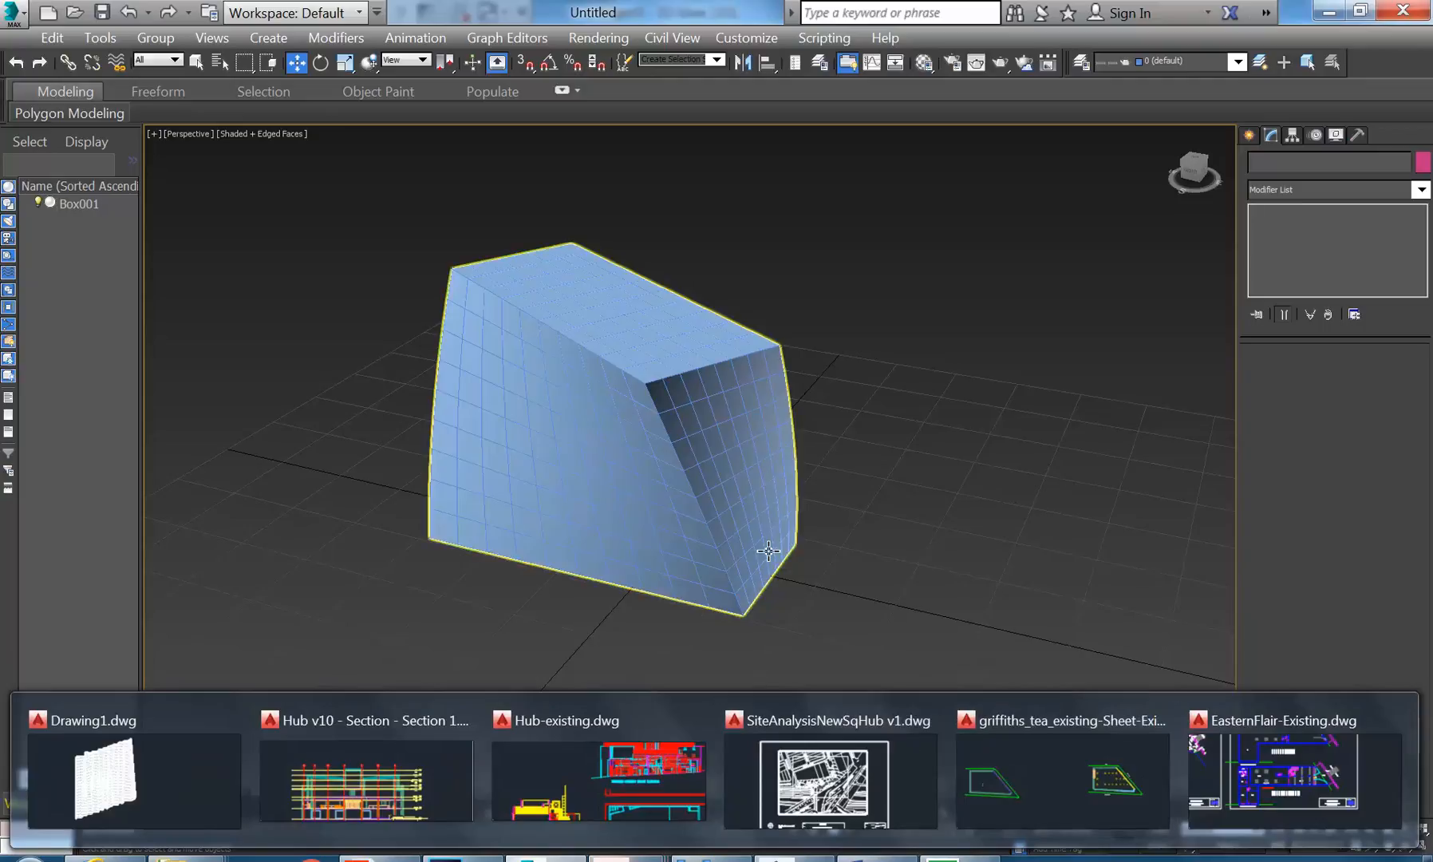
{"action": "left_click", "coordinate": [636, 543]}
{"action": "middle_click_drag", "start_coordinate": [599, 636], "coordinate": [657, 665]}
{"action": "left_click", "coordinate": [643, 661]}
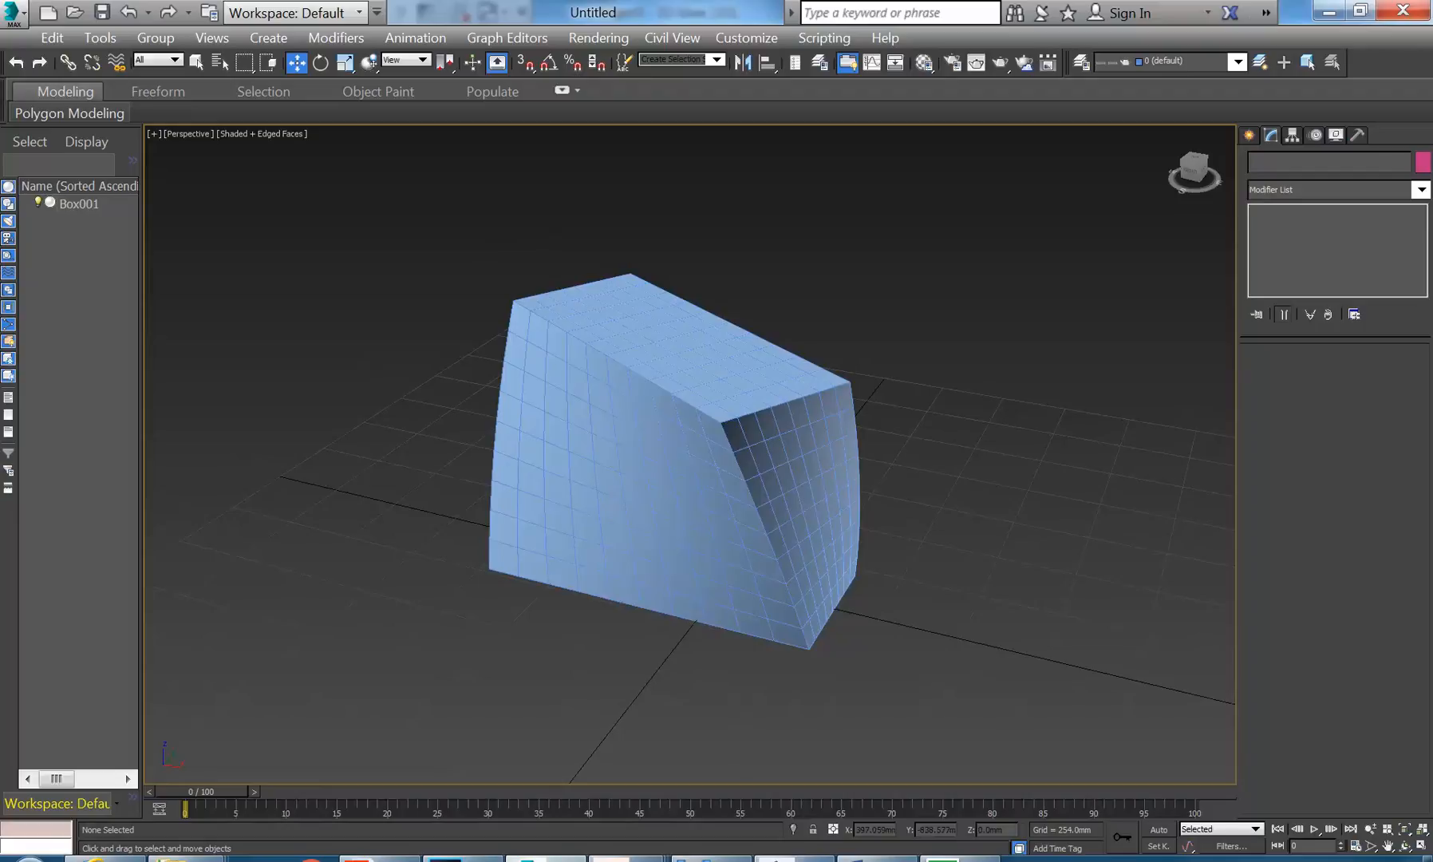
{"action": "mouse_move", "coordinate": [546, 857]}
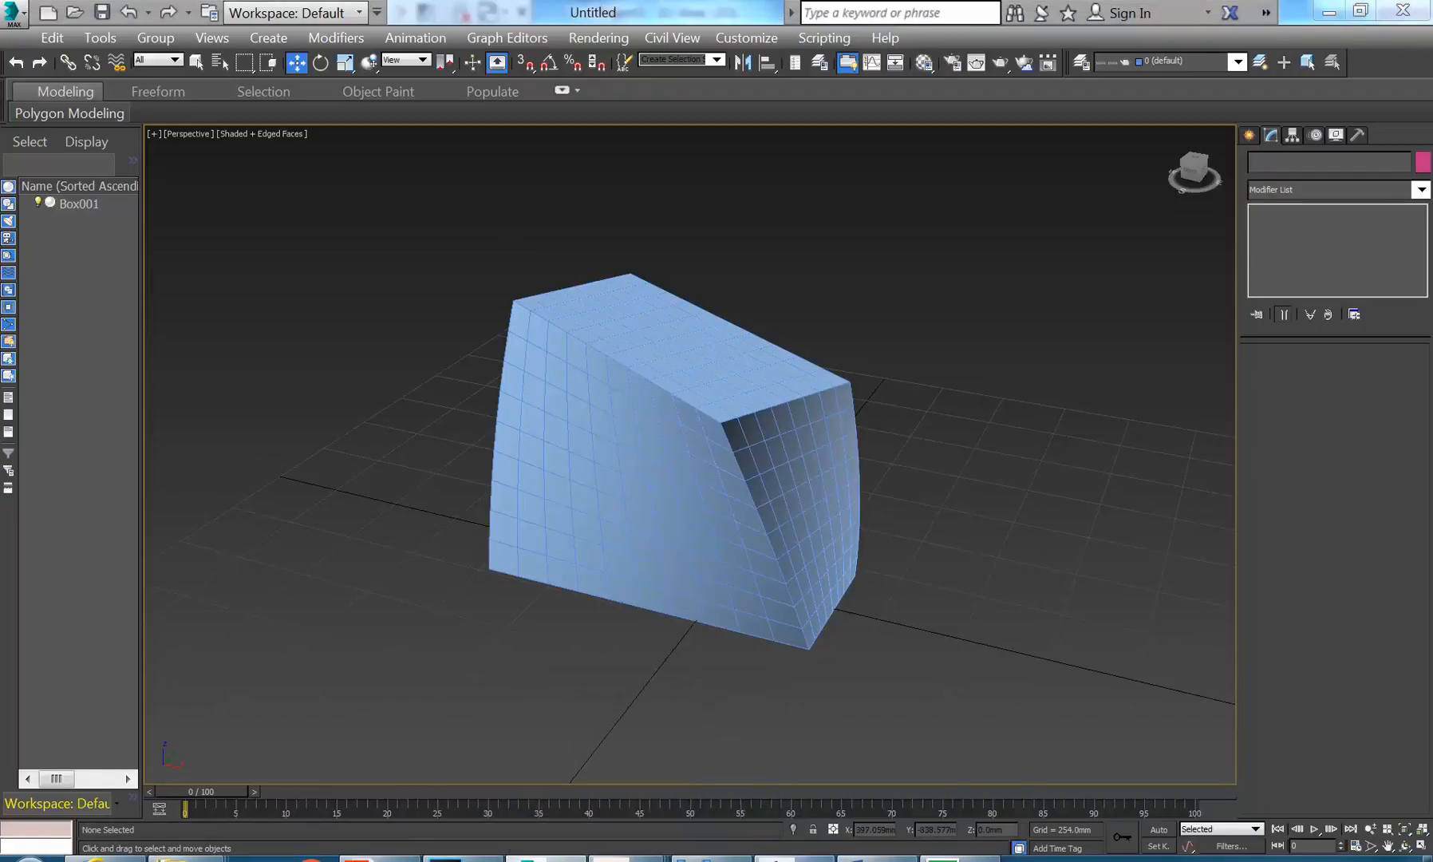
Step: Switch to Revit and examine the whole Project3 model in 3D, including the zigzag brick wall and the faceted building
{"action": "left_click", "coordinate": [638, 857]}
{"action": "scroll", "coordinate": [710, 561], "scroll_direction": "down", "scroll_amount": 1}
{"action": "middle_click_drag", "start_coordinate": [713, 563], "coordinate": [764, 548]}
{"action": "middle_click_drag", "start_coordinate": [741, 617], "coordinate": [728, 613]}
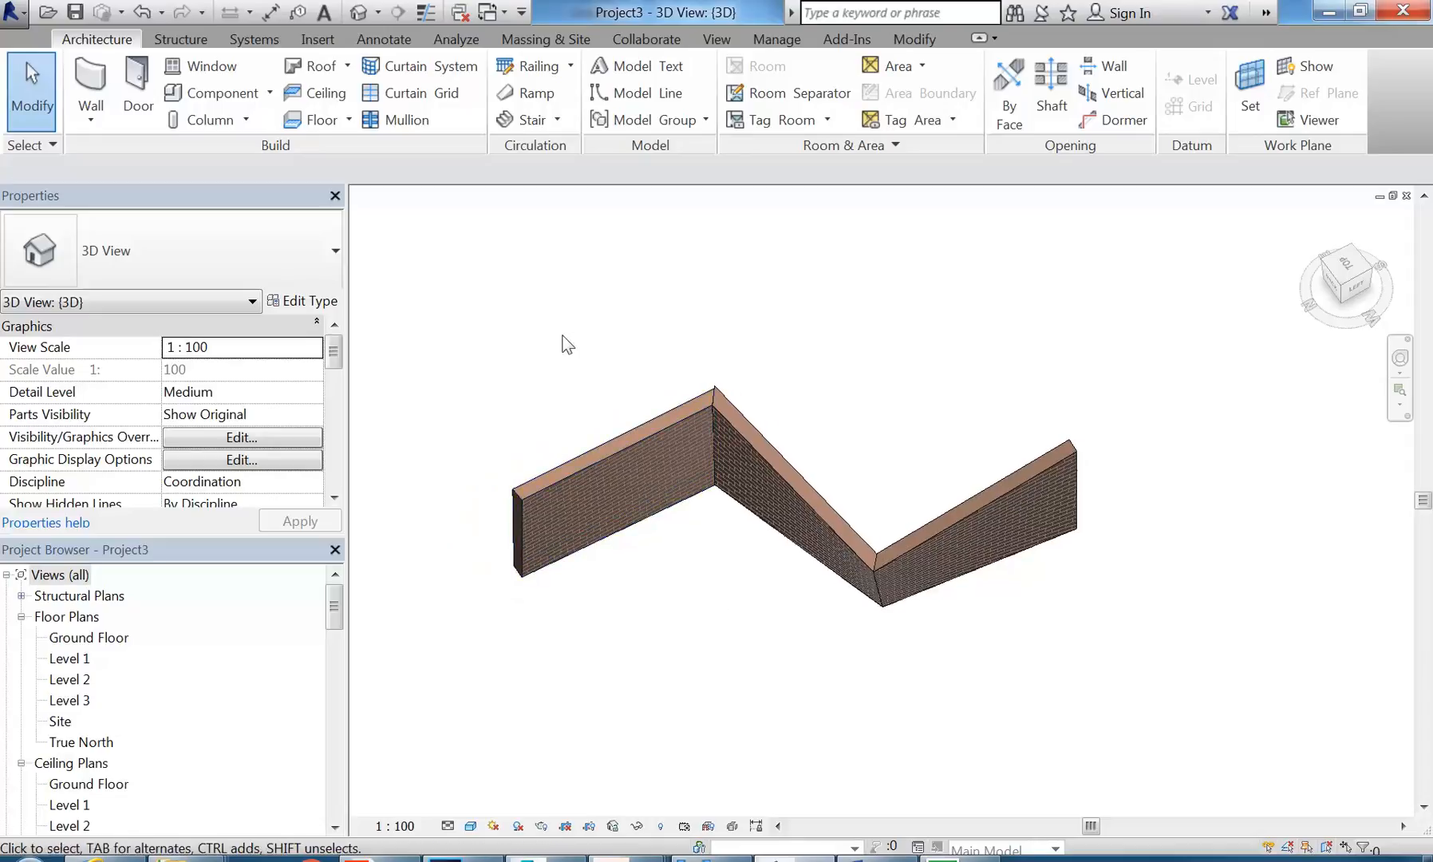
{"action": "scroll", "coordinate": [563, 337], "scroll_direction": "down", "scroll_amount": 5}
{"action": "middle_click_drag", "start_coordinate": [603, 423], "coordinate": [765, 657]}
{"action": "scroll", "coordinate": [677, 383], "scroll_direction": "down", "scroll_amount": 10}
{"action": "middle_click_drag", "start_coordinate": [675, 383], "coordinate": [734, 595]}
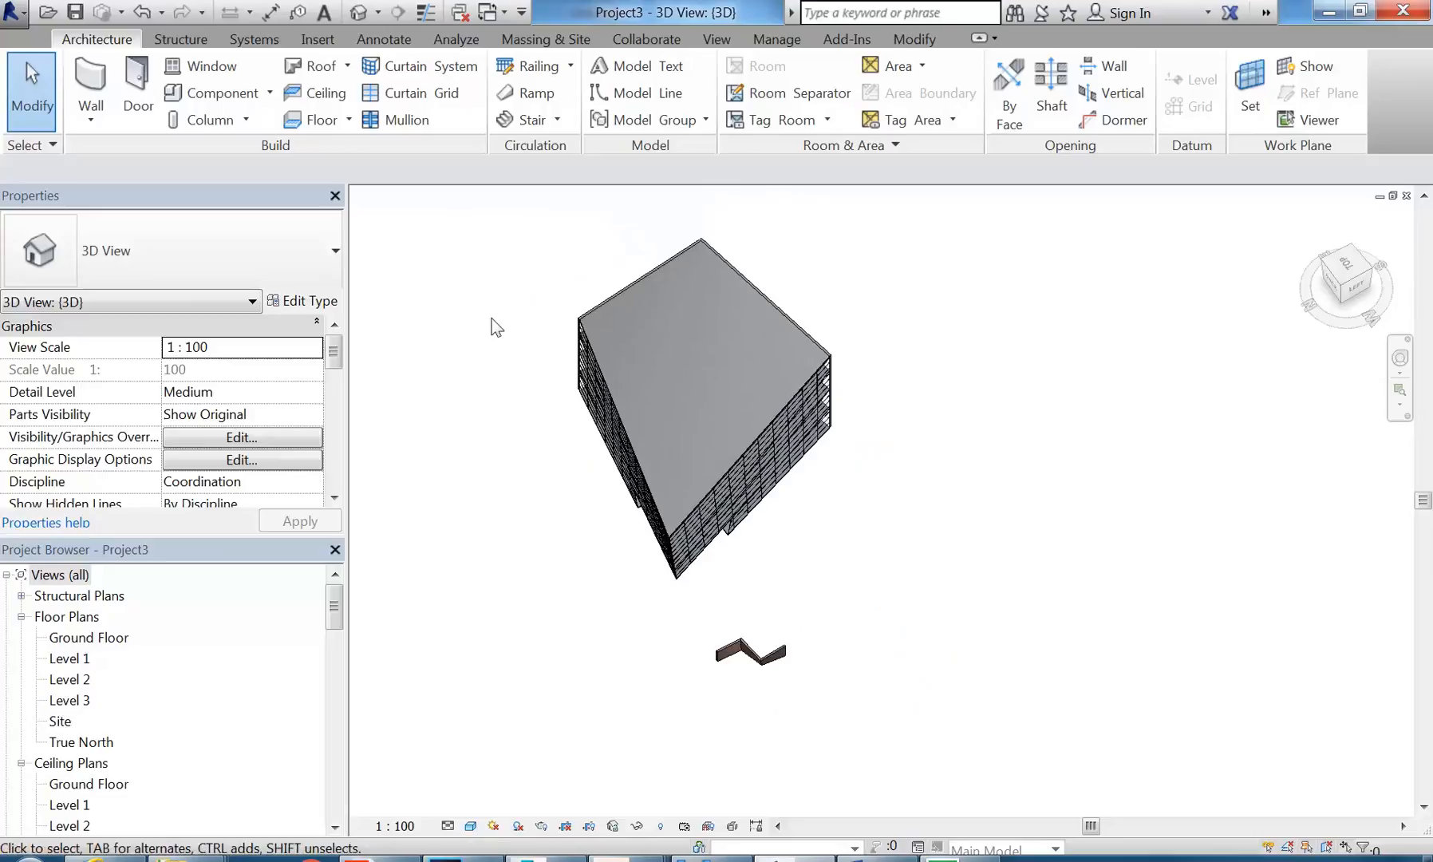
{"action": "scroll", "coordinate": [496, 326], "scroll_direction": "up", "scroll_amount": 1}
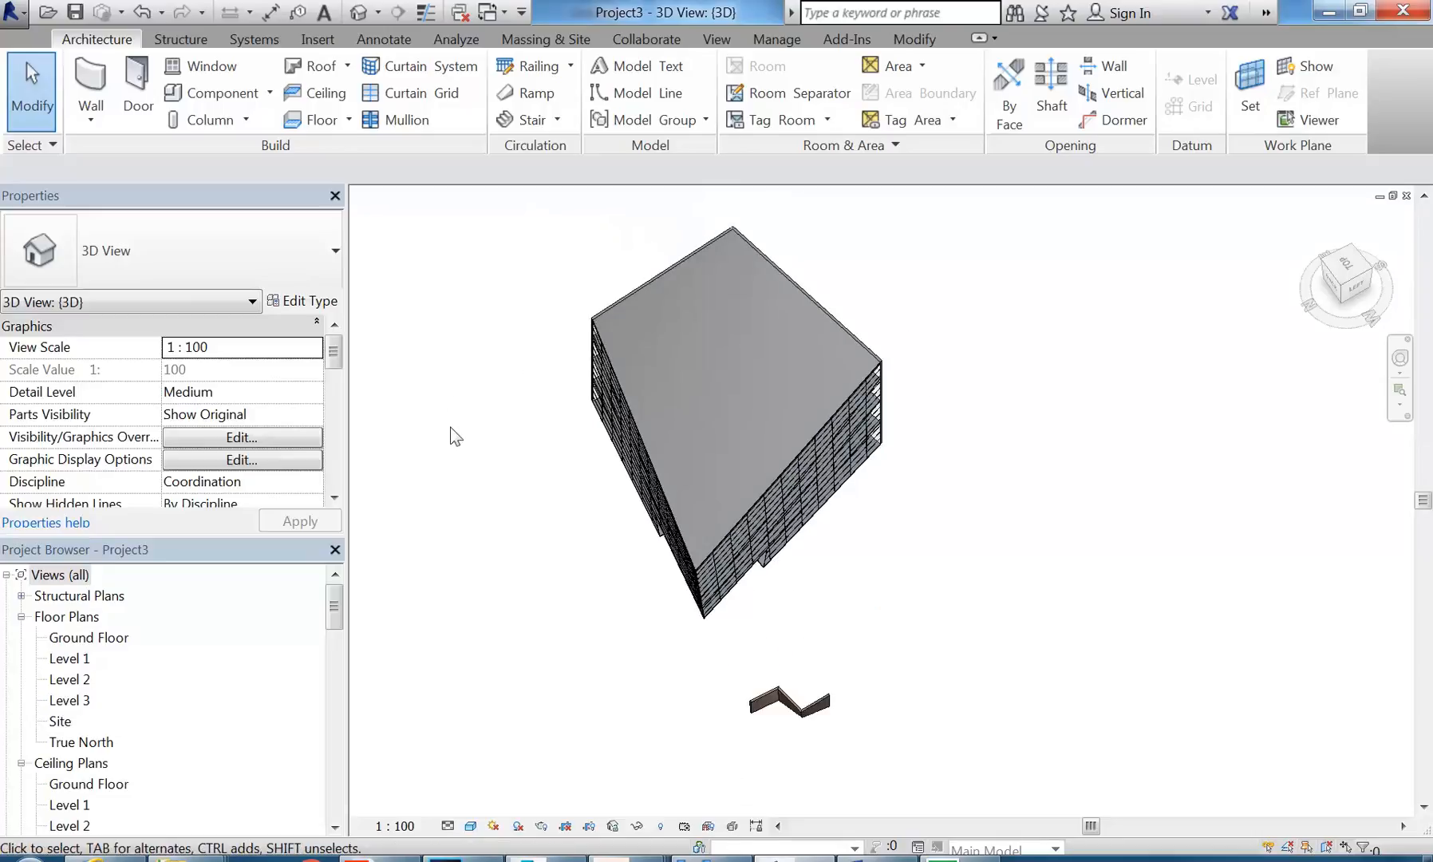
Step: Switch to the web browser and look through the open pages for the architectural massing diagram of the Screen House
{"action": "left_click", "coordinate": [121, 859]}
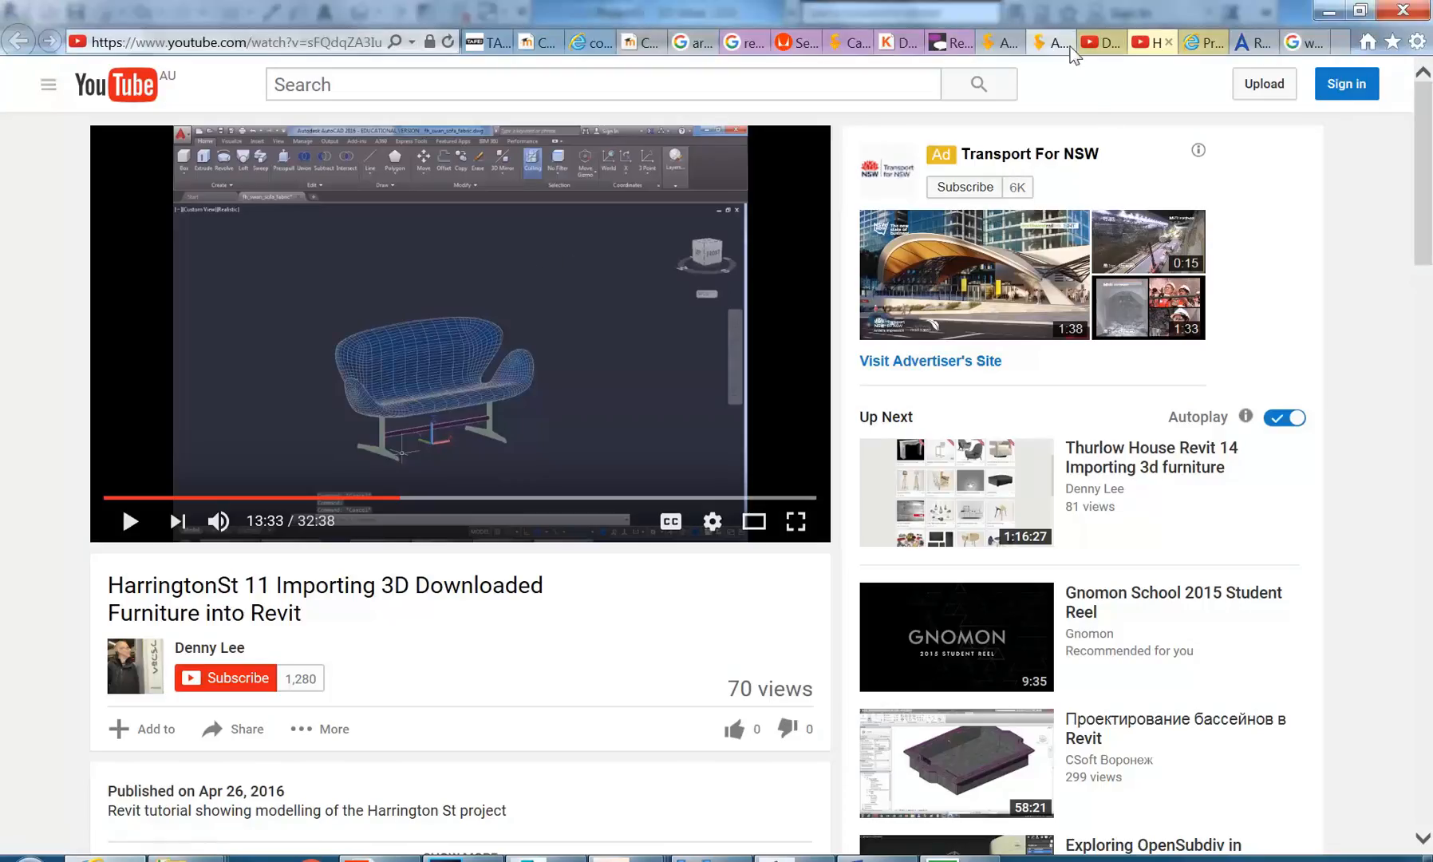
{"action": "left_click", "coordinate": [1193, 40]}
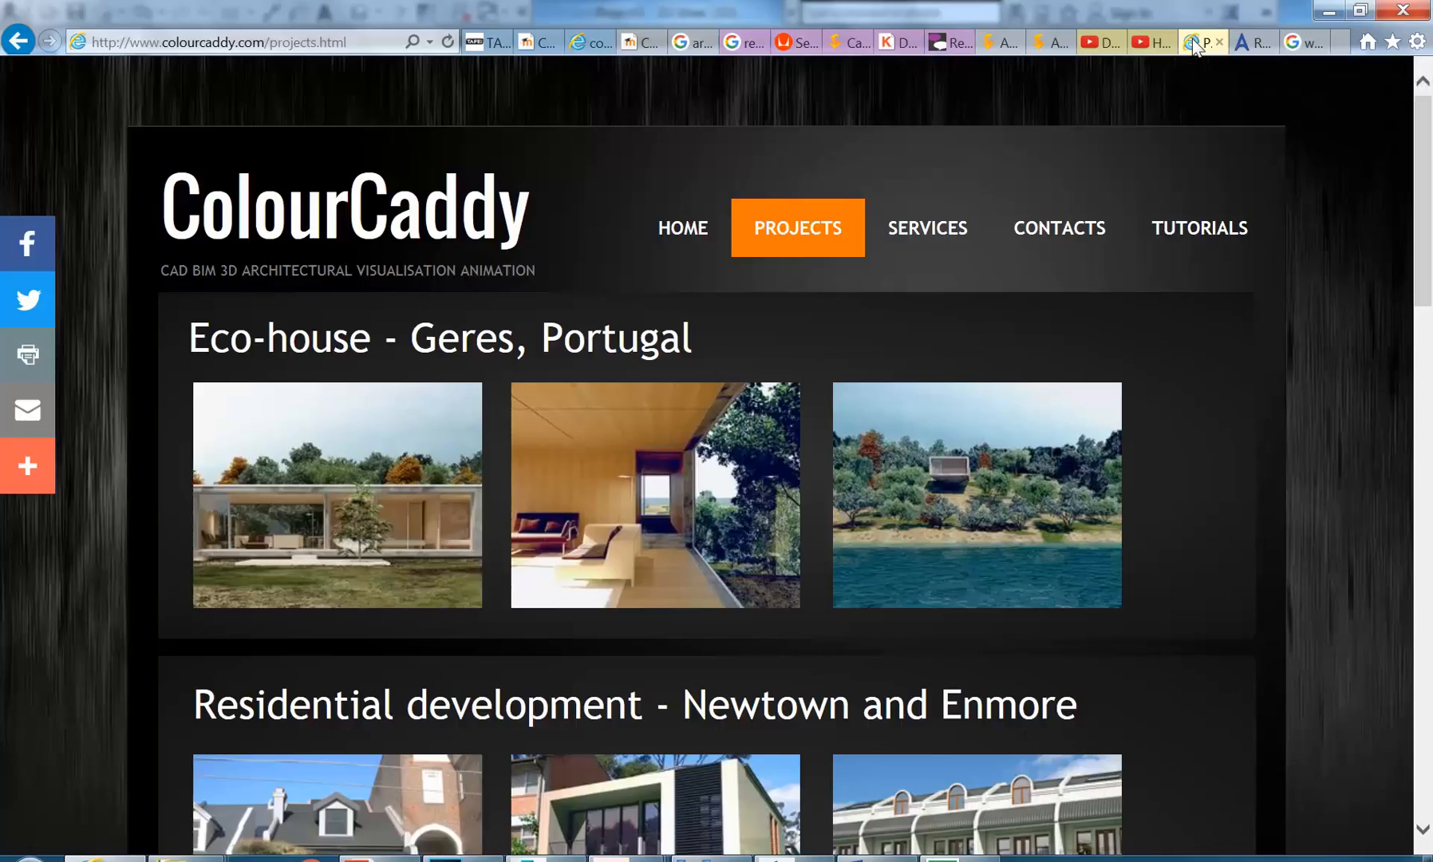
{"action": "left_click", "coordinate": [1252, 43]}
{"action": "left_click", "coordinate": [1300, 43]}
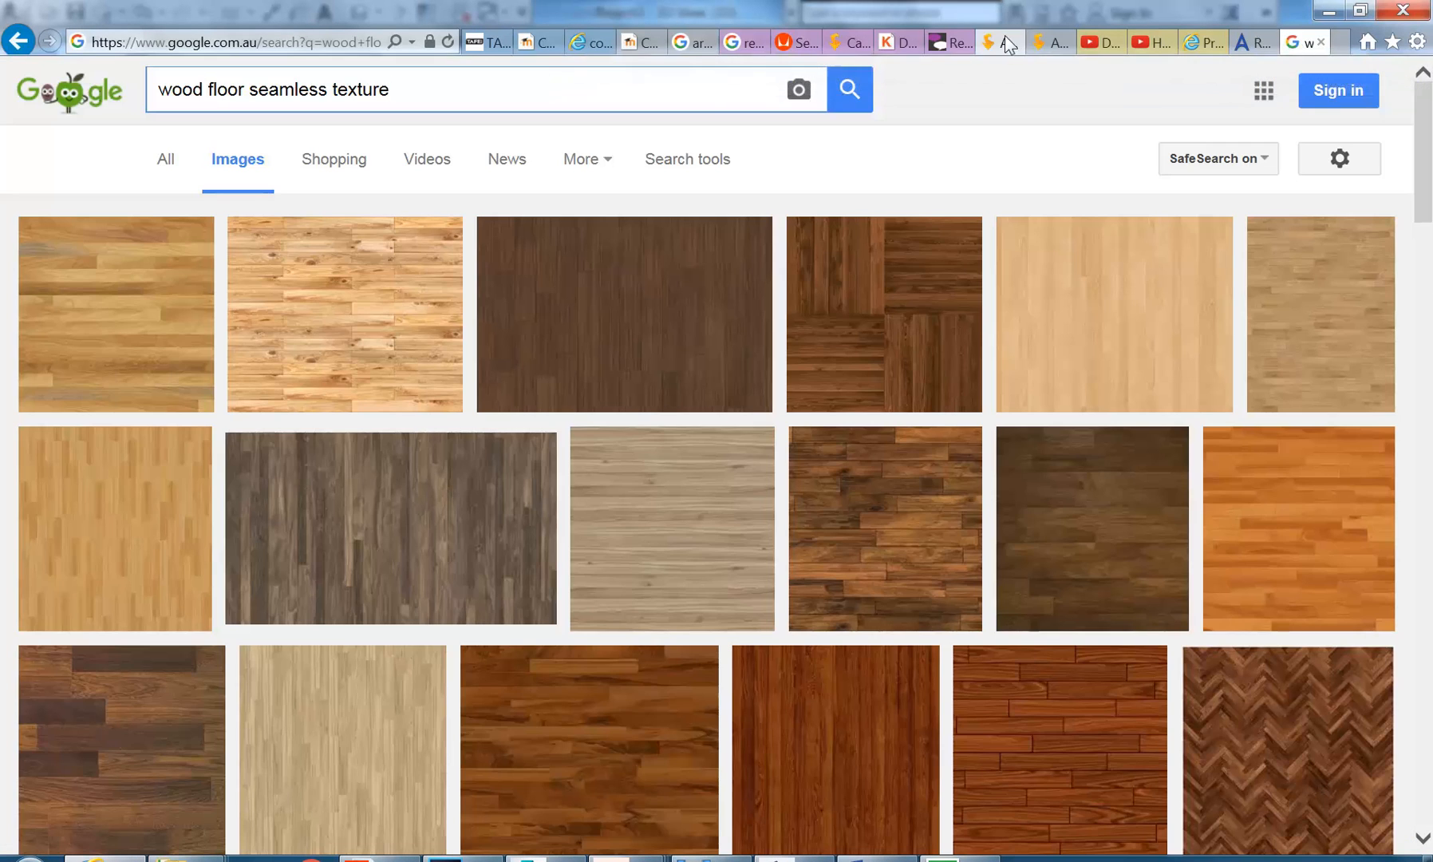
{"action": "left_click", "coordinate": [981, 42]}
{"action": "left_click", "coordinate": [949, 42]}
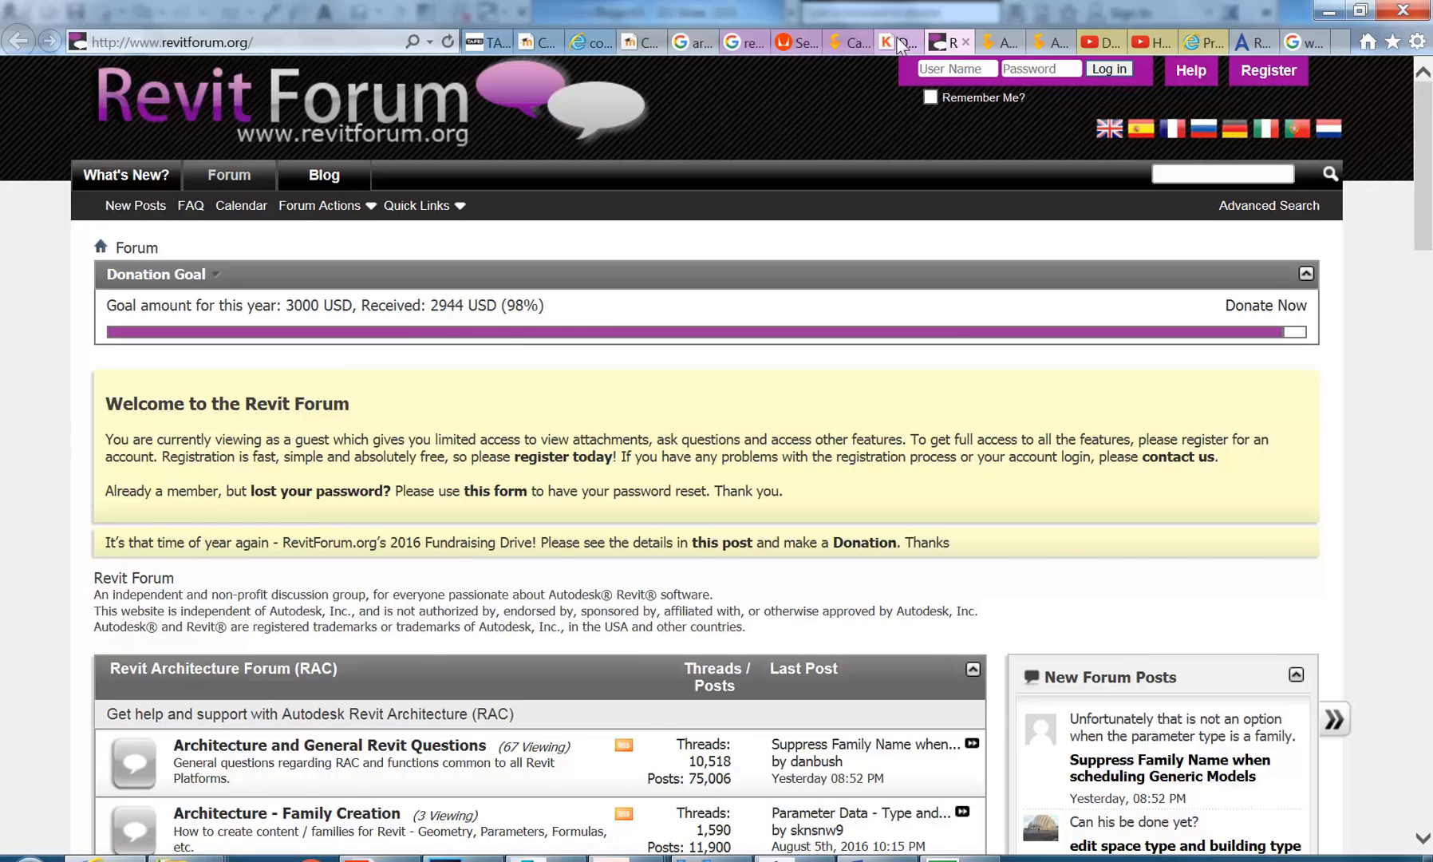
{"action": "left_click", "coordinate": [885, 44]}
{"action": "left_click", "coordinate": [844, 42]}
{"action": "left_click", "coordinate": [798, 42]}
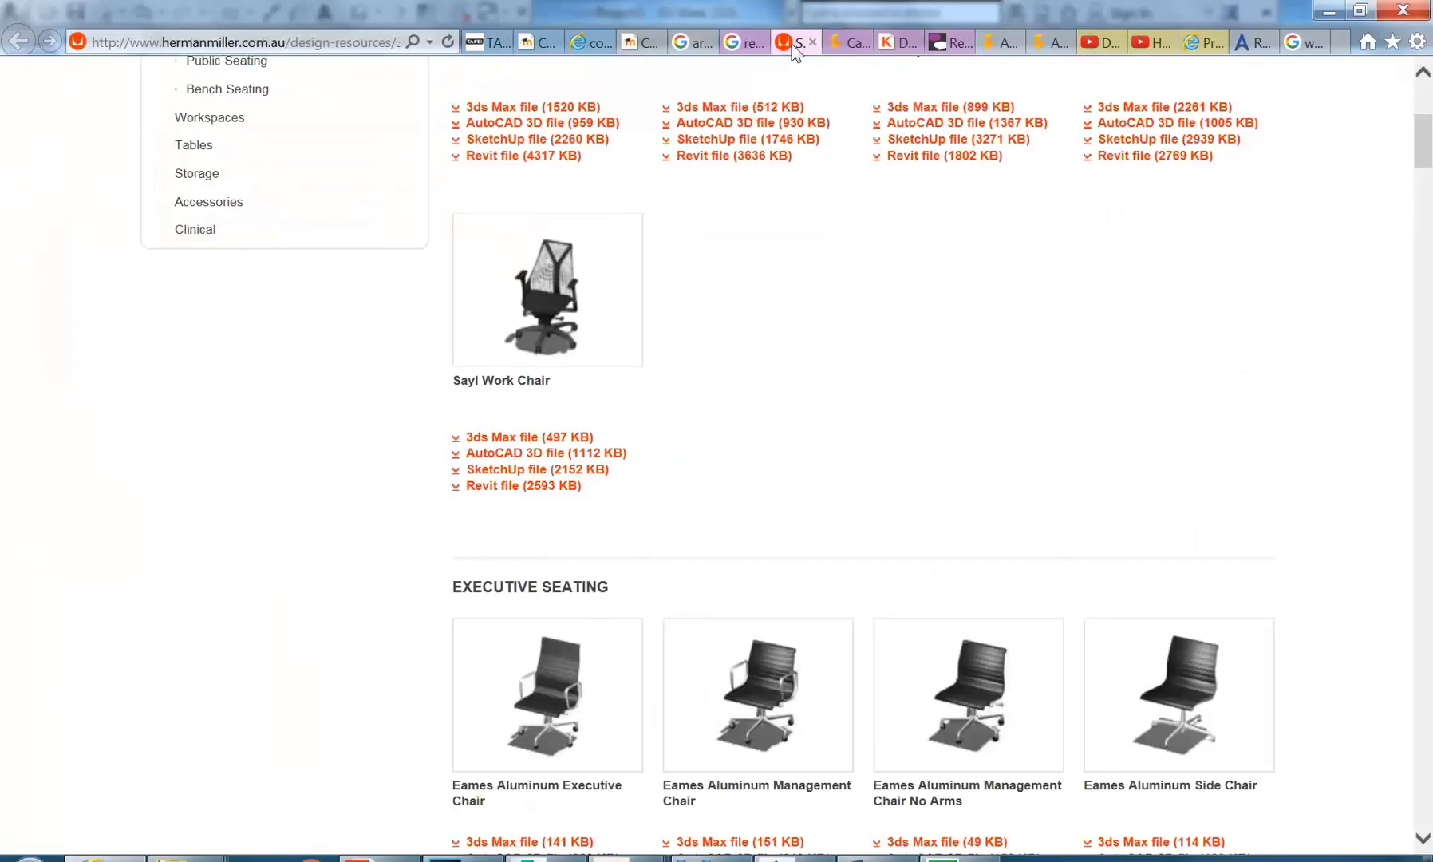
{"action": "left_click", "coordinate": [739, 42]}
{"action": "left_click", "coordinate": [691, 42]}
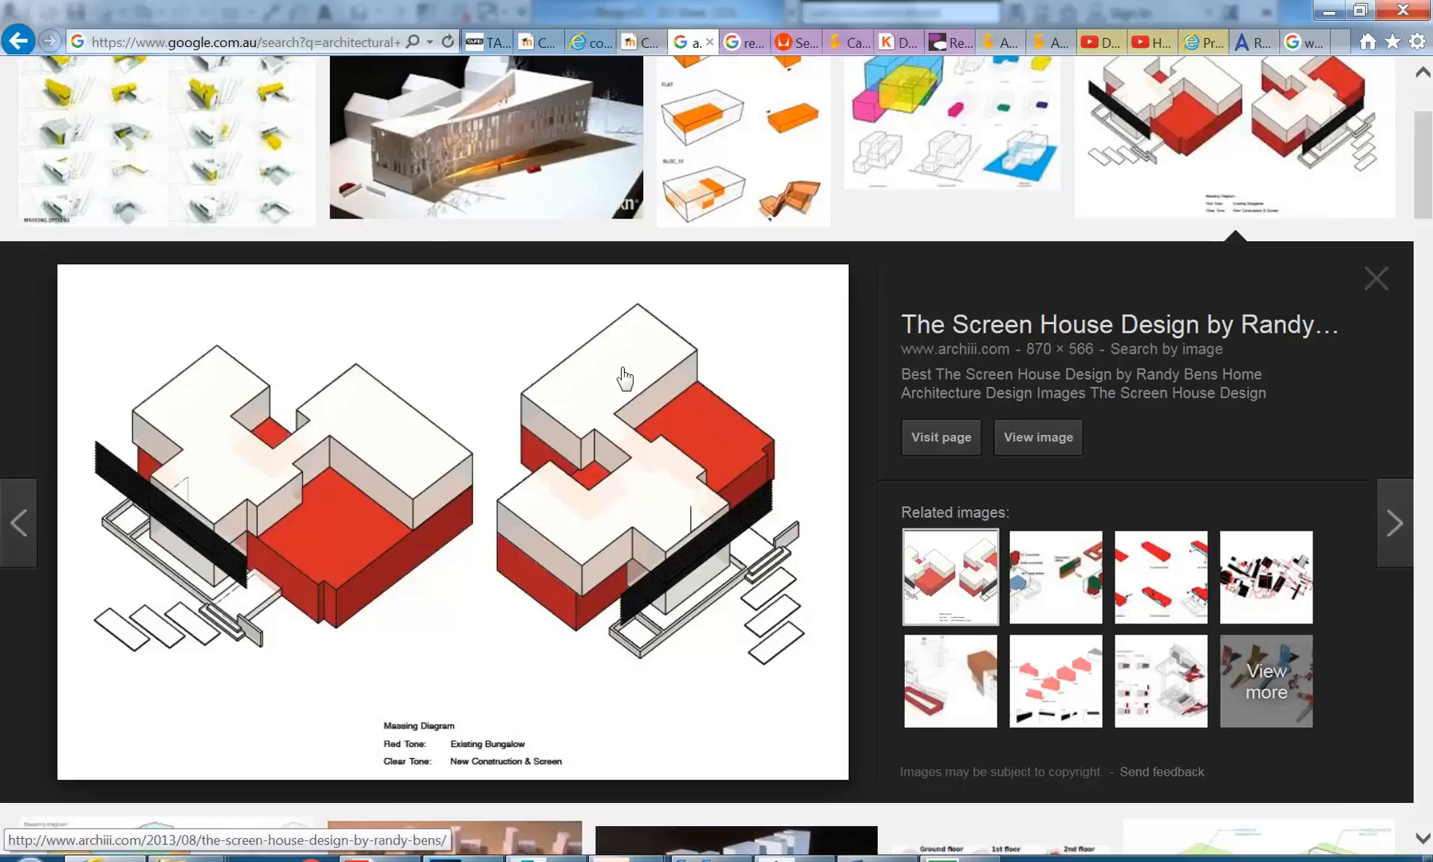
{"action": "scroll", "coordinate": [623, 375], "scroll_direction": "down", "scroll_amount": 3}
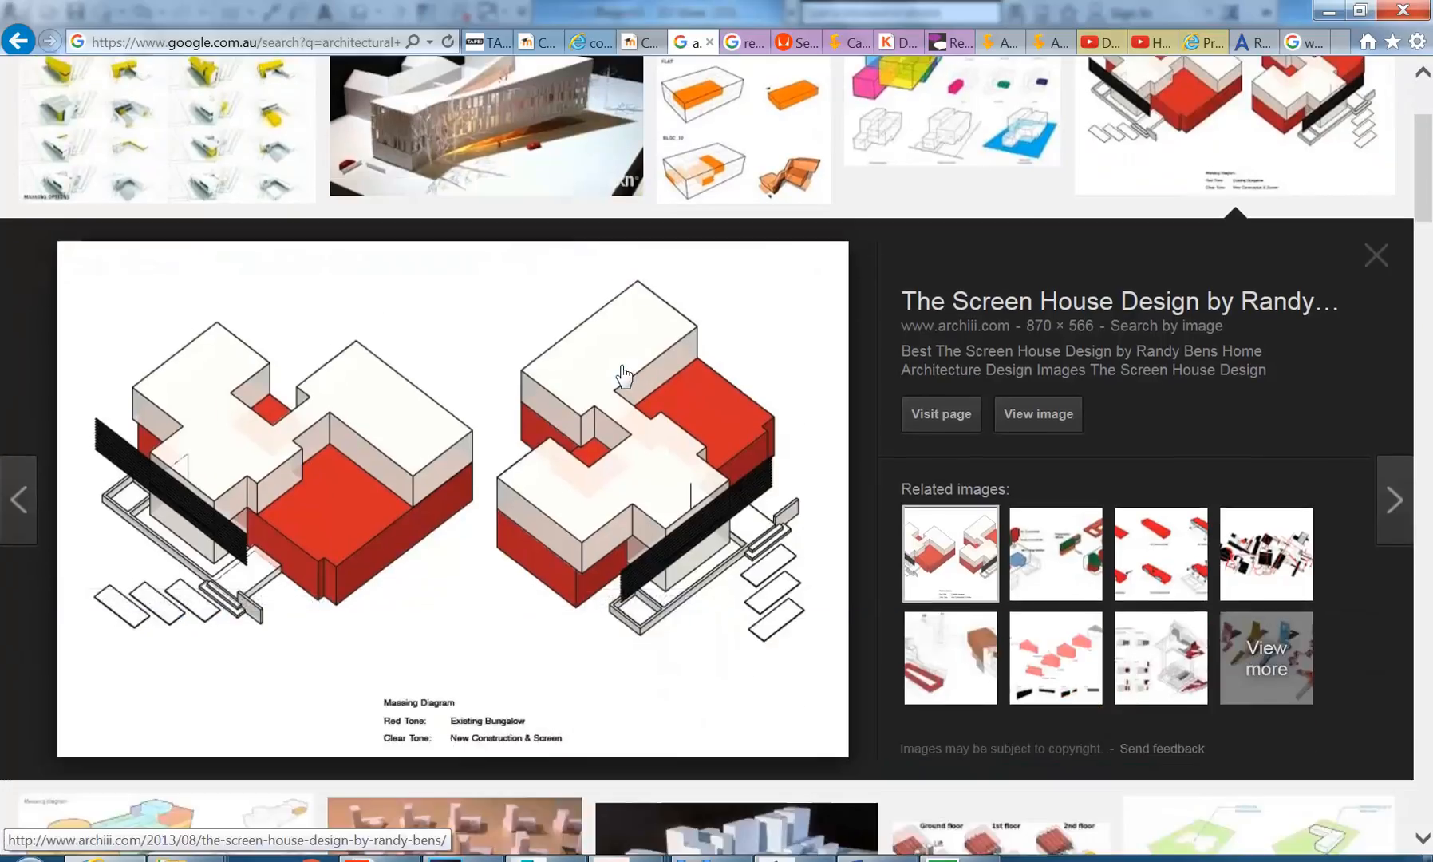
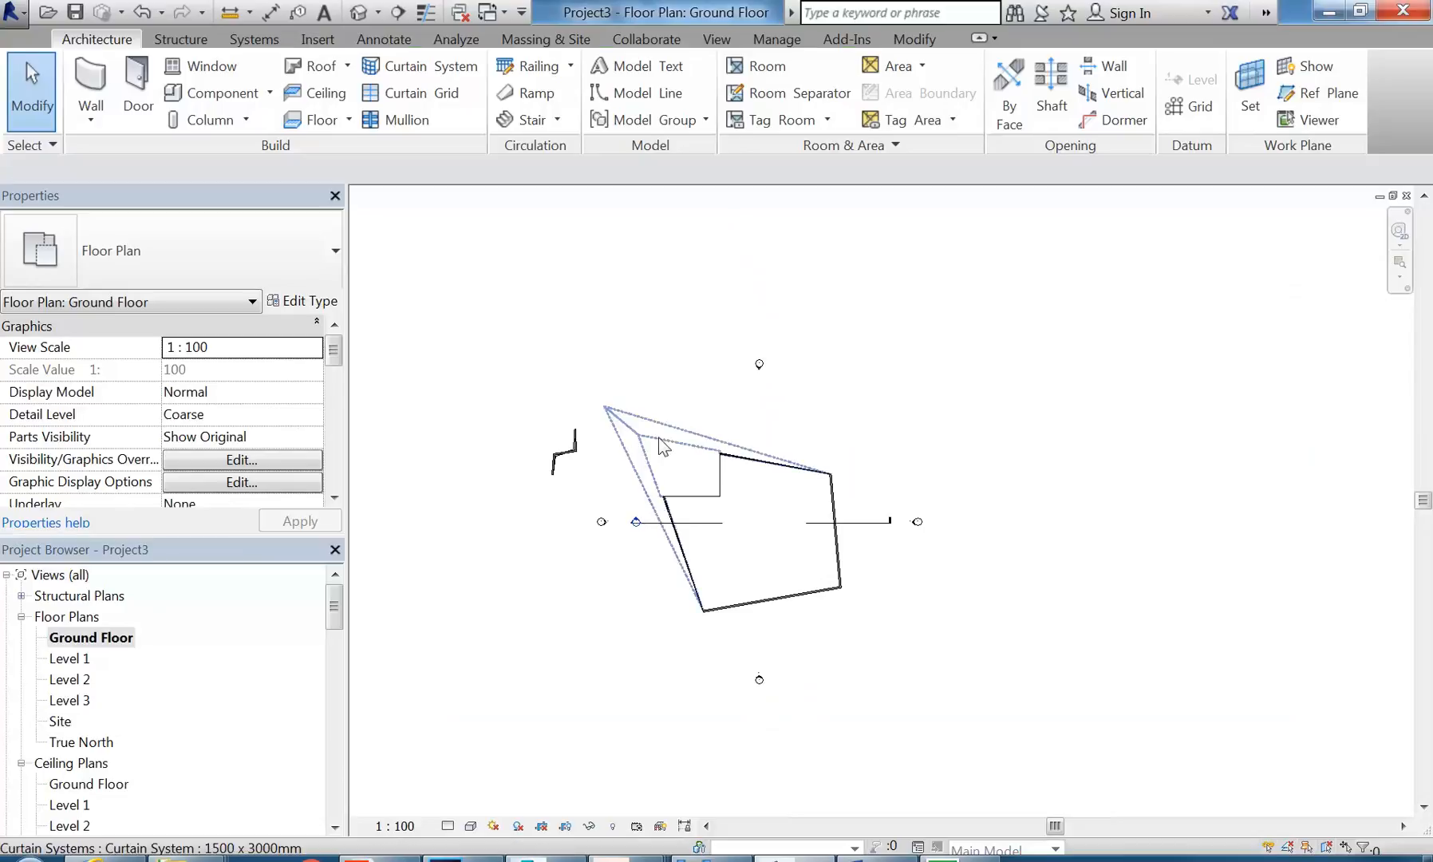
Step: Create a new Revit project from the Architectural Template
{"action": "left_click", "coordinate": [614, 276]}
{"action": "middle_click_drag", "start_coordinate": [614, 275], "coordinate": [651, 262]}
{"action": "scroll", "coordinate": [614, 323], "scroll_direction": "up", "scroll_amount": 2}
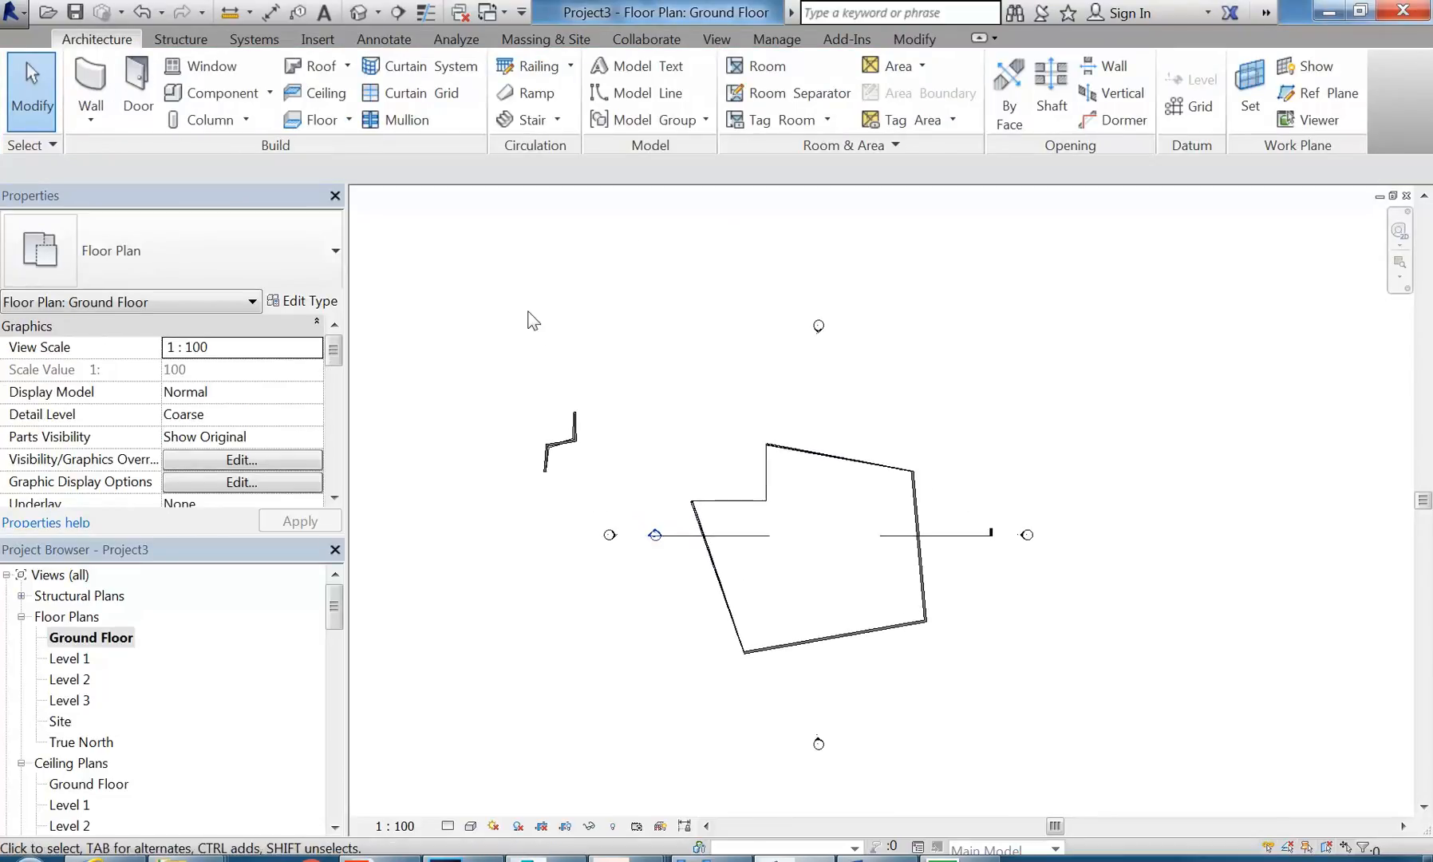
{"action": "left_click", "coordinate": [15, 12]}
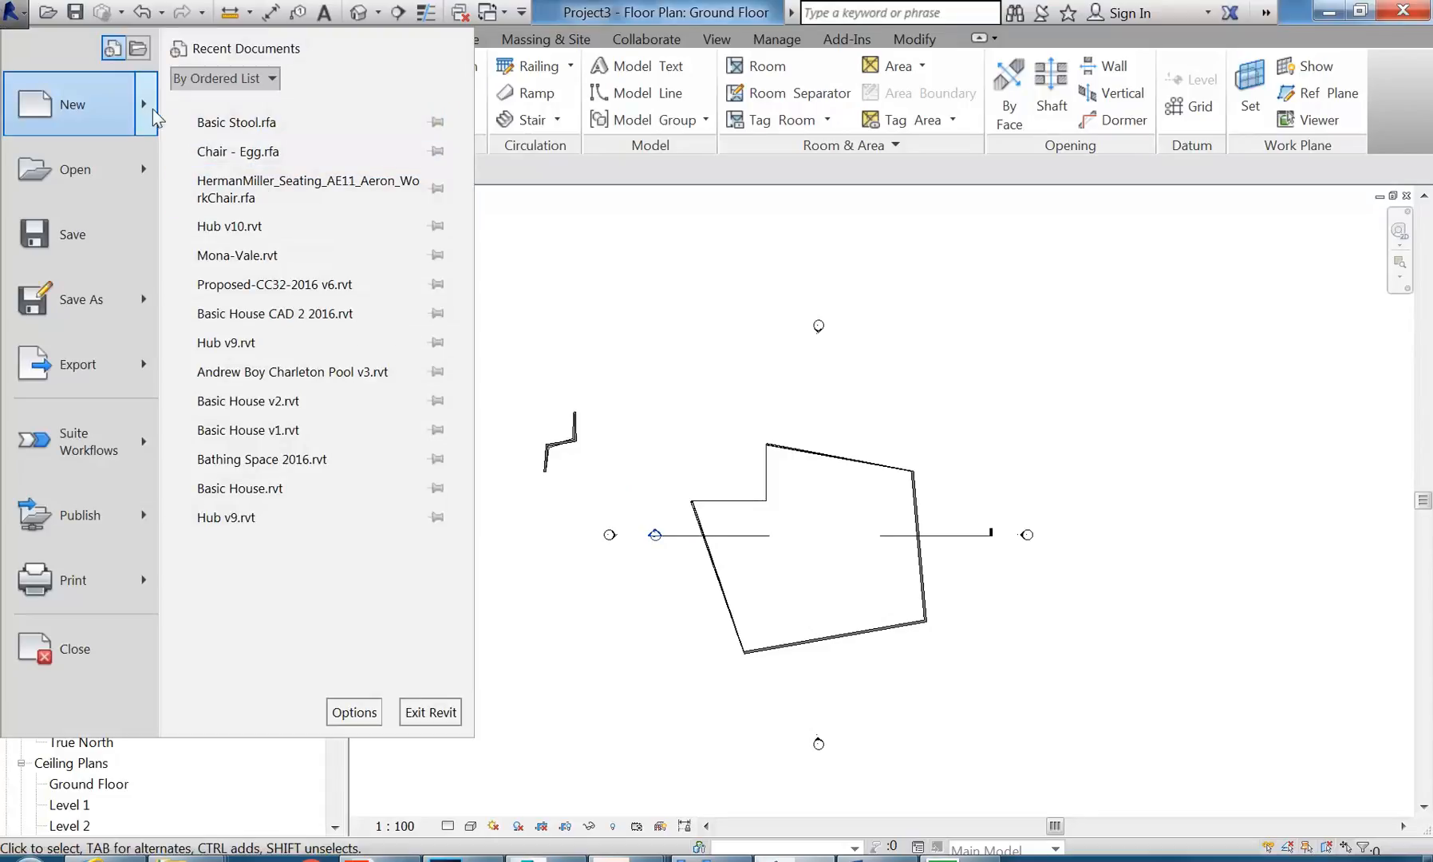
{"action": "mouse_move", "coordinate": [149, 117]}
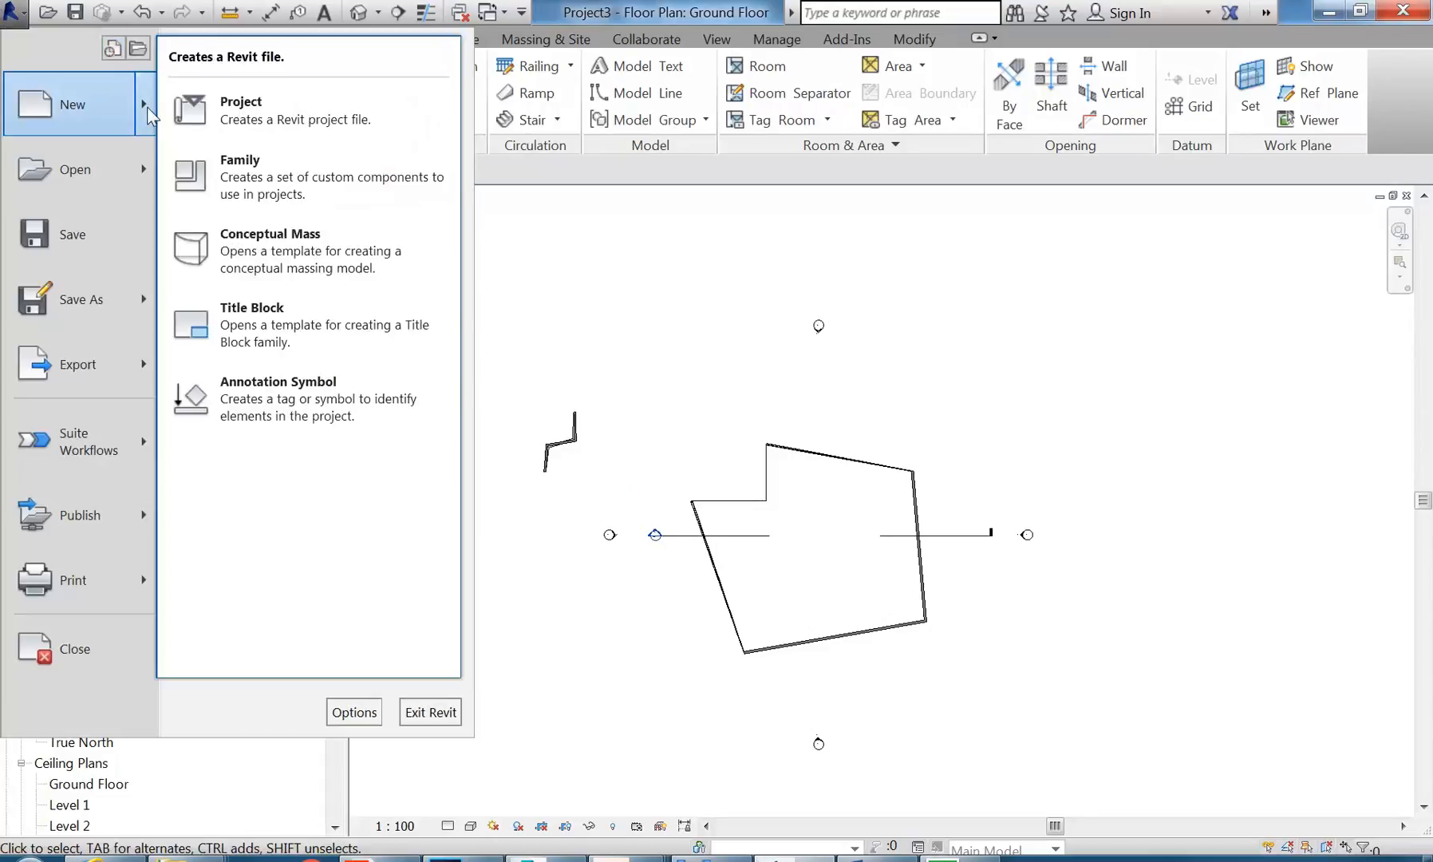
{"action": "left_click", "coordinate": [230, 106]}
{"action": "left_click", "coordinate": [545, 275]}
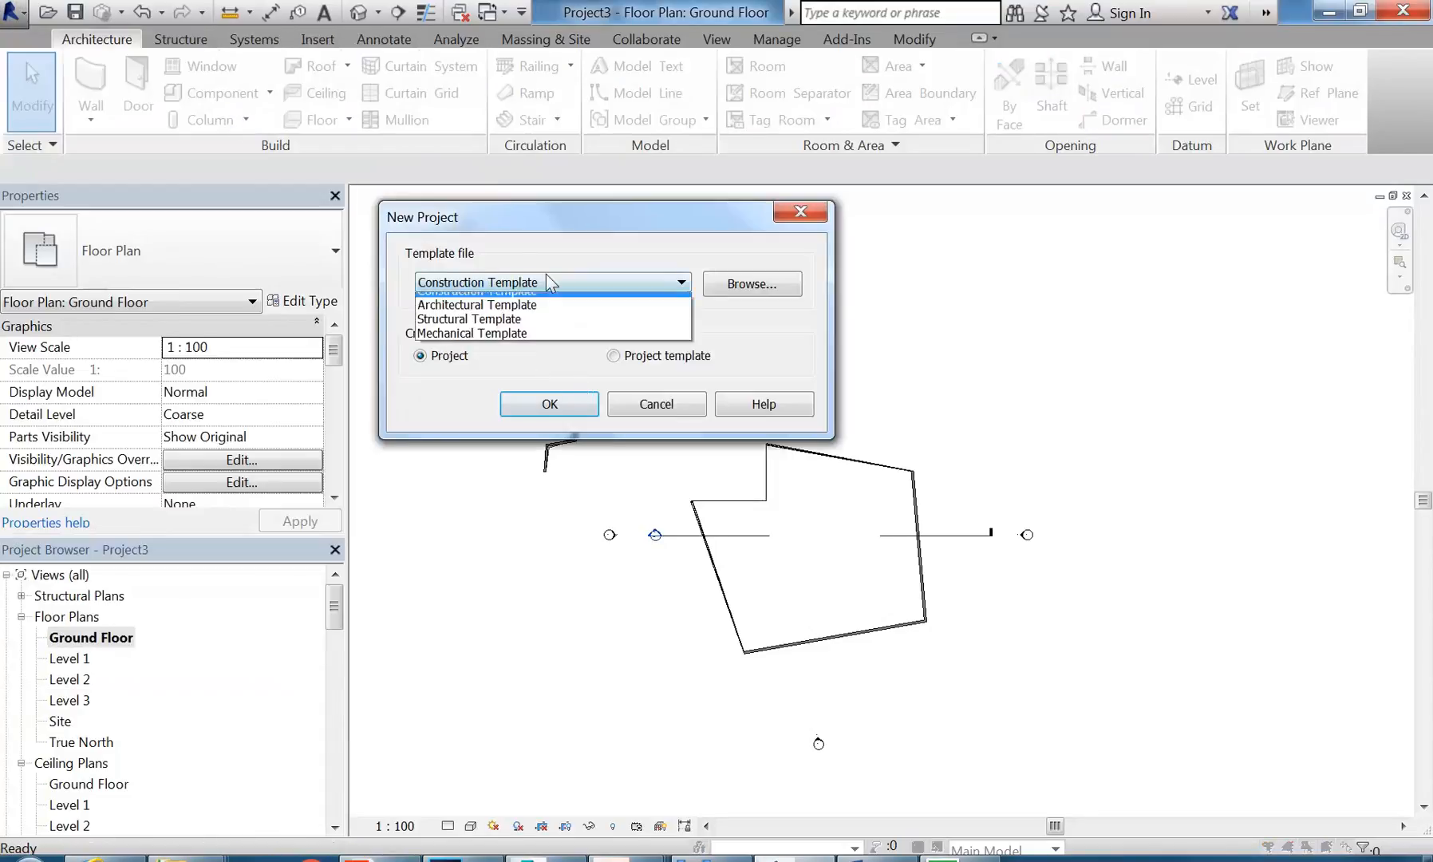
{"action": "left_click", "coordinate": [523, 328]}
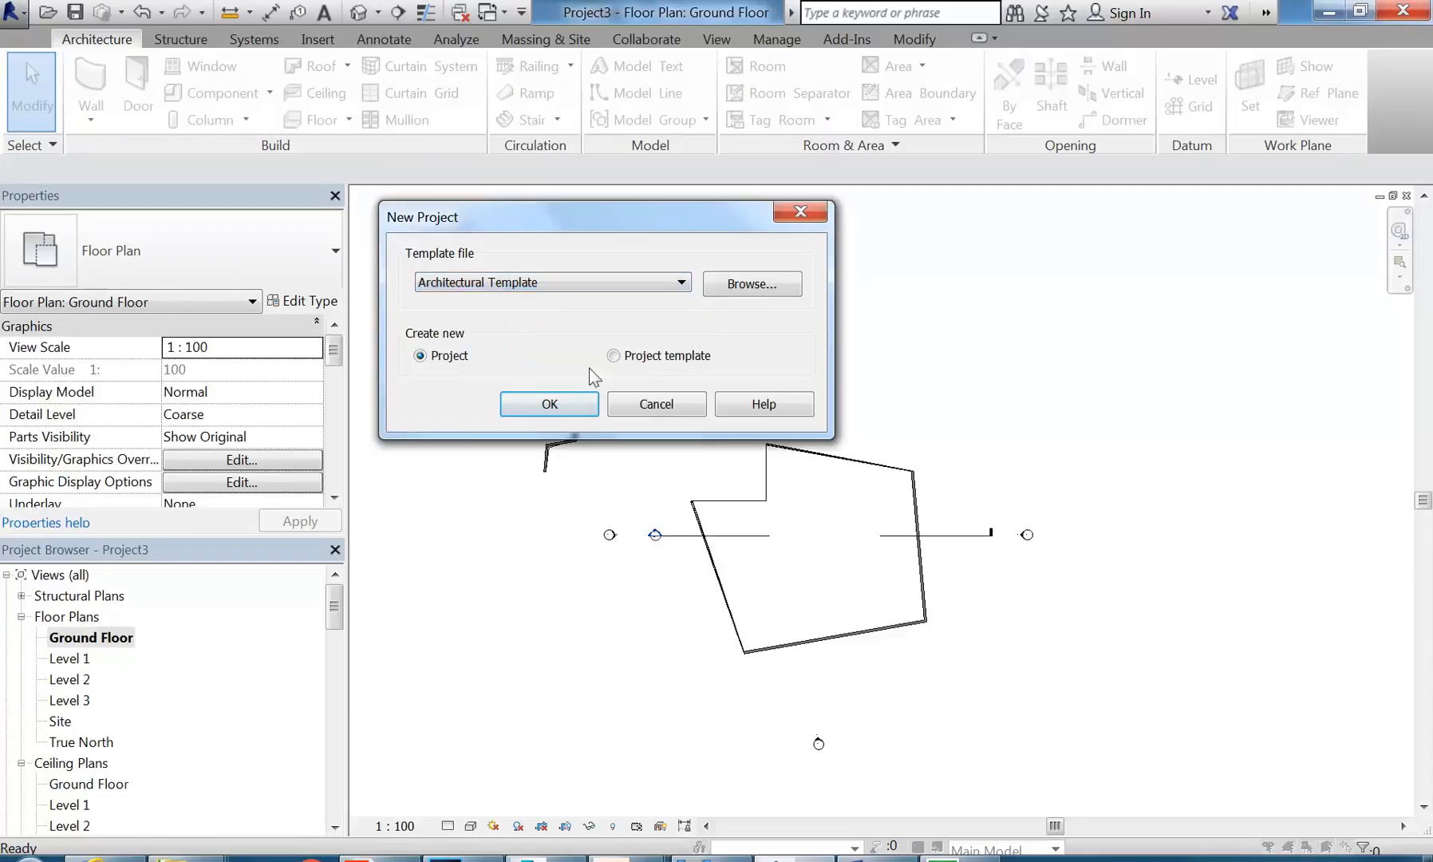
{"action": "left_click", "coordinate": [549, 404]}
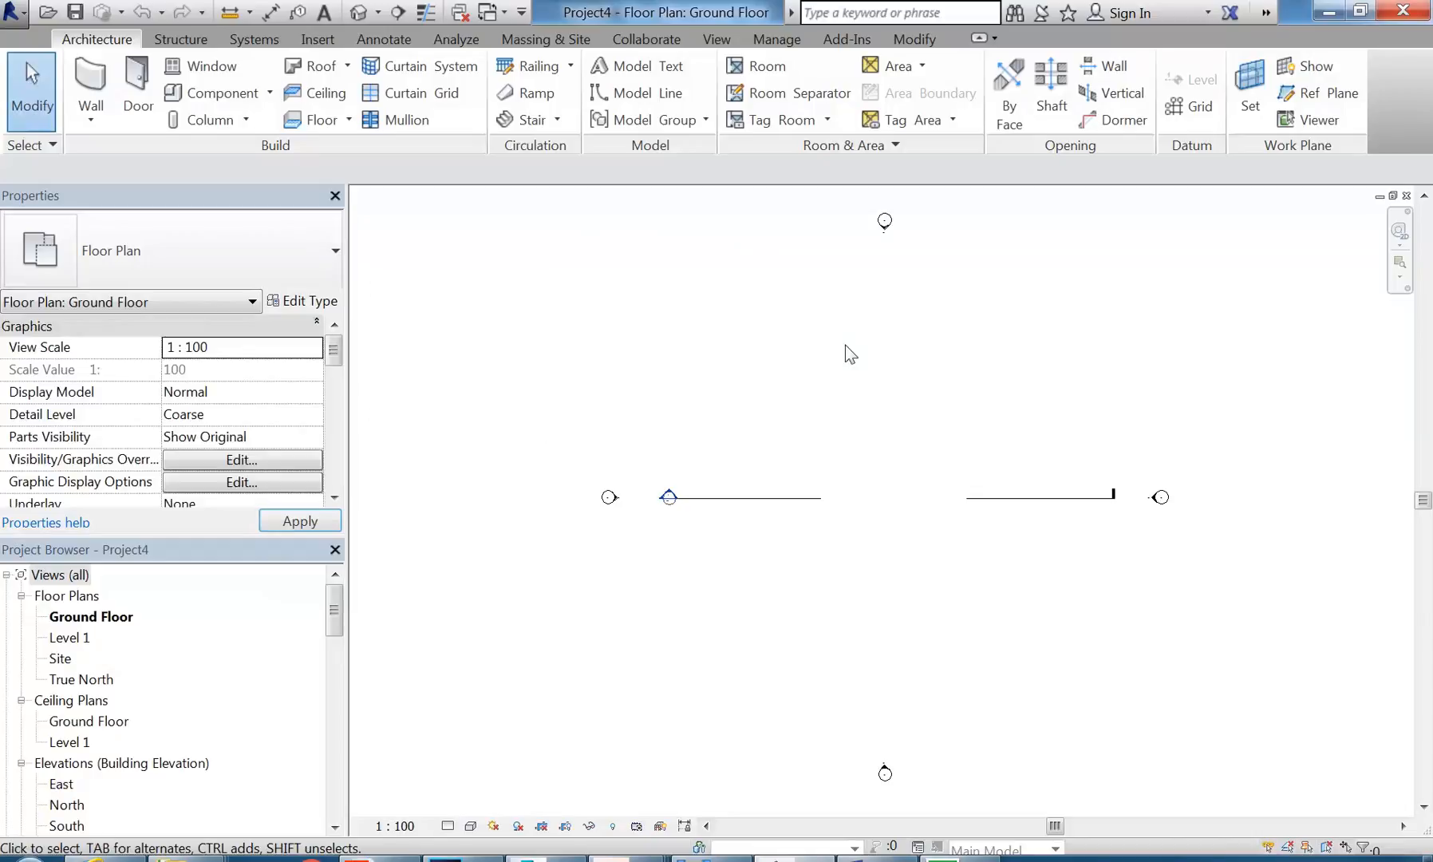
Step: Draw two parallel vertical reference planes in the Ground Floor plan, about 29600 mm apart, across the section line
{"action": "scroll", "coordinate": [773, 336], "scroll_direction": "down", "scroll_amount": 1}
{"action": "middle_click_drag", "start_coordinate": [773, 335], "coordinate": [759, 363]}
{"action": "scroll", "coordinate": [761, 365], "scroll_direction": "up", "scroll_amount": 1}
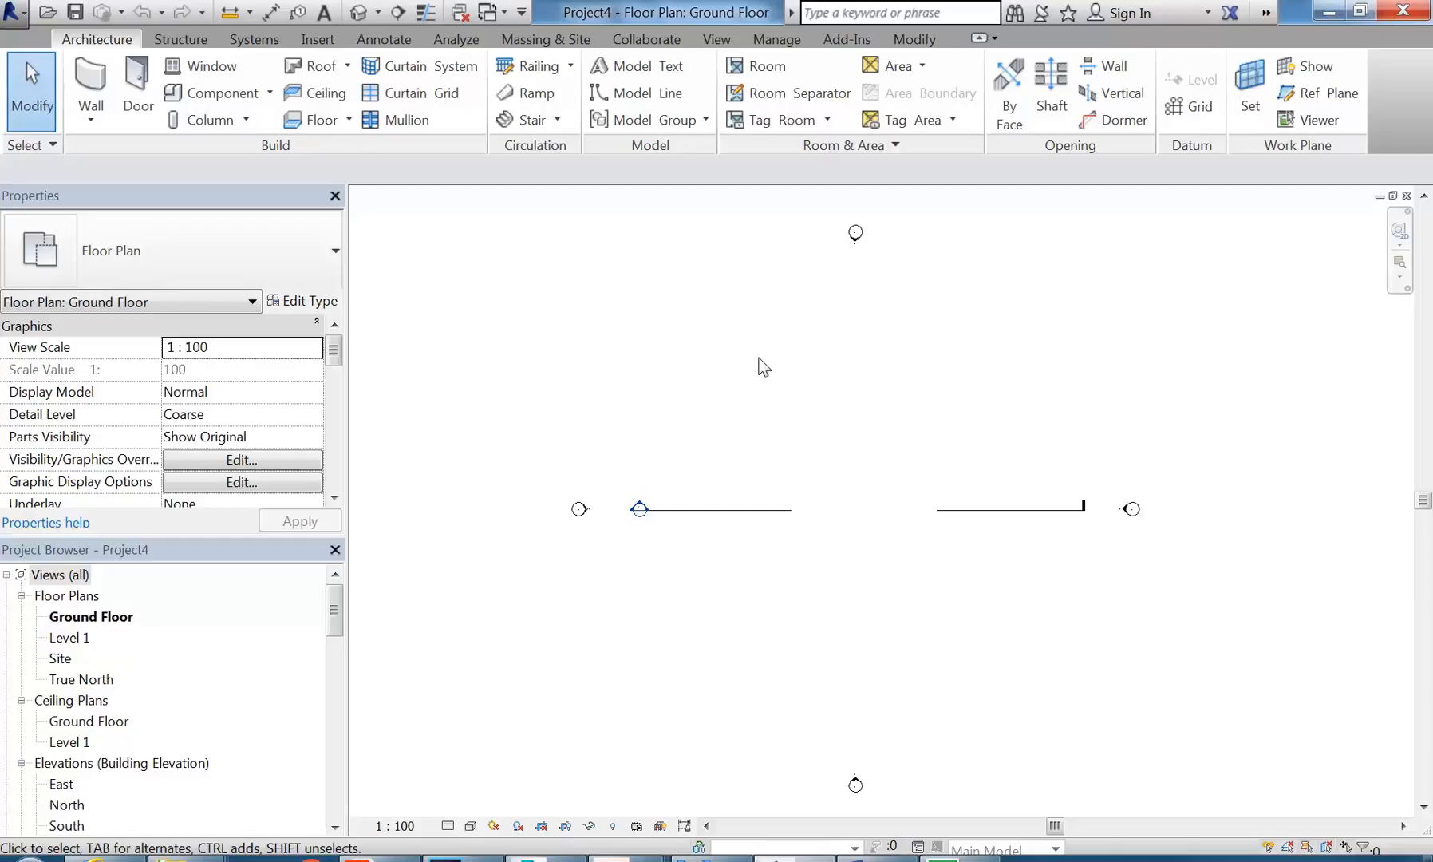
{"action": "middle_click_drag", "start_coordinate": [763, 367], "coordinate": [749, 364]}
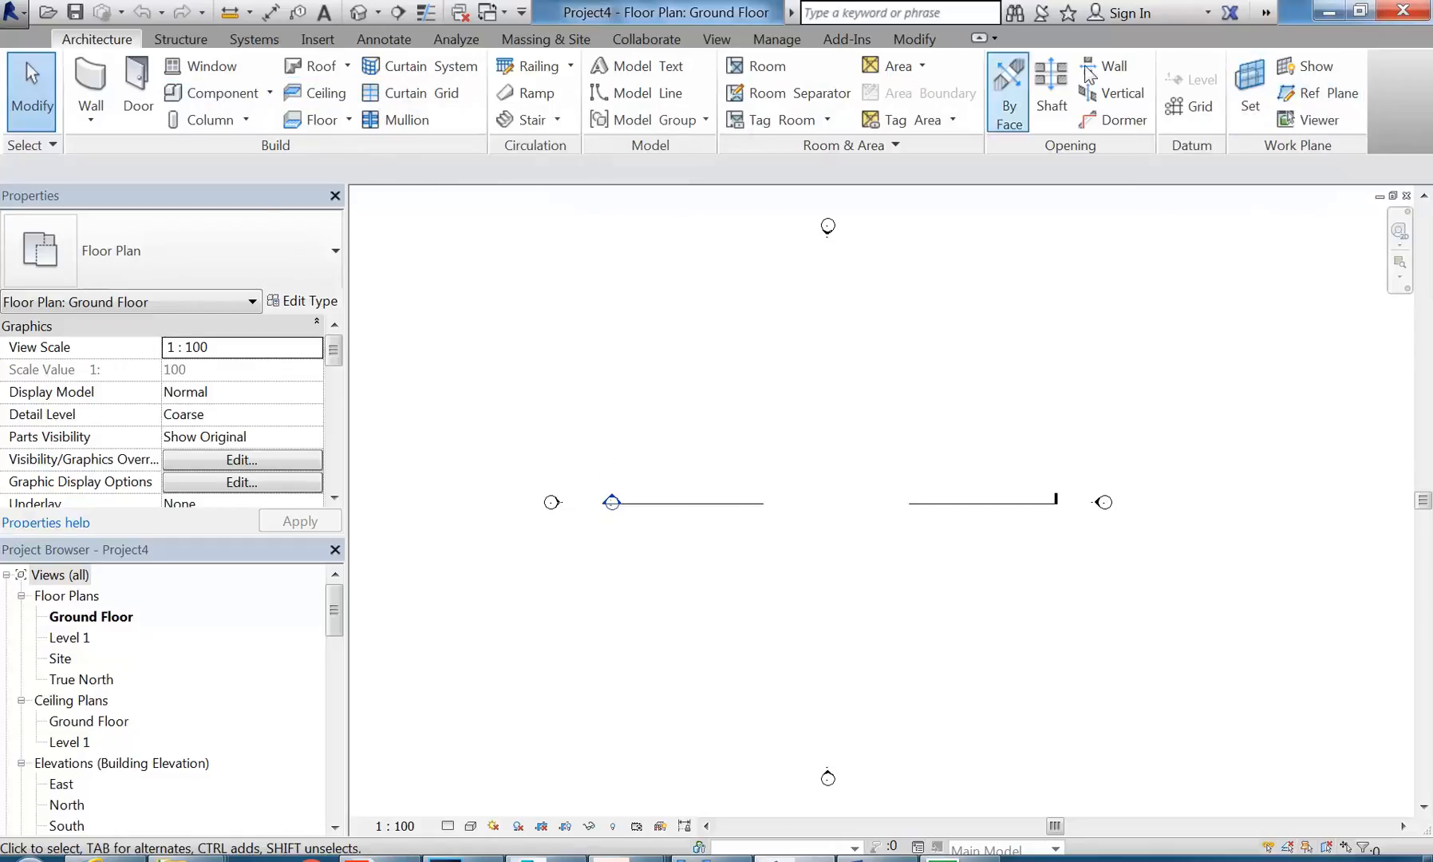
{"action": "left_click", "coordinate": [1300, 89]}
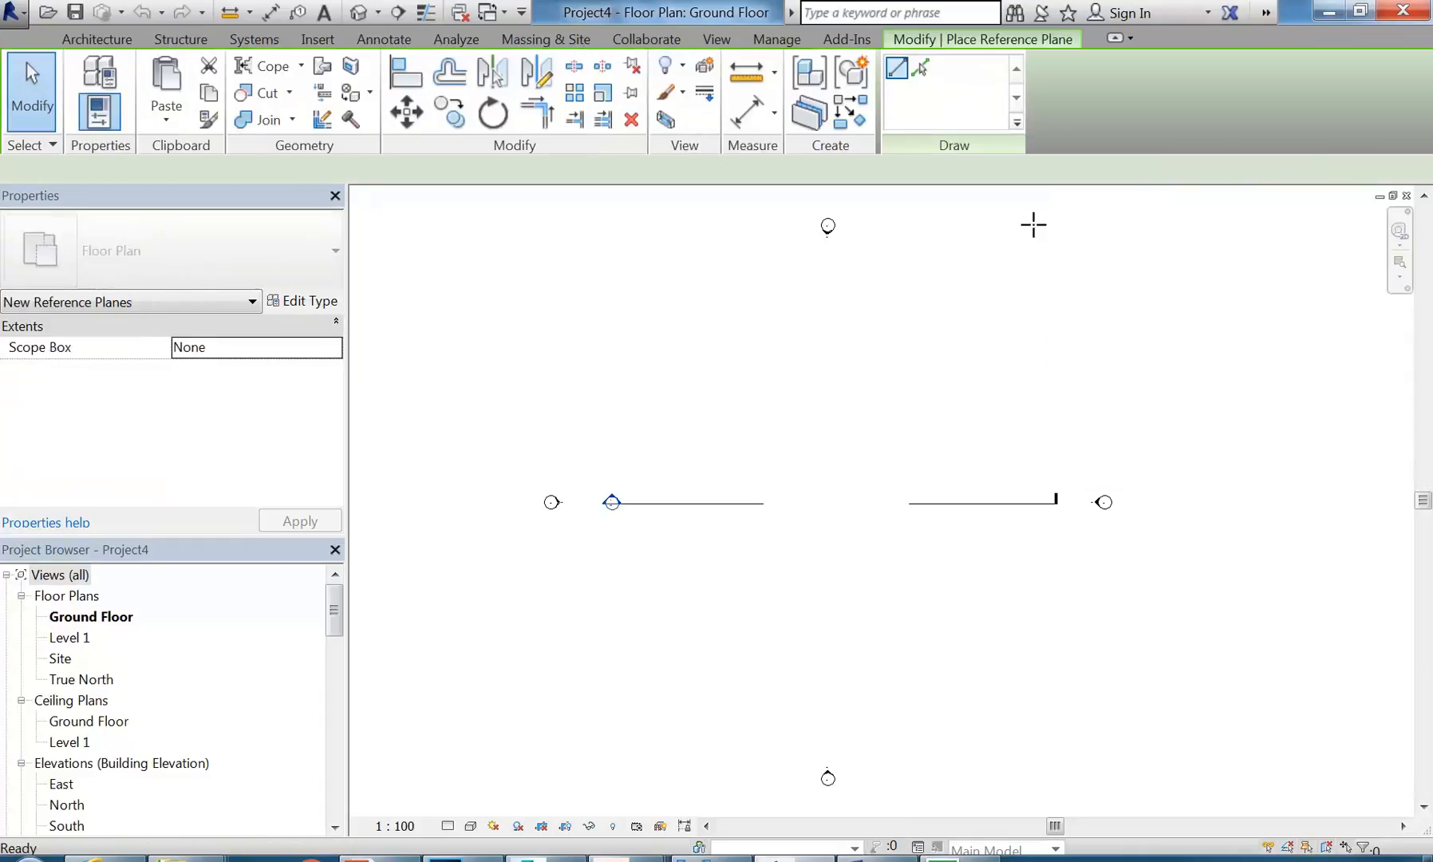
{"action": "left_click", "coordinate": [661, 364]}
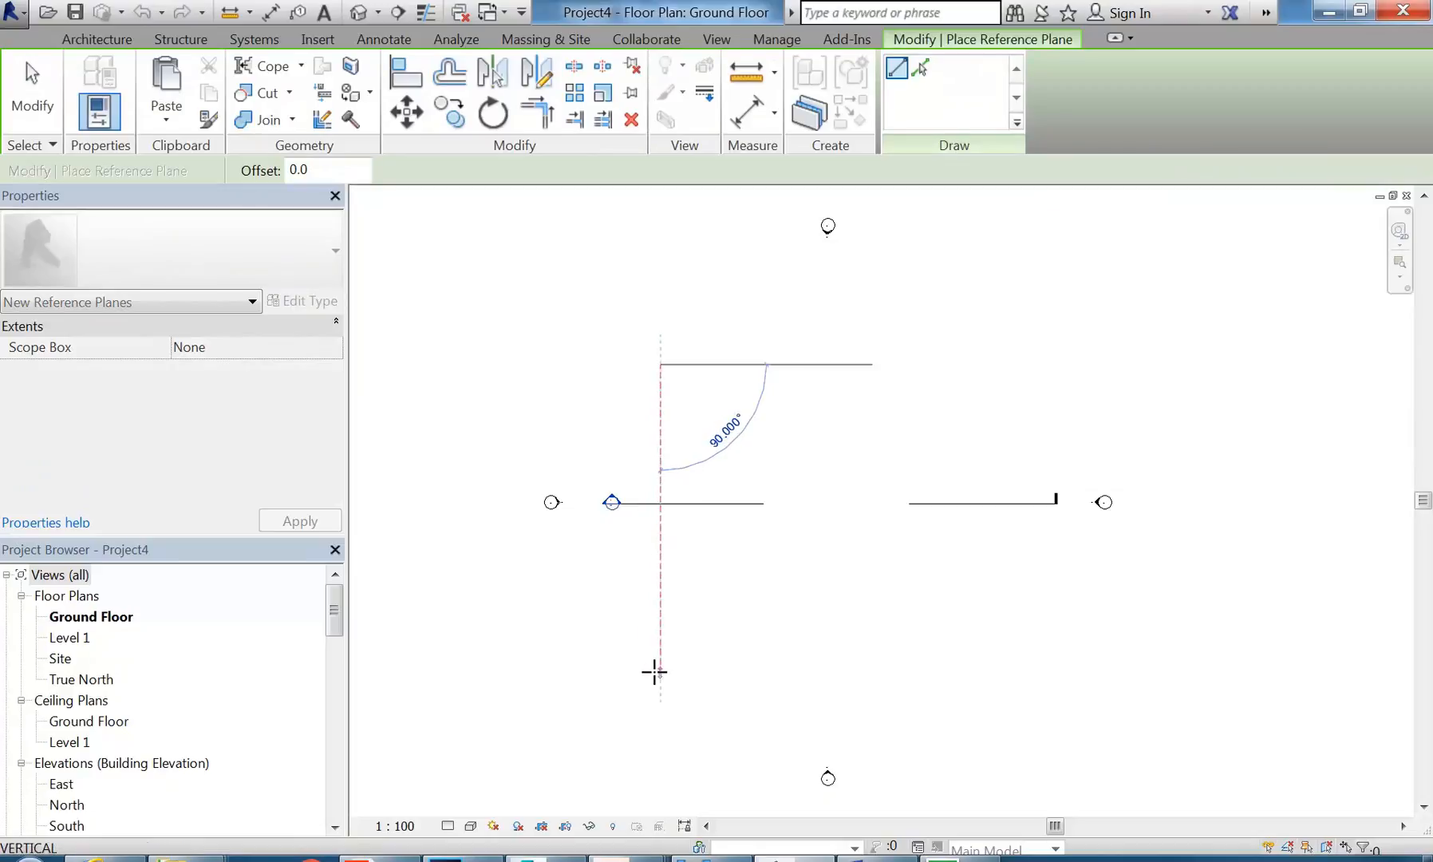
{"action": "left_click", "coordinate": [657, 672]}
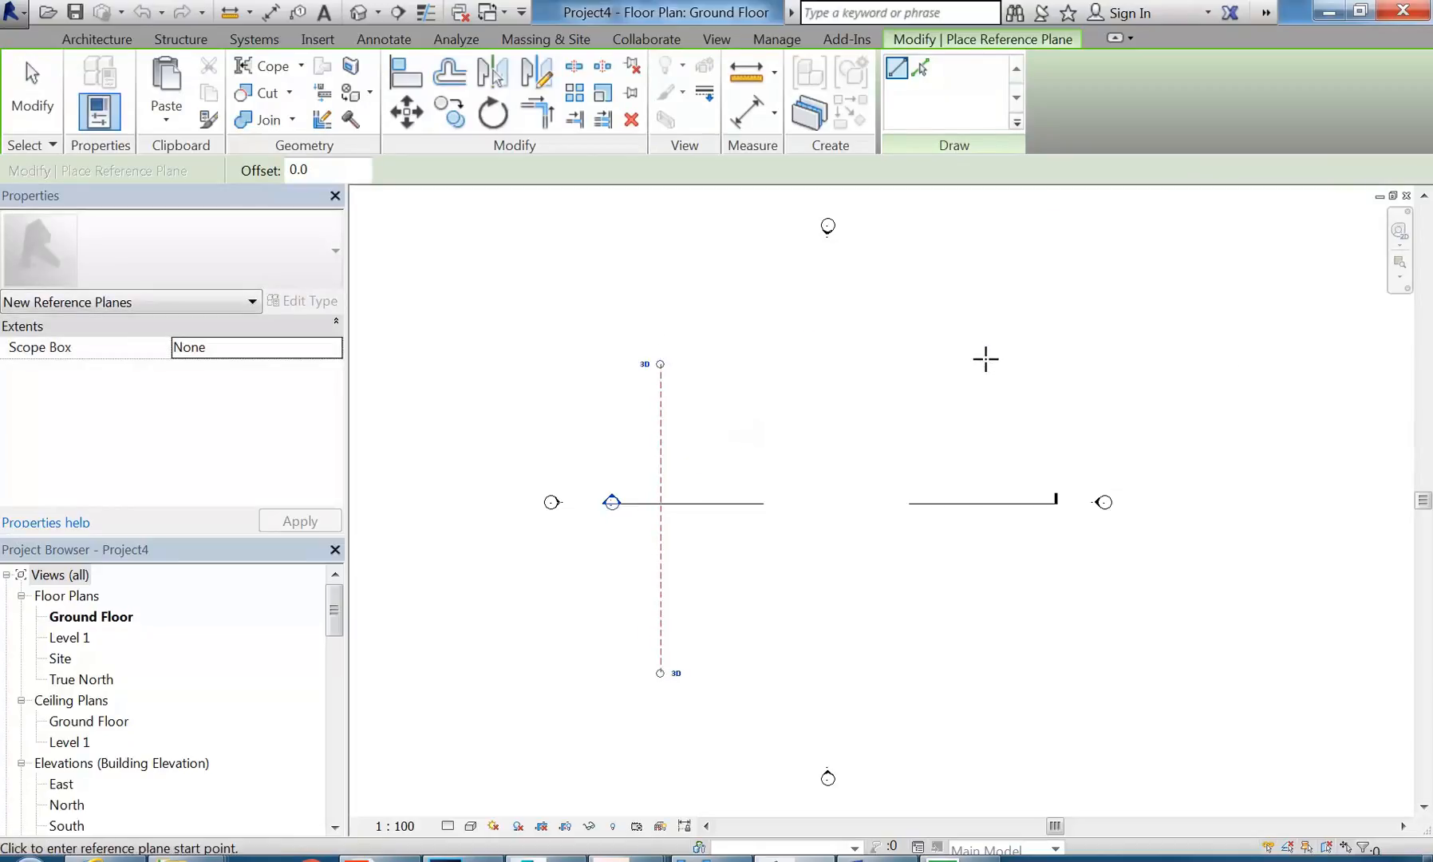
{"action": "left_click", "coordinate": [985, 364]}
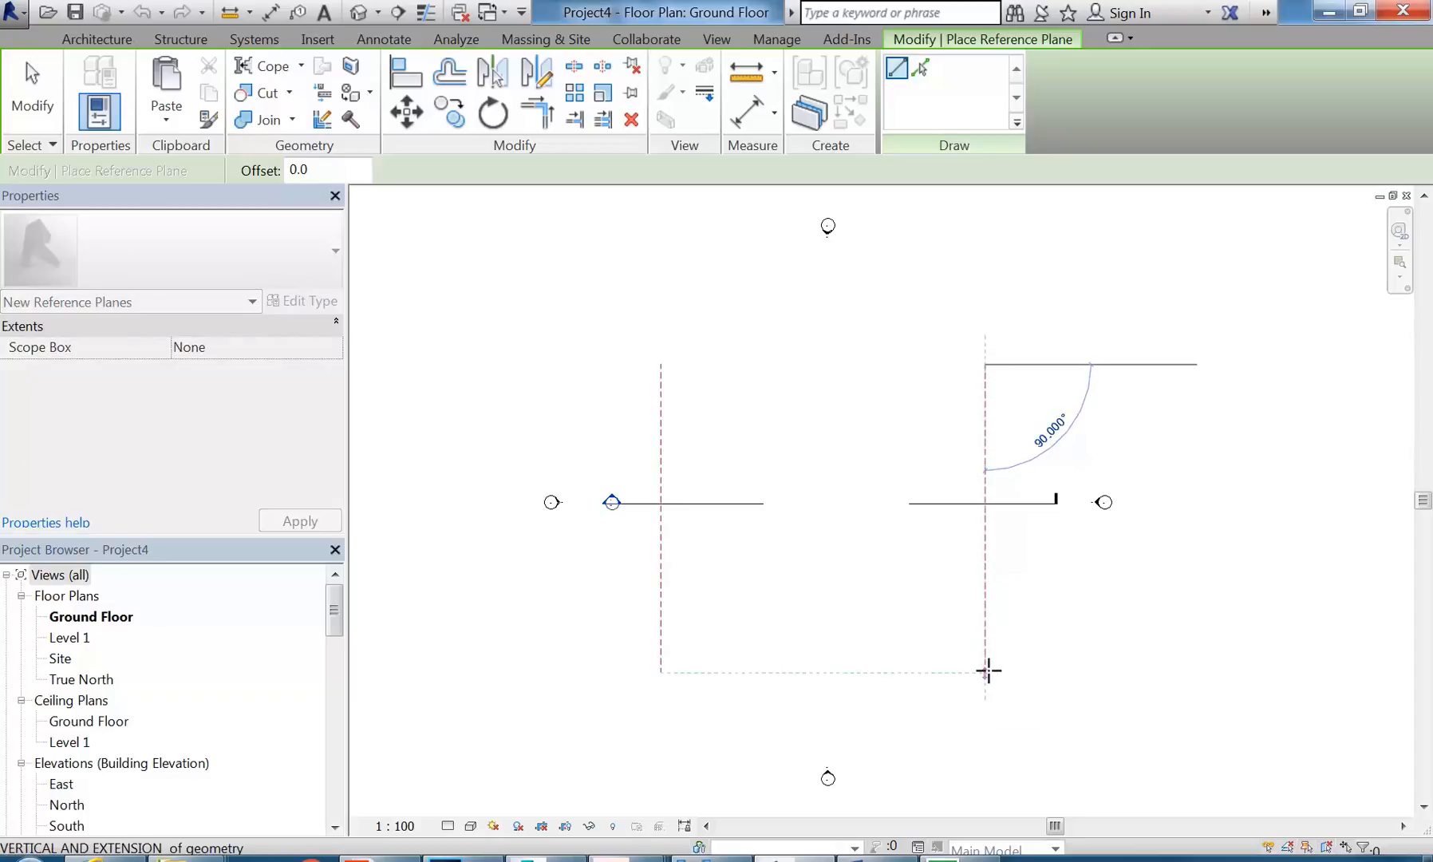
{"action": "left_click", "coordinate": [988, 671]}
Step: Set the distance between the two vertical reference planes to 25000 mm
{"action": "scroll", "coordinate": [769, 562], "scroll_direction": "up", "scroll_amount": 2}
{"action": "middle_click_drag", "start_coordinate": [778, 583], "coordinate": [771, 583]}
{"action": "left_click", "coordinate": [838, 375]}
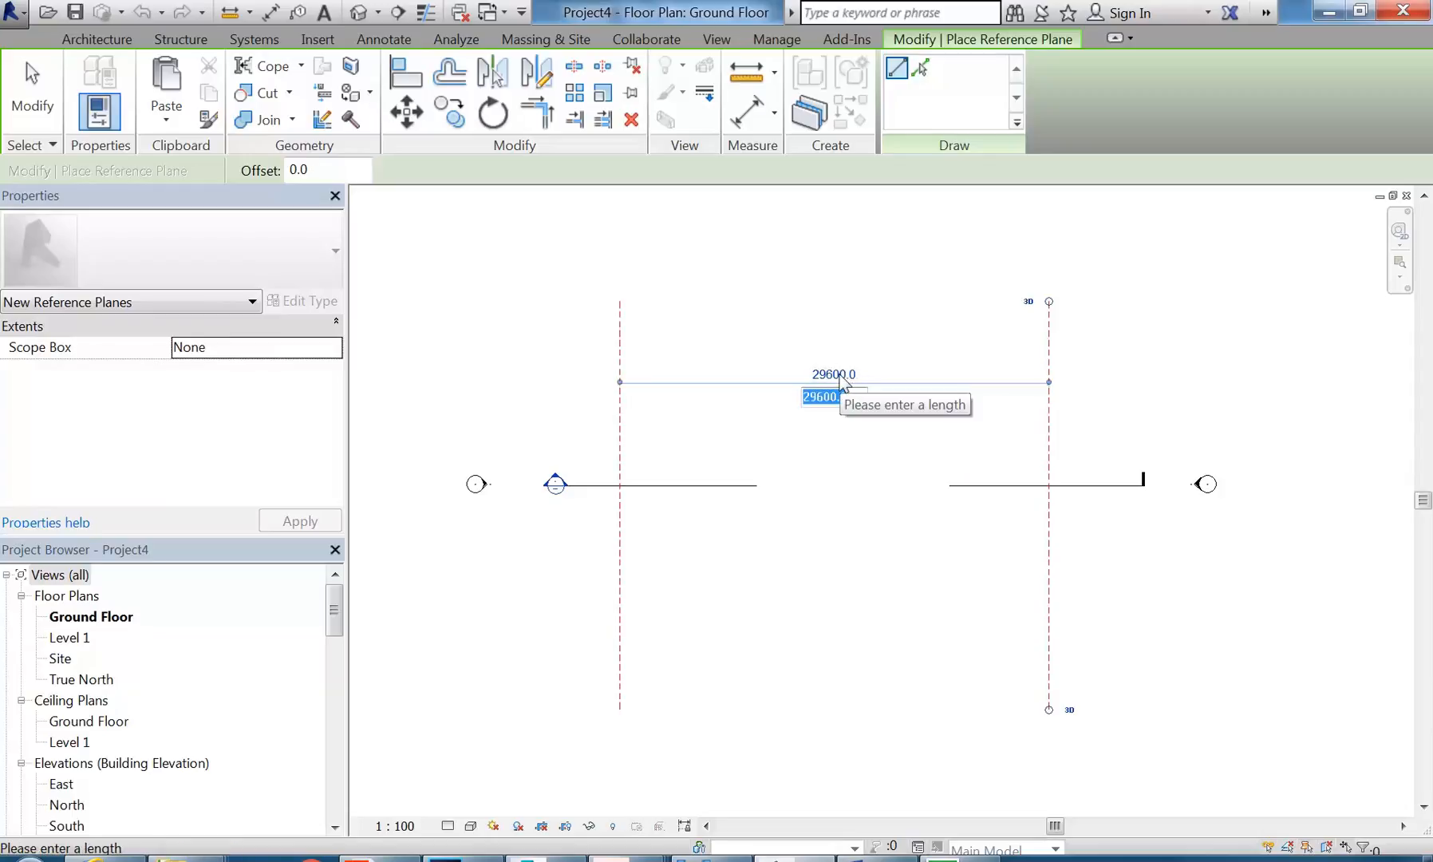
{"action": "type", "text": "25000"}
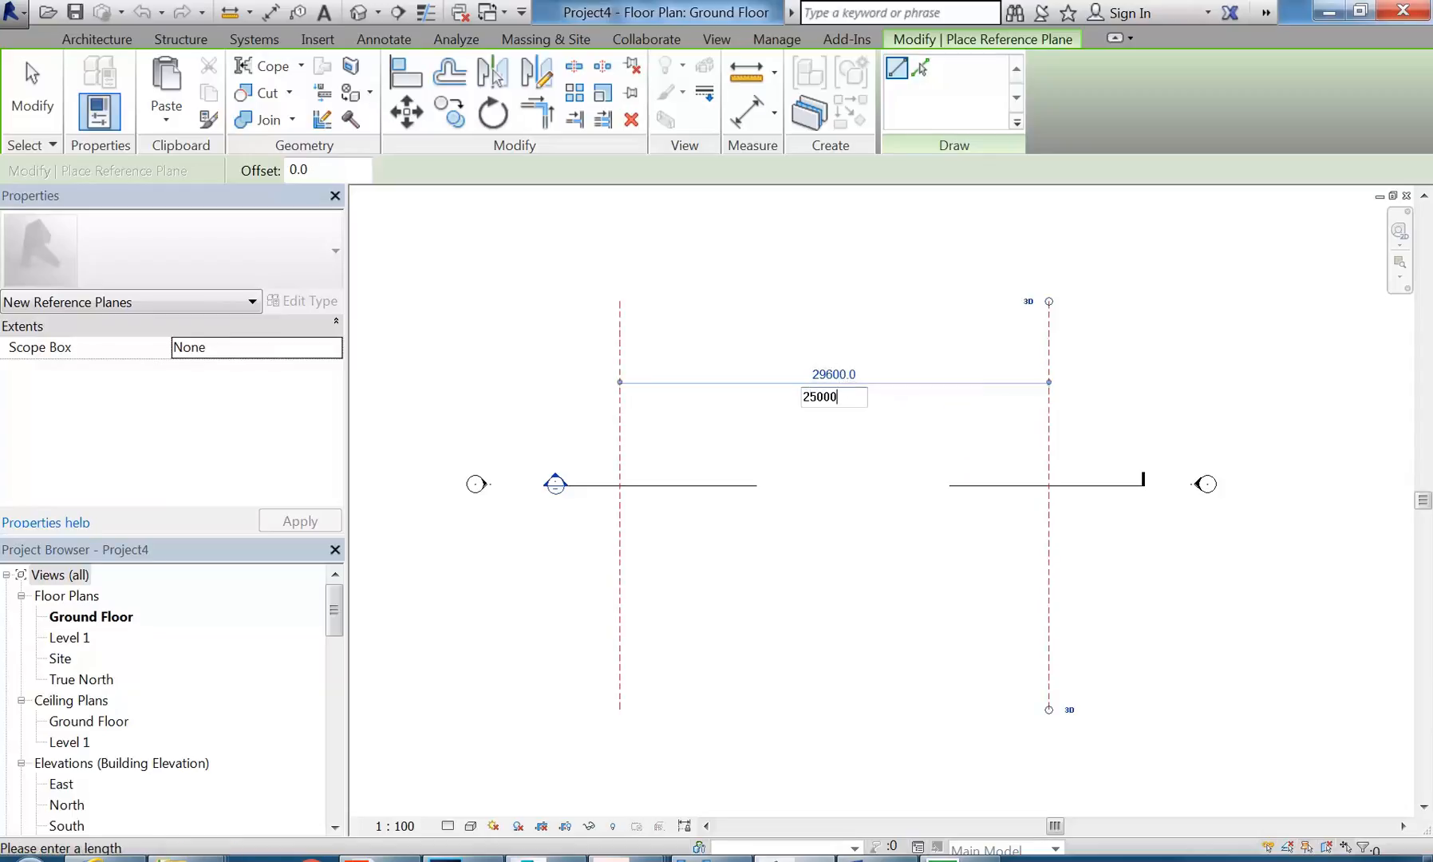
{"action": "key", "text": "Return"}
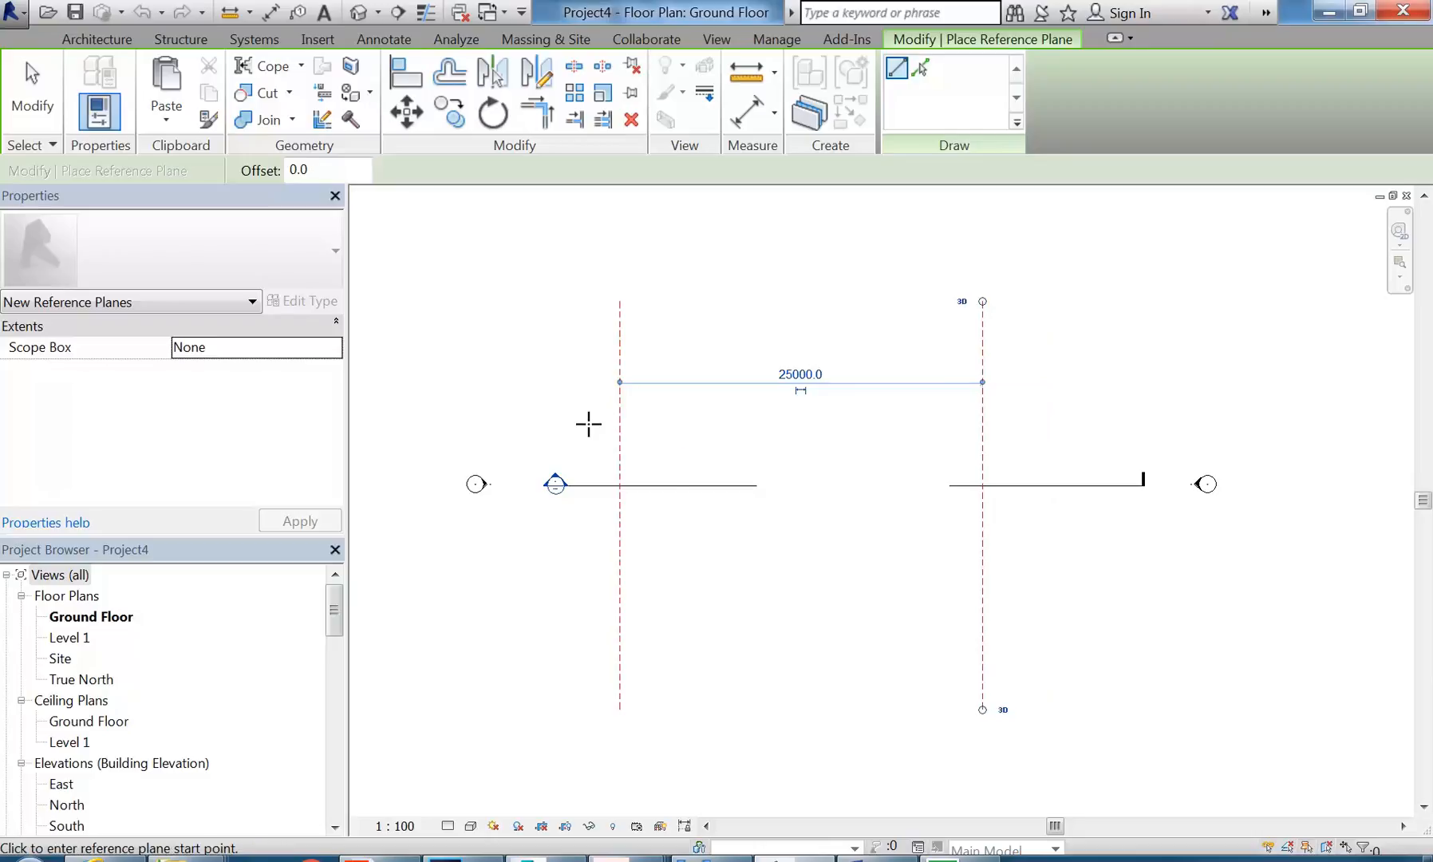
Step: Draw two horizontal reference planes across the vertical ones, on either side of the section line, and space them 15000 mm apart
{"action": "left_click", "coordinate": [588, 424]}
{"action": "left_click", "coordinate": [1052, 422]}
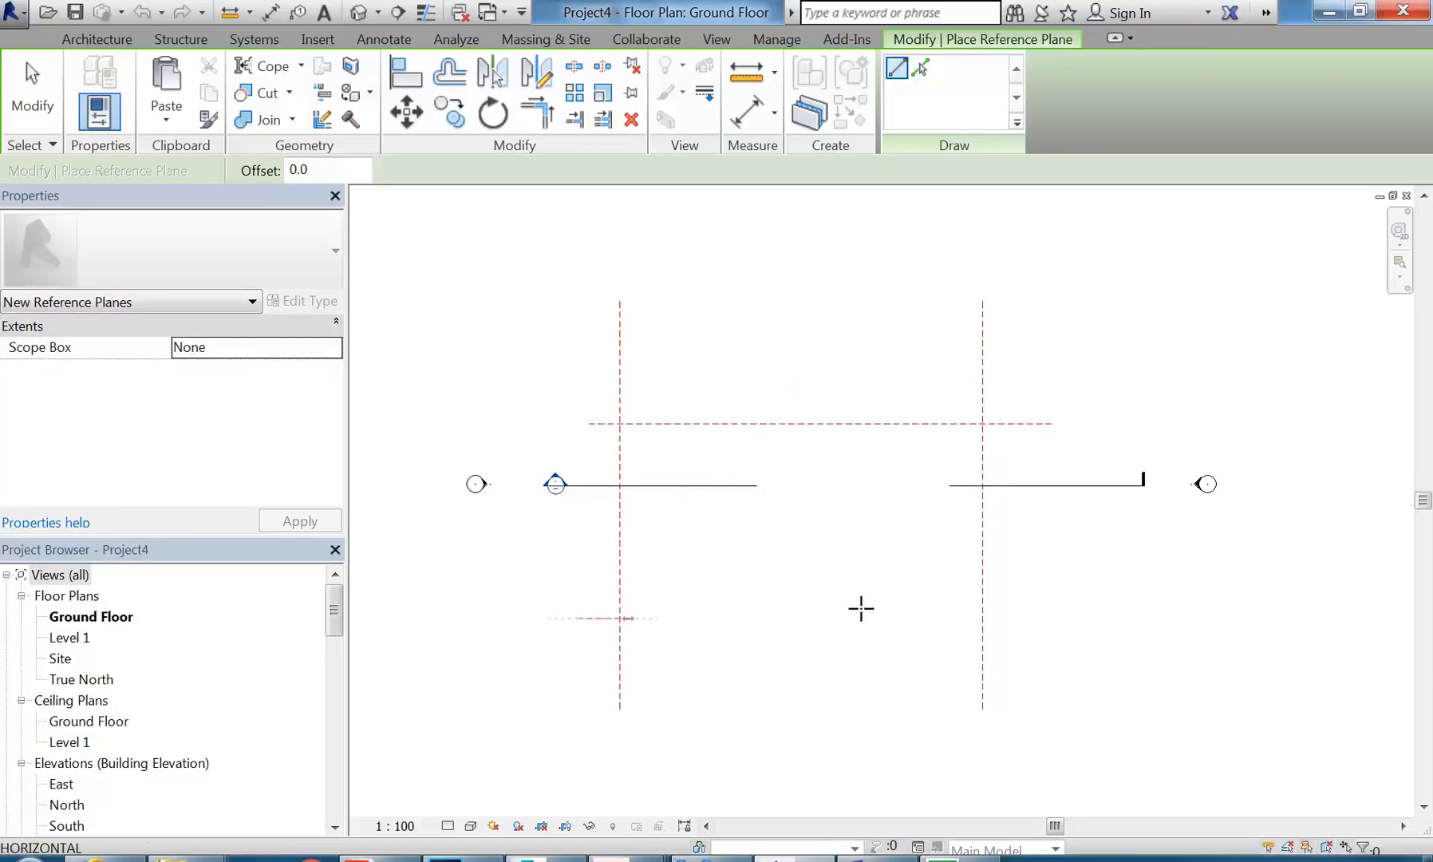
{"action": "left_click", "coordinate": [1011, 617]}
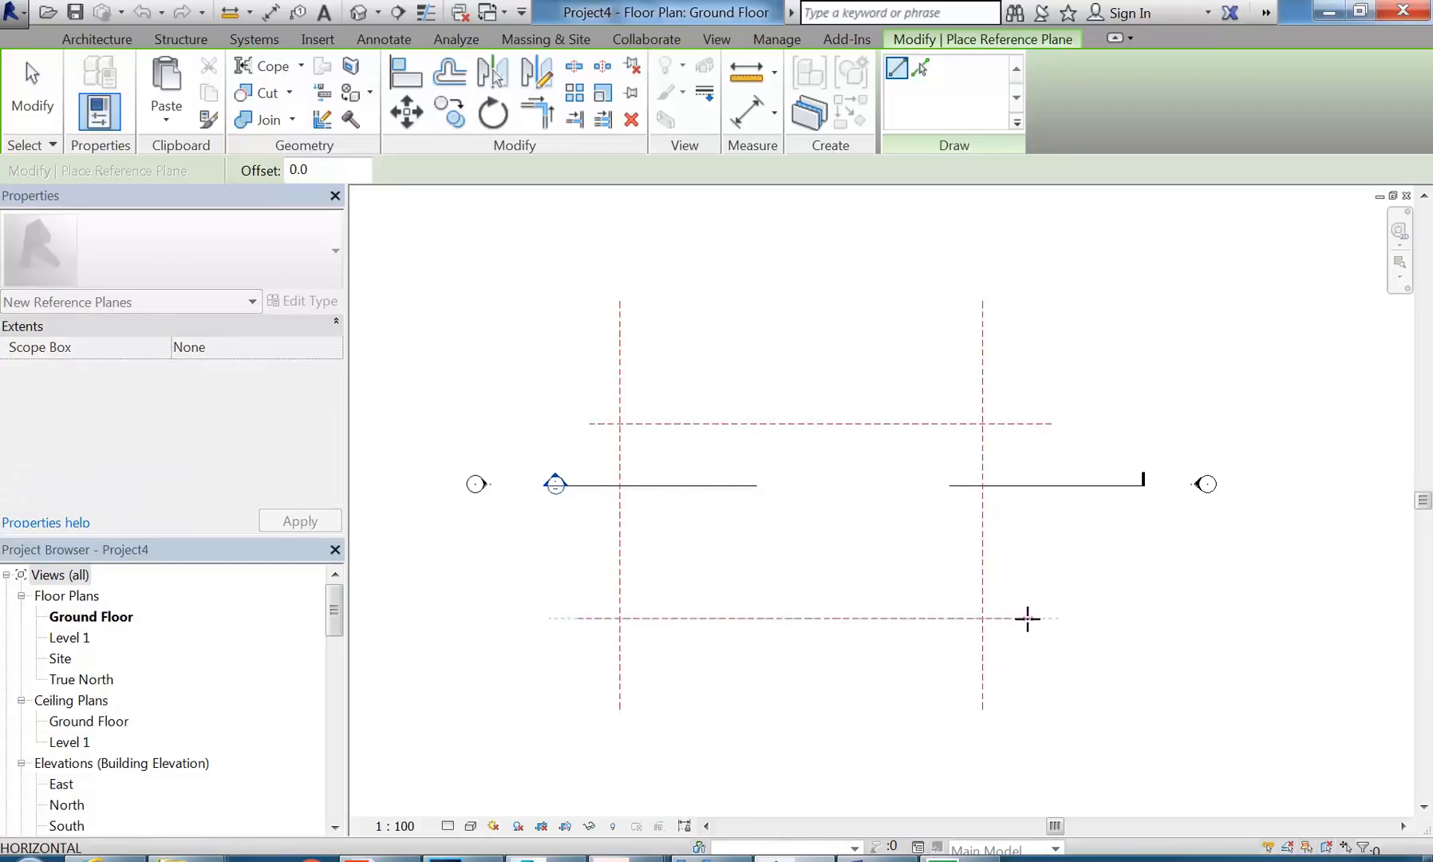
{"action": "left_click", "coordinate": [656, 519]}
{"action": "type", "text": "15000"}
{"action": "key", "text": "Return"}
{"action": "key", "text": "Escape"}
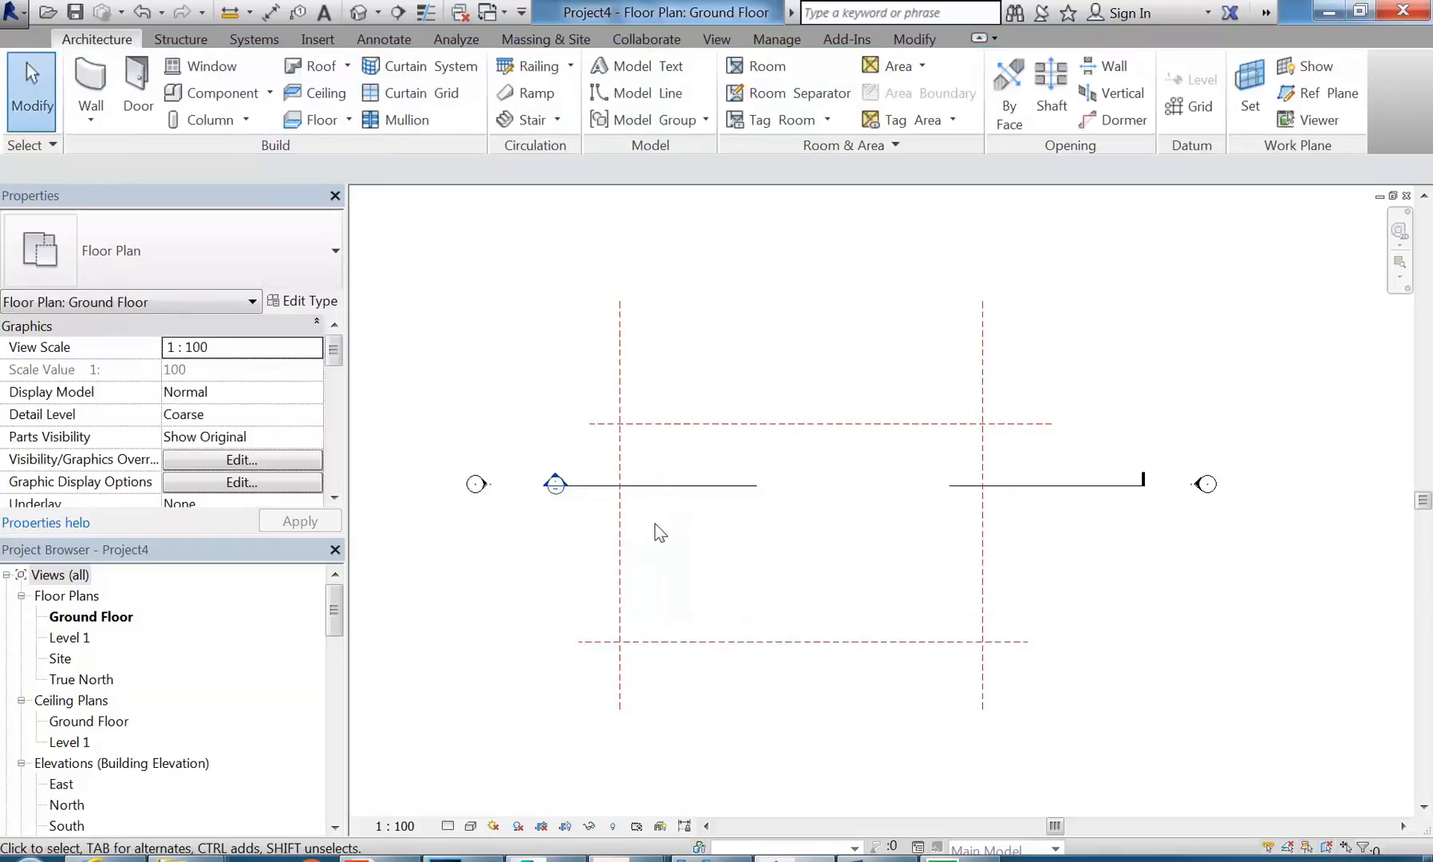
Step: Nudge both horizontal reference planes up together so the section line runs roughly midway between them
{"action": "scroll", "coordinate": [659, 533], "scroll_direction": "up", "scroll_amount": 1}
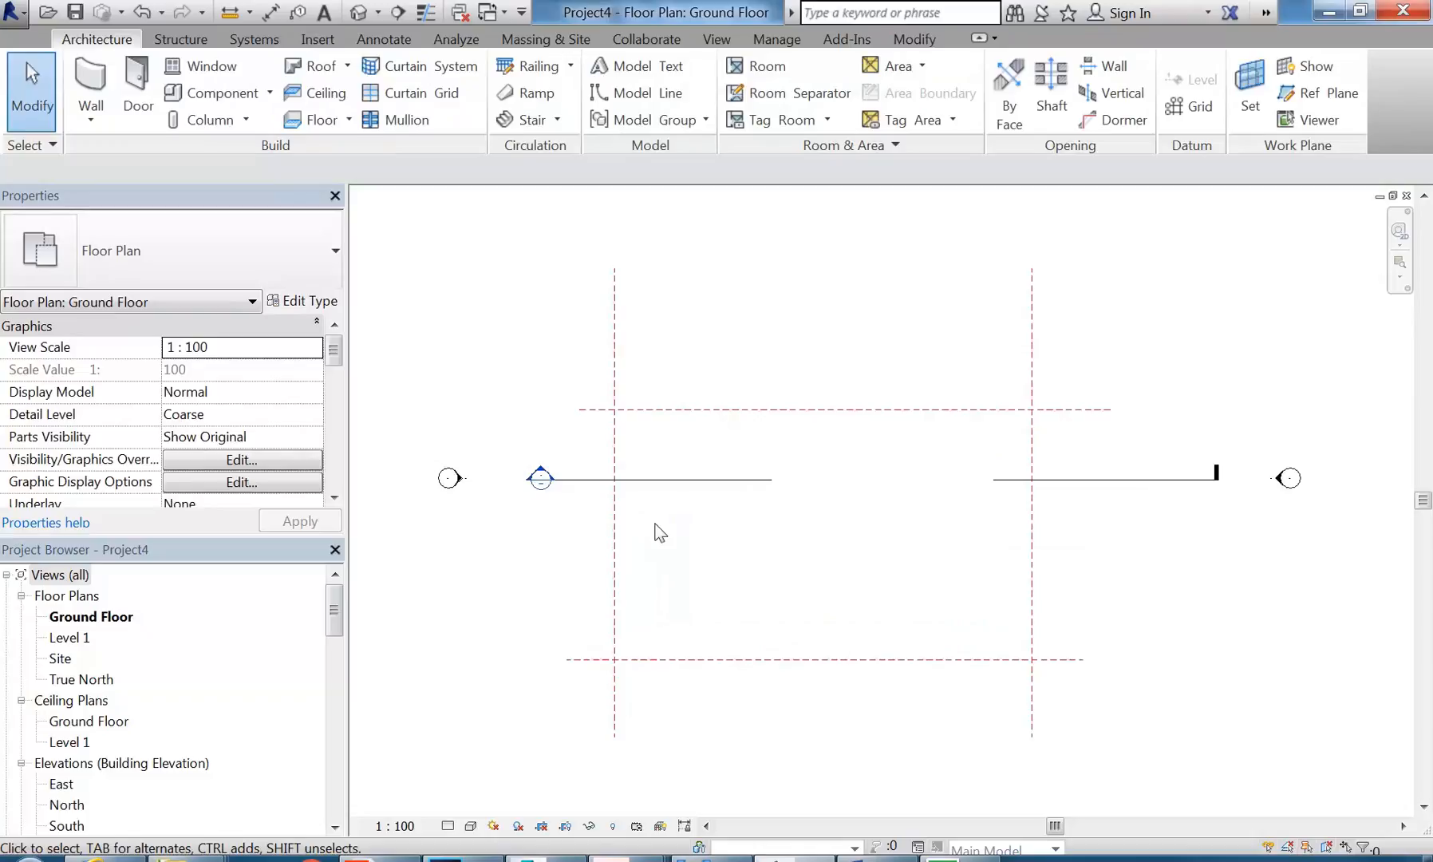
{"action": "left_click", "coordinate": [765, 409]}
{"action": "left_click", "coordinate": [767, 659]}
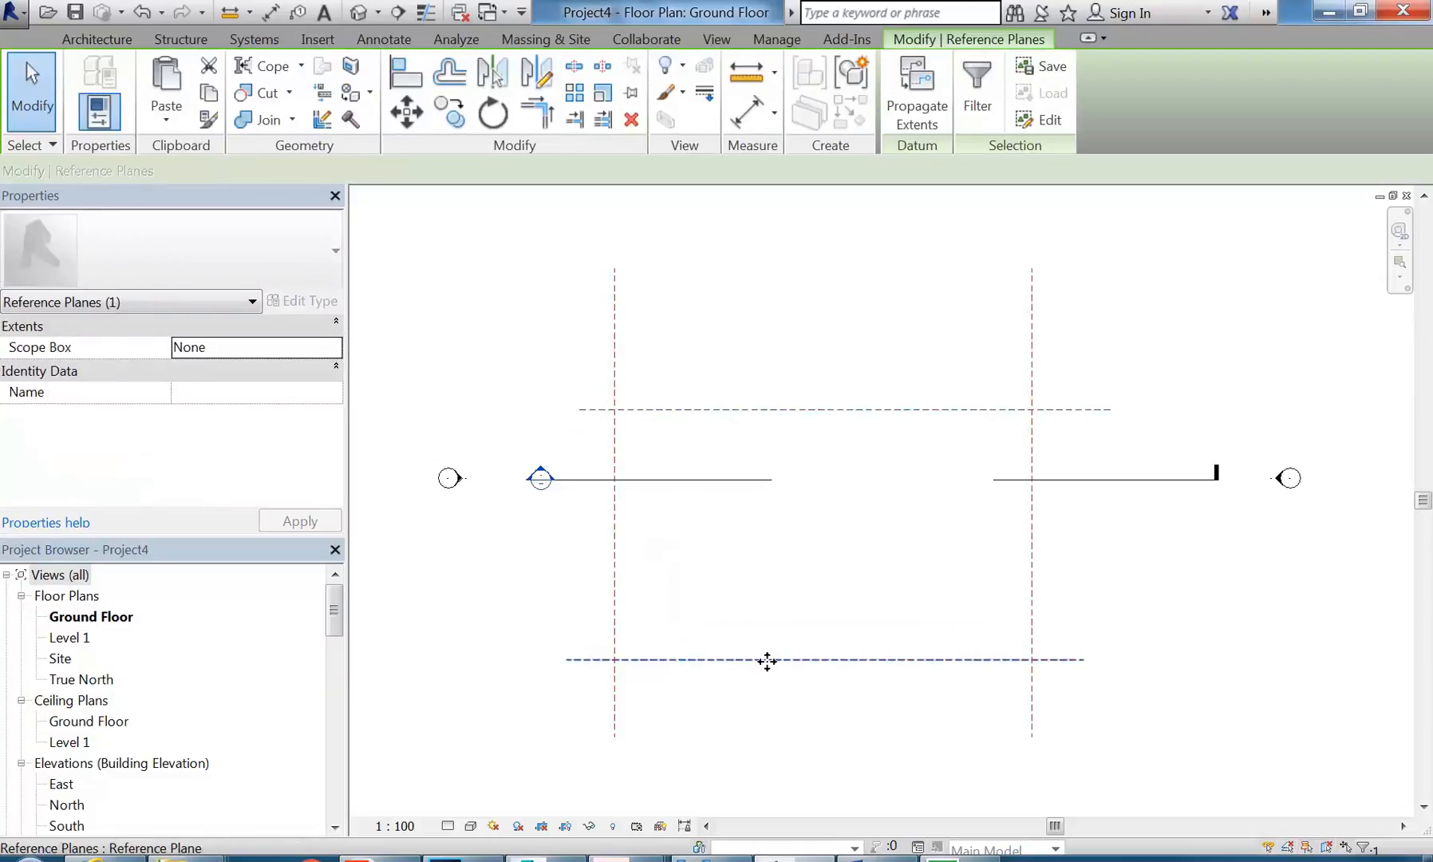
{"action": "key", "text": "Up"}
{"action": "key", "text": "Up"}
{"action": "key", "text": "Up"}
{"action": "left_click", "coordinate": [775, 561]}
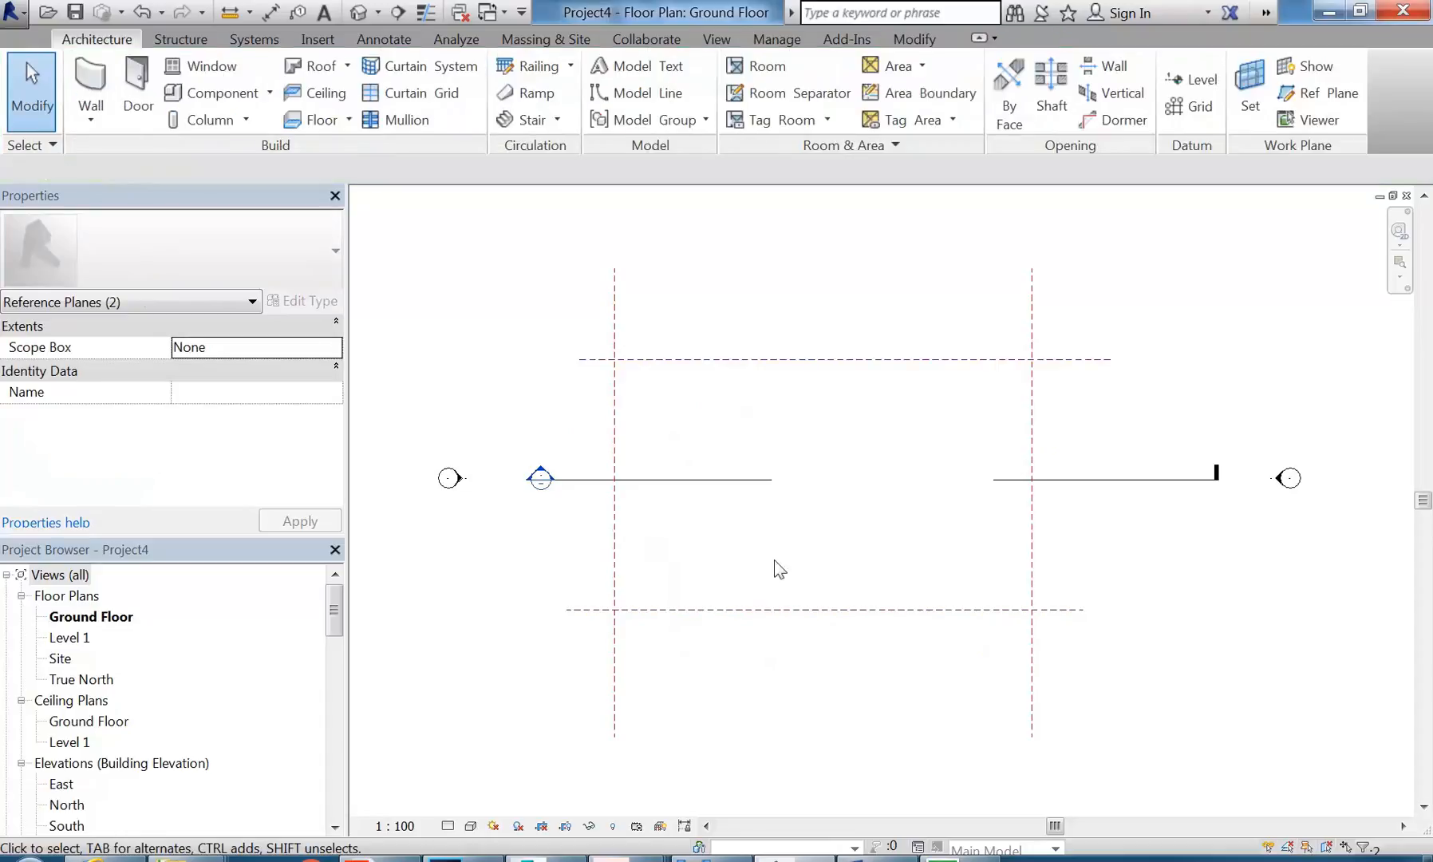
Step: Switch to AutoCAD's Hub v10 section drawing, then to SiteAnalysisNewSqHub v1, and examine its locality plan
{"action": "mouse_move", "coordinate": [517, 850]}
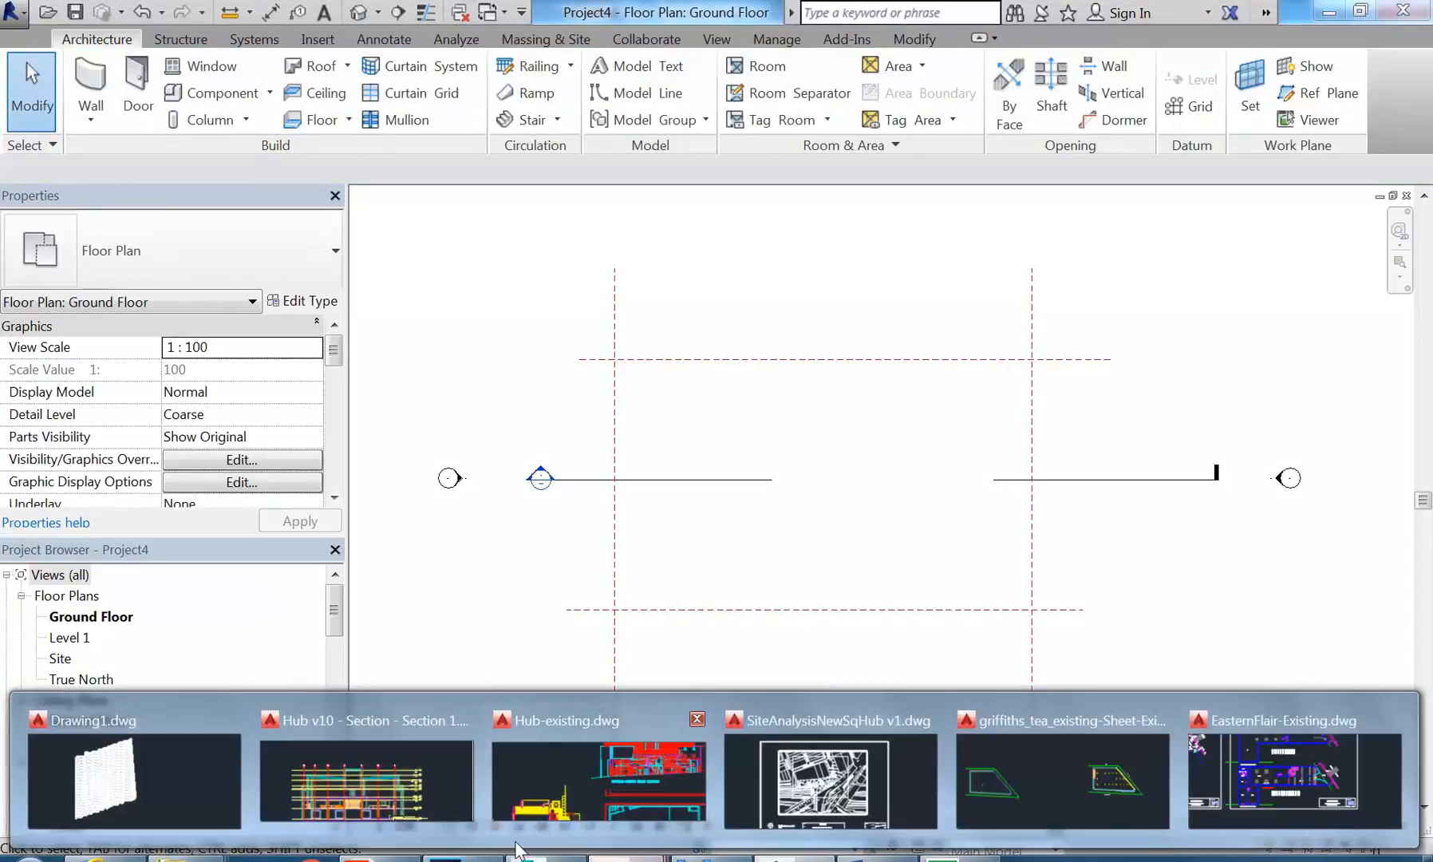
{"action": "left_click", "coordinate": [361, 794]}
{"action": "key", "text": "Escape"}
{"action": "key", "text": "Escape"}
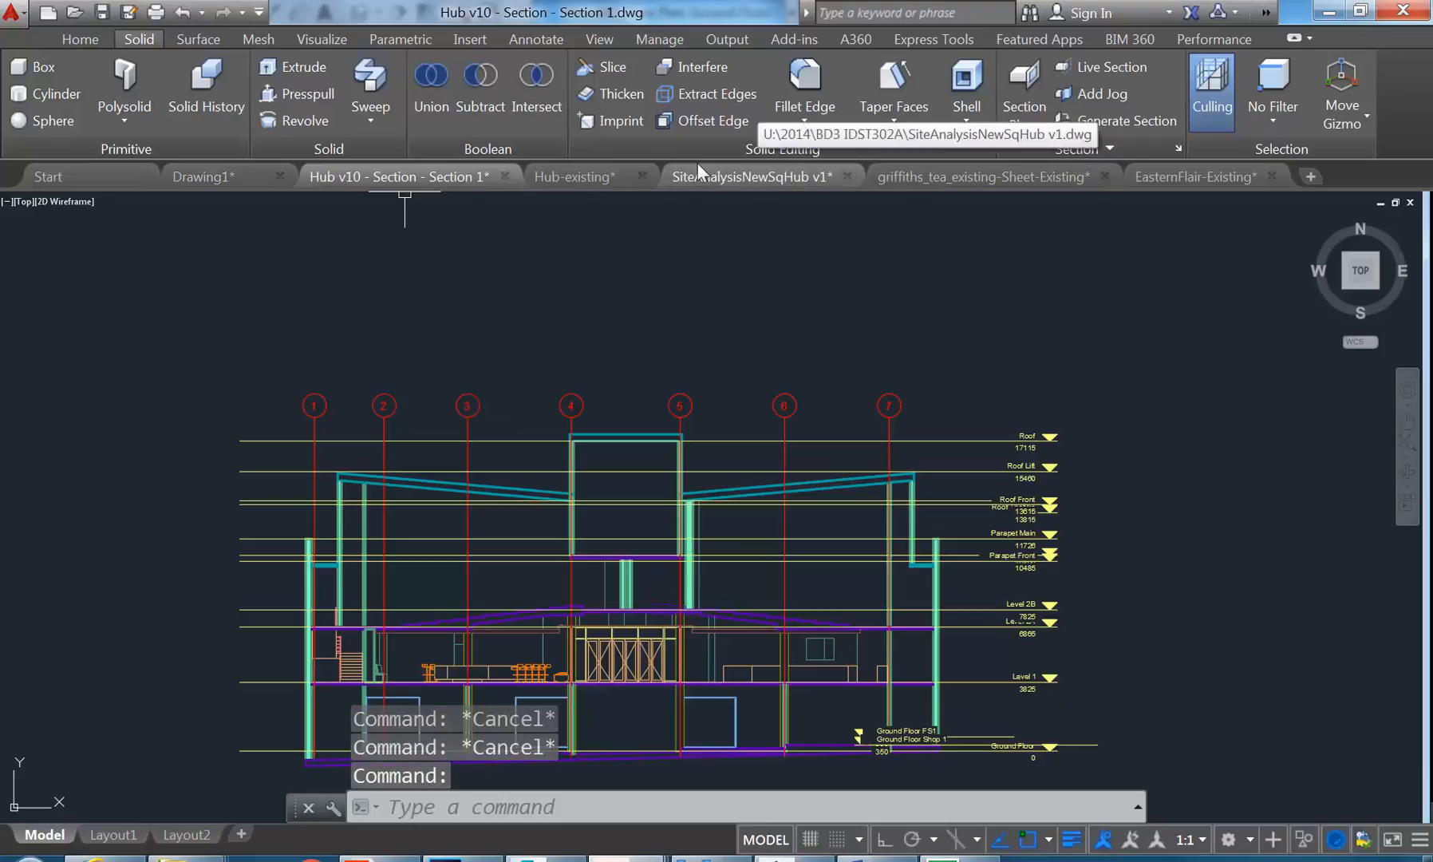
{"action": "left_click", "coordinate": [718, 175]}
{"action": "key", "text": "Escape"}
{"action": "key", "text": "Escape"}
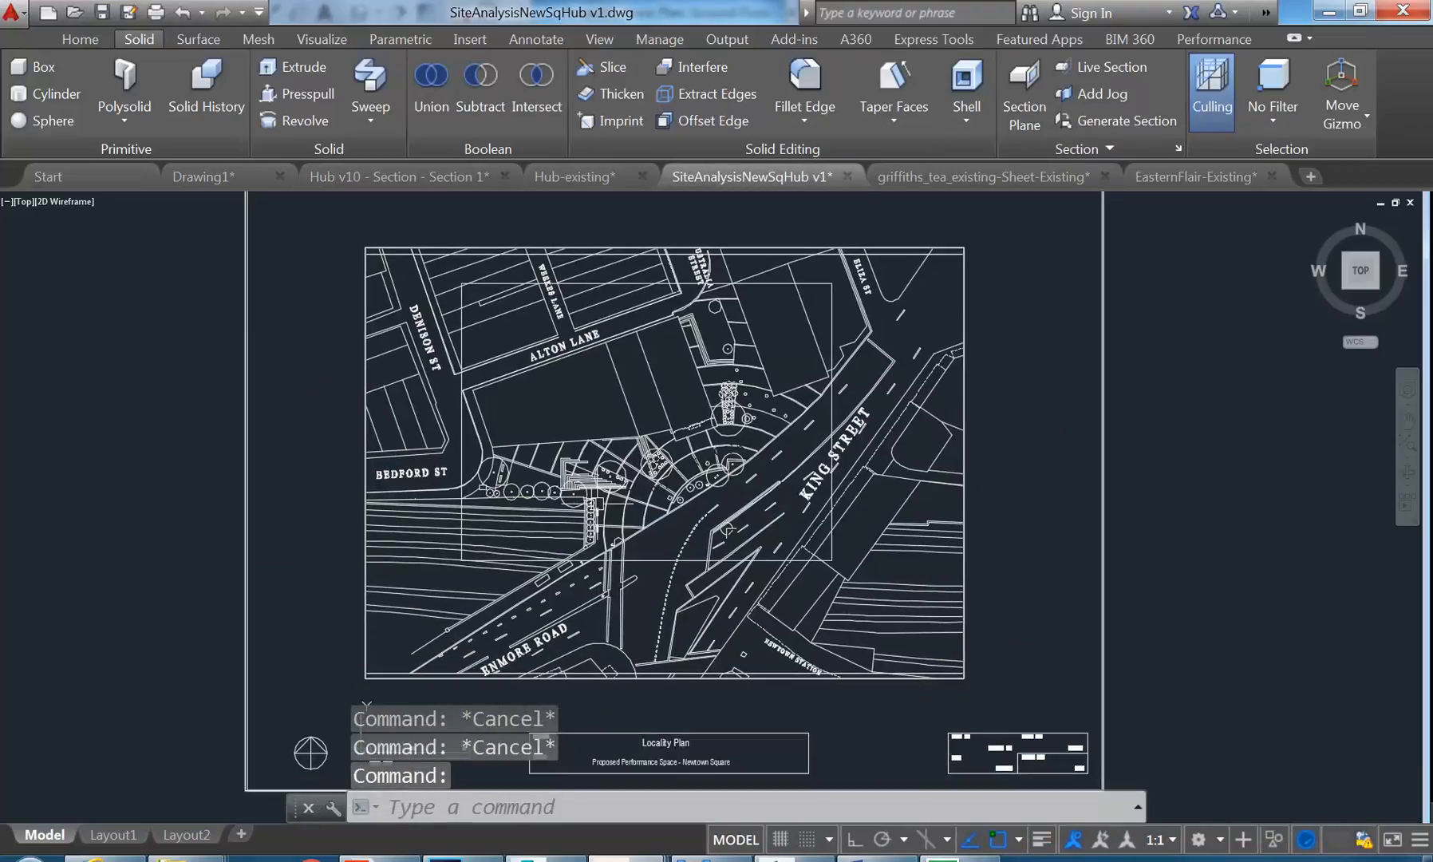
{"action": "scroll", "coordinate": [560, 570], "scroll_direction": "up", "scroll_amount": 2}
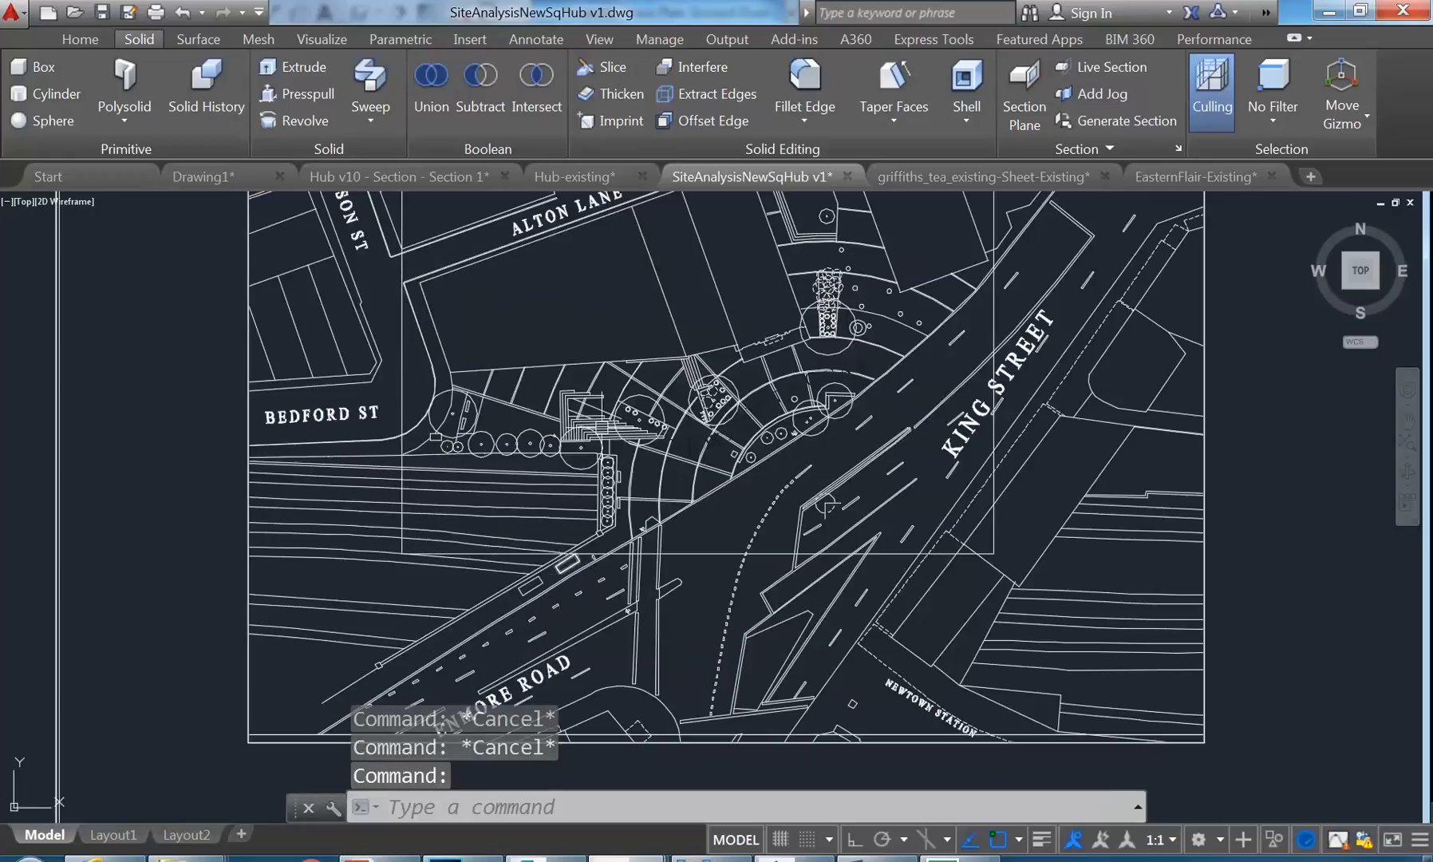
{"action": "middle_click_drag", "start_coordinate": [826, 504], "coordinate": [823, 590]}
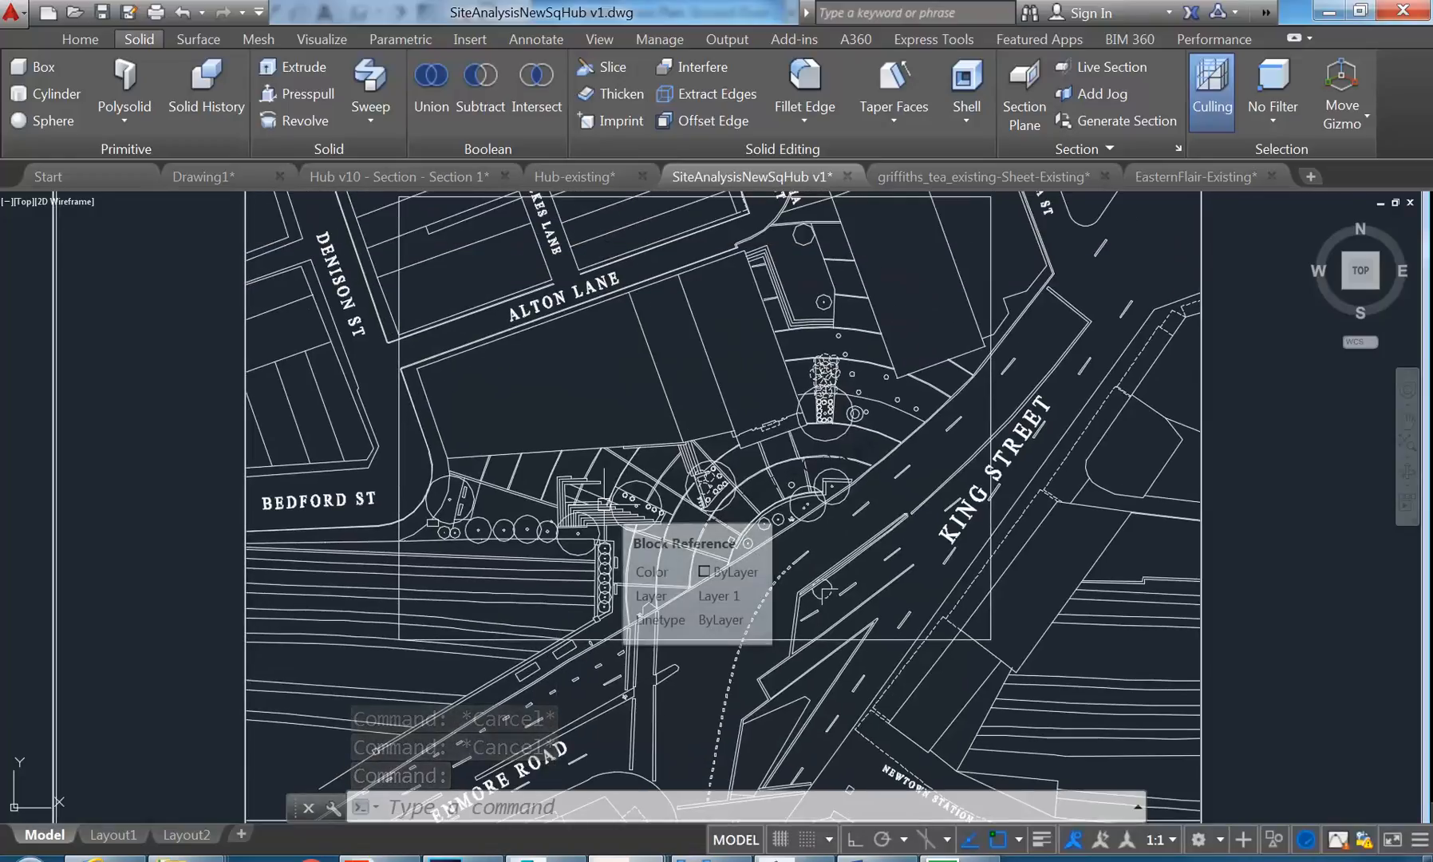
{"action": "scroll", "coordinate": [662, 312], "scroll_direction": "down", "scroll_amount": 2}
{"action": "middle_click_drag", "start_coordinate": [662, 312], "coordinate": [653, 376]}
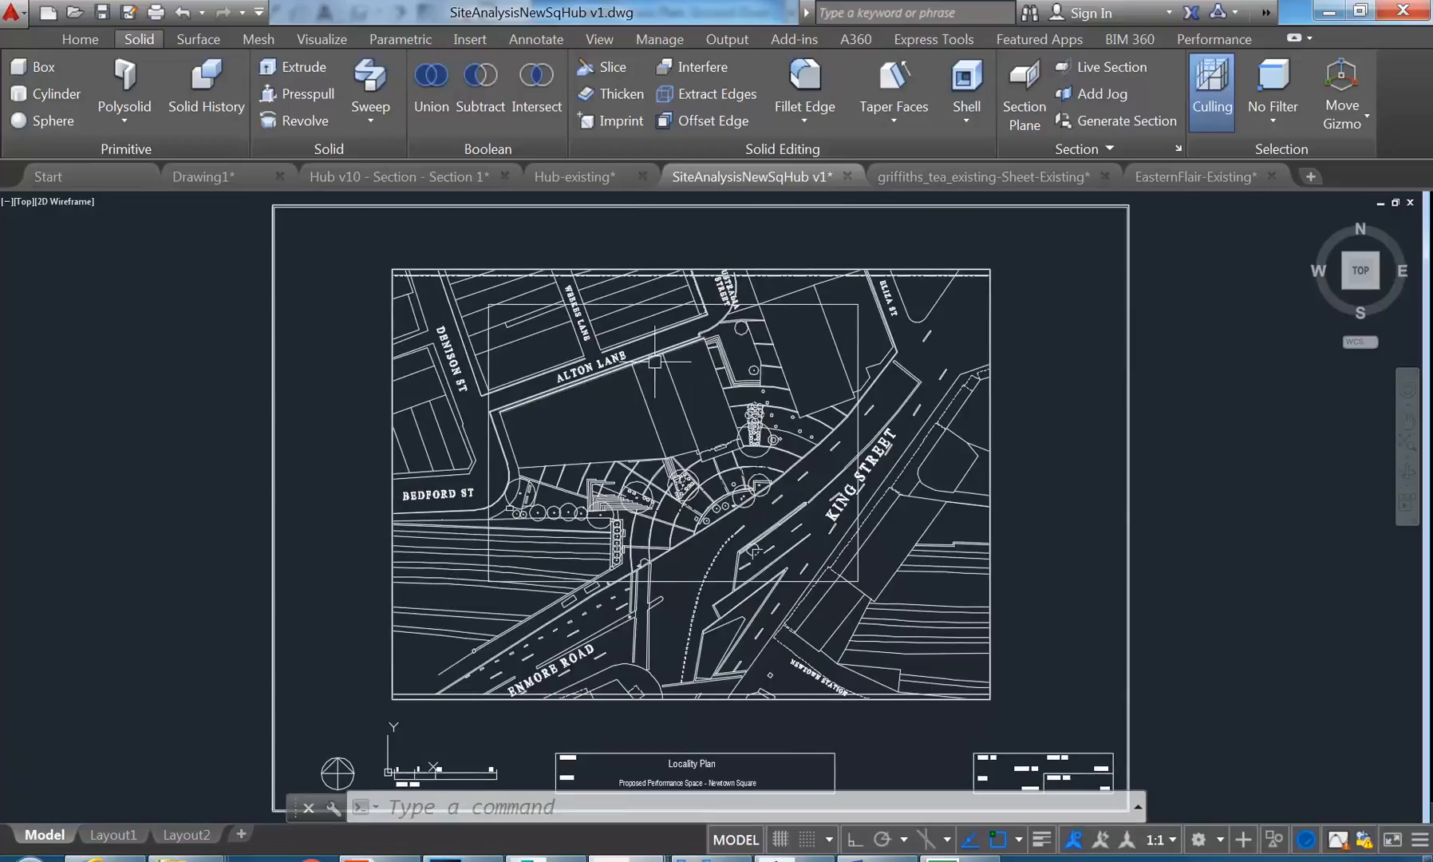
Step: Look over the survey plan, floor plans, section and elevation sheets in the EasternFlair-Existing drawing
{"action": "left_click", "coordinate": [1193, 180]}
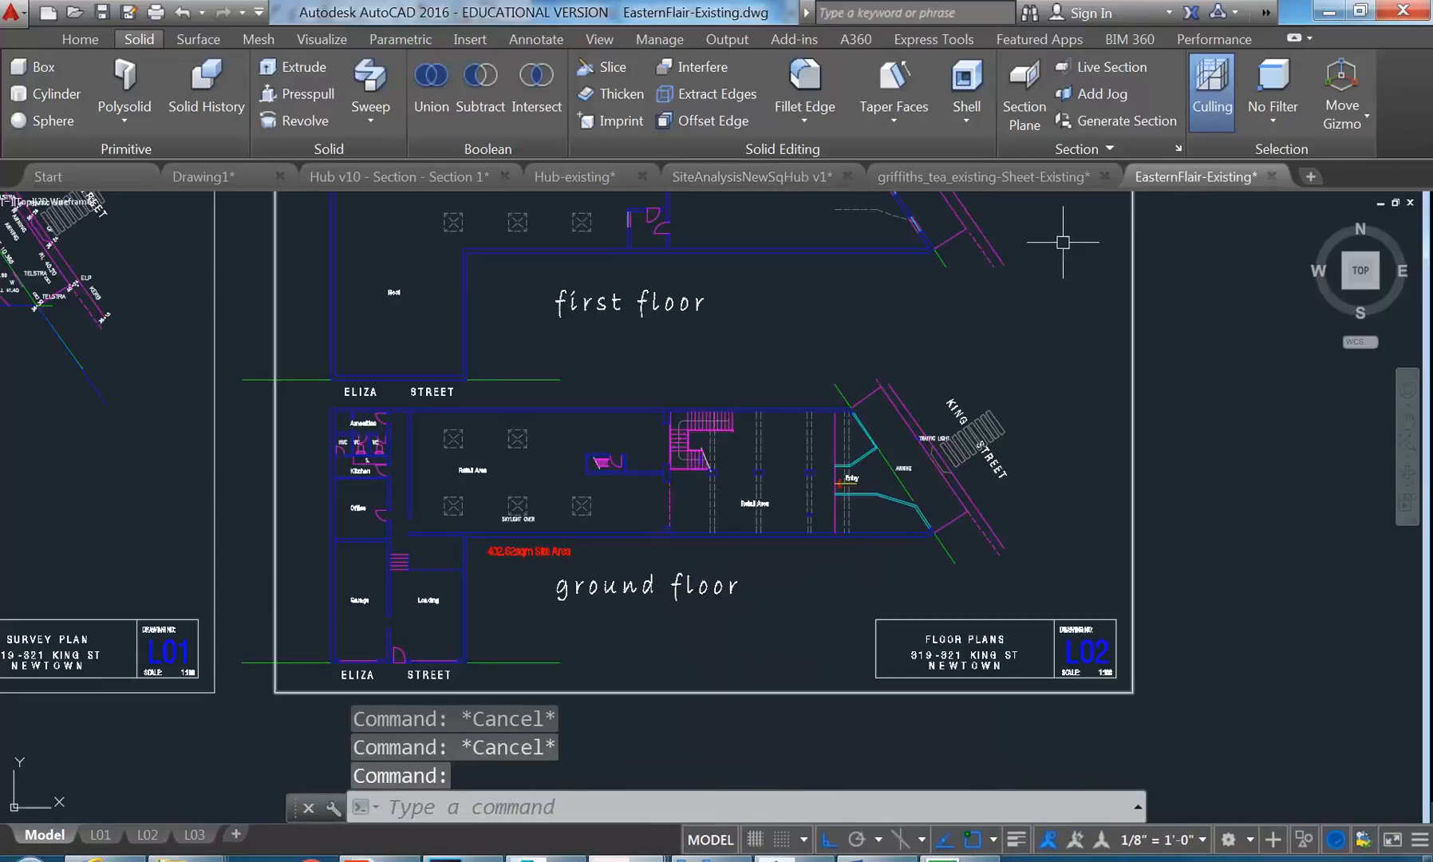
{"action": "scroll", "coordinate": [639, 431], "scroll_direction": "down", "scroll_amount": 3}
{"action": "middle_click_drag", "start_coordinate": [639, 431], "coordinate": [650, 447]}
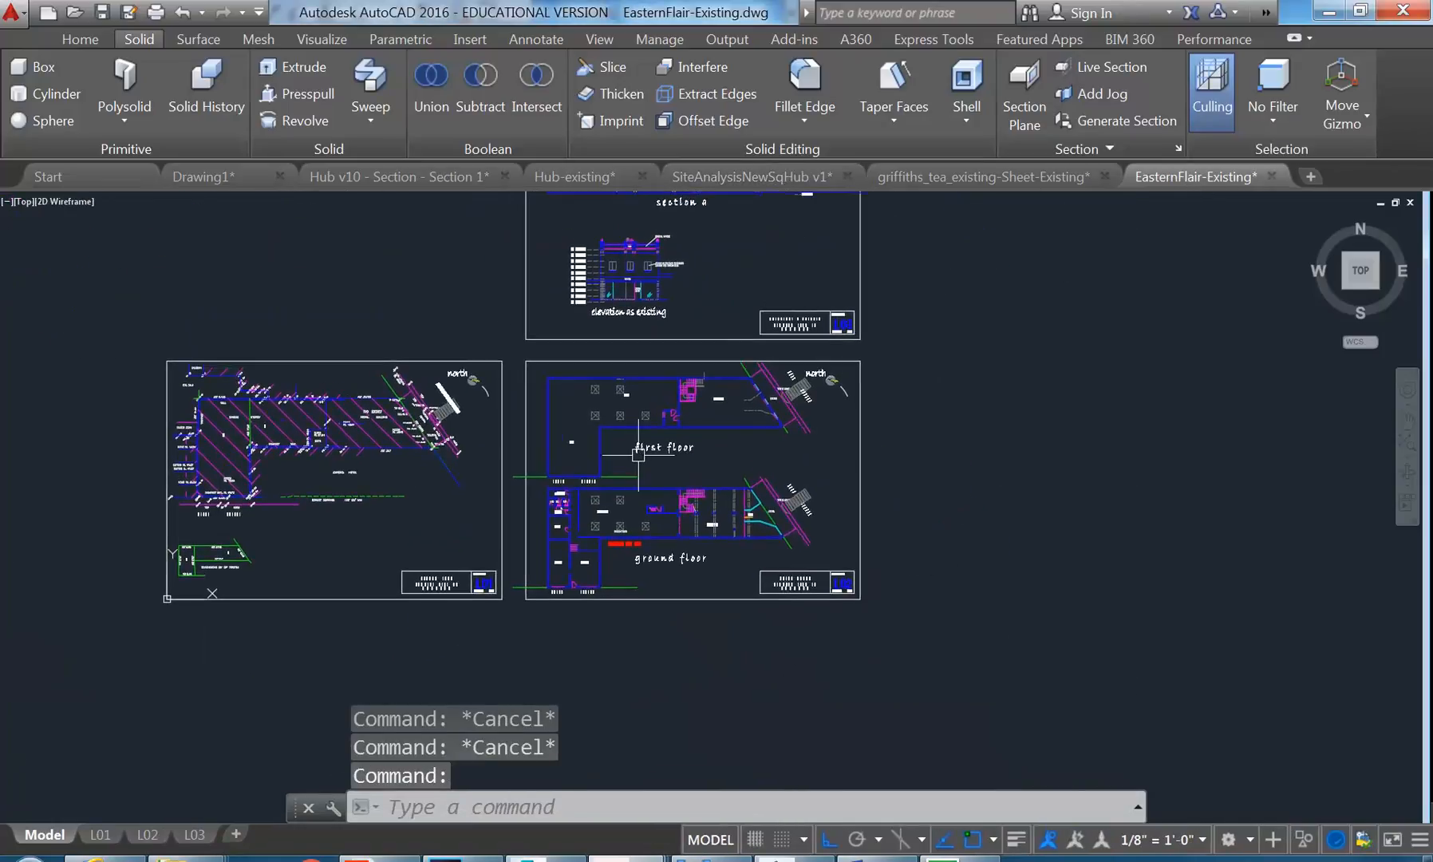
{"action": "scroll", "coordinate": [636, 525], "scroll_direction": "up", "scroll_amount": 4}
{"action": "scroll", "coordinate": [636, 525], "scroll_direction": "down", "scroll_amount": 3}
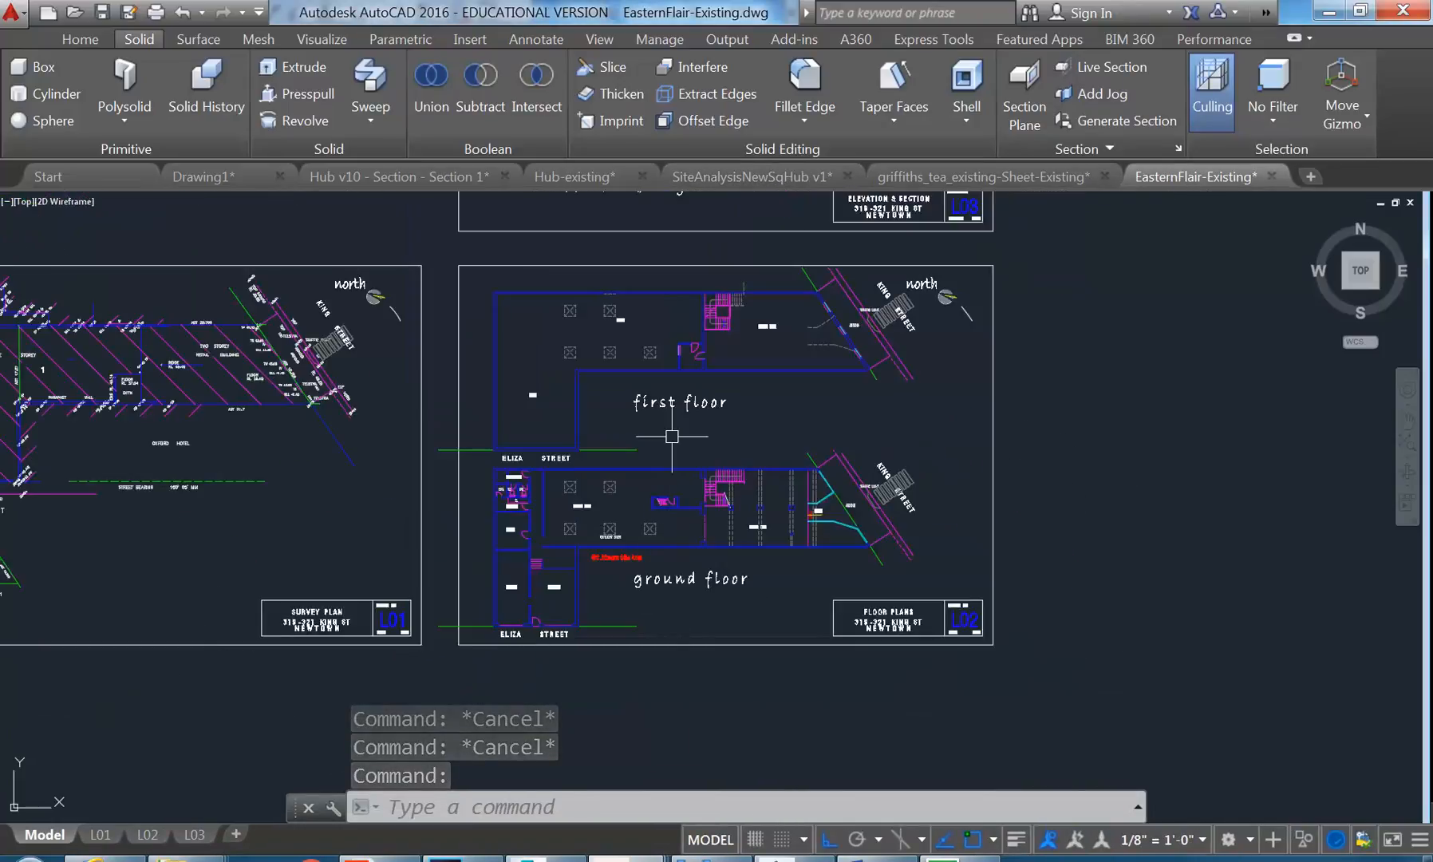
{"action": "middle_click_drag", "start_coordinate": [572, 319], "coordinate": [577, 672]}
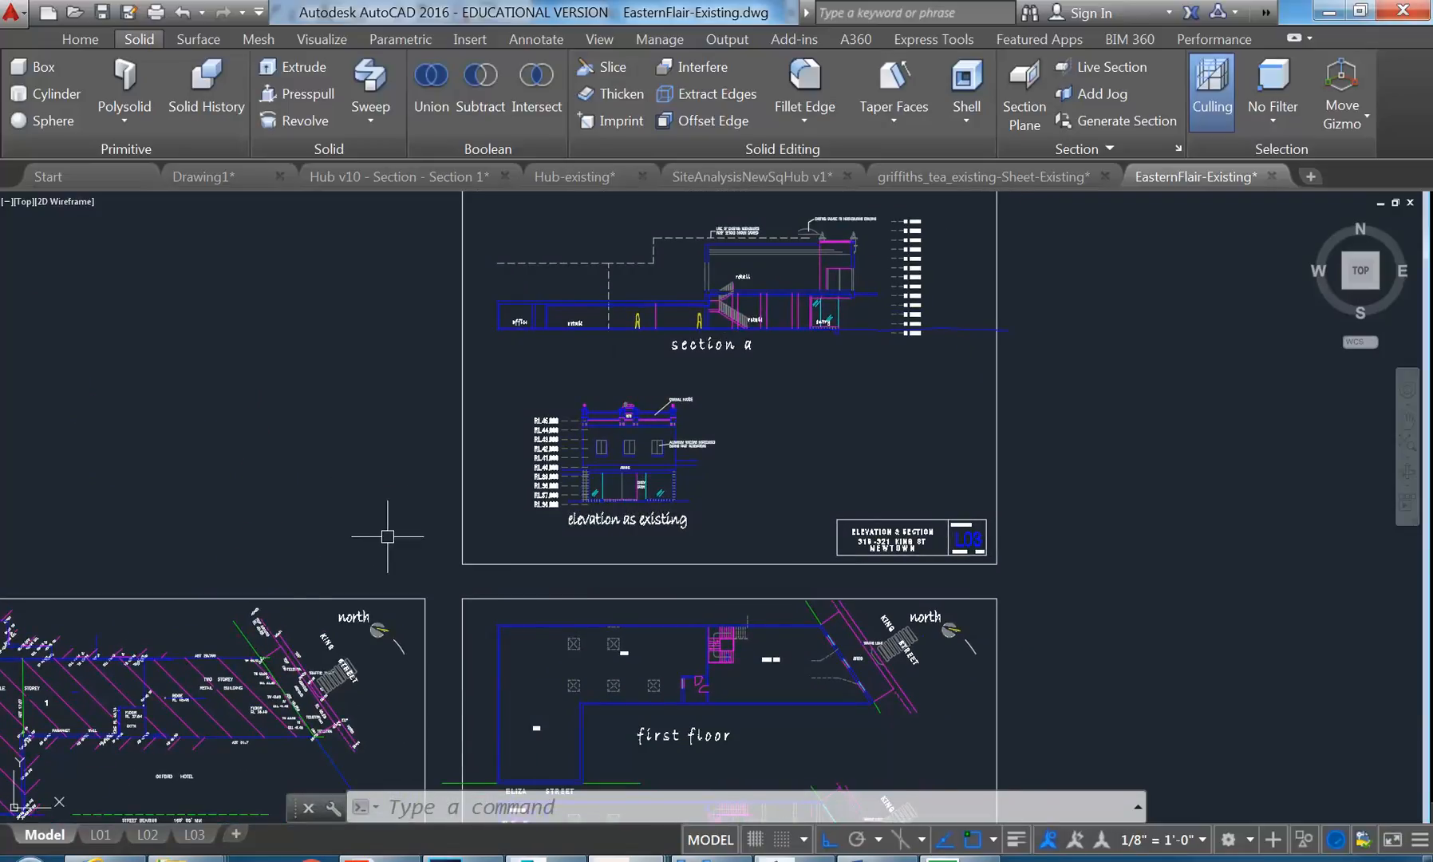
{"action": "middle_click_drag", "start_coordinate": [388, 536], "coordinate": [560, 324]}
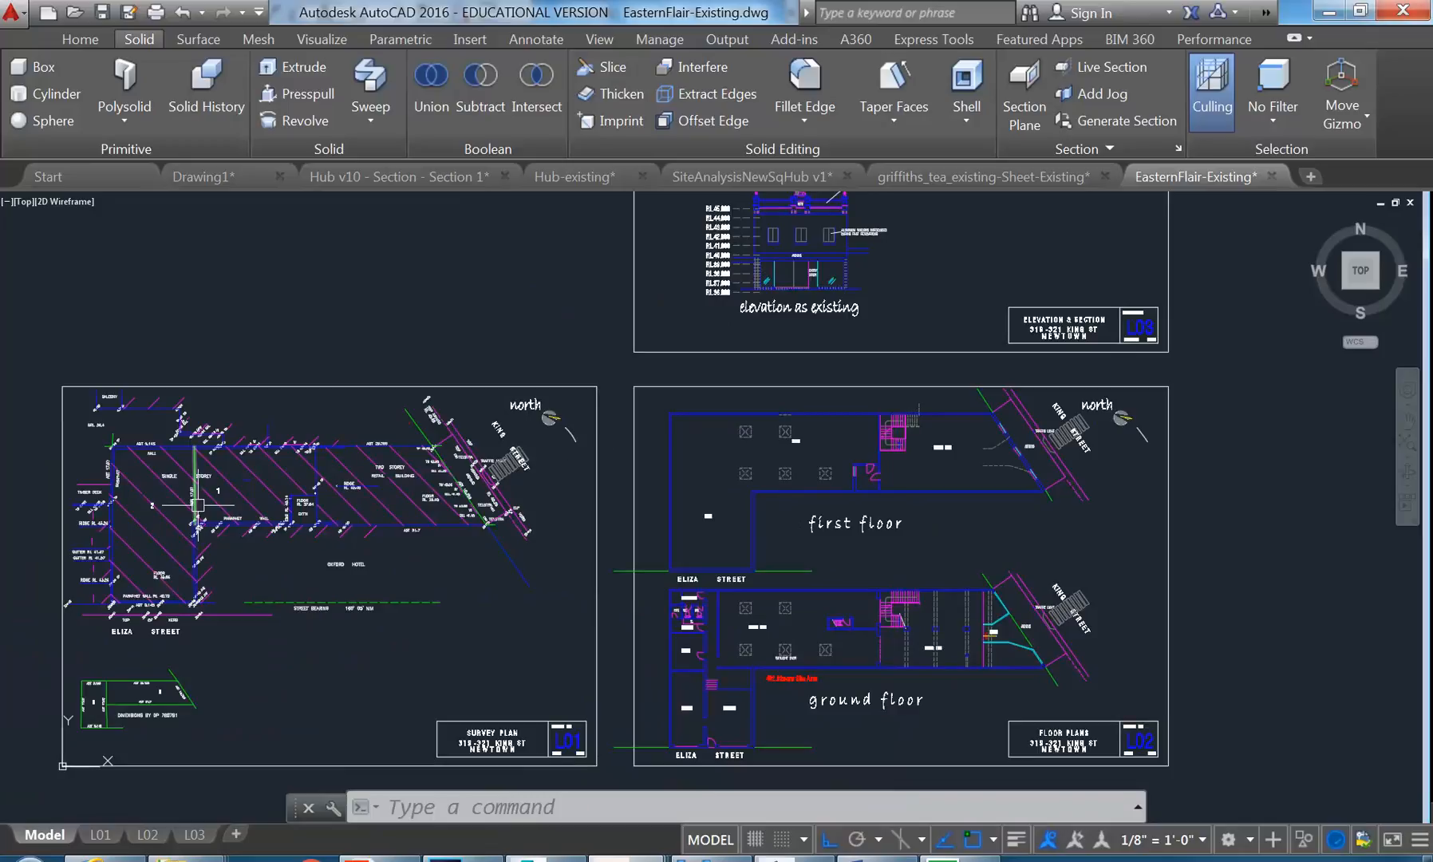
{"action": "middle_click_drag", "start_coordinate": [646, 597], "coordinate": [572, 525]}
{"action": "scroll", "coordinate": [798, 671], "scroll_direction": "up", "scroll_amount": 3}
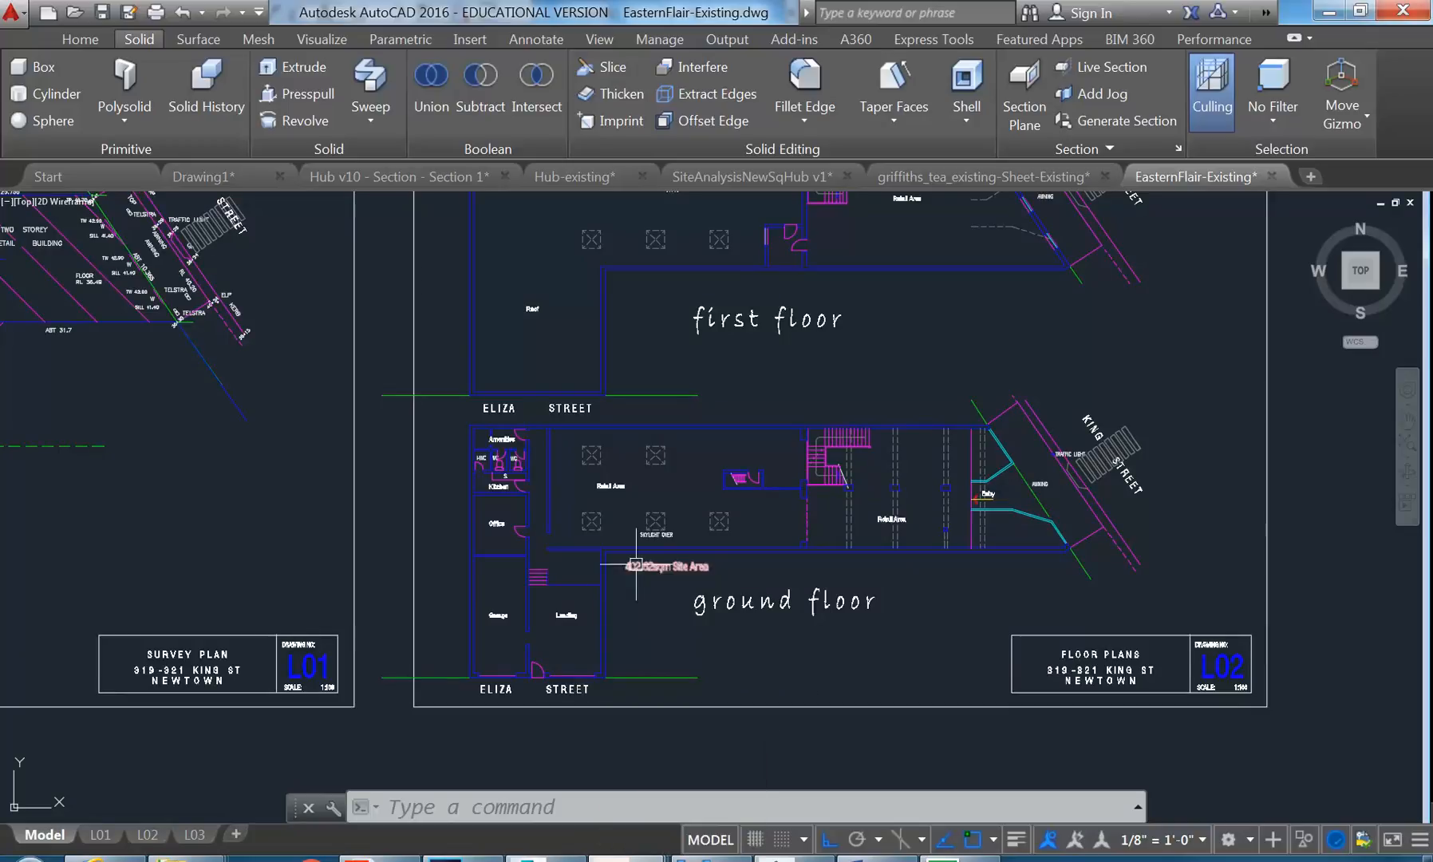
{"action": "scroll", "coordinate": [550, 738], "scroll_direction": "down", "scroll_amount": 3}
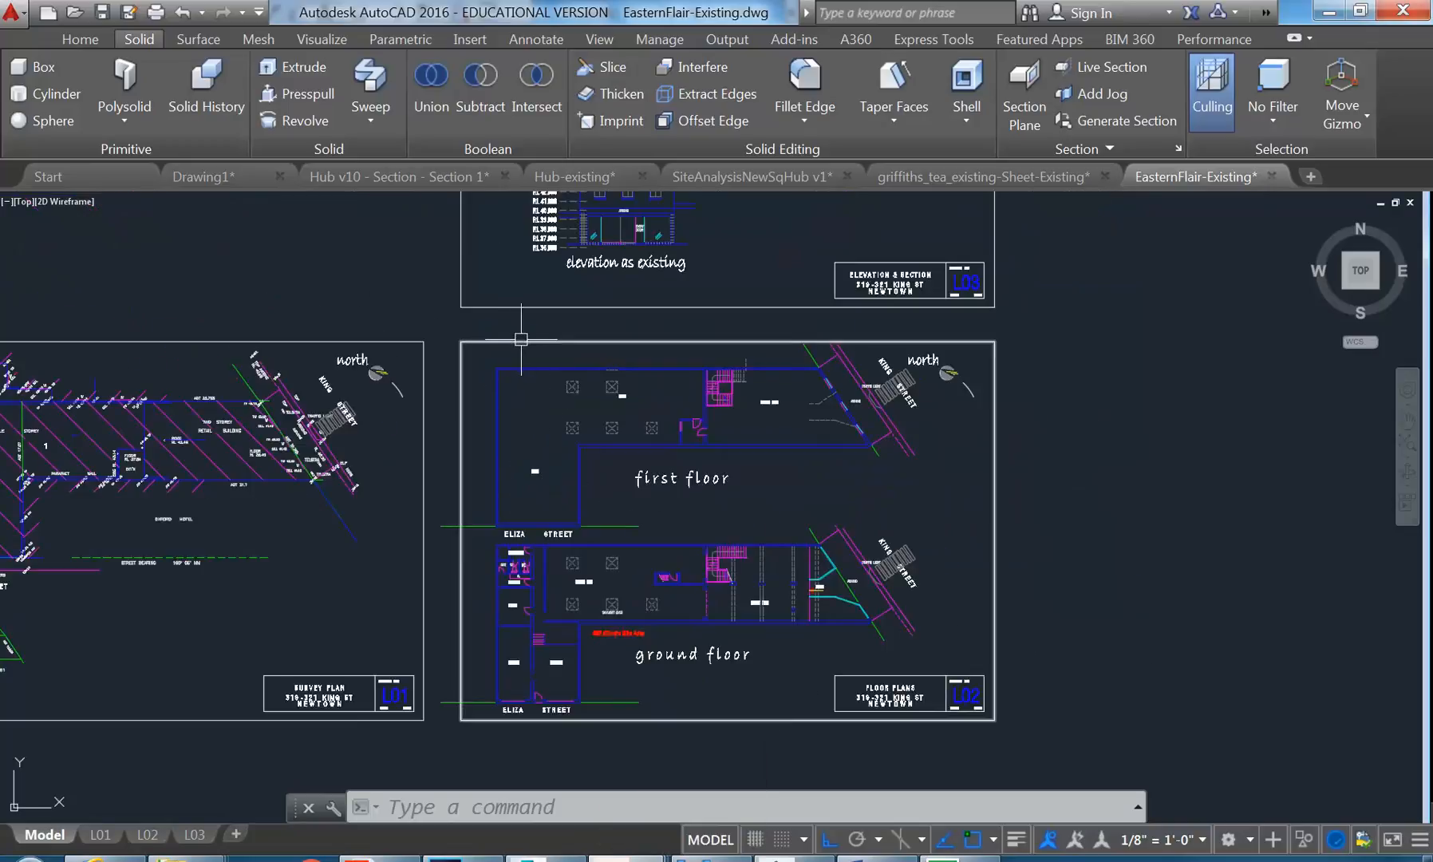
Step: Select the whole ground floor plan with its labels, leaving out the Eliza Street line and text above it and the Floor Plans title block
{"action": "scroll", "coordinate": [550, 674], "scroll_direction": "up", "scroll_amount": 2}
{"action": "scroll", "coordinate": [522, 651], "scroll_direction": "up", "scroll_amount": 2}
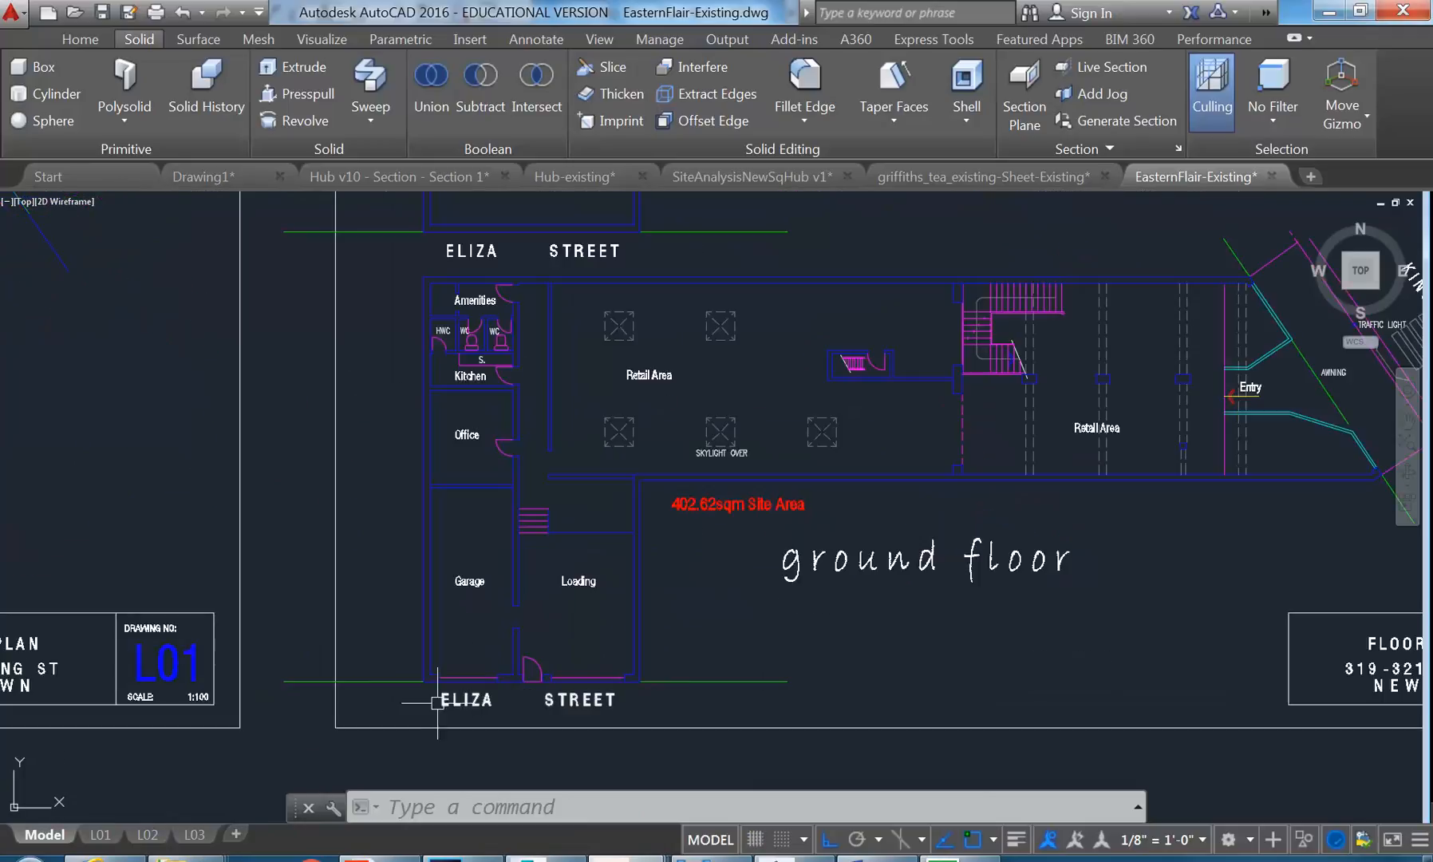
{"action": "left_click", "coordinate": [387, 750]}
{"action": "scroll", "coordinate": [813, 597], "scroll_direction": "down", "scroll_amount": 2}
{"action": "middle_click_drag", "start_coordinate": [813, 598], "coordinate": [795, 594]}
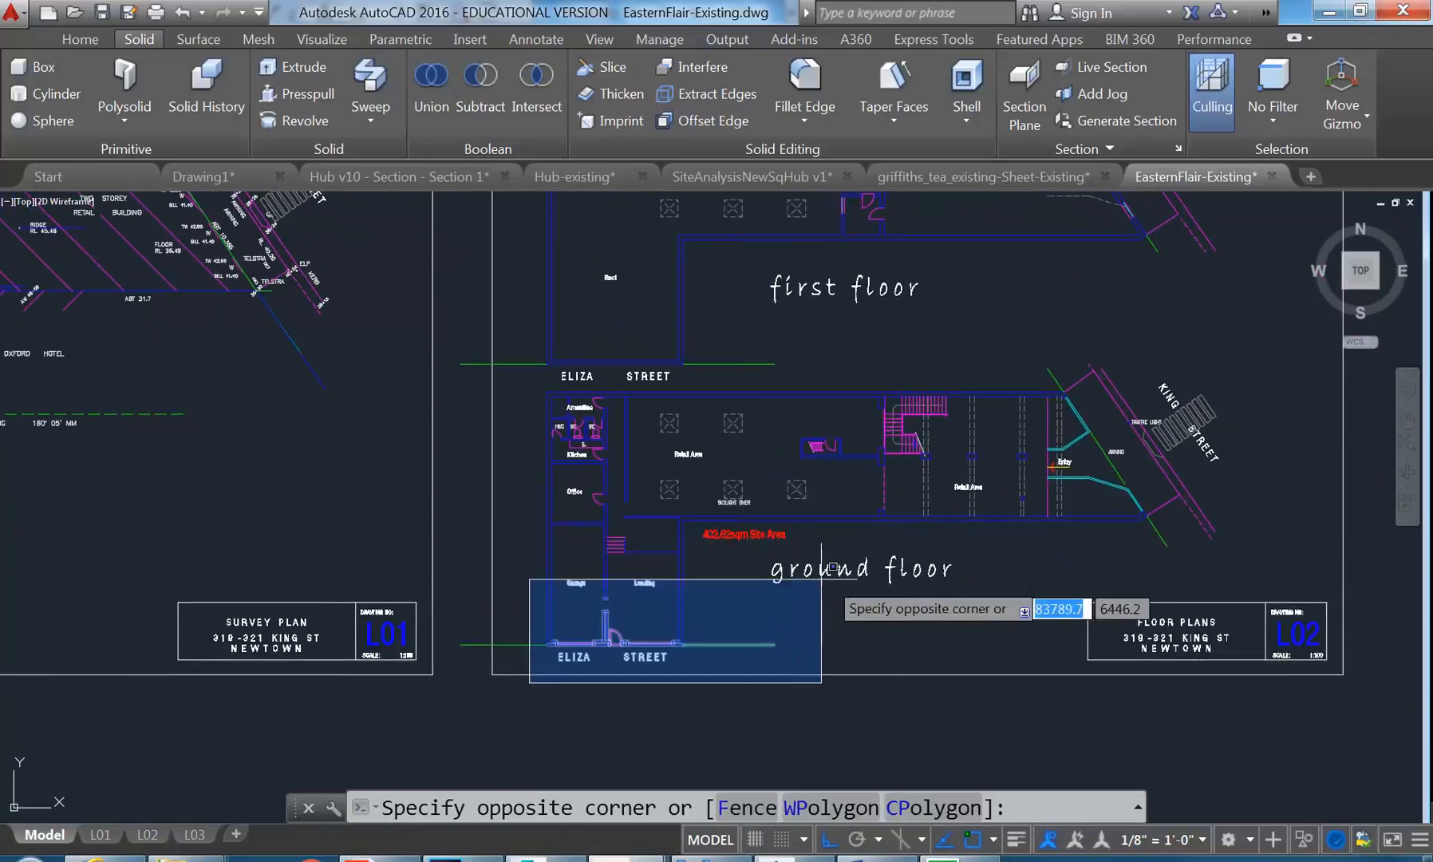
{"action": "left_click", "coordinate": [1261, 357]}
{"action": "left_click", "coordinate": [790, 327]}
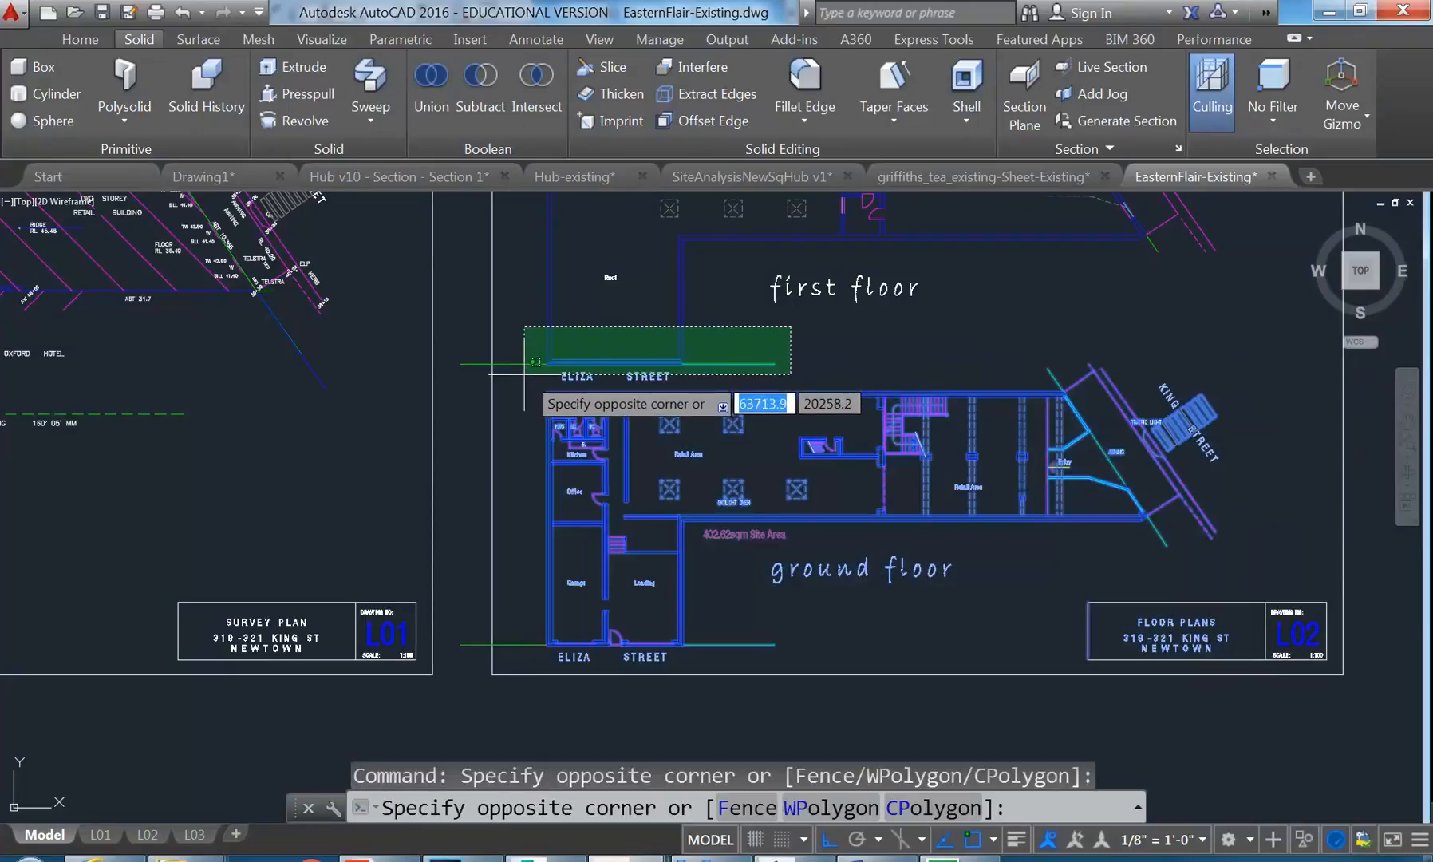
{"action": "left_click", "coordinate": [489, 417]}
{"action": "left_click", "coordinate": [1058, 580]}
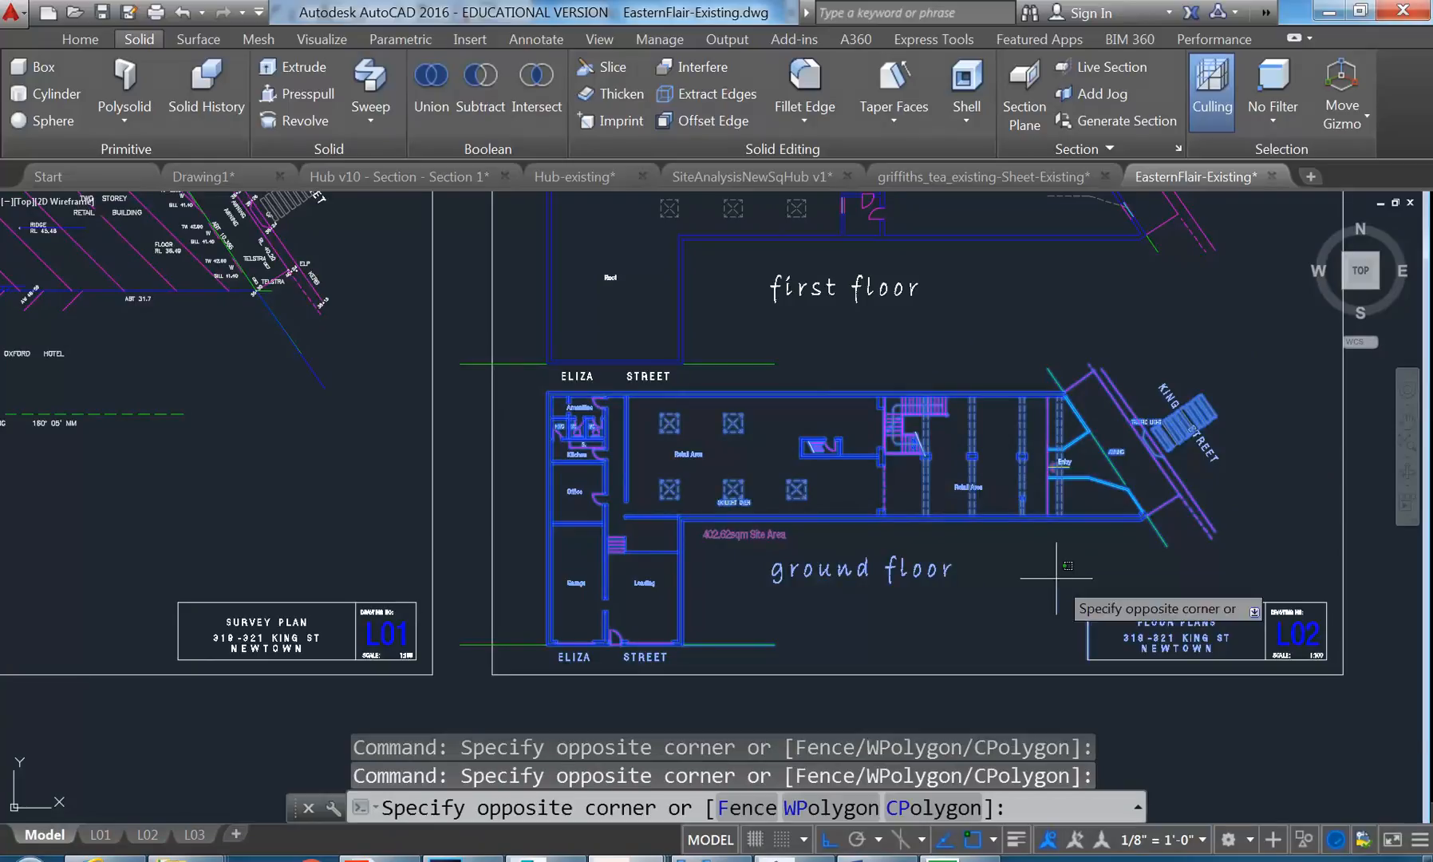
{"action": "left_click", "coordinate": [1386, 728]}
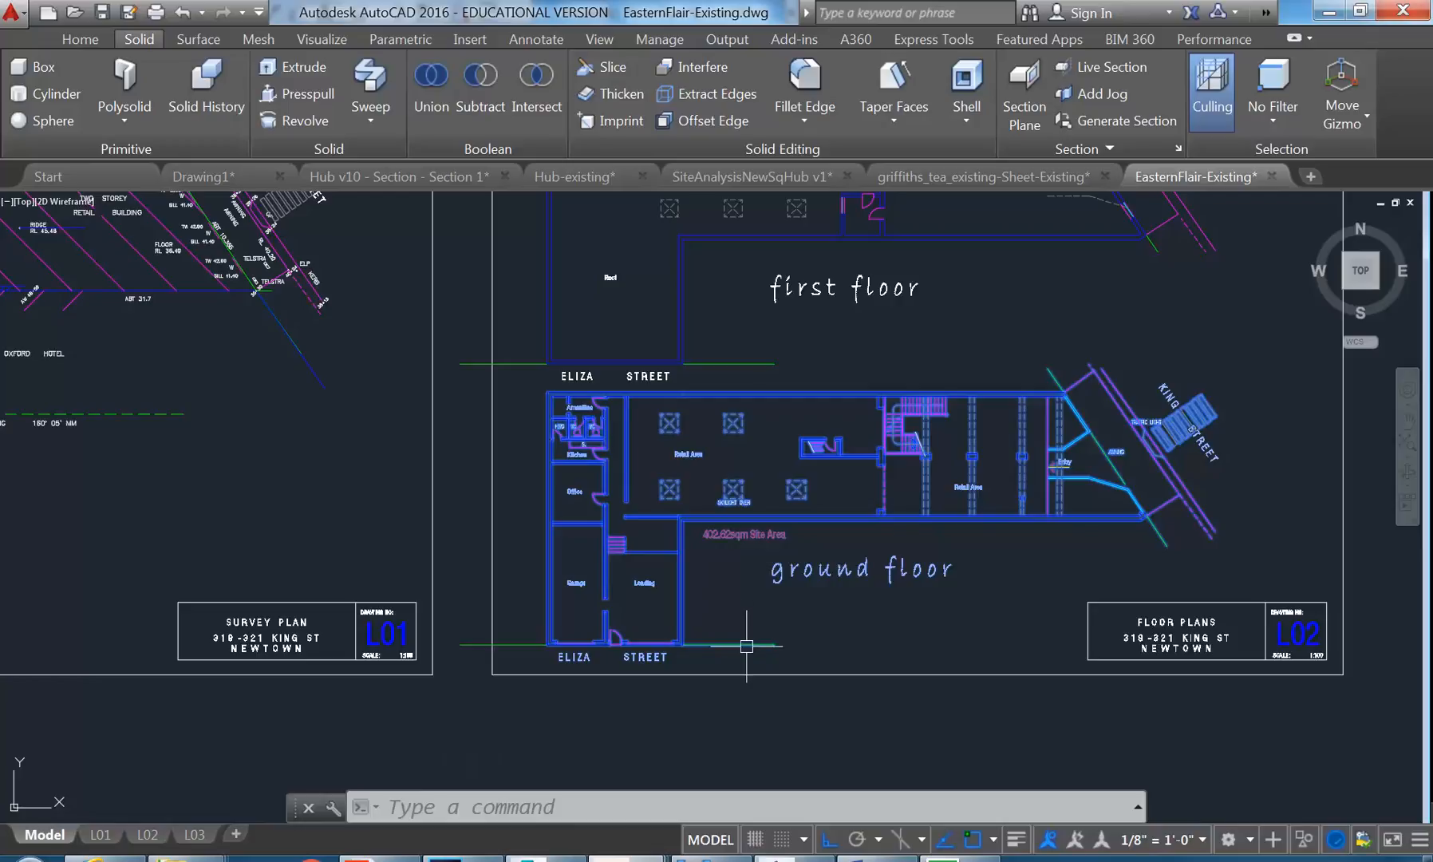
{"action": "key", "text": "ctrl+c"}
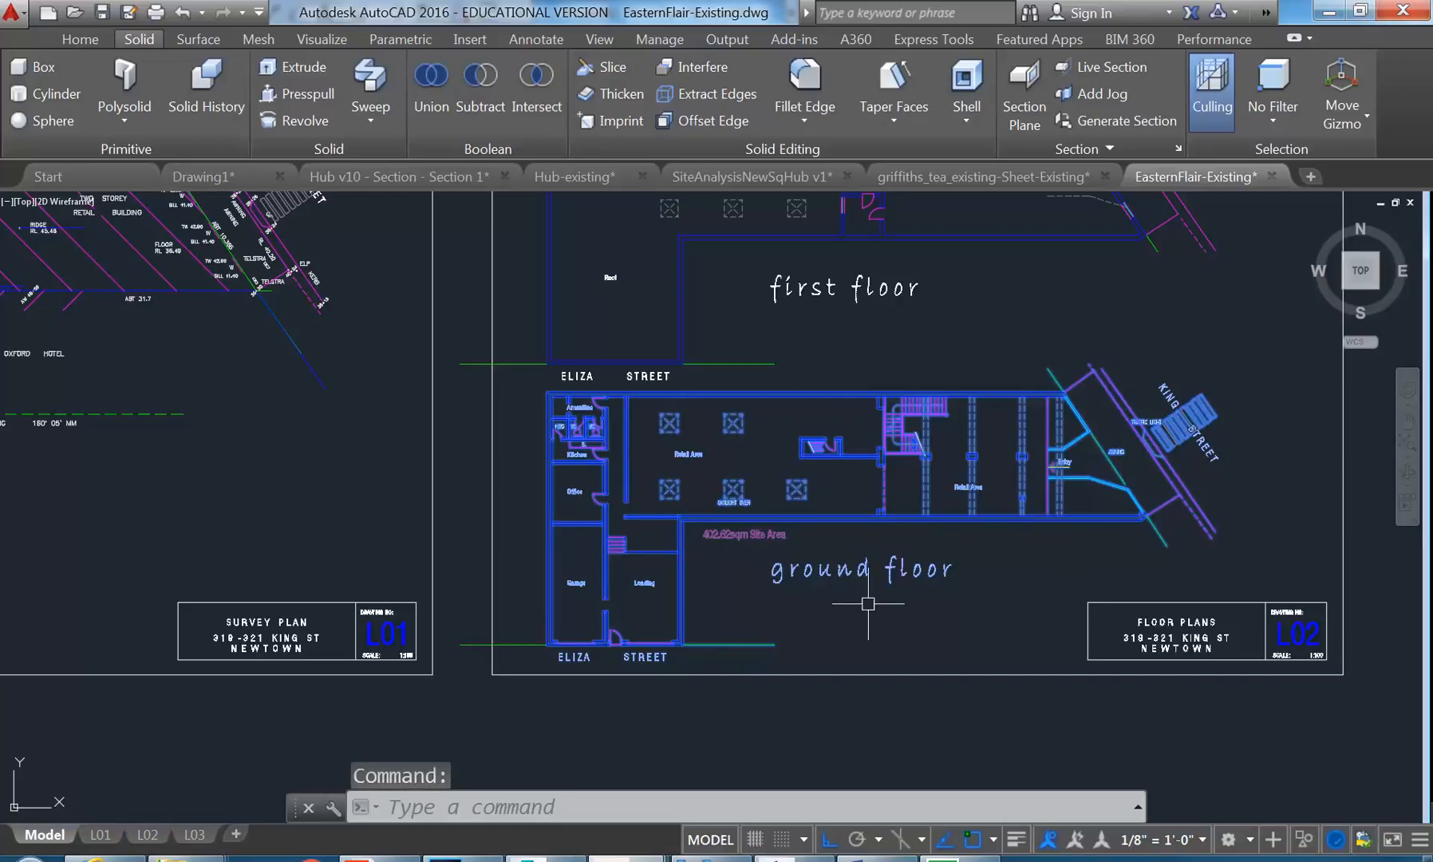
Step: Start Write Block for the selected ground floor plan and choose the U:\2016\ID Digital Environments folder as its destination
{"action": "type", "text": "w"}
{"action": "key", "text": "Return"}
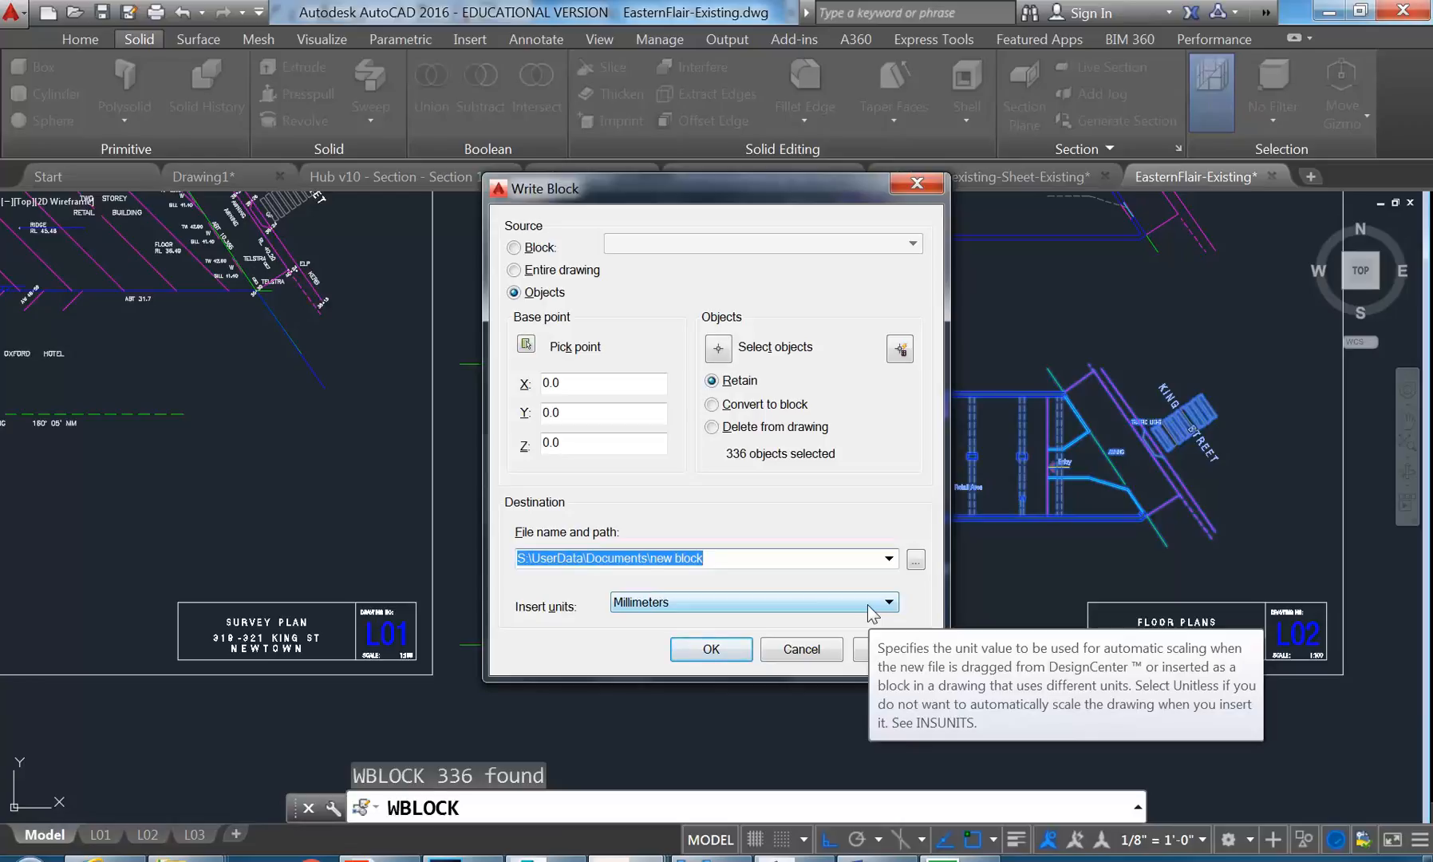
{"action": "left_click", "coordinate": [915, 559]}
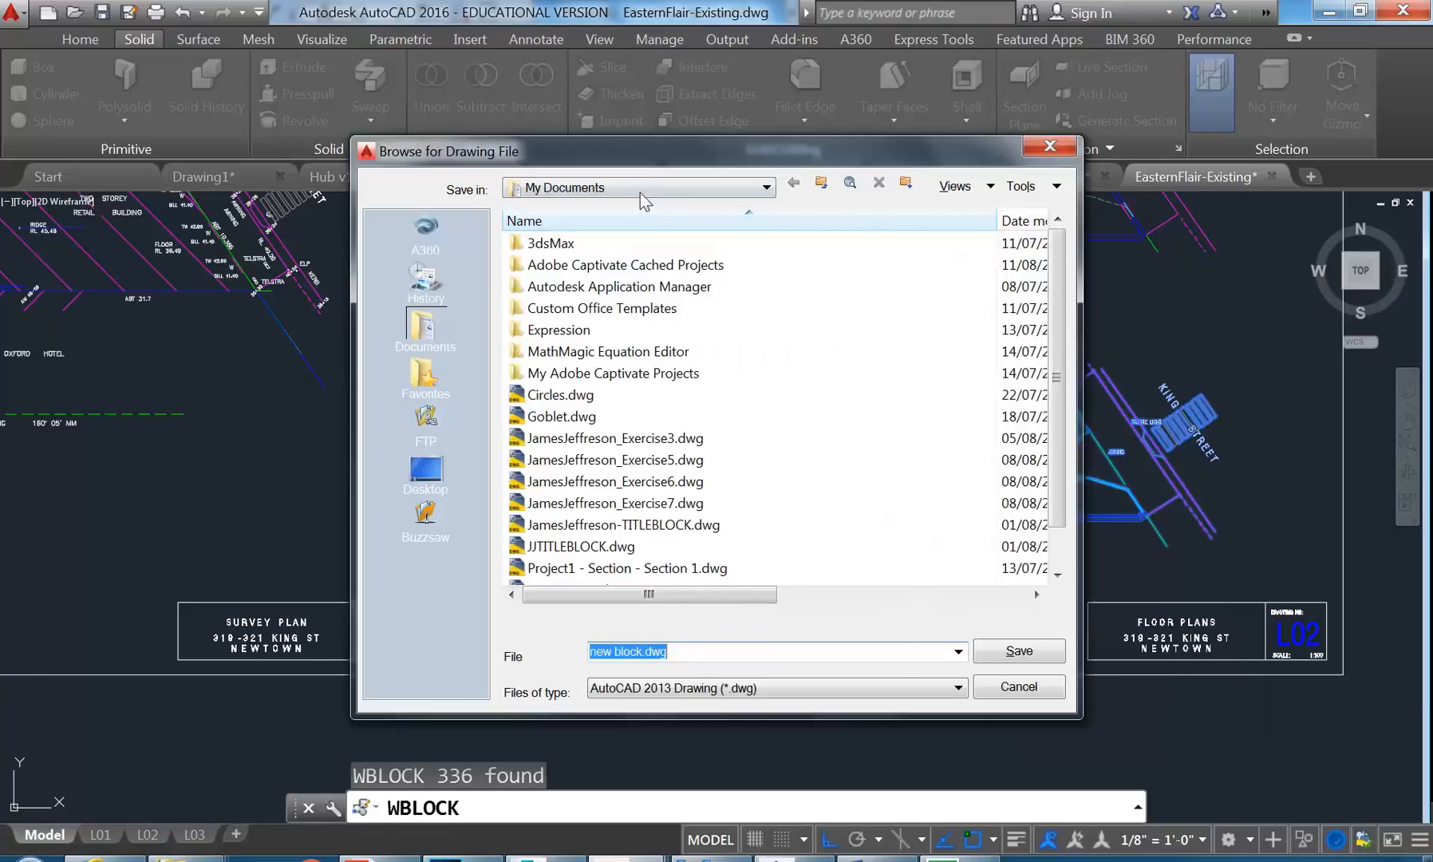
{"action": "left_click", "coordinate": [640, 190]}
{"action": "left_click", "coordinate": [623, 327]}
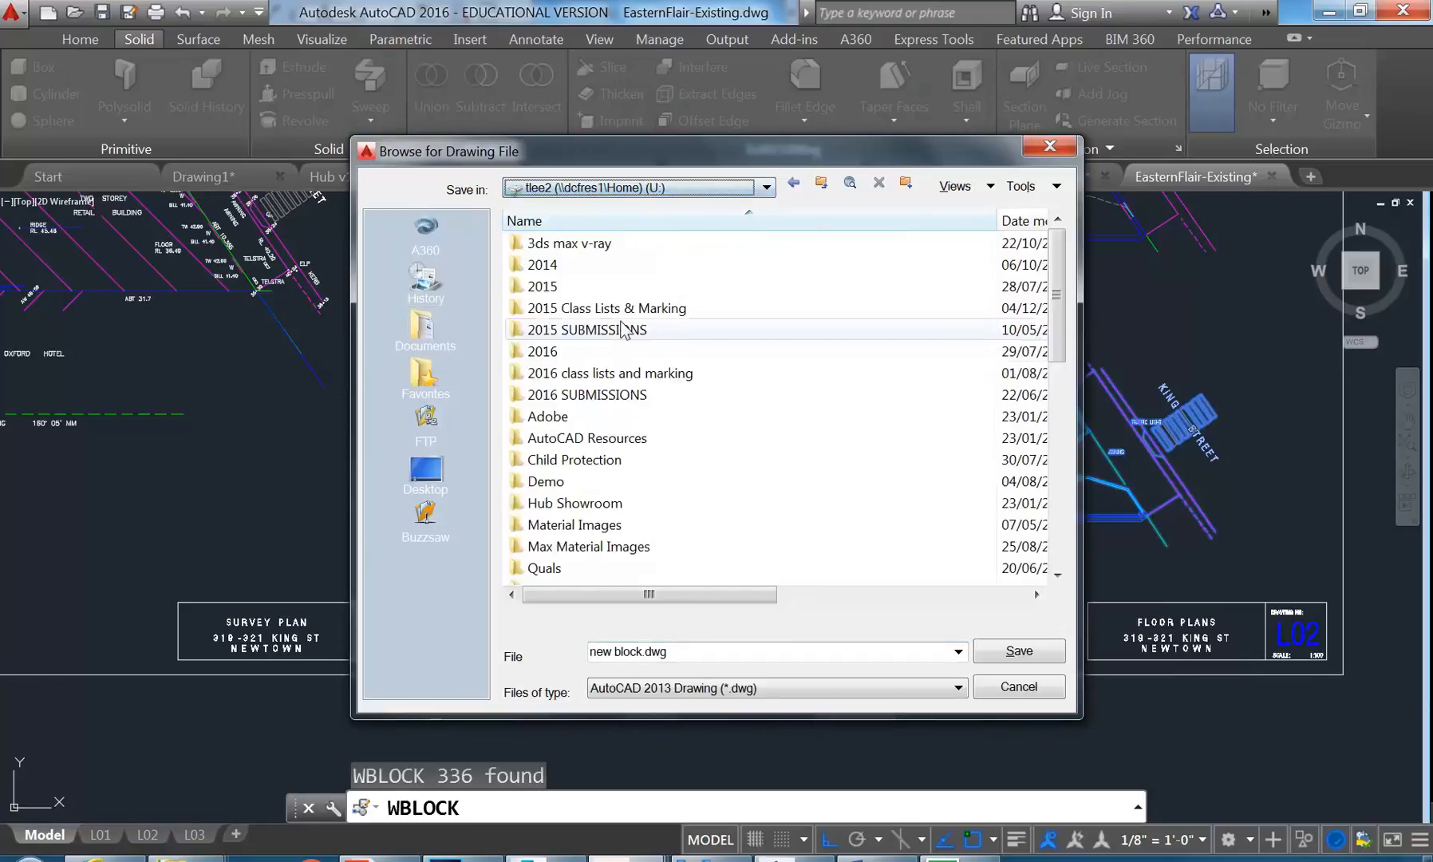
{"action": "double_click", "coordinate": [549, 357]}
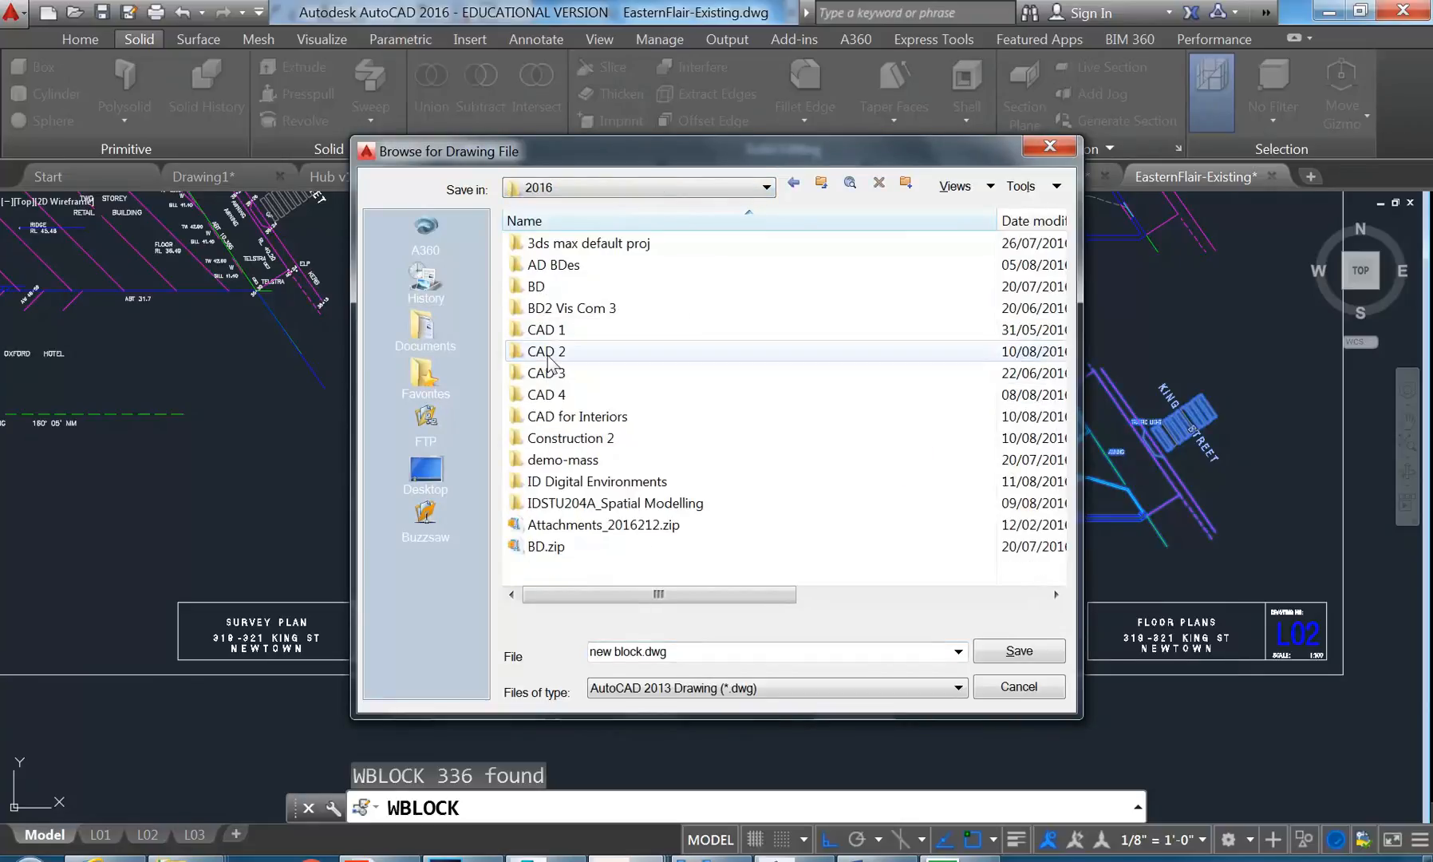
{"action": "double_click", "coordinate": [579, 482]}
Step: Name the destination file Eastern-Flair-Ground and write out the block with insert units in millimetres
{"action": "left_click", "coordinate": [638, 651]}
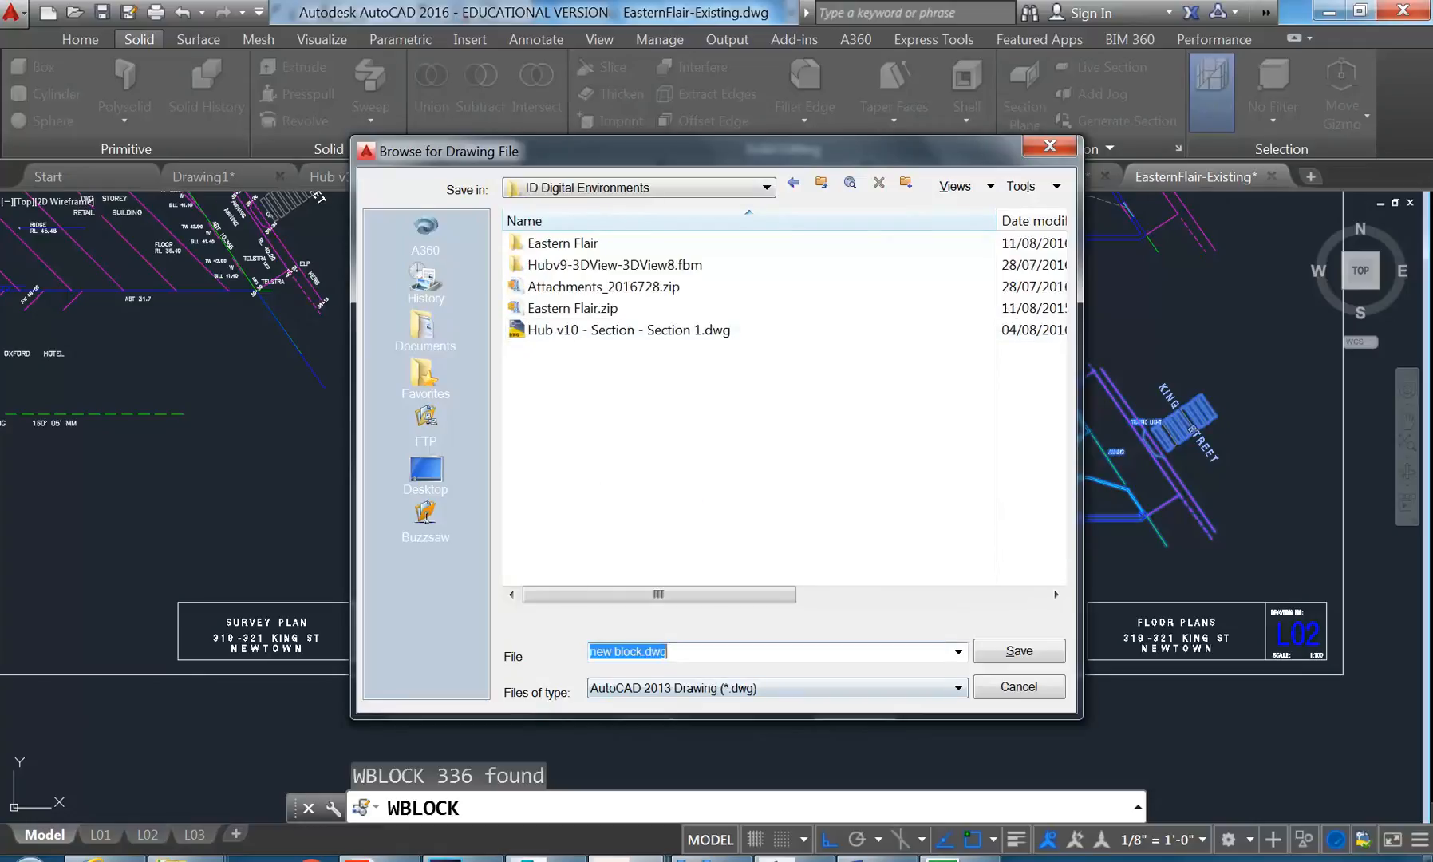
{"action": "type", "text": "E"}
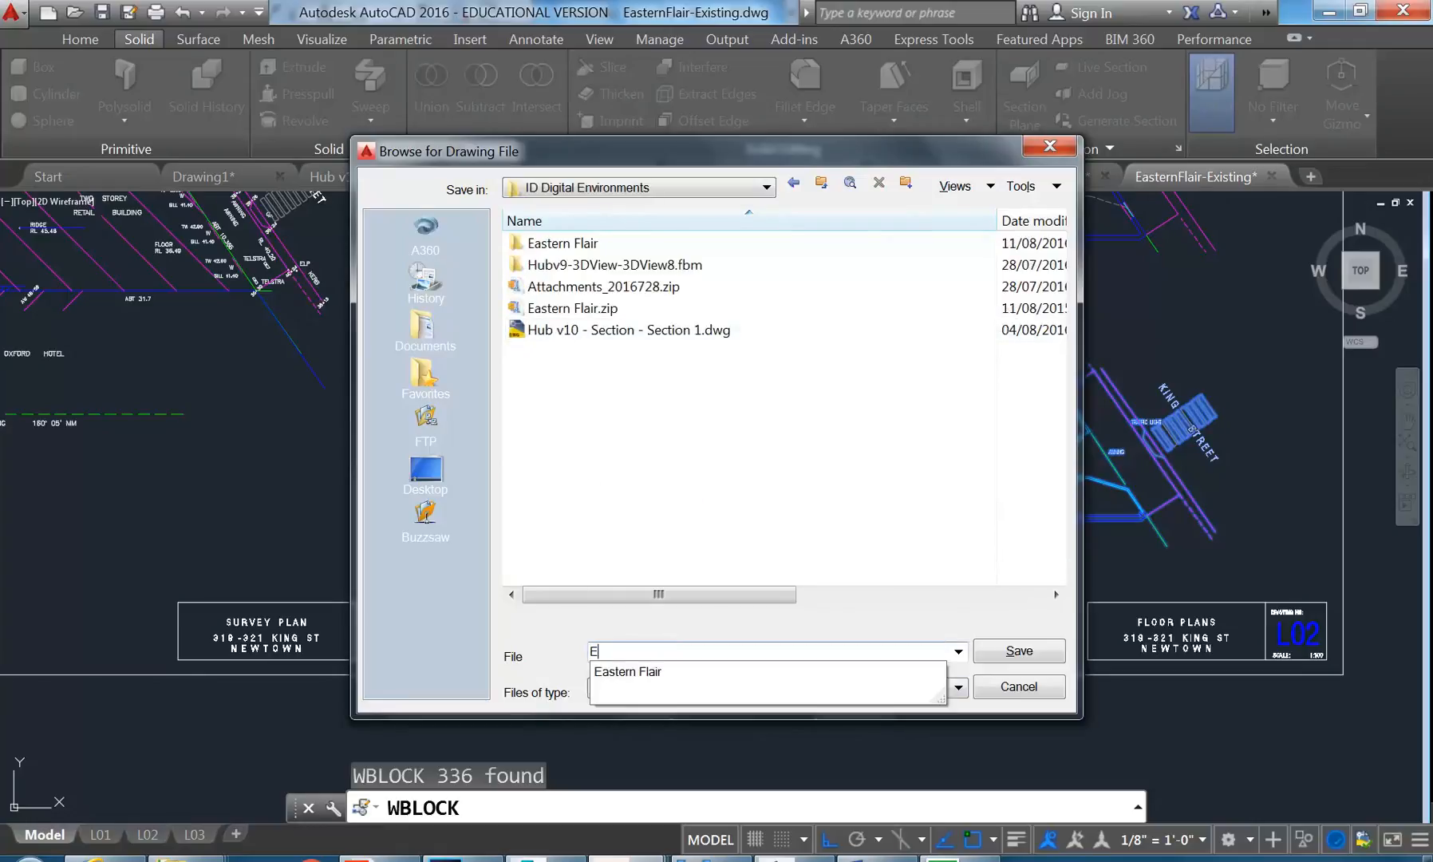
{"action": "type", "text": "astern-Flair-Ground"}
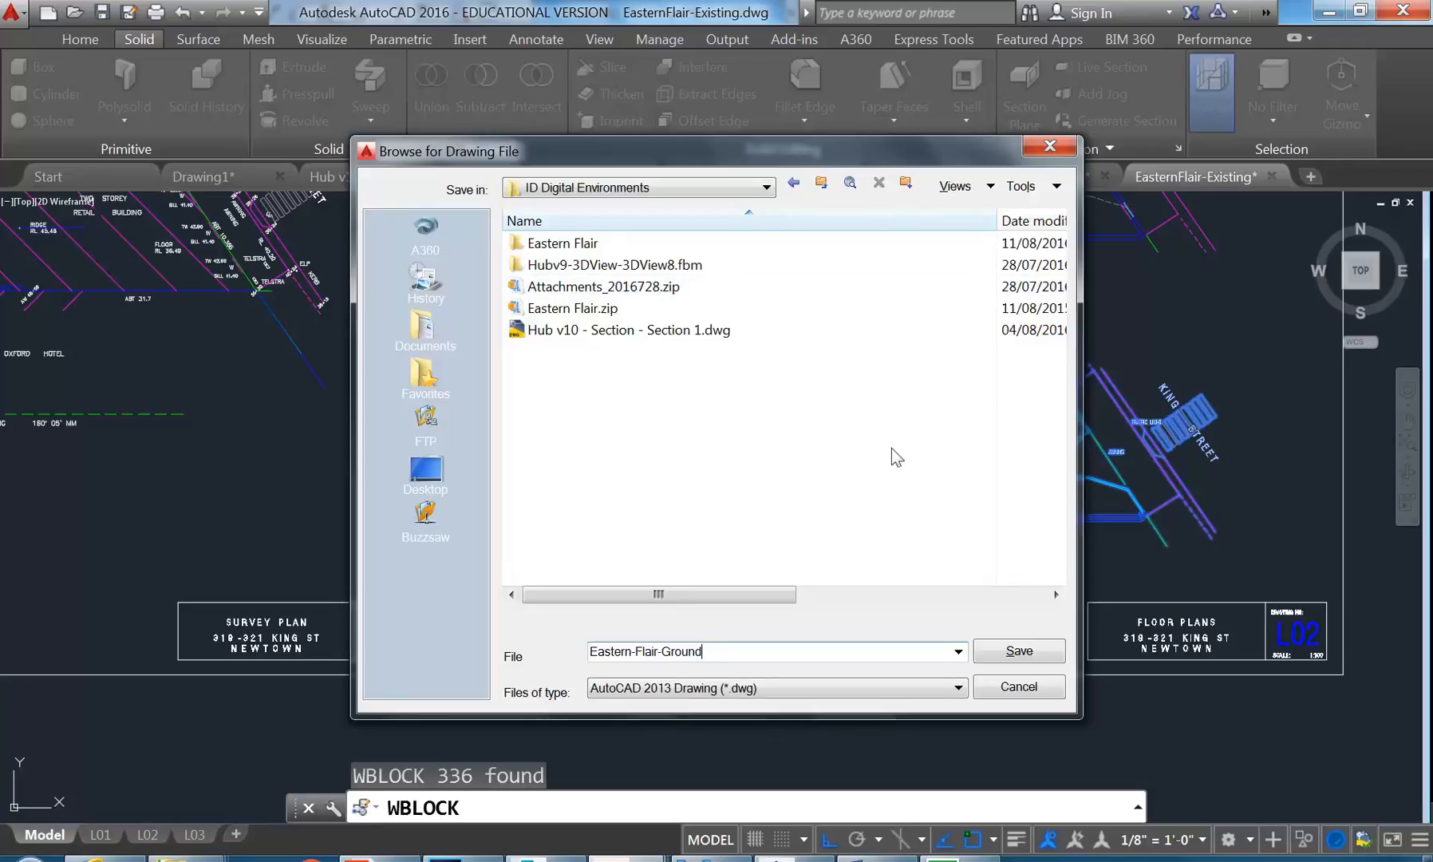
{"action": "left_click", "coordinate": [1014, 653]}
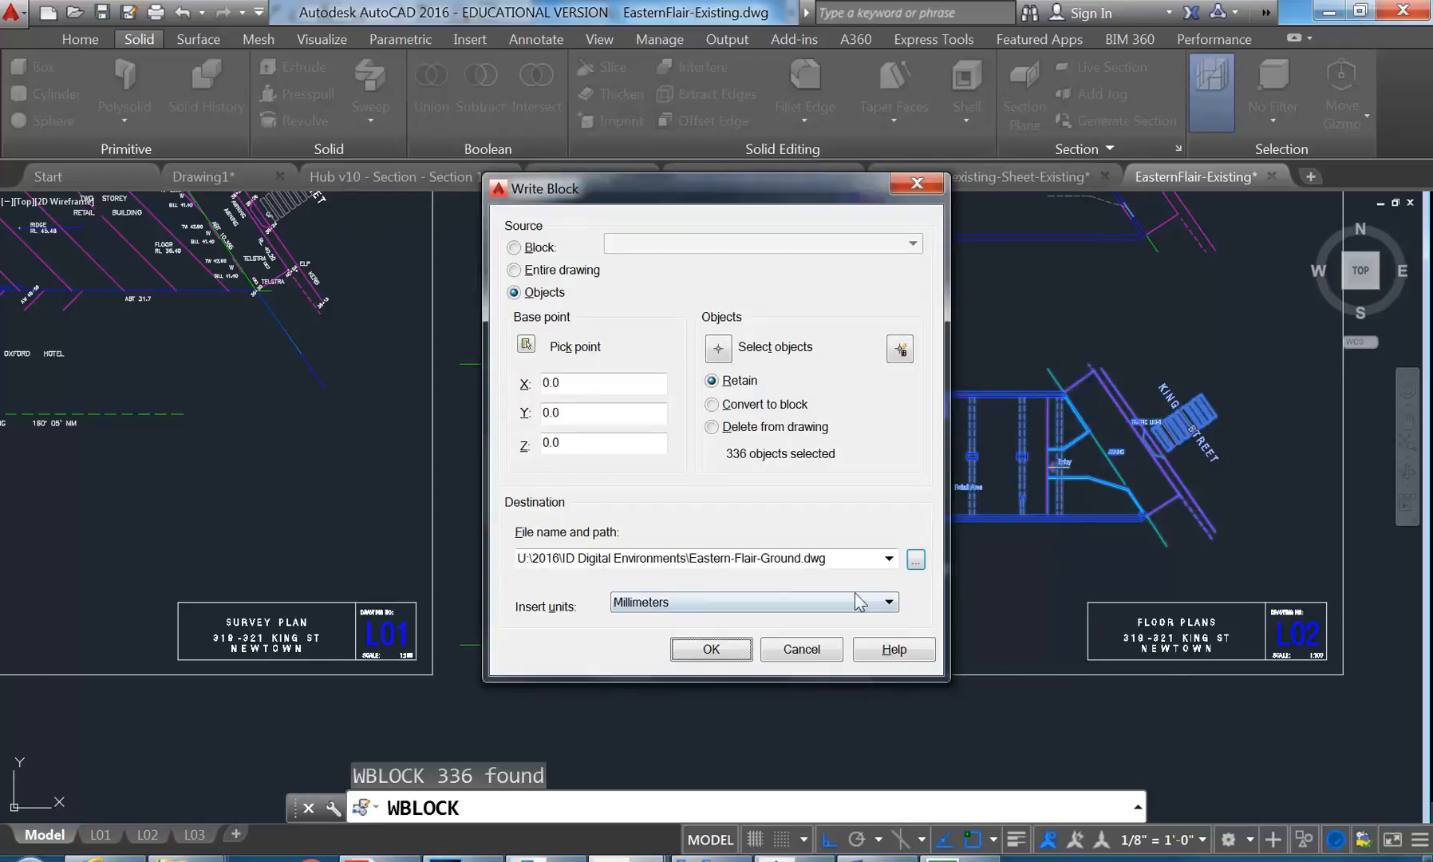
{"action": "left_click", "coordinate": [711, 648]}
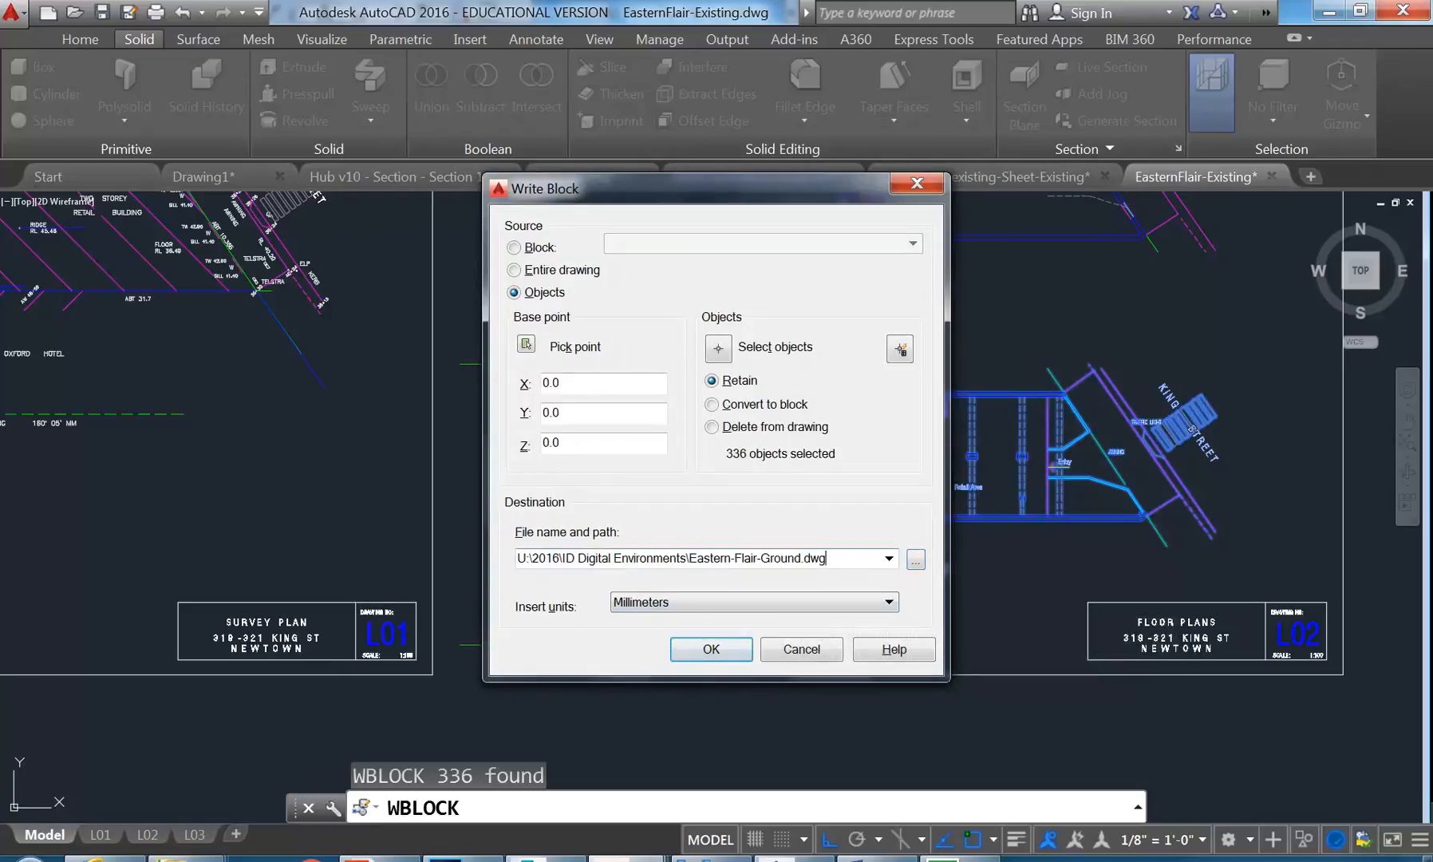
{"action": "left_click", "coordinate": [702, 649]}
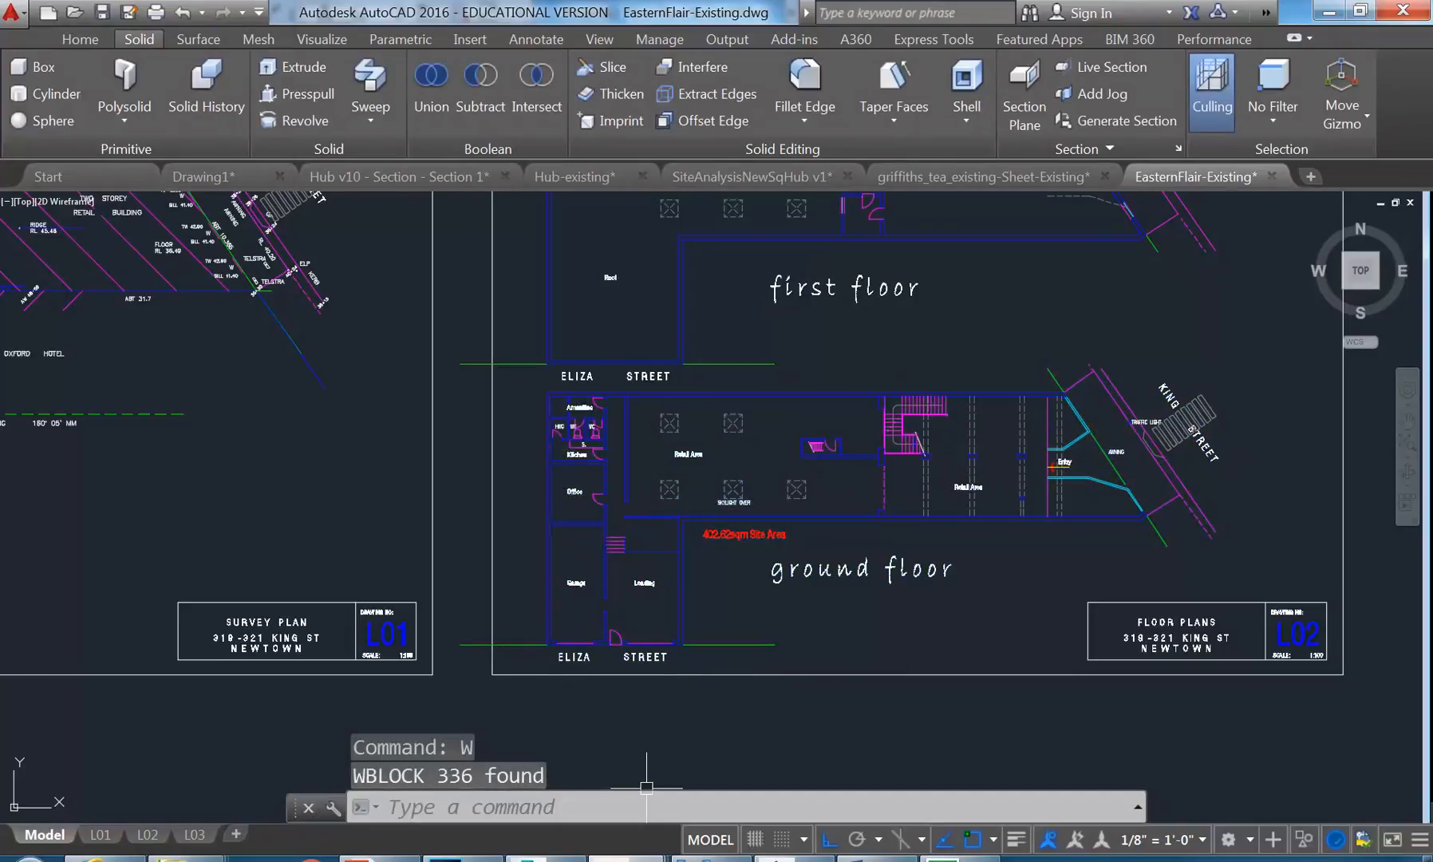
Step: Switch to the Revit project and start a CAD link, choosing Eastern-Flair-Ground.dwg from the U:\2016\ID Digital Environments folder
{"action": "scroll", "coordinate": [622, 678], "scroll_direction": "down", "scroll_amount": 5}
{"action": "scroll", "coordinate": [720, 574], "scroll_direction": "up", "scroll_amount": 1}
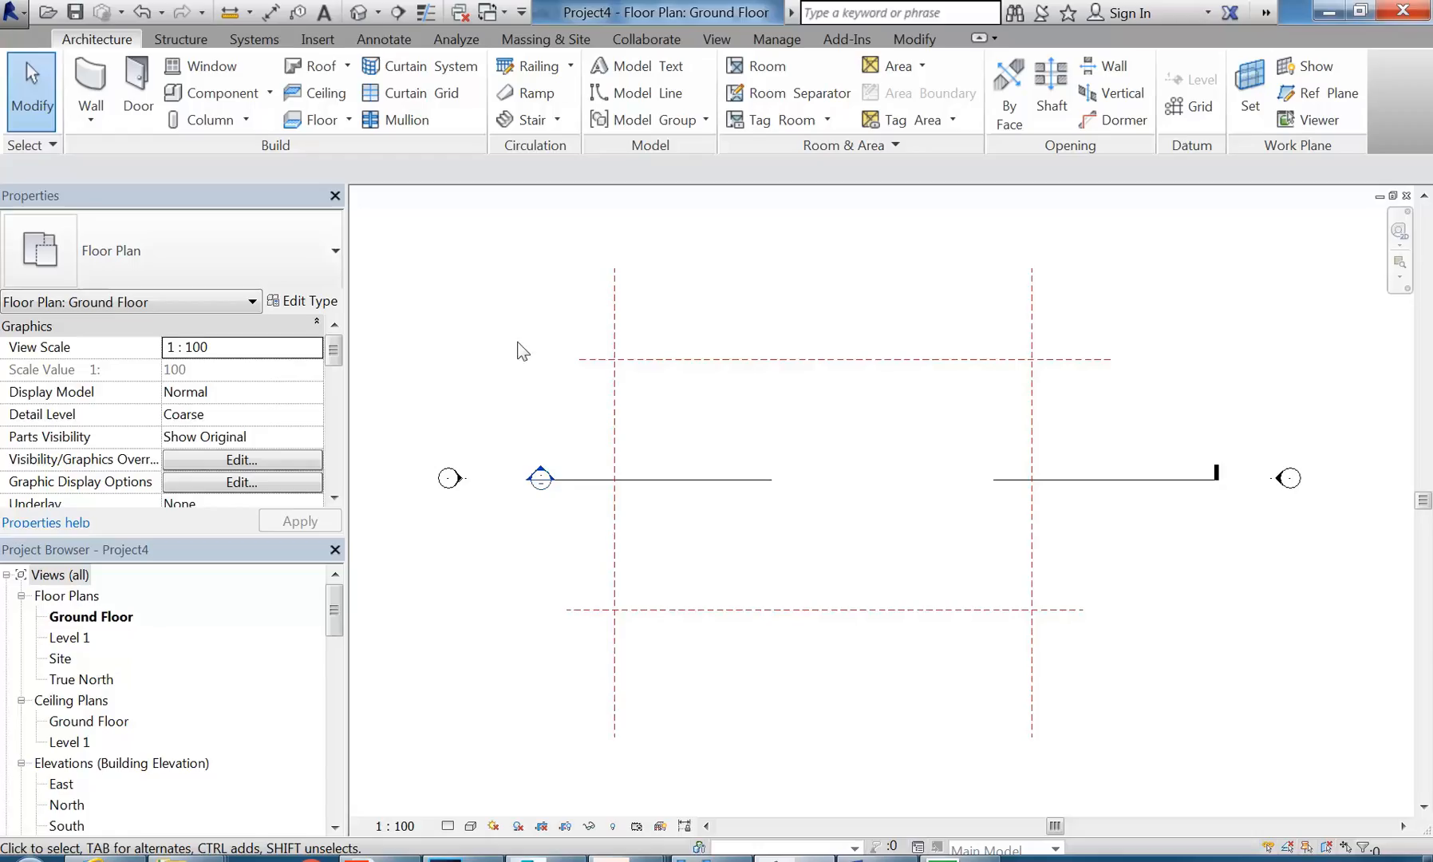
{"action": "left_click", "coordinate": [317, 38]}
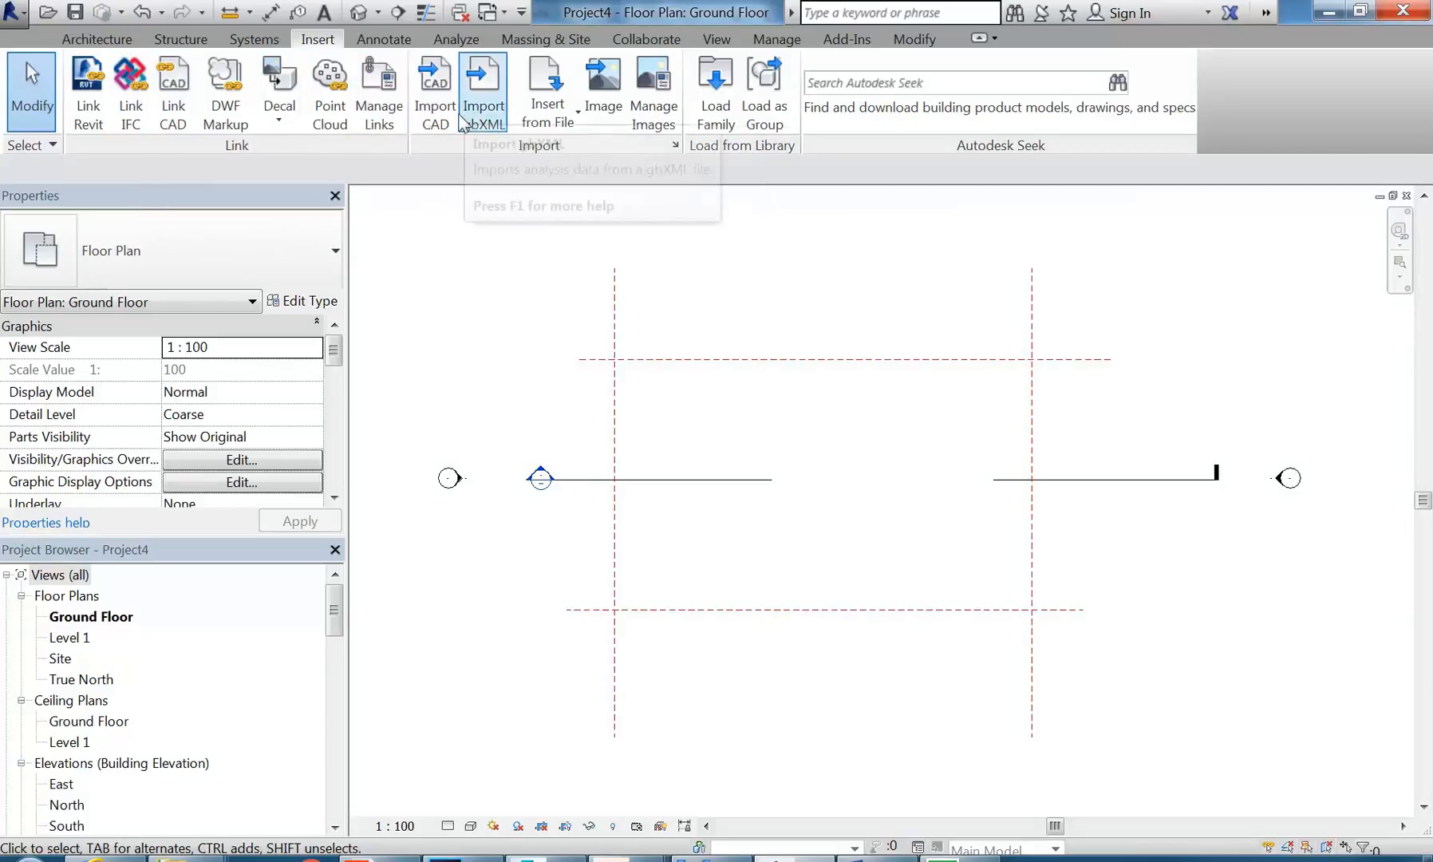
{"action": "left_click", "coordinate": [181, 114]}
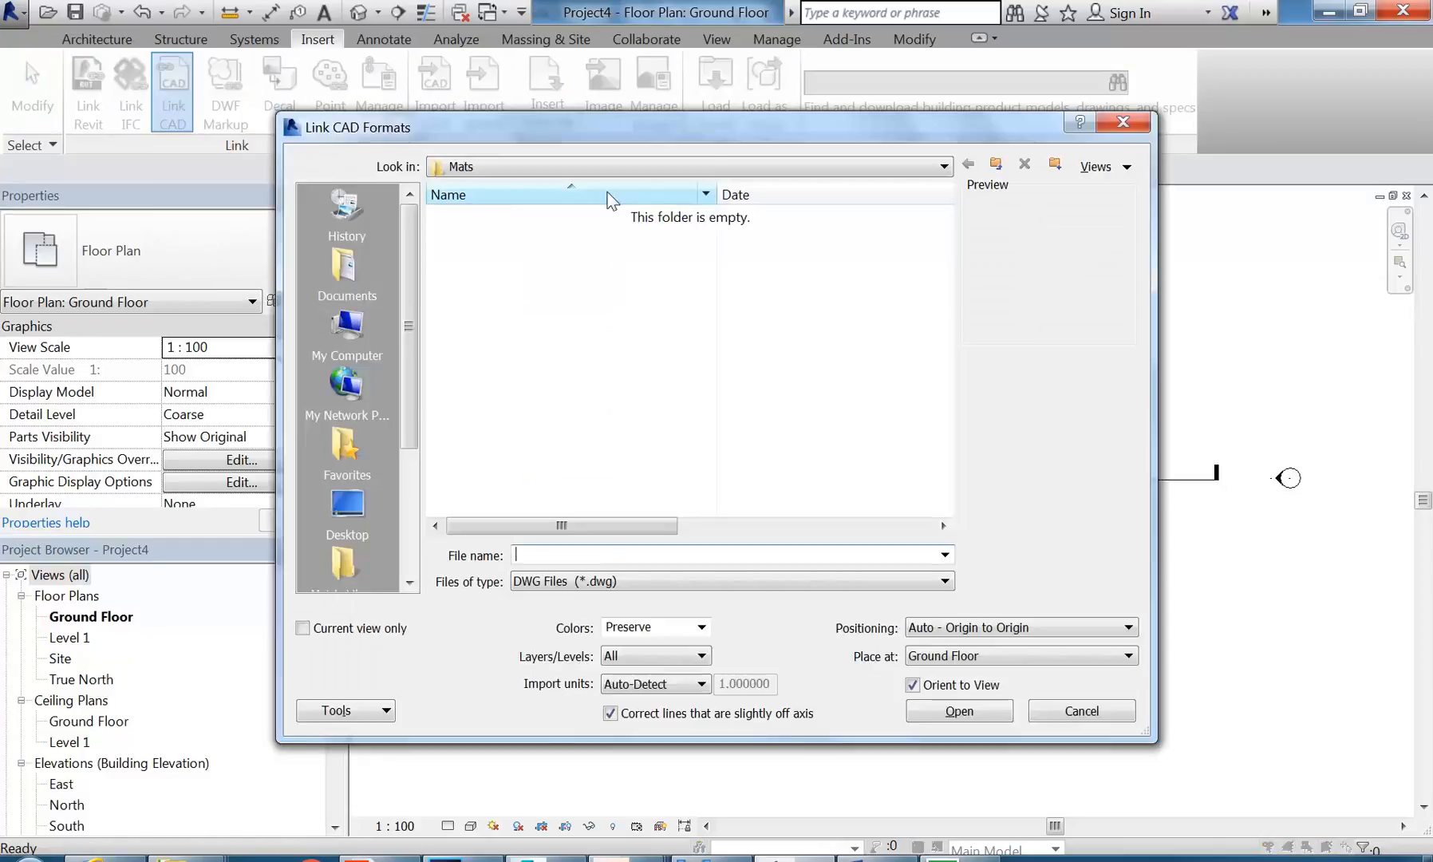
{"action": "left_click", "coordinate": [652, 168]}
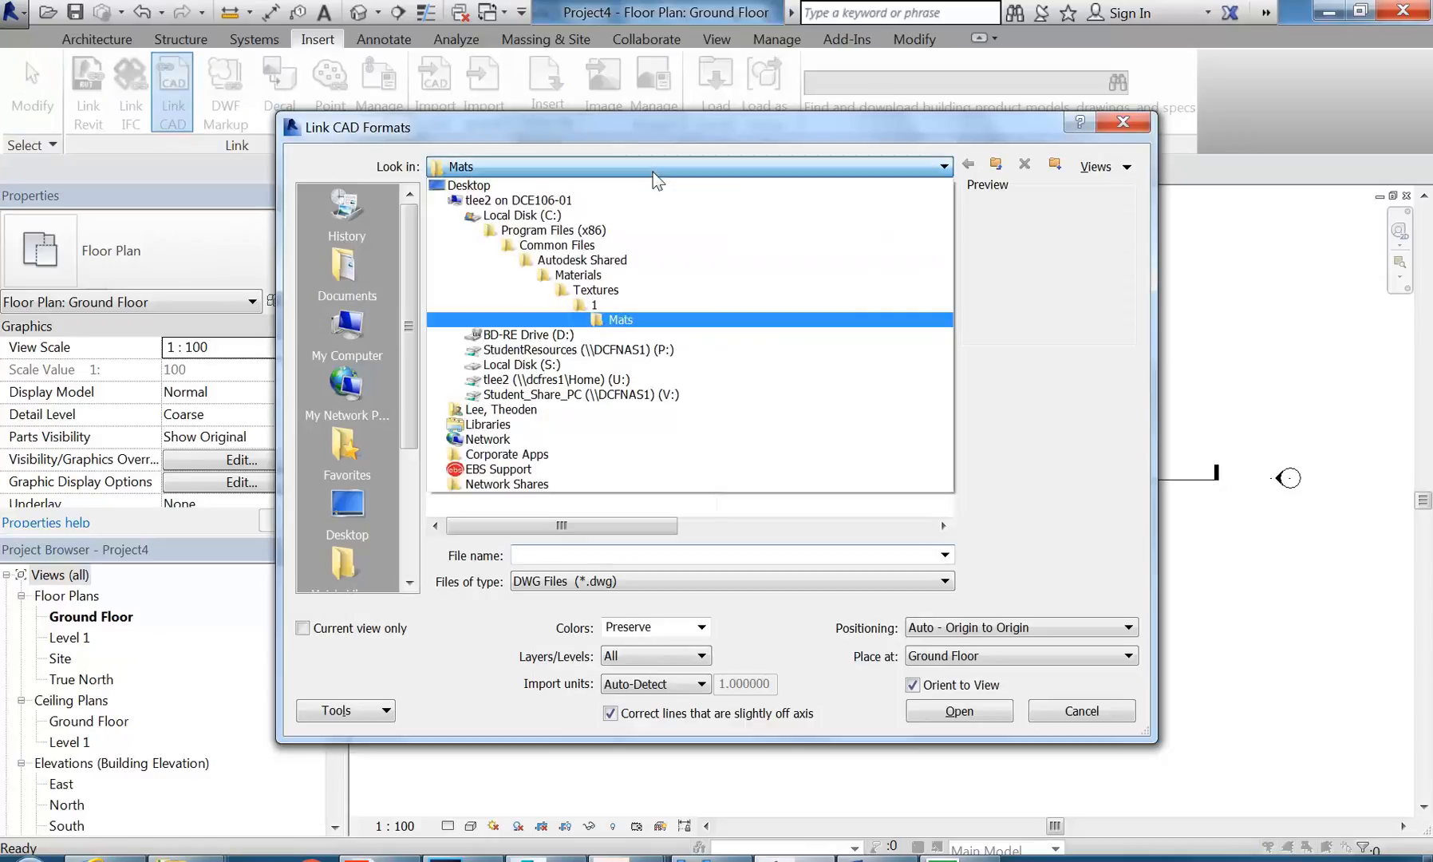
{"action": "left_click", "coordinate": [558, 378]}
{"action": "double_click", "coordinate": [472, 325]}
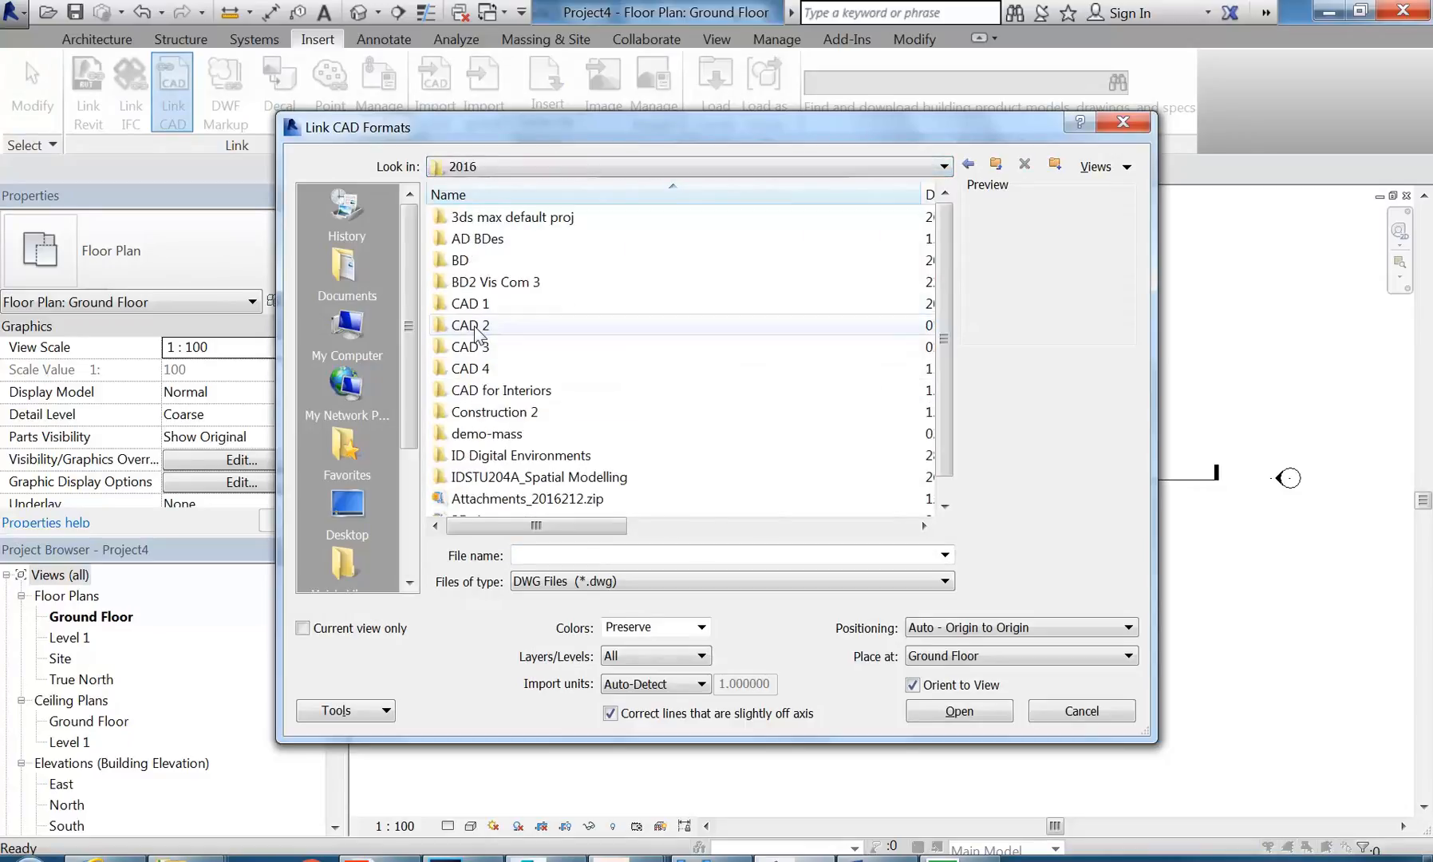
{"action": "double_click", "coordinate": [485, 454]}
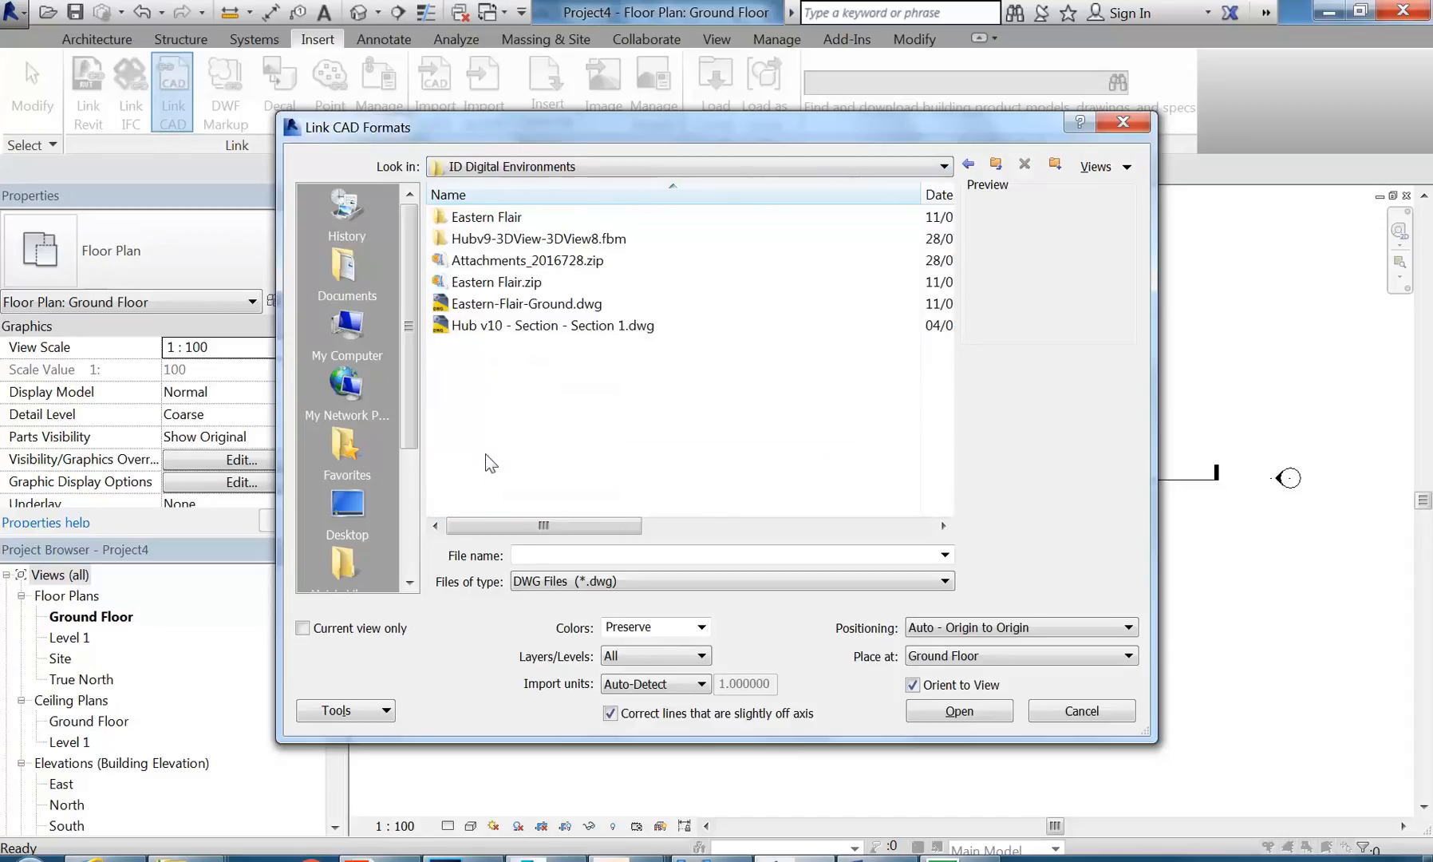
{"action": "left_click", "coordinate": [492, 308]}
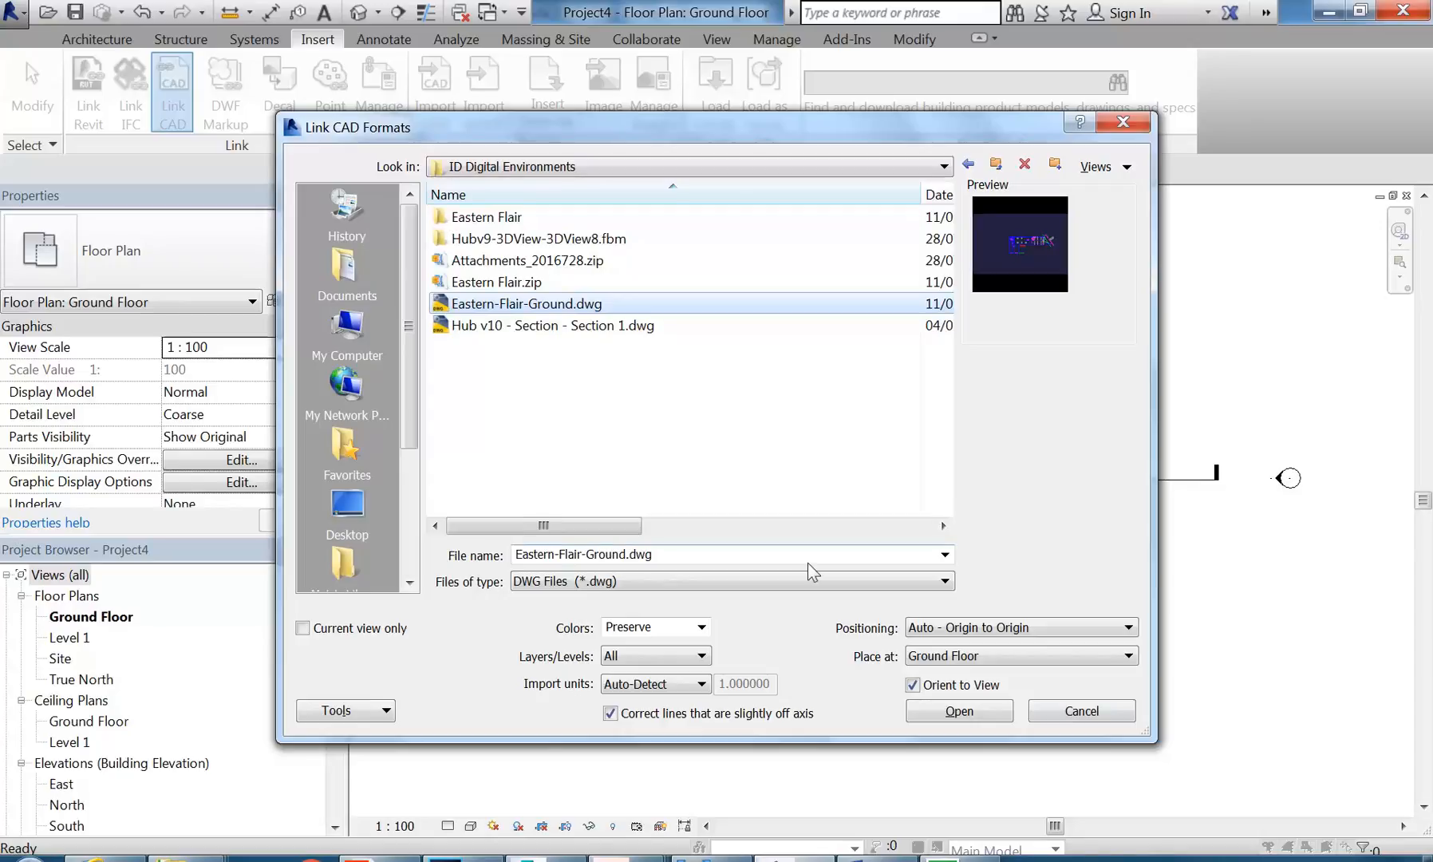
Step: Set the CAD link's colours to Black and White and its import units to millimeter
{"action": "left_click", "coordinate": [672, 687]}
{"action": "left_click", "coordinate": [673, 687]}
{"action": "left_click", "coordinate": [680, 656]}
{"action": "left_click", "coordinate": [686, 656]}
{"action": "left_click", "coordinate": [699, 628]}
{"action": "left_click", "coordinate": [666, 674]}
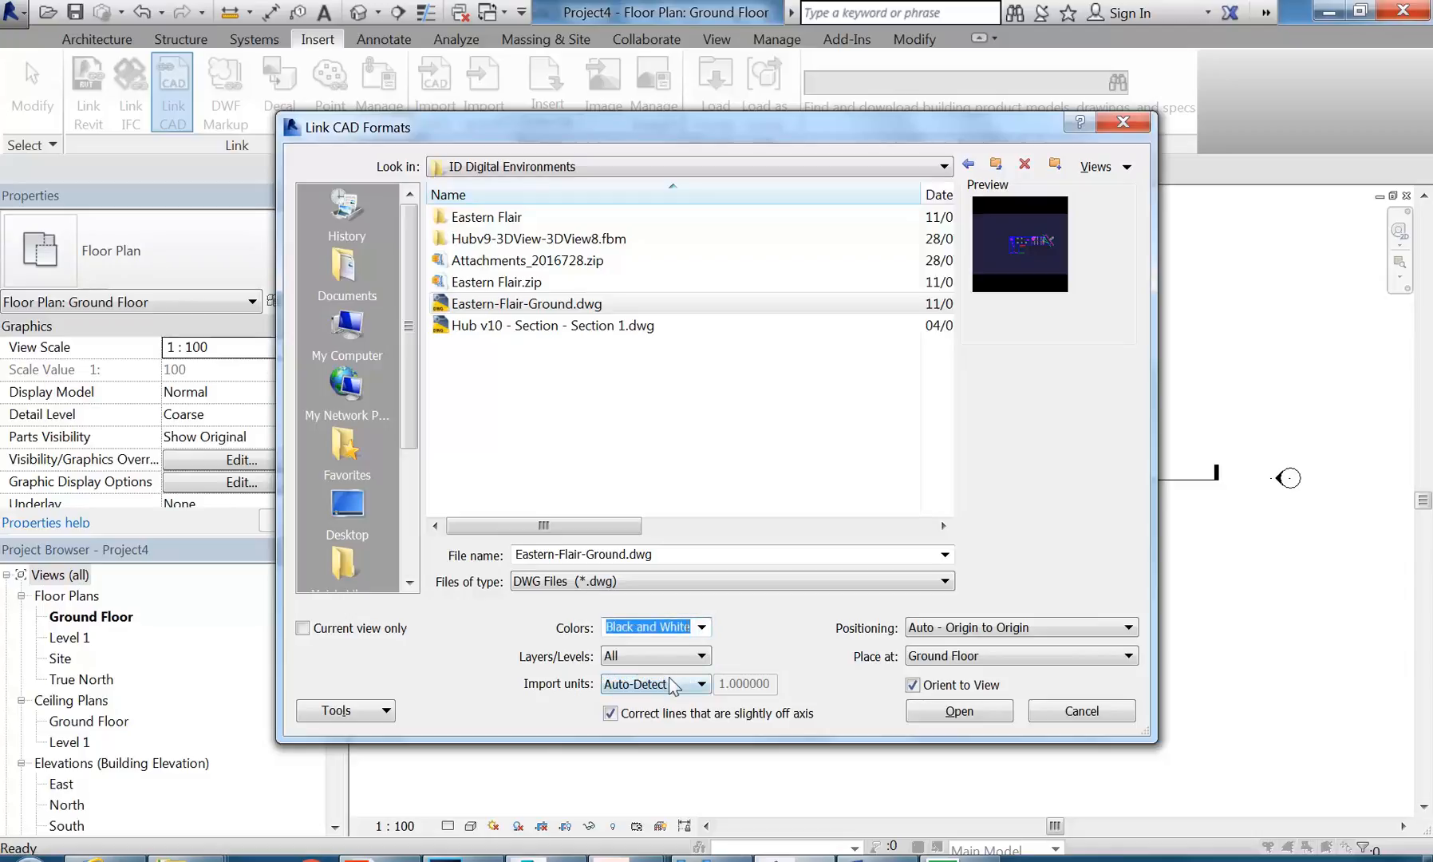
{"action": "left_click", "coordinate": [673, 687]}
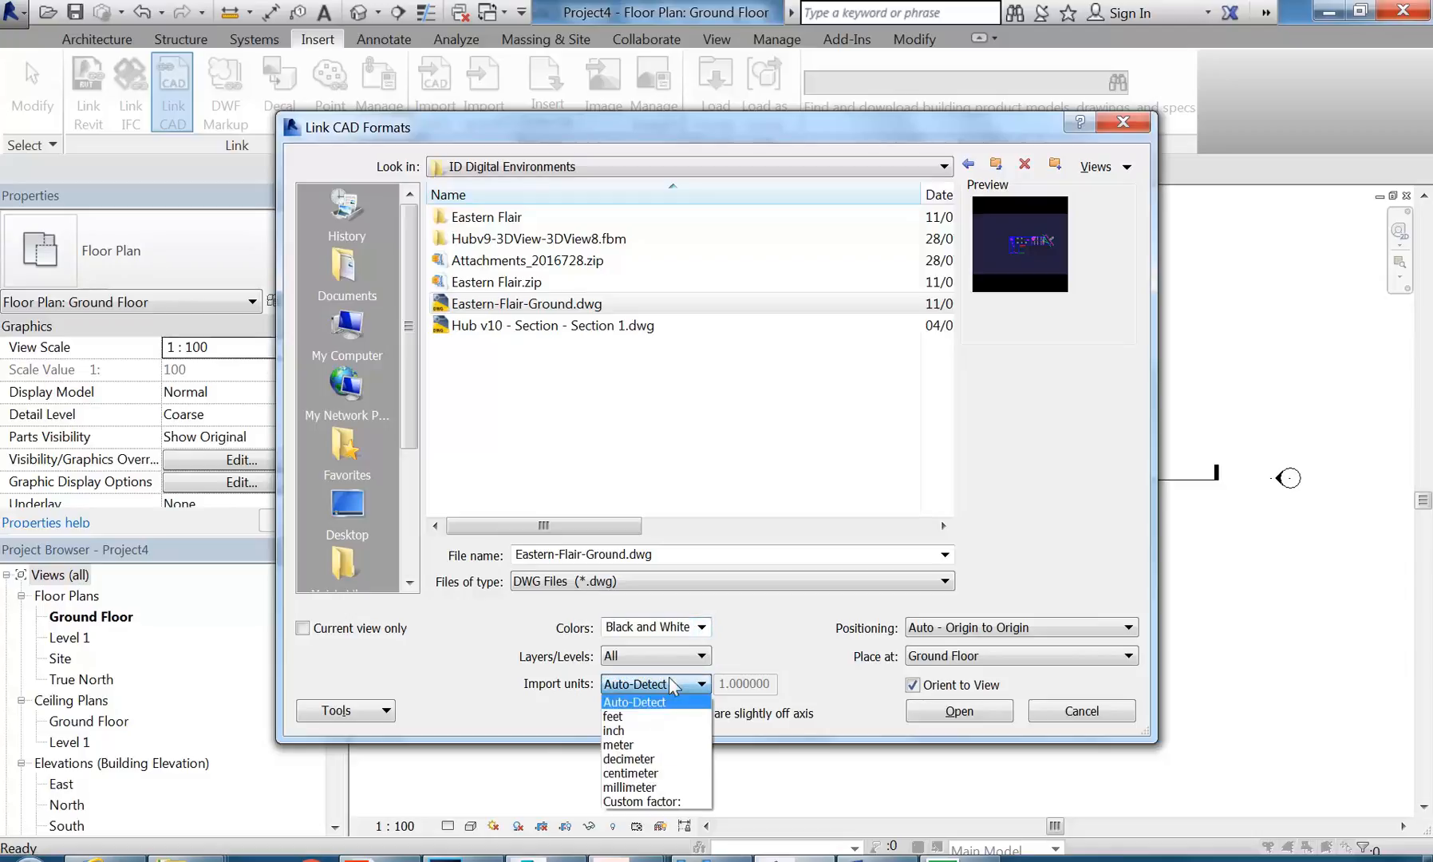
{"action": "left_click", "coordinate": [648, 788]}
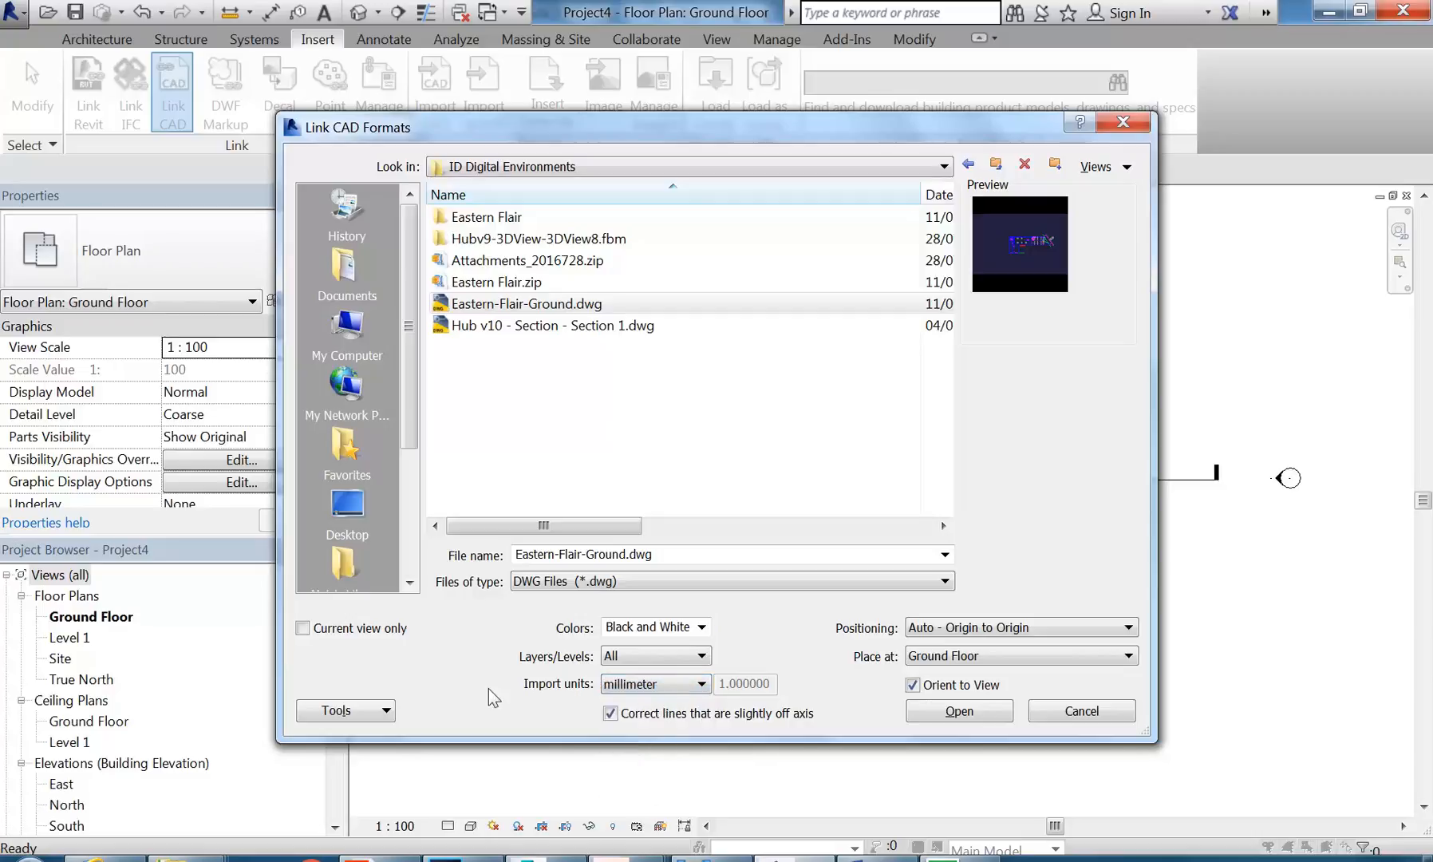
Step: Set the link's positioning to Manual - Origin, restrict it to the current view only, and load the drawing
{"action": "left_click", "coordinate": [1004, 635]}
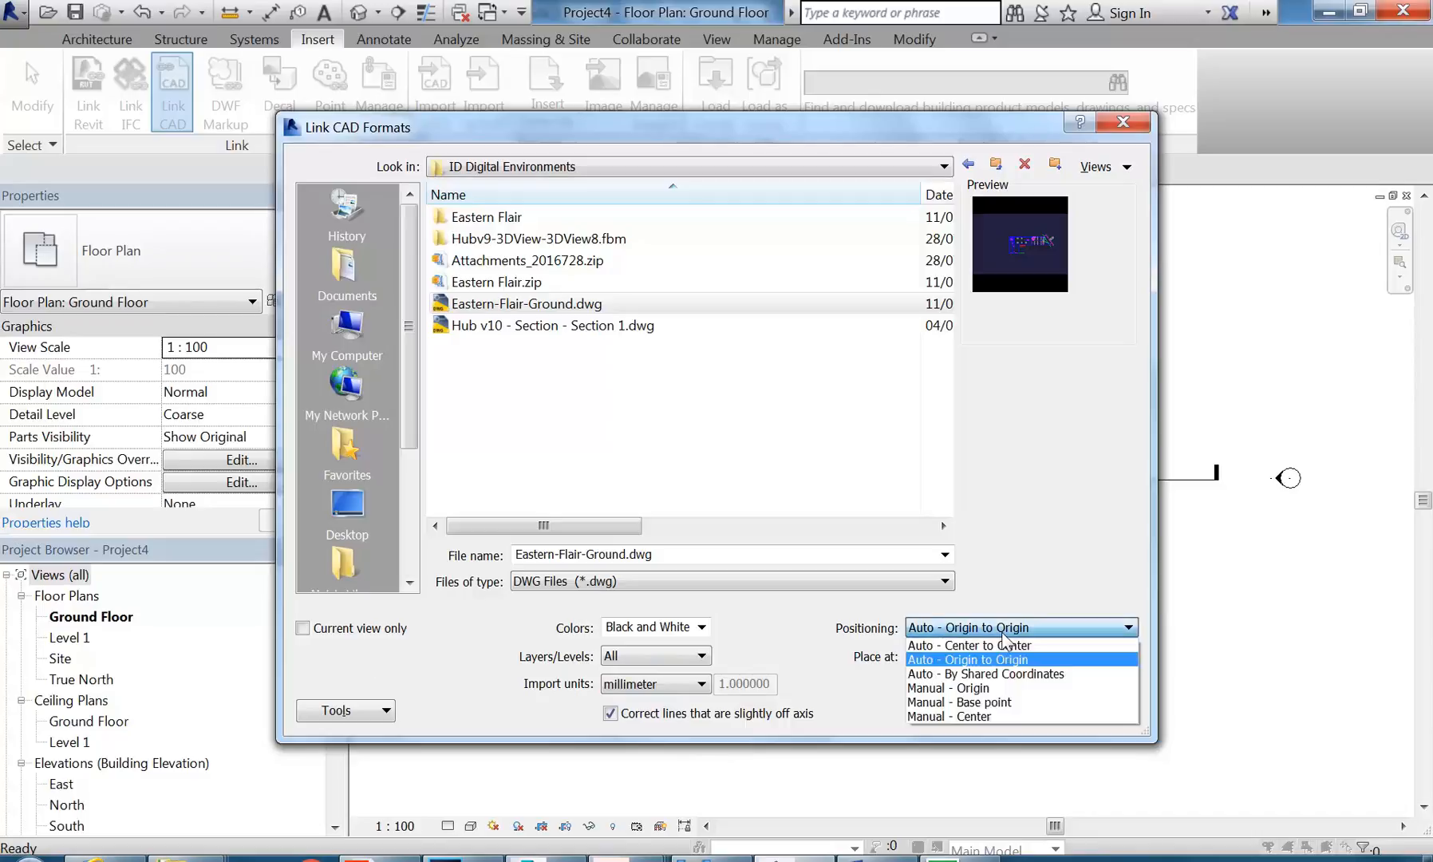
{"action": "left_click", "coordinate": [967, 689]}
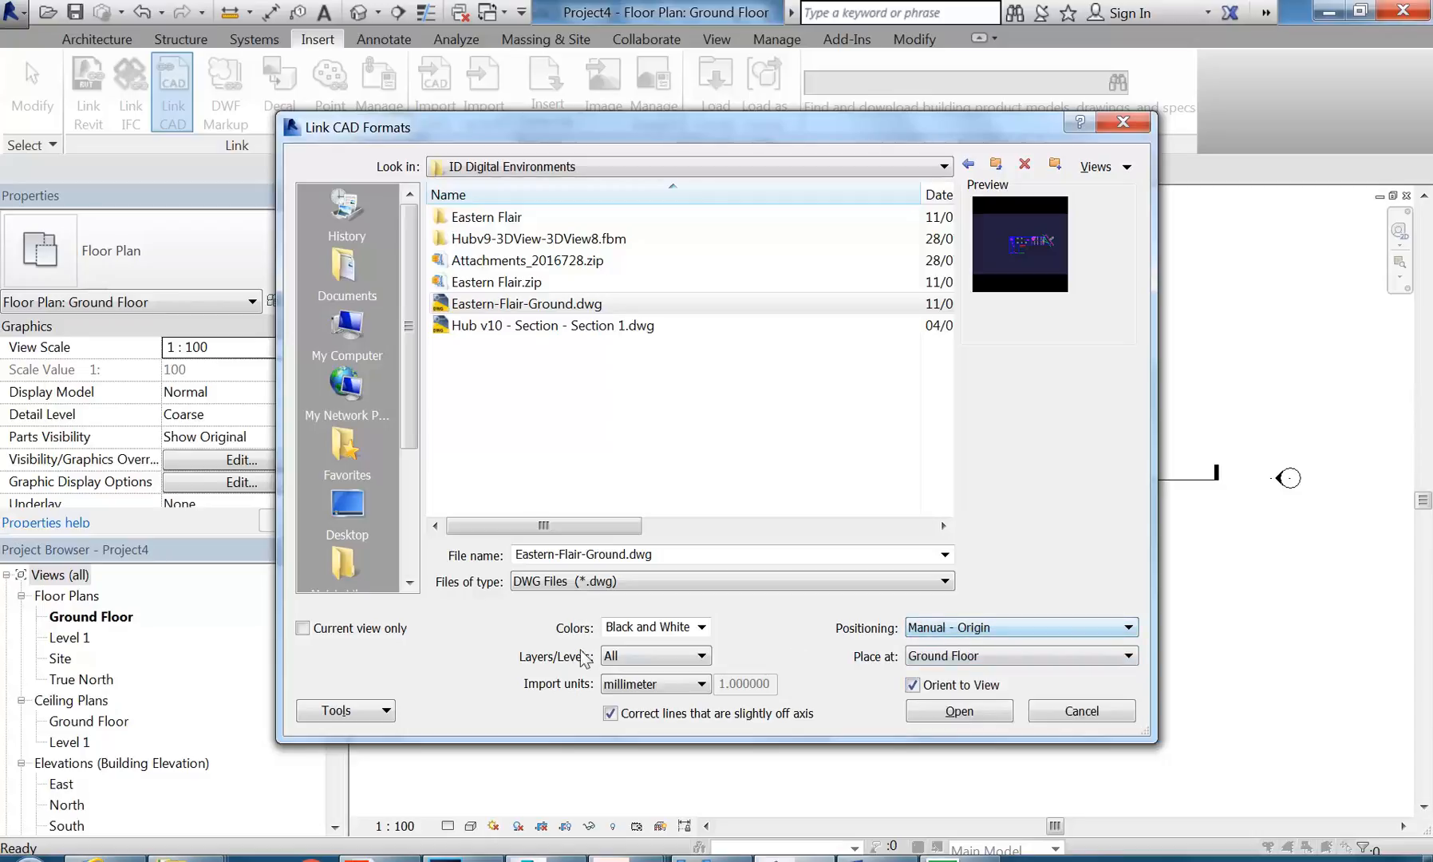
{"action": "left_click", "coordinate": [303, 630]}
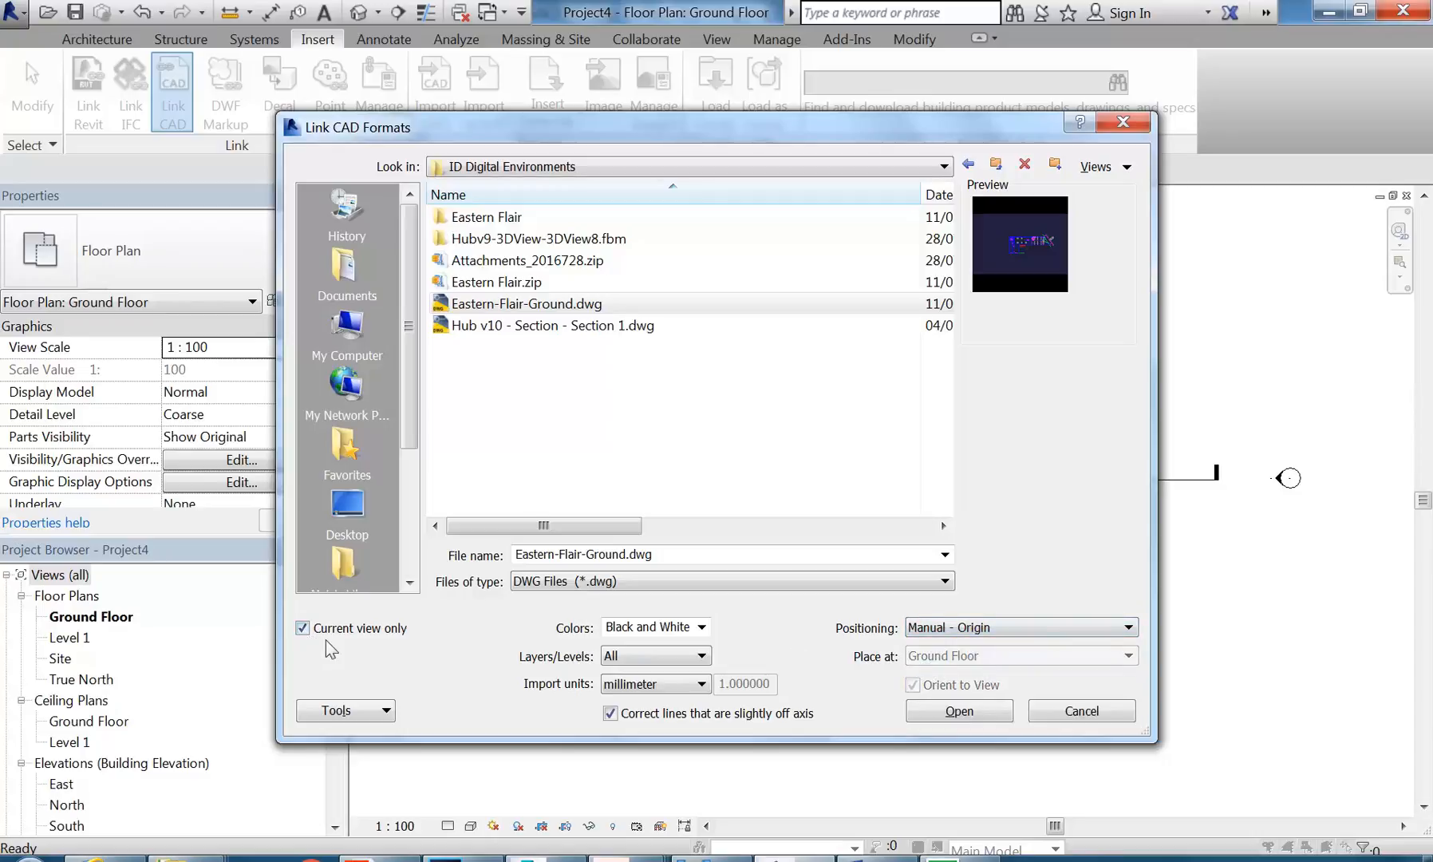
{"action": "left_click", "coordinate": [951, 712]}
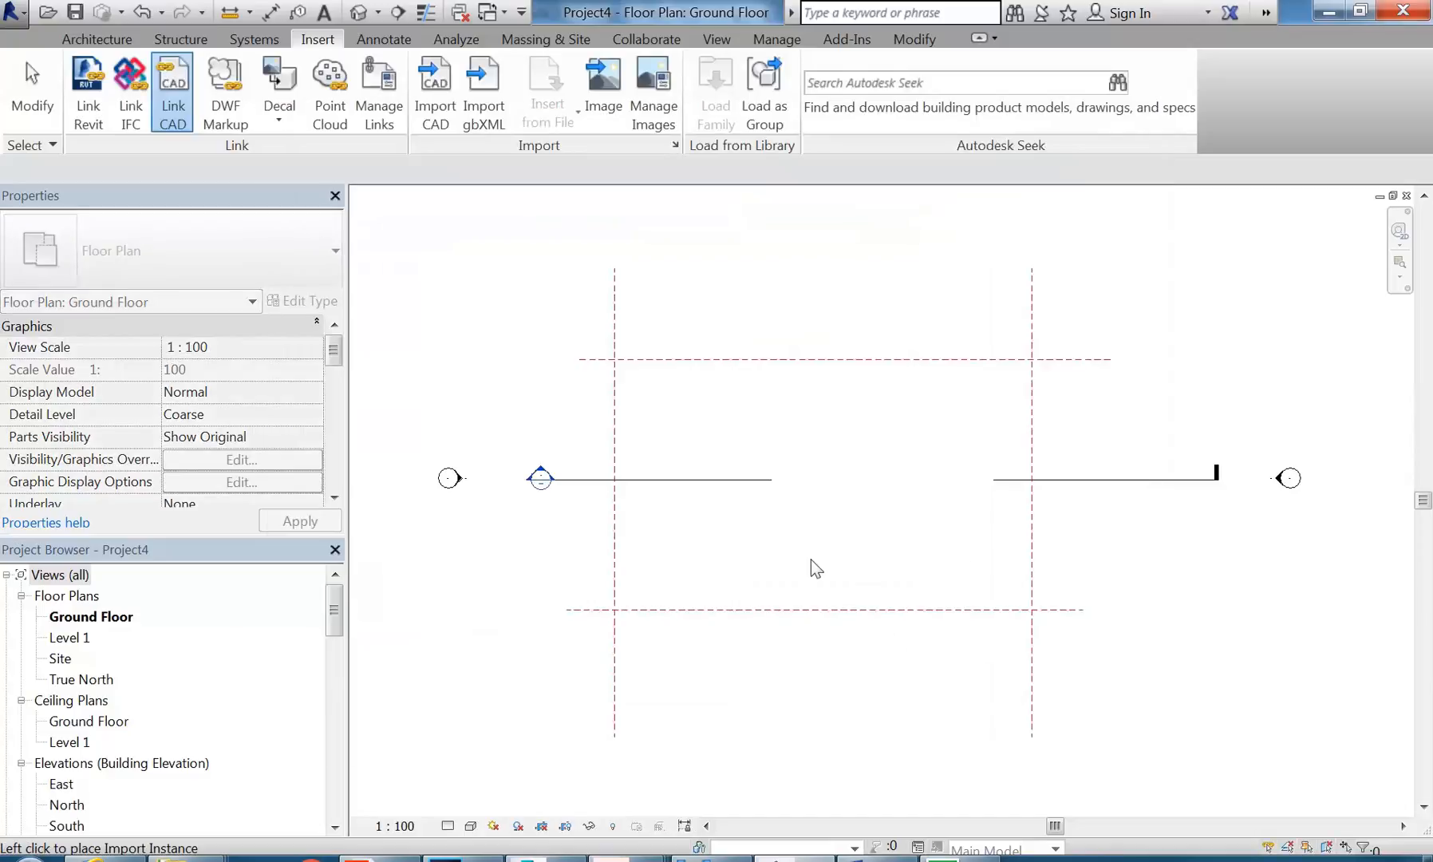
Step: Place the linked ground floor plan over the reference planes, between the elevation markers
{"action": "scroll", "coordinate": [950, 586], "scroll_direction": "down", "scroll_amount": 3}
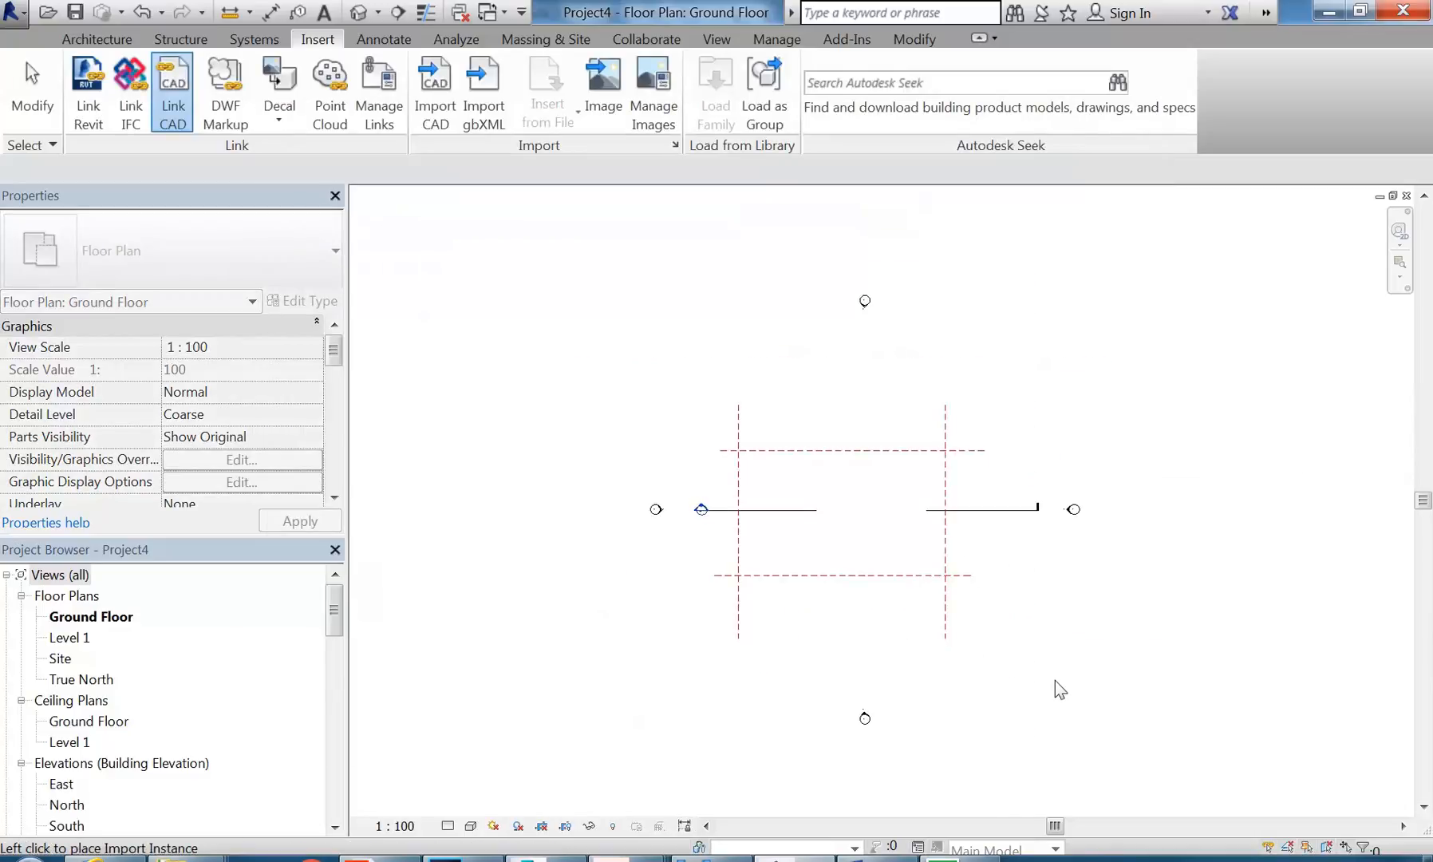
{"action": "scroll", "coordinate": [1042, 663], "scroll_direction": "down", "scroll_amount": 5}
{"action": "scroll", "coordinate": [606, 588], "scroll_direction": "up", "scroll_amount": 3}
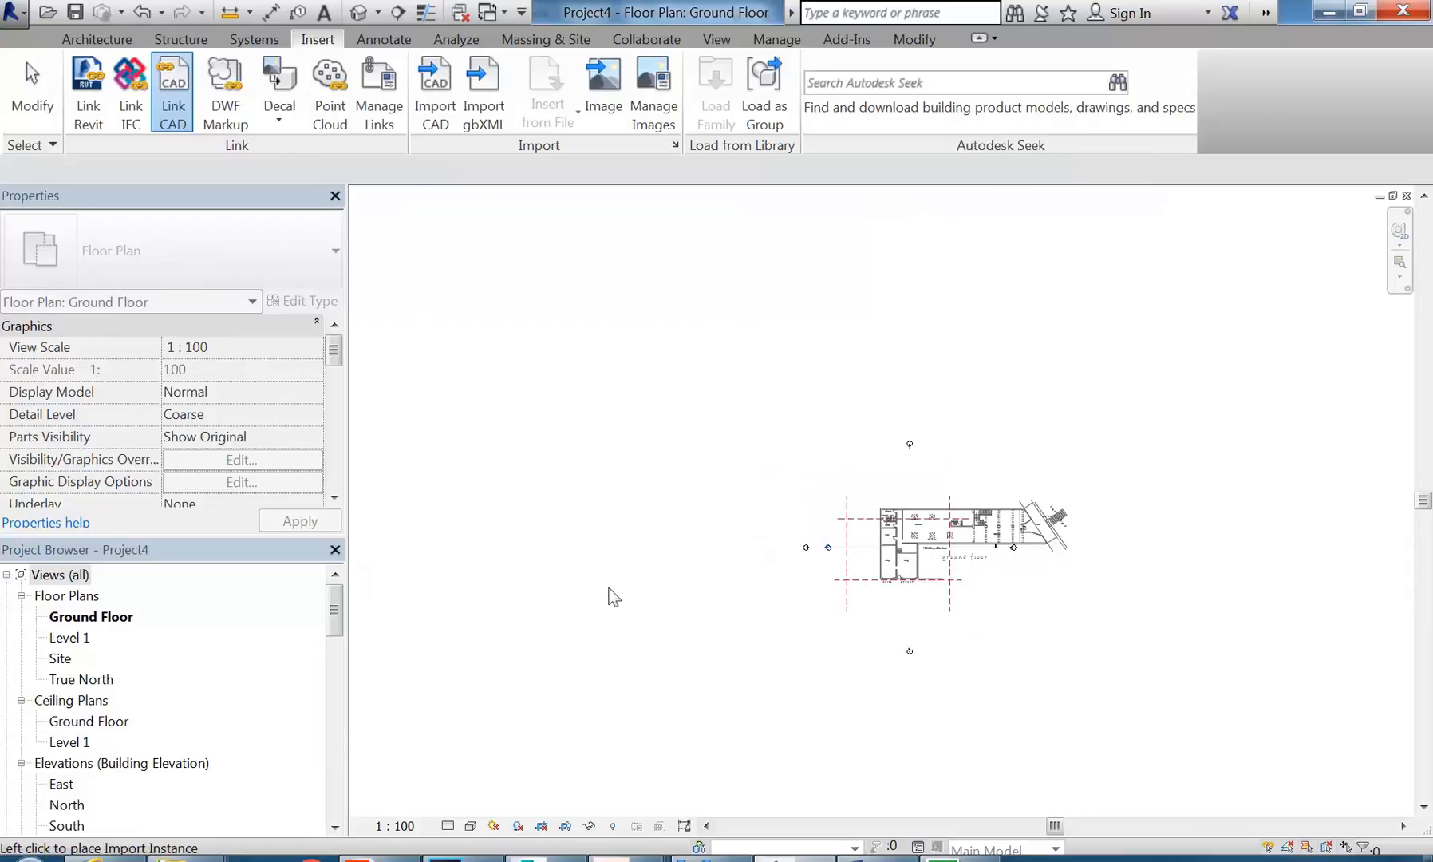
{"action": "left_click", "coordinate": [580, 613]}
{"action": "scroll", "coordinate": [930, 530], "scroll_direction": "up", "scroll_amount": 2}
{"action": "scroll", "coordinate": [929, 530], "scroll_direction": "up", "scroll_amount": 4}
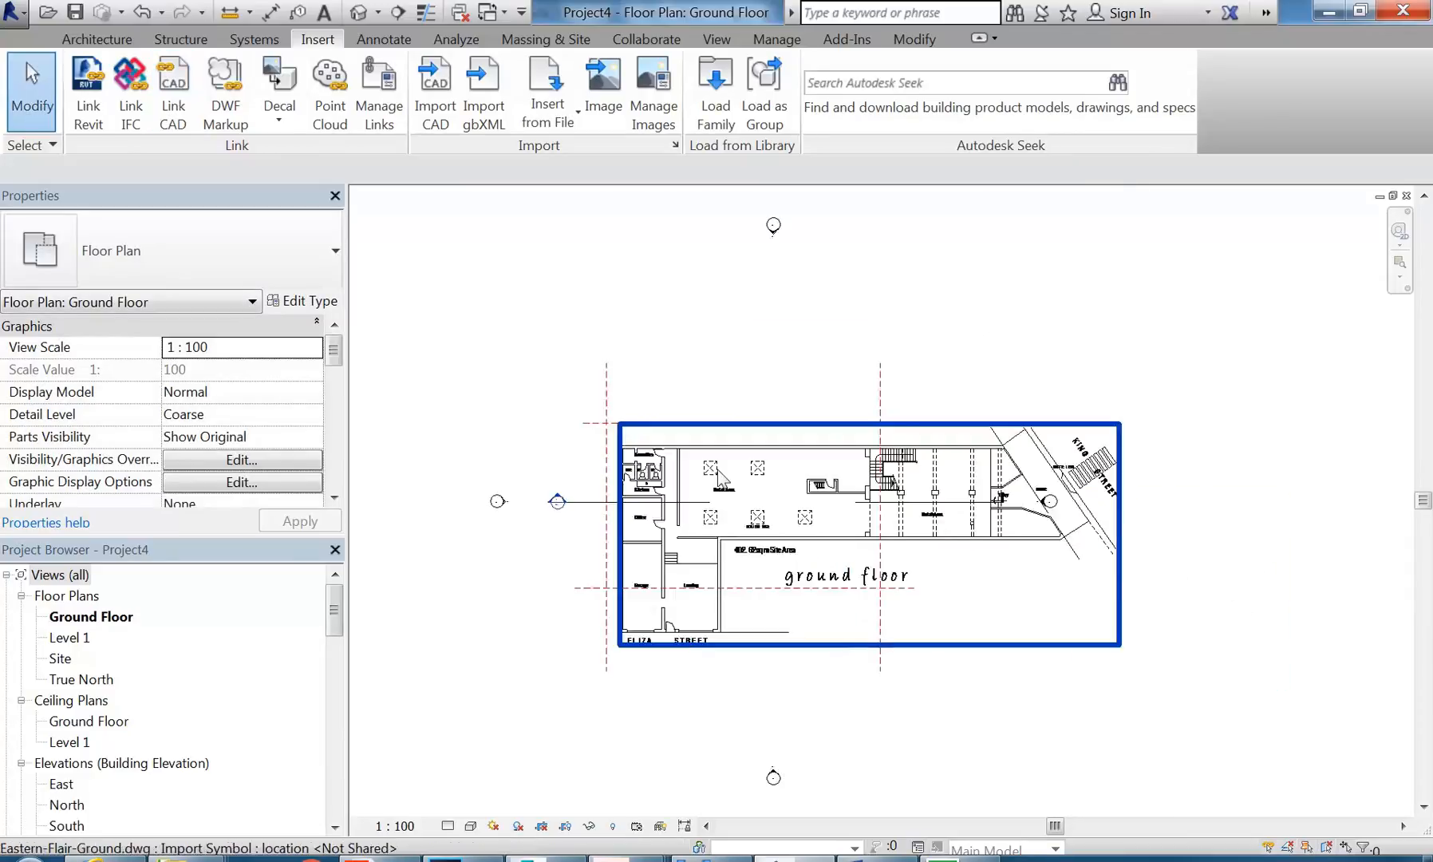
Step: Move the two horizontal reference planes onto the upper and lower long walls of the plan's retail area
{"action": "left_click", "coordinate": [635, 401]}
{"action": "scroll", "coordinate": [635, 399], "scroll_direction": "up", "scroll_amount": 3}
{"action": "left_click_drag", "start_coordinate": [624, 403], "coordinate": [615, 473]}
{"action": "middle_click_drag", "start_coordinate": [557, 699], "coordinate": [572, 532]}
{"action": "scroll", "coordinate": [569, 539], "scroll_direction": "down", "scroll_amount": 3}
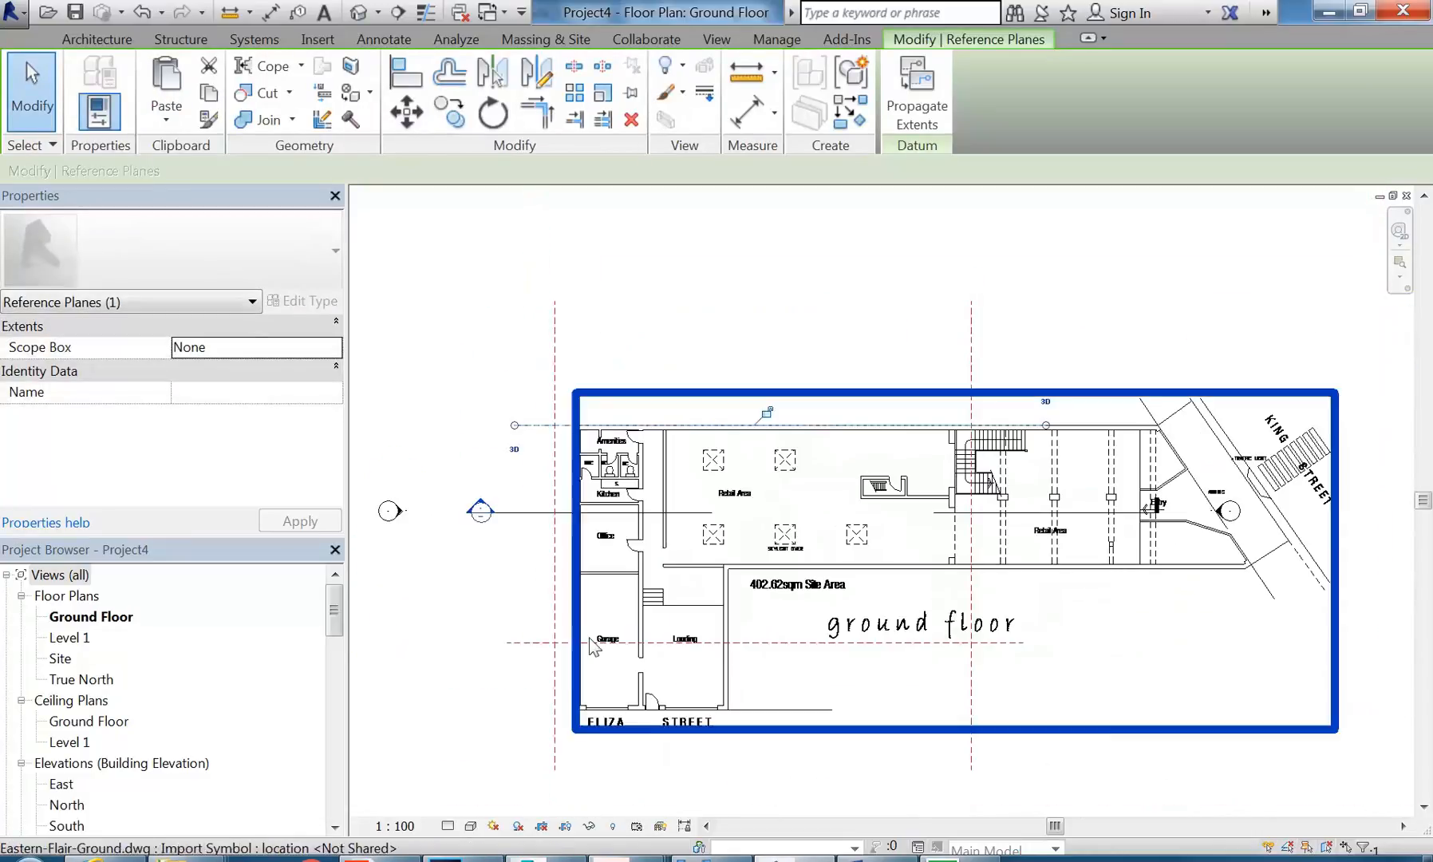
{"action": "left_click_drag", "start_coordinate": [734, 643], "coordinate": [790, 568]}
{"action": "scroll", "coordinate": [555, 399], "scroll_direction": "up", "scroll_amount": 3}
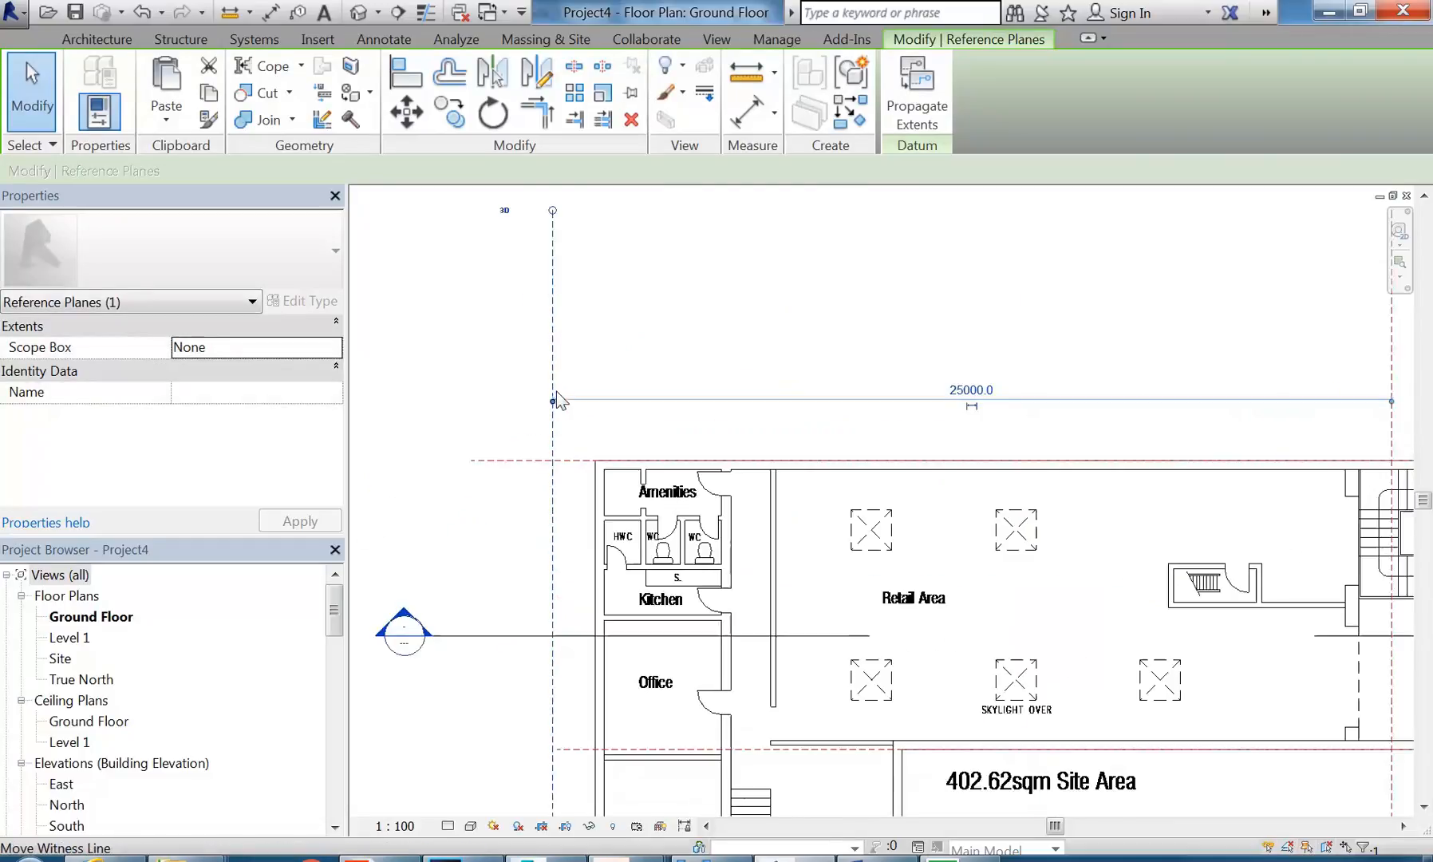
Step: Move the two vertical reference planes onto the outer Amenities wall and the upper King Street corner, about 34900 mm apart
{"action": "left_click_drag", "start_coordinate": [554, 438], "coordinate": [603, 511]}
{"action": "scroll", "coordinate": [585, 512], "scroll_direction": "up", "scroll_amount": 2}
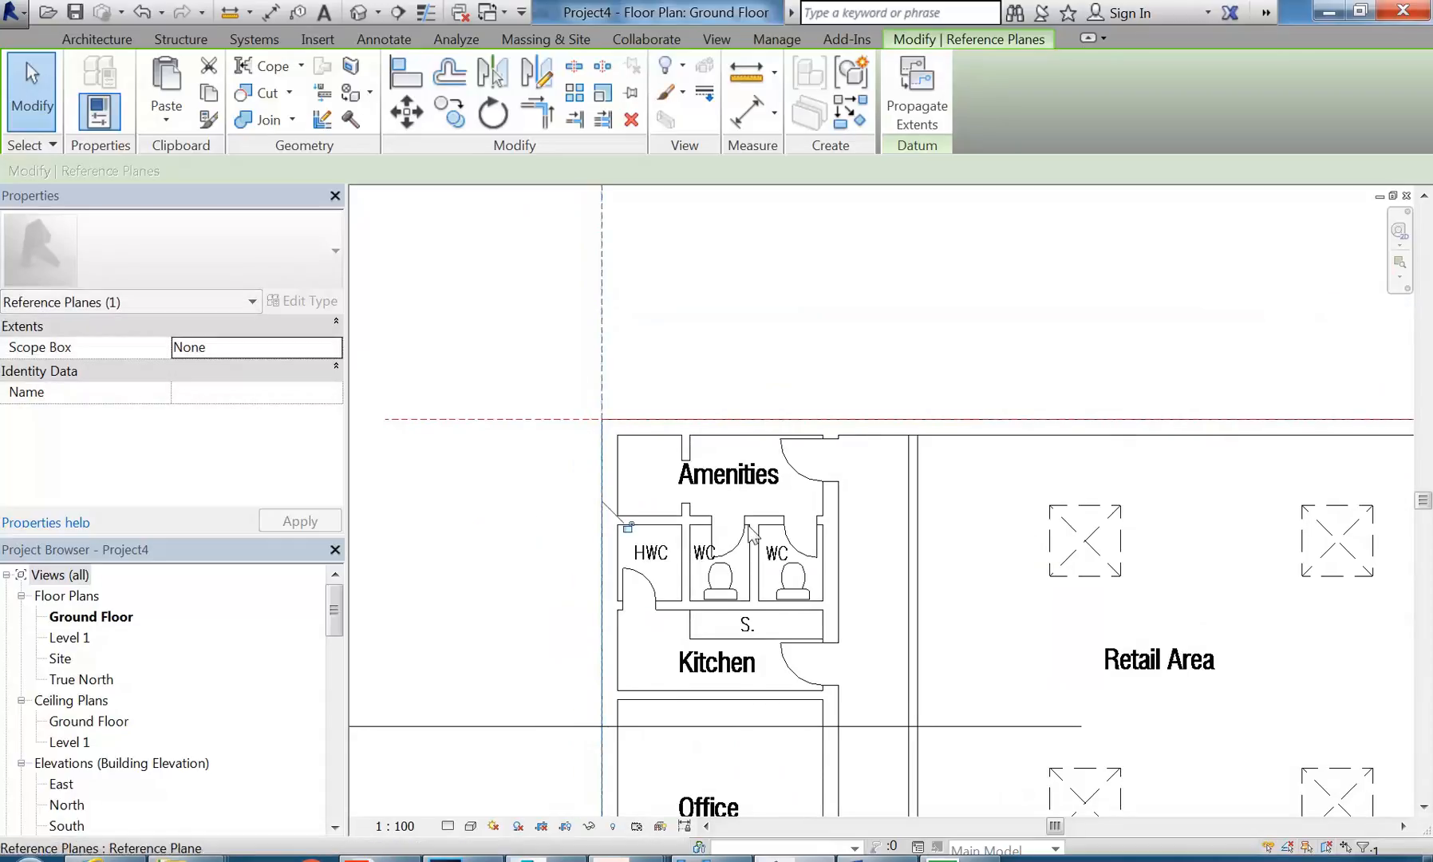
{"action": "scroll", "coordinate": [925, 526], "scroll_direction": "down", "scroll_amount": 5}
{"action": "scroll", "coordinate": [1081, 491], "scroll_direction": "up", "scroll_amount": 1}
{"action": "left_click_drag", "start_coordinate": [879, 382], "coordinate": [993, 391]}
{"action": "scroll", "coordinate": [892, 396], "scroll_direction": "down", "scroll_amount": 1}
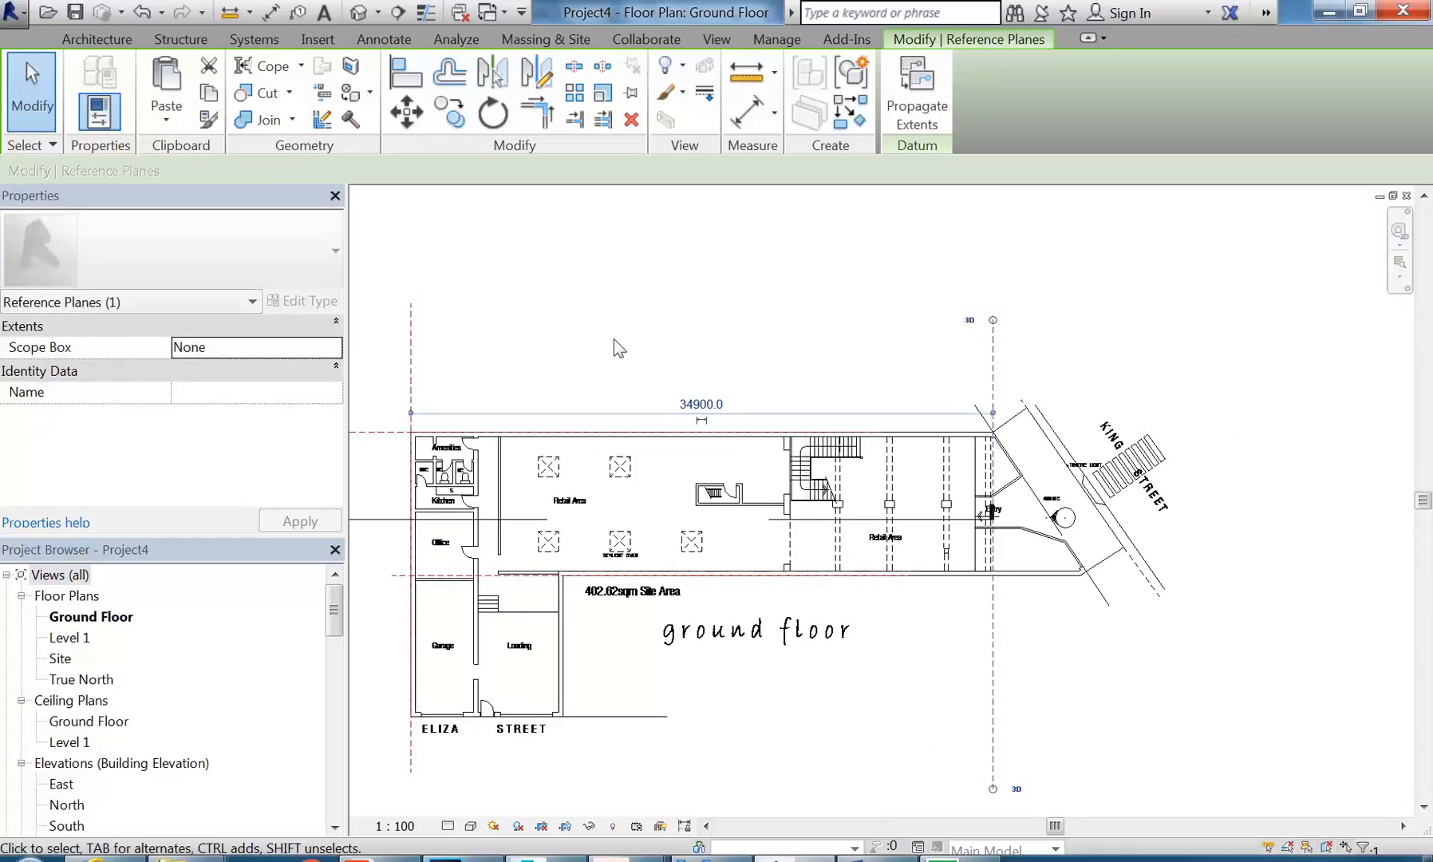
{"action": "left_click", "coordinate": [614, 338]}
{"action": "scroll", "coordinate": [613, 338], "scroll_direction": "down", "scroll_amount": 3}
{"action": "middle_click_drag", "start_coordinate": [614, 338], "coordinate": [735, 365]}
{"action": "scroll", "coordinate": [642, 352], "scroll_direction": "up", "scroll_amount": 2}
Step: Draw vertical grid lines along both side walls of the Loading area, the first about 3860 mm from the outer reference plane and the second 5000 mm further
{"action": "left_click", "coordinate": [94, 39]}
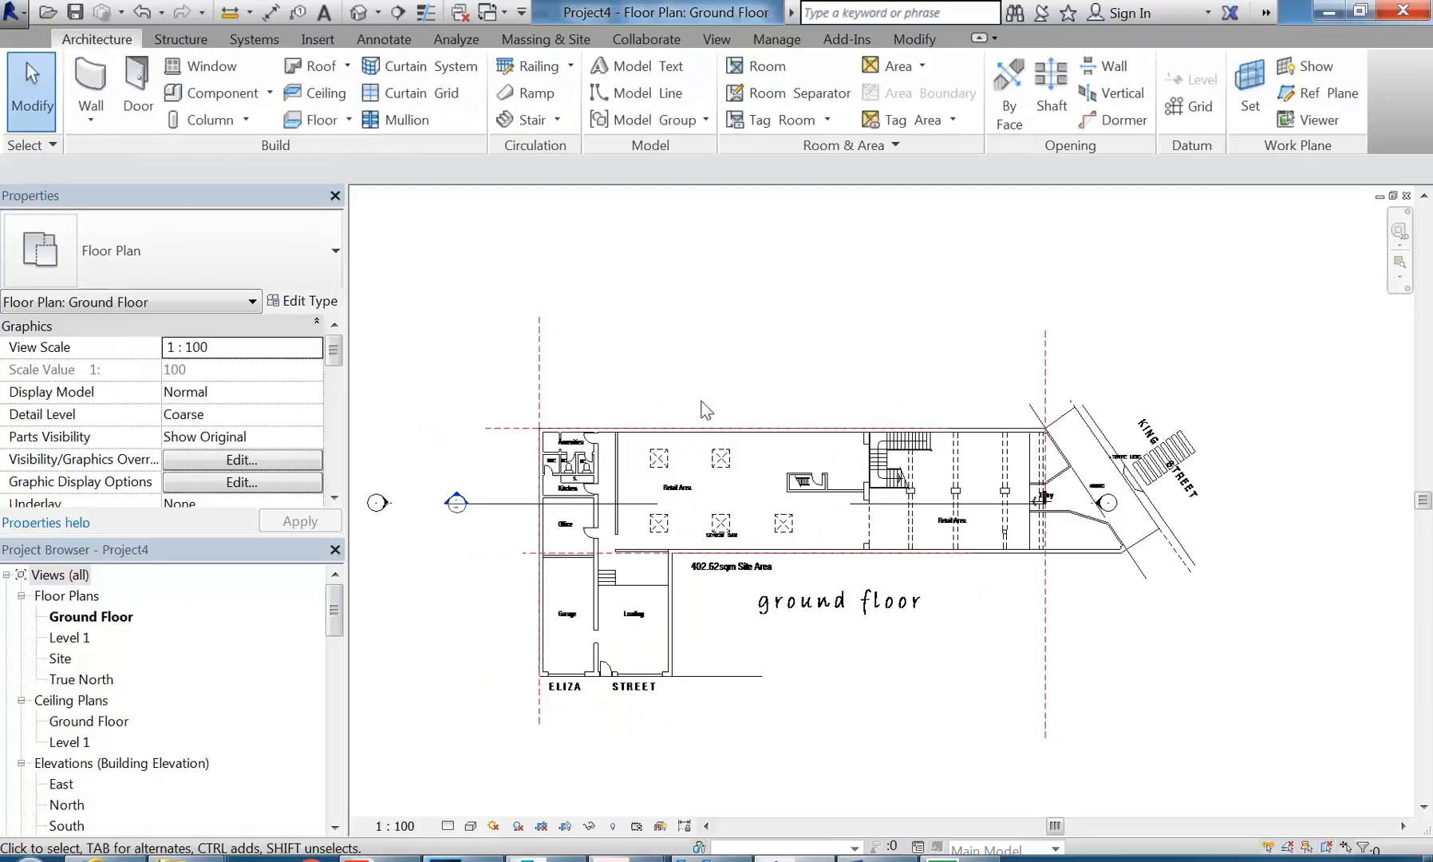
{"action": "mouse_move", "coordinate": [640, 378]}
{"action": "middle_mouse_down"}
{"action": "mouse_move", "coordinate": [672, 374]}
{"action": "mouse_move", "coordinate": [656, 366]}
{"action": "middle_mouse_up"}
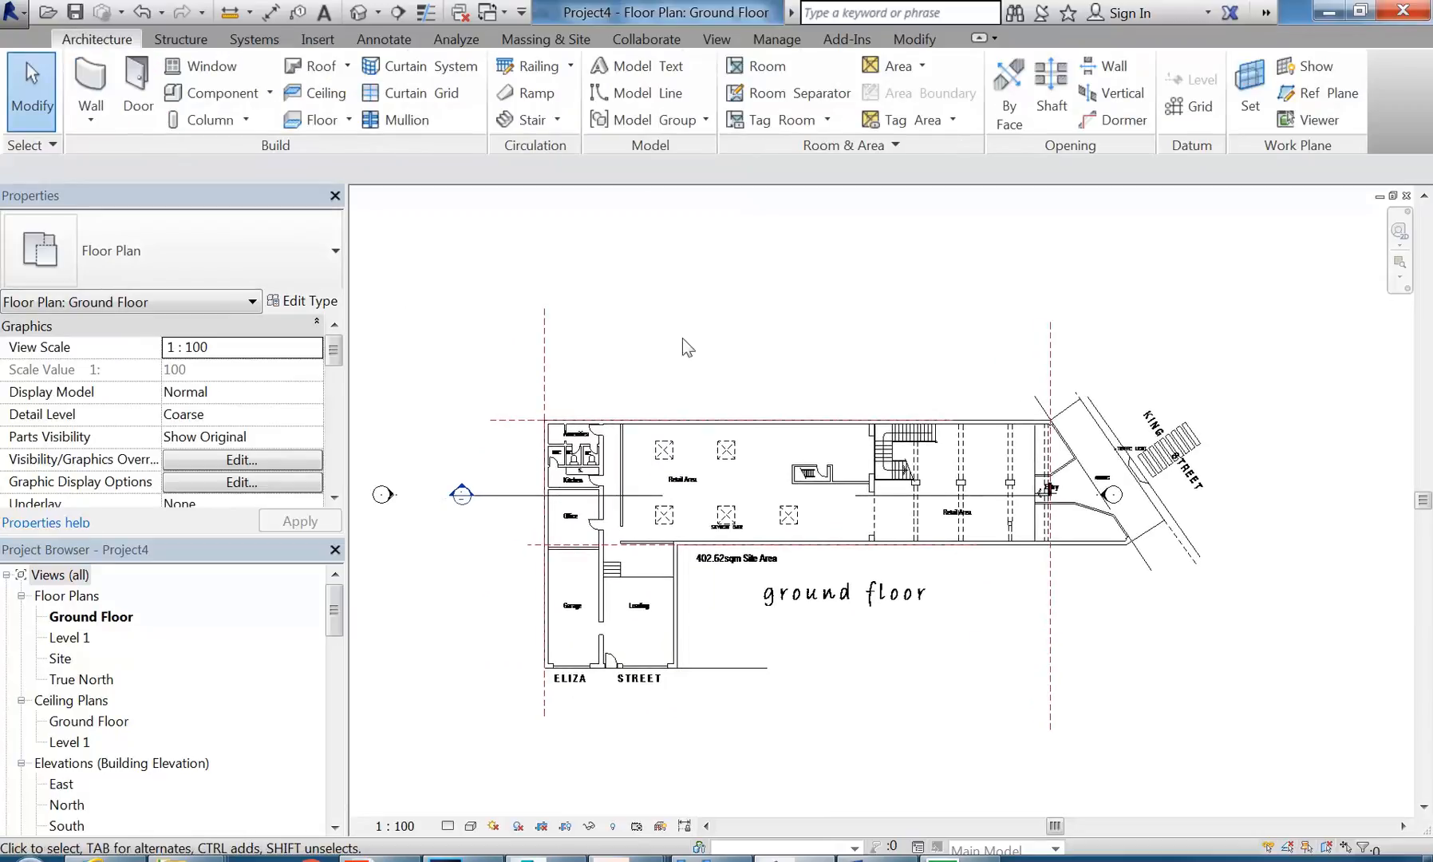
{"action": "scroll", "coordinate": [682, 339], "scroll_direction": "down", "scroll_amount": 1}
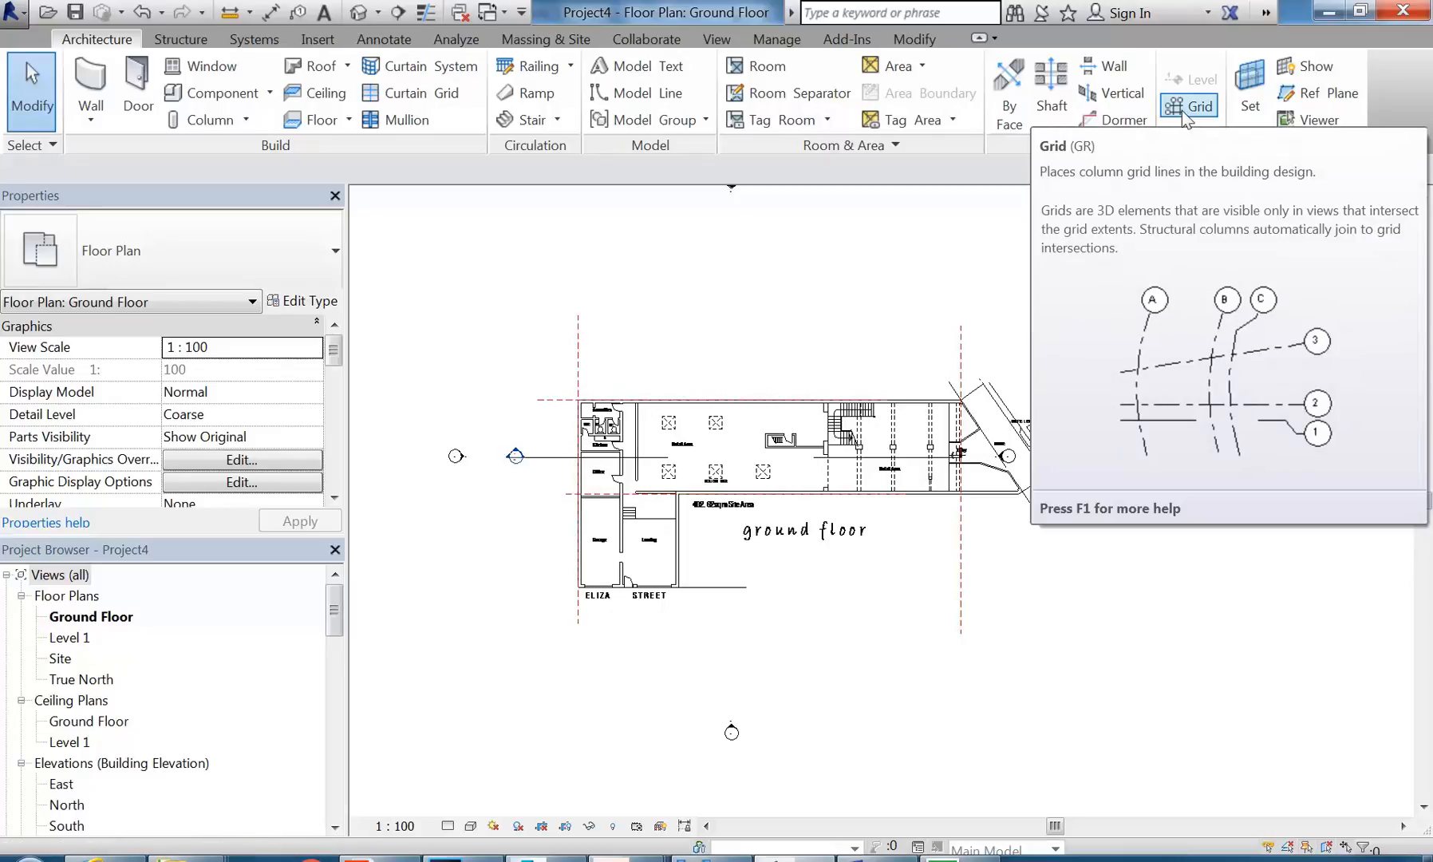
{"action": "left_click", "coordinate": [1186, 108]}
{"action": "scroll", "coordinate": [758, 320], "scroll_direction": "up", "scroll_amount": 2}
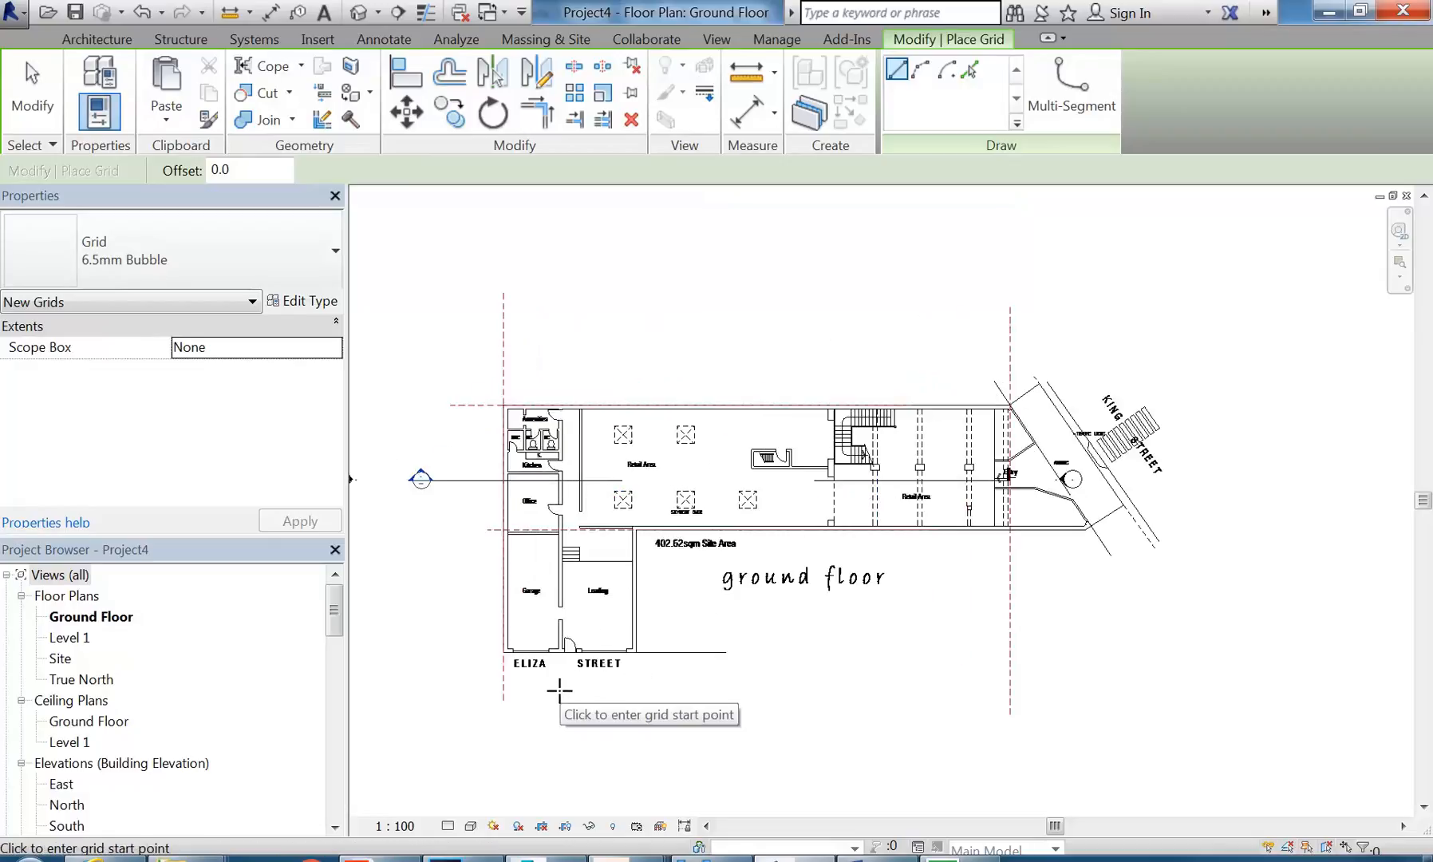
{"action": "left_click", "coordinate": [560, 690]}
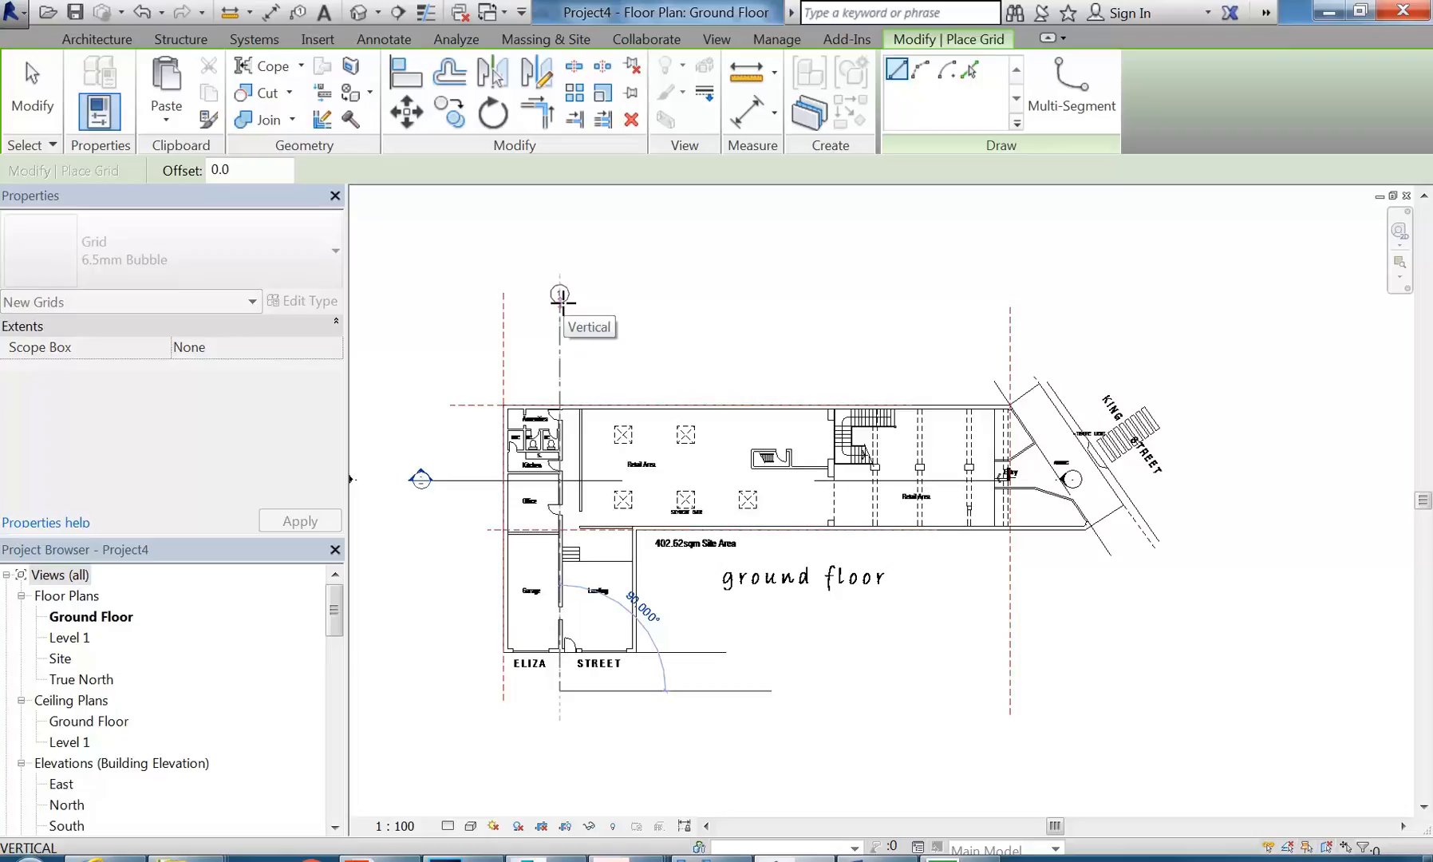
{"action": "left_click", "coordinate": [561, 301]}
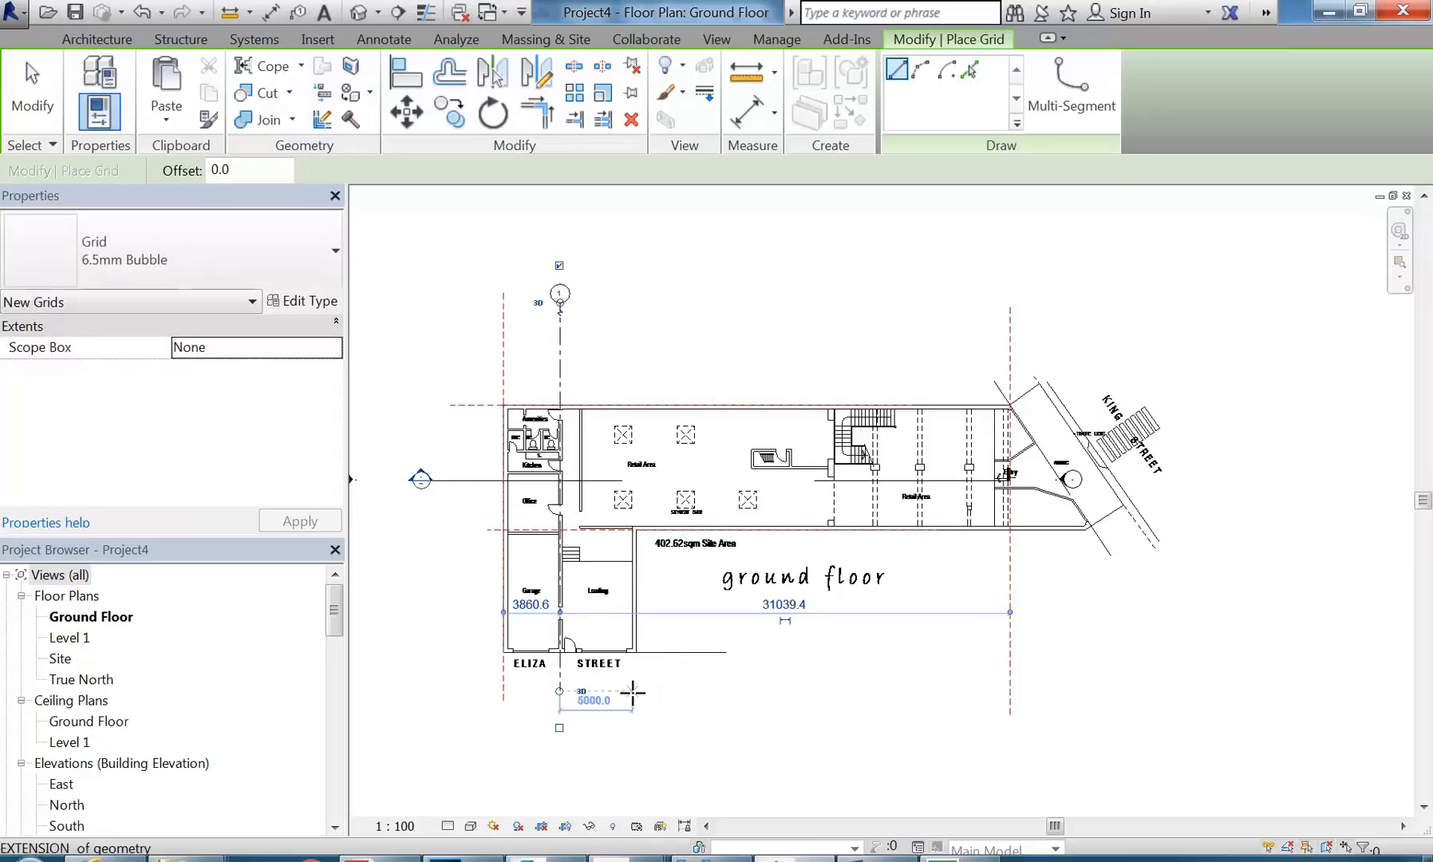
{"action": "left_click", "coordinate": [631, 690]}
{"action": "left_click", "coordinate": [632, 301]}
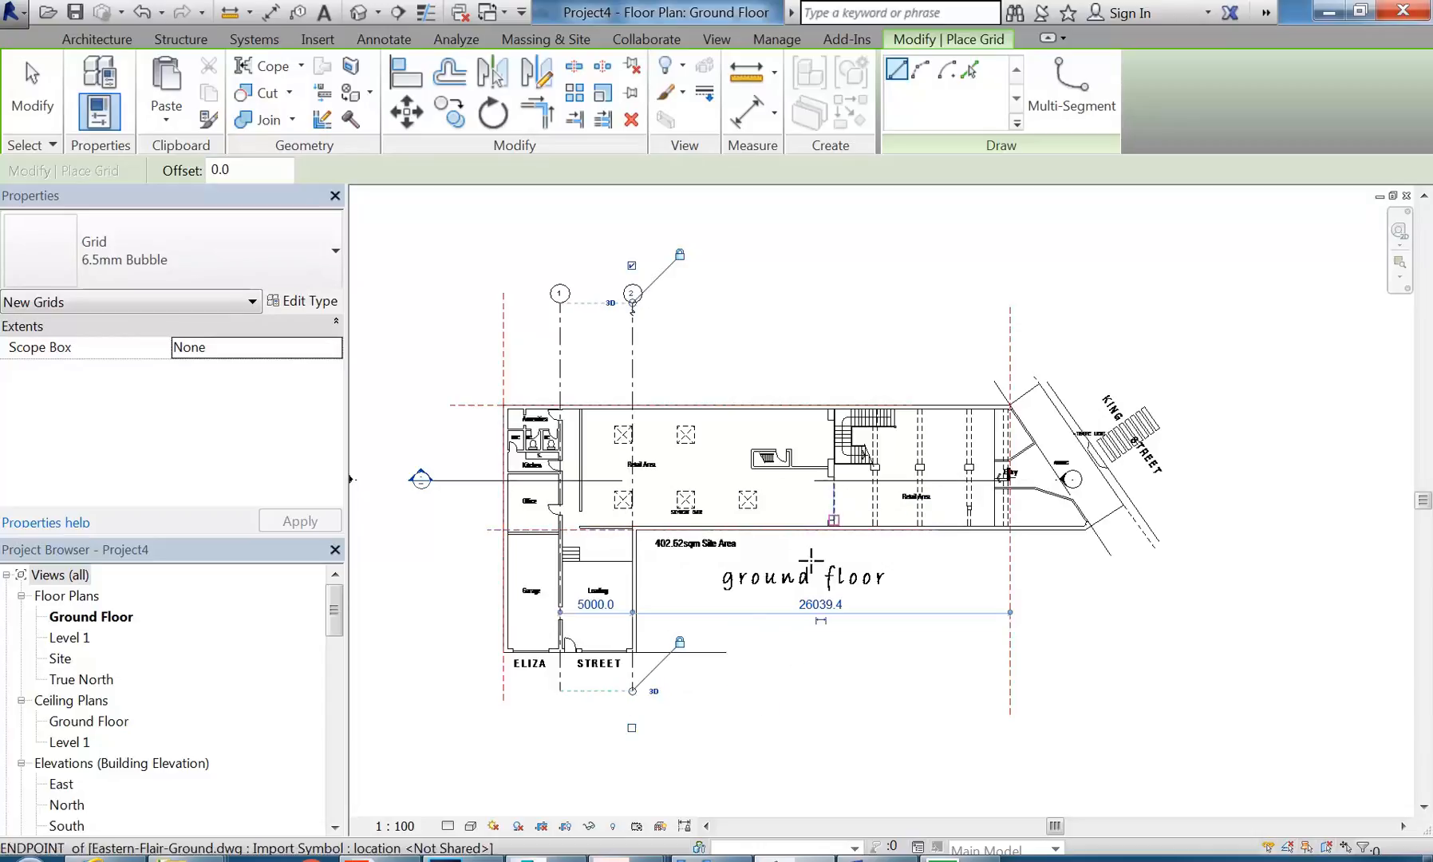
Step: Draw four more vertical grid lines through the retail area, at mid-space, the stair edge and the first two column rows, aligned with the existing grids
{"action": "left_click", "coordinate": [743, 690]}
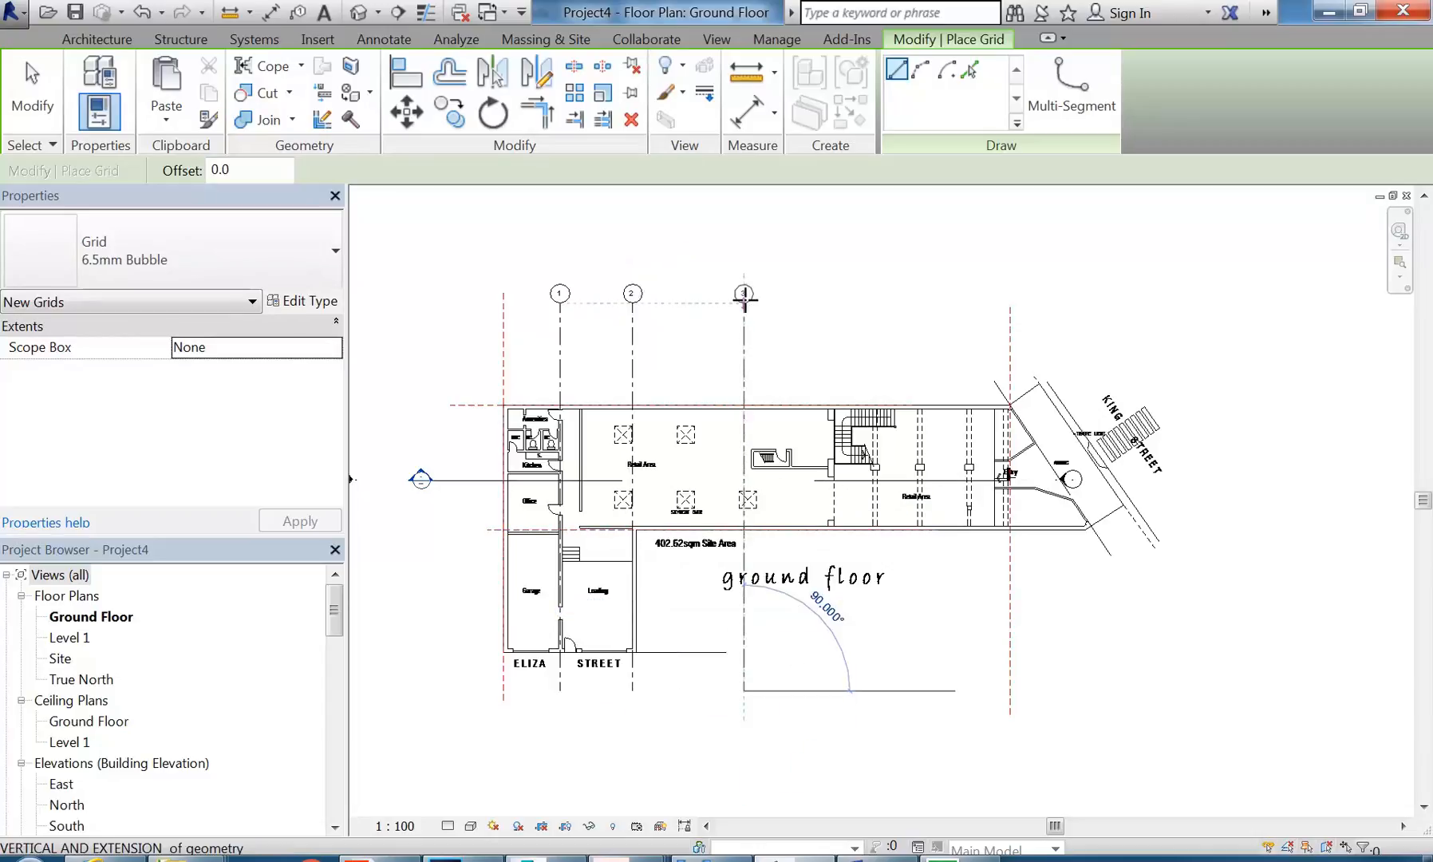
{"action": "left_click", "coordinate": [743, 299]}
{"action": "left_click", "coordinate": [834, 690]}
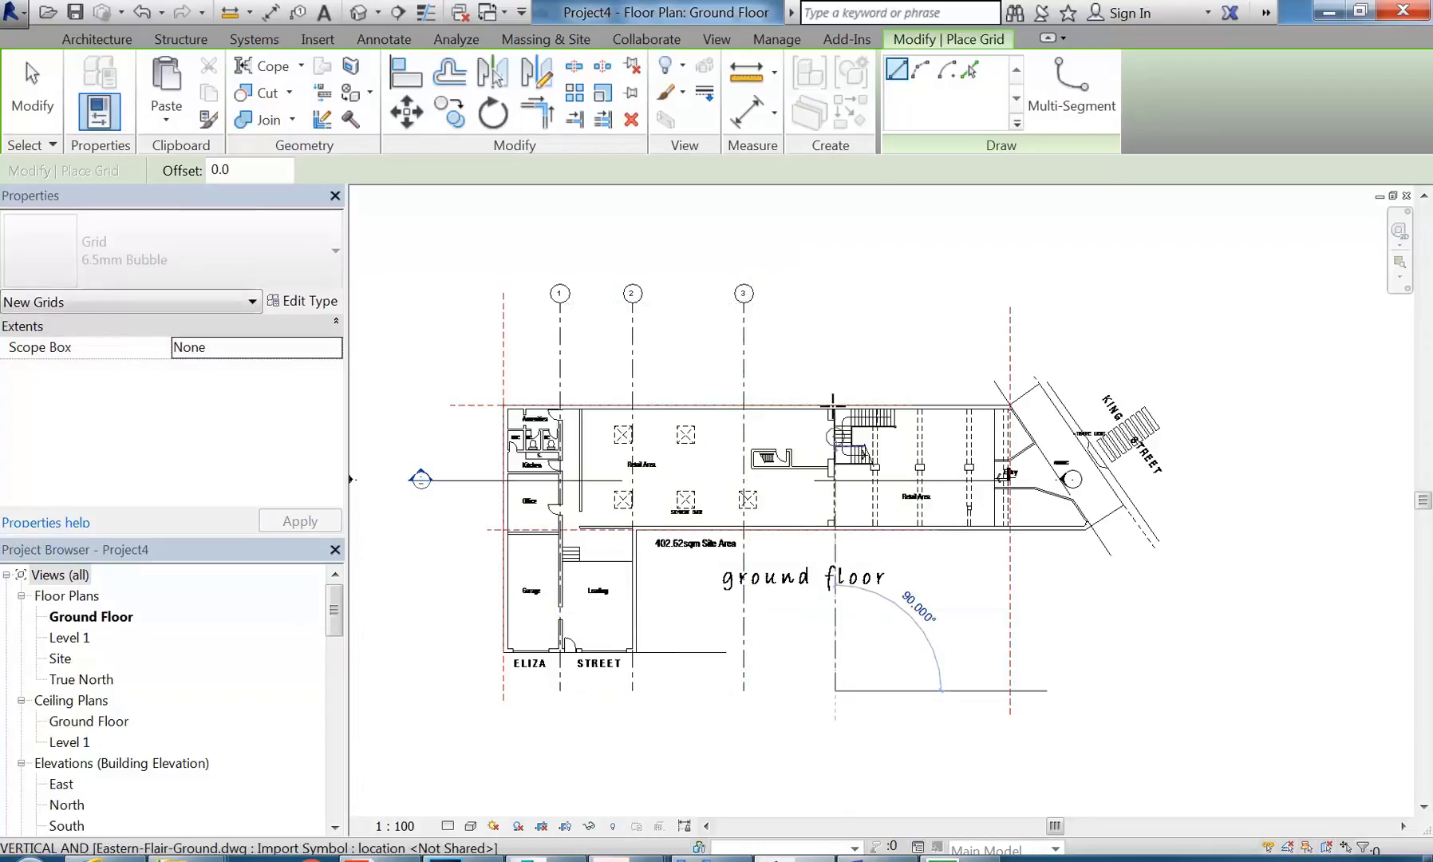
{"action": "left_click", "coordinate": [834, 303]}
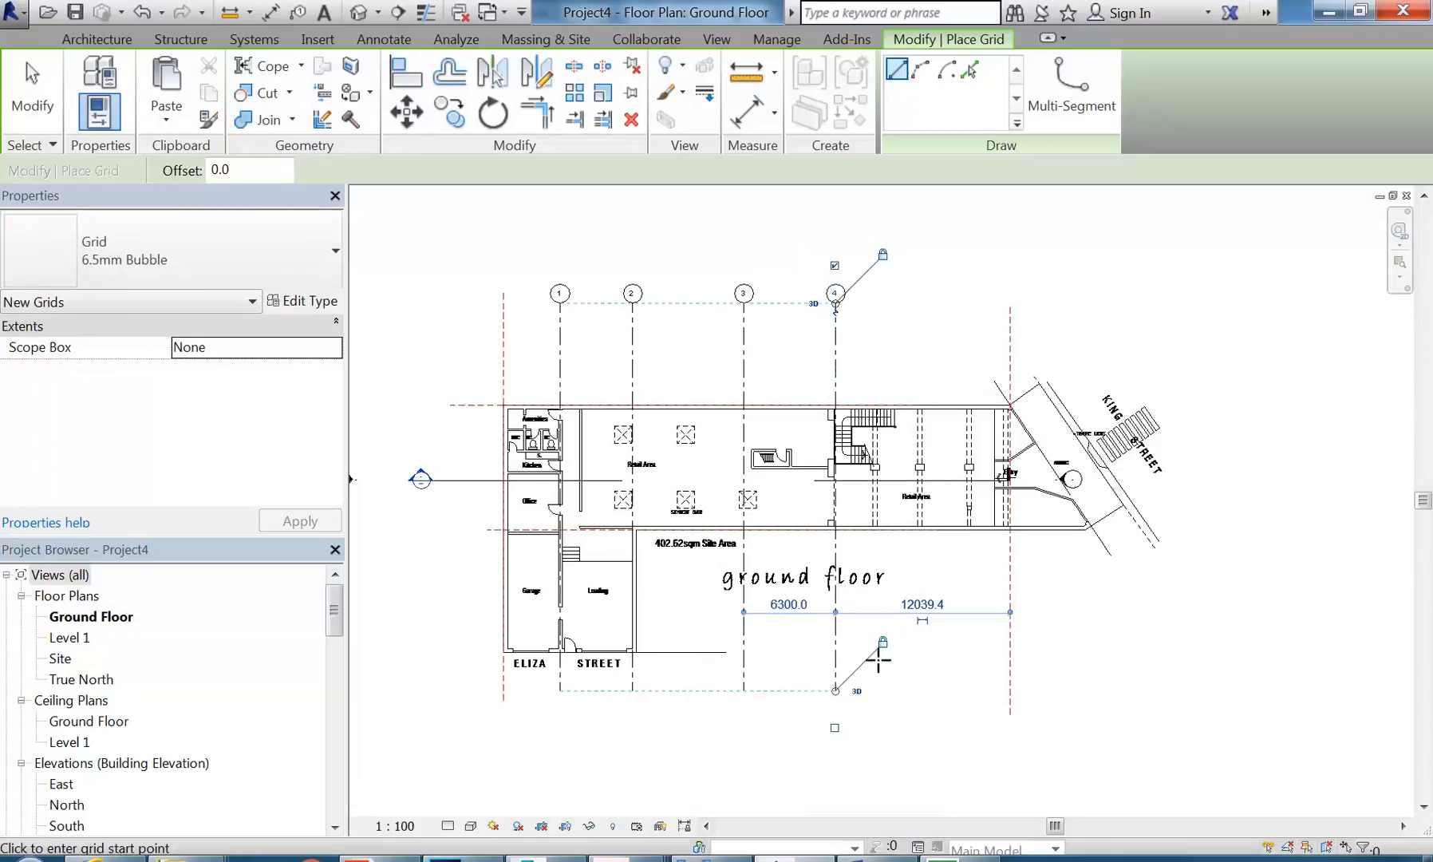
{"action": "left_click", "coordinate": [878, 691]}
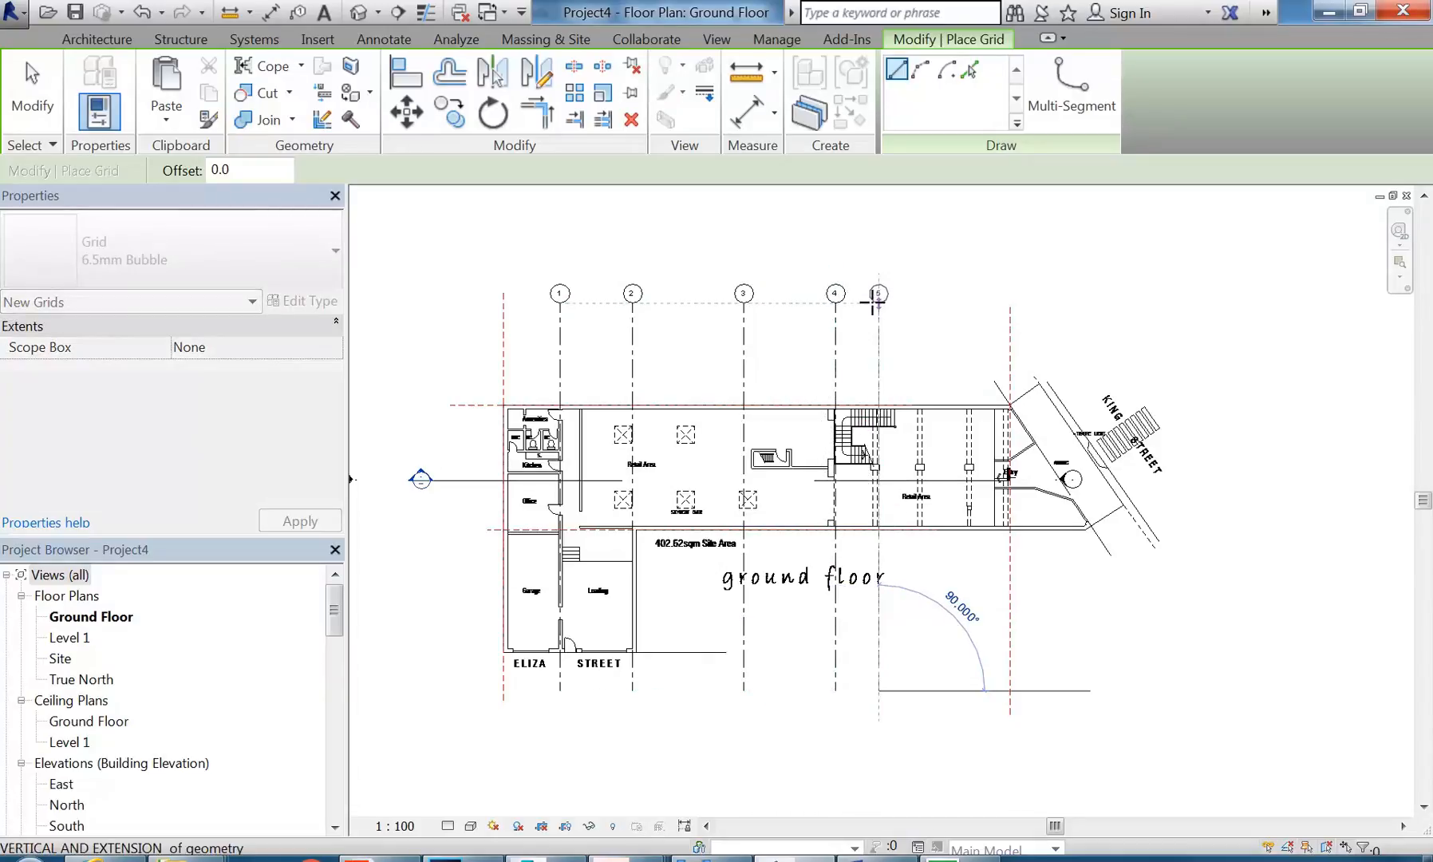
{"action": "left_click", "coordinate": [878, 303]}
{"action": "left_click", "coordinate": [926, 691]}
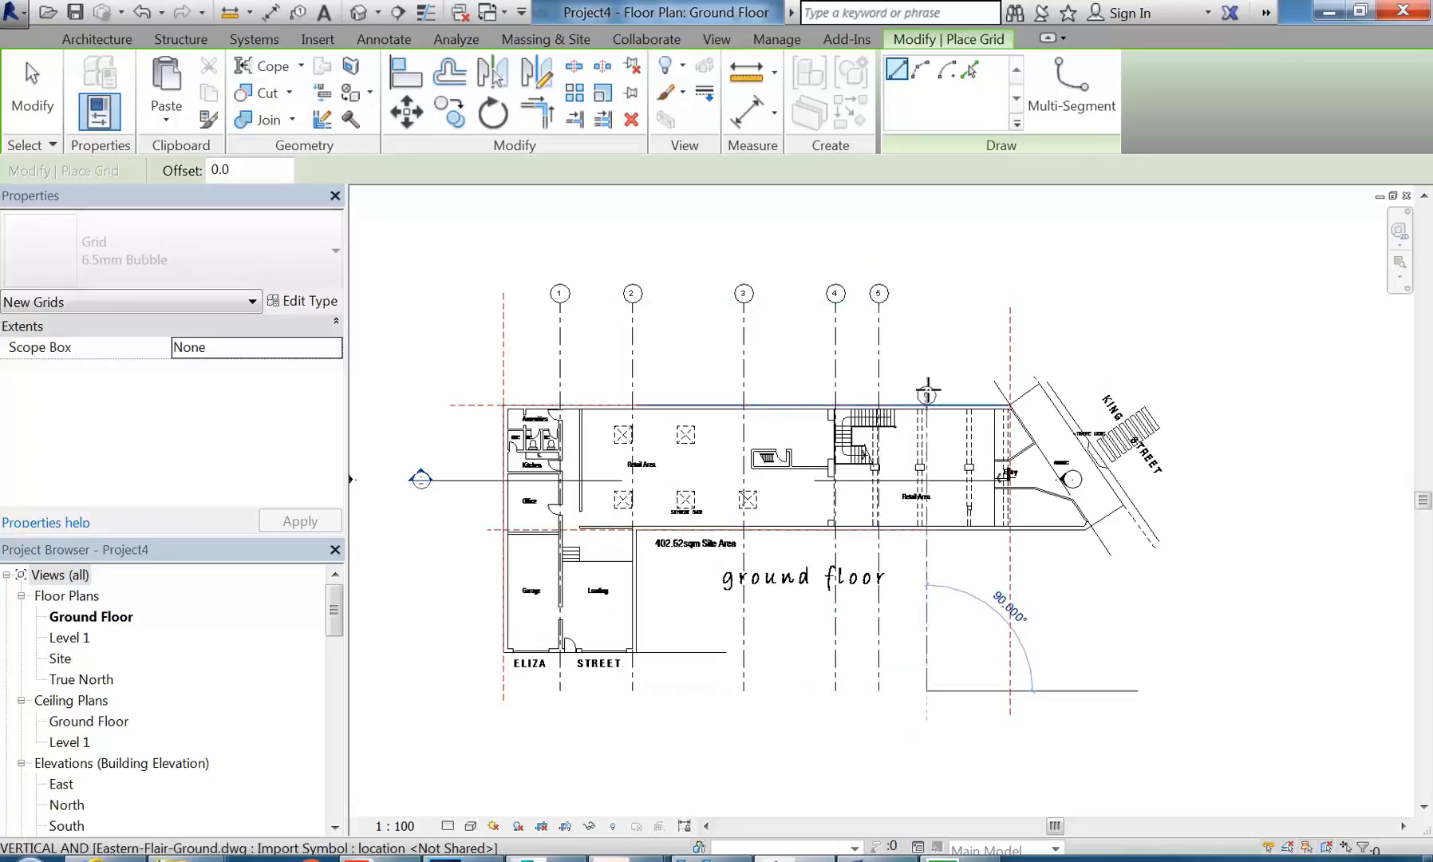
{"action": "left_click", "coordinate": [926, 303]}
{"action": "key", "text": "Escape"}
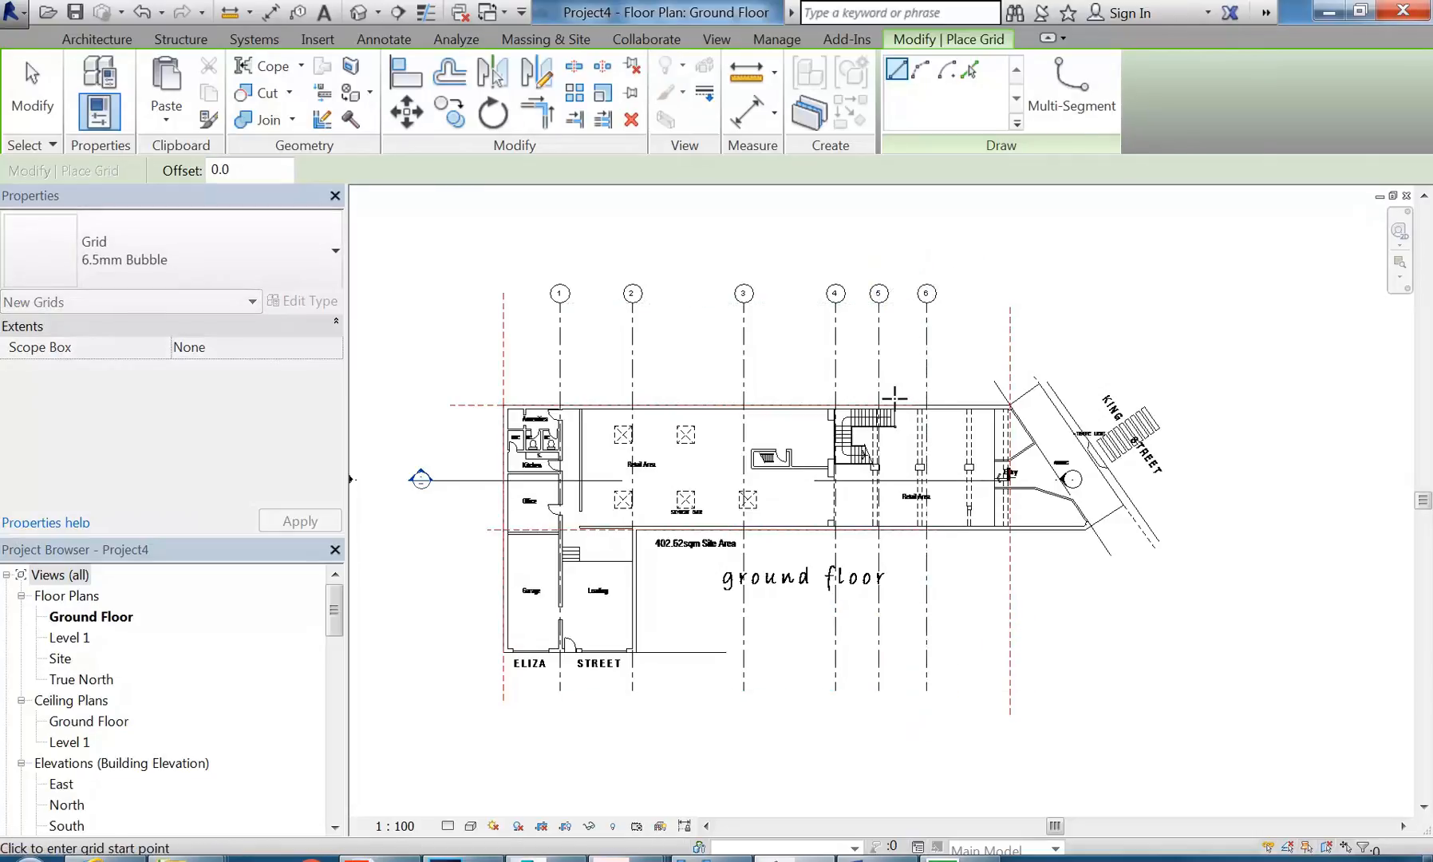
{"action": "key", "text": "Escape"}
Step: Move grid 5 onto the centreline of the column at the foot of the stair in the retail area
{"action": "scroll", "coordinate": [879, 414], "scroll_direction": "up", "scroll_amount": 4}
{"action": "scroll", "coordinate": [881, 462], "scroll_direction": "up", "scroll_amount": 2}
{"action": "left_click", "coordinate": [880, 467]}
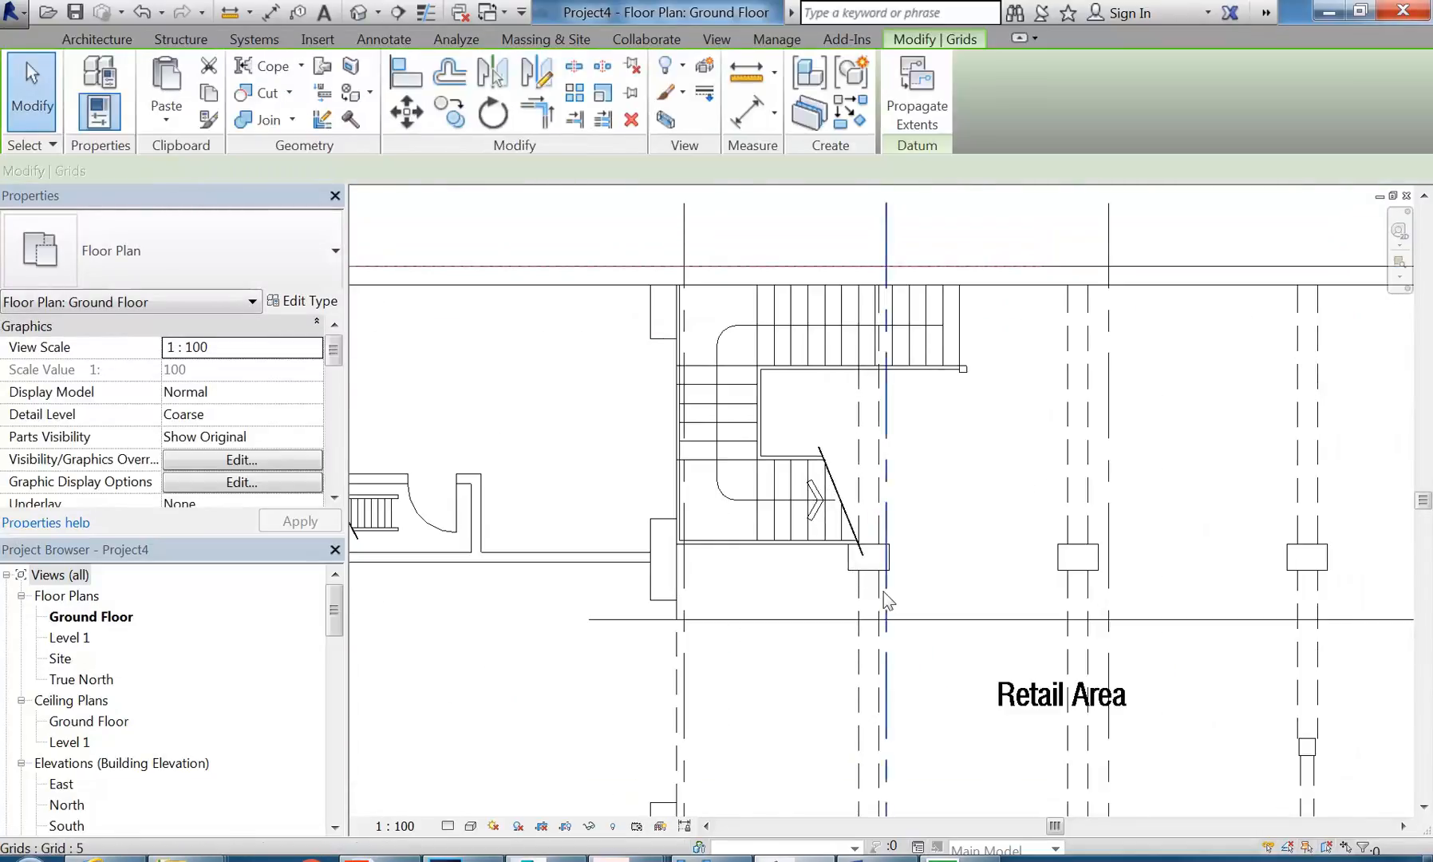
{"action": "scroll", "coordinate": [881, 467], "scroll_direction": "up", "scroll_amount": 2}
{"action": "left_click", "coordinate": [406, 111]}
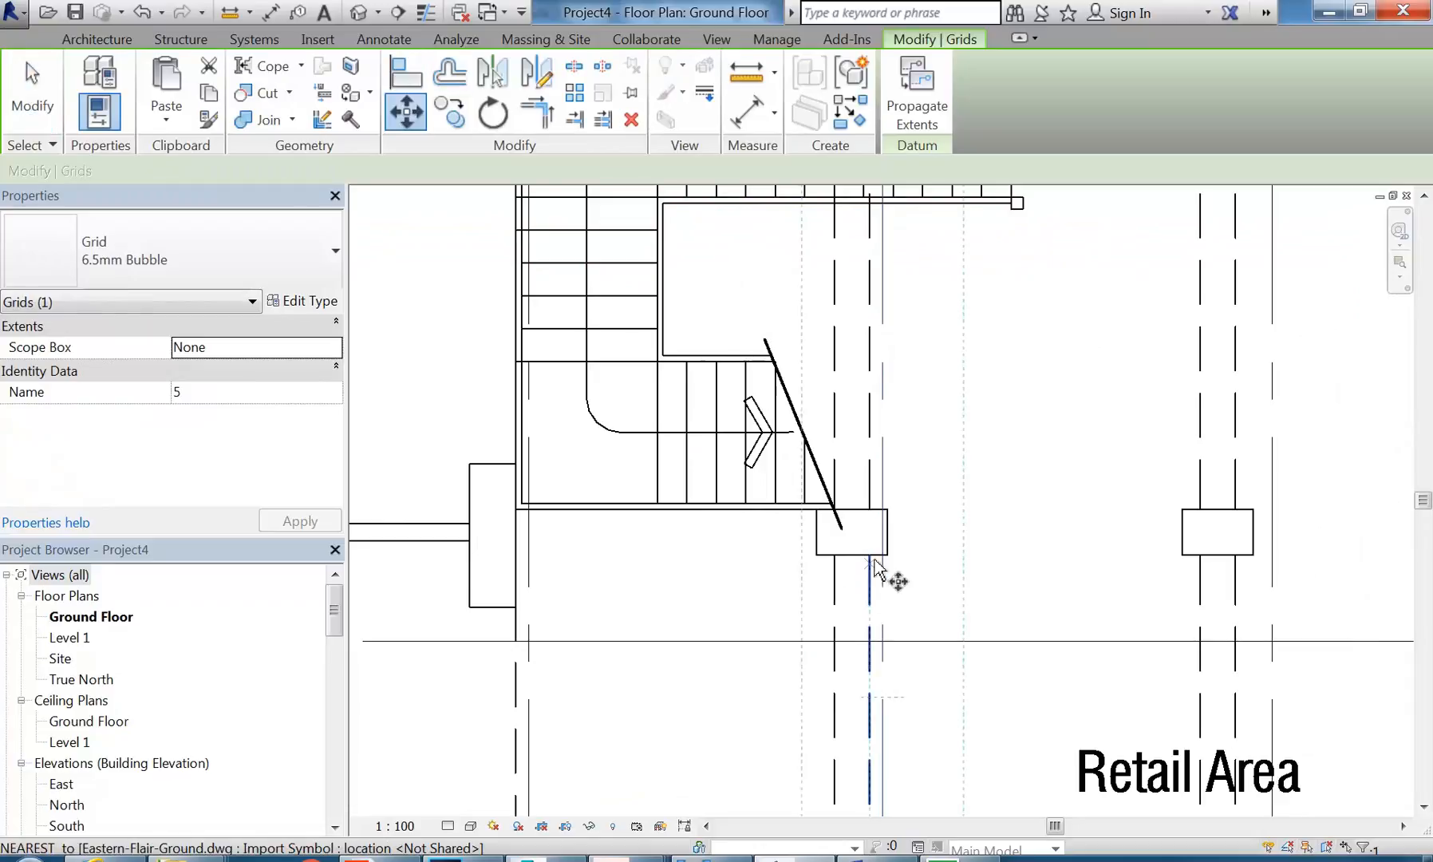
{"action": "left_click", "coordinate": [882, 555]}
{"action": "left_click", "coordinate": [851, 555]}
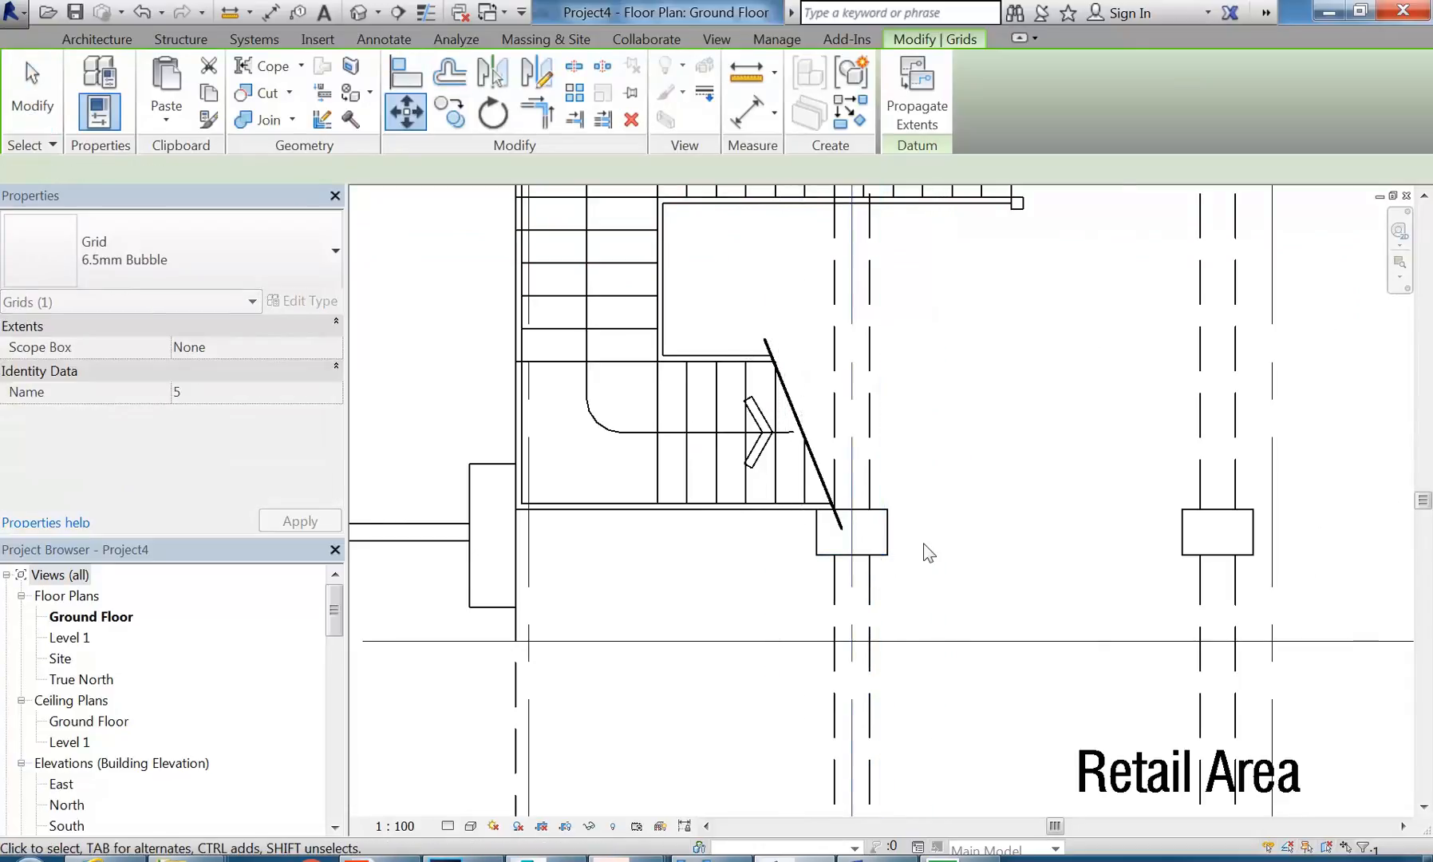
{"action": "scroll", "coordinate": [788, 483], "scroll_direction": "down", "scroll_amount": 2}
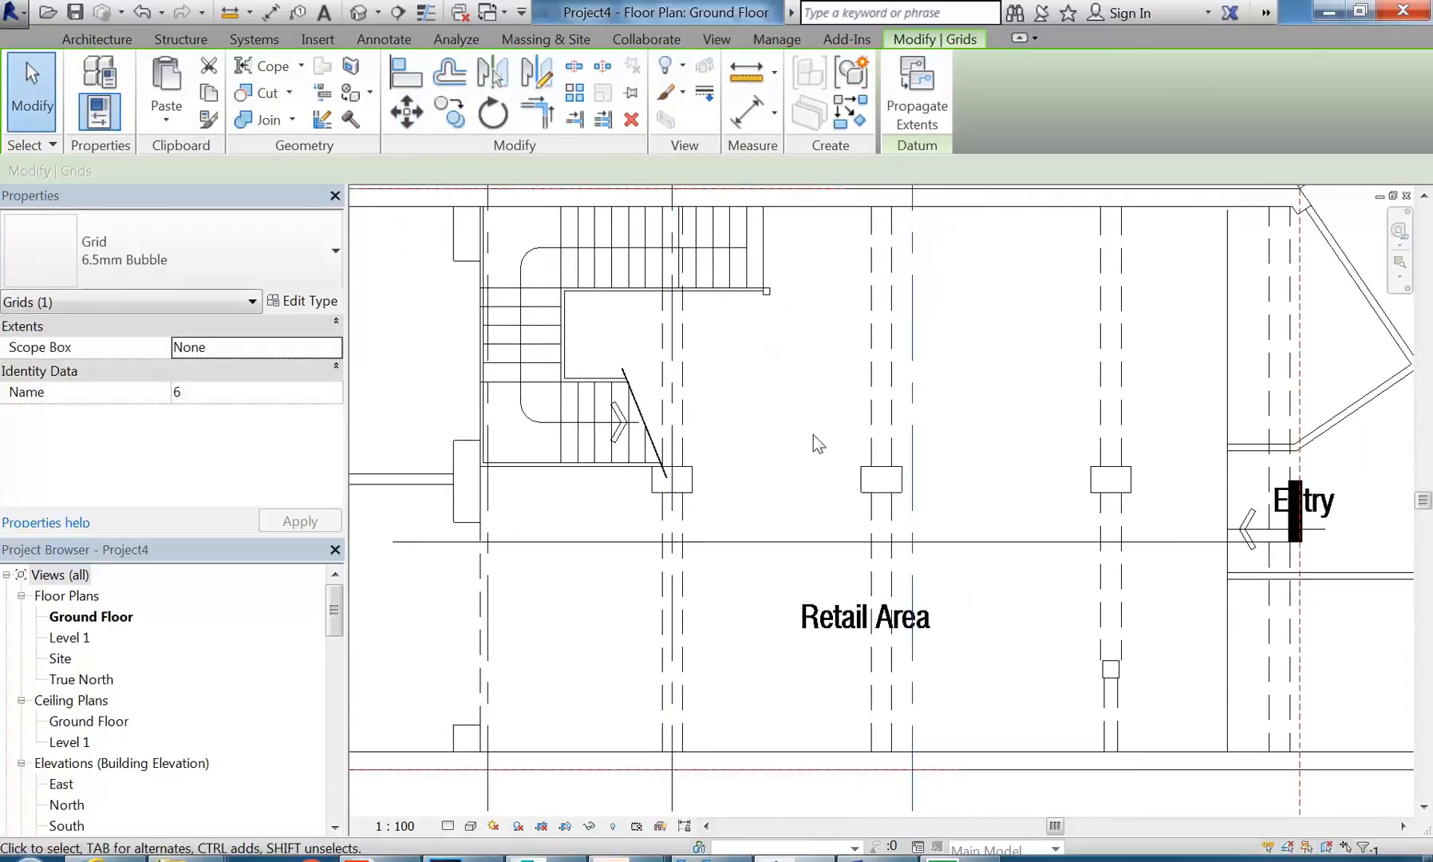
{"action": "scroll", "coordinate": [813, 440], "scroll_direction": "down", "scroll_amount": 2}
{"action": "left_click", "coordinate": [786, 409]}
Step: Open the South elevation from its marker below the ground floor plan
{"action": "scroll", "coordinate": [782, 401], "scroll_direction": "down", "scroll_amount": 2}
{"action": "middle_click_drag", "start_coordinate": [782, 400], "coordinate": [845, 431]}
{"action": "scroll", "coordinate": [731, 348], "scroll_direction": "down", "scroll_amount": 1}
{"action": "middle_click_drag", "start_coordinate": [732, 348], "coordinate": [915, 360]}
{"action": "scroll", "coordinate": [915, 360], "scroll_direction": "down", "scroll_amount": 1}
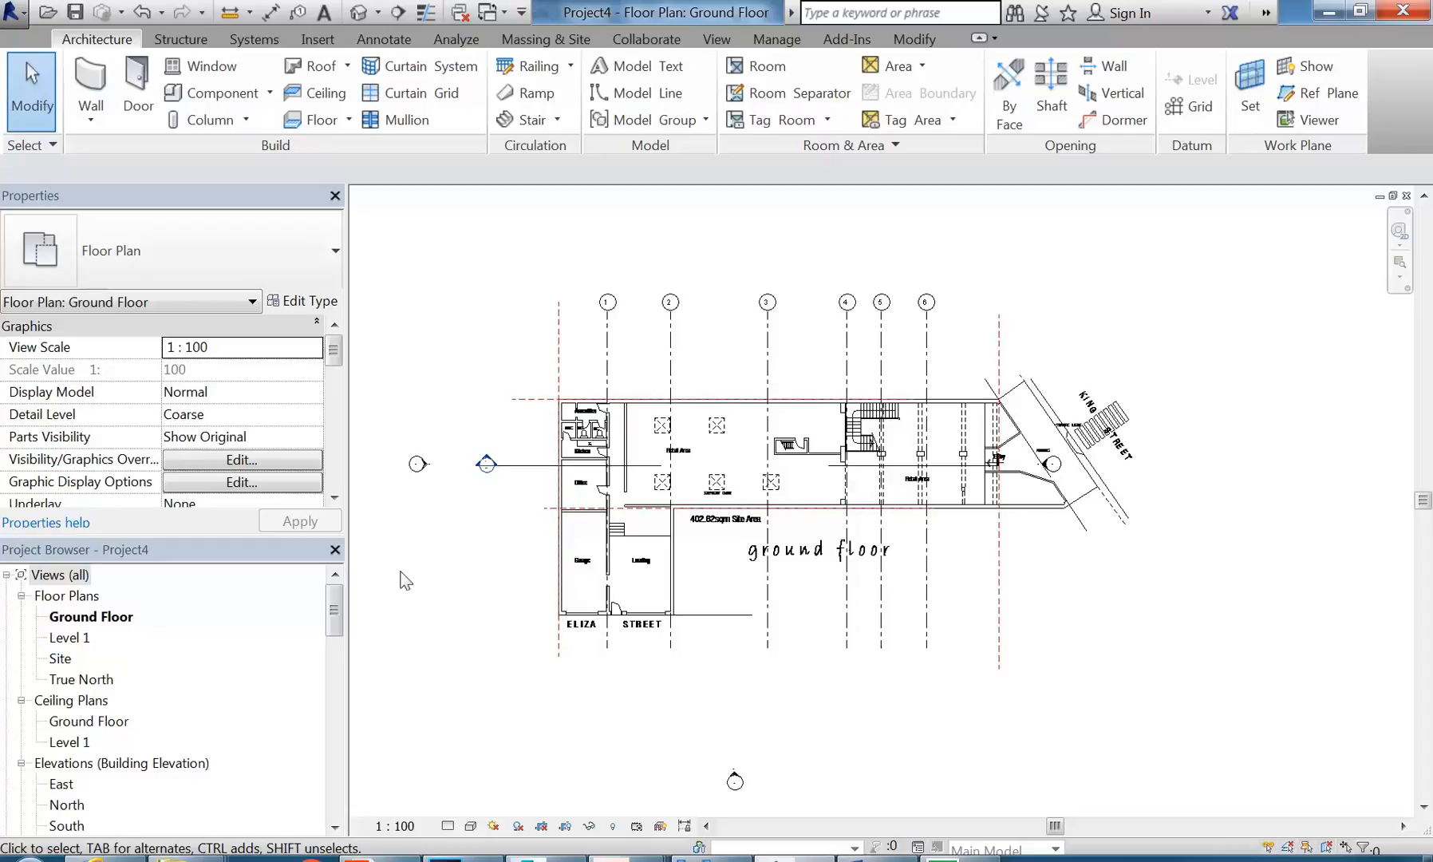
{"action": "scroll", "coordinate": [489, 570], "scroll_direction": "down", "scroll_amount": 2}
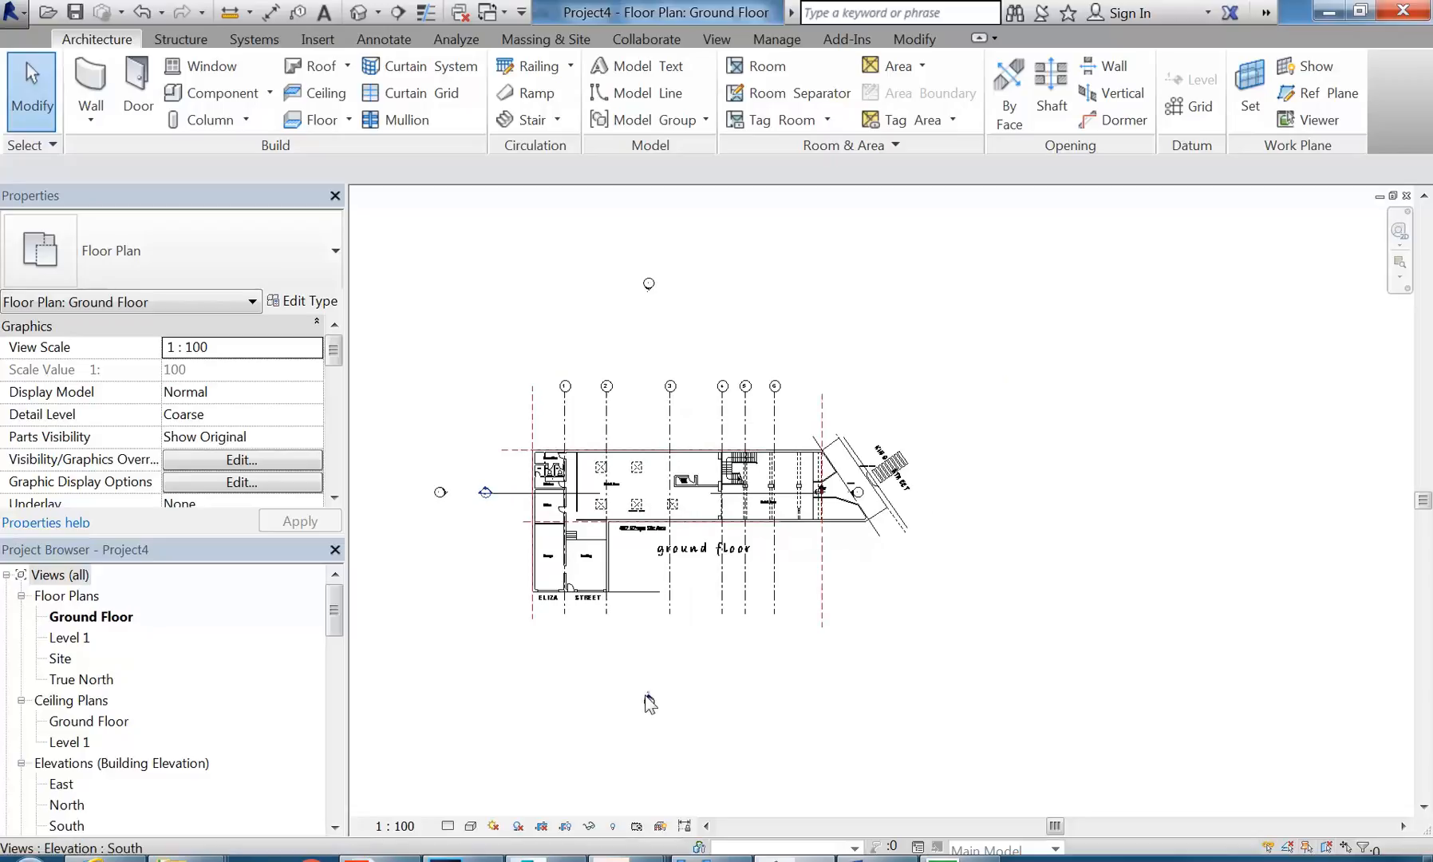
{"action": "double_click", "coordinate": [647, 699]}
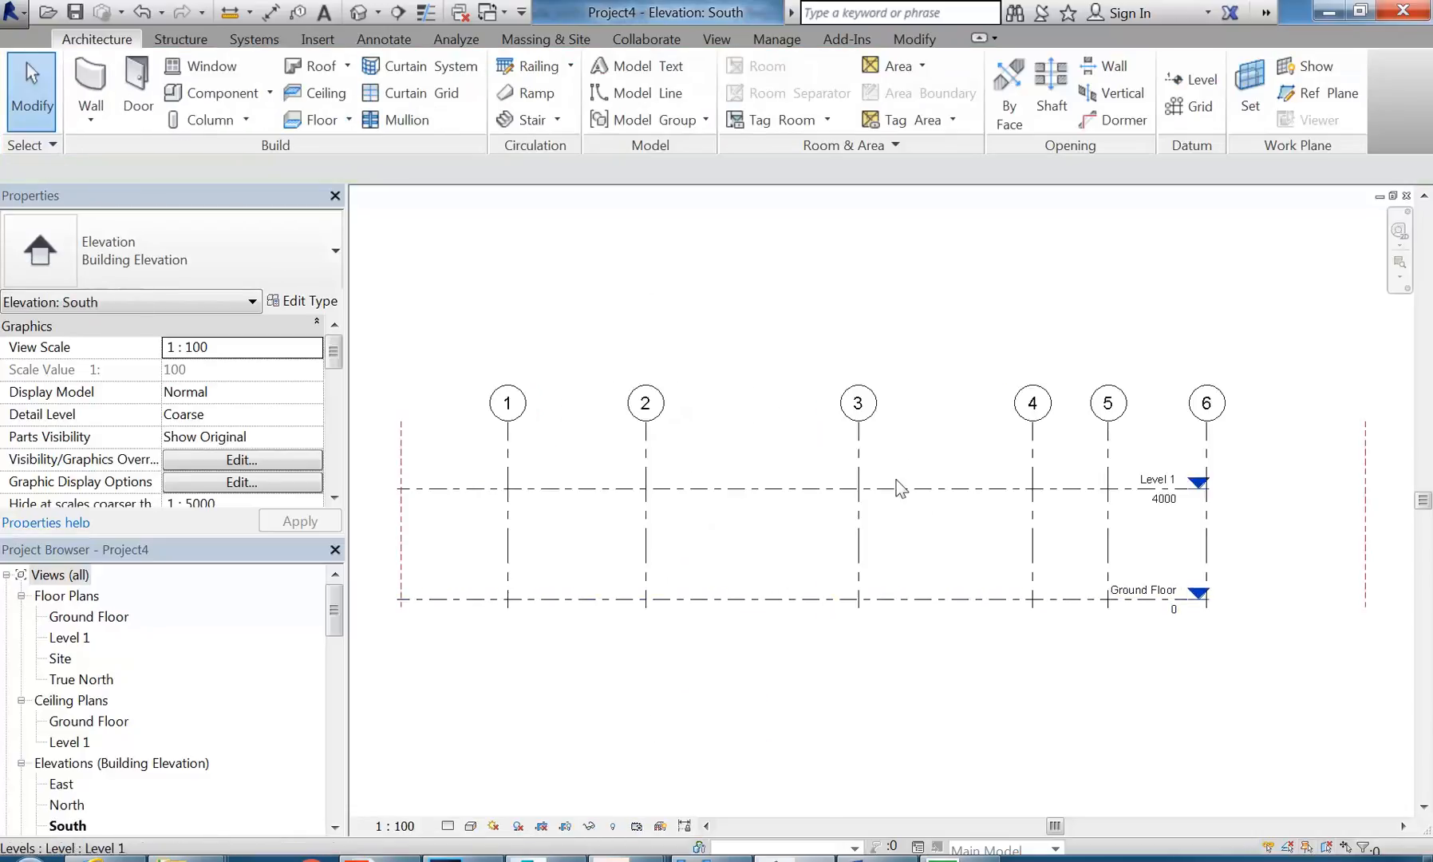
Step: Extend both ends of the Level 1 and Ground Floor lines beyond the outer vertical reference planes
{"action": "scroll", "coordinate": [910, 510], "scroll_direction": "down", "scroll_amount": 2}
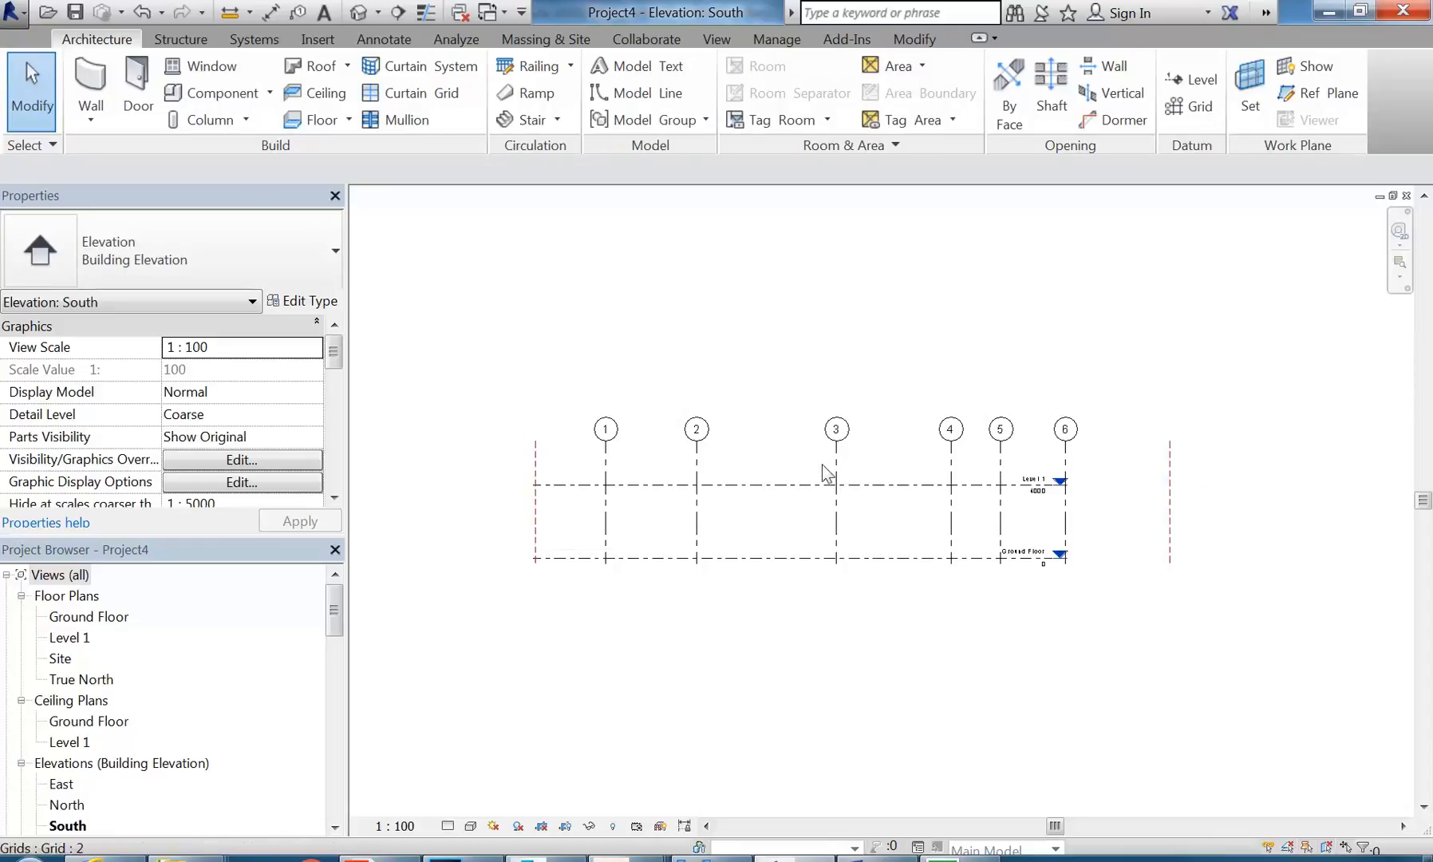
{"action": "left_click", "coordinate": [808, 484]}
{"action": "middle_click_drag", "start_coordinate": [1010, 620], "coordinate": [966, 624]}
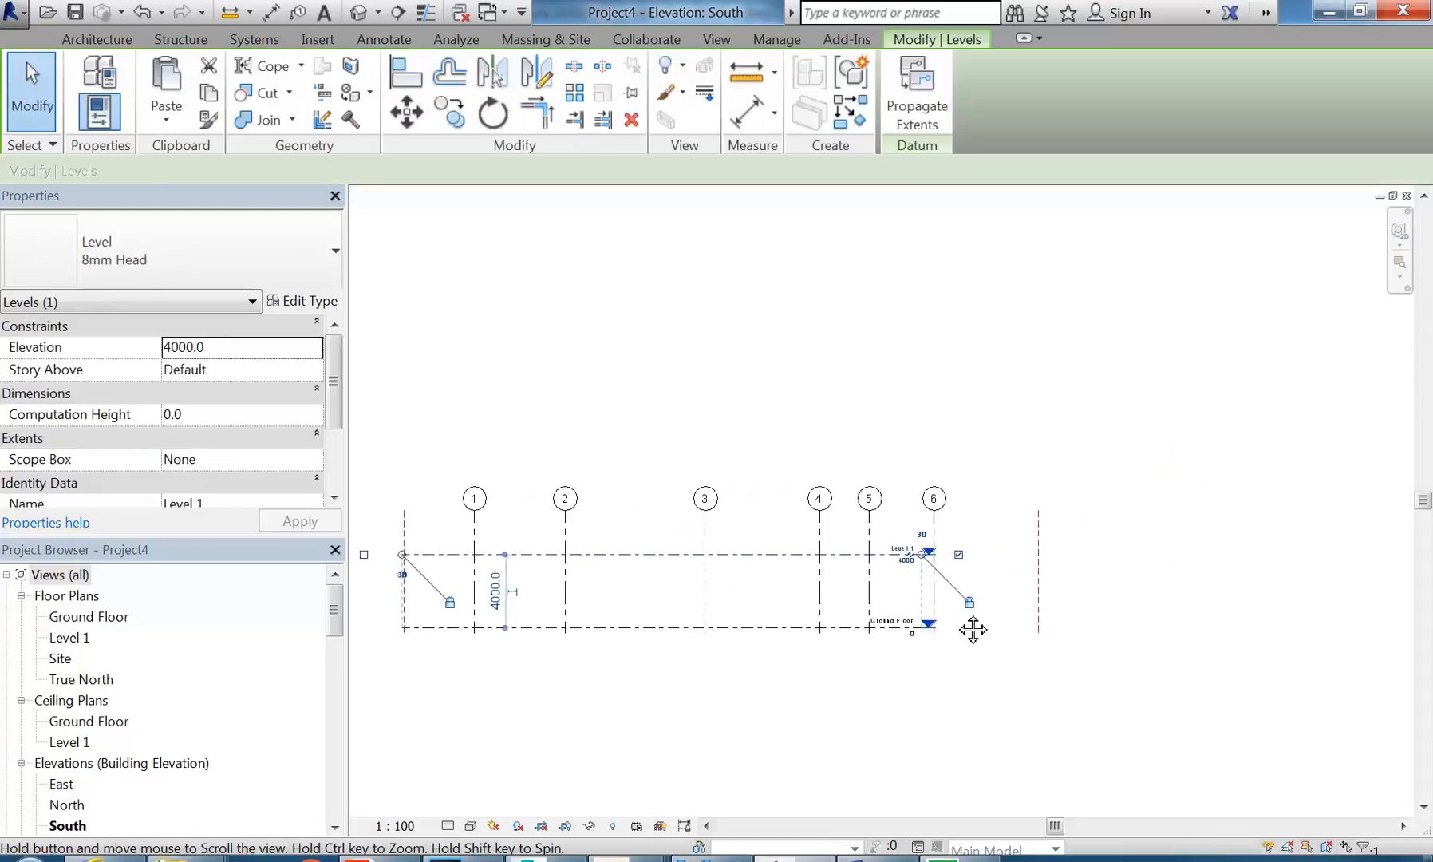
{"action": "scroll", "coordinate": [960, 623], "scroll_direction": "up", "scroll_amount": 2}
{"action": "left_click_drag", "start_coordinate": [896, 511], "coordinate": [1192, 511]}
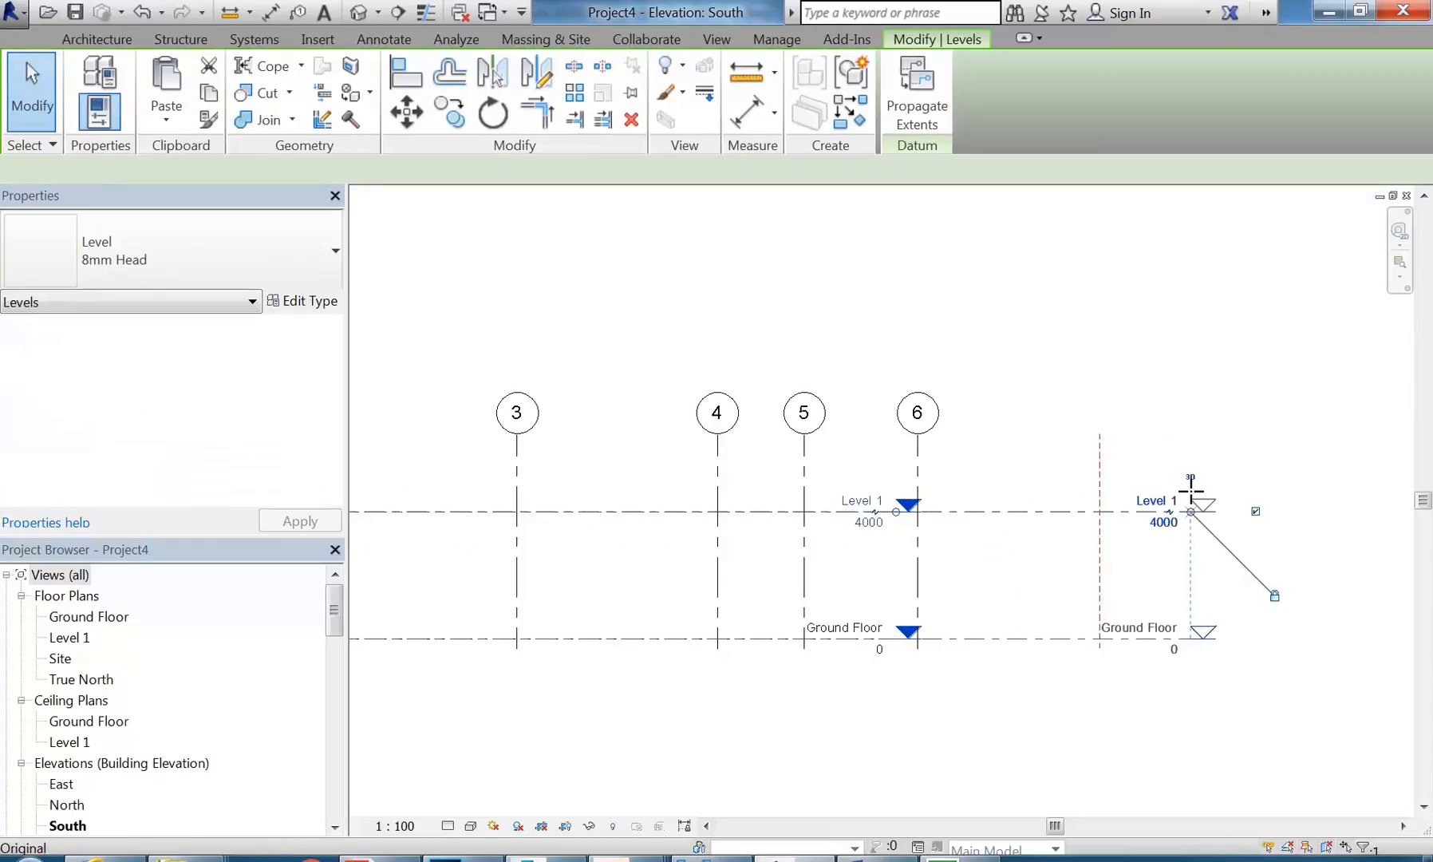
{"action": "scroll", "coordinate": [891, 508], "scroll_direction": "down", "scroll_amount": 2}
{"action": "middle_click_drag", "start_coordinate": [554, 541], "coordinate": [939, 465]}
{"action": "scroll", "coordinate": [736, 457], "scroll_direction": "up", "scroll_amount": 1}
{"action": "left_click_drag", "start_coordinate": [765, 429], "coordinate": [656, 425]}
{"action": "left_click", "coordinate": [787, 390]}
{"action": "scroll", "coordinate": [844, 433], "scroll_direction": "down", "scroll_amount": 2}
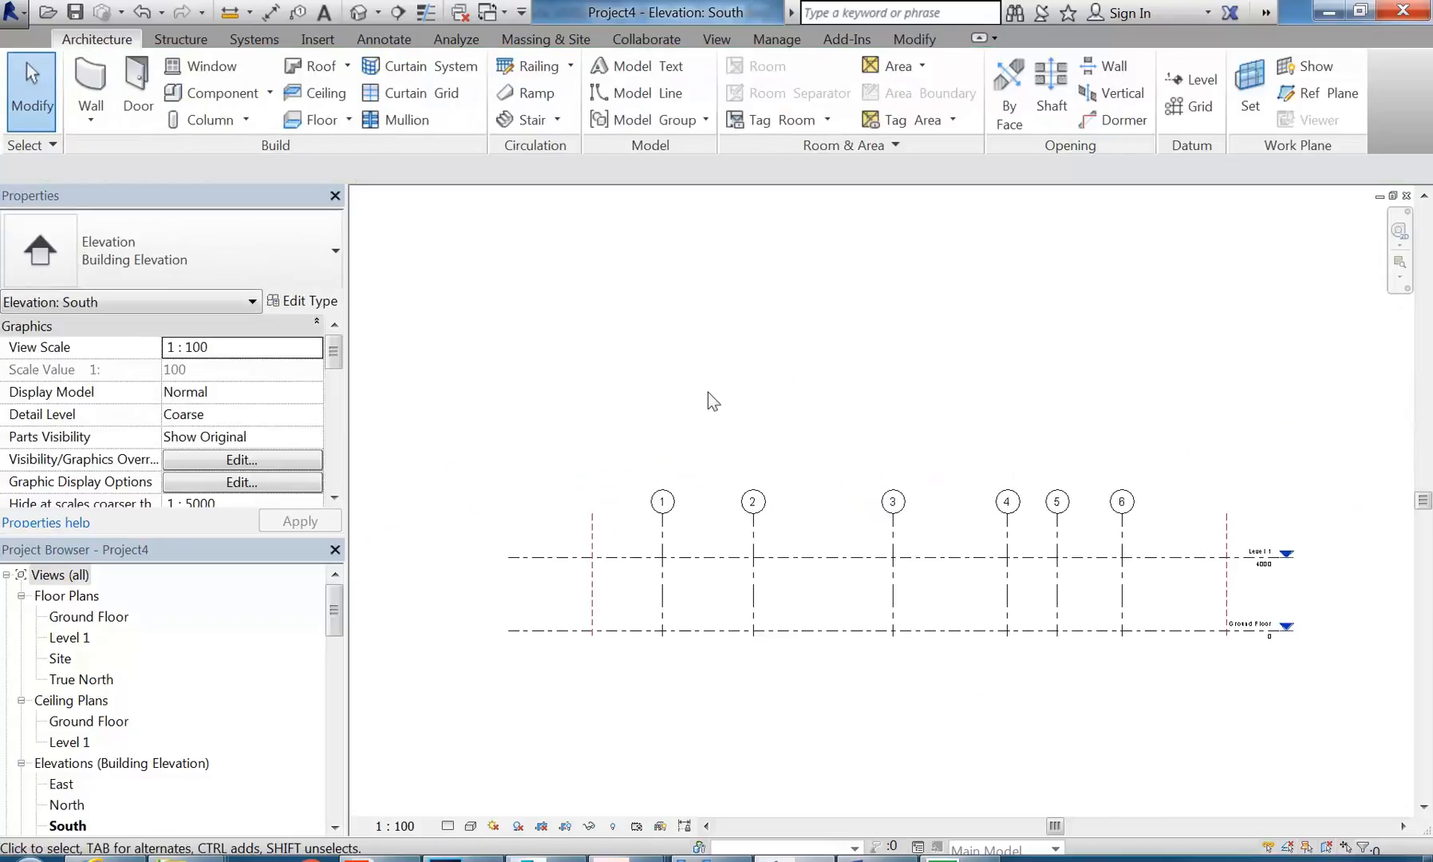
Step: Draw a new level line 4400 mm above Level 1, at elevation 8400, aligned with the existing level ends
{"action": "left_click", "coordinate": [1196, 80]}
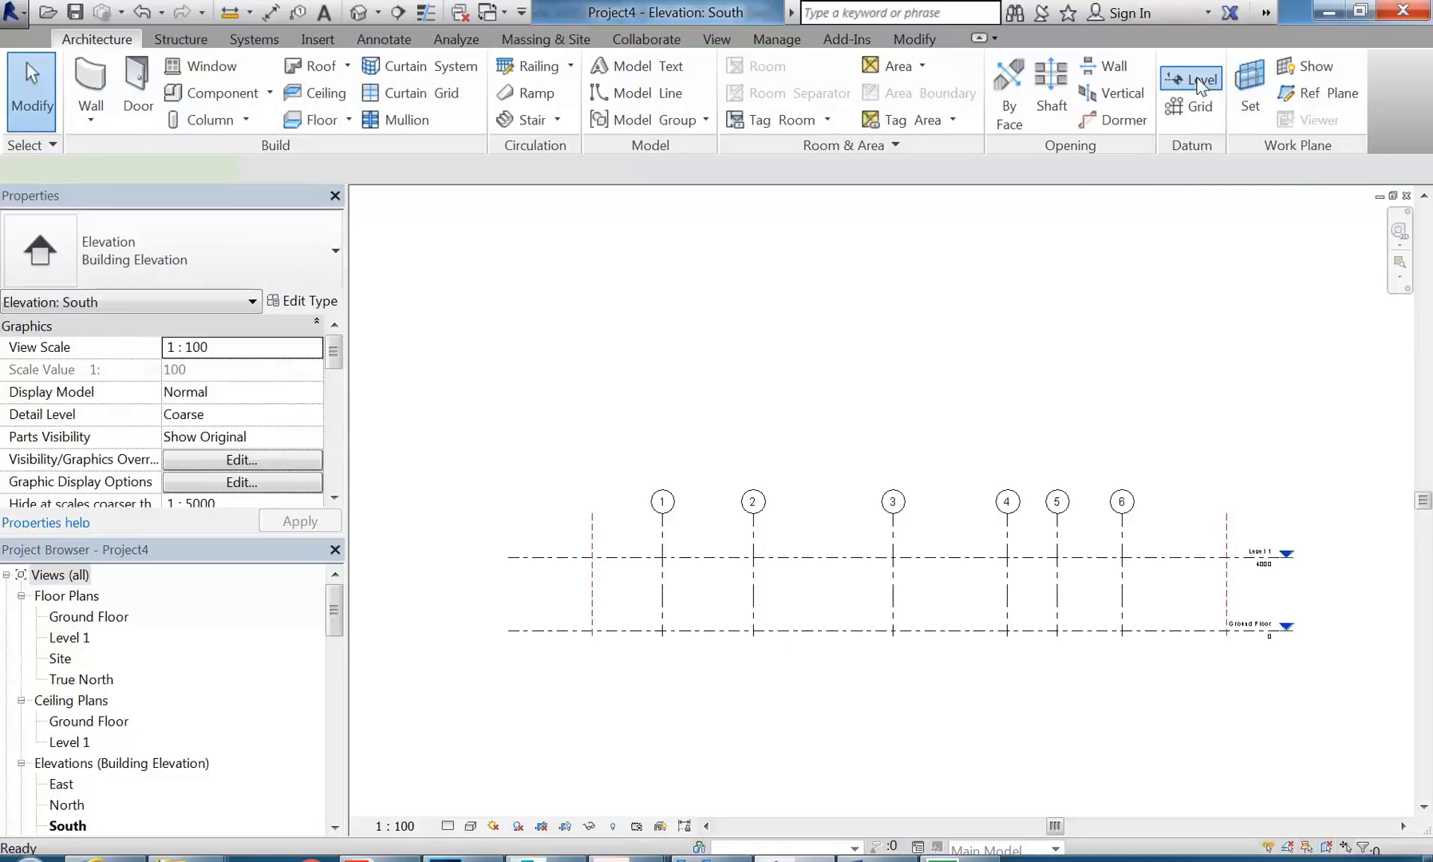
{"action": "scroll", "coordinate": [716, 411], "scroll_direction": "down", "scroll_amount": 1}
{"action": "scroll", "coordinate": [672, 453], "scroll_direction": "up", "scroll_amount": 1}
{"action": "middle_click_drag", "start_coordinate": [650, 473], "coordinate": [610, 457]}
{"action": "left_click", "coordinate": [481, 449]}
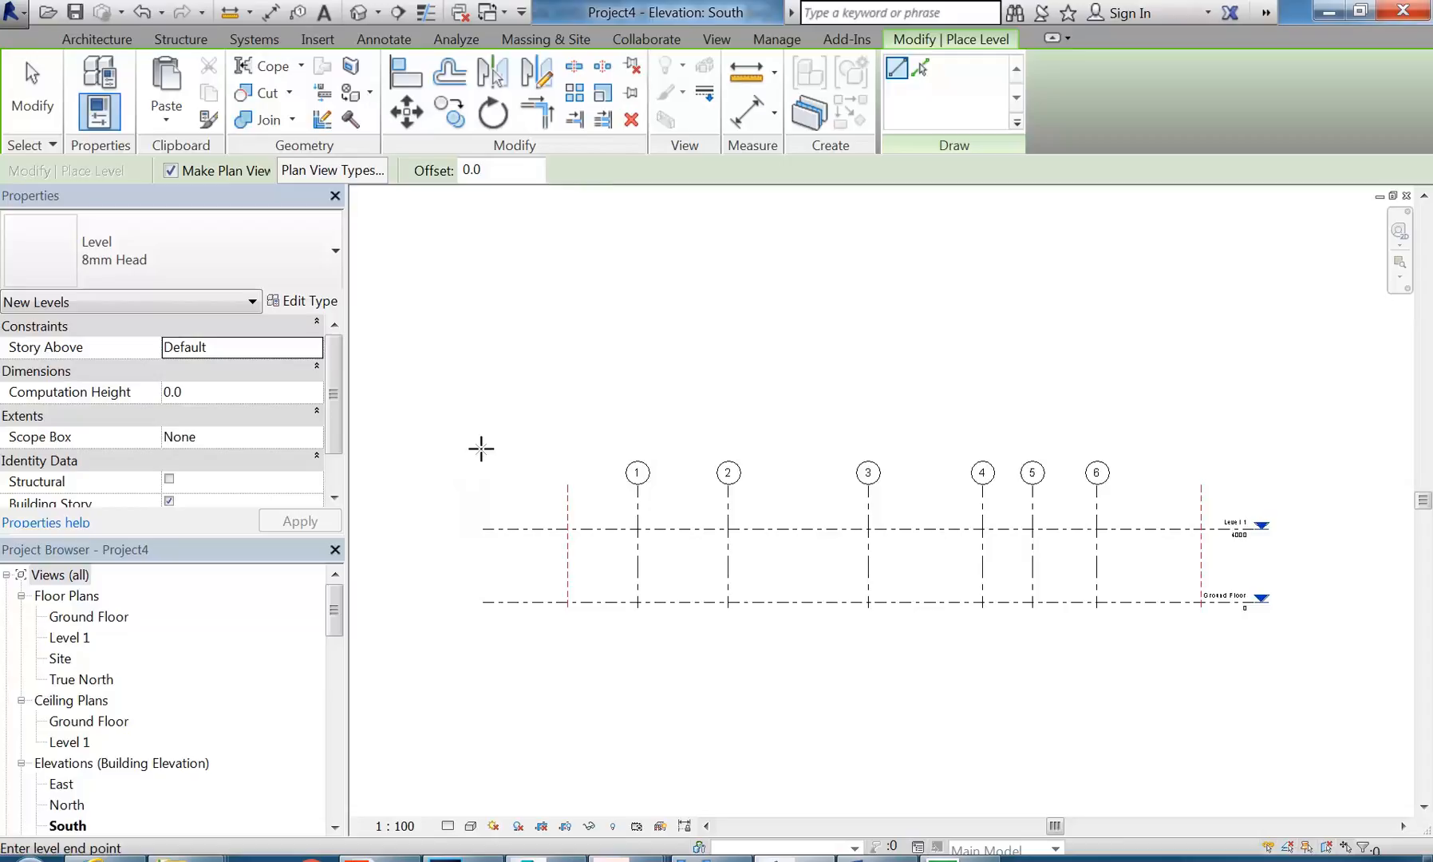
{"action": "middle_click_drag", "start_coordinate": [974, 494], "coordinate": [645, 444]}
{"action": "middle_click_drag", "start_coordinate": [1040, 460], "coordinate": [545, 339]}
{"action": "scroll", "coordinate": [545, 343], "scroll_direction": "up", "scroll_amount": 1}
{"action": "middle_click_drag", "start_coordinate": [556, 396], "coordinate": [928, 407]}
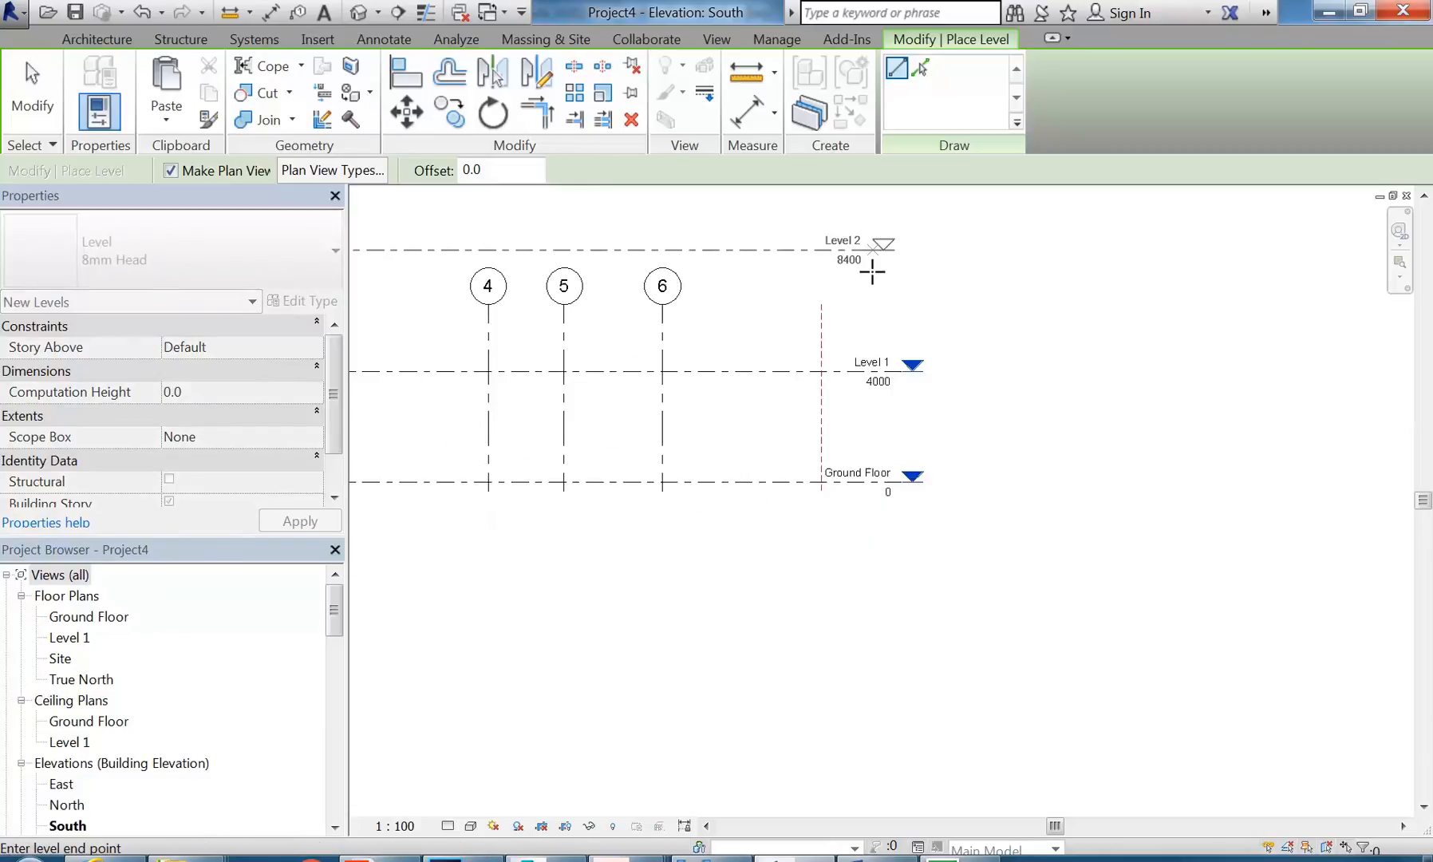
{"action": "left_click", "coordinate": [895, 272]}
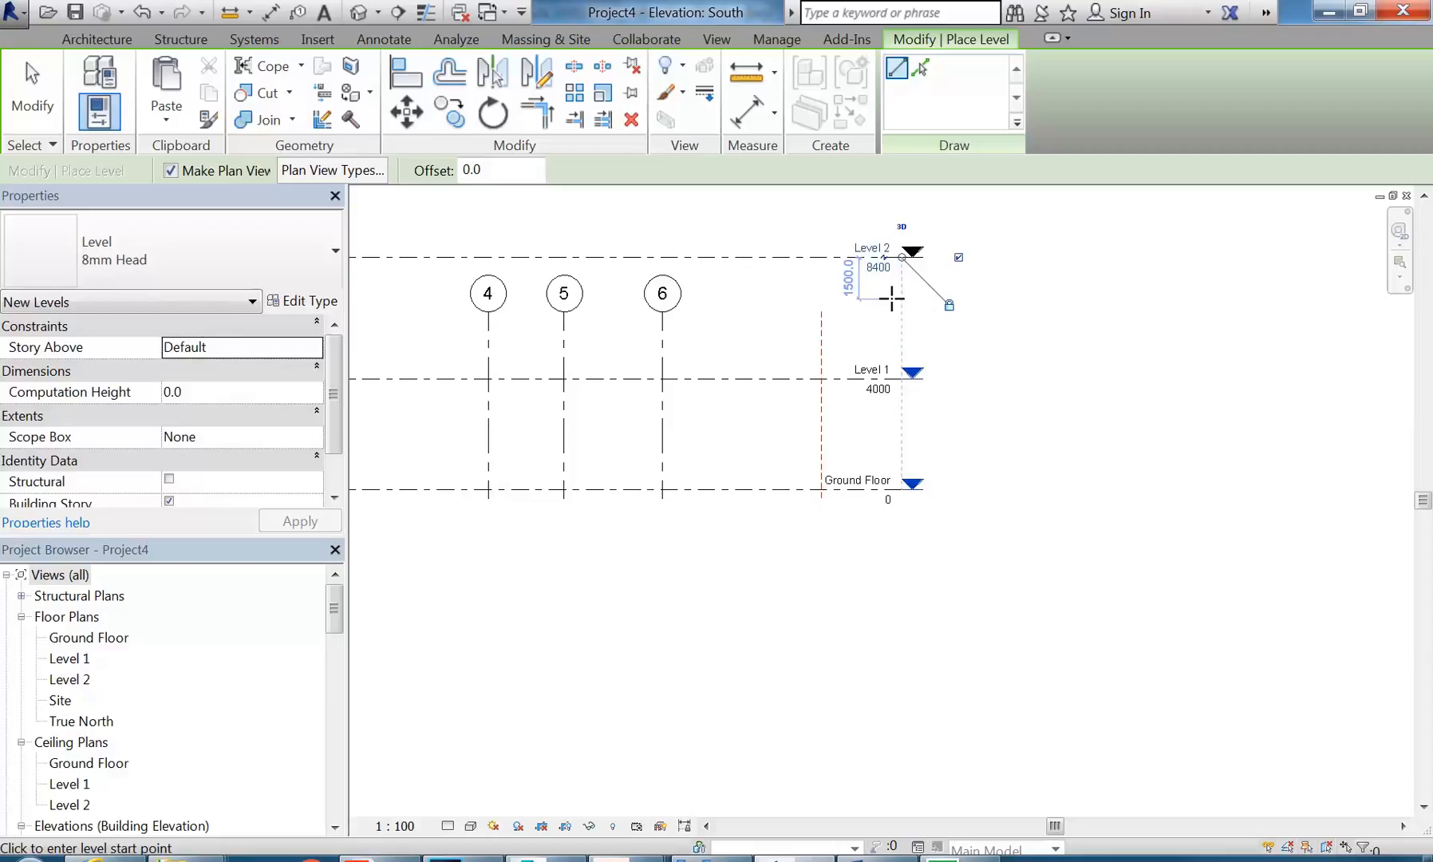
Step: Draw another level line 4000 mm above Level 2, at elevation 12400, aligned with the levels below
{"action": "scroll", "coordinate": [1053, 406], "scroll_direction": "down", "scroll_amount": 3}
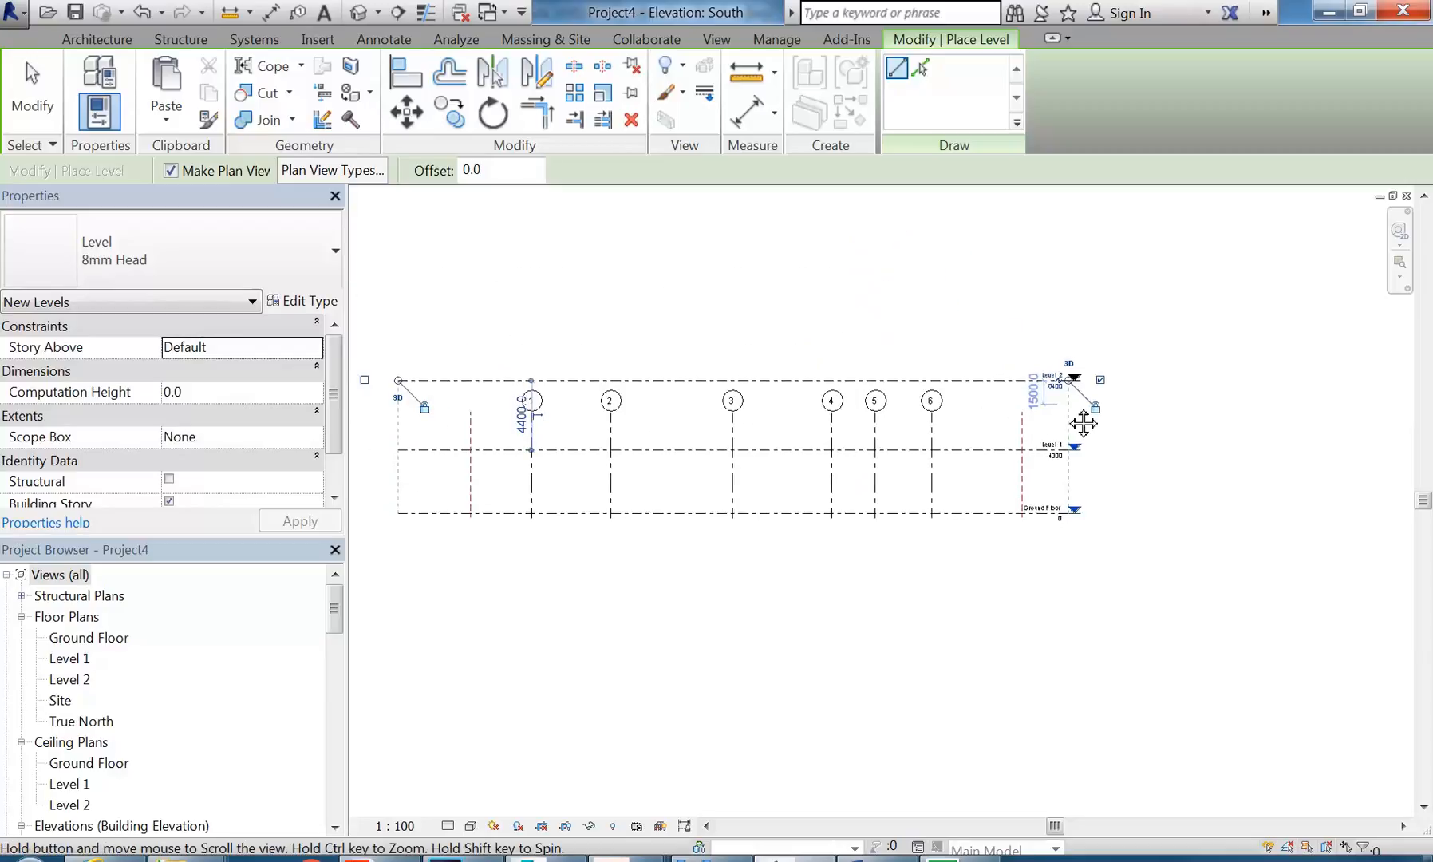
{"action": "left_click", "coordinate": [403, 317]}
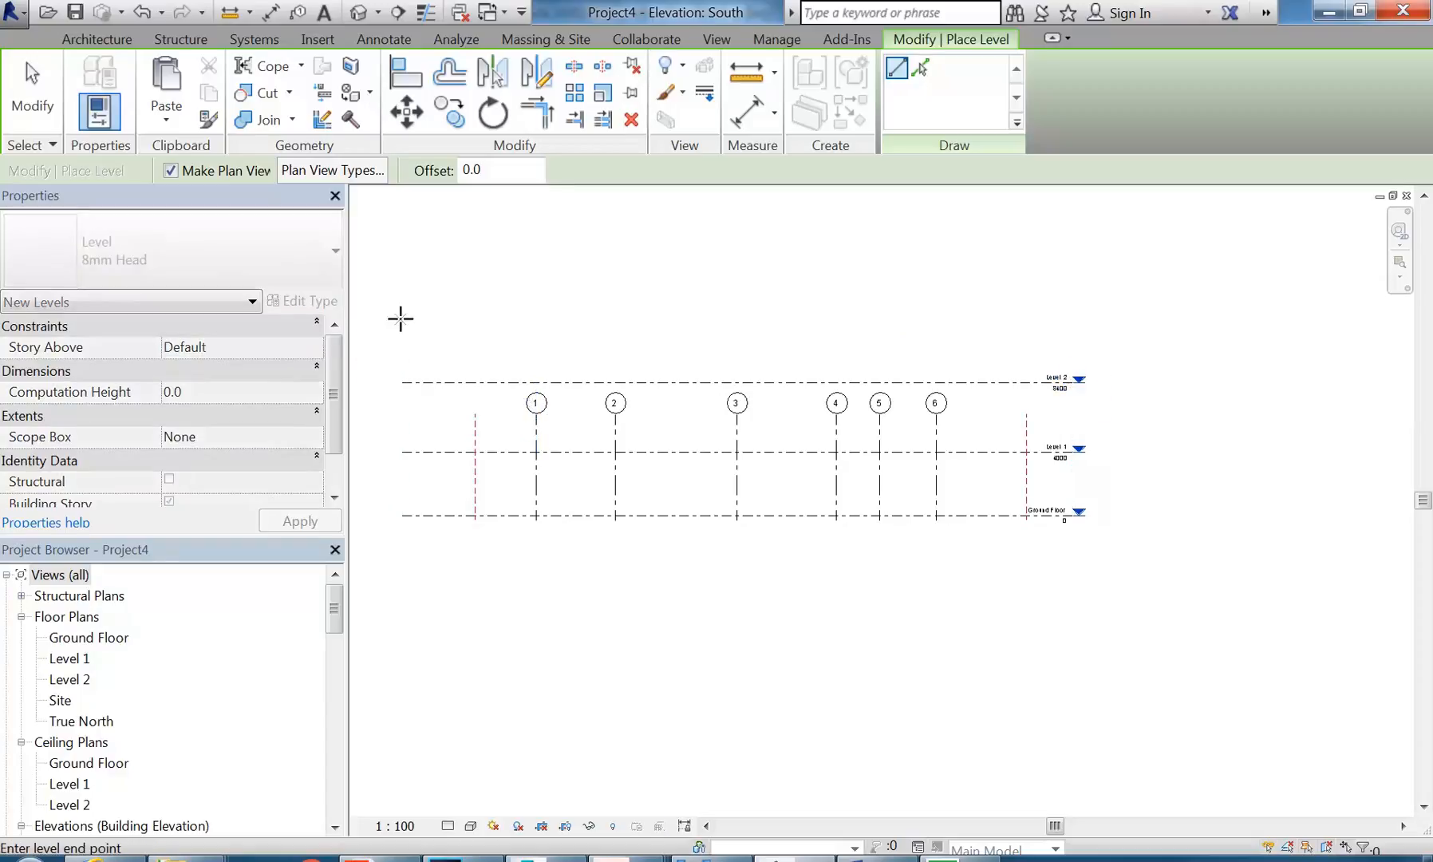
{"action": "left_click", "coordinate": [1074, 318]}
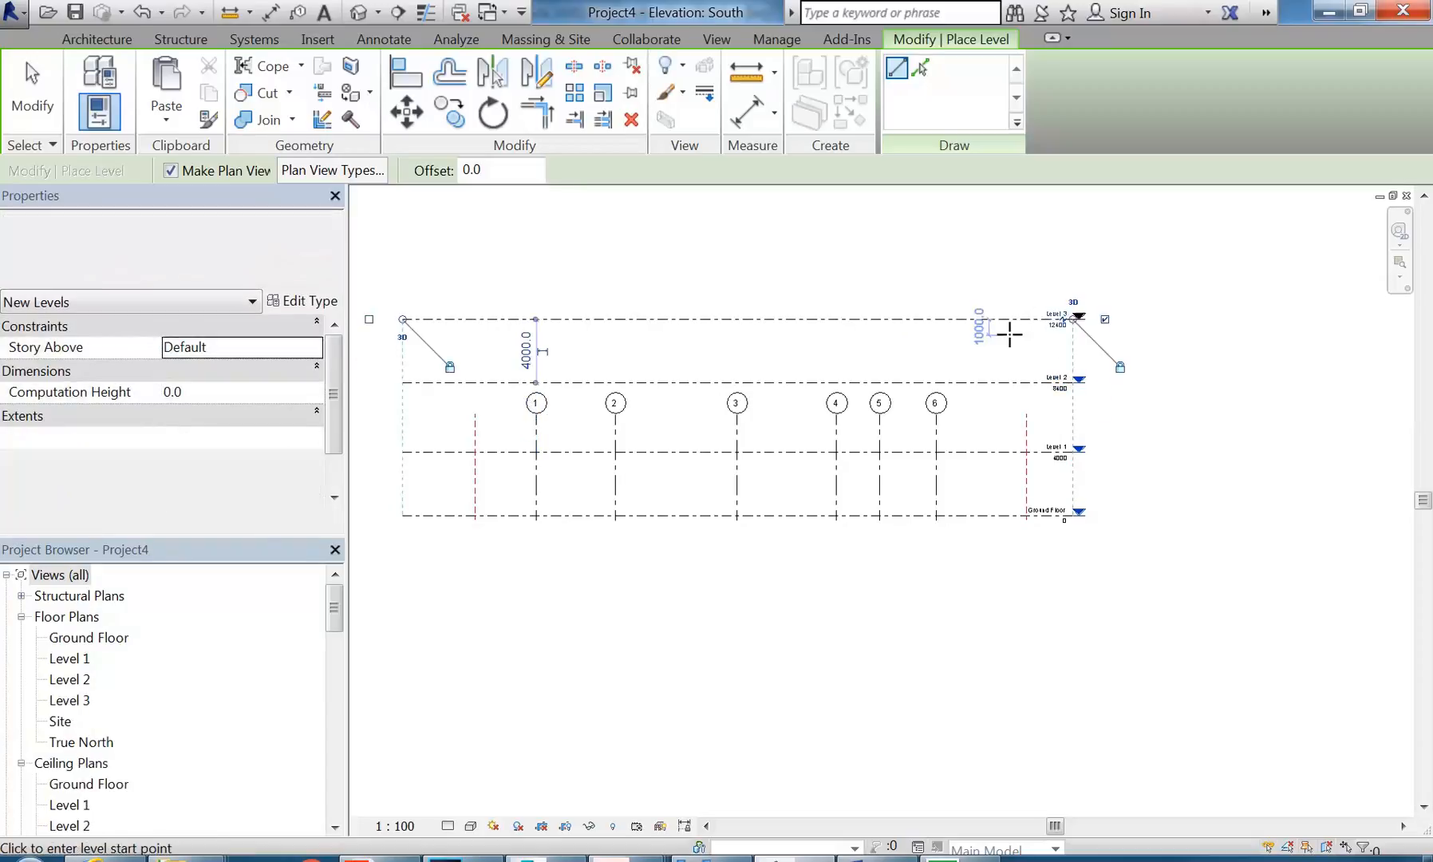
{"action": "key", "text": "Escape"}
{"action": "key", "text": "Escape"}
Step: Rename Level 3 as Roof
{"action": "scroll", "coordinate": [1090, 357], "scroll_direction": "up", "scroll_amount": 3}
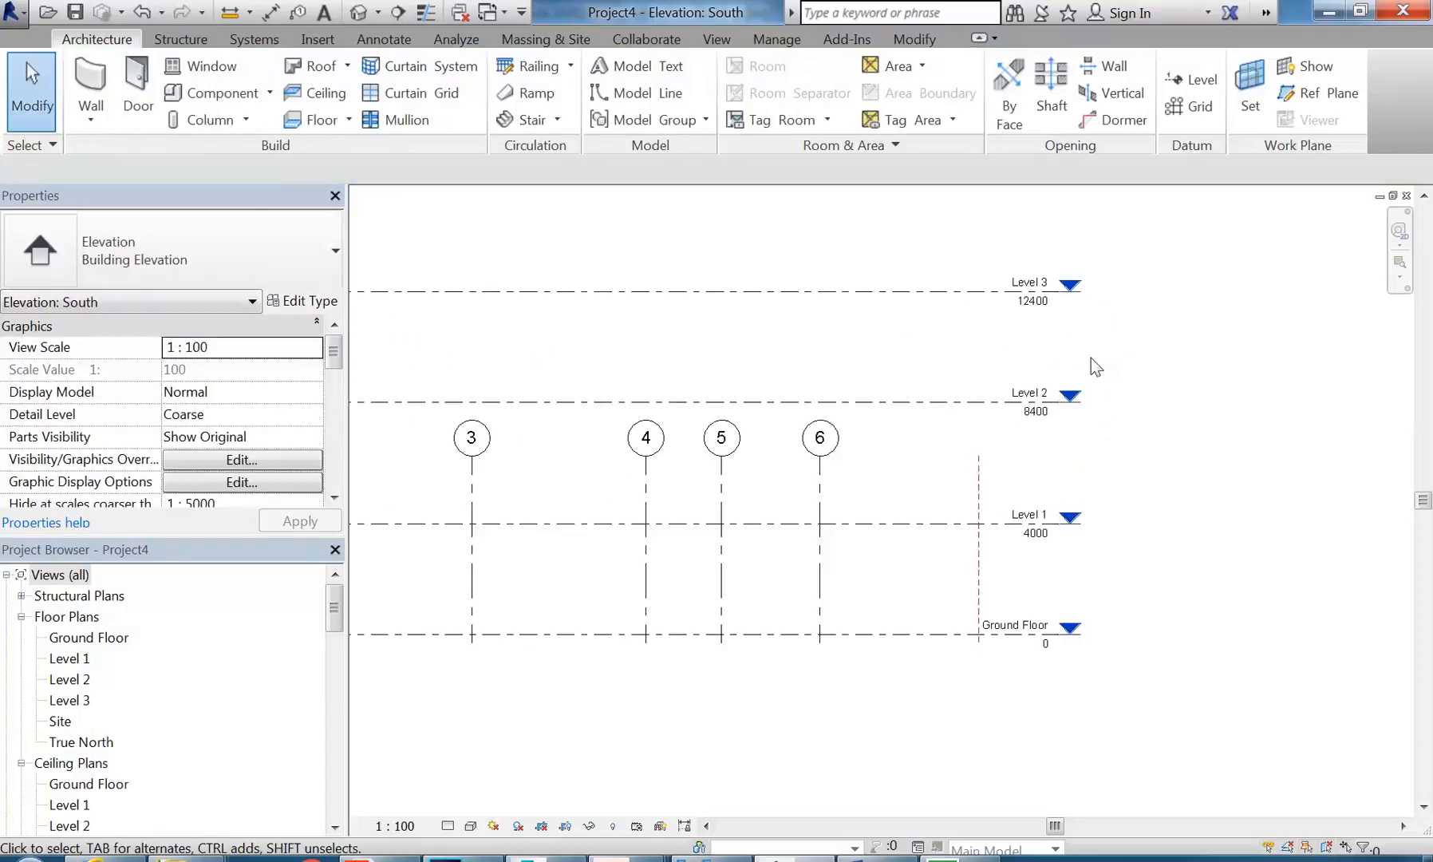
{"action": "scroll", "coordinate": [832, 293], "scroll_direction": "down", "scroll_amount": 2}
{"action": "scroll", "coordinate": [1096, 353], "scroll_direction": "up", "scroll_amount": 3}
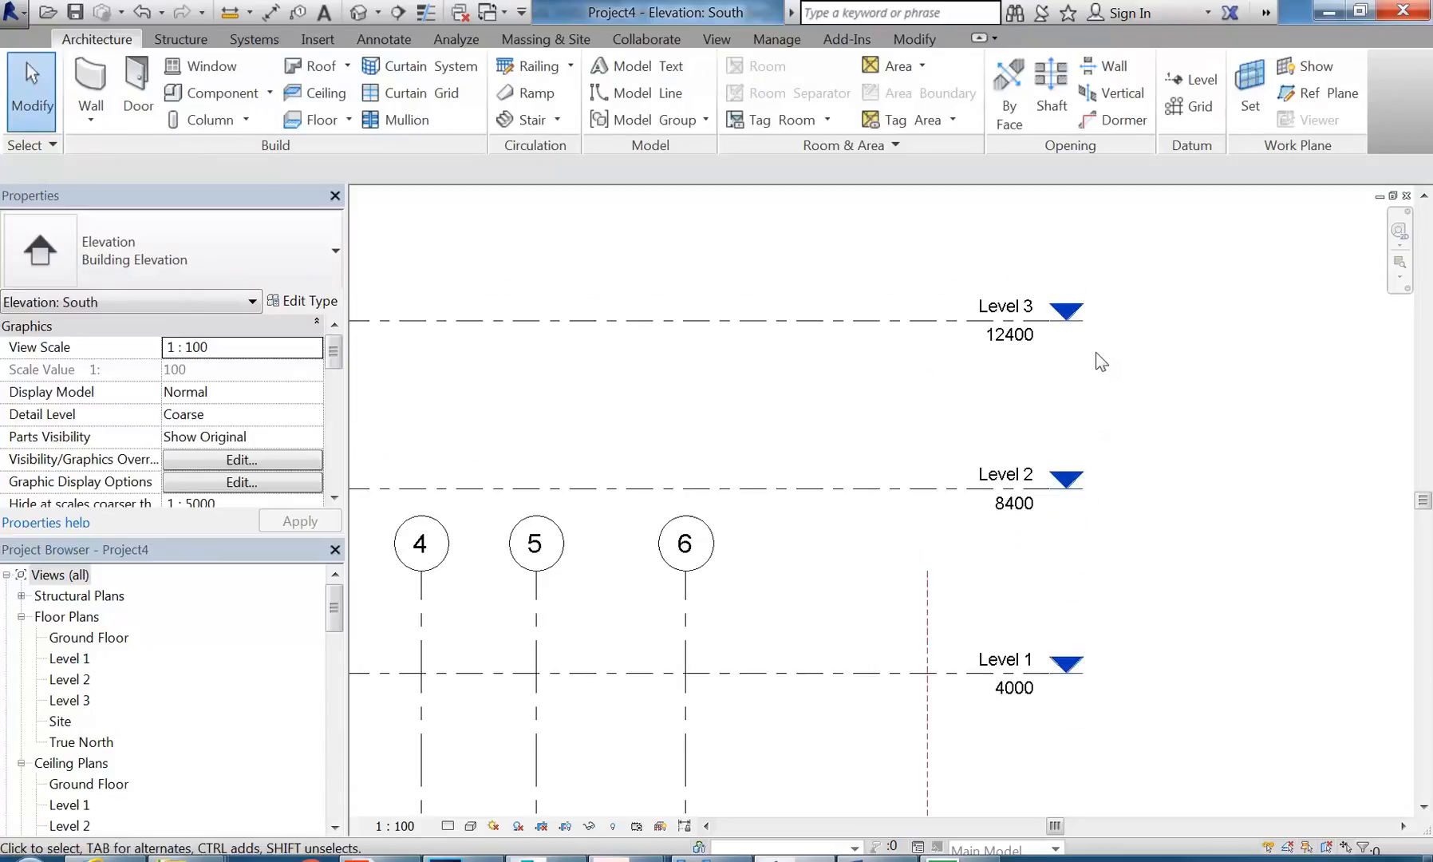
{"action": "left_click", "coordinate": [1017, 322]}
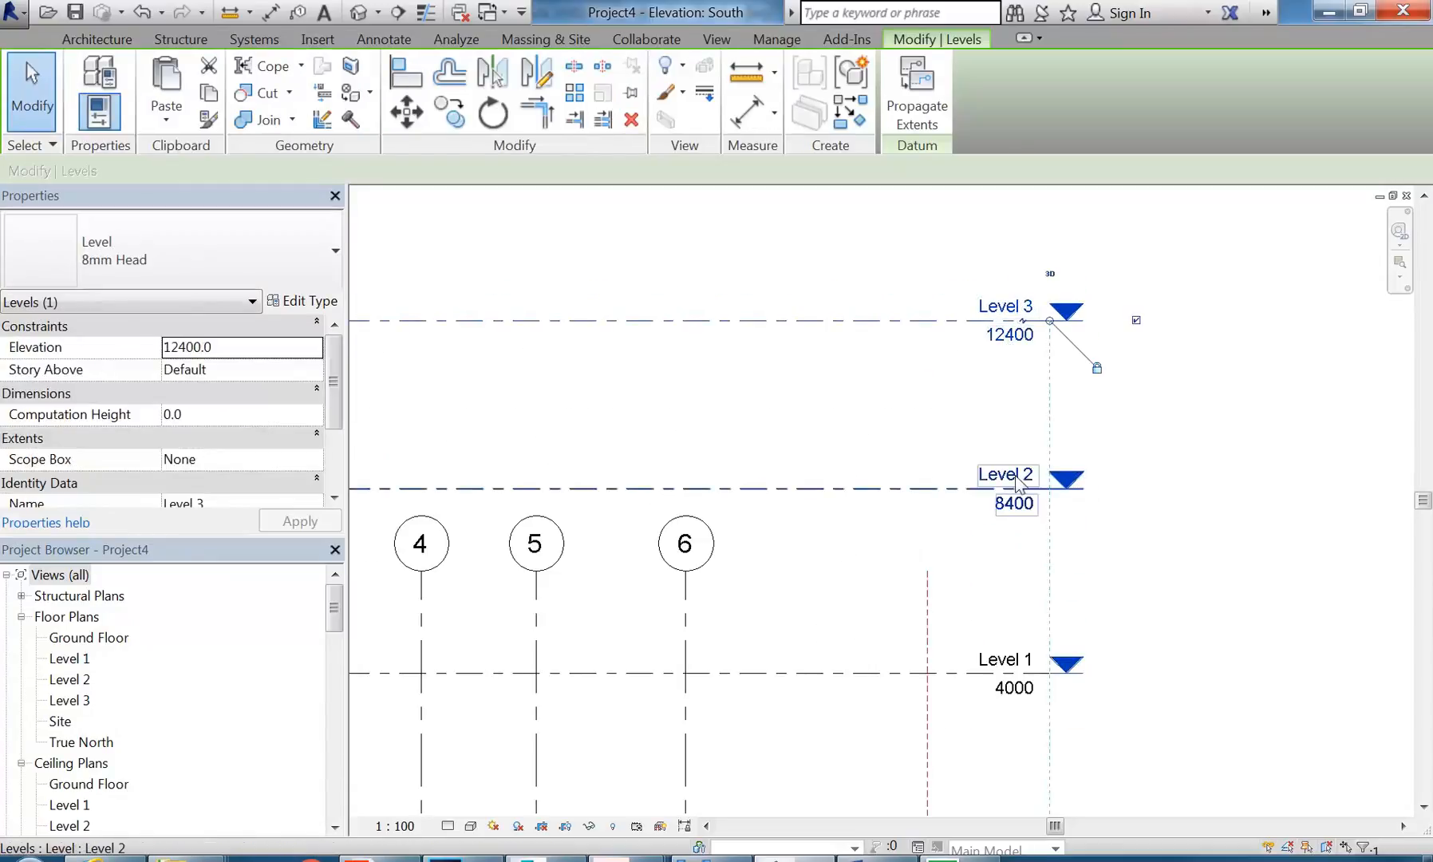
{"action": "scroll", "coordinate": [860, 424], "scroll_direction": "down", "scroll_amount": 2}
{"action": "left_click", "coordinate": [886, 363]}
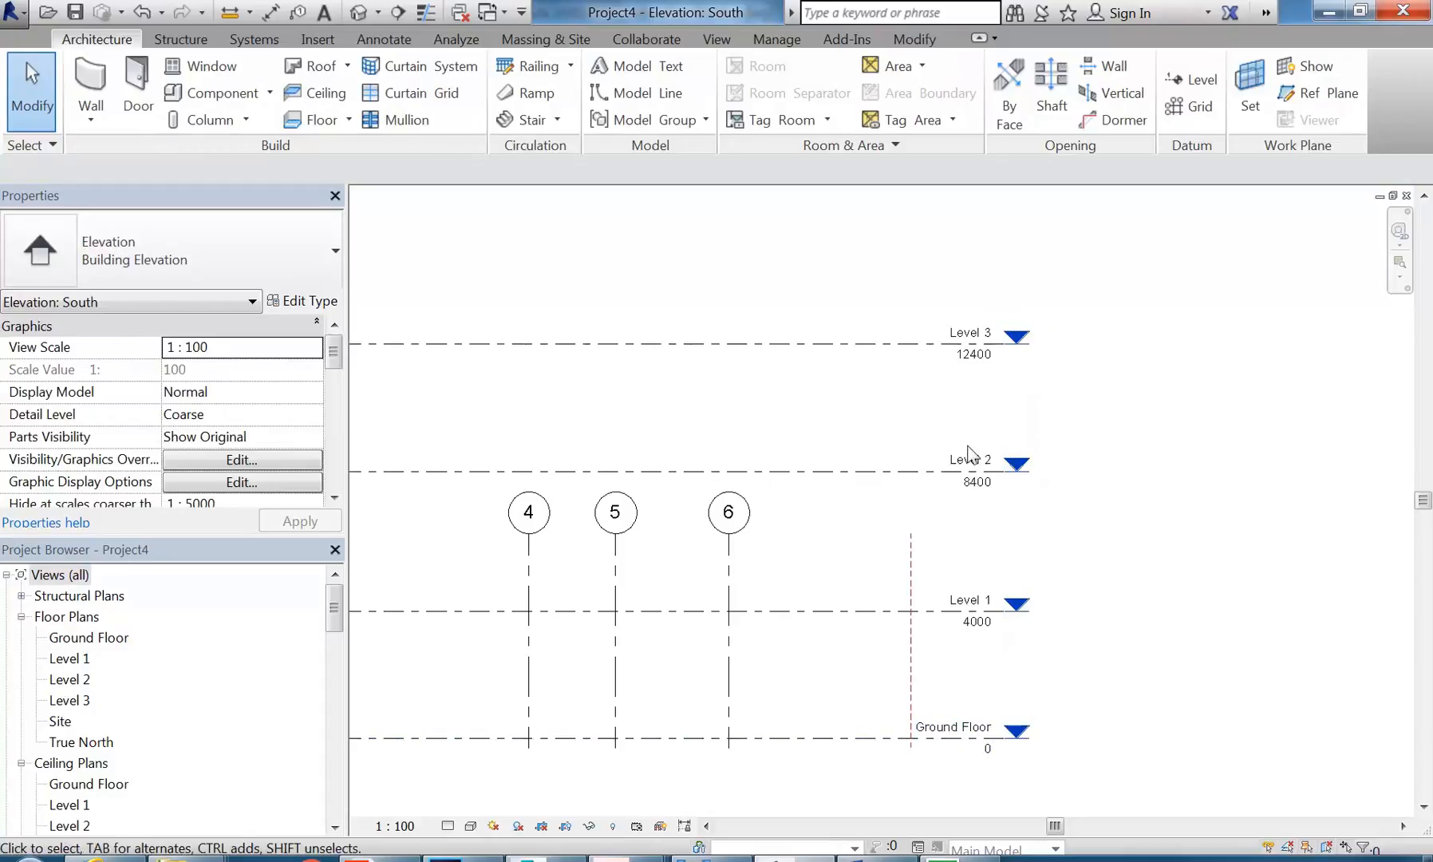
{"action": "left_click", "coordinate": [981, 335]}
{"action": "left_click", "coordinate": [967, 332]}
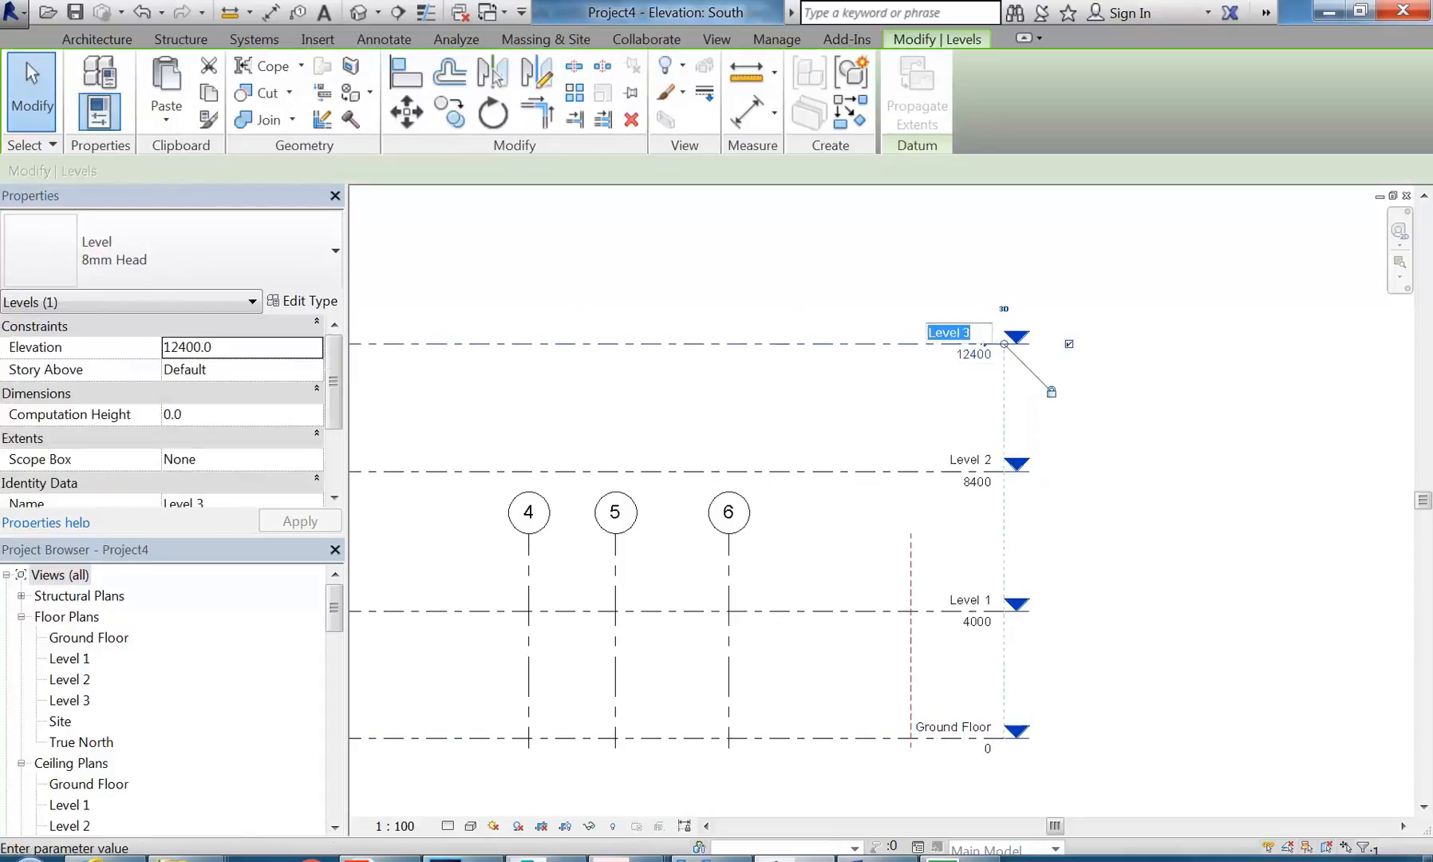
{"action": "type", "text": "Roof"}
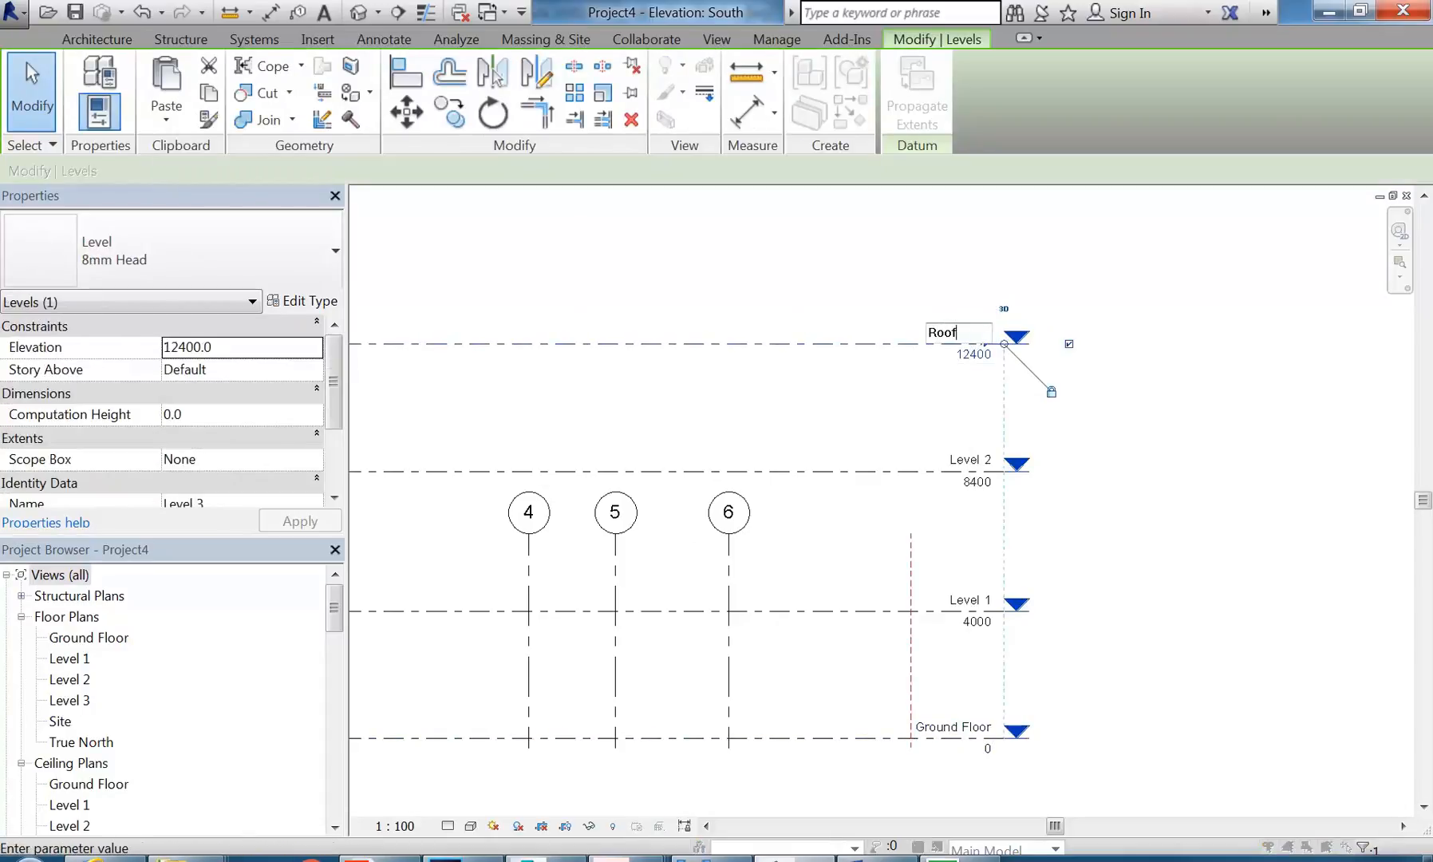
{"action": "key", "text": "Return"}
{"action": "left_click", "coordinate": [729, 444]}
{"action": "left_click", "coordinate": [682, 408]}
Step: Extend the aligned grid lines upward together so their bubbles sit above the Roof level
{"action": "middle_click_drag", "start_coordinate": [684, 418], "coordinate": [623, 383]}
{"action": "scroll", "coordinate": [811, 391], "scroll_direction": "up", "scroll_amount": 2}
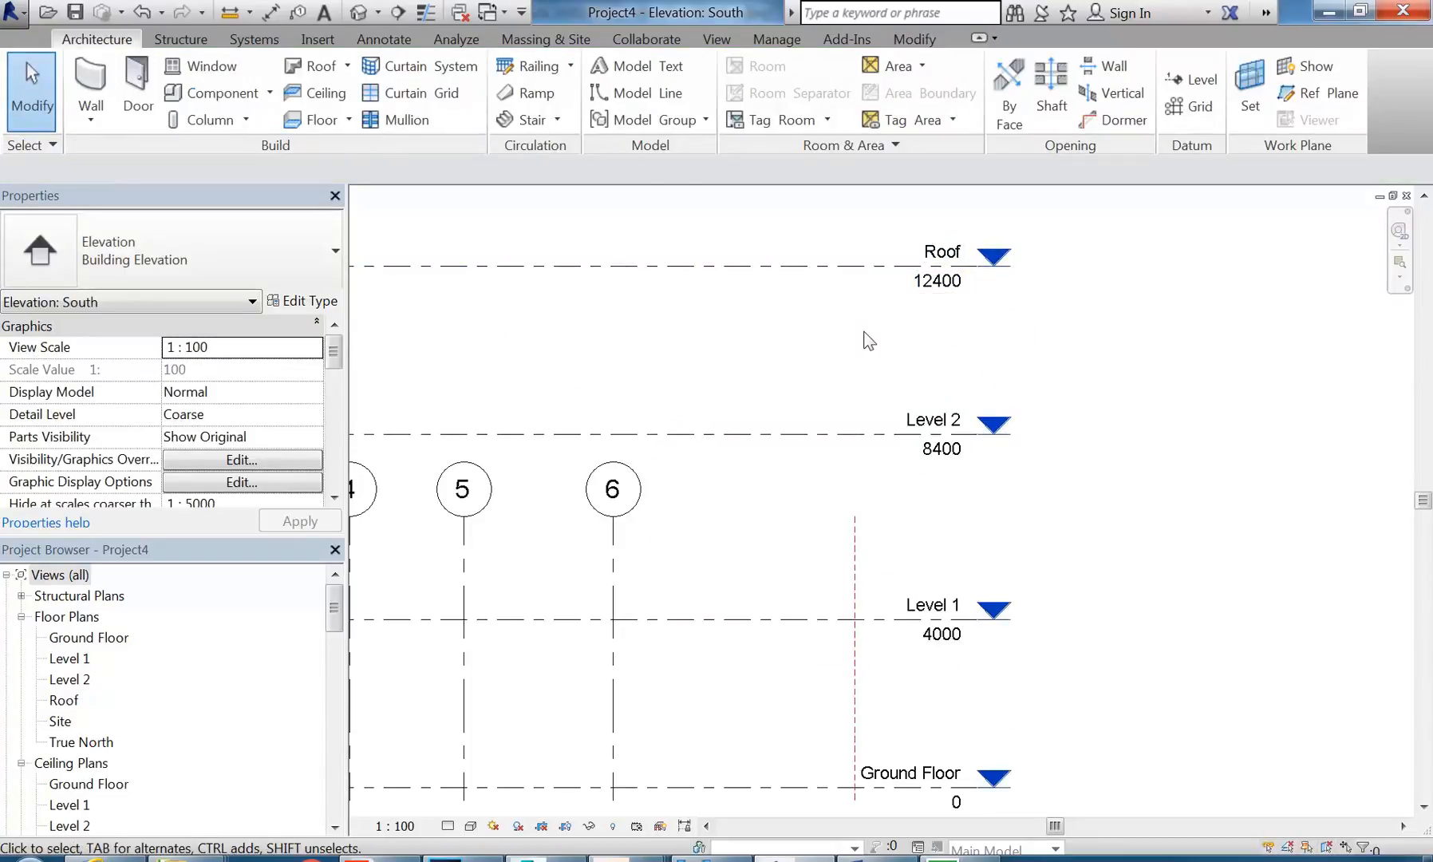
{"action": "scroll", "coordinate": [864, 331], "scroll_direction": "down", "scroll_amount": 5}
{"action": "middle_click_drag", "start_coordinate": [831, 350], "coordinate": [891, 389]}
{"action": "scroll", "coordinate": [875, 429], "scroll_direction": "up", "scroll_amount": 4}
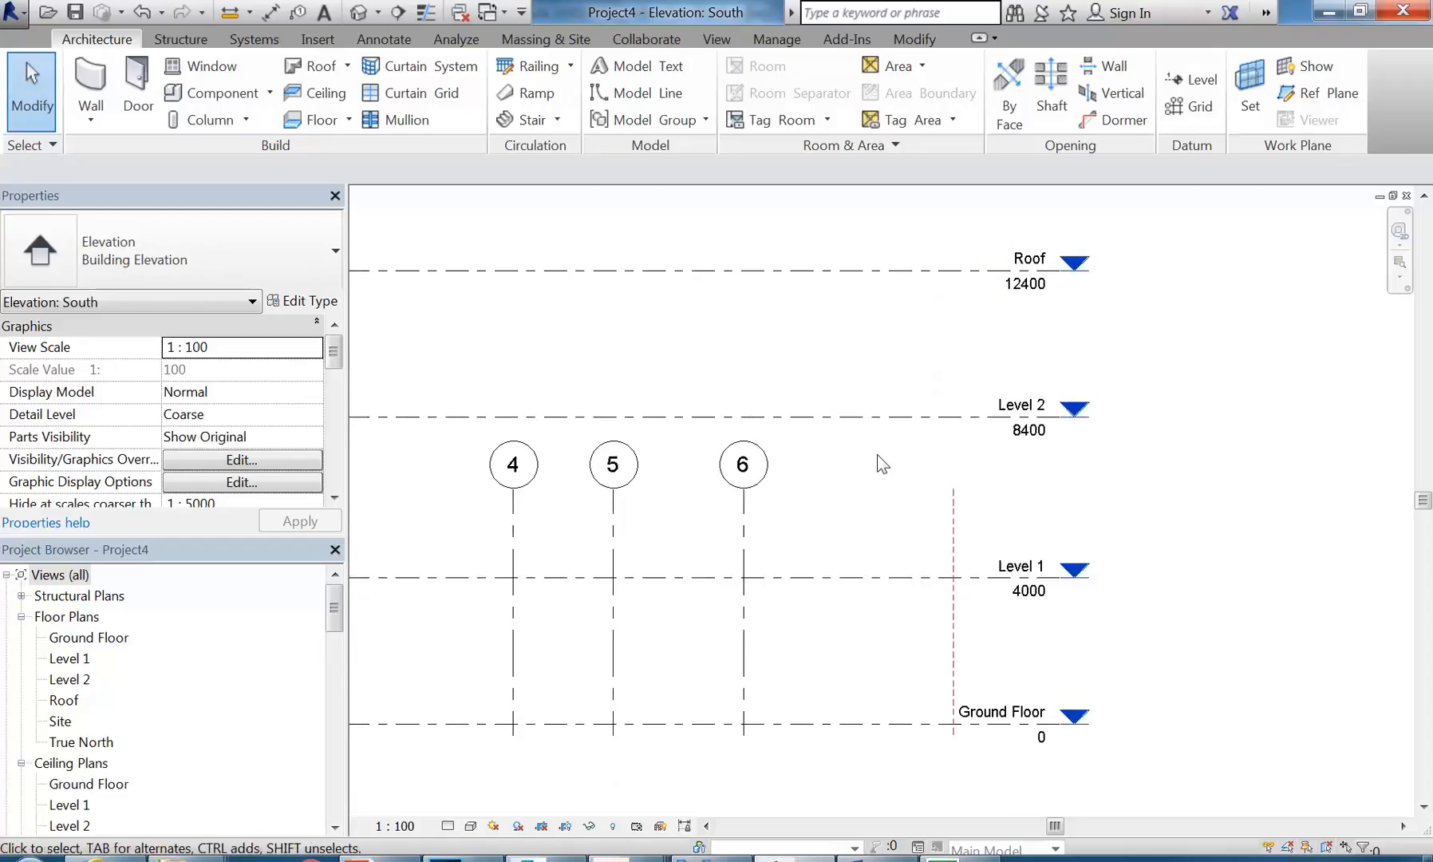
{"action": "middle_click_drag", "start_coordinate": [877, 455], "coordinate": [827, 439]}
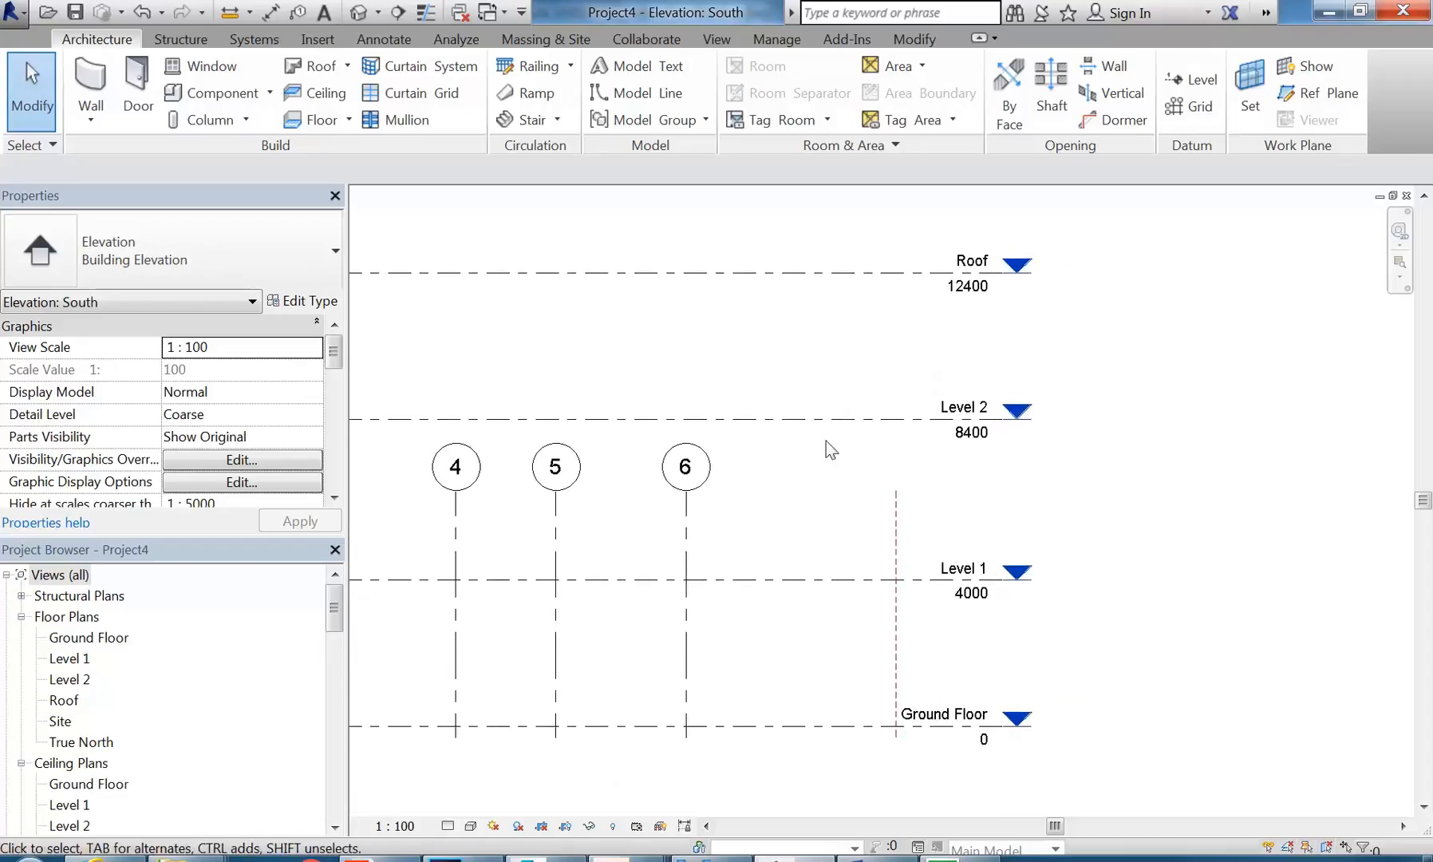
{"action": "left_click", "coordinate": [683, 530]}
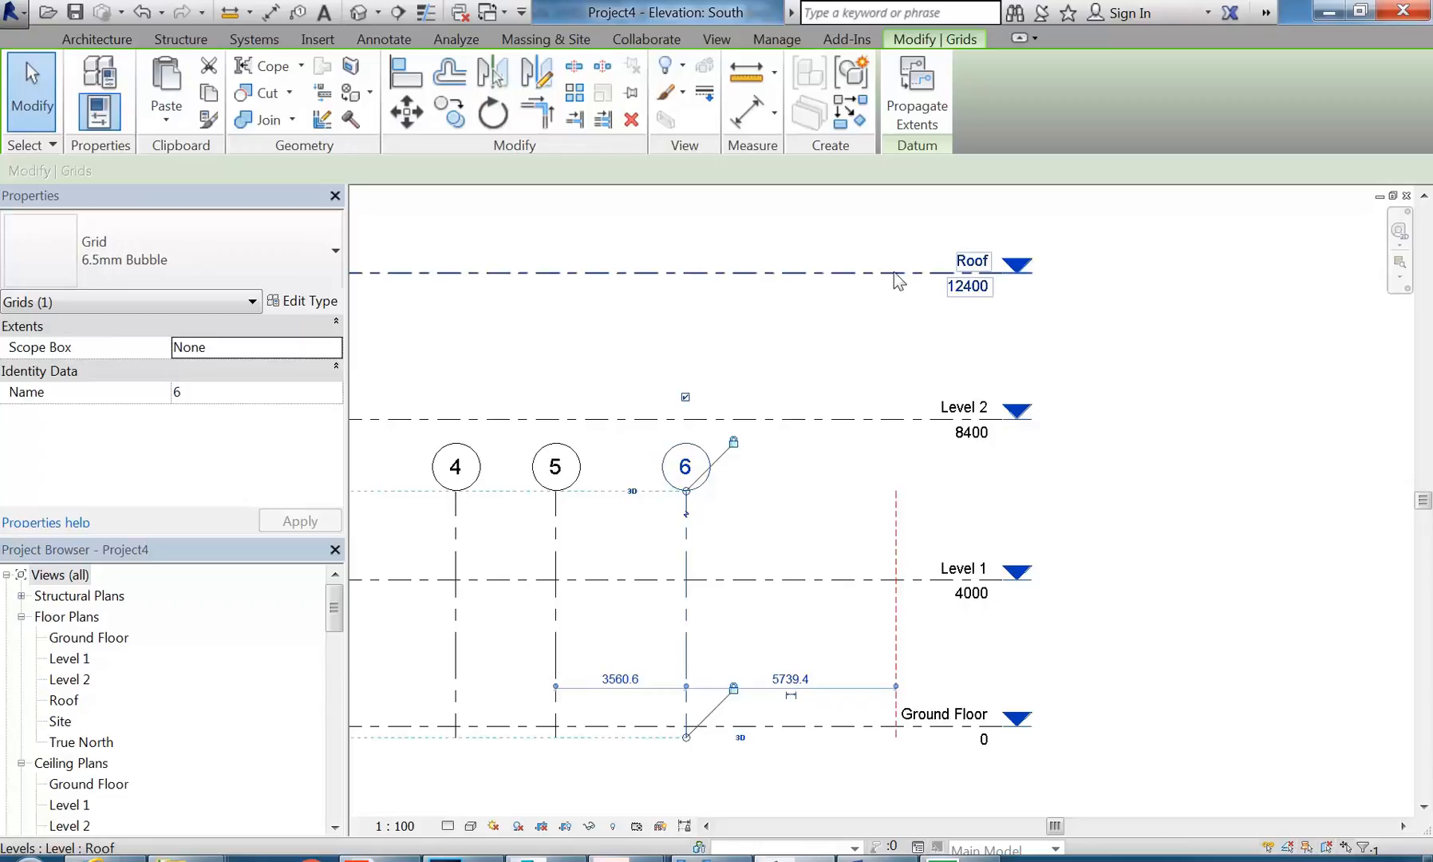
{"action": "key", "text": "Escape"}
{"action": "left_click", "coordinate": [688, 533]}
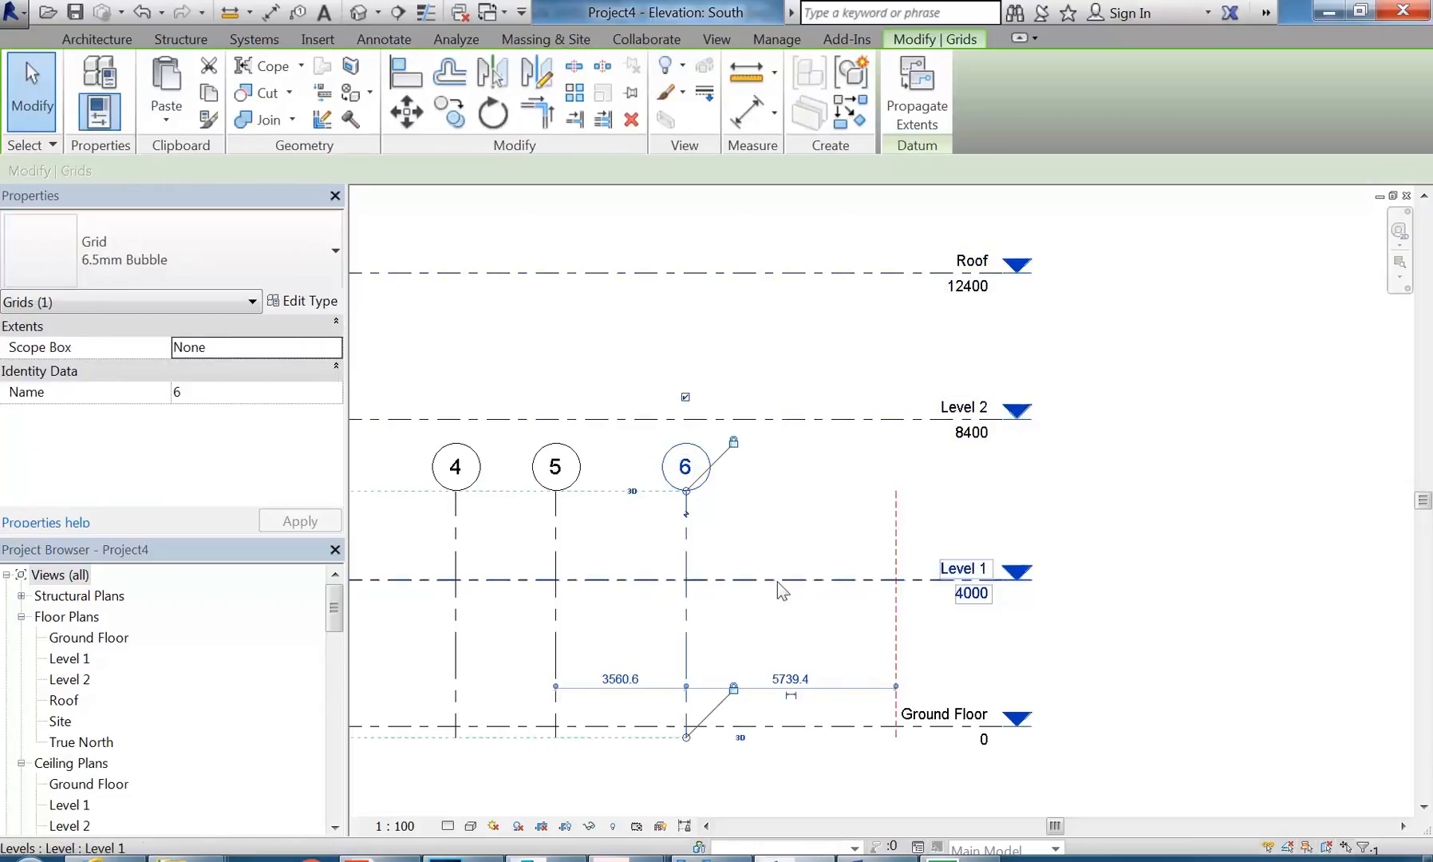
{"action": "left_click_drag", "start_coordinate": [686, 492], "coordinate": [691, 235]}
{"action": "left_click", "coordinate": [788, 367]}
Step: Open the East elevation and examine the levels and reference planes there
{"action": "scroll", "coordinate": [890, 379], "scroll_direction": "down", "scroll_amount": 2}
{"action": "middle_click_drag", "start_coordinate": [902, 391], "coordinate": [893, 382]}
{"action": "scroll", "coordinate": [893, 383], "scroll_direction": "down", "scroll_amount": 1}
{"action": "middle_click_drag", "start_coordinate": [767, 385], "coordinate": [1023, 375]}
{"action": "left_click", "coordinate": [338, 608]}
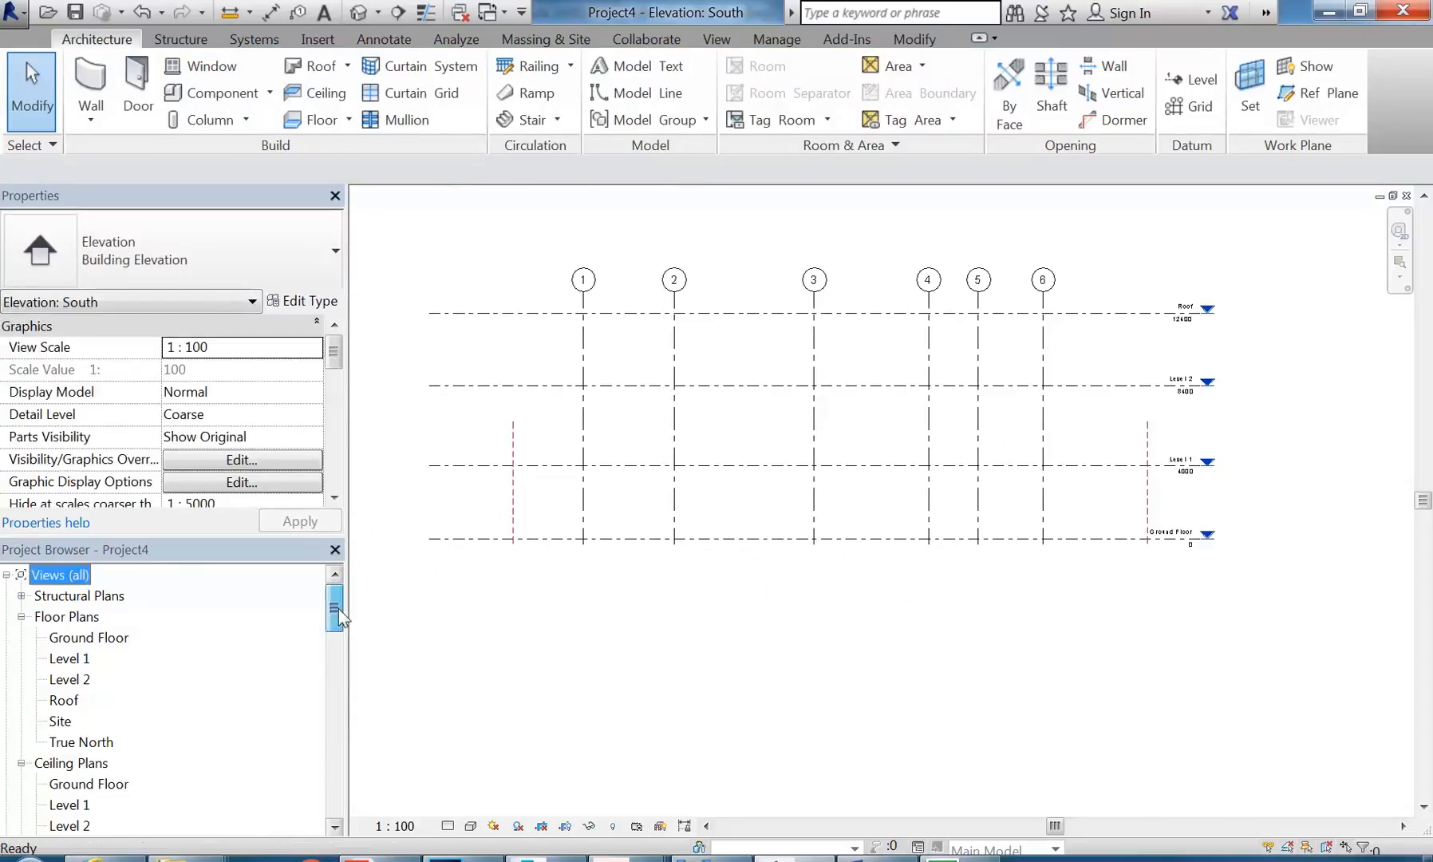
{"action": "left_click_drag", "start_coordinate": [339, 608], "coordinate": [339, 653]}
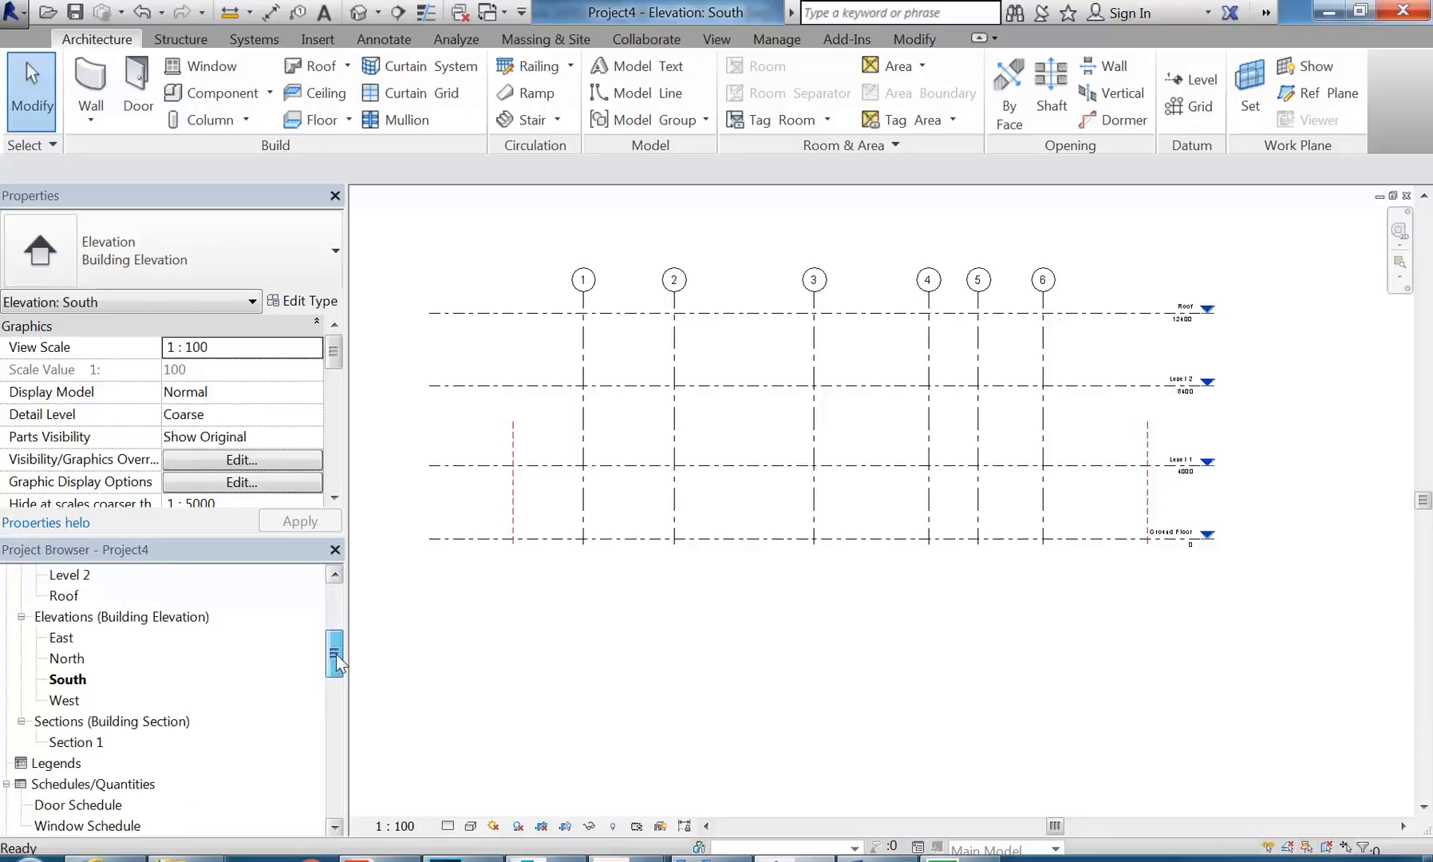
{"action": "double_click", "coordinate": [64, 637]}
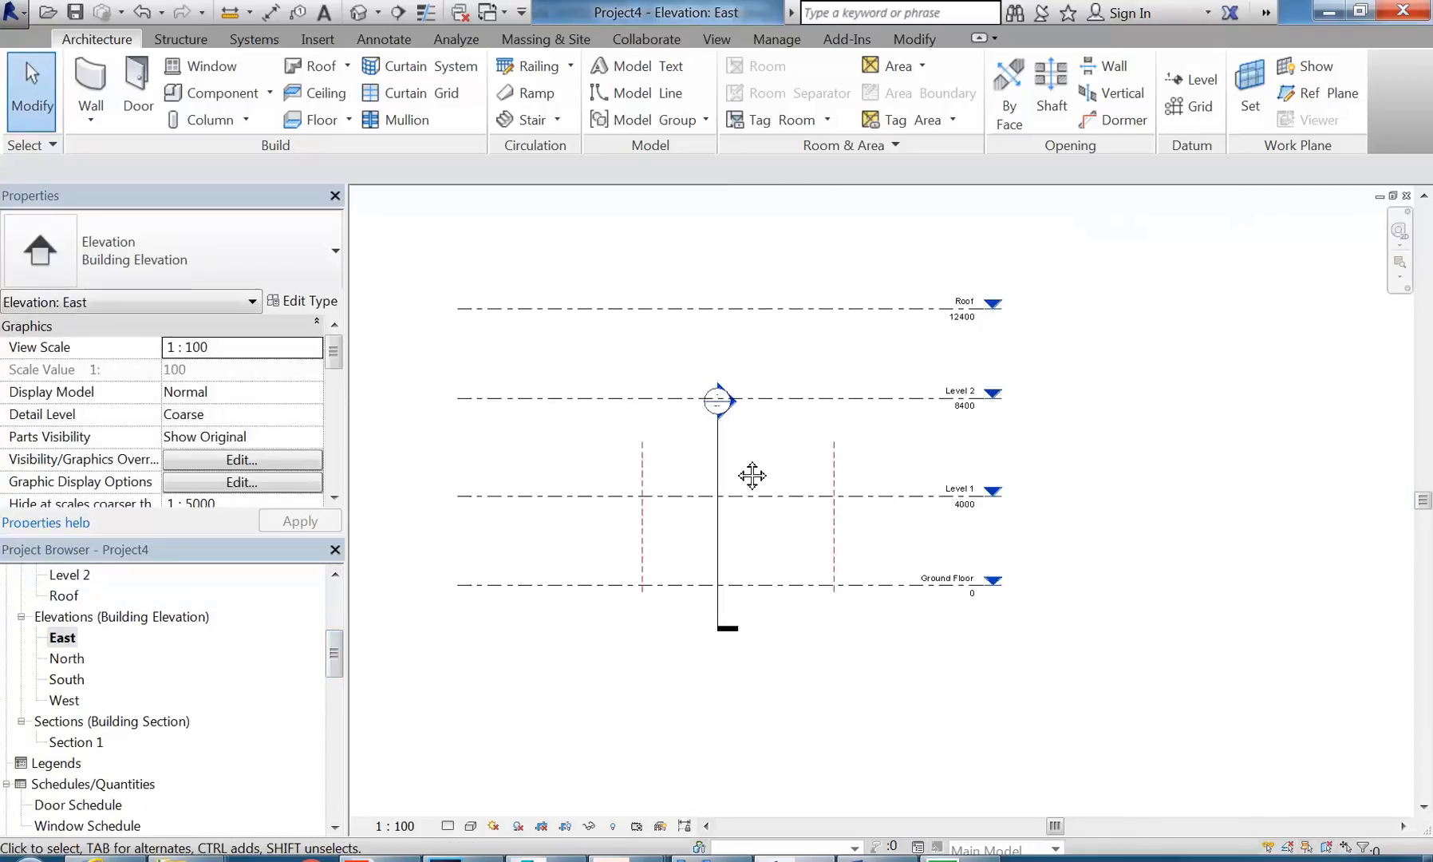
{"action": "middle_click_drag", "start_coordinate": [752, 476], "coordinate": [835, 509]}
{"action": "middle_click_drag", "start_coordinate": [654, 486], "coordinate": [654, 543]}
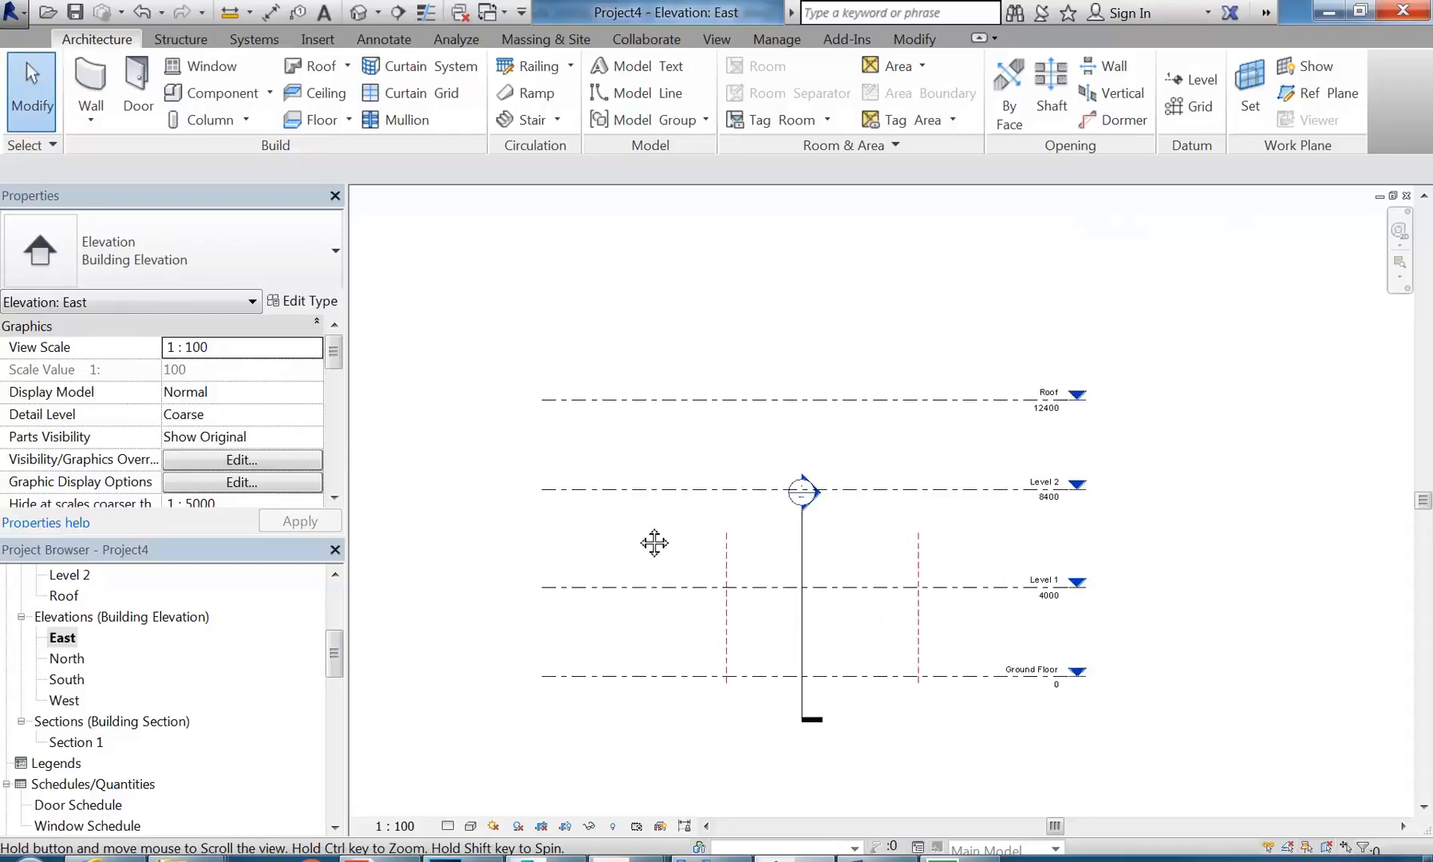
{"action": "left_click_drag", "start_coordinate": [334, 652], "coordinate": [345, 578]}
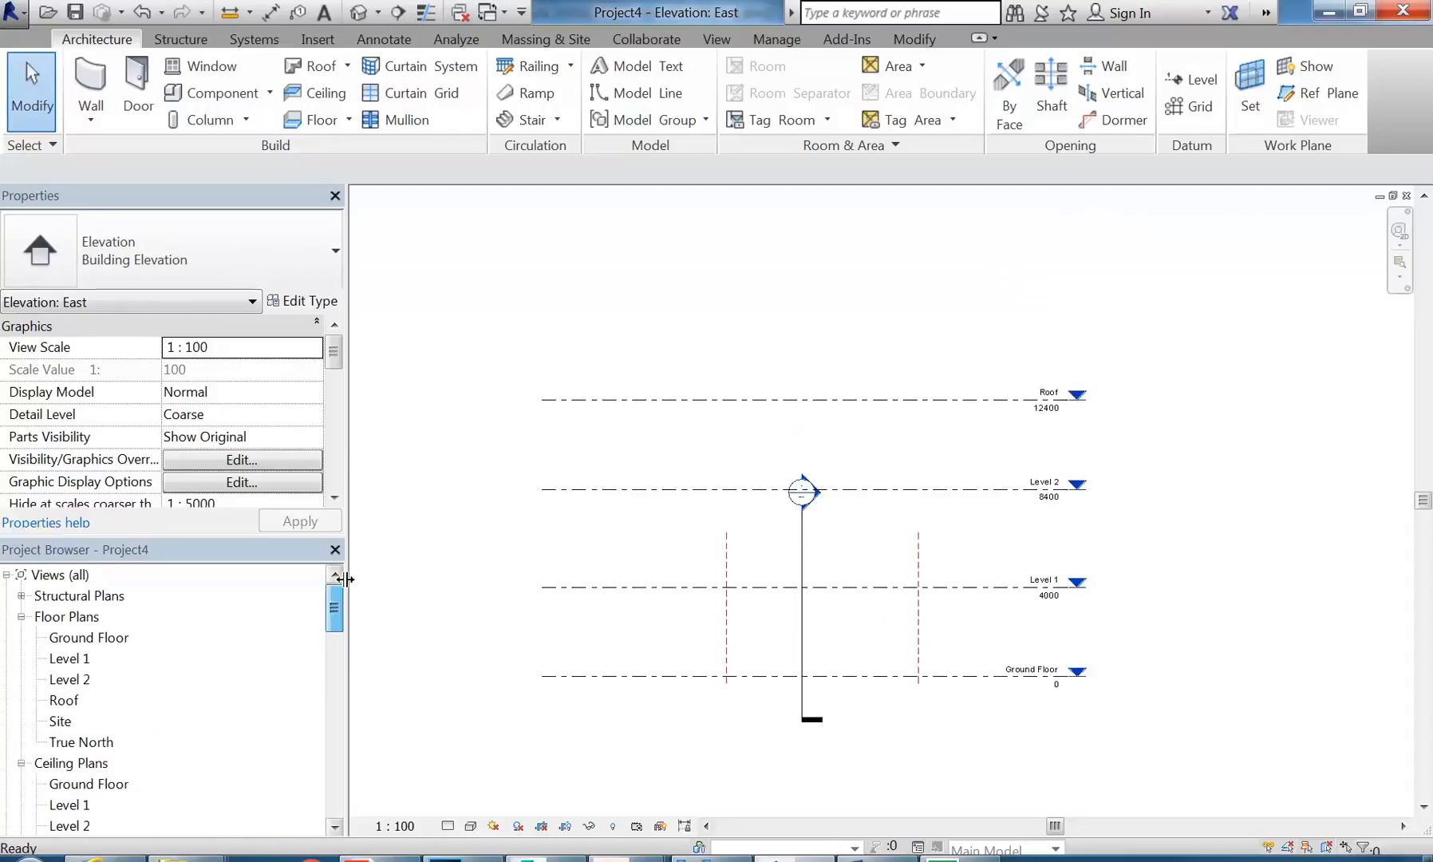
Step: Open the Ground Floor plan, start the Wall tool and set the top constraint to Up to level: Roof
{"action": "double_click", "coordinate": [86, 637]}
{"action": "middle_click_drag", "start_coordinate": [629, 403], "coordinate": [650, 420]}
{"action": "scroll", "coordinate": [651, 420], "scroll_direction": "up", "scroll_amount": 4}
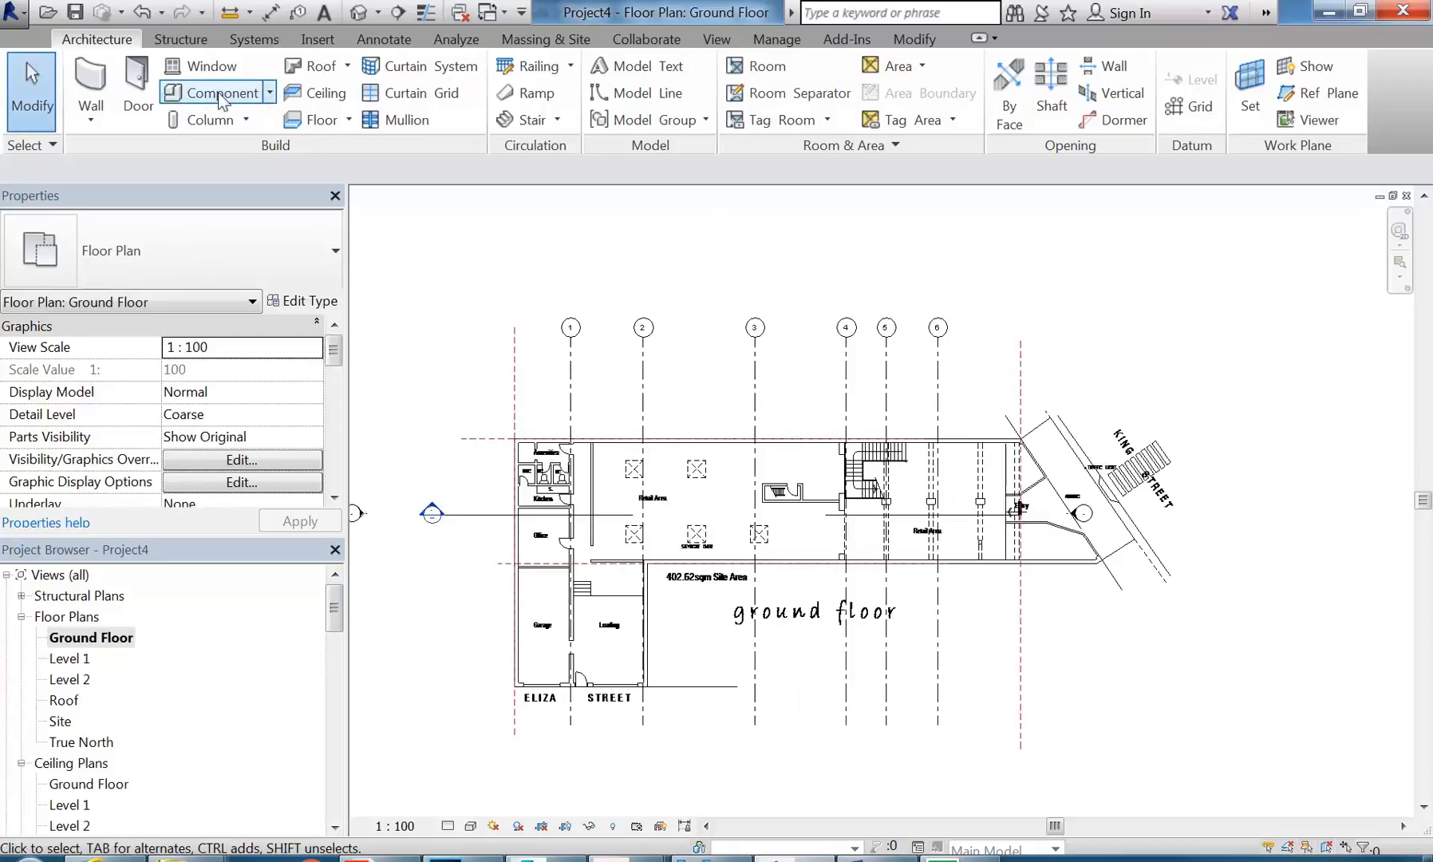
{"action": "left_click", "coordinate": [90, 88]}
{"action": "middle_click_drag", "start_coordinate": [522, 324], "coordinate": [515, 375]}
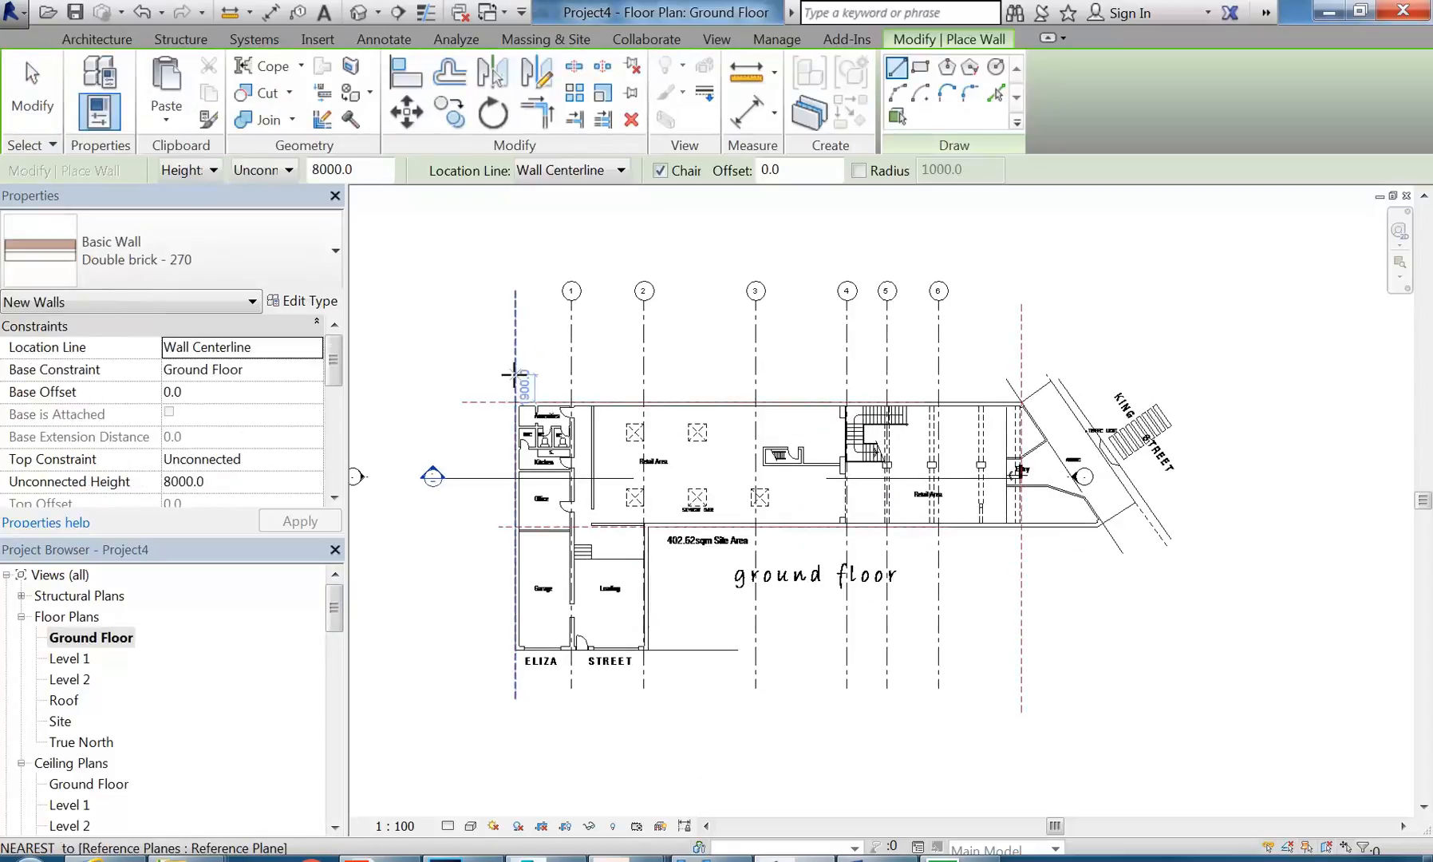
{"action": "scroll", "coordinate": [514, 377], "scroll_direction": "up", "scroll_amount": 2}
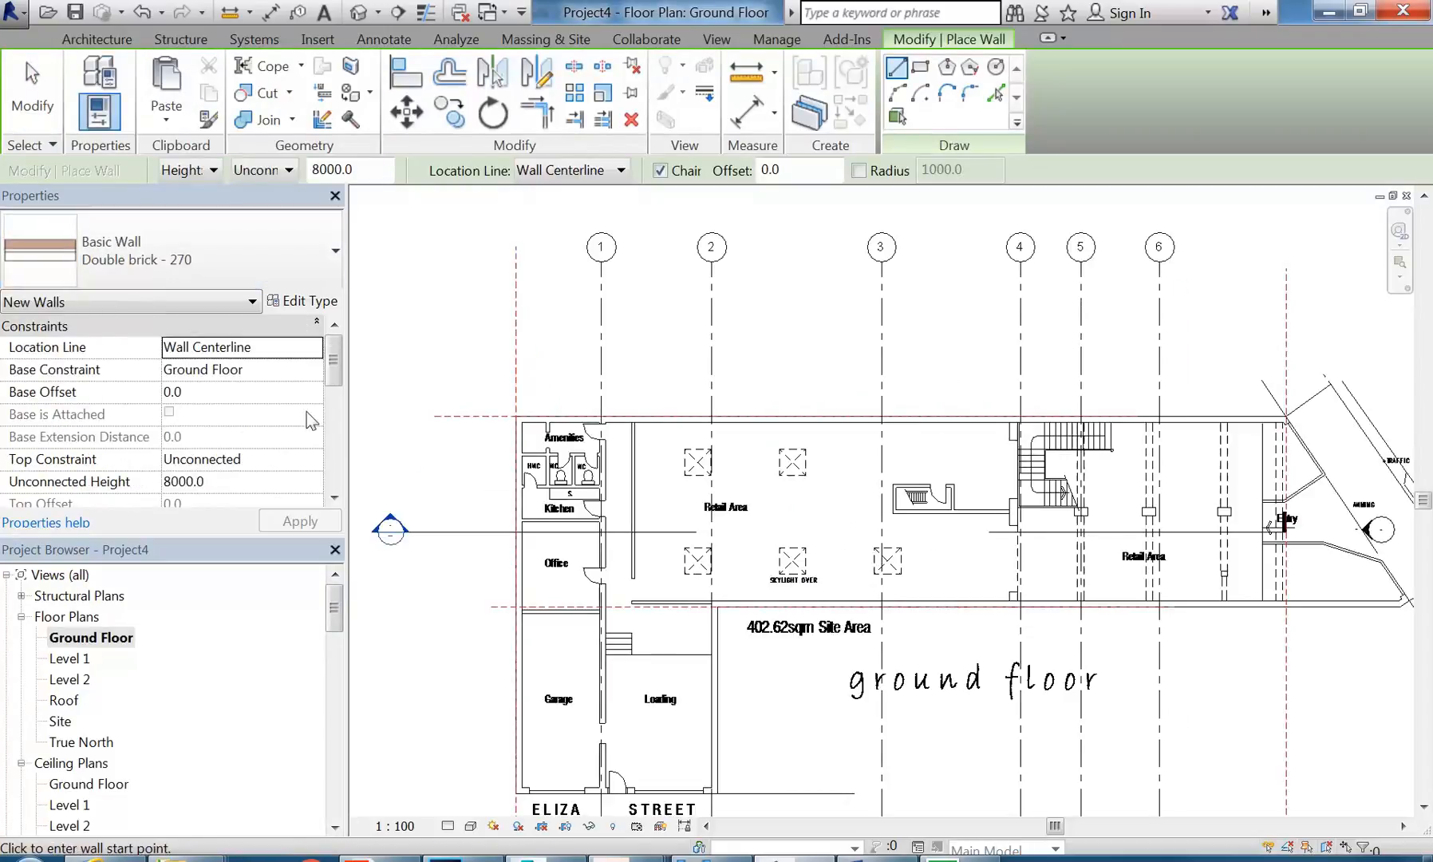
{"action": "left_click", "coordinate": [311, 461]}
{"action": "left_click", "coordinate": [317, 459]}
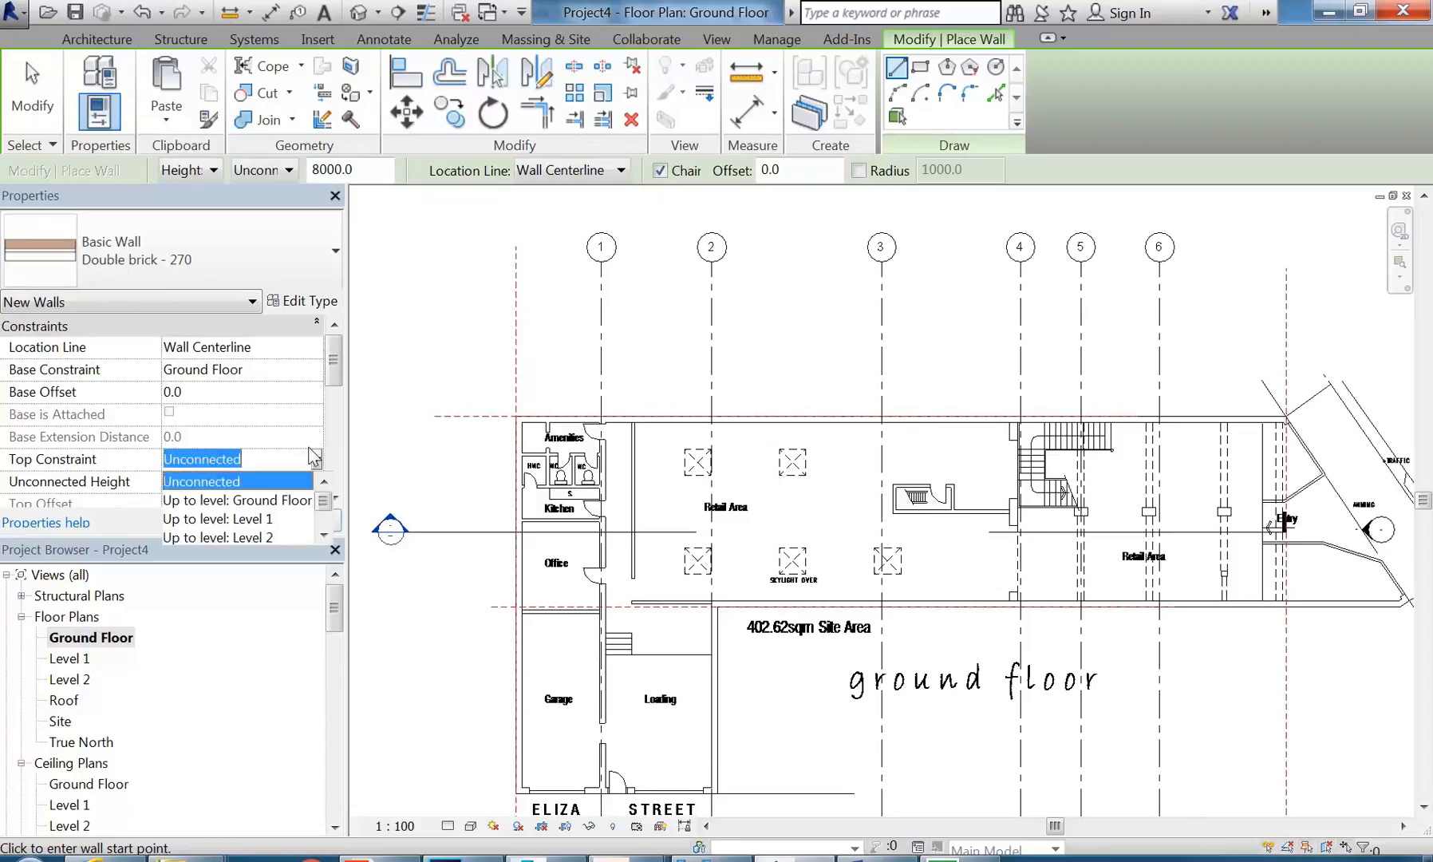
{"action": "left_click_drag", "start_coordinate": [324, 504], "coordinate": [324, 524]}
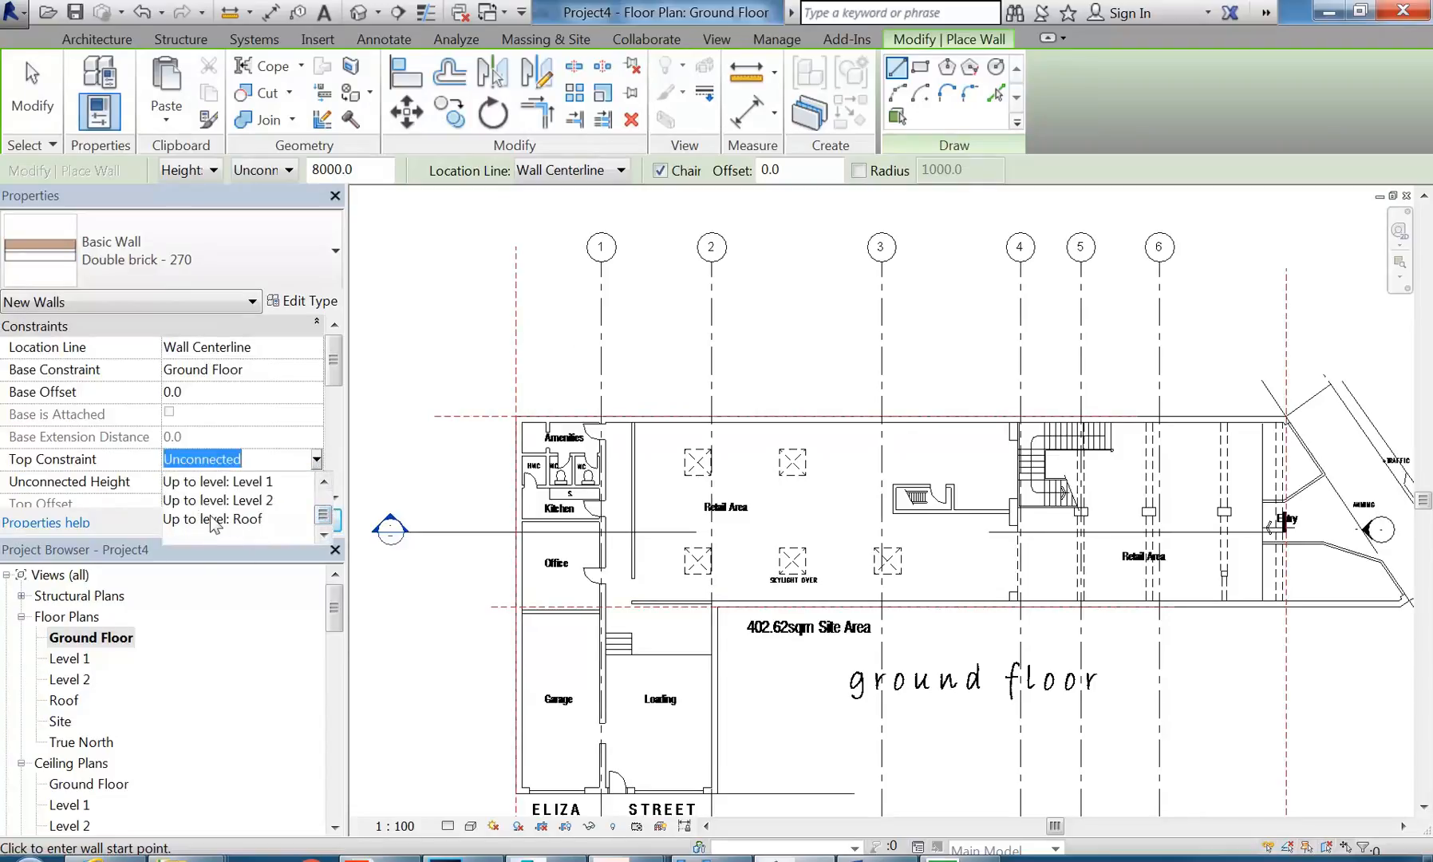
{"action": "left_click", "coordinate": [210, 516]}
{"action": "left_click", "coordinate": [300, 521]}
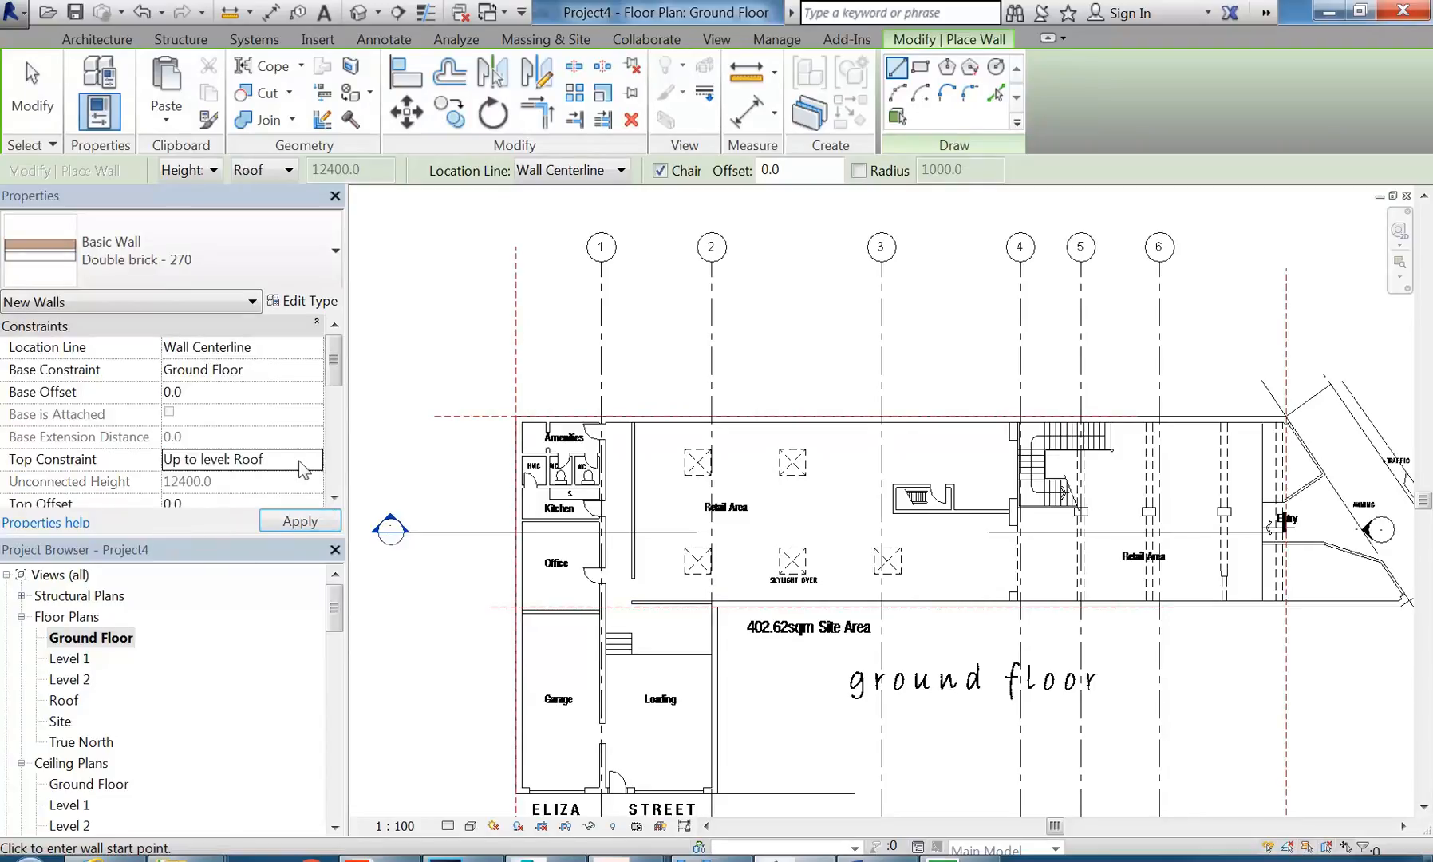
Step: Draw a wall about 19300 mm long along the upper horizontal reference plane, starting at the westernmost vertical reference plane
{"action": "left_click", "coordinate": [512, 415]}
{"action": "left_click", "coordinate": [942, 415]}
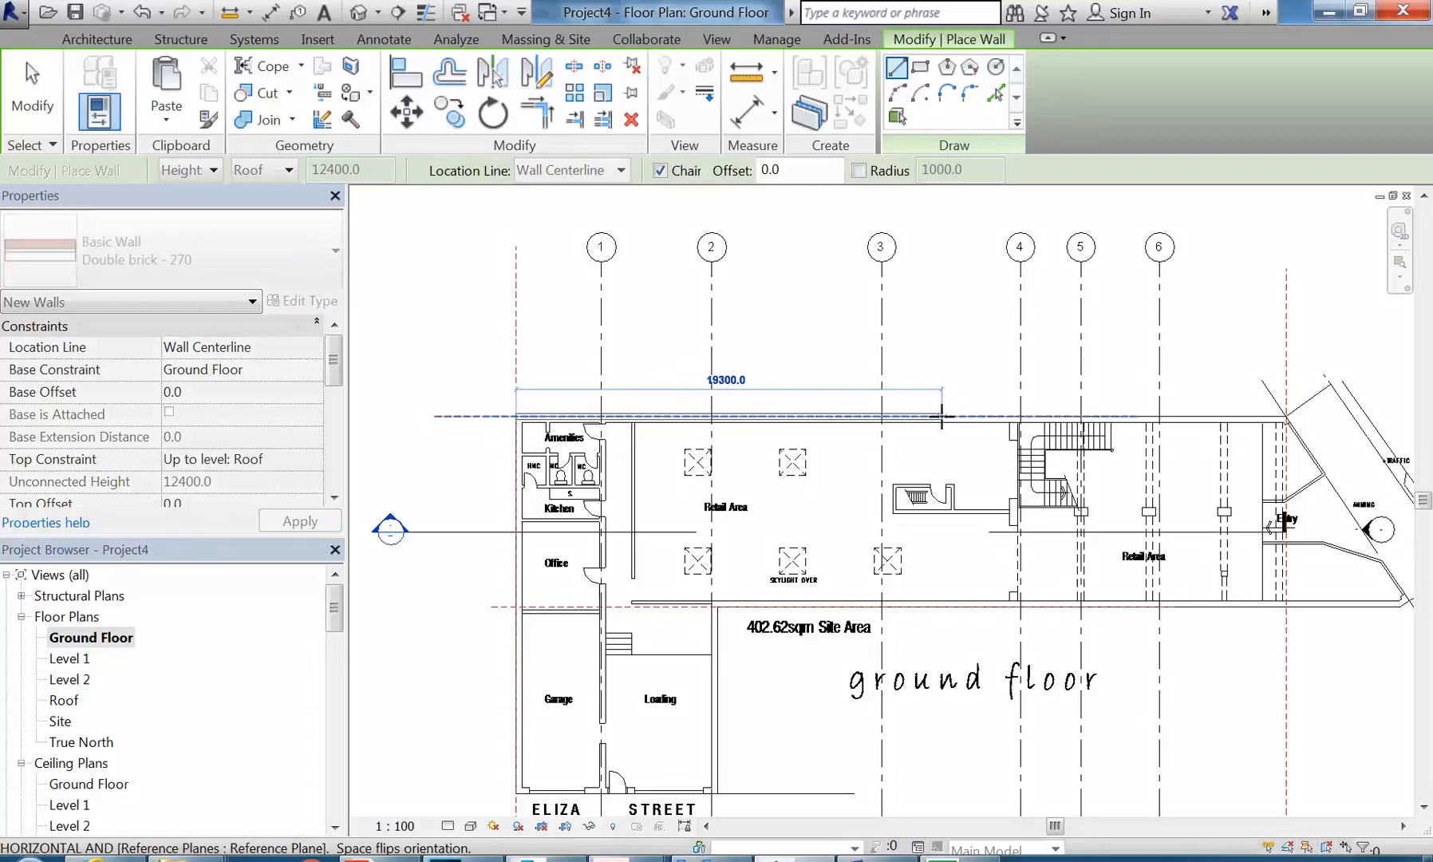
{"action": "right_click", "coordinate": [974, 317]}
{"action": "left_click", "coordinate": [1059, 331]}
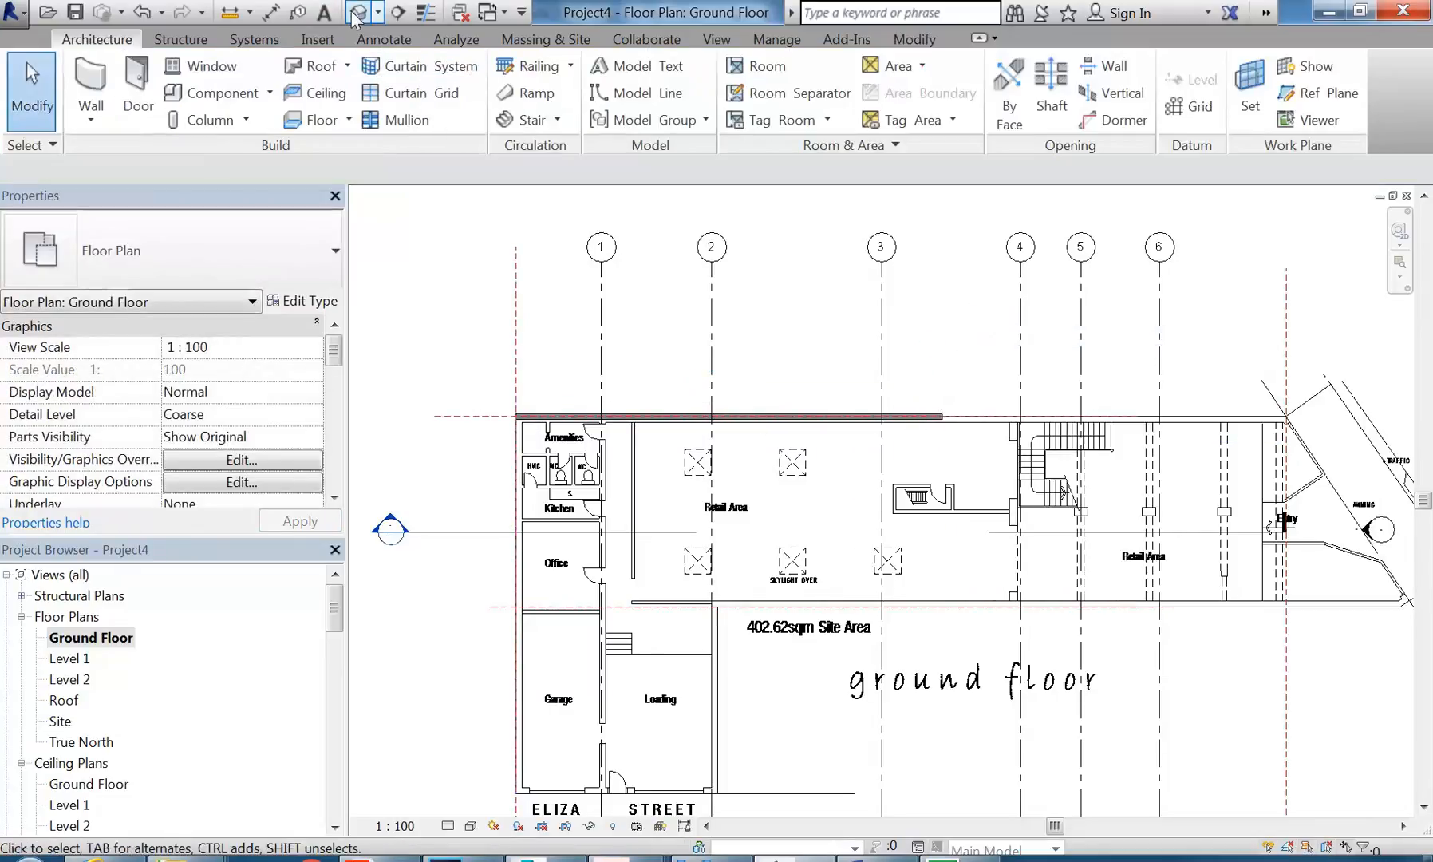
Step: Examine the wall in 3D and in the South elevation, checking its height against the levels and grid lines
{"action": "middle_click_drag", "start_coordinate": [790, 542], "coordinate": [812, 540], "text": "shift"}
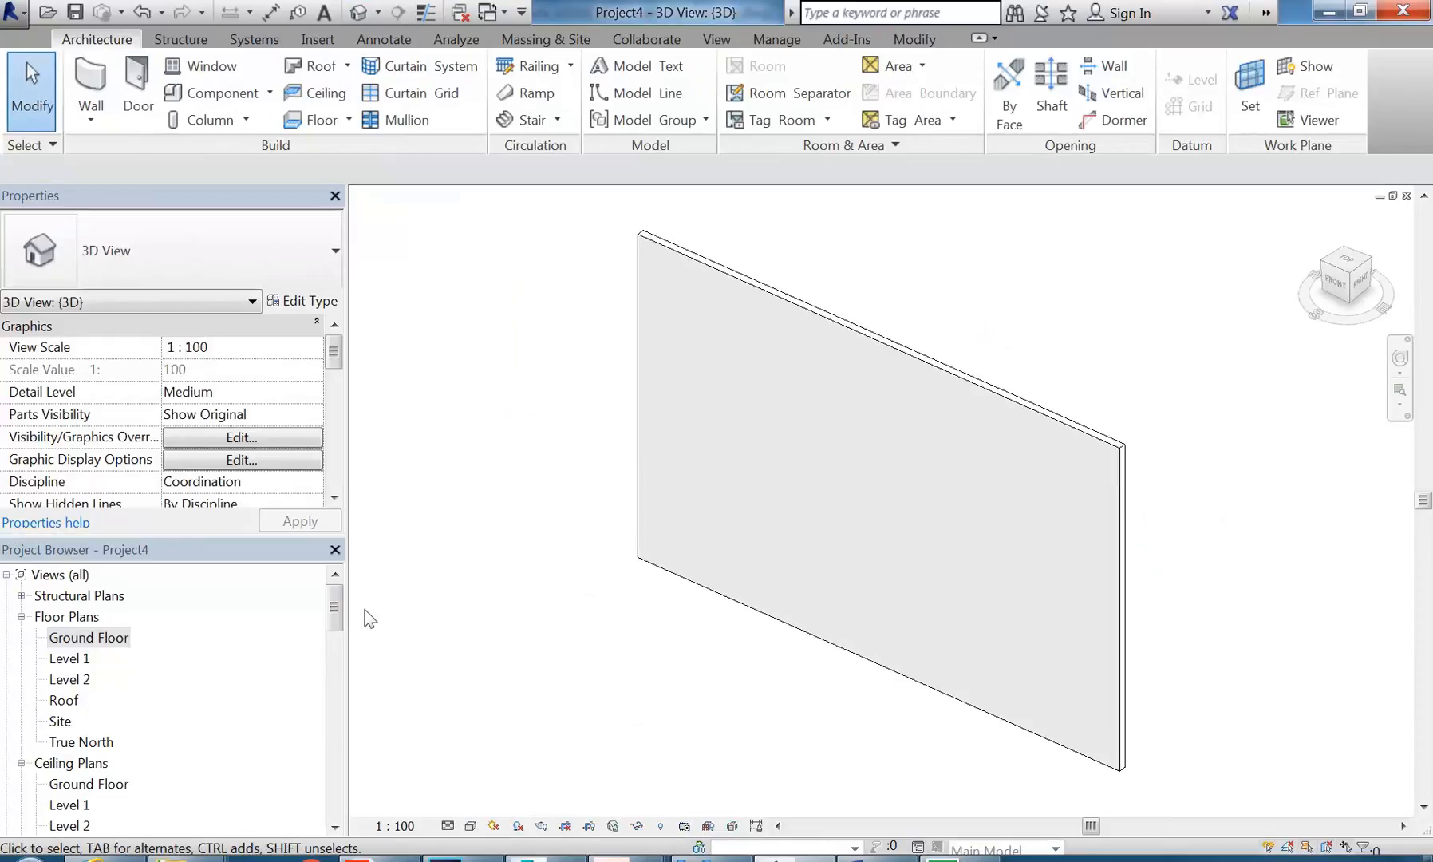
{"action": "left_click_drag", "start_coordinate": [338, 606], "coordinate": [339, 632]}
{"action": "double_click", "coordinate": [66, 804]}
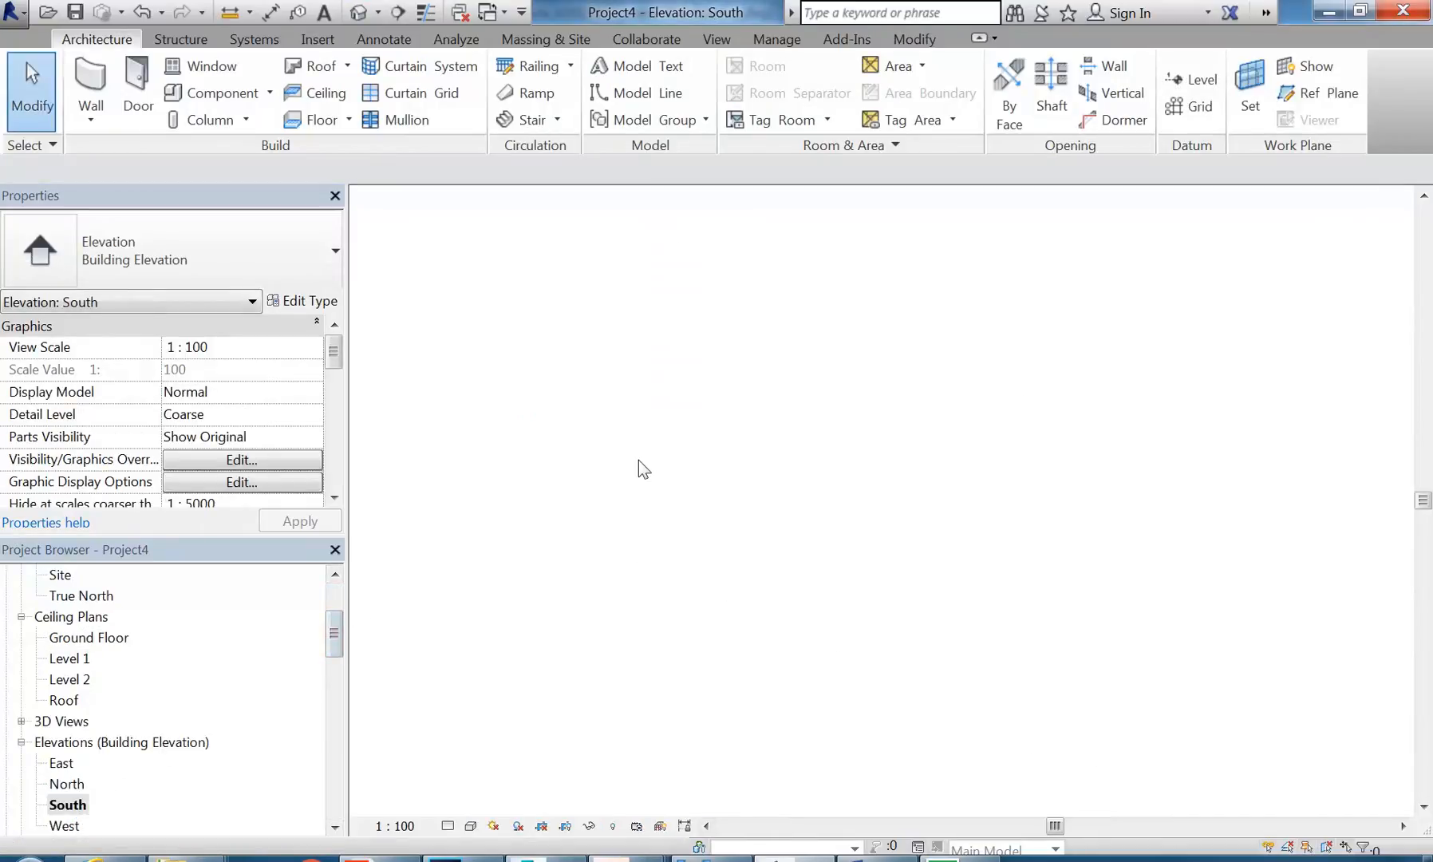
{"action": "left_click", "coordinate": [902, 313]}
{"action": "left_click", "coordinate": [866, 258]}
{"action": "middle_click_drag", "start_coordinate": [865, 258], "coordinate": [884, 354]}
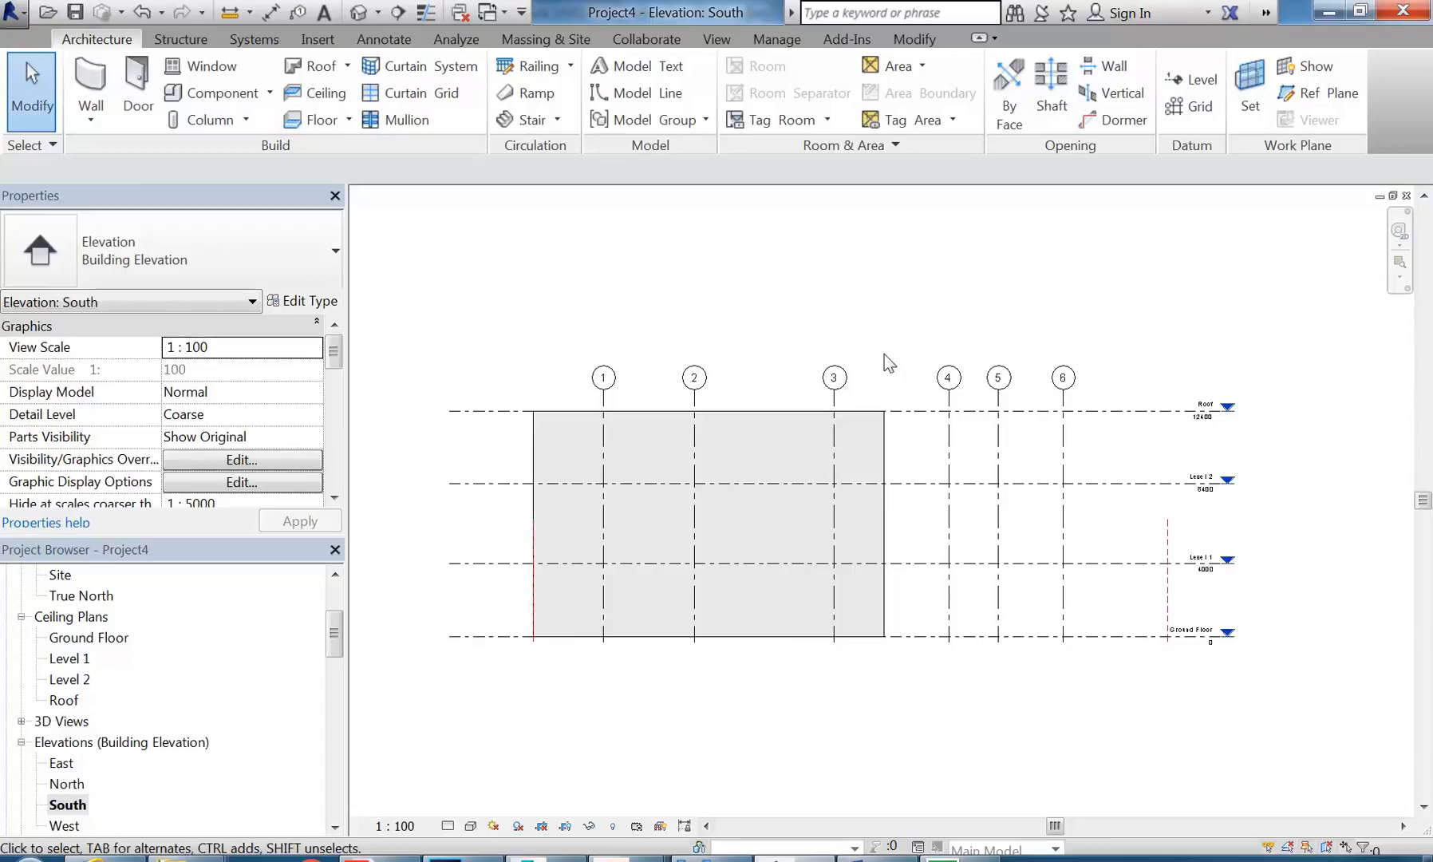
{"action": "middle_click_drag", "start_coordinate": [886, 361], "coordinate": [876, 360]}
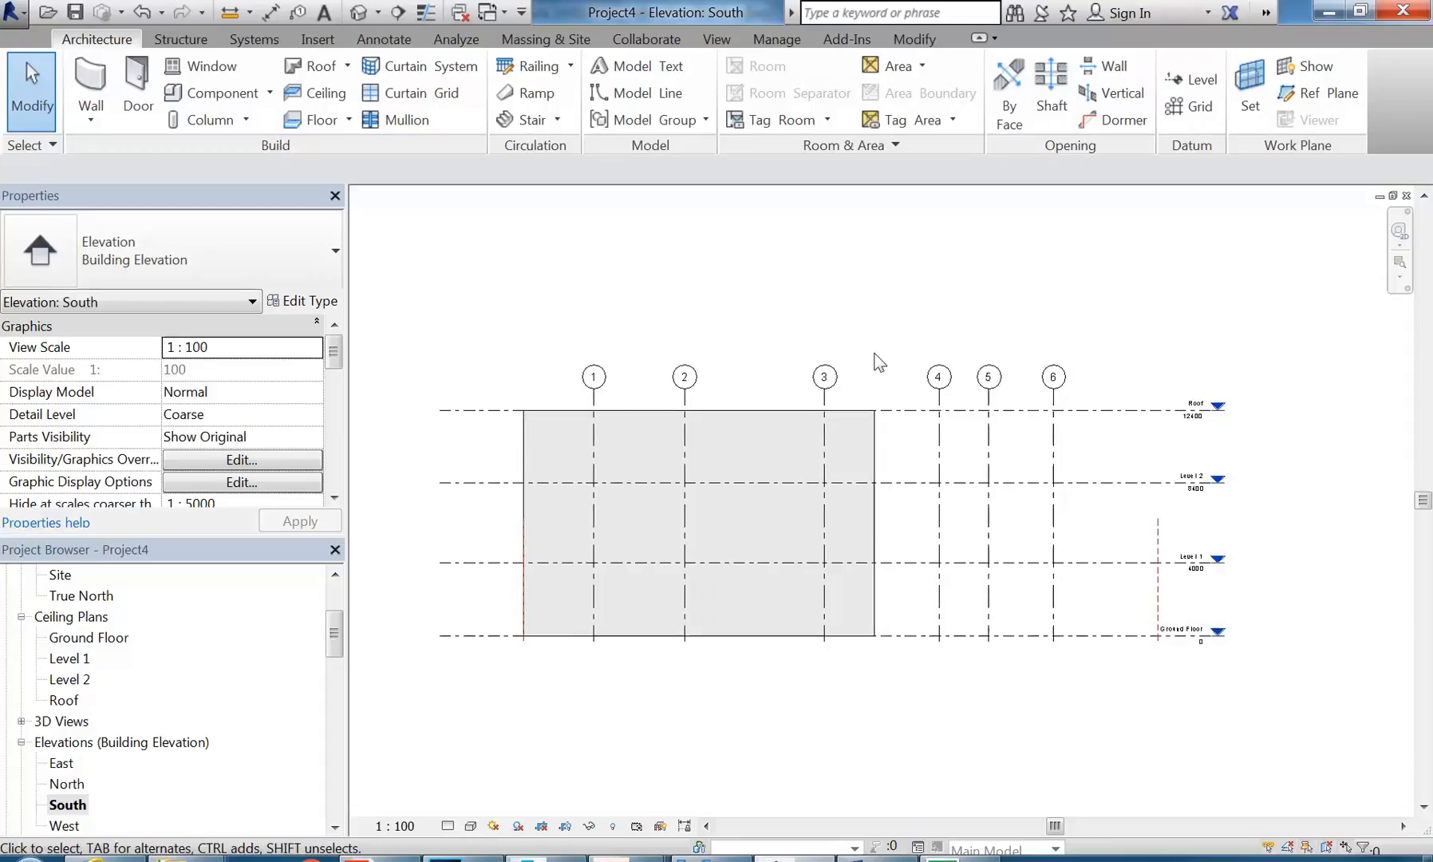
{"action": "left_click", "coordinate": [1158, 410]}
{"action": "left_click", "coordinate": [1084, 367]}
{"action": "middle_click_drag", "start_coordinate": [1109, 359], "coordinate": [1062, 330]}
{"action": "scroll", "coordinate": [1025, 344], "scroll_direction": "up", "scroll_amount": 1}
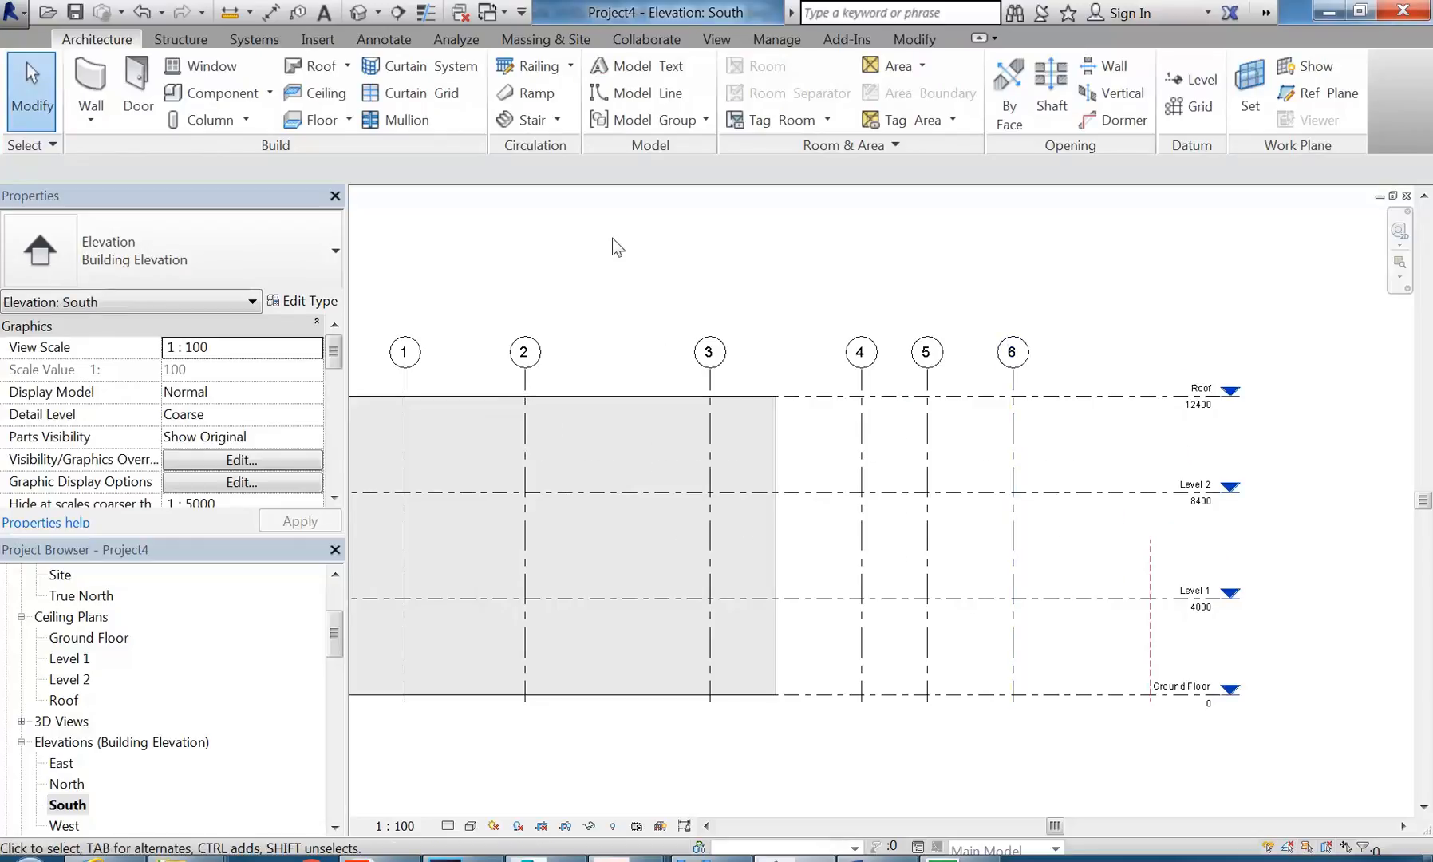
{"action": "scroll", "coordinate": [613, 236], "scroll_direction": "down", "scroll_amount": 1}
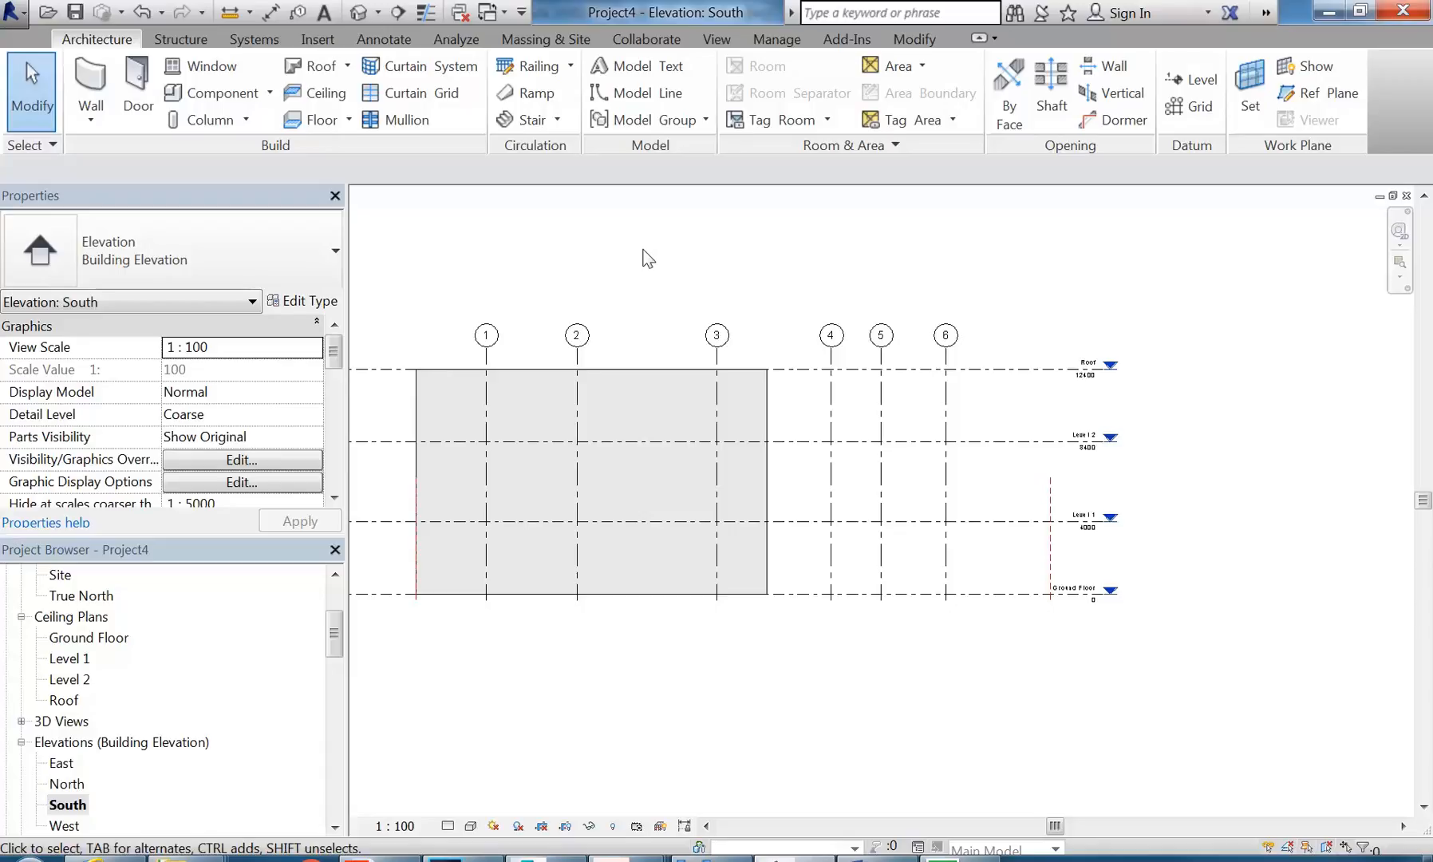
Step: Delete the wall in the South elevation
{"action": "middle_click_drag", "start_coordinate": [647, 260], "coordinate": [741, 296]}
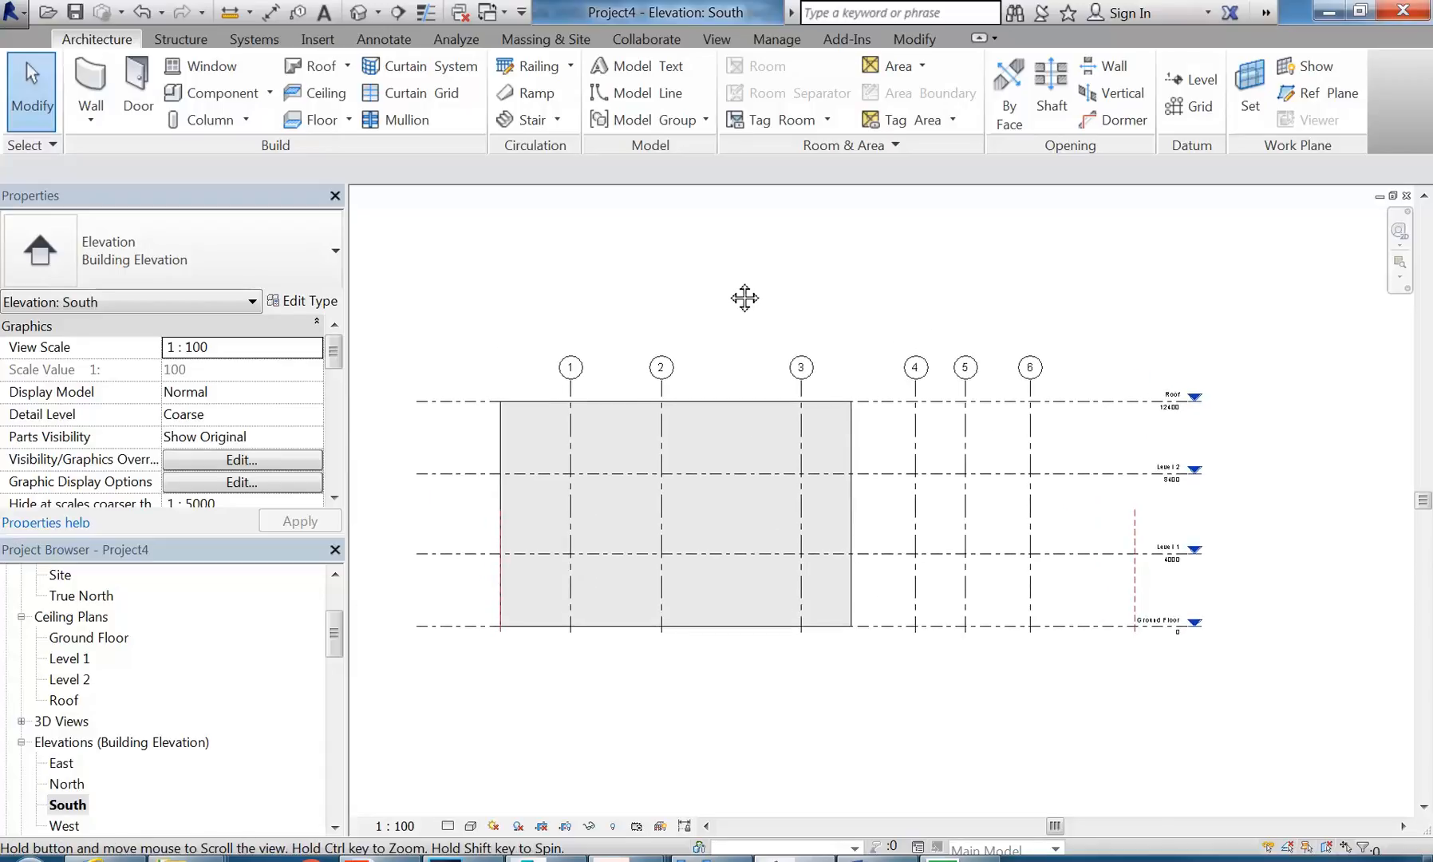
{"action": "left_click", "coordinate": [499, 436]}
{"action": "key", "text": "Delete"}
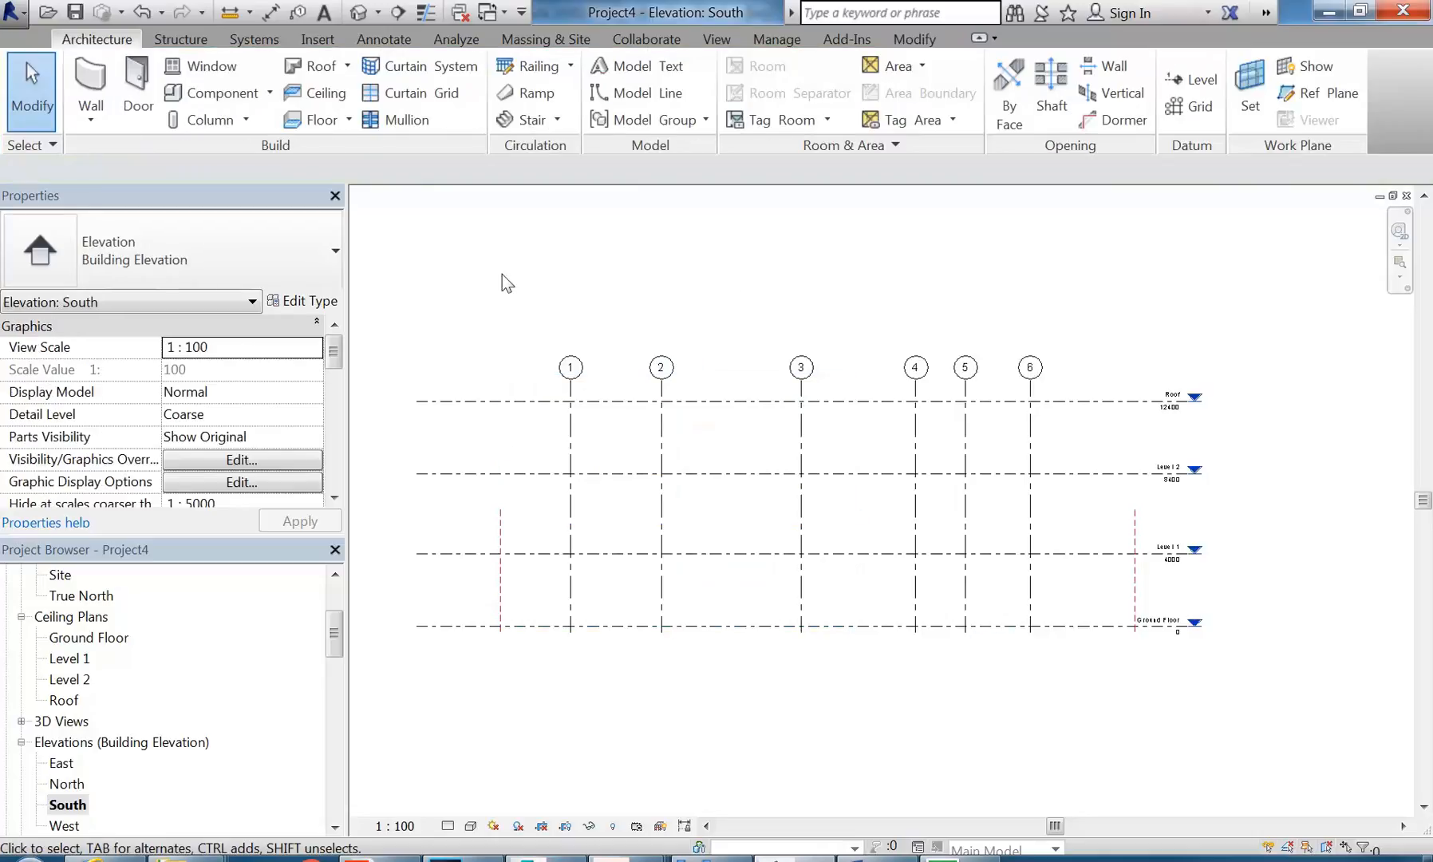
Step: Open the Ground Floor floor plan
{"action": "scroll", "coordinate": [327, 647], "scroll_direction": "up", "scroll_amount": 3}
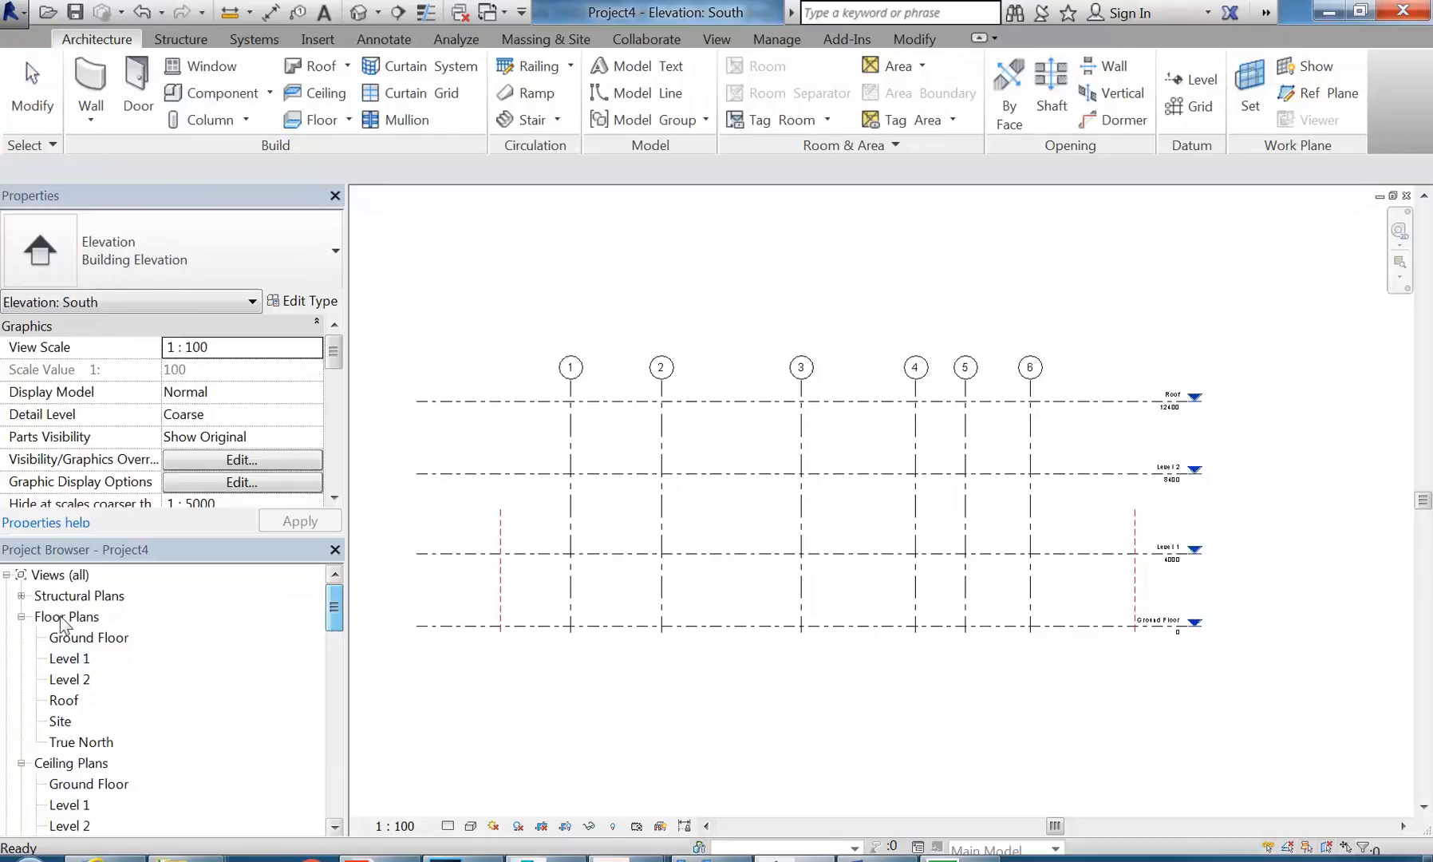
{"action": "double_click", "coordinate": [80, 637]}
{"action": "scroll", "coordinate": [712, 407], "scroll_direction": "down", "scroll_amount": 3}
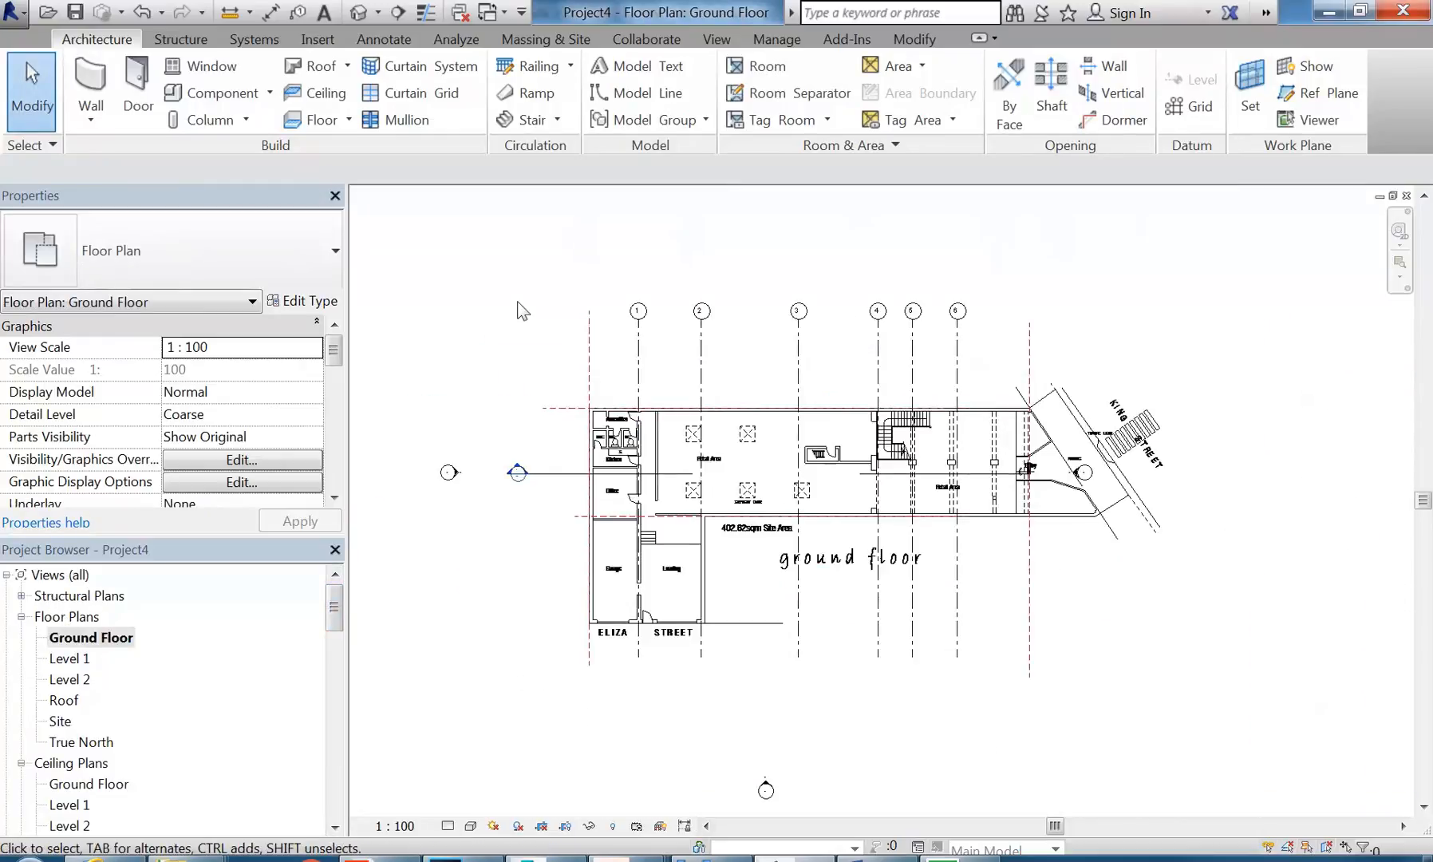
{"action": "middle_click_drag", "start_coordinate": [506, 303], "coordinate": [472, 287]}
{"action": "scroll", "coordinate": [590, 395], "scroll_direction": "up", "scroll_amount": 2}
{"action": "middle_click_drag", "start_coordinate": [512, 368], "coordinate": [521, 370]}
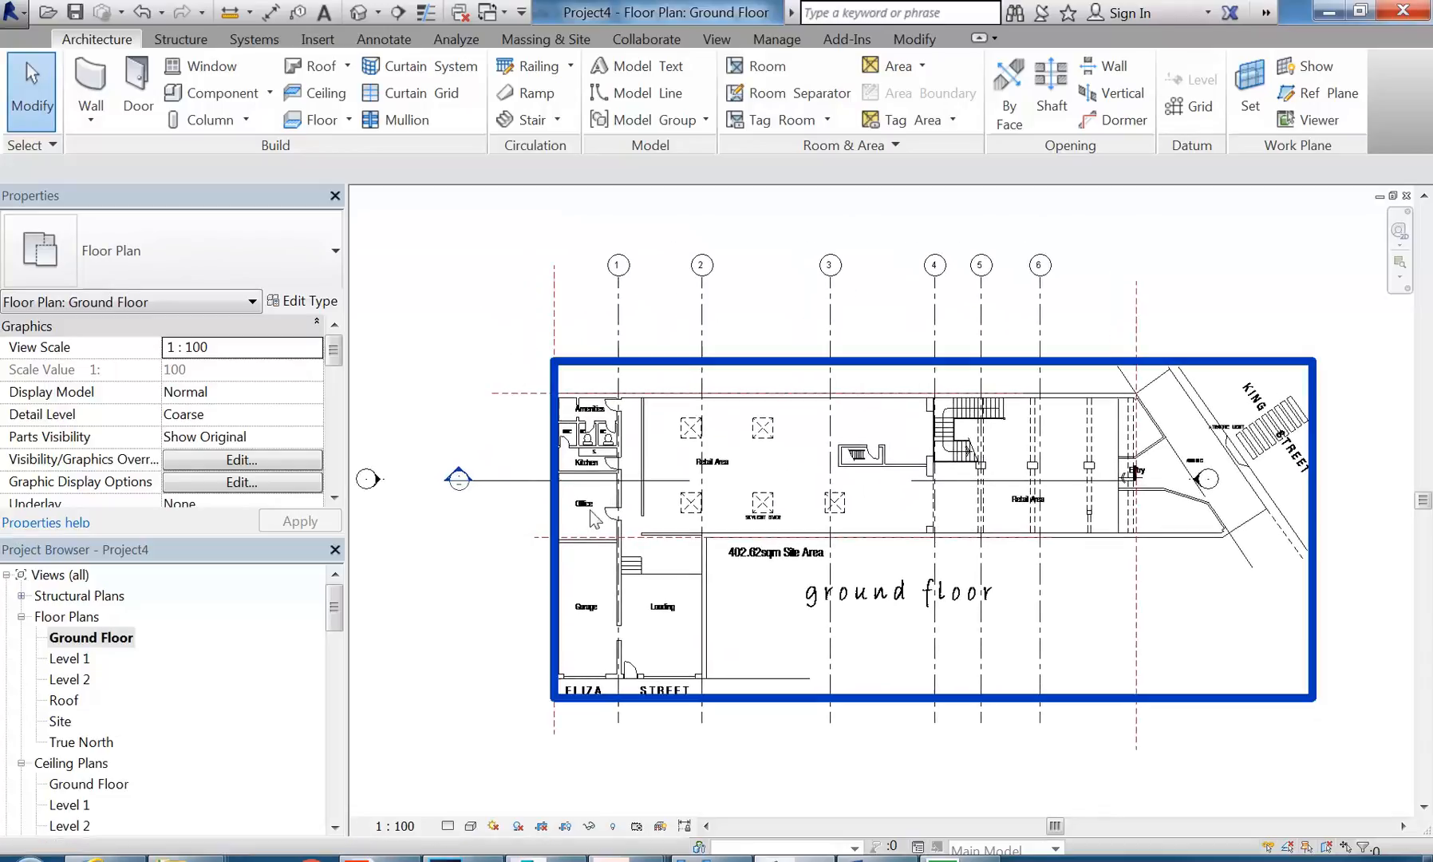
Step: Copy the horizontal reference plane between the Office and Garage down to the Eliza Street building line
{"action": "left_click", "coordinate": [536, 540]}
{"action": "left_click", "coordinate": [447, 114]}
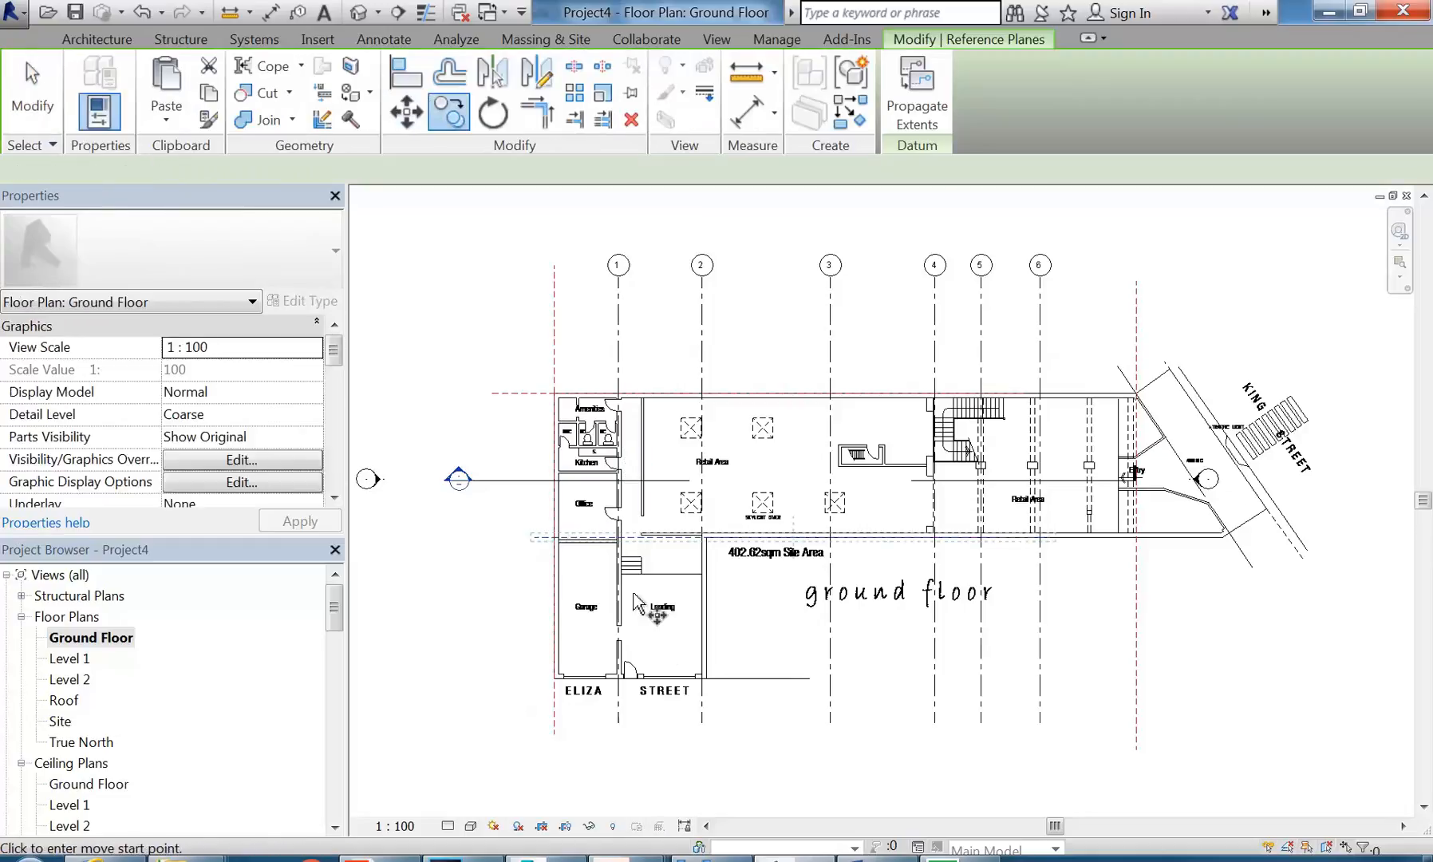
{"action": "scroll", "coordinate": [598, 447], "scroll_direction": "up", "scroll_amount": 5}
{"action": "left_click", "coordinate": [501, 285]}
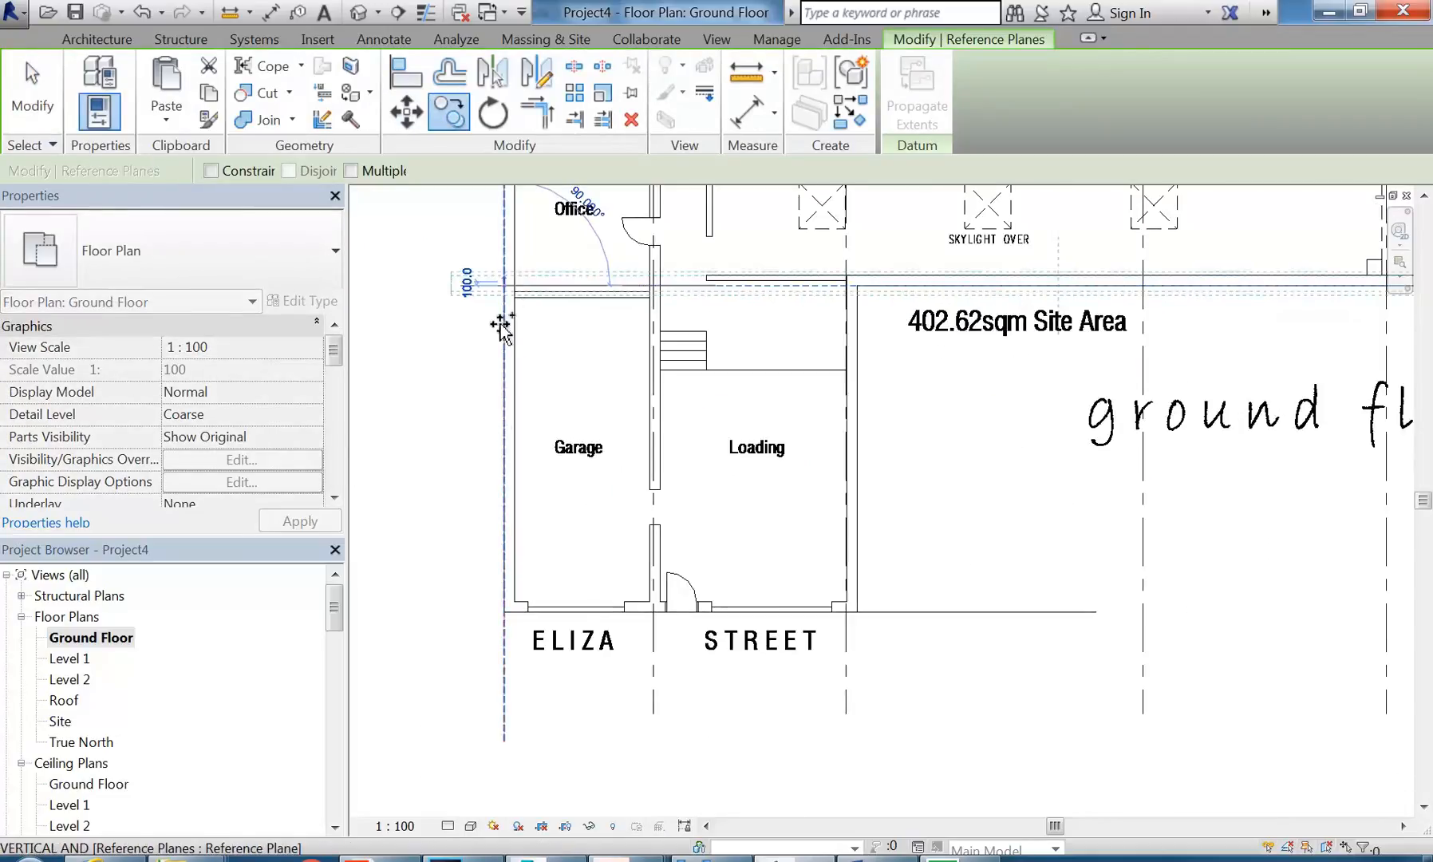
{"action": "left_click", "coordinate": [501, 612]}
{"action": "right_click", "coordinate": [478, 496]}
{"action": "left_click", "coordinate": [504, 24]}
{"action": "right_click", "coordinate": [494, 377]}
{"action": "left_click", "coordinate": [530, 390]}
Step: Start an in-place mass on the Ground Floor plan and name it Mass 1
{"action": "scroll", "coordinate": [575, 415], "scroll_direction": "down", "scroll_amount": 3}
{"action": "middle_click_drag", "start_coordinate": [579, 419], "coordinate": [488, 671]}
{"action": "scroll", "coordinate": [566, 627], "scroll_direction": "down", "scroll_amount": 2}
{"action": "middle_click_drag", "start_coordinate": [574, 623], "coordinate": [585, 489]}
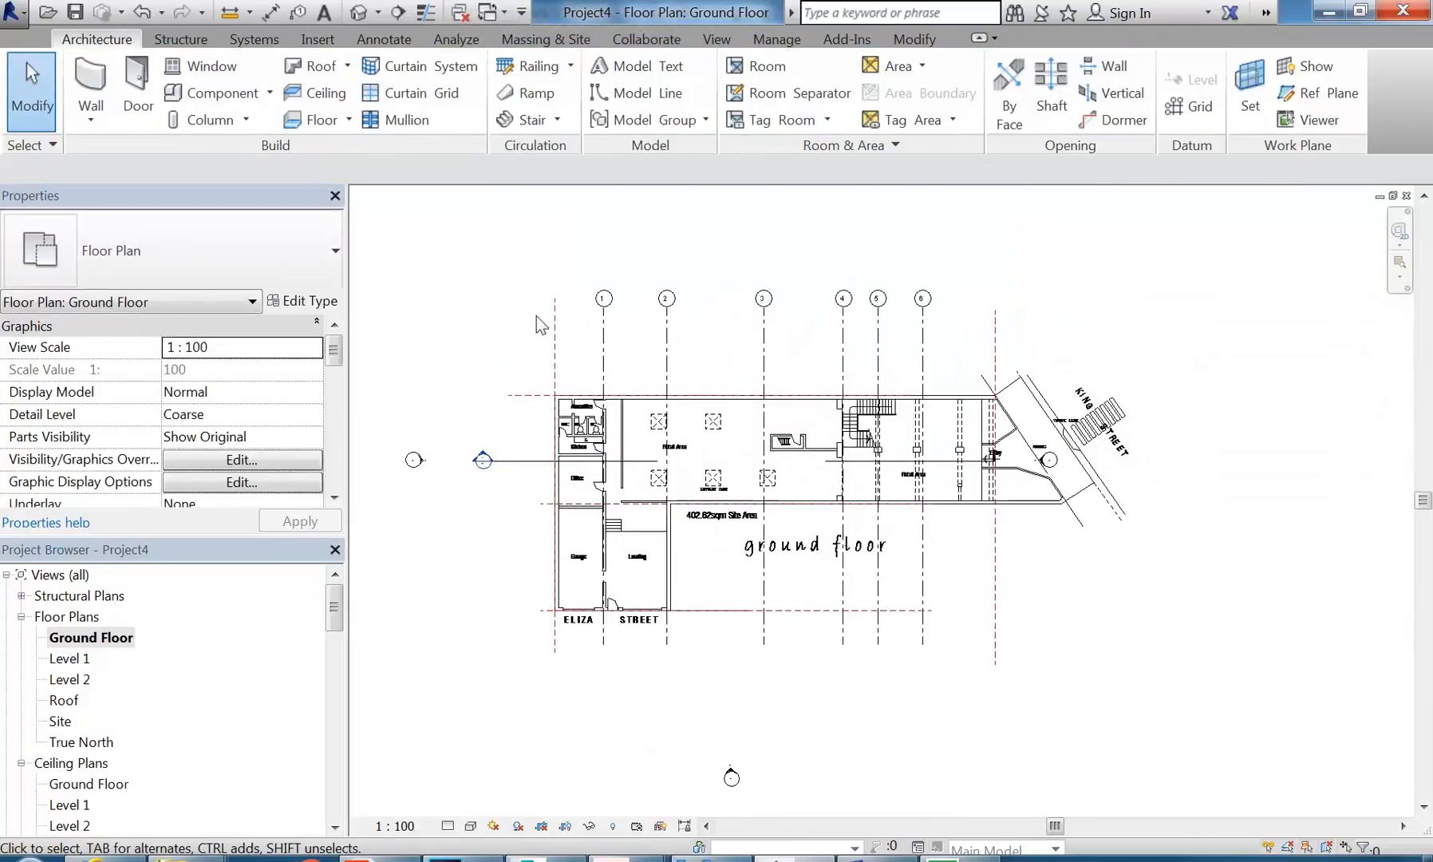
{"action": "left_click", "coordinate": [271, 92]}
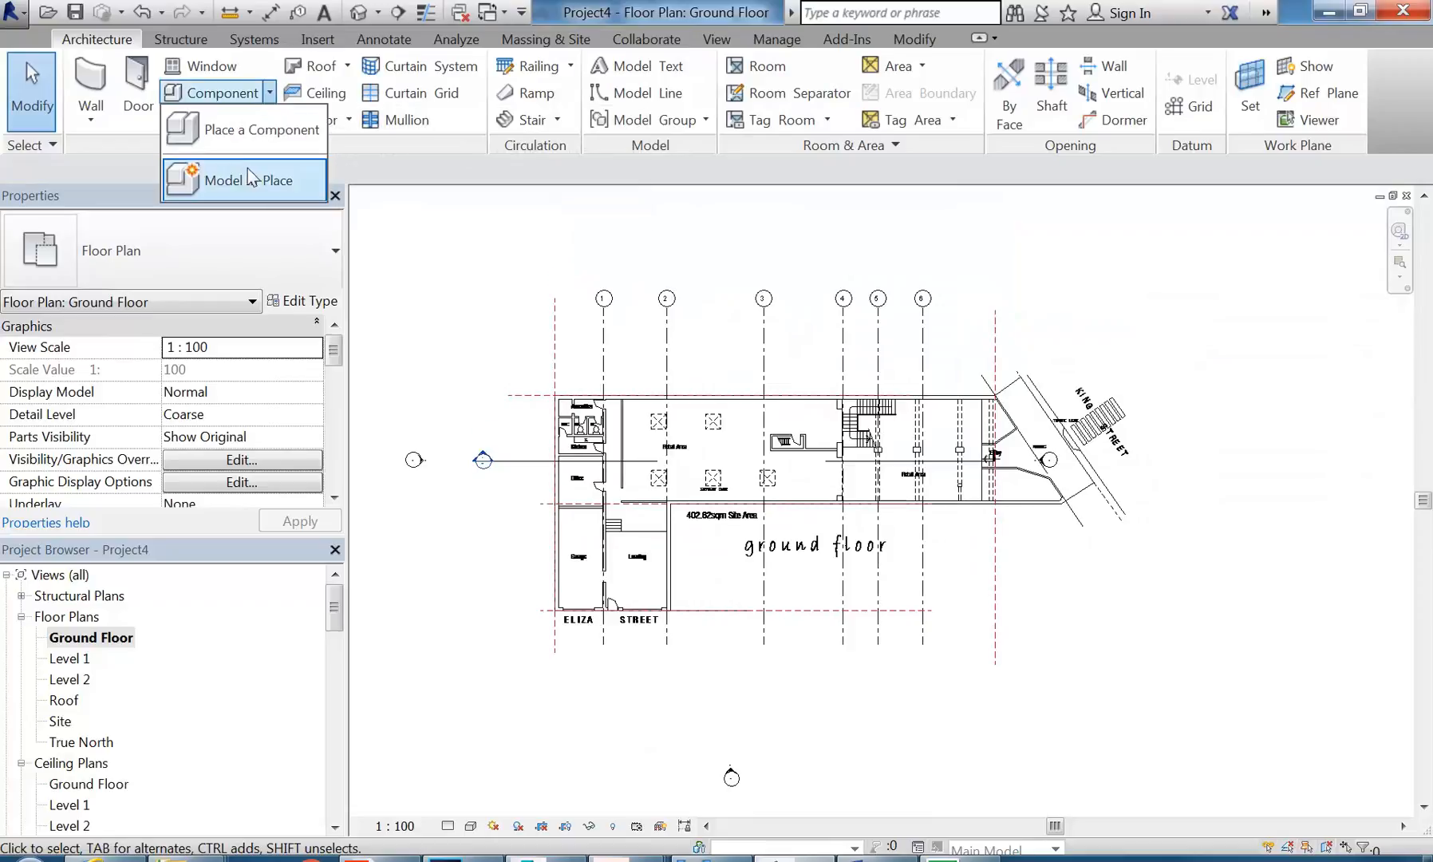
{"action": "left_click", "coordinate": [547, 39]}
{"action": "left_click", "coordinate": [229, 104]}
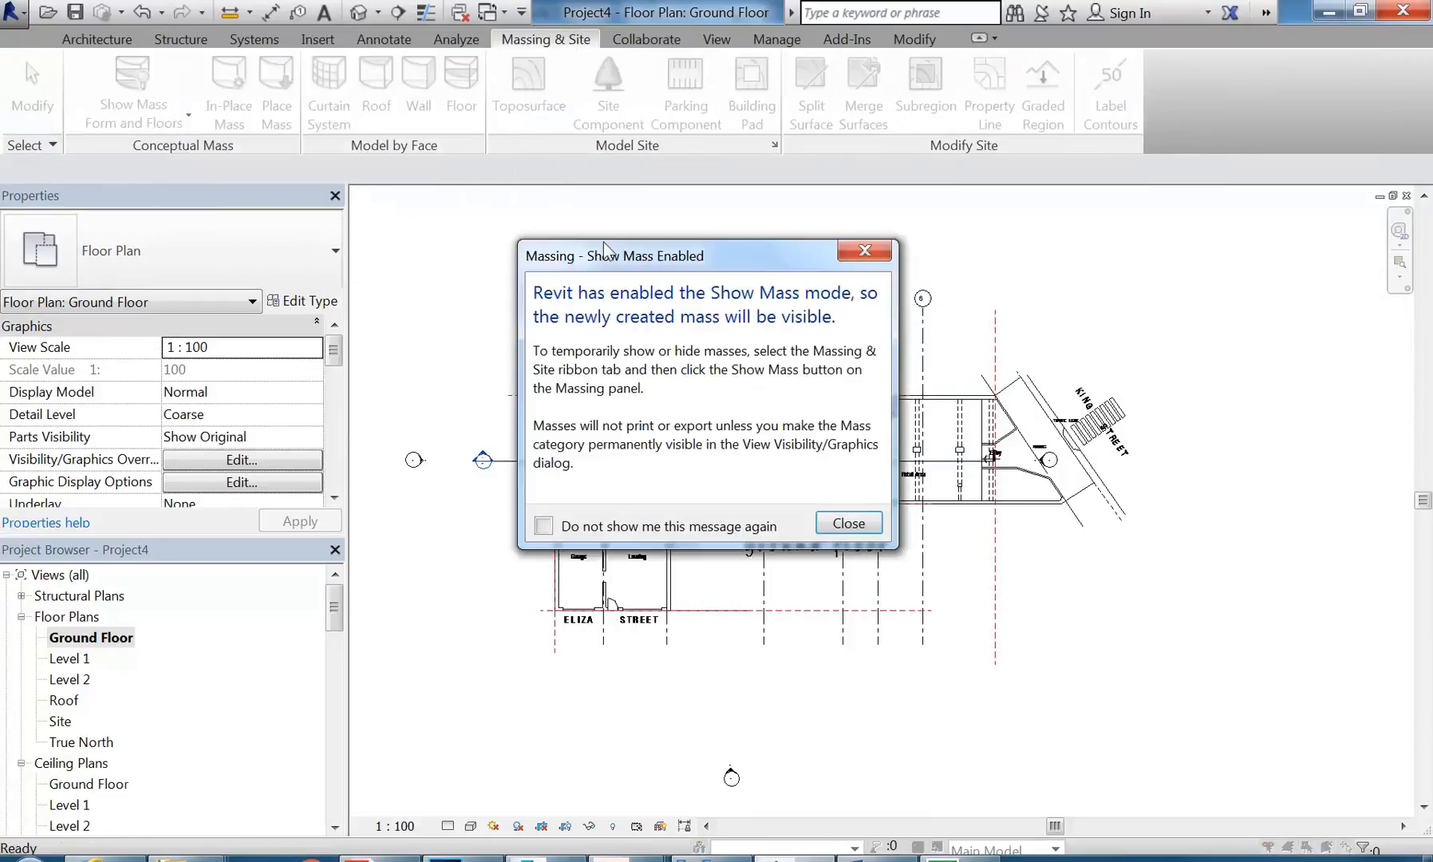
{"action": "left_click", "coordinate": [828, 527]}
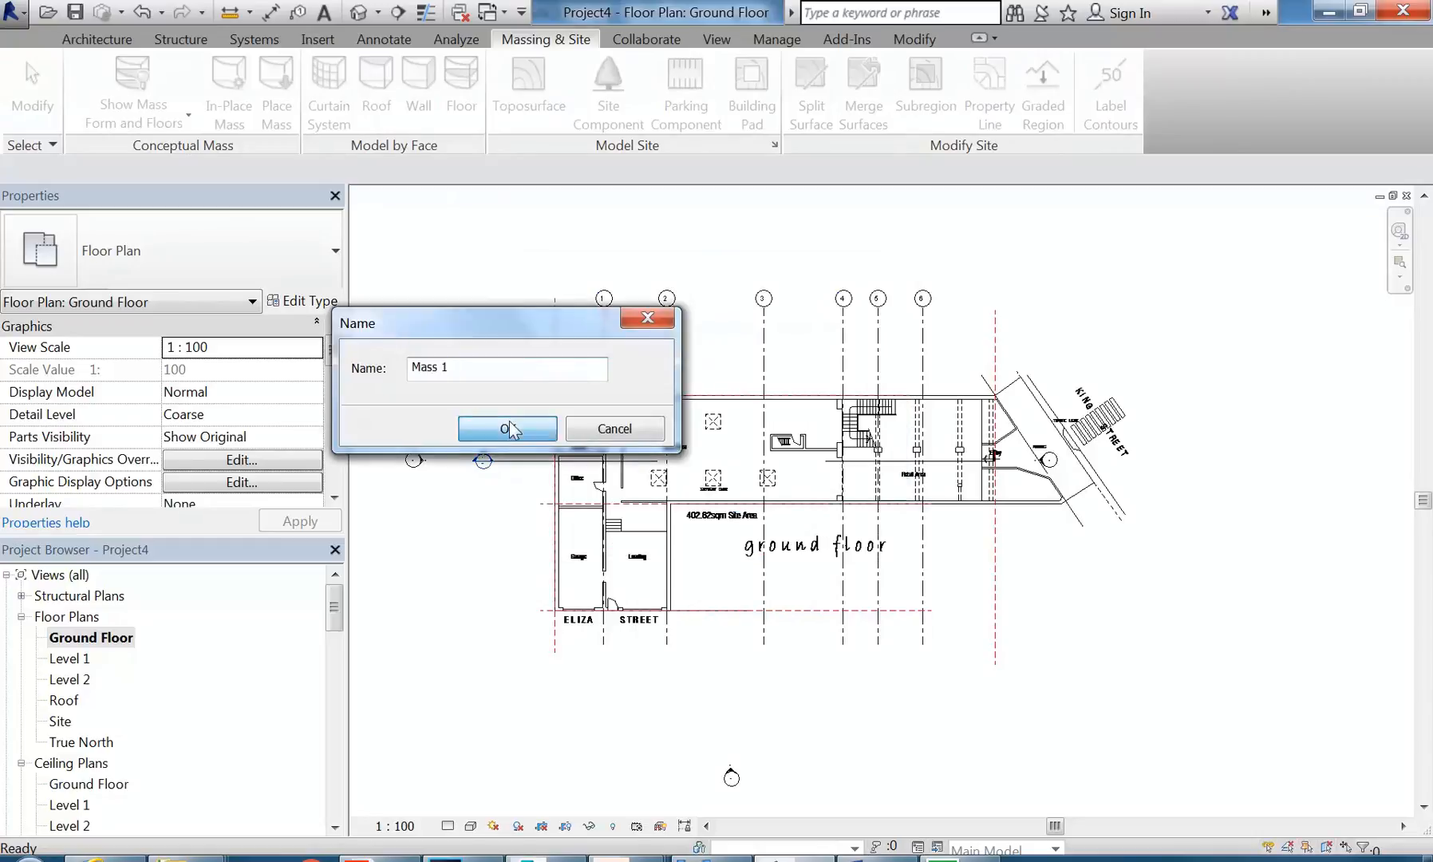
{"action": "left_click", "coordinate": [509, 428]}
Step: Trace the building footprint with Pick Lines along the outer reference planes, the outer Loading wall and the angled King Street frontage
{"action": "left_click", "coordinate": [339, 120]}
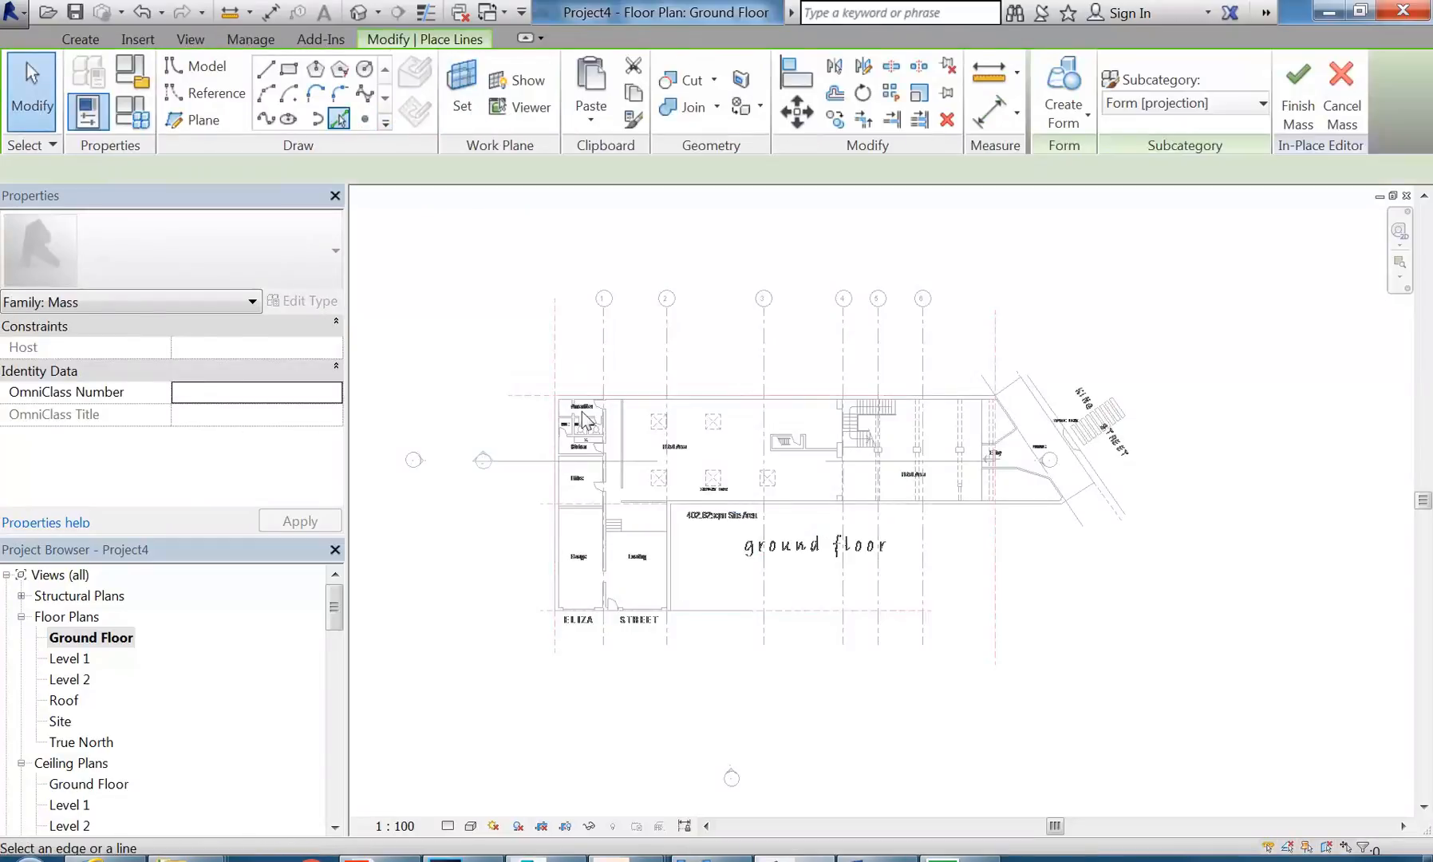
{"action": "scroll", "coordinate": [604, 434], "scroll_direction": "up", "scroll_amount": 4}
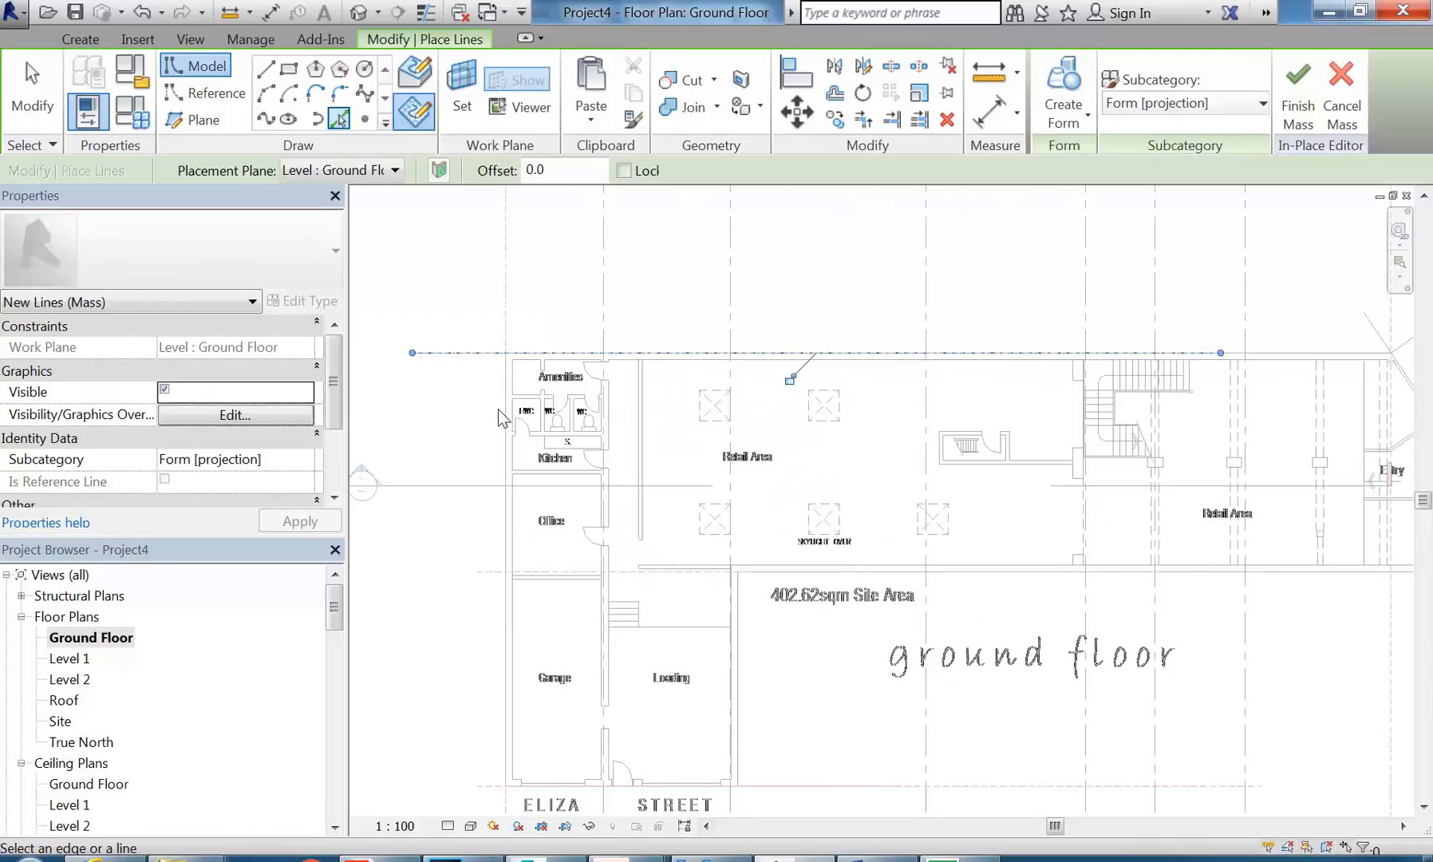
{"action": "middle_click_drag", "start_coordinate": [526, 399], "coordinate": [527, 221]}
{"action": "scroll", "coordinate": [592, 610], "scroll_direction": "up", "scroll_amount": 2}
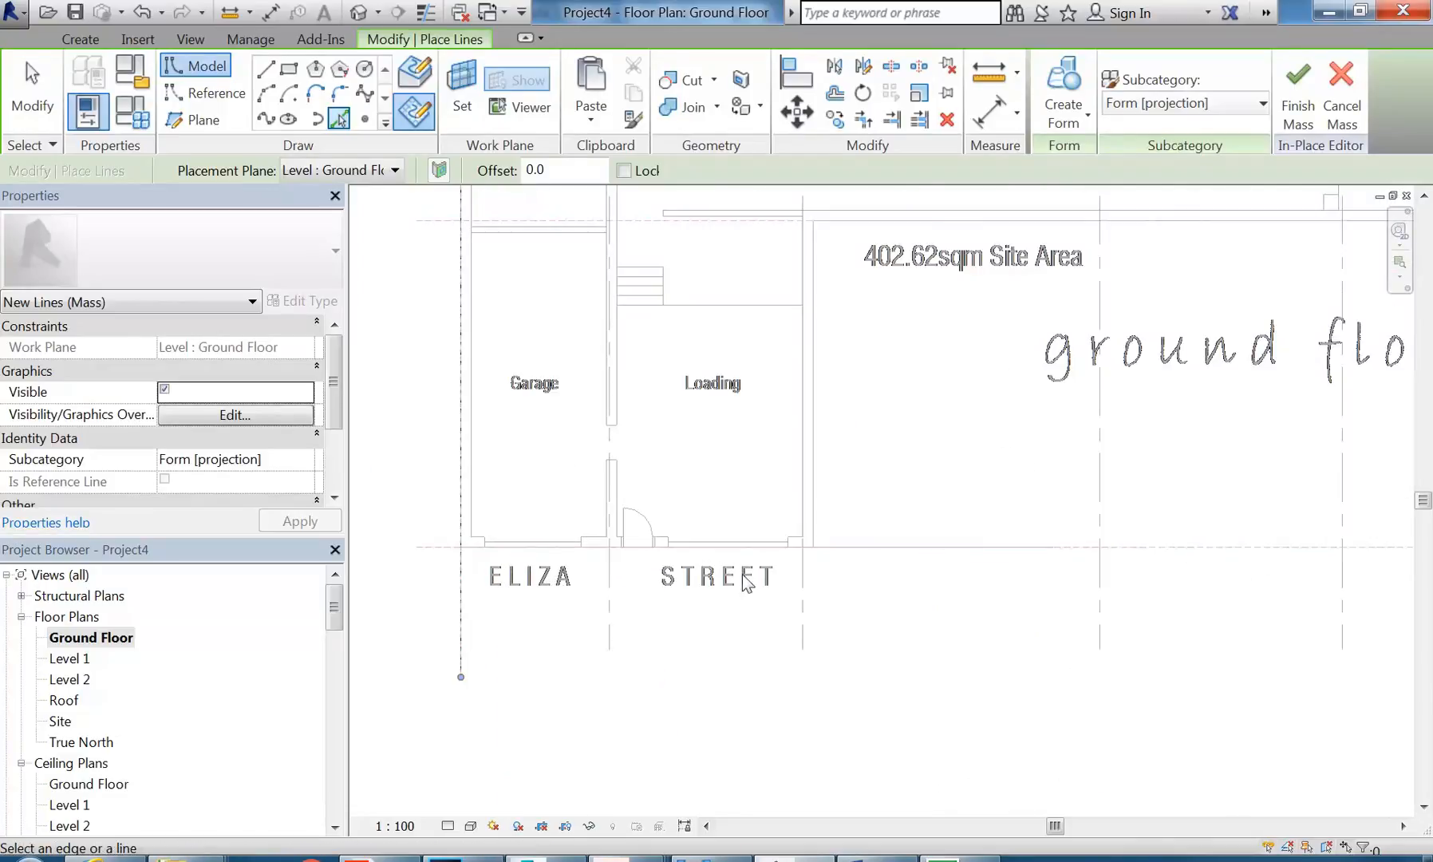
{"action": "left_click", "coordinate": [813, 496]}
{"action": "scroll", "coordinate": [813, 496], "scroll_direction": "down", "scroll_amount": 1}
{"action": "middle_click_drag", "start_coordinate": [813, 492], "coordinate": [744, 558]}
{"action": "scroll", "coordinate": [1328, 362], "scroll_direction": "down", "scroll_amount": 1}
{"action": "middle_click_drag", "start_coordinate": [1331, 361], "coordinate": [991, 403]}
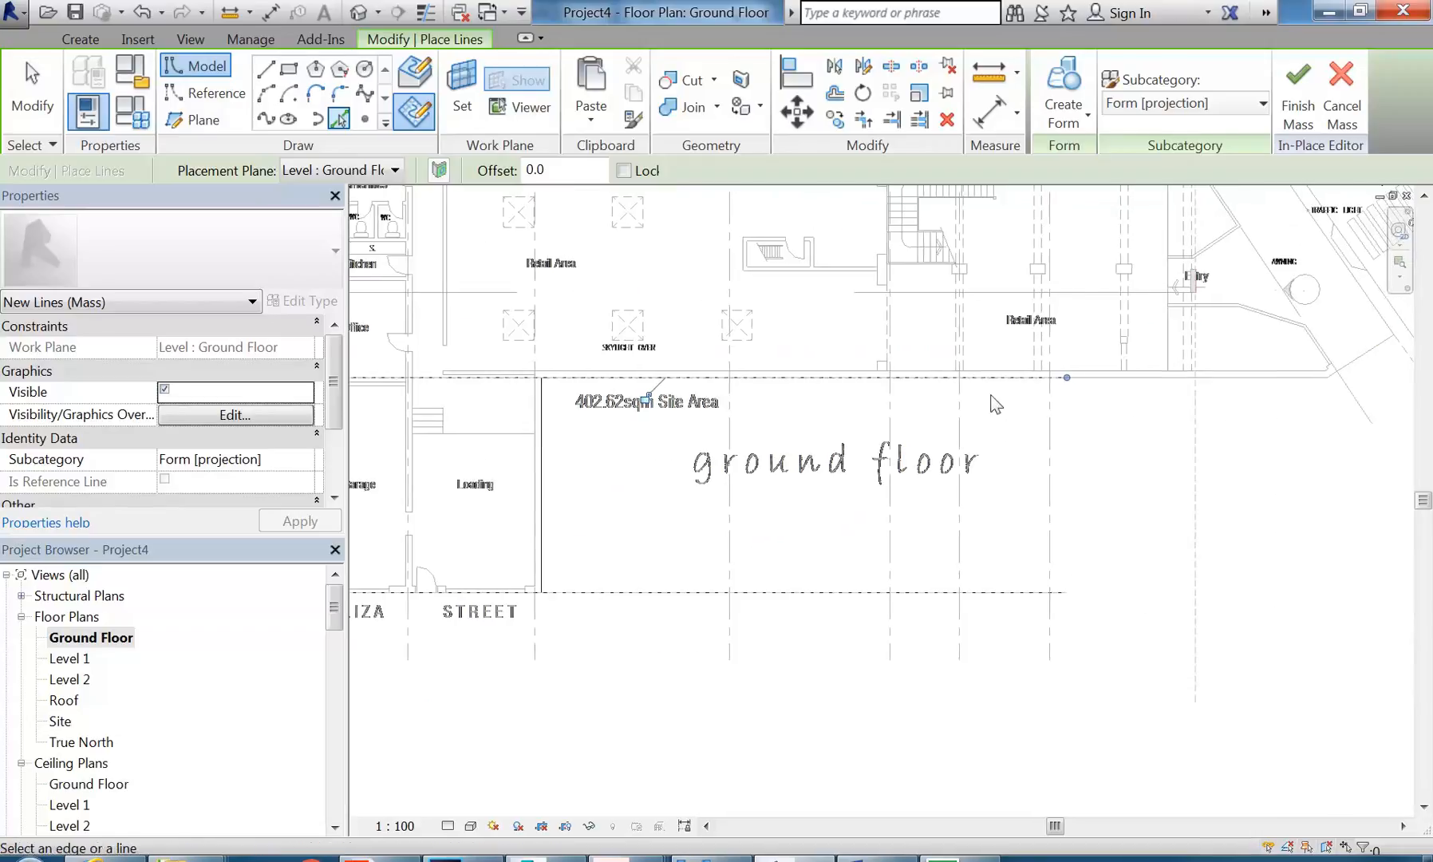
{"action": "middle_click_drag", "start_coordinate": [1171, 305], "coordinate": [992, 409]}
{"action": "left_click", "coordinate": [1079, 365]}
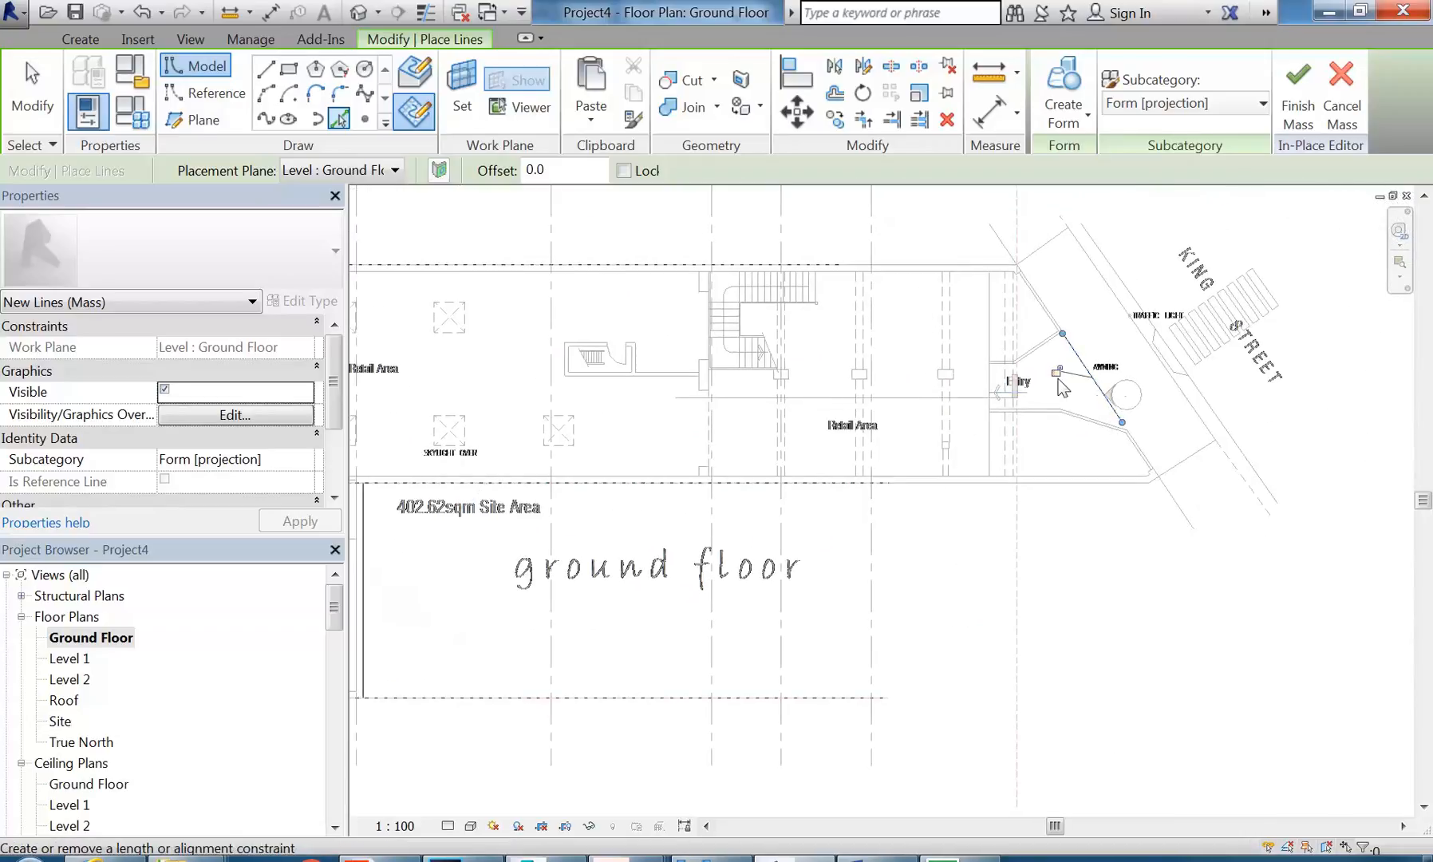
Step: Trim or extend the picked mass lines to their corners to form one closed L-shaped footprint with the angled King Street end
{"action": "left_click", "coordinate": [866, 119]}
{"action": "left_click", "coordinate": [783, 266]}
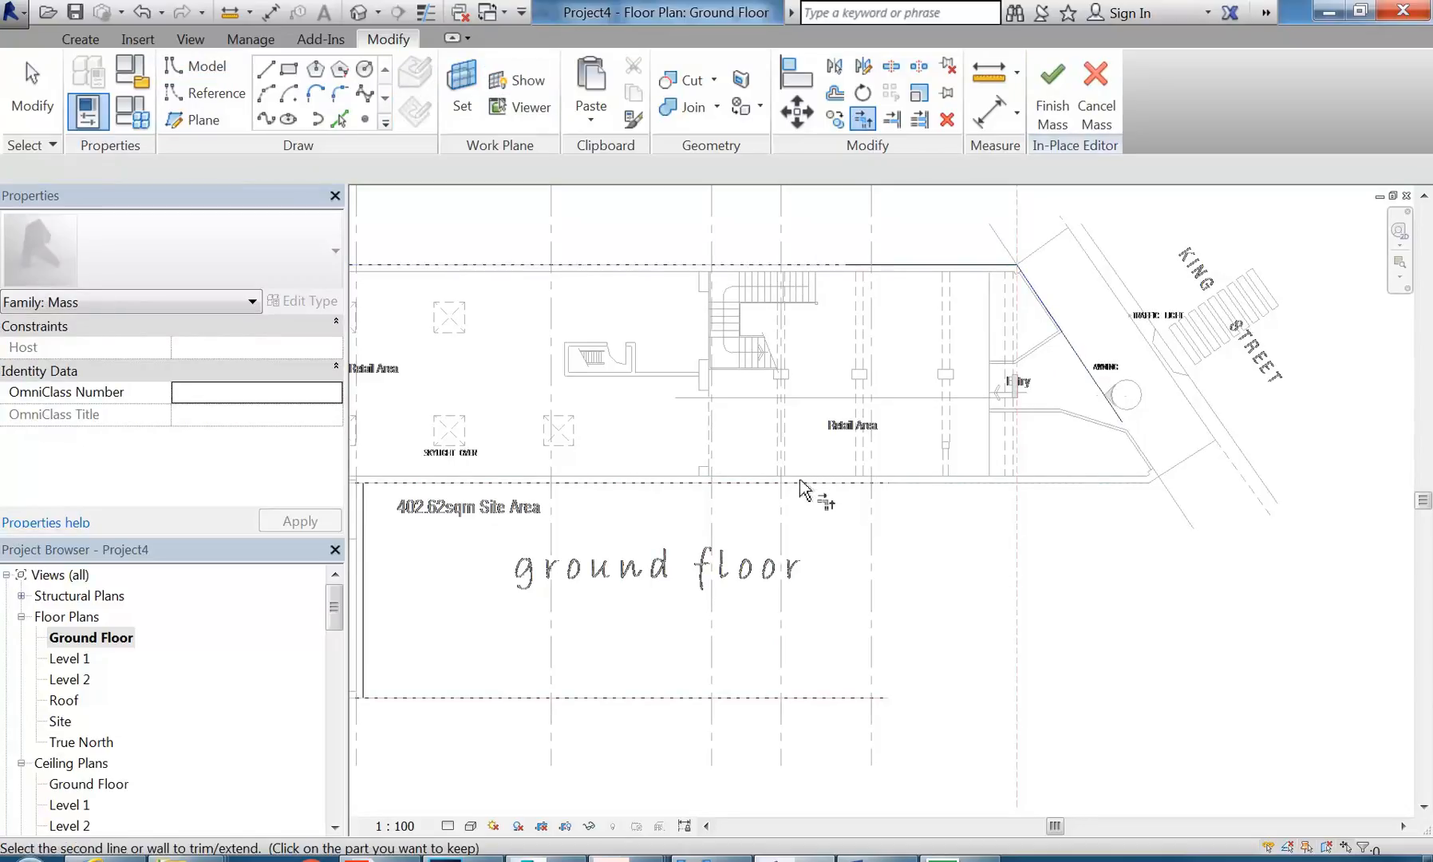
{"action": "scroll", "coordinate": [805, 479], "scroll_direction": "down", "scroll_amount": 3}
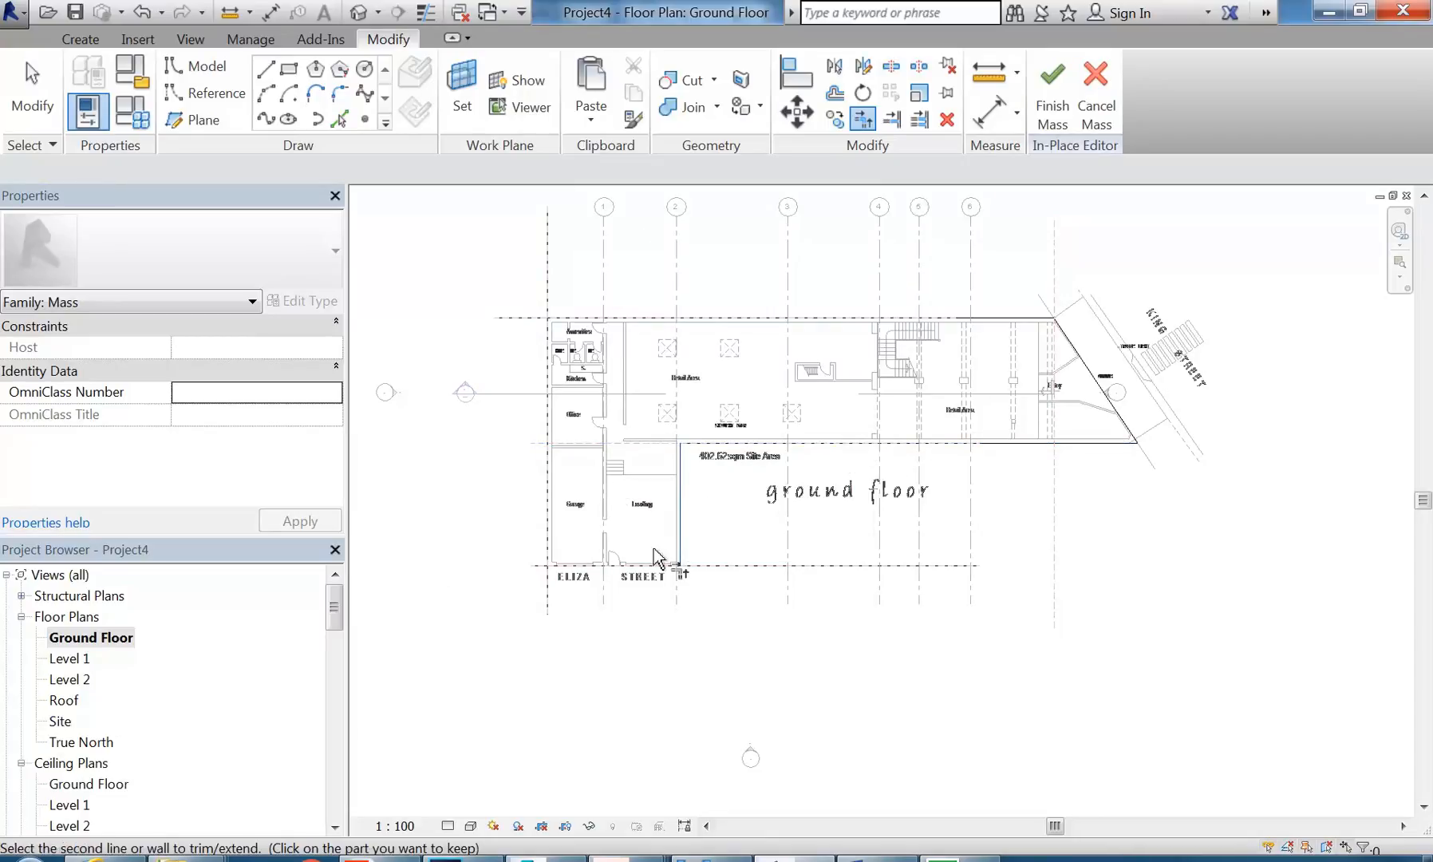
{"action": "left_click", "coordinate": [638, 567]}
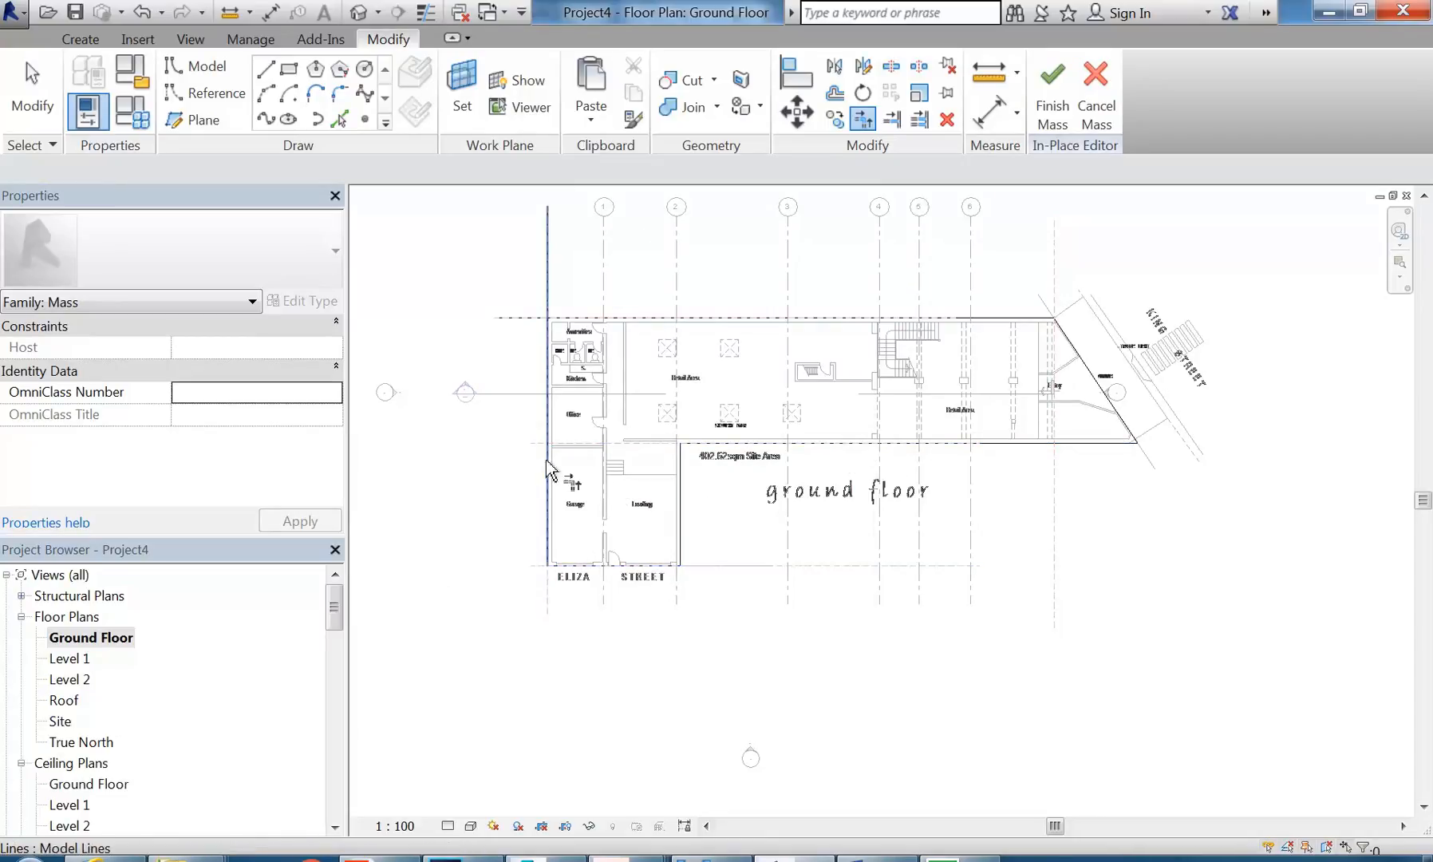
{"action": "left_click", "coordinate": [616, 317]}
{"action": "right_click", "coordinate": [626, 269]}
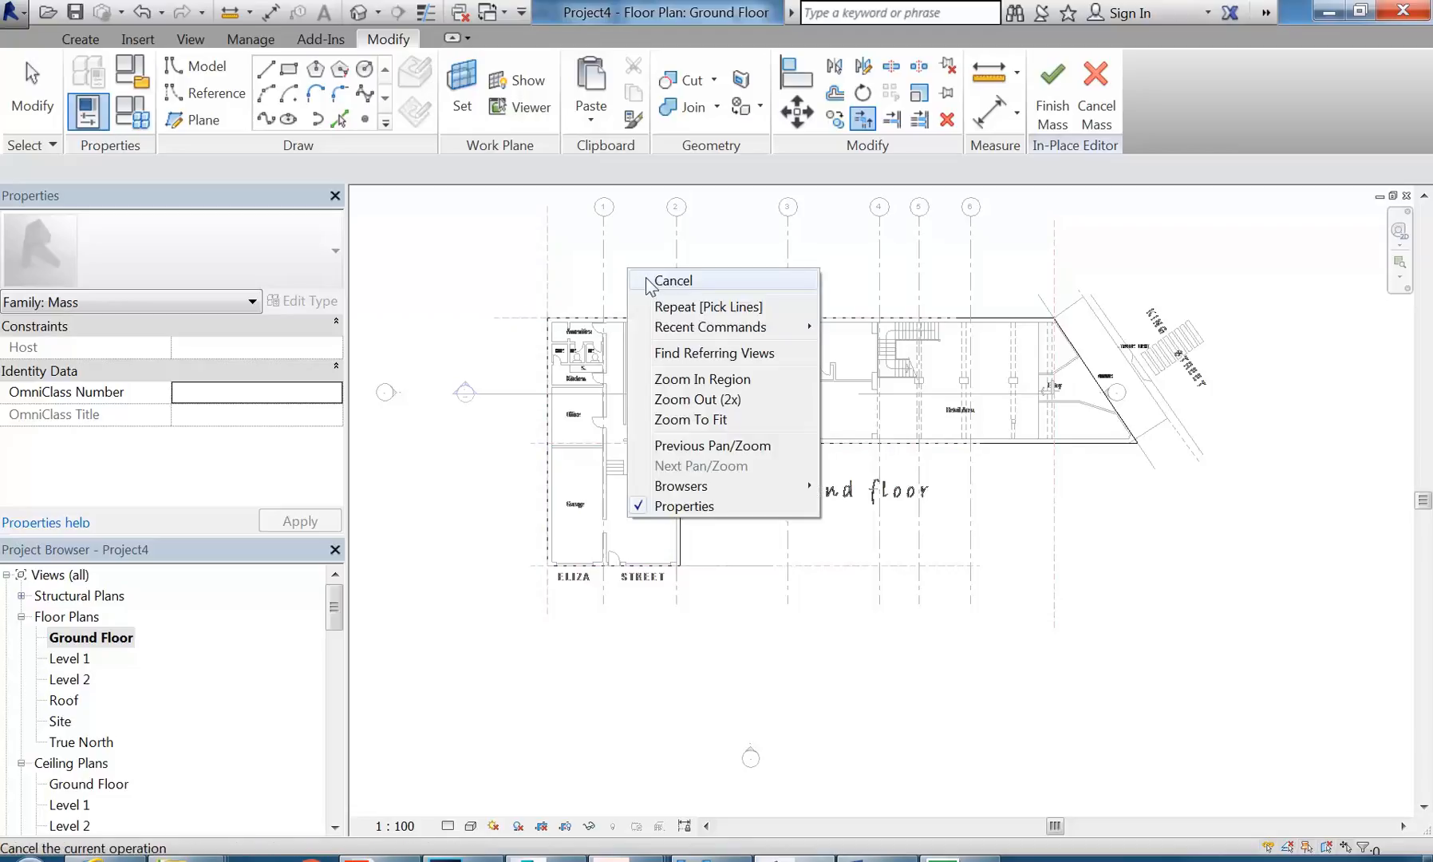
{"action": "left_click", "coordinate": [648, 285]}
{"action": "right_click", "coordinate": [646, 278]}
{"action": "left_click", "coordinate": [665, 292]}
{"action": "scroll", "coordinate": [672, 298], "scroll_direction": "down", "scroll_amount": 1}
{"action": "middle_click_drag", "start_coordinate": [662, 349], "coordinate": [635, 373]}
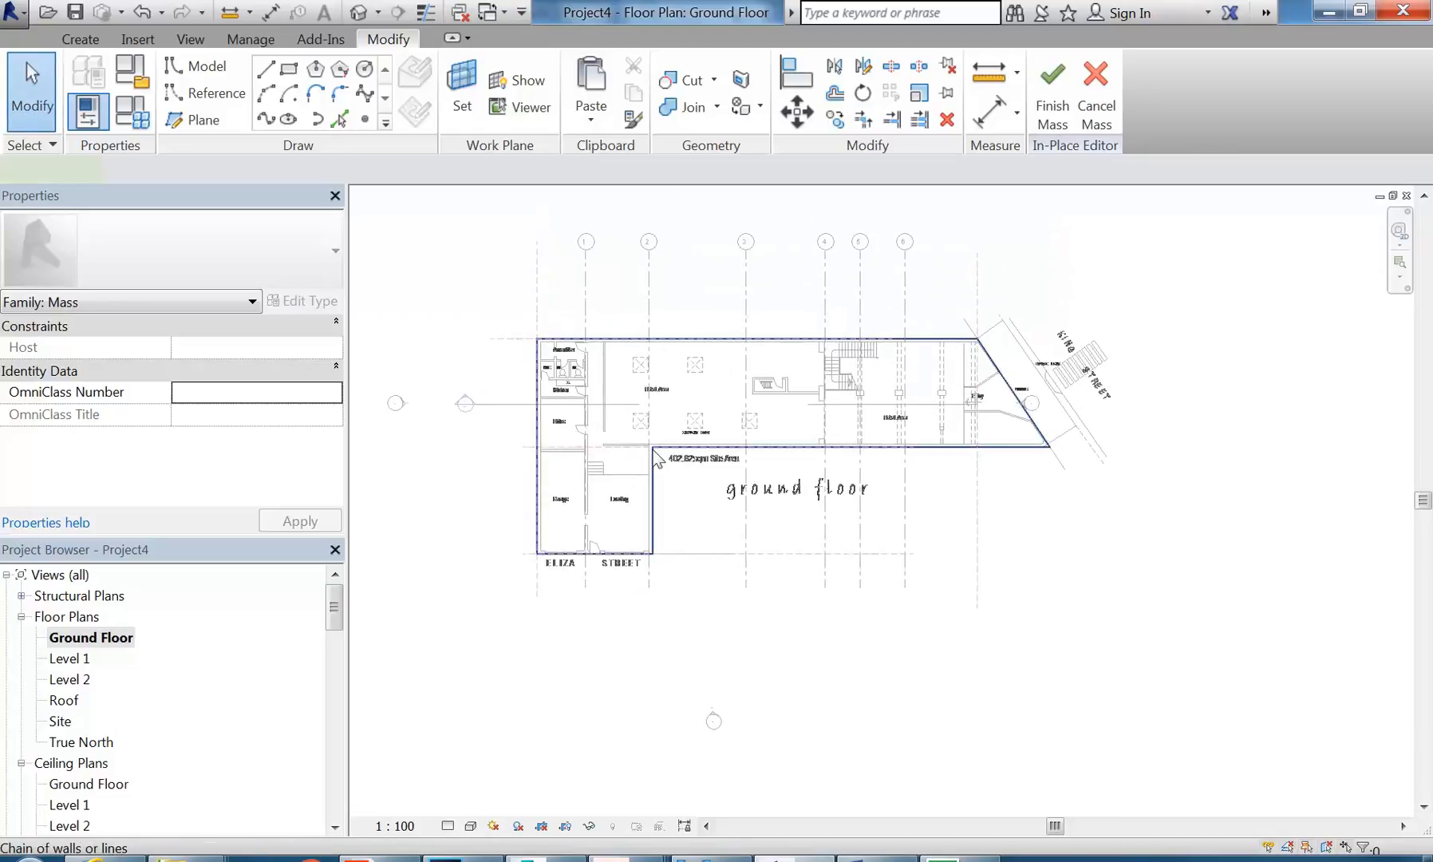
Step: Create a solid form from the closed L-shaped footprint in 3D and raise its top to a height of about 12990 mm
{"action": "left_click", "coordinate": [652, 449]}
{"action": "left_click", "coordinate": [358, 13]}
{"action": "scroll", "coordinate": [655, 494], "scroll_direction": "down", "scroll_amount": 2}
{"action": "scroll", "coordinate": [658, 501], "scroll_direction": "down", "scroll_amount": 1}
{"action": "middle_click_drag", "start_coordinate": [658, 501], "coordinate": [678, 438]}
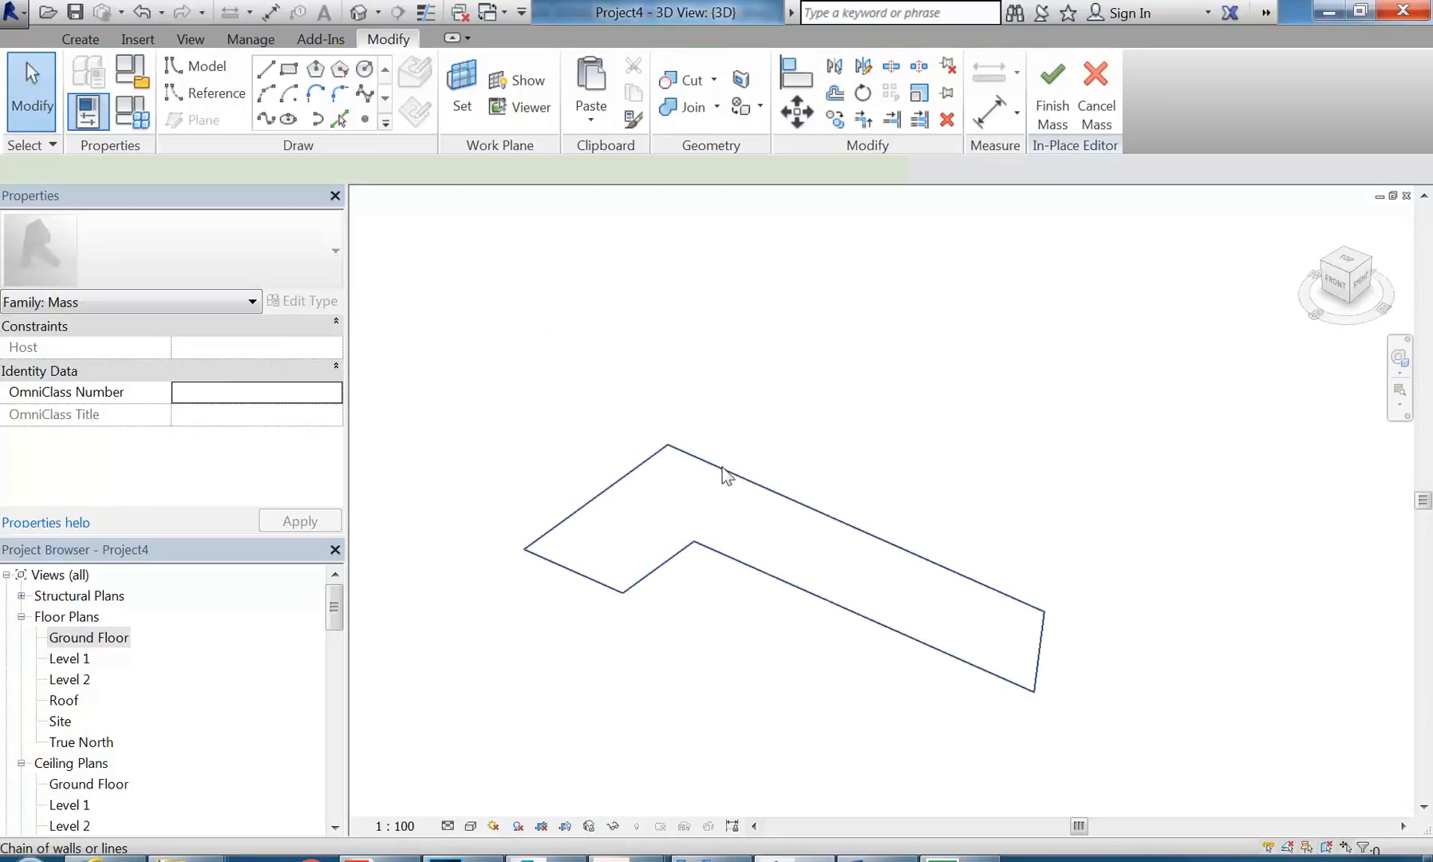
{"action": "left_click", "coordinate": [726, 475]}
{"action": "left_click", "coordinate": [1112, 92]}
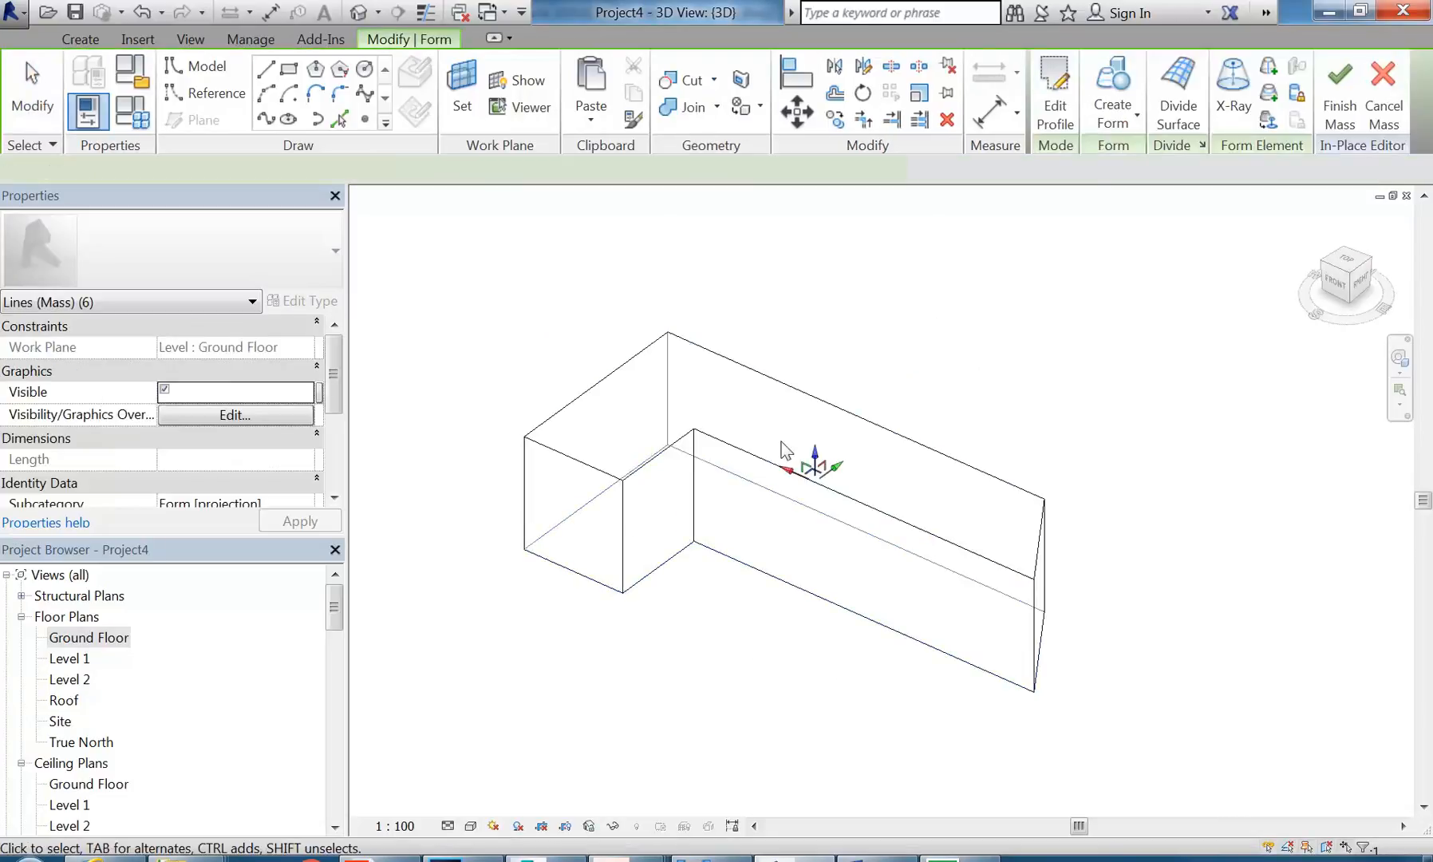
{"action": "left_click_drag", "start_coordinate": [817, 456], "coordinate": [817, 422]}
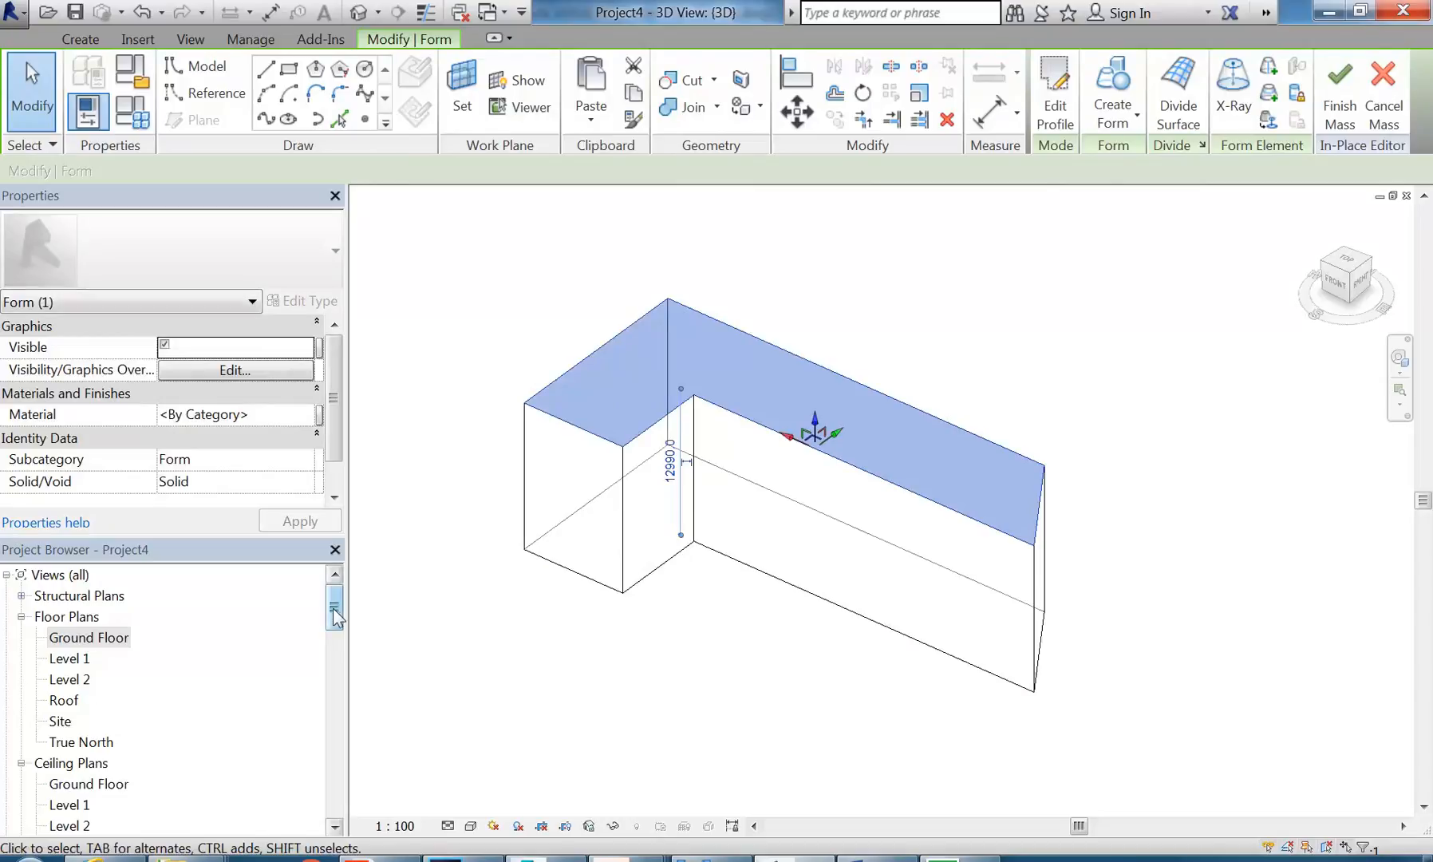
Step: In the North elevation, lower the top of the mass to the Roof level at 12400 mm
{"action": "left_click_drag", "start_coordinate": [334, 617], "coordinate": [331, 637]}
{"action": "double_click", "coordinate": [67, 762]}
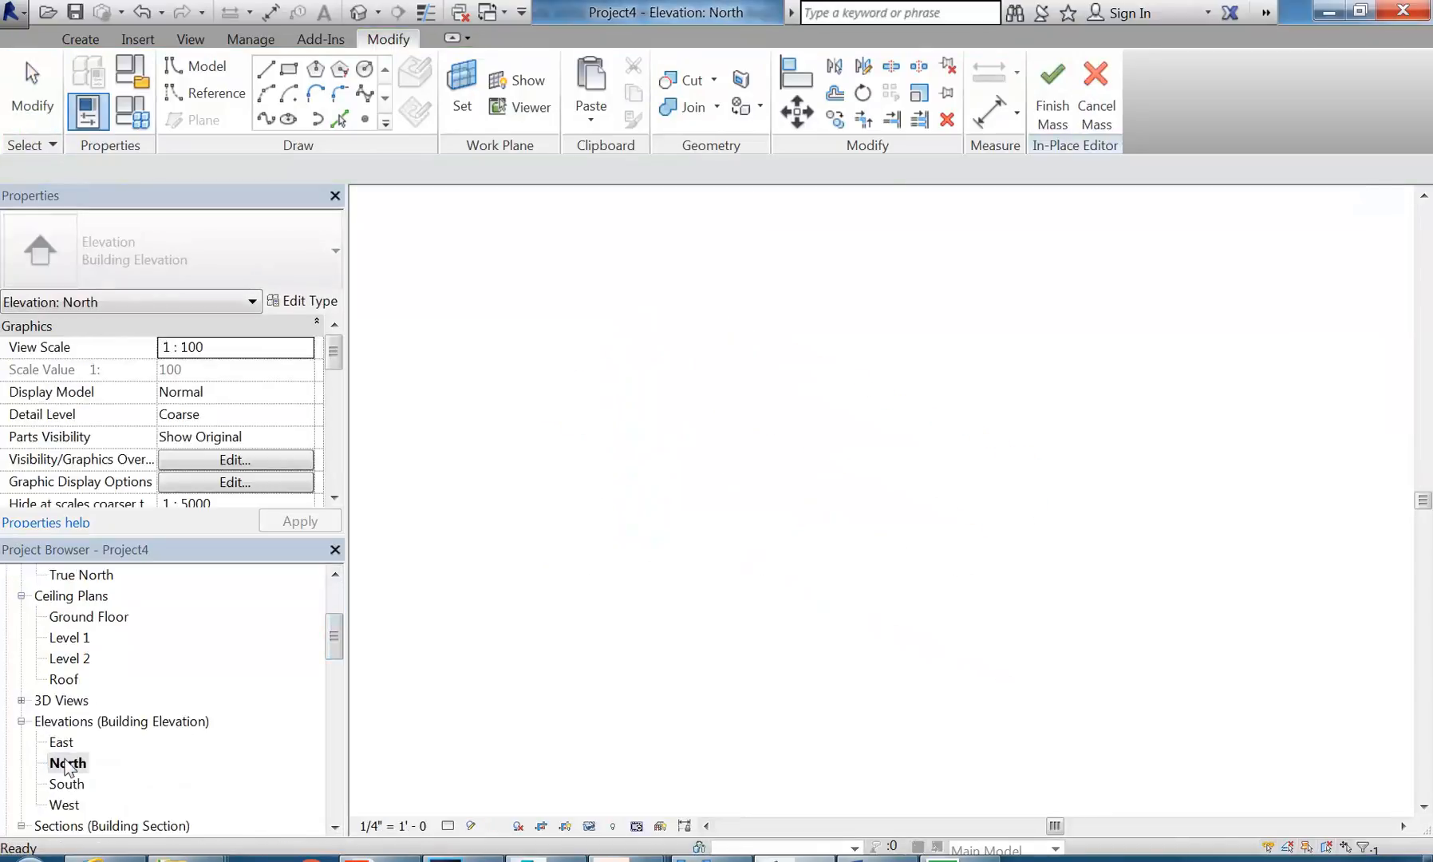
{"action": "left_click_drag", "start_coordinate": [844, 365], "coordinate": [847, 377]}
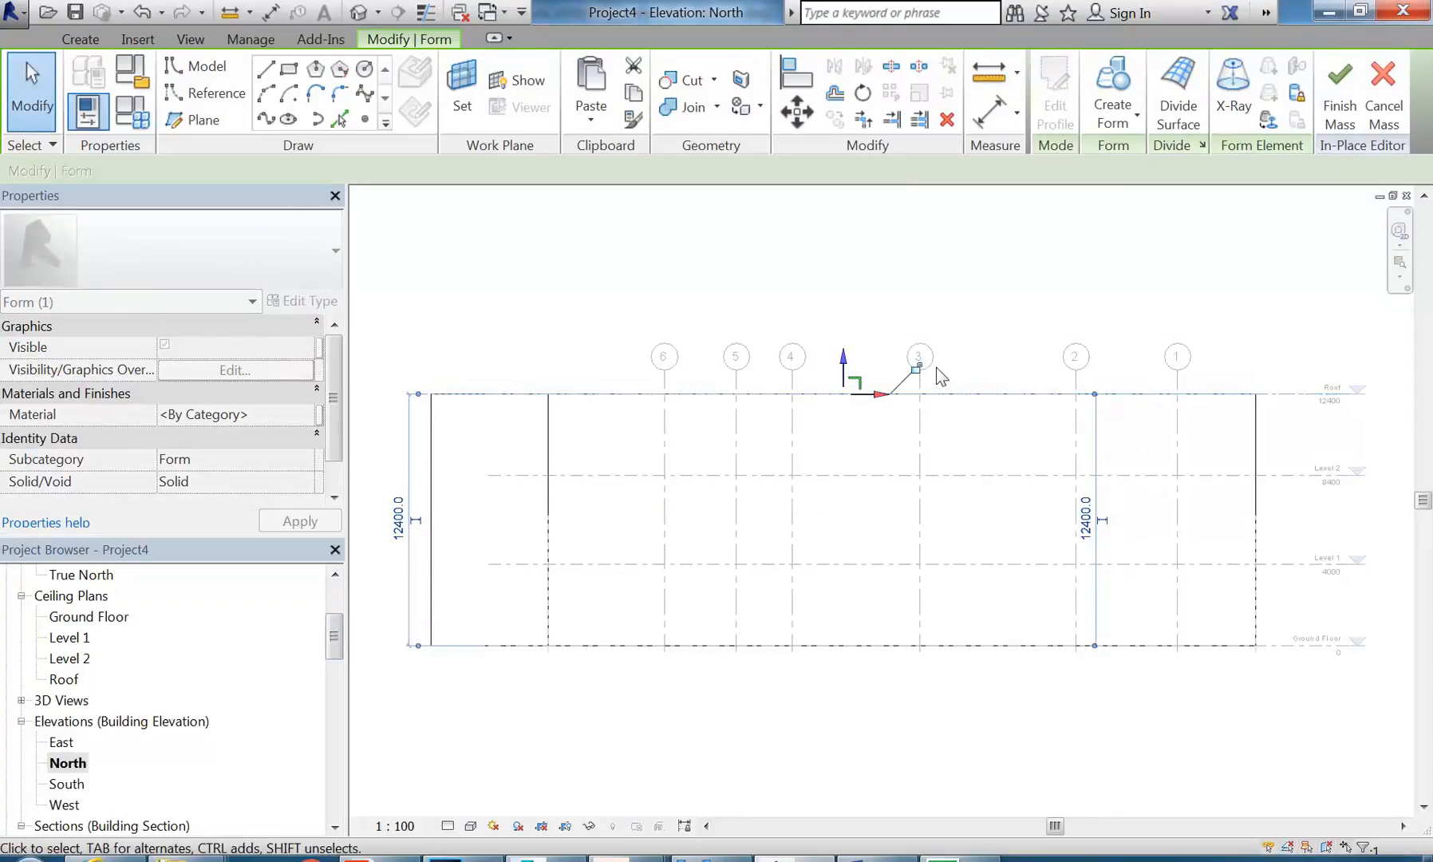
{"action": "left_click", "coordinate": [809, 291]}
{"action": "scroll", "coordinate": [808, 289], "scroll_direction": "down", "scroll_amount": 2}
Step: Reopen the {3D} view to check the L-shaped form and finish the in-place mass
{"action": "double_click", "coordinate": [70, 702]}
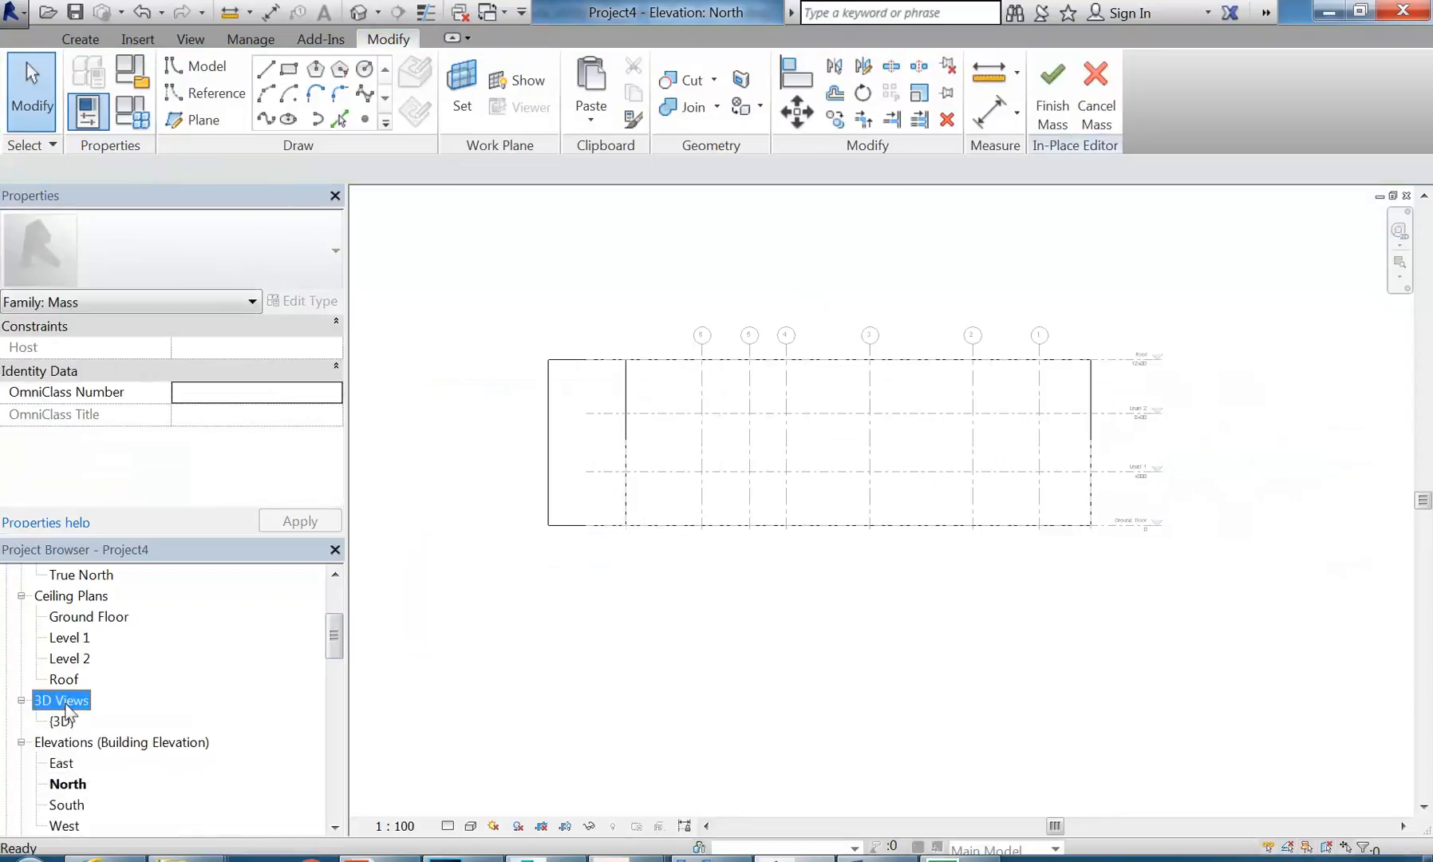
{"action": "double_click", "coordinate": [62, 720]}
{"action": "scroll", "coordinate": [708, 464], "scroll_direction": "down", "scroll_amount": 4}
{"action": "scroll", "coordinate": [783, 479], "scroll_direction": "up", "scroll_amount": 3}
{"action": "middle_click_drag", "start_coordinate": [831, 530], "coordinate": [771, 598], "text": "shift"}
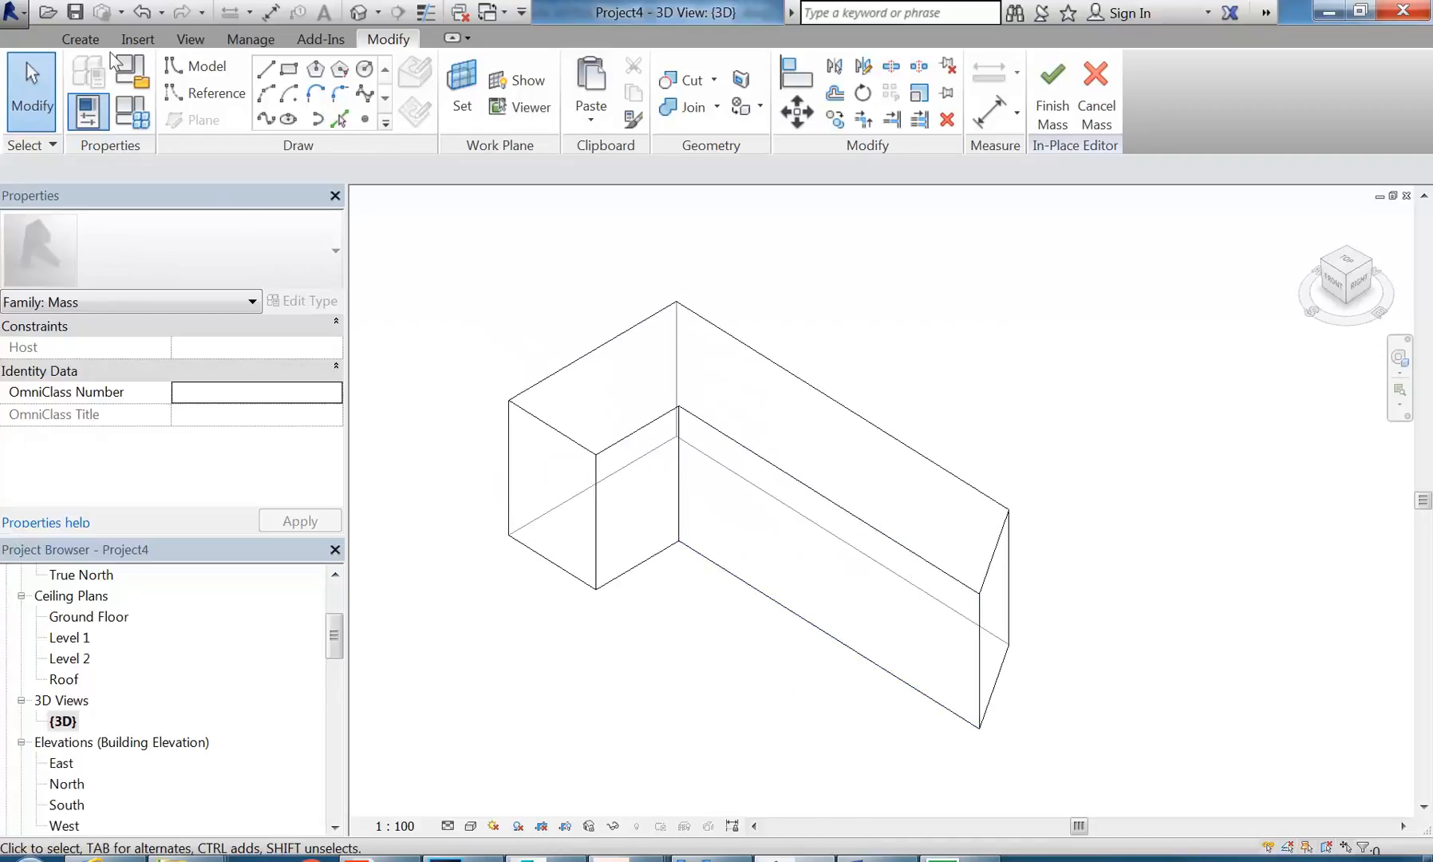
{"action": "left_click", "coordinate": [1052, 96]}
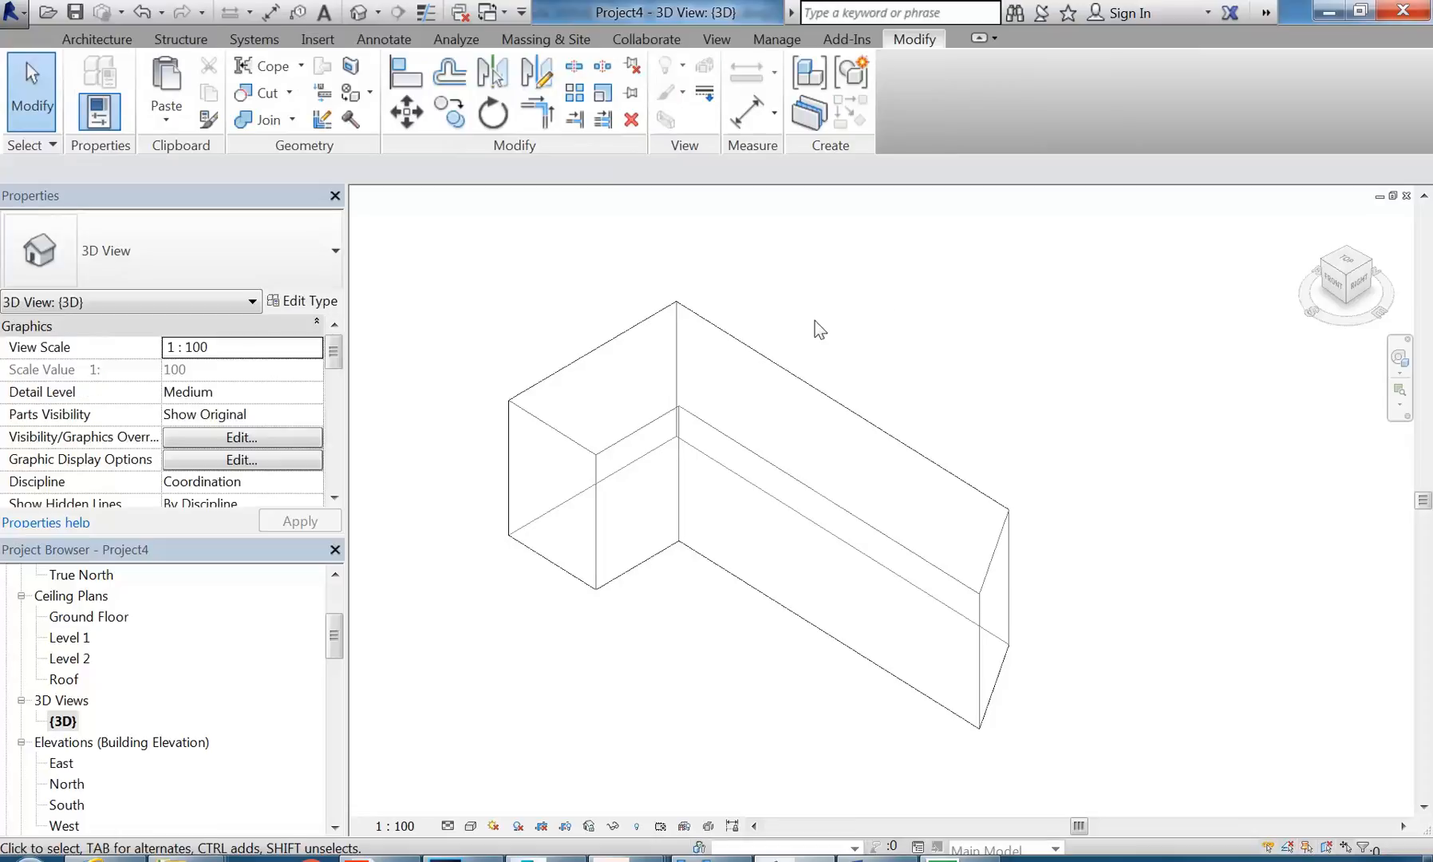
Step: Place Double brick - 270 walls by face on the mass's vertical faces except the King Street end, with location line Finish Face: Exterior
{"action": "left_click", "coordinate": [94, 39]}
{"action": "left_click", "coordinate": [94, 87]}
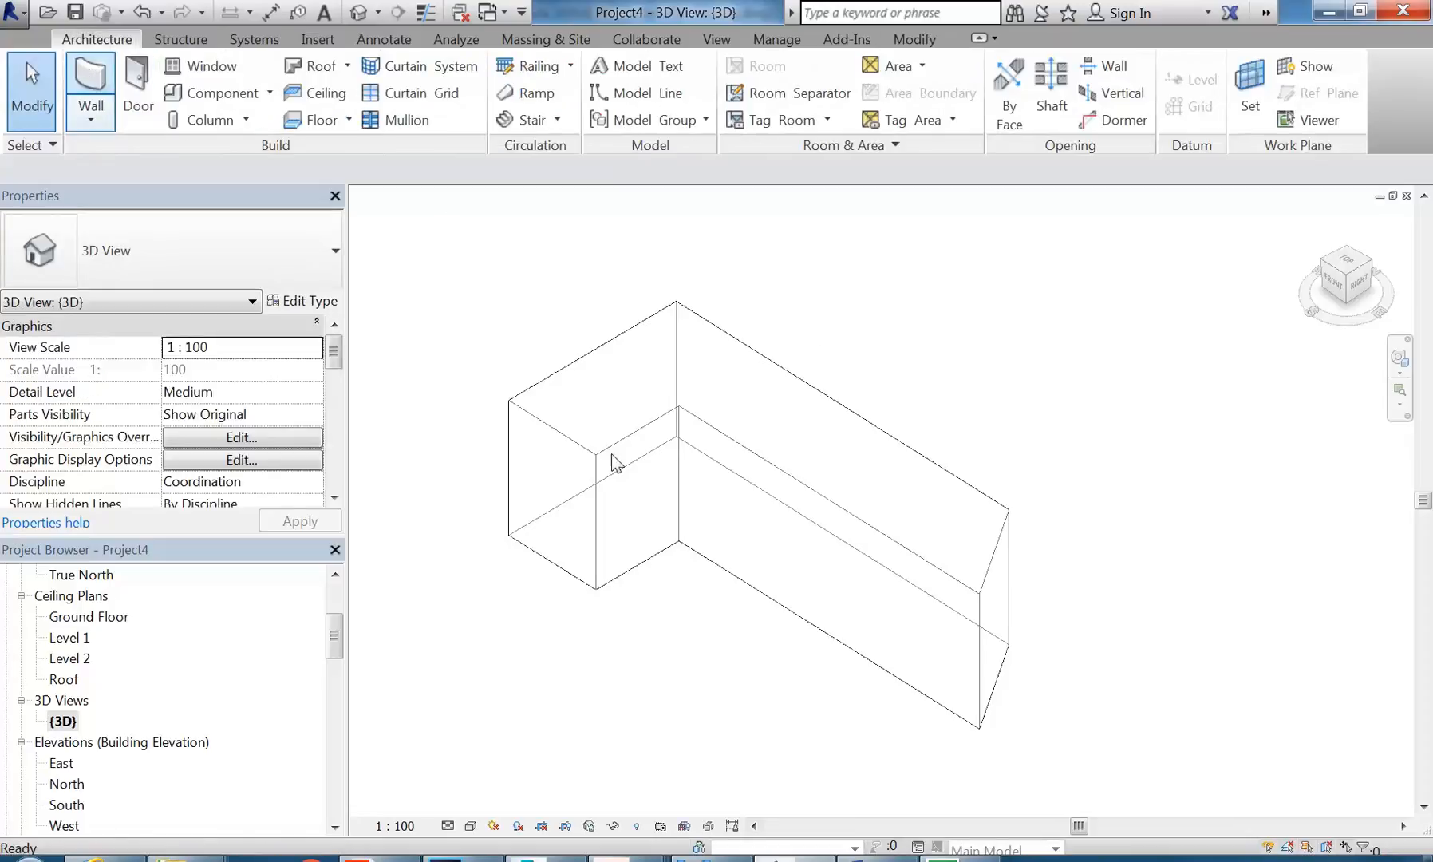
{"action": "left_click", "coordinate": [747, 170]}
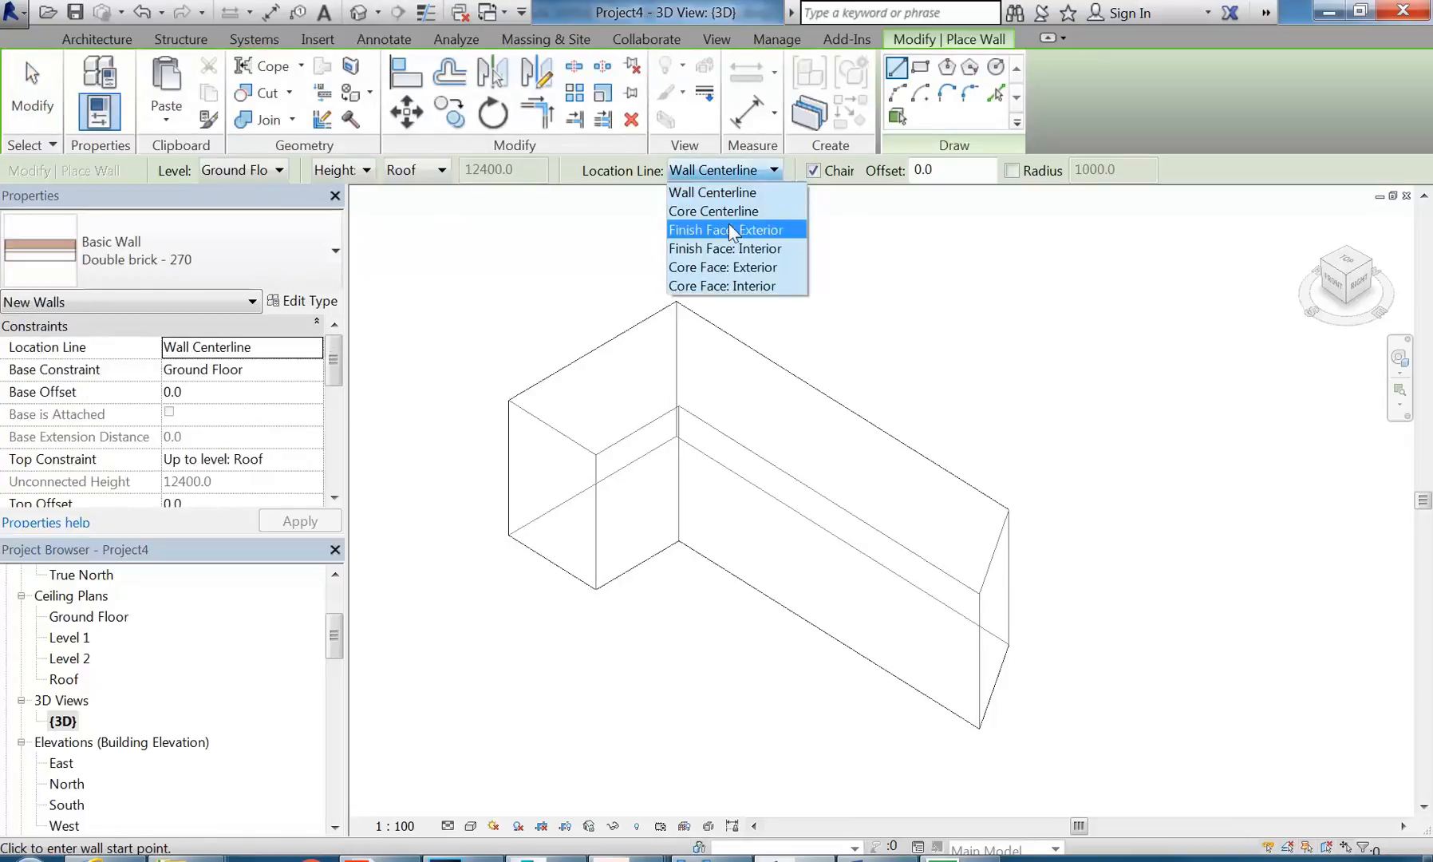
{"action": "left_click", "coordinate": [730, 243]}
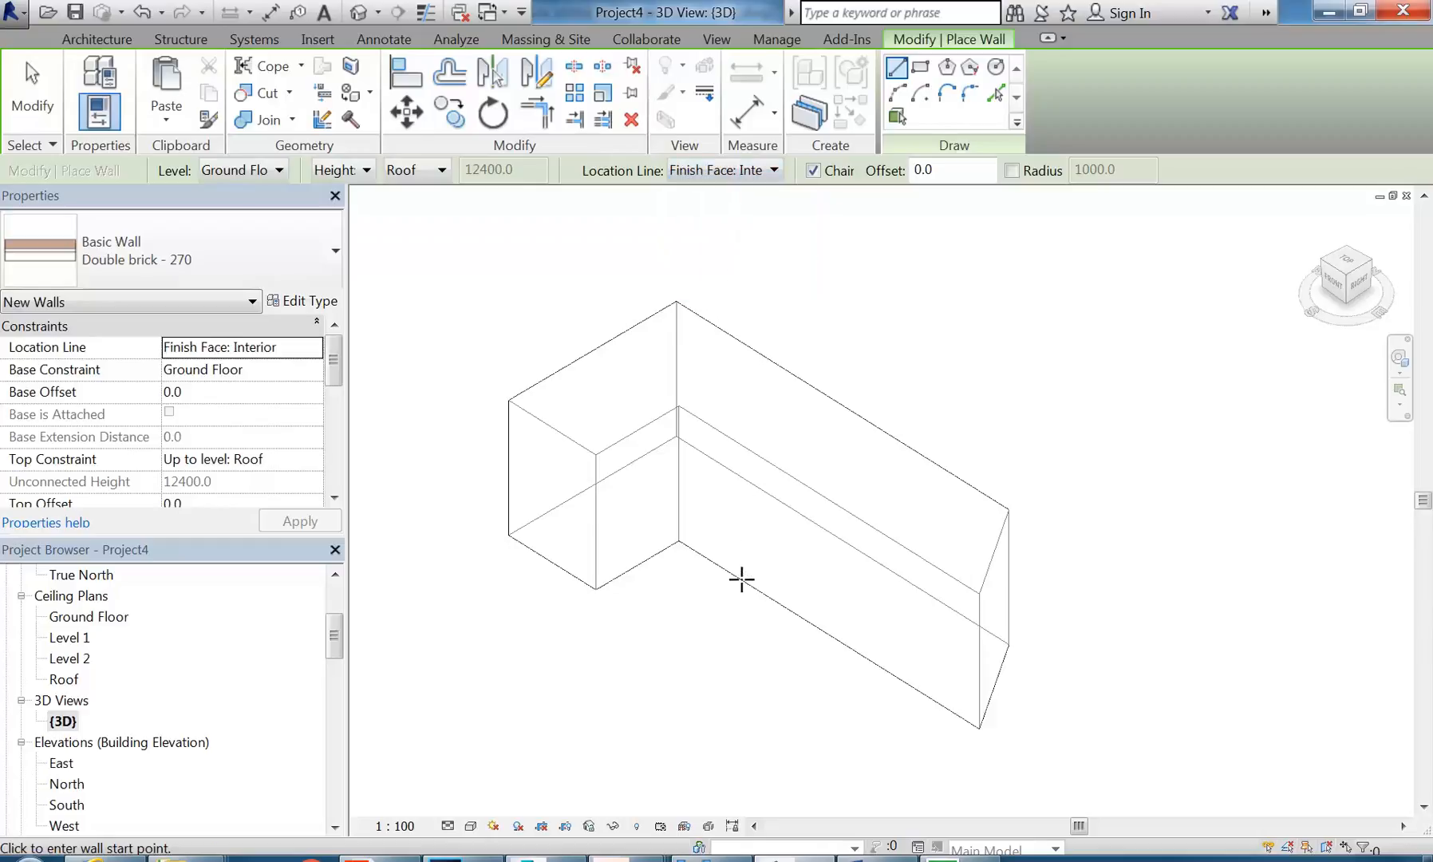
{"action": "left_click", "coordinate": [895, 118]}
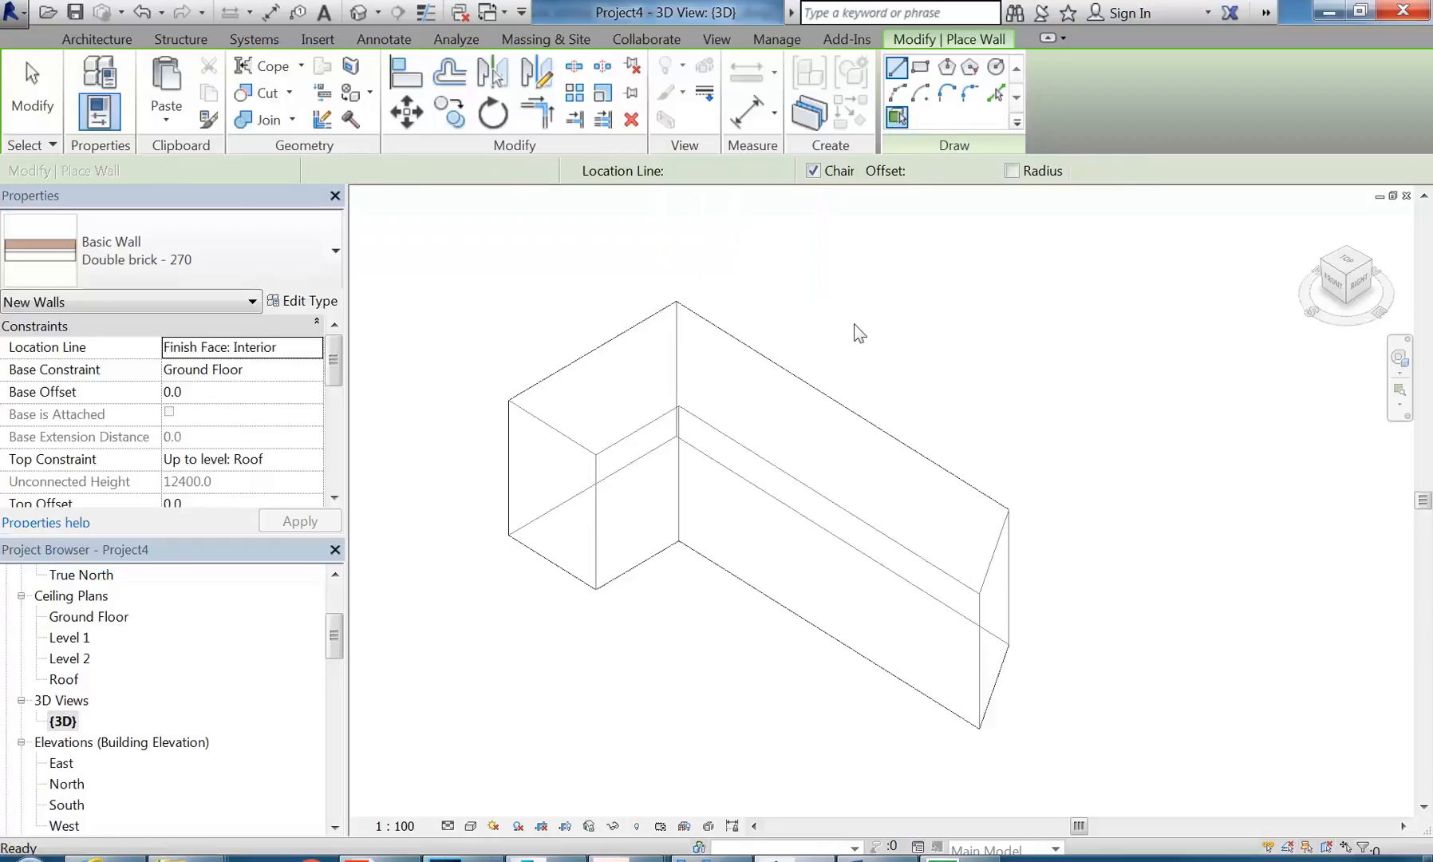
{"action": "left_click", "coordinate": [830, 642]}
{"action": "left_click", "coordinate": [626, 569]}
{"action": "left_click", "coordinate": [578, 576]}
{"action": "left_click", "coordinate": [557, 372]}
{"action": "left_click", "coordinate": [808, 385]}
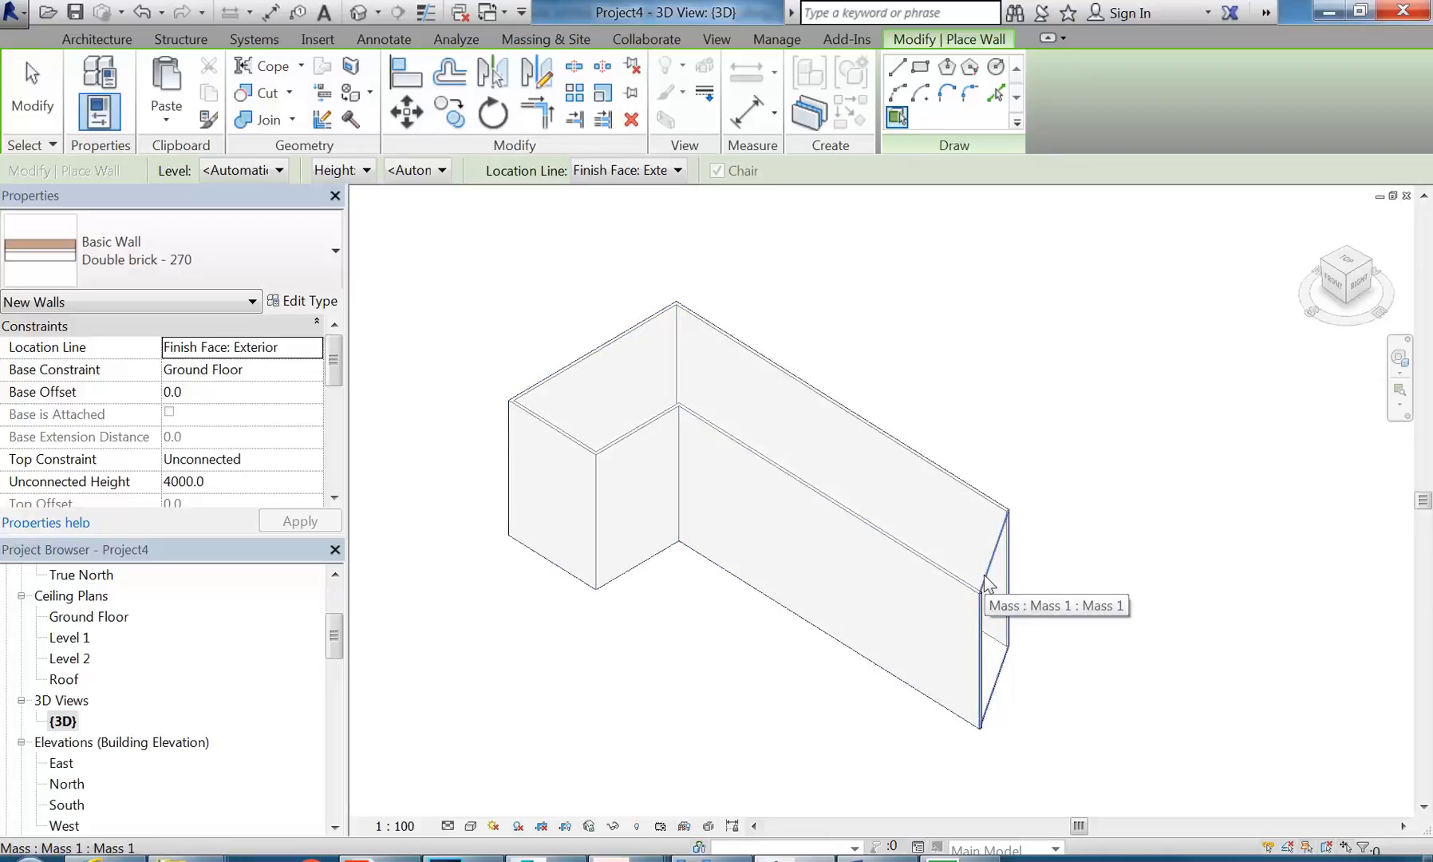
{"action": "left_click", "coordinate": [984, 582]}
{"action": "key", "text": "Escape"}
{"action": "key", "text": "Escape"}
Step: Edit the mass in place and sketch a rectangle about 3600 by 12500 mm on the Ground Floor level, crossing the King Street face
{"action": "middle_click_drag", "start_coordinate": [952, 524], "coordinate": [798, 578], "text": "shift"}
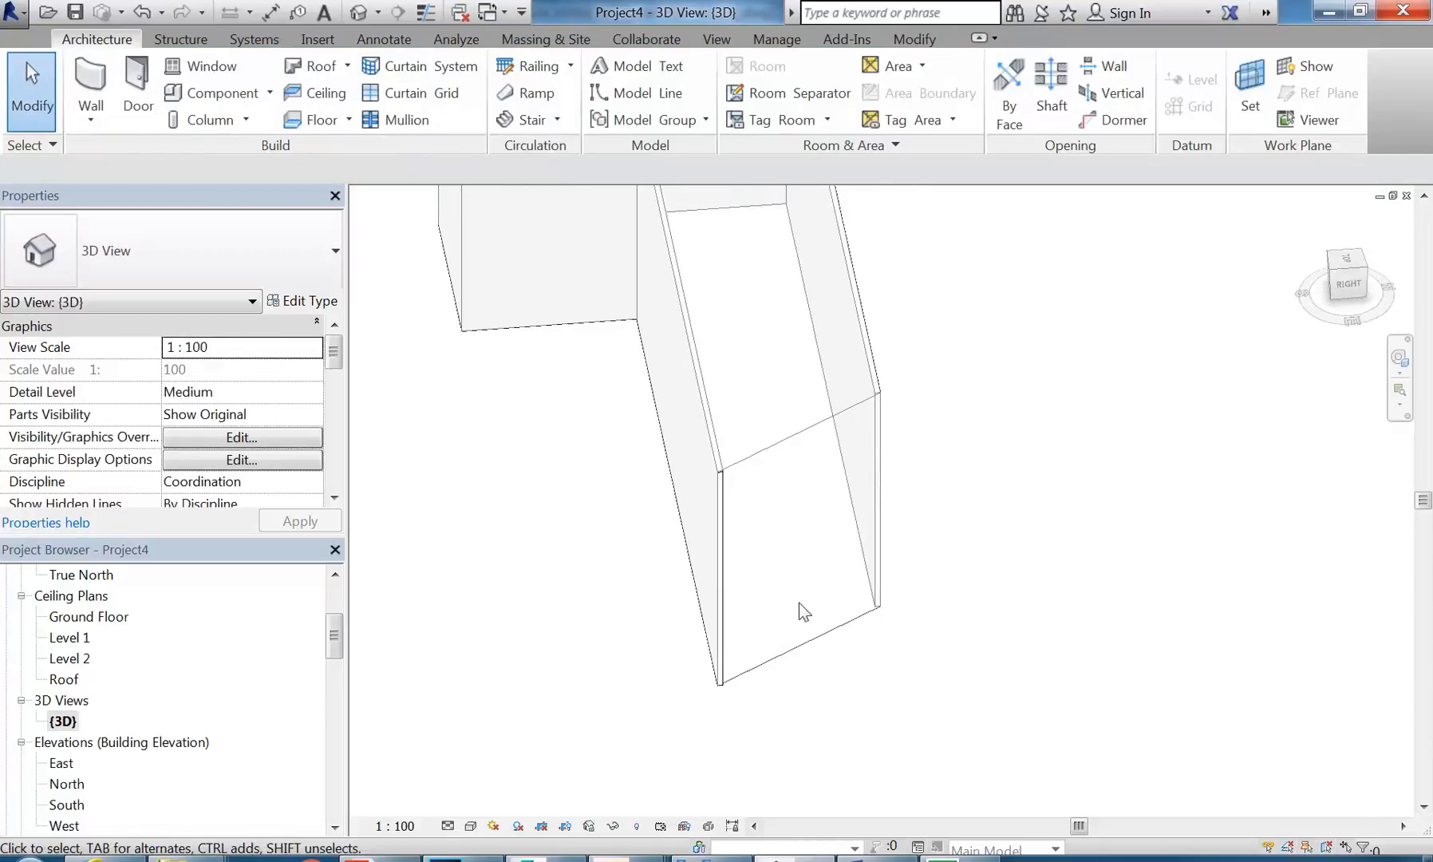
{"action": "left_click", "coordinate": [808, 642]}
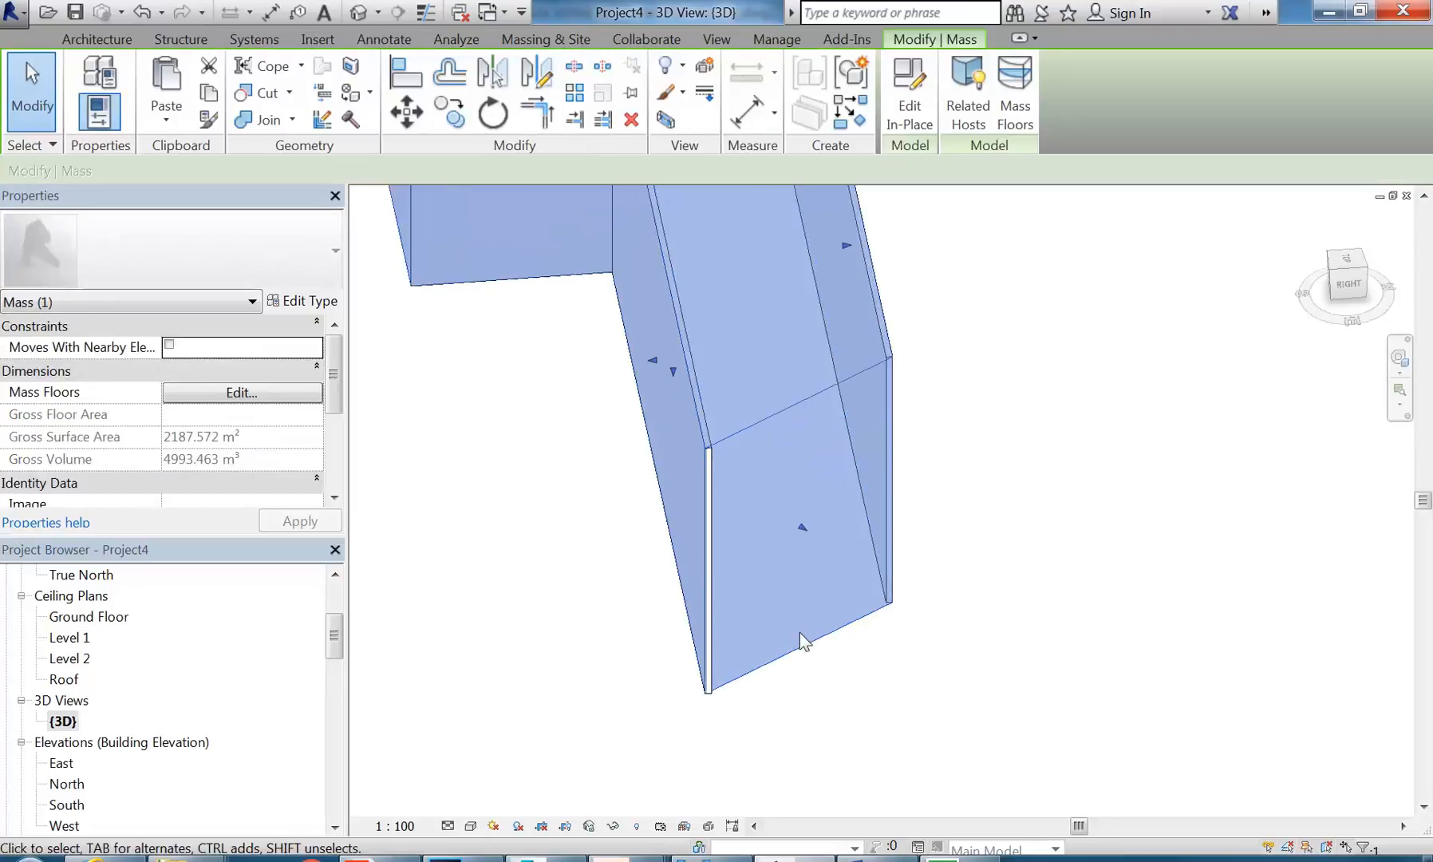
{"action": "left_click", "coordinate": [922, 93]}
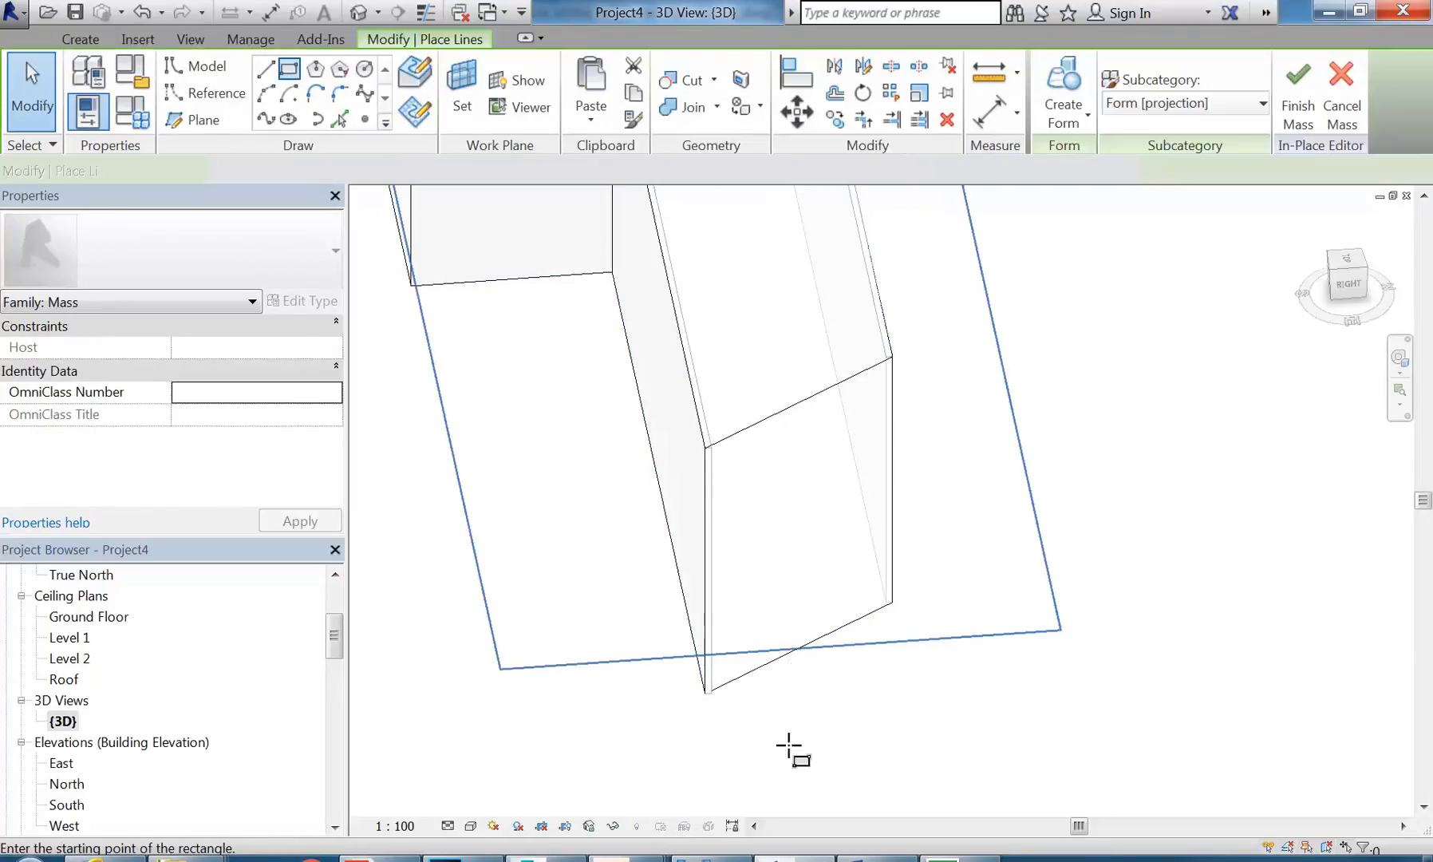
{"action": "left_click", "coordinate": [779, 715]}
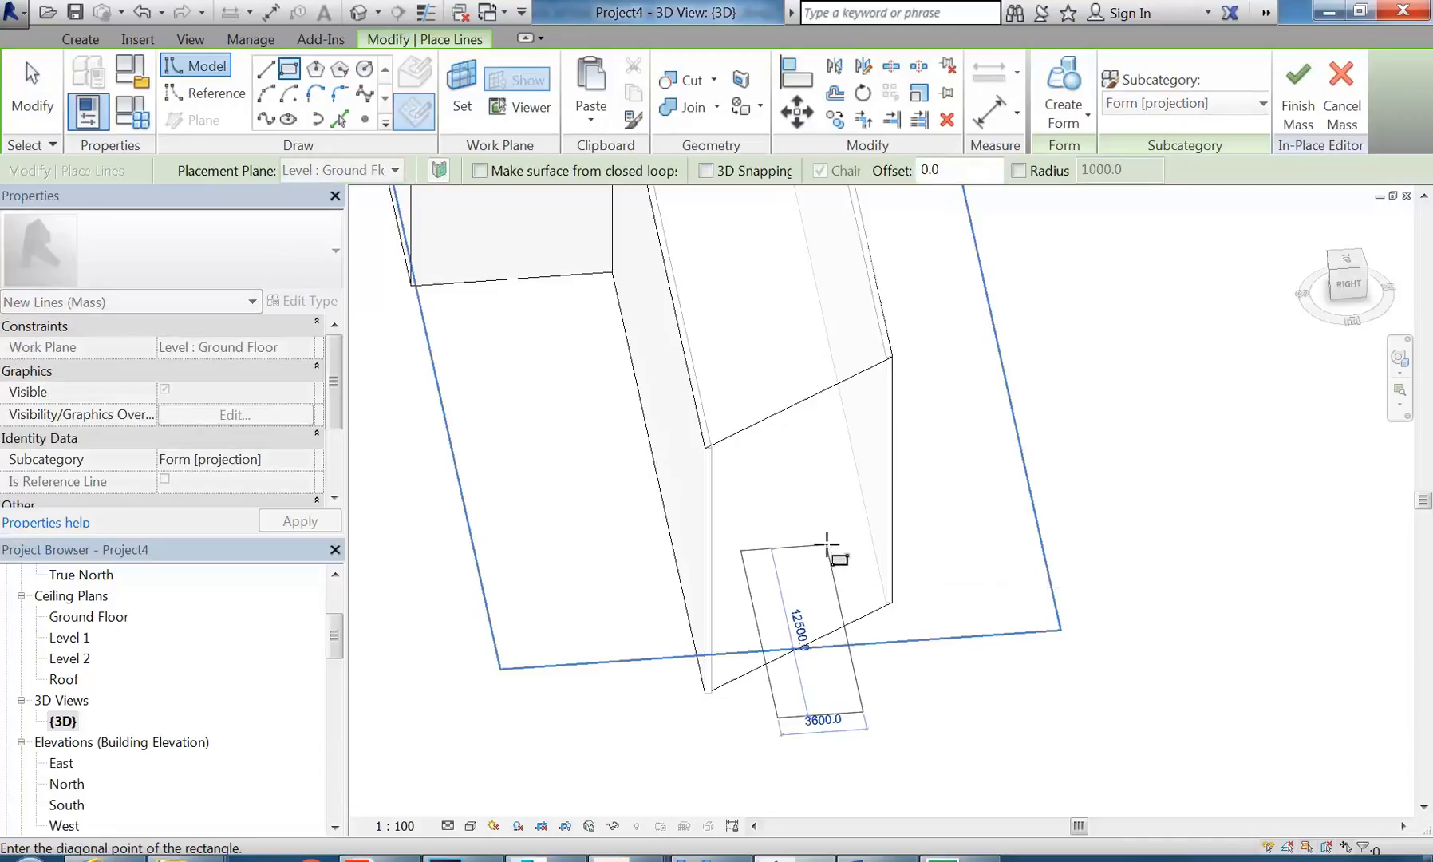
{"action": "left_click", "coordinate": [827, 545]}
Step: Turn the rectangle into a void form that cuts an opening in the King Street face, and finish the mass
{"action": "left_click", "coordinate": [1067, 120]}
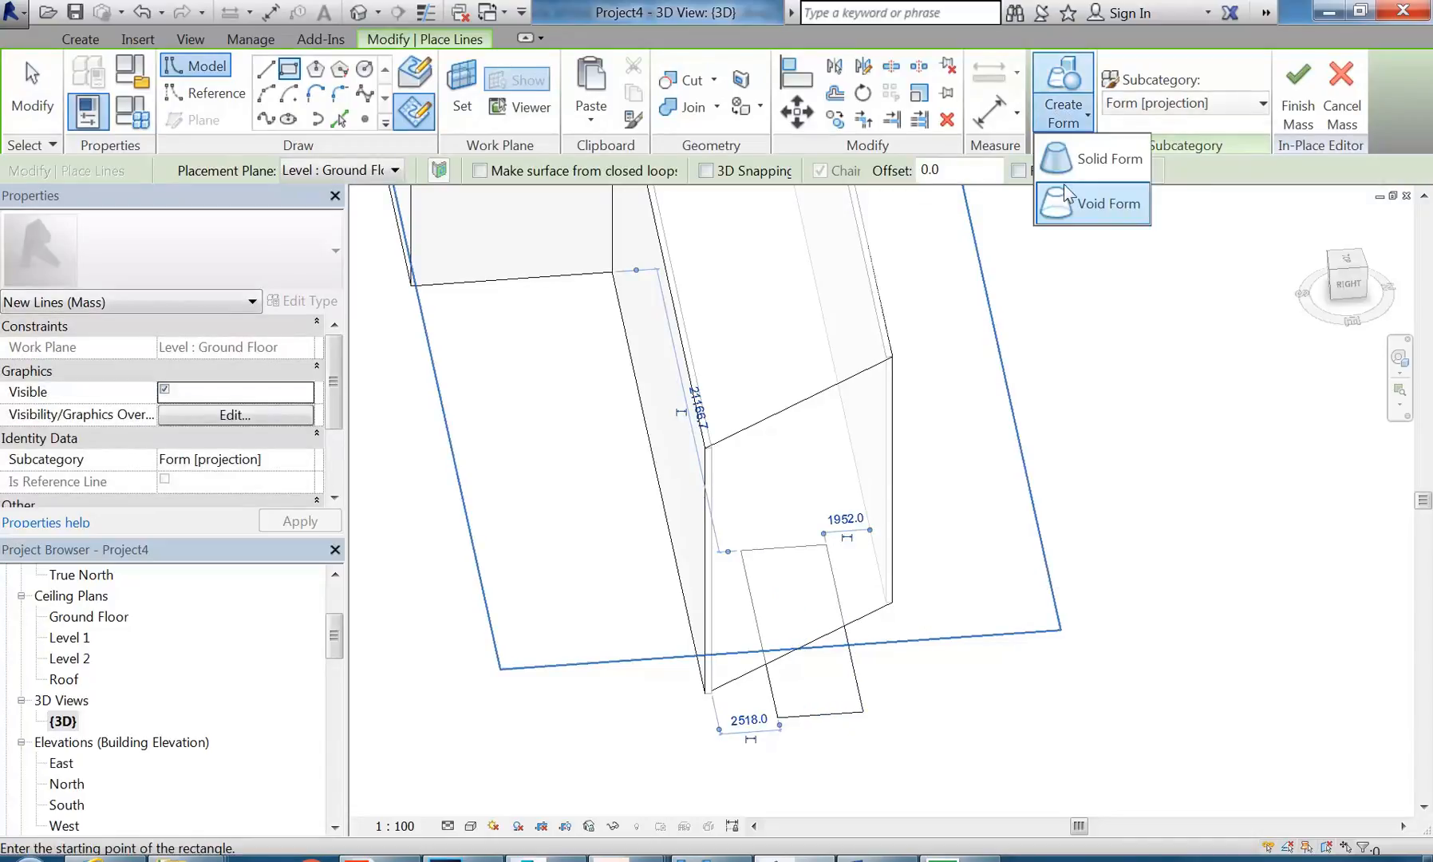
{"action": "left_click", "coordinate": [1105, 205]}
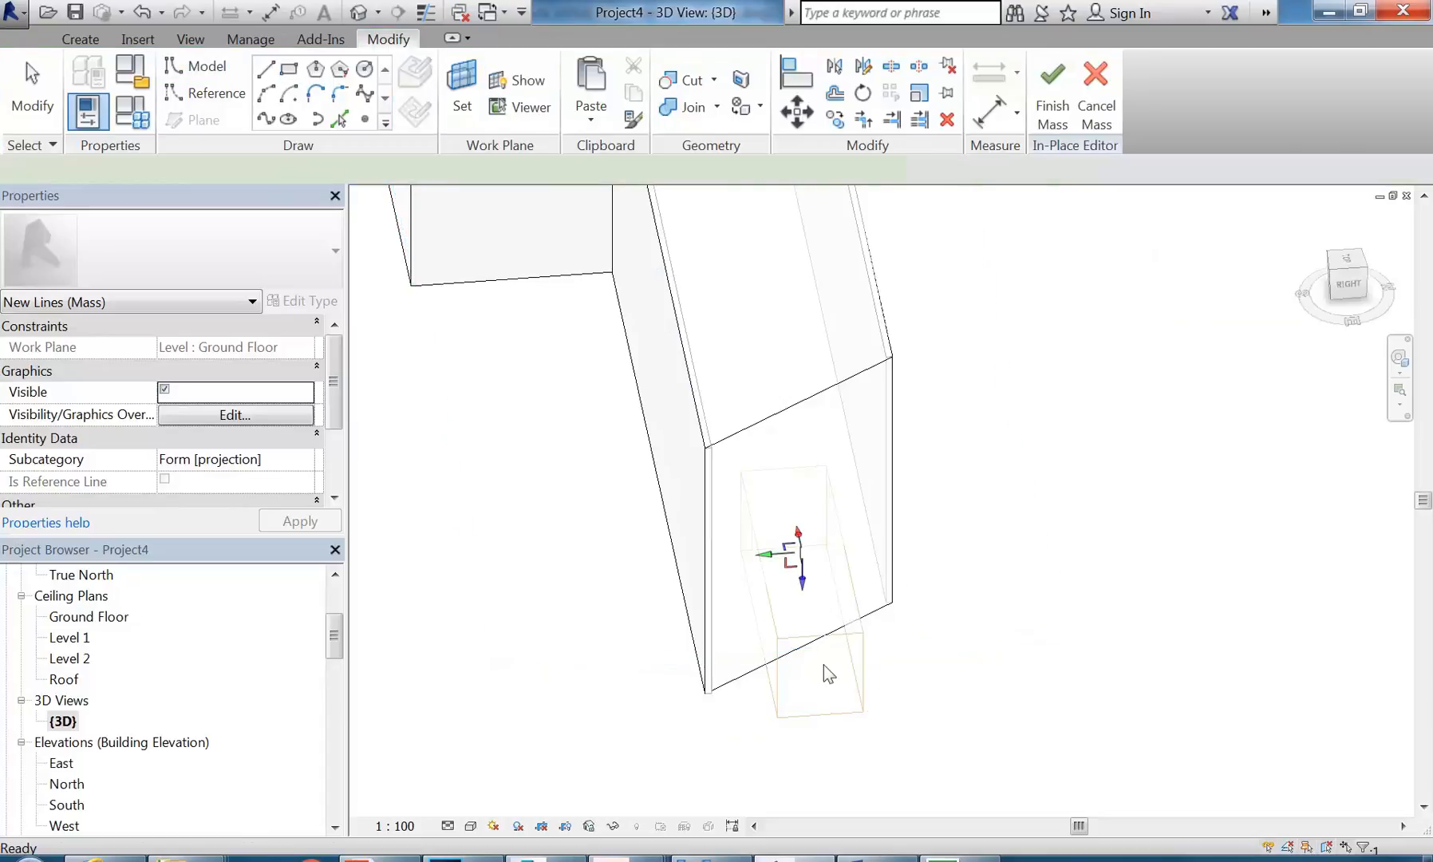
{"action": "left_click", "coordinate": [1045, 631]}
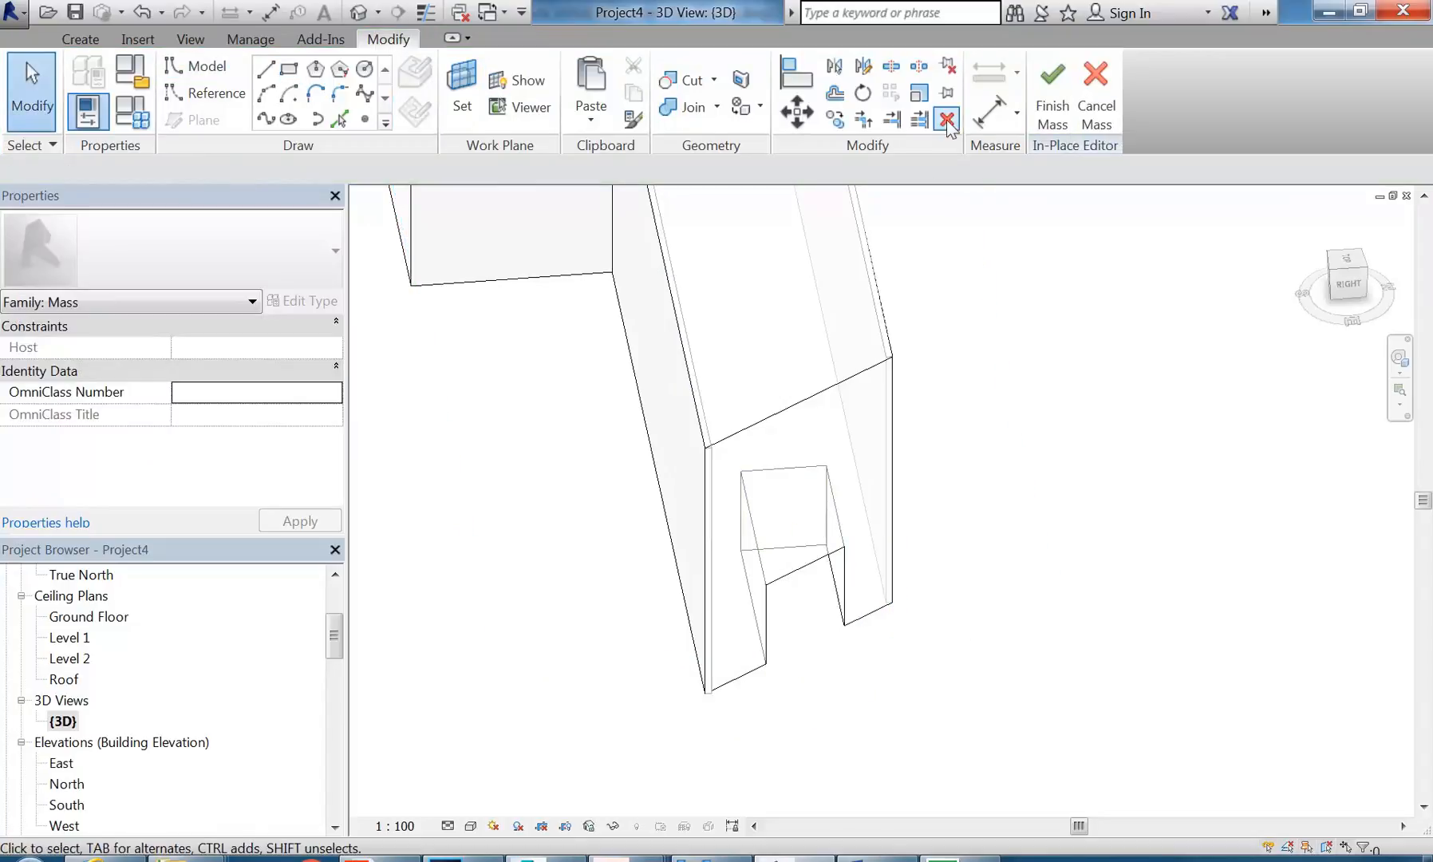
{"action": "left_click", "coordinate": [1052, 94]}
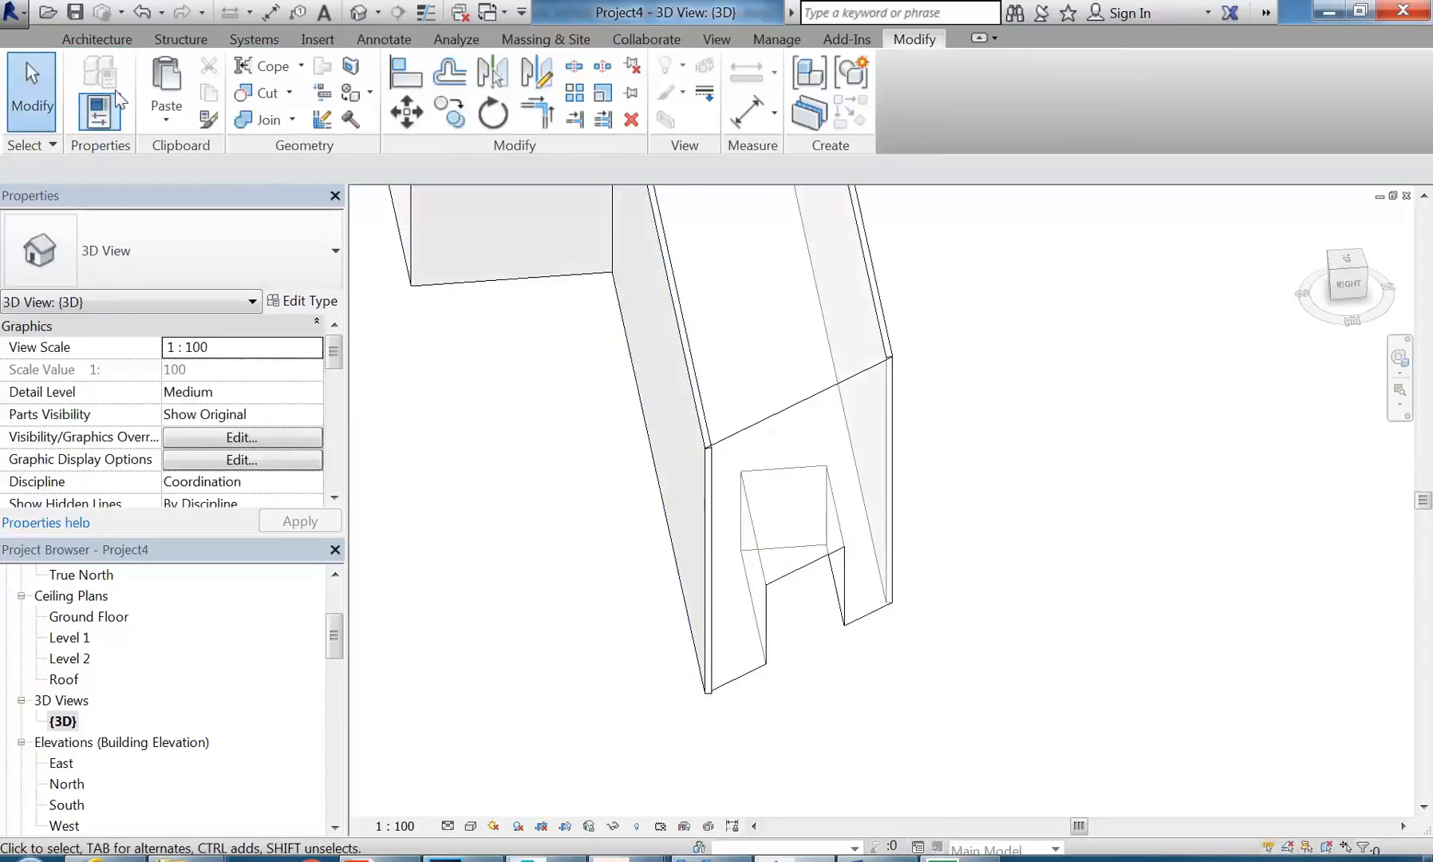
Step: Place a Double brick - 270 wall by face on the notched King Street end and inspect it in 3D
{"action": "left_click", "coordinate": [94, 40]}
{"action": "left_click", "coordinate": [93, 83]}
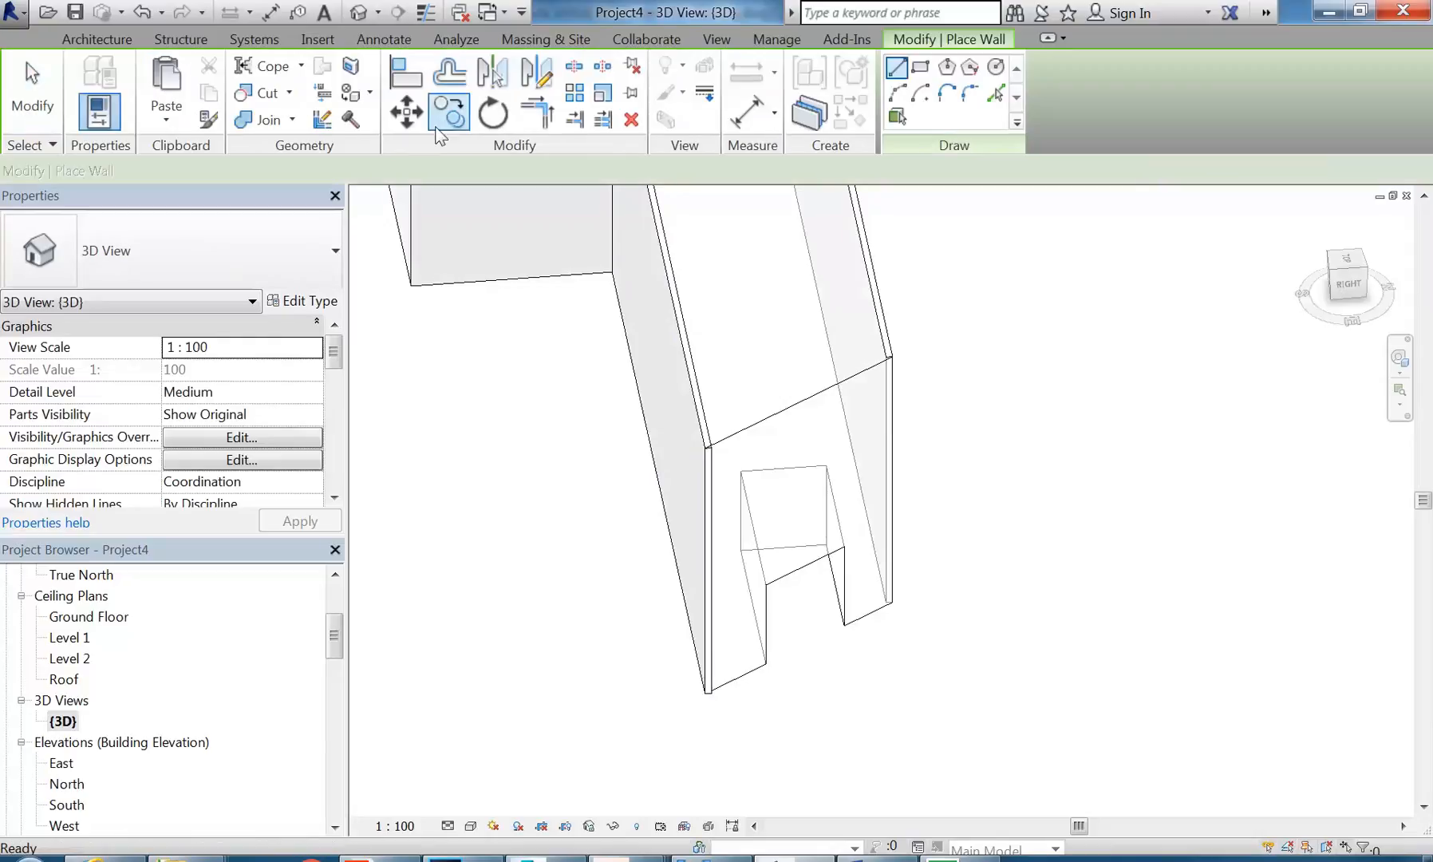
{"action": "left_click", "coordinate": [897, 118]}
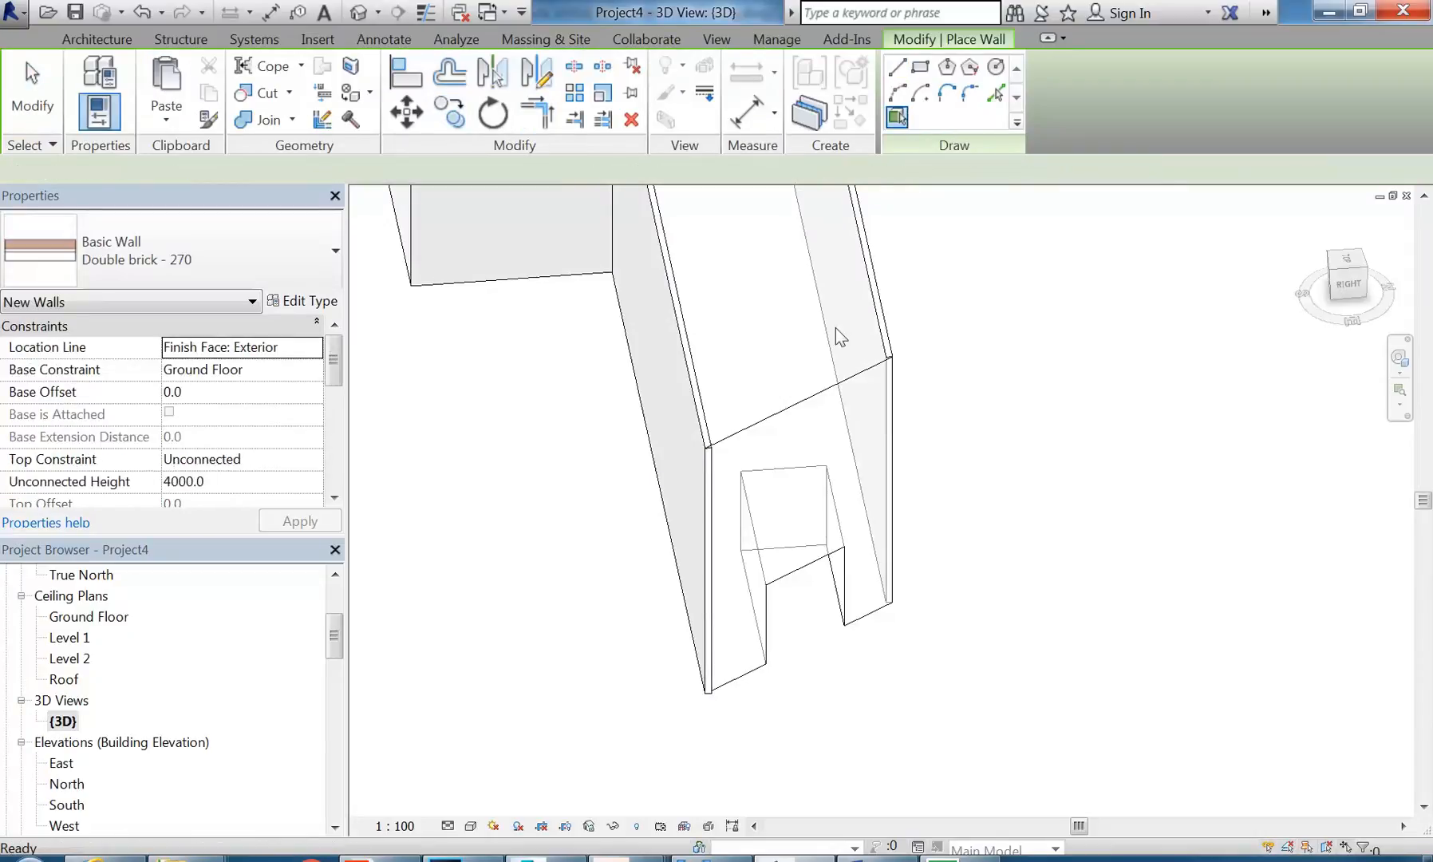
{"action": "left_click", "coordinate": [801, 404]}
{"action": "key", "text": "Escape"}
{"action": "mouse_move", "coordinate": [830, 603]}
{"action": "middle_mouse_down", "text": "shift"}
{"action": "mouse_move", "coordinate": [664, 527]}
{"action": "mouse_move", "coordinate": [1092, 607]}
{"action": "middle_mouse_up", "text": "shift"}
{"action": "scroll", "coordinate": [663, 527], "scroll_direction": "up", "scroll_amount": 1}
{"action": "scroll", "coordinate": [889, 508], "scroll_direction": "up", "scroll_amount": 3}
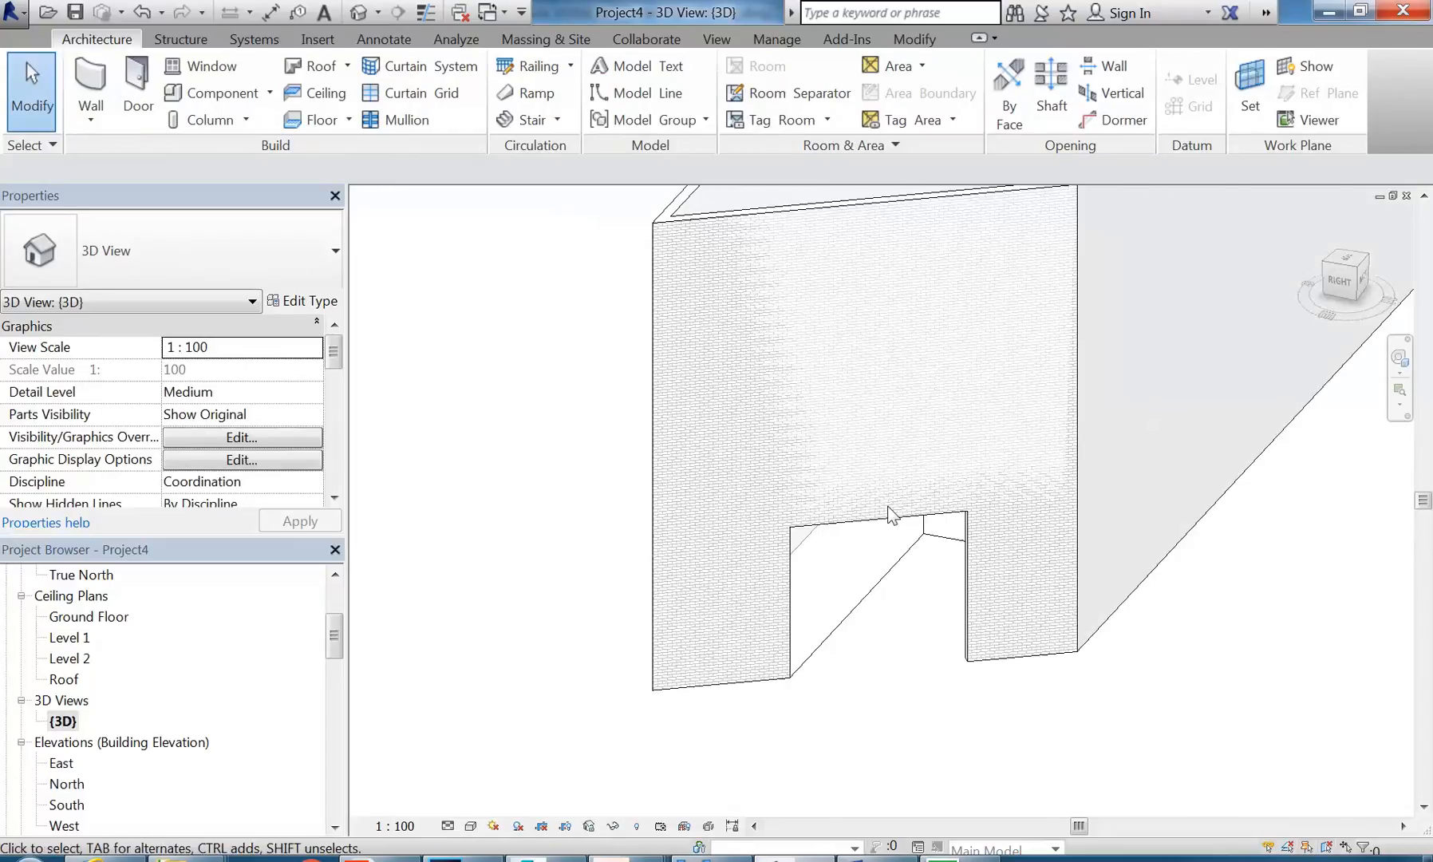
{"action": "scroll", "coordinate": [891, 515], "scroll_direction": "down", "scroll_amount": 3}
{"action": "middle_click_drag", "start_coordinate": [905, 506], "coordinate": [854, 577], "text": "shift"}
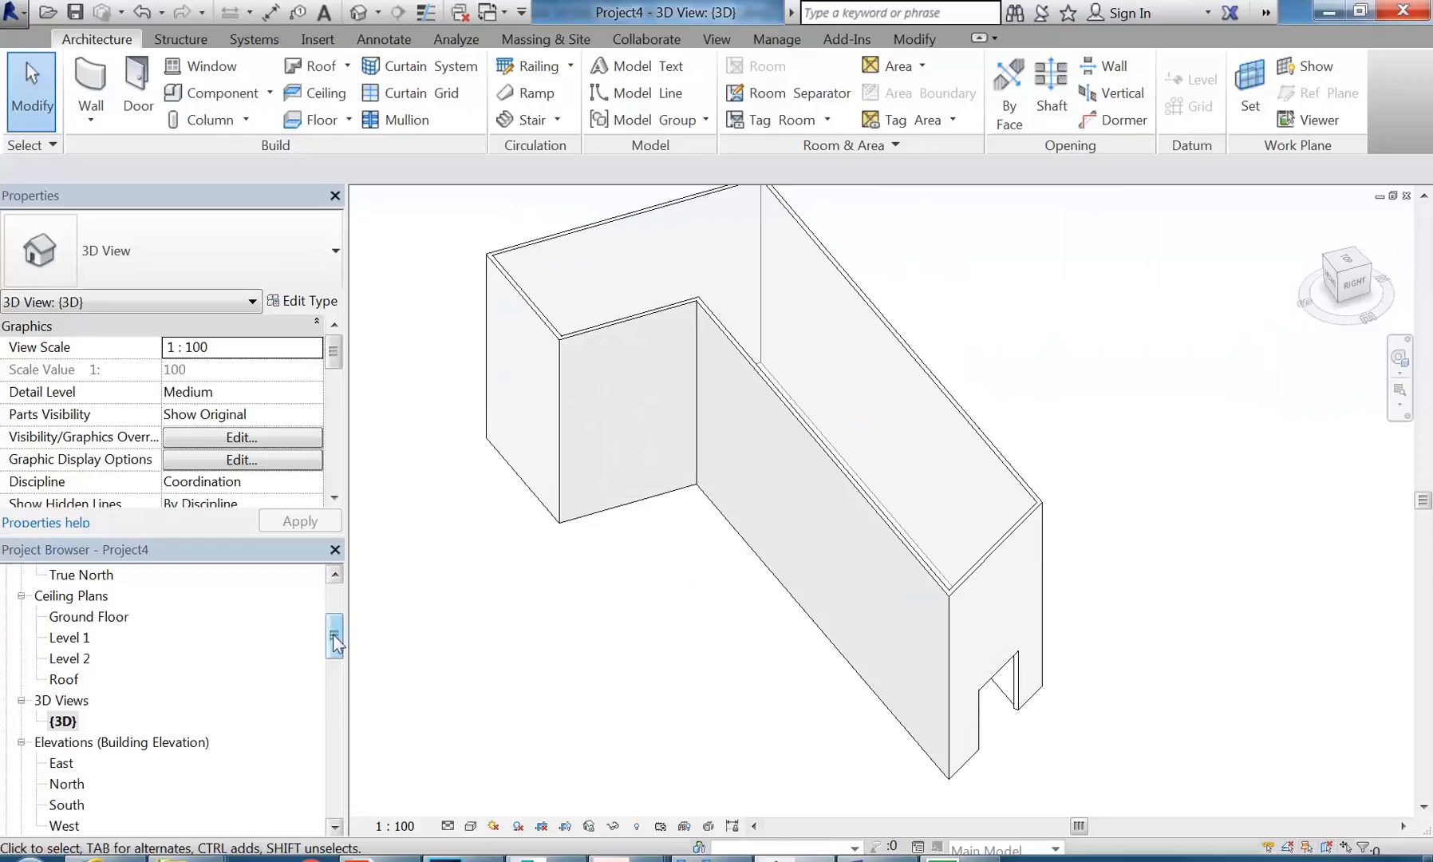
Step: Open the Ground Floor plan and start a Generic 150mm floor boundary sketch using Pick Walls
{"action": "left_click_drag", "start_coordinate": [333, 633], "coordinate": [335, 610]}
{"action": "double_click", "coordinate": [108, 618]}
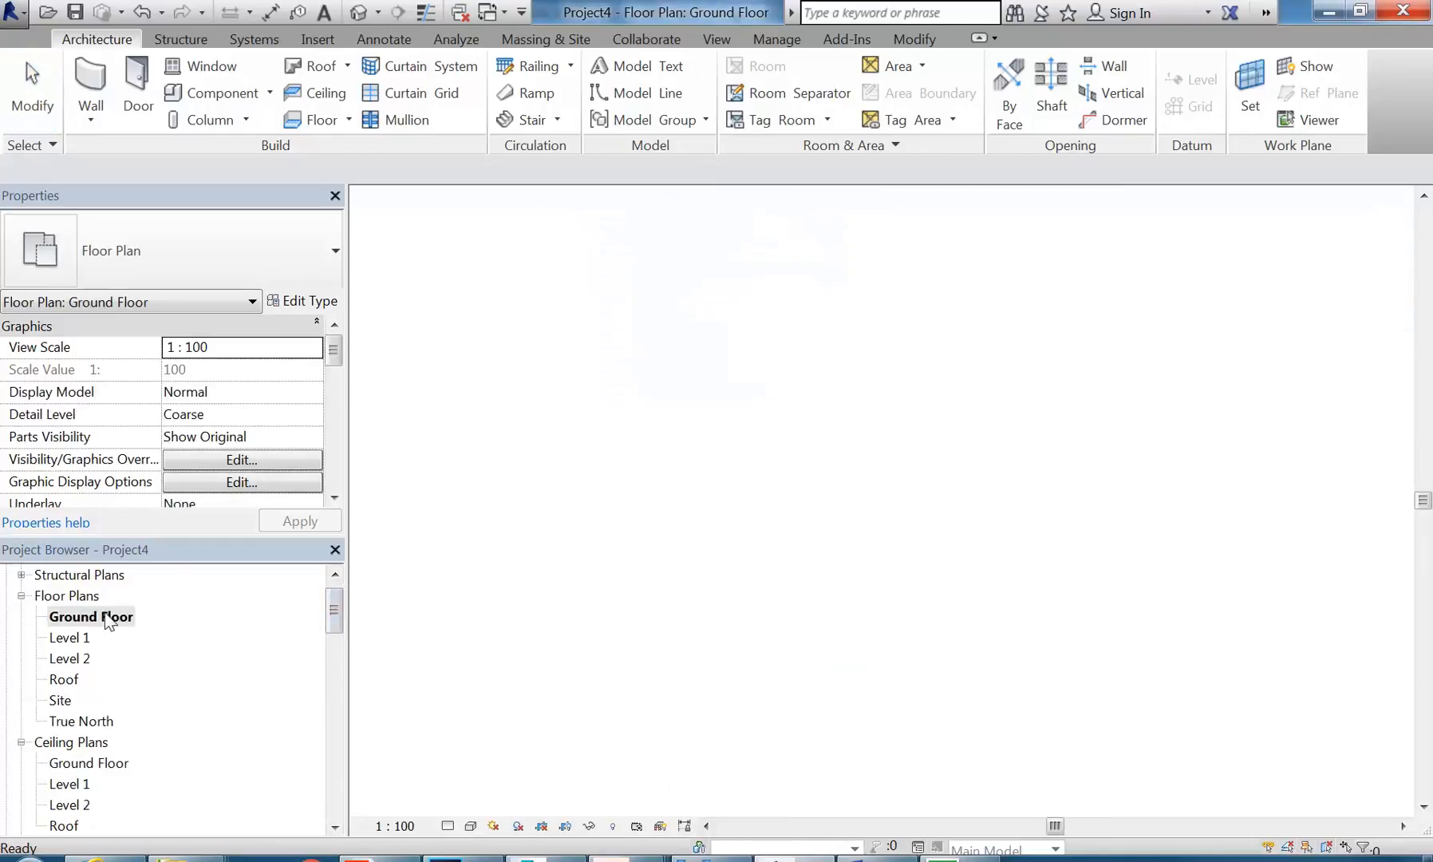
{"action": "scroll", "coordinate": [735, 424], "scroll_direction": "up", "scroll_amount": 3}
{"action": "middle_click_drag", "start_coordinate": [739, 437], "coordinate": [742, 503]}
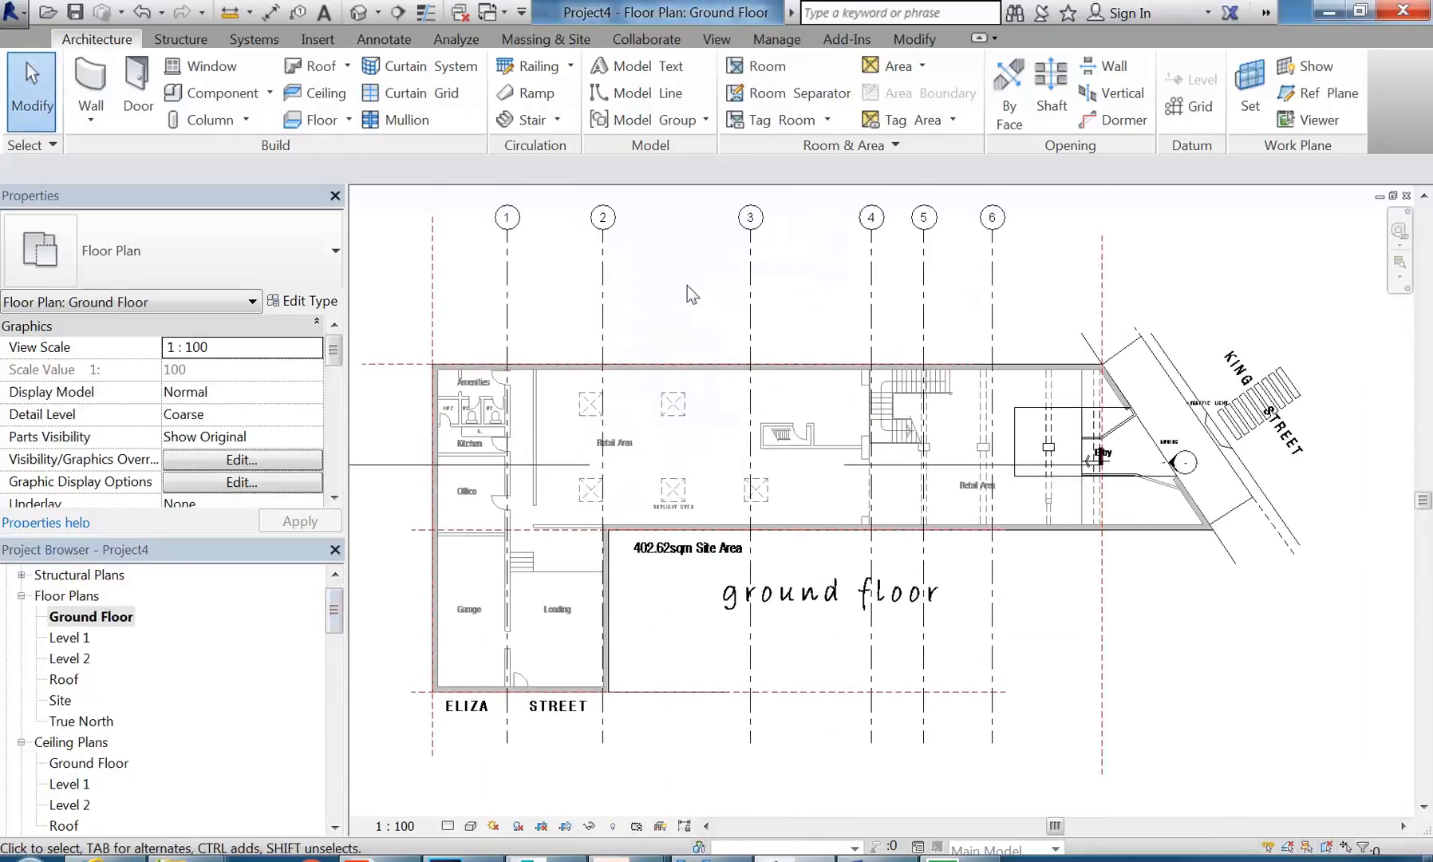
{"action": "middle_click_drag", "start_coordinate": [687, 286], "coordinate": [668, 292]}
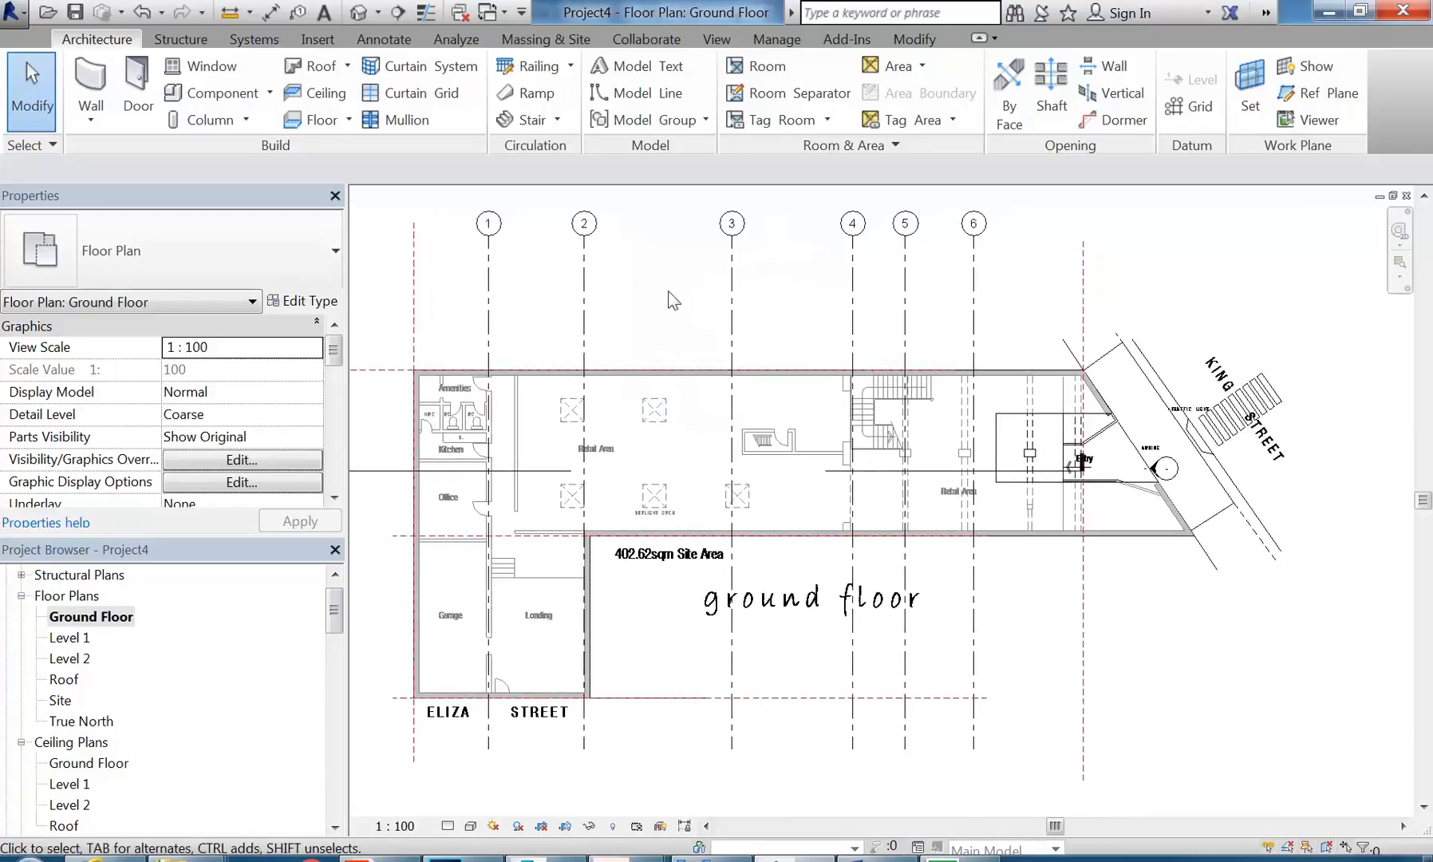
{"action": "middle_click_drag", "start_coordinate": [680, 282], "coordinate": [691, 284]}
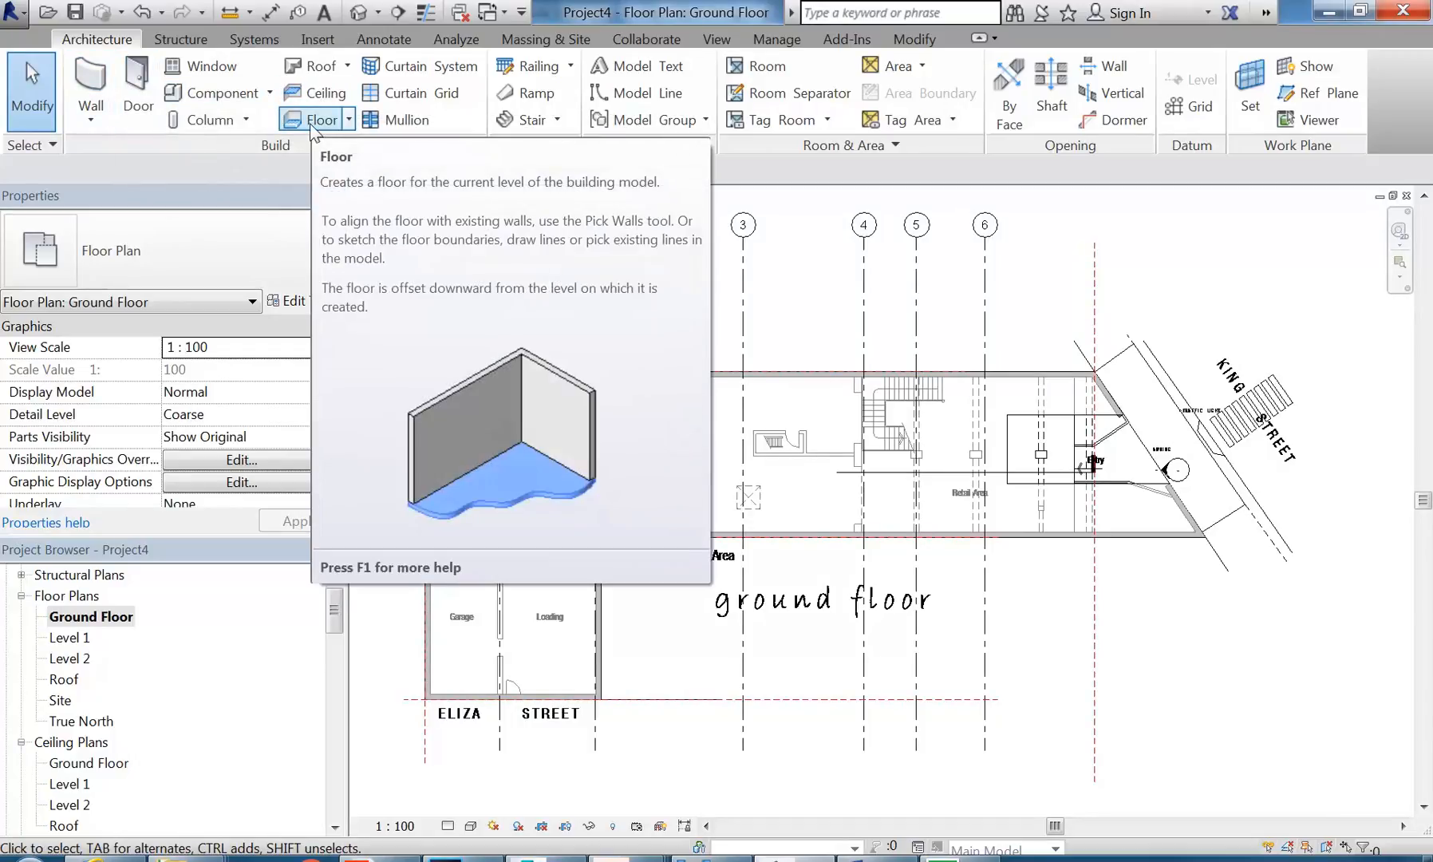
{"action": "left_click", "coordinate": [314, 121]}
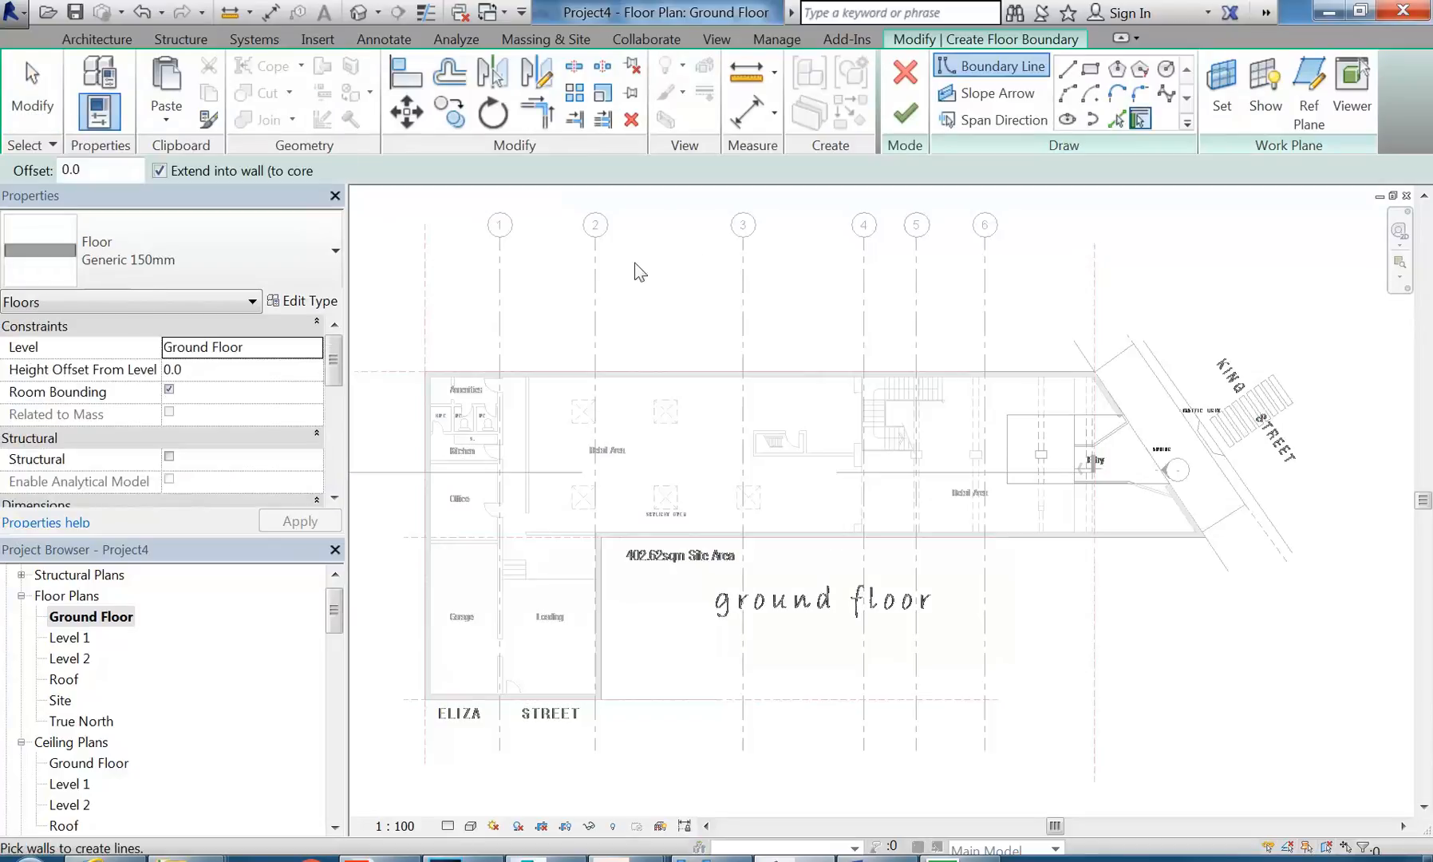
{"action": "middle_click_drag", "start_coordinate": [635, 264], "coordinate": [682, 257]}
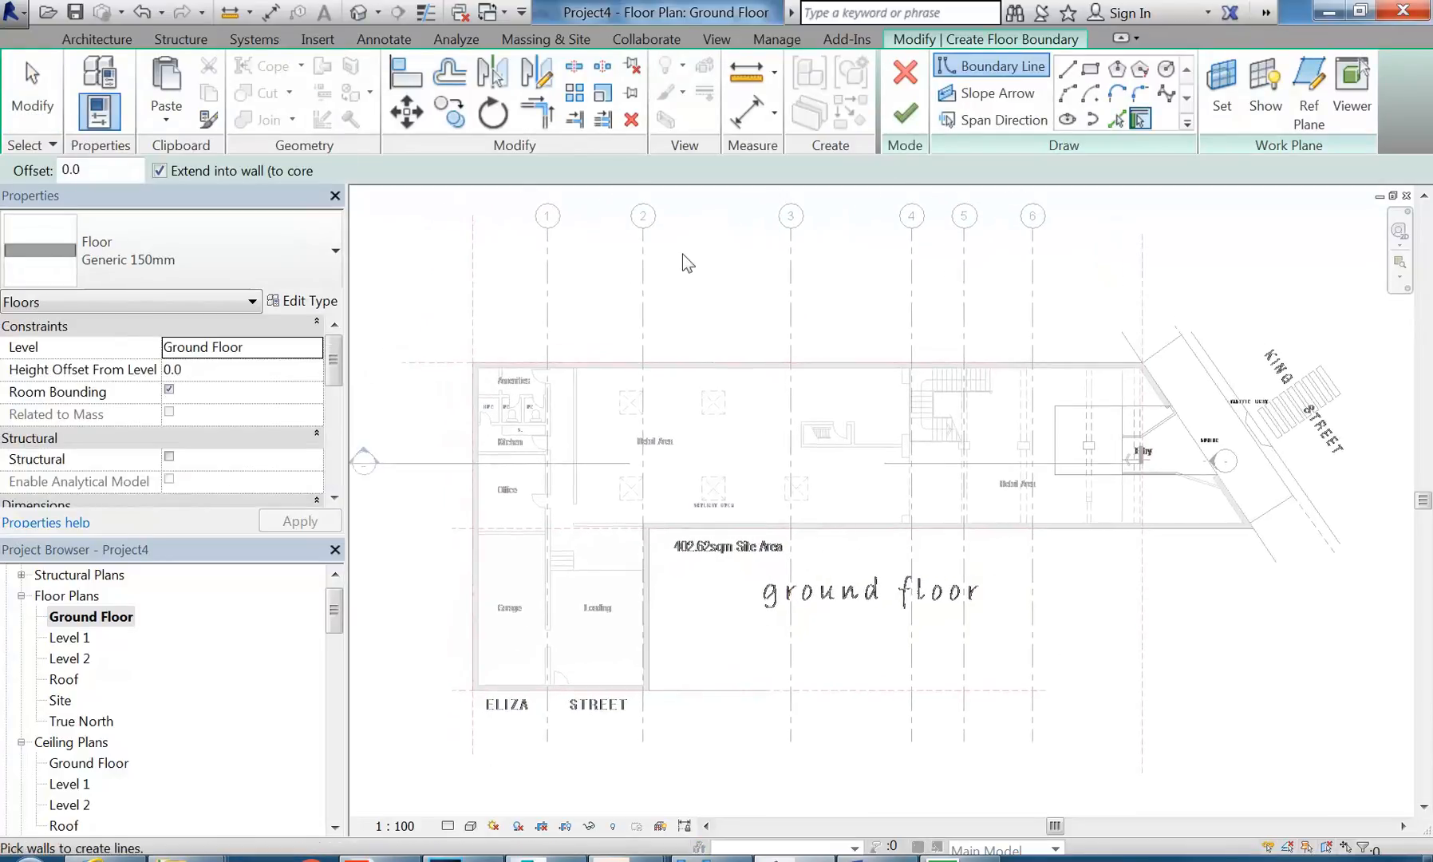
Step: Try picking the long wall above the Retail Area as a floor boundary with Extend into wall (to core) enabled
{"action": "scroll", "coordinate": [725, 395], "scroll_direction": "up", "scroll_amount": 5}
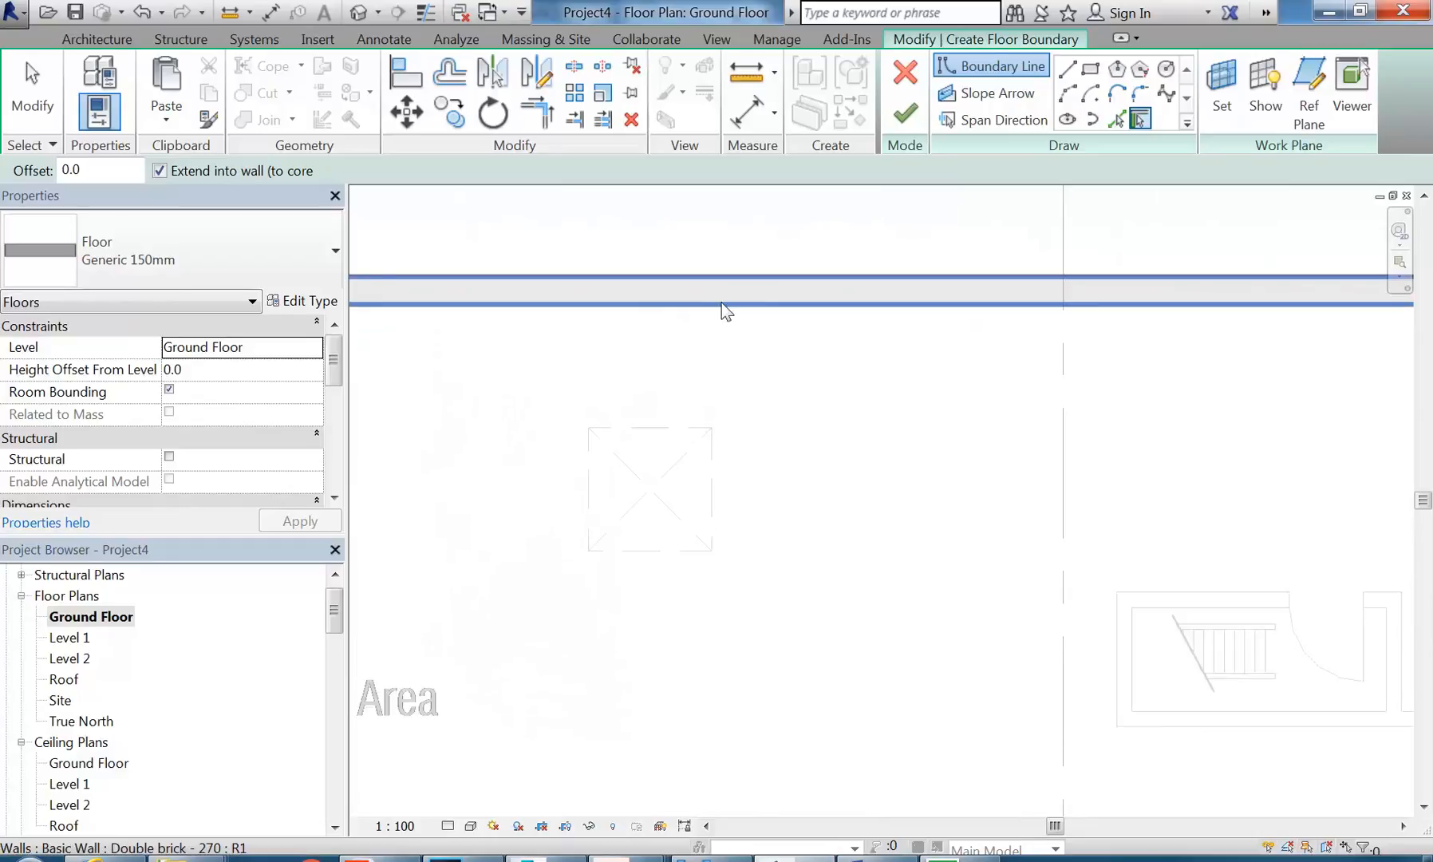
{"action": "scroll", "coordinate": [721, 304], "scroll_direction": "down", "scroll_amount": 5}
{"action": "middle_click_drag", "start_coordinate": [737, 339], "coordinate": [719, 425]}
{"action": "middle_click_drag", "start_coordinate": [695, 336], "coordinate": [675, 328]}
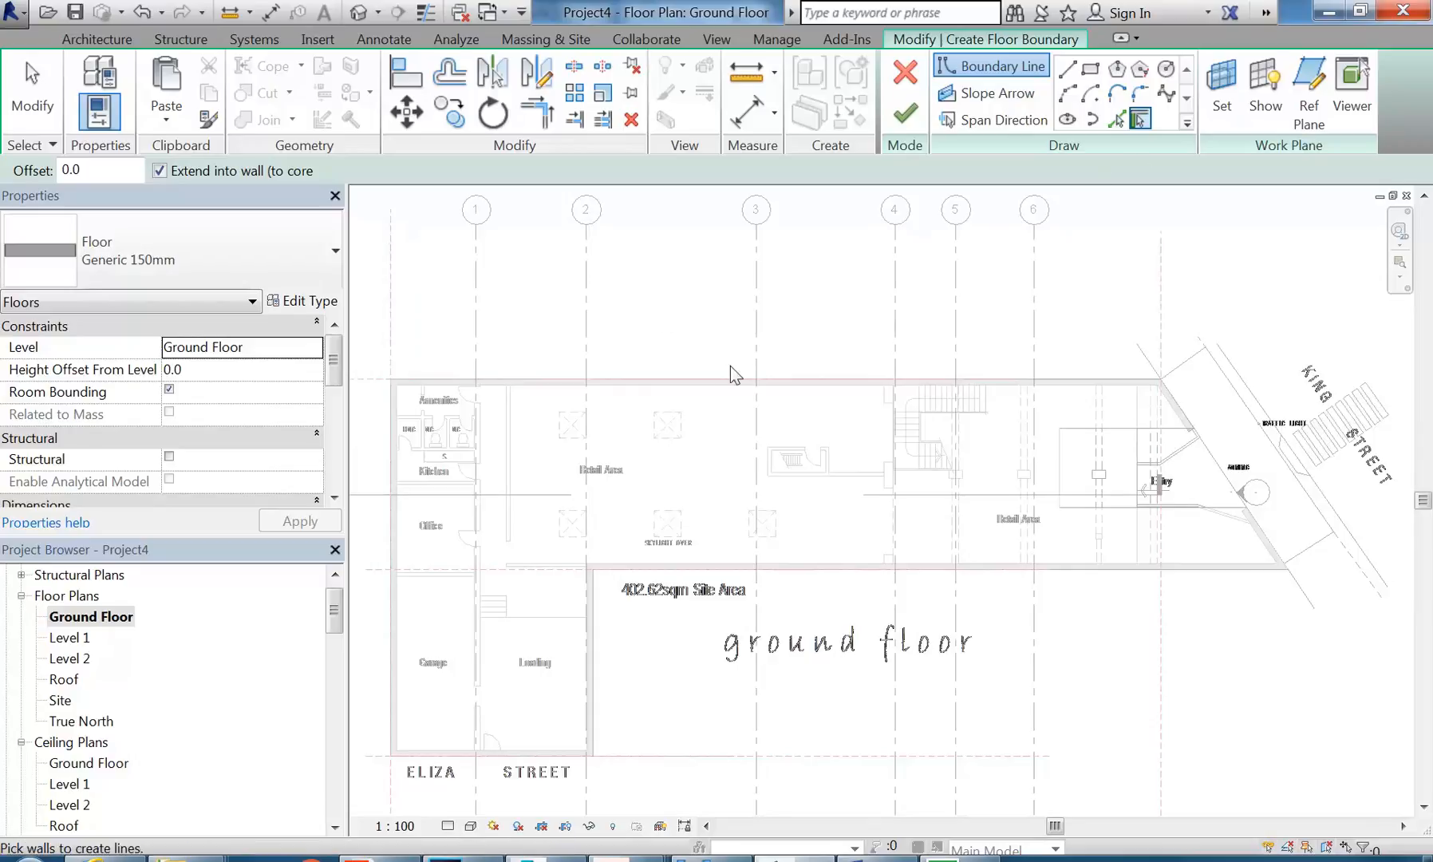
{"action": "scroll", "coordinate": [693, 418], "scroll_direction": "down", "scroll_amount": 4}
{"action": "scroll", "coordinate": [628, 474], "scroll_direction": "up", "scroll_amount": 3}
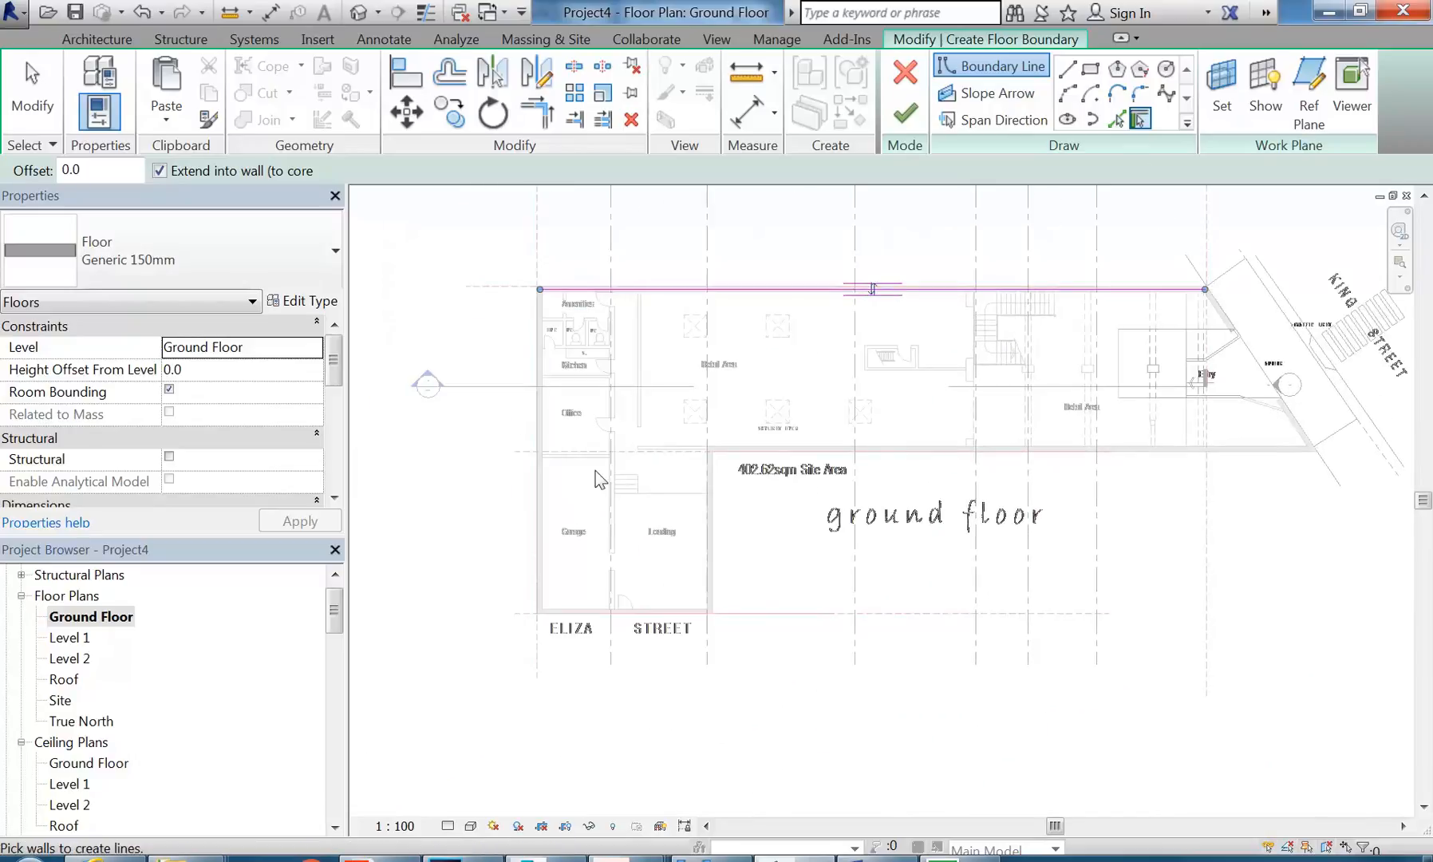
{"action": "scroll", "coordinate": [873, 290], "scroll_direction": "up", "scroll_amount": 4}
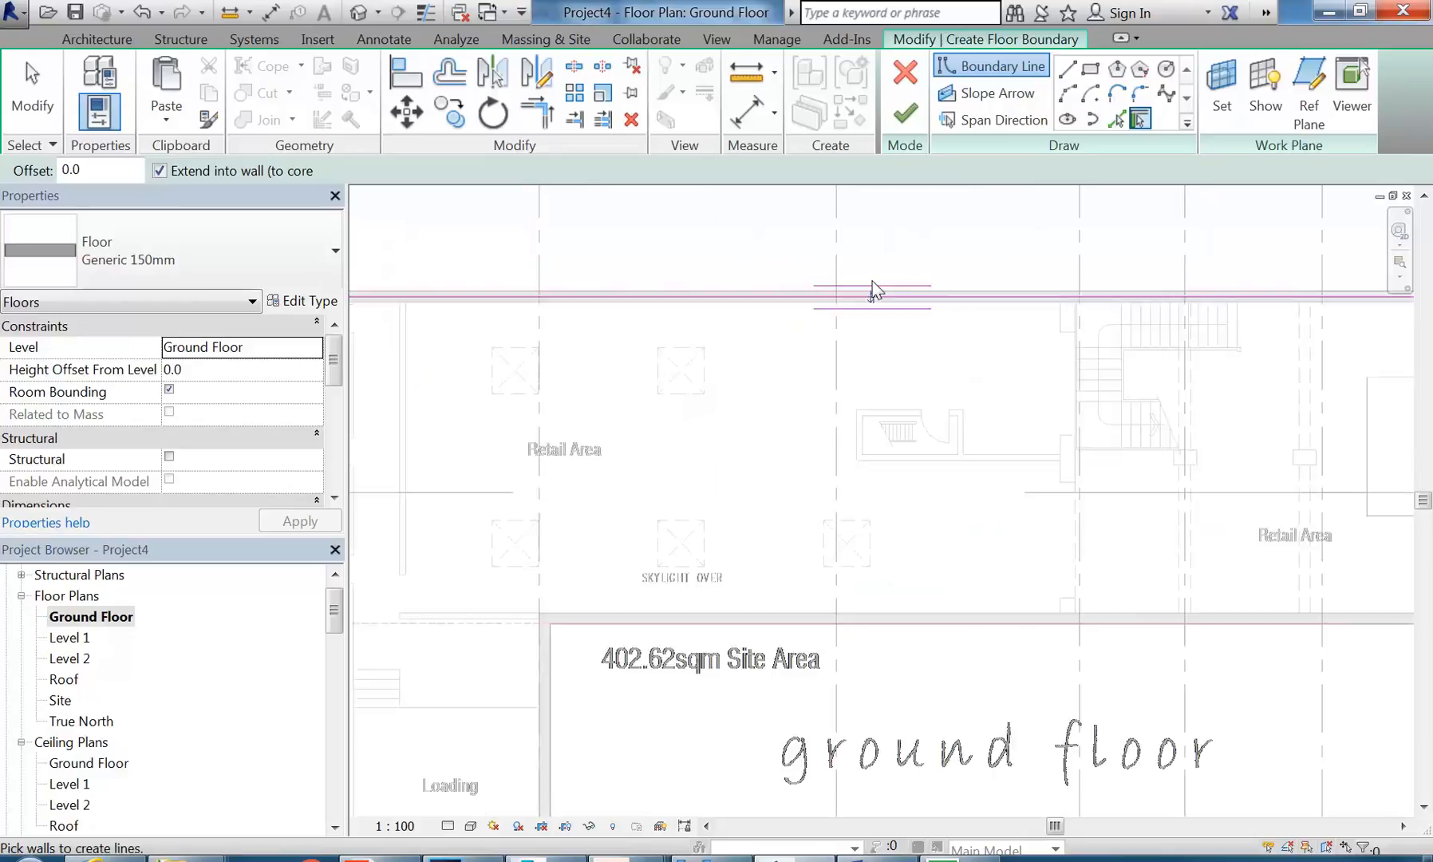
{"action": "scroll", "coordinate": [874, 290], "scroll_direction": "up", "scroll_amount": 4}
{"action": "left_click", "coordinate": [871, 321]}
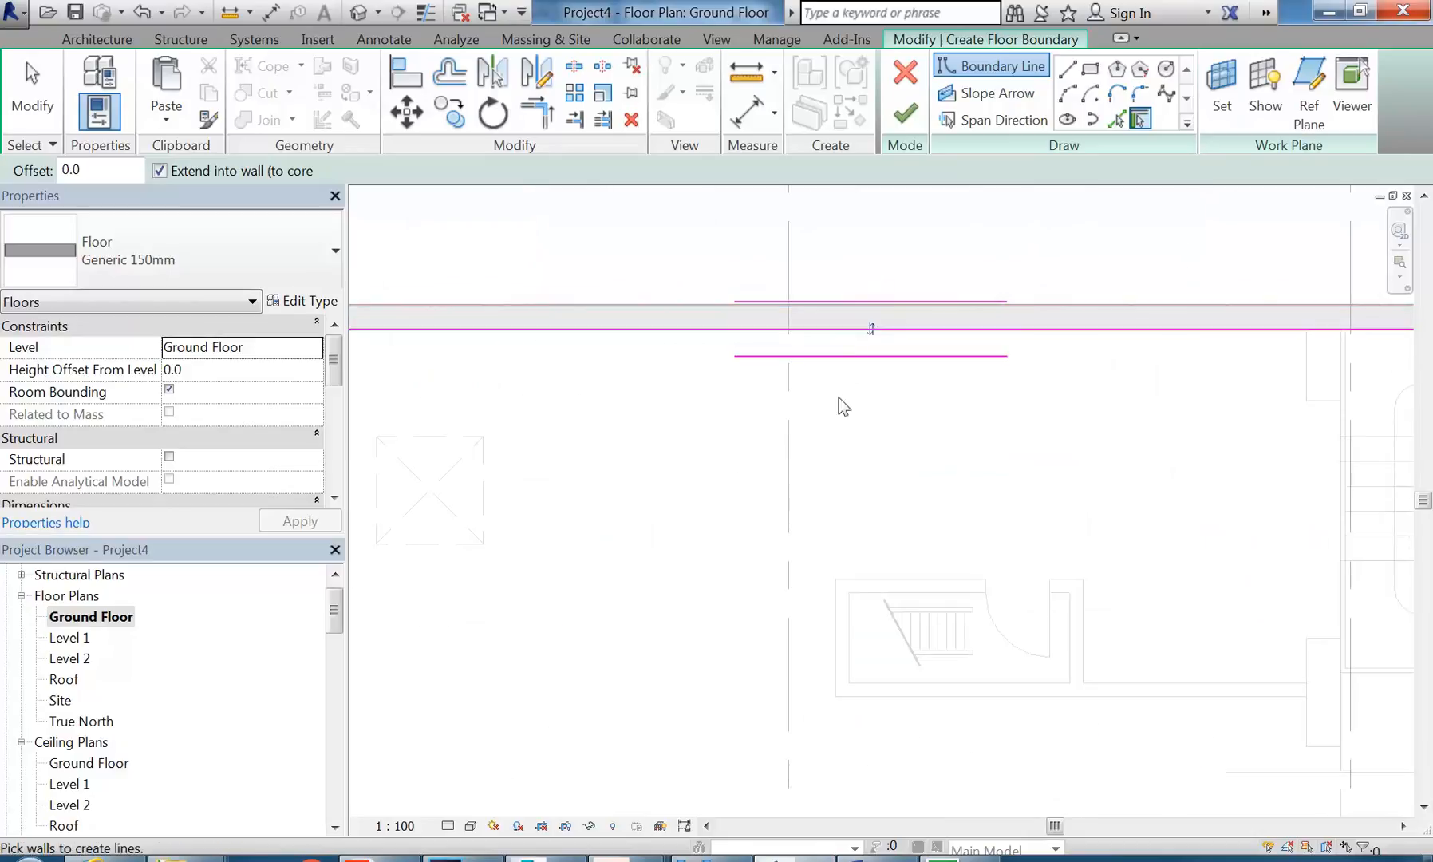
Step: Flip the picked boundary line back and forth between the two sides of the wall
{"action": "left_click", "coordinate": [871, 327]}
{"action": "scroll", "coordinate": [875, 327], "scroll_direction": "up", "scroll_amount": 3}
{"action": "left_click", "coordinate": [867, 313]}
{"action": "left_click", "coordinate": [866, 333]}
{"action": "left_click", "coordinate": [867, 320]}
{"action": "left_click", "coordinate": [867, 330]}
{"action": "left_click", "coordinate": [866, 315]}
{"action": "left_click", "coordinate": [868, 329]}
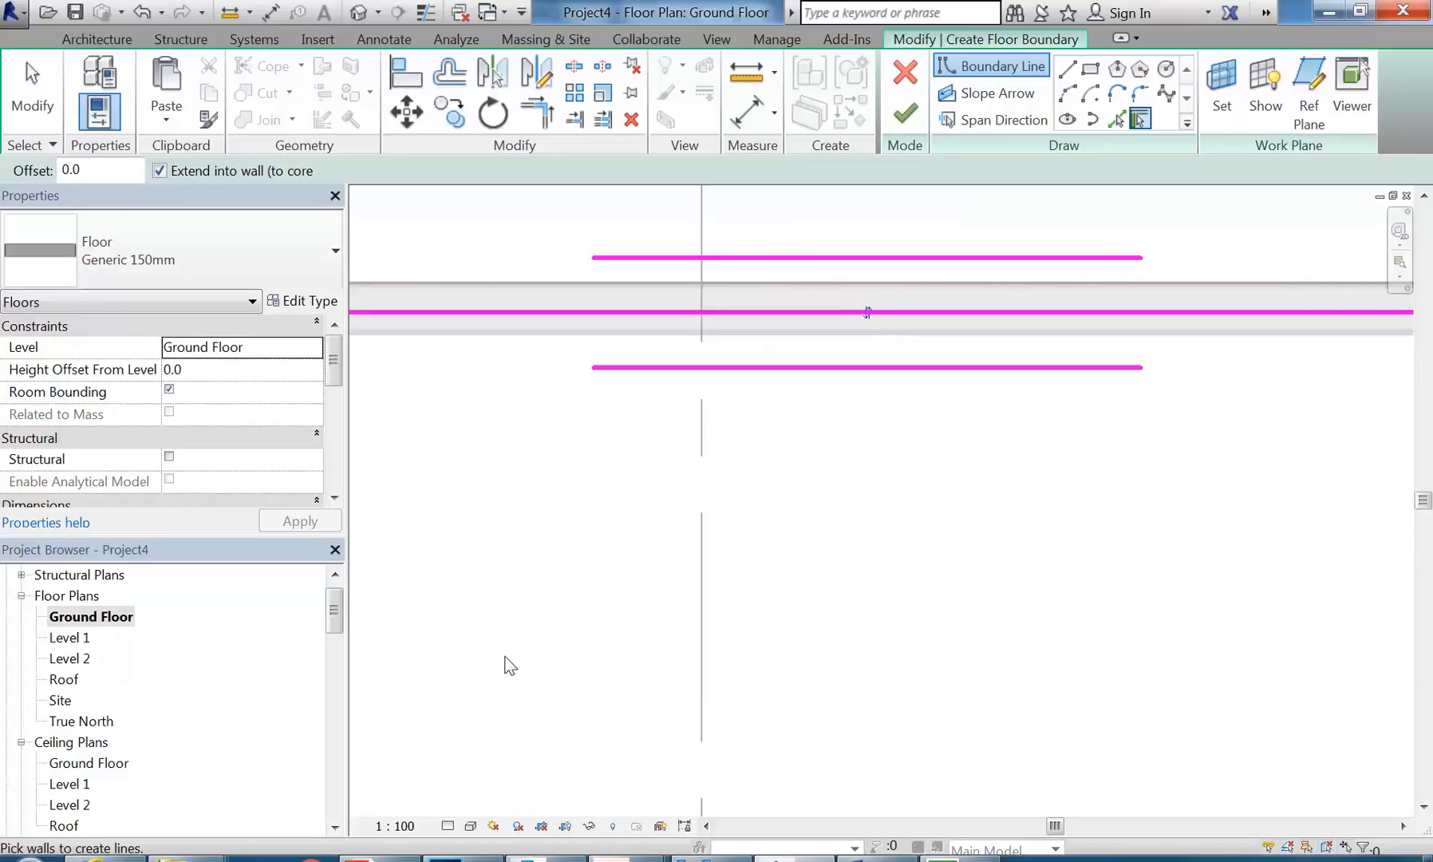
Step: Set the Ground Floor plan's detail level to Fine and examine where the boundary line falls within the wall layers
{"action": "left_click", "coordinate": [448, 825]}
{"action": "left_click", "coordinate": [471, 796]}
{"action": "scroll", "coordinate": [662, 384], "scroll_direction": "up", "scroll_amount": 1}
{"action": "middle_click_drag", "start_coordinate": [879, 249], "coordinate": [832, 290]}
{"action": "scroll", "coordinate": [833, 289], "scroll_direction": "up", "scroll_amount": 1}
{"action": "scroll", "coordinate": [886, 391], "scroll_direction": "up", "scroll_amount": 2}
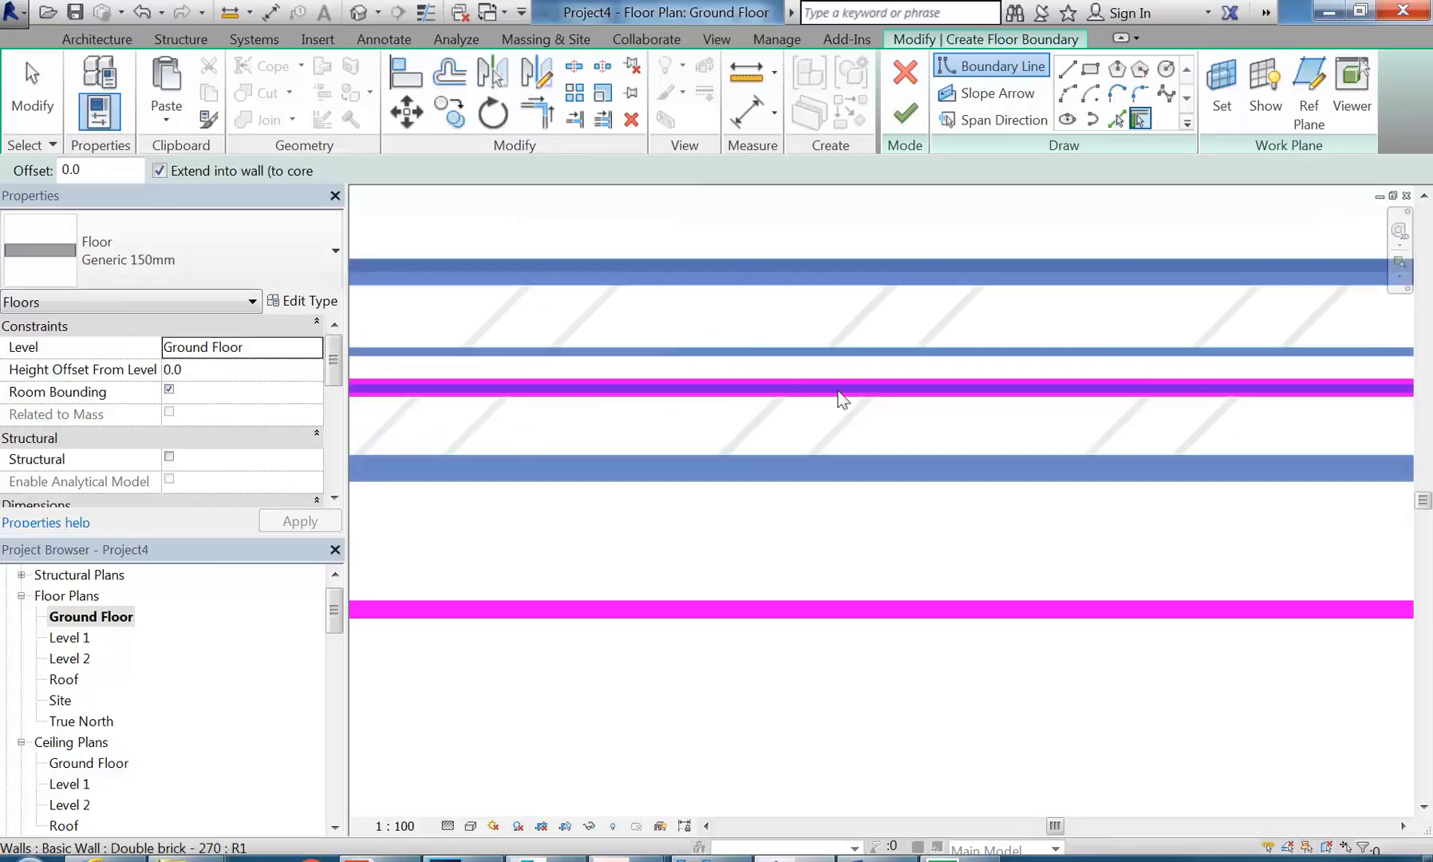
Step: Stop picking walls and delete the two boundary lines at the long wall
{"action": "right_click", "coordinate": [757, 238]}
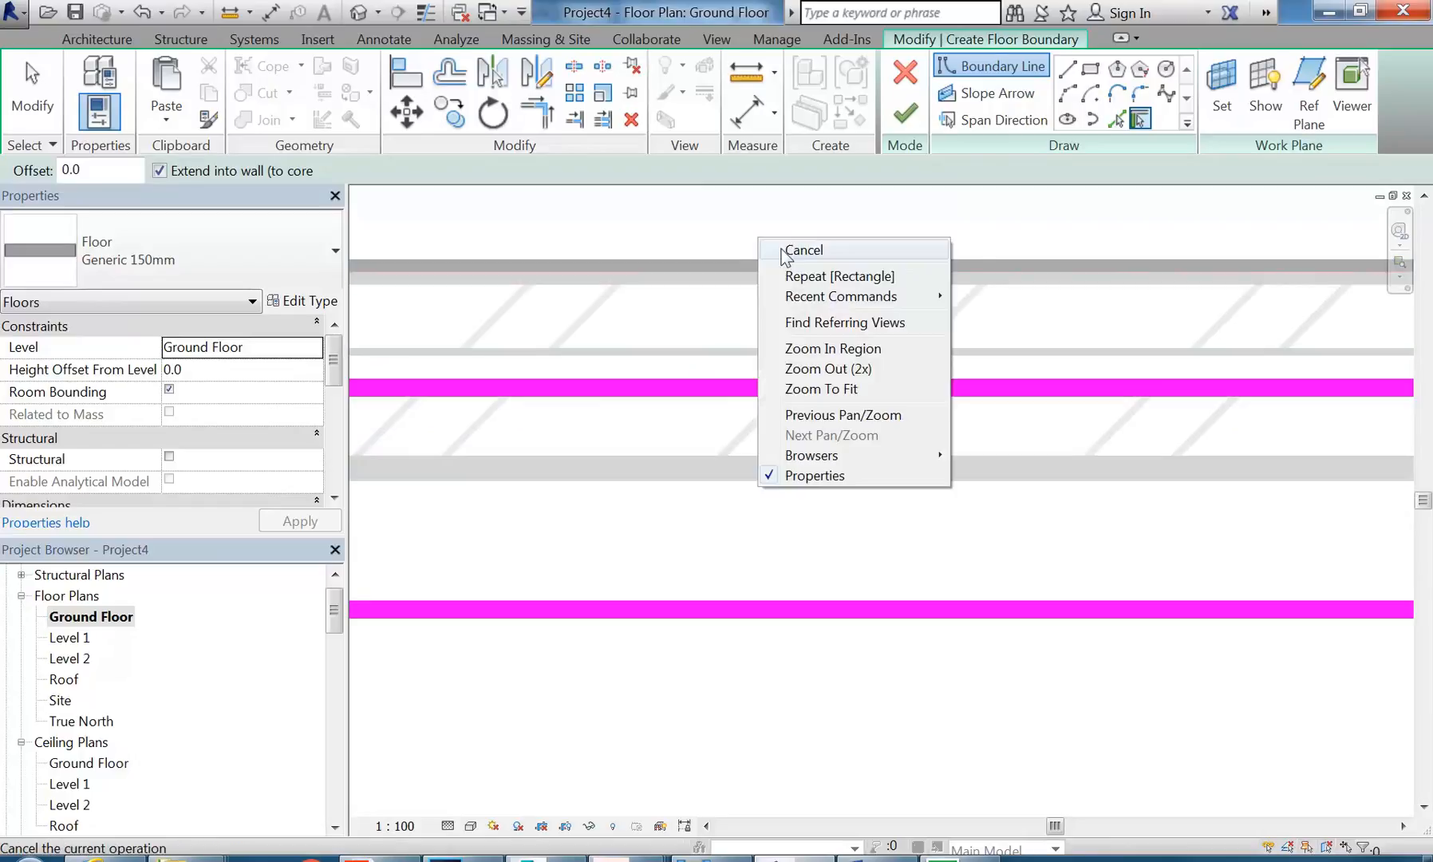
{"action": "left_click", "coordinate": [784, 255]}
{"action": "right_click", "coordinate": [789, 253]}
{"action": "left_click", "coordinate": [803, 268]}
{"action": "left_click", "coordinate": [805, 395]}
{"action": "left_click", "coordinate": [836, 610], "text": "ctrl"}
{"action": "key", "text": "Delete"}
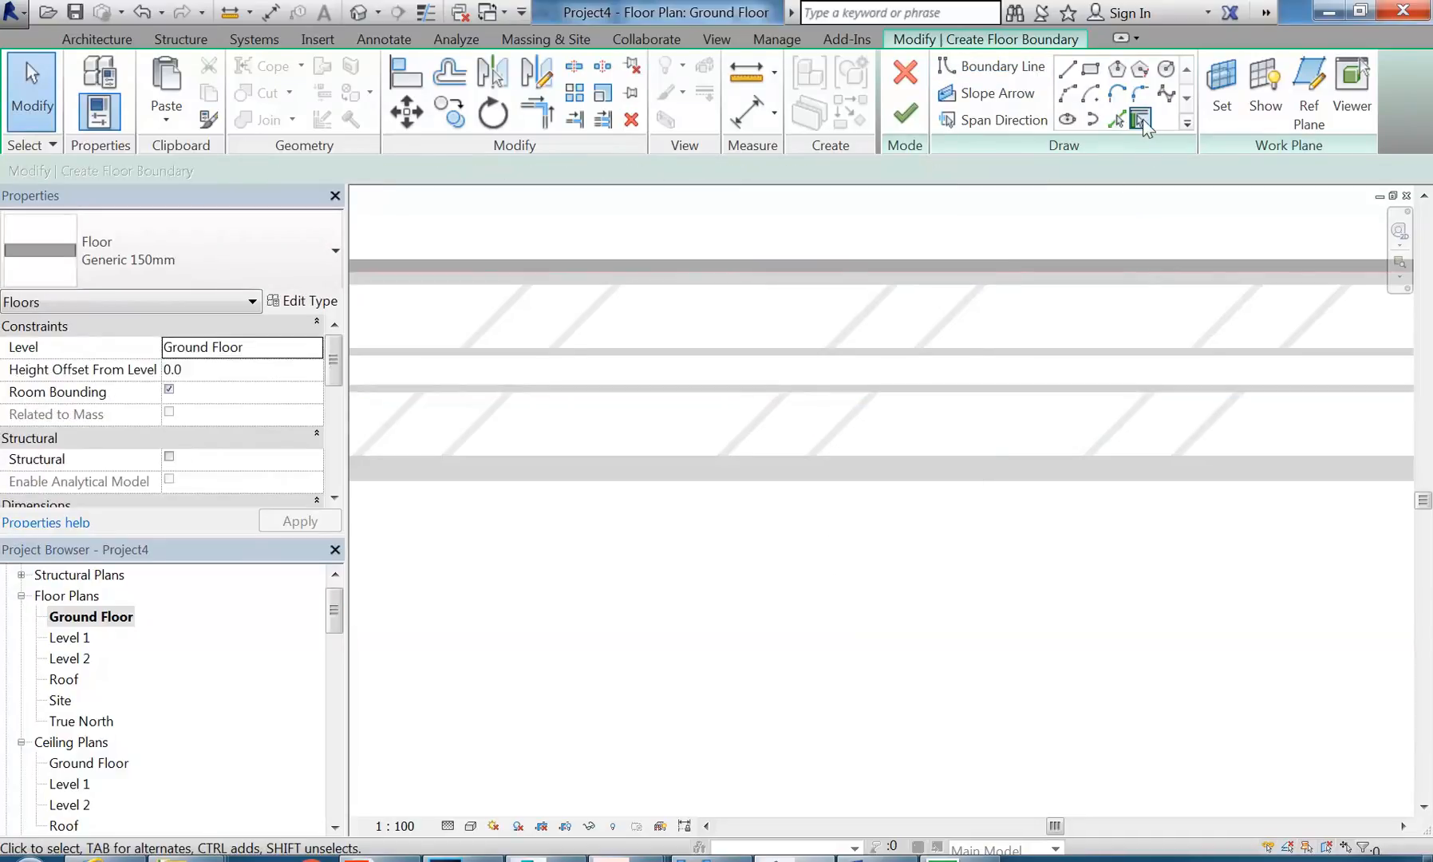
Step: Restart Pick Walls with Extend into wall (to core) off and pick the outer face of the long wall above the Retail Area
{"action": "left_click", "coordinate": [1141, 120]}
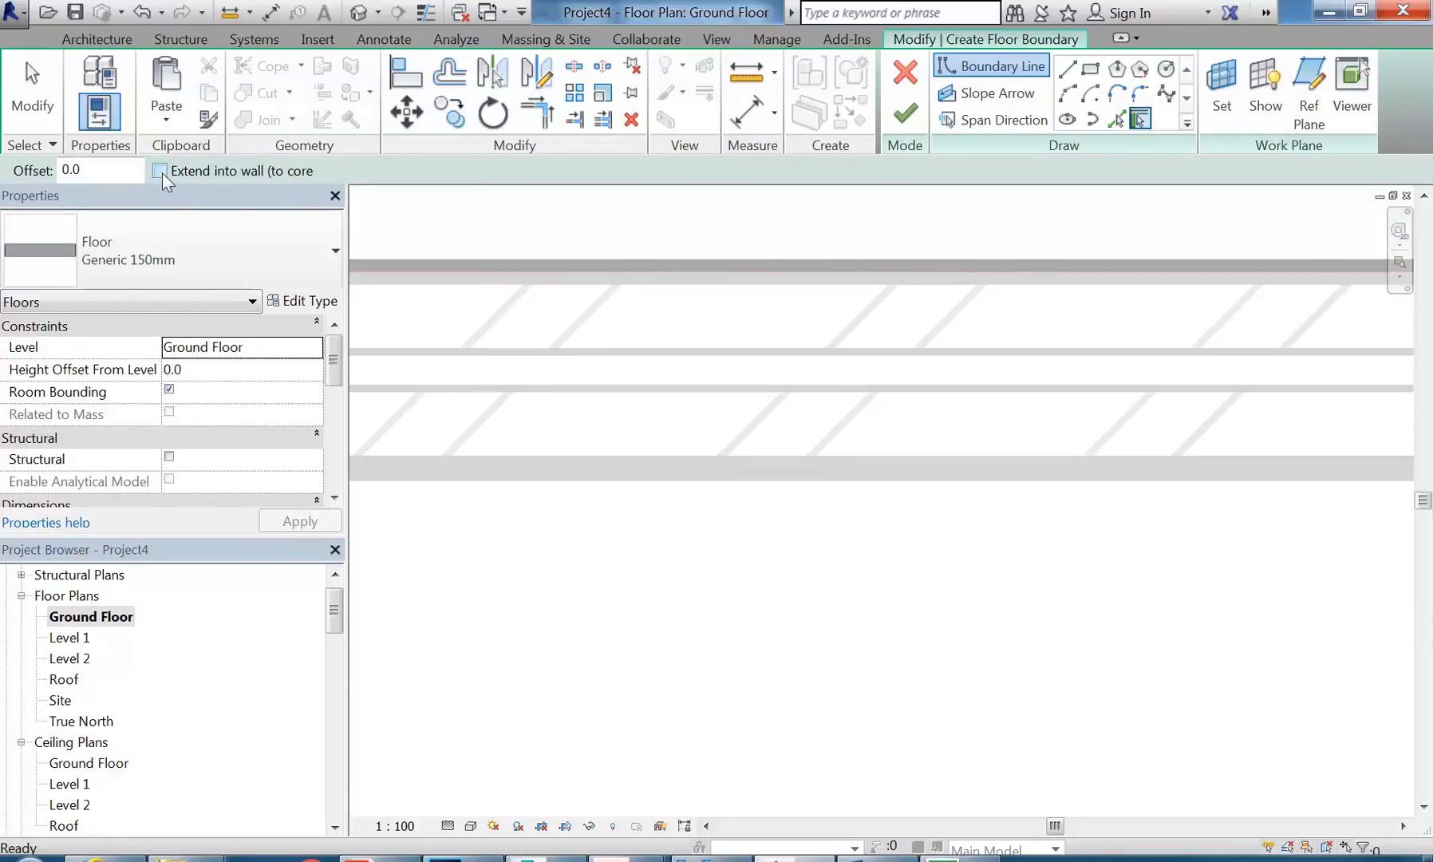
{"action": "left_click", "coordinate": [723, 277]}
{"action": "scroll", "coordinate": [894, 363], "scroll_direction": "down", "scroll_amount": 4}
{"action": "scroll", "coordinate": [897, 365], "scroll_direction": "down", "scroll_amount": 5}
{"action": "scroll", "coordinate": [628, 401], "scroll_direction": "down", "scroll_amount": 2}
{"action": "middle_click_drag", "start_coordinate": [627, 400], "coordinate": [778, 300]}
{"action": "middle_click_drag", "start_coordinate": [472, 335], "coordinate": [584, 353]}
{"action": "scroll", "coordinate": [583, 358], "scroll_direction": "up", "scroll_amount": 3}
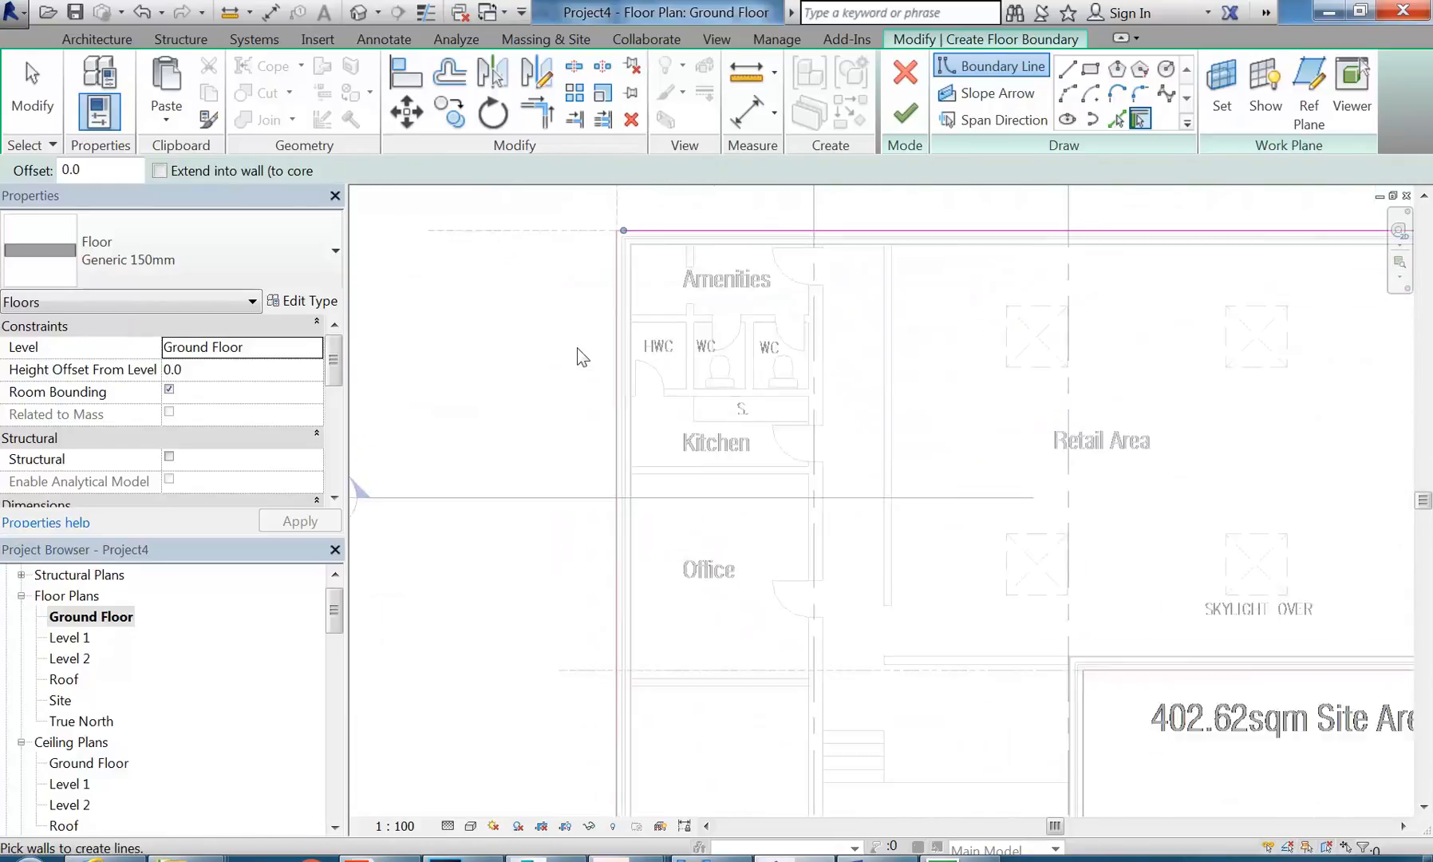
Step: Add the outer faces of the Amenities and Office side wall, the Eliza Street wall and the Loading side wall to the boundary
{"action": "left_click", "coordinate": [620, 362]}
{"action": "scroll", "coordinate": [788, 461], "scroll_direction": "down", "scroll_amount": 2}
{"action": "middle_click_drag", "start_coordinate": [832, 666], "coordinate": [755, 412]}
{"action": "scroll", "coordinate": [727, 621], "scroll_direction": "up", "scroll_amount": 3}
{"action": "left_click", "coordinate": [714, 596]}
{"action": "middle_click_drag", "start_coordinate": [1093, 477], "coordinate": [742, 505]}
{"action": "scroll", "coordinate": [742, 506], "scroll_direction": "down", "scroll_amount": 1}
{"action": "left_click", "coordinate": [729, 503]}
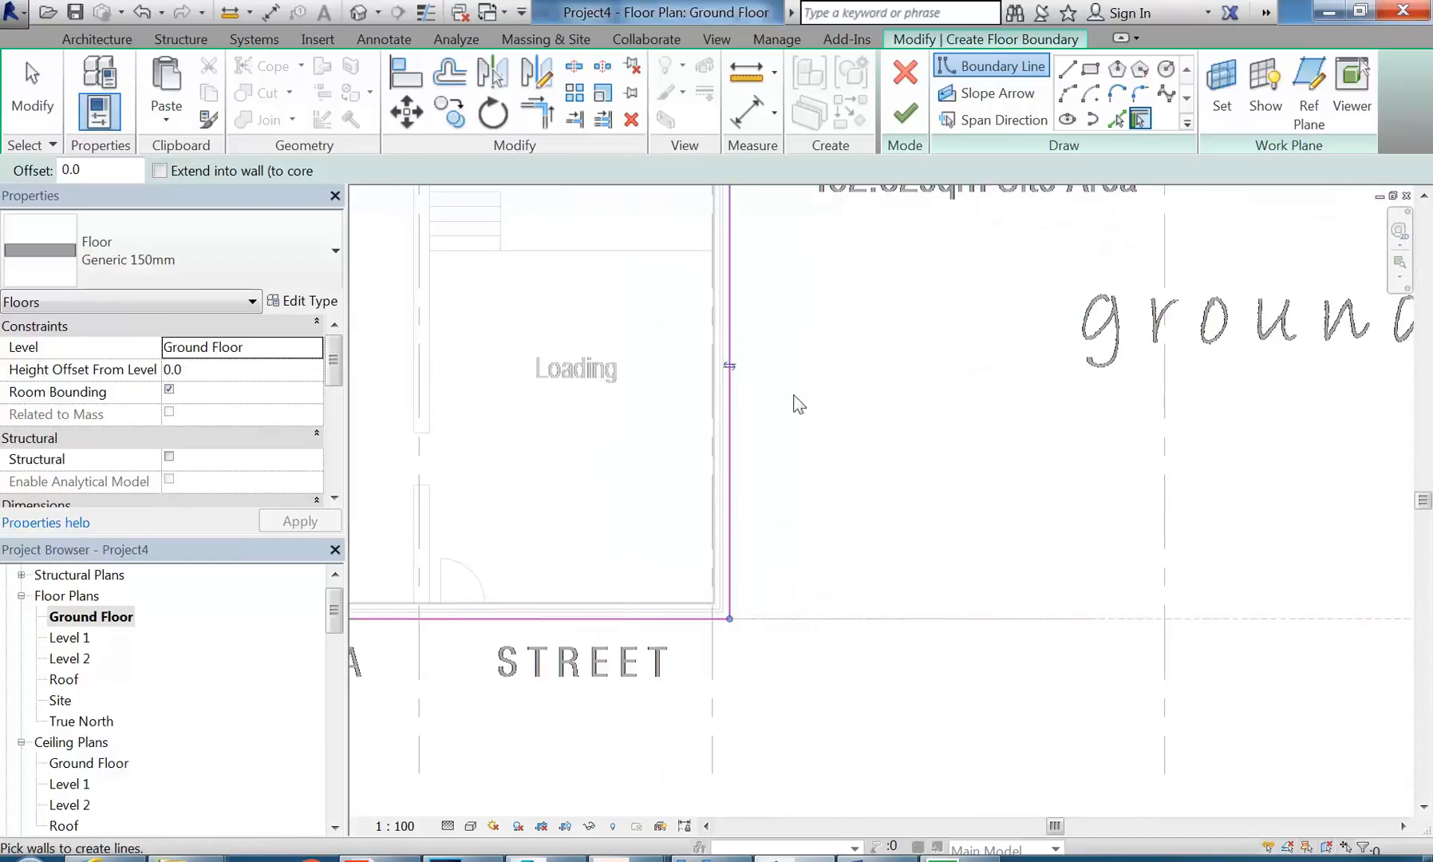
Step: Add the long wall below the Retail Area and the angled King Street wall to the boundary, and finish the floor
{"action": "scroll", "coordinate": [674, 507], "scroll_direction": "down", "scroll_amount": 2}
{"action": "left_click", "coordinate": [746, 341]}
{"action": "scroll", "coordinate": [753, 347], "scroll_direction": "down", "scroll_amount": 2}
{"action": "middle_click_drag", "start_coordinate": [800, 437], "coordinate": [400, 538]}
{"action": "left_click", "coordinate": [912, 461]}
{"action": "scroll", "coordinate": [781, 368], "scroll_direction": "up", "scroll_amount": 1}
{"action": "scroll", "coordinate": [786, 371], "scroll_direction": "down", "scroll_amount": 1}
{"action": "scroll", "coordinate": [721, 369], "scroll_direction": "down", "scroll_amount": 1}
{"action": "middle_click_drag", "start_coordinate": [721, 369], "coordinate": [932, 323]}
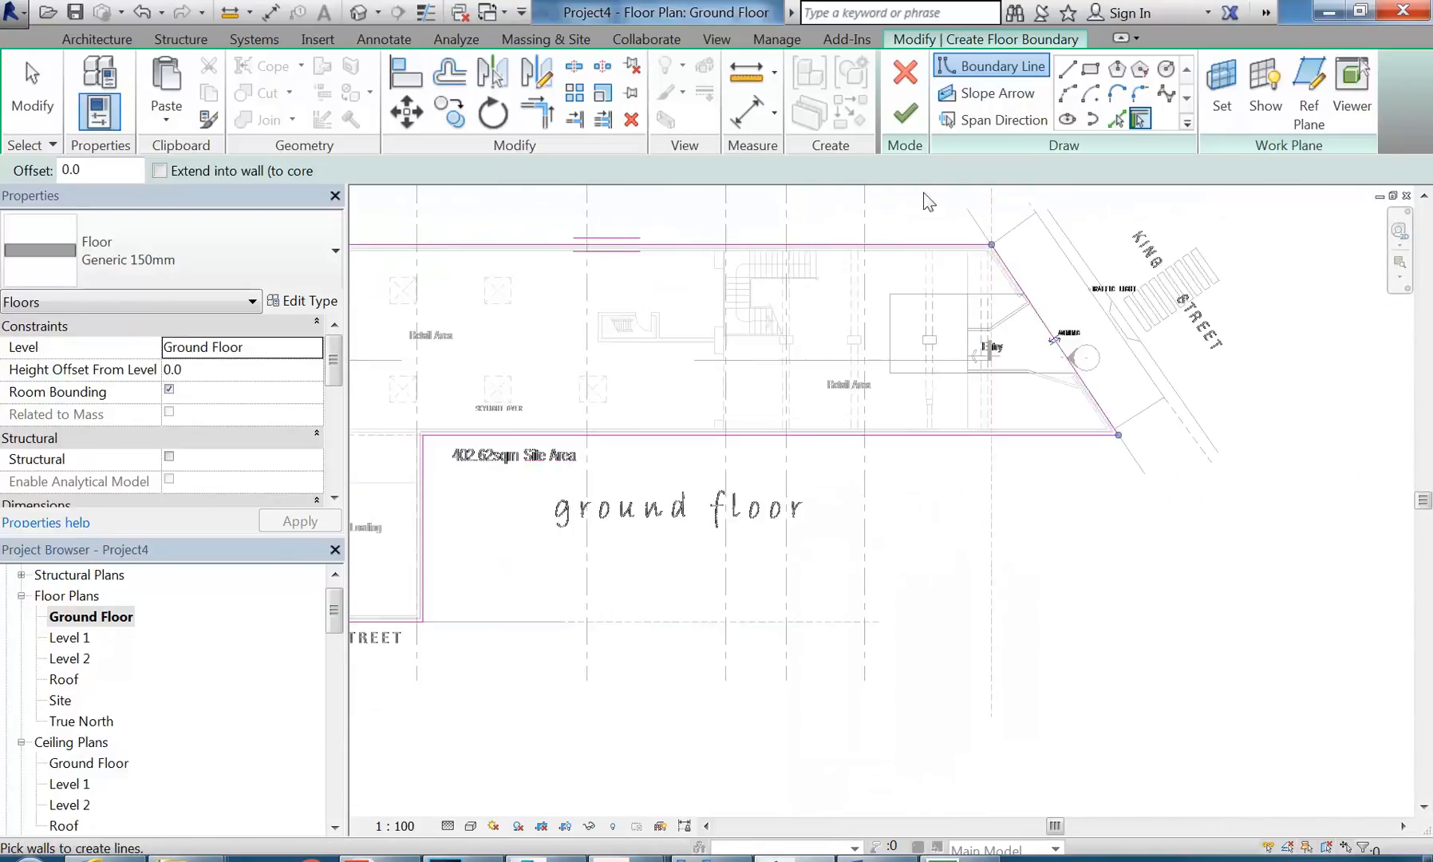
{"action": "left_click", "coordinate": [912, 119]}
{"action": "middle_click_drag", "start_coordinate": [843, 507], "coordinate": [1020, 585]}
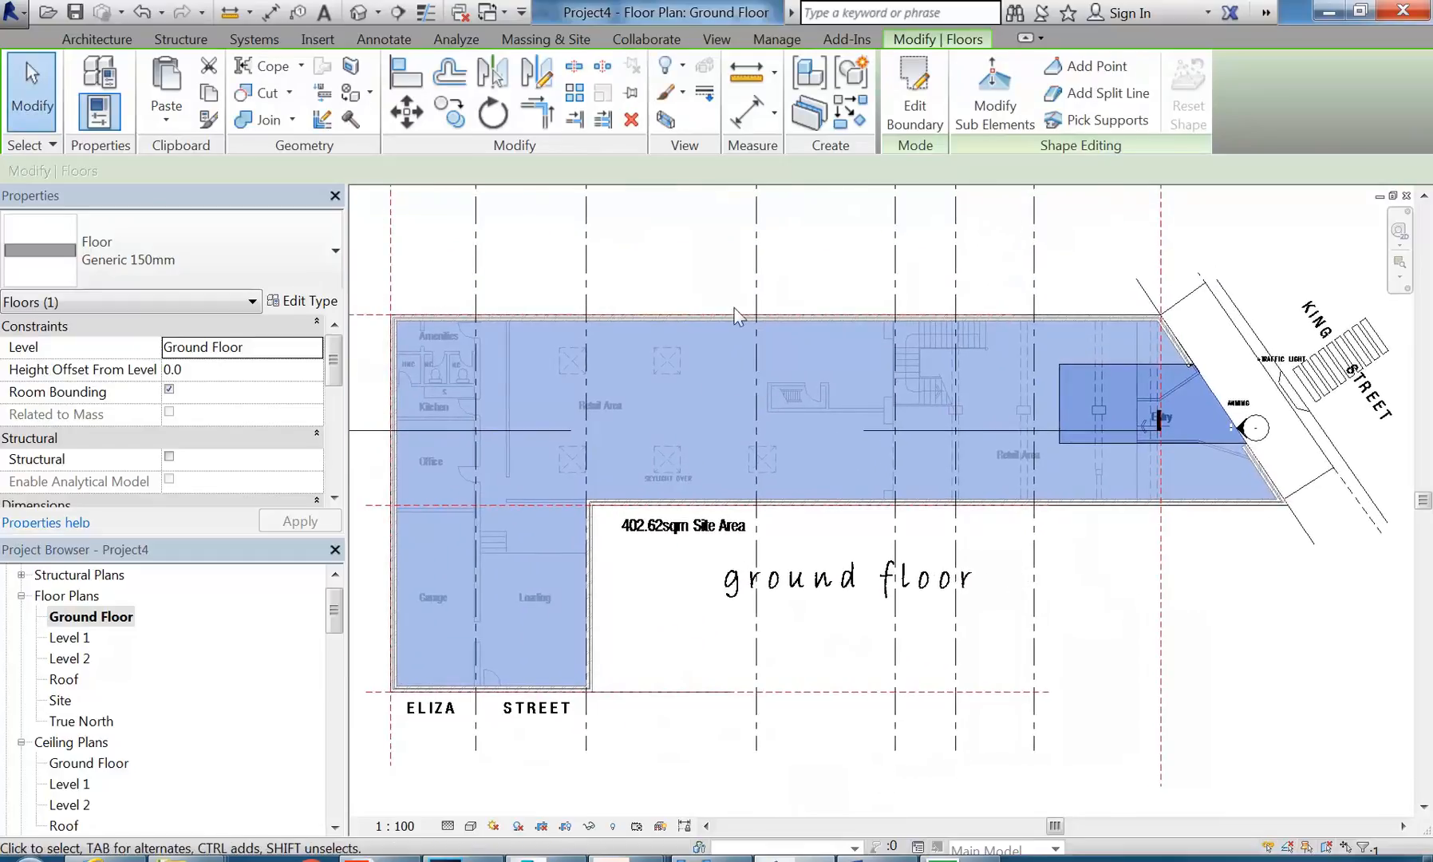
Step: Deselect the floor and open Section 1 from its section mark in the plan
{"action": "left_click", "coordinate": [662, 248]}
{"action": "scroll", "coordinate": [660, 279], "scroll_direction": "down", "scroll_amount": 2}
{"action": "scroll", "coordinate": [661, 283], "scroll_direction": "up", "scroll_amount": 2}
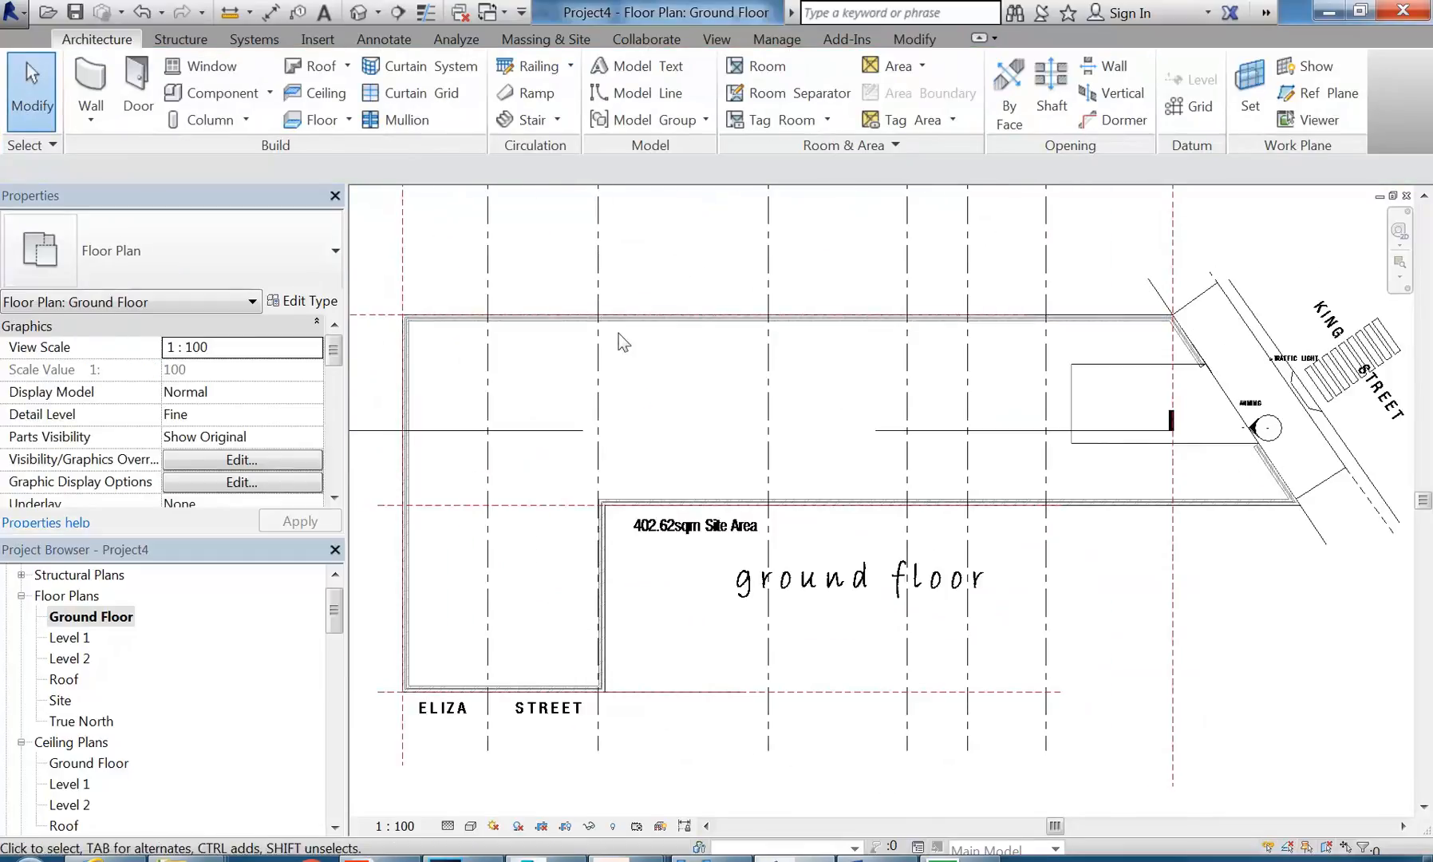
{"action": "scroll", "coordinate": [624, 342], "scroll_direction": "down", "scroll_amount": 2}
{"action": "double_click", "coordinate": [451, 383]}
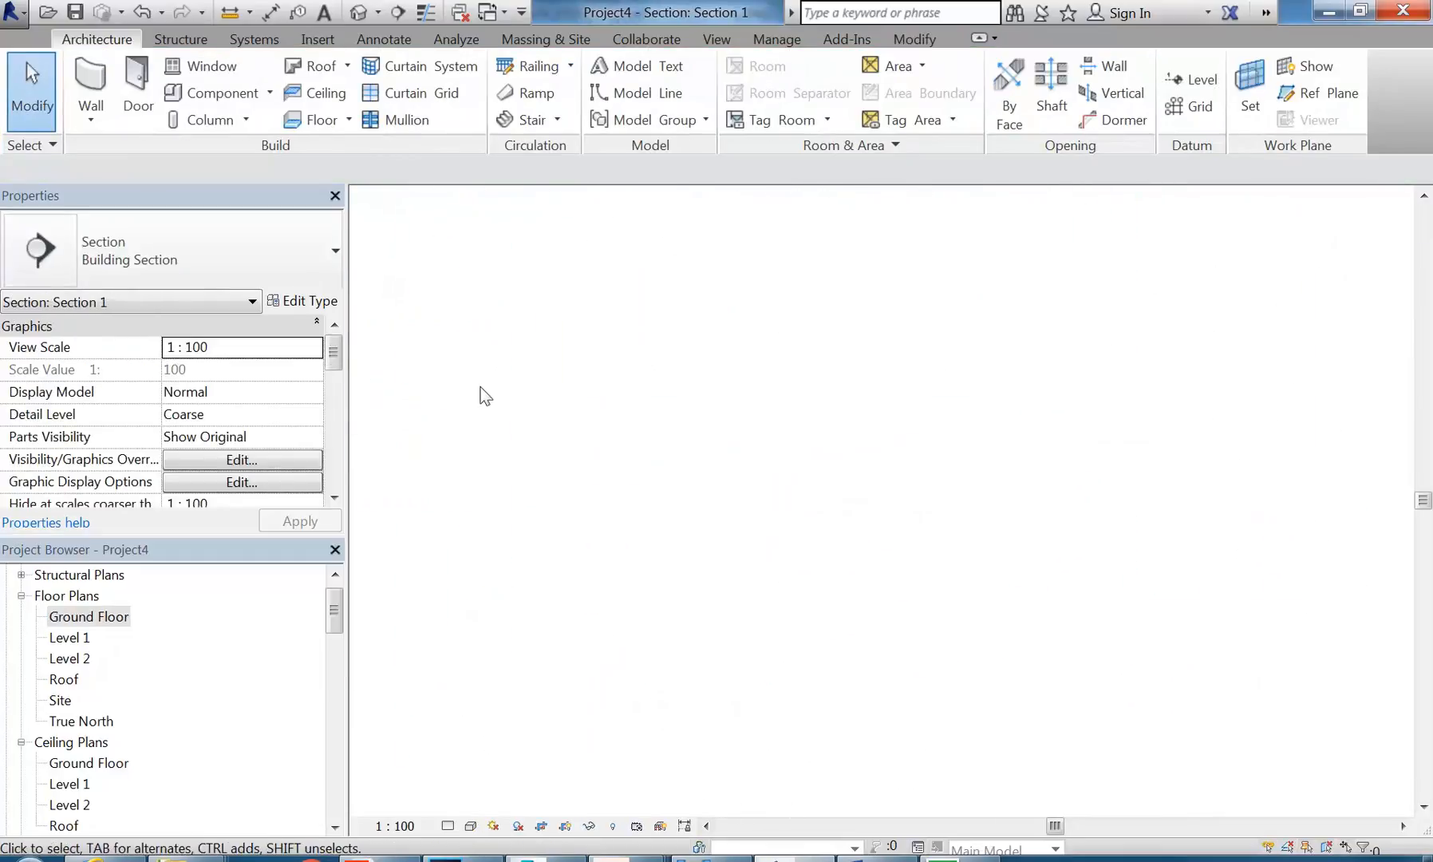
{"action": "scroll", "coordinate": [591, 581], "scroll_direction": "up", "scroll_amount": 2}
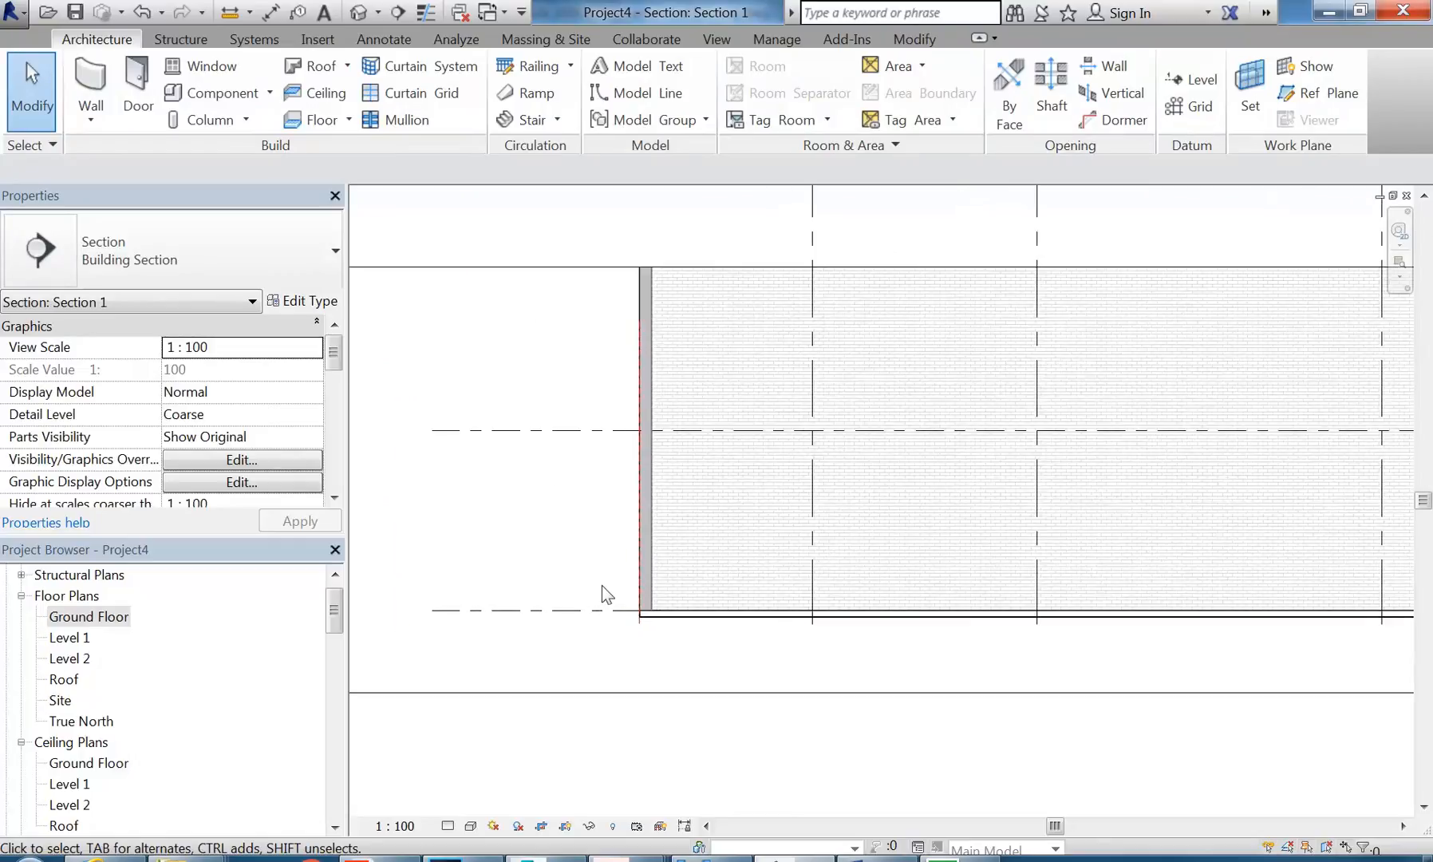
Step: Extend the Section 1 crop region above the Roof level and outward past the level heads at the King Street end
{"action": "left_click", "coordinate": [778, 269]}
{"action": "scroll", "coordinate": [1028, 387], "scroll_direction": "down", "scroll_amount": 2}
{"action": "middle_click_drag", "start_coordinate": [1073, 405], "coordinate": [709, 490]}
{"action": "left_click_drag", "start_coordinate": [787, 388], "coordinate": [754, 277]}
{"action": "scroll", "coordinate": [785, 318], "scroll_direction": "down", "scroll_amount": 3}
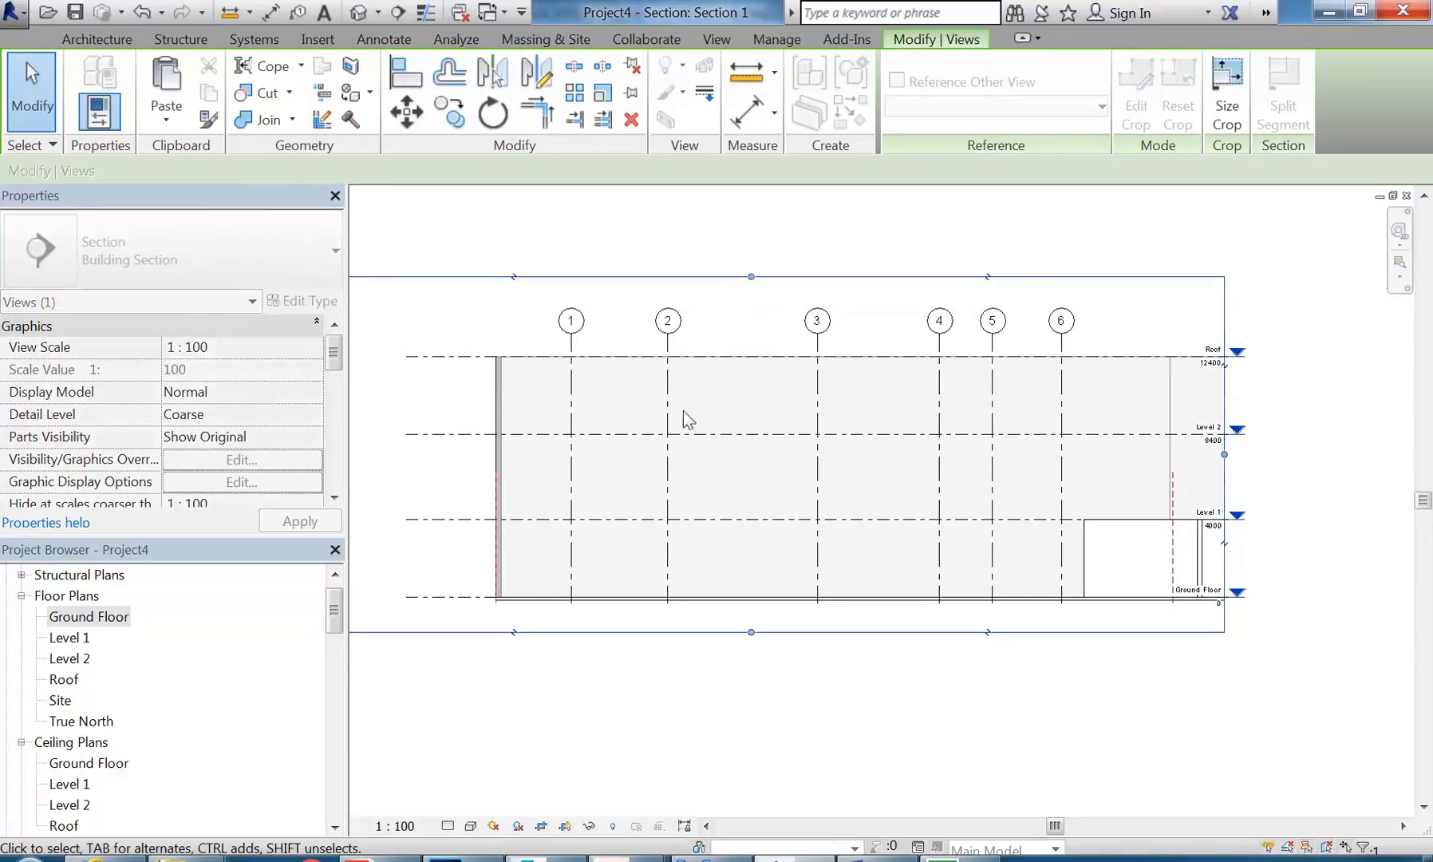
{"action": "left_click_drag", "start_coordinate": [1224, 454], "coordinate": [1300, 454]}
{"action": "middle_click_drag", "start_coordinate": [791, 582], "coordinate": [997, 540]}
{"action": "scroll", "coordinate": [681, 529], "scroll_direction": "up", "scroll_amount": 3}
{"action": "left_click", "coordinate": [685, 549]}
Step: Examine how the floor slab meets the base of the end brick wall in the section
{"action": "scroll", "coordinate": [772, 630], "scroll_direction": "up", "scroll_amount": 3}
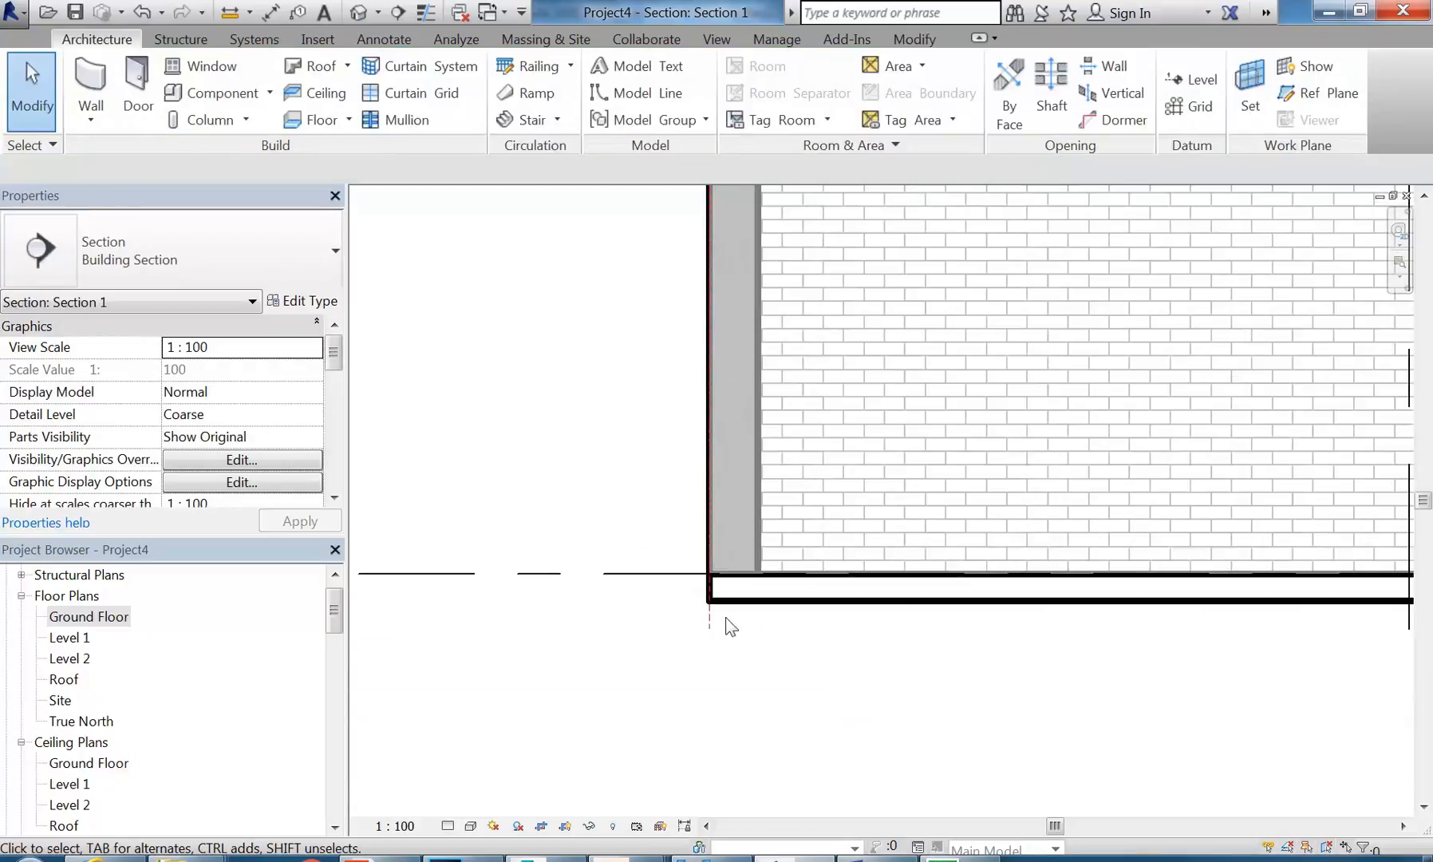
{"action": "scroll", "coordinate": [767, 544], "scroll_direction": "up", "scroll_amount": 2}
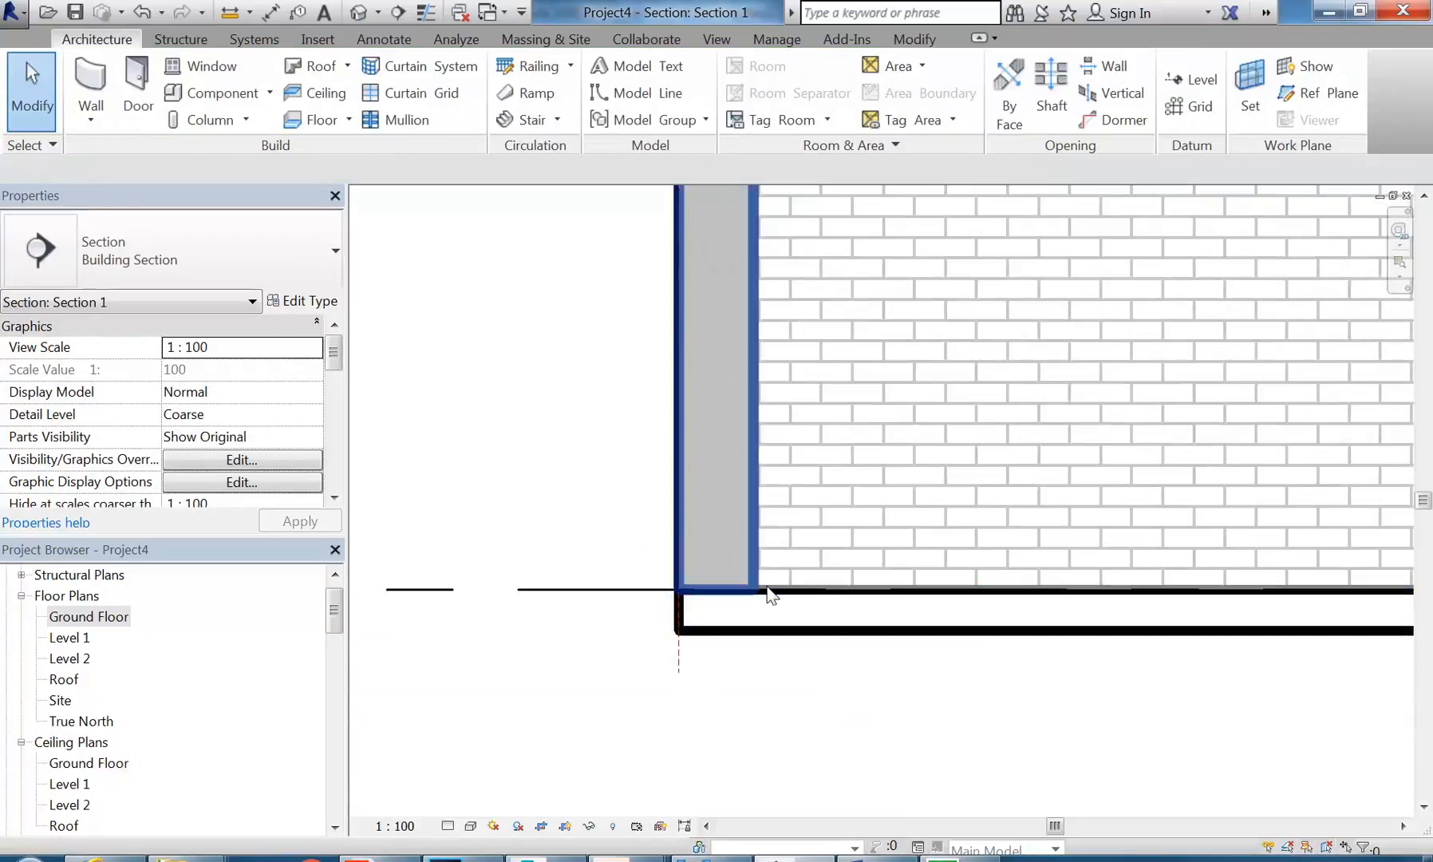
{"action": "middle_click_drag", "start_coordinate": [589, 505], "coordinate": [547, 559]}
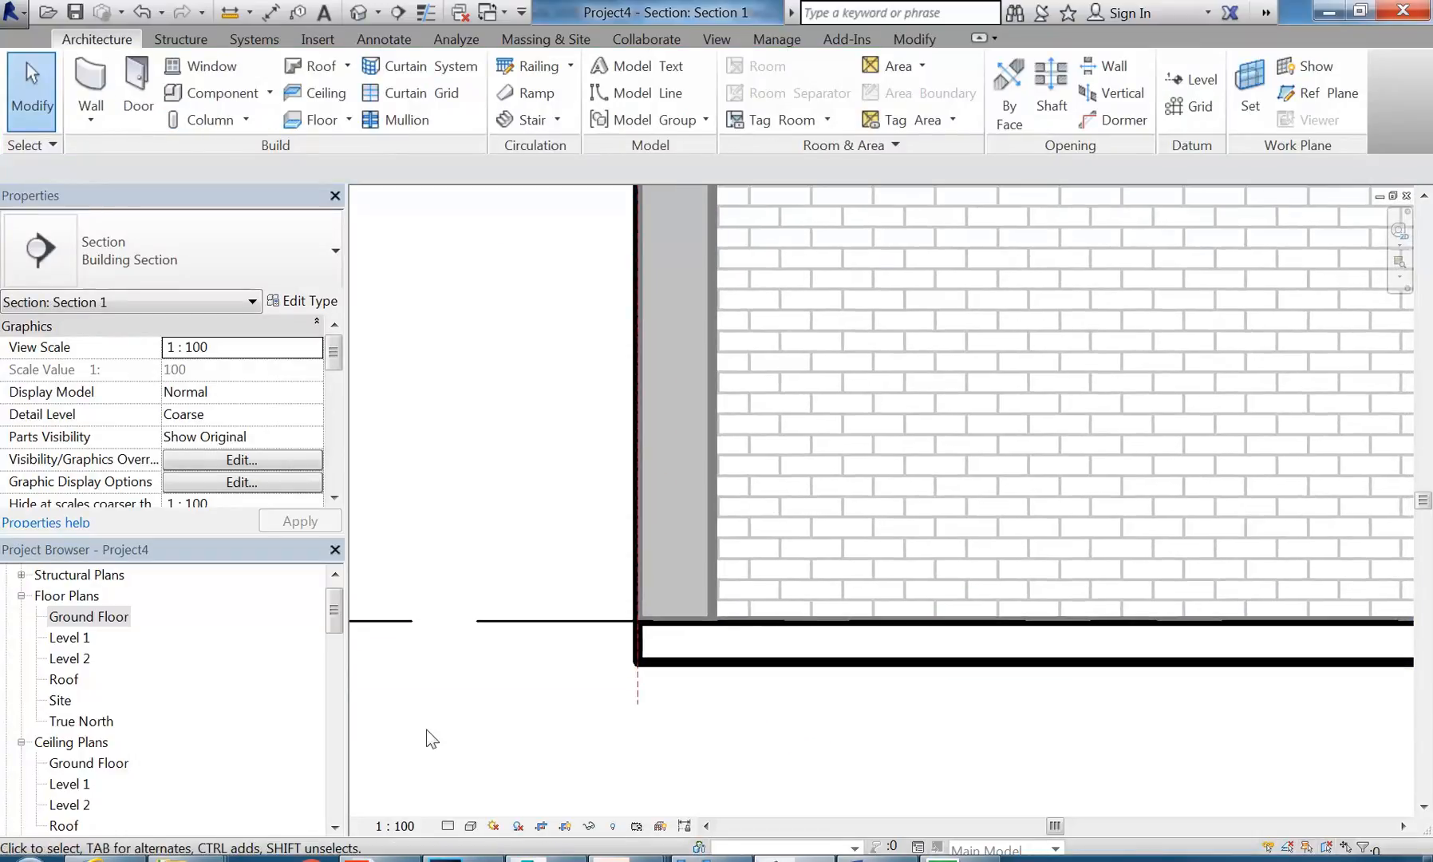
{"action": "left_click", "coordinate": [719, 662]}
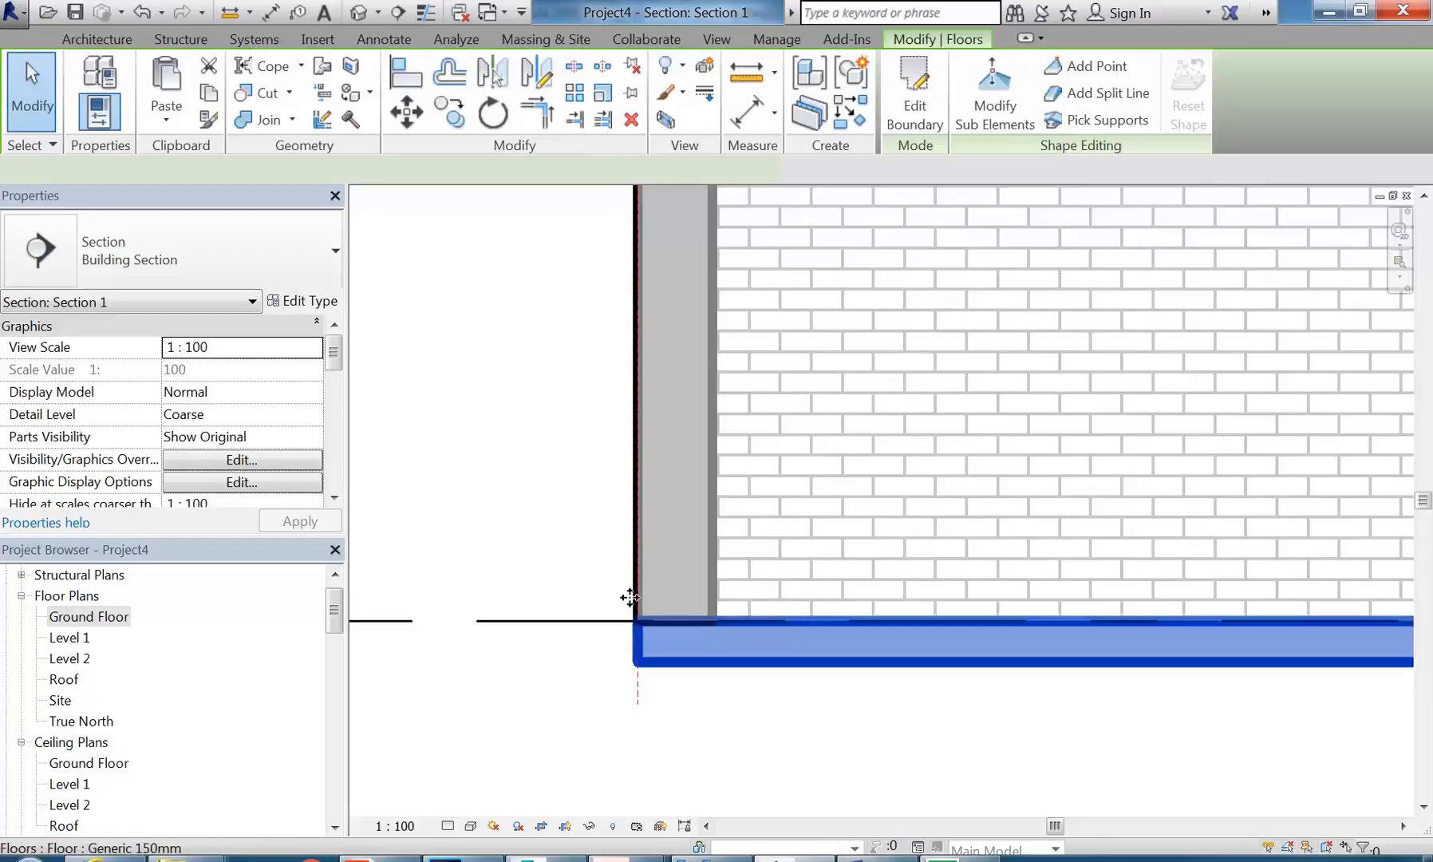
{"action": "scroll", "coordinate": [545, 547], "scroll_direction": "up", "scroll_amount": 2}
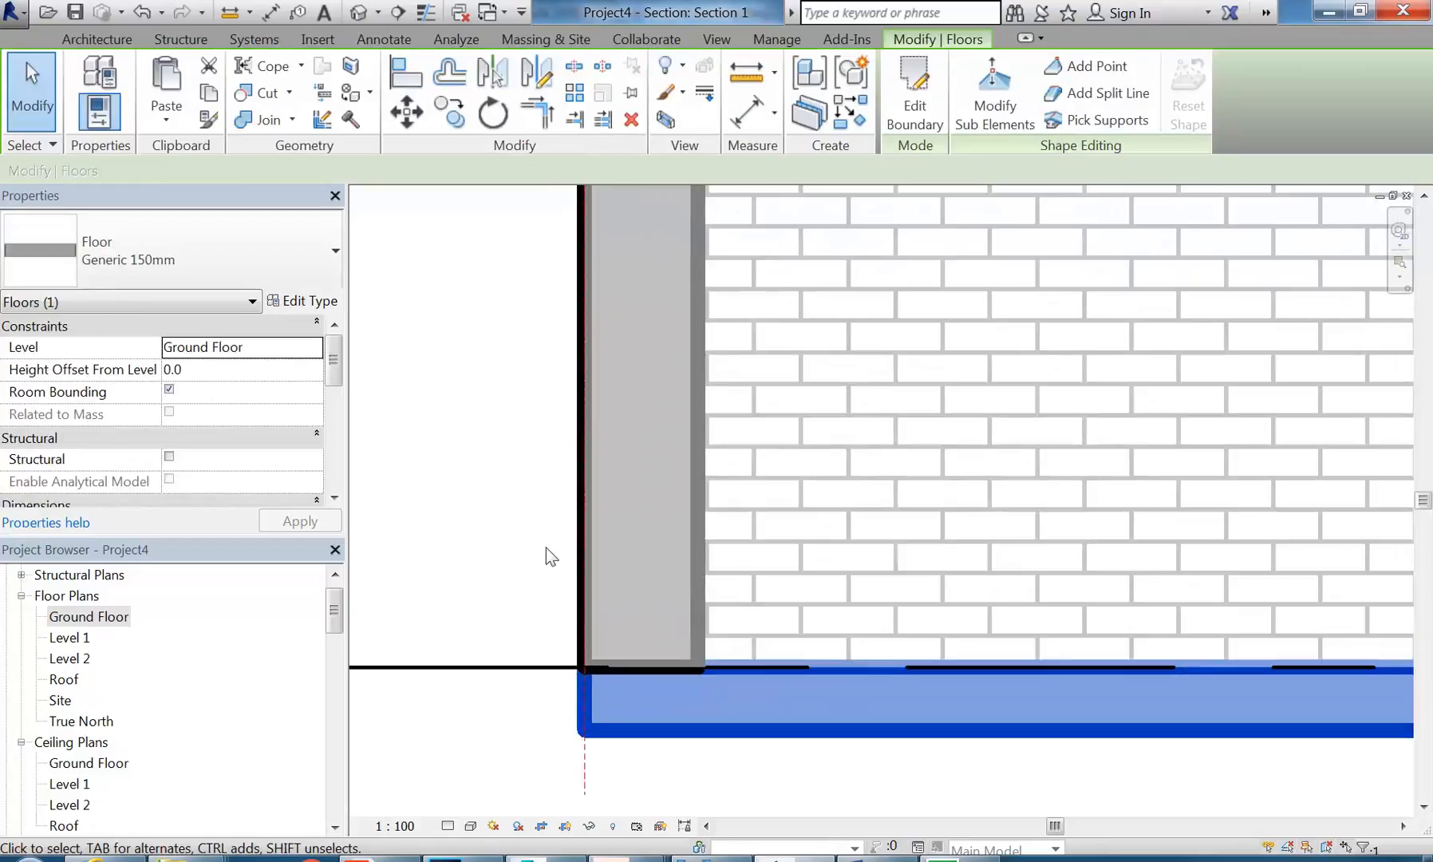
{"action": "left_click", "coordinate": [545, 548]}
{"action": "middle_click_drag", "start_coordinate": [563, 562], "coordinate": [556, 471]}
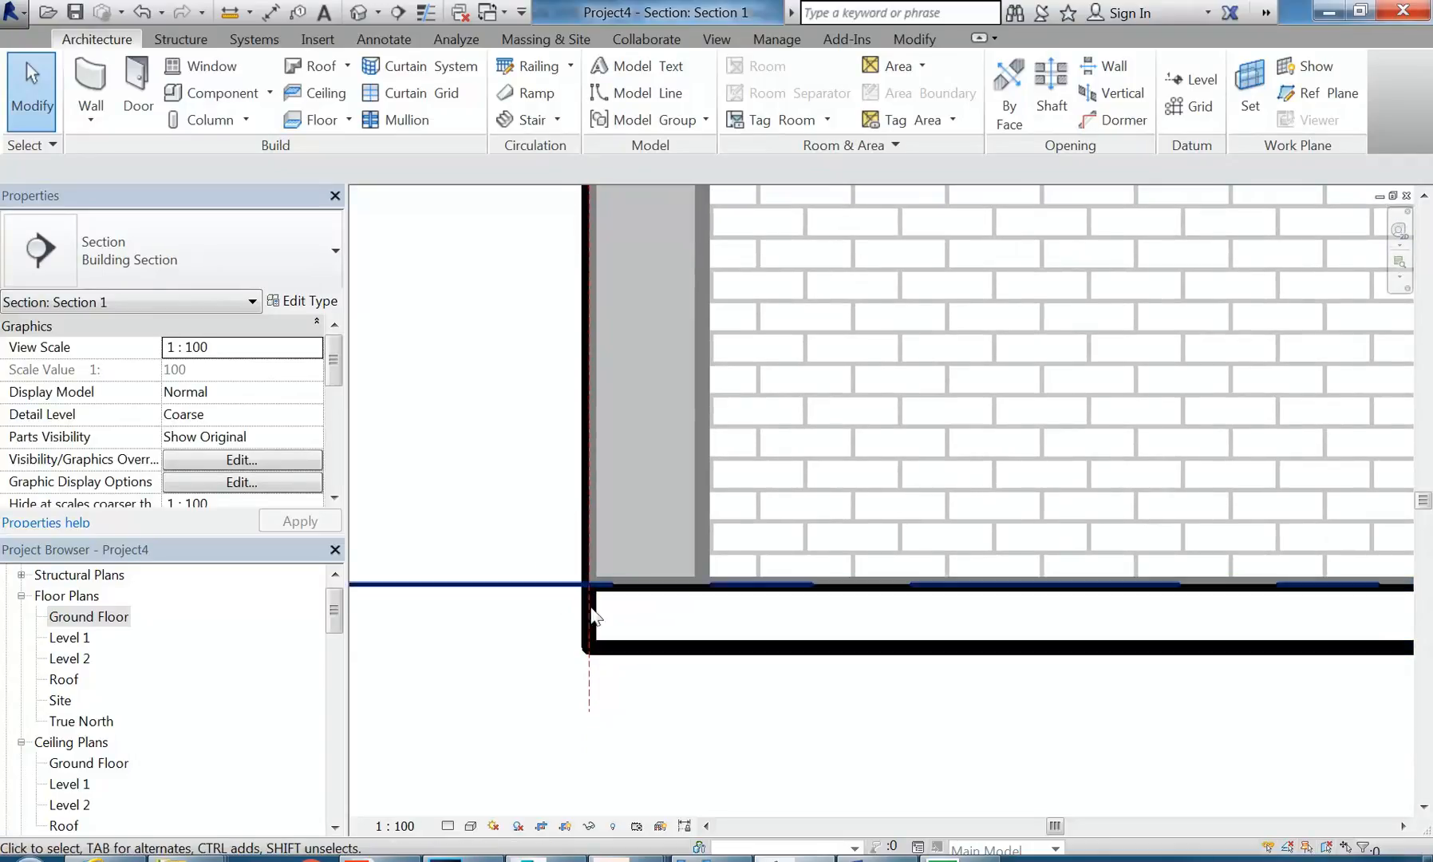
{"action": "left_click", "coordinate": [680, 653]}
{"action": "left_click", "coordinate": [467, 432]}
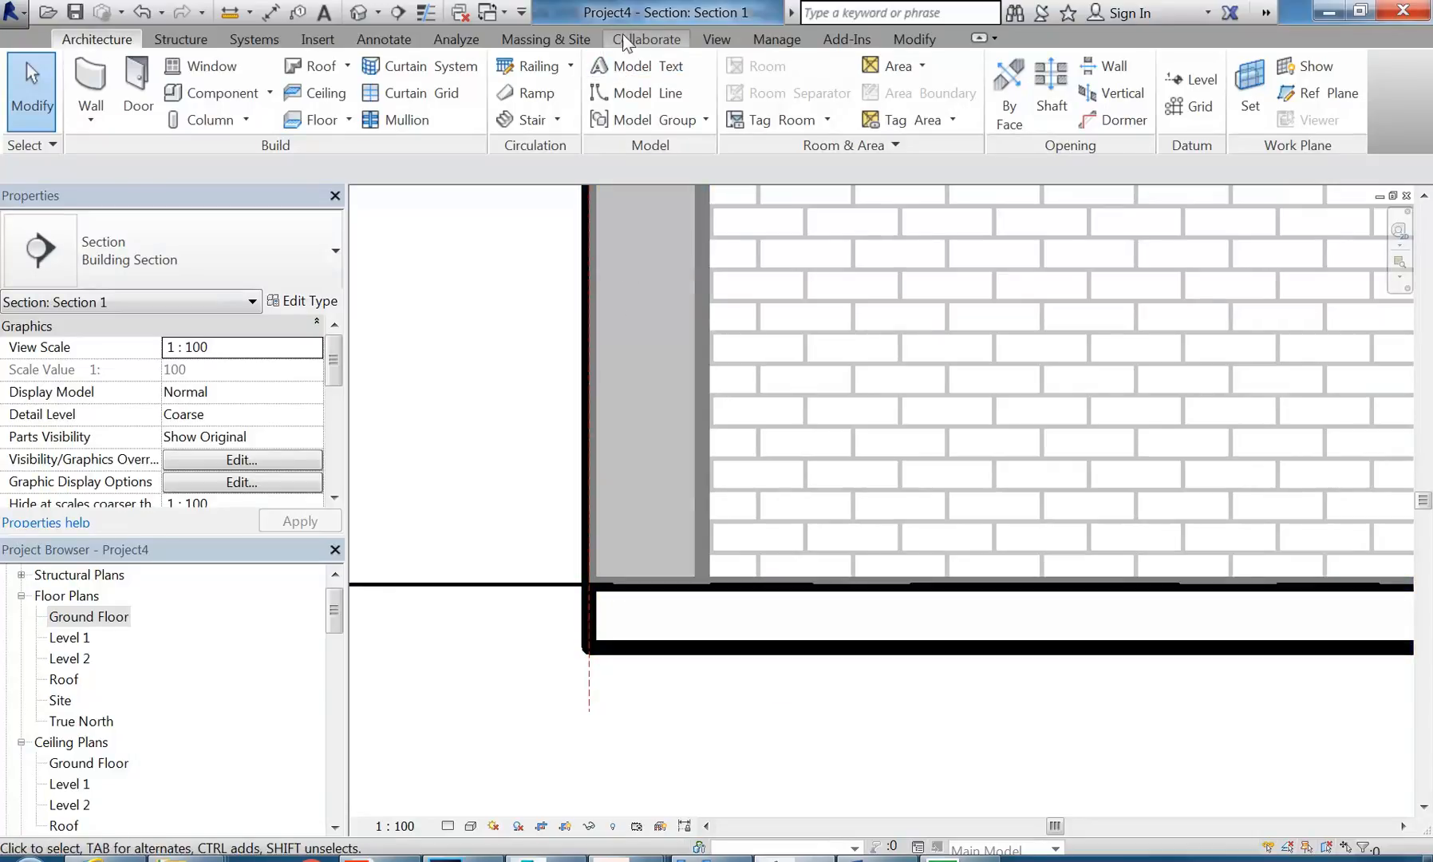
Step: Switch the mass display to Show Mass by View Settings so the mass is hidden in the section
{"action": "left_click", "coordinate": [546, 40]}
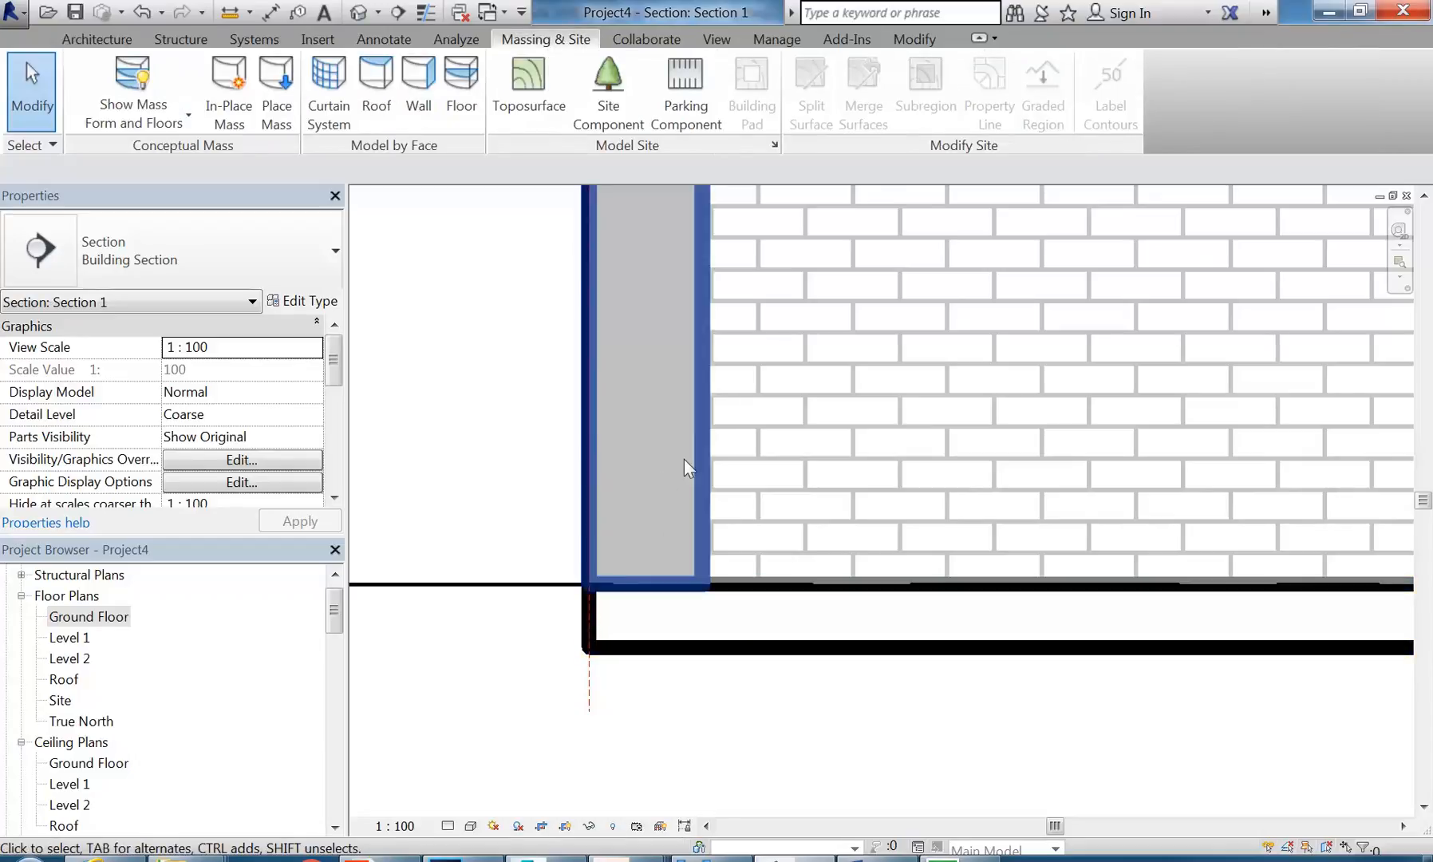
{"action": "scroll", "coordinate": [684, 460], "scroll_direction": "down", "scroll_amount": 2}
{"action": "middle_click_drag", "start_coordinate": [684, 460], "coordinate": [659, 494]}
{"action": "scroll", "coordinate": [660, 503], "scroll_direction": "up", "scroll_amount": 3}
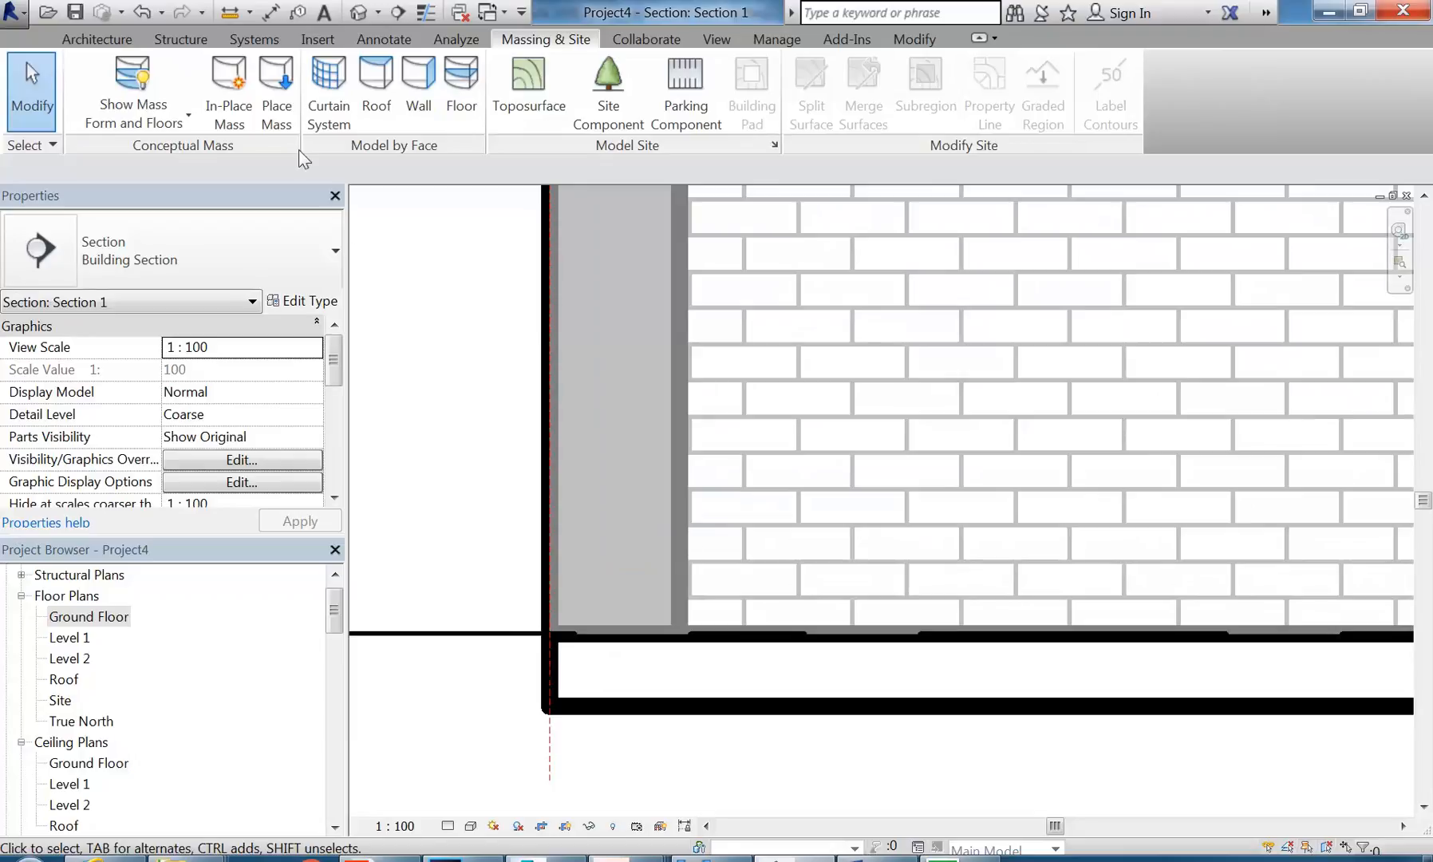
{"action": "left_click", "coordinate": [126, 78]}
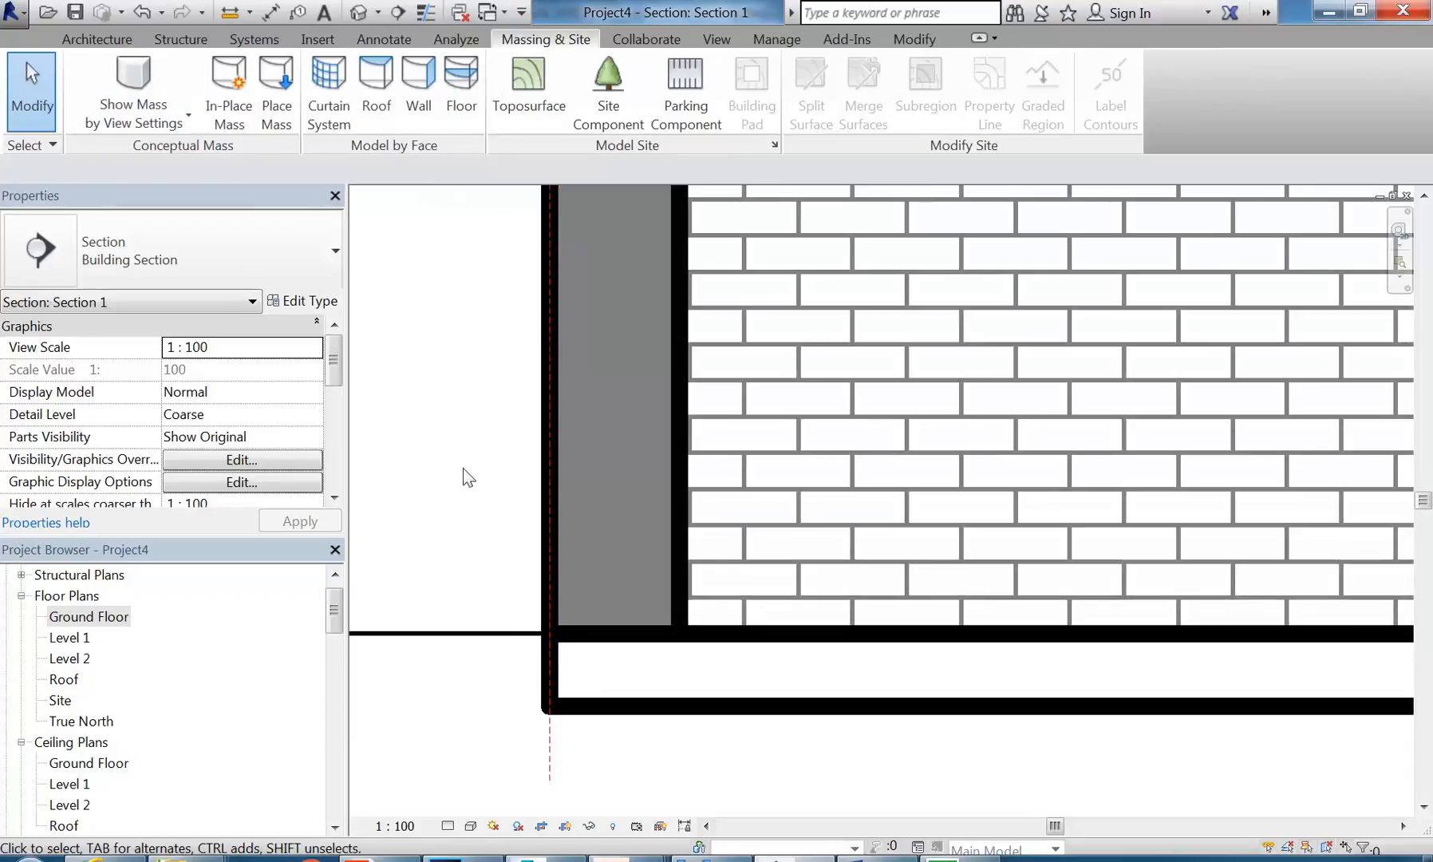
Step: Set the Generic 150mm floor type's coarse scale fill pattern to Solid fill
{"action": "scroll", "coordinate": [597, 582], "scroll_direction": "up", "scroll_amount": 3}
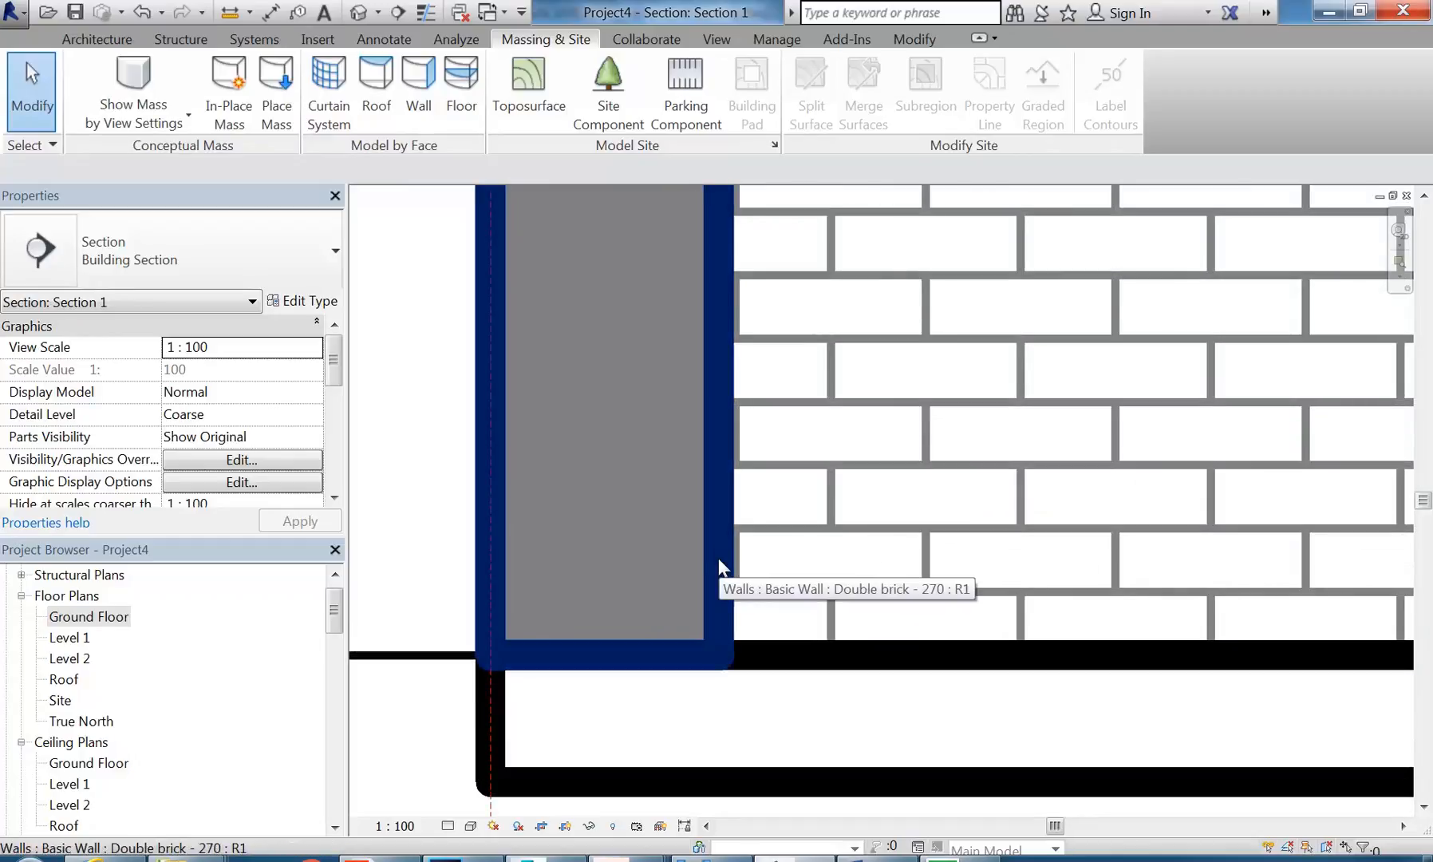
{"action": "left_click", "coordinate": [854, 664]}
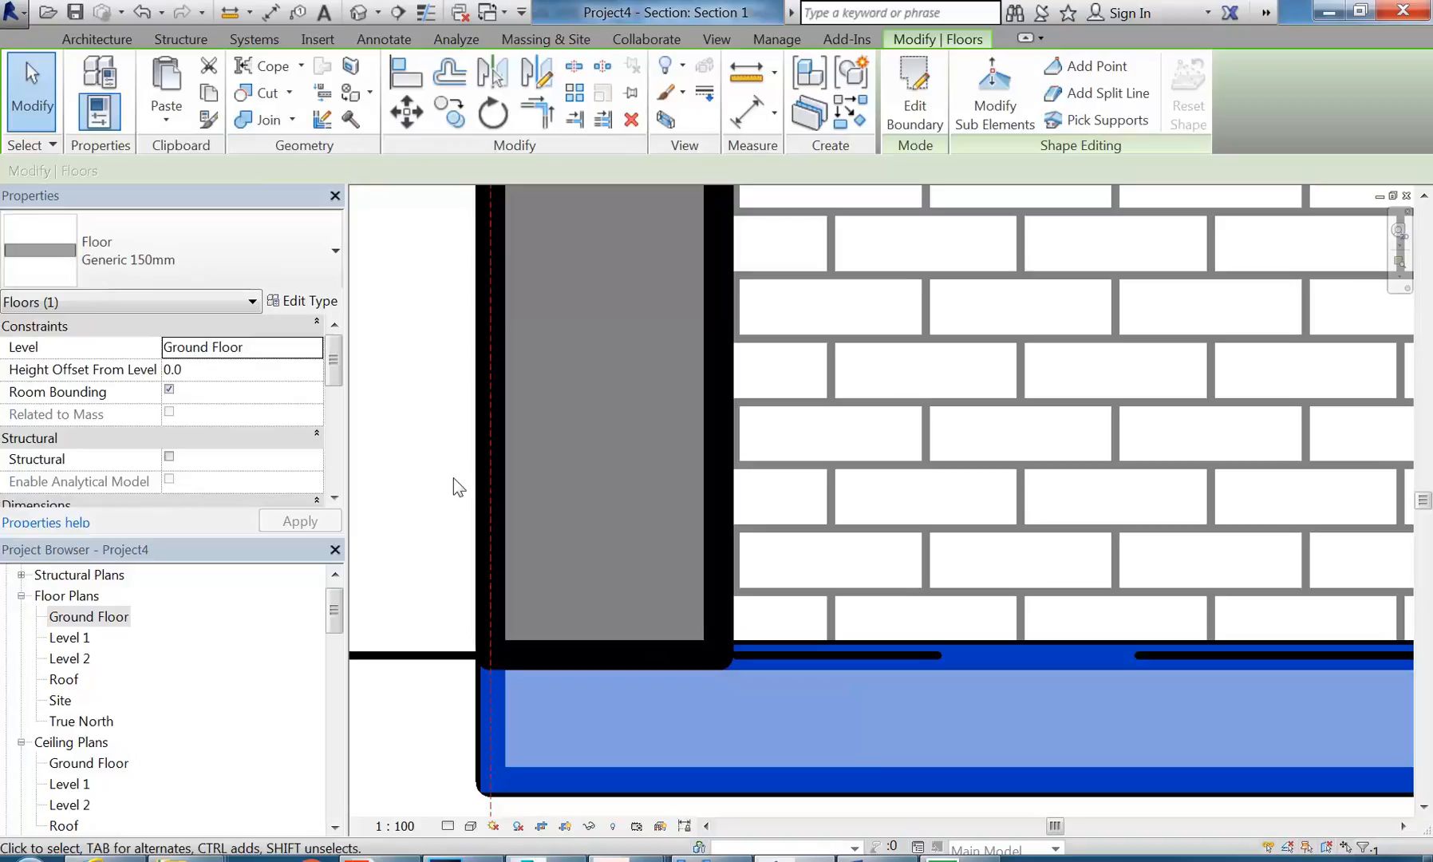
{"action": "scroll", "coordinate": [581, 561], "scroll_direction": "down", "scroll_amount": 2}
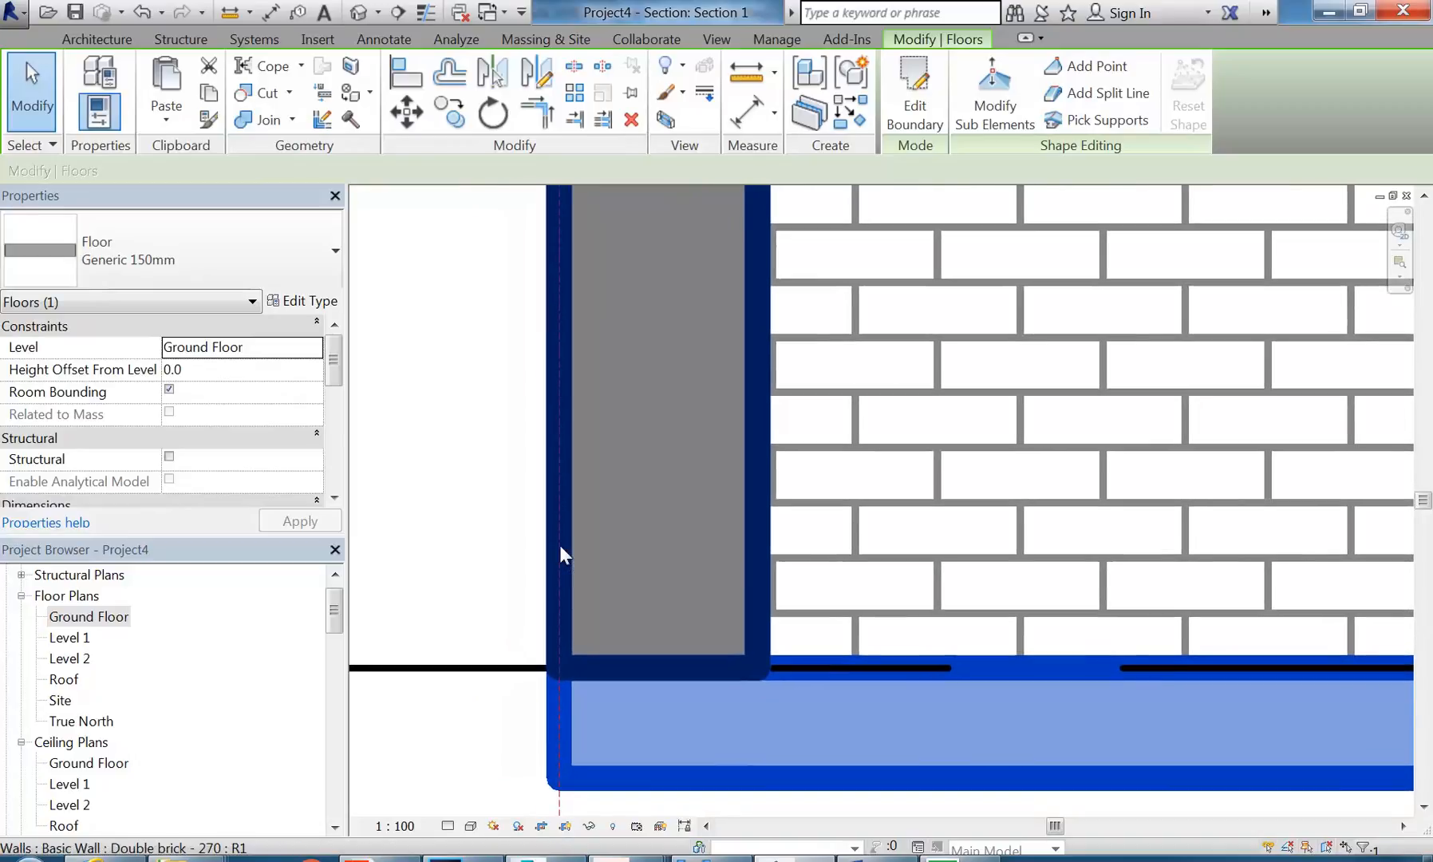
{"action": "middle_click_drag", "start_coordinate": [502, 537], "coordinate": [522, 527]}
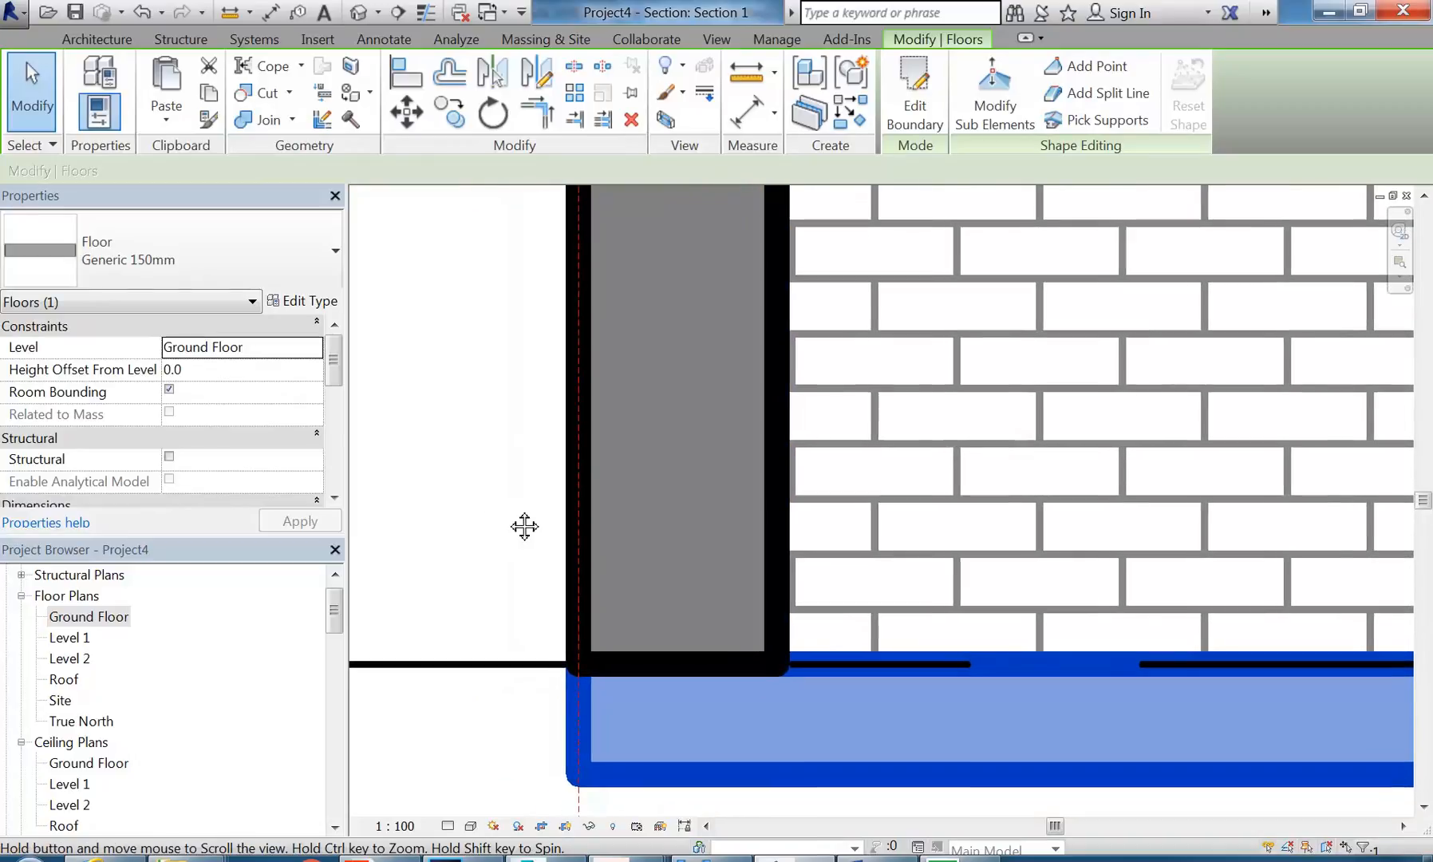
{"action": "left_click", "coordinate": [305, 302]}
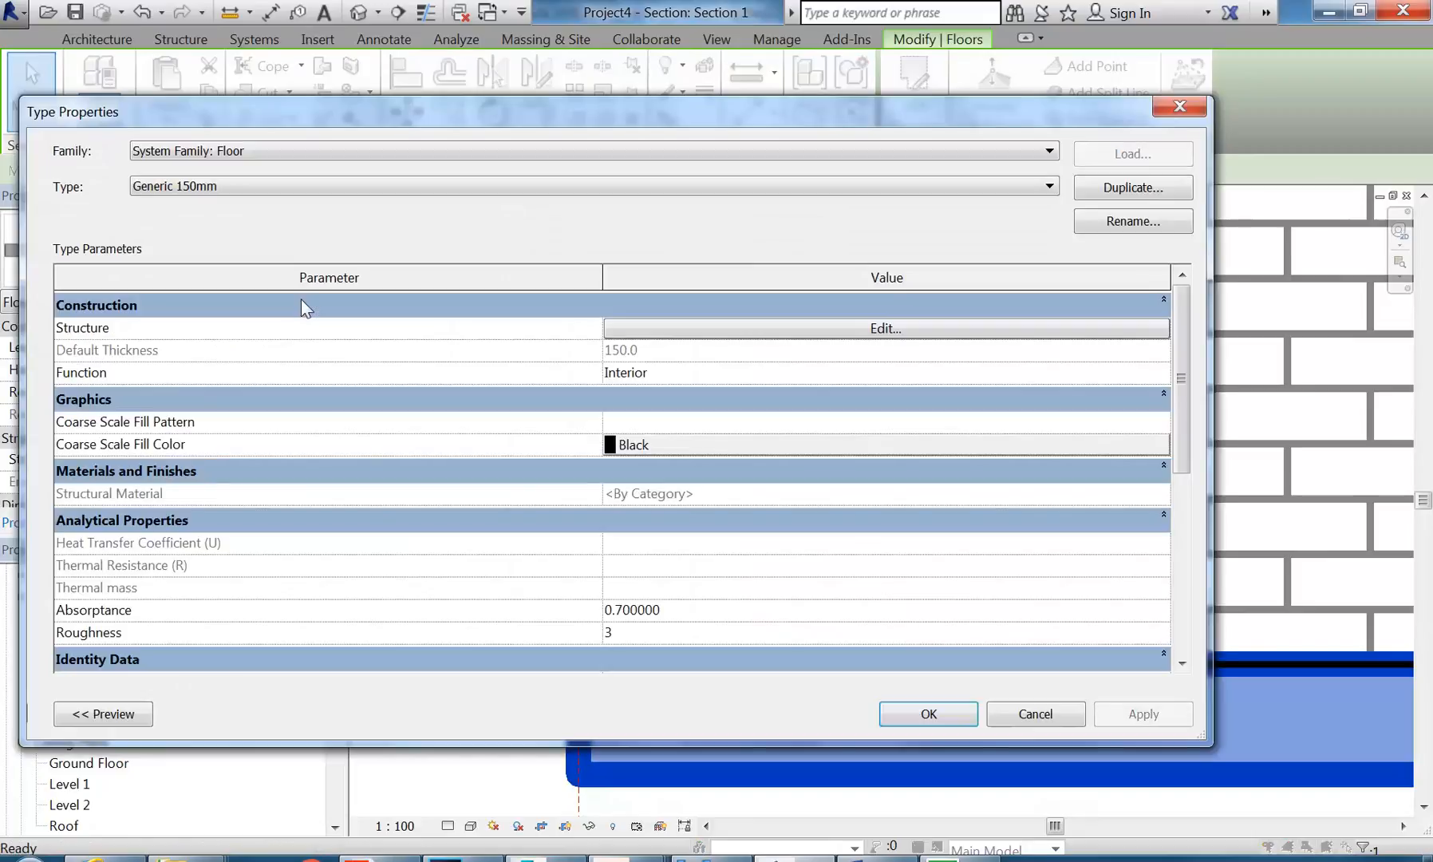
{"action": "left_click", "coordinate": [1037, 714]}
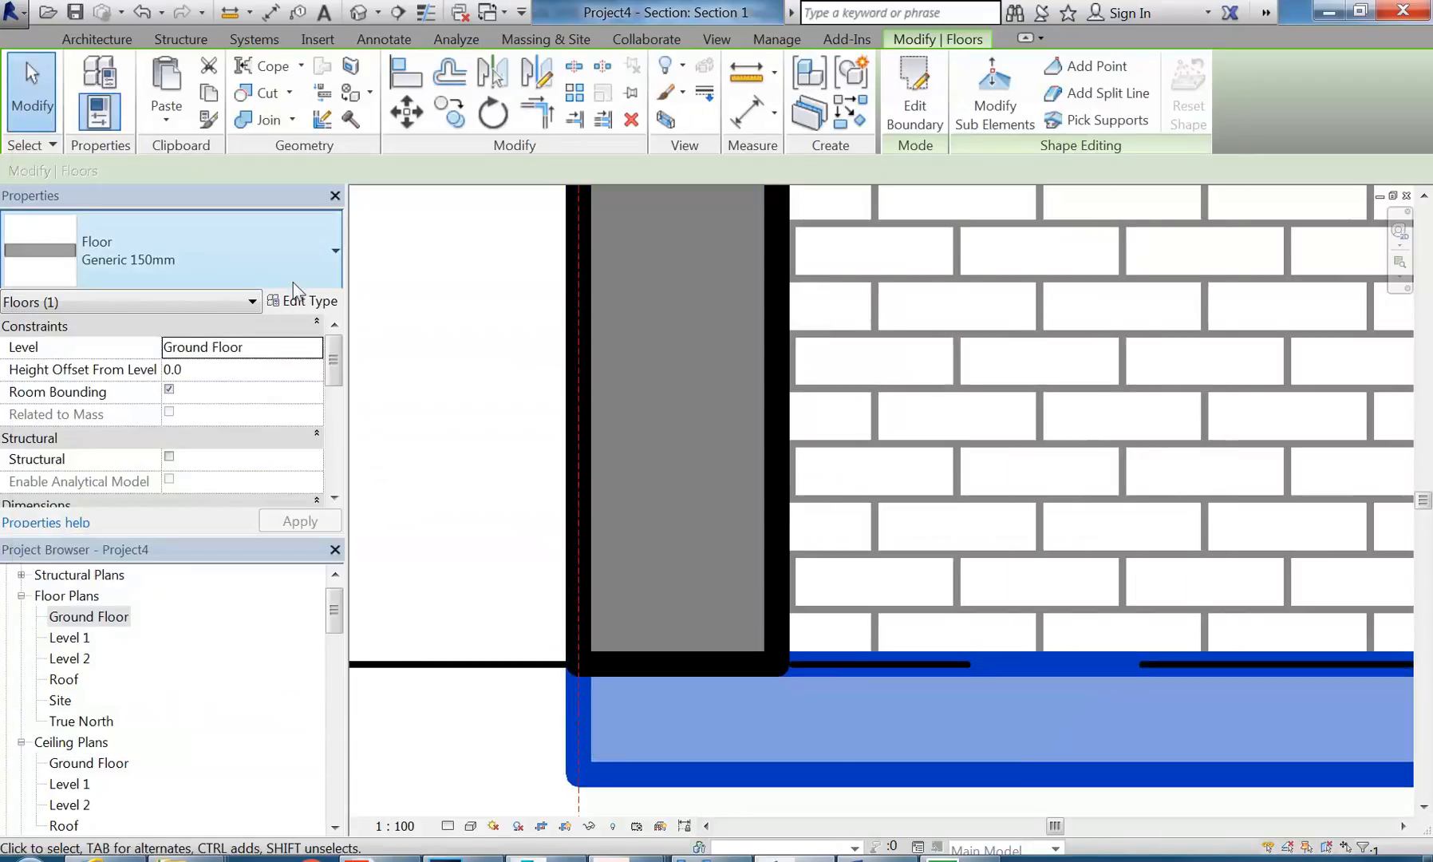
{"action": "left_click", "coordinate": [304, 301]}
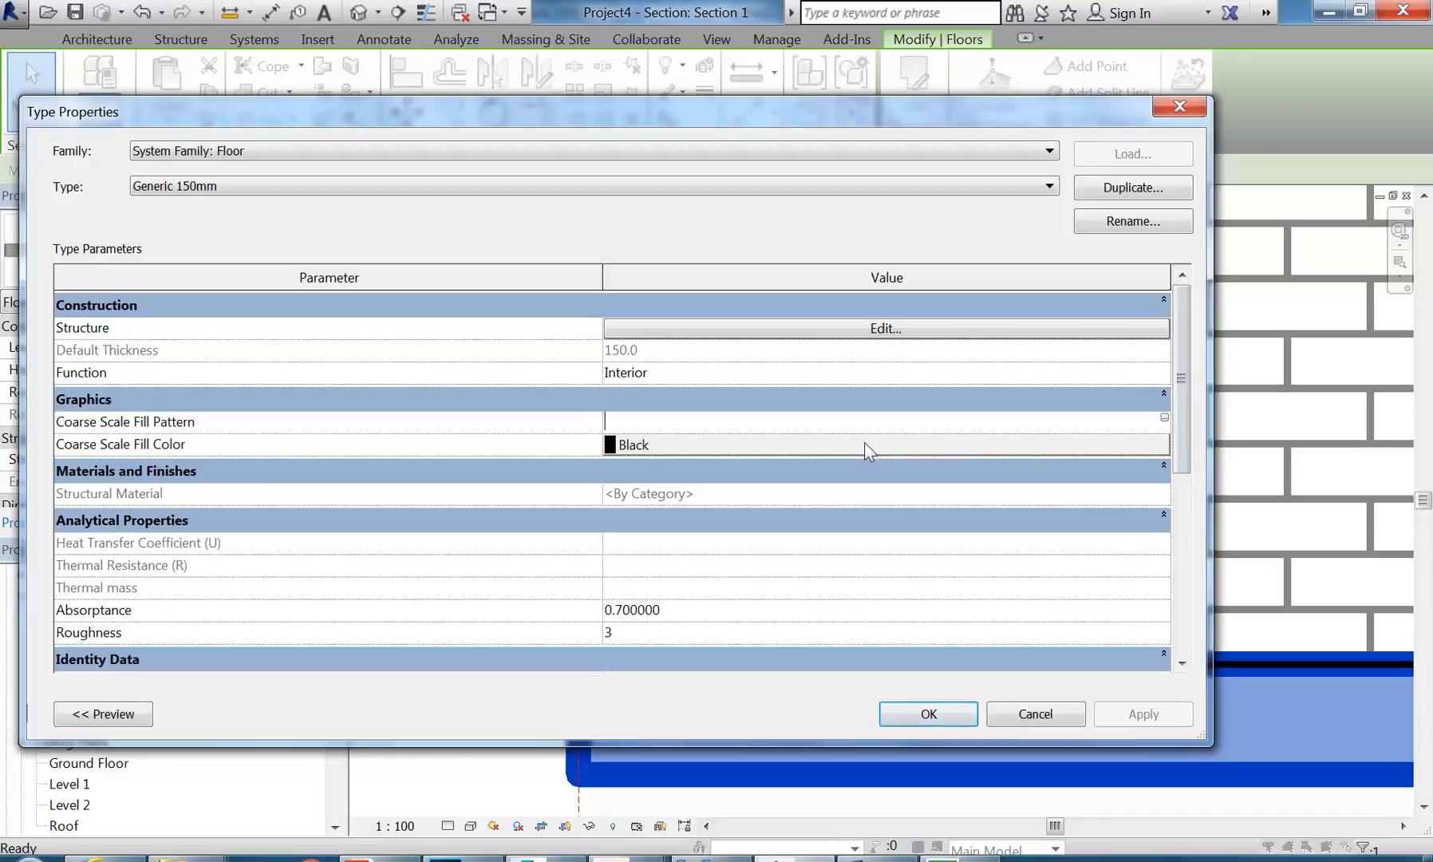
{"action": "left_click", "coordinate": [1165, 417]}
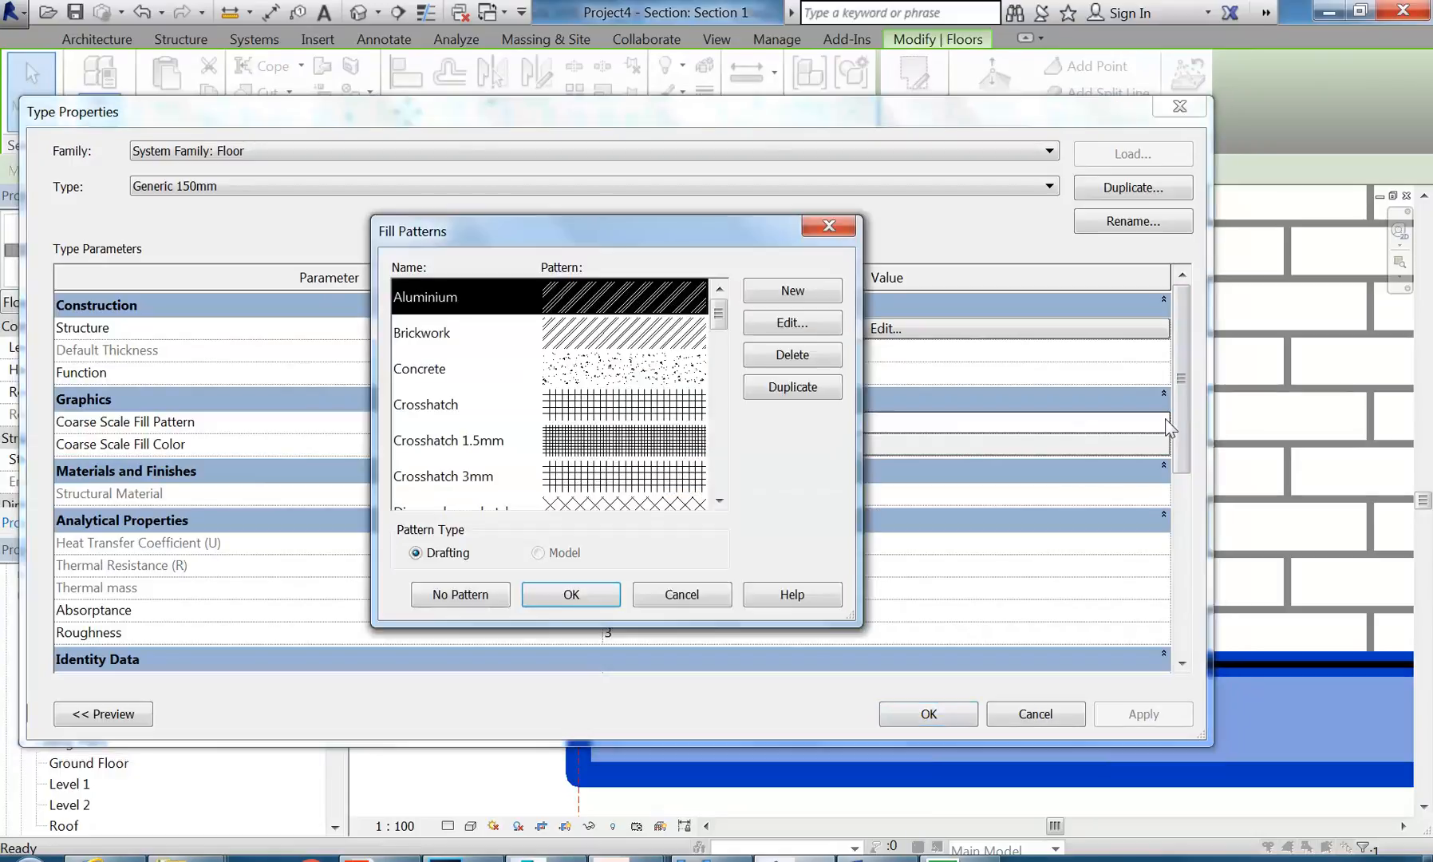
{"action": "left_click_drag", "start_coordinate": [722, 318], "coordinate": [716, 454]}
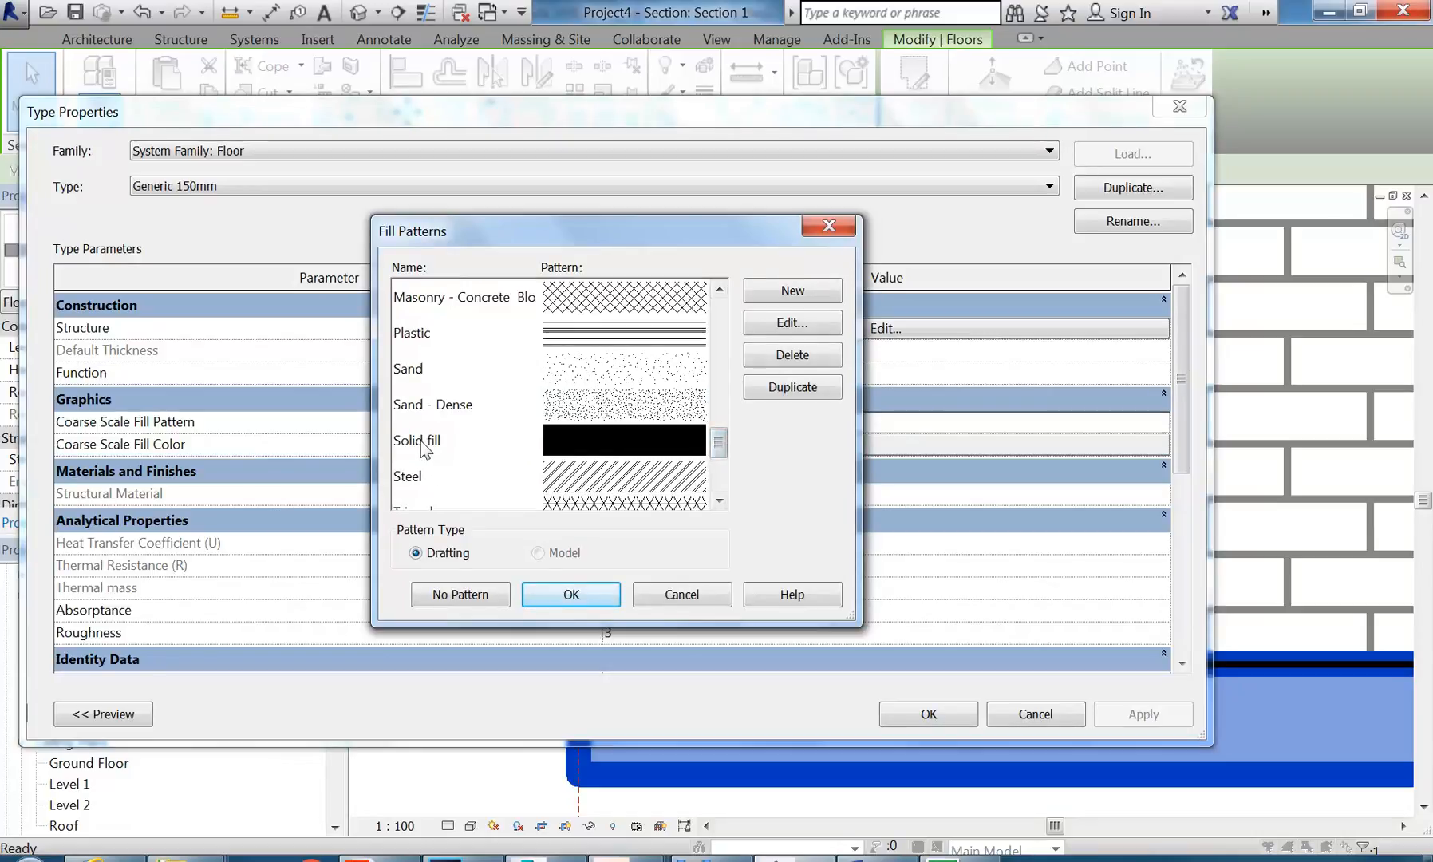
{"action": "left_click", "coordinate": [423, 445]}
{"action": "left_click", "coordinate": [557, 591]}
{"action": "left_click", "coordinate": [906, 716]}
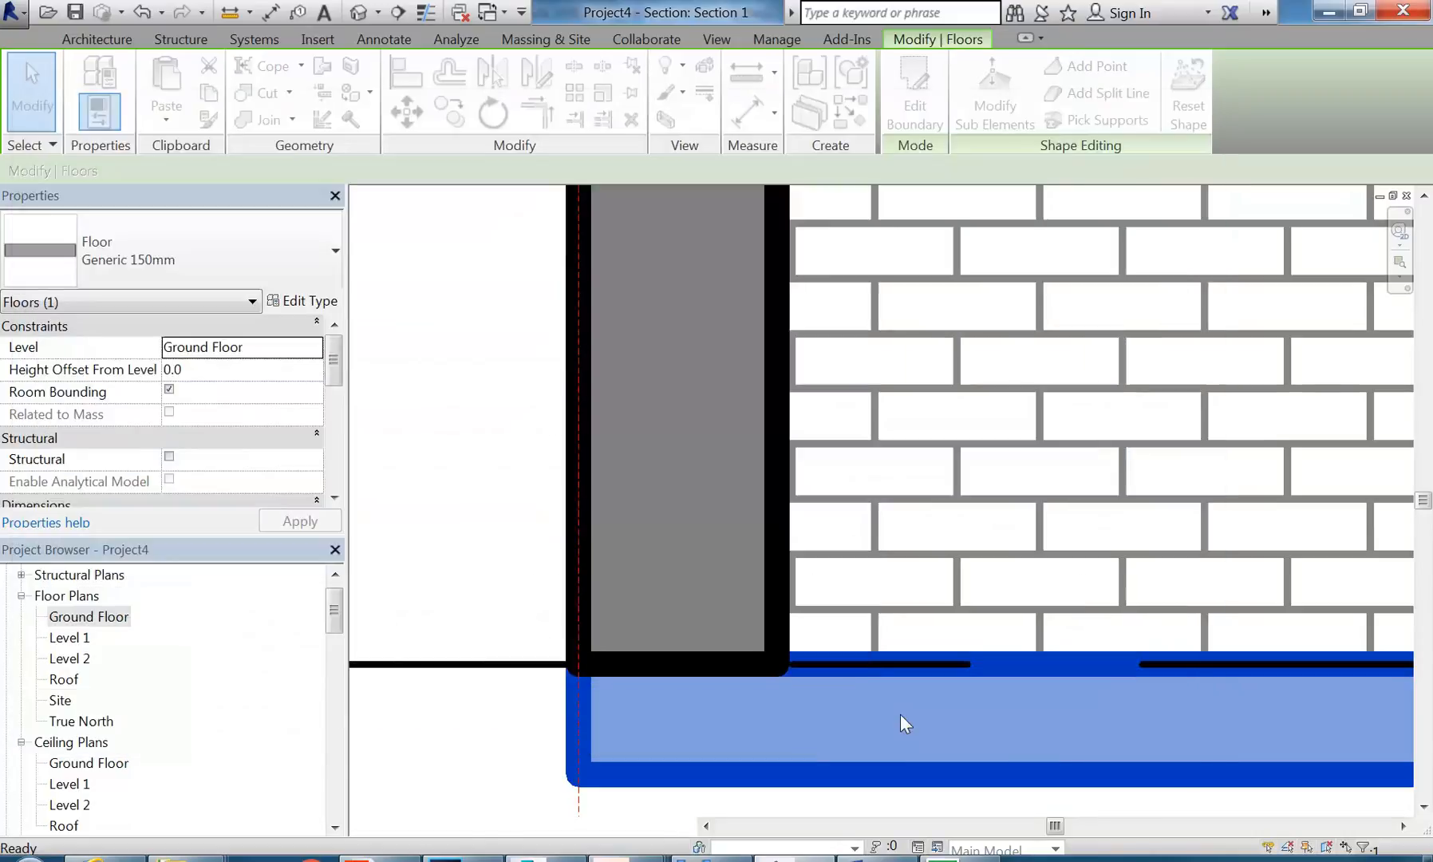
{"action": "left_click", "coordinate": [479, 456]}
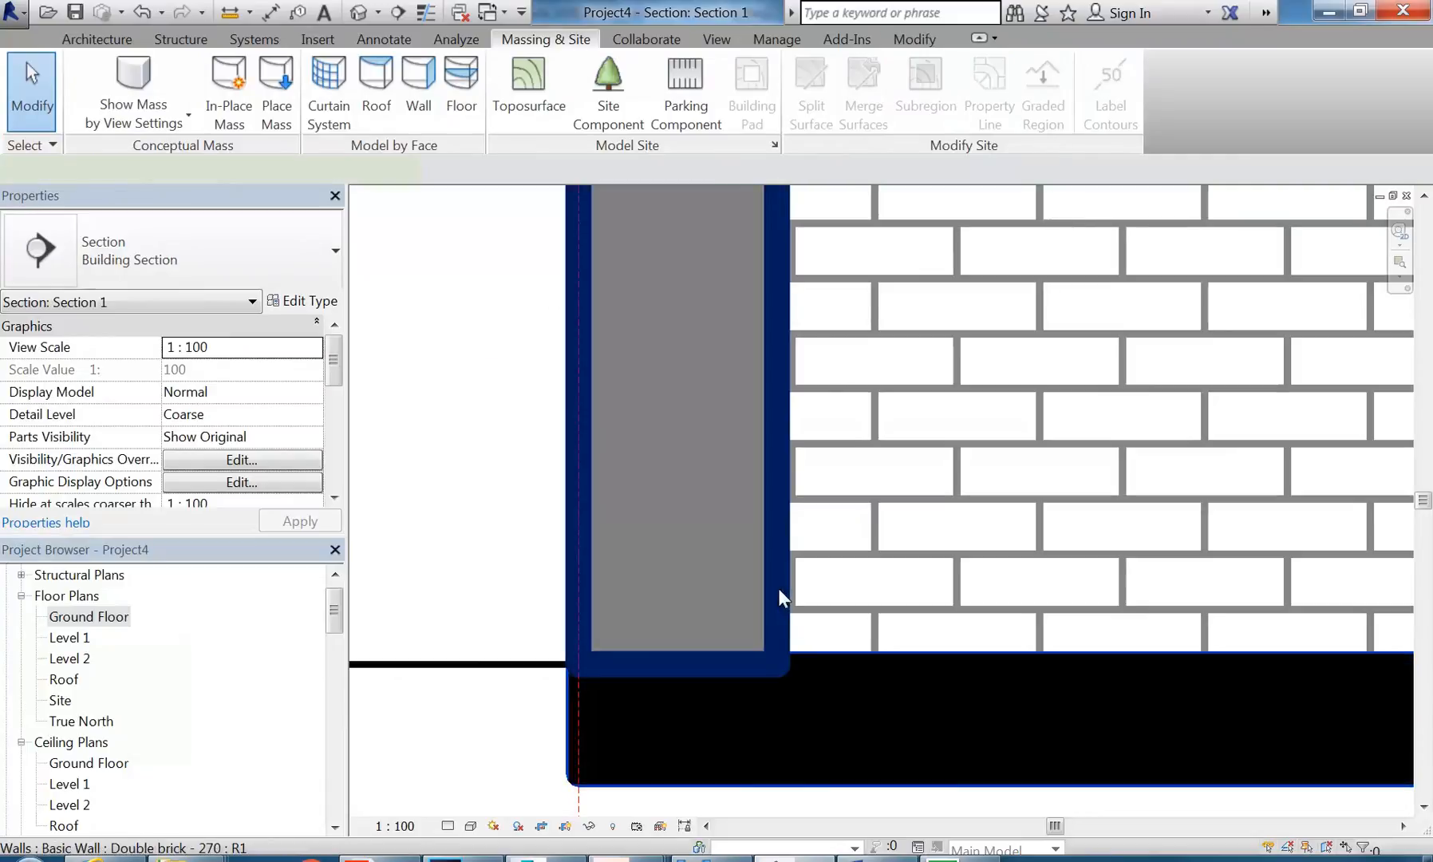
Step: Set the coarse scale fill color of the Double brick - 270 wall type to black
{"action": "left_click", "coordinate": [778, 596]}
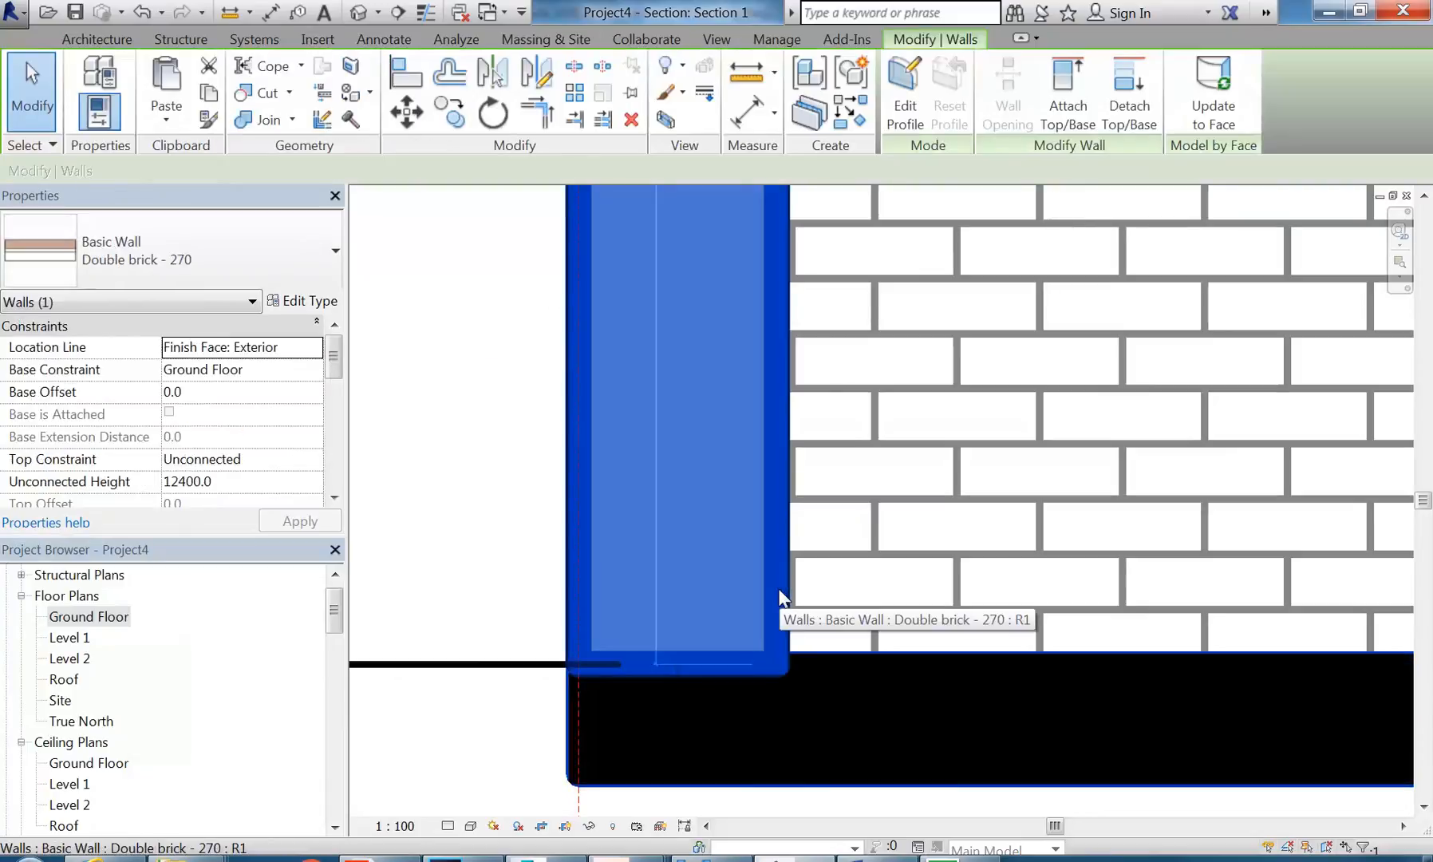
{"action": "left_click", "coordinate": [314, 301]}
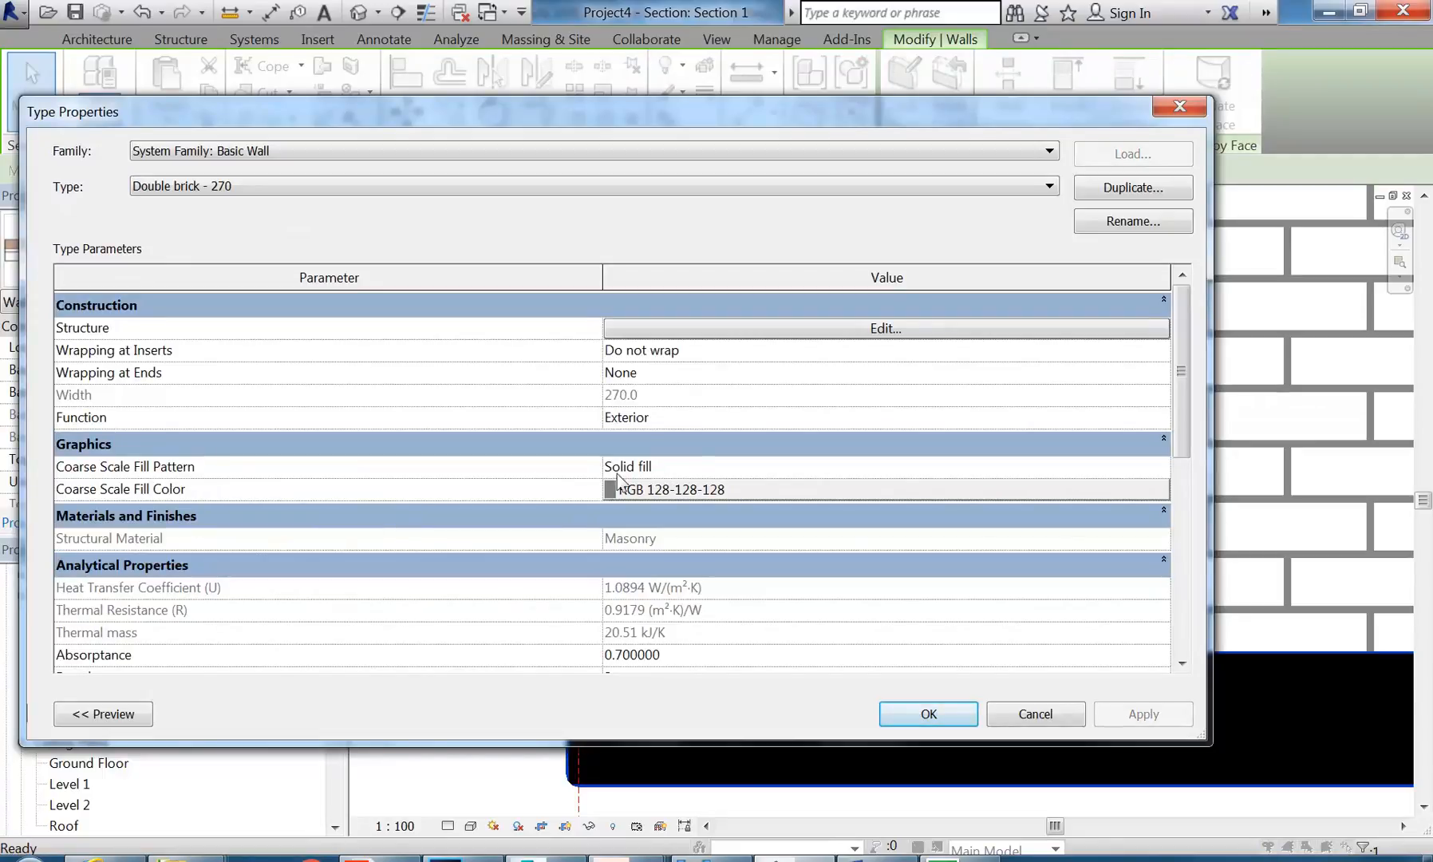
{"action": "left_click", "coordinate": [738, 491]}
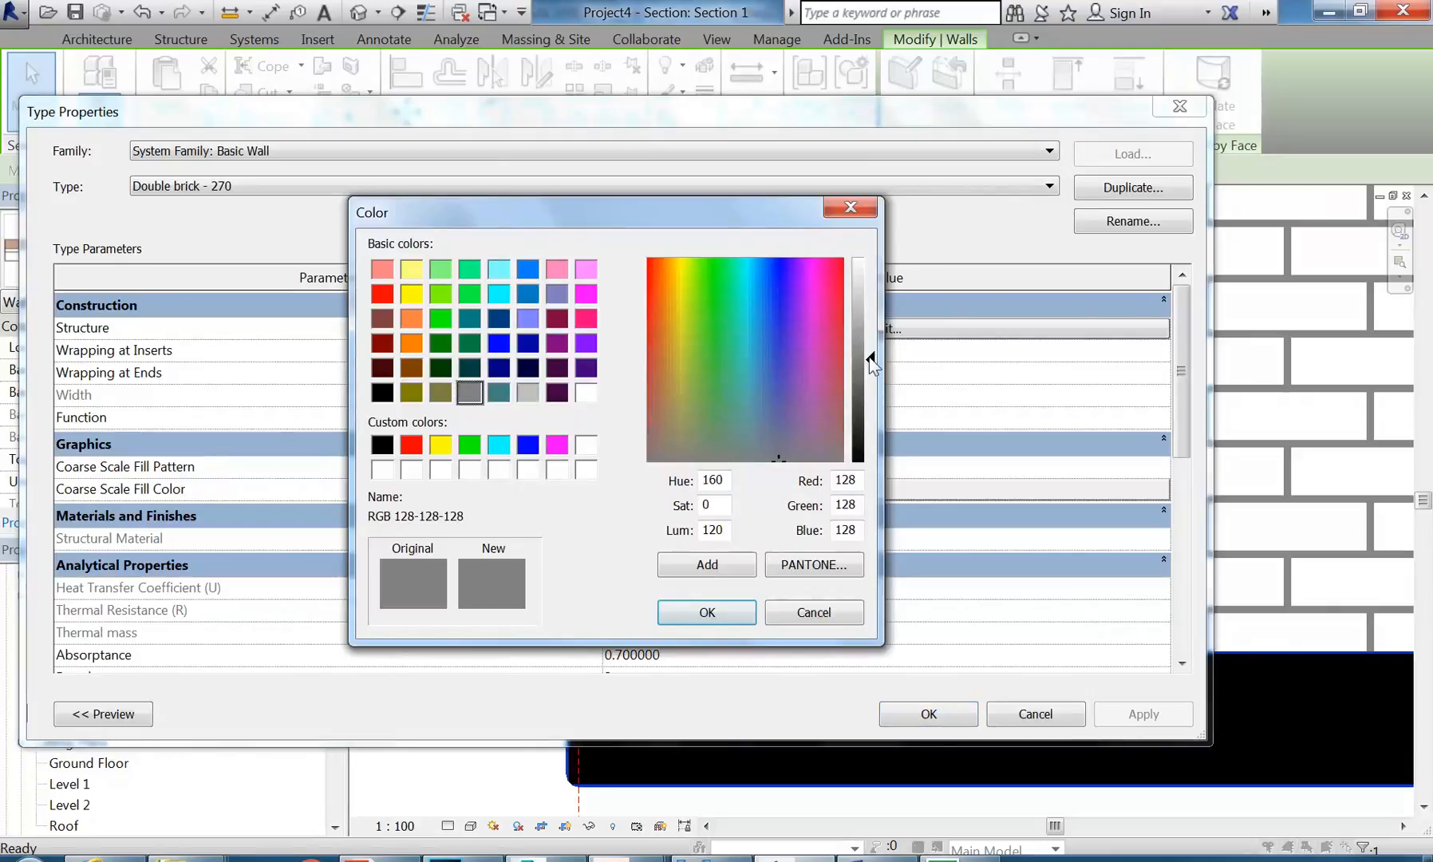
{"action": "left_click_drag", "start_coordinate": [871, 360], "coordinate": [875, 466]}
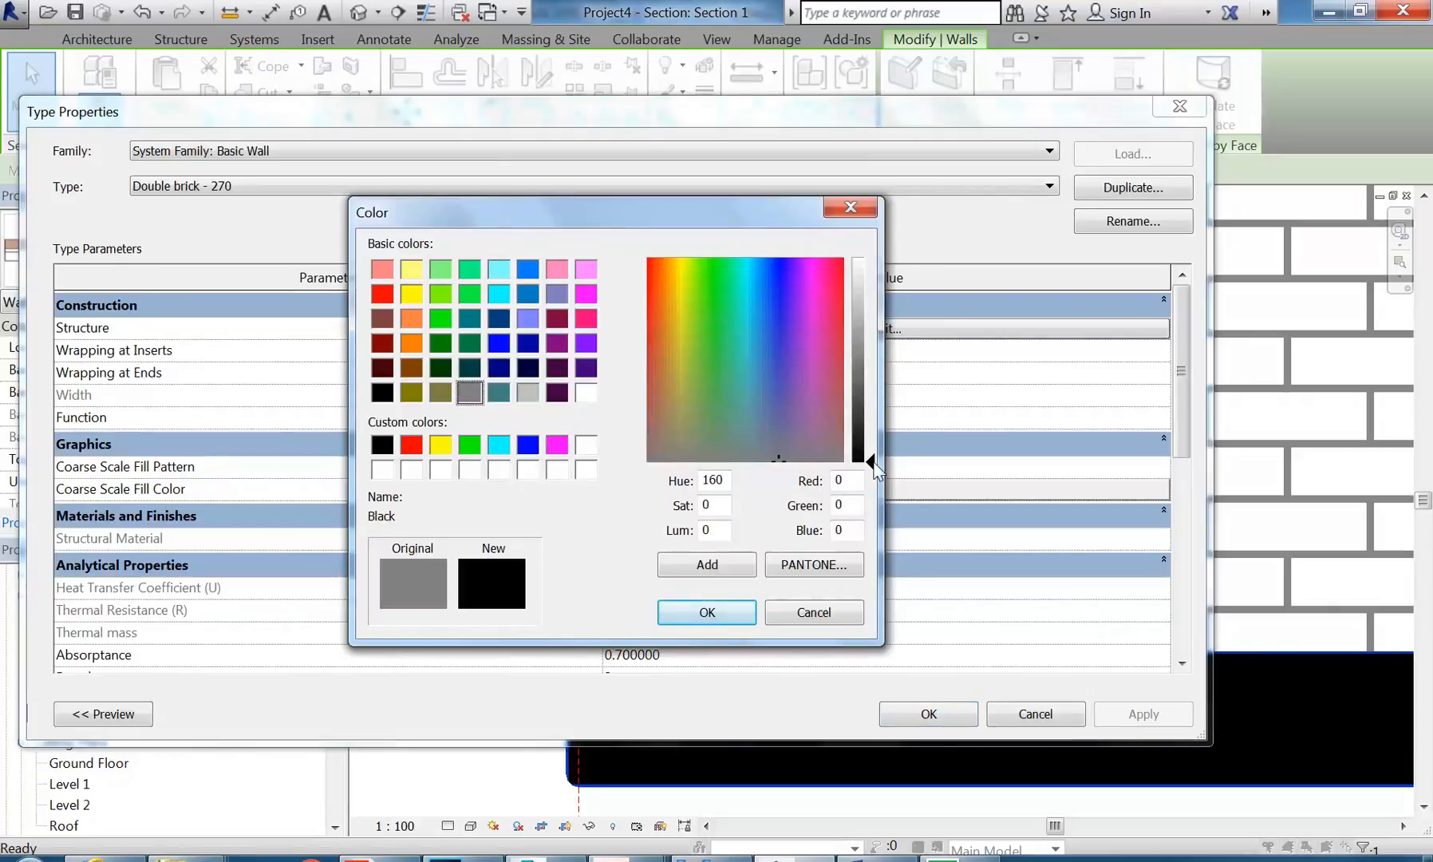
{"action": "left_click", "coordinate": [706, 612]}
{"action": "left_click", "coordinate": [928, 714]}
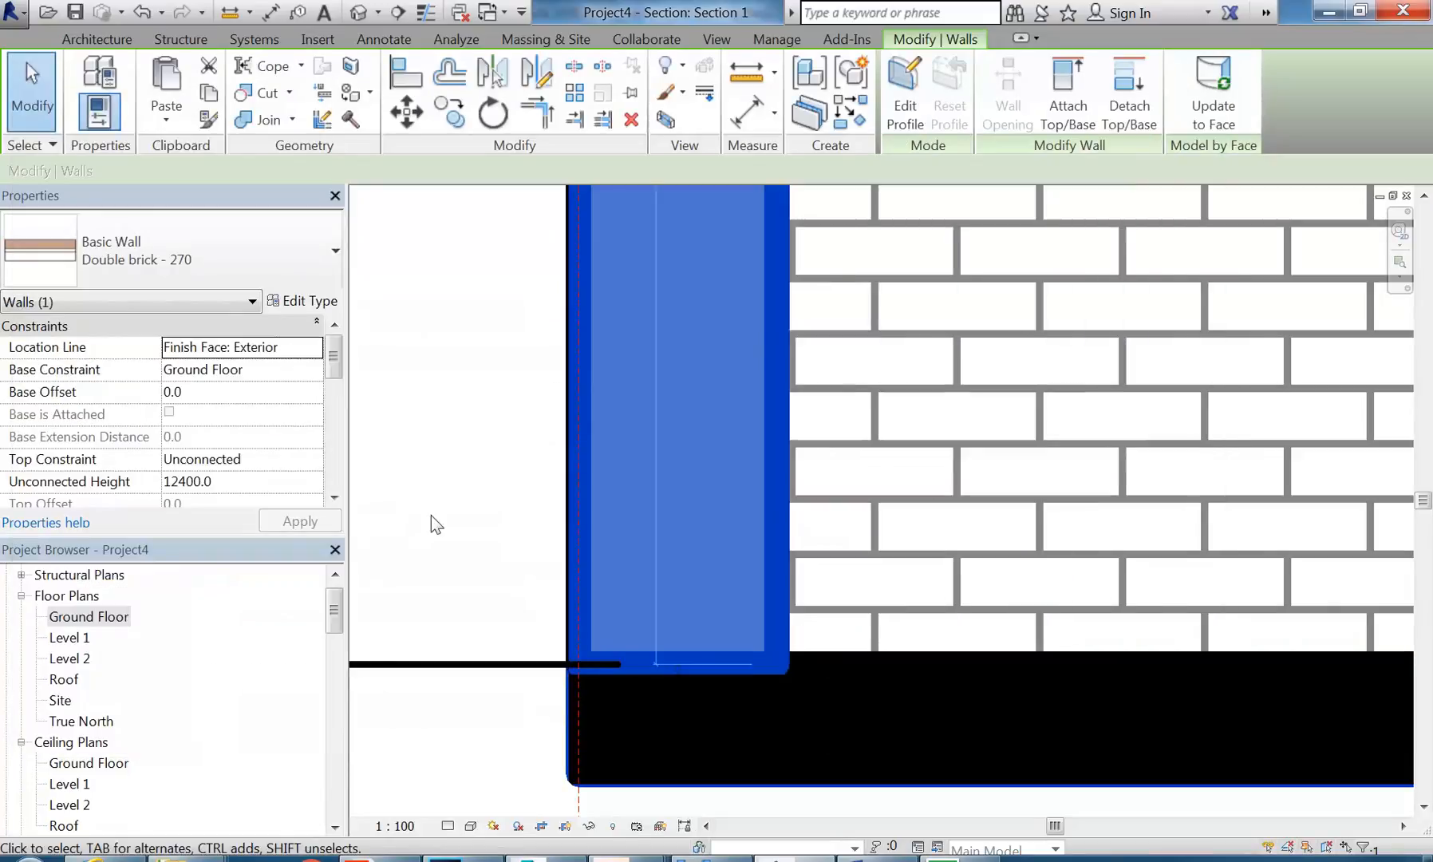
{"action": "left_click", "coordinate": [431, 515]}
Step: Extend the level lines outward in the section so all the level heads stand clear of the end wall
{"action": "scroll", "coordinate": [670, 496], "scroll_direction": "down", "scroll_amount": 5}
{"action": "scroll", "coordinate": [705, 478], "scroll_direction": "down", "scroll_amount": 3}
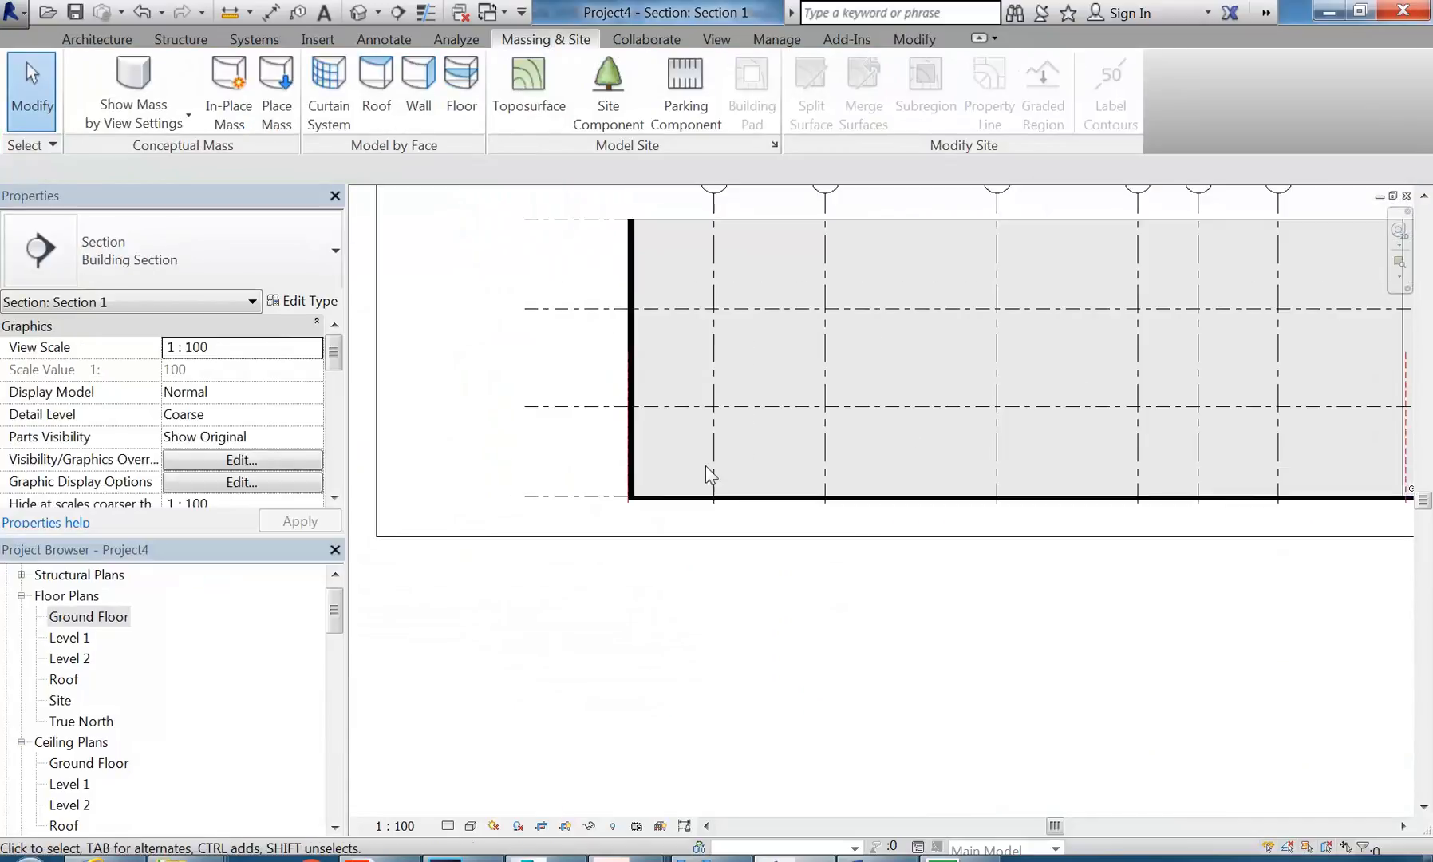
{"action": "scroll", "coordinate": [1218, 464], "scroll_direction": "up", "scroll_amount": 3}
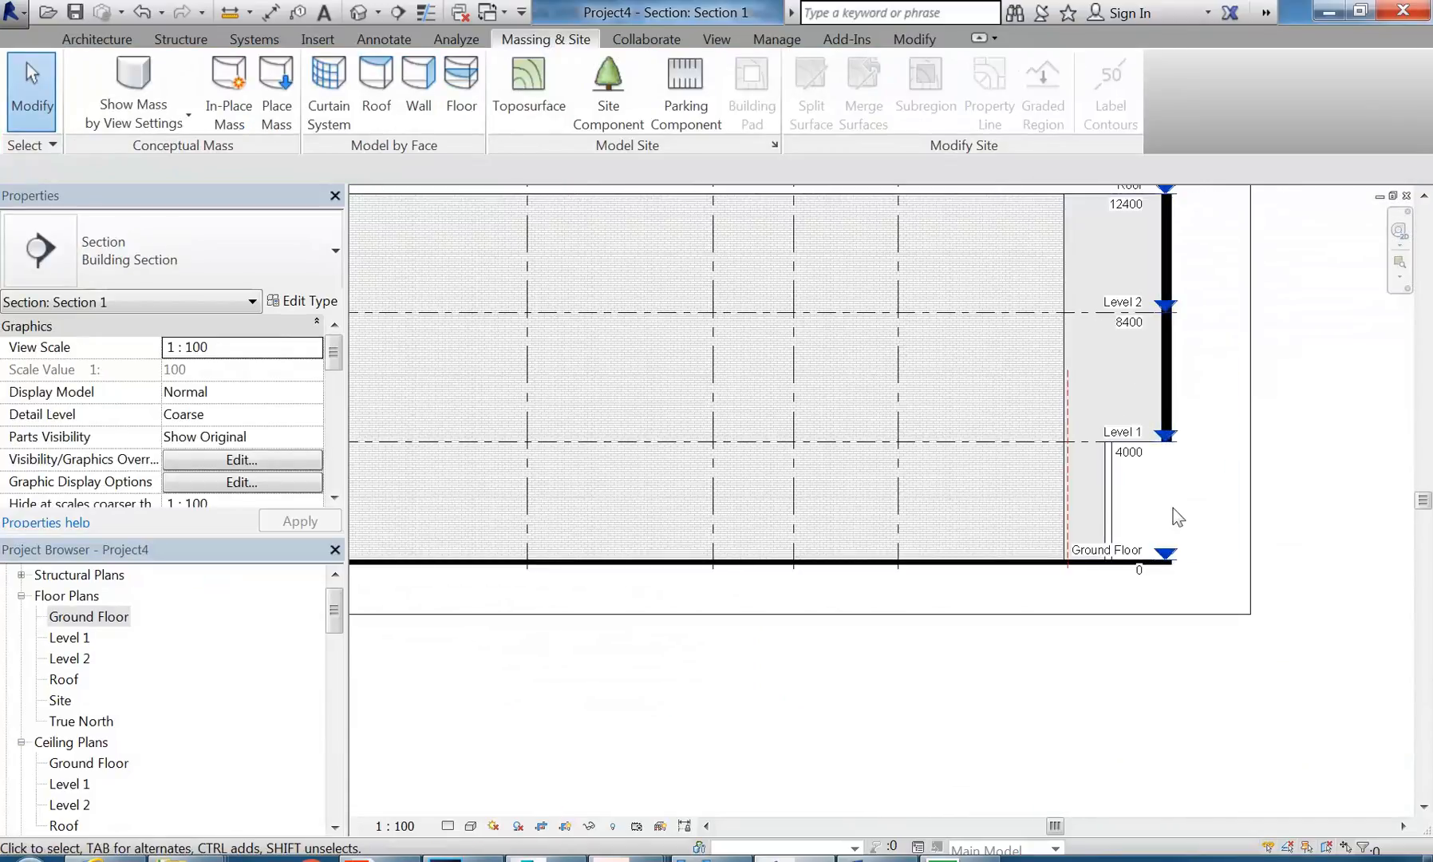
{"action": "scroll", "coordinate": [1116, 502], "scroll_direction": "down", "scroll_amount": 2}
{"action": "middle_click_drag", "start_coordinate": [1029, 486], "coordinate": [953, 489]}
{"action": "left_click", "coordinate": [945, 461]}
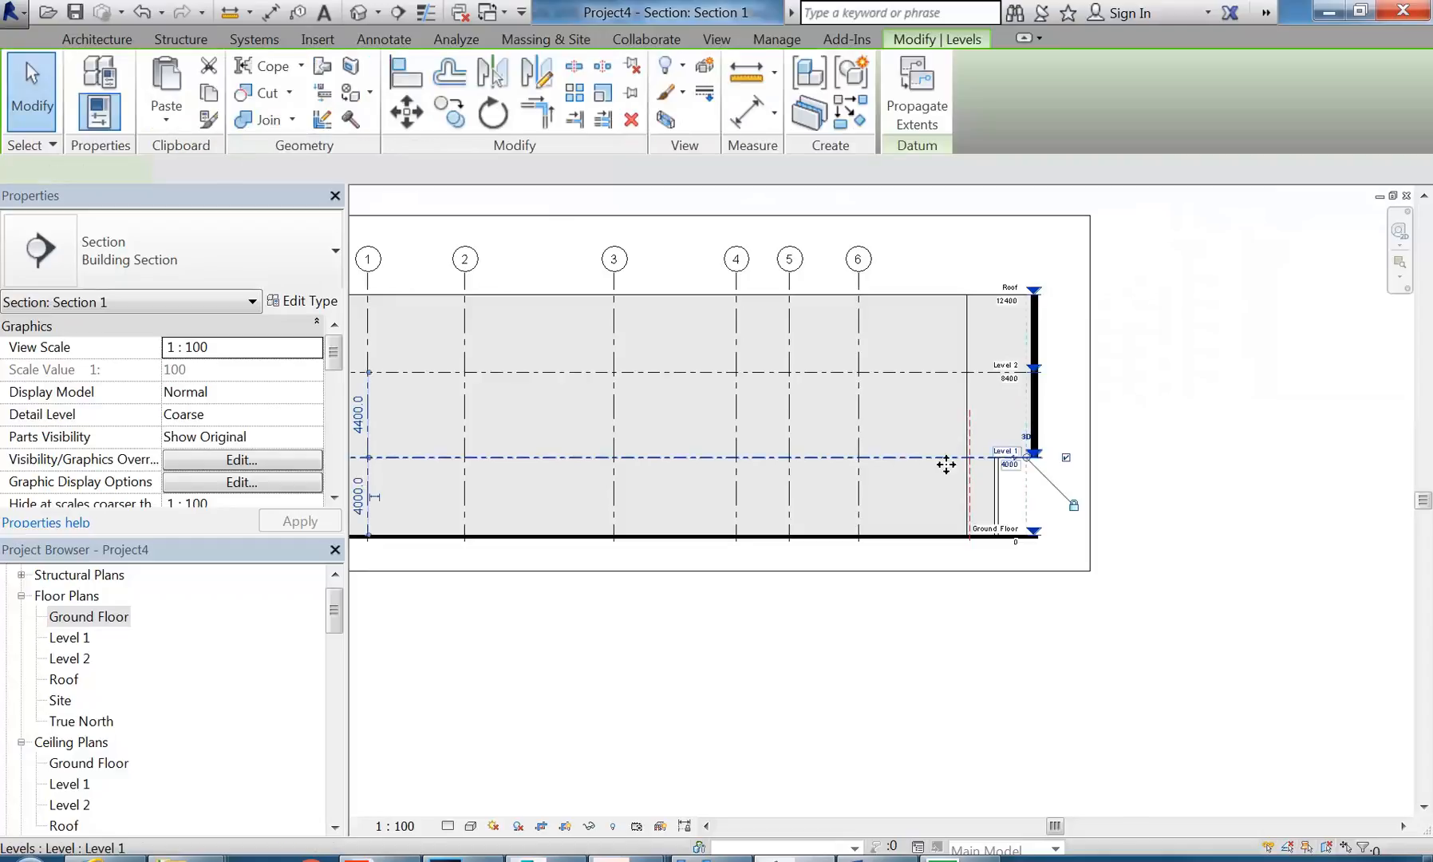
{"action": "scroll", "coordinate": [1057, 451], "scroll_direction": "up", "scroll_amount": 4}
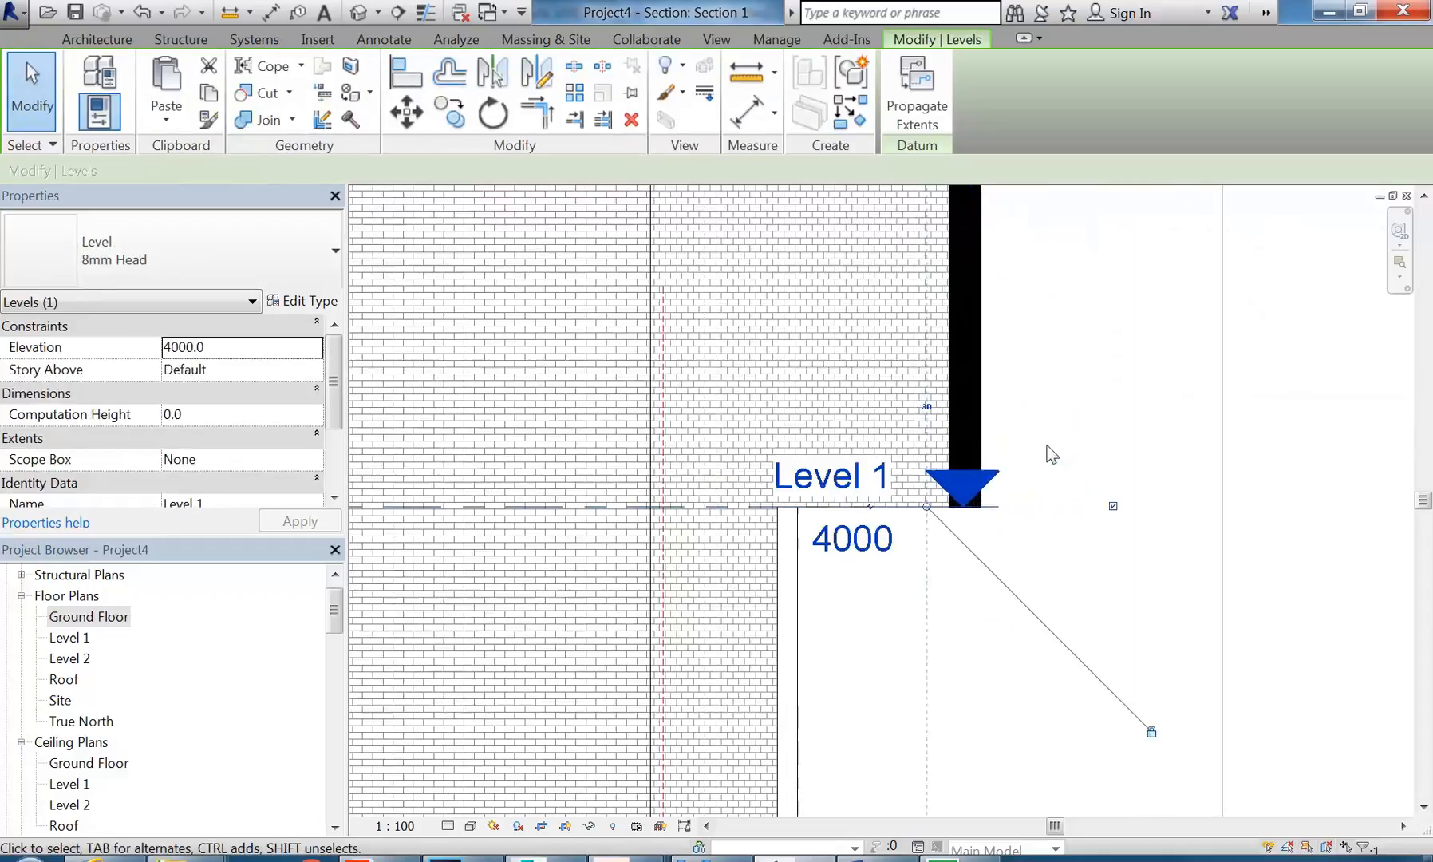
{"action": "left_click_drag", "start_coordinate": [926, 506], "coordinate": [1210, 491]}
{"action": "left_click", "coordinate": [1040, 352]}
Step: Review the whole building section, checking the filled walls, the floor slab and the level heads
{"action": "scroll", "coordinate": [1040, 352], "scroll_direction": "down", "scroll_amount": 4}
{"action": "scroll", "coordinate": [1016, 359], "scroll_direction": "down", "scroll_amount": 1}
{"action": "middle_click_drag", "start_coordinate": [733, 413], "coordinate": [1106, 517]}
{"action": "middle_click_drag", "start_coordinate": [1001, 457], "coordinate": [1020, 504]}
{"action": "scroll", "coordinate": [767, 287], "scroll_direction": "down", "scroll_amount": 1}
{"action": "scroll", "coordinate": [762, 286], "scroll_direction": "up", "scroll_amount": 1}
{"action": "scroll", "coordinate": [768, 295], "scroll_direction": "down", "scroll_amount": 1}
{"action": "middle_click_drag", "start_coordinate": [777, 301], "coordinate": [730, 316]}
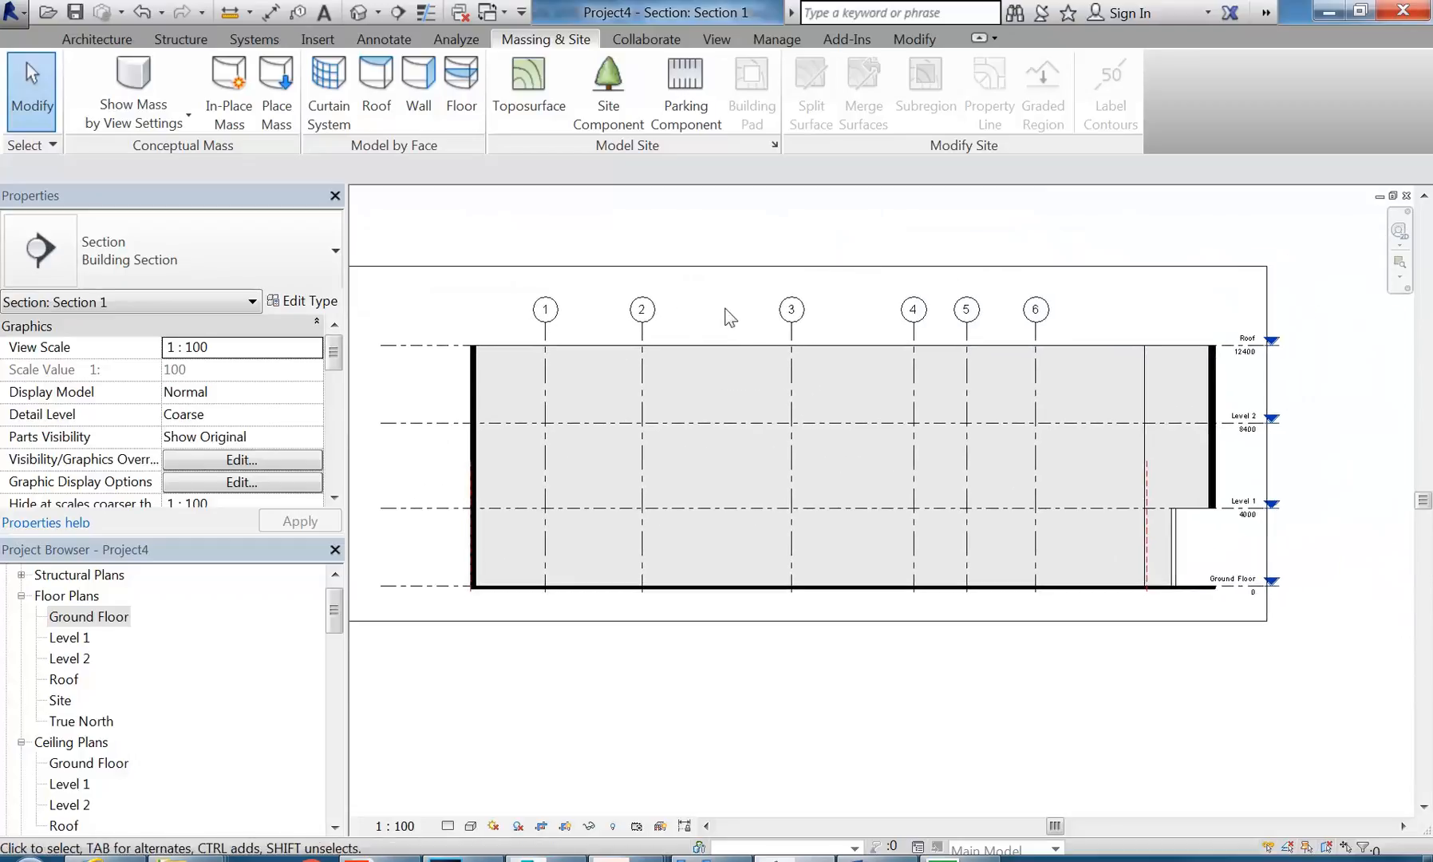
Step: Open the Level 1 floor plan and start a new floor boundary sketch there
{"action": "double_click", "coordinate": [78, 619]}
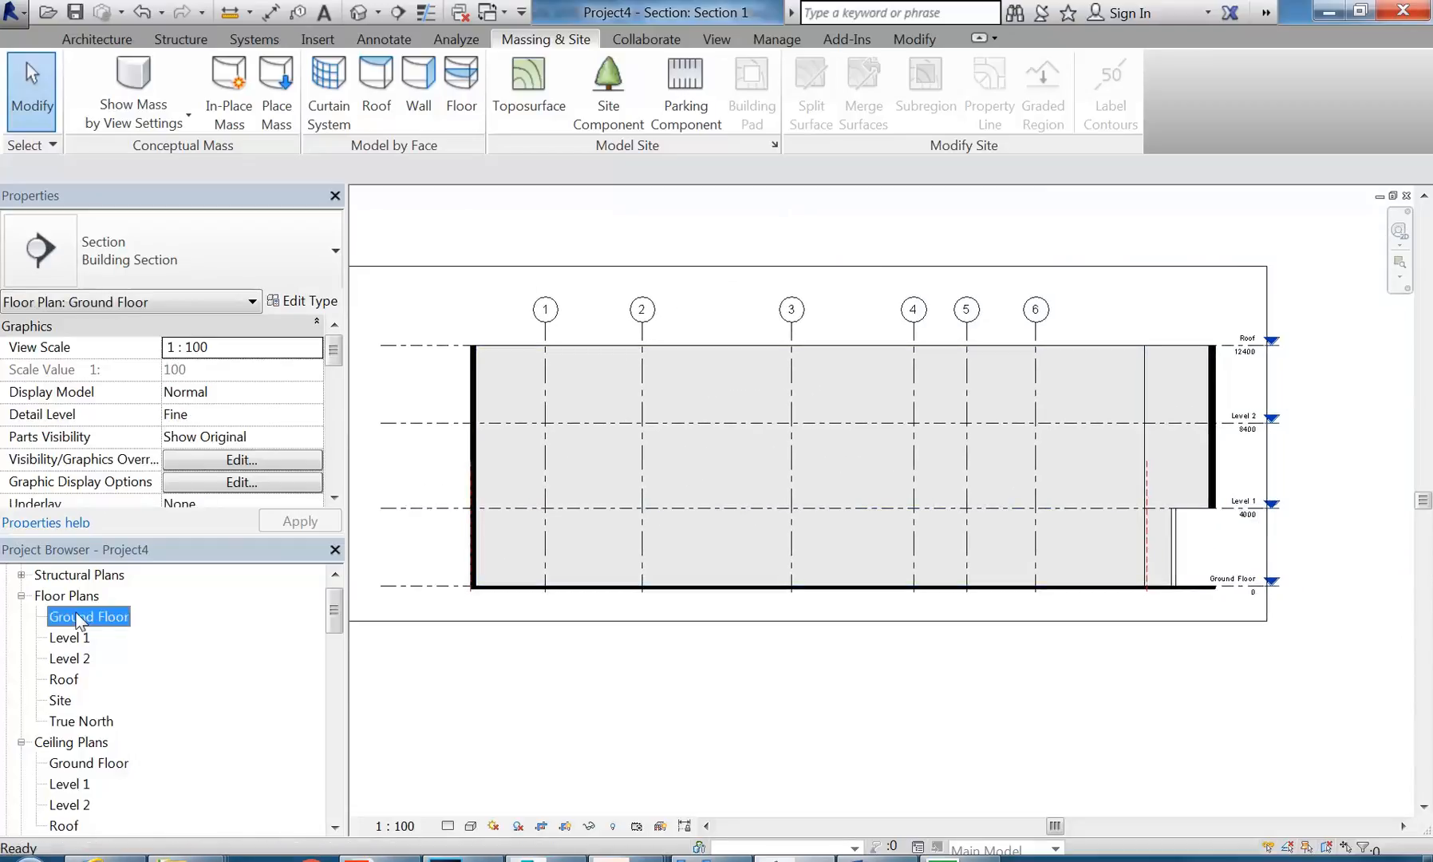
{"action": "double_click", "coordinate": [67, 635]}
{"action": "middle_click_drag", "start_coordinate": [674, 437], "coordinate": [635, 457]}
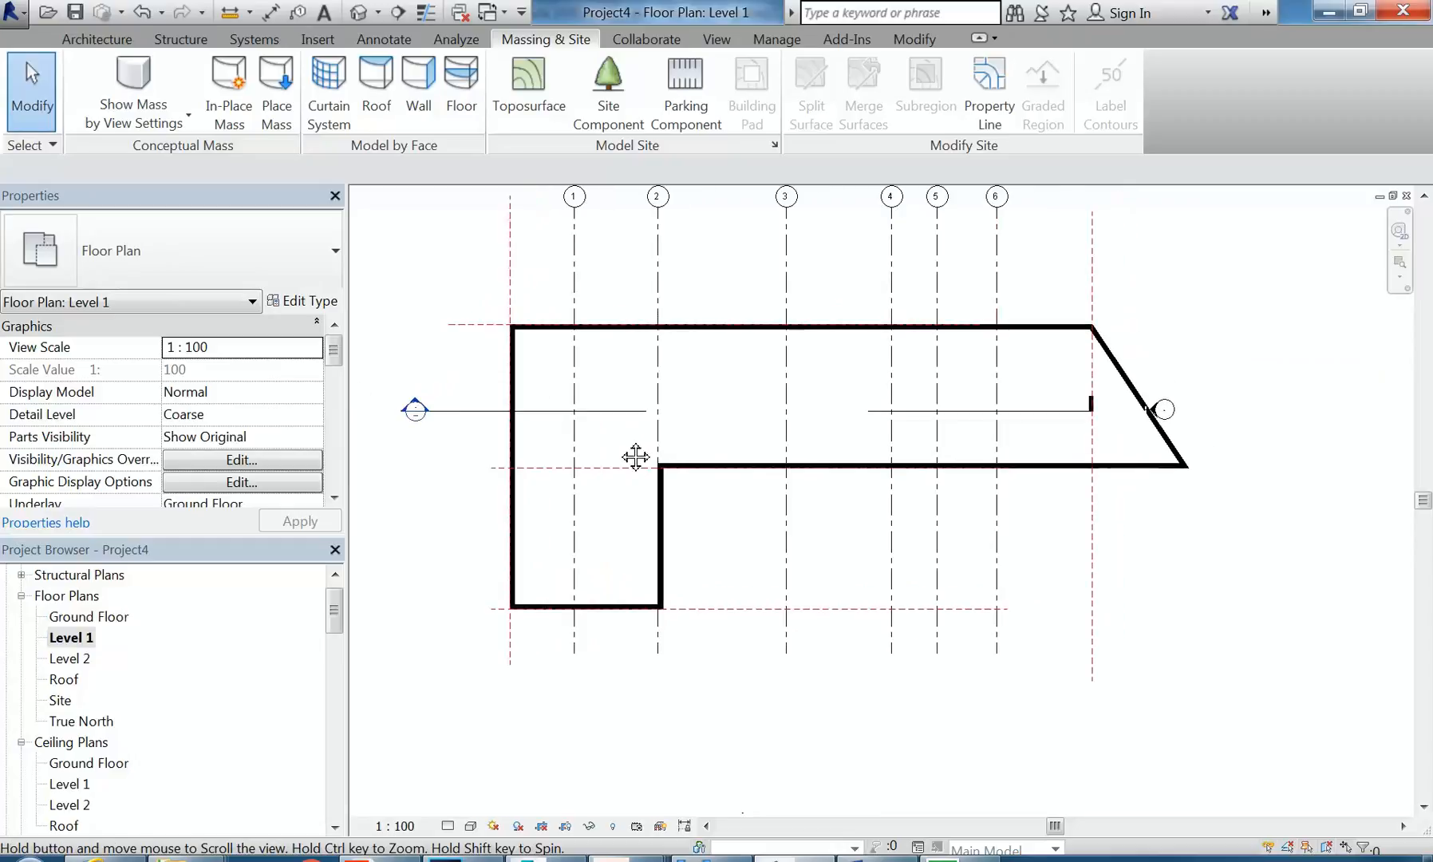
{"action": "left_click", "coordinate": [96, 40]}
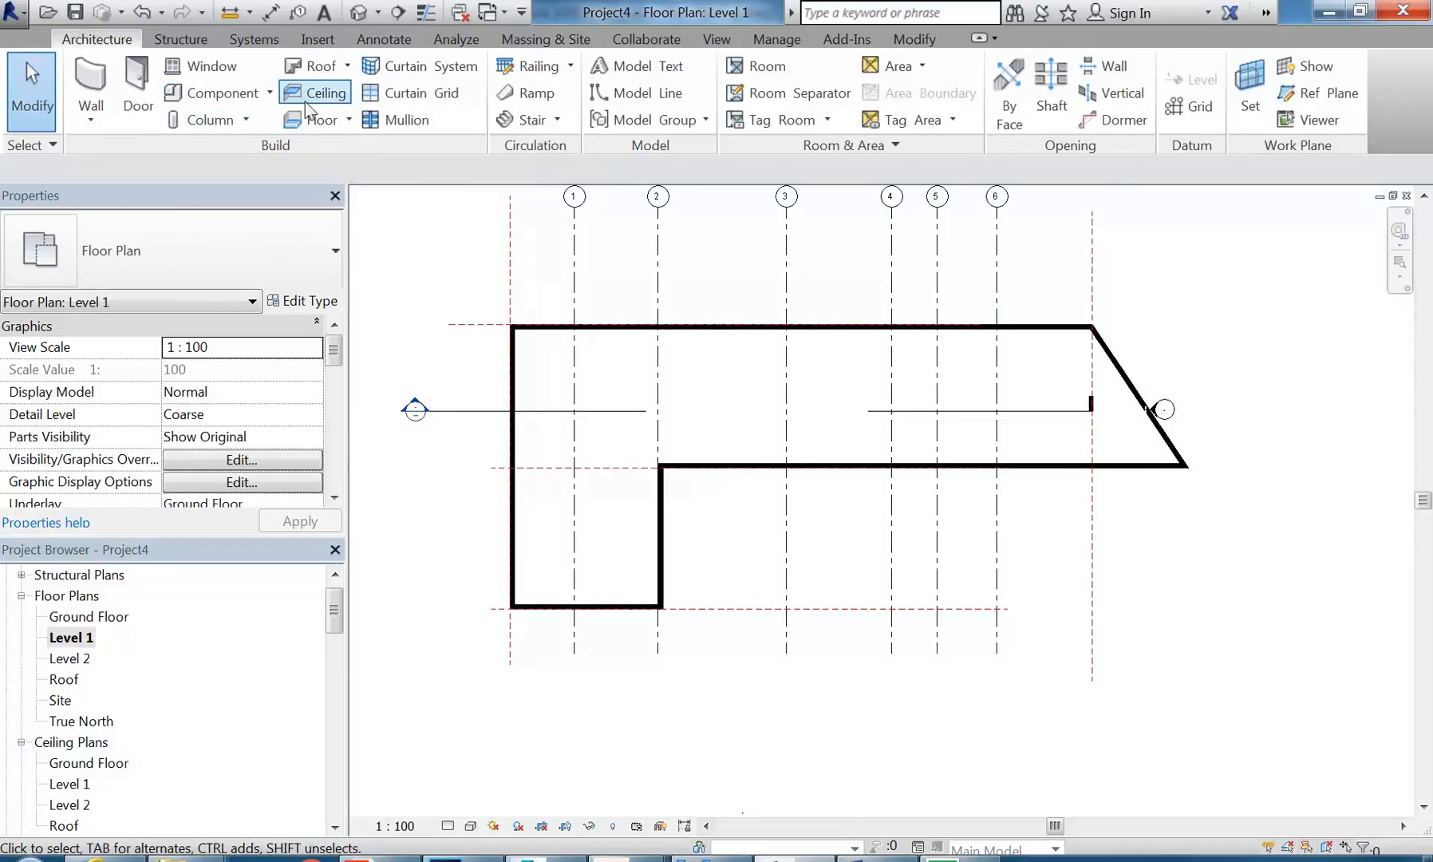
{"action": "left_click", "coordinate": [312, 120]}
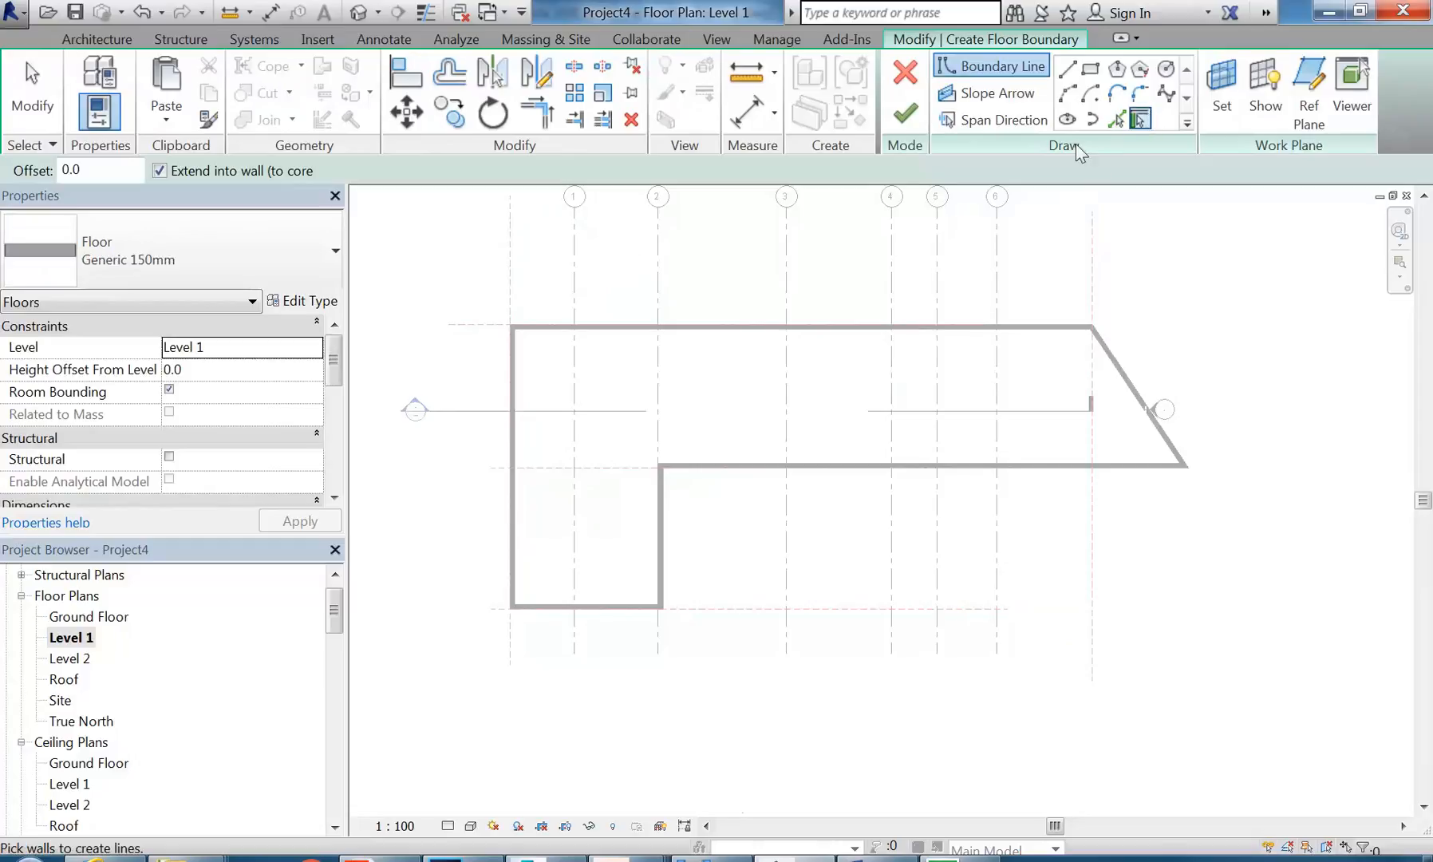
Step: Try to pick the long upper wall from its outer side as a floor boundary line, and undo it
{"action": "scroll", "coordinate": [706, 401], "scroll_direction": "up", "scroll_amount": 1}
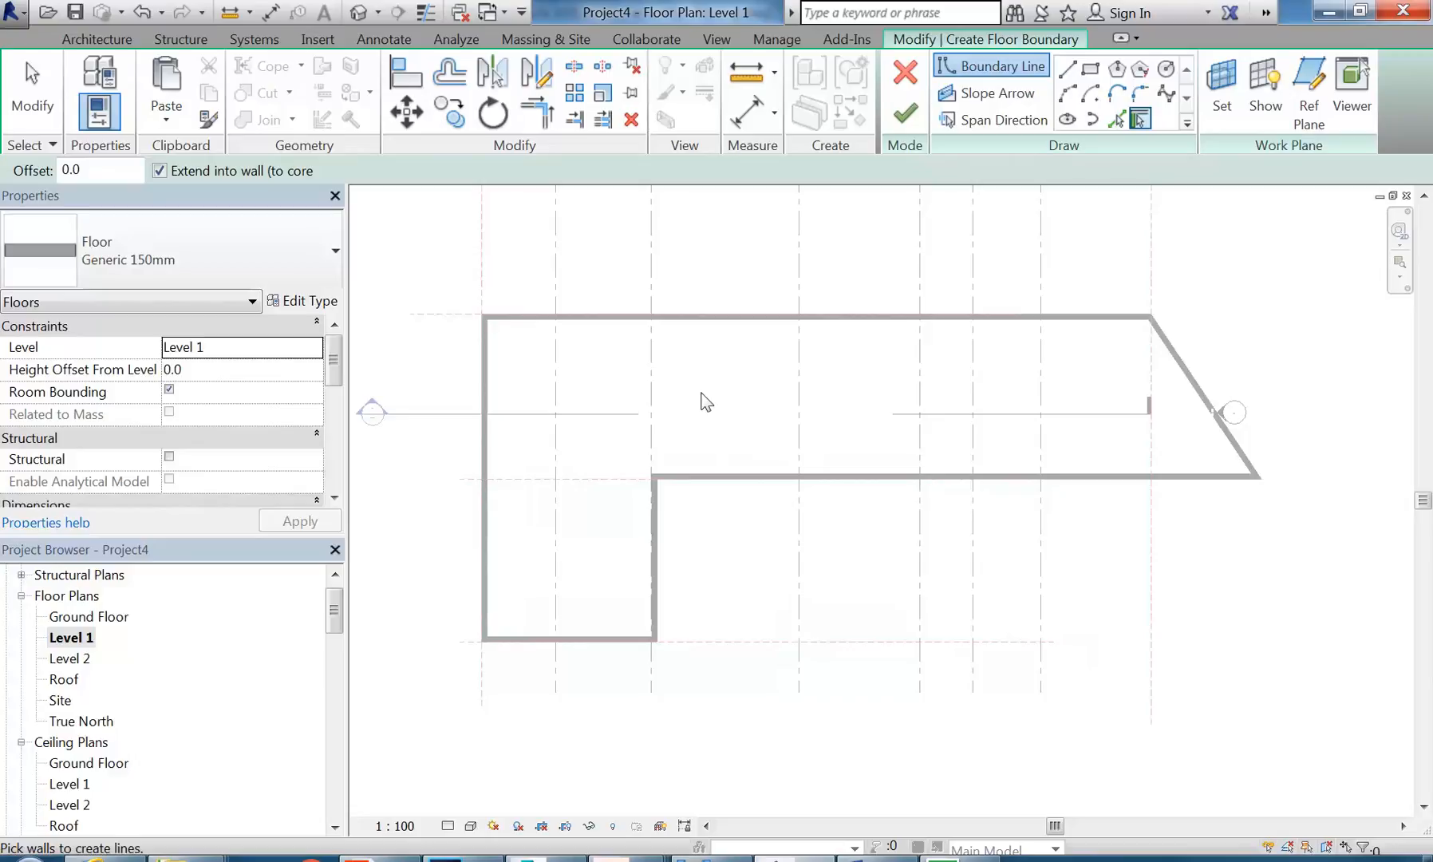
{"action": "scroll", "coordinate": [752, 257], "scroll_direction": "up", "scroll_amount": 8}
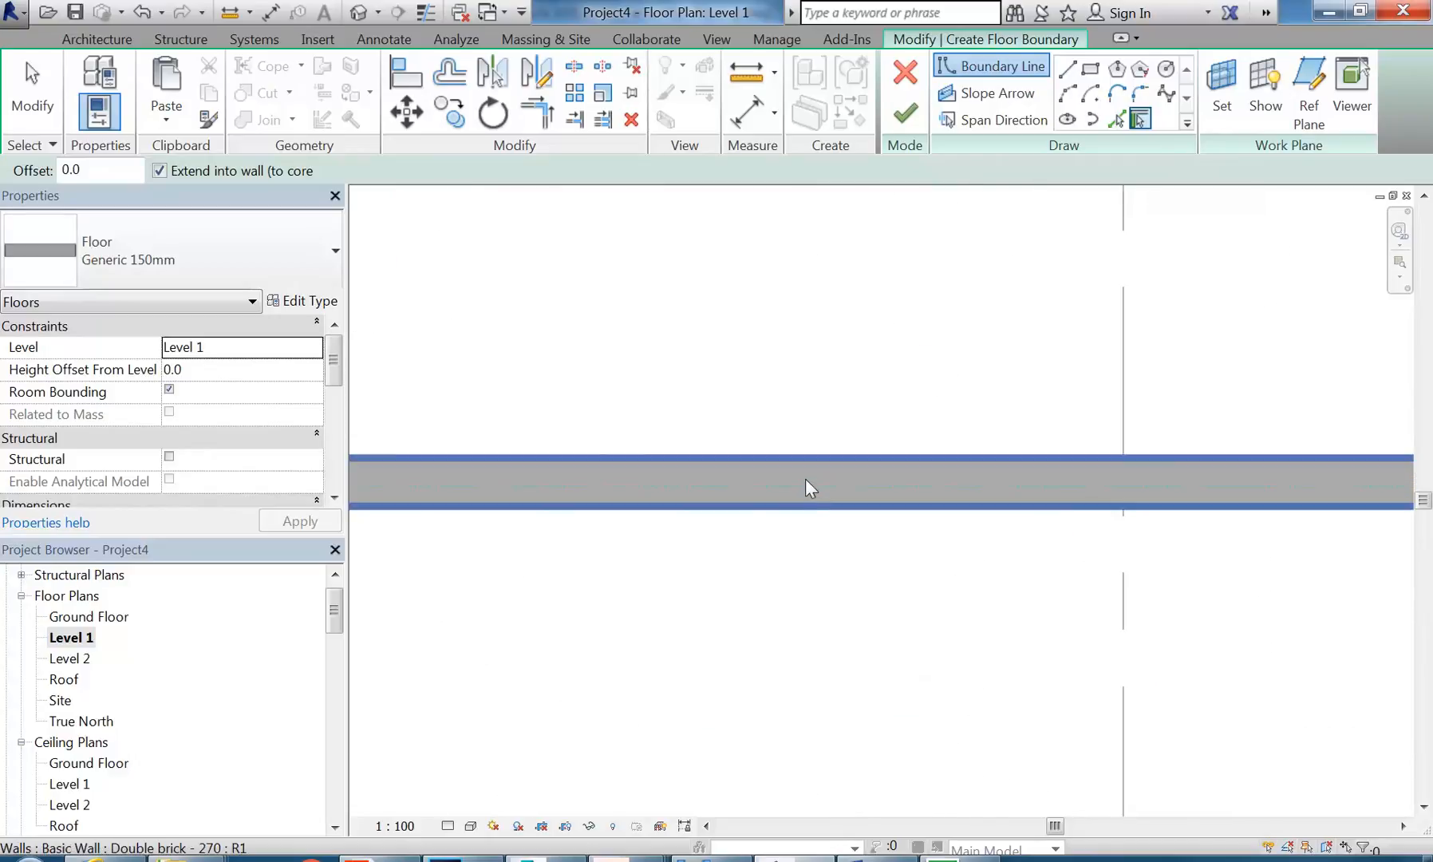
{"action": "left_click", "coordinate": [808, 455]}
{"action": "scroll", "coordinate": [776, 416], "scroll_direction": "up", "scroll_amount": 2}
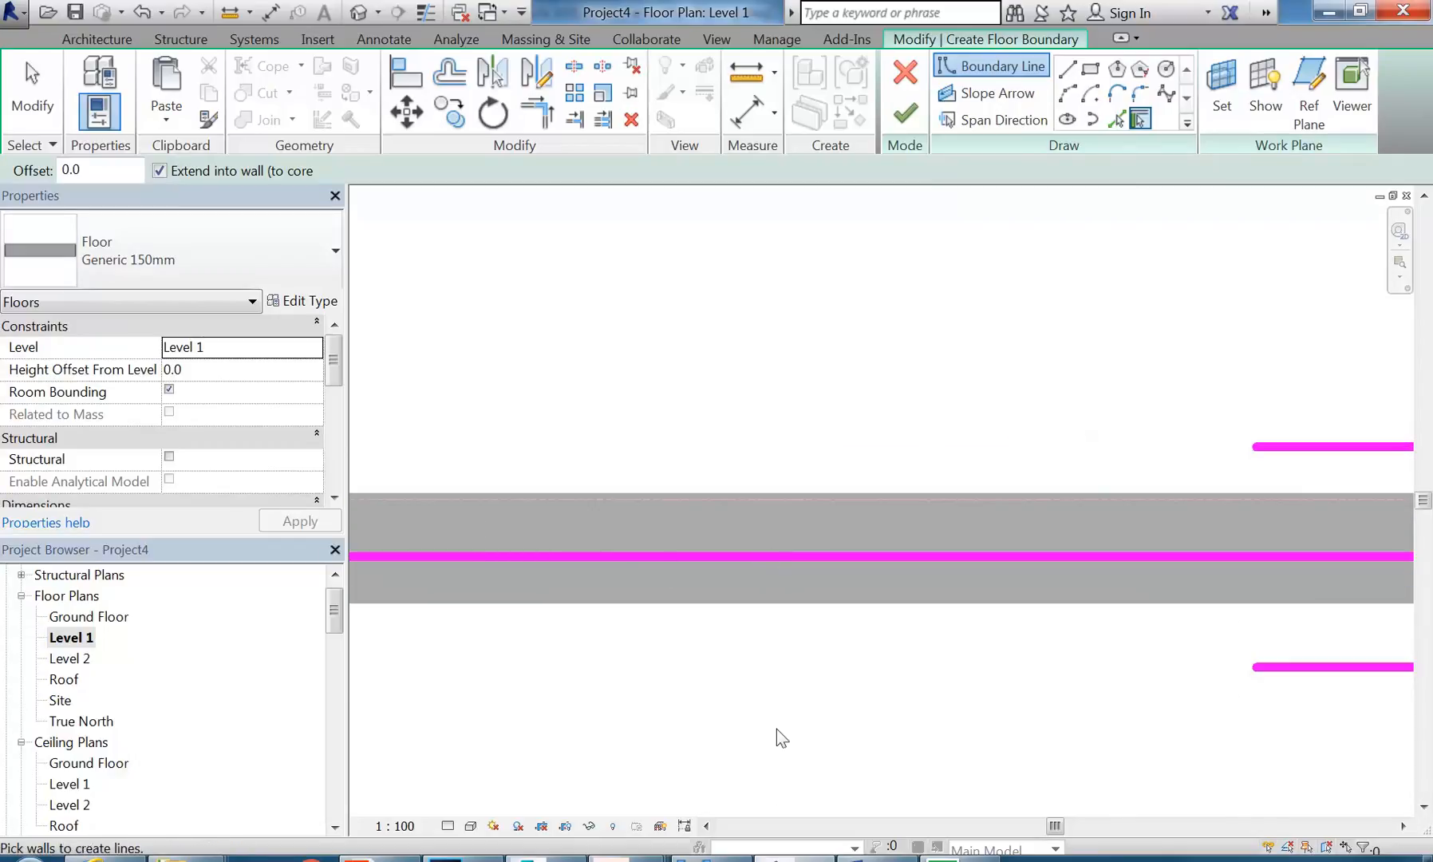
{"action": "left_click", "coordinate": [142, 14]}
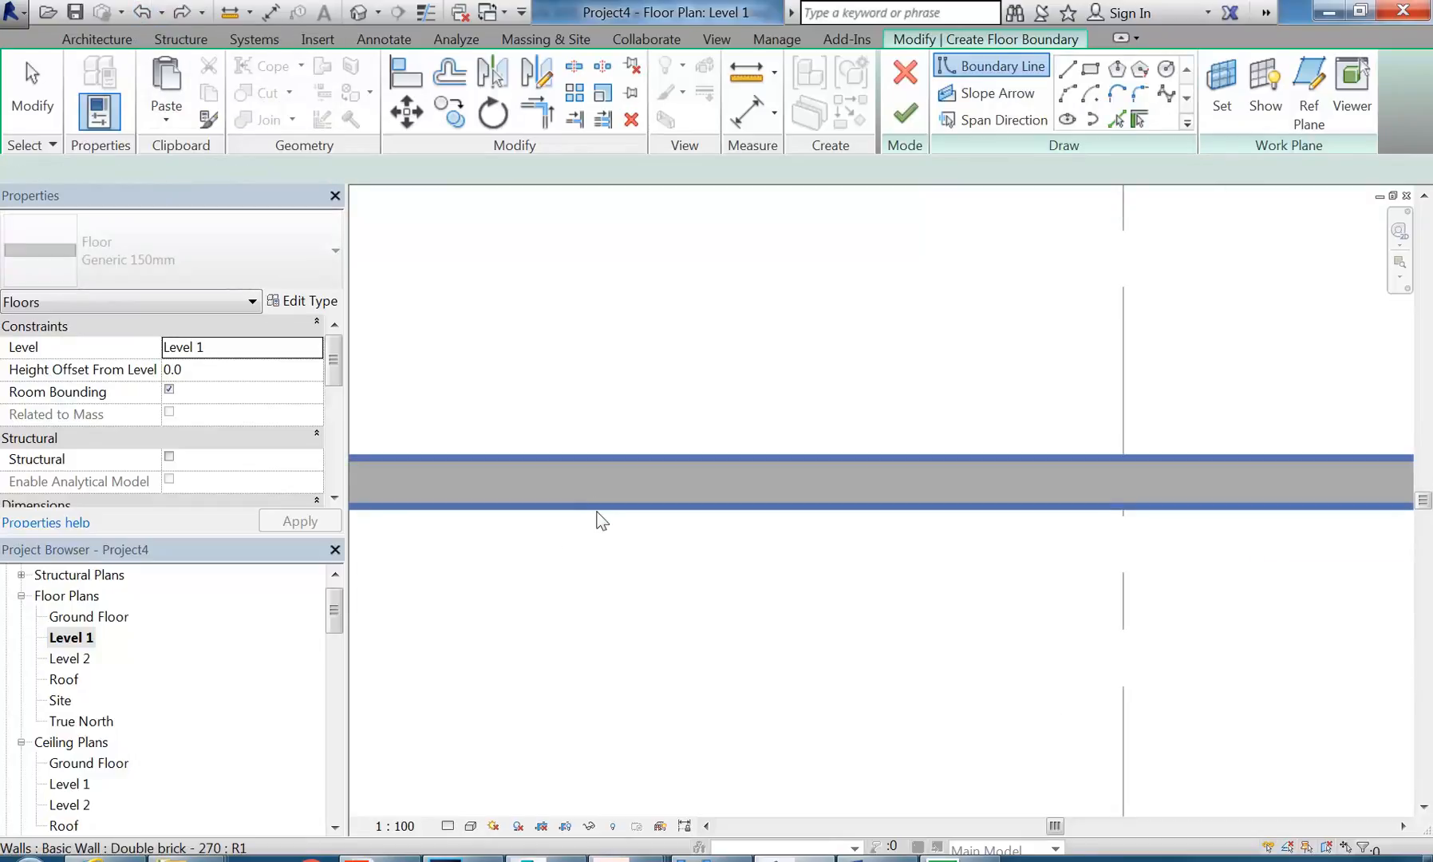
Step: Pick the inner sides of the long upper wall, the left wall and the three walls forming the lower wing and long return as floor boundary lines
{"action": "left_click", "coordinate": [597, 515]}
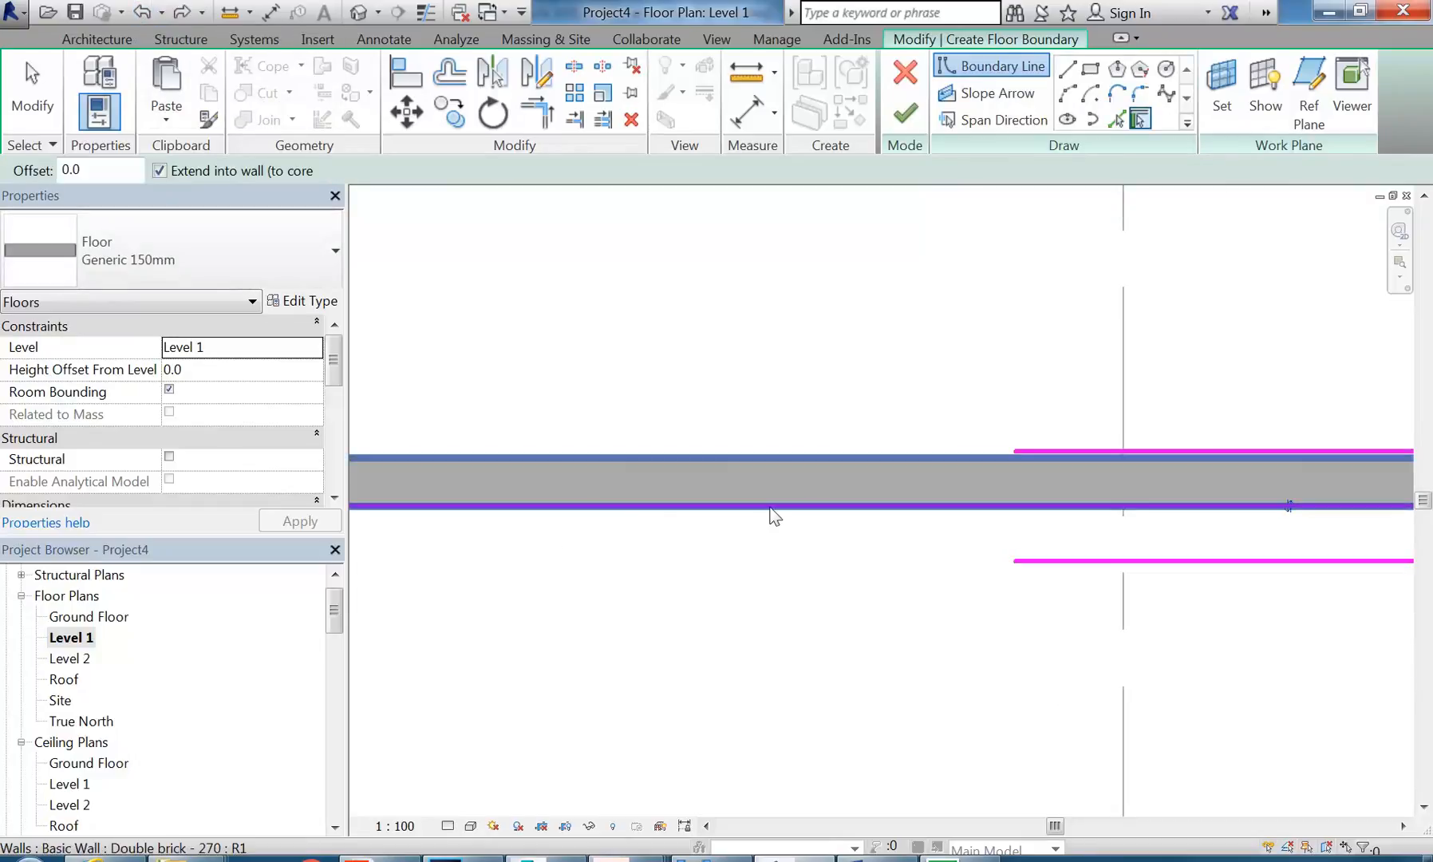
{"action": "scroll", "coordinate": [769, 507], "scroll_direction": "down", "scroll_amount": 7}
{"action": "middle_click_drag", "start_coordinate": [678, 573], "coordinate": [889, 469]}
{"action": "scroll", "coordinate": [678, 490], "scroll_direction": "up", "scroll_amount": 2}
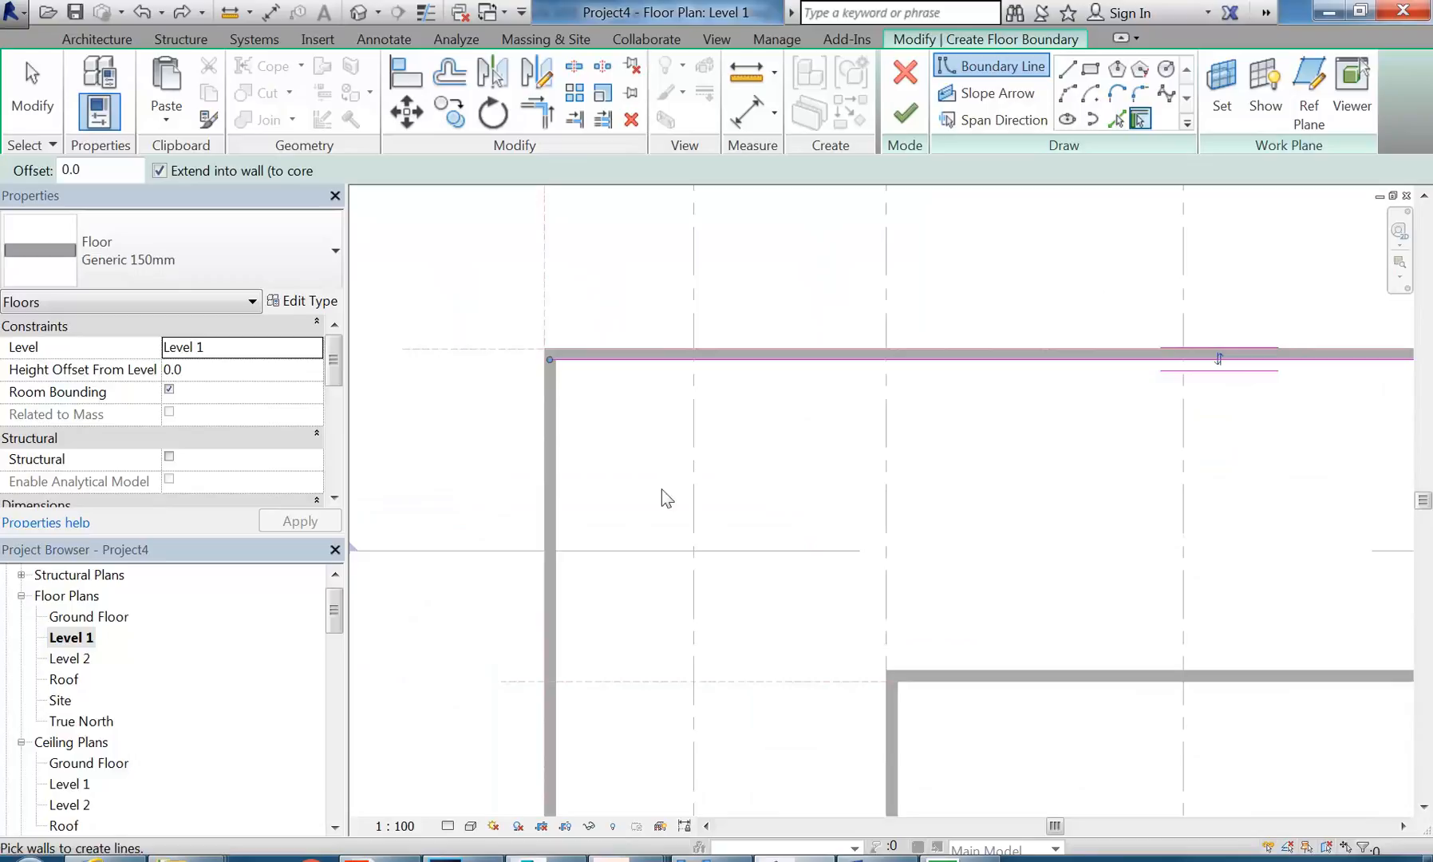
{"action": "left_click", "coordinate": [555, 508]}
{"action": "scroll", "coordinate": [657, 569], "scroll_direction": "down", "scroll_amount": 1}
{"action": "middle_click_drag", "start_coordinate": [680, 797], "coordinate": [637, 544]}
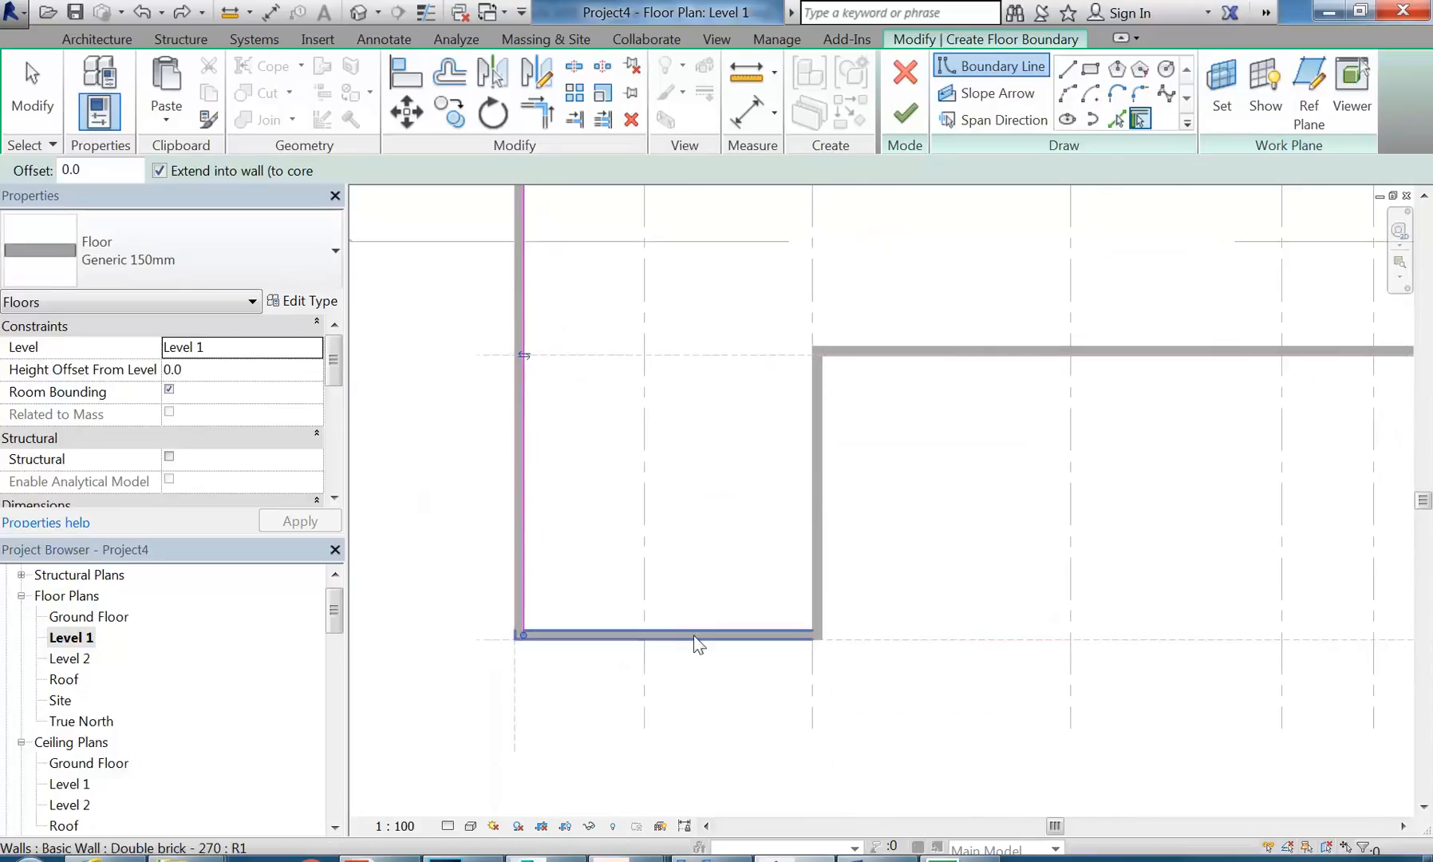
{"action": "left_click", "coordinate": [697, 630]}
{"action": "left_click", "coordinate": [812, 564]}
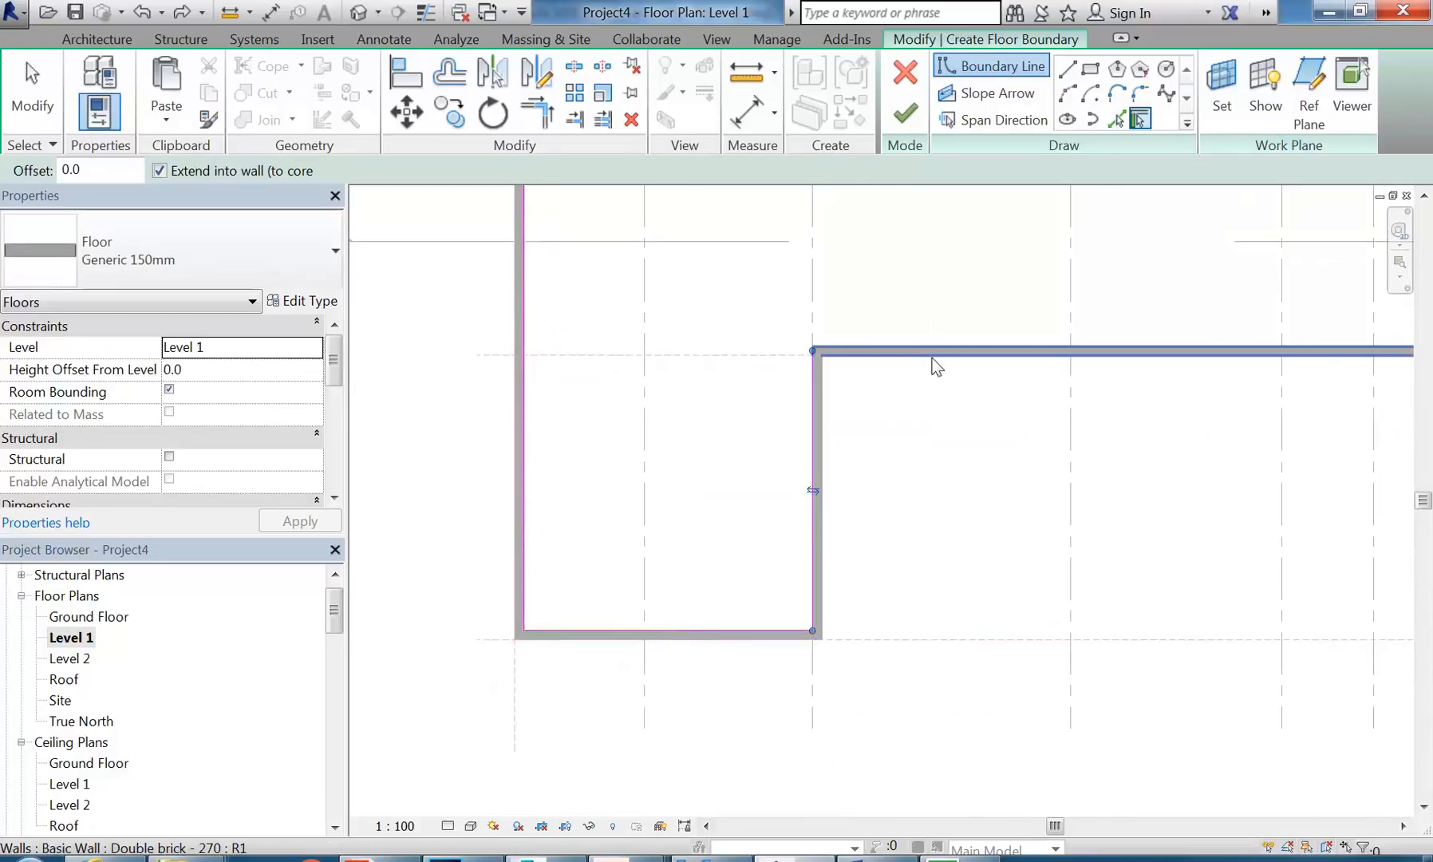
{"action": "left_click", "coordinate": [932, 351]}
Step: Close the Level 1 floor boundary along the inner side of the slanted end wall, finish the floor and cut its overlap from the walls
{"action": "scroll", "coordinate": [1181, 314], "scroll_direction": "down", "scroll_amount": 2}
{"action": "middle_click_drag", "start_coordinate": [1181, 313], "coordinate": [710, 386]}
{"action": "scroll", "coordinate": [897, 371], "scroll_direction": "up", "scroll_amount": 1}
{"action": "mouse_move", "coordinate": [1032, 327]}
{"action": "middle_mouse_down"}
{"action": "mouse_move", "coordinate": [897, 371]}
{"action": "mouse_move", "coordinate": [1245, 294]}
{"action": "middle_mouse_up"}
{"action": "scroll", "coordinate": [902, 380], "scroll_direction": "up", "scroll_amount": 1}
{"action": "left_click", "coordinate": [929, 375]}
{"action": "scroll", "coordinate": [921, 356], "scroll_direction": "down", "scroll_amount": 2}
{"action": "mouse_move", "coordinate": [734, 365]}
{"action": "middle_mouse_down"}
{"action": "mouse_move", "coordinate": [692, 450]}
{"action": "mouse_move", "coordinate": [647, 409]}
{"action": "middle_mouse_up"}
{"action": "middle_click_drag", "start_coordinate": [668, 419], "coordinate": [691, 385]}
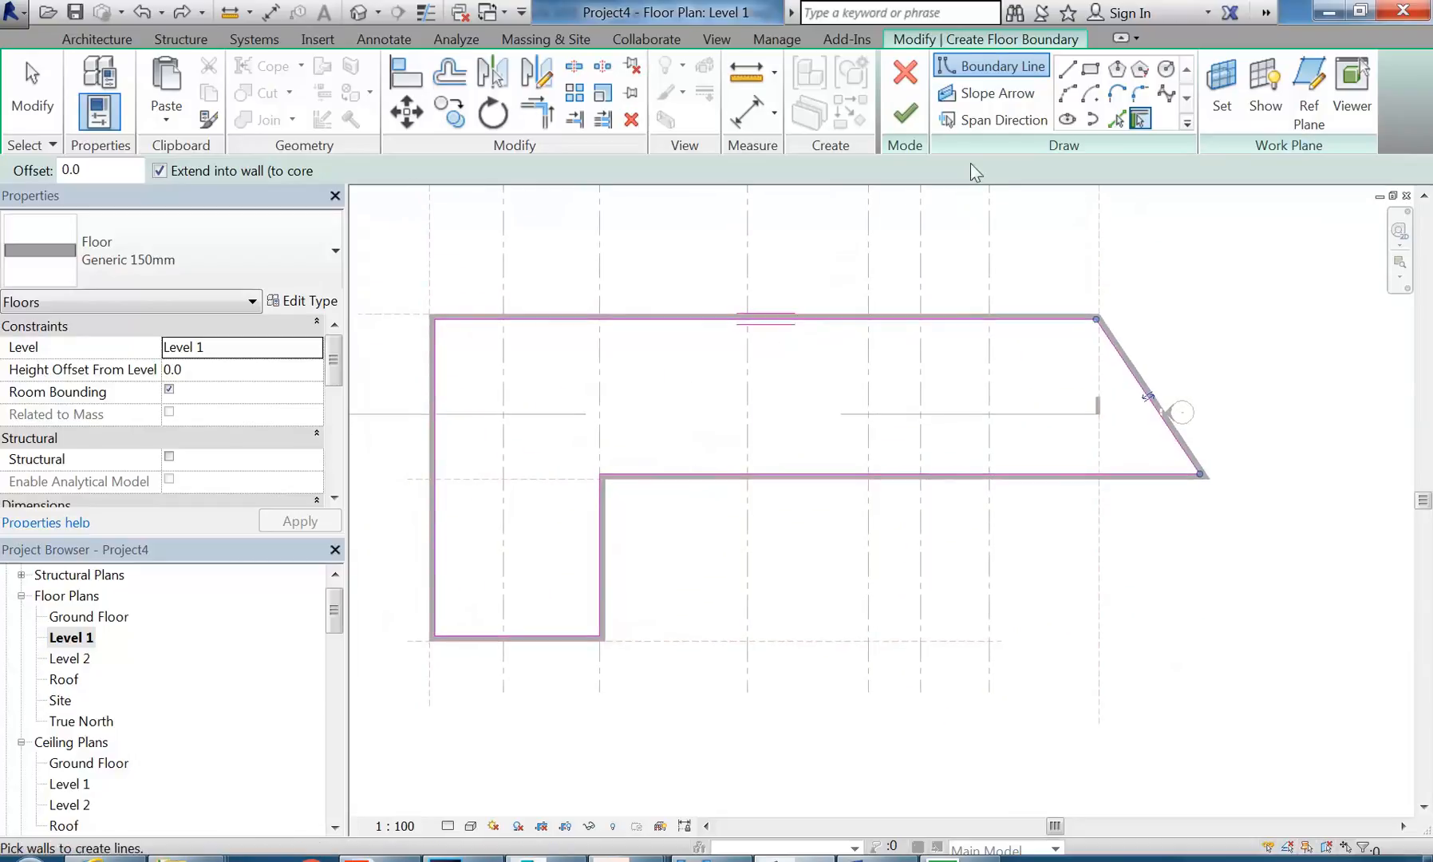
{"action": "left_click", "coordinate": [905, 114]}
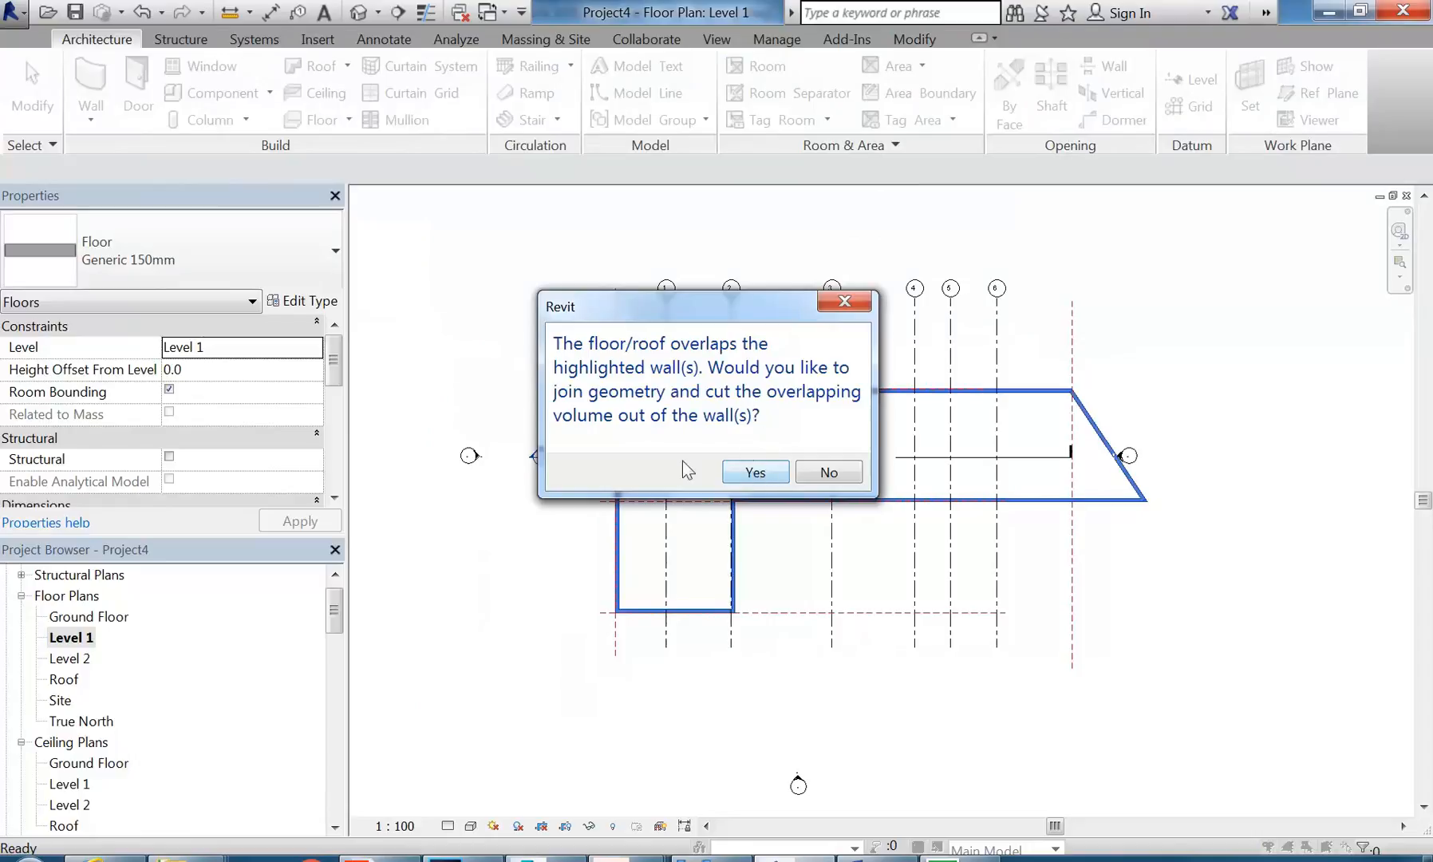
{"action": "left_click", "coordinate": [753, 472]}
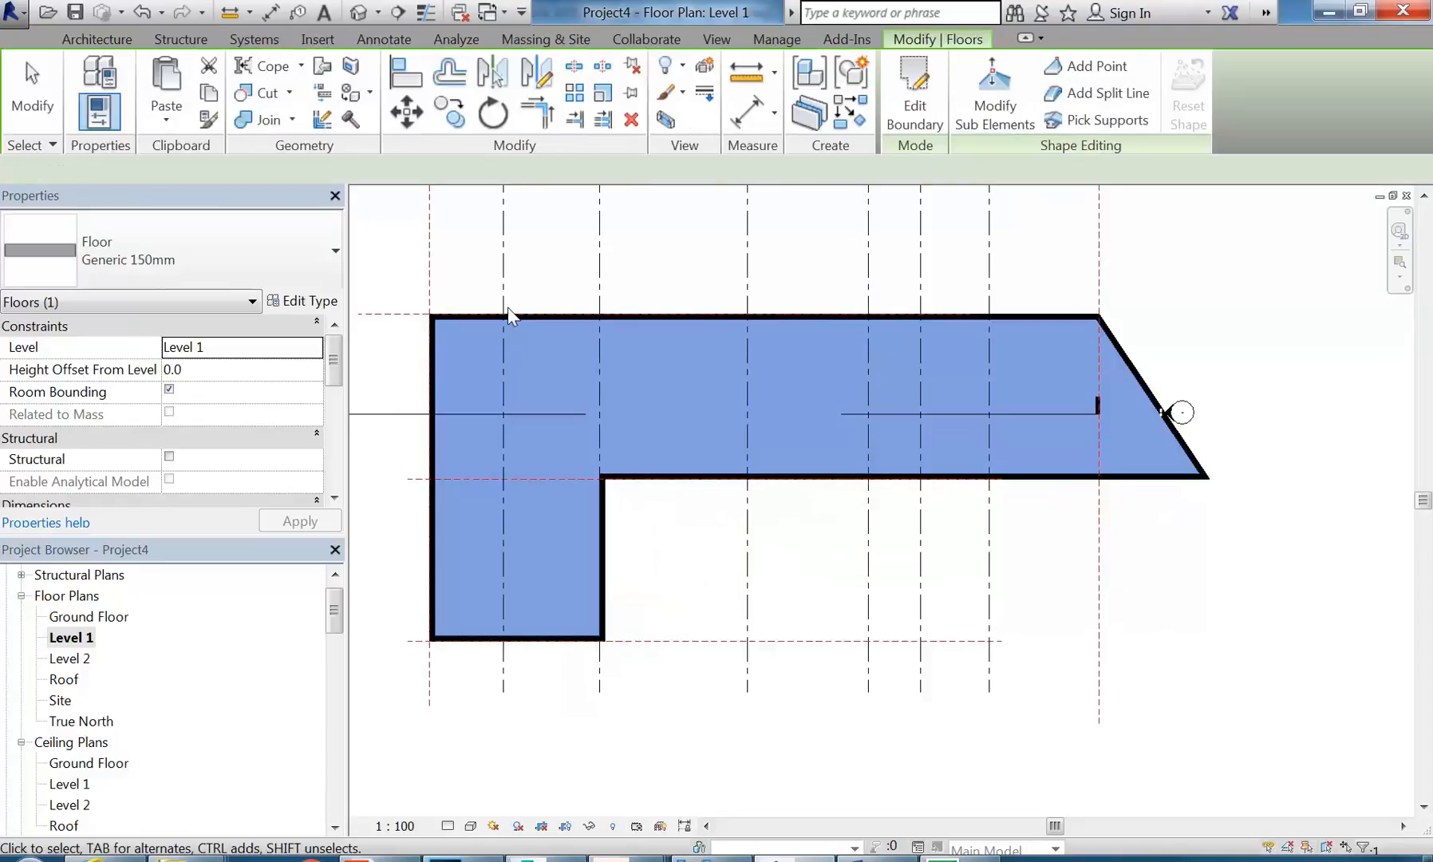
{"action": "left_click", "coordinate": [466, 264]}
Step: Open Section 1 from its section mark and inspect how the Level 1 floor meets the outer wall and the levels
{"action": "scroll", "coordinate": [537, 352], "scroll_direction": "down", "scroll_amount": 1}
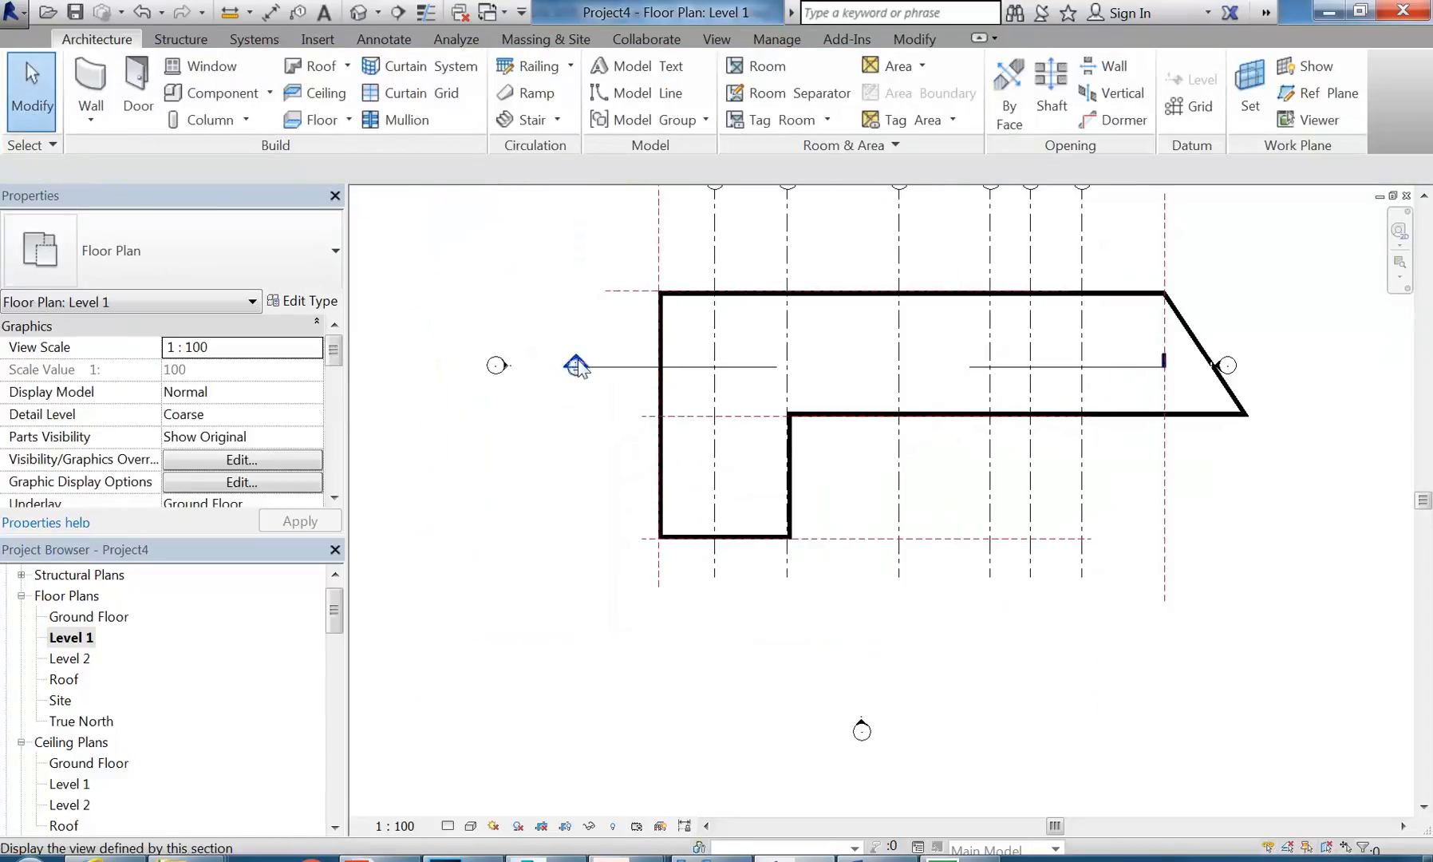
{"action": "double_click", "coordinate": [573, 362]}
{"action": "scroll", "coordinate": [578, 435], "scroll_direction": "up", "scroll_amount": 5}
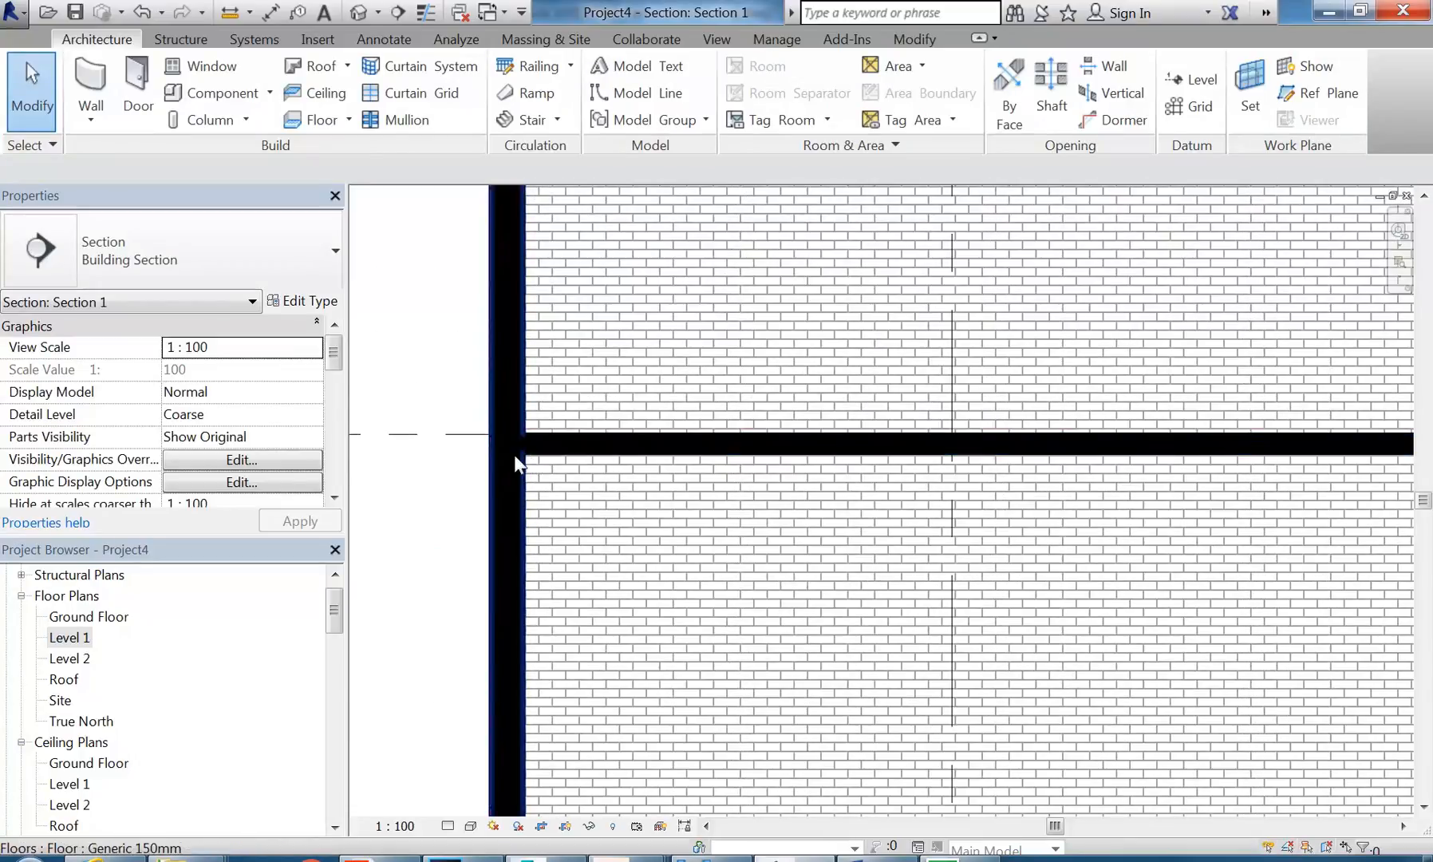
{"action": "scroll", "coordinate": [447, 407], "scroll_direction": "down", "scroll_amount": 4}
{"action": "middle_click_drag", "start_coordinate": [473, 439], "coordinate": [495, 499]}
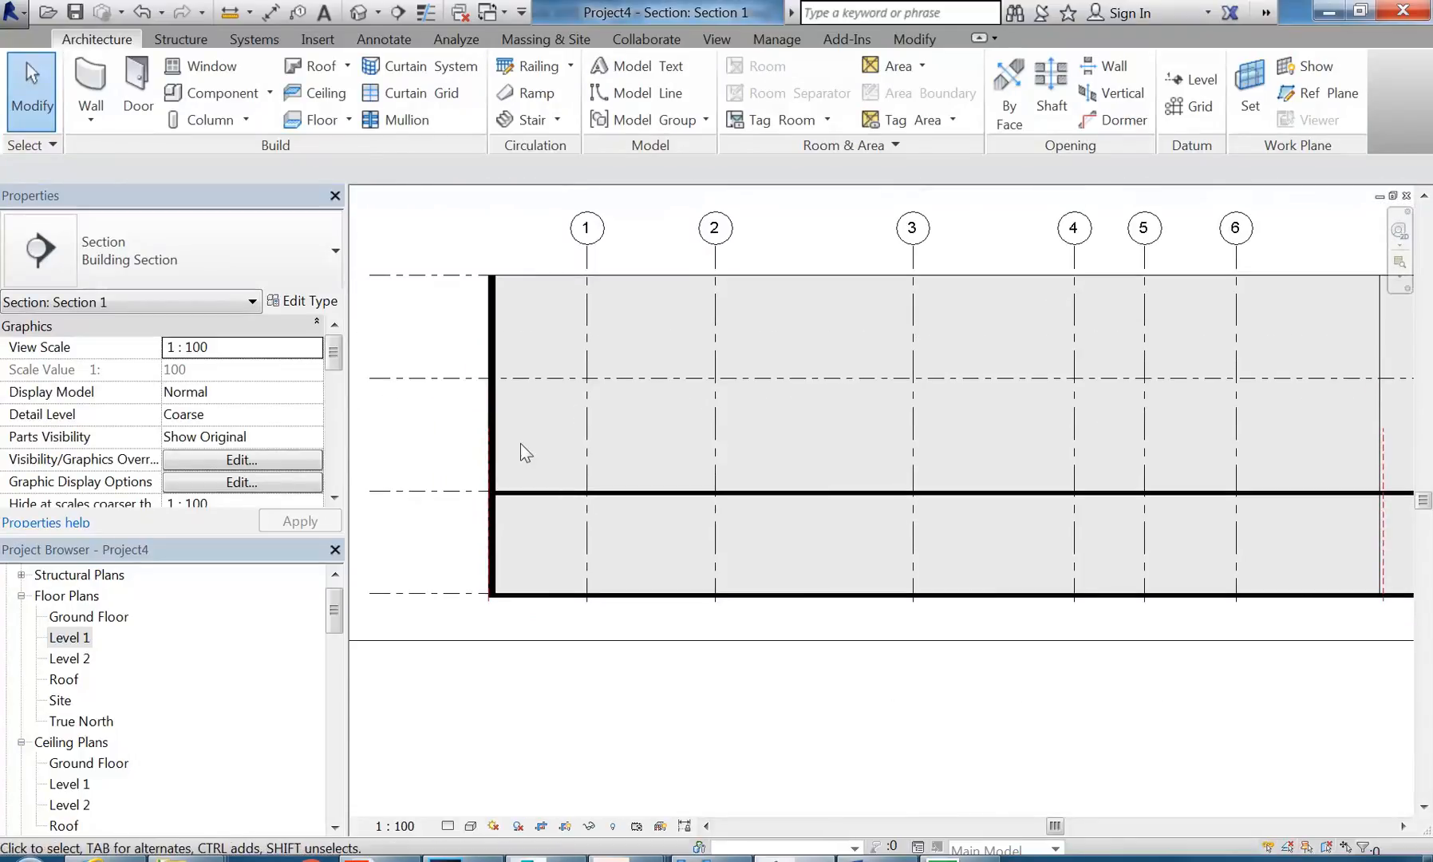
{"action": "middle_click_drag", "start_coordinate": [509, 409], "coordinate": [408, 515]}
{"action": "scroll", "coordinate": [448, 477], "scroll_direction": "down", "scroll_amount": 1}
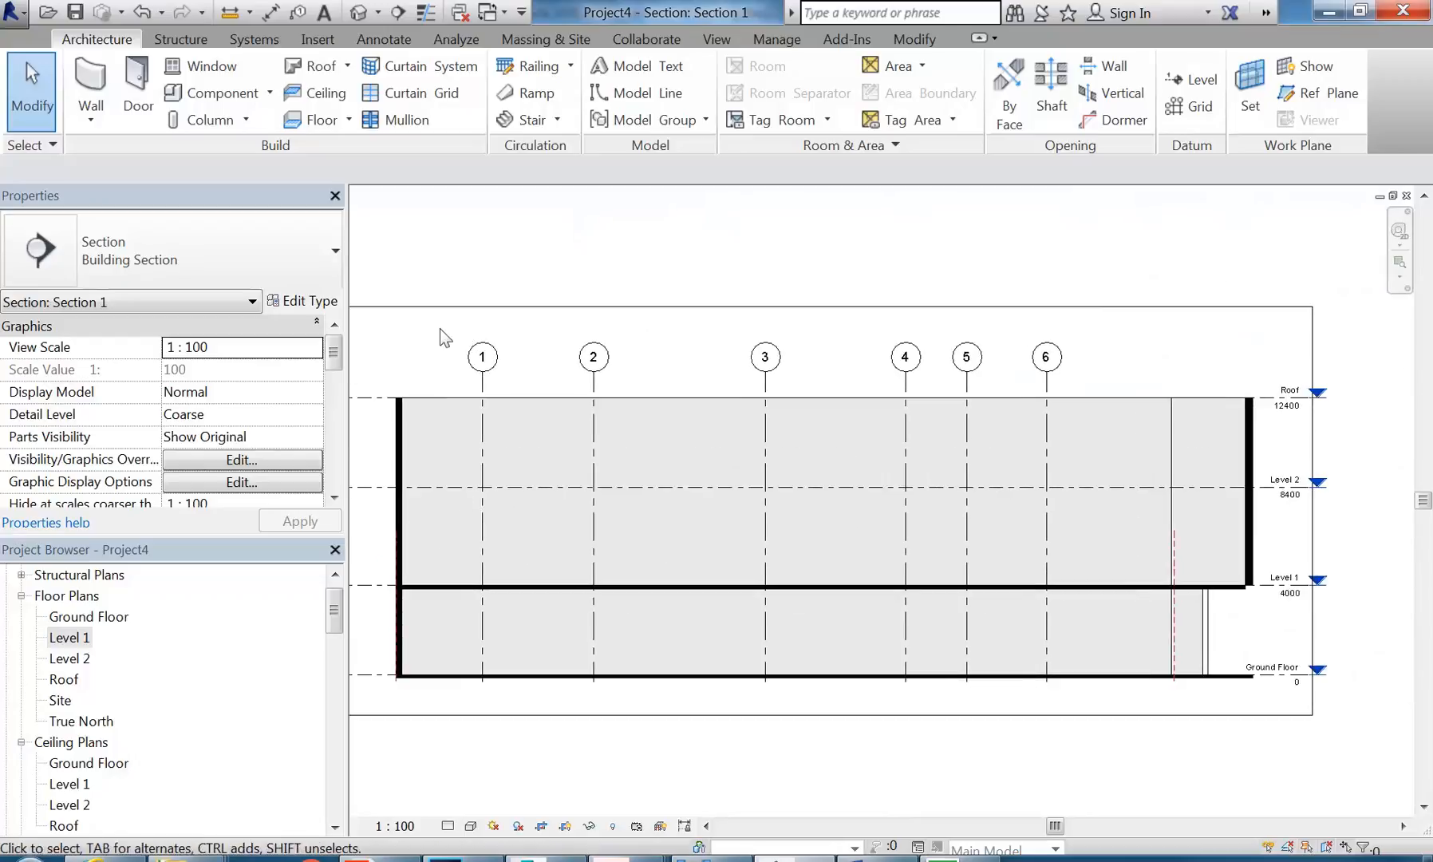
Step: Copy the Level 1 floor slab and paste it aligned to Level 2
{"action": "left_click", "coordinate": [444, 587]}
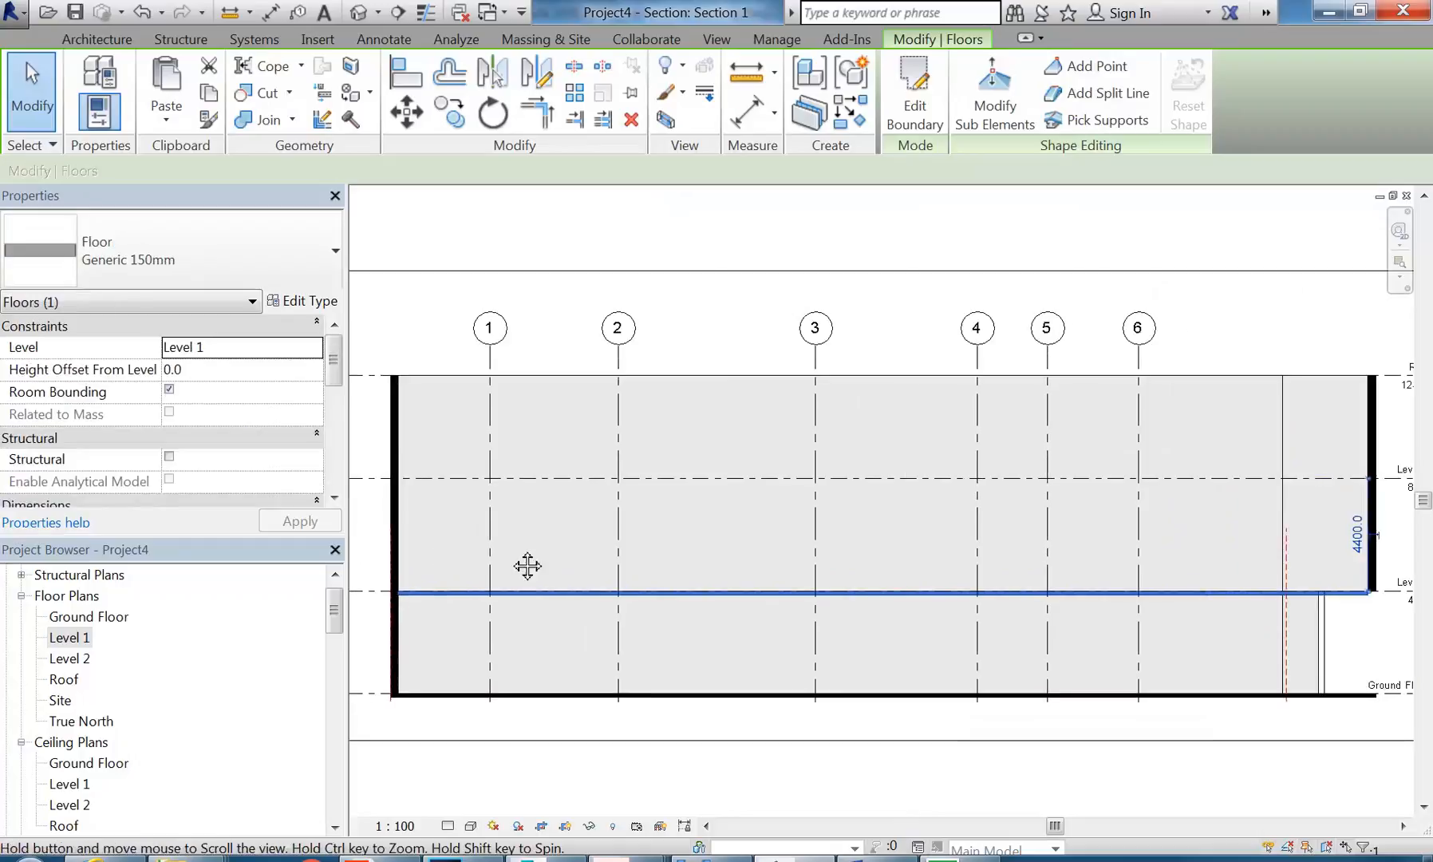
{"action": "scroll", "coordinate": [525, 564], "scroll_direction": "up", "scroll_amount": 2}
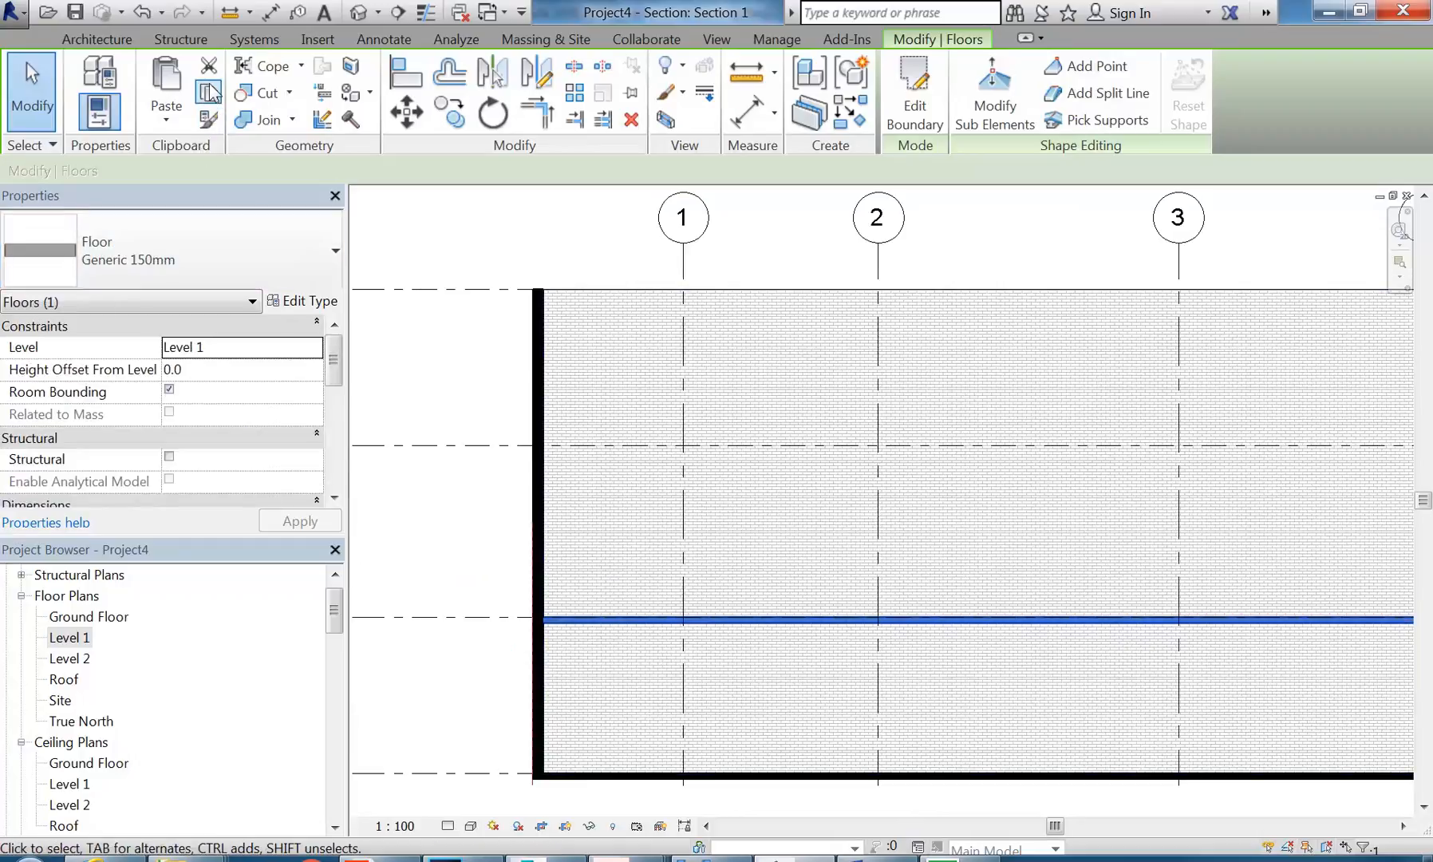
{"action": "left_click", "coordinate": [166, 111]}
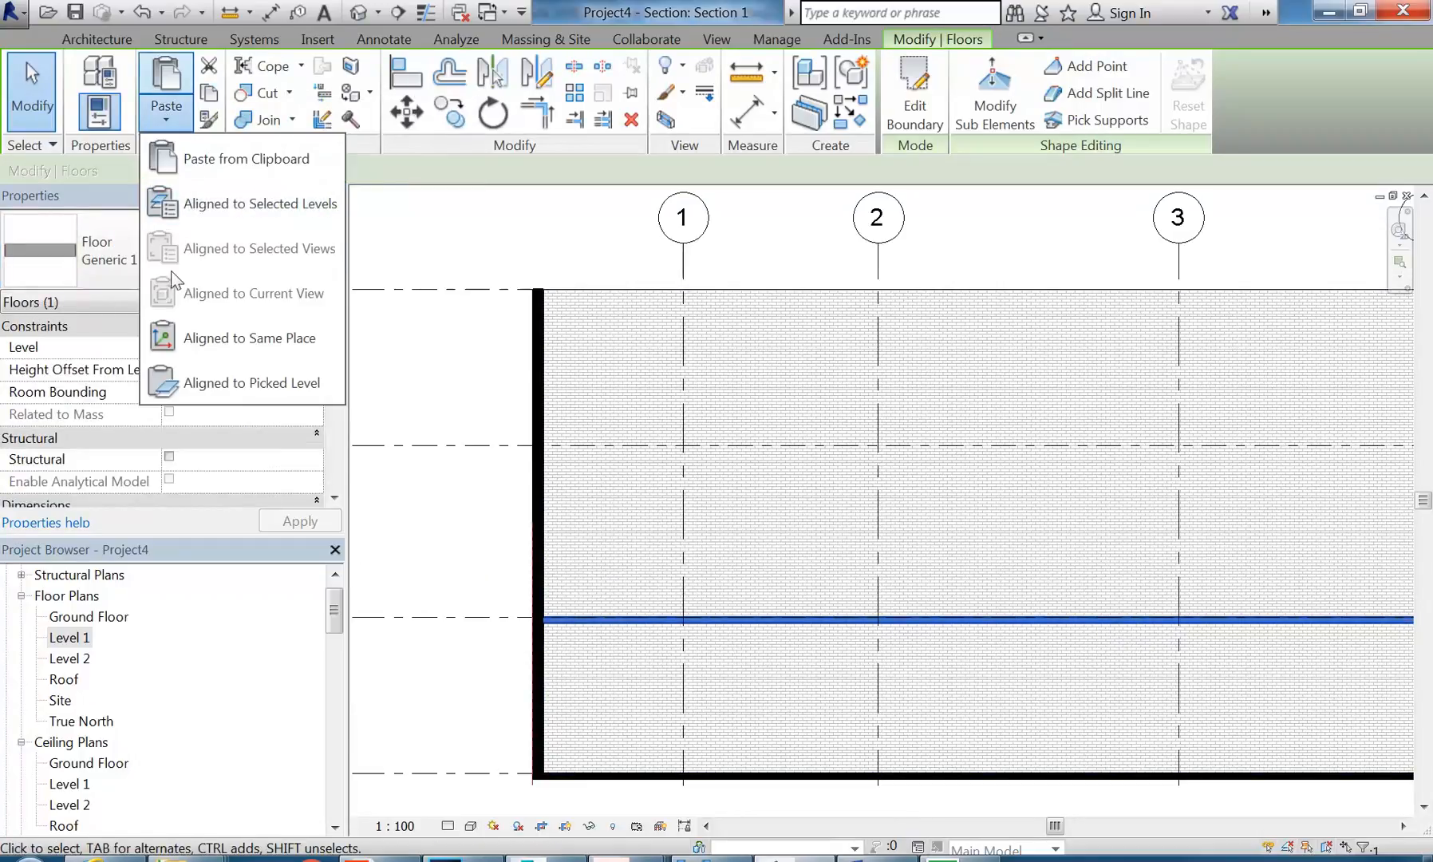
{"action": "left_click", "coordinate": [203, 209]}
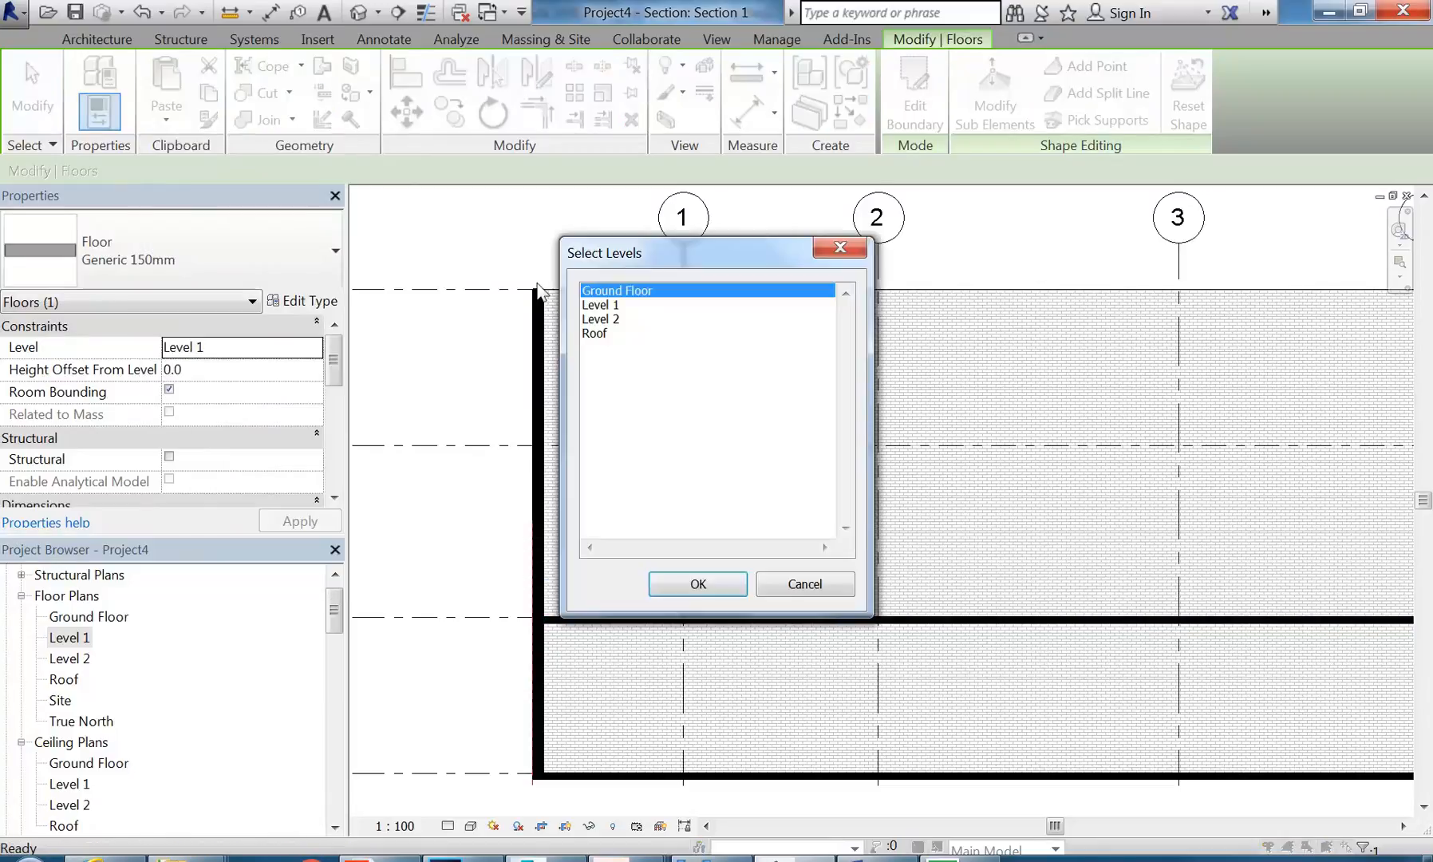
{"action": "left_click", "coordinate": [604, 319]}
{"action": "left_click", "coordinate": [698, 583]}
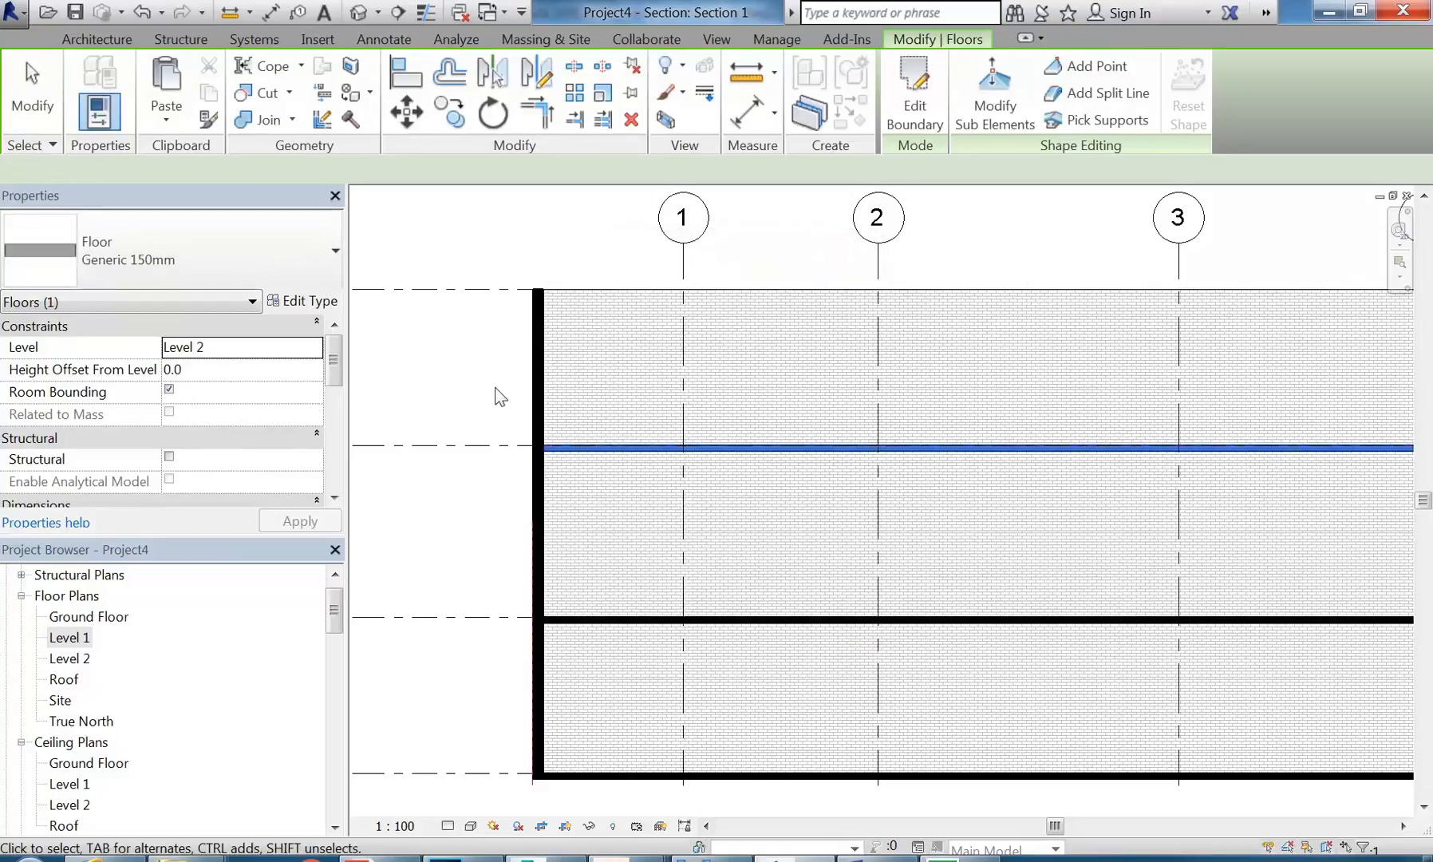
{"action": "left_click", "coordinate": [499, 397]}
{"action": "scroll", "coordinate": [455, 439], "scroll_direction": "down", "scroll_amount": 3}
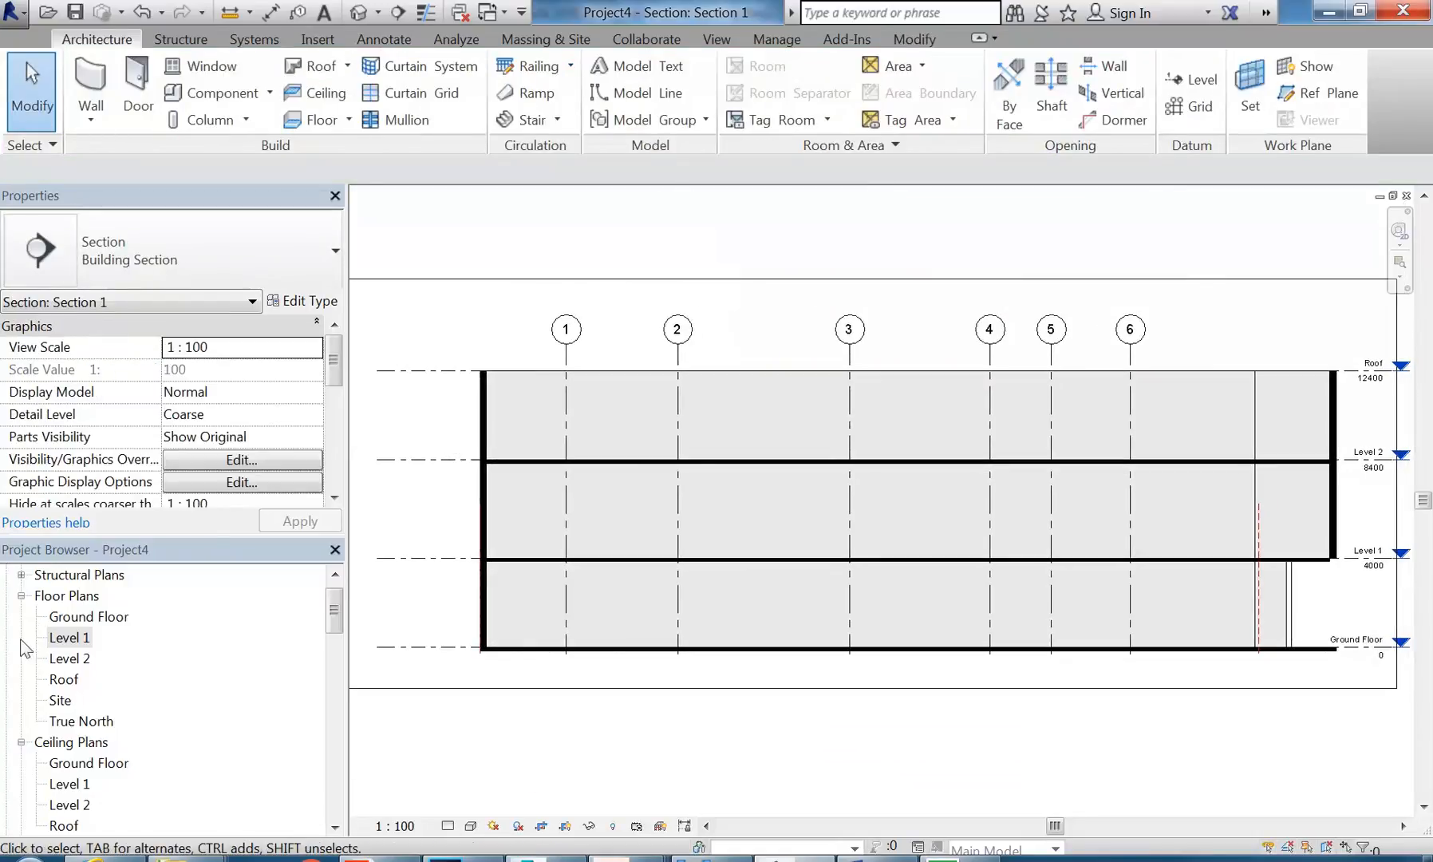
Step: Check the Level 1 floor plan and return to Section 1 through its section mark
{"action": "double_click", "coordinate": [68, 637]}
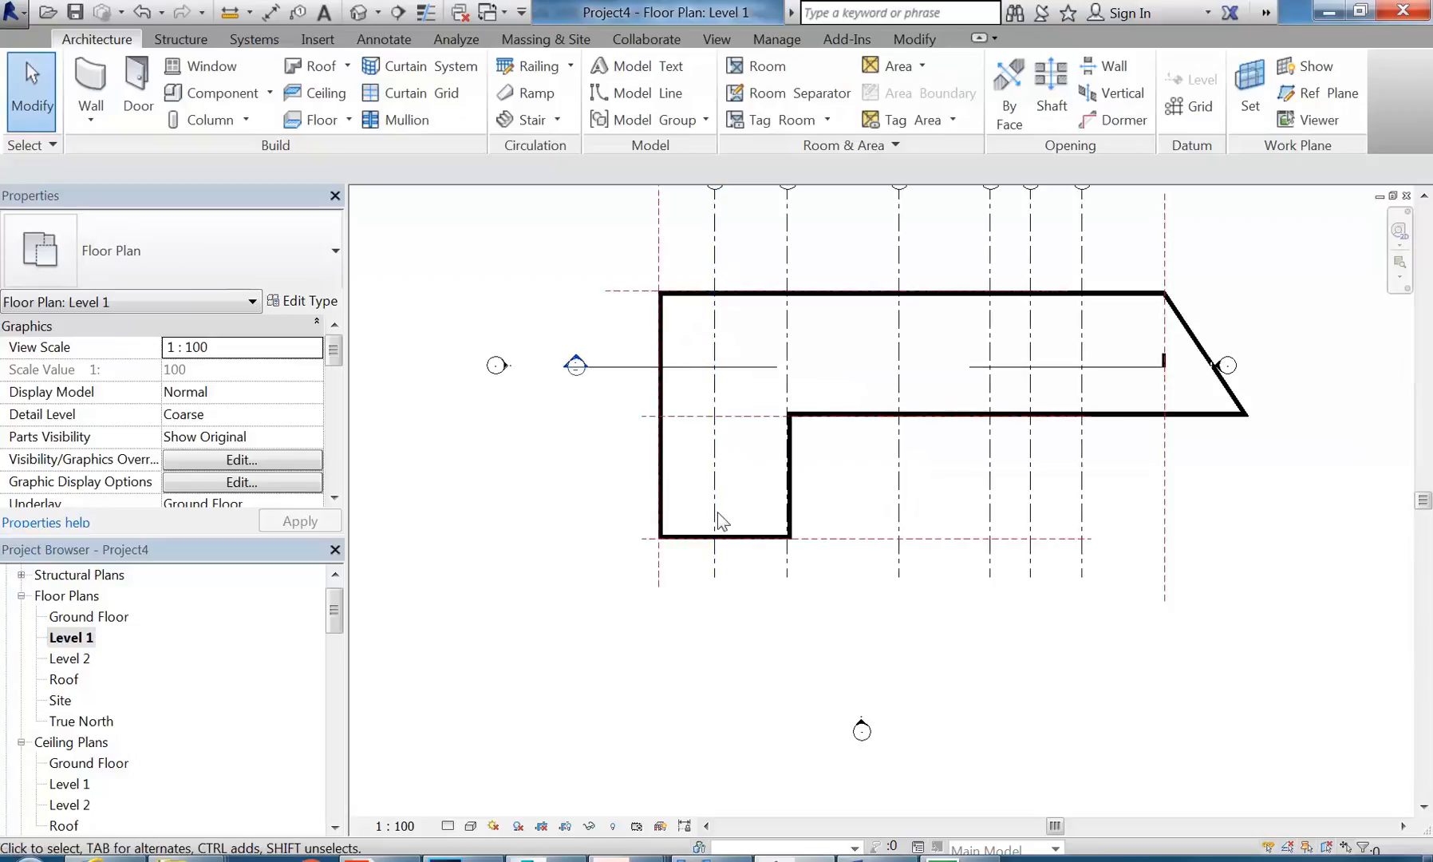
{"action": "middle_click_drag", "start_coordinate": [753, 221], "coordinate": [608, 285]}
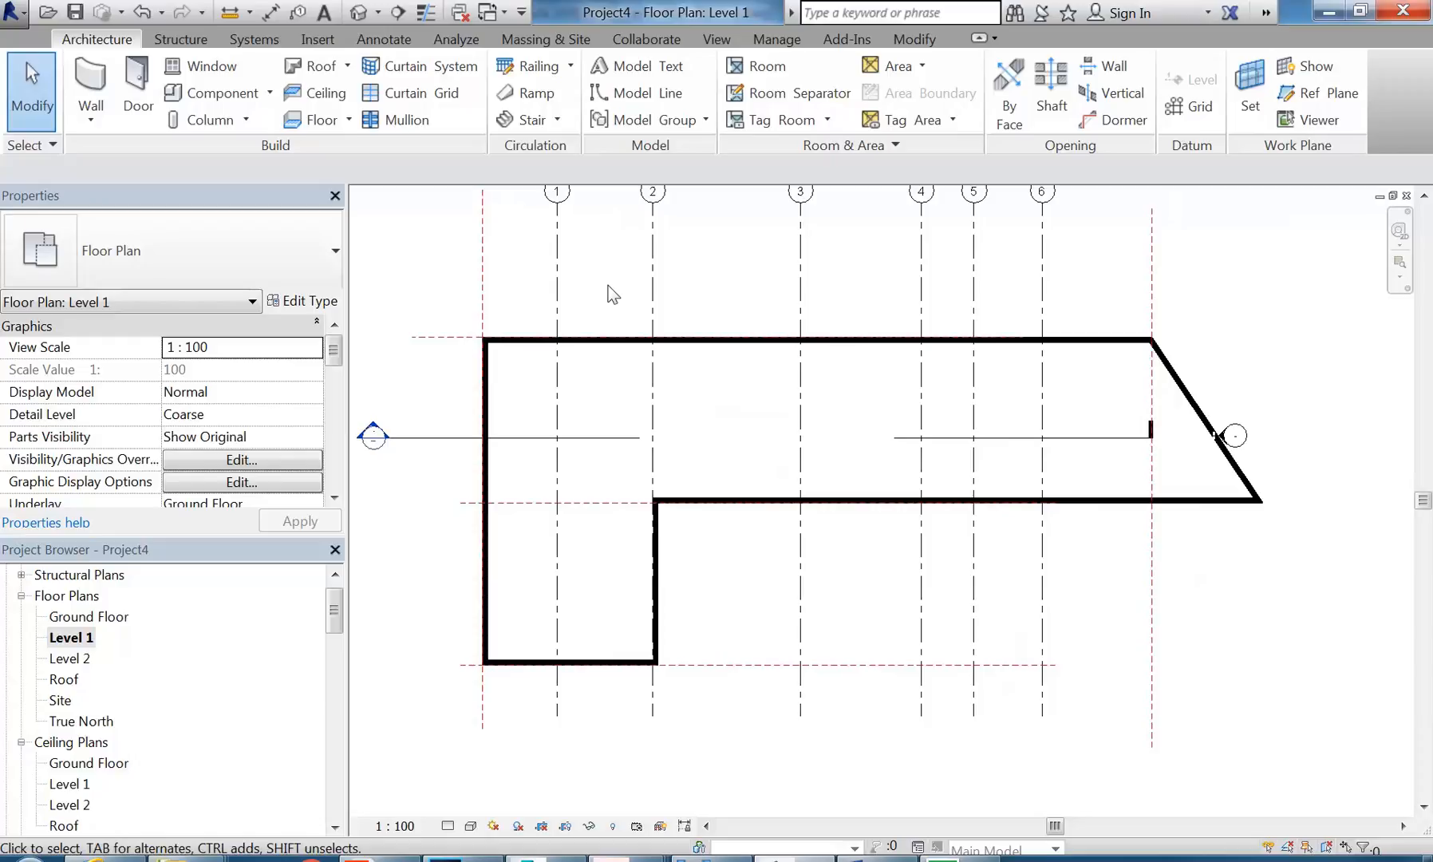
{"action": "double_click", "coordinate": [374, 436]}
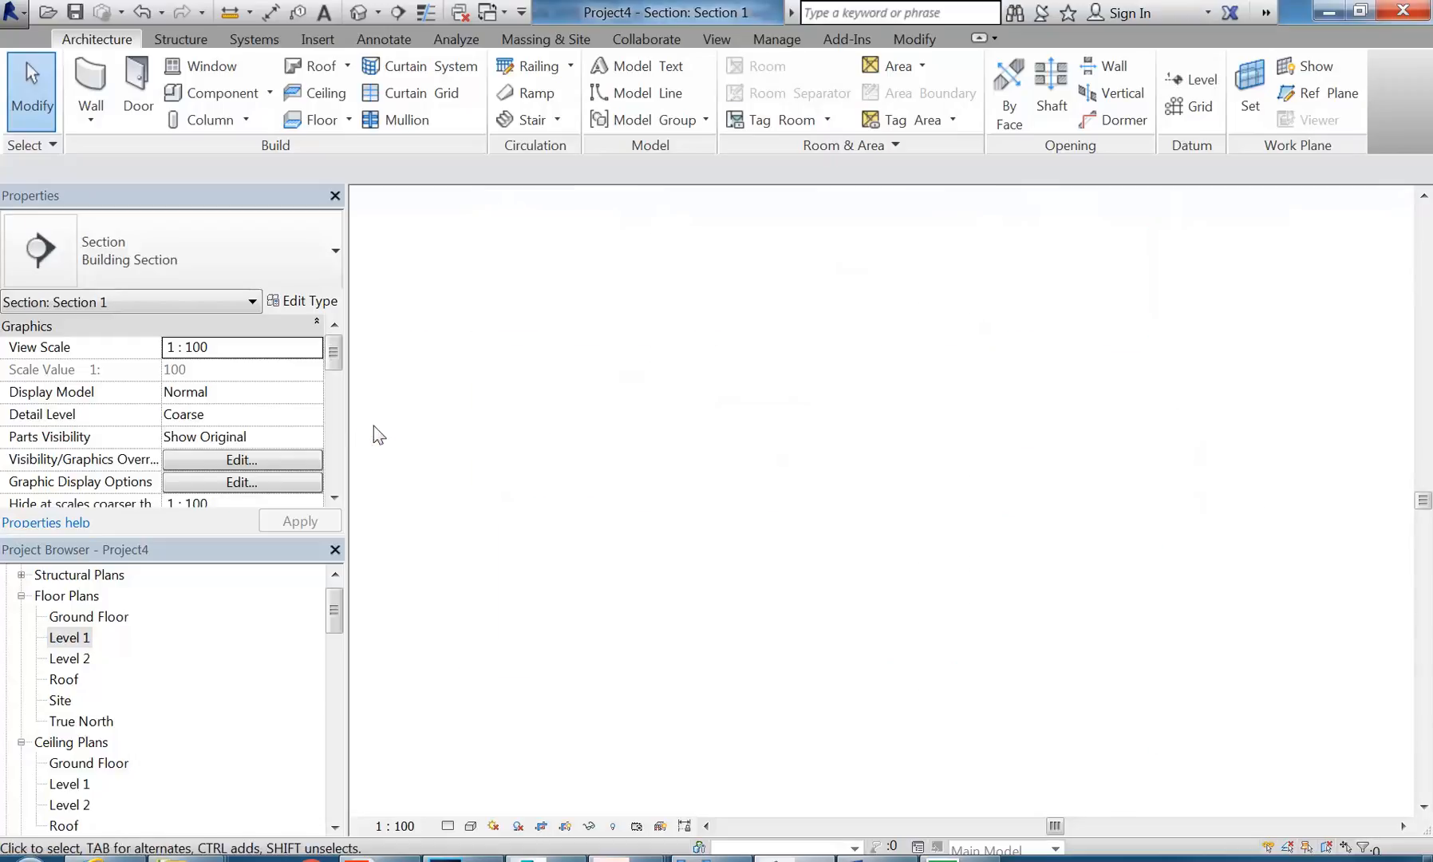
{"action": "scroll", "coordinate": [678, 478], "scroll_direction": "down", "scroll_amount": 2}
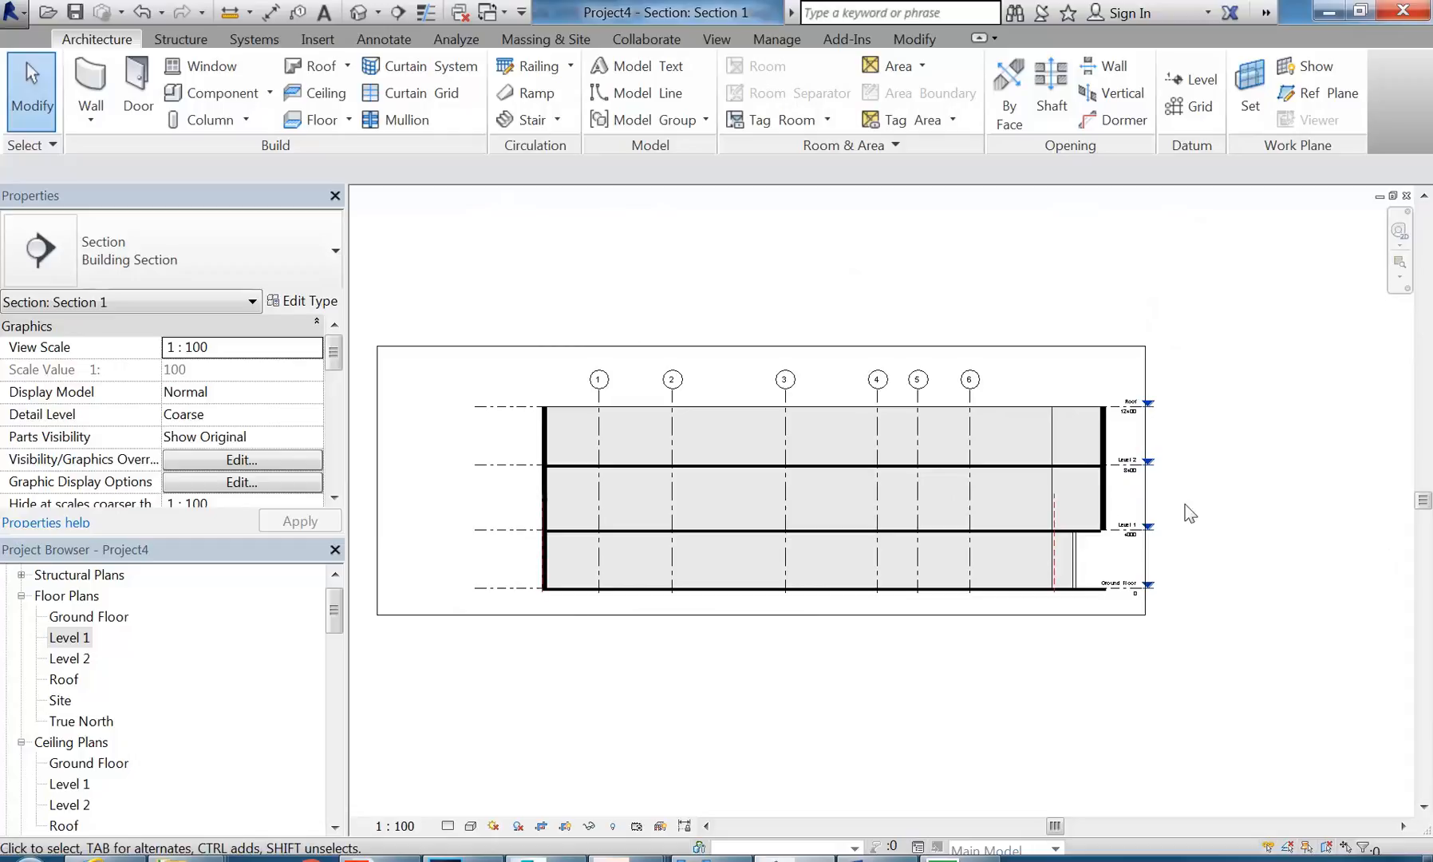
Step: Extend the aligned level lines in the section outward so their heads sit clear of the crop boundary
{"action": "scroll", "coordinate": [1136, 474], "scroll_direction": "up", "scroll_amount": 3}
{"action": "left_click", "coordinate": [1140, 457]}
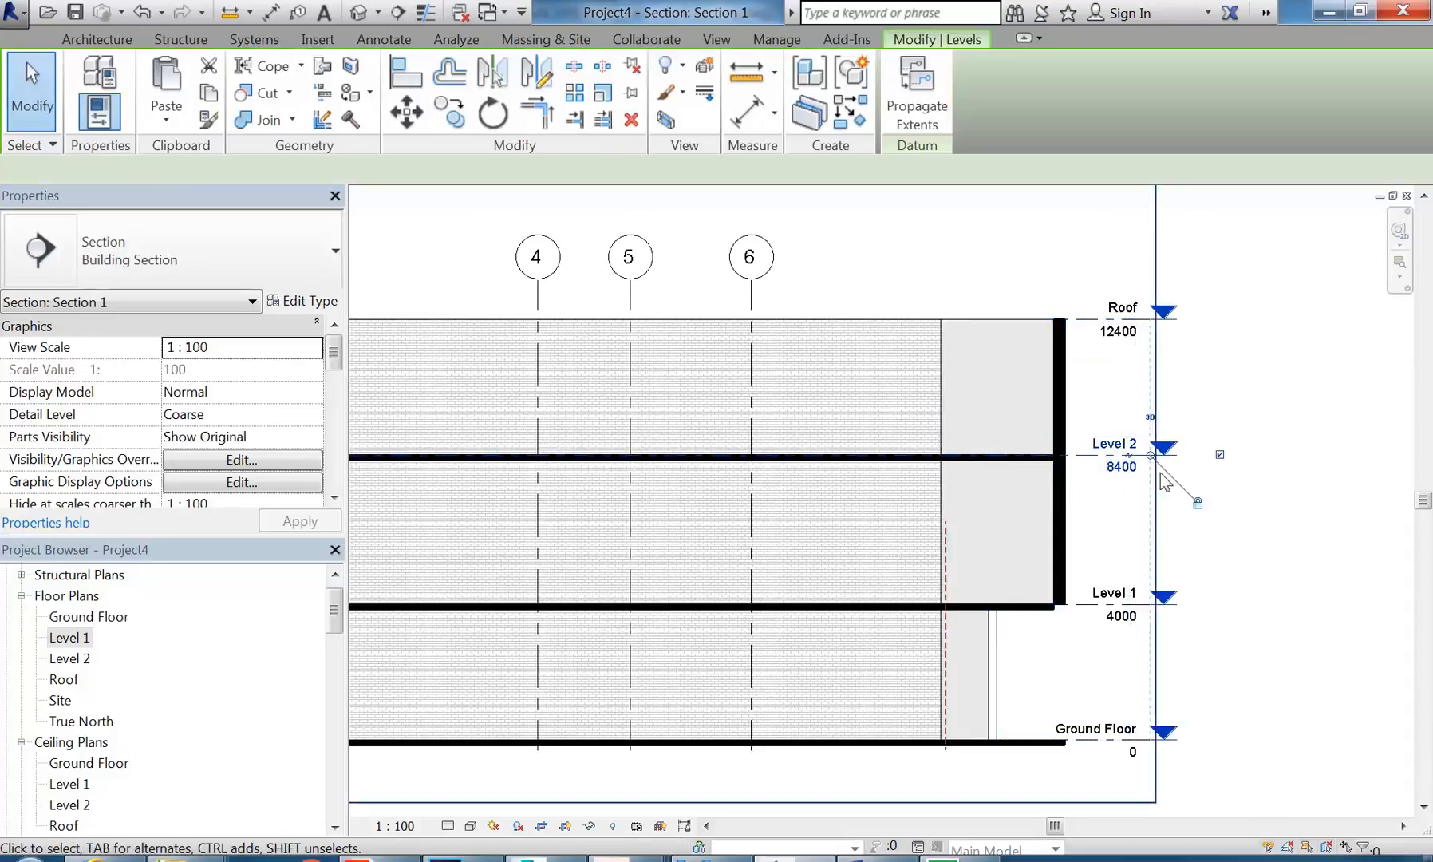
{"action": "scroll", "coordinate": [1157, 471], "scroll_direction": "up", "scroll_amount": 2}
{"action": "left_click_drag", "start_coordinate": [1142, 442], "coordinate": [1210, 442]}
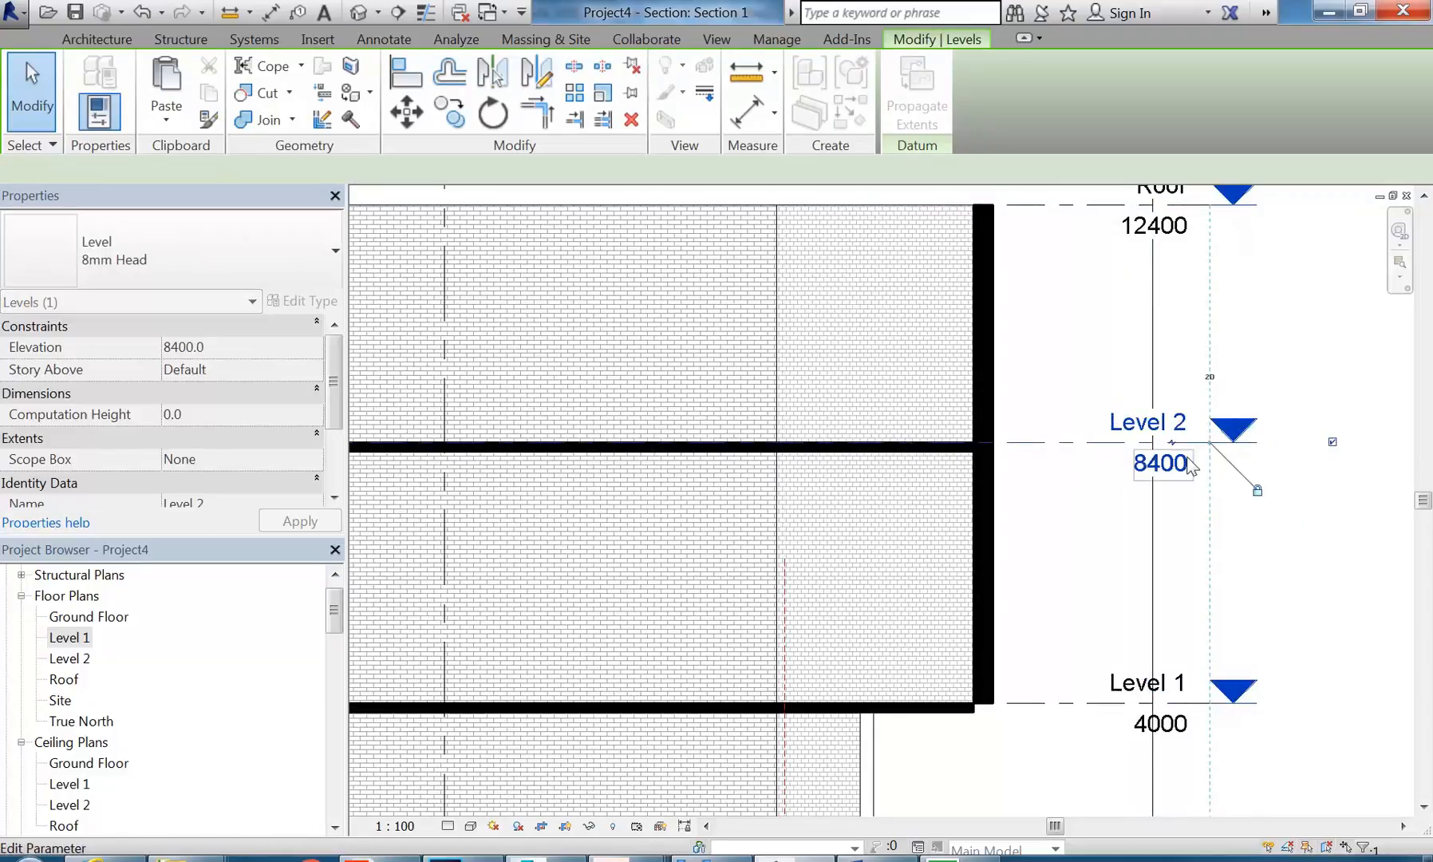
{"action": "left_click", "coordinate": [1062, 513]}
{"action": "scroll", "coordinate": [1061, 512], "scroll_direction": "down", "scroll_amount": 3}
{"action": "middle_click_drag", "start_coordinate": [842, 531], "coordinate": [885, 526]}
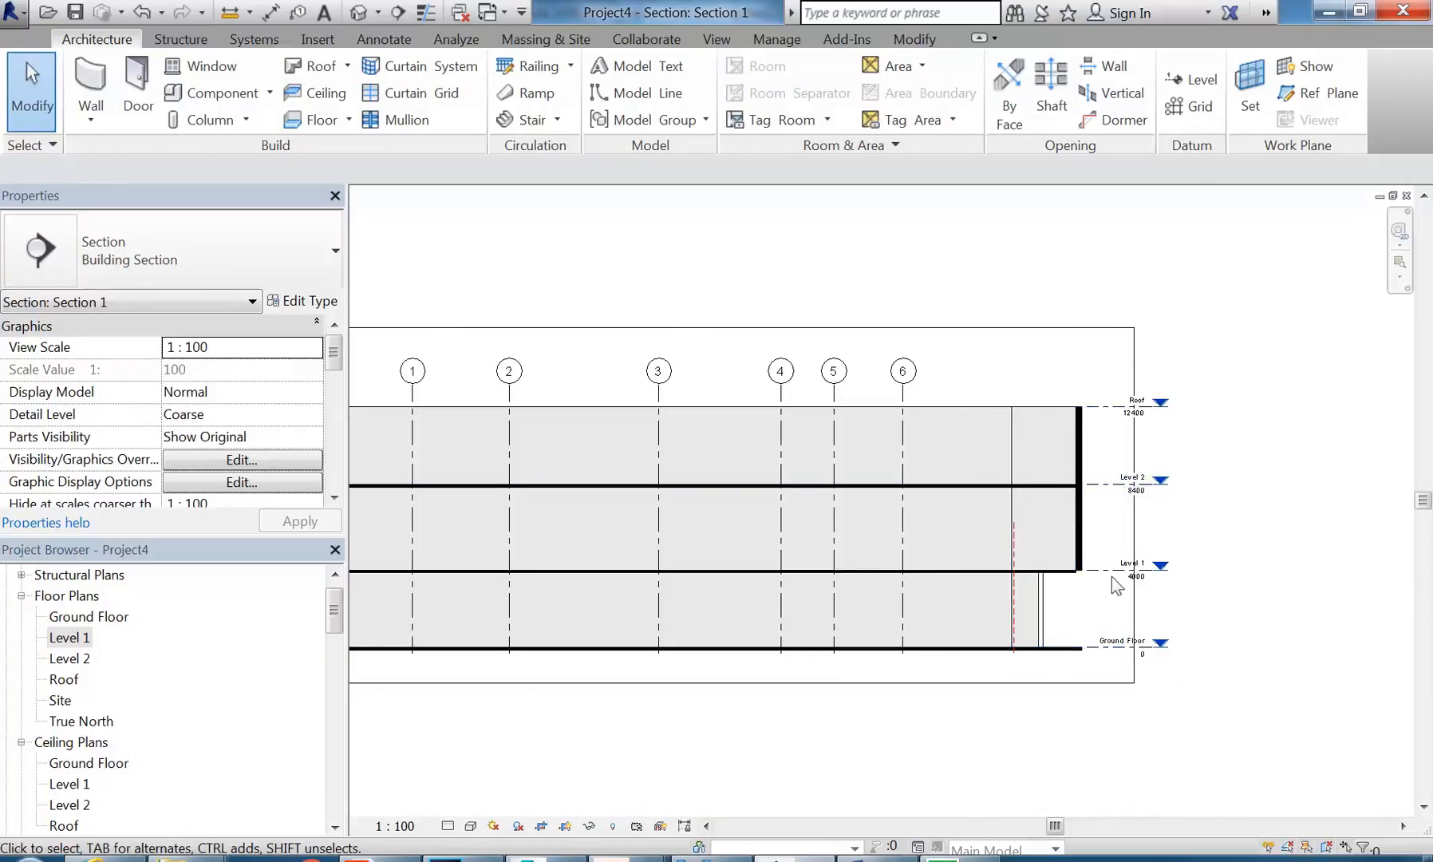
Step: Open the Level 1 ceiling plan and start a sketched Plain compound ceiling, with boundary lines picked from walls
{"action": "double_click", "coordinate": [1160, 566]}
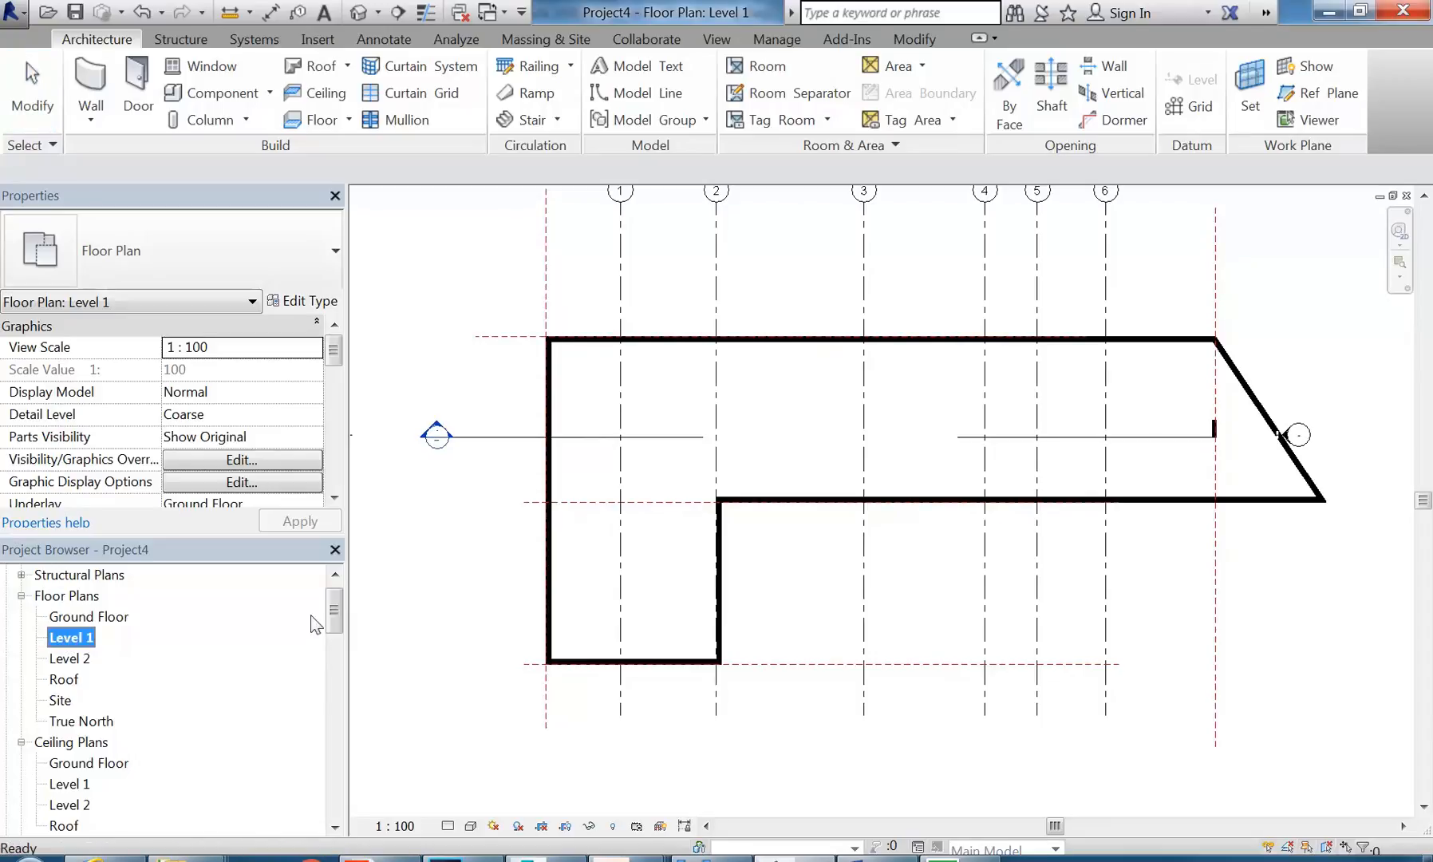
{"action": "left_click_drag", "start_coordinate": [326, 609], "coordinate": [332, 635]}
{"action": "double_click", "coordinate": [70, 678]}
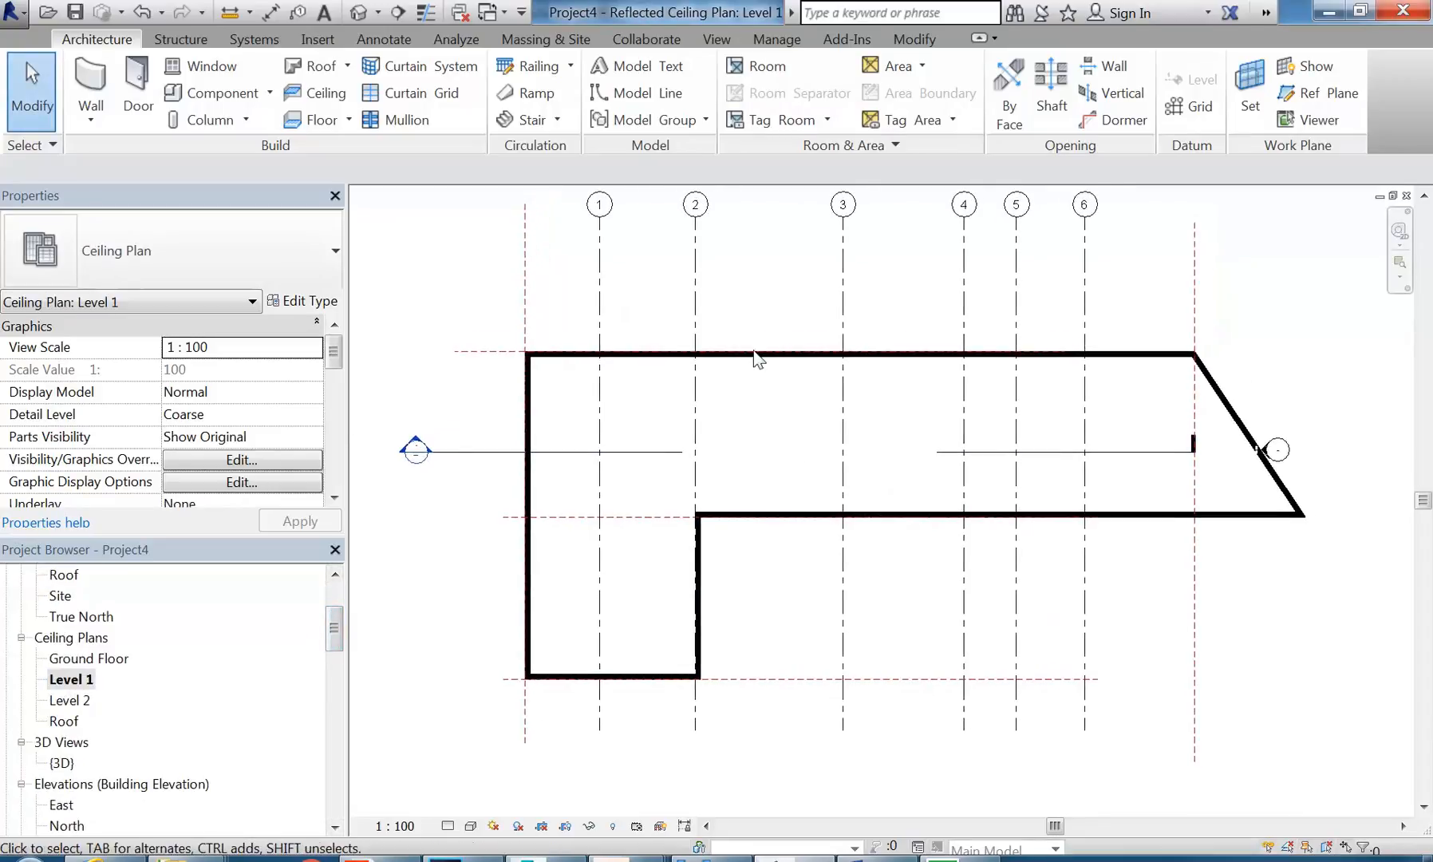
{"action": "left_click", "coordinate": [316, 92]}
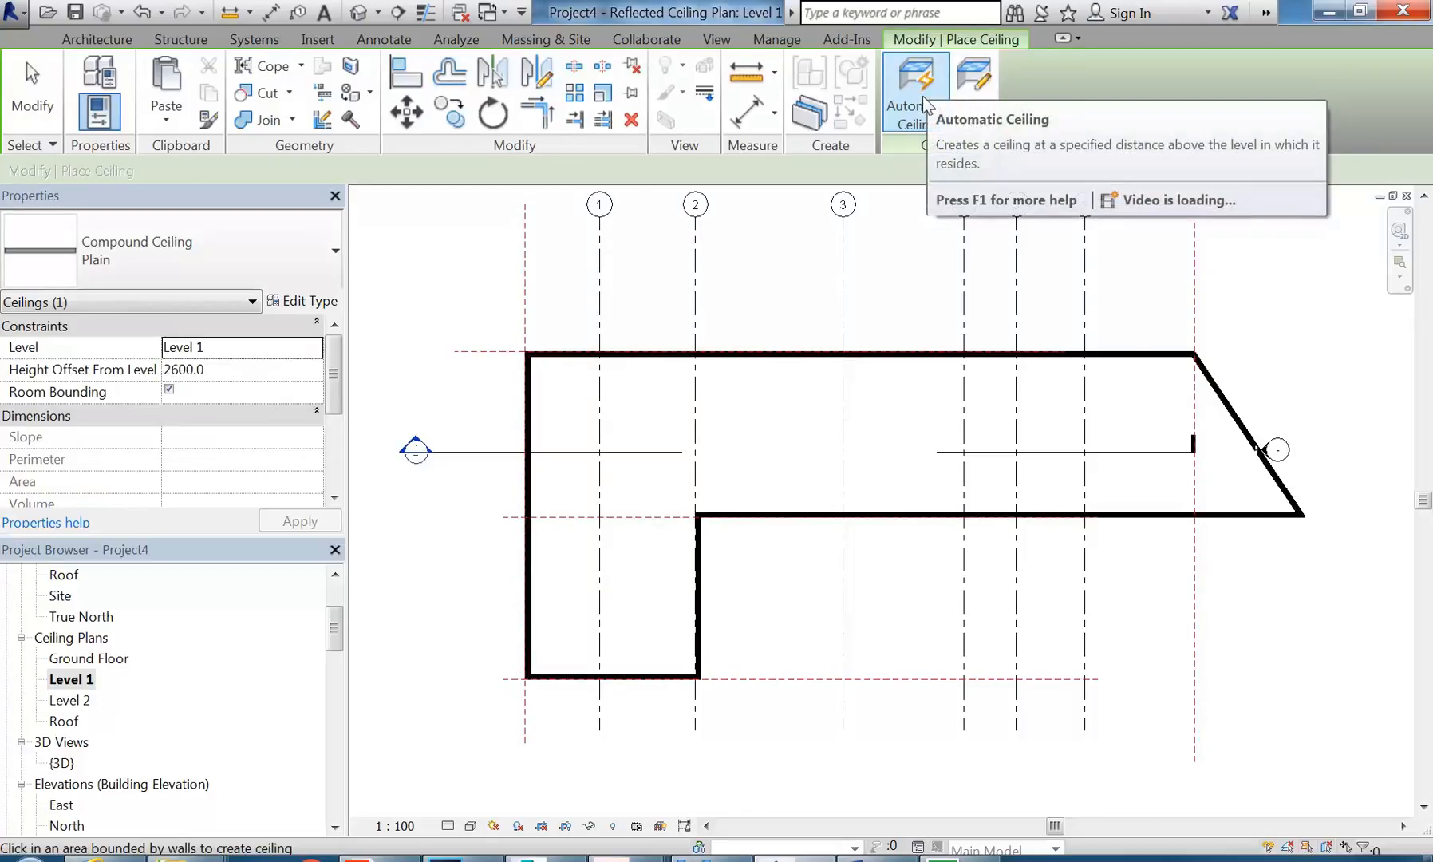
{"action": "left_click", "coordinate": [975, 86]}
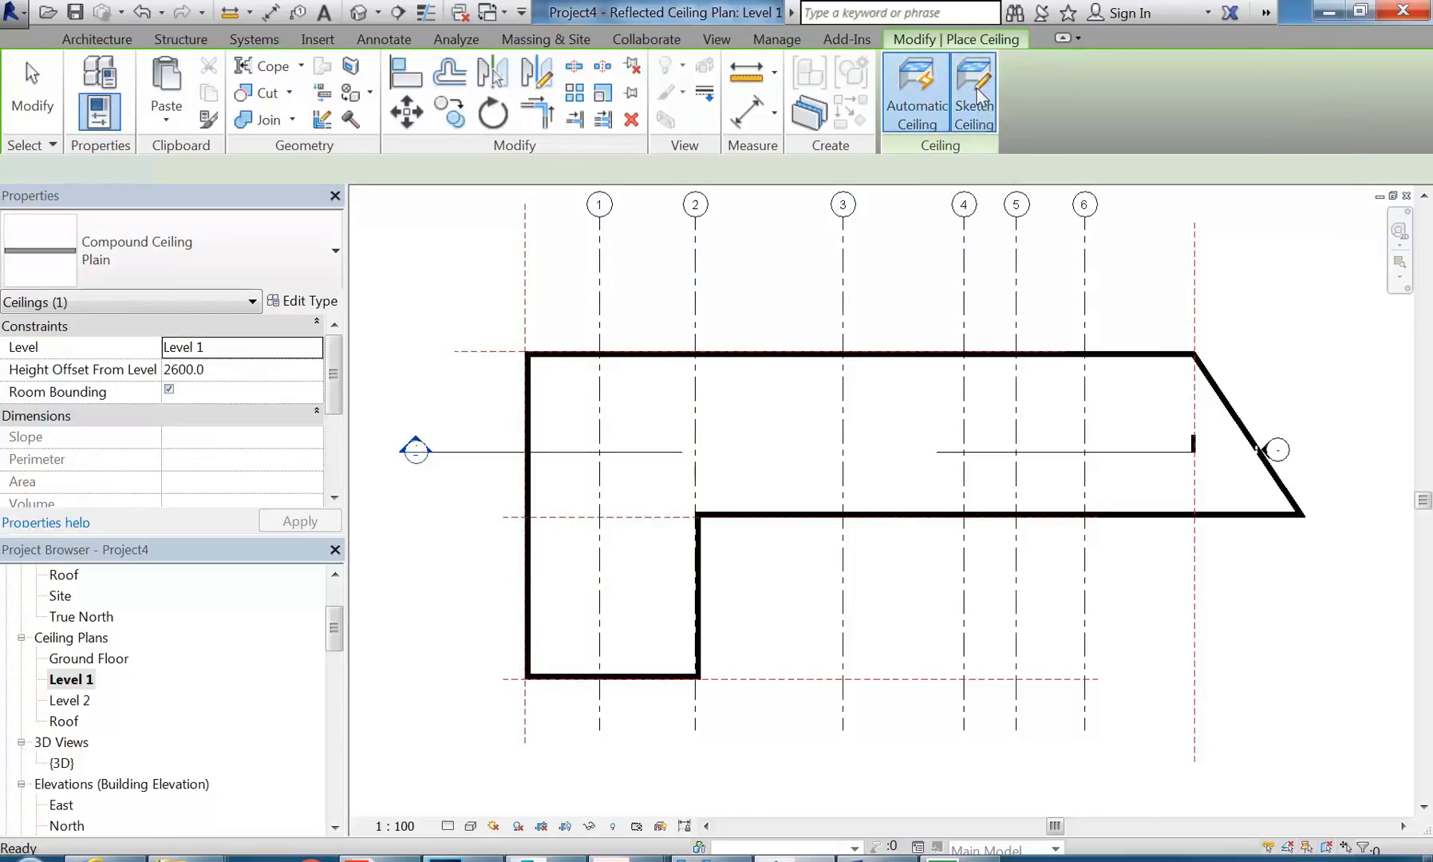
{"action": "left_click", "coordinate": [1137, 117]}
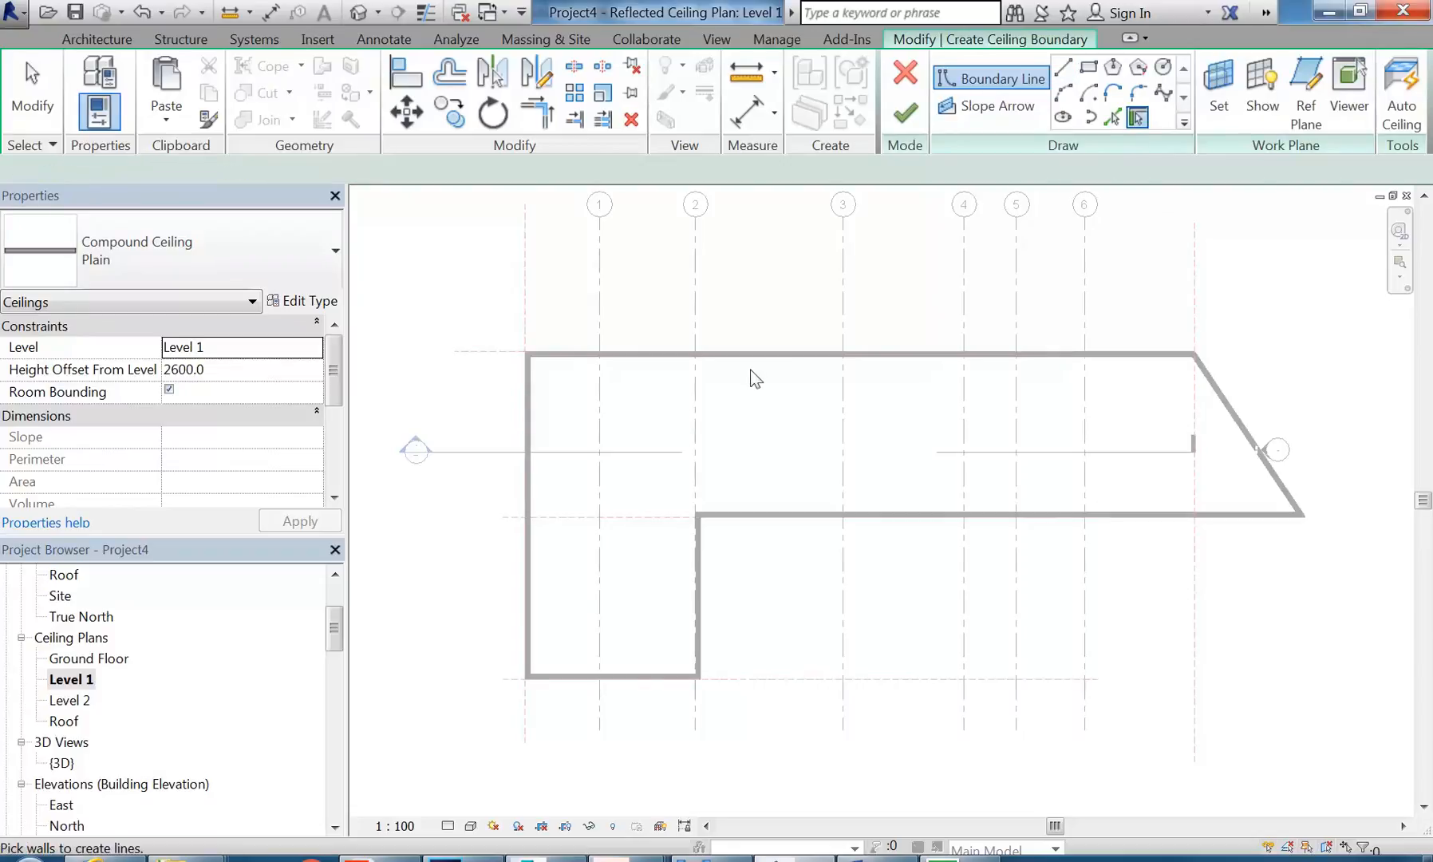
Step: Pick all six outer walls along their inner faces as the ceiling boundary and finish the Level 1 ceiling
{"action": "left_click", "coordinate": [751, 369]}
{"action": "left_click", "coordinate": [528, 481]}
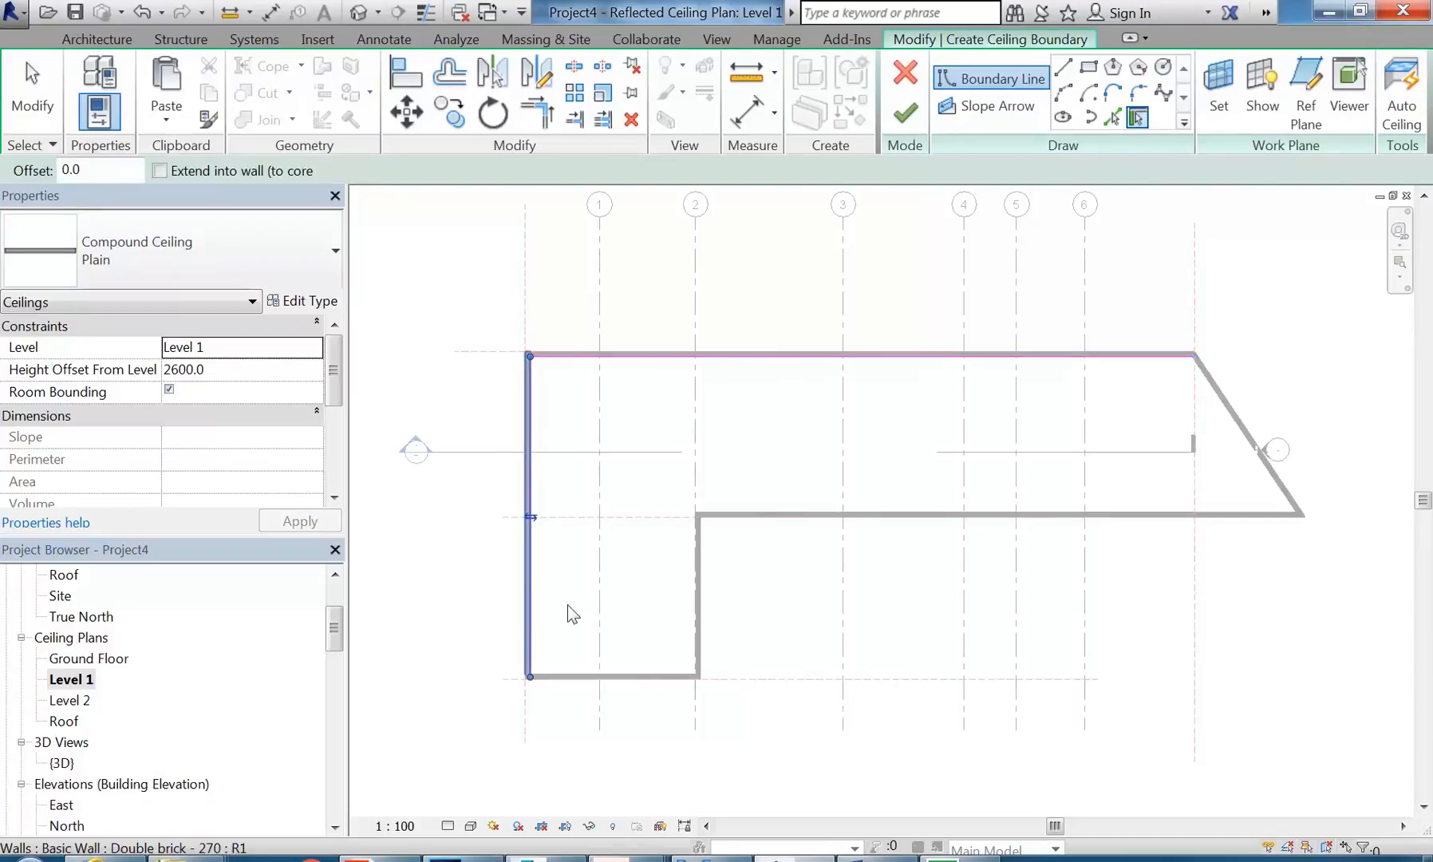
{"action": "left_click", "coordinate": [585, 675]}
{"action": "left_click", "coordinate": [695, 602]}
{"action": "left_click", "coordinate": [918, 514]}
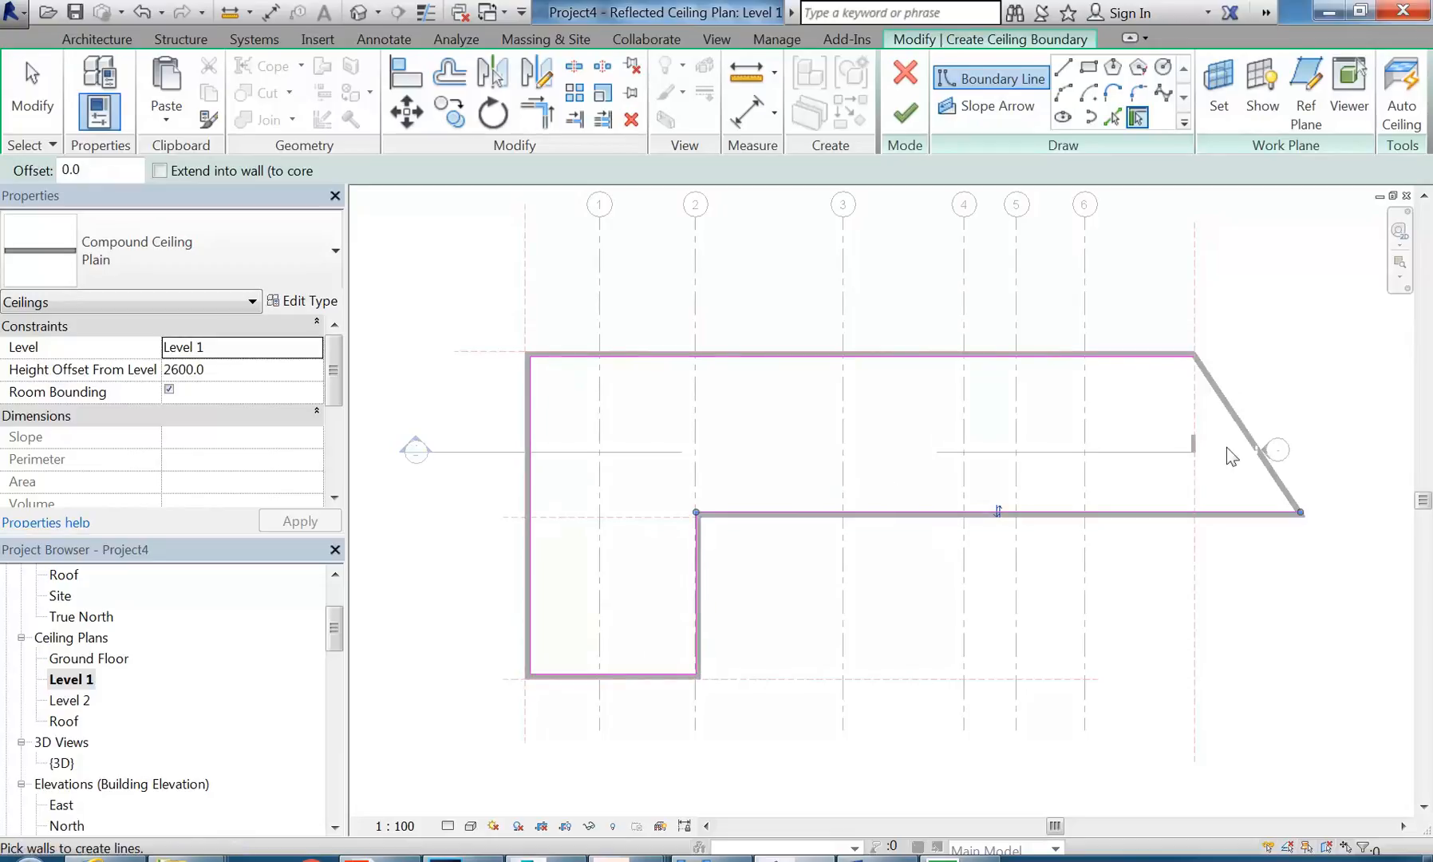
{"action": "left_click", "coordinate": [1249, 449]}
{"action": "middle_click_drag", "start_coordinate": [1049, 461], "coordinate": [963, 466]}
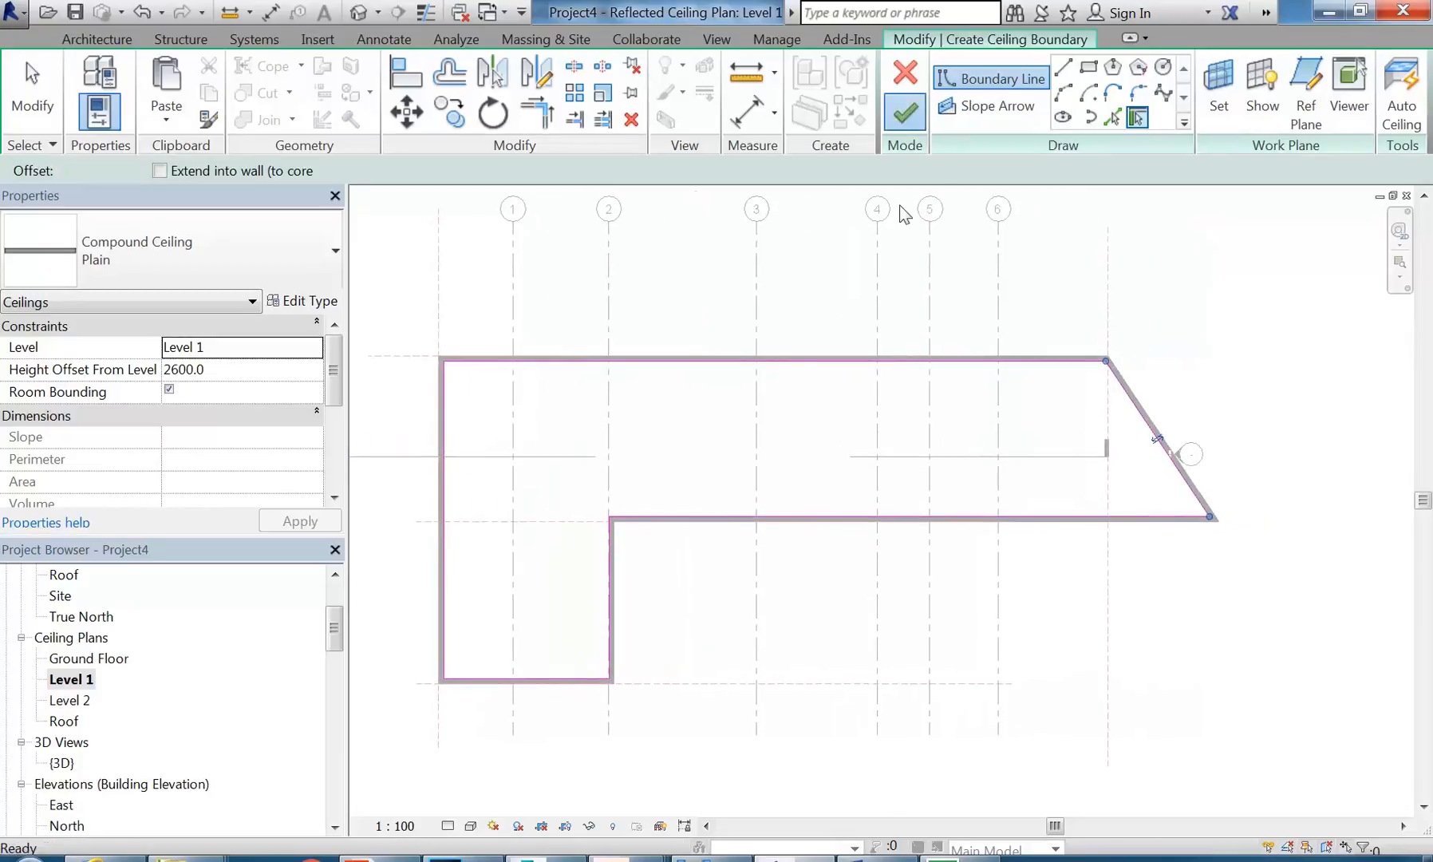
{"action": "left_click", "coordinate": [904, 113]}
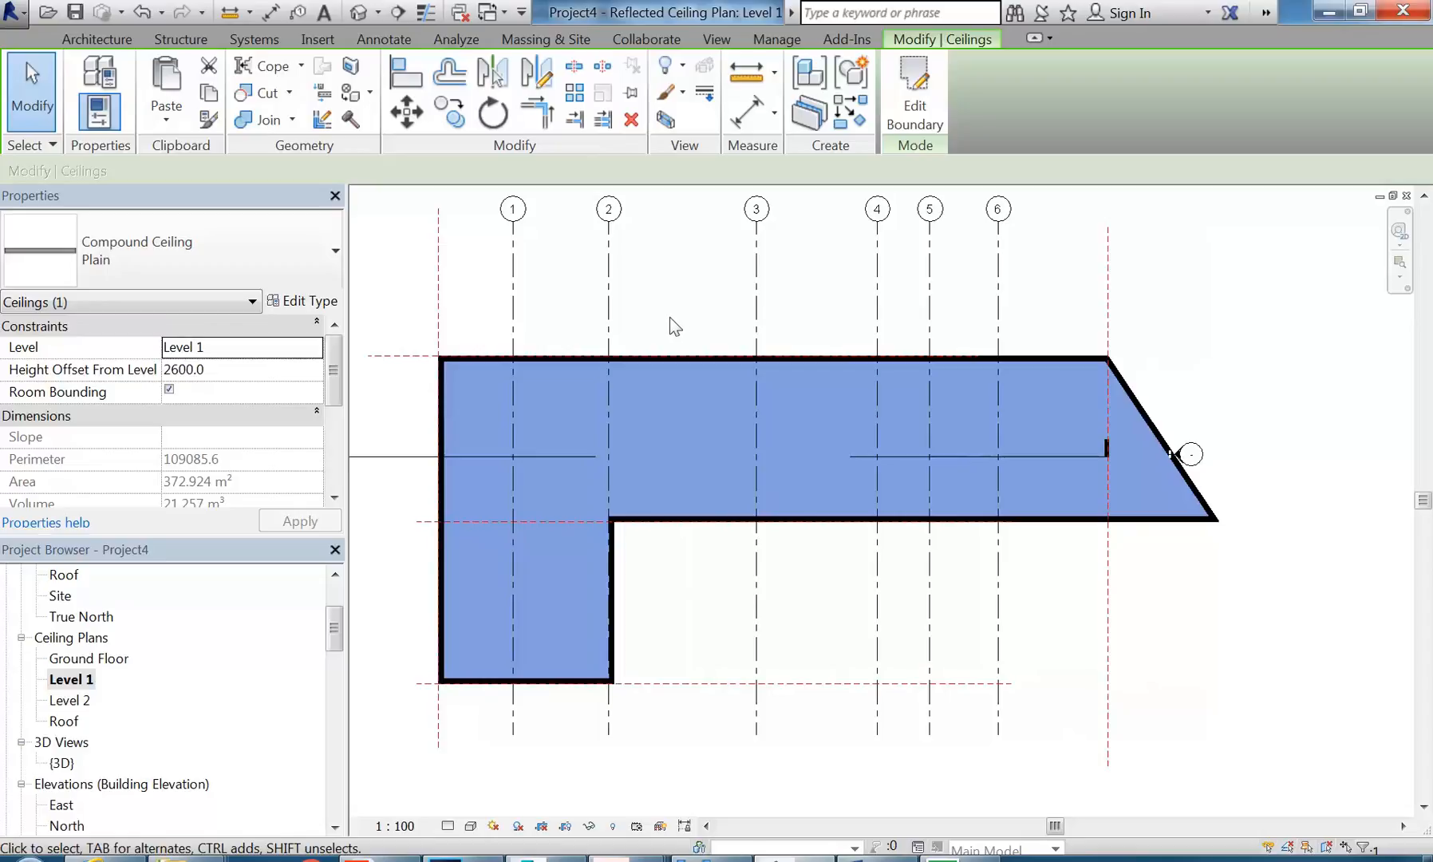
{"action": "scroll", "coordinate": [678, 316], "scroll_direction": "down", "scroll_amount": 1}
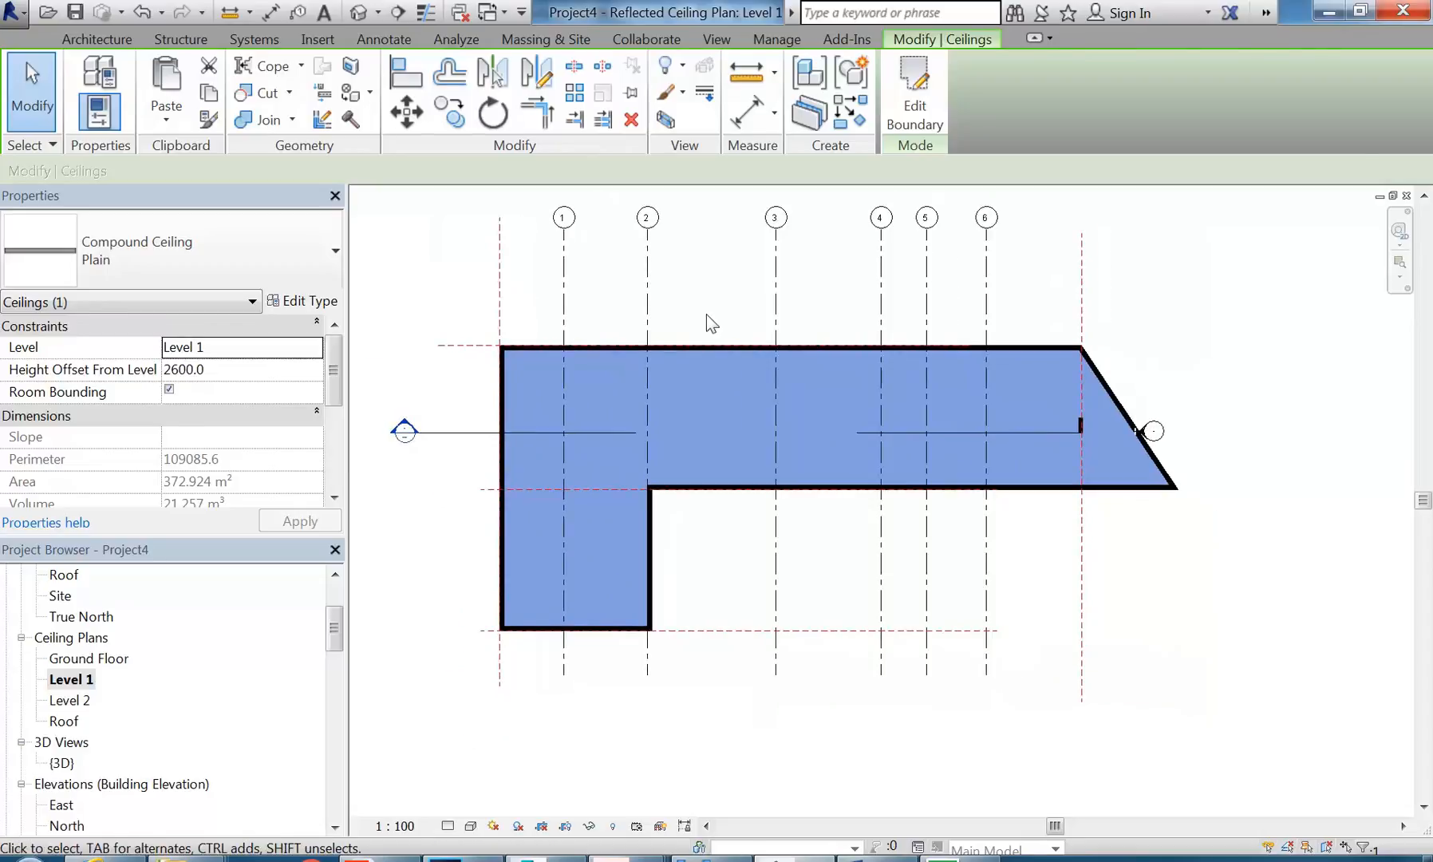
Step: Open Section 1 and examine the ceiling's height between the slabs, selecting the ceiling and the Level 2 and Level 1 lines
{"action": "left_click", "coordinate": [706, 314]}
{"action": "double_click", "coordinate": [405, 429]}
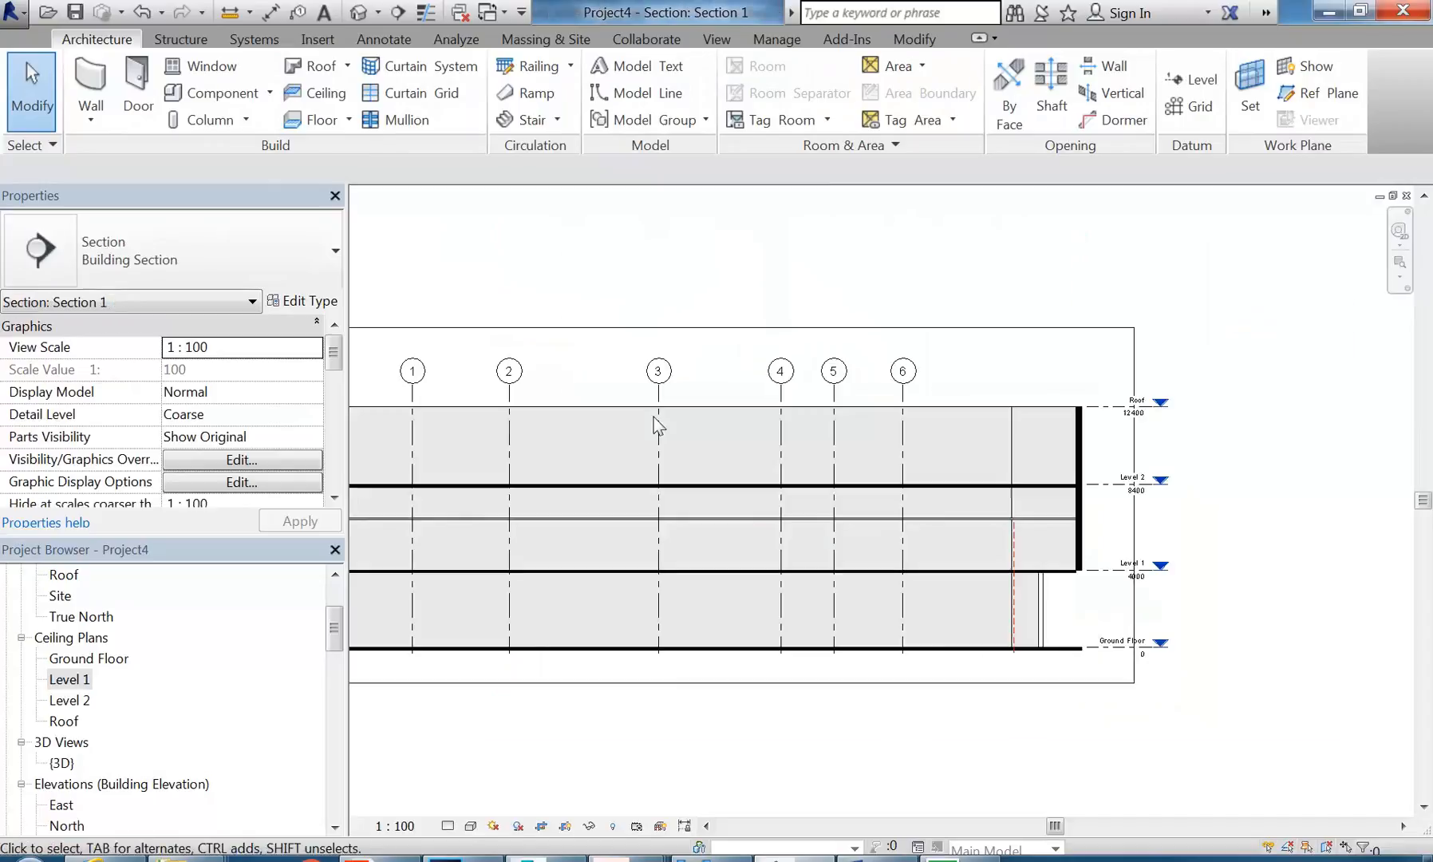
{"action": "scroll", "coordinate": [1092, 513], "scroll_direction": "up", "scroll_amount": 5}
{"action": "middle_click_drag", "start_coordinate": [1090, 519], "coordinate": [1055, 463]}
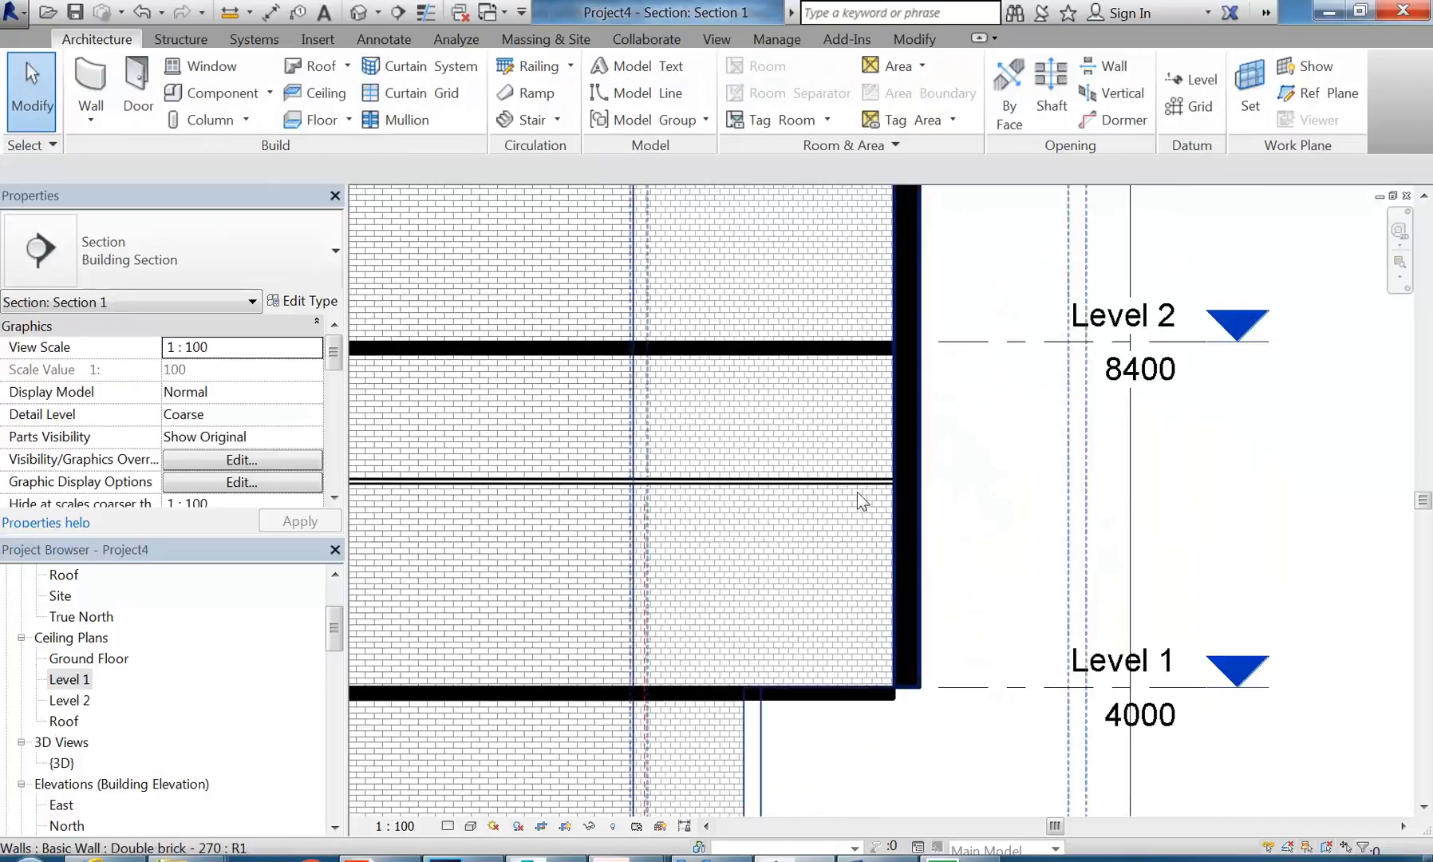
{"action": "left_click", "coordinate": [851, 482]}
{"action": "scroll", "coordinate": [832, 510], "scroll_direction": "up", "scroll_amount": 1}
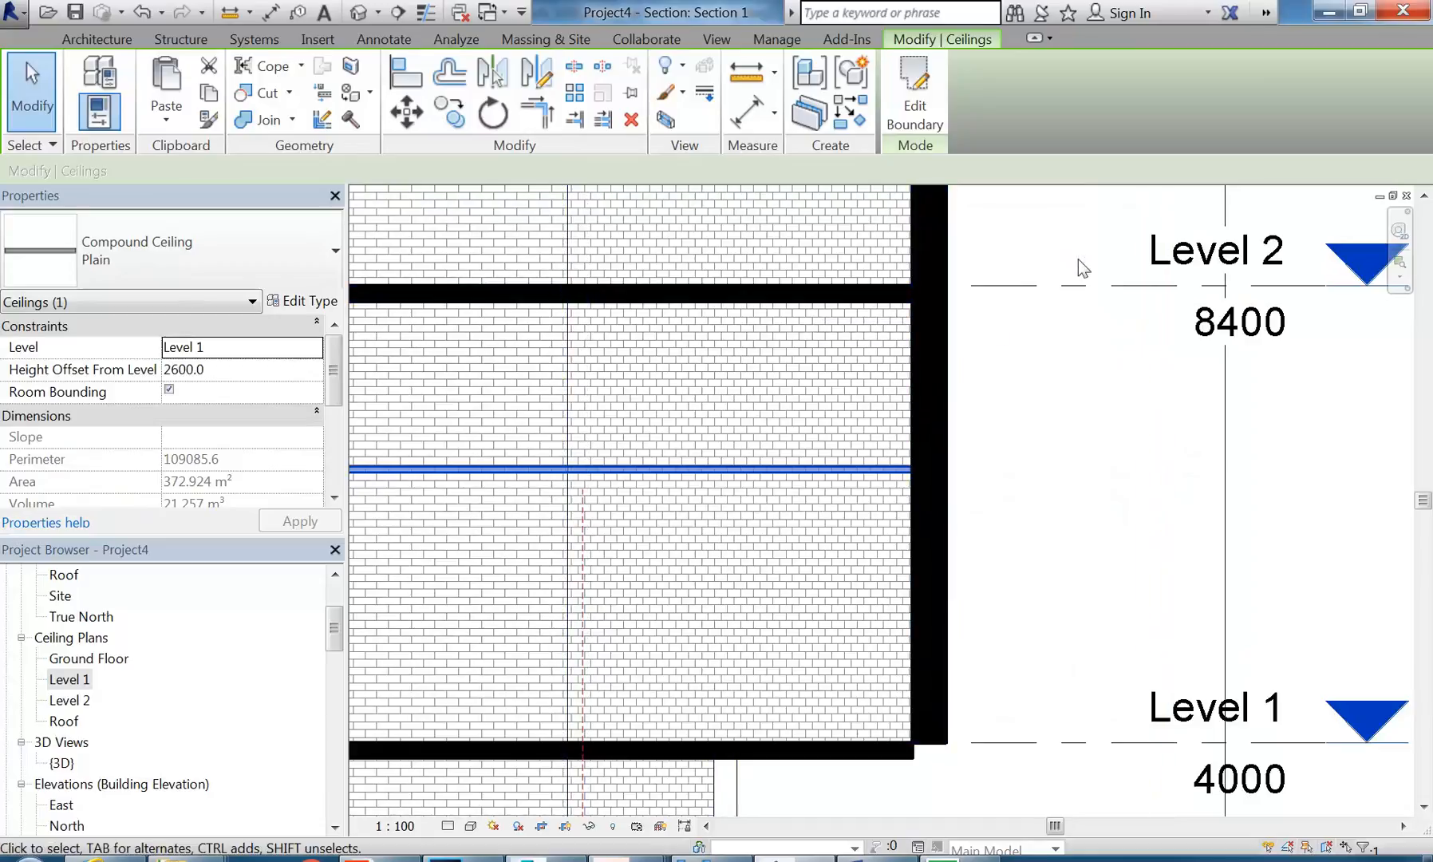
{"action": "left_click", "coordinate": [1067, 285]}
{"action": "left_click", "coordinate": [1073, 742]}
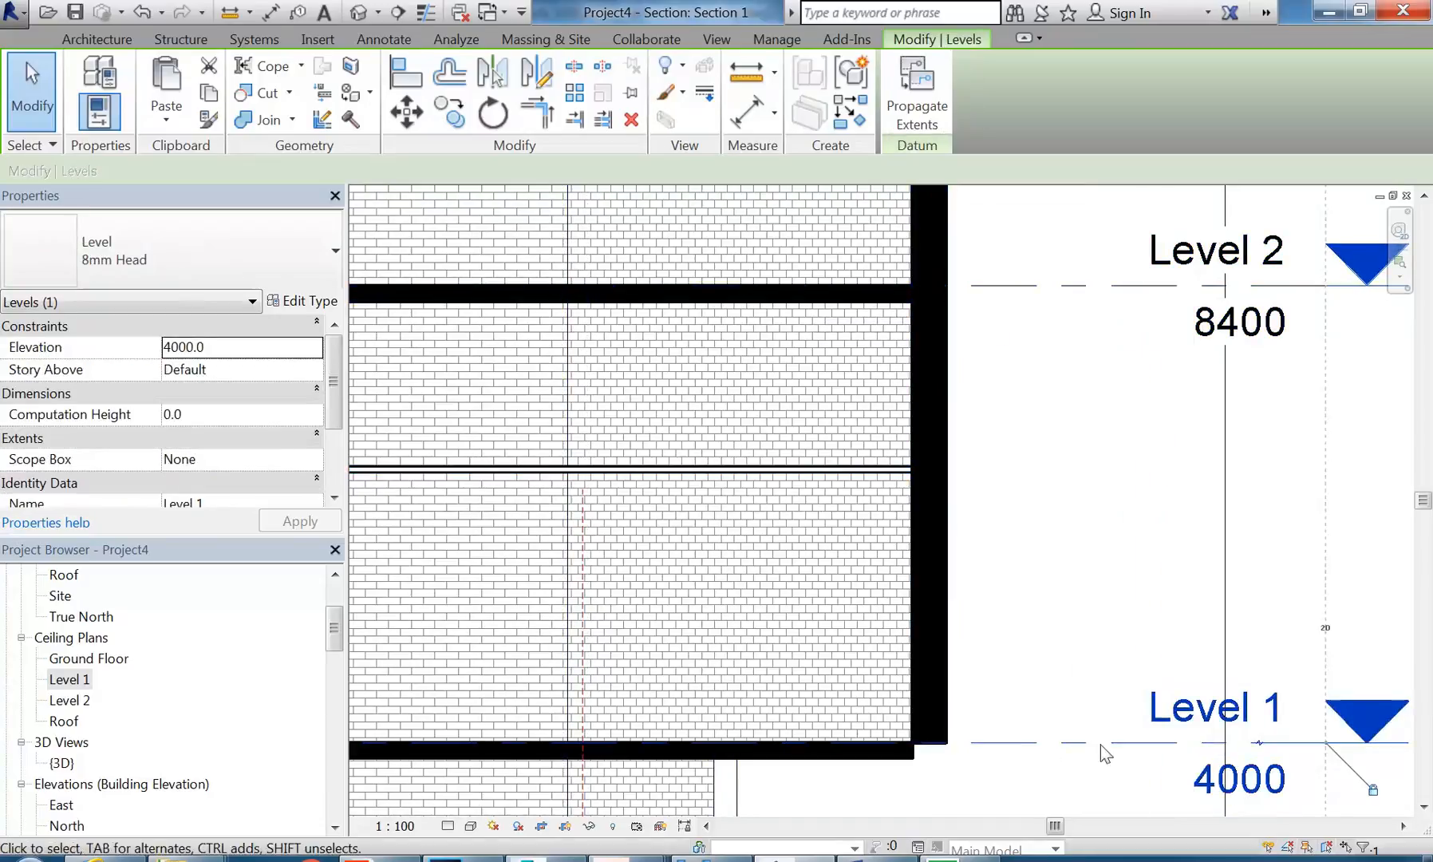
{"action": "left_click", "coordinate": [1063, 404]}
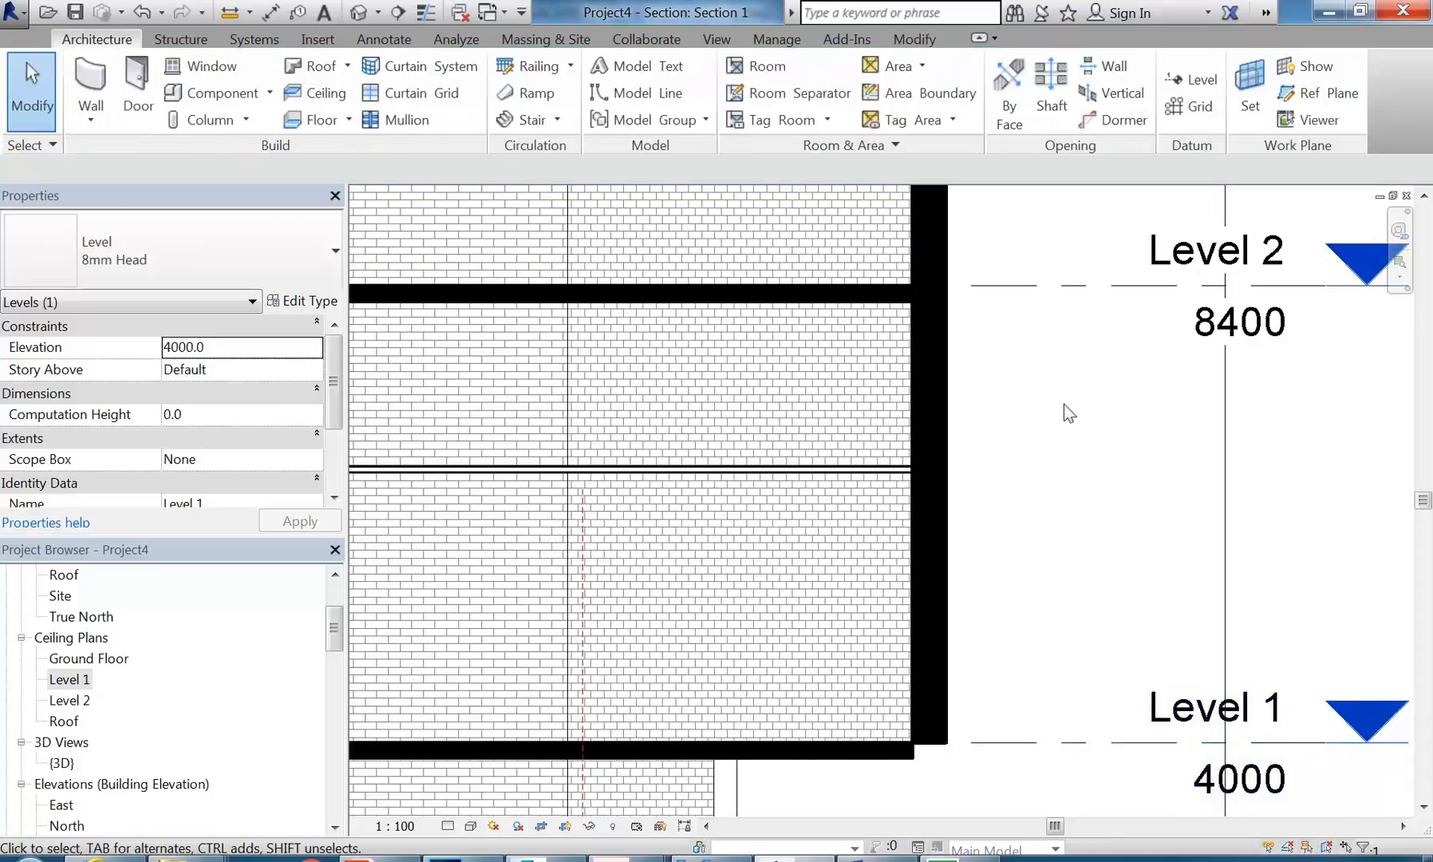
Step: Raise the Level 1 ceiling in the section toward the Level 2 slab, to a height offset of about 3780 mm
{"action": "left_click", "coordinate": [794, 471]}
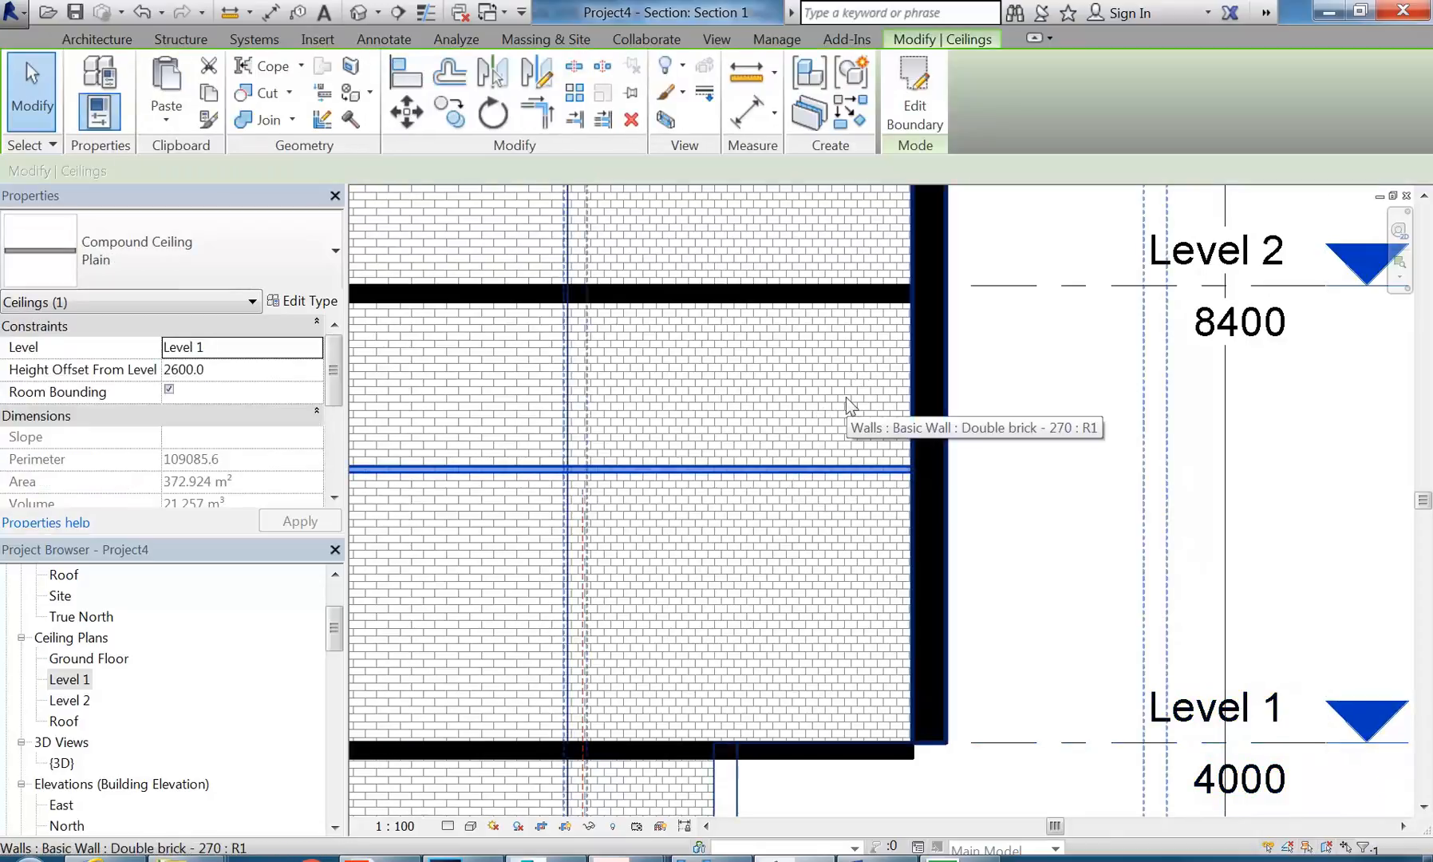
{"action": "scroll", "coordinate": [845, 397], "scroll_direction": "up", "scroll_amount": 2}
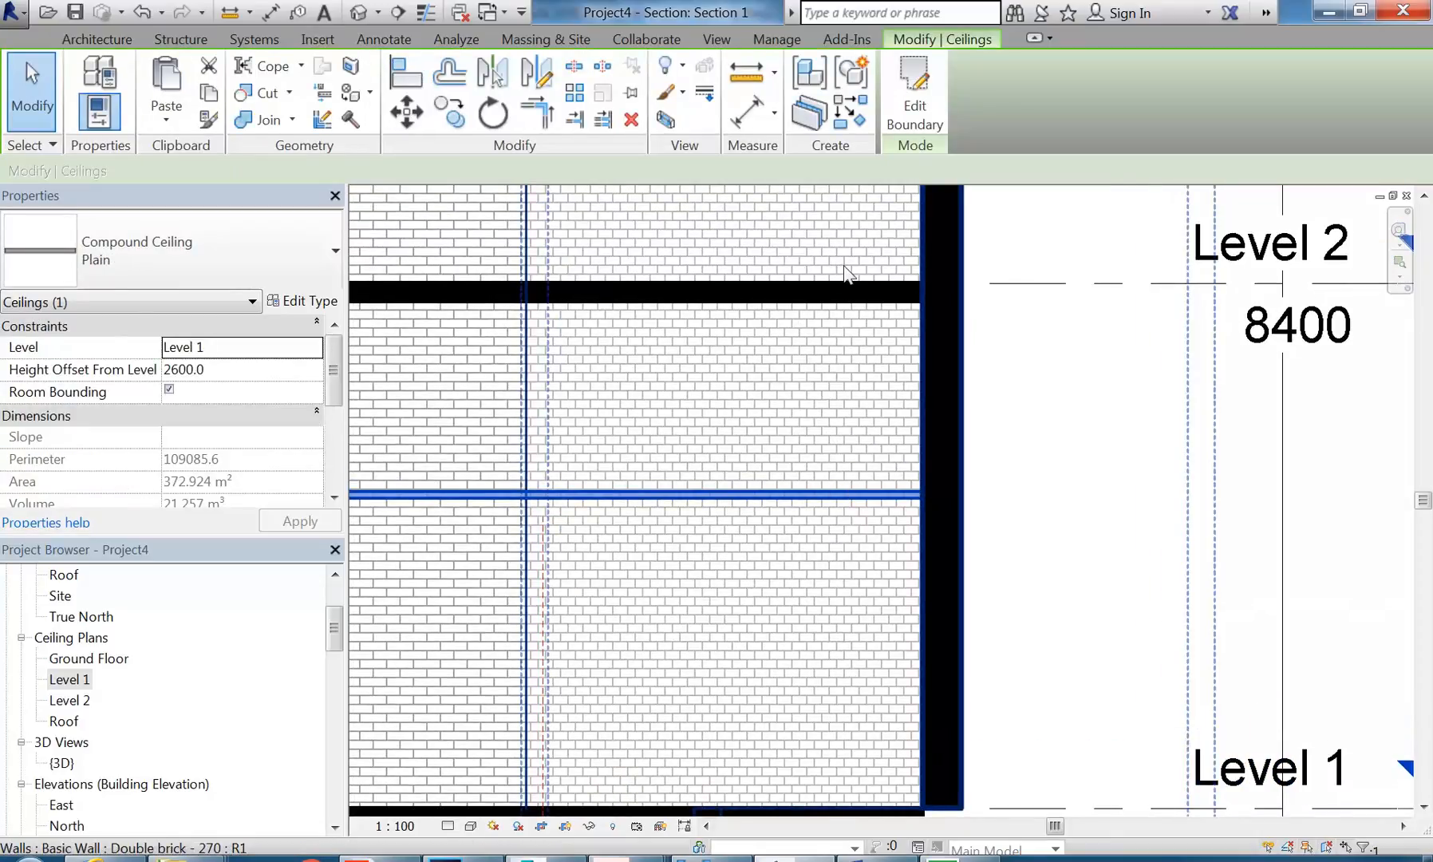
{"action": "scroll", "coordinate": [926, 473], "scroll_direction": "up", "scroll_amount": 2}
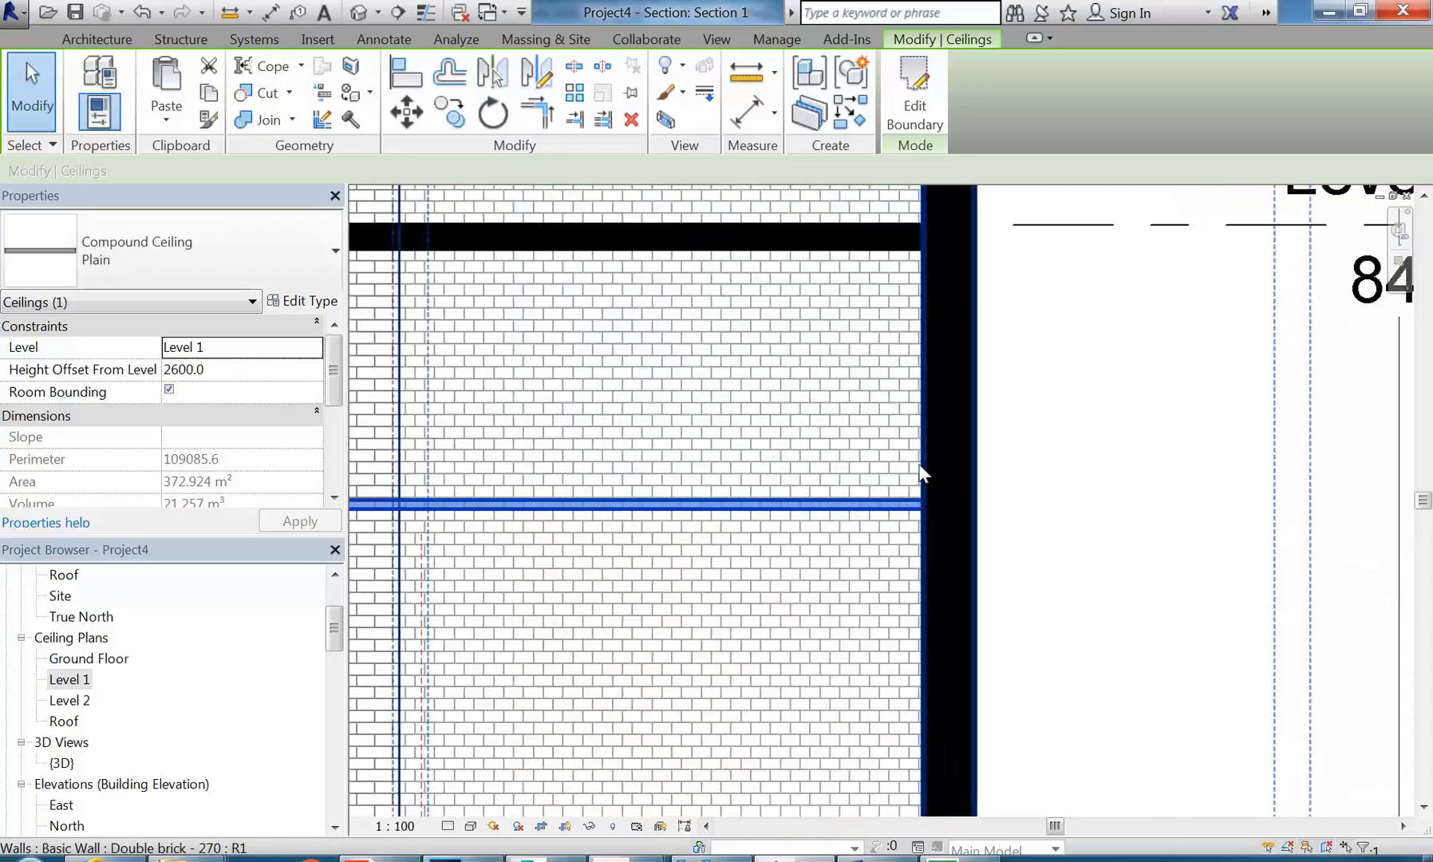
{"action": "left_click_drag", "start_coordinate": [879, 497], "coordinate": [886, 310]}
{"action": "scroll", "coordinate": [851, 396], "scroll_direction": "down", "scroll_amount": 2}
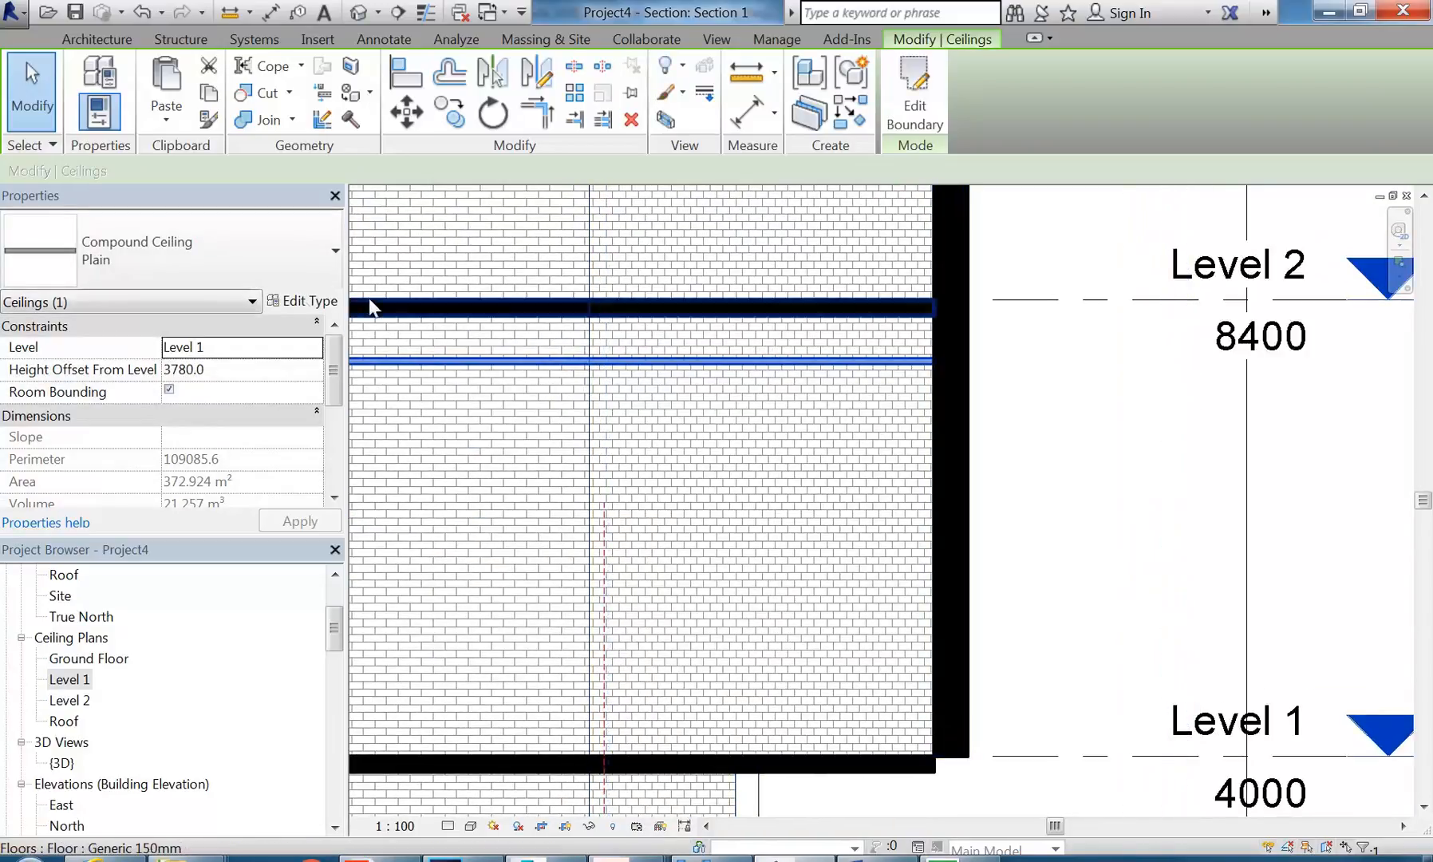
Step: Set the coarse scale fill pattern of the Plain compound ceiling type to Solid fill
{"action": "left_click", "coordinate": [308, 301]}
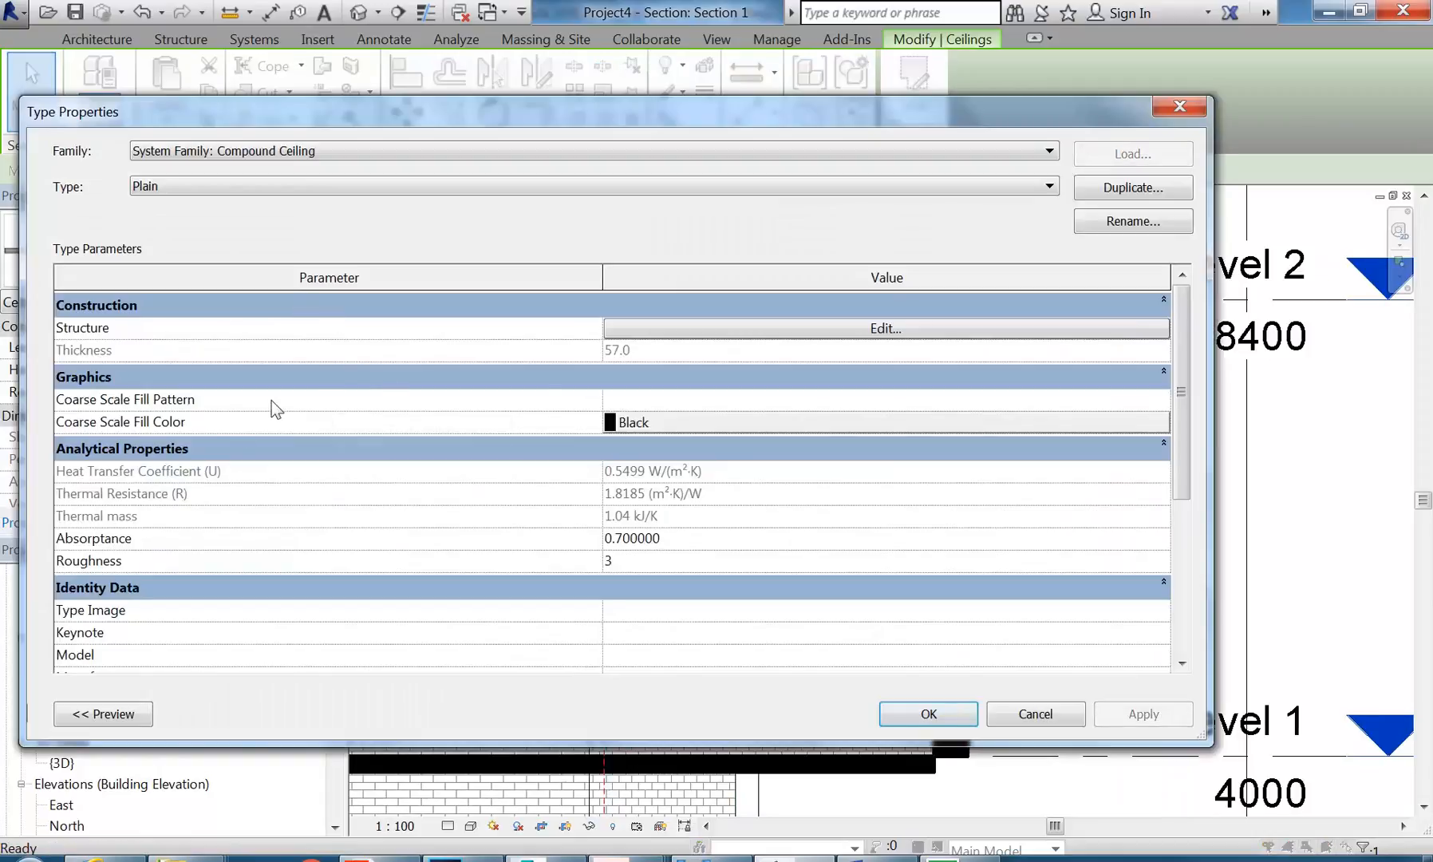
{"action": "left_click", "coordinate": [890, 397]}
{"action": "left_click", "coordinate": [1163, 397]}
{"action": "left_click_drag", "start_coordinate": [717, 322], "coordinate": [720, 448]}
{"action": "left_click", "coordinate": [510, 407]}
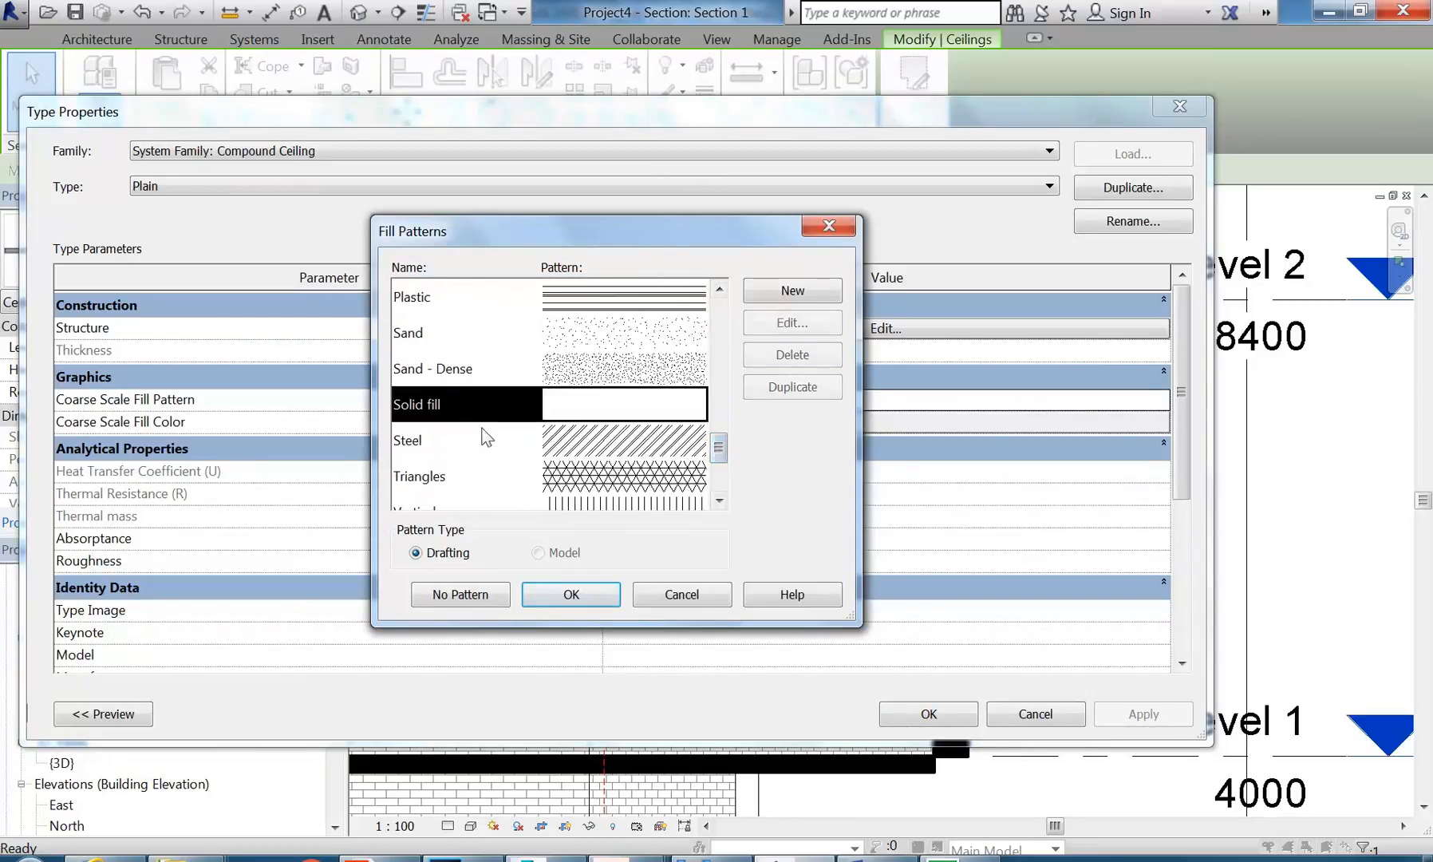
{"action": "left_click", "coordinate": [571, 595]}
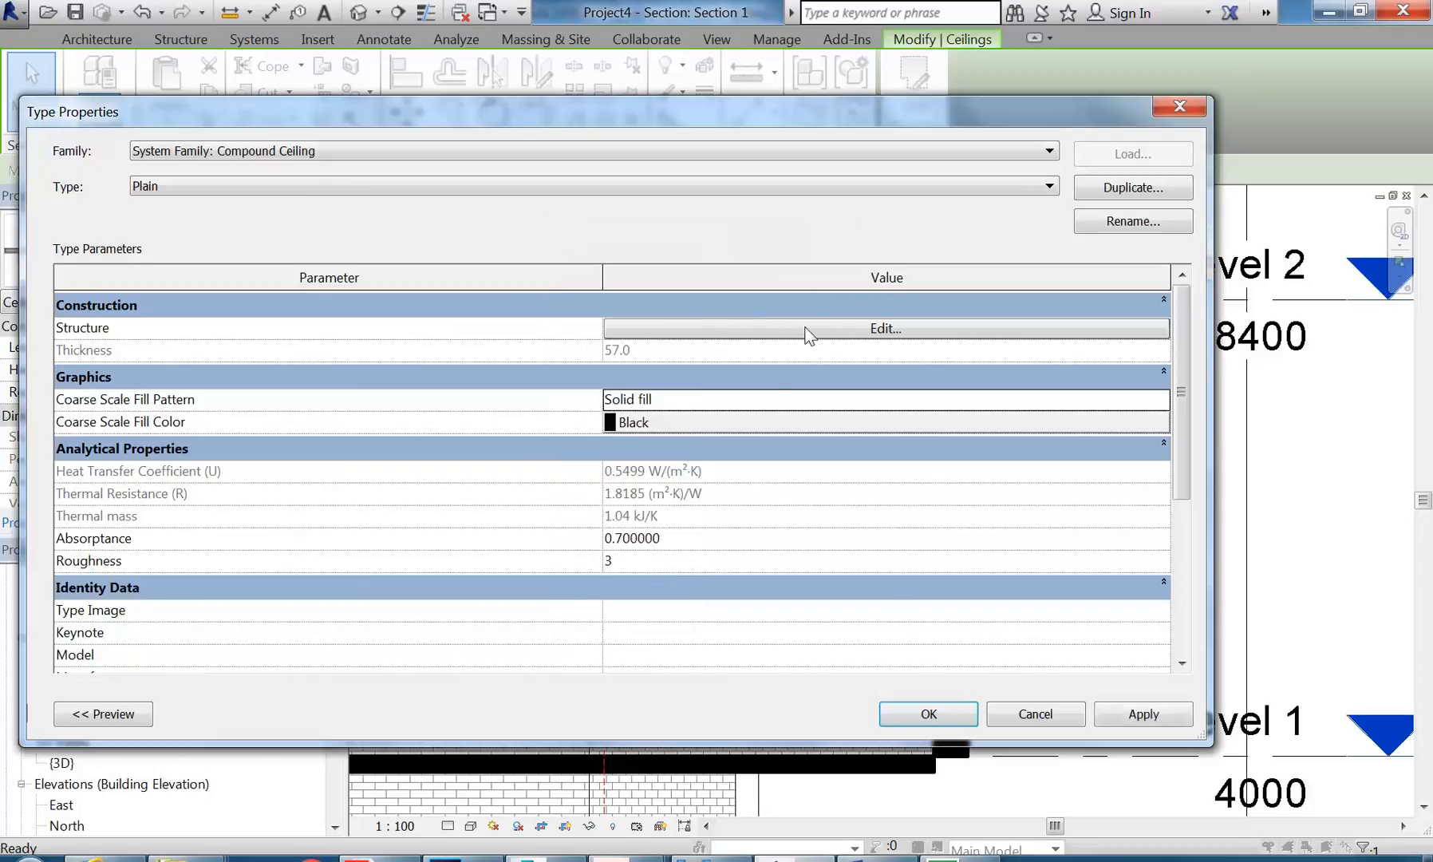
Step: Set the ceiling type's Gypsum Wall Board layer to 10 mm, increase the Metal Stud Layer thickness and apply the type changes
{"action": "left_click", "coordinate": [807, 334]}
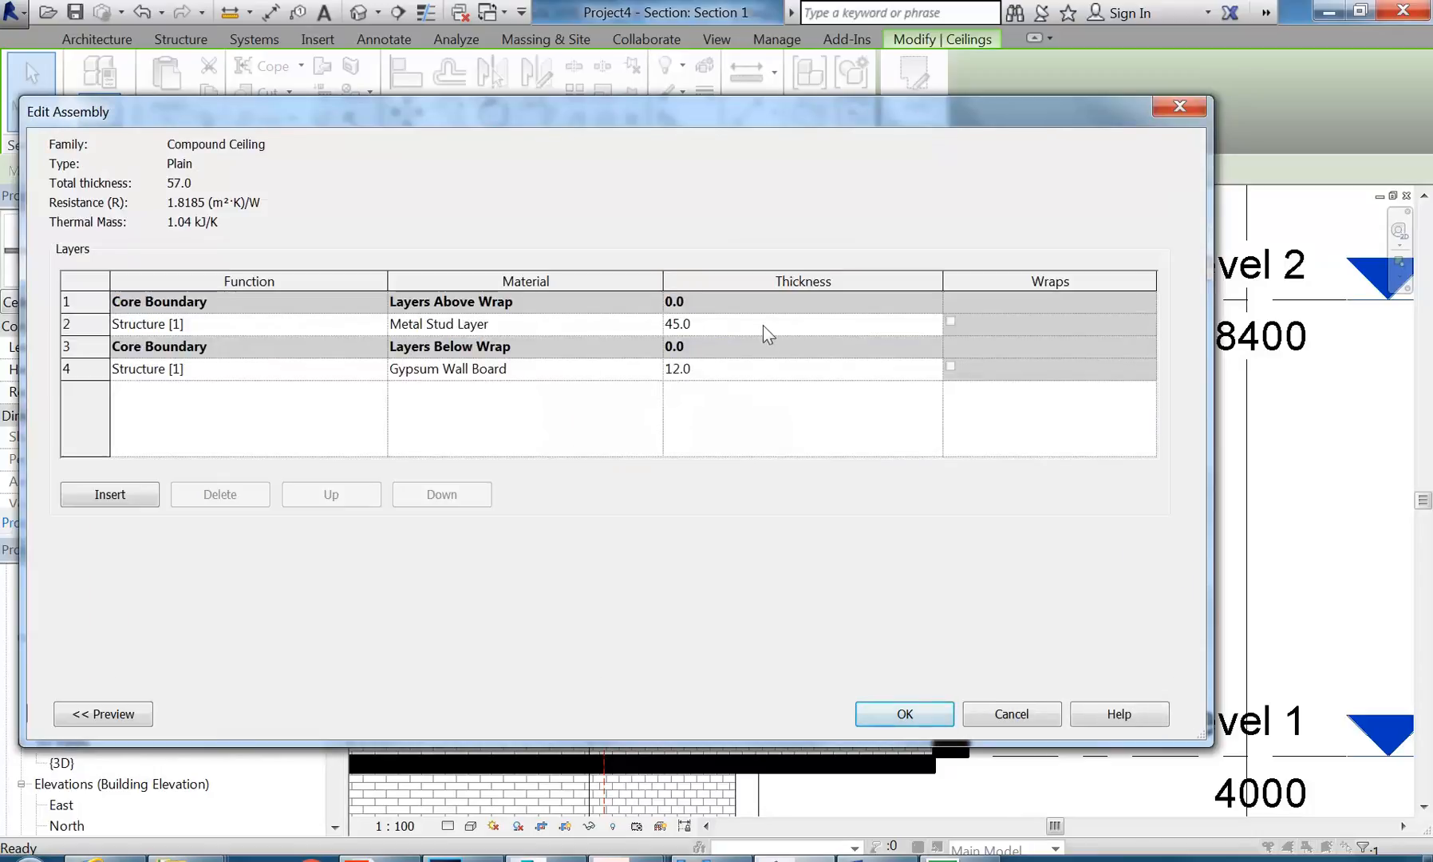
{"action": "left_click", "coordinate": [727, 327]}
{"action": "left_click", "coordinate": [730, 374]}
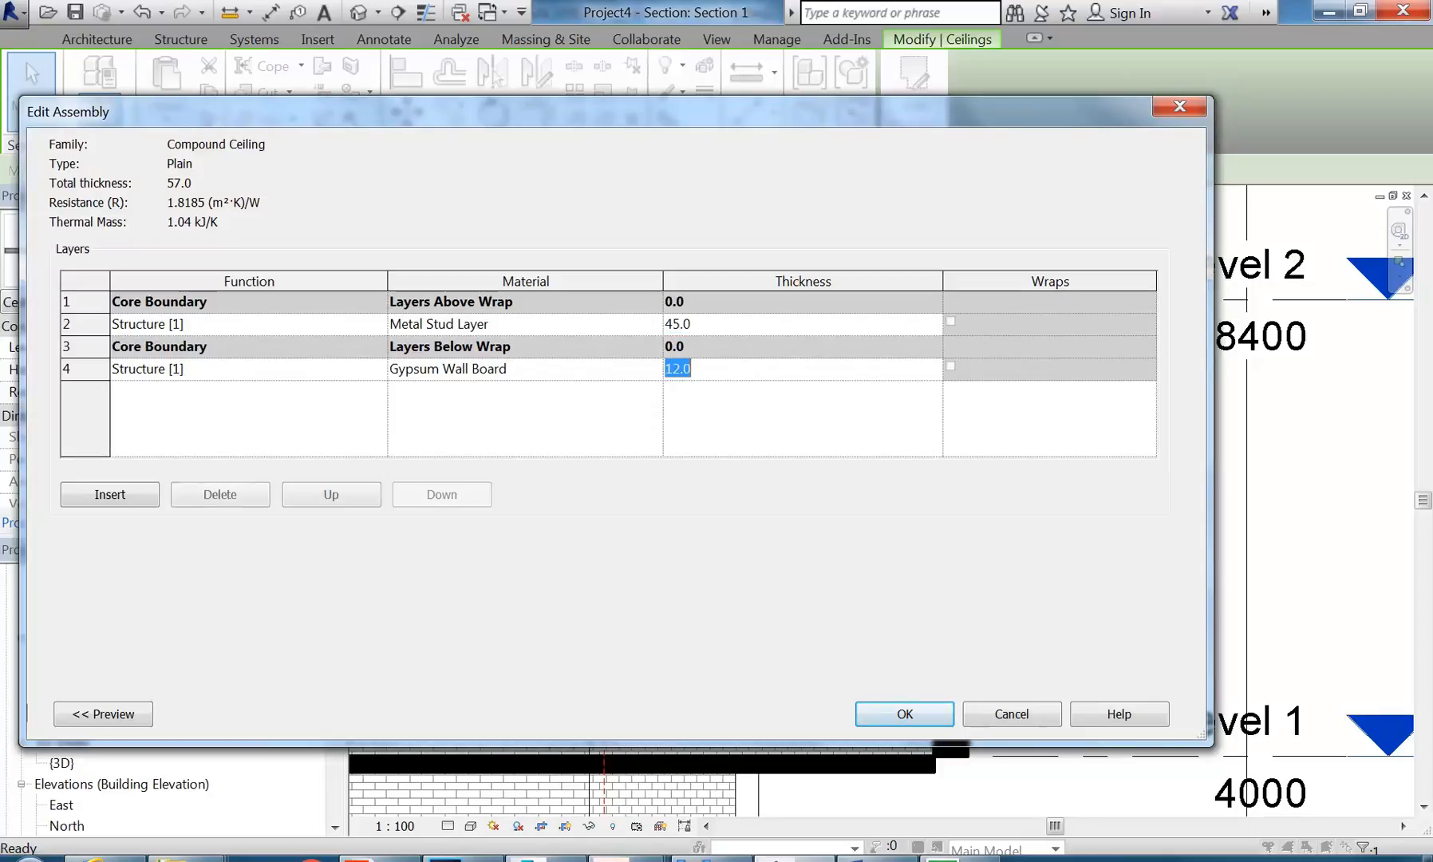
{"action": "type", "text": "10"}
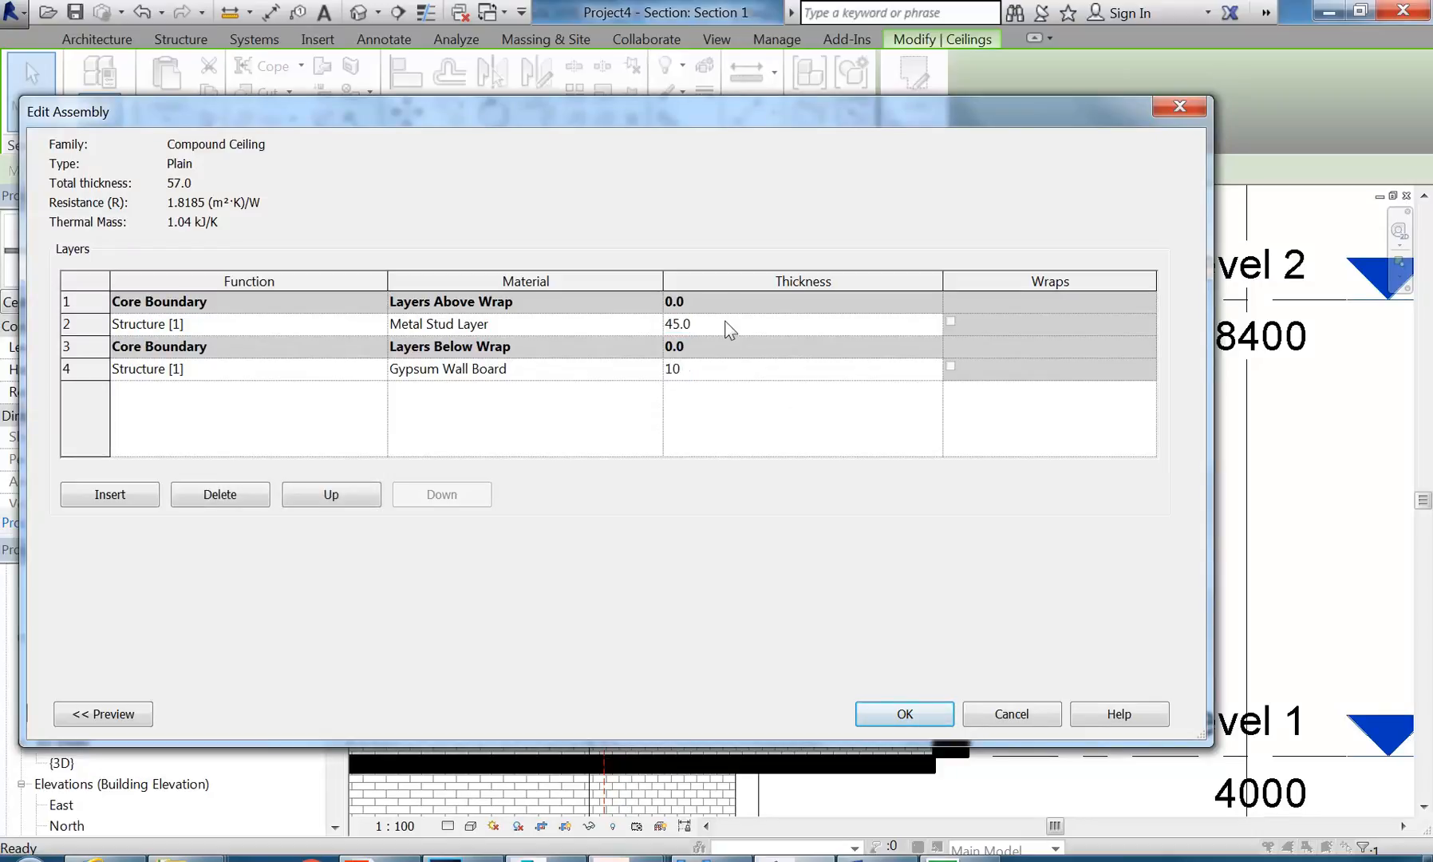
{"action": "left_click", "coordinate": [723, 324]}
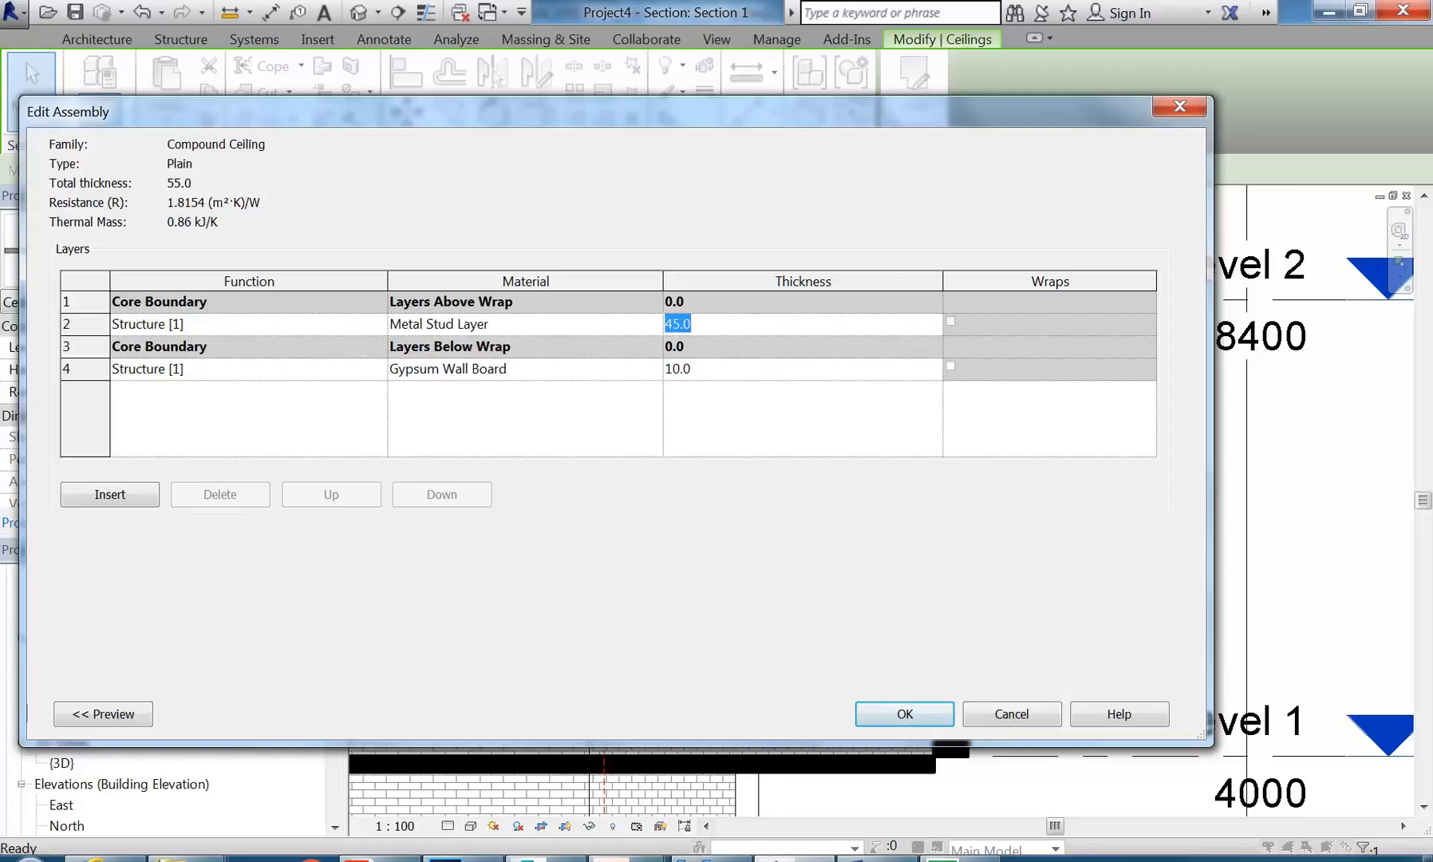
{"action": "type", "text": "1"}
{"action": "left_click", "coordinate": [919, 714]}
{"action": "left_click", "coordinate": [911, 715]}
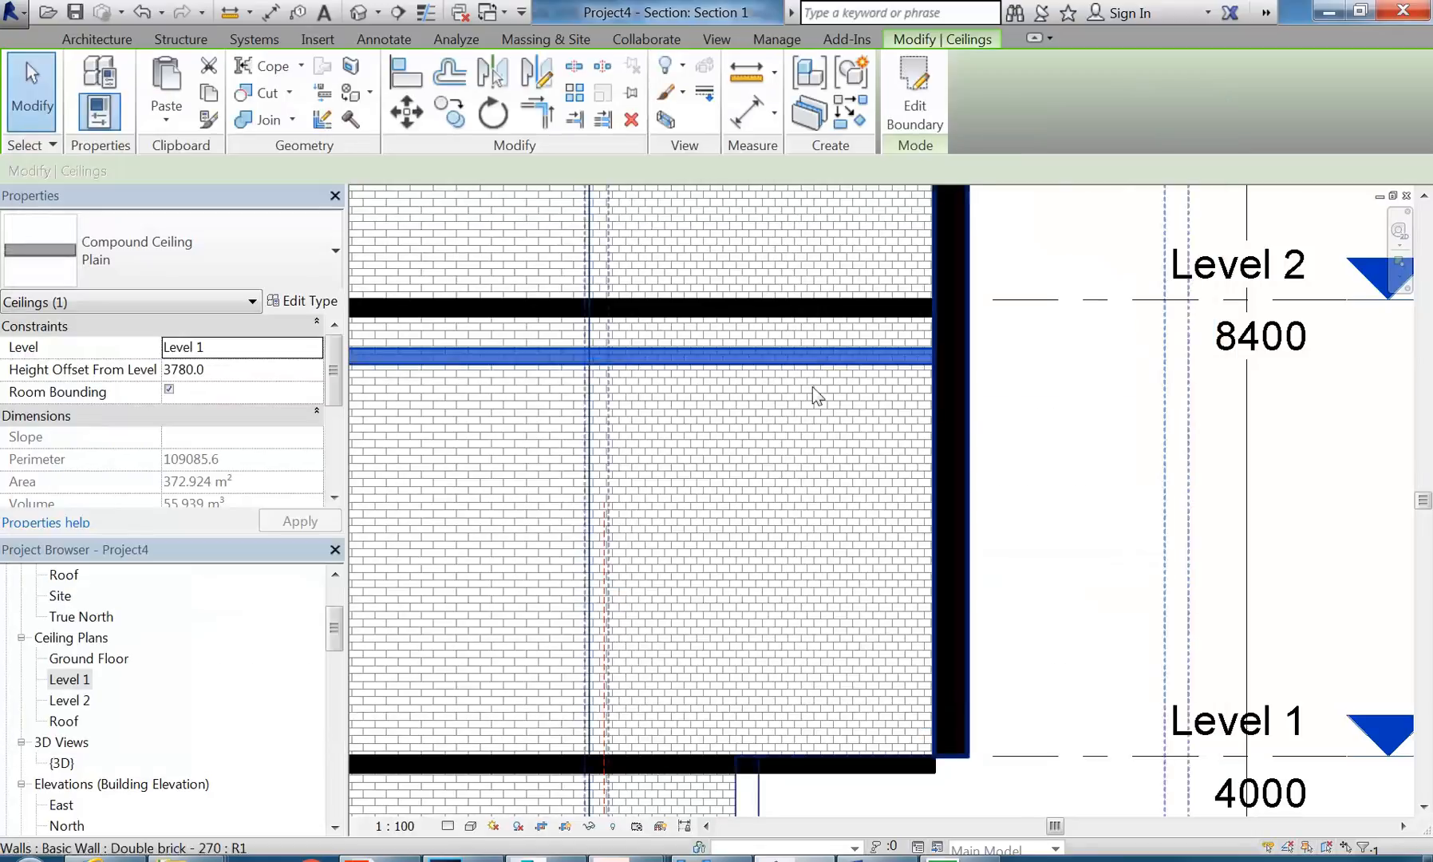
Step: Move the ceiling up against the underside of the Level 2 slab, at a height offset of about 4080 mm
{"action": "scroll", "coordinate": [781, 287], "scroll_direction": "up", "scroll_amount": 2}
{"action": "left_click_drag", "start_coordinate": [614, 455], "coordinate": [640, 378]}
{"action": "scroll", "coordinate": [640, 378], "scroll_direction": "down", "scroll_amount": 2}
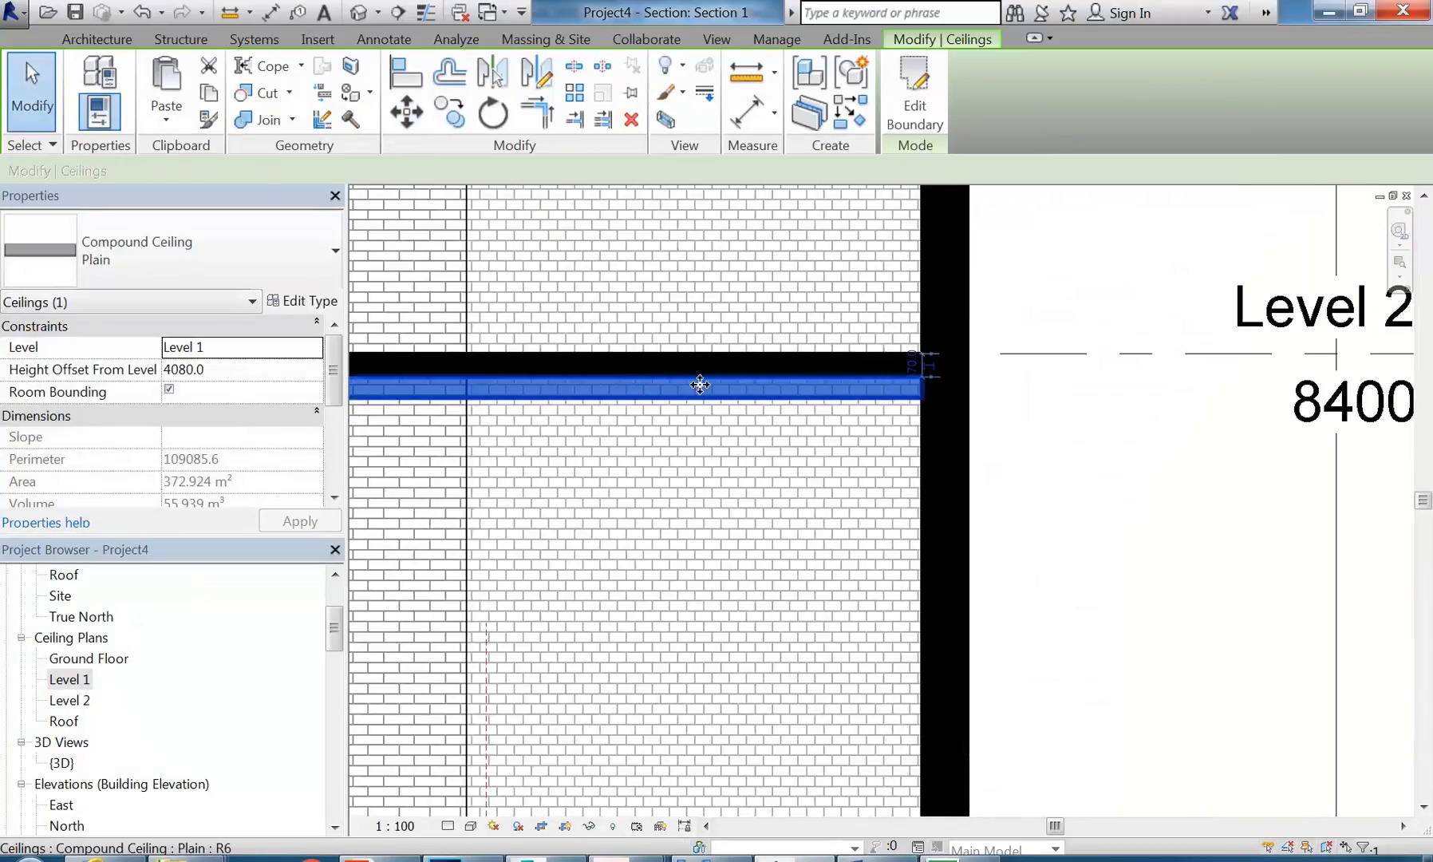
{"action": "left_click", "coordinate": [1043, 478]}
Step: Examine how the Level 2 floor and the ceiling below it meet the outer wall in the section, selecting the floor
{"action": "scroll", "coordinate": [1043, 478], "scroll_direction": "down", "scroll_amount": 4}
{"action": "mouse_move", "coordinate": [1045, 479]}
{"action": "middle_mouse_down"}
{"action": "mouse_move", "coordinate": [1110, 501]}
{"action": "mouse_move", "coordinate": [1163, 494]}
{"action": "mouse_move", "coordinate": [1037, 473]}
{"action": "mouse_move", "coordinate": [1130, 462]}
{"action": "middle_mouse_up"}
{"action": "scroll", "coordinate": [1115, 492], "scroll_direction": "down", "scroll_amount": 2}
{"action": "middle_click_drag", "start_coordinate": [734, 462], "coordinate": [1007, 437]}
{"action": "scroll", "coordinate": [863, 436], "scroll_direction": "down", "scroll_amount": 1}
{"action": "middle_click_drag", "start_coordinate": [868, 445], "coordinate": [833, 454]}
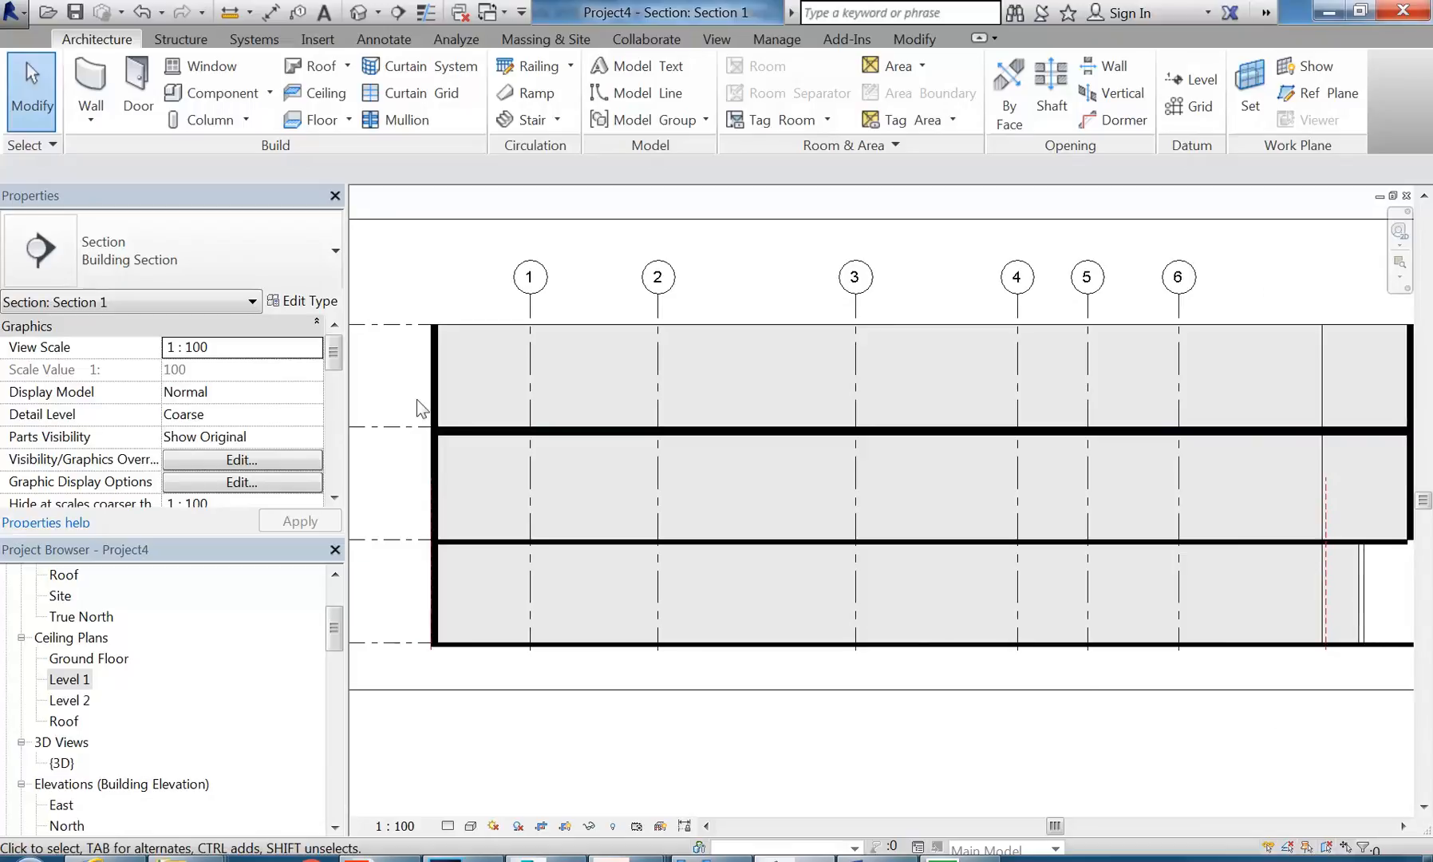
{"action": "scroll", "coordinate": [416, 399], "scroll_direction": "up", "scroll_amount": 4}
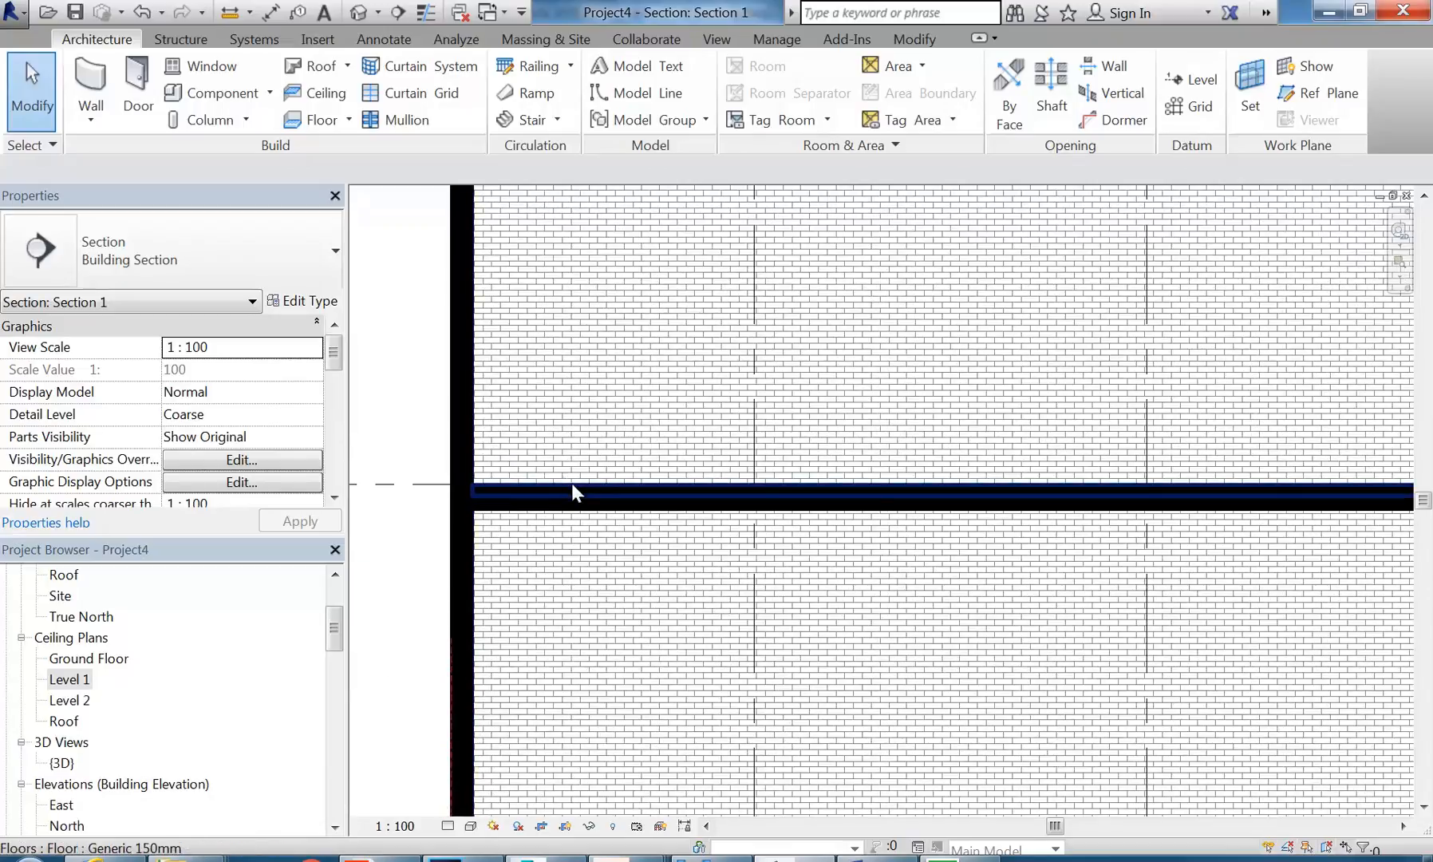
{"action": "left_click", "coordinate": [571, 485]}
{"action": "scroll", "coordinate": [571, 482], "scroll_direction": "up", "scroll_amount": 4}
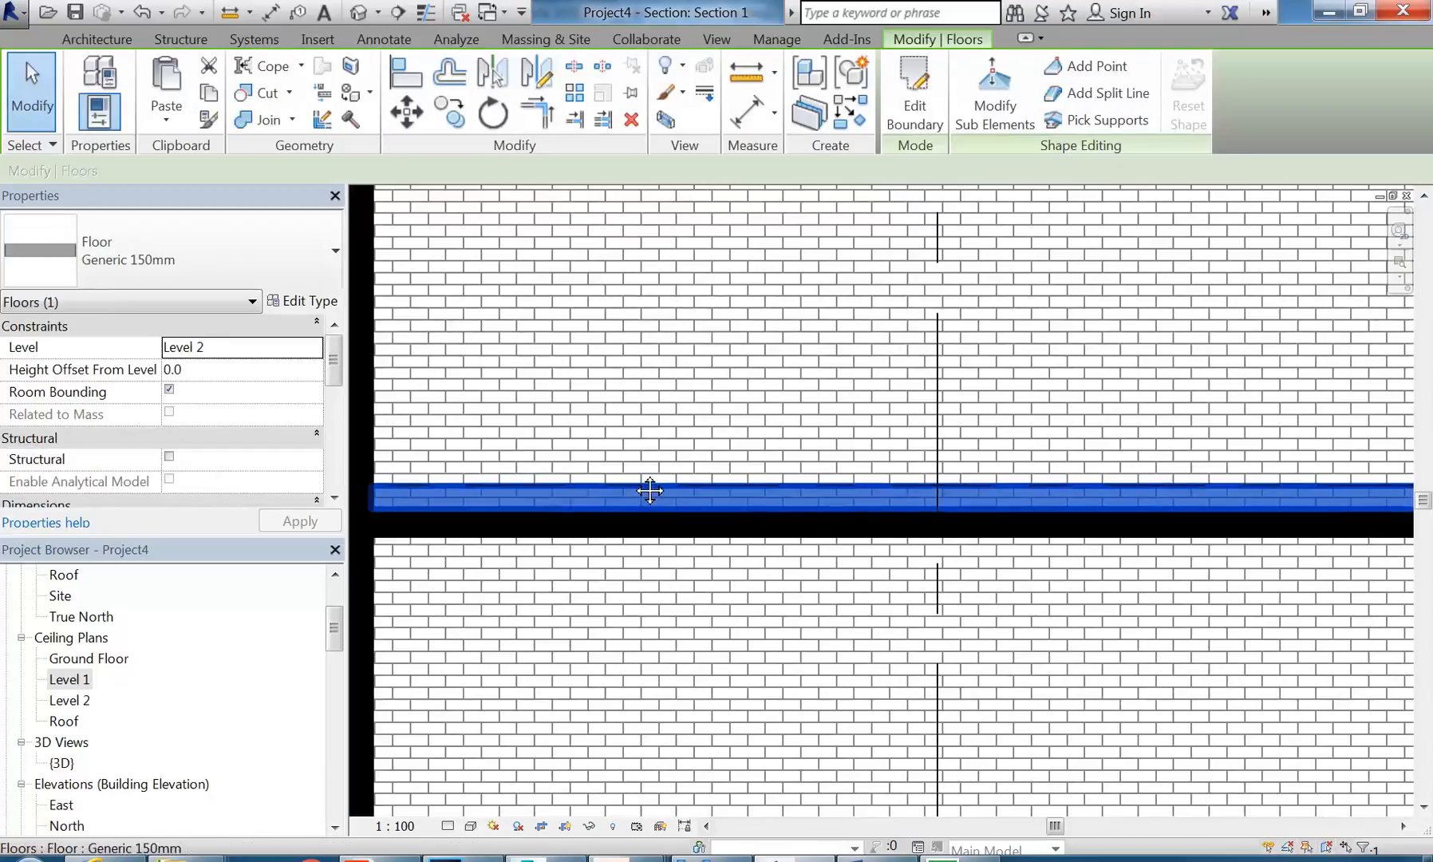
{"action": "scroll", "coordinate": [651, 491], "scroll_direction": "up", "scroll_amount": 5}
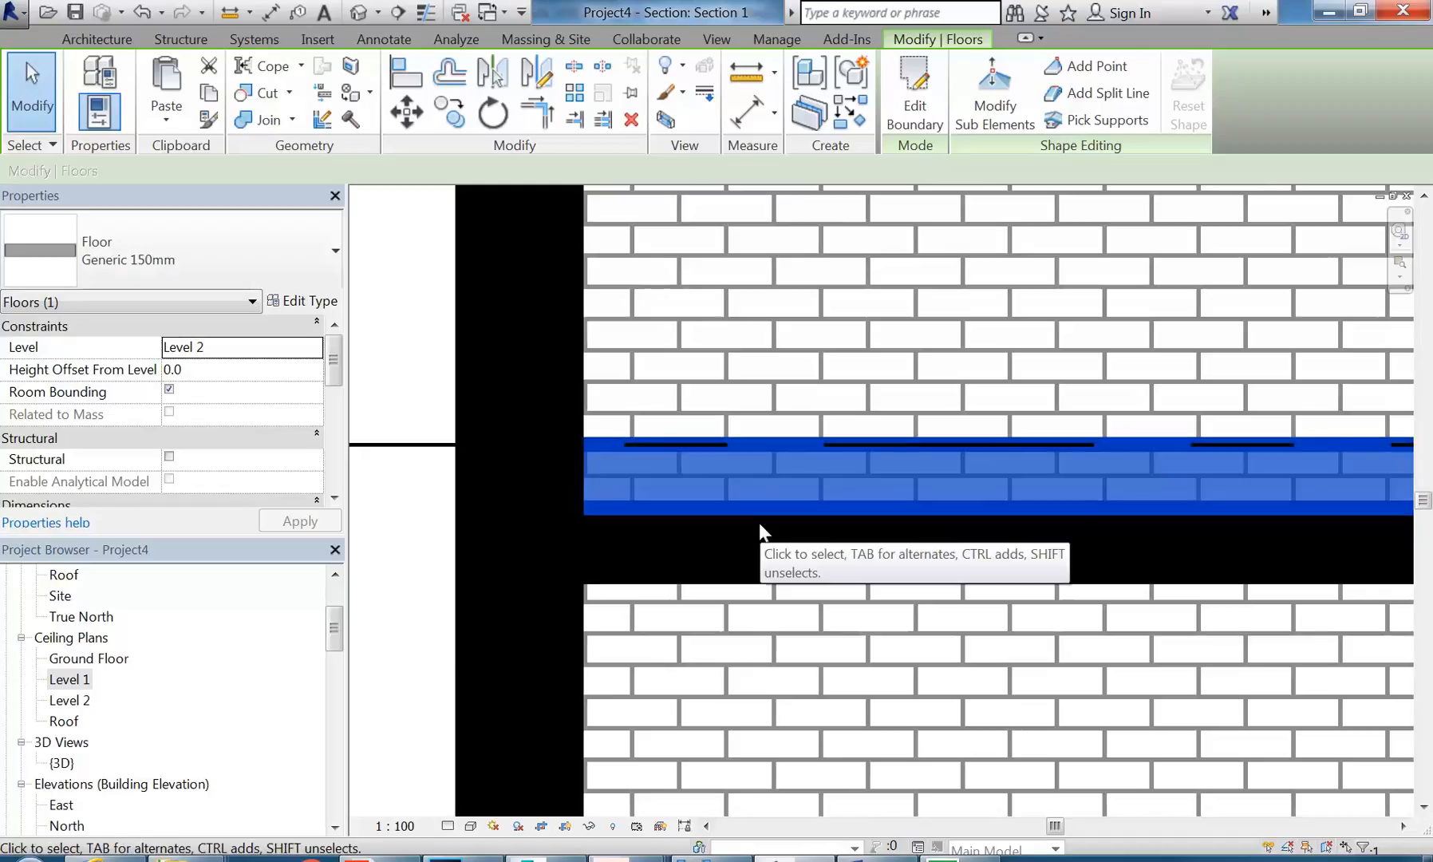
{"action": "left_click", "coordinate": [411, 534]}
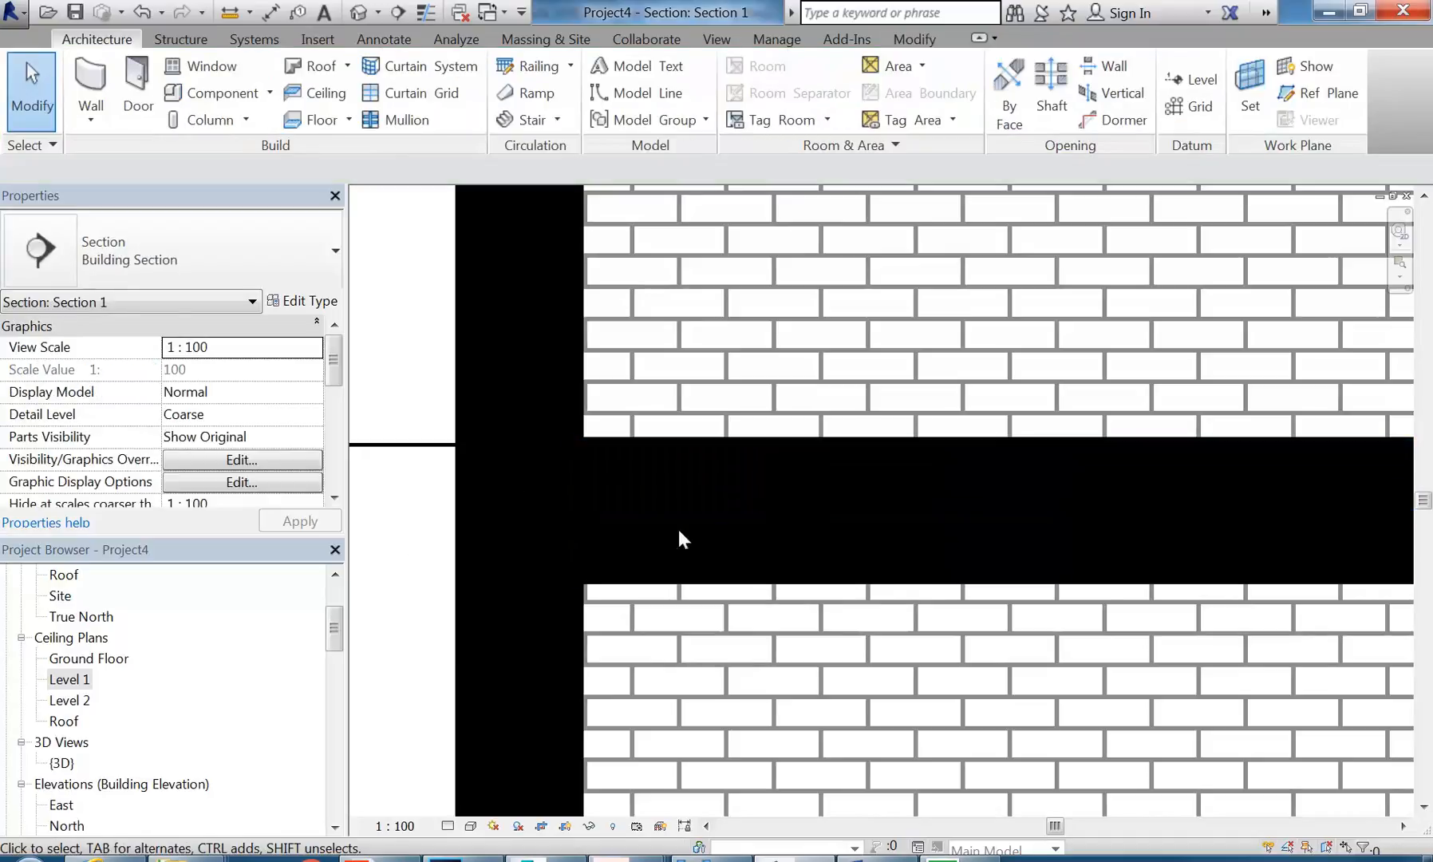
Step: Open the Level 1 ceiling plan and load the Ceiling Light - Linear Box family from the internal architectural lighting library as a component
{"action": "double_click", "coordinate": [67, 680]}
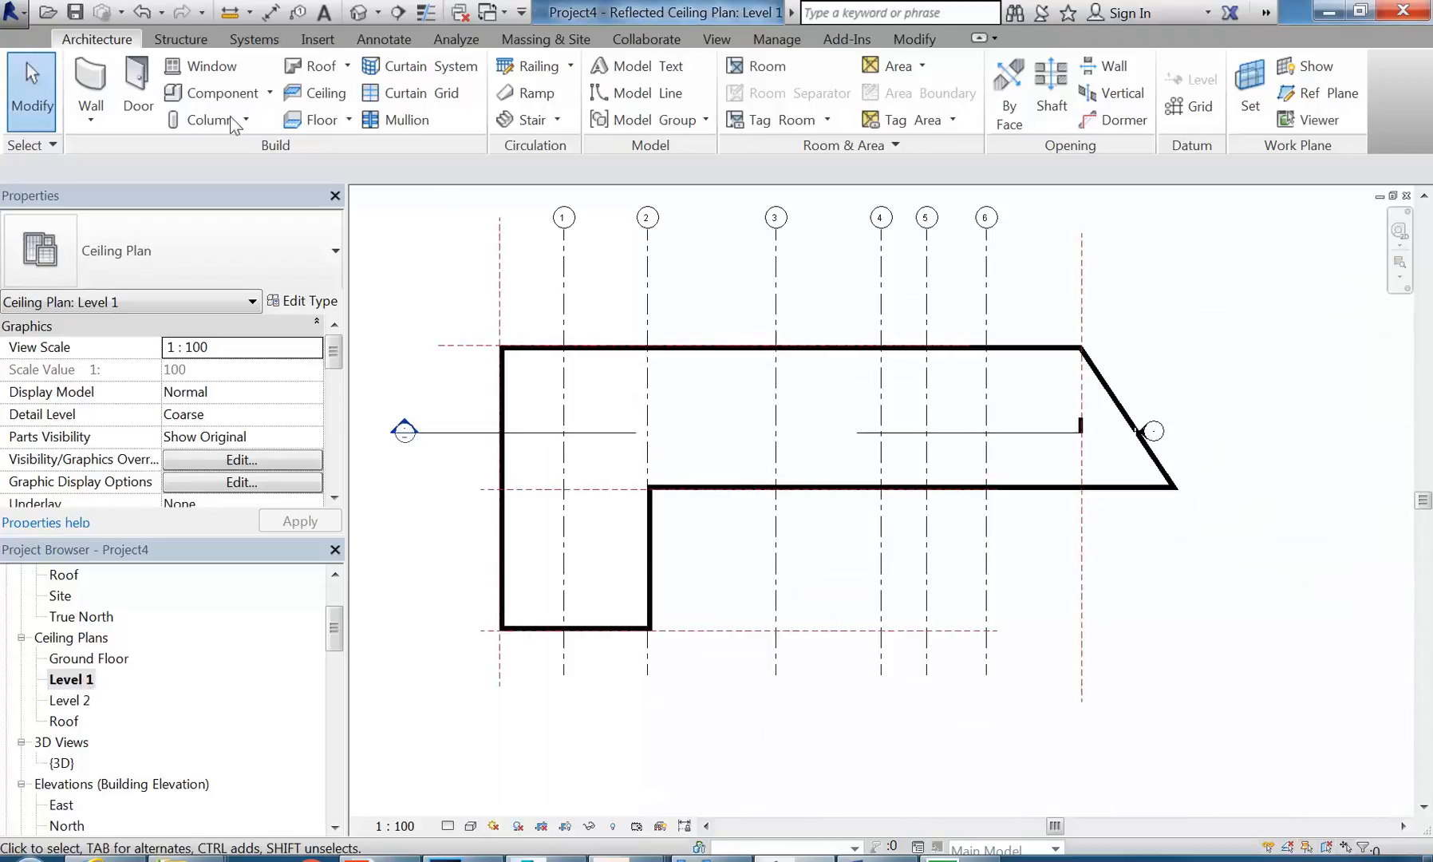
{"action": "left_click", "coordinate": [198, 96]}
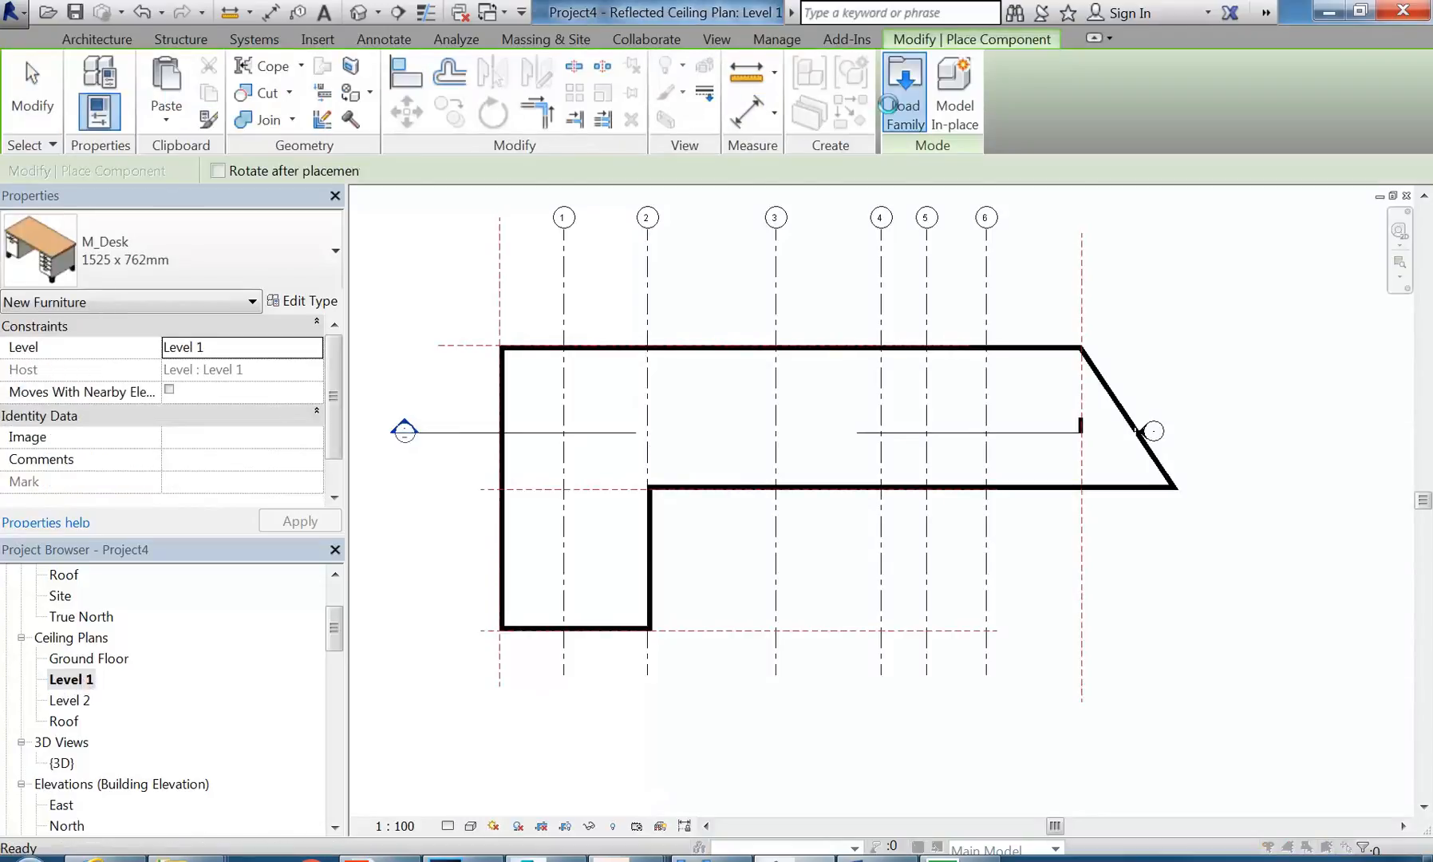
{"action": "left_click", "coordinate": [912, 104]}
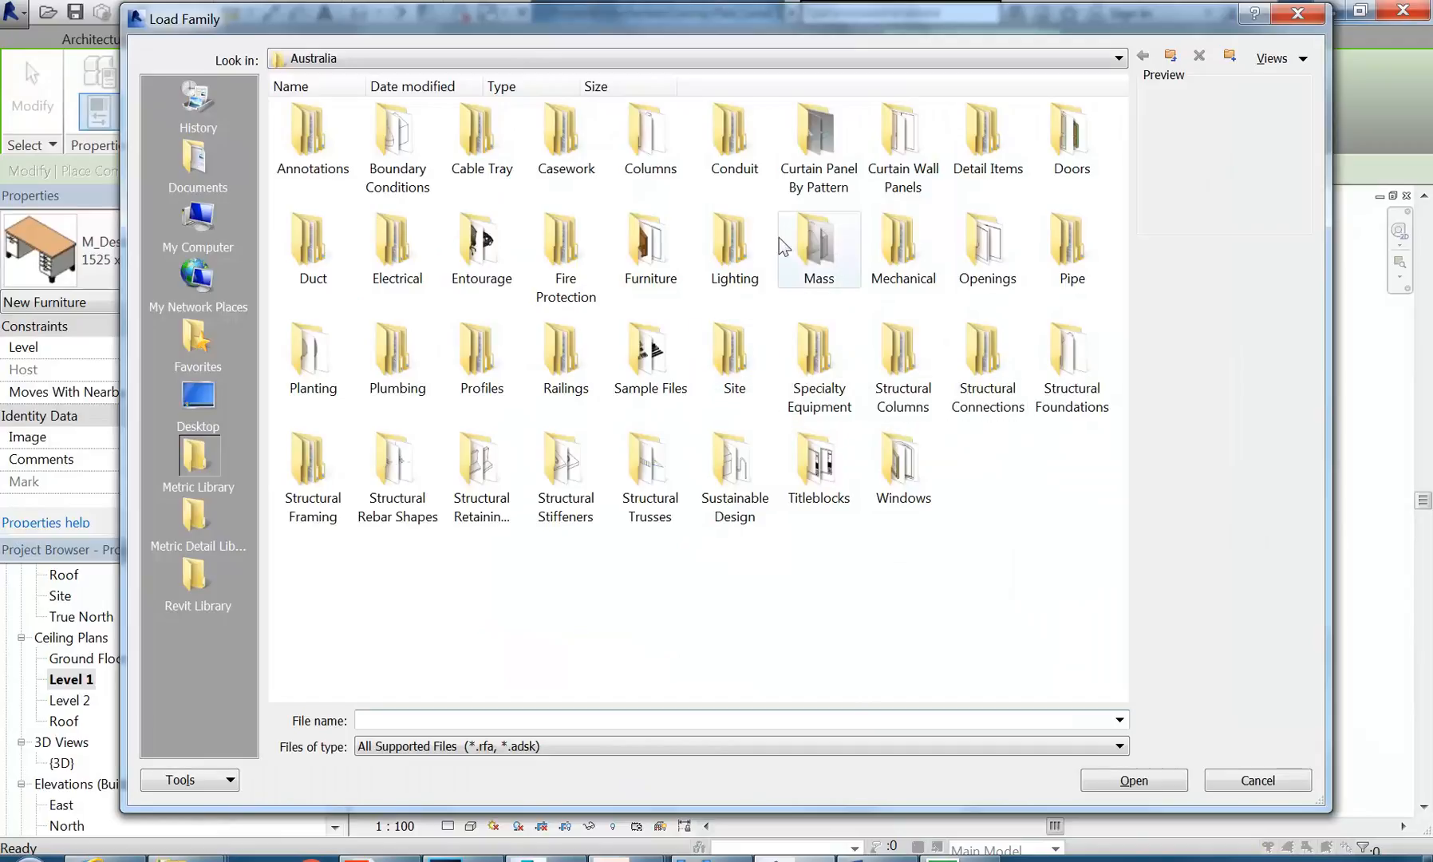
{"action": "double_click", "coordinate": [718, 245]}
{"action": "double_click", "coordinate": [300, 130]}
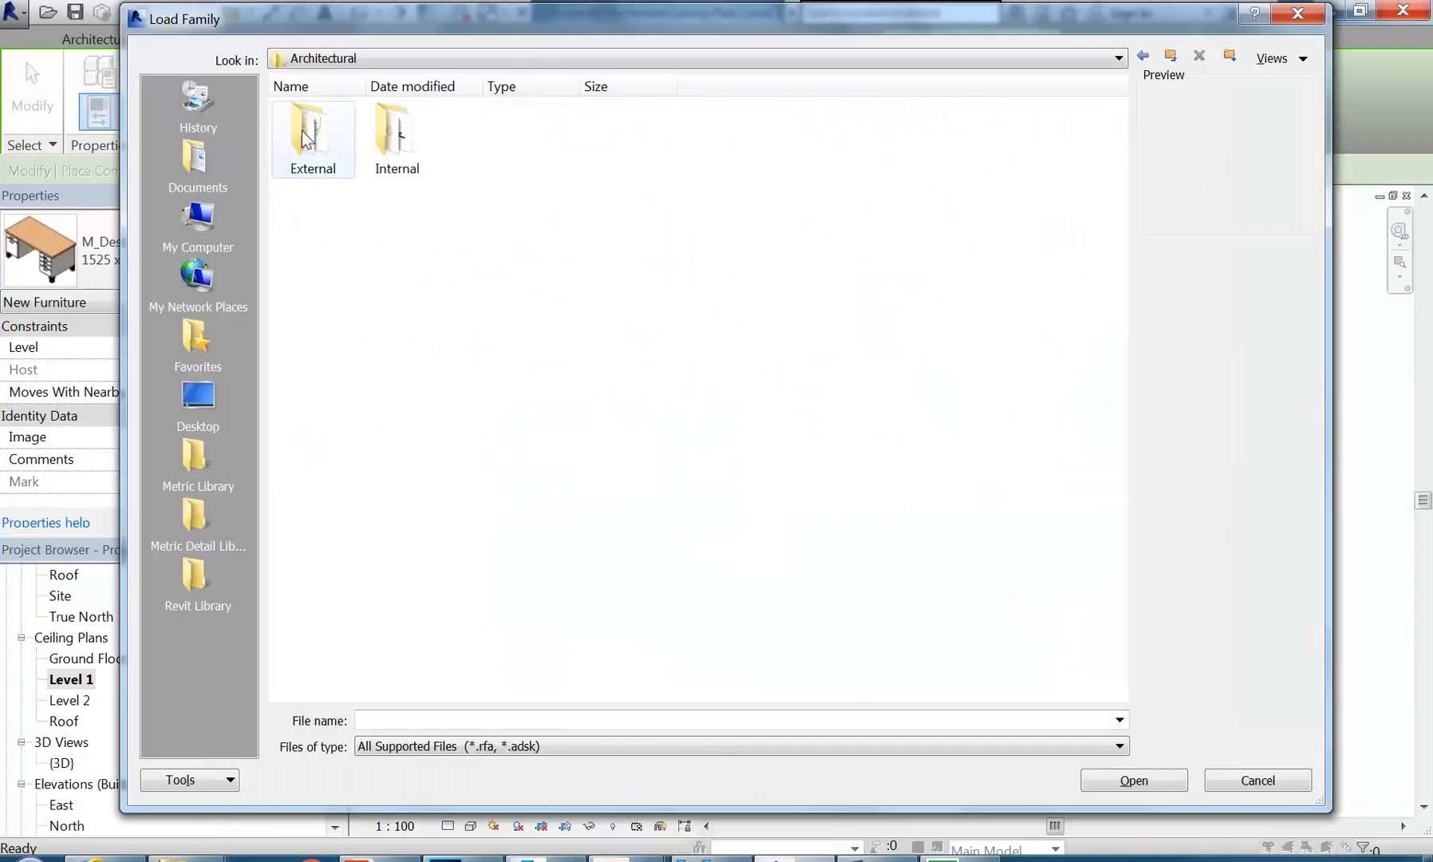
{"action": "double_click", "coordinate": [394, 140]}
{"action": "left_click", "coordinate": [479, 130]}
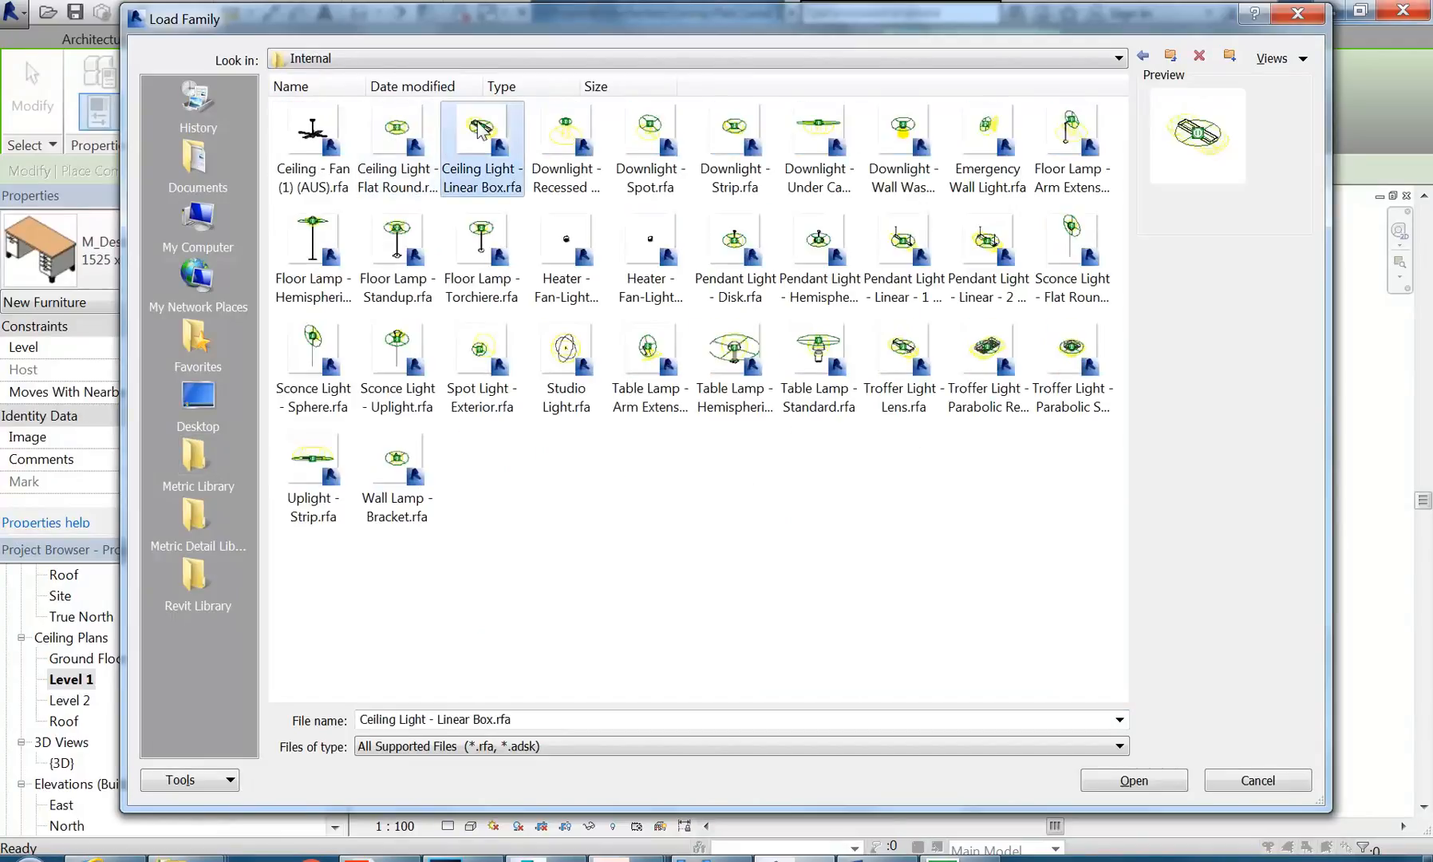
{"action": "double_click", "coordinate": [479, 130]}
Step: Place two 0300x1200mm(1 Lamp) - 120V linear box lights on the ceiling, one on each side of grid 2, and end placement
{"action": "scroll", "coordinate": [592, 399], "scroll_direction": "up", "scroll_amount": 3}
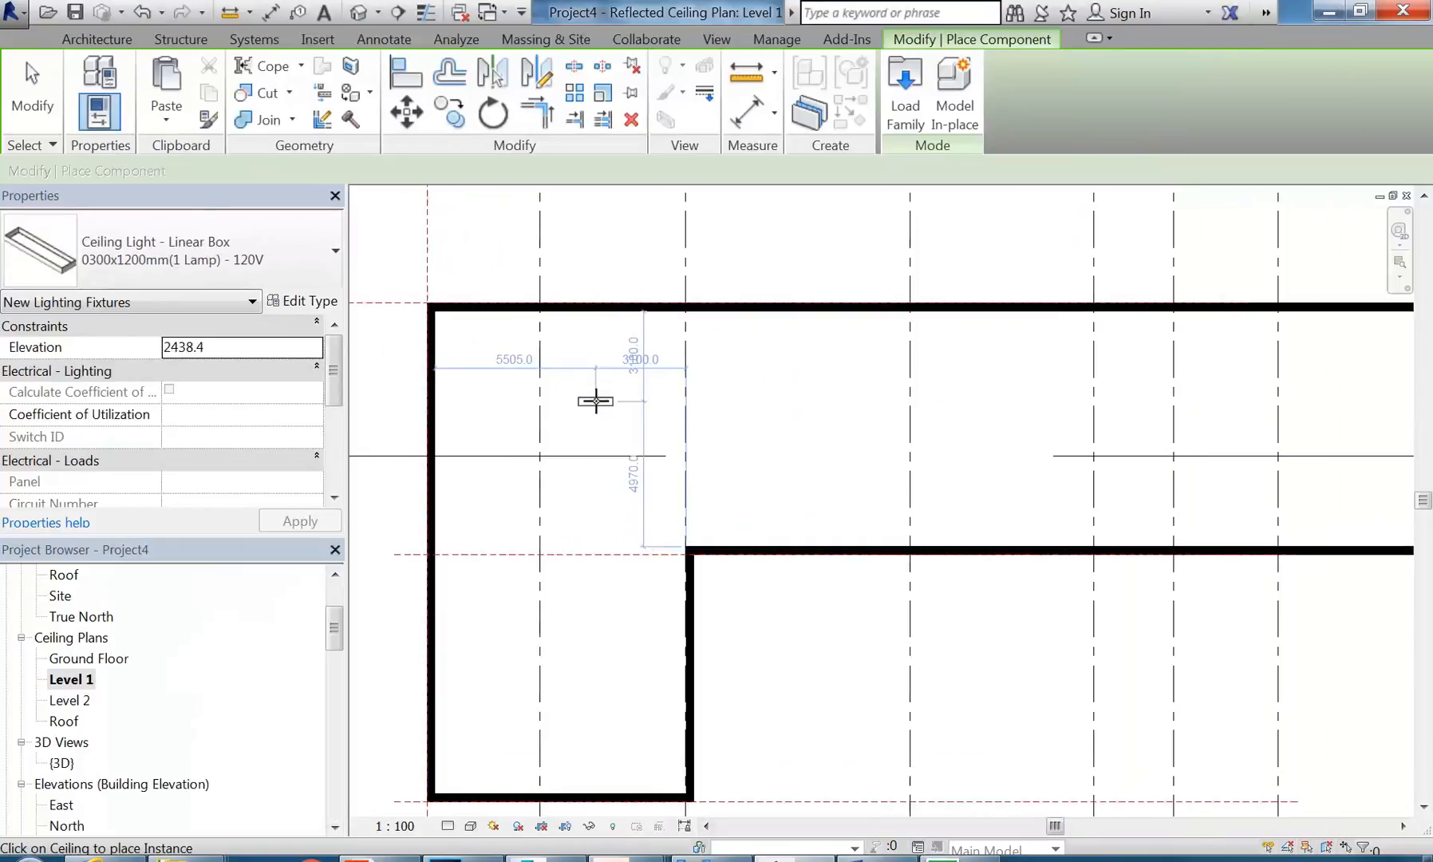
{"action": "left_click", "coordinate": [595, 400]}
{"action": "left_click", "coordinate": [746, 400]}
{"action": "right_click", "coordinate": [952, 398]}
{"action": "left_click", "coordinate": [947, 431]}
{"action": "scroll", "coordinate": [889, 436], "scroll_direction": "down", "scroll_amount": 3}
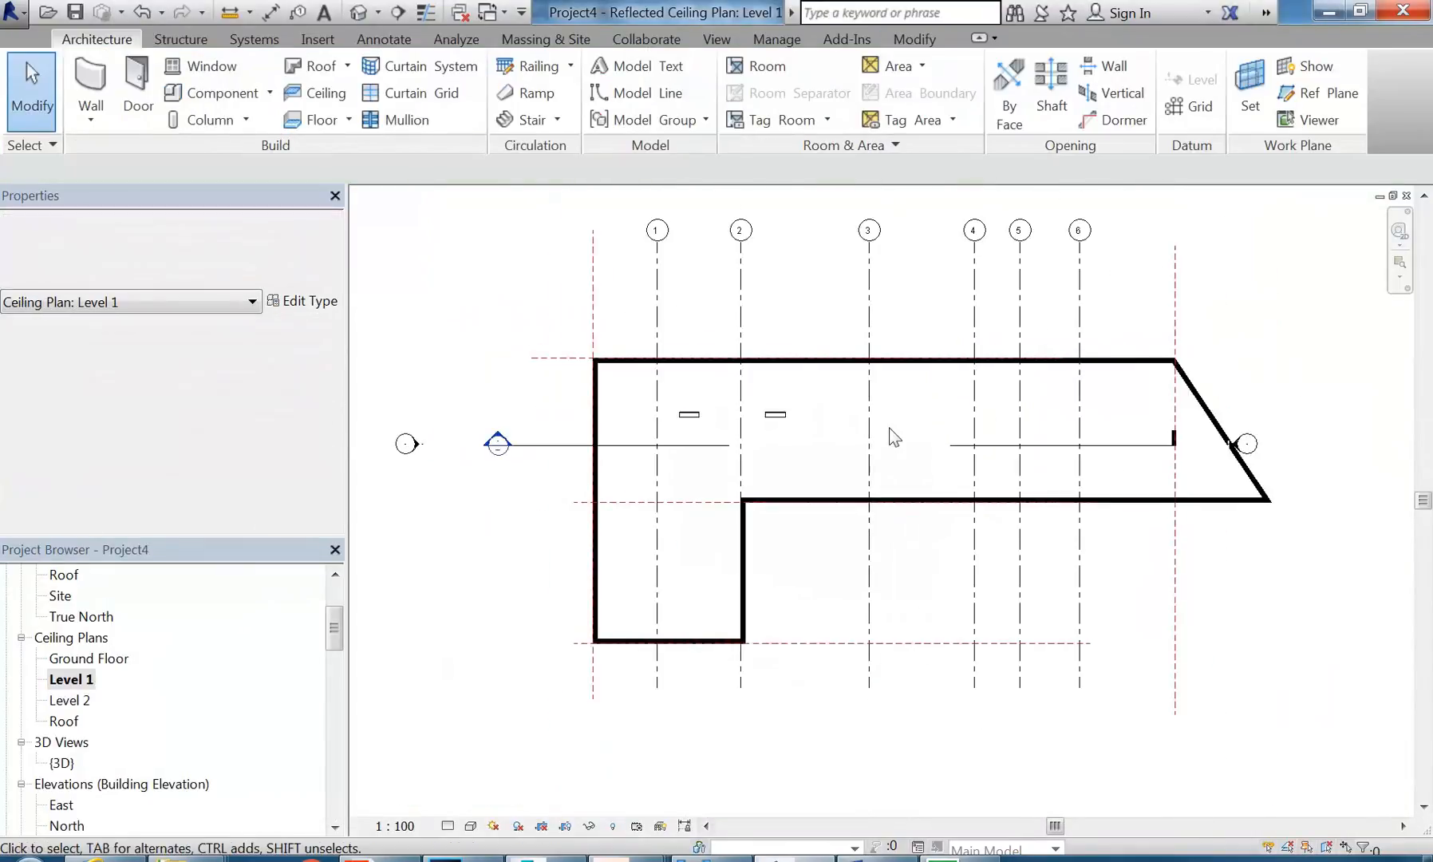
Step: Open Section 1 from its marker and check the two lights beneath the ceiling, selecting the ceiling to inspect it
{"action": "double_click", "coordinate": [496, 435]}
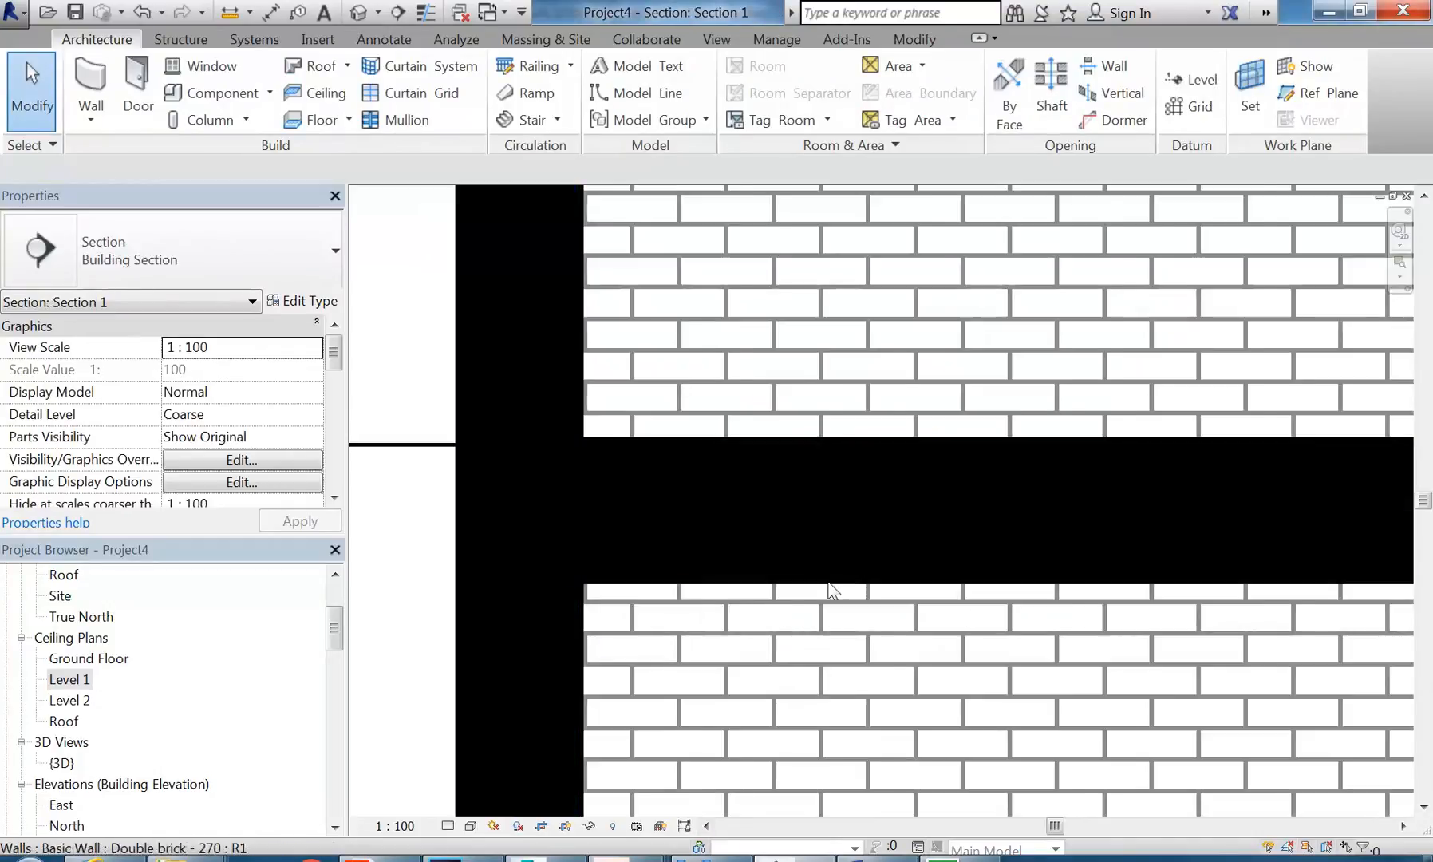
{"action": "scroll", "coordinate": [785, 514], "scroll_direction": "down", "scroll_amount": 8}
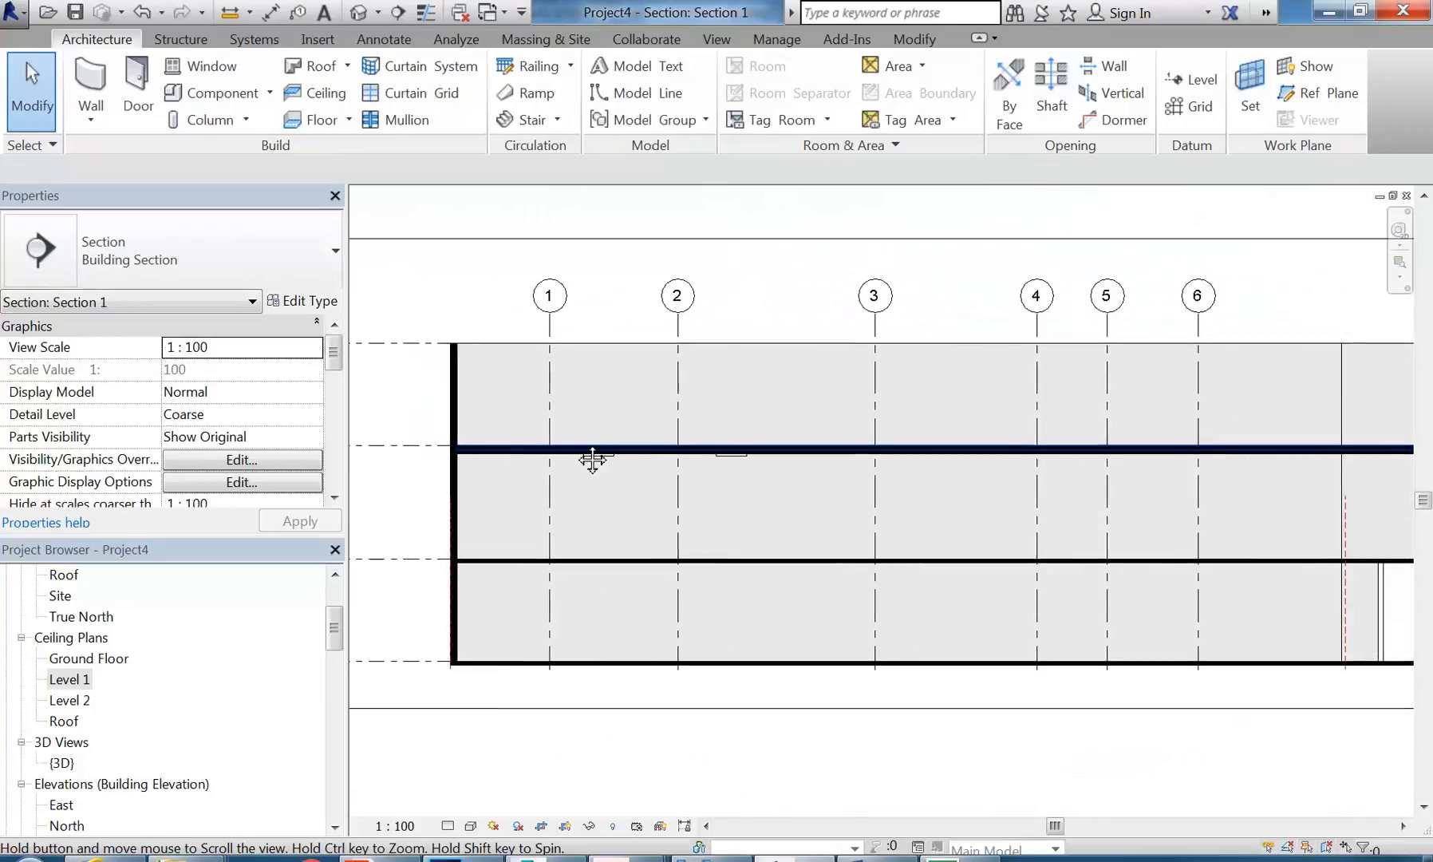
{"action": "scroll", "coordinate": [510, 465], "scroll_direction": "down", "scroll_amount": 1}
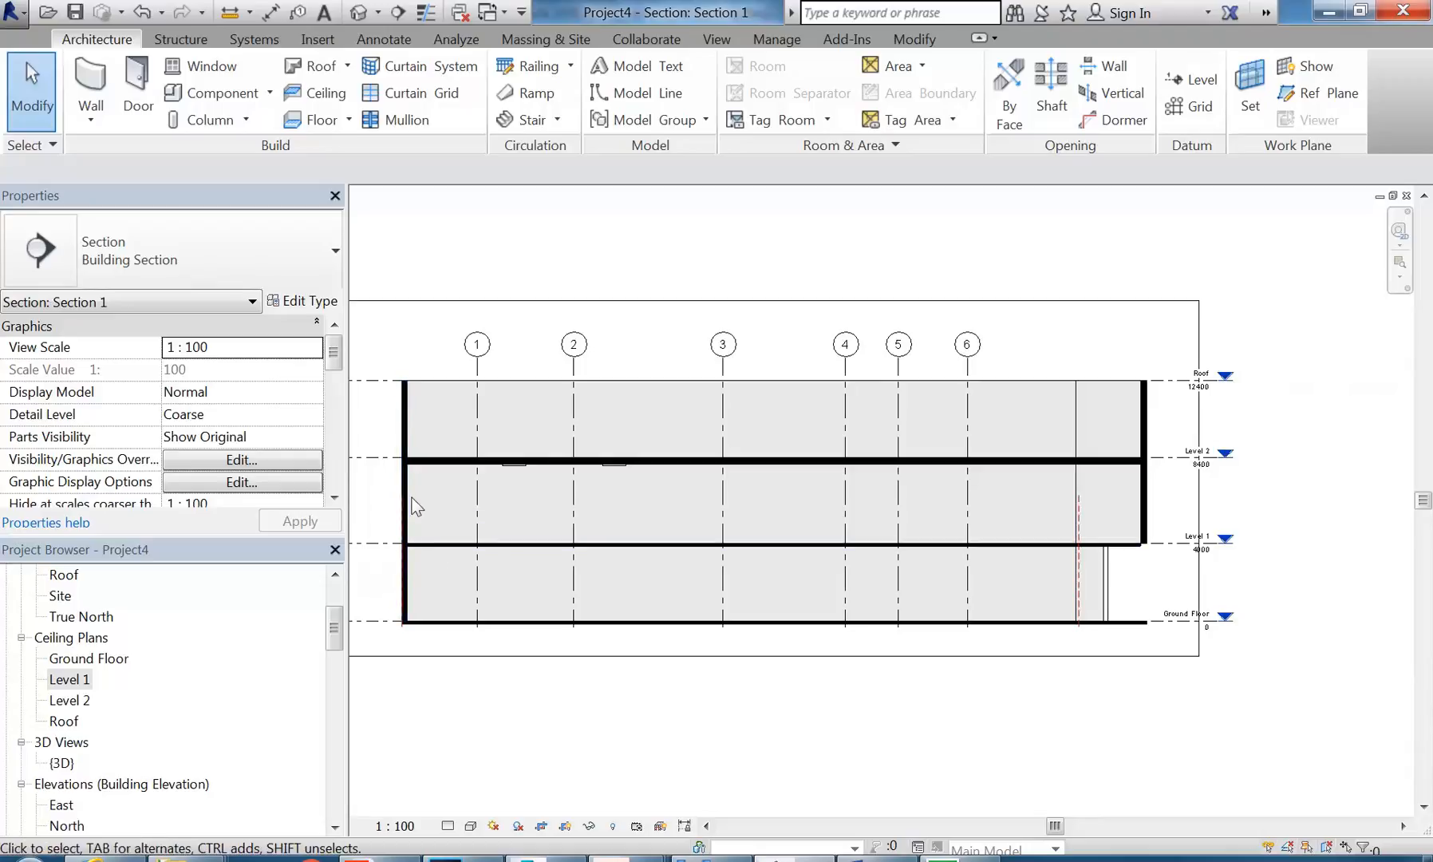
{"action": "left_click", "coordinate": [437, 554]}
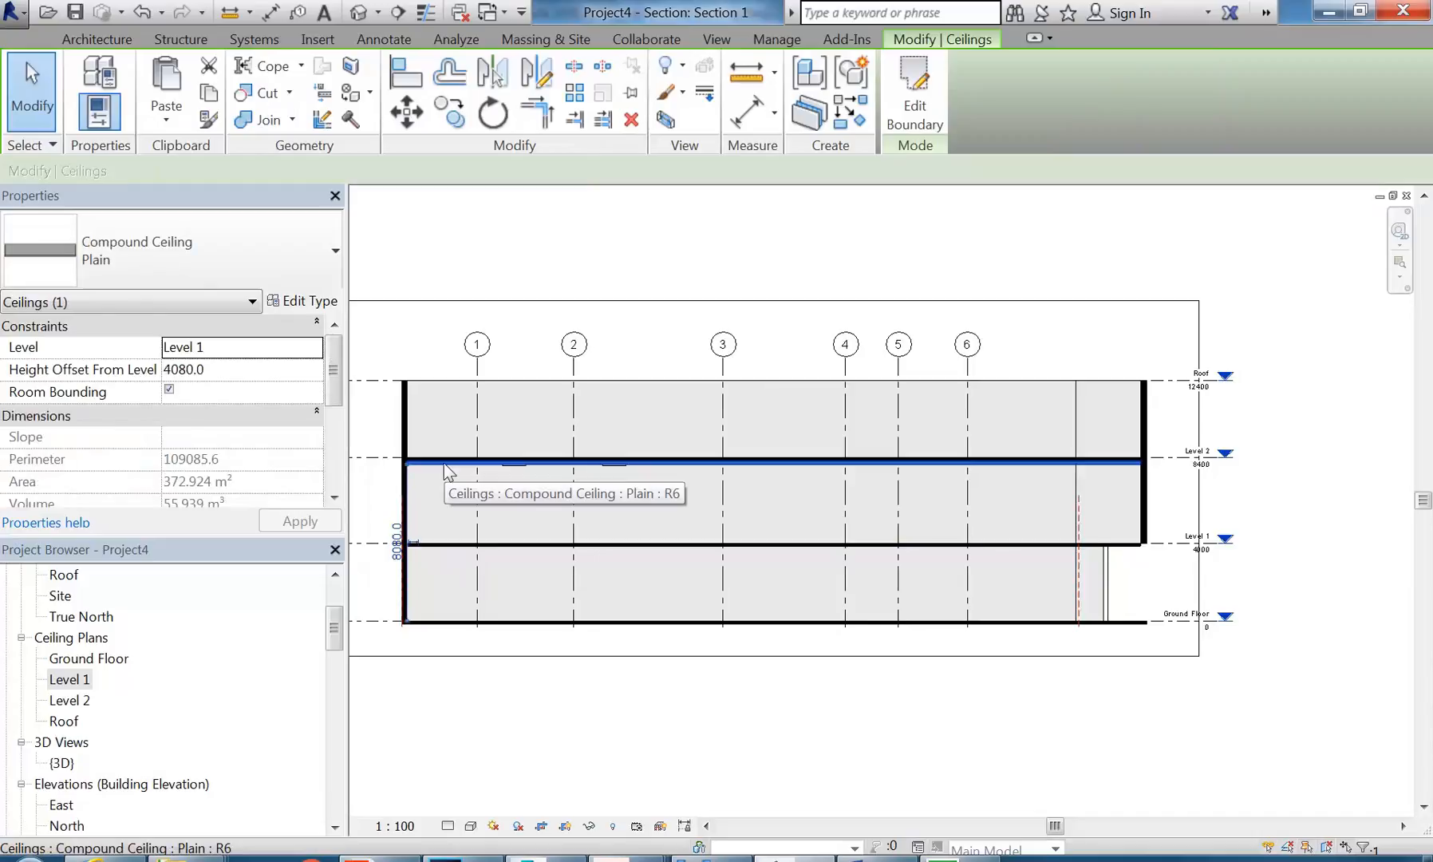
{"action": "left_click", "coordinate": [405, 354]}
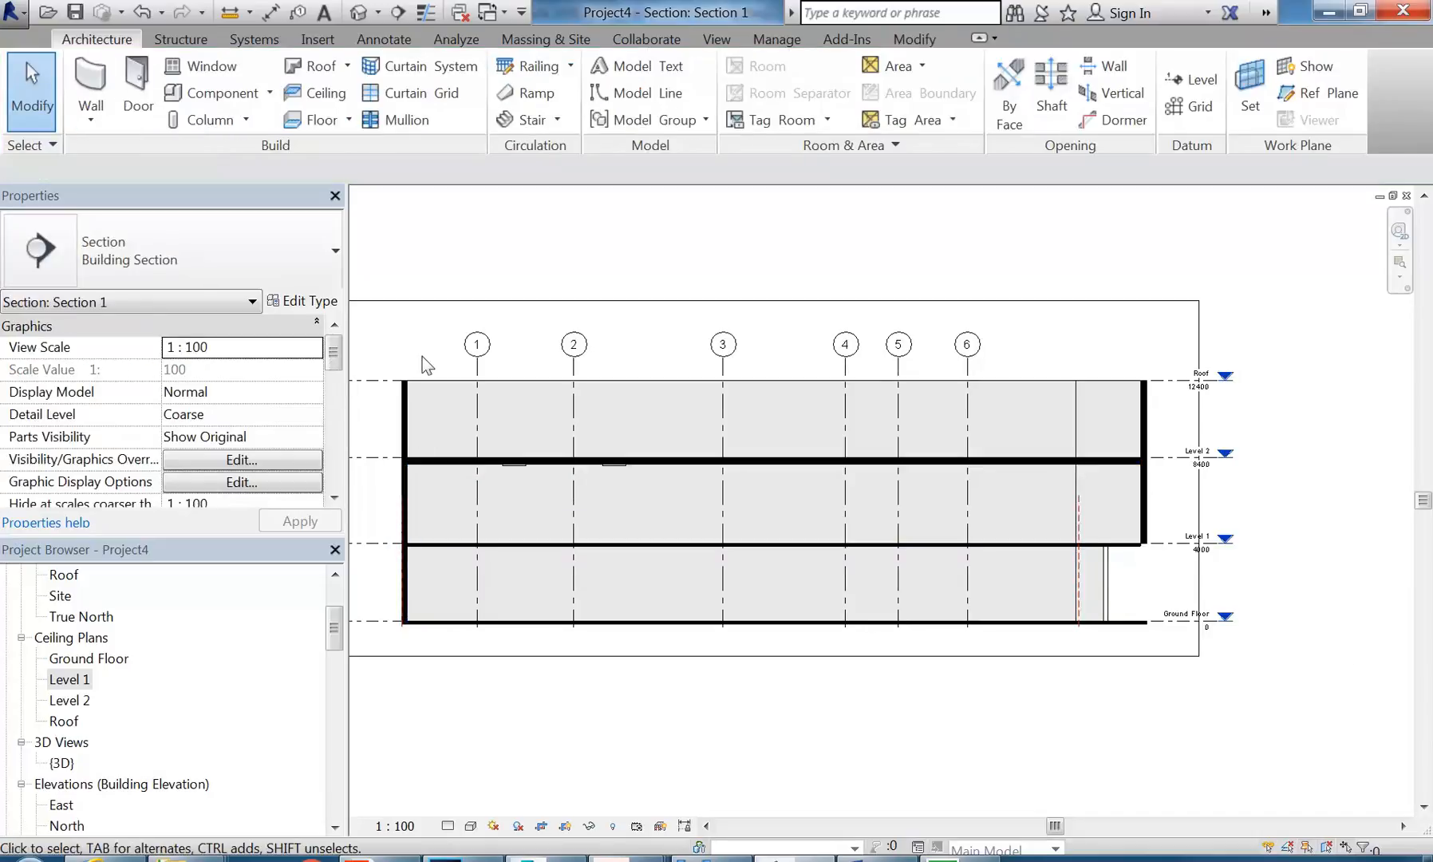
{"action": "scroll", "coordinate": [428, 365], "scroll_direction": "up", "scroll_amount": 1}
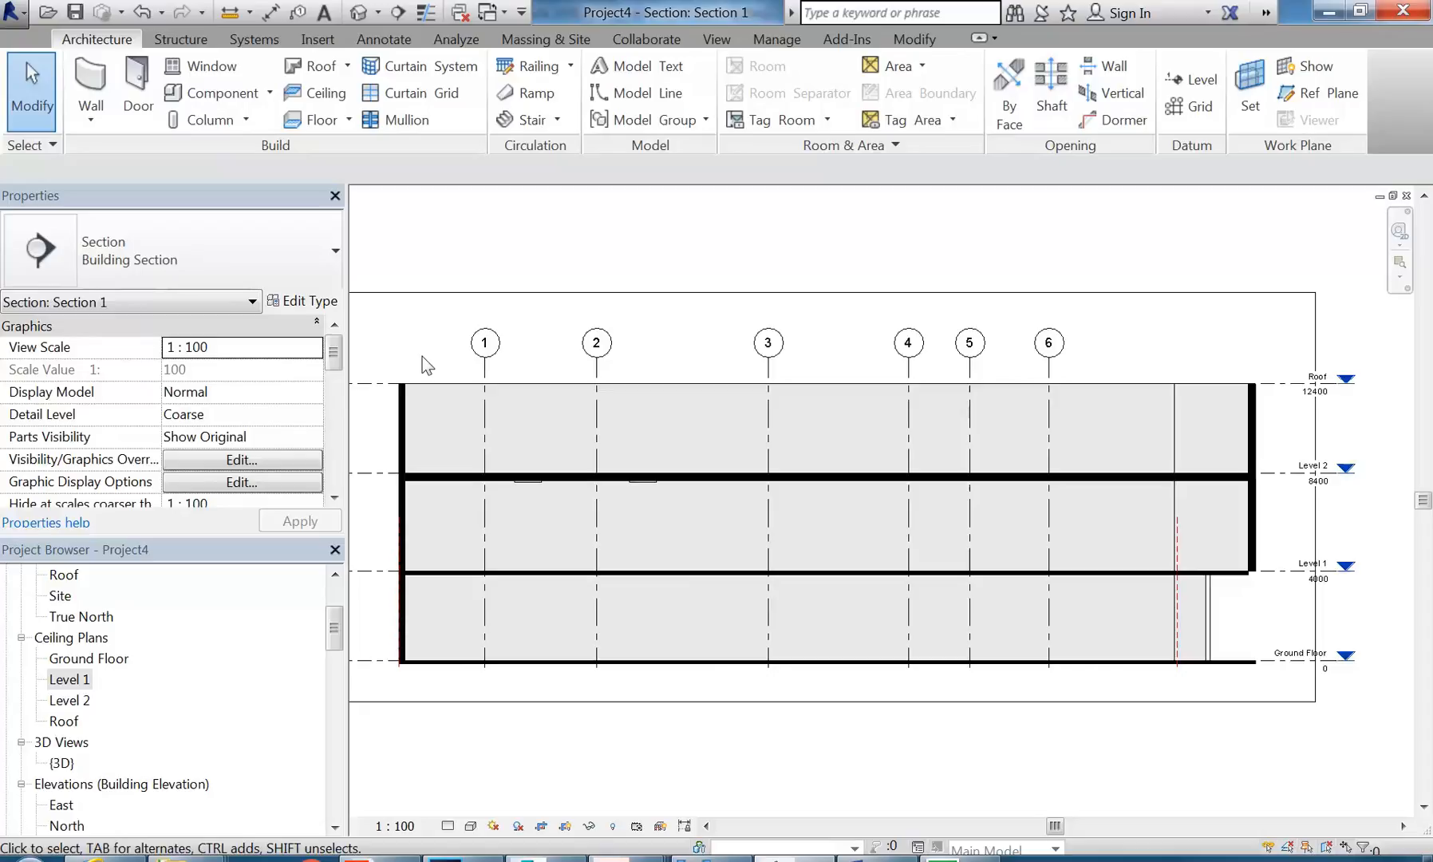
{"action": "middle_click_drag", "start_coordinate": [429, 365], "coordinate": [442, 362]}
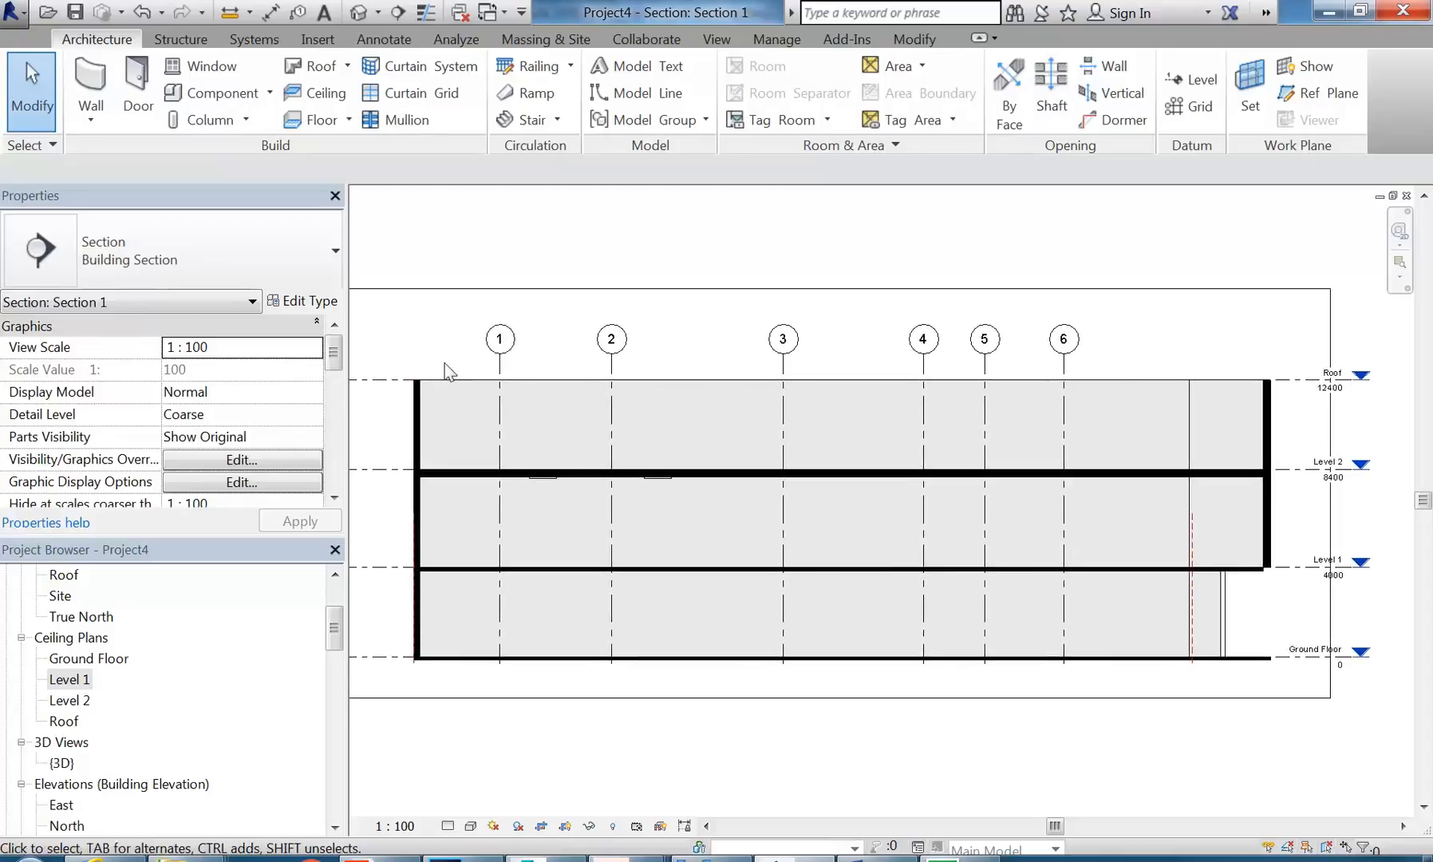
{"action": "left_click_drag", "start_coordinate": [333, 623], "coordinate": [334, 605]}
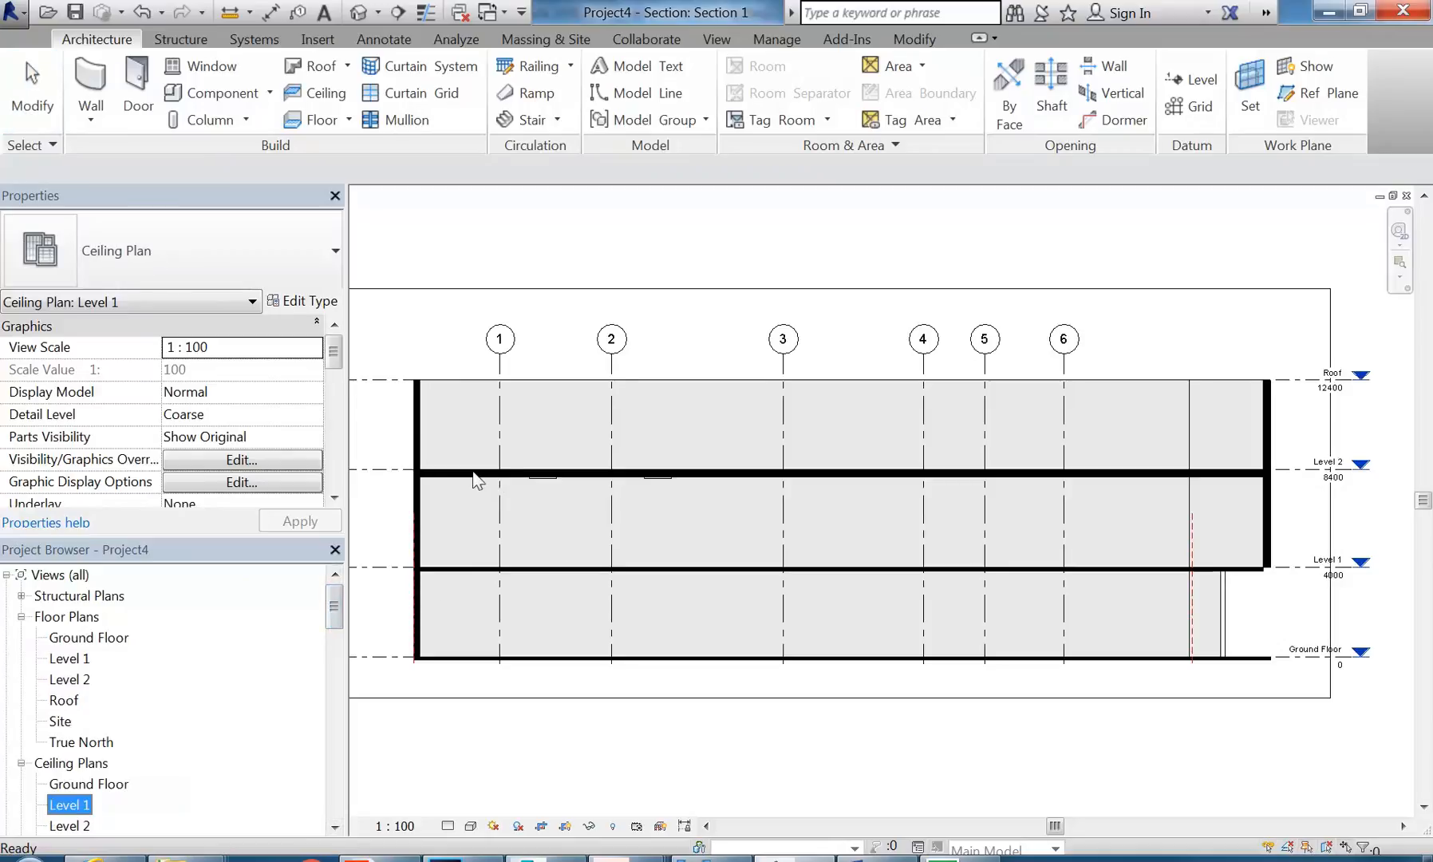
{"action": "left_click", "coordinate": [475, 352]}
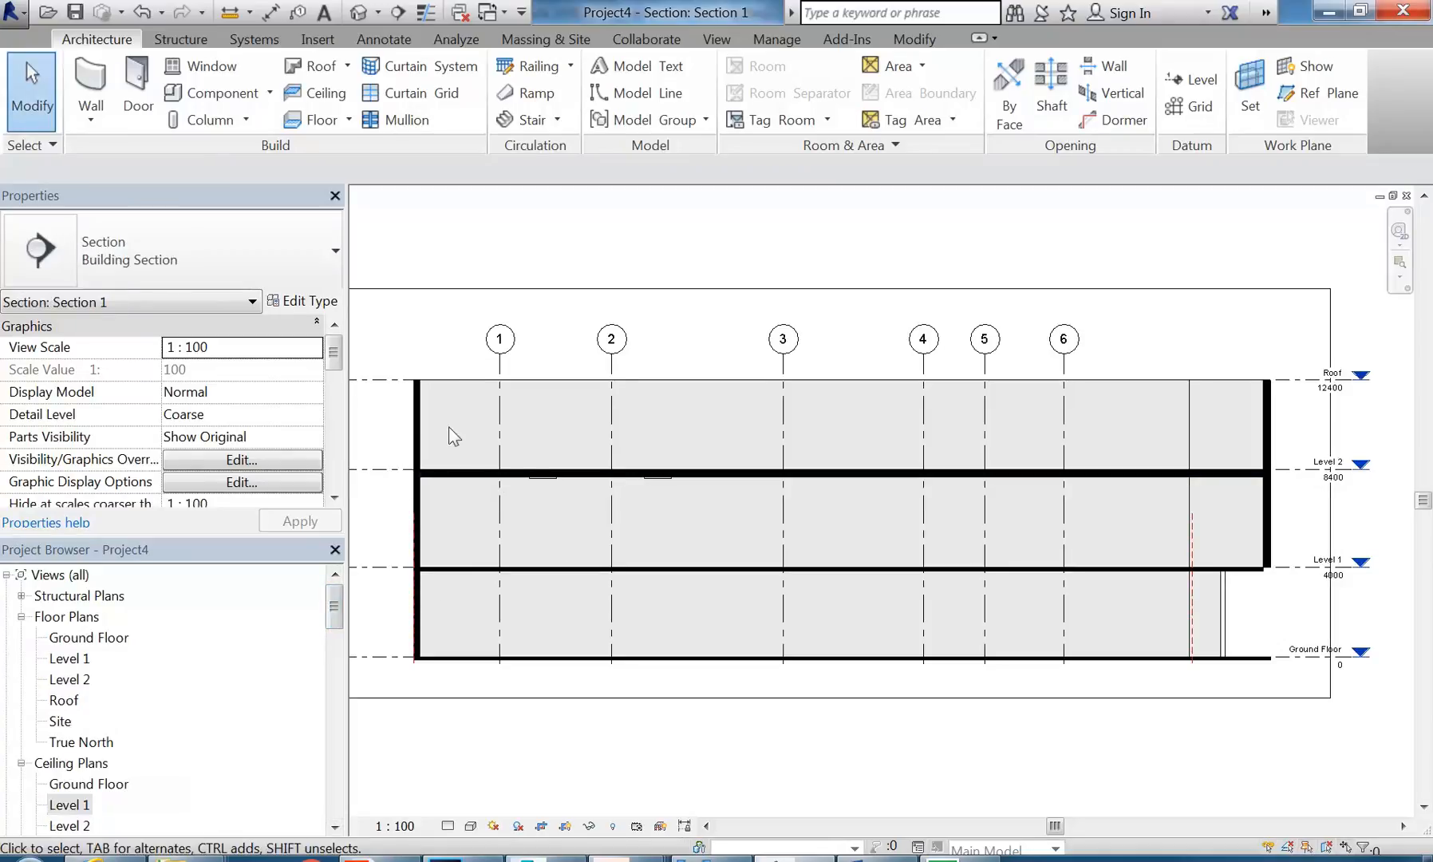
{"action": "mouse_move", "coordinate": [439, 341]}
{"action": "middle_mouse_down"}
{"action": "mouse_move", "coordinate": [463, 360]}
{"action": "mouse_move", "coordinate": [430, 353]}
{"action": "middle_mouse_up"}
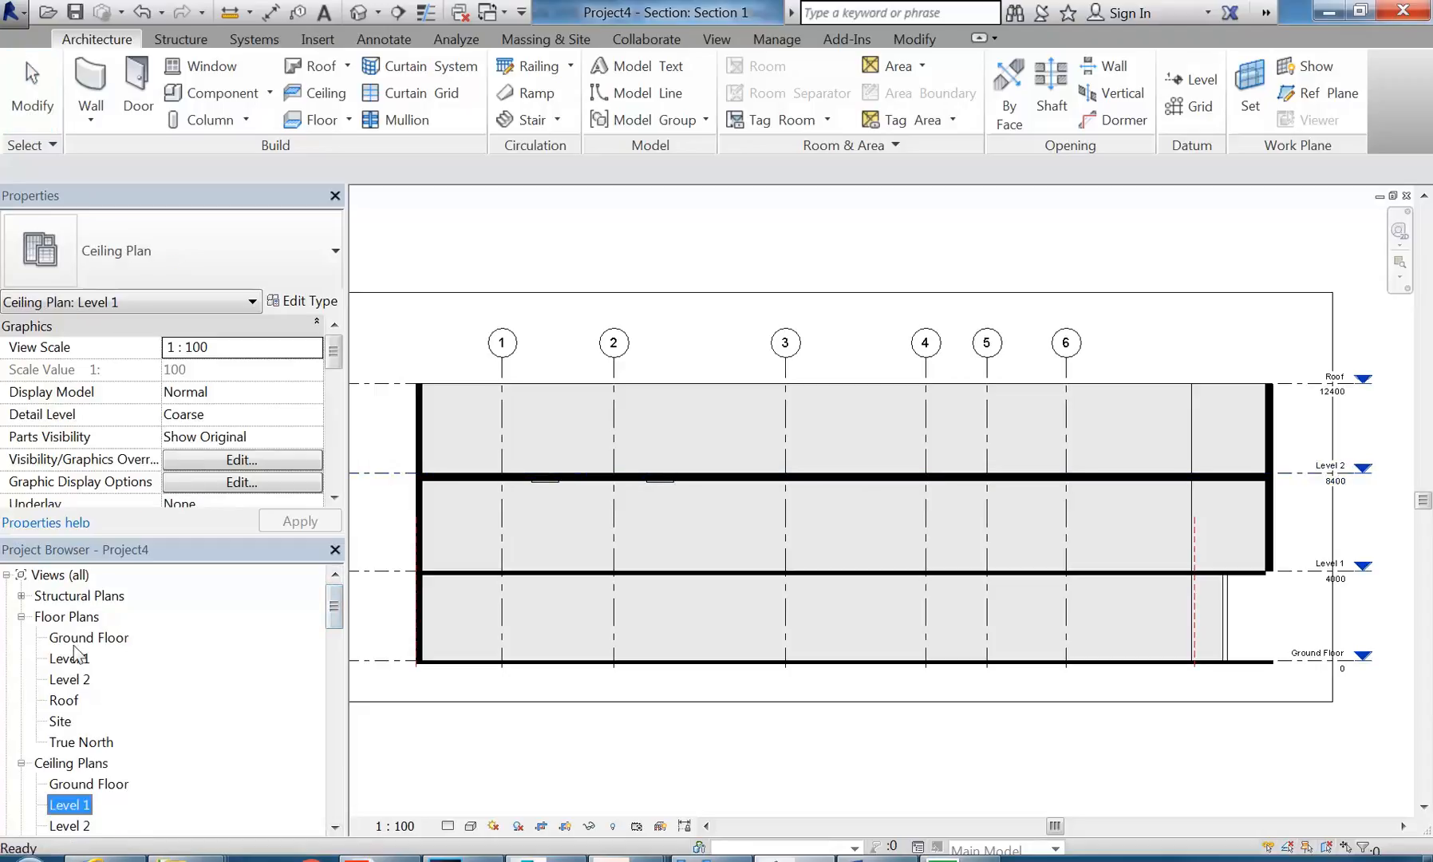
Step: Open the Roof floor plan and look through the available roof creation methods
{"action": "double_click", "coordinate": [63, 700]}
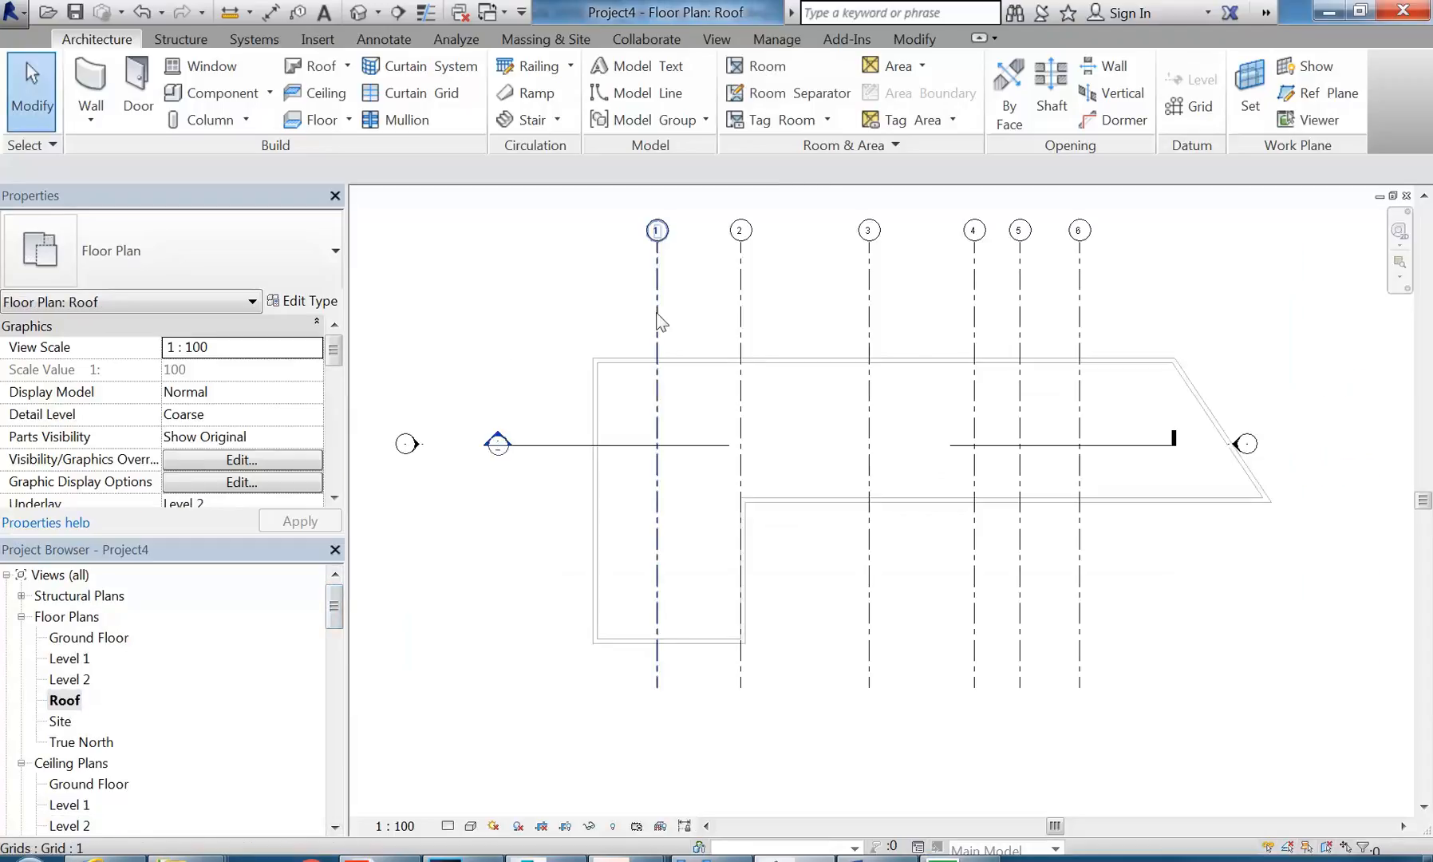
{"action": "middle_click_drag", "start_coordinate": [630, 284], "coordinate": [599, 290]}
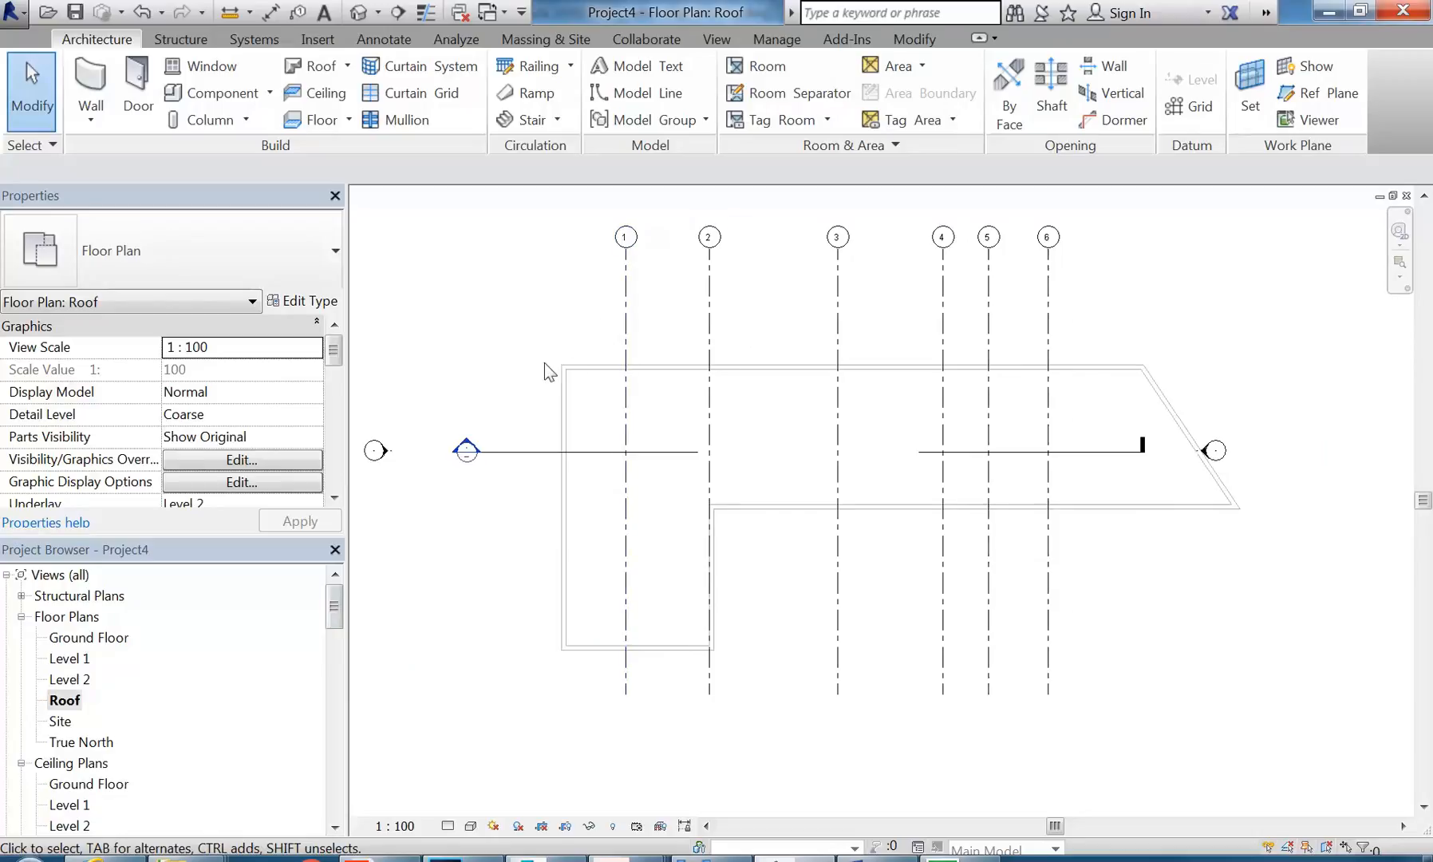
{"action": "left_click", "coordinate": [349, 66]}
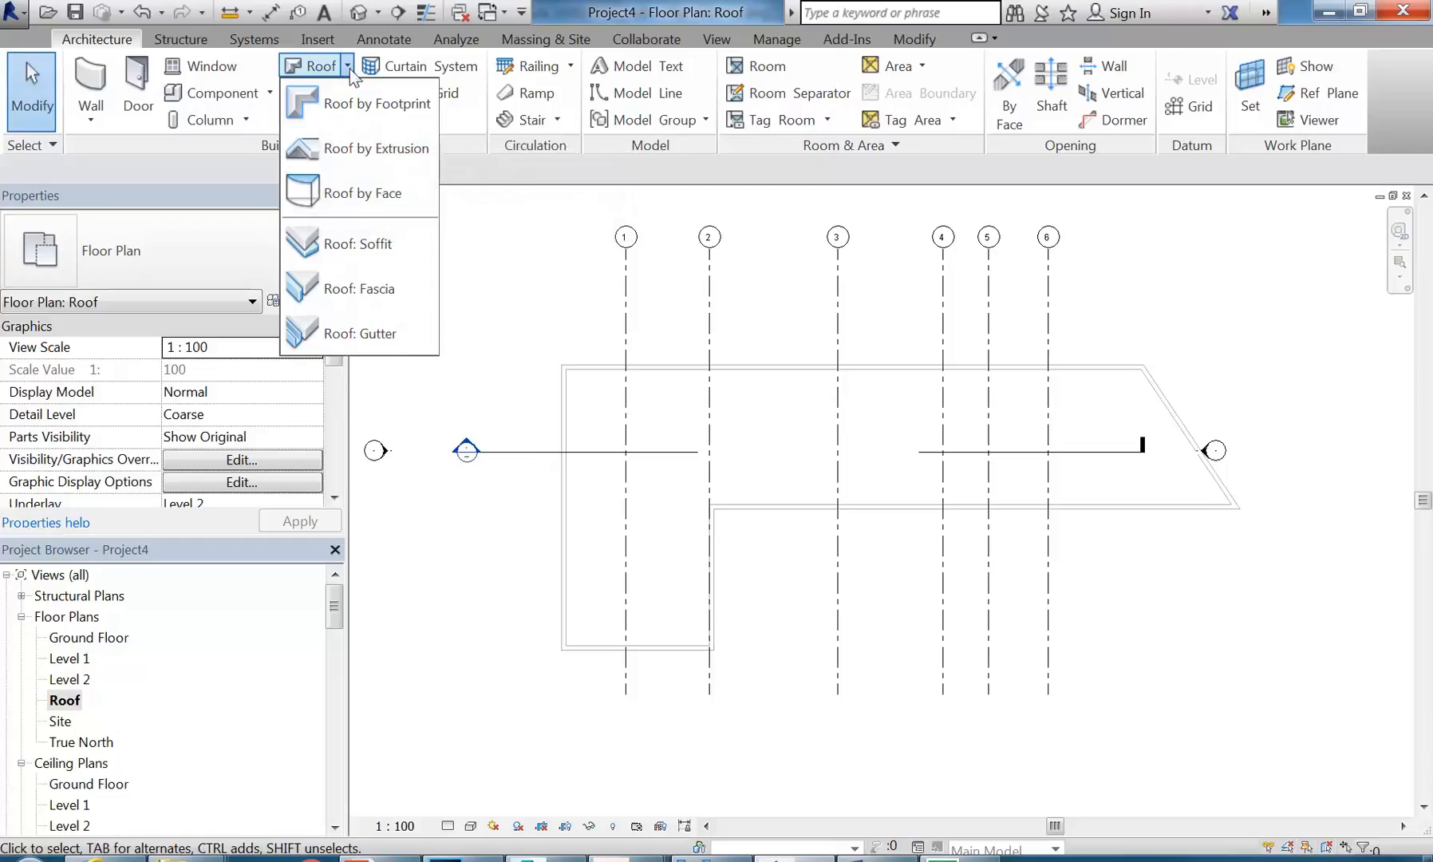
{"action": "left_click", "coordinate": [348, 65]}
{"action": "right_click", "coordinate": [424, 249]}
{"action": "left_click", "coordinate": [474, 265]}
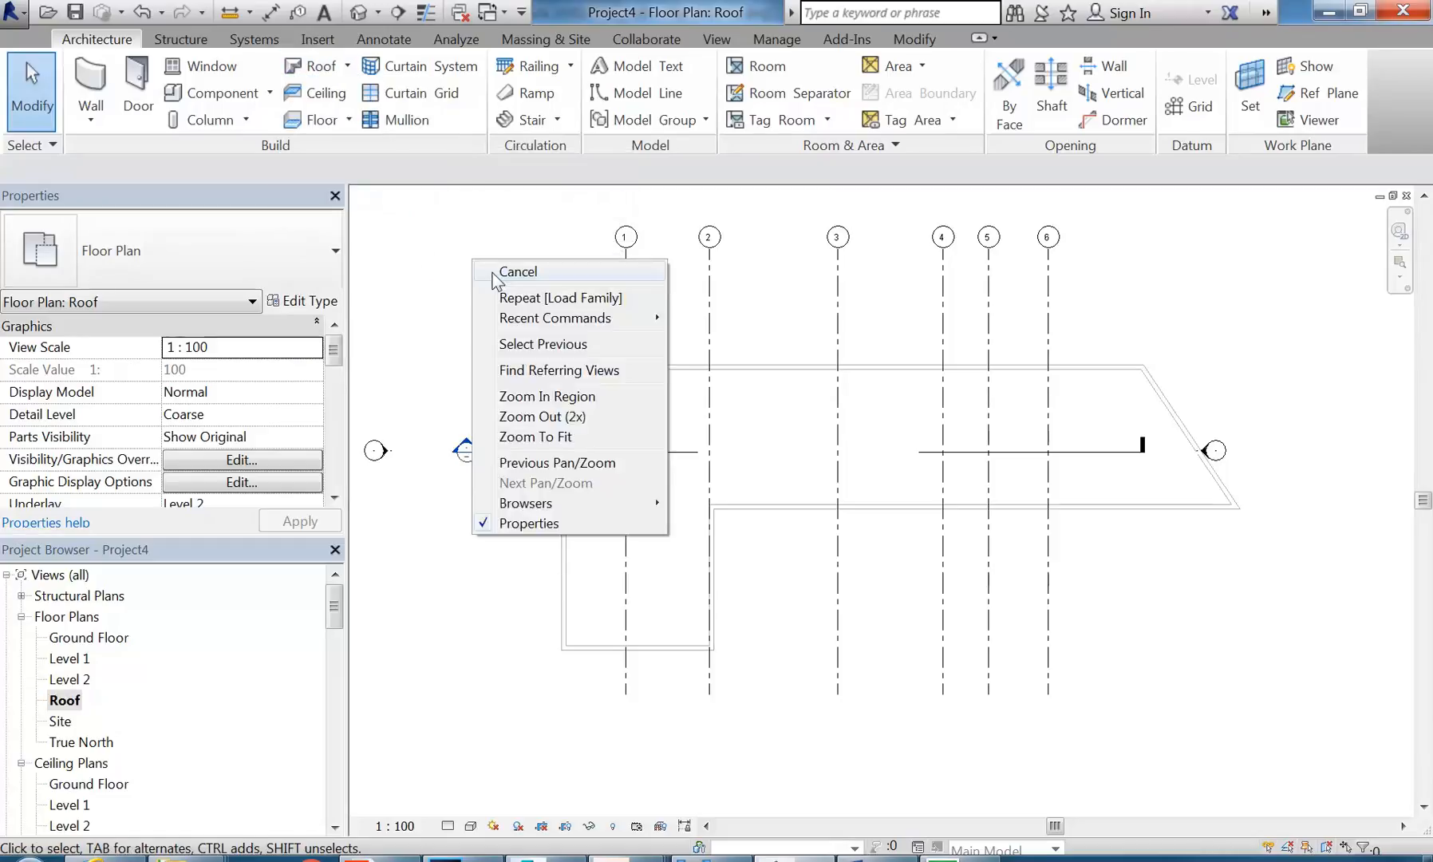
{"action": "left_click", "coordinate": [348, 66]}
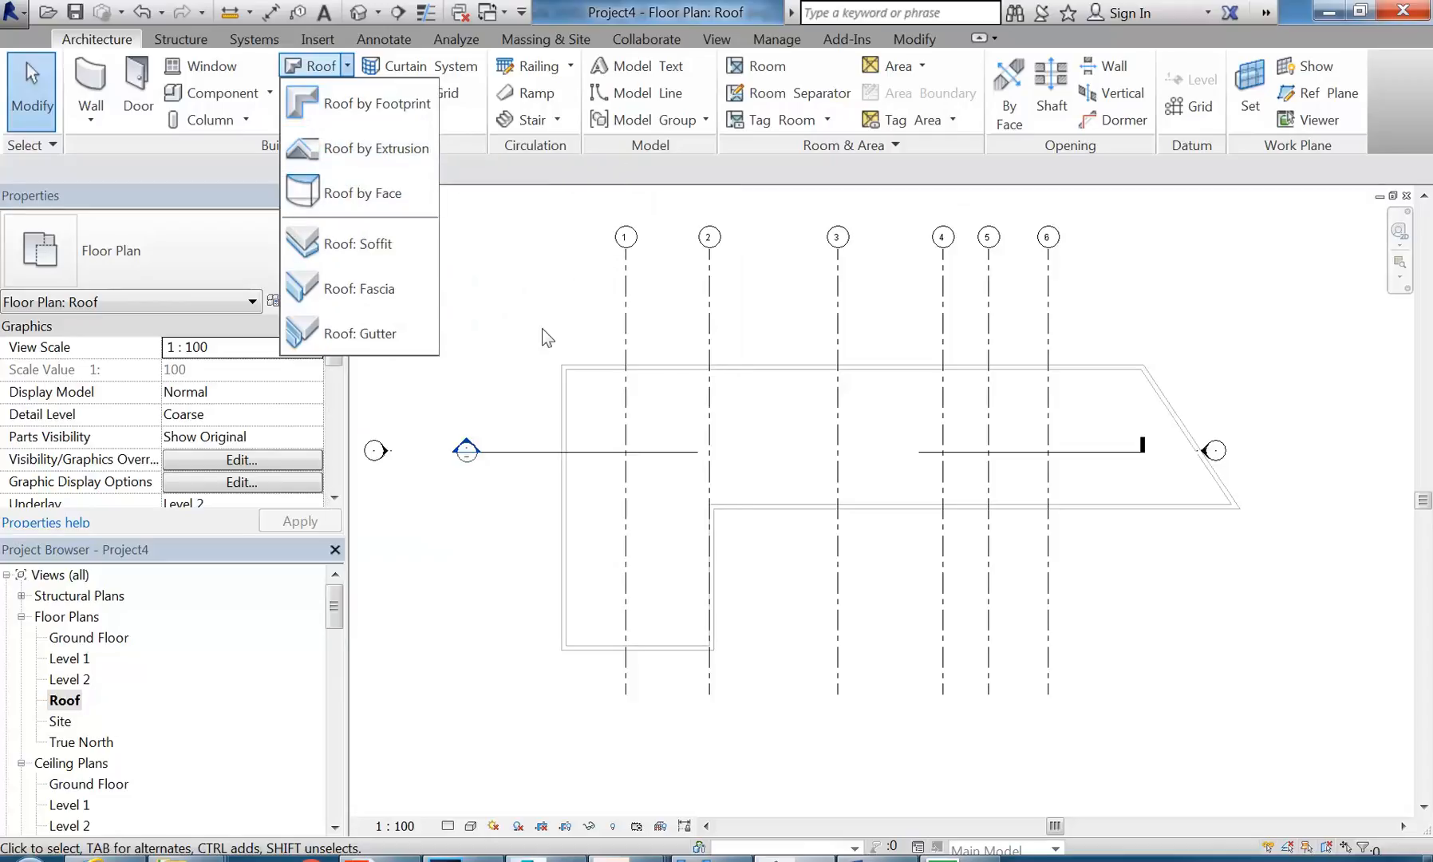
{"action": "left_click", "coordinate": [532, 305]}
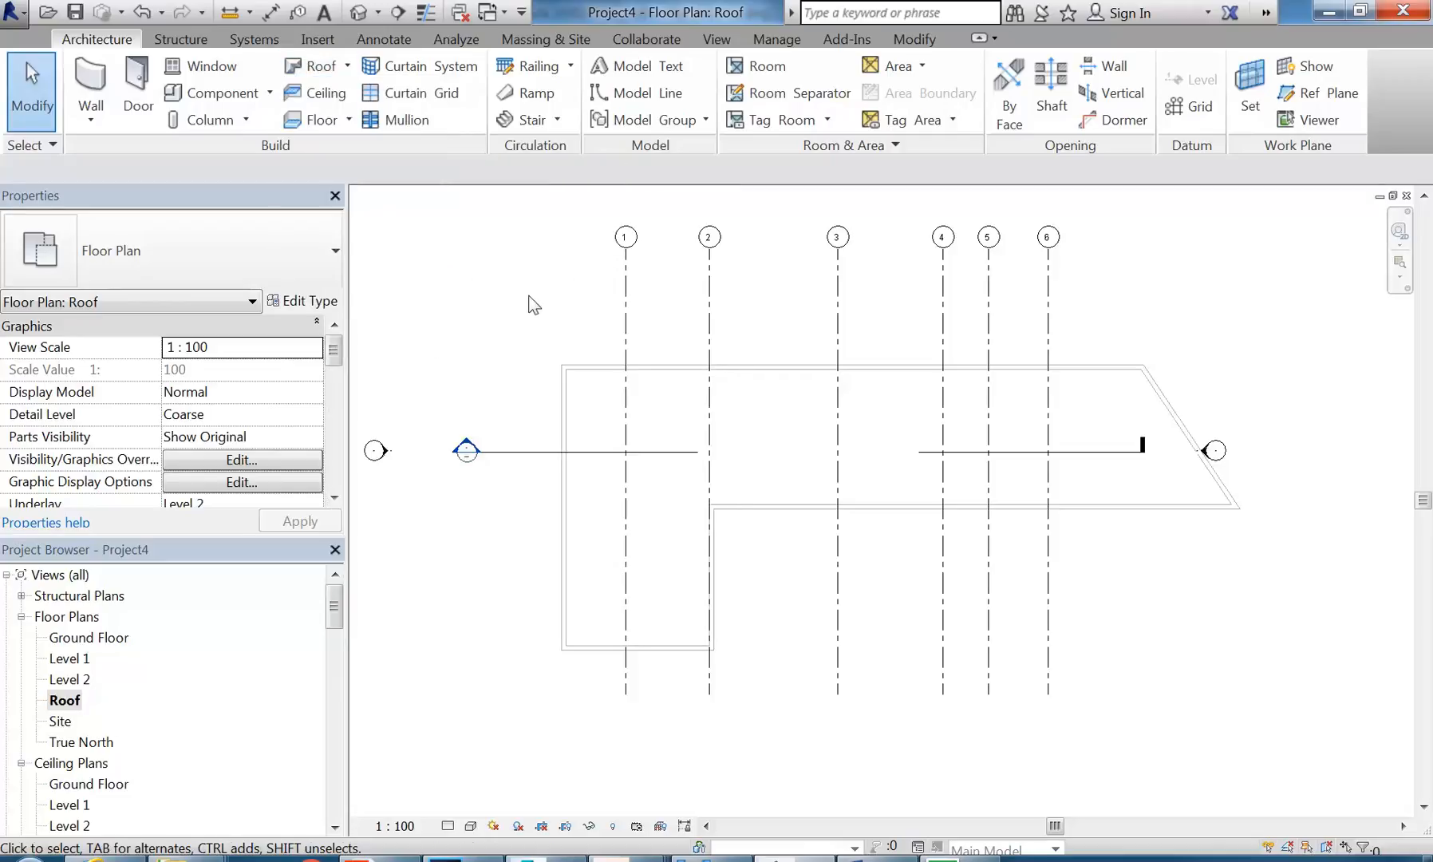
{"action": "scroll", "coordinate": [502, 294], "scroll_direction": "down", "scroll_amount": 1}
{"action": "scroll", "coordinate": [502, 294], "scroll_direction": "up", "scroll_amount": 2}
{"action": "scroll", "coordinate": [502, 294], "scroll_direction": "down", "scroll_amount": 3}
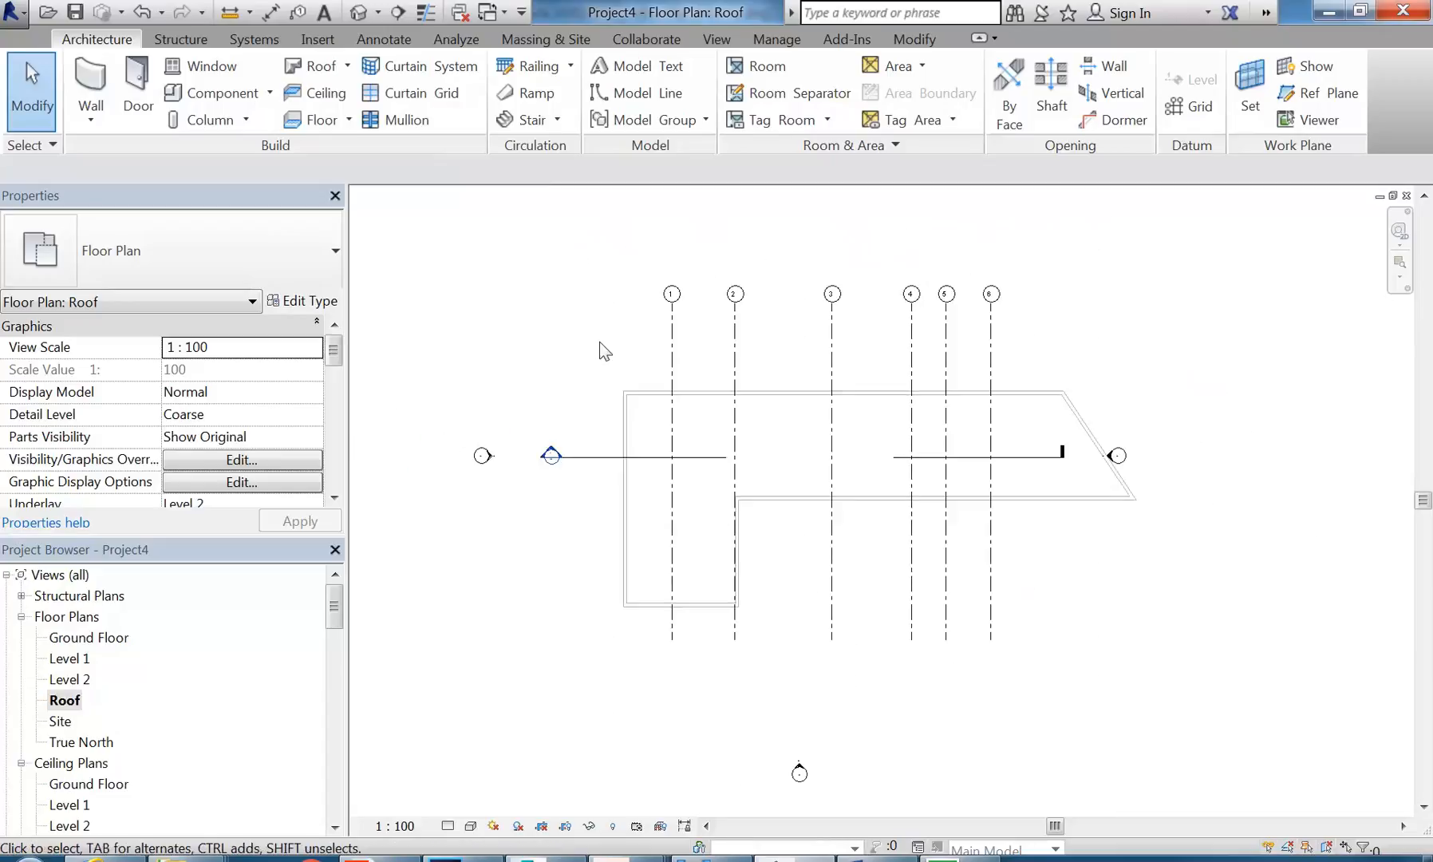
{"action": "scroll", "coordinate": [598, 352], "scroll_direction": "down", "scroll_amount": 1}
{"action": "scroll", "coordinate": [598, 393], "scroll_direction": "down", "scroll_amount": 1}
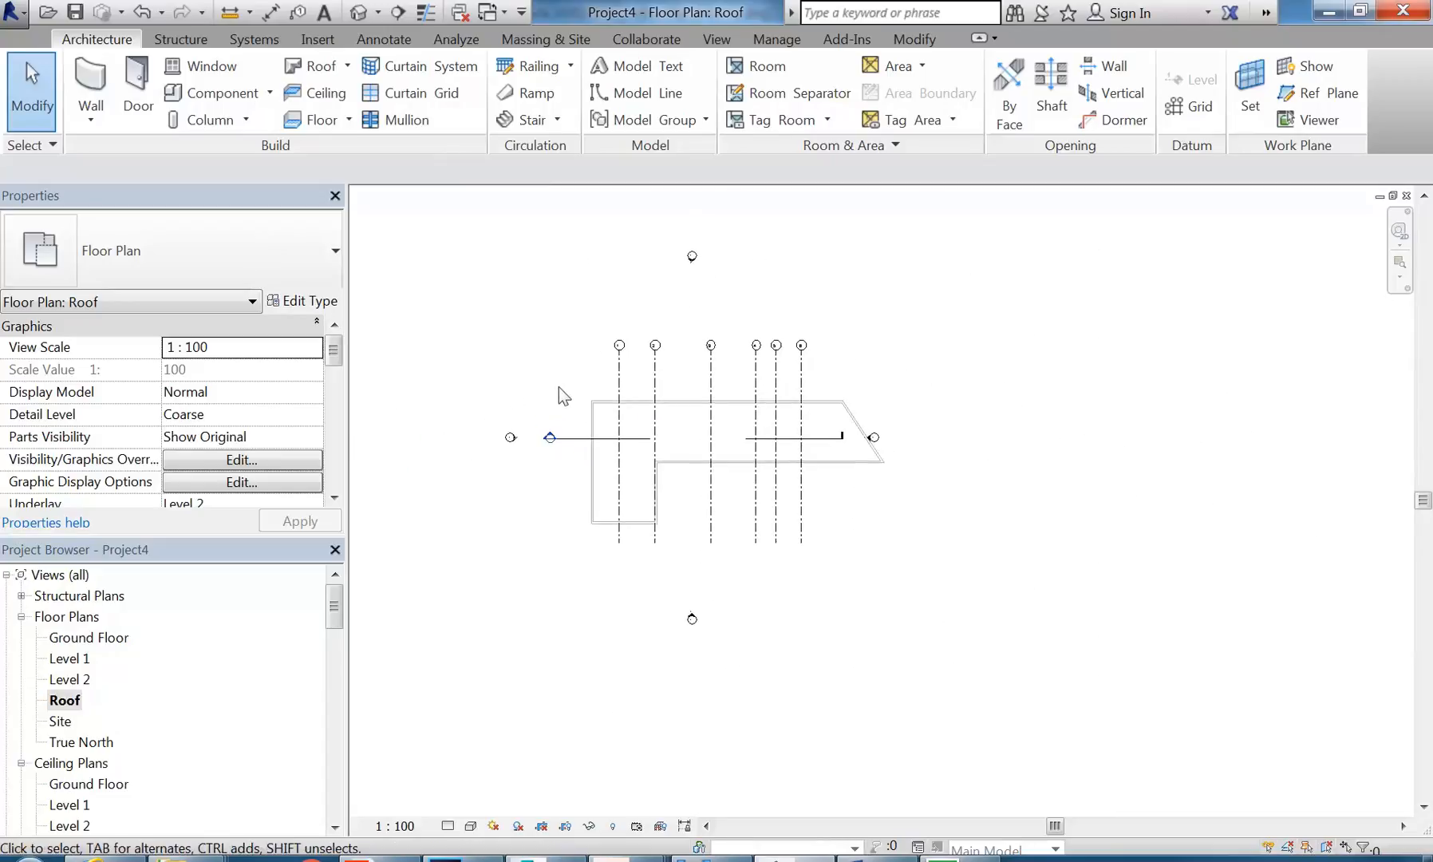
Step: Open the Ground Floor plan and duplicate the view with detailing
{"action": "double_click", "coordinate": [72, 638]}
{"action": "scroll", "coordinate": [640, 466], "scroll_direction": "down", "scroll_amount": 3}
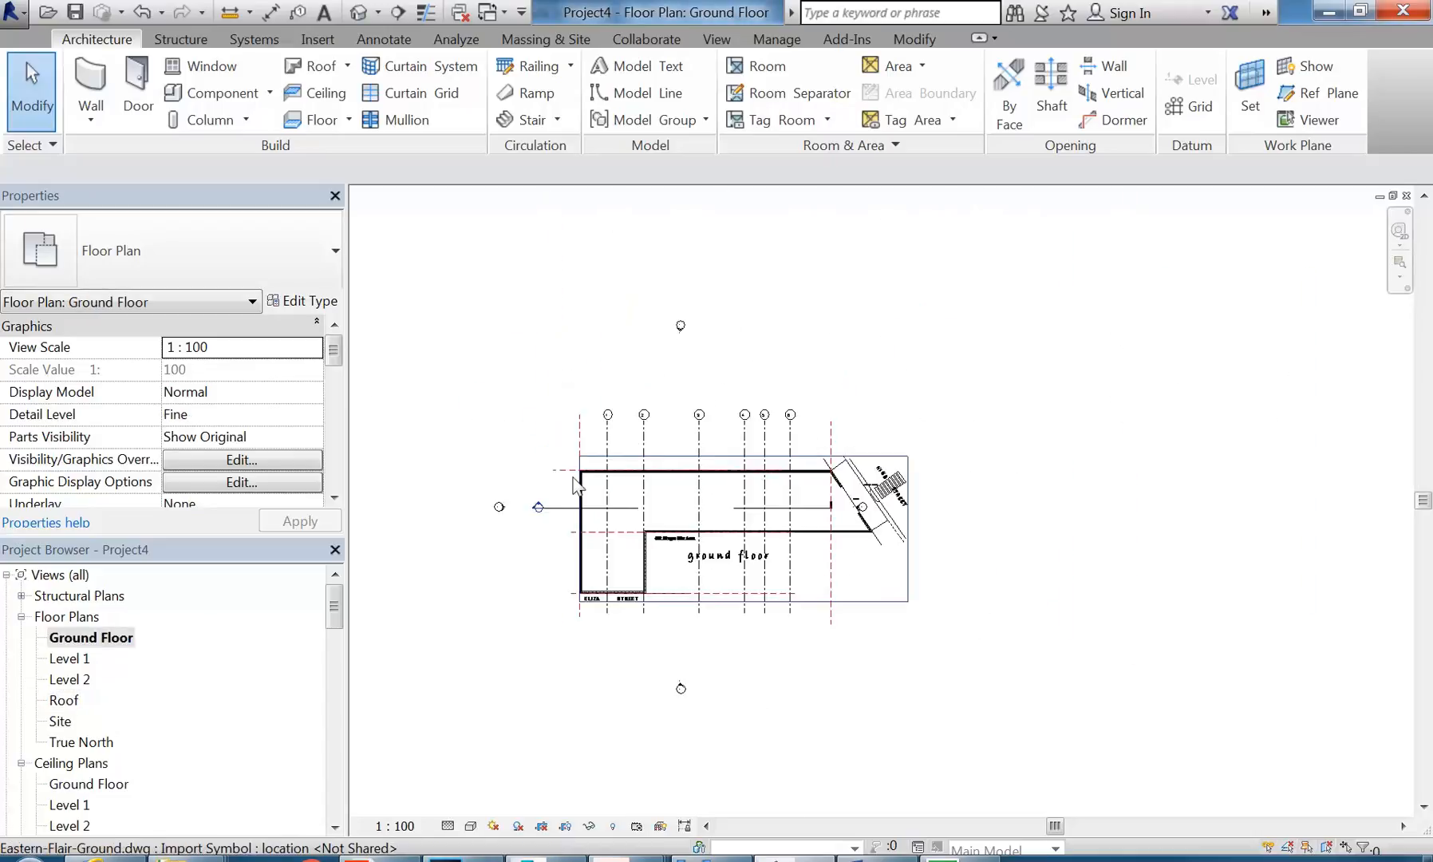
{"action": "scroll", "coordinate": [518, 440], "scroll_direction": "up", "scroll_amount": 2}
{"action": "middle_click_drag", "start_coordinate": [526, 442], "coordinate": [539, 433]}
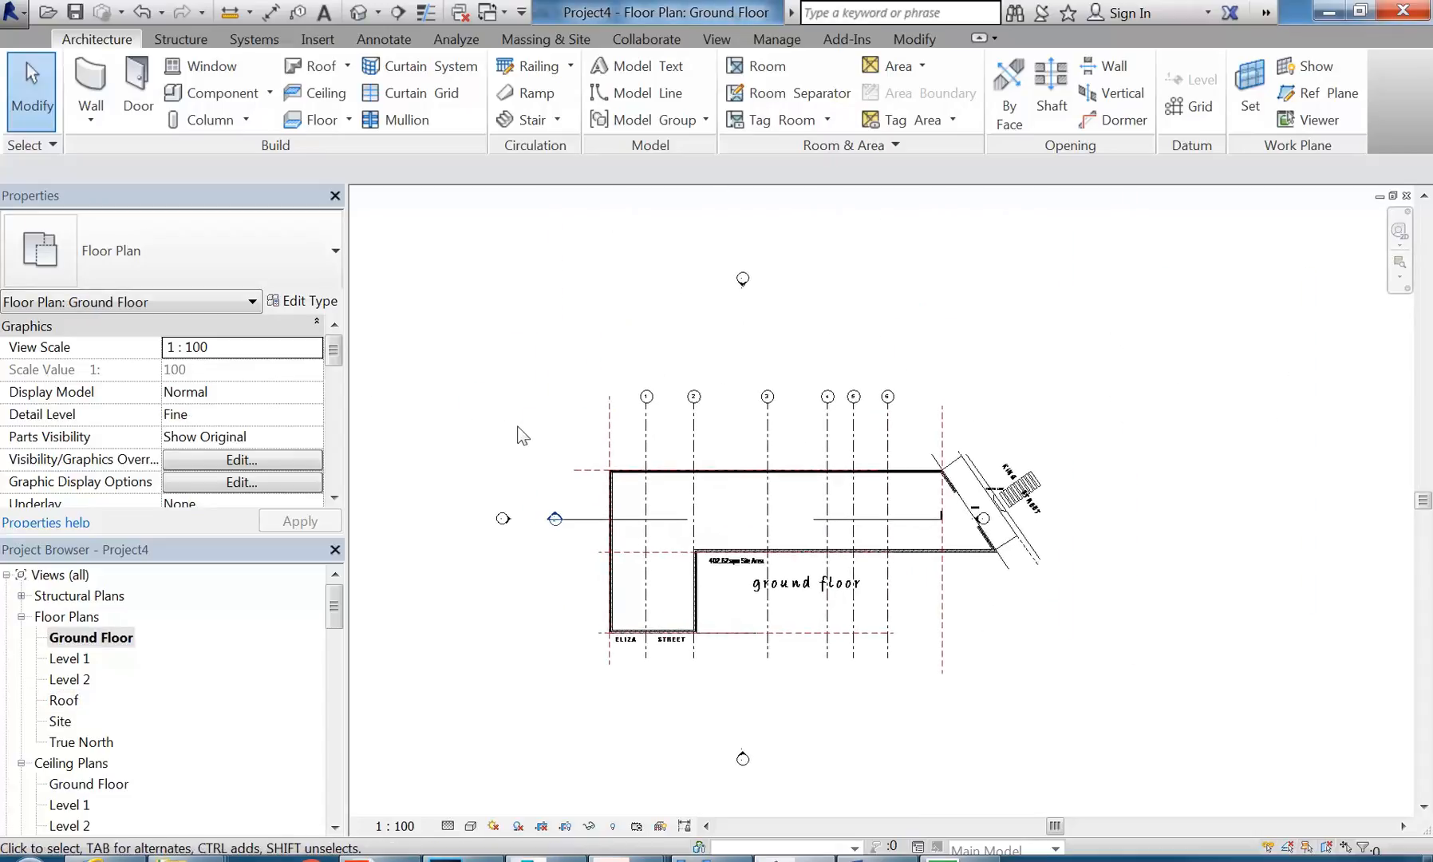
{"action": "right_click", "coordinate": [111, 638]}
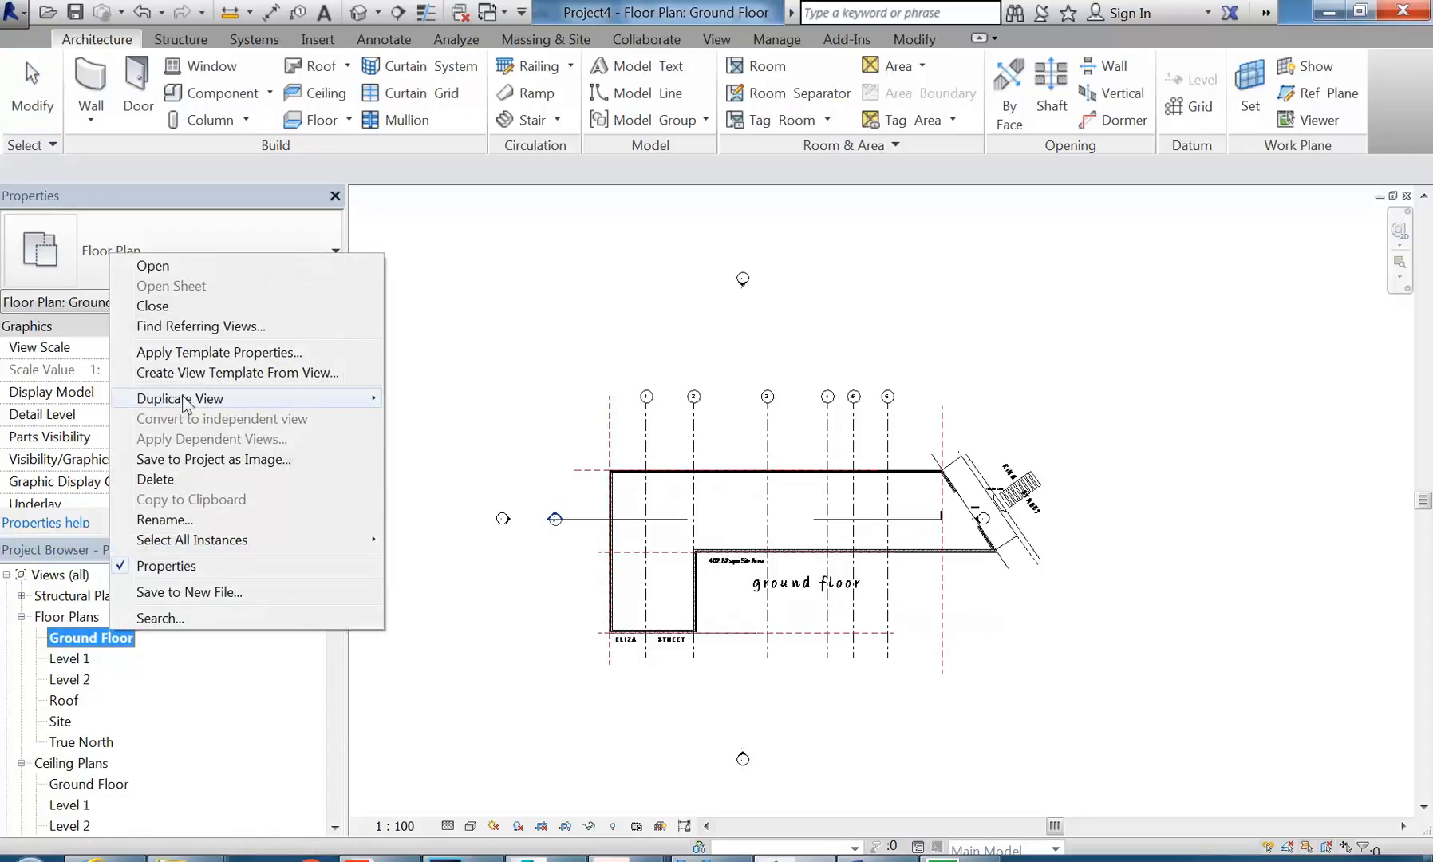
{"action": "mouse_move", "coordinate": [183, 401]}
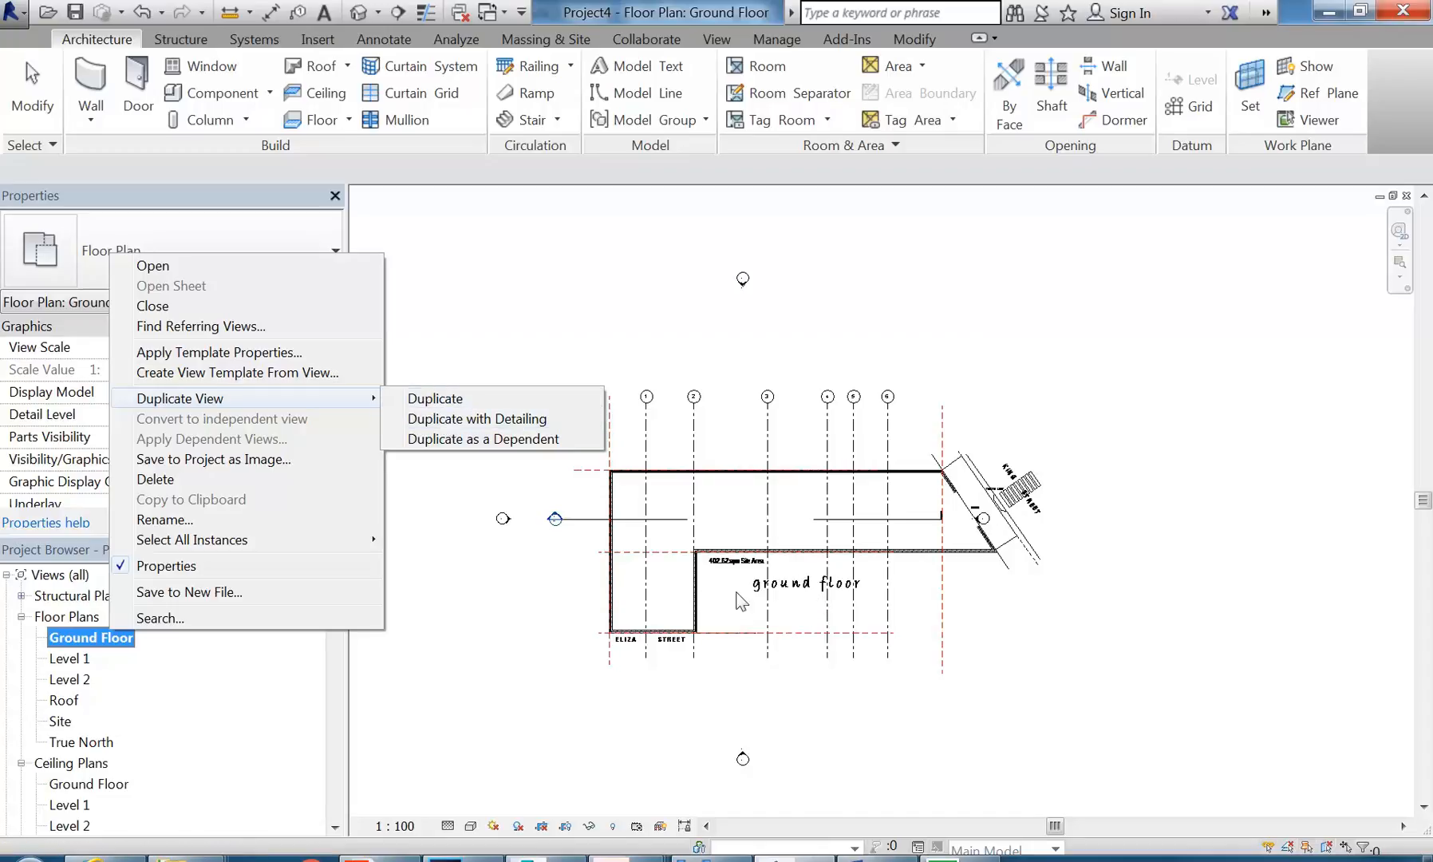
{"action": "left_click", "coordinate": [511, 419]}
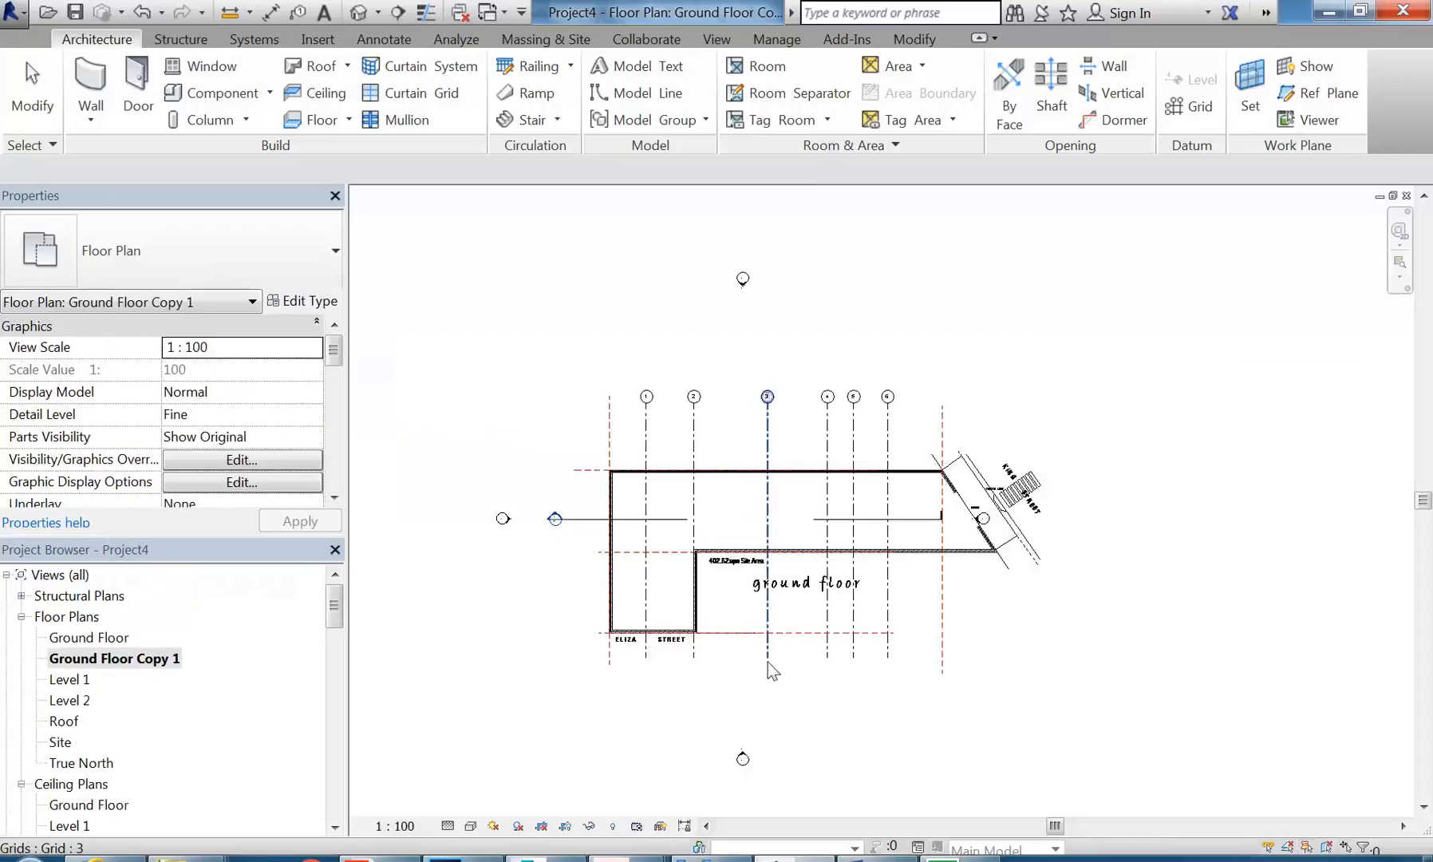
Step: Delete the imported Eastern-Flair-Ground.dwg from the original Ground Floor plan
{"action": "left_click", "coordinate": [795, 594]}
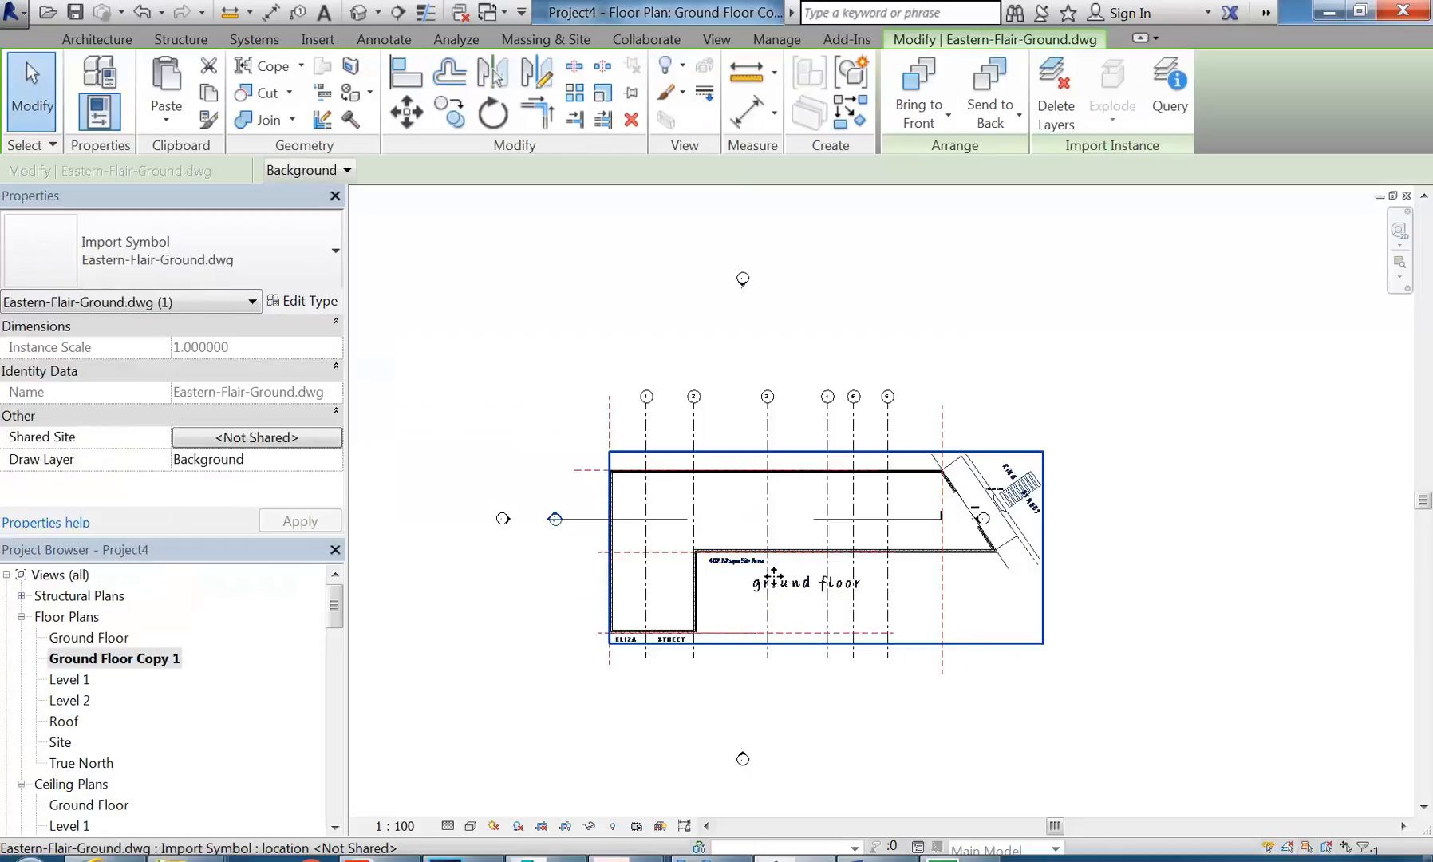
{"action": "double_click", "coordinate": [100, 637]}
{"action": "left_click", "coordinate": [822, 693]}
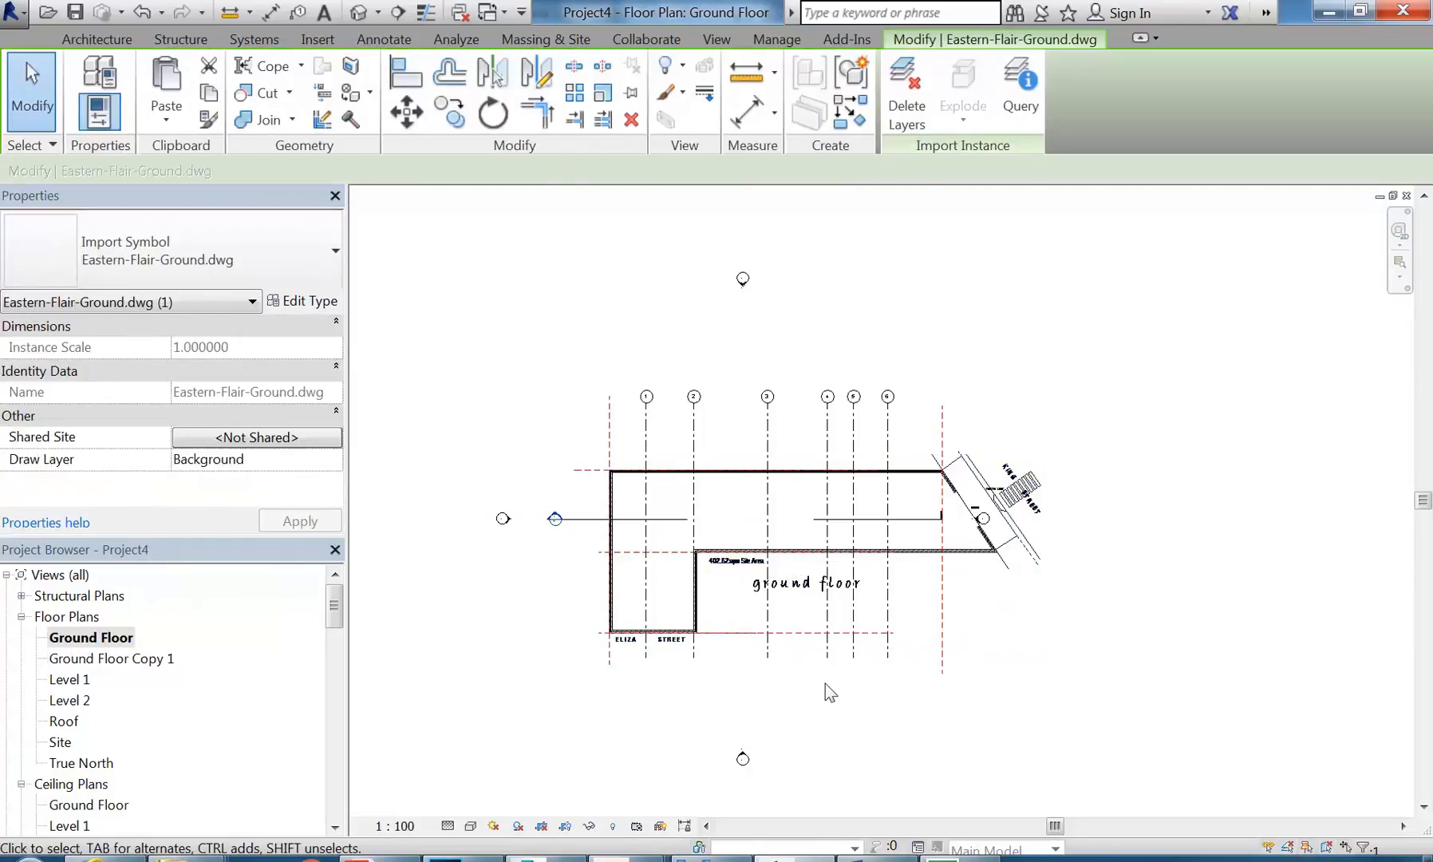
{"action": "scroll", "coordinate": [831, 684], "scroll_direction": "up", "scroll_amount": 2}
{"action": "left_click", "coordinate": [750, 510]}
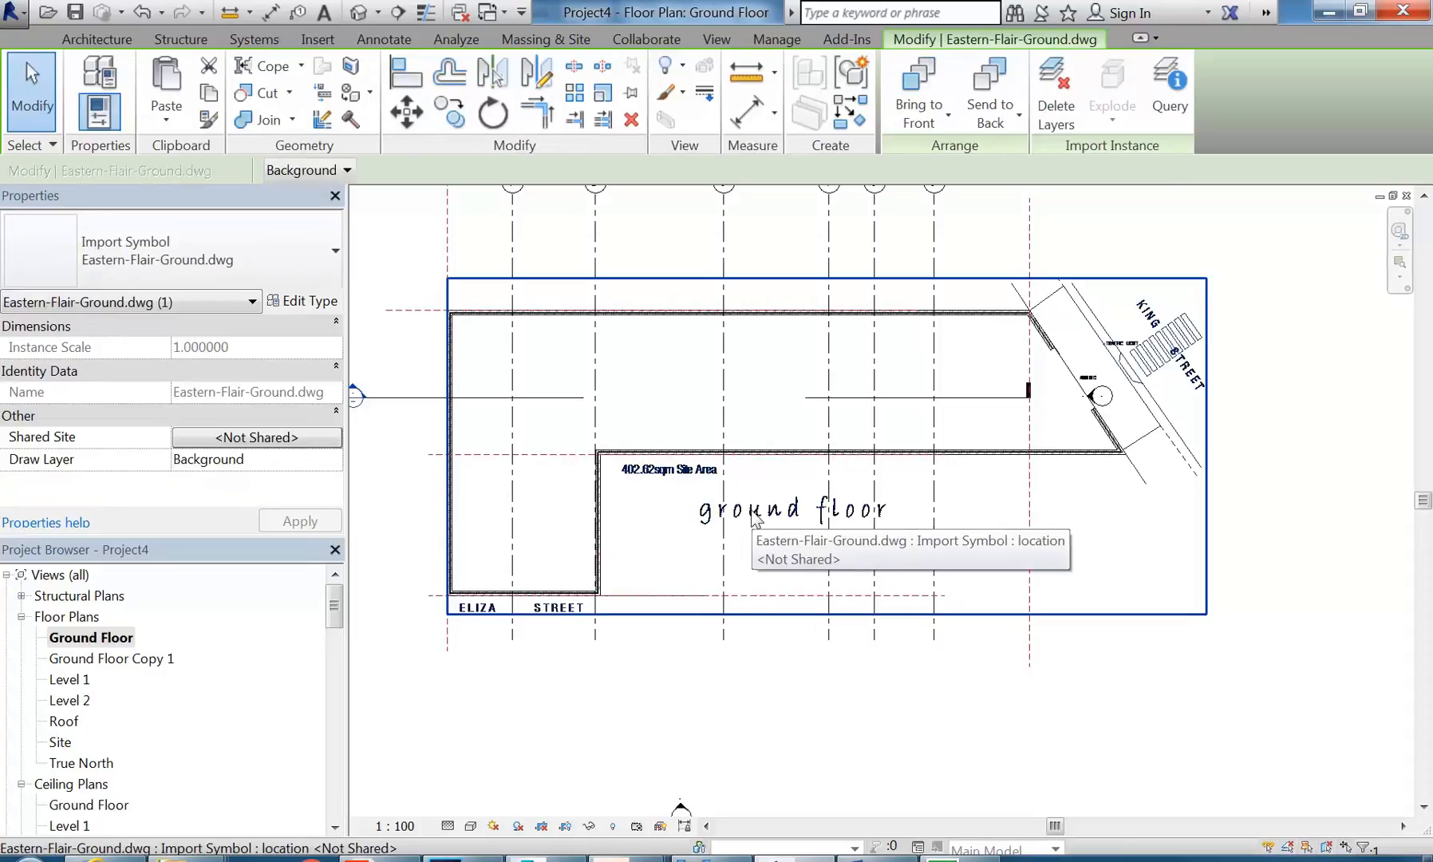
{"action": "key", "text": "Delete"}
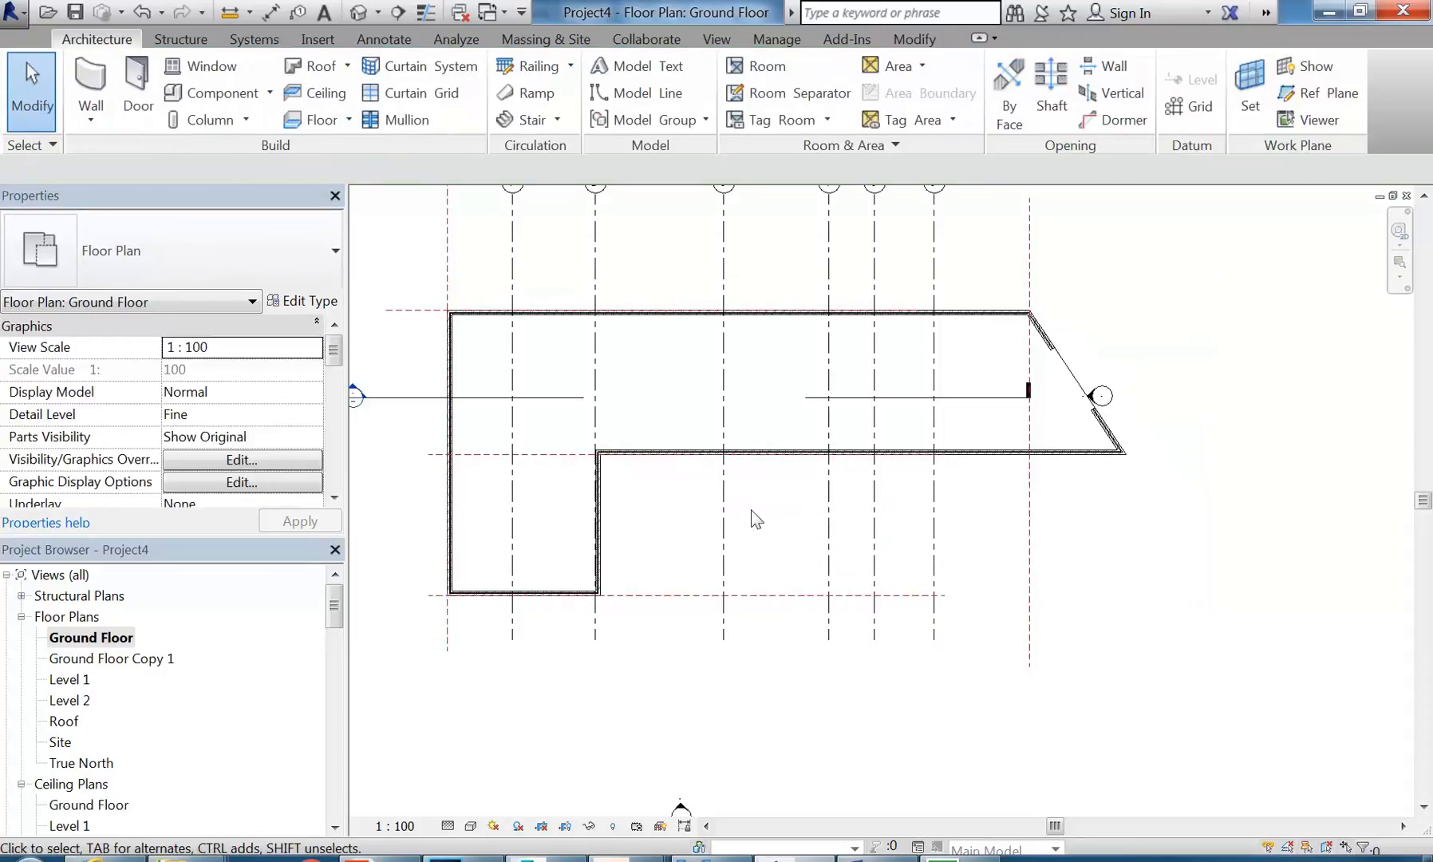
Step: Open Ground Floor Copy 1 and check for the imported DWG by selecting it
{"action": "double_click", "coordinate": [133, 658]}
{"action": "scroll", "coordinate": [792, 654], "scroll_direction": "up", "scroll_amount": 3}
{"action": "left_click", "coordinate": [801, 641]}
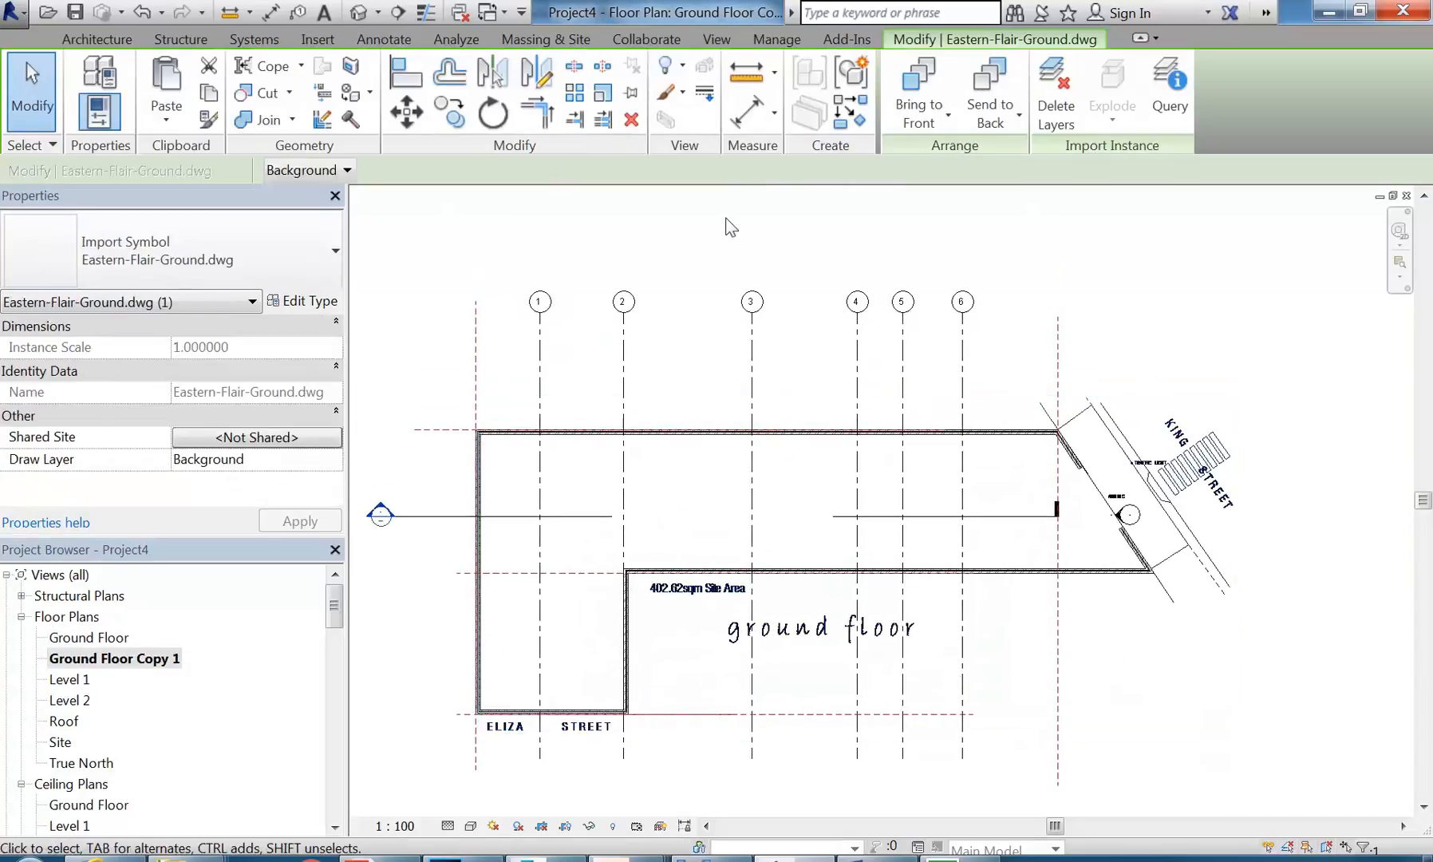
{"action": "left_click", "coordinate": [758, 261]}
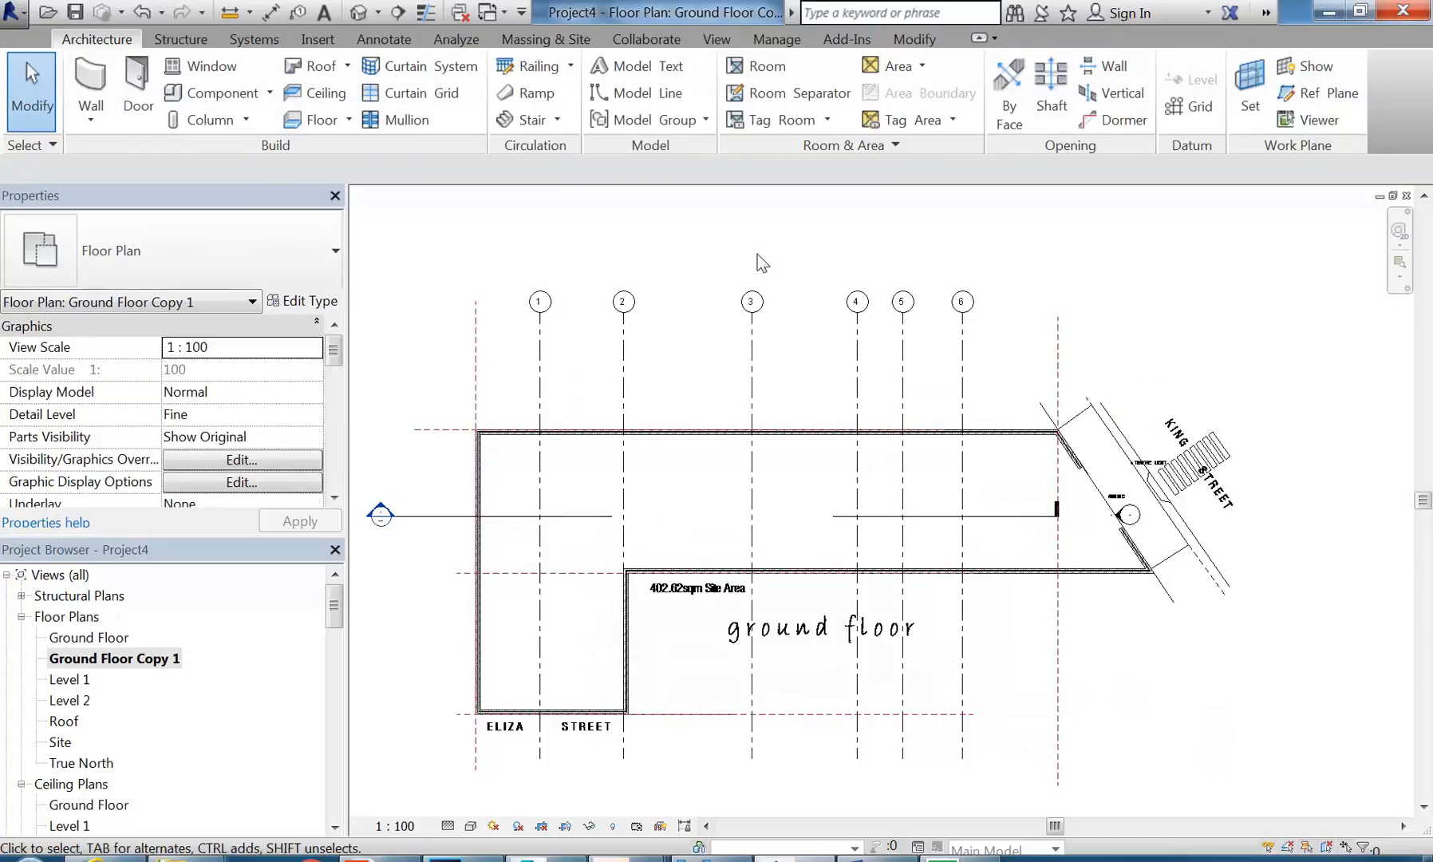
Step: Start a text note in Ground Floor Copy 1 and set its type to Arial 5.0mm
{"action": "left_click", "coordinate": [383, 40]}
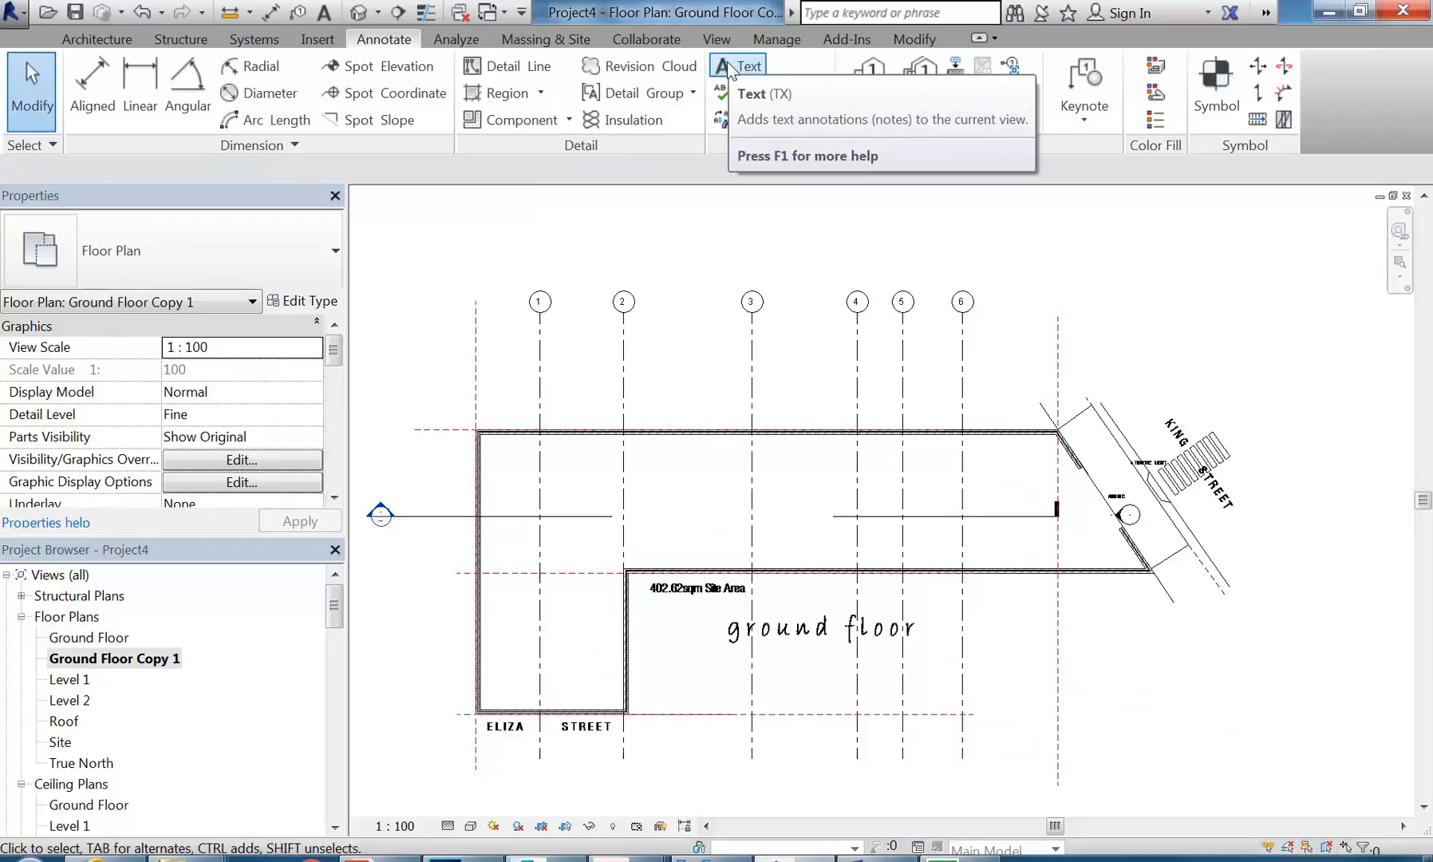
{"action": "left_click", "coordinate": [99, 39]}
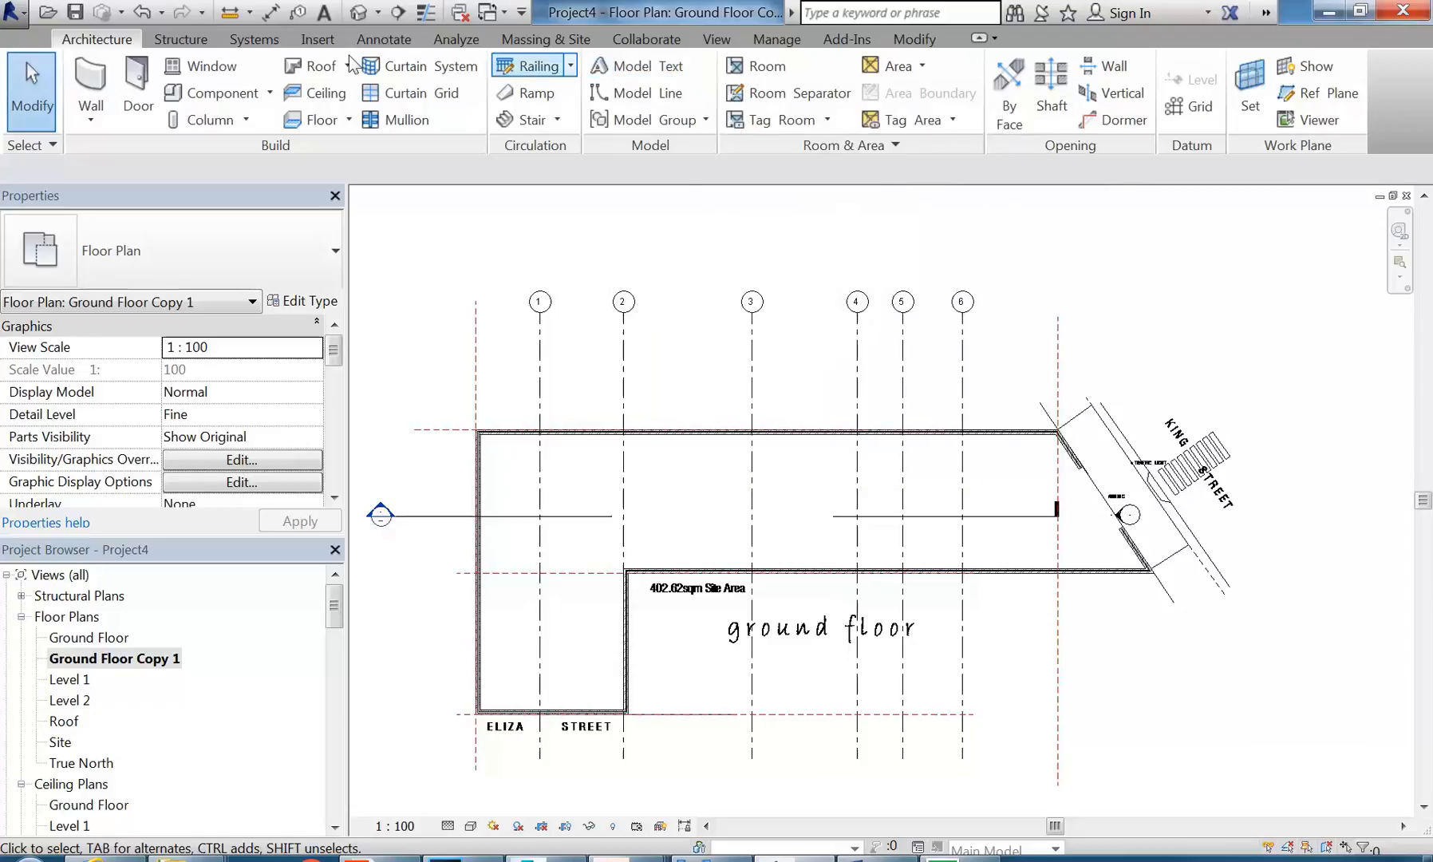
{"action": "left_click", "coordinate": [379, 44]}
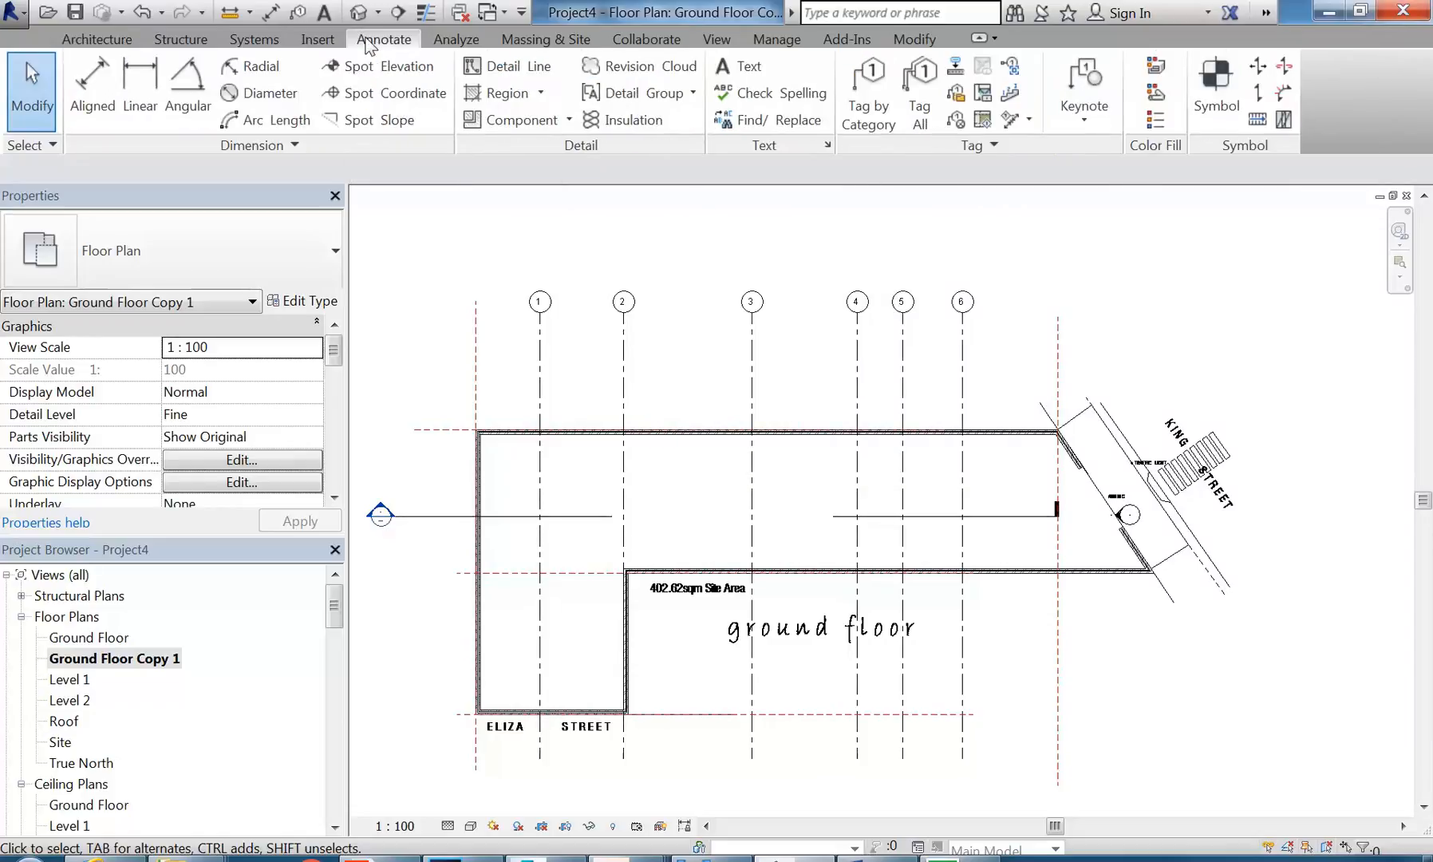
{"action": "left_click", "coordinate": [738, 65]}
{"action": "scroll", "coordinate": [764, 468], "scroll_direction": "up", "scroll_amount": 2}
{"action": "left_click", "coordinate": [622, 488]}
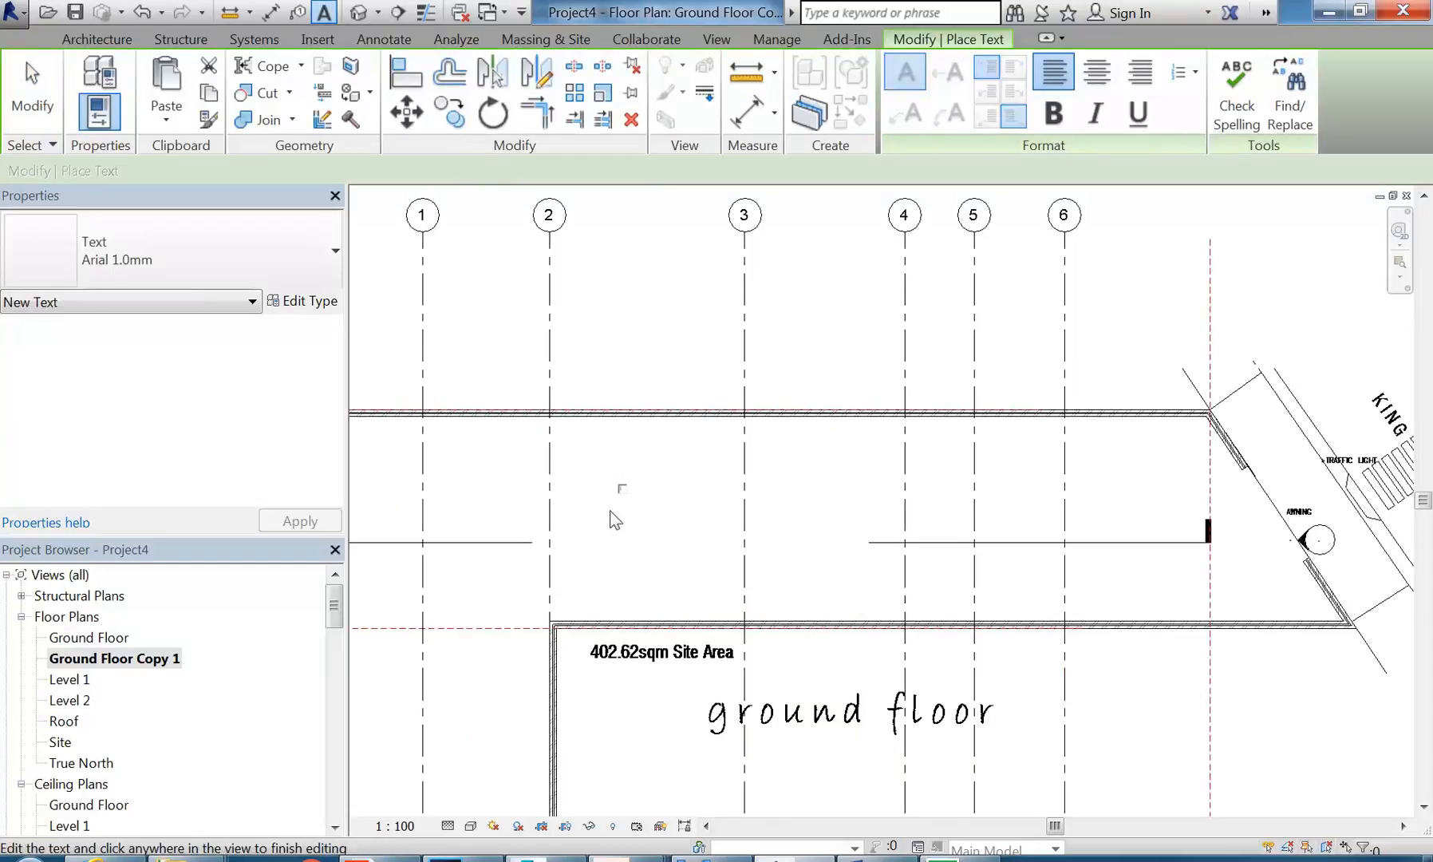
{"action": "mouse_move", "coordinate": [613, 515]}
{"action": "middle_mouse_down"}
{"action": "mouse_move", "coordinate": [591, 510]}
{"action": "mouse_move", "coordinate": [649, 531]}
{"action": "mouse_move", "coordinate": [632, 528]}
{"action": "middle_mouse_up"}
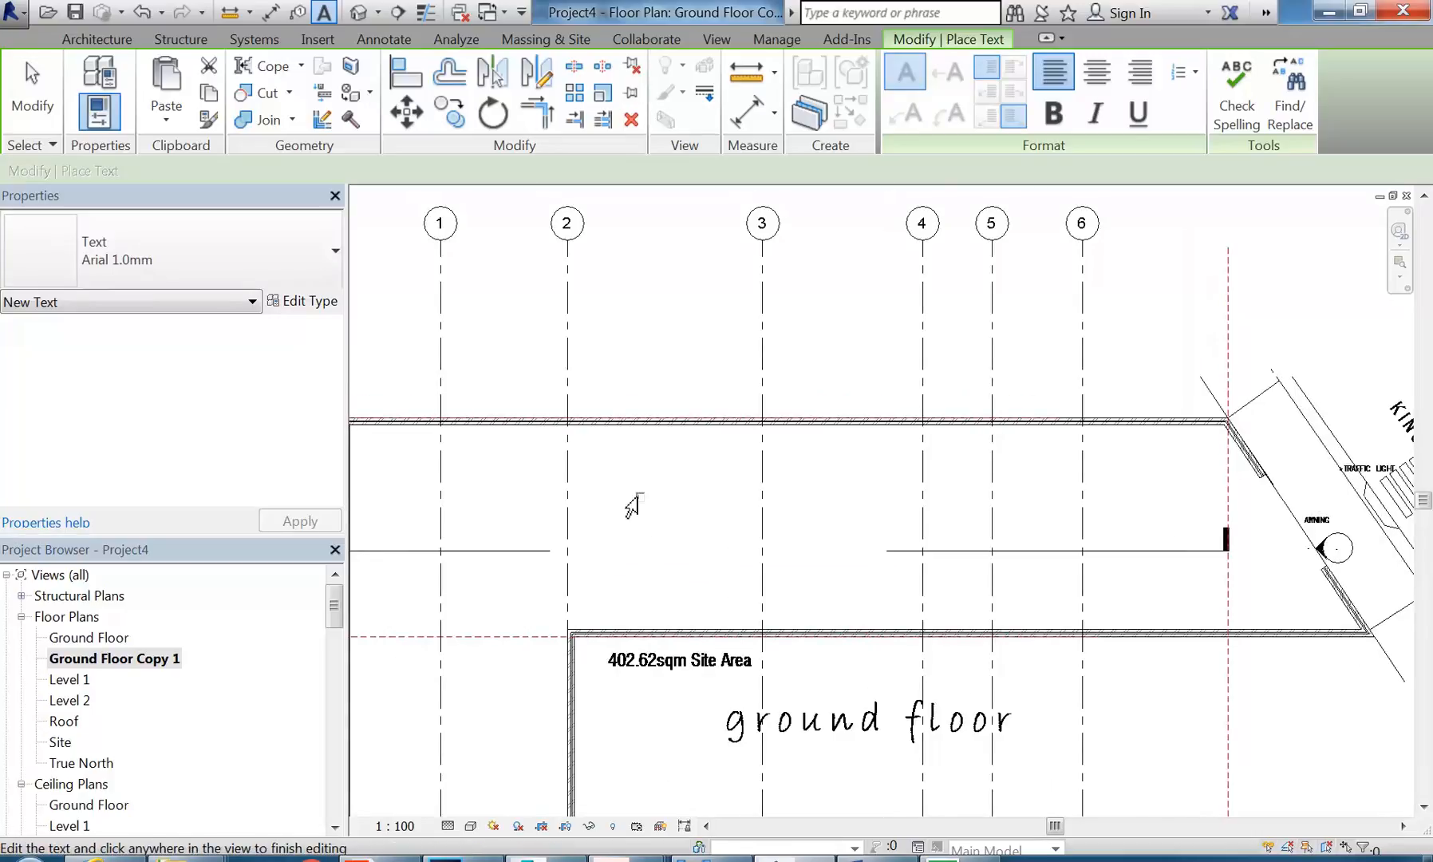
{"action": "left_click", "coordinate": [221, 266]}
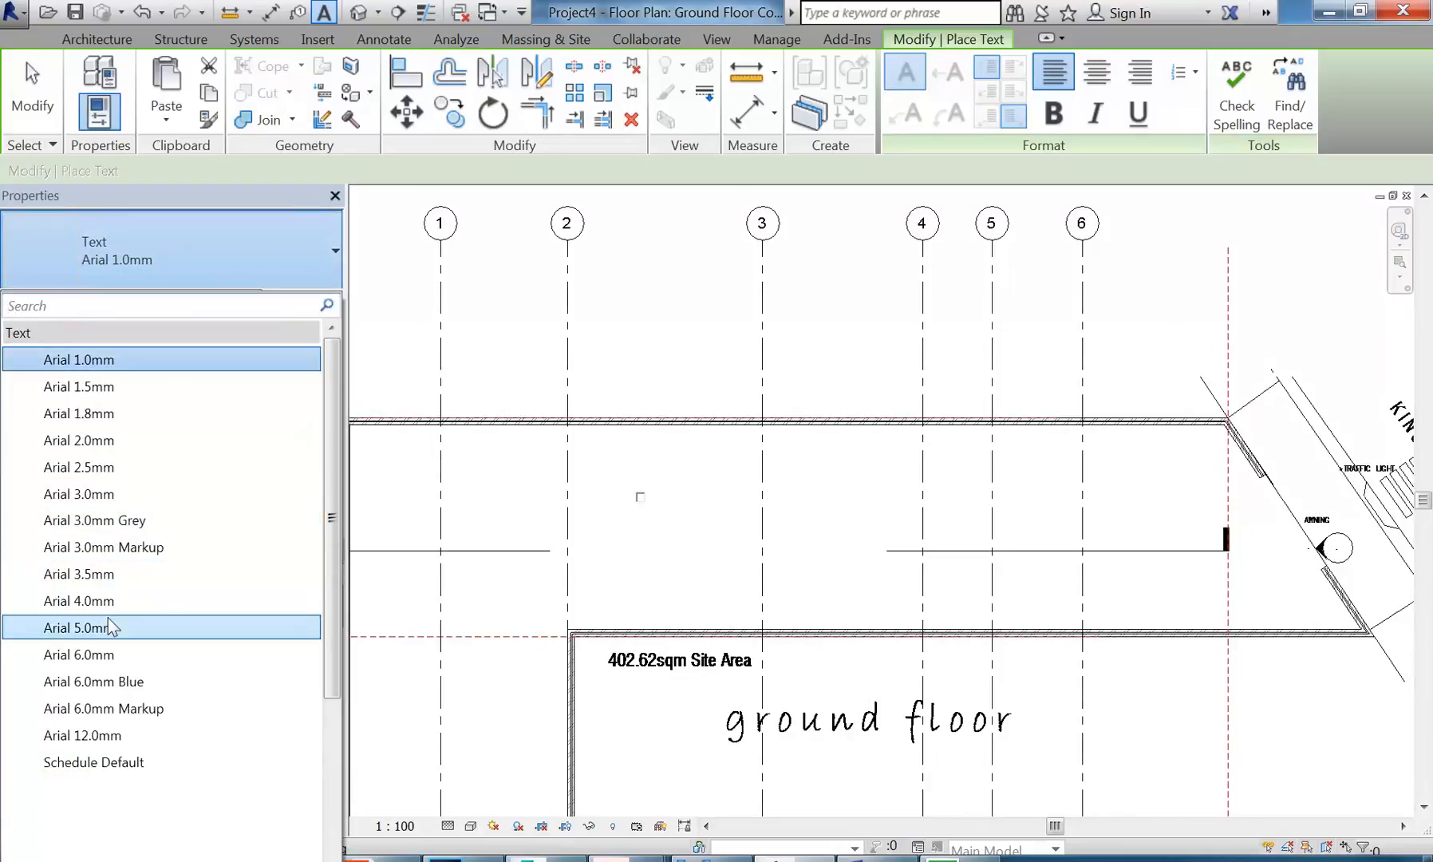
{"action": "left_click", "coordinate": [112, 628]}
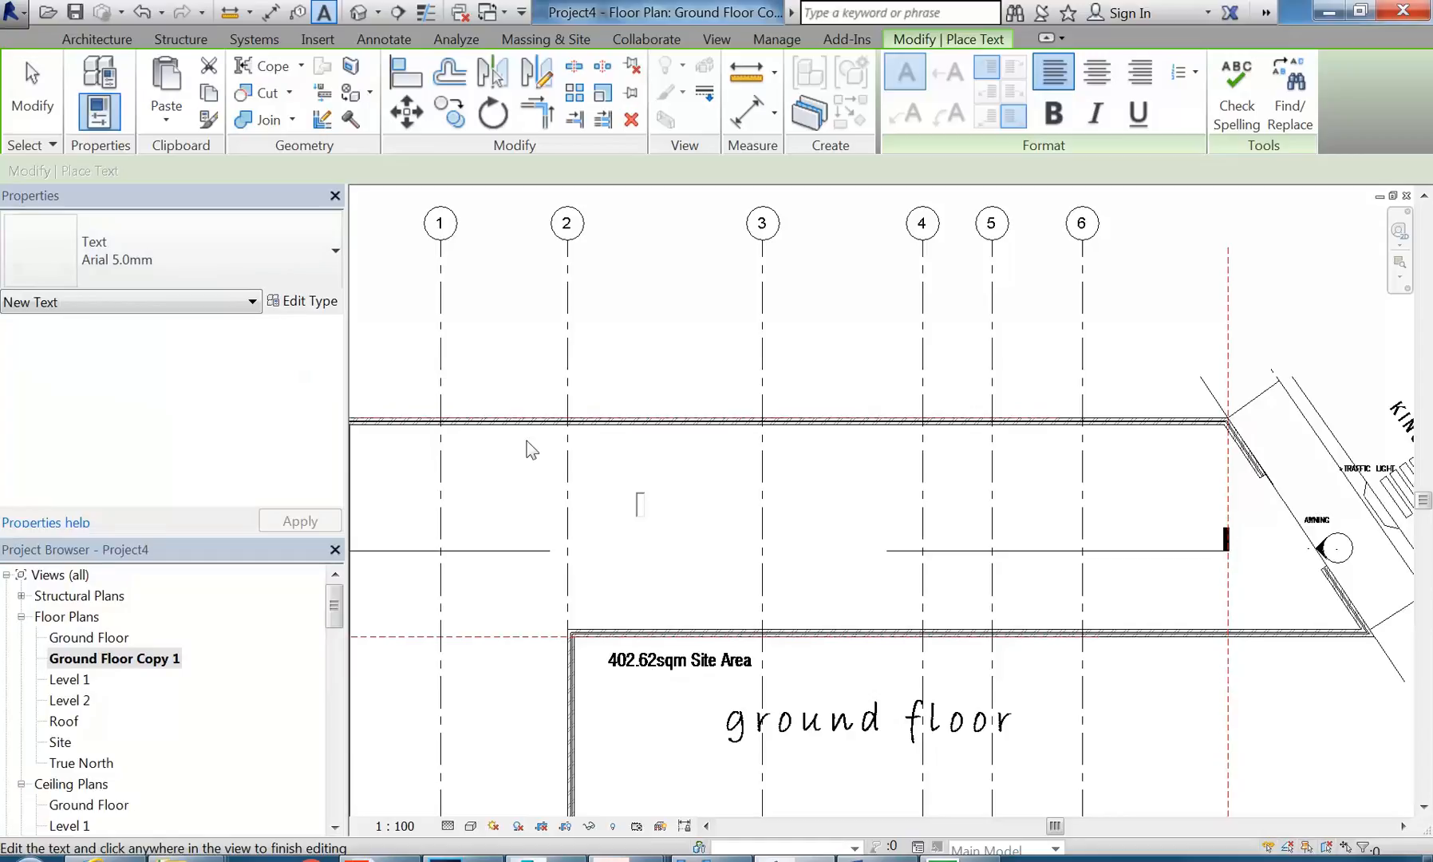
Step: Place the text note "Room 1" inside the building between grids 2 and 3, and end text placement
{"action": "left_click", "coordinate": [613, 528]}
{"action": "left_click_drag", "start_coordinate": [617, 469], "coordinate": [750, 522]}
{"action": "type", "text": "Room 1"}
{"action": "right_click", "coordinate": [640, 358]}
{"action": "key", "text": "Escape"}
{"action": "key", "text": "Escape"}
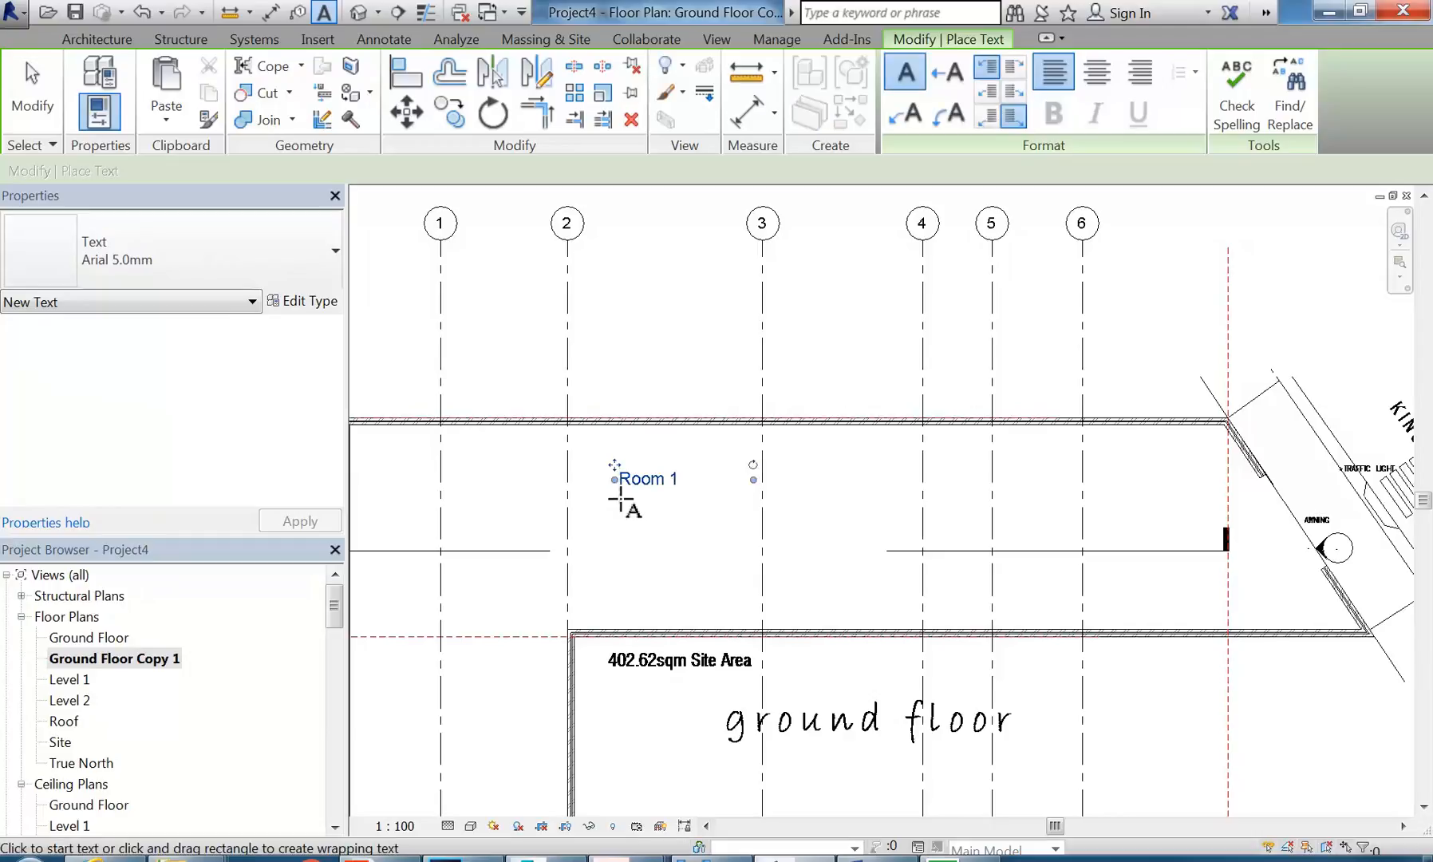
{"action": "key", "text": "Escape"}
{"action": "scroll", "coordinate": [622, 499], "scroll_direction": "up", "scroll_amount": 3}
{"action": "left_click", "coordinate": [646, 478]}
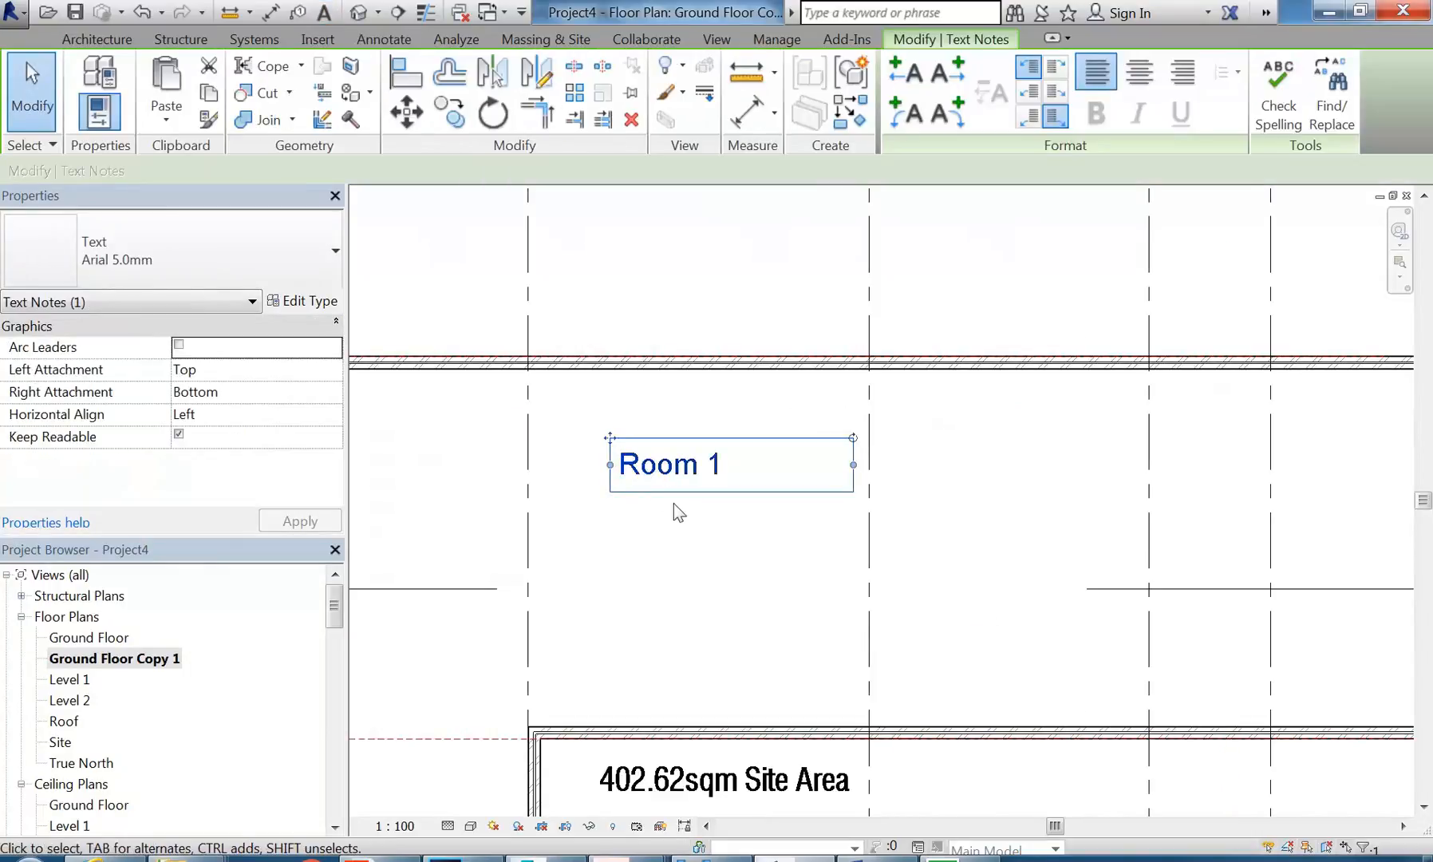
{"action": "left_click", "coordinate": [661, 508]}
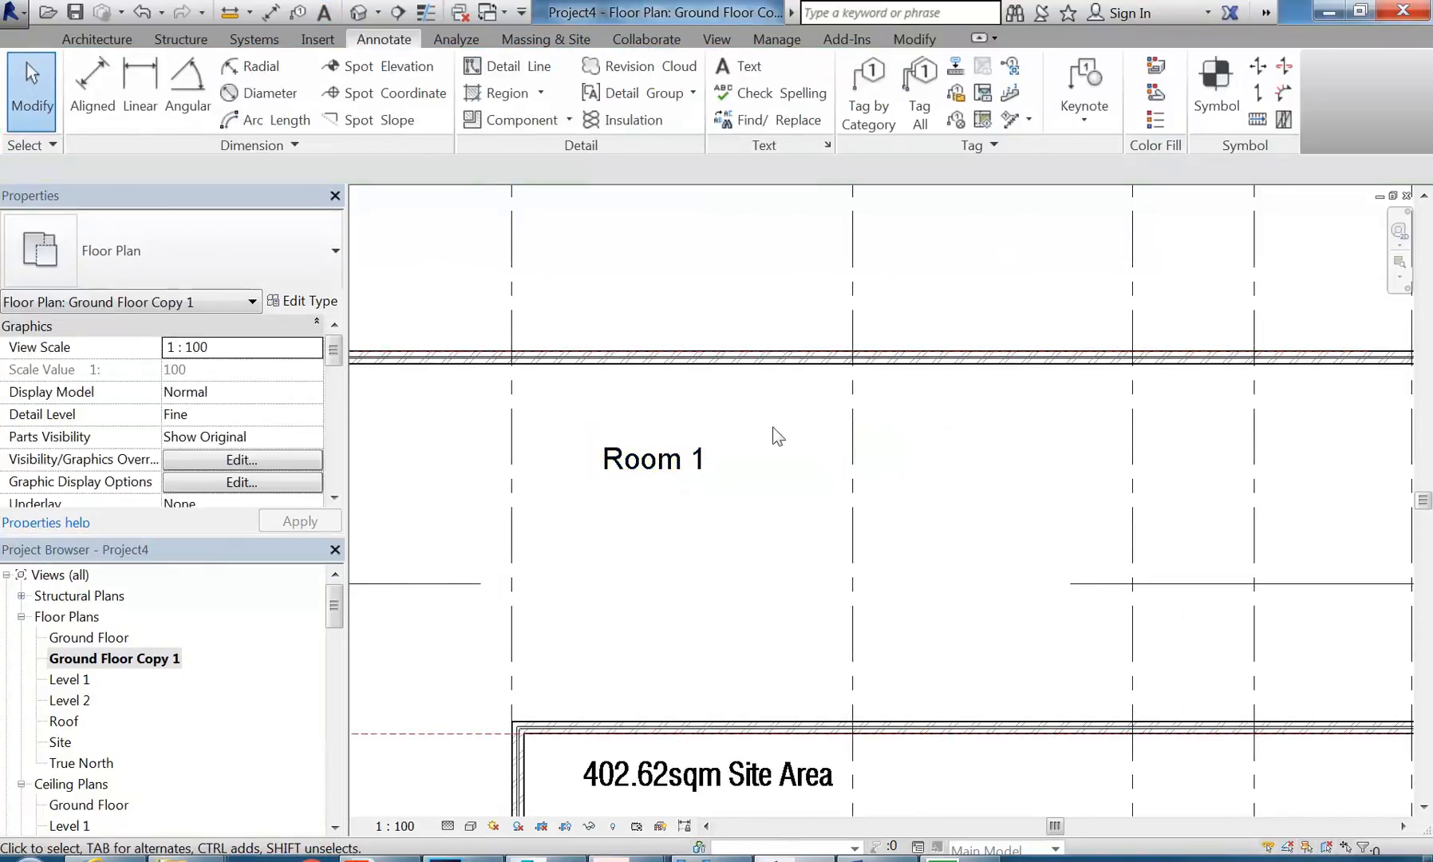
Step: Return to the original Ground Floor plan and inspect it for the note and the long upper double brick wall
{"action": "double_click", "coordinate": [87, 636]}
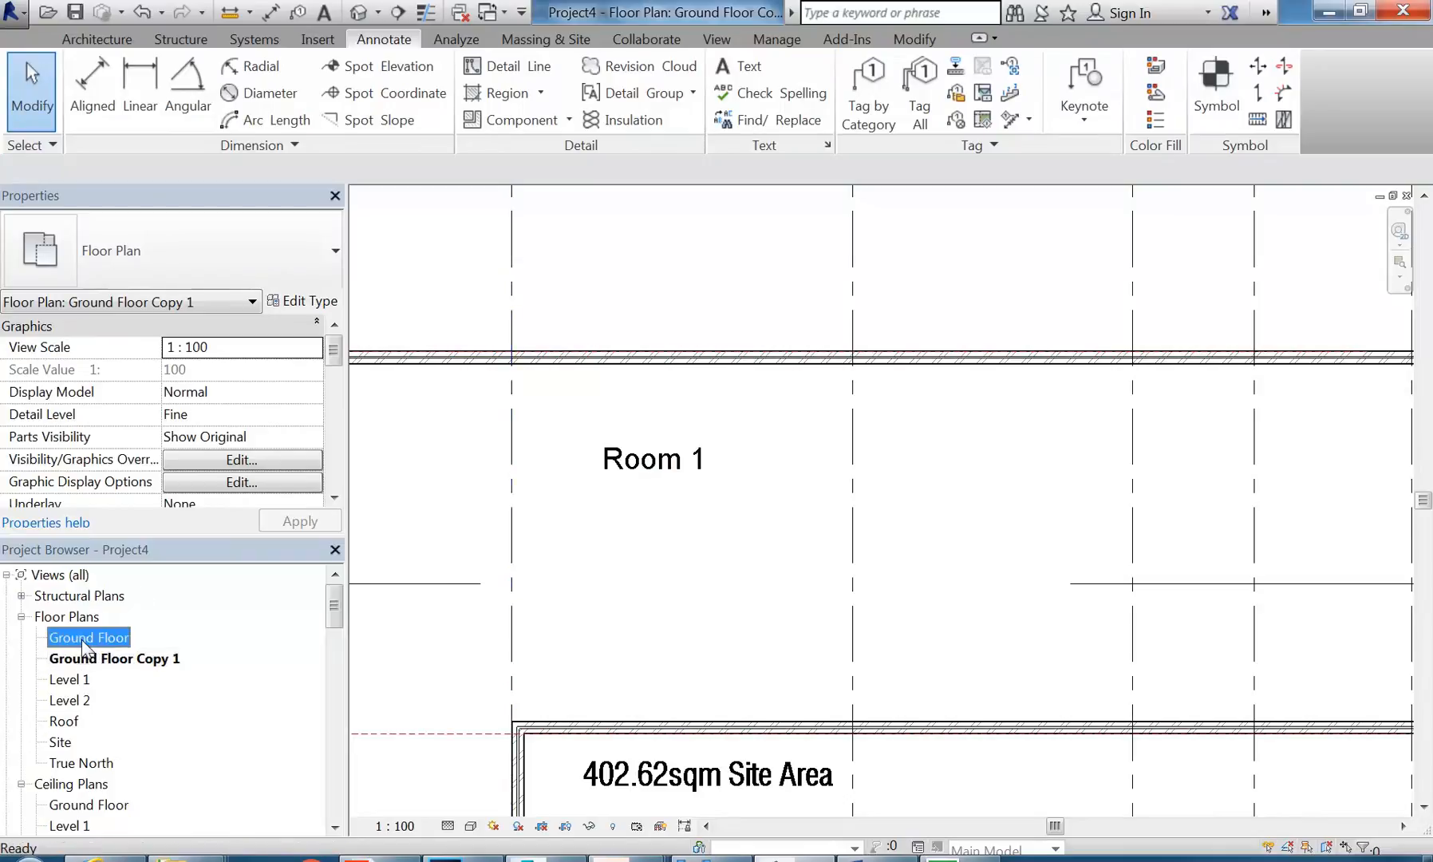
{"action": "middle_click_drag", "start_coordinate": [626, 573], "coordinate": [580, 601]}
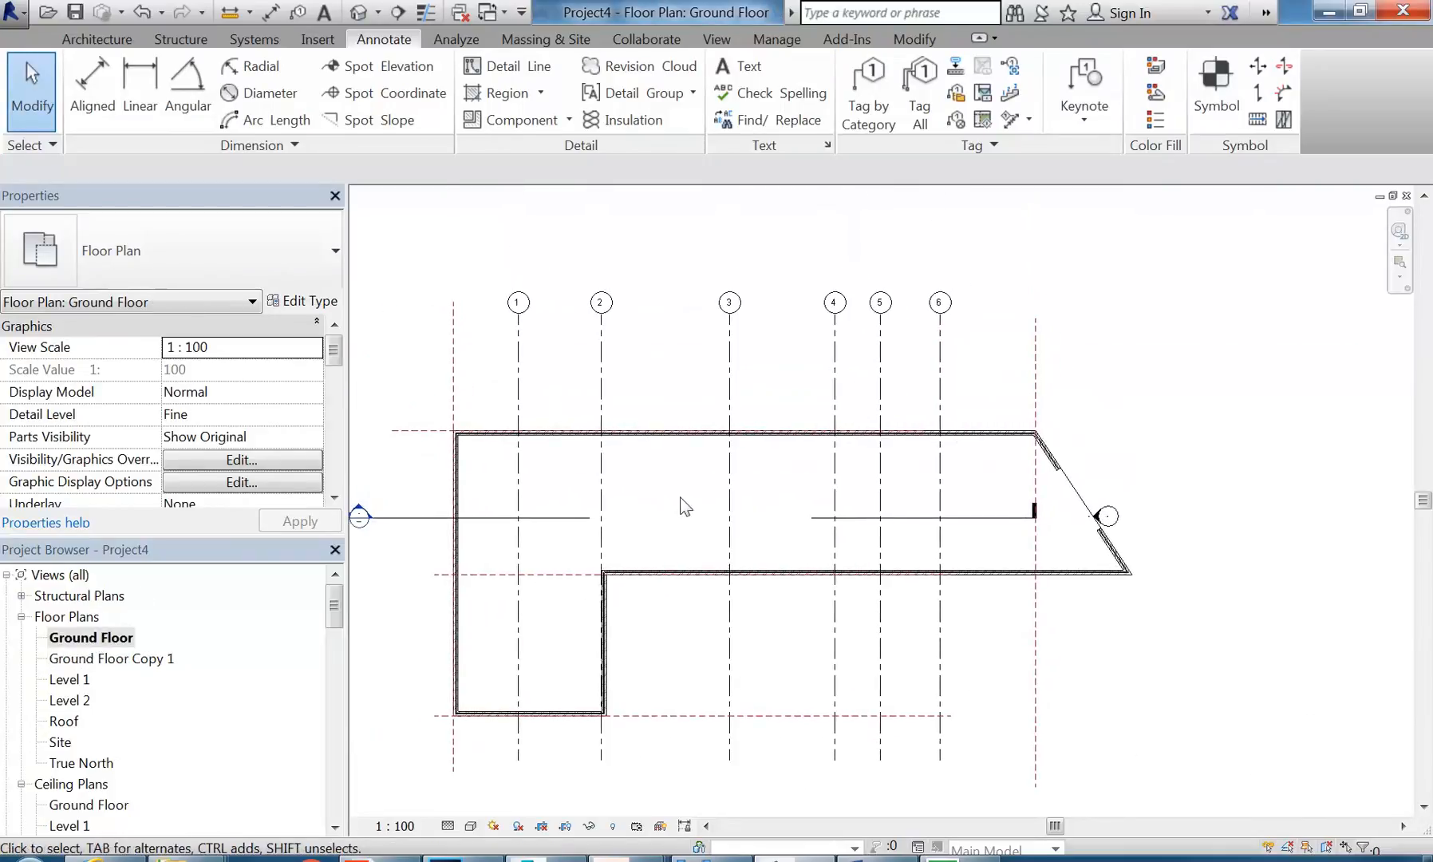
{"action": "left_click", "coordinate": [672, 433]}
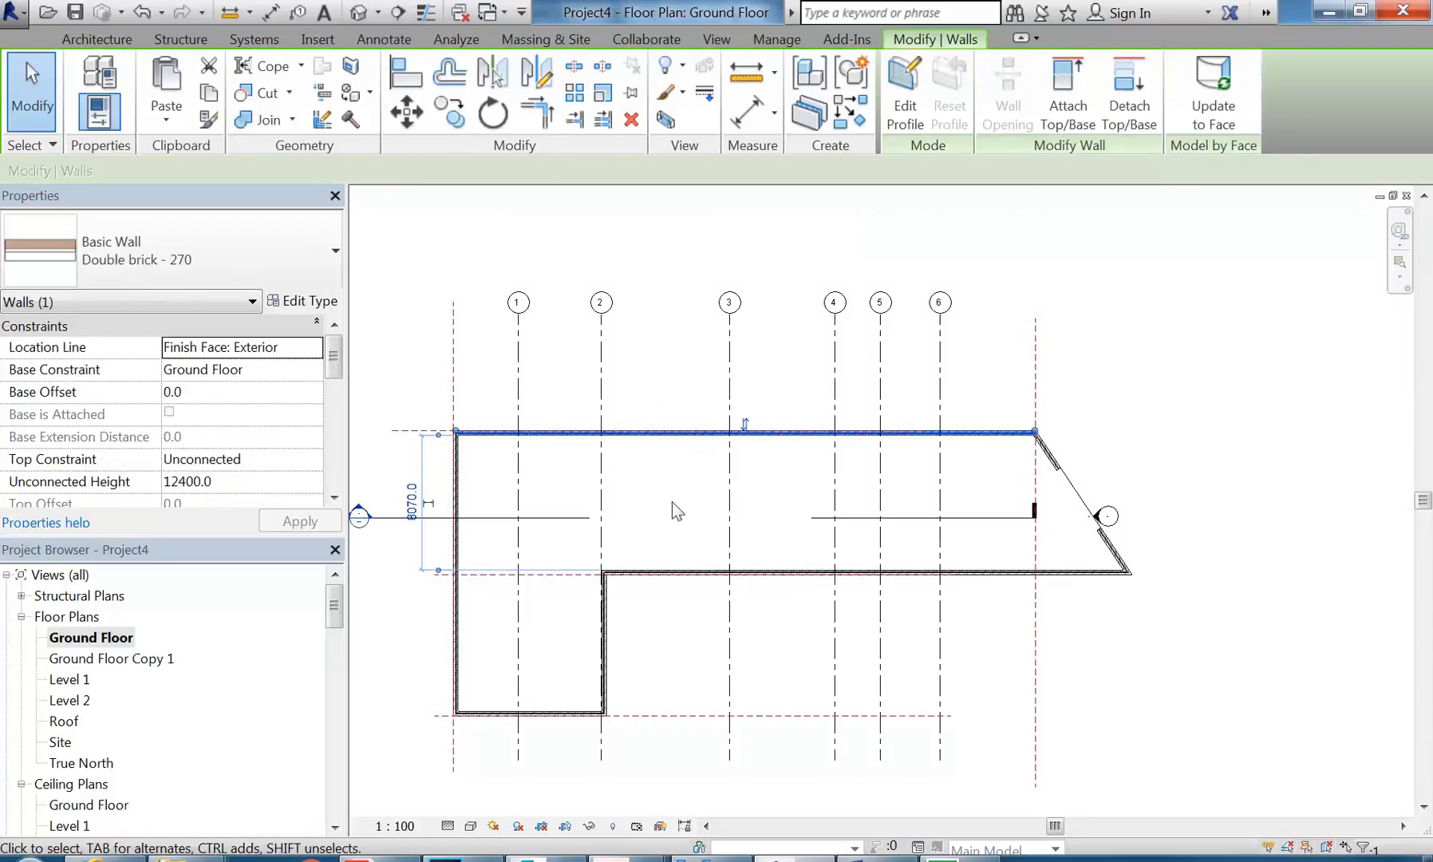
{"action": "left_click", "coordinate": [672, 502]}
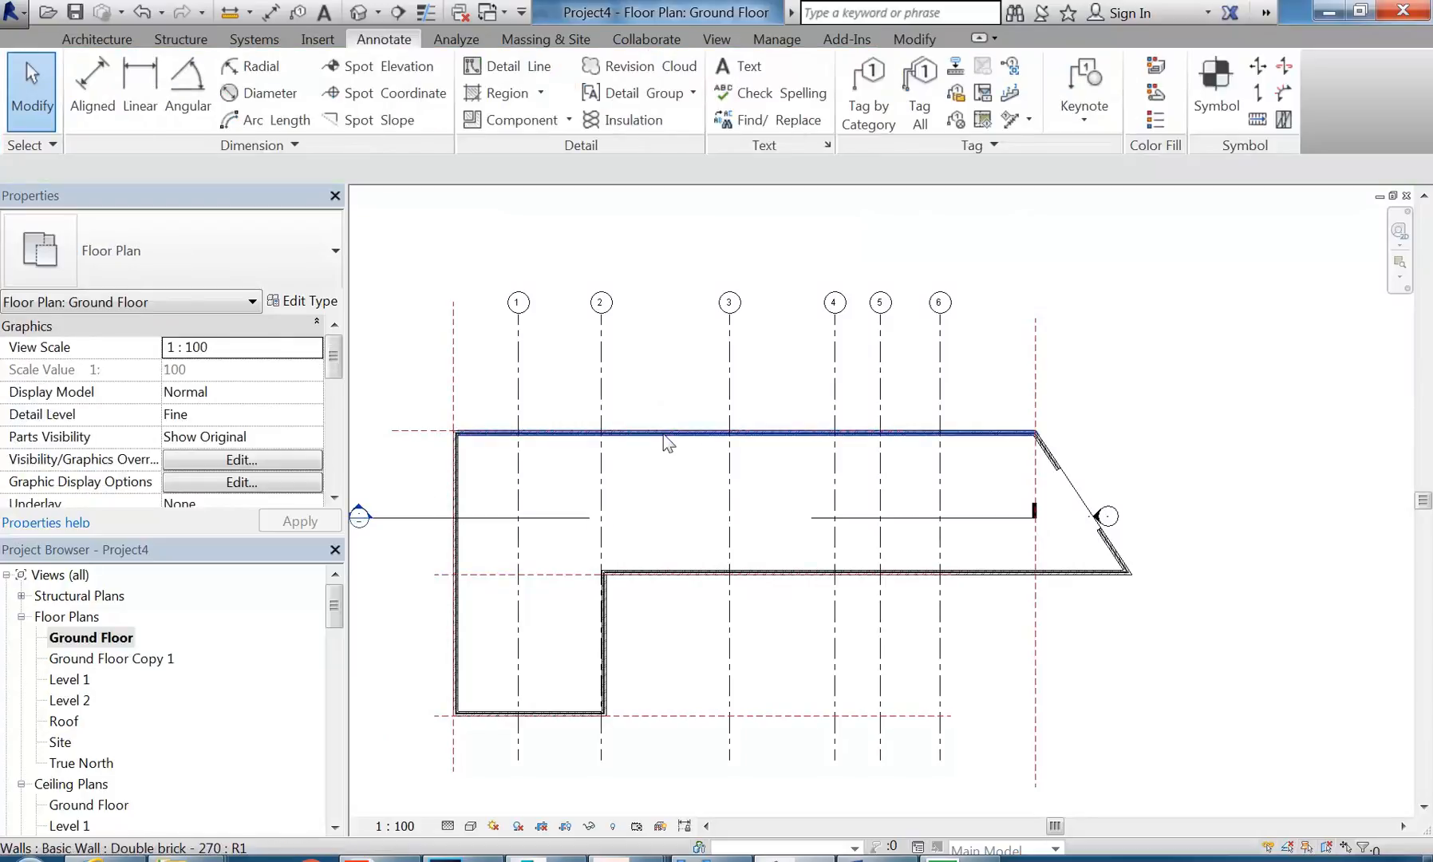
{"action": "left_click", "coordinate": [667, 437]}
{"action": "left_click", "coordinate": [665, 485]}
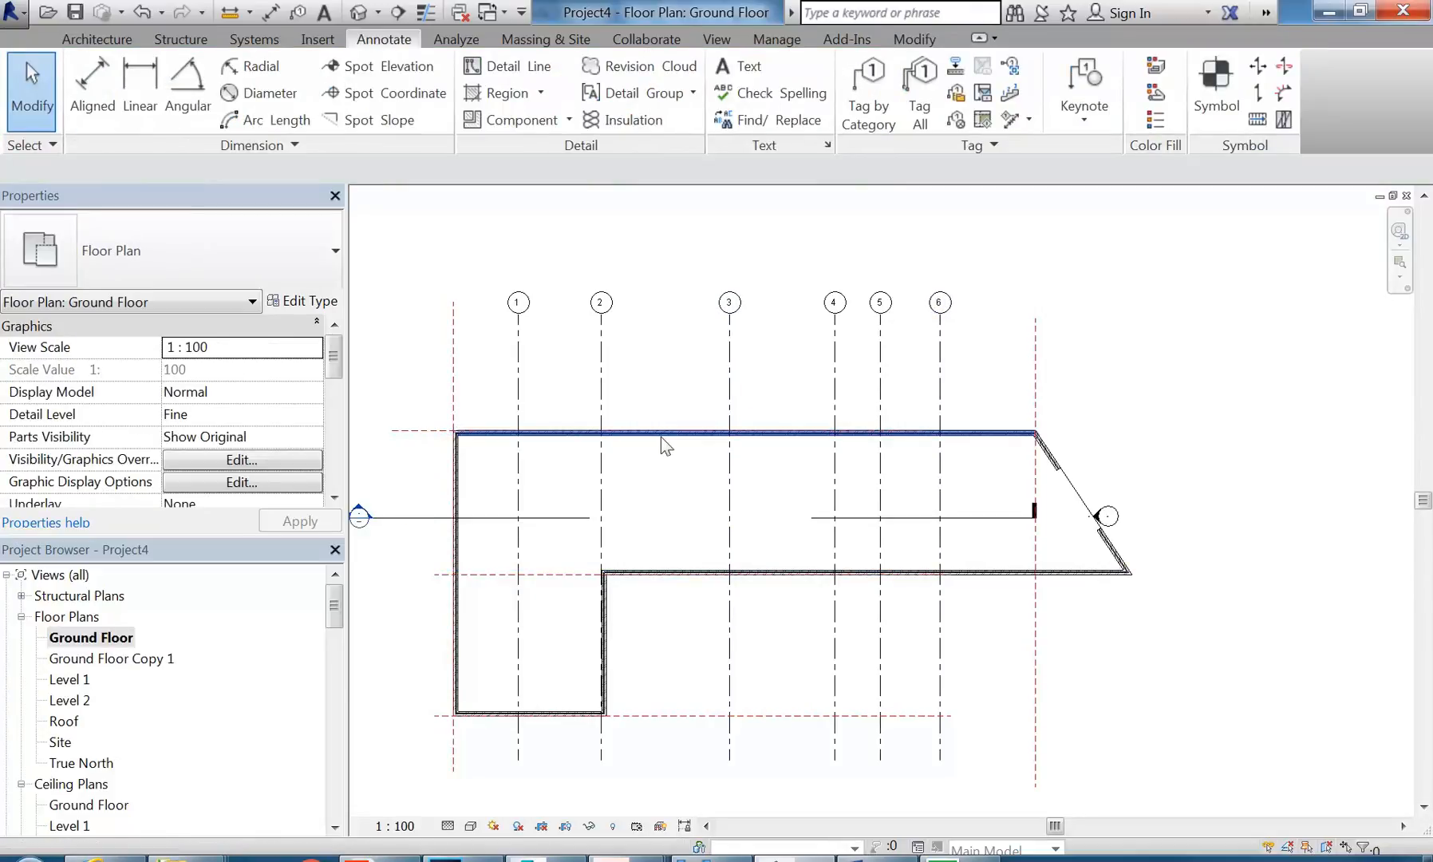
{"action": "left_click", "coordinate": [94, 39]}
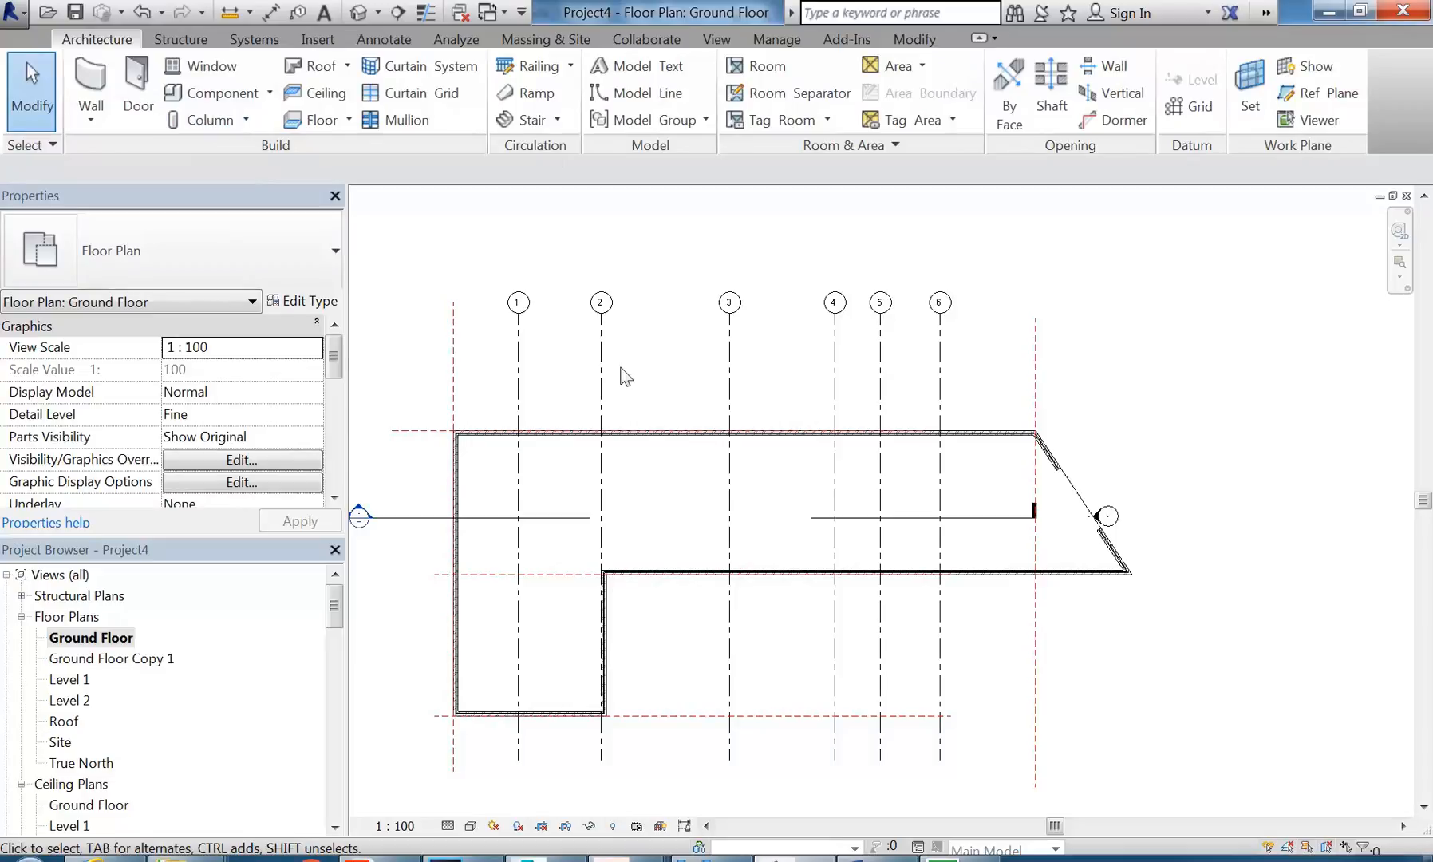
Step: Compare Ground Floor Copy 1 with Ground Floor by selecting the "Room 1" text note and switching between the two plans
{"action": "double_click", "coordinate": [83, 658]}
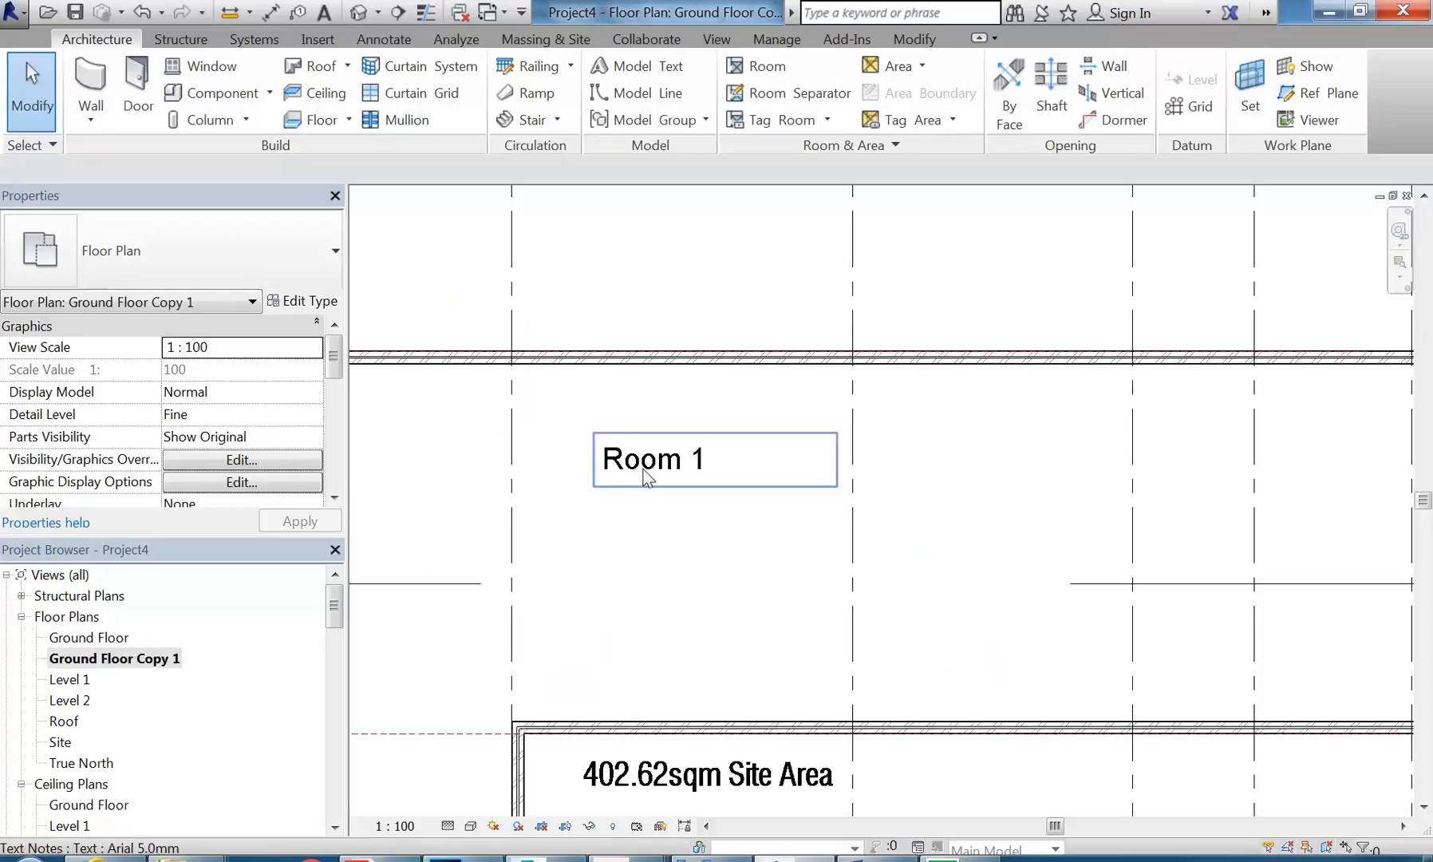
{"action": "left_click", "coordinate": [645, 474]}
{"action": "scroll", "coordinate": [646, 477], "scroll_direction": "down", "scroll_amount": 3}
{"action": "middle_click_drag", "start_coordinate": [640, 470], "coordinate": [596, 448]}
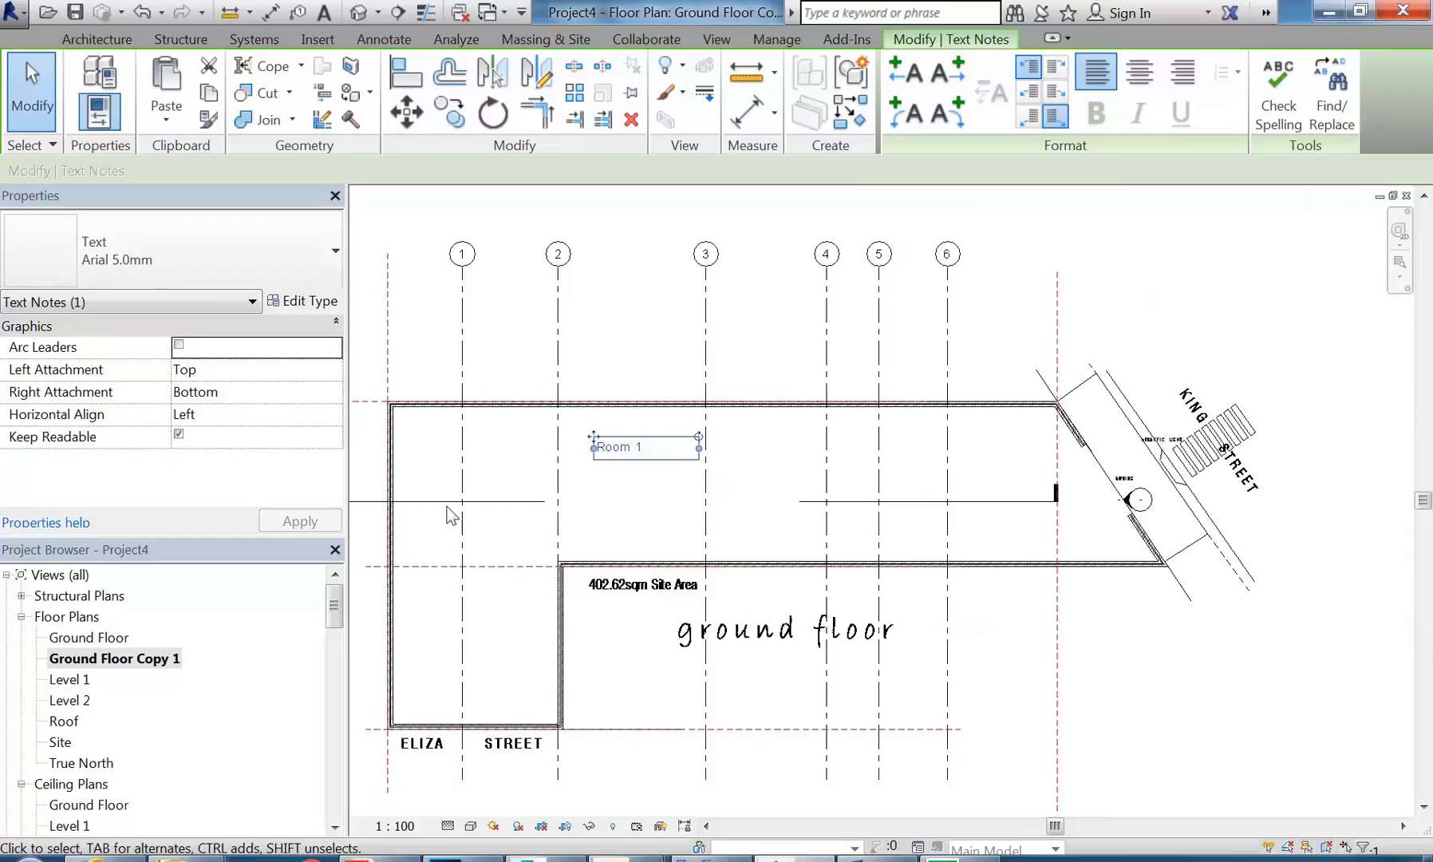
{"action": "double_click", "coordinate": [95, 641]}
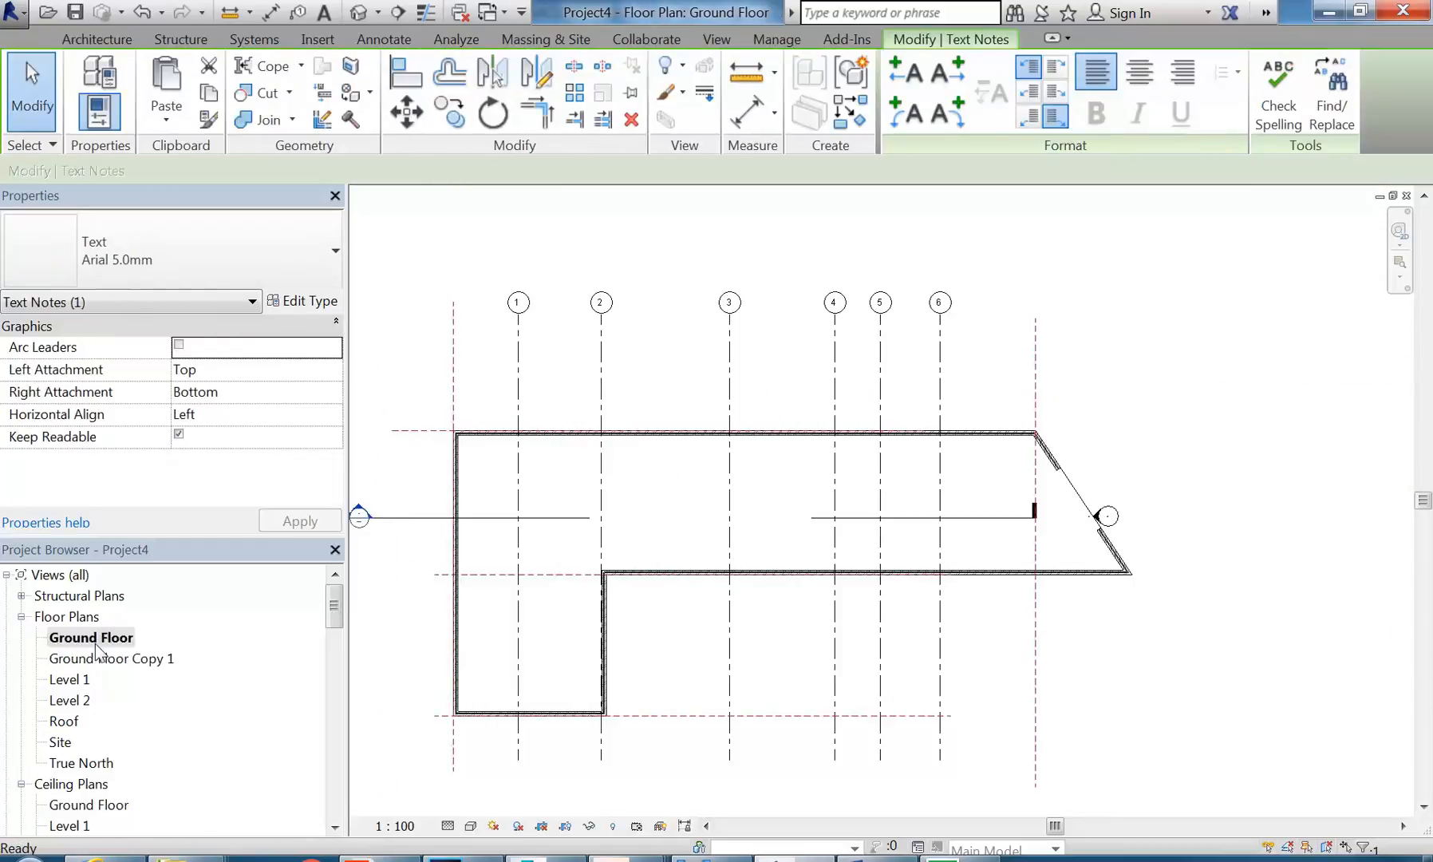
{"action": "double_click", "coordinate": [96, 658]}
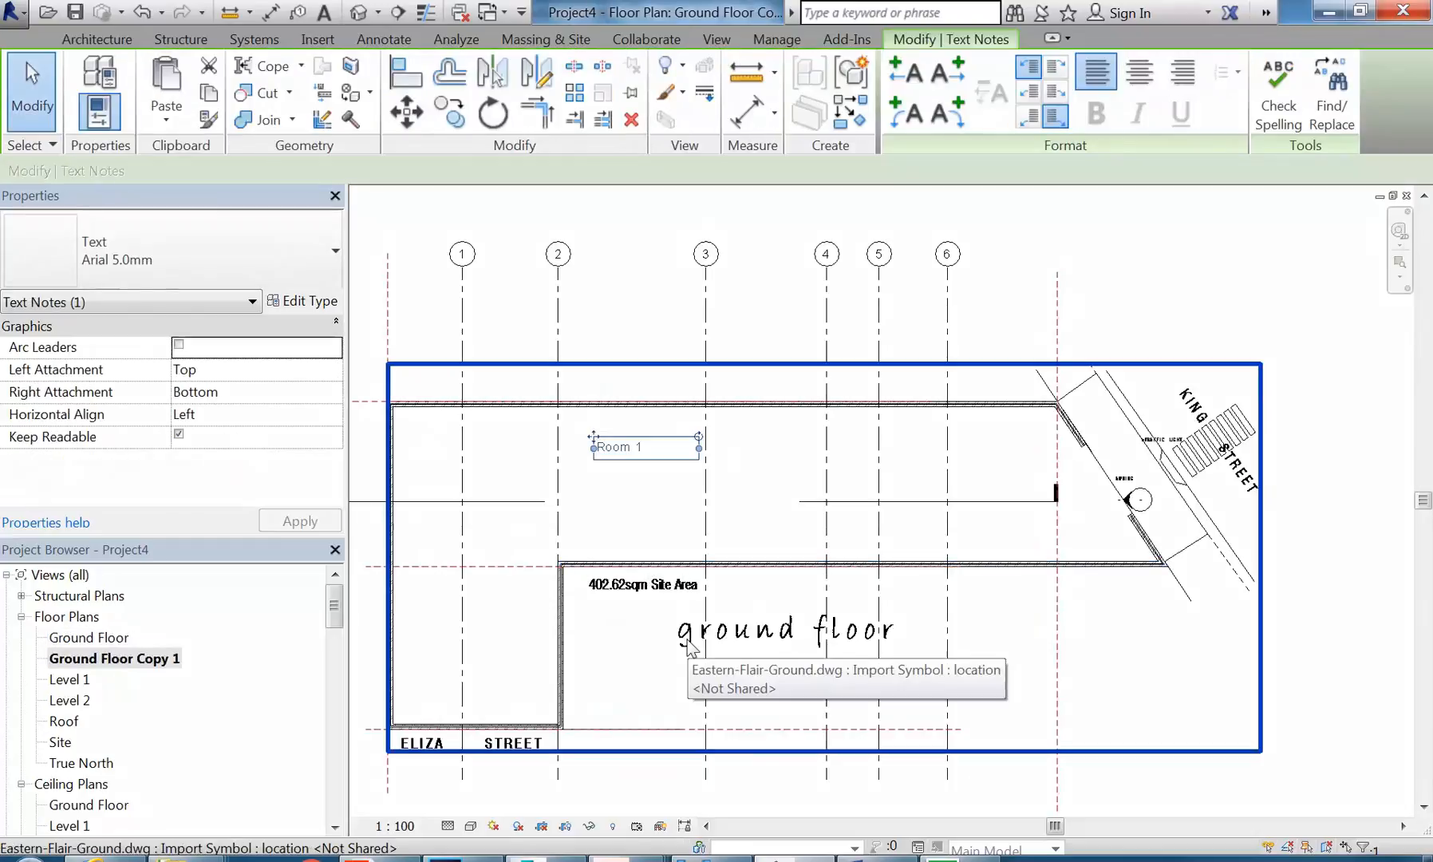
Step: Inspect the imported Eastern-Flair-Ground.dwg in Ground Floor Copy 1 and view the Link CAD options without linking a file
{"action": "left_click", "coordinate": [690, 648]}
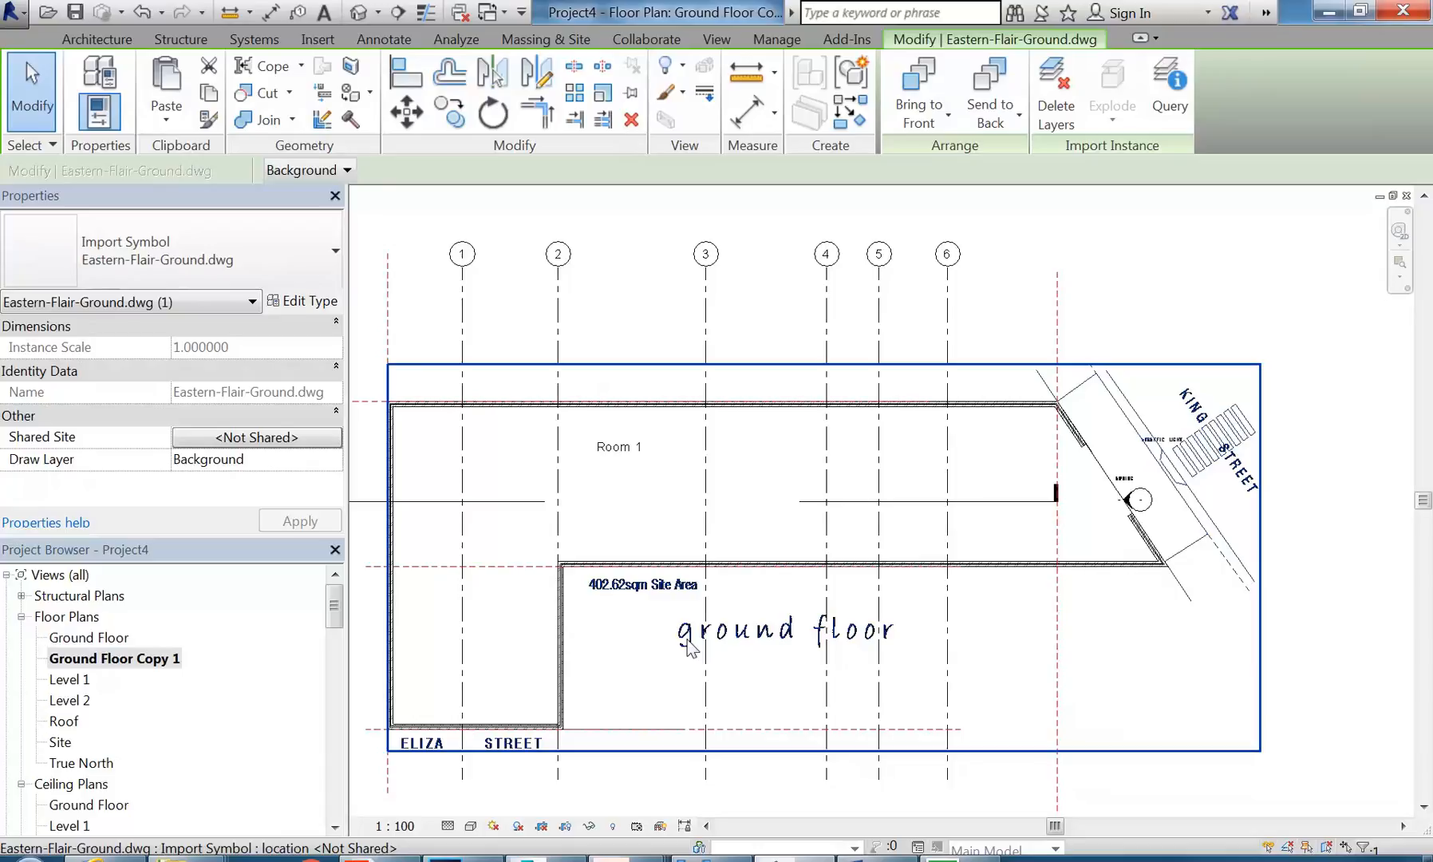
{"action": "key", "text": "Escape"}
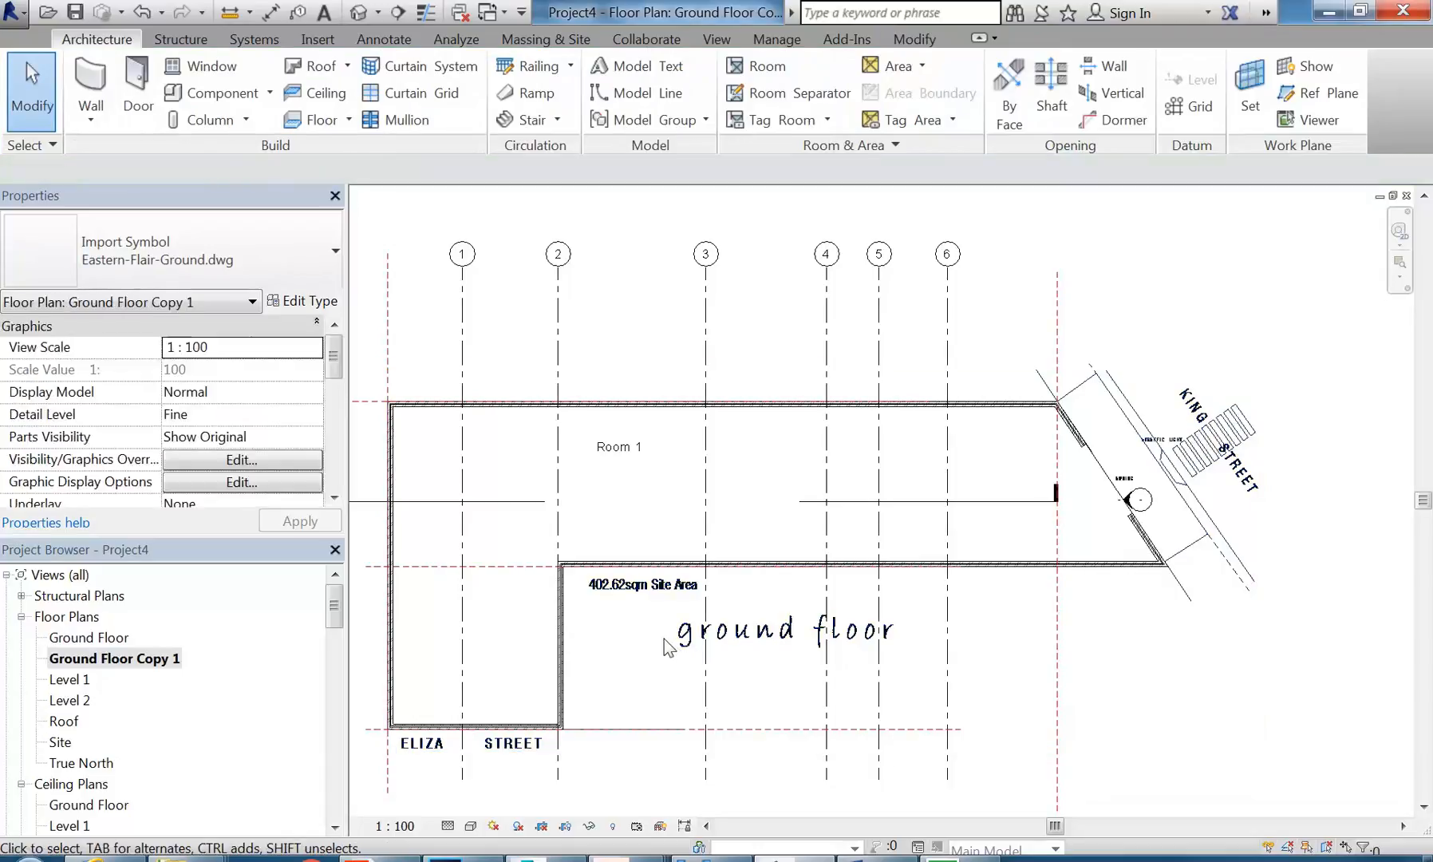
{"action": "left_click", "coordinate": [318, 40]}
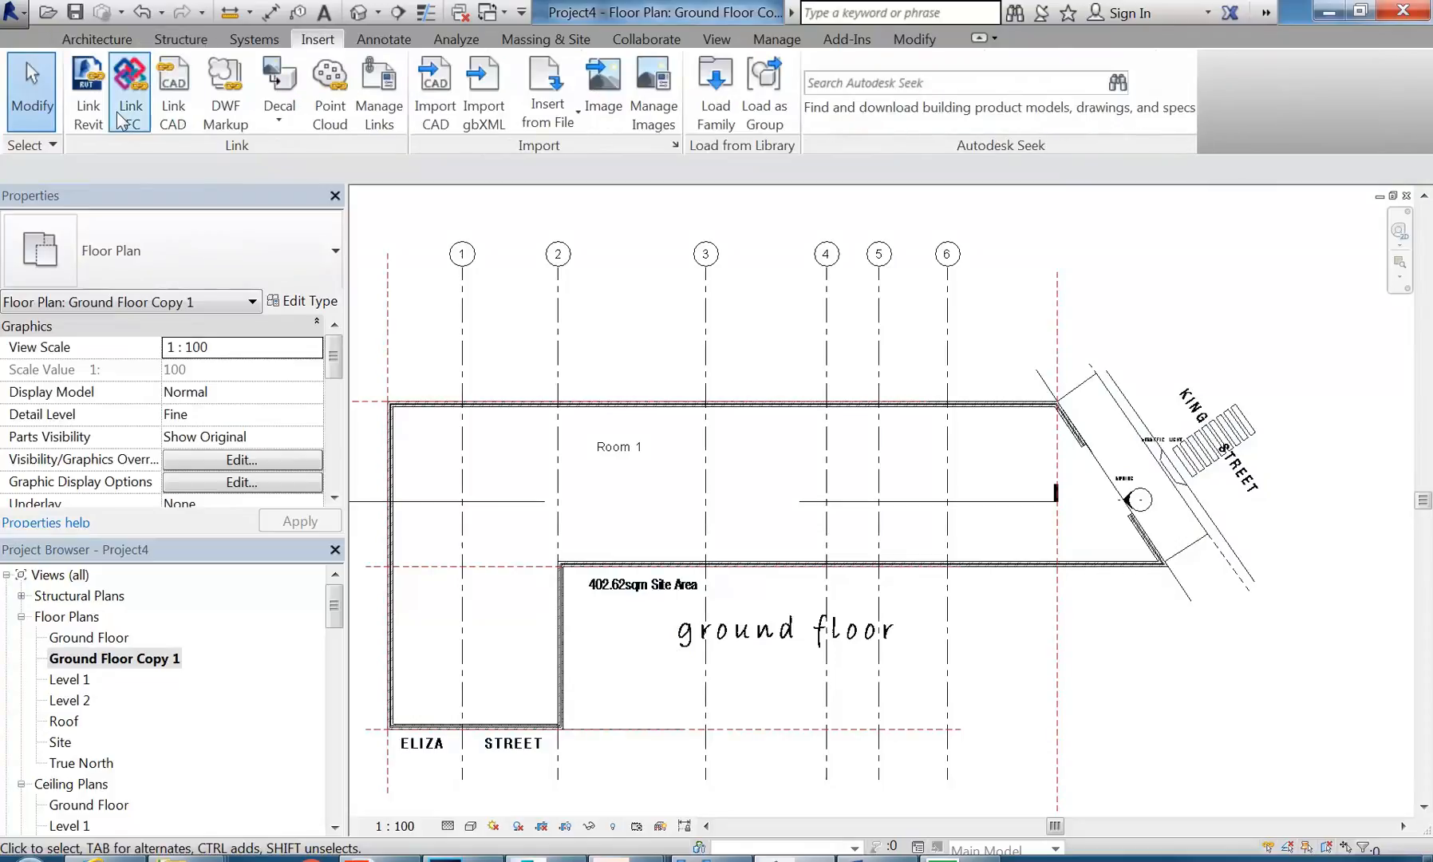
{"action": "left_click", "coordinate": [173, 92]}
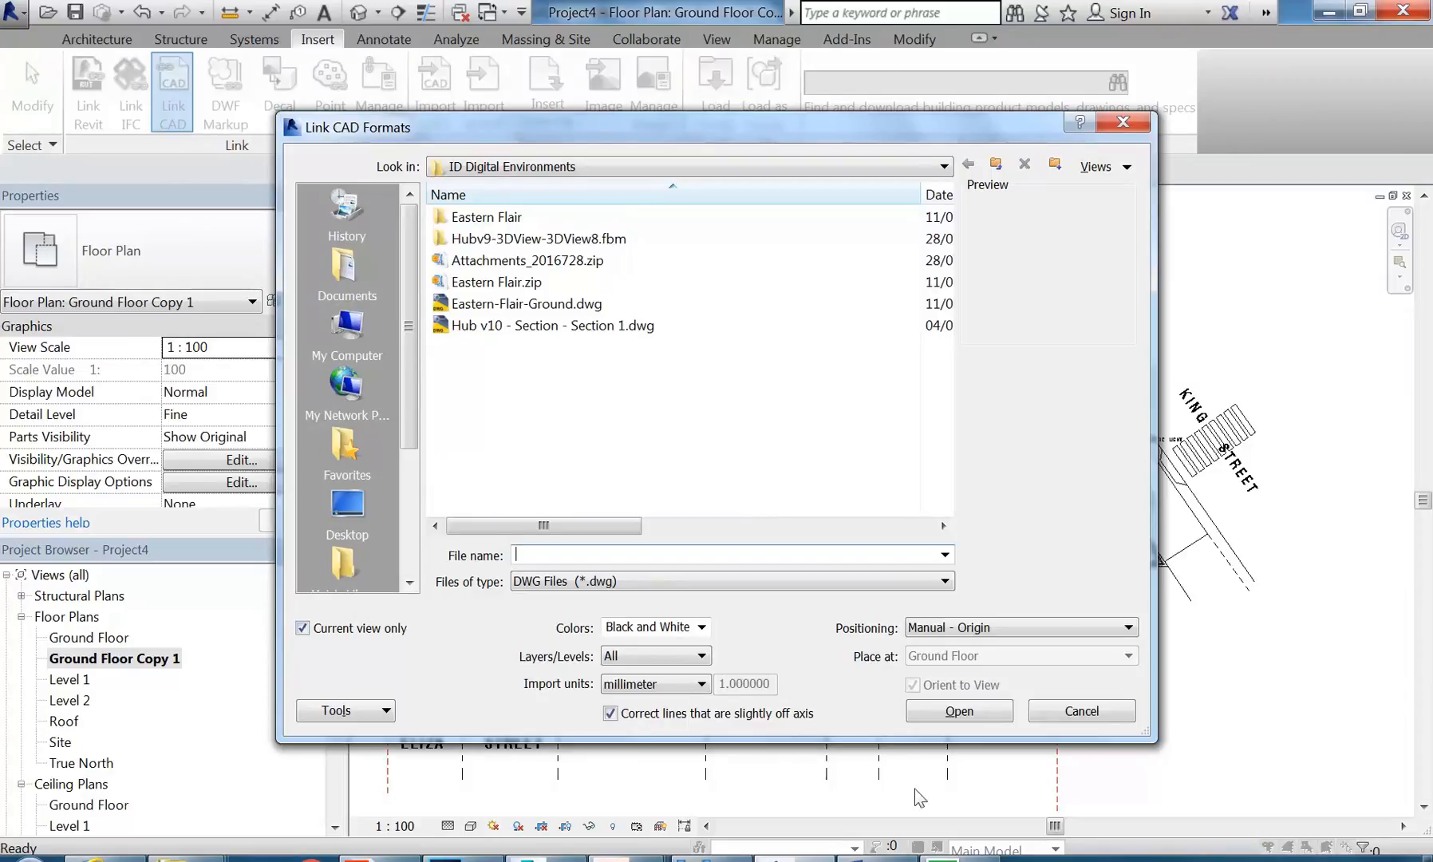
{"action": "left_click", "coordinate": [1081, 710]}
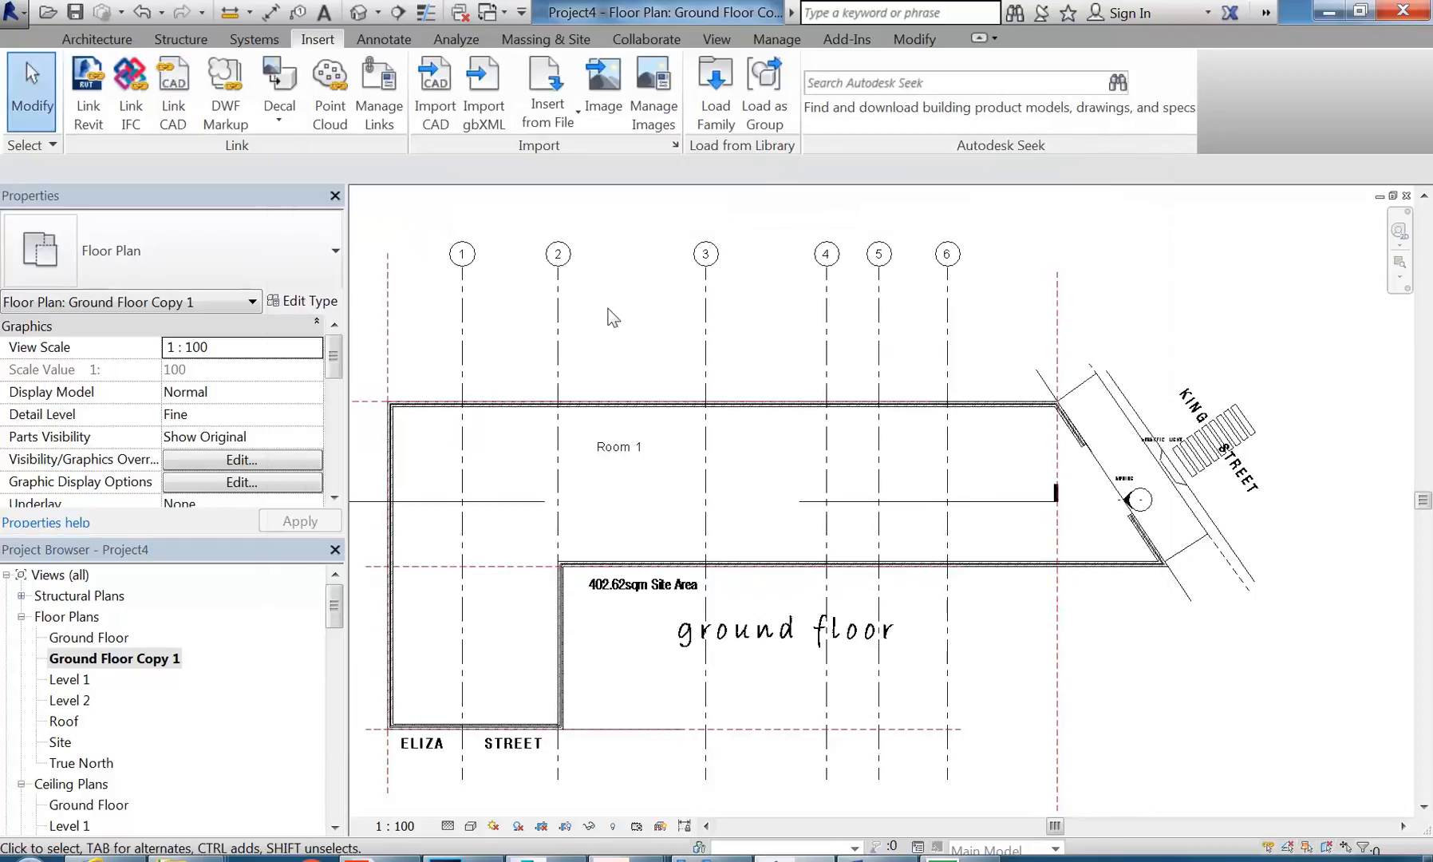
{"action": "left_click", "coordinate": [683, 638]}
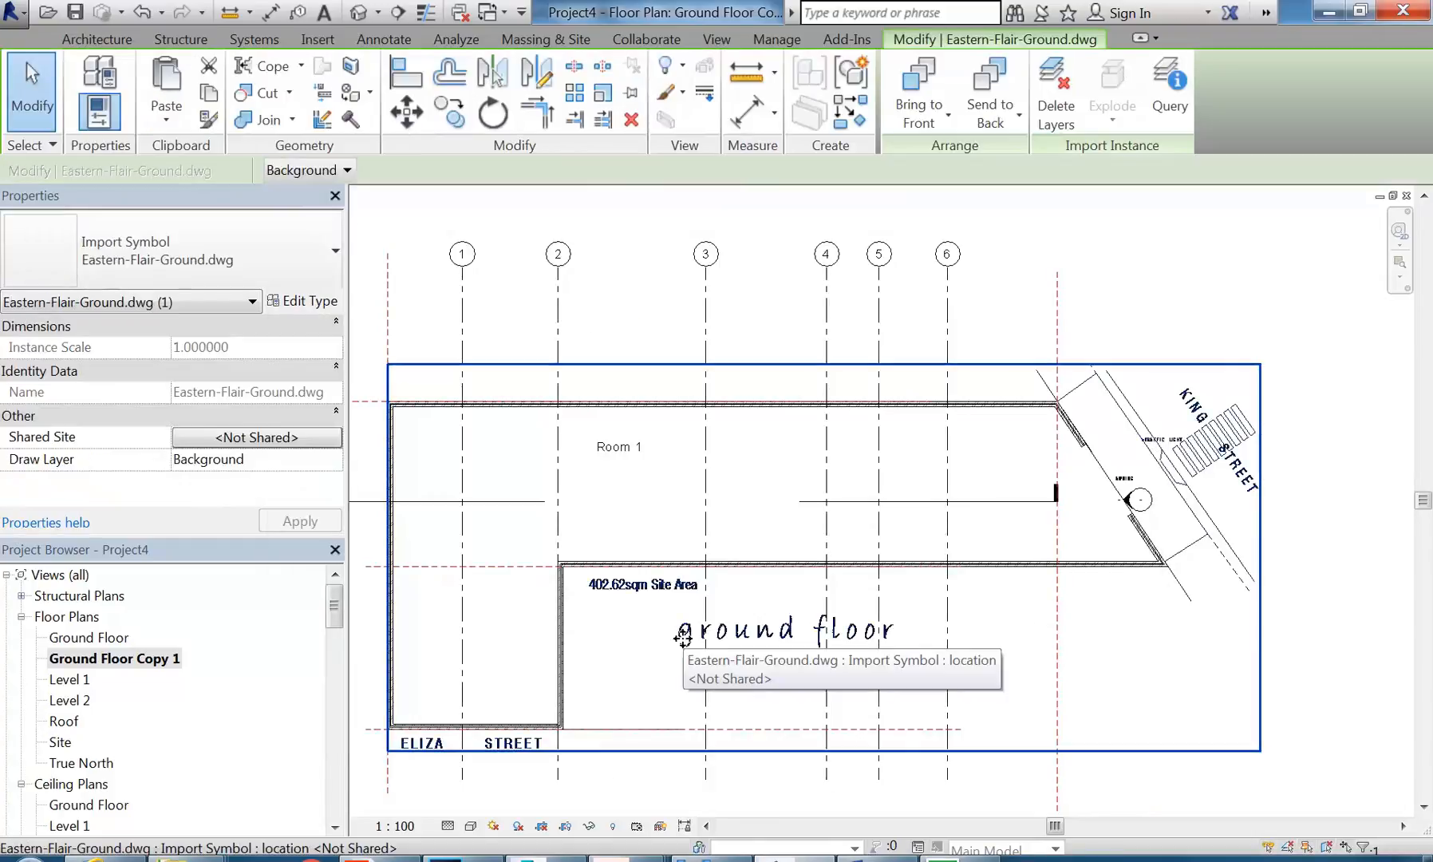
{"action": "left_click", "coordinate": [619, 352]}
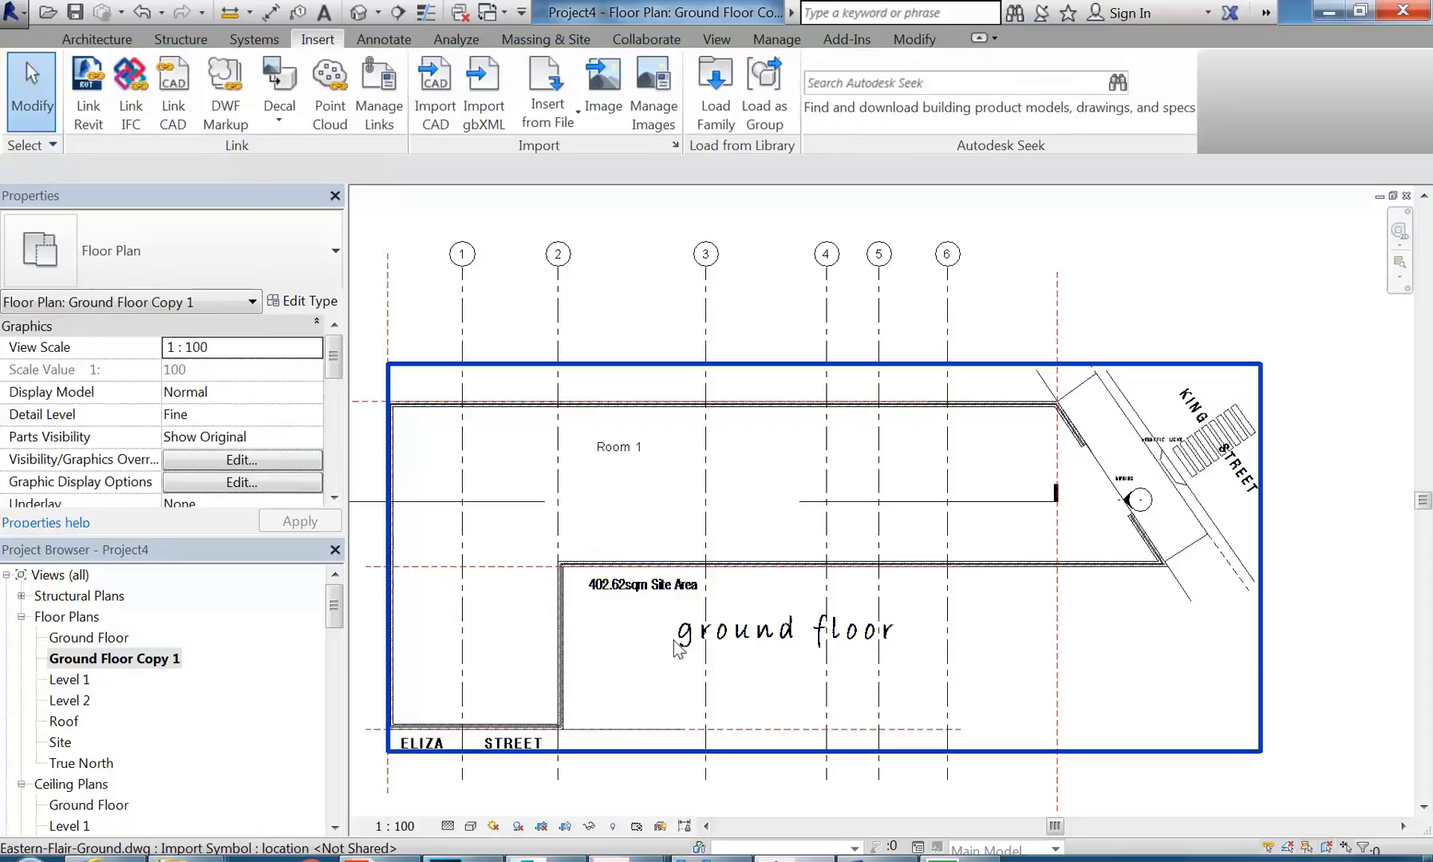
Step: Switch to the Ground Floor plan and back to Ground Floor Copy 1 to compare where the DWG appears
{"action": "left_click", "coordinate": [129, 662]}
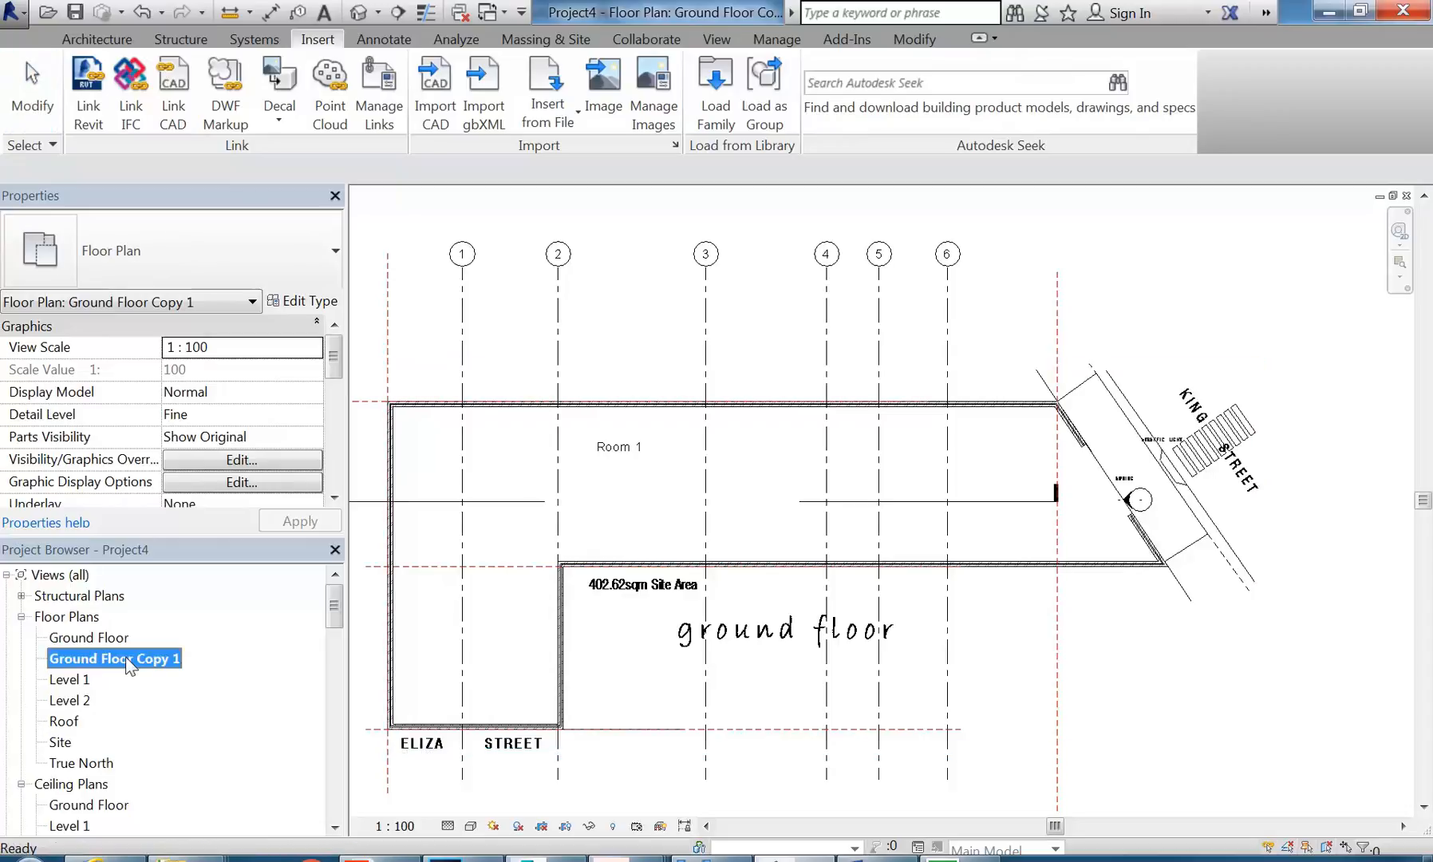
{"action": "left_click", "coordinate": [106, 636]}
{"action": "left_click", "coordinate": [112, 657]}
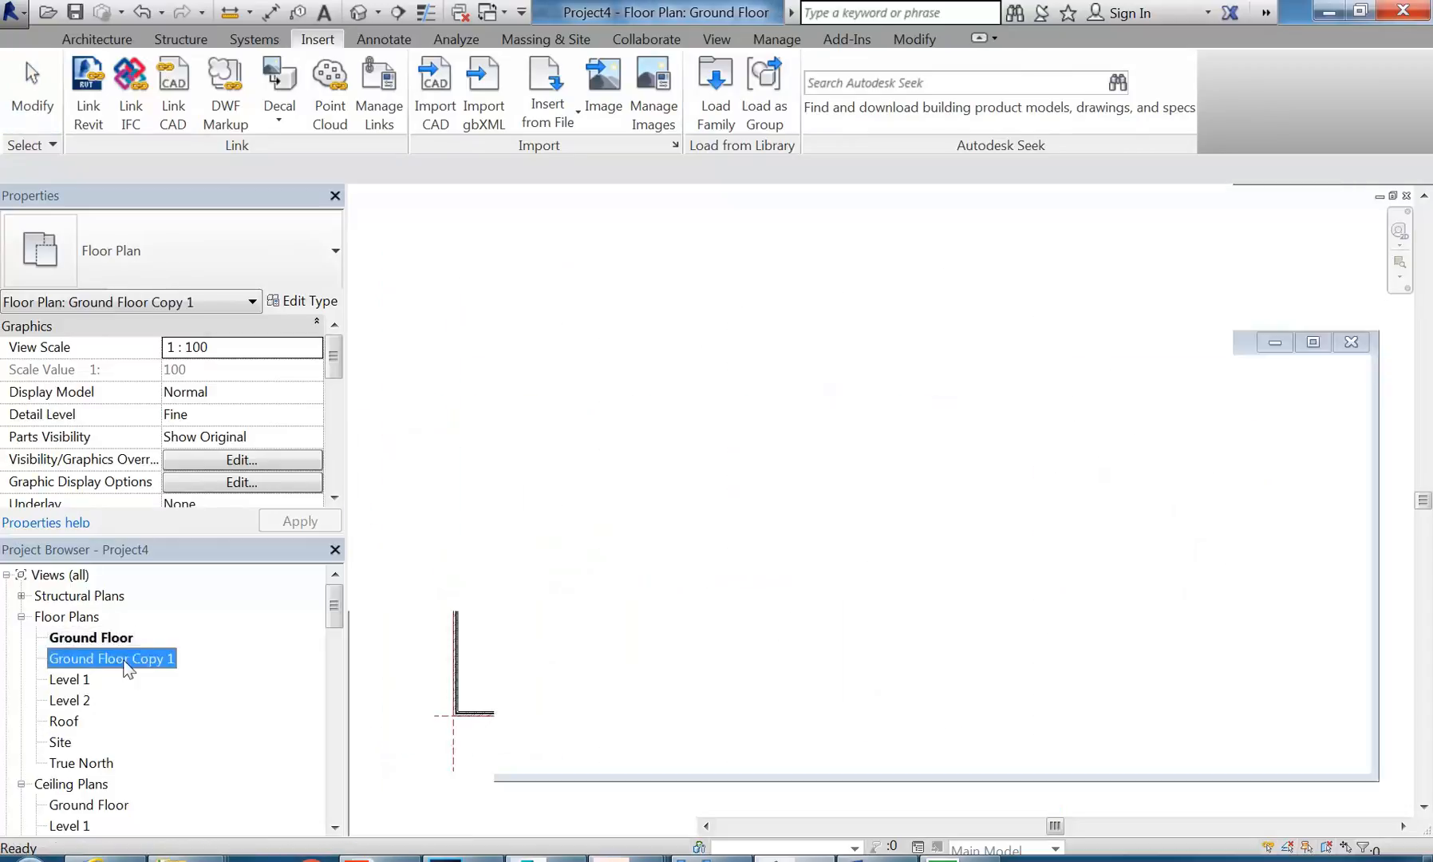
{"action": "double_click", "coordinate": [80, 638]}
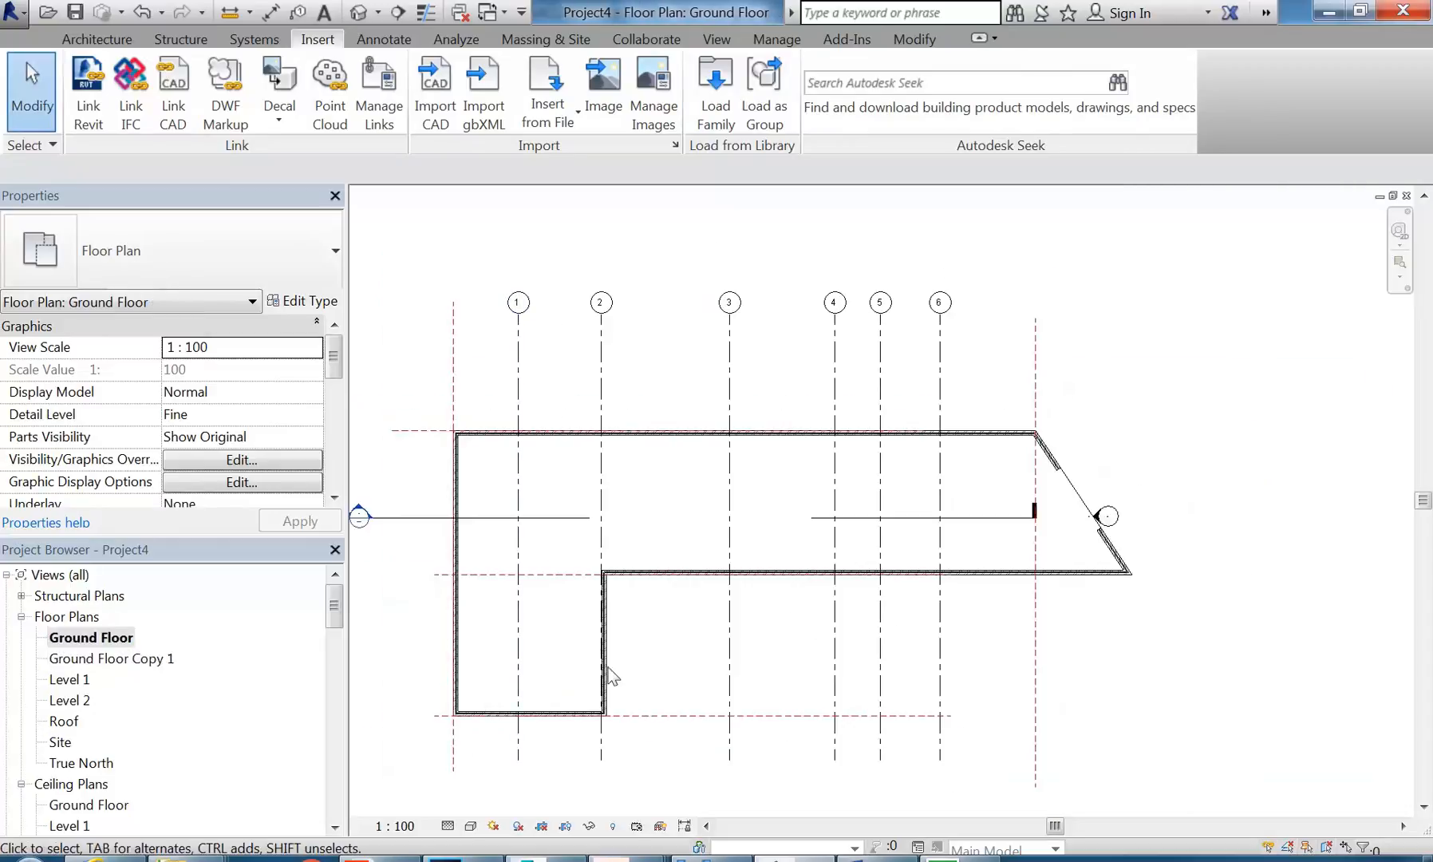
{"action": "double_click", "coordinate": [130, 659]}
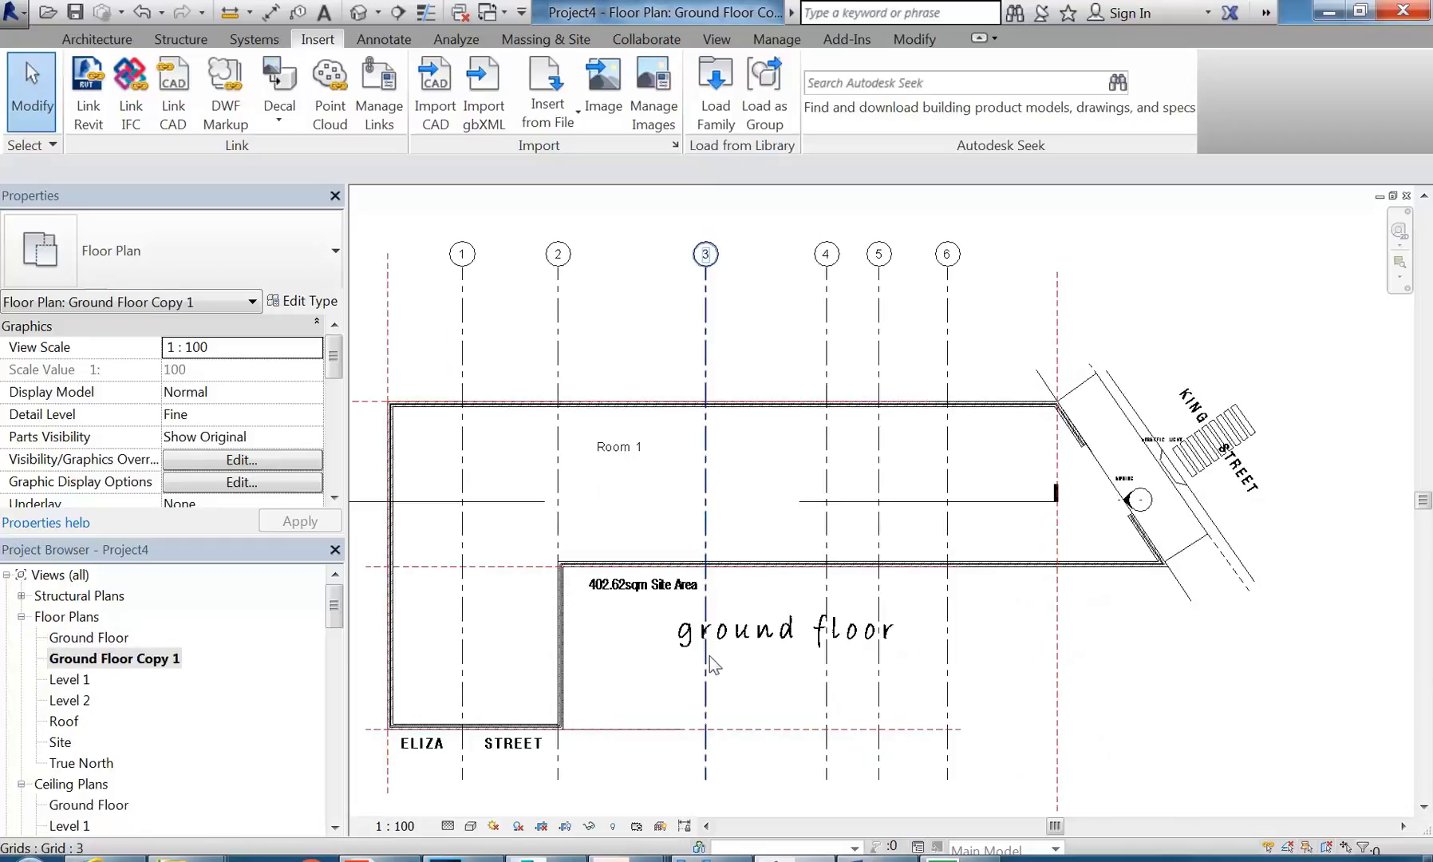
{"action": "left_click", "coordinate": [647, 653]}
{"action": "key", "text": "Escape"}
{"action": "scroll", "coordinate": [659, 659], "scroll_direction": "down", "scroll_amount": 2}
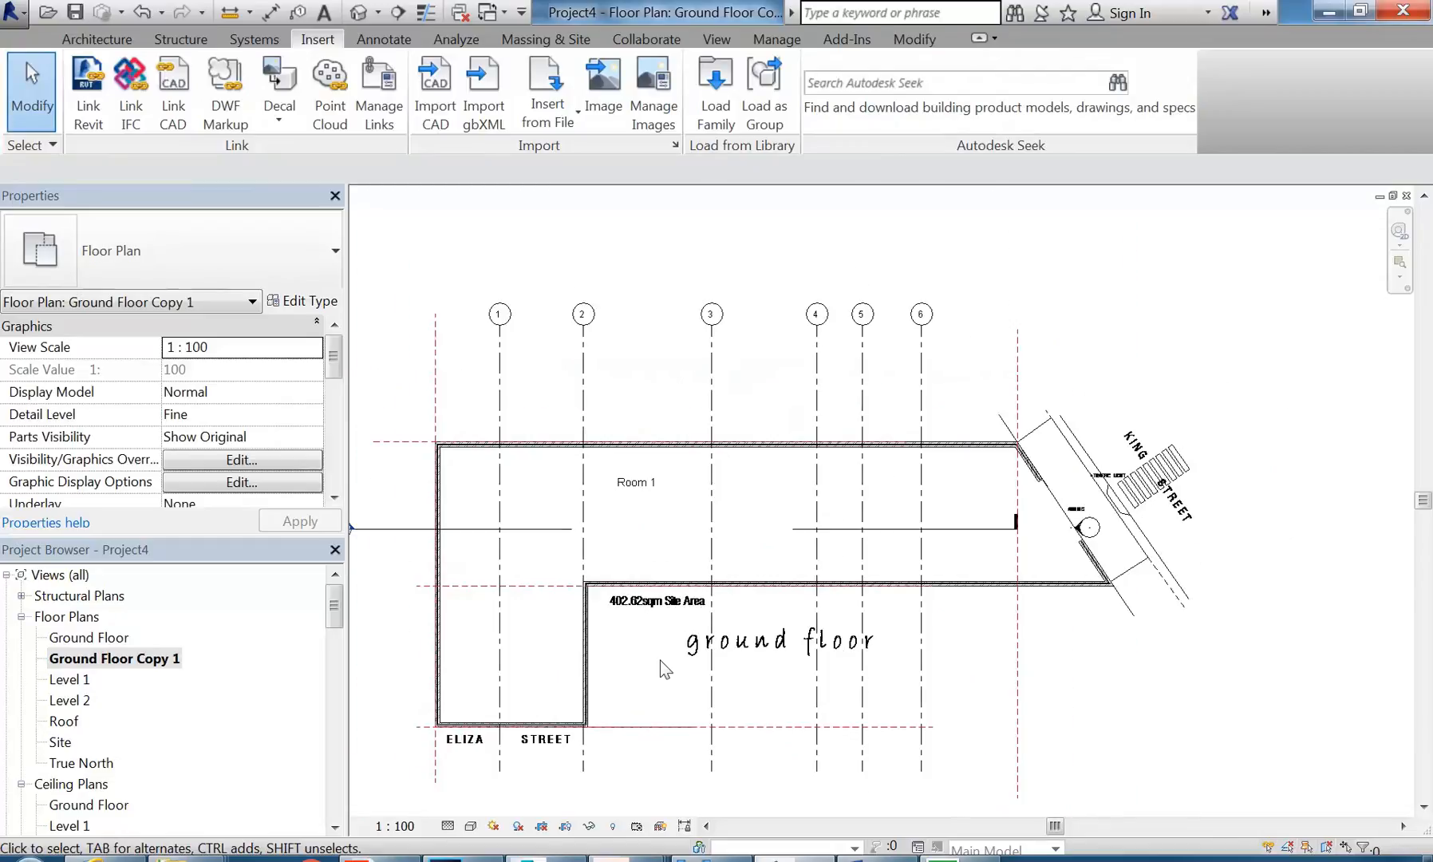
{"action": "middle_click_drag", "start_coordinate": [660, 660], "coordinate": [679, 655]}
{"action": "left_click", "coordinate": [679, 656]}
{"action": "key", "text": "Escape"}
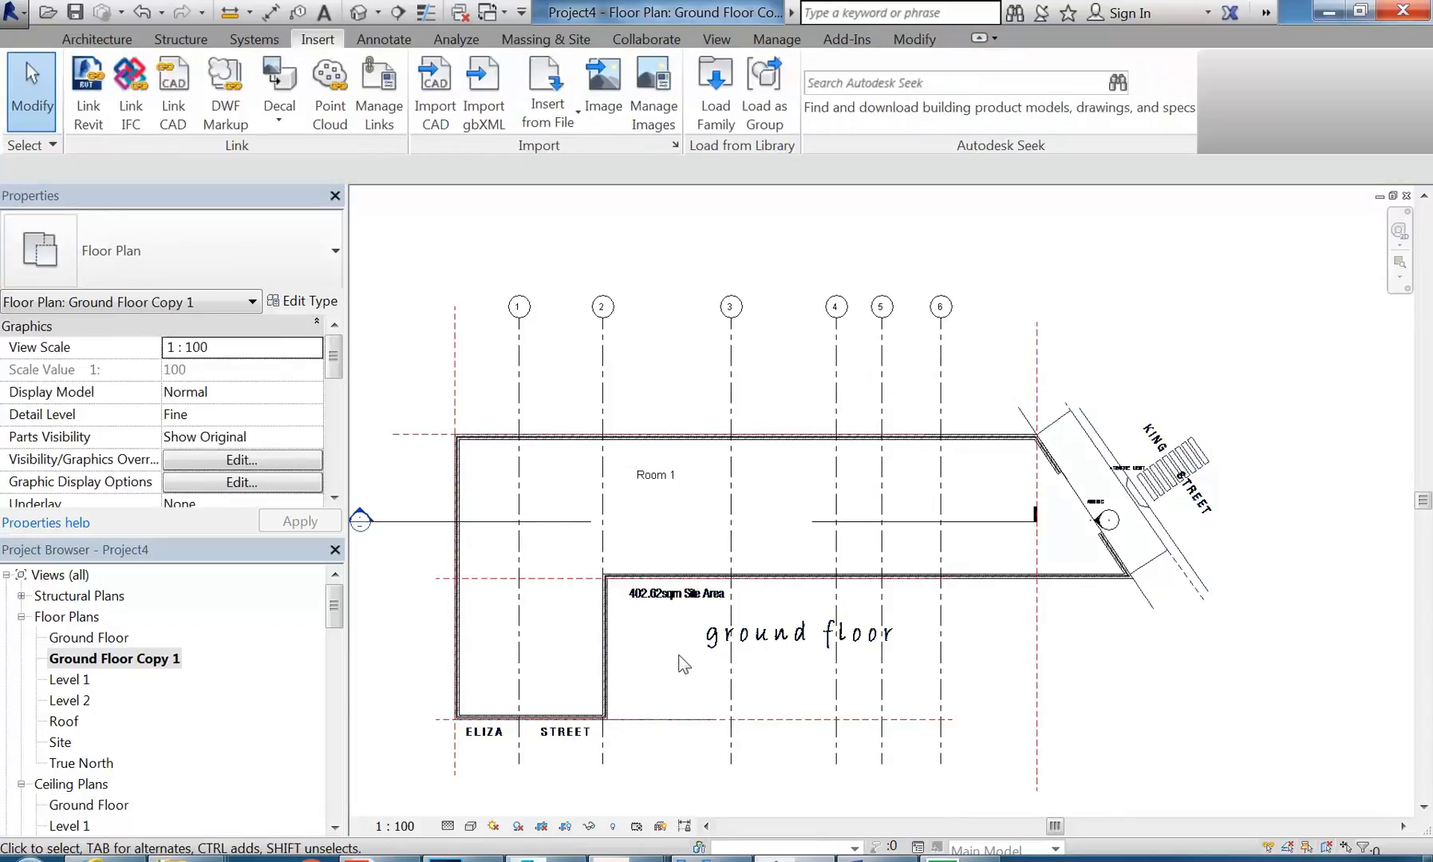
{"action": "scroll", "coordinate": [692, 657], "scroll_direction": "up", "scroll_amount": 2}
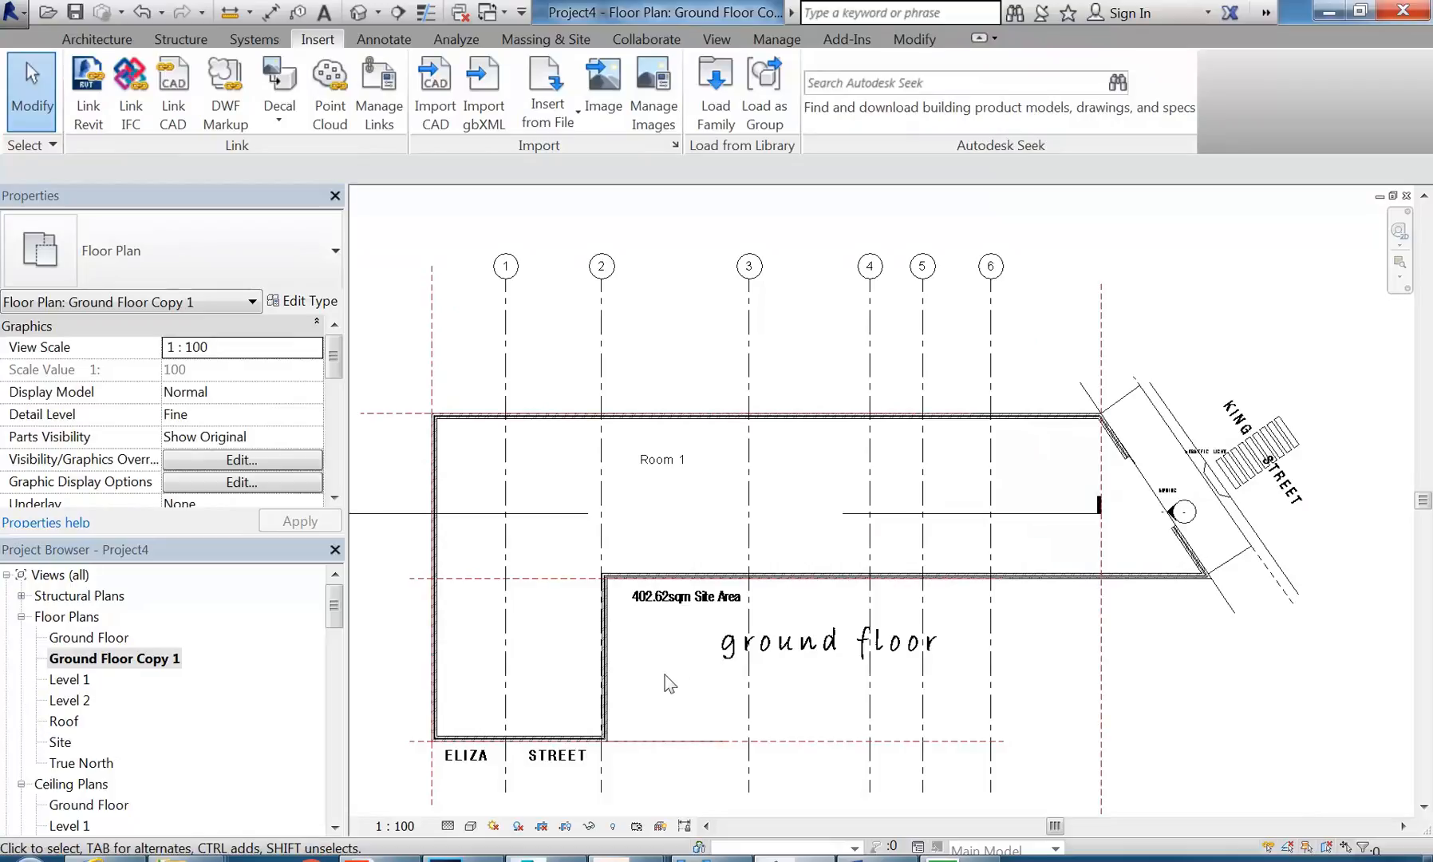
{"action": "scroll", "coordinate": [665, 674], "scroll_direction": "down", "scroll_amount": 2}
{"action": "mouse_move", "coordinate": [702, 456]}
{"action": "middle_mouse_down"}
{"action": "mouse_move", "coordinate": [732, 460]}
{"action": "mouse_move", "coordinate": [707, 457]}
{"action": "middle_mouse_up"}
{"action": "scroll", "coordinate": [692, 445], "scroll_direction": "up", "scroll_amount": 2}
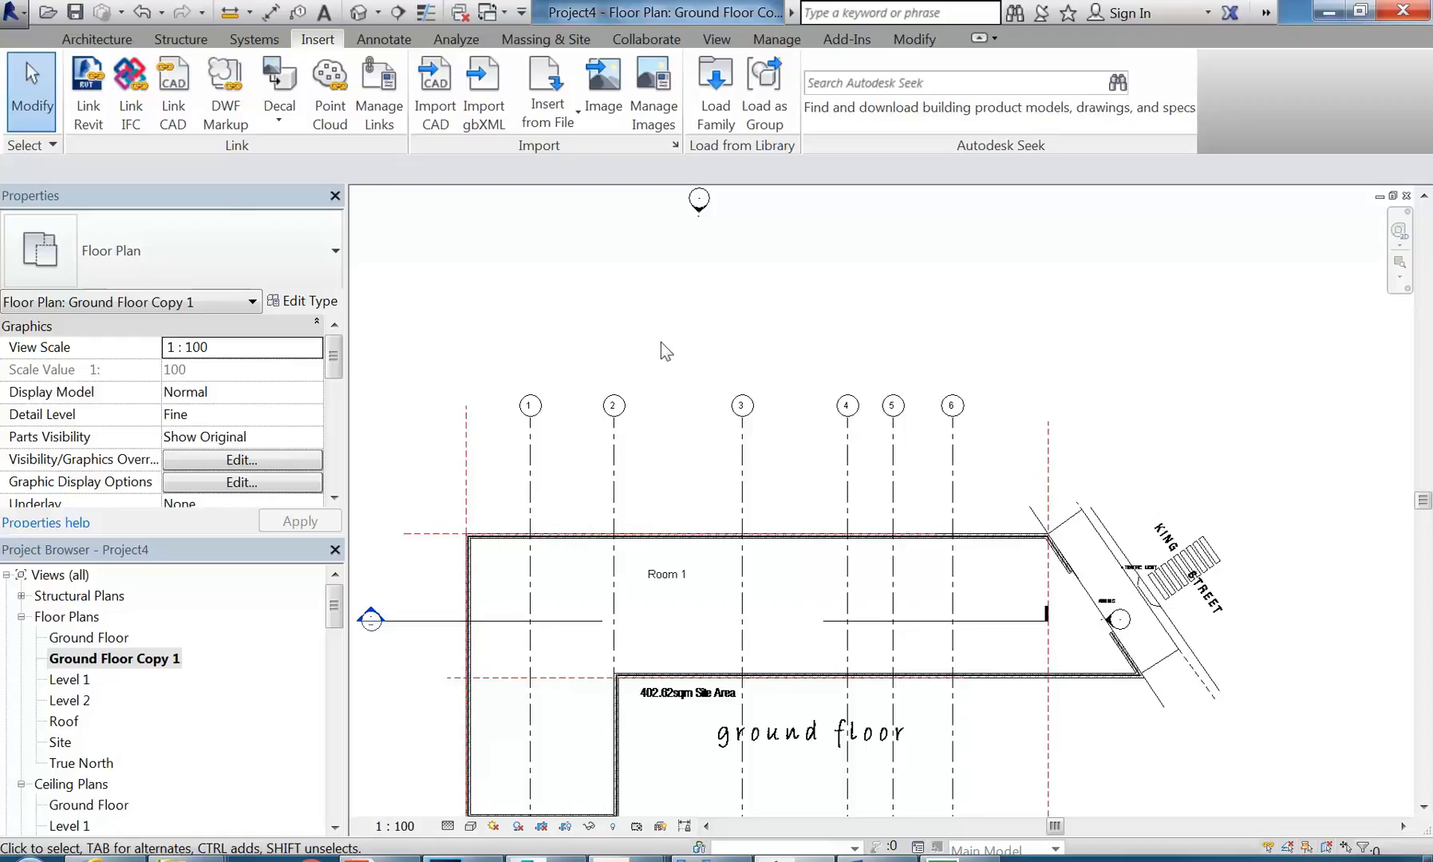
{"action": "middle_click_drag", "start_coordinate": [641, 599], "coordinate": [660, 567]}
{"action": "scroll", "coordinate": [626, 451], "scroll_direction": "up", "scroll_amount": 2}
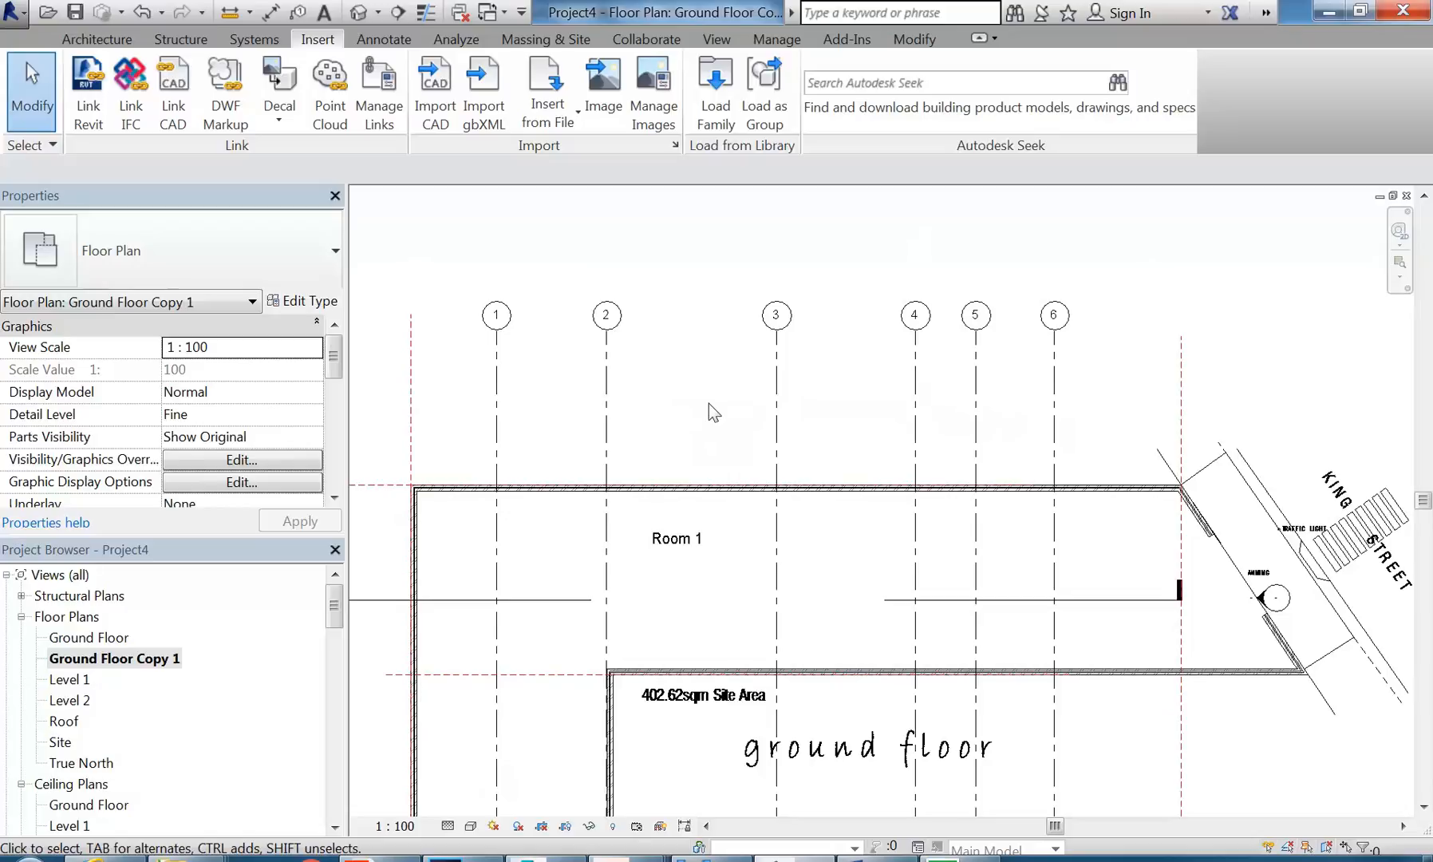
Step: Switch to the Level 1 floor plan of the open Hub v10.rvt project
{"action": "left_click", "coordinate": [491, 13]}
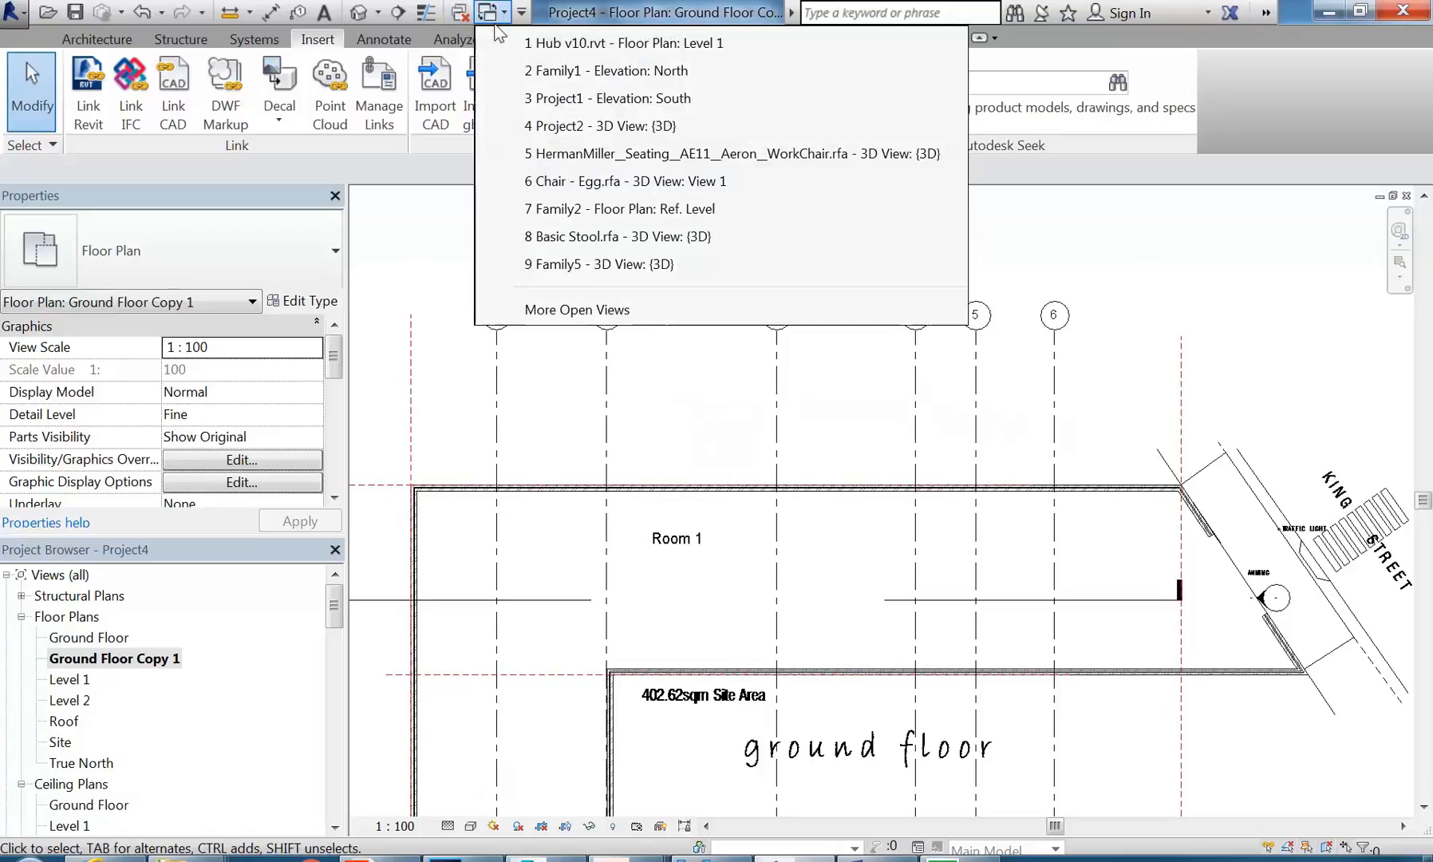
{"action": "left_click", "coordinate": [590, 44]}
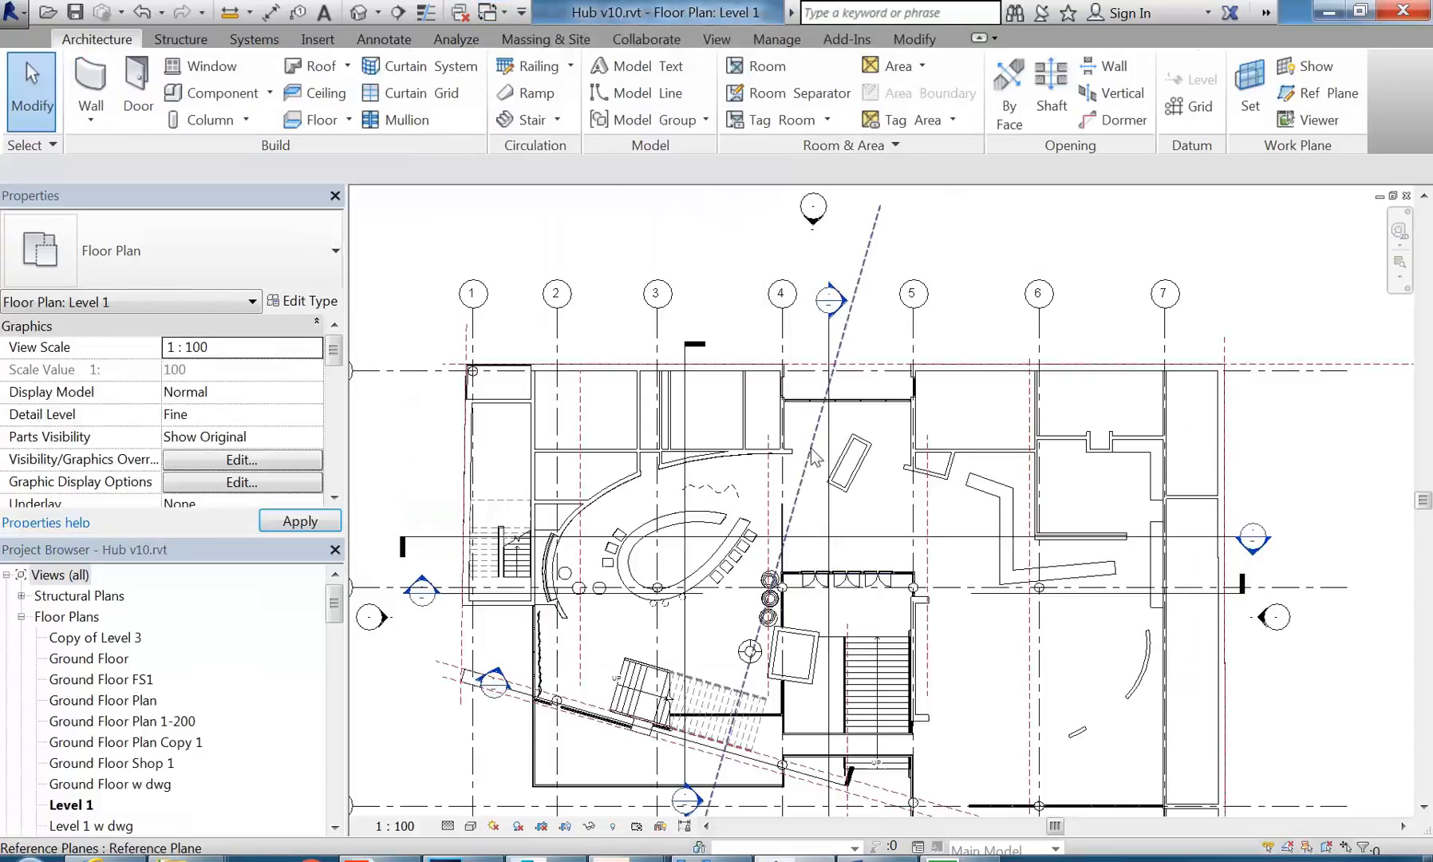
{"action": "scroll", "coordinate": [554, 592], "scroll_direction": "up", "scroll_amount": 2}
{"action": "scroll", "coordinate": [598, 566], "scroll_direction": "up", "scroll_amount": 3}
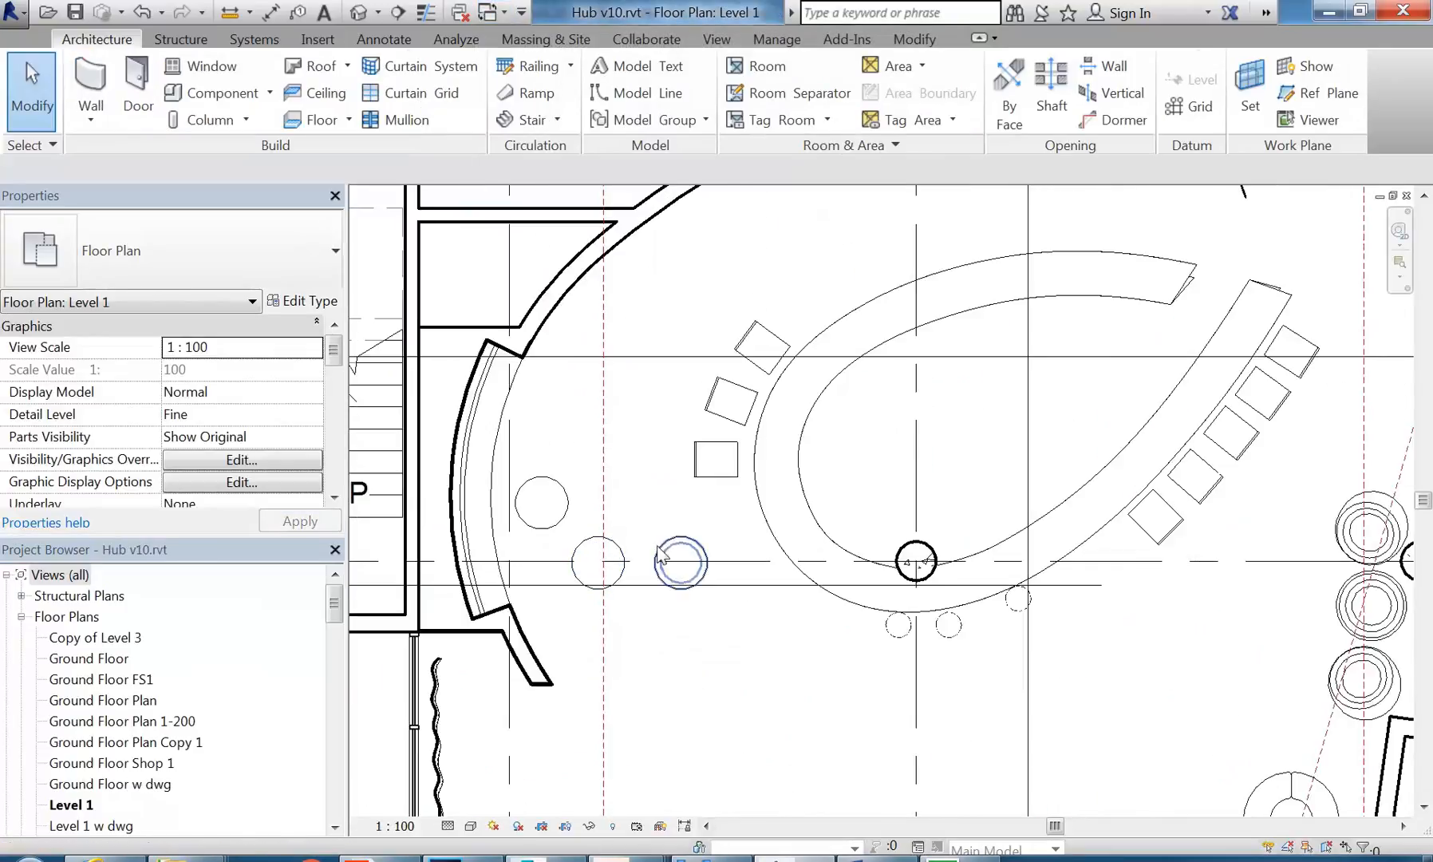
Step: Delete the three round furniture pieces between the curved wall and the Drinks Bar on Level 1
{"action": "left_click", "coordinate": [598, 565]}
{"action": "key", "text": "Escape"}
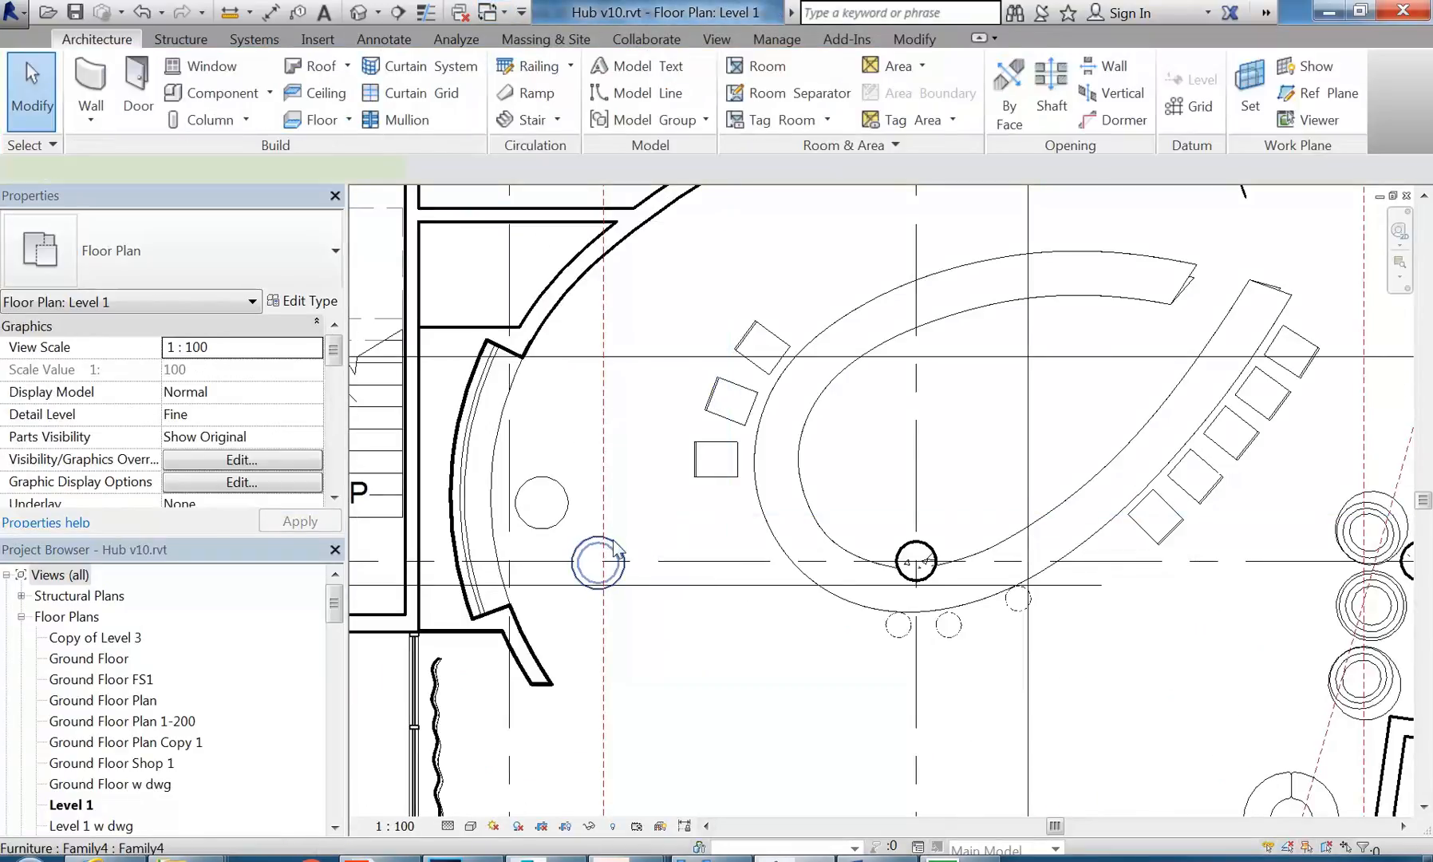
{"action": "left_click", "coordinate": [617, 550]}
{"action": "left_click", "coordinate": [564, 521]}
{"action": "key", "text": "Delete"}
{"action": "left_click", "coordinate": [614, 558]}
{"action": "key", "text": "Delete"}
Step: Inspect the Drinks Bar casework and its neighbouring bar stool, and view the Model In-Place option for components
{"action": "scroll", "coordinate": [649, 586], "scroll_direction": "up", "scroll_amount": 2}
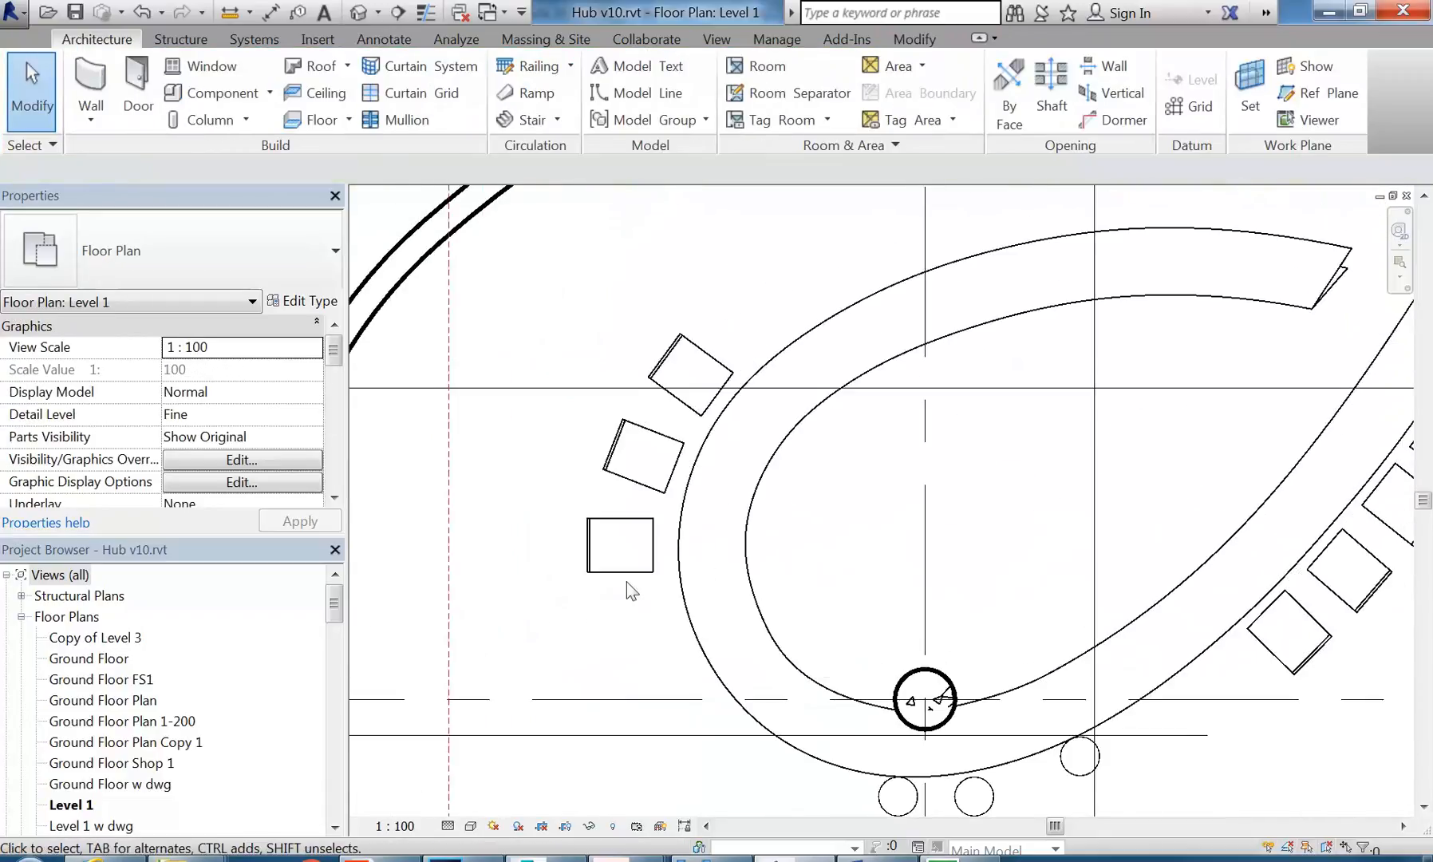
{"action": "left_click", "coordinate": [683, 590]}
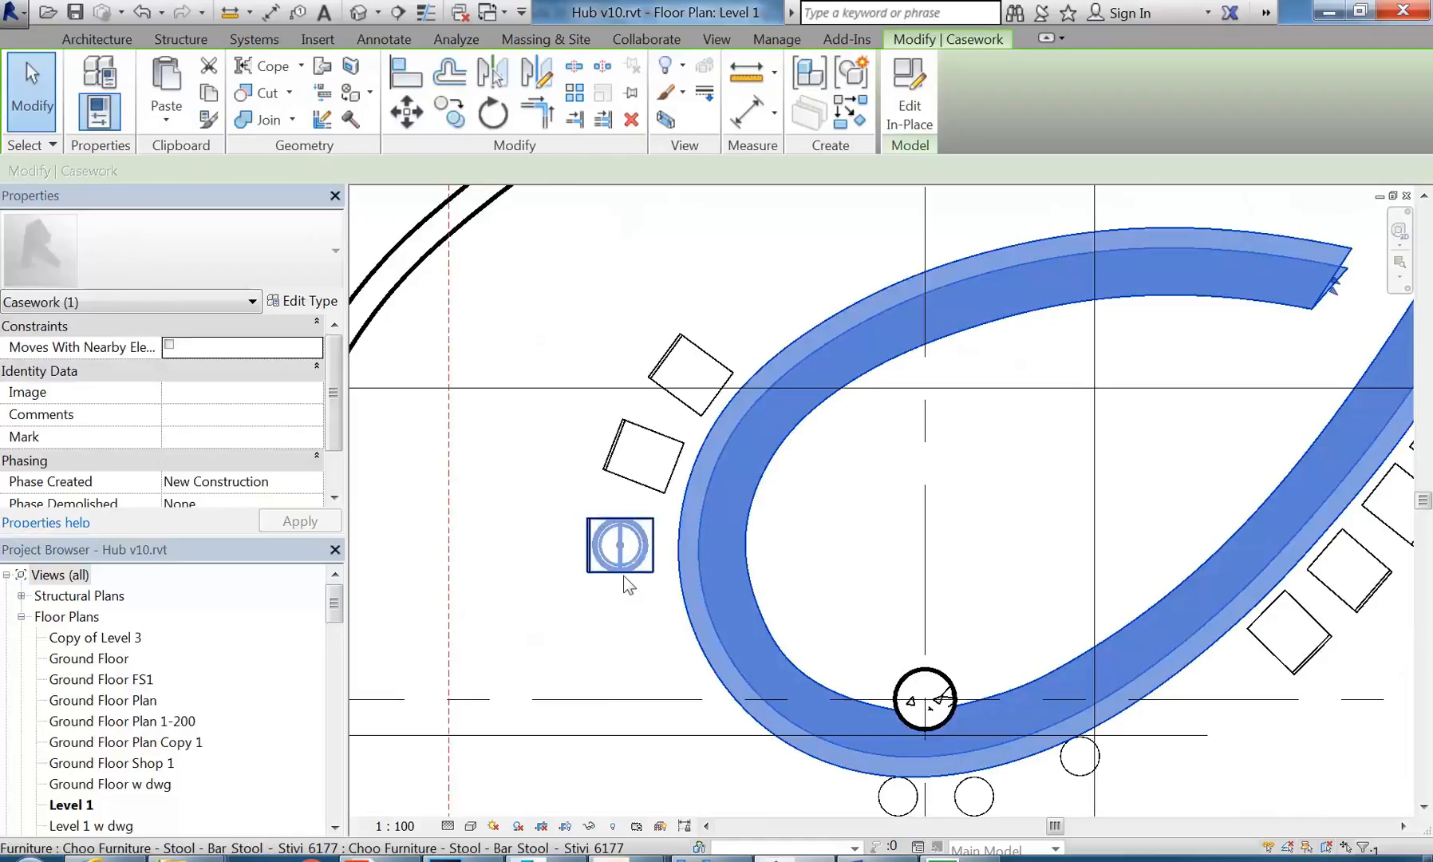
{"action": "left_click", "coordinate": [624, 575]}
{"action": "key", "text": "Delete"}
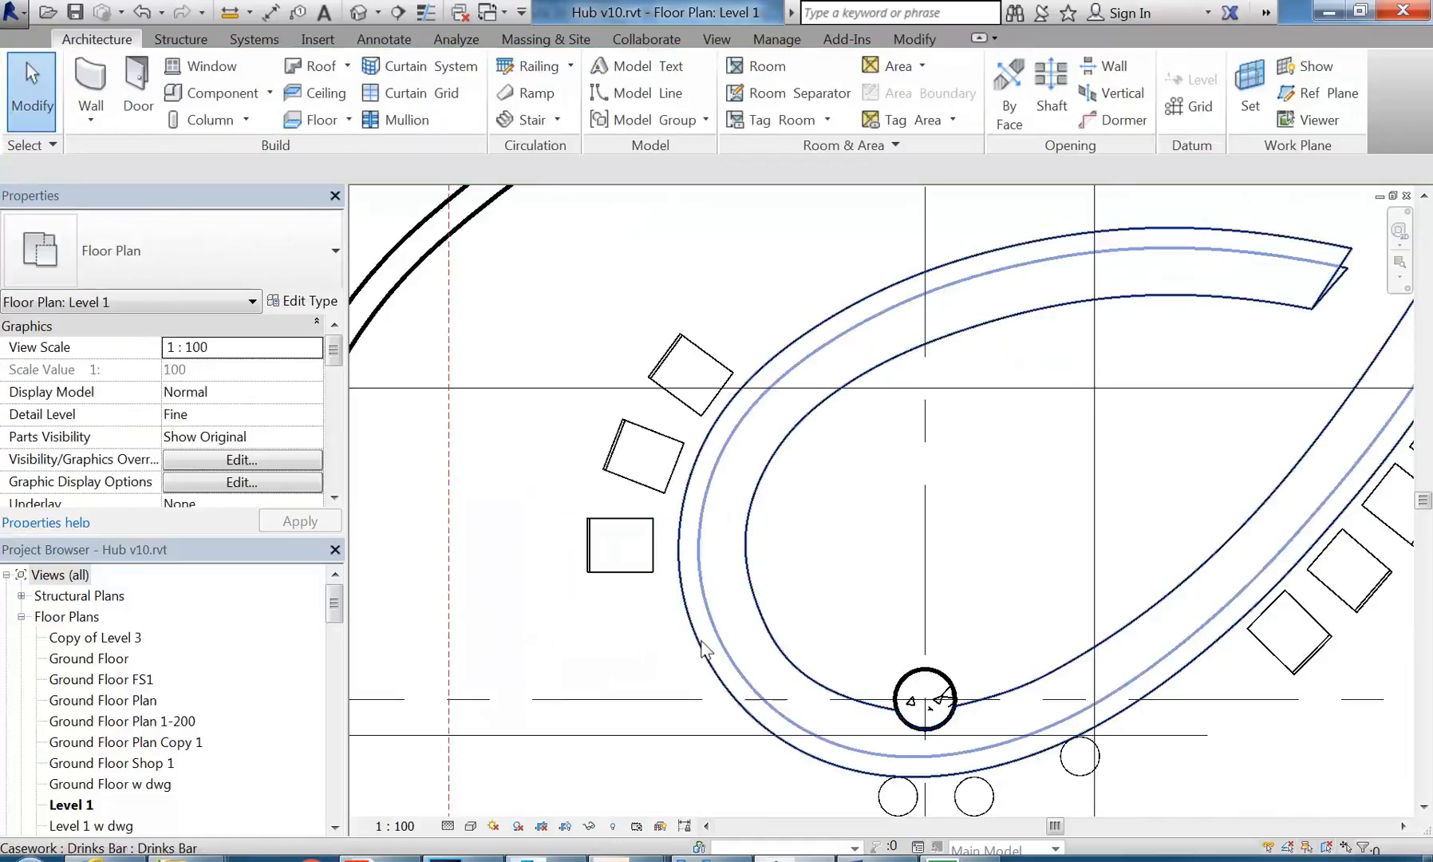
{"action": "left_click", "coordinate": [702, 643]}
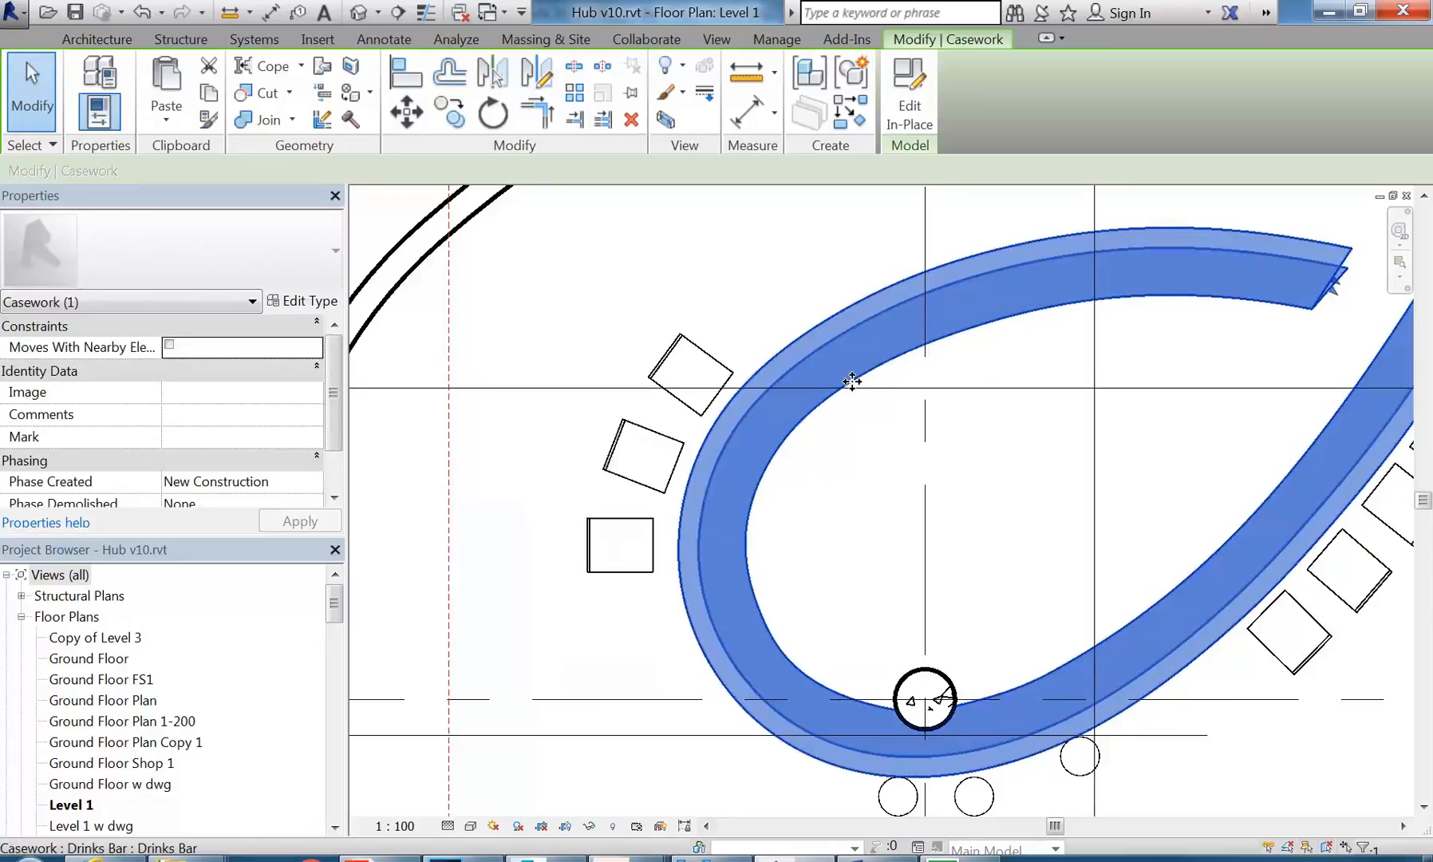
{"action": "left_click", "coordinate": [867, 511]}
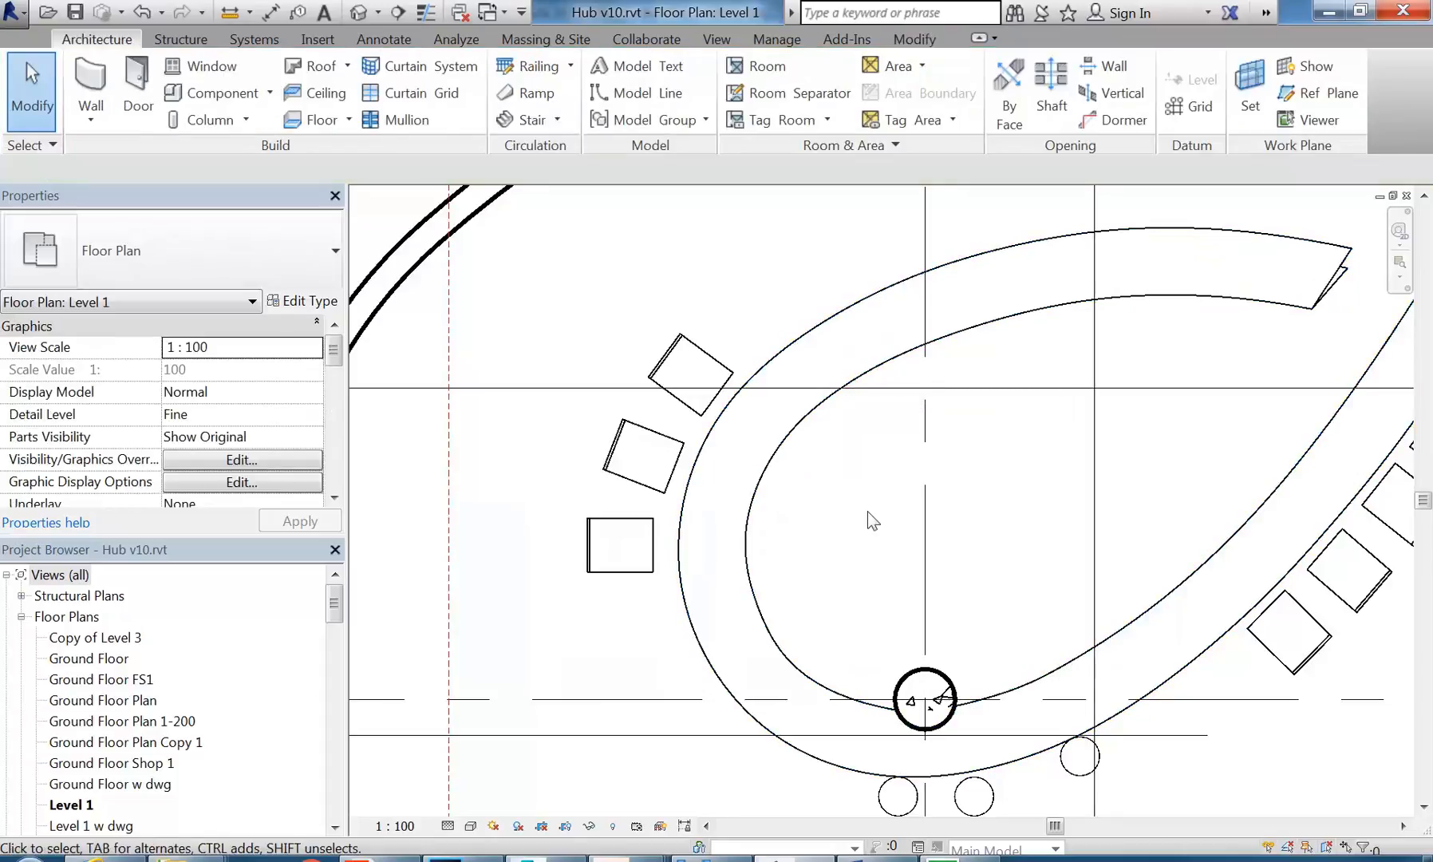
{"action": "middle_click_drag", "start_coordinate": [867, 511], "coordinate": [827, 508]}
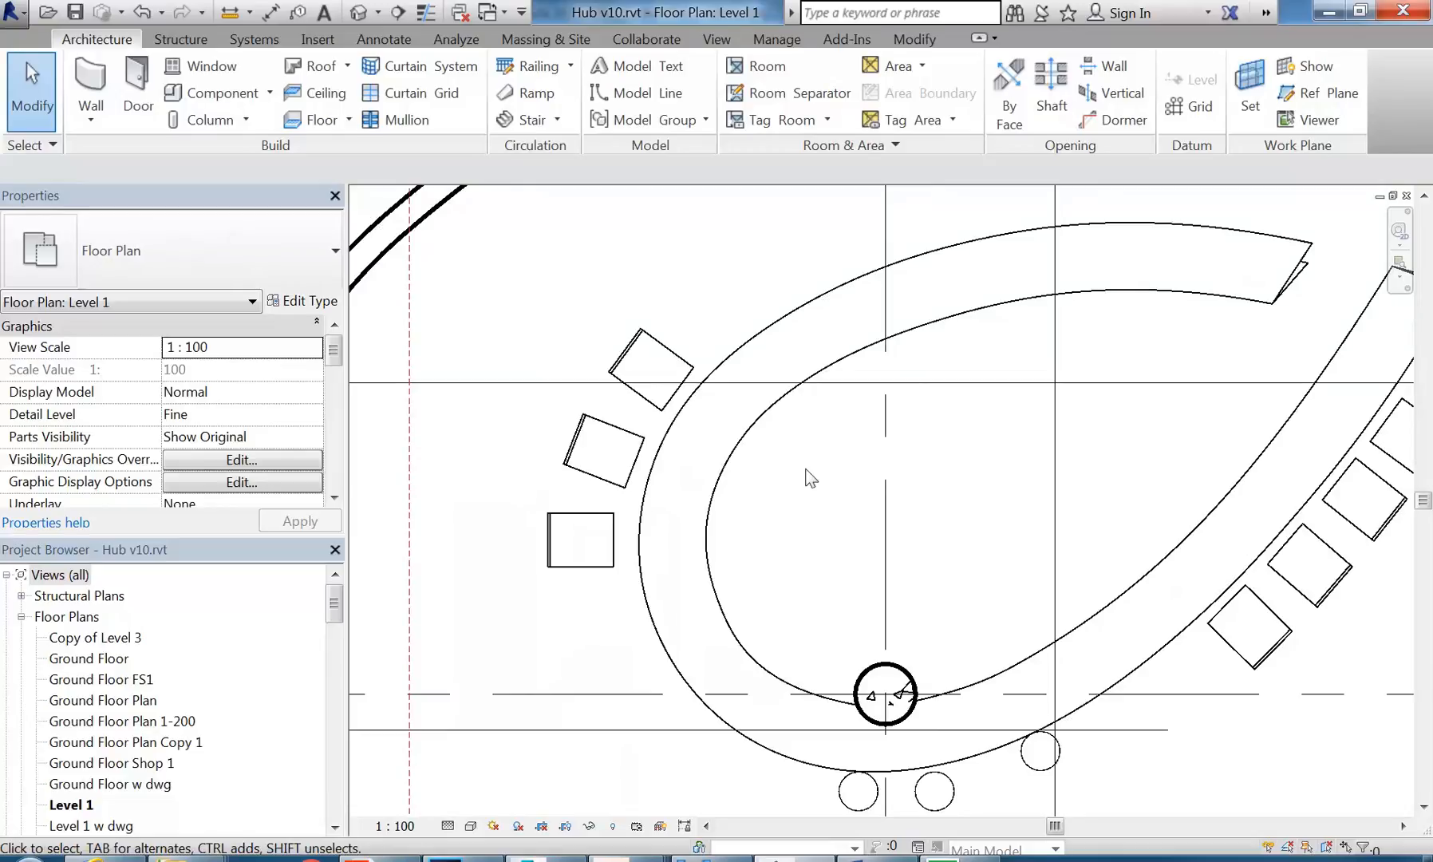
{"action": "left_click", "coordinate": [271, 94]}
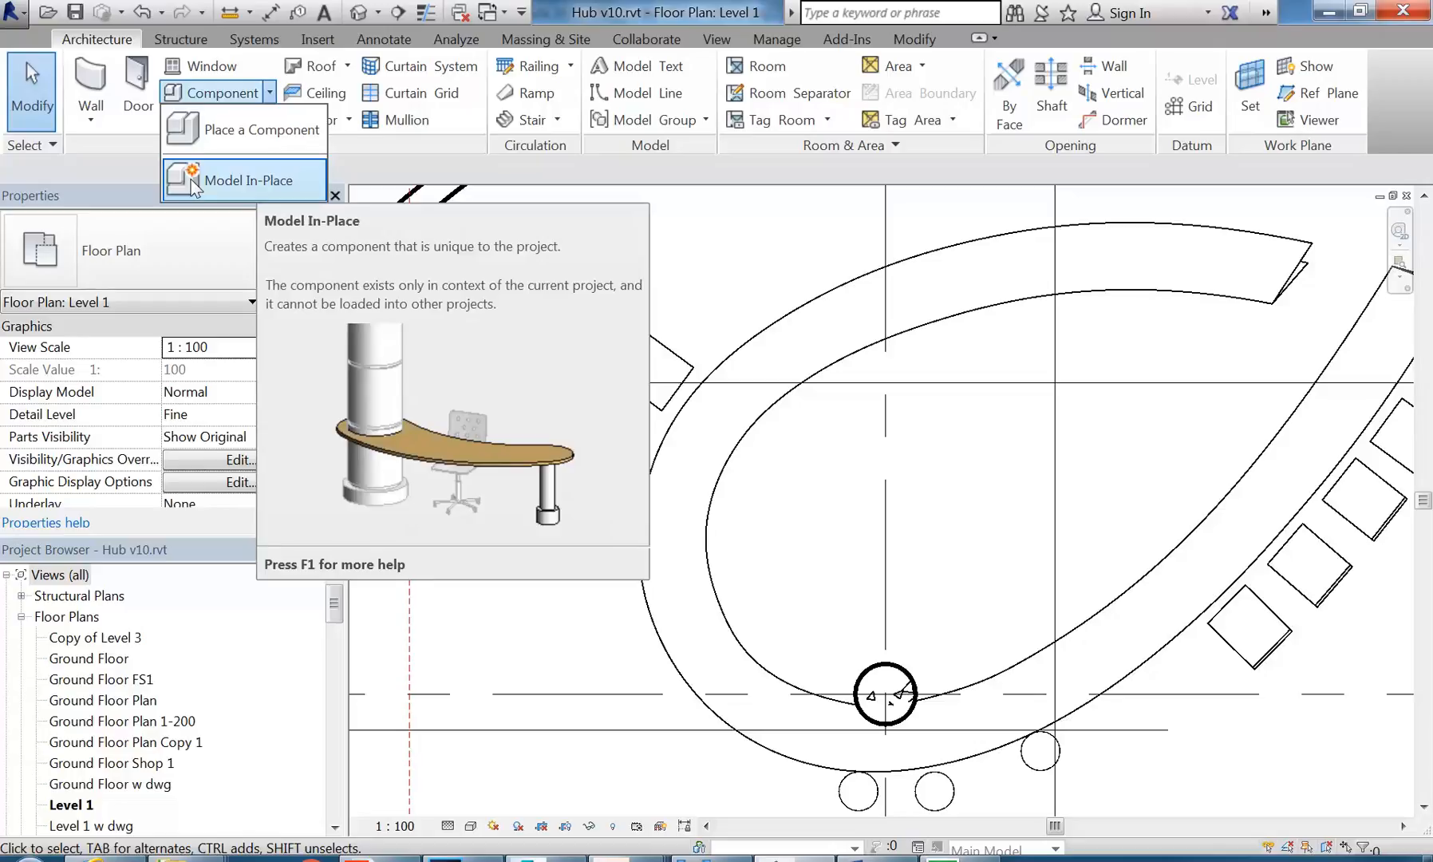
Step: Copy the Drinks Bar casework to the open area beside the lower curtain and stairs, and reselect the original bar
{"action": "right_click", "coordinate": [689, 272]}
{"action": "right_click", "coordinate": [720, 289]}
{"action": "left_click", "coordinate": [732, 303]}
{"action": "left_click", "coordinate": [777, 320]}
{"action": "scroll", "coordinate": [802, 329], "scroll_direction": "down", "scroll_amount": 3}
{"action": "scroll", "coordinate": [802, 330], "scroll_direction": "up", "scroll_amount": 1}
{"action": "left_click", "coordinate": [451, 114]}
{"action": "scroll", "coordinate": [928, 429], "scroll_direction": "down", "scroll_amount": 1}
{"action": "middle_click_drag", "start_coordinate": [911, 430], "coordinate": [946, 366]}
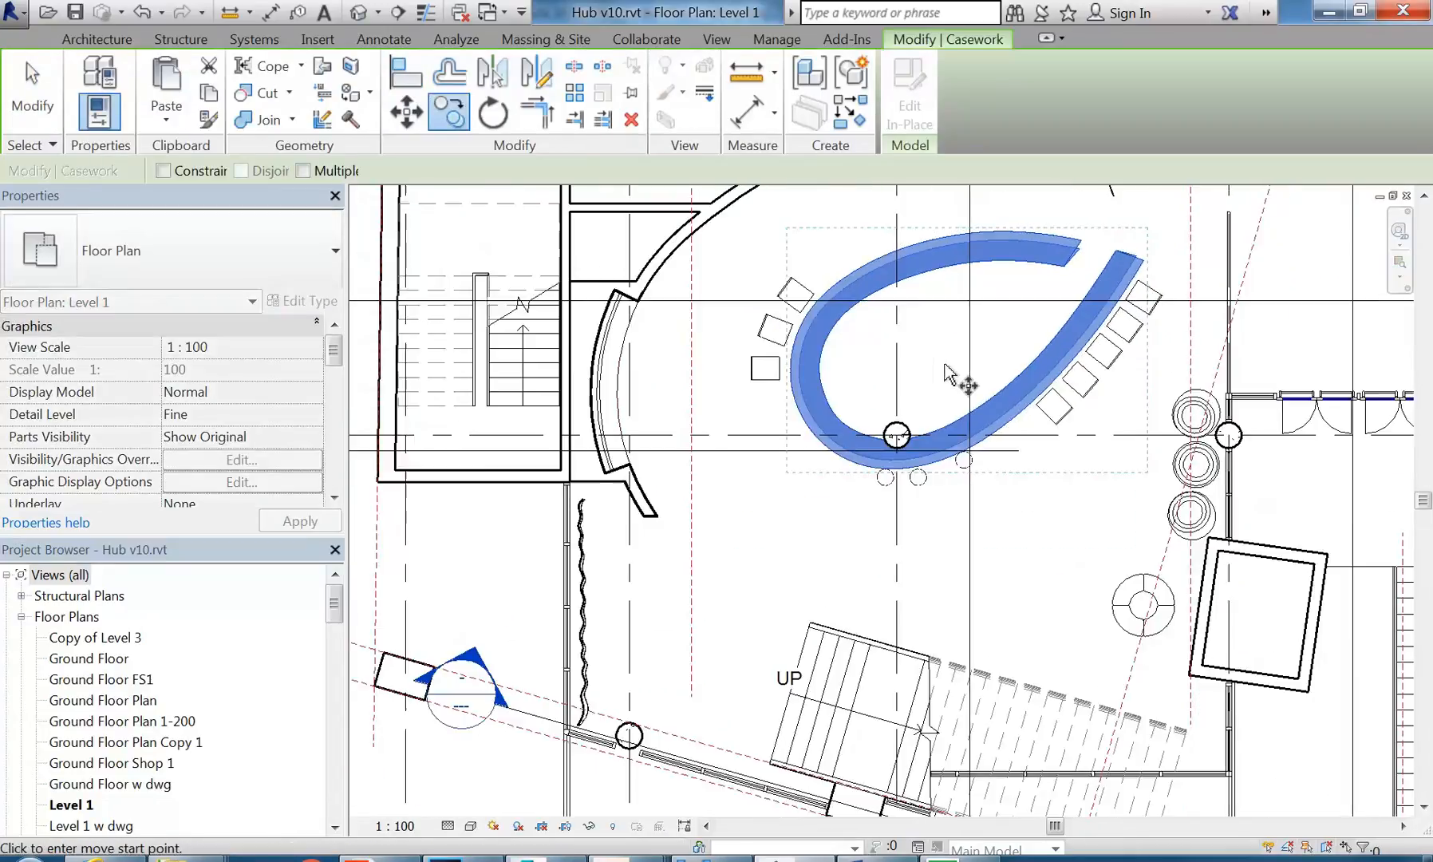
{"action": "left_click", "coordinate": [945, 367]}
{"action": "left_click", "coordinate": [649, 615]}
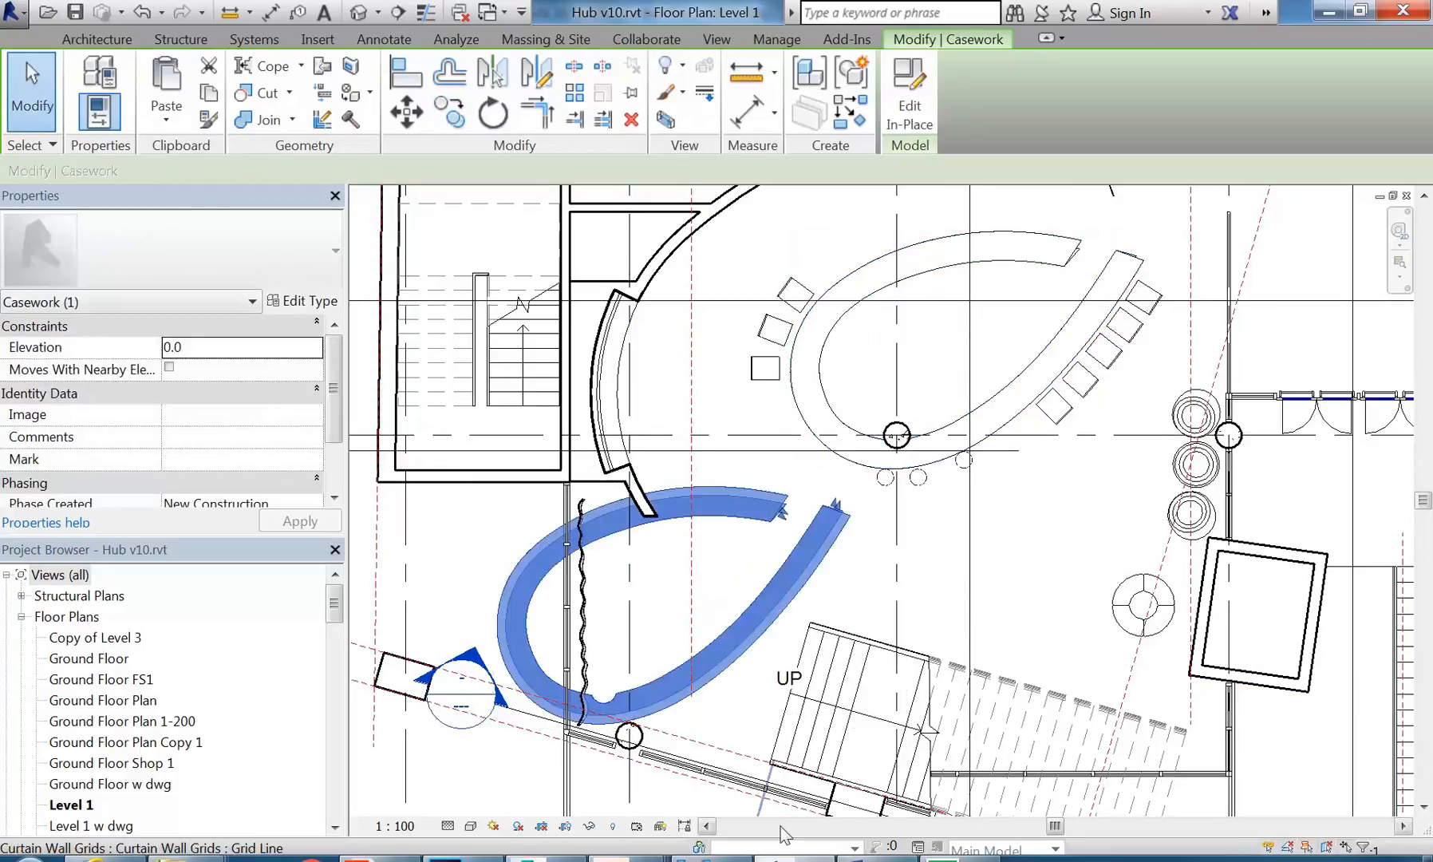
{"action": "left_click", "coordinate": [739, 405]}
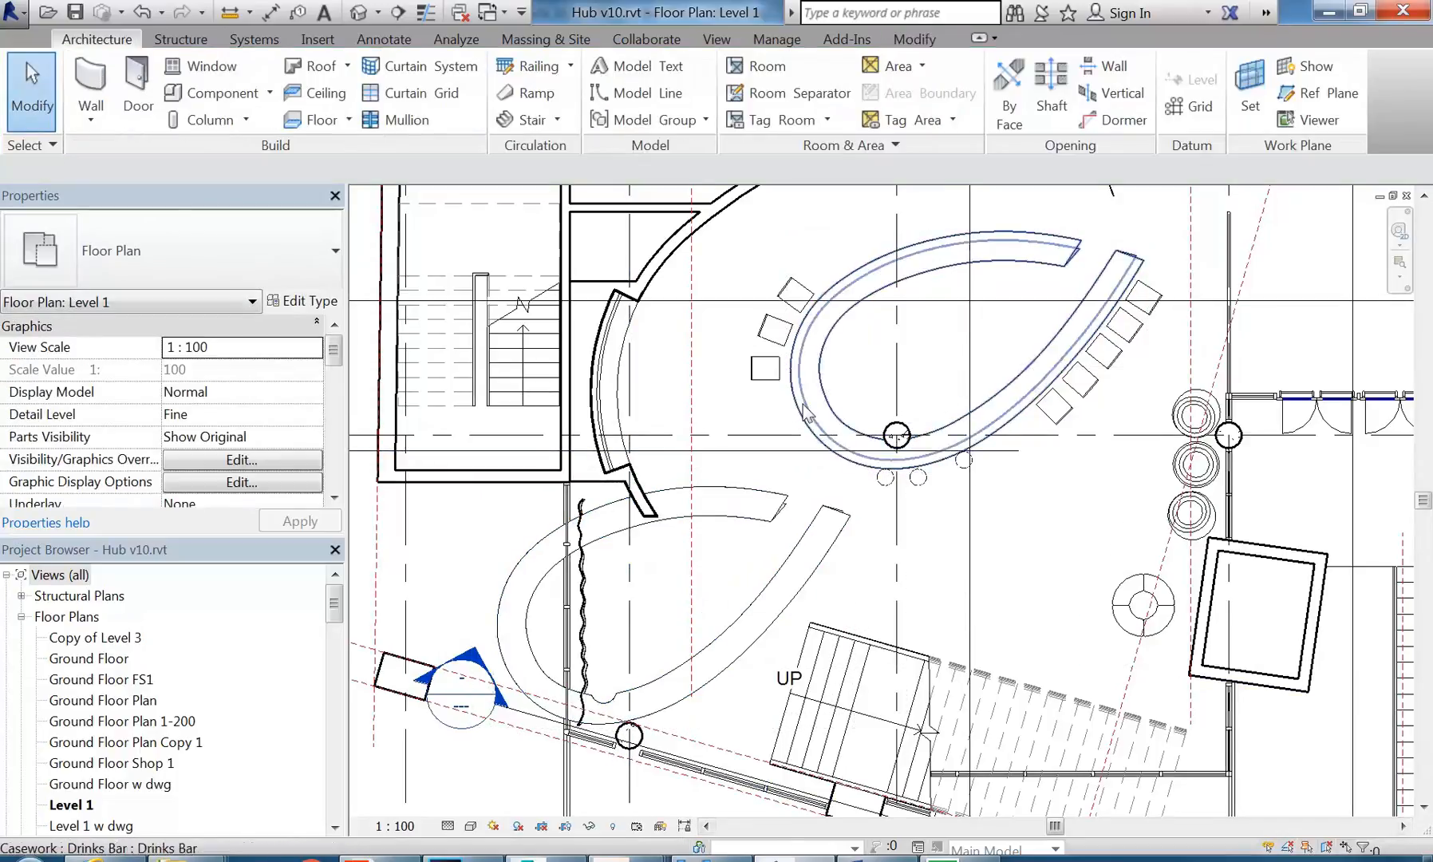
{"action": "left_click", "coordinate": [806, 411]}
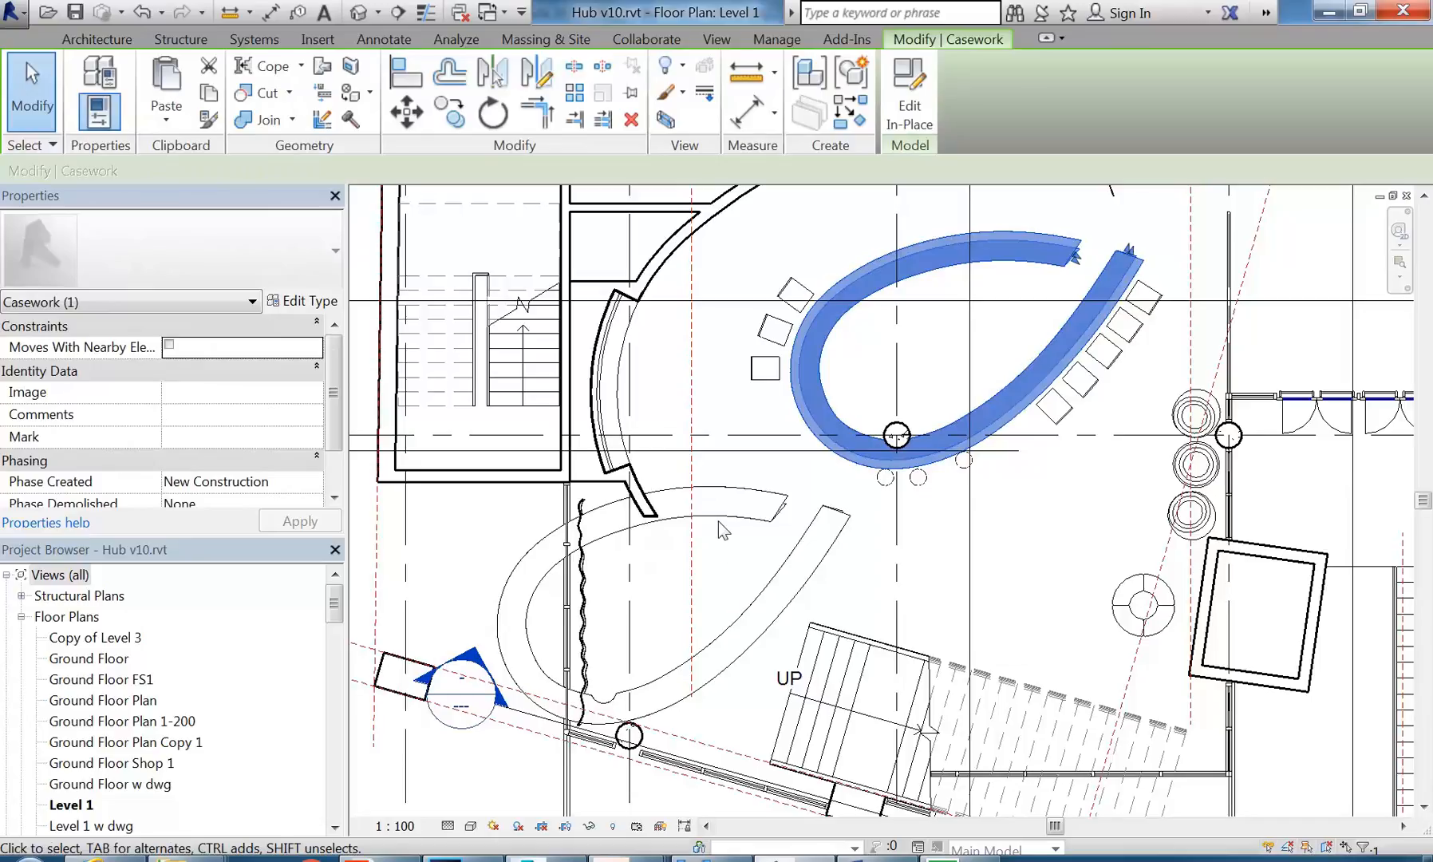
Step: Delete the copied Drinks Bar beside the lower curtain and stairs
{"action": "left_click", "coordinate": [718, 523]}
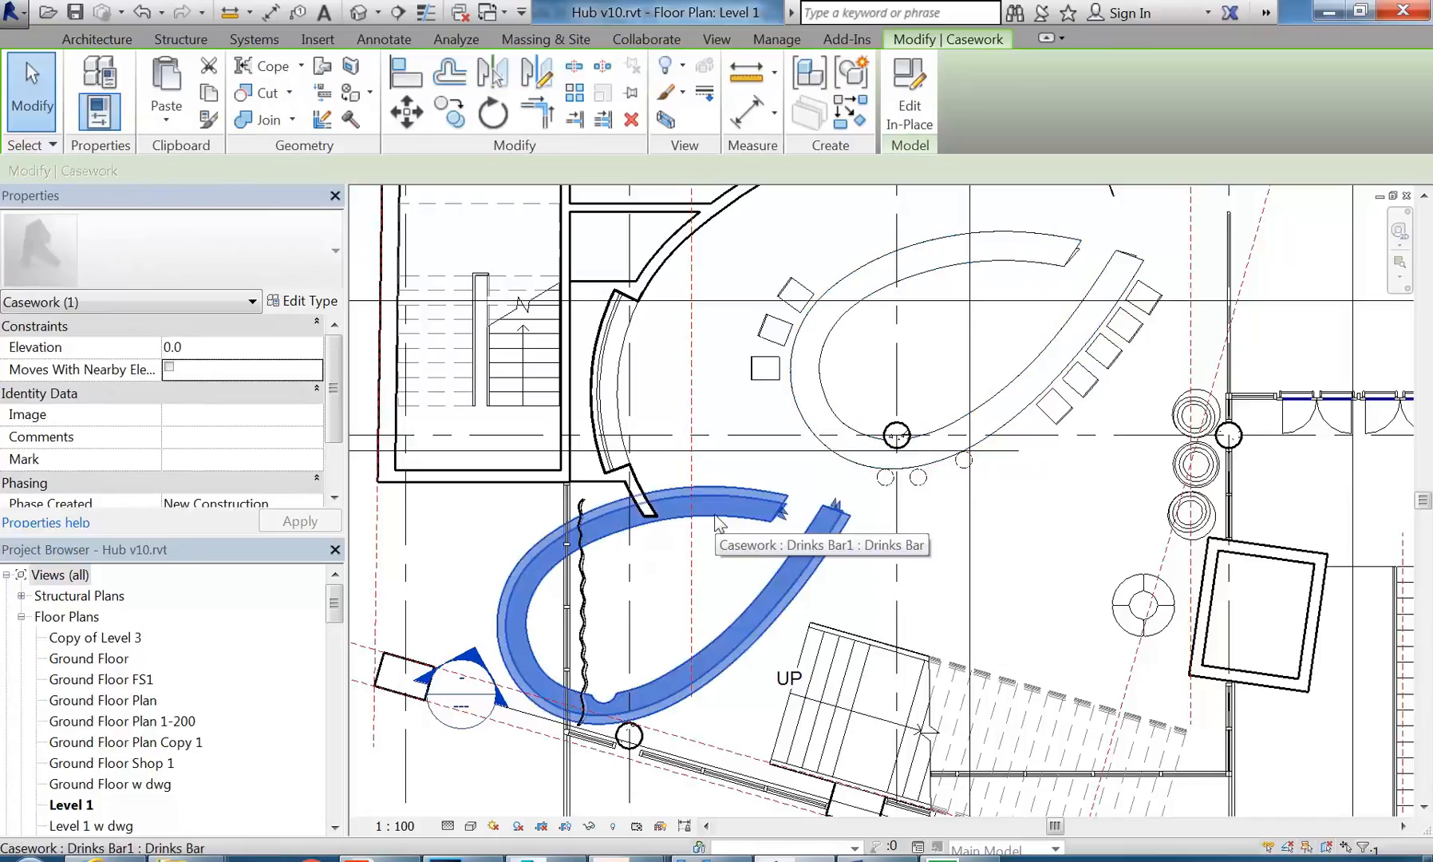
{"action": "key", "text": "Delete"}
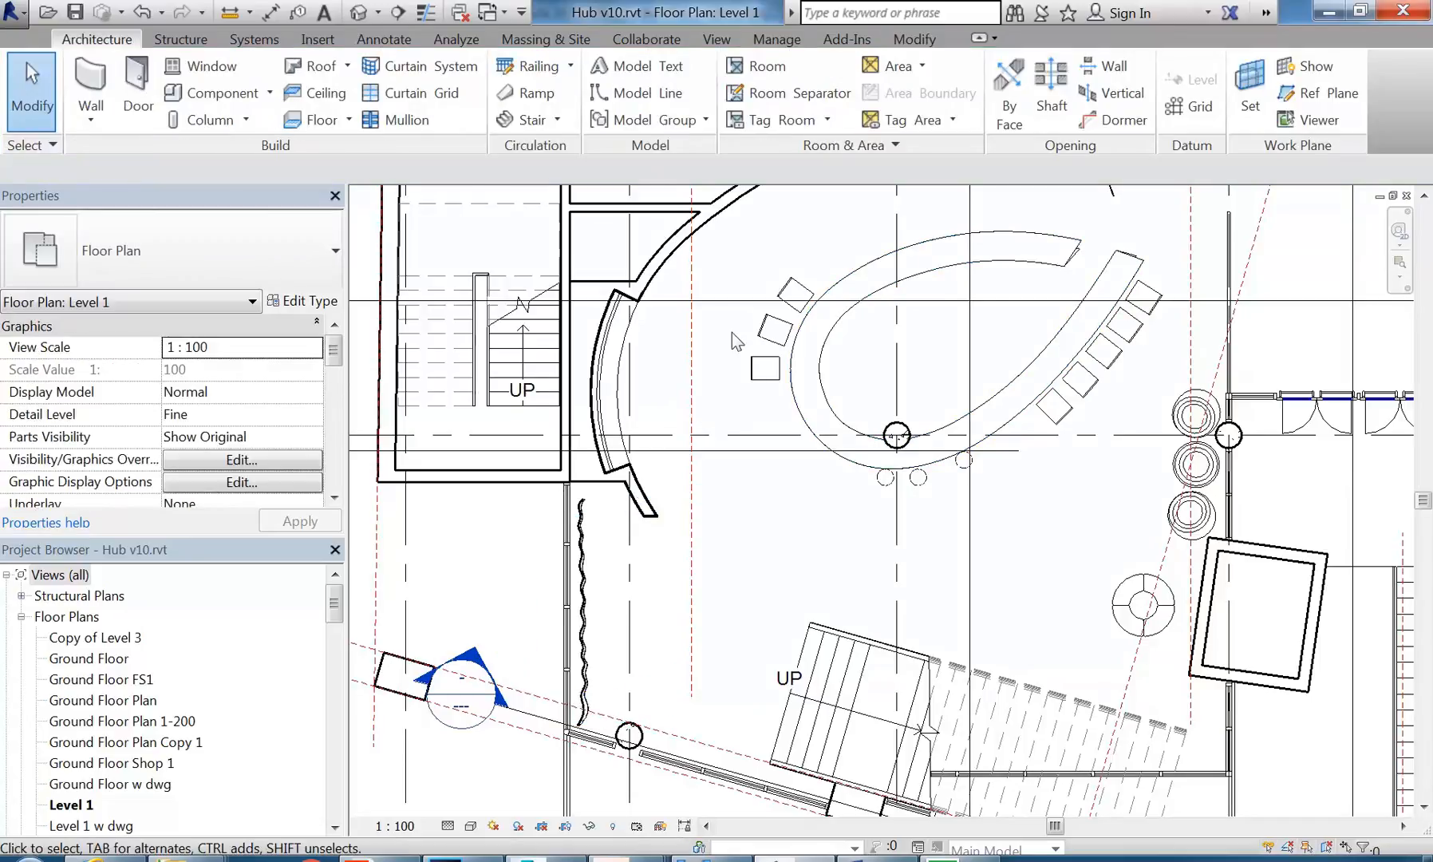
Step: Inspect the lowest square bar stool beside the Drinks Bar and review the available component creation options
{"action": "scroll", "coordinate": [732, 331], "scroll_direction": "up", "scroll_amount": 5}
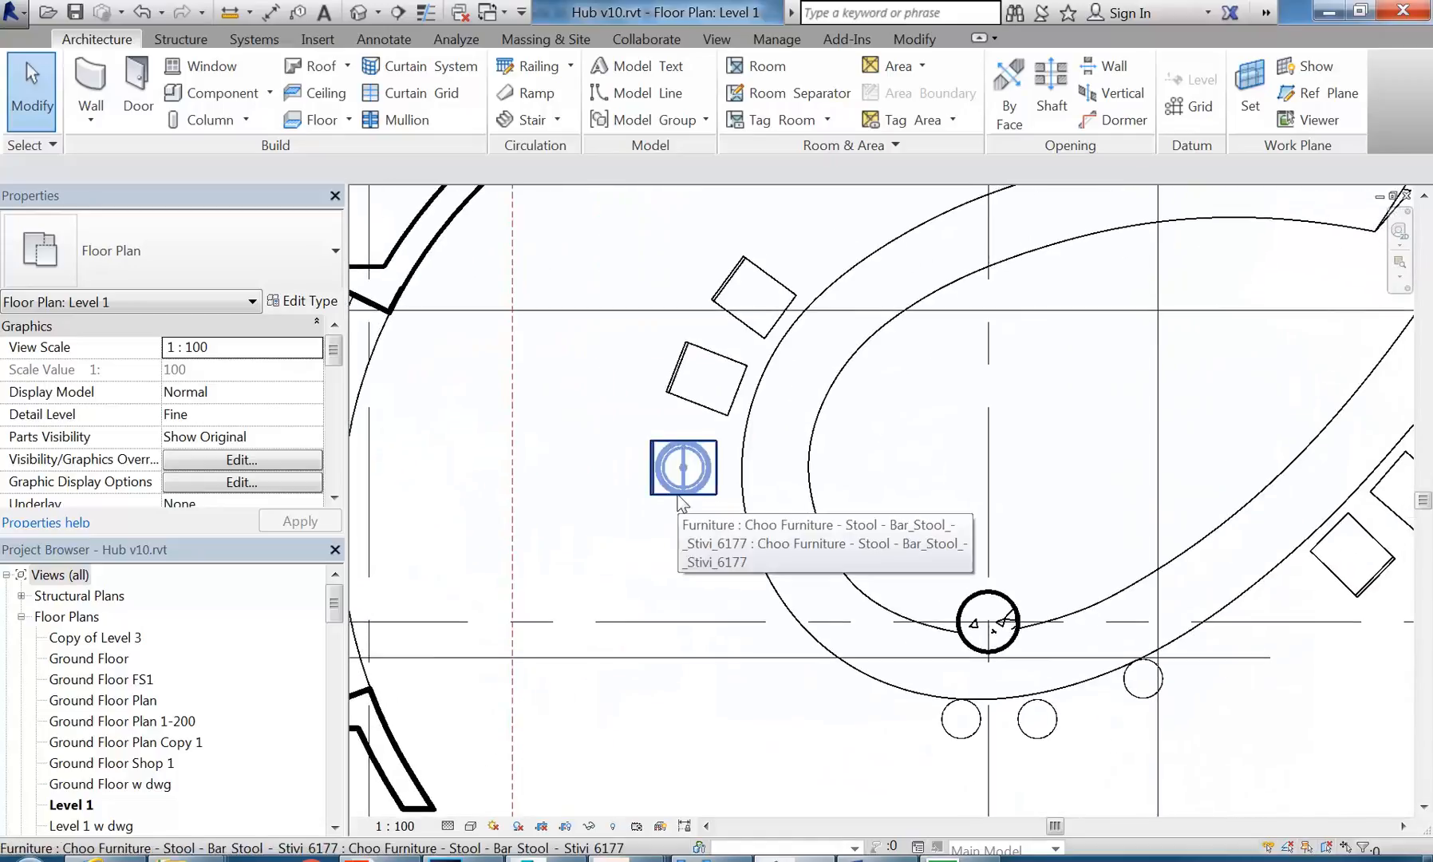
{"action": "left_click", "coordinate": [677, 495]}
{"action": "scroll", "coordinate": [674, 503], "scroll_direction": "up", "scroll_amount": 2}
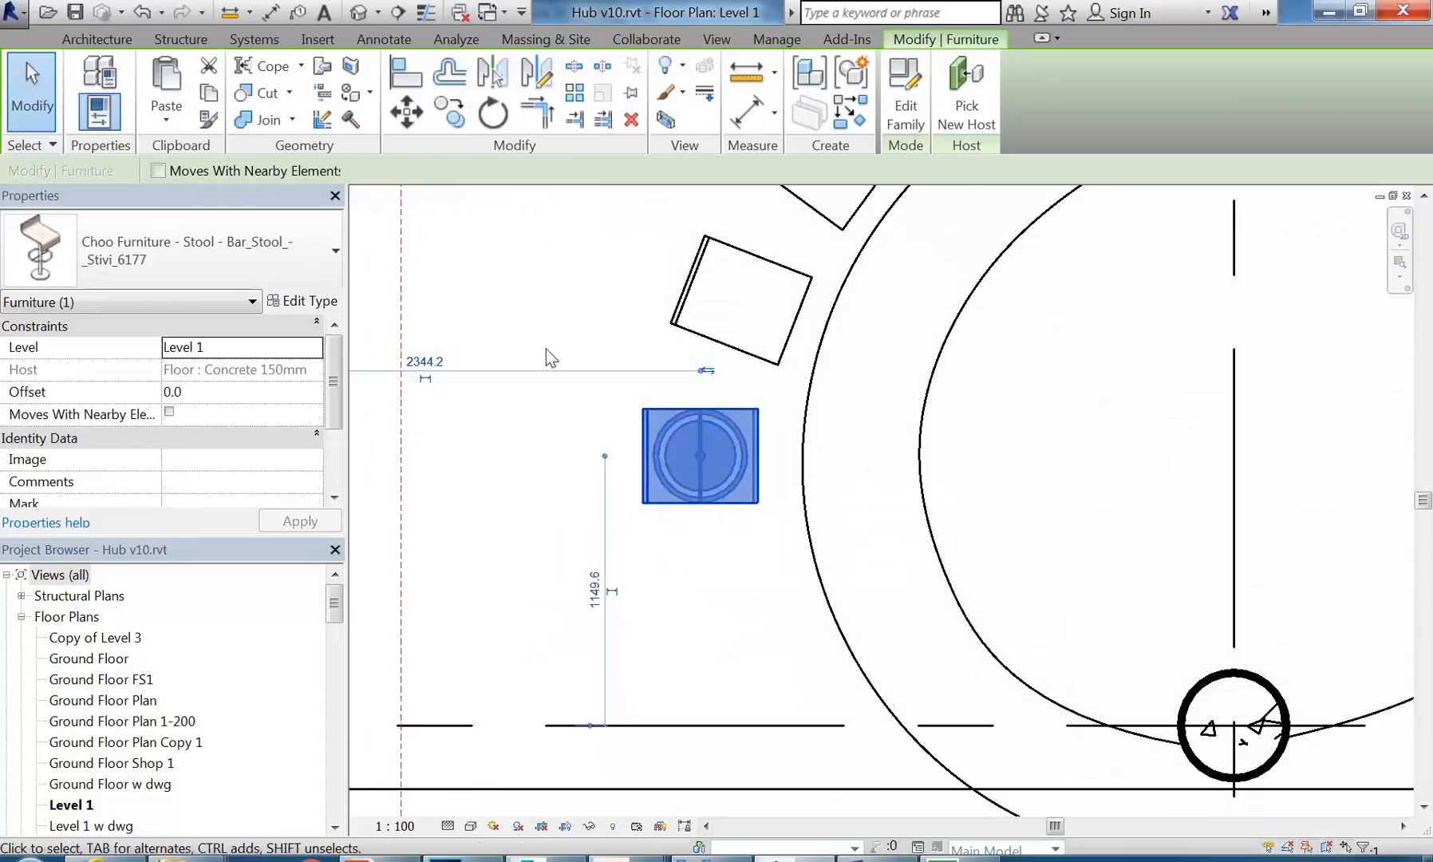
{"action": "key", "text": "Escape"}
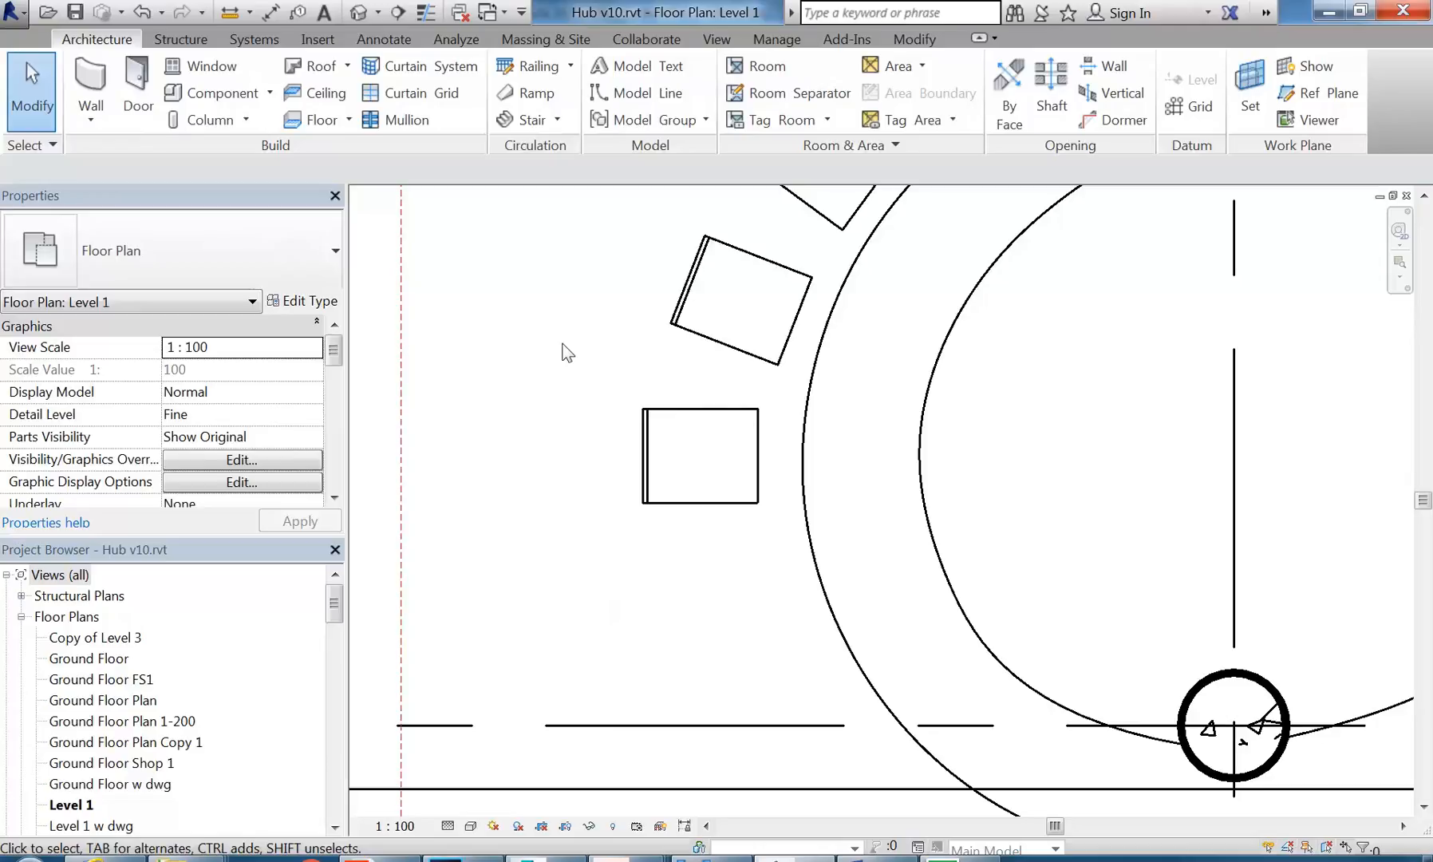
{"action": "left_click", "coordinate": [270, 92]}
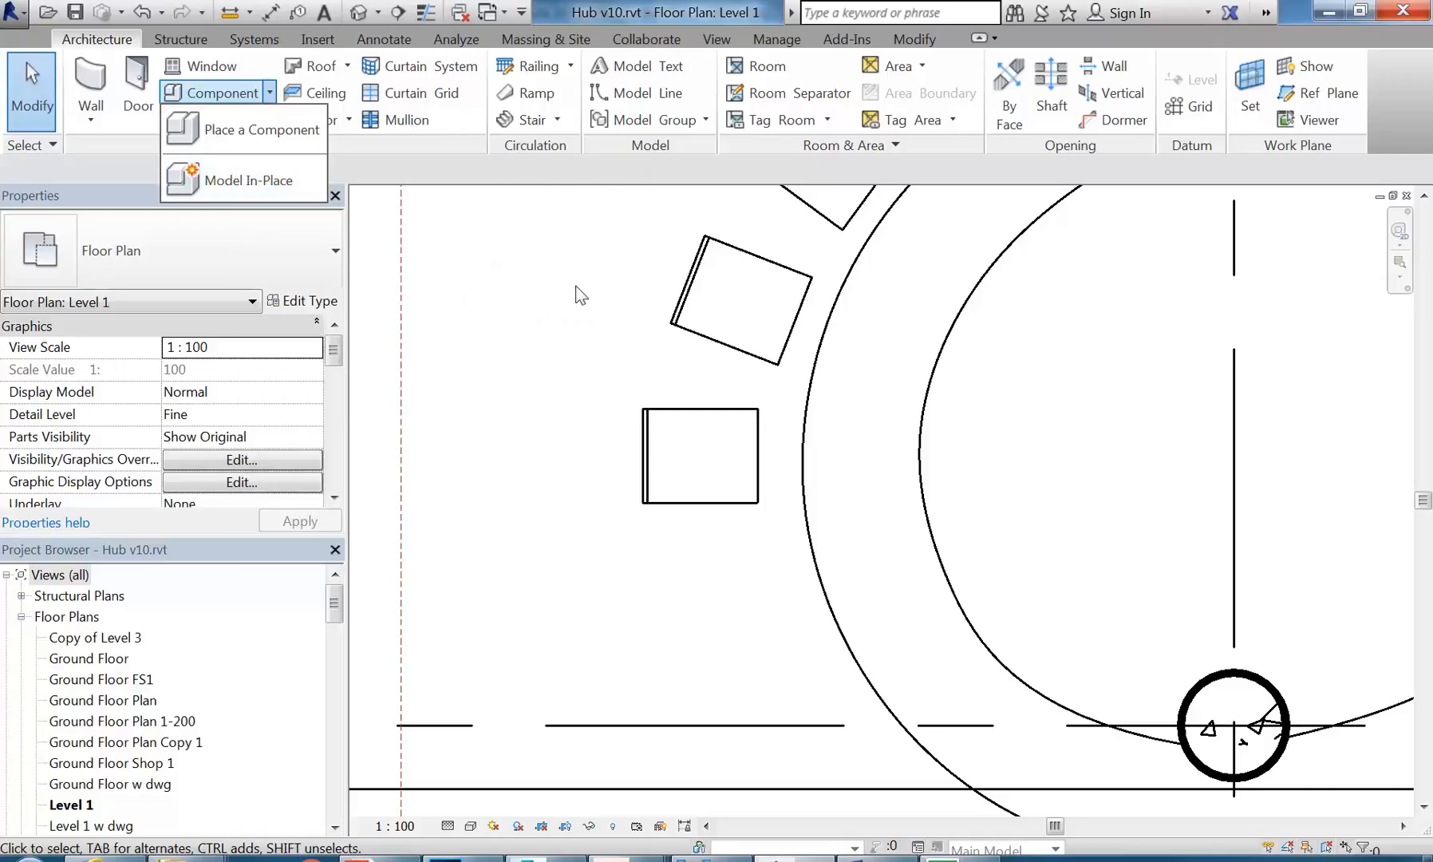
{"action": "left_click", "coordinate": [580, 295]}
{"action": "middle_click_drag", "start_coordinate": [576, 285], "coordinate": [565, 364]}
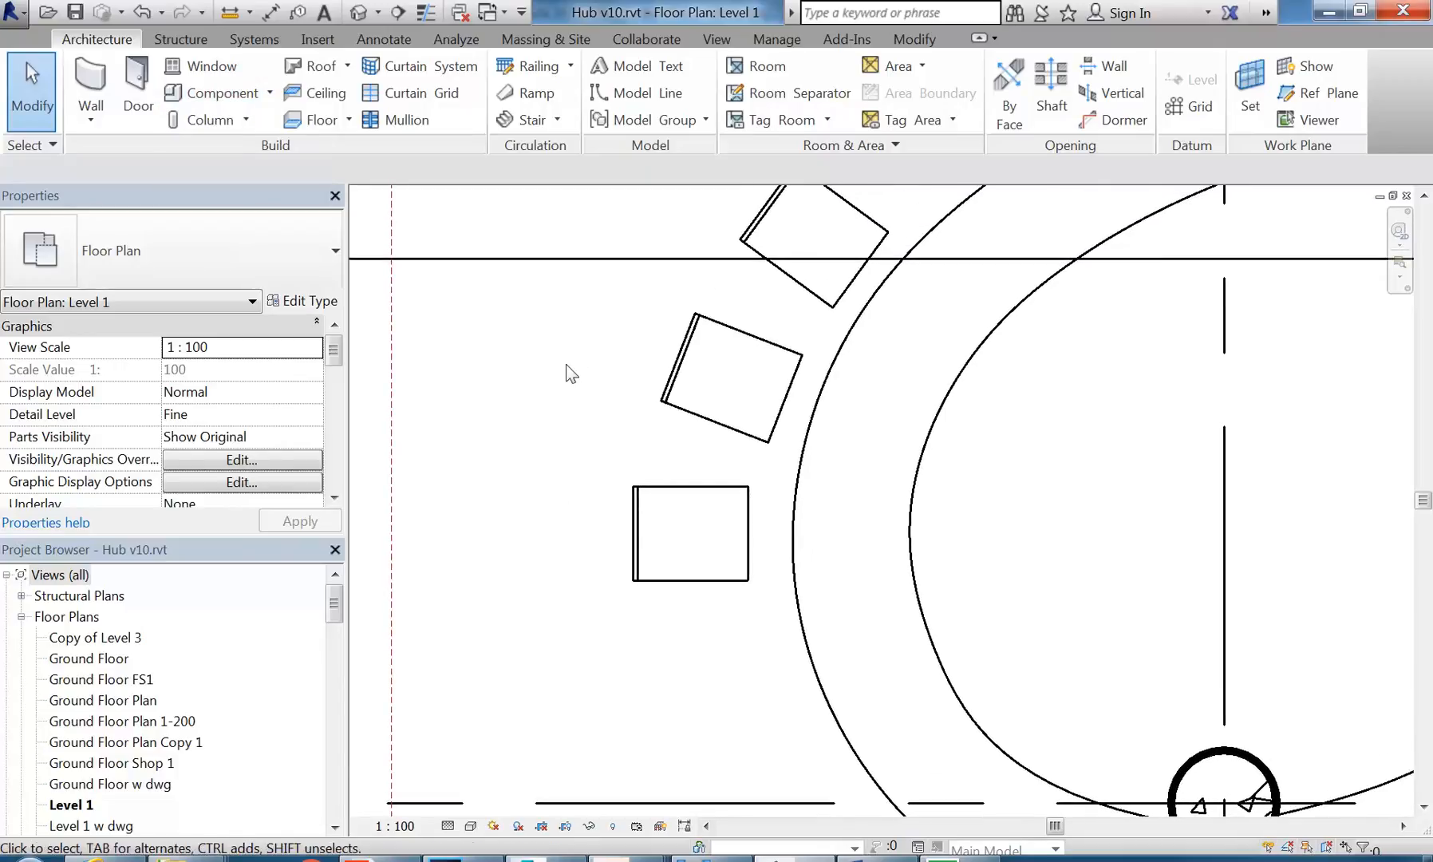
Step: Start creating a new family, dismissing the reminder to save the project
{"action": "left_click", "coordinate": [12, 12]}
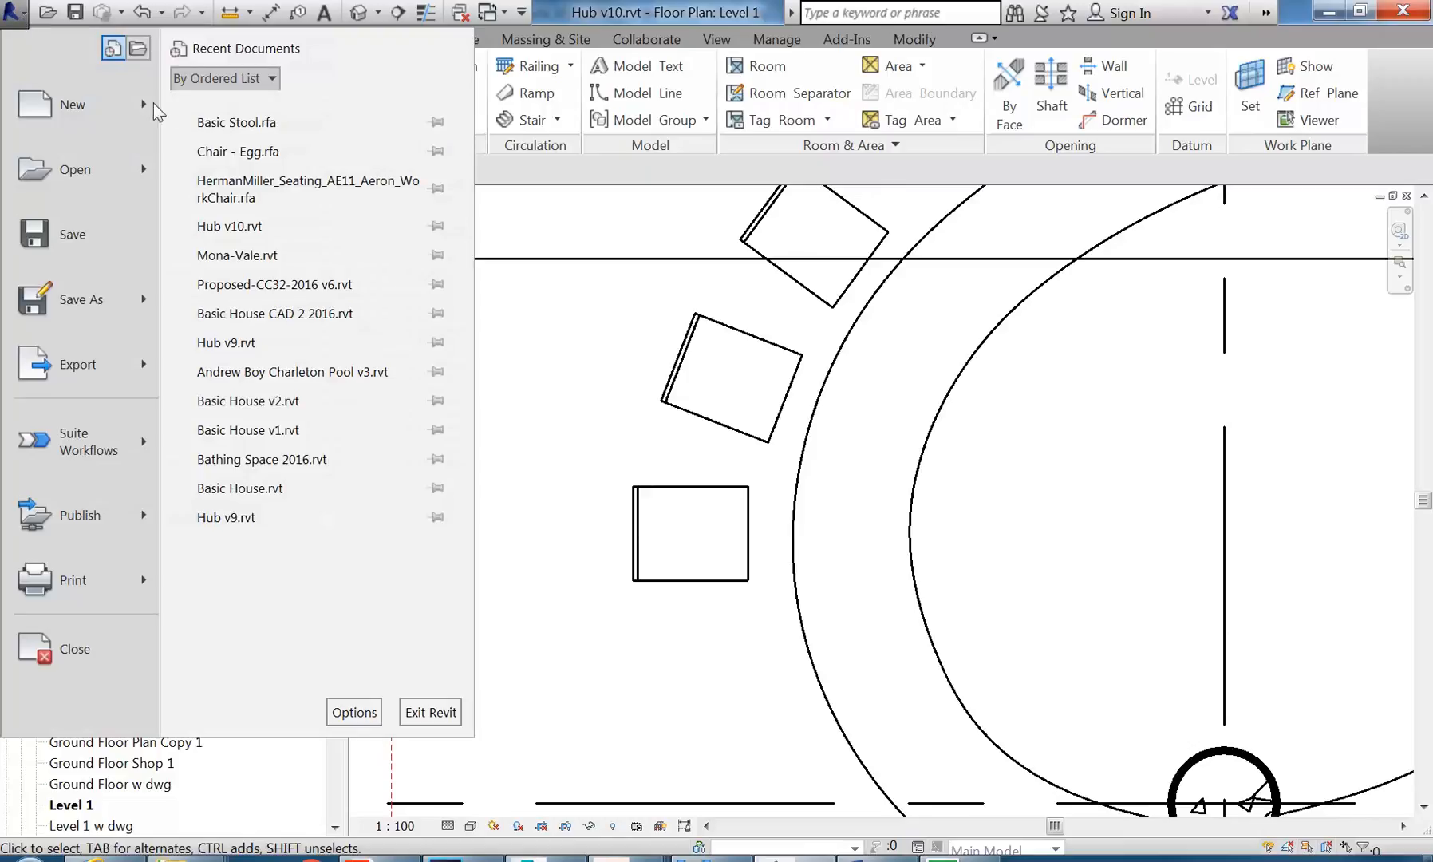
{"action": "mouse_move", "coordinate": [142, 110]}
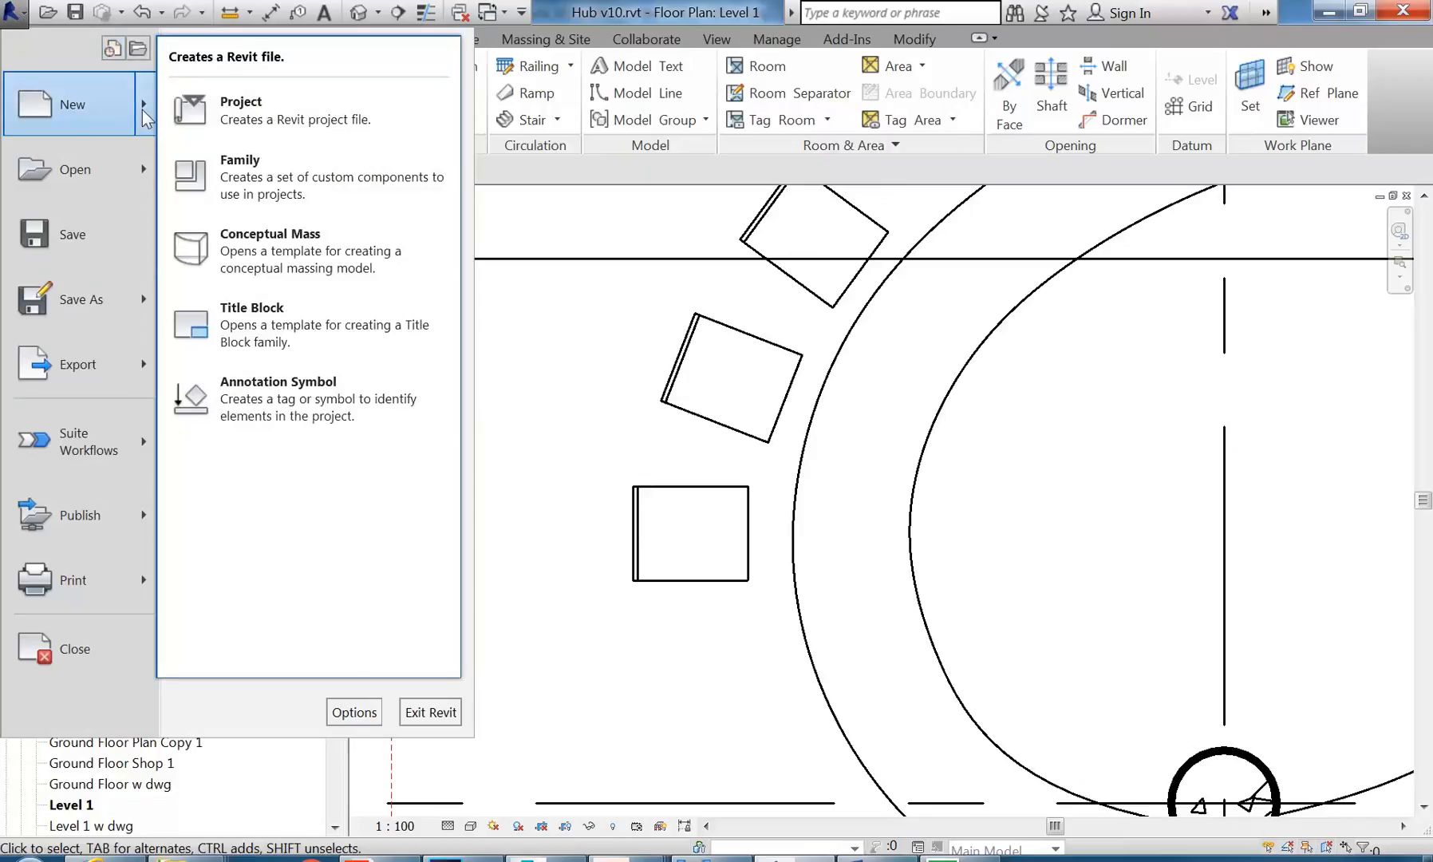
{"action": "left_click", "coordinate": [242, 194]}
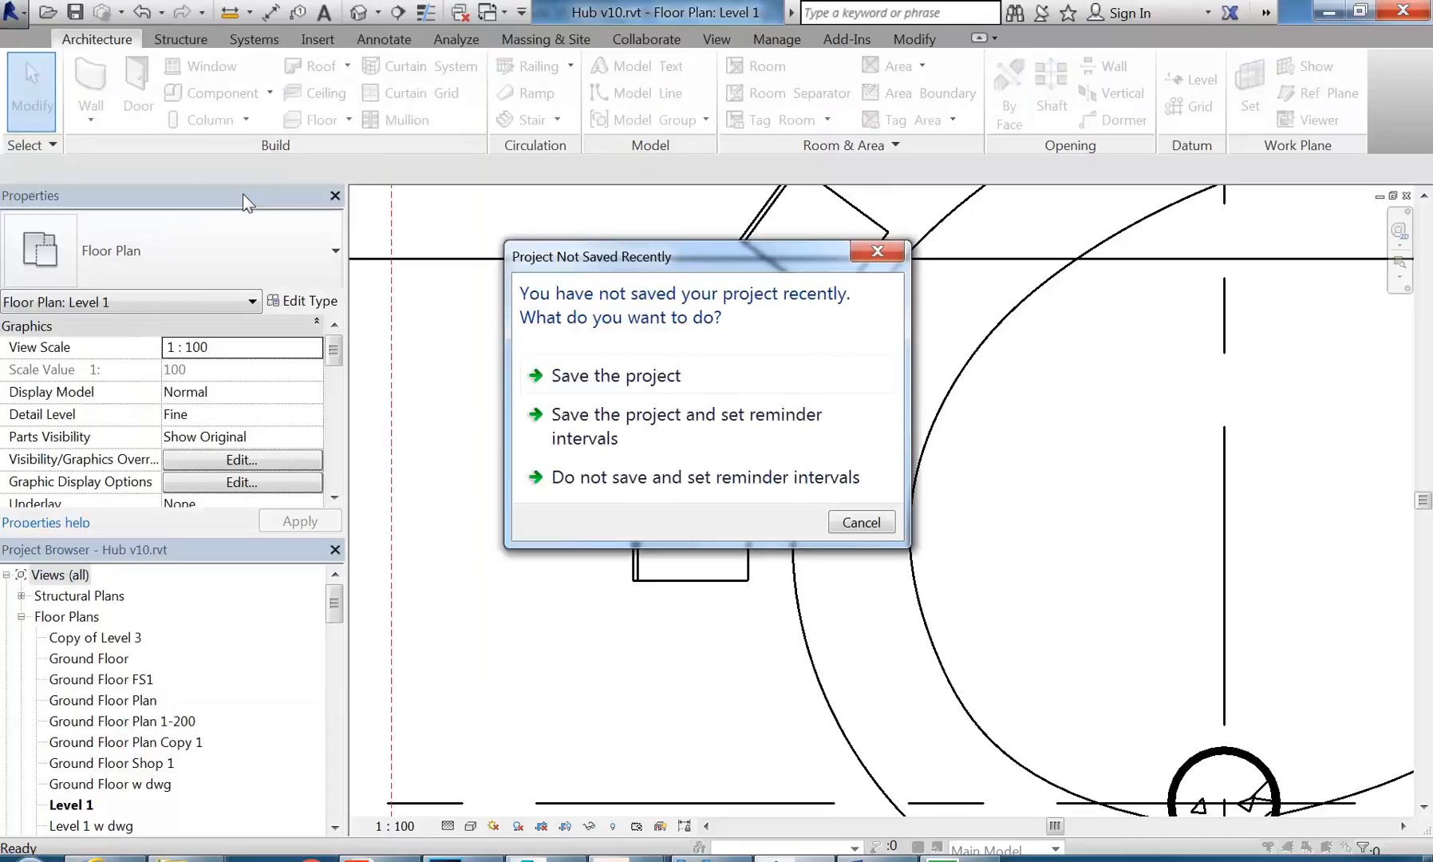
{"action": "left_click", "coordinate": [849, 520]}
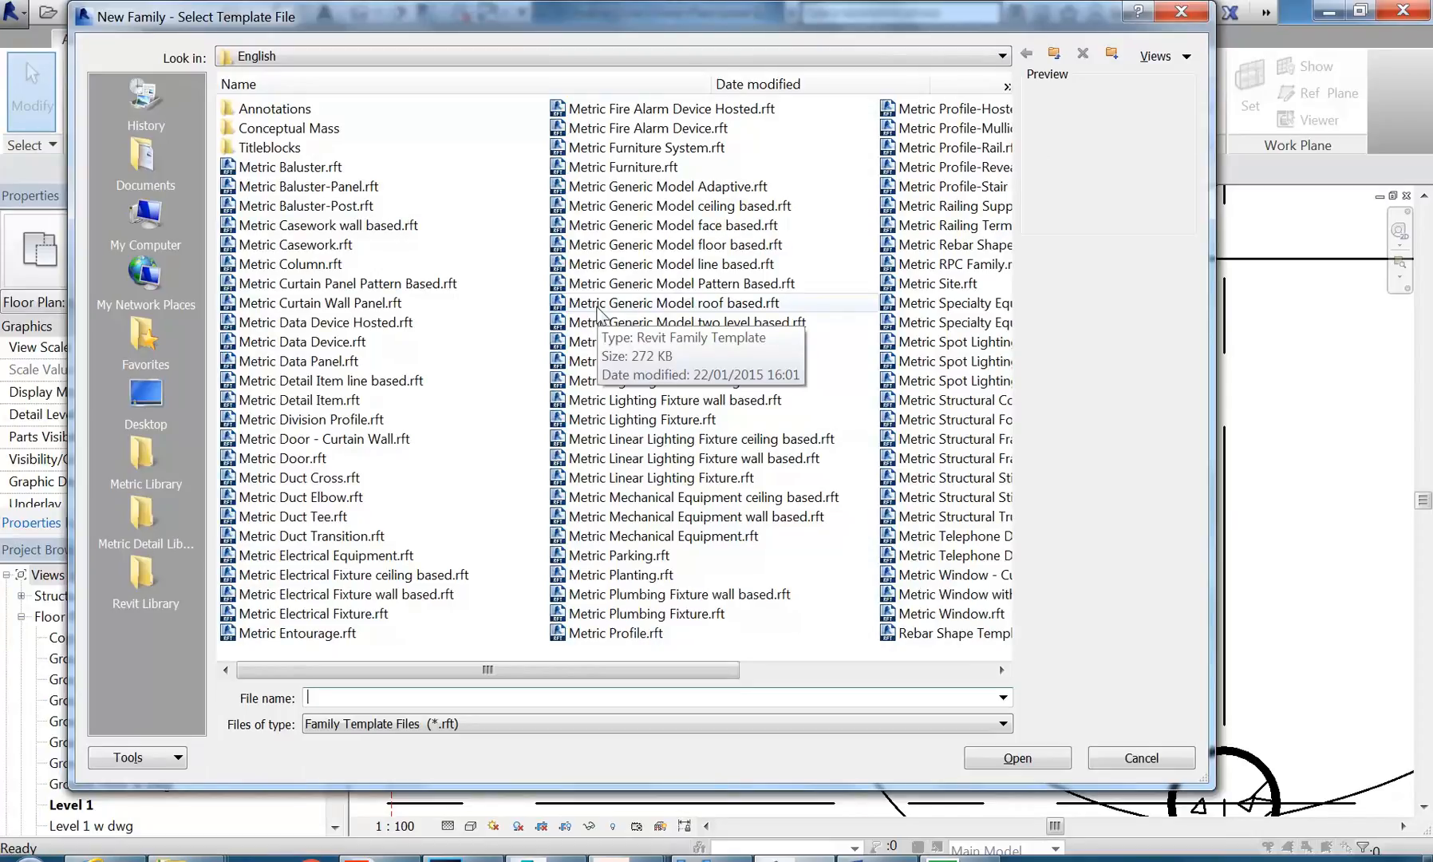
Step: Compare the Metric Generic Model, Metric Furniture, Metric Casework, Metric Column and Metric Casework wall based family templates
{"action": "left_click_drag", "start_coordinate": [483, 669], "coordinate": [363, 670]}
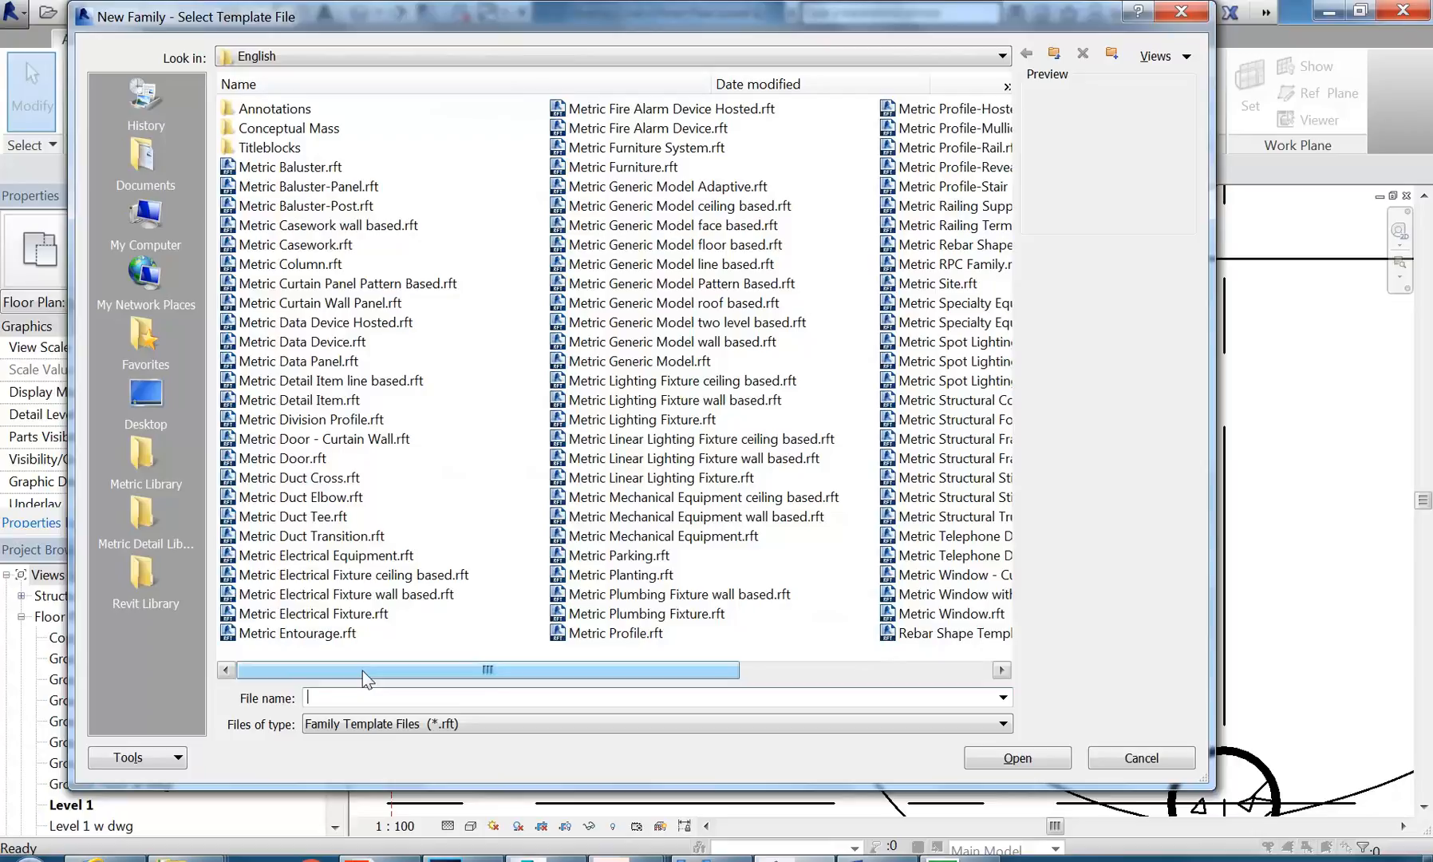
{"action": "left_click", "coordinate": [623, 366]}
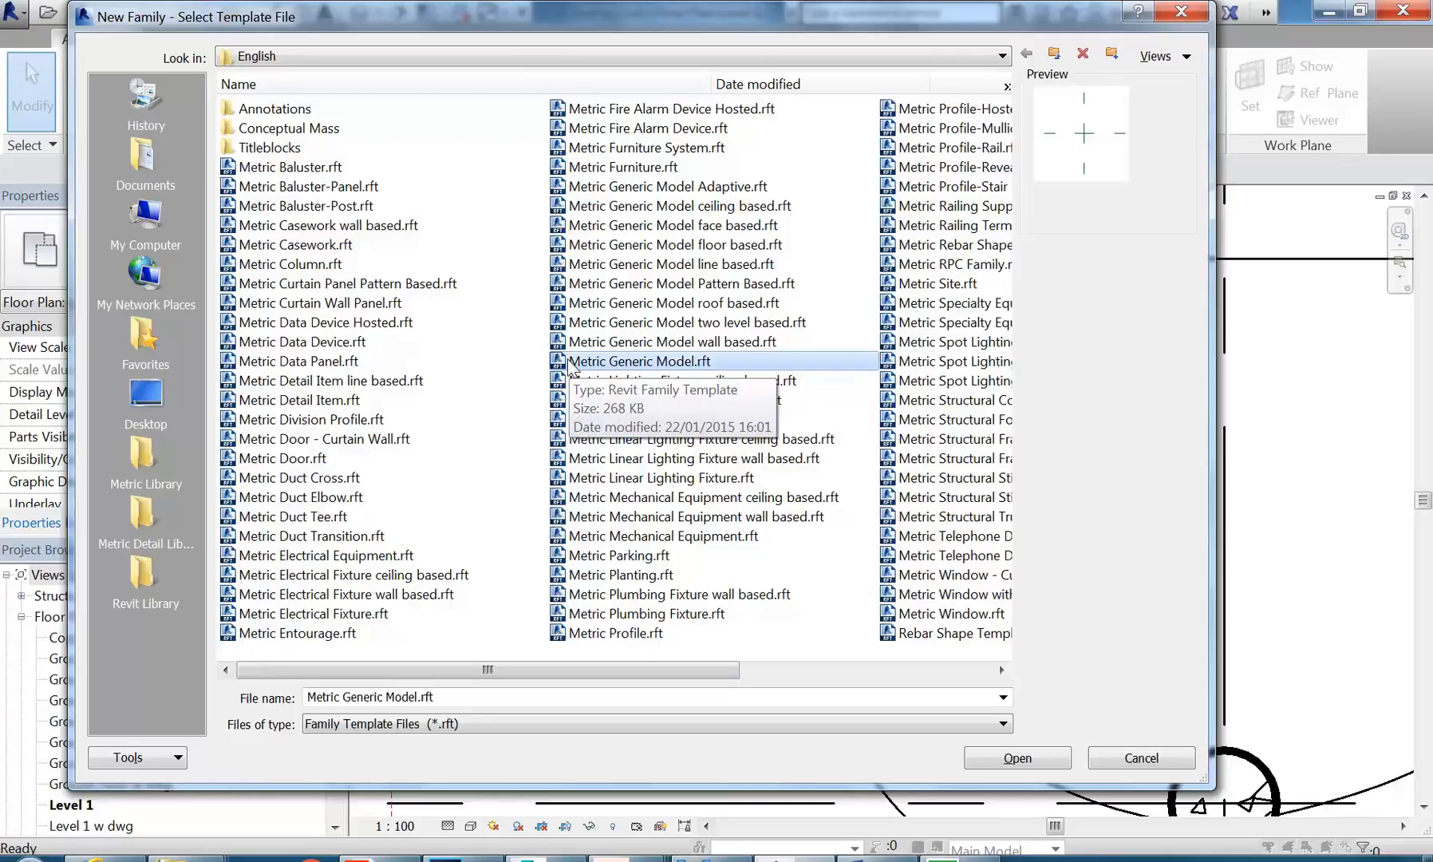
{"action": "left_click", "coordinate": [594, 169]}
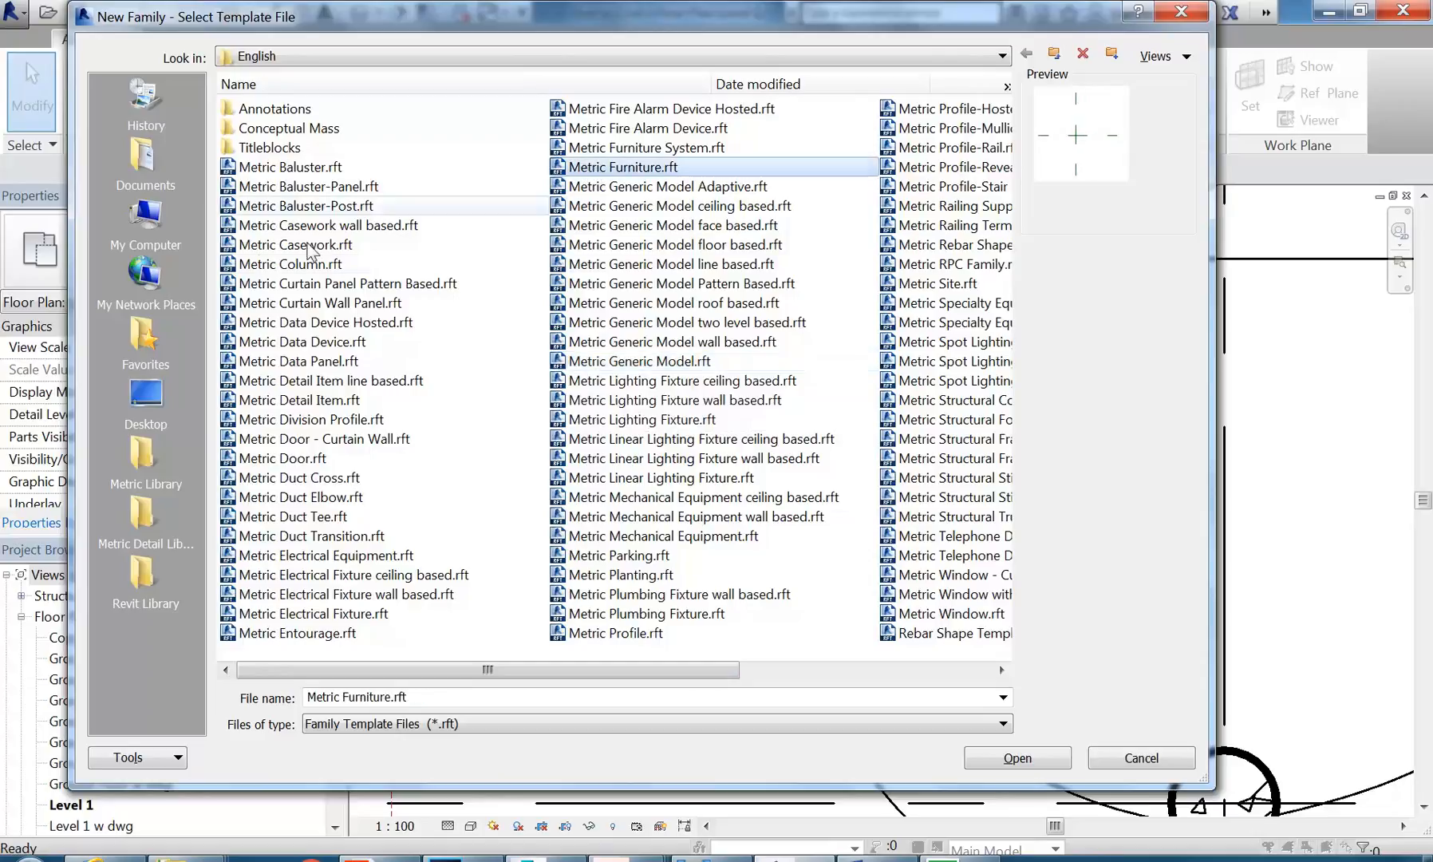
{"action": "left_click", "coordinate": [258, 247]}
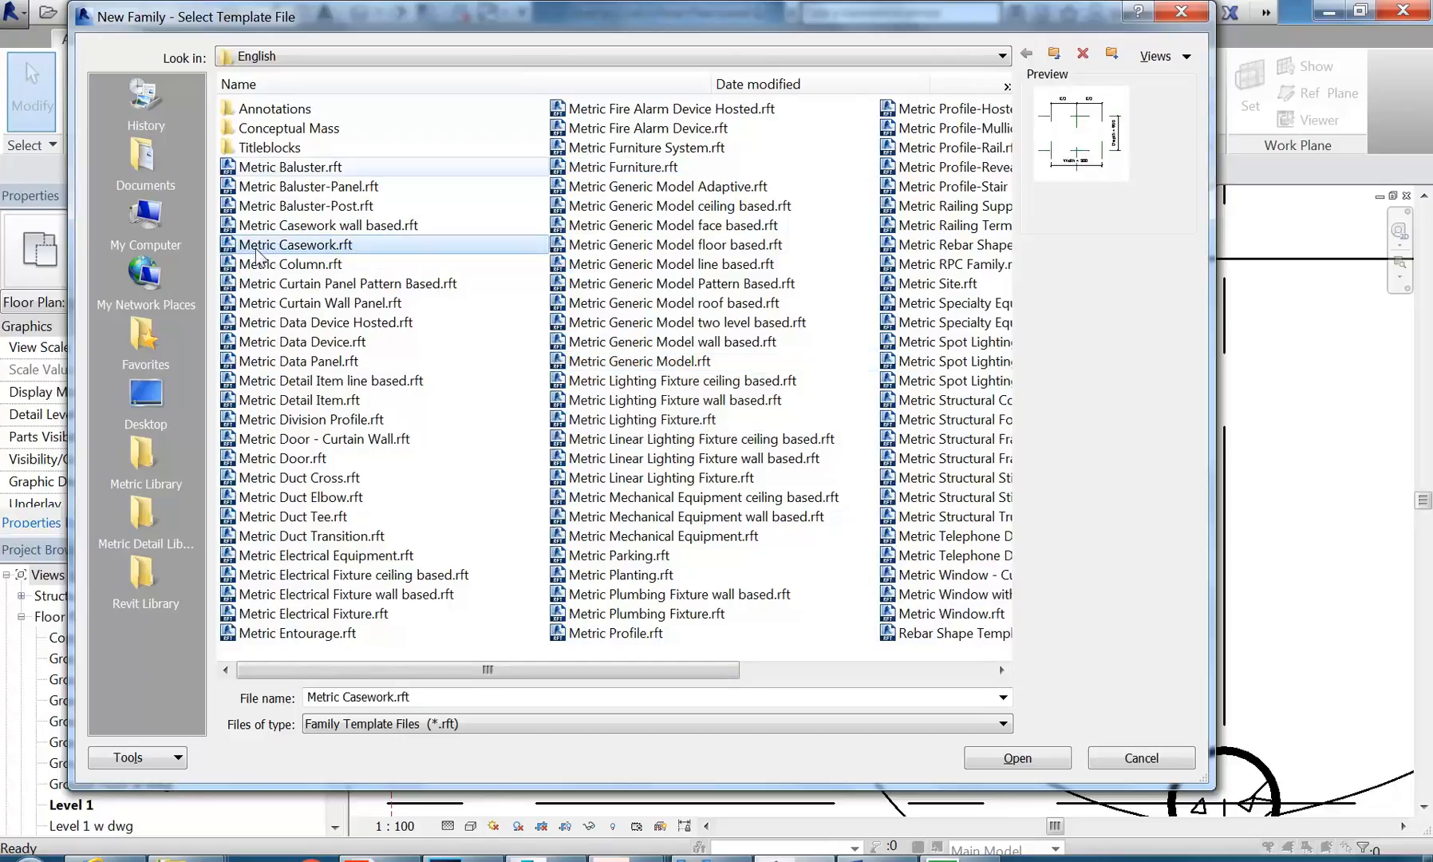
{"action": "left_click", "coordinate": [579, 169]}
{"action": "left_click", "coordinate": [281, 247]}
{"action": "left_click", "coordinate": [619, 170]}
{"action": "left_click", "coordinate": [284, 246]}
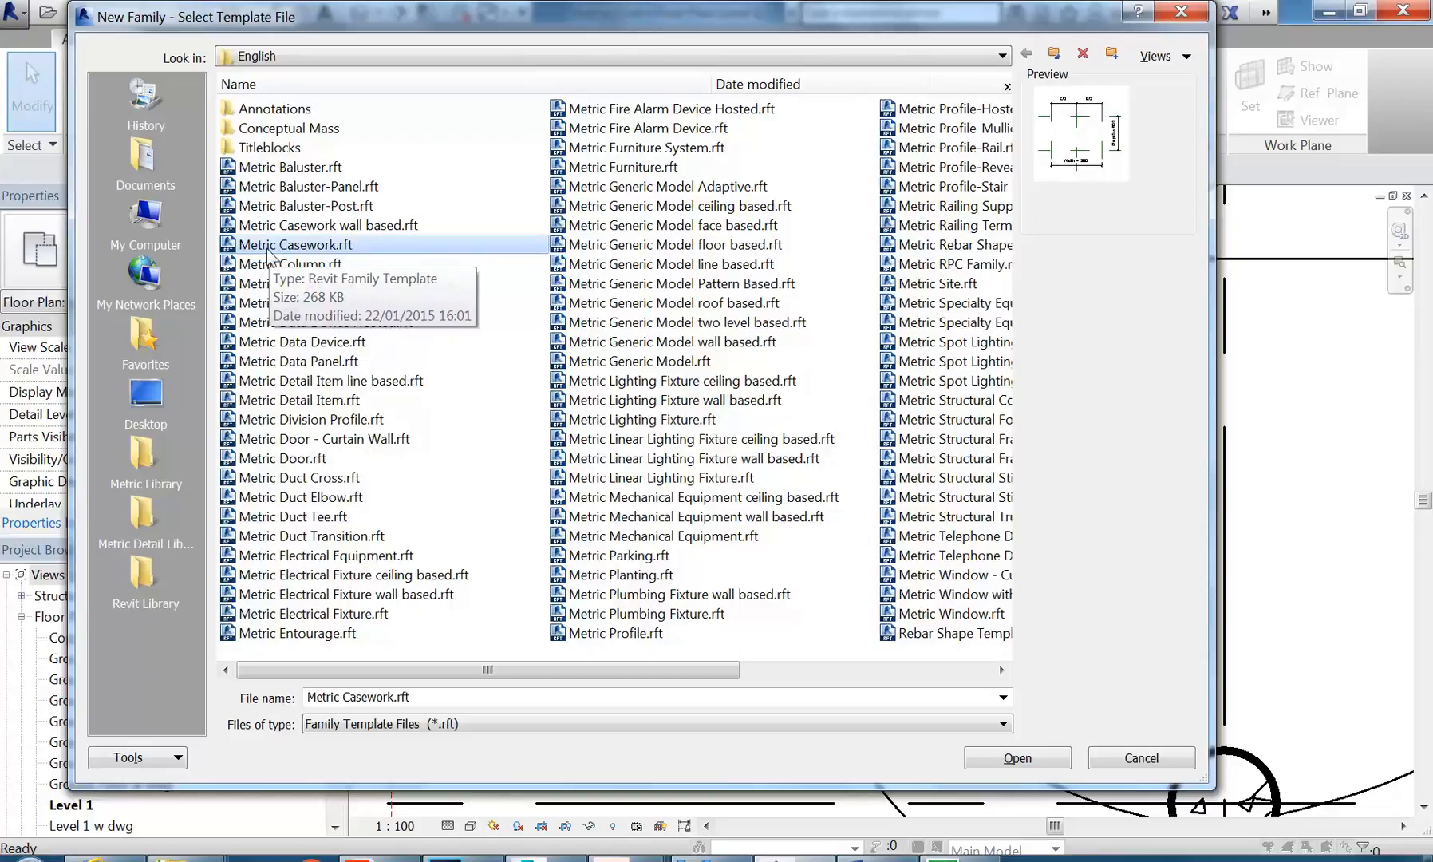
{"action": "left_click", "coordinate": [622, 167]}
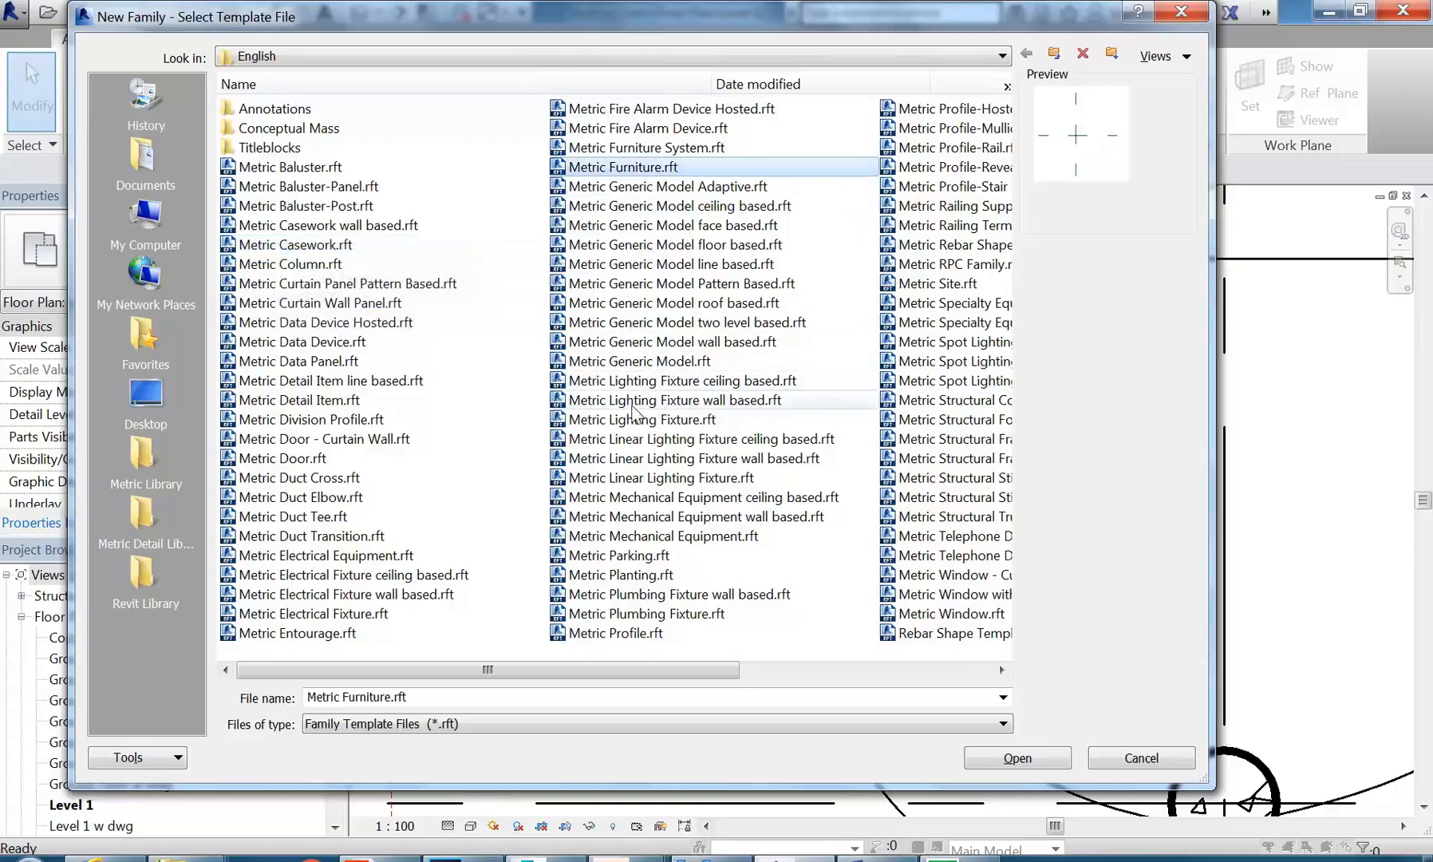
{"action": "left_click", "coordinate": [638, 360]}
{"action": "left_click", "coordinate": [643, 167]}
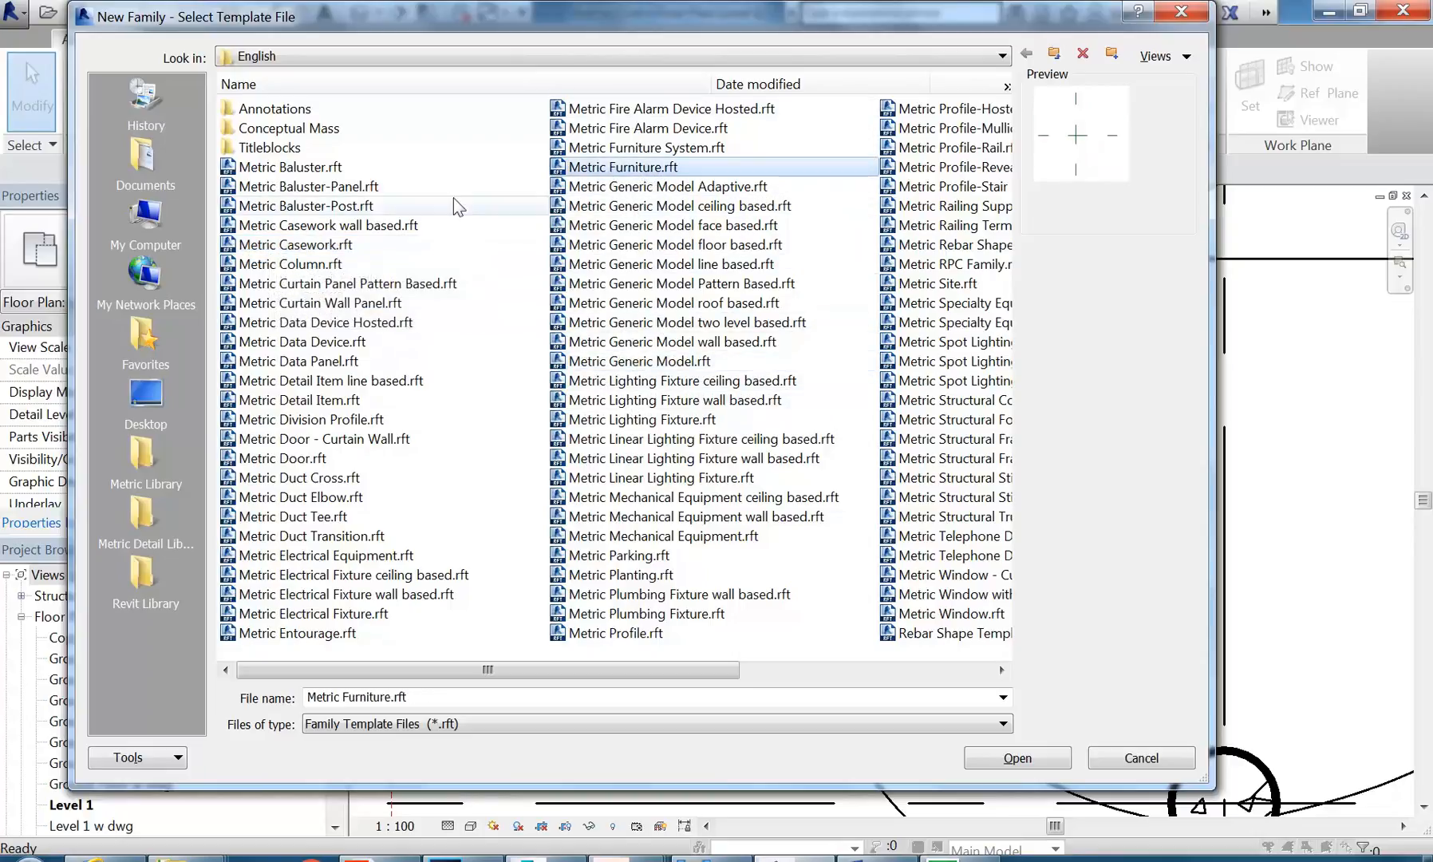
{"action": "left_click", "coordinate": [307, 264]}
{"action": "left_click", "coordinate": [311, 226]}
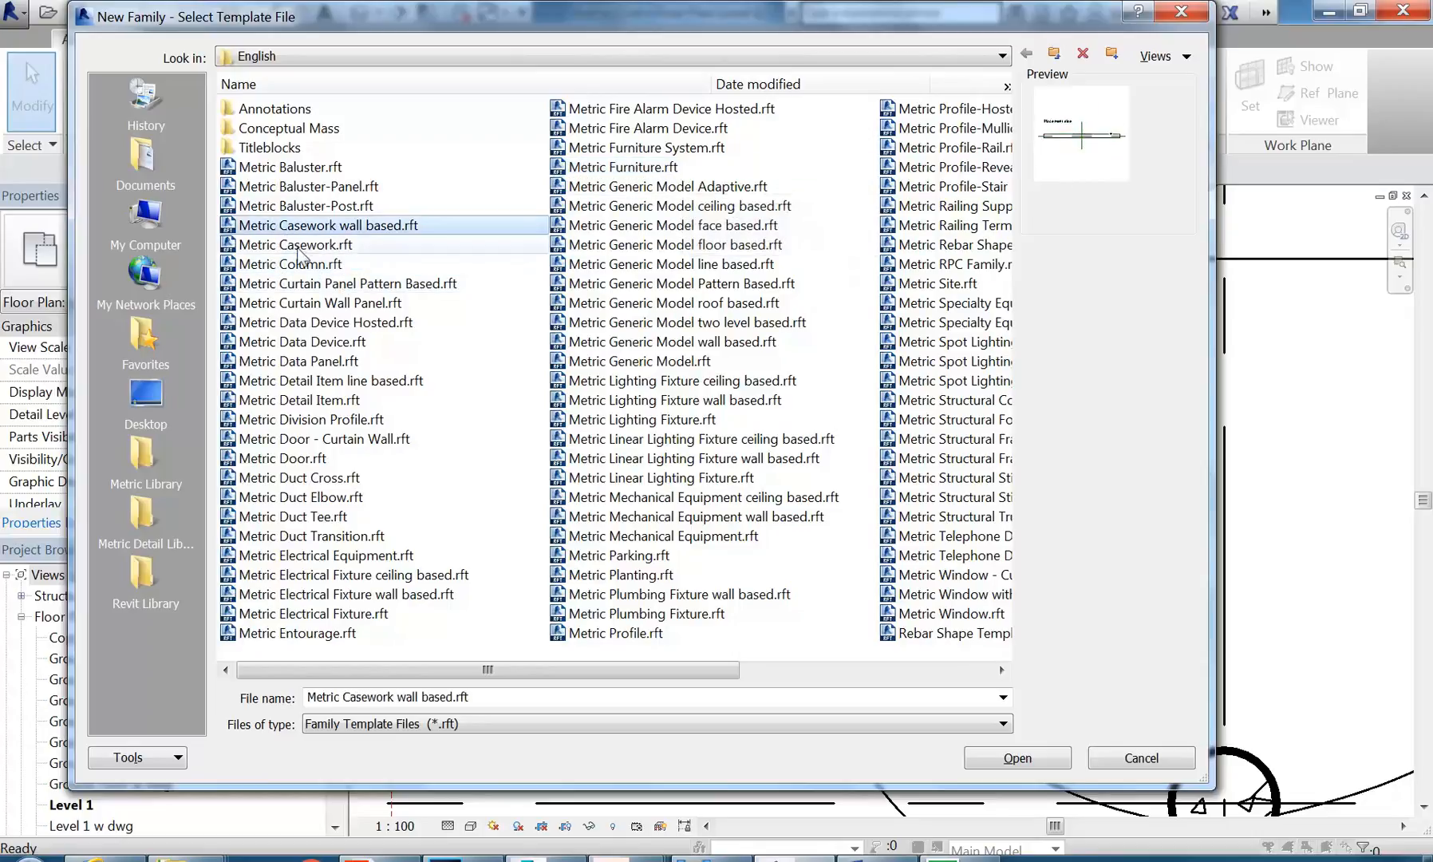
Step: Create the new family from the Metric Casework.rft template
{"action": "left_click", "coordinate": [299, 246]}
{"action": "key", "text": "Escape"}
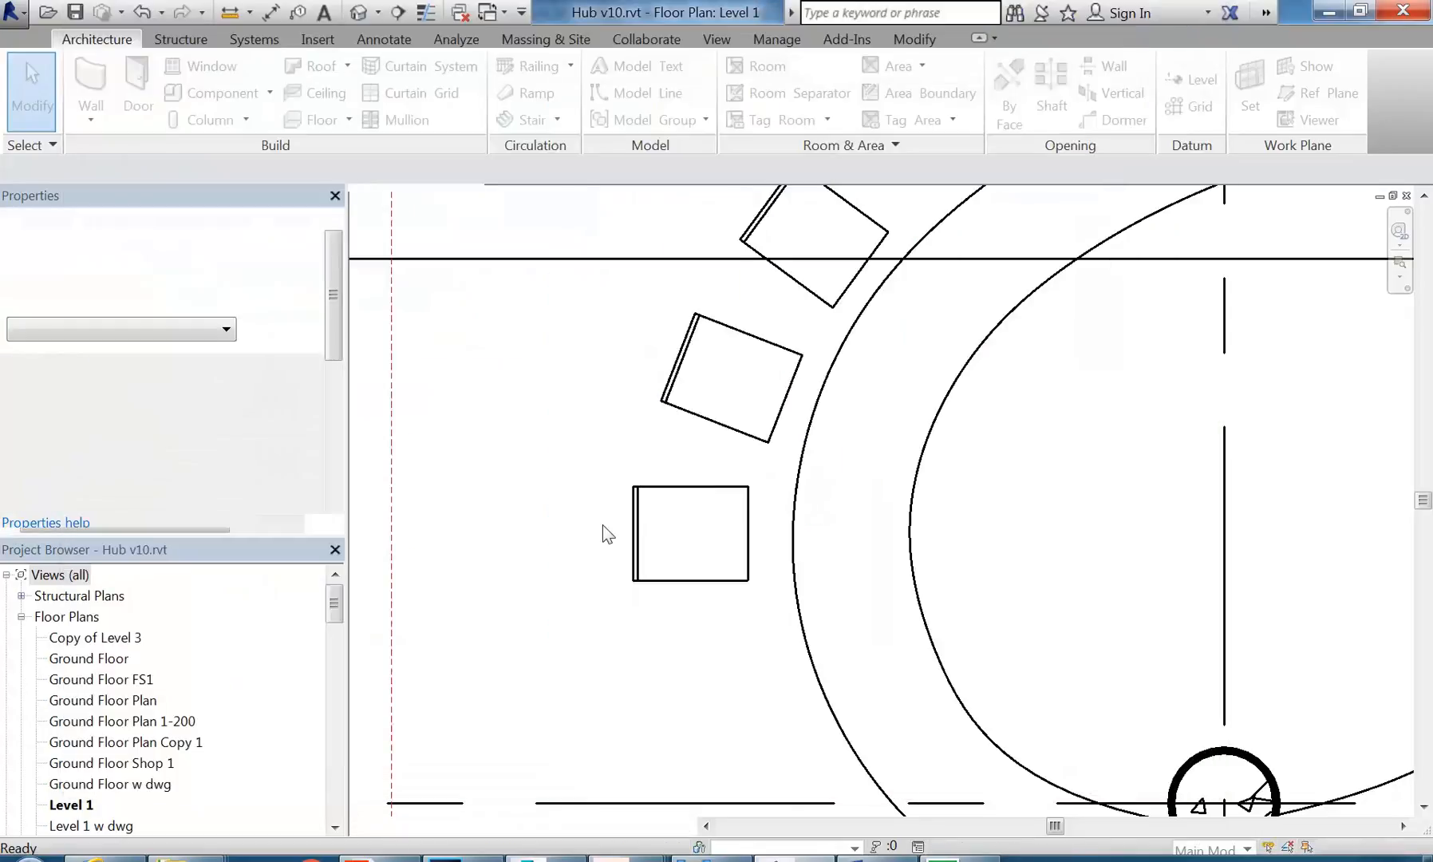
{"action": "middle_click_drag", "start_coordinate": [753, 527], "coordinate": [663, 530]}
{"action": "scroll", "coordinate": [664, 530], "scroll_direction": "up", "scroll_amount": 1}
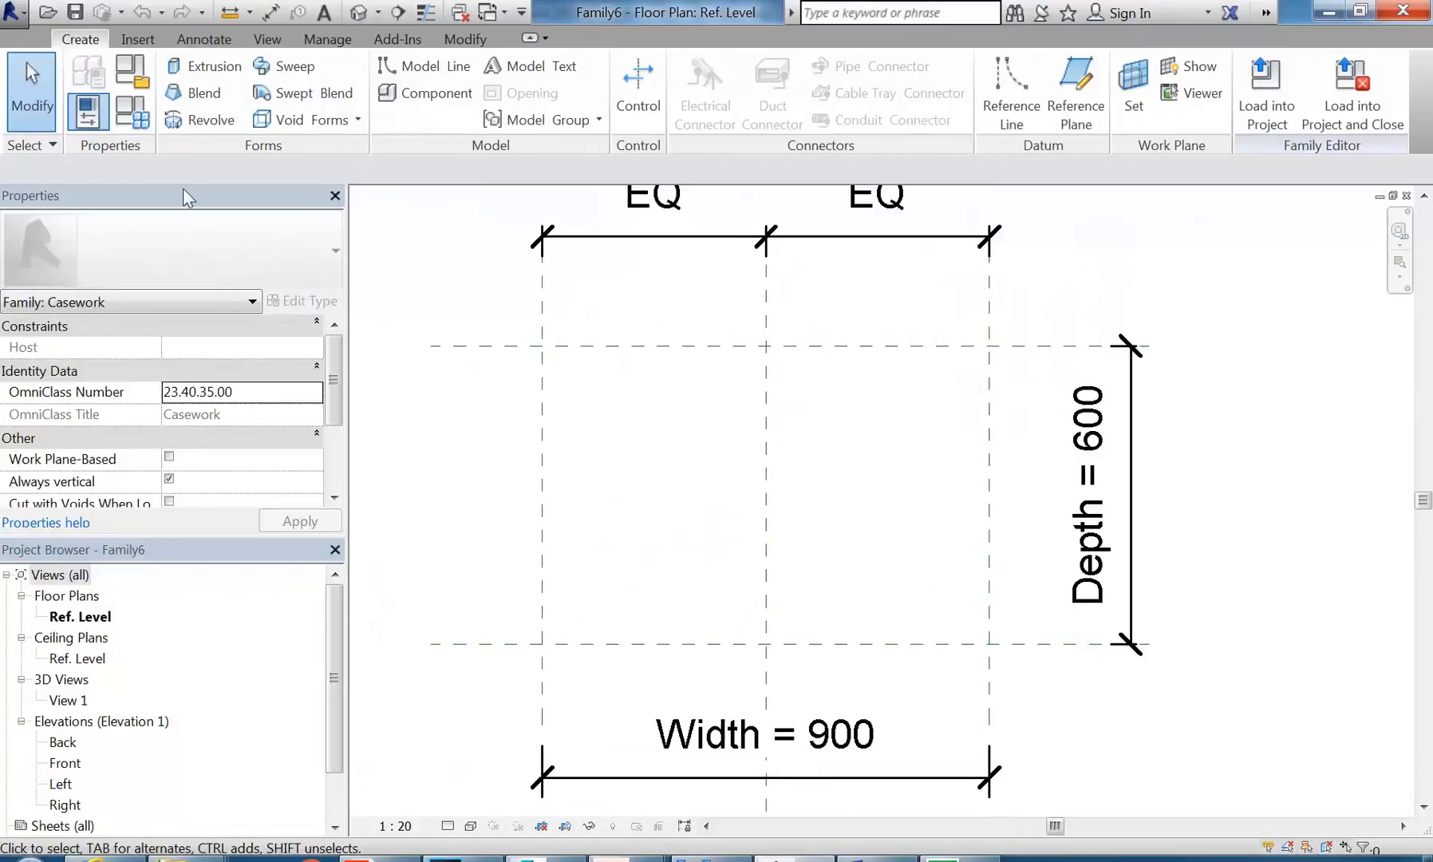
Step: Begin an extrusion and sketch a circle of about 230 mm radius on the vertical centre reference plane, midway between the front and back planes
{"action": "left_click", "coordinate": [207, 67]}
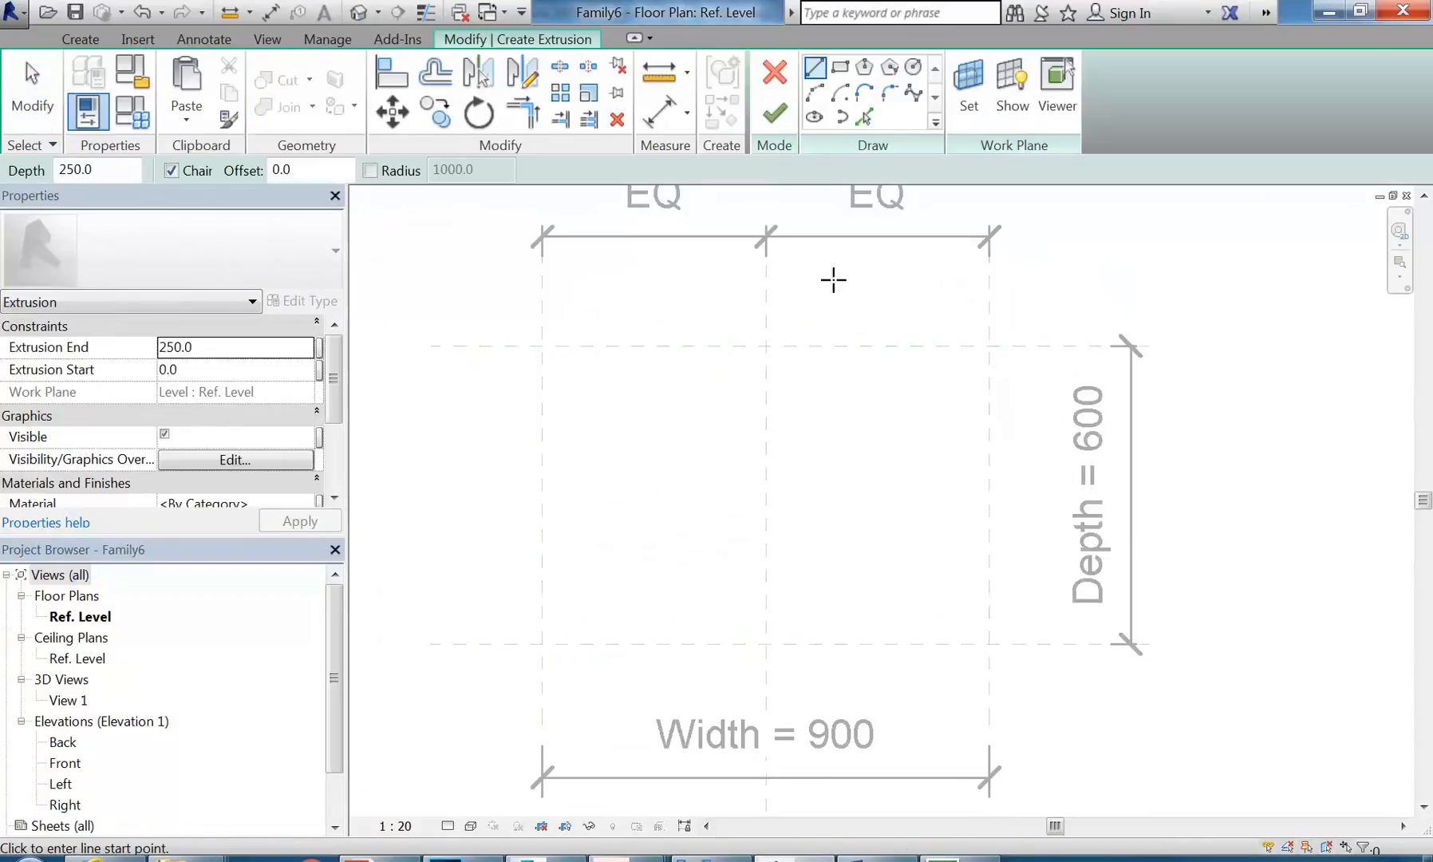
{"action": "left_click", "coordinate": [914, 68]}
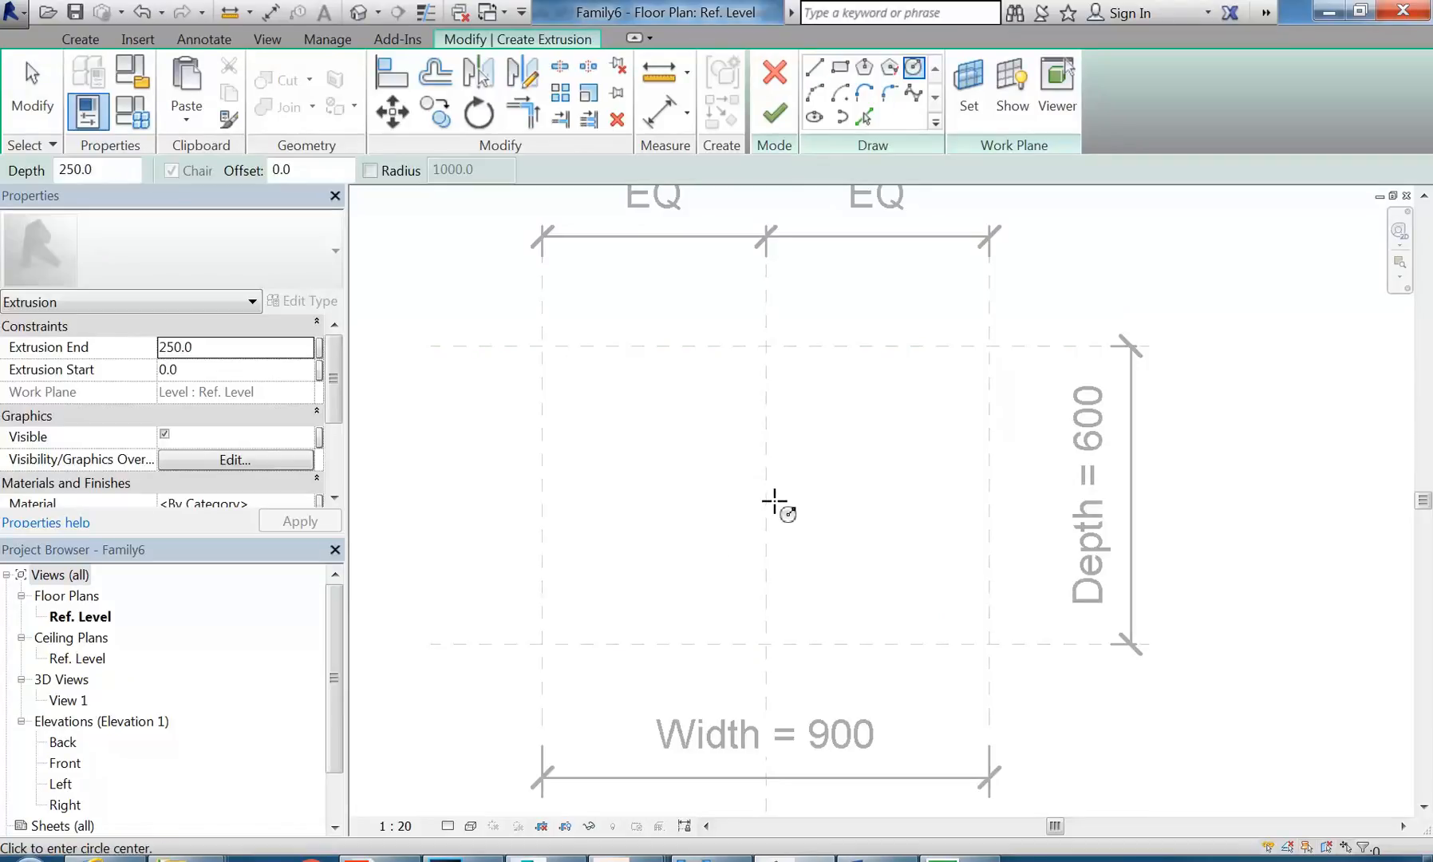
{"action": "left_click", "coordinate": [765, 508]}
{"action": "left_click", "coordinate": [669, 448]}
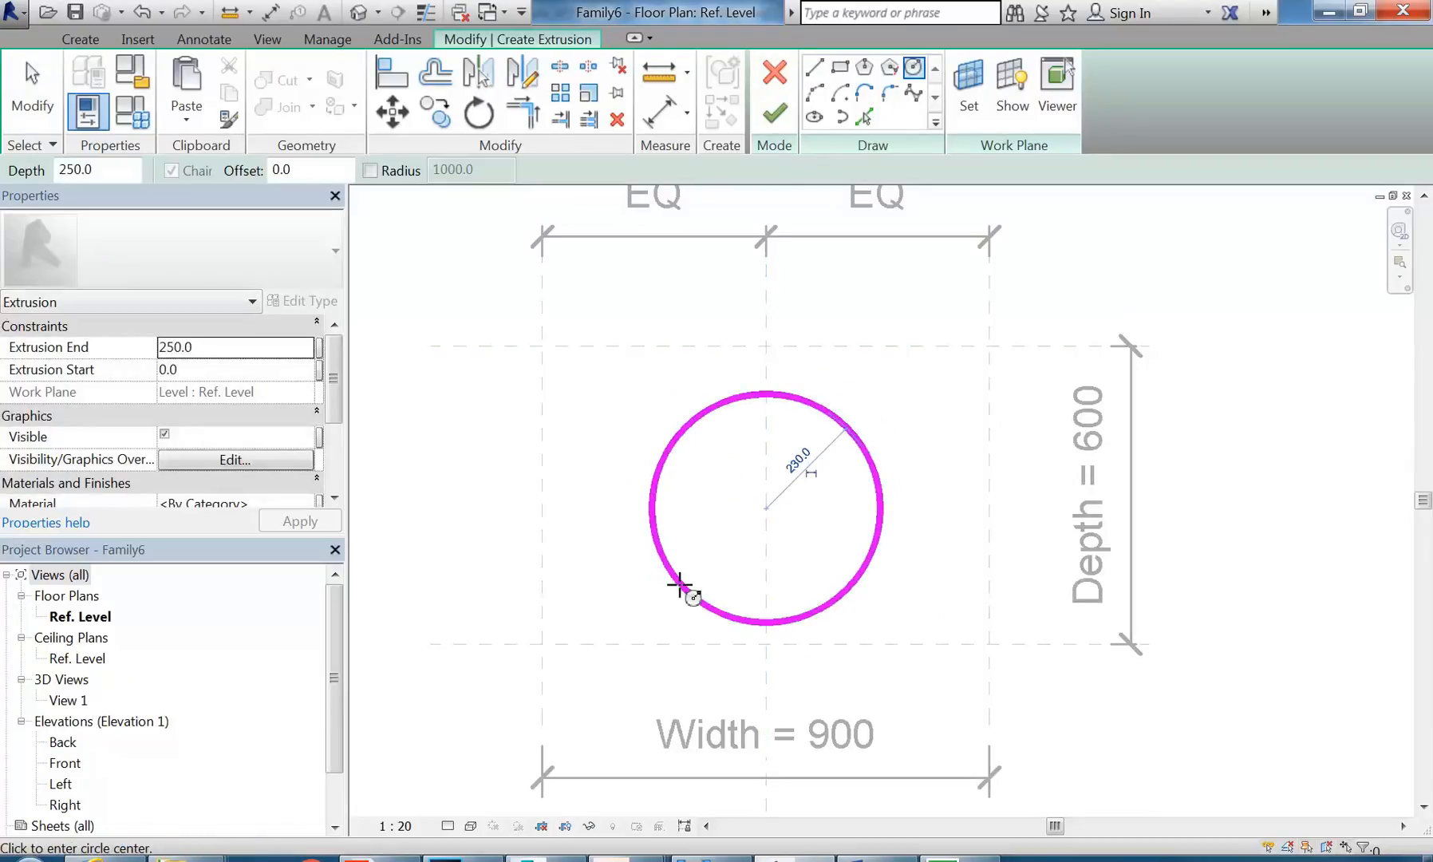
{"action": "right_click", "coordinate": [597, 452]}
{"action": "right_click", "coordinate": [645, 466]}
{"action": "left_click", "coordinate": [662, 477]}
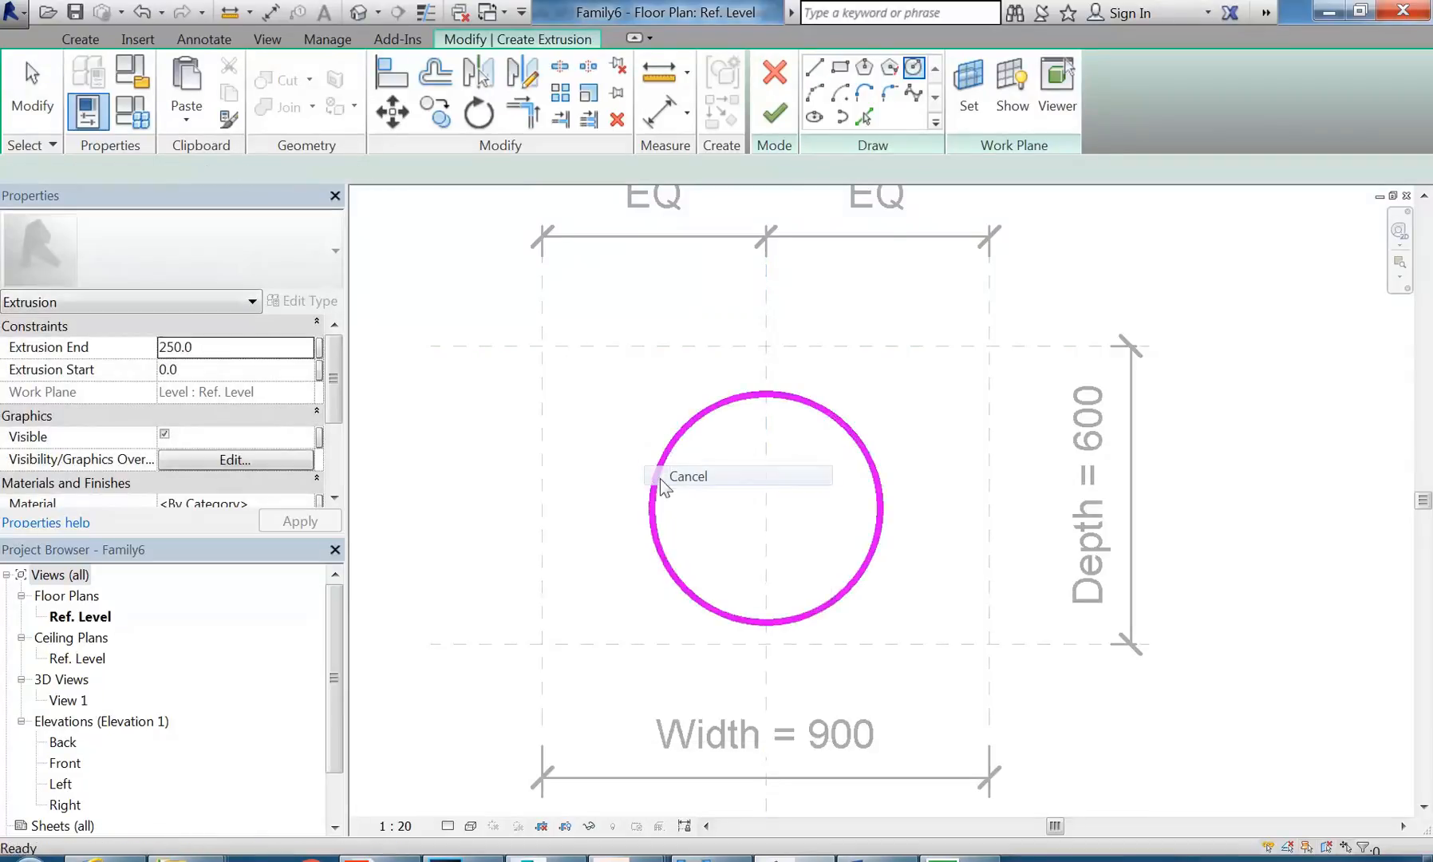
Step: Set the Extrusion End to 500 mm and finish the circular extrusion
{"action": "left_click", "coordinate": [216, 350]}
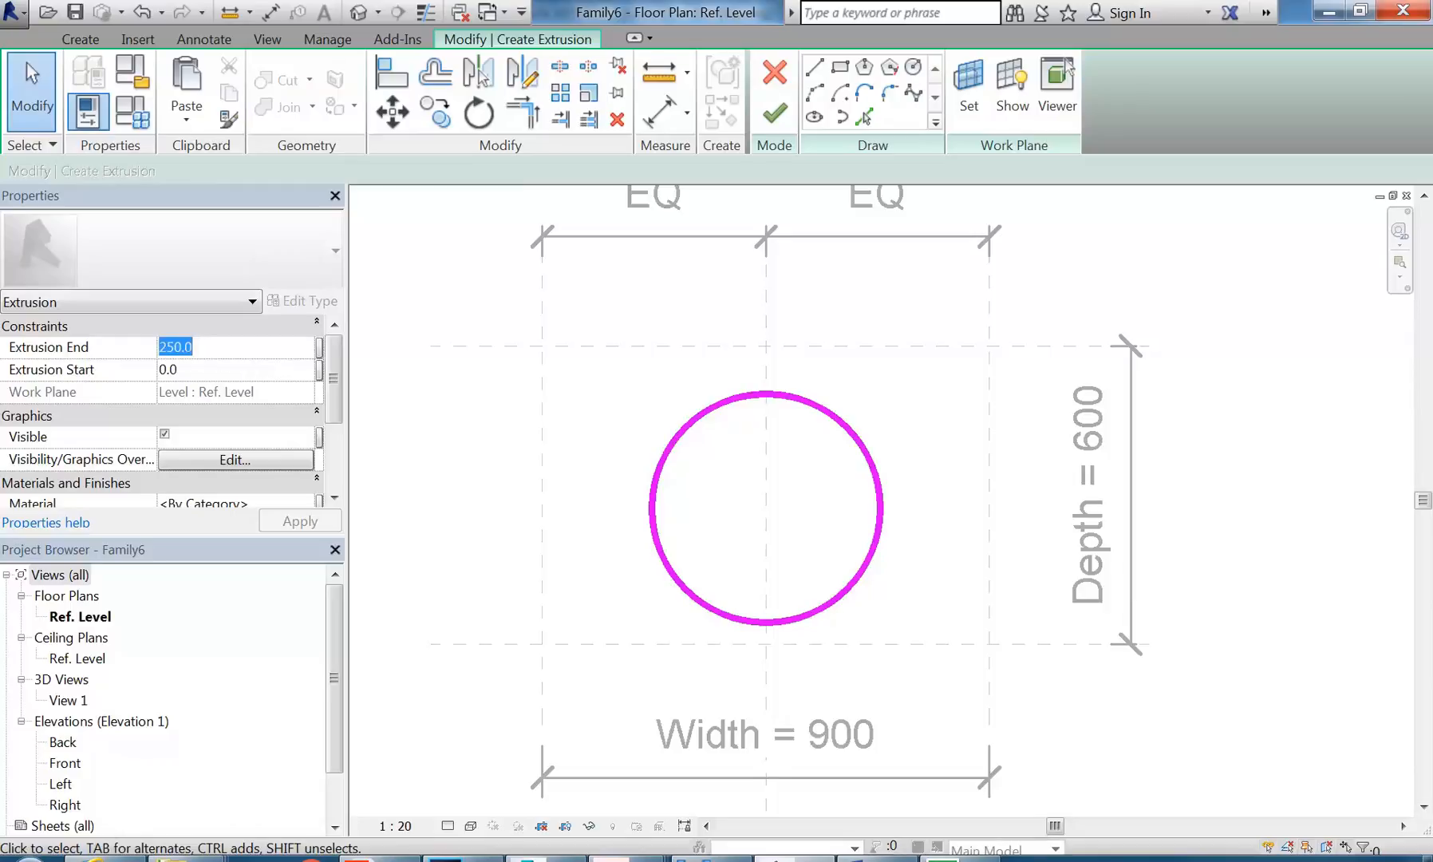
{"action": "type", "text": "5000"}
{"action": "key", "text": "BackSpace"}
{"action": "key", "text": "Return"}
{"action": "middle_click_drag", "start_coordinate": [603, 408], "coordinate": [582, 418]}
{"action": "right_click", "coordinate": [570, 416]}
{"action": "left_click", "coordinate": [600, 429]}
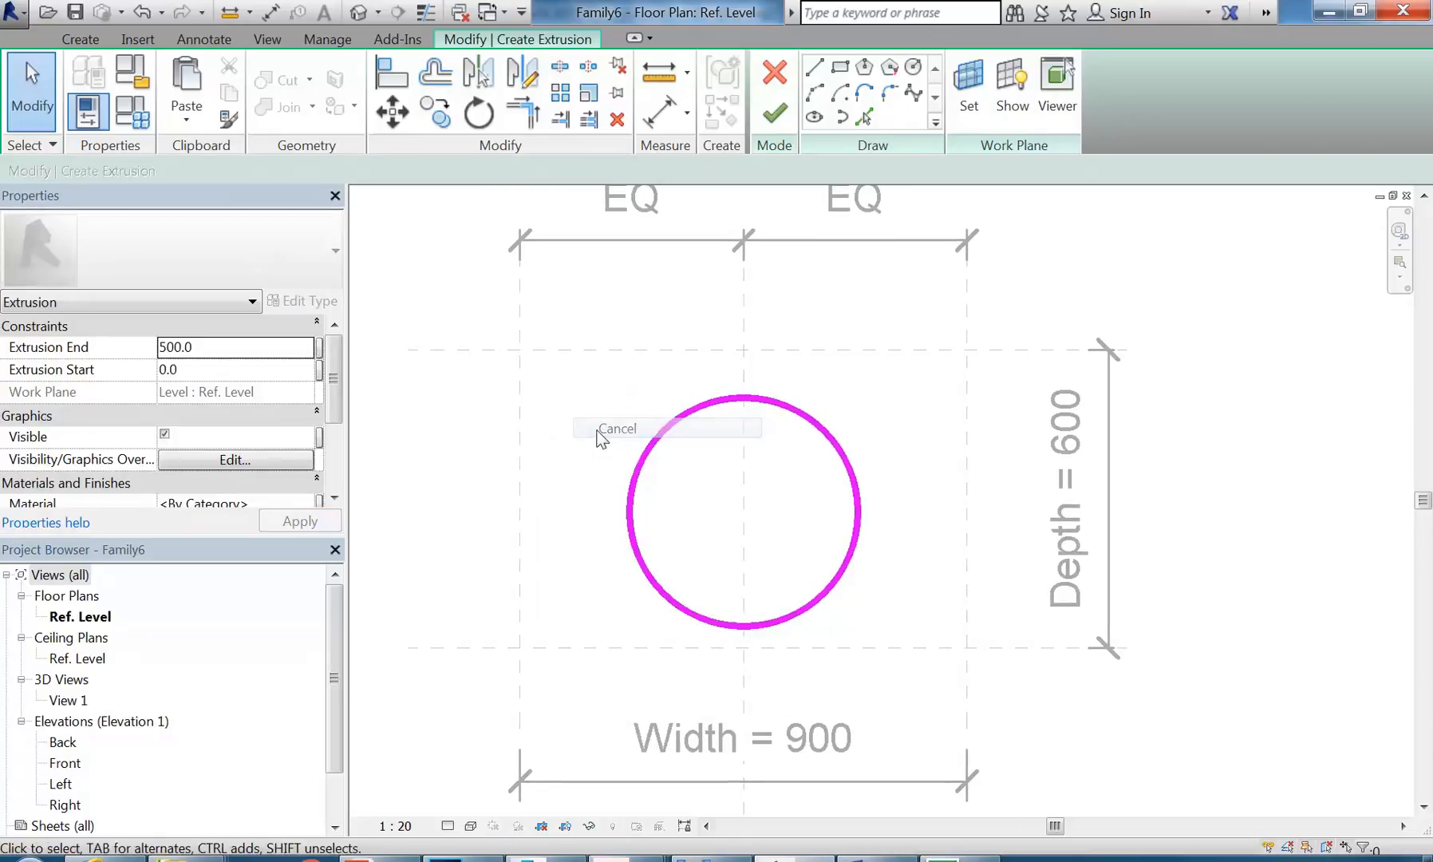
{"action": "left_click", "coordinate": [773, 113]}
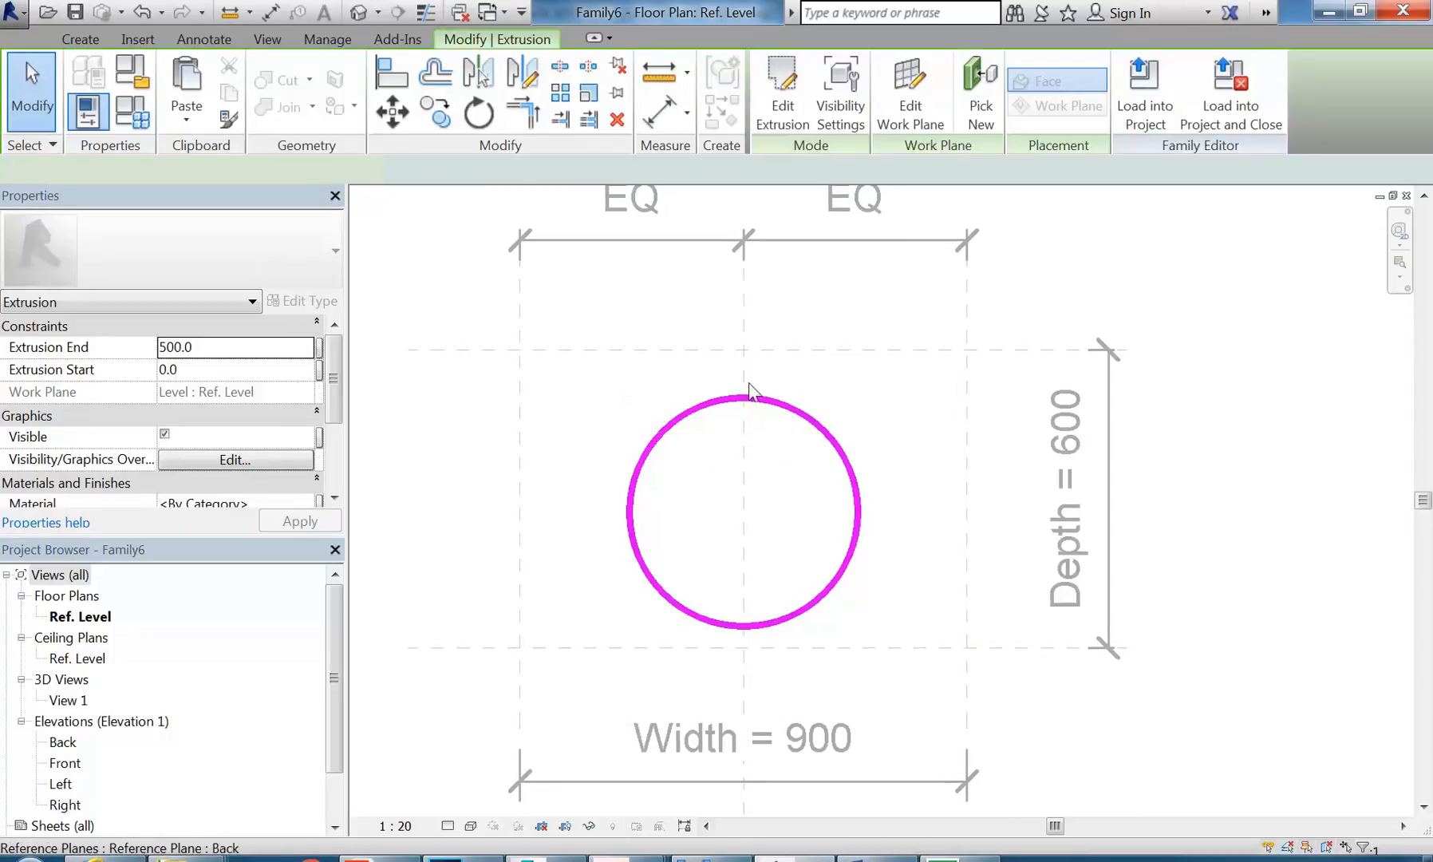
Step: Load the casework family into Hub v10.rvt only, deselecting Project3 as a target
{"action": "left_click", "coordinate": [1145, 92]}
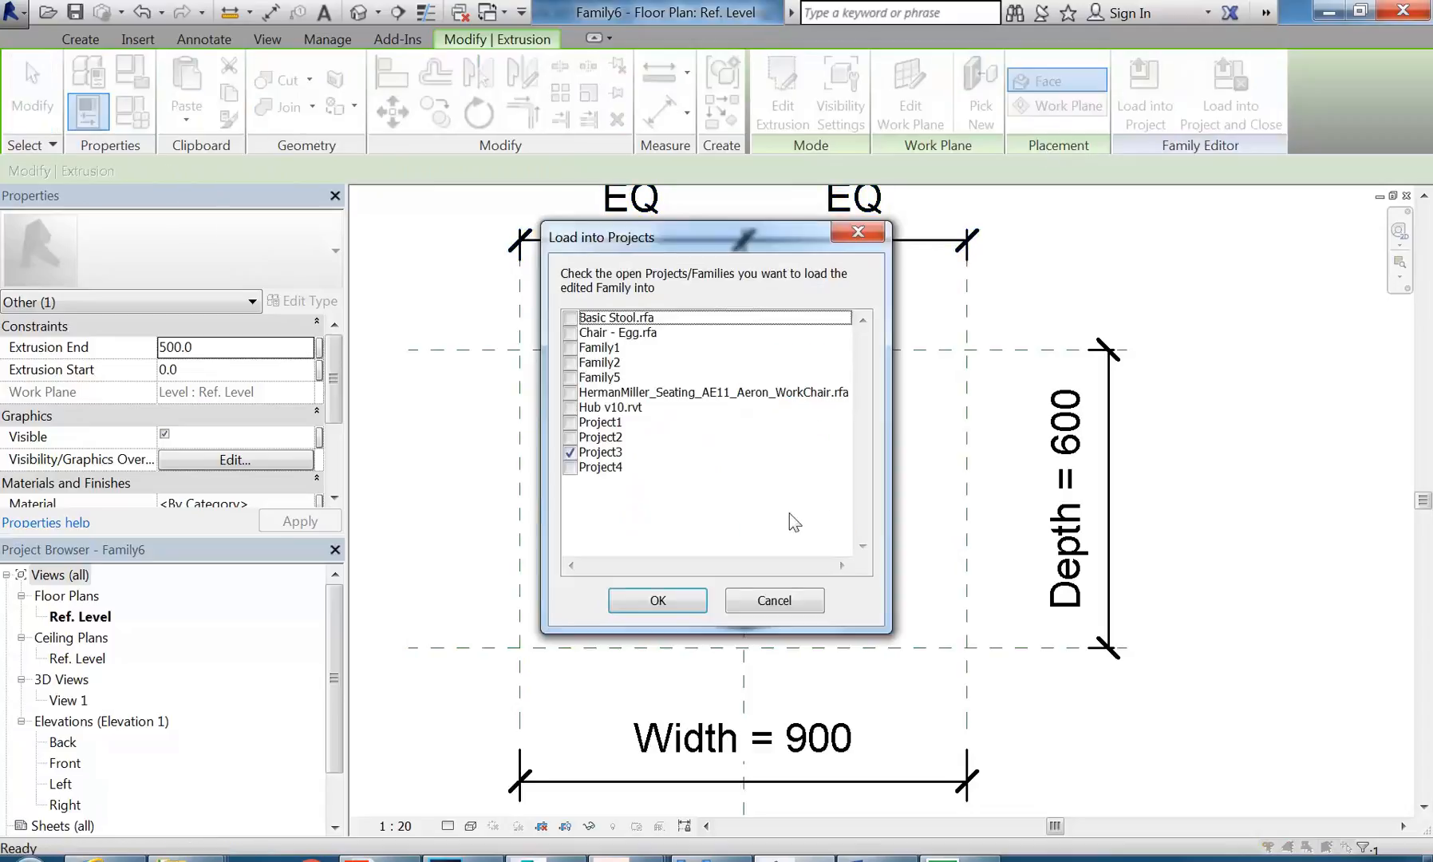
{"action": "left_click", "coordinate": [570, 451]}
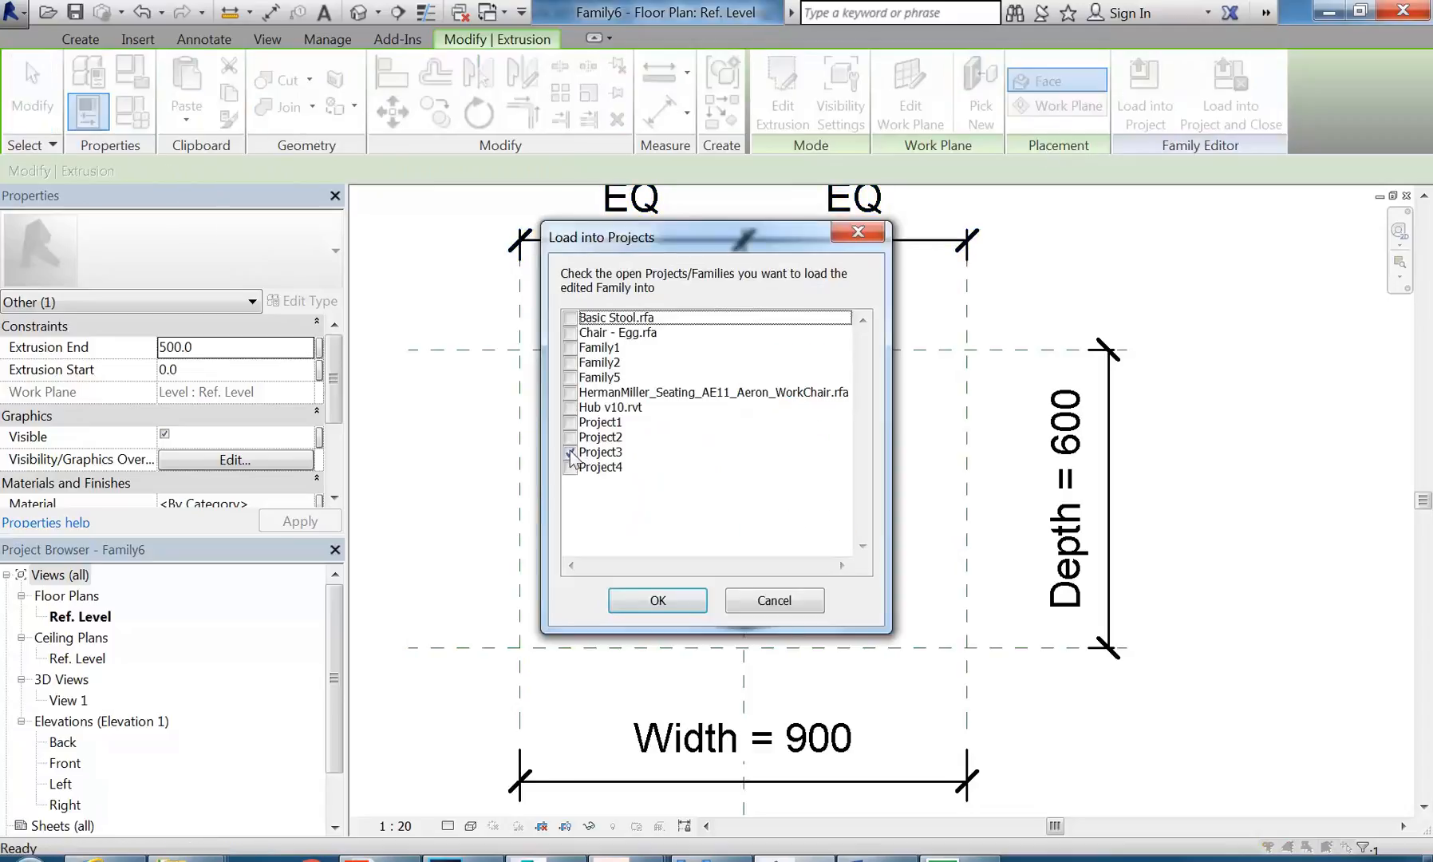
{"action": "left_click", "coordinate": [570, 408]}
{"action": "left_click", "coordinate": [684, 600]}
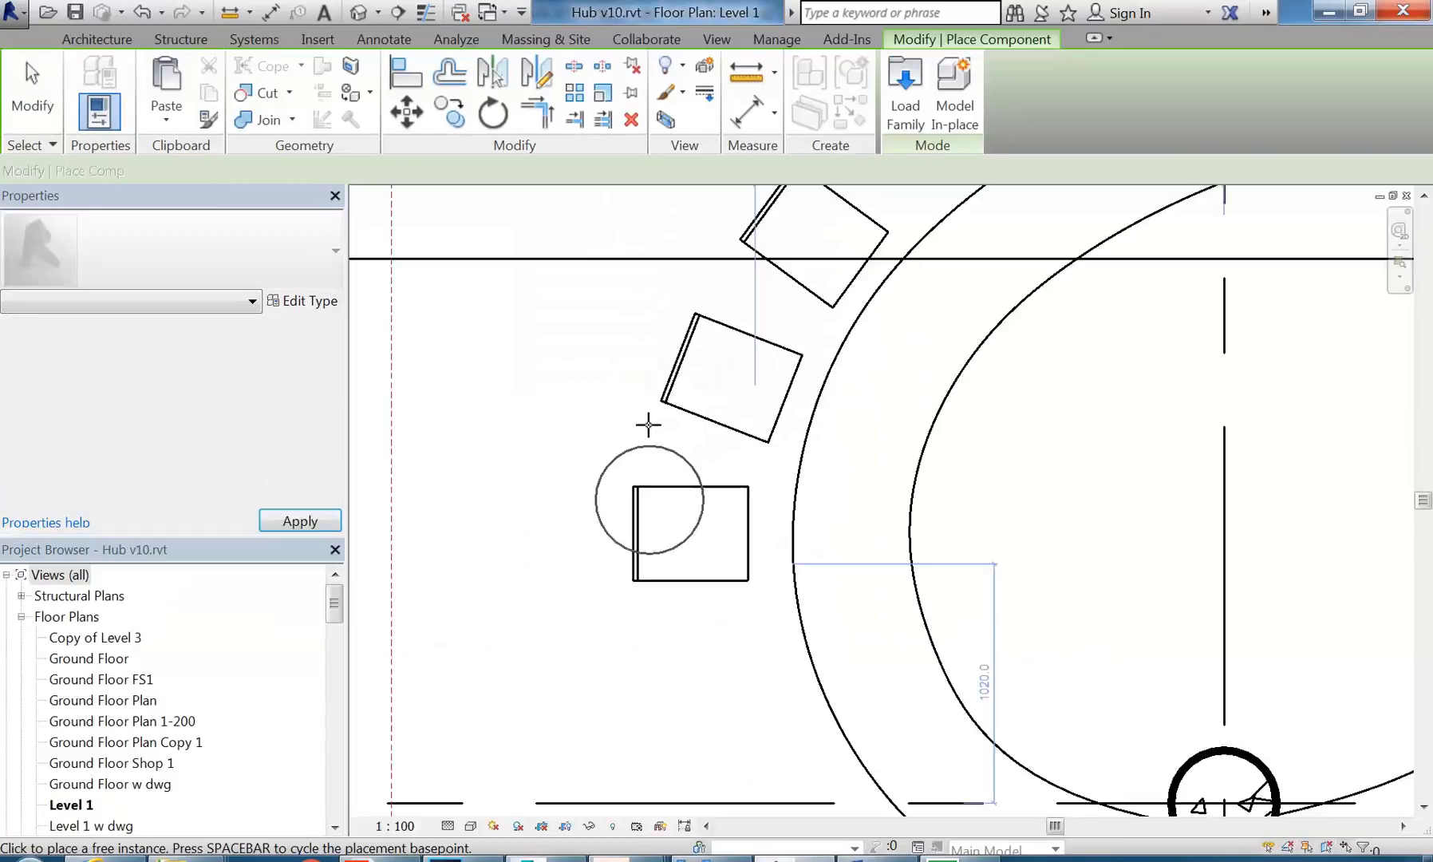
Step: Place one instance of the cylindrical Family6 on Level 1, below the square stools between the curved wall and the Drinks Bar
{"action": "scroll", "coordinate": [615, 499], "scroll_direction": "down", "scroll_amount": 4}
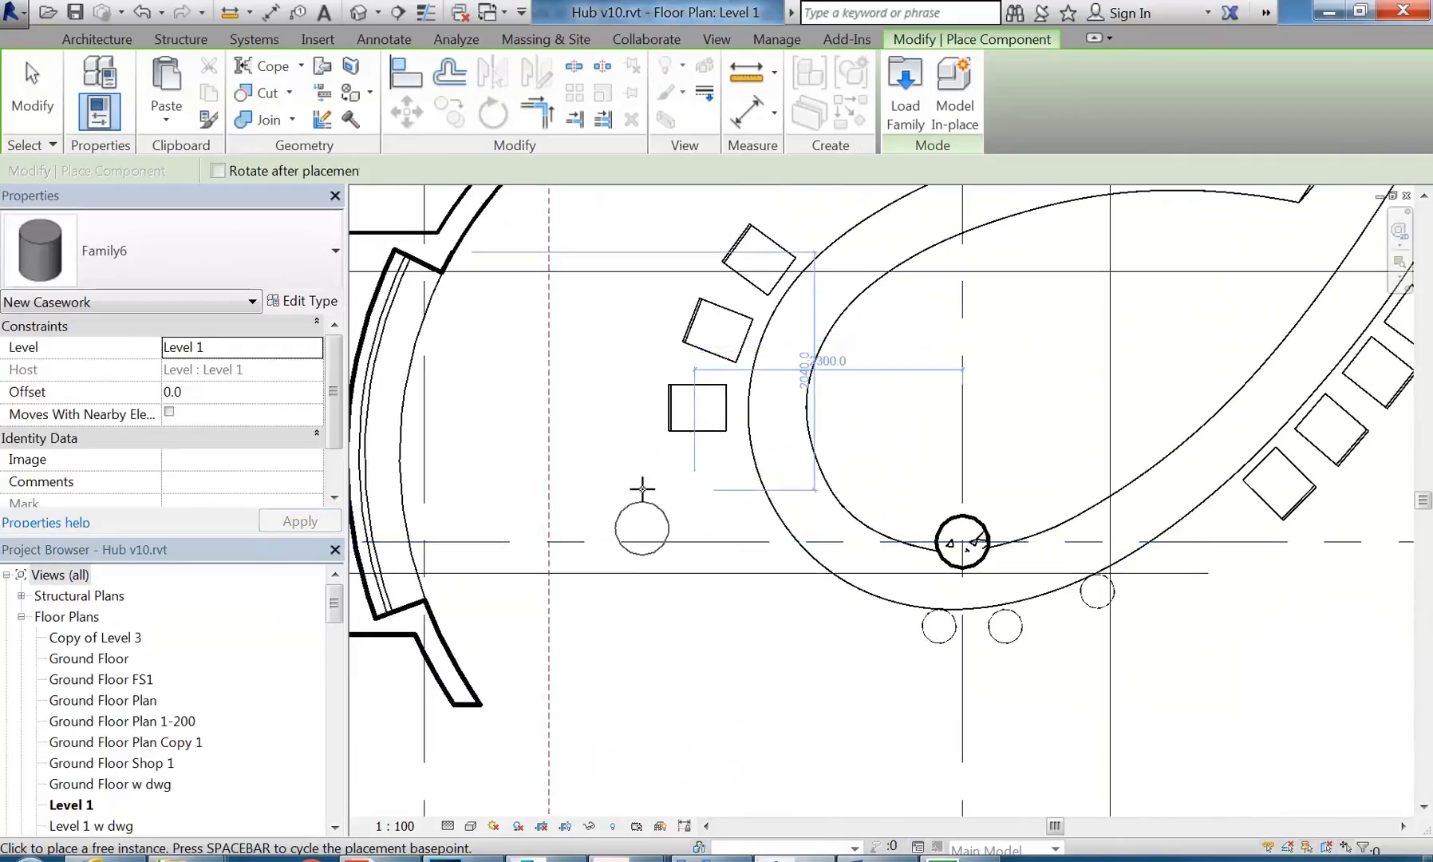
{"action": "scroll", "coordinate": [742, 535], "scroll_direction": "up", "scroll_amount": 3}
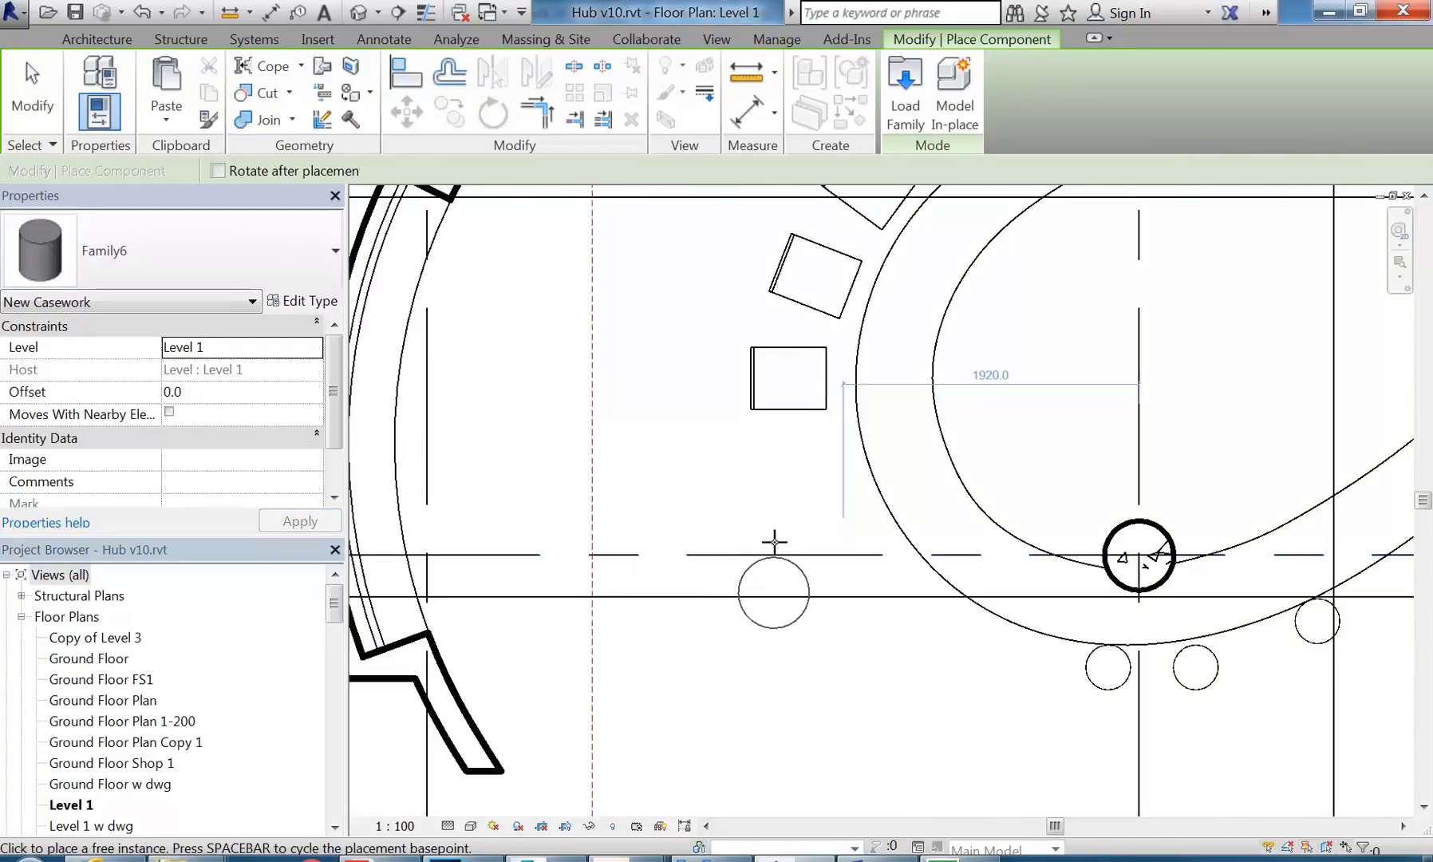
{"action": "right_click", "coordinate": [717, 488]}
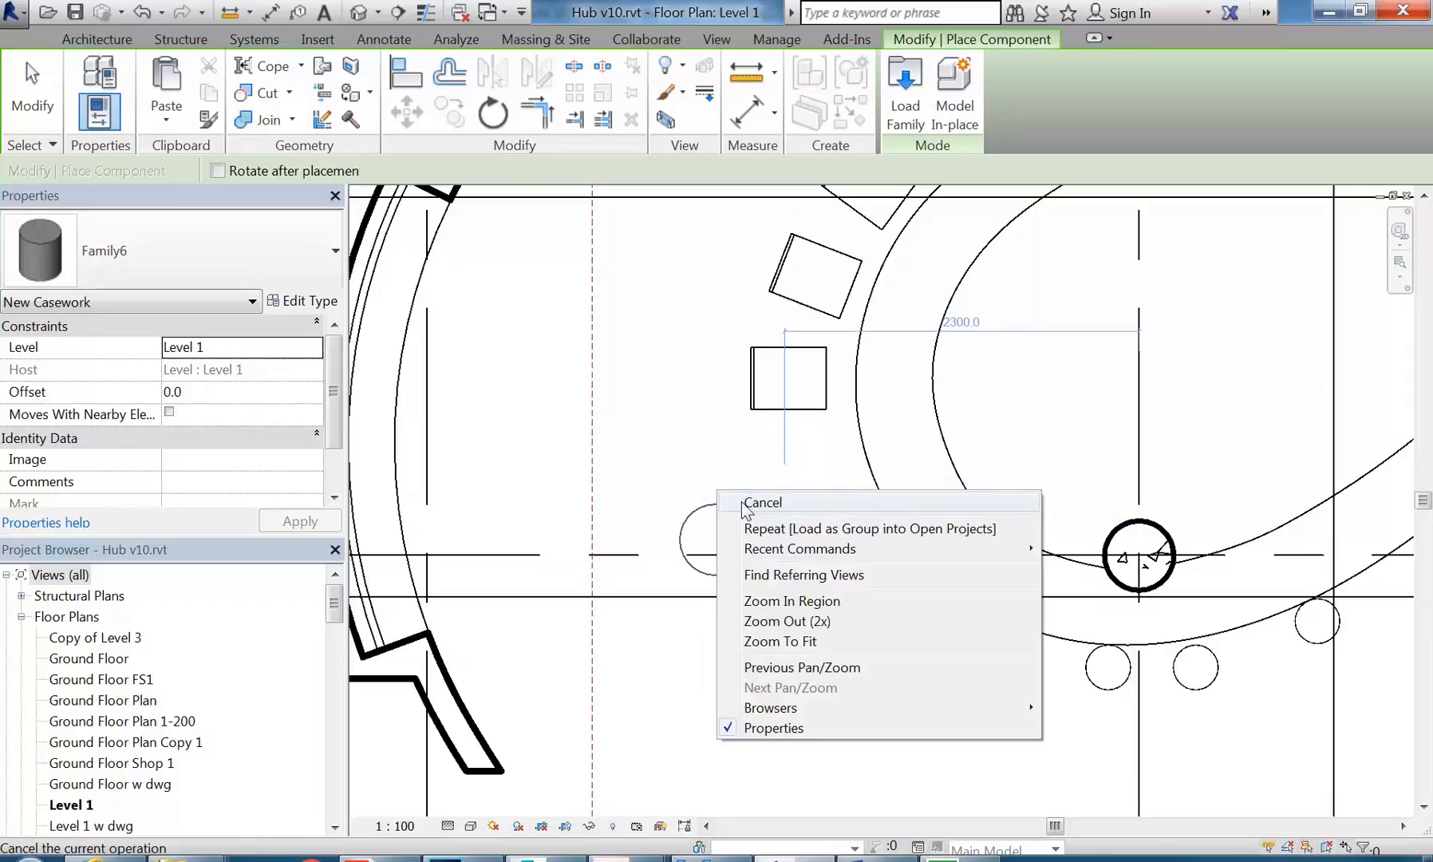
{"action": "left_click", "coordinate": [738, 501]}
{"action": "scroll", "coordinate": [723, 505], "scroll_direction": "down", "scroll_amount": 1}
{"action": "middle_click_drag", "start_coordinate": [722, 505], "coordinate": [908, 455]}
{"action": "scroll", "coordinate": [815, 470], "scroll_direction": "down", "scroll_amount": 2}
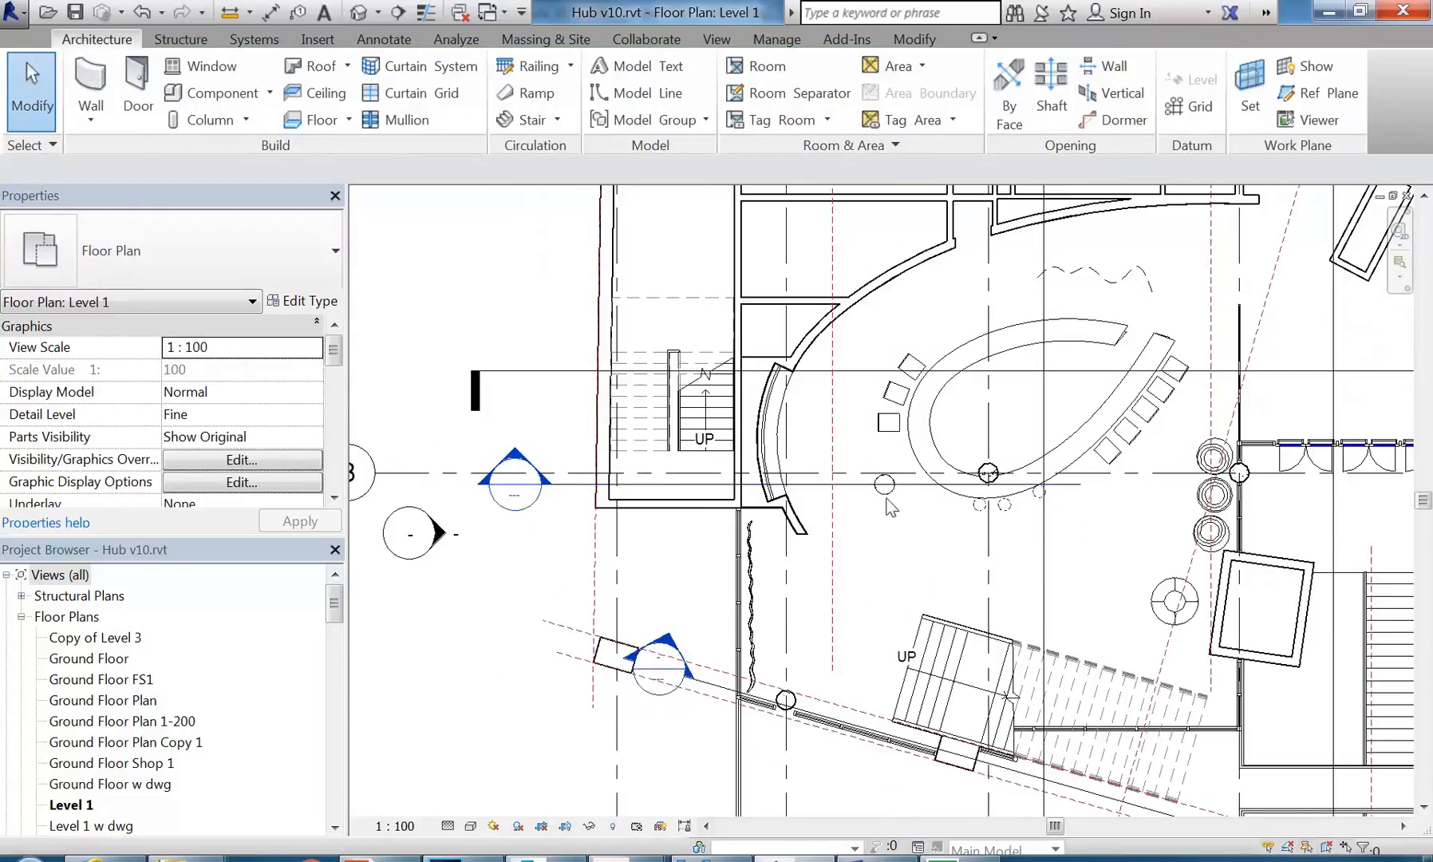
Step: In Section 1, nudge the cylindrical Family6 casework about 300 mm away from the Drinks Bar, clear of the bar stools
{"action": "double_click", "coordinate": [520, 464]}
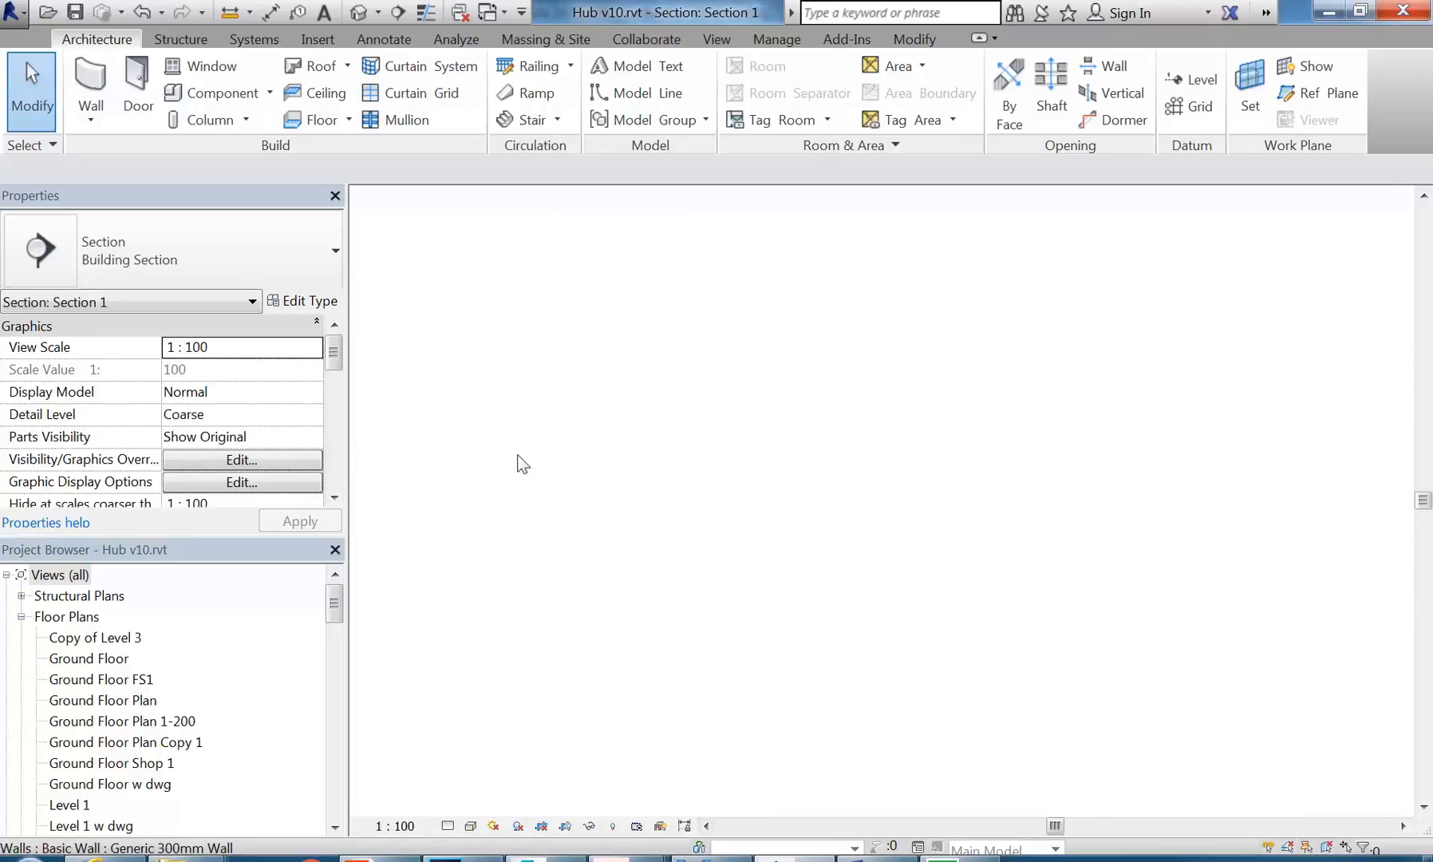
{"action": "scroll", "coordinate": [576, 674], "scroll_direction": "up", "scroll_amount": 5}
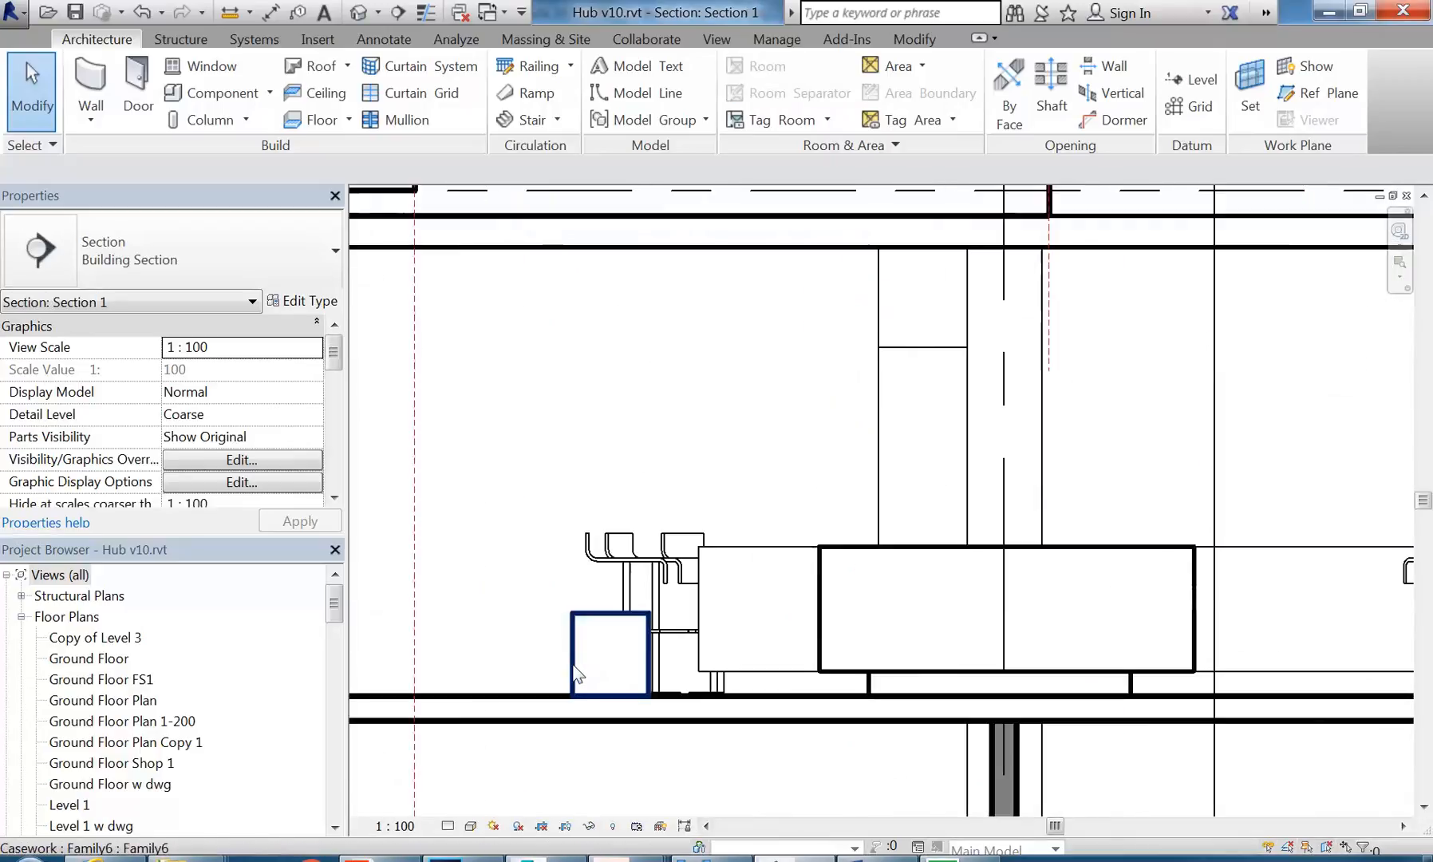
{"action": "scroll", "coordinate": [576, 674], "scroll_direction": "up", "scroll_amount": 4}
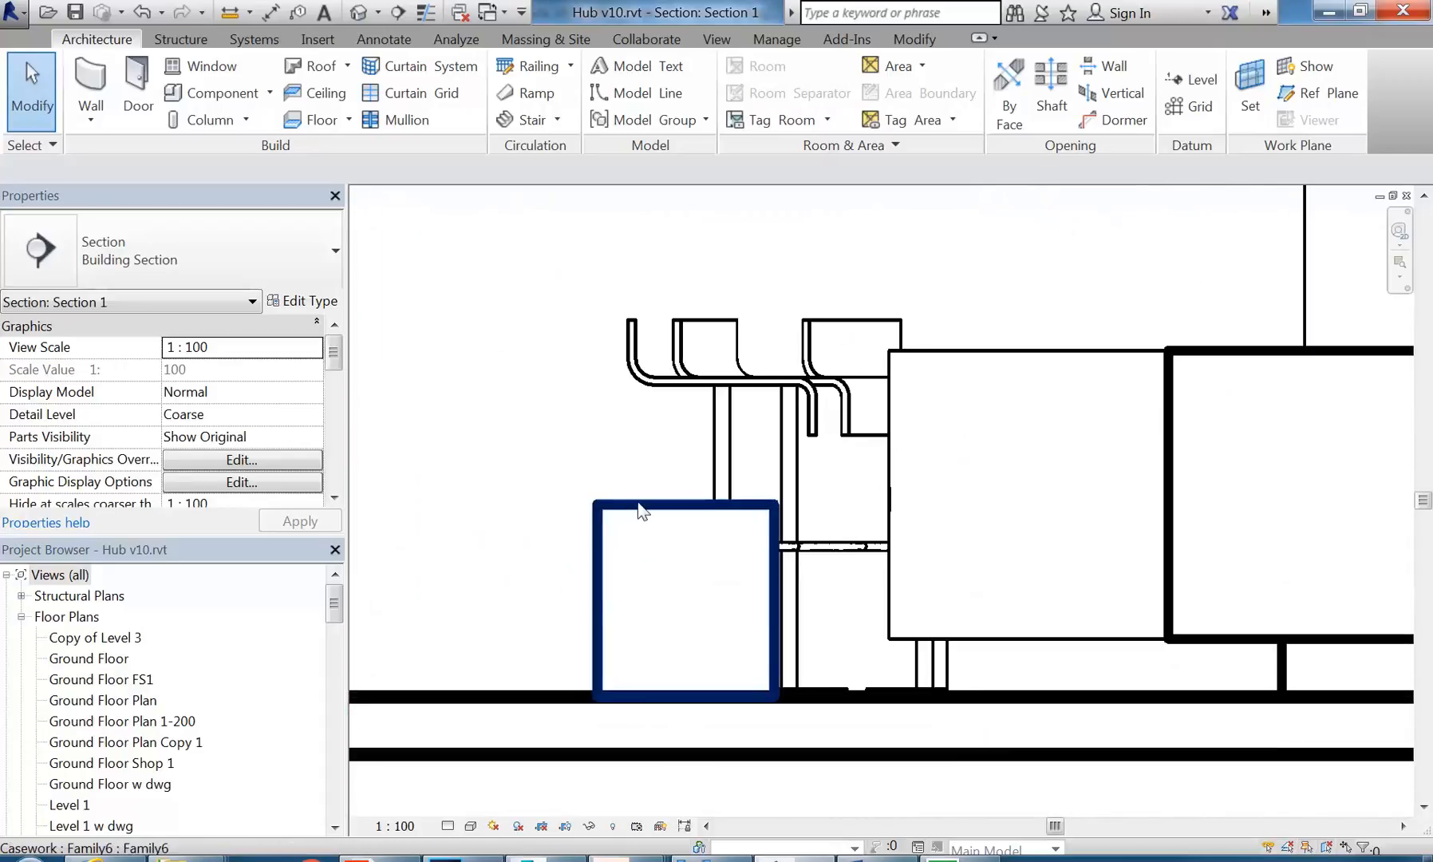
{"action": "left_click", "coordinate": [638, 504]}
{"action": "middle_click_drag", "start_coordinate": [556, 589], "coordinate": [599, 571]}
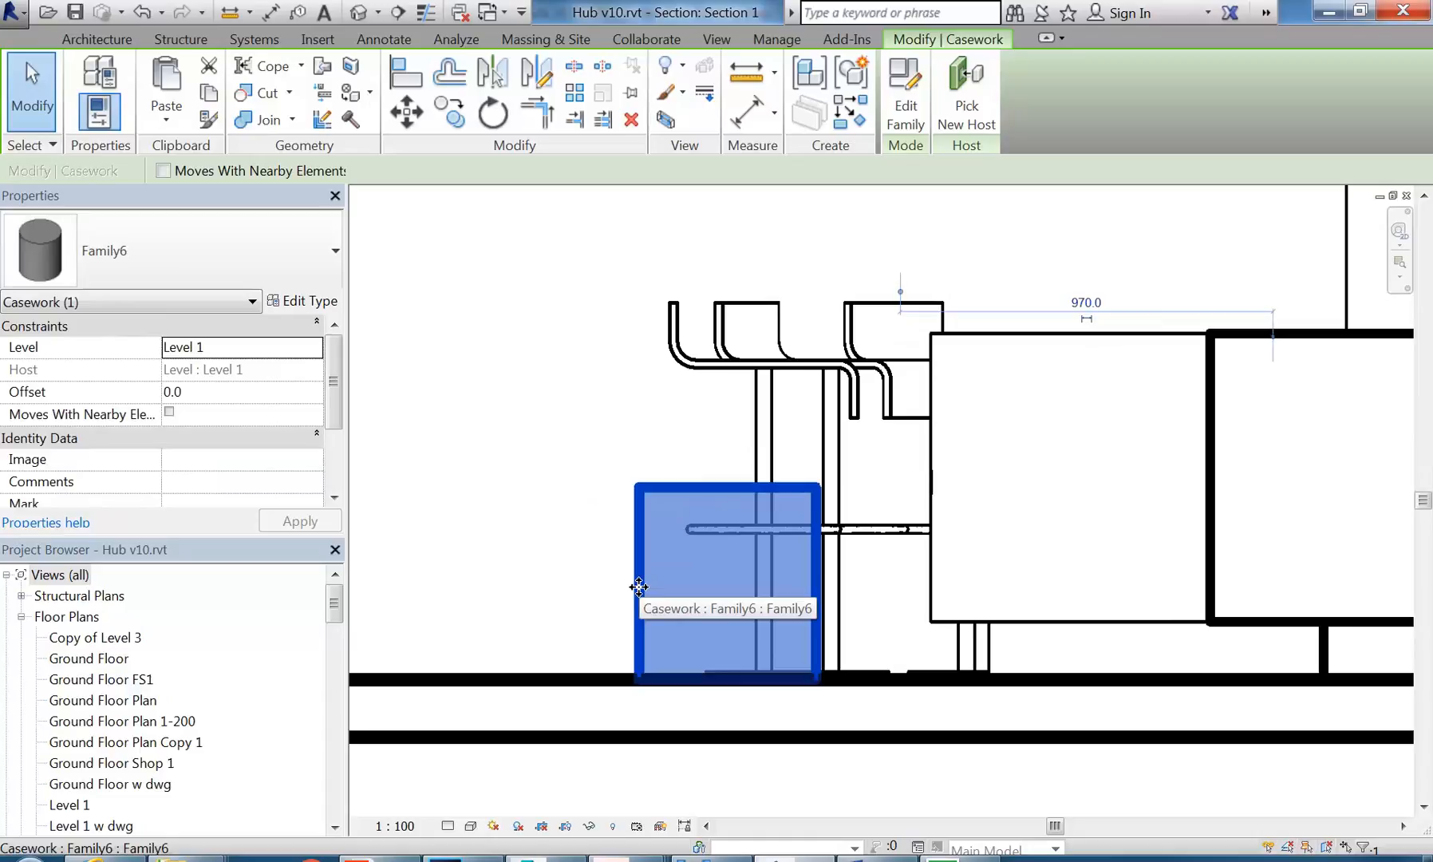
{"action": "key", "text": "Left"}
{"action": "key", "text": "Left"}
{"action": "key", "text": "Left"}
{"action": "key", "text": "Left"}
{"action": "key", "text": "Left"}
{"action": "key", "text": "Left"}
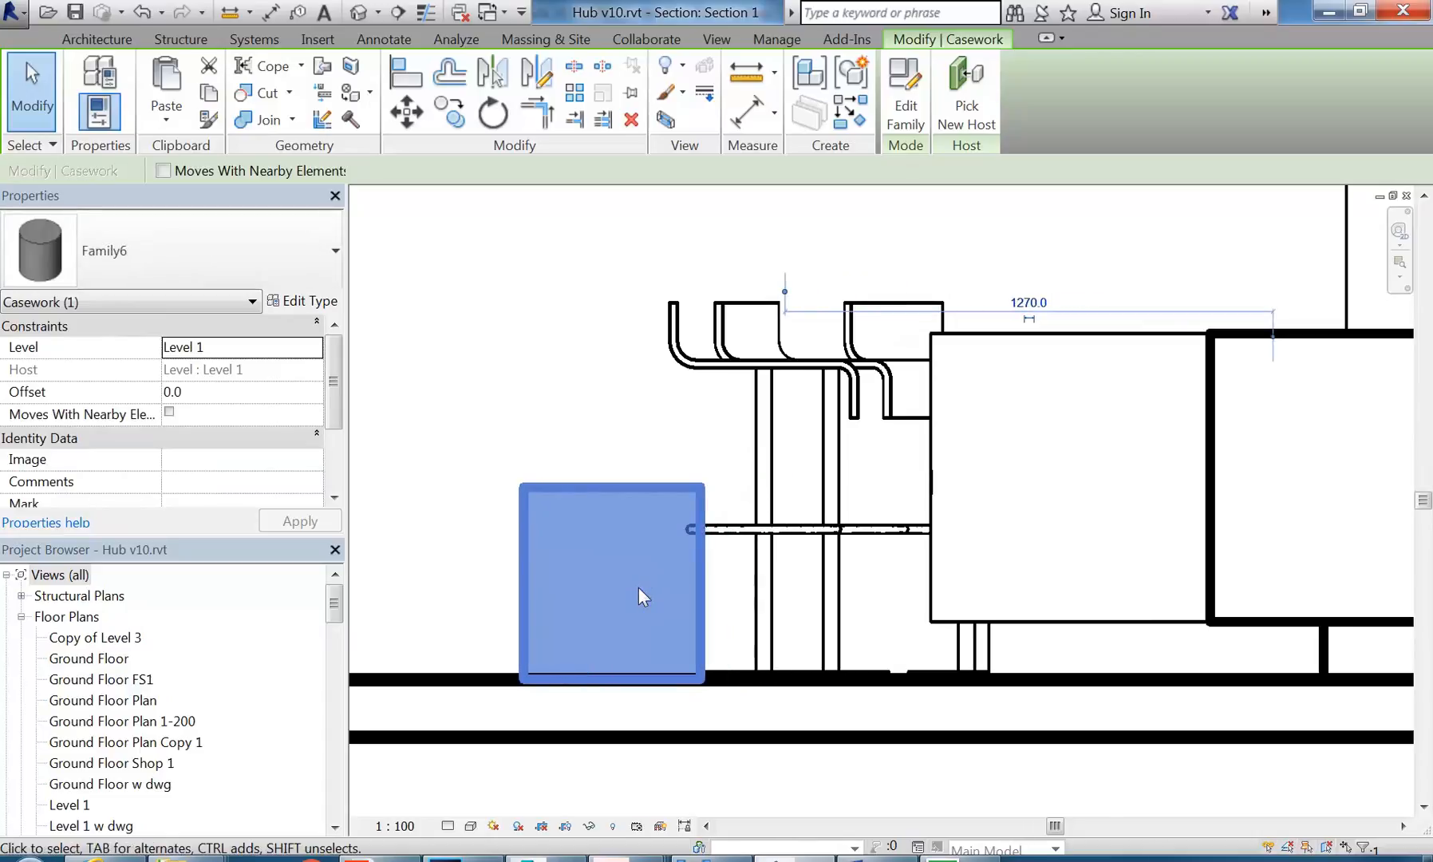
{"action": "left_click", "coordinate": [425, 484]}
Step: Examine the line weights of the cylindrical casework where Section 1 cuts it, compared with the bar stools behind
{"action": "scroll", "coordinate": [424, 484], "scroll_direction": "up", "scroll_amount": 1}
{"action": "middle_click_drag", "start_coordinate": [424, 483], "coordinate": [421, 381]}
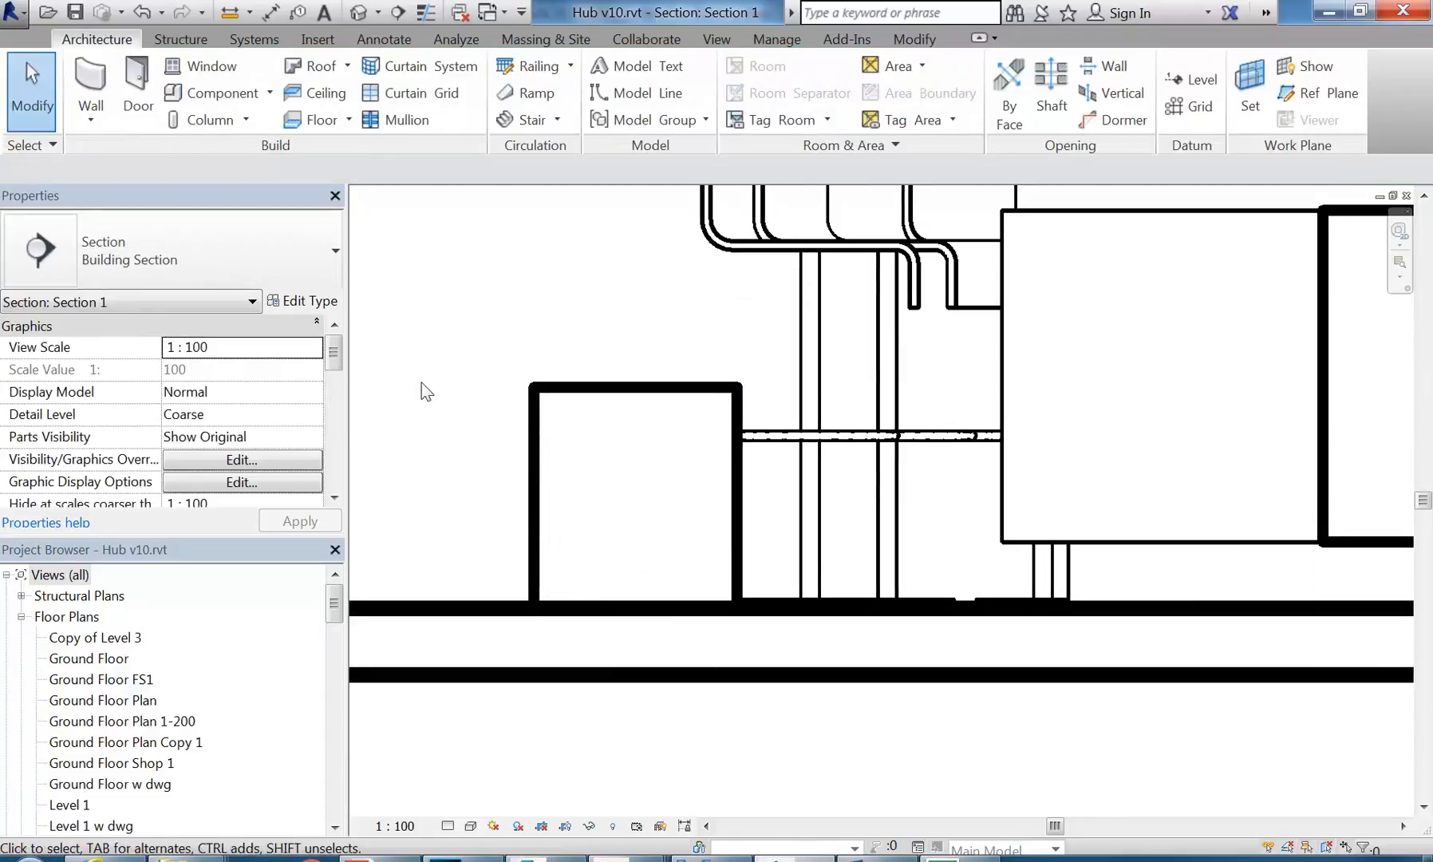
{"action": "middle_click_drag", "start_coordinate": [658, 505], "coordinate": [637, 531]}
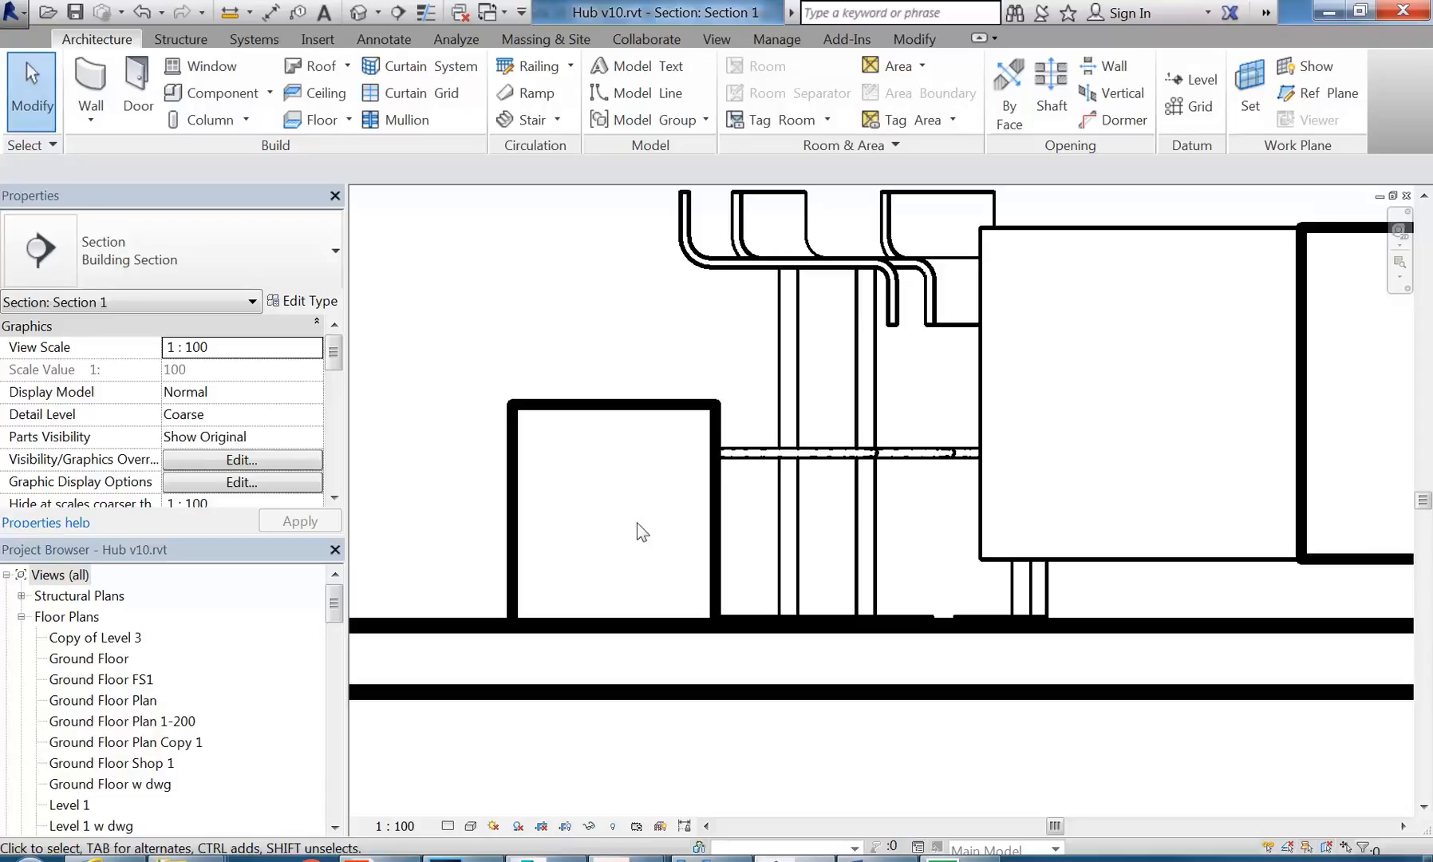
{"action": "middle_click_drag", "start_coordinate": [439, 376], "coordinate": [450, 391]}
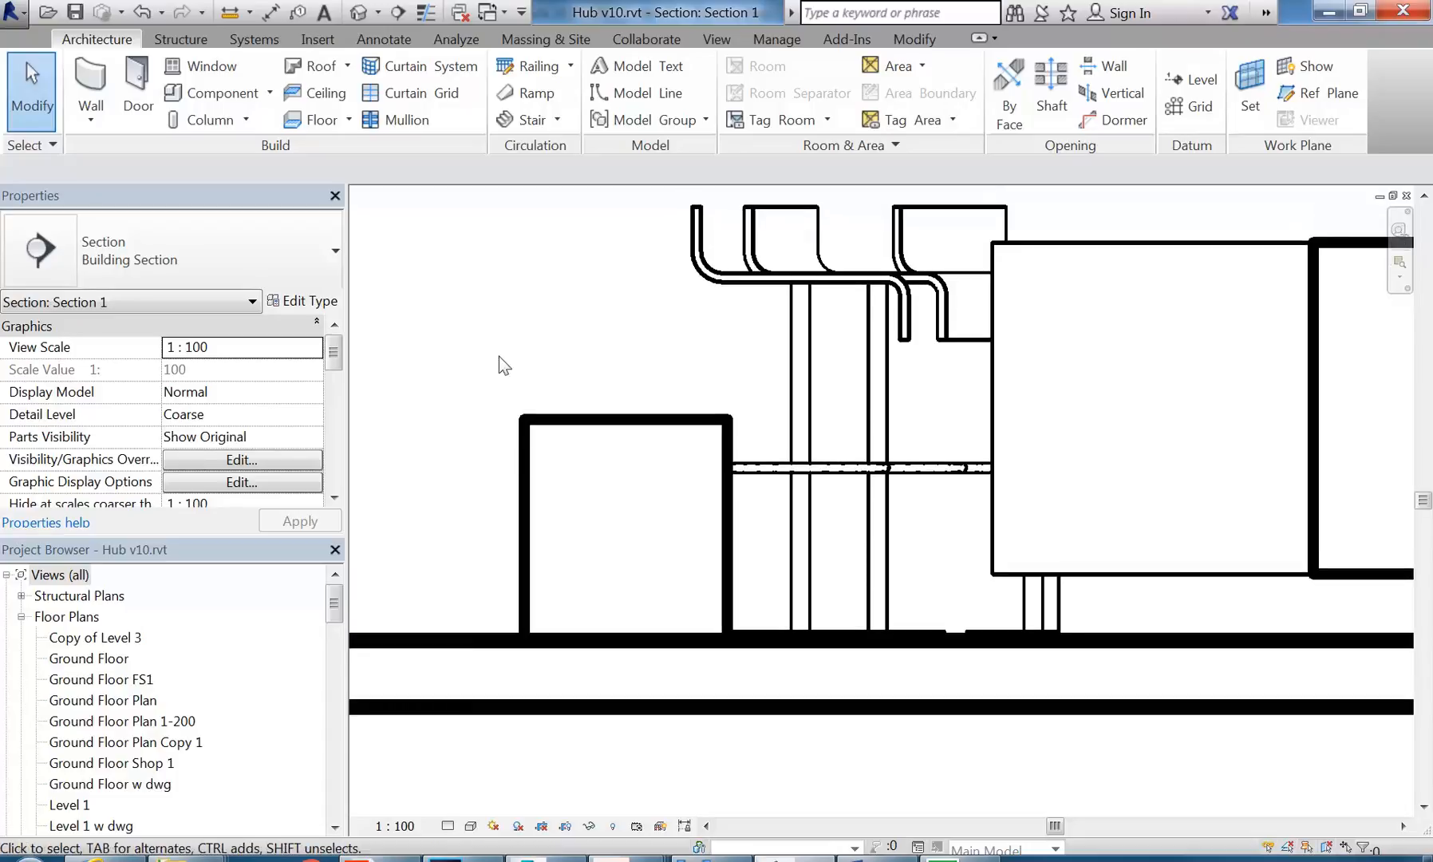
{"action": "middle_click_drag", "start_coordinate": [501, 363], "coordinate": [485, 397]}
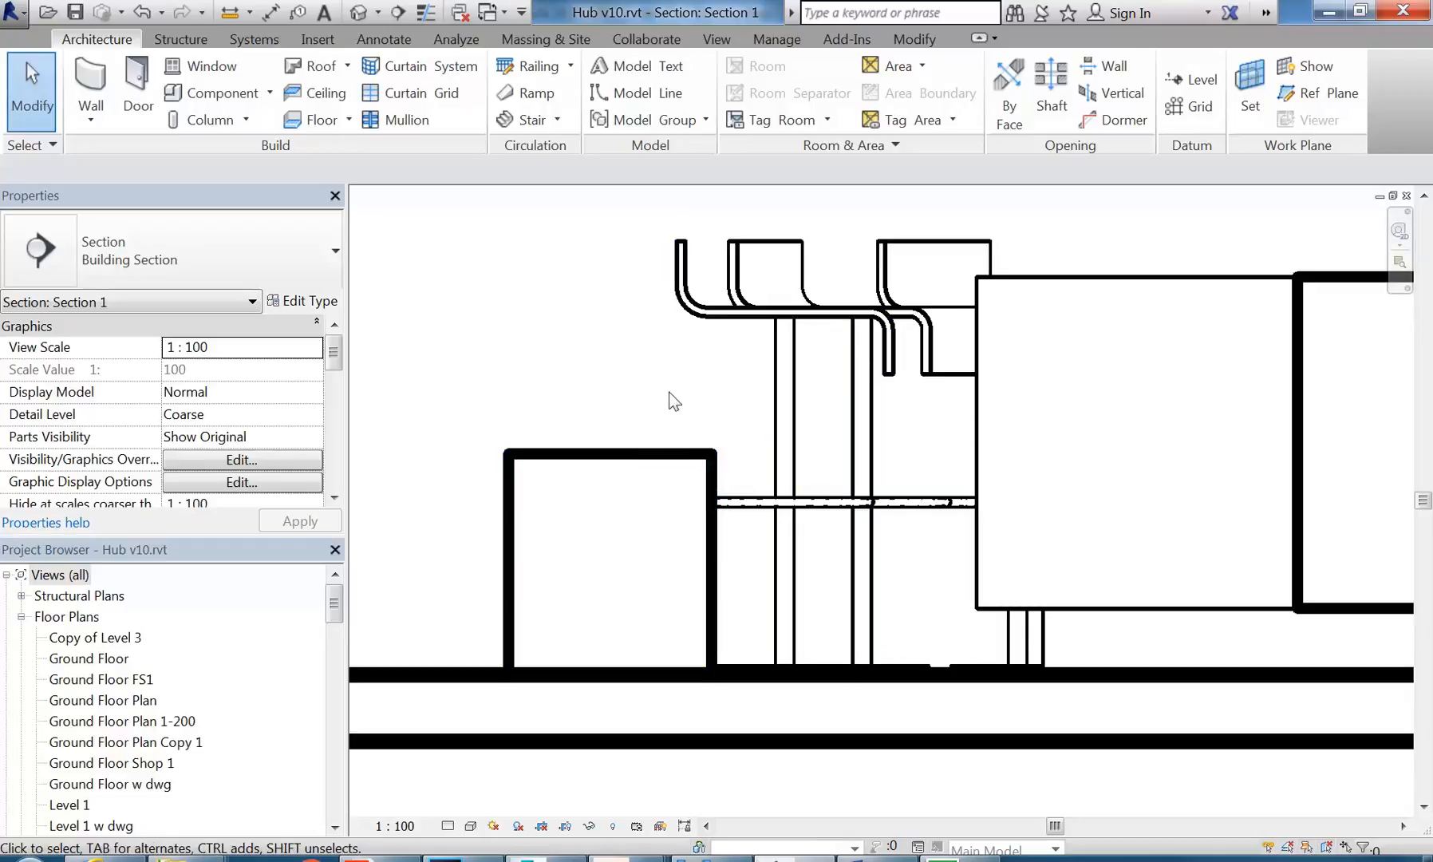
{"action": "middle_click_drag", "start_coordinate": [686, 407], "coordinate": [674, 395]}
{"action": "scroll", "coordinate": [658, 383], "scroll_direction": "up", "scroll_amount": 1}
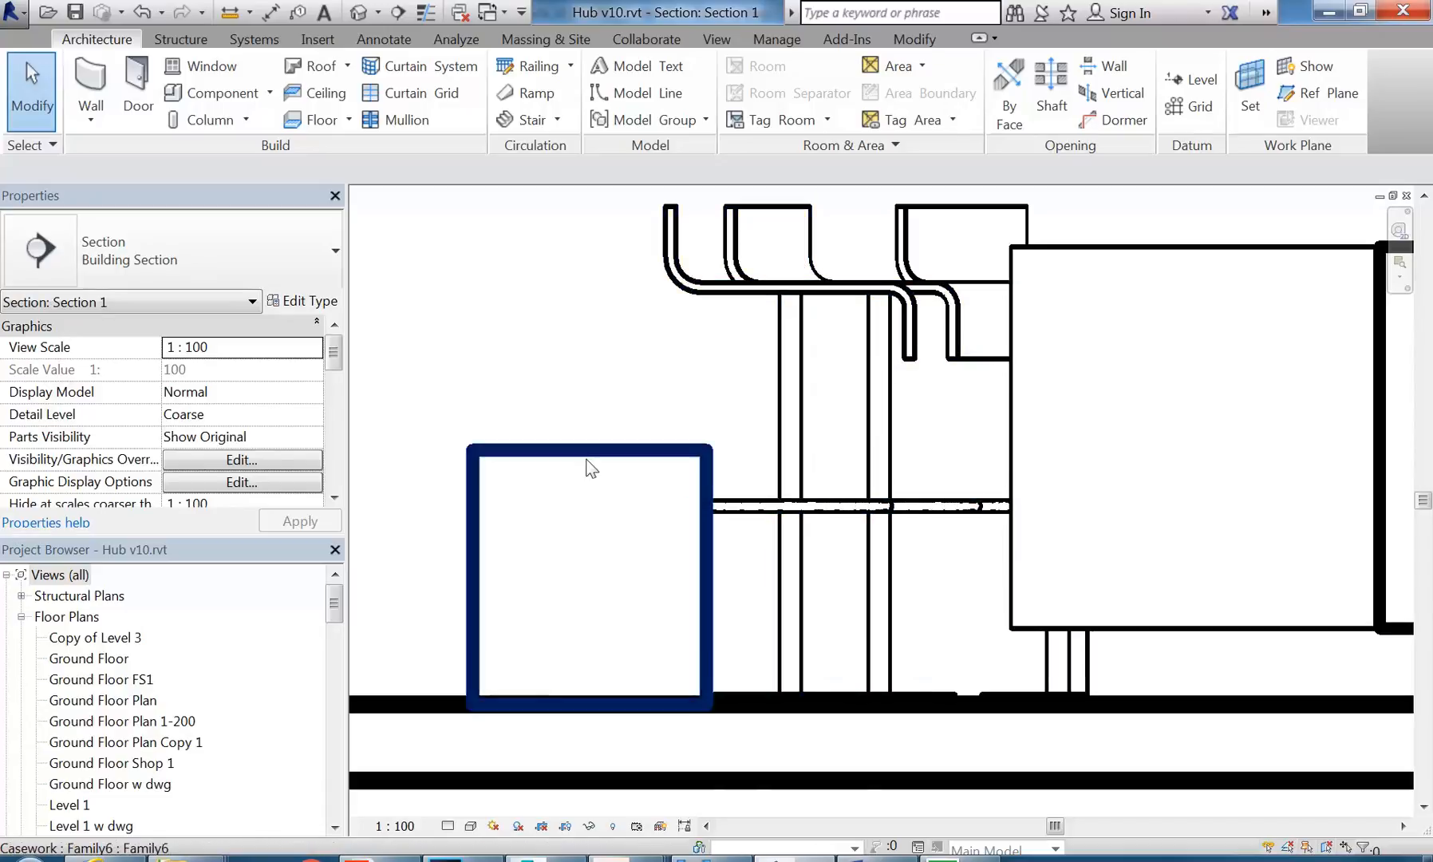
{"action": "middle_click_drag", "start_coordinate": [588, 418], "coordinate": [572, 410]}
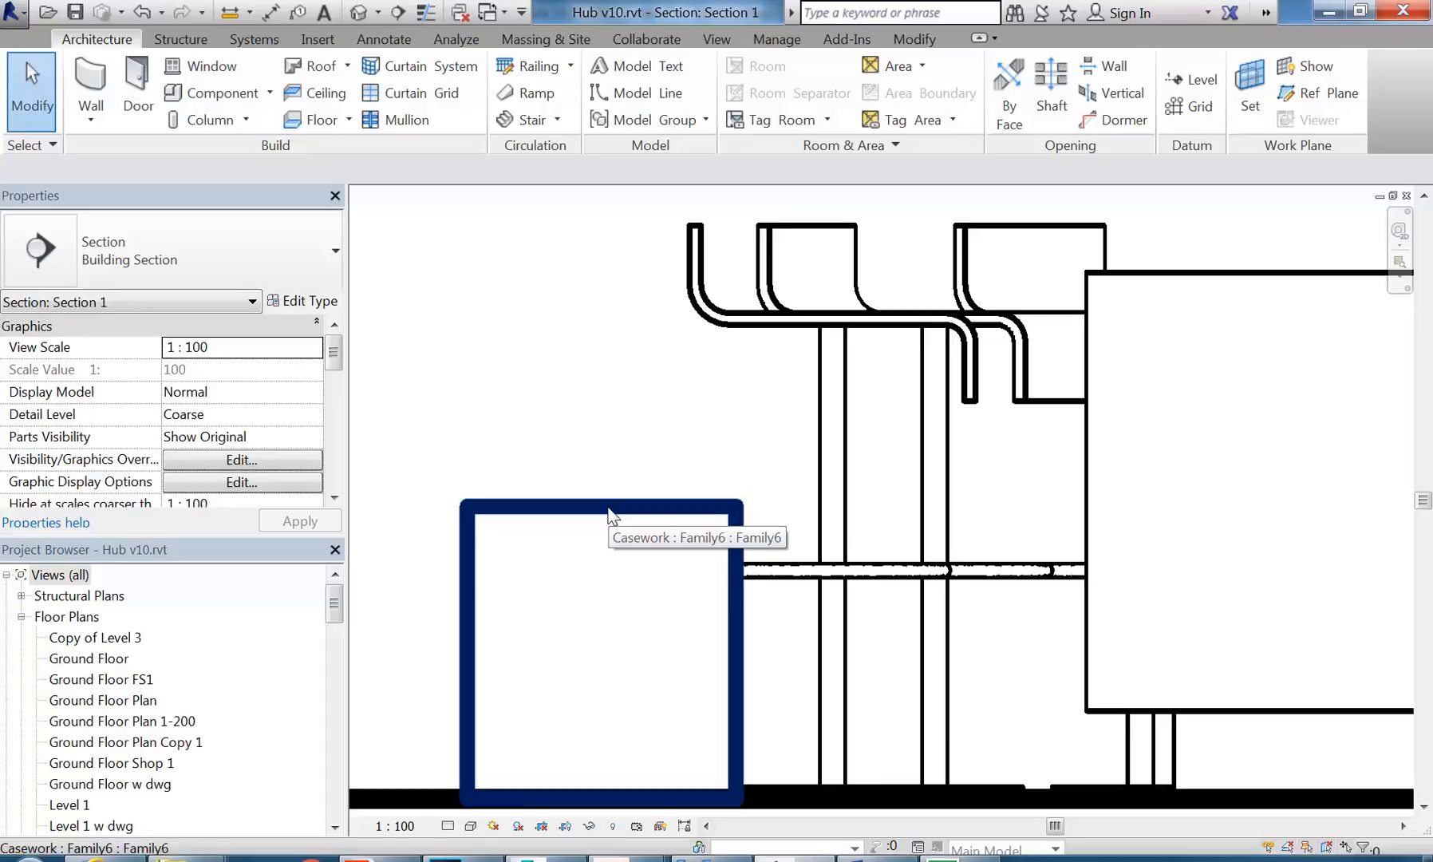
Step: On the Level 1 plan, move the nearest square bar stool onto the Section 1 line, between the cylinder and the bar
{"action": "left_click", "coordinate": [735, 326]}
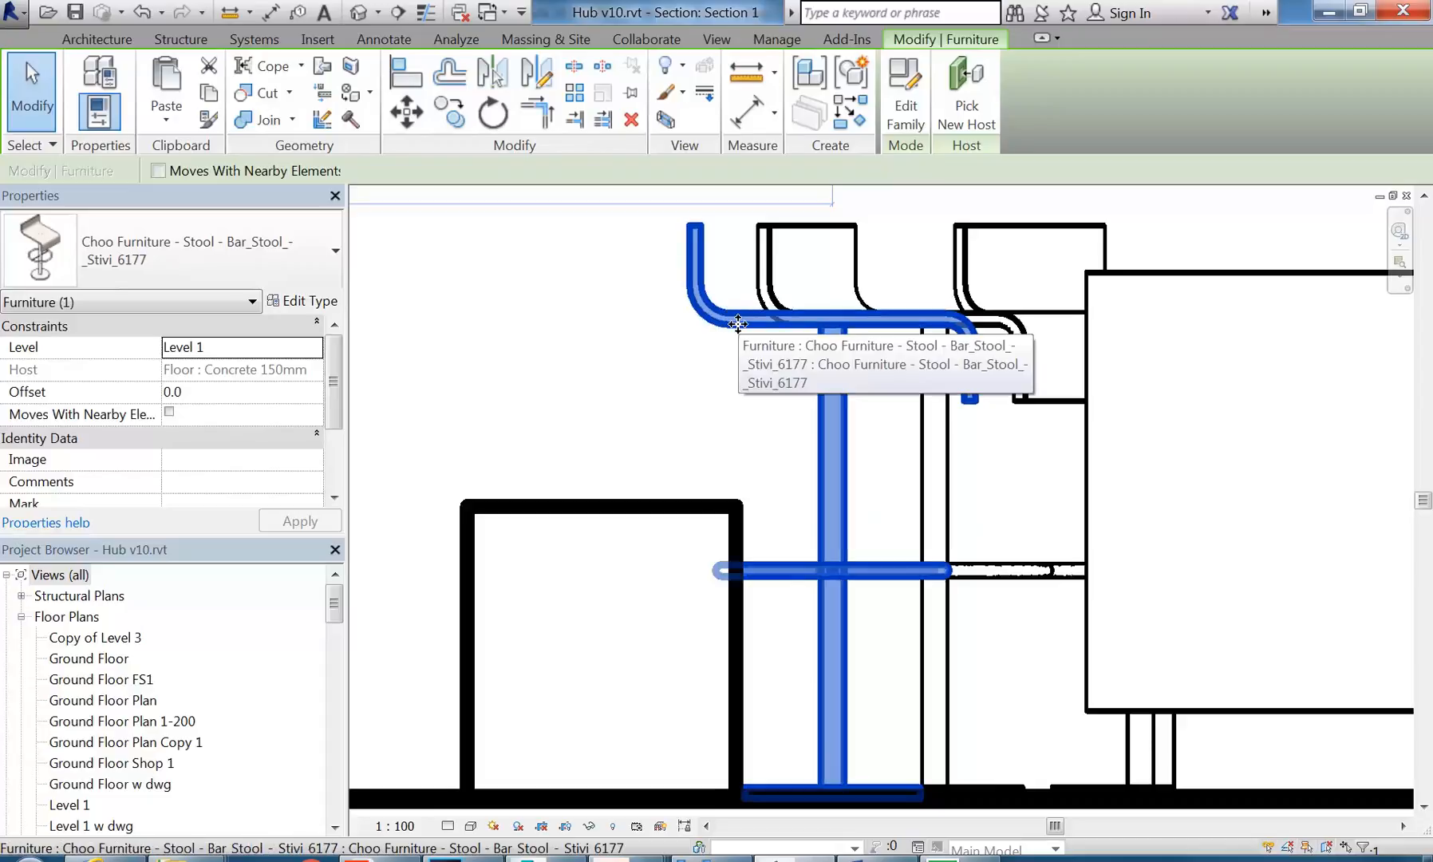
{"action": "double_click", "coordinate": [71, 804]}
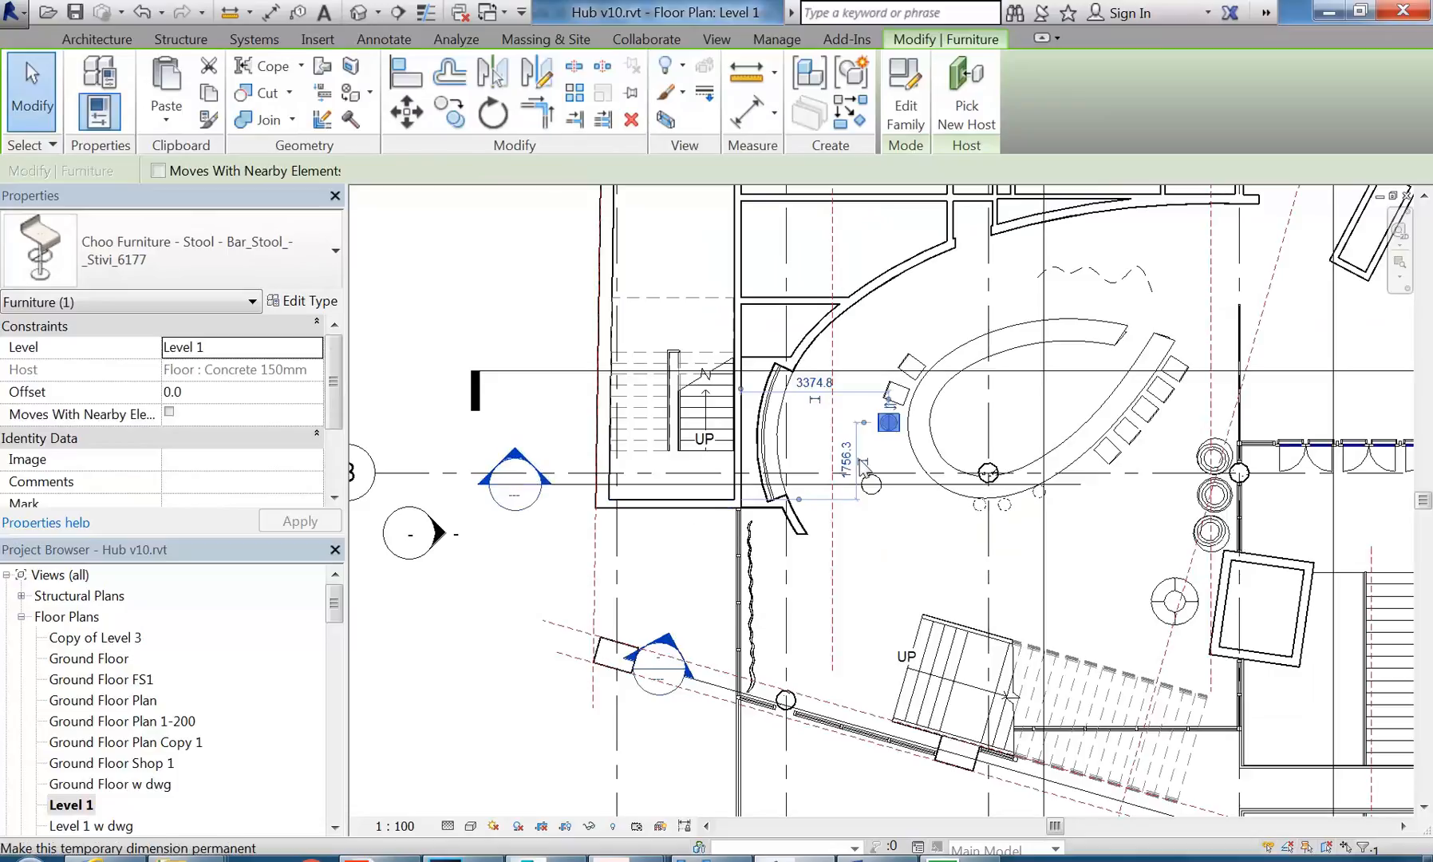
{"action": "scroll", "coordinate": [892, 463], "scroll_direction": "up", "scroll_amount": 3}
{"action": "left_click_drag", "start_coordinate": [709, 390], "coordinate": [754, 603]}
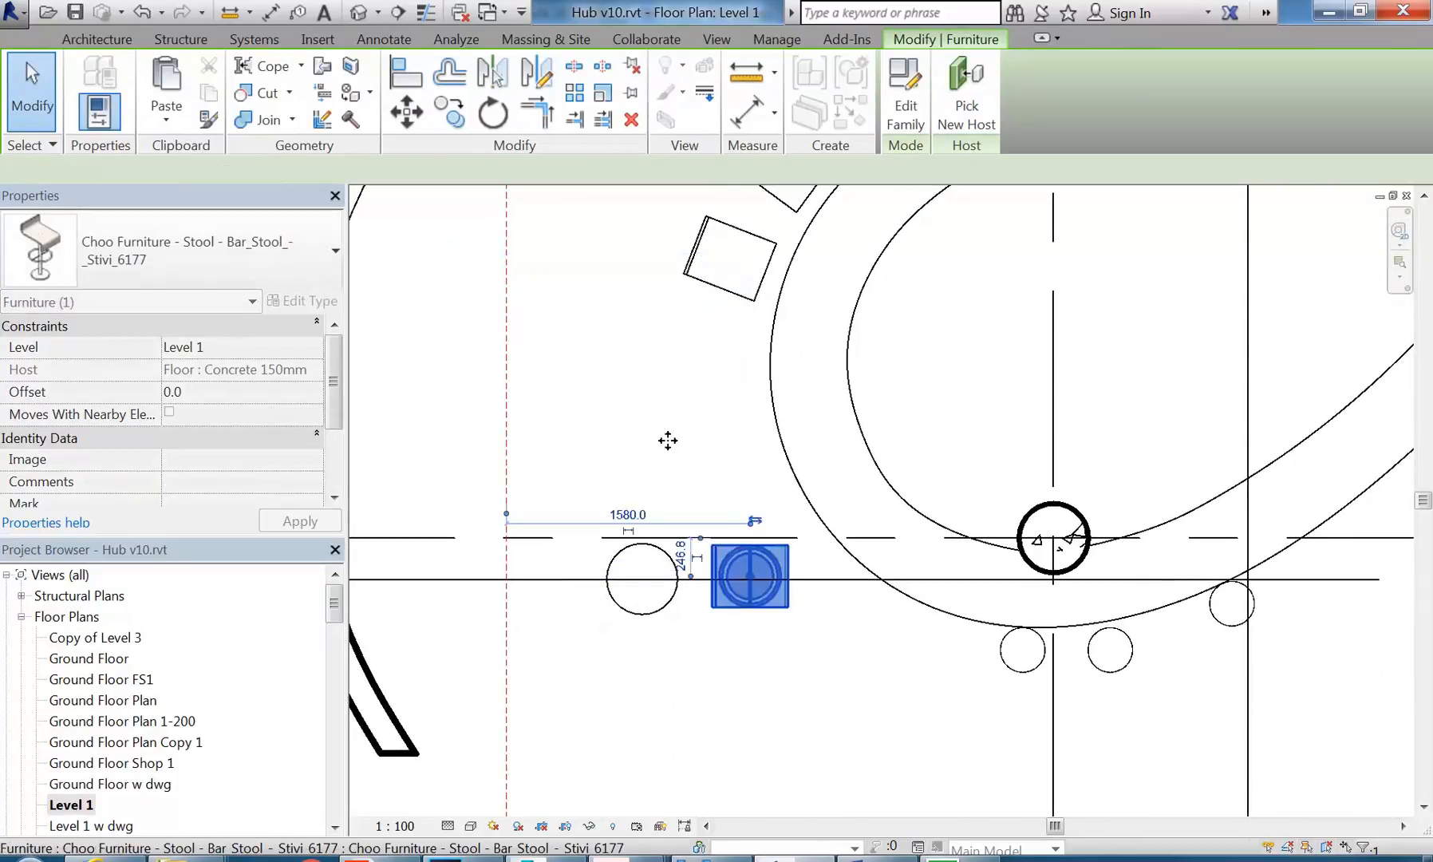
{"action": "key", "text": "Escape"}
Step: Go to the Section 1 view from its section line and compare the moved bar stool's lines with the cut casework cylinder
{"action": "left_click", "coordinate": [568, 580]}
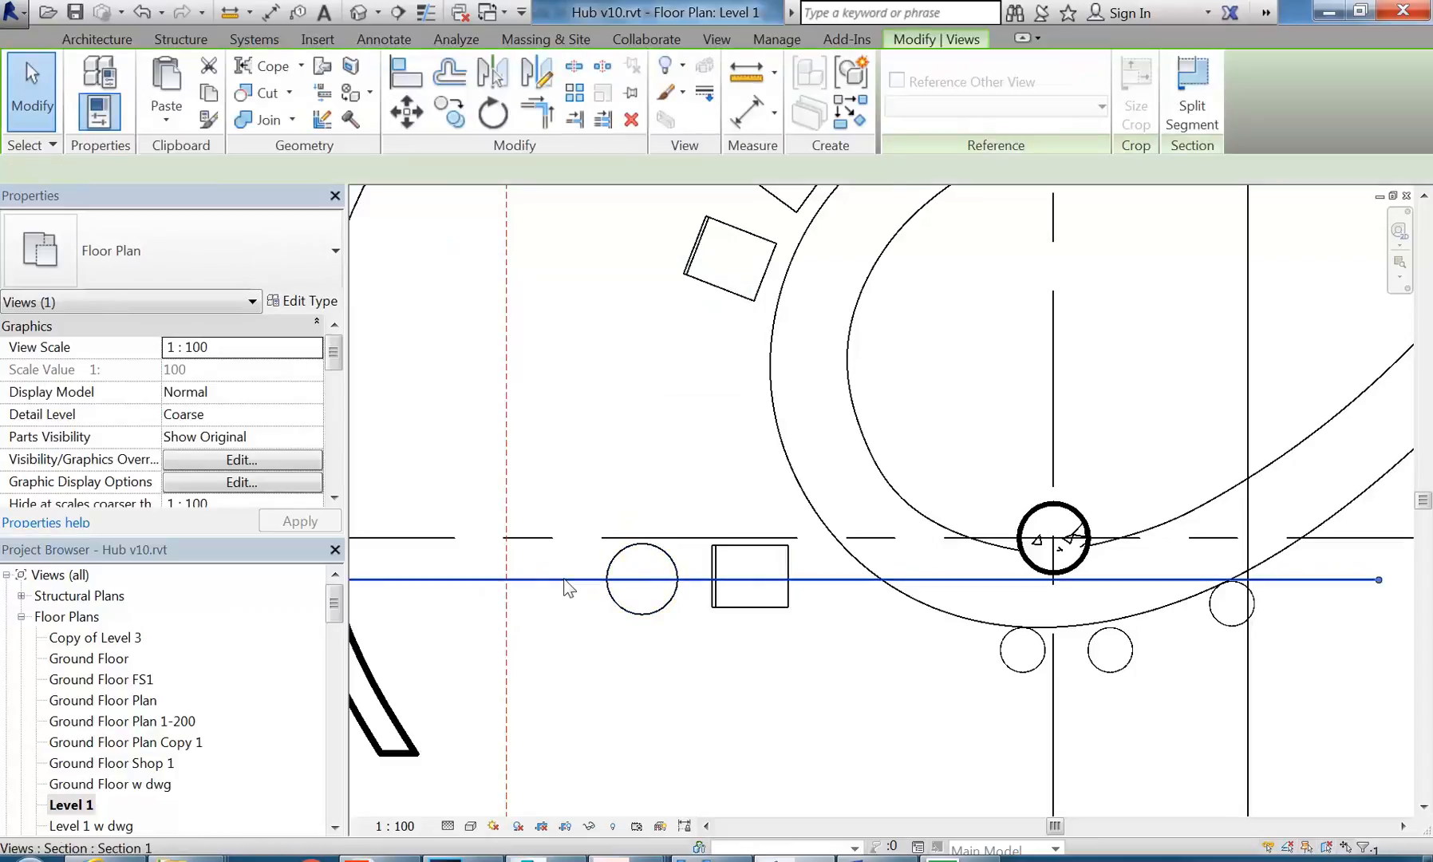
{"action": "right_click", "coordinate": [568, 580]}
{"action": "left_click", "coordinate": [634, 209]}
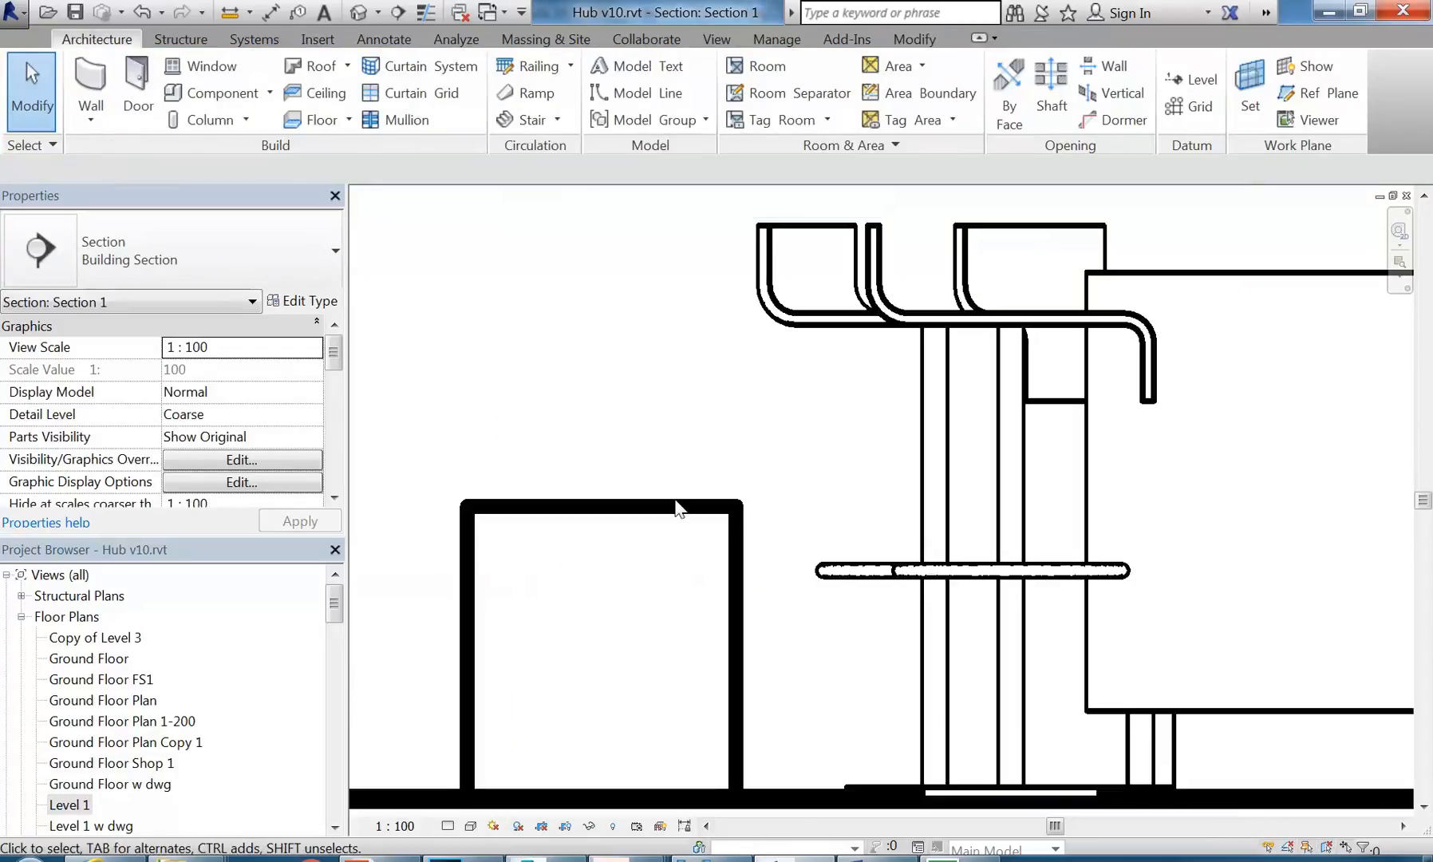
{"action": "left_click", "coordinate": [971, 329]}
{"action": "left_click", "coordinate": [560, 451]}
{"action": "scroll", "coordinate": [590, 478], "scroll_direction": "down", "scroll_amount": 1}
{"action": "middle_click_drag", "start_coordinate": [593, 480], "coordinate": [611, 493]}
Step: Create a new family from the Metric Furniture.rft template
{"action": "left_click", "coordinate": [10, 11]}
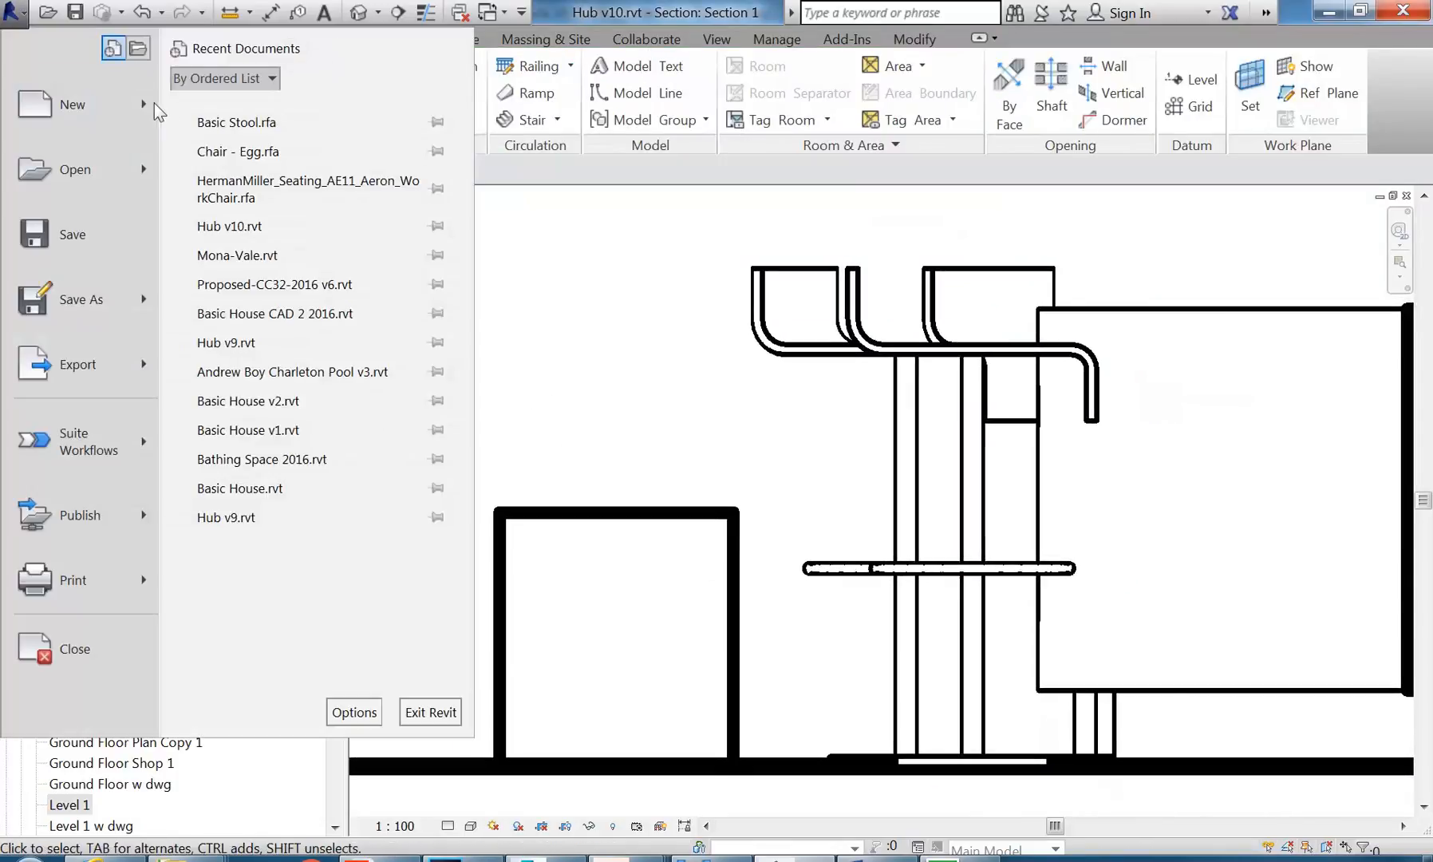
{"action": "mouse_move", "coordinate": [149, 101]}
{"action": "left_click", "coordinate": [230, 174]}
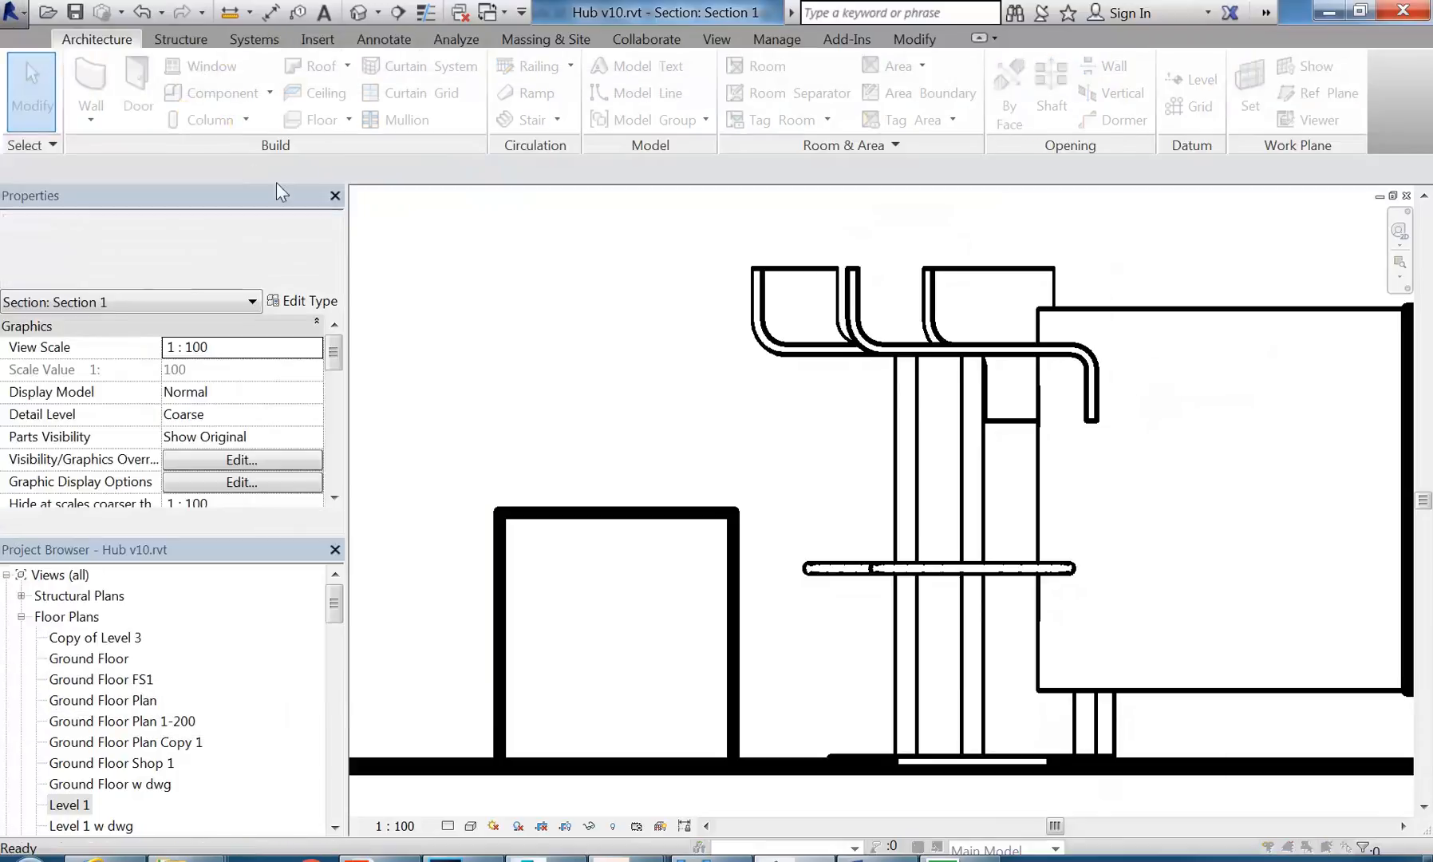
{"action": "left_click", "coordinate": [659, 168]}
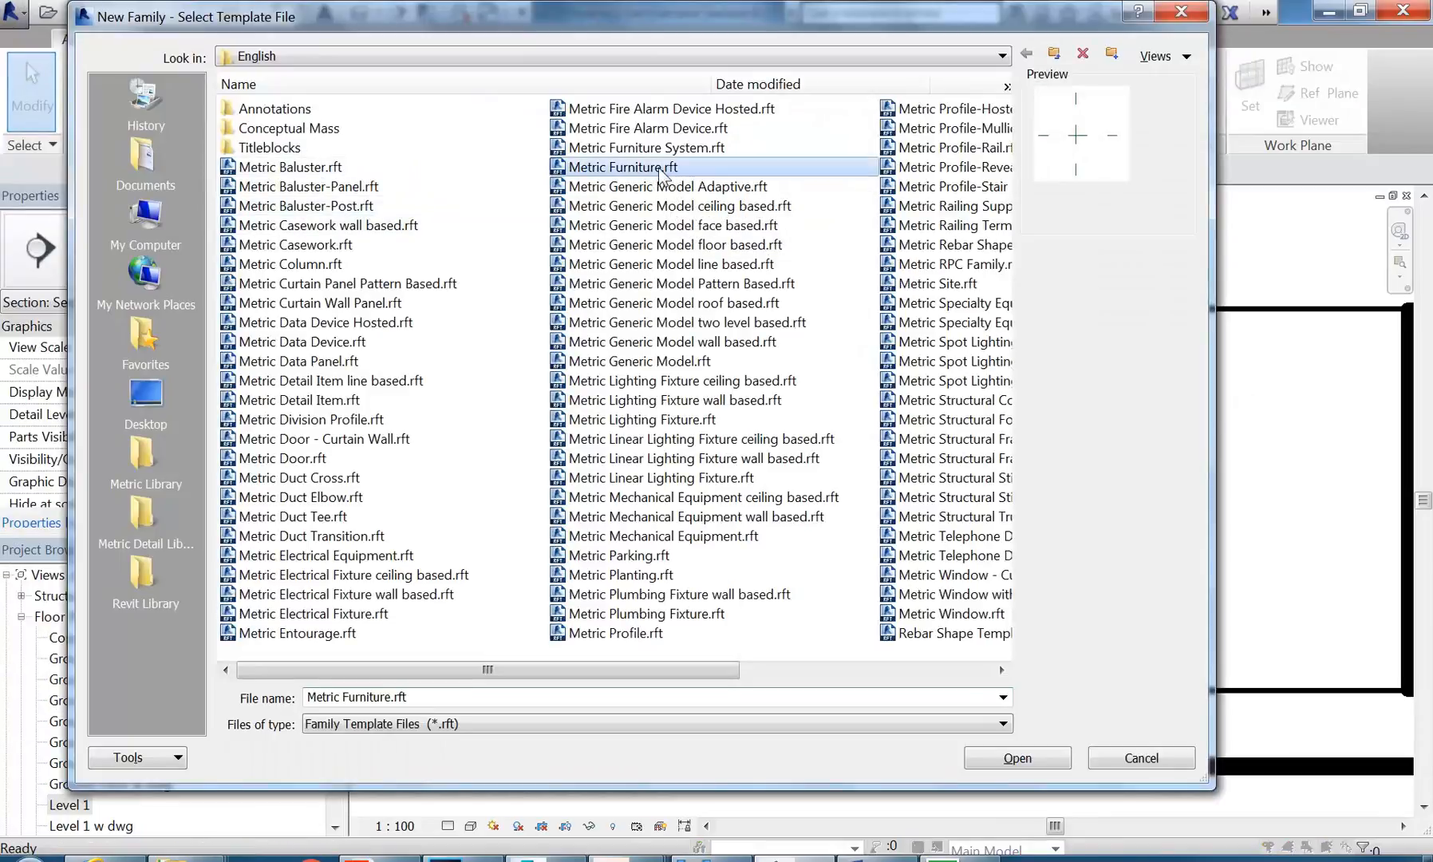
{"action": "left_click", "coordinate": [283, 246]}
{"action": "double_click", "coordinate": [576, 166]}
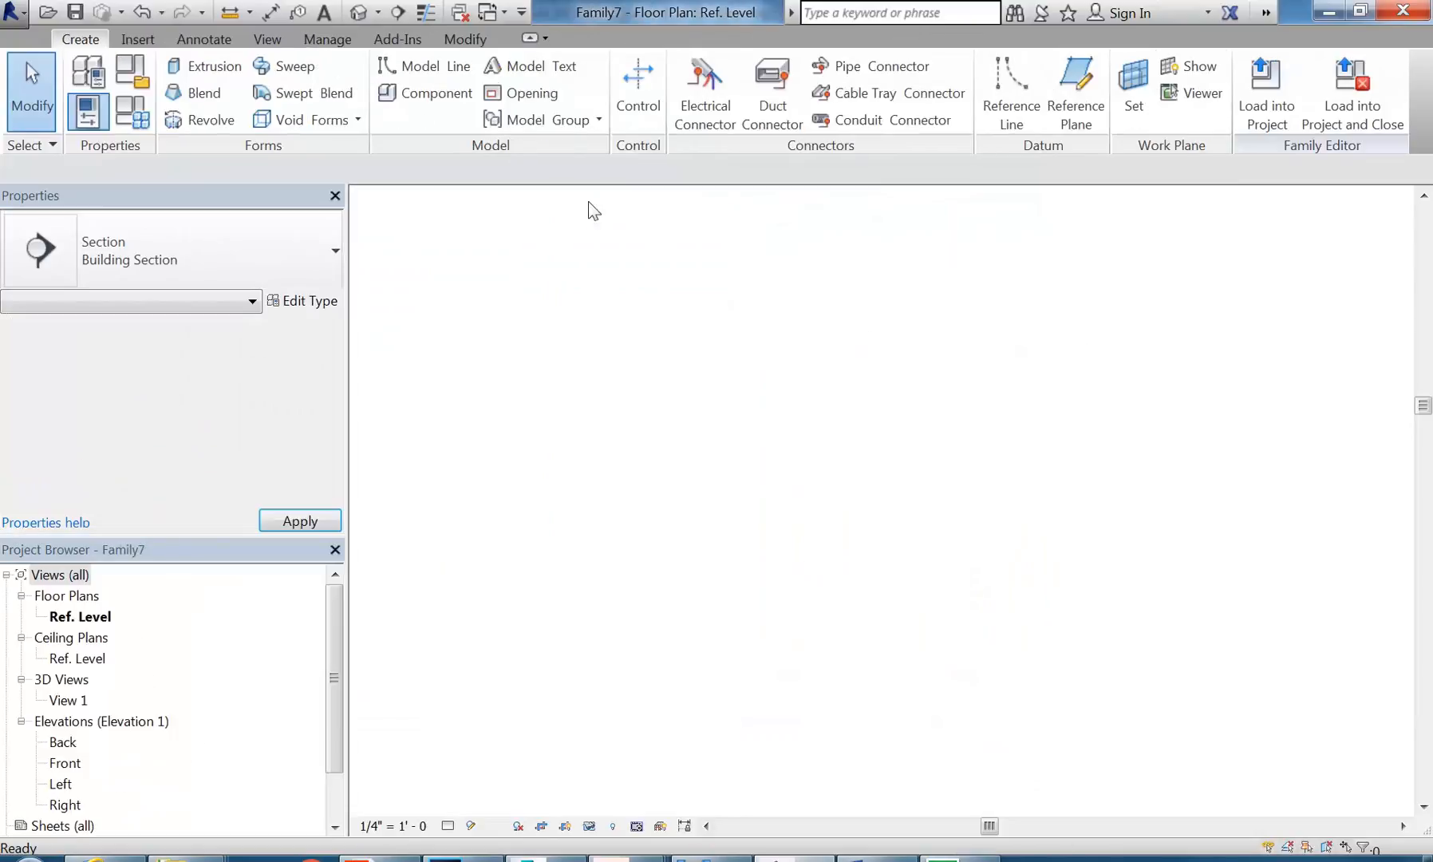
Step: Extrude a circle of about 360 mm radius, centred on the reference plane intersection, with the Extrusion End set to 500 mm
{"action": "left_click", "coordinate": [209, 71]}
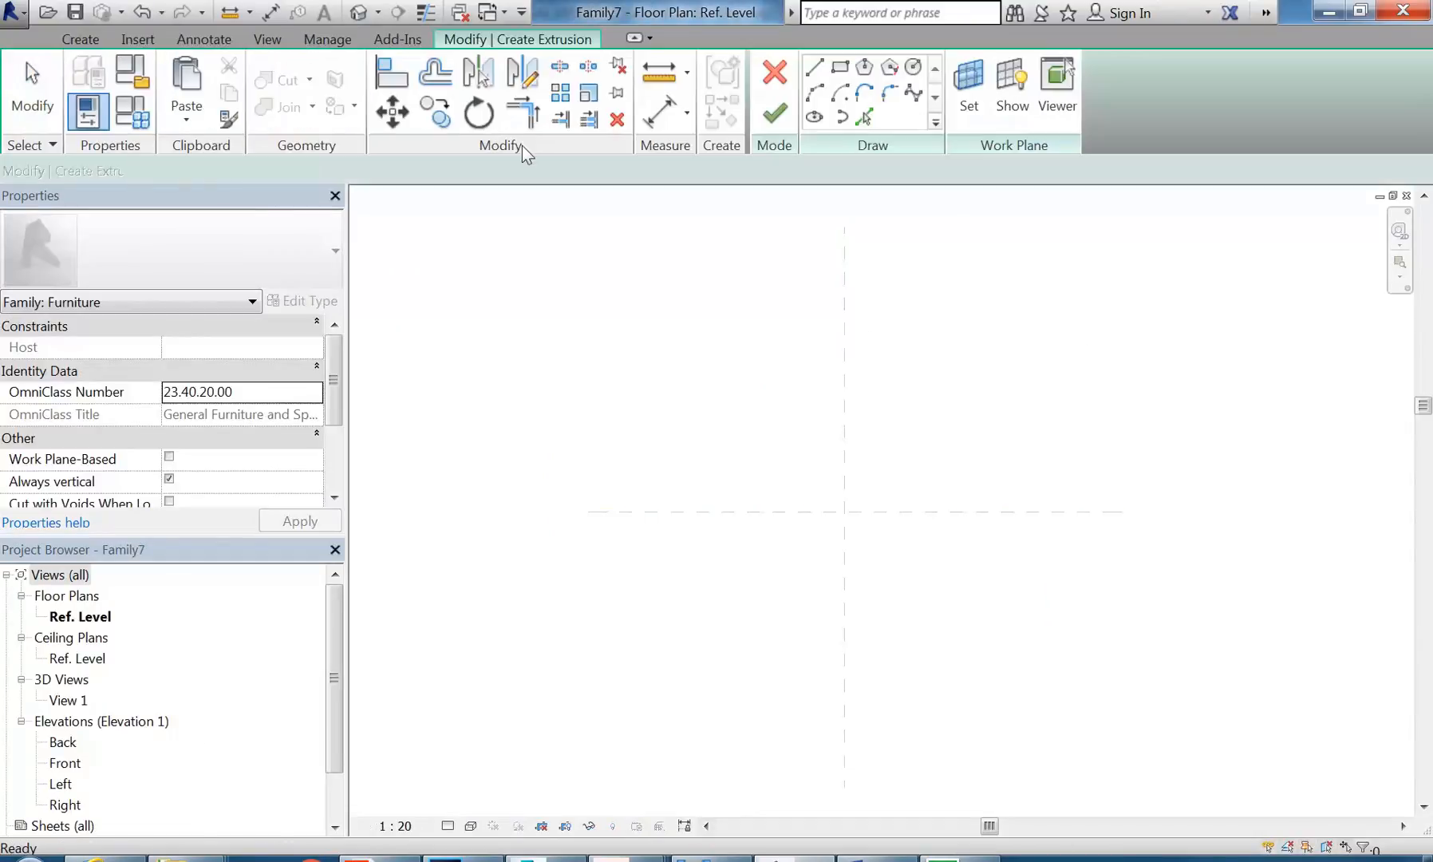
{"action": "left_click", "coordinate": [912, 69]}
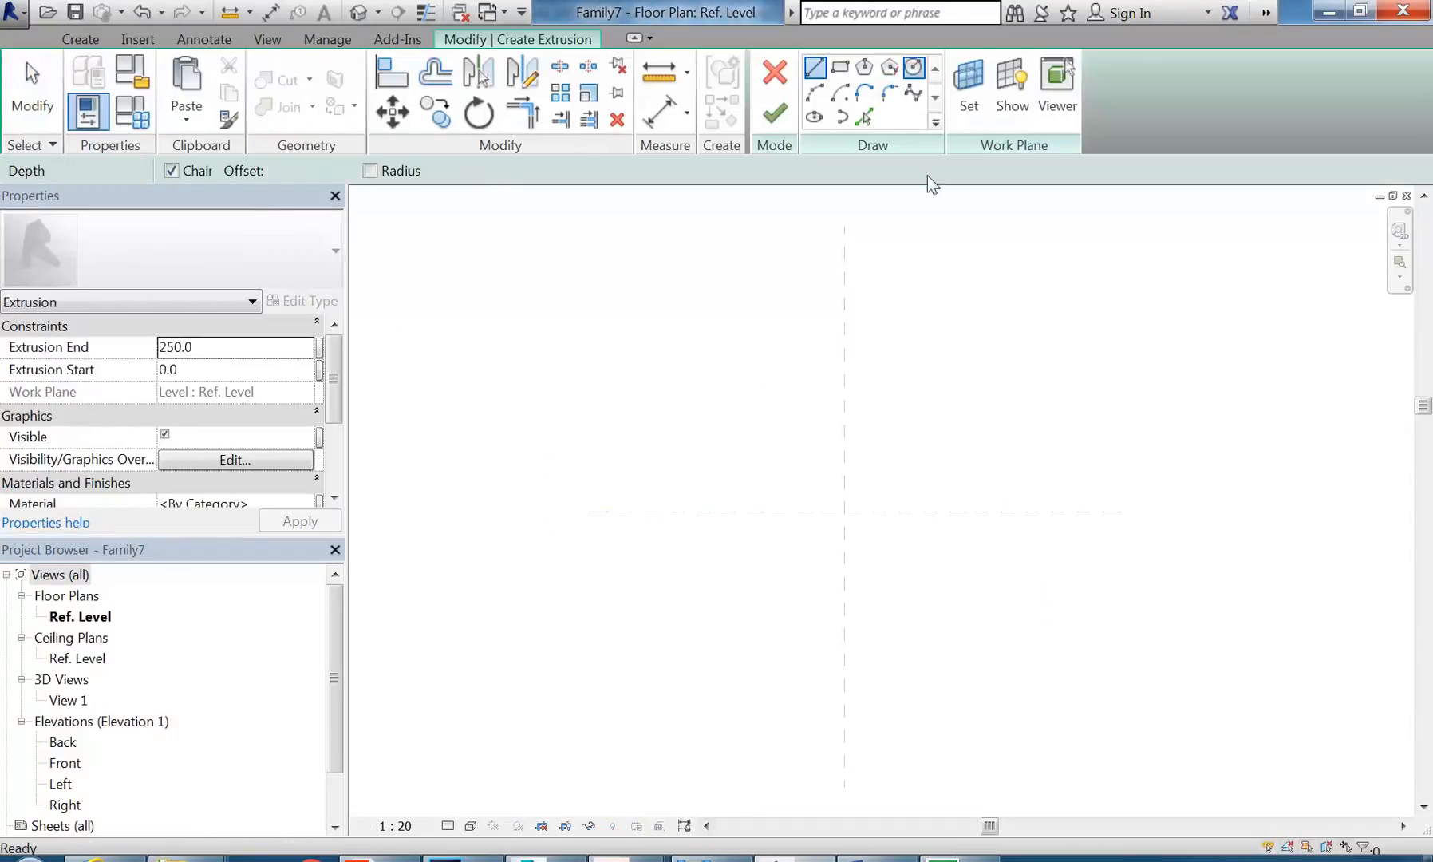
{"action": "left_click", "coordinate": [844, 511]}
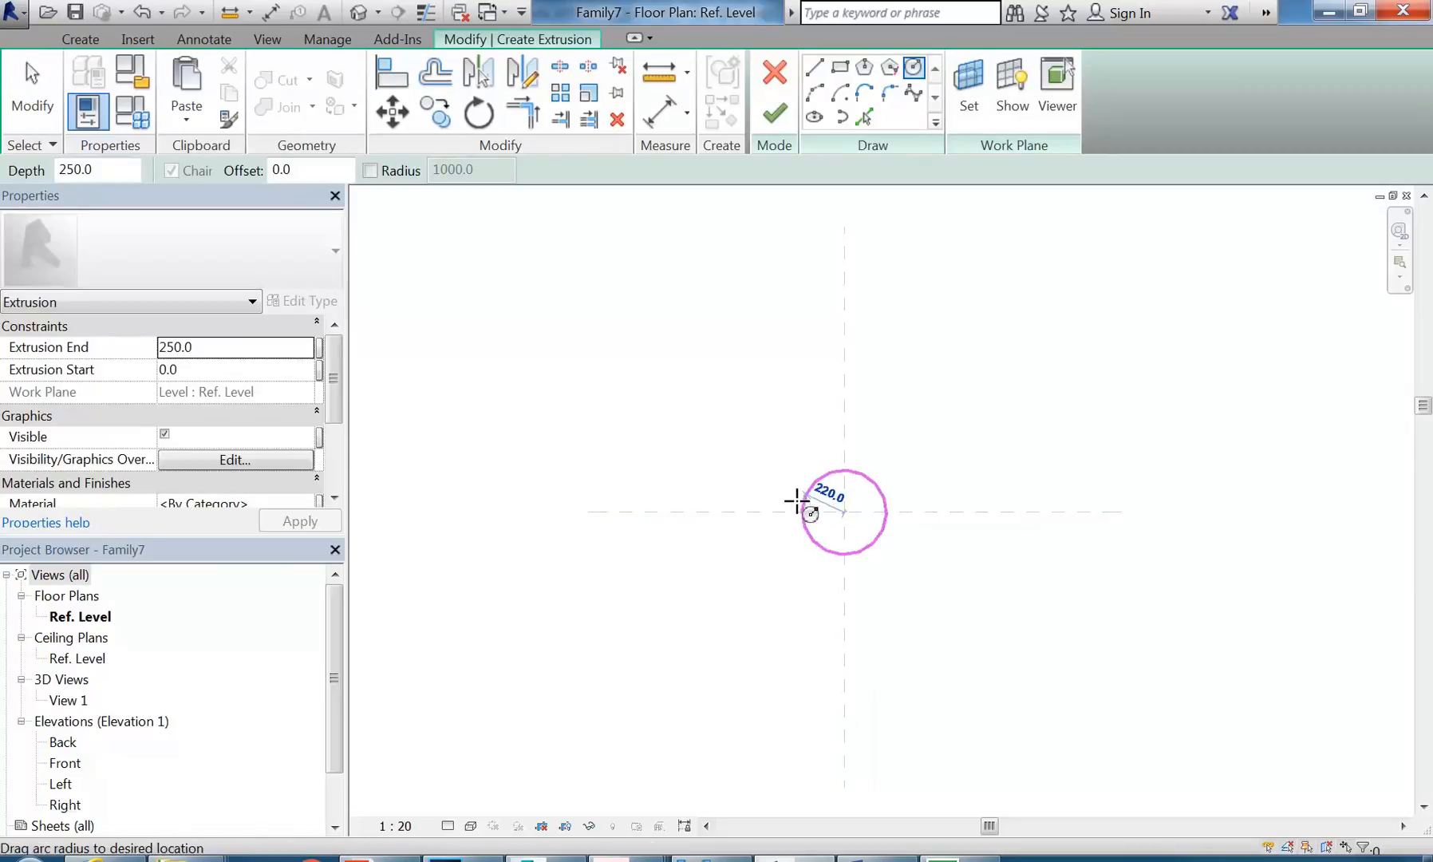
{"action": "left_click", "coordinate": [776, 511]}
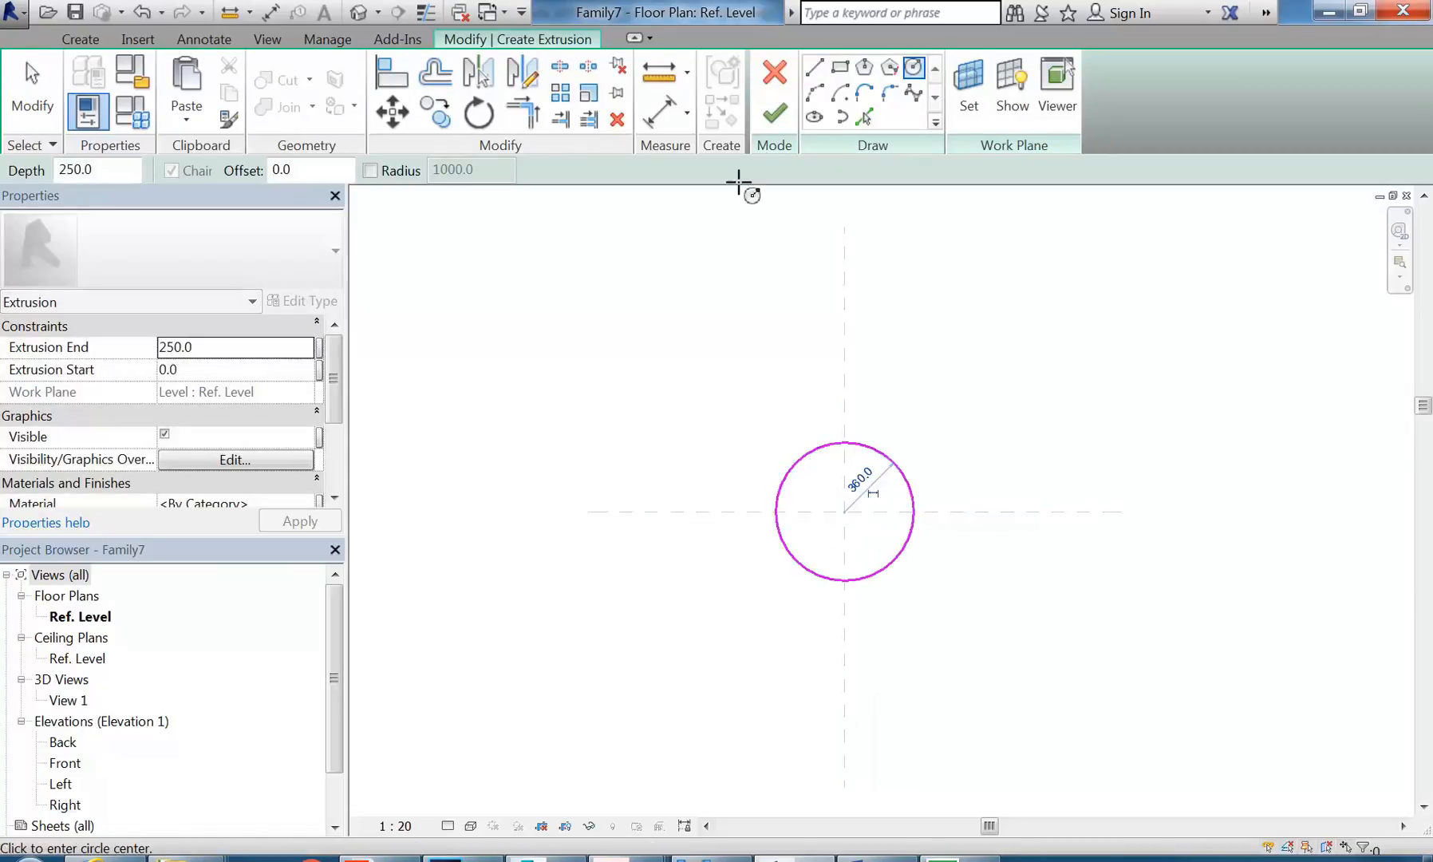
{"action": "left_click", "coordinate": [774, 113]}
{"action": "double_click", "coordinate": [218, 353]}
{"action": "type", "text": "500"}
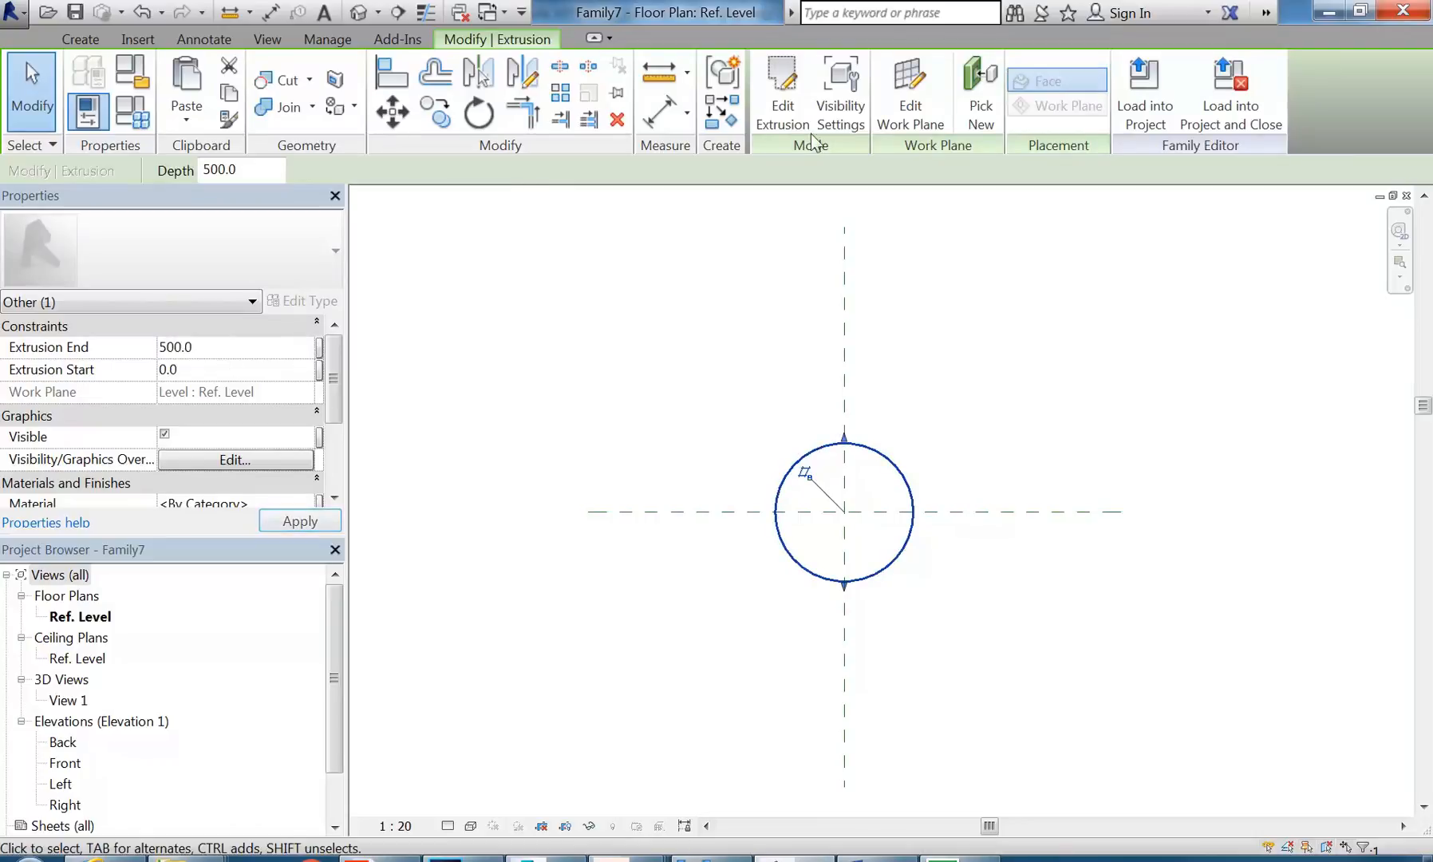
Step: Load the furniture family into Hub v10.rvt and place one instance on the section line, beside the smaller cylinder and away from the bar
{"action": "left_click", "coordinate": [1112, 116]}
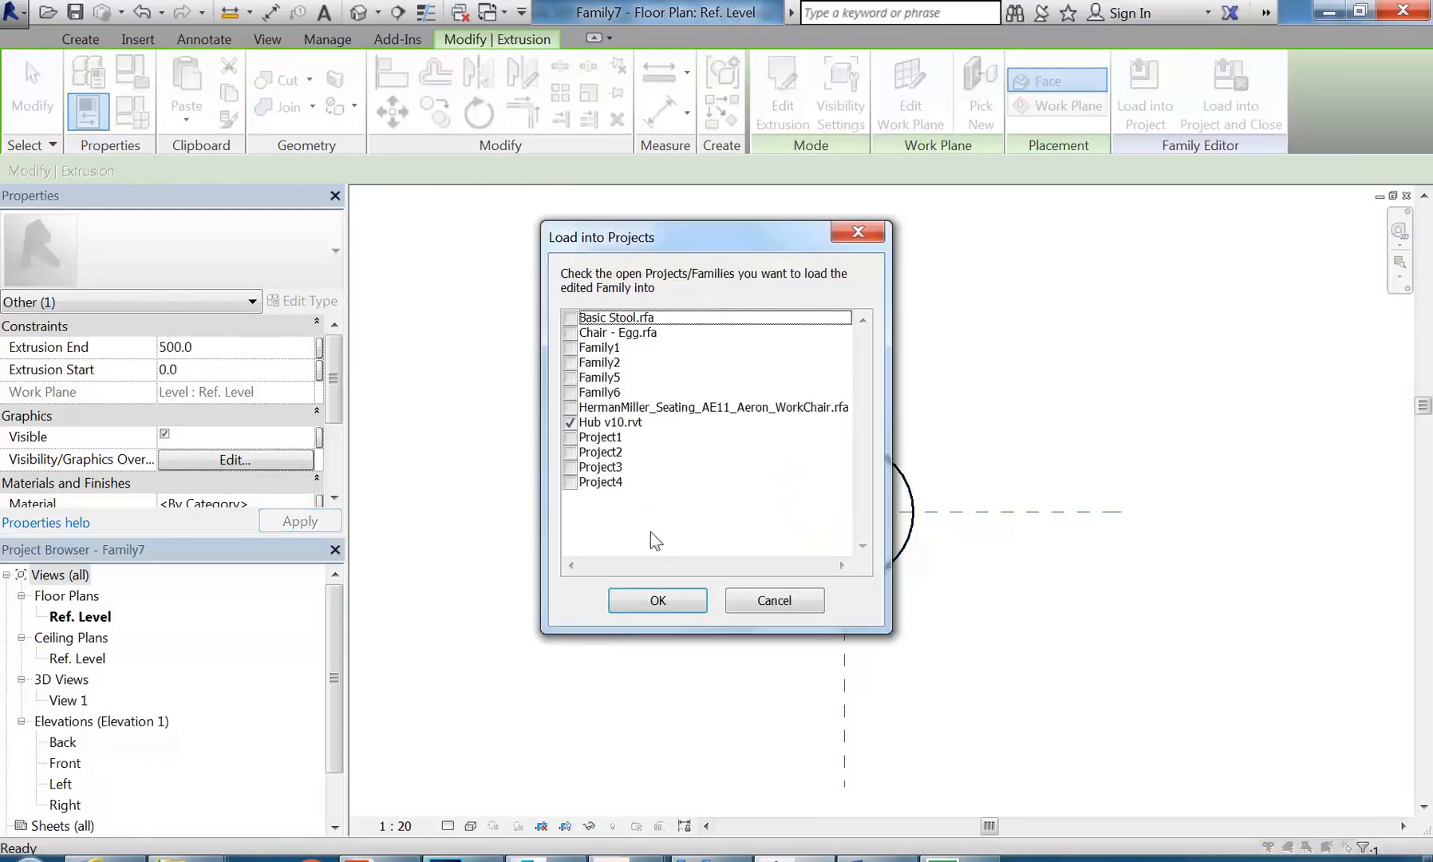
{"action": "left_click", "coordinate": [646, 602]}
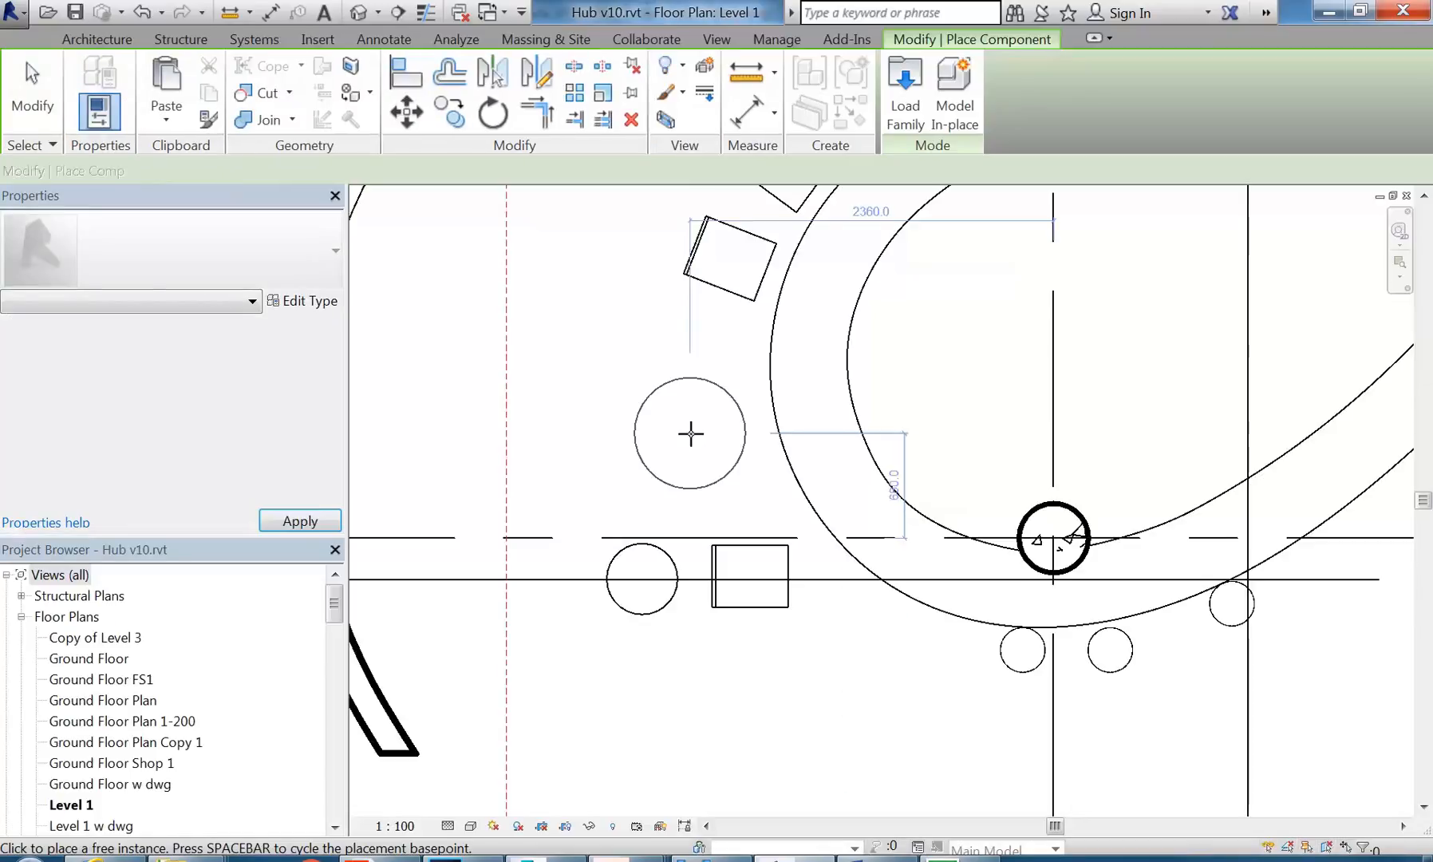
{"action": "scroll", "coordinate": [594, 520], "scroll_direction": "up", "scroll_amount": 2}
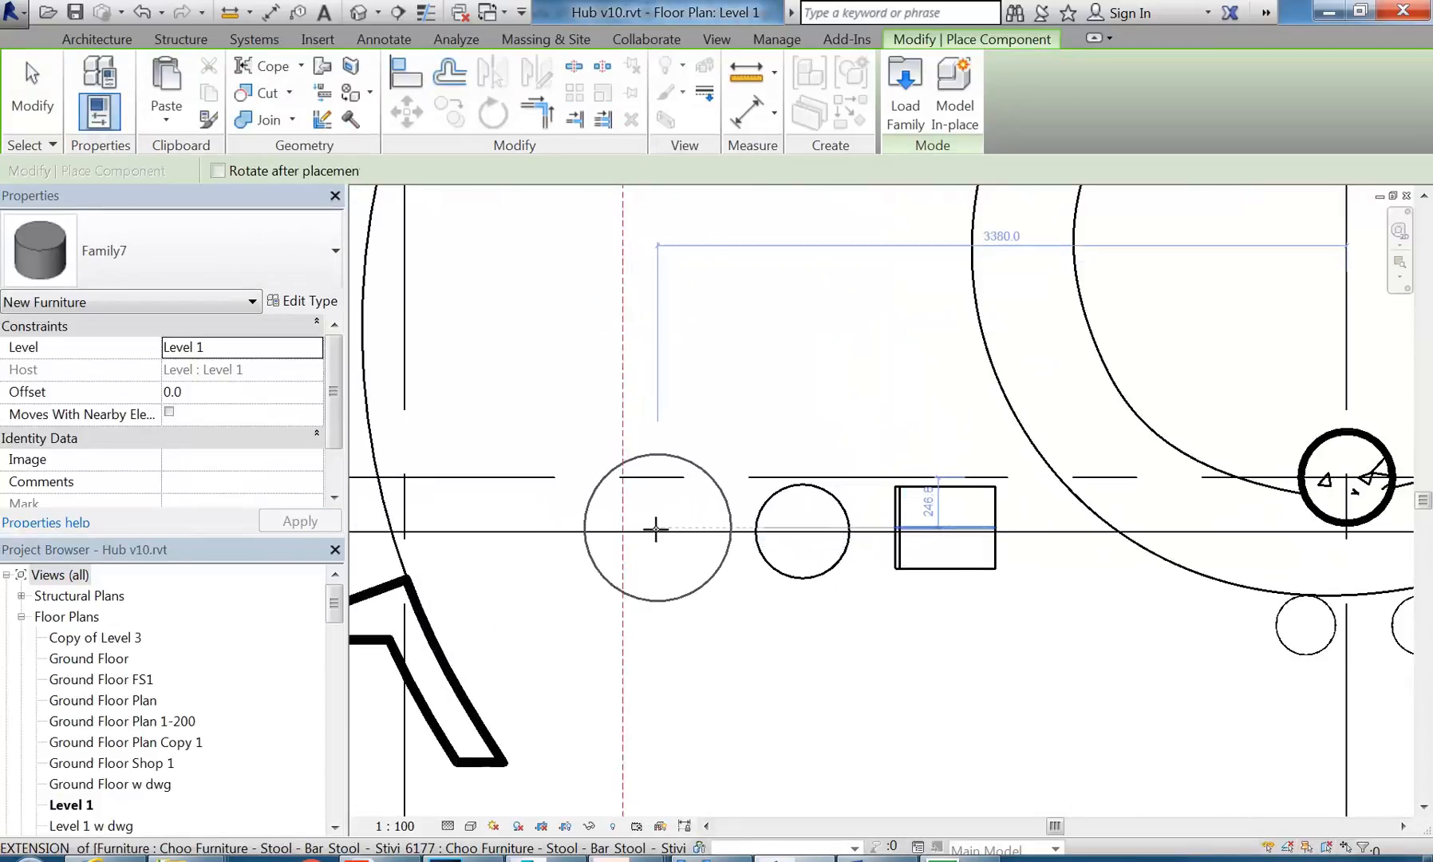
{"action": "left_click", "coordinate": [656, 531]}
{"action": "right_click", "coordinate": [663, 403]}
{"action": "left_click", "coordinate": [687, 418]}
{"action": "right_click", "coordinate": [686, 411]}
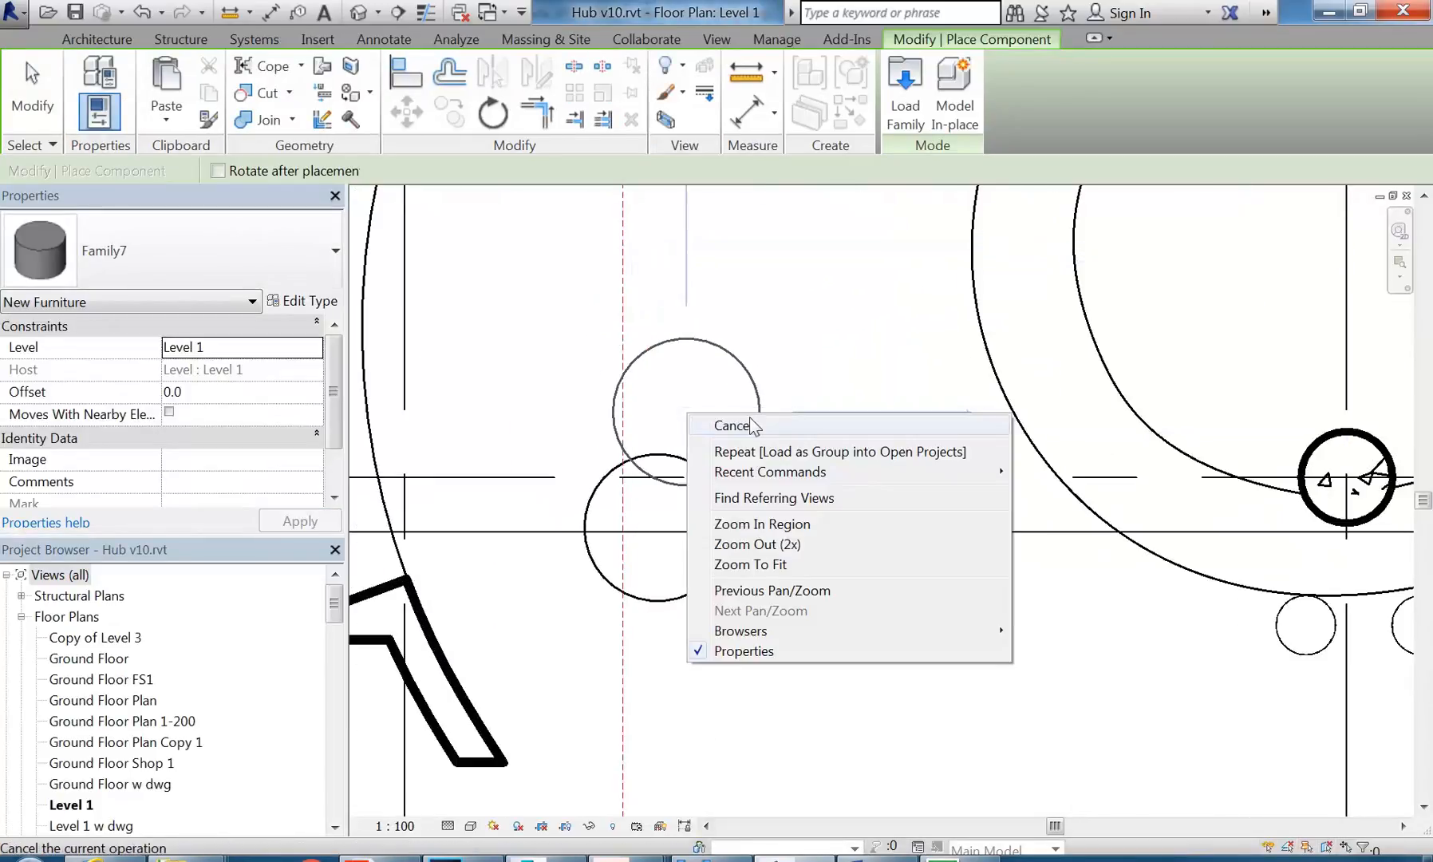
{"action": "left_click", "coordinate": [752, 424]}
Step: Go to Section 1 from its section line and compare the line weights of the furniture cylinder and the casework cylinder
{"action": "left_click", "coordinate": [743, 532]}
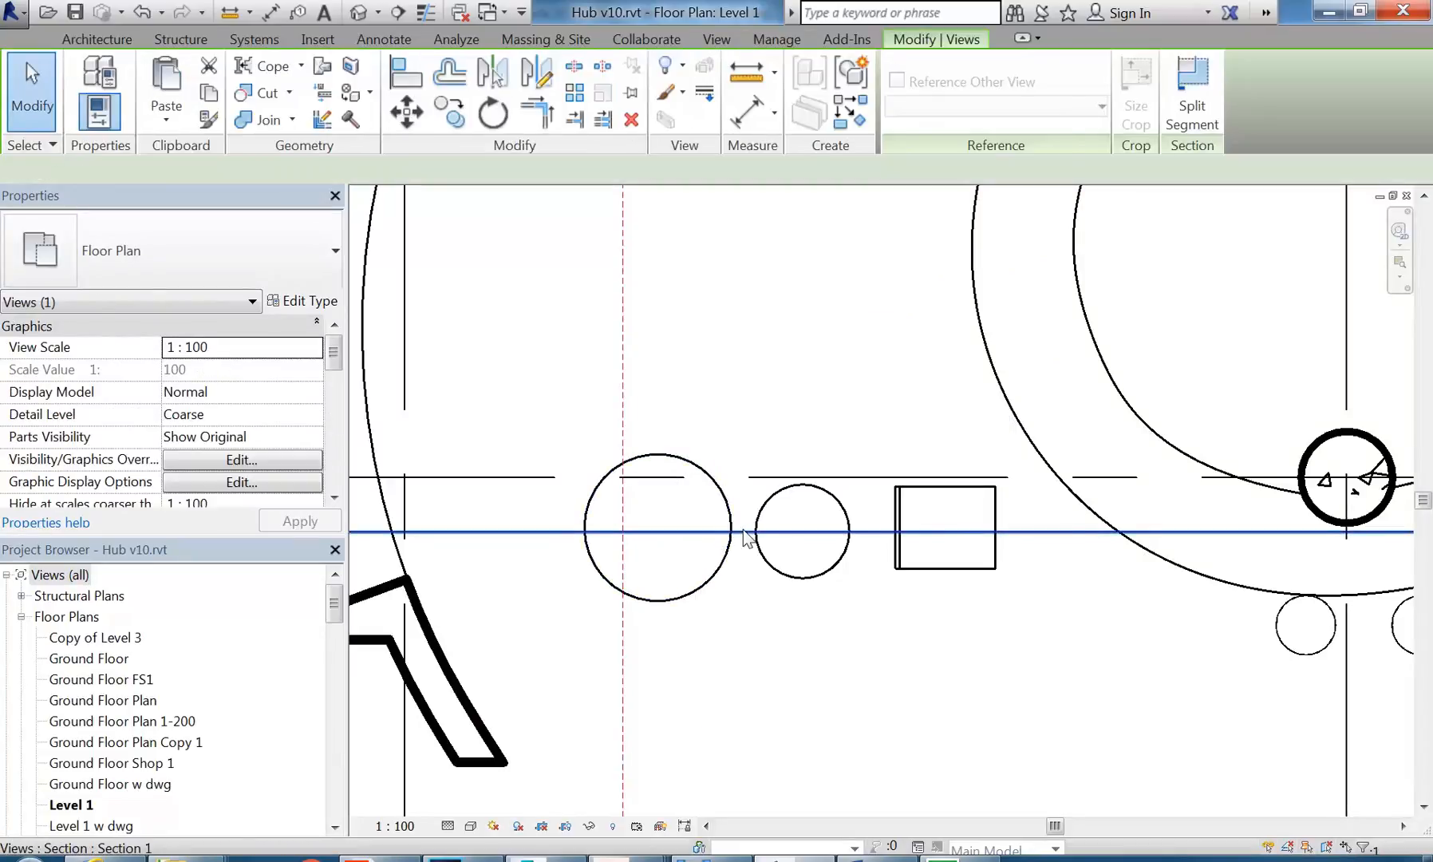
{"action": "right_click", "coordinate": [744, 531]}
{"action": "left_click", "coordinate": [803, 159]}
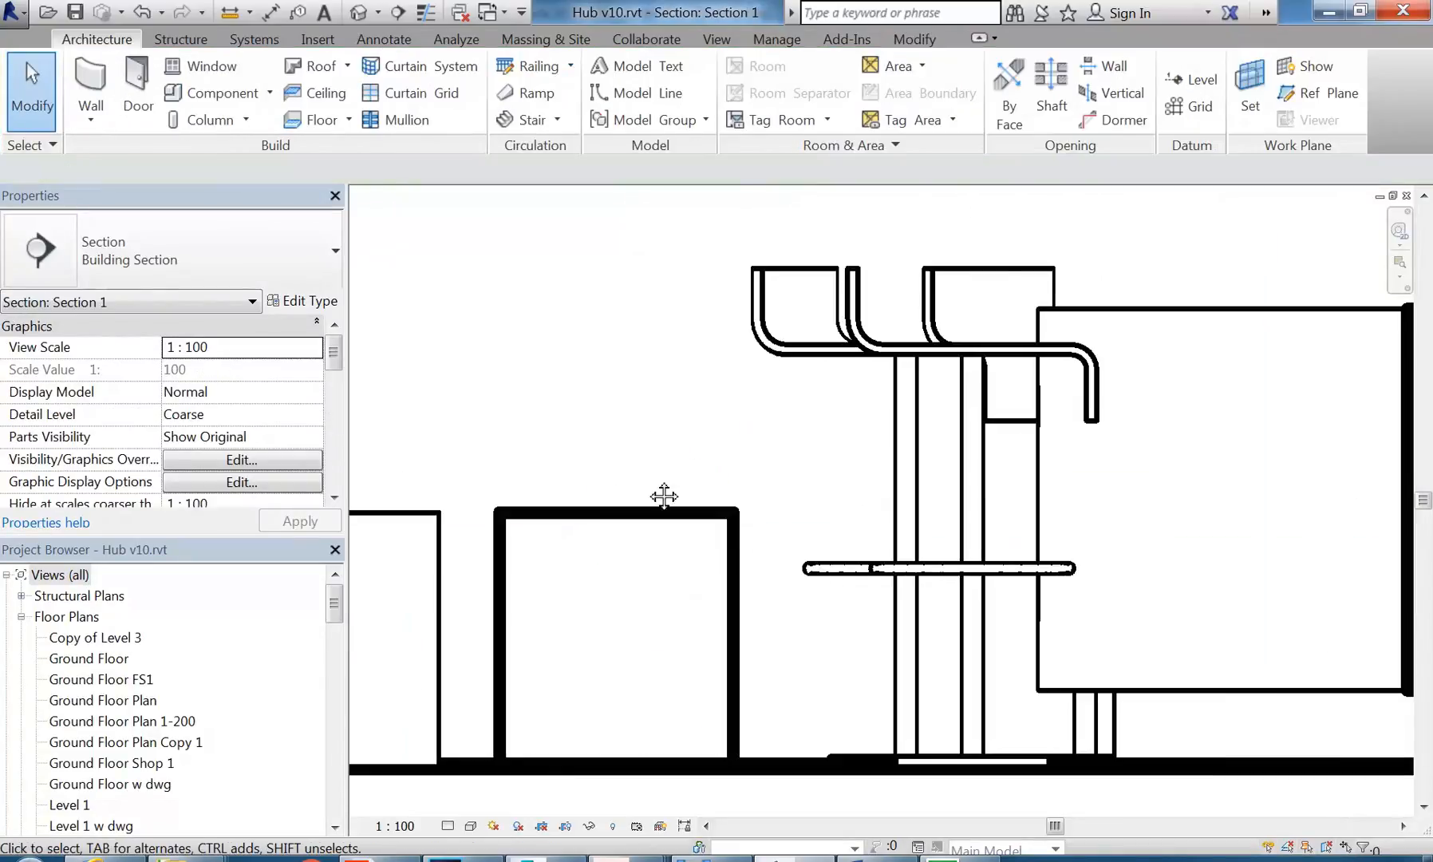
{"action": "middle_click_drag", "start_coordinate": [556, 405], "coordinate": [758, 393]}
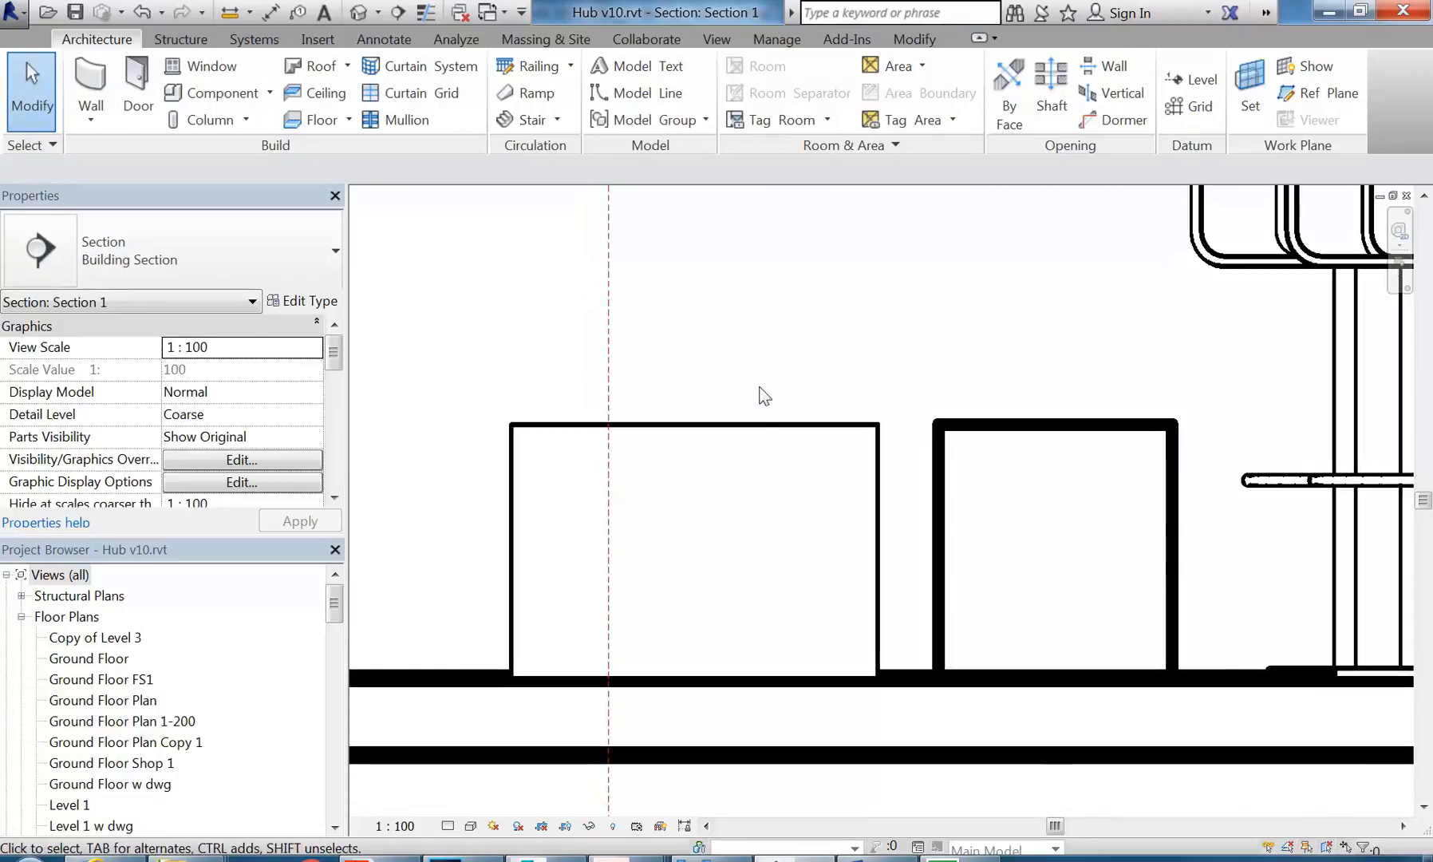
{"action": "left_click", "coordinate": [768, 427]}
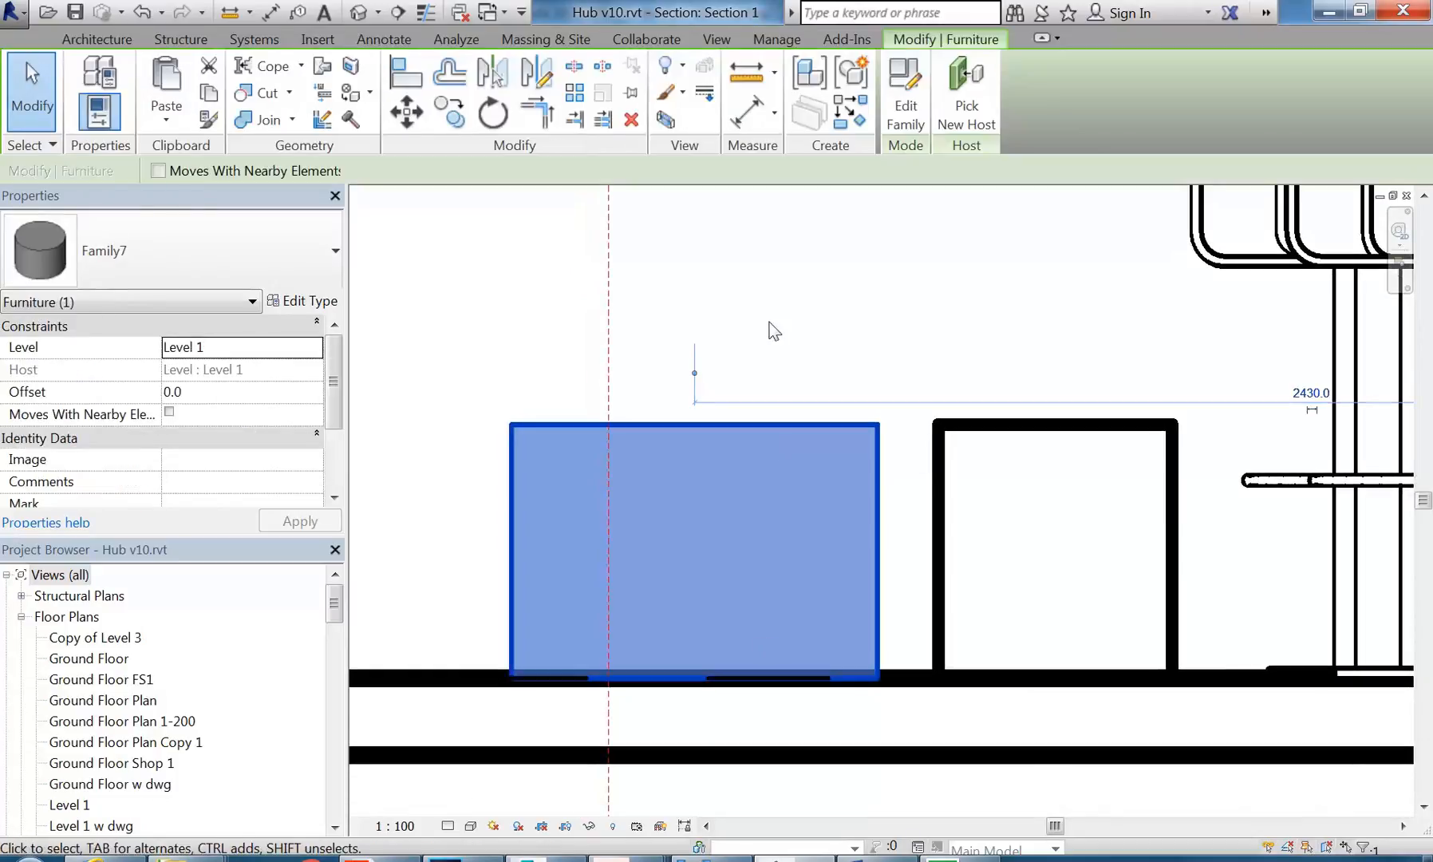
{"action": "key", "text": "Escape"}
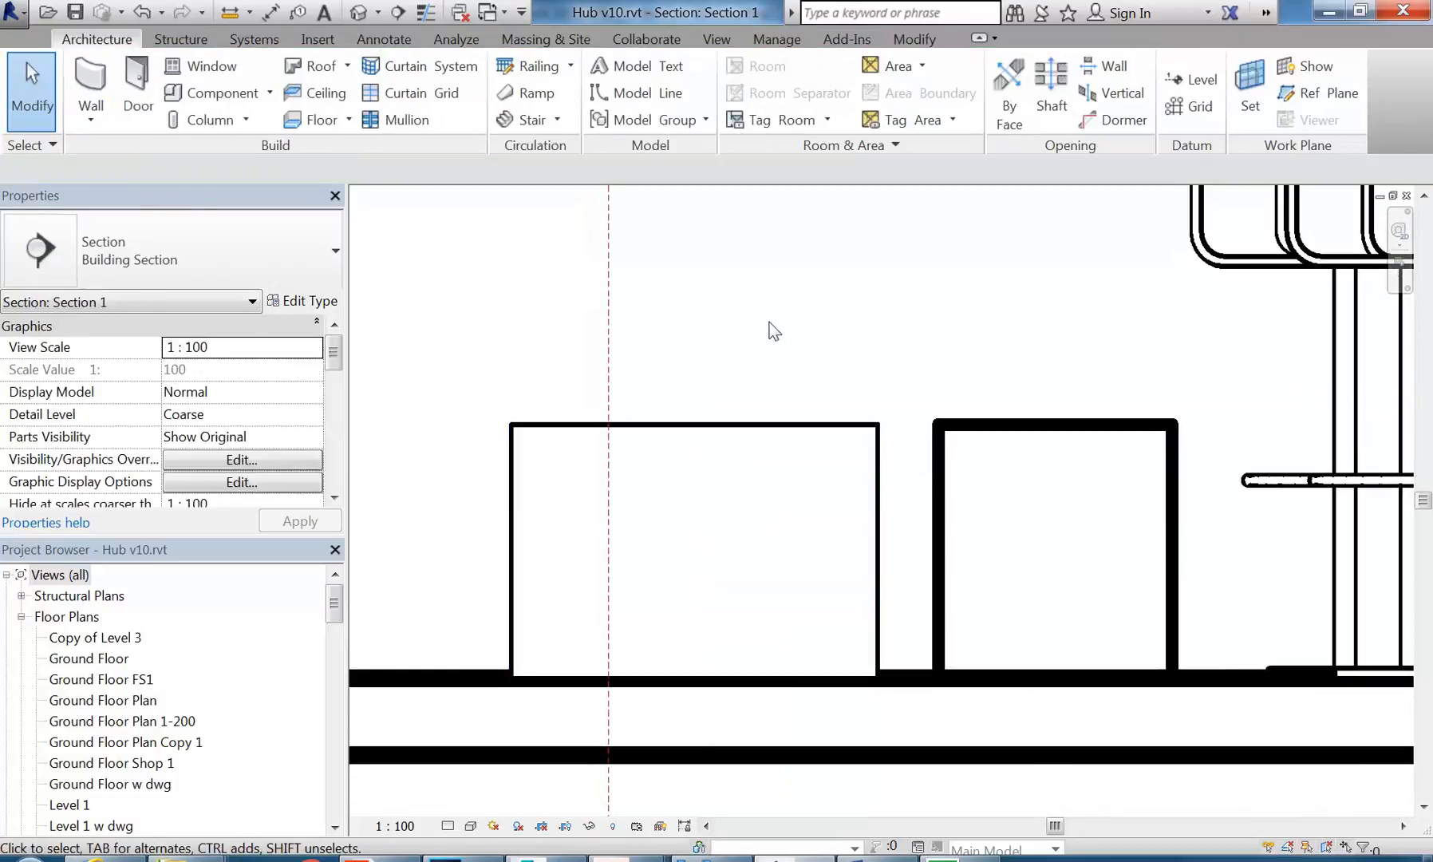
{"action": "scroll", "coordinate": [773, 330], "scroll_direction": "down", "scroll_amount": 2}
{"action": "middle_click_drag", "start_coordinate": [837, 310], "coordinate": [790, 327]}
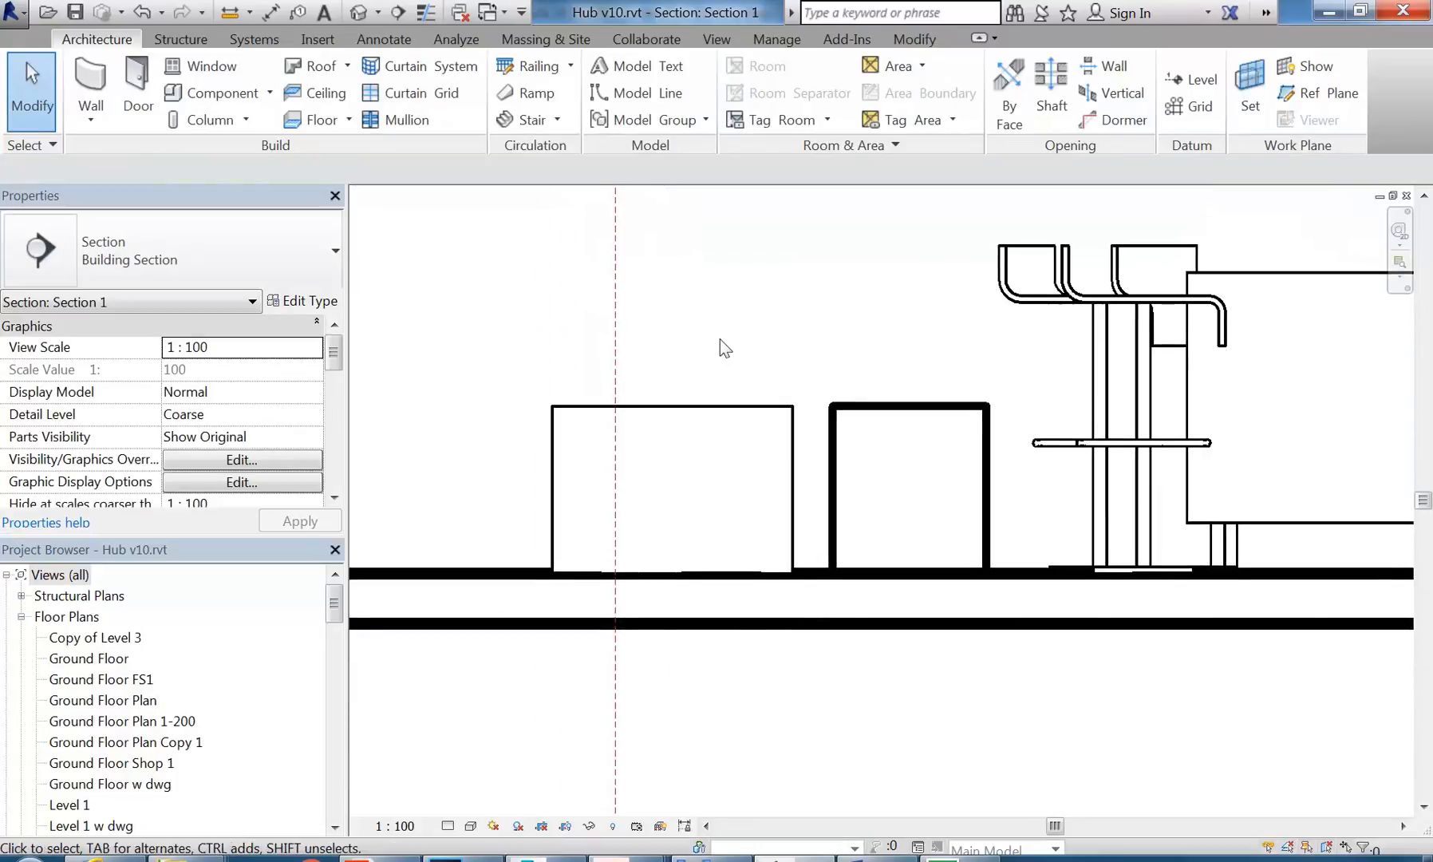
Step: Open the Level 1 floor plan and copy the furniture cylinder about 900 mm diagonally toward the curved wall
{"action": "scroll", "coordinate": [718, 340], "scroll_direction": "up", "scroll_amount": 1}
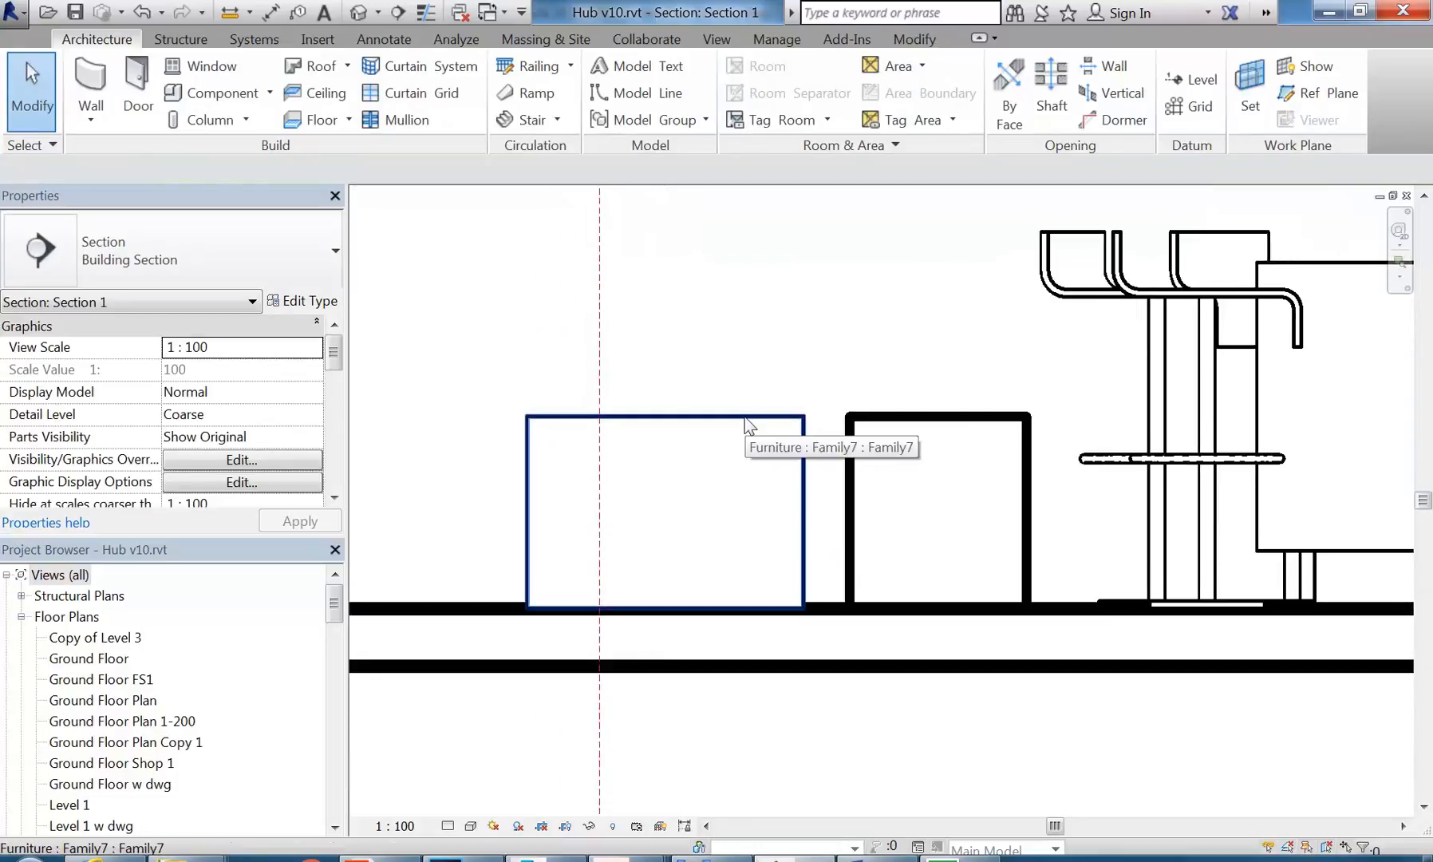
{"action": "double_click", "coordinate": [71, 804]}
{"action": "scroll", "coordinate": [470, 502], "scroll_direction": "up", "scroll_amount": 2}
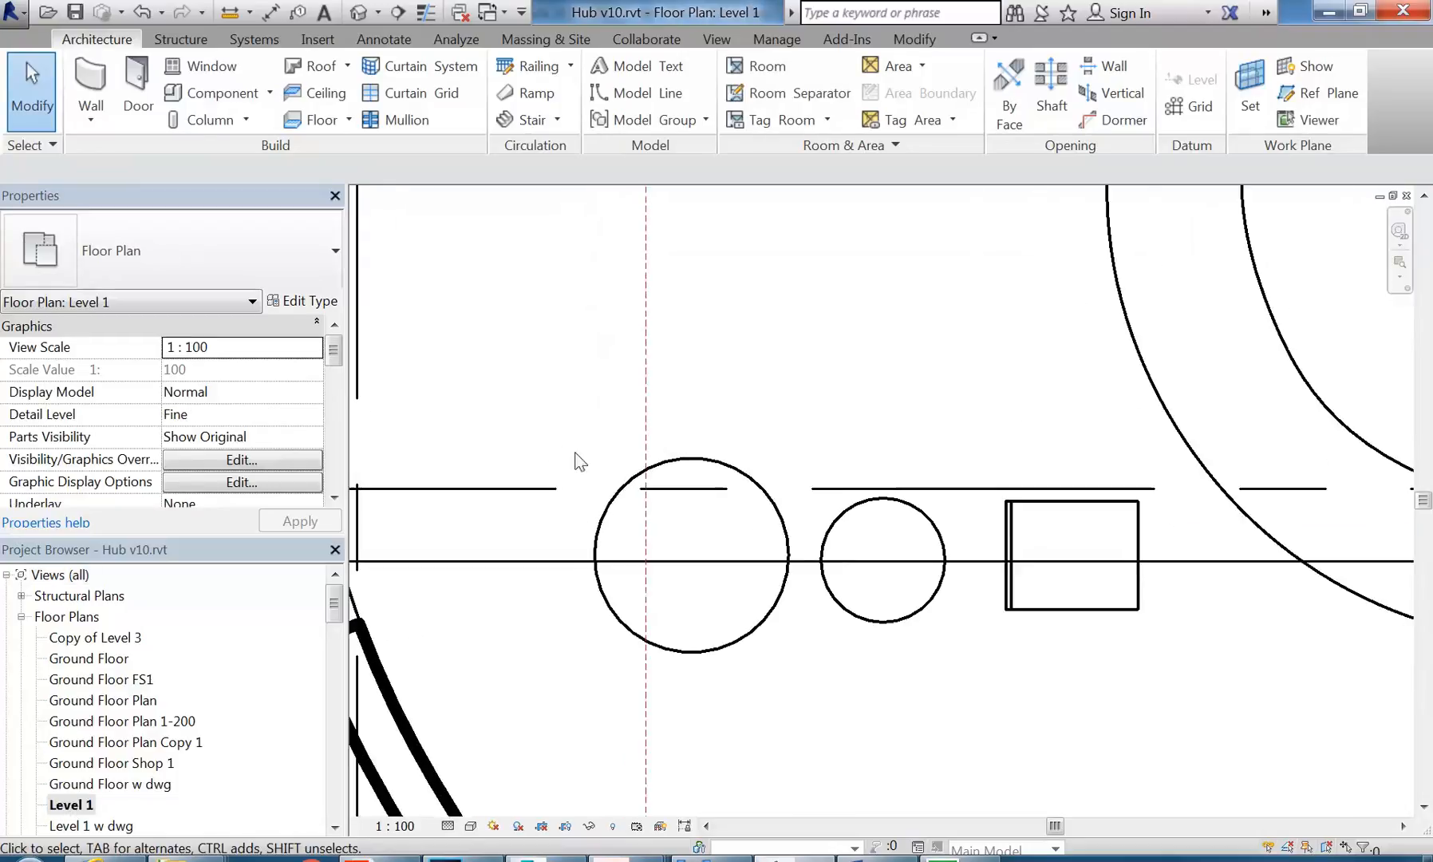
{"action": "left_click", "coordinate": [607, 512]}
{"action": "middle_click_drag", "start_coordinate": [630, 464], "coordinate": [697, 586]}
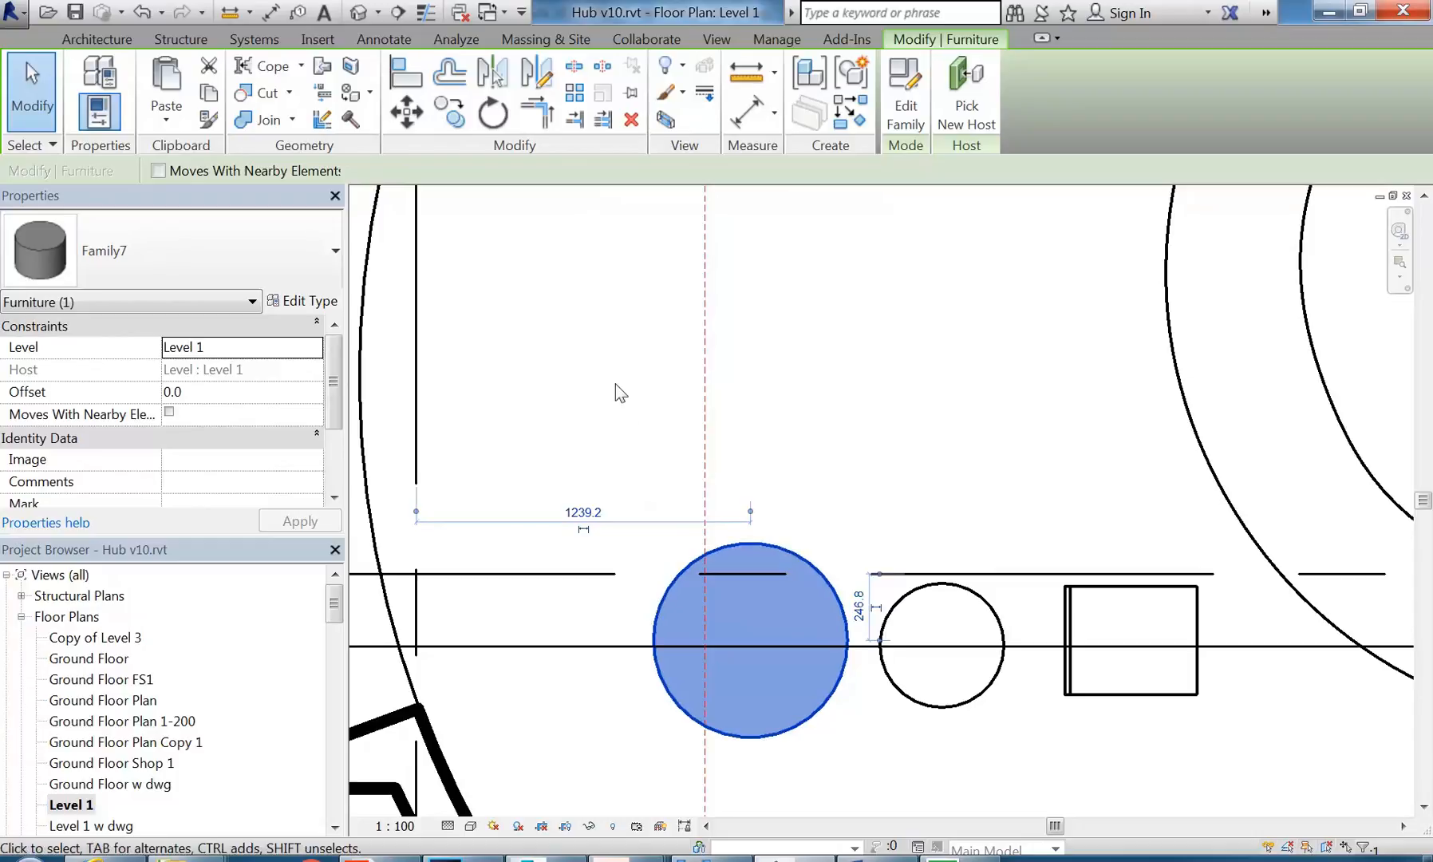
{"action": "left_click", "coordinate": [452, 116]}
{"action": "left_click", "coordinate": [730, 672]}
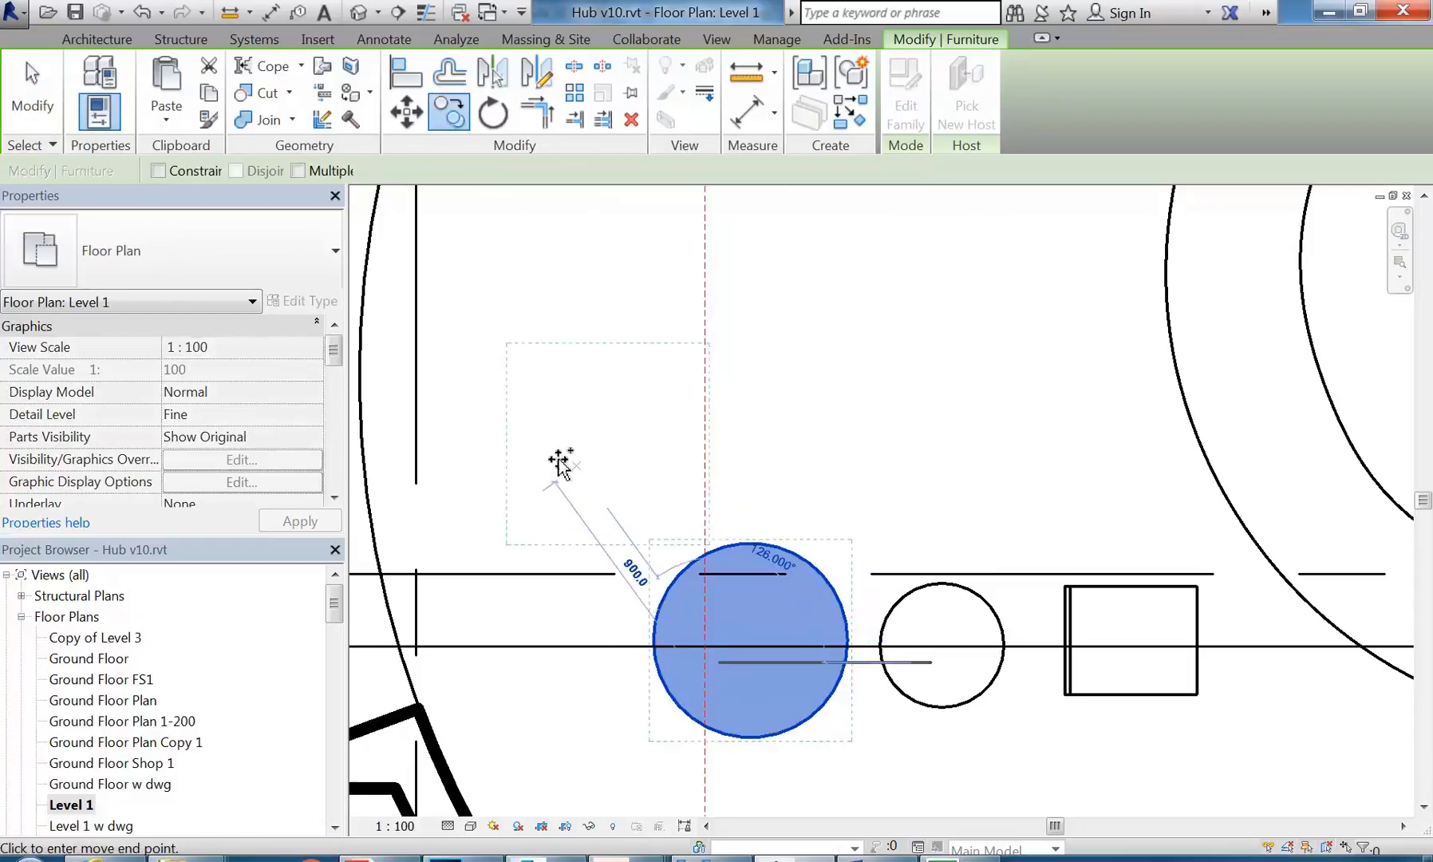
{"action": "left_click", "coordinate": [549, 474]}
{"action": "scroll", "coordinate": [697, 463], "scroll_direction": "down", "scroll_amount": 1}
{"action": "middle_click_drag", "start_coordinate": [751, 401], "coordinate": [718, 448]}
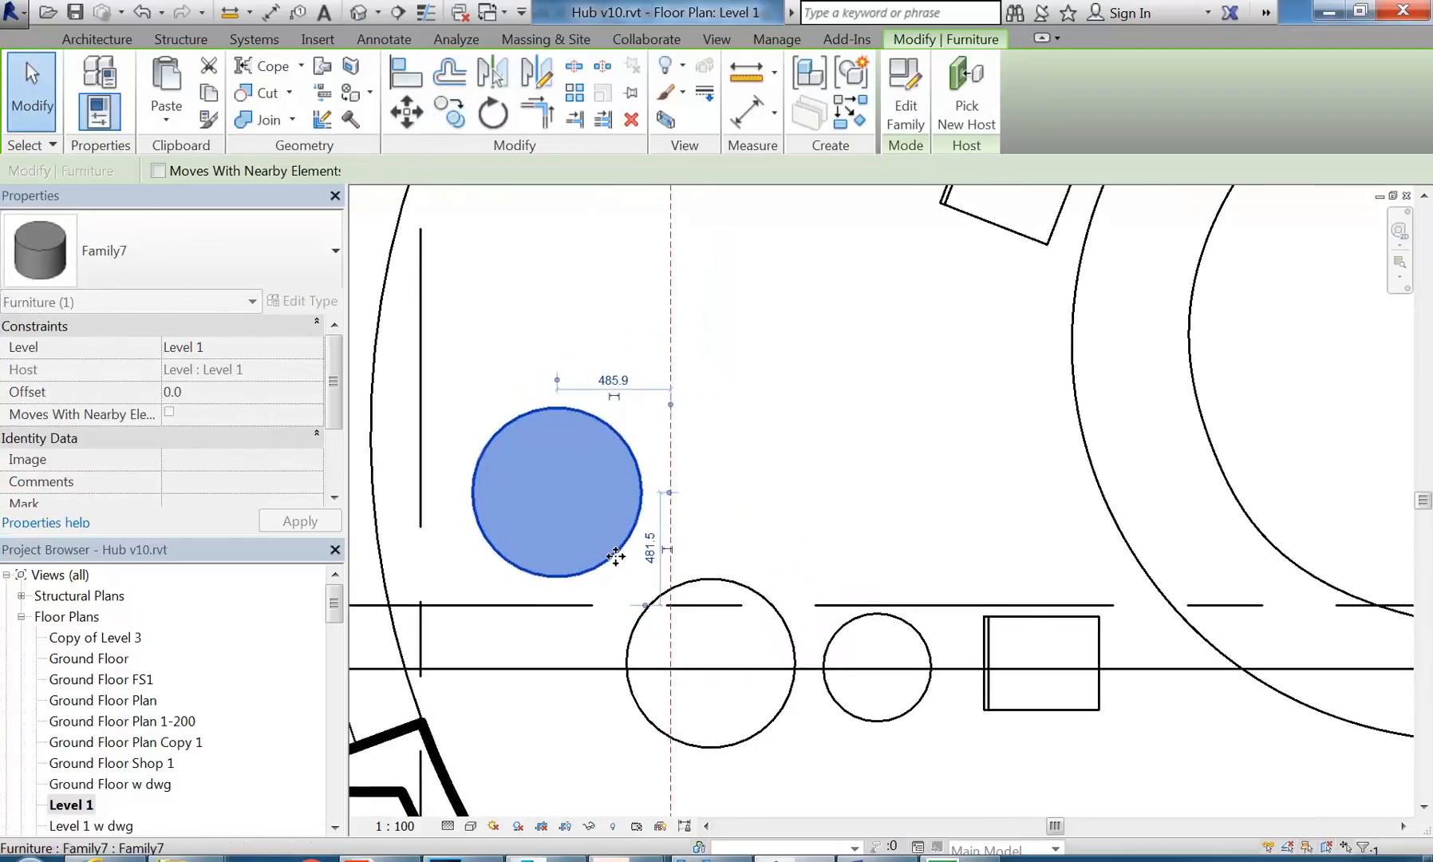
Step: Make two more copies of the furniture cylinder, spaced out in the open floor between the curved wall and the bar
{"action": "left_click", "coordinate": [452, 115]}
{"action": "left_click", "coordinate": [548, 523]}
{"action": "left_click", "coordinate": [742, 313]}
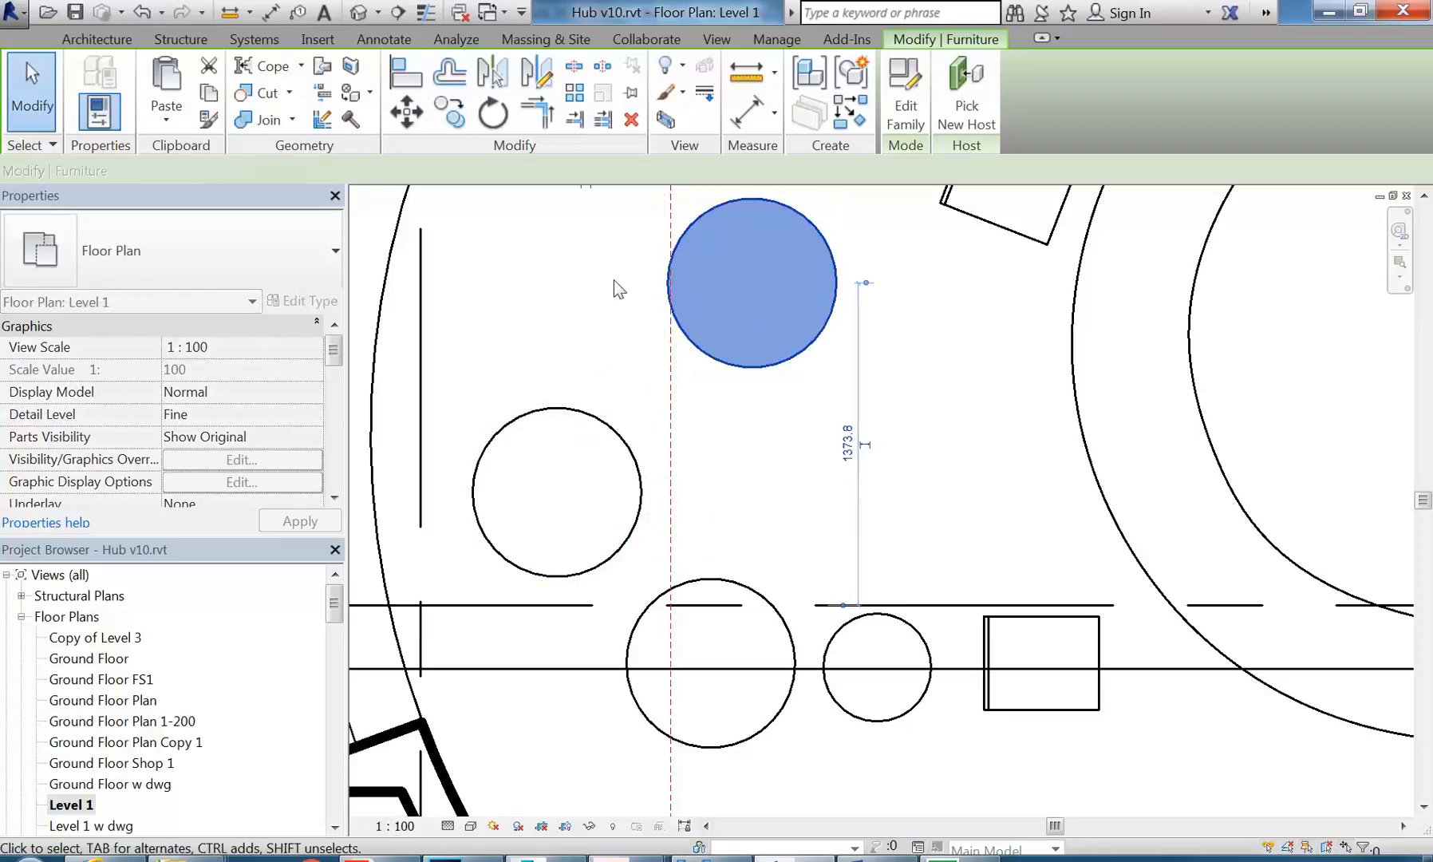
{"action": "left_click", "coordinate": [459, 117]}
{"action": "middle_click_drag", "start_coordinate": [730, 407], "coordinate": [730, 668]}
{"action": "left_click", "coordinate": [704, 557]}
{"action": "scroll", "coordinate": [714, 526], "scroll_direction": "down", "scroll_amount": 1}
{"action": "left_click", "coordinate": [758, 388]}
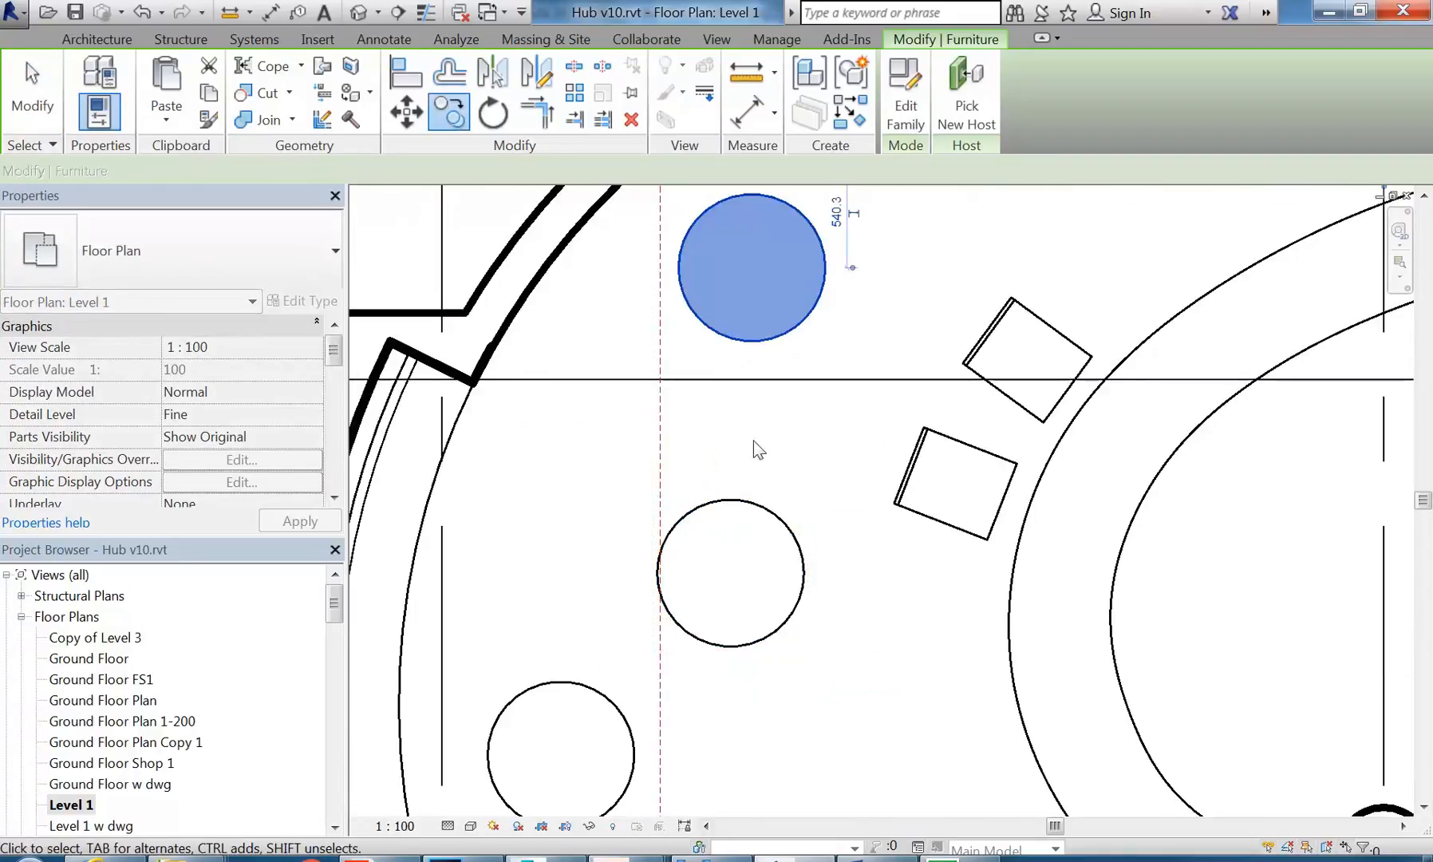
{"action": "right_click", "coordinate": [810, 461]}
{"action": "left_click", "coordinate": [898, 79]}
{"action": "right_click", "coordinate": [839, 364]}
{"action": "left_click", "coordinate": [858, 374]}
{"action": "middle_click_drag", "start_coordinate": [771, 406], "coordinate": [670, 407]}
{"action": "scroll", "coordinate": [669, 365], "scroll_direction": "down", "scroll_amount": 2}
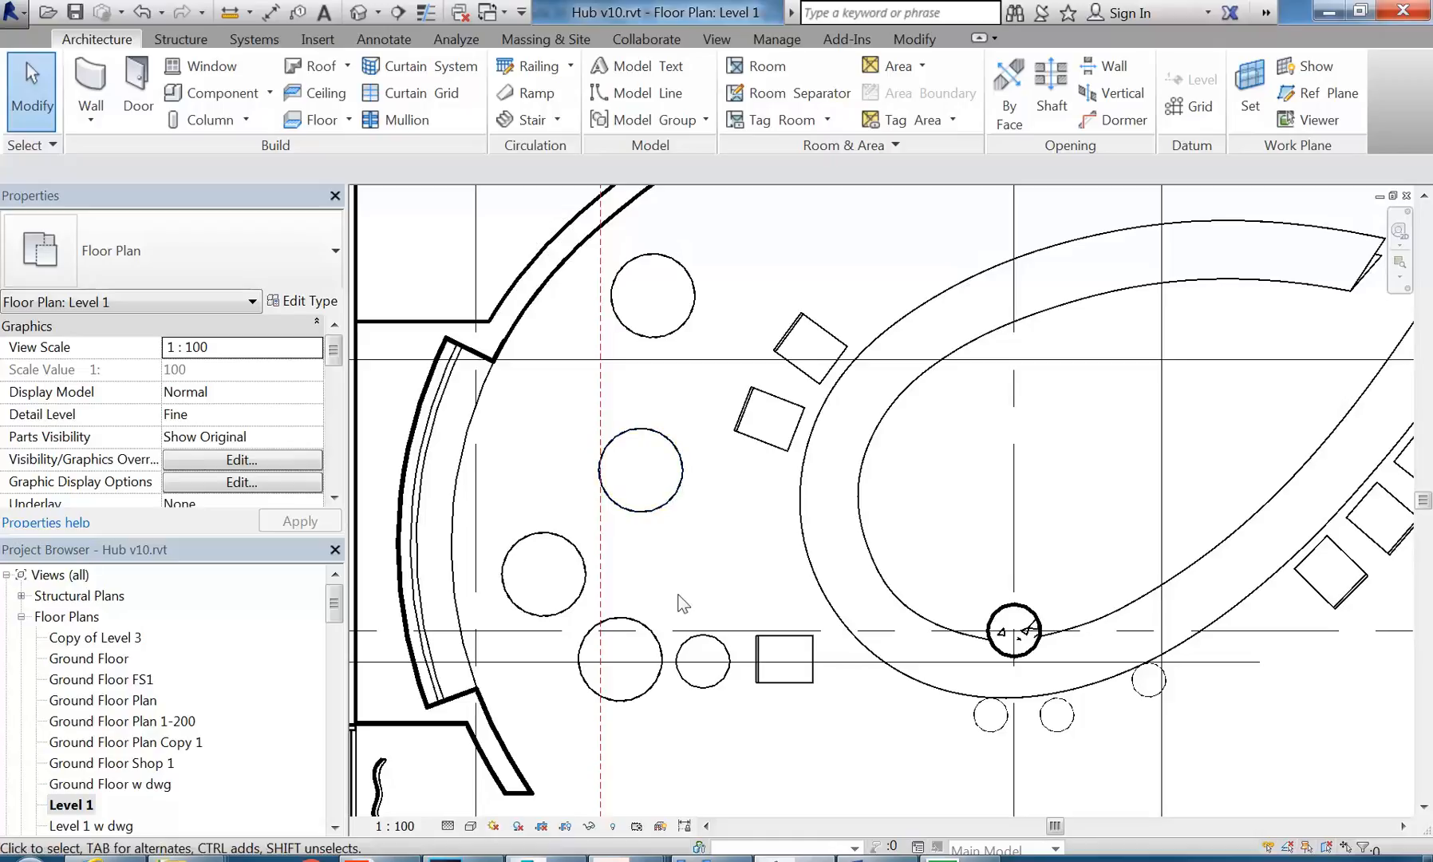
Step: Open the furniture family for editing from the cylinder on the section line
{"action": "left_click", "coordinate": [661, 659]}
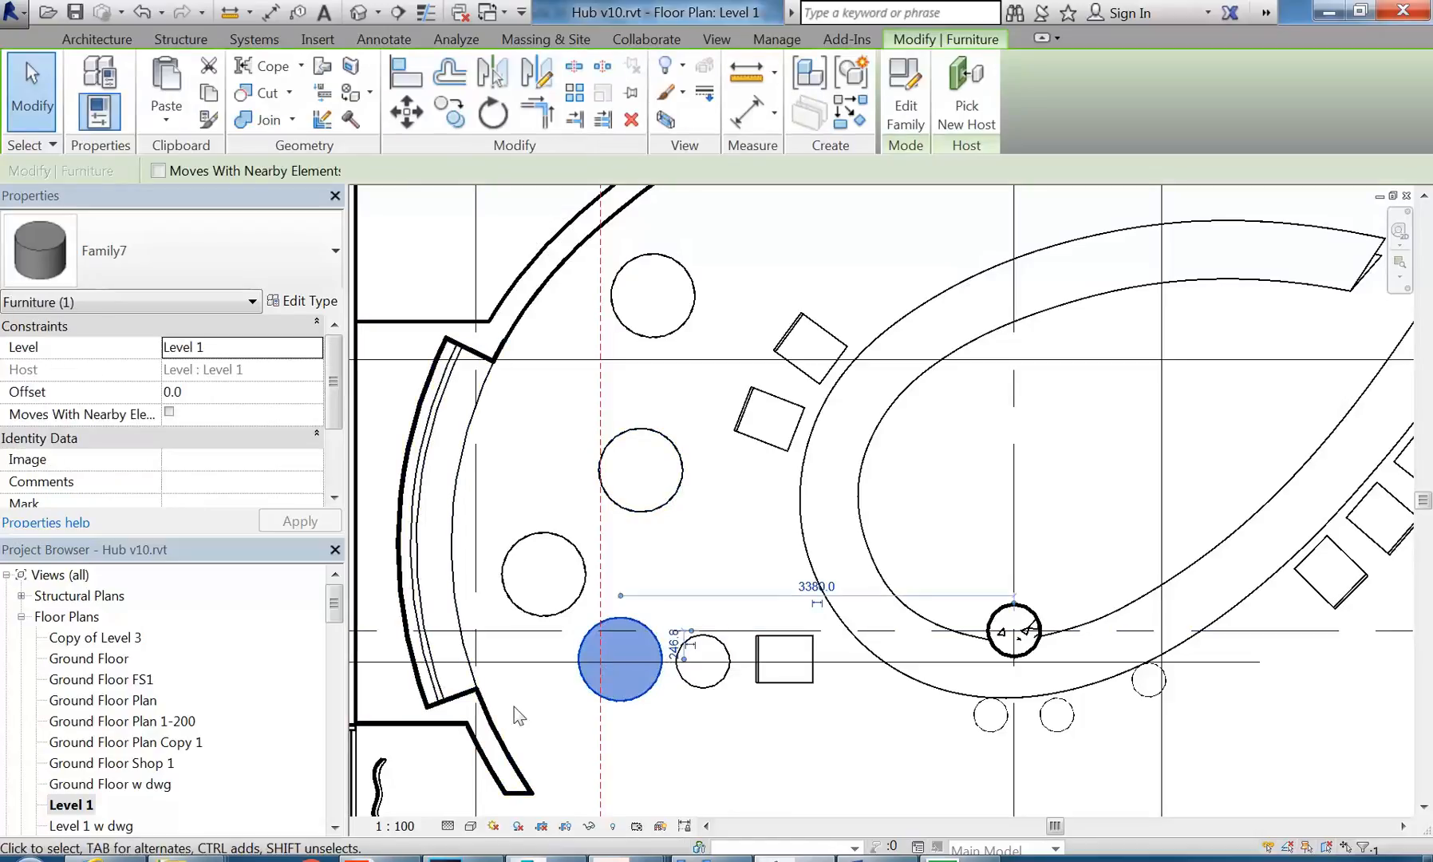
{"action": "scroll", "coordinate": [514, 706], "scroll_direction": "up", "scroll_amount": 2}
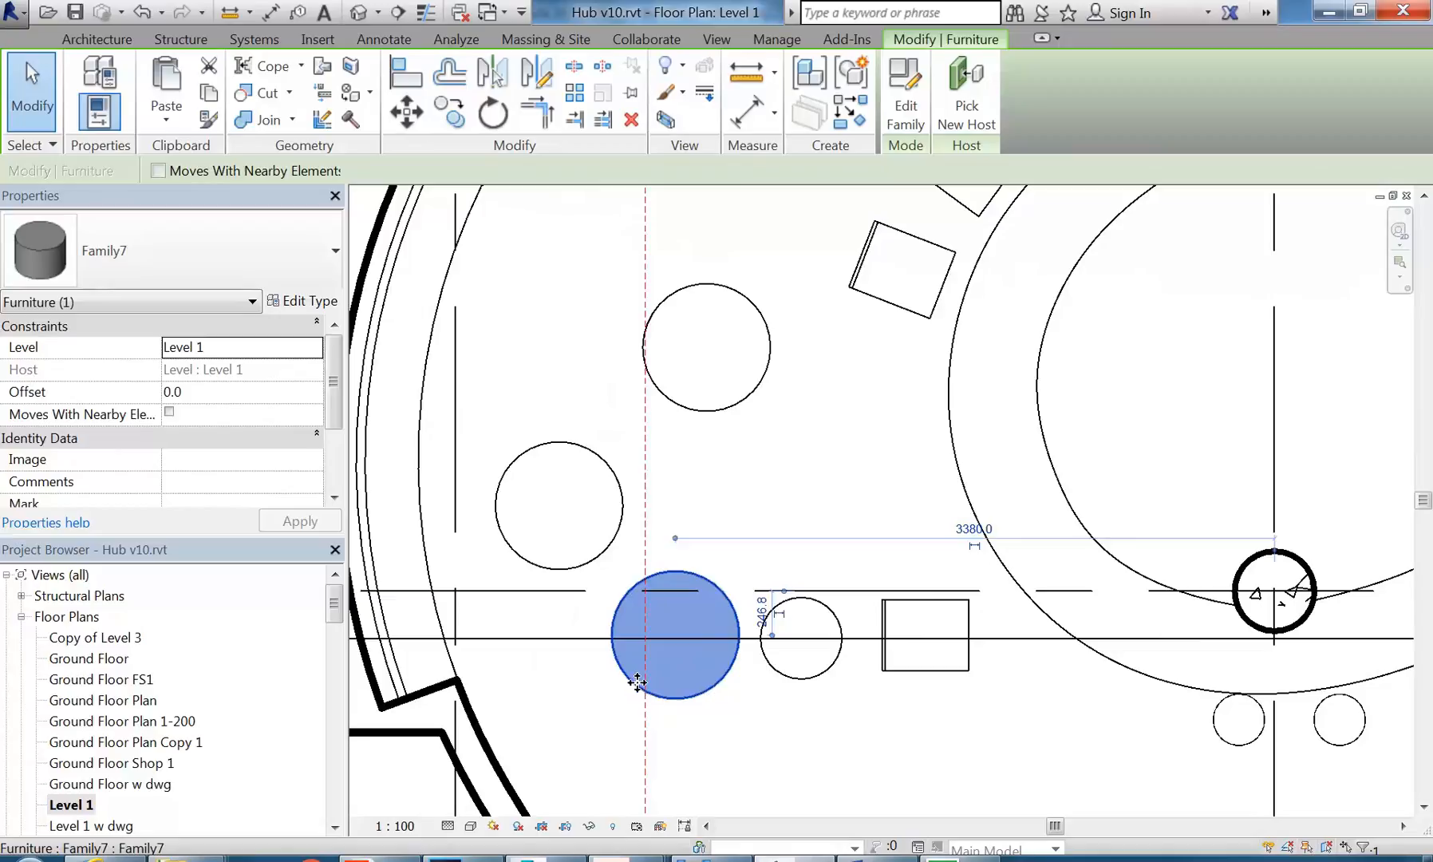
{"action": "left_click", "coordinate": [902, 99]}
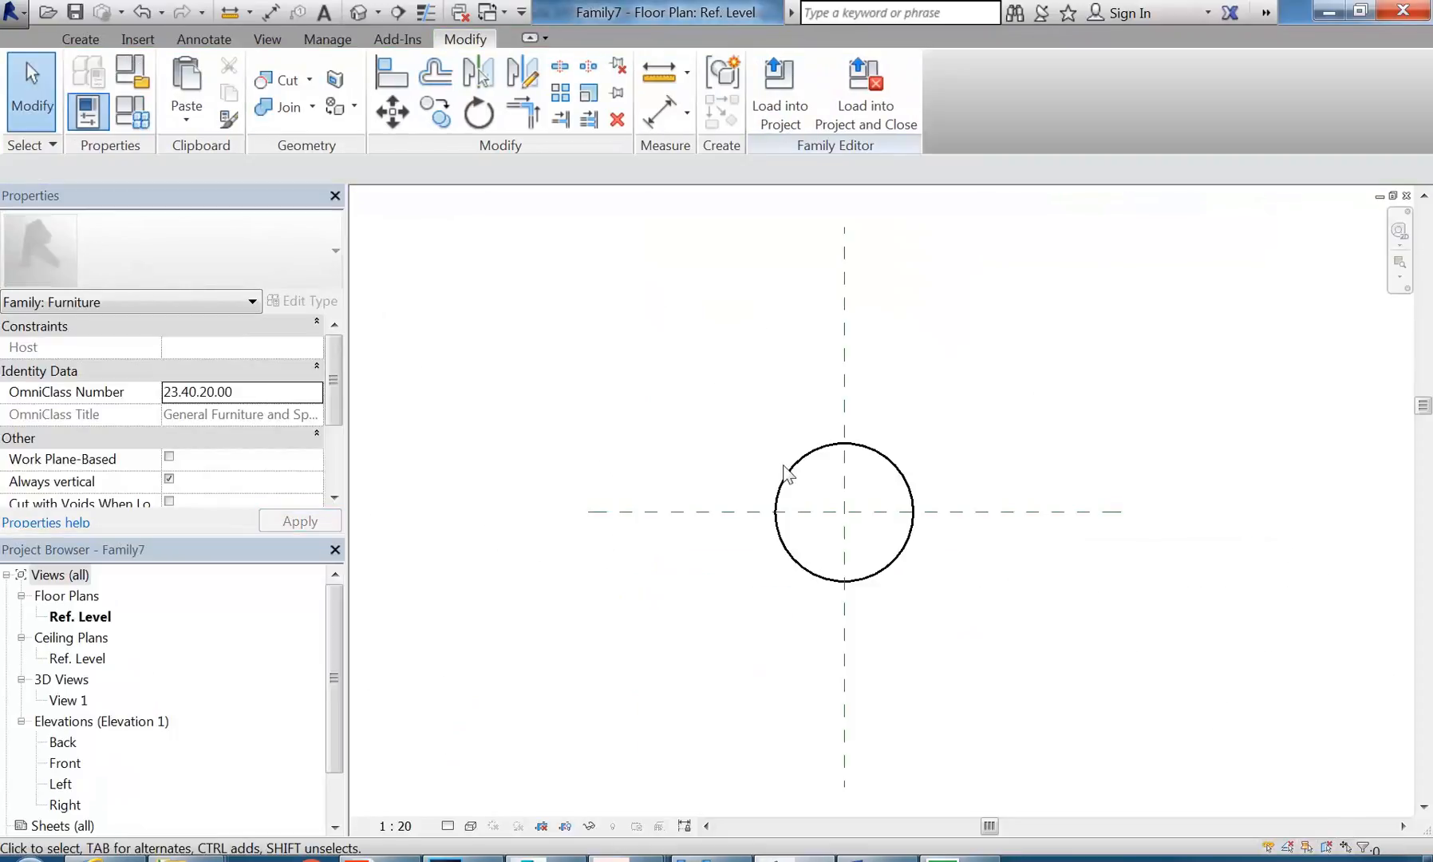
{"action": "left_click", "coordinate": [779, 470]}
{"action": "scroll", "coordinate": [814, 486], "scroll_direction": "up", "scroll_amount": 4}
{"action": "left_click_drag", "start_coordinate": [882, 385], "coordinate": [888, 449]}
{"action": "key", "text": "ctrl+z"}
Step: Edit the cylinder's extrusion sketch, set the circle's radius first to 280 mm and finally to 260 mm, and finish the sketch
{"action": "double_click", "coordinate": [836, 389]}
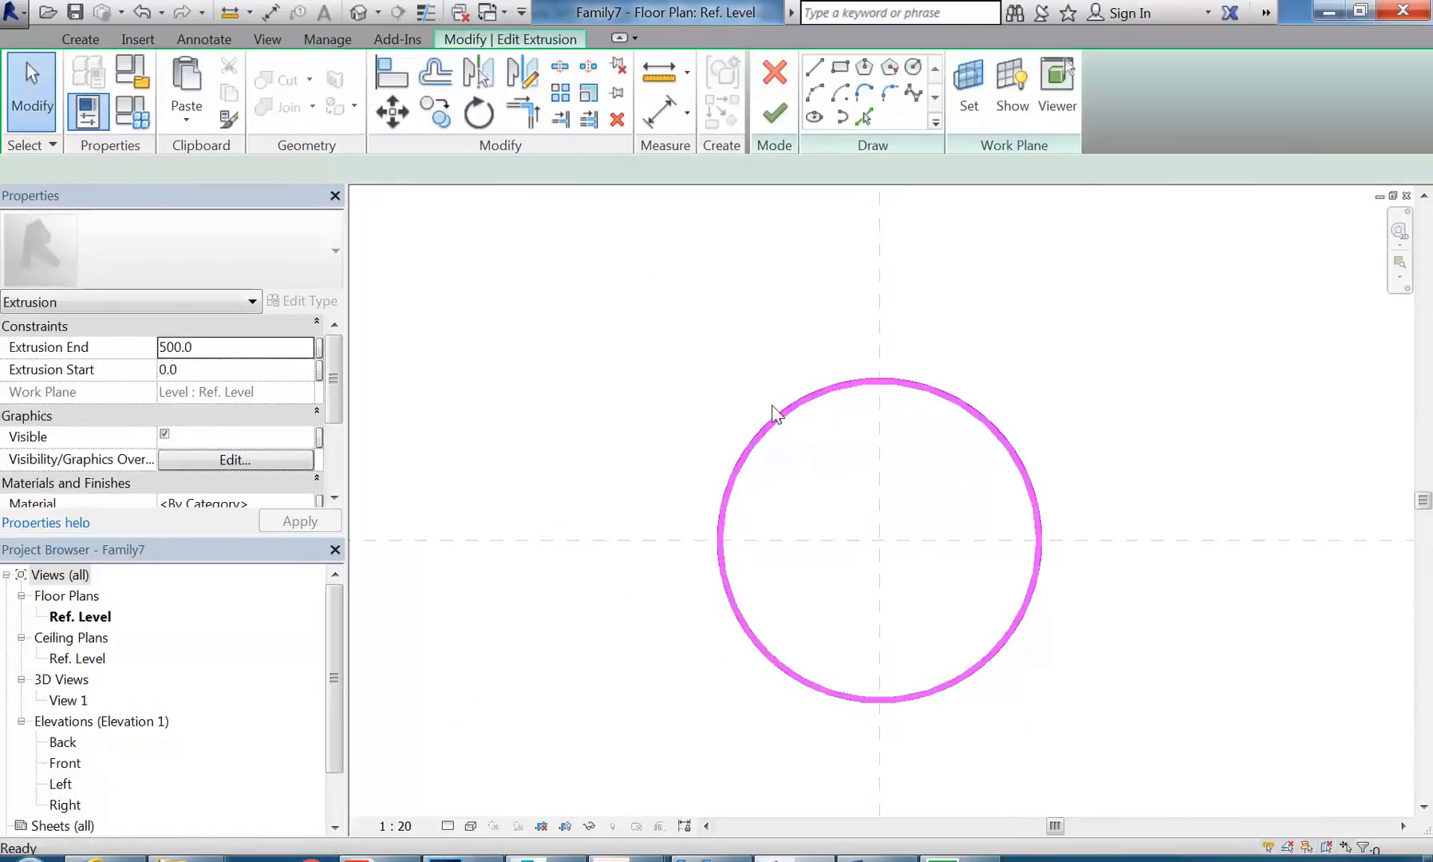
{"action": "left_click", "coordinate": [847, 388]}
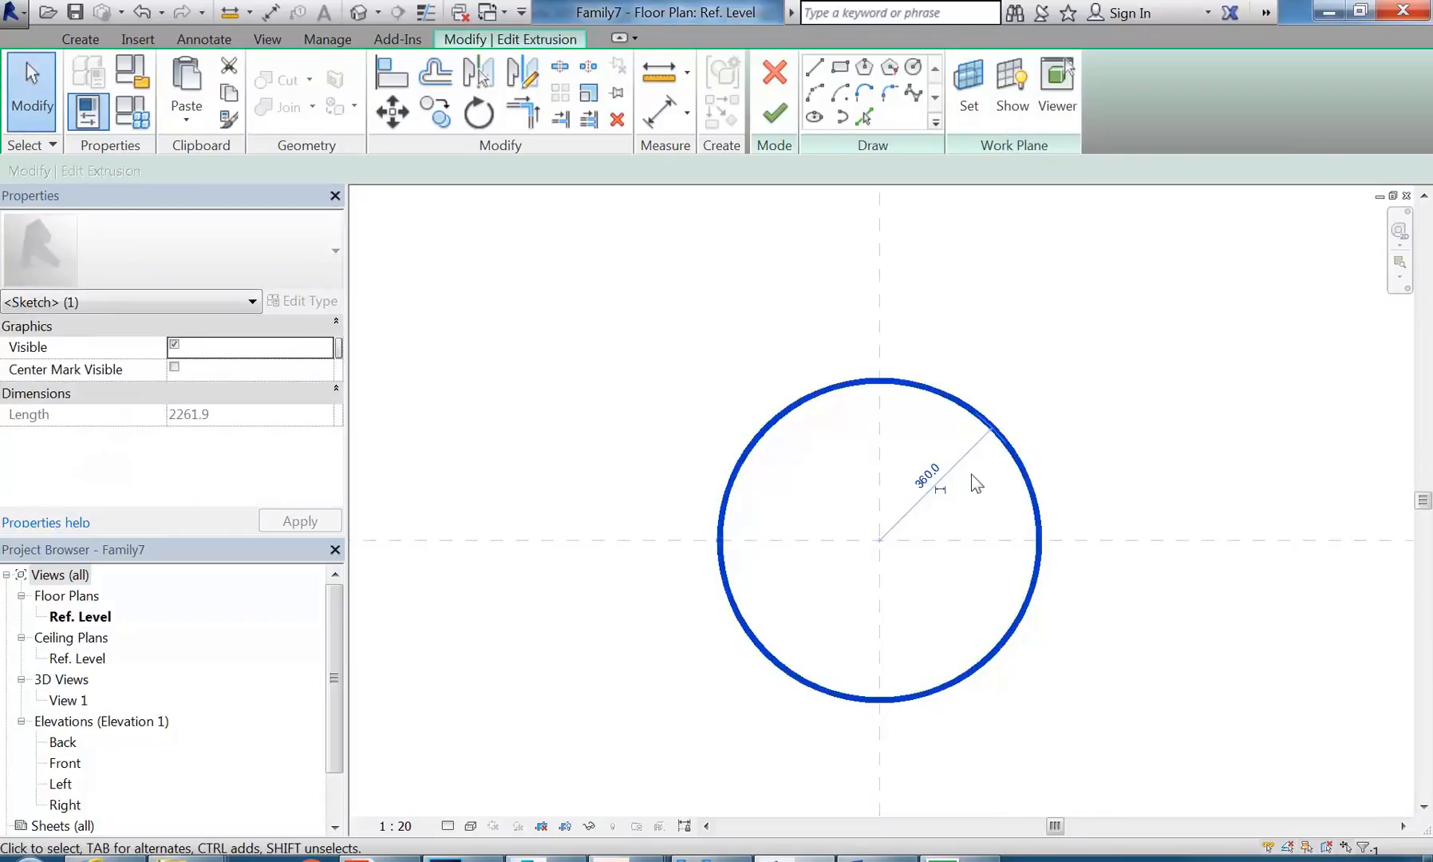
{"action": "left_click", "coordinate": [925, 477]}
{"action": "type", "text": "2"}
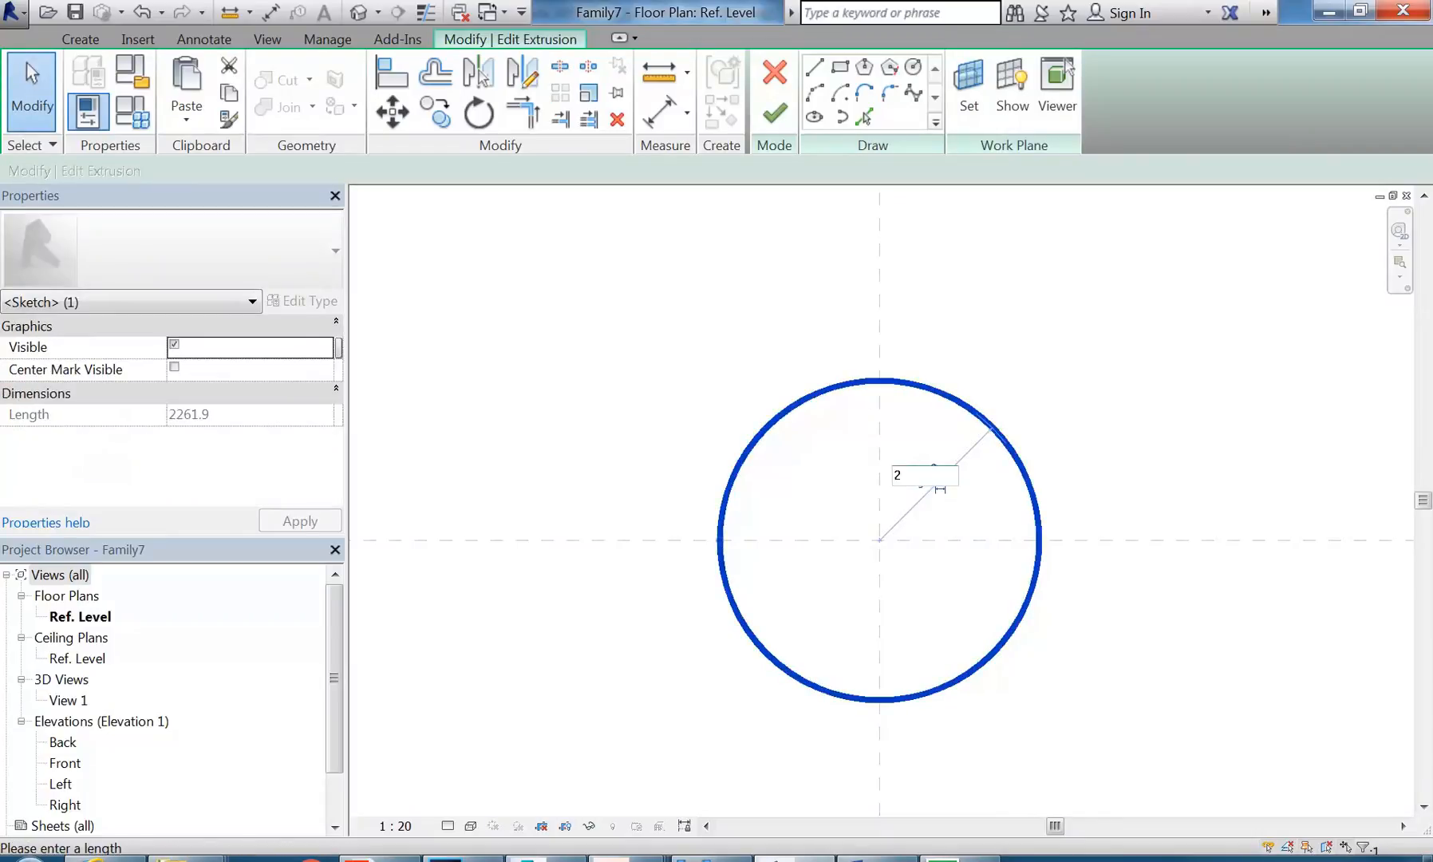
{"action": "type", "text": "80"}
{"action": "key", "text": "Return"}
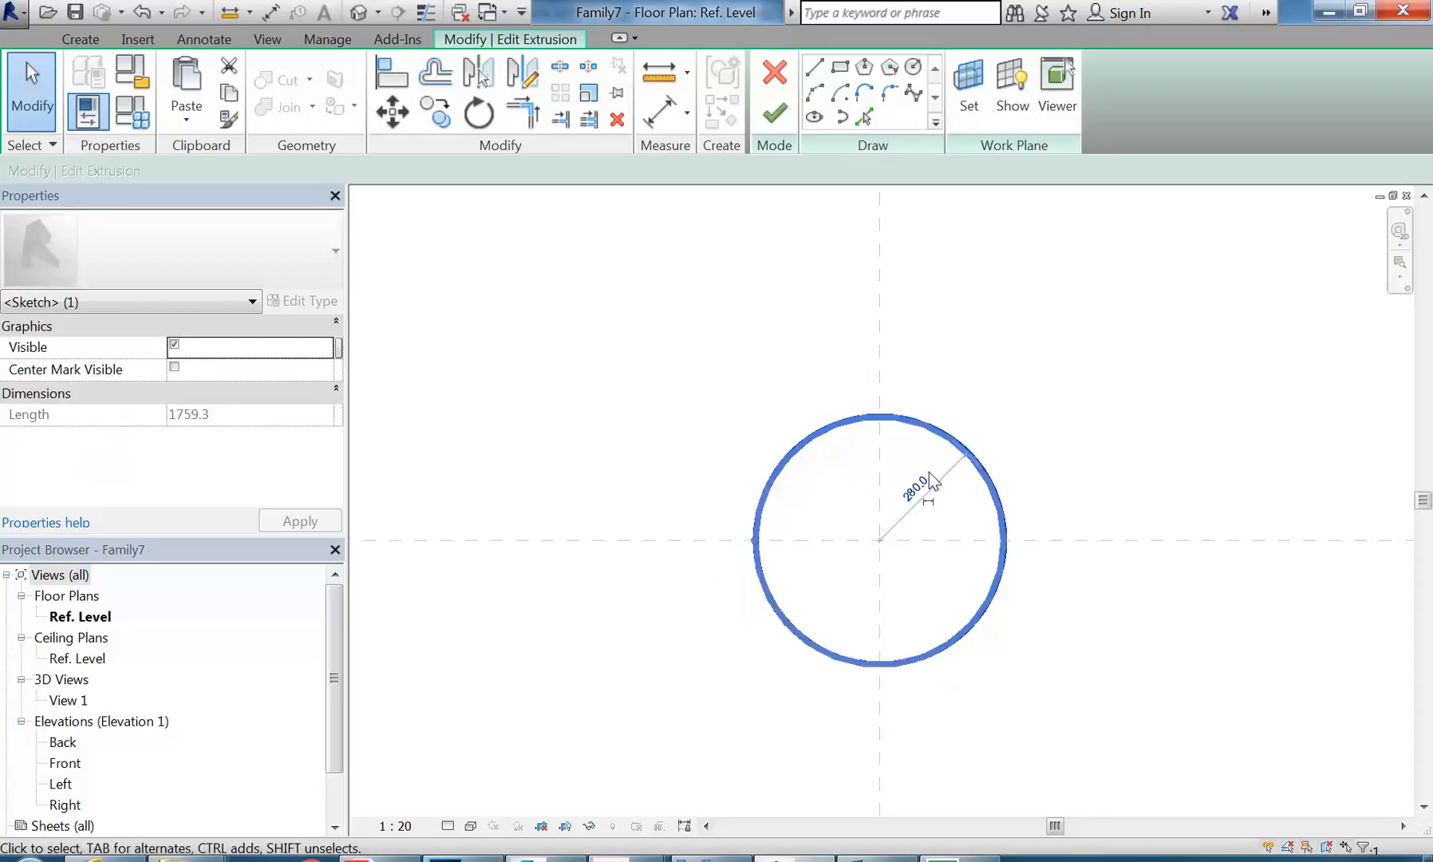
{"action": "left_click", "coordinate": [930, 482]}
{"action": "type", "text": "260"}
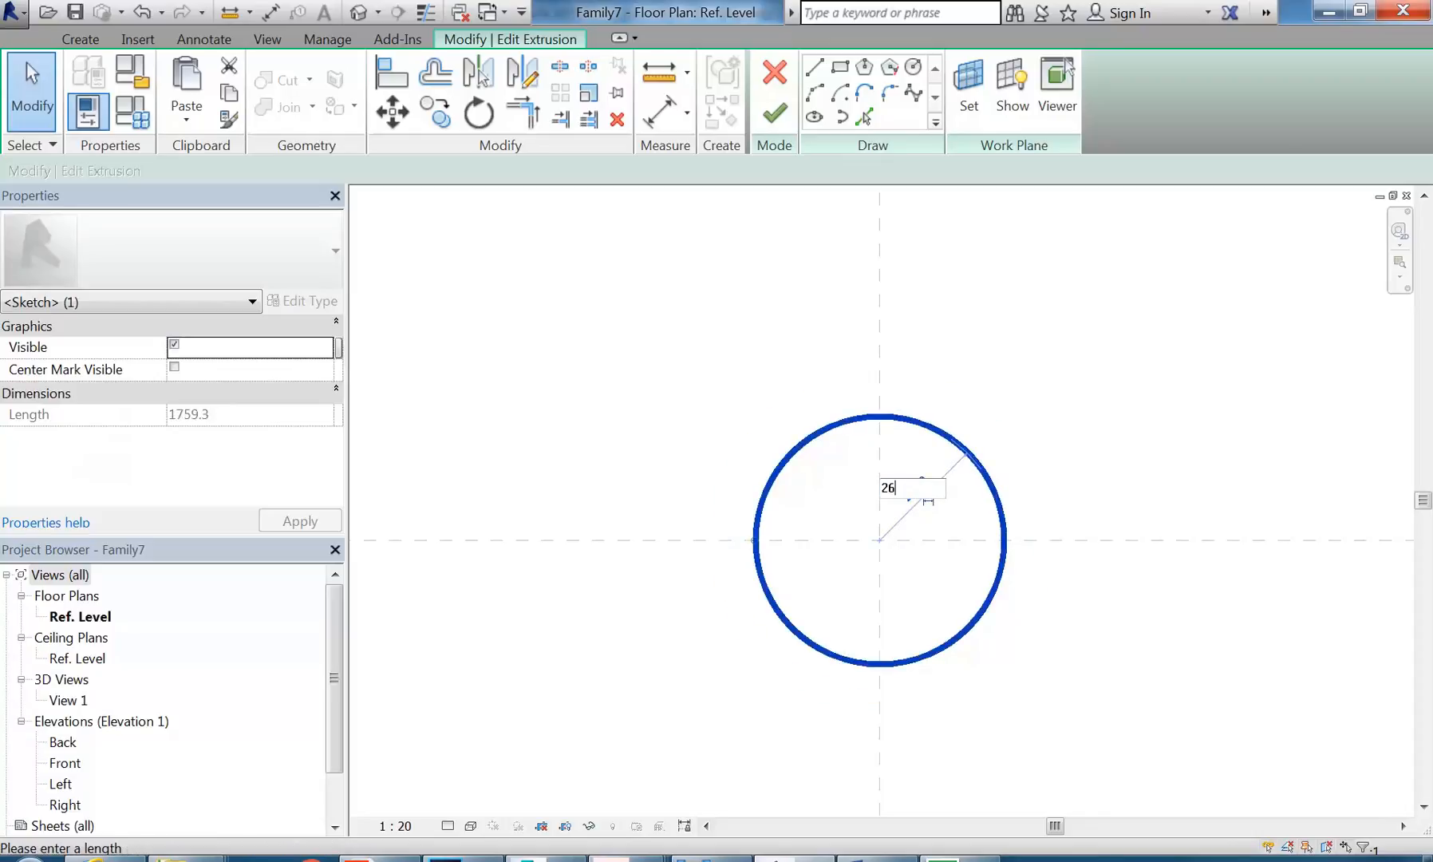
{"action": "key", "text": "Return"}
{"action": "left_click", "coordinate": [774, 410]}
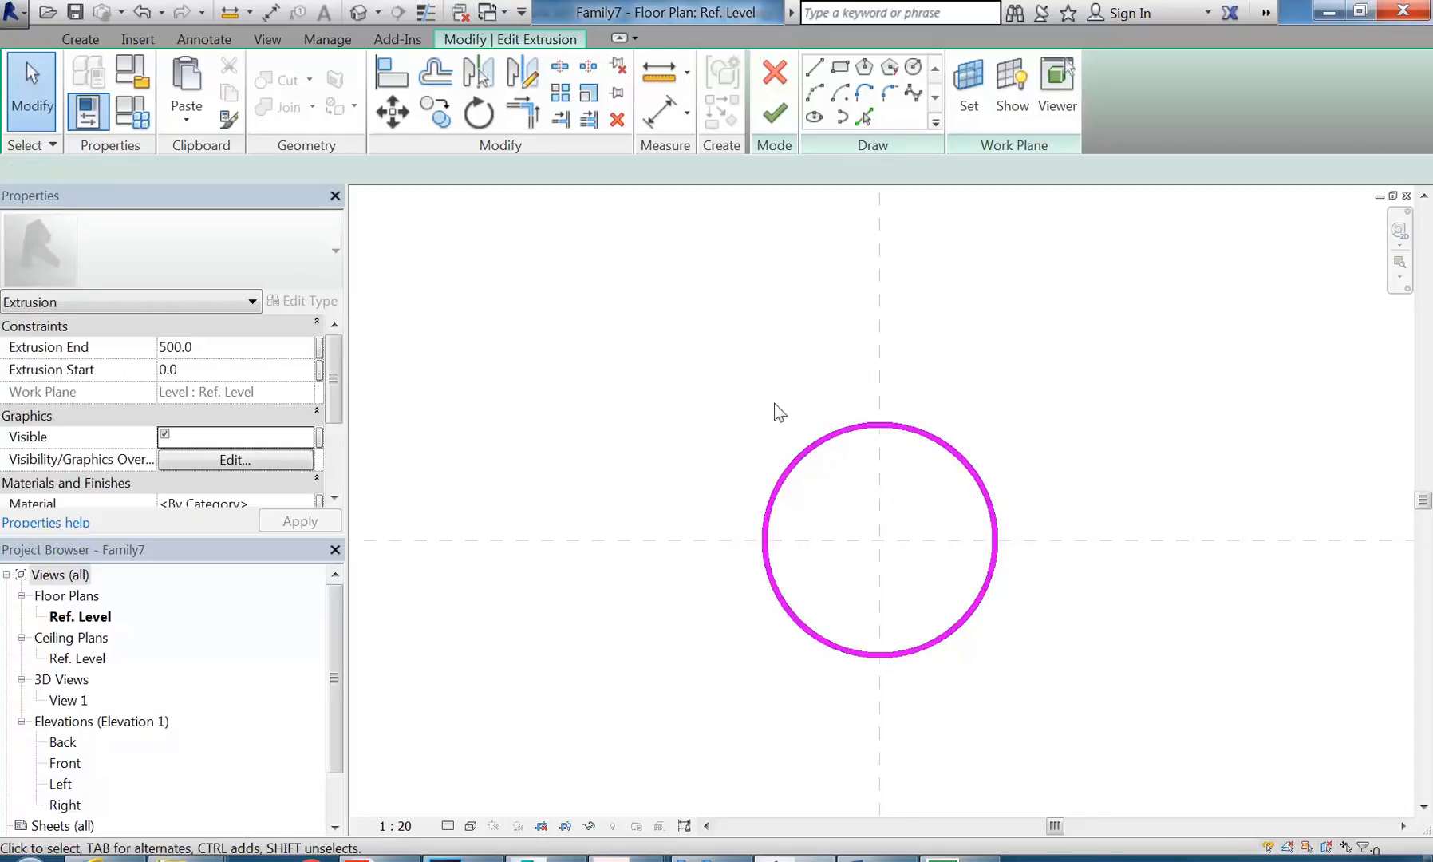
{"action": "left_click", "coordinate": [774, 113]}
{"action": "left_click", "coordinate": [635, 433]}
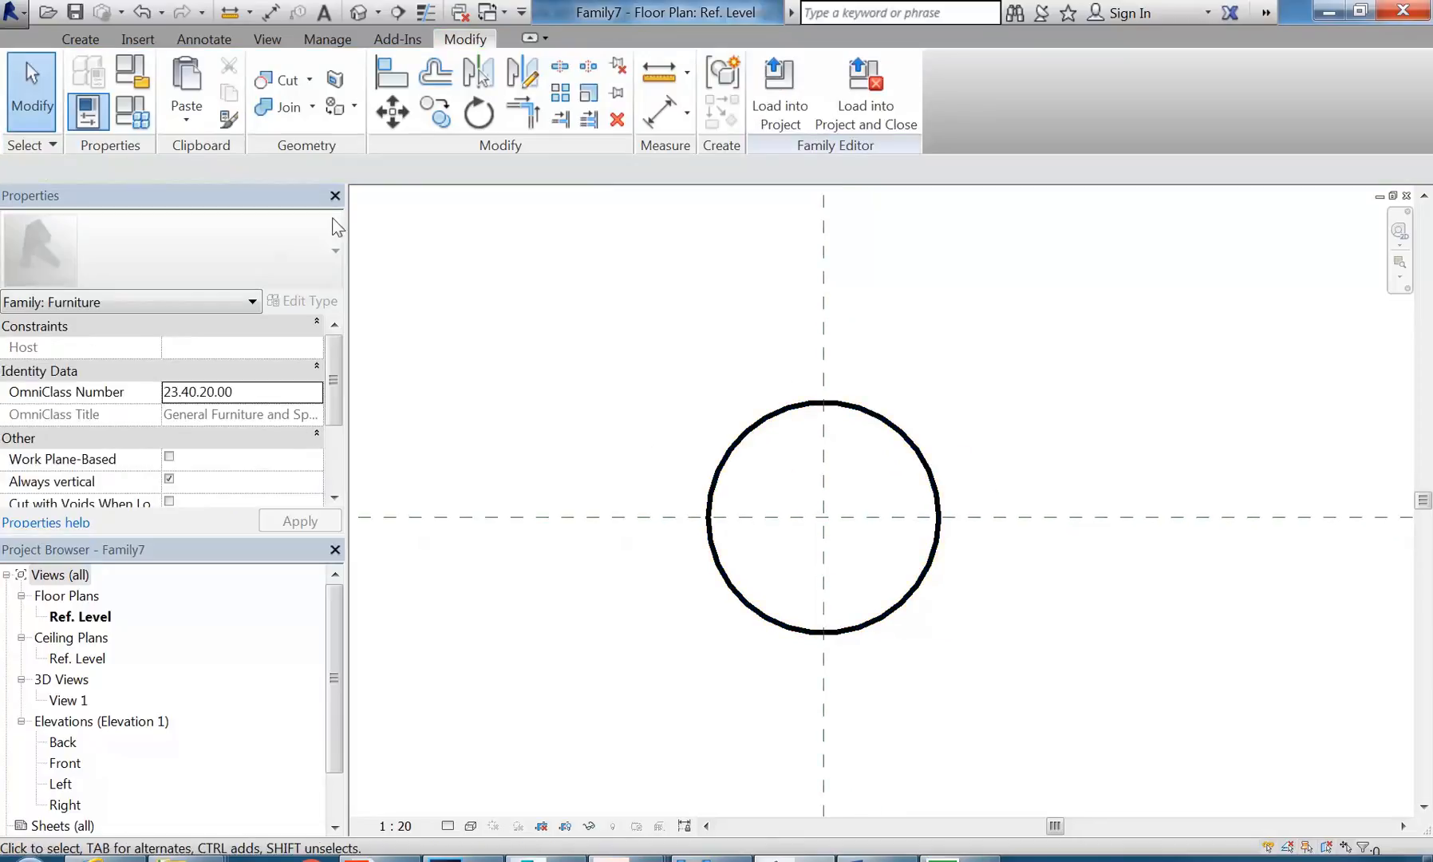
Step: Extrude a smaller concentric circle inside the cylinder, centred on the reference plane intersection, with the Extrusion End at 250 mm
{"action": "left_click", "coordinate": [80, 41]}
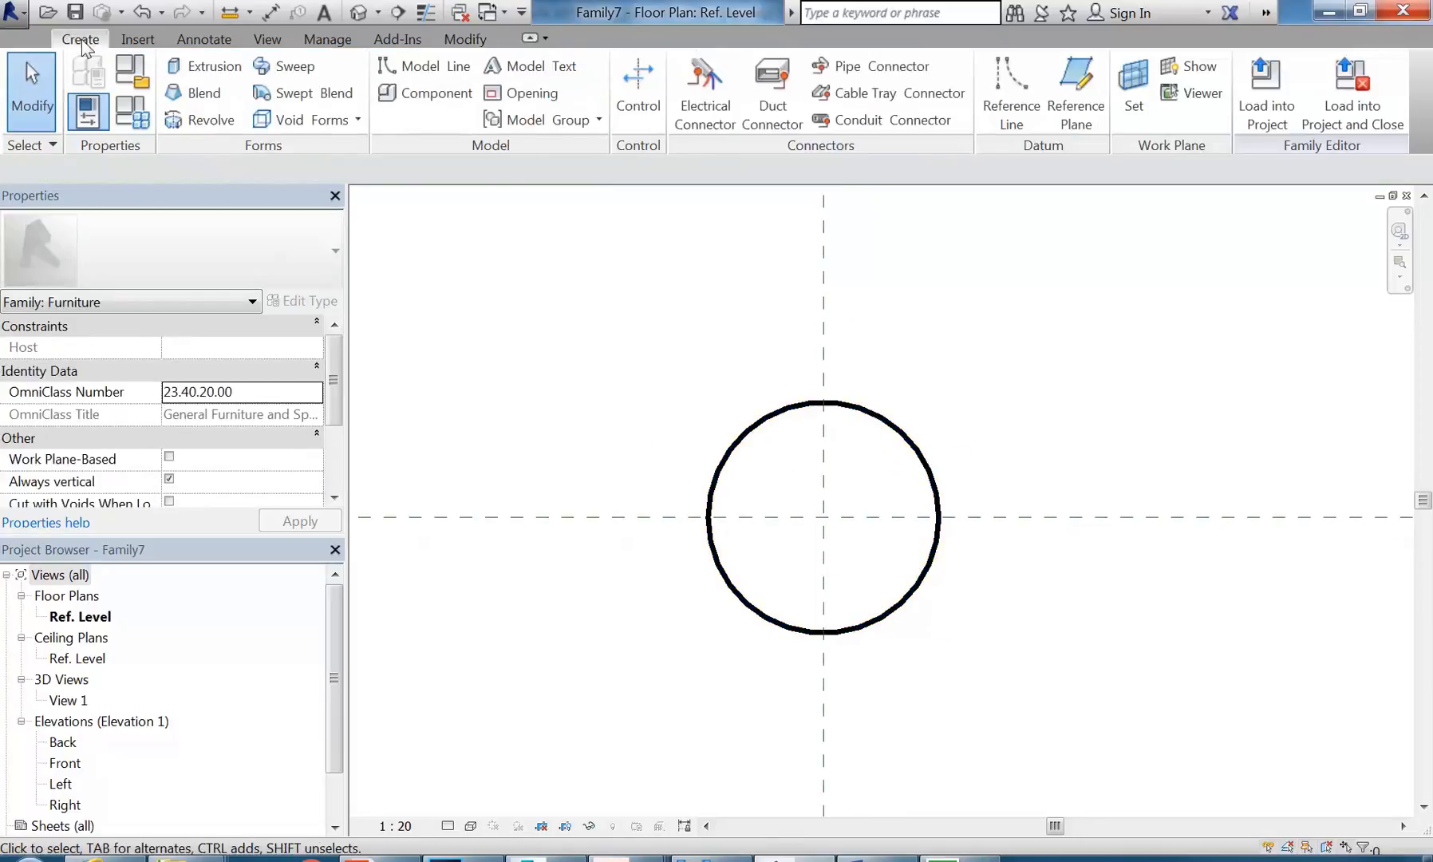
{"action": "left_click", "coordinate": [204, 65]}
{"action": "left_click", "coordinate": [914, 66]}
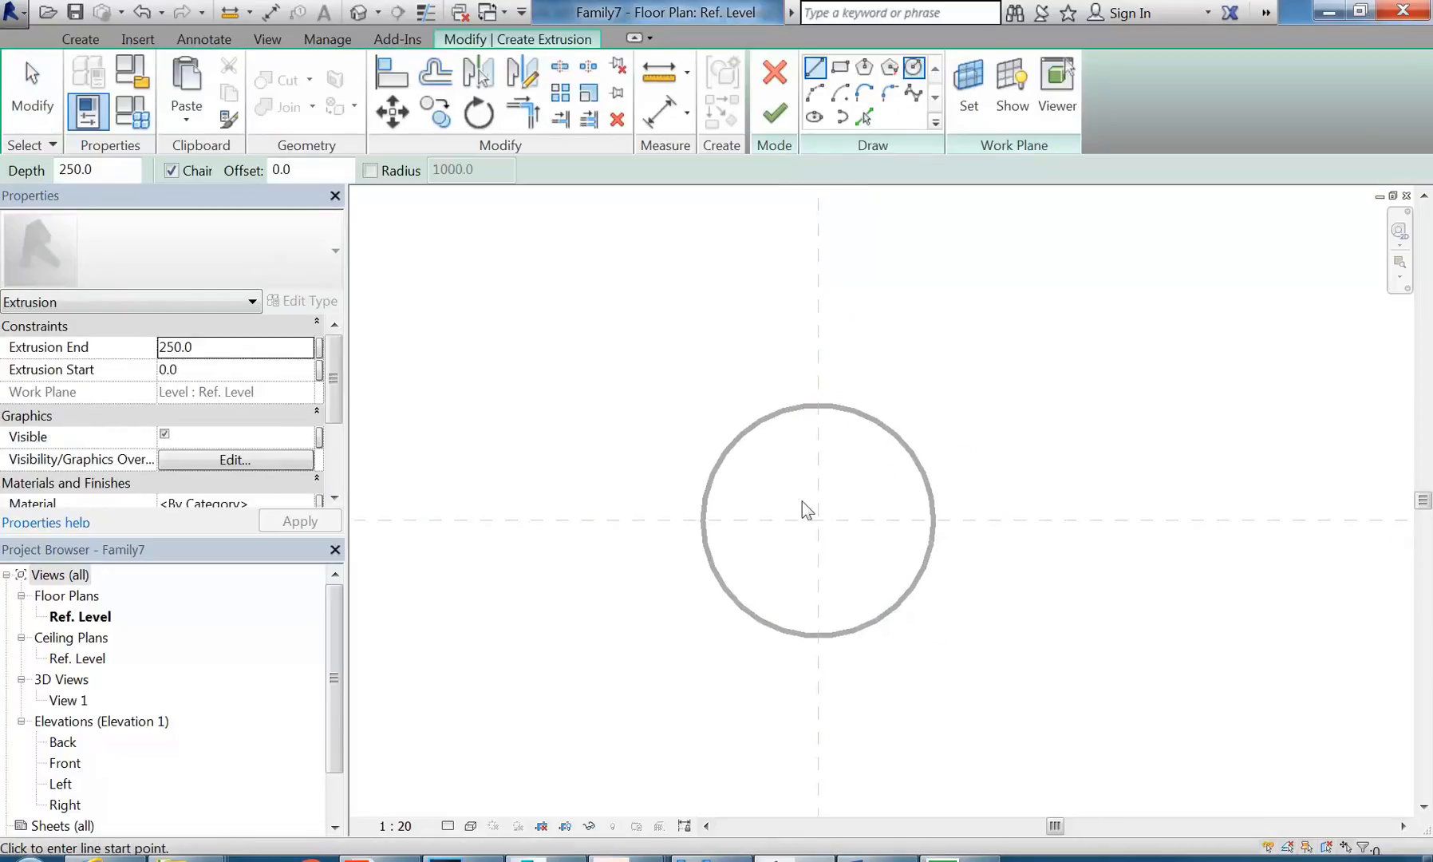
{"action": "scroll", "coordinate": [814, 550], "scroll_direction": "up", "scroll_amount": 4}
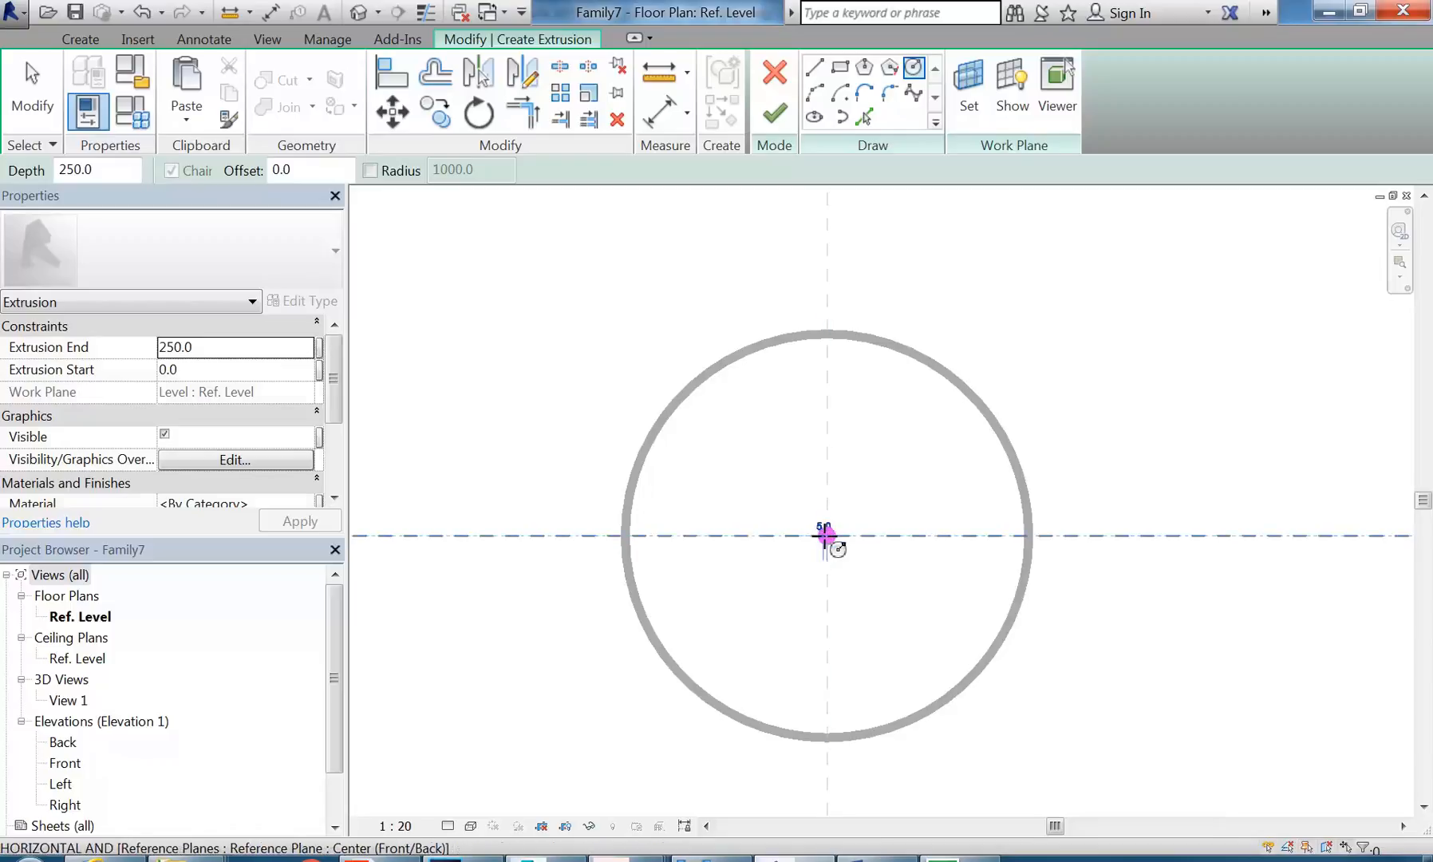
{"action": "left_click", "coordinate": [825, 534]}
{"action": "left_click", "coordinate": [881, 396]}
{"action": "key", "text": "Escape"}
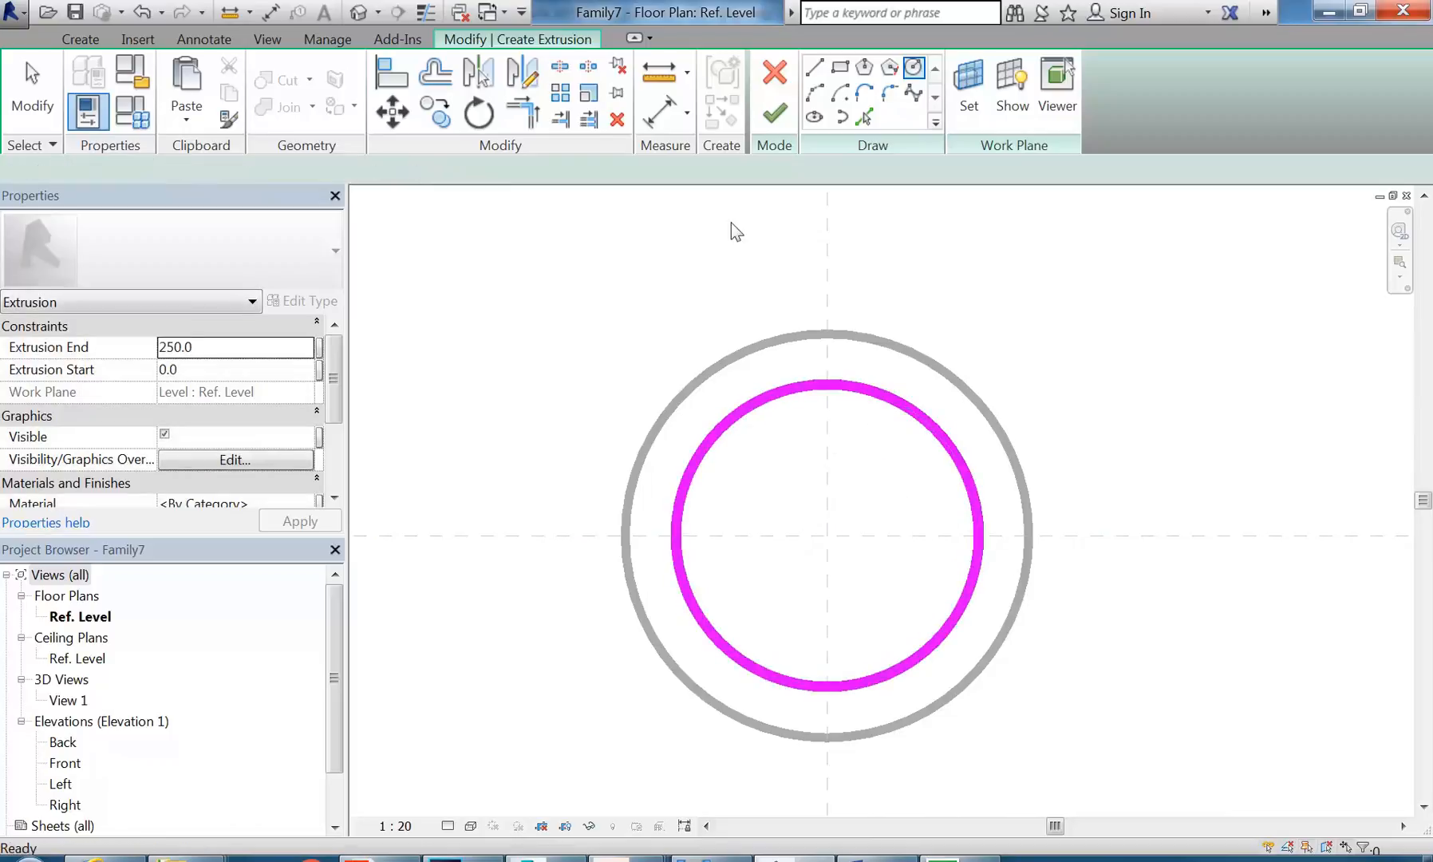
{"action": "left_click", "coordinate": [773, 118]}
{"action": "scroll", "coordinate": [713, 393], "scroll_direction": "down", "scroll_amount": 3}
{"action": "middle_click_drag", "start_coordinate": [713, 393], "coordinate": [698, 365]}
{"action": "scroll", "coordinate": [674, 352], "scroll_direction": "down", "scroll_amount": 1}
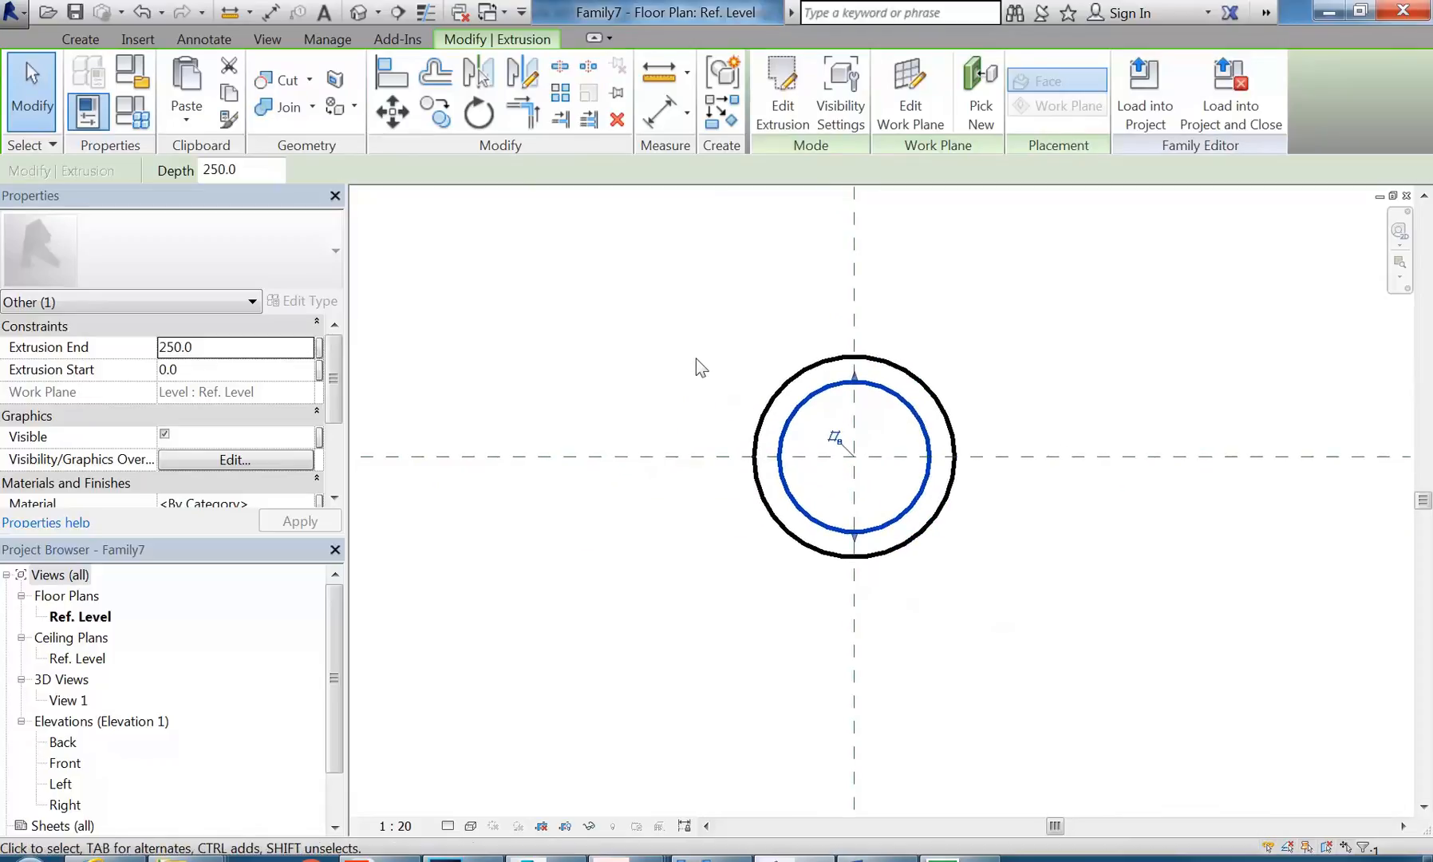
{"action": "left_click", "coordinate": [654, 312]}
{"action": "scroll", "coordinate": [654, 312], "scroll_direction": "down", "scroll_amount": 1}
{"action": "middle_click_drag", "start_coordinate": [672, 325], "coordinate": [698, 323]}
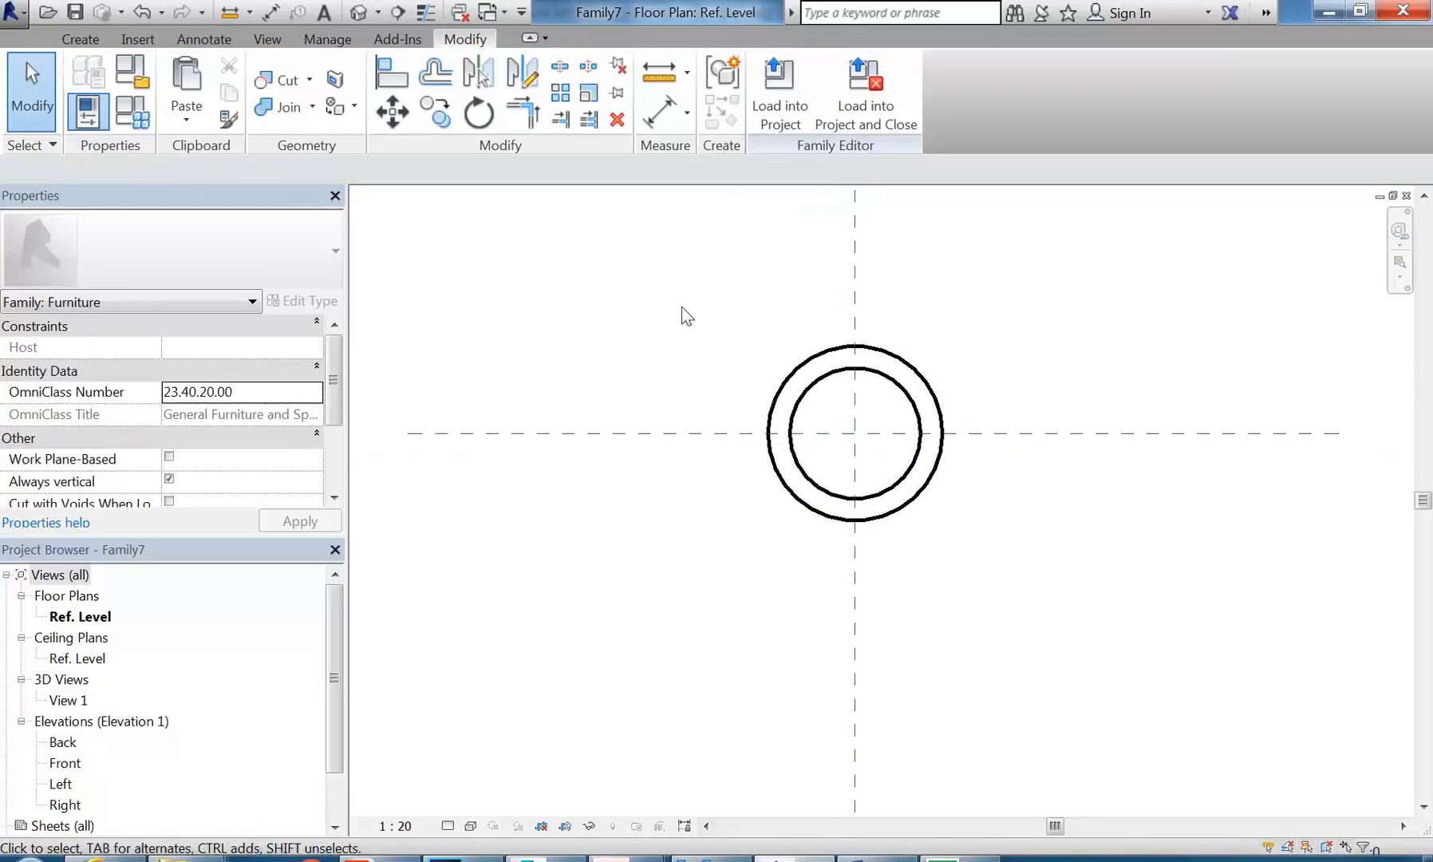
Step: In the Front elevation, raise the base of the larger cylinder above the reference level, keeping it overlapping the smaller one
{"action": "left_click_drag", "start_coordinate": [335, 615], "coordinate": [336, 658]}
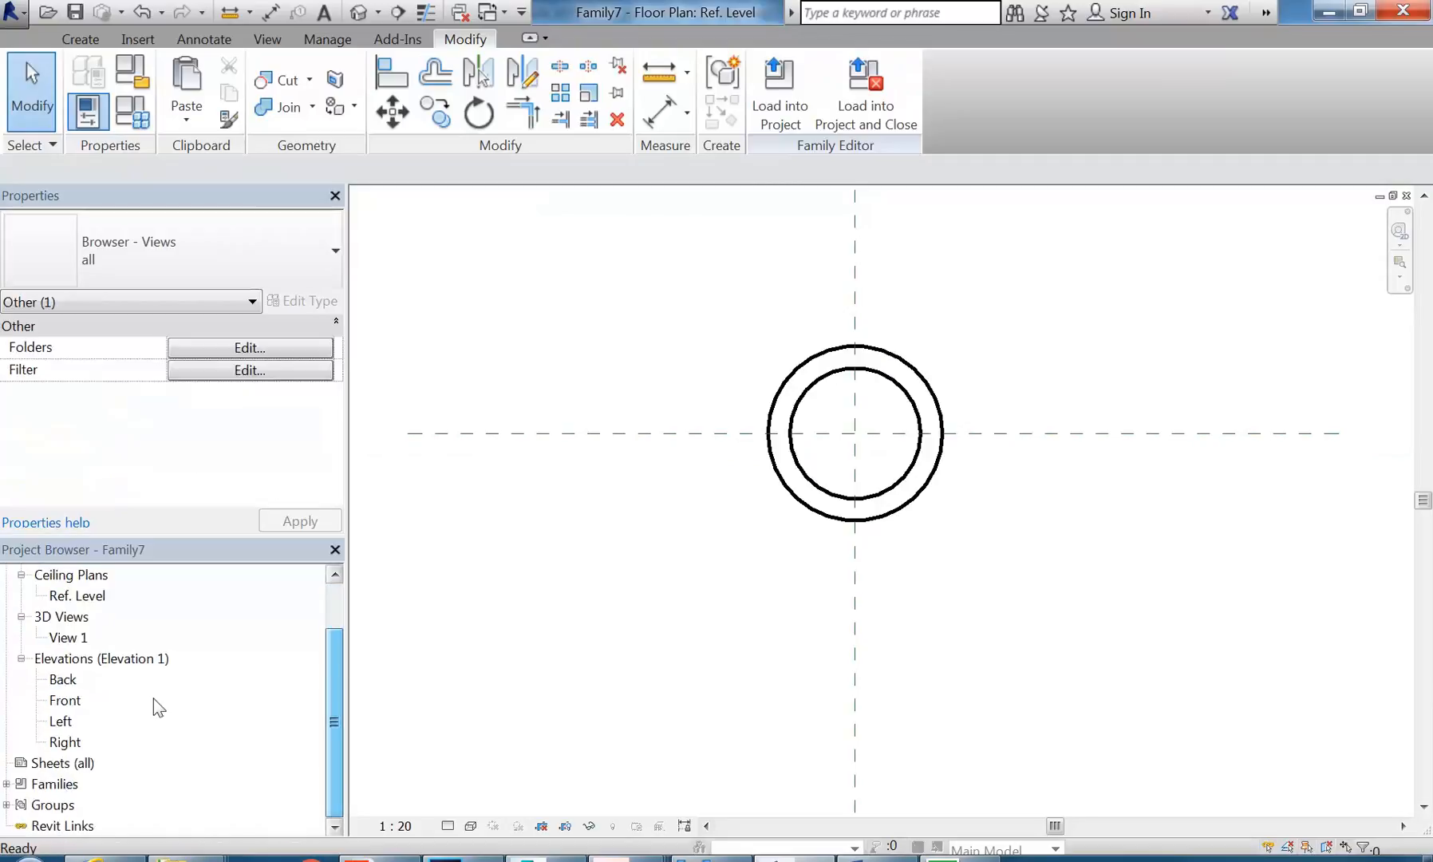
{"action": "double_click", "coordinate": [65, 701]}
{"action": "right_click", "coordinate": [699, 263]}
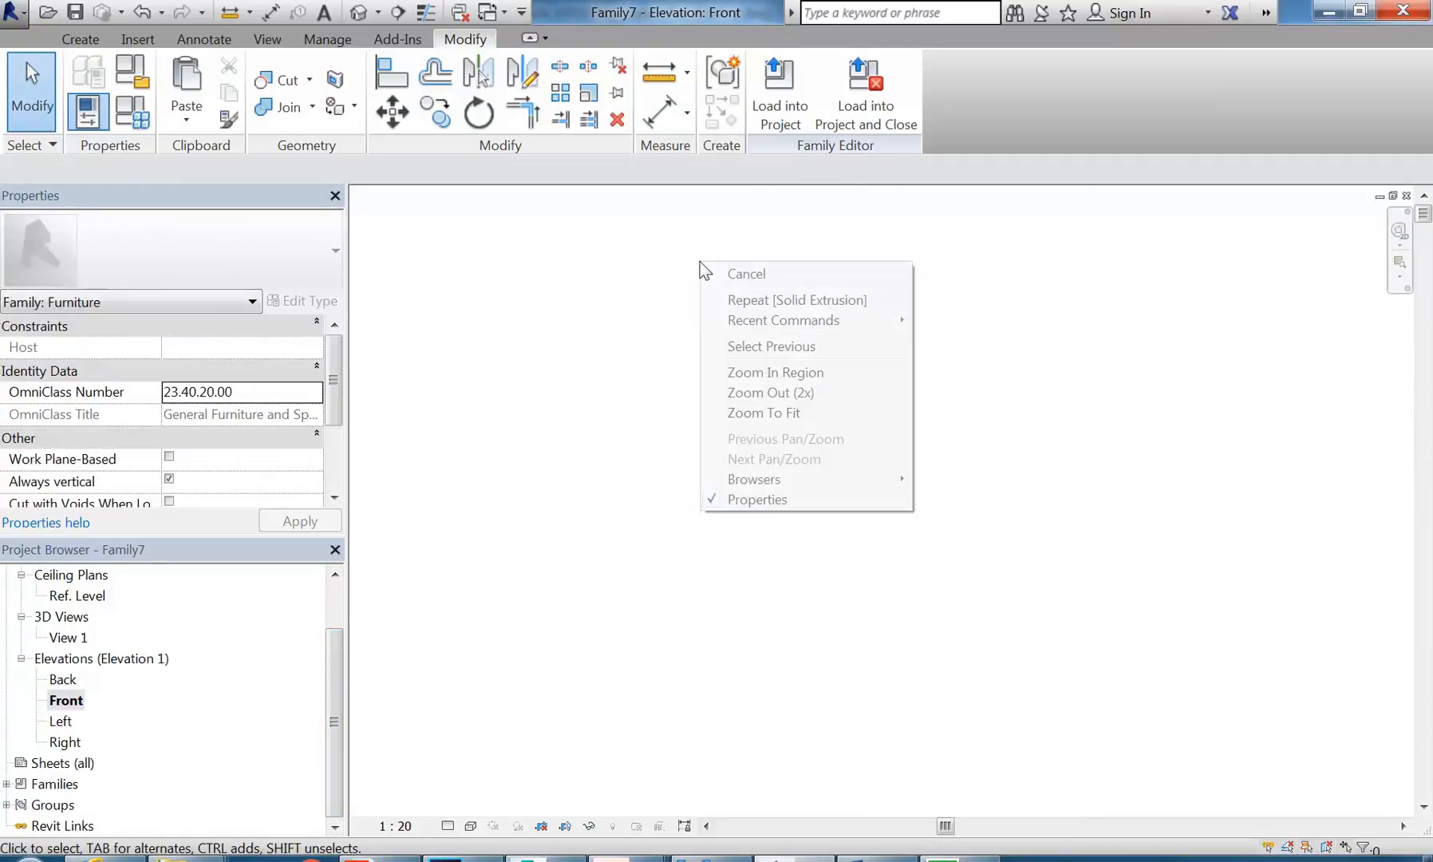
{"action": "middle_click_drag", "start_coordinate": [675, 503], "coordinate": [695, 383]}
{"action": "scroll", "coordinate": [723, 450], "scroll_direction": "up", "scroll_amount": 1}
{"action": "left_click", "coordinate": [731, 444]}
{"action": "scroll", "coordinate": [776, 594], "scroll_direction": "up", "scroll_amount": 1}
{"action": "scroll", "coordinate": [777, 600], "scroll_direction": "up", "scroll_amount": 1}
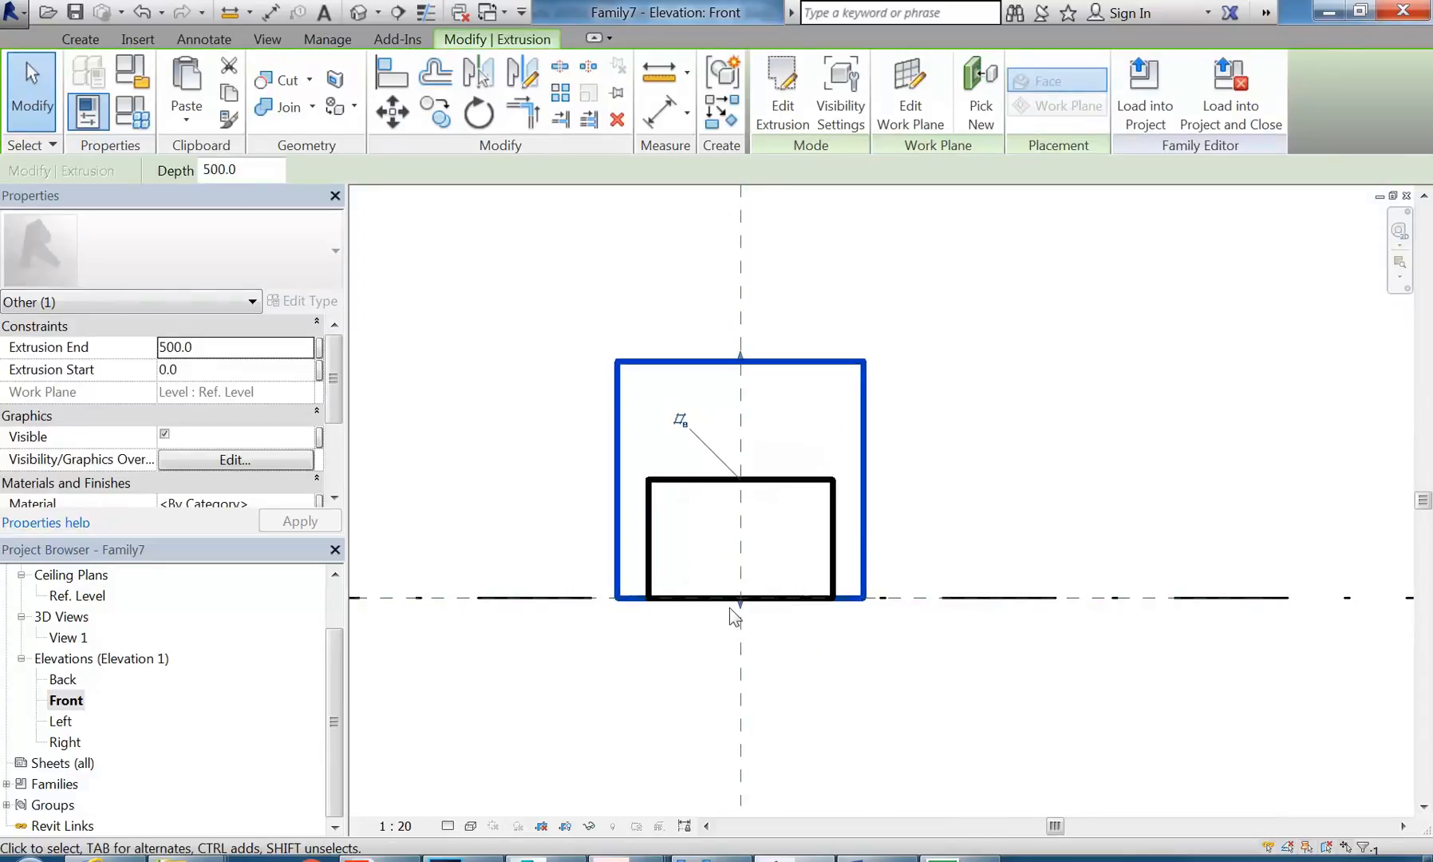
{"action": "left_click_drag", "start_coordinate": [742, 577], "coordinate": [738, 543]}
{"action": "left_click", "coordinate": [688, 495]}
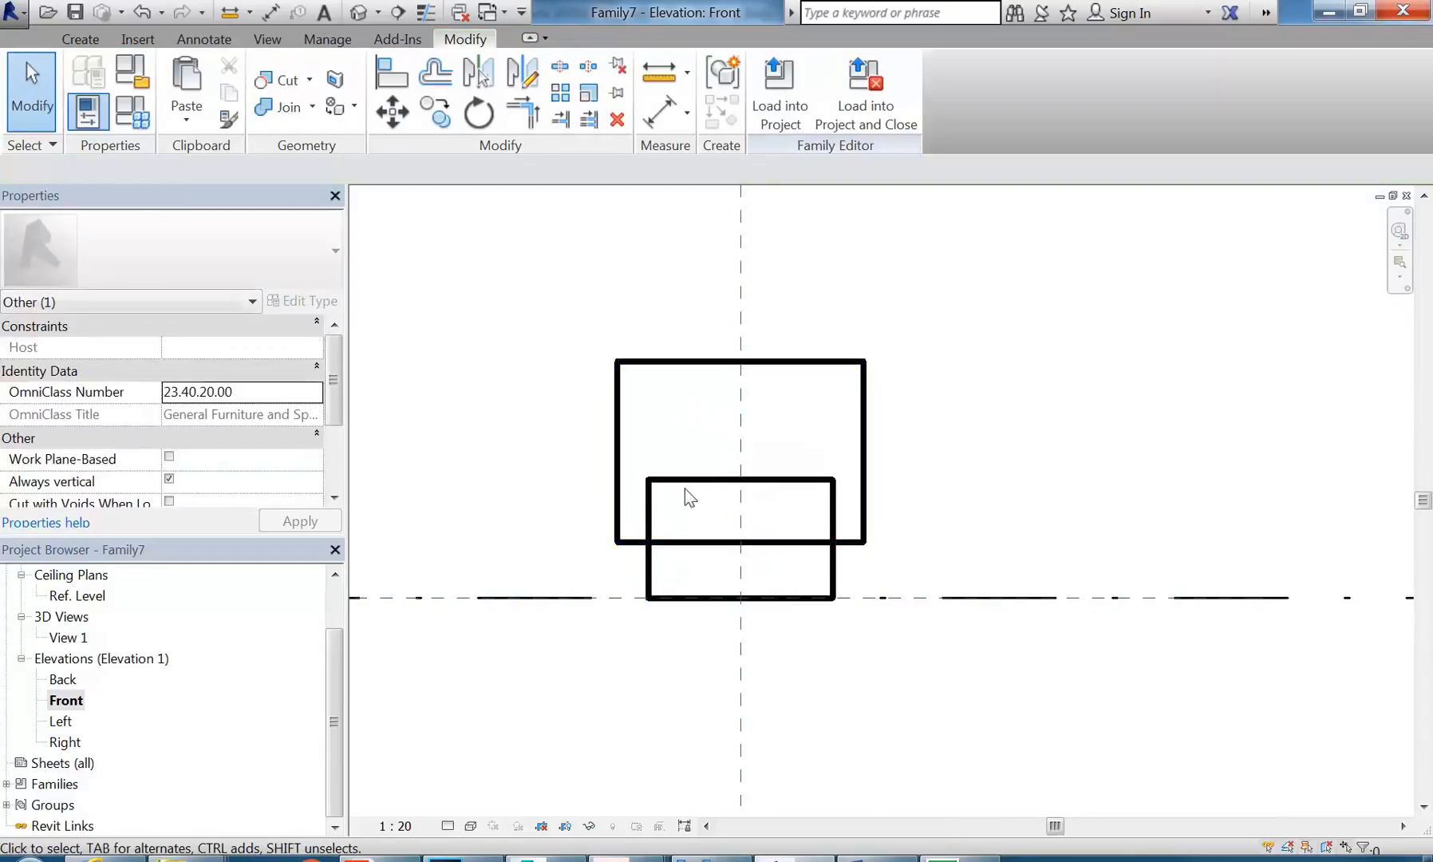
Step: Lower the top of the smaller cylinder to meet the underside of the larger one, forming a recessed base
{"action": "left_click", "coordinate": [691, 479]}
{"action": "scroll", "coordinate": [714, 501], "scroll_direction": "up", "scroll_amount": 1}
{"action": "left_click_drag", "start_coordinate": [749, 473], "coordinate": [697, 557]}
{"action": "left_click", "coordinate": [522, 493]}
{"action": "scroll", "coordinate": [522, 493], "scroll_direction": "down", "scroll_amount": 1}
{"action": "middle_click_drag", "start_coordinate": [539, 505], "coordinate": [577, 523]}
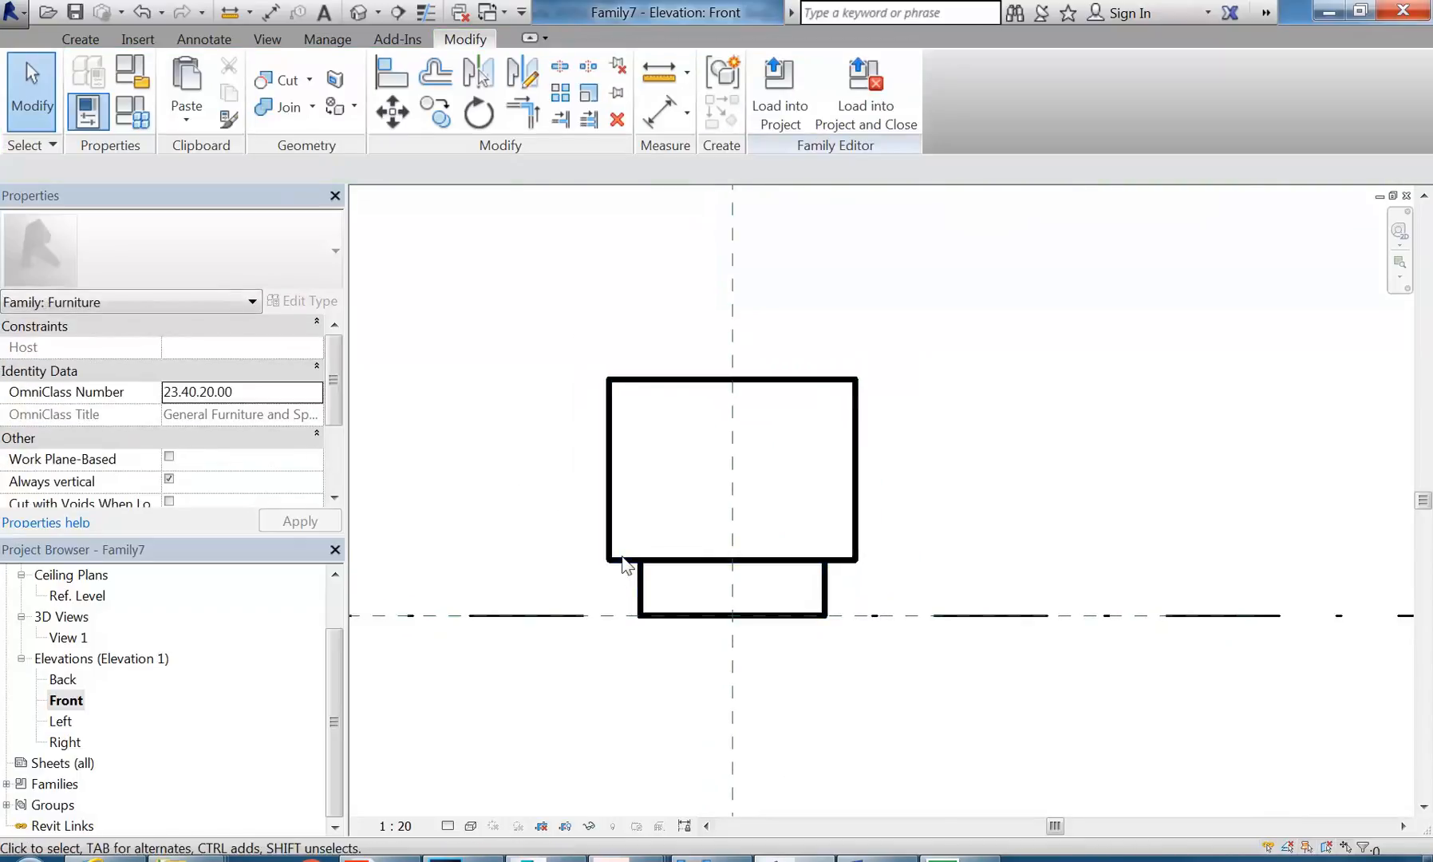
Step: Load the edited furniture family into Hub v10.rvt, overwriting the existing version
{"action": "left_click", "coordinate": [779, 108]}
{"action": "left_click", "coordinate": [651, 602]}
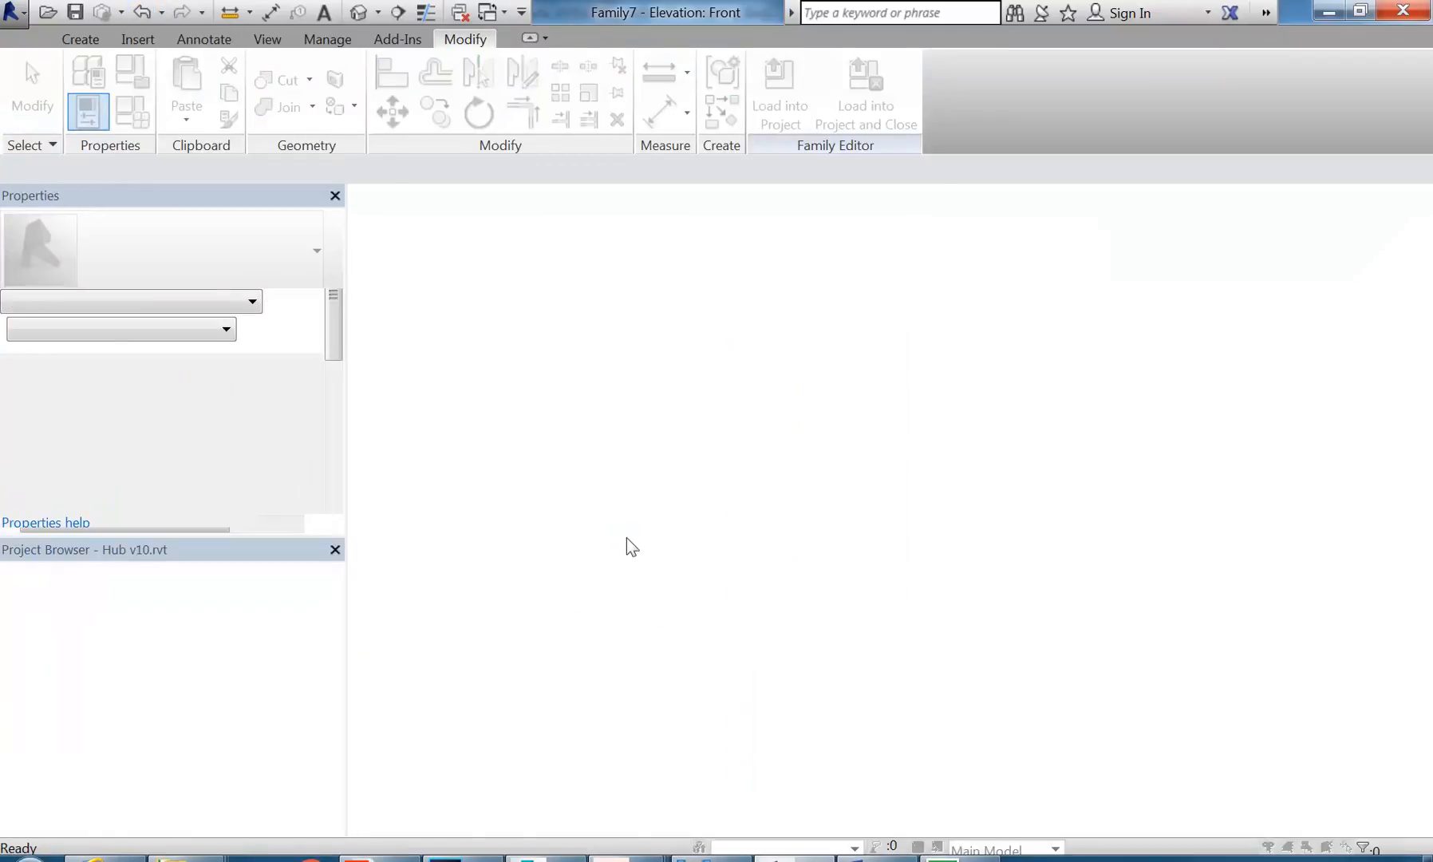
{"action": "left_click", "coordinate": [729, 405]}
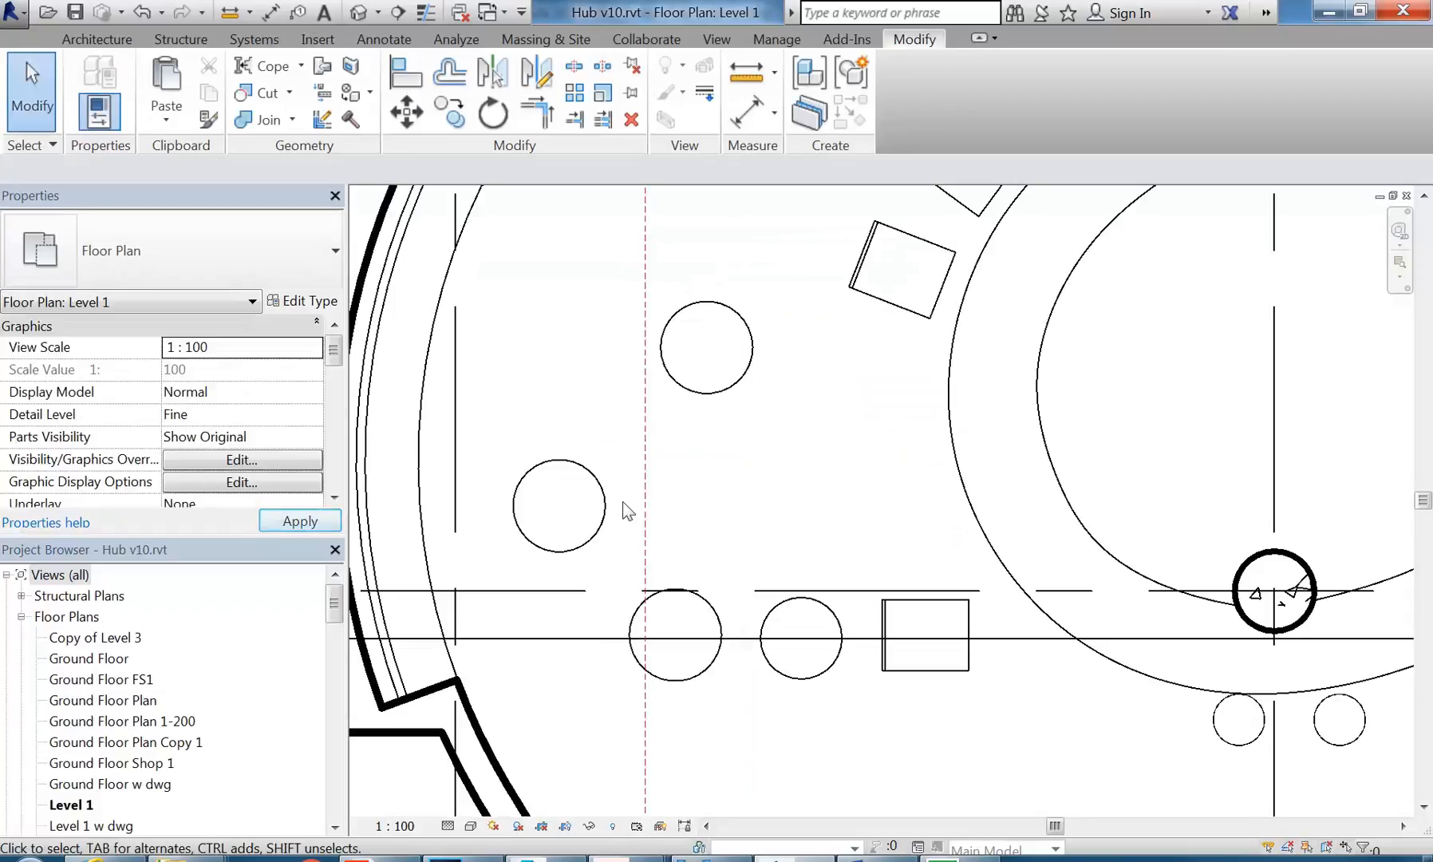
Step: Open Section 1 from its section mark in the Level 1 plan to inspect the updated furniture
{"action": "scroll", "coordinate": [801, 365], "scroll_direction": "down", "scroll_amount": 2}
{"action": "scroll", "coordinate": [638, 430], "scroll_direction": "down", "scroll_amount": 4}
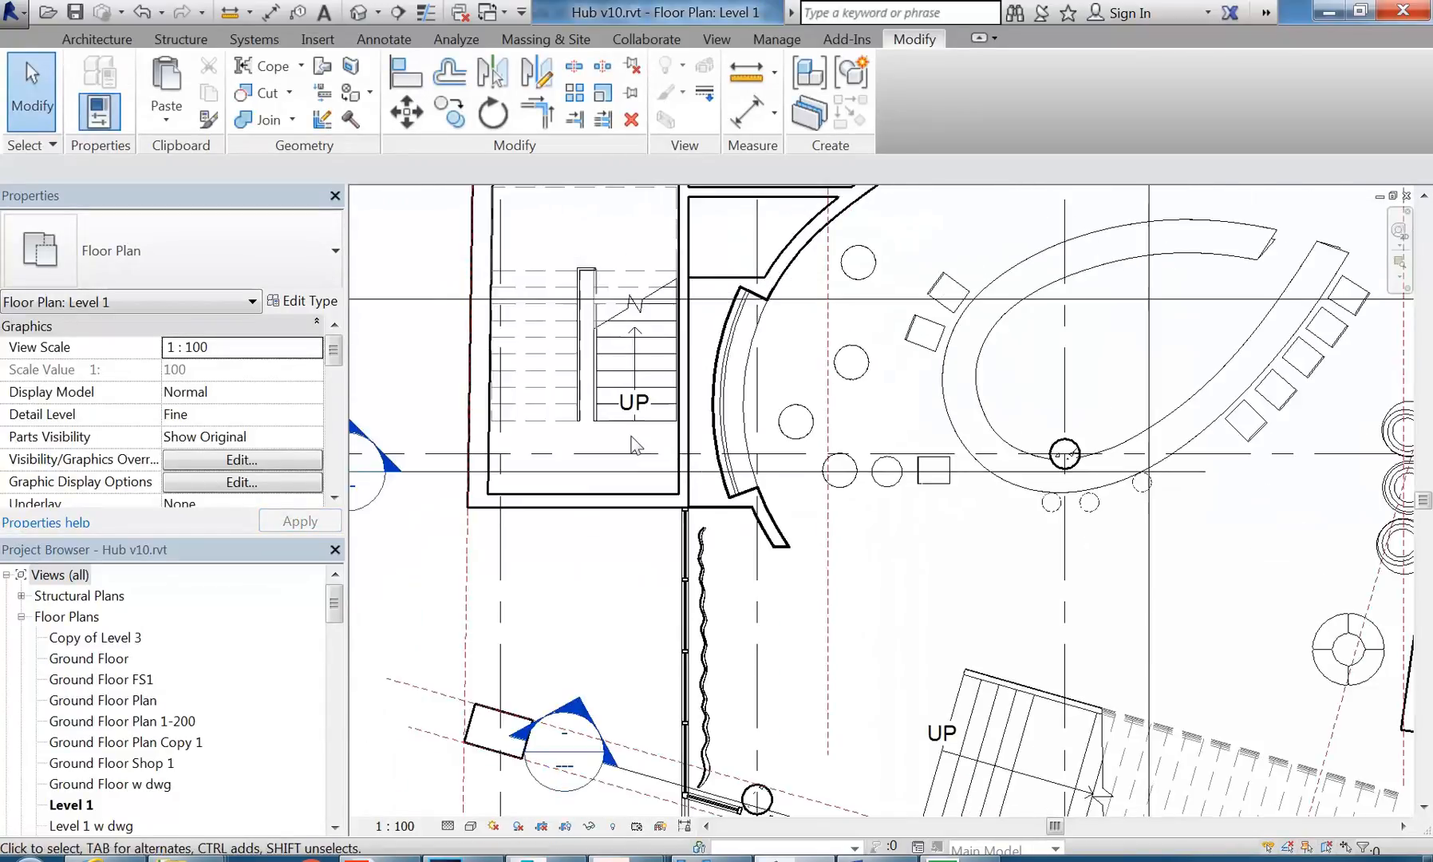
{"action": "double_click", "coordinate": [536, 441]}
{"action": "scroll", "coordinate": [813, 349], "scroll_direction": "up", "scroll_amount": 3}
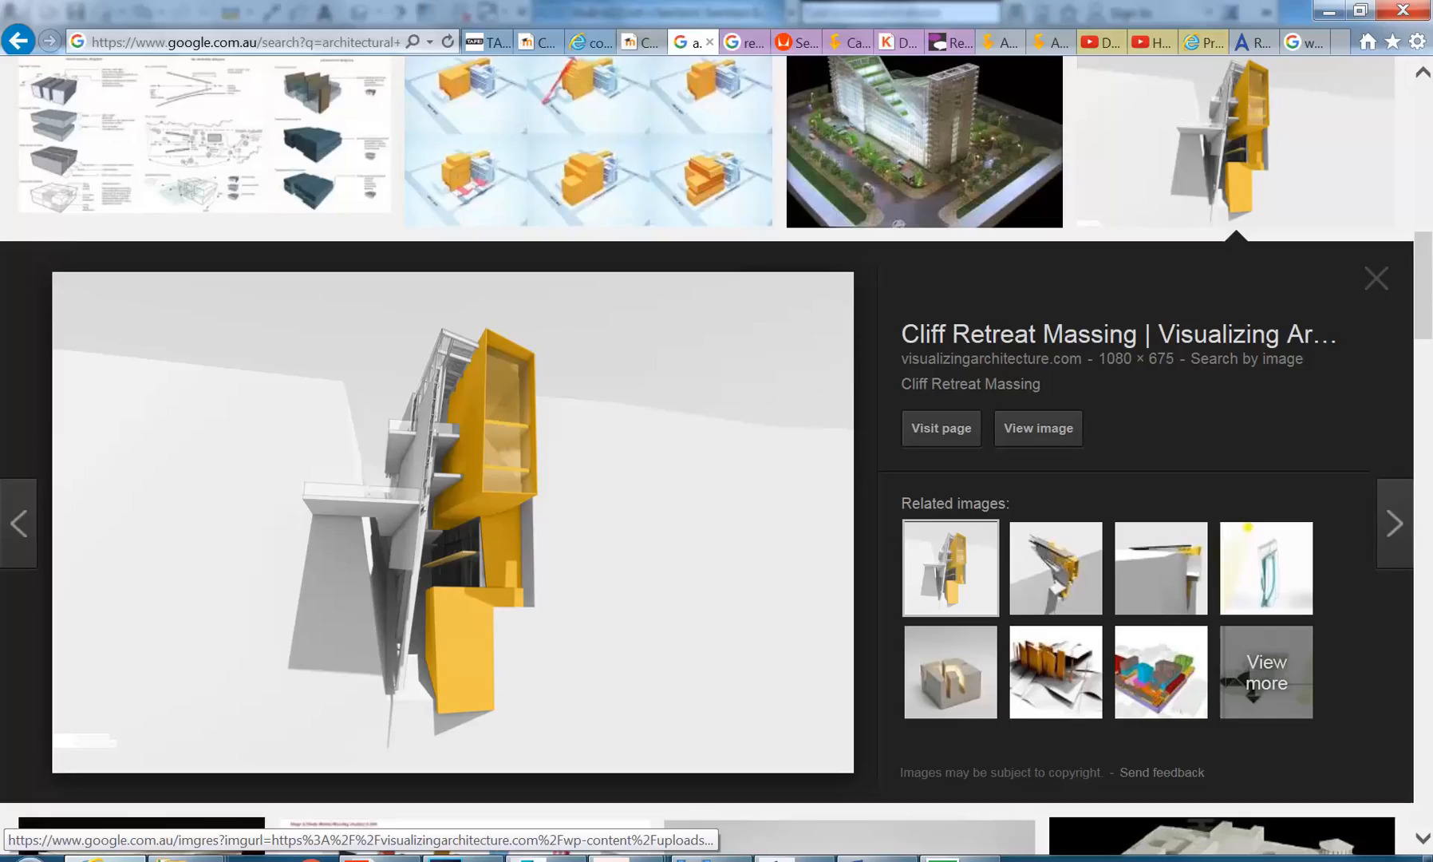
Step: Switch to the course page in the web browser and highlight "Modelling Techniques" in the Week 3 row
{"action": "left_click", "coordinate": [533, 43]}
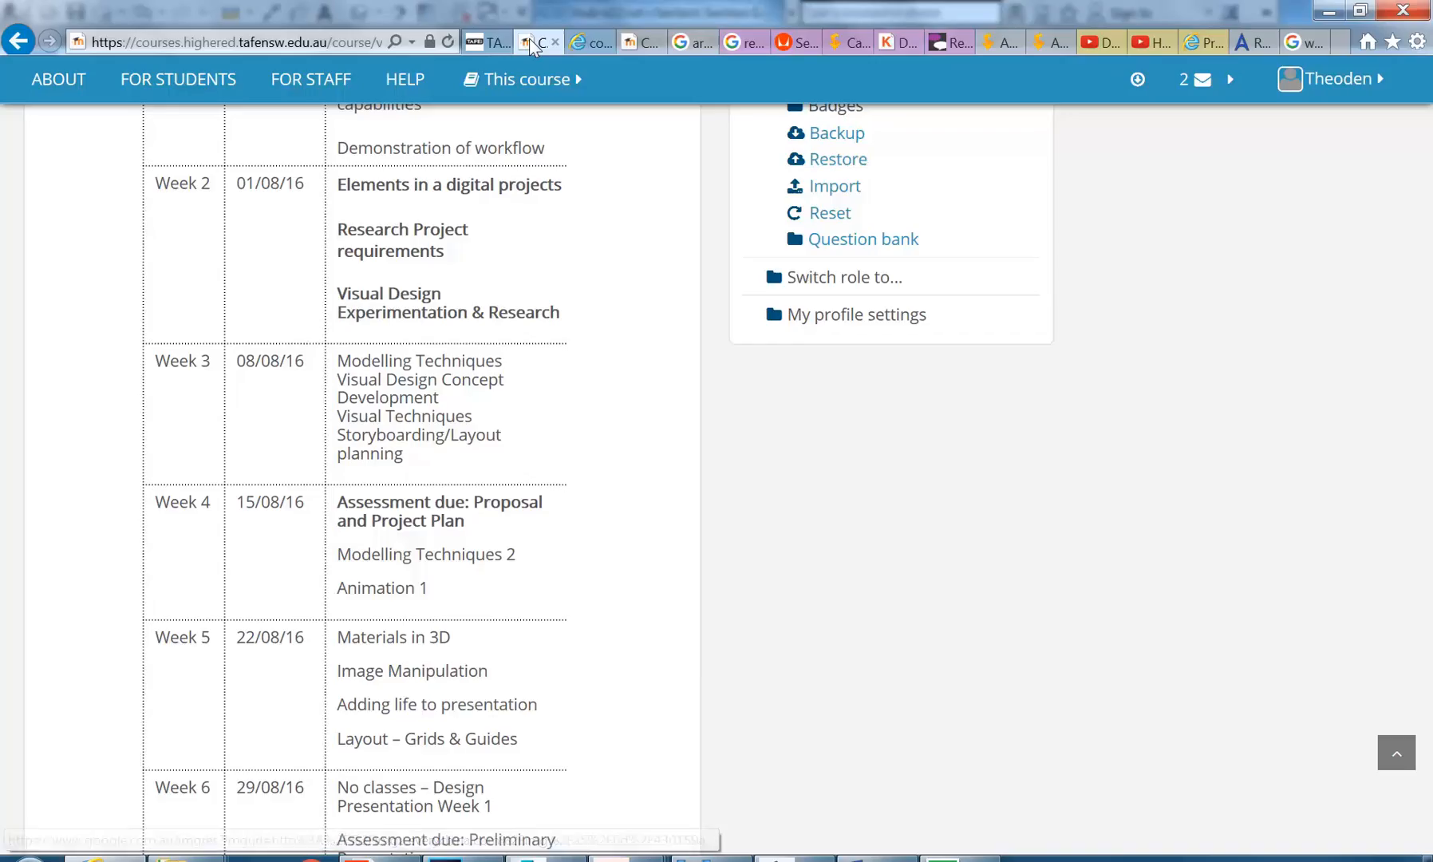
{"action": "left_click_drag", "start_coordinate": [335, 360], "coordinate": [539, 375]}
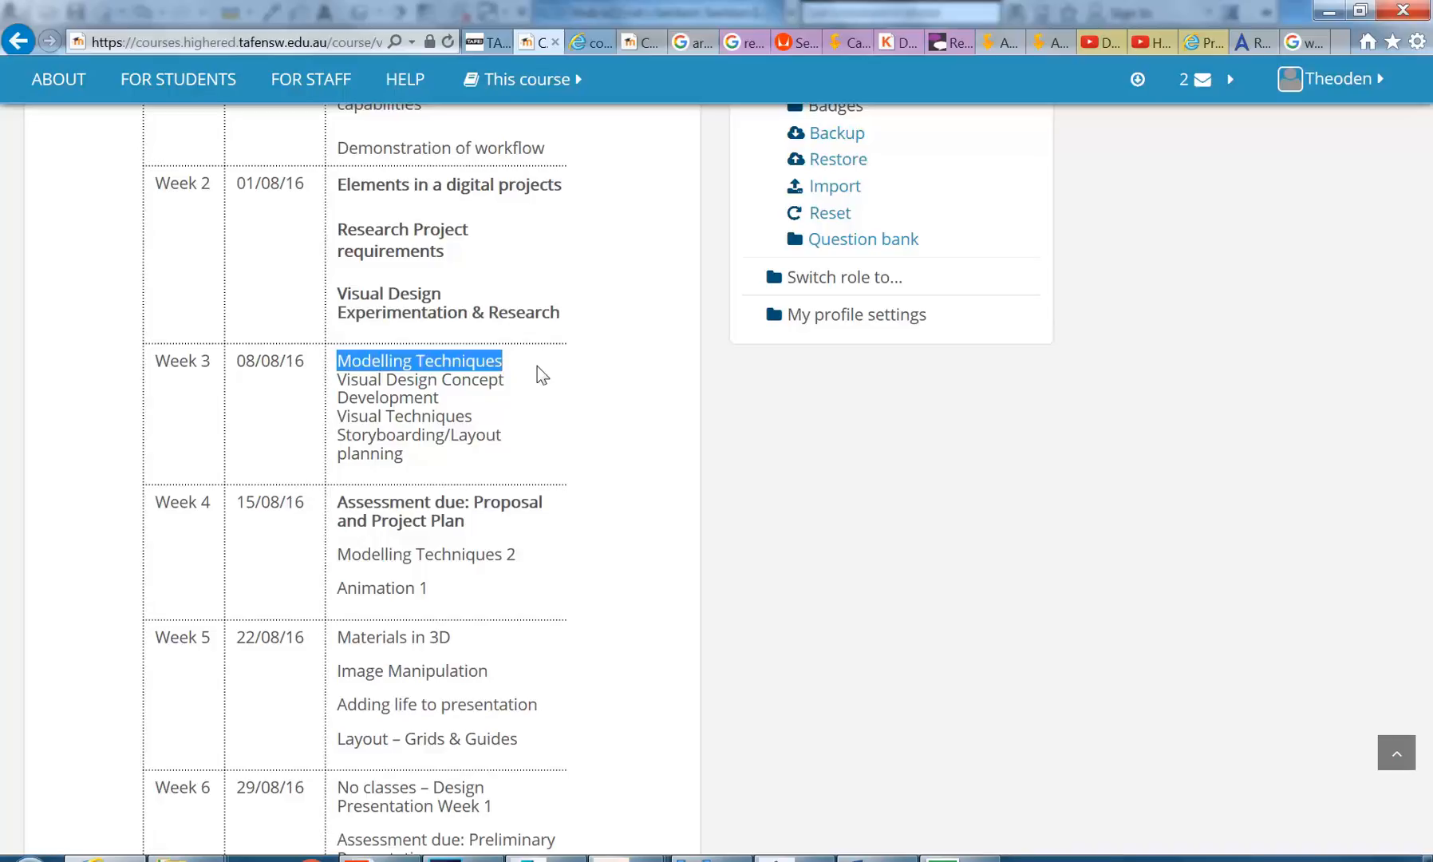
Step: Highlight "Modelling Techniques 2" and "Animation 1" in turn in the Week 4 row, then clear the selection
{"action": "left_click", "coordinate": [550, 378]}
{"action": "left_click", "coordinate": [1230, 79]}
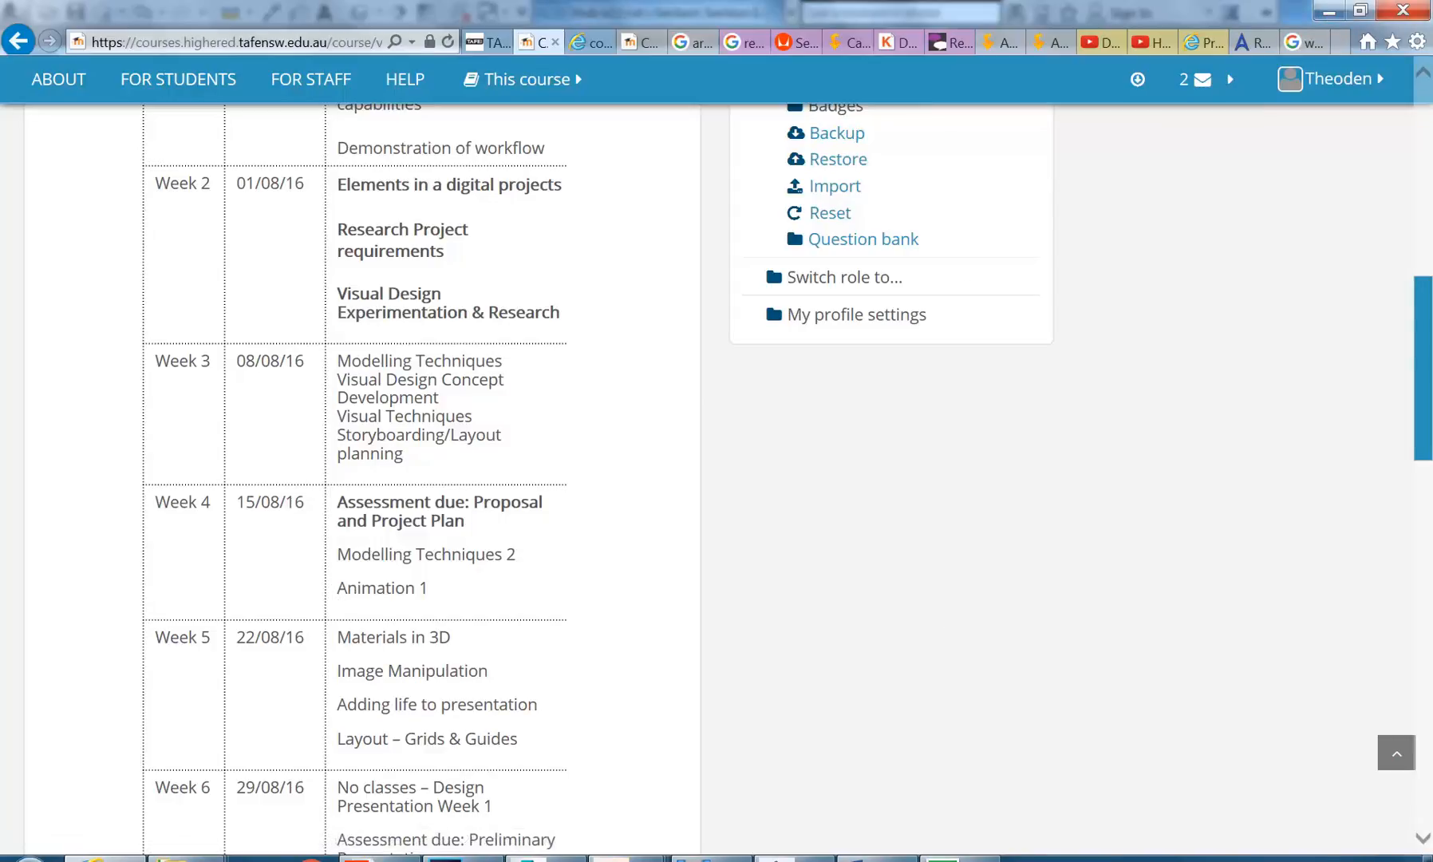
{"action": "left_click_drag", "start_coordinate": [338, 558], "coordinate": [523, 552]}
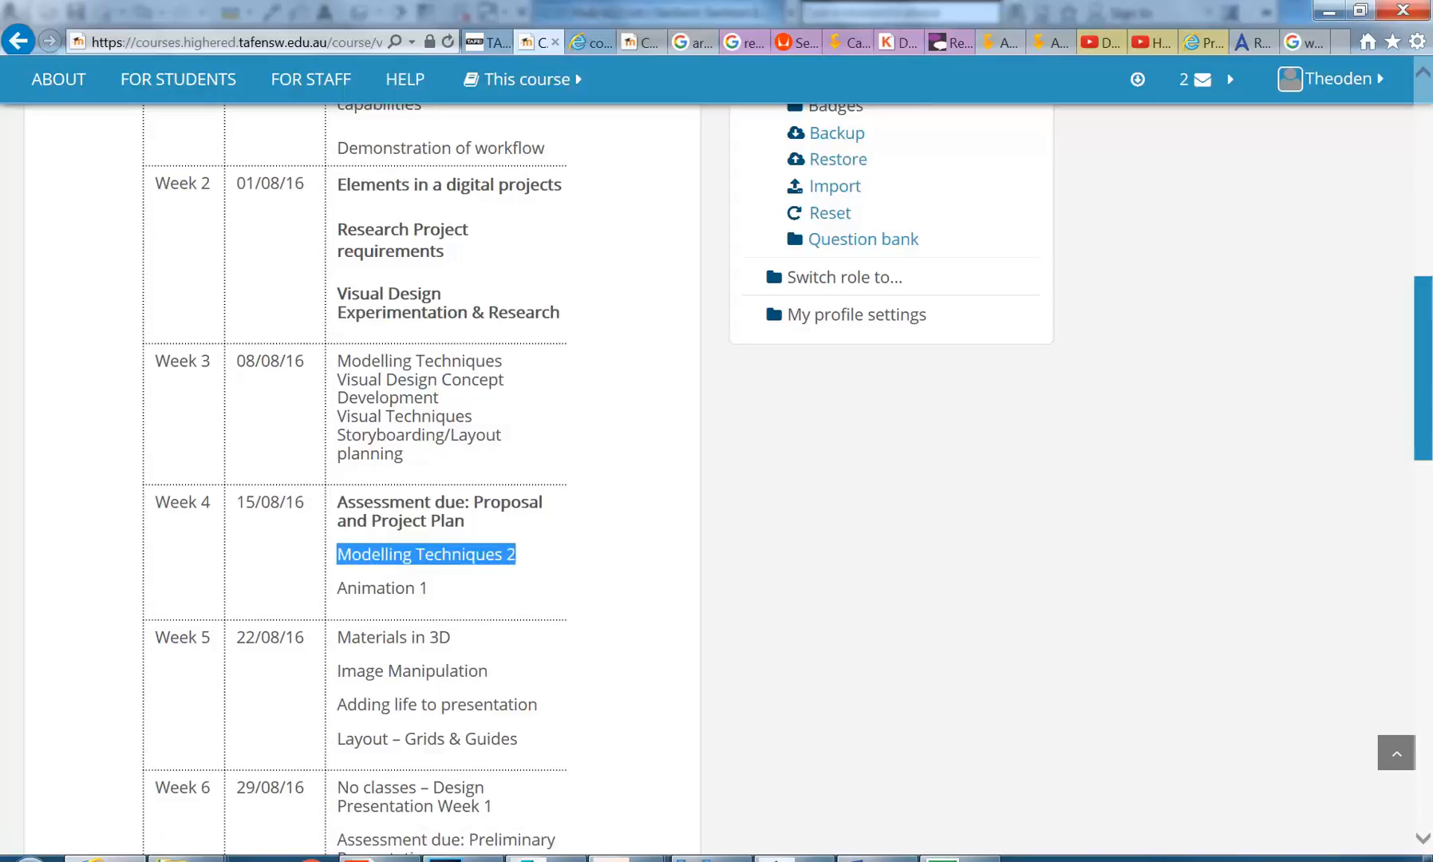
{"action": "left_click_drag", "start_coordinate": [431, 594], "coordinate": [338, 597]}
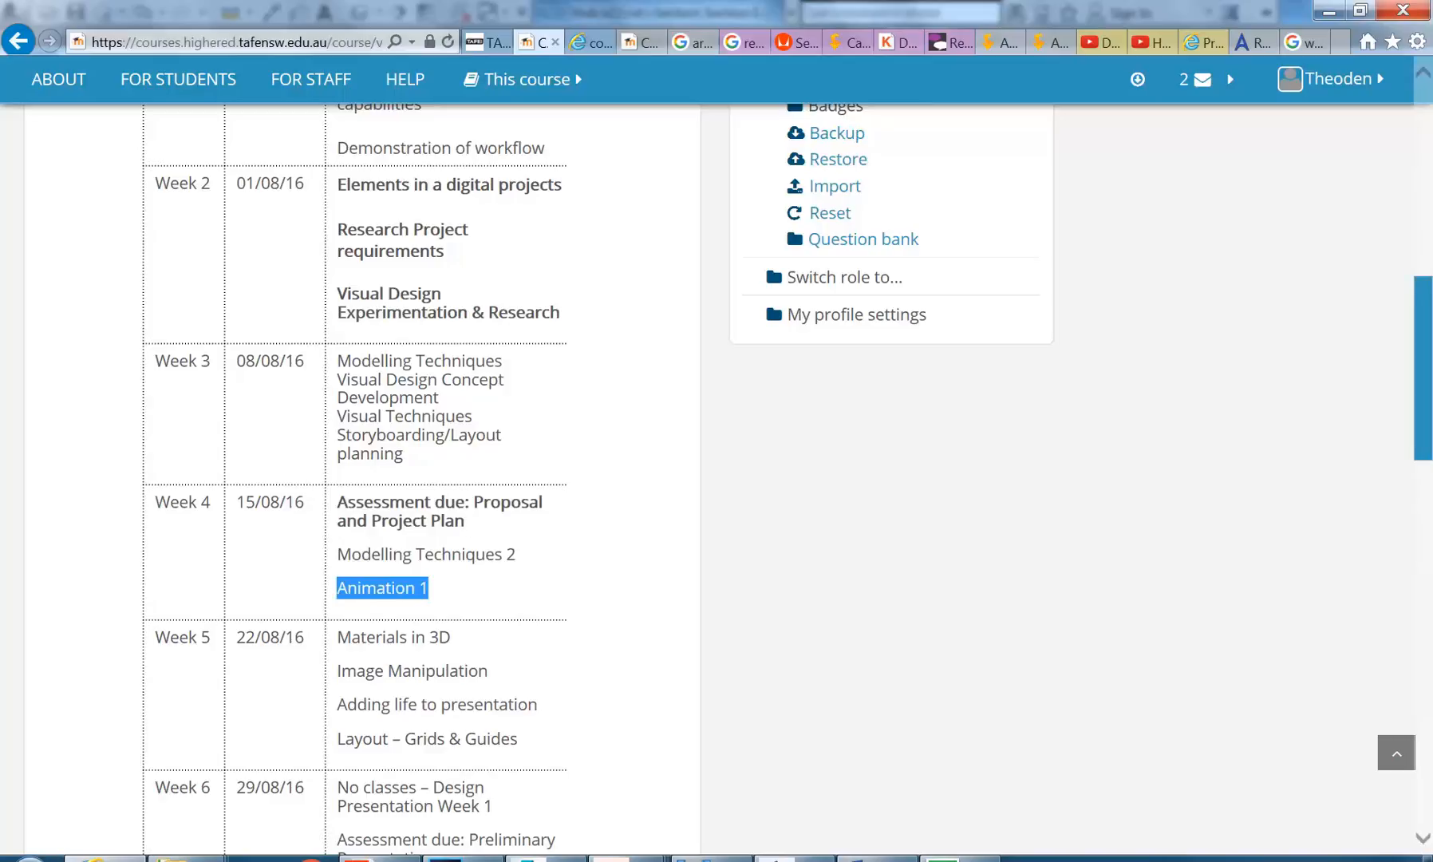
{"action": "left_click", "coordinate": [469, 512]}
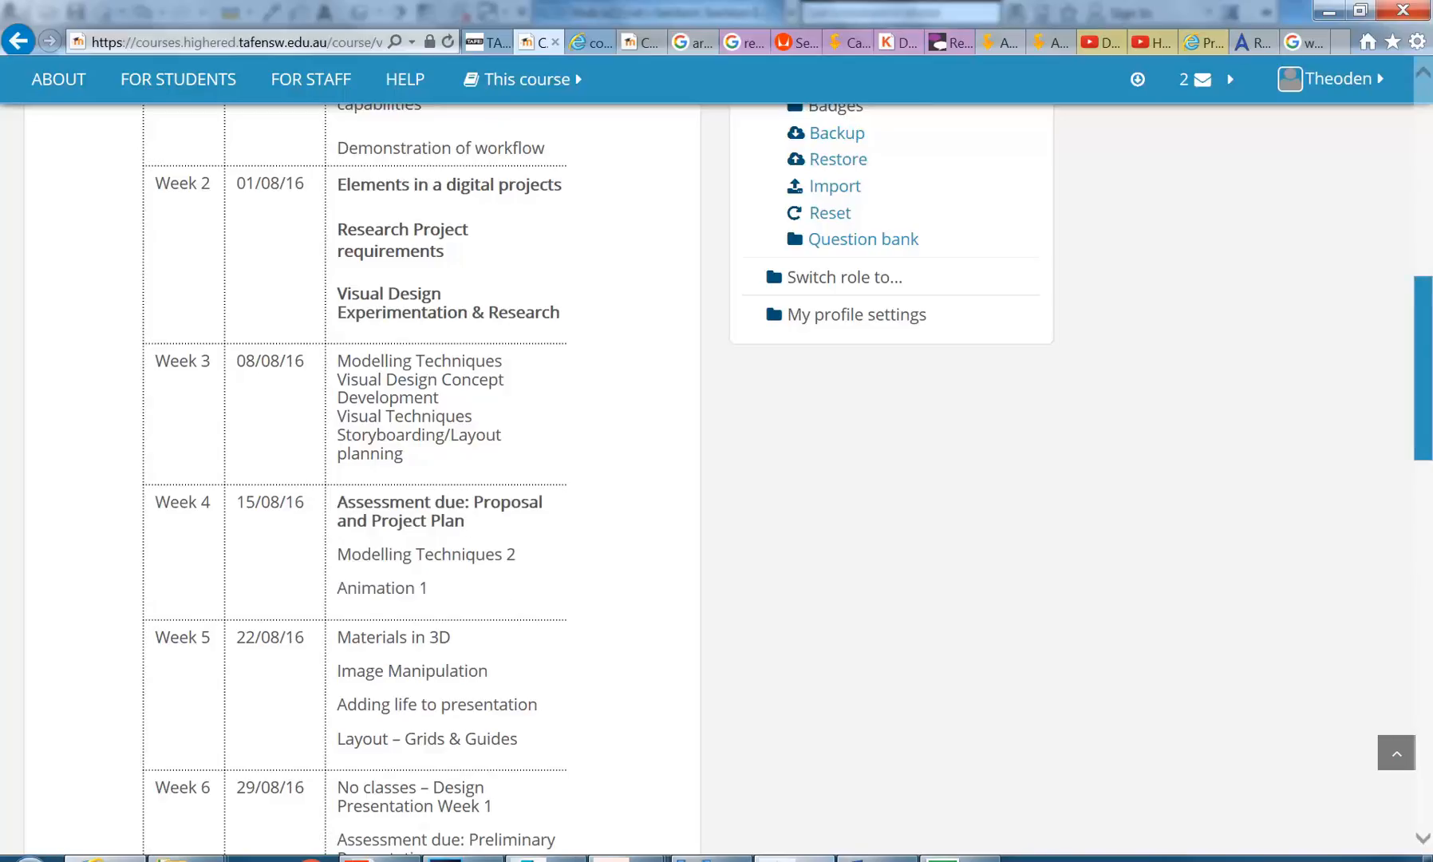
Step: Switch back to Revit and examine the furniture, stairs and upper floors across Section 1 of Hub v10.rvt
{"action": "left_click", "coordinate": [702, 859]}
{"action": "scroll", "coordinate": [695, 479], "scroll_direction": "down", "scroll_amount": 5}
{"action": "scroll", "coordinate": [675, 544], "scroll_direction": "up", "scroll_amount": 1}
{"action": "middle_click_drag", "start_coordinate": [698, 483], "coordinate": [612, 487]}
{"action": "scroll", "coordinate": [674, 544], "scroll_direction": "down", "scroll_amount": 6}
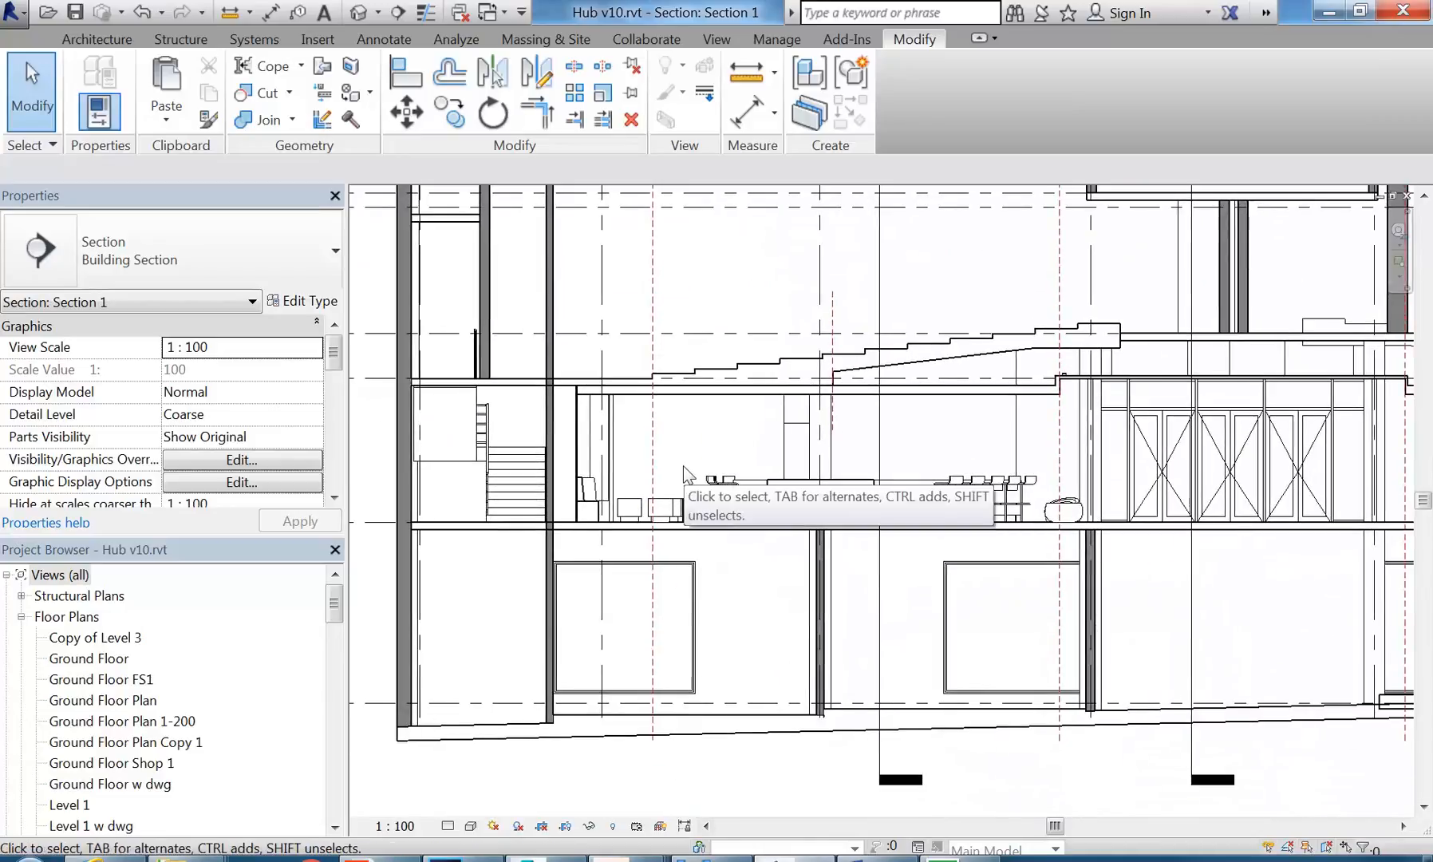
{"action": "middle_click_drag", "start_coordinate": [716, 433], "coordinate": [616, 557]}
{"action": "scroll", "coordinate": [680, 436], "scroll_direction": "down", "scroll_amount": 4}
{"action": "scroll", "coordinate": [656, 446], "scroll_direction": "up", "scroll_amount": 2}
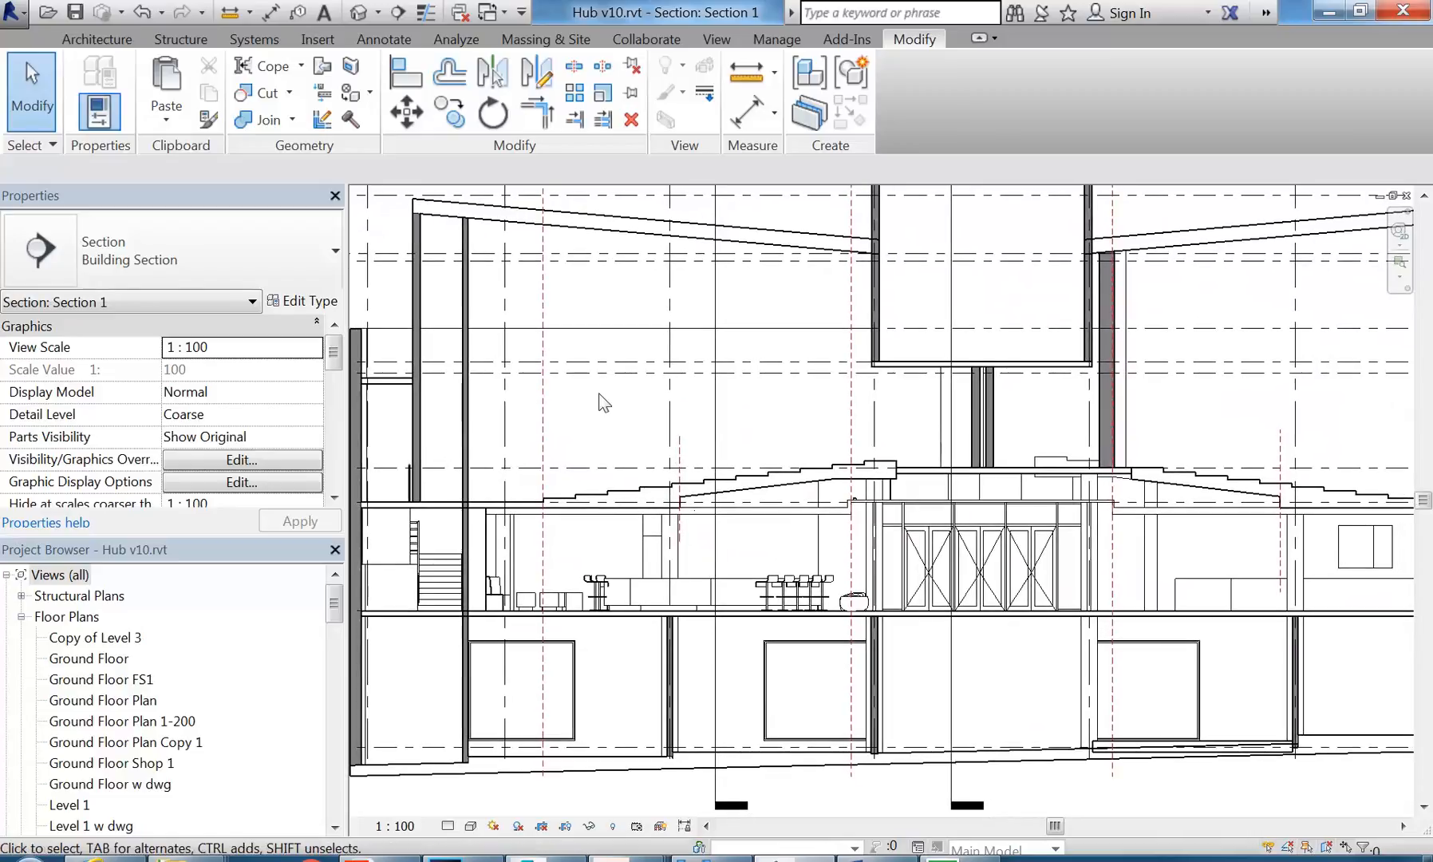